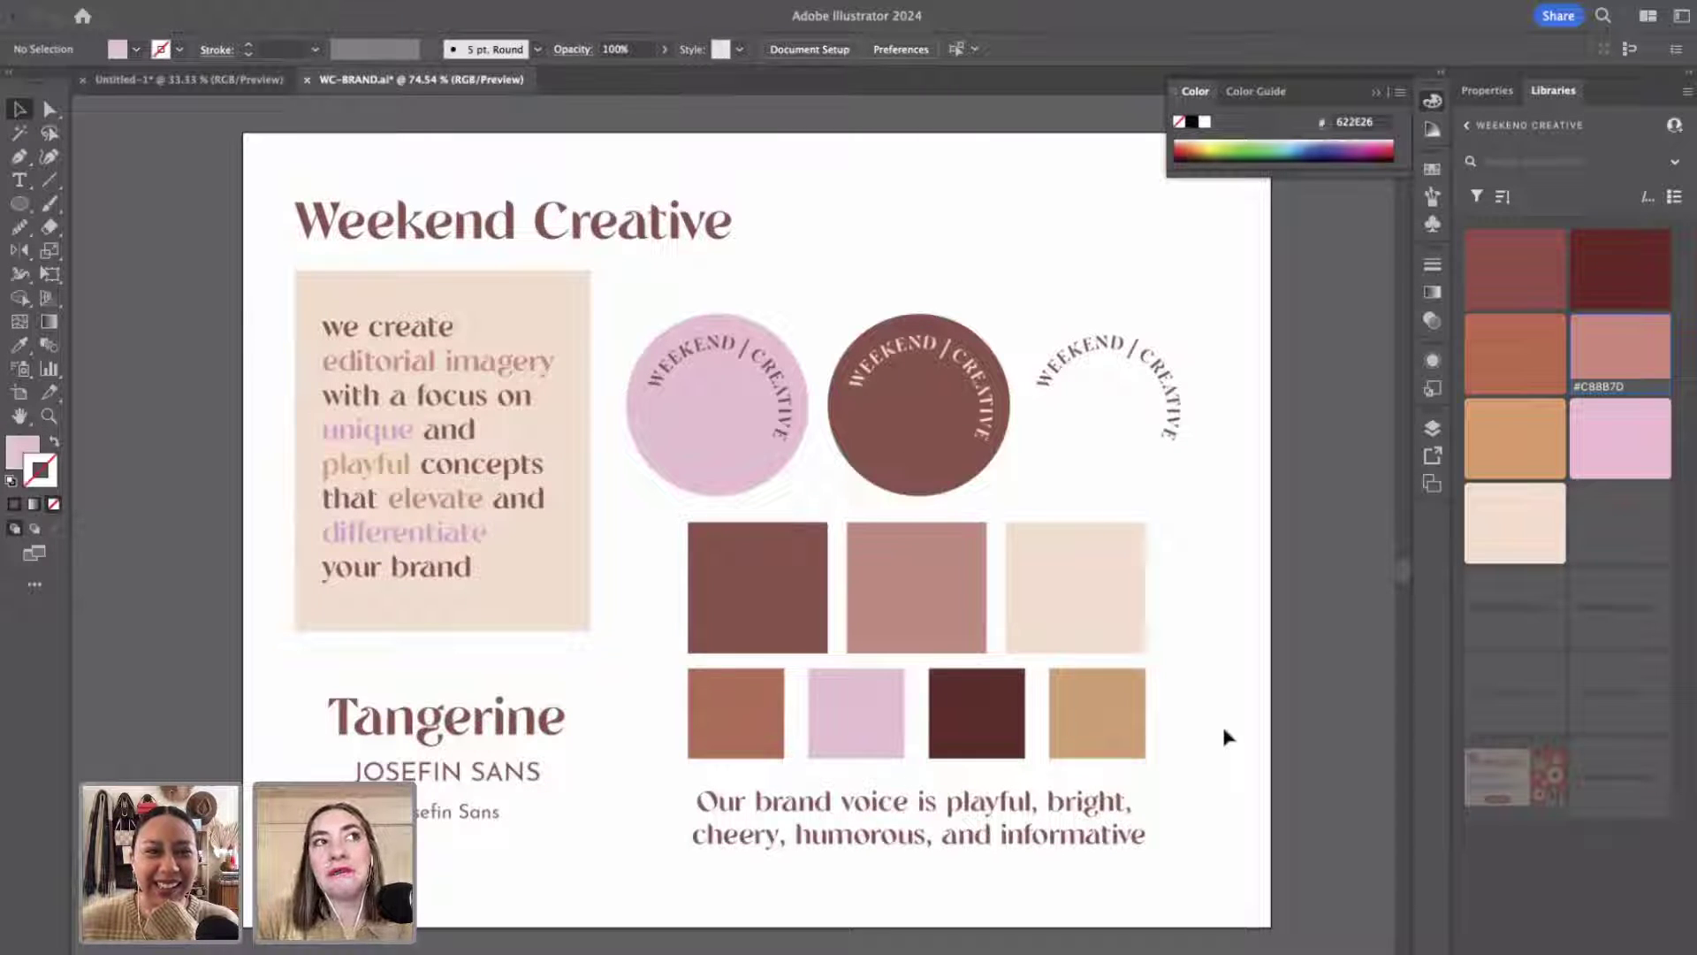
Select the logo circles, colour swatches and brand-voice text in the brand document.
left_click(864, 694)
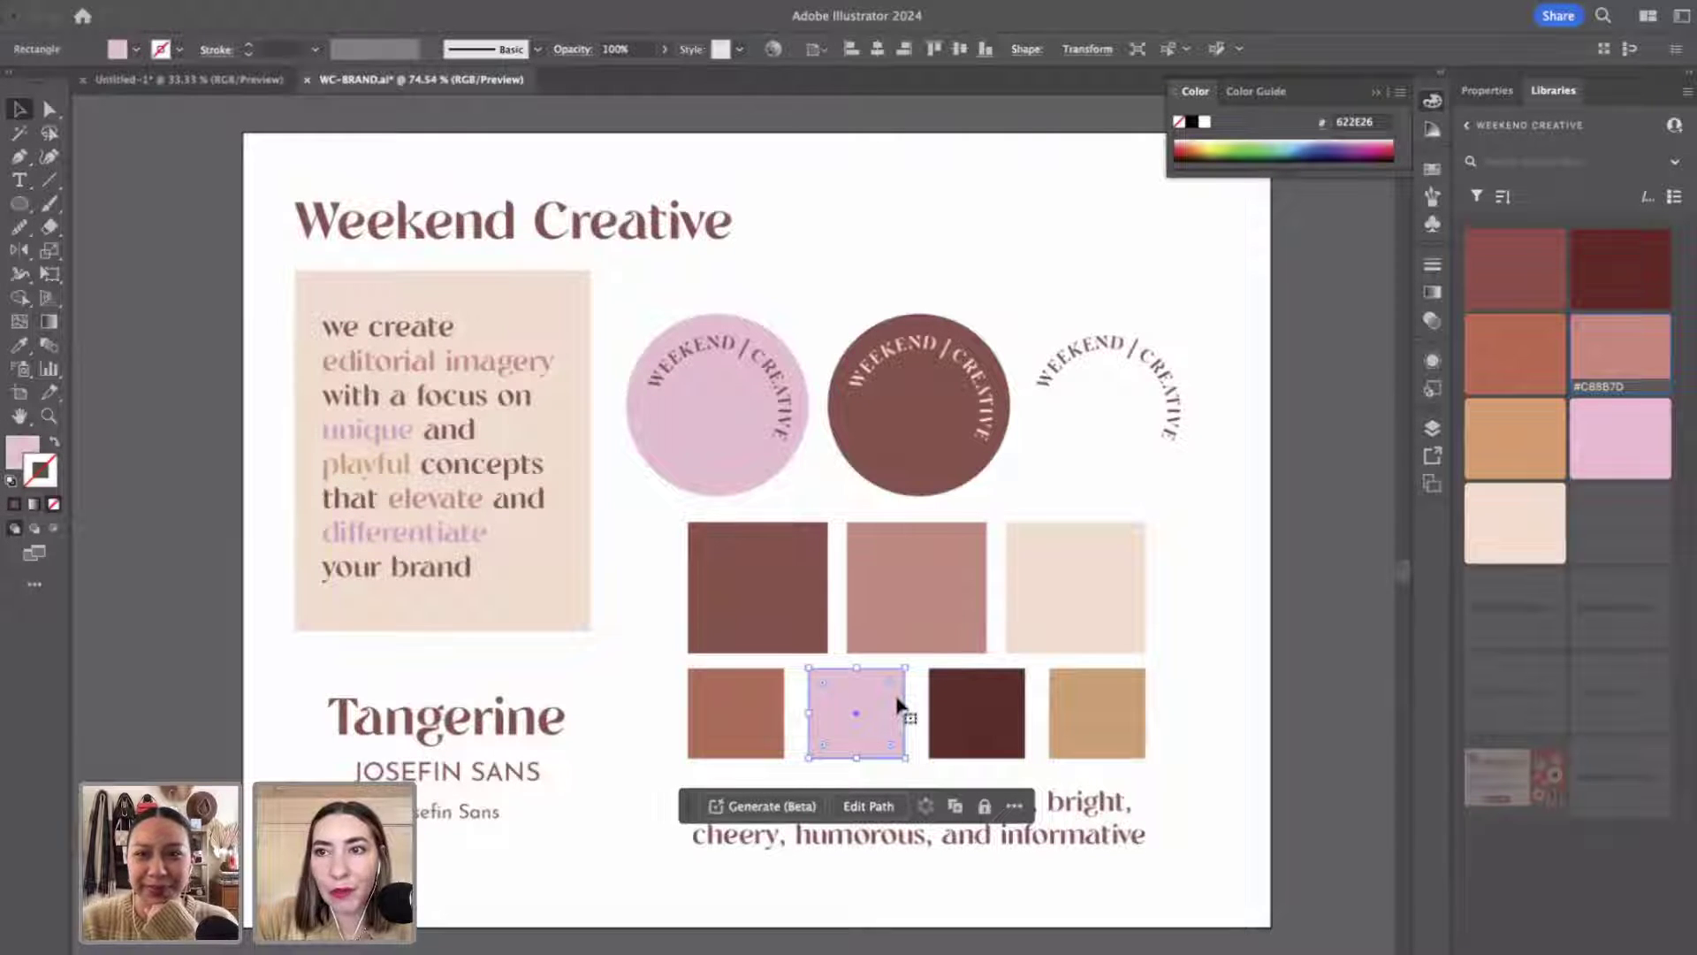
left_click(1170, 686)
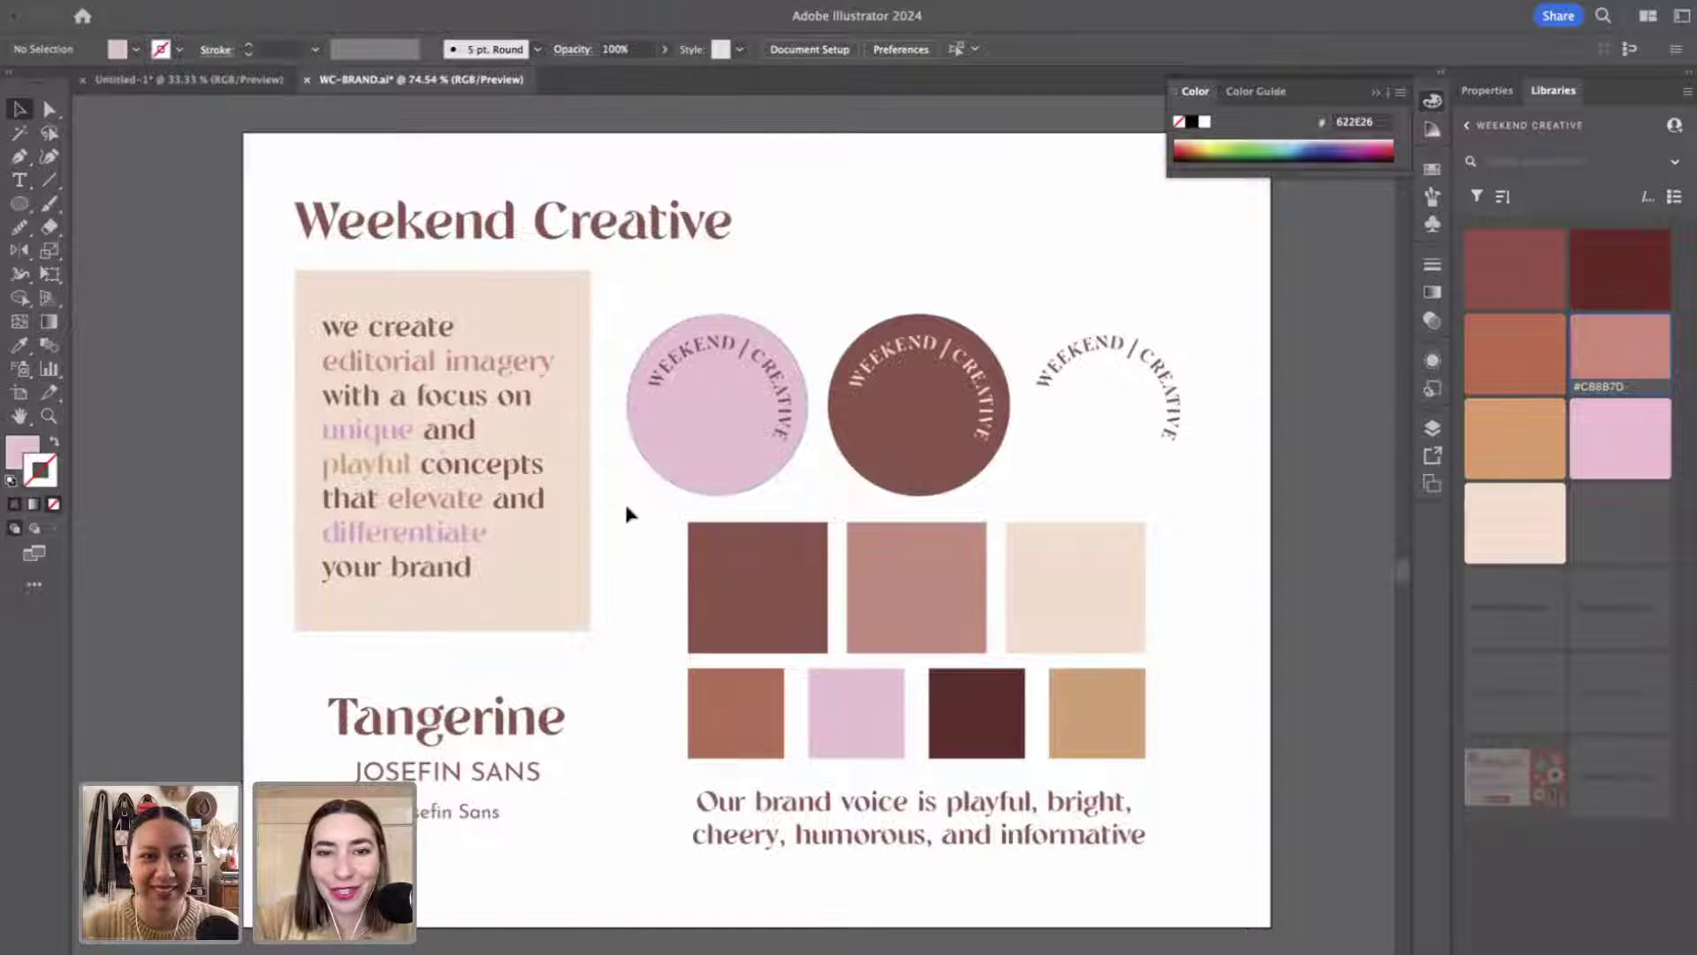
left_click_drag(625, 508, 1148, 742)
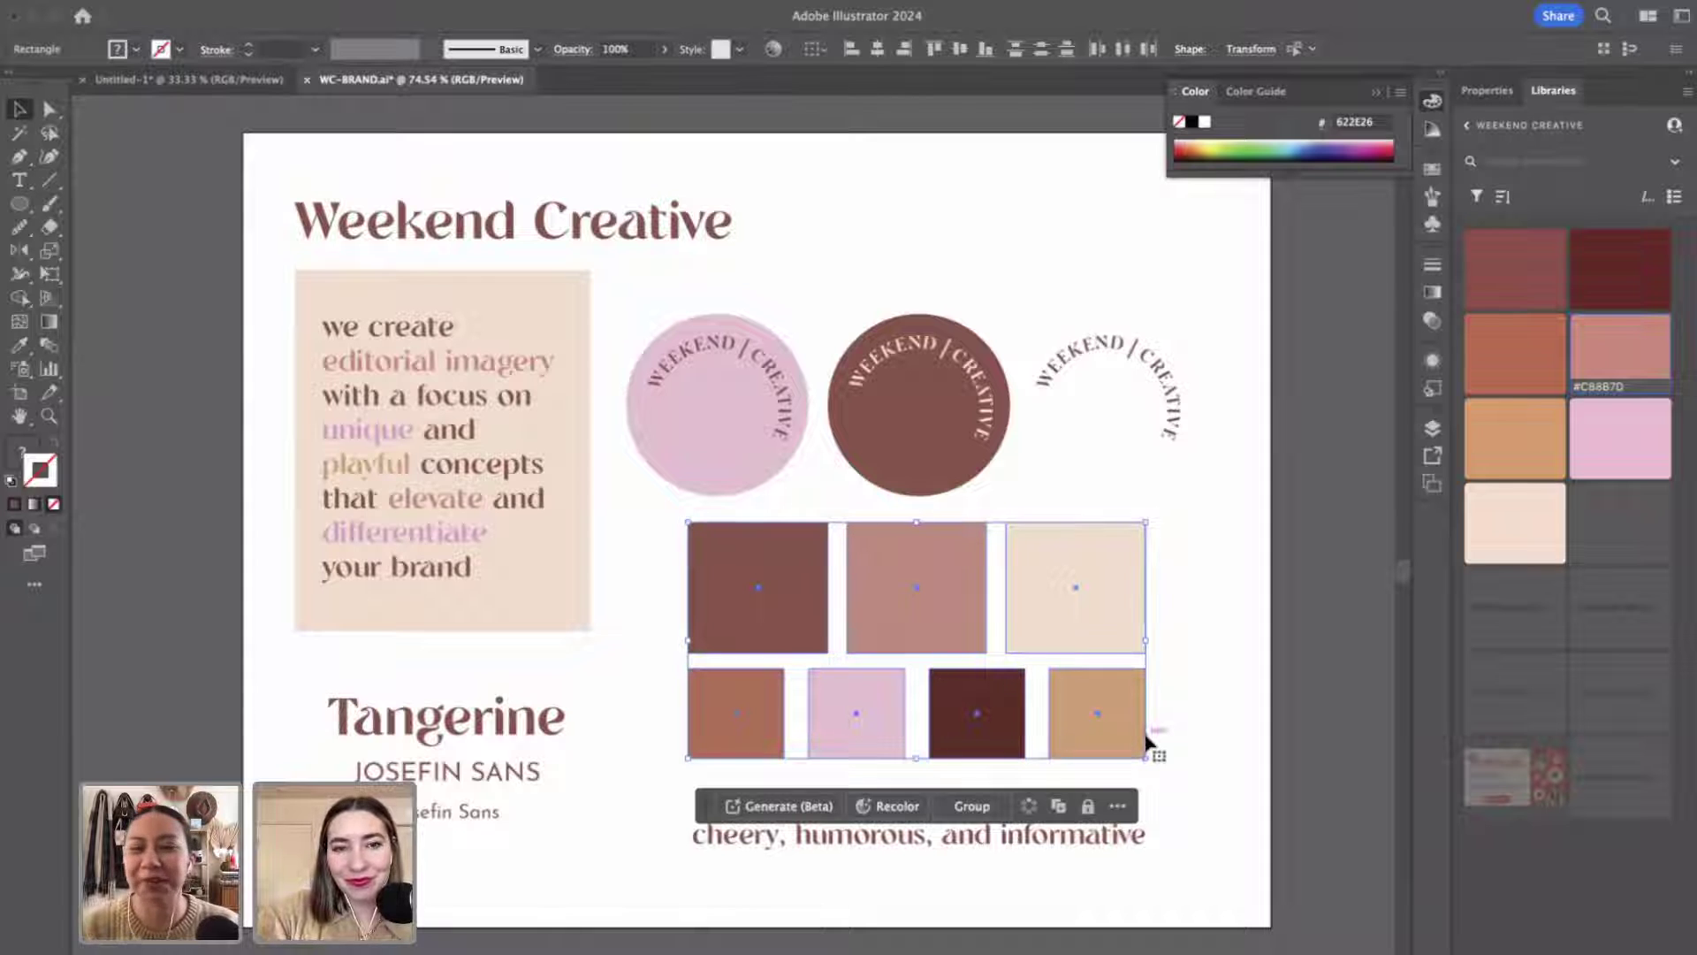
left_click(1211, 852)
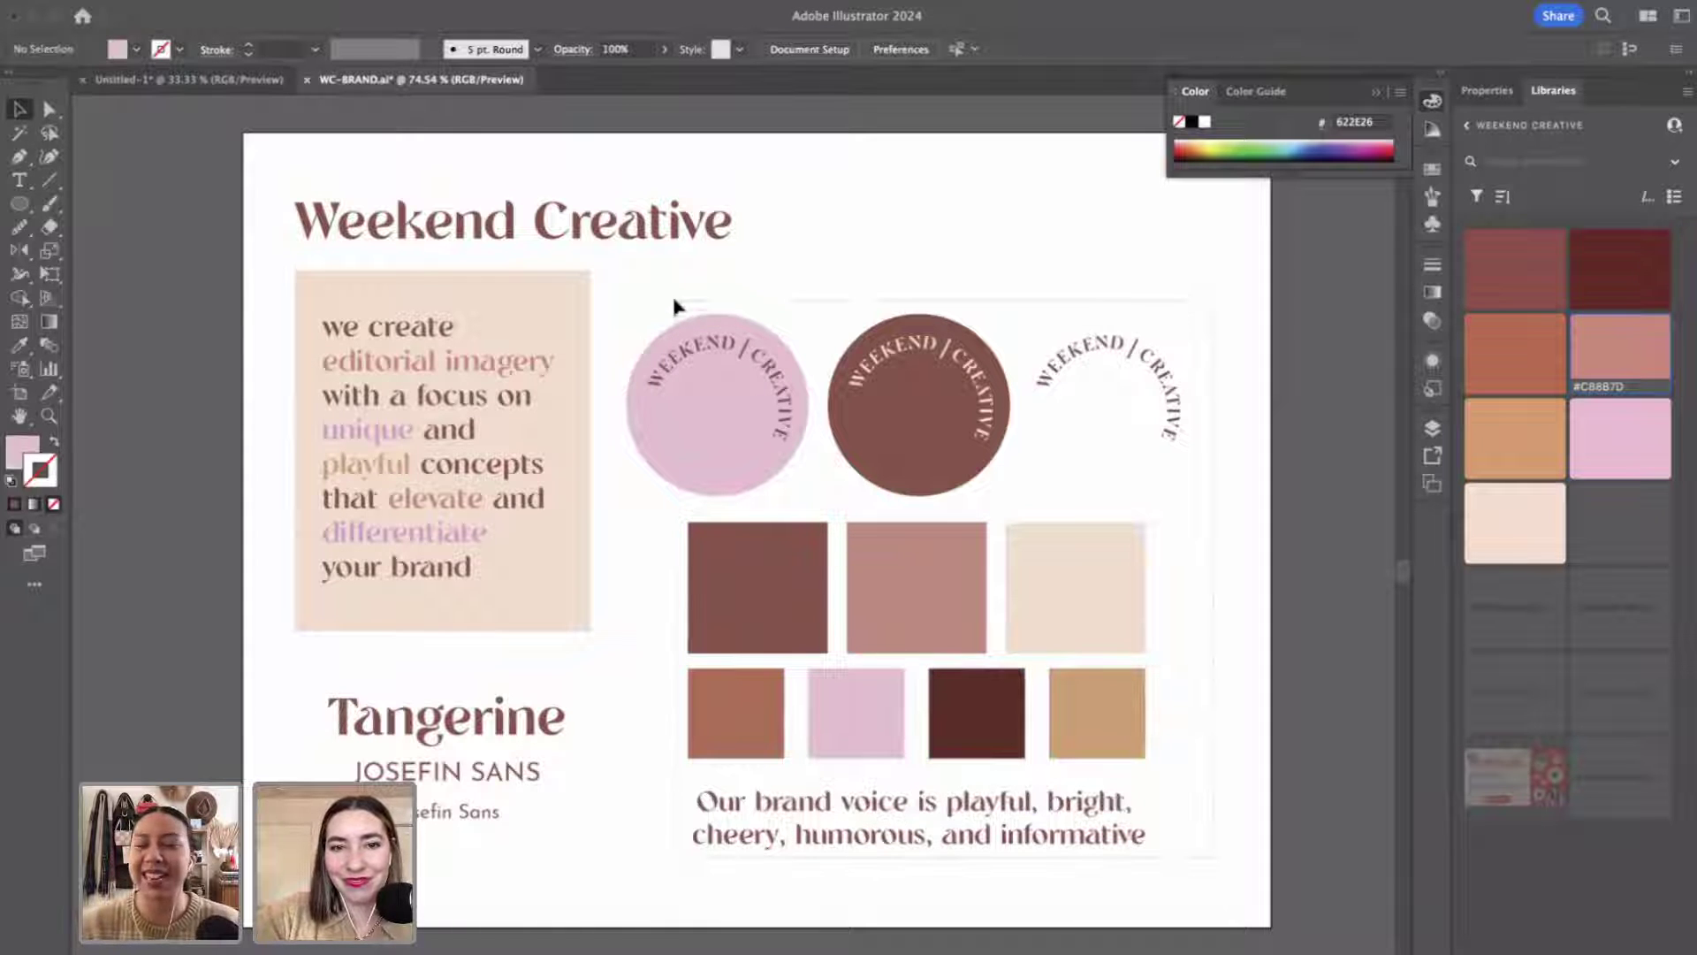
key("ctrl+a")
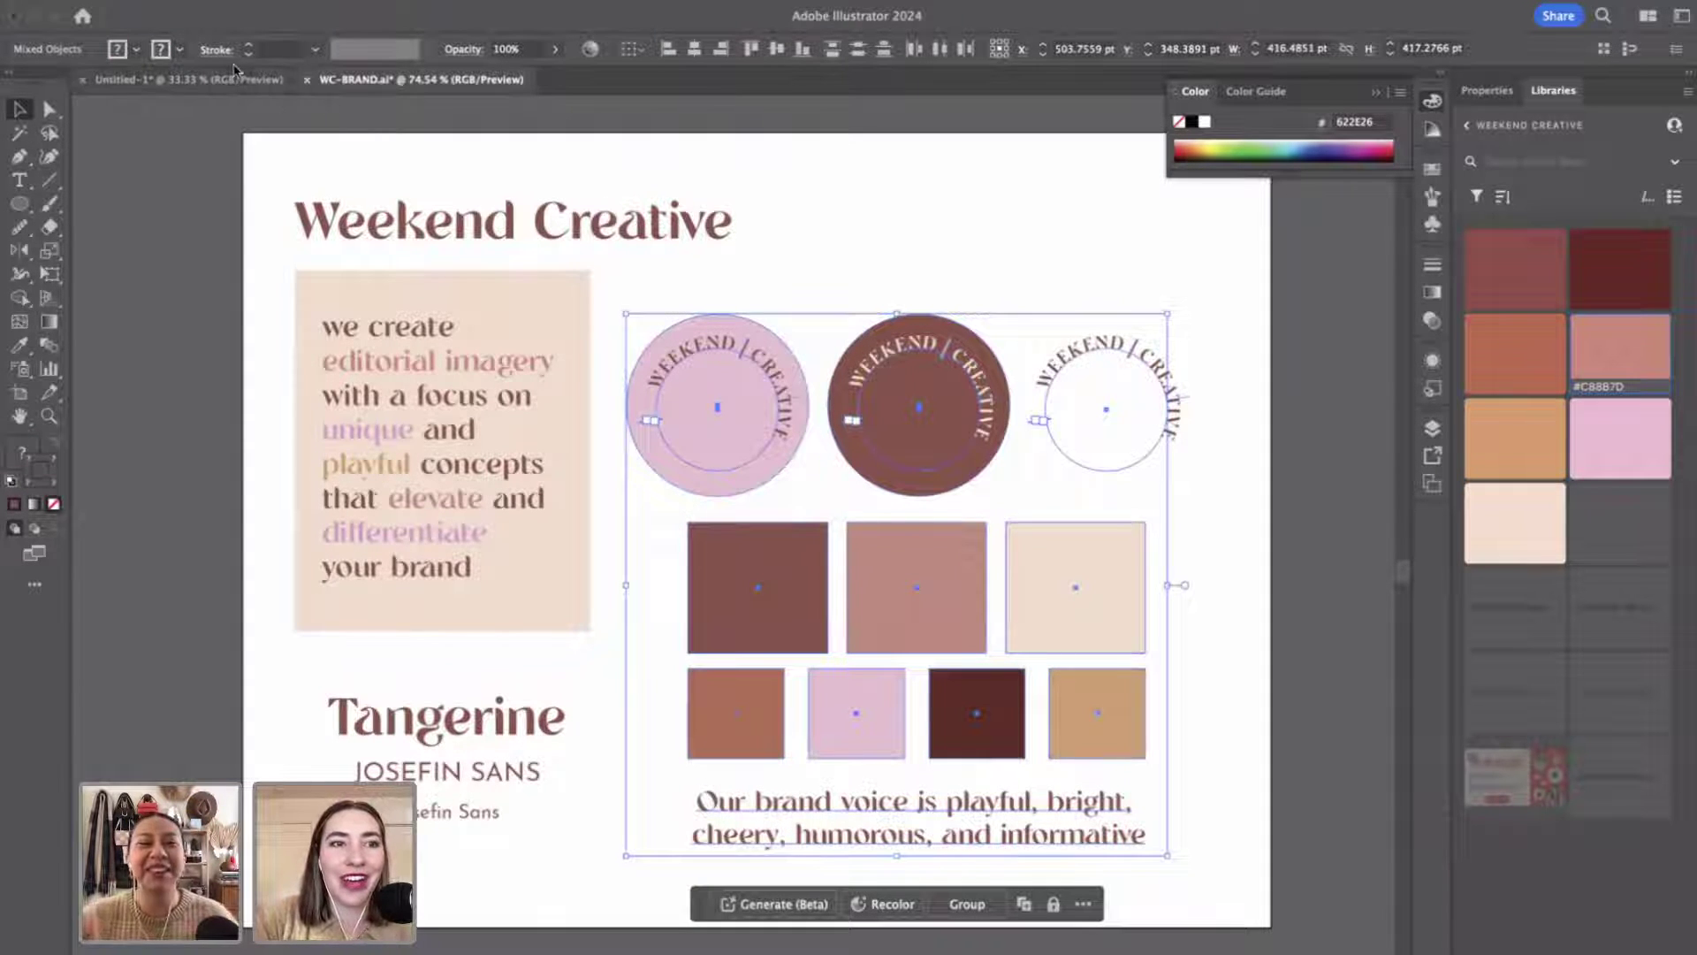
Paste them into the Untitled-1 moodboard and move them off the artboard's lower left.
left_click(234, 76)
key("ctrl+v")
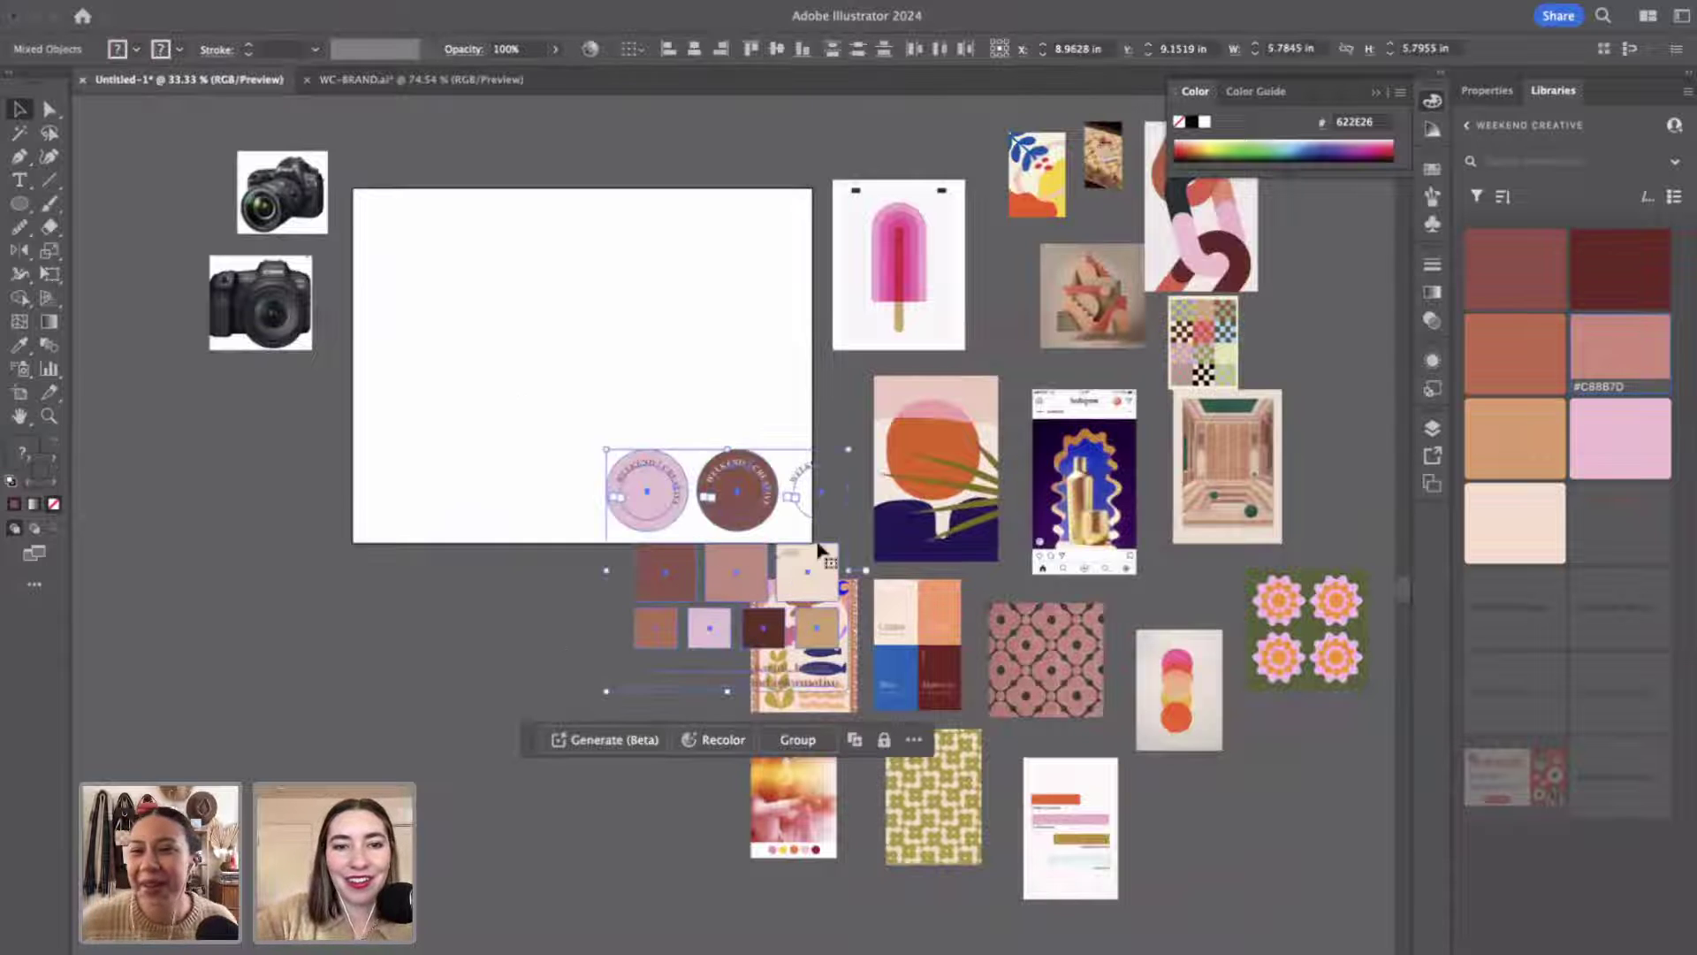
left_click_drag(819, 550, 391, 687)
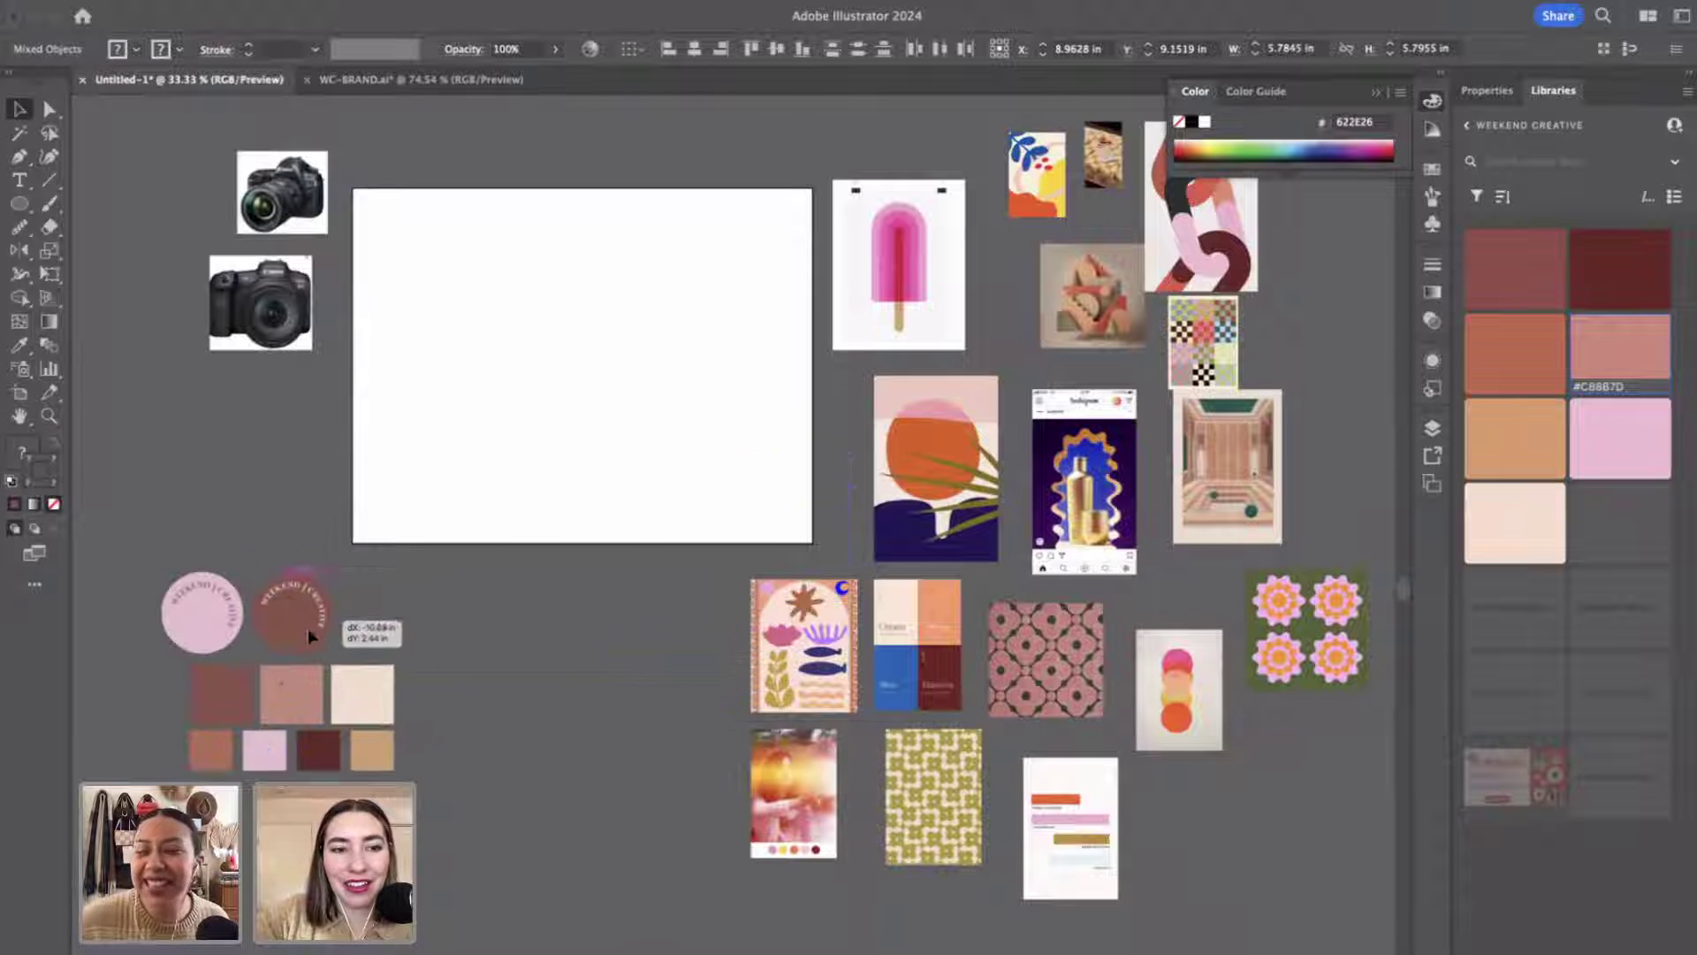
left_click(544, 648)
scroll(543, 647, "up", 3)
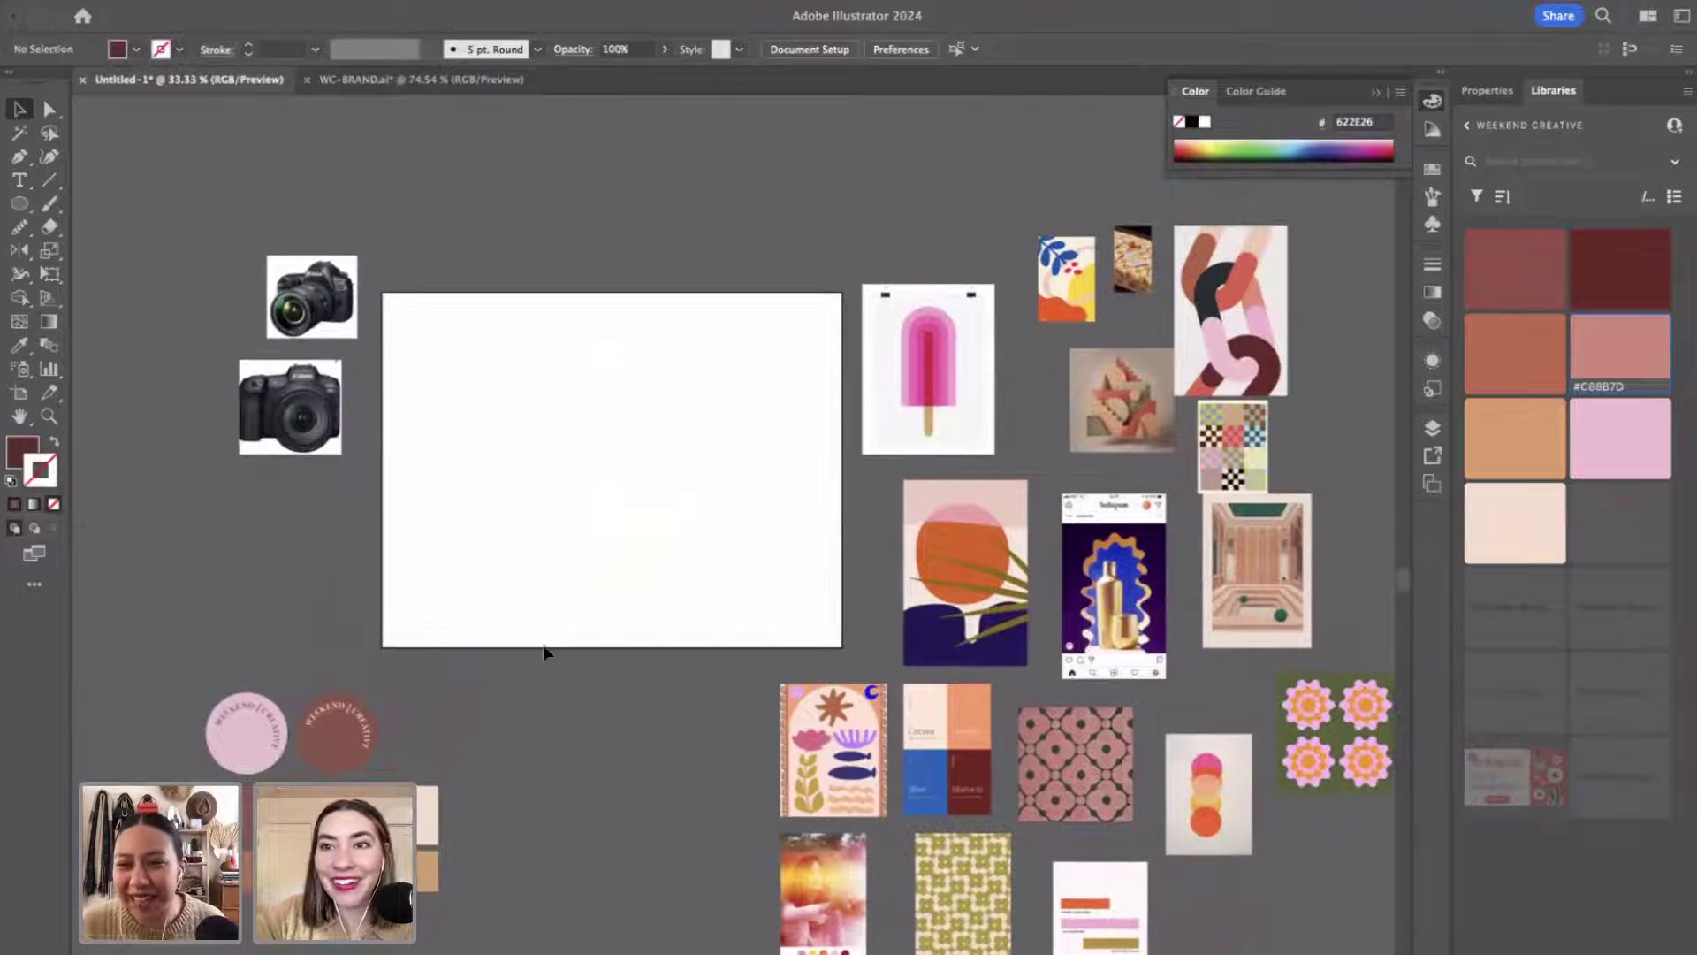
scroll(544, 652, "down", 2)
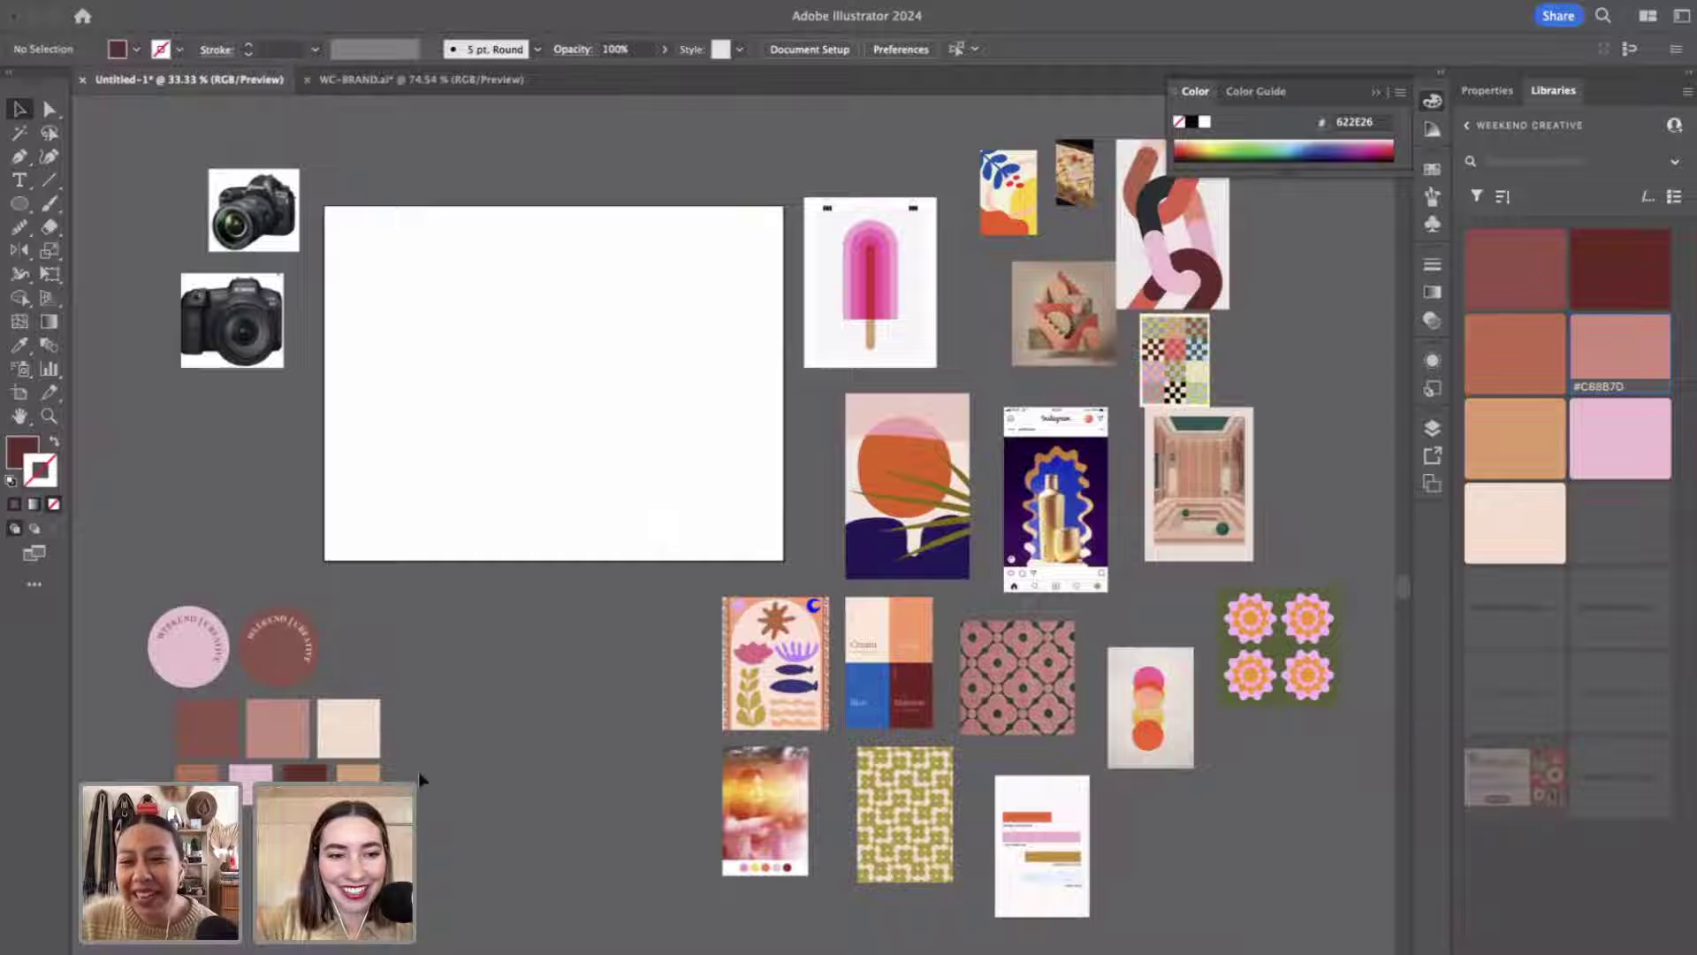
Copy the brown, pink and cream swatches onto the artboard and duplicate the cream one.
left_click_drag(410, 728, 552, 426)
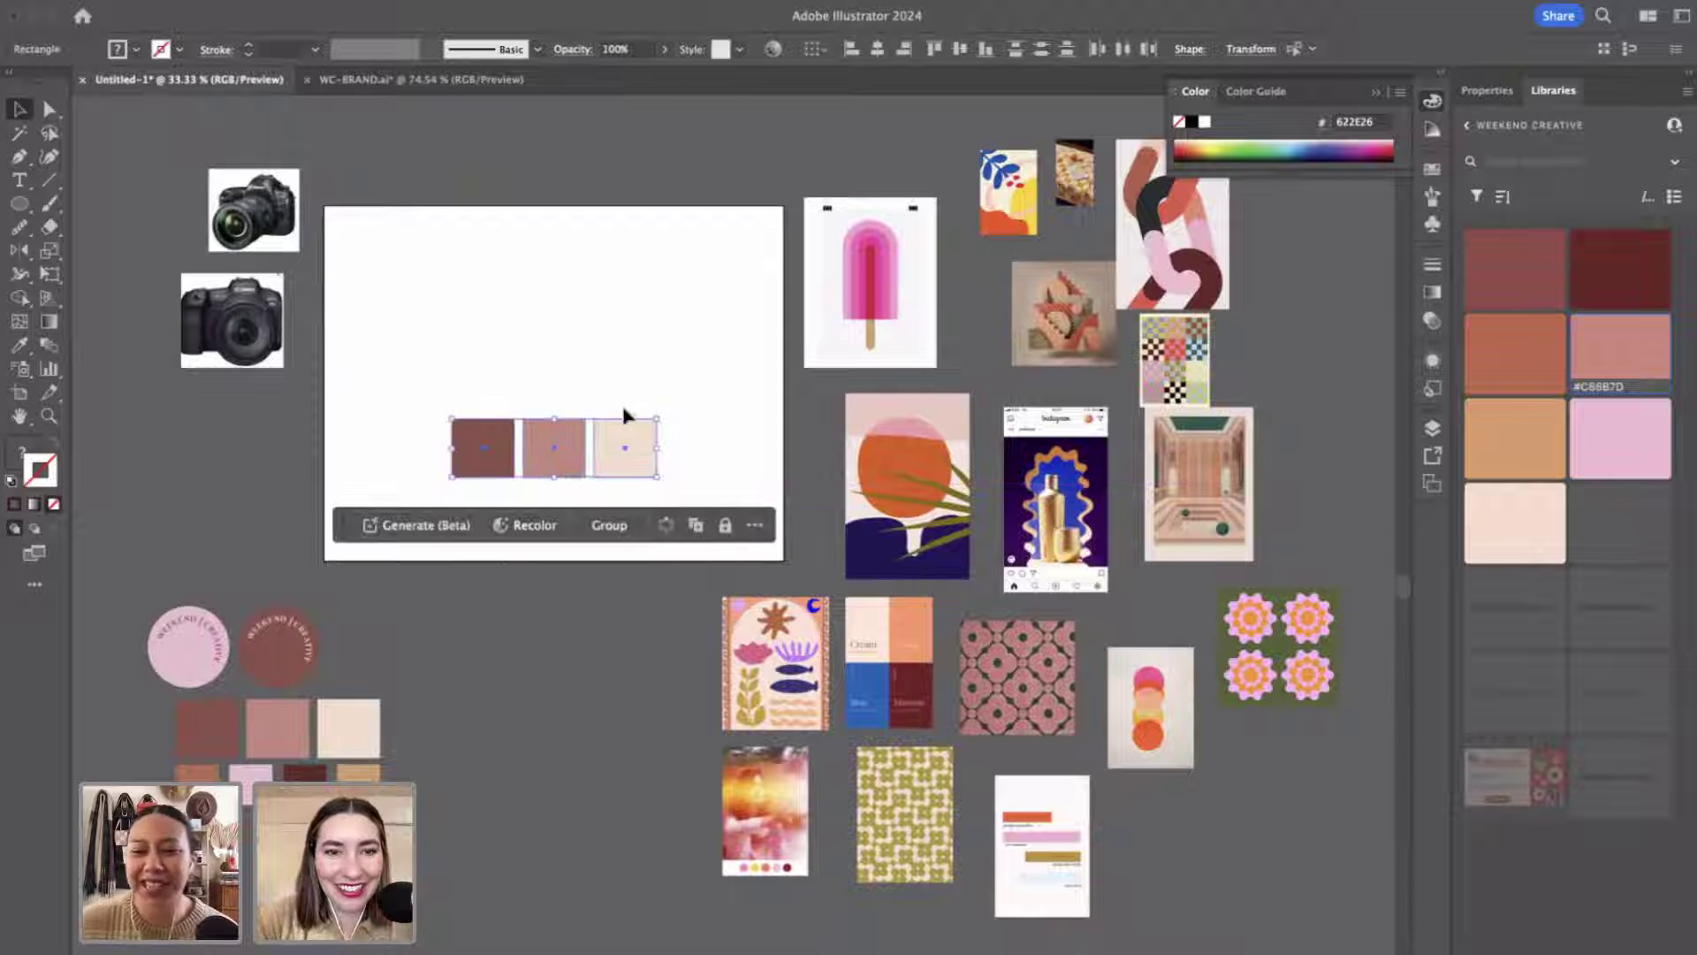
left_click(624, 423)
right_click(603, 431)
left_click(559, 484)
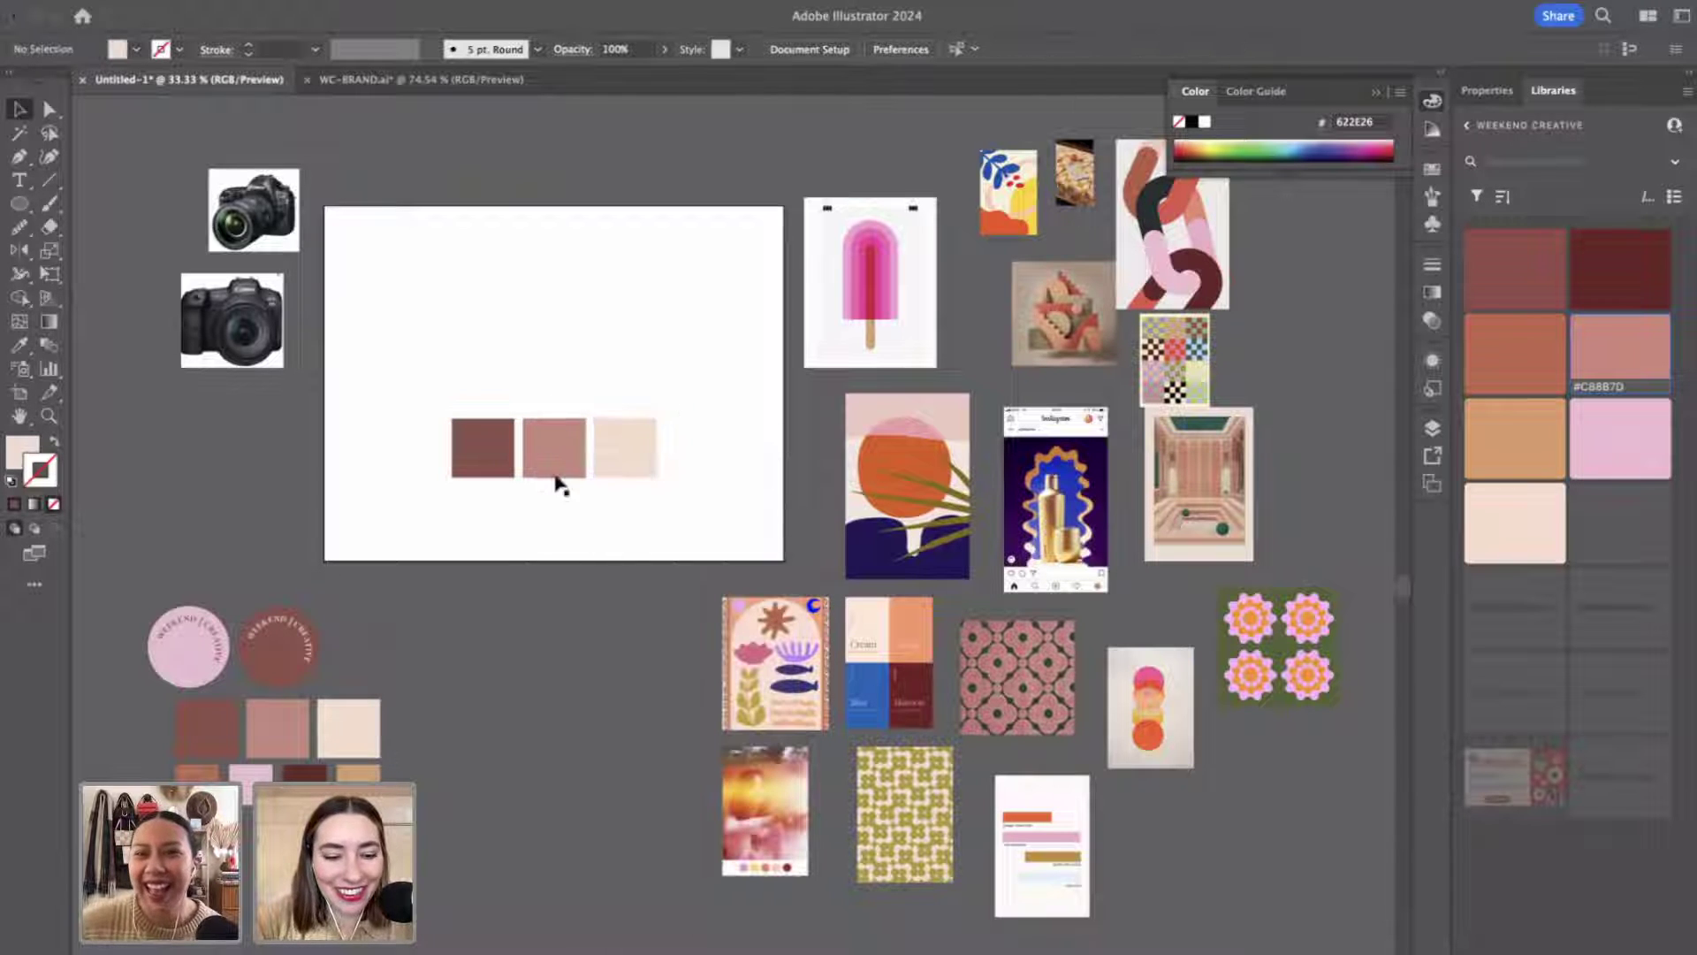
left_click_drag(617, 439, 494, 451)
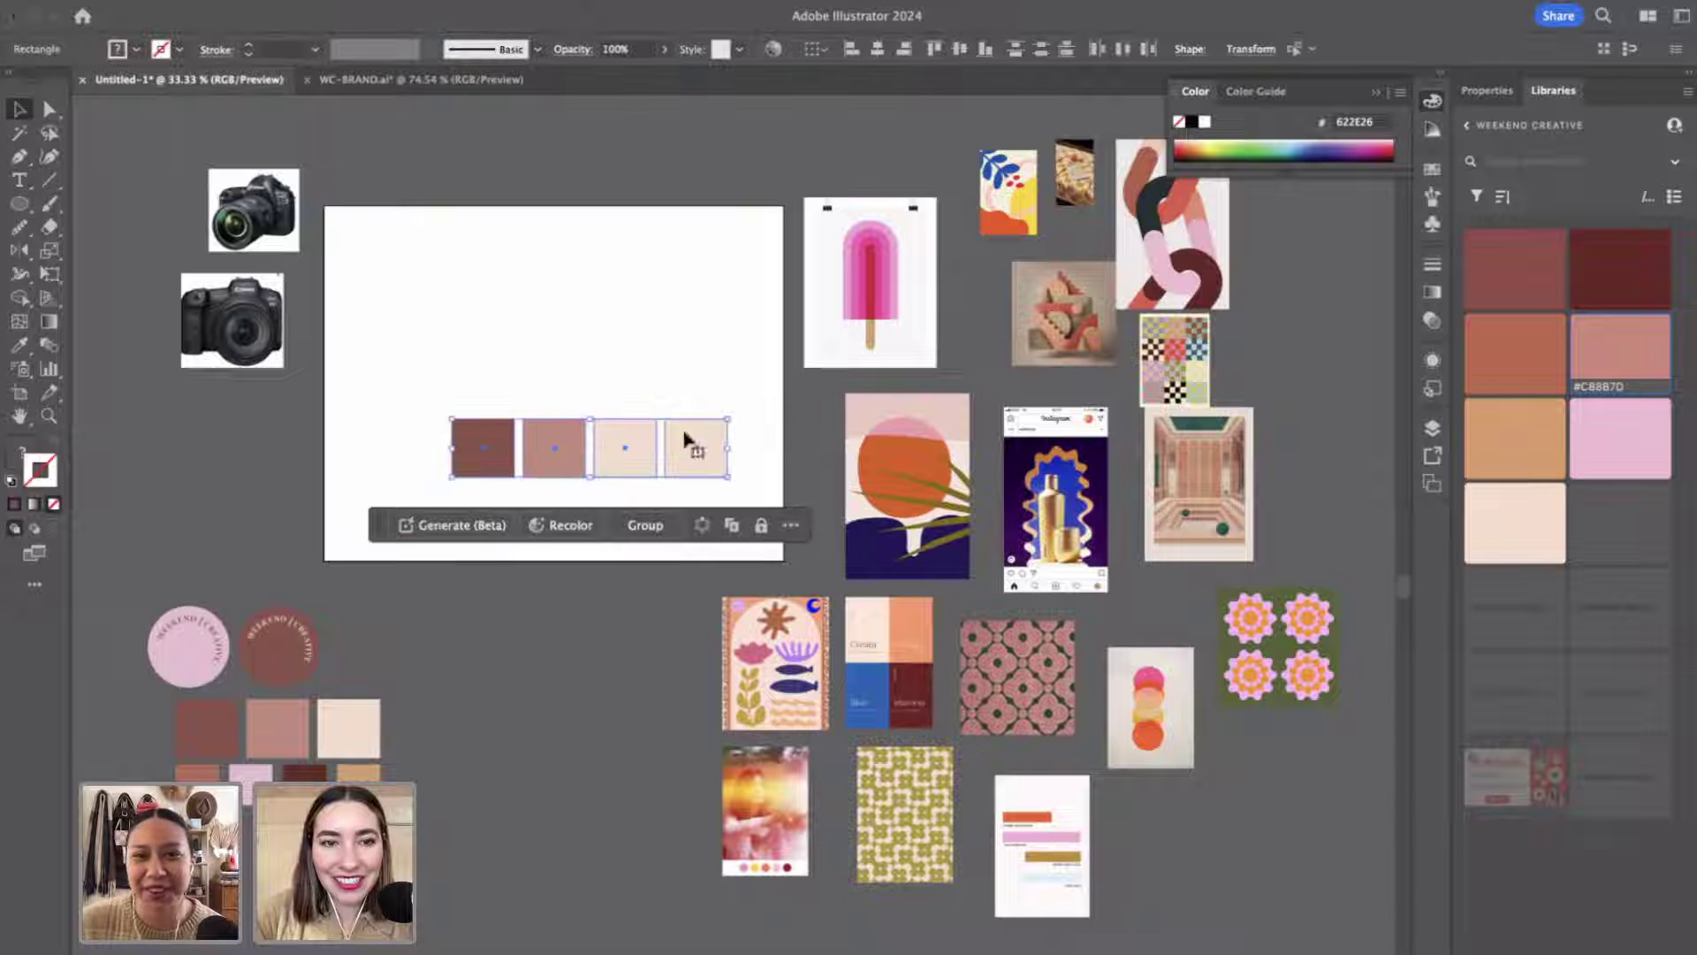
Shrink and reposition the four-swatch row, then place the four-colour palette image above it.
mouse_move(727, 420)
left_mouse_down()
mouse_move(752, 420)
mouse_move(699, 426)
left_mouse_up()
left_click(680, 411)
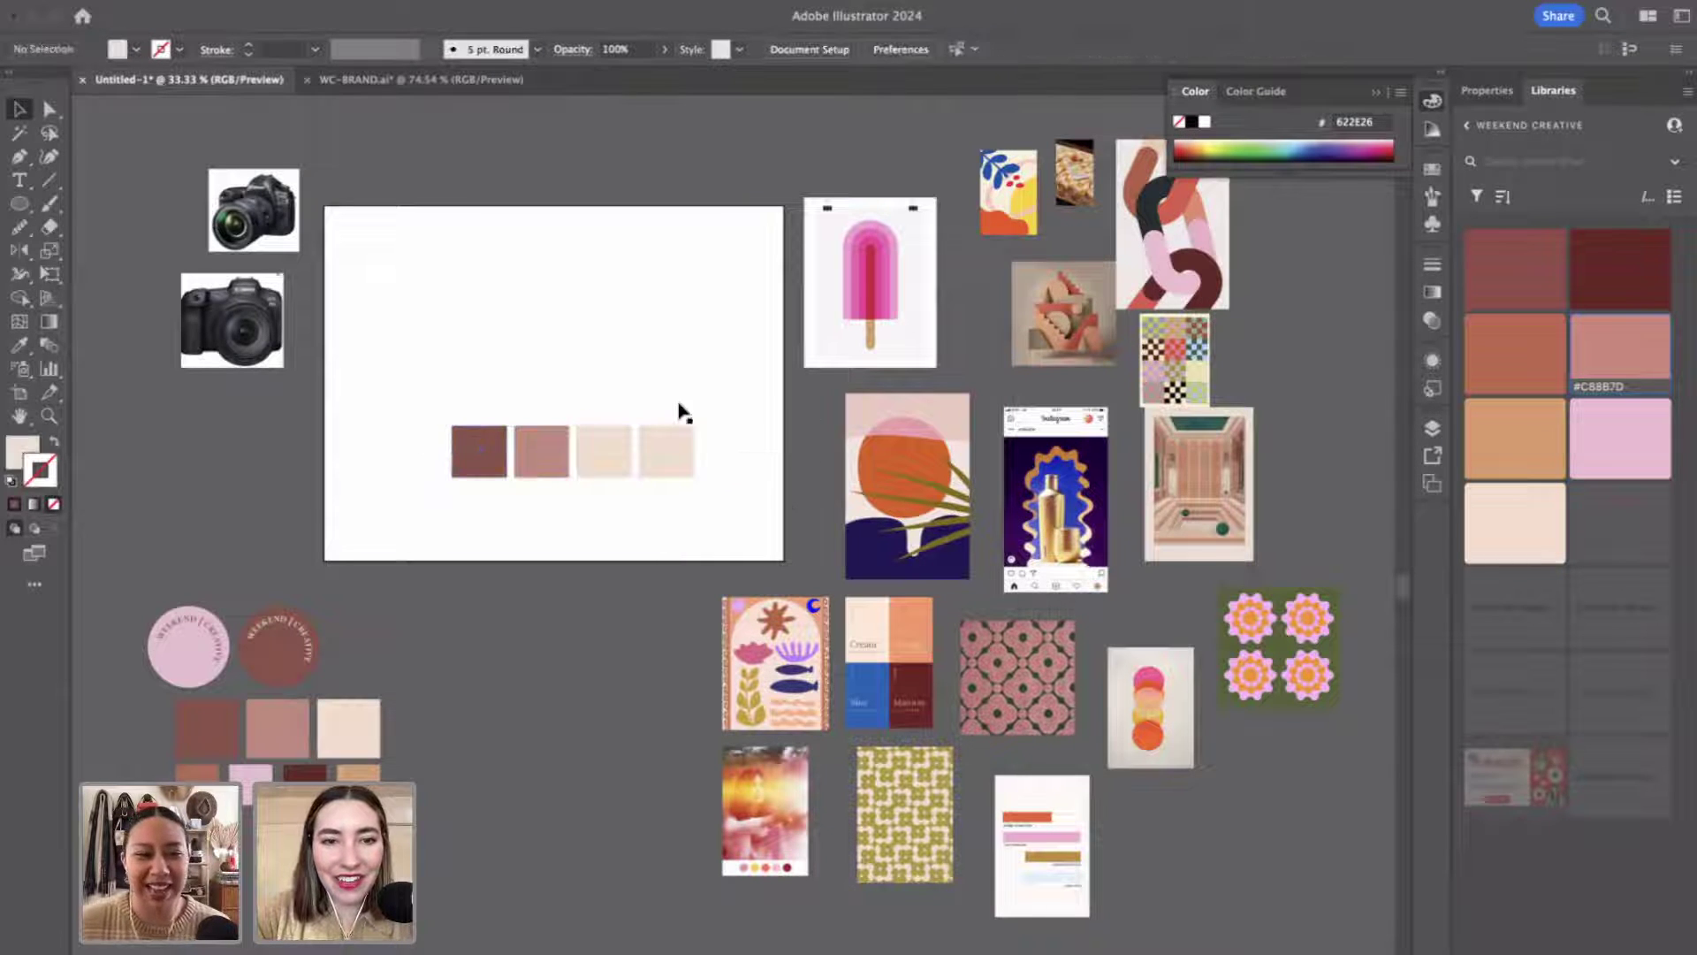
left_click_drag(473, 389, 700, 485)
left_click(696, 372)
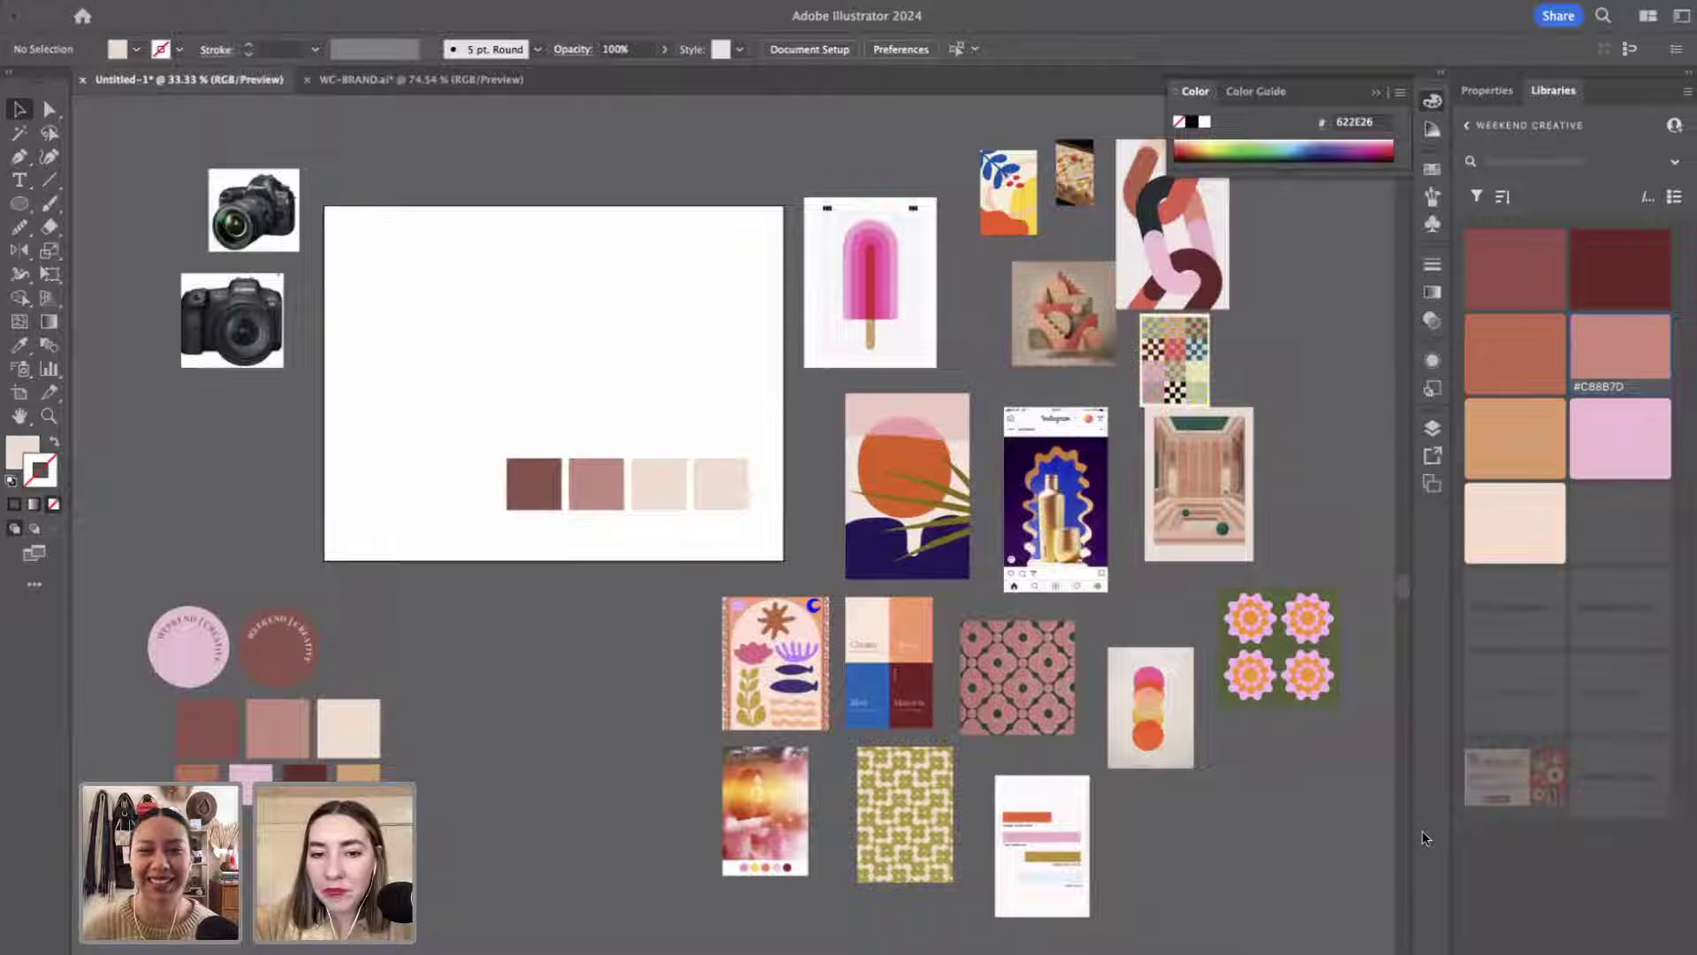
mouse_move(928, 692)
left_mouse_down()
mouse_move(626, 380)
mouse_move(638, 357)
left_mouse_up()
left_click(481, 277)
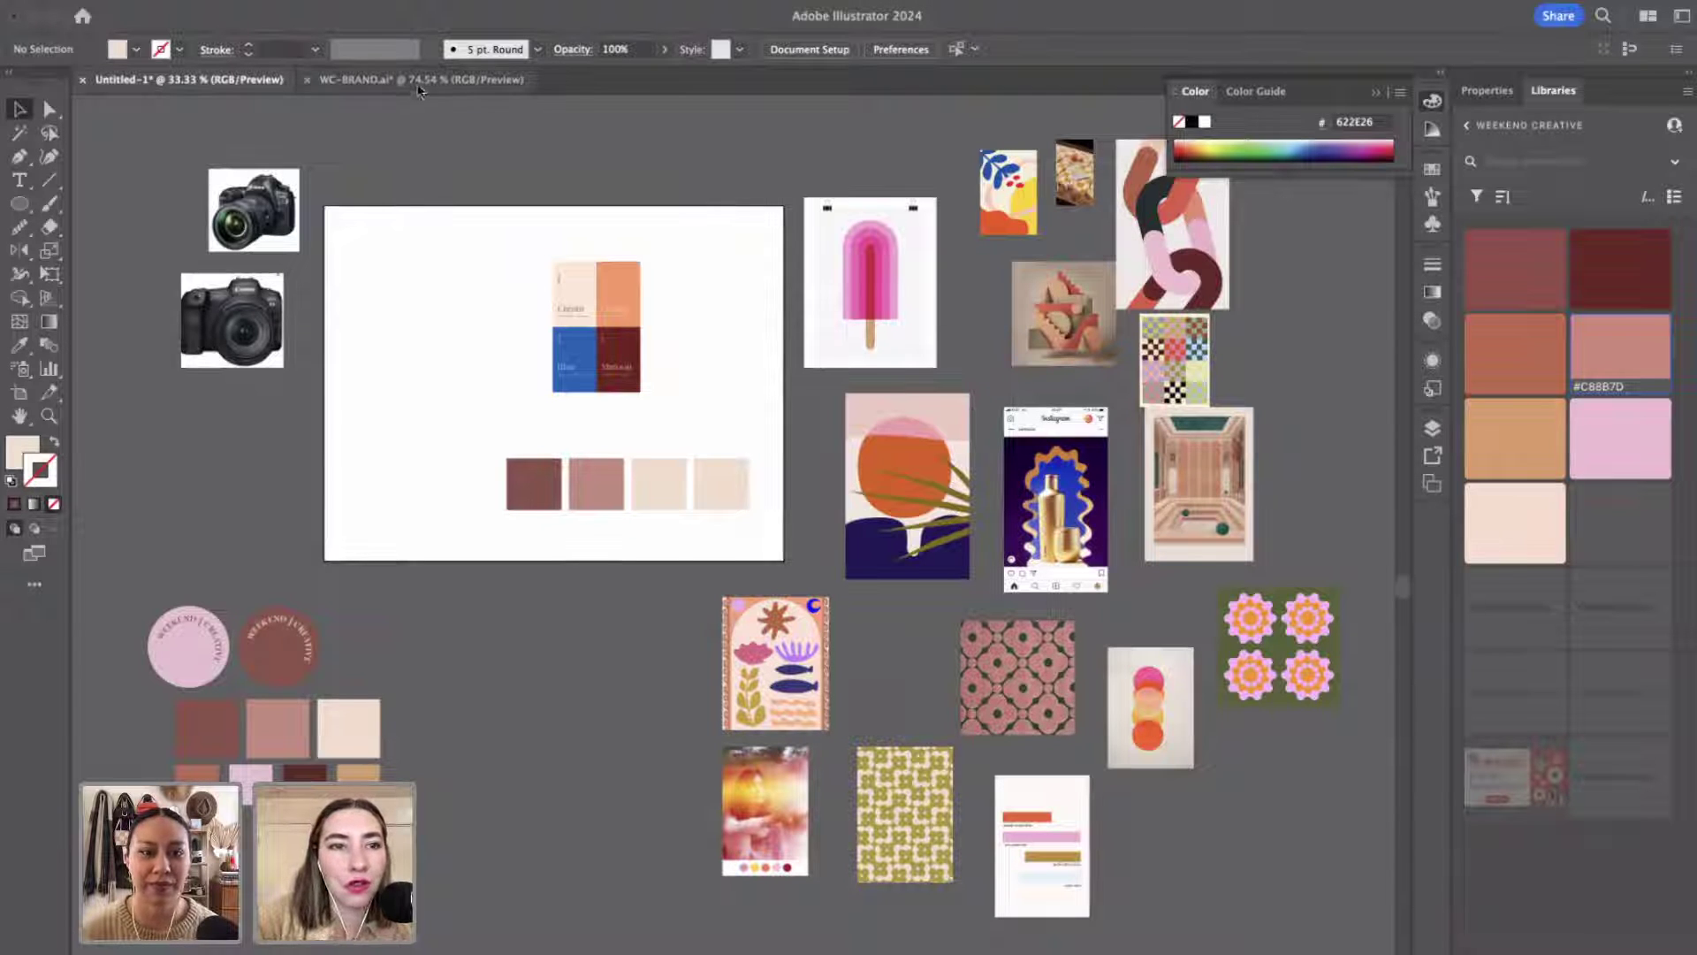
Move the 'Our brand voice…' text block up into the artboard's top-left corner.
left_click_drag(493, 398, 478, 257)
left_click(492, 209)
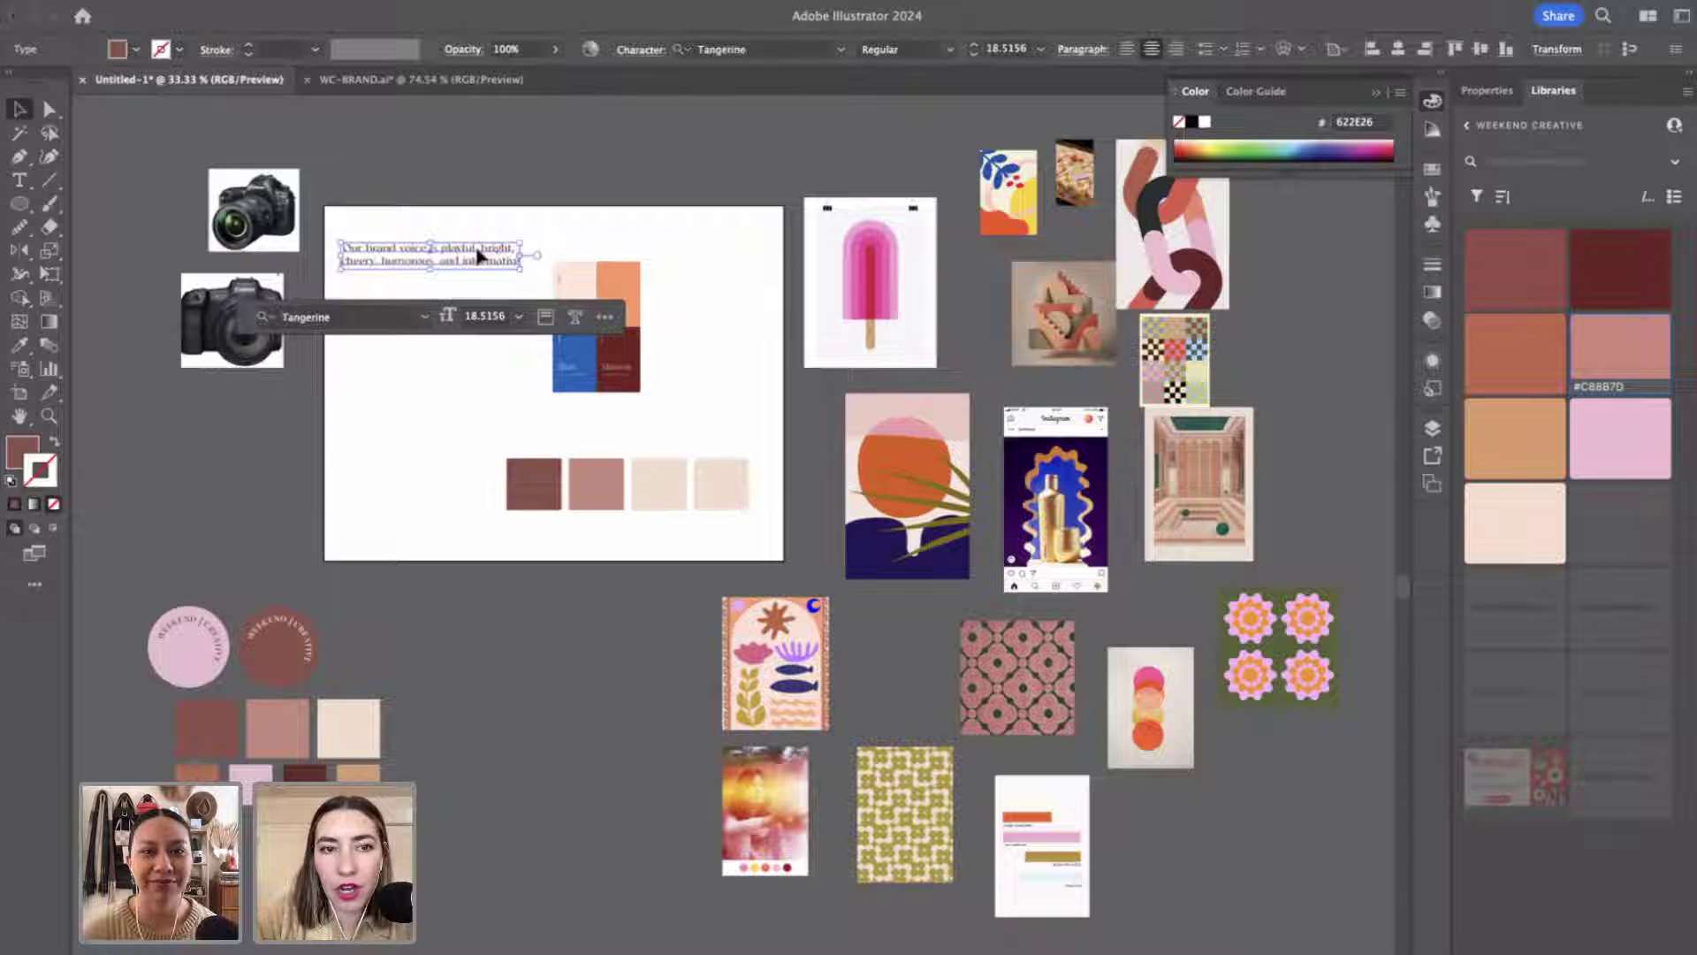
left_click(475, 291)
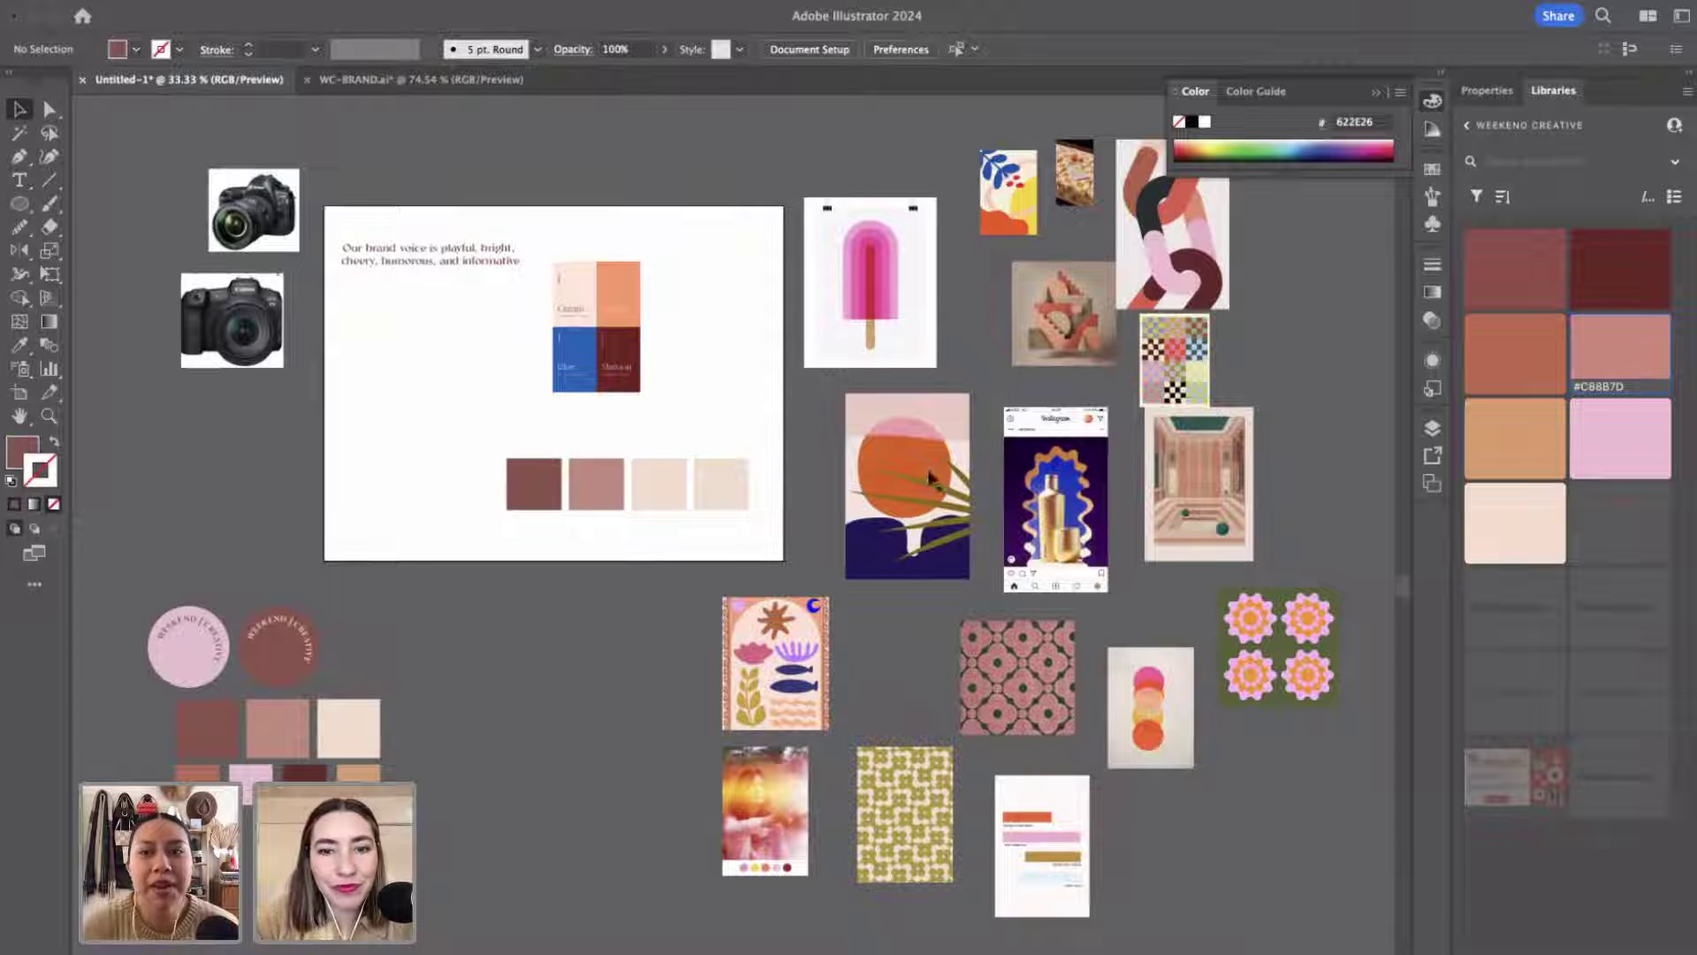
Eyedropper pink onto the first swatch and dark red from the palette onto the second.
left_click(543, 465)
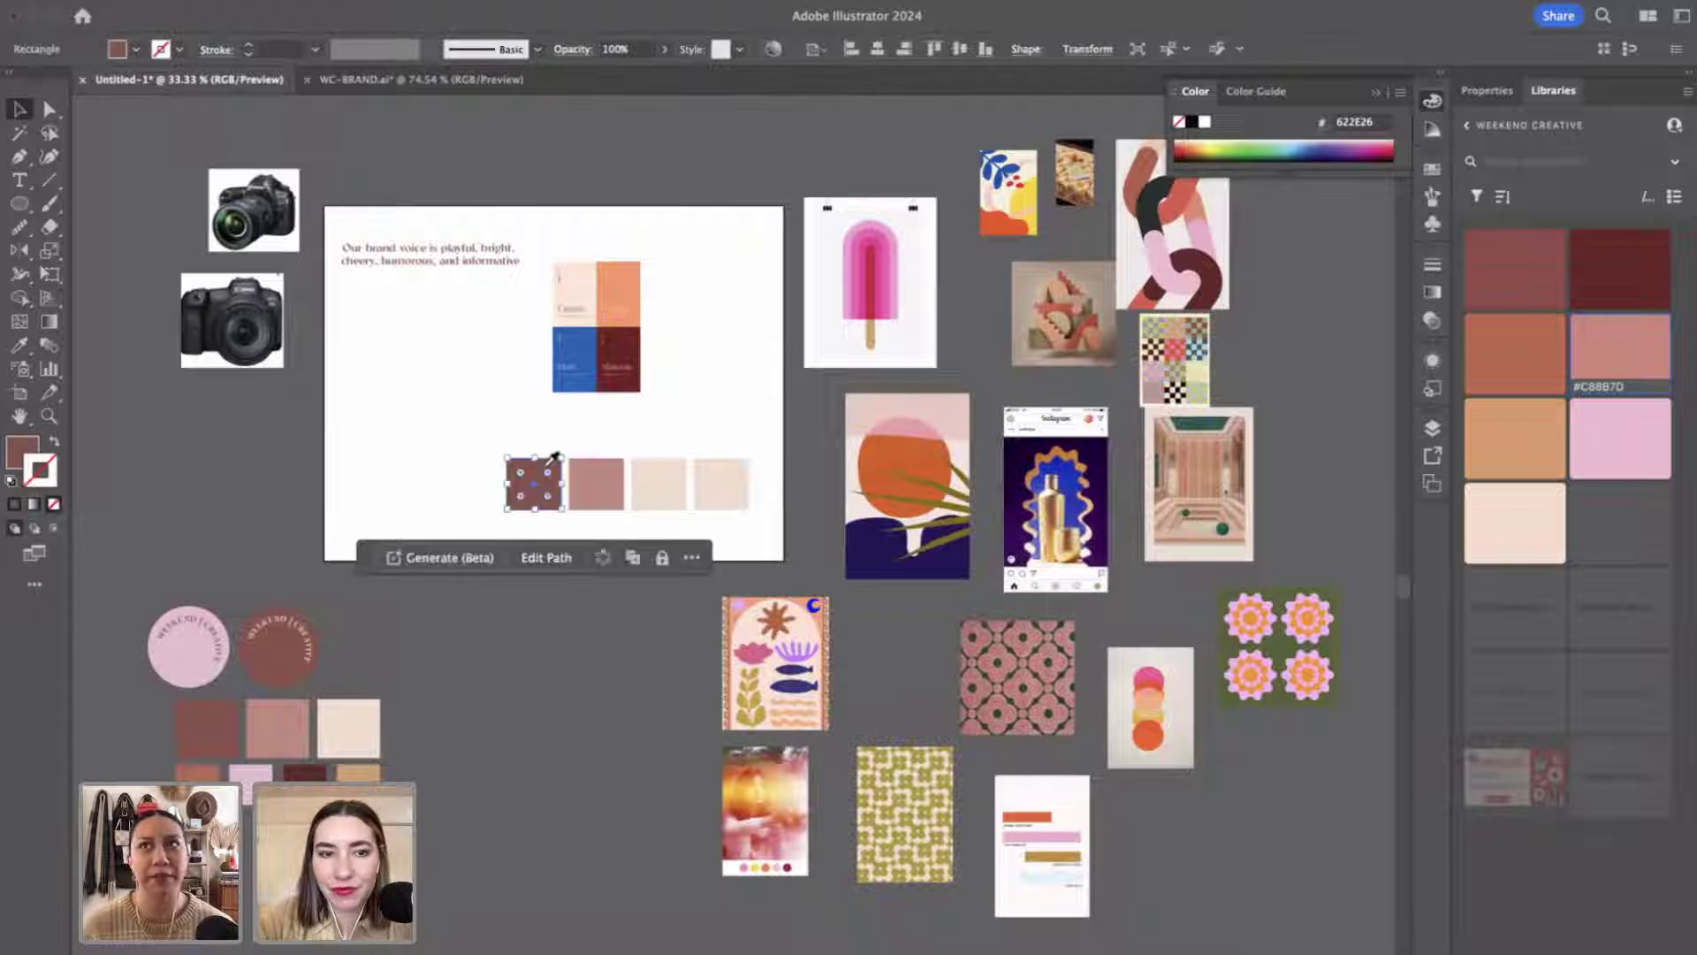
key("i")
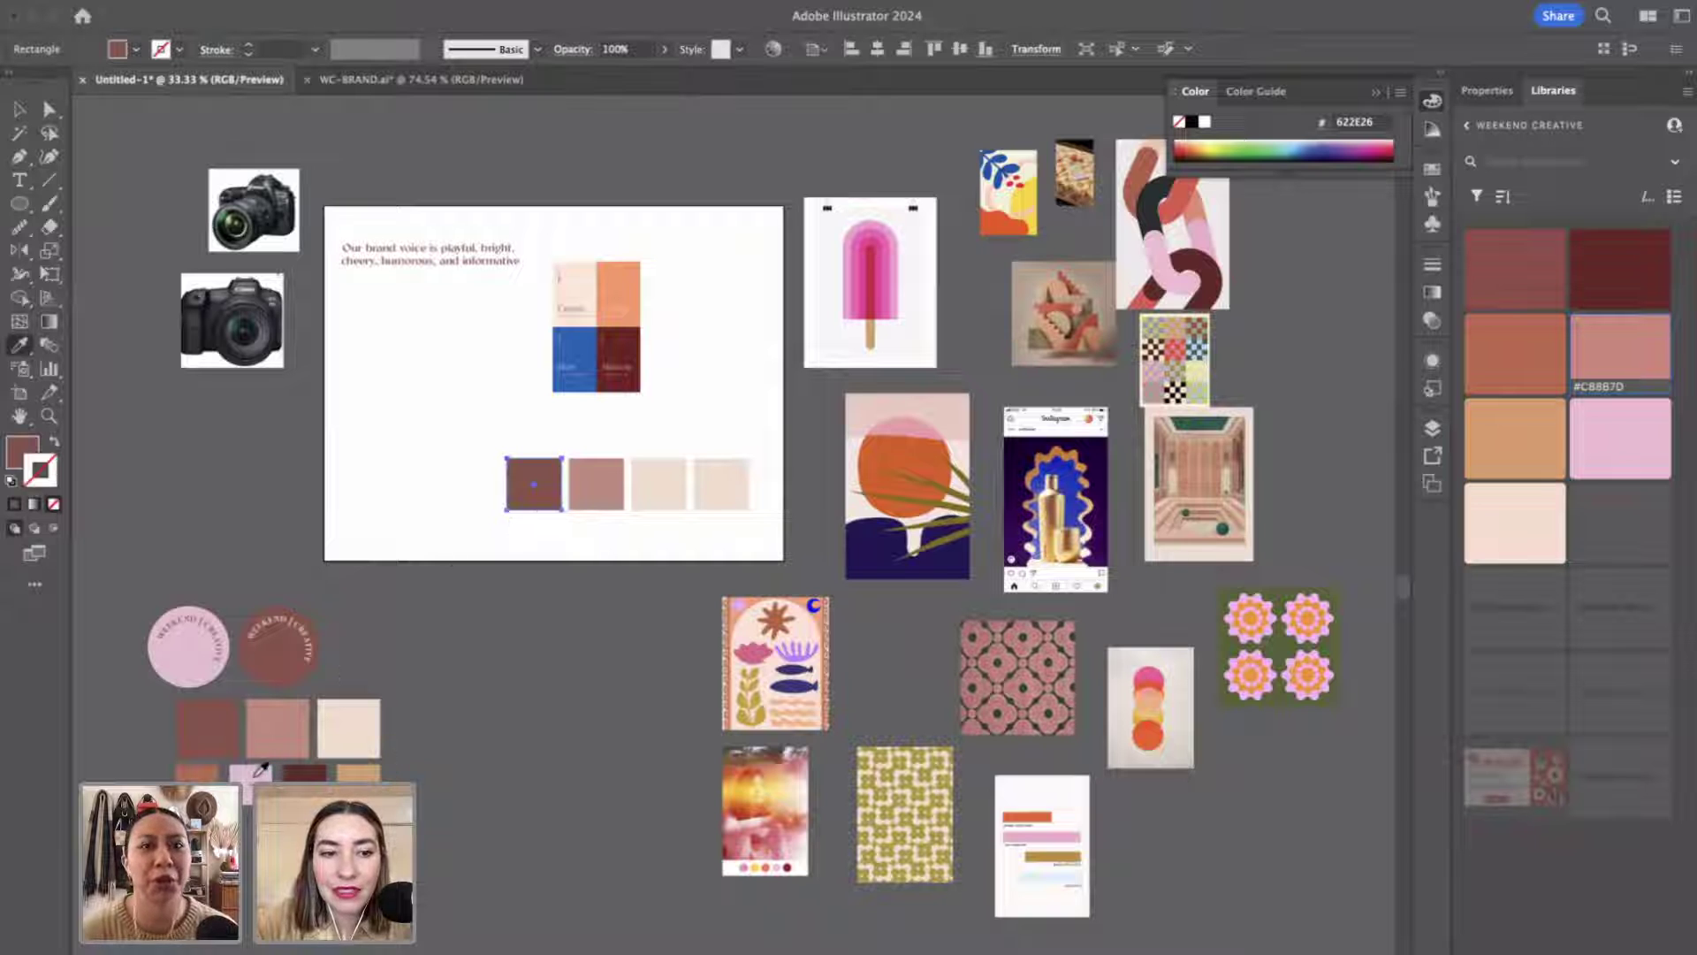
left_click(256, 774)
key("v")
left_click(616, 502)
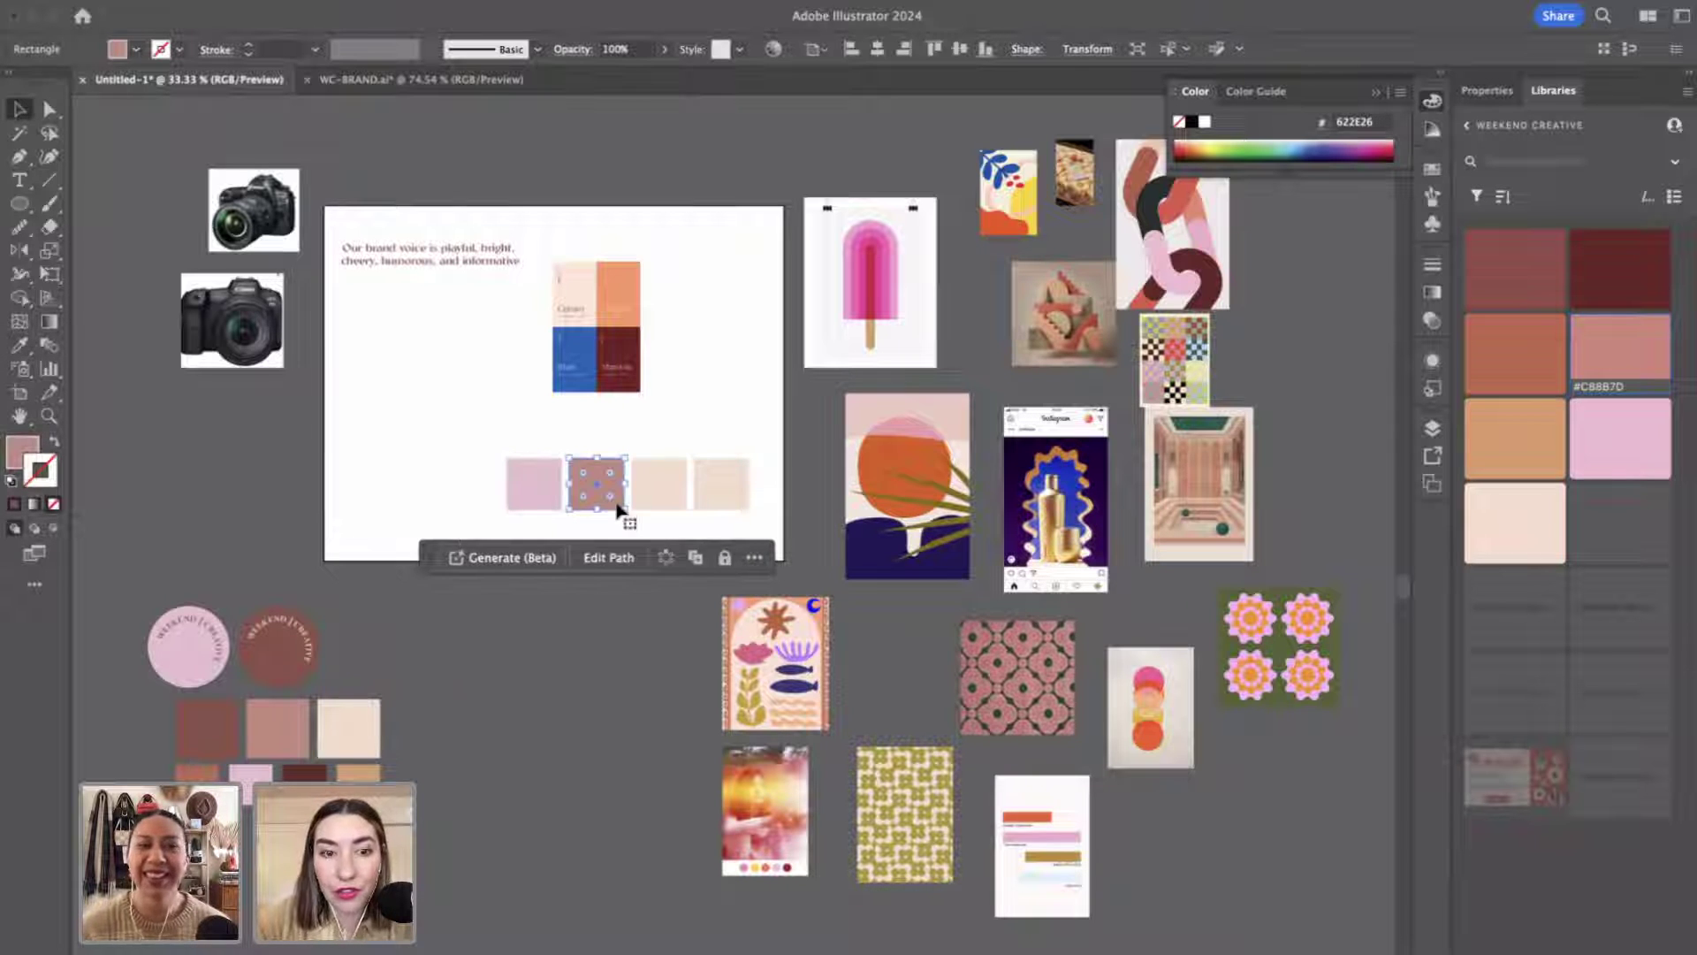
key("i")
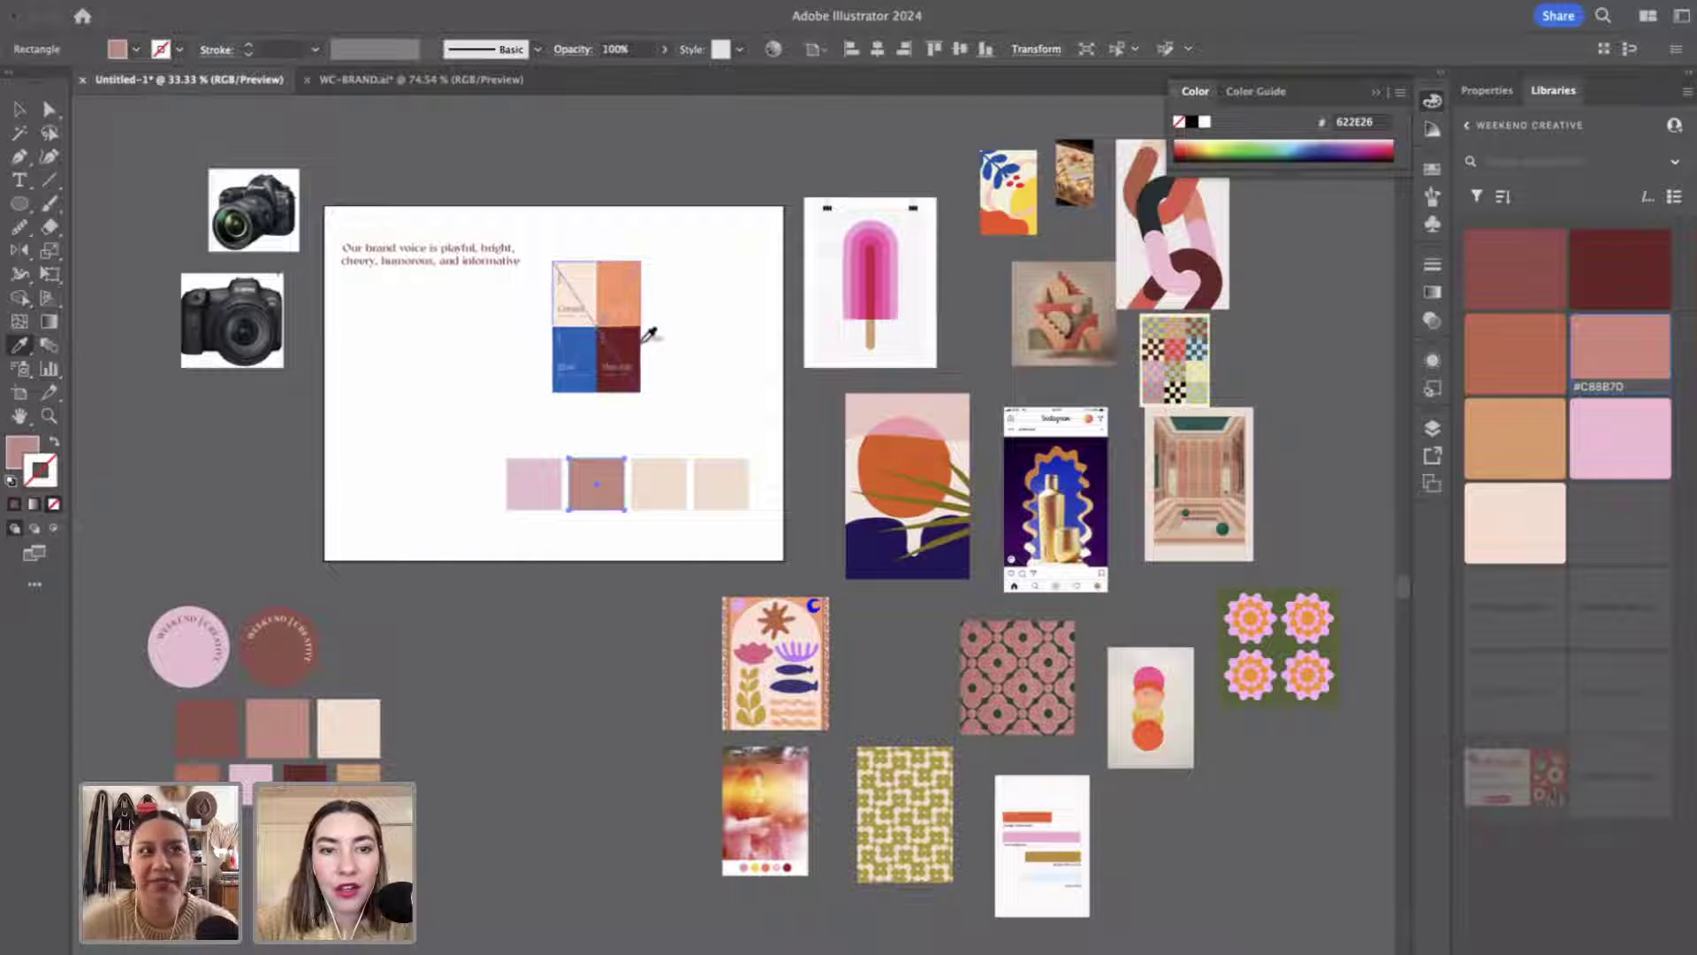
left_click(644, 340)
key("v")
Sample cream and blue from the palette onto the third and fourth swatches.
left_click(669, 475)
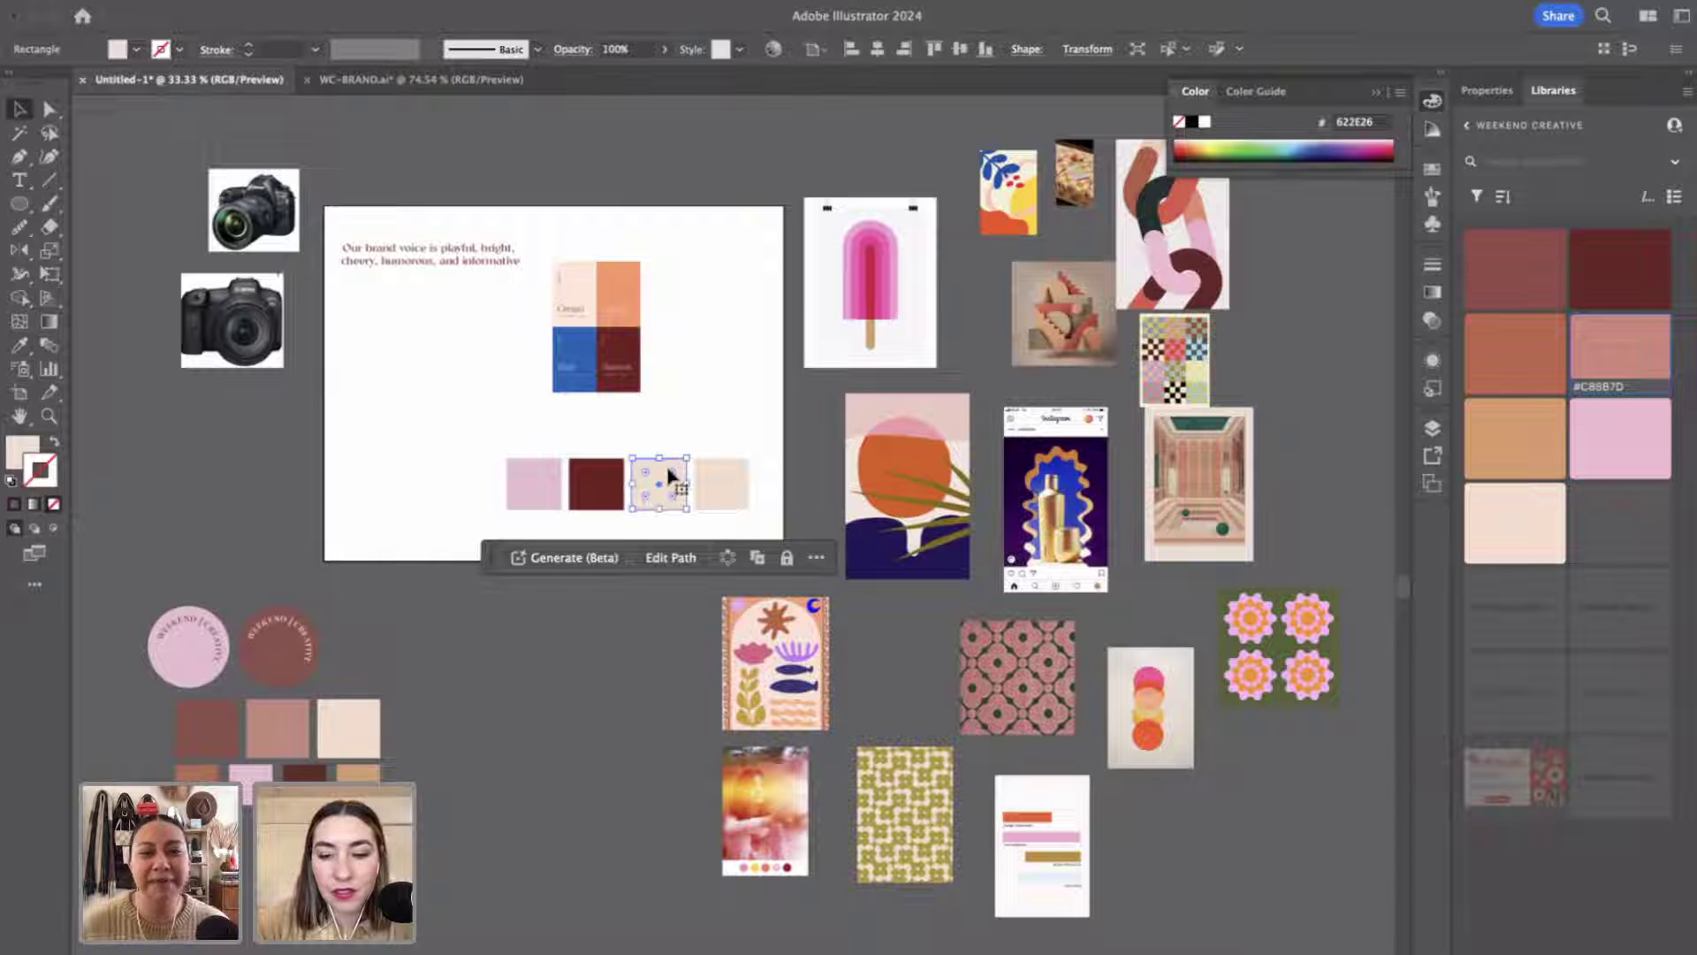
key("i")
left_click(585, 279)
key("v")
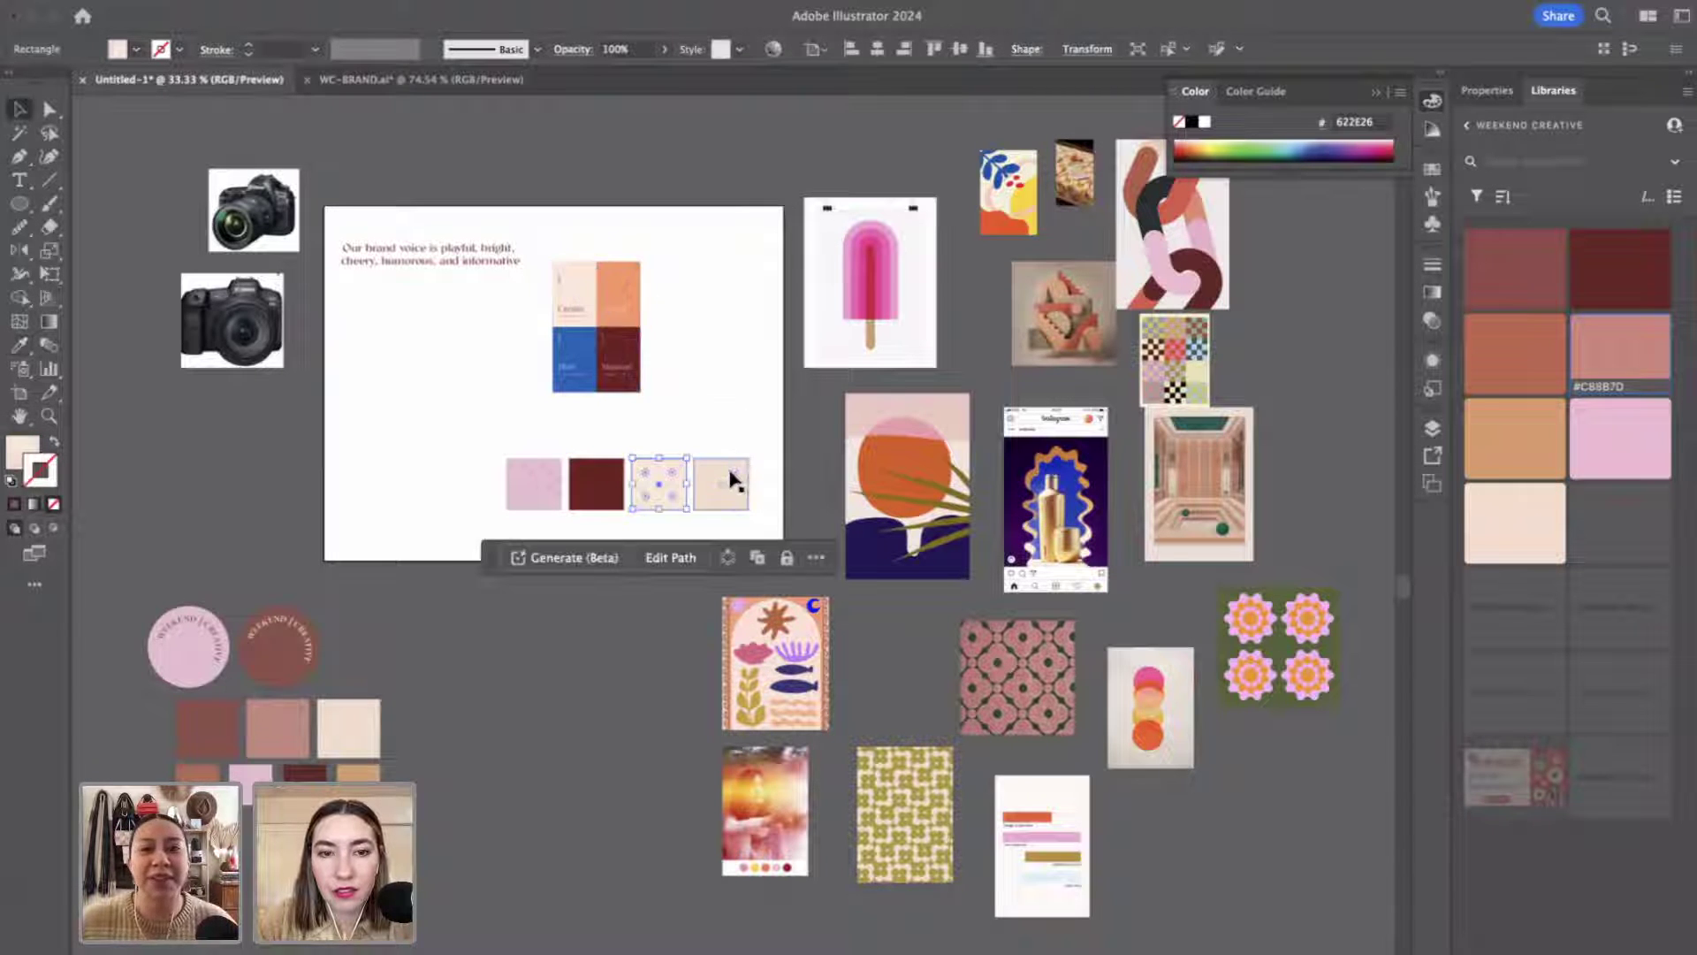
left_click(732, 481)
key("i")
left_click(582, 338)
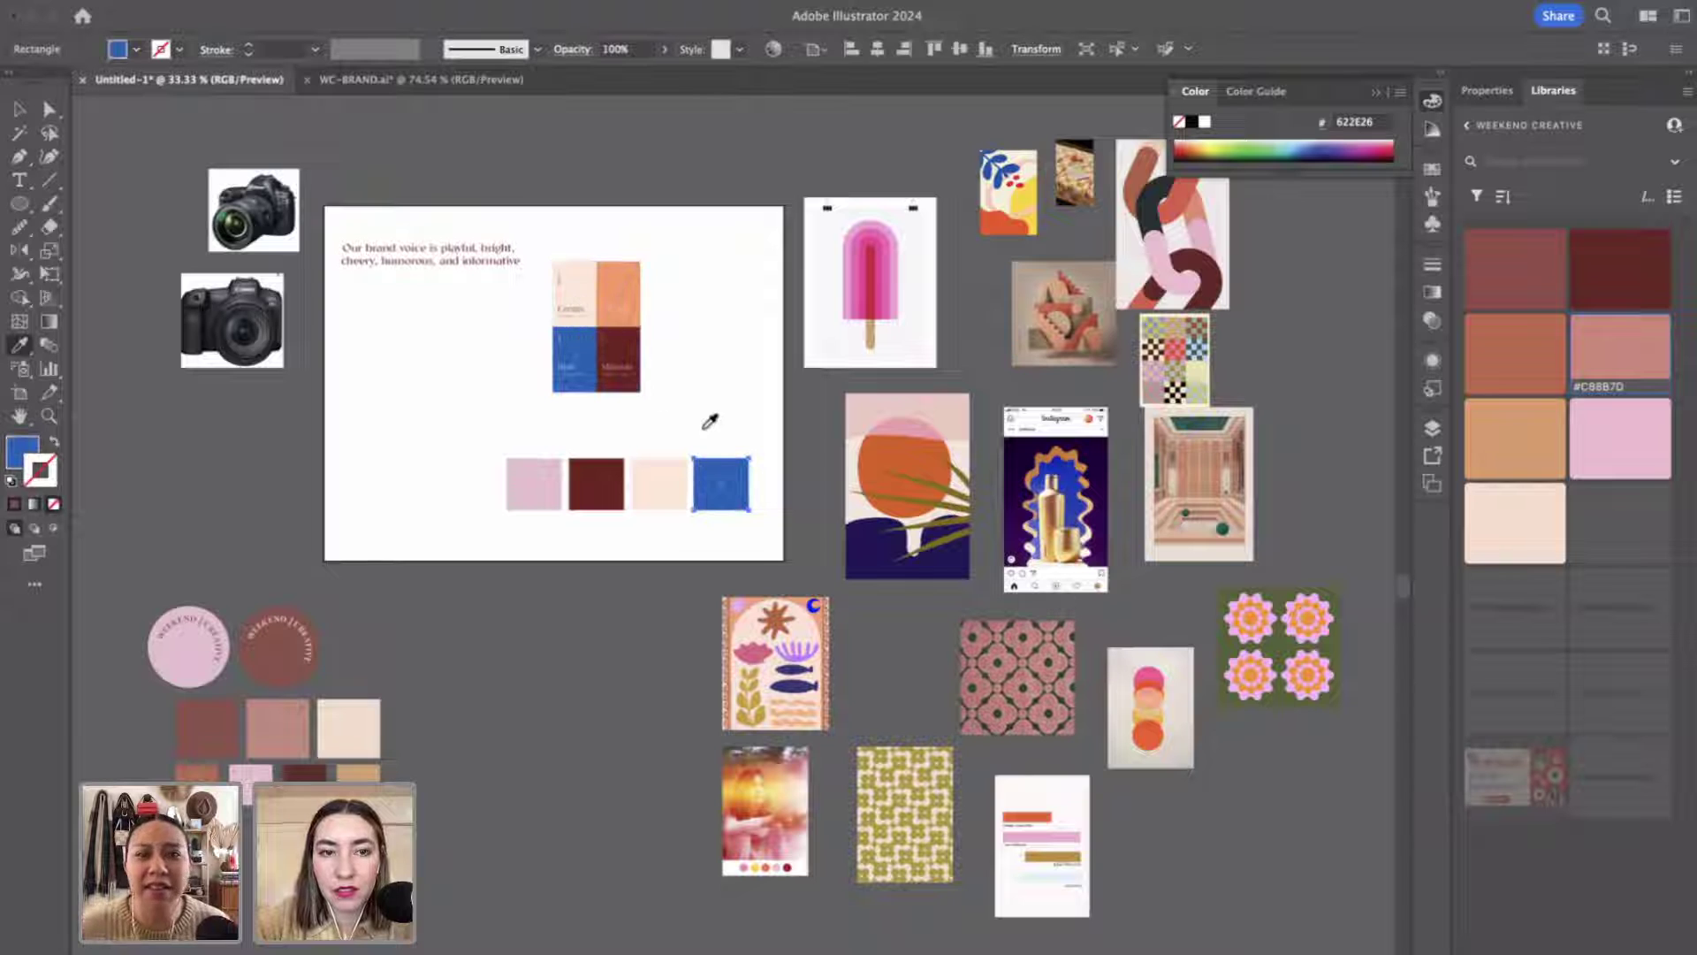
key("v")
left_click(713, 403)
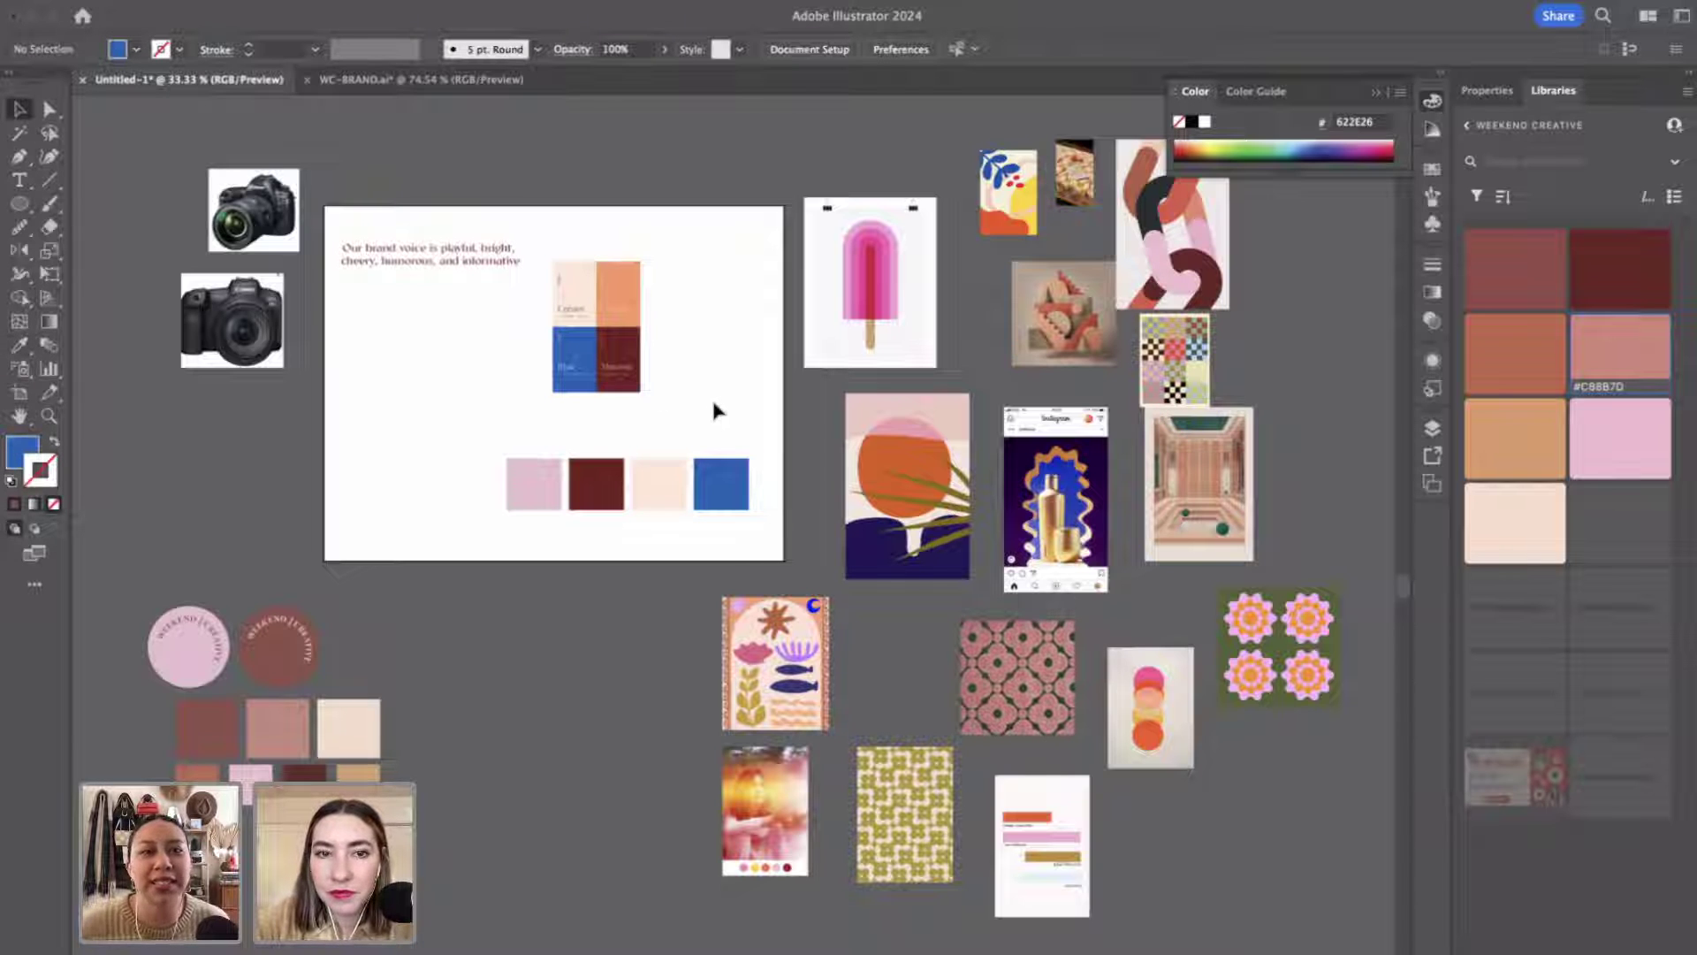
Resample the first swatch with a lighter pink from the sun and chain posters.
left_click(533, 483)
key("i")
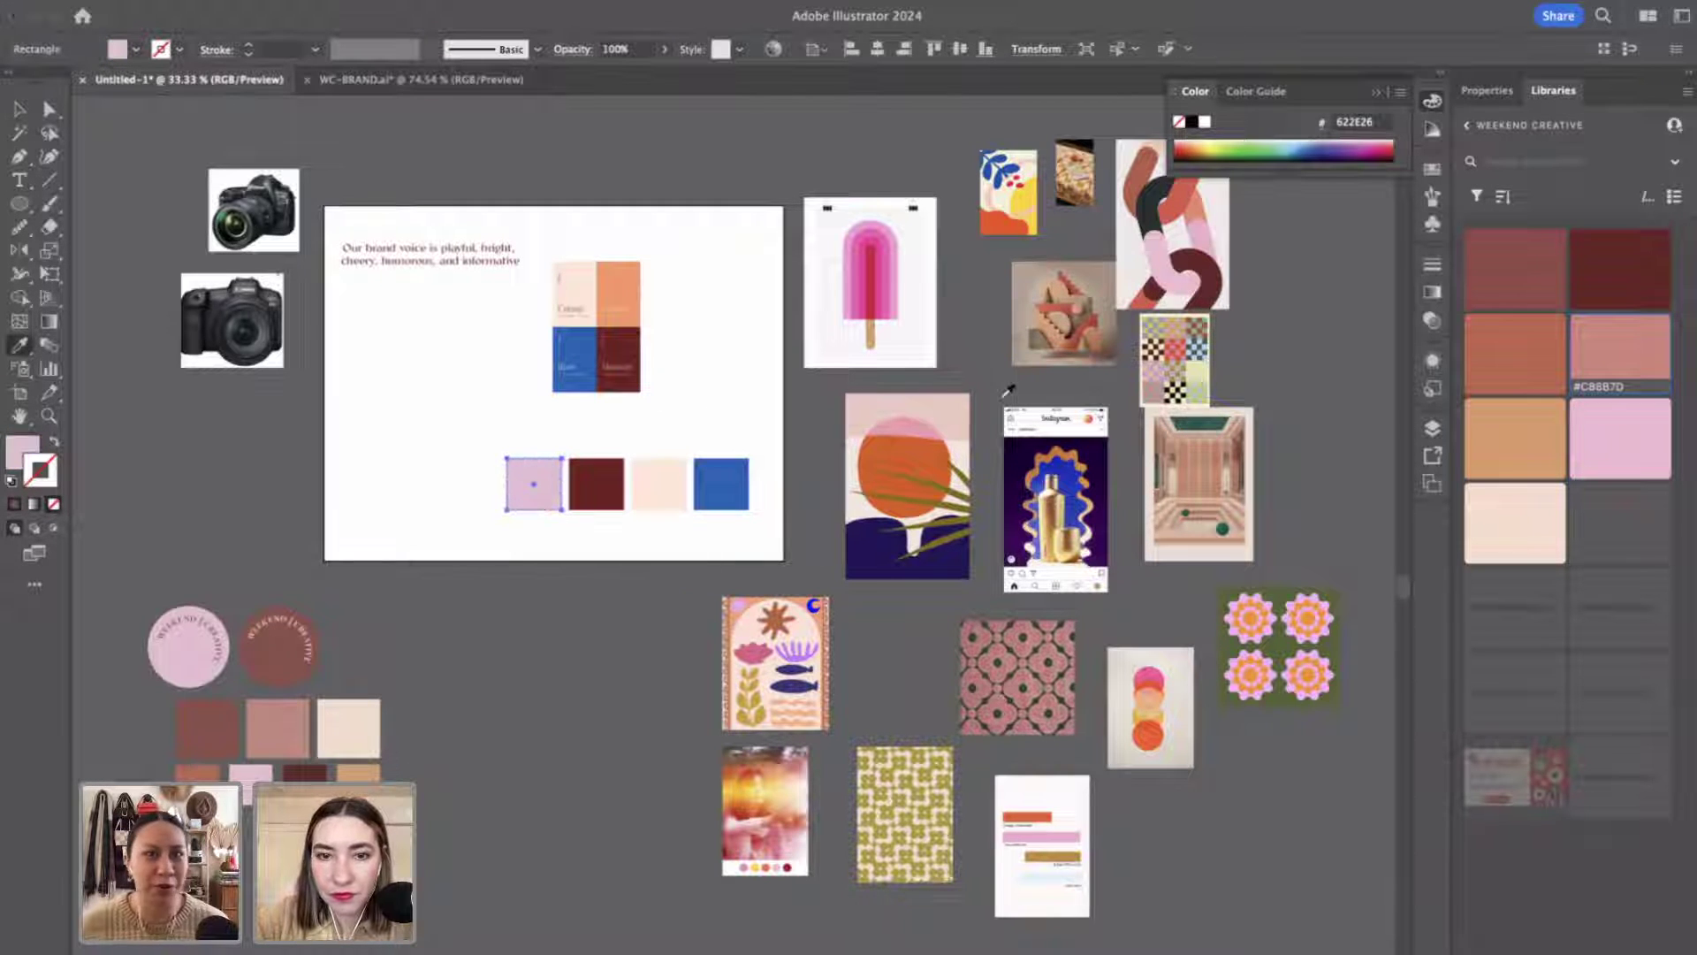
left_click(920, 426)
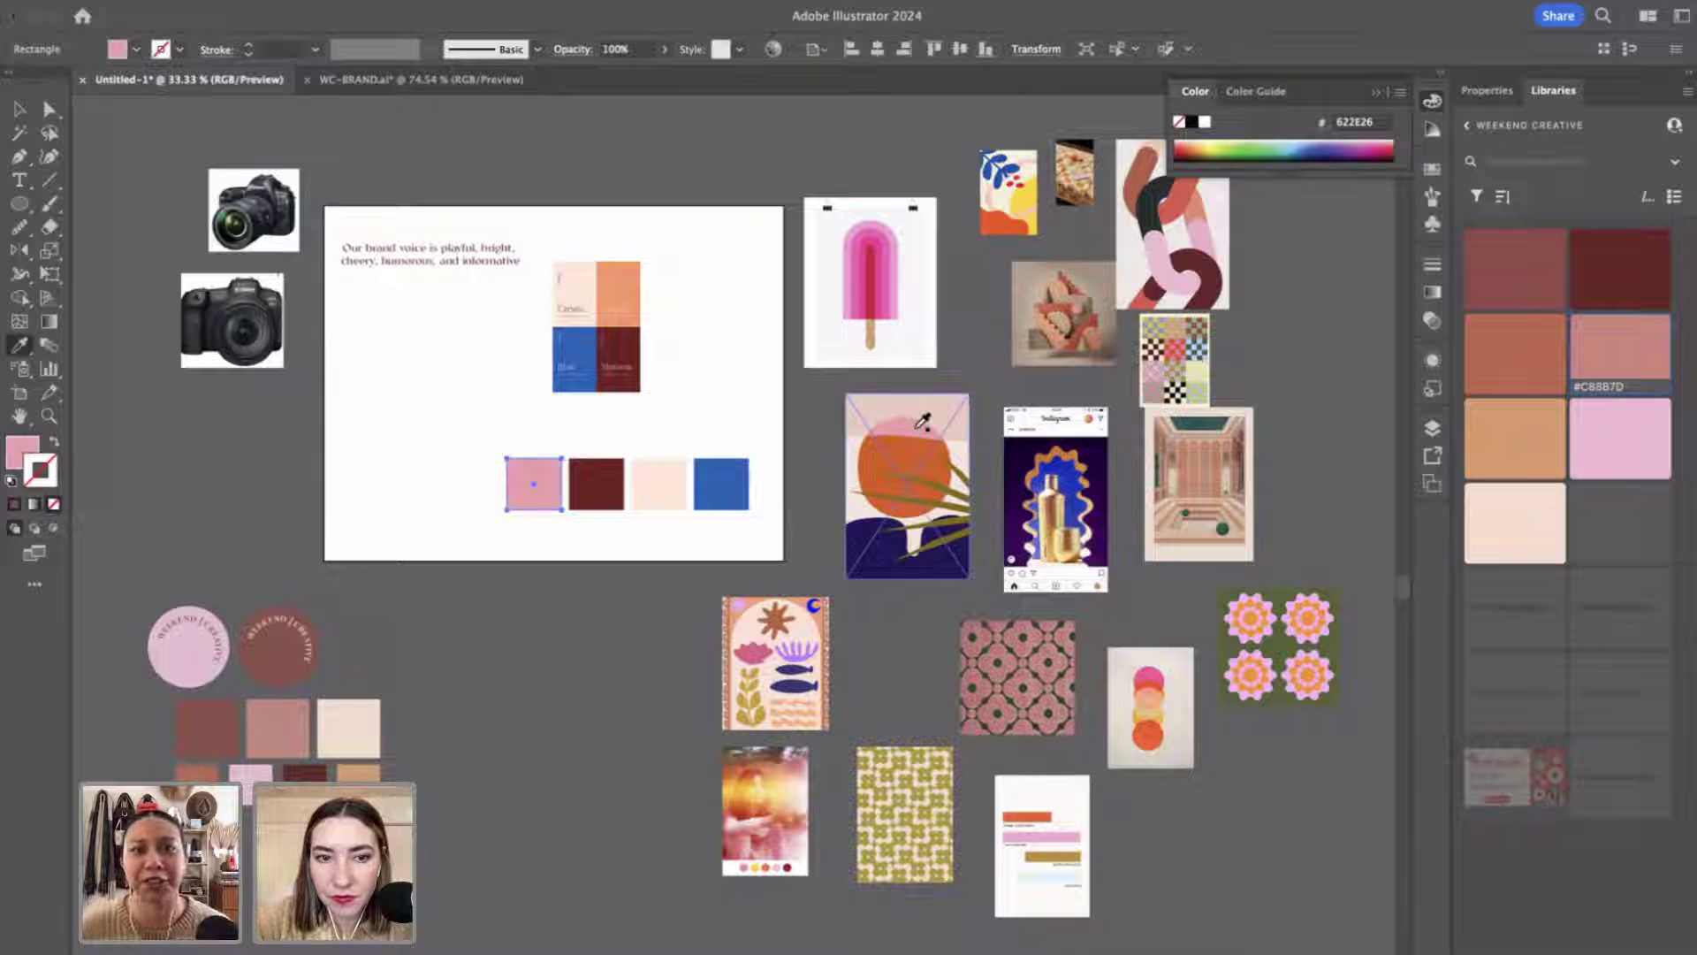
left_click(1165, 270)
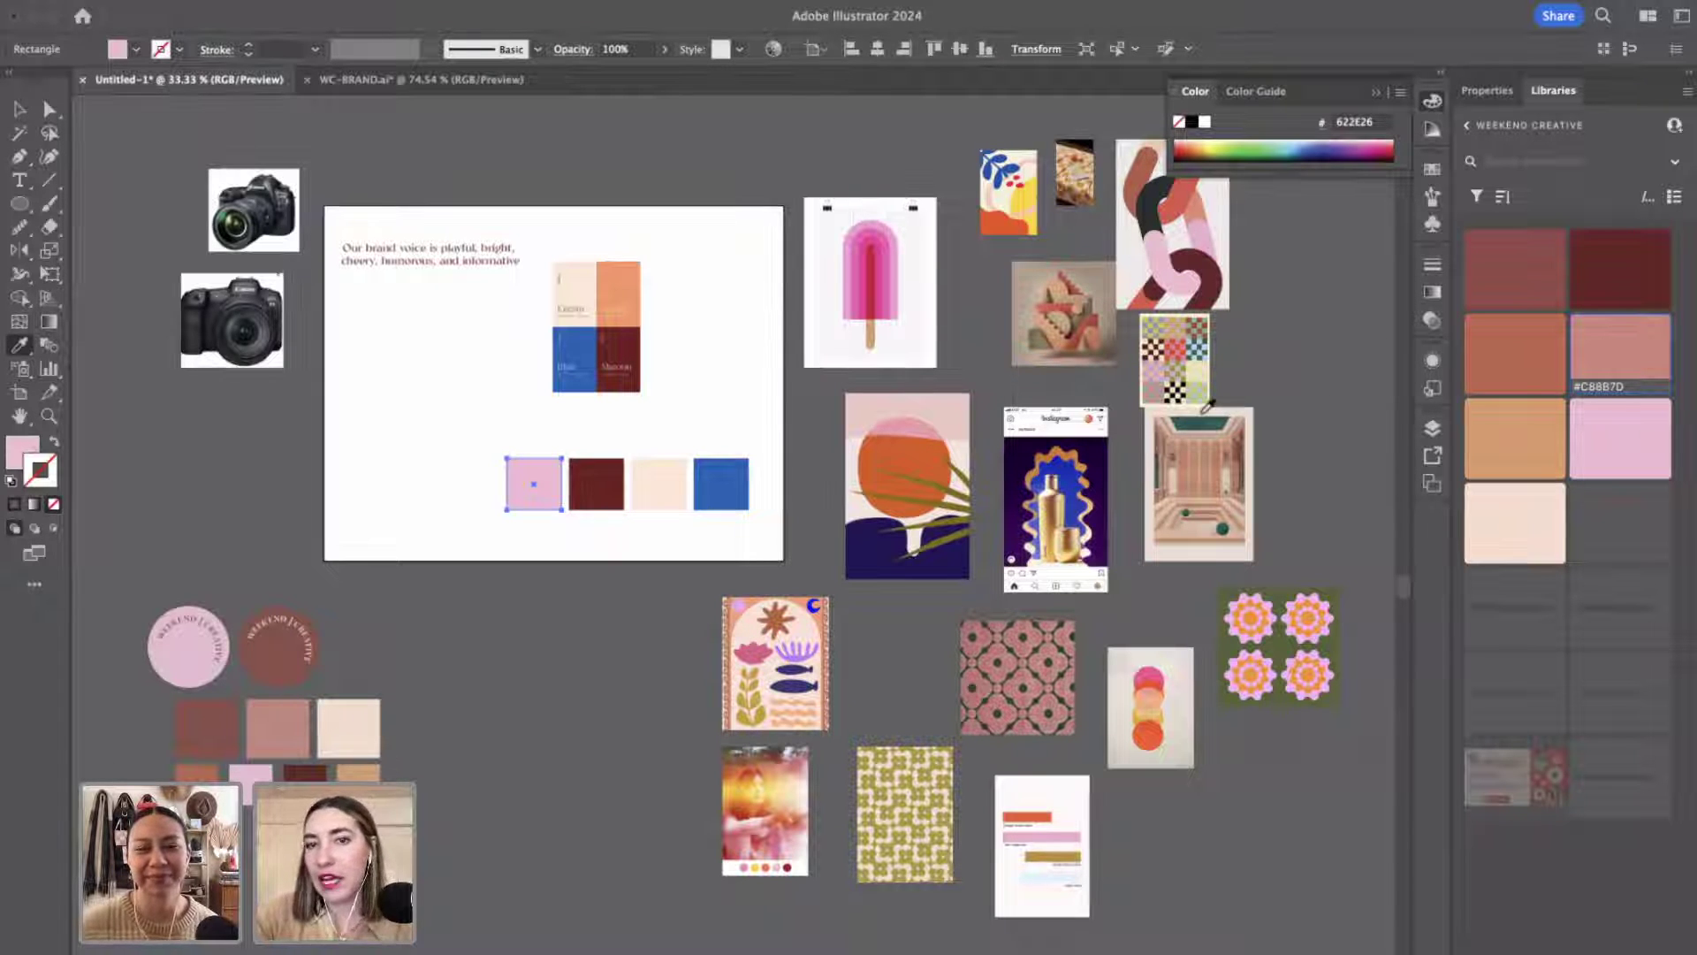
Recolour the first swatch orange-red, sampled from the orange circle poster.
left_click(1146, 677)
left_click(1154, 700)
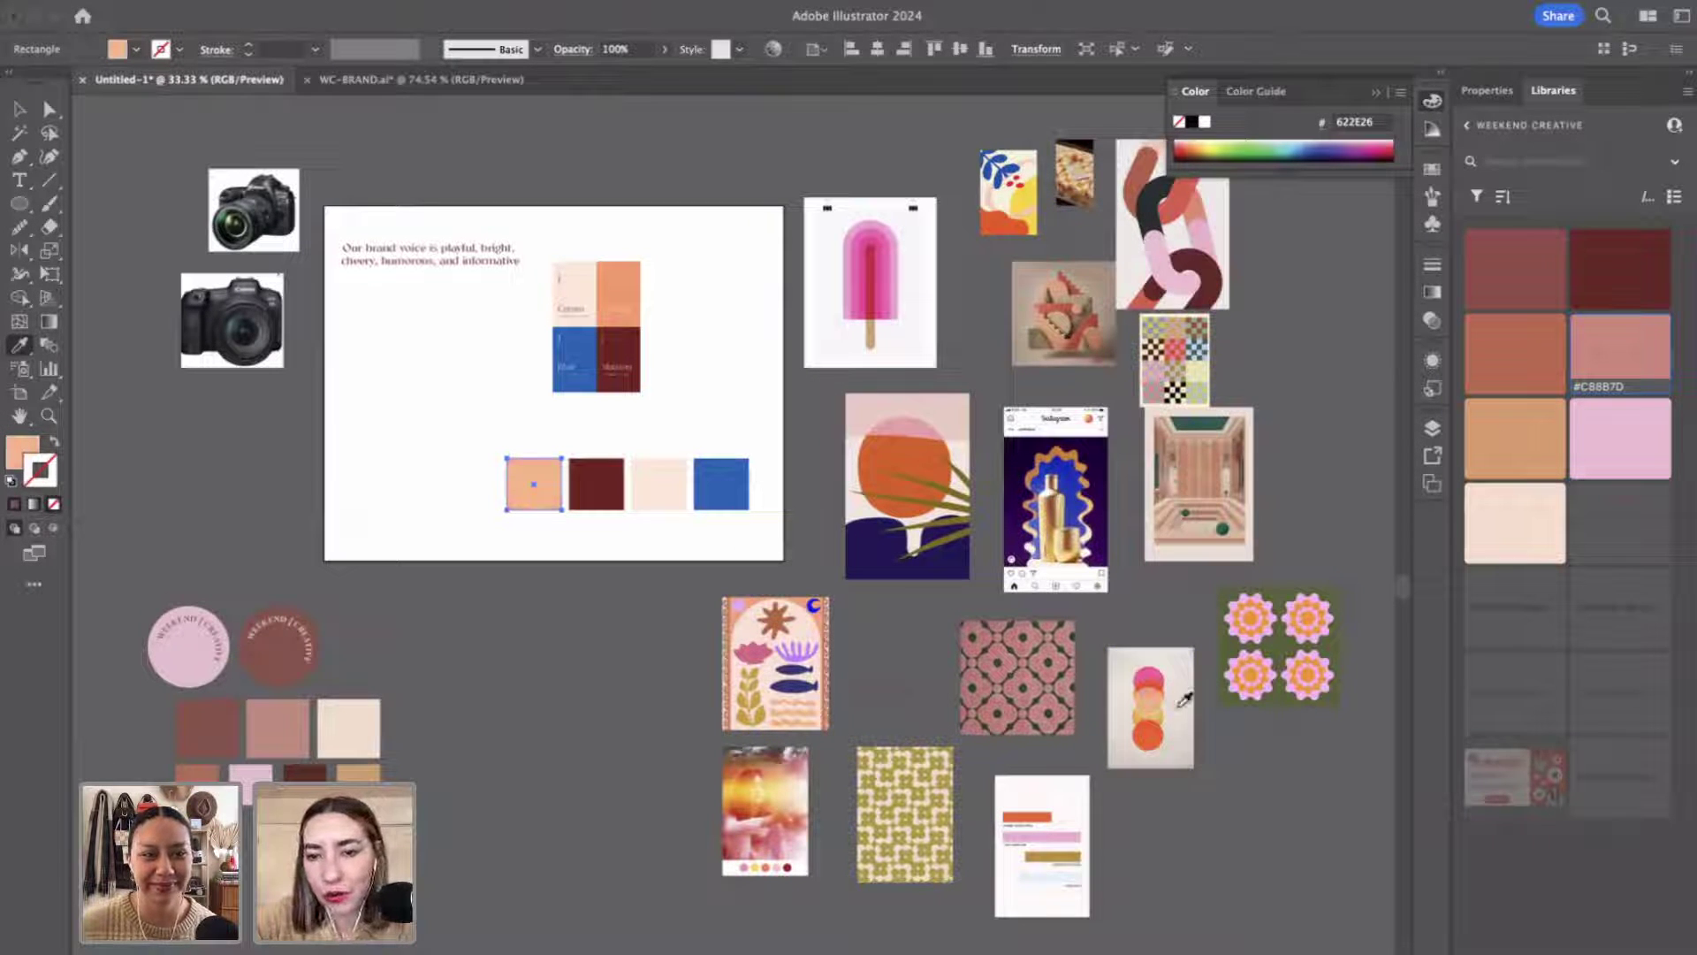
left_click(1151, 731)
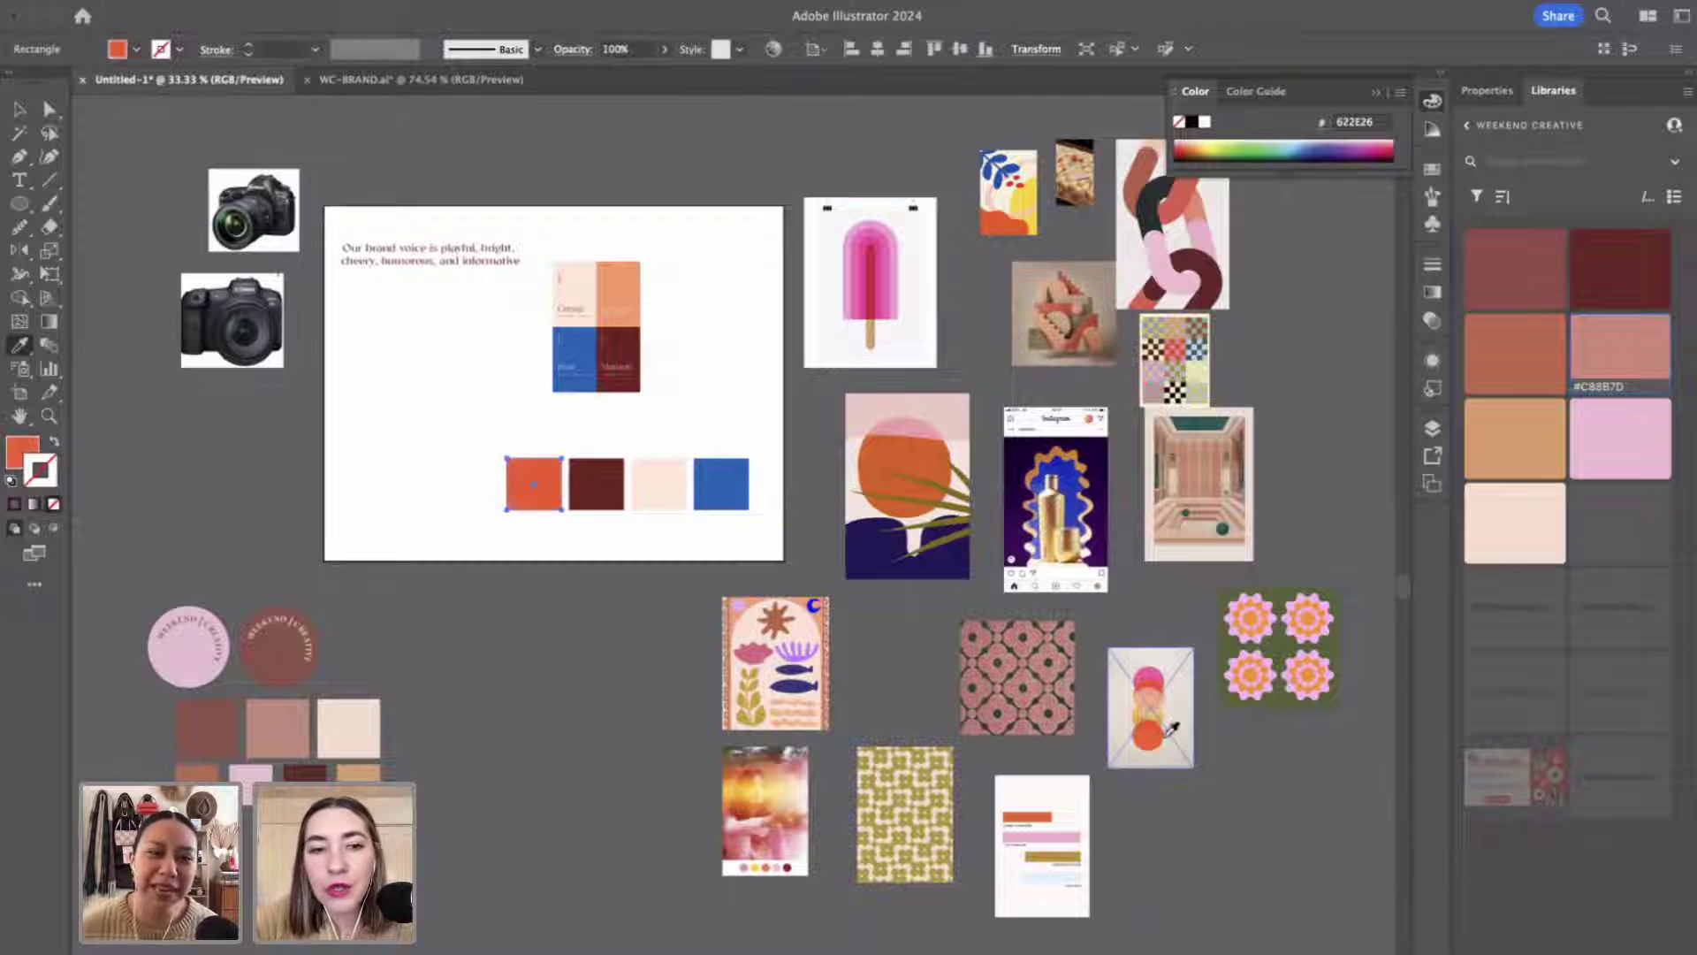
key("v")
Enlarge the circles poster and place it over the artboard's left side.
left_click(1189, 676)
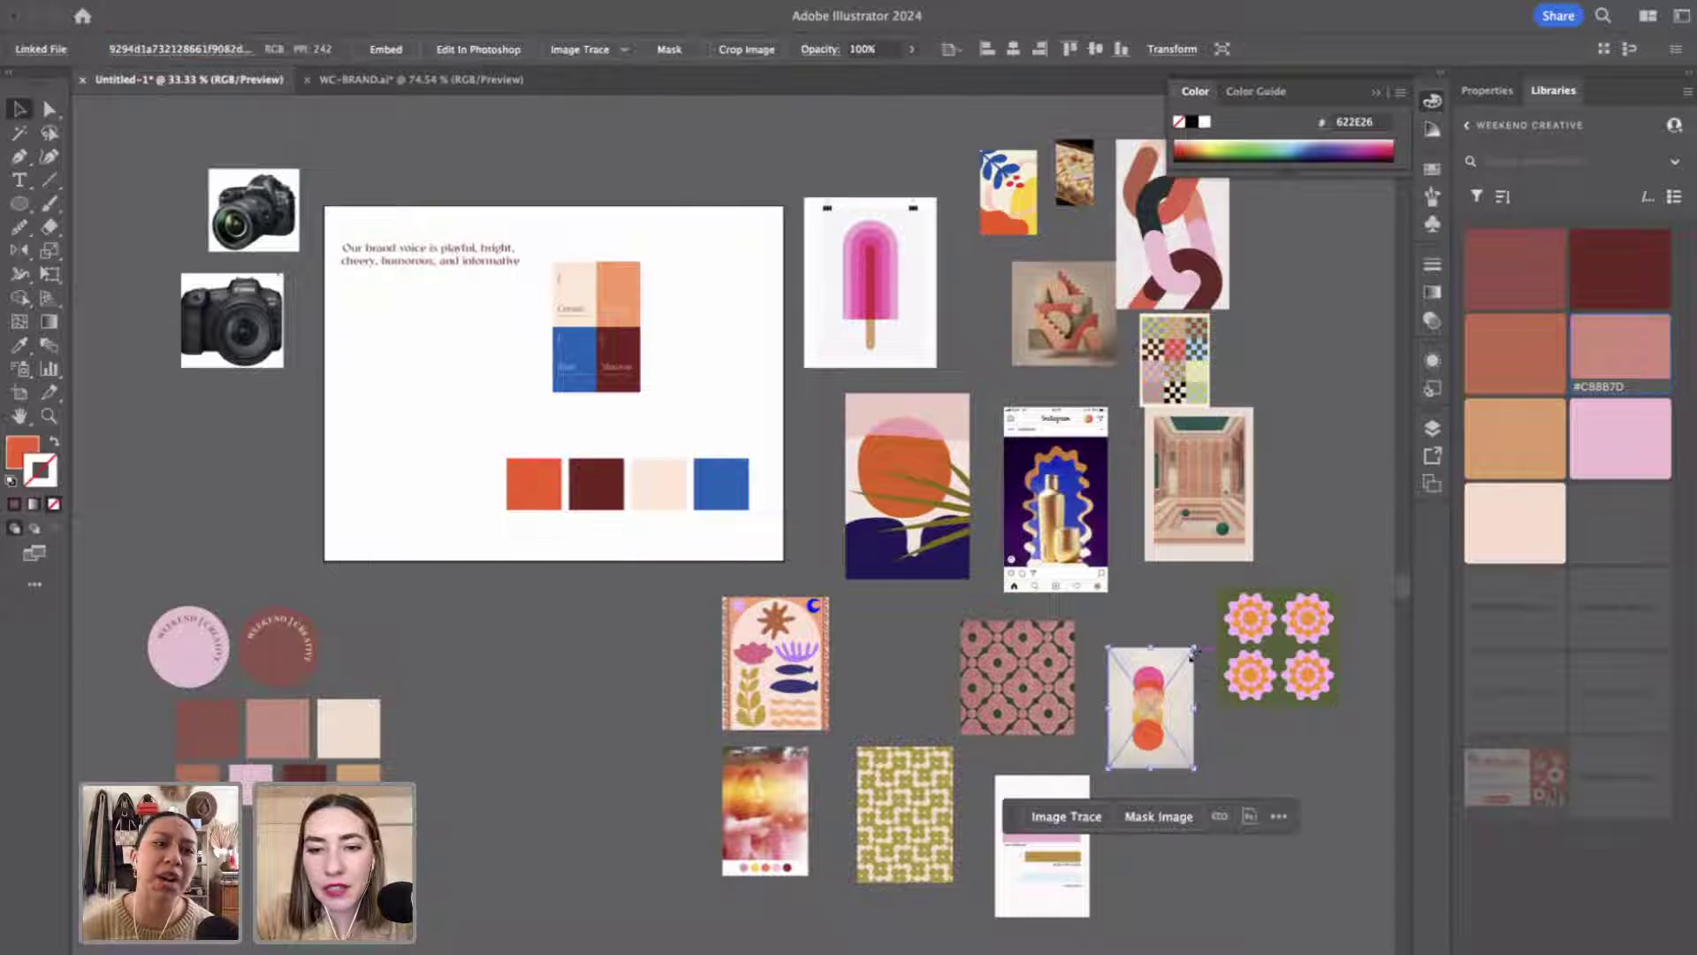
mouse_move(1191, 651)
left_mouse_down()
mouse_move(1306, 508)
mouse_move(496, 447)
mouse_move(450, 369)
mouse_move(355, 347)
left_mouse_up()
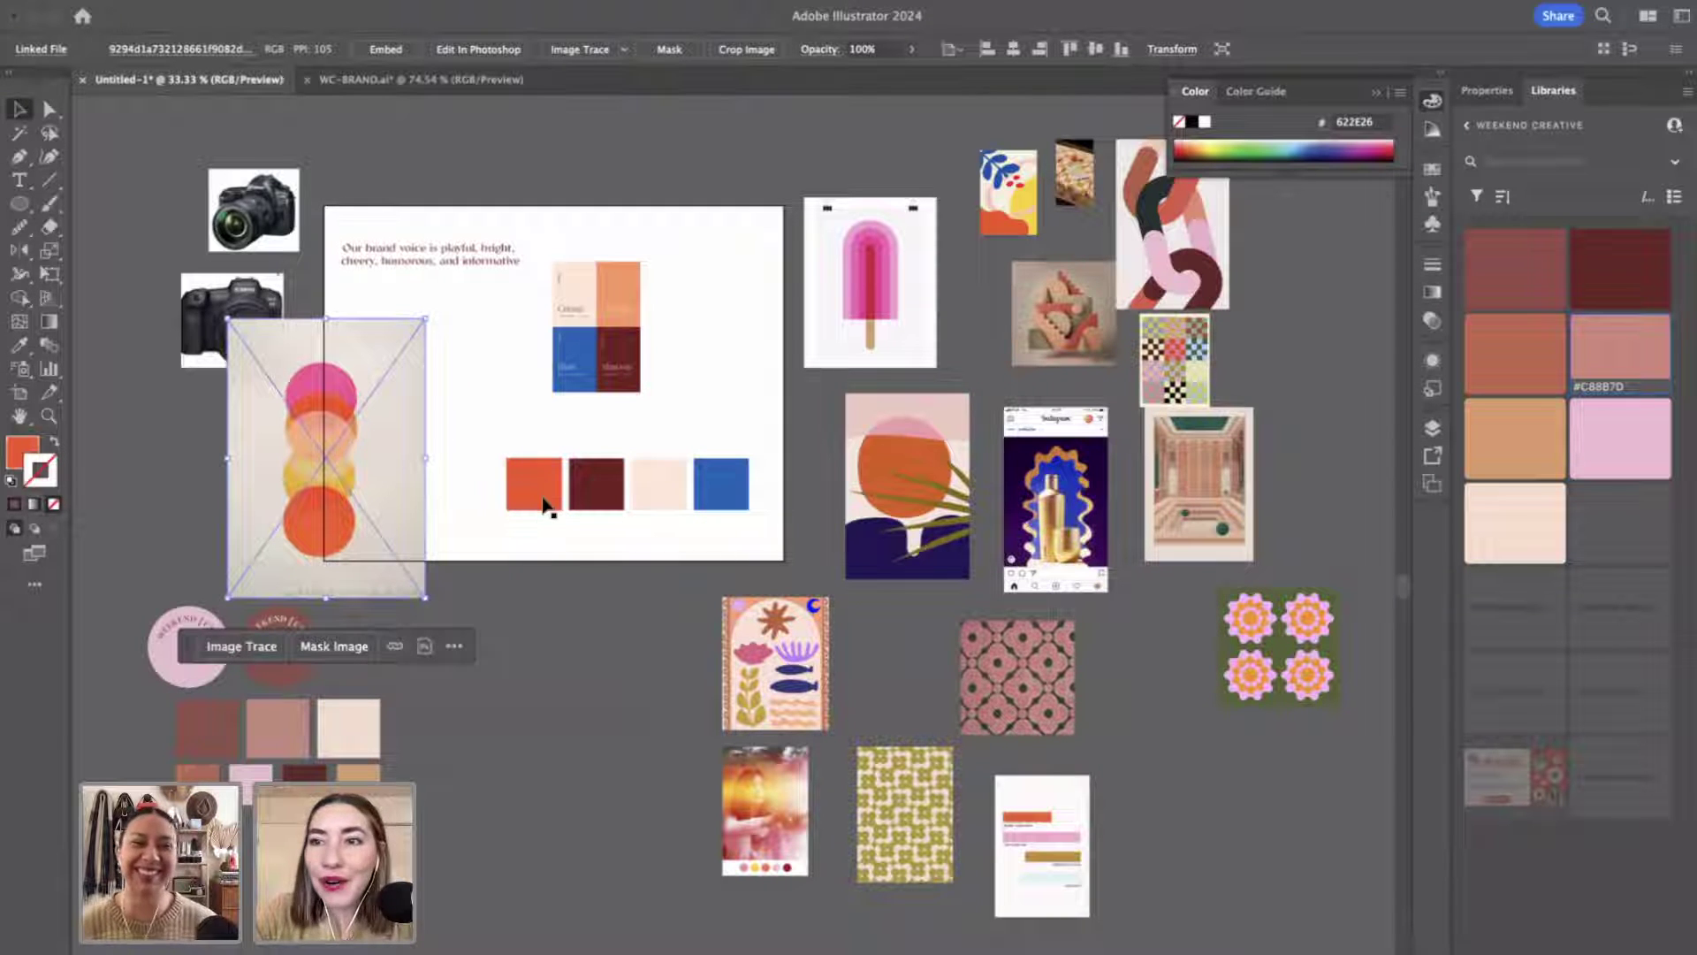
left_click(545, 505)
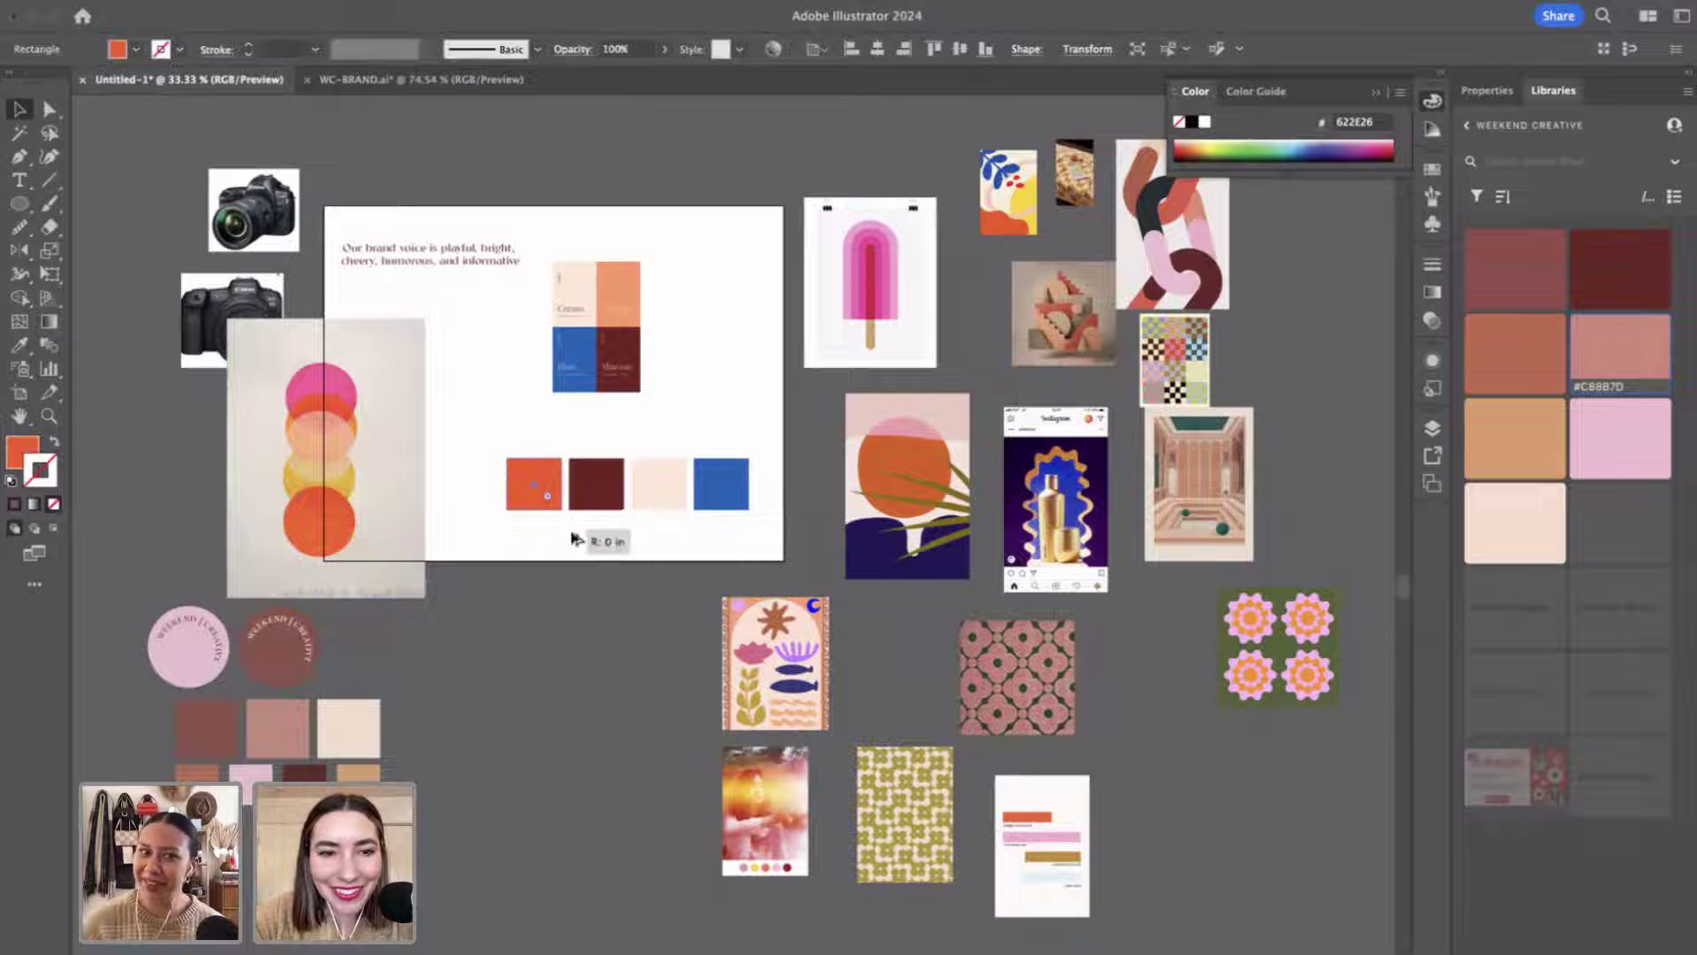
Bring four small swatches above the colour row and sample orange into the first.
left_click(545, 682)
left_click_drag(448, 846, 527, 436)
left_click(776, 352)
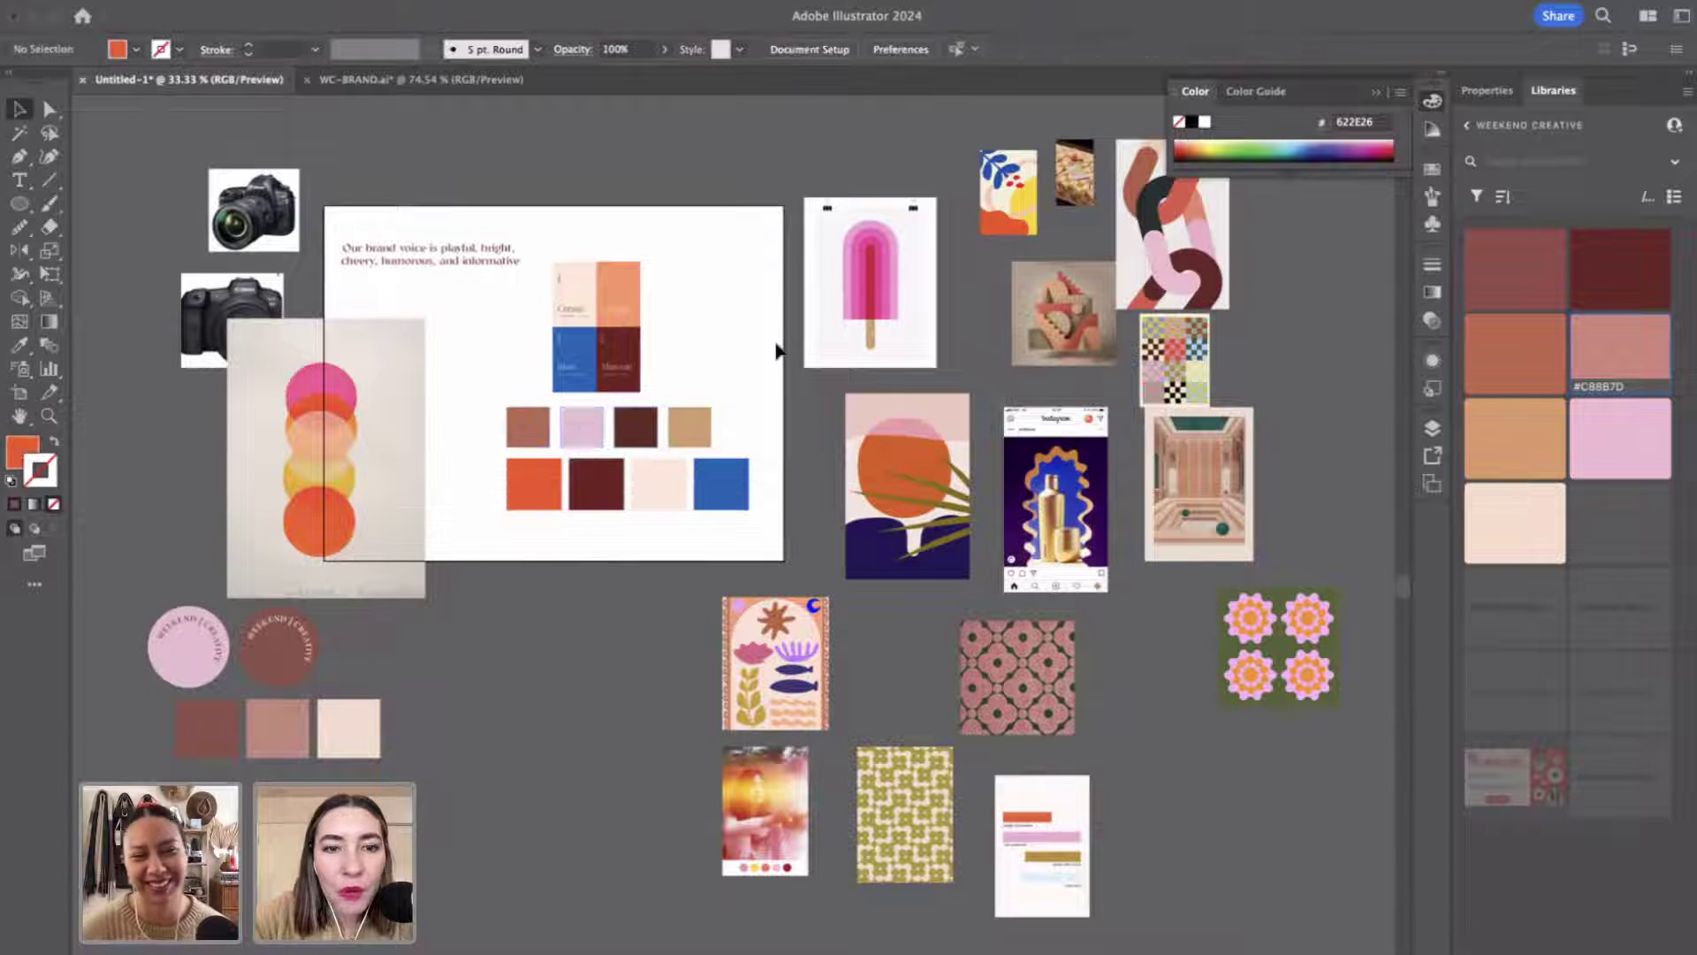
left_click(528, 427)
key("i")
left_click(643, 290)
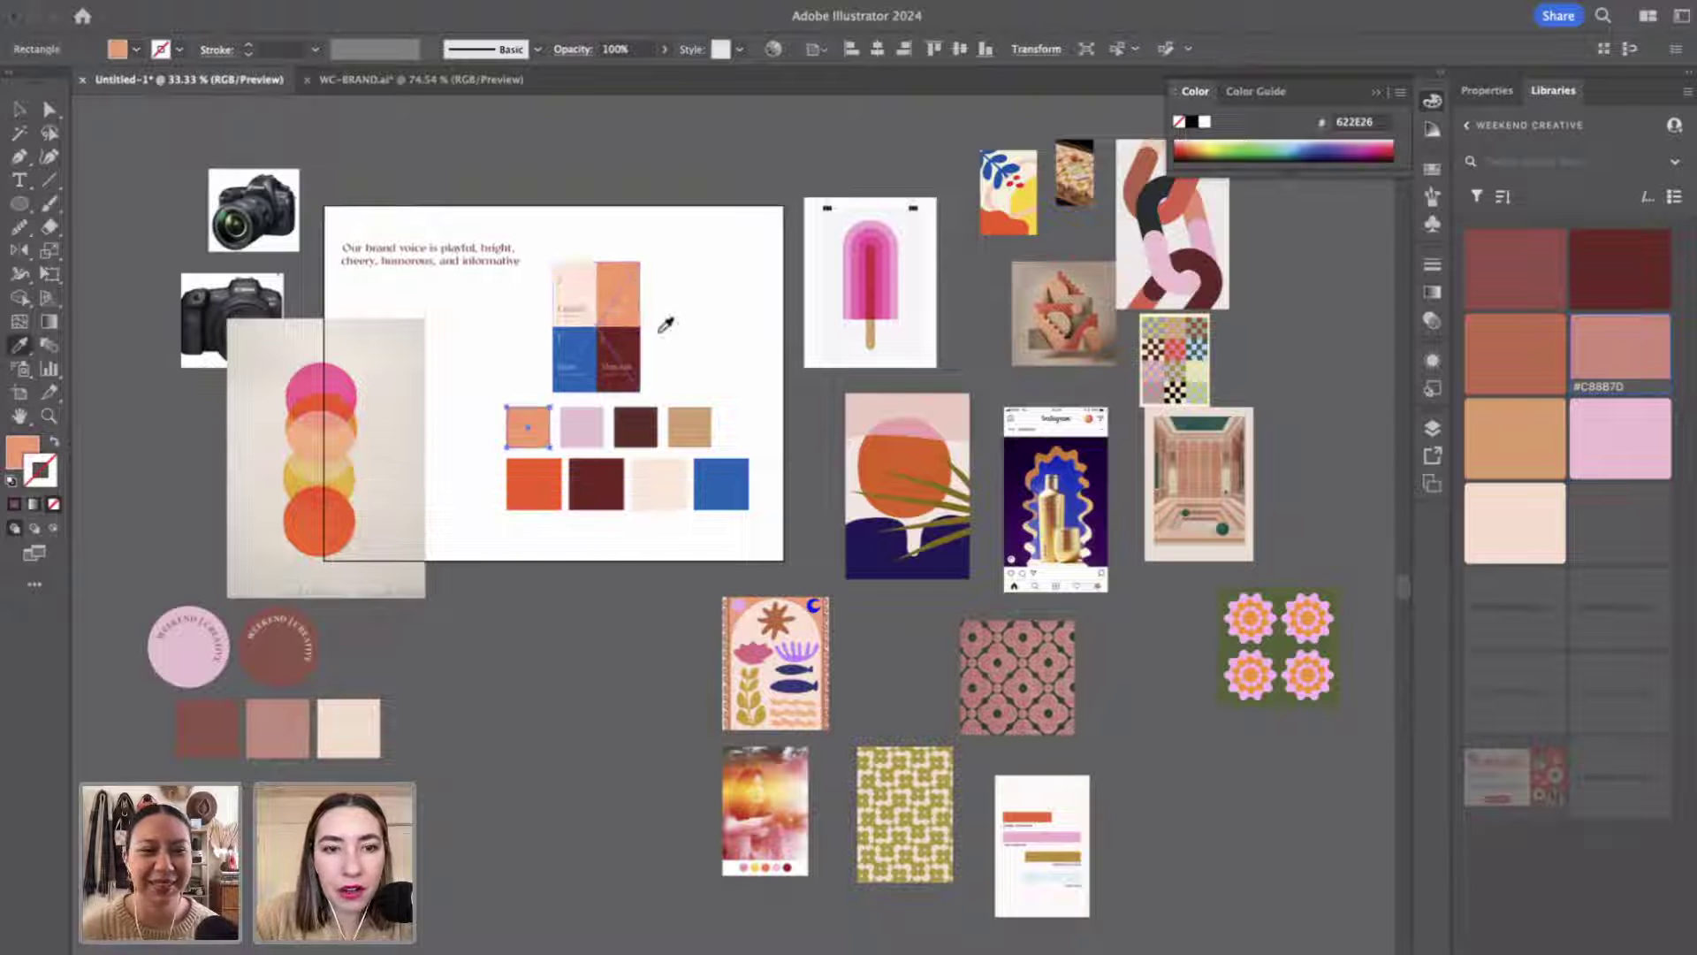
key("v")
Make the second new swatch light pink, hex F993BB.
left_click(591, 426)
key("i")
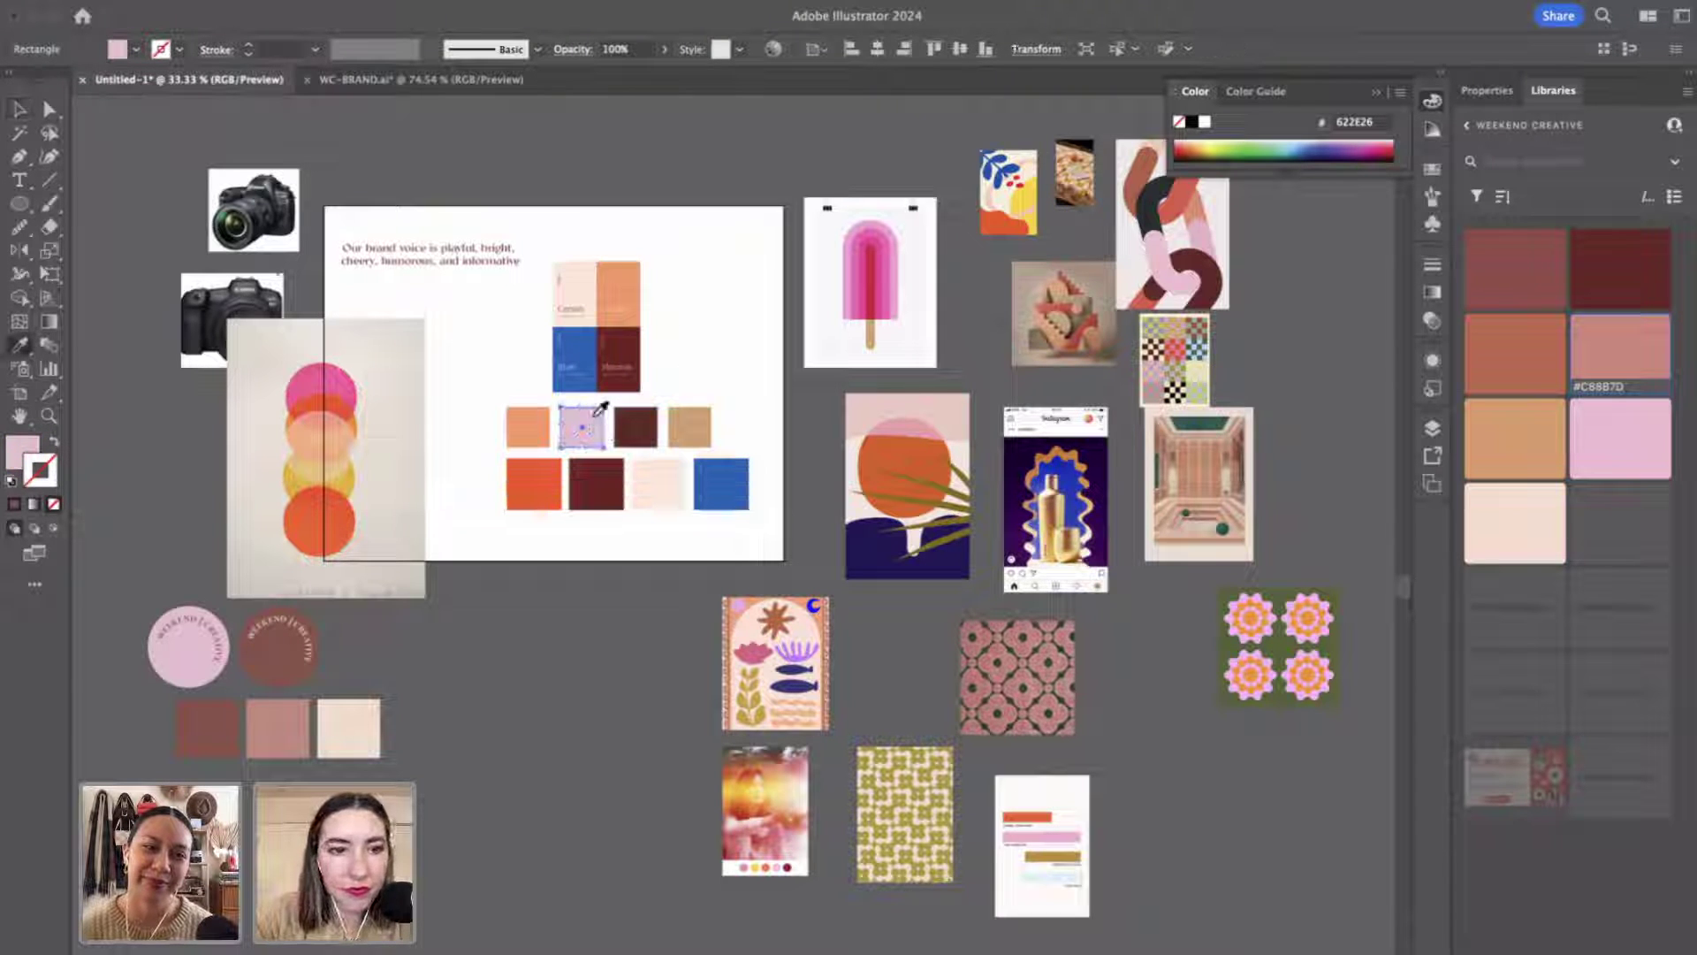
left_click(341, 384)
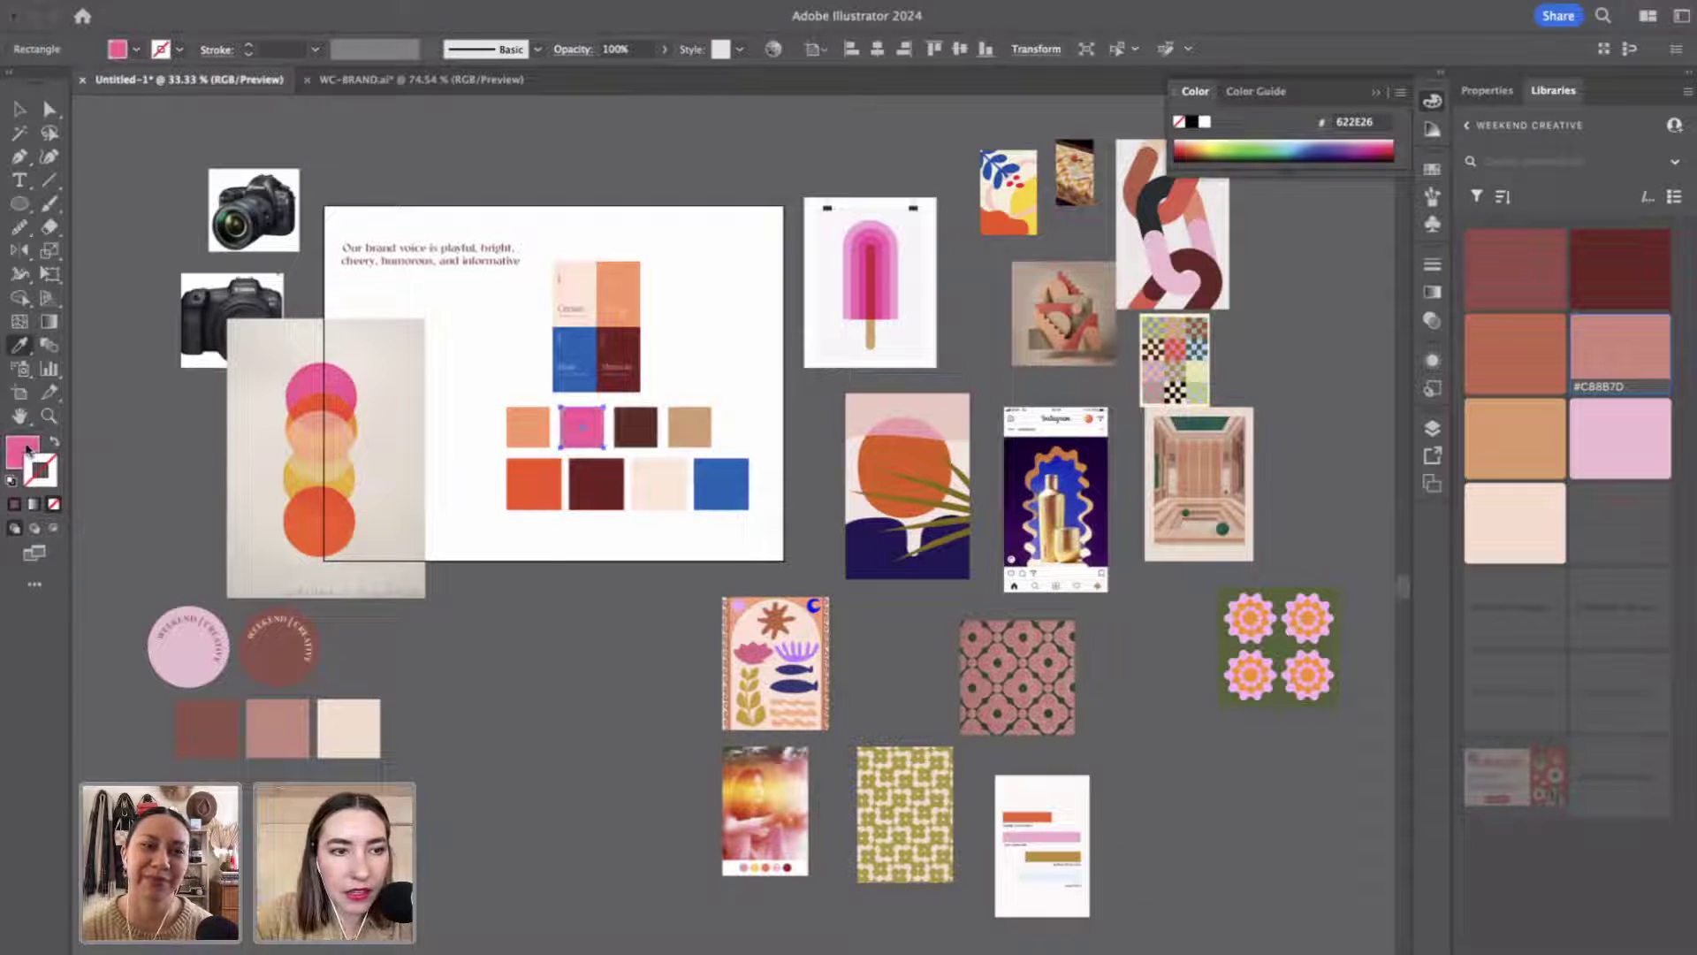
double_click(22, 451)
type("F993BB")
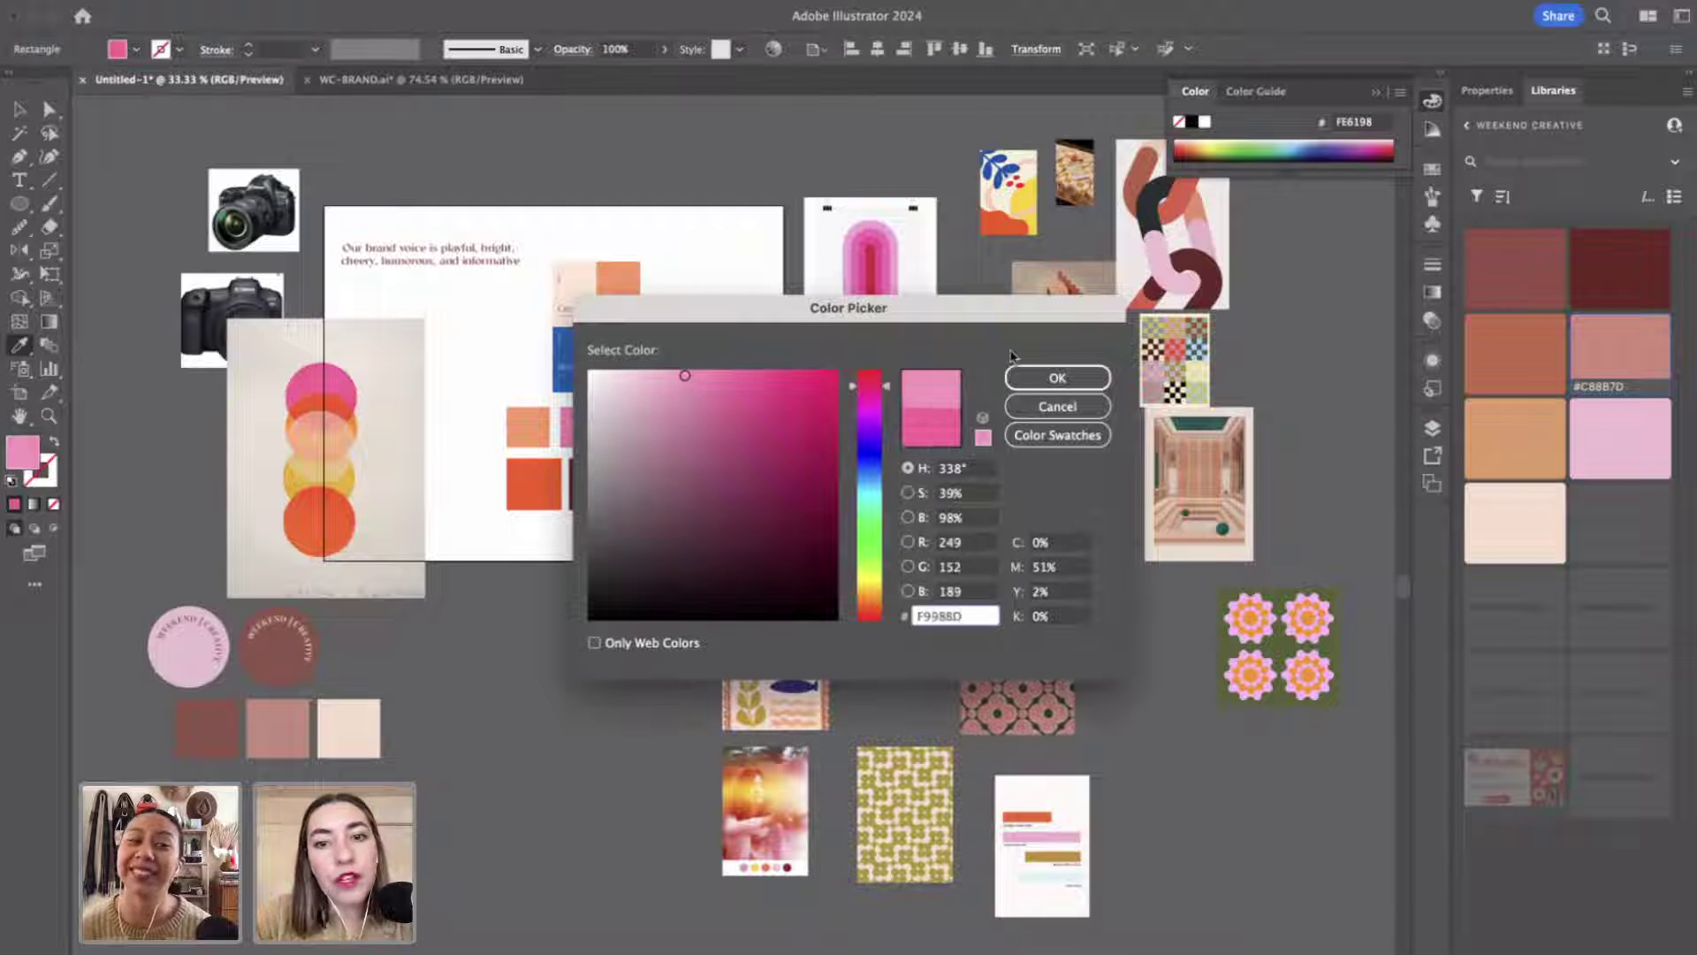
left_click(1051, 378)
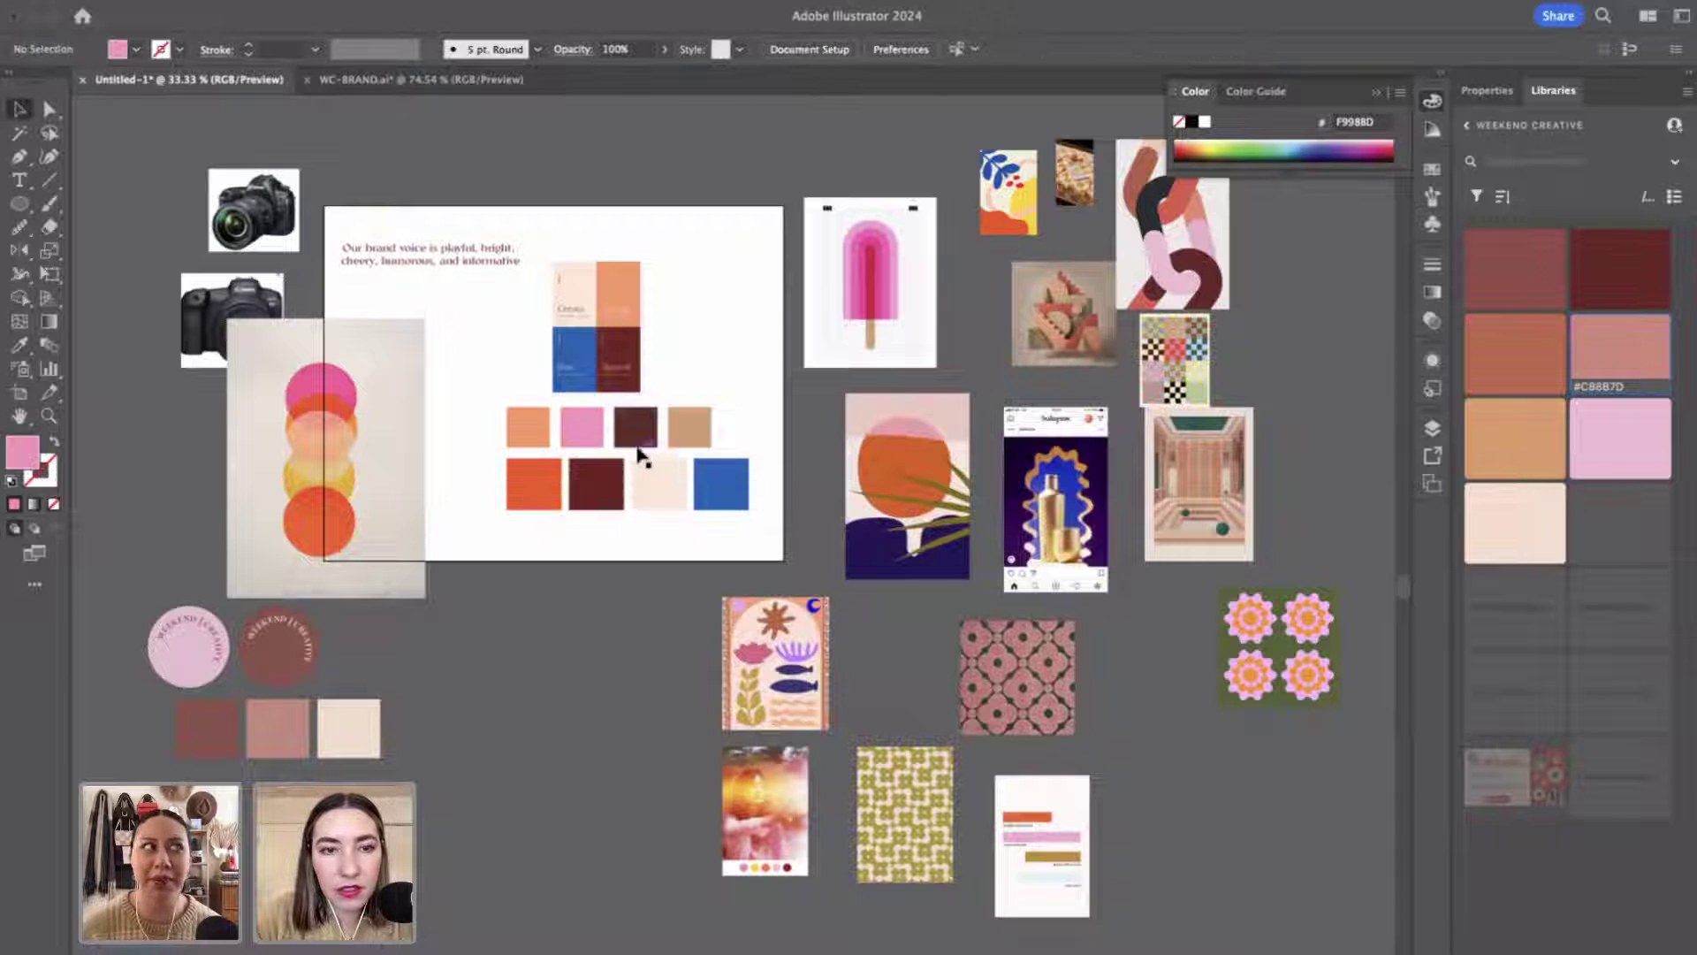
Recolour the third new swatch yellow, sampled from the circles poster.
left_click(636, 429)
key("i")
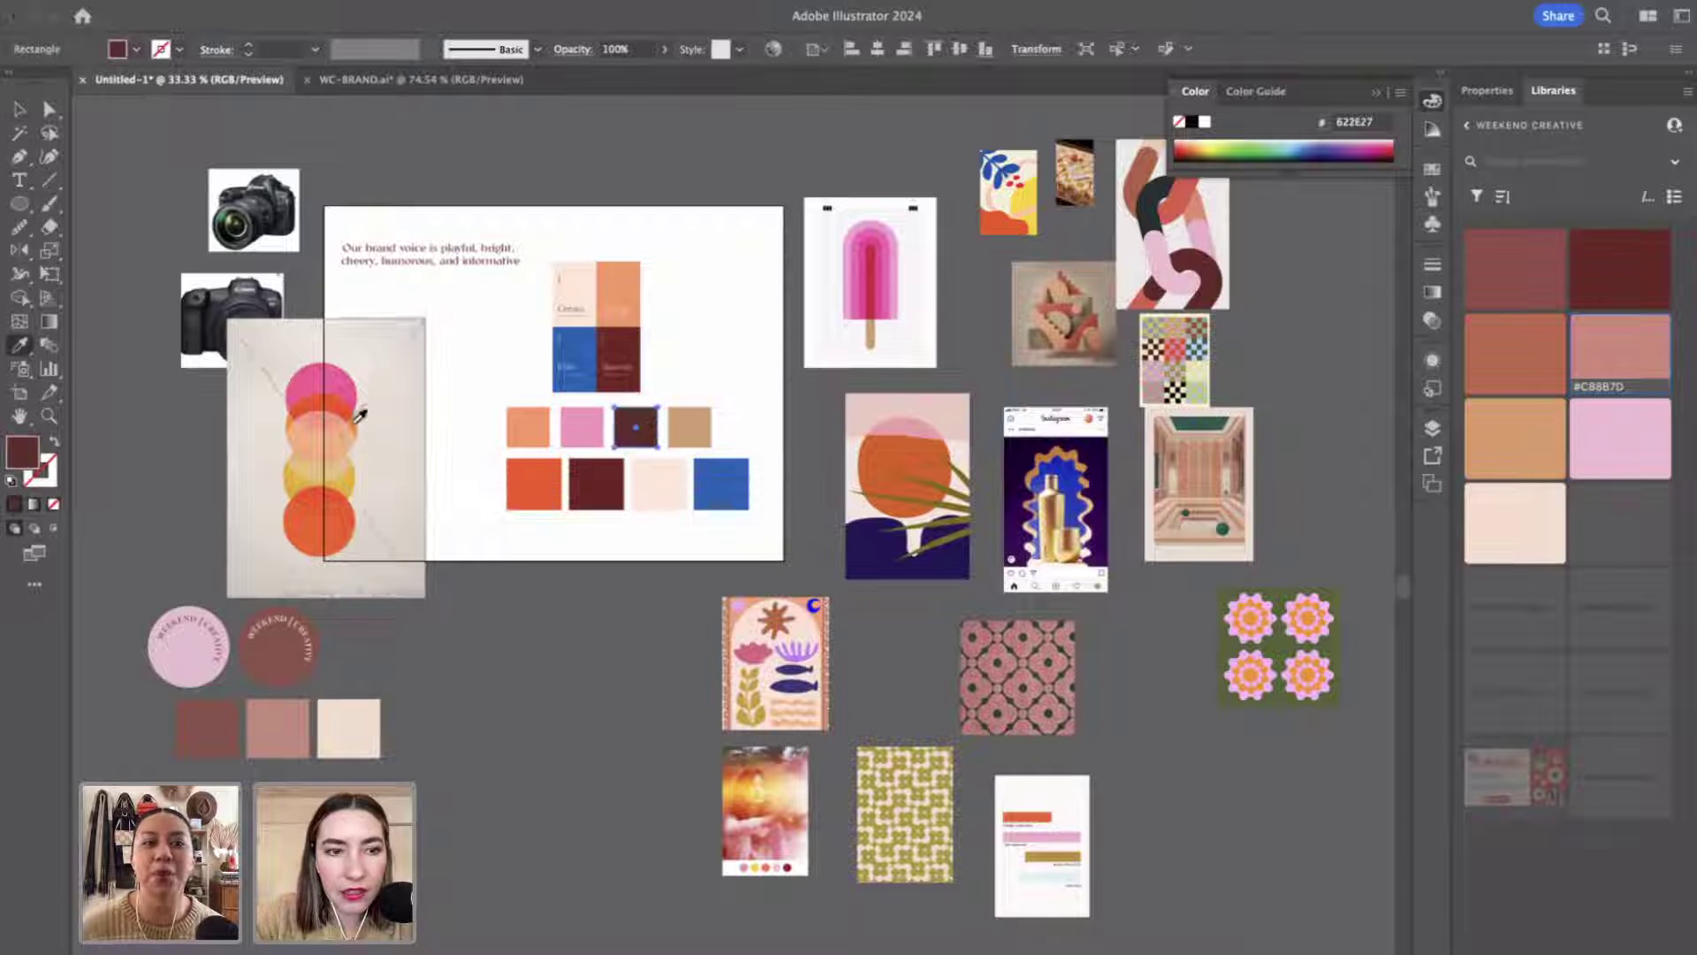
left_click(355, 472)
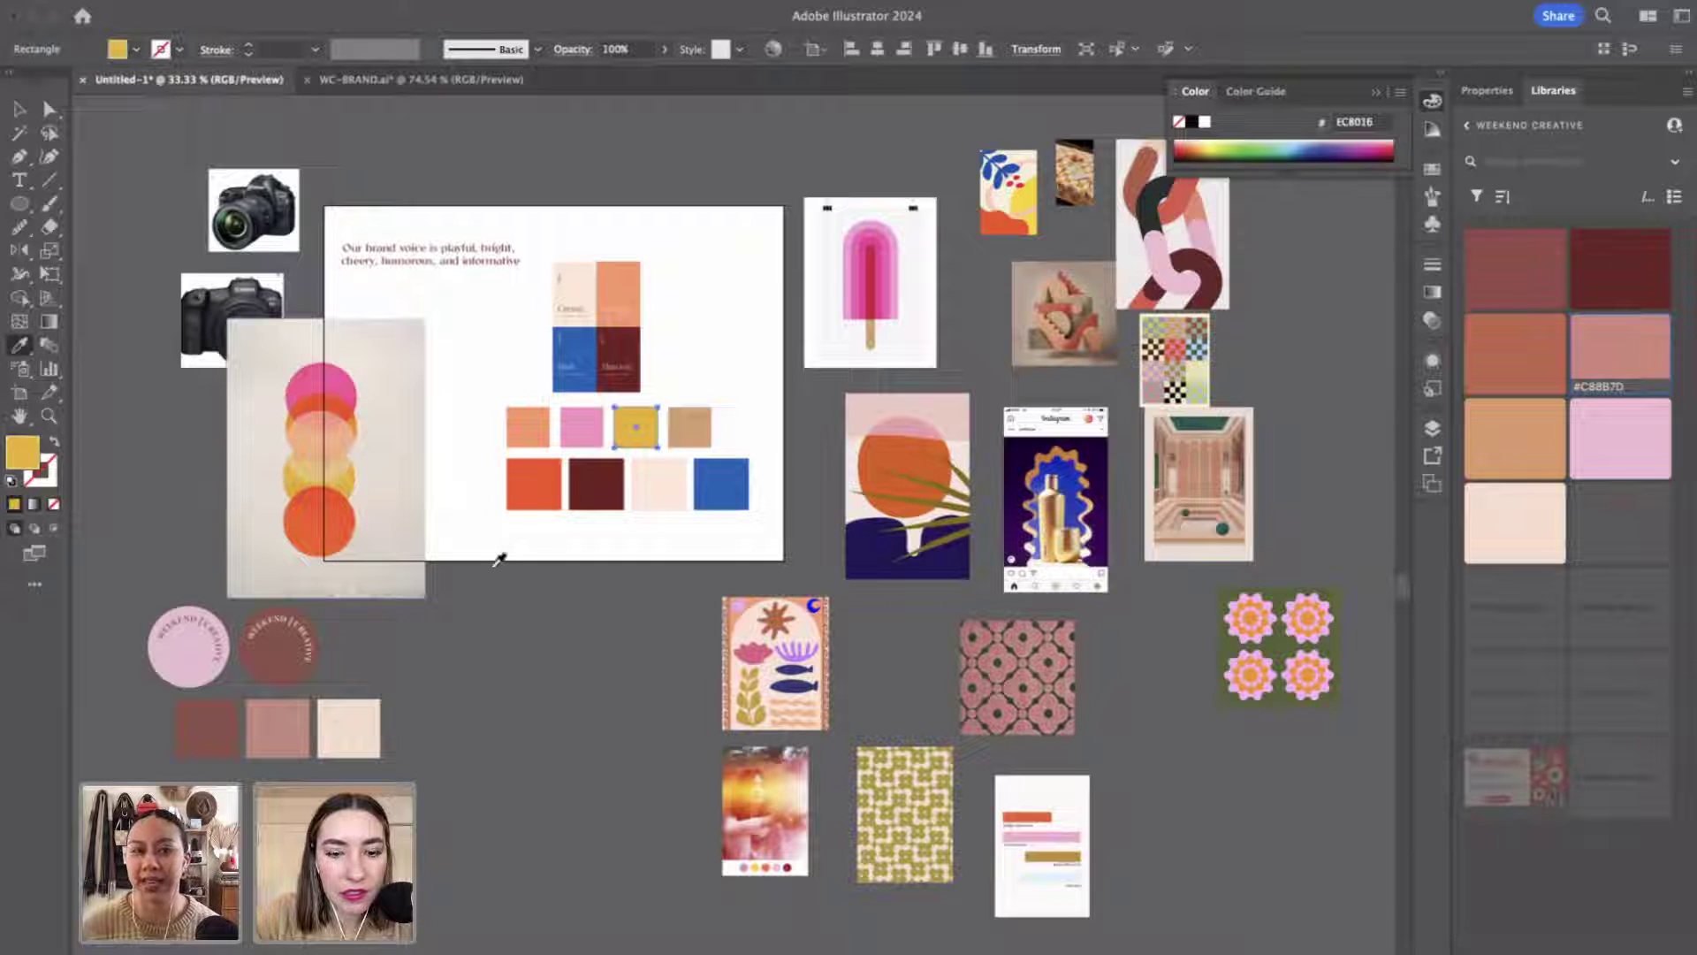
key("v")
left_click(688, 431)
Delete the tan swatch and place orange, pink and yellow below the row of four.
key("Delete")
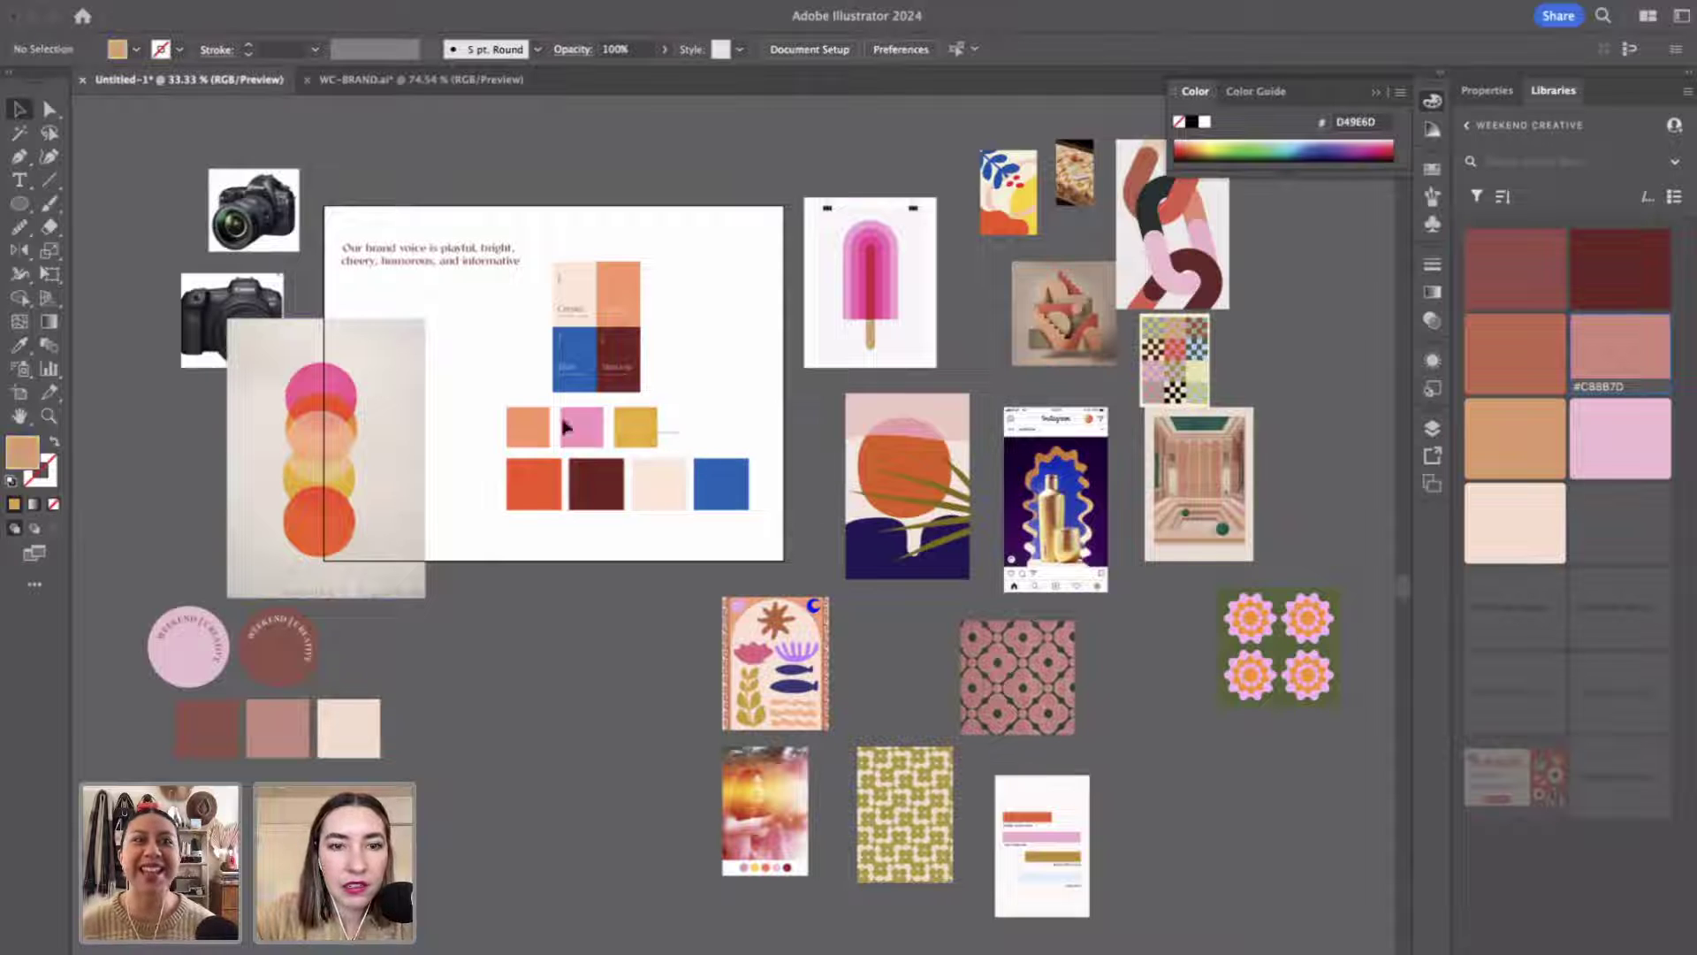
left_click(566, 427)
left_click_drag(591, 434, 640, 548)
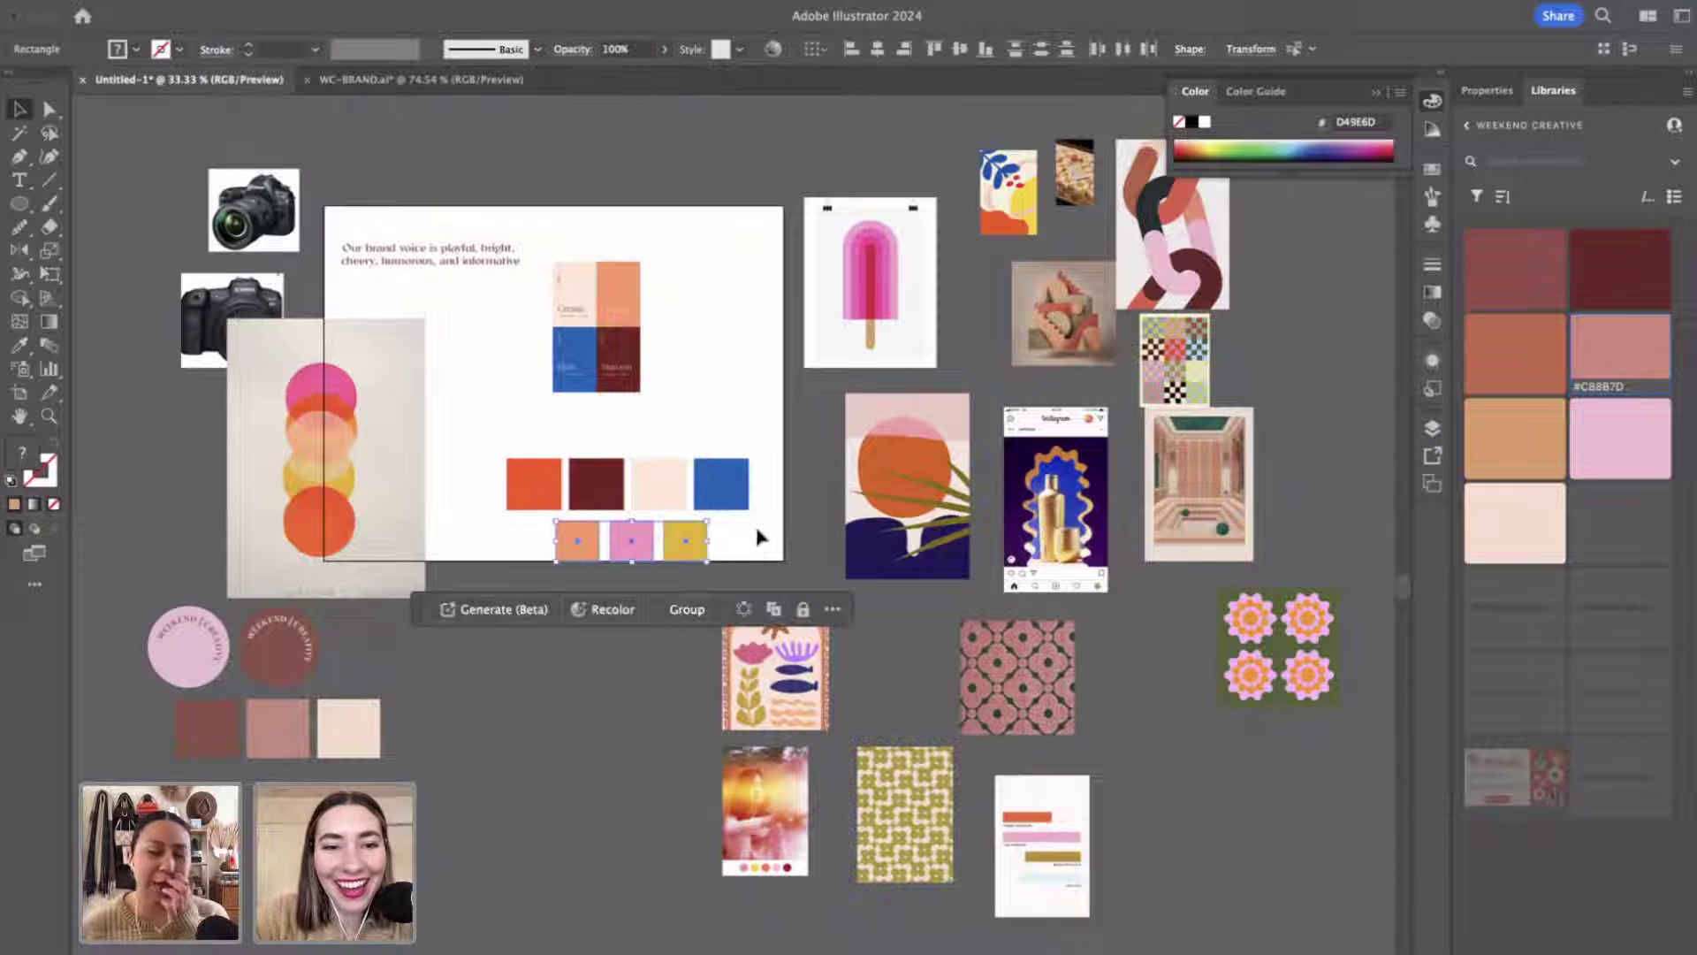
Shift both swatch rows up and move the colour block and circles poster off the artboard.
left_click_drag(756, 530, 576, 455)
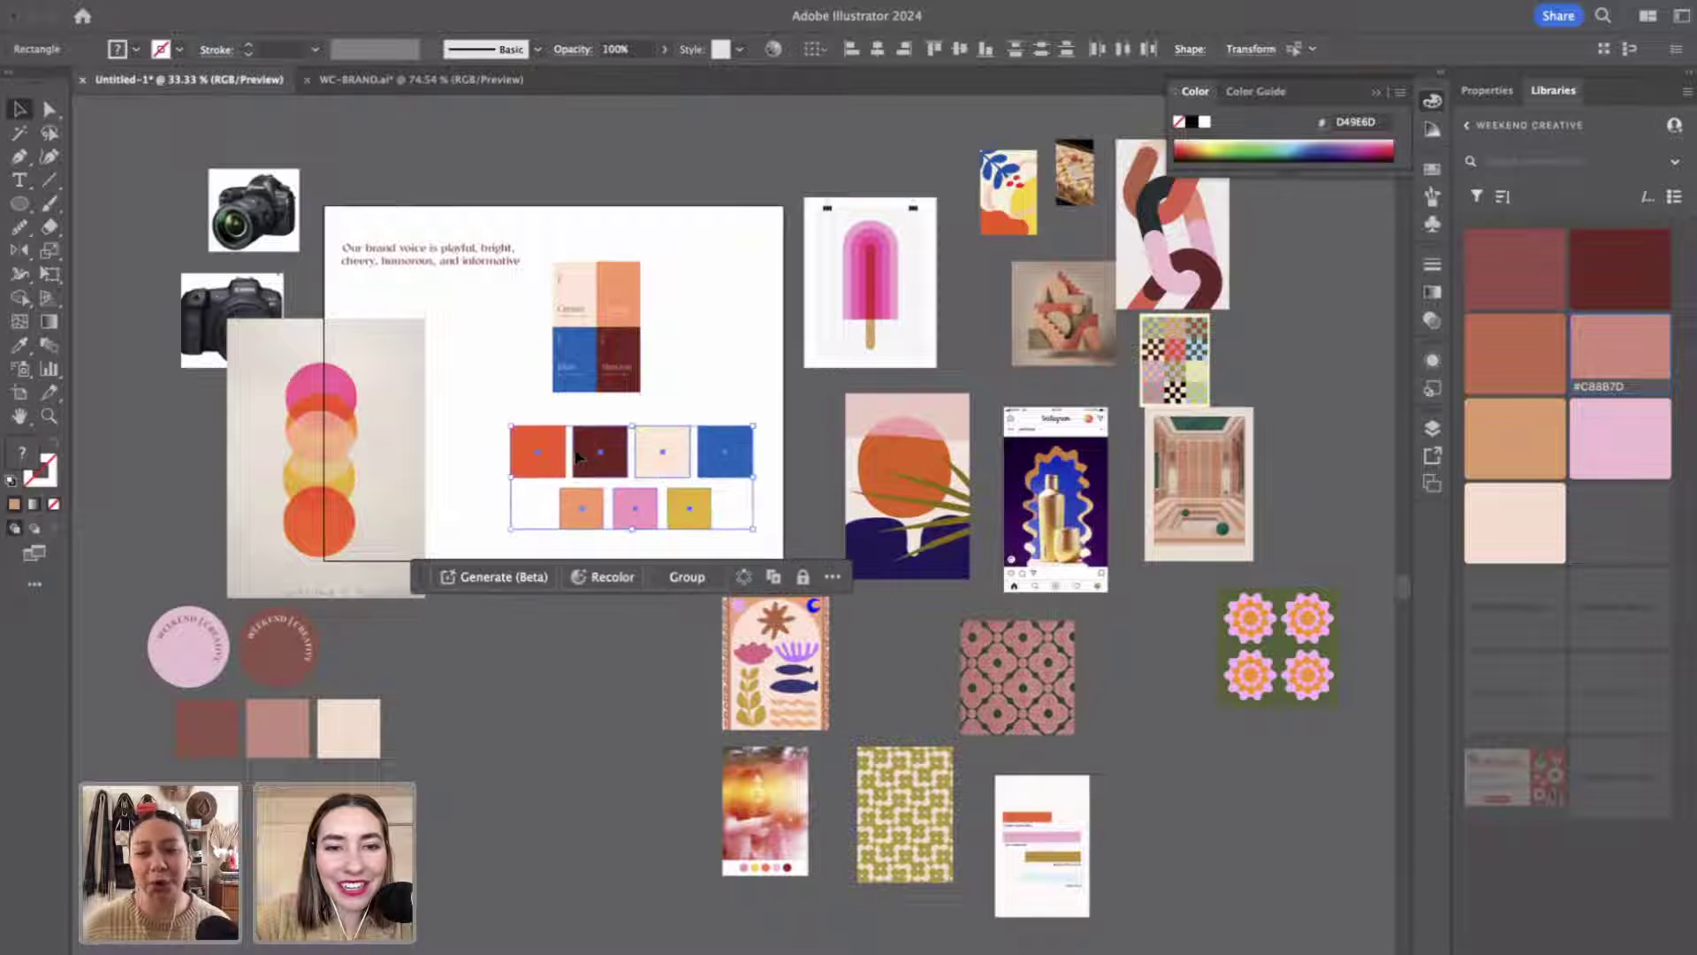
left_click(533, 760)
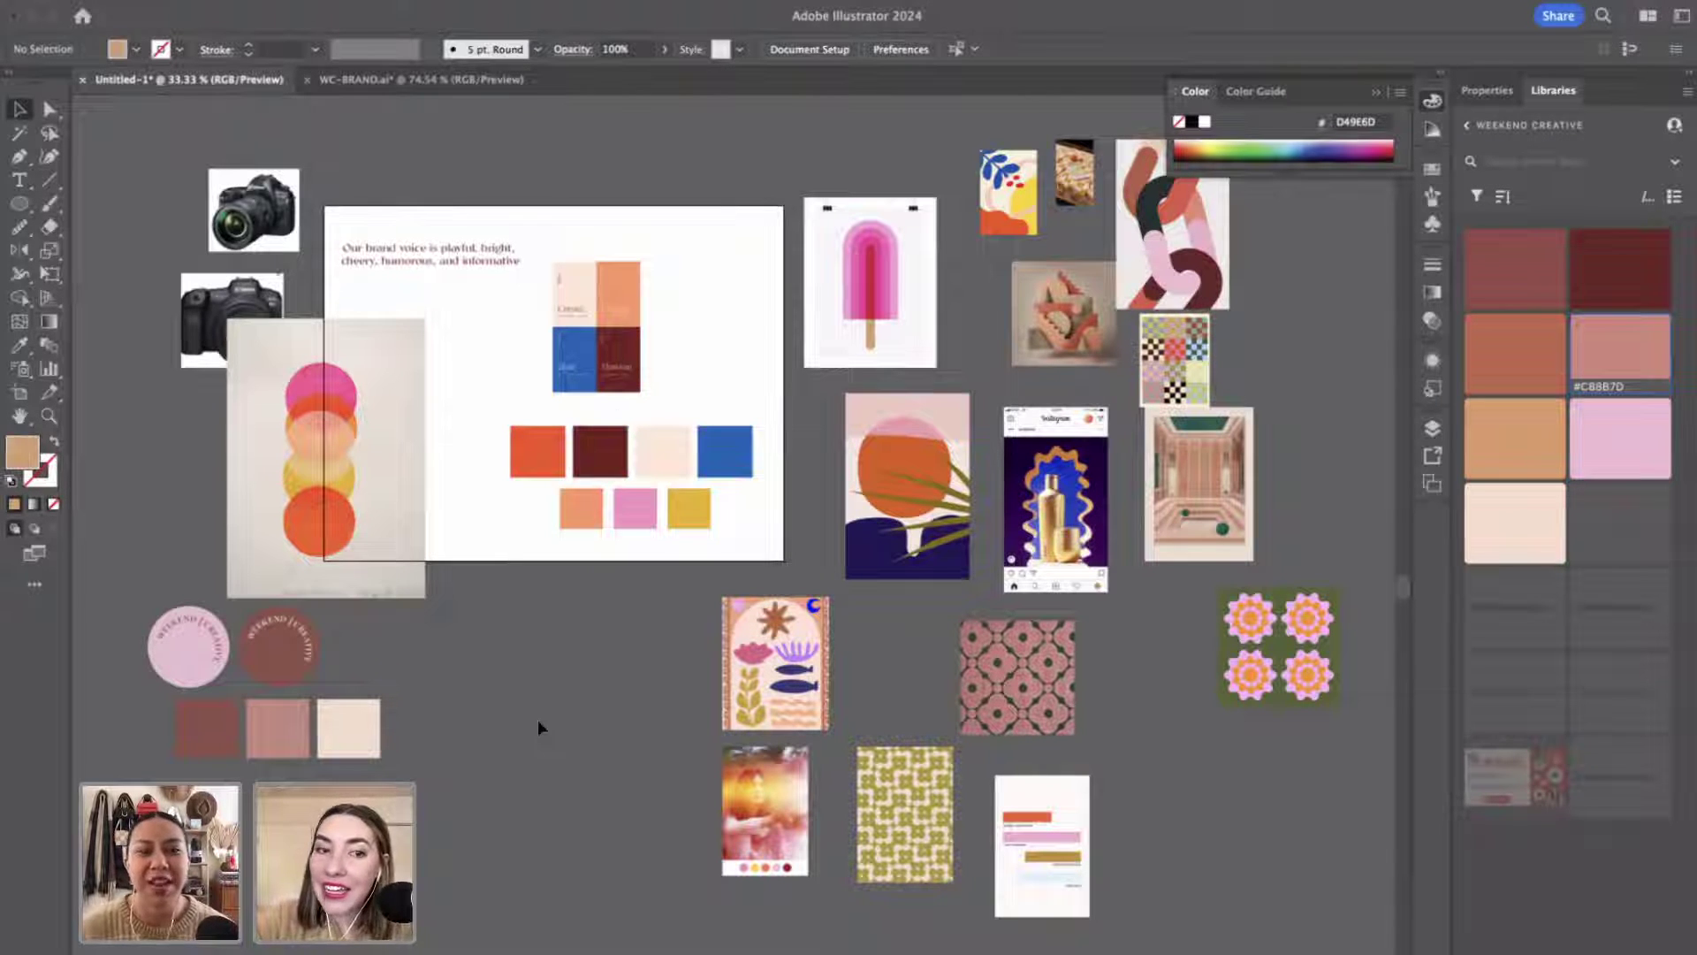
left_click_drag(625, 333, 621, 792)
mouse_move(405, 532)
left_mouse_down()
mouse_move(465, 820)
mouse_move(455, 930)
mouse_move(474, 935)
left_mouse_up()
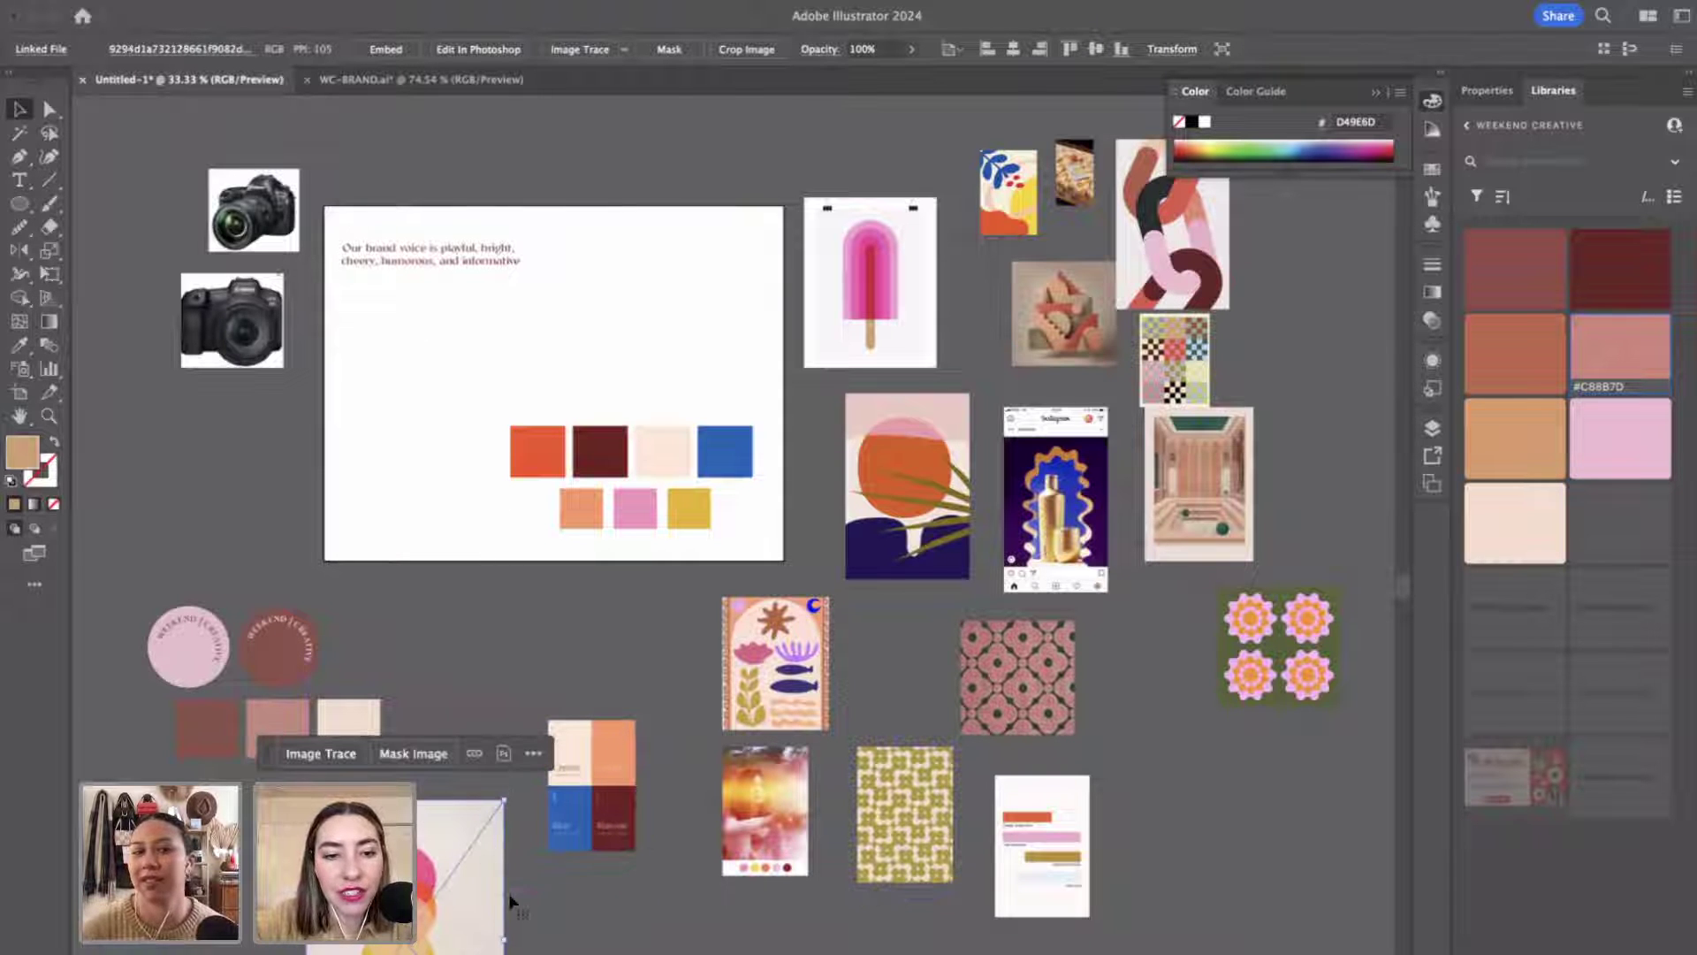
Recolour the first lower-row swatch to salmon orange, hex FF946E.
left_click(580, 508)
key("i")
left_click(562, 445)
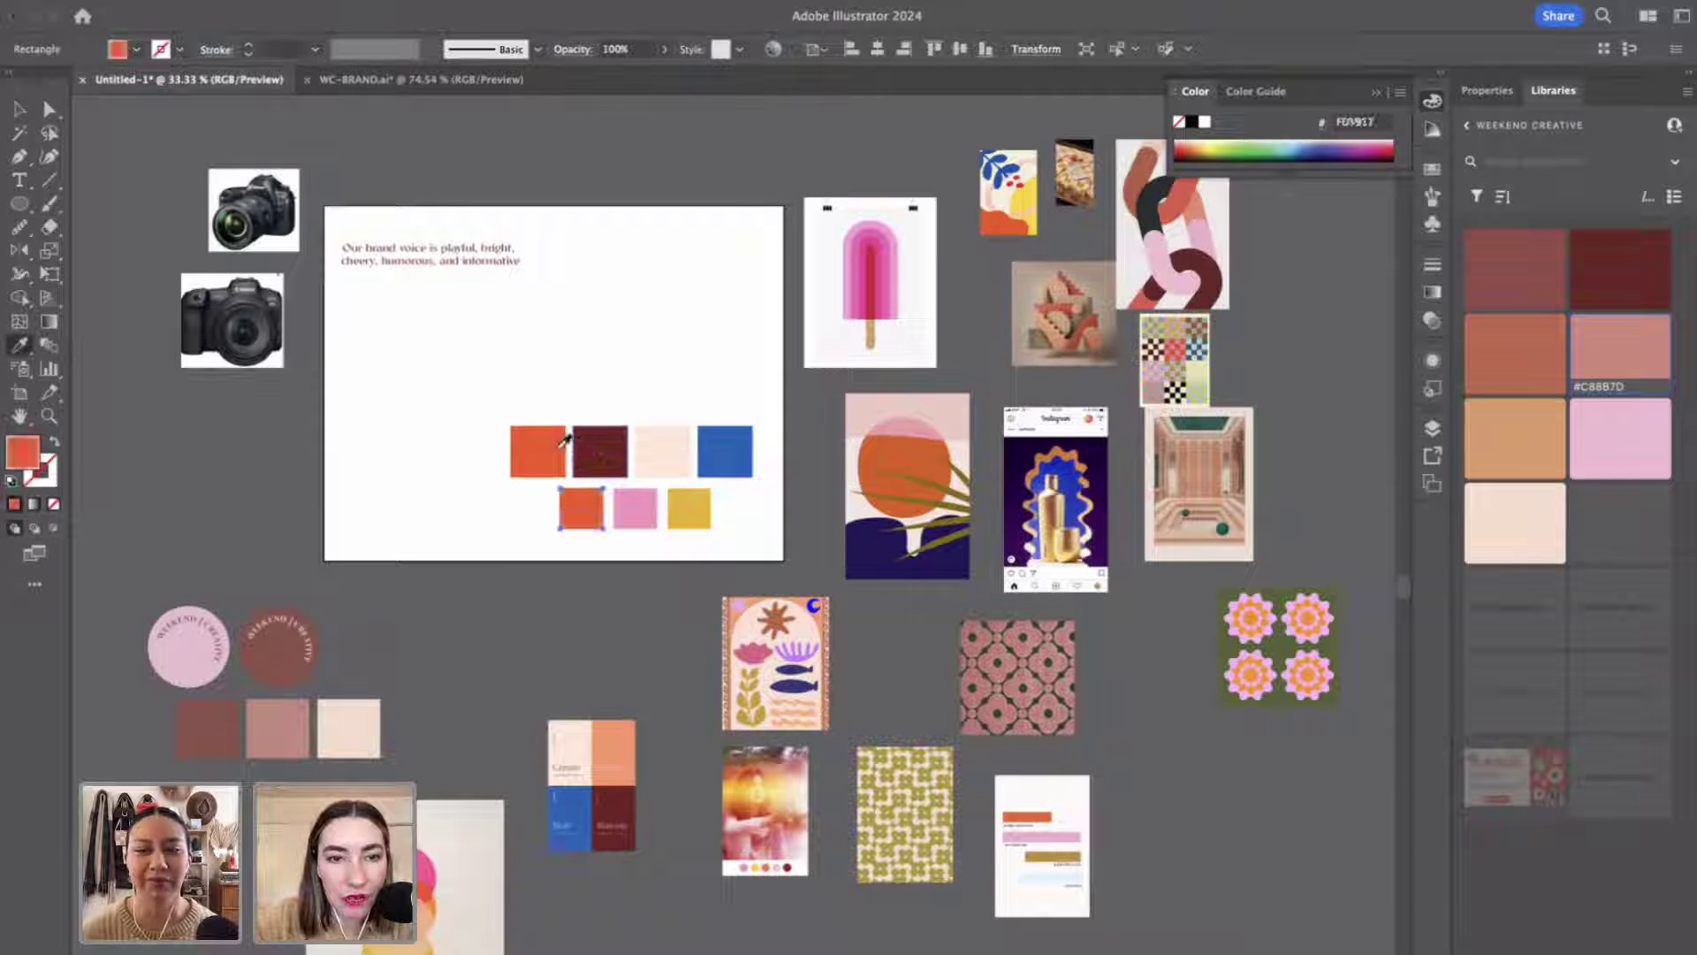
key("v")
double_click(19, 458)
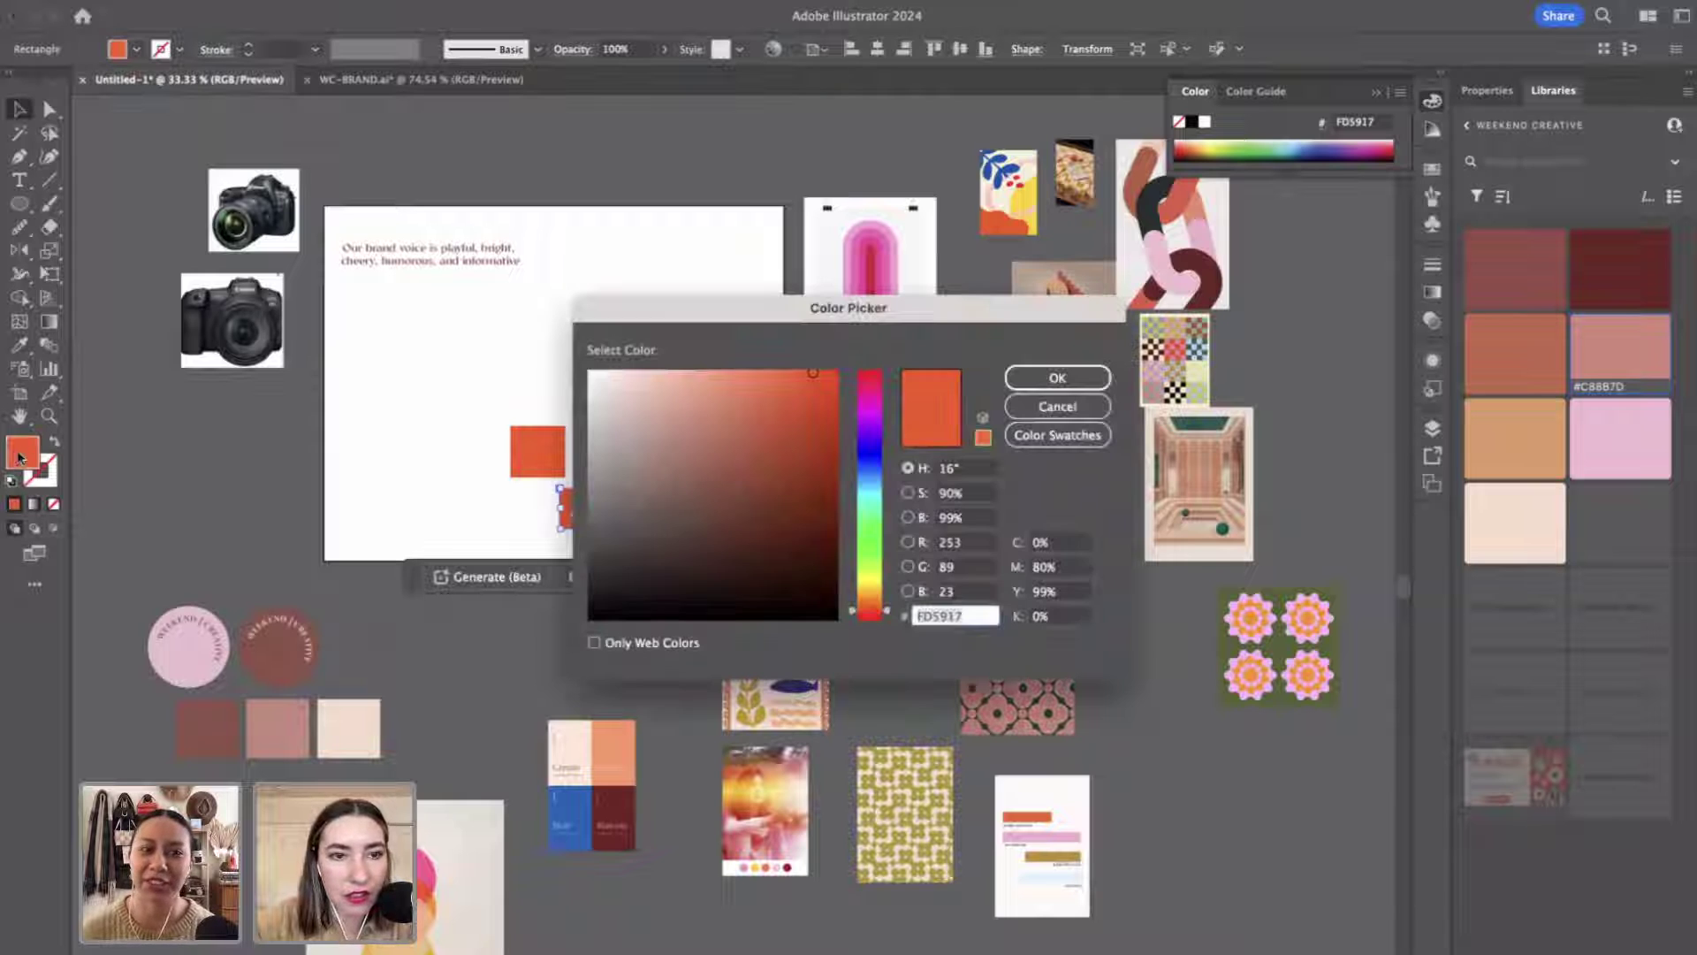
type("F95D26")
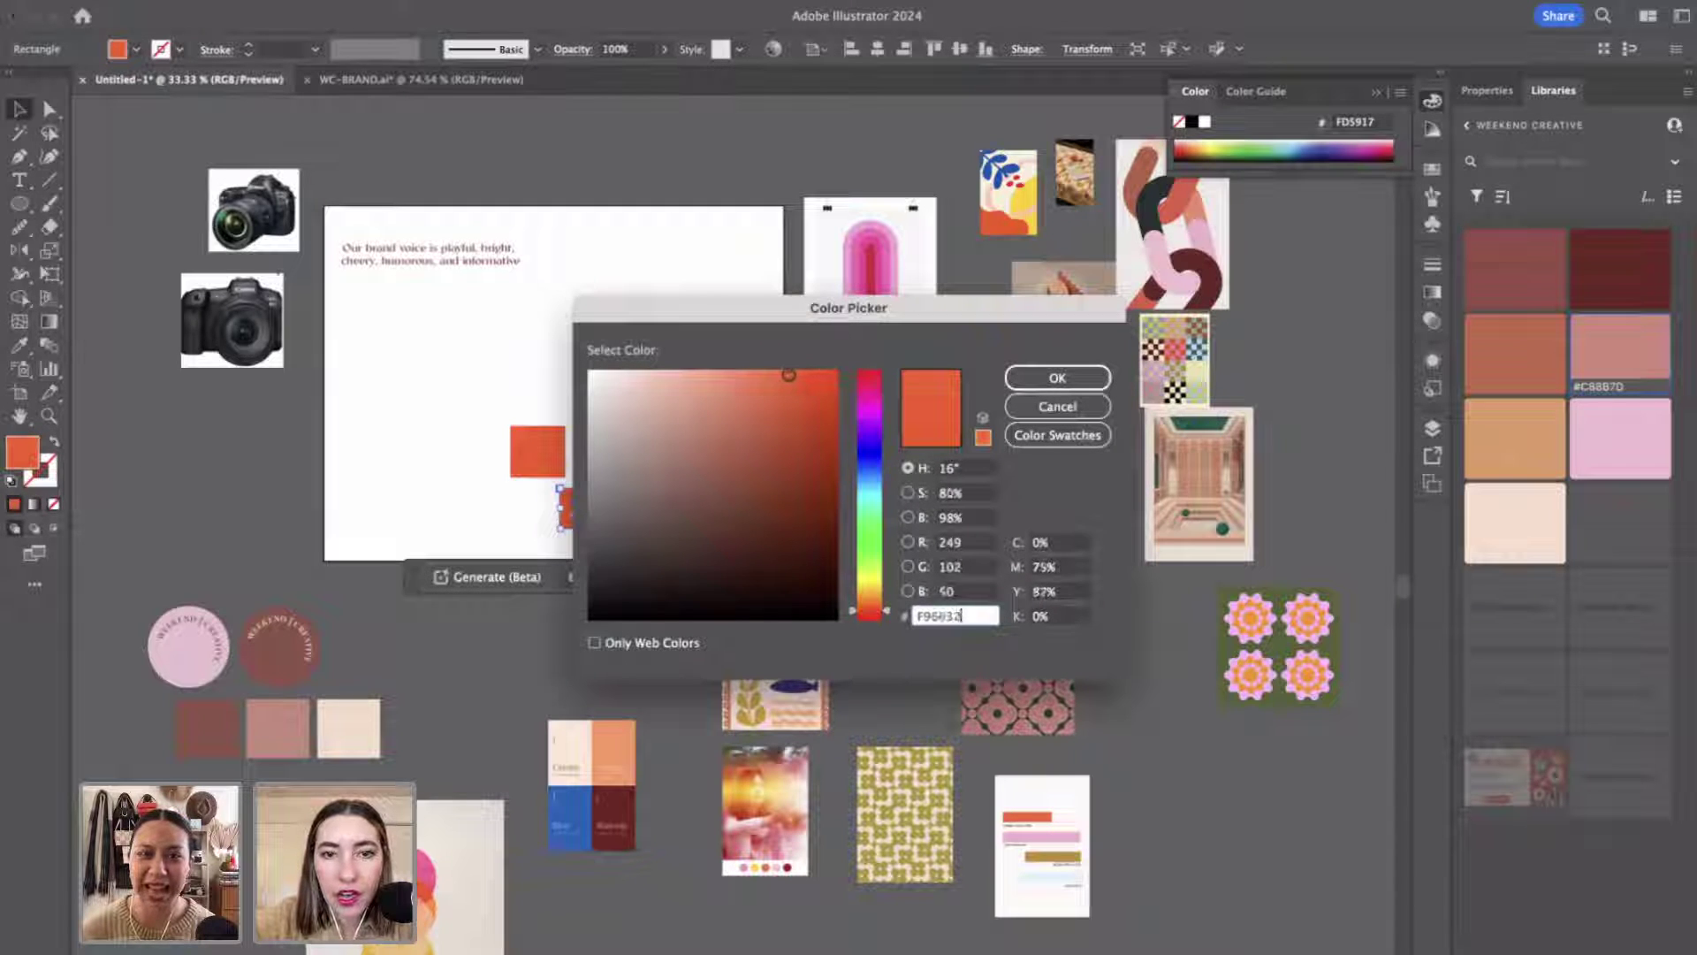
type("FC8359")
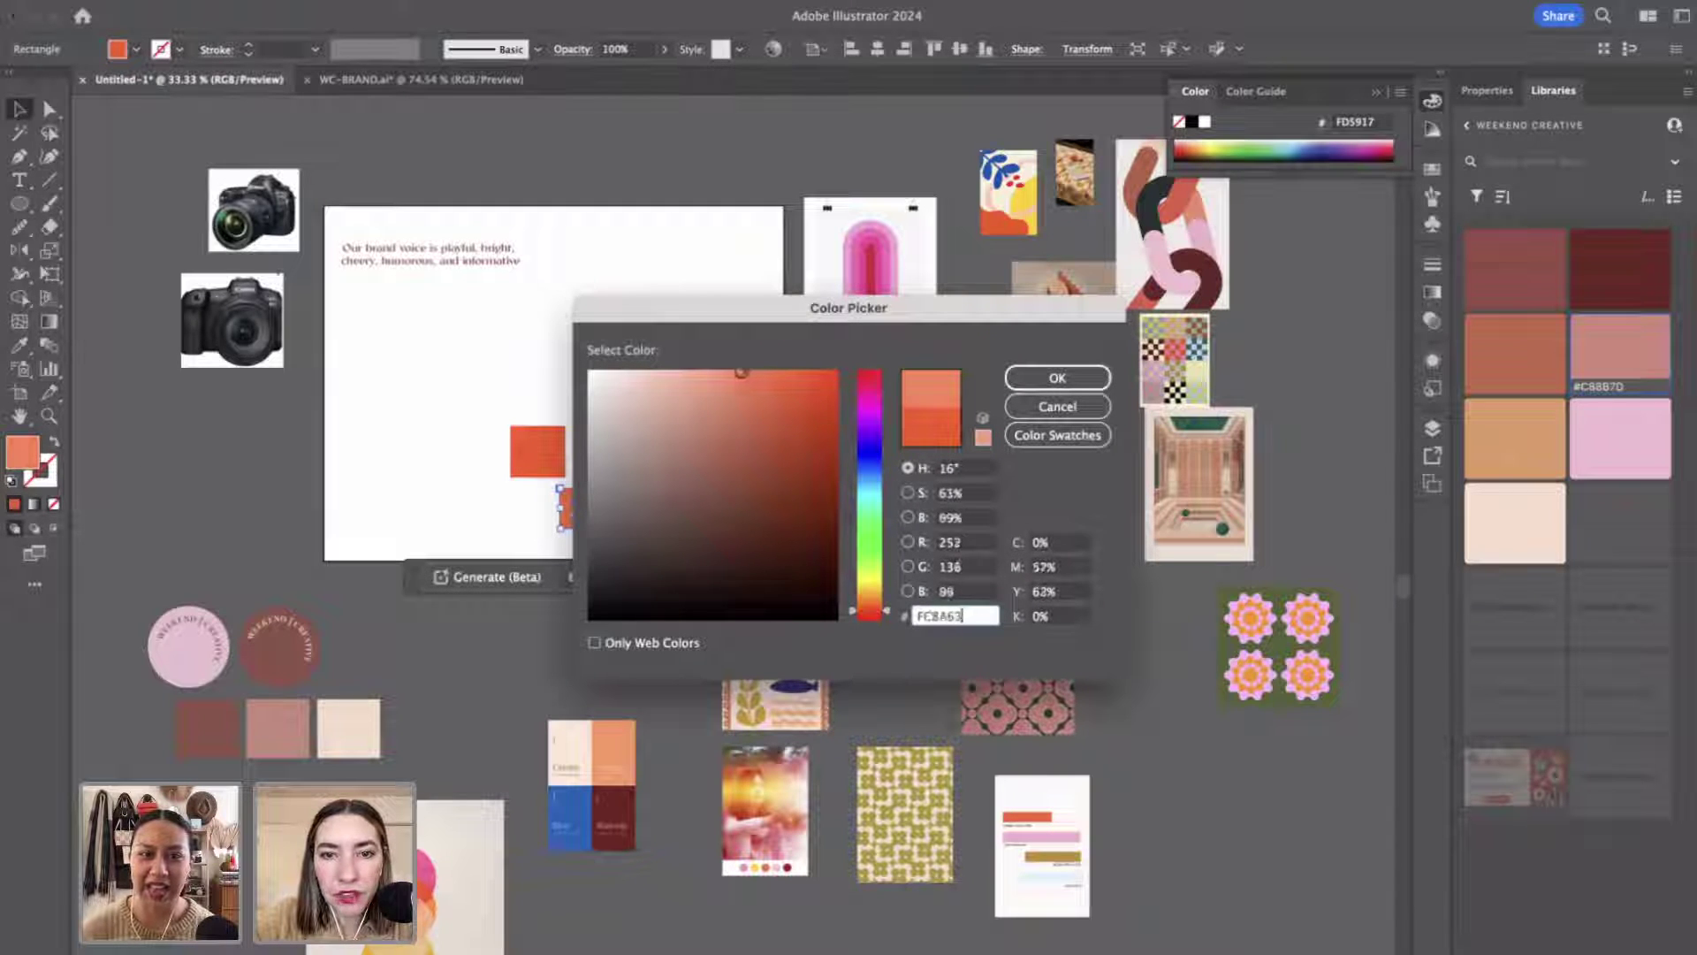
type("FF926C")
left_click(1084, 378)
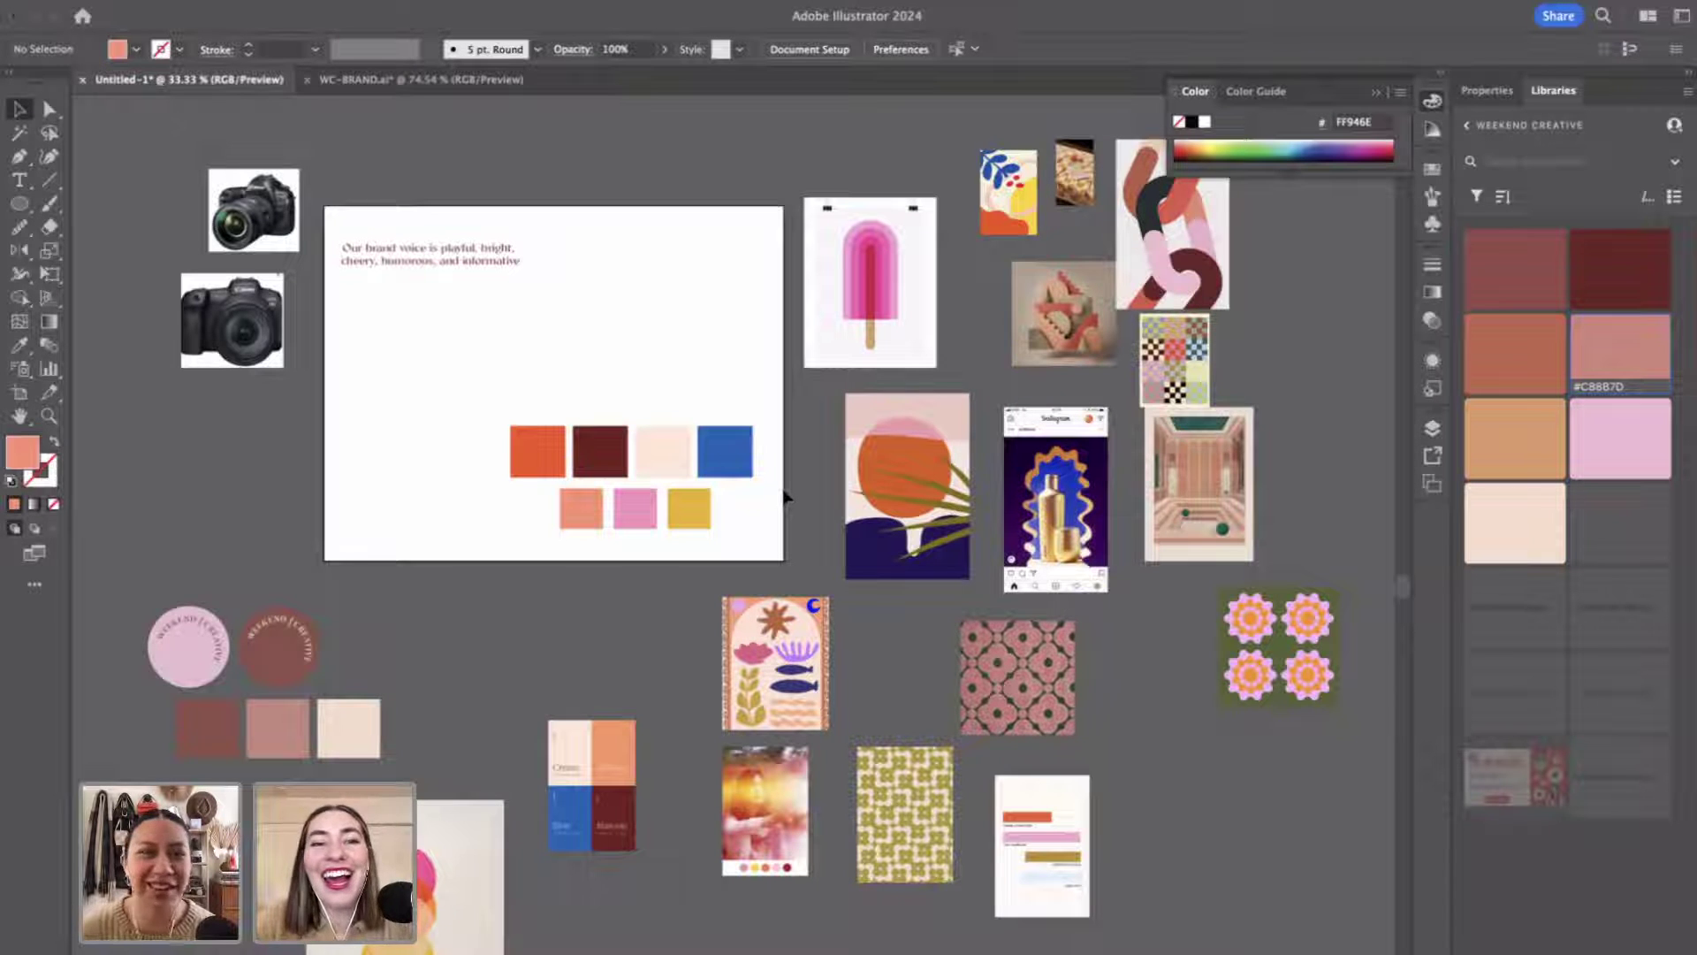
Align the yellow swatch beside the pink one and lower the brand text above the swatches.
left_click(597, 478)
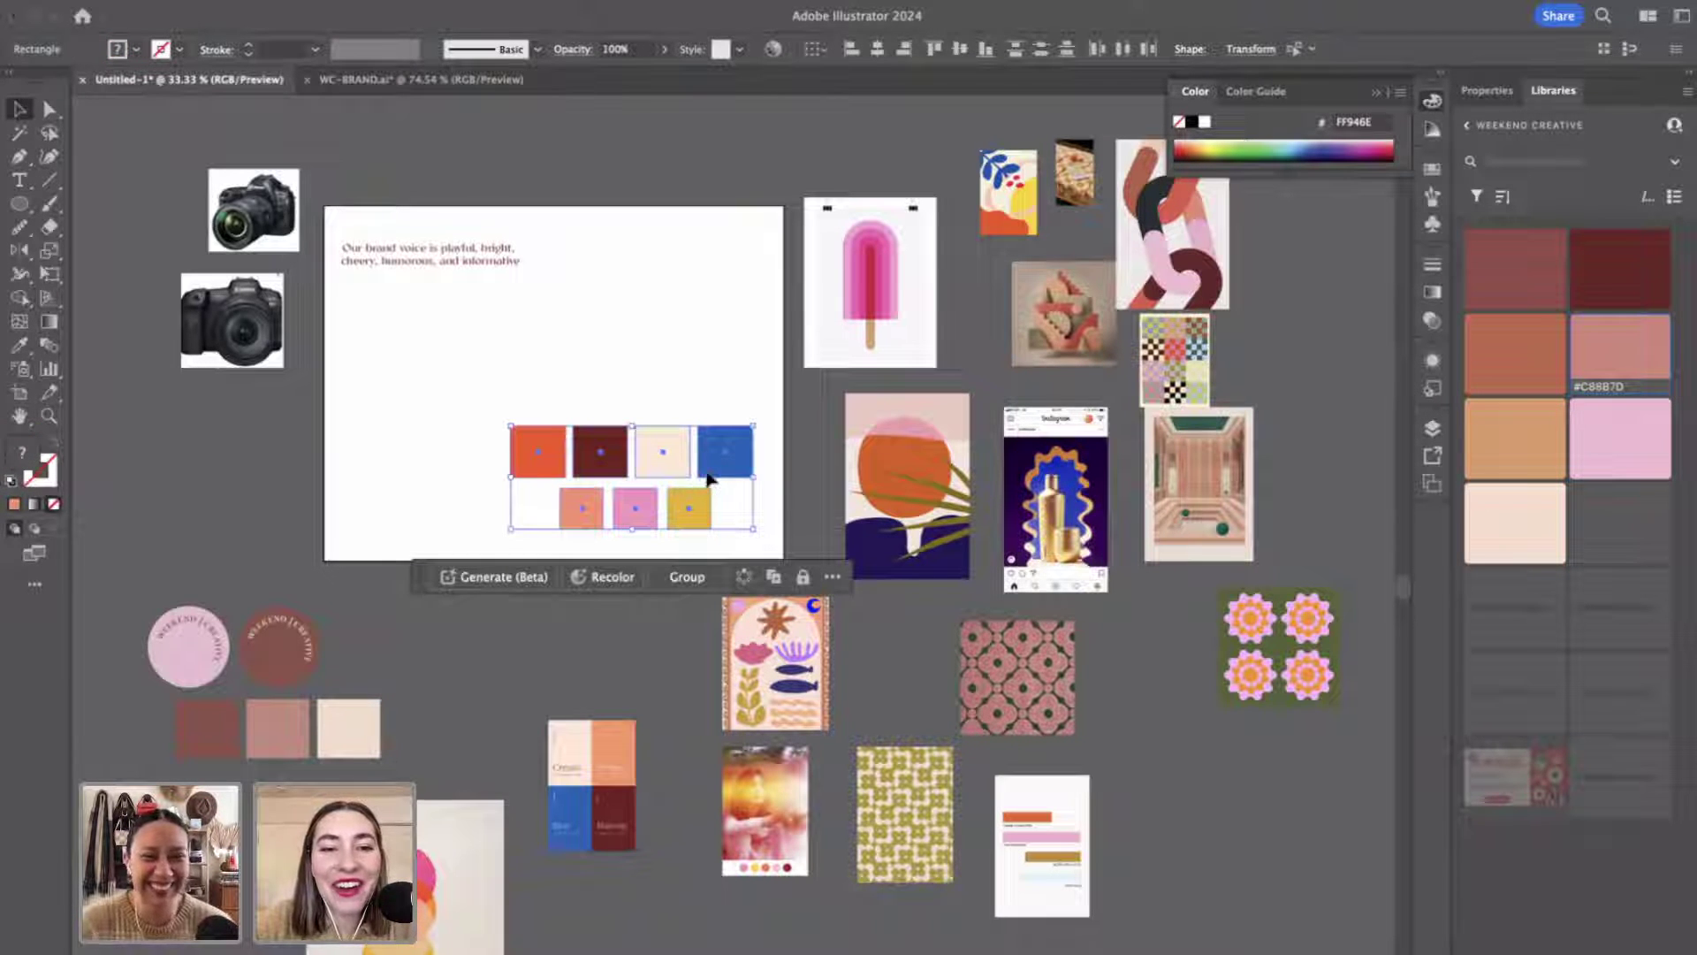
left_click(710, 478)
key("ctrl+z")
left_click(731, 387)
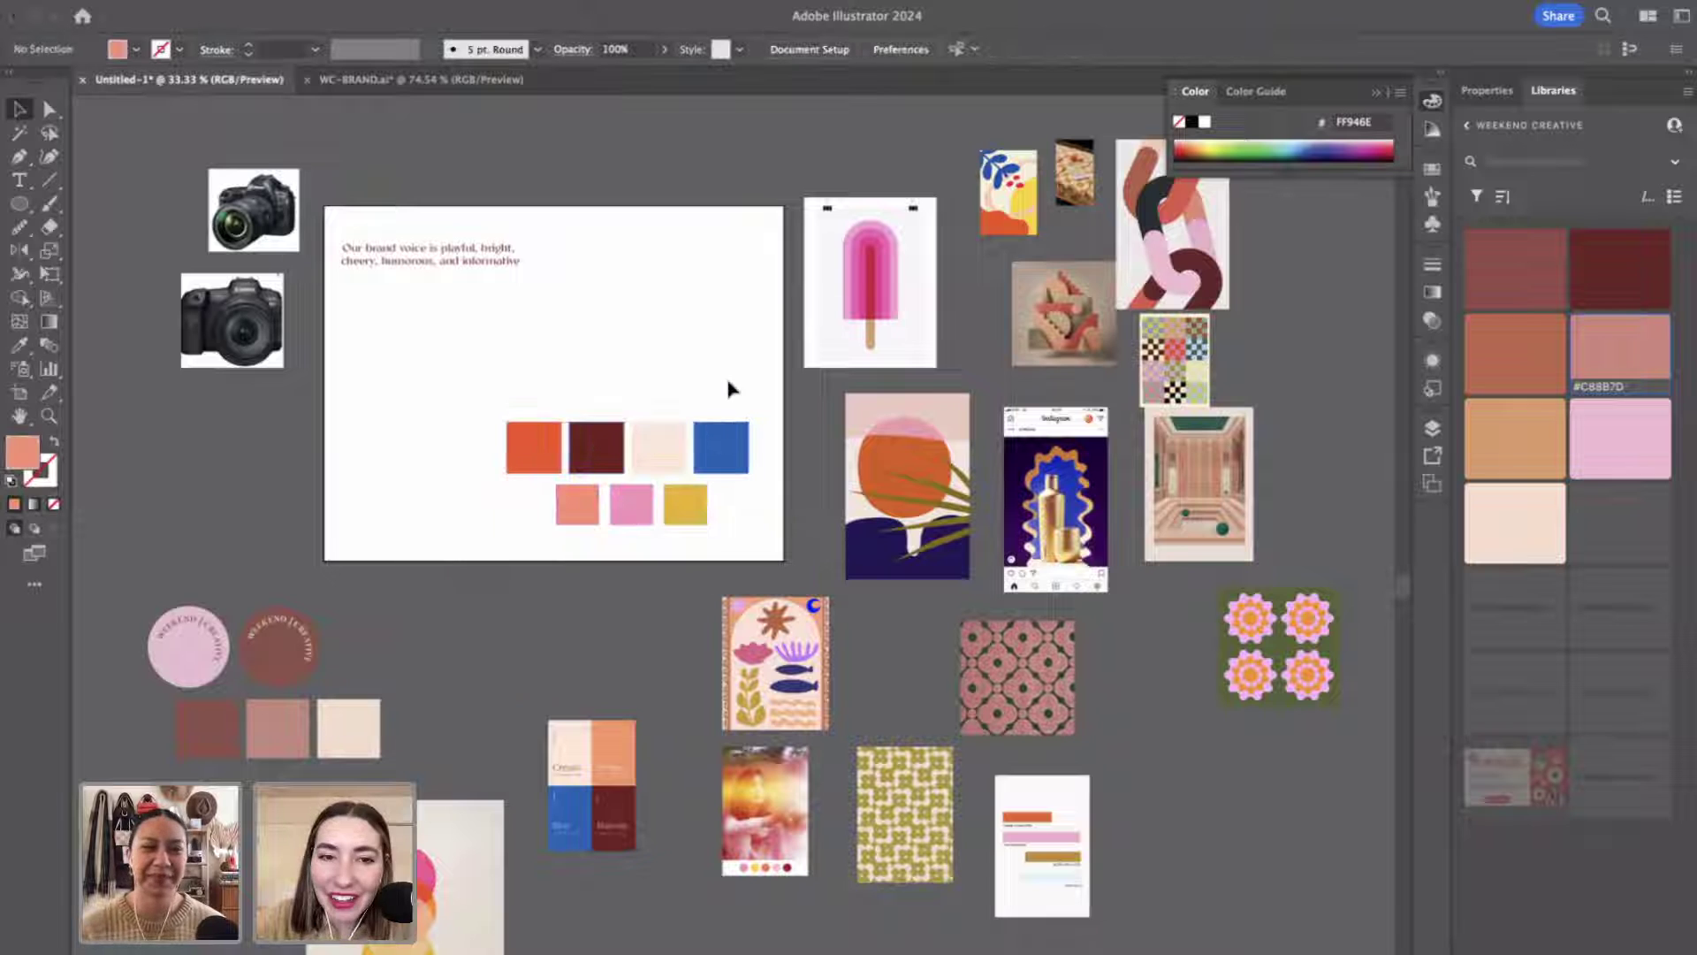
left_click(701, 507)
mouse_move(708, 510)
left_mouse_down()
mouse_move(706, 731)
mouse_move(698, 518)
left_mouse_up()
left_click(663, 724)
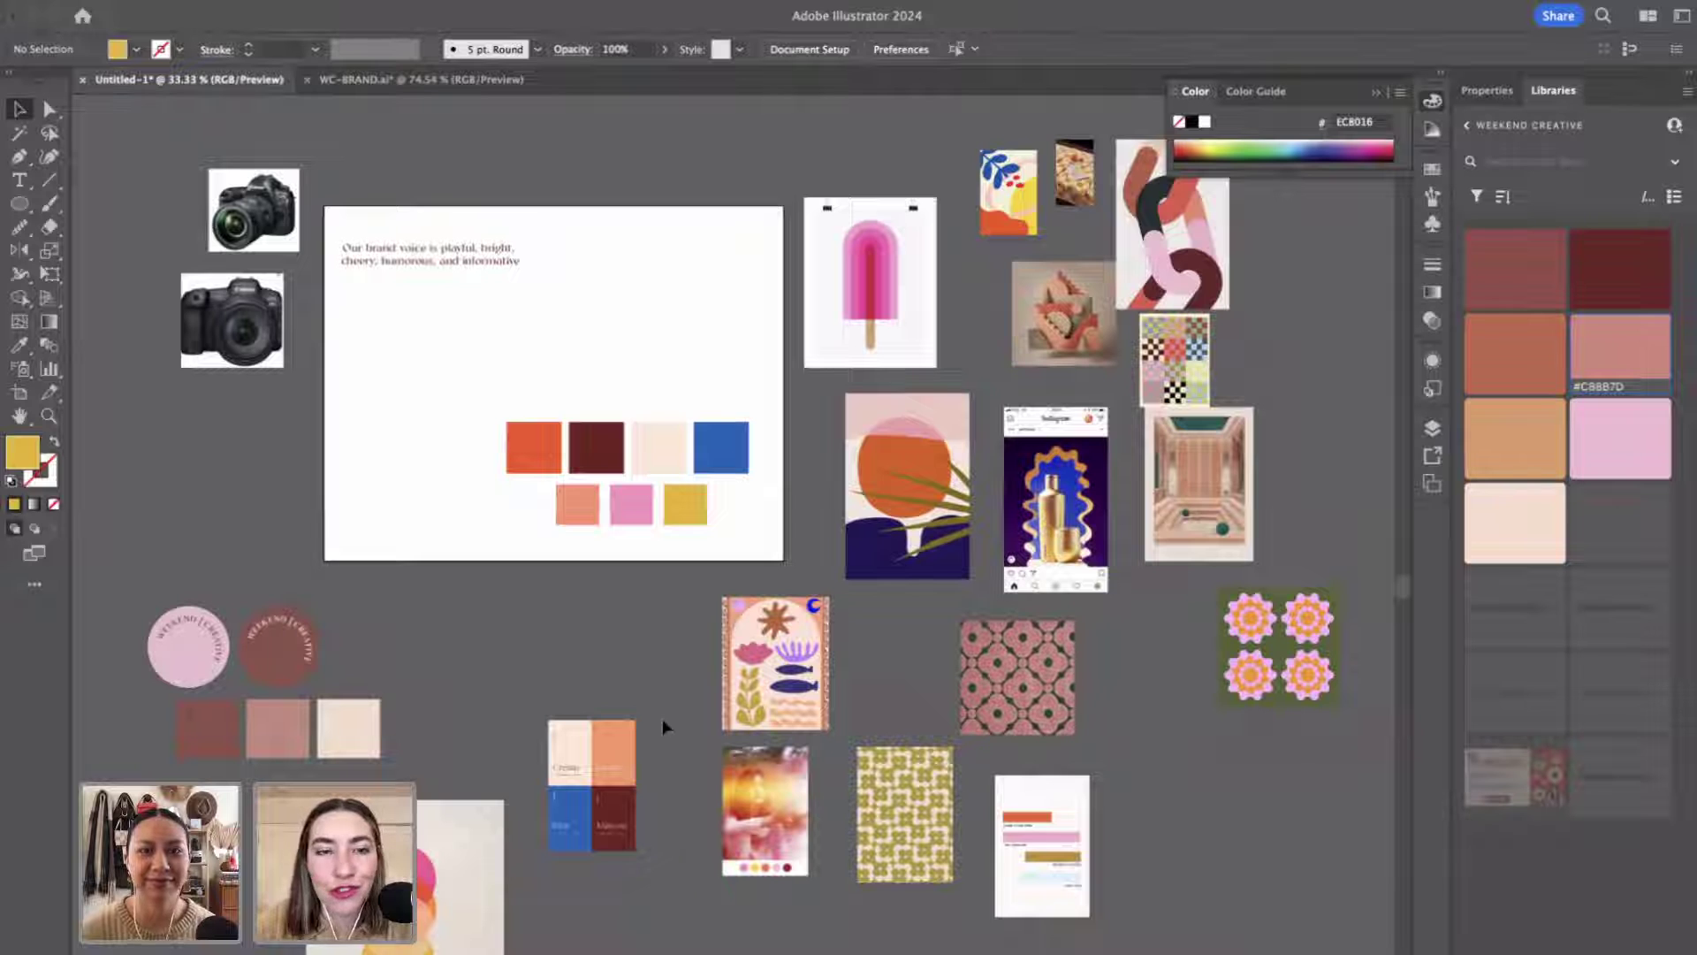
left_click_drag(354, 265, 430, 390)
left_click(151, 602)
Move the pink Weekend Creative circle badge onto the artboard's upper right.
left_click(215, 654)
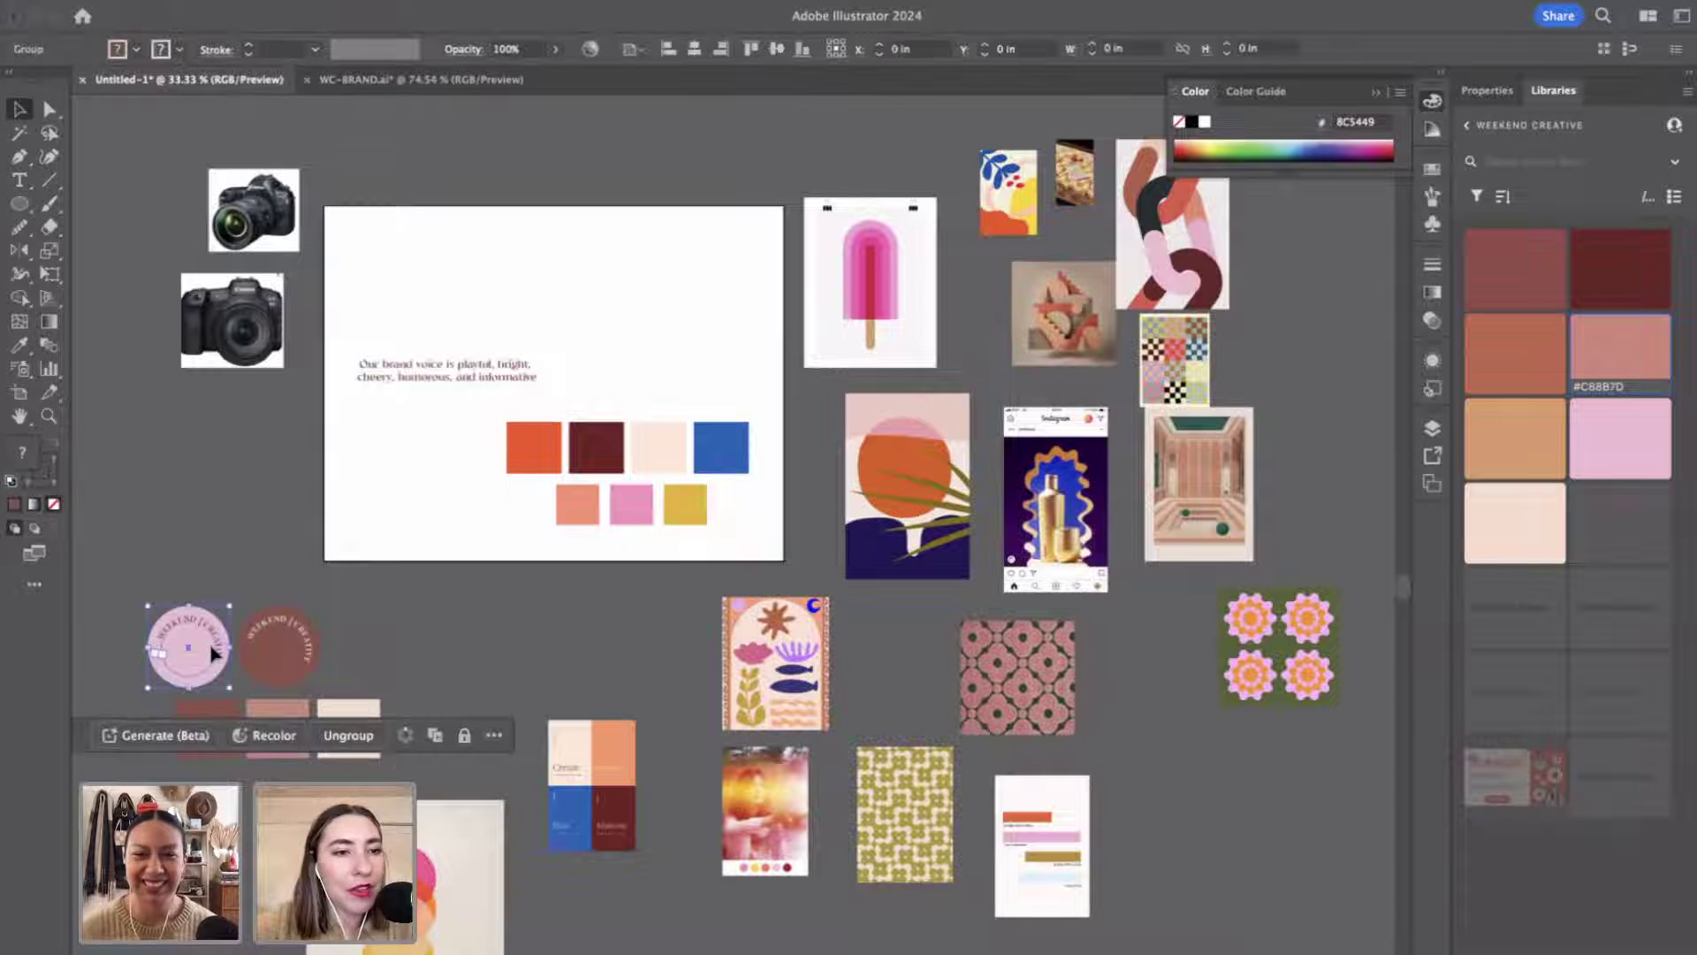
left_click_drag(215, 654, 681, 316)
left_click(585, 641)
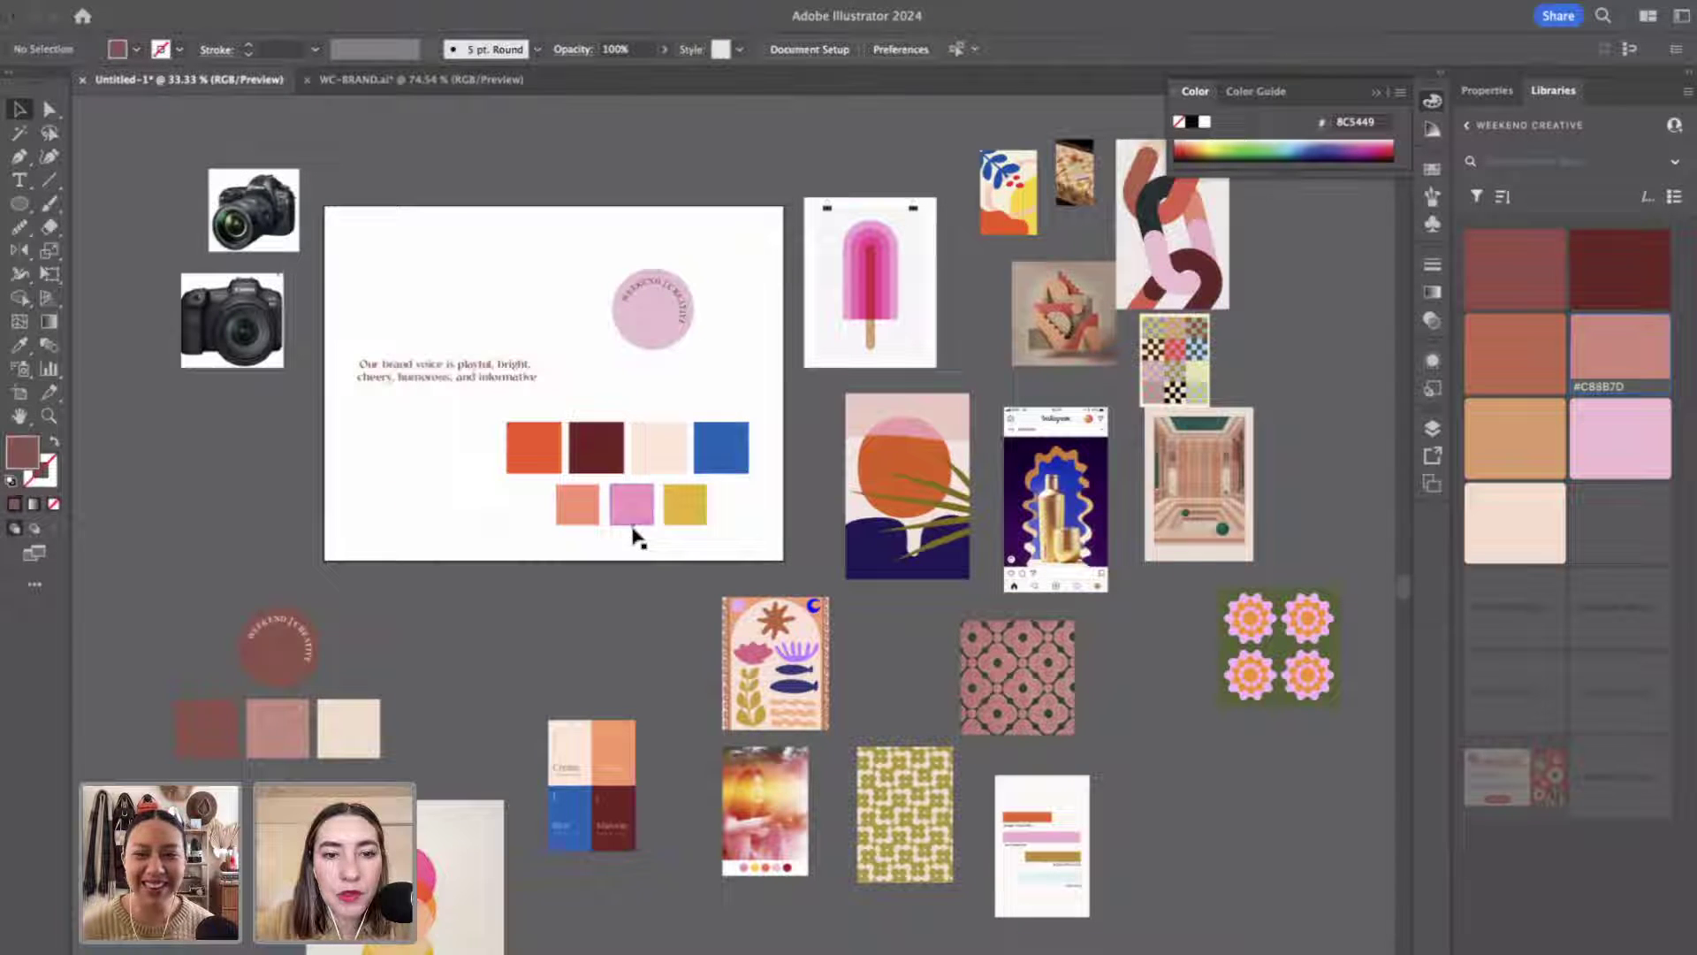
Enter the badge group and fill its circle with the pink swatch colour.
left_click(637, 343)
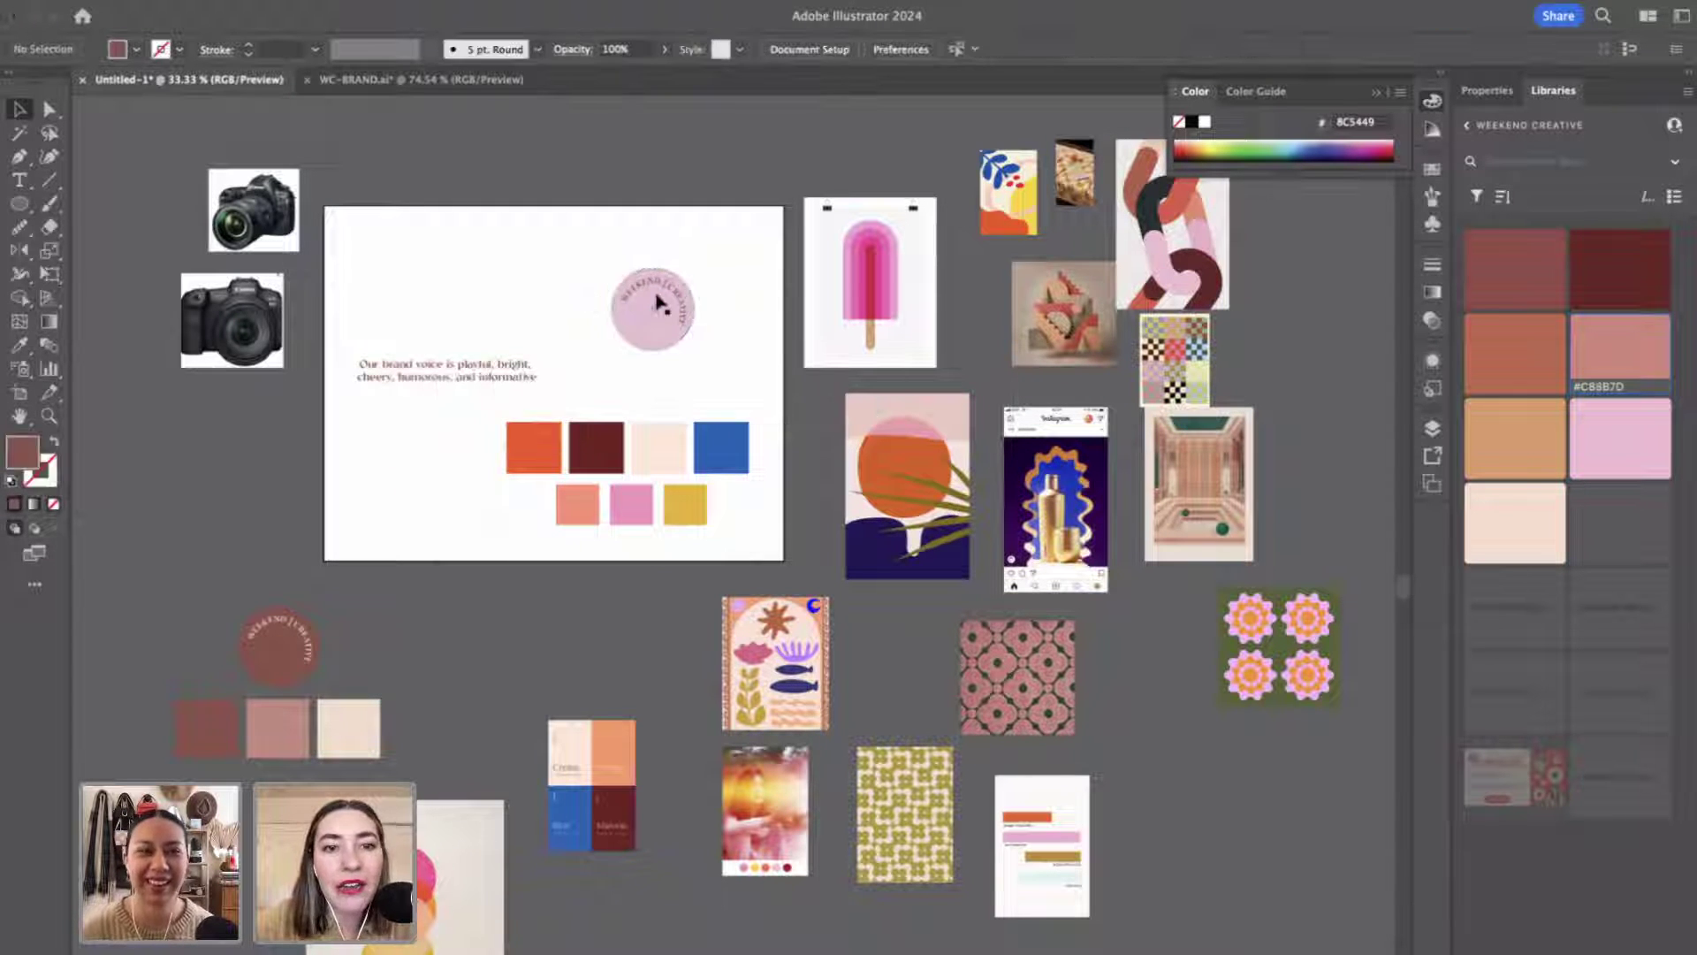
double_click(654, 297)
key("i")
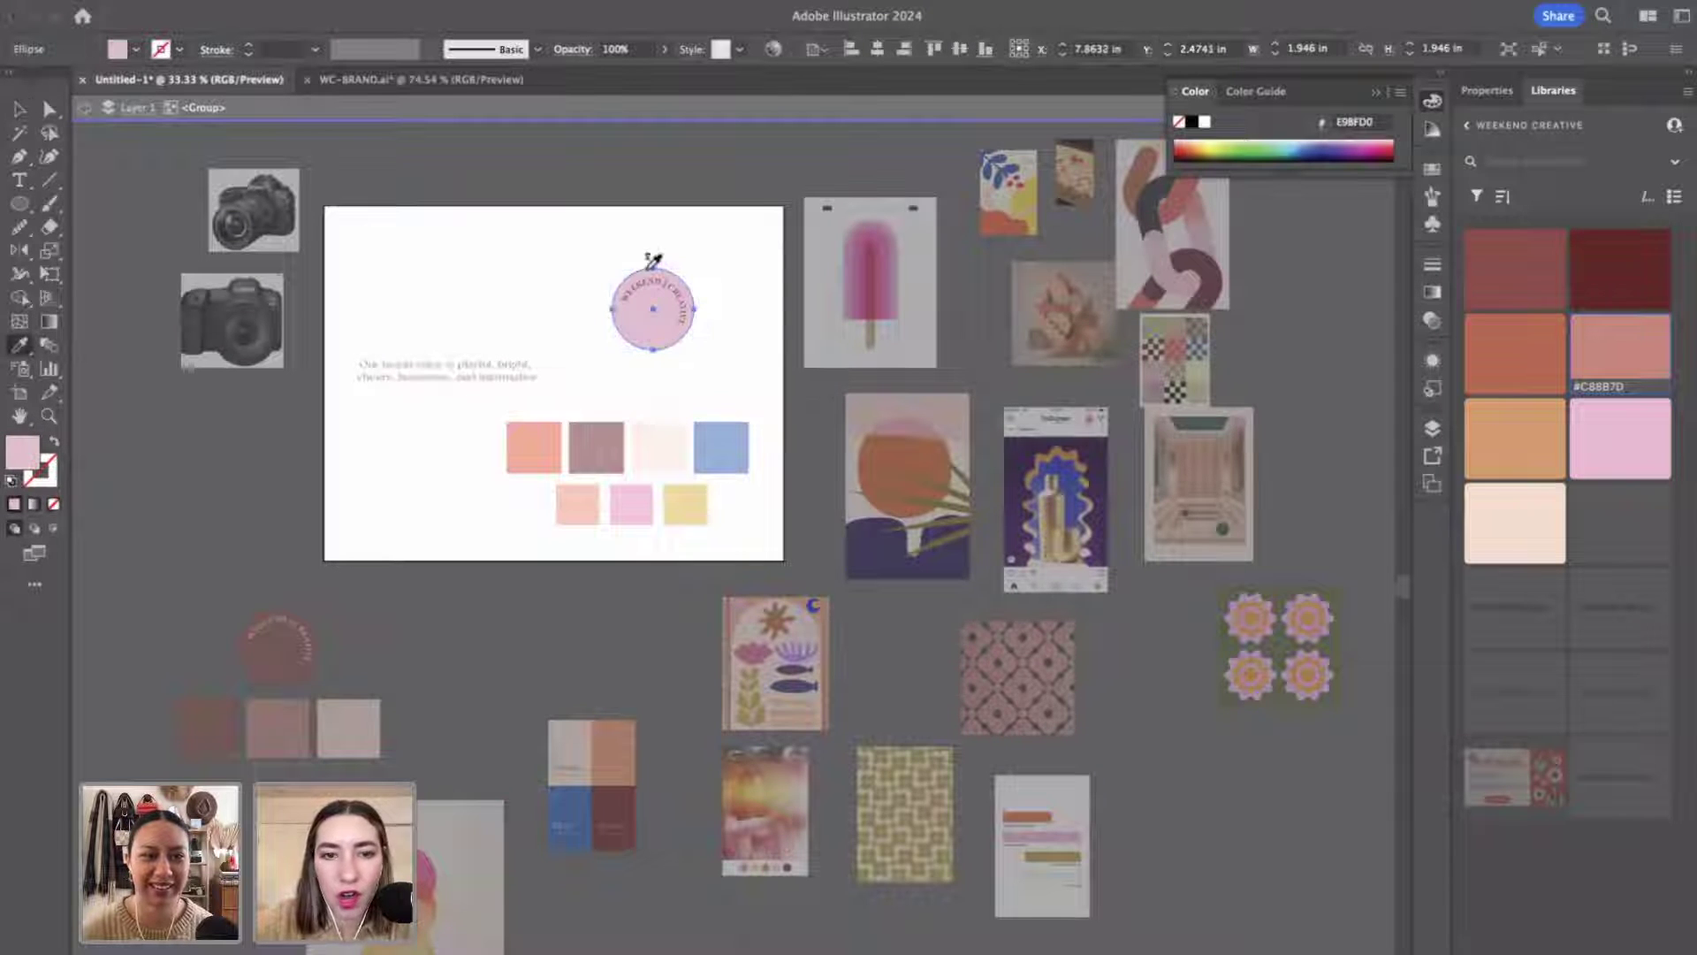
left_click(640, 508)
key("v")
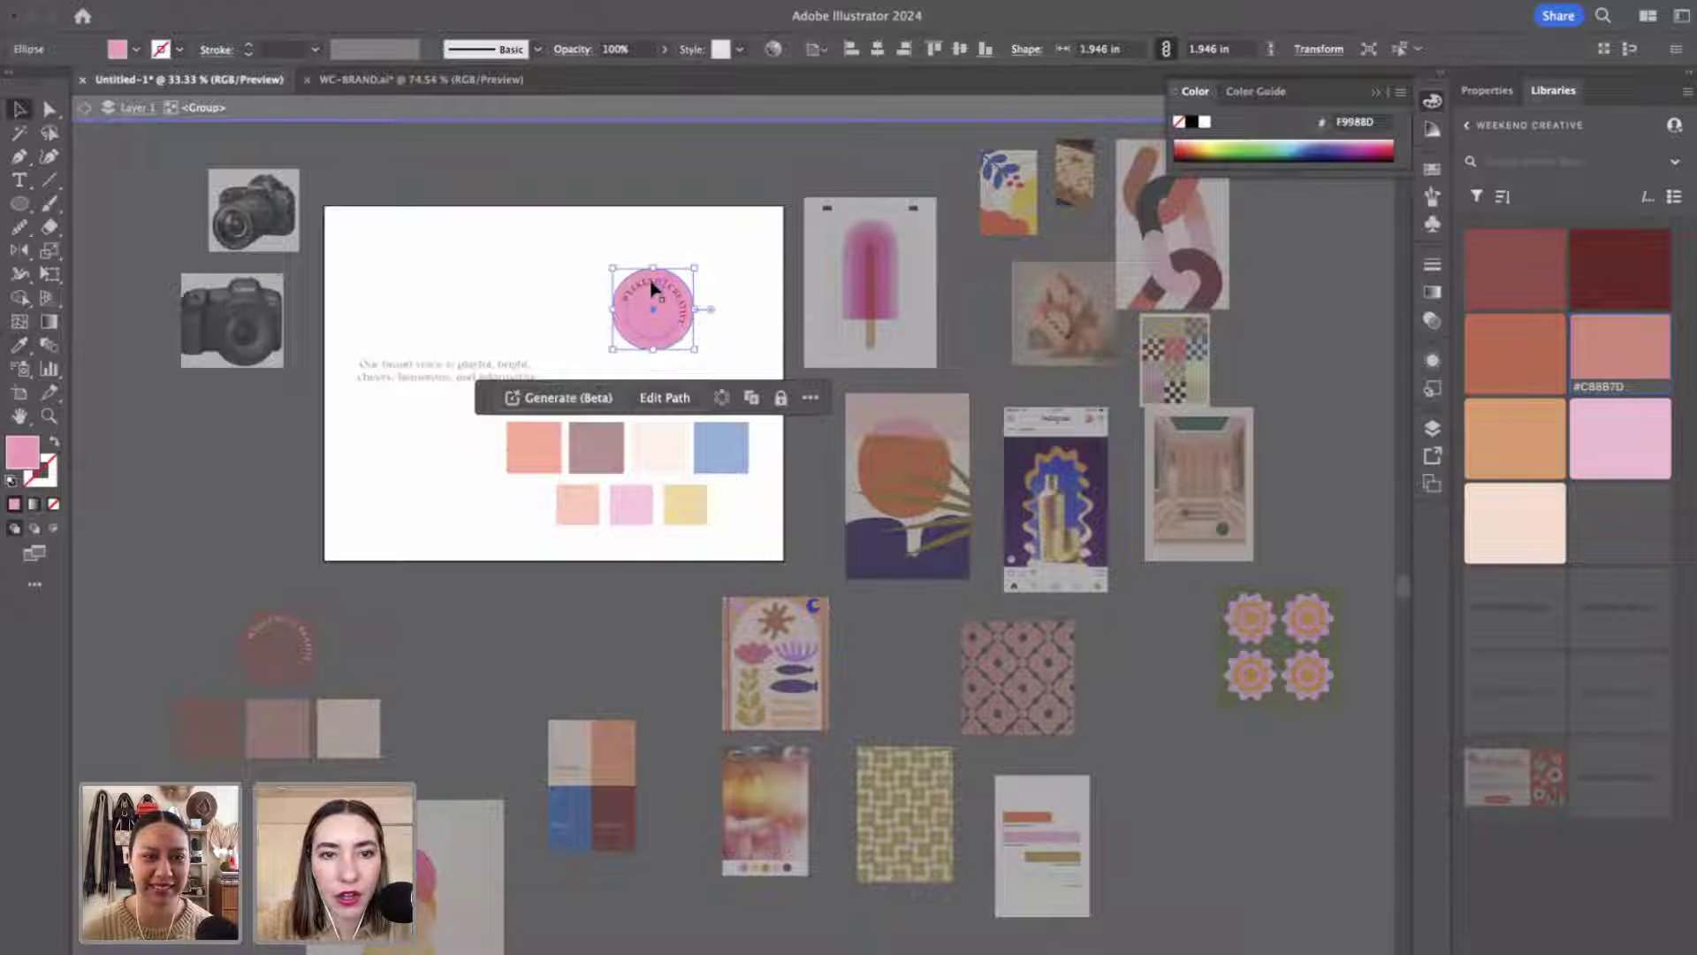
left_click(652, 284)
left_click(654, 235)
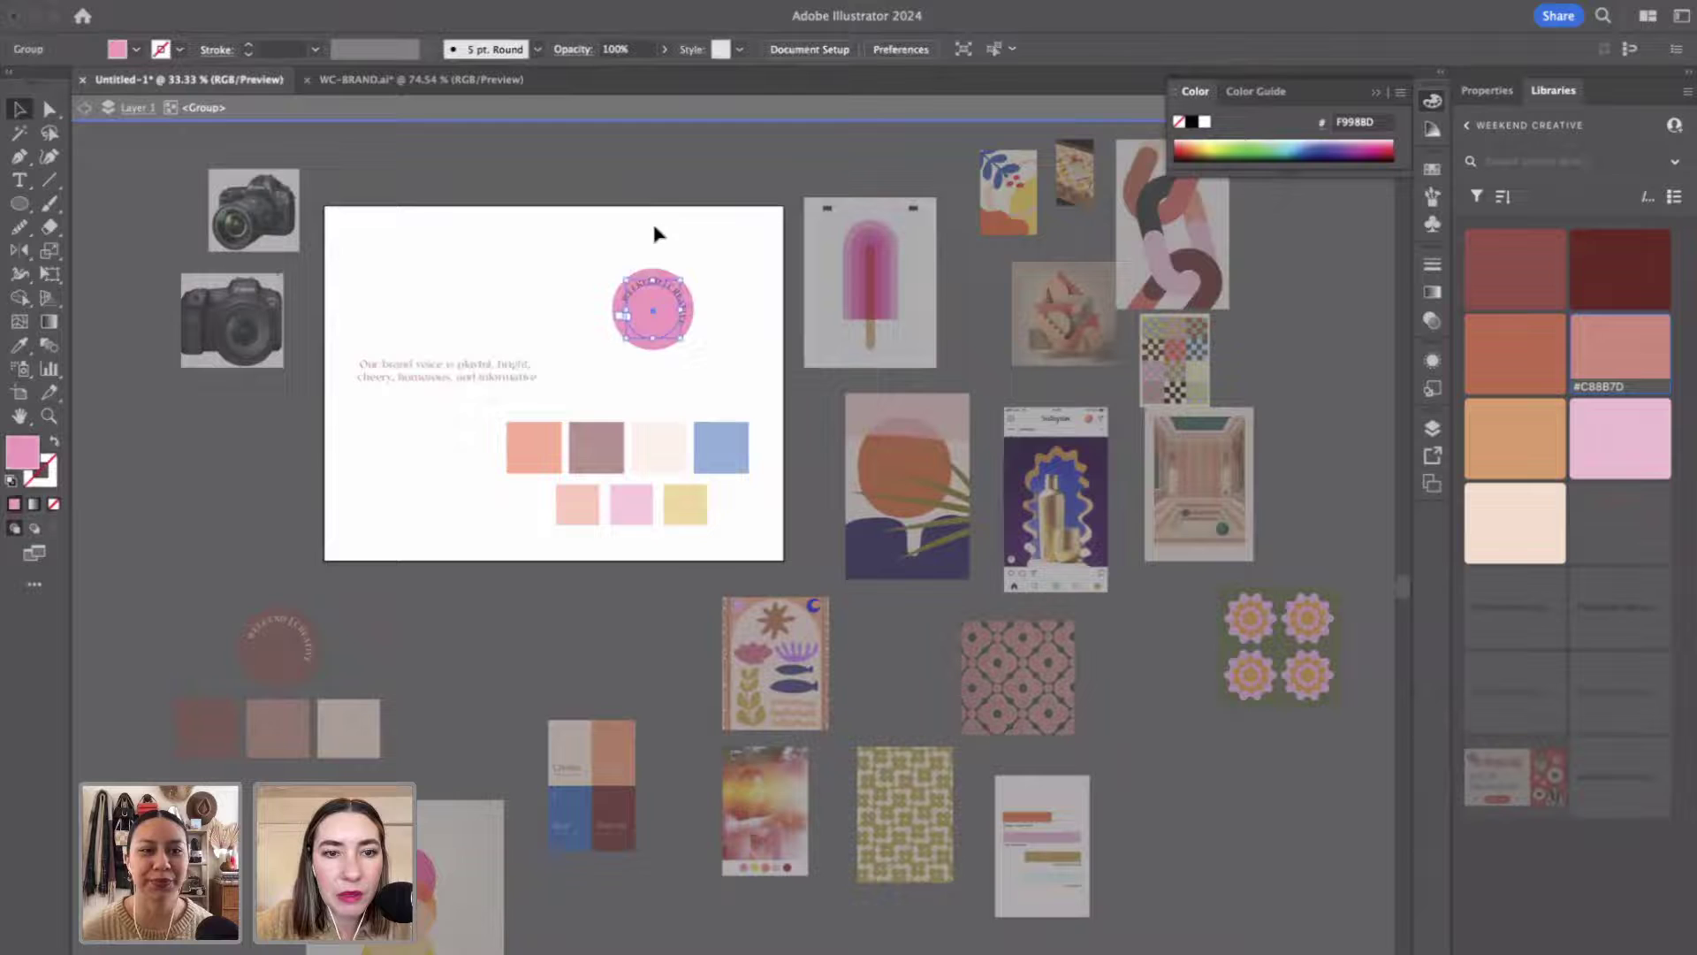
Refill the circle behind the curved text with the orange-red swatch colour.
left_click(643, 349)
key("i")
left_click(525, 434)
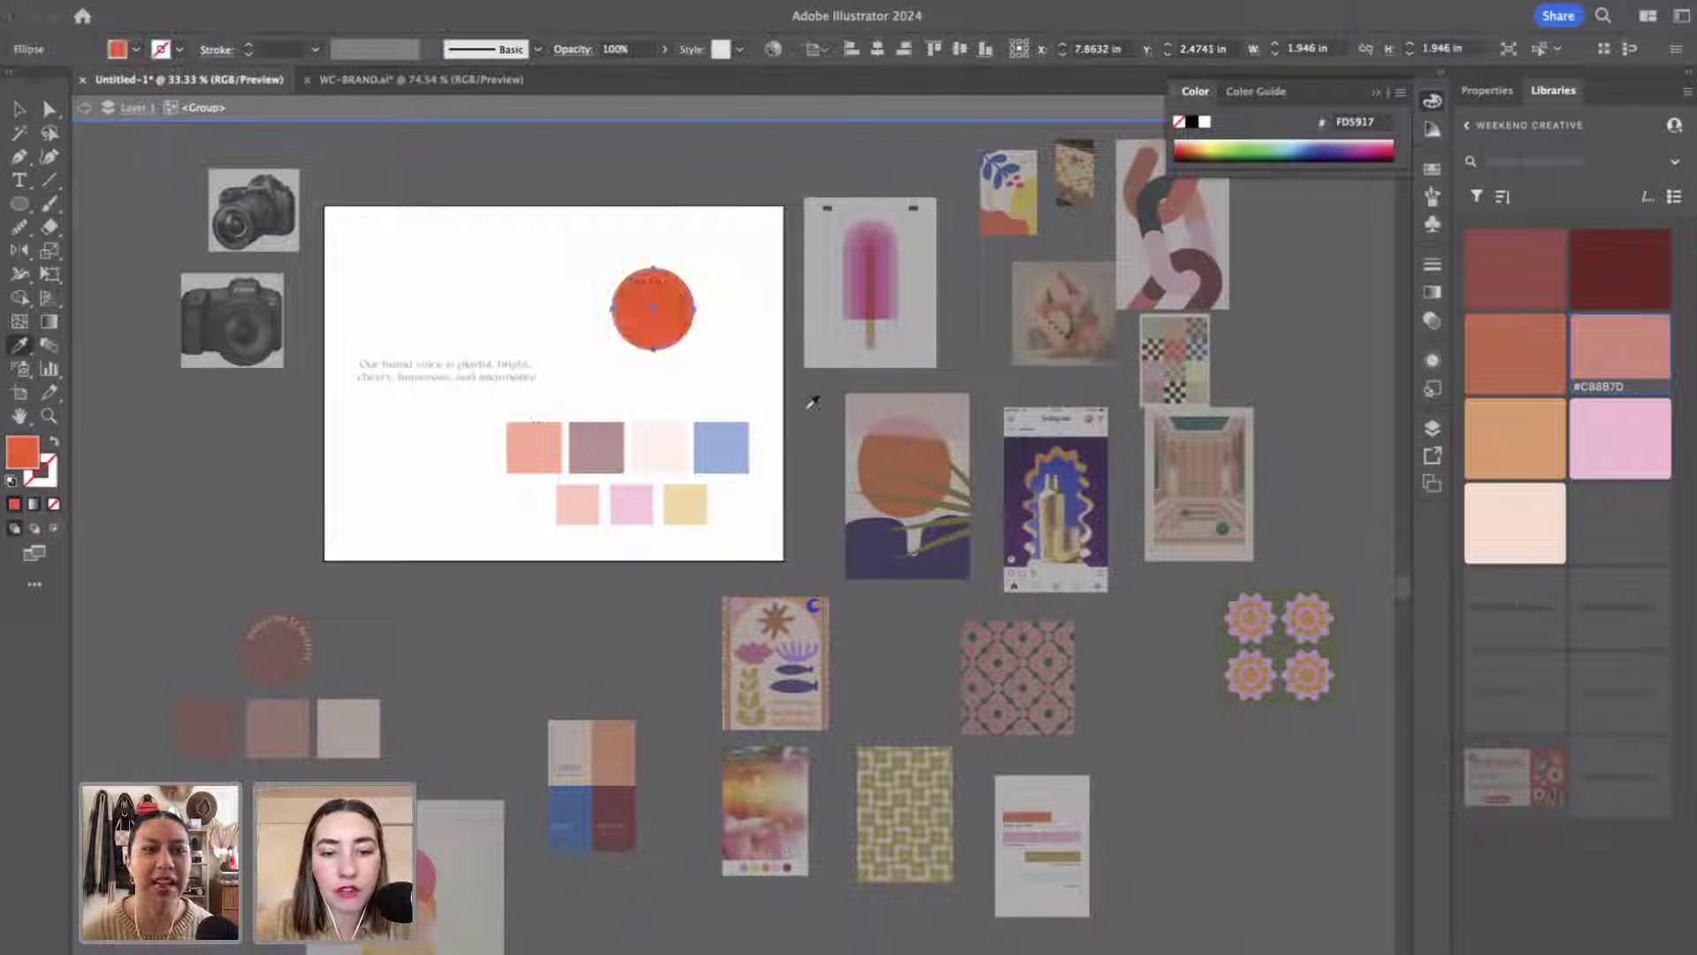
key("v")
left_click(815, 377)
Enter the logo group, select the slash between WEEKEND and CREATIVE, and zoom in.
left_click(674, 282)
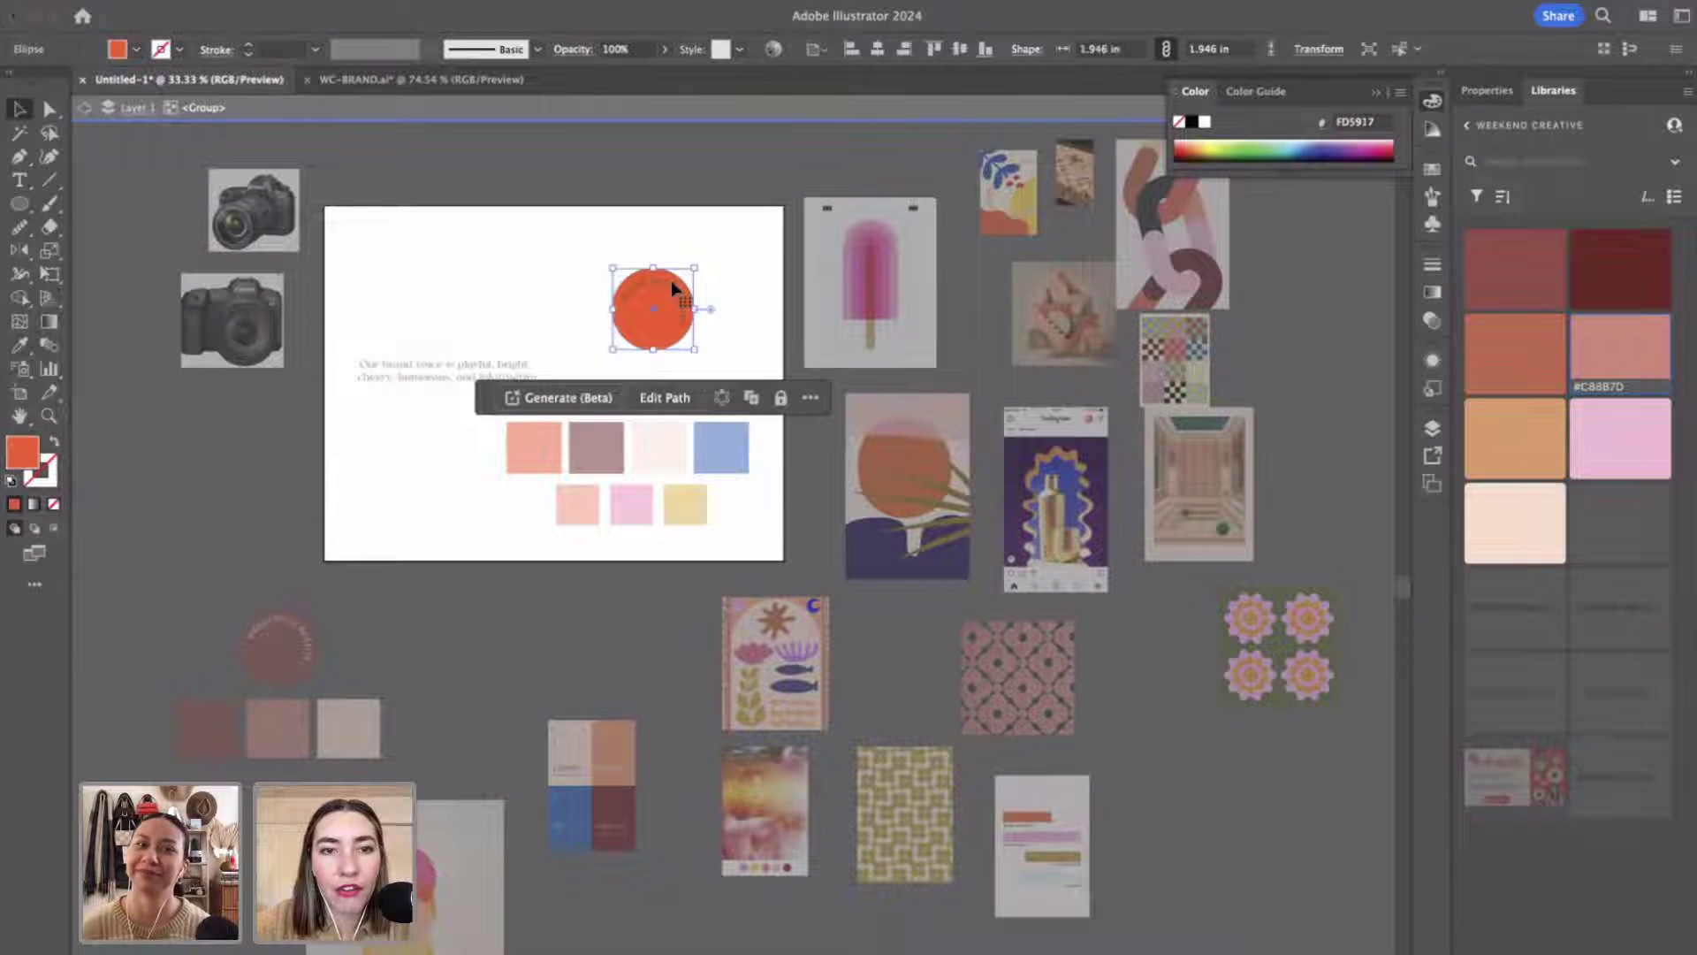
double_click(671, 281)
left_click(661, 286)
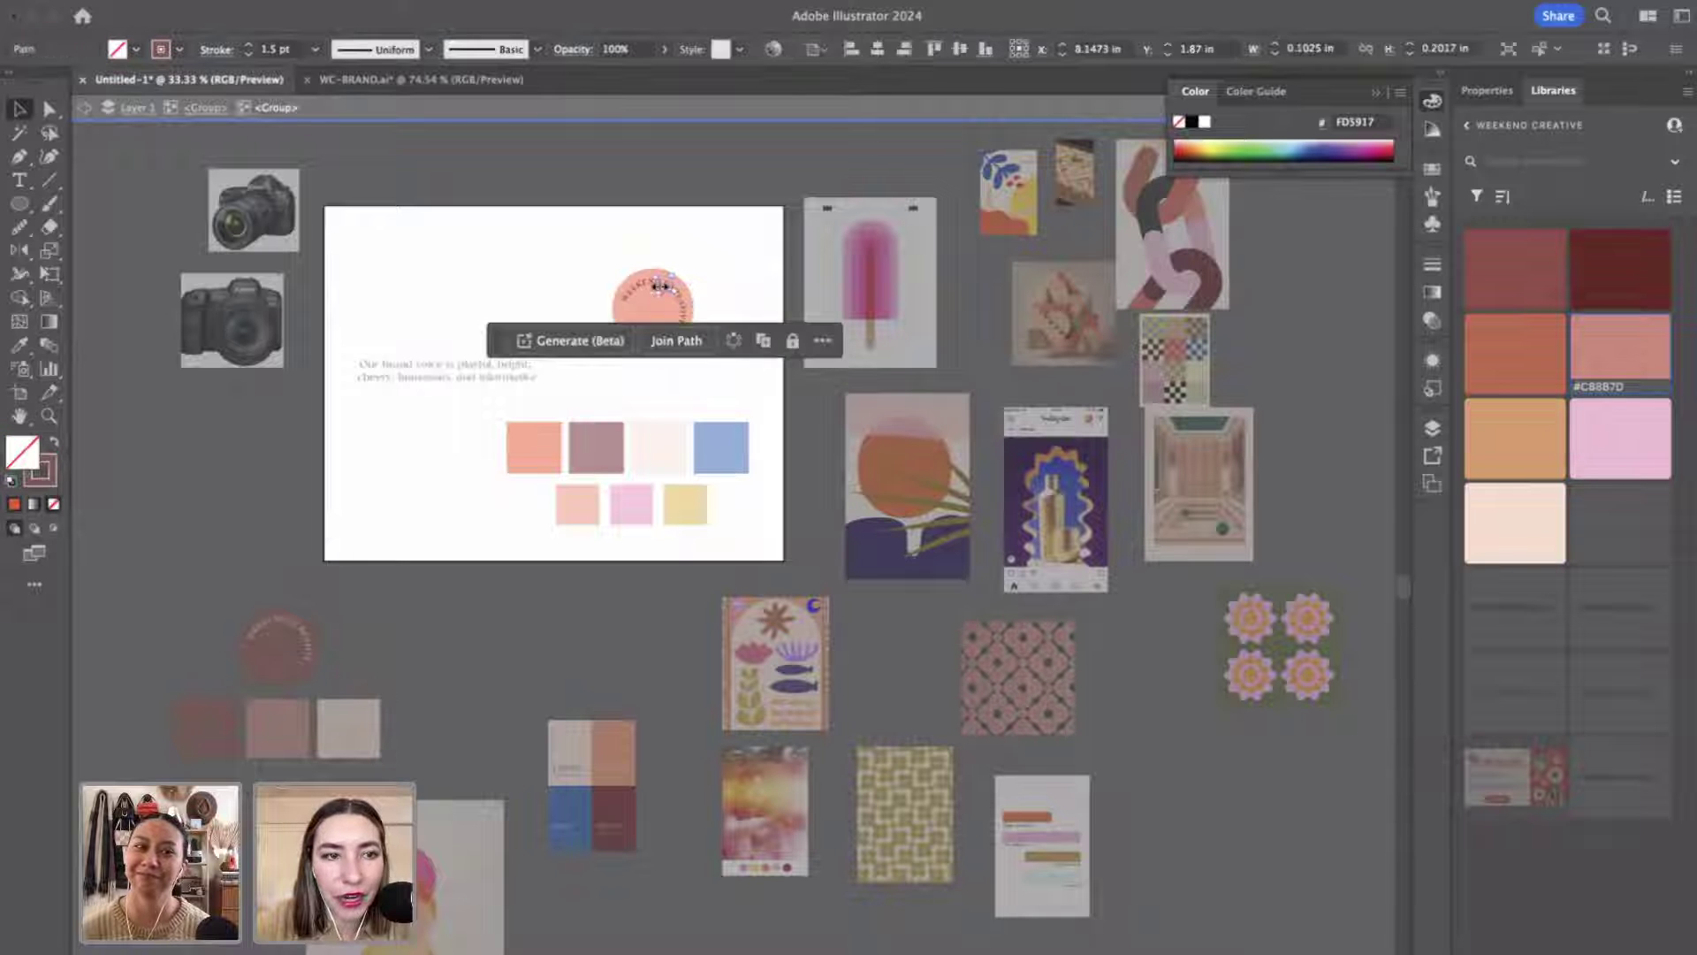
left_click(737, 296)
key("z")
left_click(754, 549)
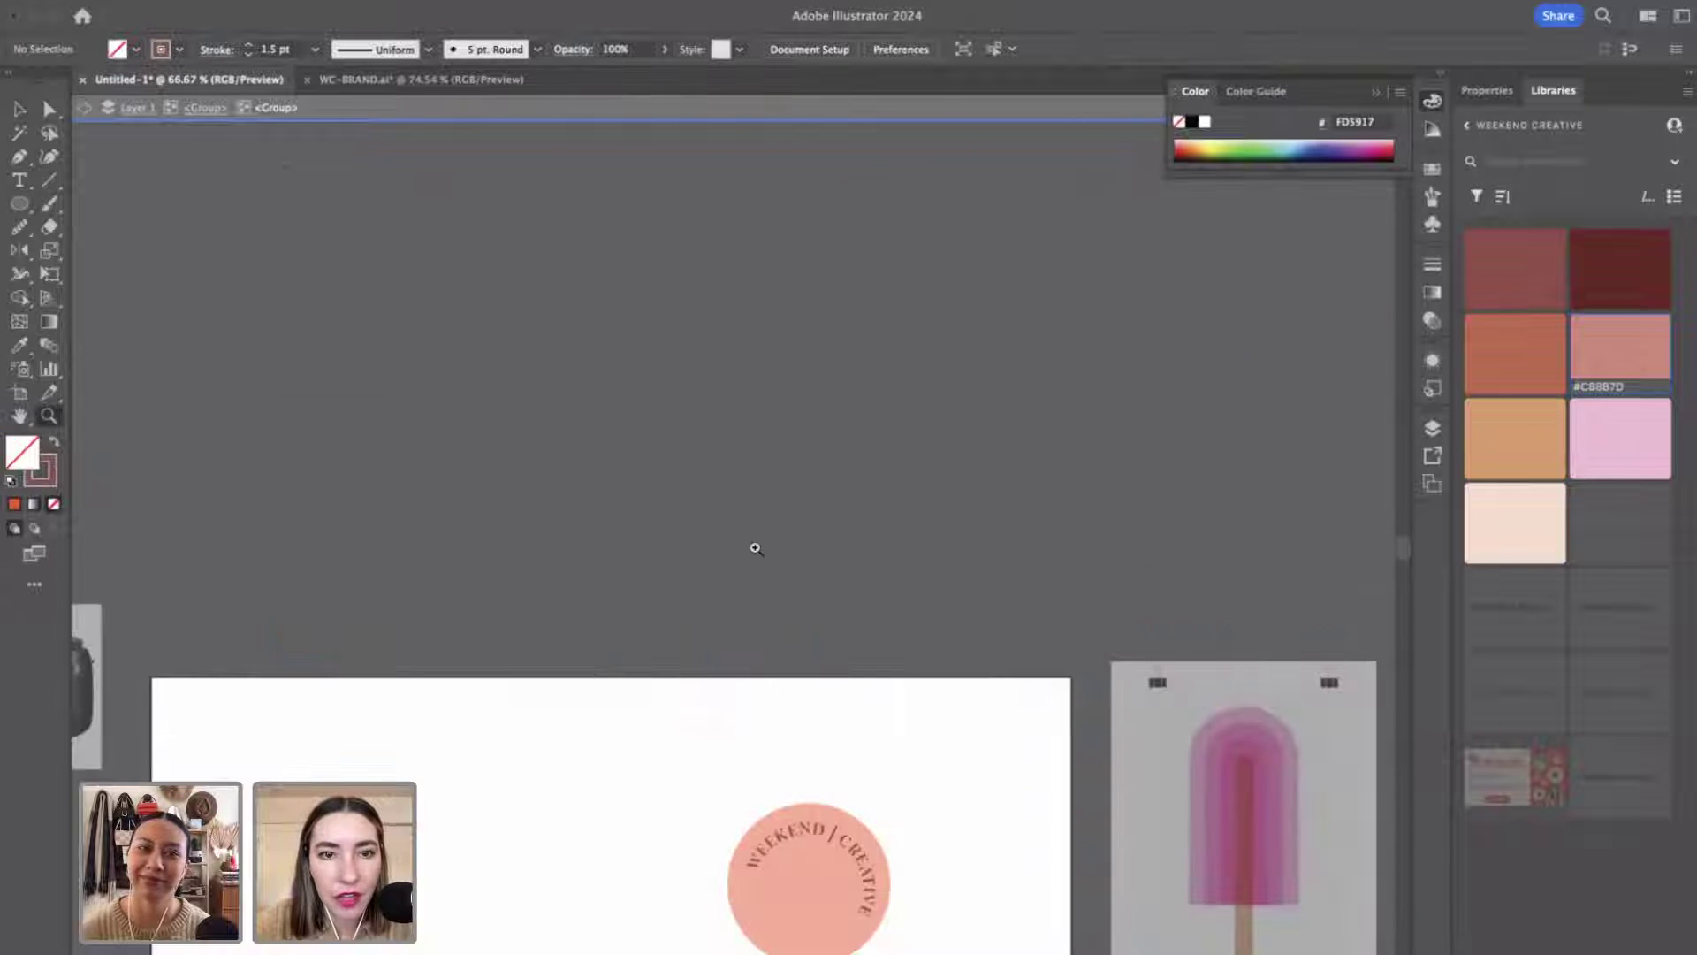
Colour the curved lettering dark red and turn the slash into a thin dark red stroke.
left_click(760, 601)
scroll(760, 601, "down", 10)
key("v")
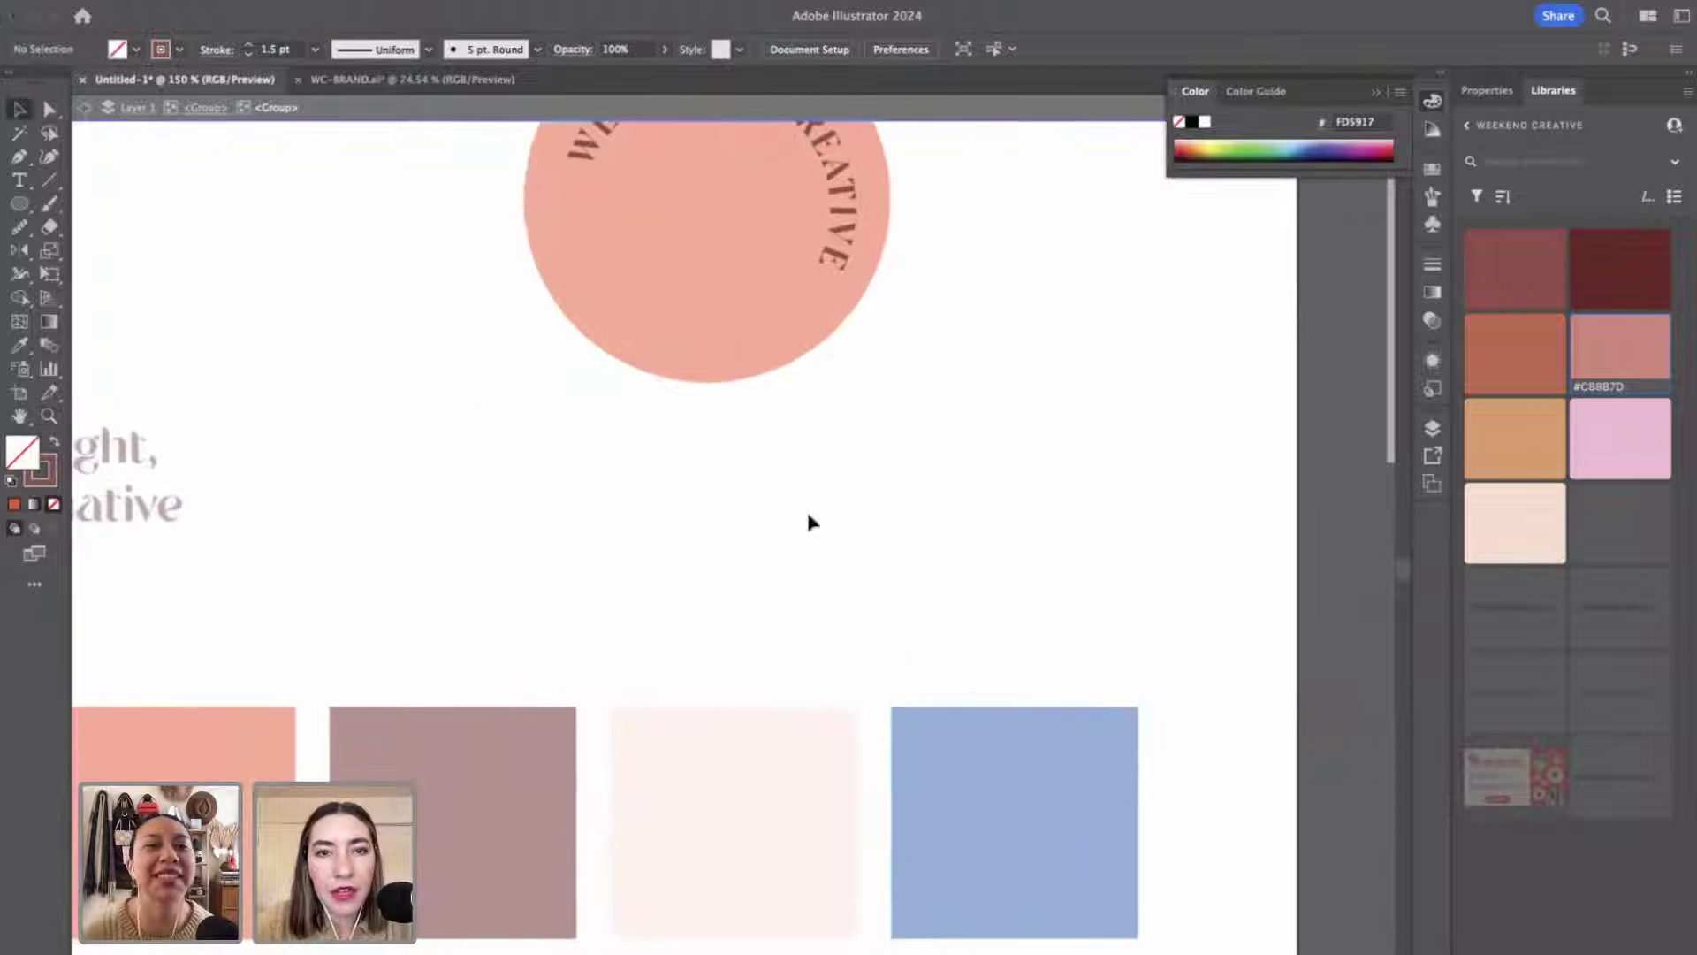
scroll(804, 518, "up", 2)
left_click(601, 234)
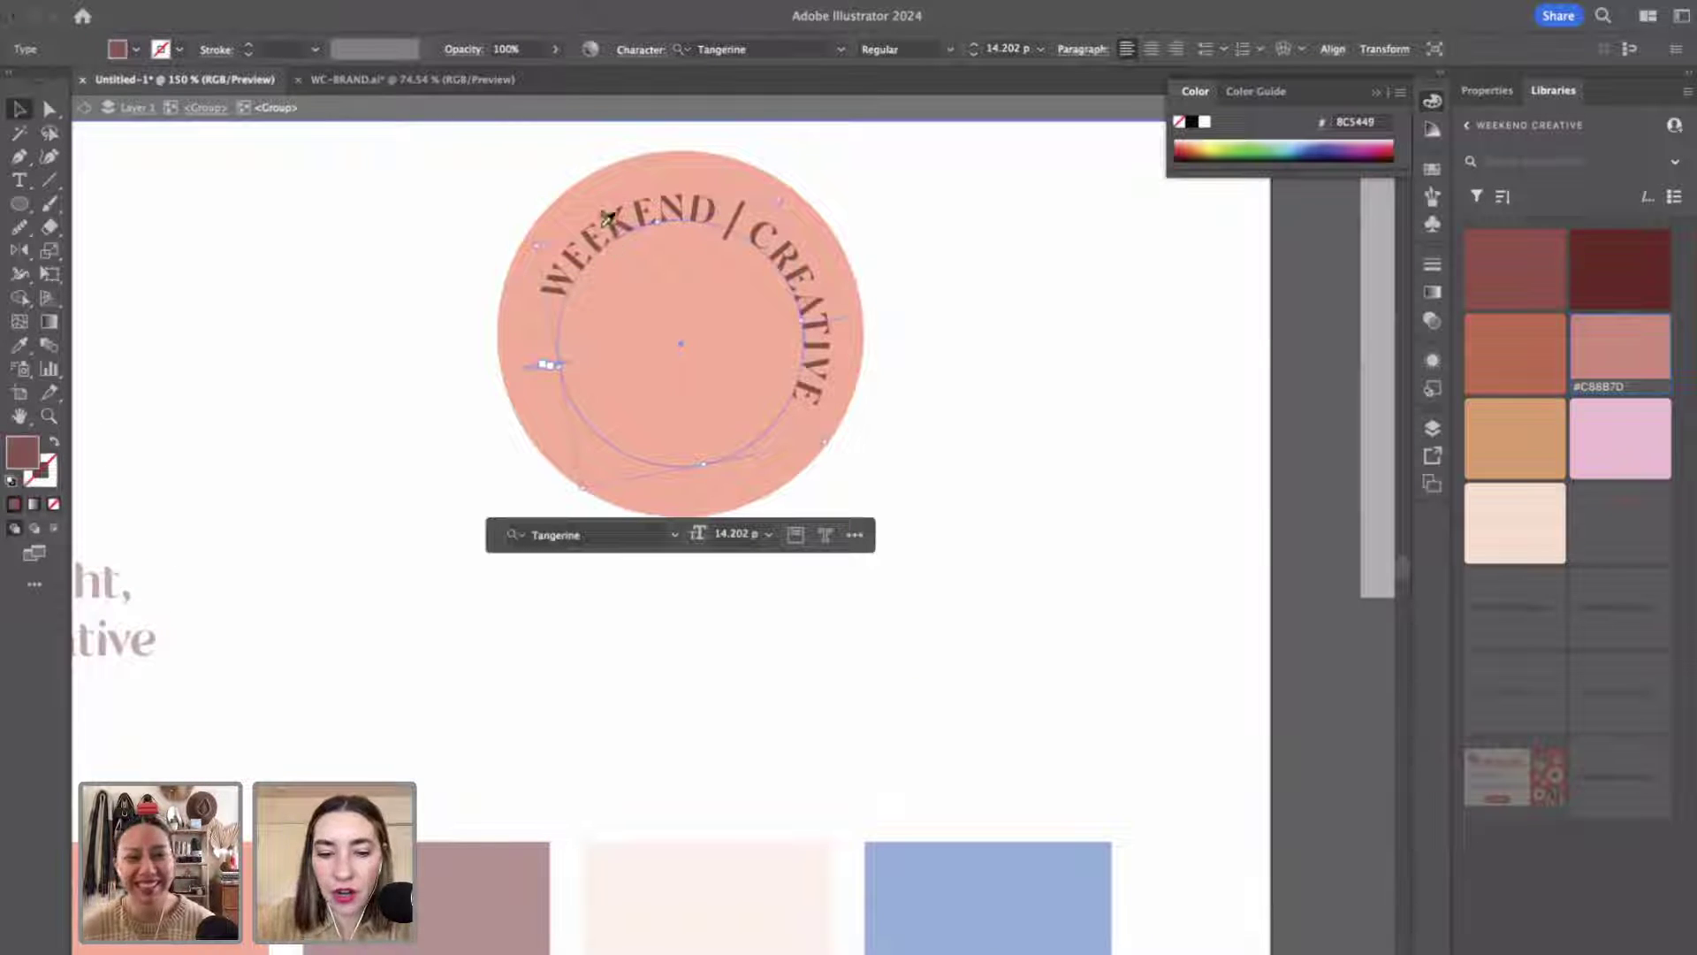
key("i")
key("v")
left_click(964, 489)
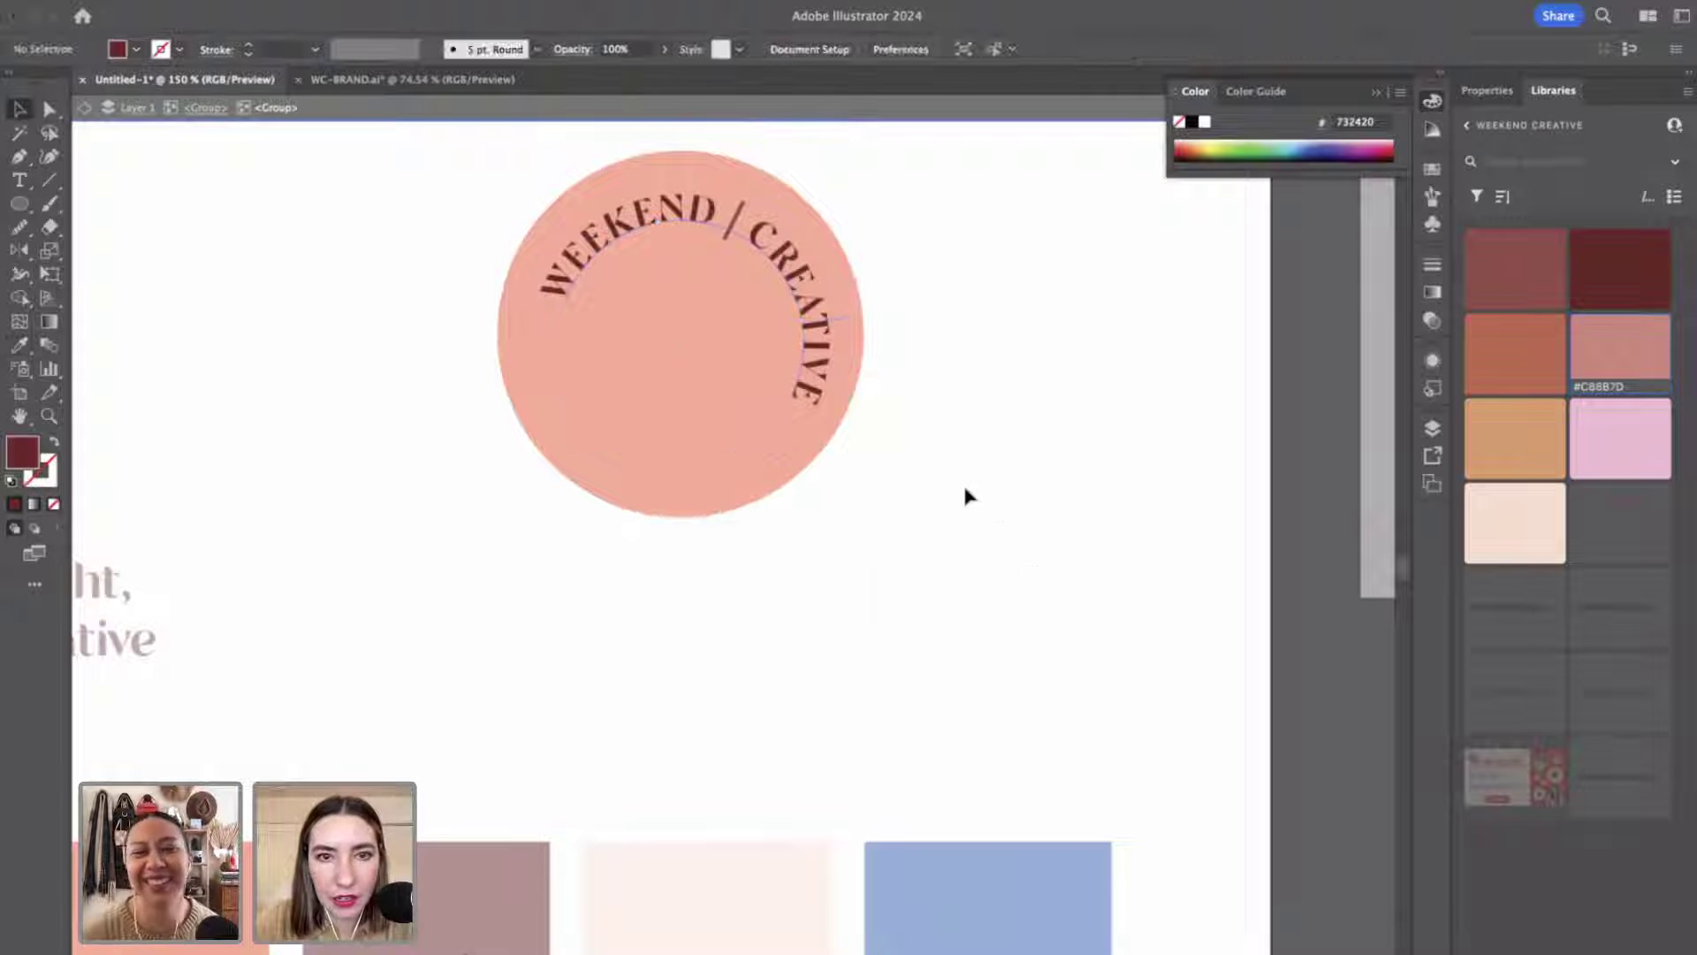
left_click(746, 248)
key("i")
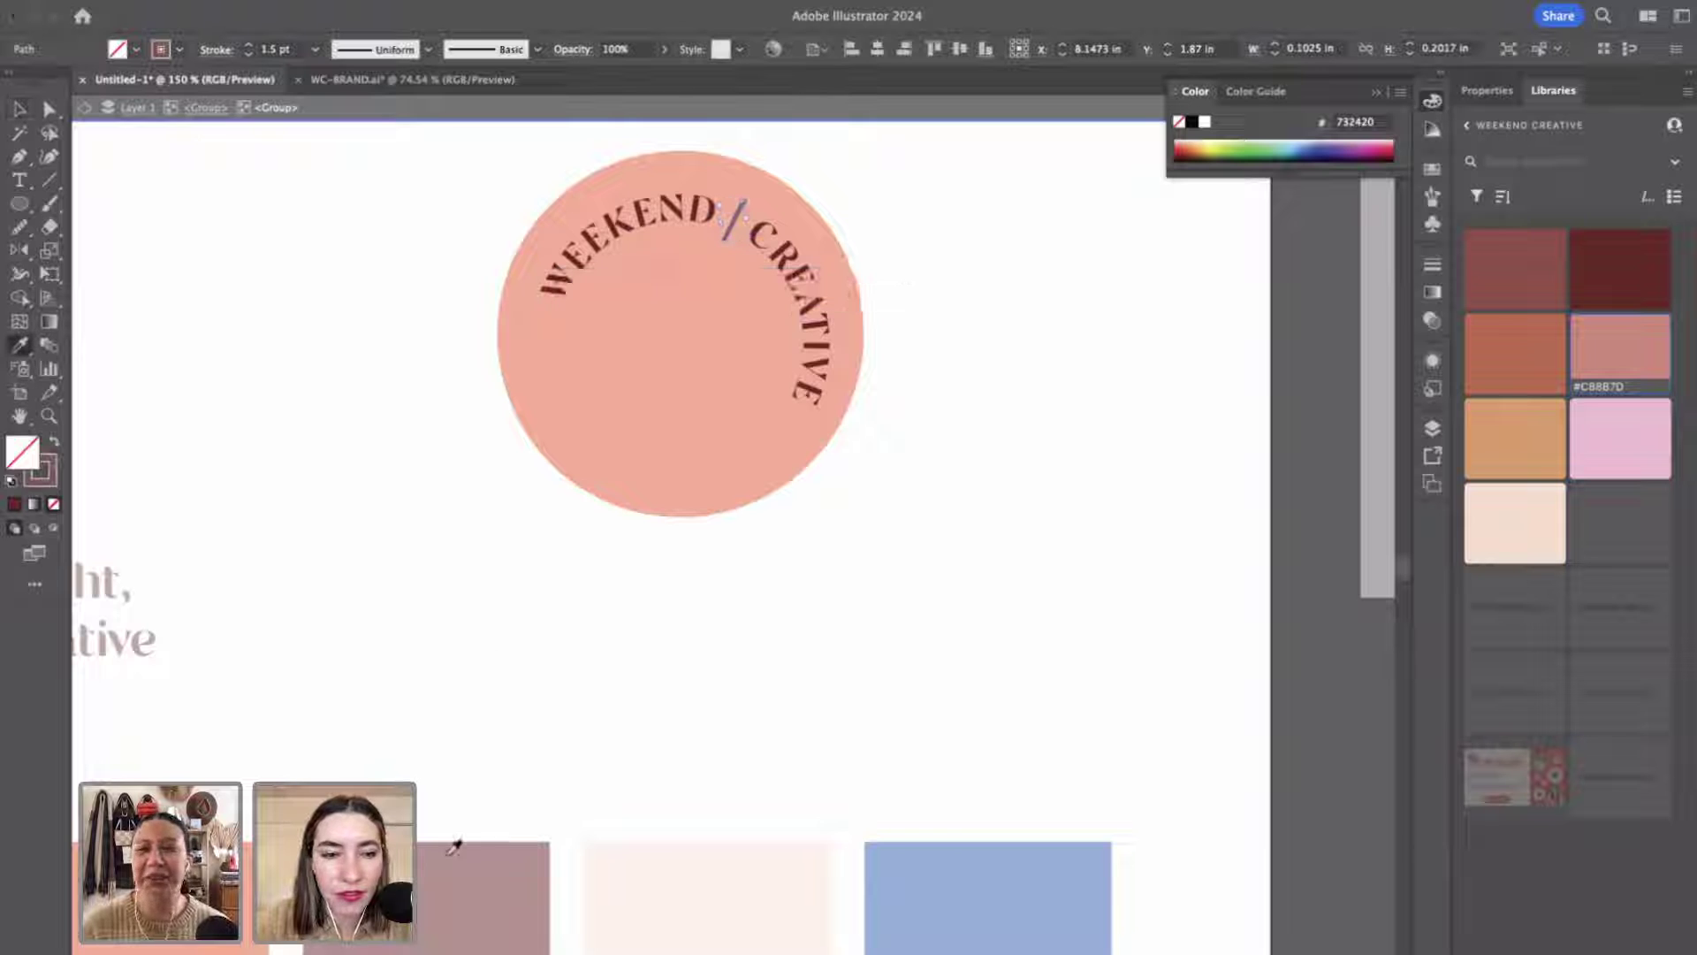
left_click(54, 444)
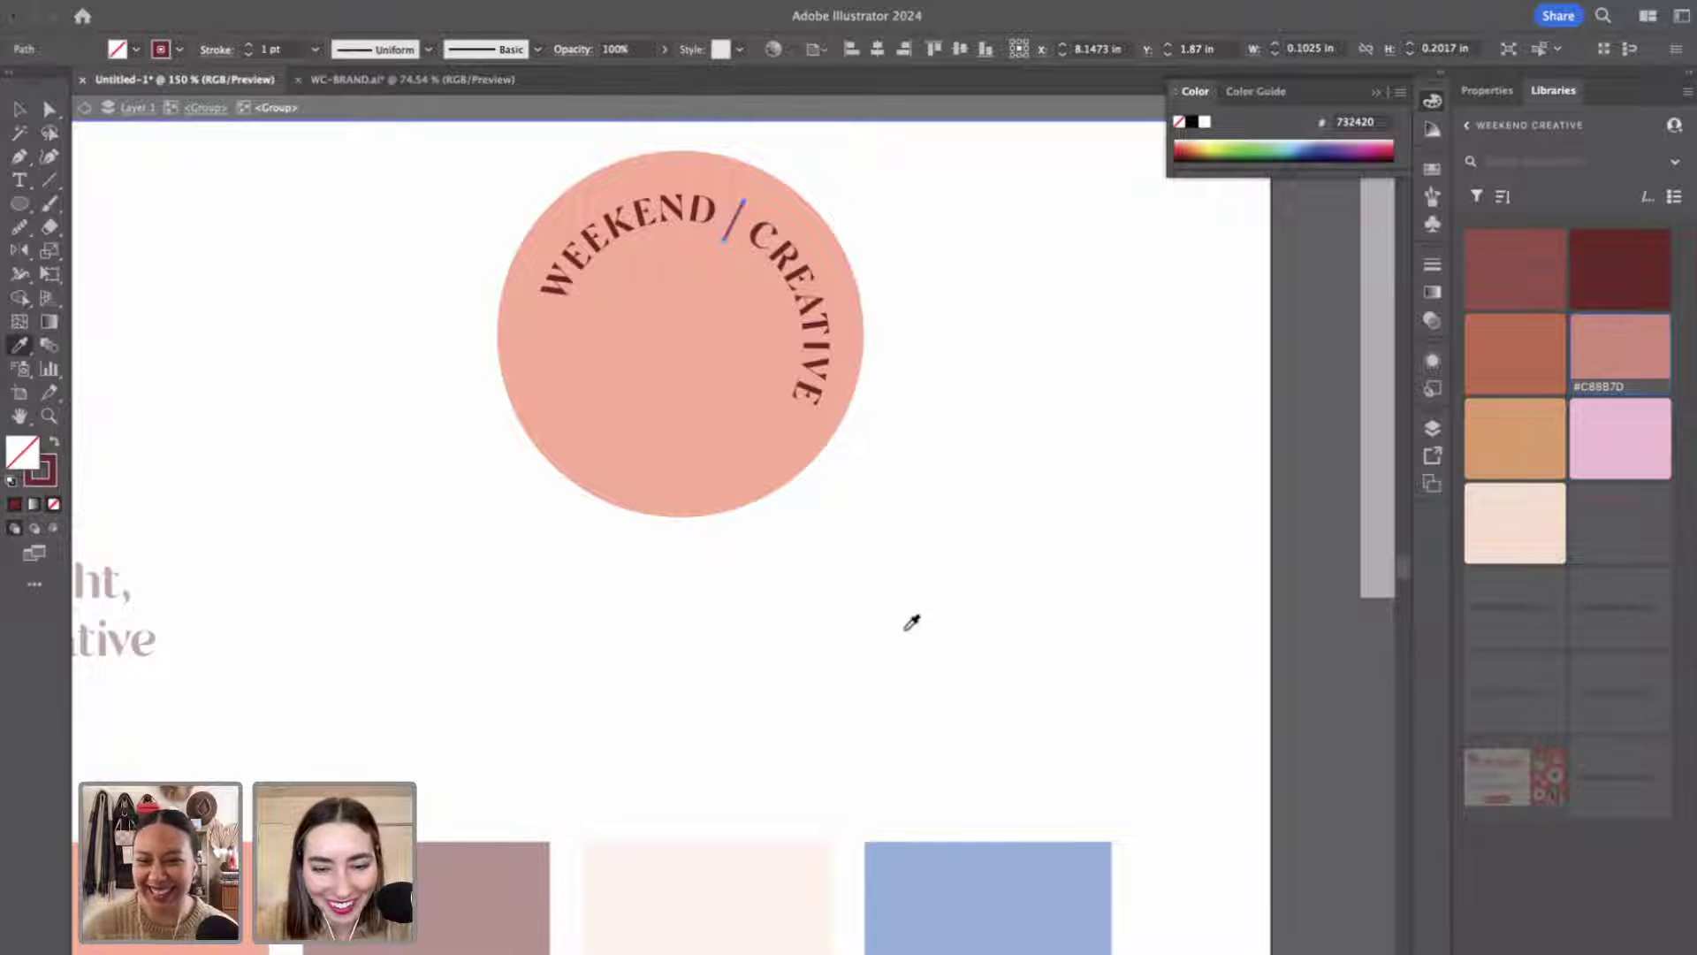
key("v")
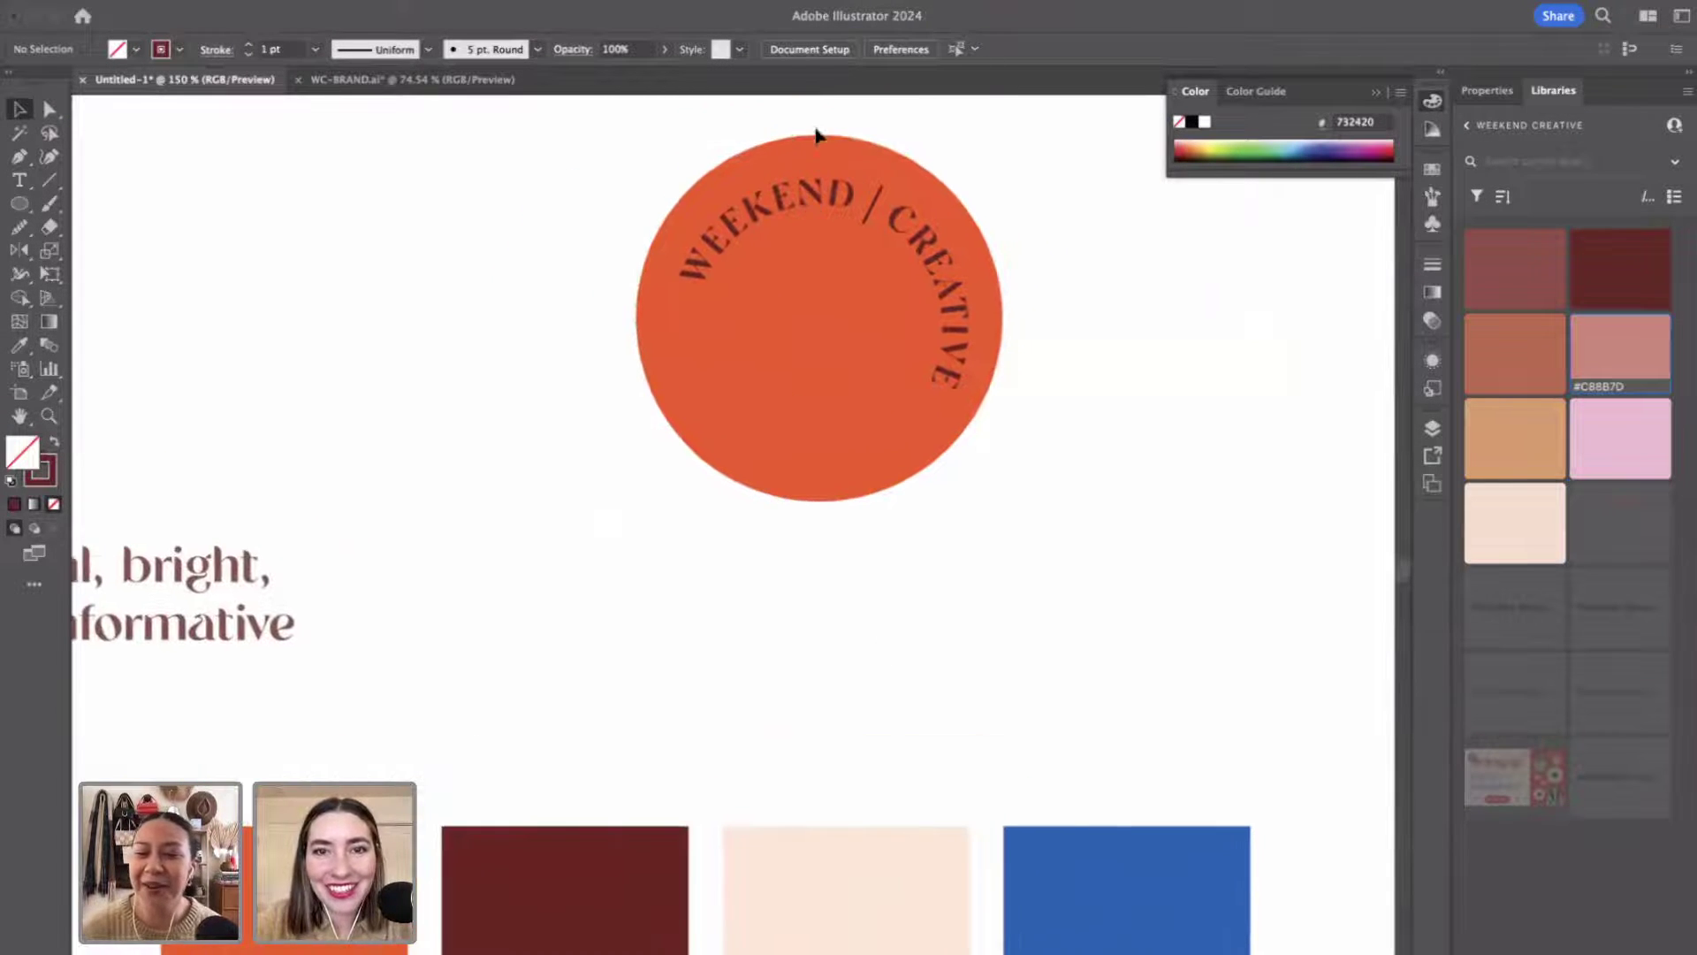
Inside the logo group, recolour the WEEKEND / CREATIVE lettering pale cream (FFE7D5).
double_click(820, 196)
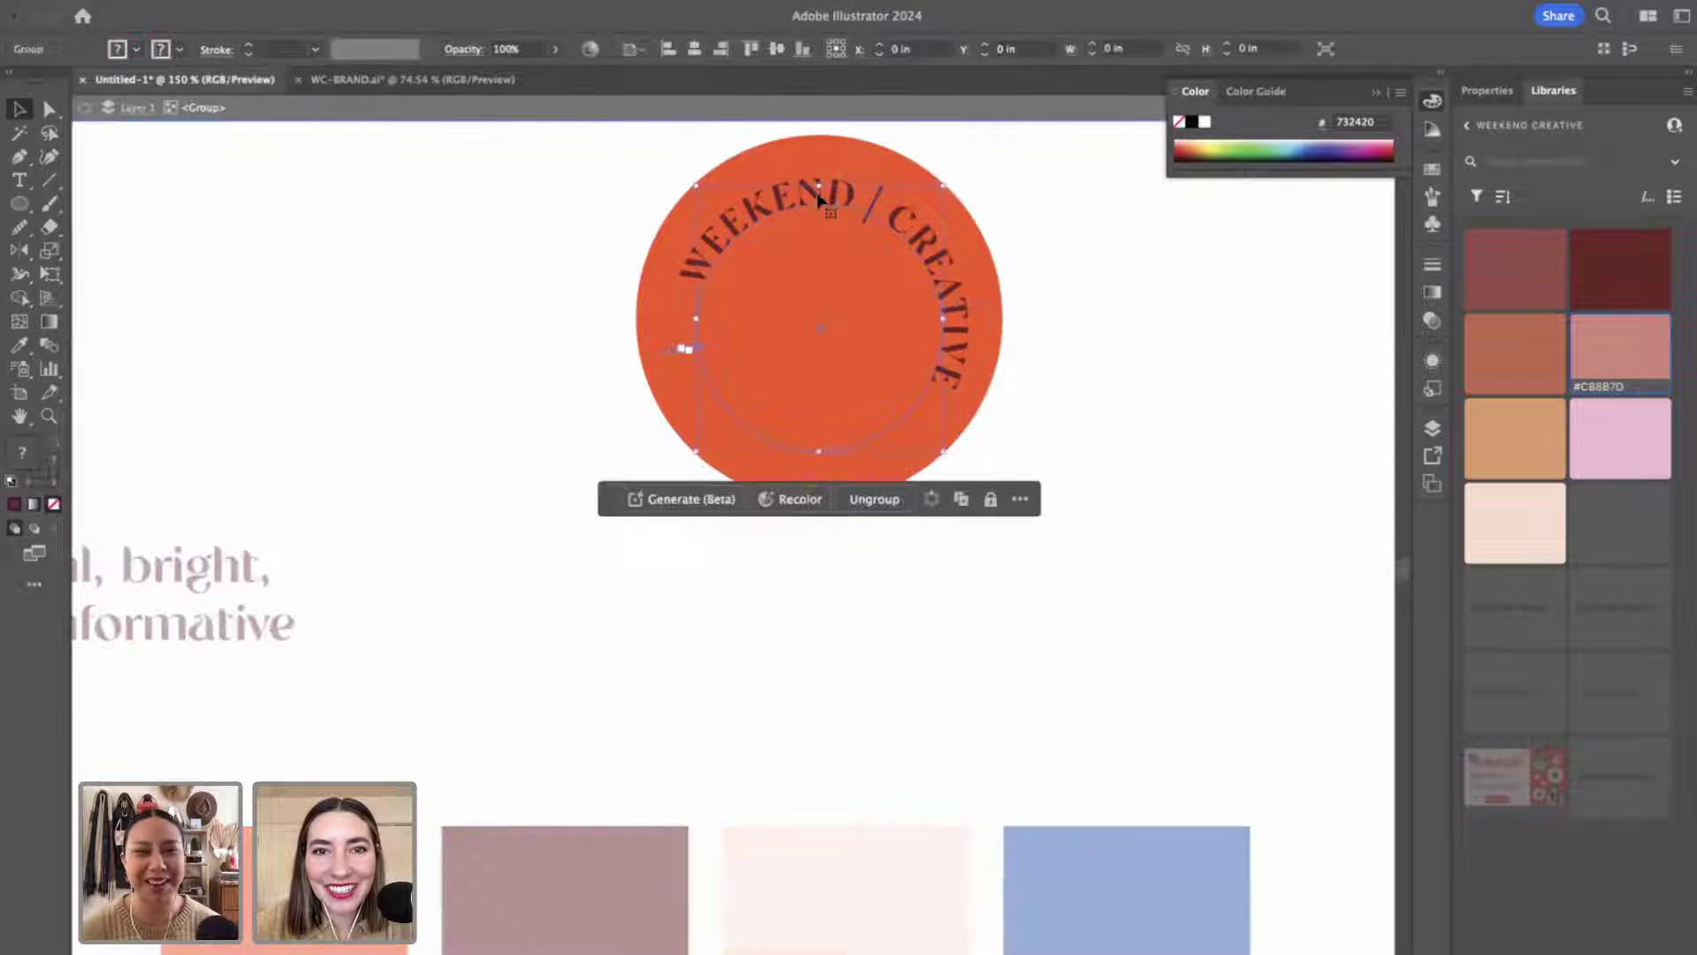
double_click(821, 199)
left_click(822, 202)
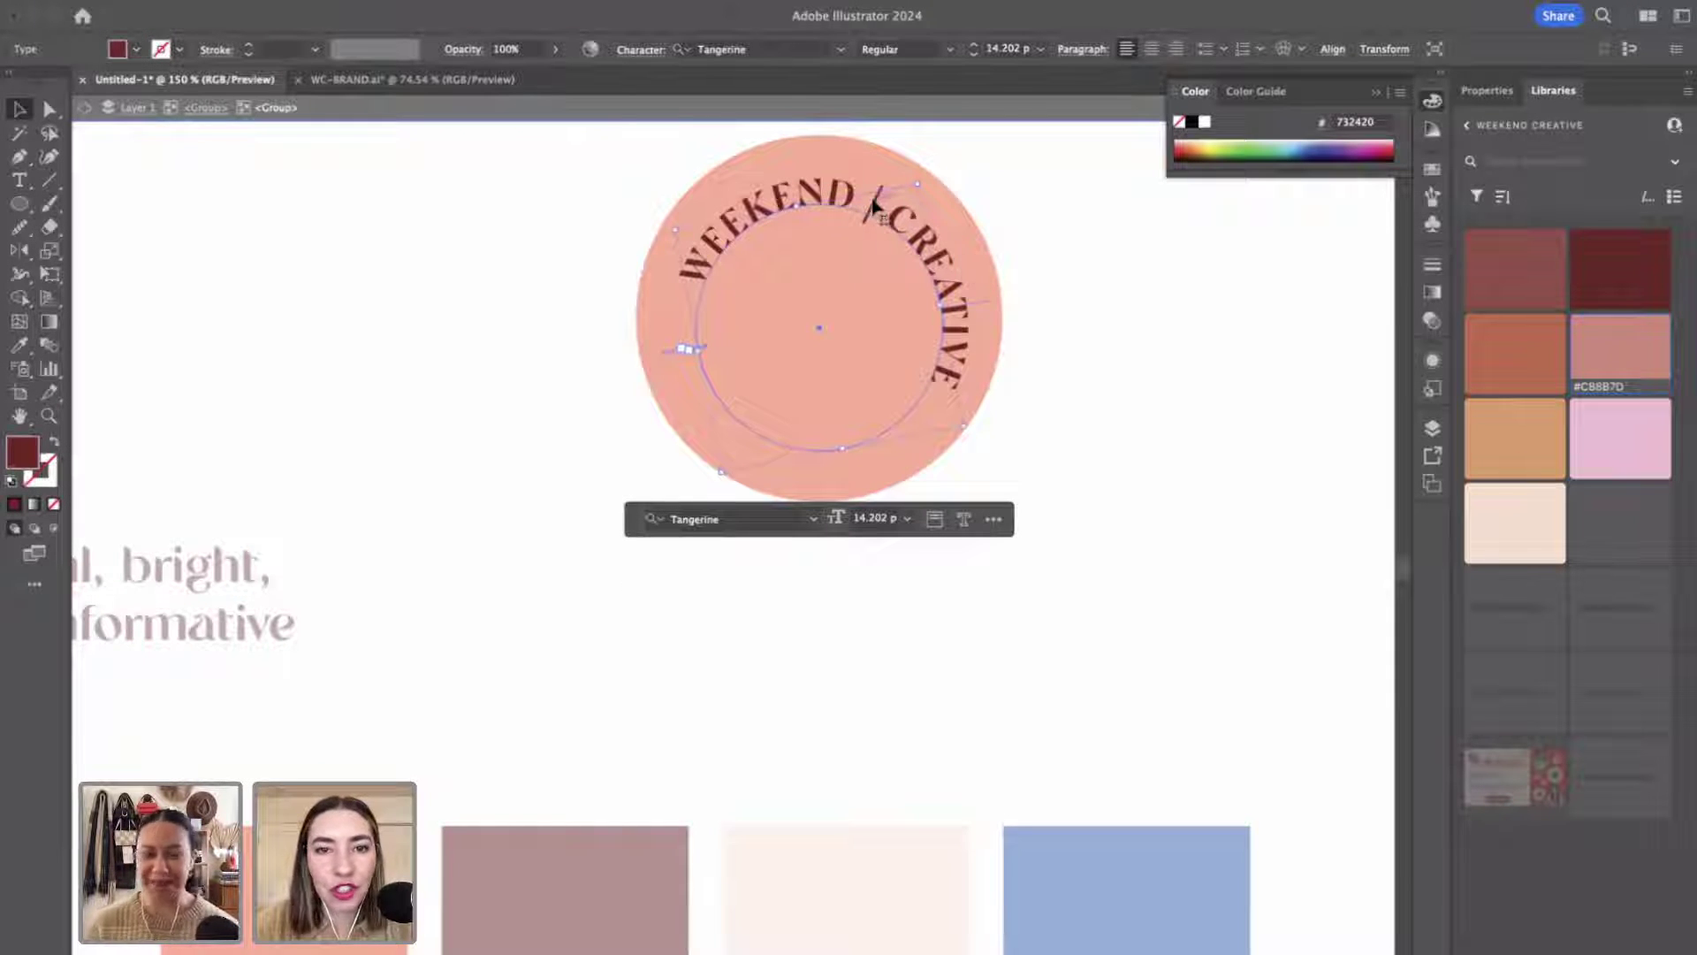
key("i")
left_click(809, 939)
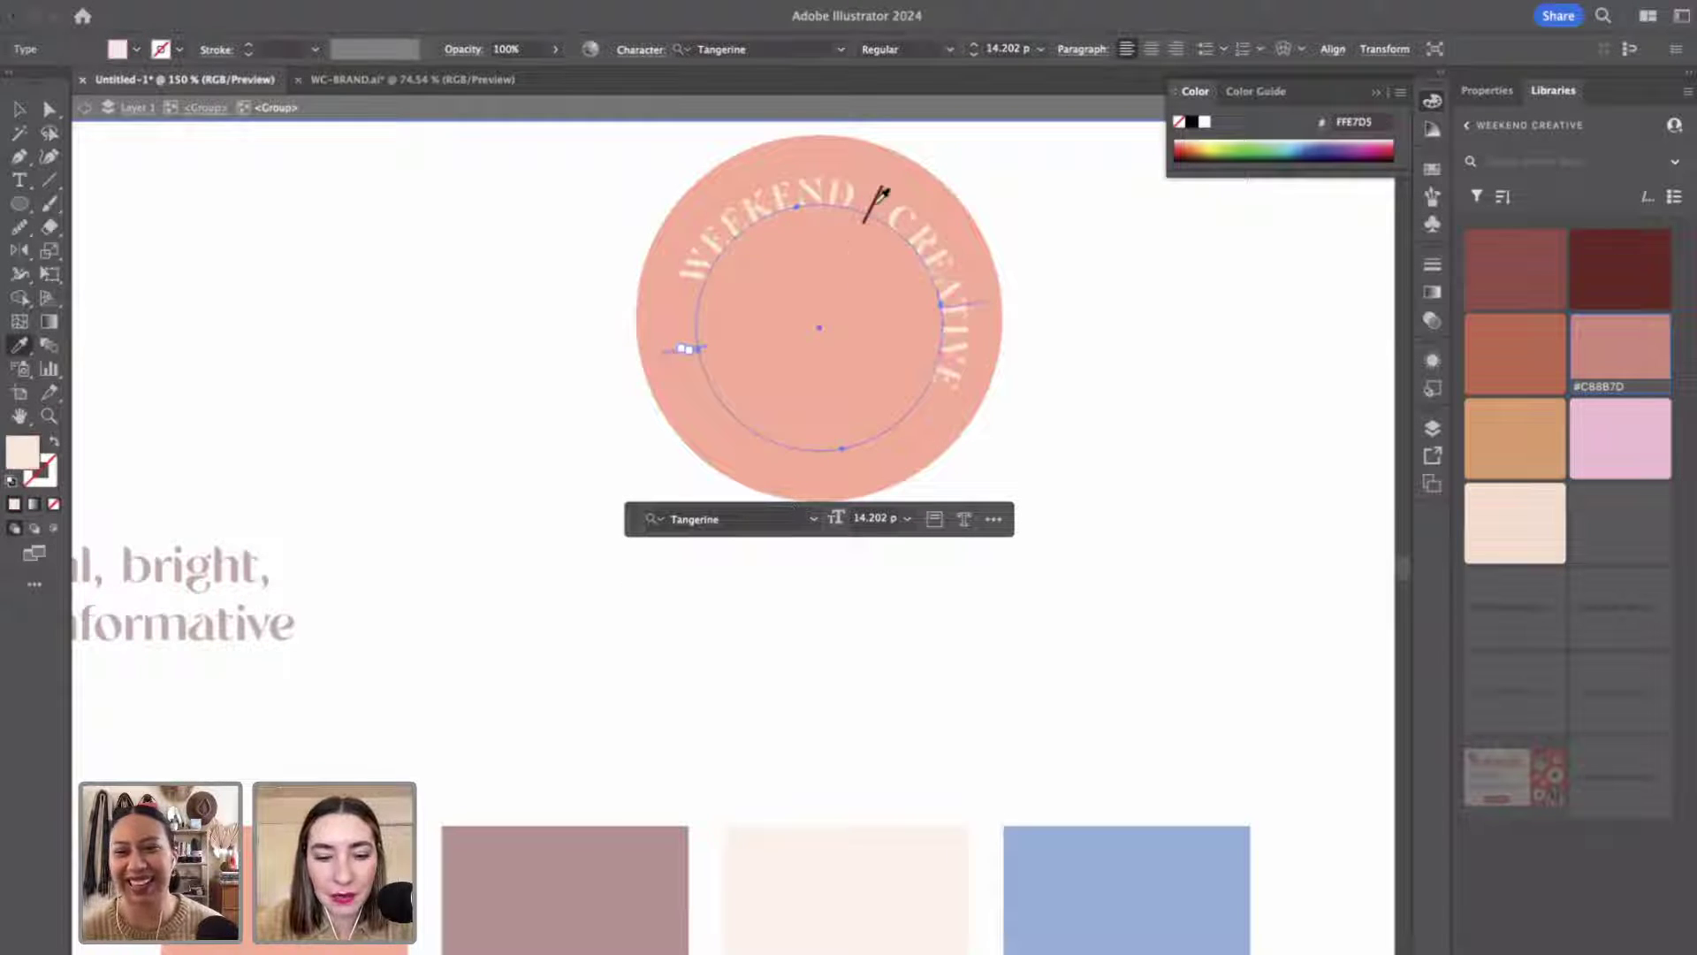
key("v")
left_click(1015, 265)
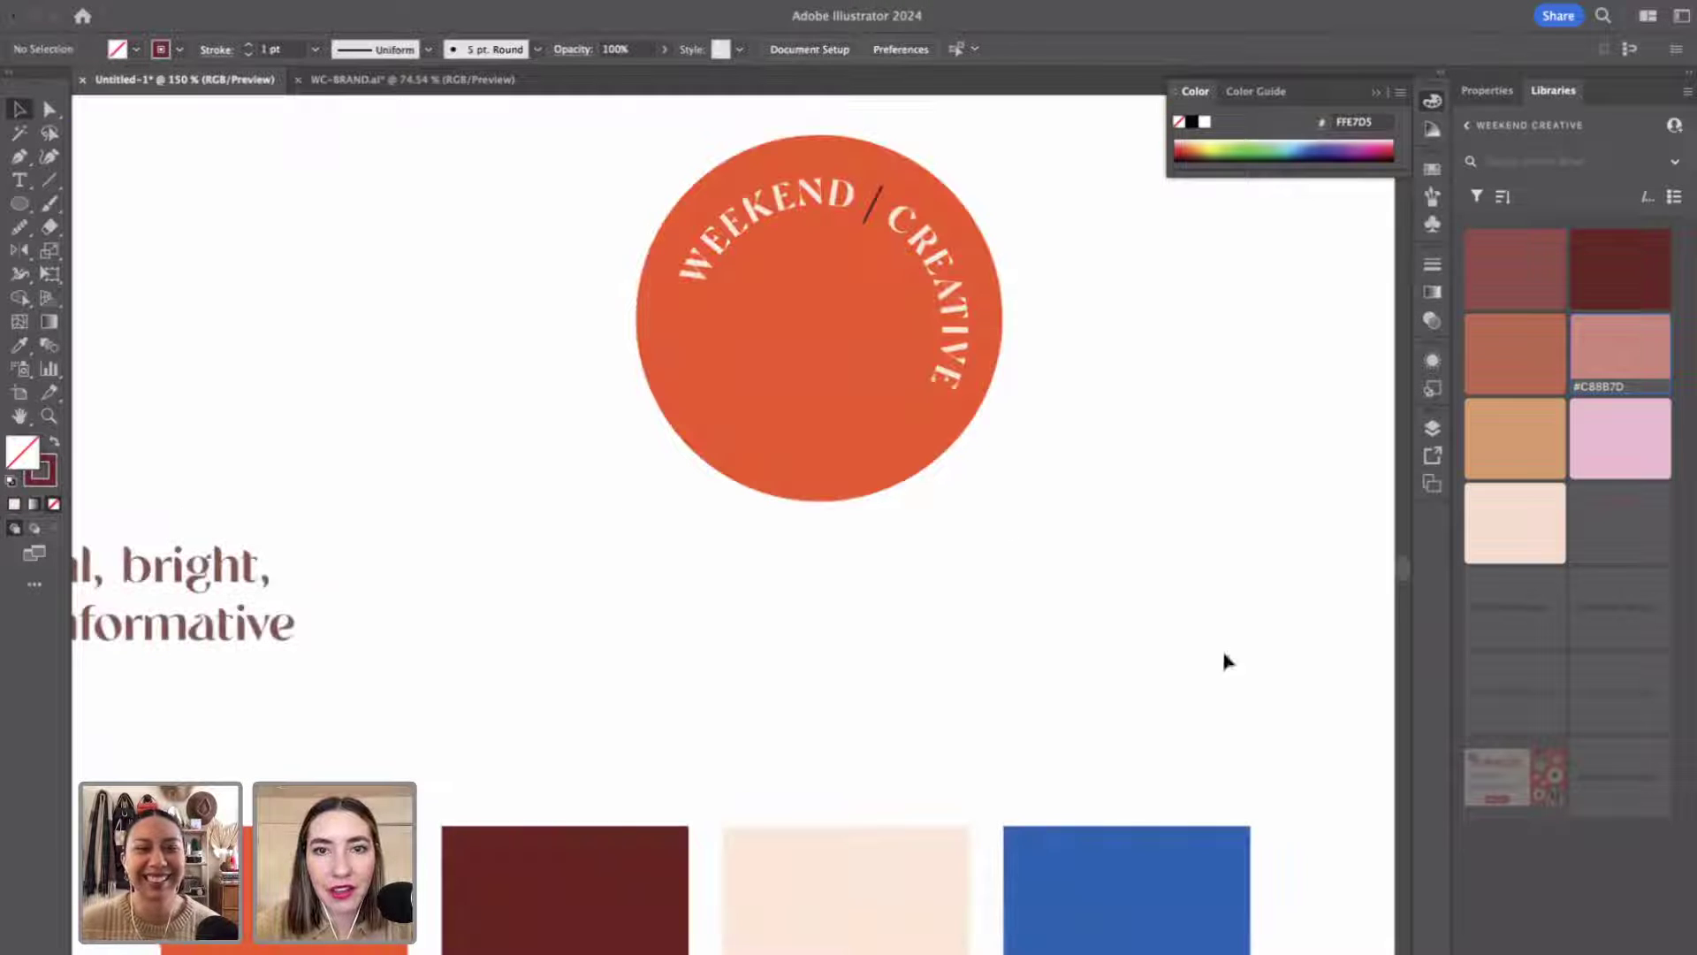
key("z")
left_click(921, 555, "alt")
left_click(921, 555, "alt")
left_click(633, 686, "alt")
left_click(633, 685)
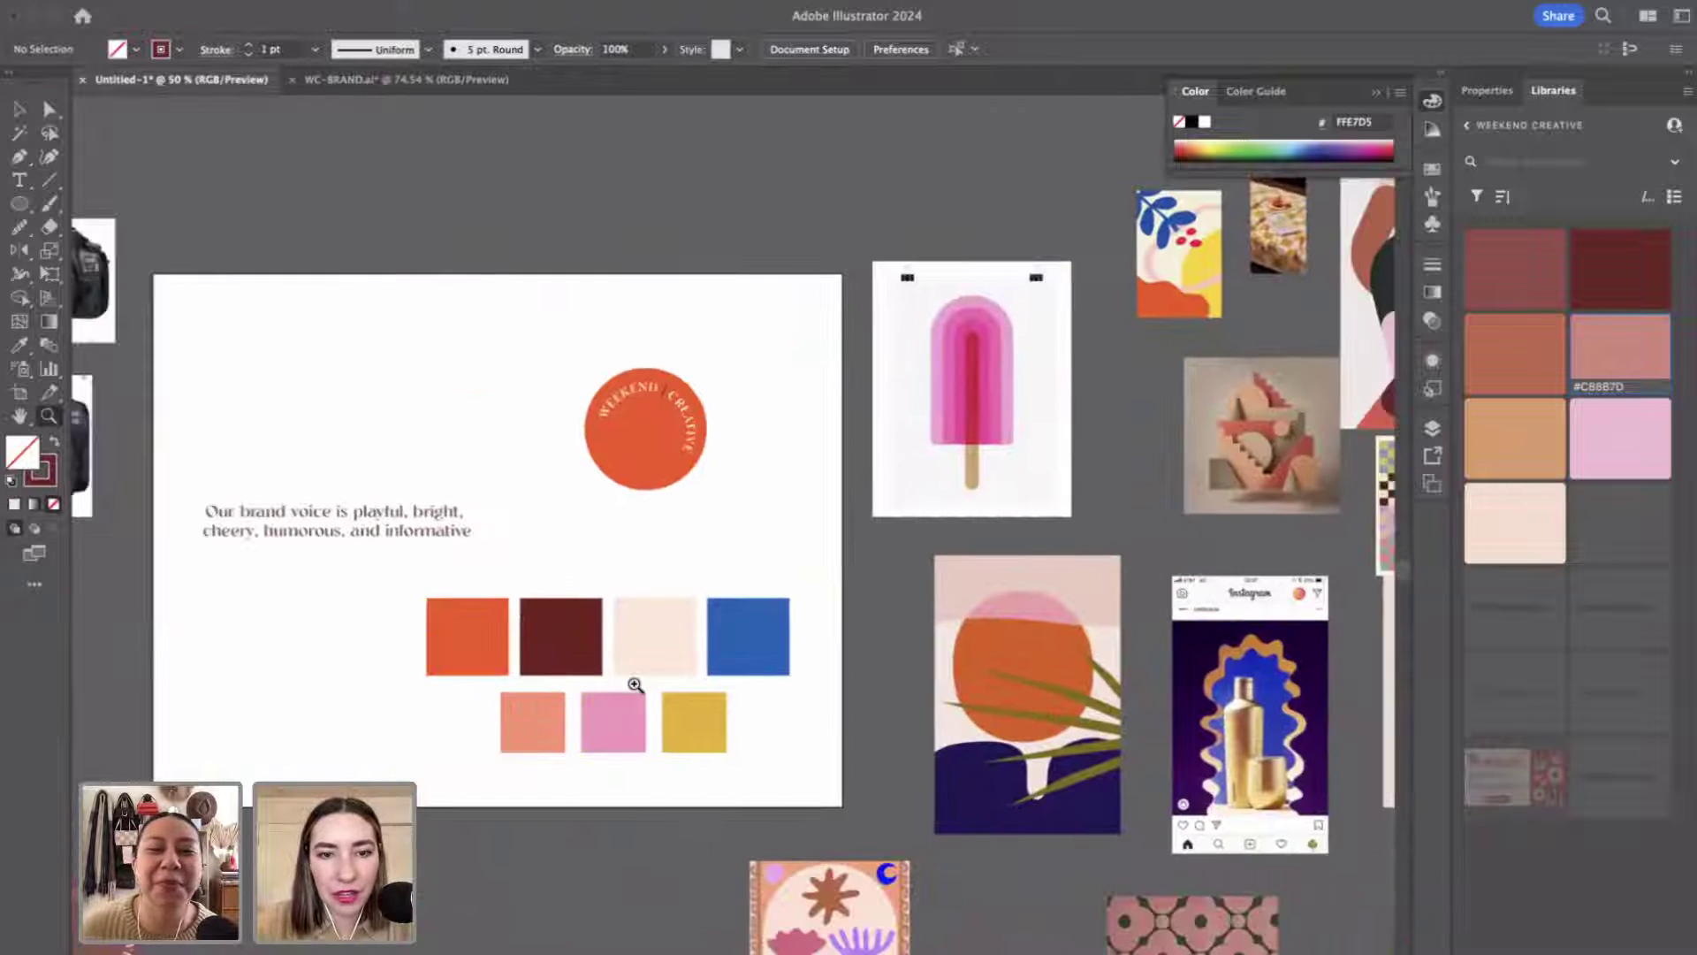
Move the circle logo higher and further left on the artboard.
key("v")
left_click(631, 387)
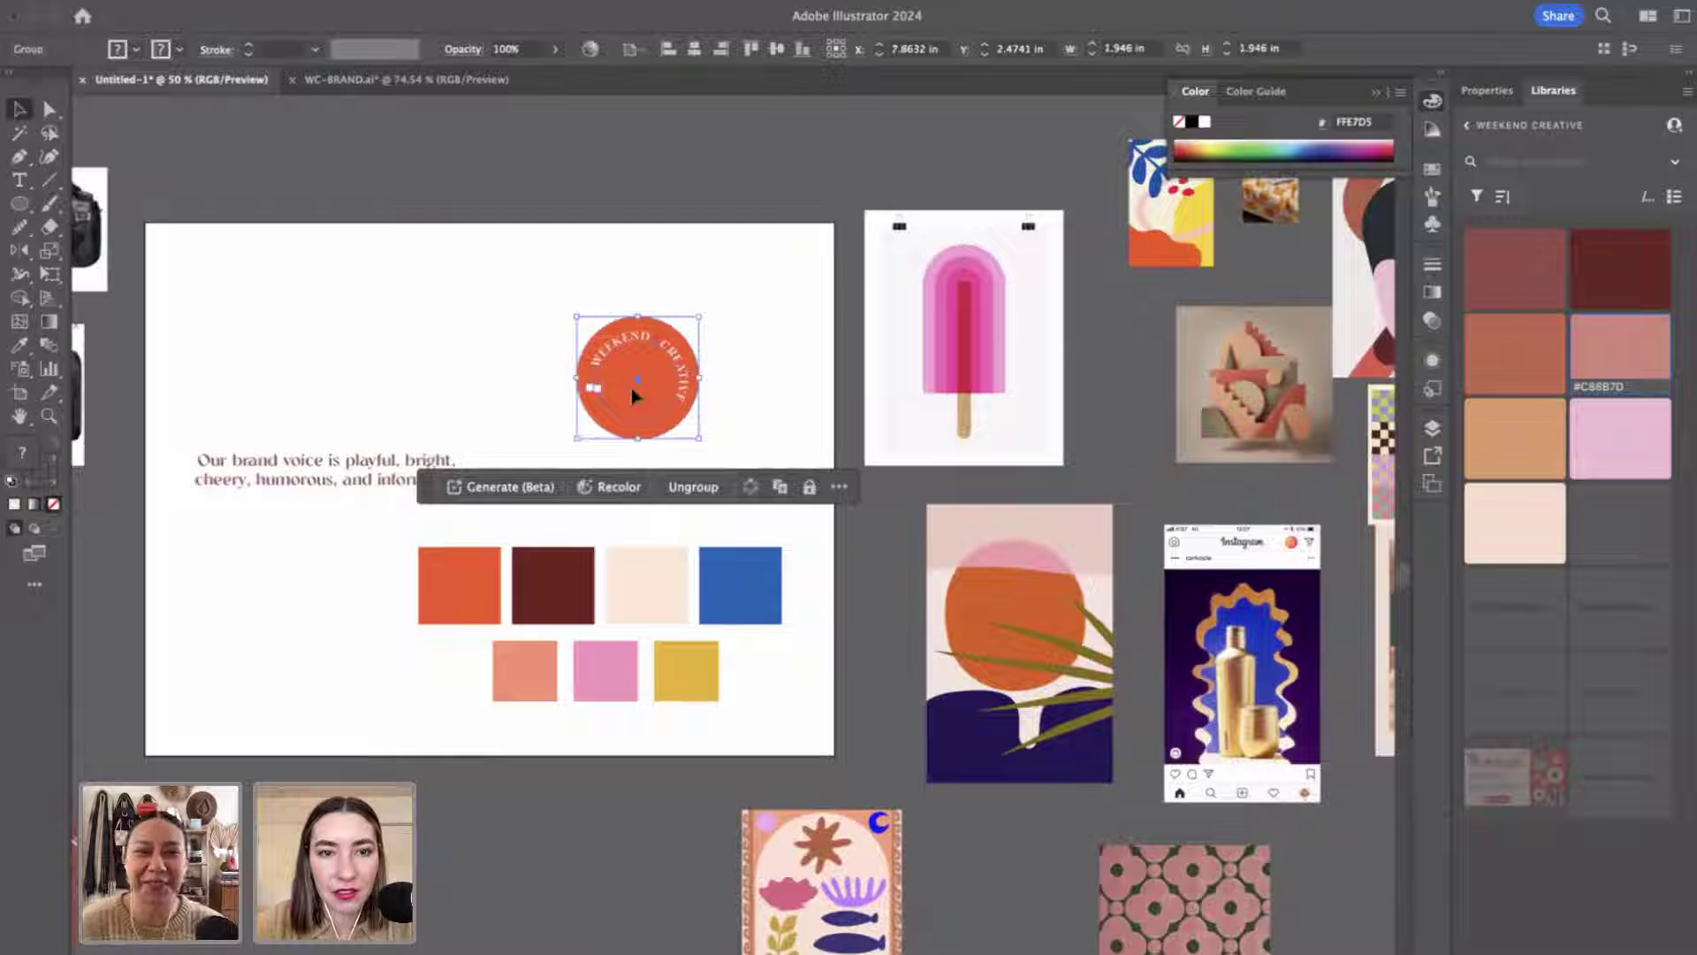
left_click_drag(631, 387, 569, 362)
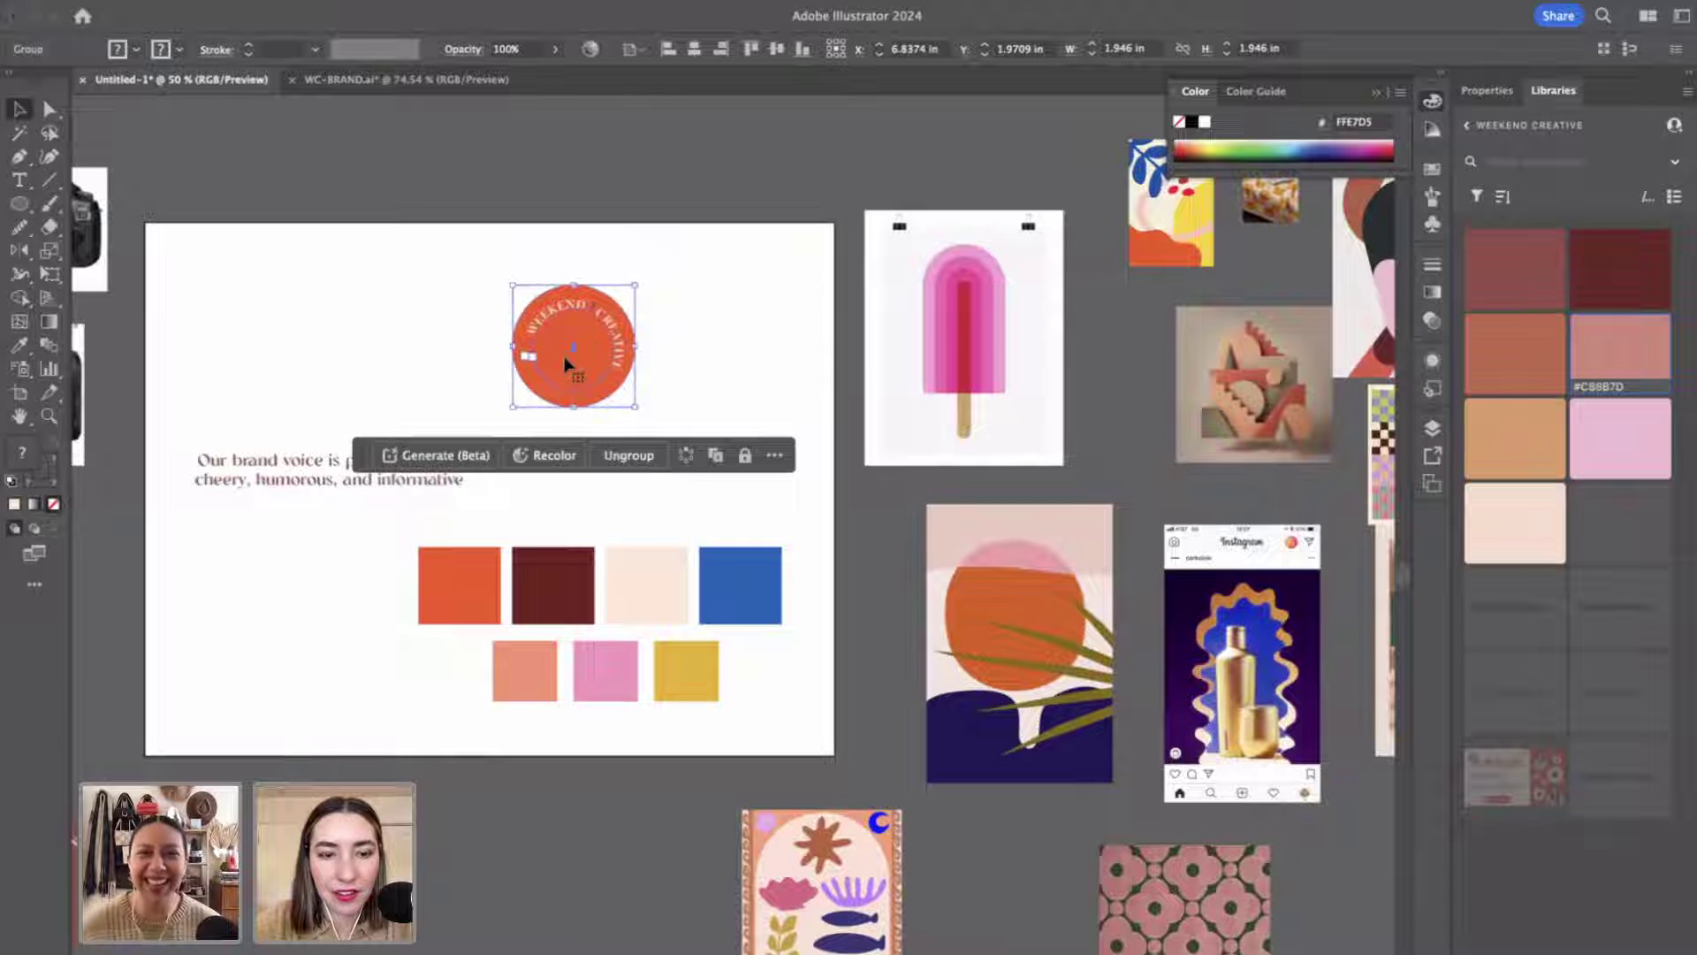
scroll(1056, 543, "right", 10)
scroll(1056, 543, "down", 3)
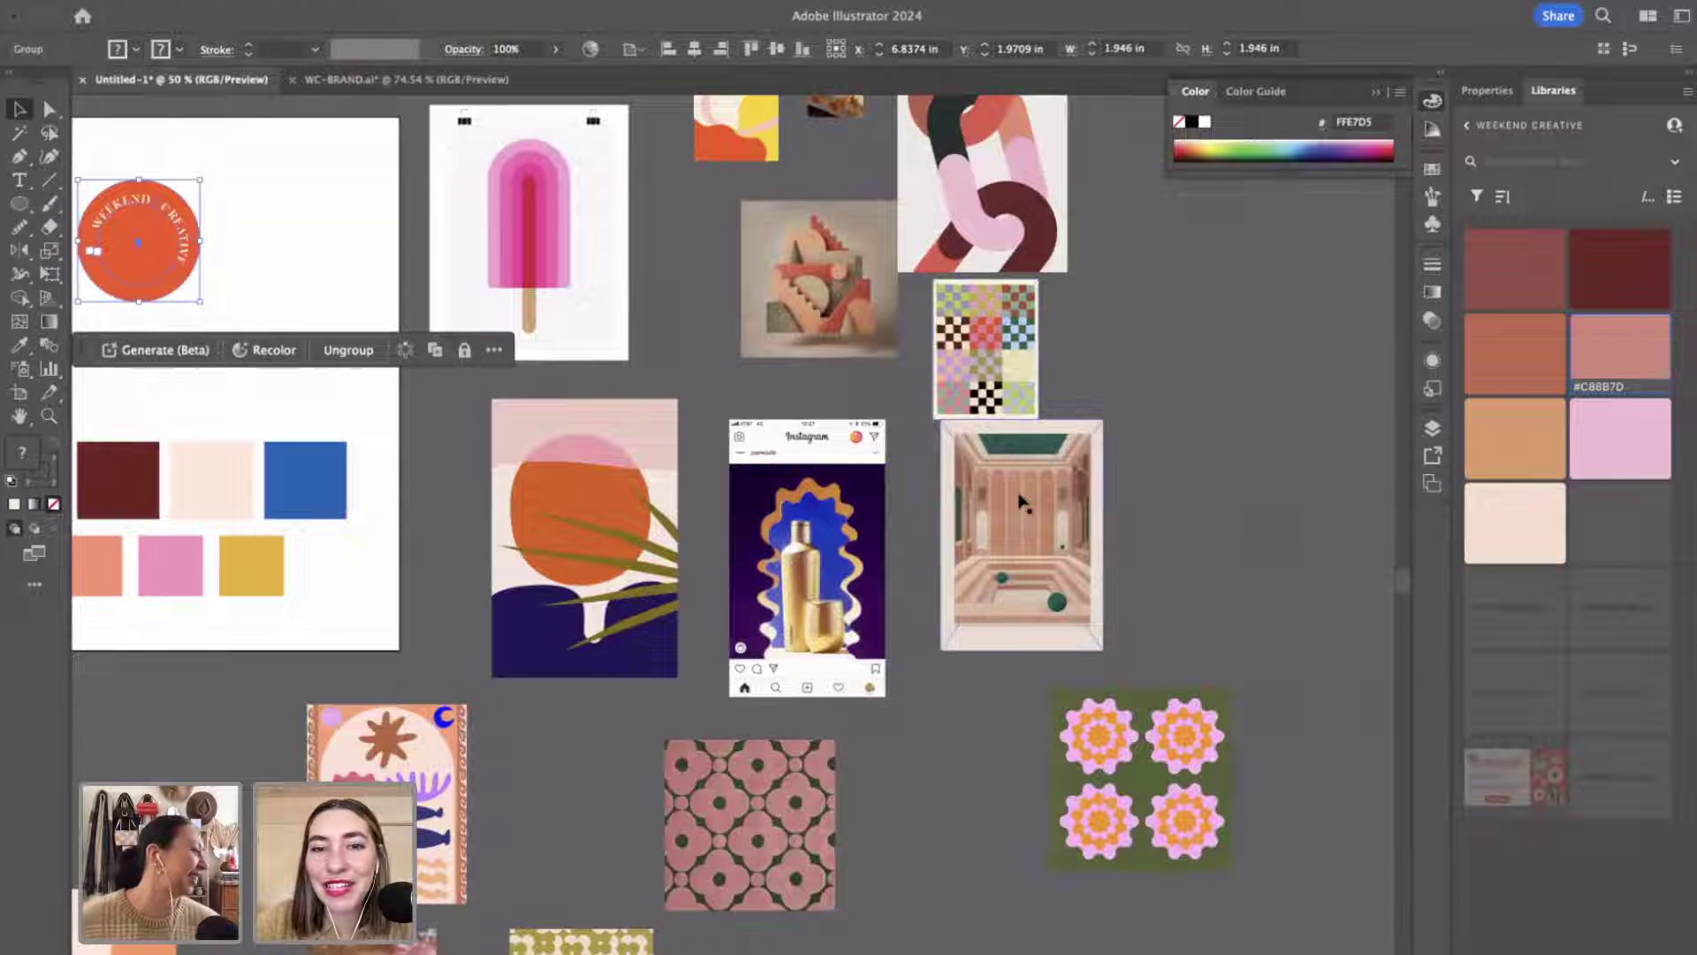
left_click(1021, 526)
Alt-drag an identical copy of the logo to the right of the original.
scroll(1021, 525, "left", 5)
scroll(1021, 526, "down", 1)
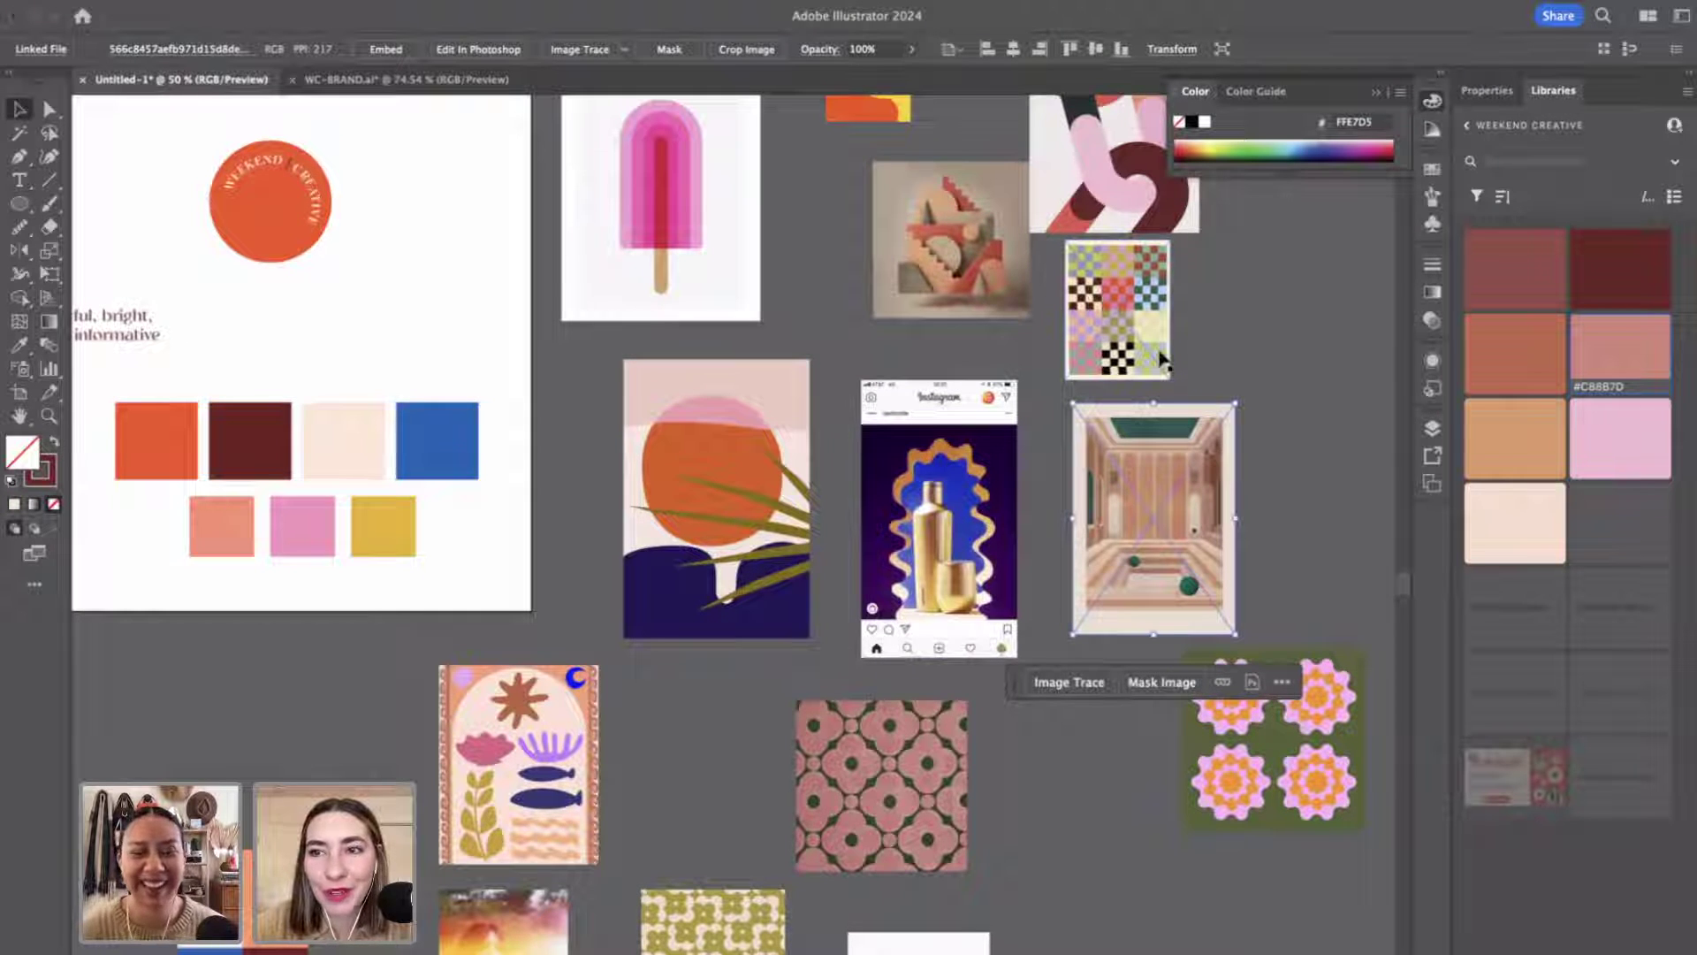
scroll(618, 347, "left", 6)
scroll(619, 346, "up", 1)
scroll(575, 333, "left", 4)
scroll(576, 333, "up", 2)
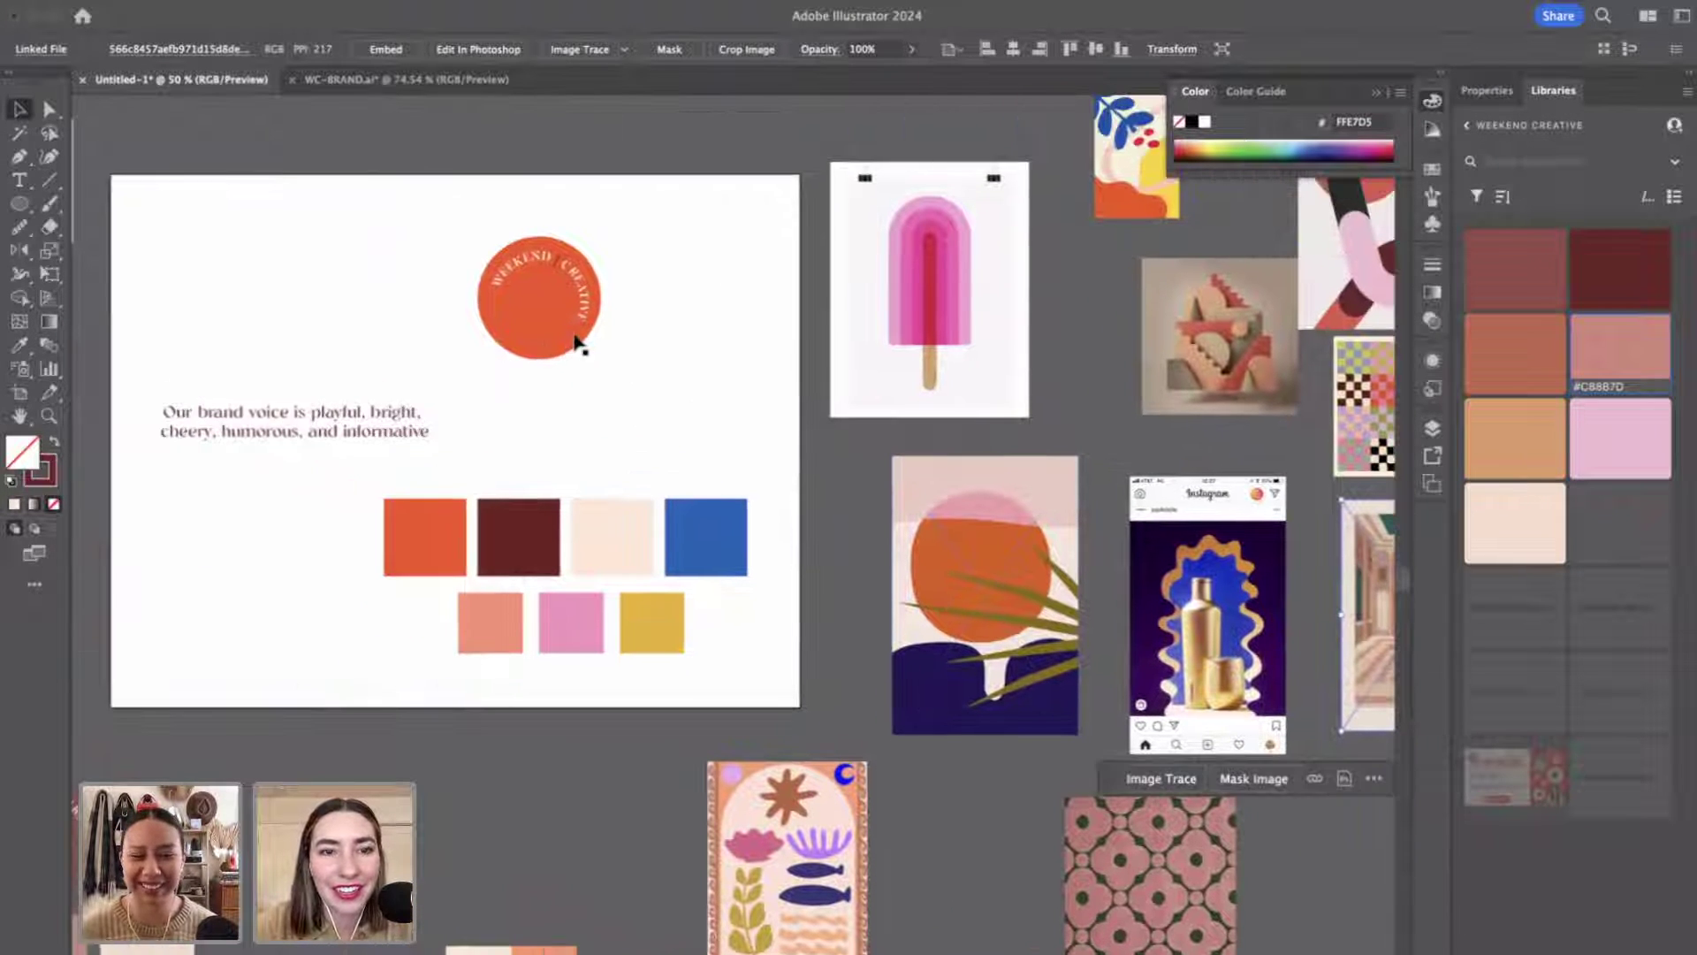
scroll(617, 387, "left", 2)
scroll(617, 387, "up", 1)
left_click(583, 340)
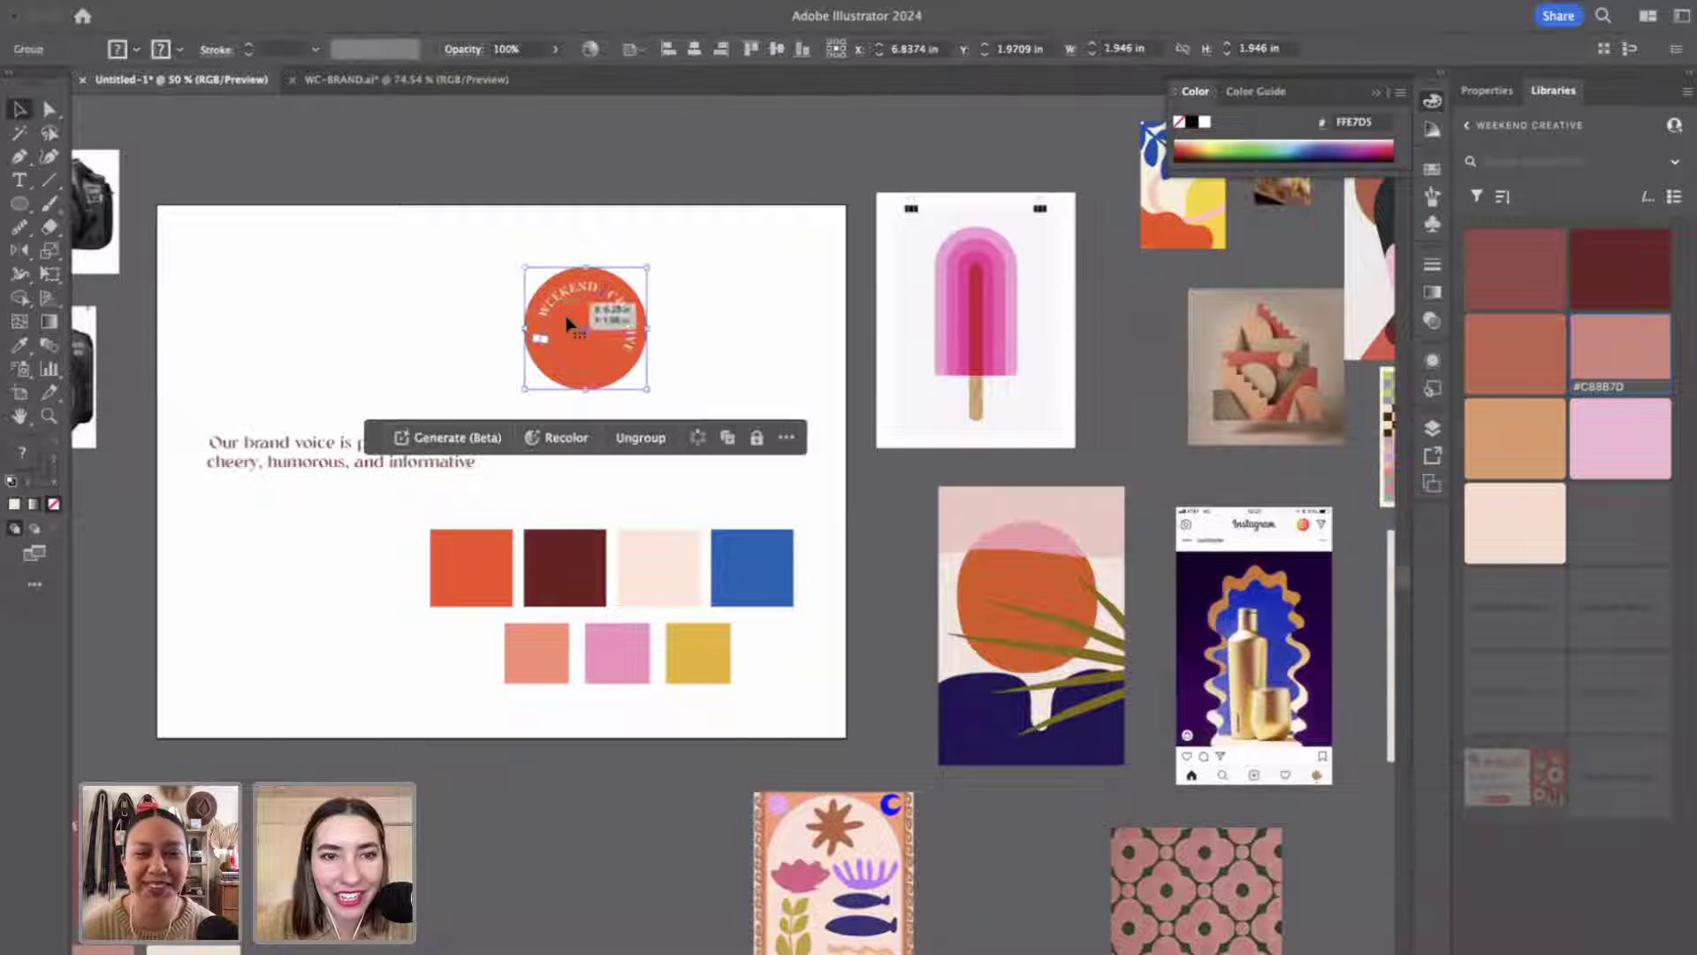
left_click_drag(579, 347, 716, 343)
left_click(691, 424)
Zoom in on the two logos and select the right copy's circle inside its group.
key("z")
left_click(693, 429)
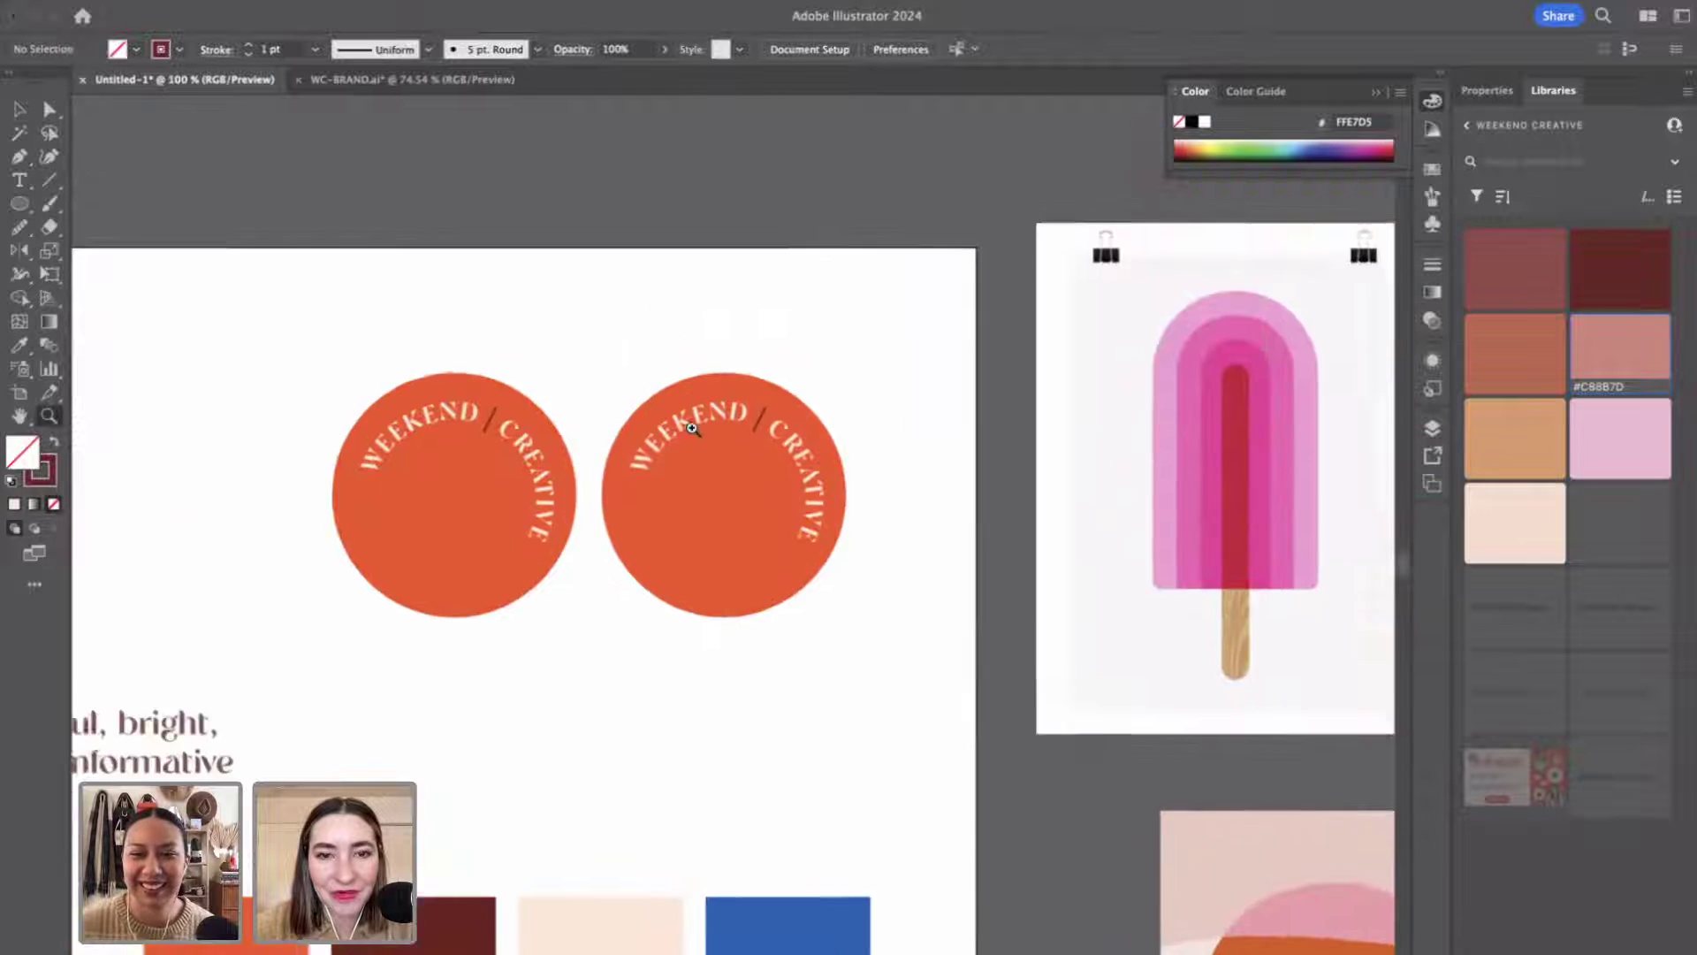
key("v")
left_click(731, 421)
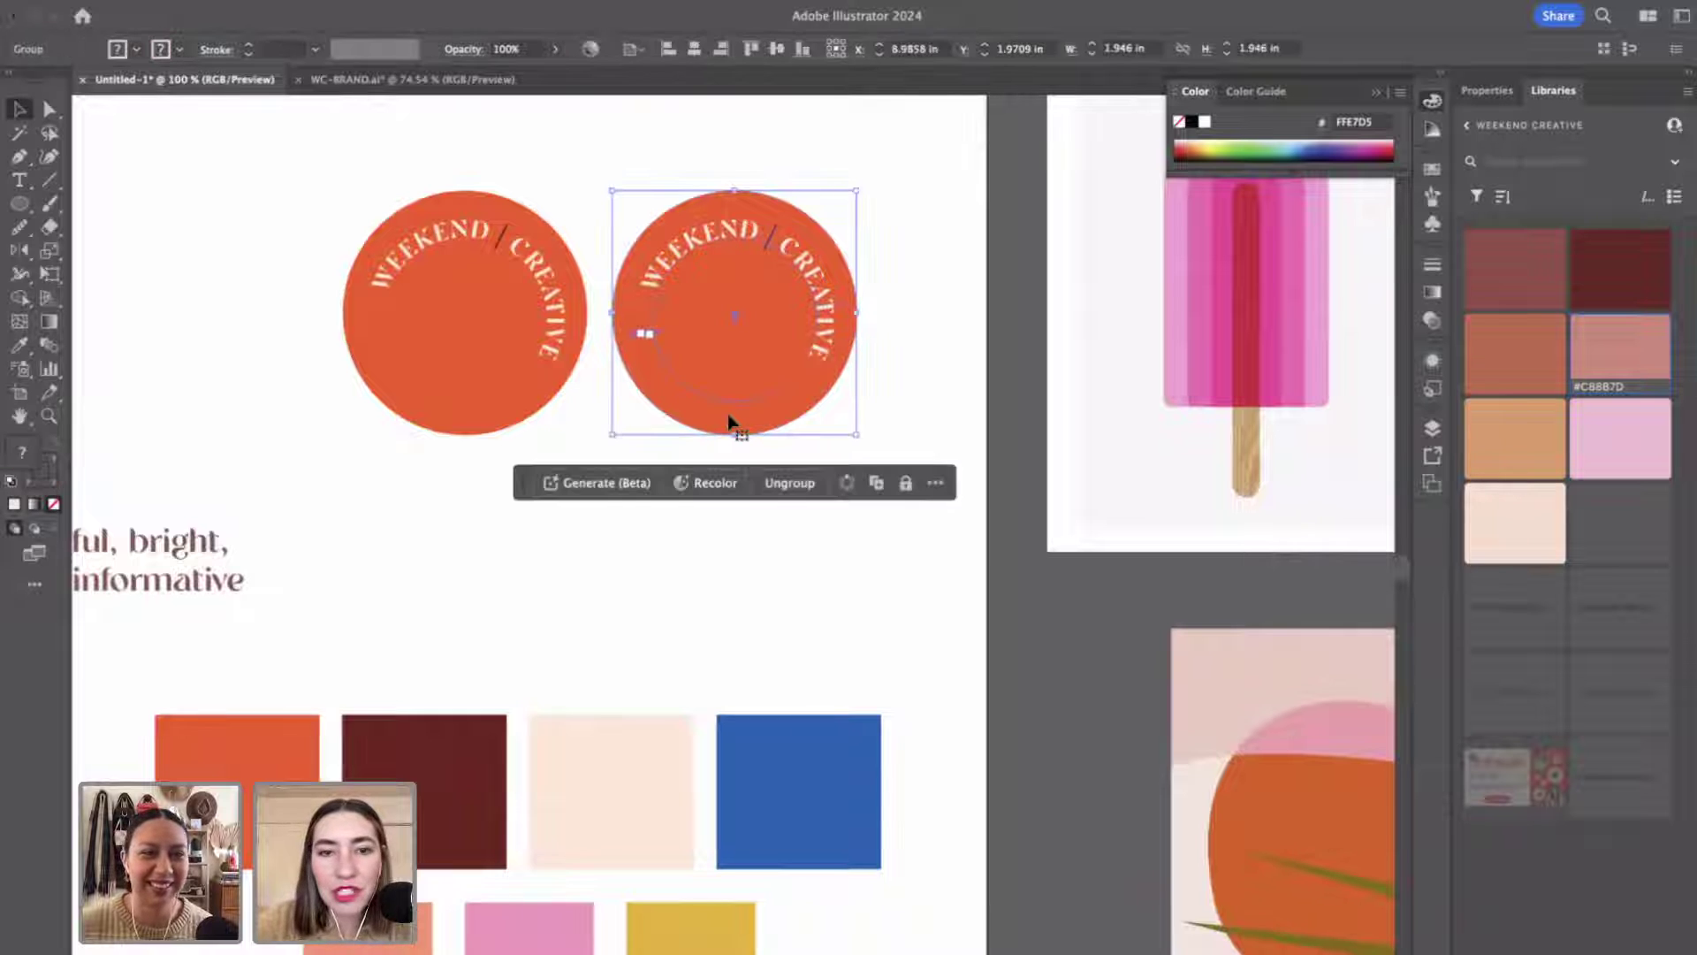
double_click(731, 421)
left_click(734, 418)
Fill the duplicate logo's circle with the blue swatch.
key("i")
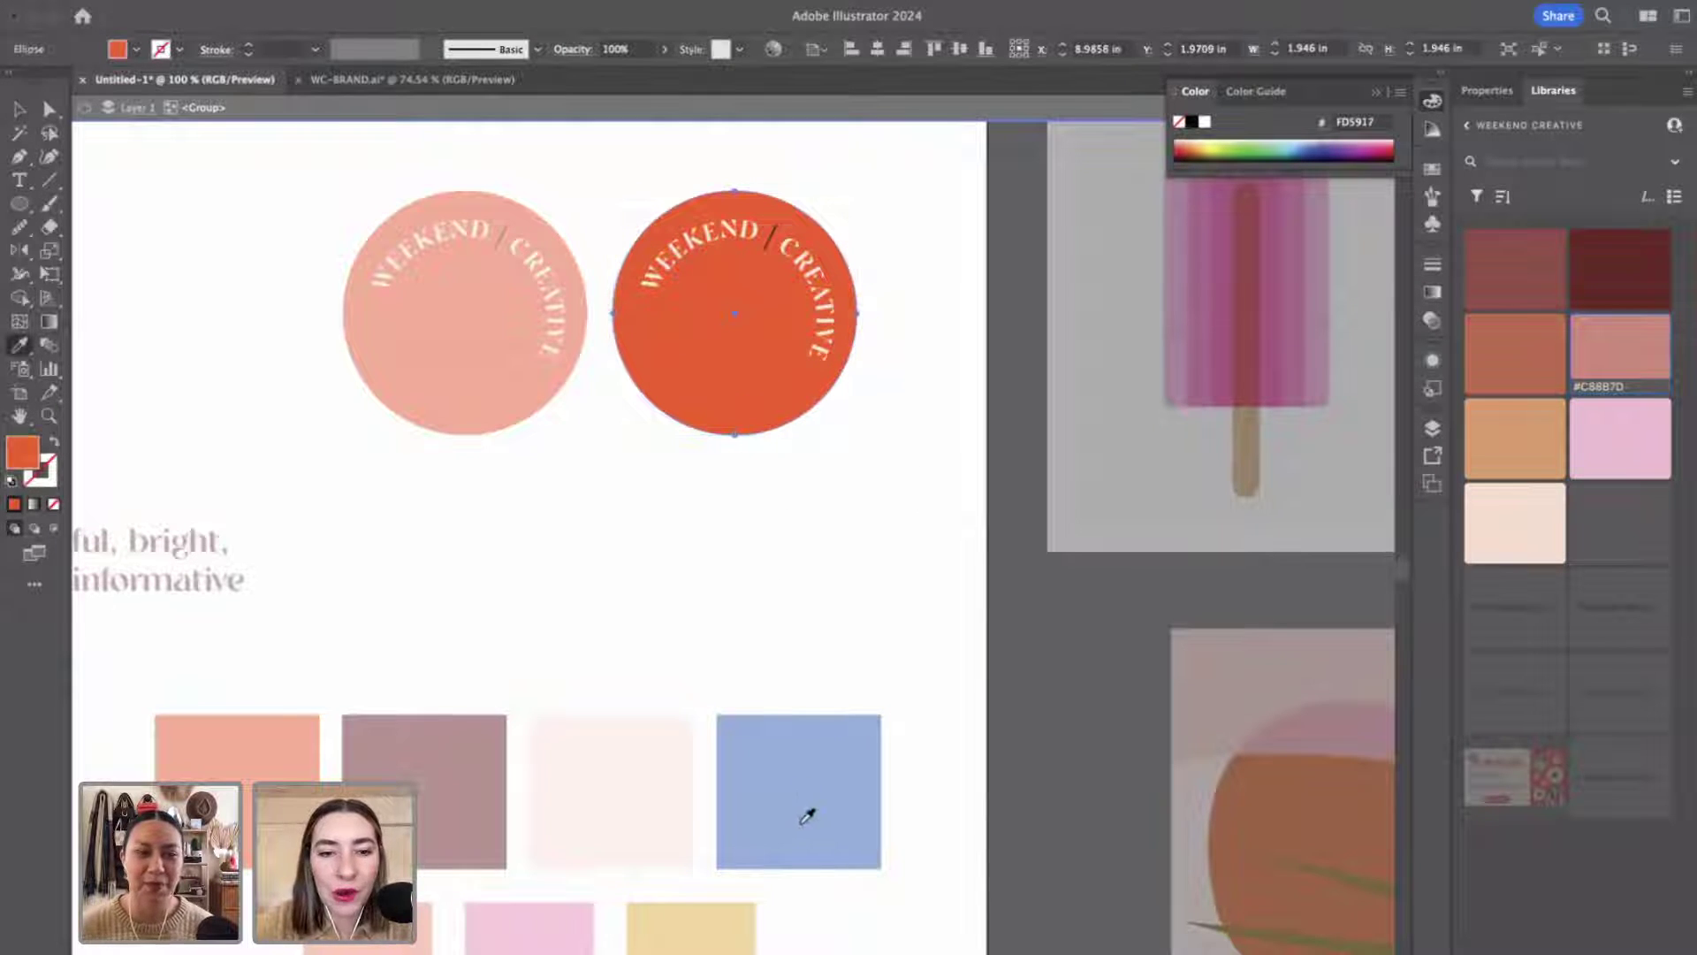
left_click(807, 815)
key("v")
left_click(762, 570)
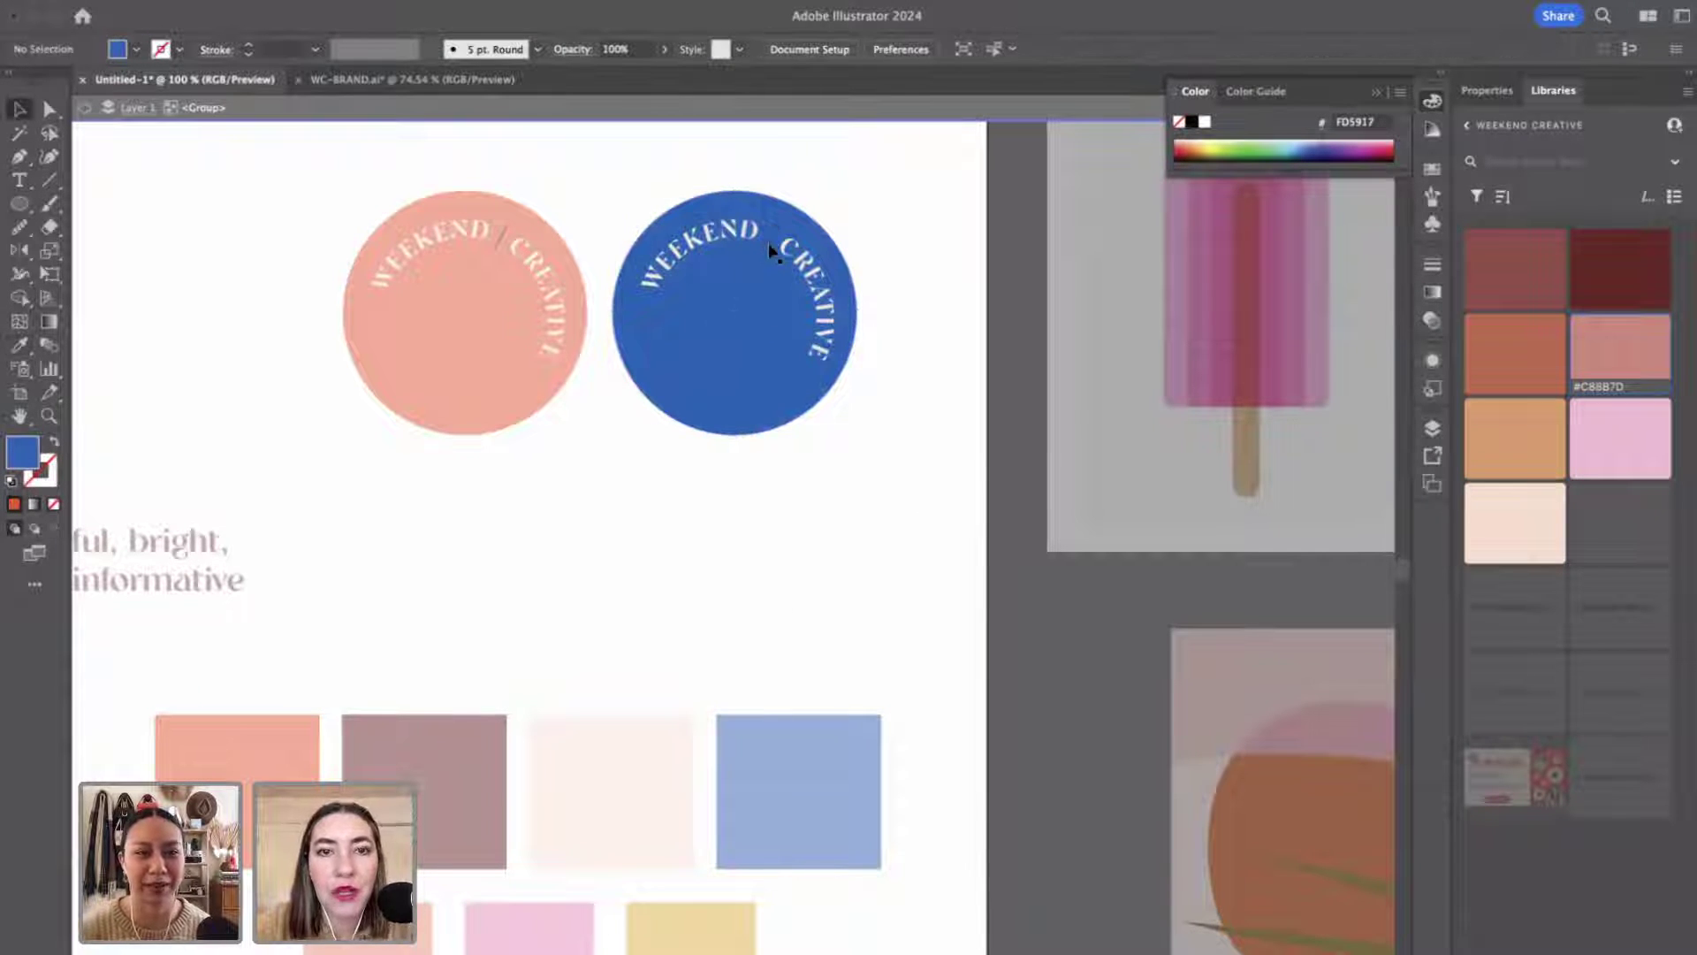
Fill the slash on the blue logo with the pale cream swatch colour.
left_click(768, 250)
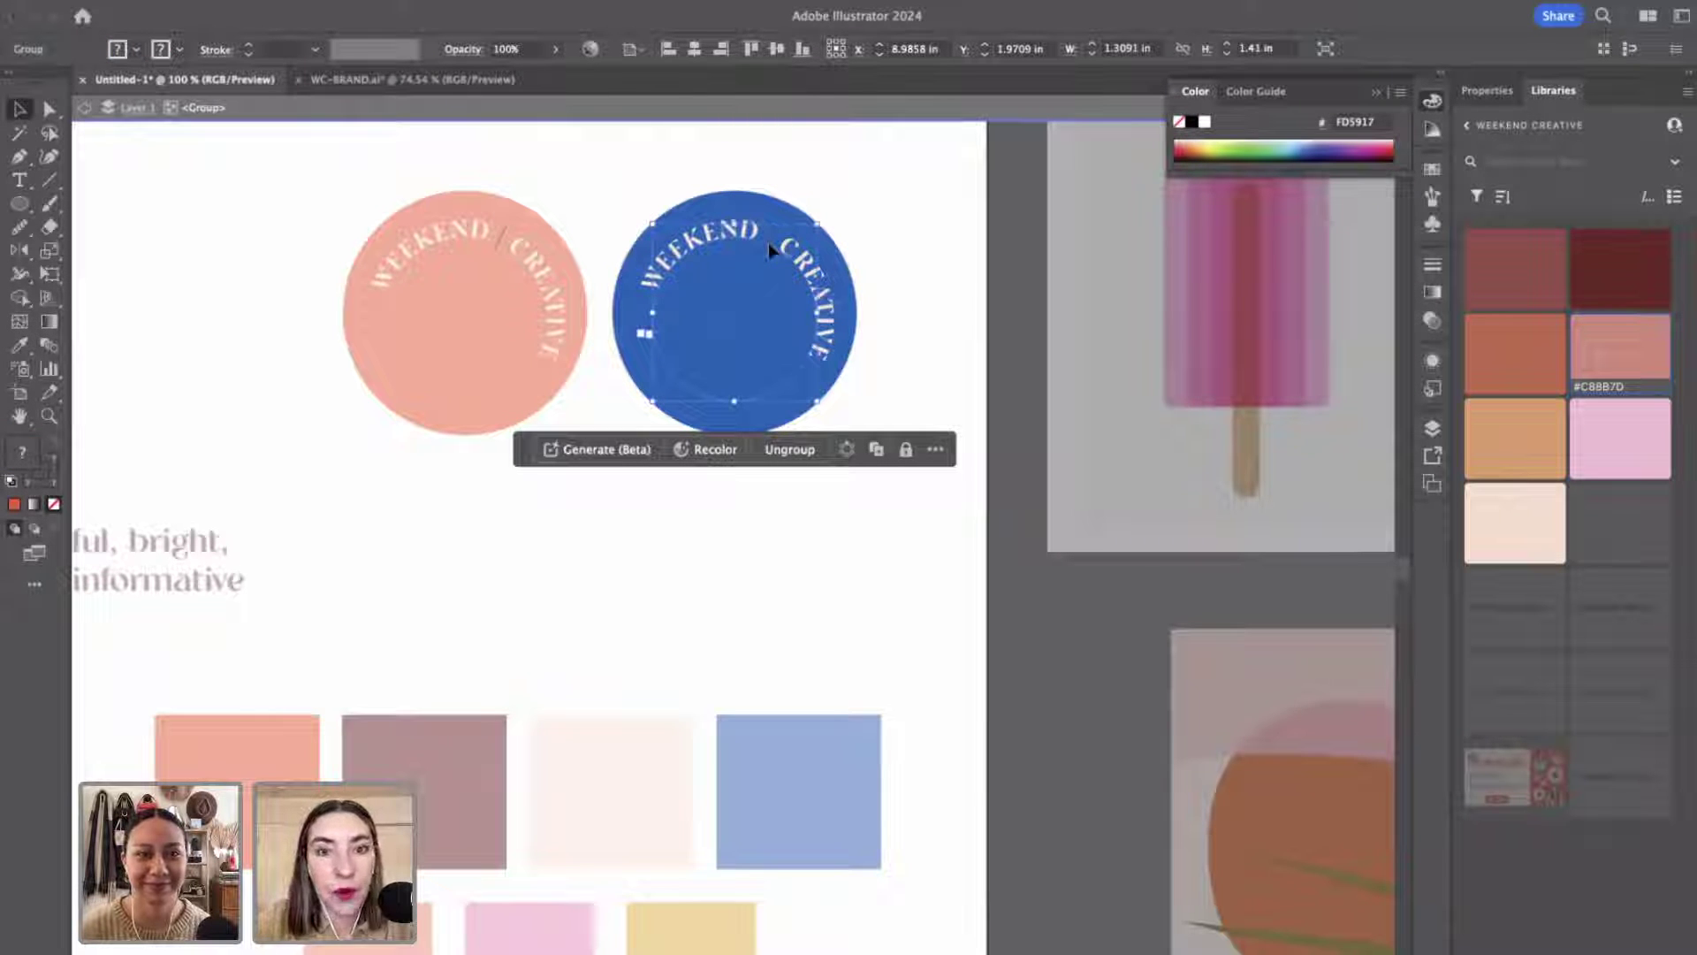
double_click(767, 242)
left_click(767, 242)
key("i")
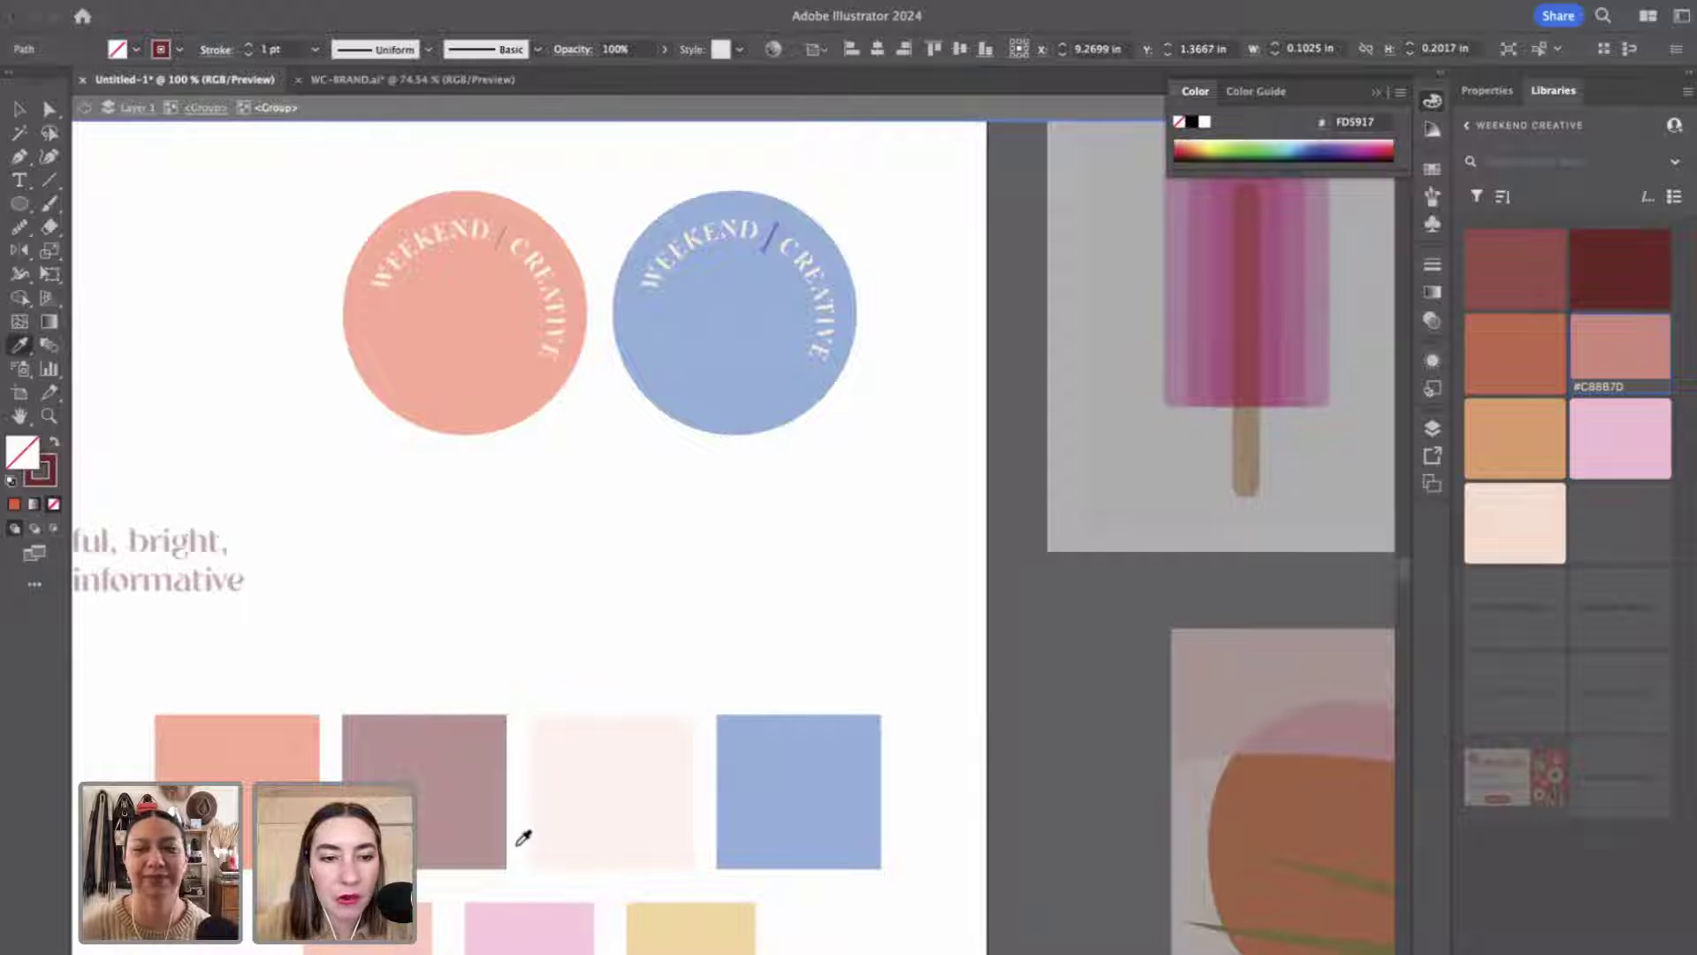
left_click(526, 924)
left_click(57, 440)
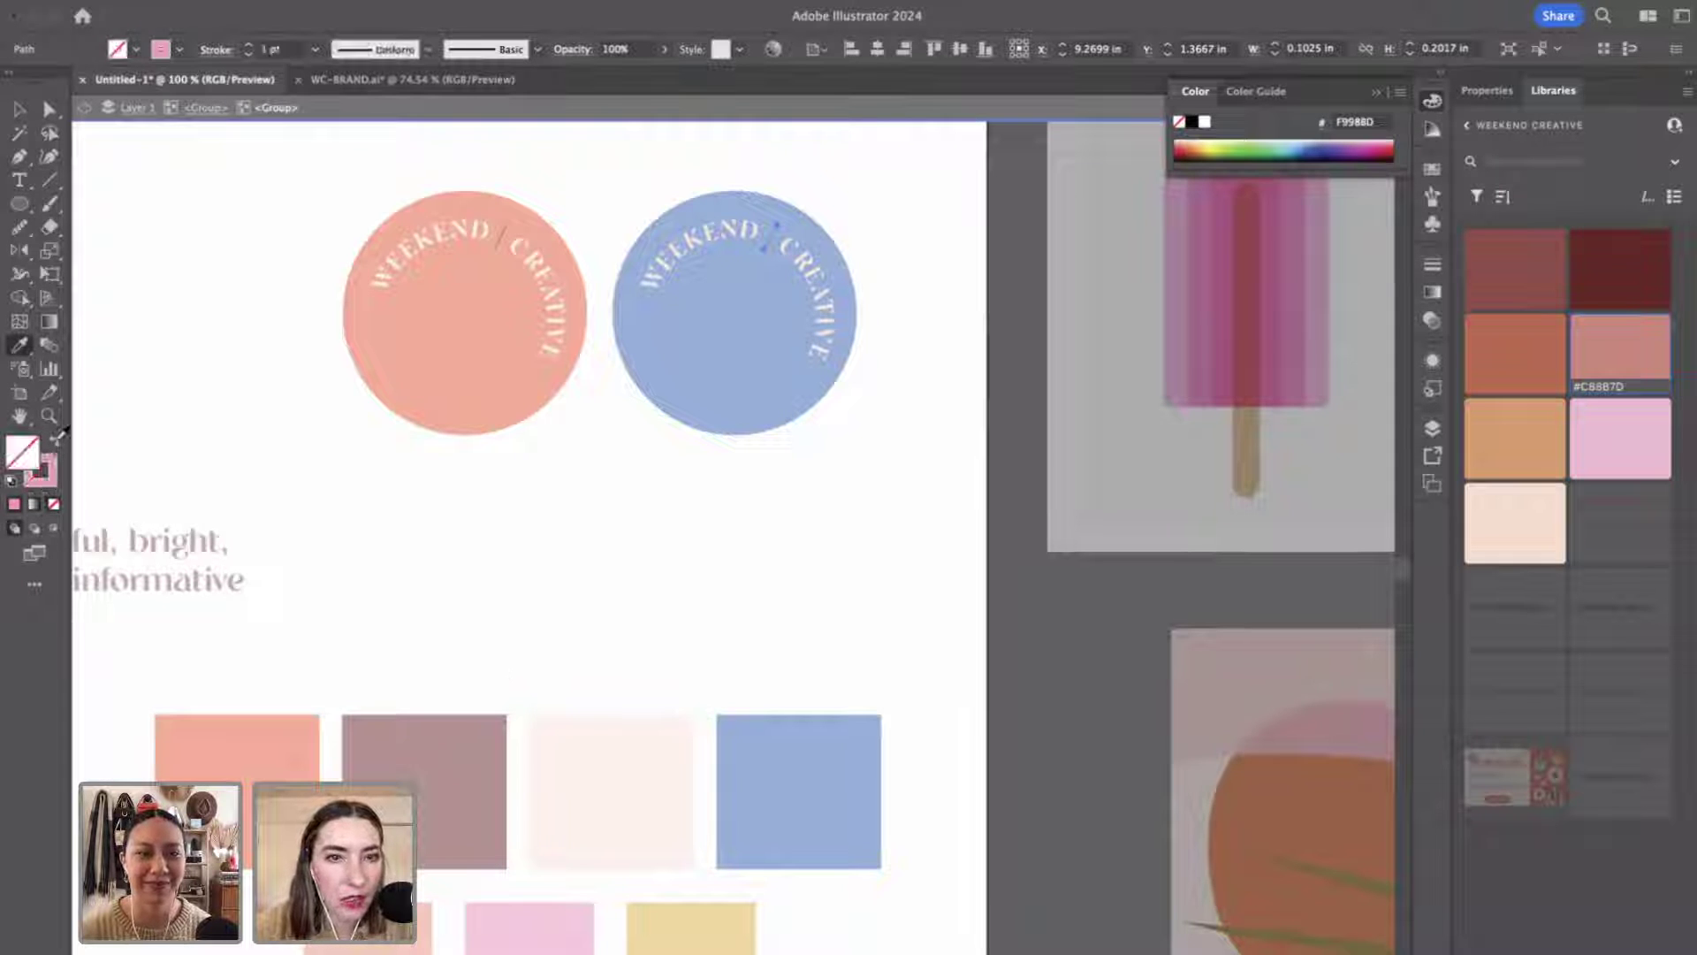
left_click(640, 569)
key("v")
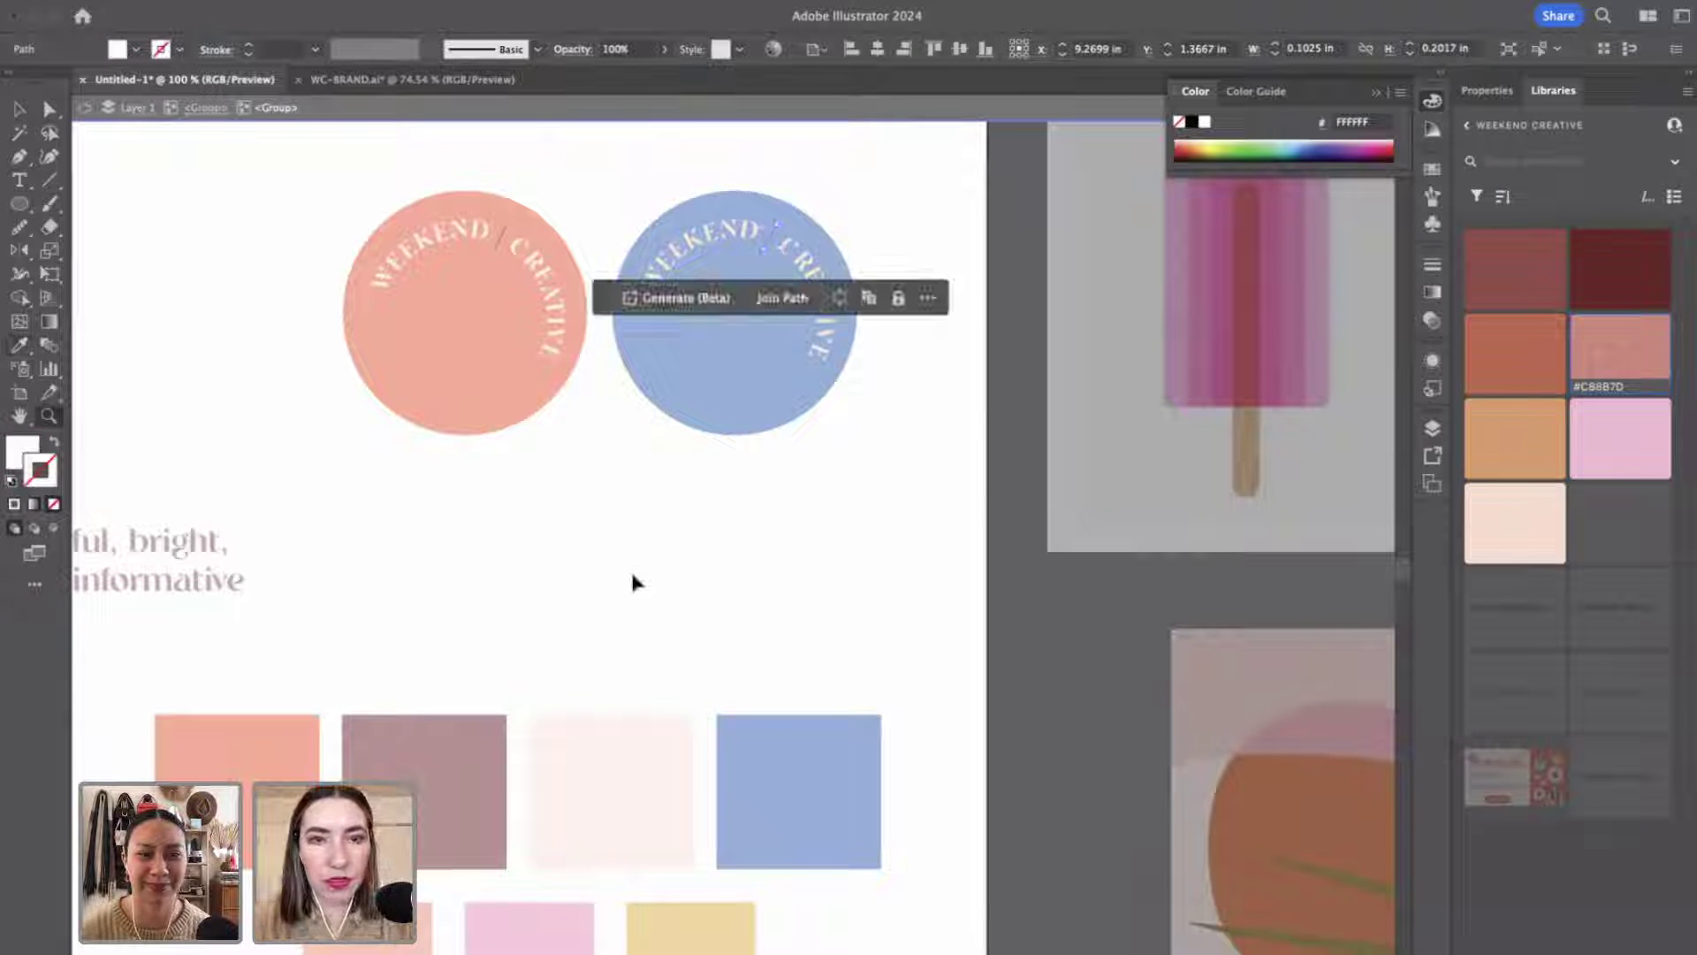
key("super+z")
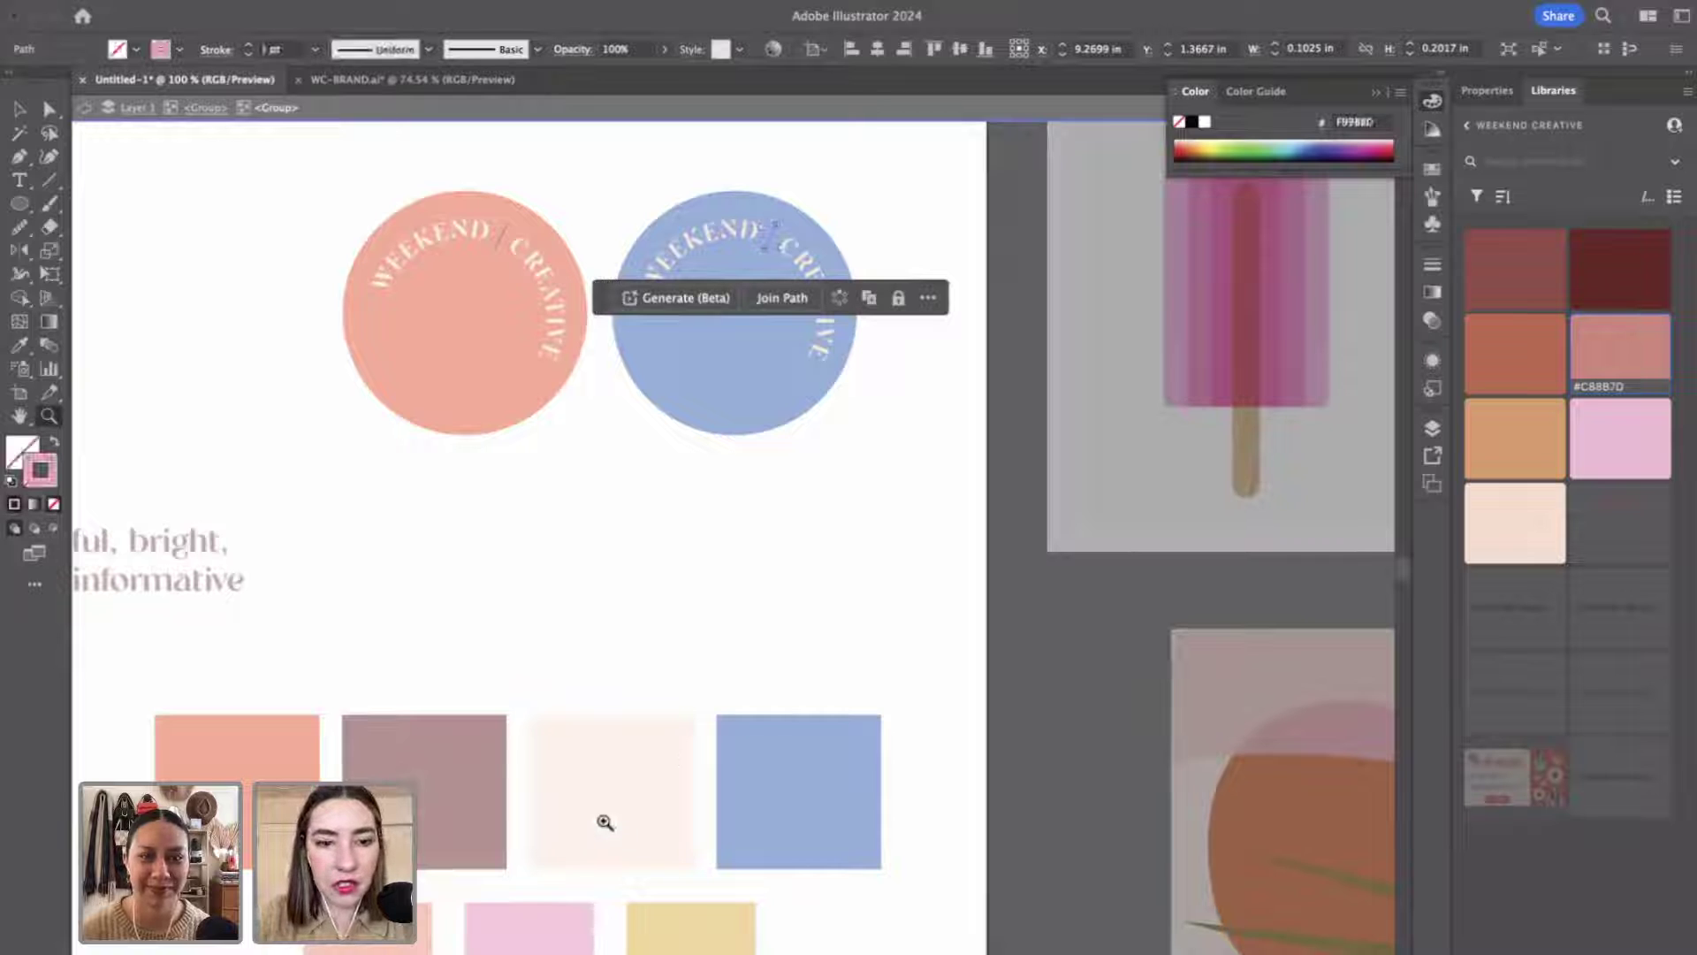
key("i")
left_click(607, 798)
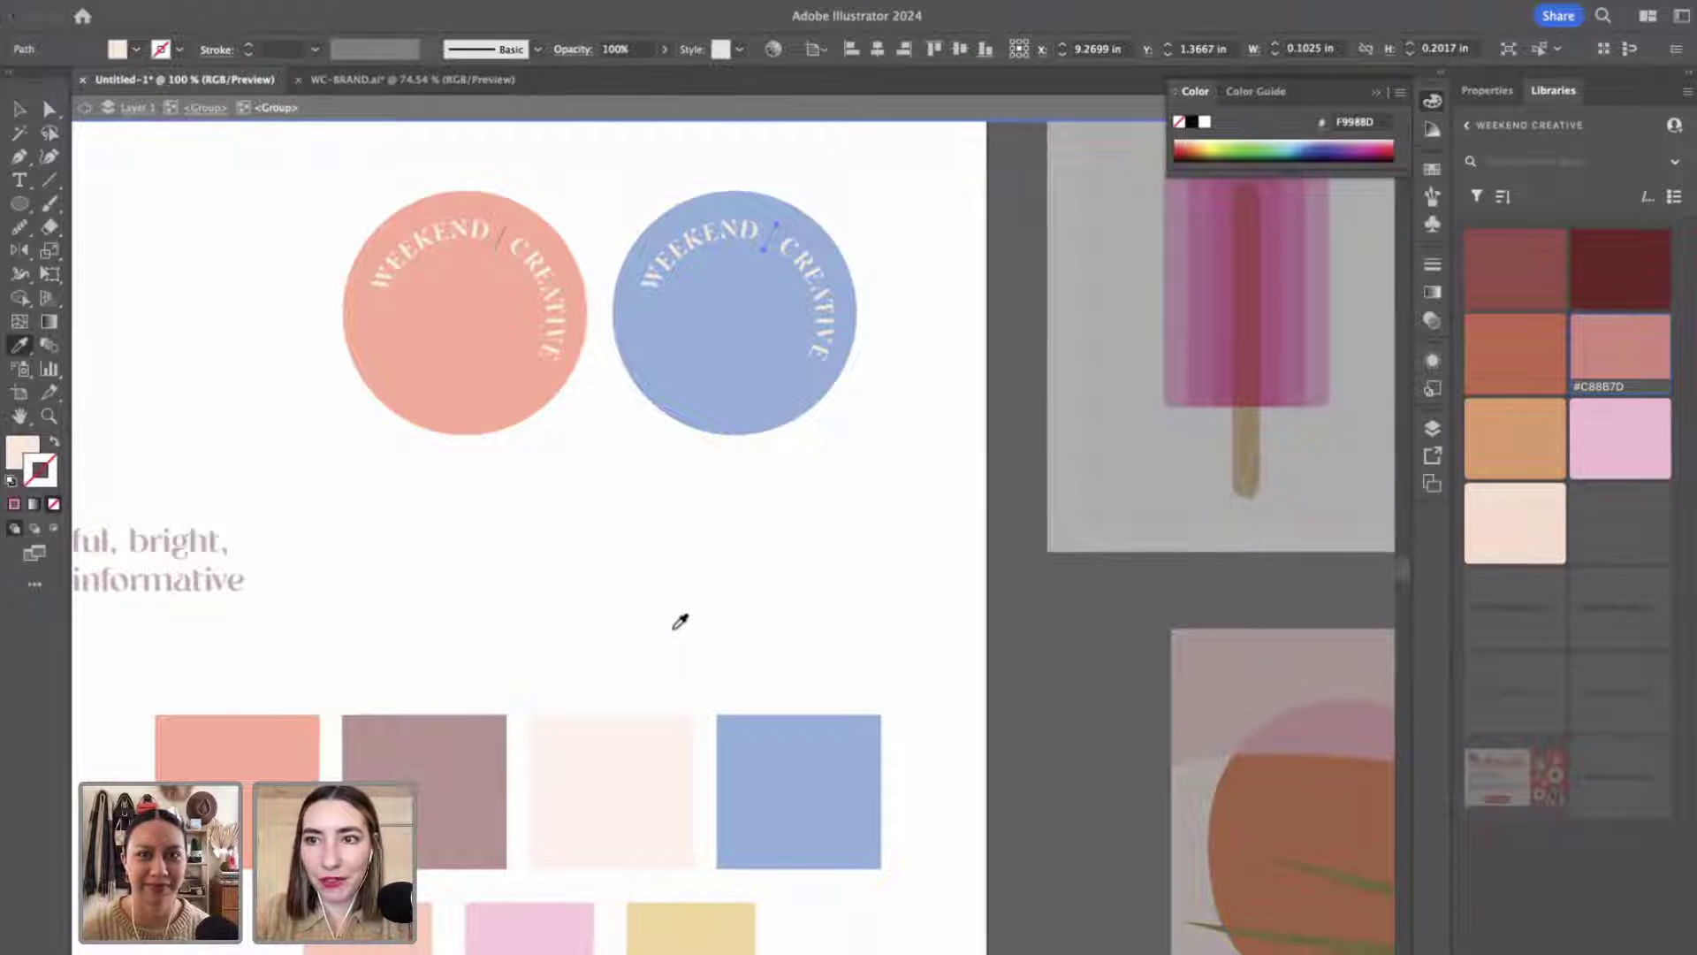
key("v")
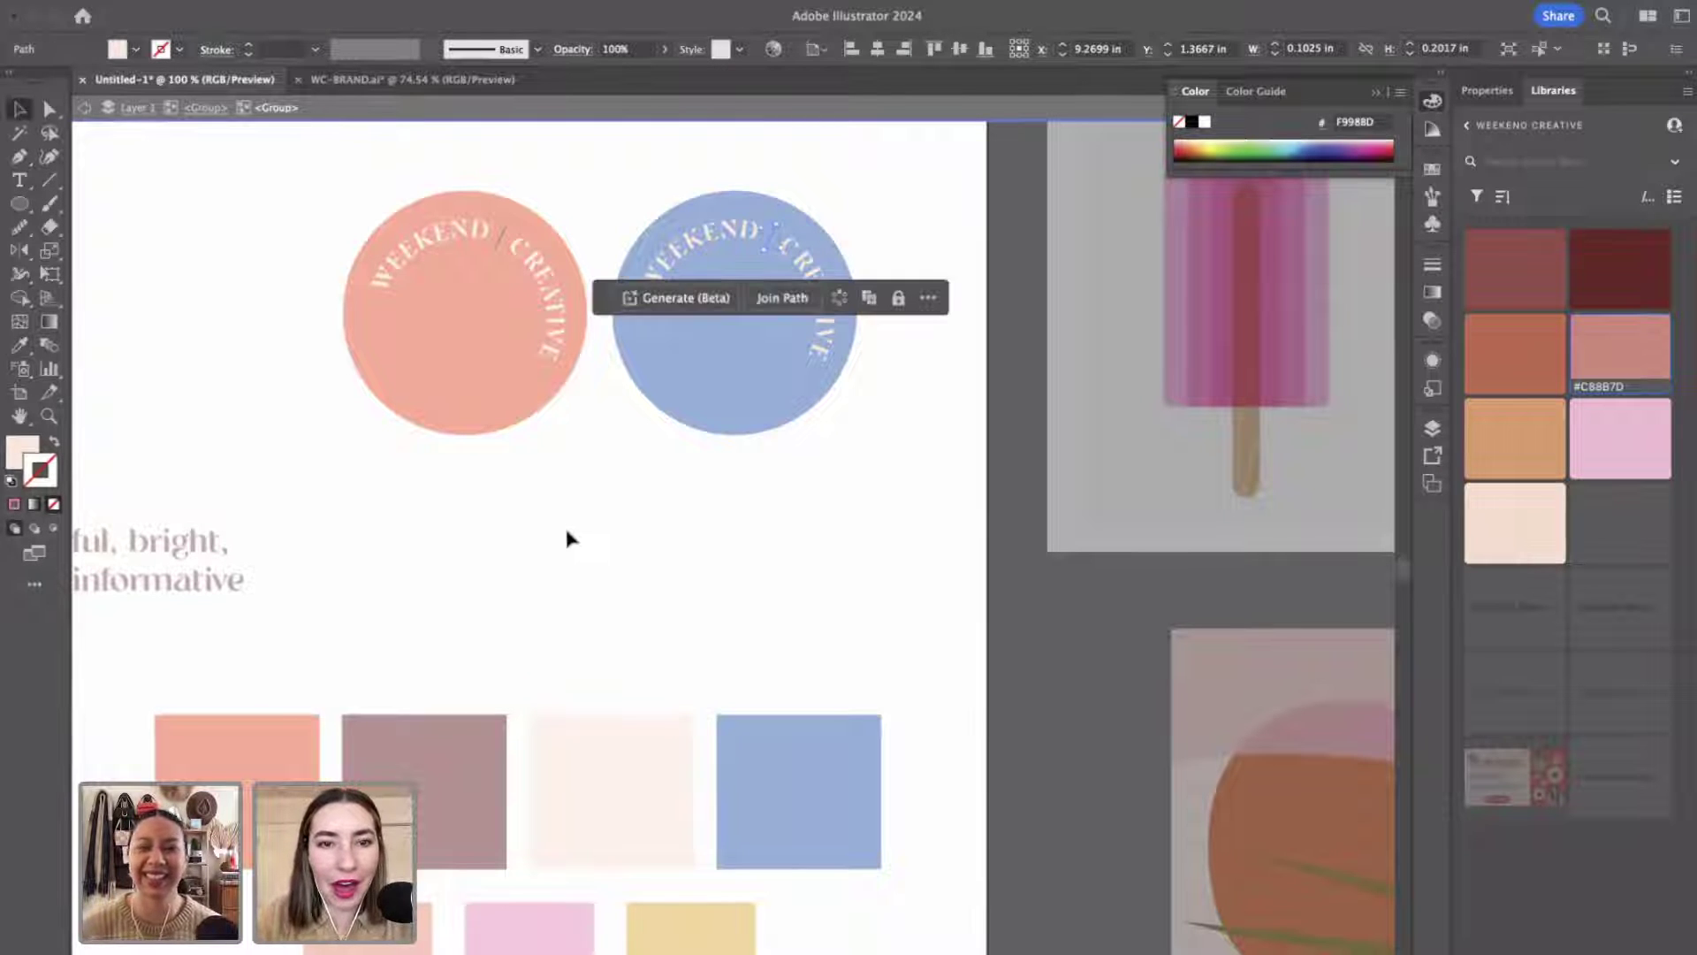
left_click(570, 535)
left_click(783, 231)
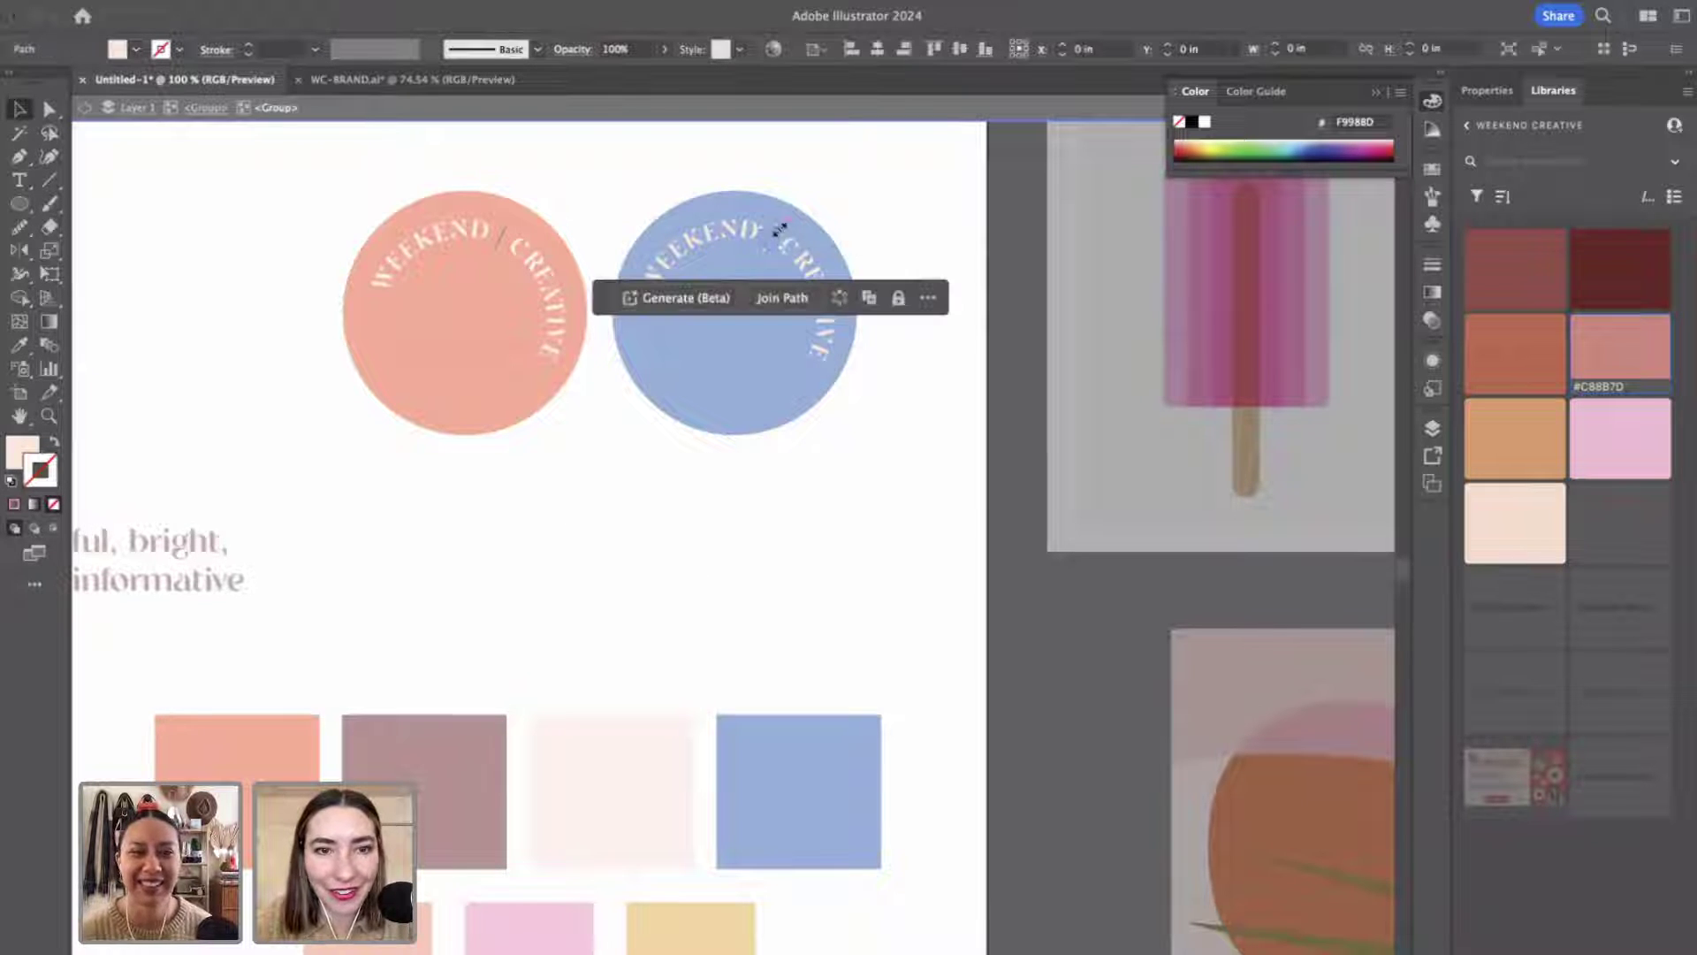
Leave the logo group and scroll back to the blue logo circle.
double_click(583, 674)
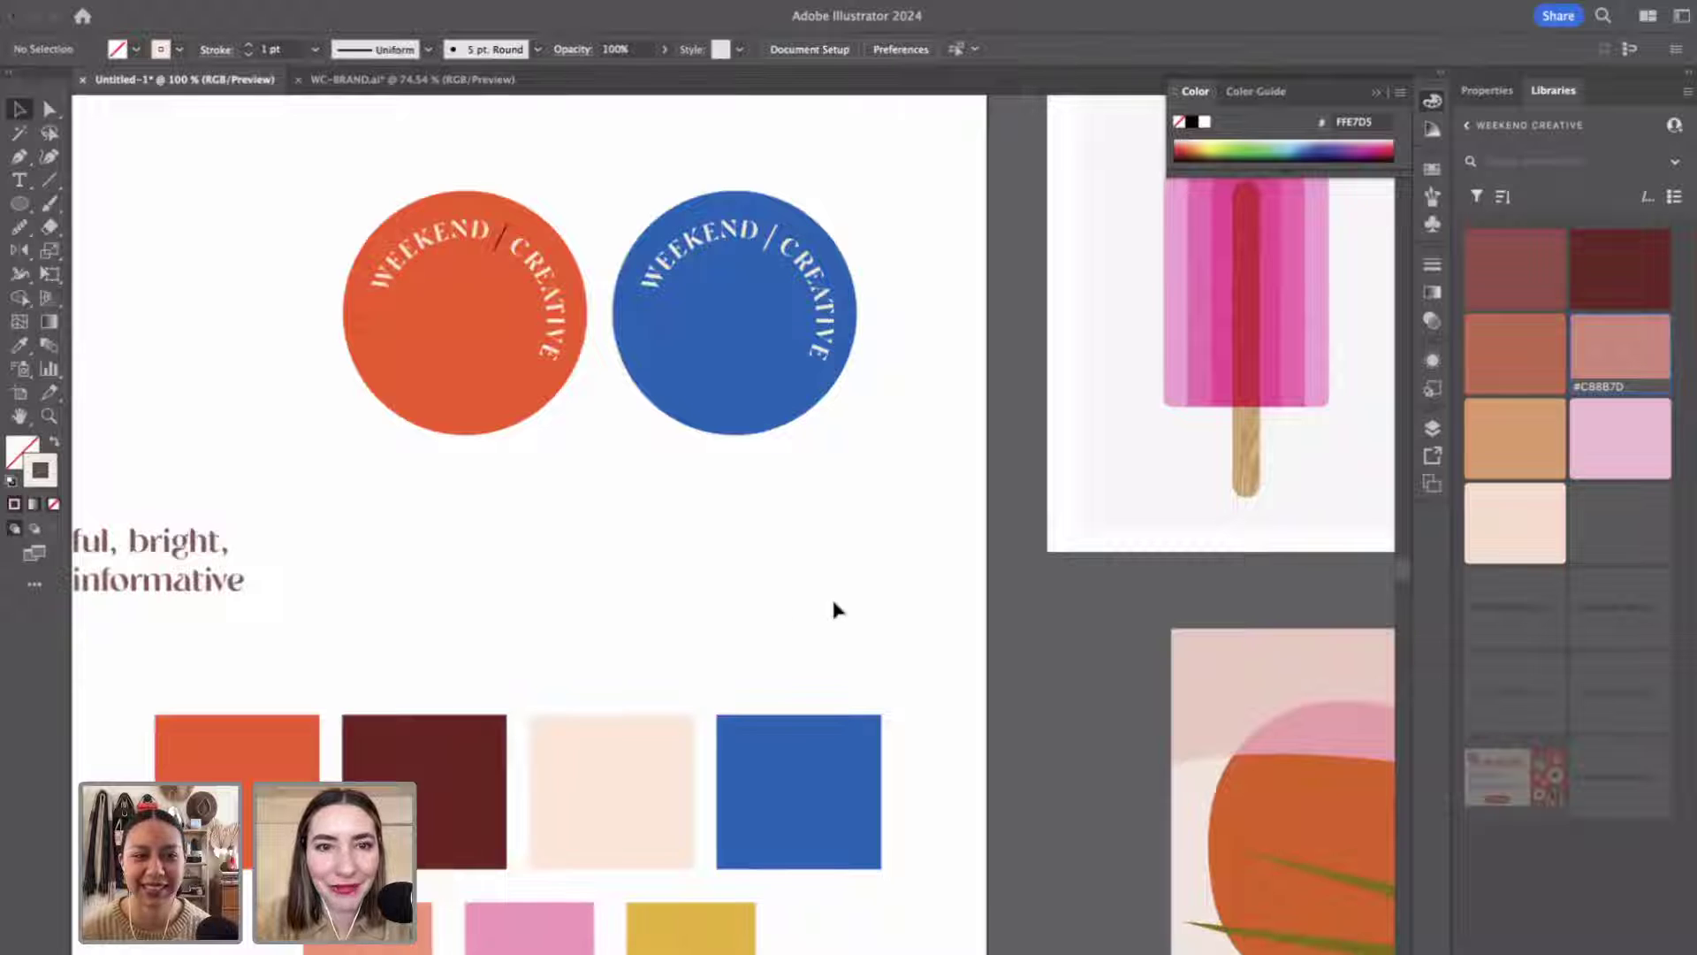
scroll(830, 606, "left", 3)
scroll(831, 605, "down", 1)
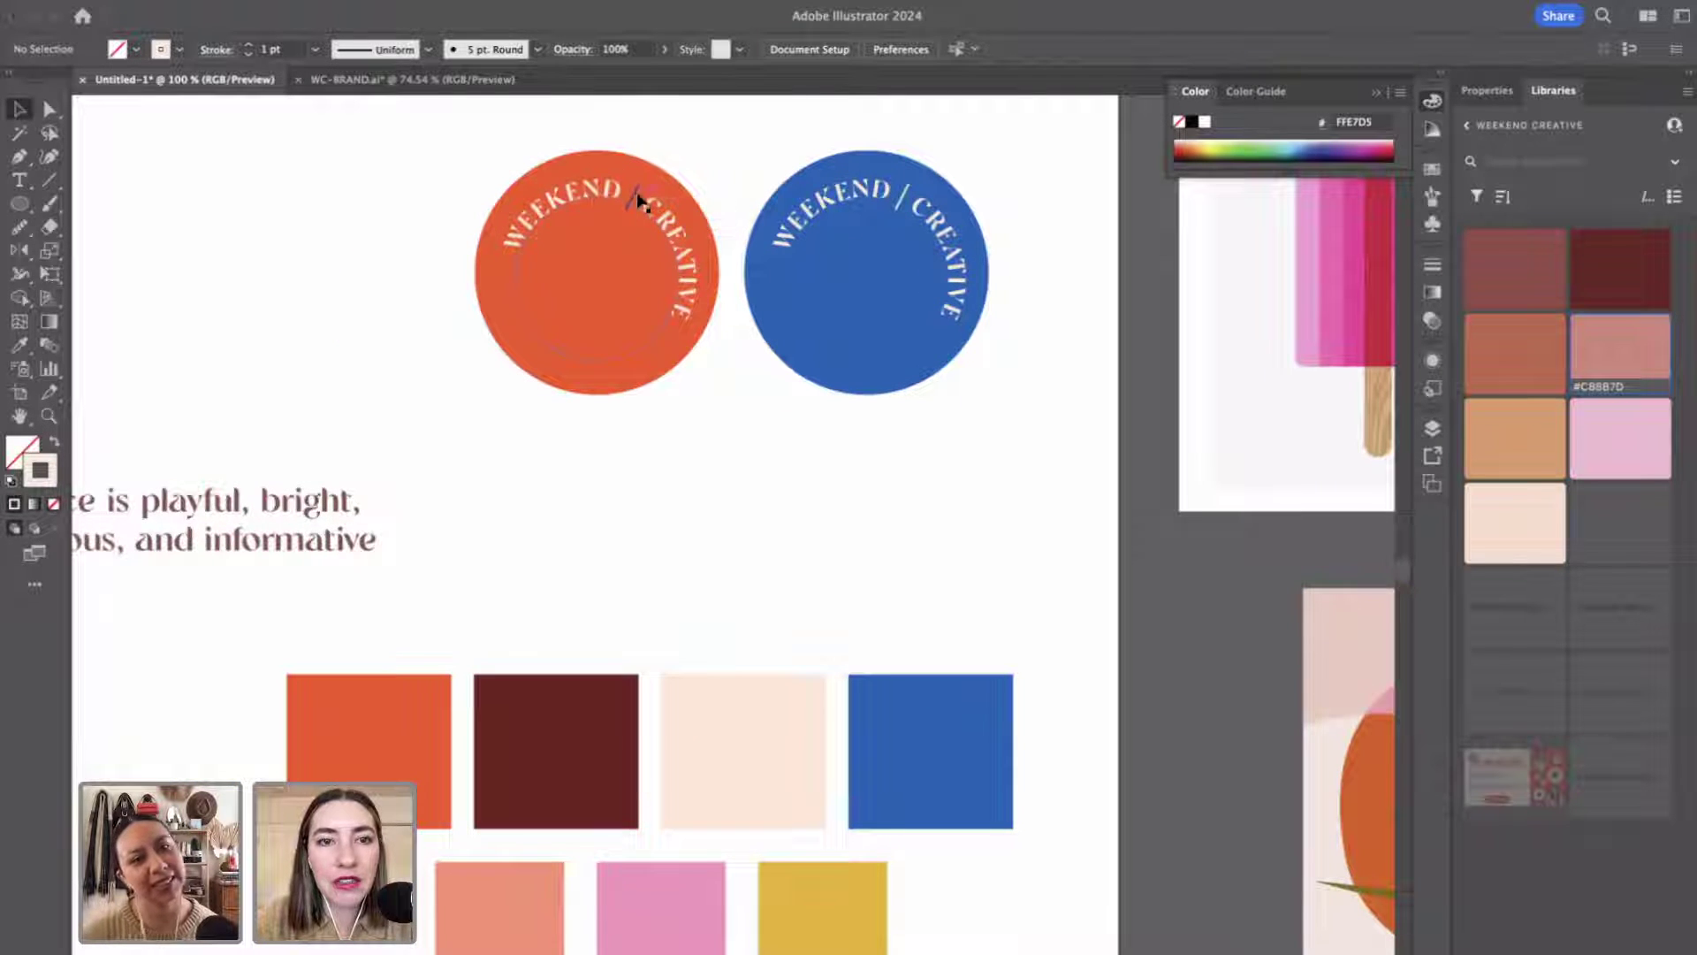
scroll(686, 221, "left", 2)
scroll(686, 221, "up", 1)
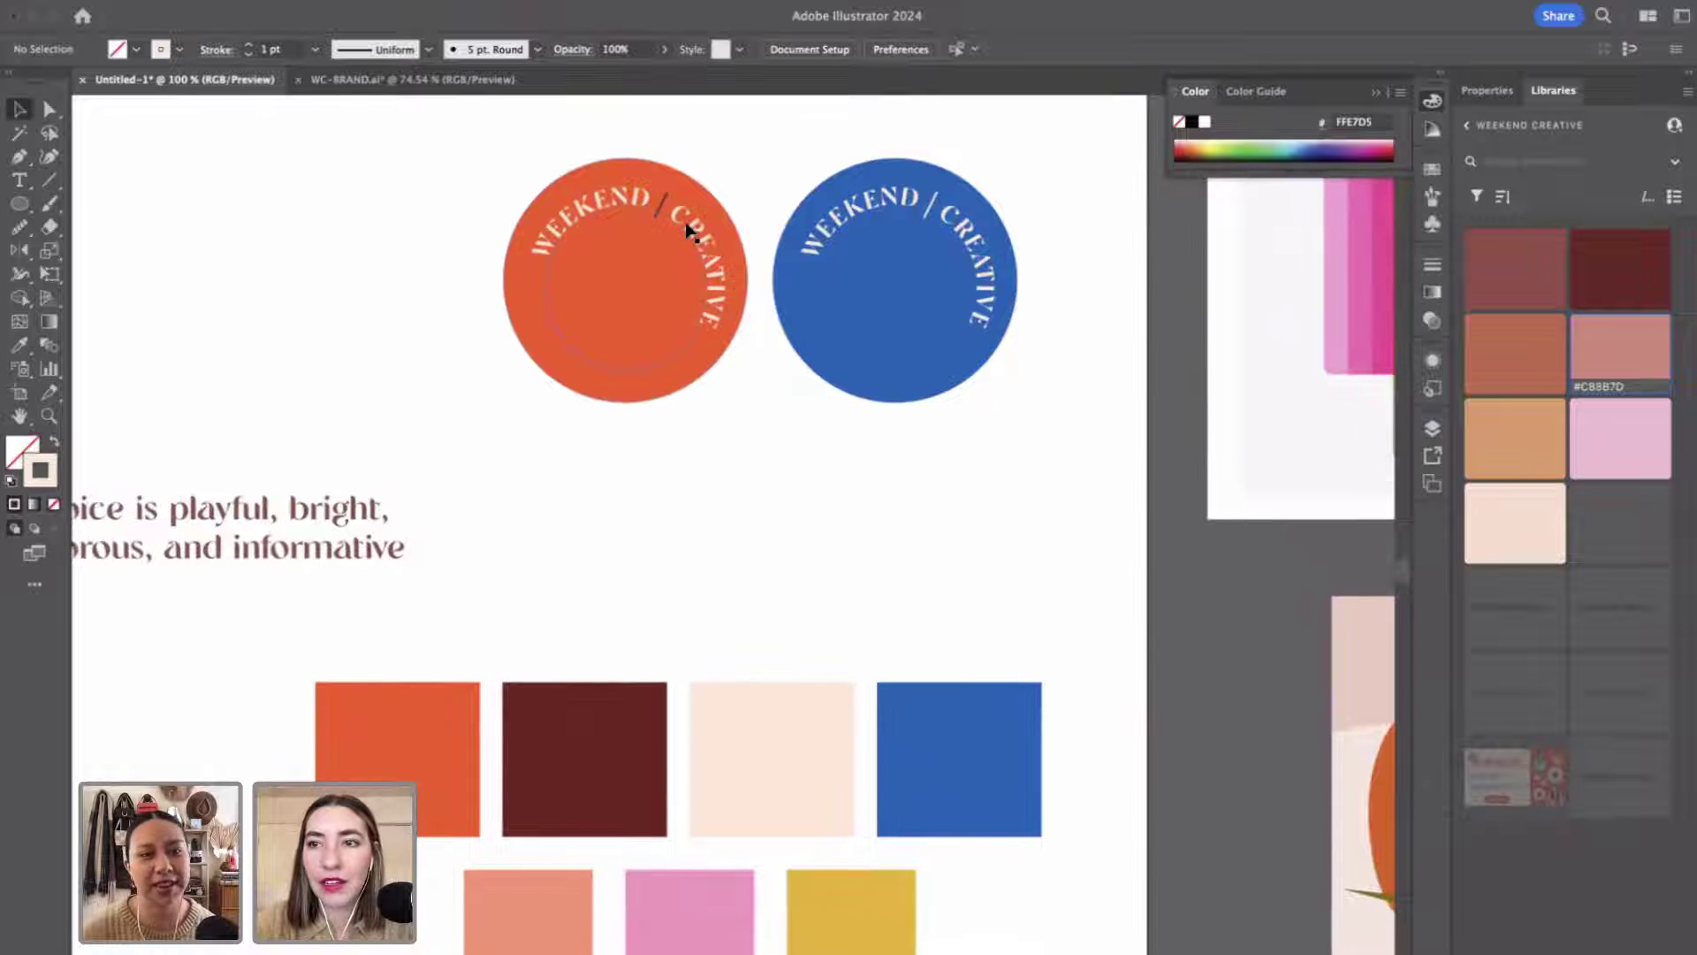
Give the blue logo's slash a pink (F9988D) outline with no fill, then exit the group.
double_click(934, 215)
left_click(935, 216)
key("ctrl+z")
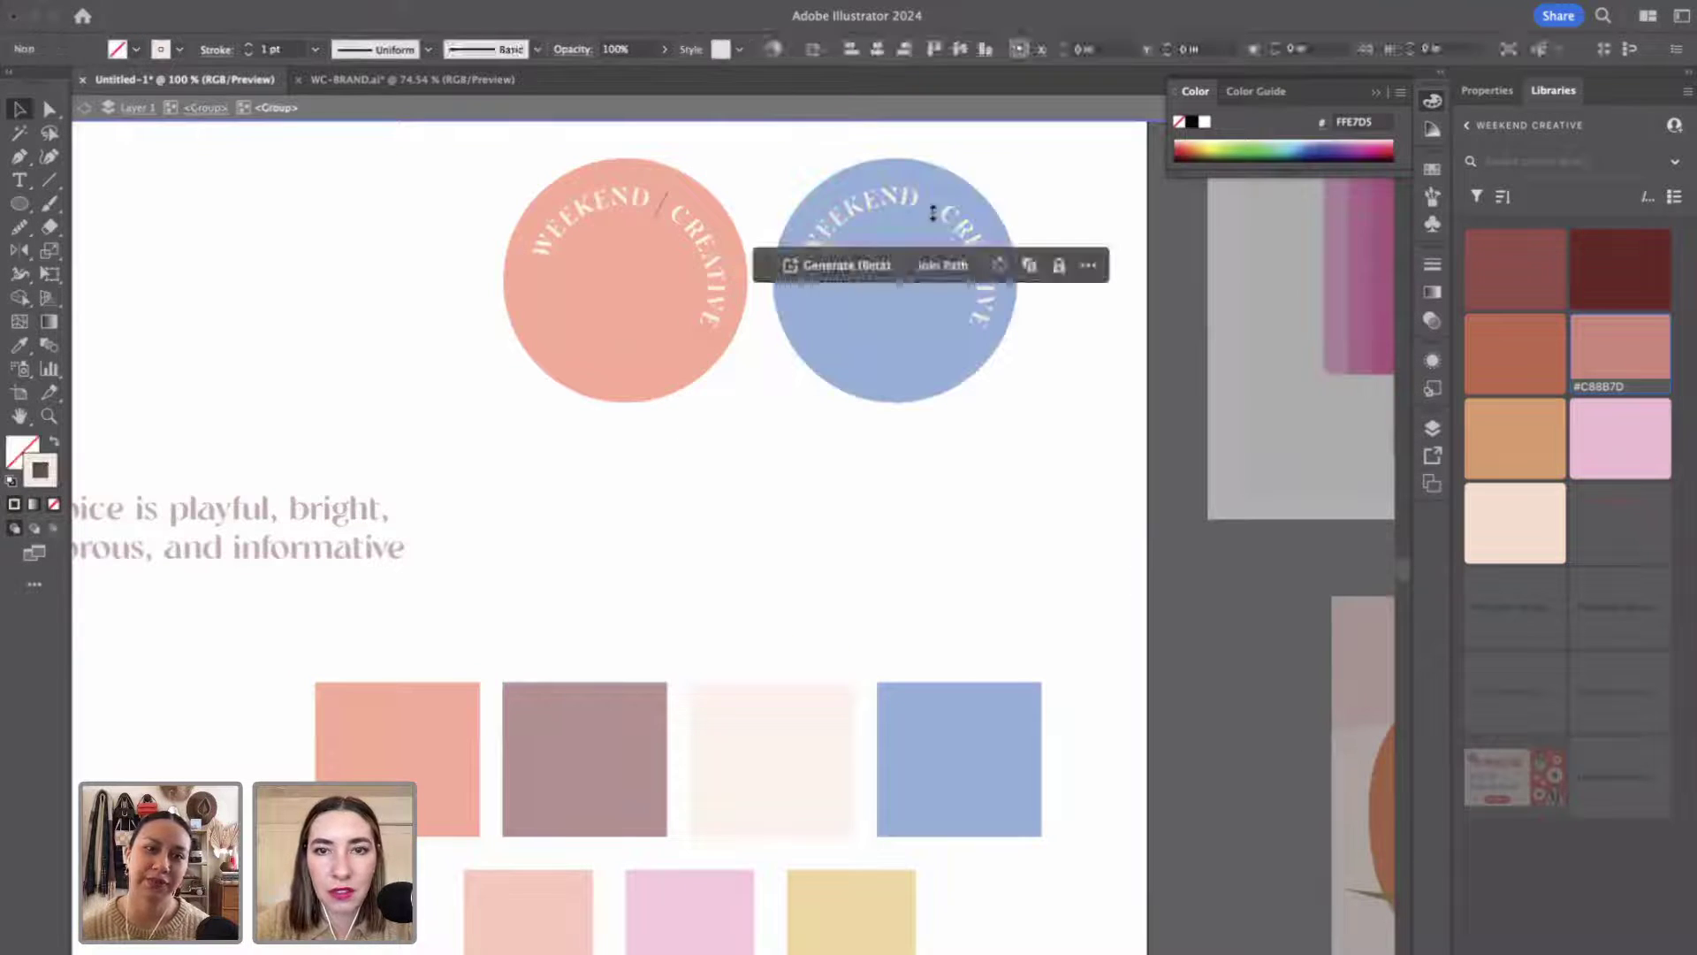
key("i")
left_click(629, 935)
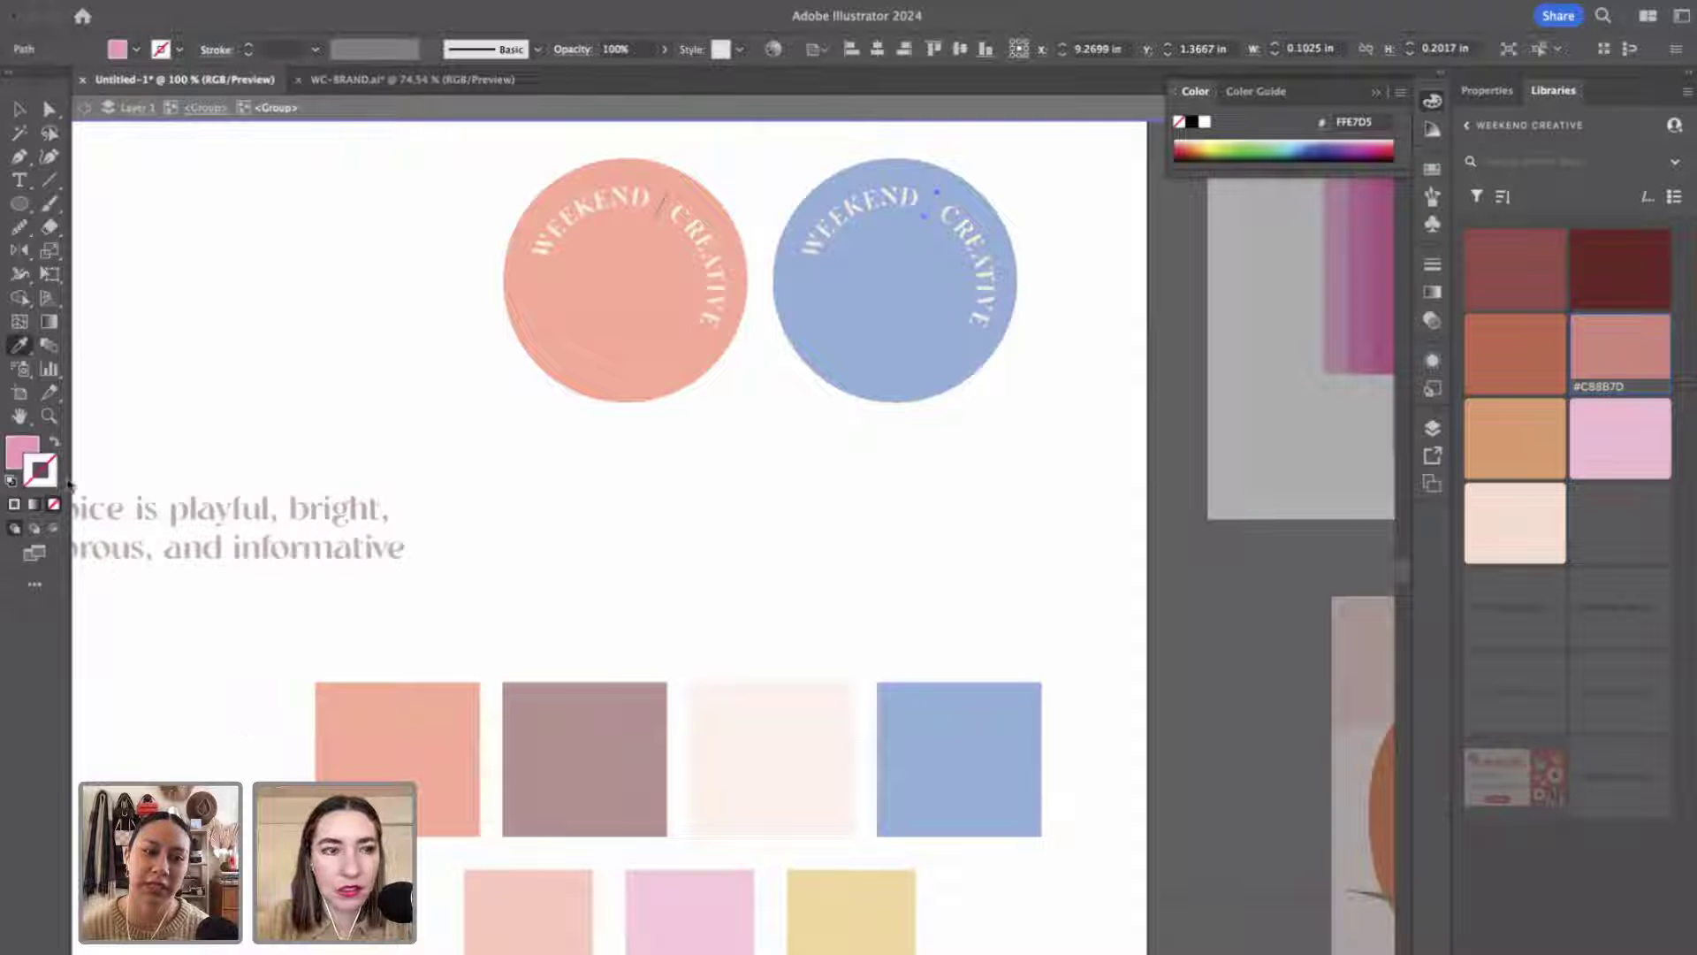
left_click(55, 439)
key("v")
double_click(707, 535)
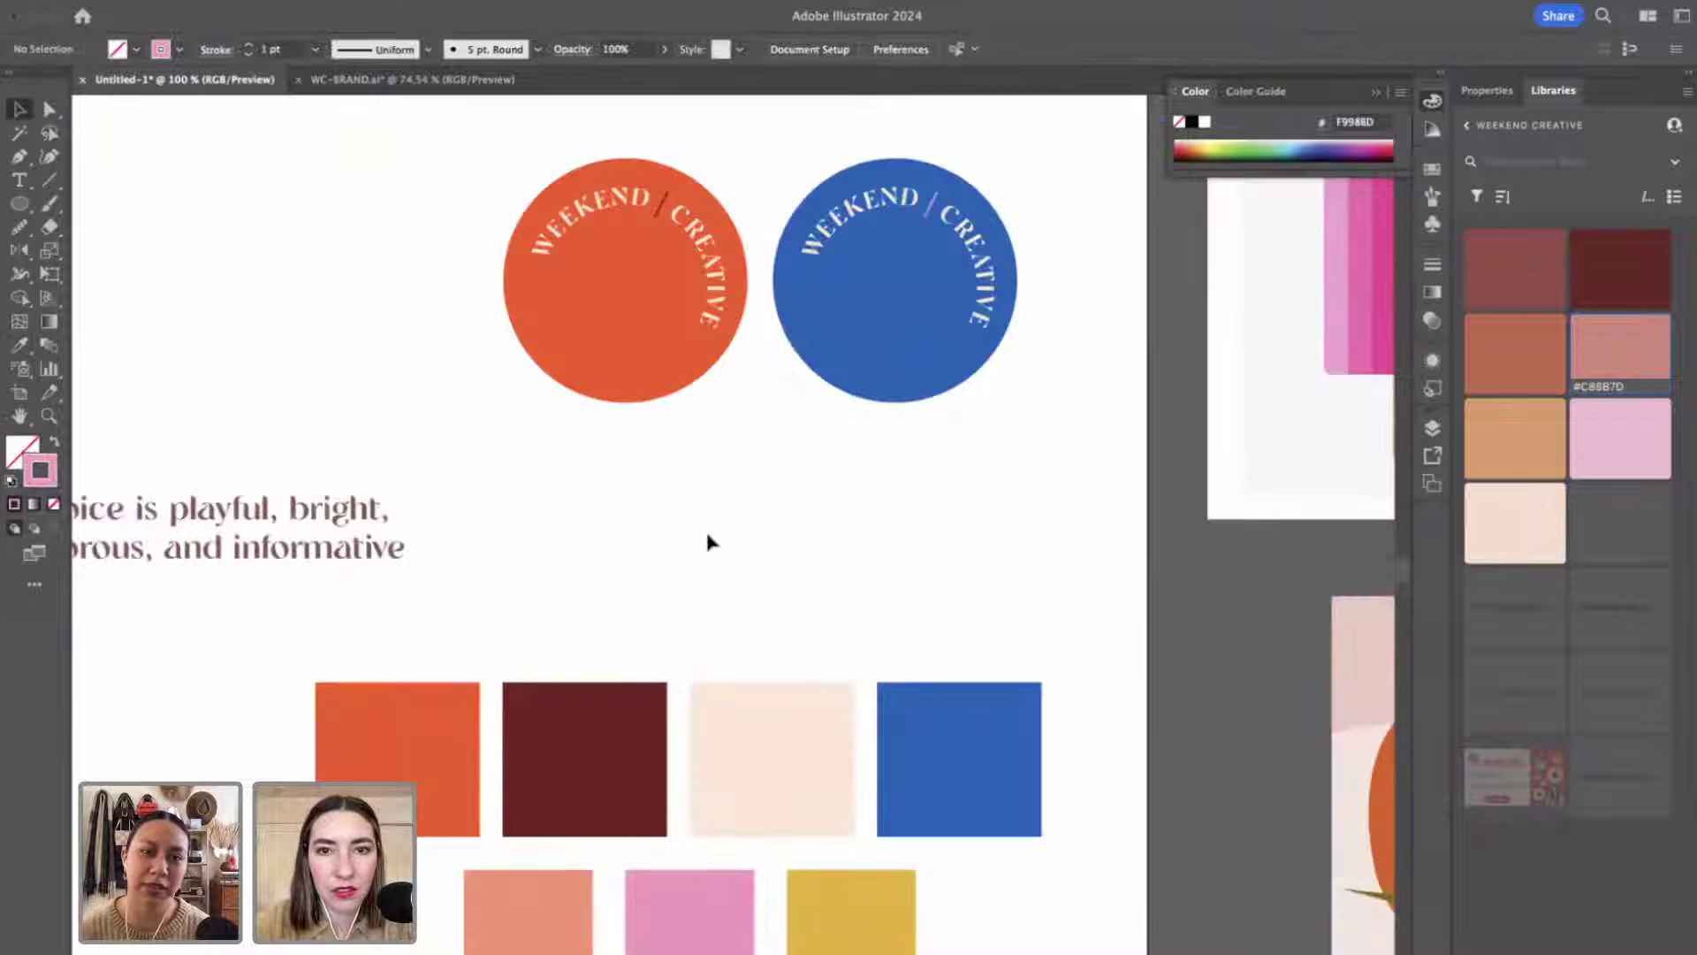
scroll(705, 527, "left", 5)
scroll(705, 528, "down", 3)
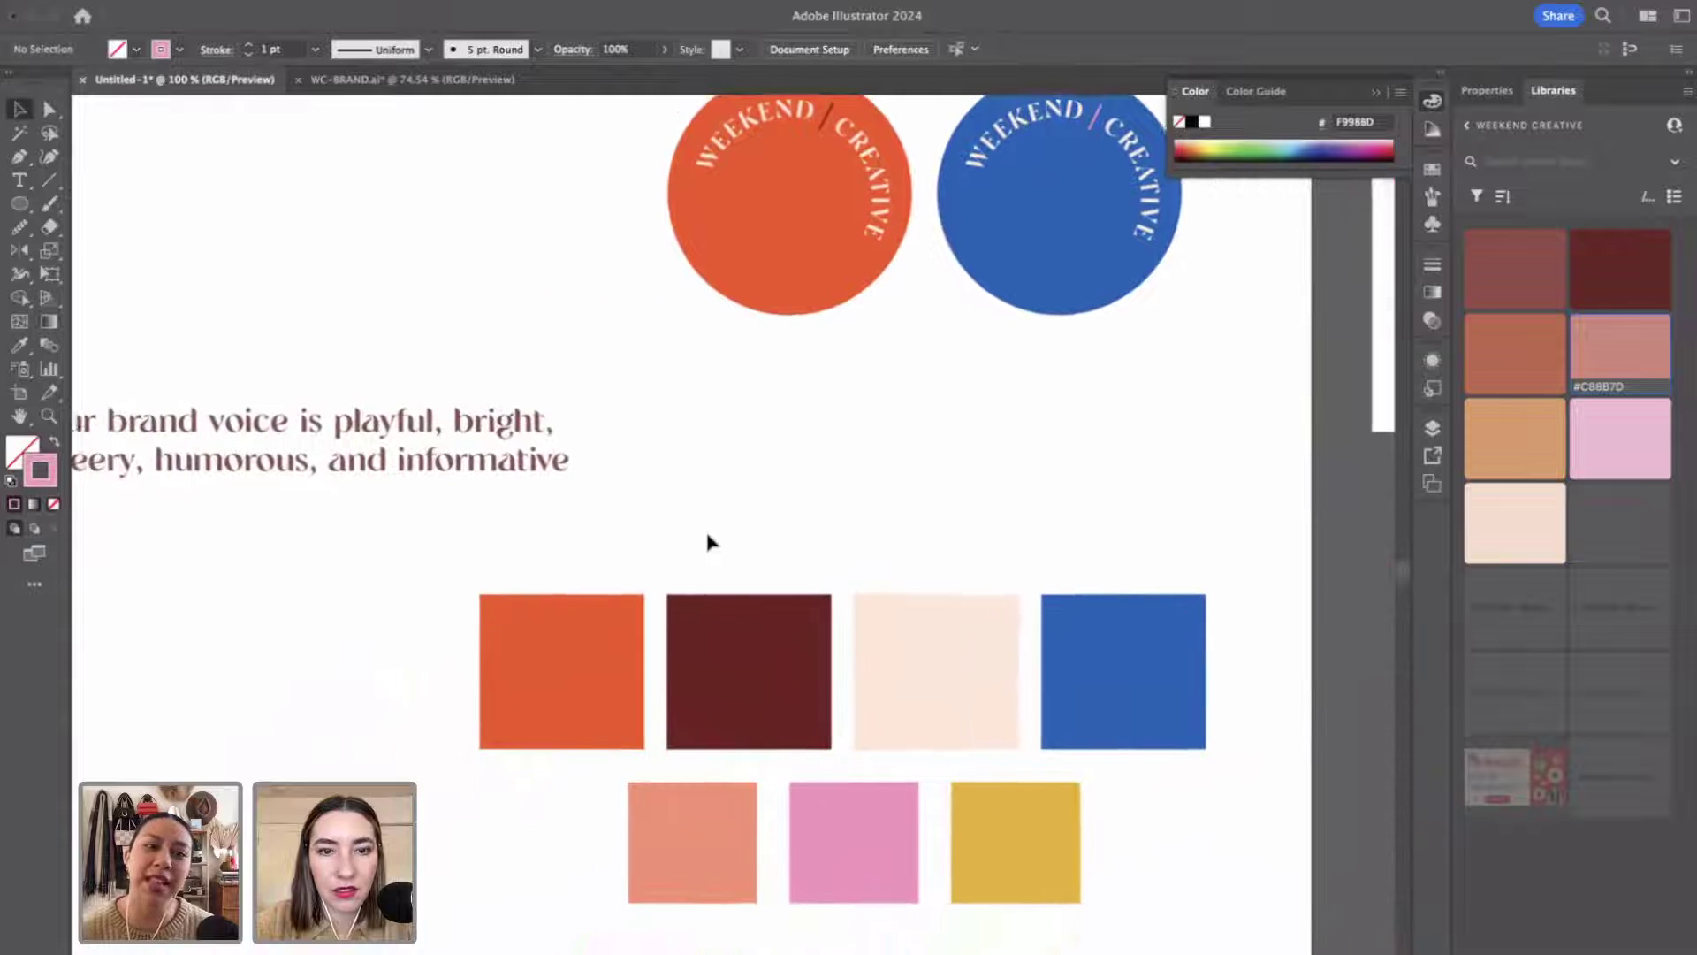
scroll(706, 530, "left", 3)
Place the circular WEEKEND CREATIVE text below the logo circles and colour it dark red.
key("z")
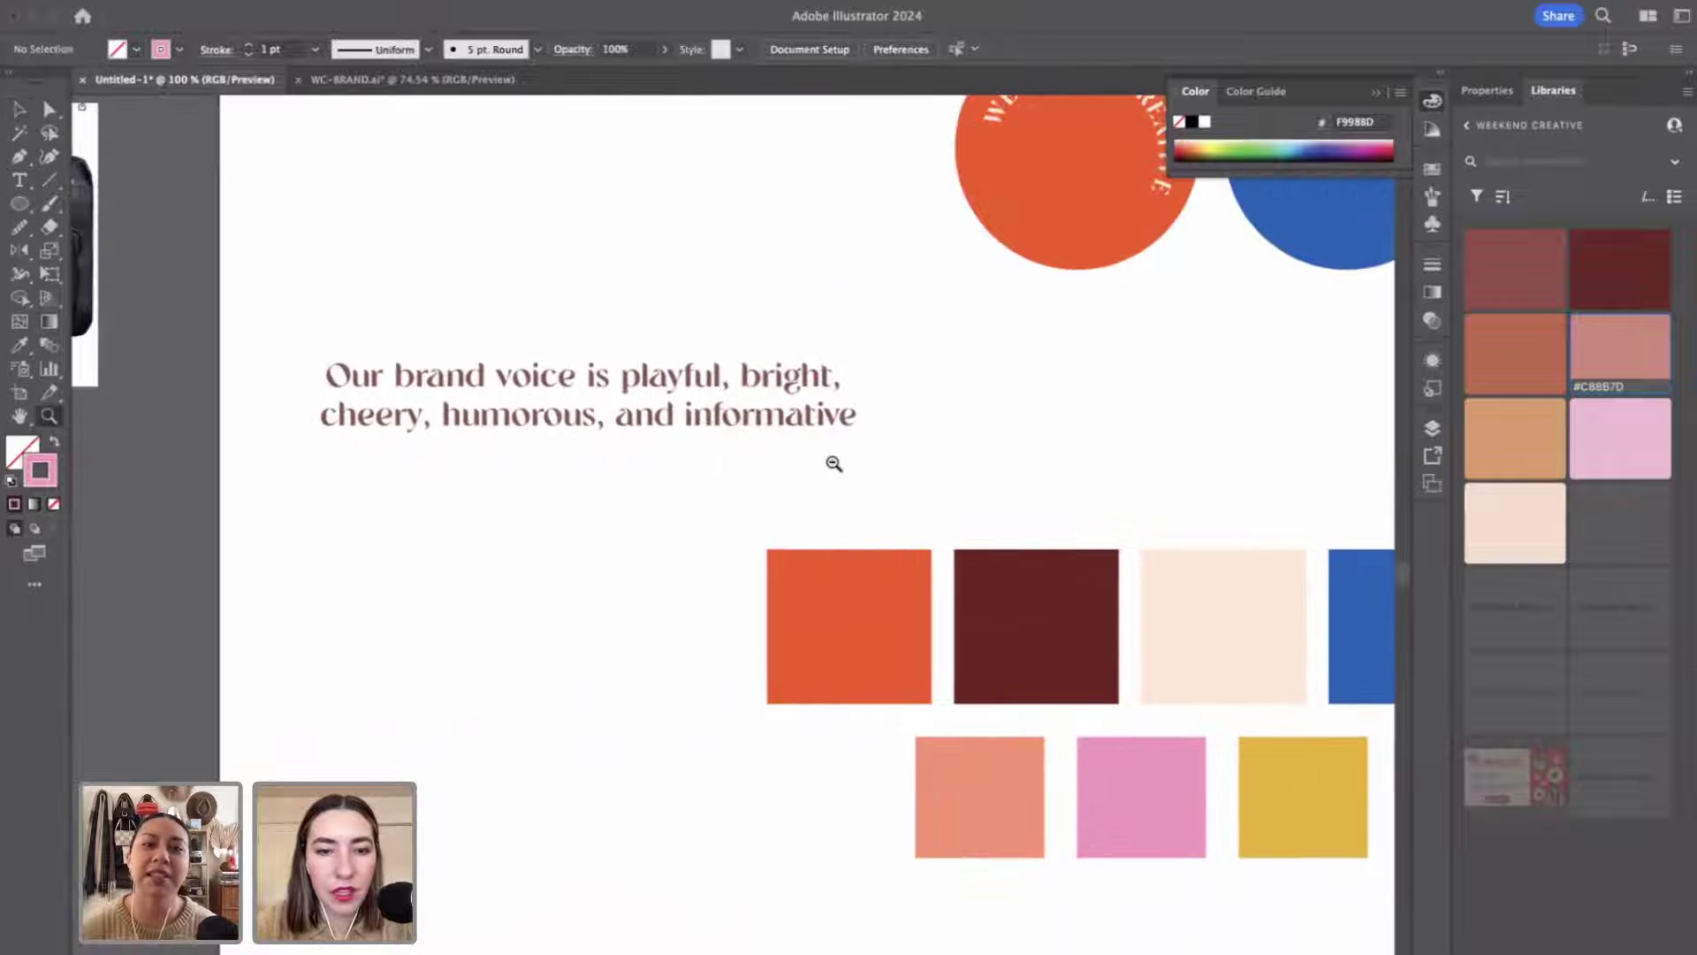
left_click(833, 462, "alt")
key("v")
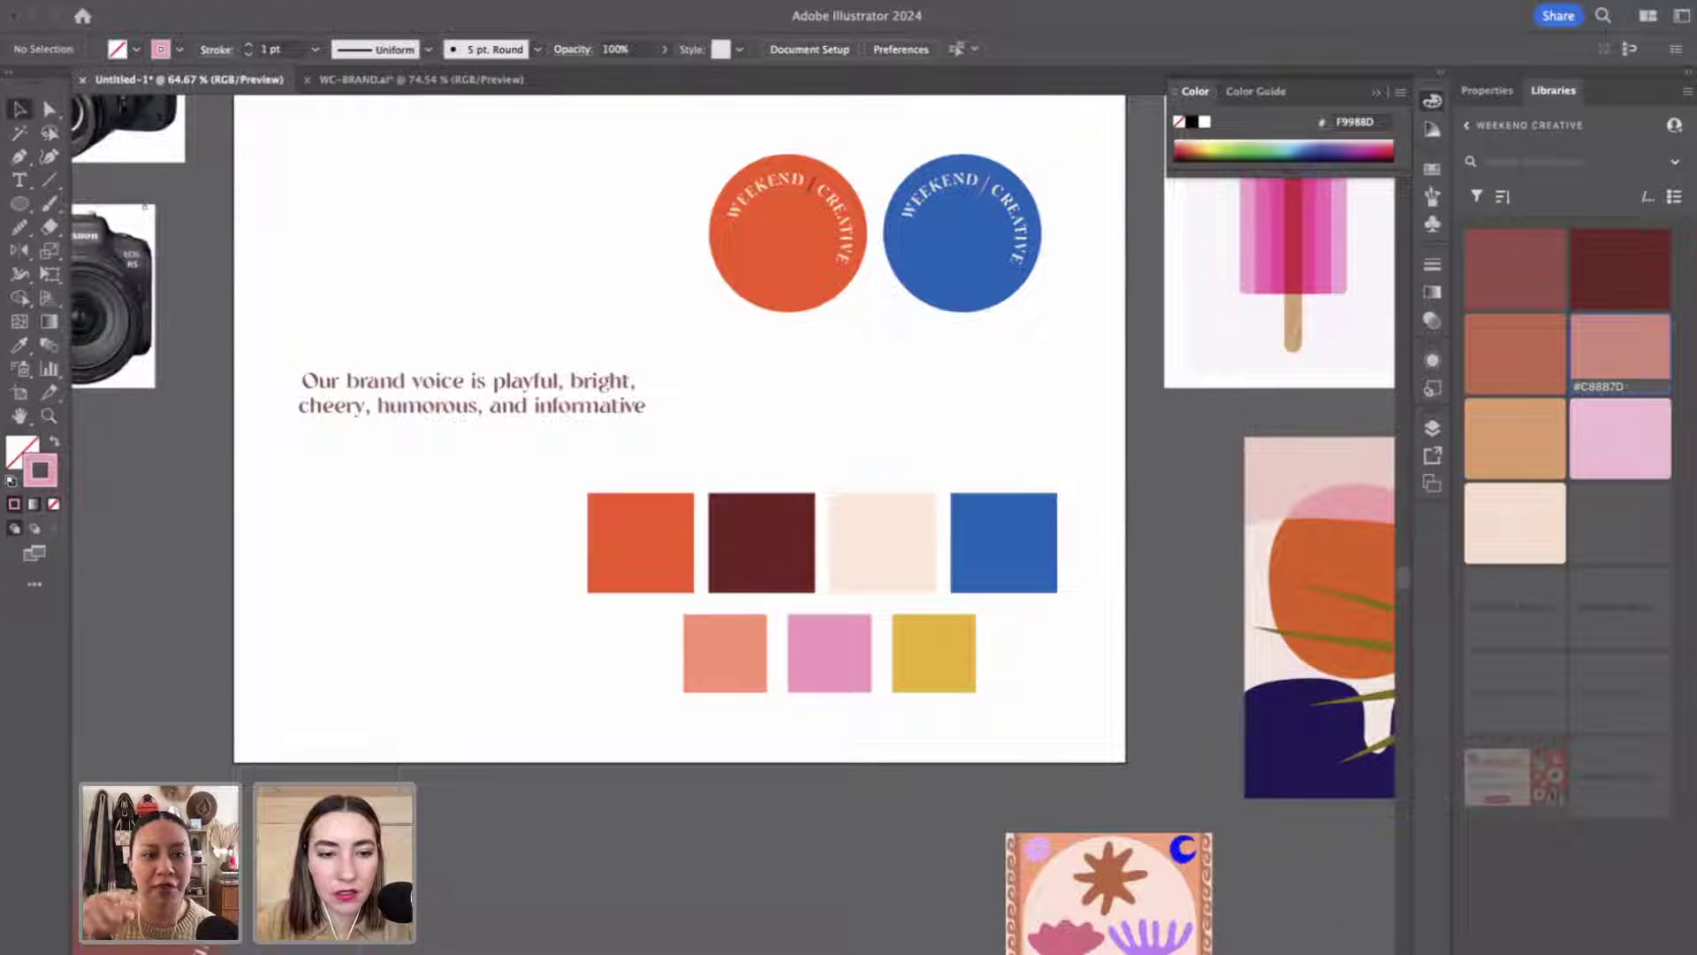
left_click_drag(495, 778, 907, 354)
key("i")
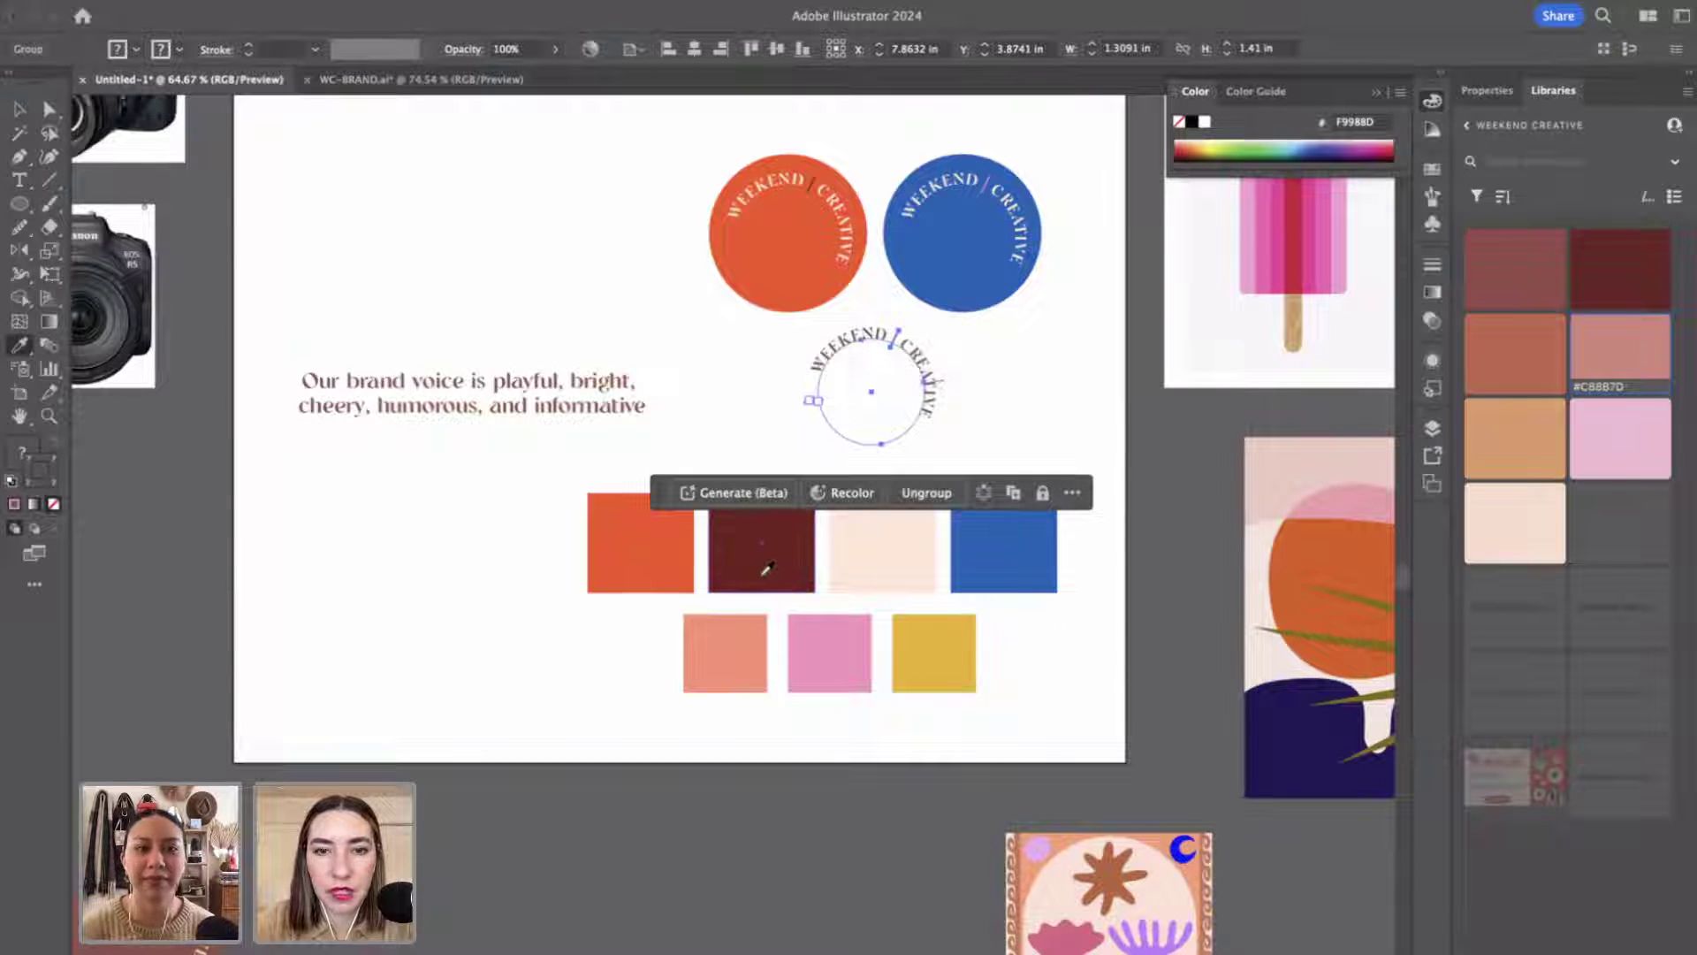
left_click(766, 569)
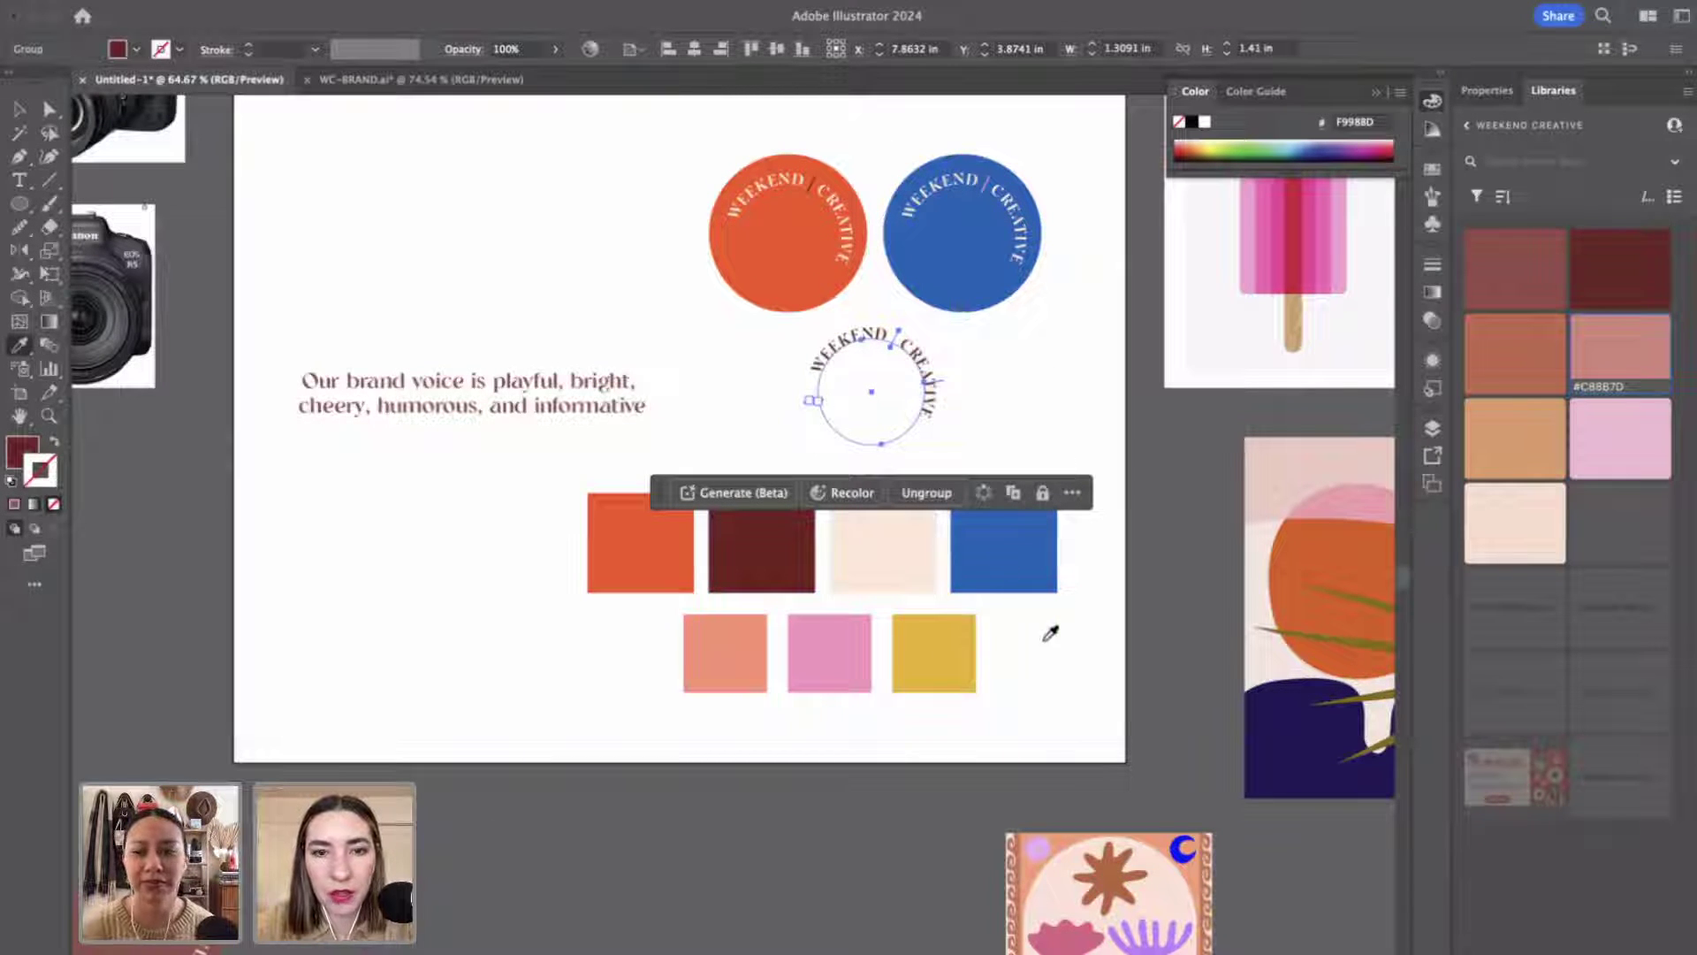
key("v")
Move the brand-voice text up to the artboard's upper left.
scroll(1046, 644, "left", 3)
scroll(993, 644, "up", 2)
left_click(667, 451)
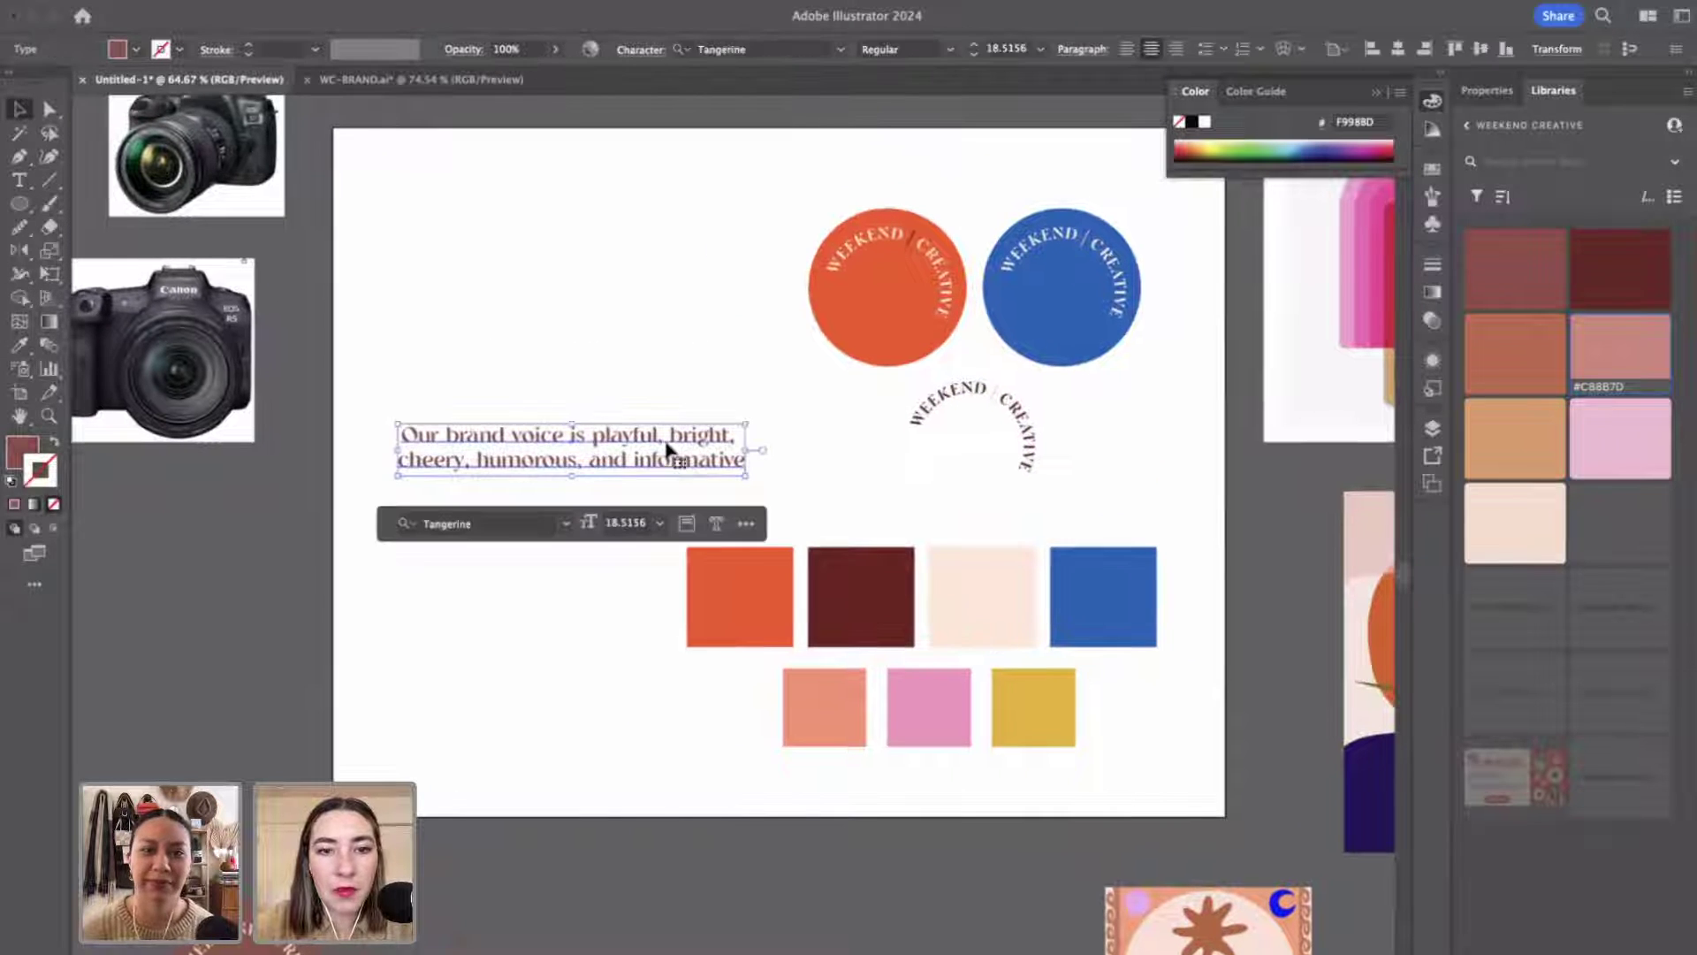
left_click(814, 446)
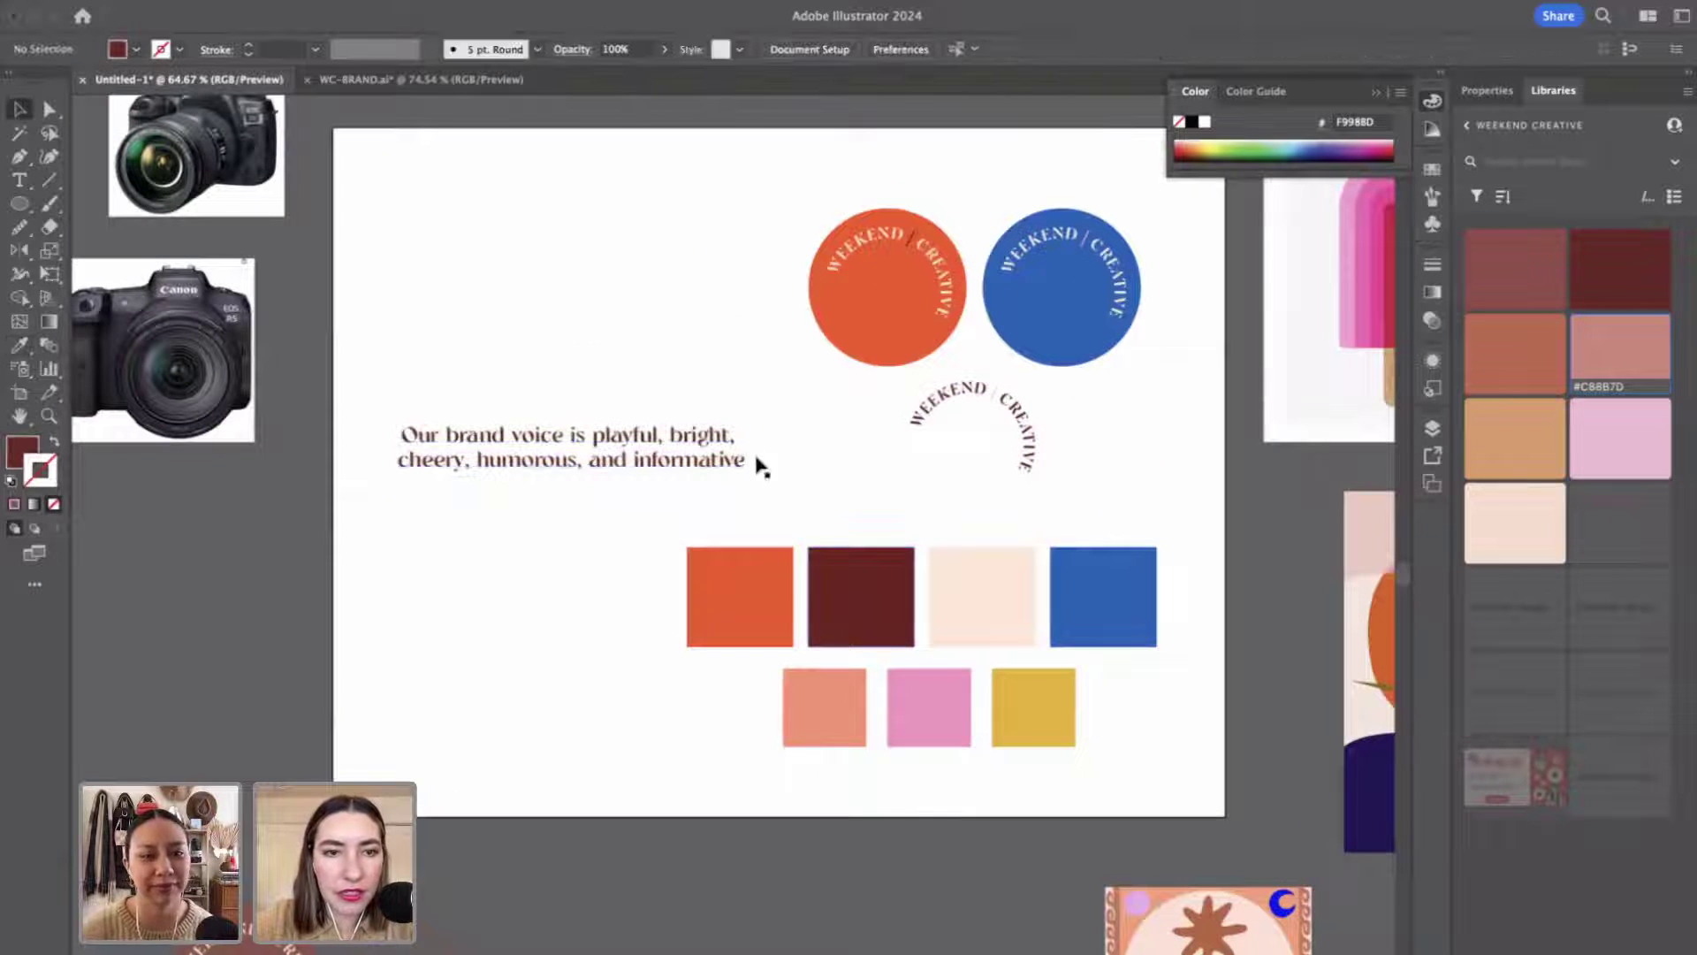
scroll(725, 466, "right", 2)
scroll(724, 465, "up", 1)
left_click_drag(694, 464, 618, 355)
left_click_drag(608, 283, 608, 284)
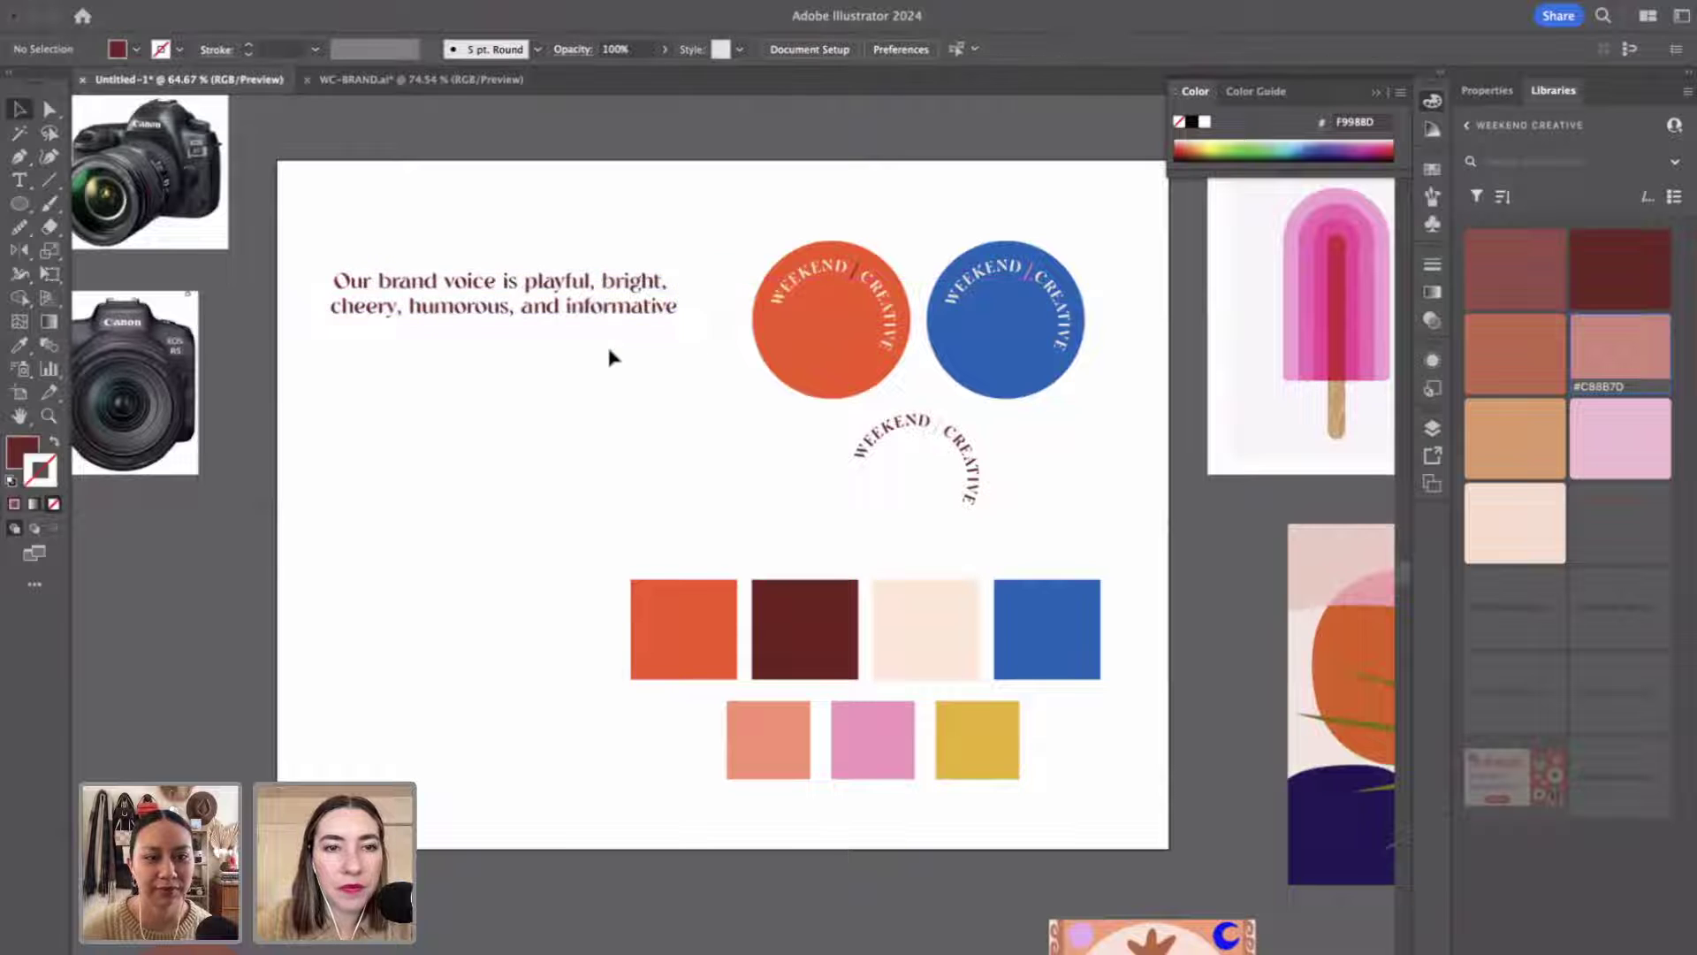
scroll(618, 389, "up", 3)
scroll(619, 389, "left", 4)
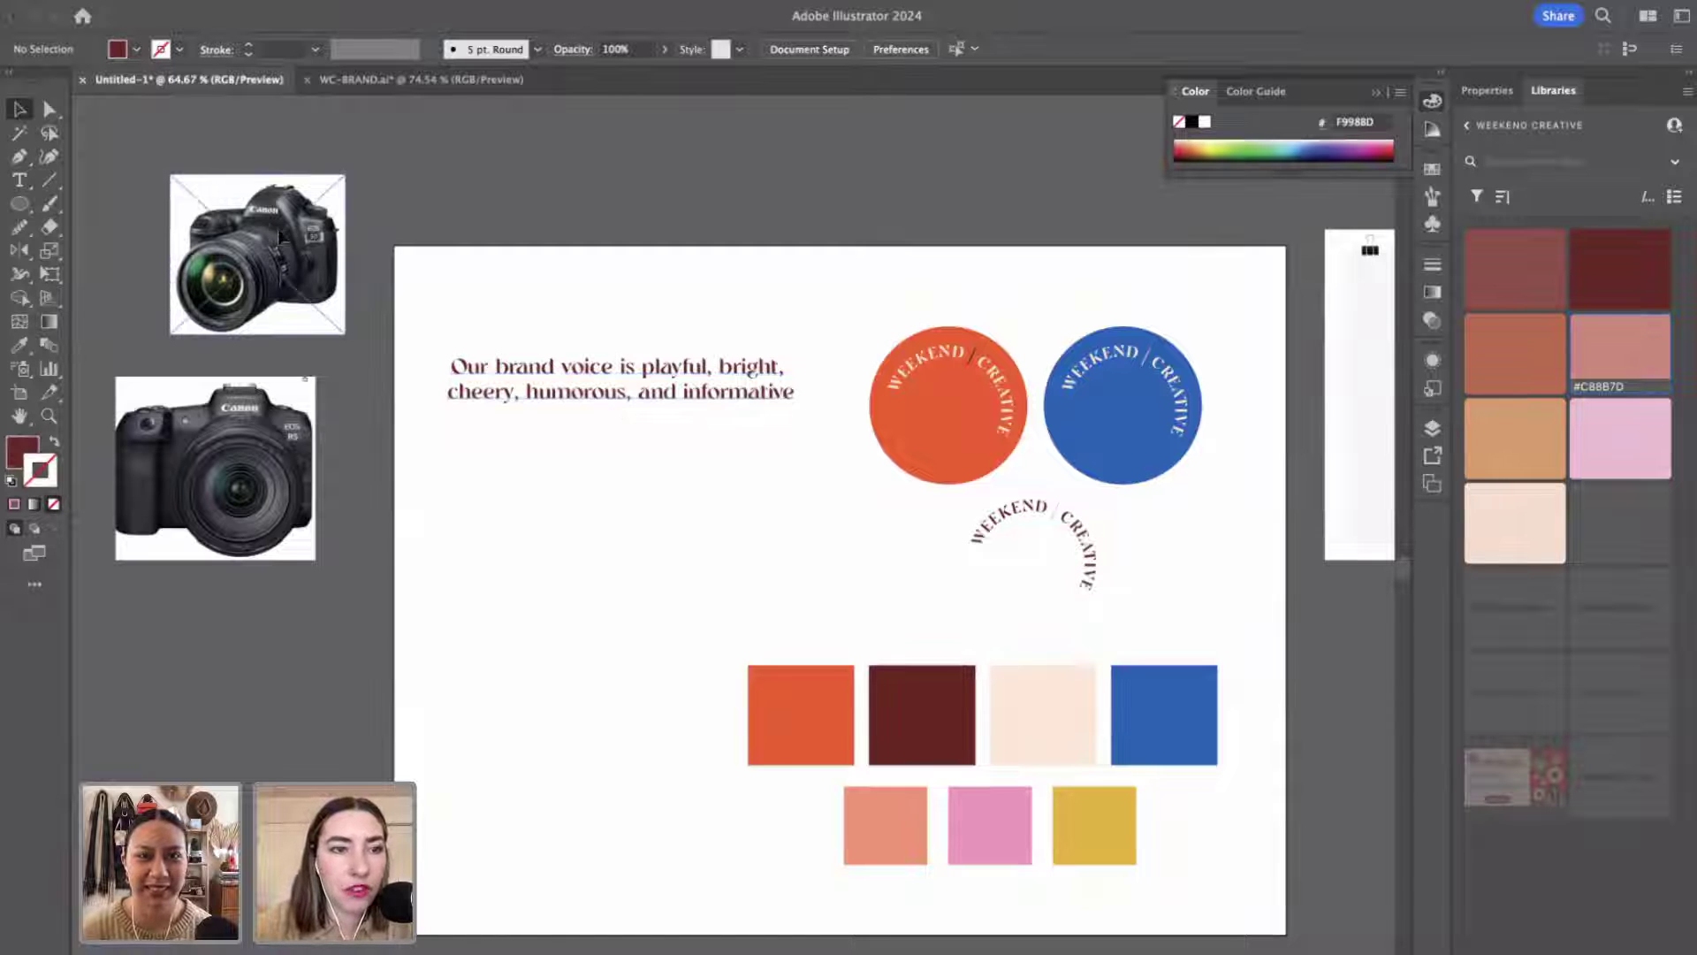
Drag the Canon EOS 5D Mark IV photo onto the artboard below the brand-voice text and zoom to 200%.
left_click_drag(281, 237, 601, 521)
left_click(734, 535)
key("z")
left_click(759, 579)
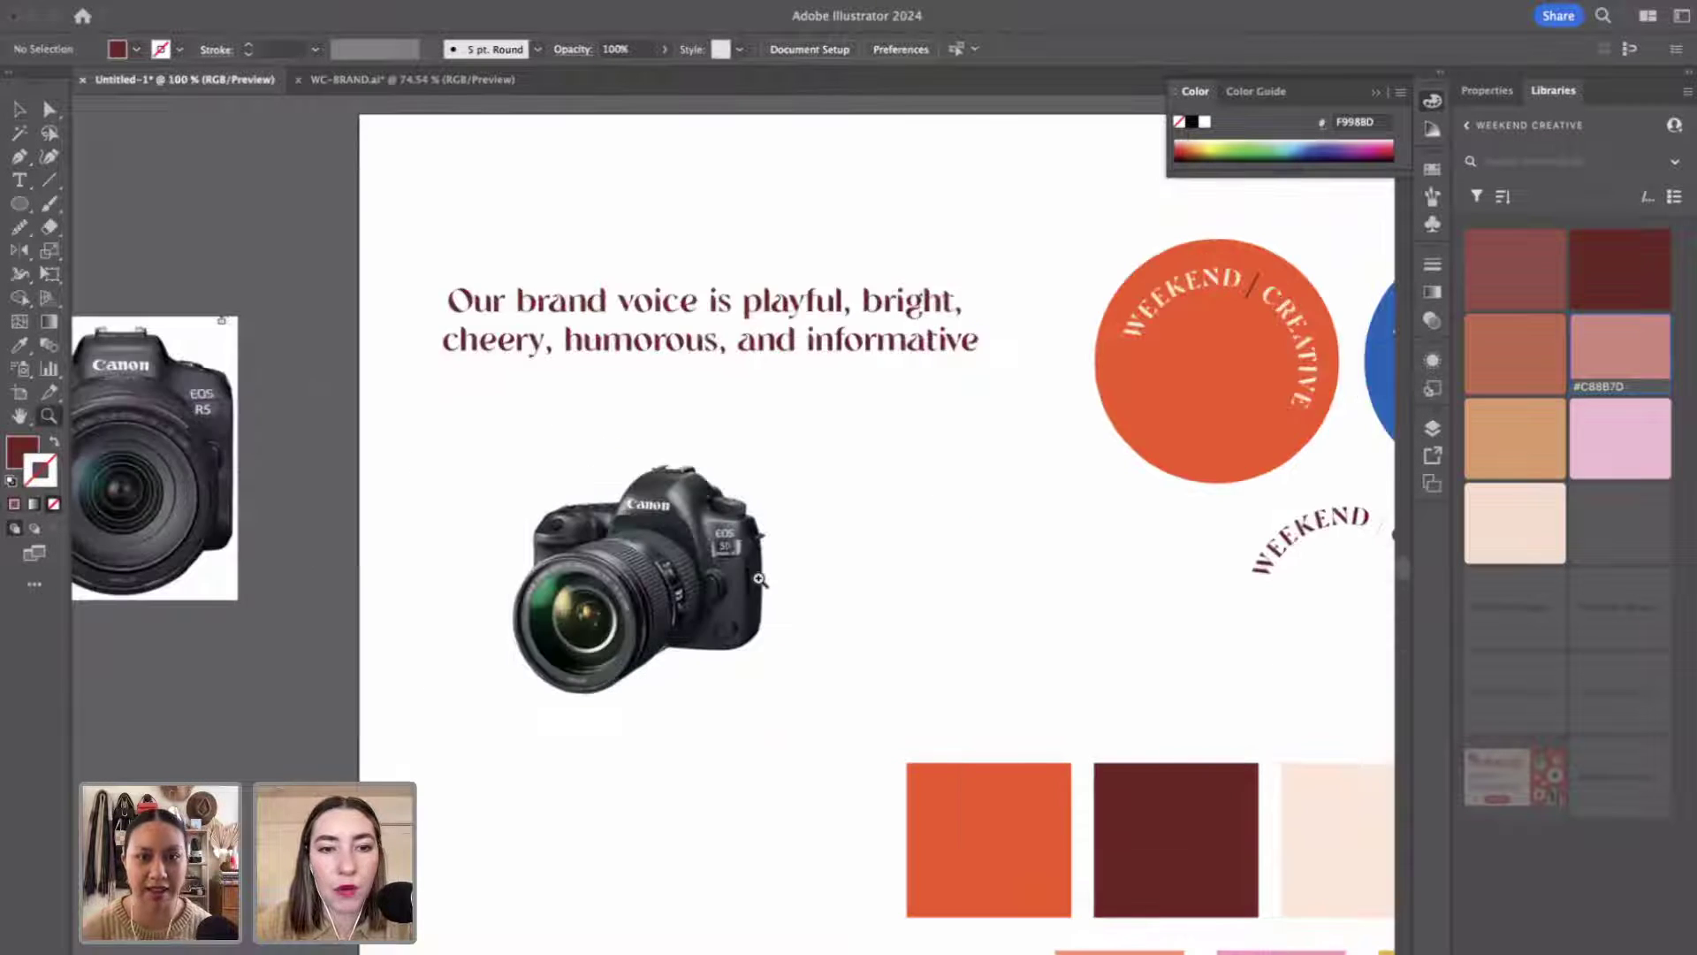
left_click(759, 578)
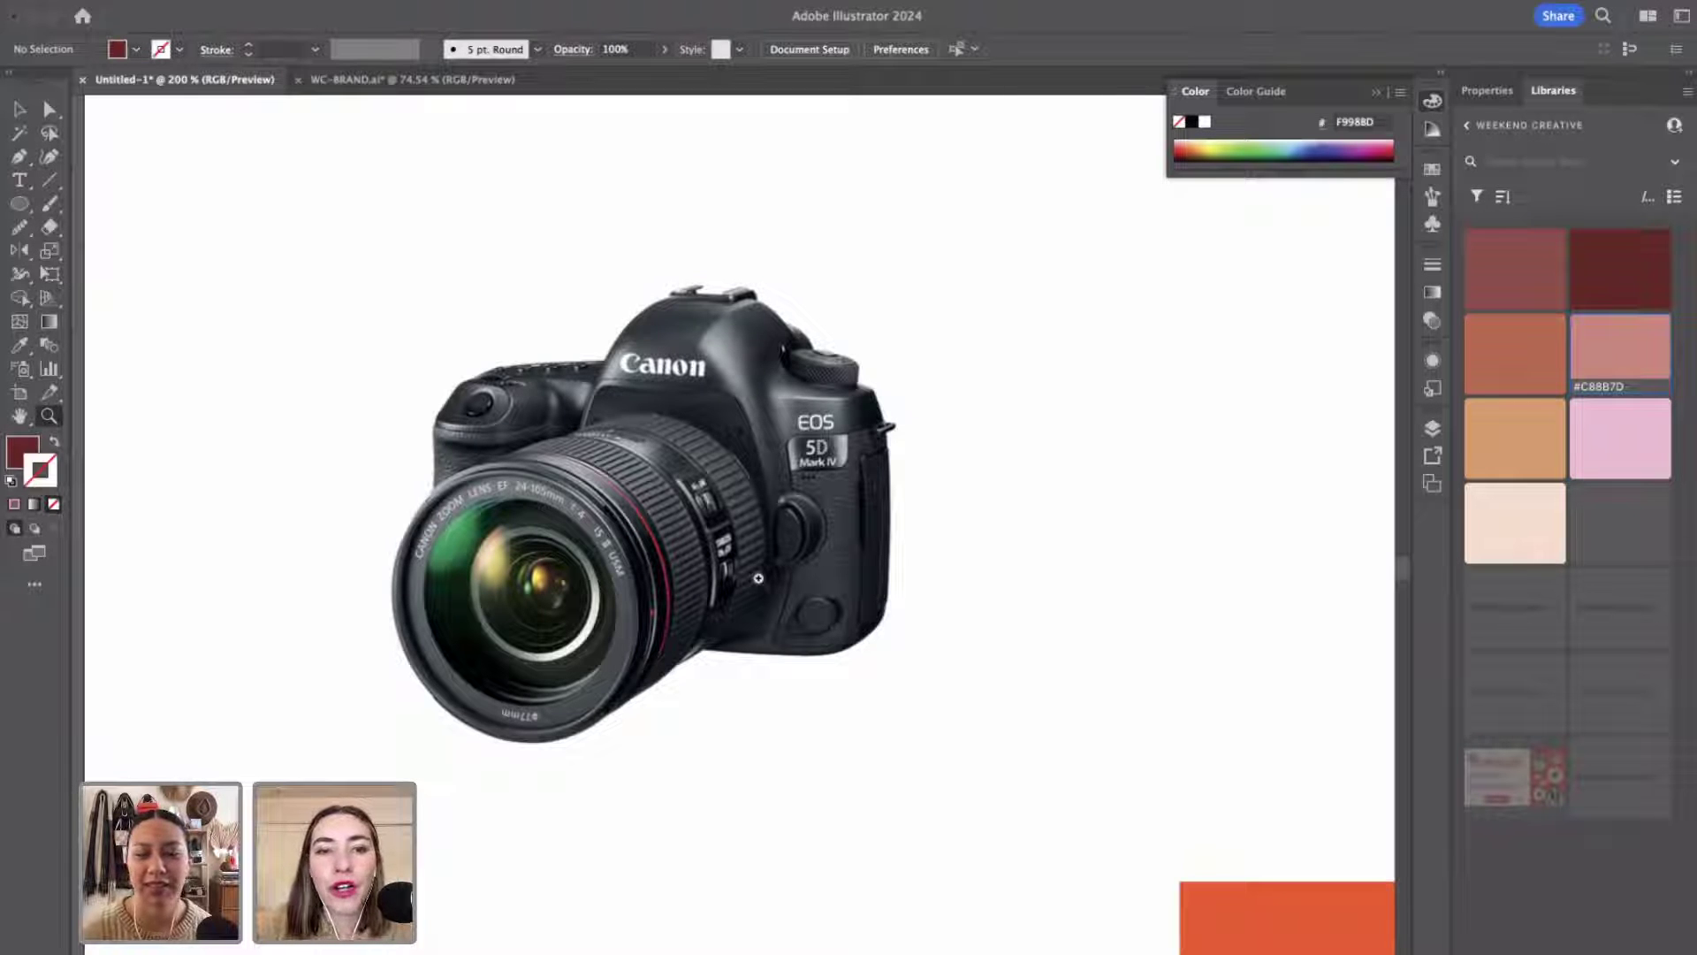
scroll(759, 578, "up", 3)
scroll(758, 578, "down", 4)
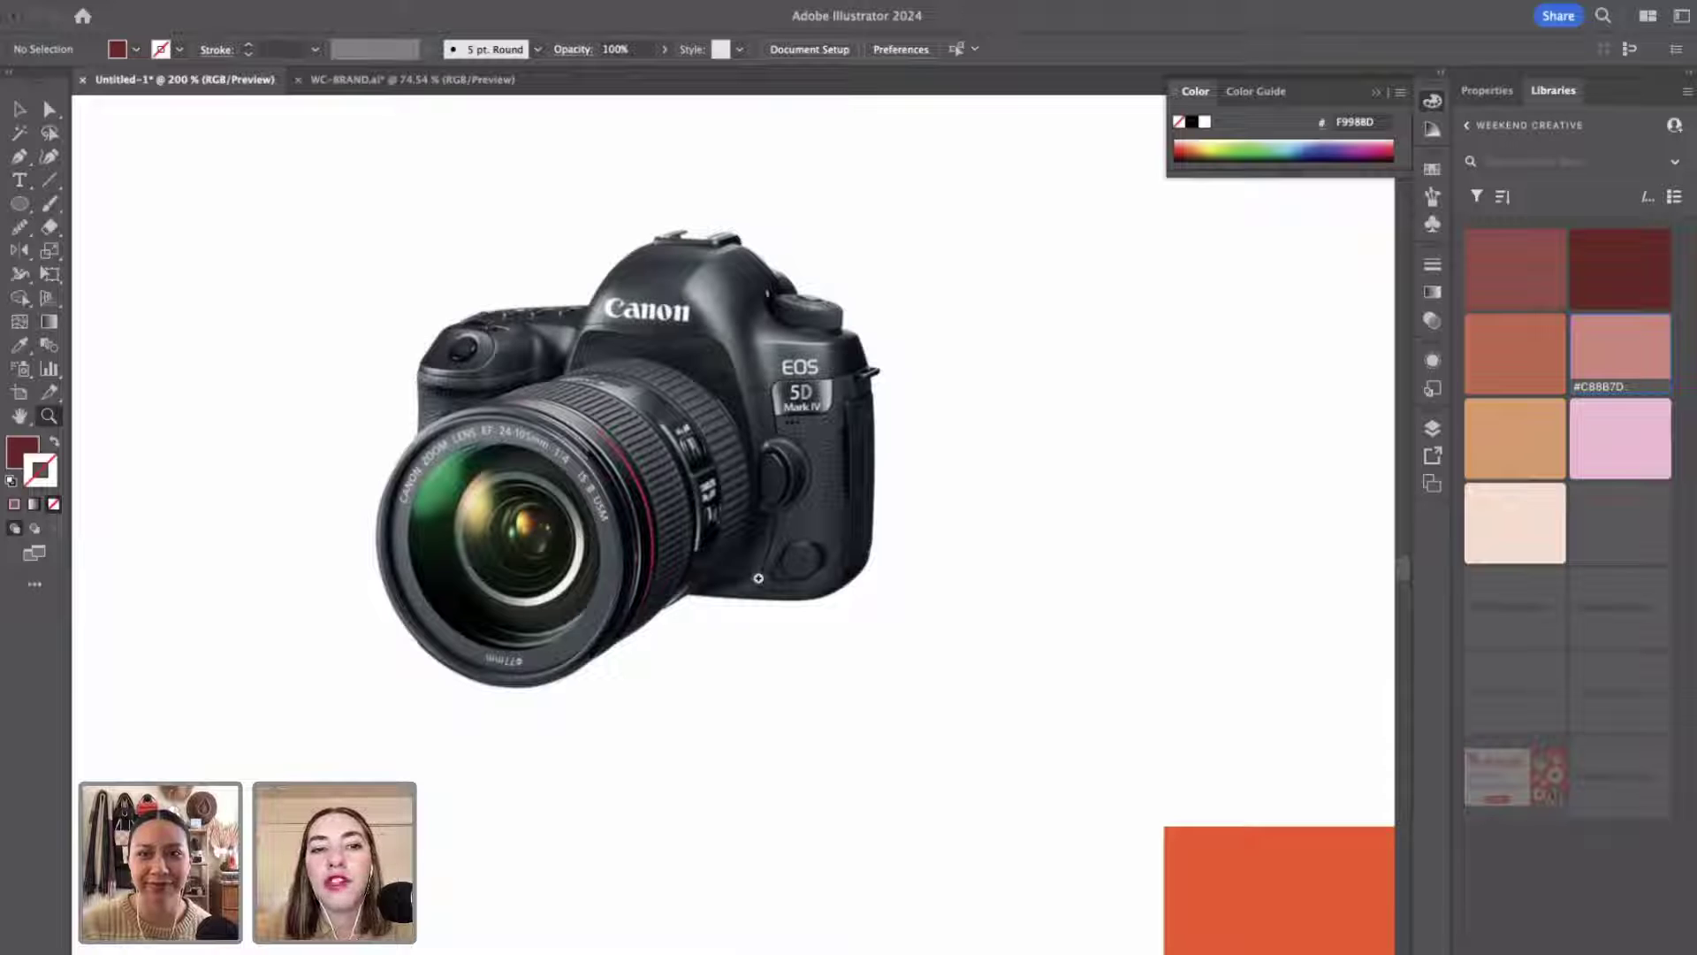
key("v")
left_click(746, 389)
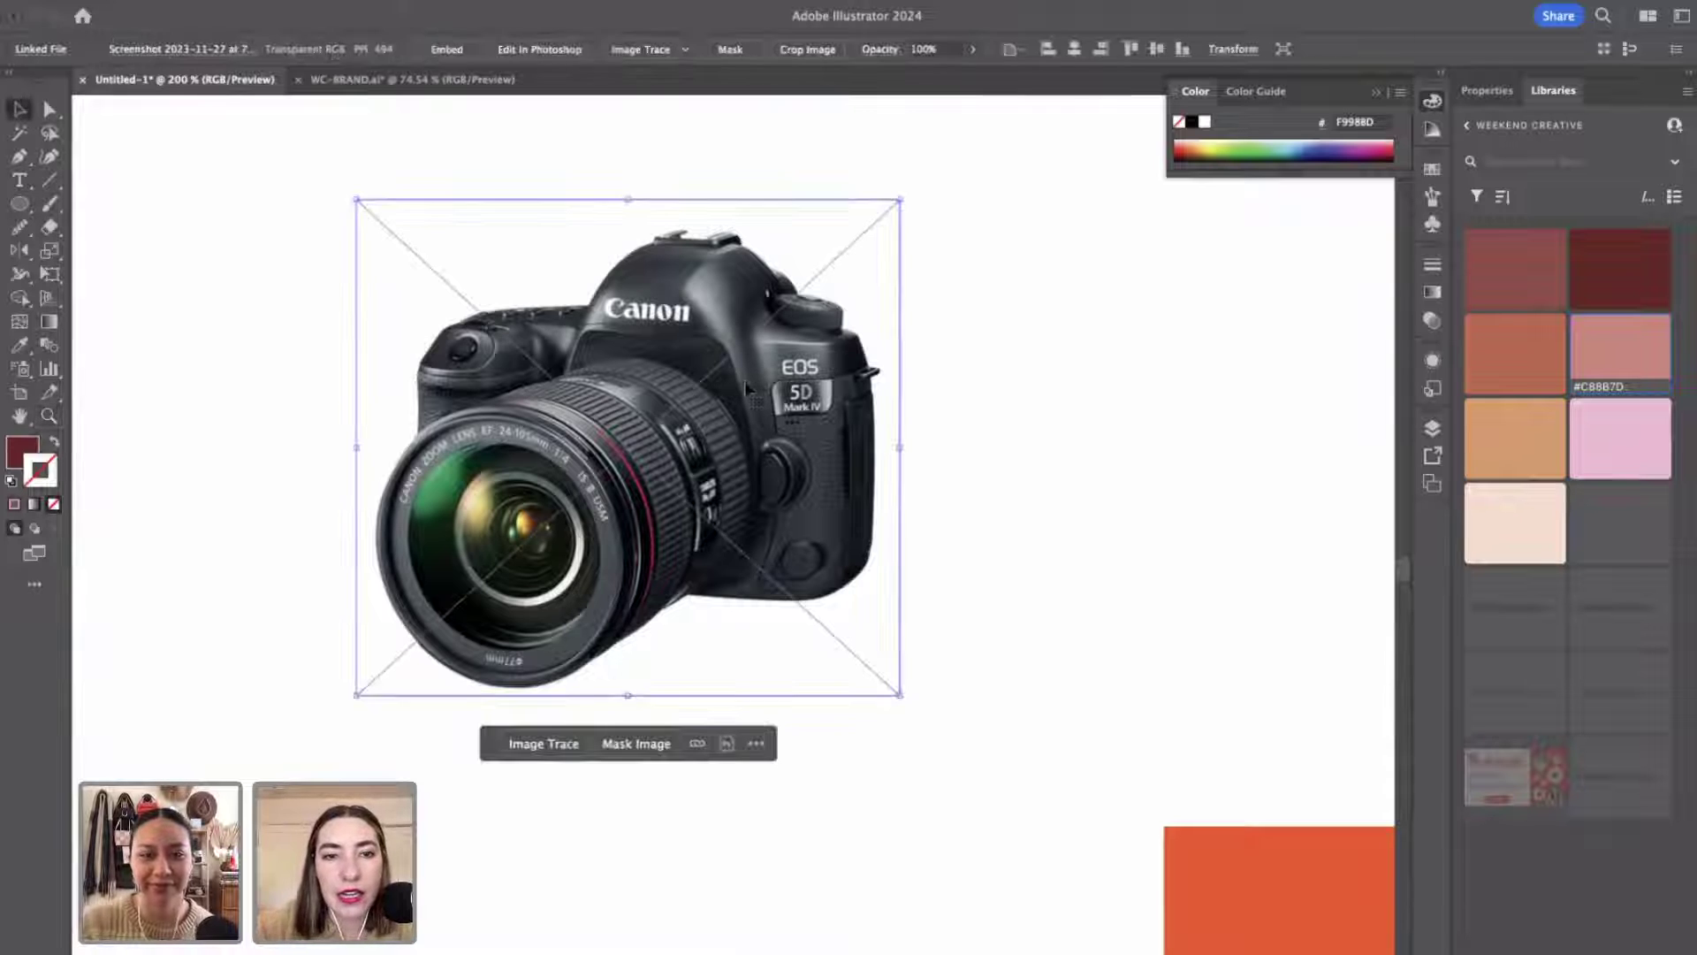
left_click(964, 526)
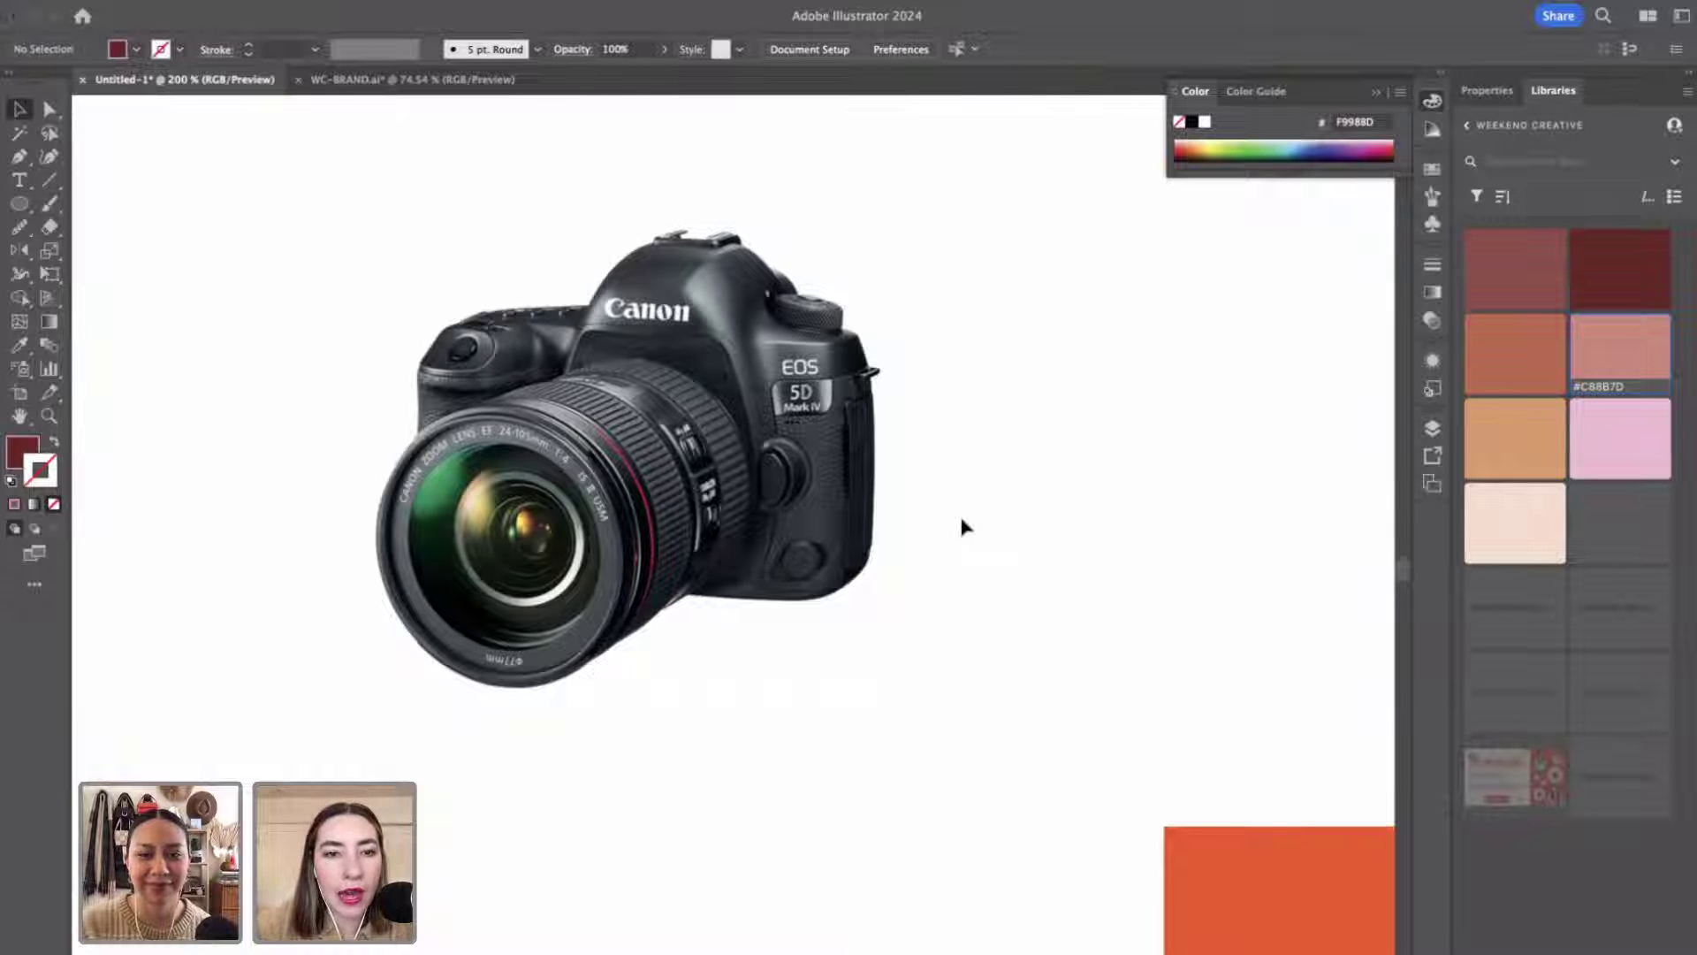
Draw a maroon circle and fit it over the lens, about 1.03 by 1.14 in.
key("l")
left_click(19, 203)
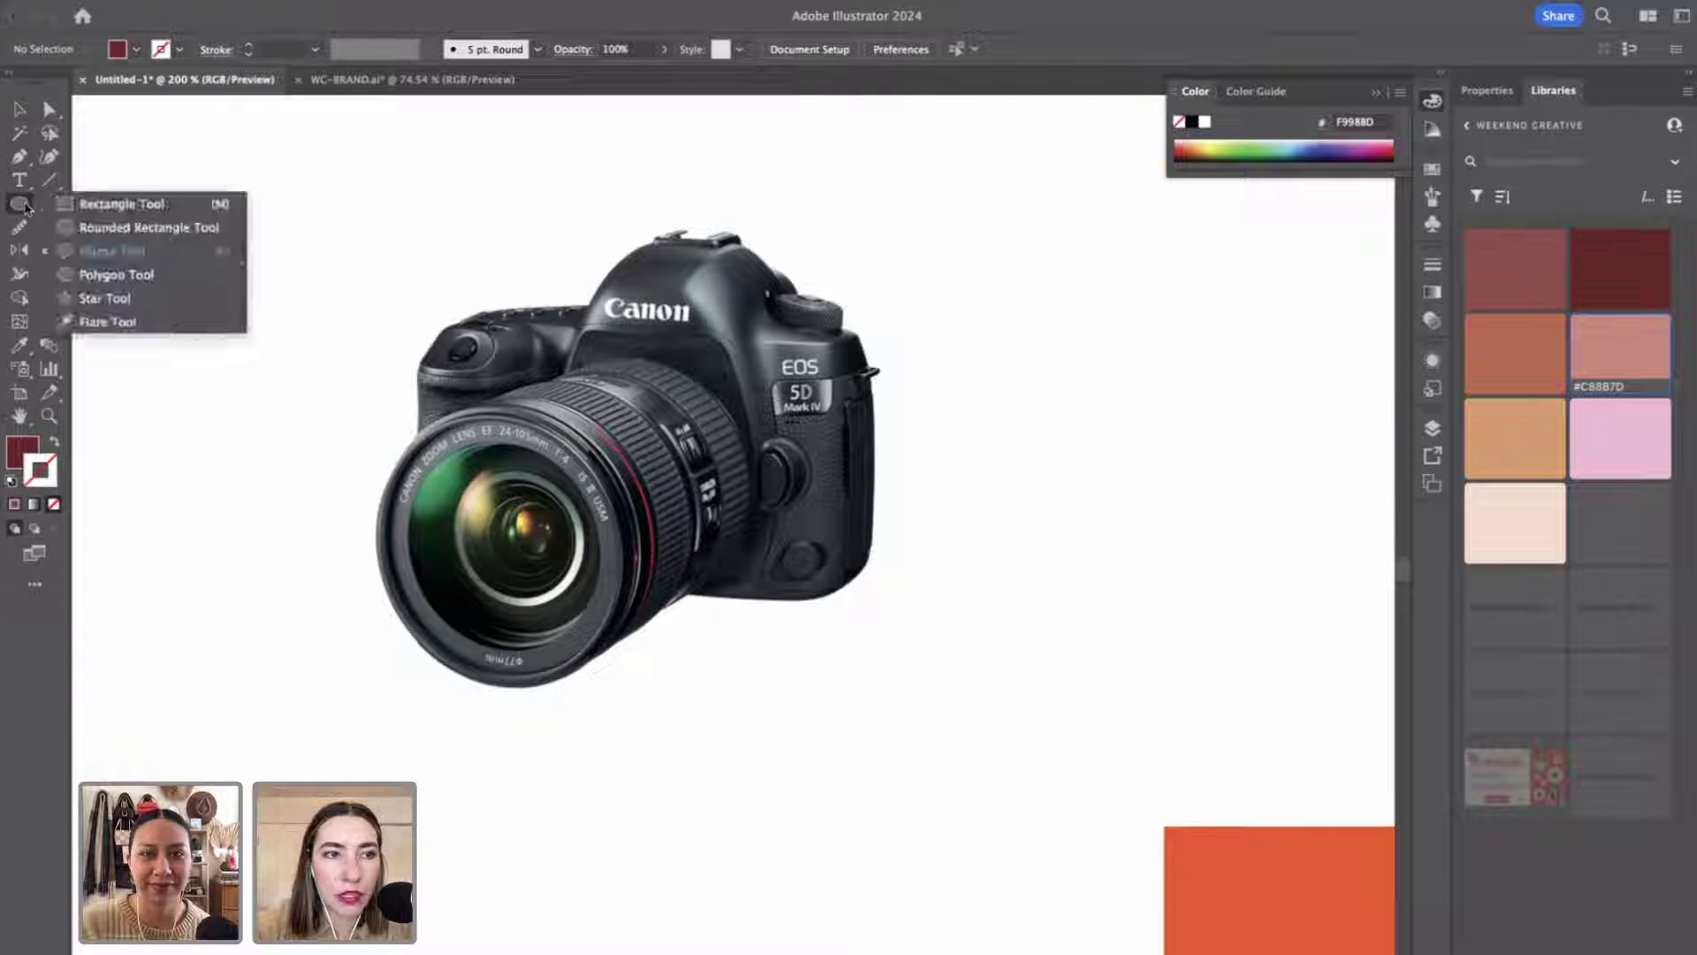
left_click(162, 253)
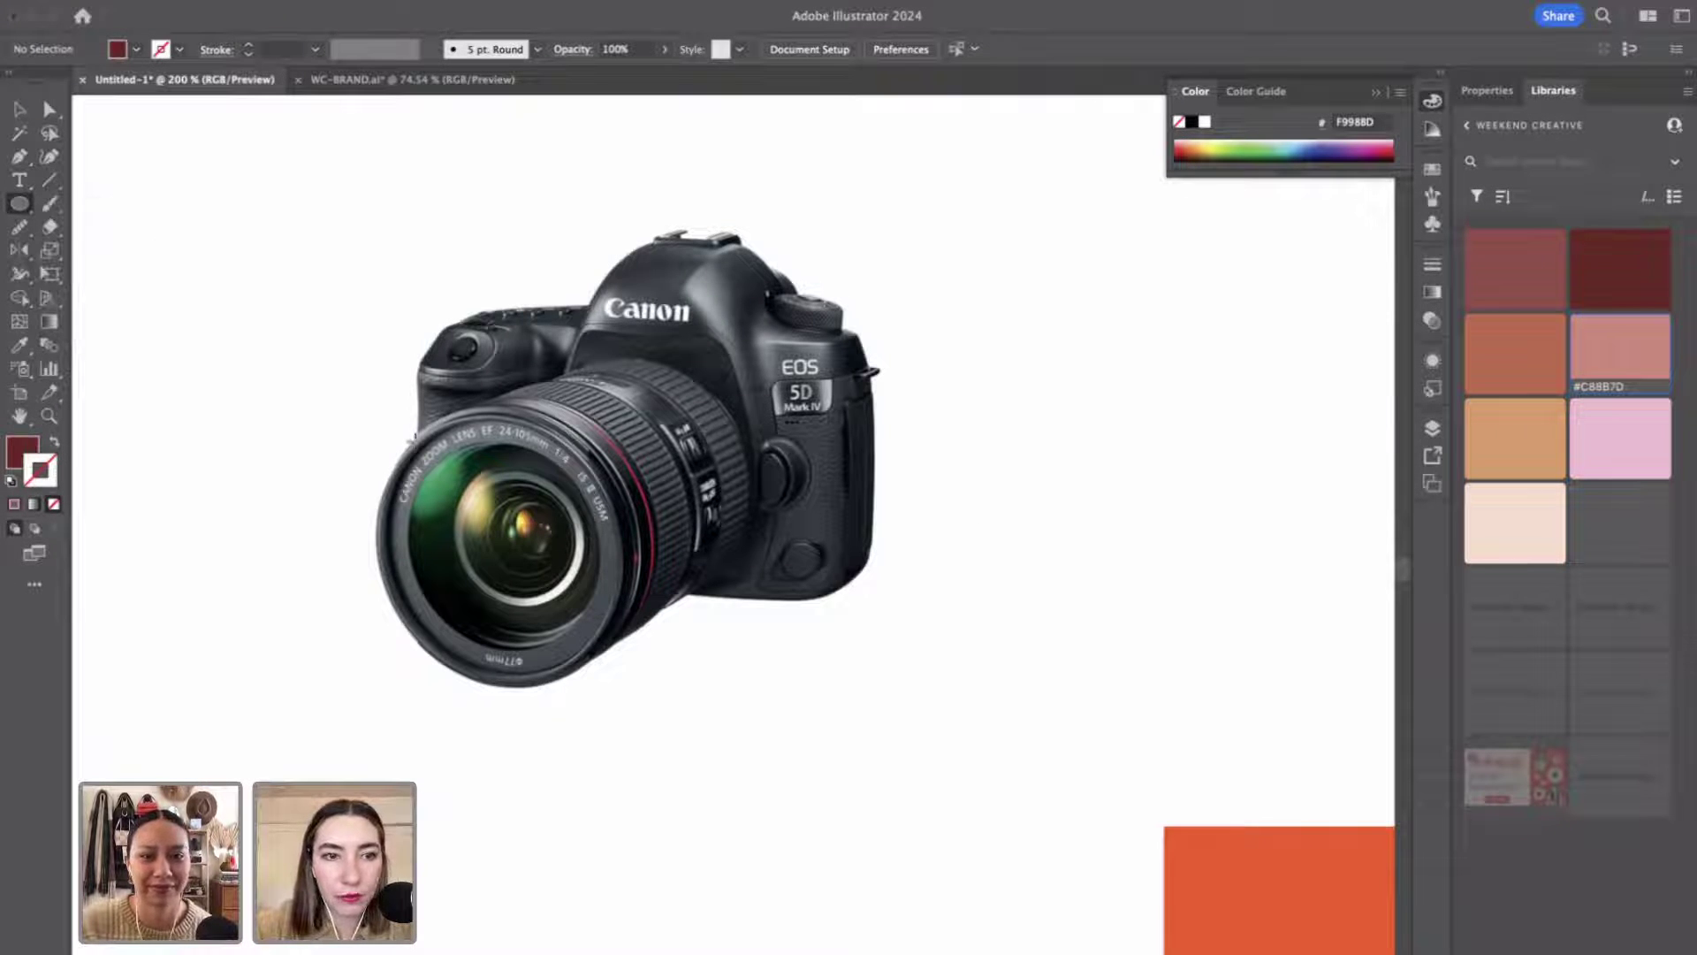
left_click_drag(412, 449, 673, 707)
key("v")
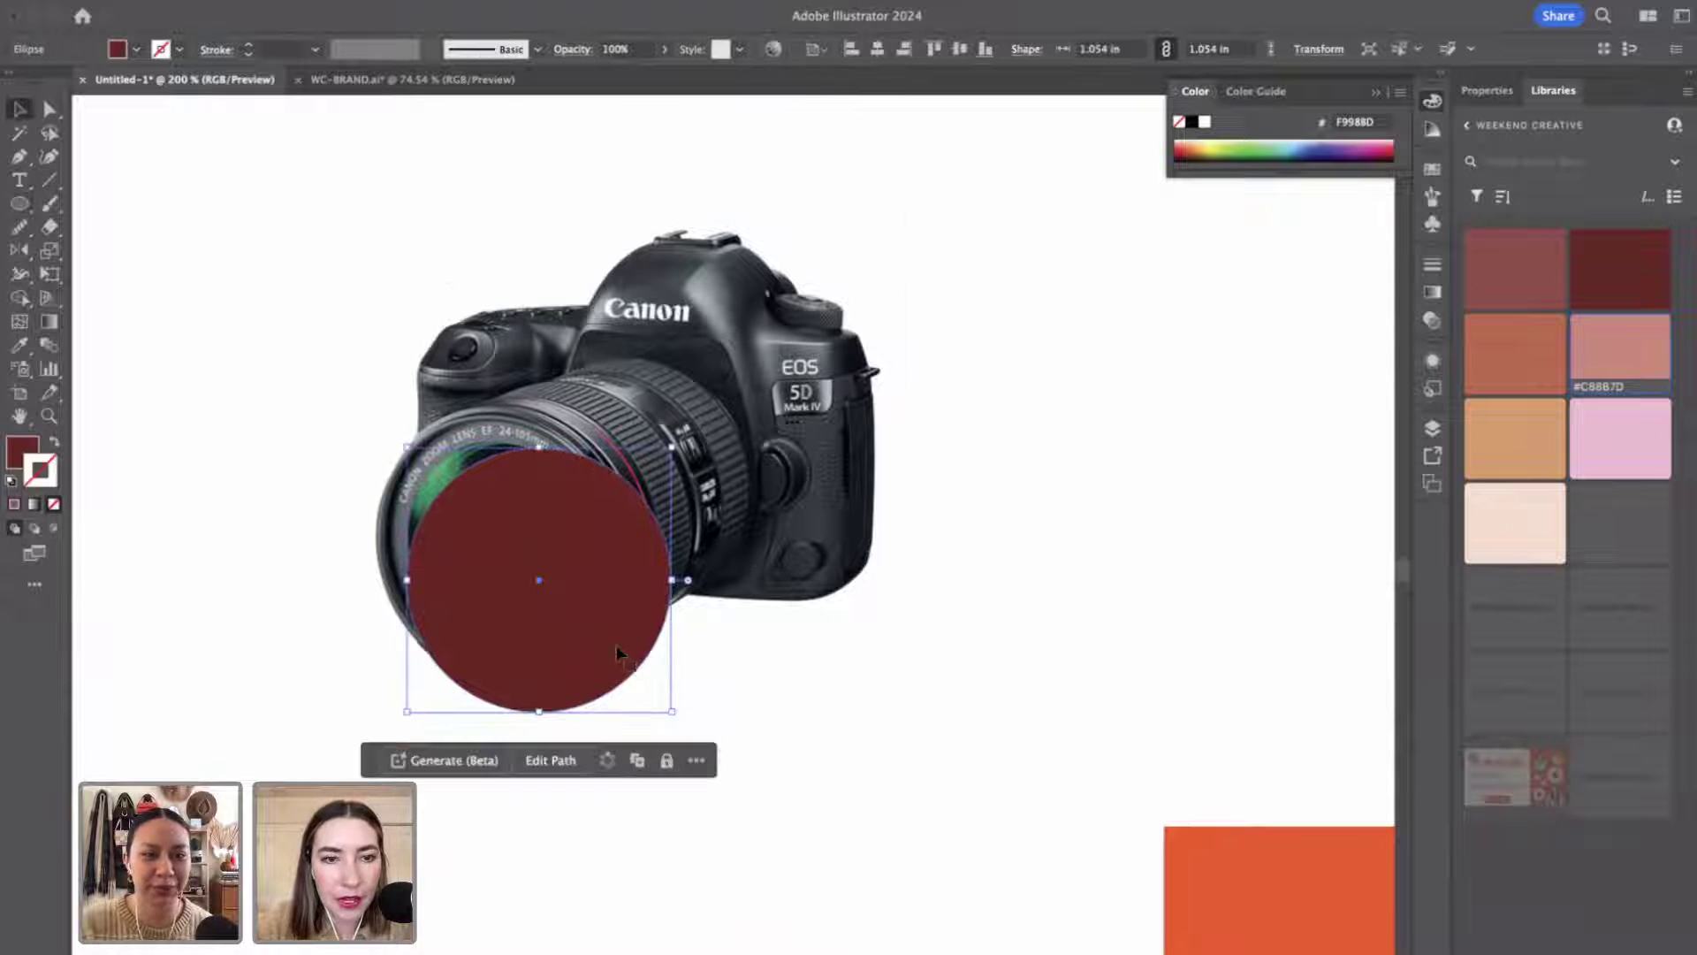
left_click_drag(617, 644, 579, 602)
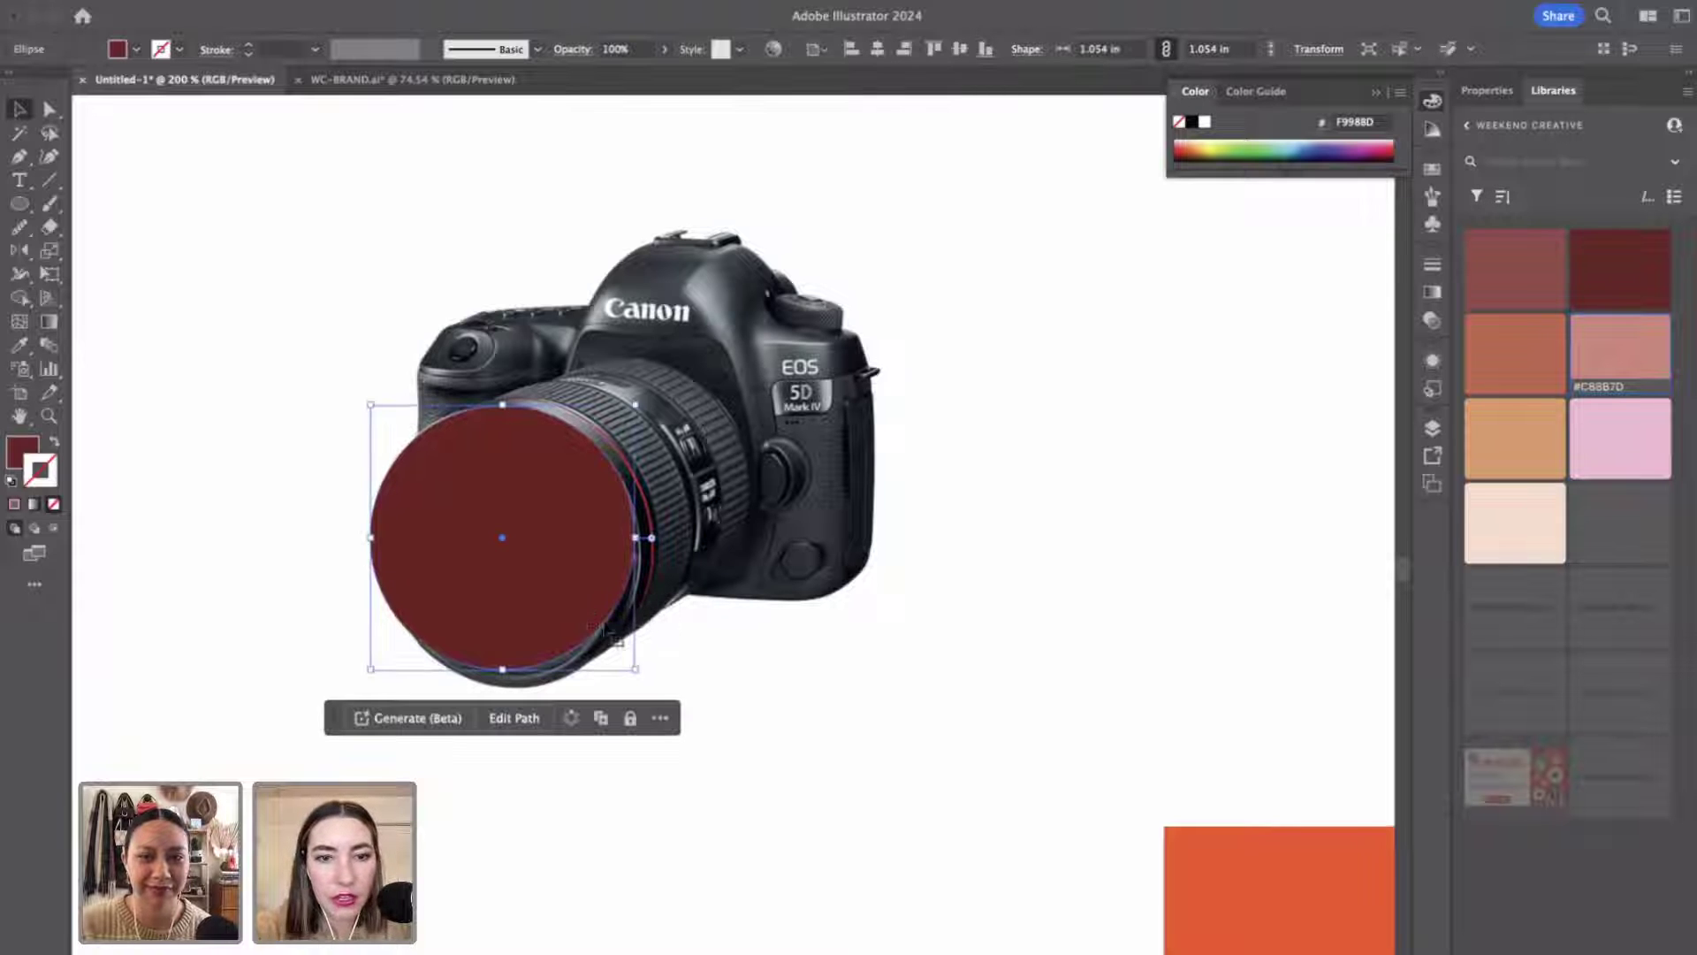
left_click_drag(635, 674, 633, 695)
Select the maroon circle and browse the Object menu without applying changes.
left_click(734, 801)
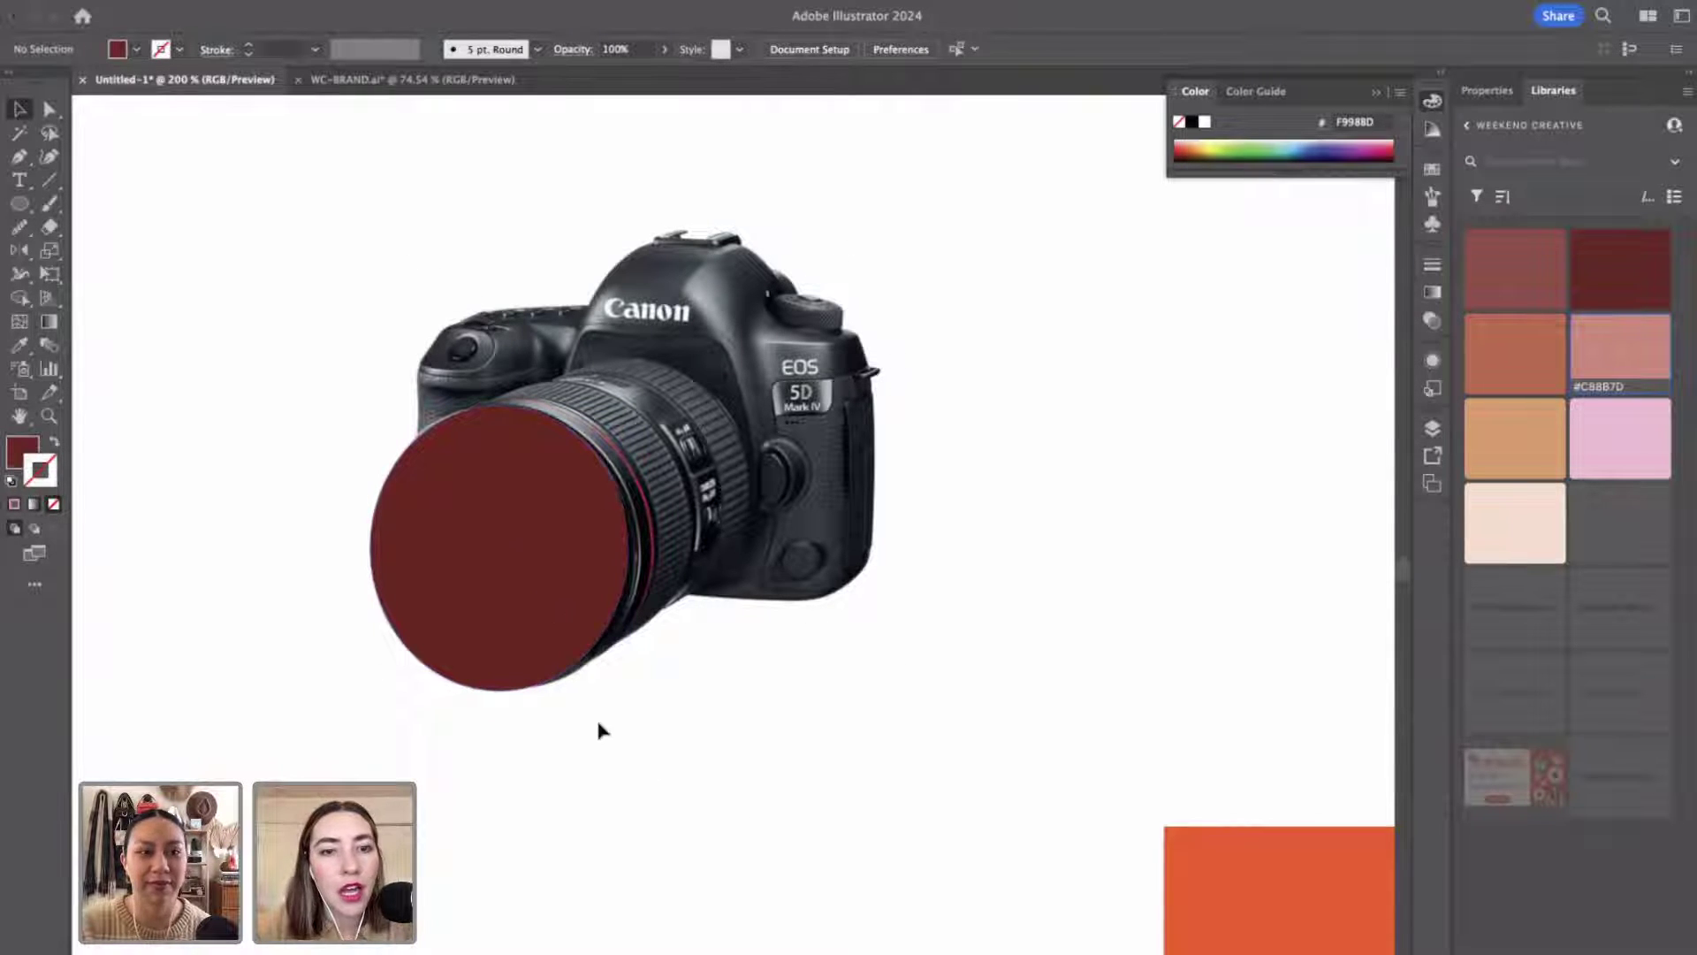
left_click(547, 598)
left_click(819, 750)
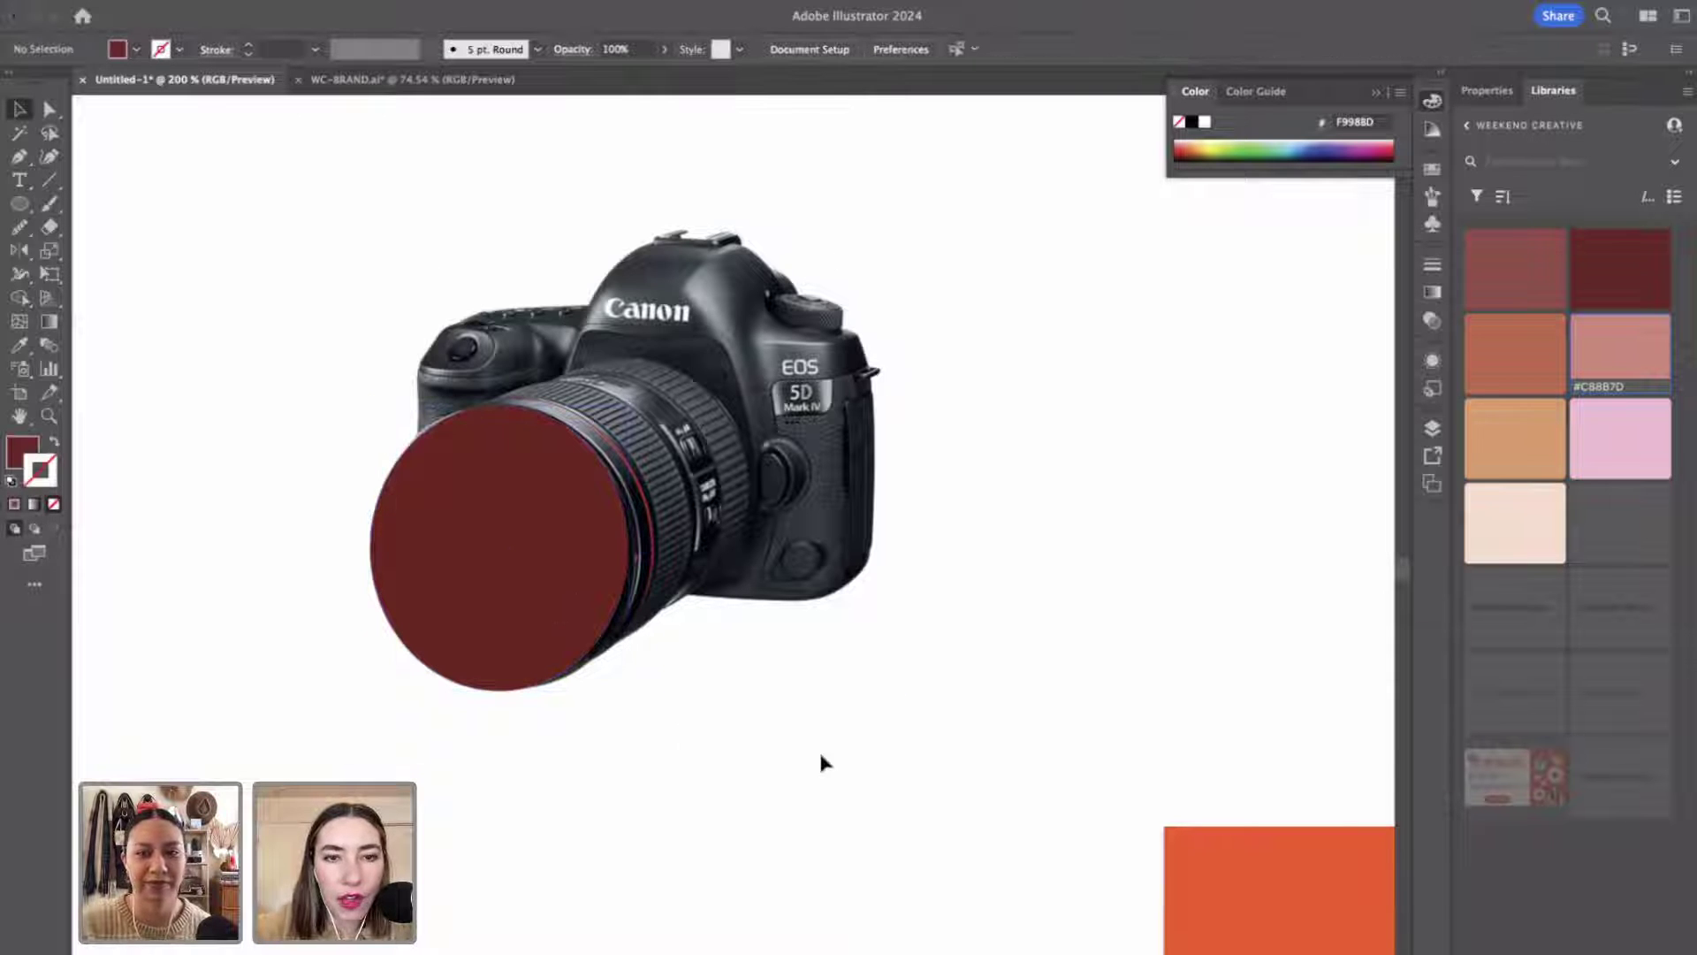
left_click(524, 480)
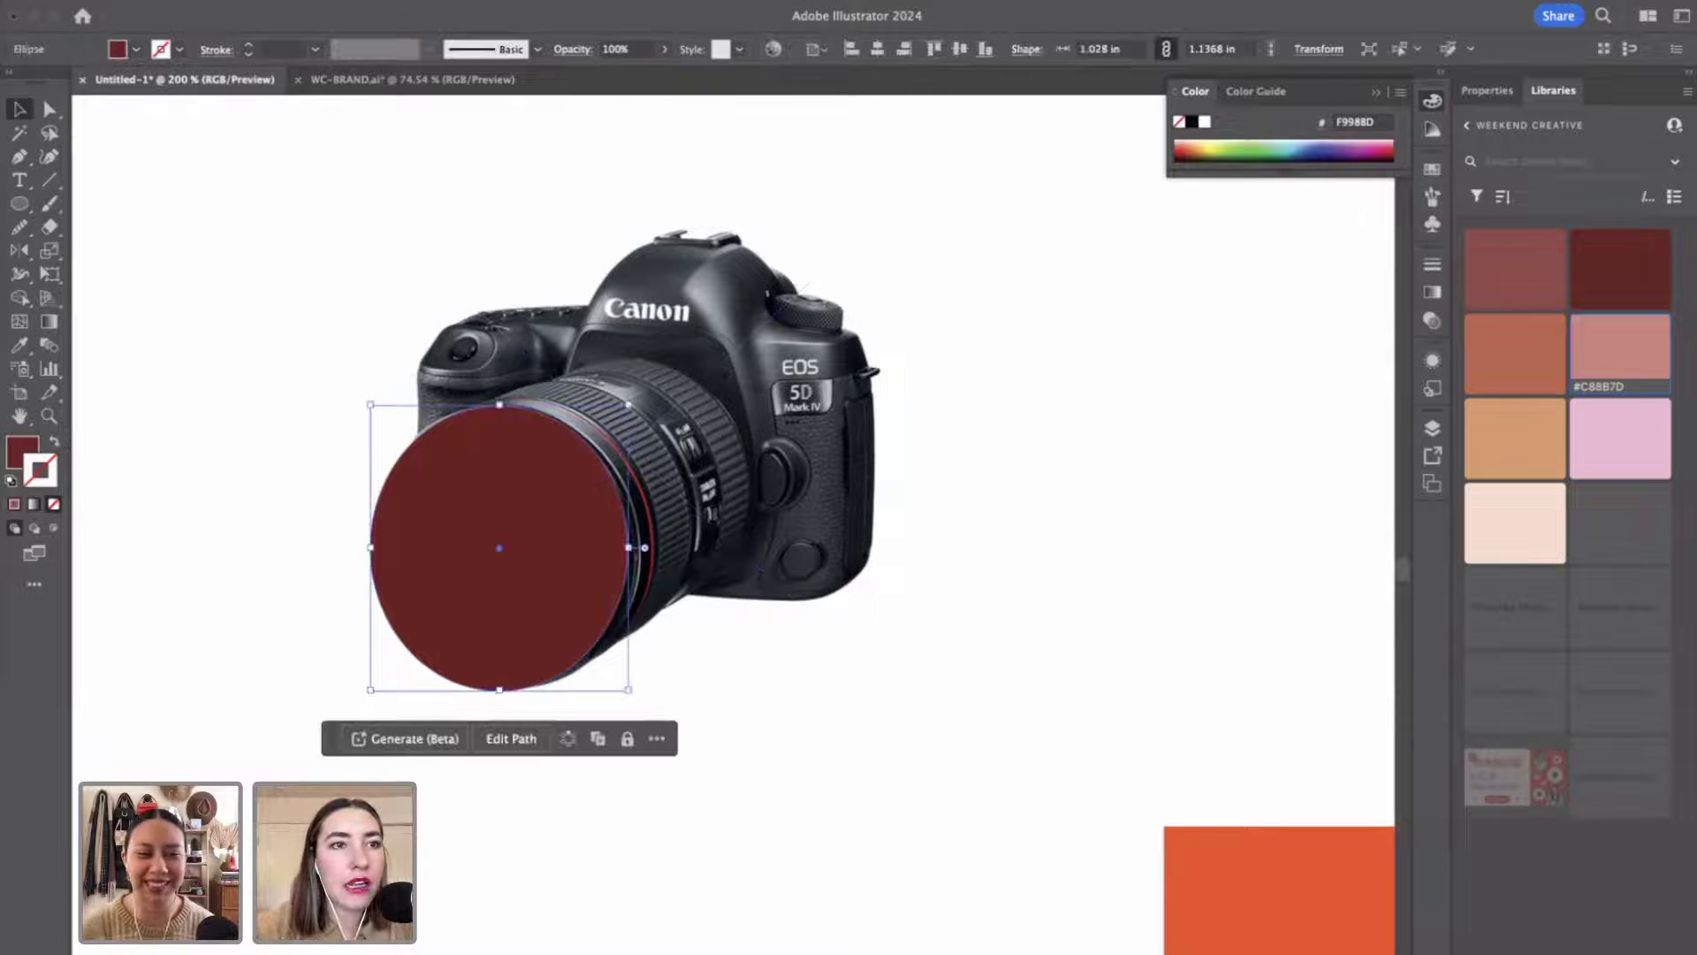
left_click(232, 2)
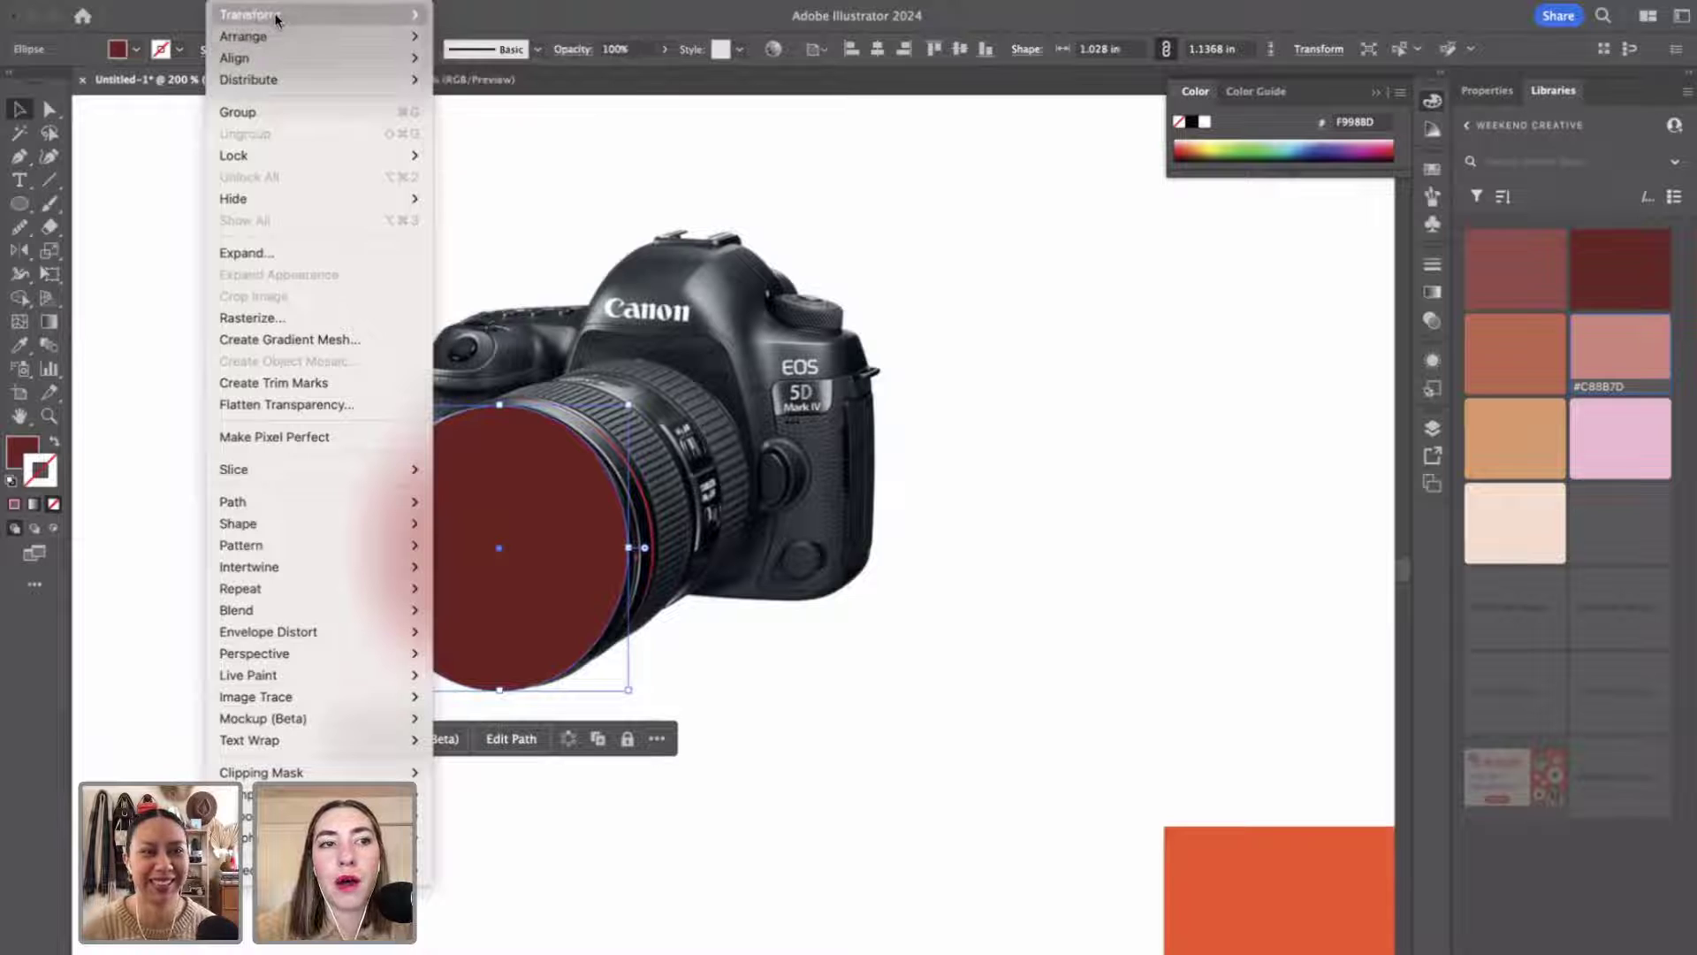
mouse_move(276, 17)
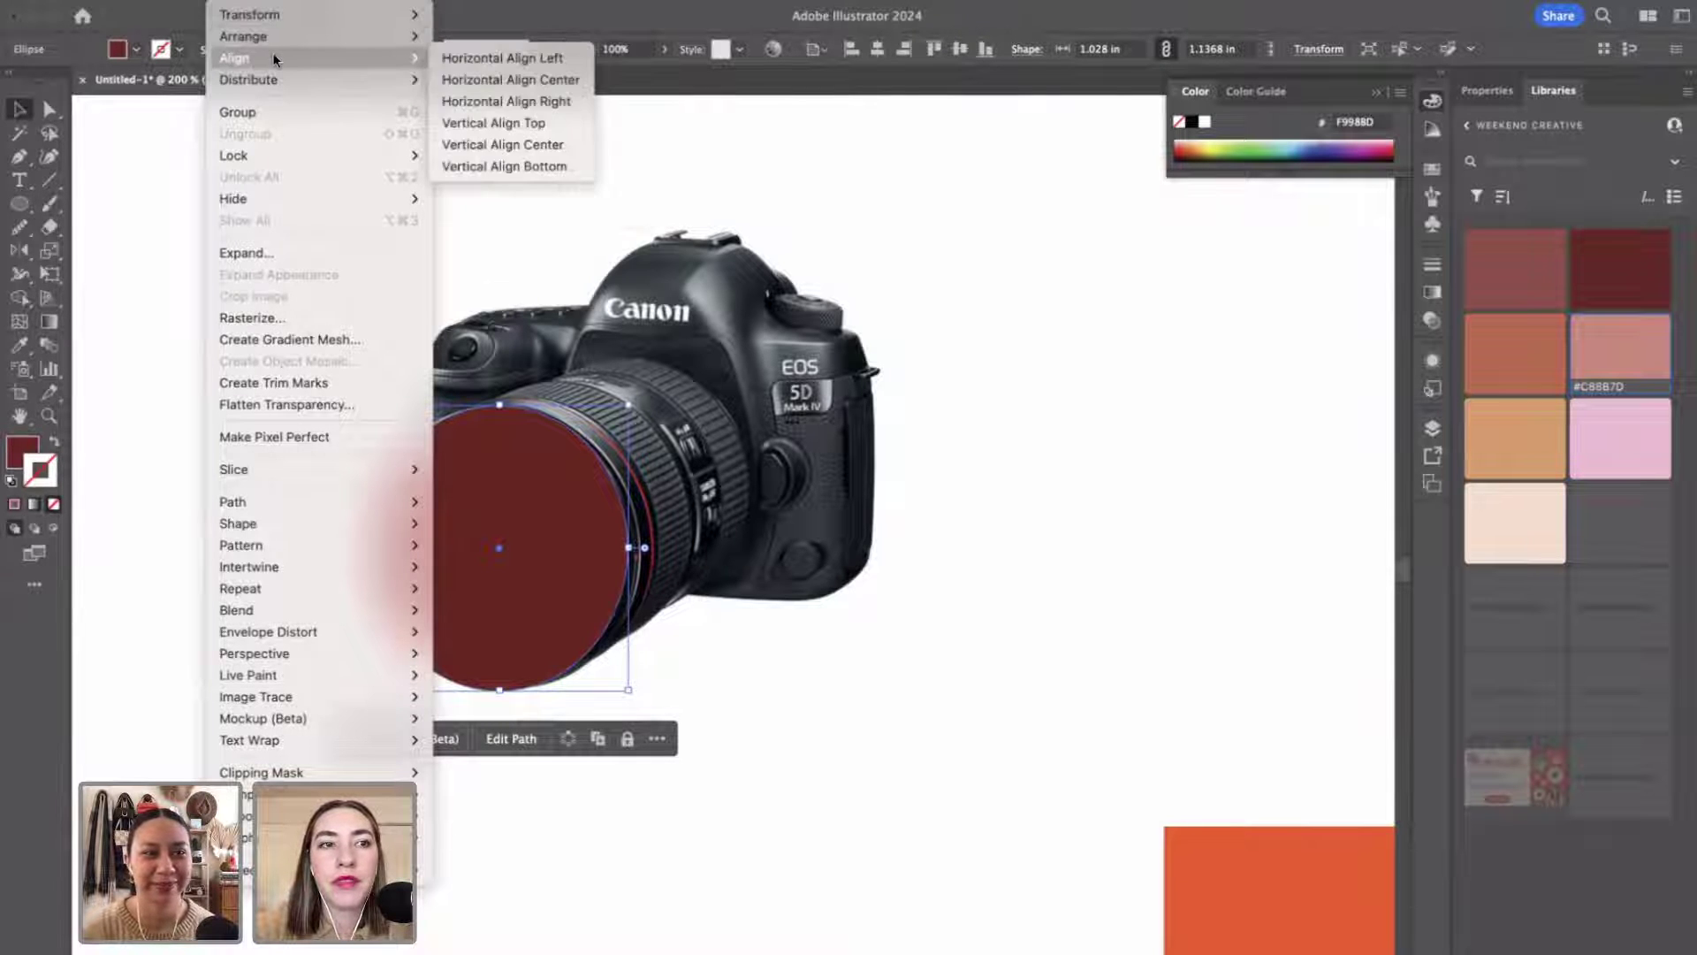
left_click(516, 281)
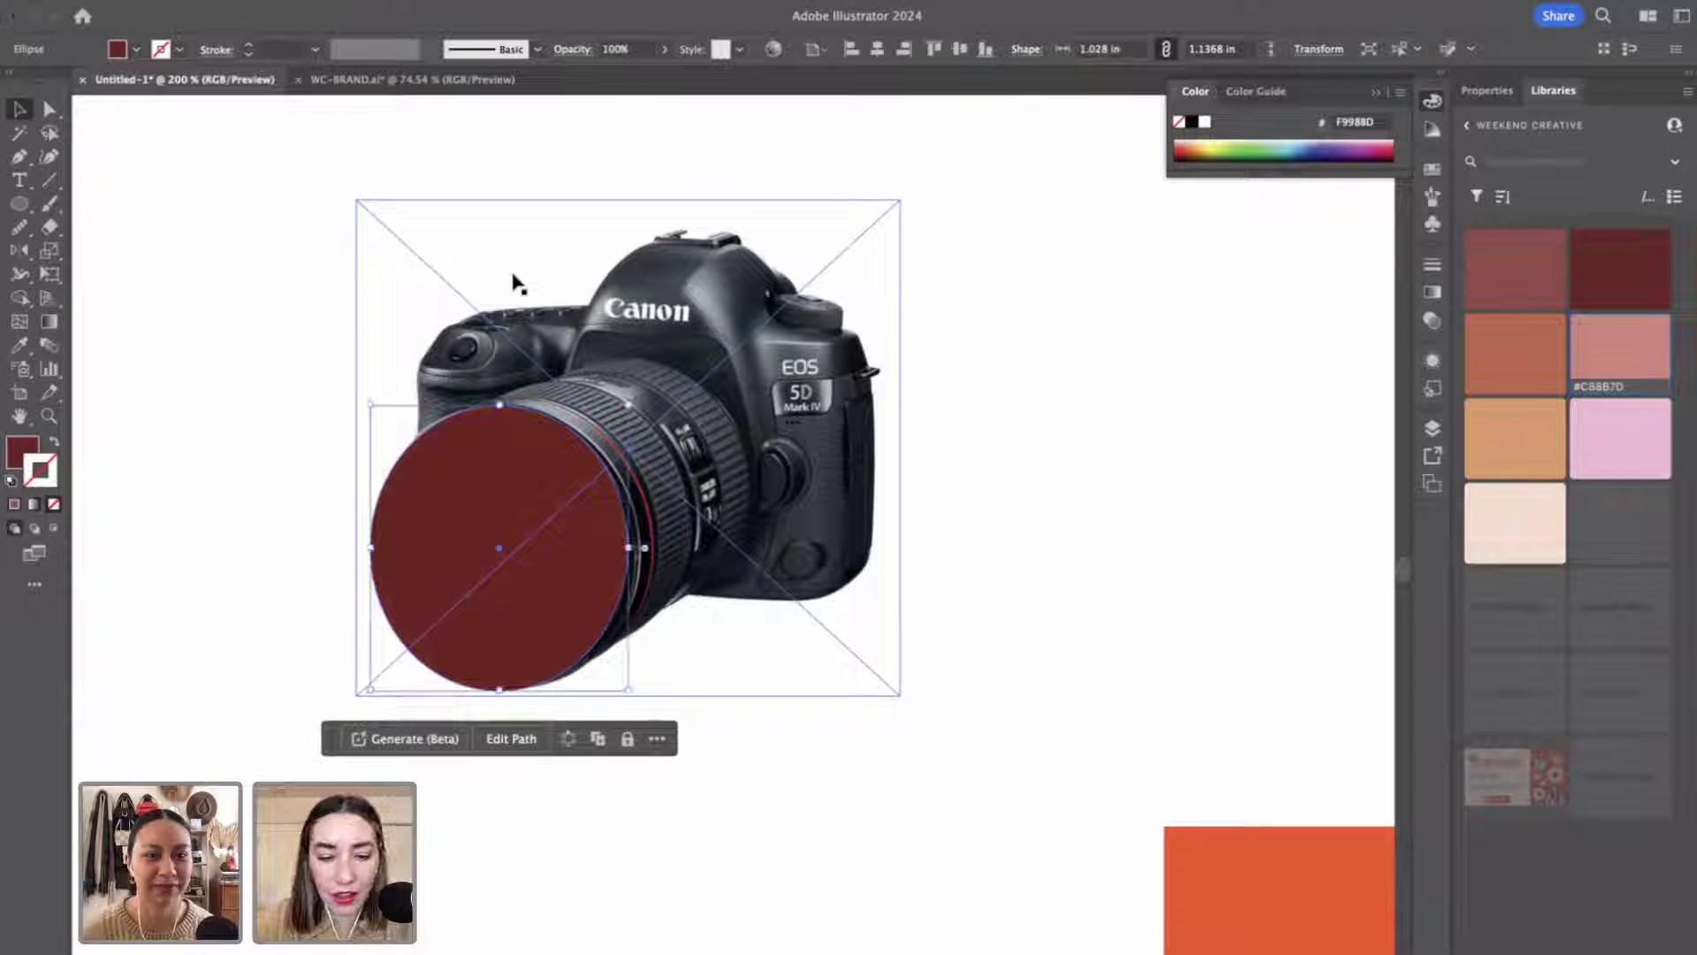
left_click(820, 761)
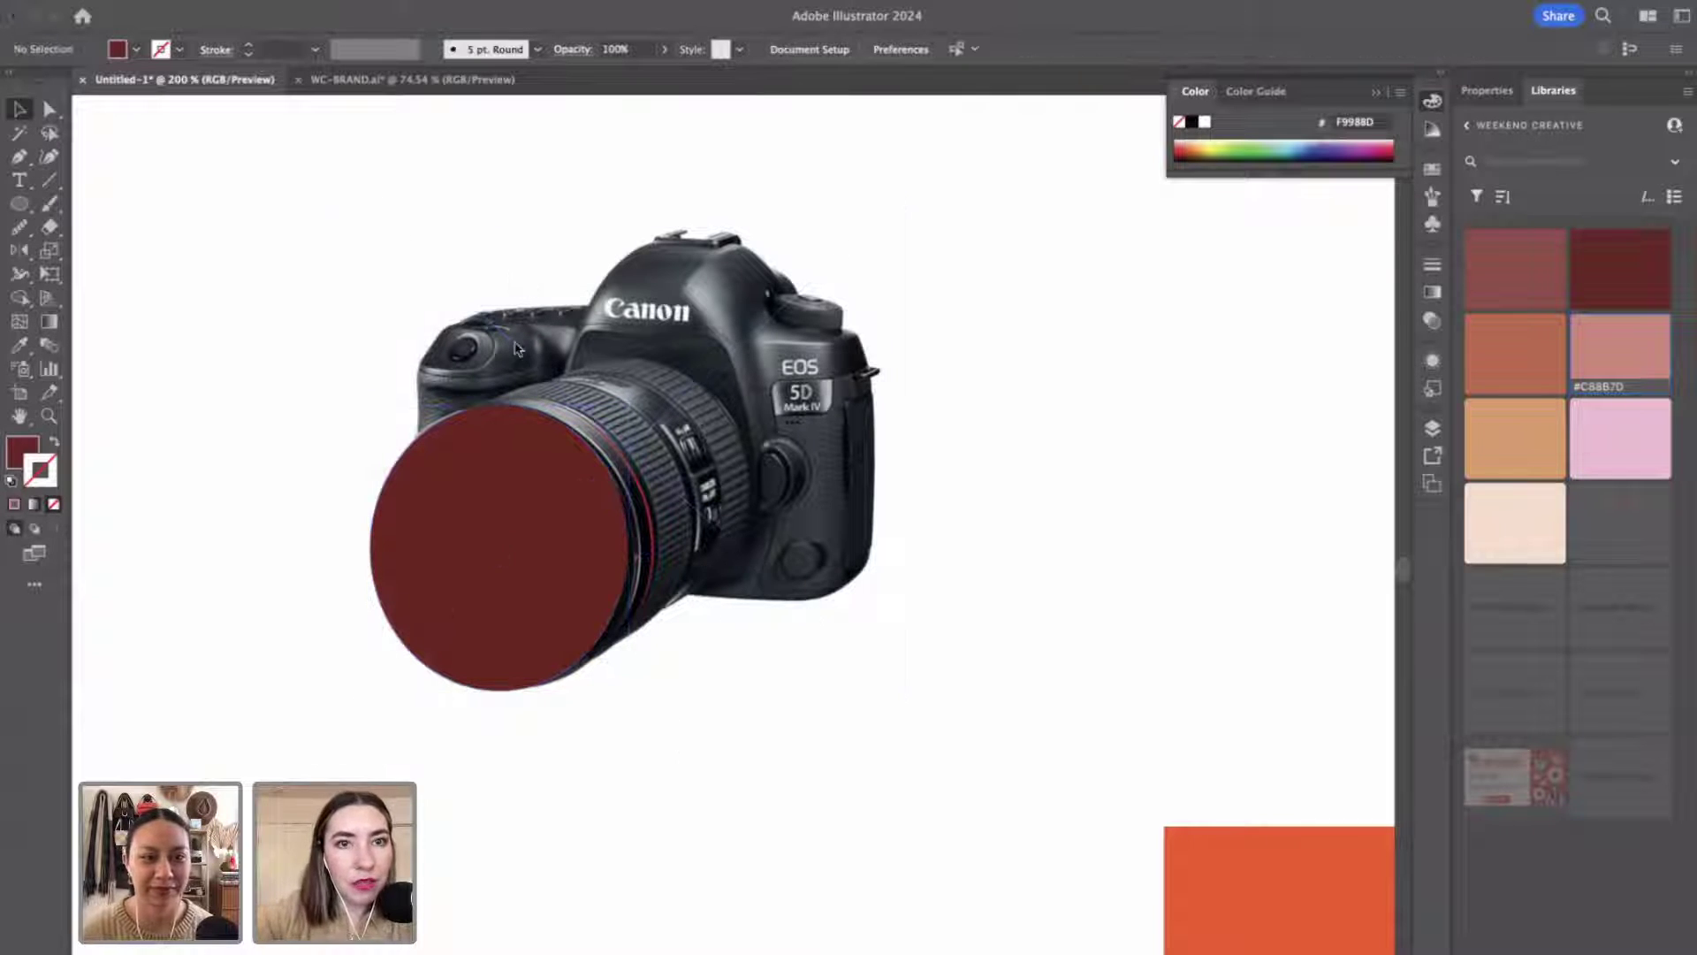
Send the maroon circle behind the camera photo with Arrange > Send to Back.
left_click(465, 409)
left_click(470, 528)
left_click(232, 2)
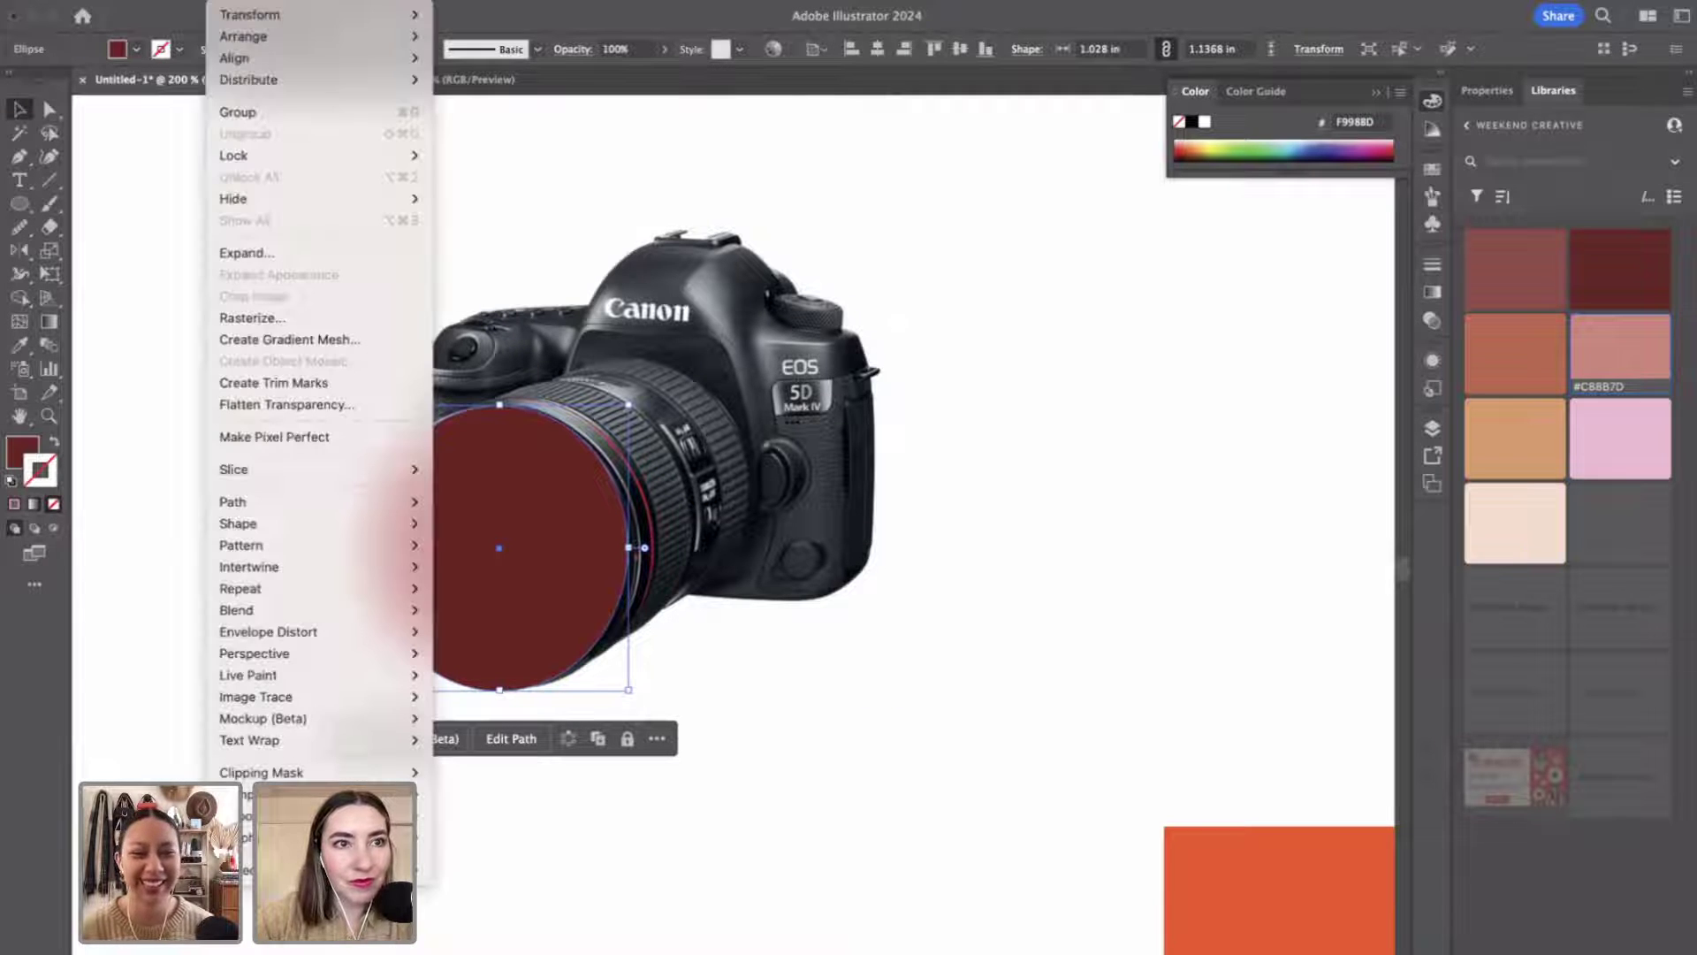
mouse_move(260, 41)
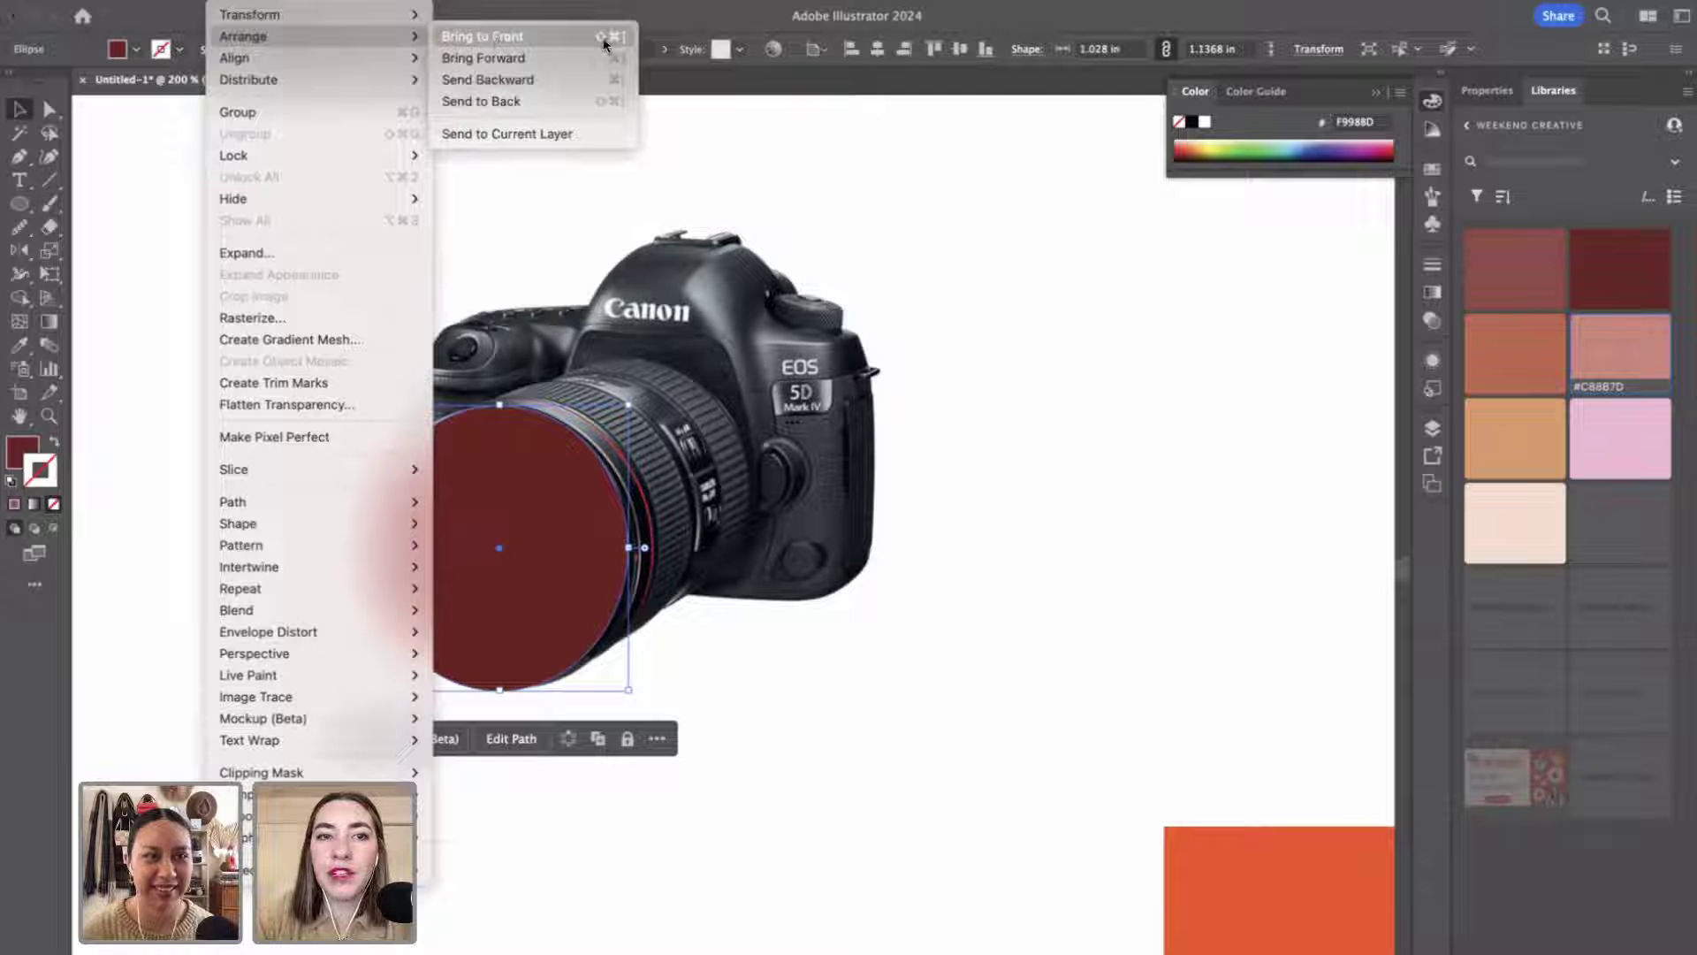
left_click(576, 102)
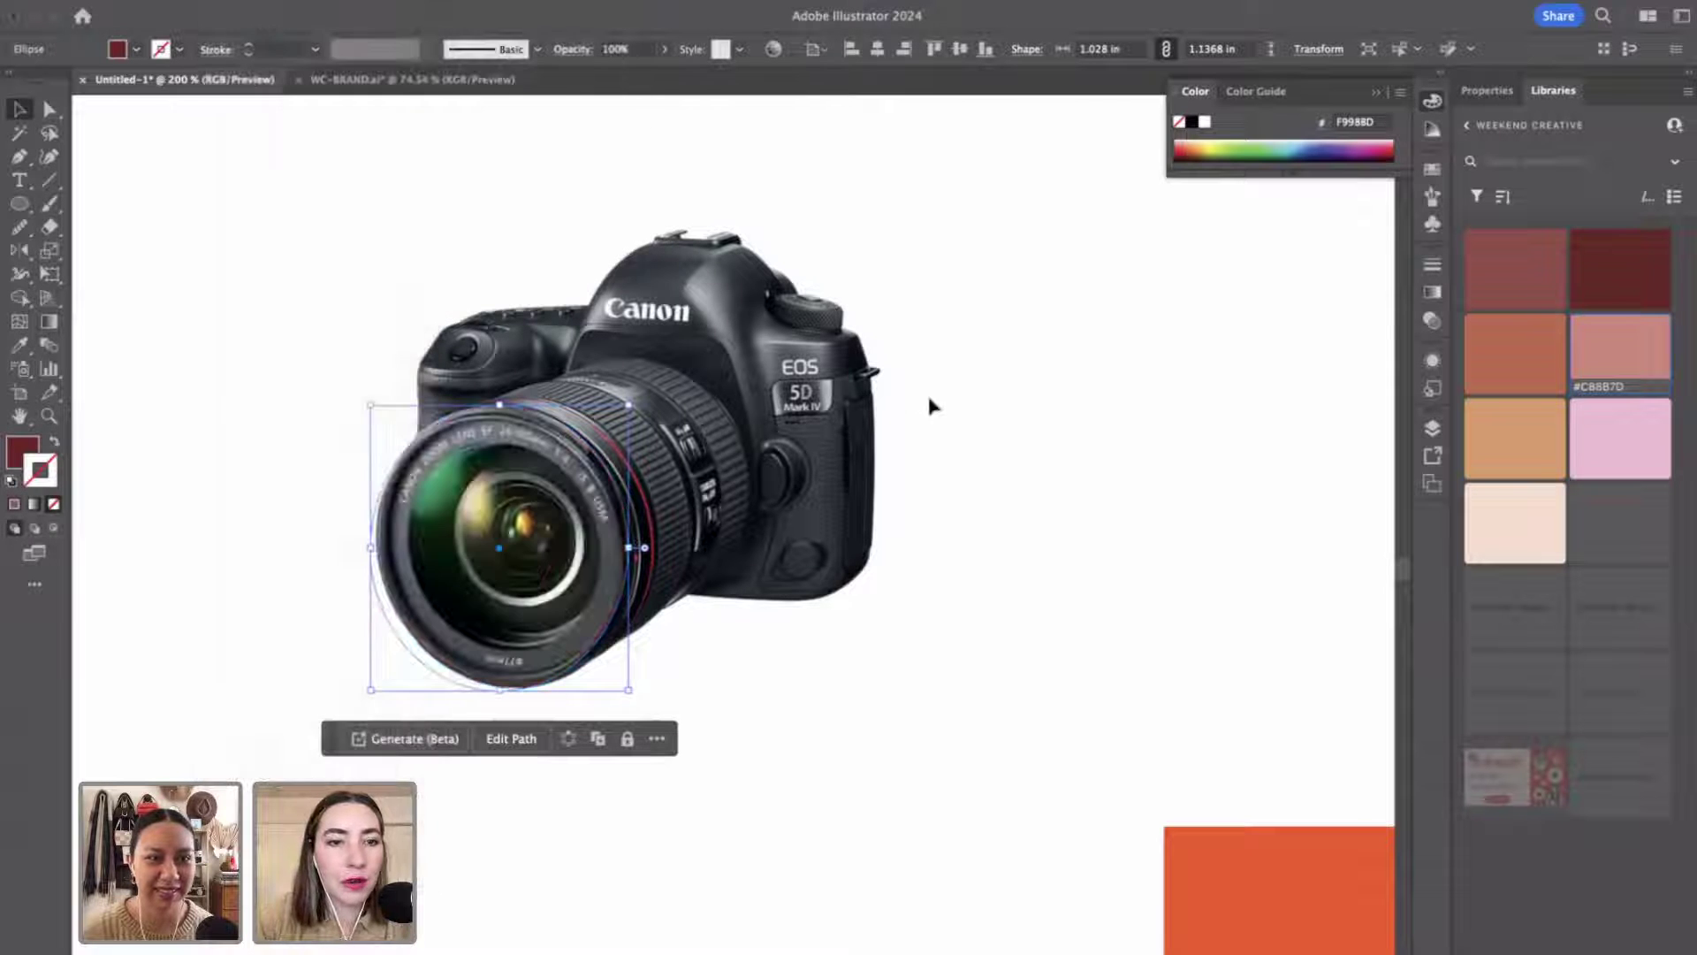
left_click(928, 405)
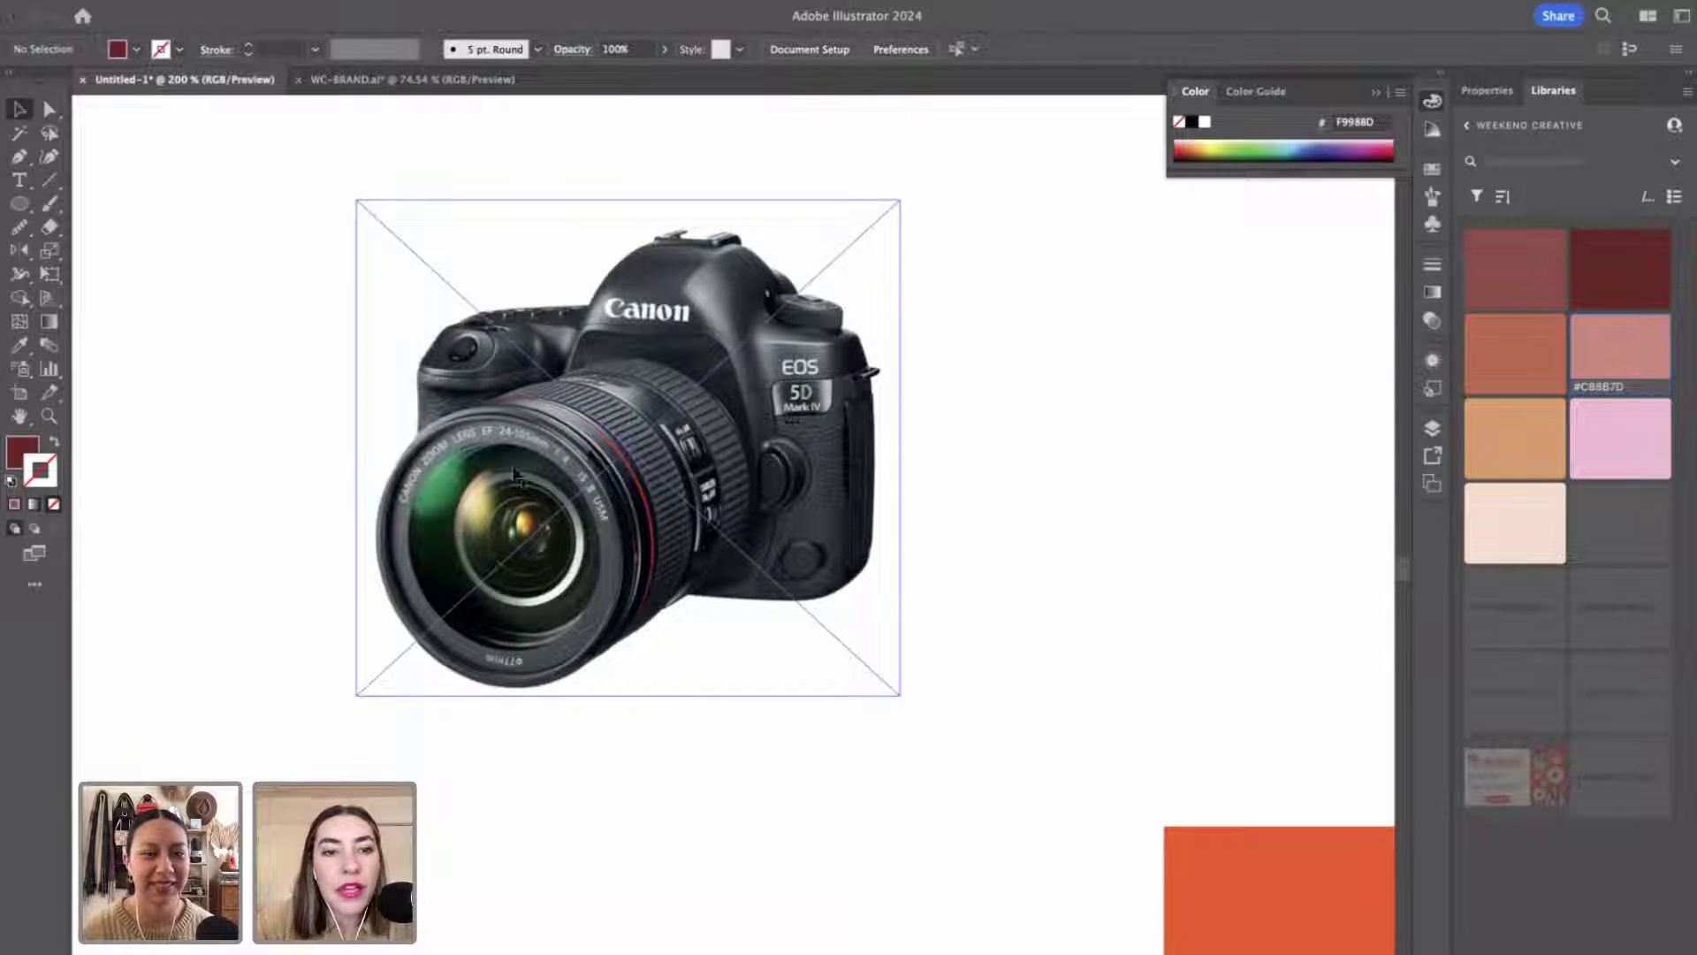
left_click(657, 428)
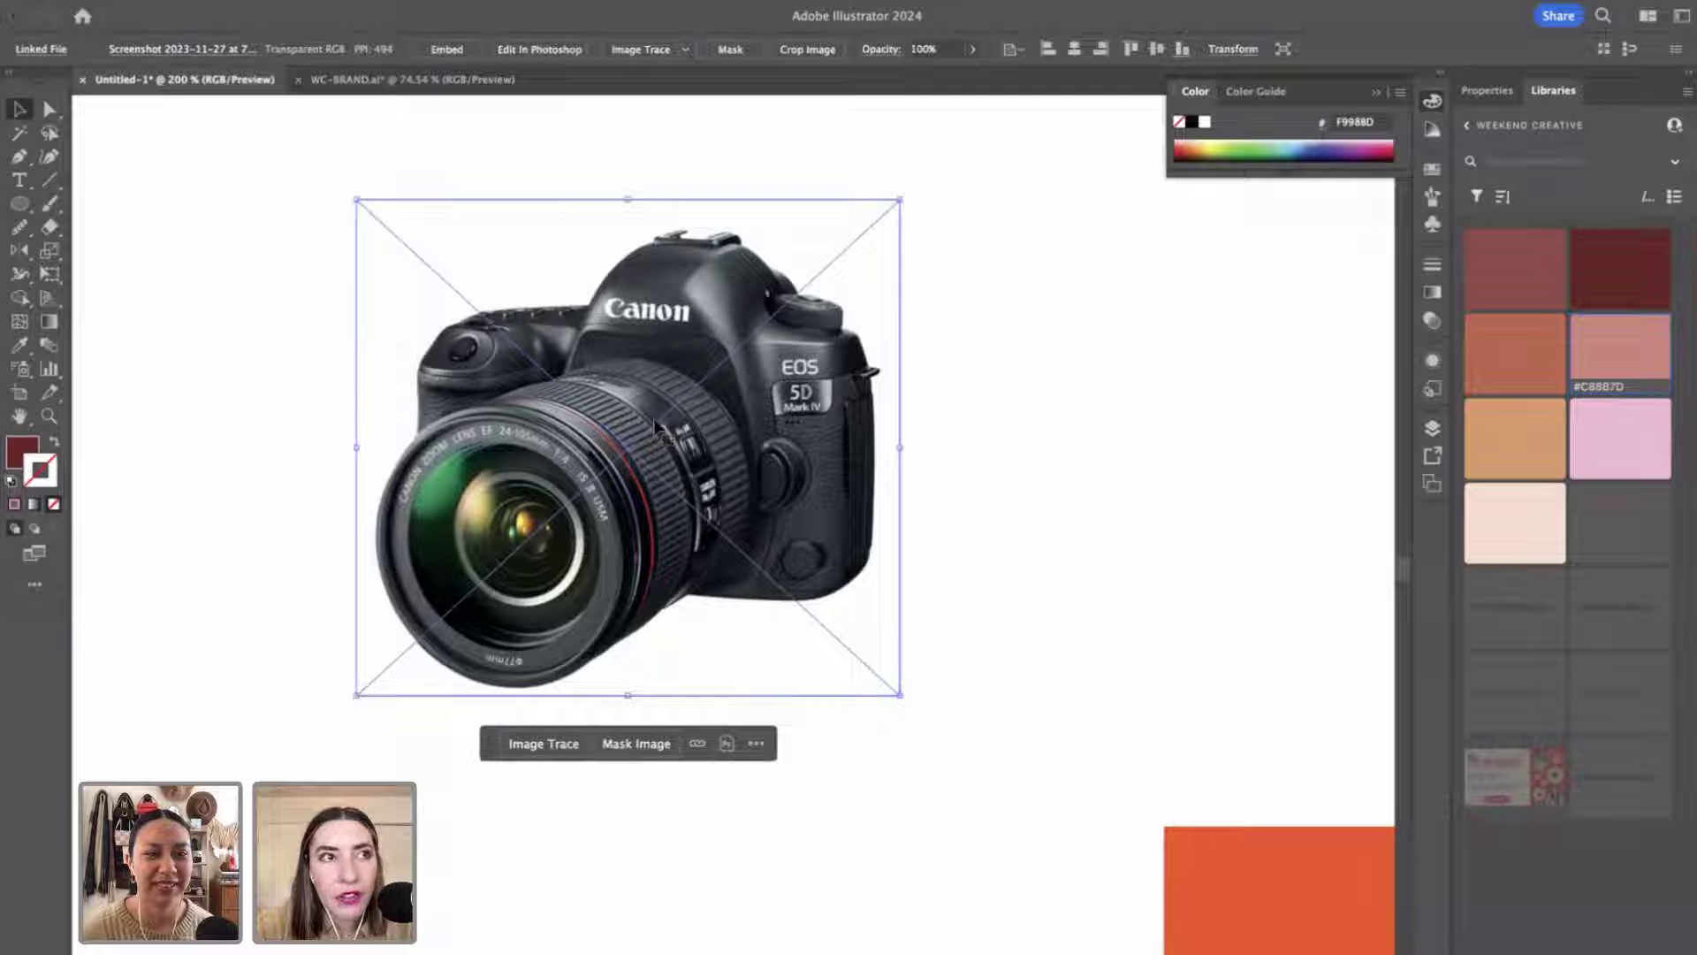
left_click(1061, 610)
left_click(641, 543)
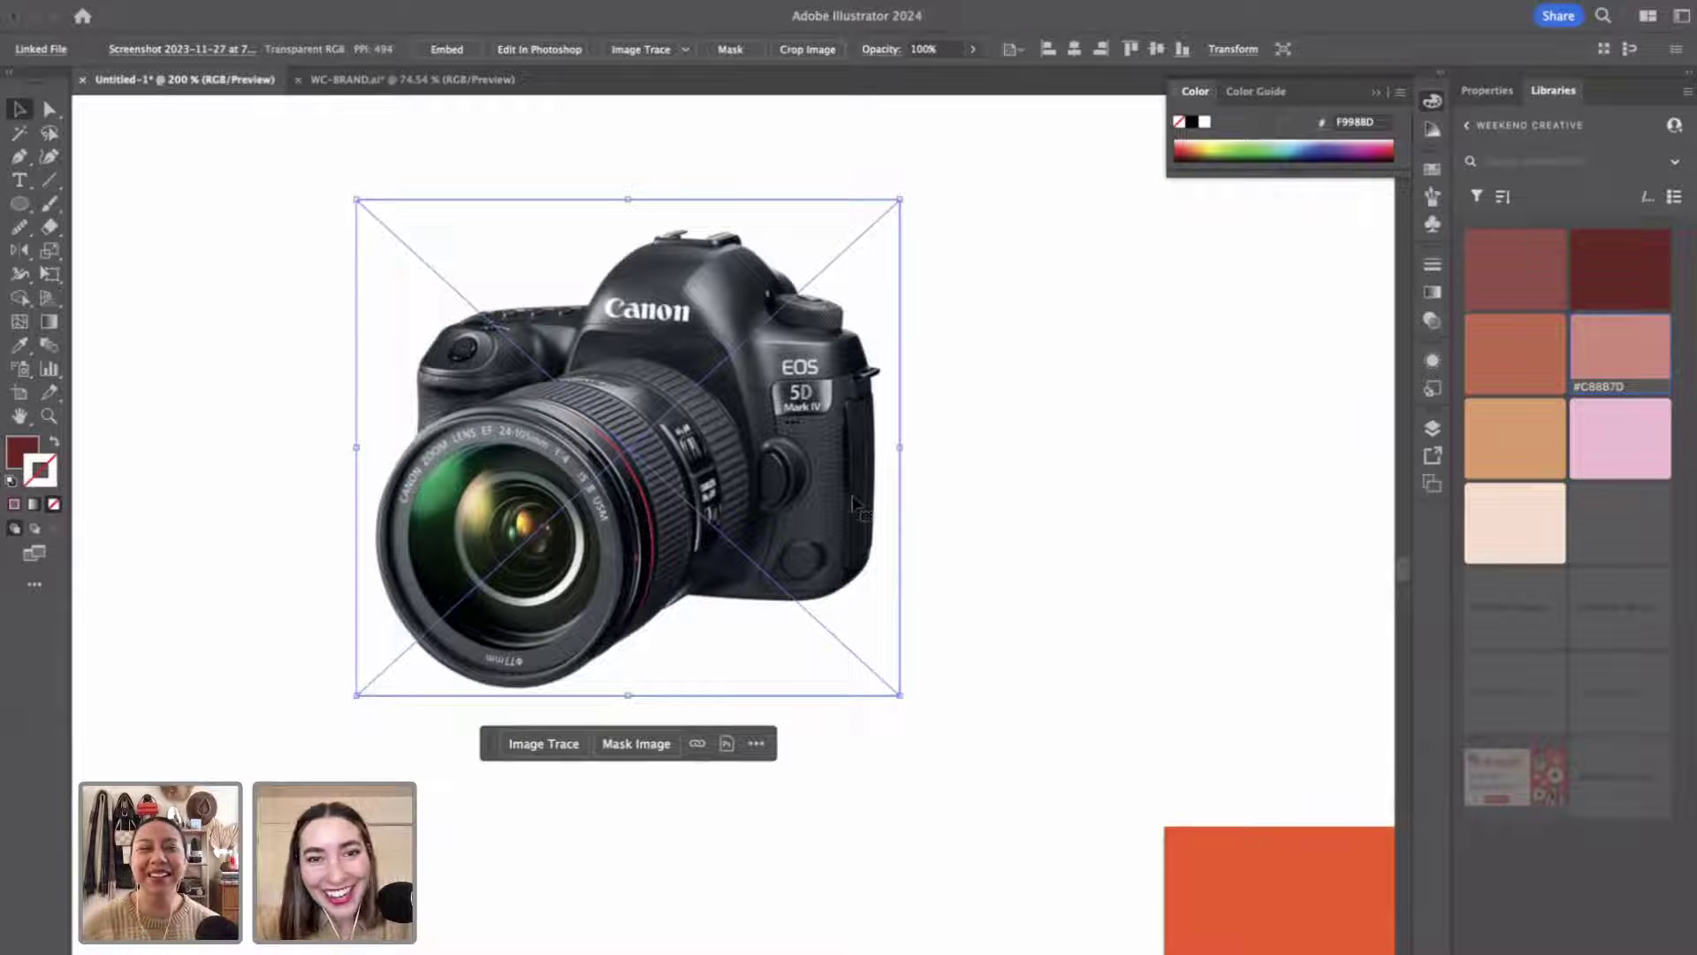
left_click(1005, 509)
key("p")
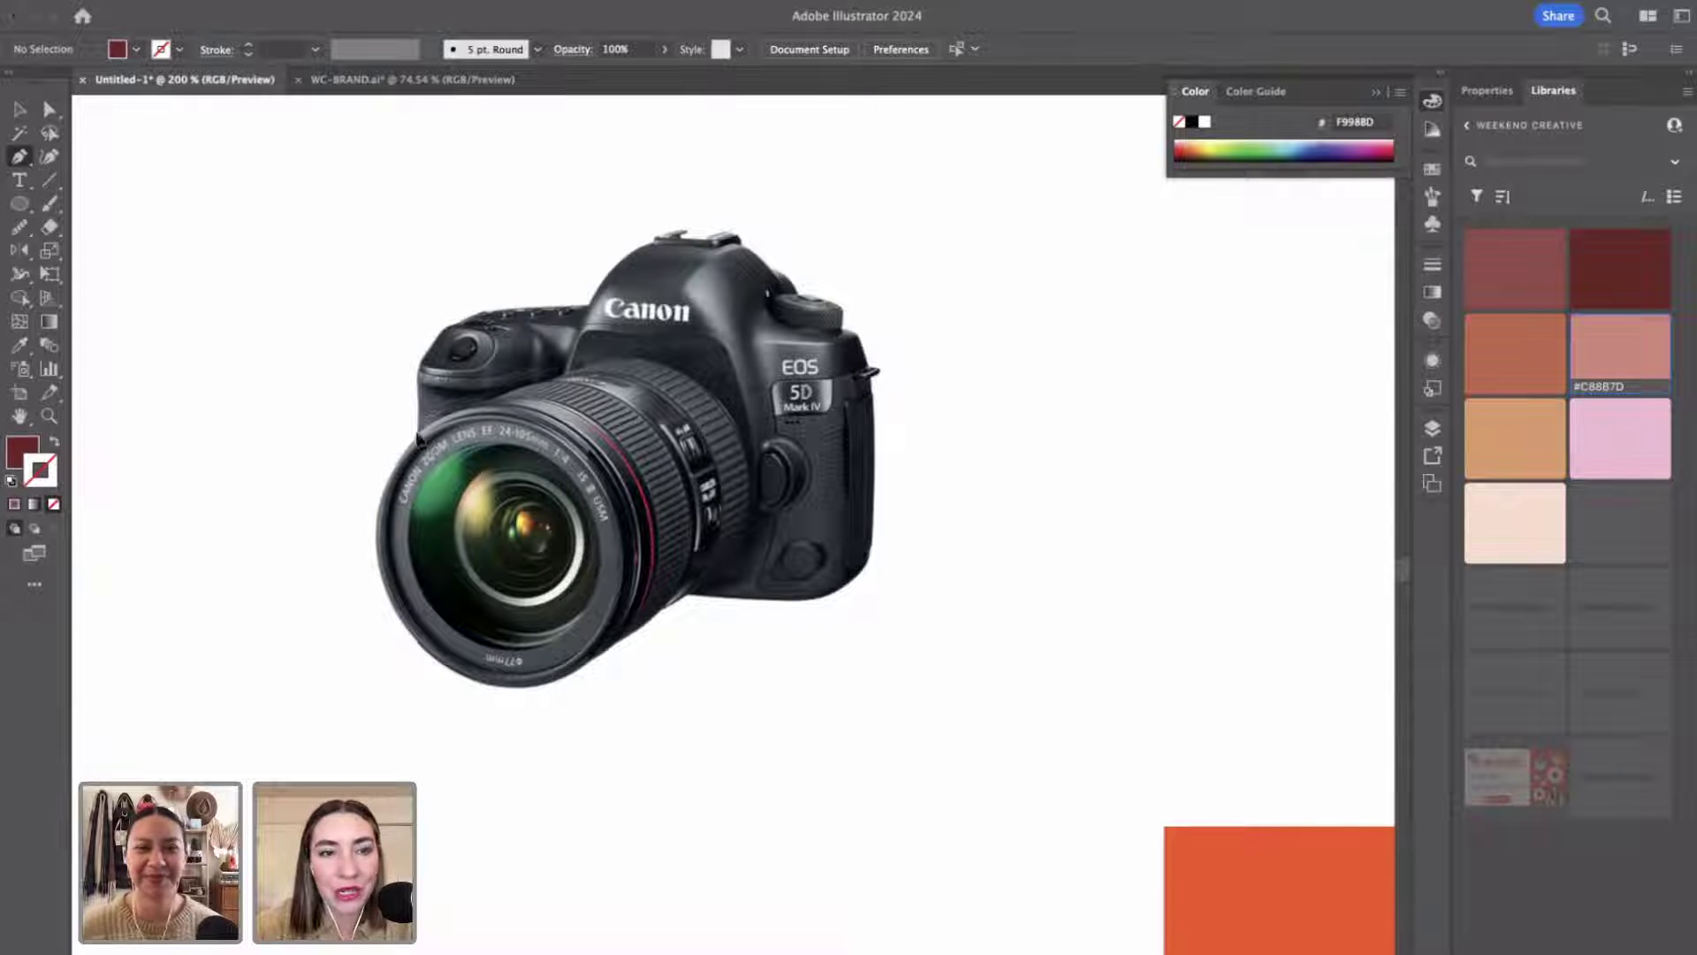
Trace a maroon Pen outline around the camera body, closing it at the lens edge.
left_click(419, 436)
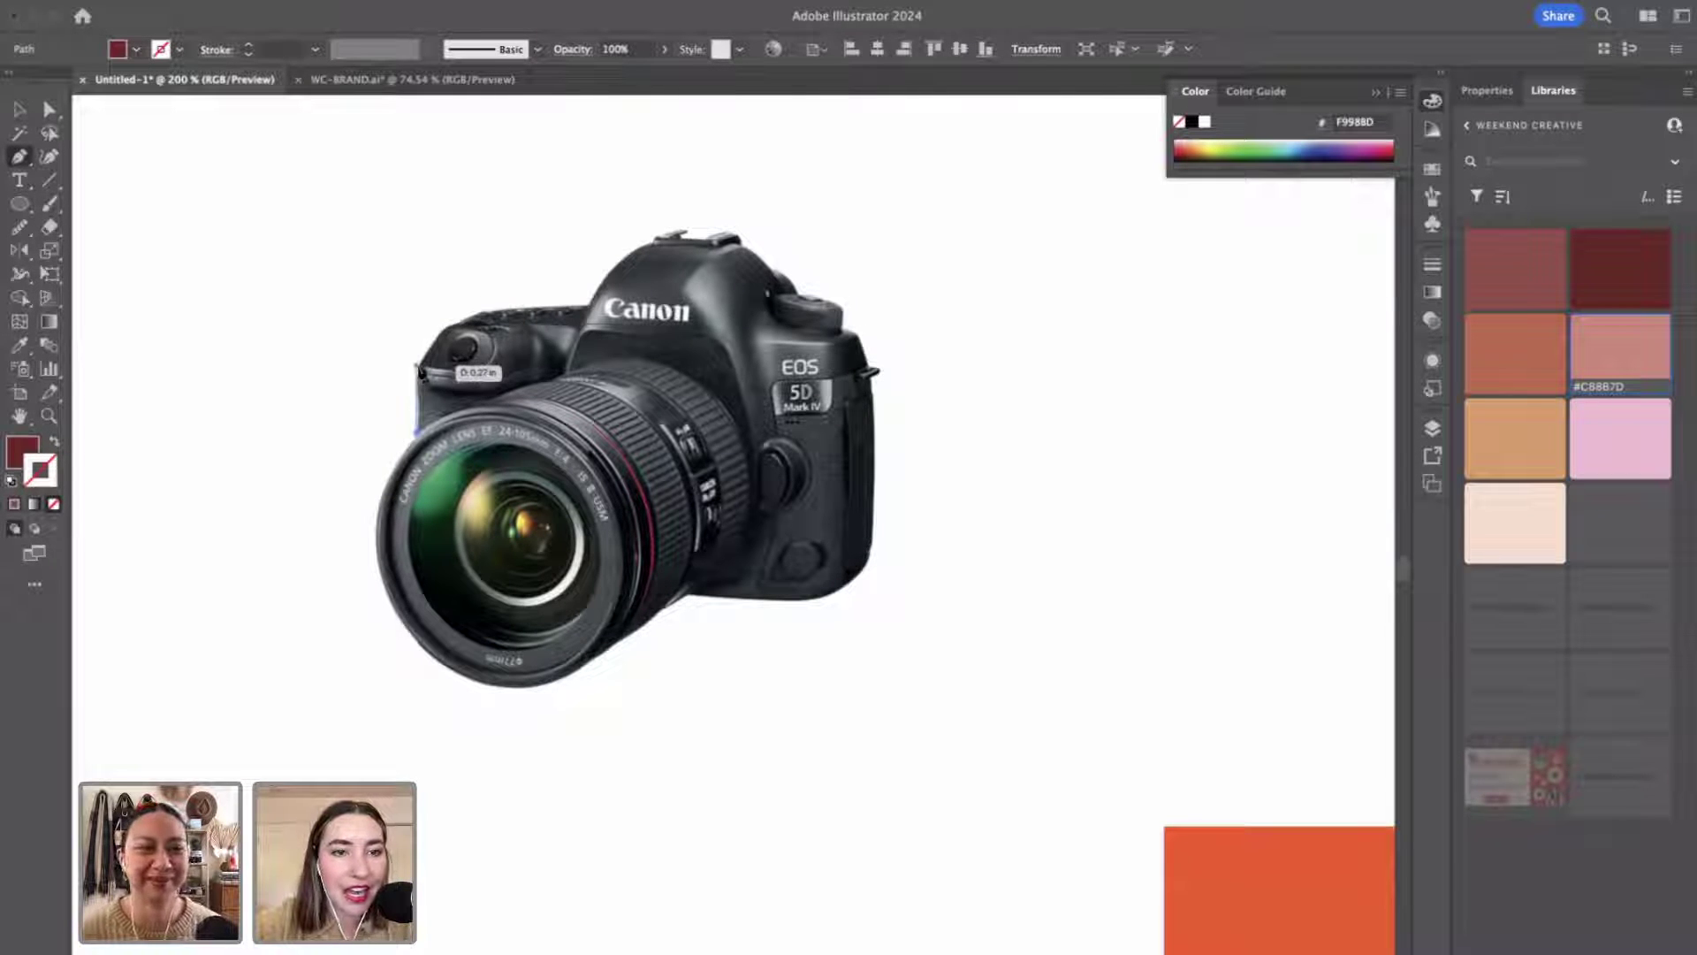
left_click(416, 365)
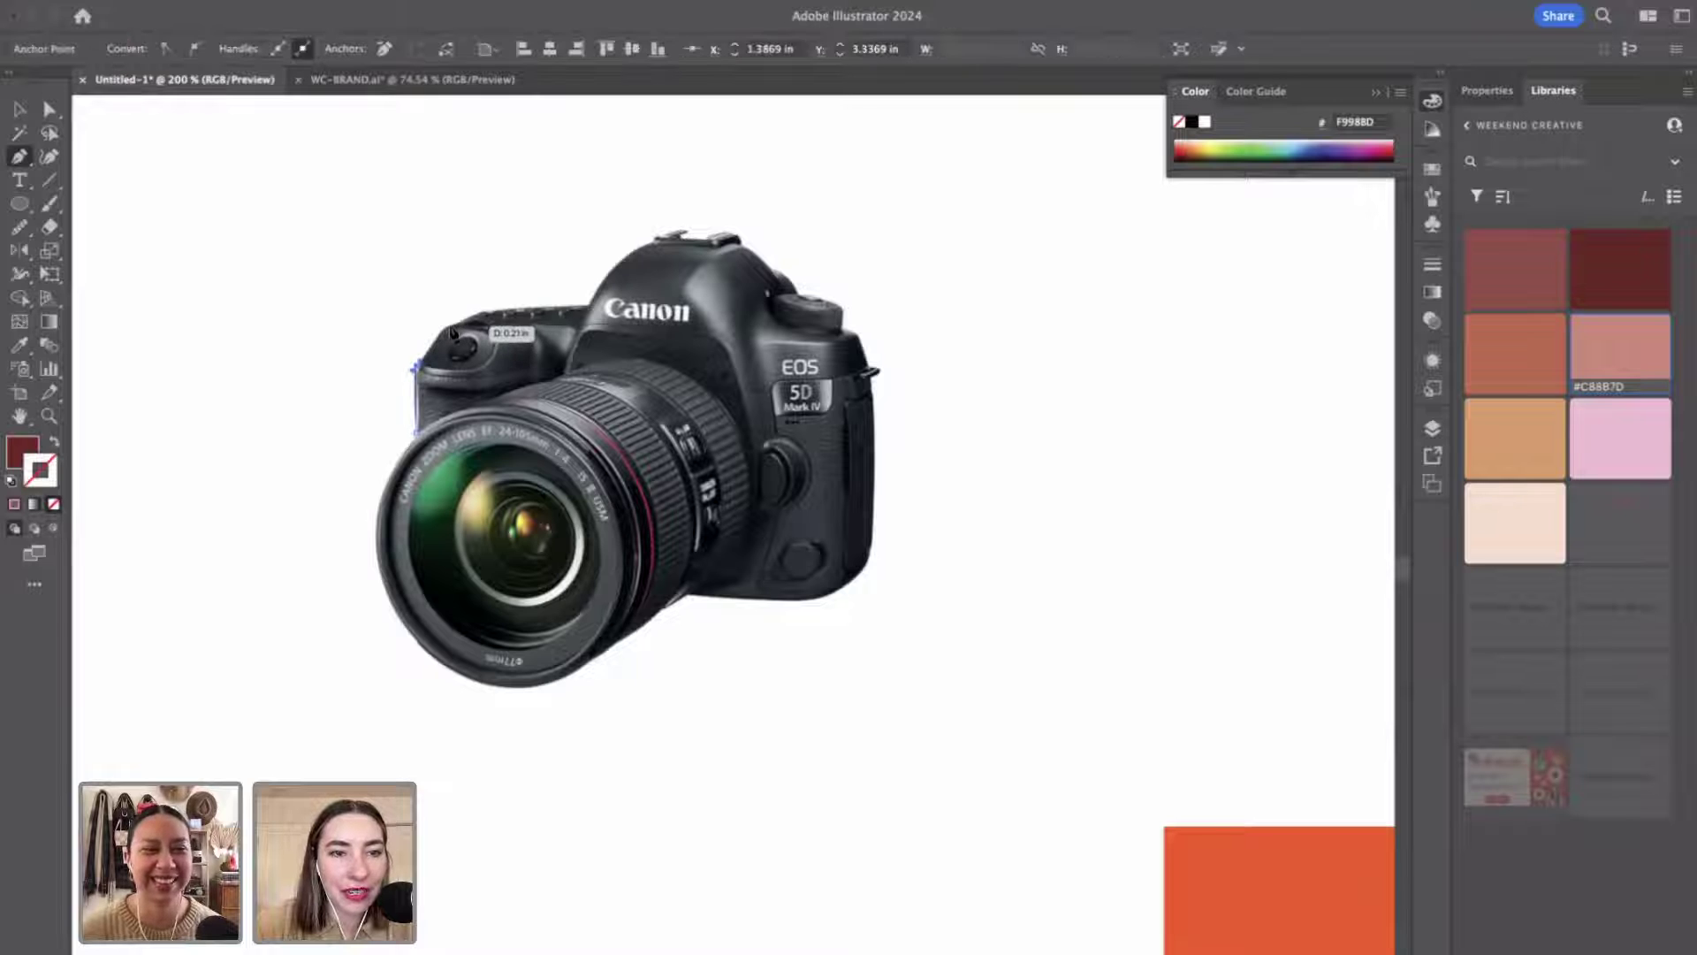
left_click(447, 326)
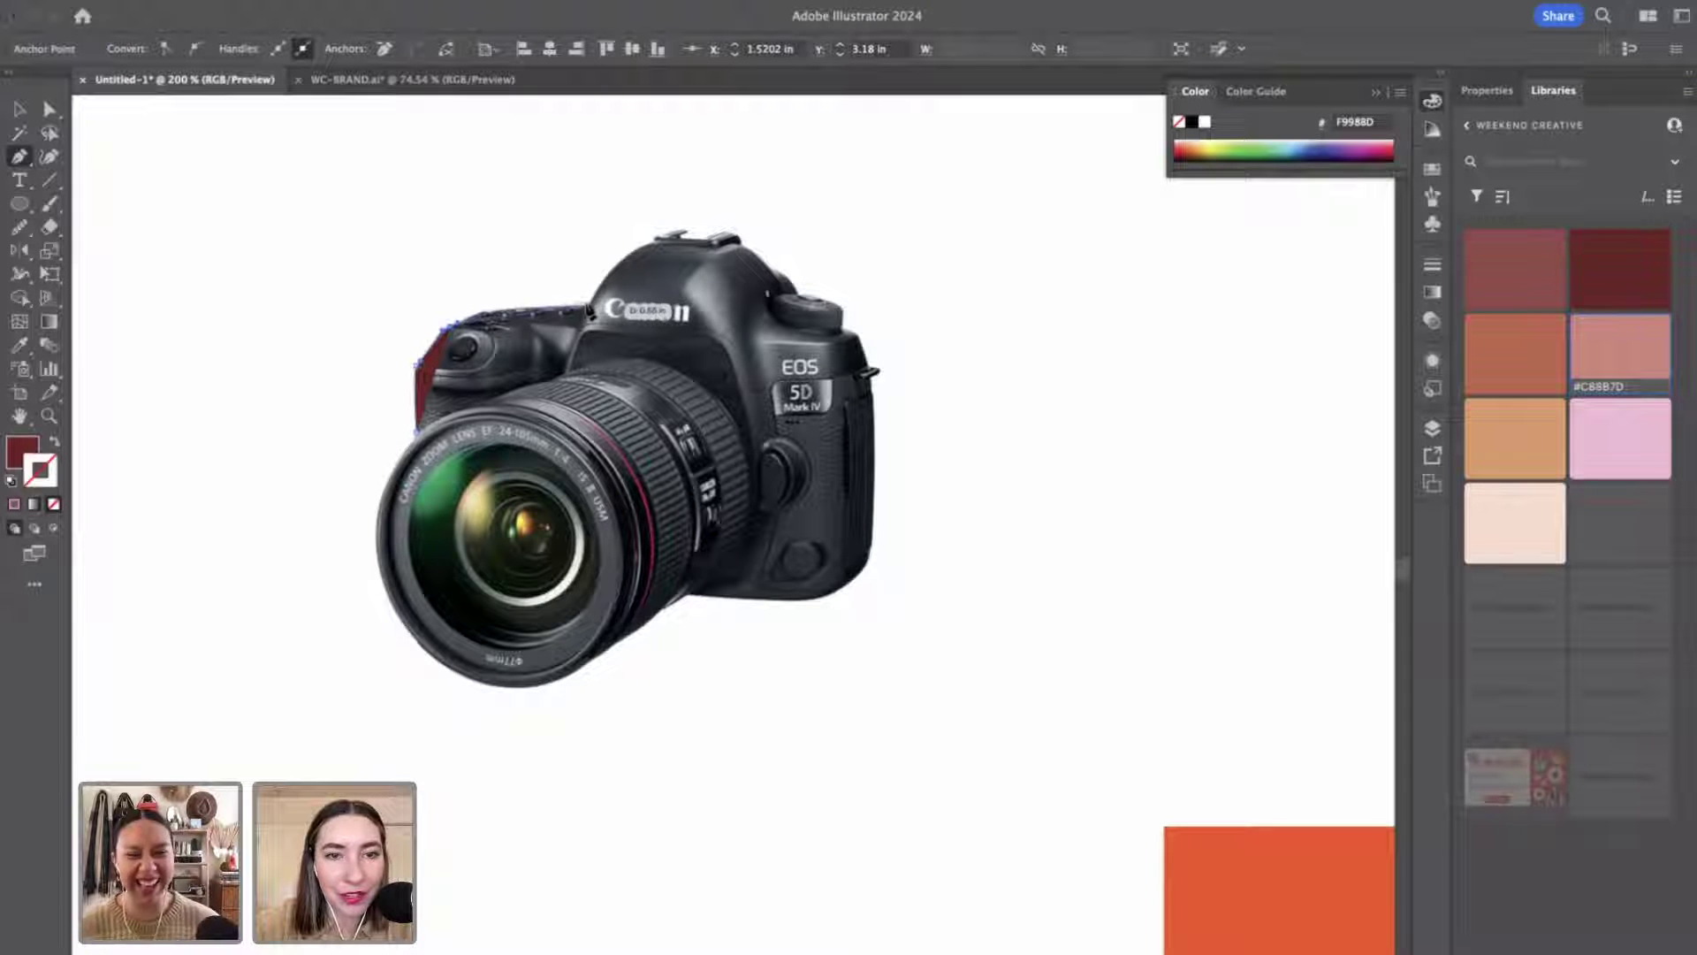
left_click_drag(588, 309, 679, 318)
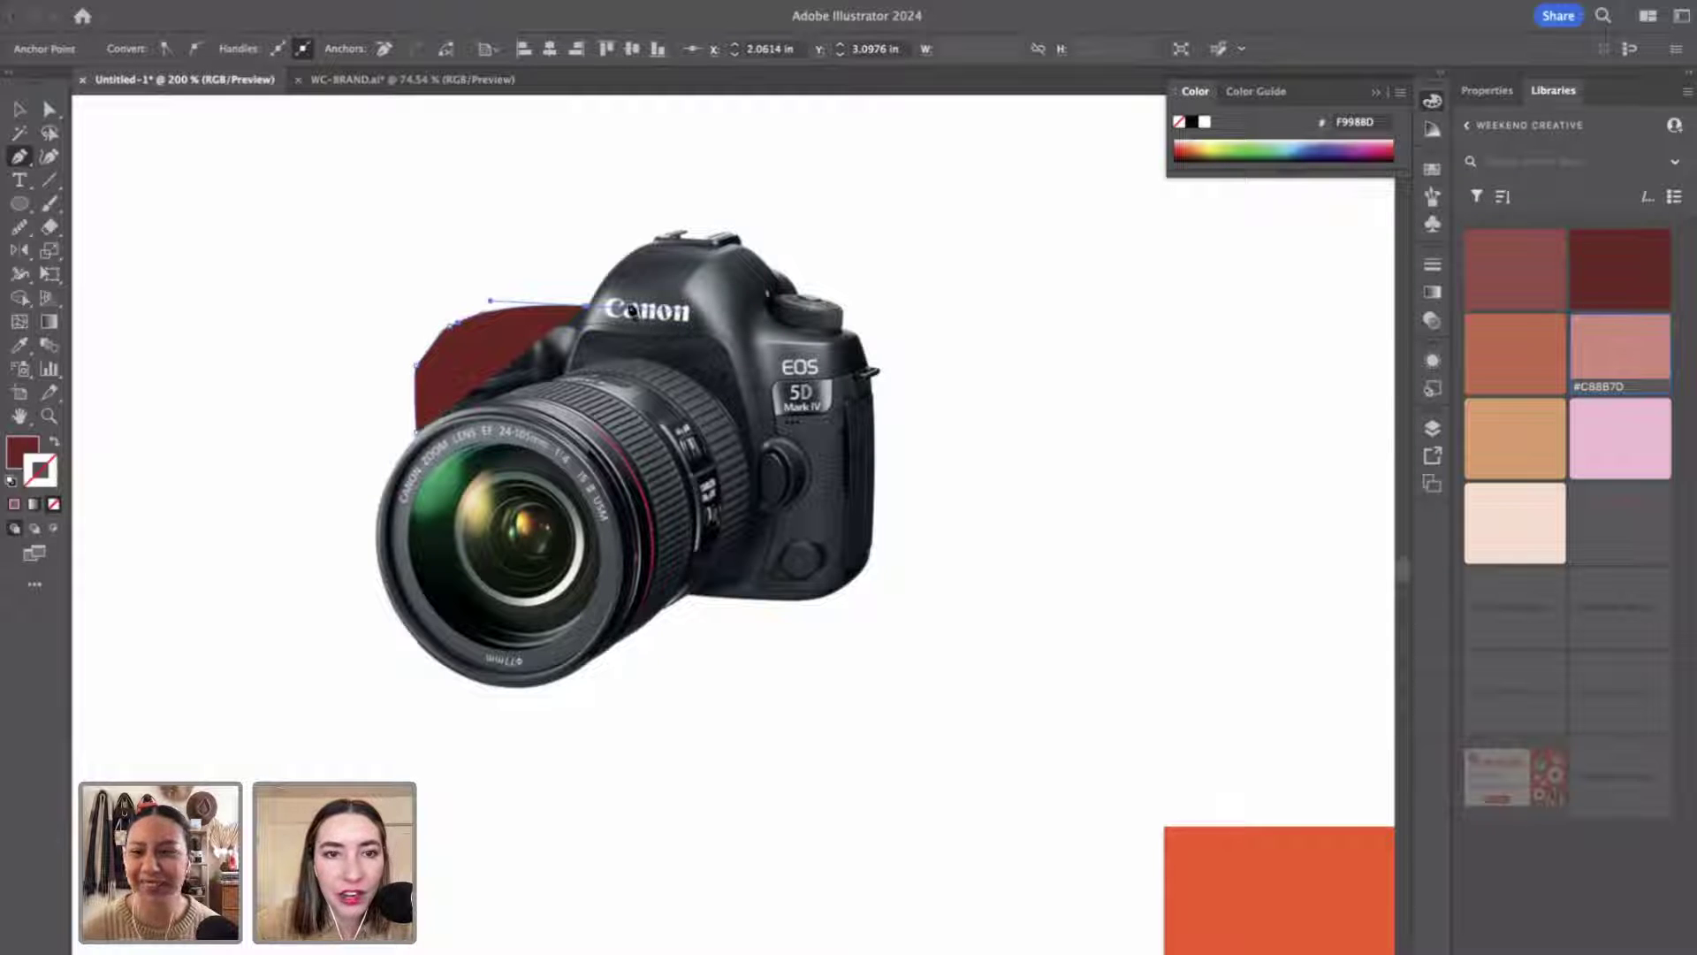
left_click(591, 310)
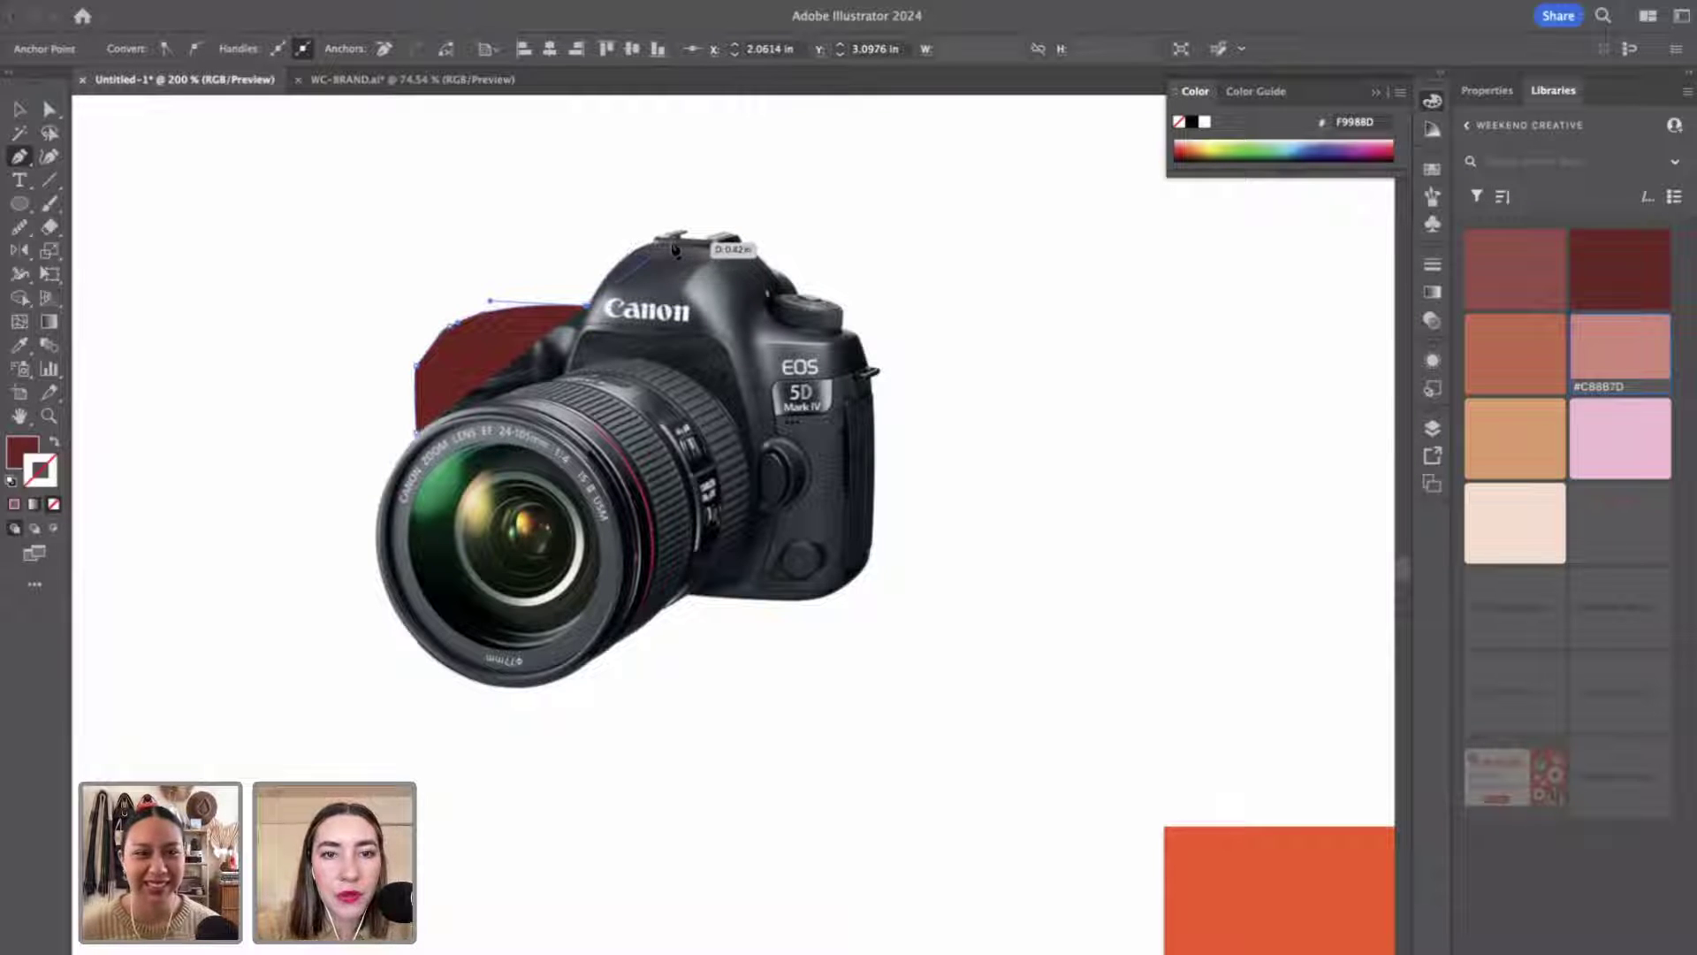
left_click_drag(688, 238, 806, 313)
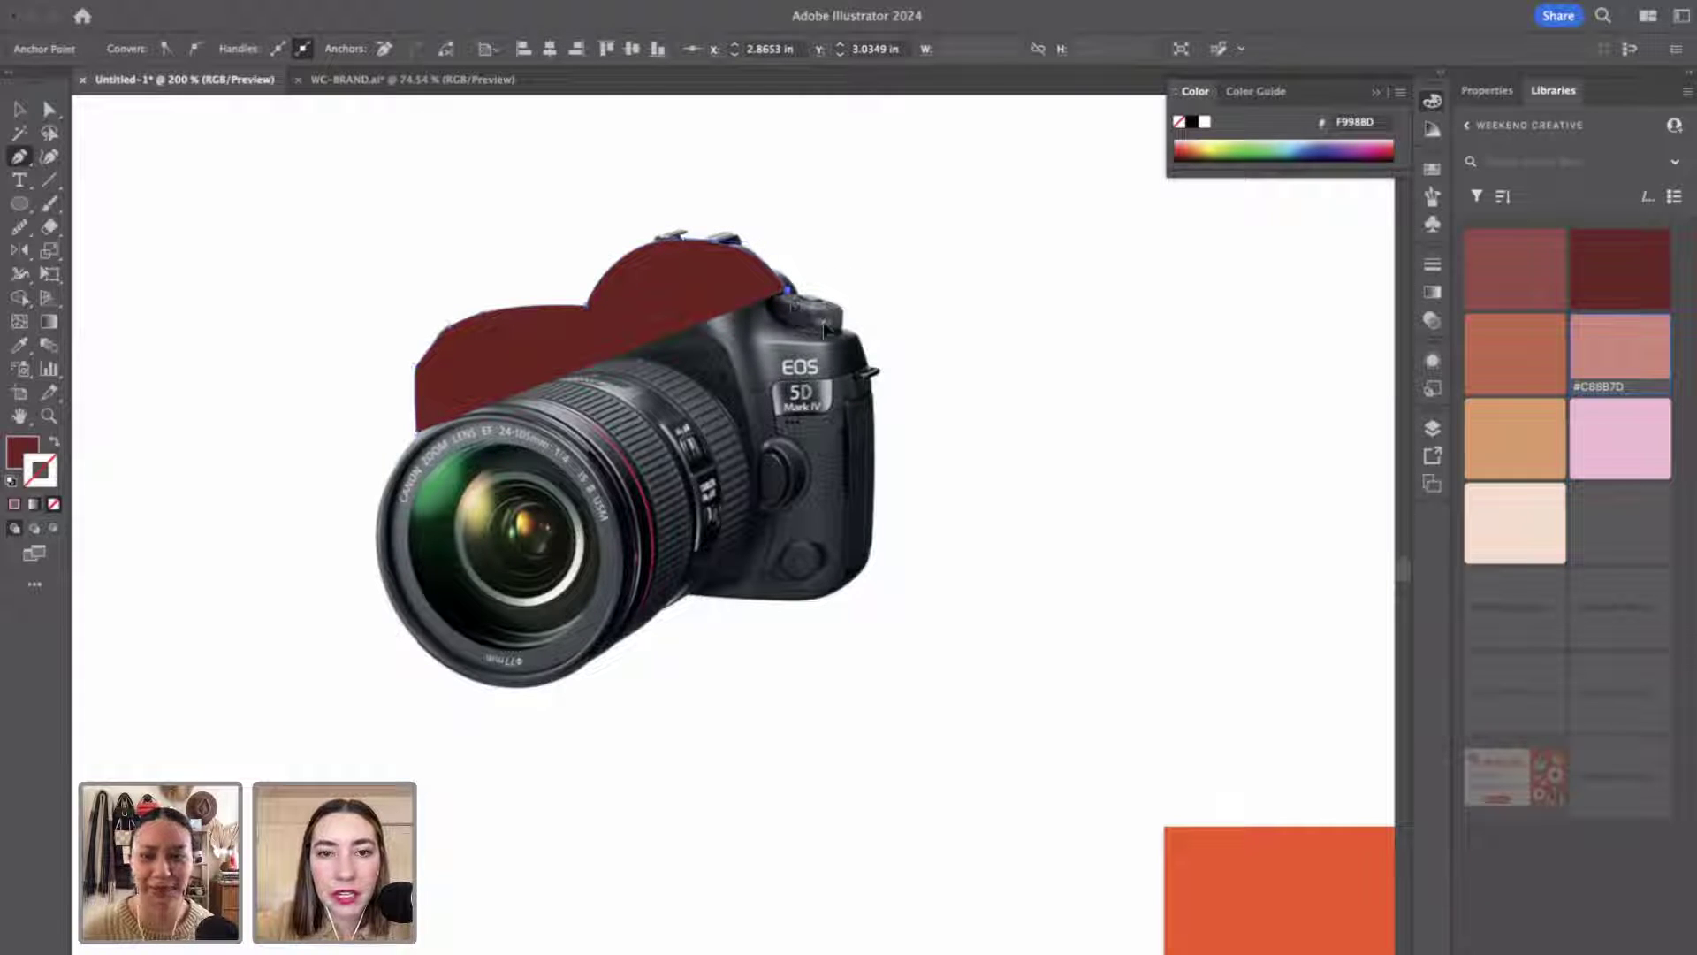
left_click_drag(824, 322, 693, 595)
left_click(685, 593)
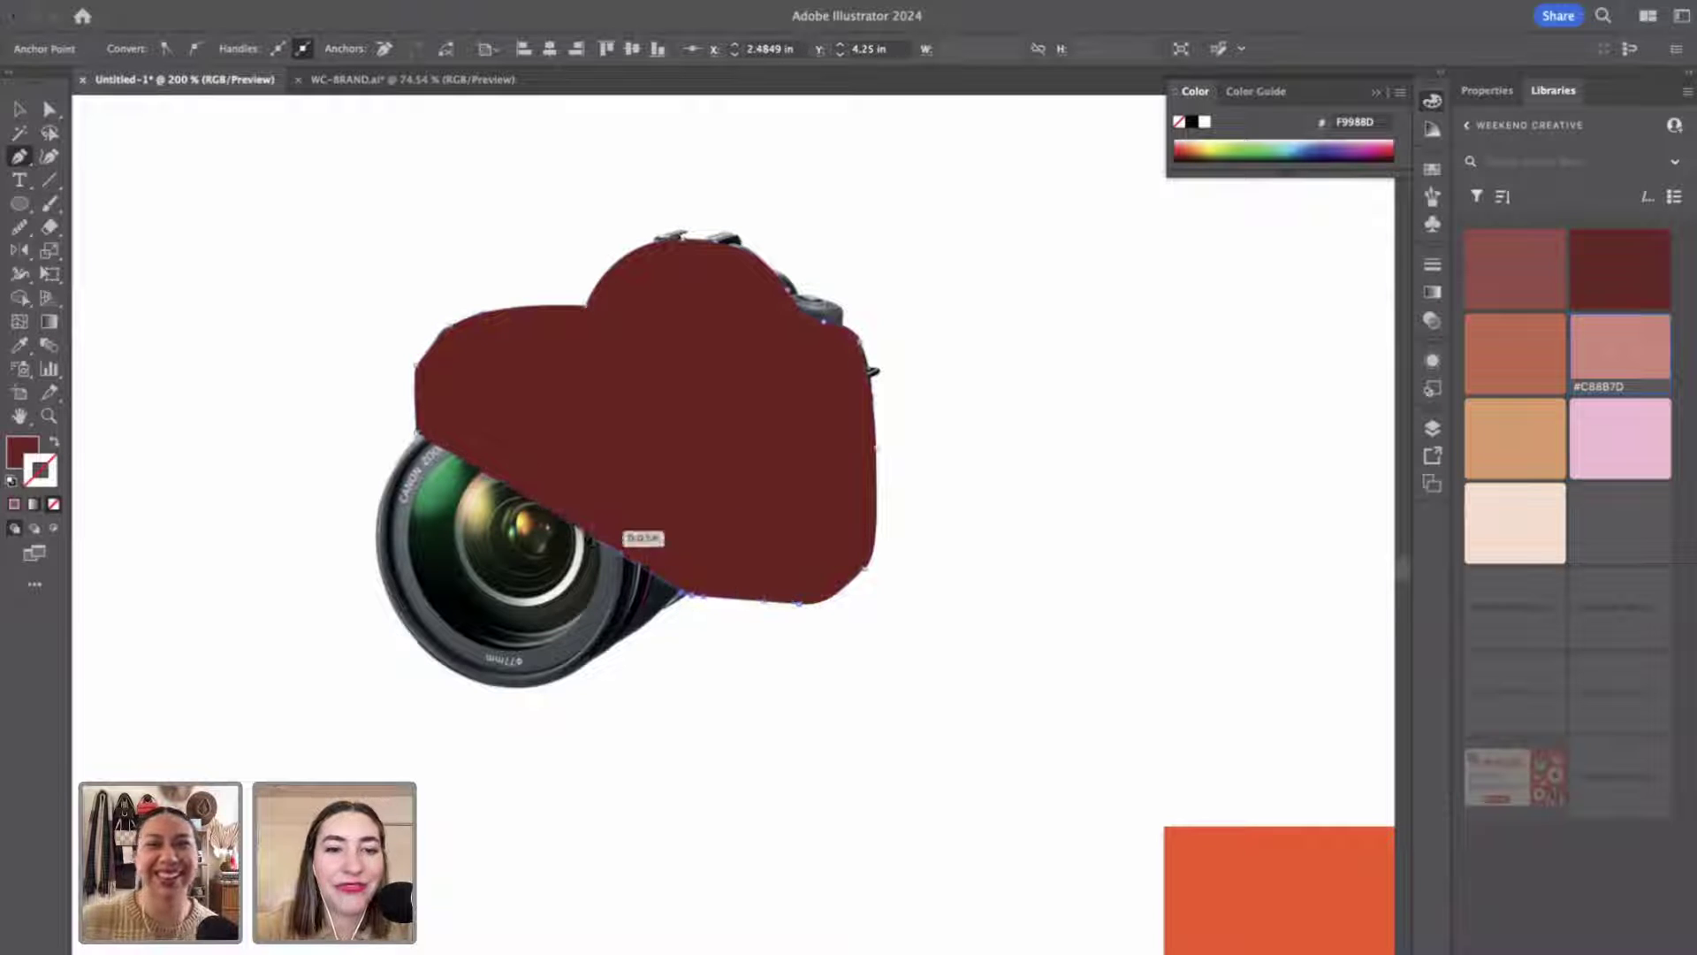
left_click(416, 433)
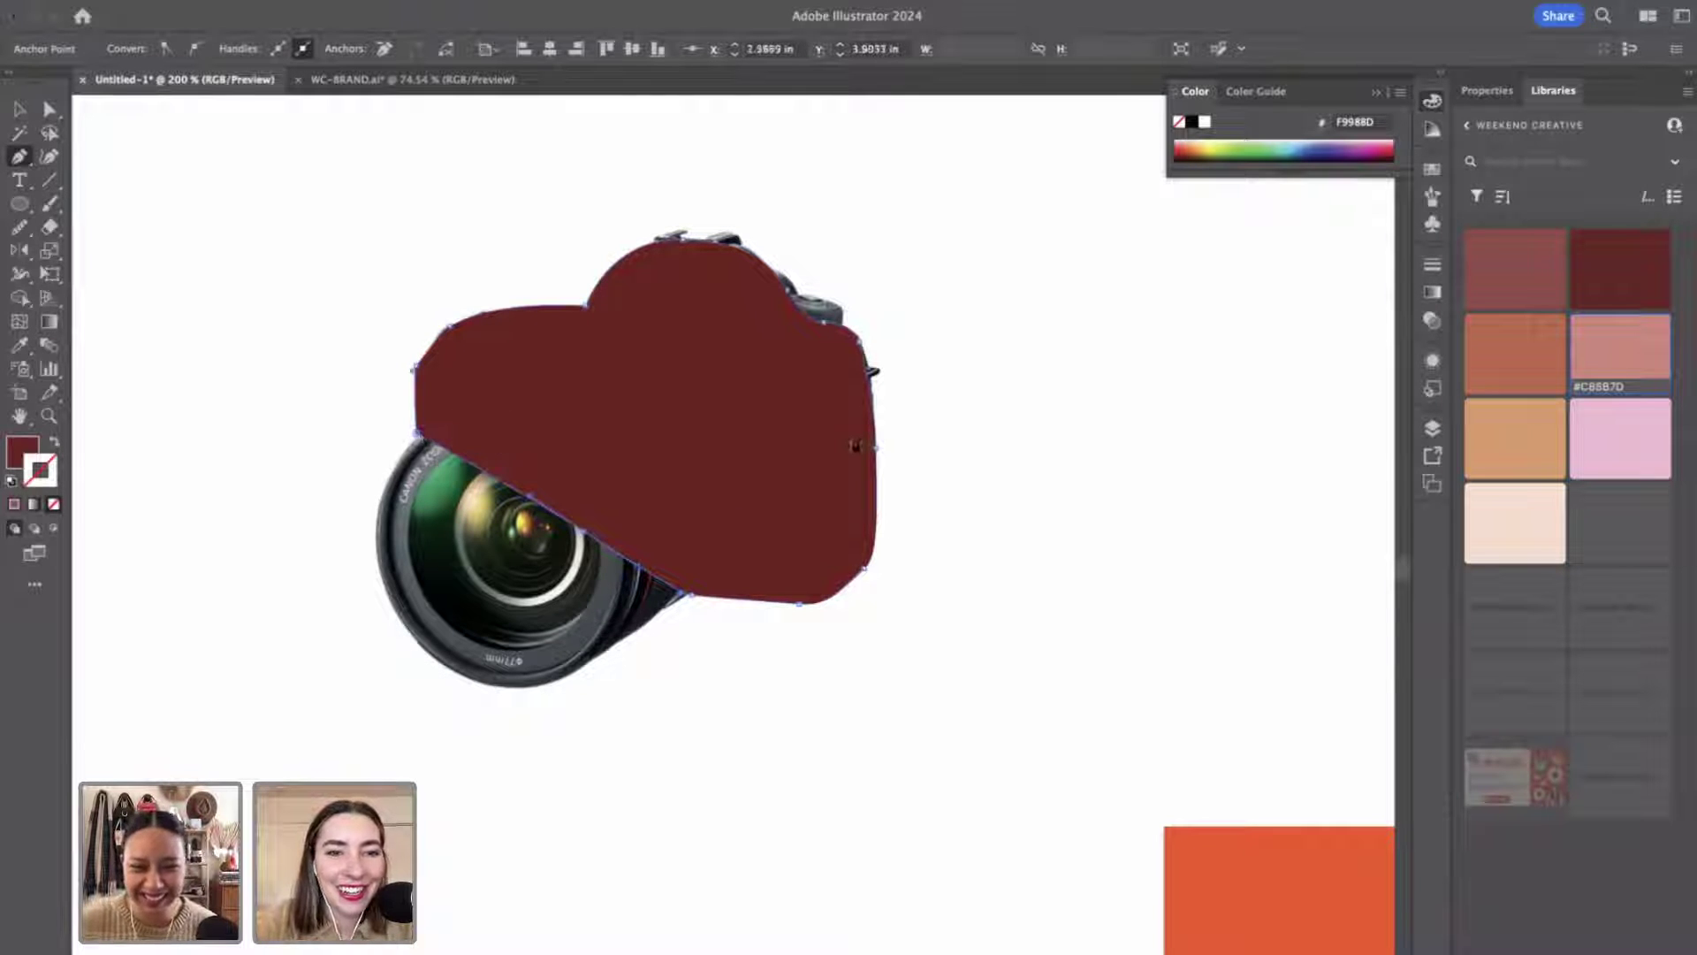
Deselect the new shape and zoom in on its top-left edge.
key("v")
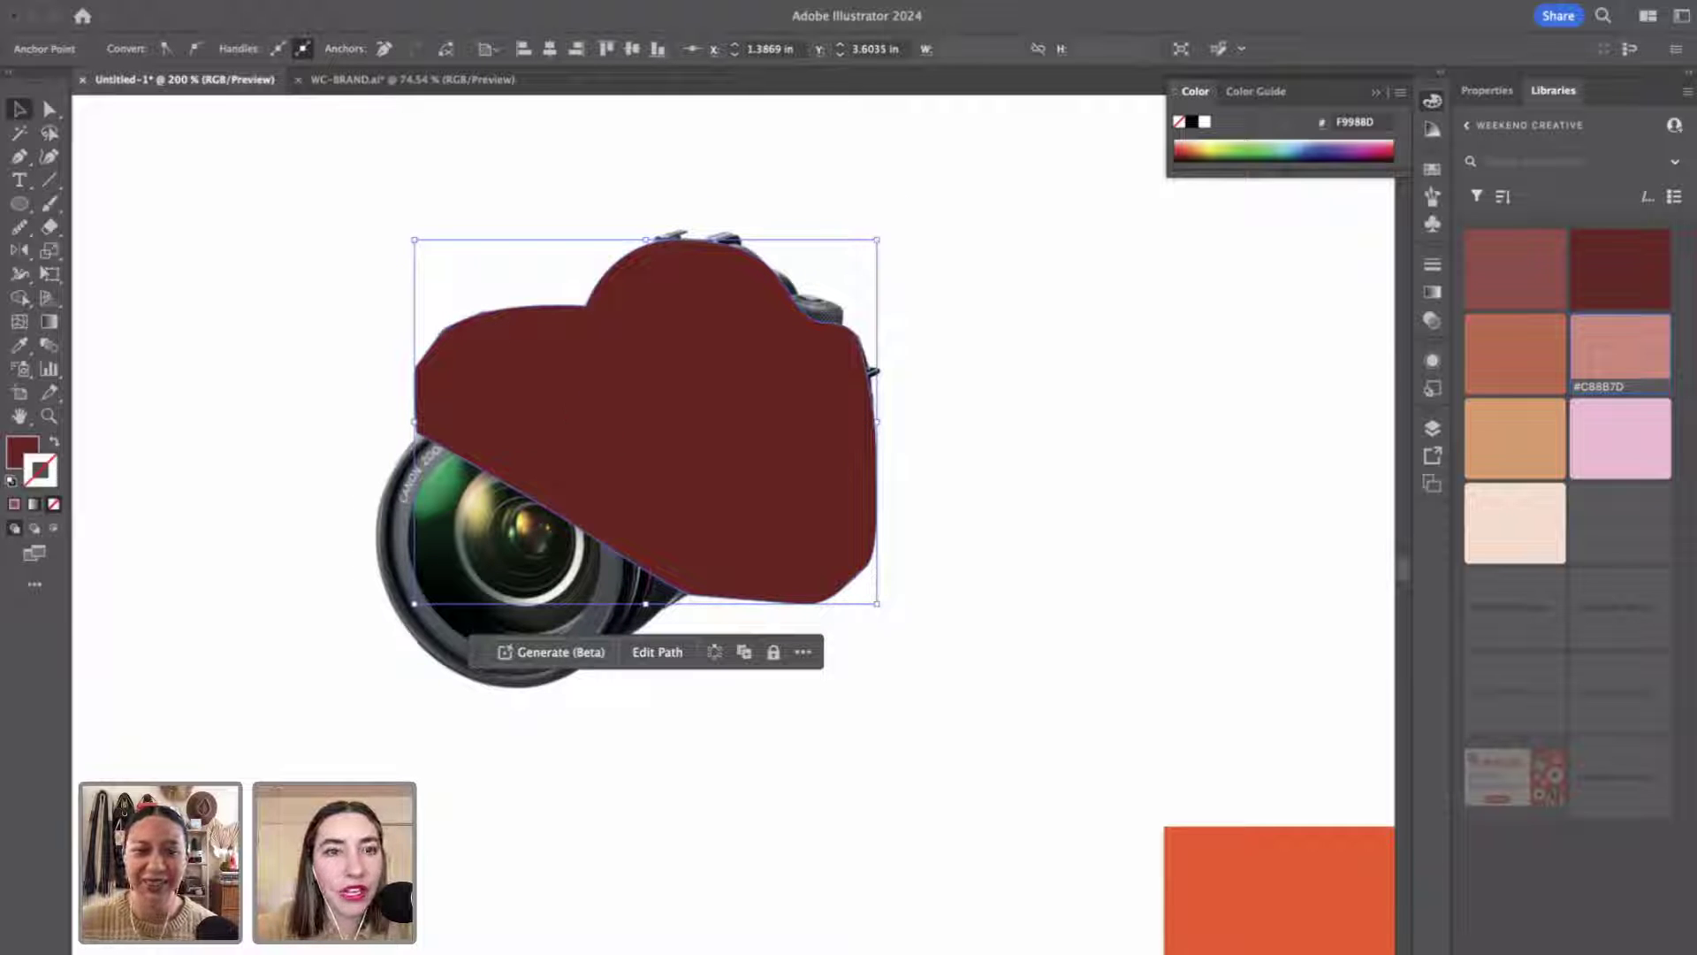
left_click(988, 419)
key("z")
left_click(811, 440)
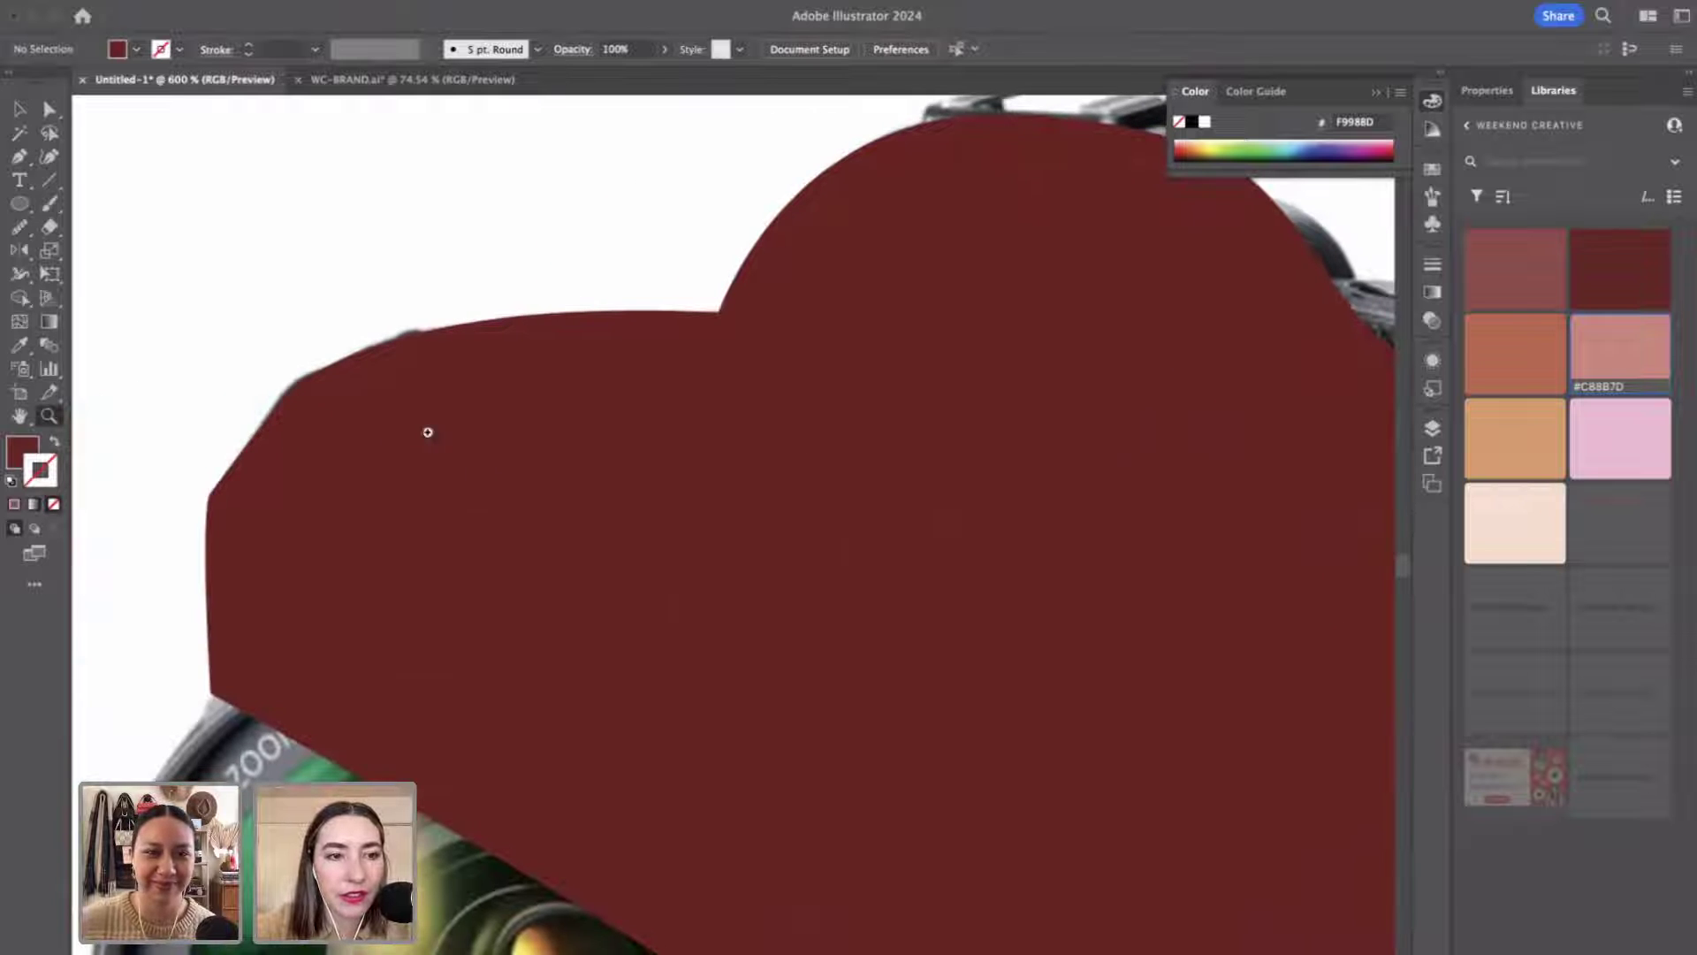
Reframe the view around the camera and select the dark-red body shape.
left_click(521, 530, "alt")
left_click(1005, 692, "alt")
scroll(1005, 692, "right", 5)
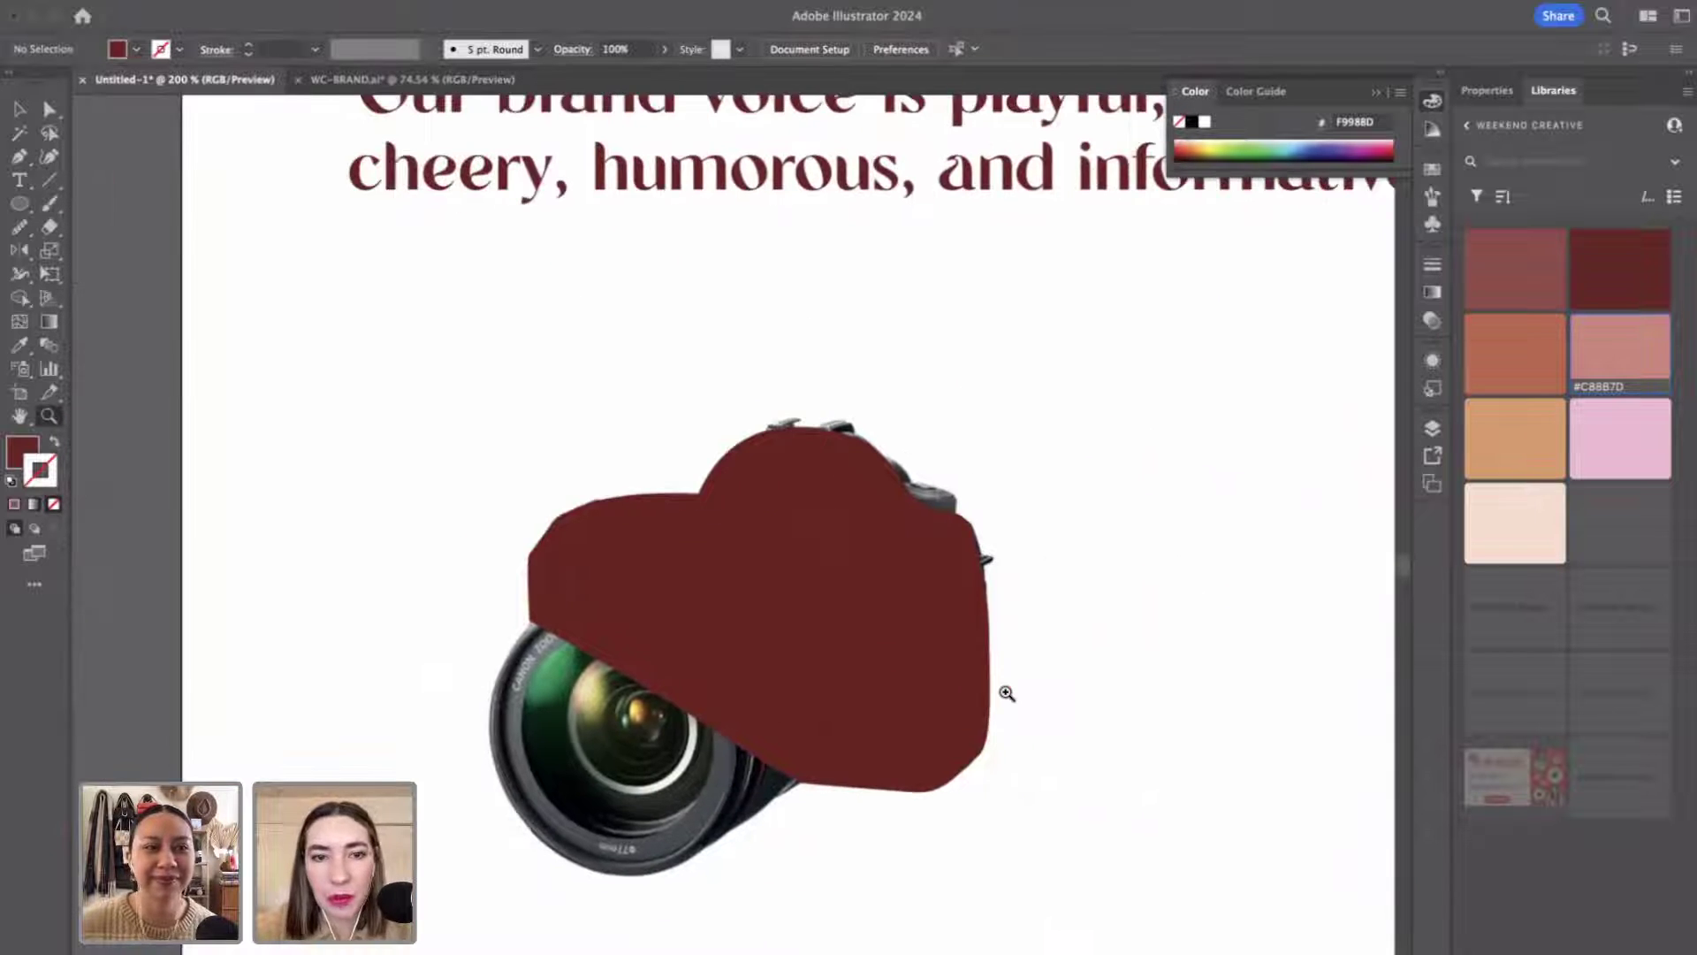
left_click(734, 641)
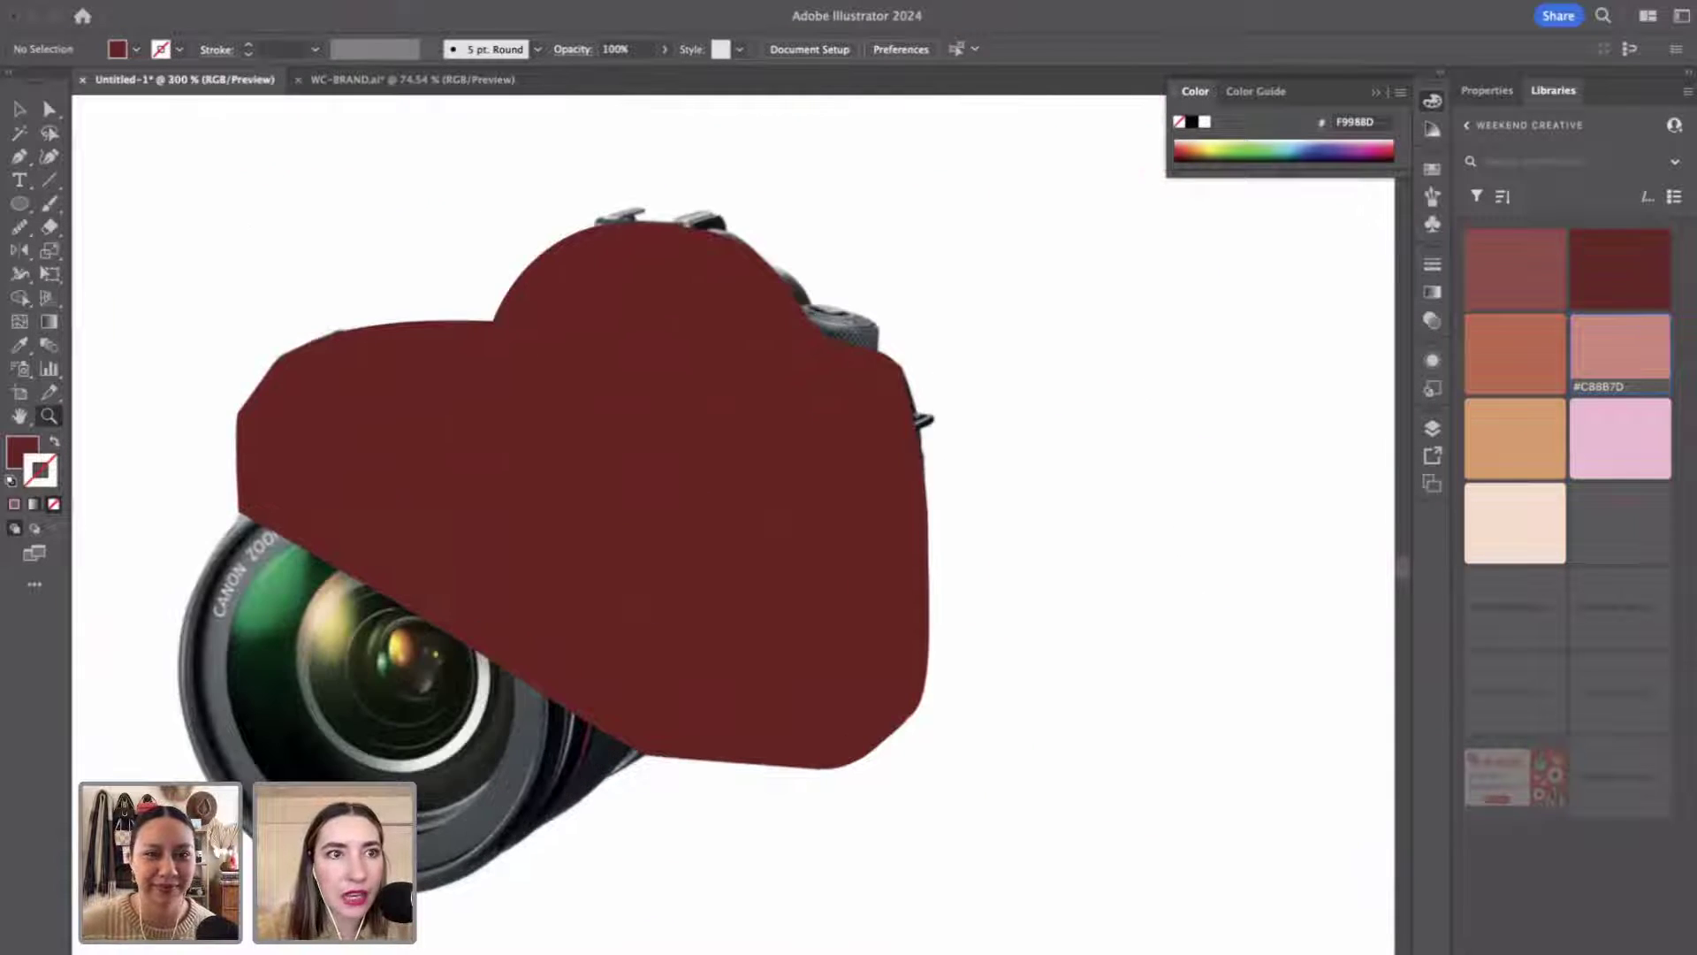
left_click(232, 2)
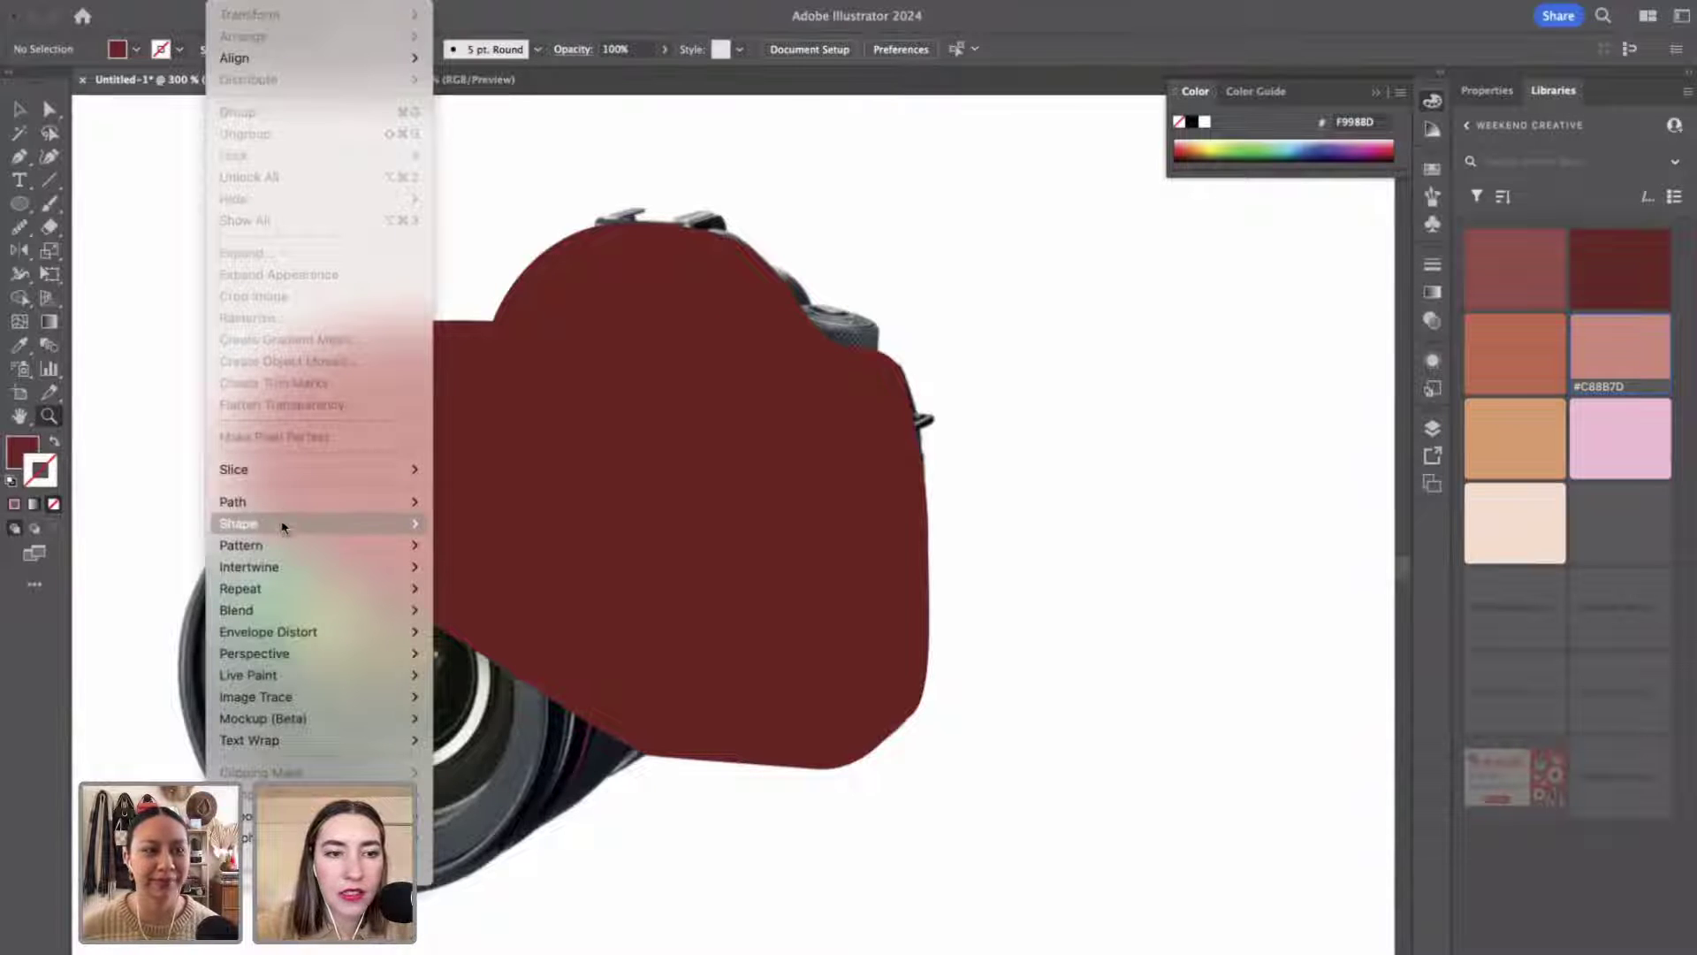
mouse_move(281, 513)
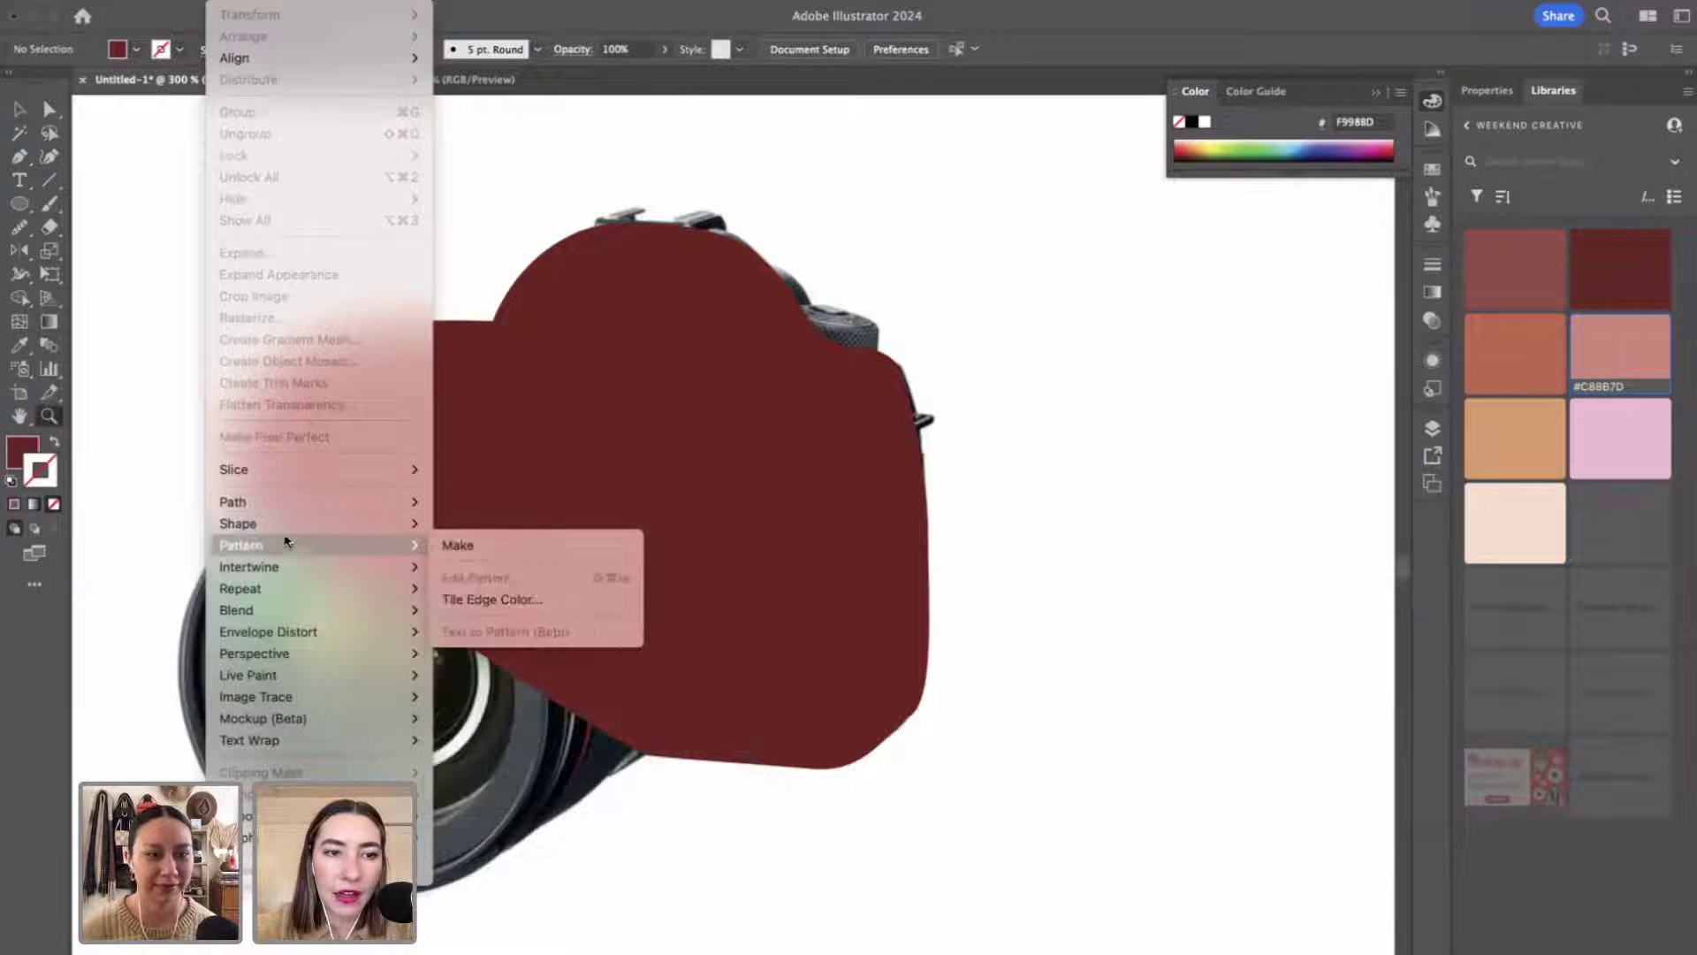
mouse_move(288, 555)
left_click(825, 689)
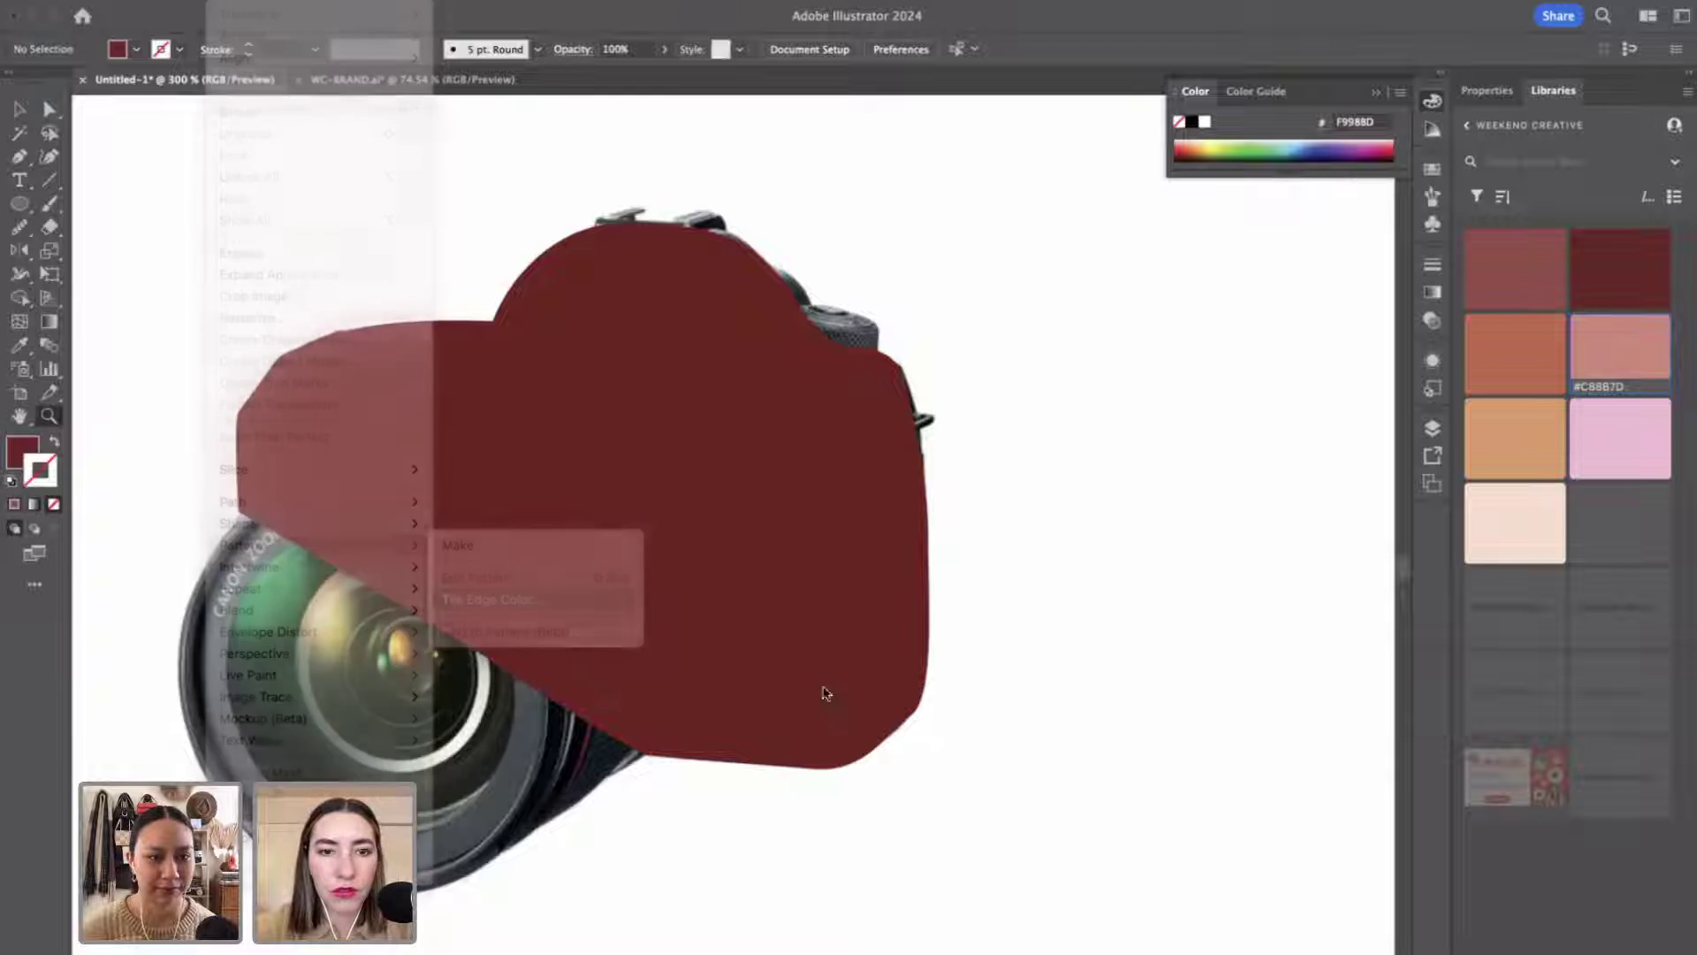
left_click(822, 686)
key("v")
left_click(798, 604)
scroll(798, 596, "left", 5)
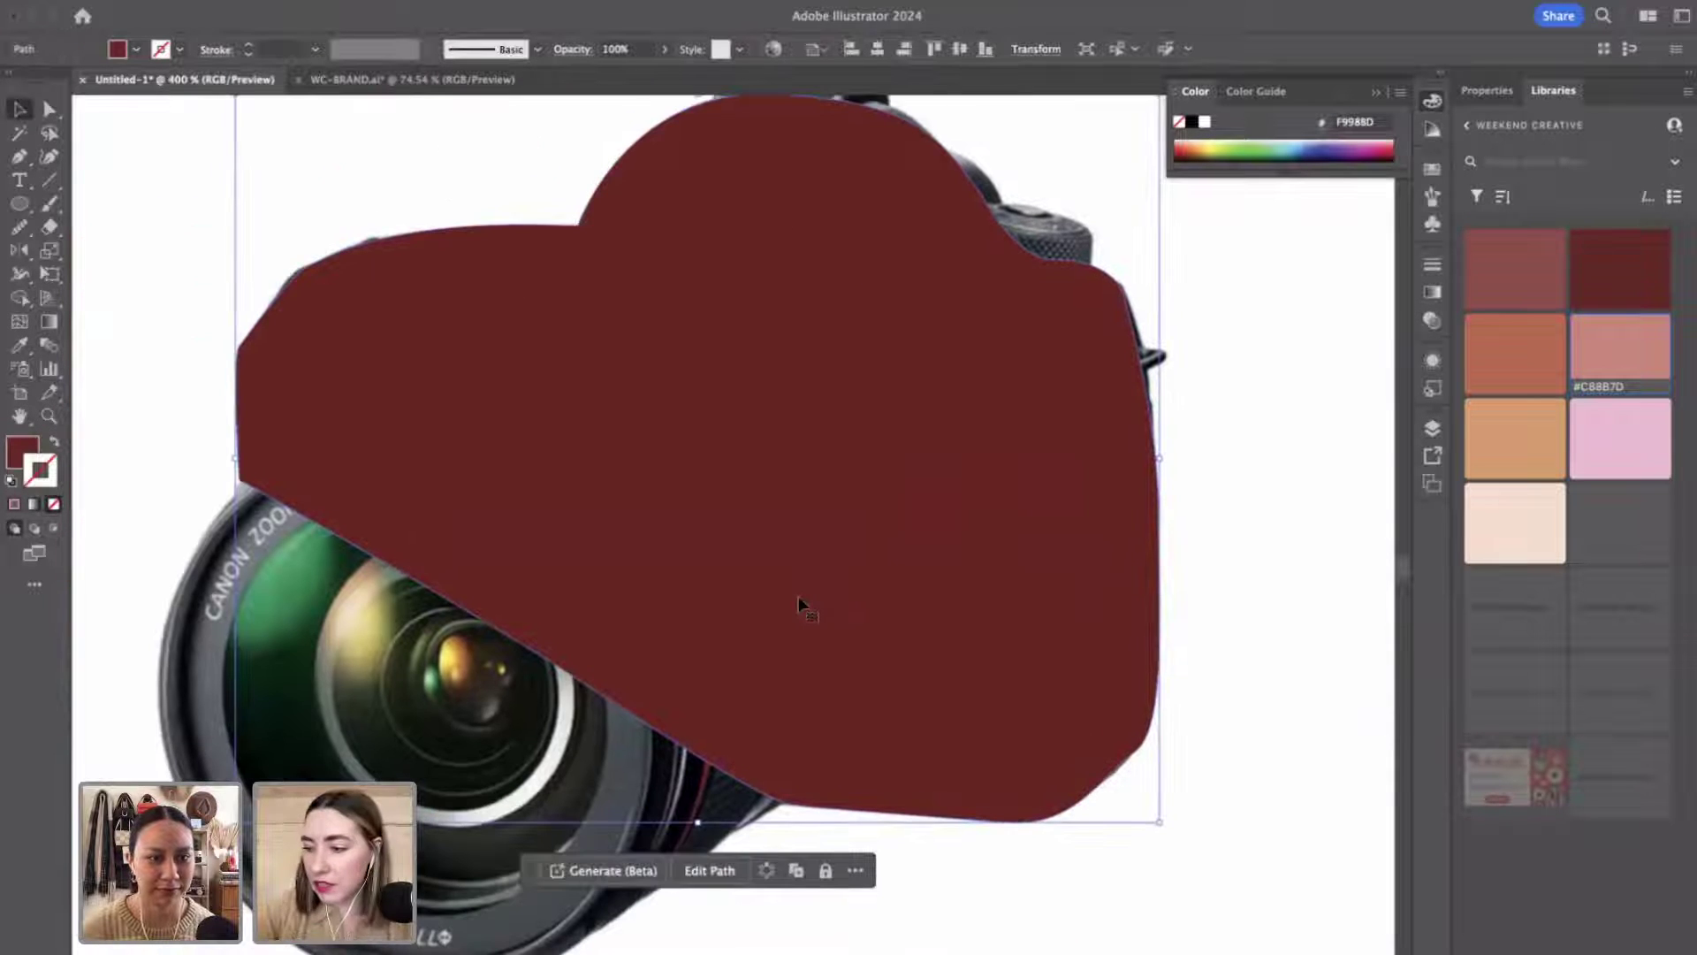
Smooth the body shape's outline to about 46% with Object > Path > Smooth.
left_click(232, 0)
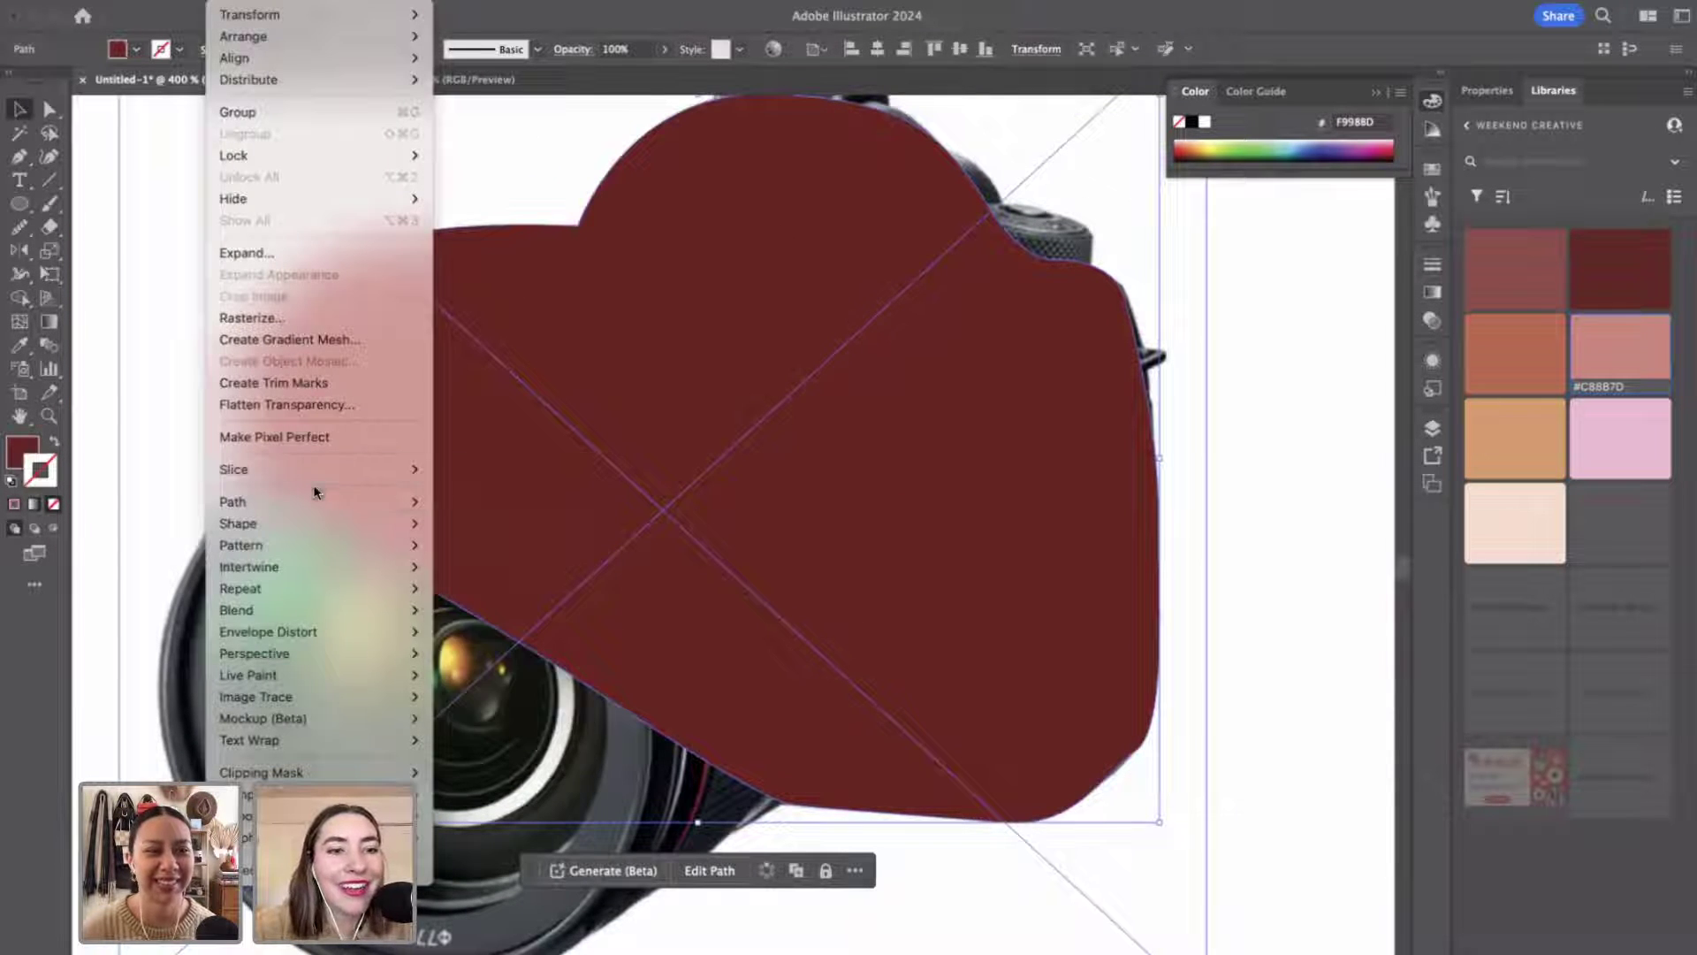
mouse_move(377, 502)
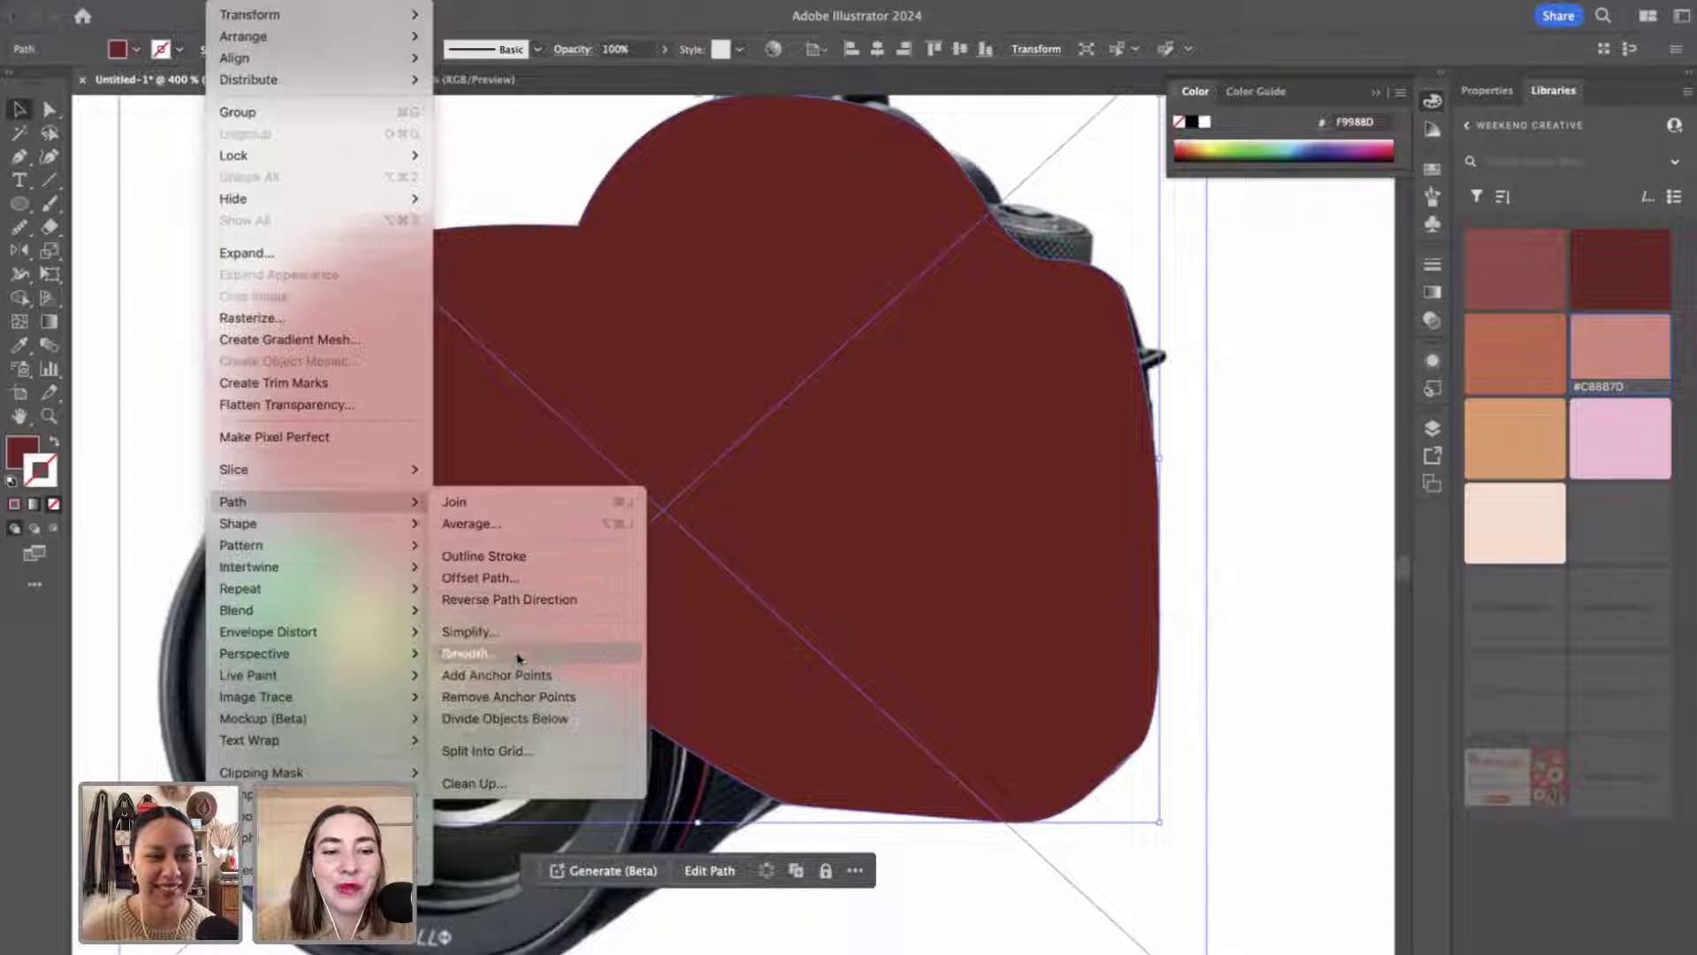
left_click(515, 654)
mouse_move(671, 590)
left_mouse_down()
mouse_move(850, 601)
mouse_move(698, 604)
left_mouse_up()
left_click(1249, 571)
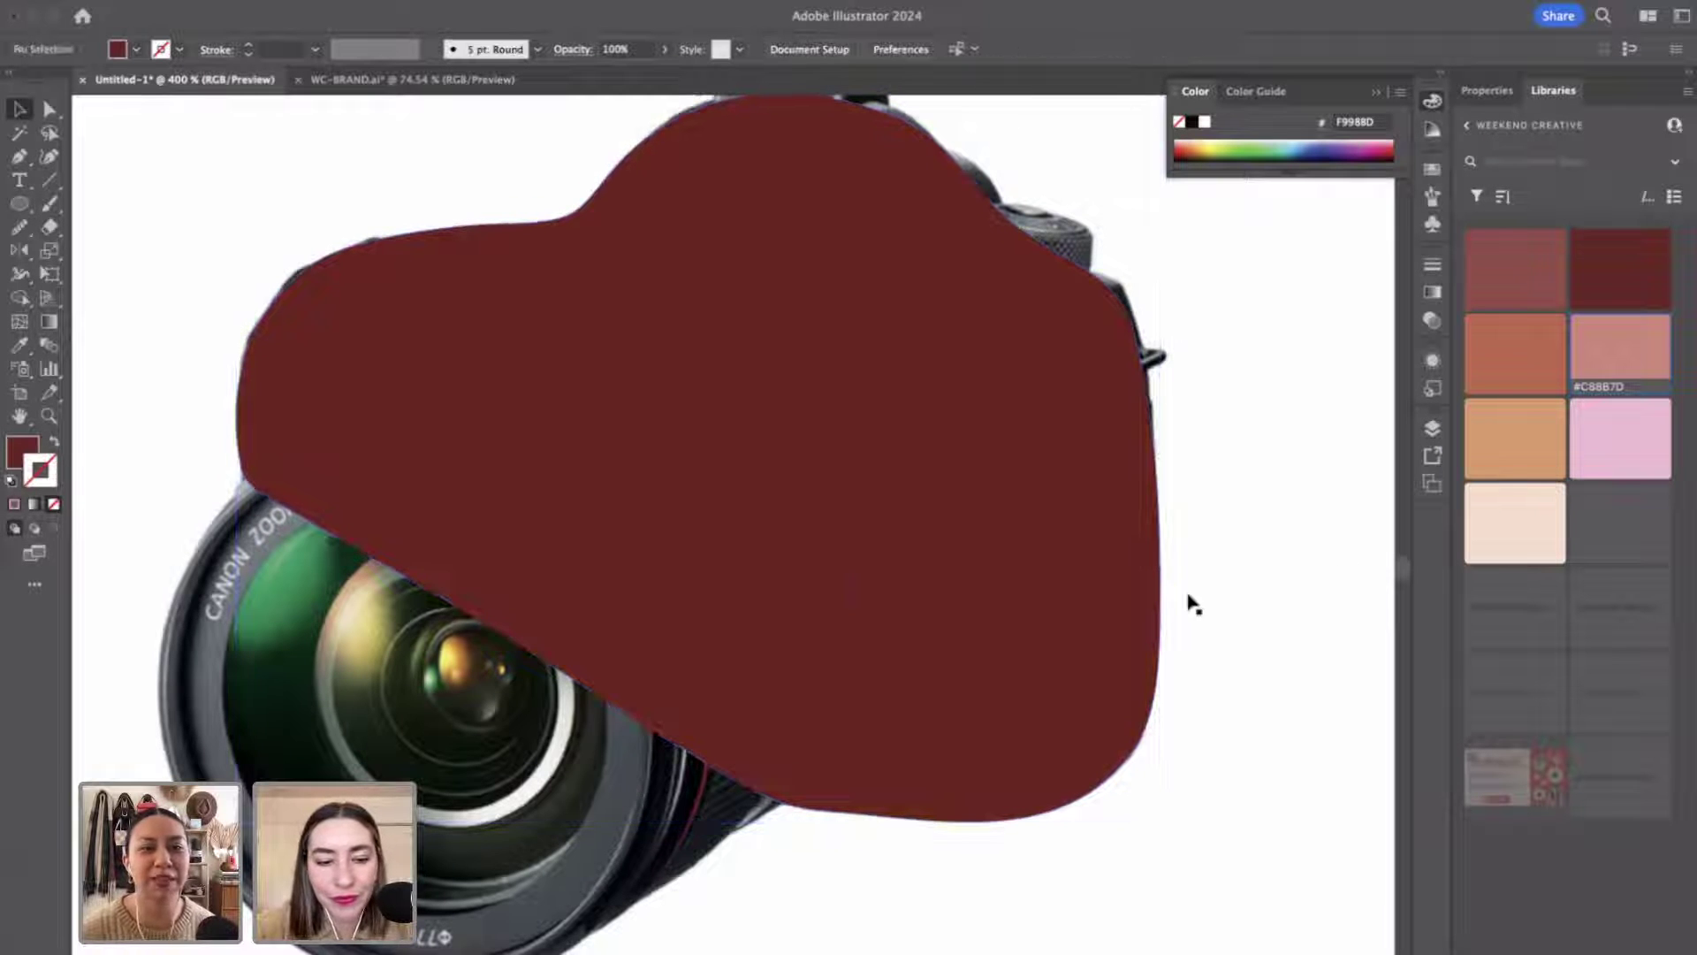
key("z")
left_click(1034, 633, "alt")
Send the dark-red body shape behind the camera photo.
left_click(634, 600)
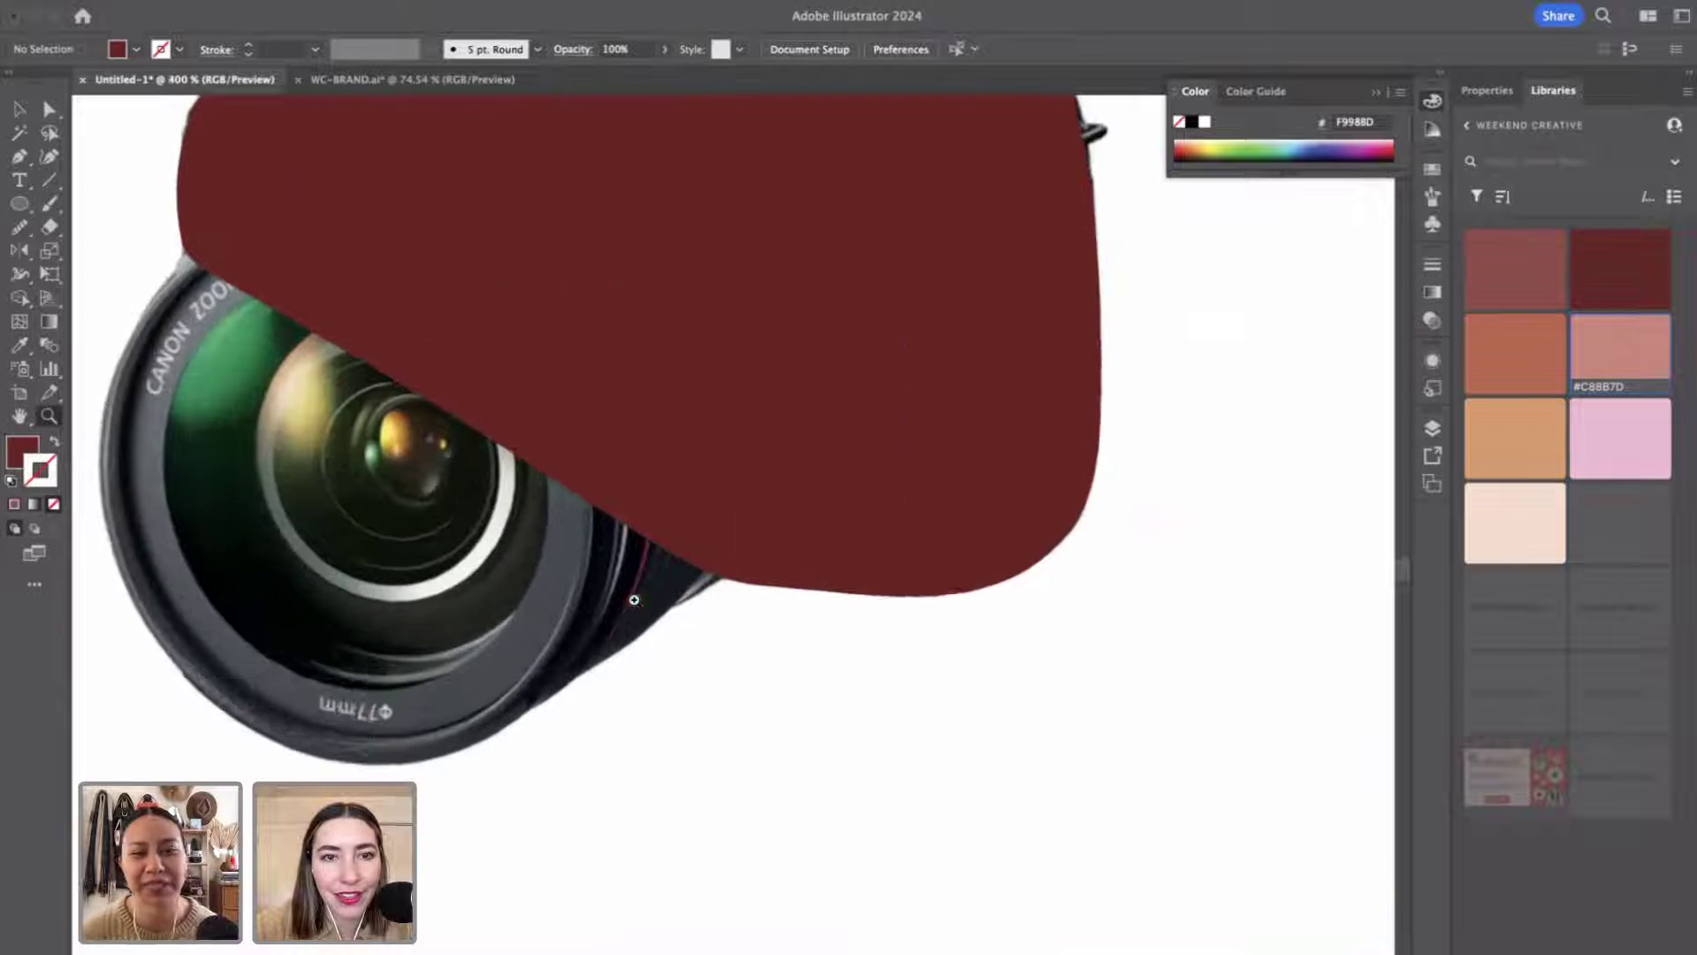
left_click_drag(633, 595, 365, 340)
left_click(365, 341, "alt")
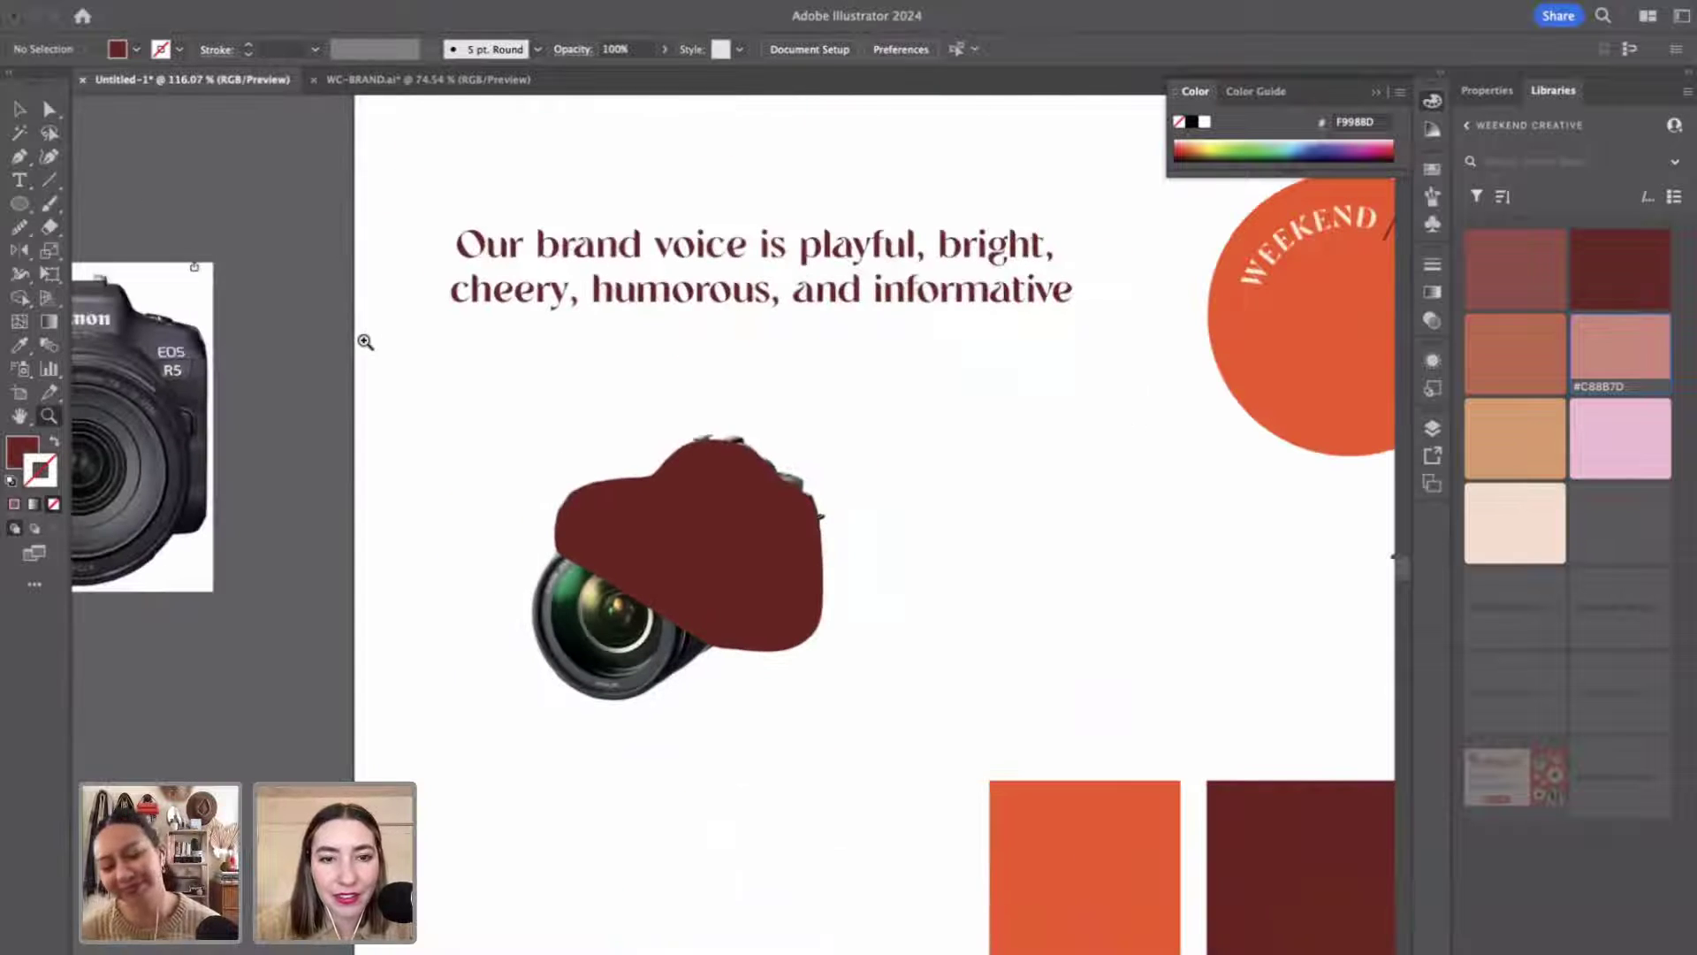
left_click(698, 562)
left_click(702, 566)
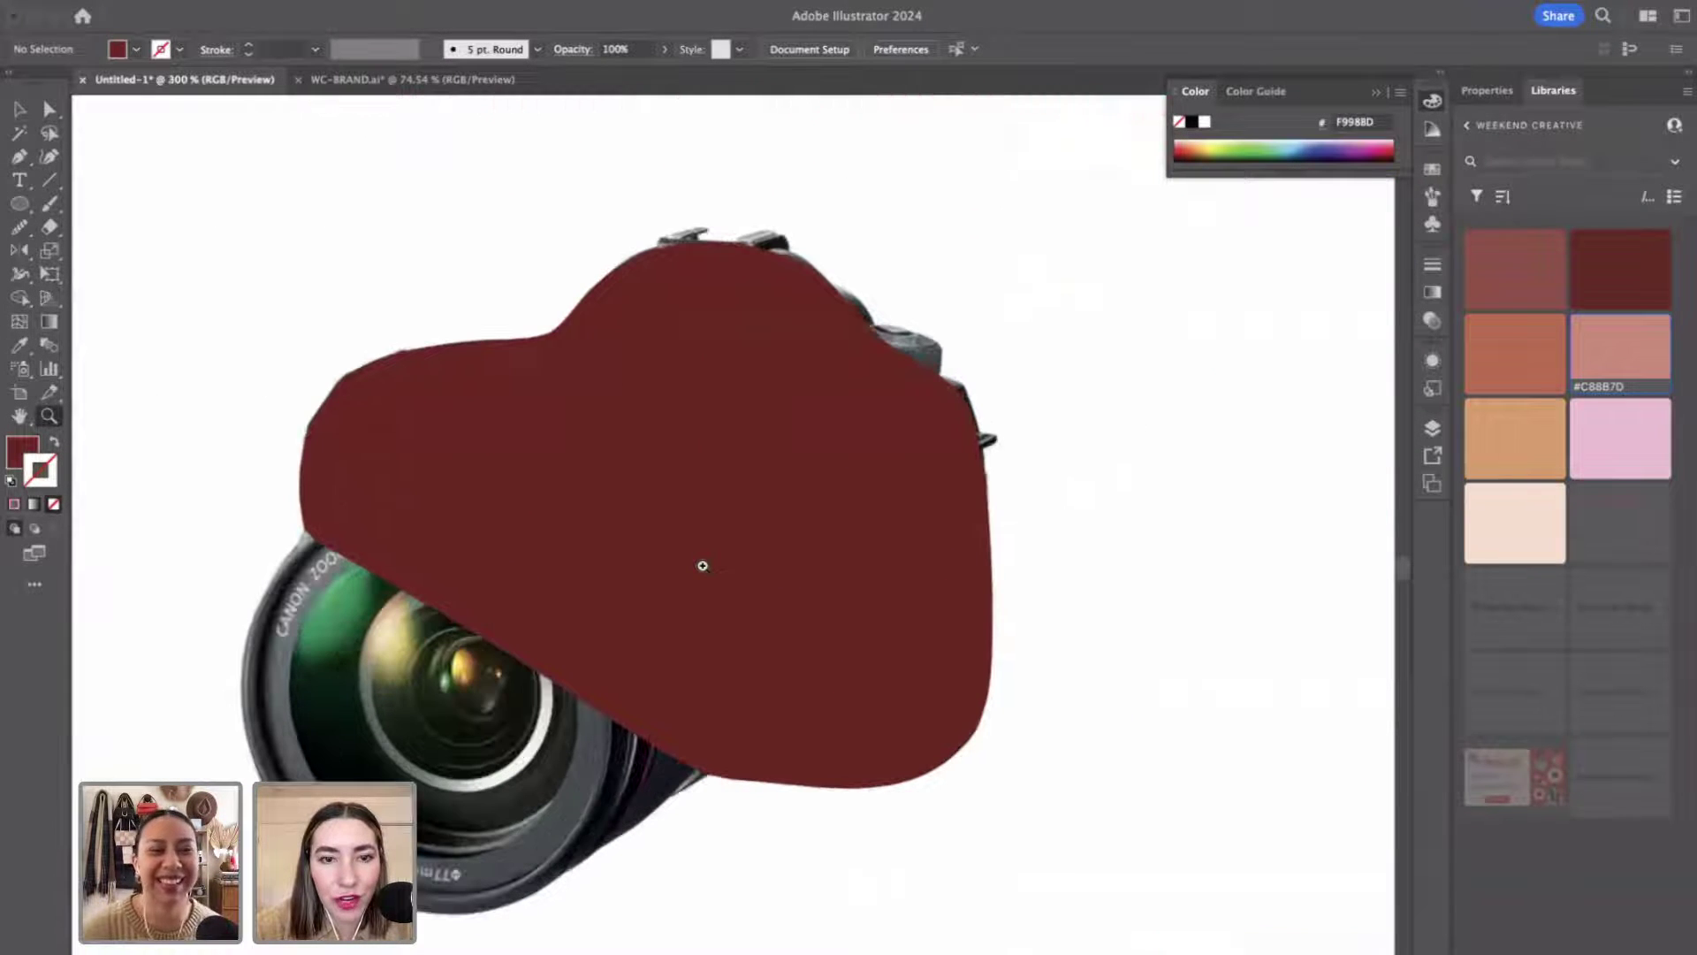
key("v")
left_click(853, 636)
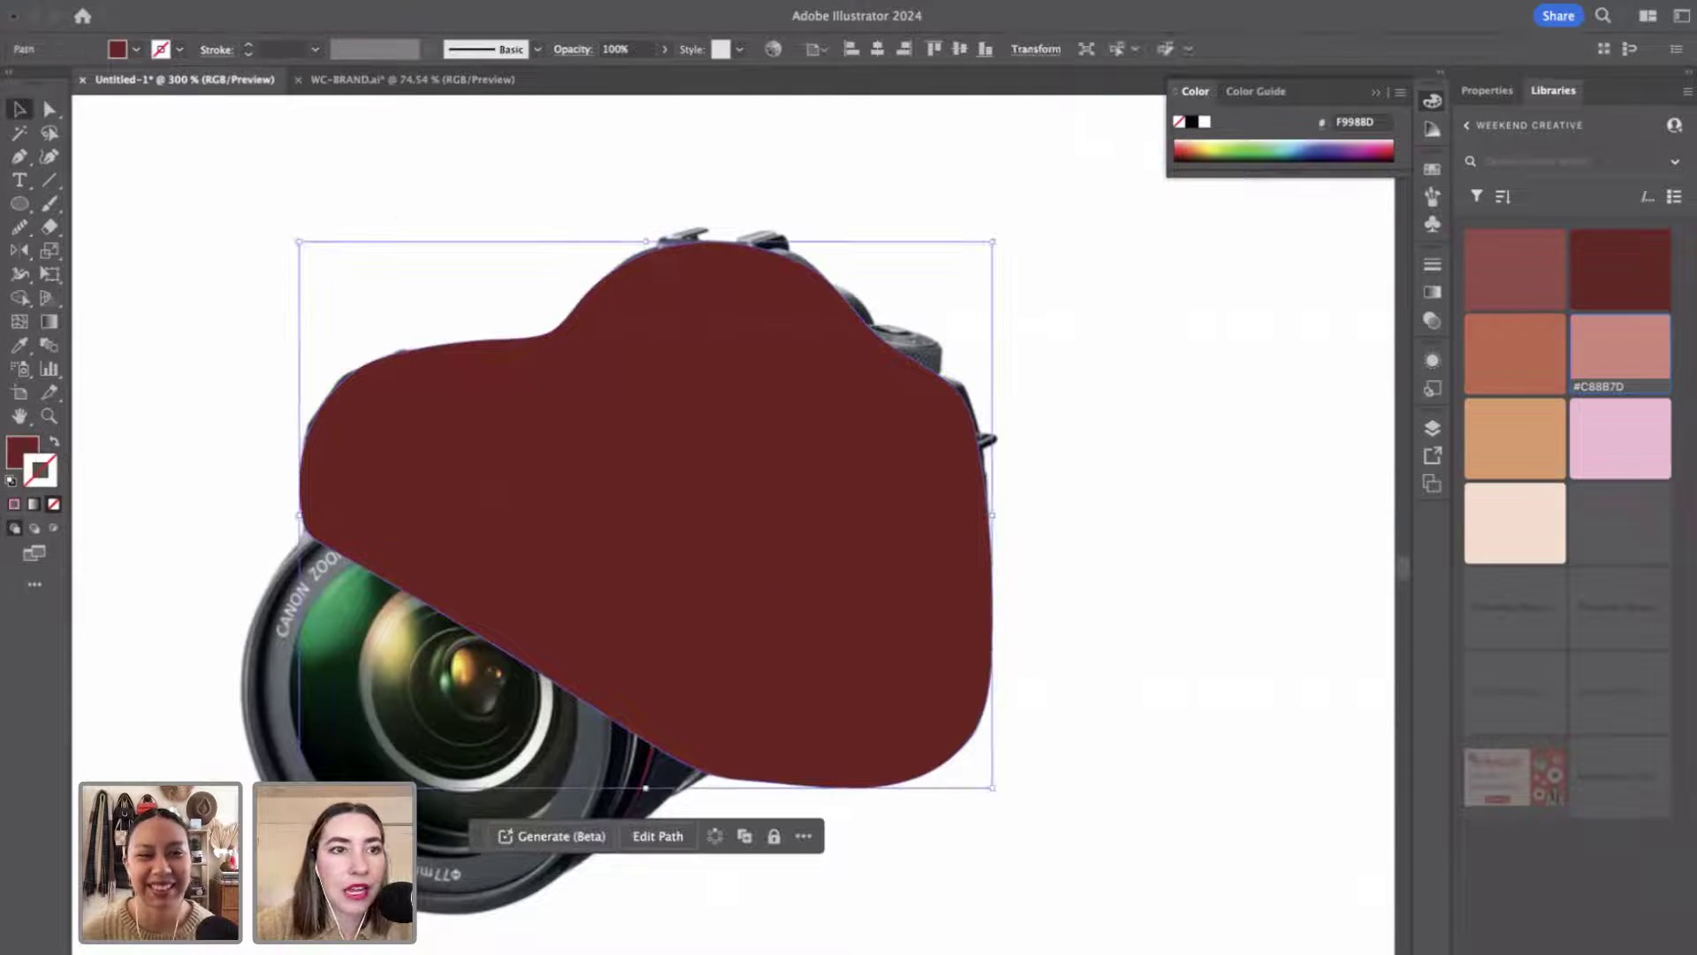
left_click(239, 1)
mouse_move(257, 38)
left_click(574, 98)
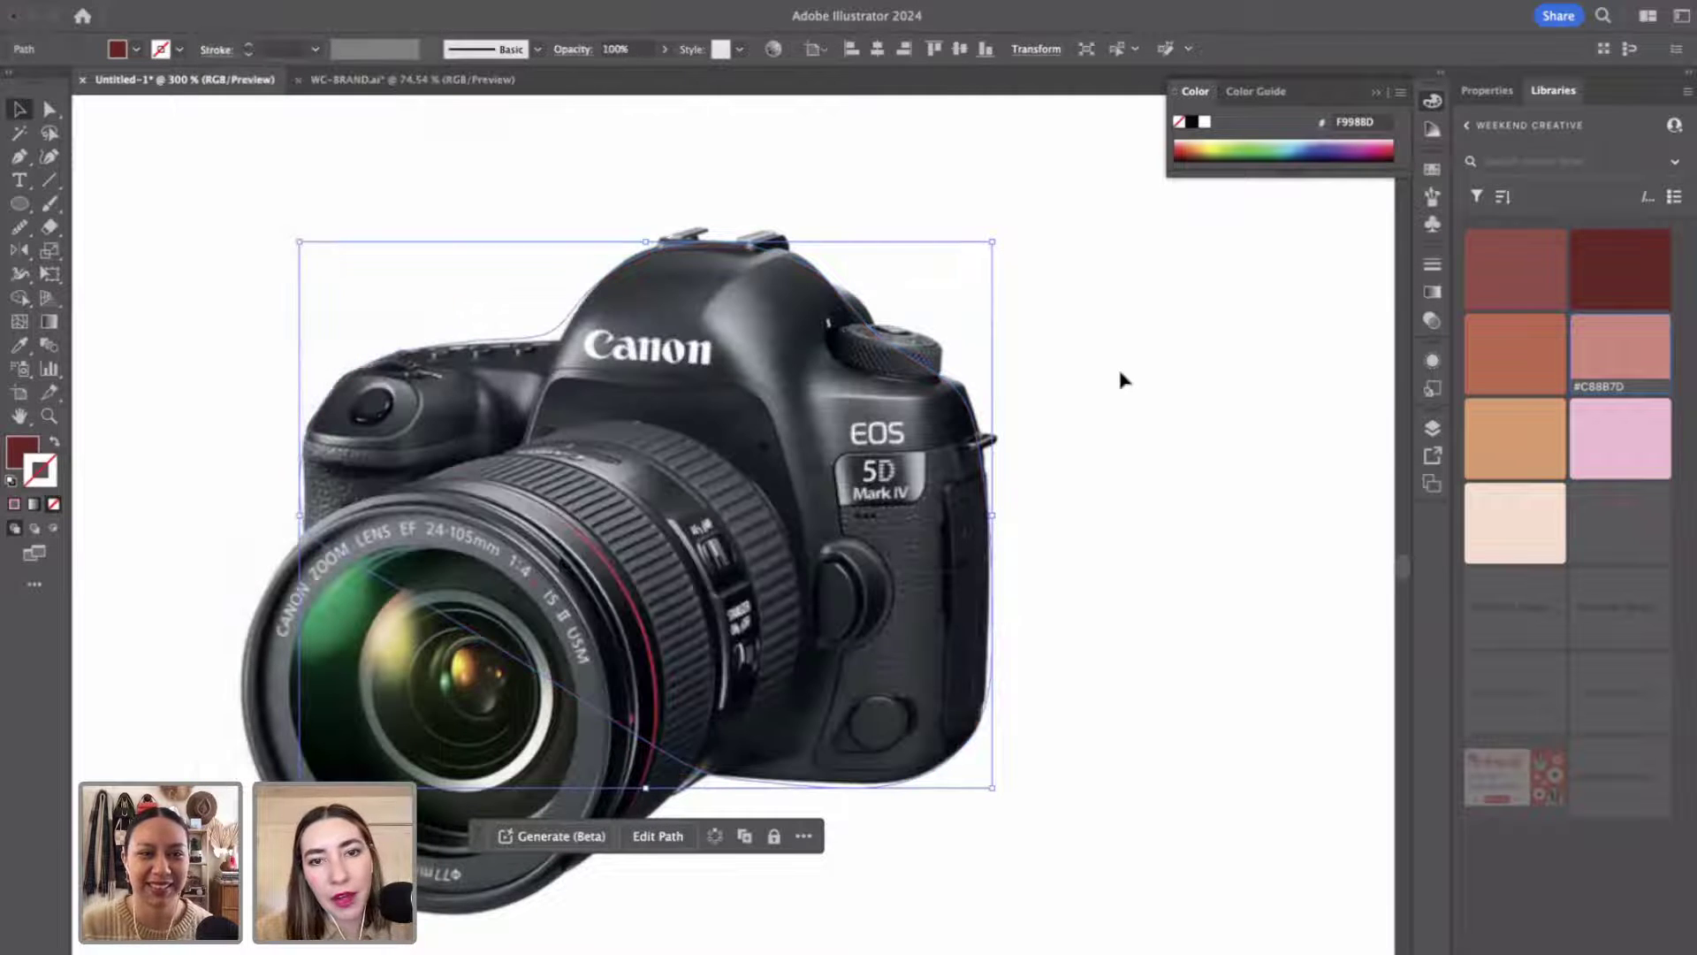
left_click(1120, 373)
Draw a dark-red lens shape with the Pen tool and send it behind the photo.
key("p")
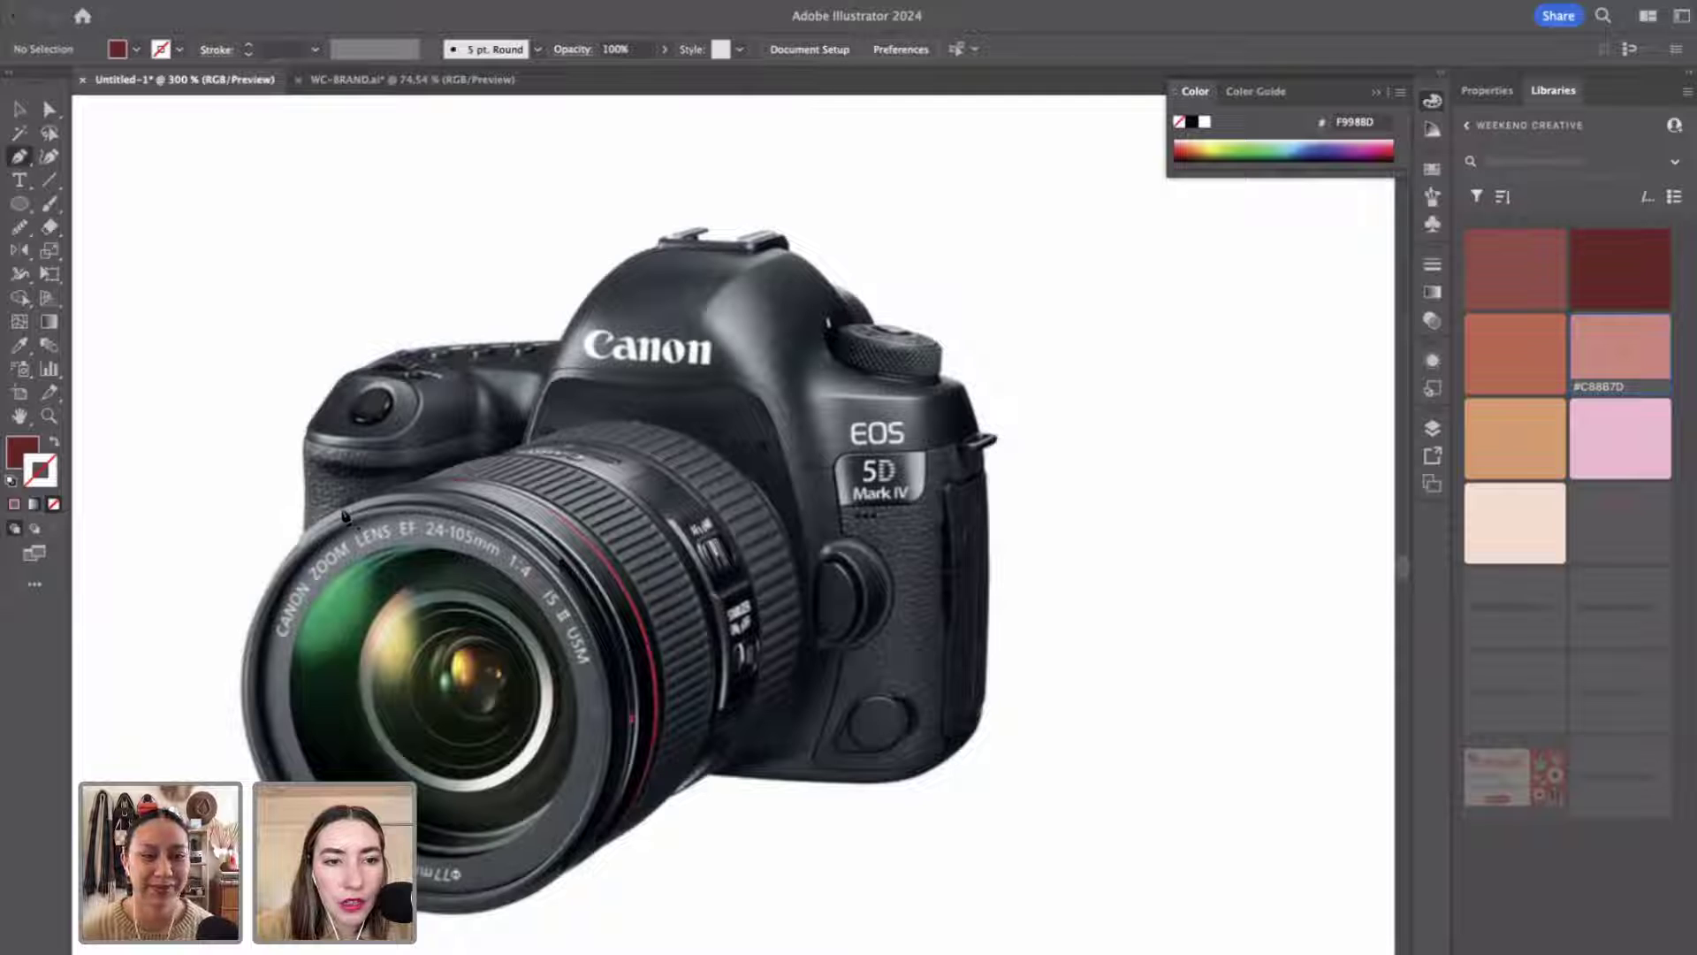
left_click(597, 420)
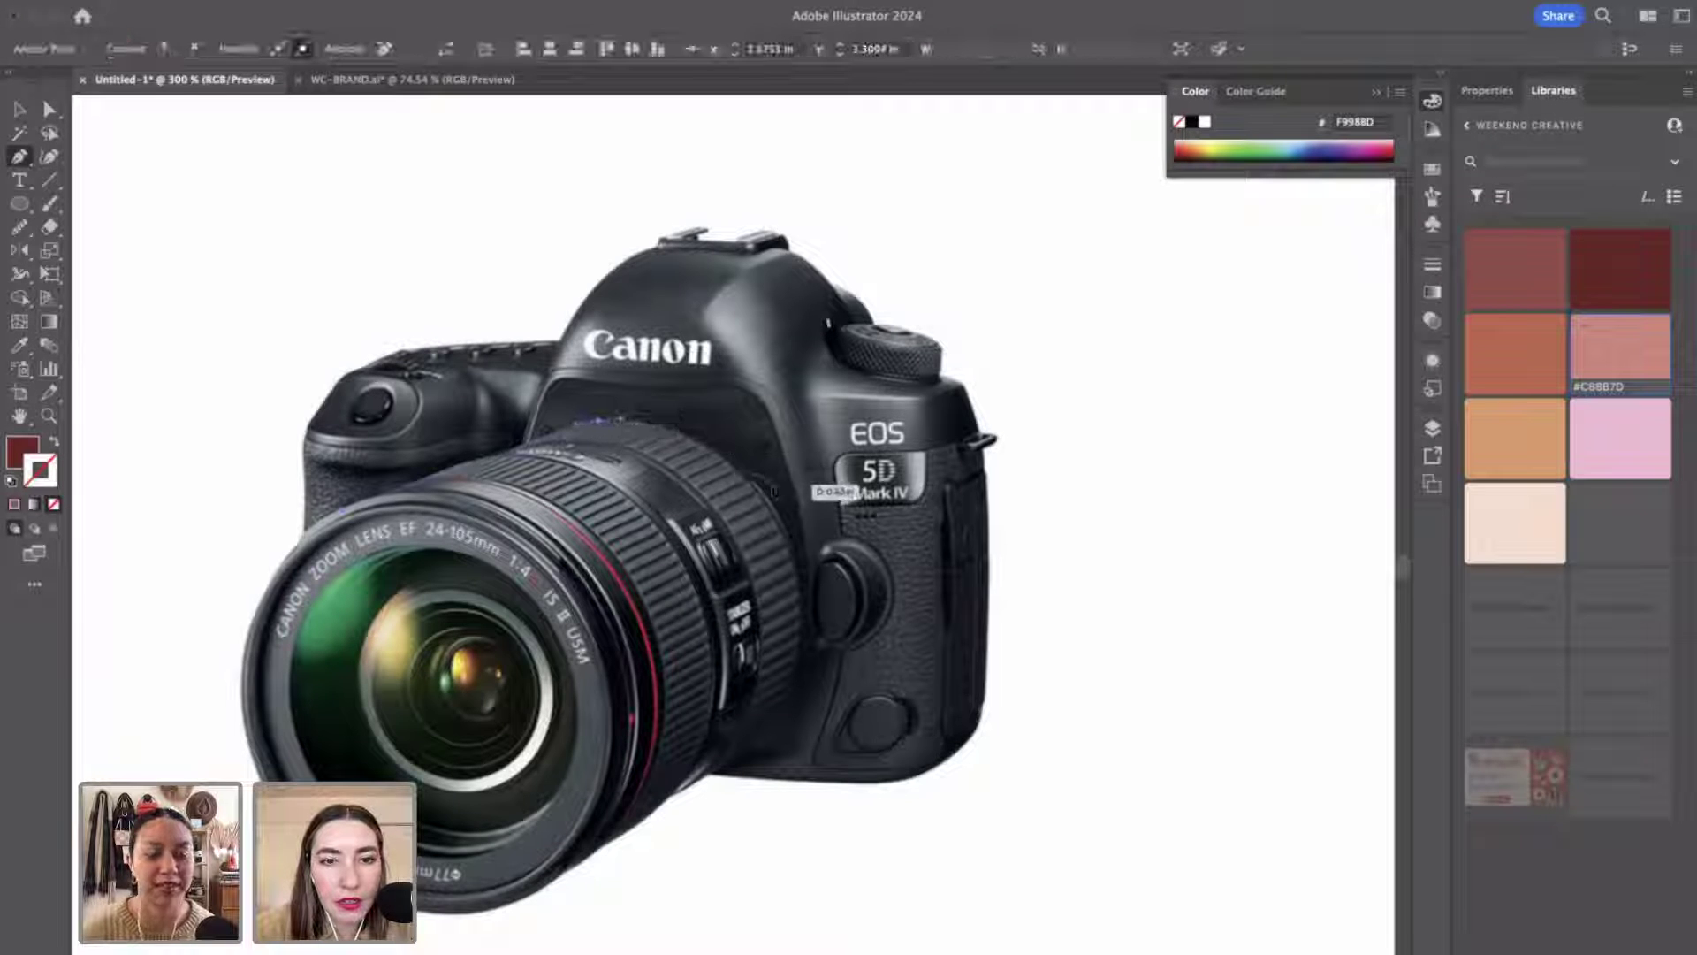
left_click_drag(769, 491, 826, 585)
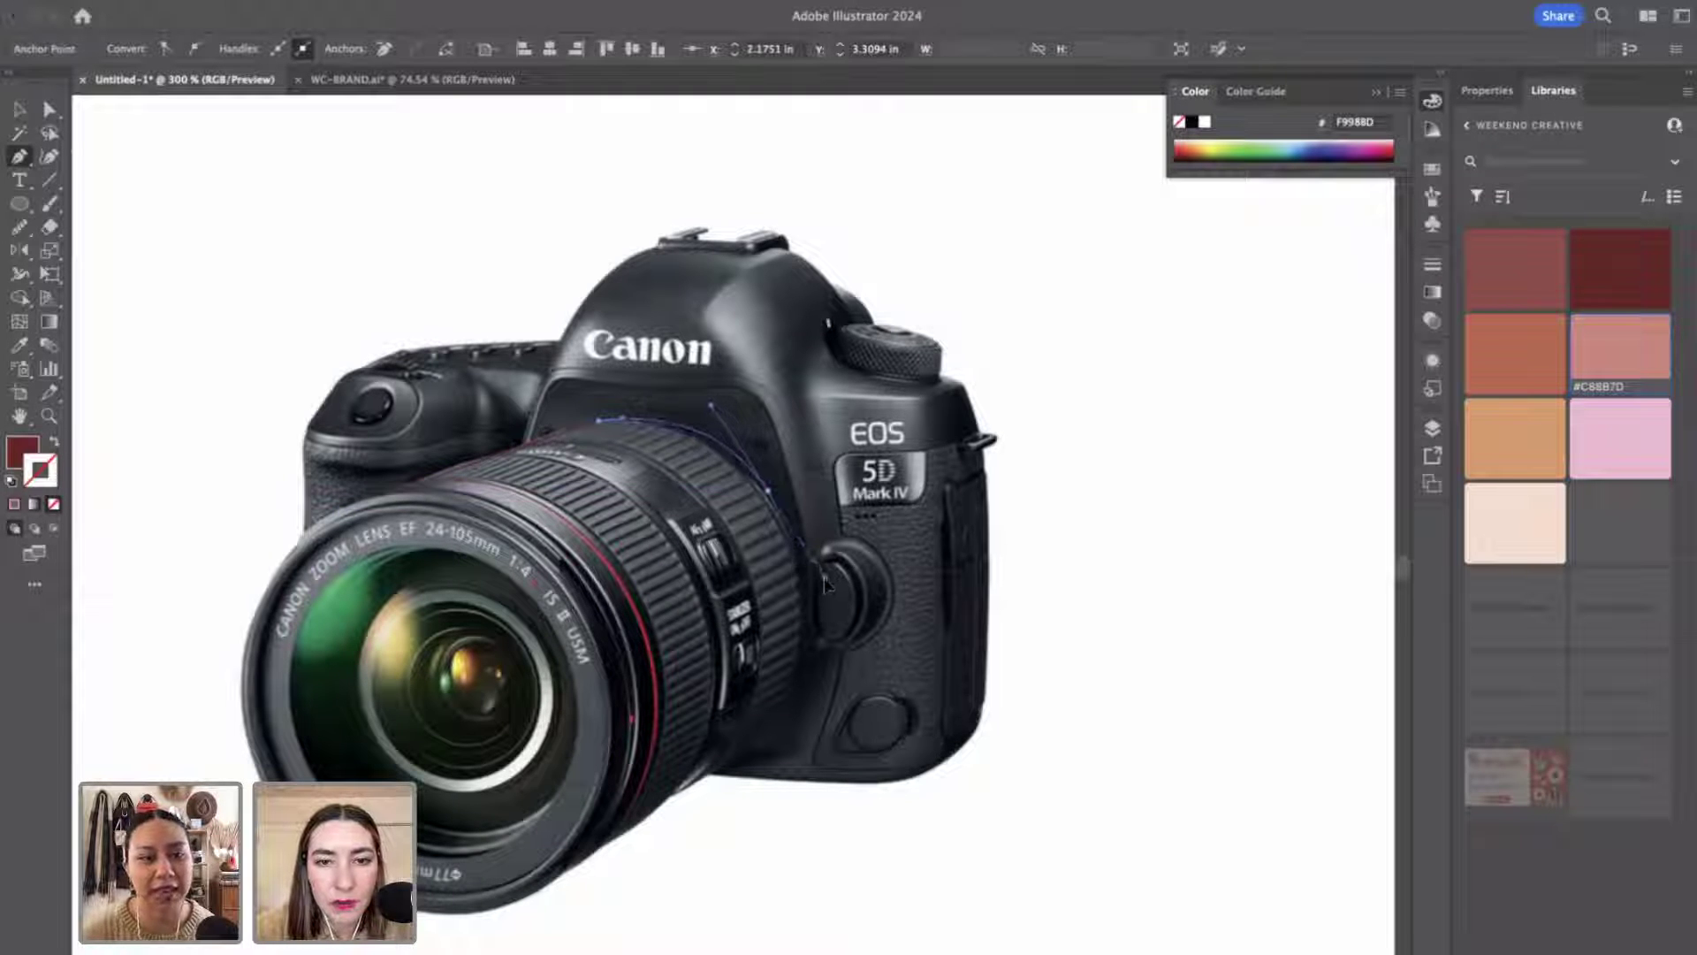
left_click_drag(785, 739, 762, 756)
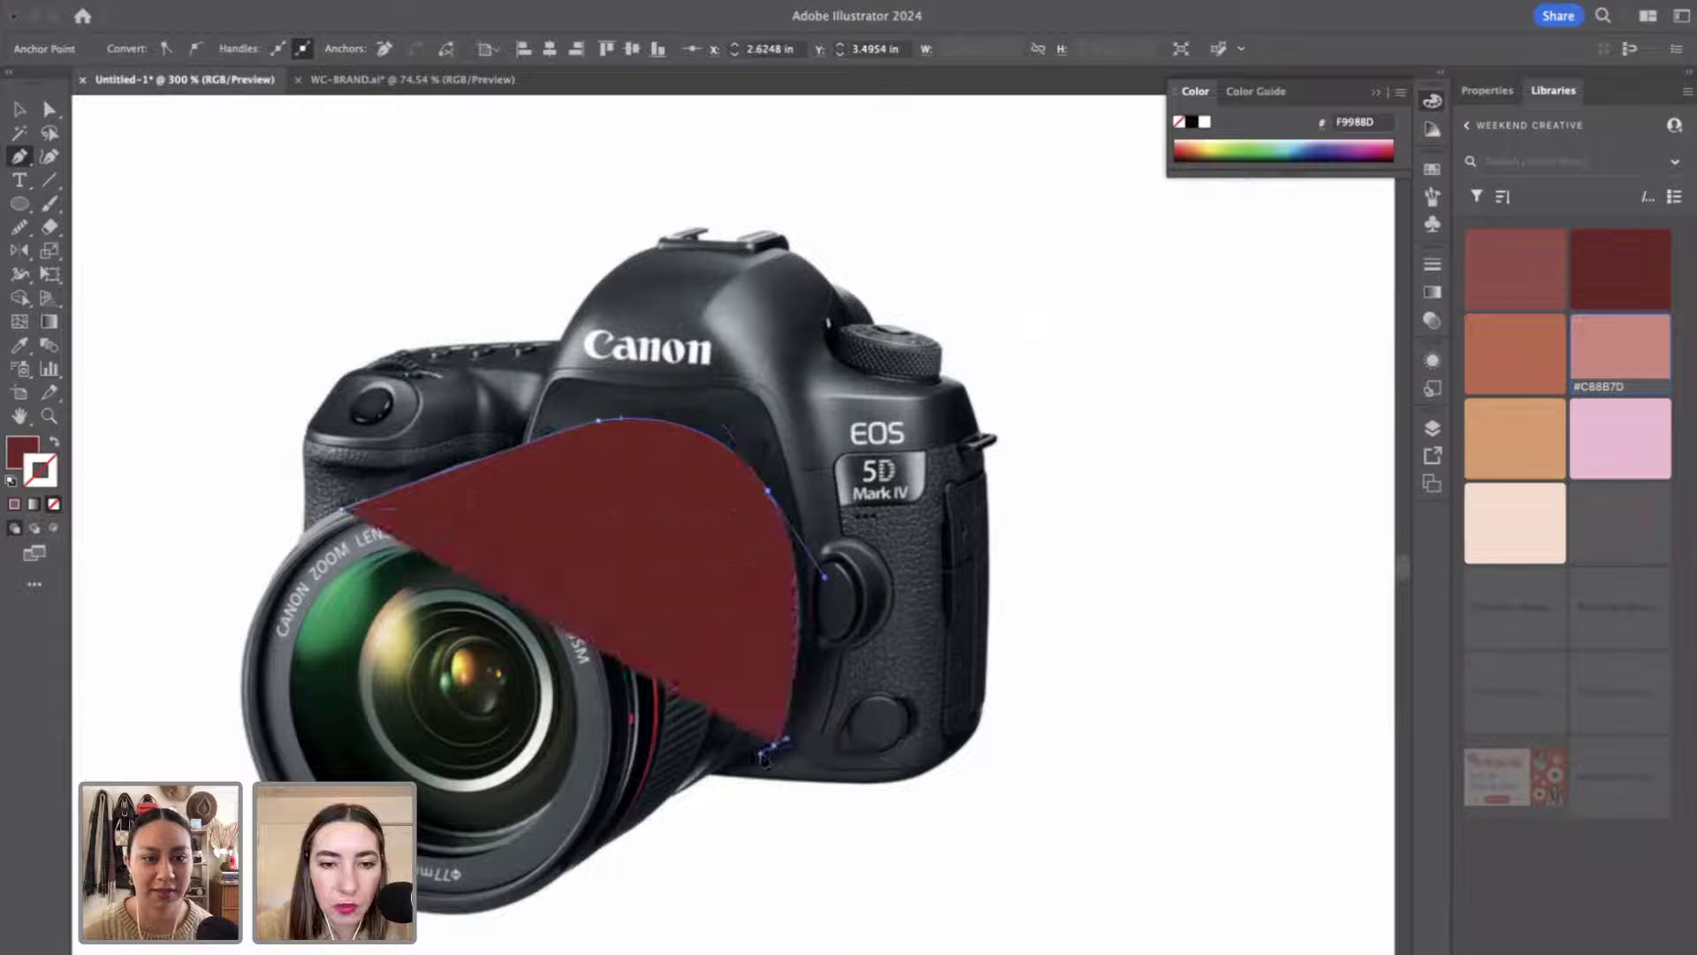
left_click(539, 882)
left_click_drag(478, 645, 347, 513)
key("v")
left_click(228, 1)
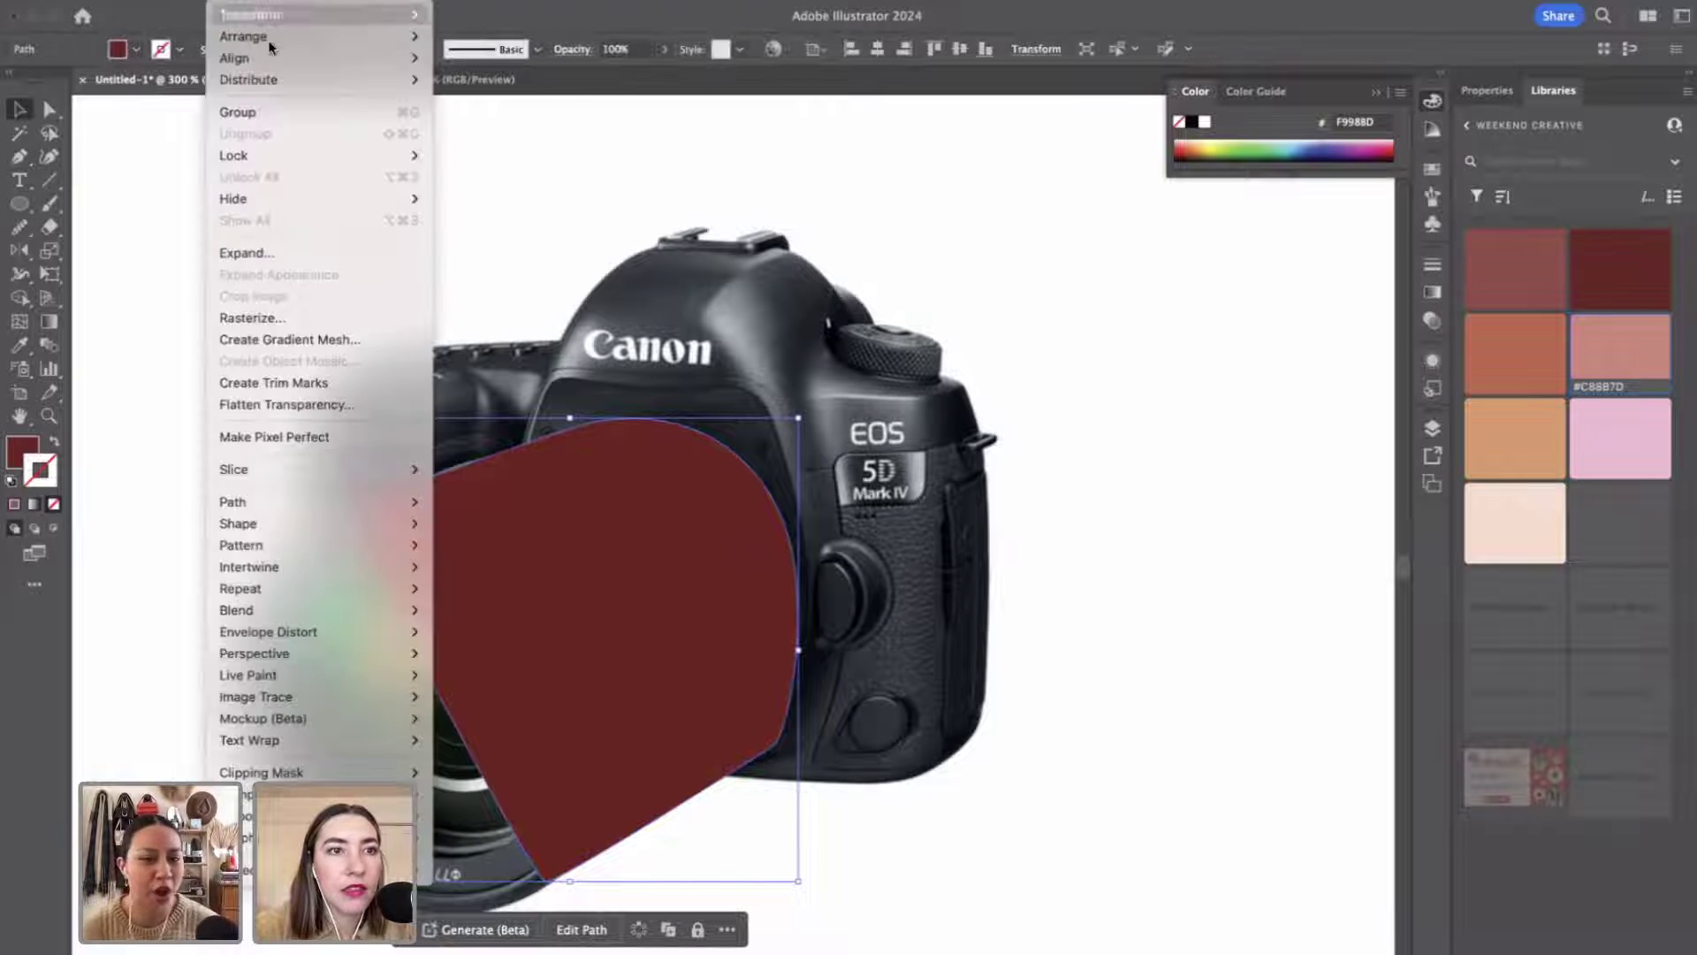
mouse_move(269, 36)
left_click(480, 101)
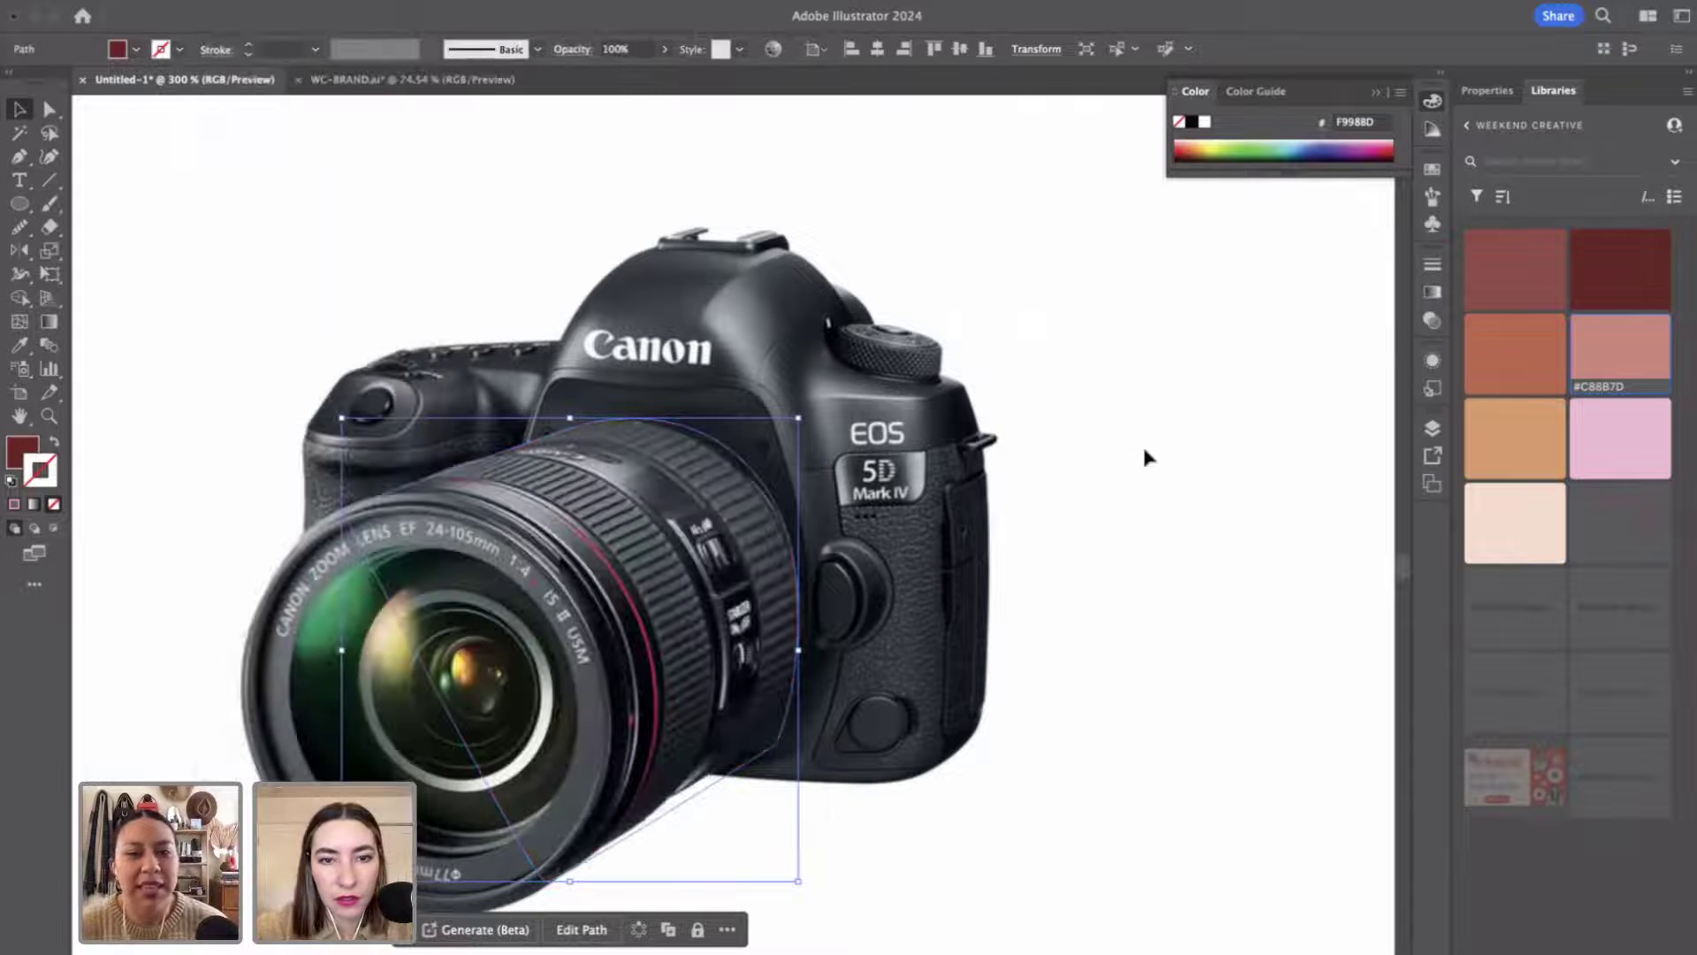
left_click(1143, 458)
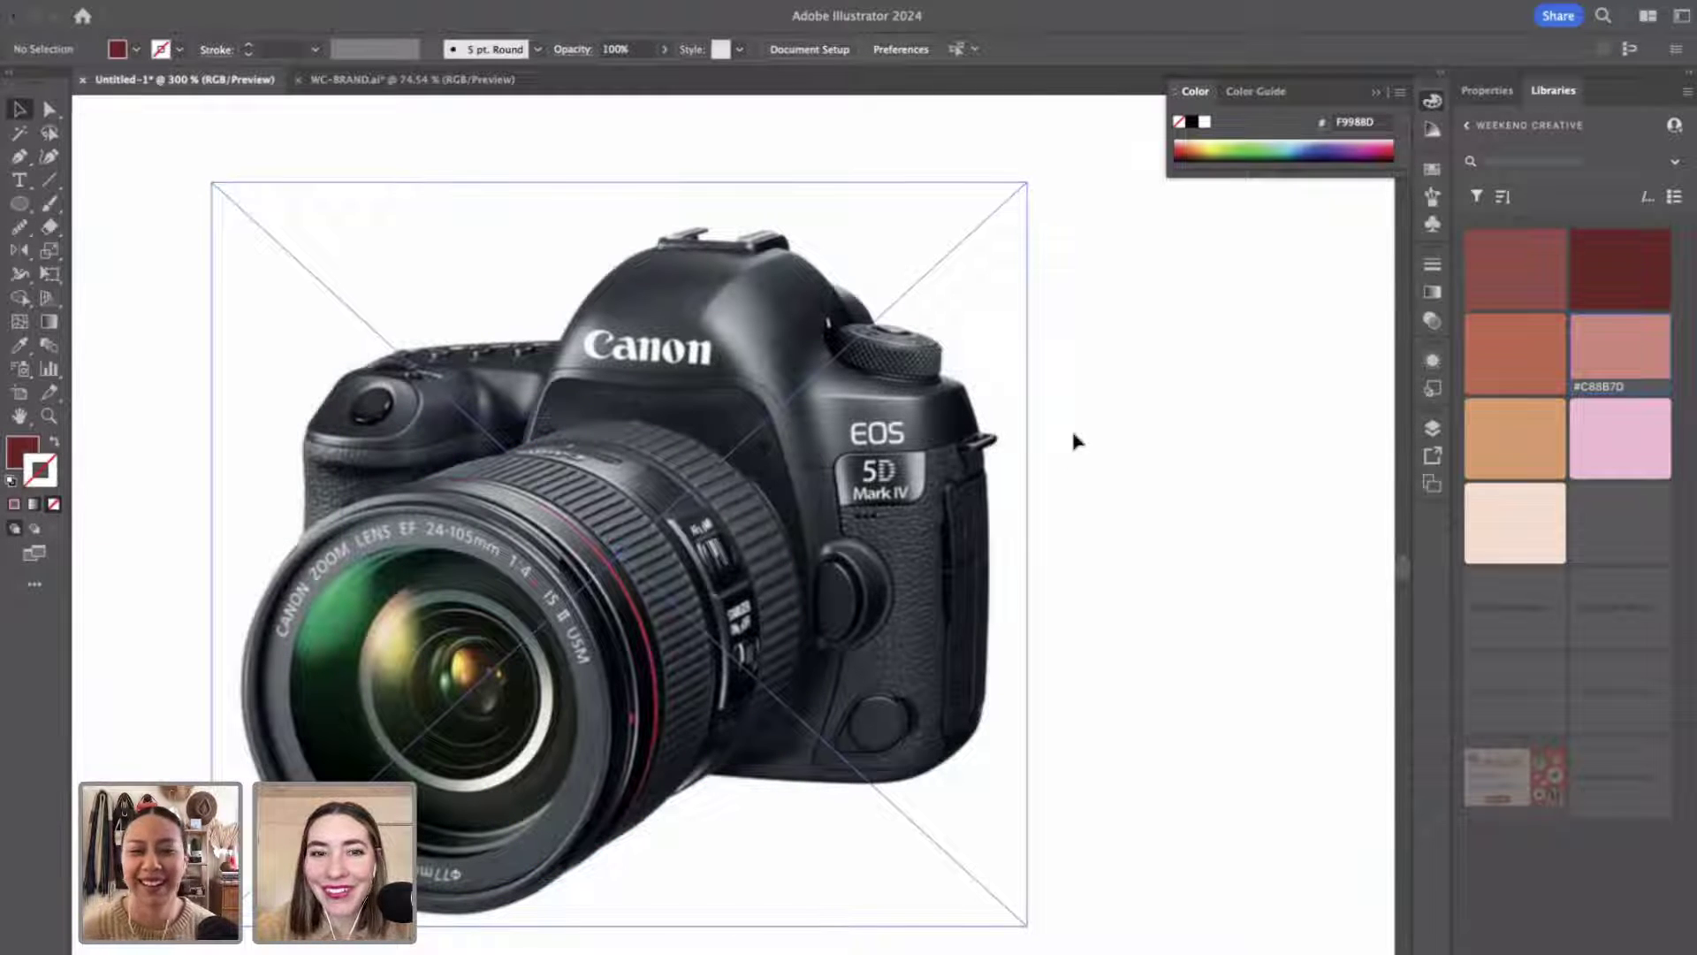
Draw a dark-red Pen shape over the camera's top-right dial.
key("p")
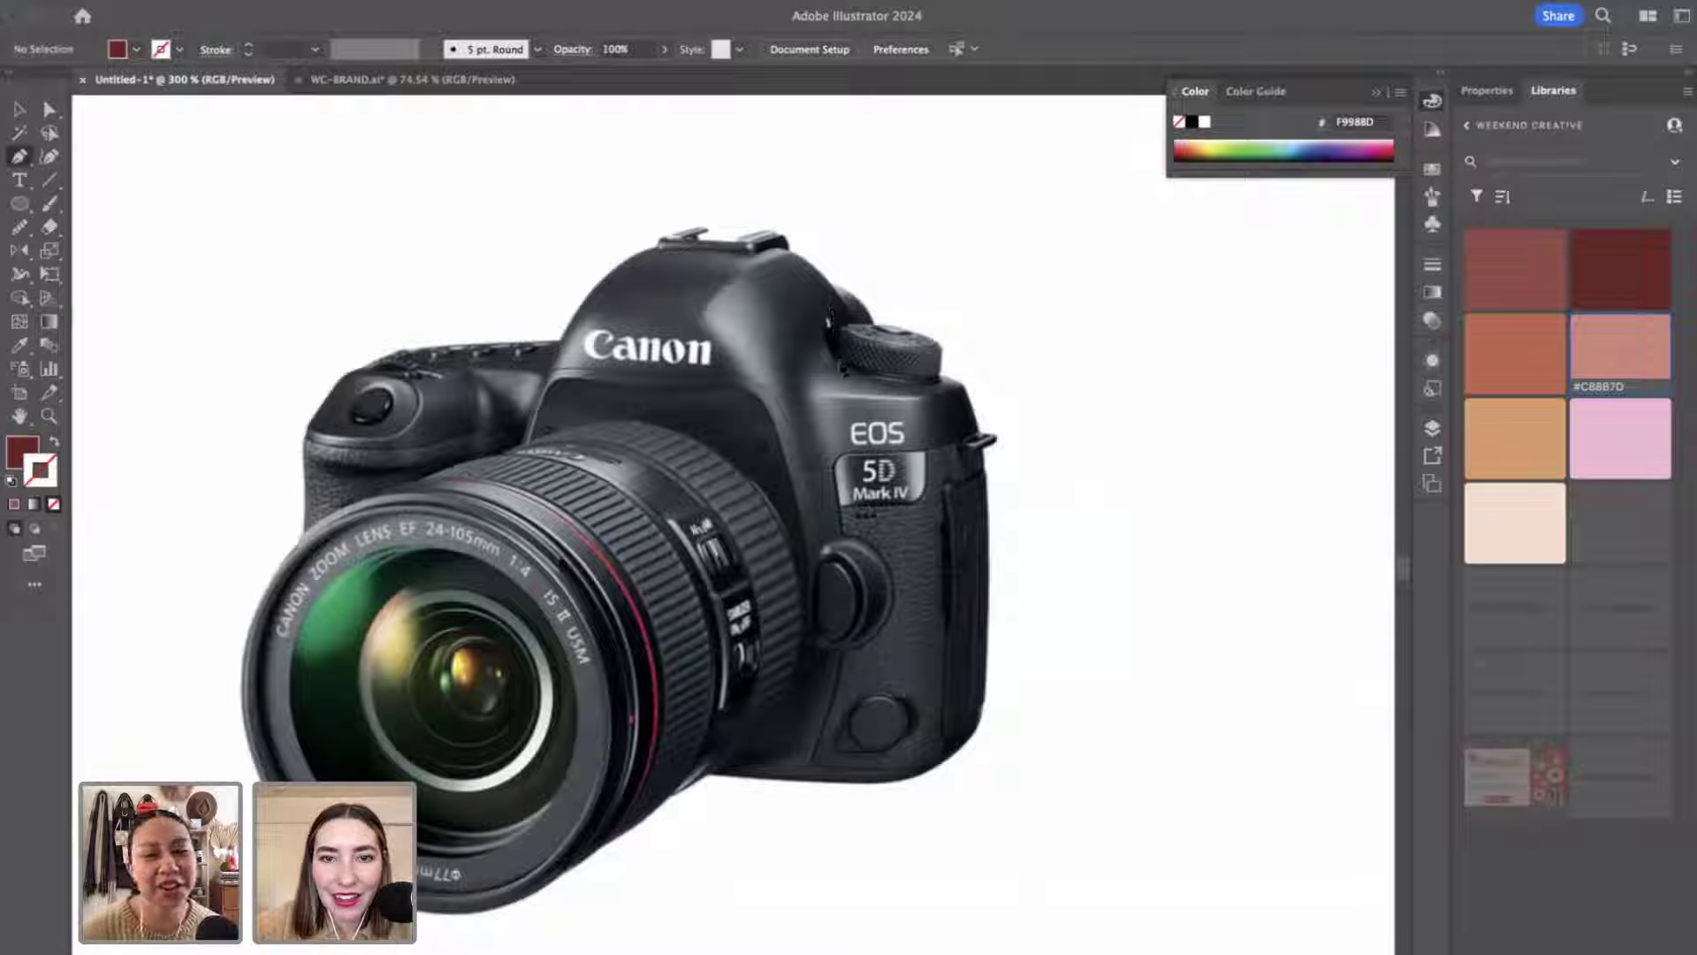
left_click(841, 361)
left_click(830, 327)
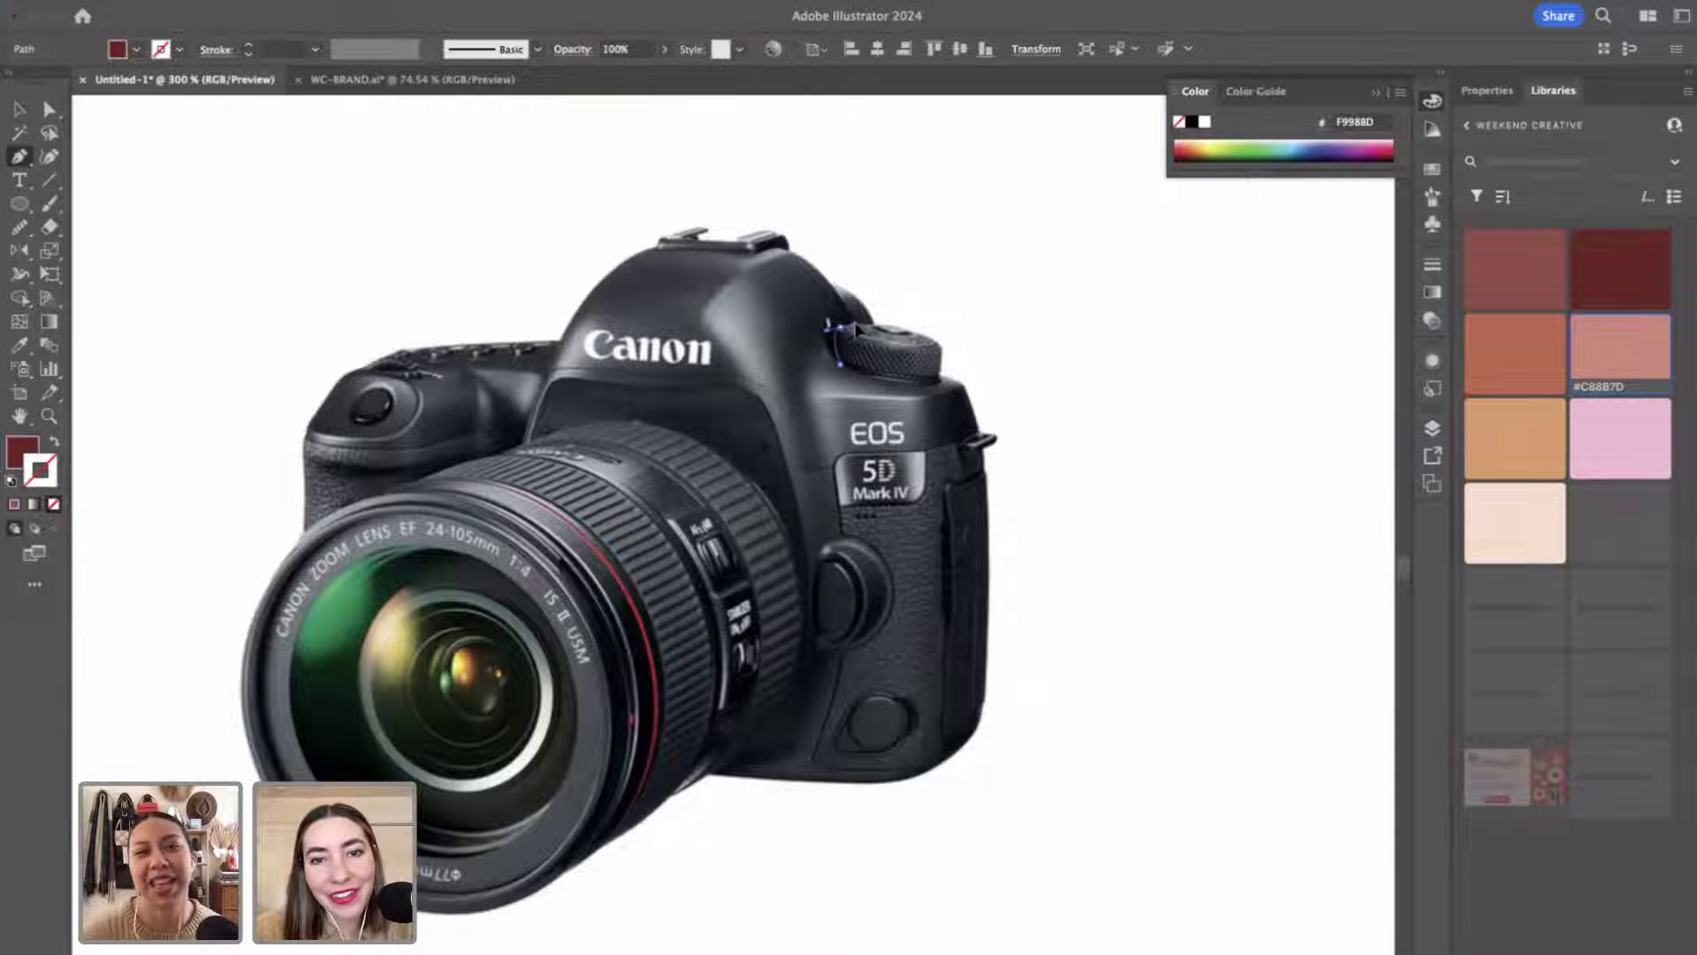
left_click_drag(932, 346, 939, 382)
left_click(844, 373)
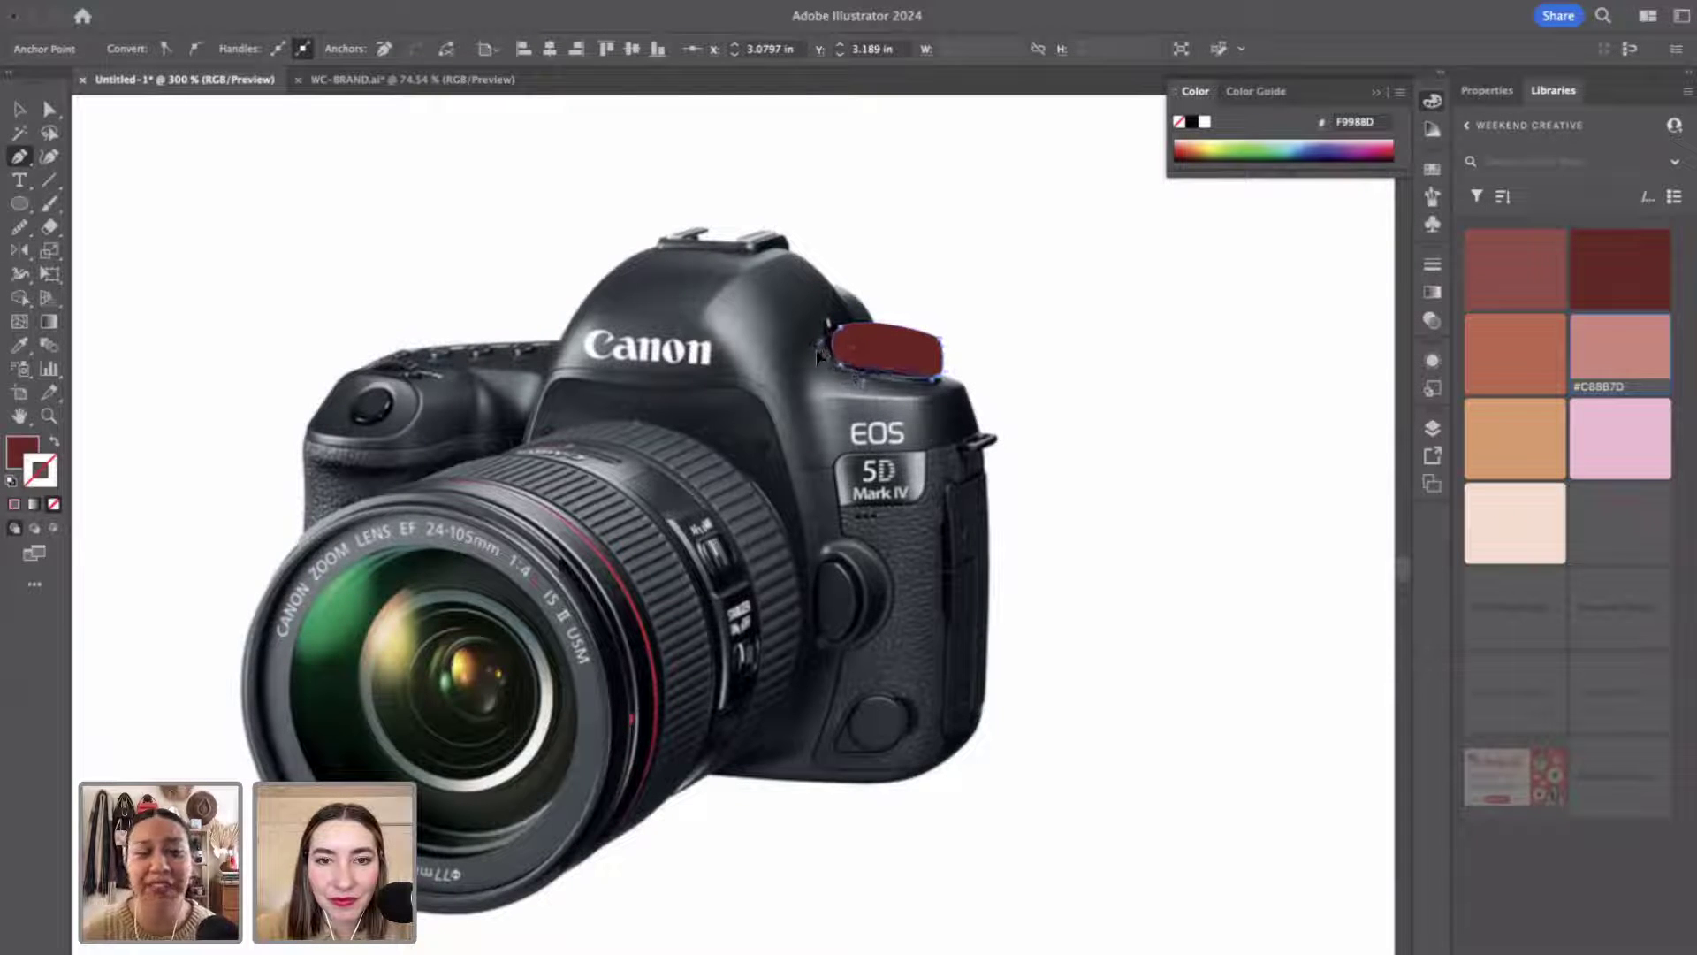
key("v")
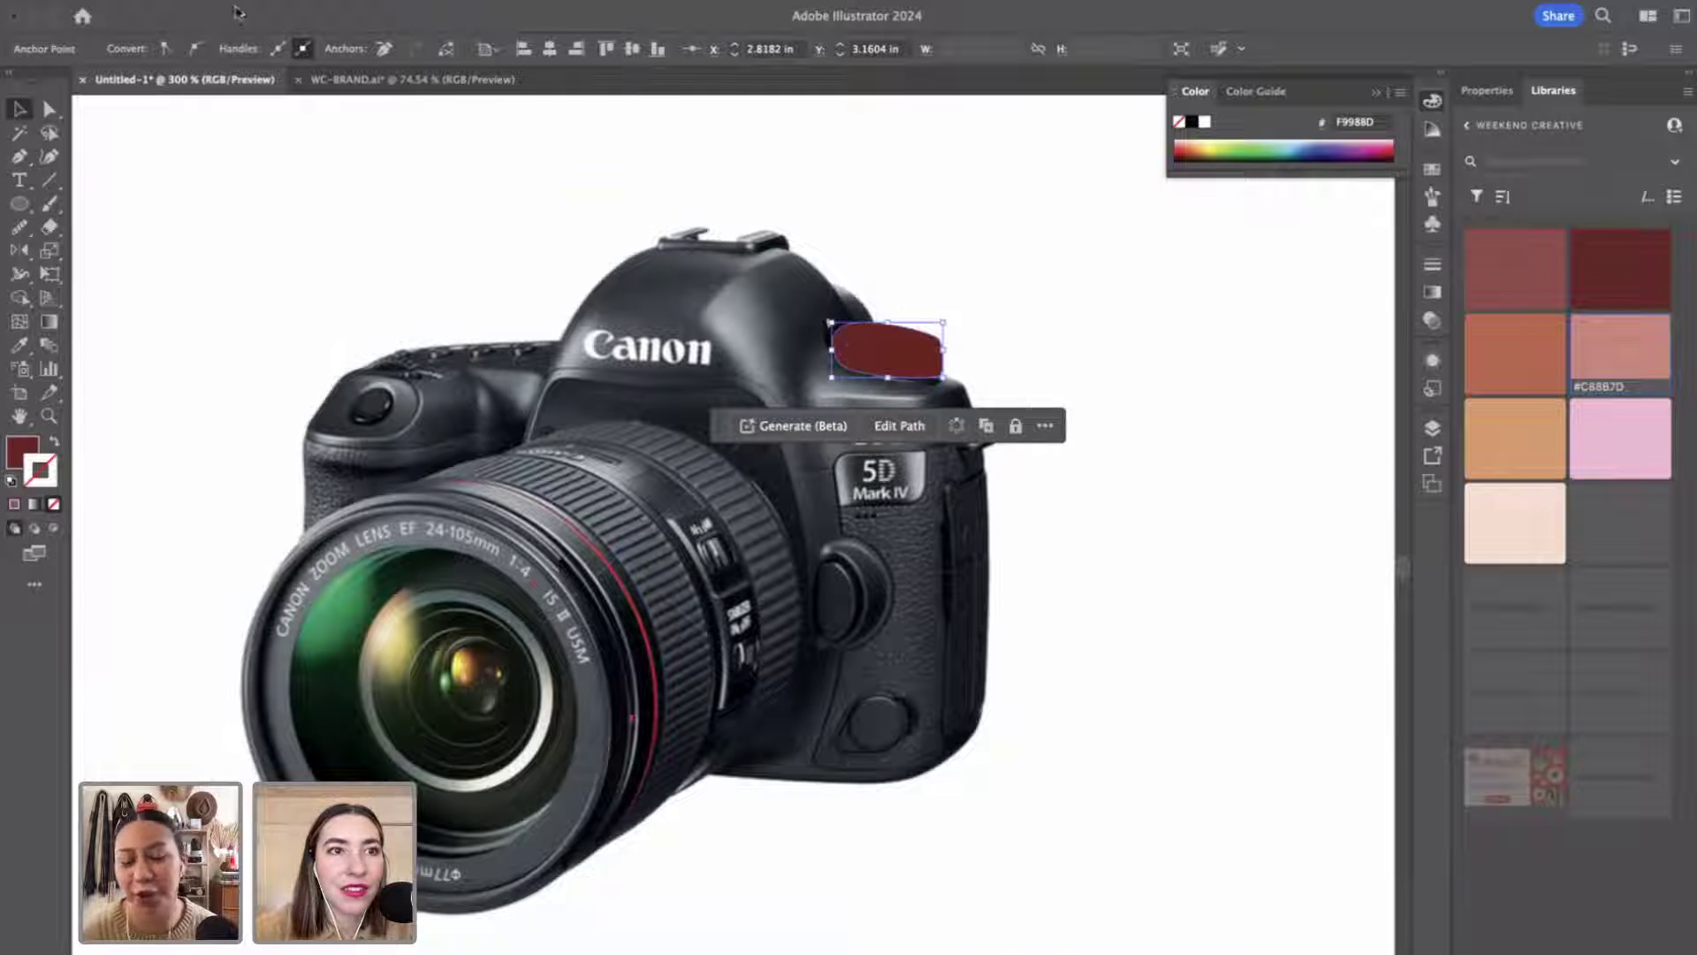
Apply a slight Object > Path > Smooth to the dial shape.
left_click(239, 10)
mouse_move(301, 520)
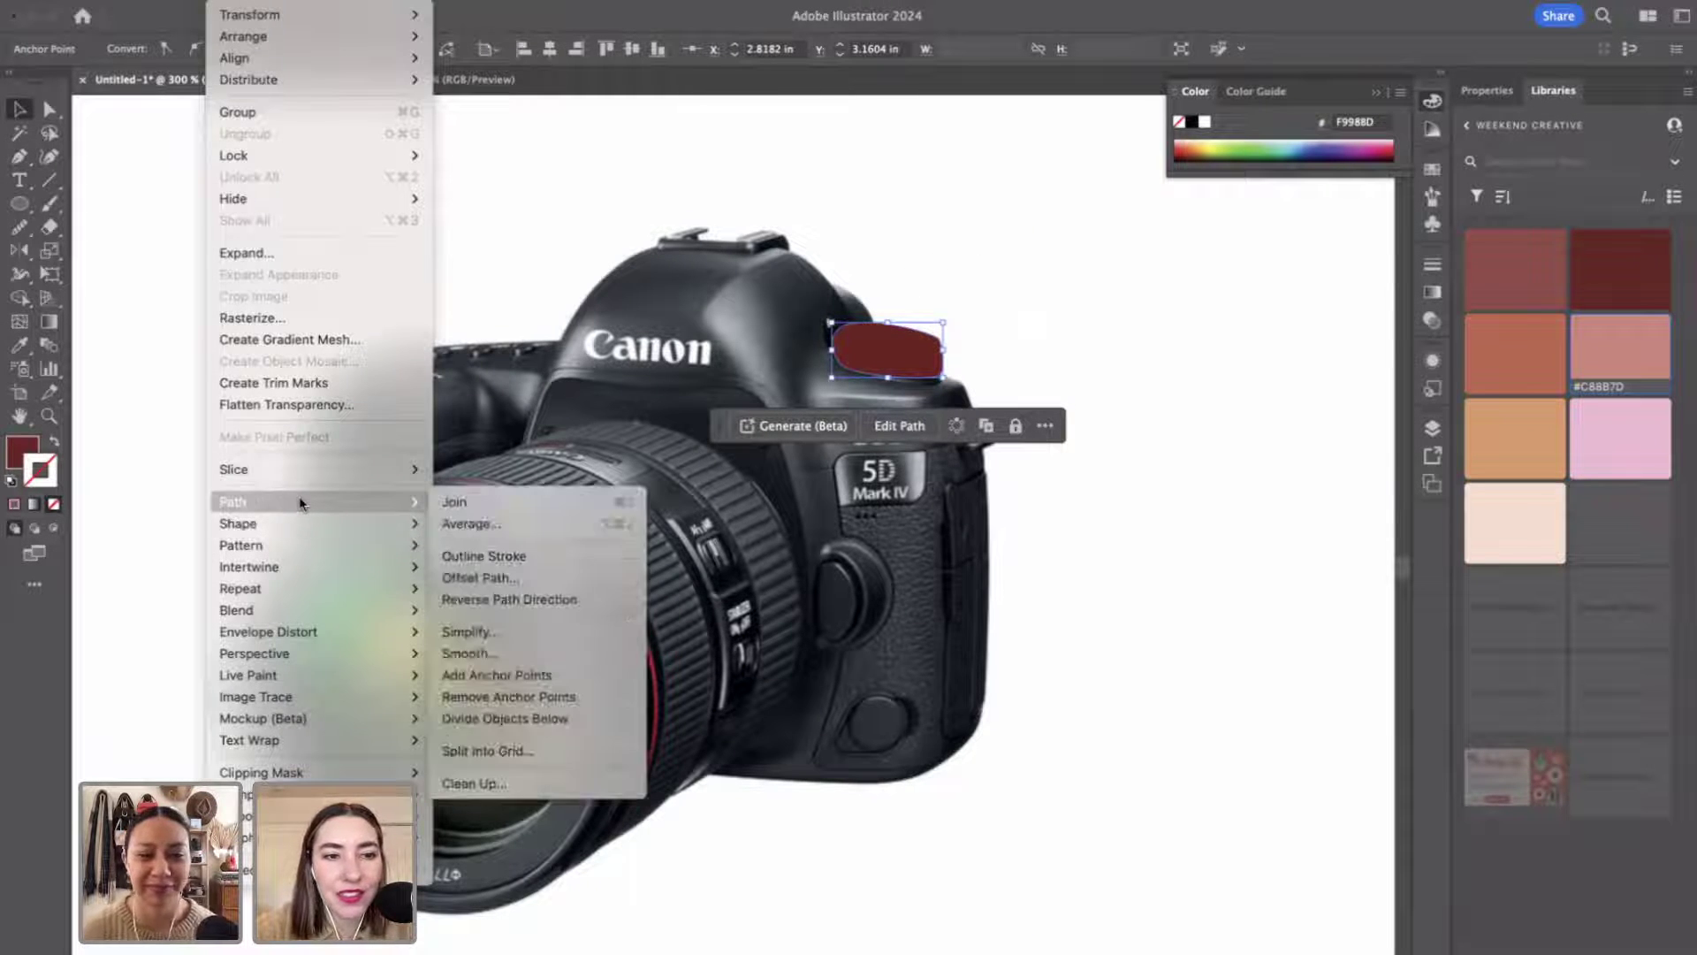
left_click(478, 654)
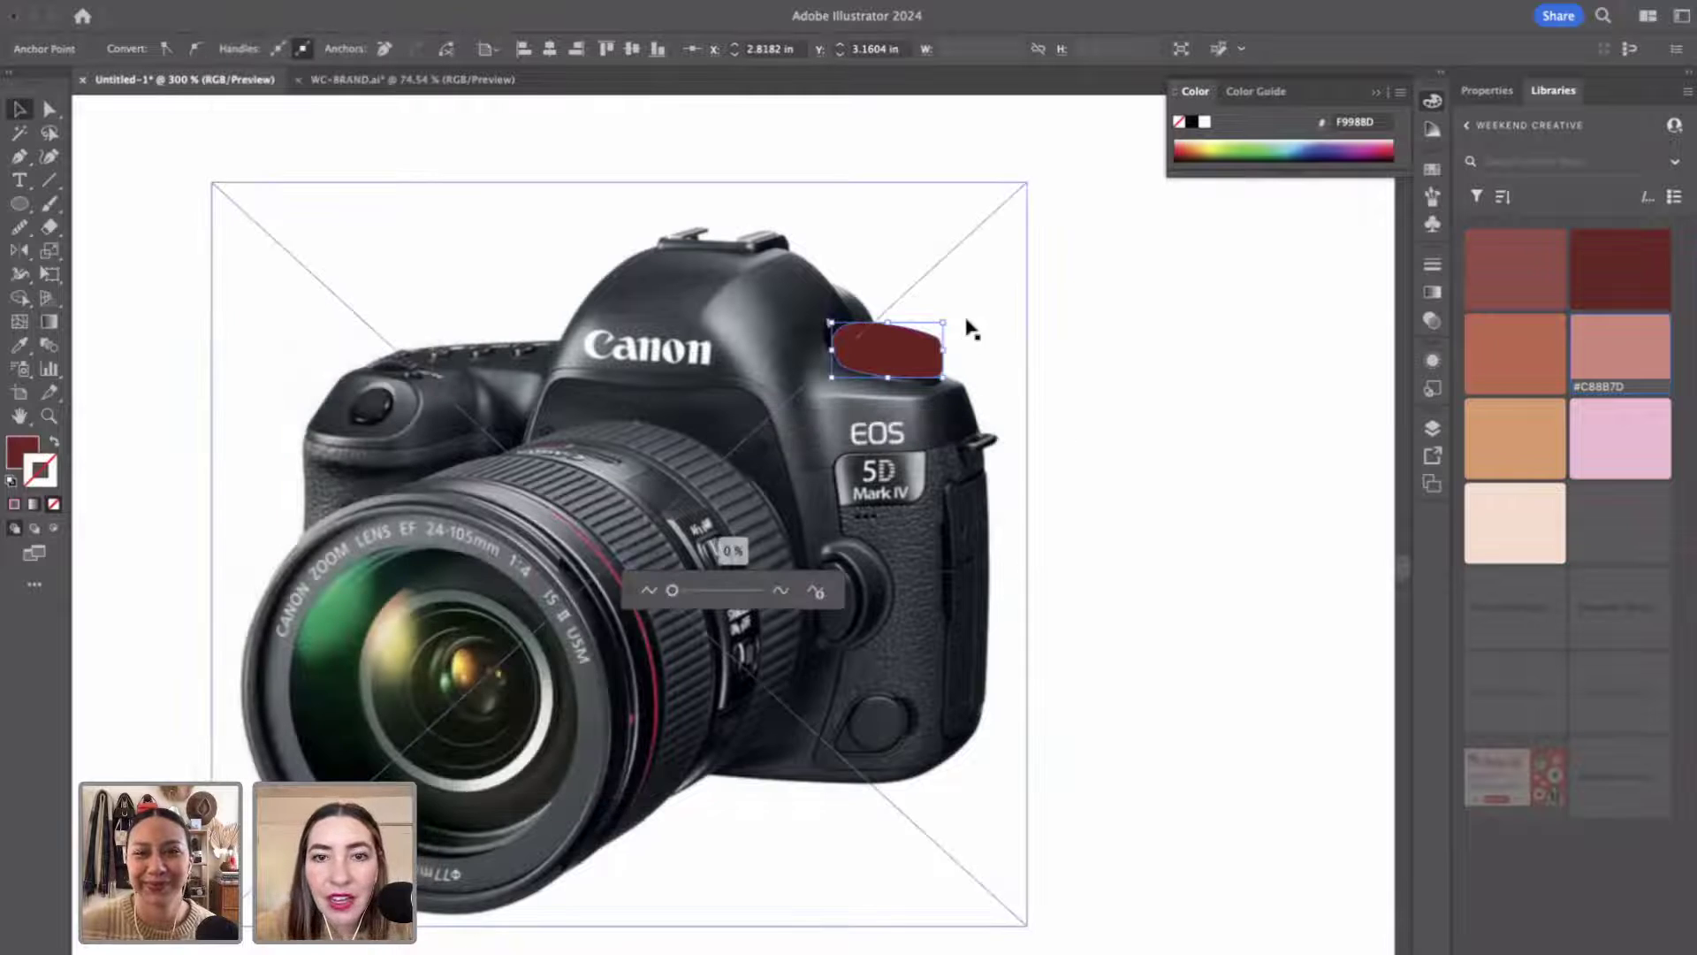
left_click_drag(672, 590, 691, 591)
left_click(1181, 496)
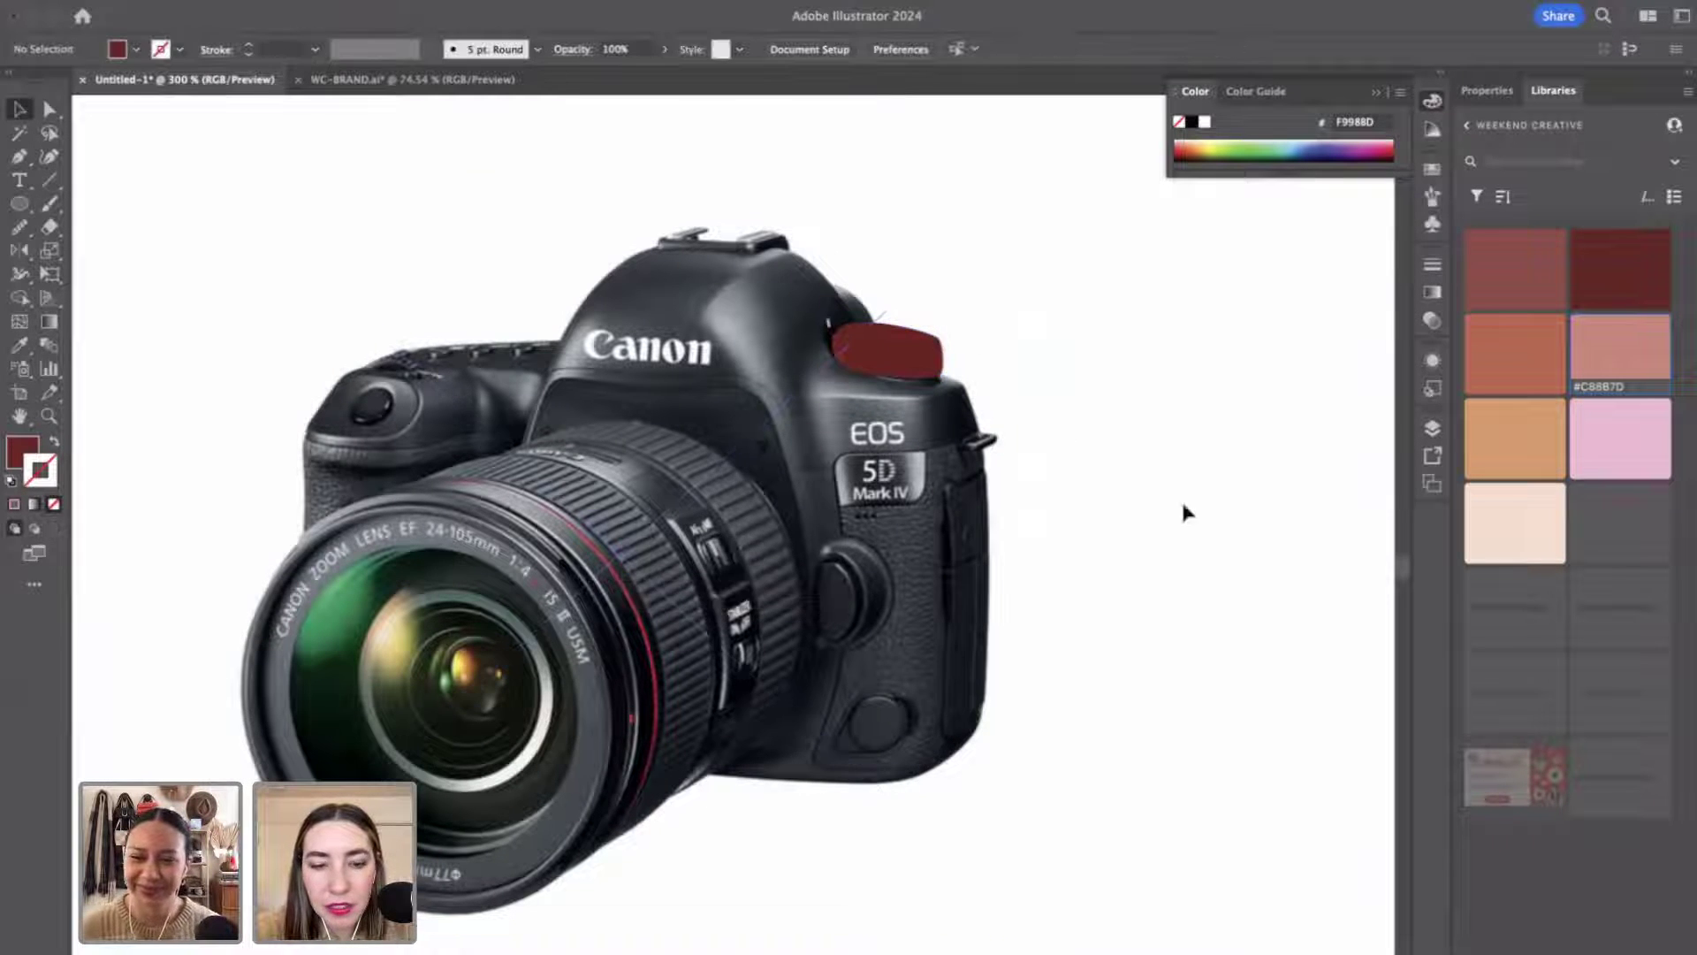
Reshape the dial's anchors to bulge its right side and round the lower-left corner.
scroll(1104, 331, "up", 3)
left_click(720, 392)
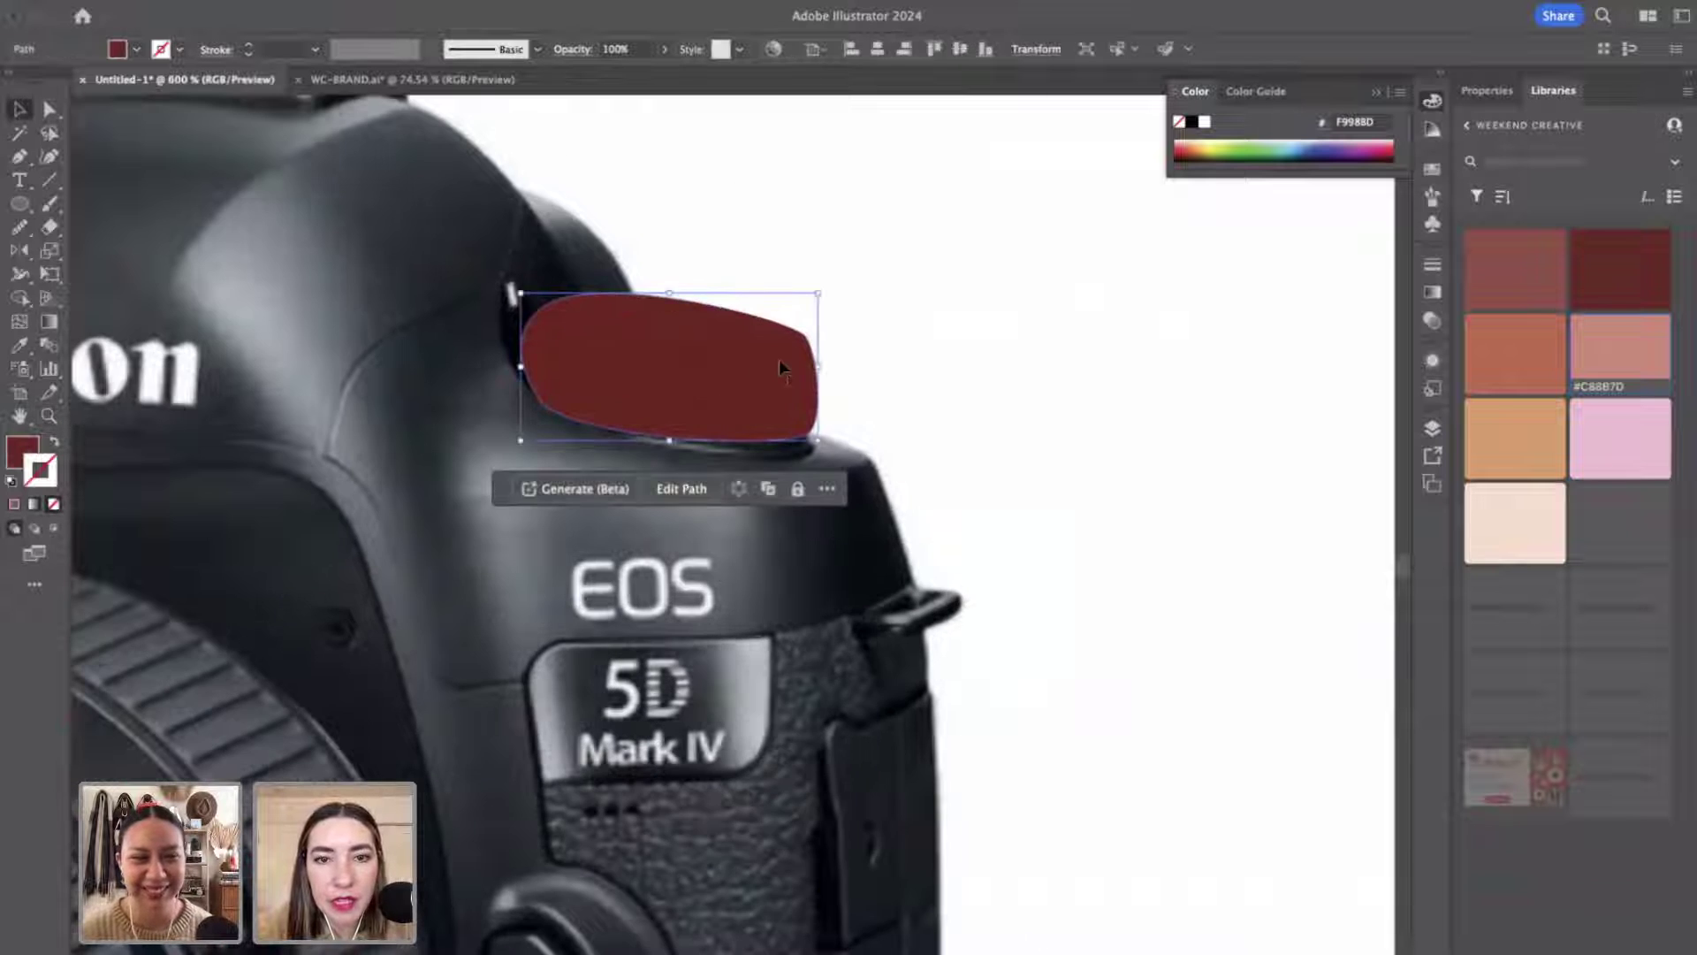
key("a")
left_click(796, 362)
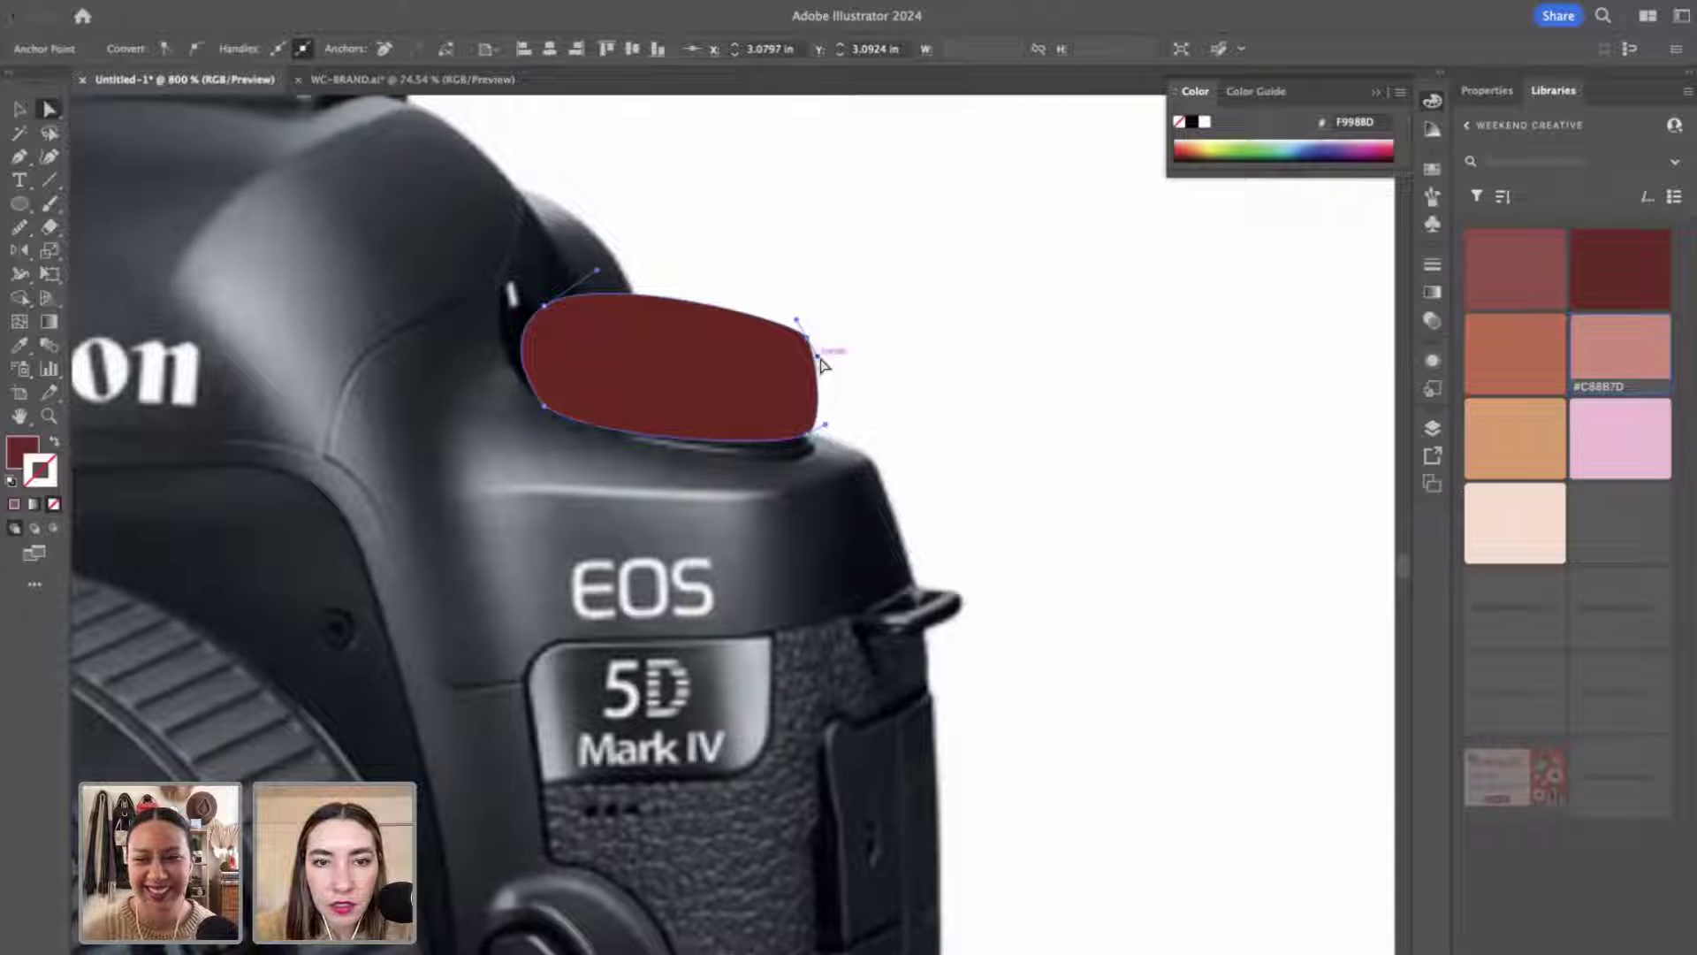
left_click_drag(819, 362, 838, 367)
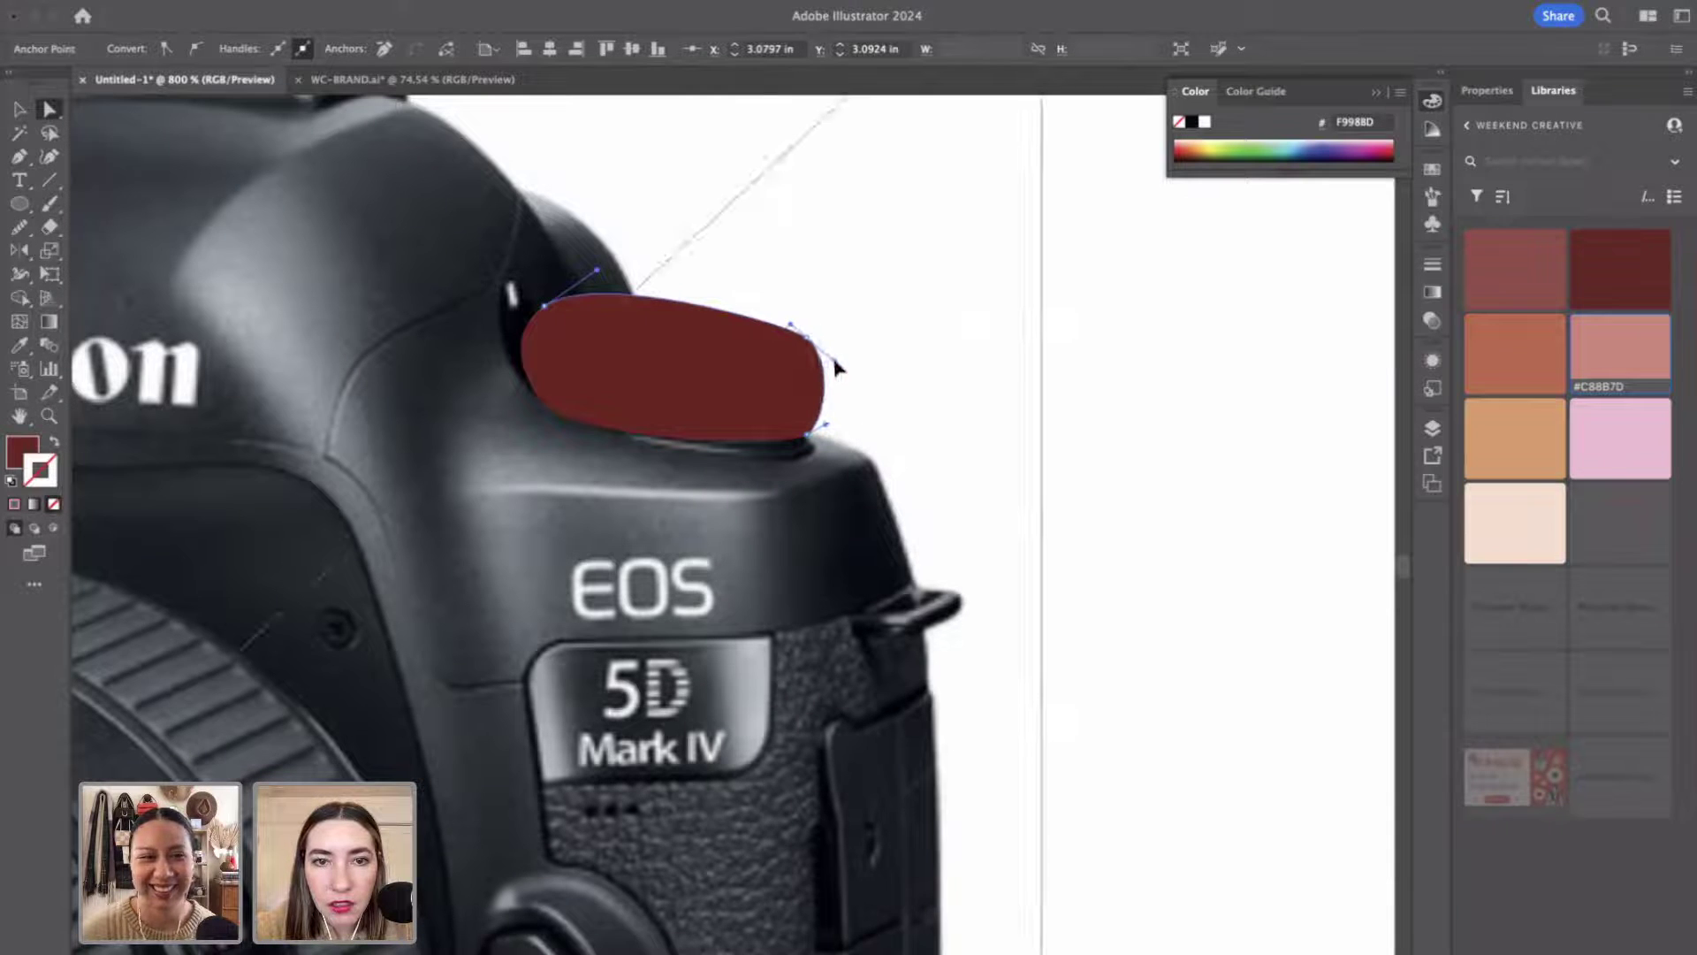
left_click(542, 400)
left_click_drag(563, 395, 605, 361)
left_click_drag(811, 345, 773, 304)
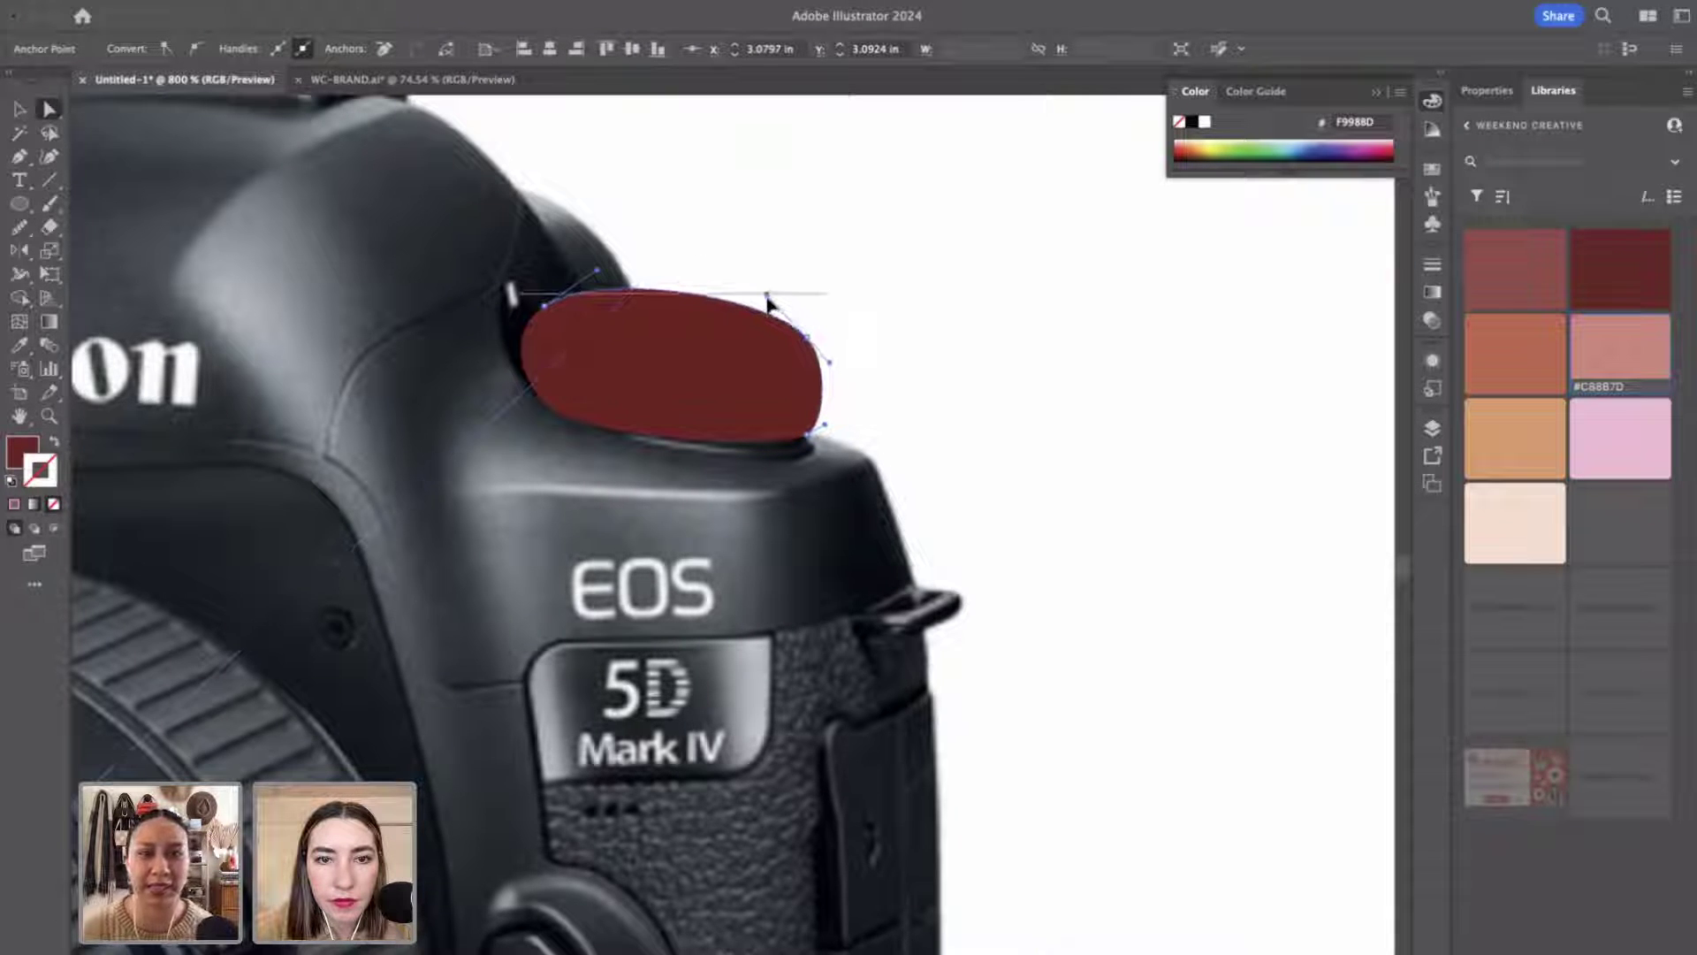
left_click(1052, 460)
Zoom to frame the camera body and lens.
key("z")
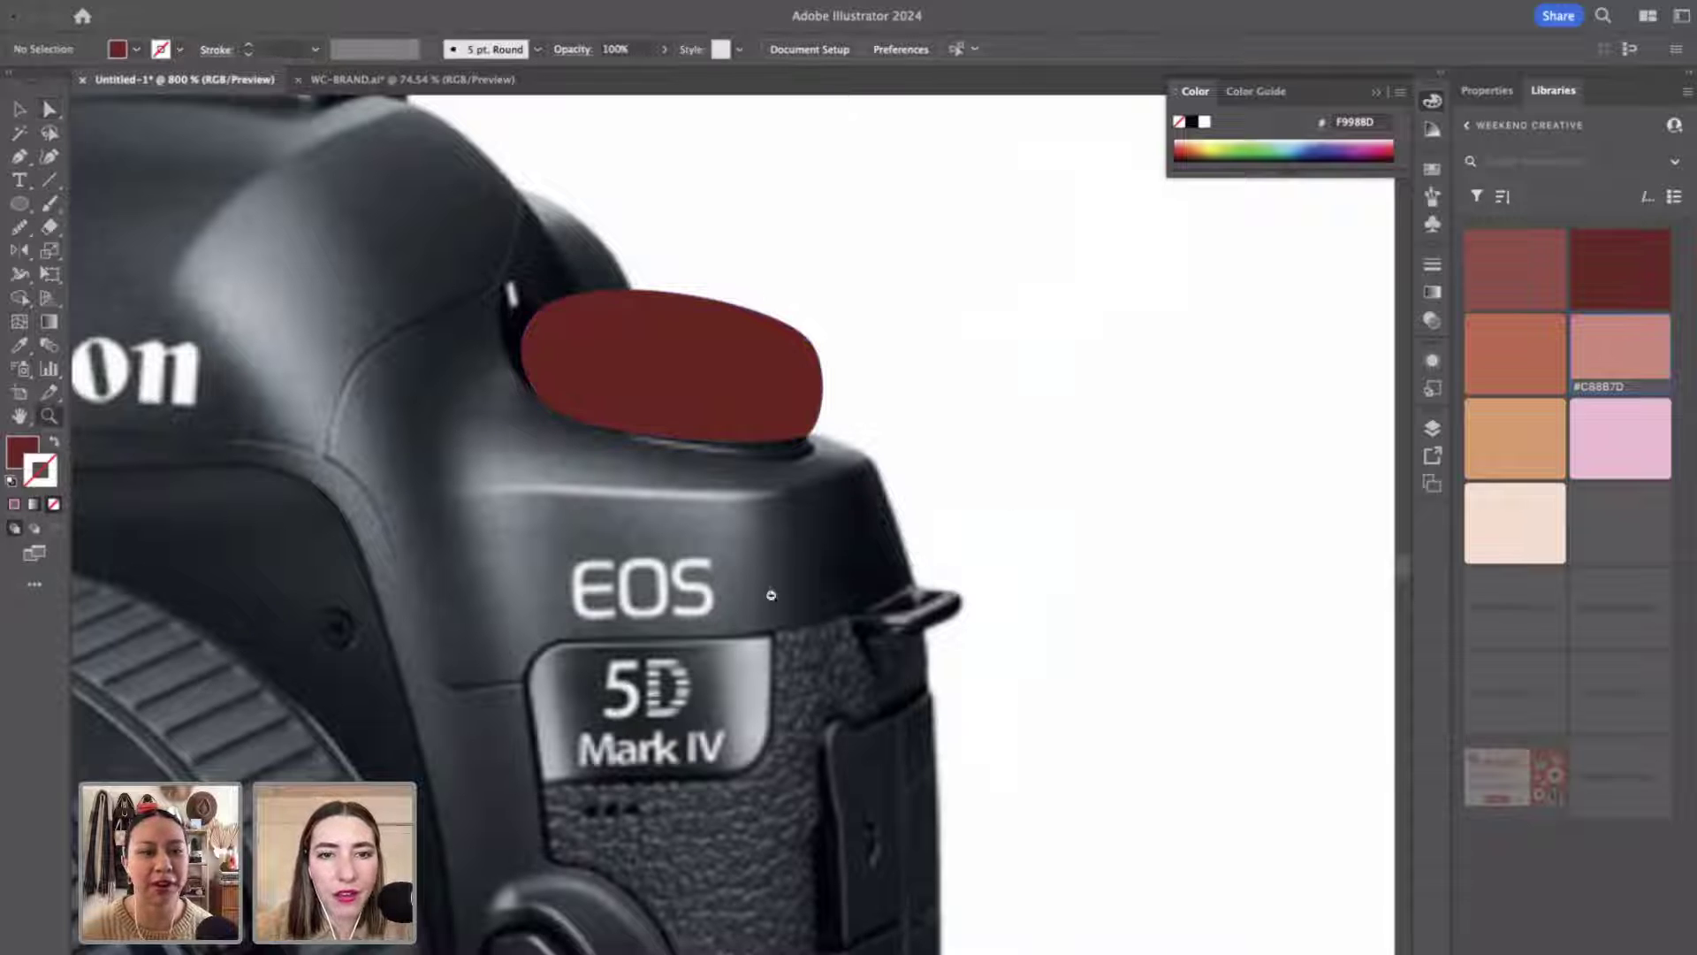
left_click(771, 596, "alt")
left_click(771, 595, "alt")
left_click(721, 599)
left_click(720, 599)
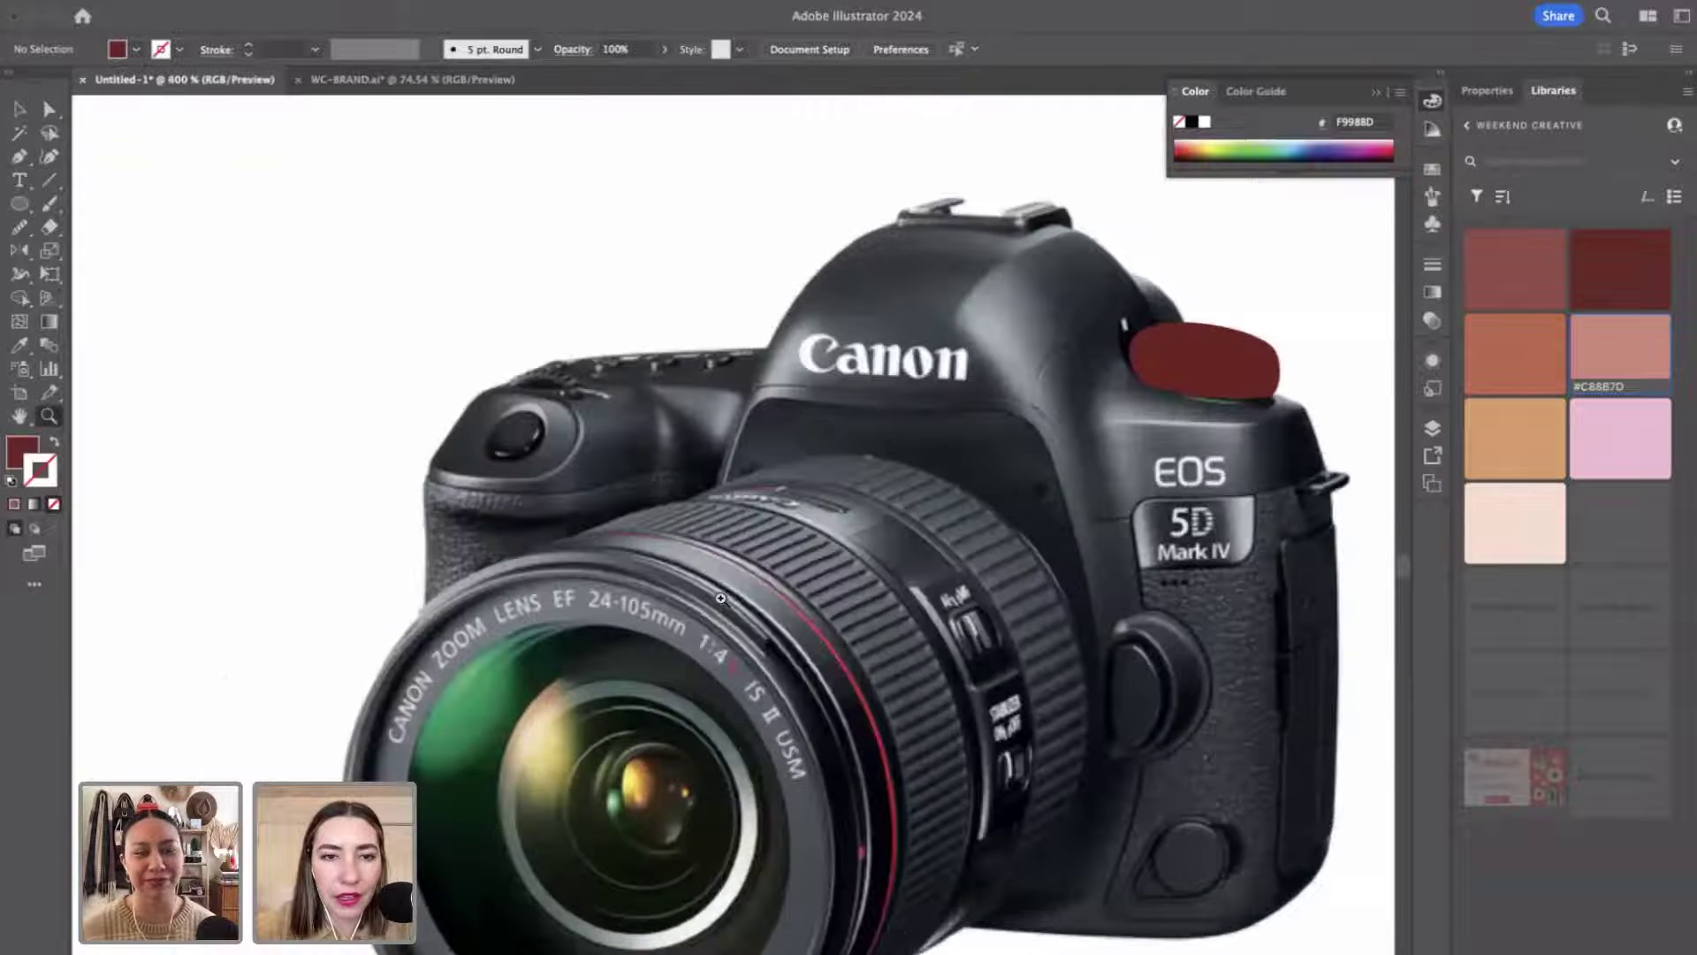
left_click(720, 598)
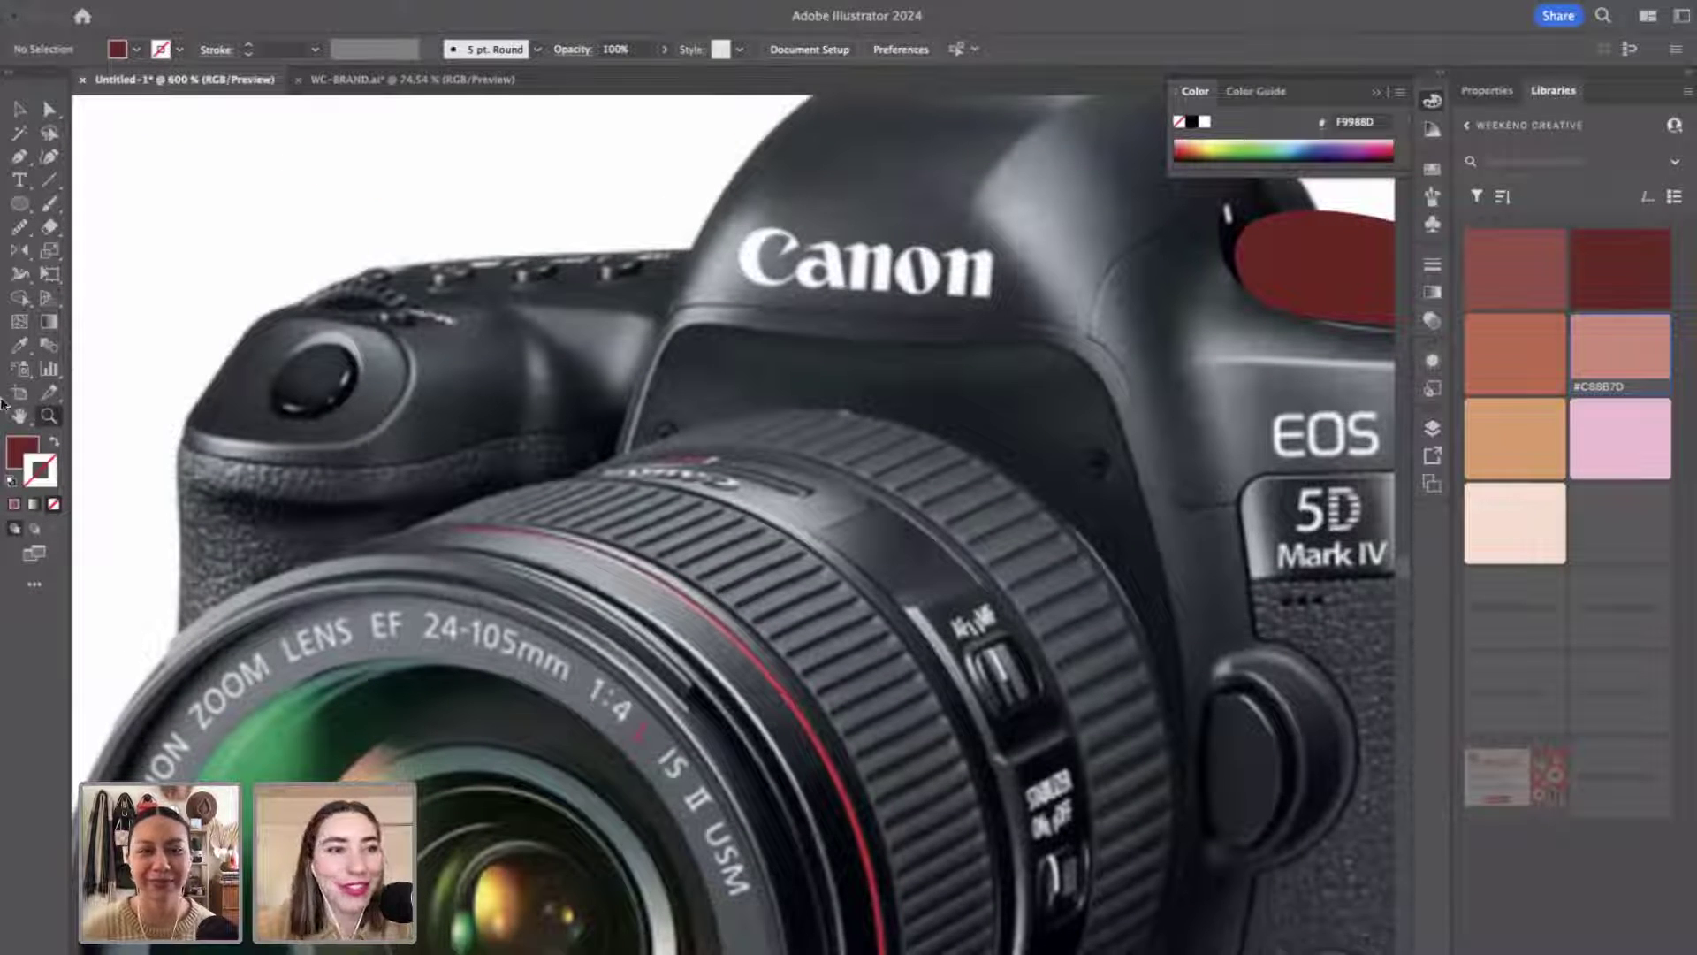
Draw a small dark-red ellipse over the left top dial, rotate it slightly, and nudge it into place.
left_click_drag(277, 344, 359, 415)
left_click_drag(357, 340, 380, 355)
left_click(325, 378)
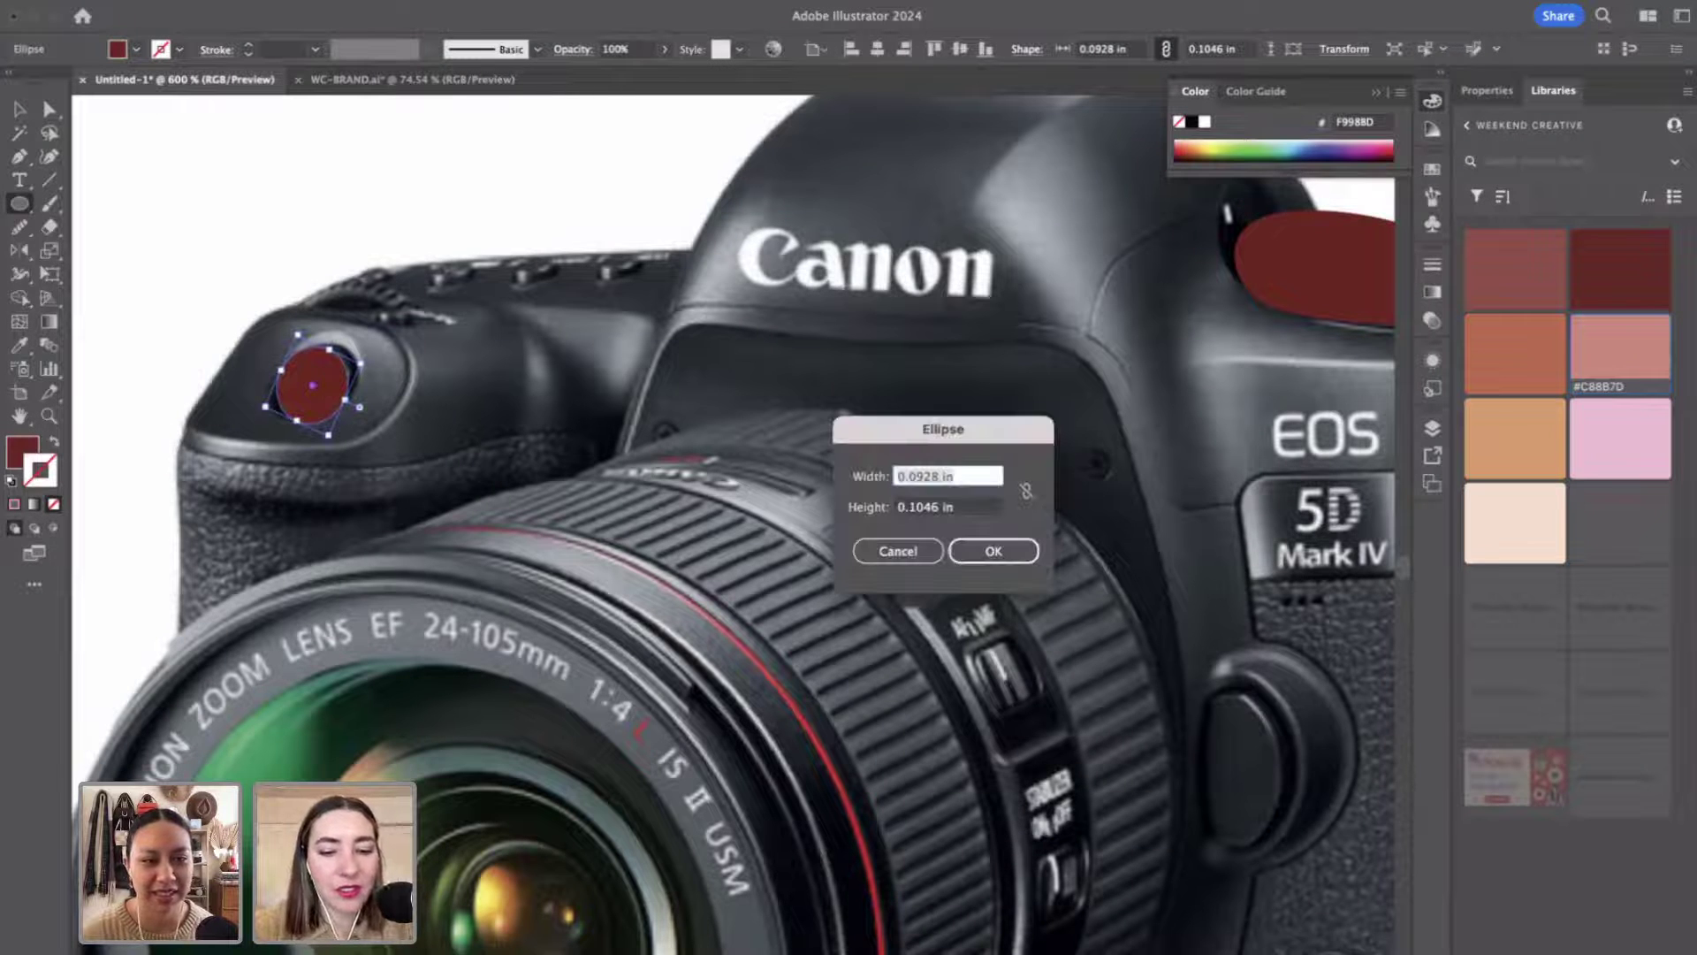
type("1")
left_click(898, 551)
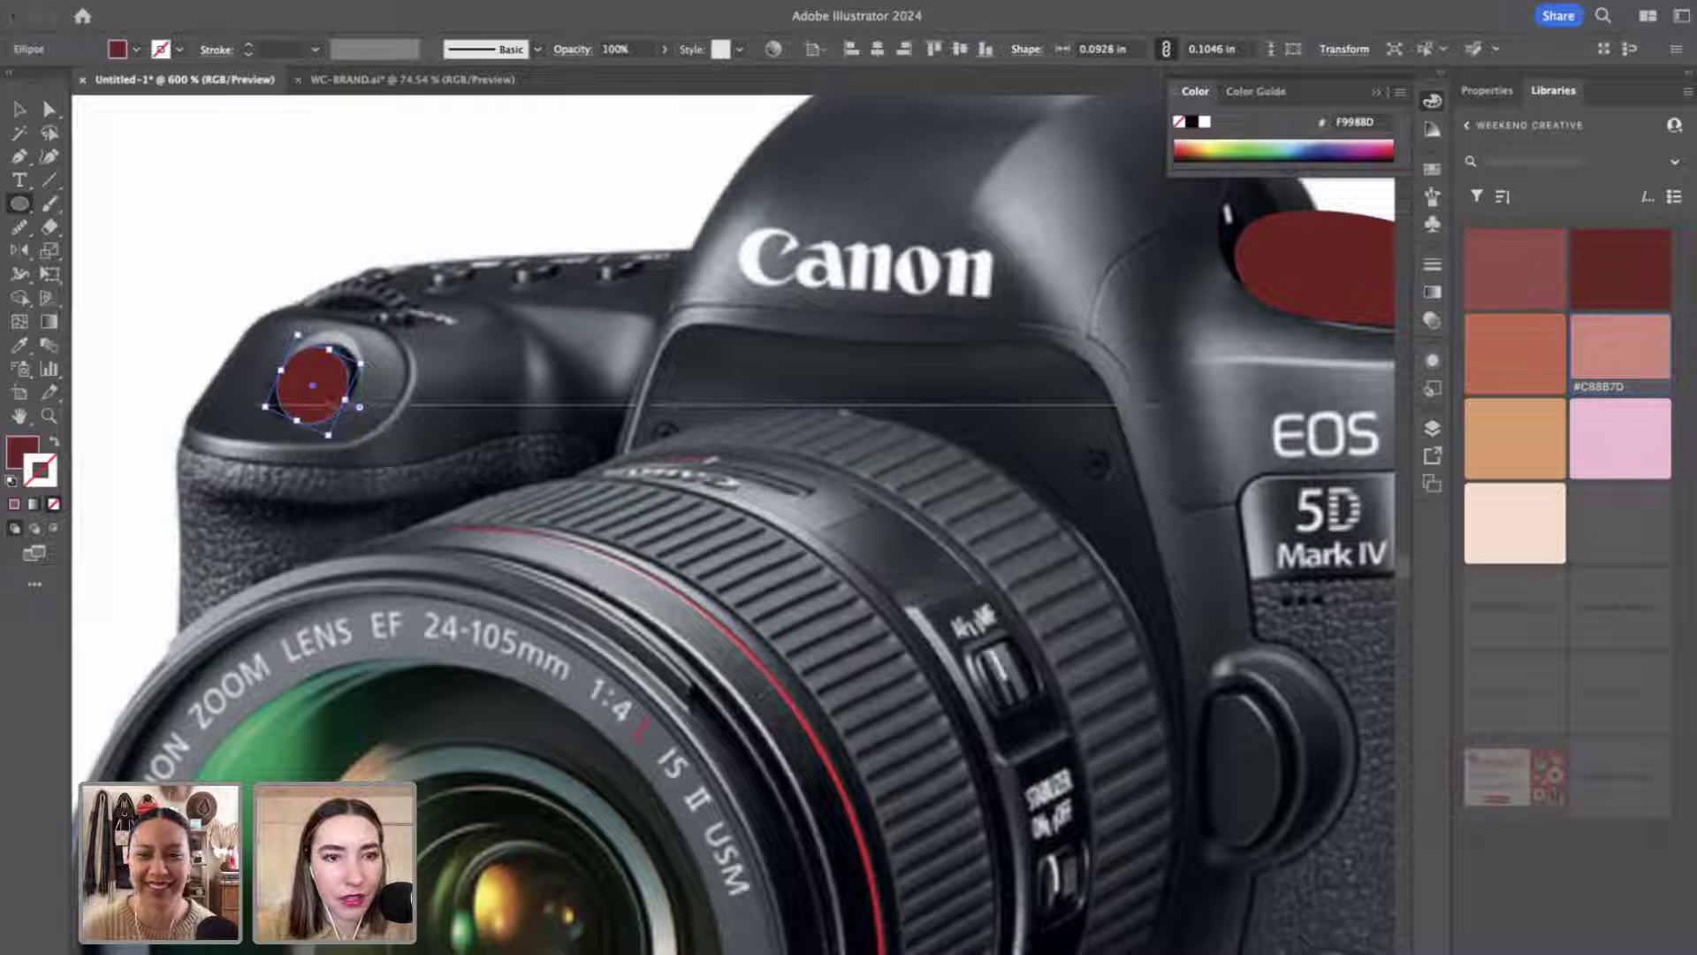
key("v")
left_click_drag(335, 372, 342, 368)
left_click(774, 551)
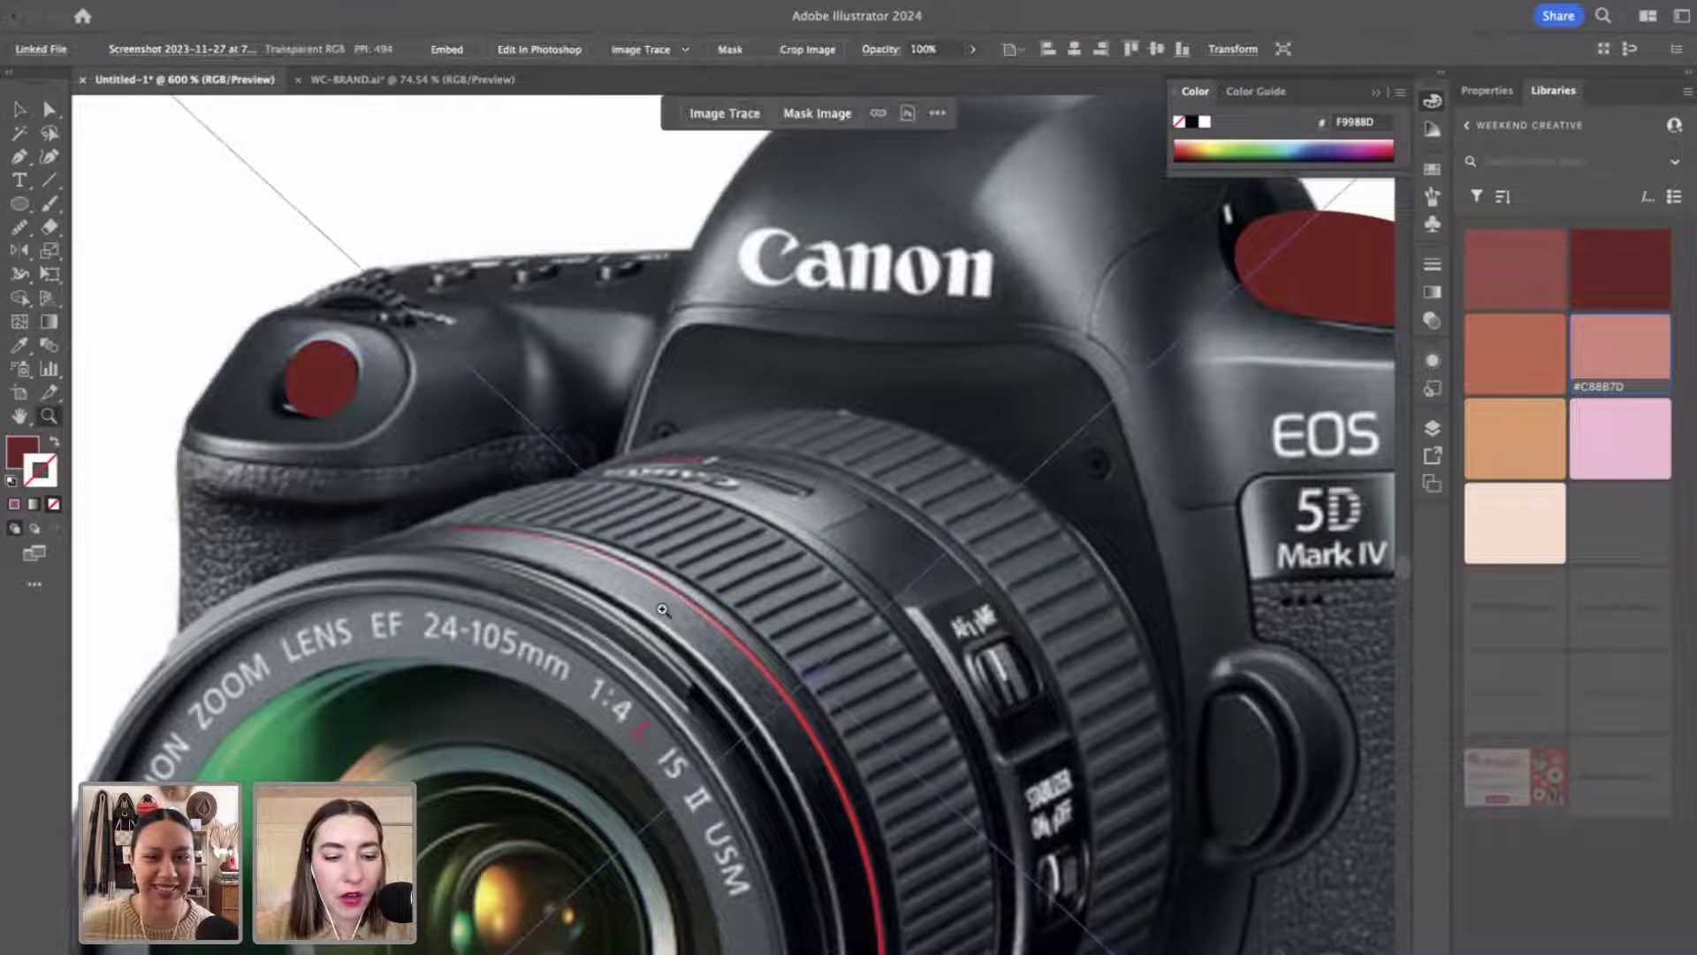
Move the camera photo right of the silhouette and reshape the lens barrel's bottom curve.
left_click_drag(735, 623, 664, 616)
scroll(665, 616, "right", 5)
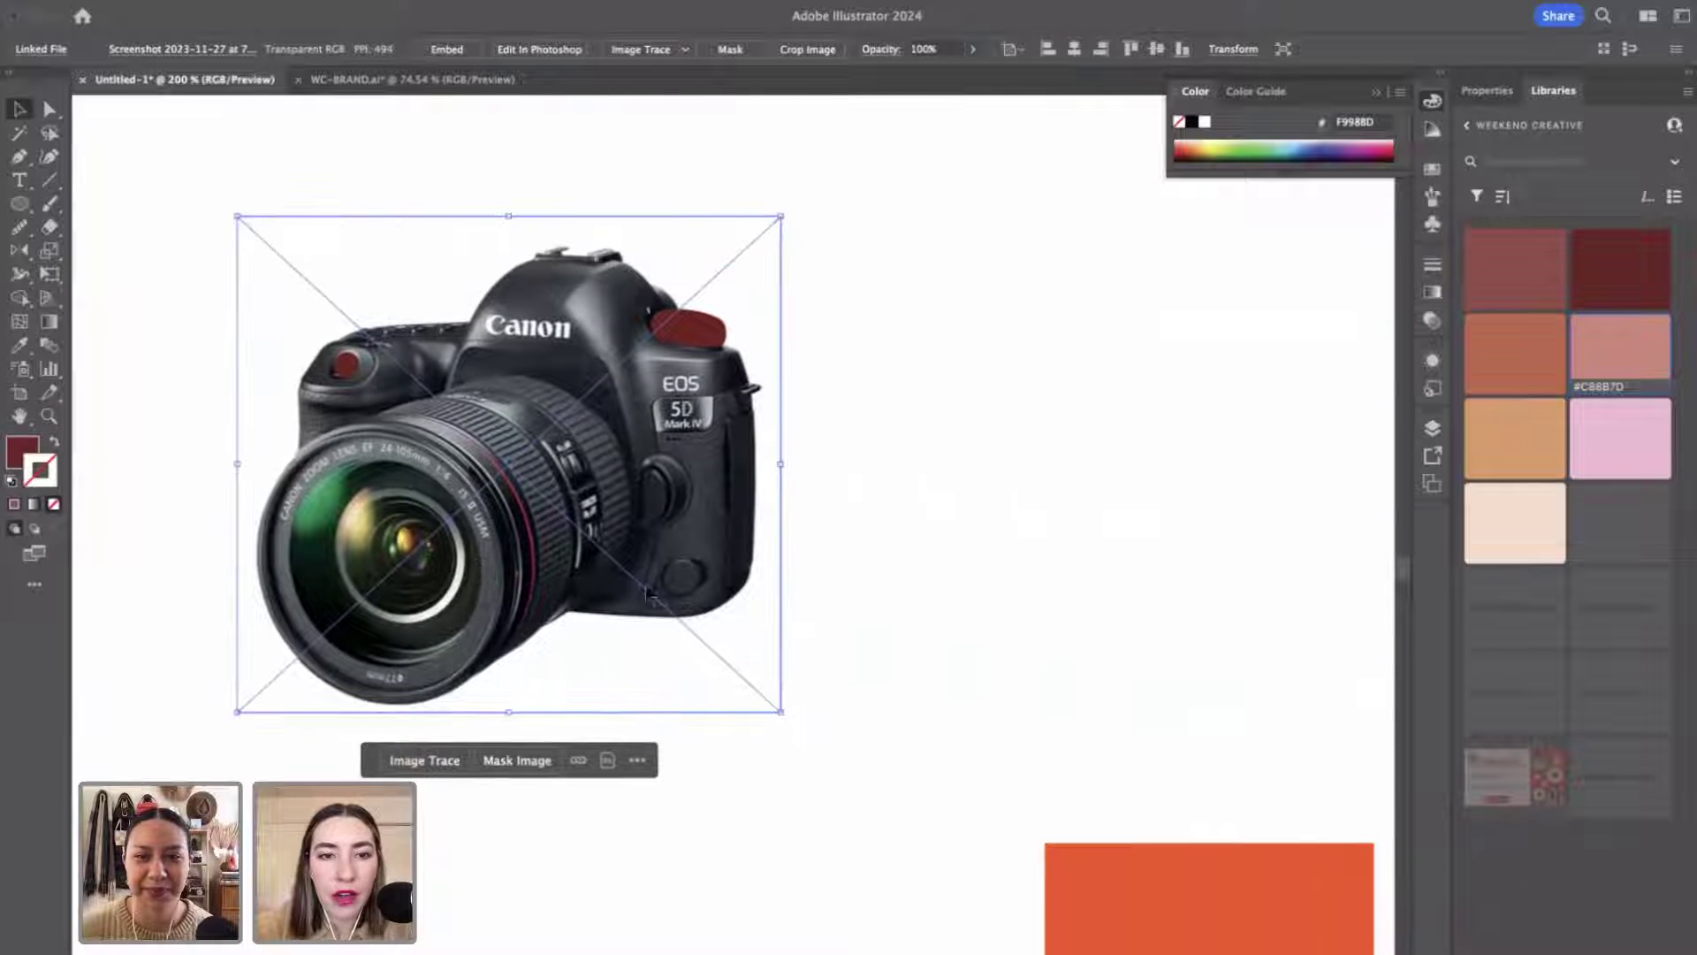
left_click_drag(588, 504, 1153, 503)
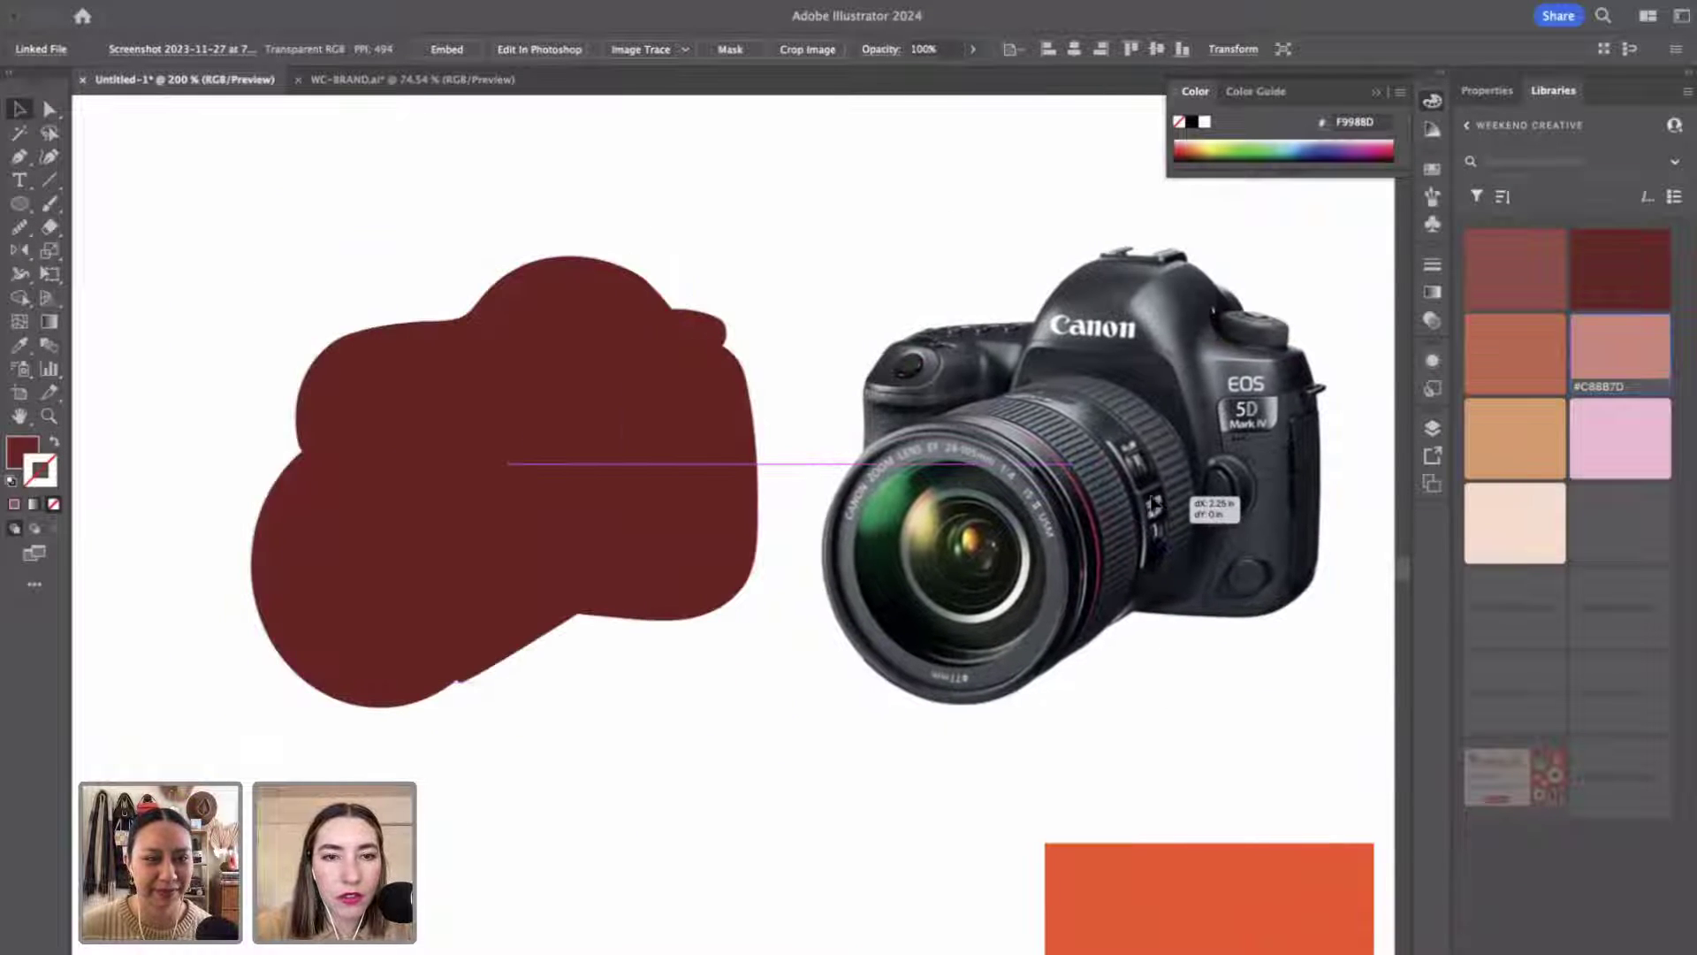
left_click(495, 619)
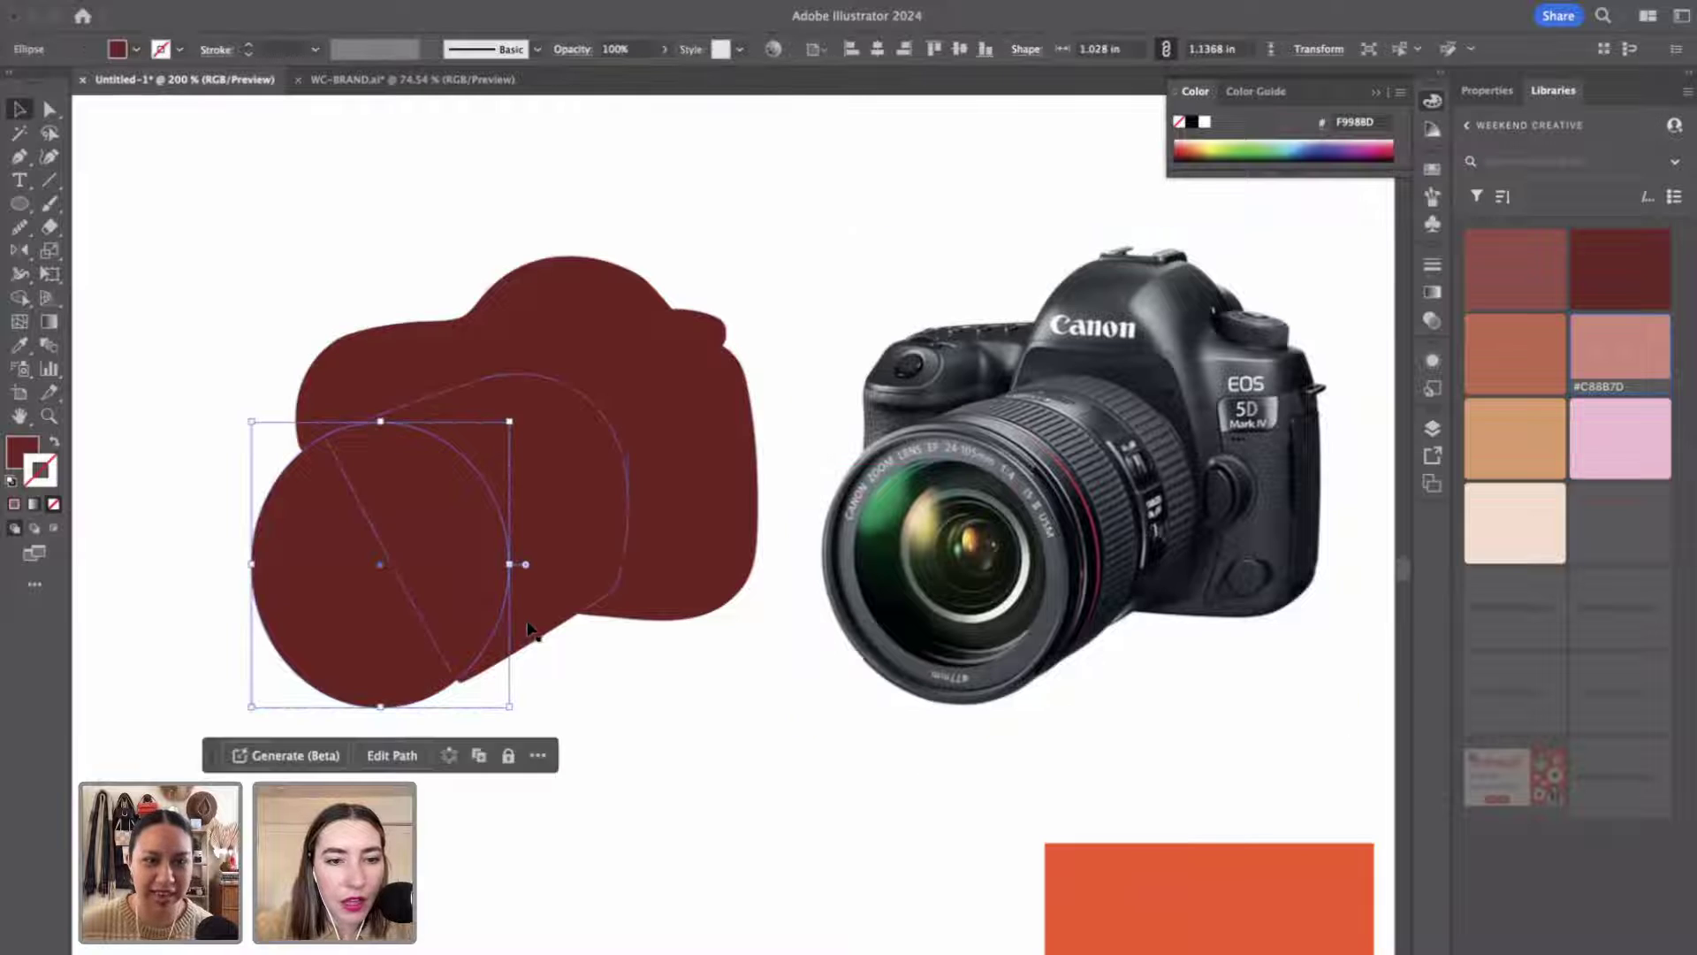
key("a")
left_click_drag(475, 683, 447, 686)
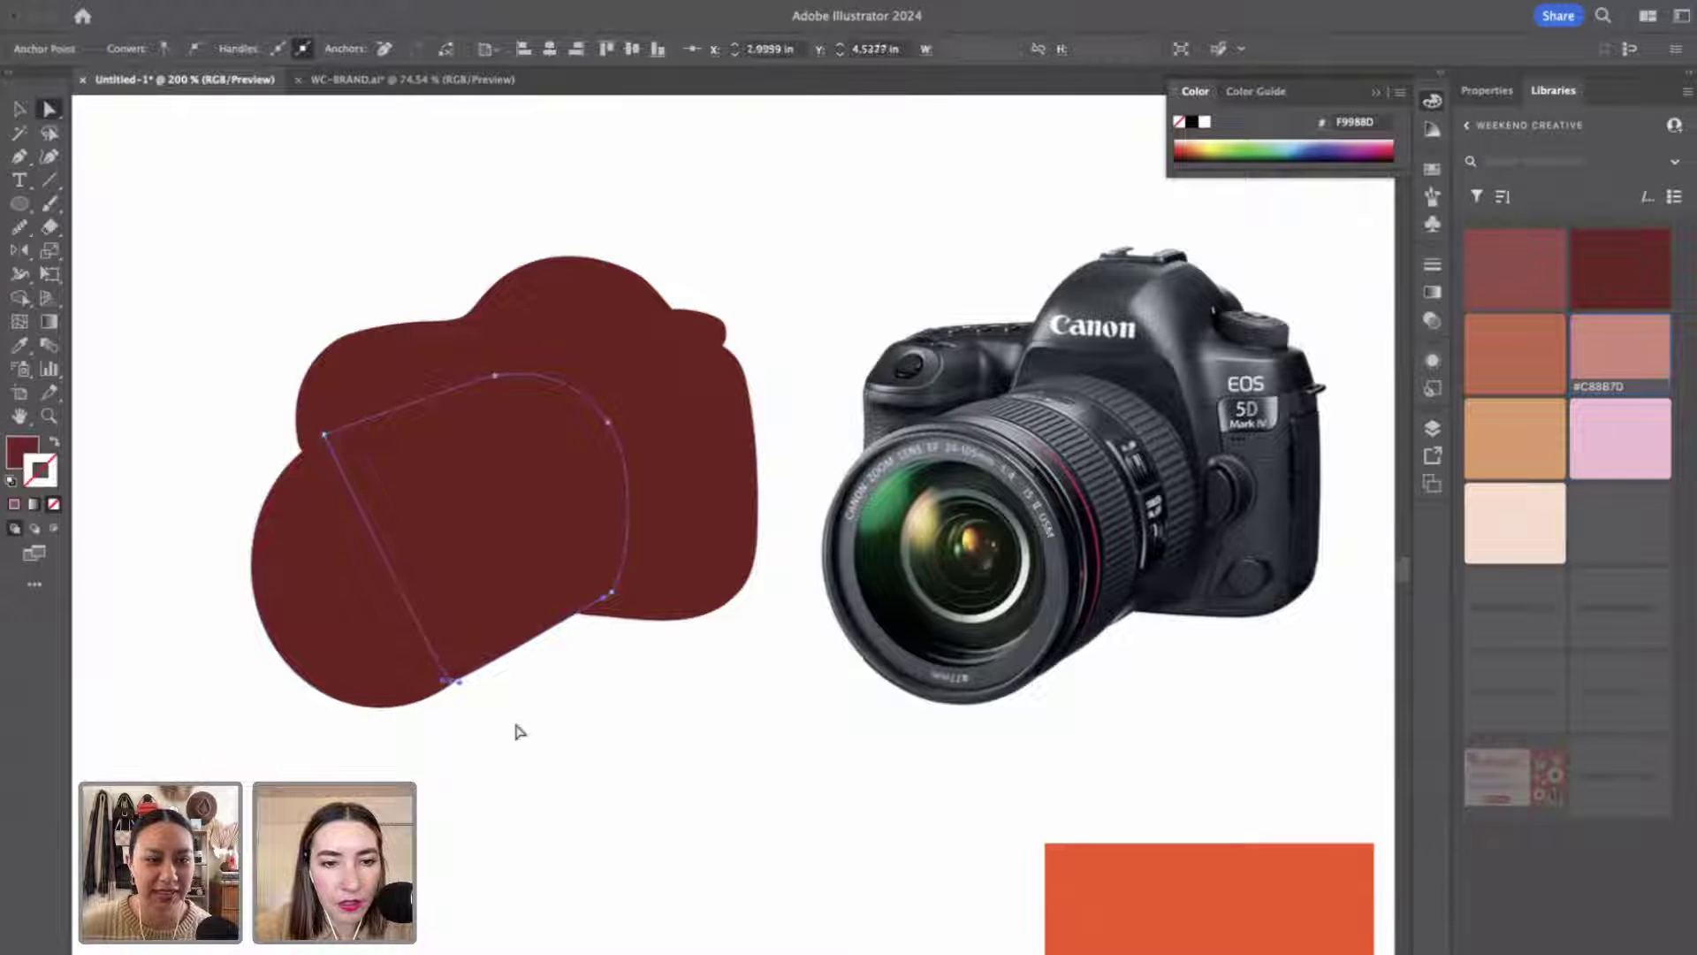
left_click(583, 776)
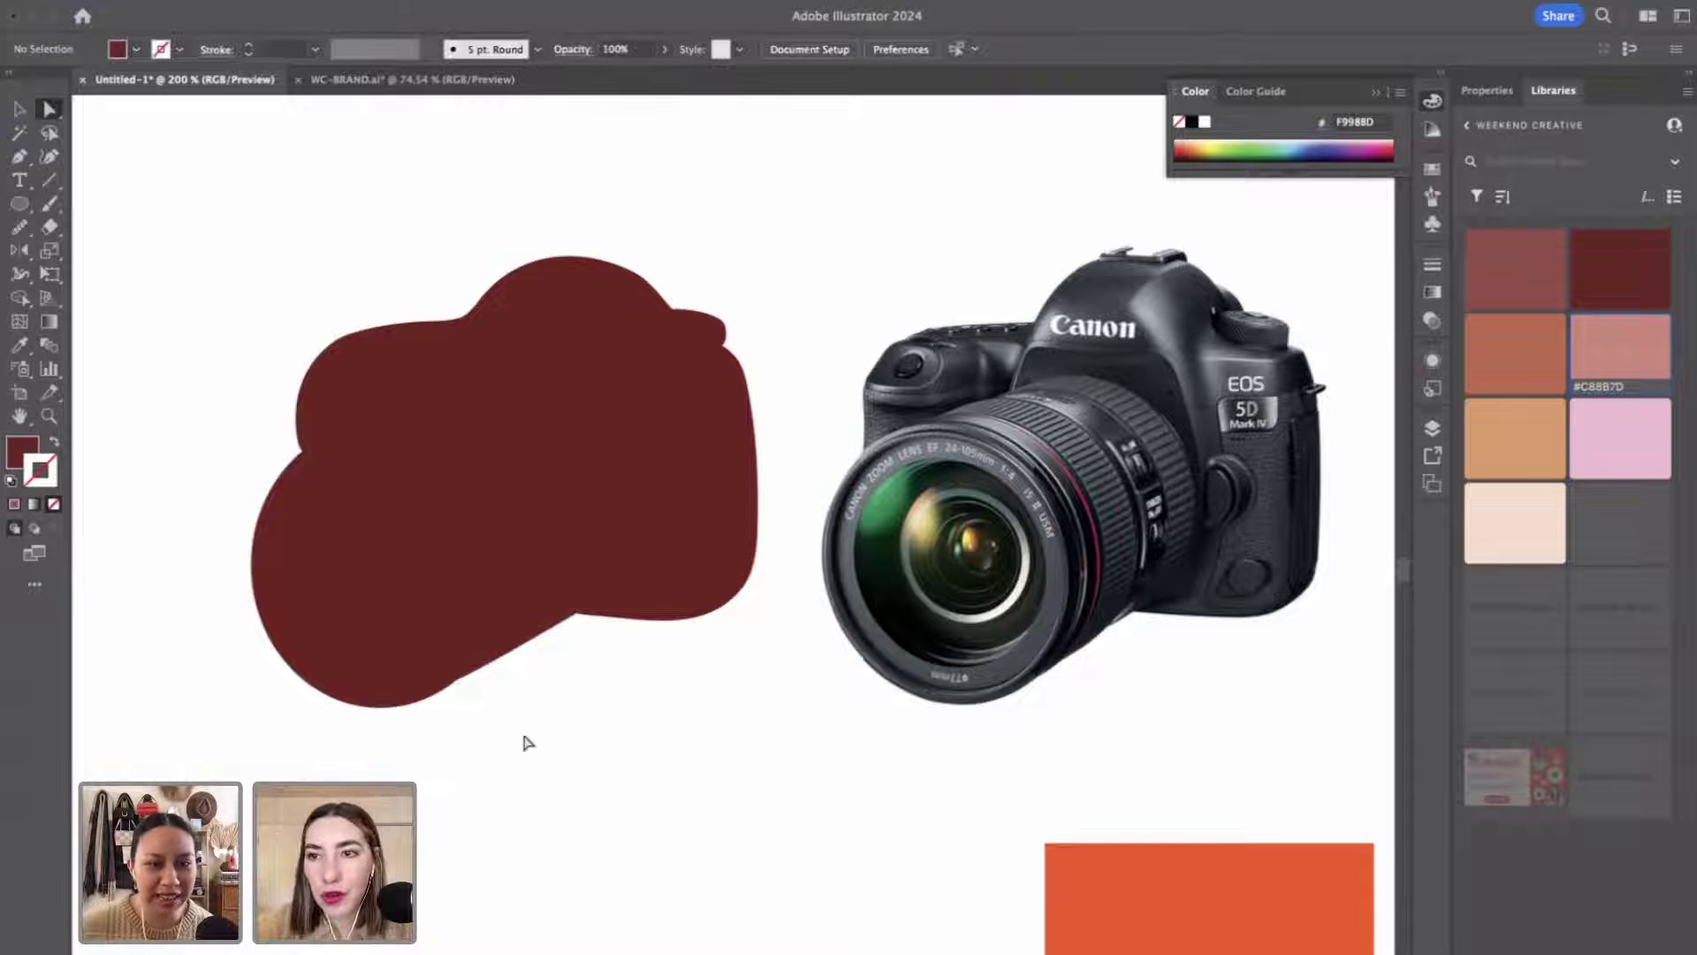
Bring the lens circle, lens barrel and top oval to the front.
left_click(469, 533)
left_click(542, 636, "shift")
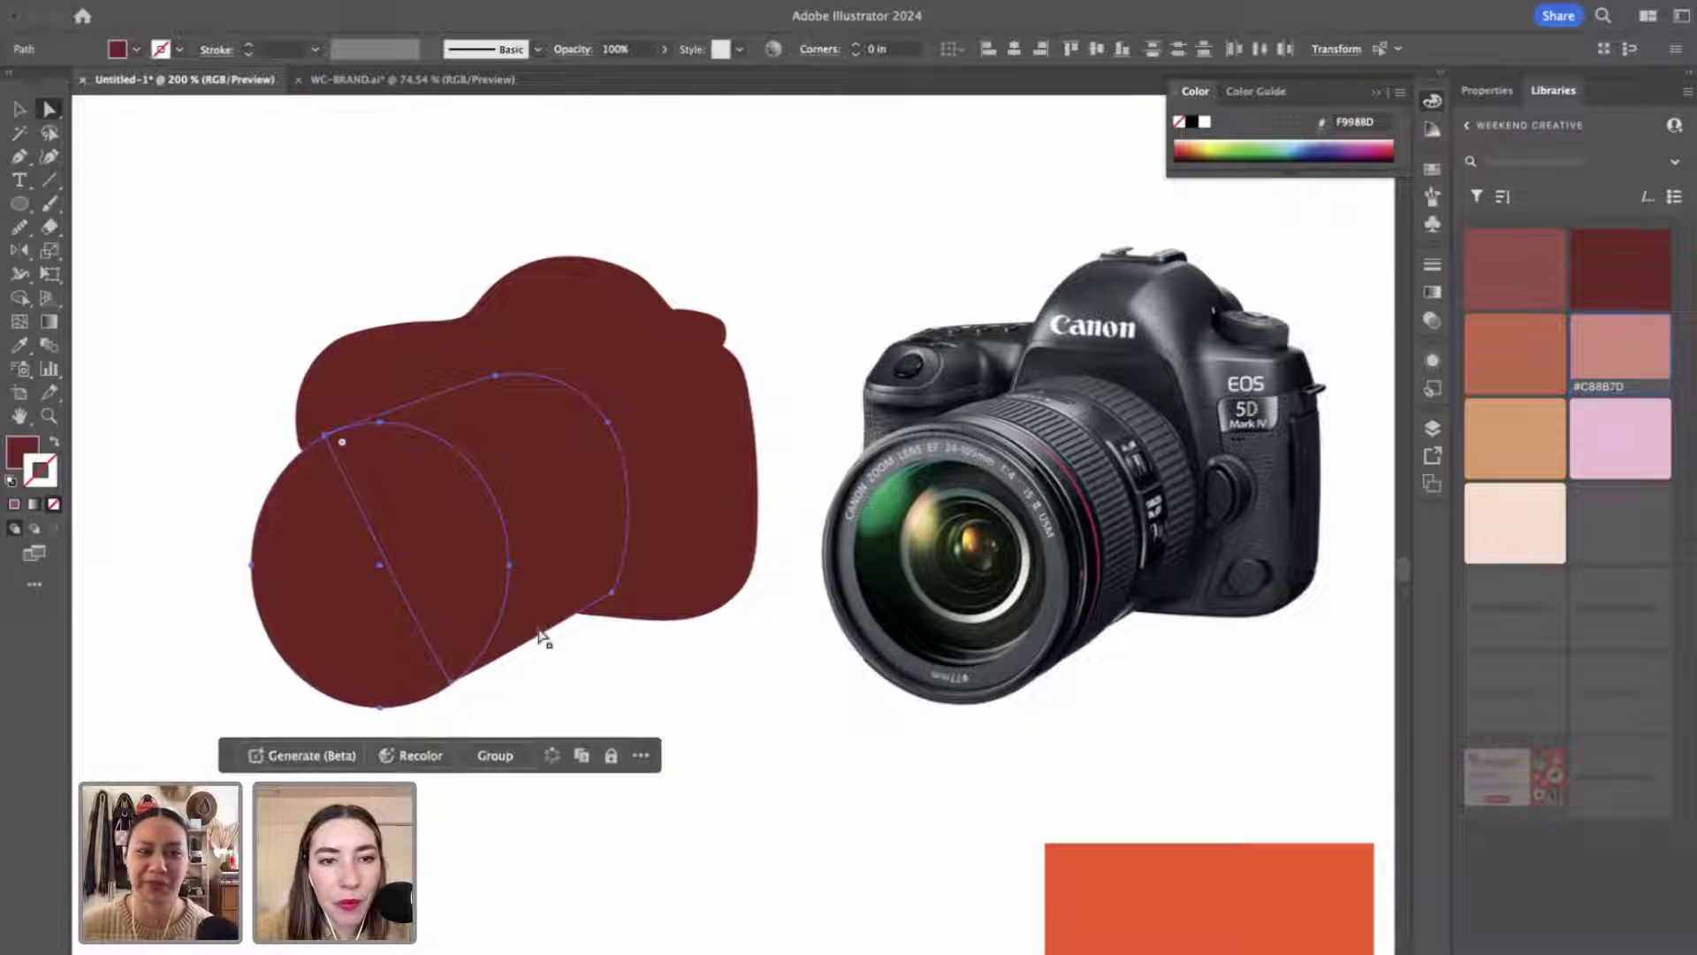
left_click(698, 329, "shift")
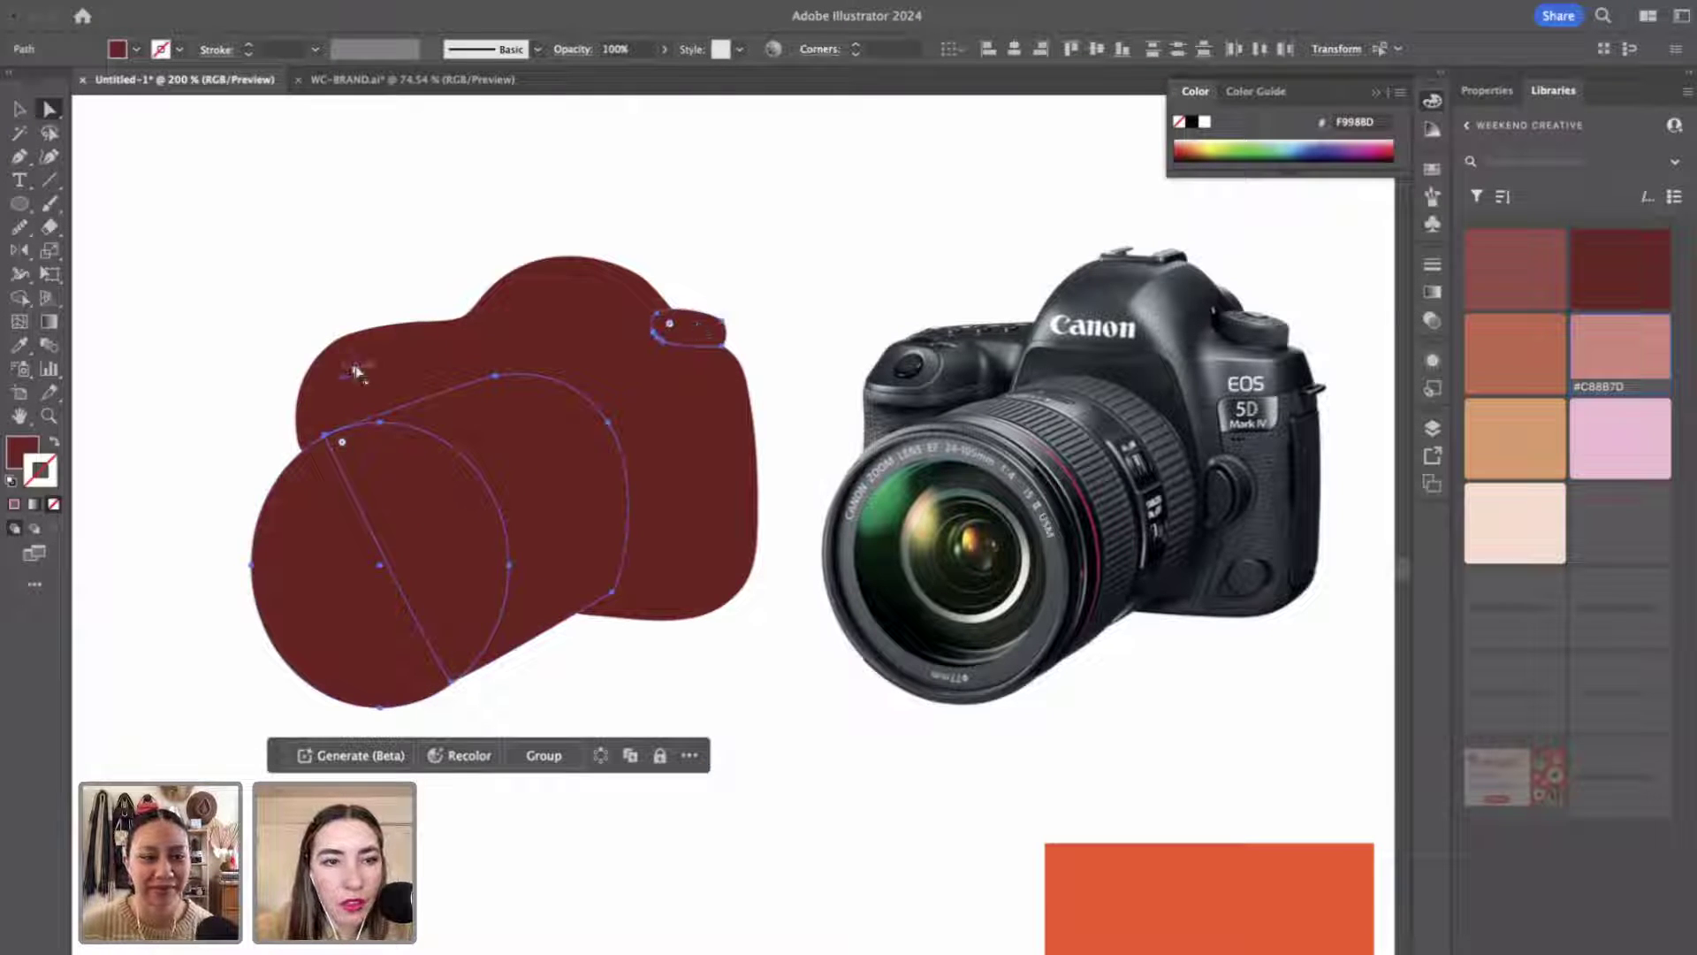
left_click(231, 2)
mouse_move(389, 36)
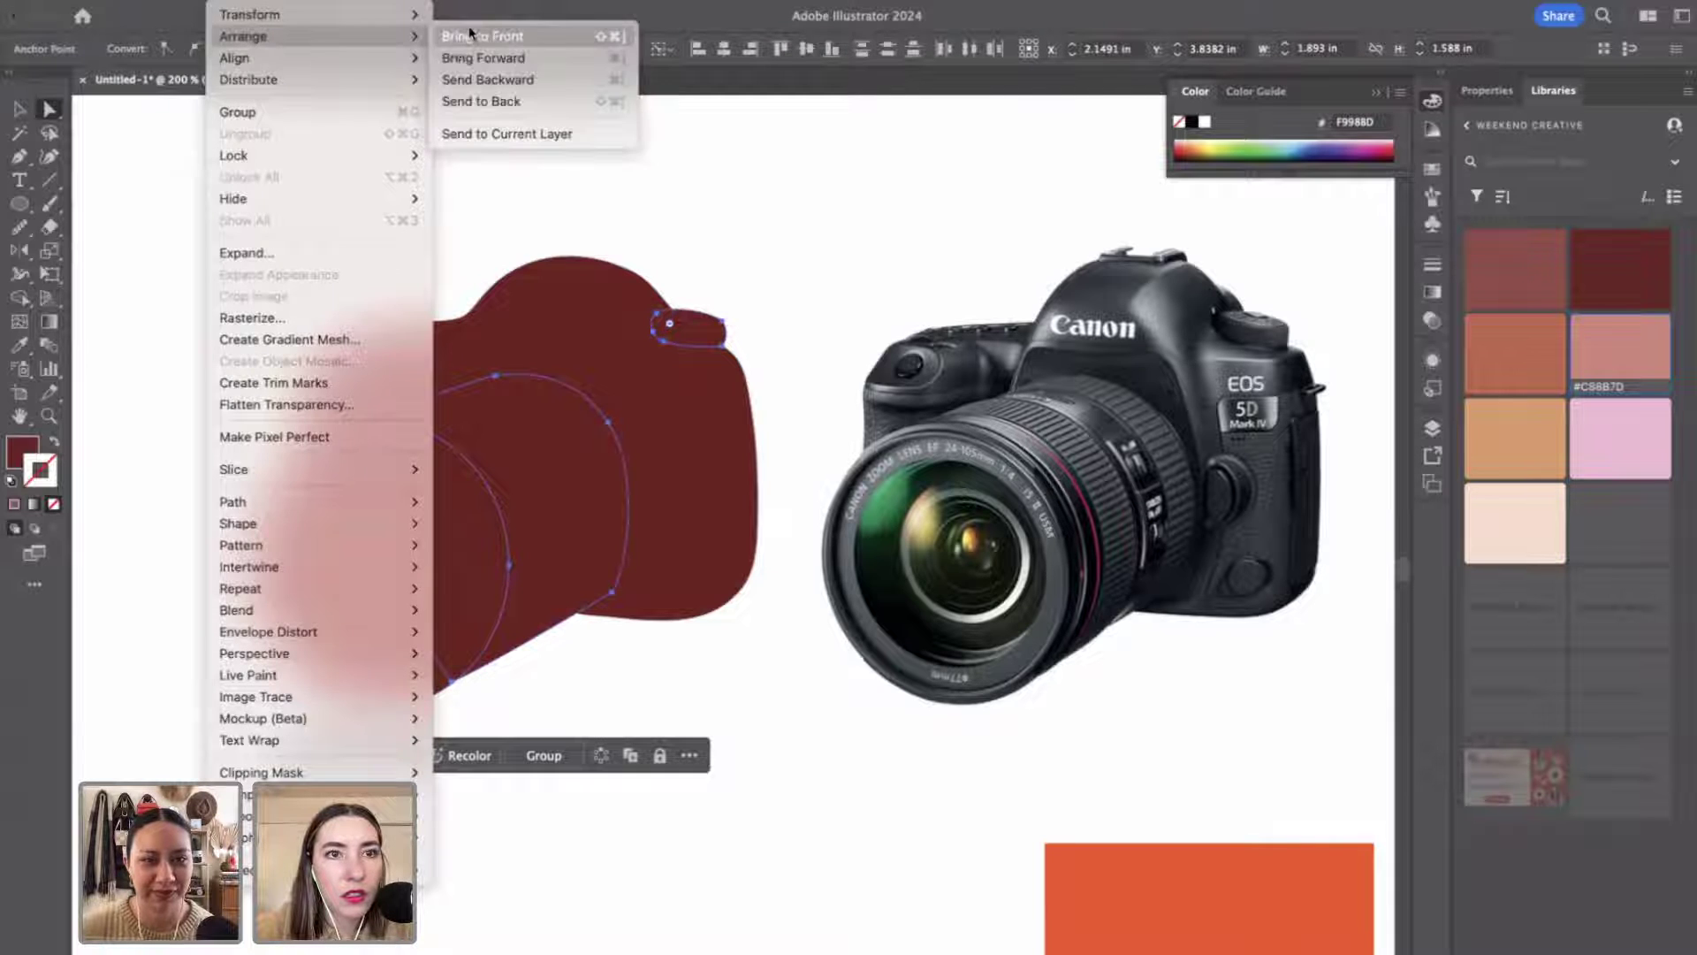
left_click(470, 36)
left_click(771, 236)
Bring the lens circle to the very front of the stacking order.
key("v")
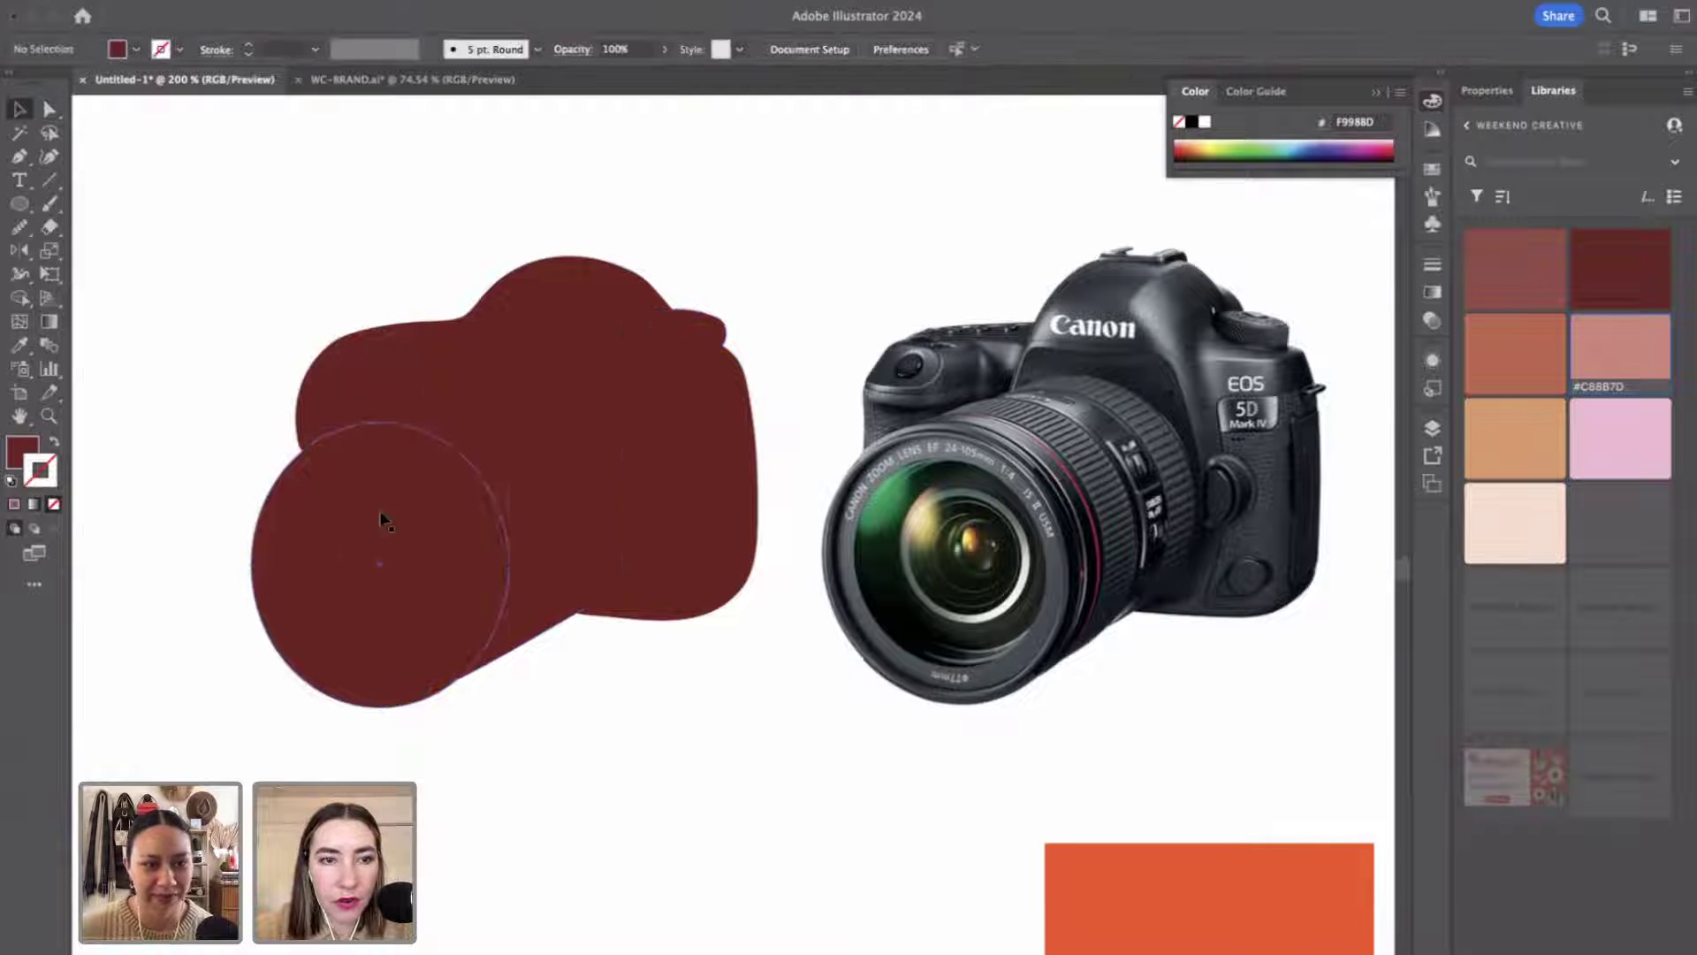
left_click(382, 520)
left_click(231, 2)
mouse_move(265, 14)
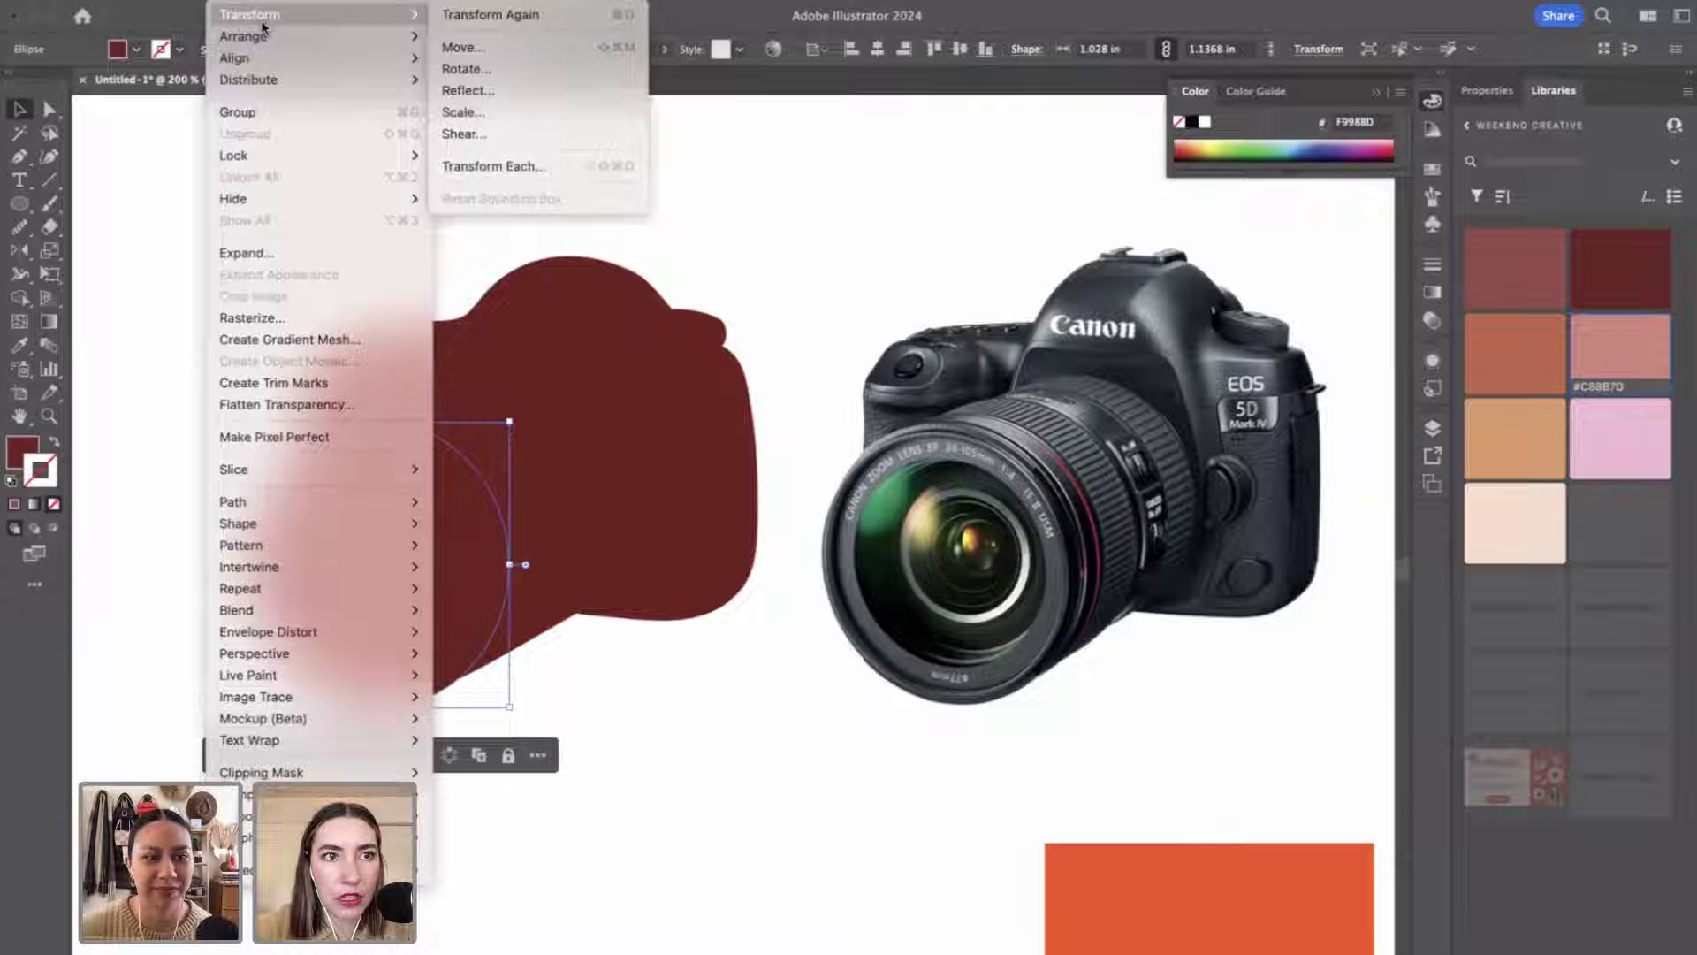
mouse_move(389, 36)
left_click(485, 35)
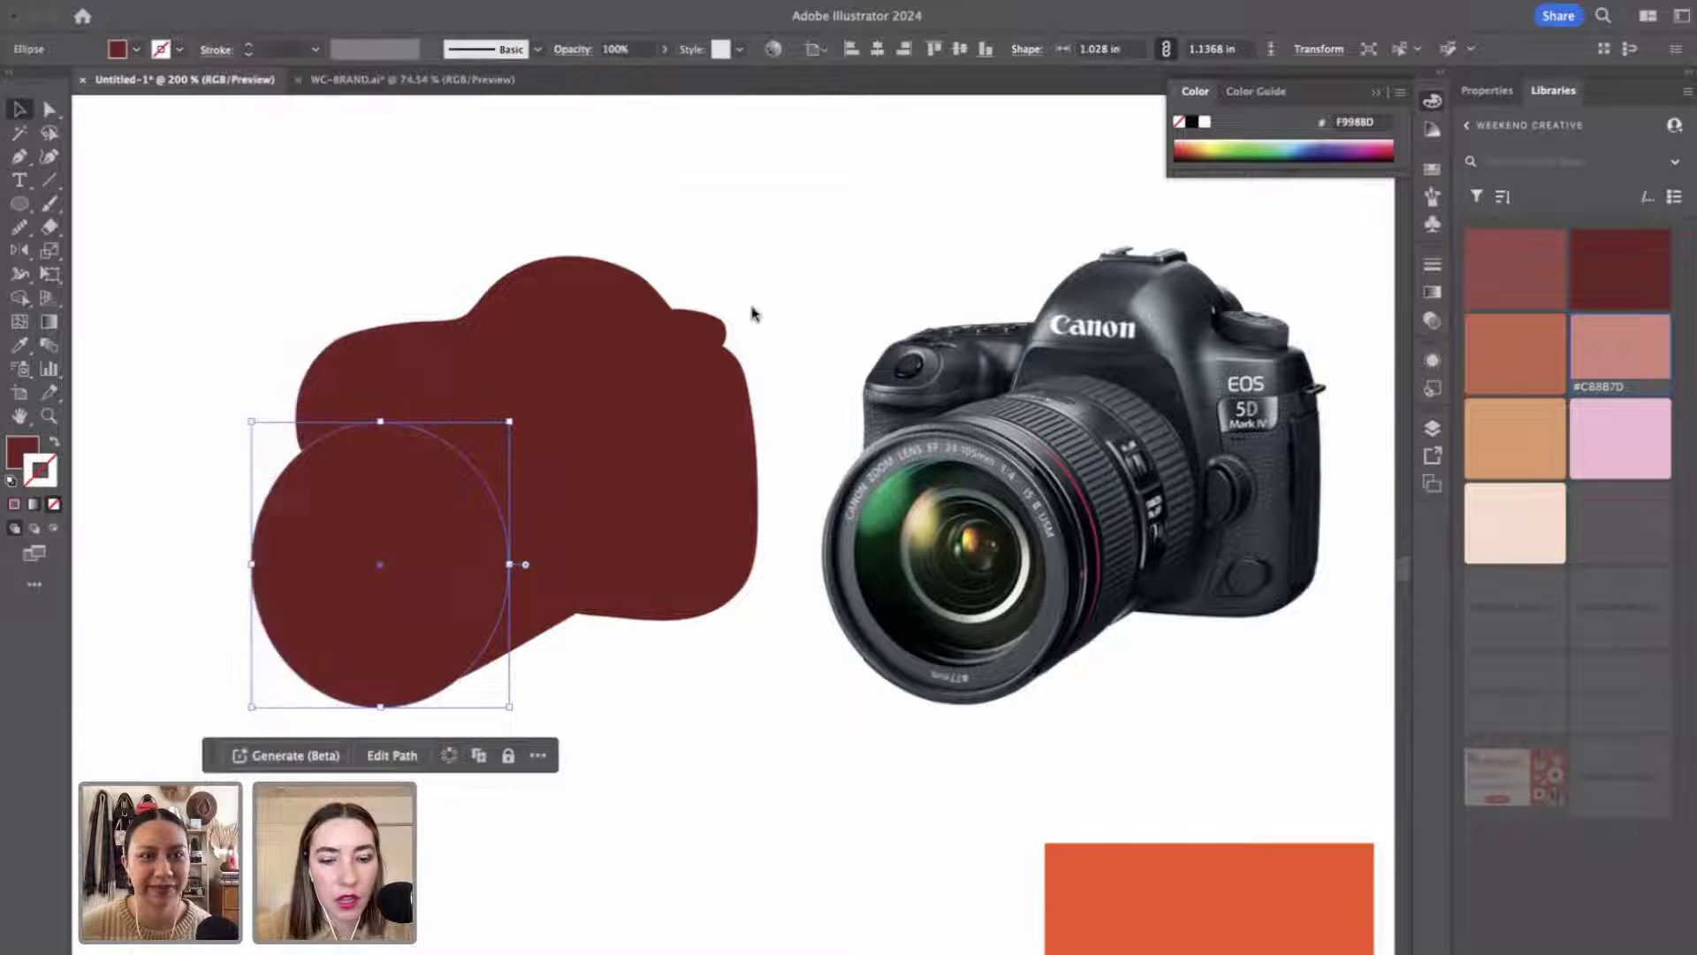
left_click(752, 314)
key("z")
left_click(658, 545, "alt")
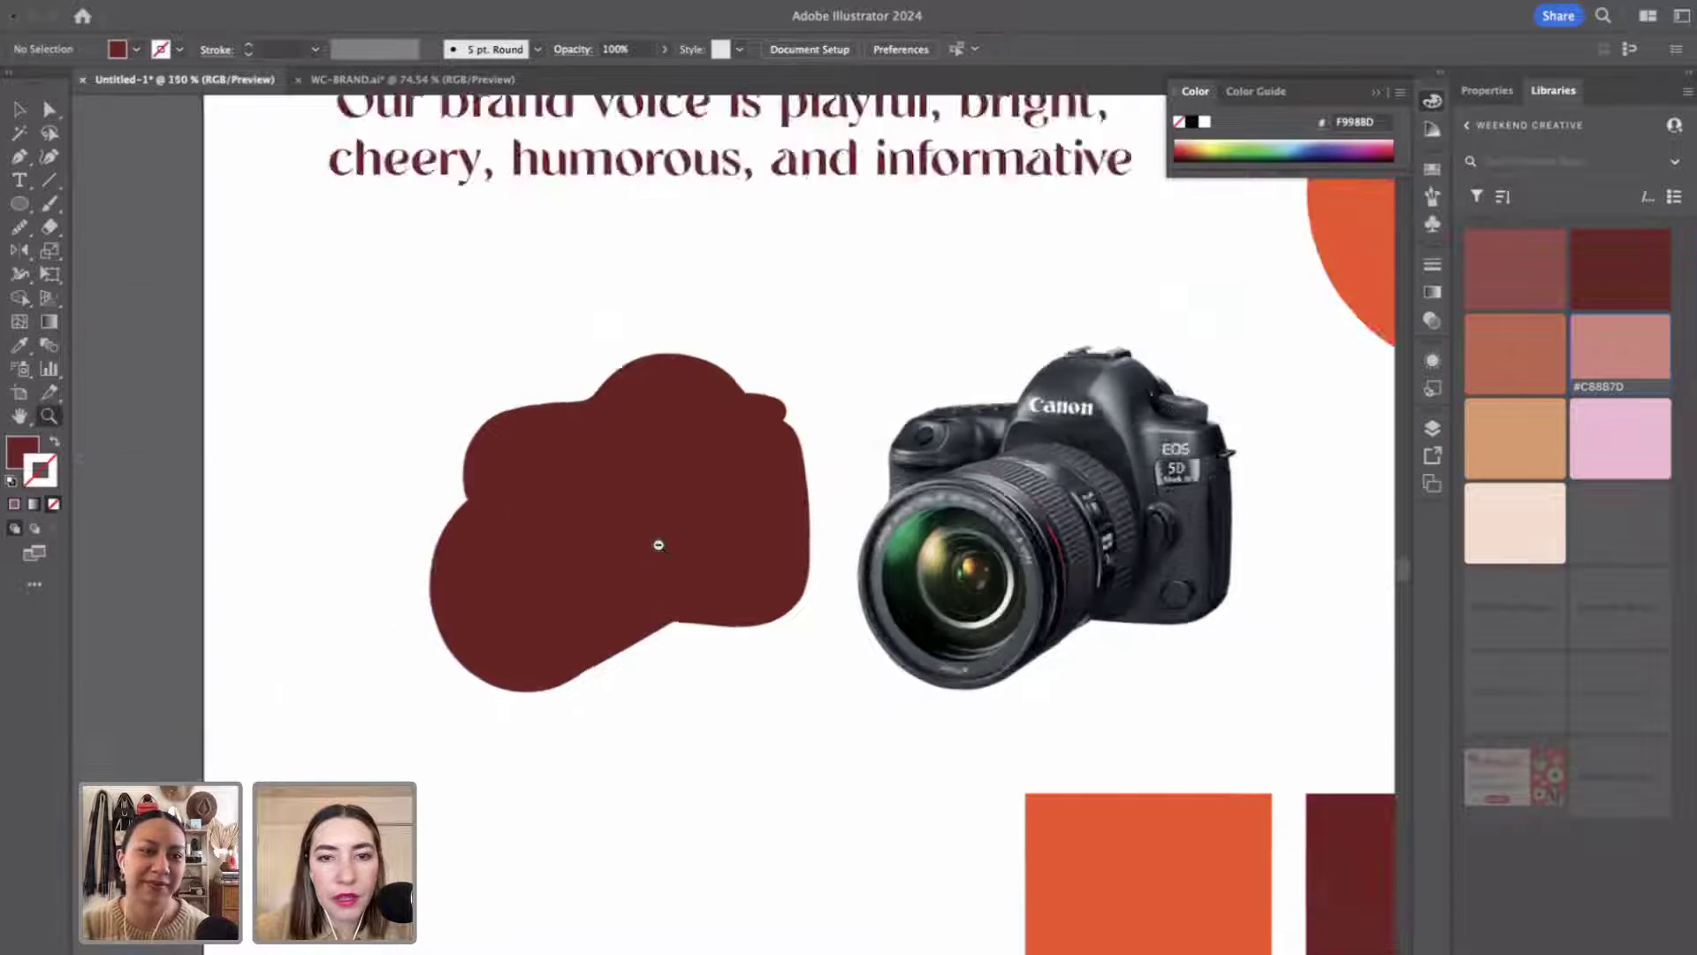
Fill the selected silhouette shapes with the pink swatch colour using the Eyedropper.
left_click(659, 545, "alt")
left_click(659, 544, "alt")
scroll(663, 552, "right", 3)
key("v")
left_click(440, 452)
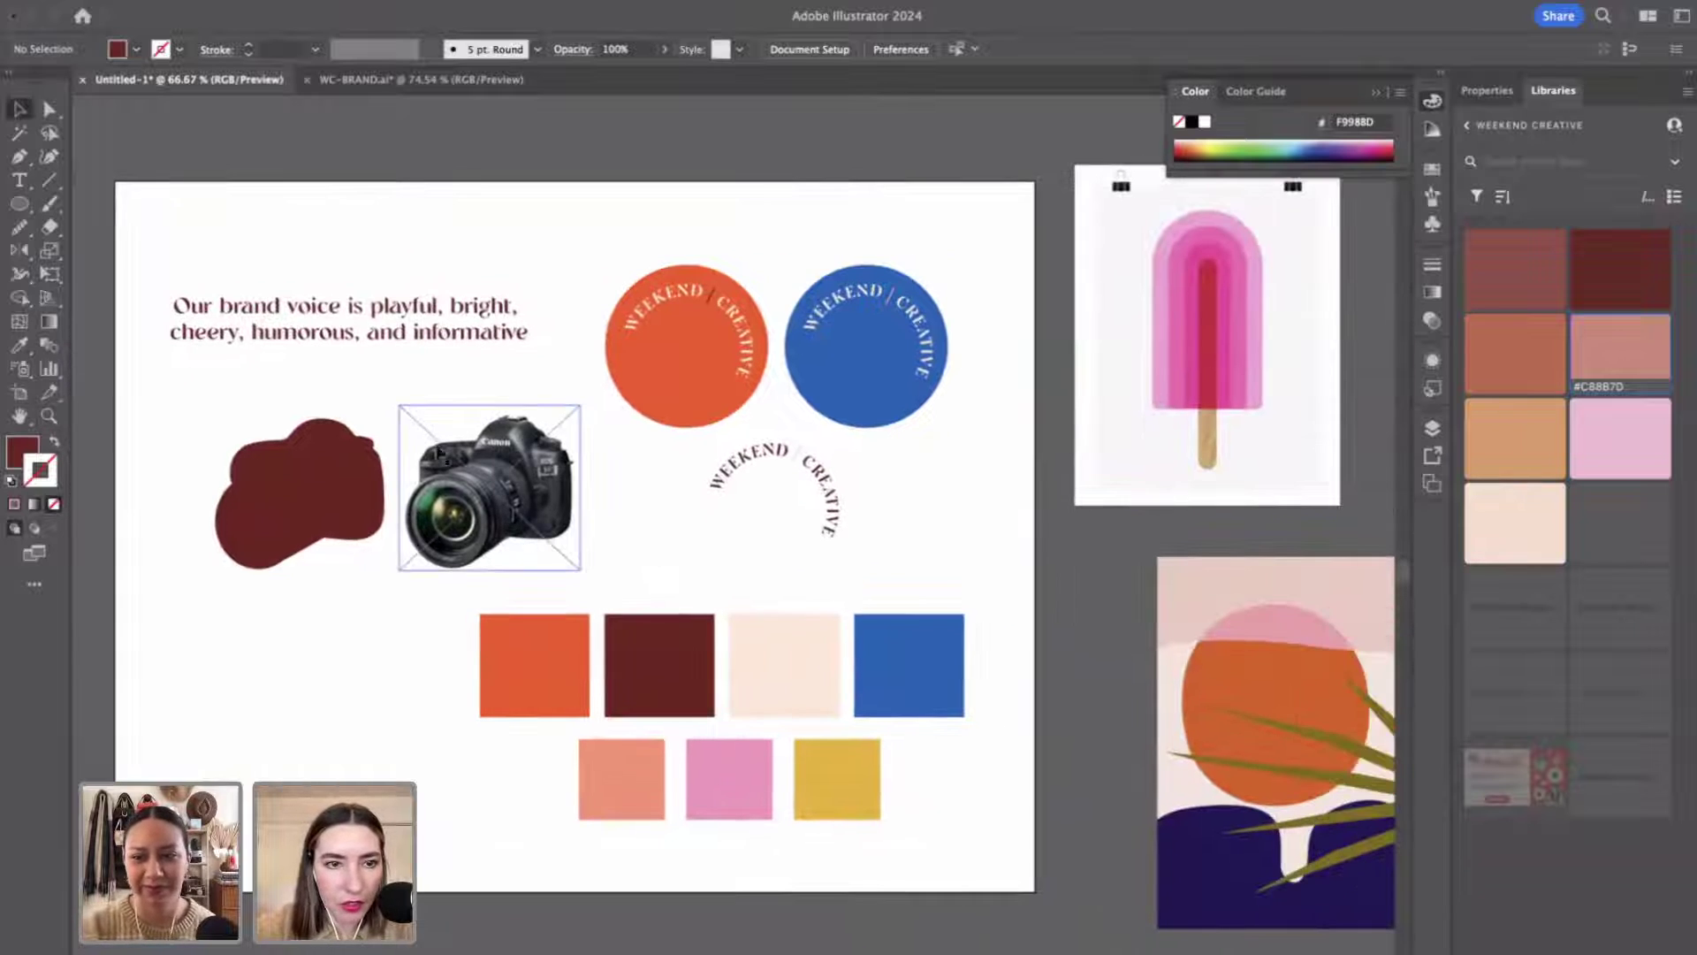
left_click(362, 380)
left_click(322, 424)
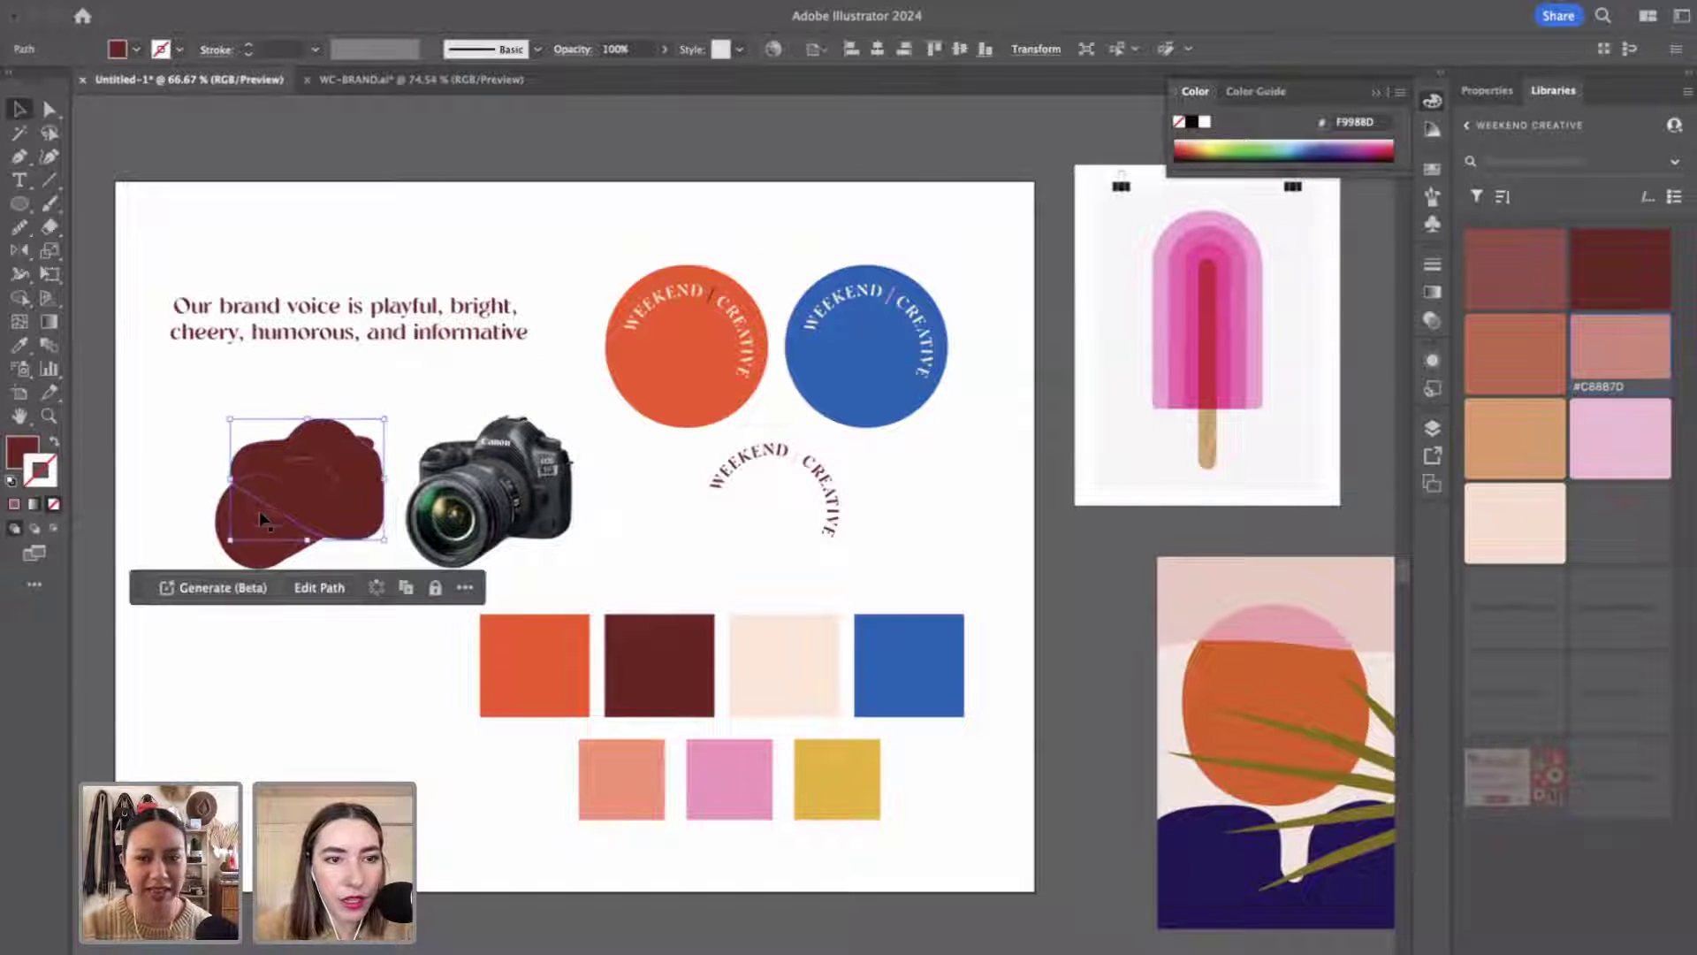
left_click(261, 519, "shift")
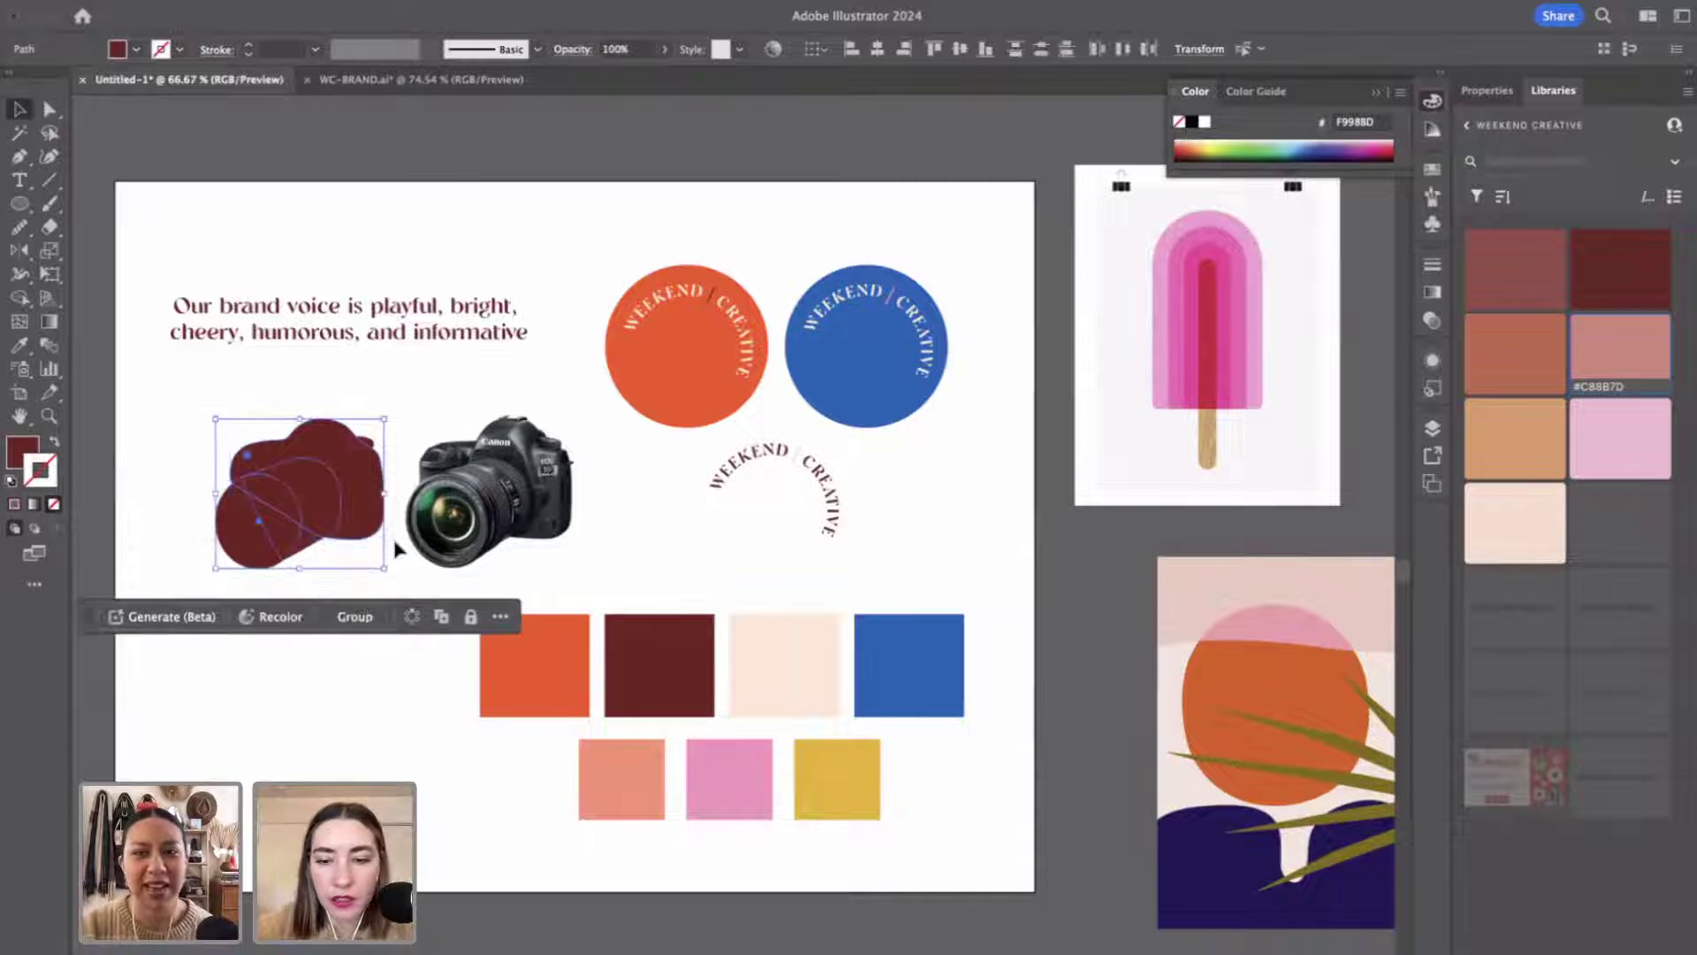
key("i")
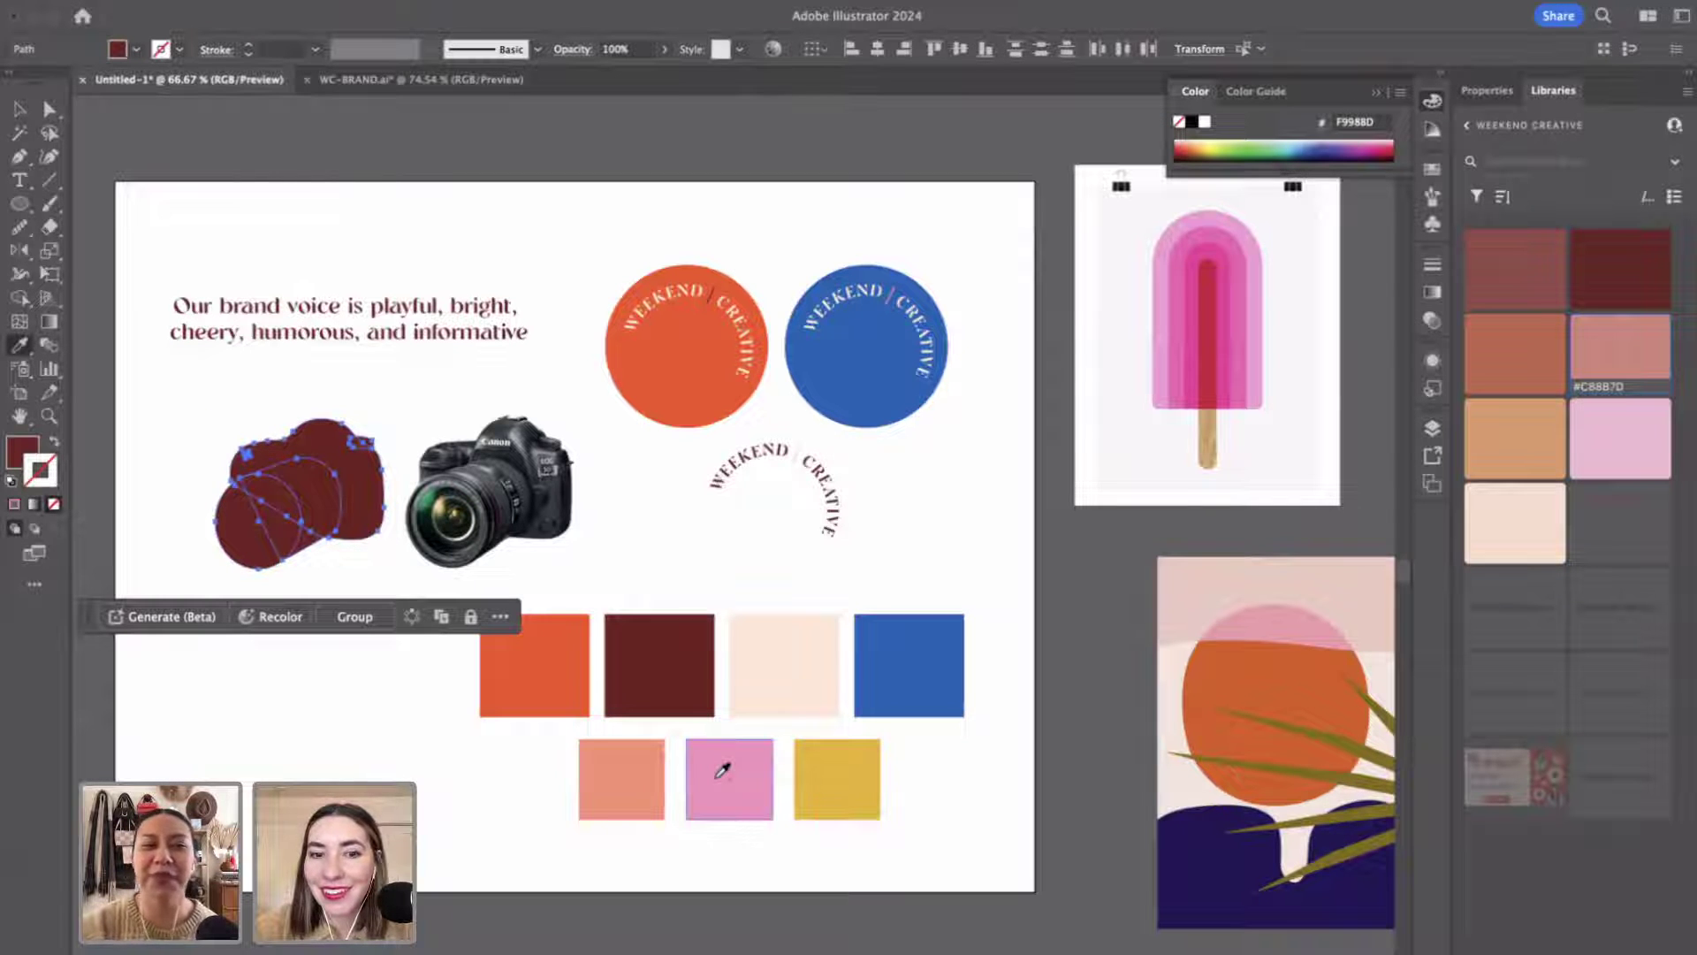
left_click(722, 771)
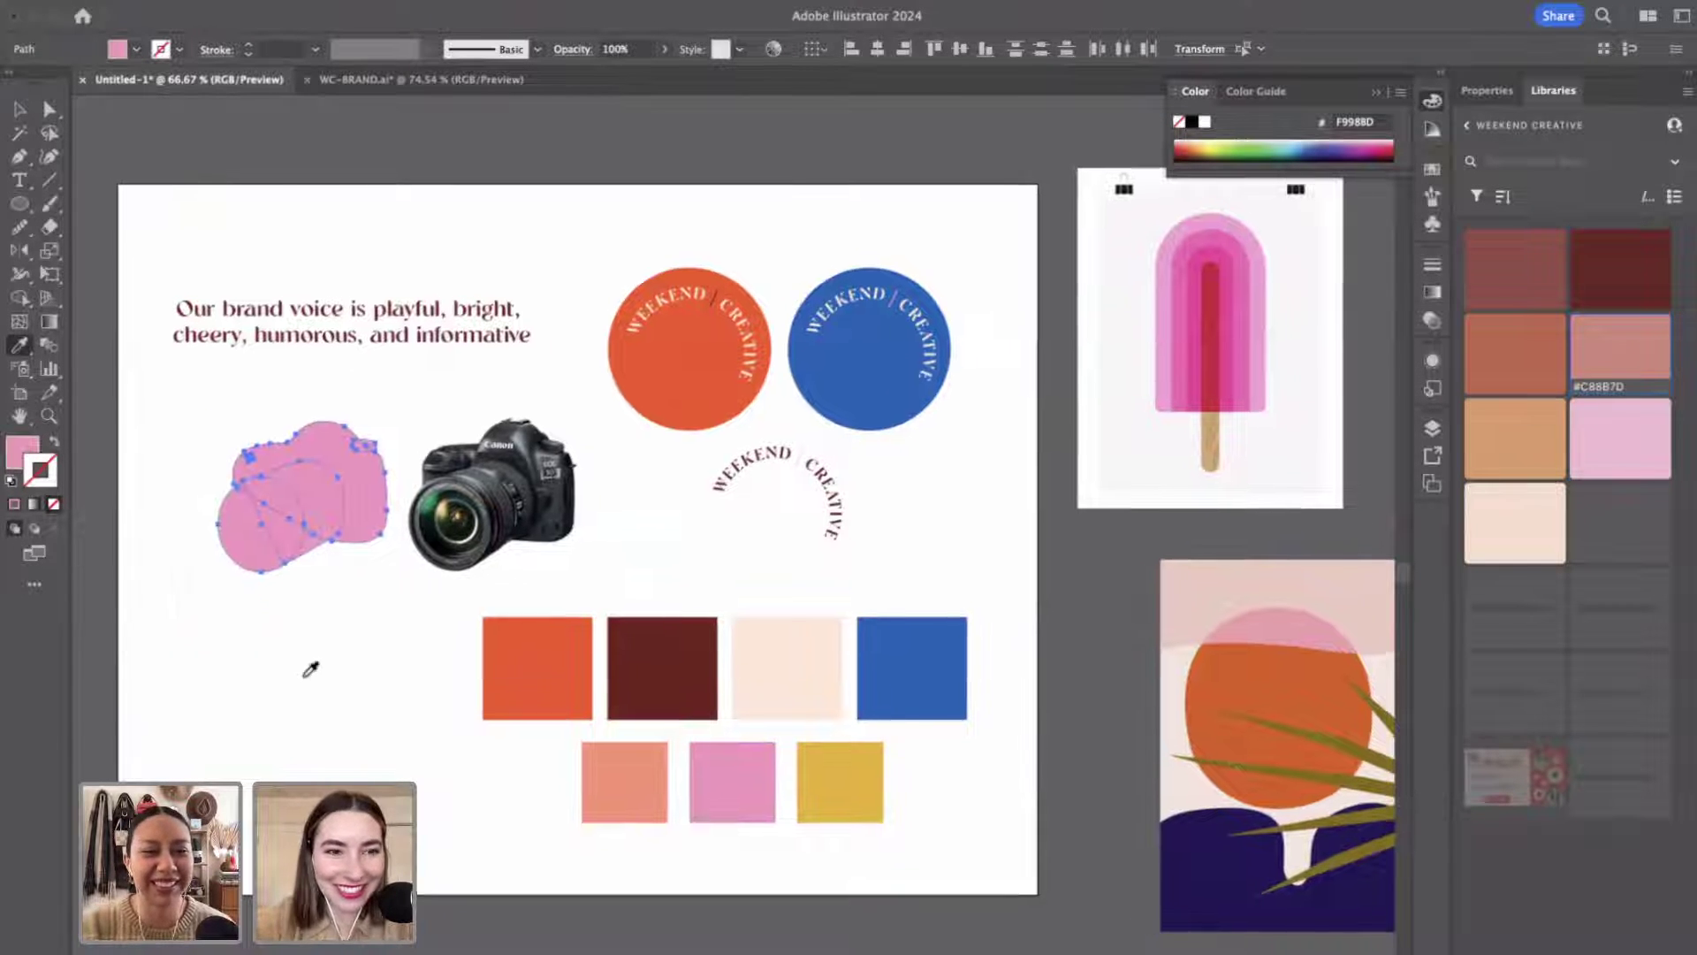
Deselect the pink silhouette and zoom in on it beside the camera photo.
left_click_drag(307, 666, 367, 723)
key("v")
left_click(364, 737)
key("z")
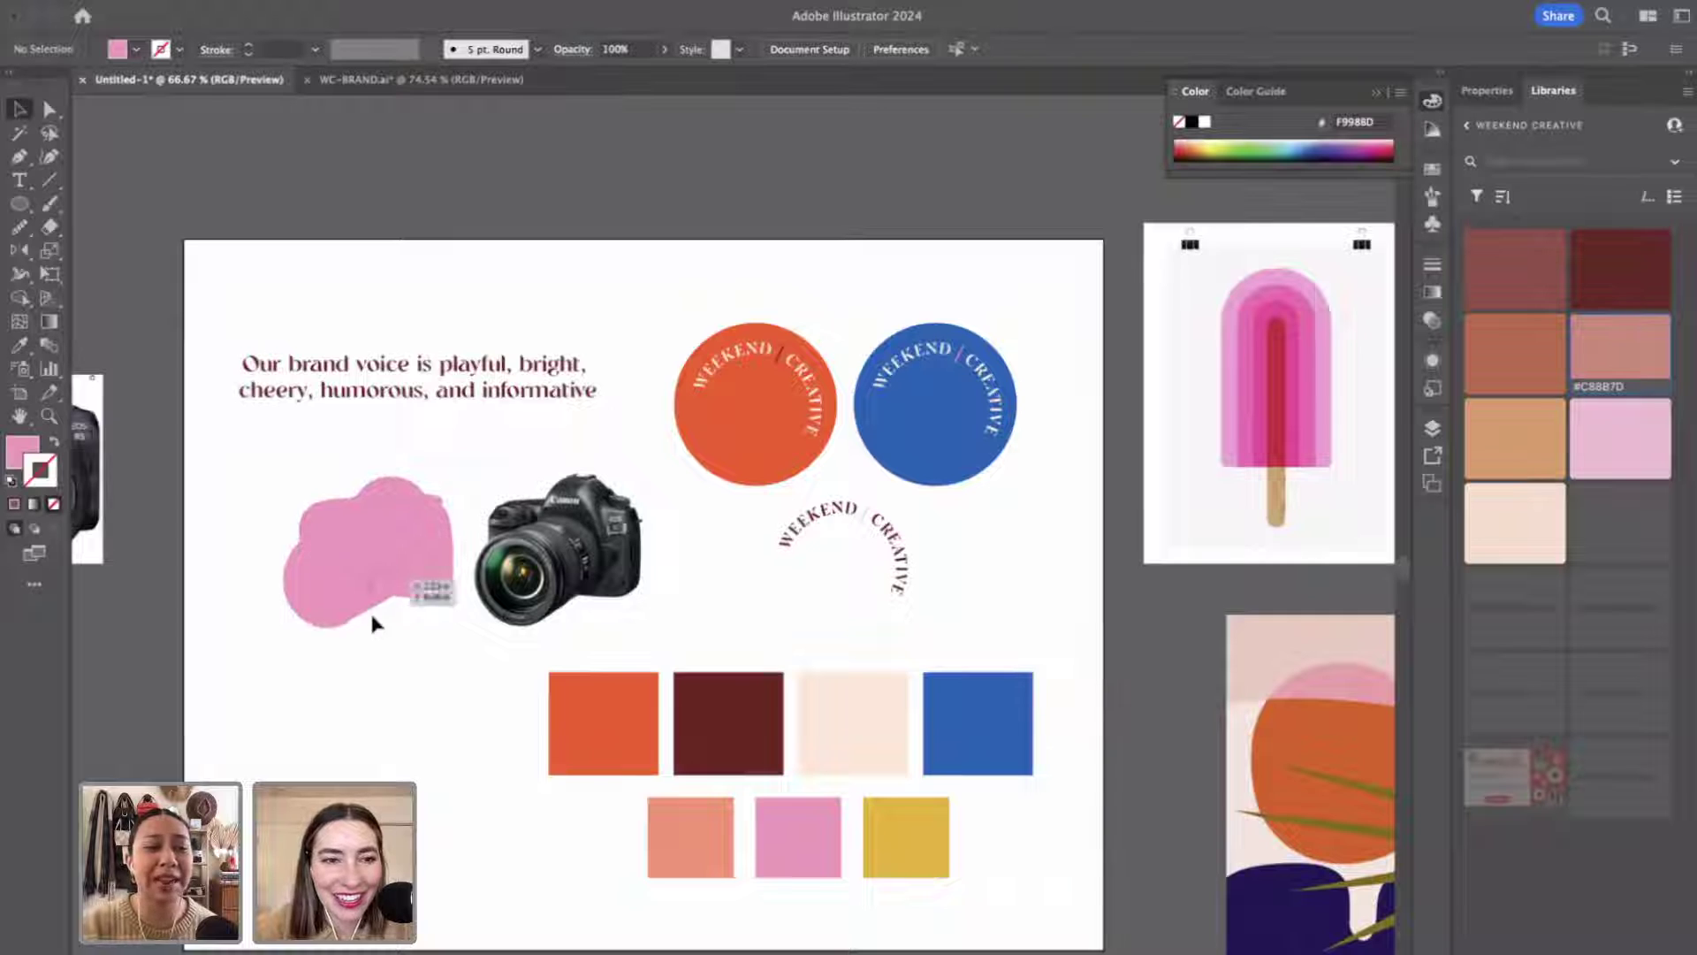
left_click(416, 627)
left_click(757, 531)
scroll(760, 528, "right", 4)
Try filling the pink silhouette with the blue swatch colour, then undo back to pink.
key("v")
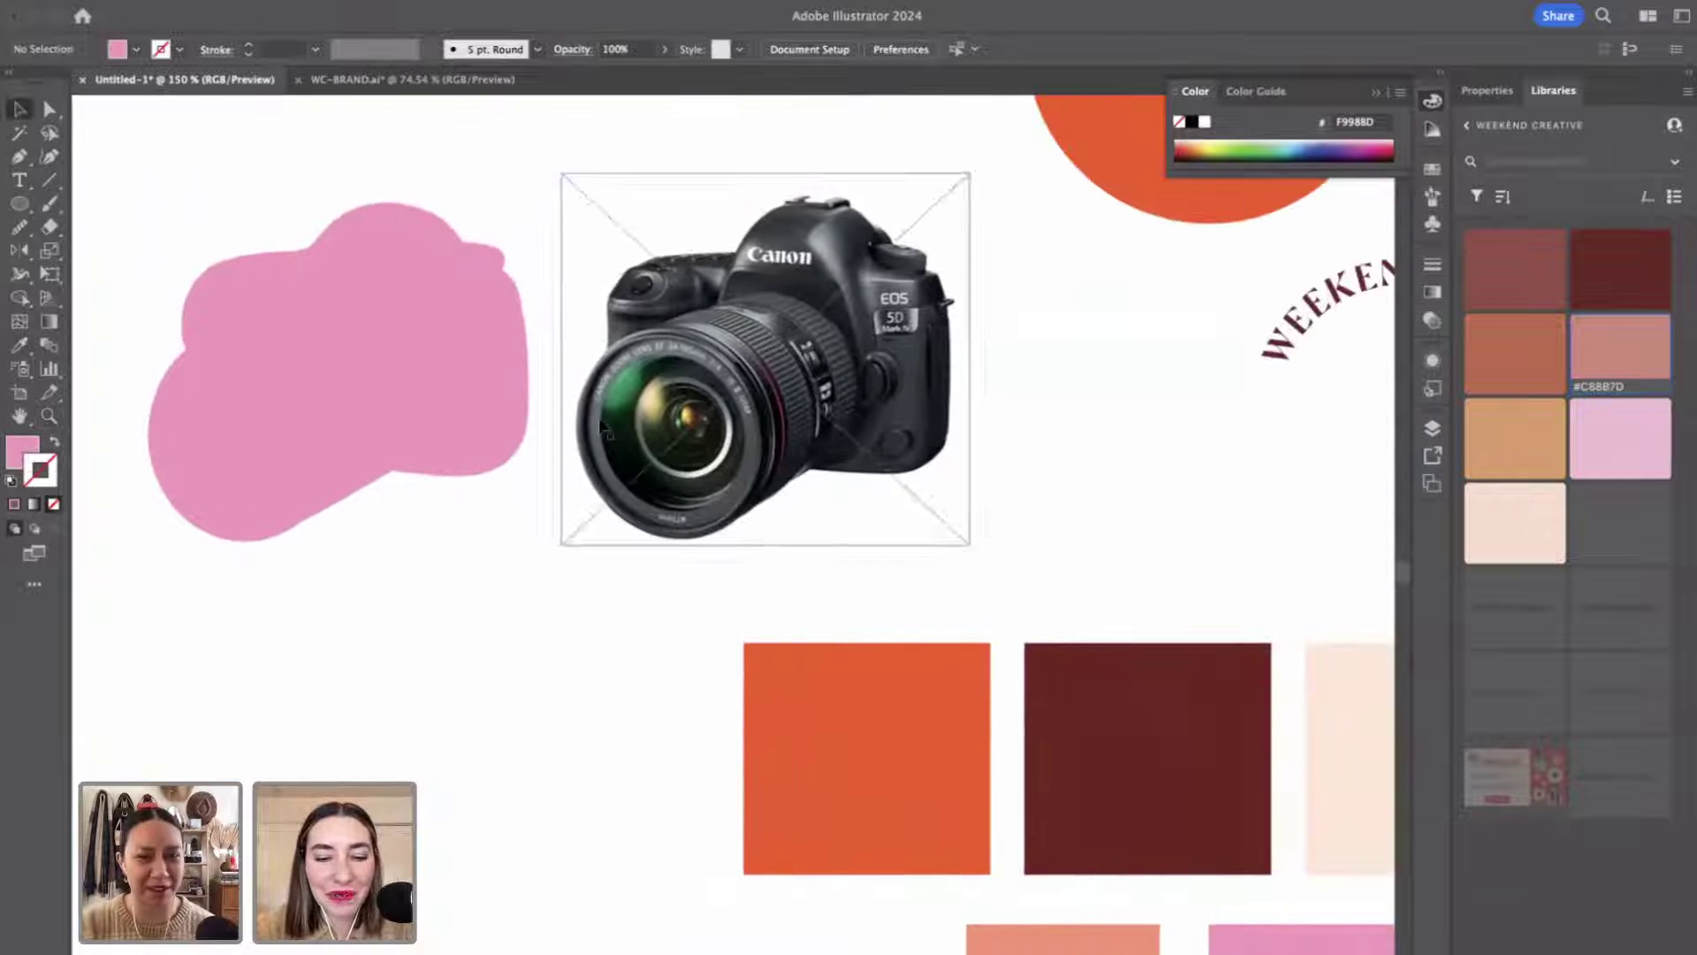
left_click(473, 257)
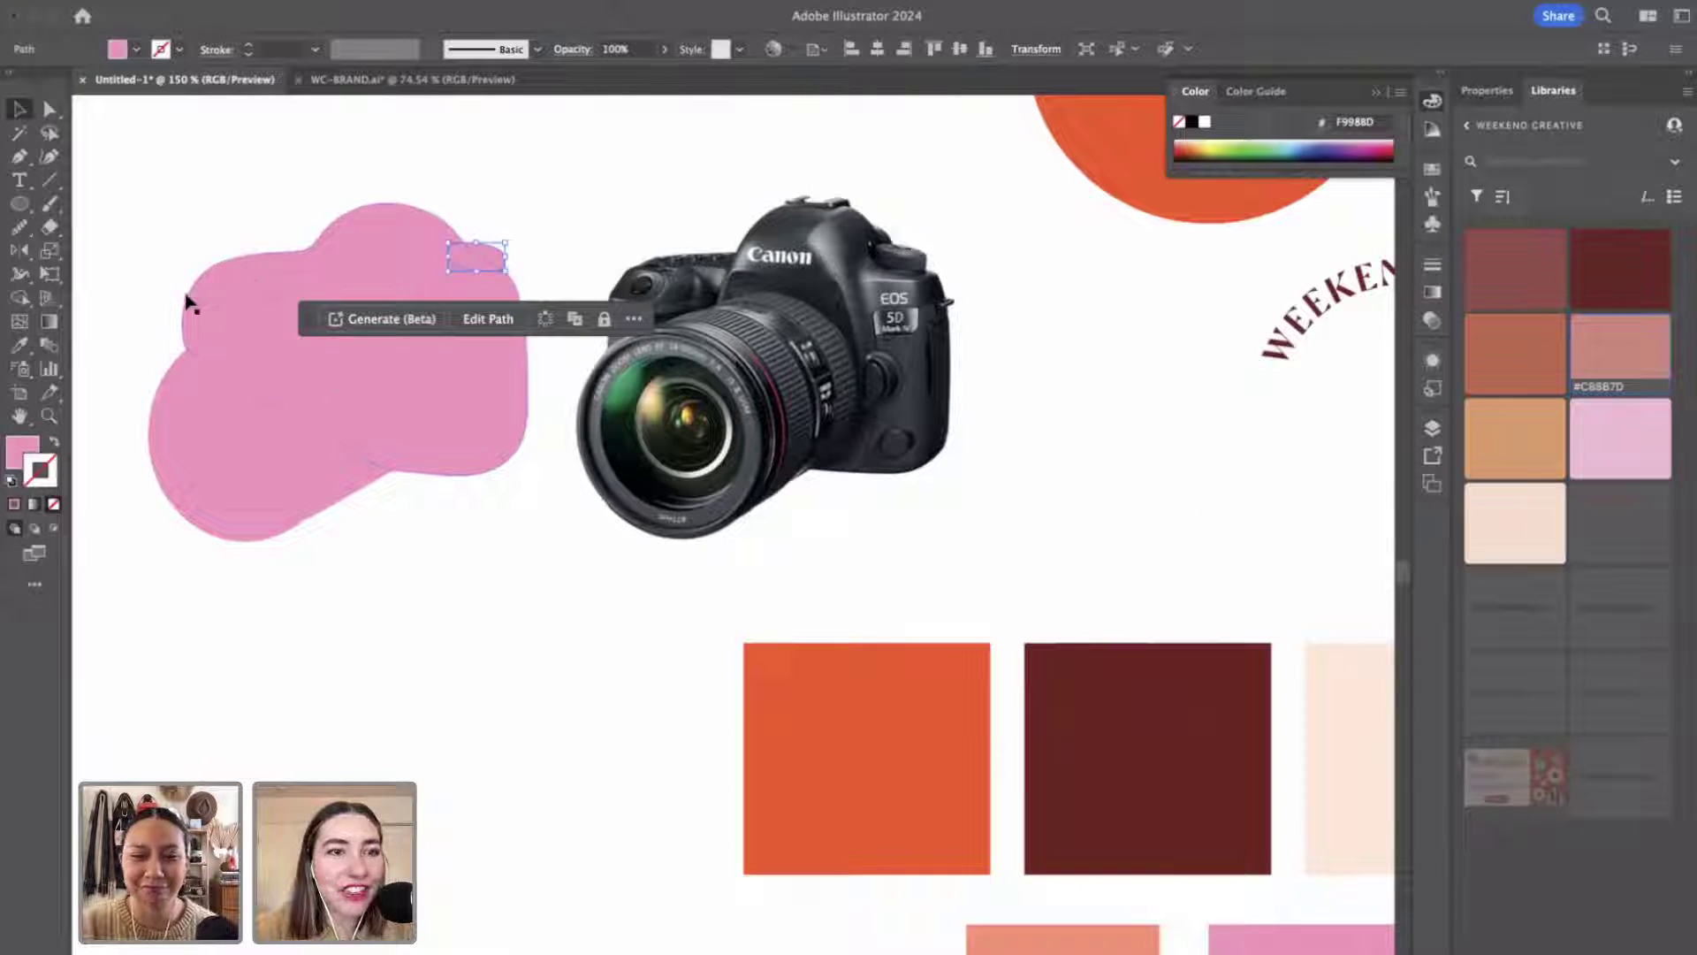
left_click_drag(109, 221, 443, 557)
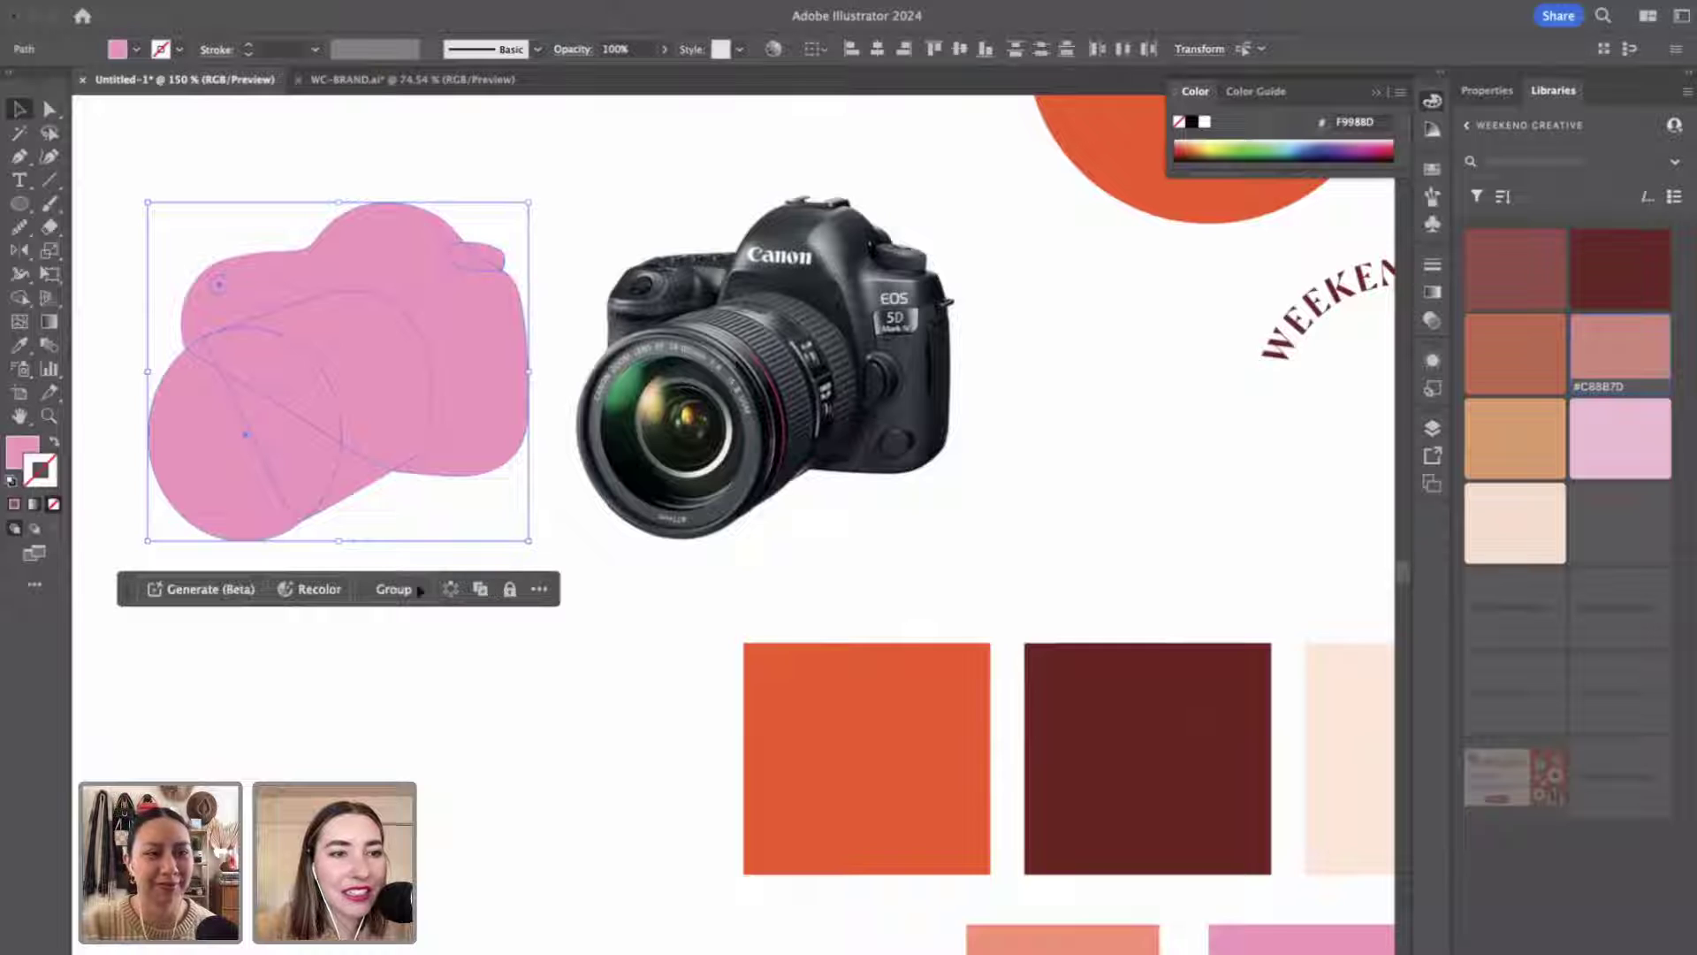
double_click(51, 486)
left_click(1086, 407)
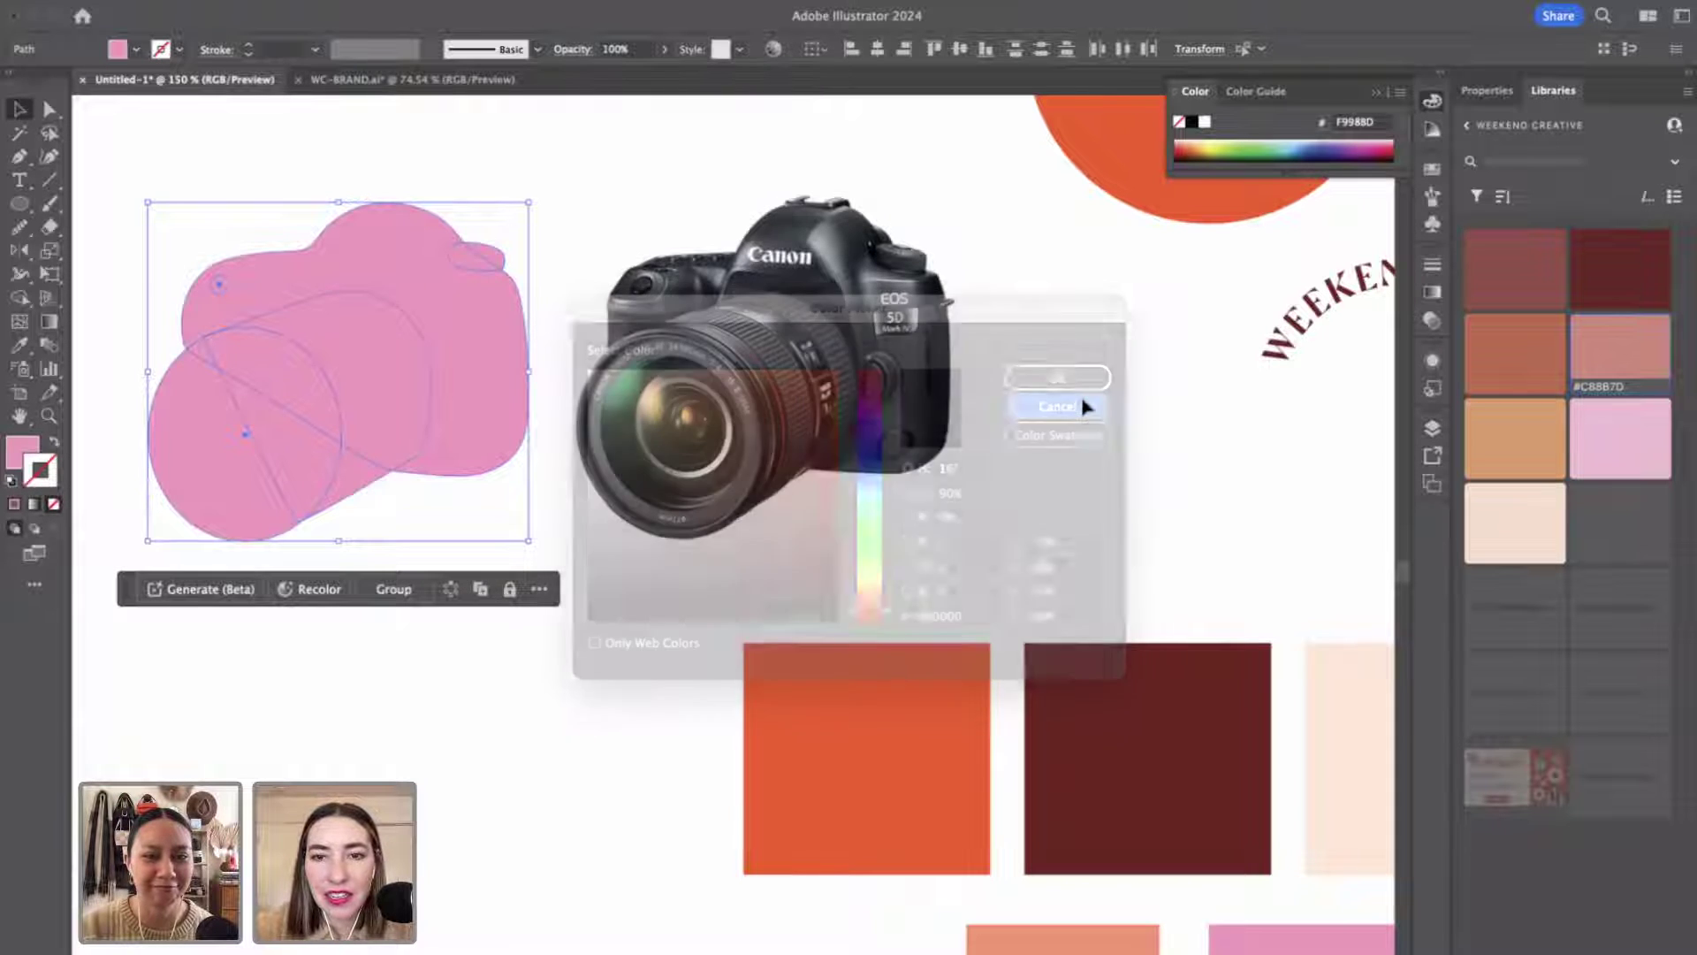
scroll(1096, 459, "right", 5)
scroll(1096, 460, "down", 2)
key("i")
left_click(1370, 610)
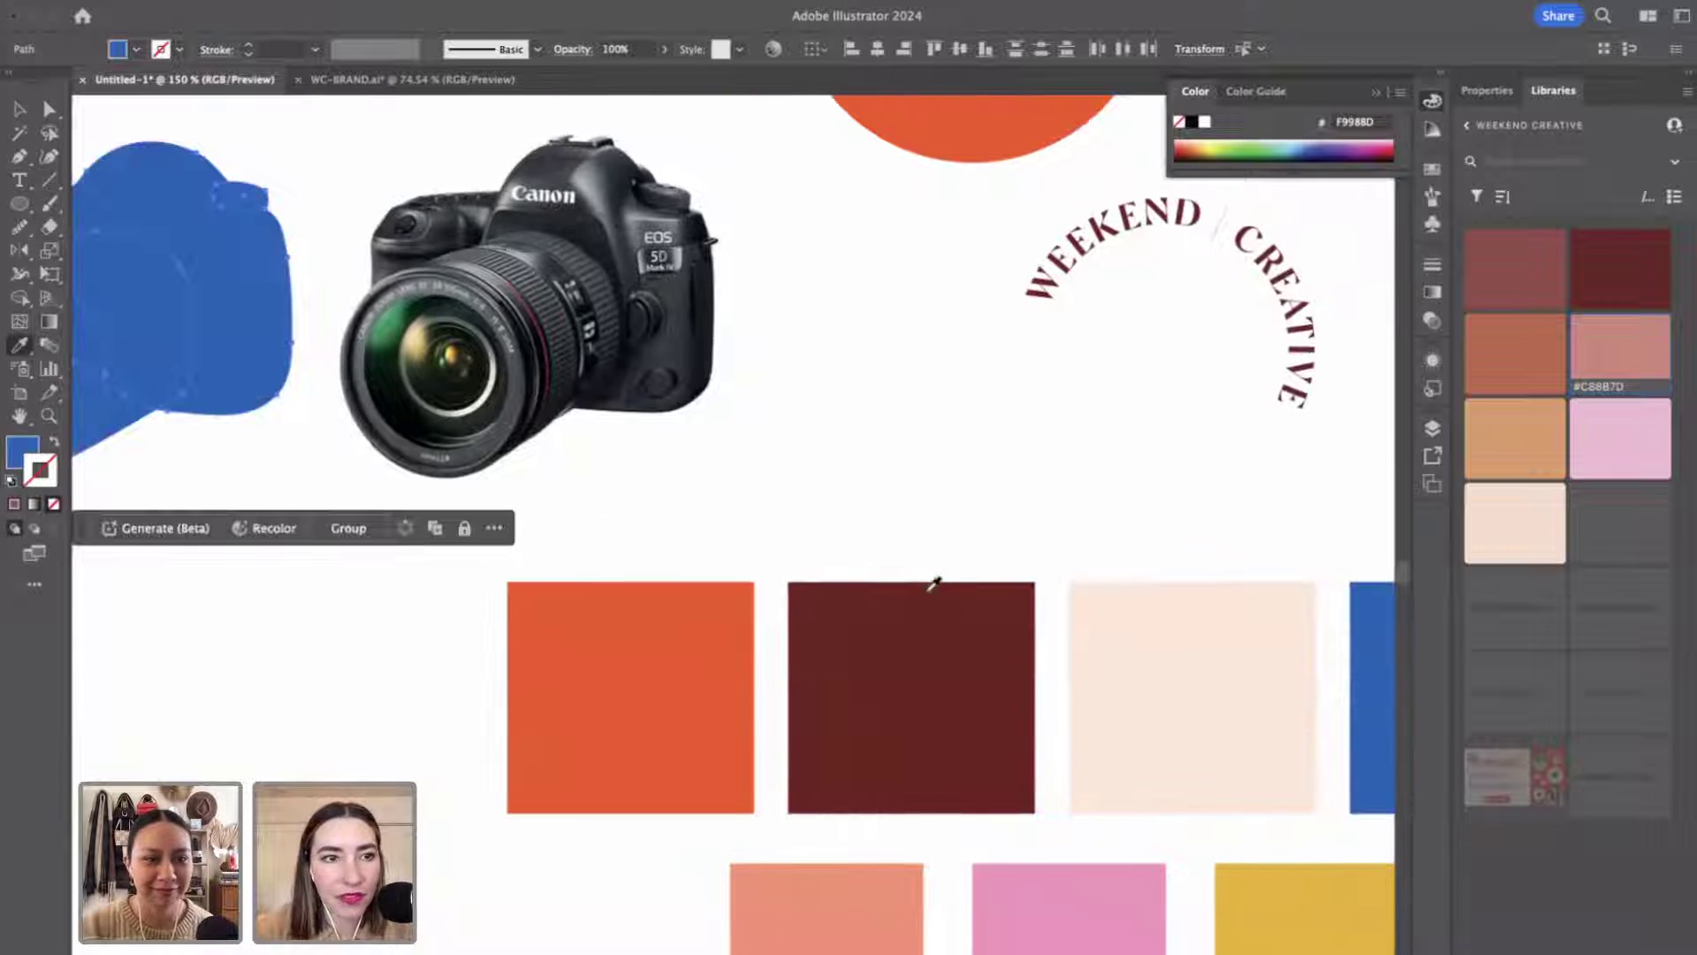
scroll(935, 583, "left", 3)
key("ctrl+z")
key("v")
left_click(345, 731)
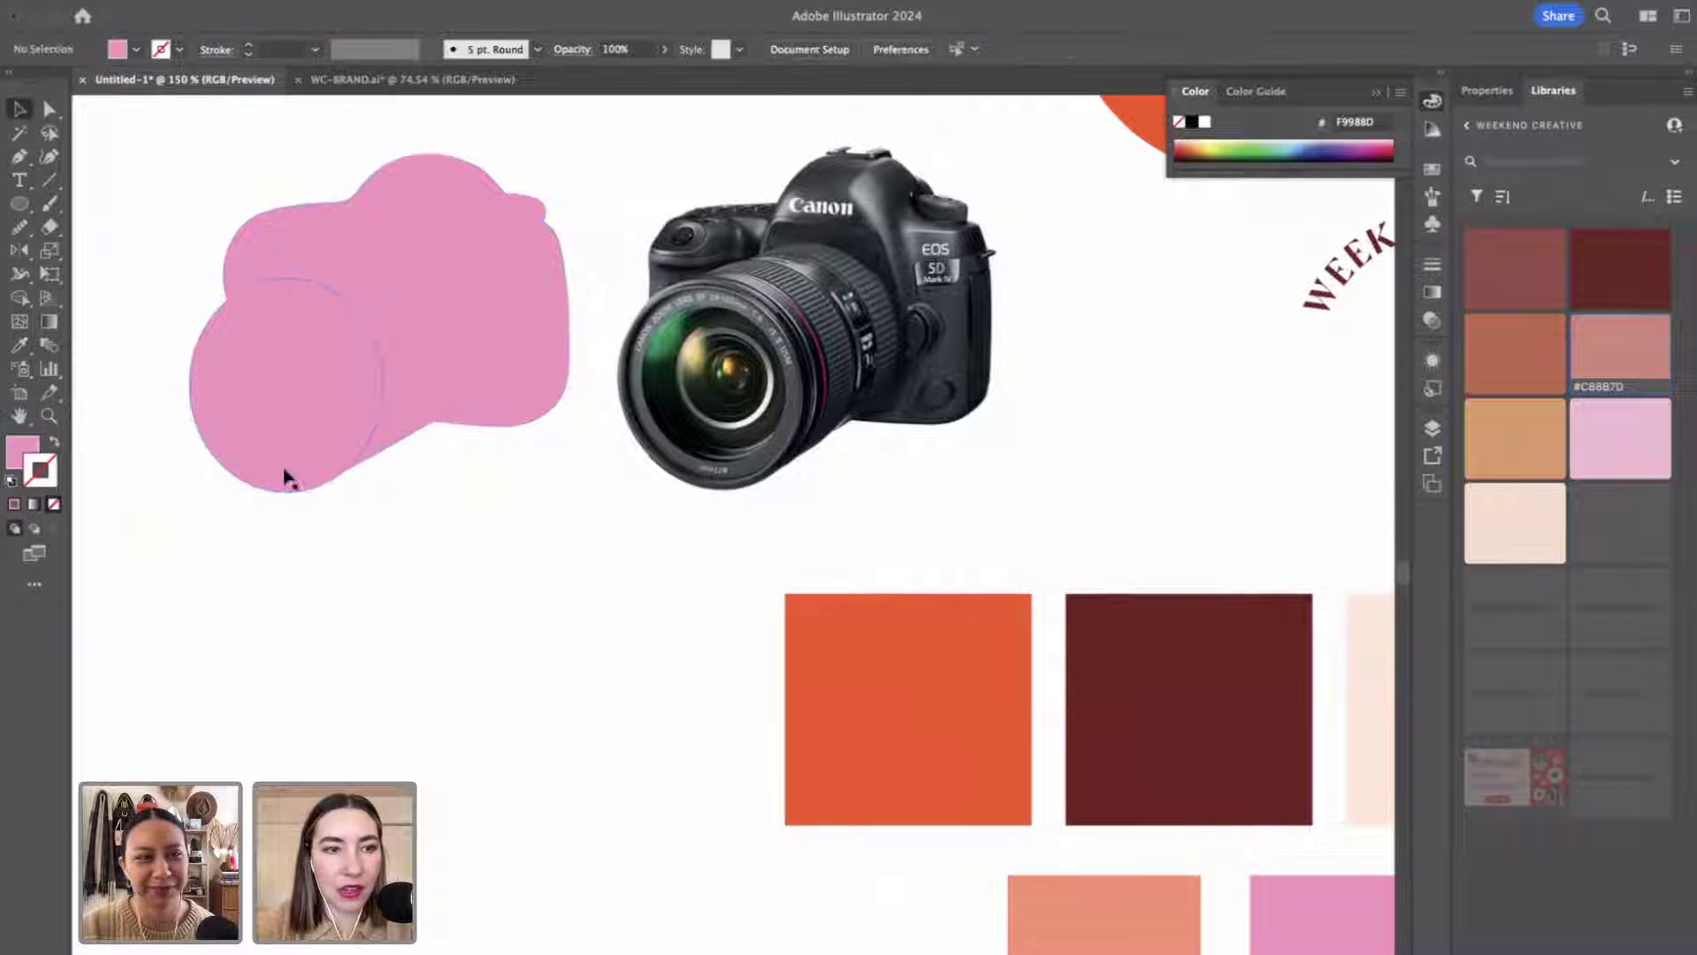
Look up the blue swatch square's hex value, 0764BA, in the Color Picker.
left_click(288, 478)
double_click(51, 486)
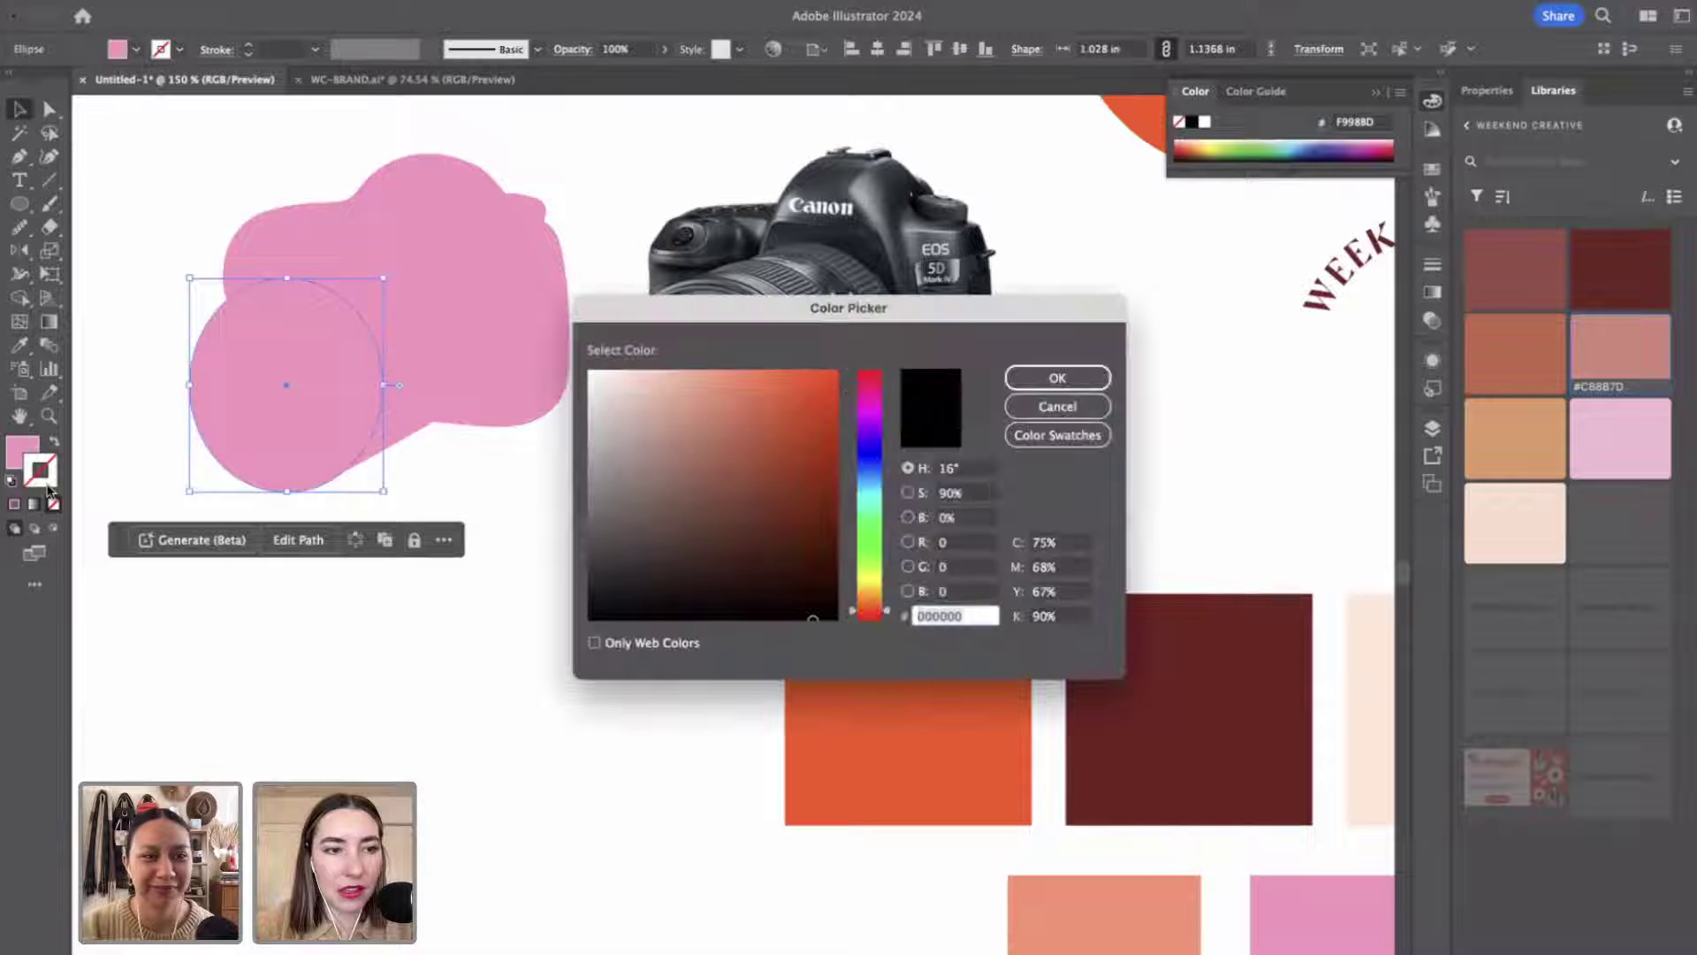
left_click(1070, 400)
scroll(1149, 486, "right", 4)
scroll(1148, 486, "down", 1)
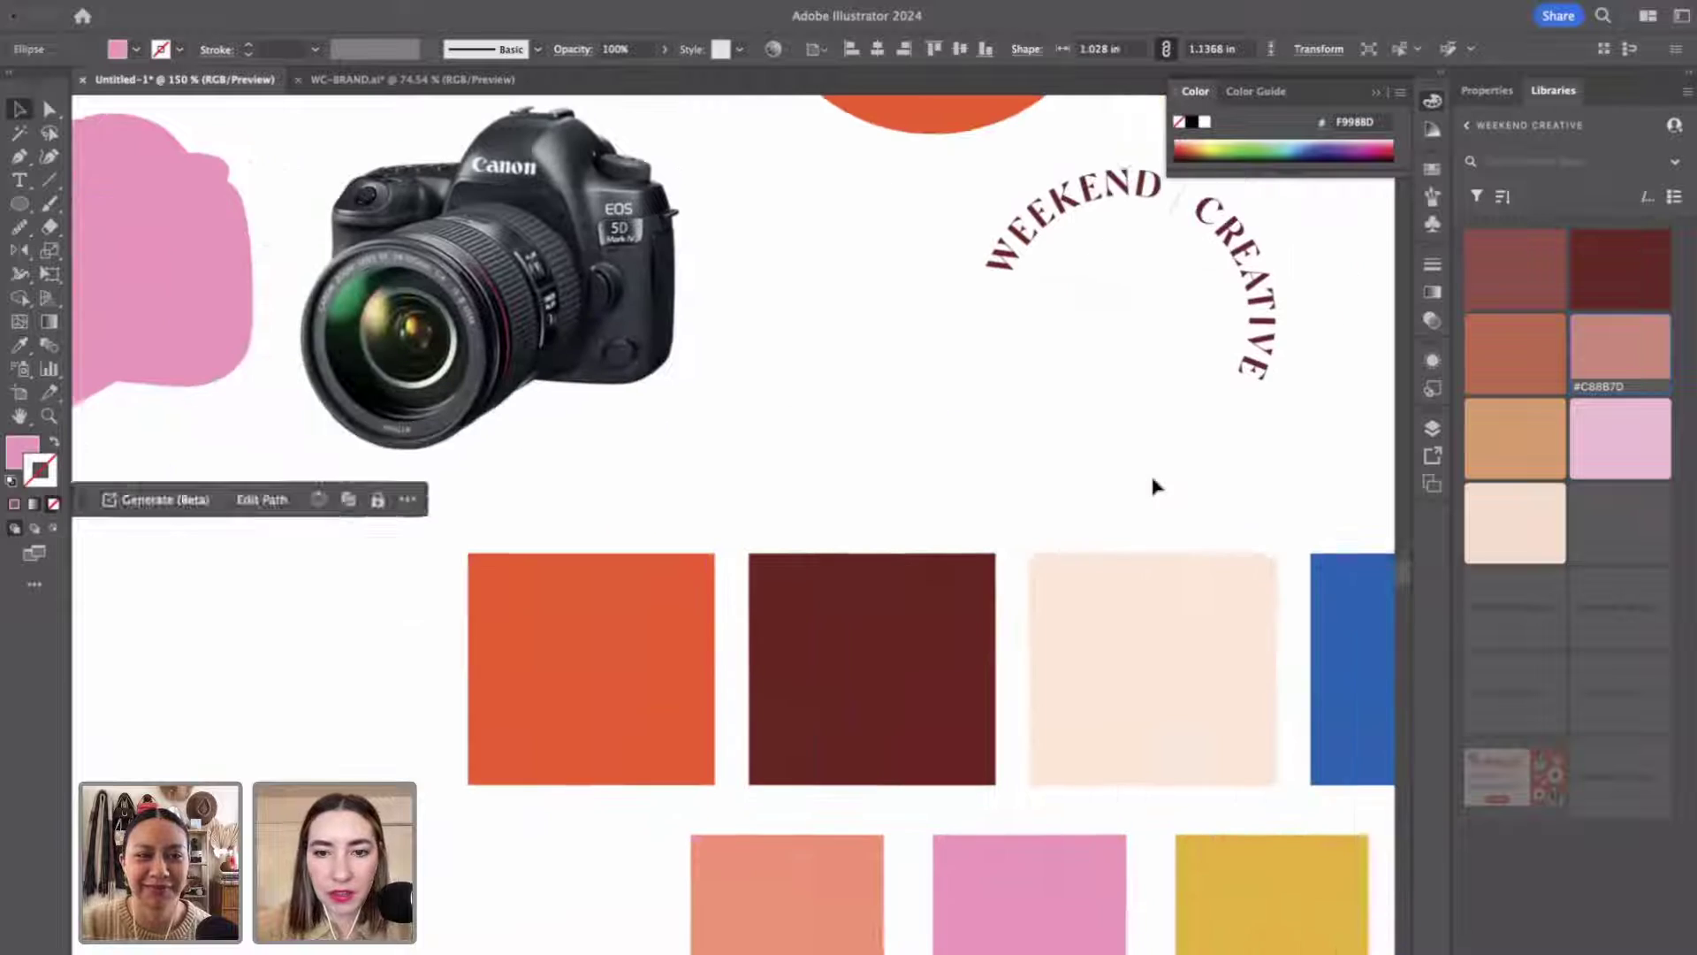
scroll(1155, 486, "right", 3)
left_click(1255, 675)
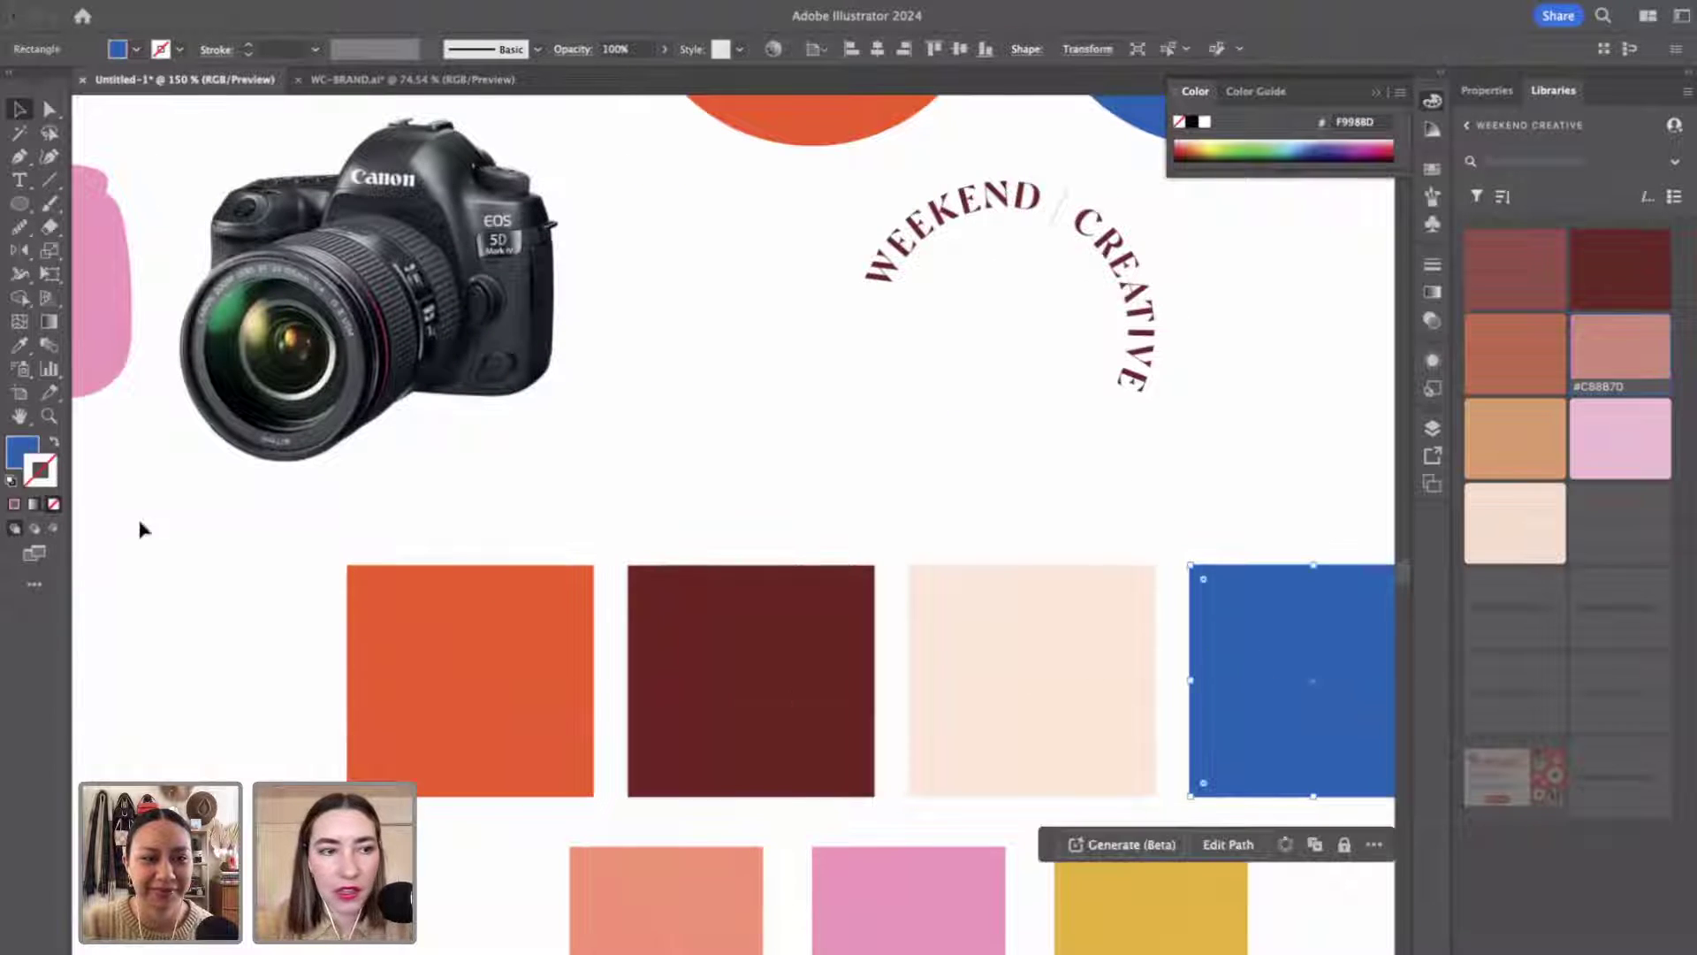
double_click(22, 451)
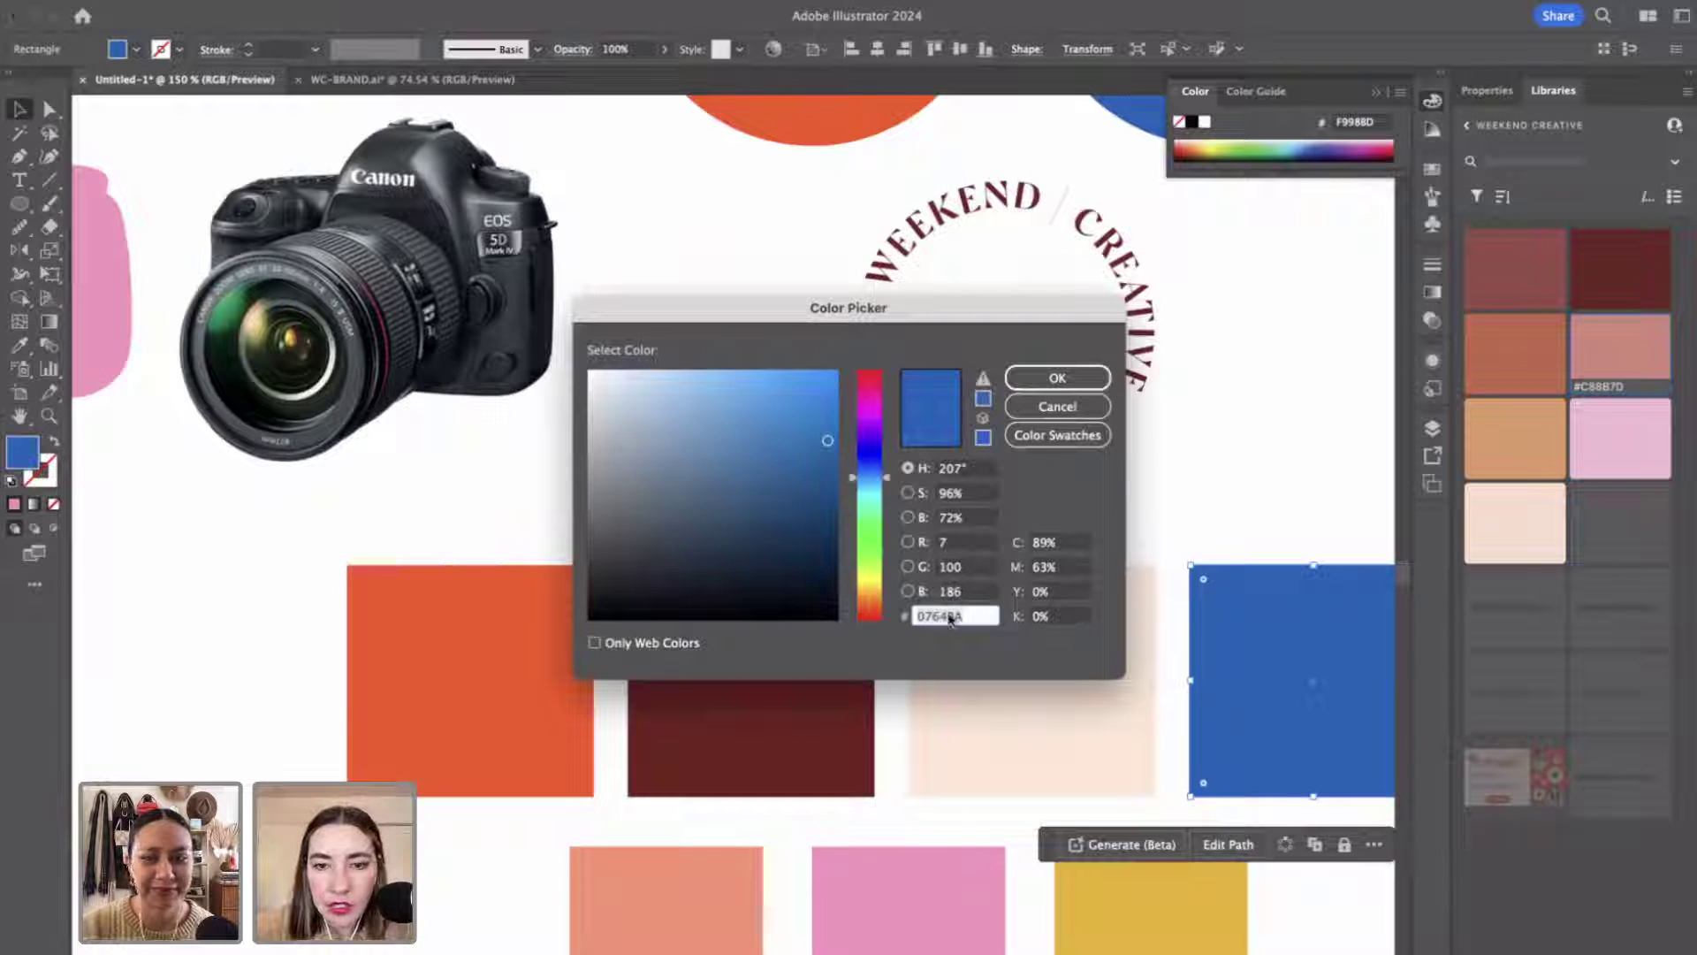
left_click(1052, 379)
scroll(654, 455, "left", 5)
scroll(654, 455, "up", 1)
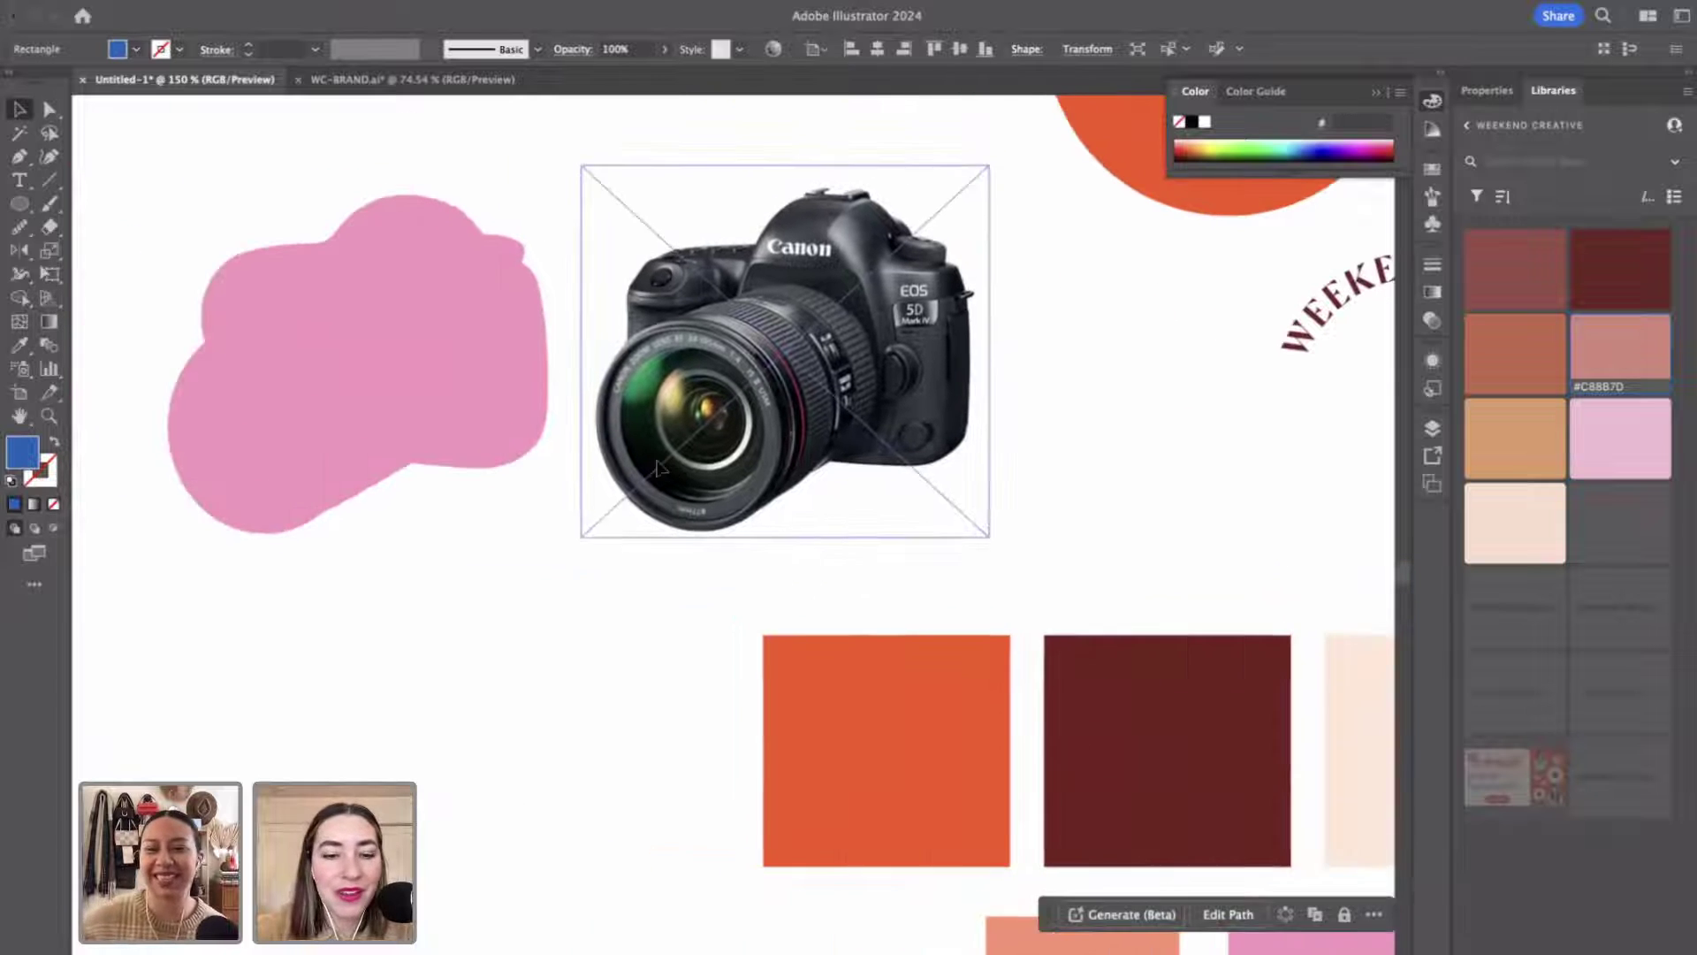
left_click(539, 601)
Give the pink lens circle a blue 0764BA outline.
left_click(333, 447)
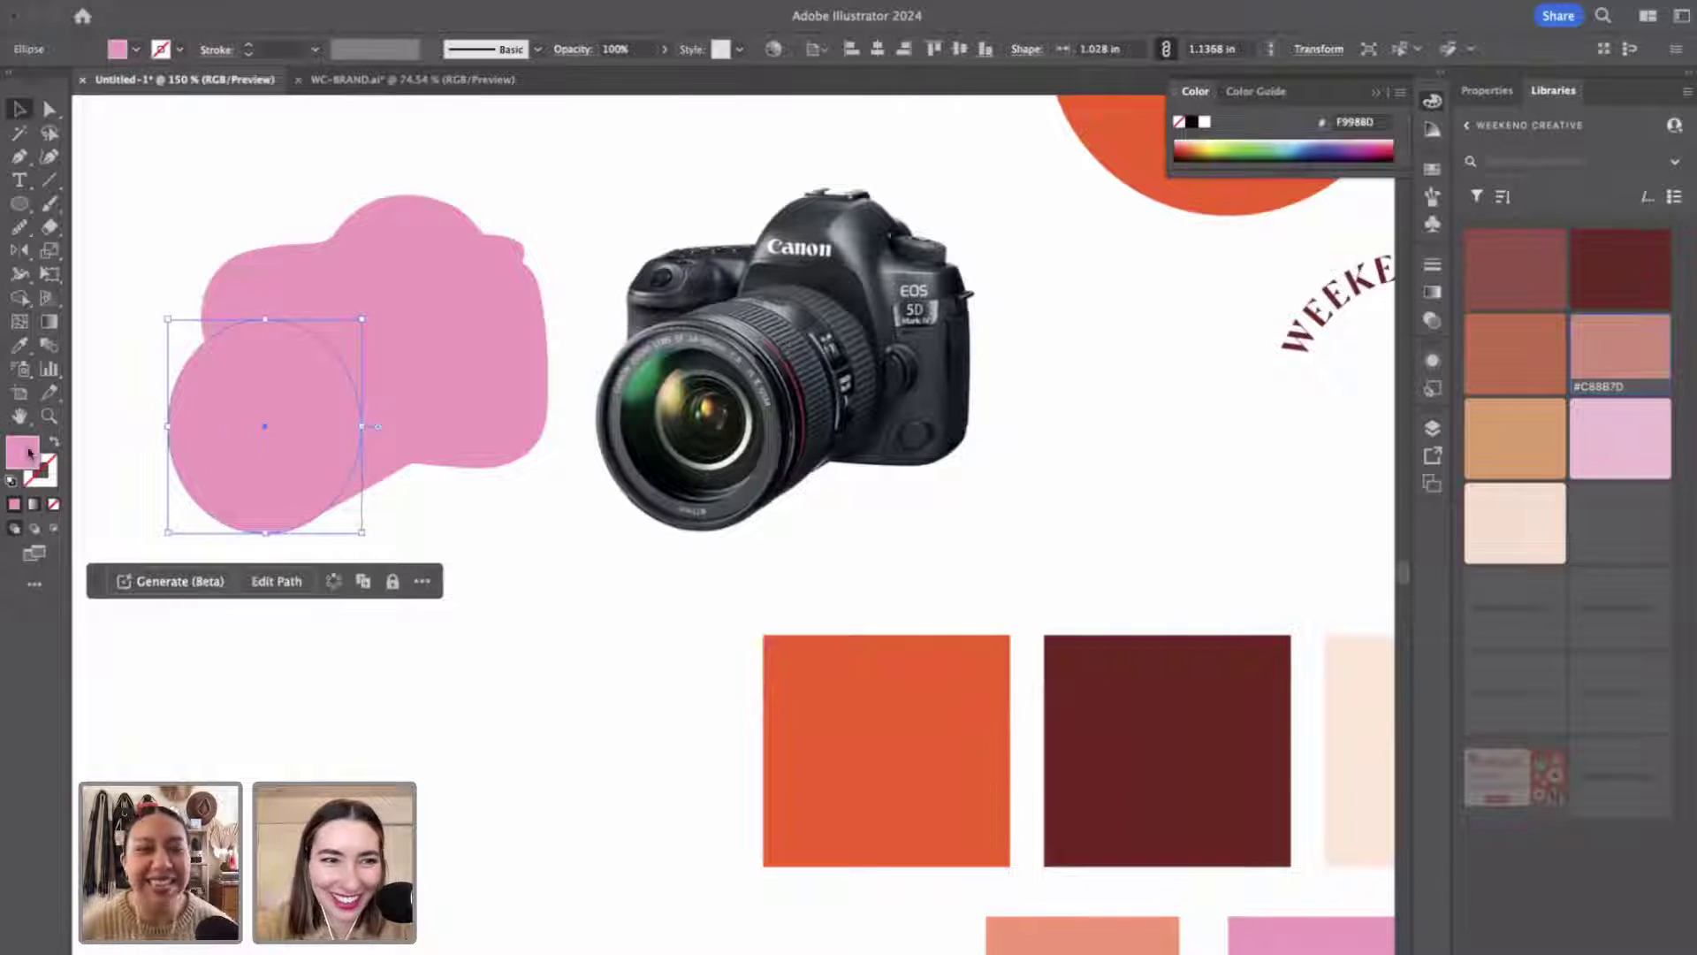
double_click(48, 480)
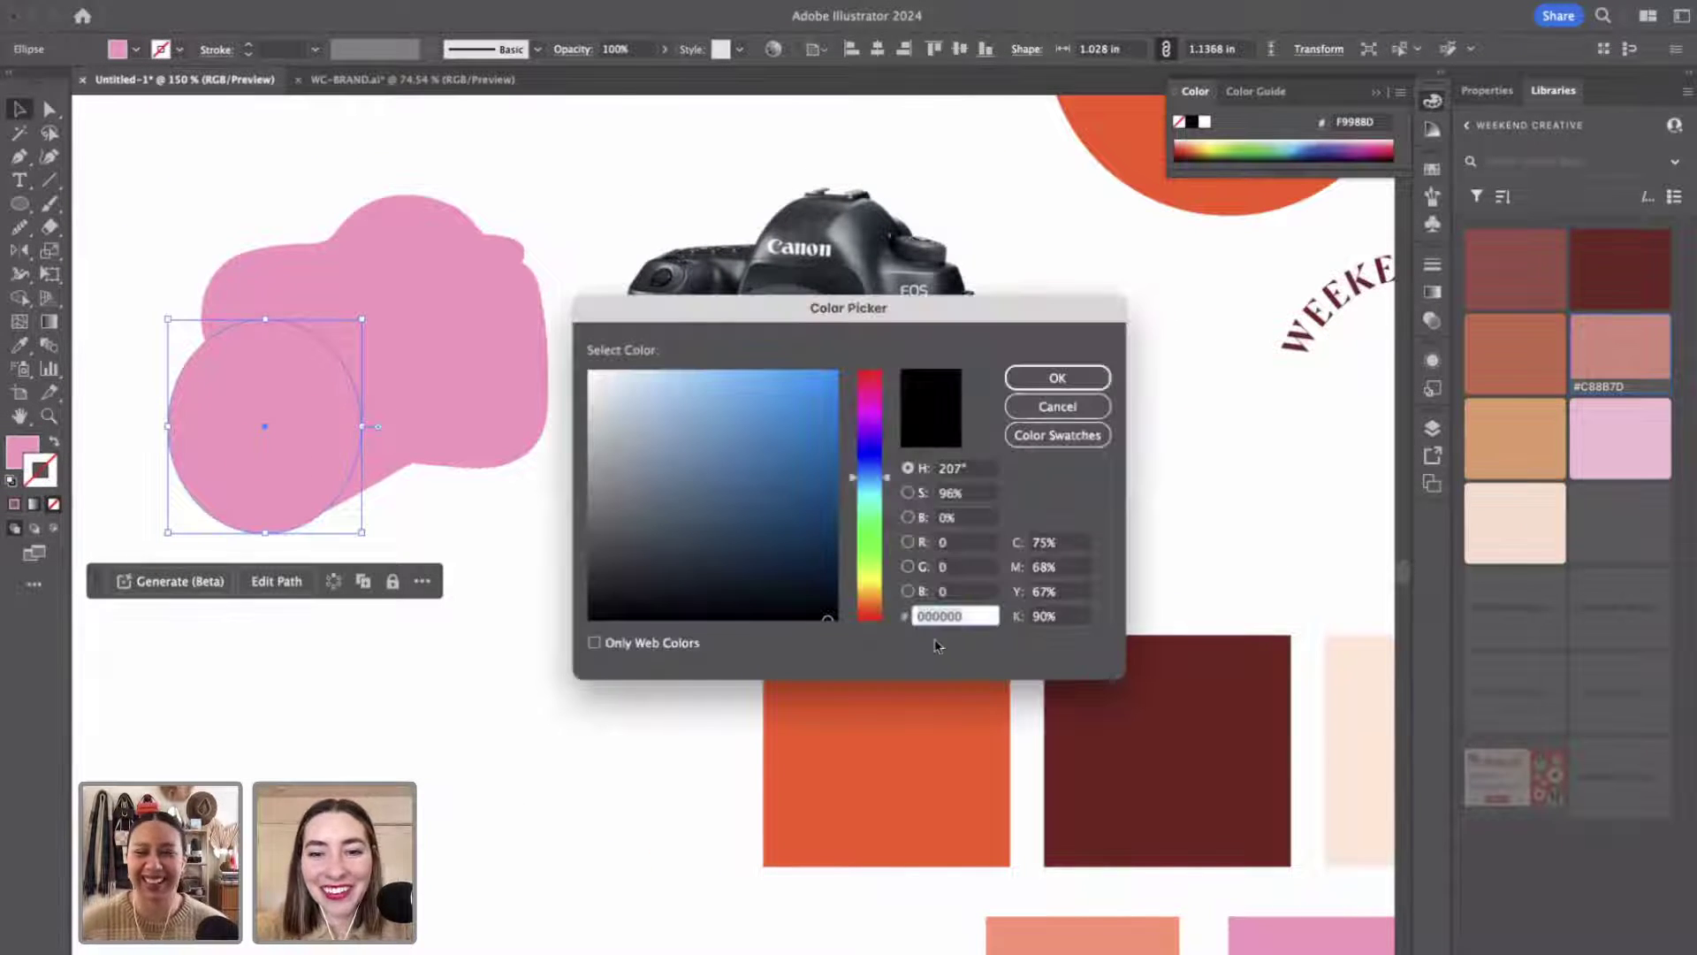
left_click(1057, 378)
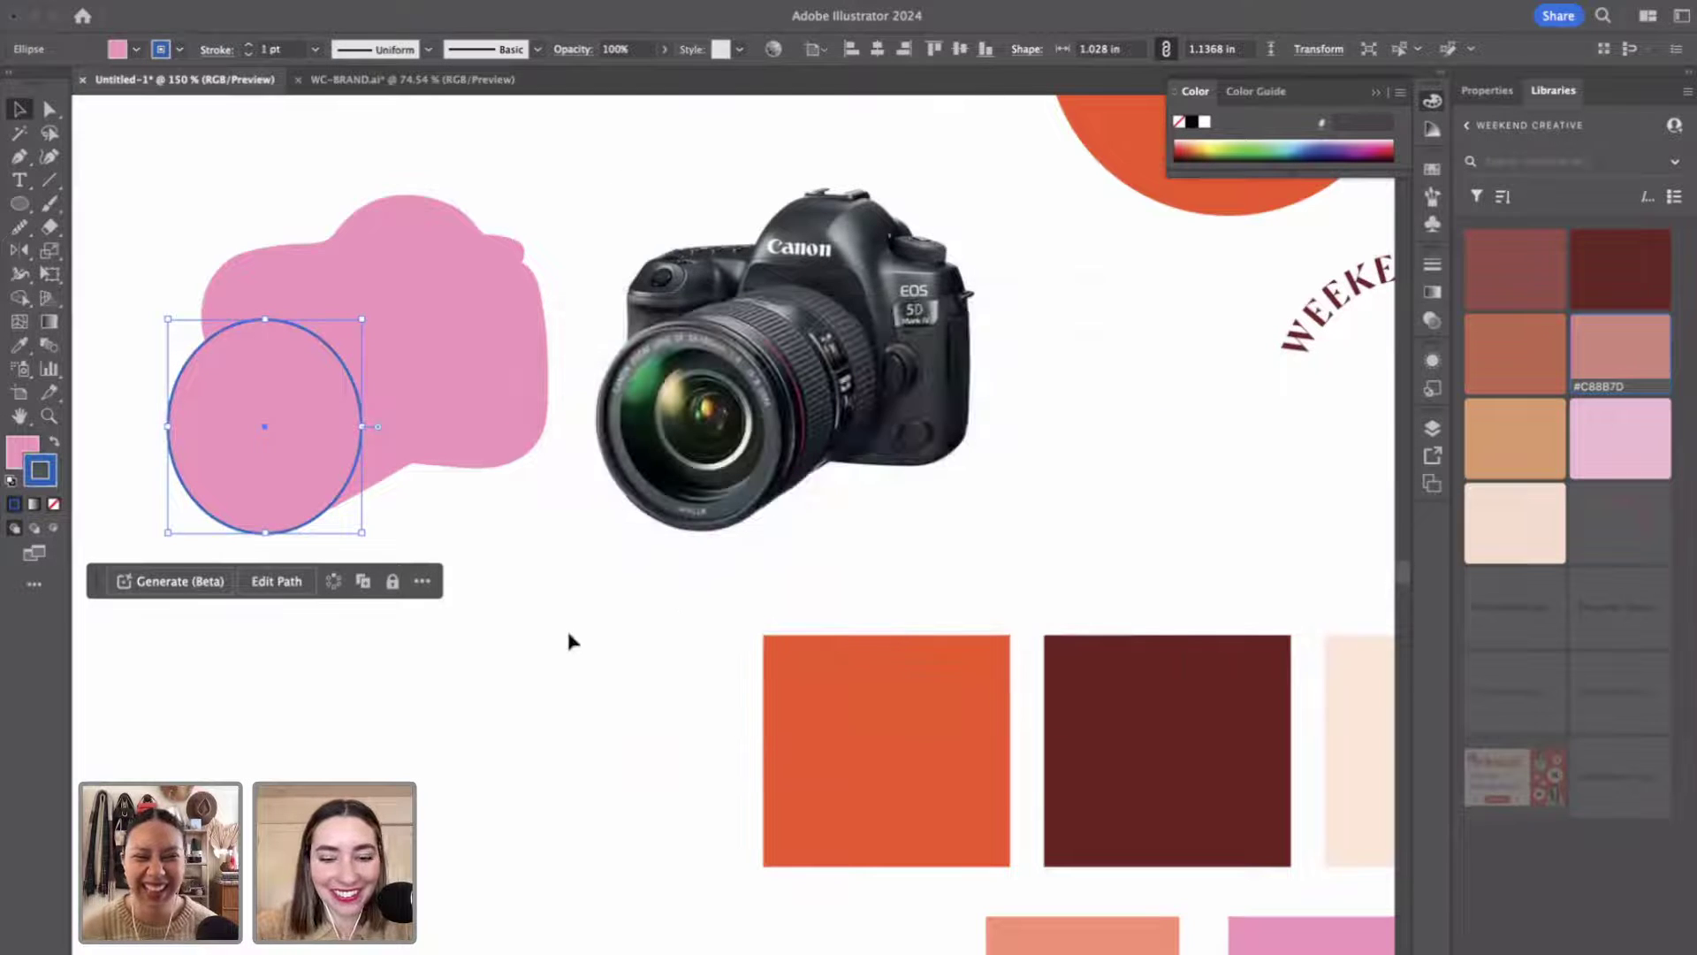
left_click(528, 652)
Copy the lens circle's blue outline onto the pink camera body with the Eyedropper.
left_click_drag(531, 349, 599, 422)
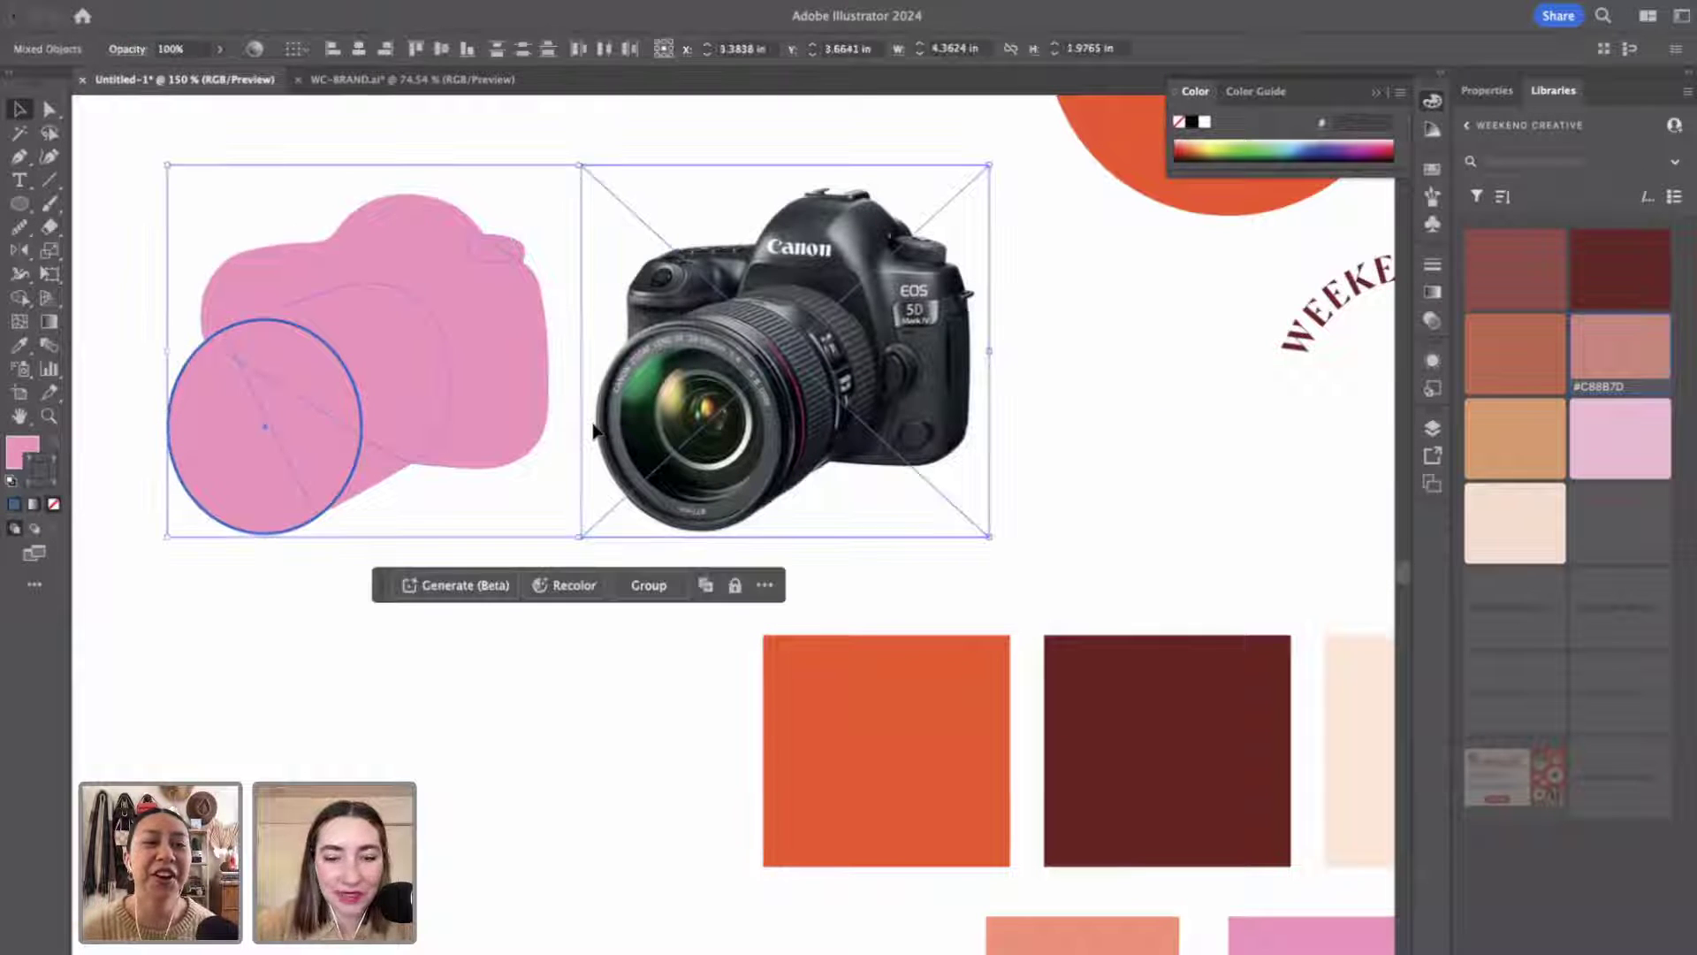
key("i")
key("v")
left_click(984, 428)
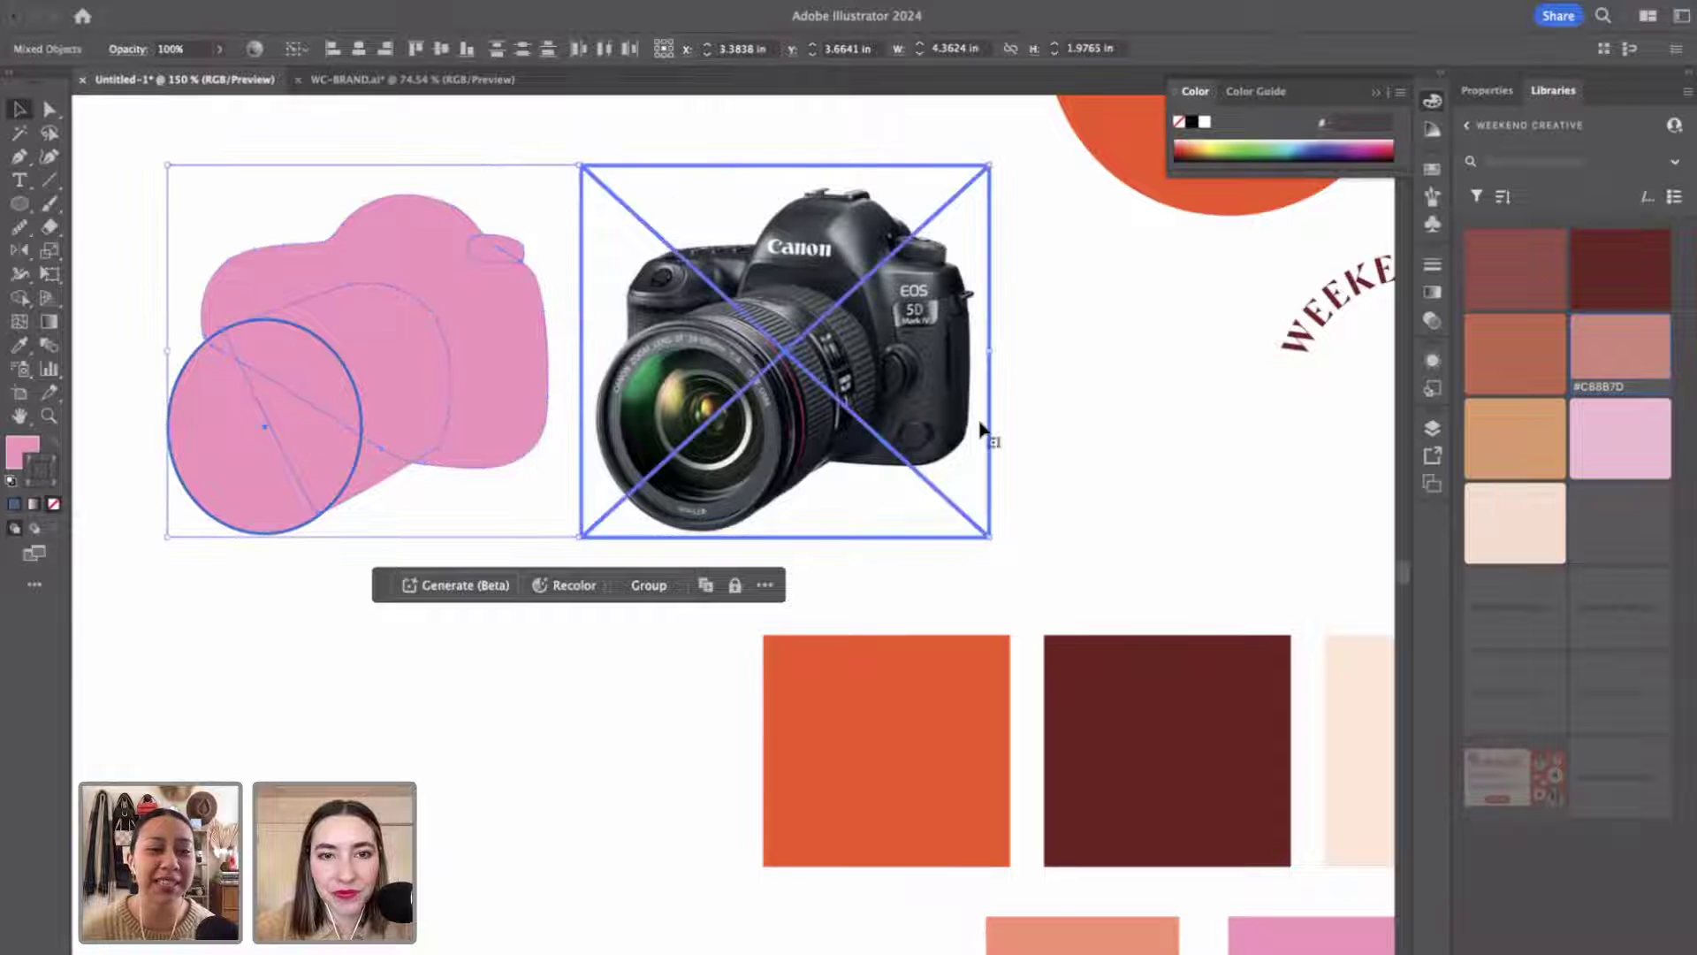
key("super+shift+a")
left_click_drag(196, 166, 498, 566)
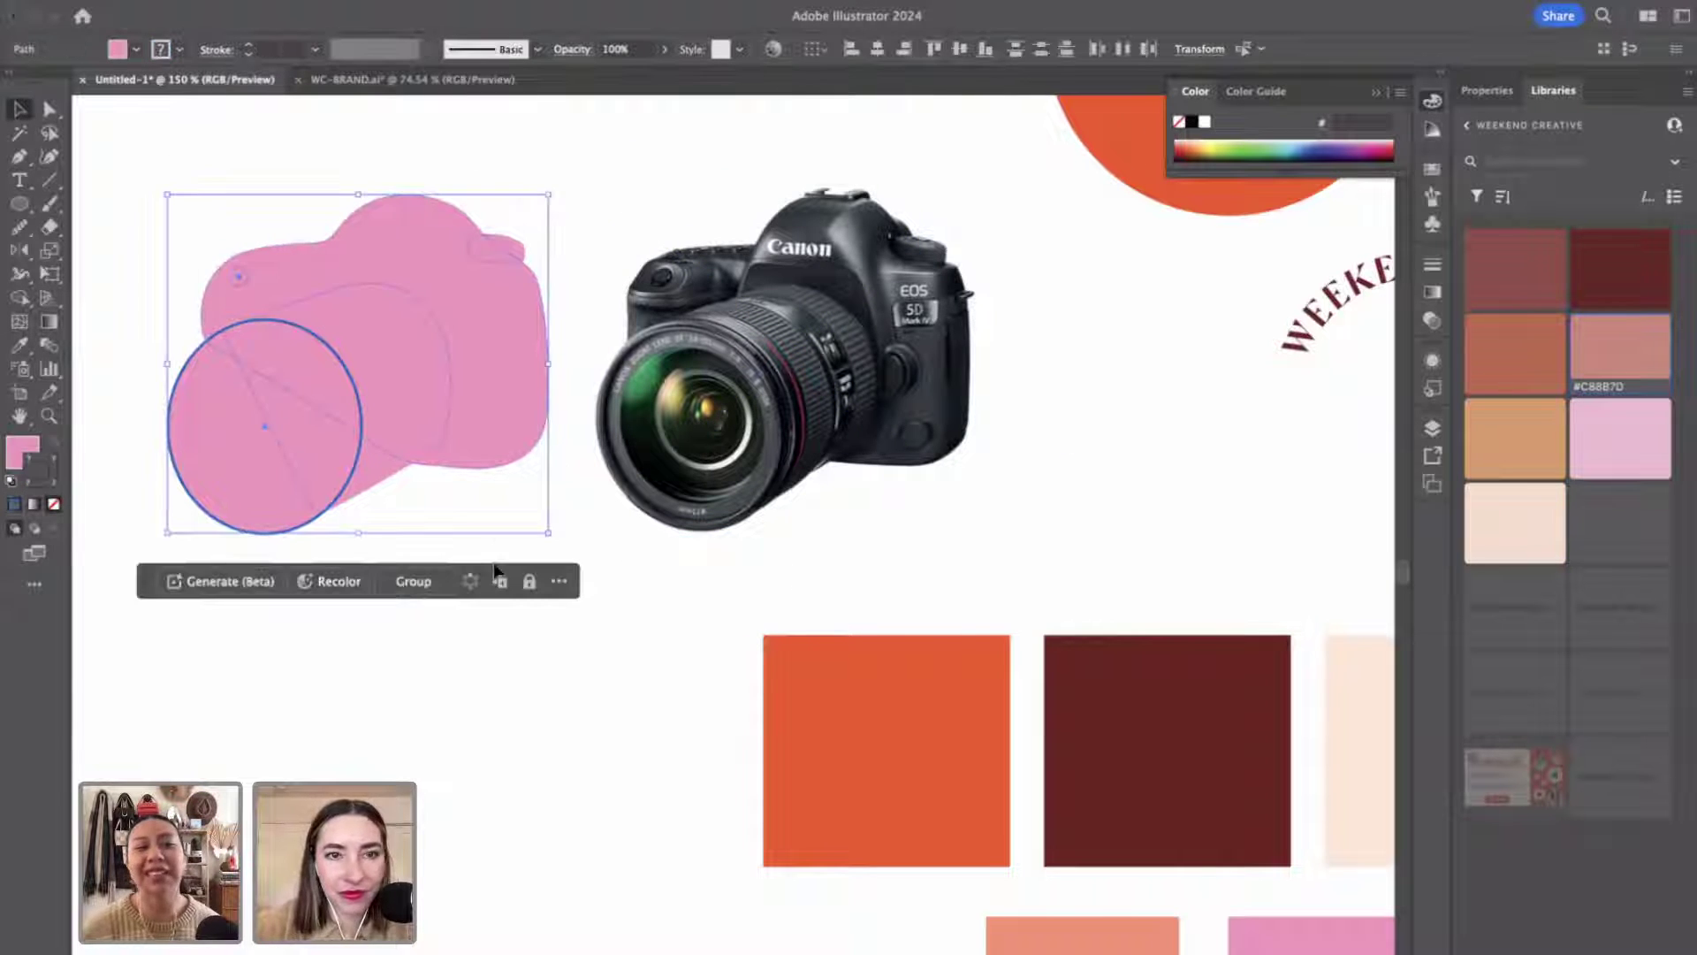
key("i")
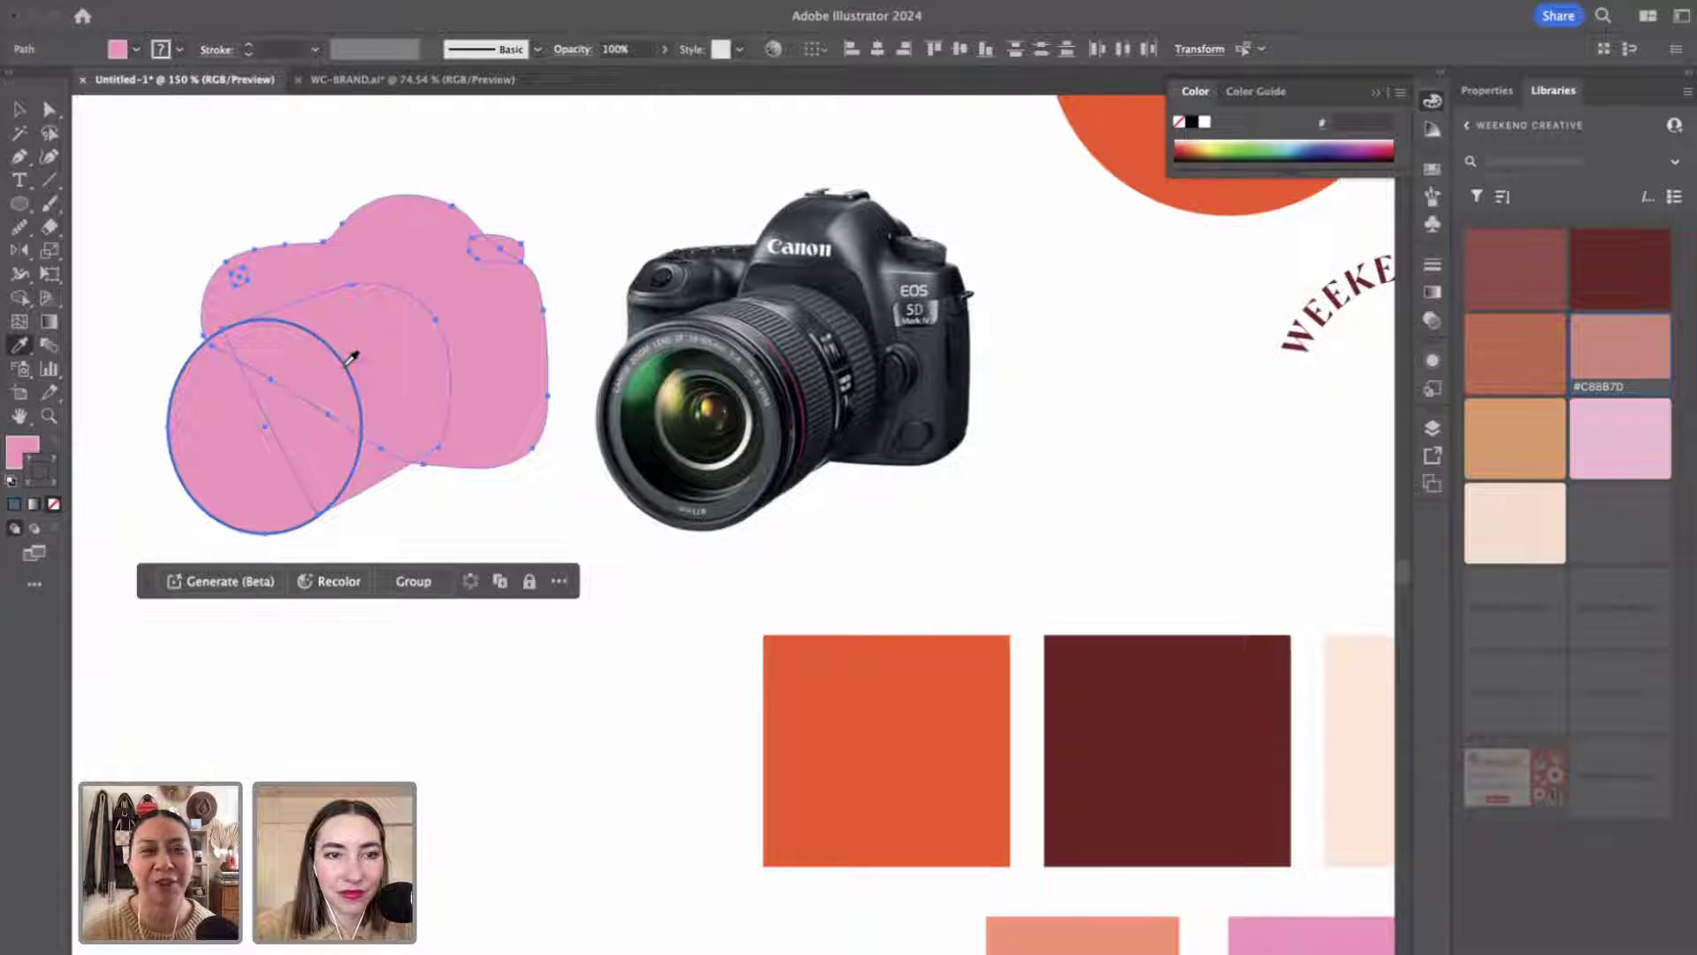
left_click(352, 357)
key("v")
left_click(568, 865)
Zoom to 400% and move an anchor to reshape the lens barrel's lower edge.
scroll(568, 864, "up", 3)
scroll(568, 864, "left", 3)
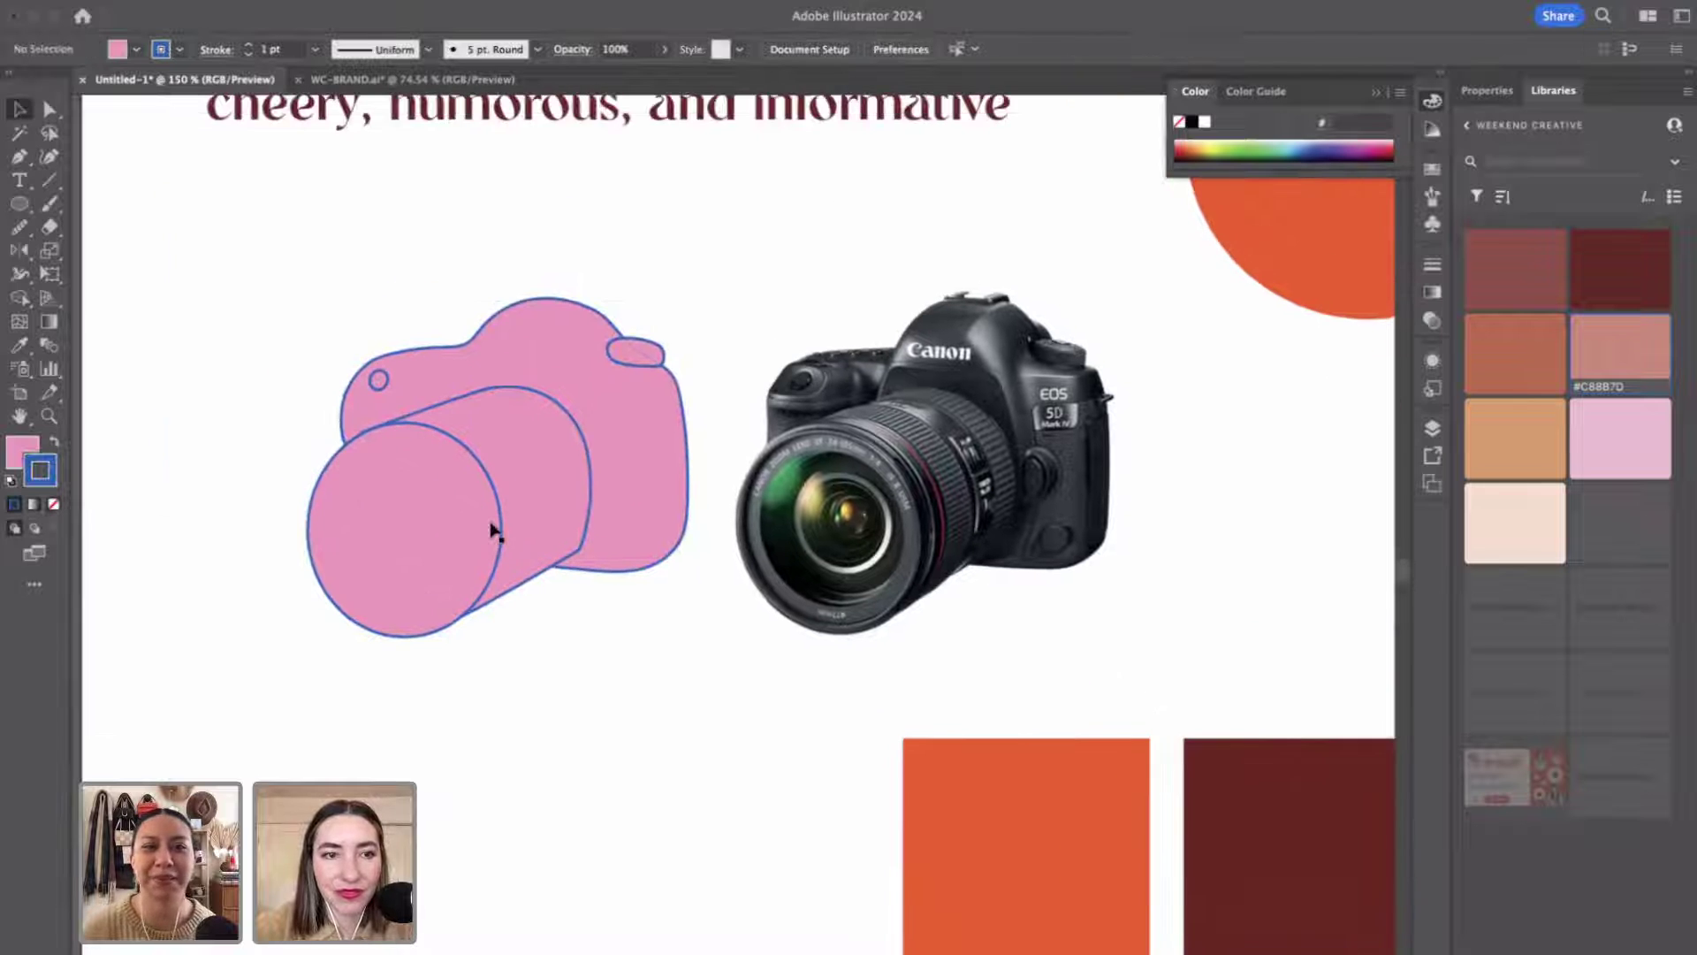
key("z")
left_click(492, 527)
scroll(490, 524, "right", 4)
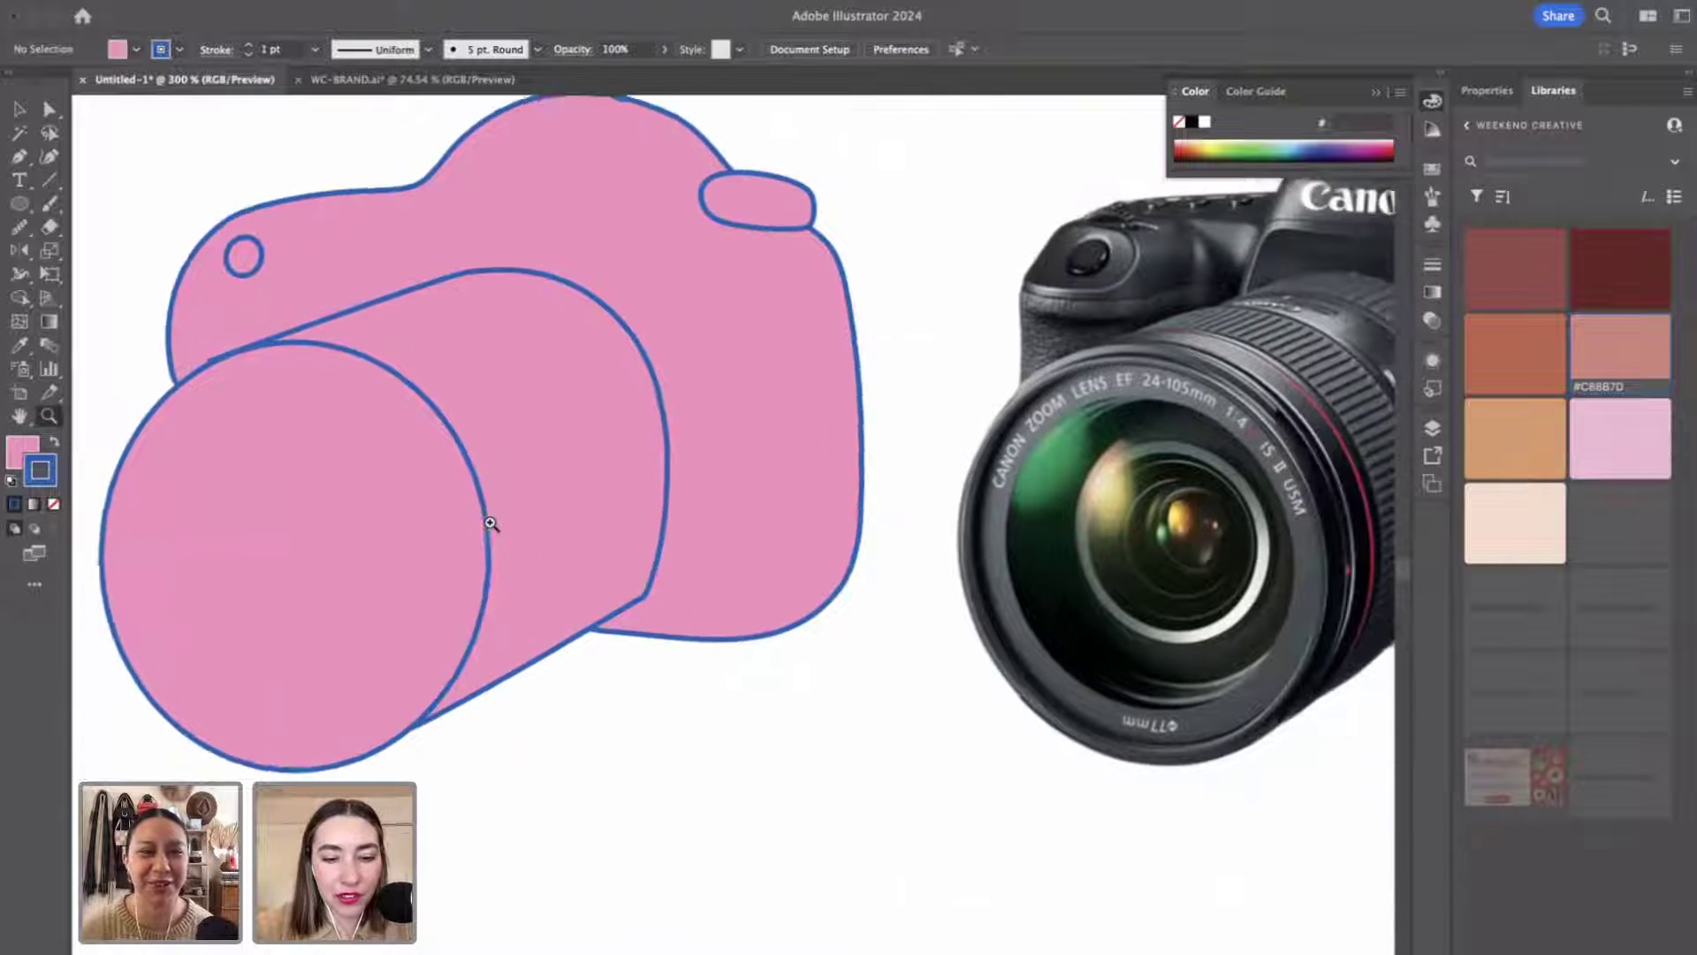
scroll(491, 523, "right", 2)
scroll(491, 523, "down", 1)
left_click(416, 457)
scroll(415, 457, "left", 5)
key("a")
scroll(394, 338, "right", 2)
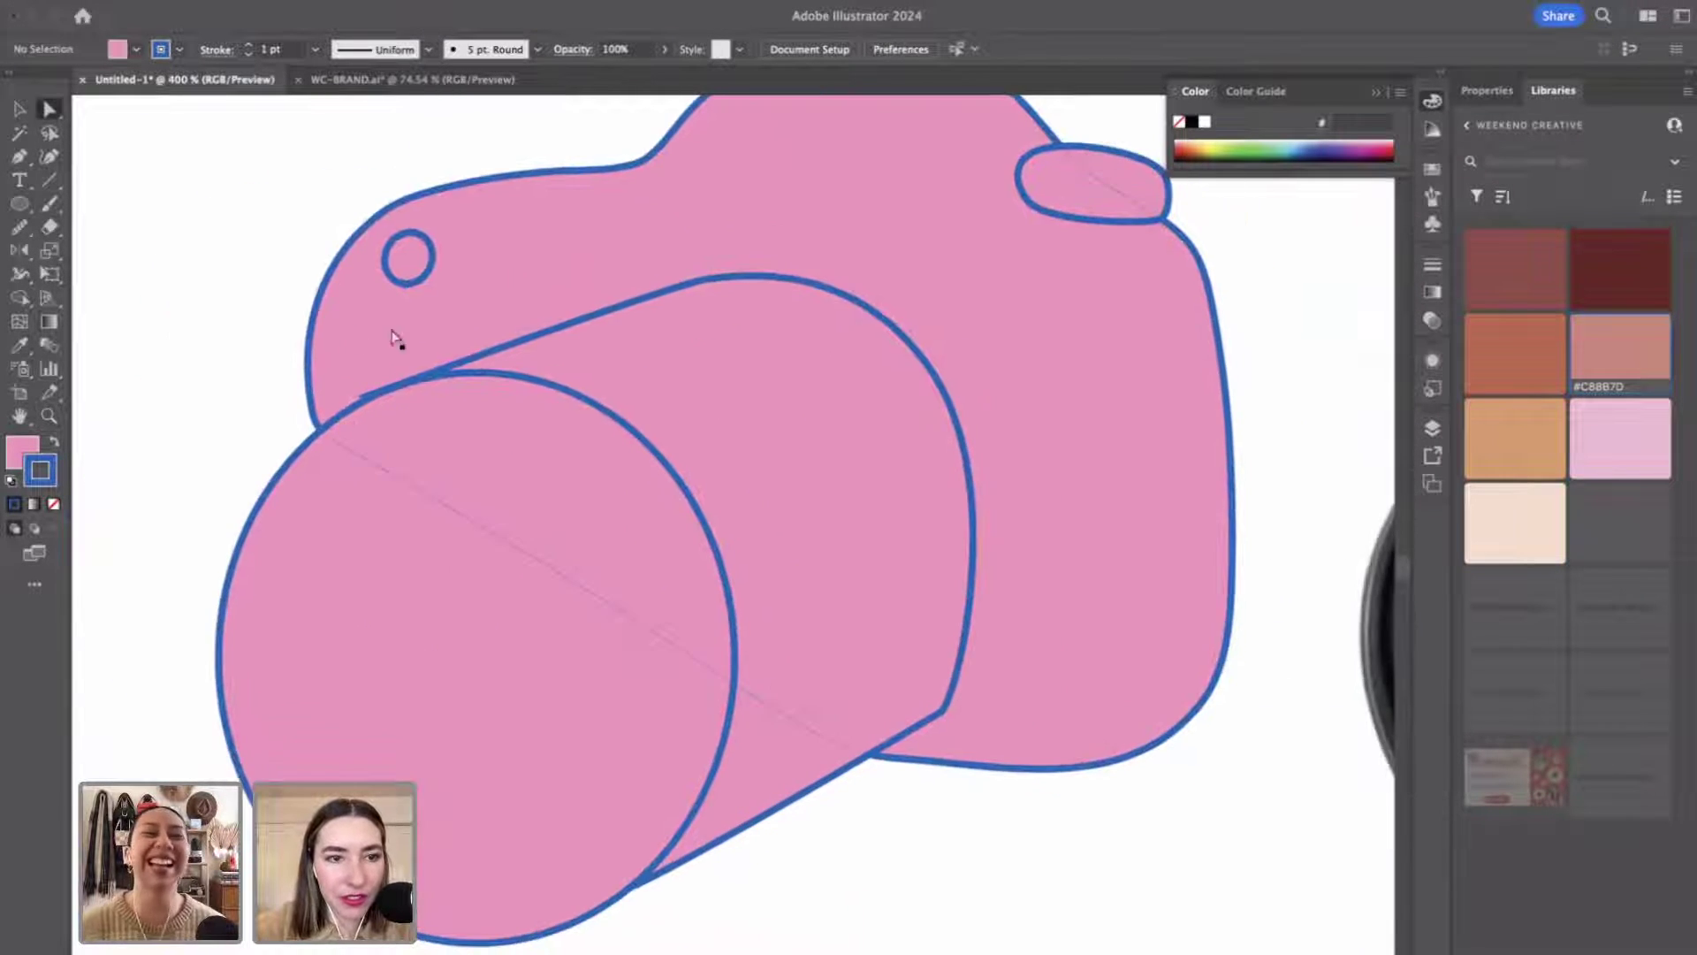
left_click(482, 362)
left_click_drag(389, 398, 361, 418)
left_click(80, 473)
Round the corner where lens meets body into a smooth curve, then zoom out.
scroll(235, 462, "right", 6)
scroll(235, 462, "down", 3)
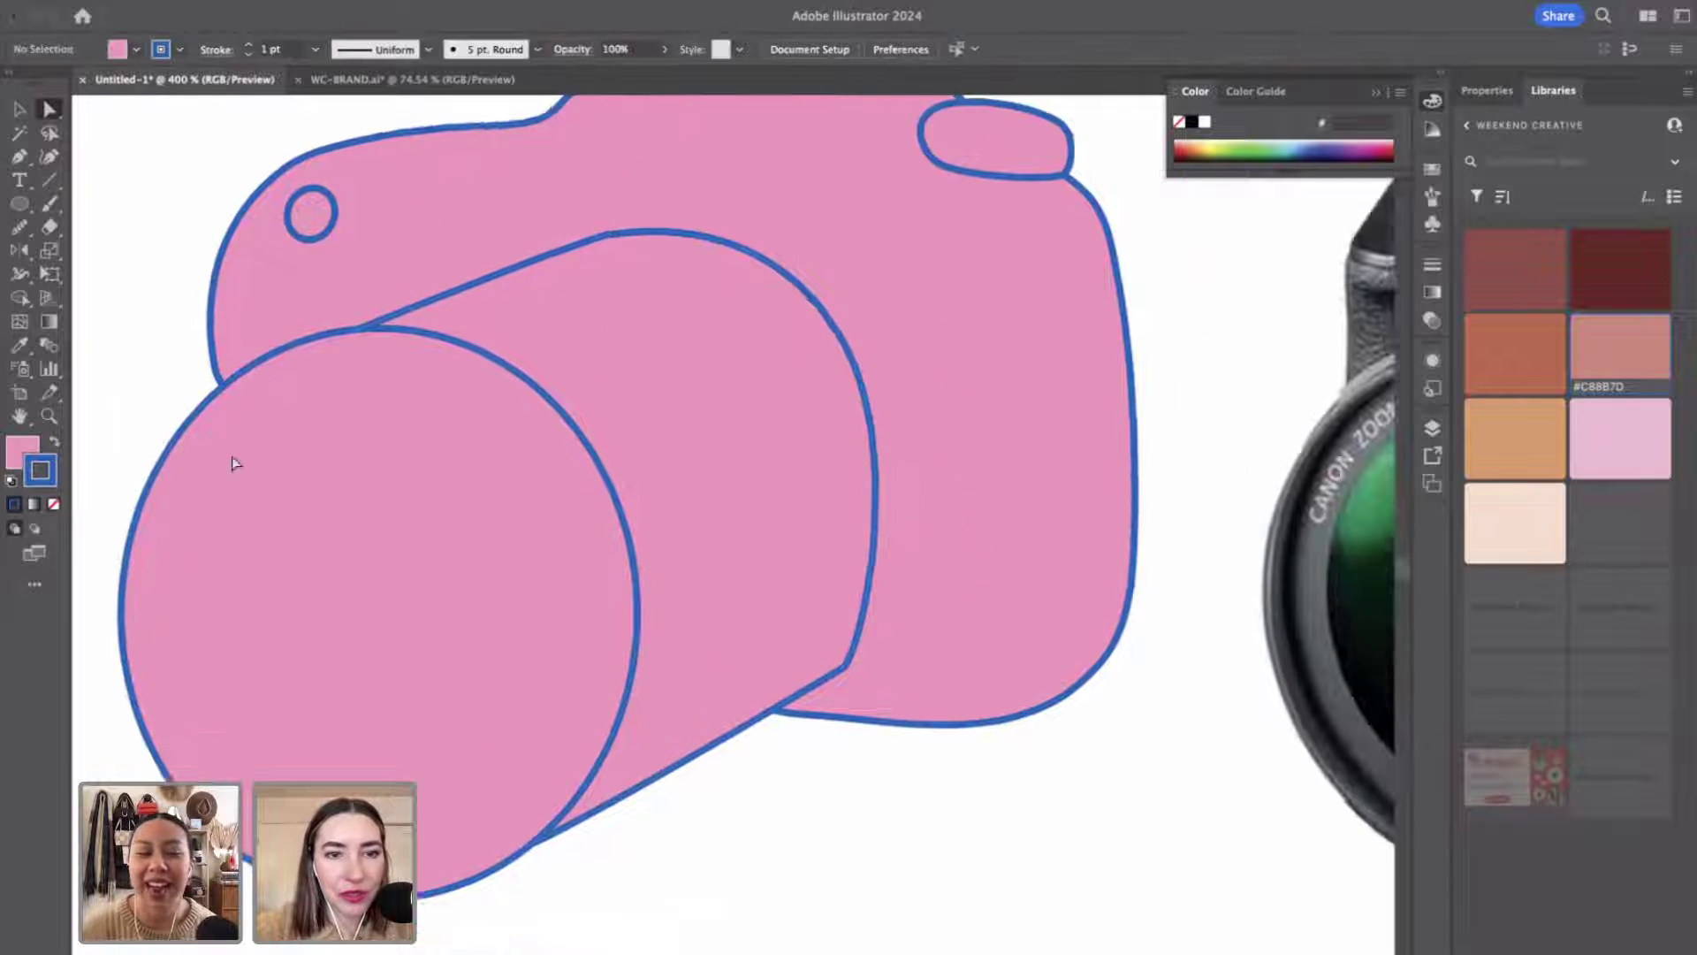
key("z")
key("a")
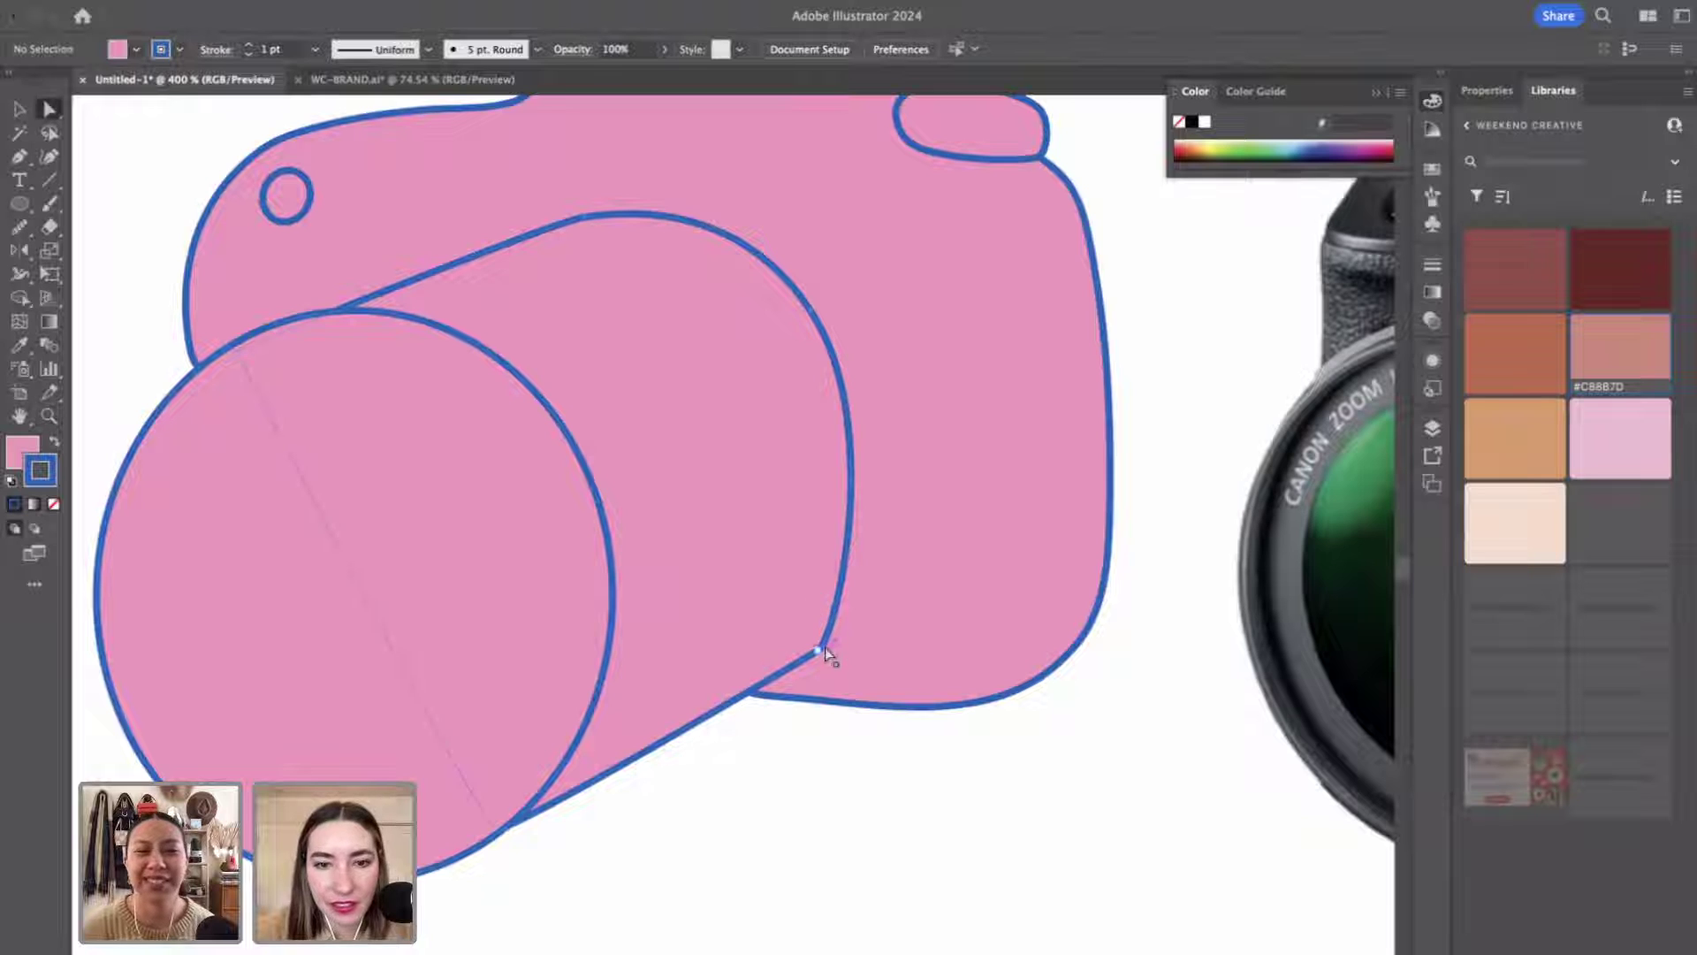
left_click(823, 649)
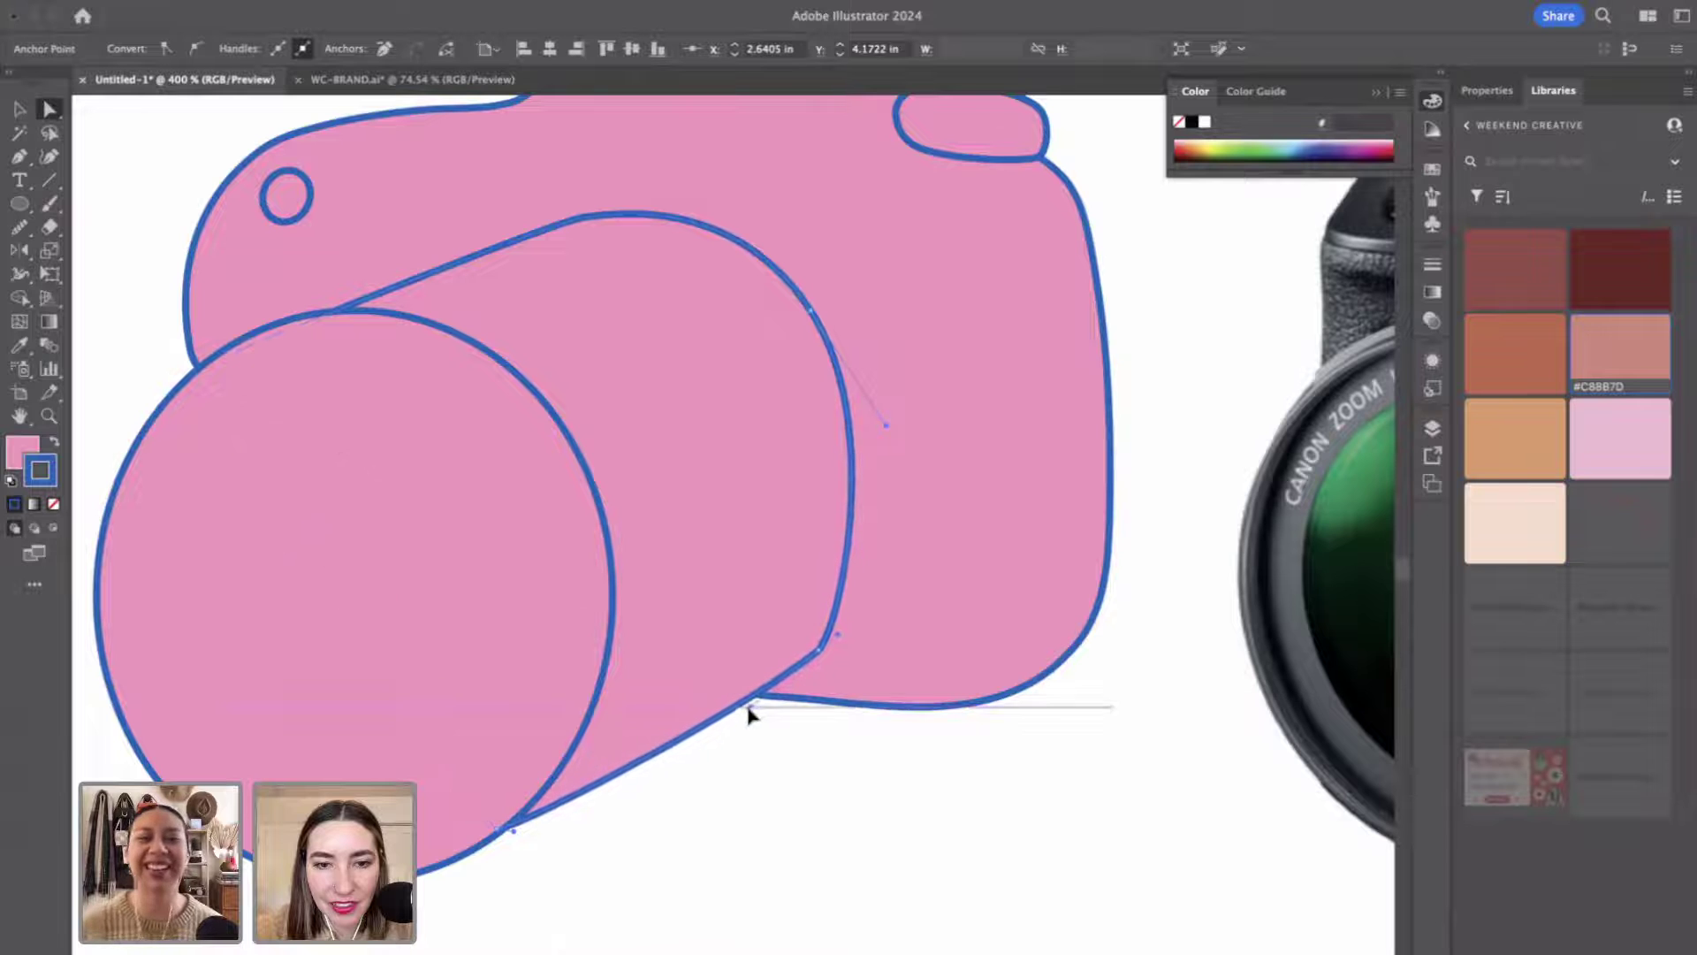
left_click_drag(844, 639, 871, 606)
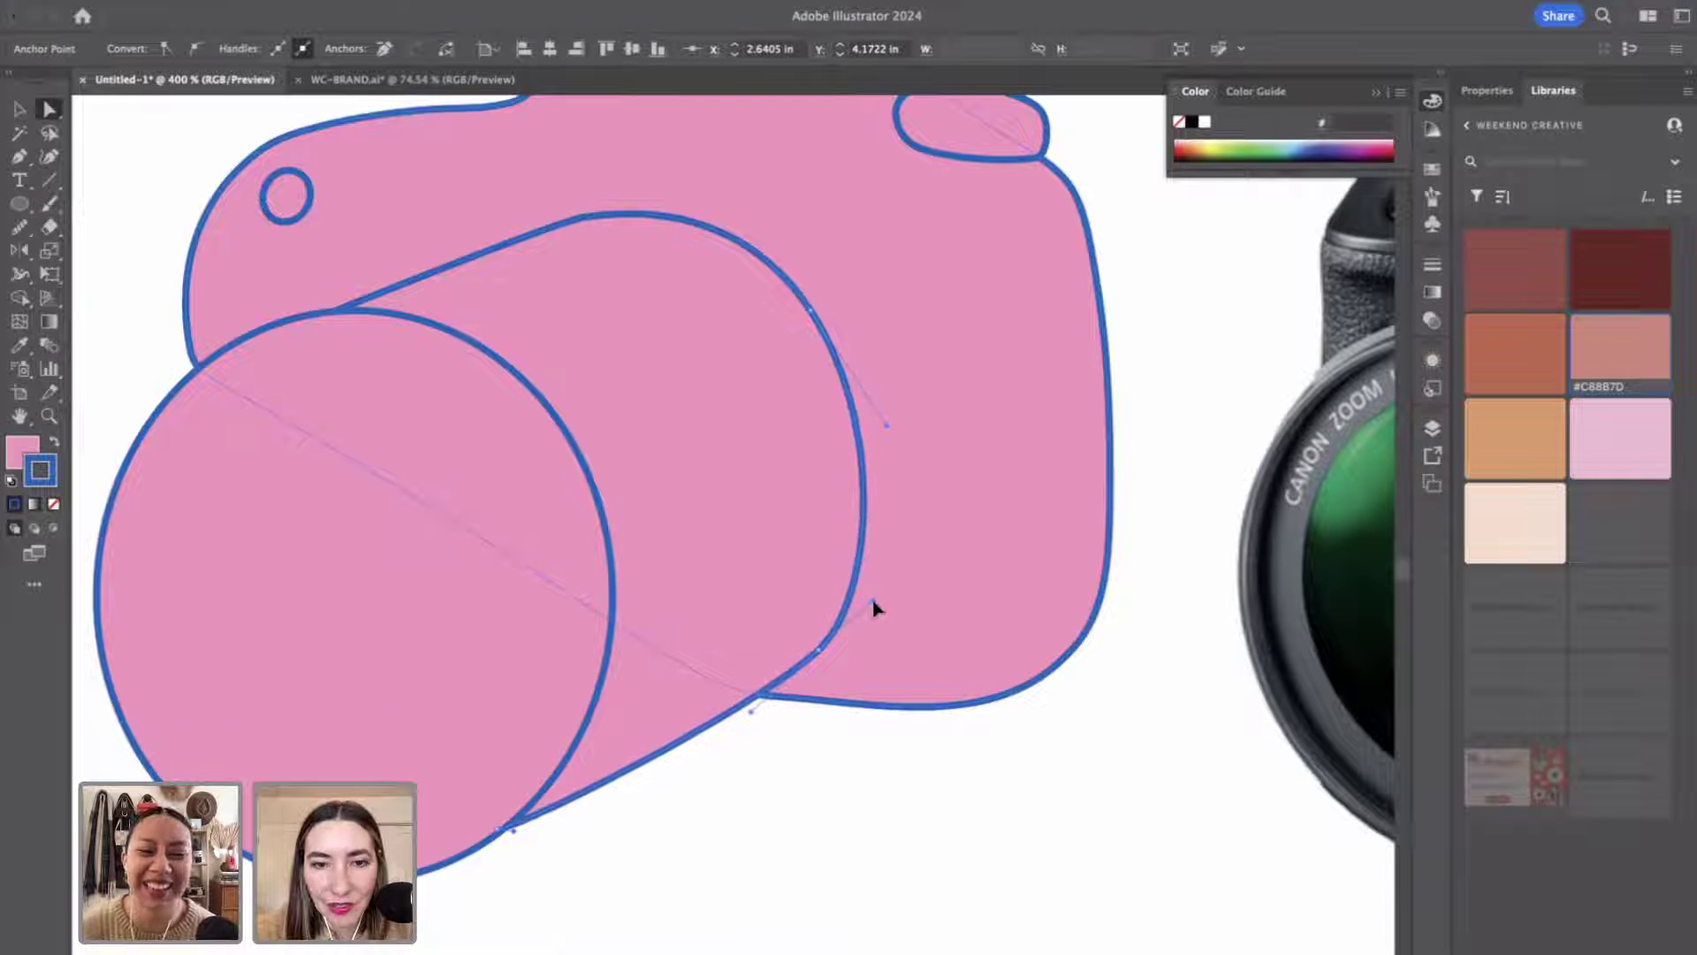
left_click(913, 836)
scroll(913, 836, "down", 5)
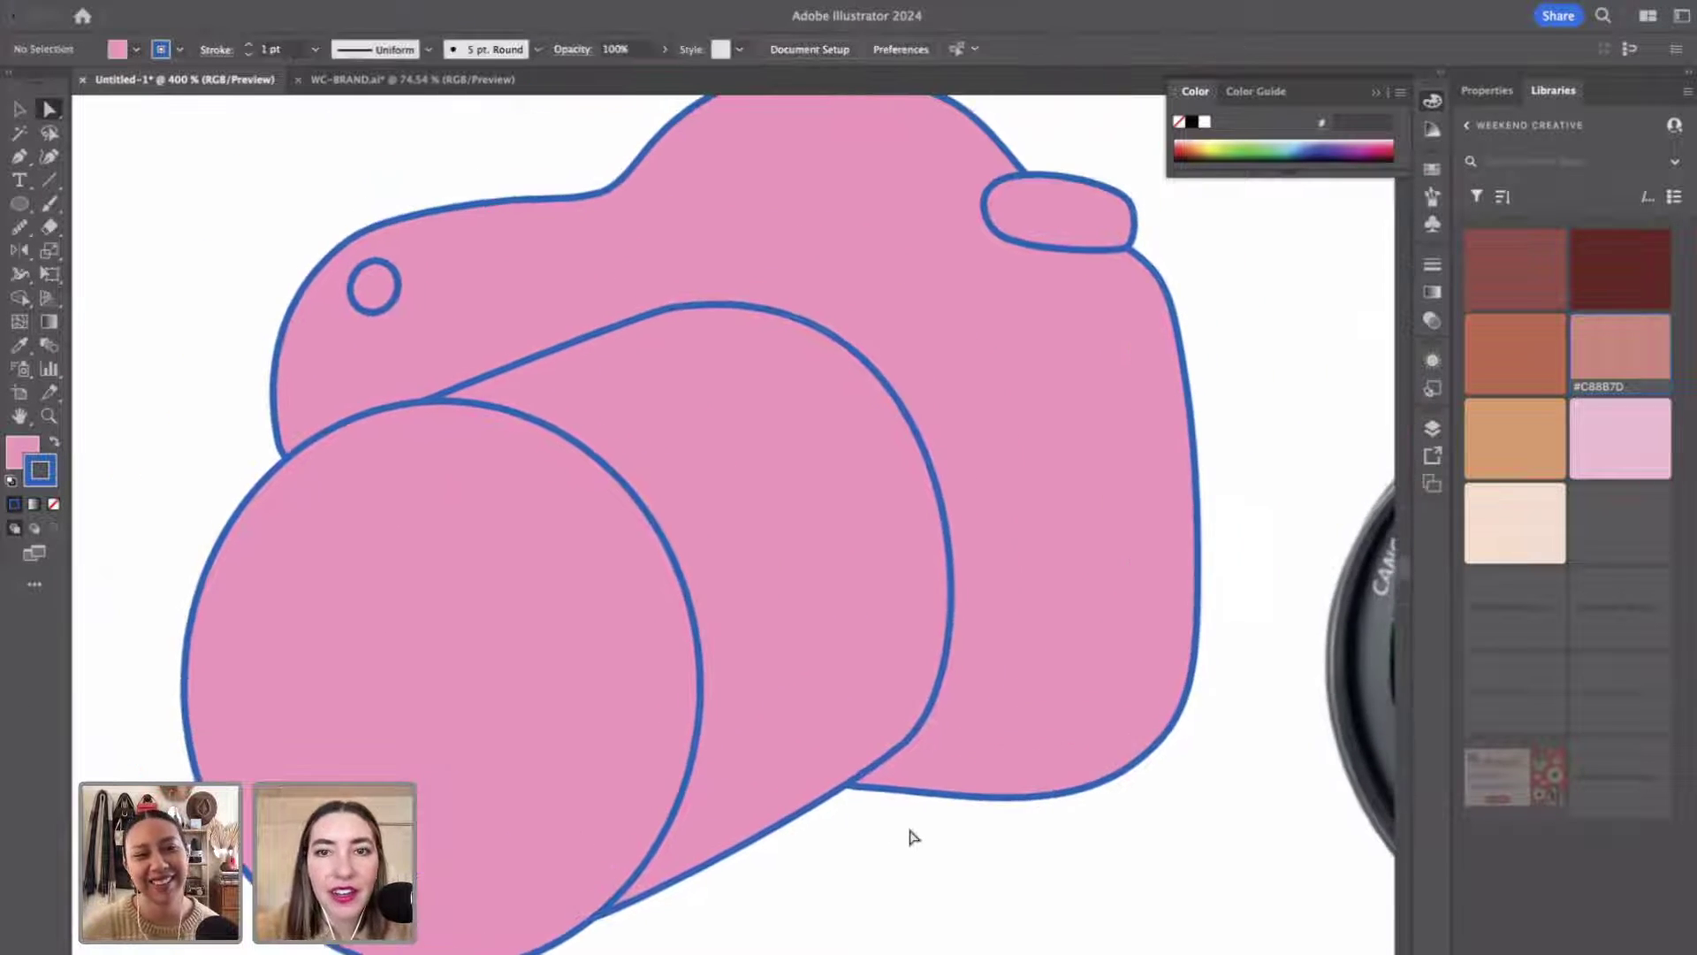
scroll(910, 830, "down", 4)
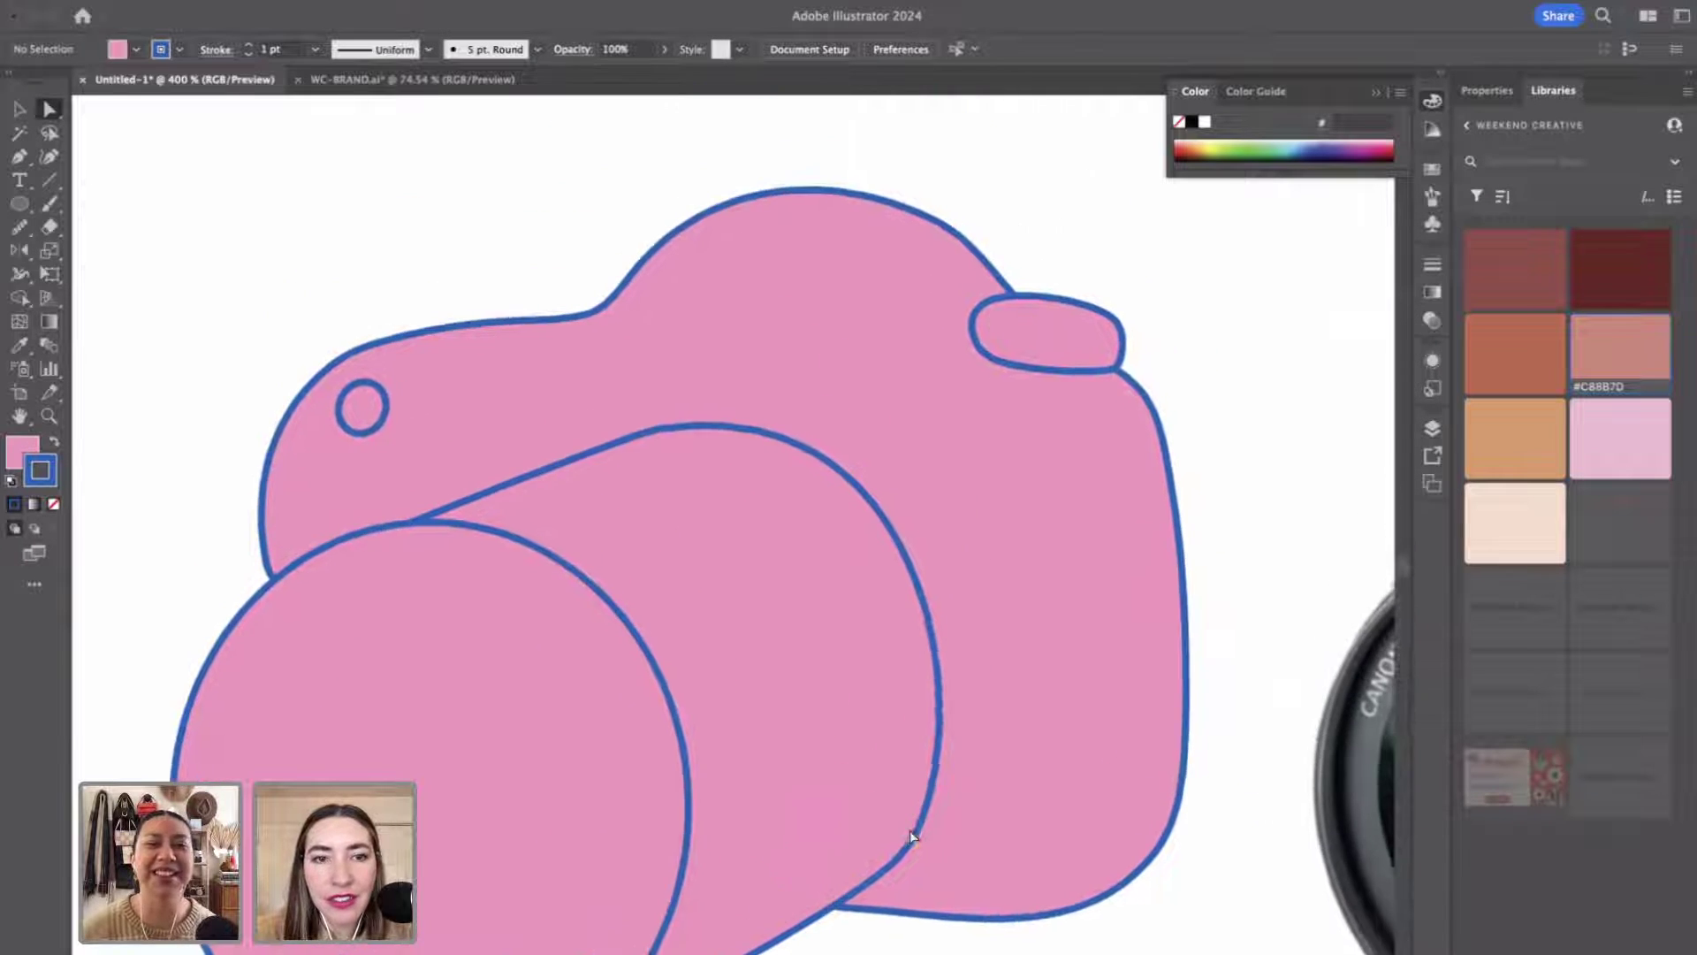
key("z")
left_click(853, 627, "alt")
left_click(853, 627, "alt")
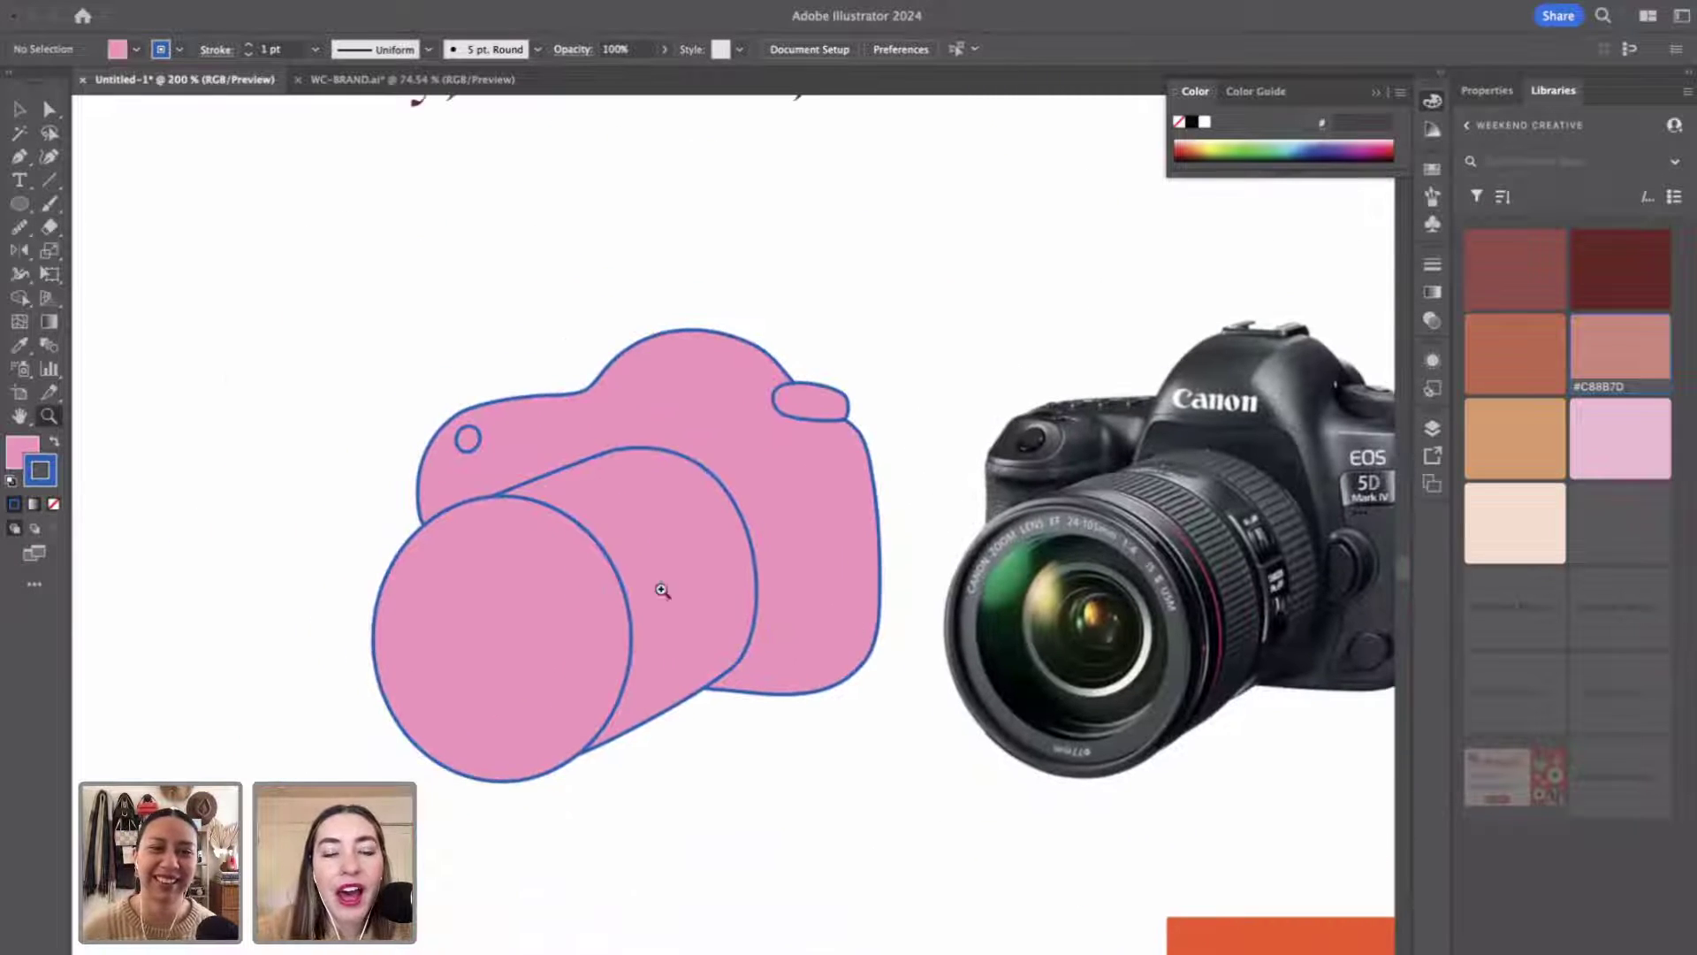
Make the small dial dot on the camera body solid blue with no outline.
scroll(756, 584, "right", 2)
key("v")
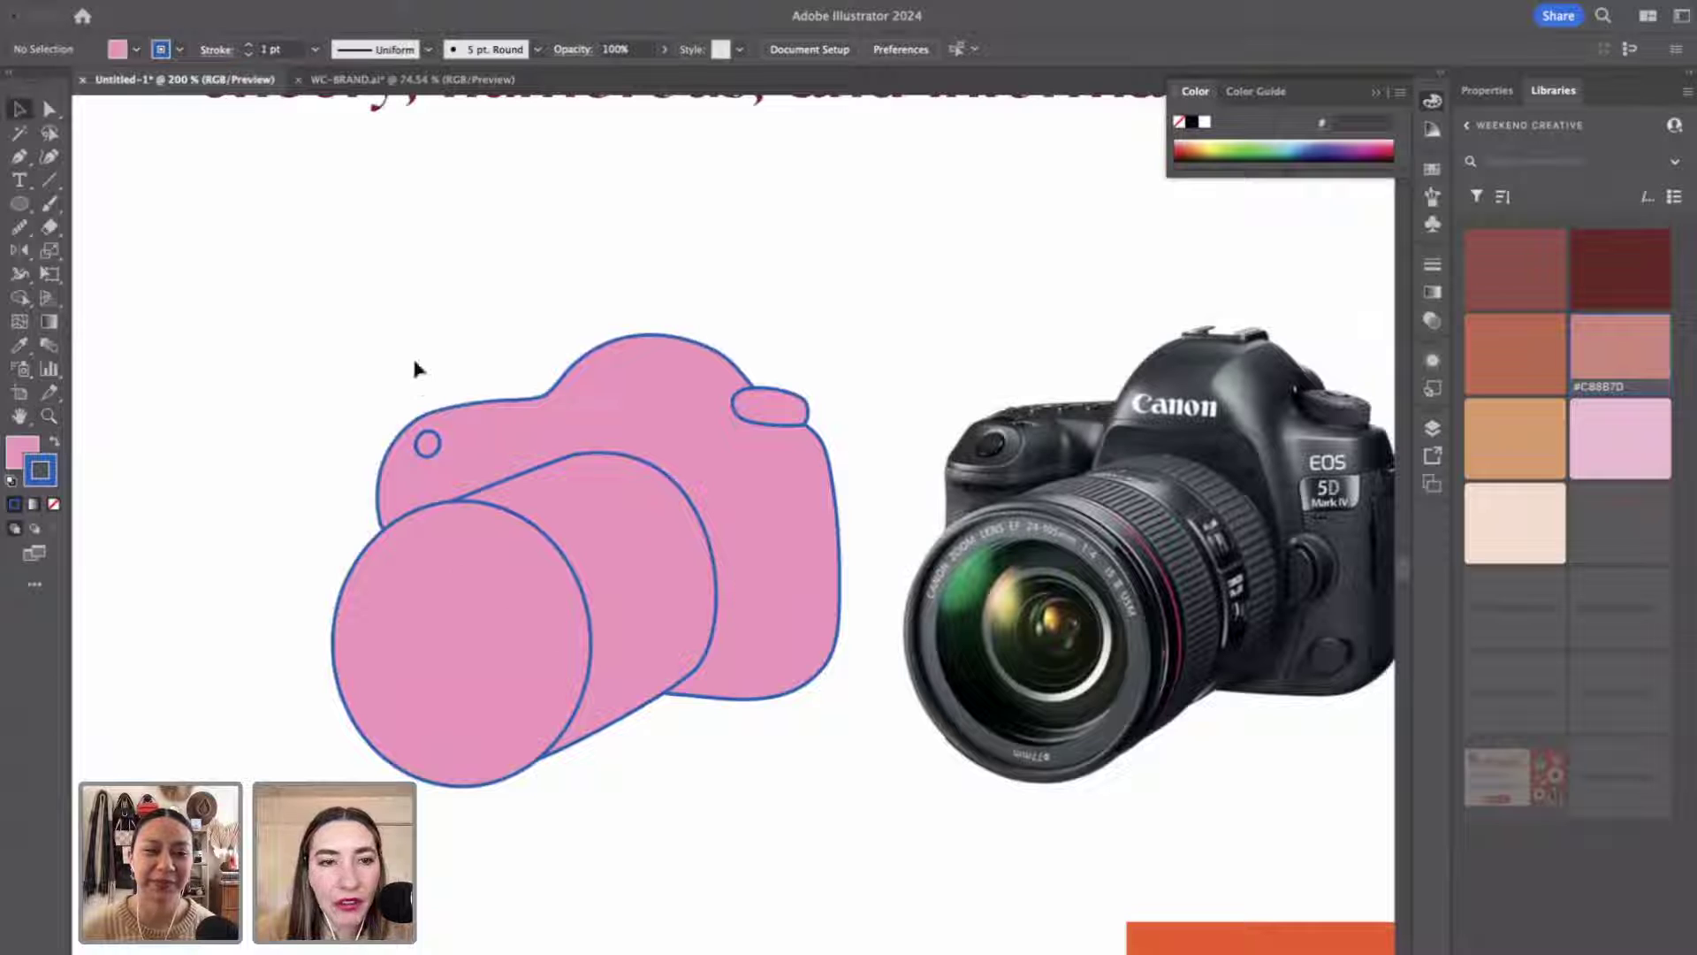
left_click(428, 445)
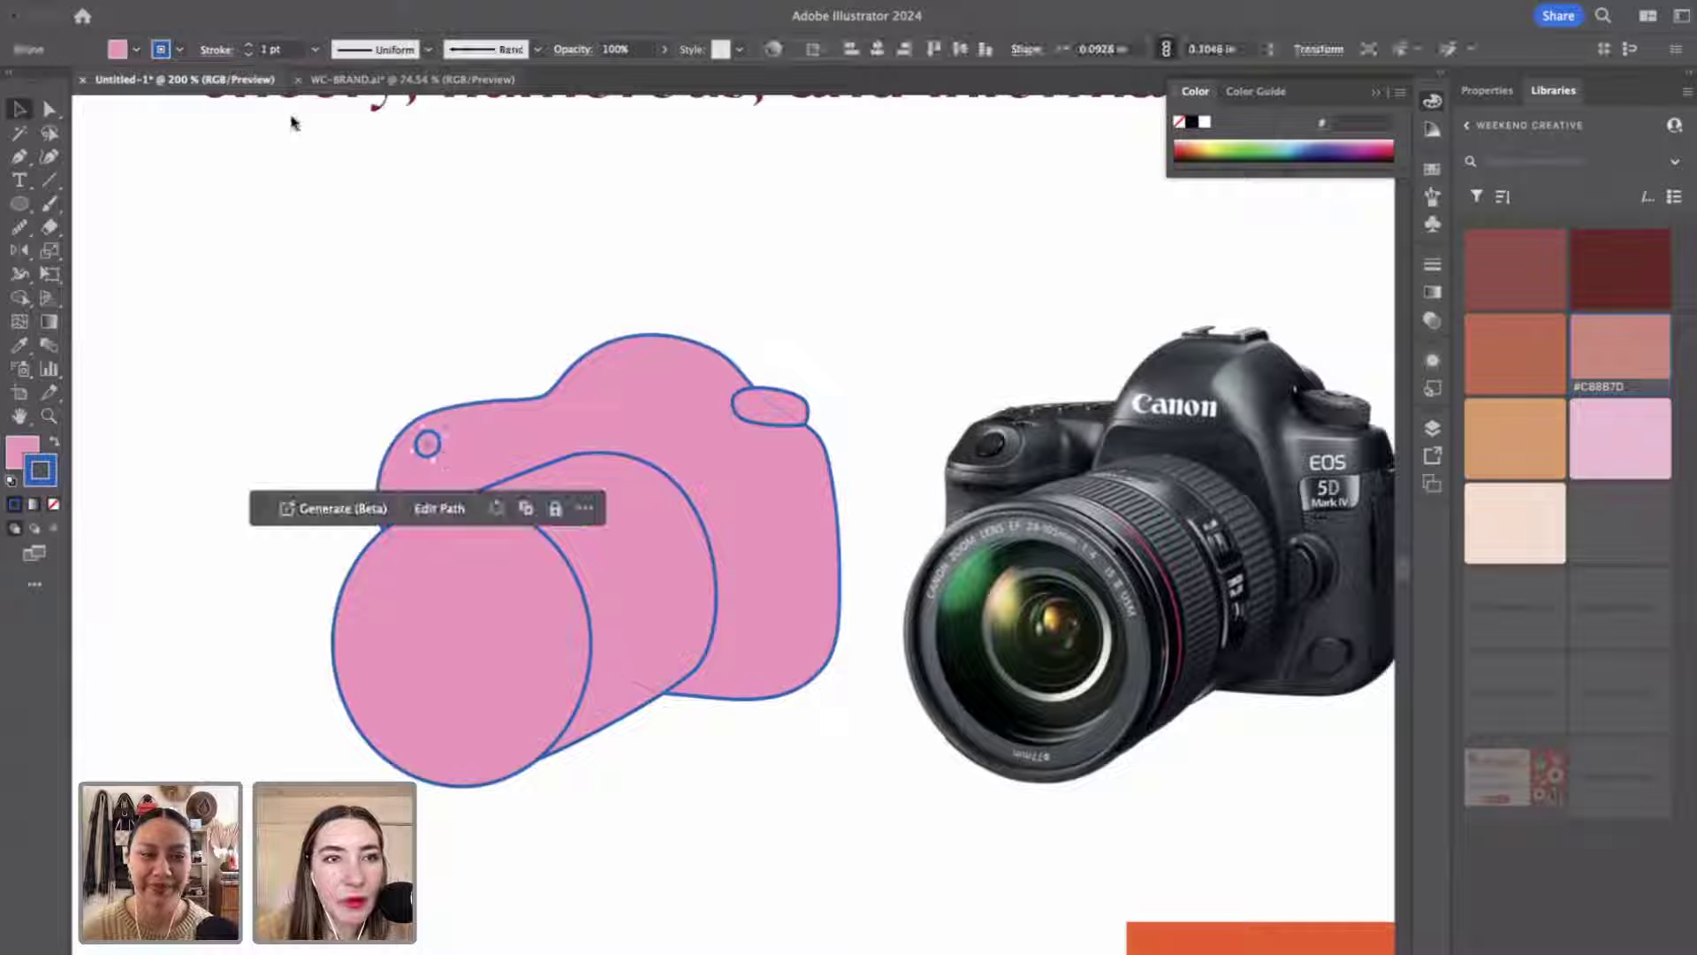
left_click(251, 46)
left_click(251, 46)
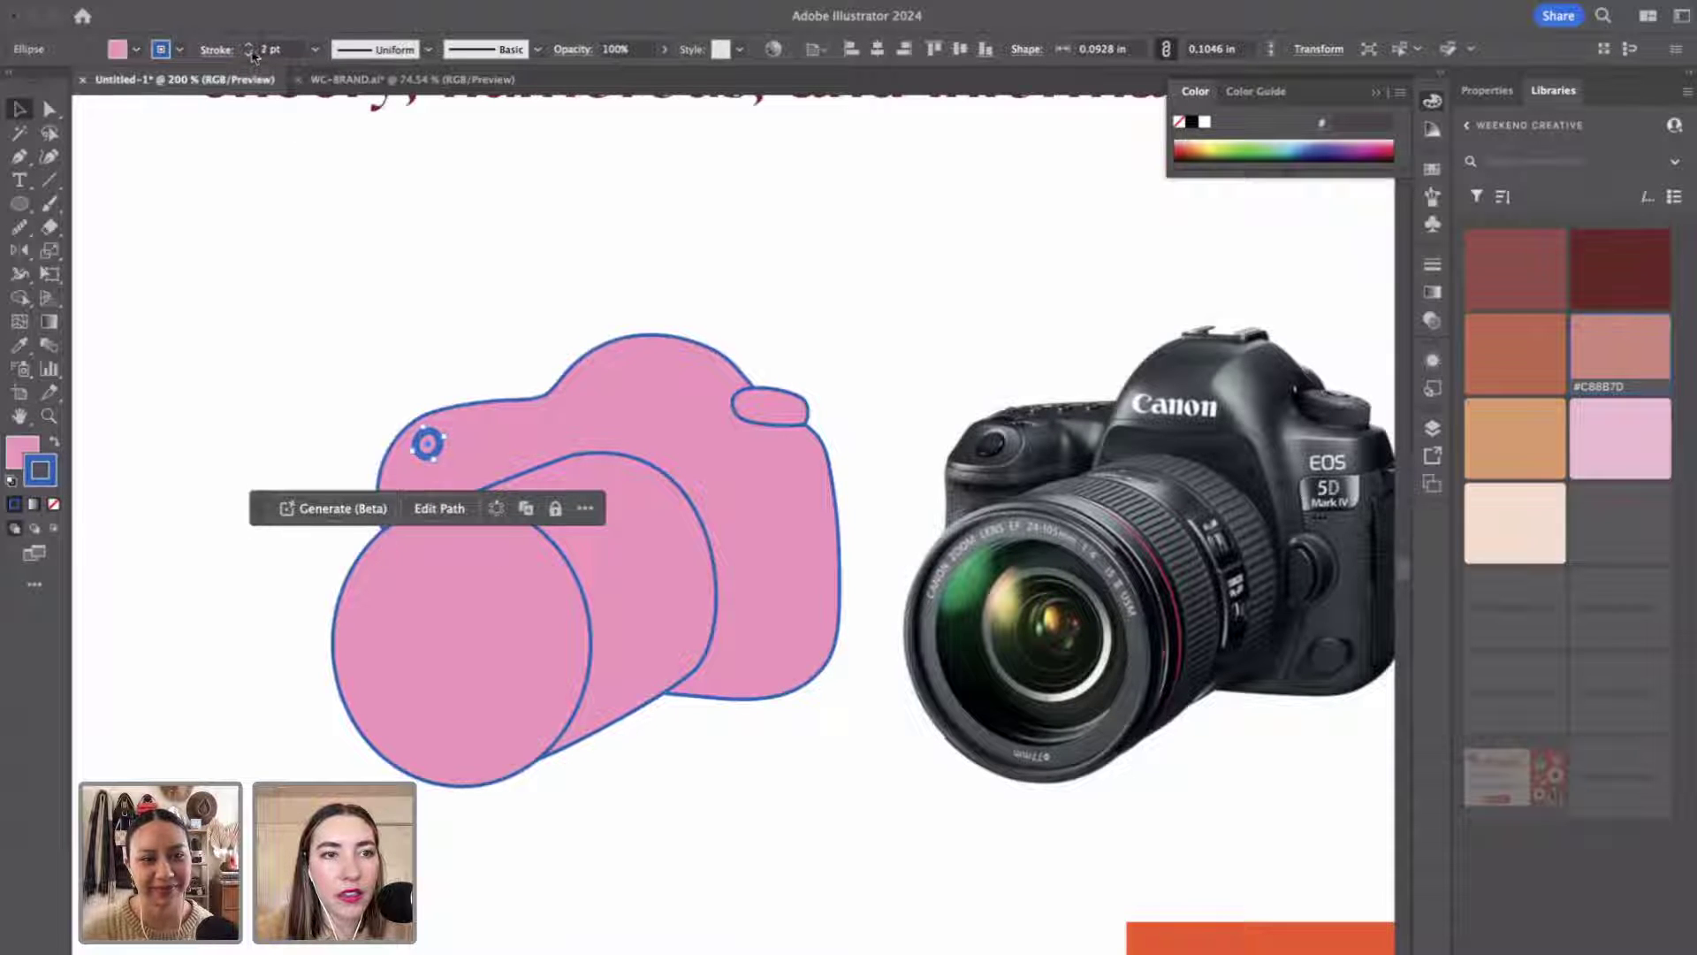
left_click(54, 443)
left_click(54, 504)
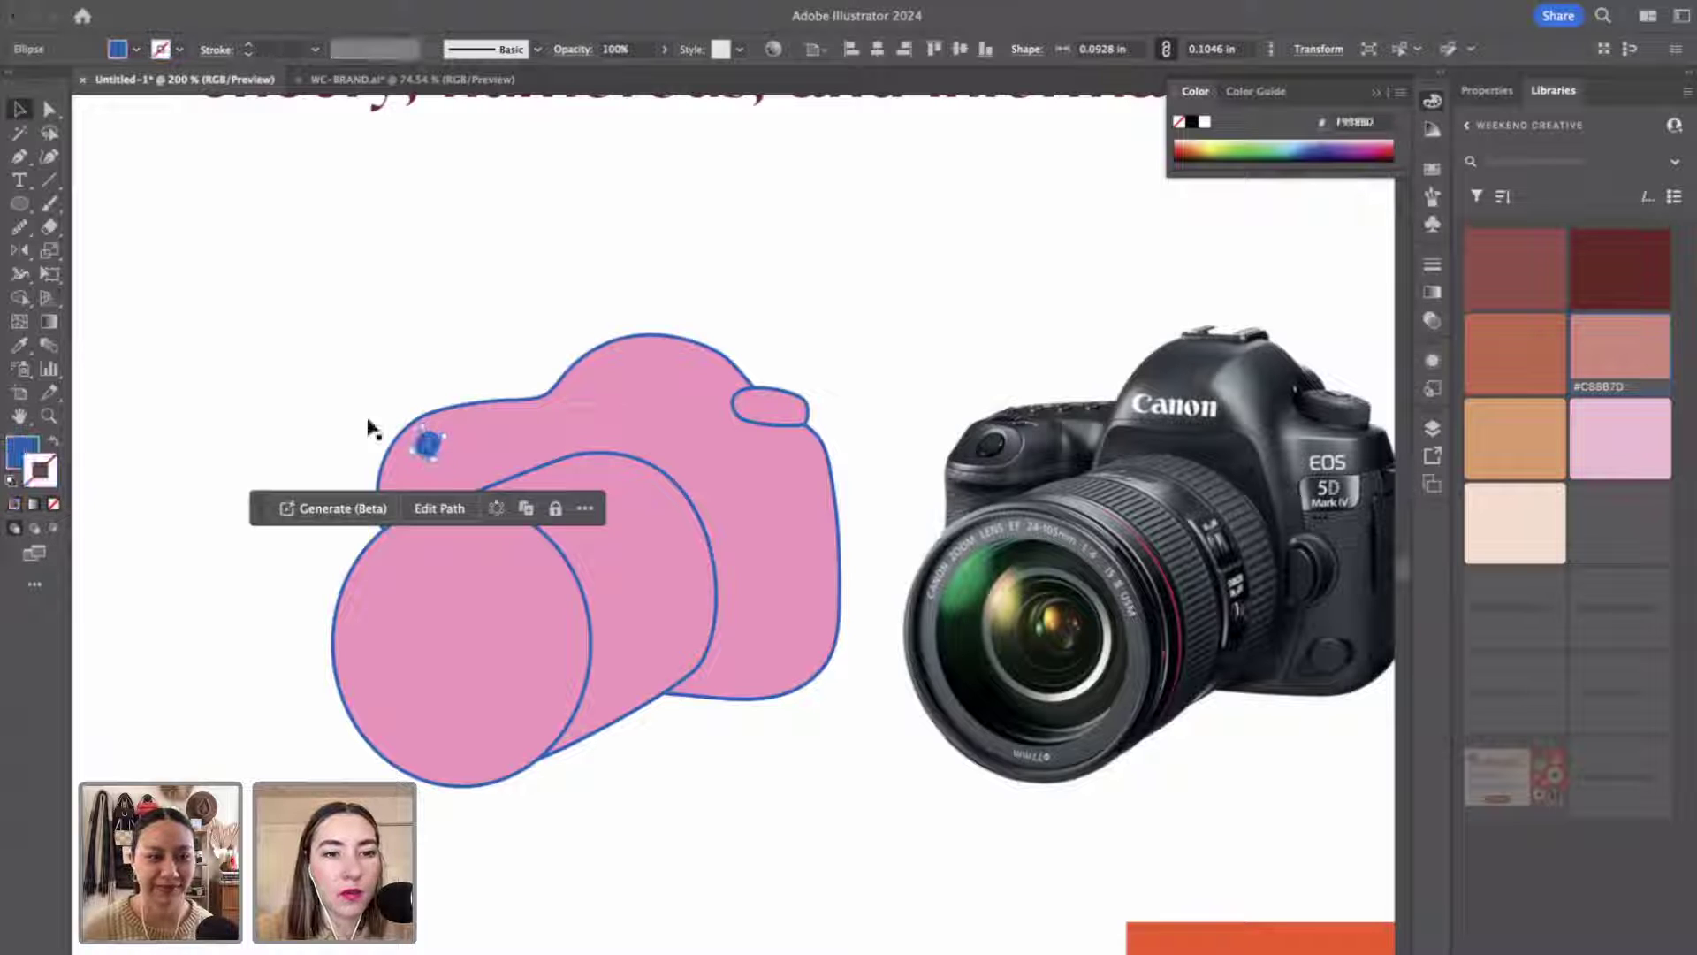
Make the top viewfinder bump solid blue with no outline, then select the front lens ellipse.
left_click(804, 405)
left_click(54, 443)
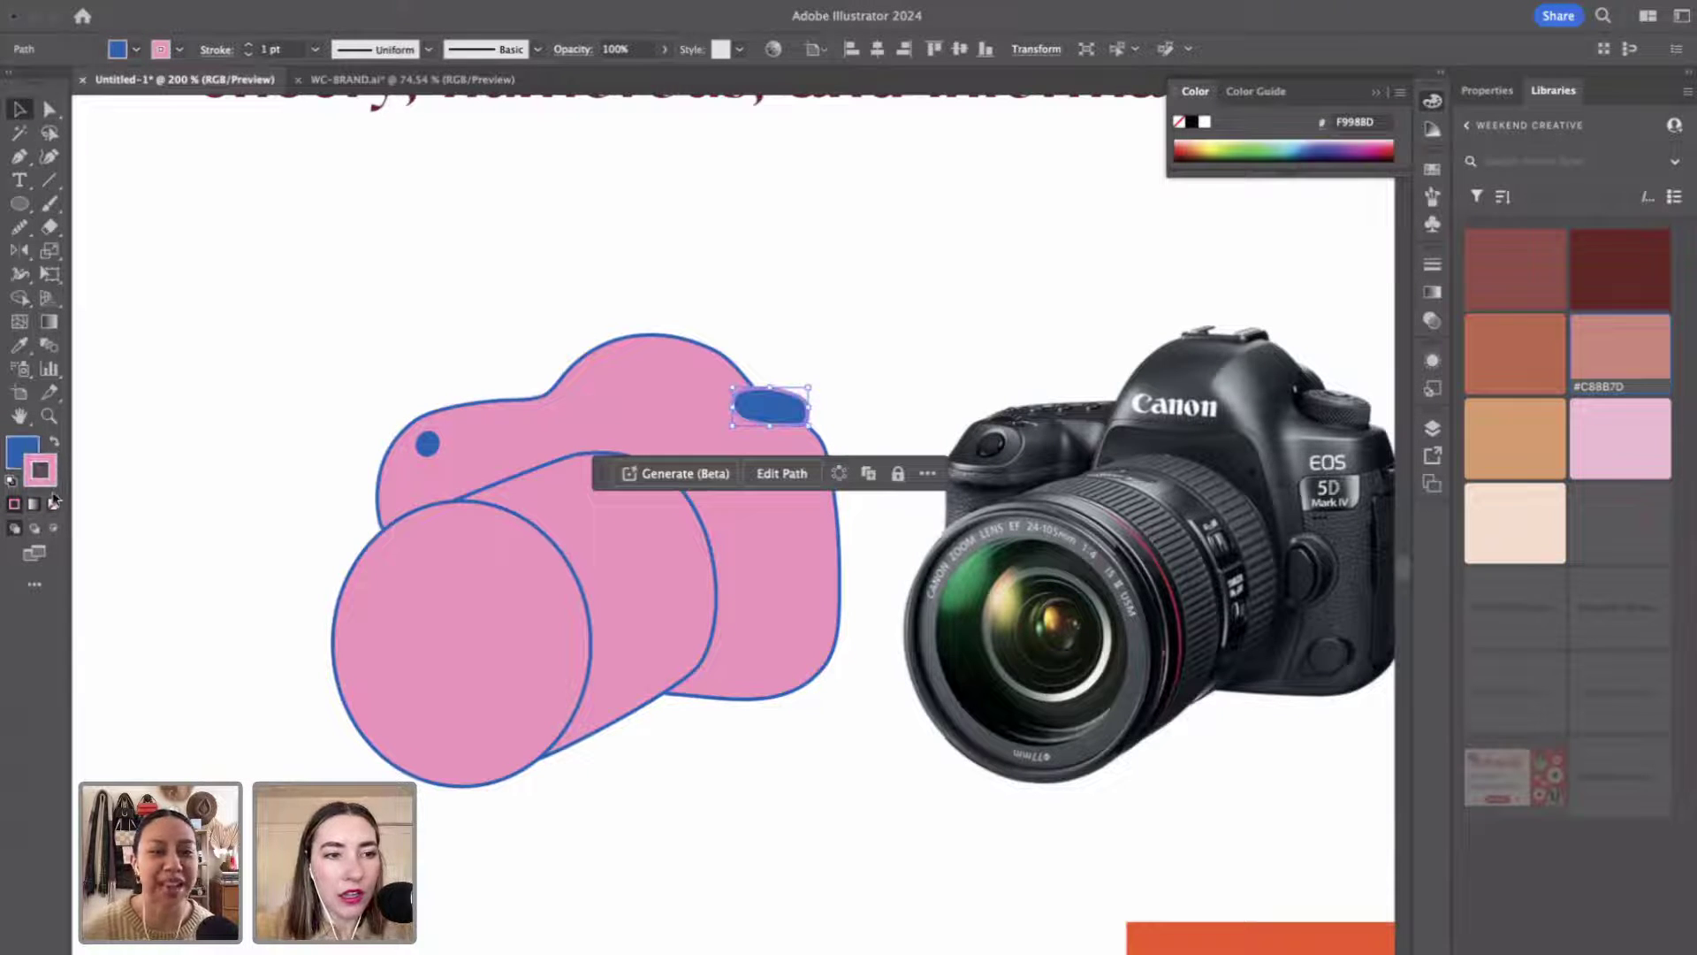
left_click(54, 504)
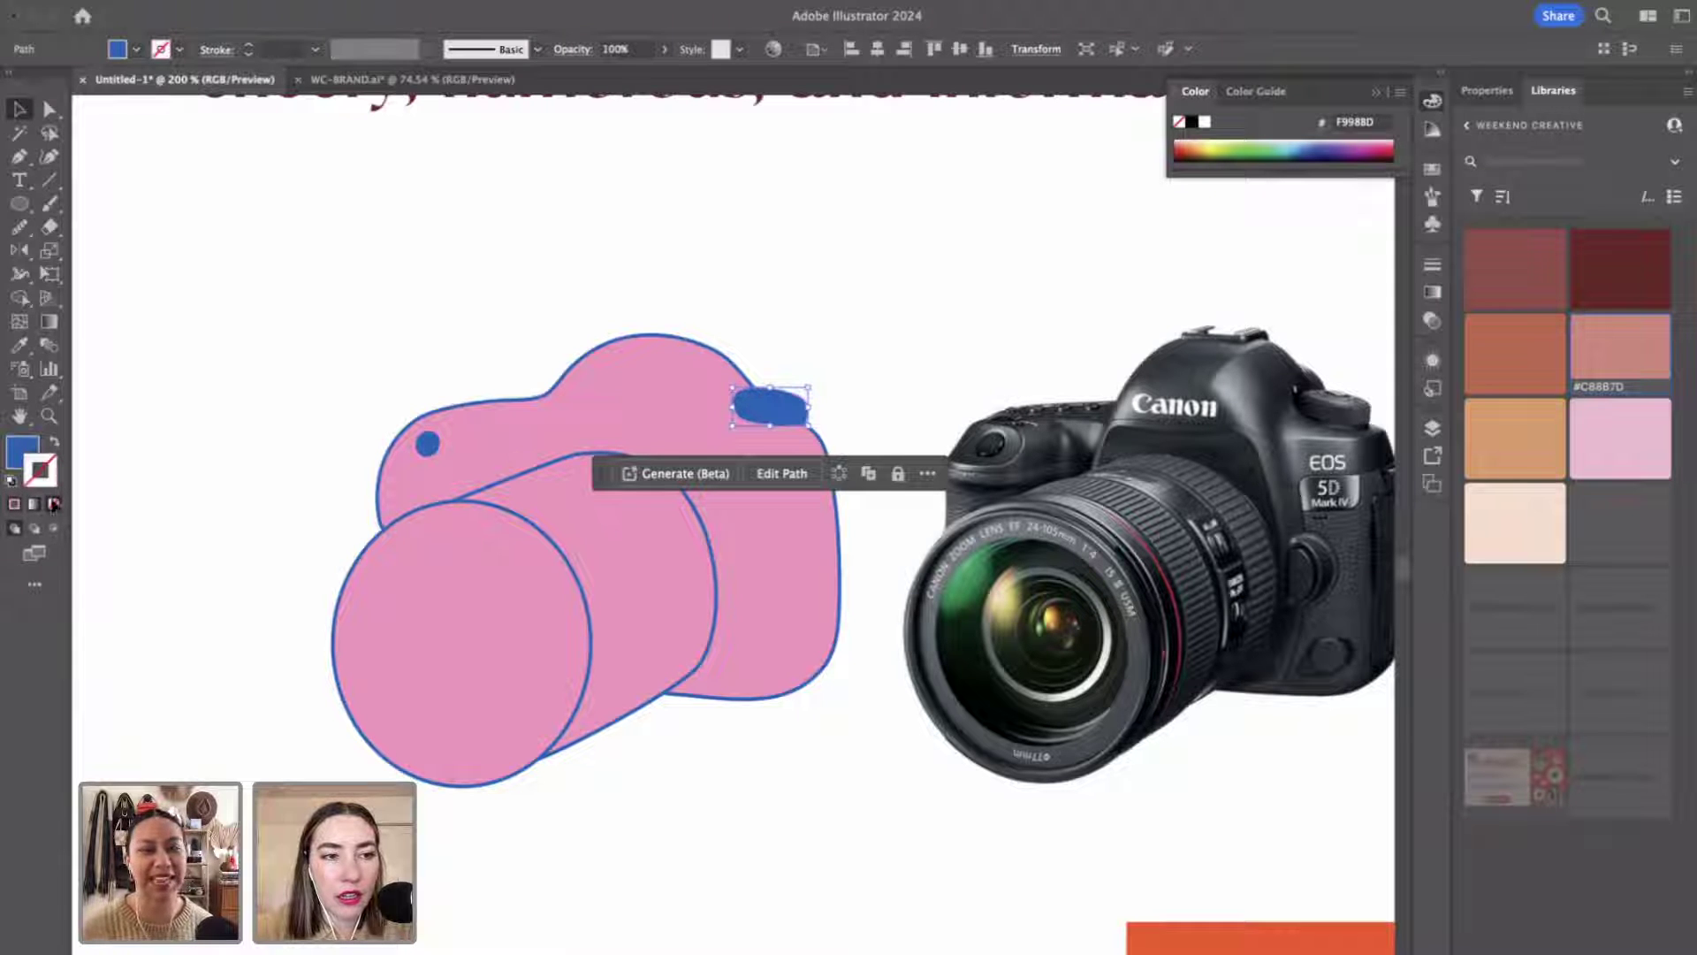
left_click(271, 385)
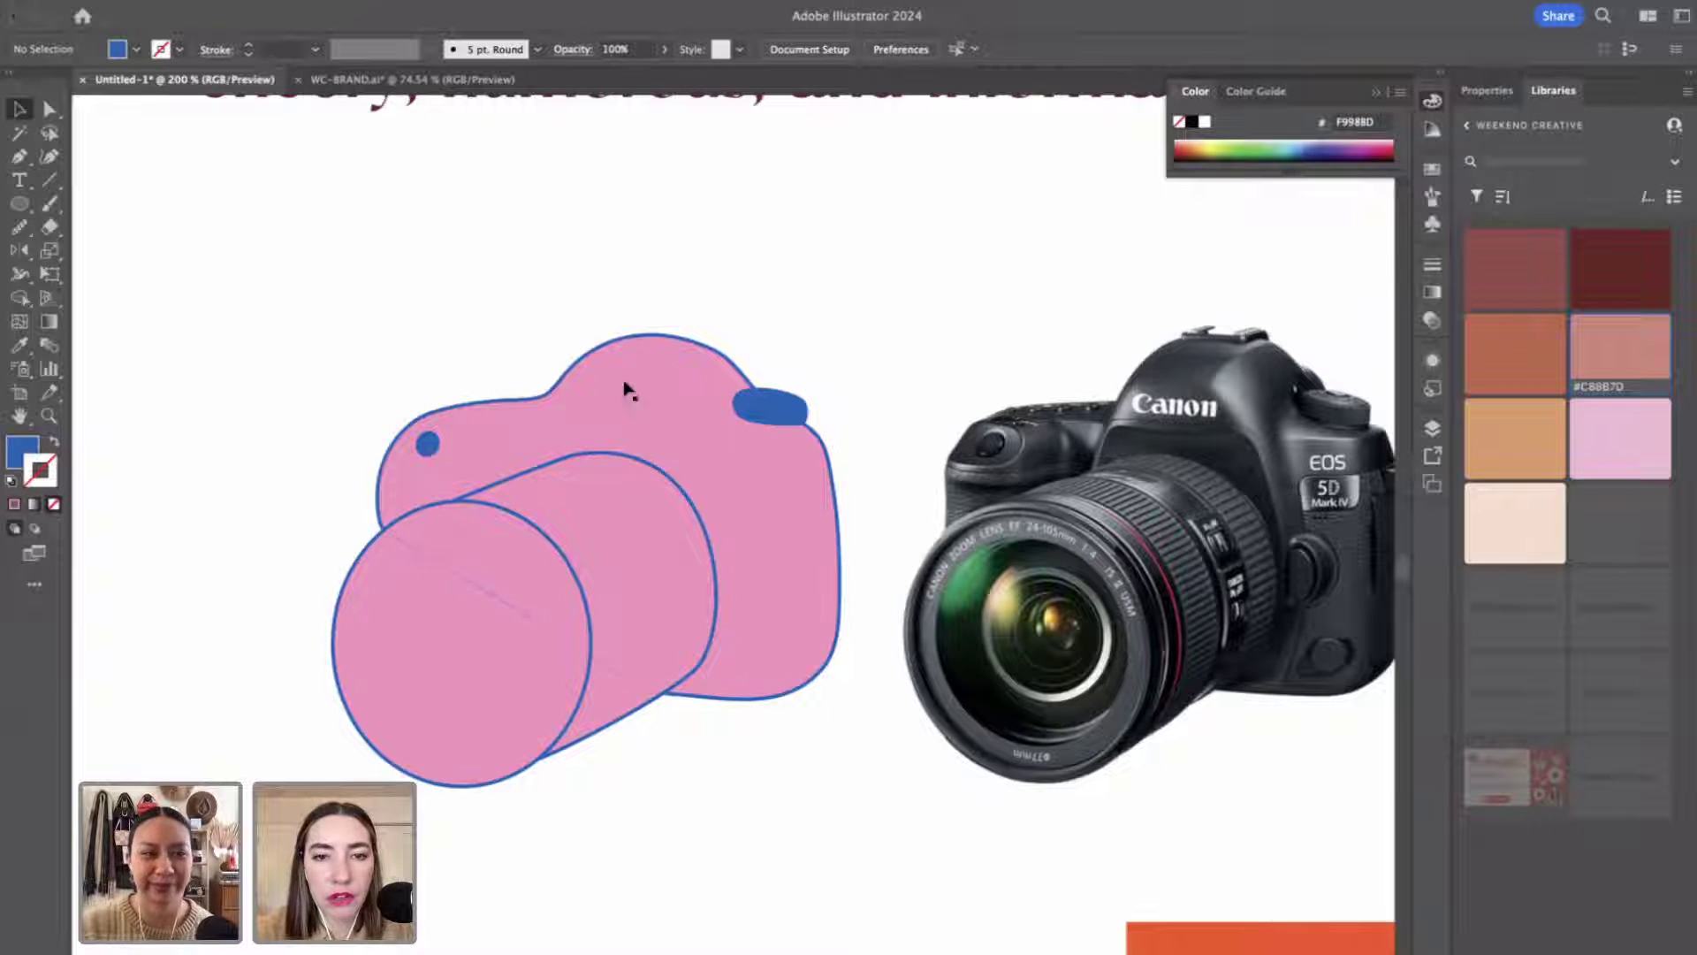
left_click(554, 554)
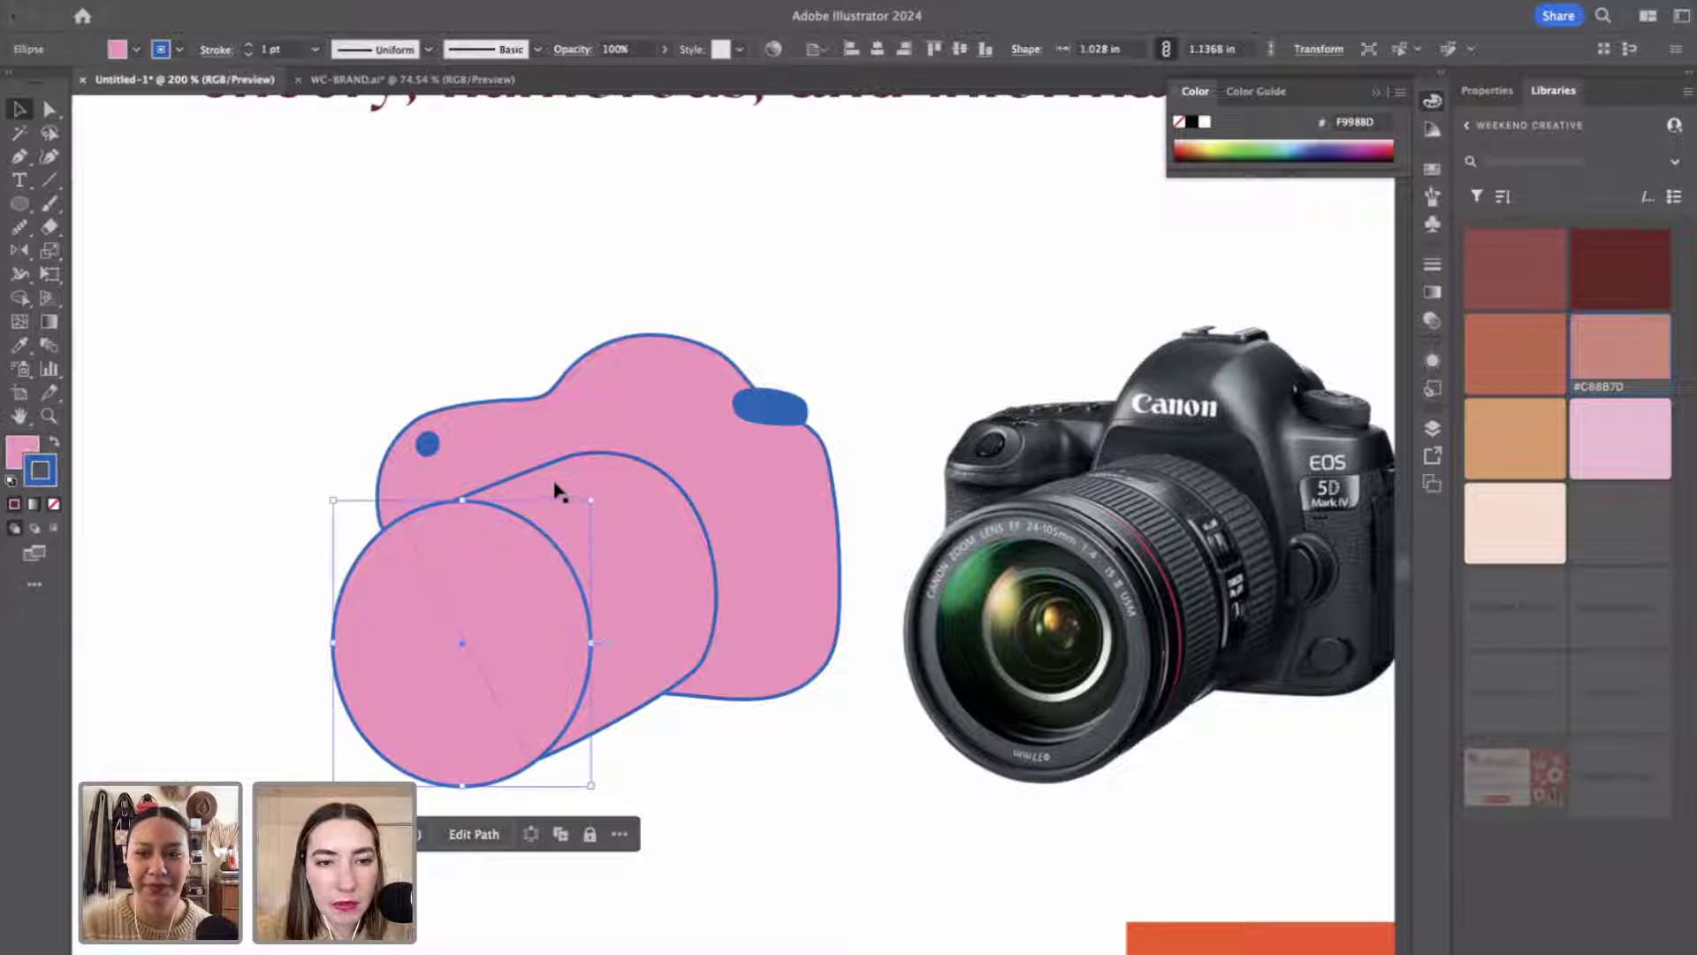
Set the lens, barrel and body outlines to 3 pt.
left_click(248, 44)
left_click(248, 44)
left_click(629, 454)
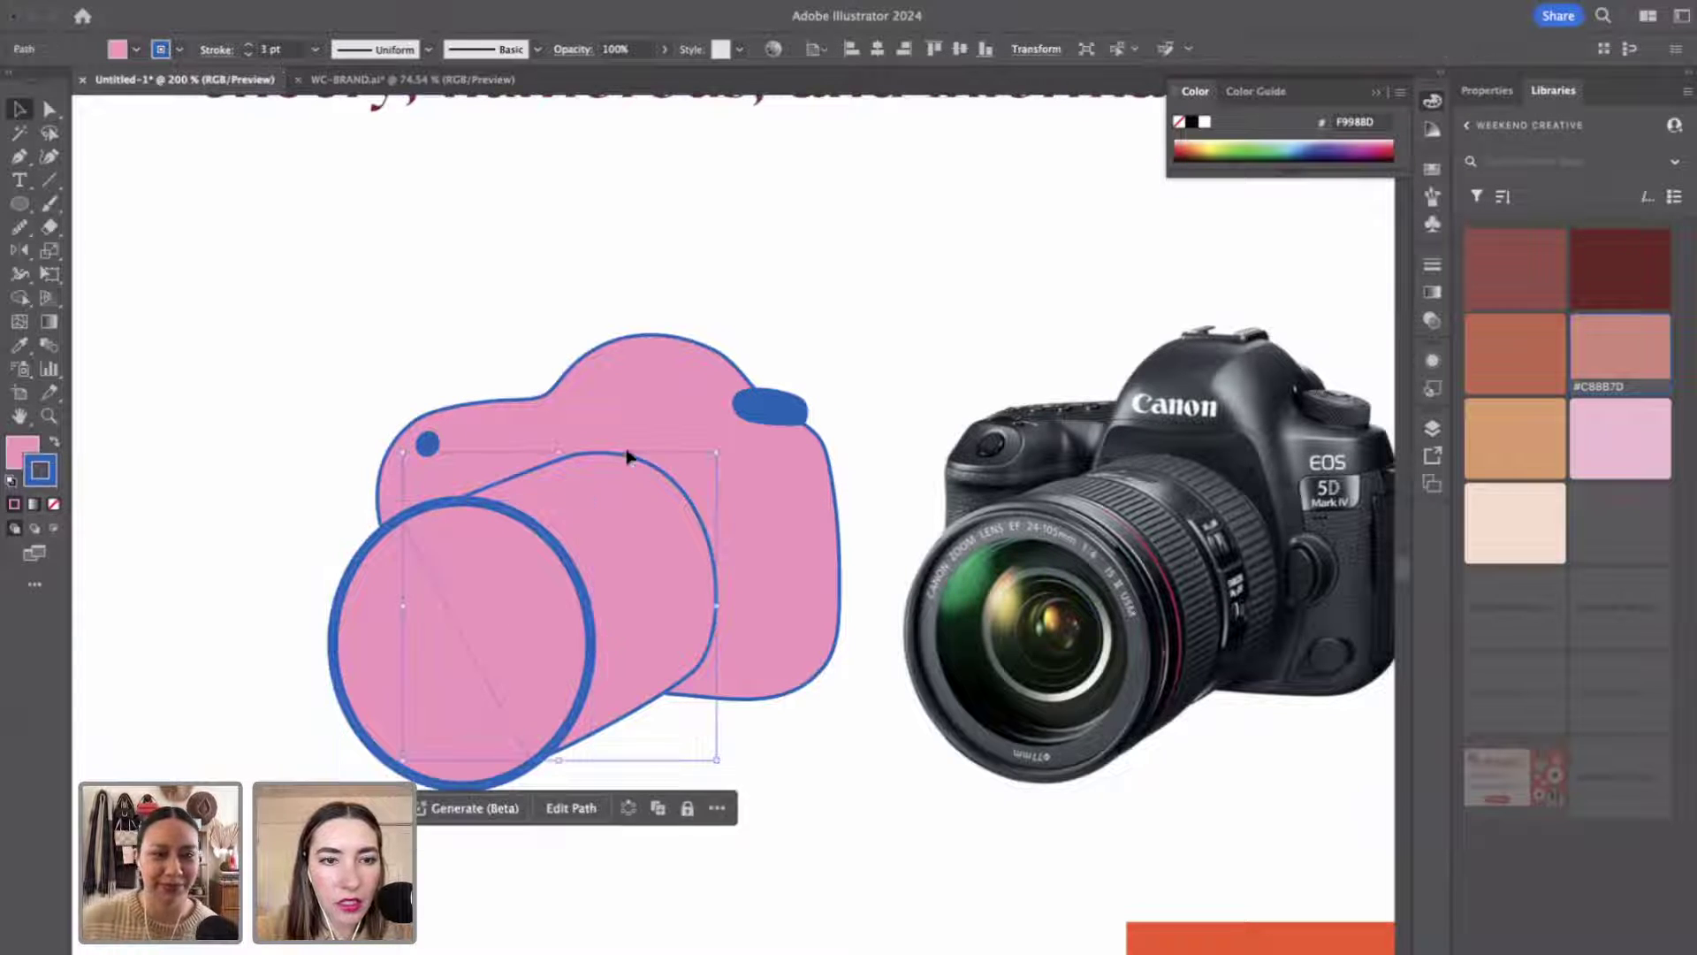
left_click(251, 45)
left_click(251, 45)
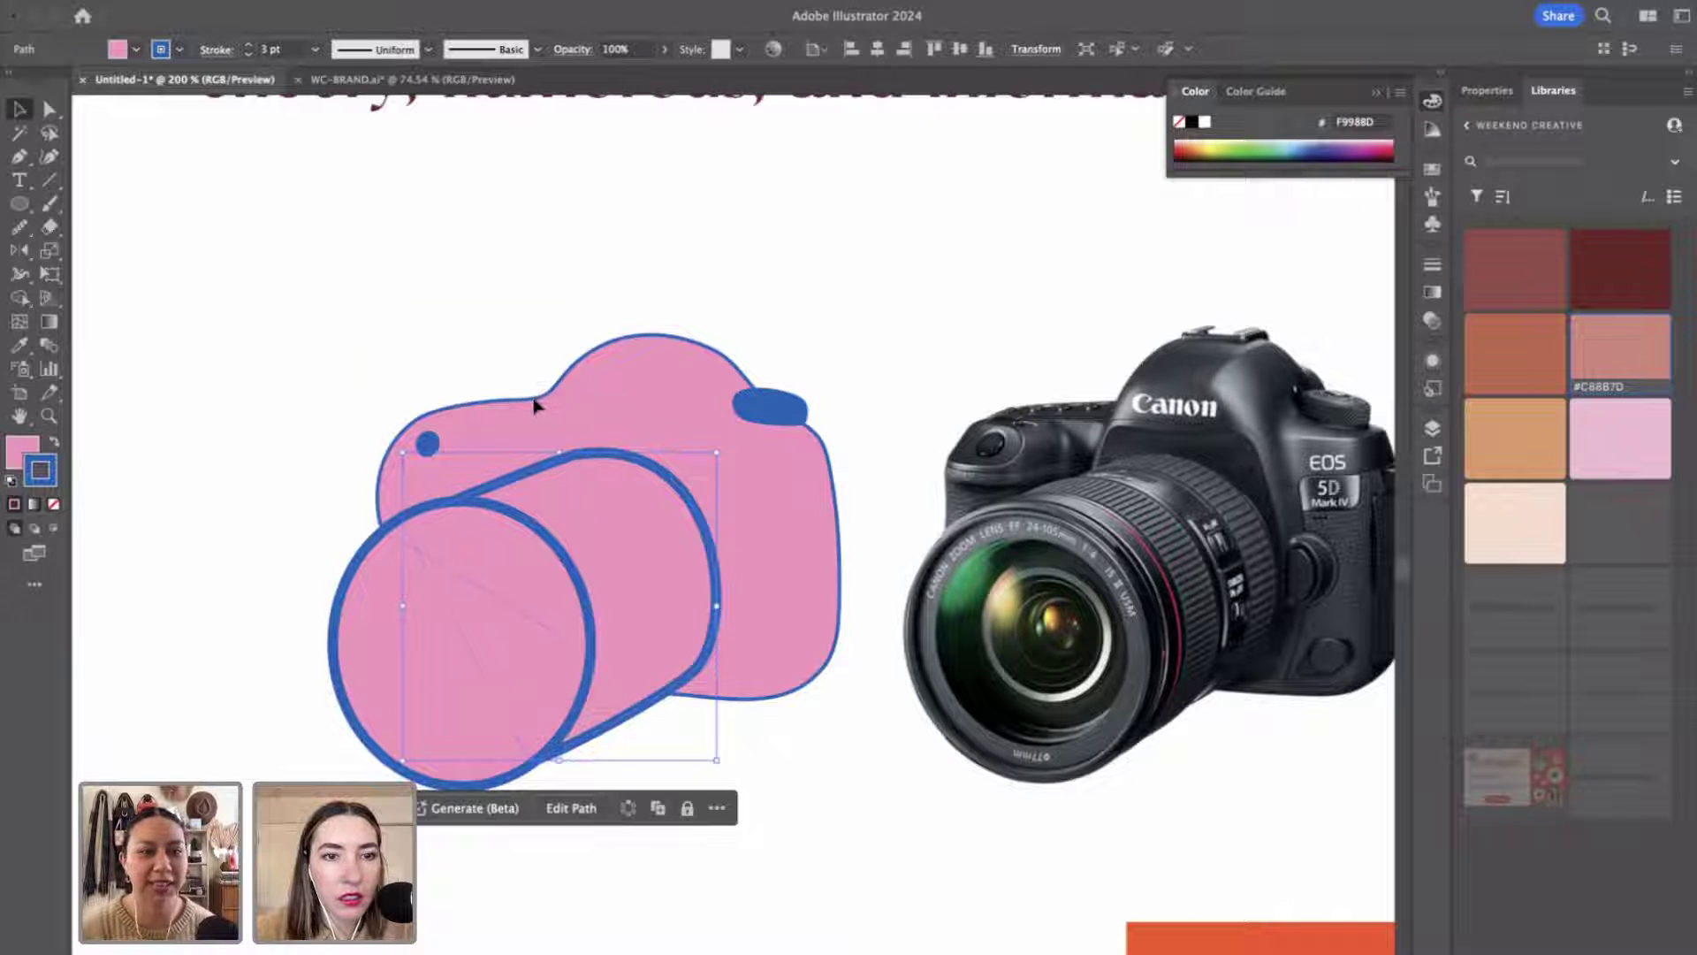
left_click(542, 378)
left_click(251, 45)
left_click(251, 45)
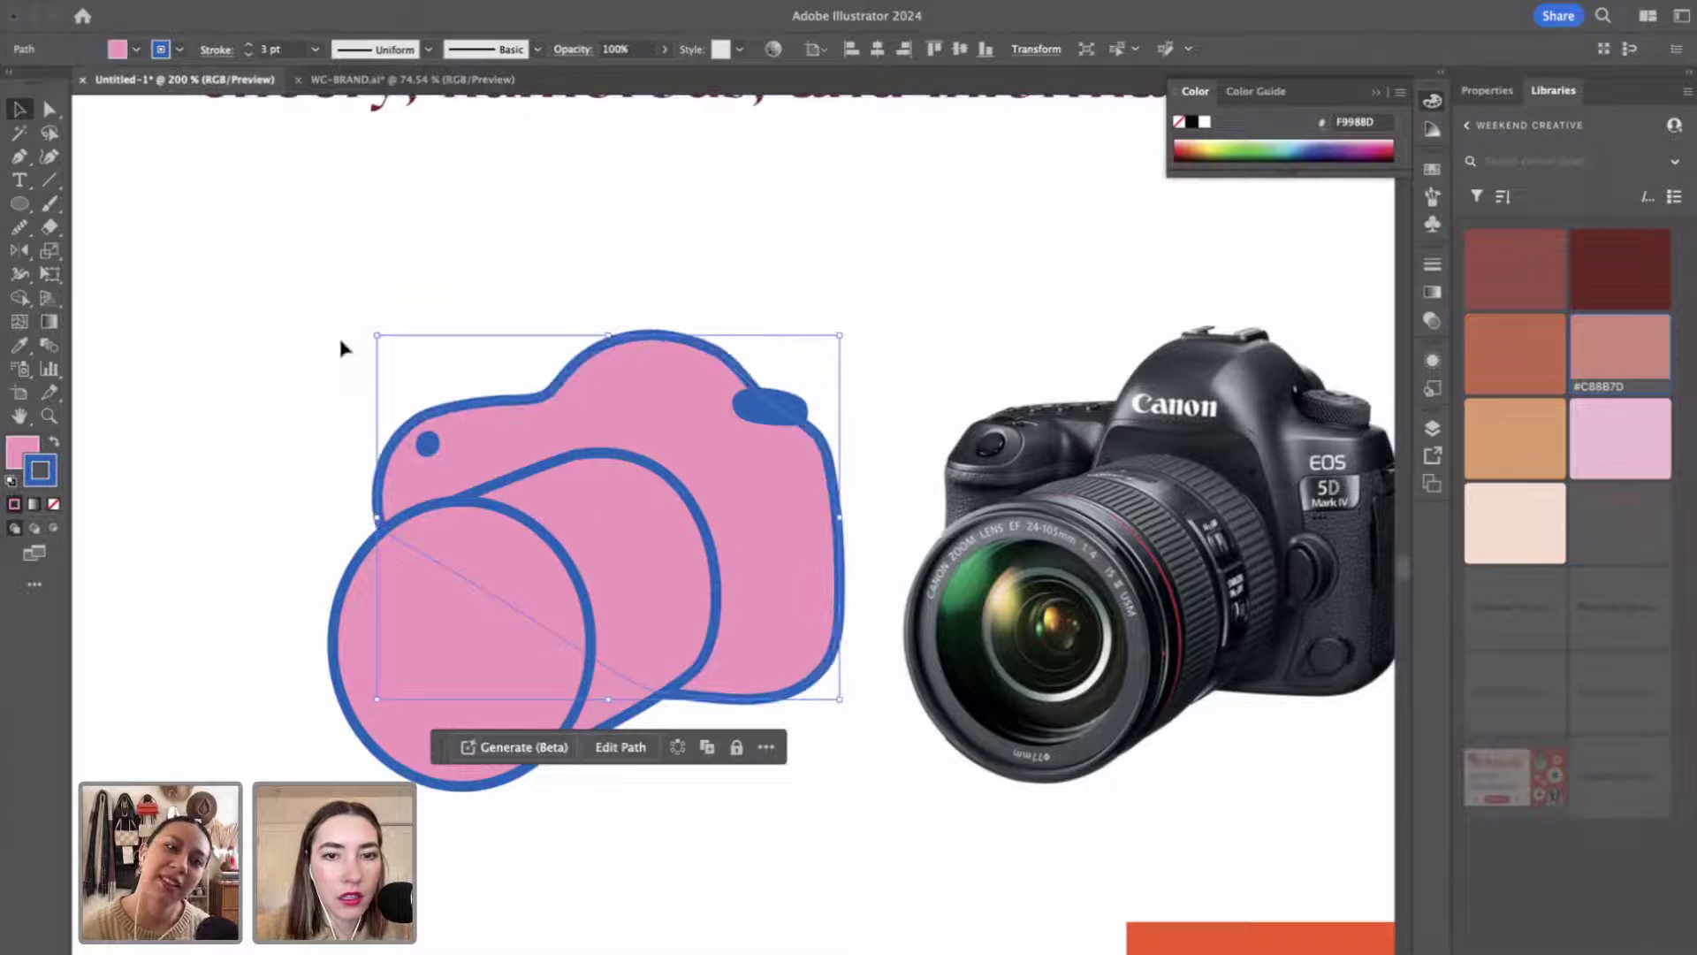
left_click(289, 351)
Duplicate the lens circle smaller, swap its fill and stroke, and centre it in the lens.
left_click(576, 581)
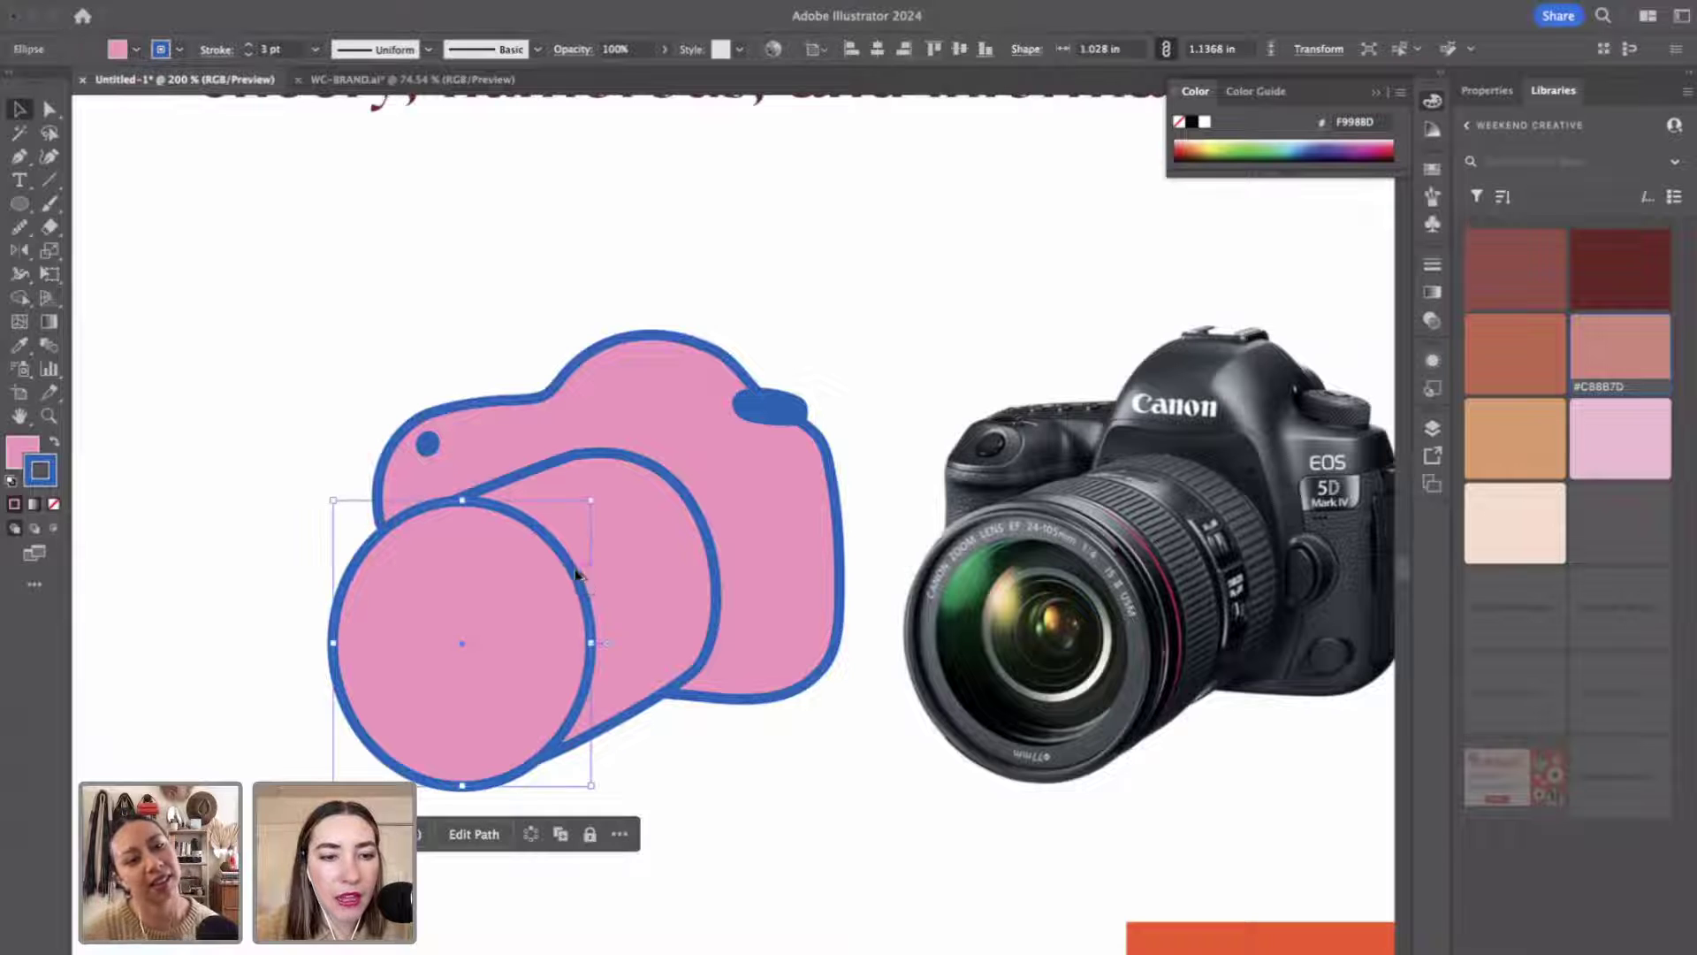
left_click_drag(576, 581, 537, 605)
left_click_drag(560, 538, 521, 563)
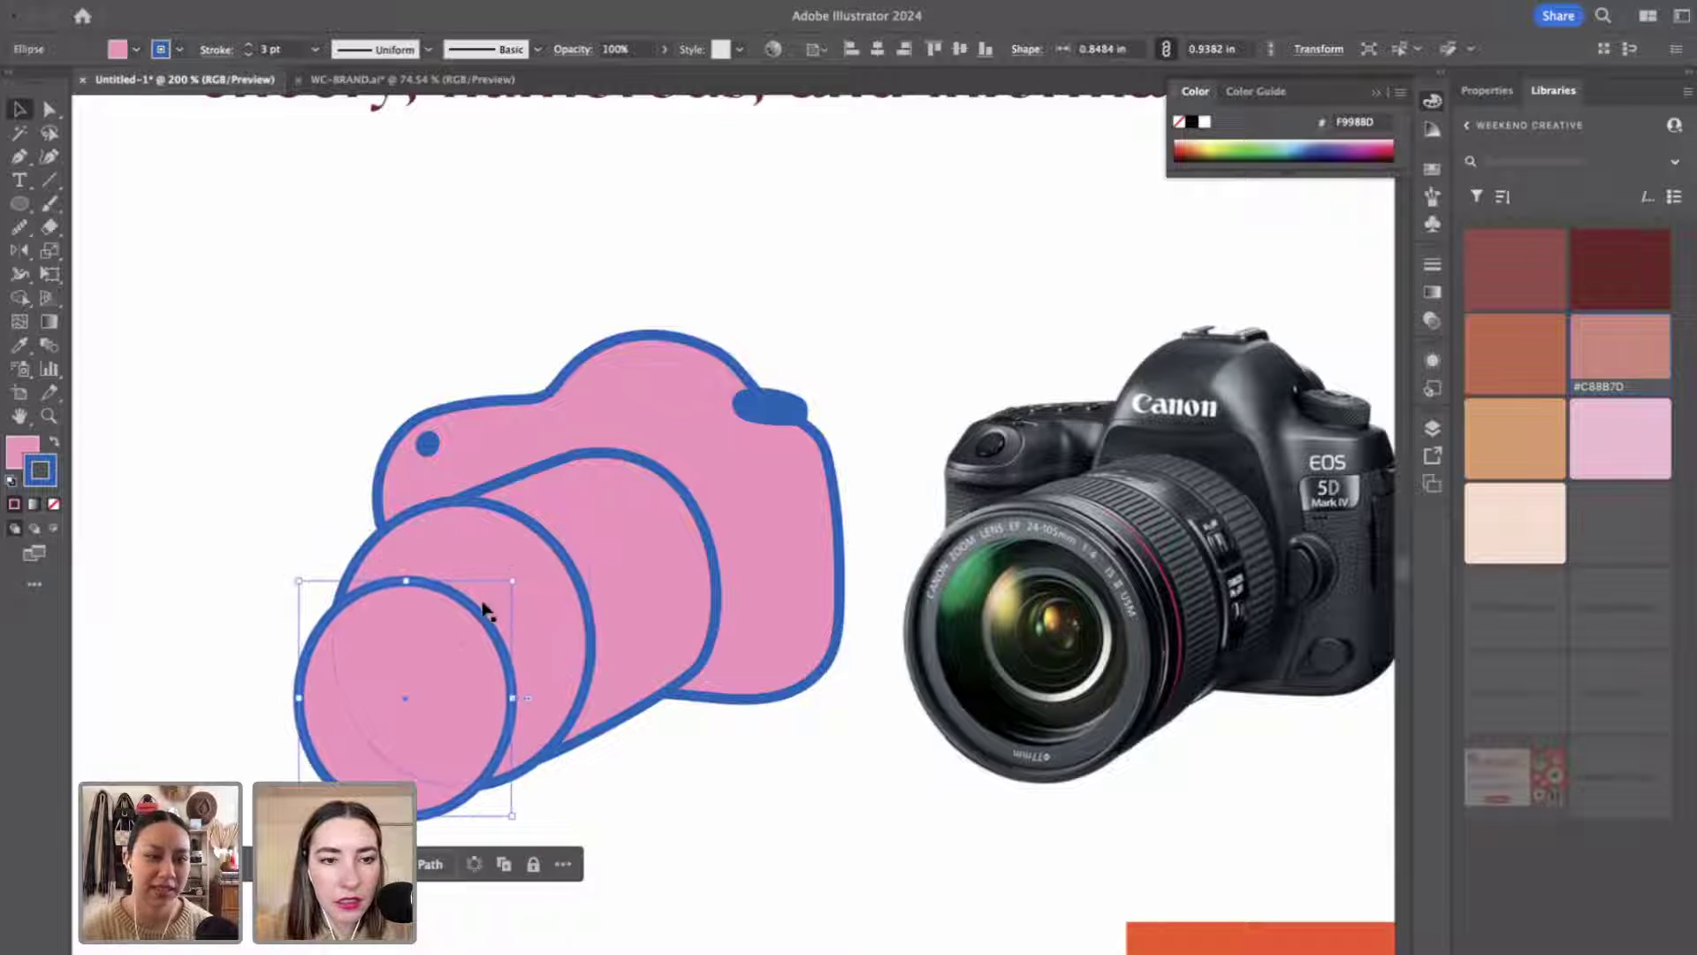
mouse_move(475, 623)
left_mouse_down()
mouse_move(565, 533)
mouse_move(454, 663)
left_mouse_up()
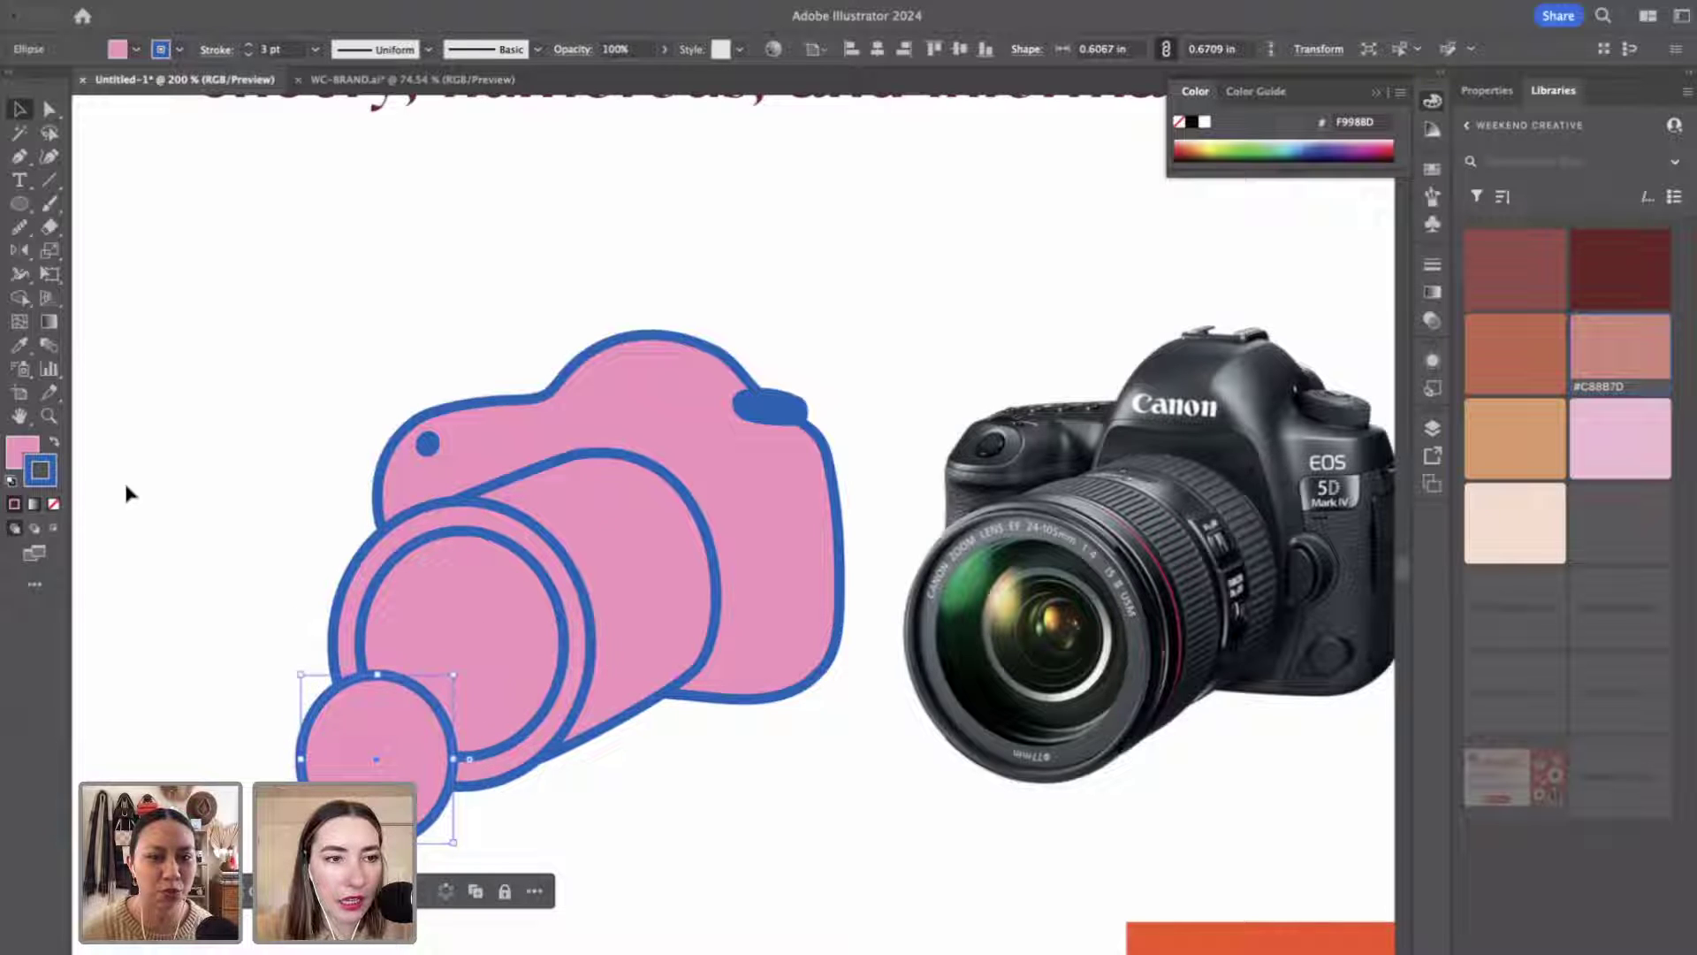
left_click(54, 441)
mouse_move(383, 765)
left_mouse_down()
mouse_move(449, 657)
mouse_move(470, 655)
left_mouse_up()
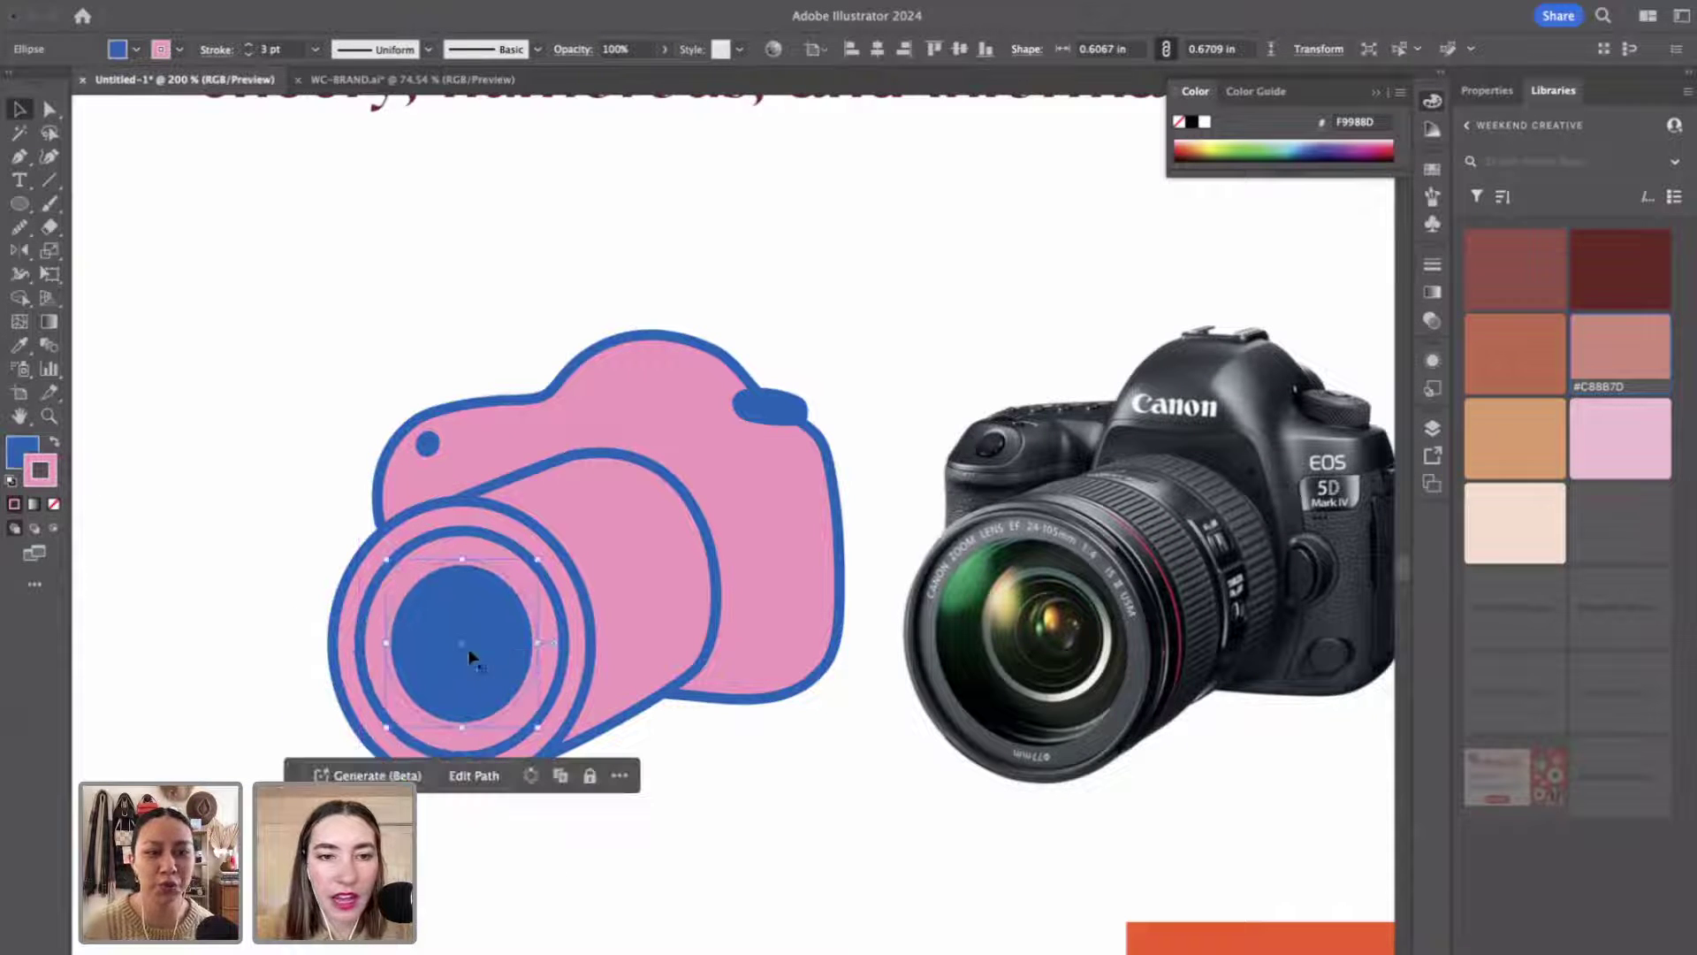
left_click(718, 864)
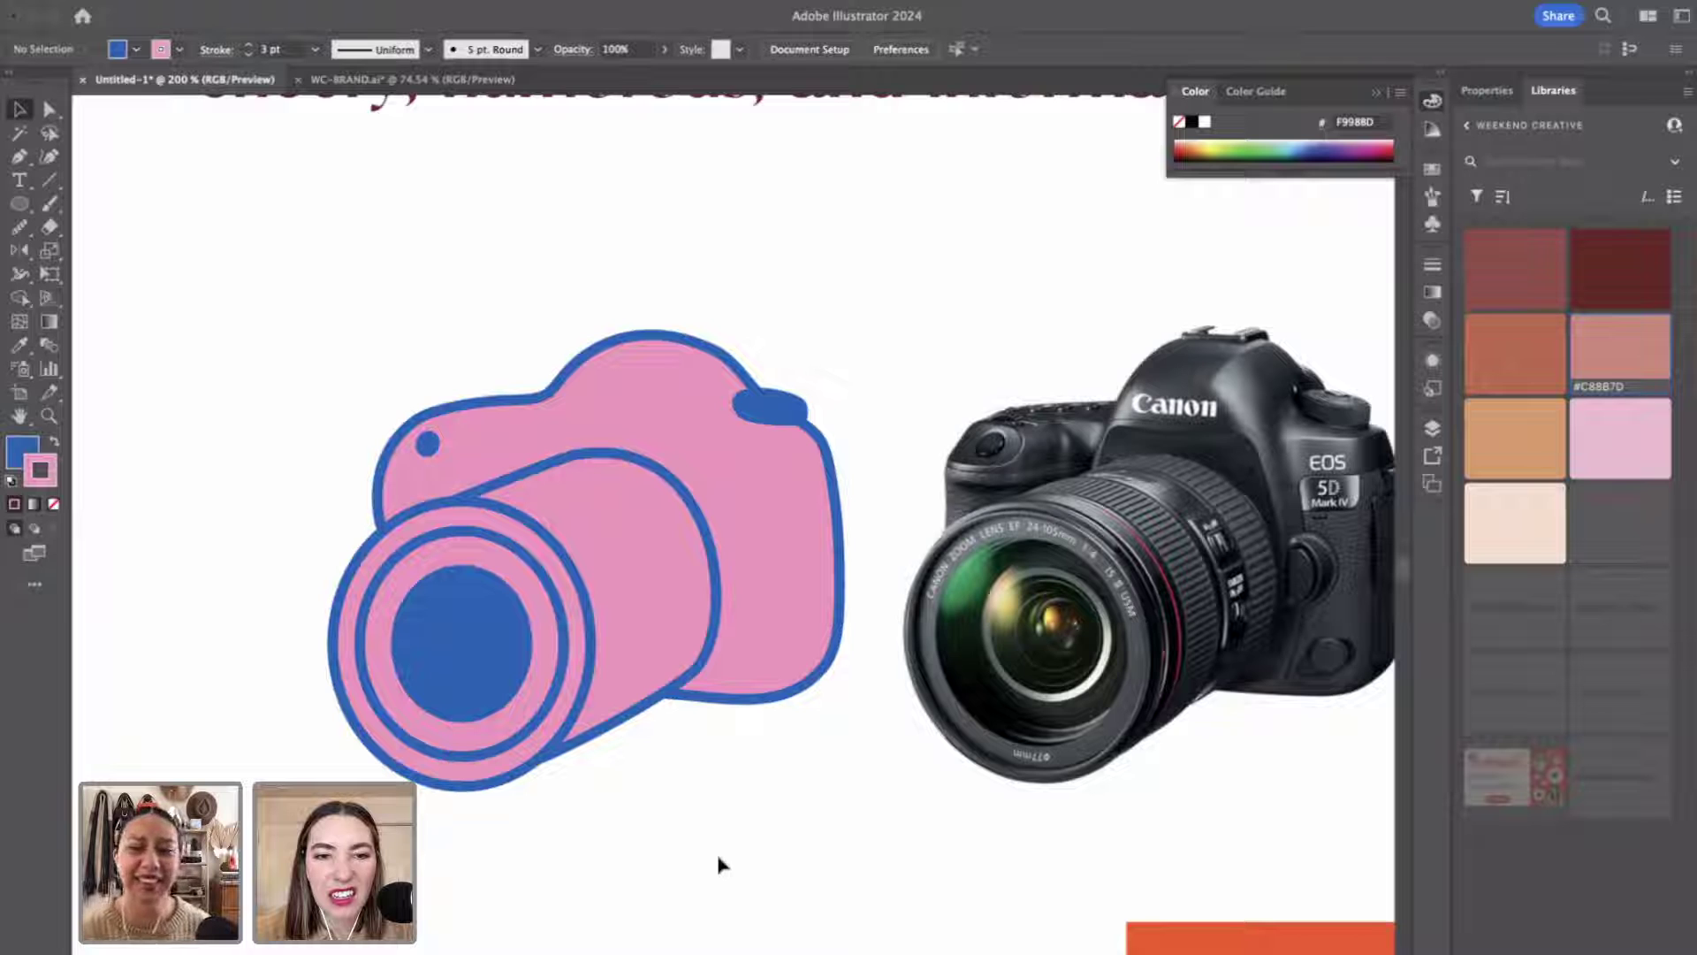
Try swapping the middle lens ellipse's colours, then restore its pink fill.
left_click(459, 536)
left_click(54, 441)
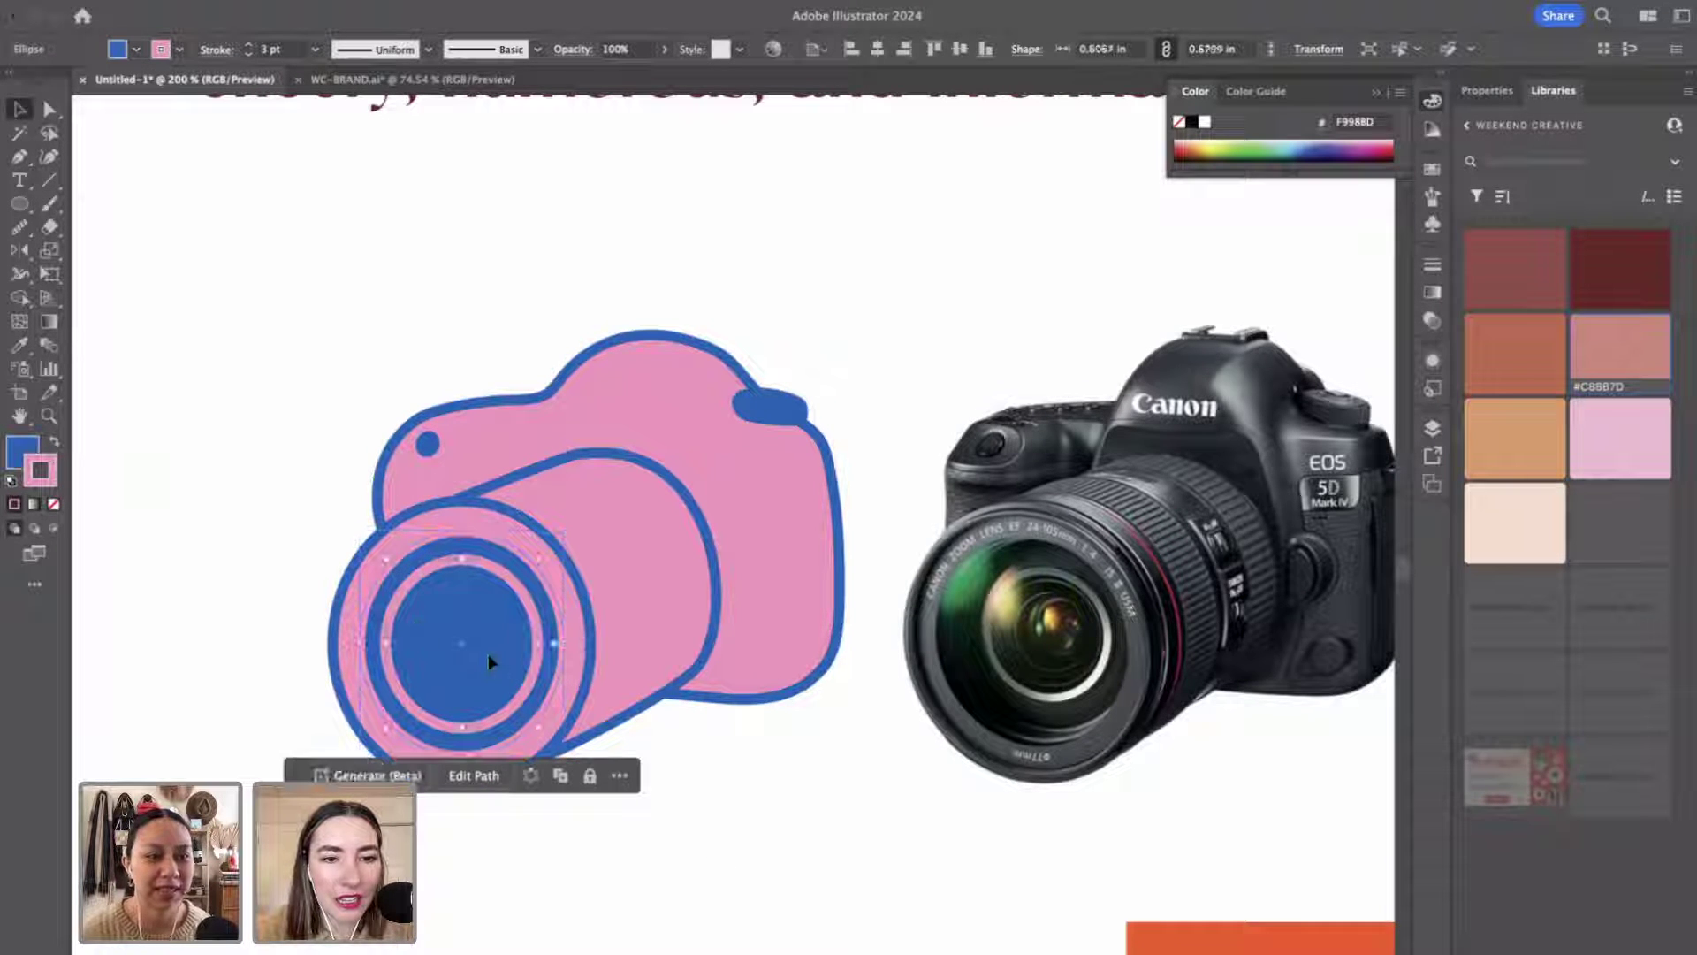
left_click(54, 441)
left_click(193, 582)
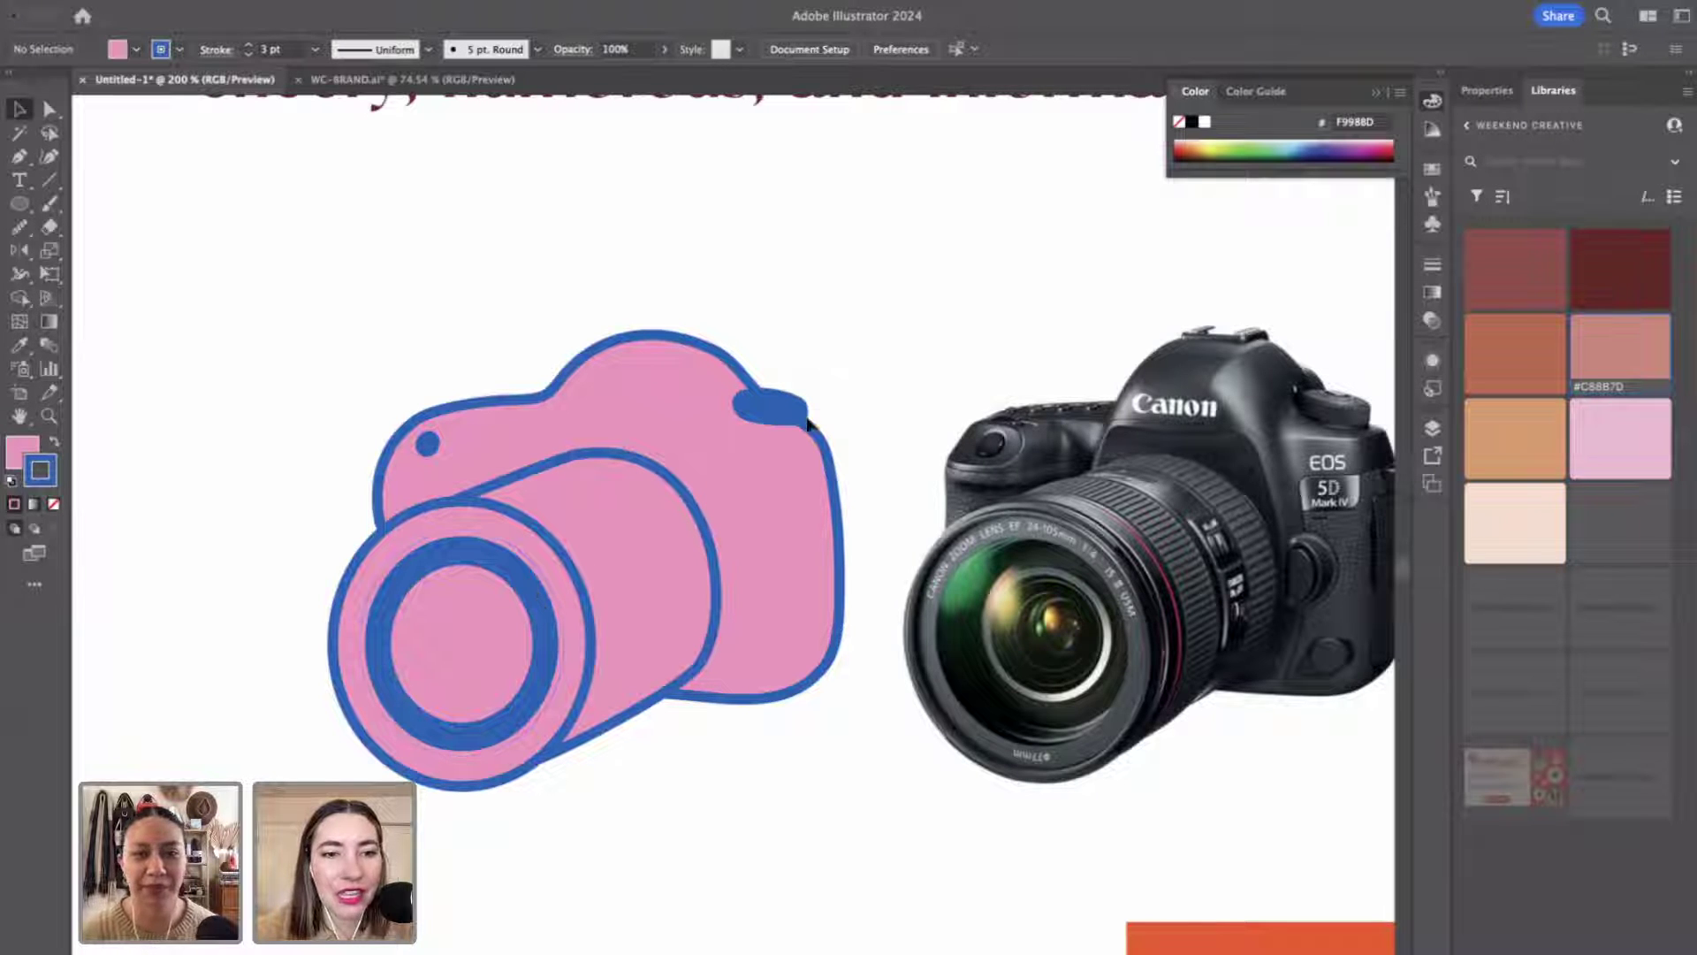
Draw a curved line across the camera top with the Pen and give it Round Cap ends.
key("p")
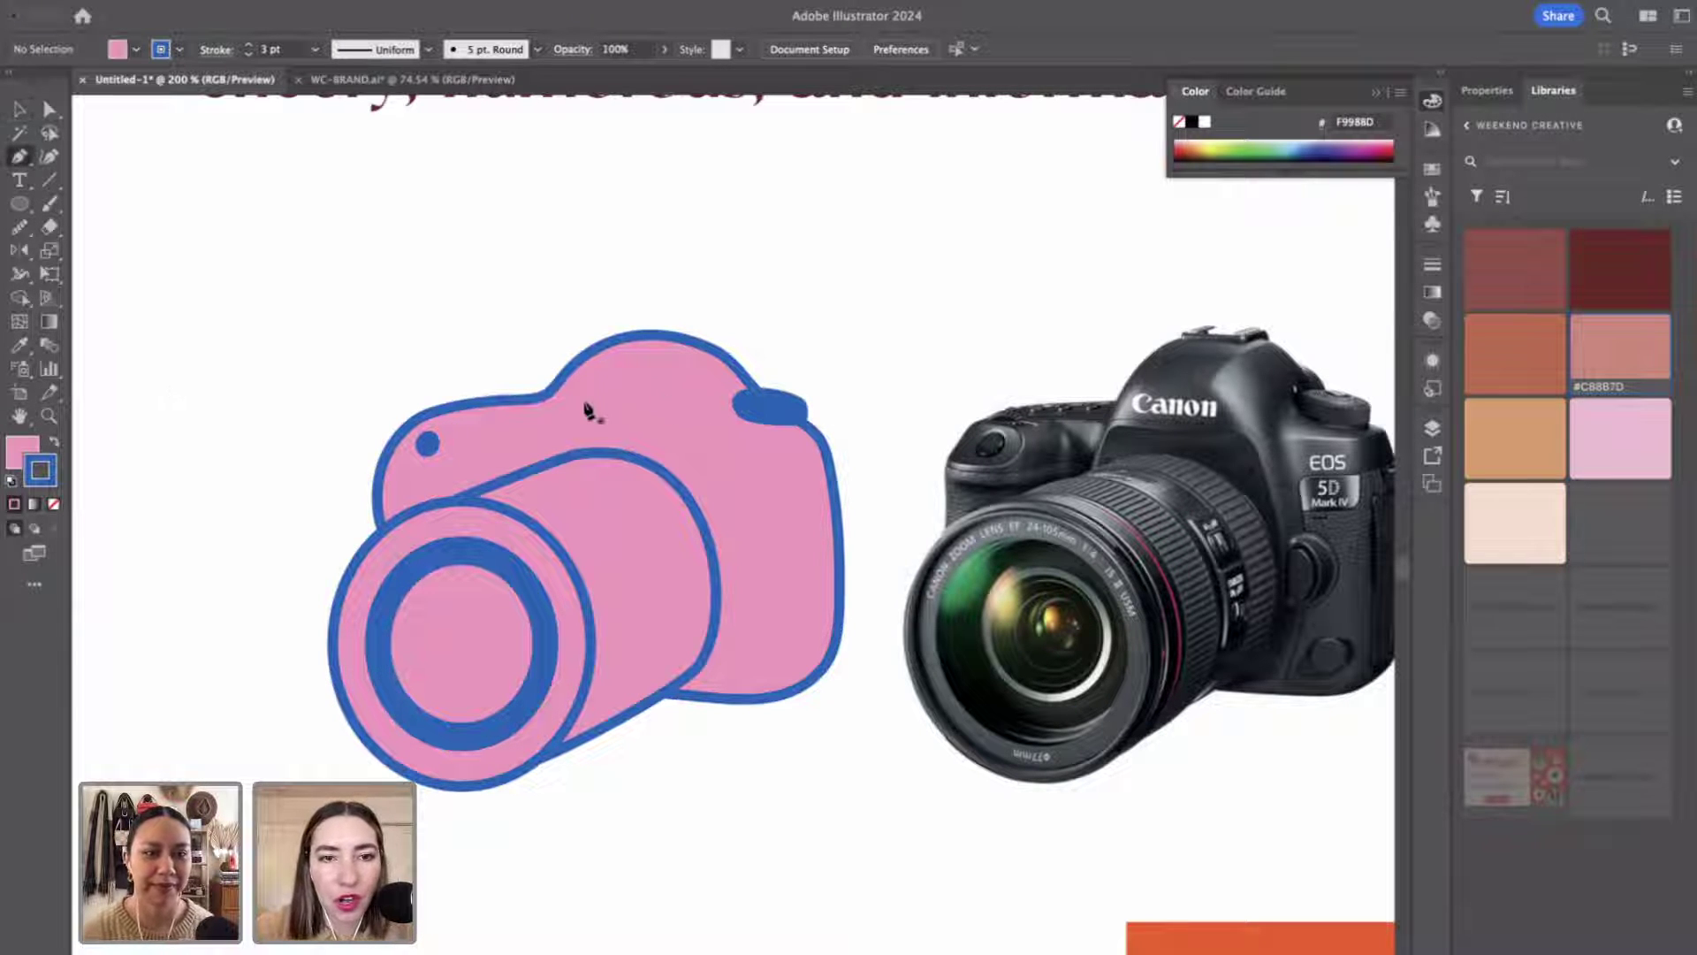
left_click(575, 399)
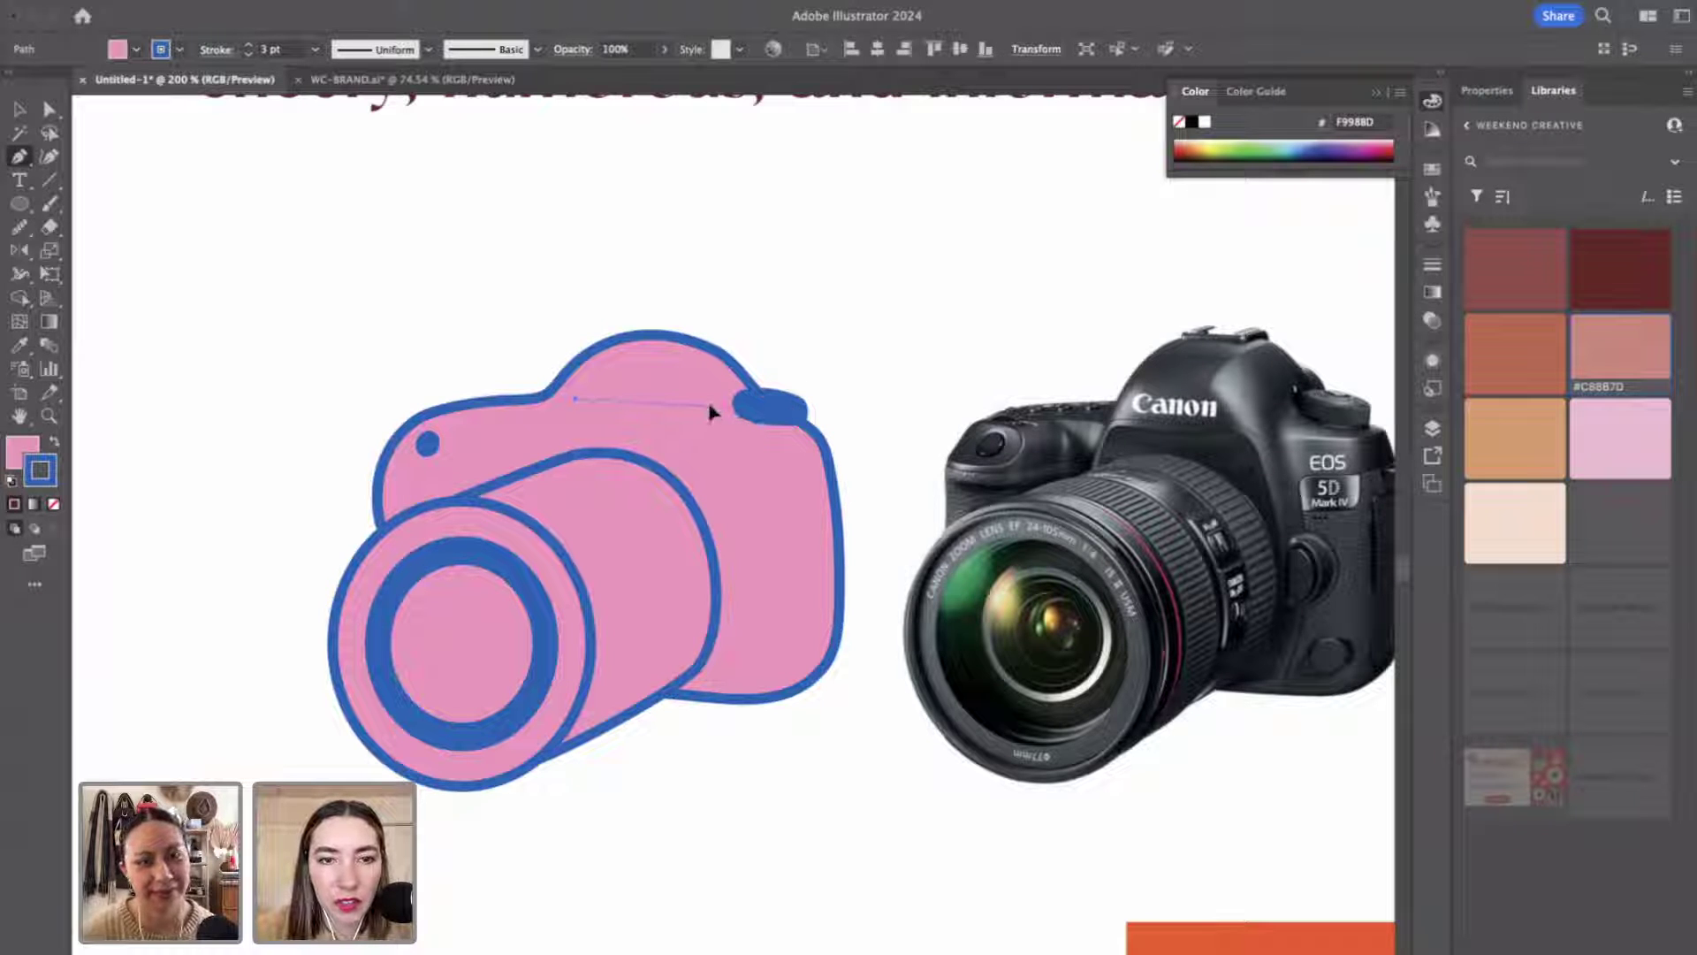
left_click(744, 393)
left_click_drag(744, 393, 787, 372)
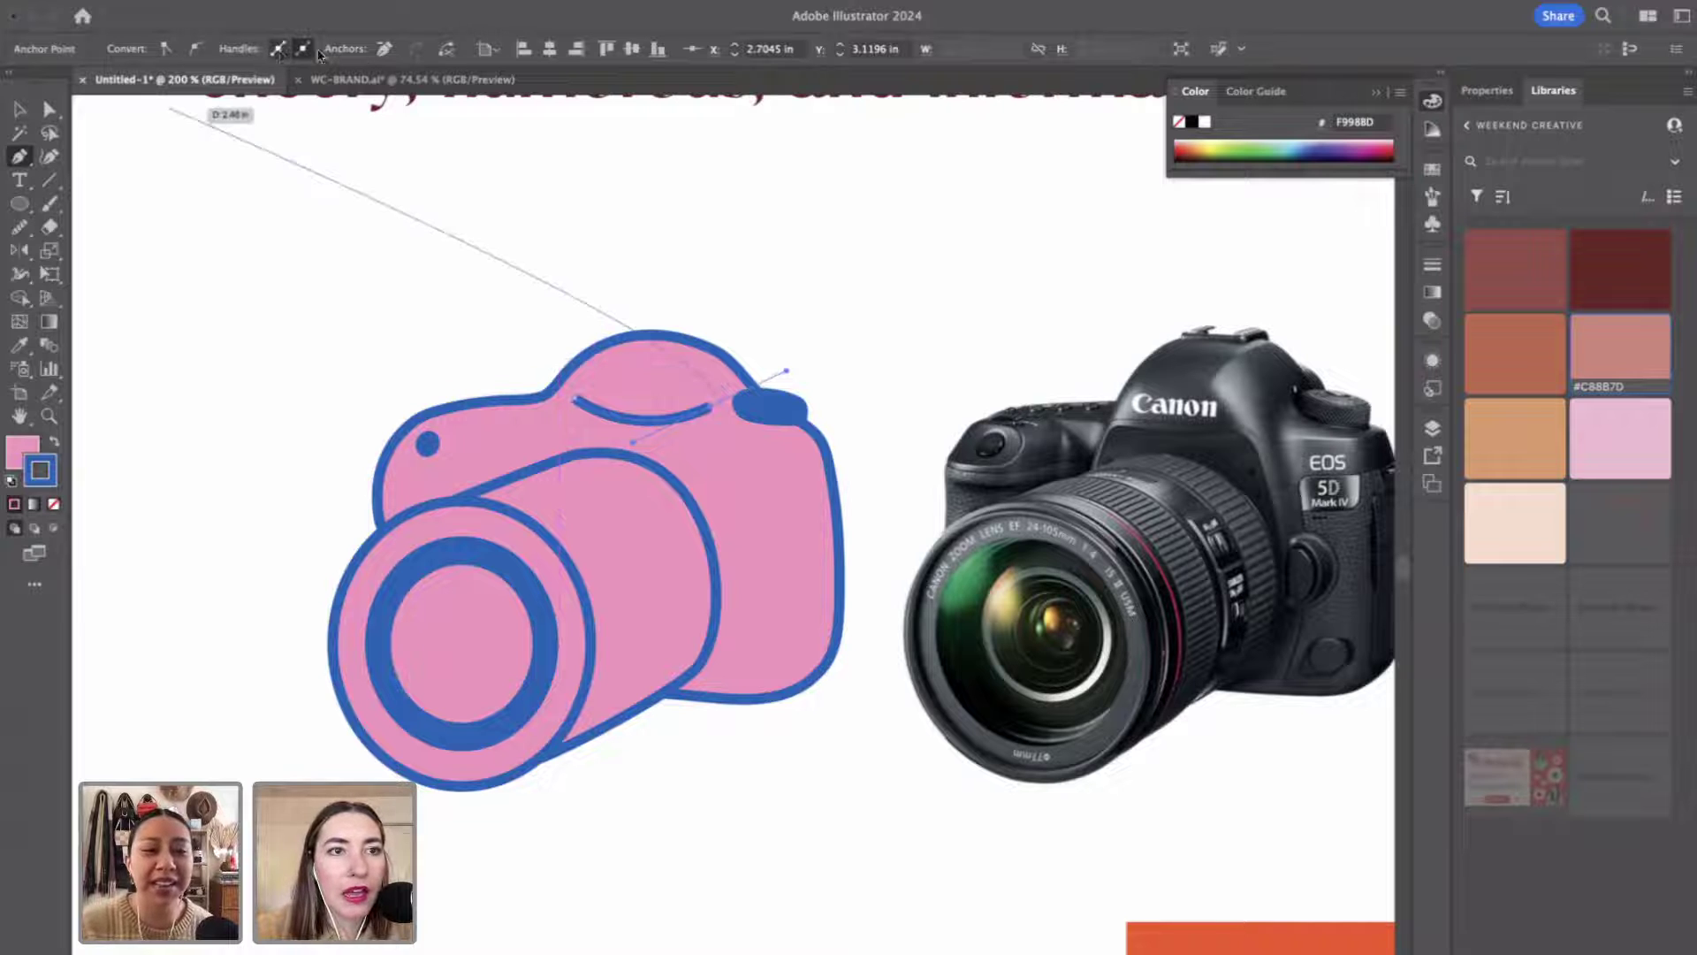
key("v")
left_click(659, 290)
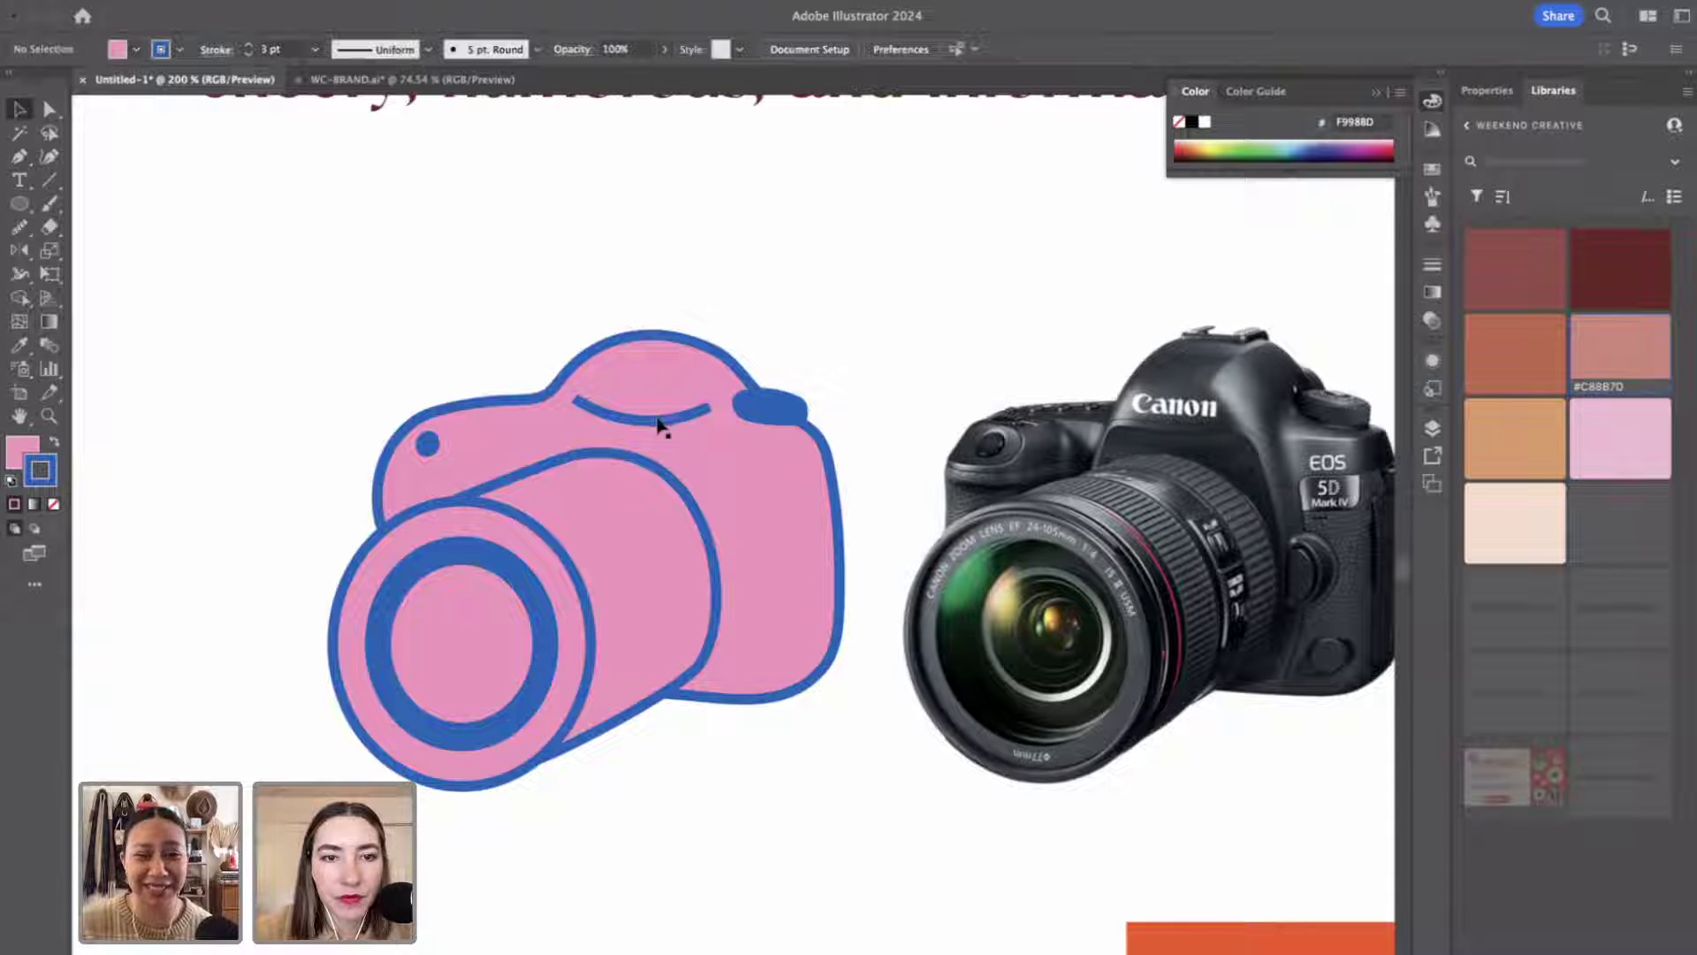
left_click(658, 422)
left_click(216, 49)
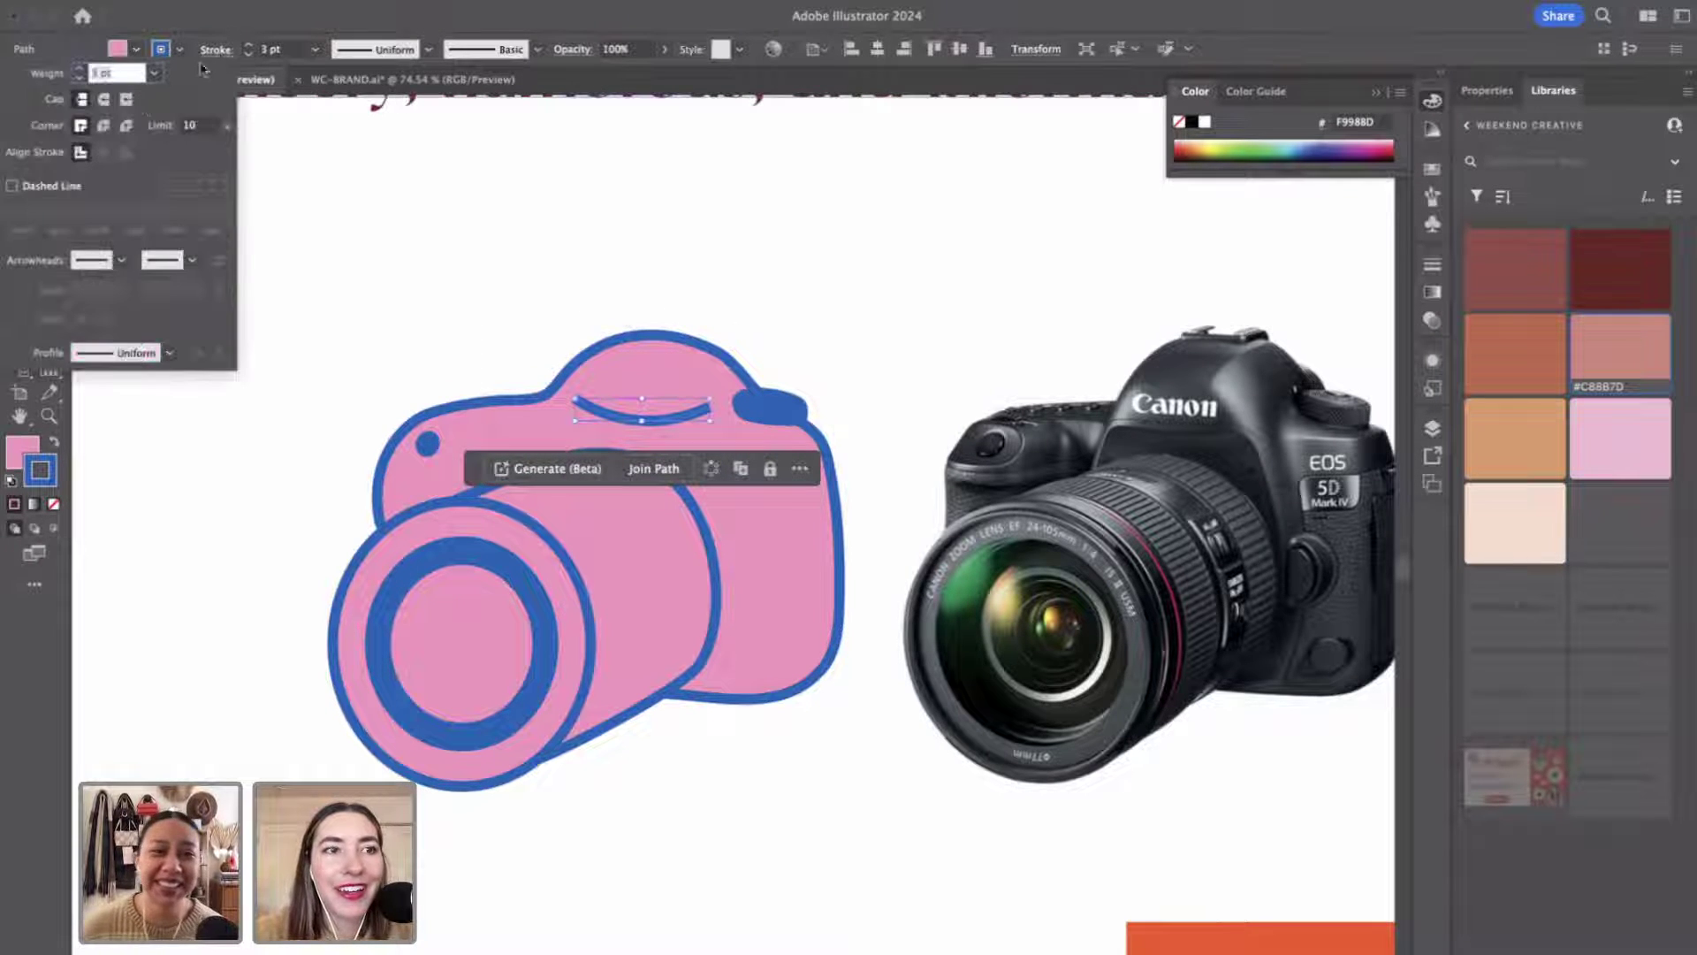
left_click(106, 100)
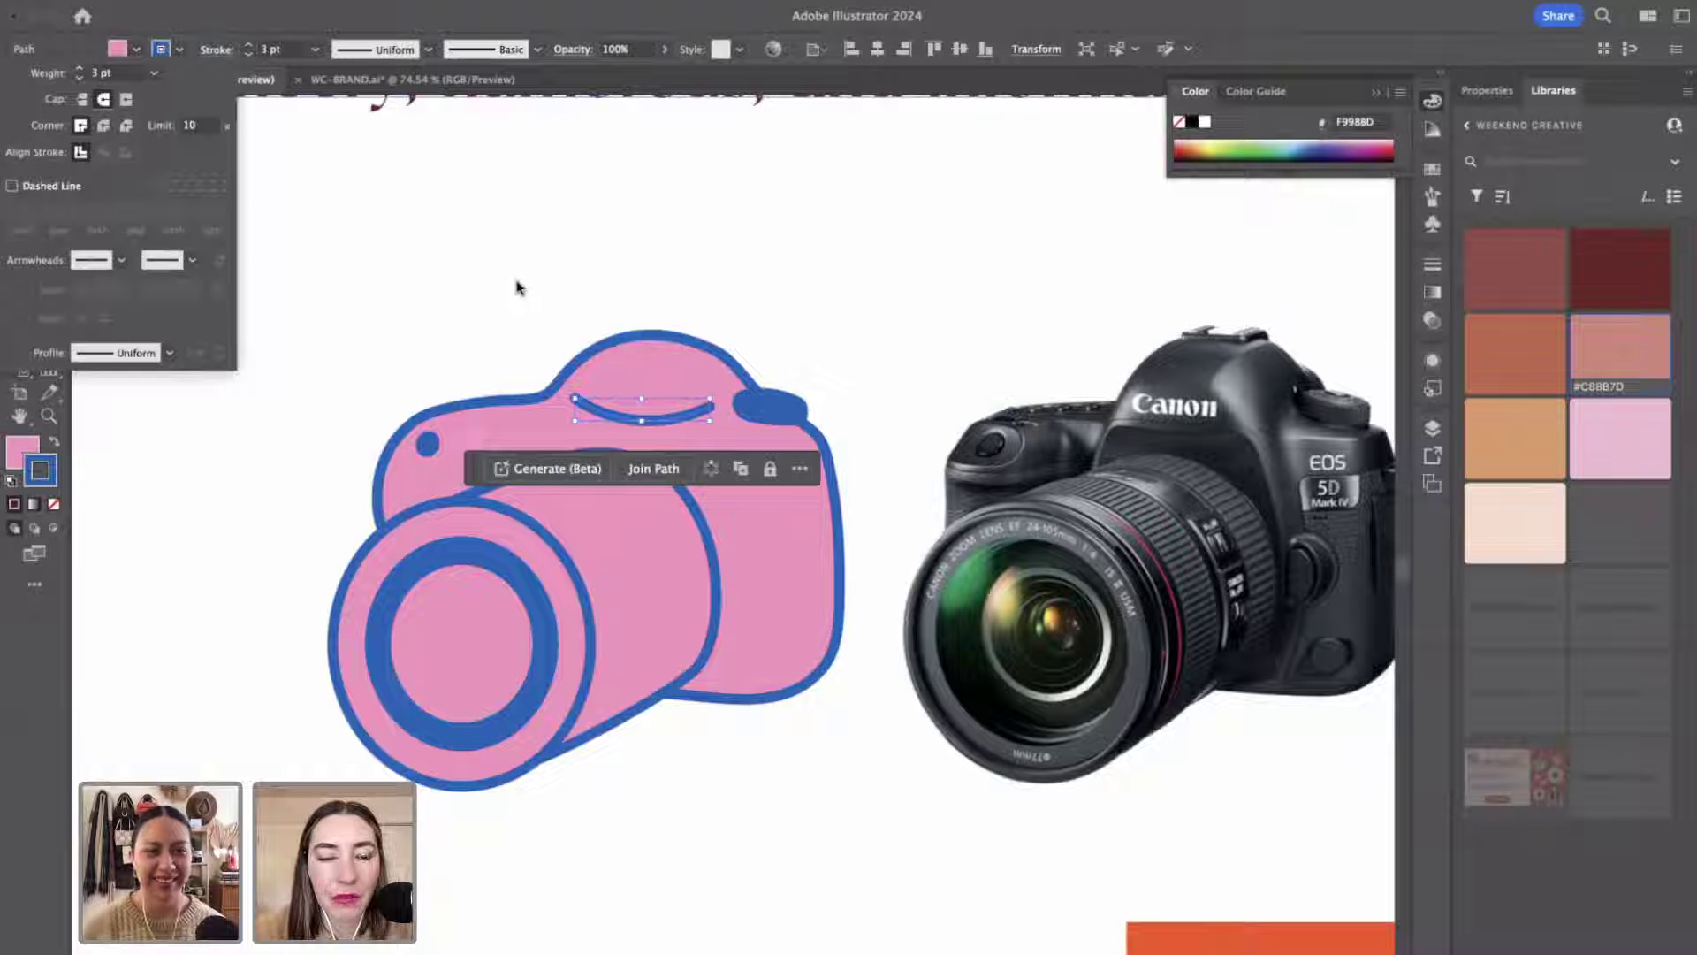
left_click(484, 292)
left_click(756, 703)
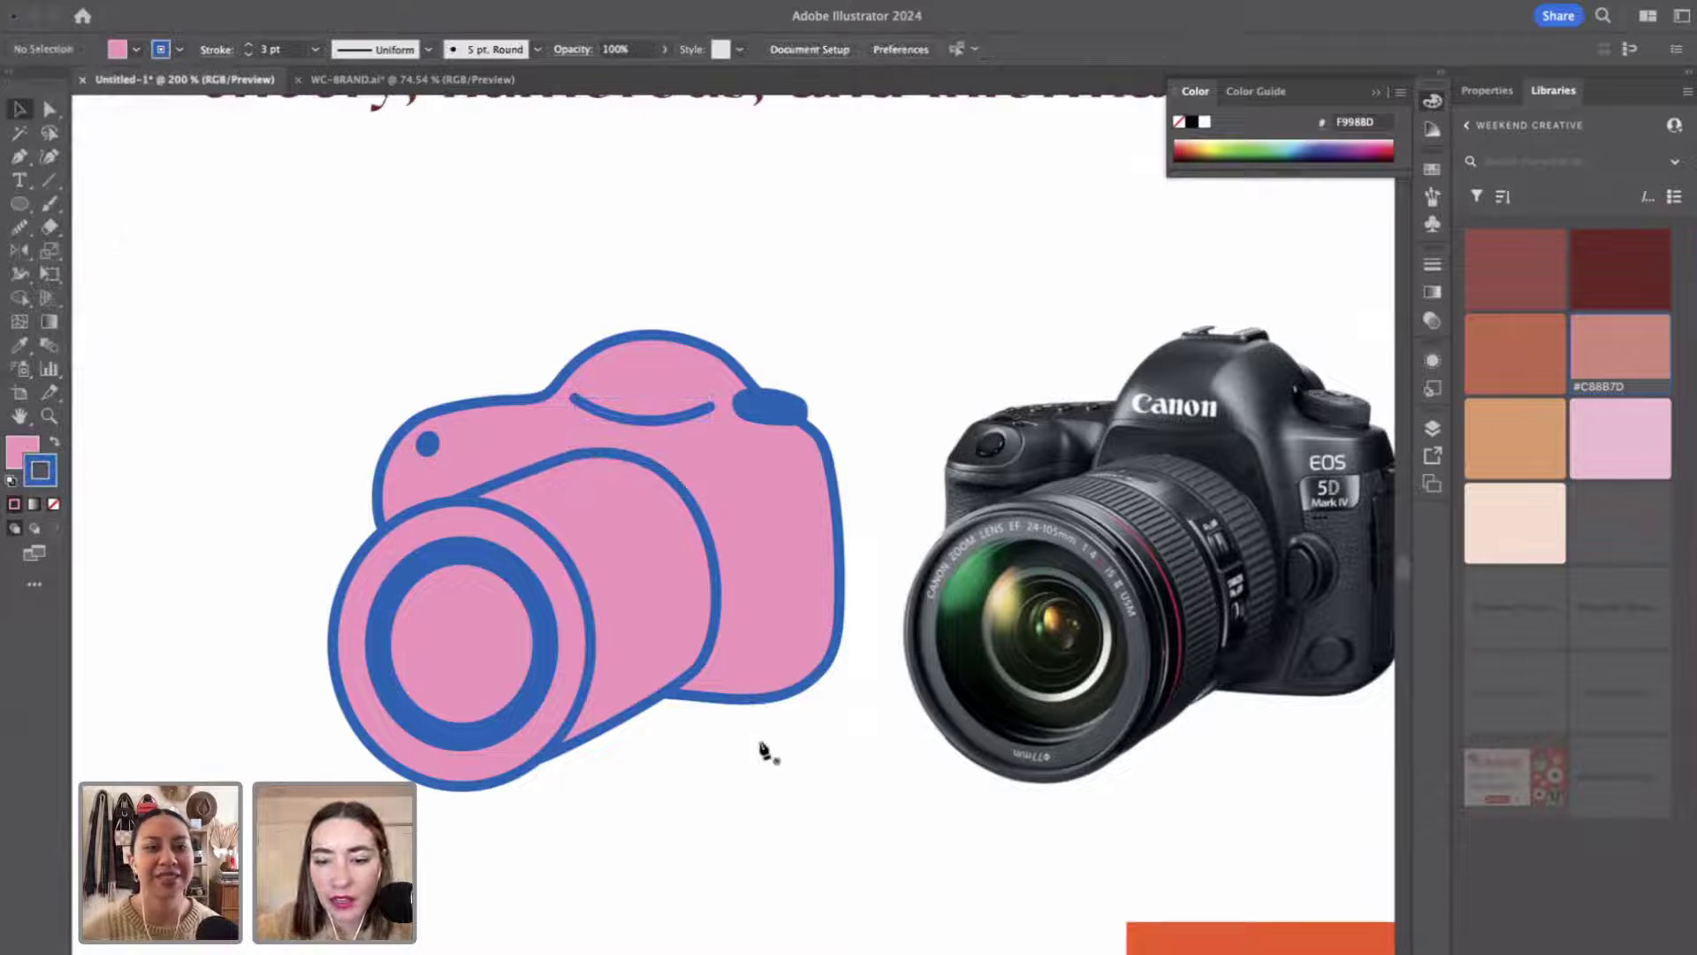
Start a second curved pen line down the camera barrel.
key("p")
left_click(583, 501)
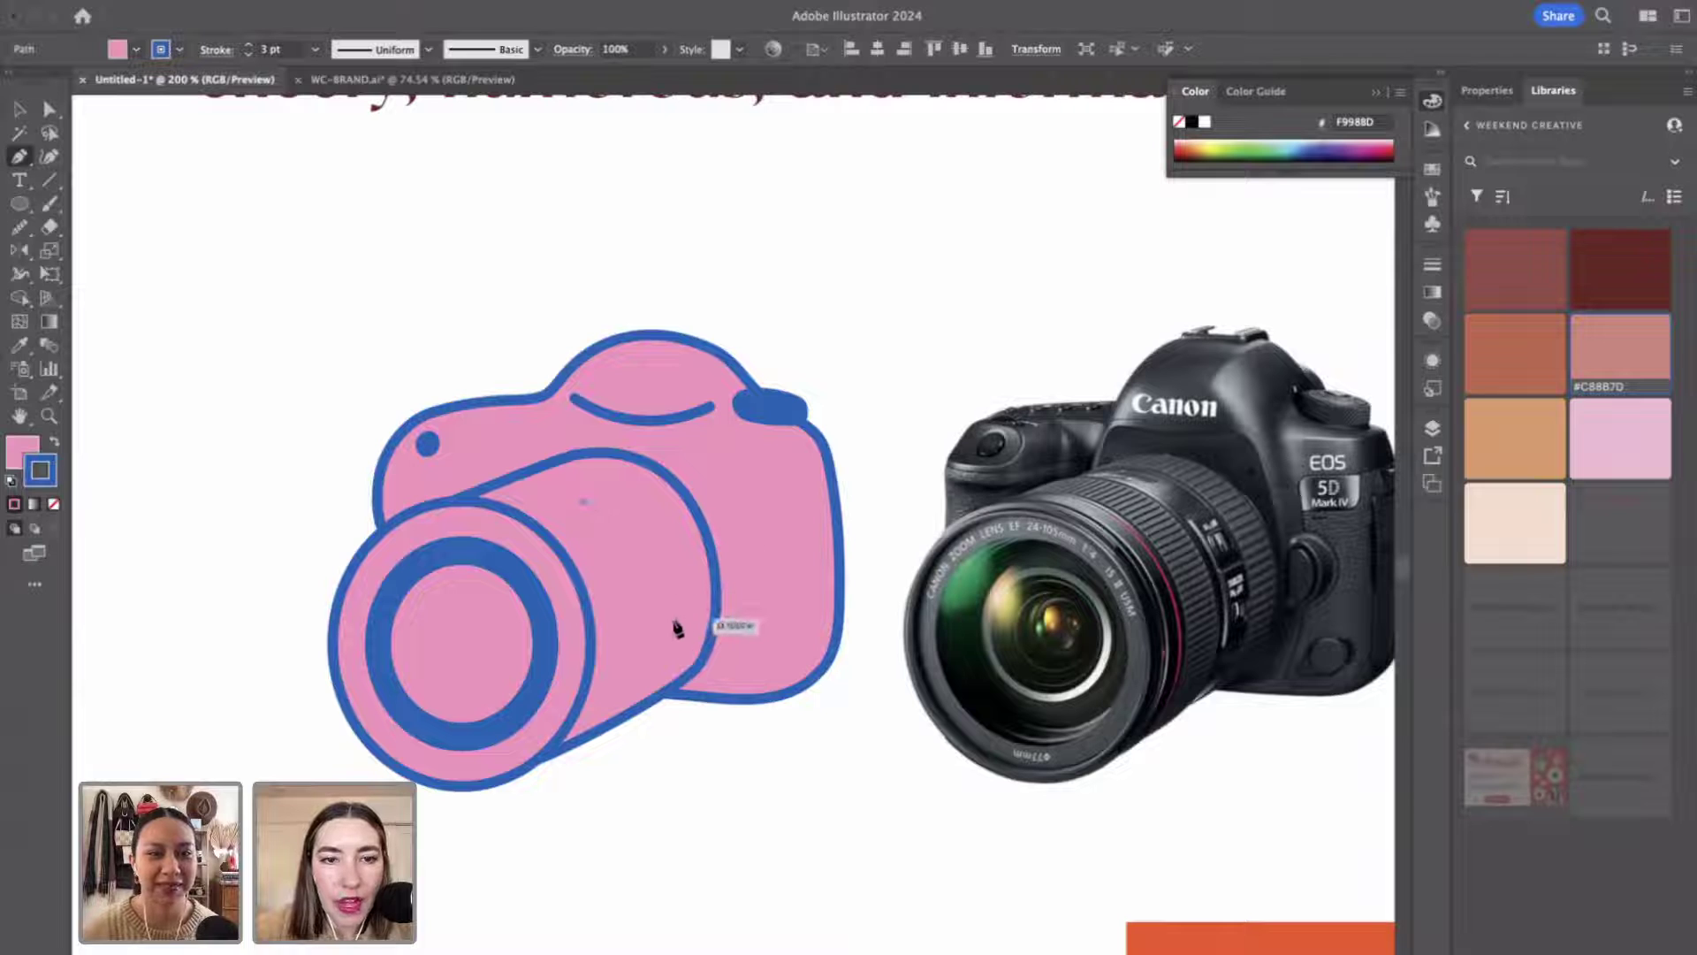
mouse_move(658, 632)
left_mouse_down()
mouse_move(633, 767)
mouse_move(625, 750)
mouse_move(652, 739)
left_mouse_up()
Finish the barrel curve and rotate it slightly.
left_click(773, 853, "ctrl")
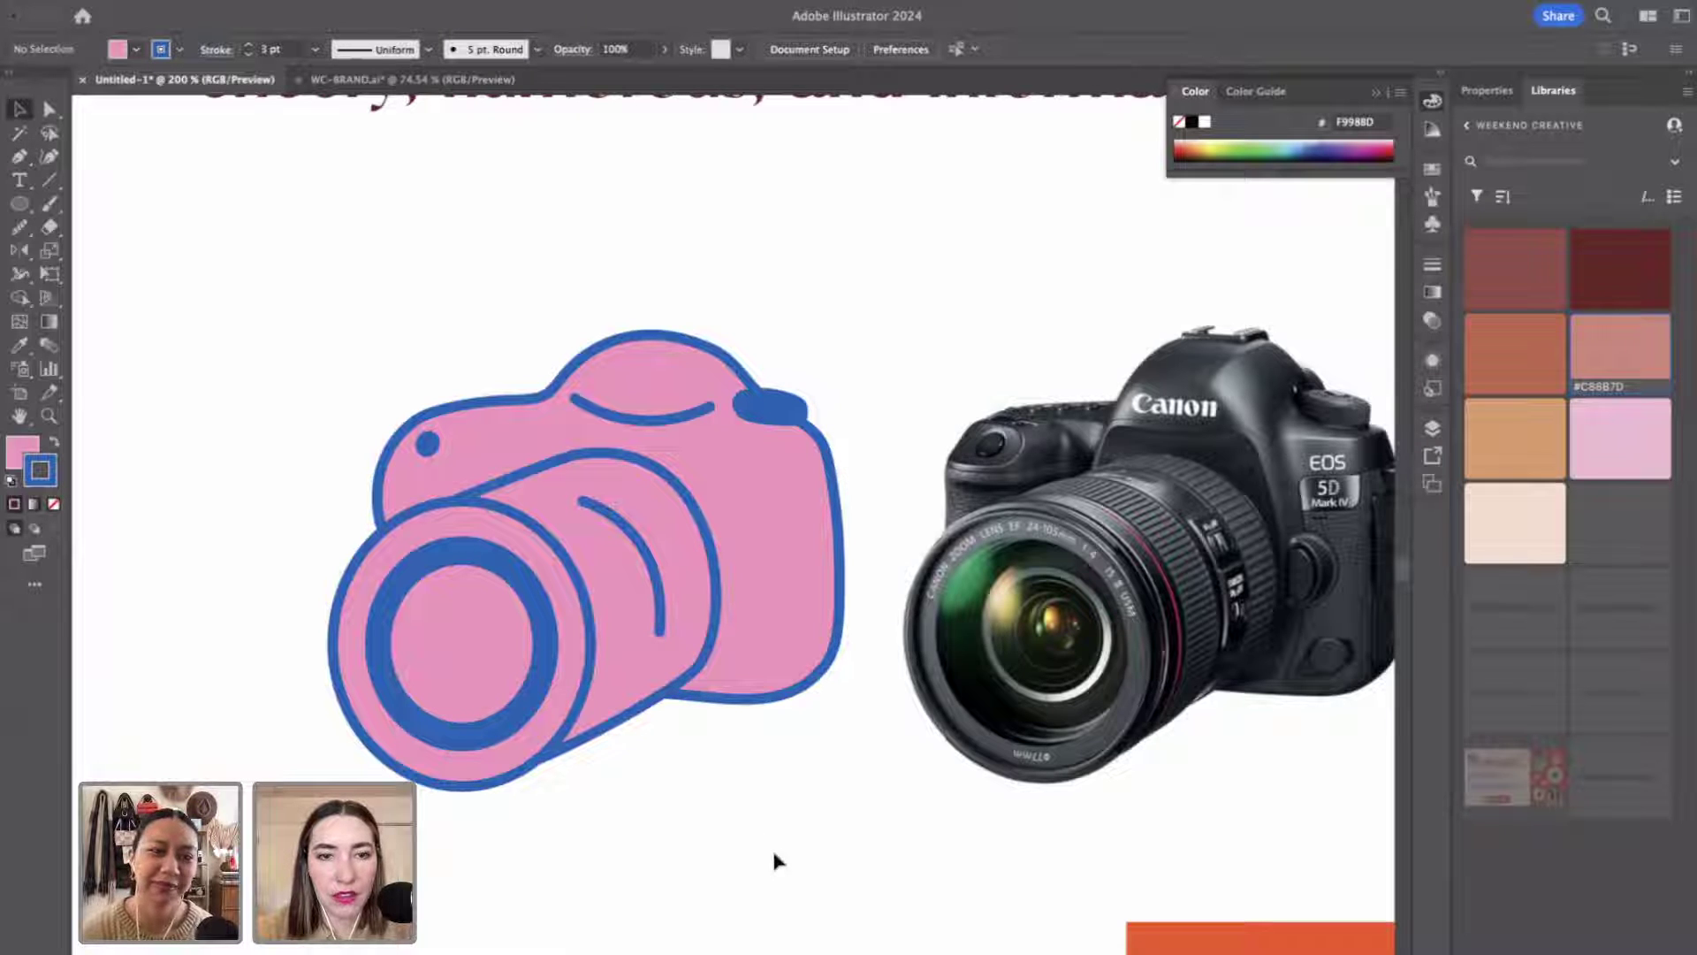
left_click(659, 624)
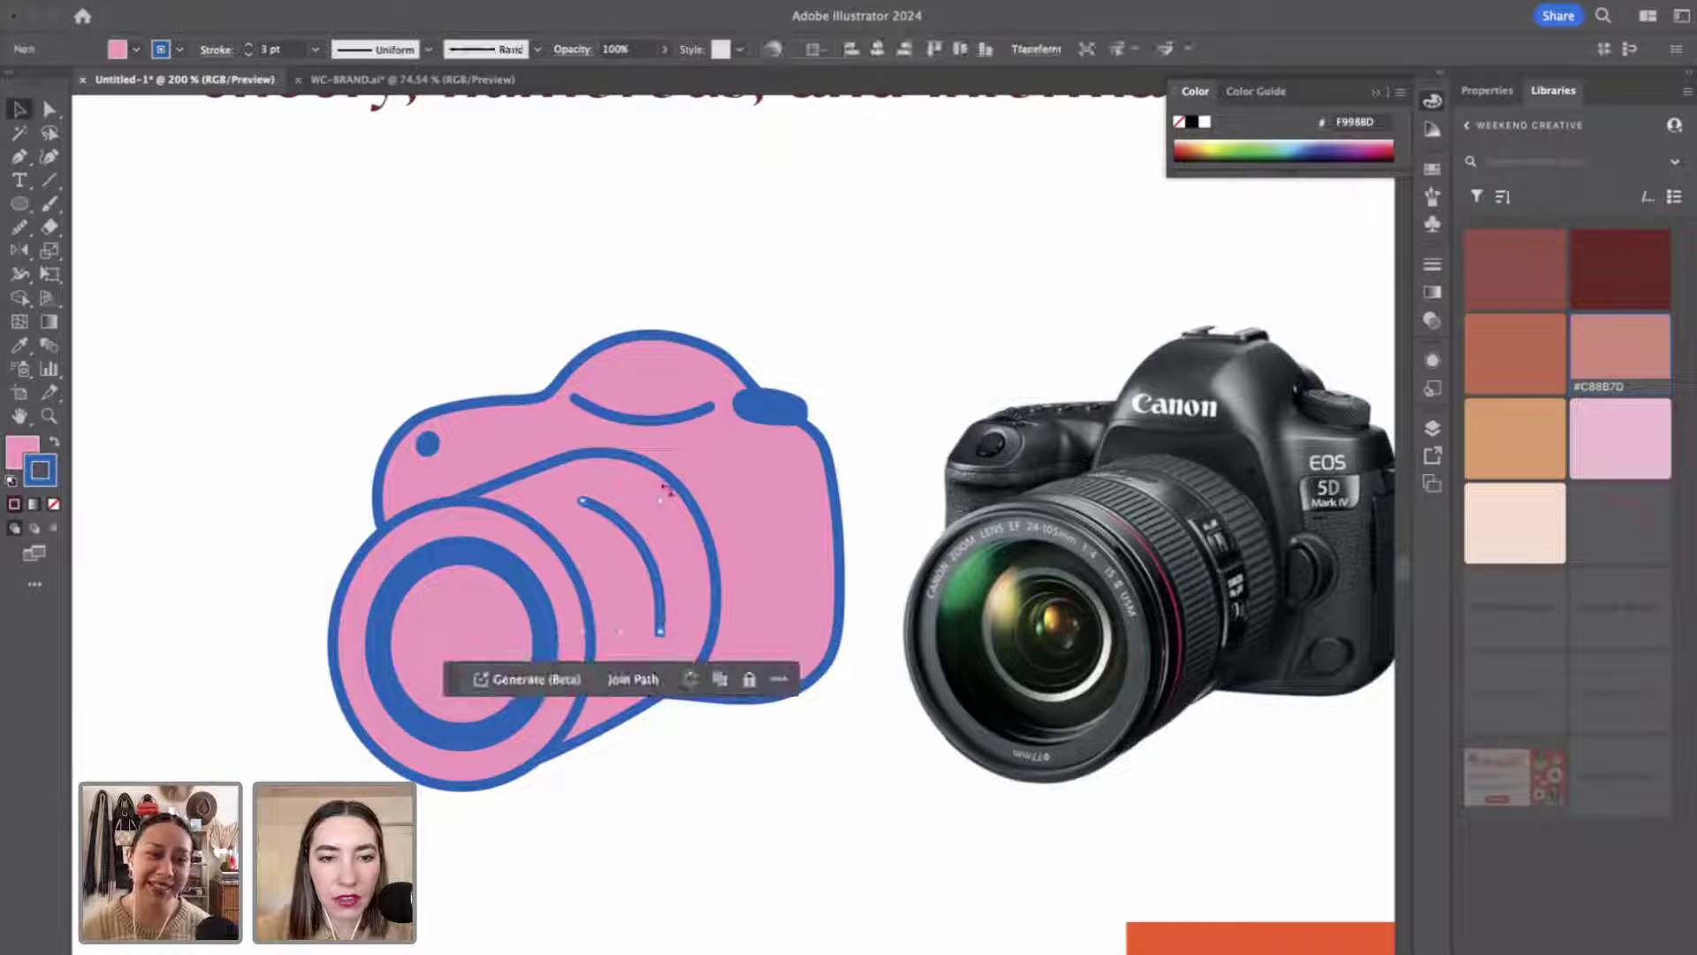
left_click_drag(664, 489, 674, 491)
left_click(672, 808)
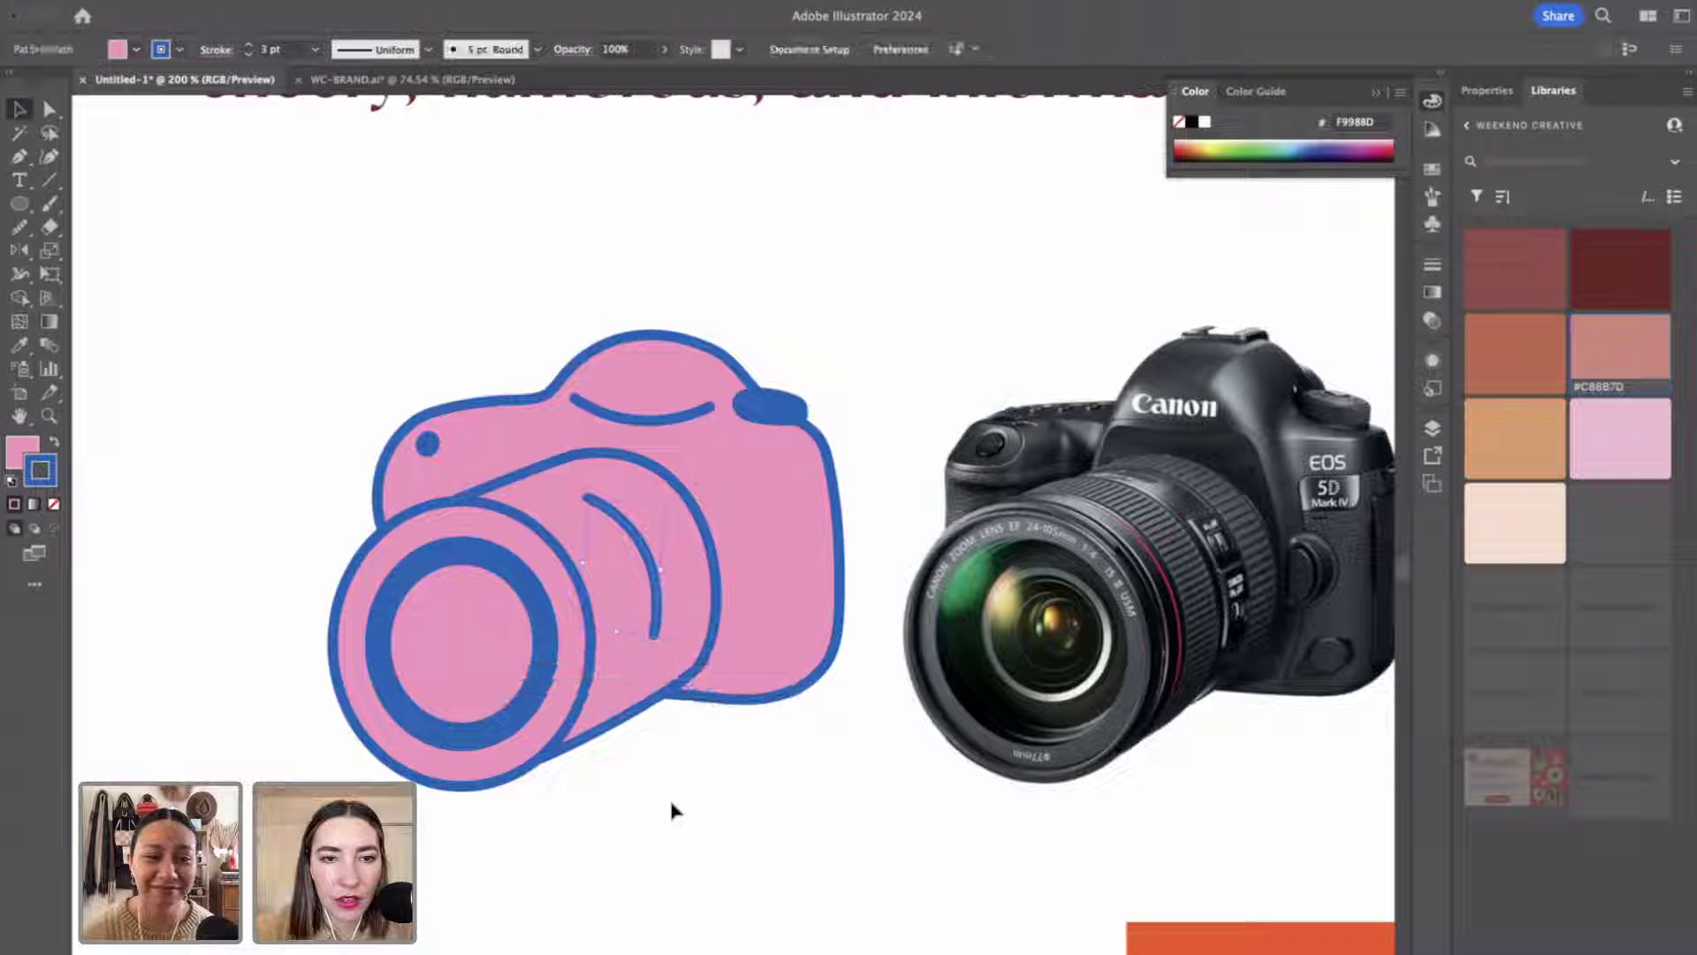
Enlarge the small blue dot and give the inner lens ring a 6 pt outline, then zoom out.
left_click(428, 442)
mouse_move(445, 438)
left_mouse_down()
mouse_move(459, 455)
mouse_move(448, 437)
left_mouse_up()
left_click(402, 453)
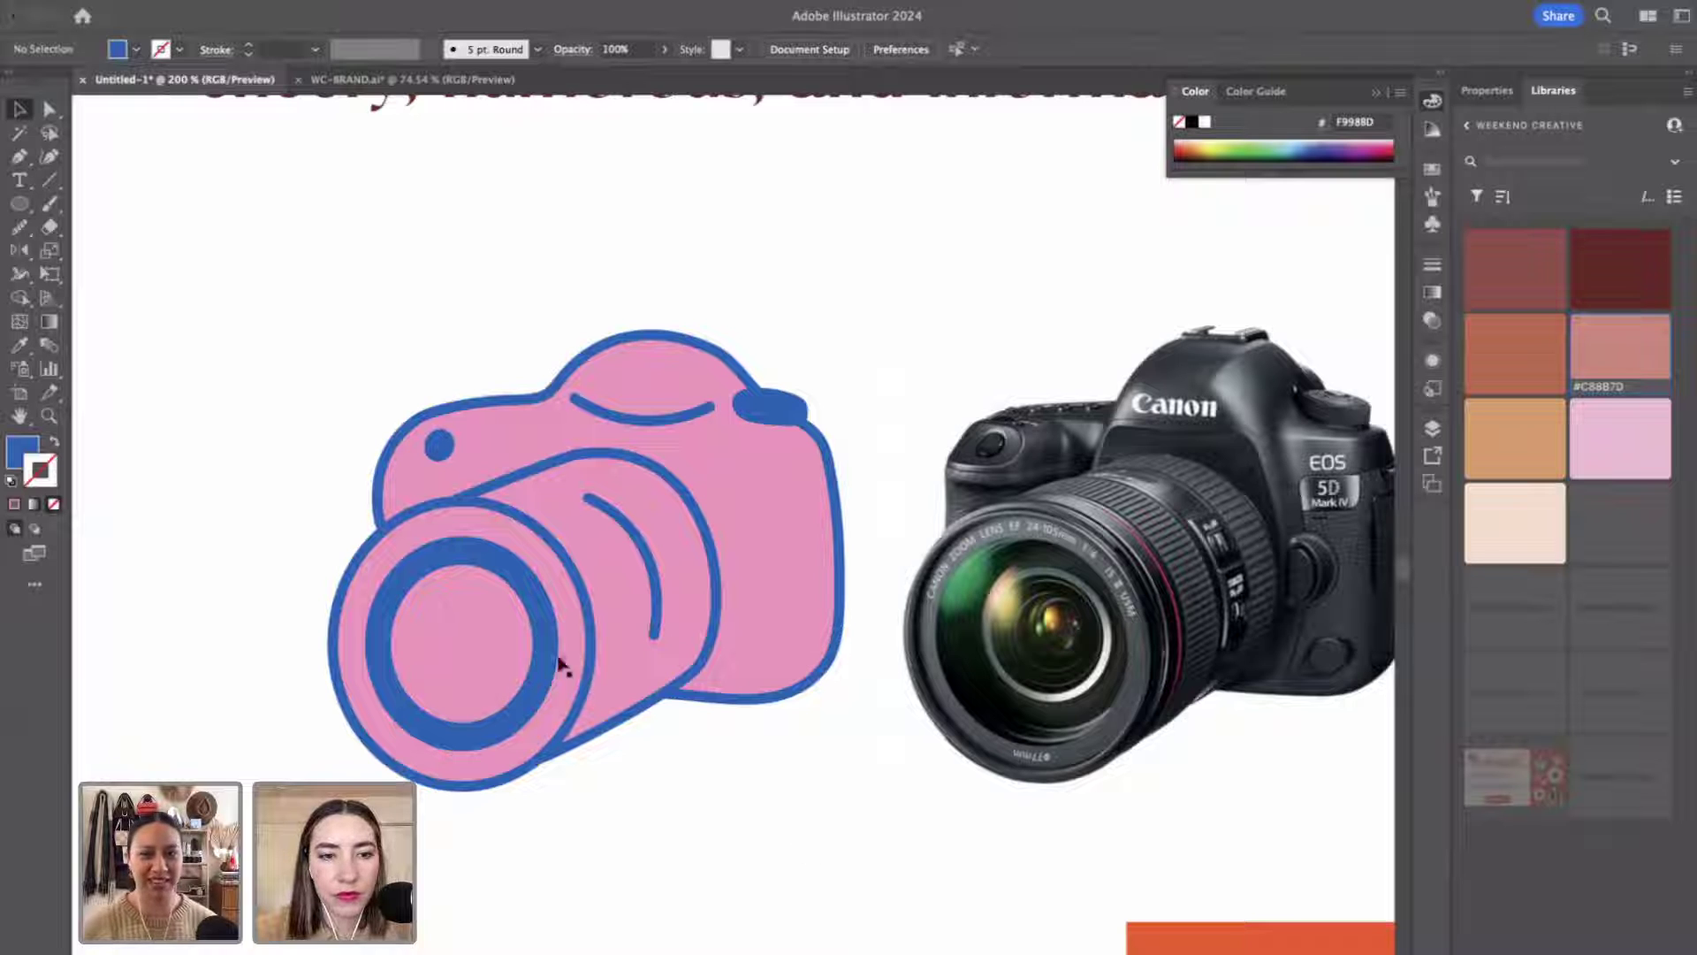
left_click(534, 629)
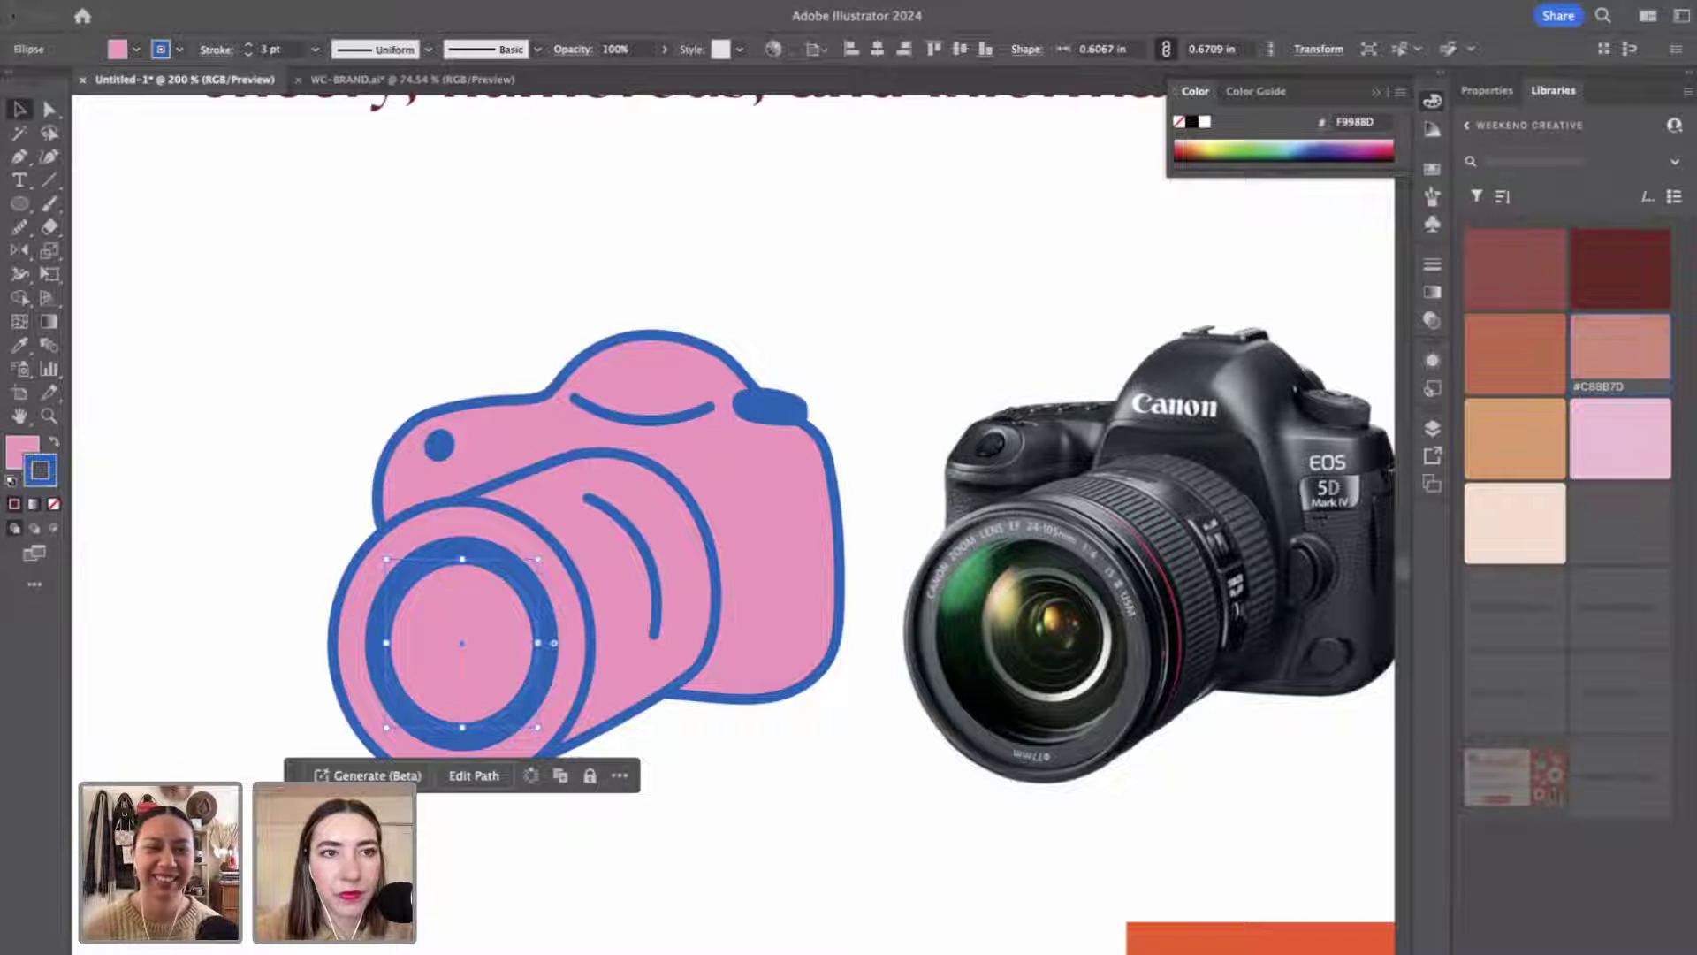
scroll(263, 48, "up", 2)
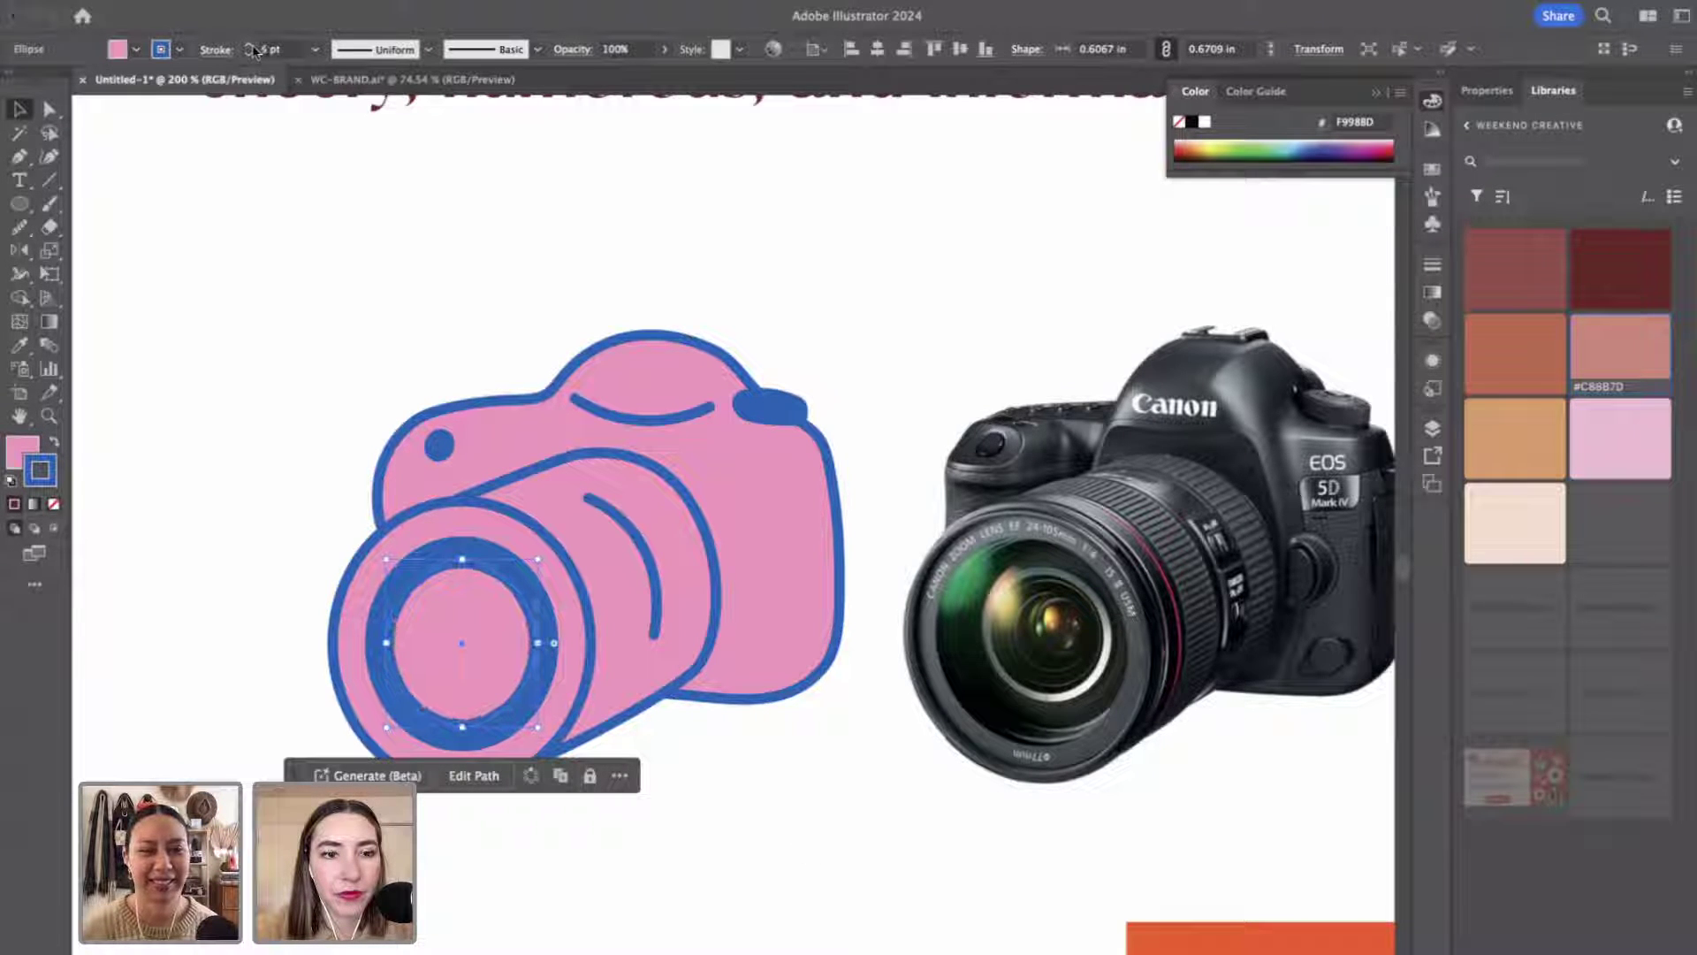
left_click(268, 313)
key("z")
left_click(628, 712, "alt")
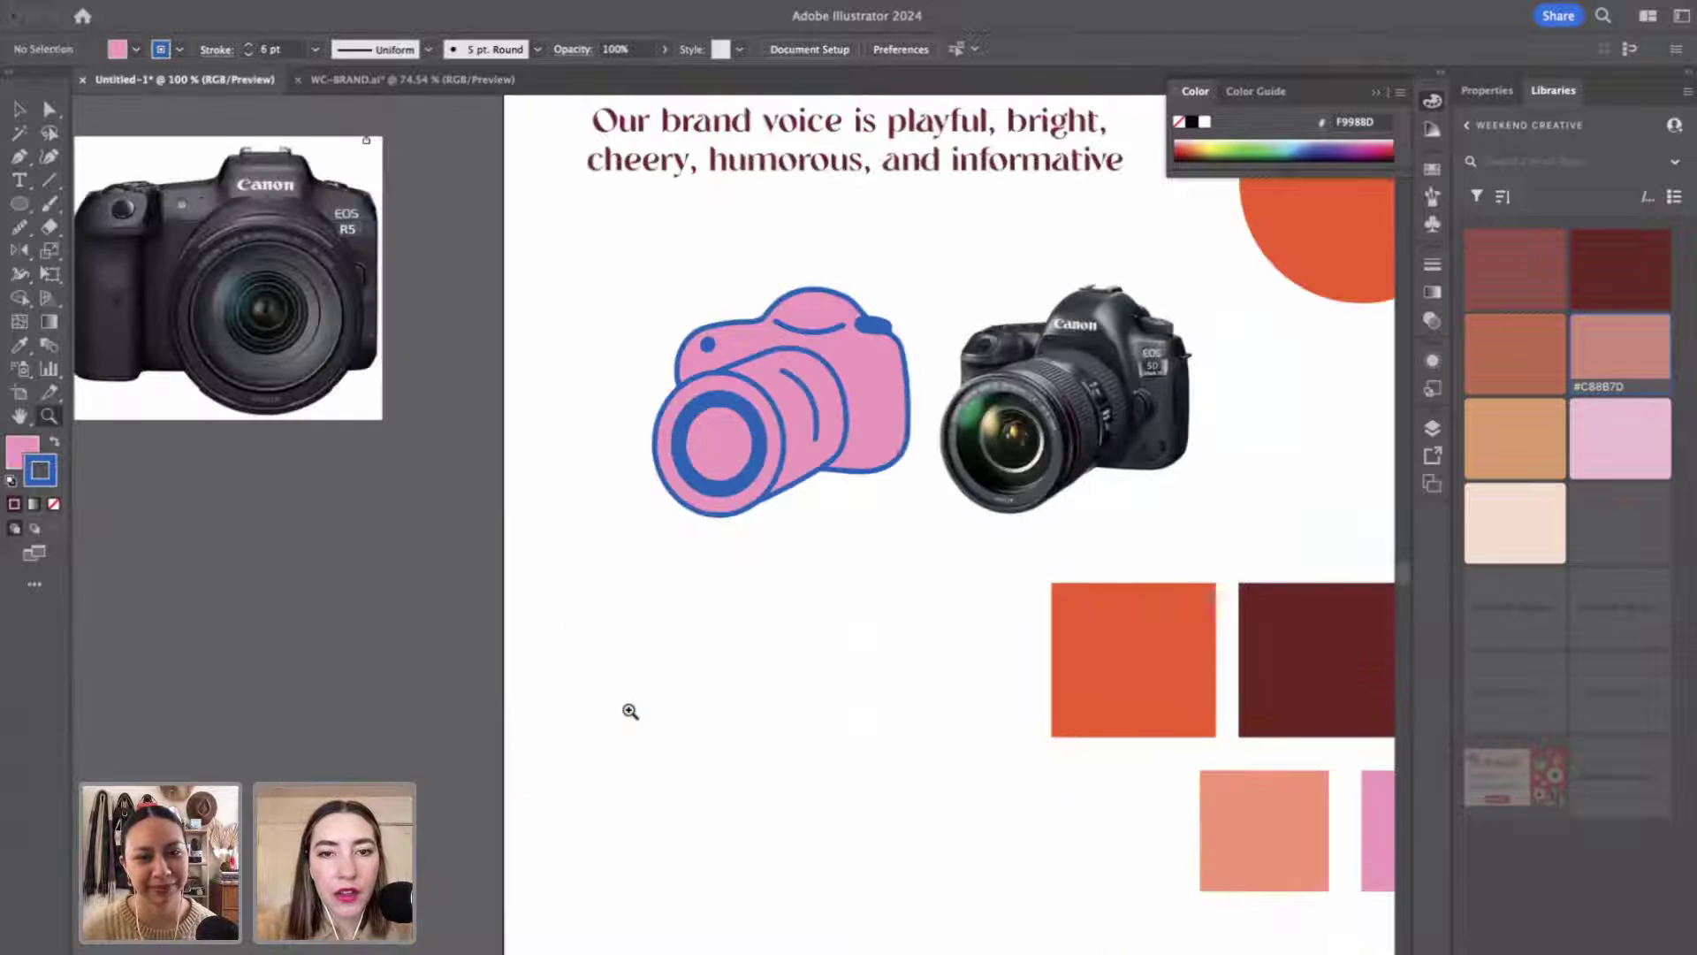
Zoom out to view the whole artboard around the pink camera illustration.
scroll(629, 711, "right", 3)
key("v")
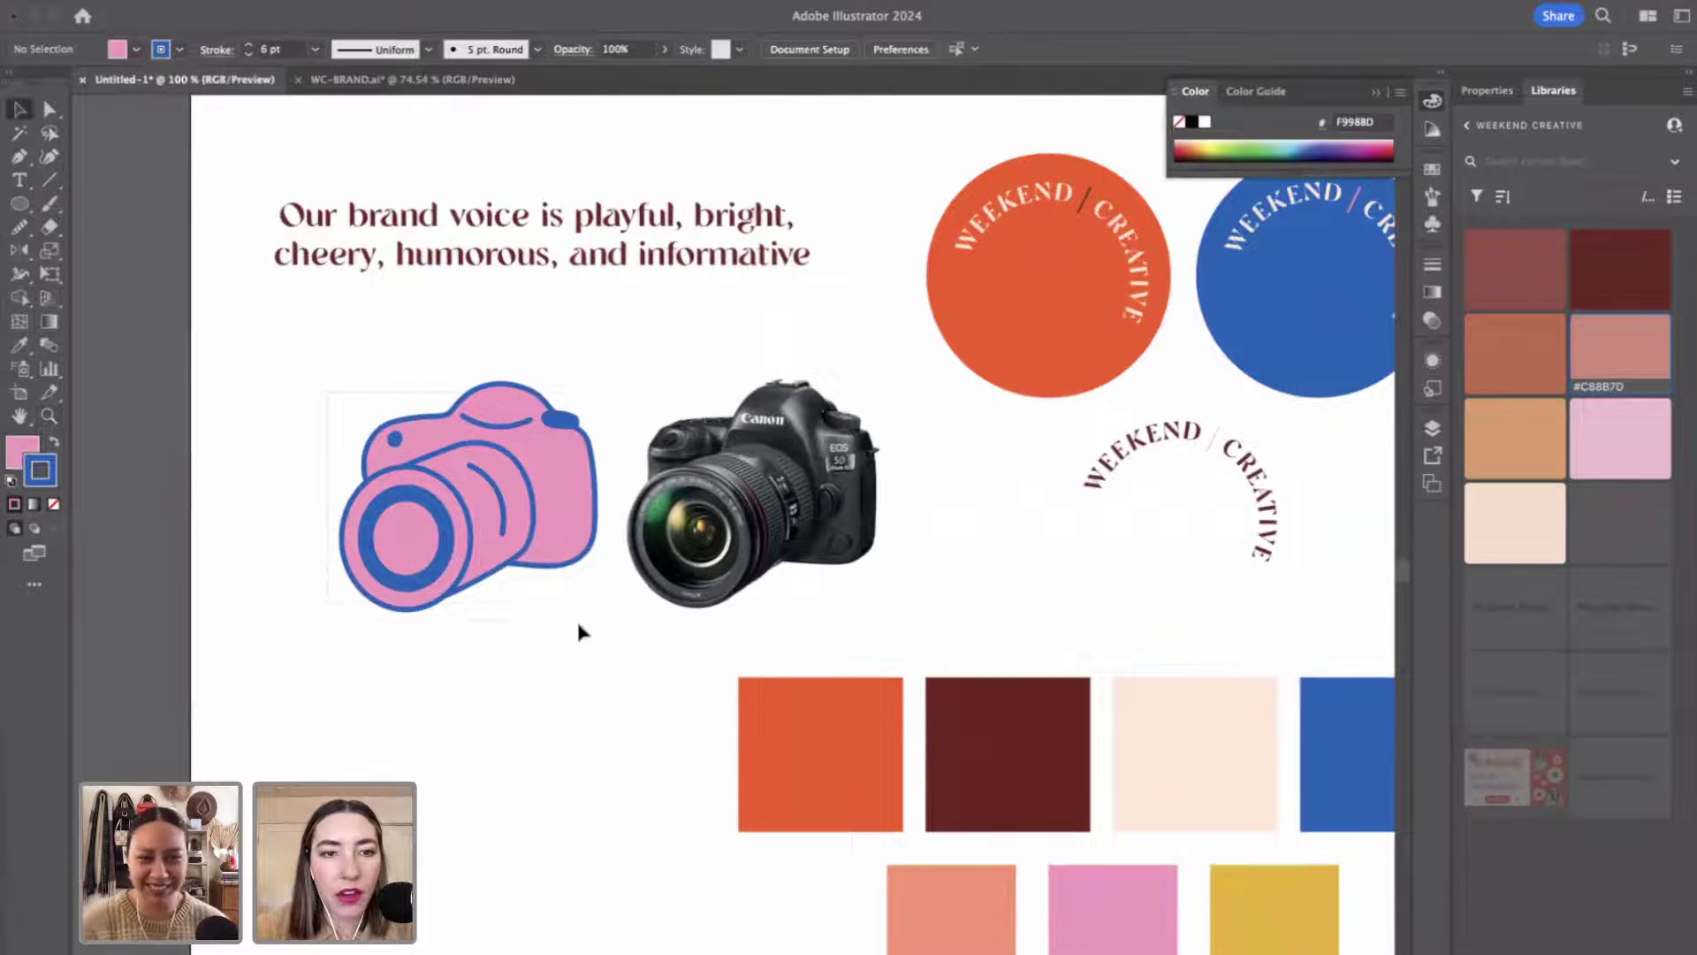
left_click(578, 624)
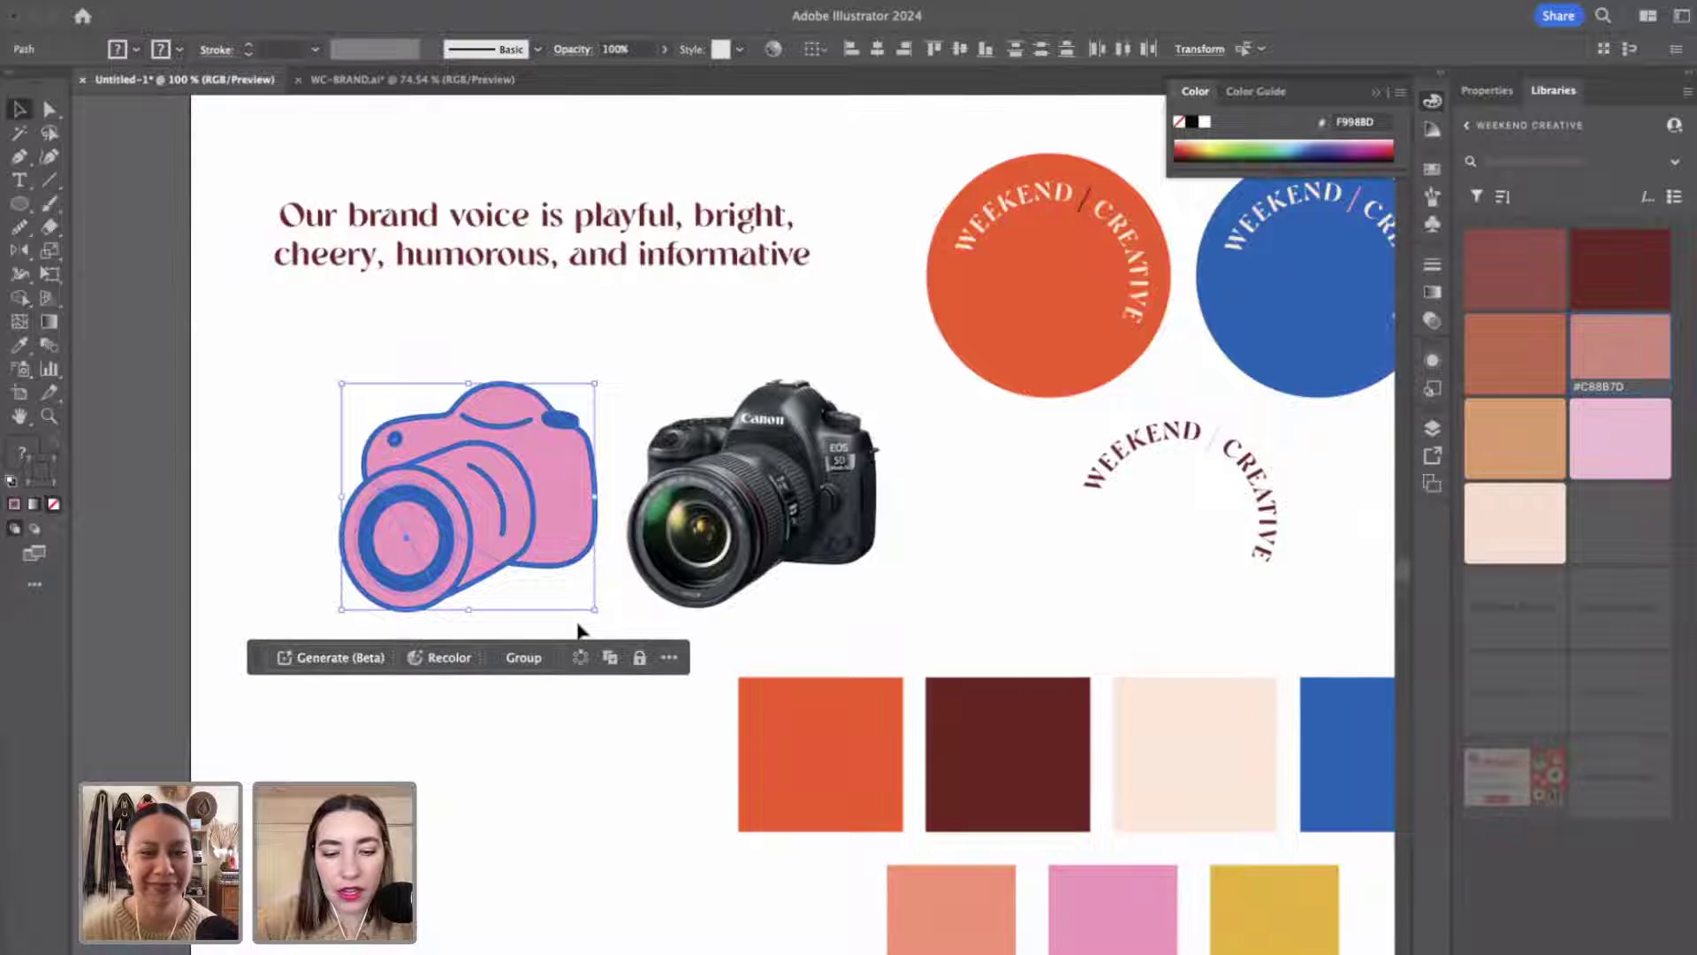
left_click(614, 821)
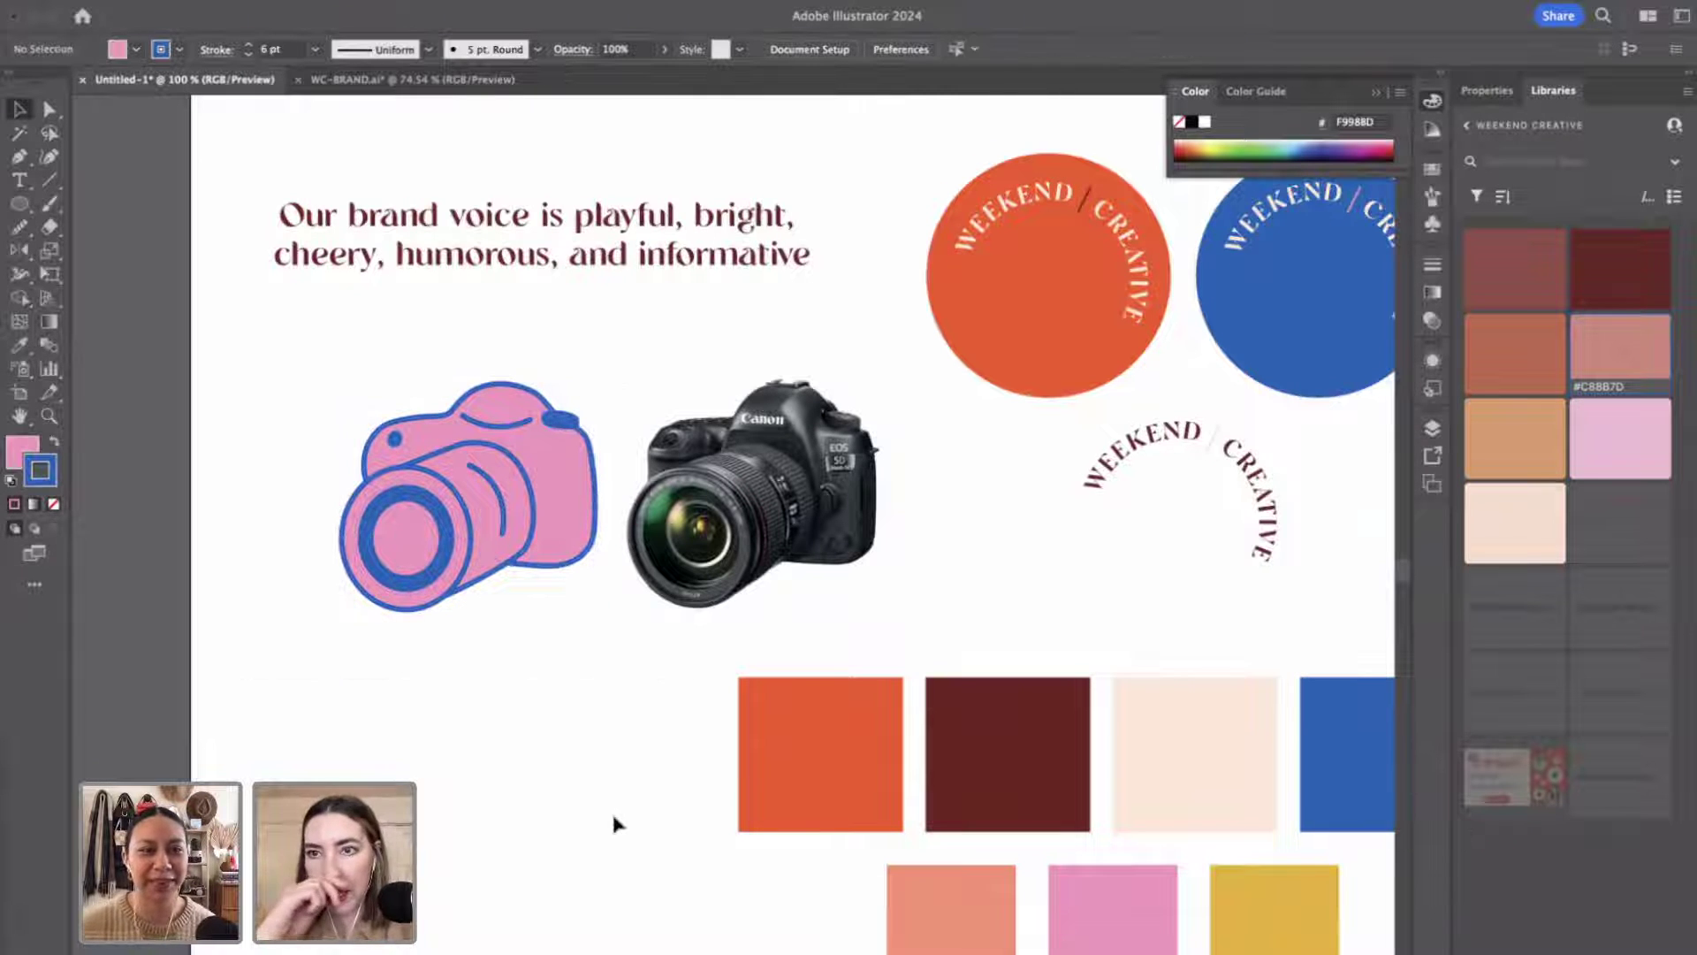
key("z")
left_click(607, 771, "alt")
left_click(608, 769, "alt")
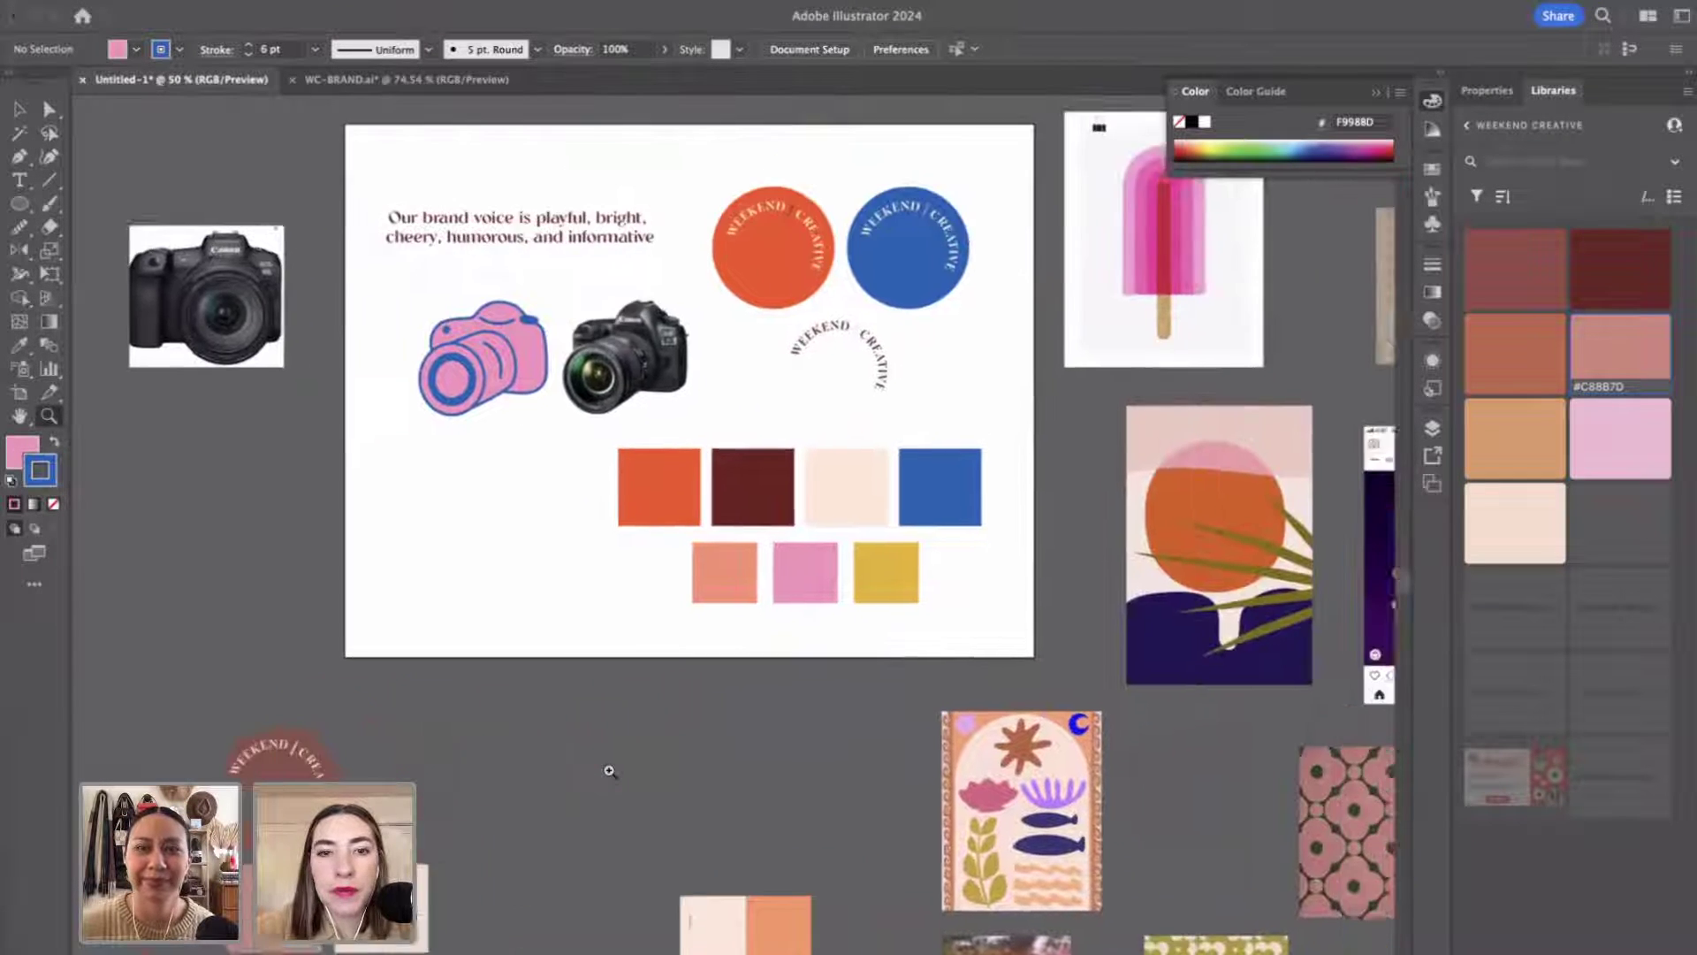
scroll(610, 771, "up", 5)
scroll(610, 771, "right", 4)
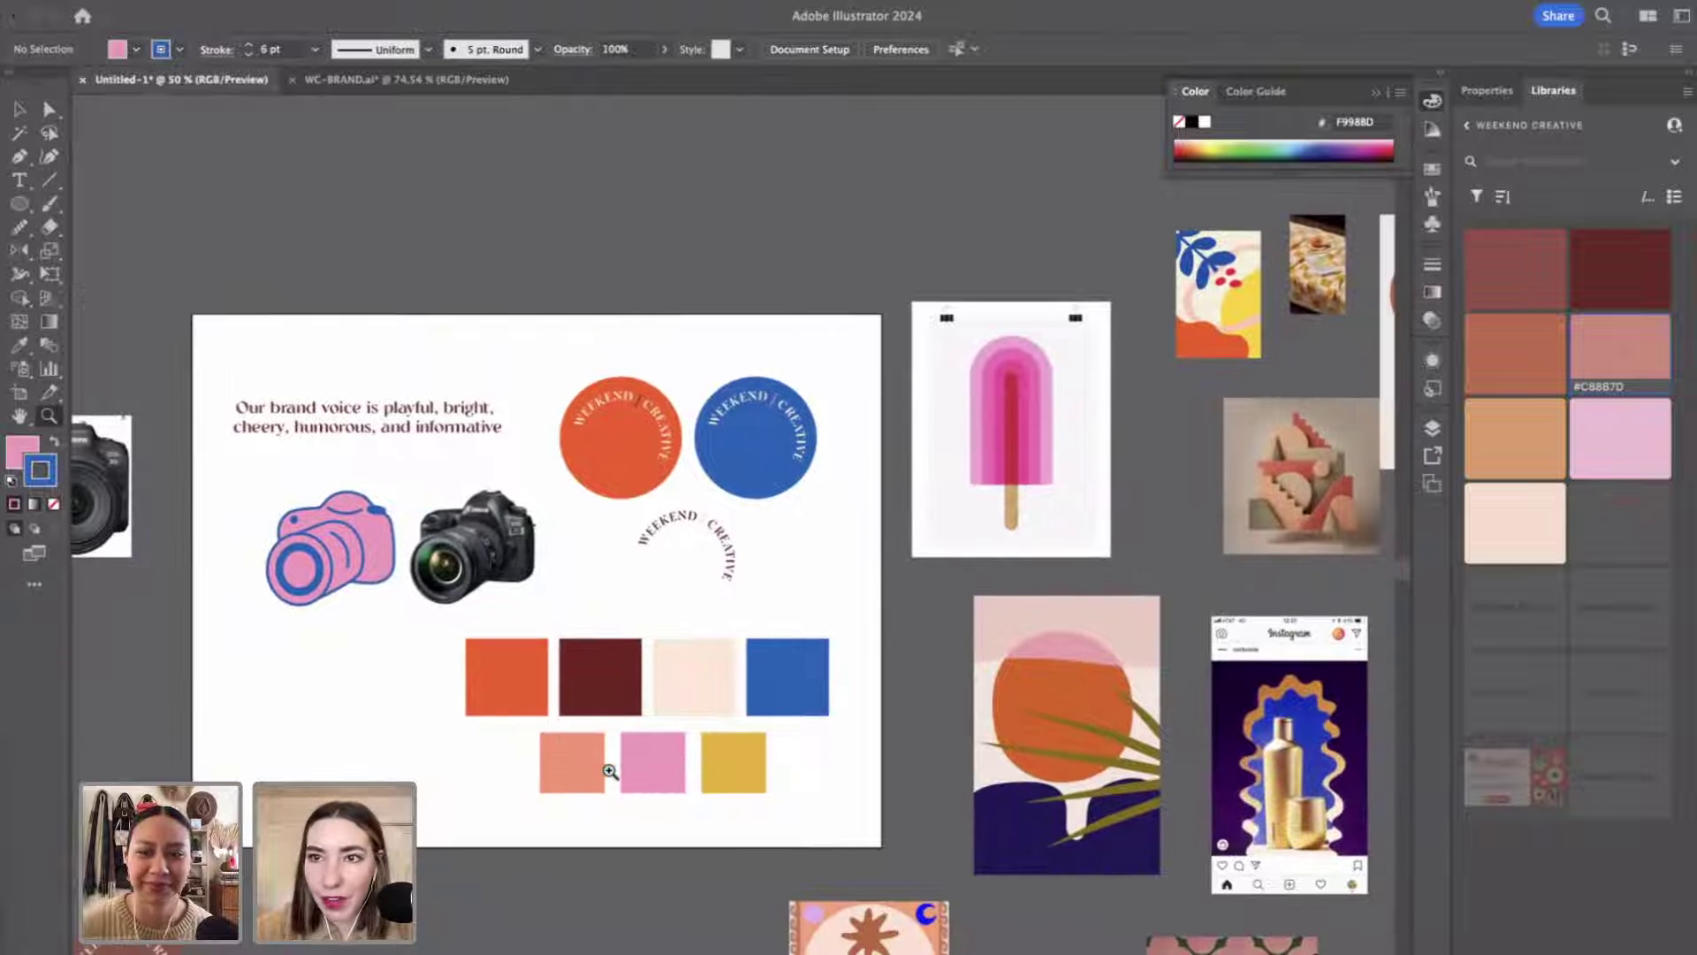
scroll(610, 770, "down", 3)
scroll(609, 771, "left", 2)
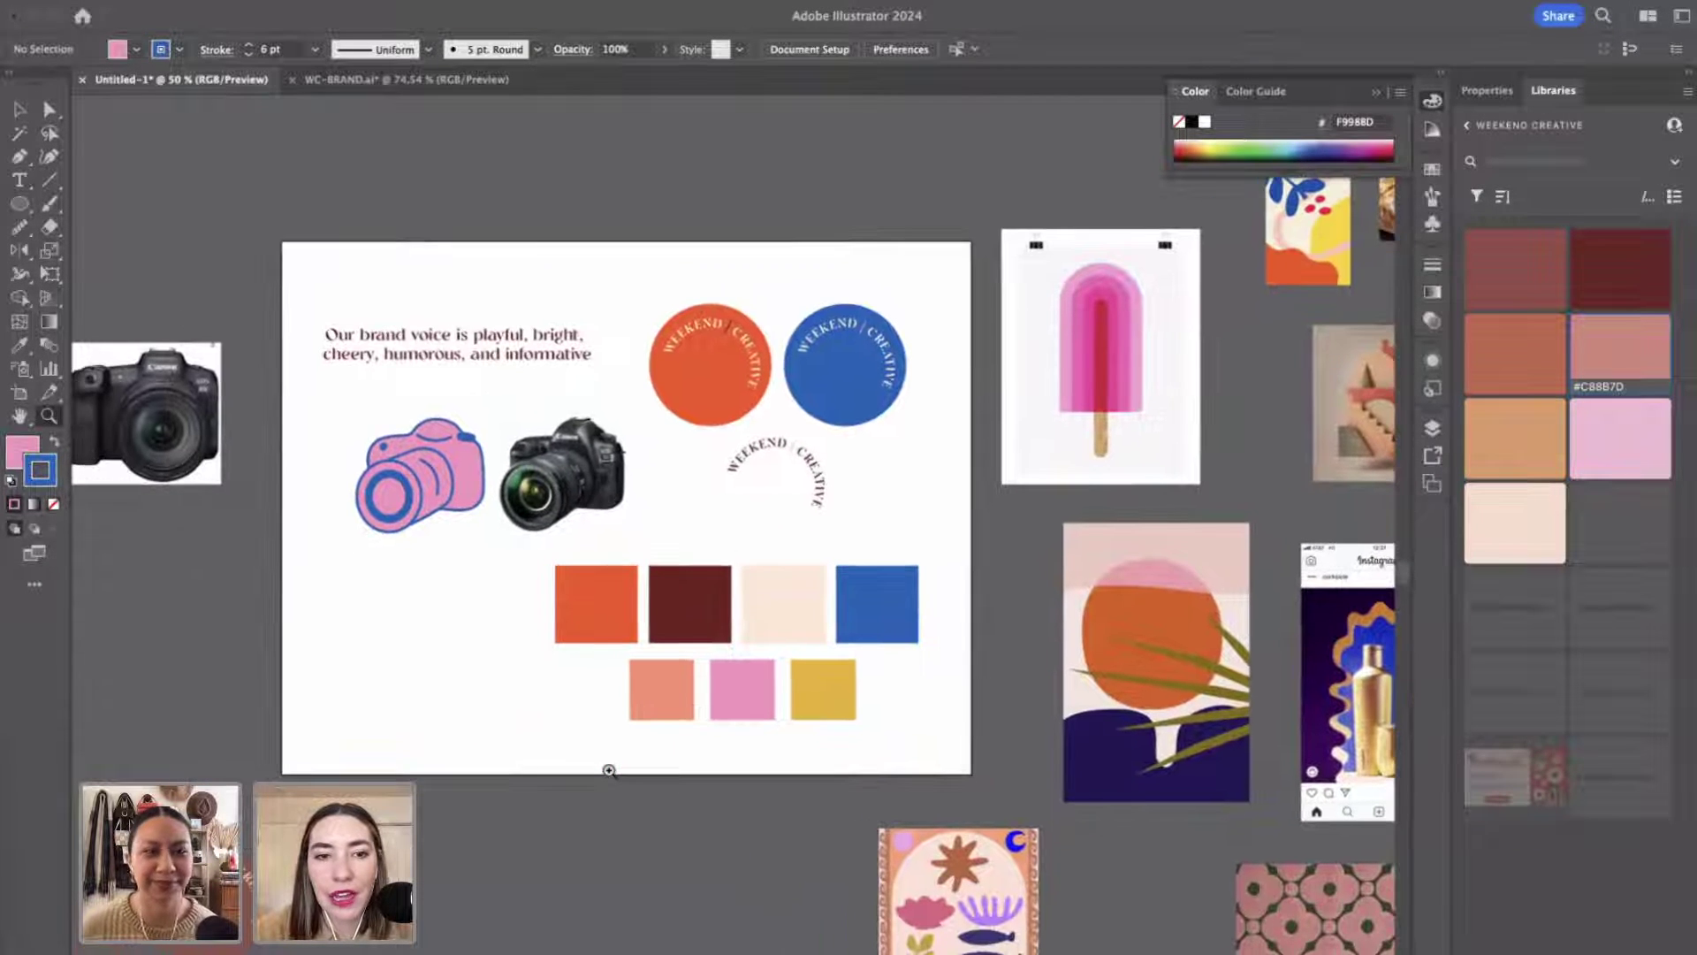
Delete the black Canon camera photo and zoom back to 100%.
key("v")
left_click(535, 447)
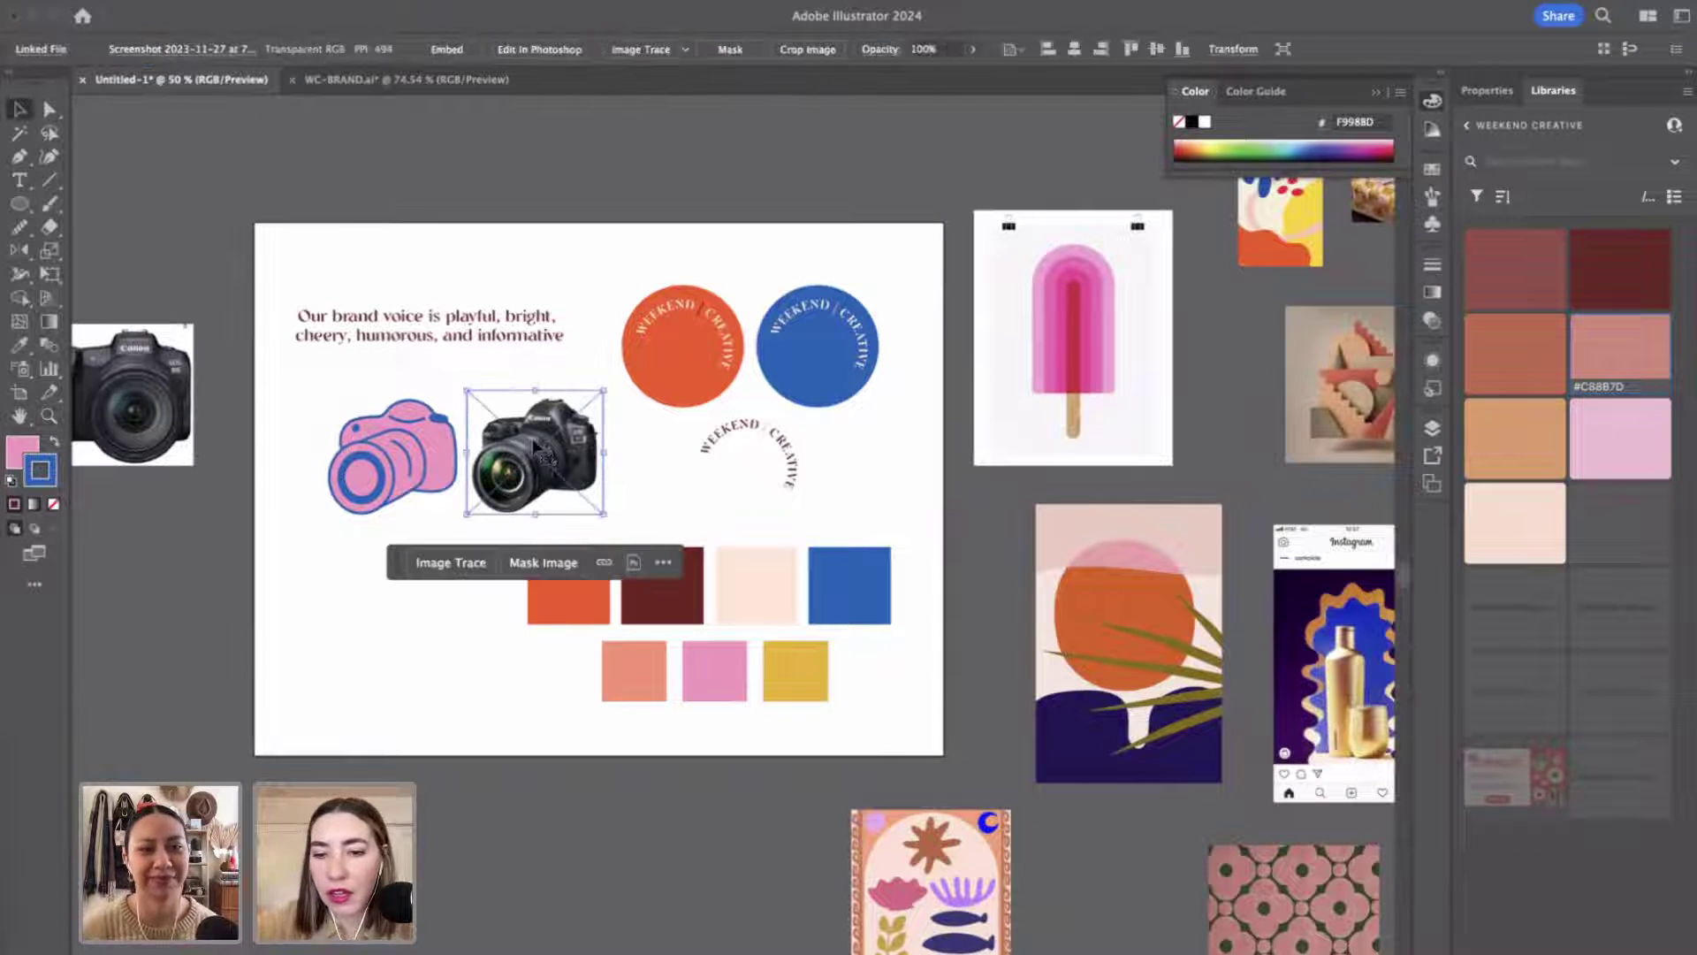
key("Delete")
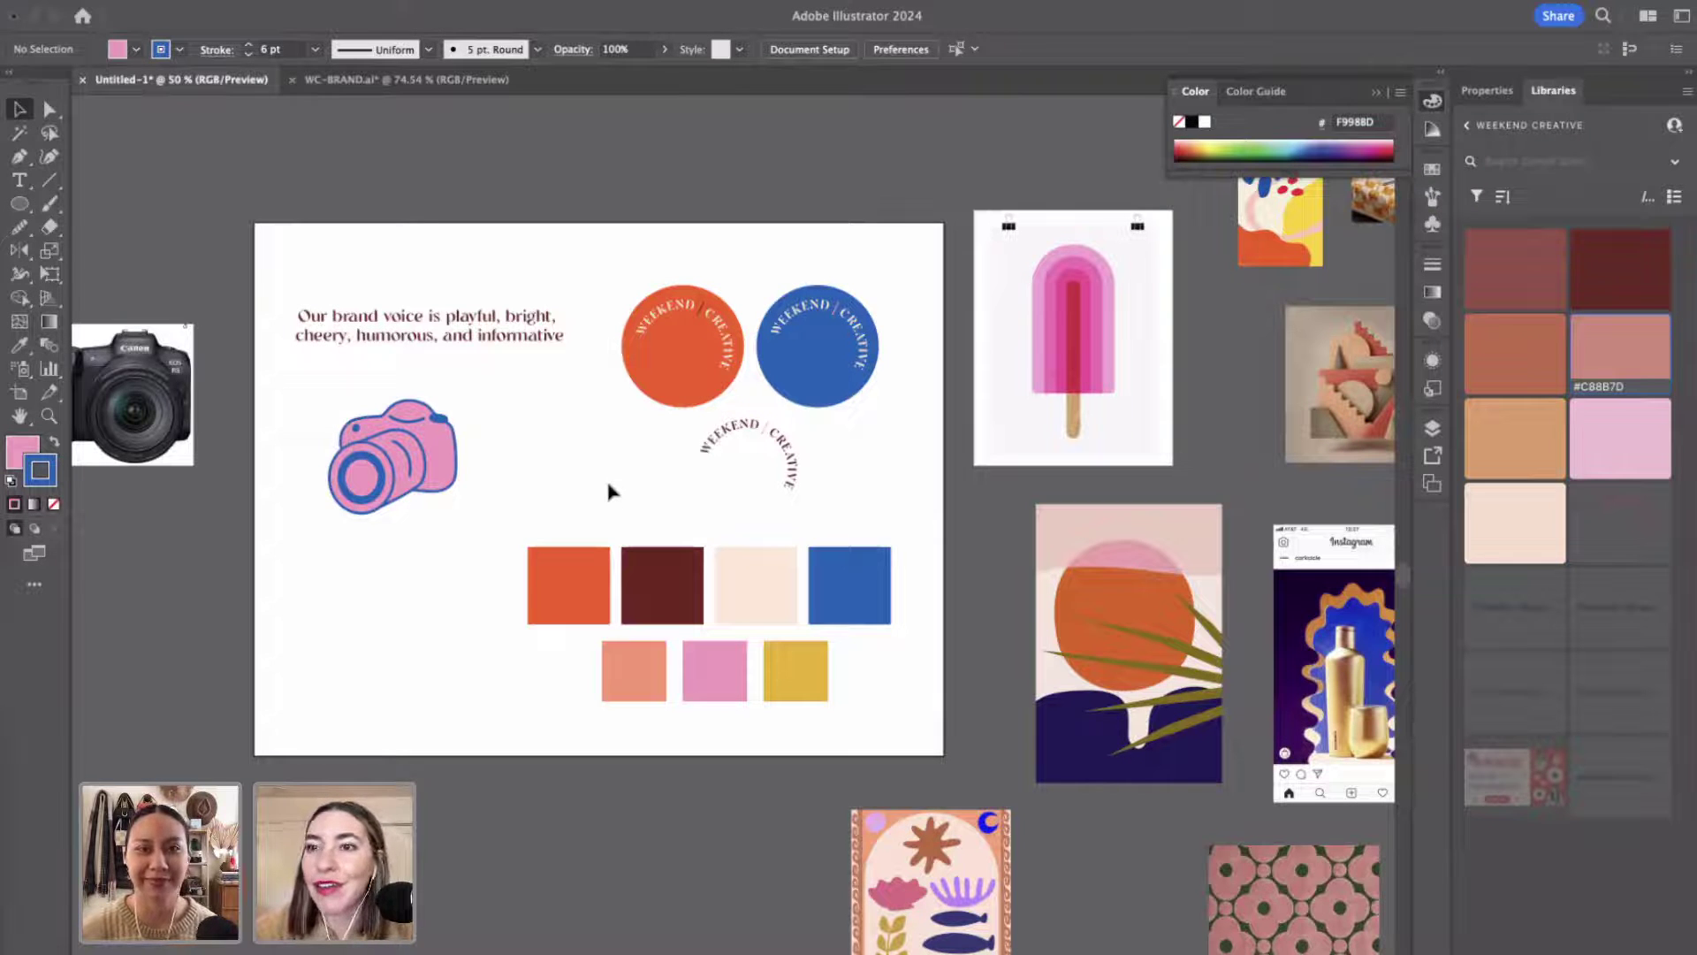
scroll(608, 492, "down", 3)
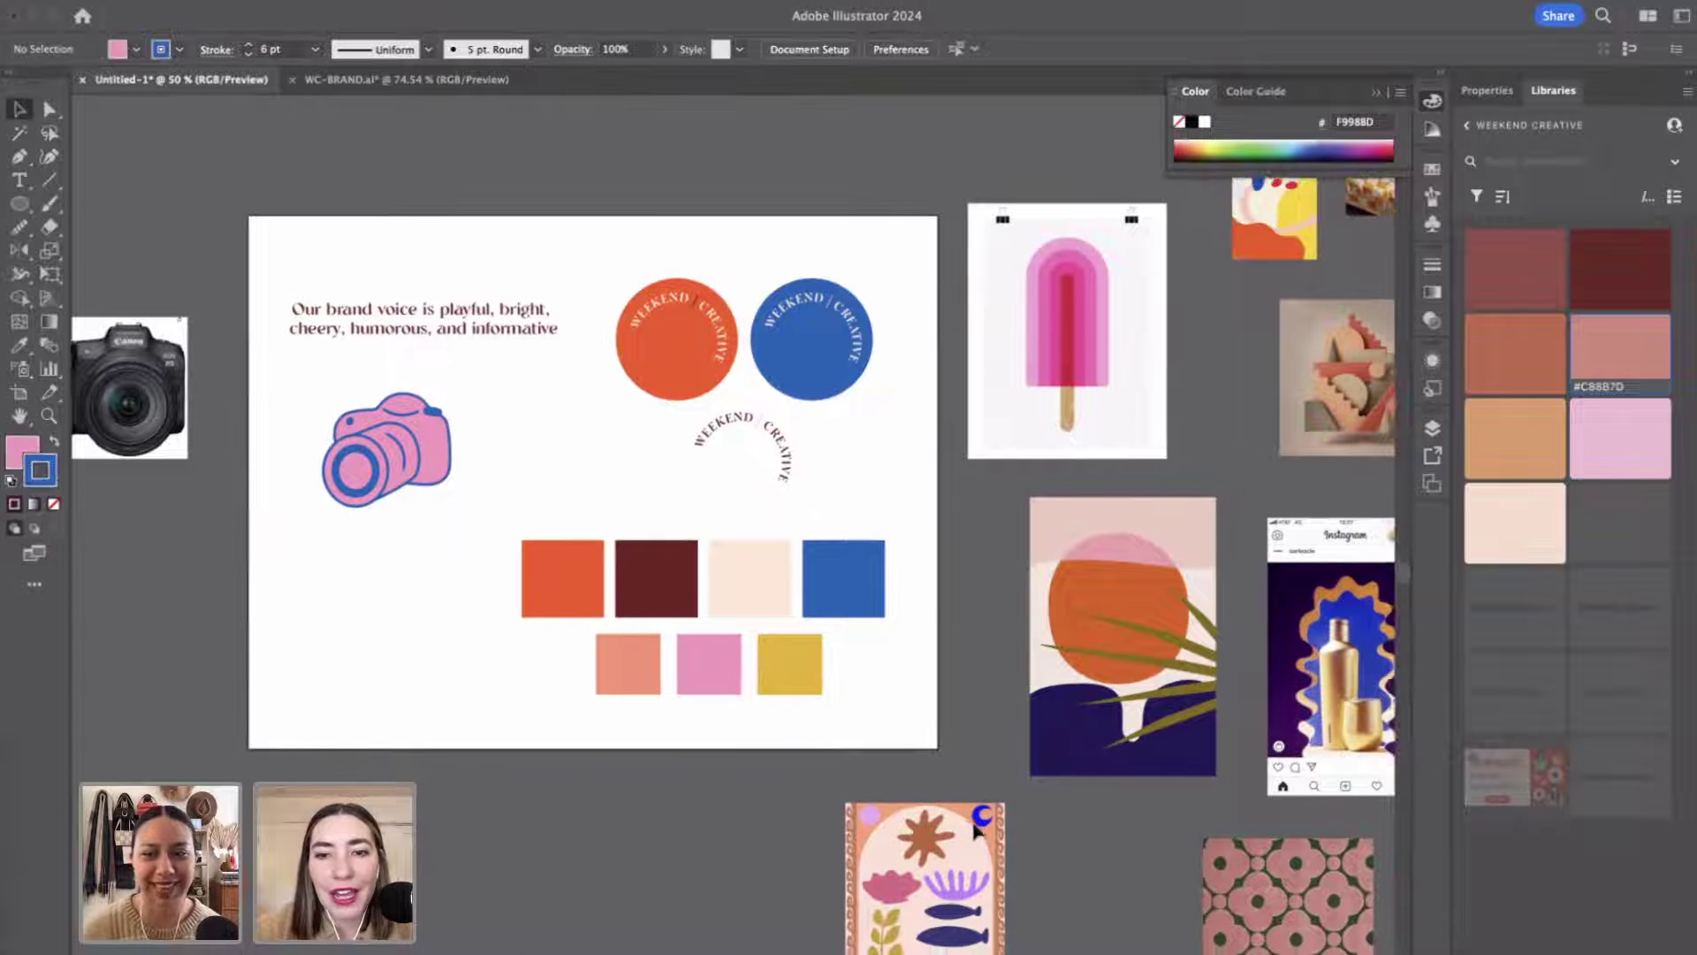
key("super+1")
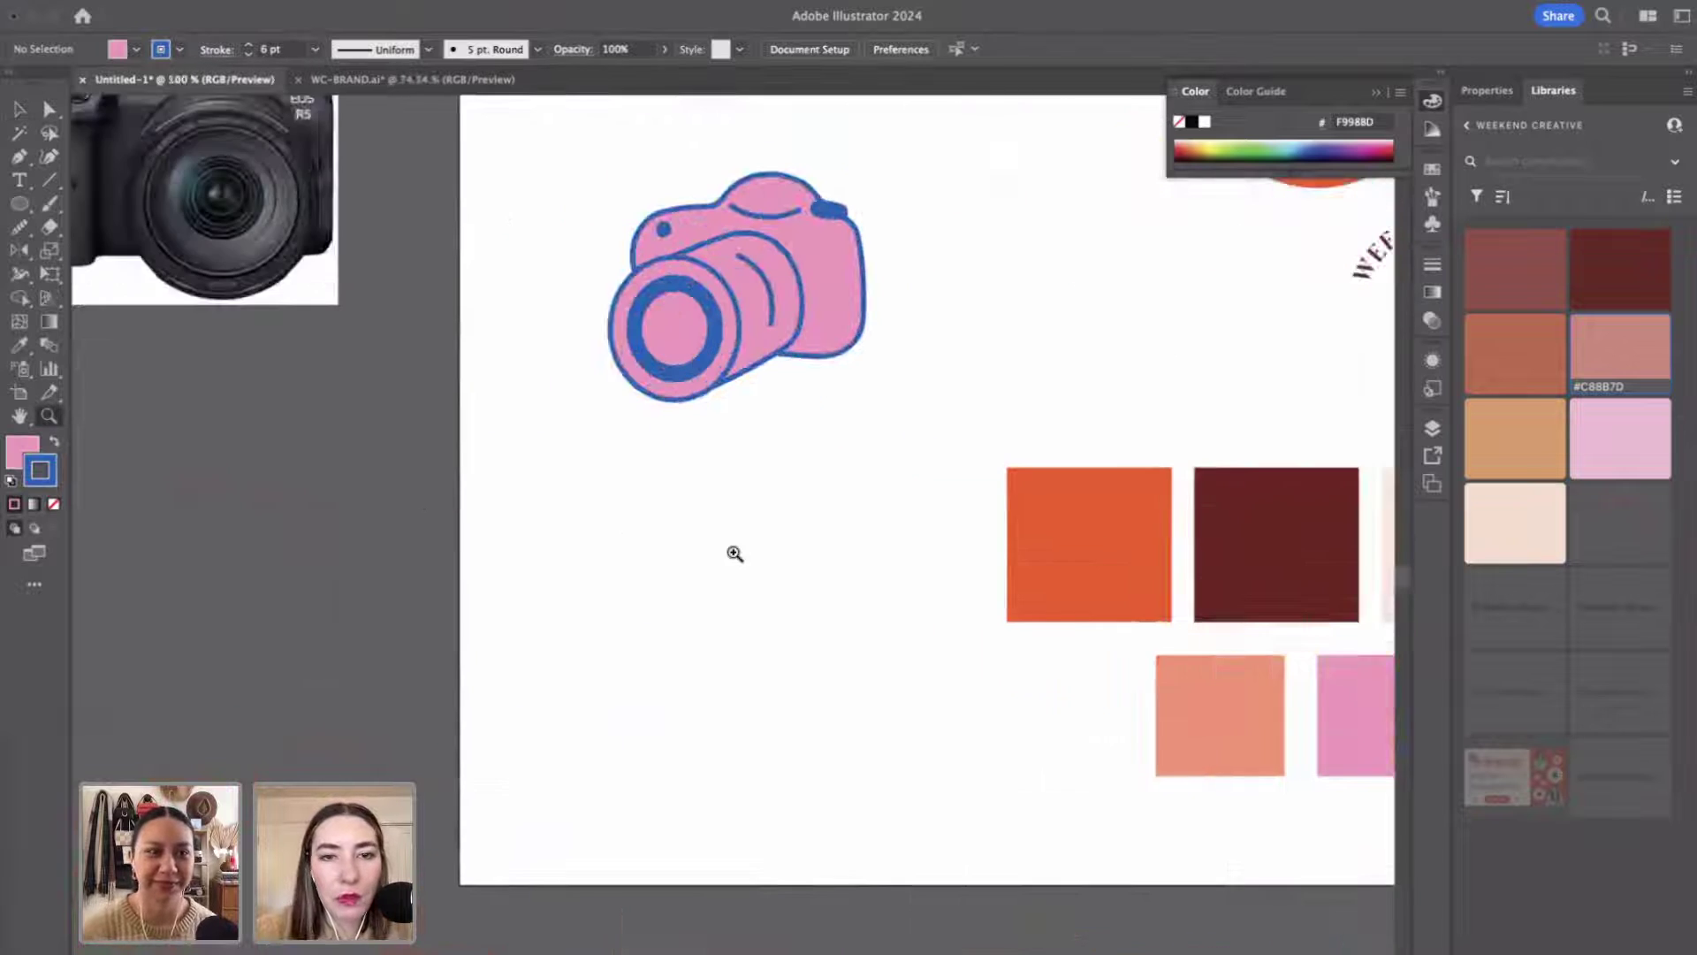
scroll(736, 554, "right", 5)
scroll(736, 553, "up", 3)
Draw a pink circle about 2.24 in across with a 6 pt blue outline.
key("m")
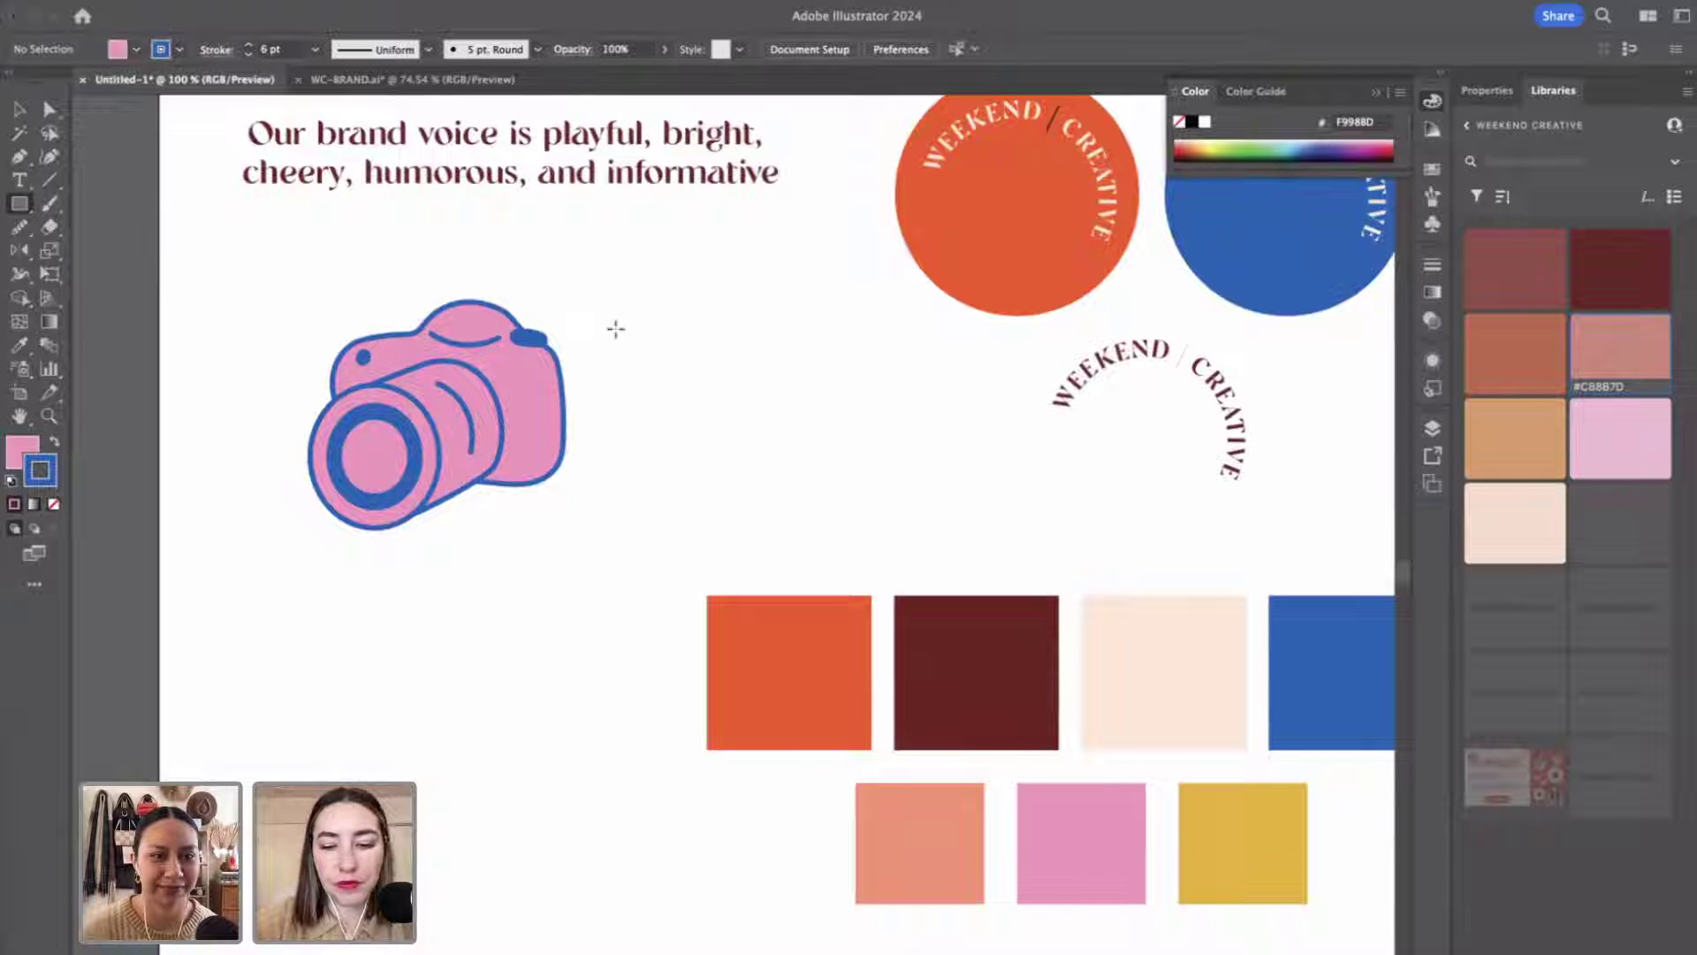
key("l")
left_click_drag(707, 274, 808, 494)
key("v")
Move the pink circle below the camera illustration and select it again.
scroll(467, 533, "right", 3)
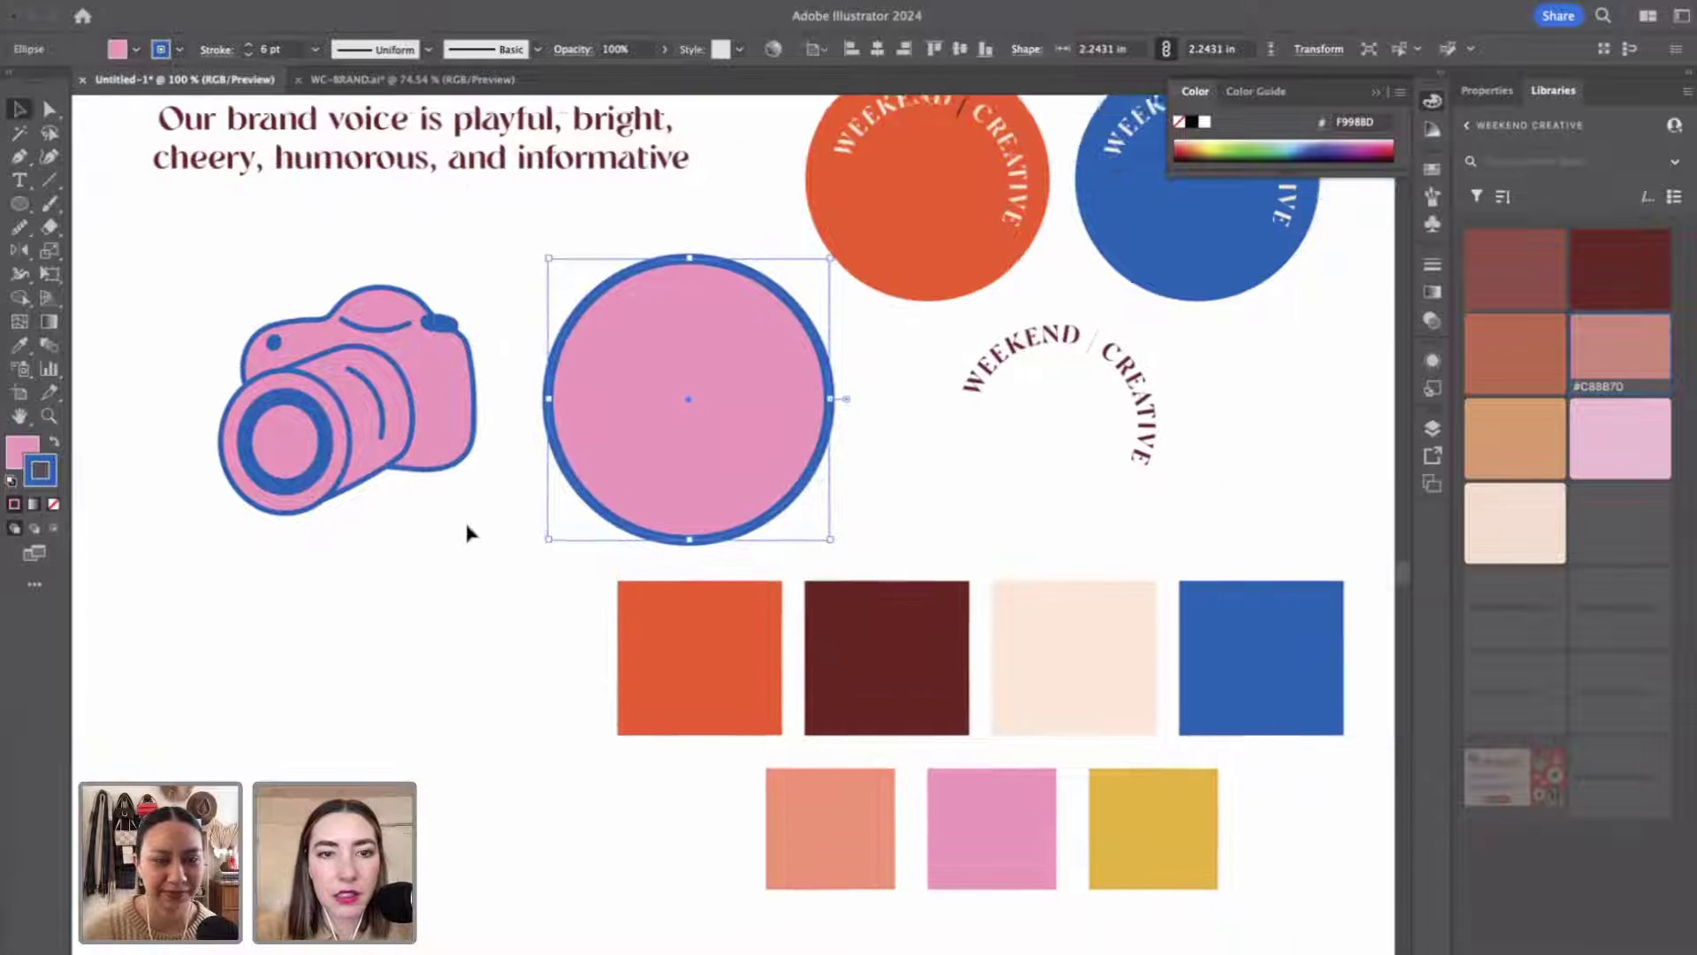
scroll(467, 532, "right", 2)
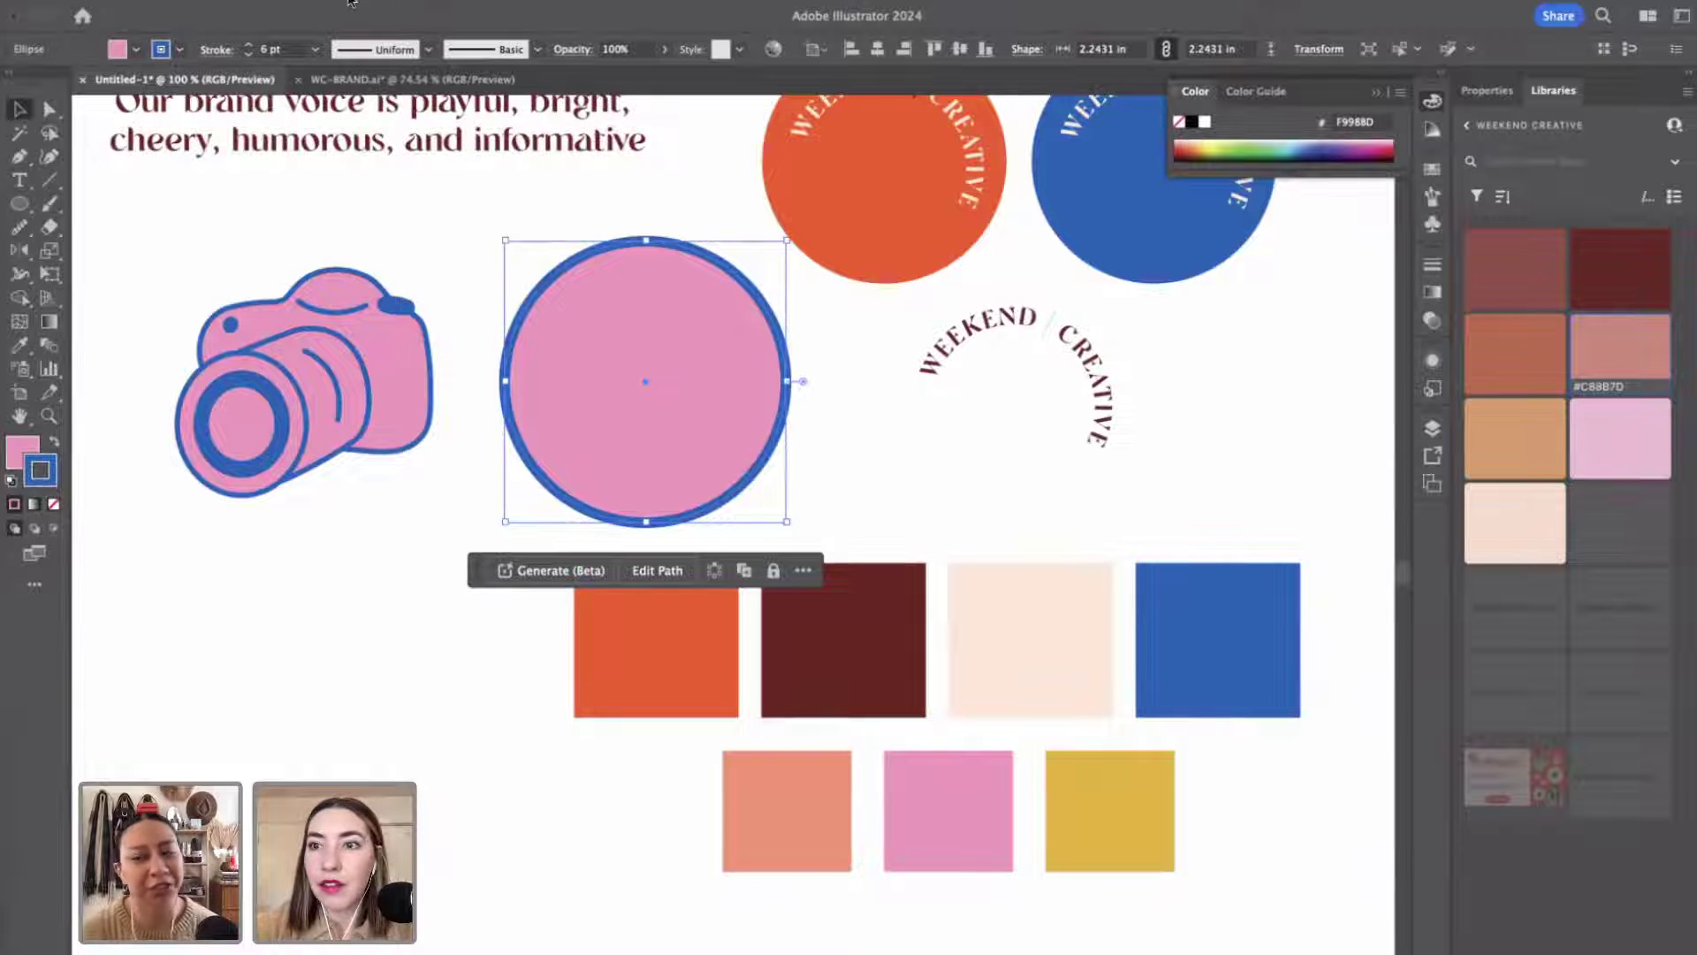
scroll(731, 367, "left", 3)
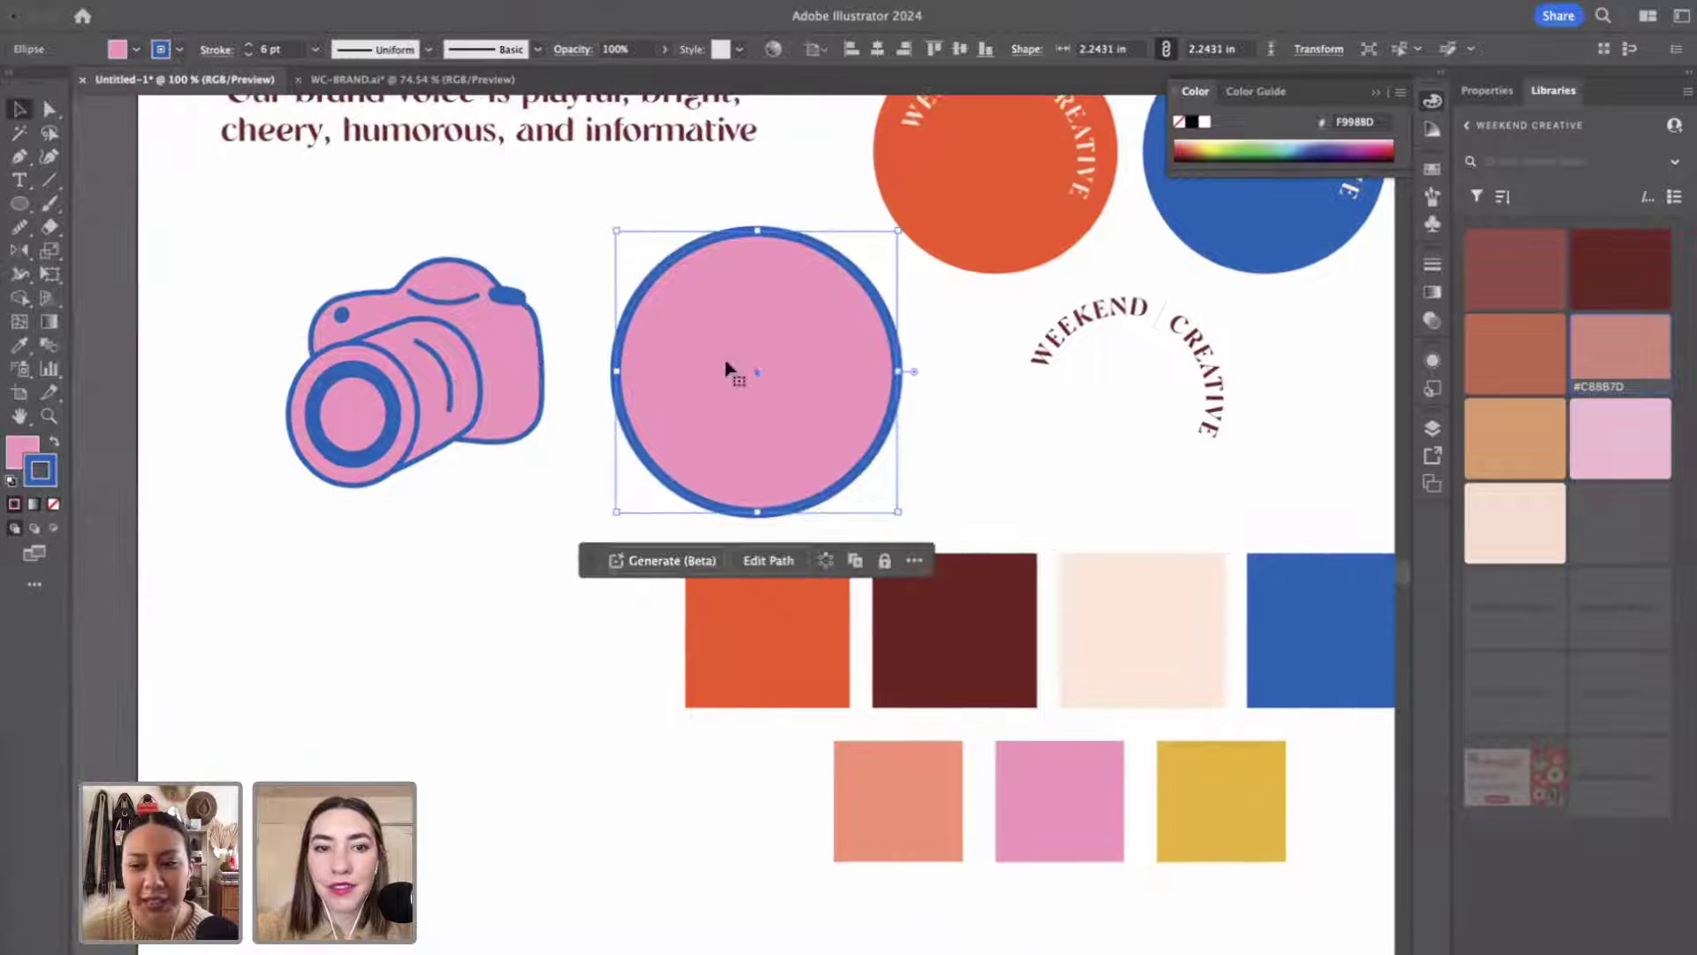
left_click_drag(734, 366, 453, 635)
left_click(749, 419)
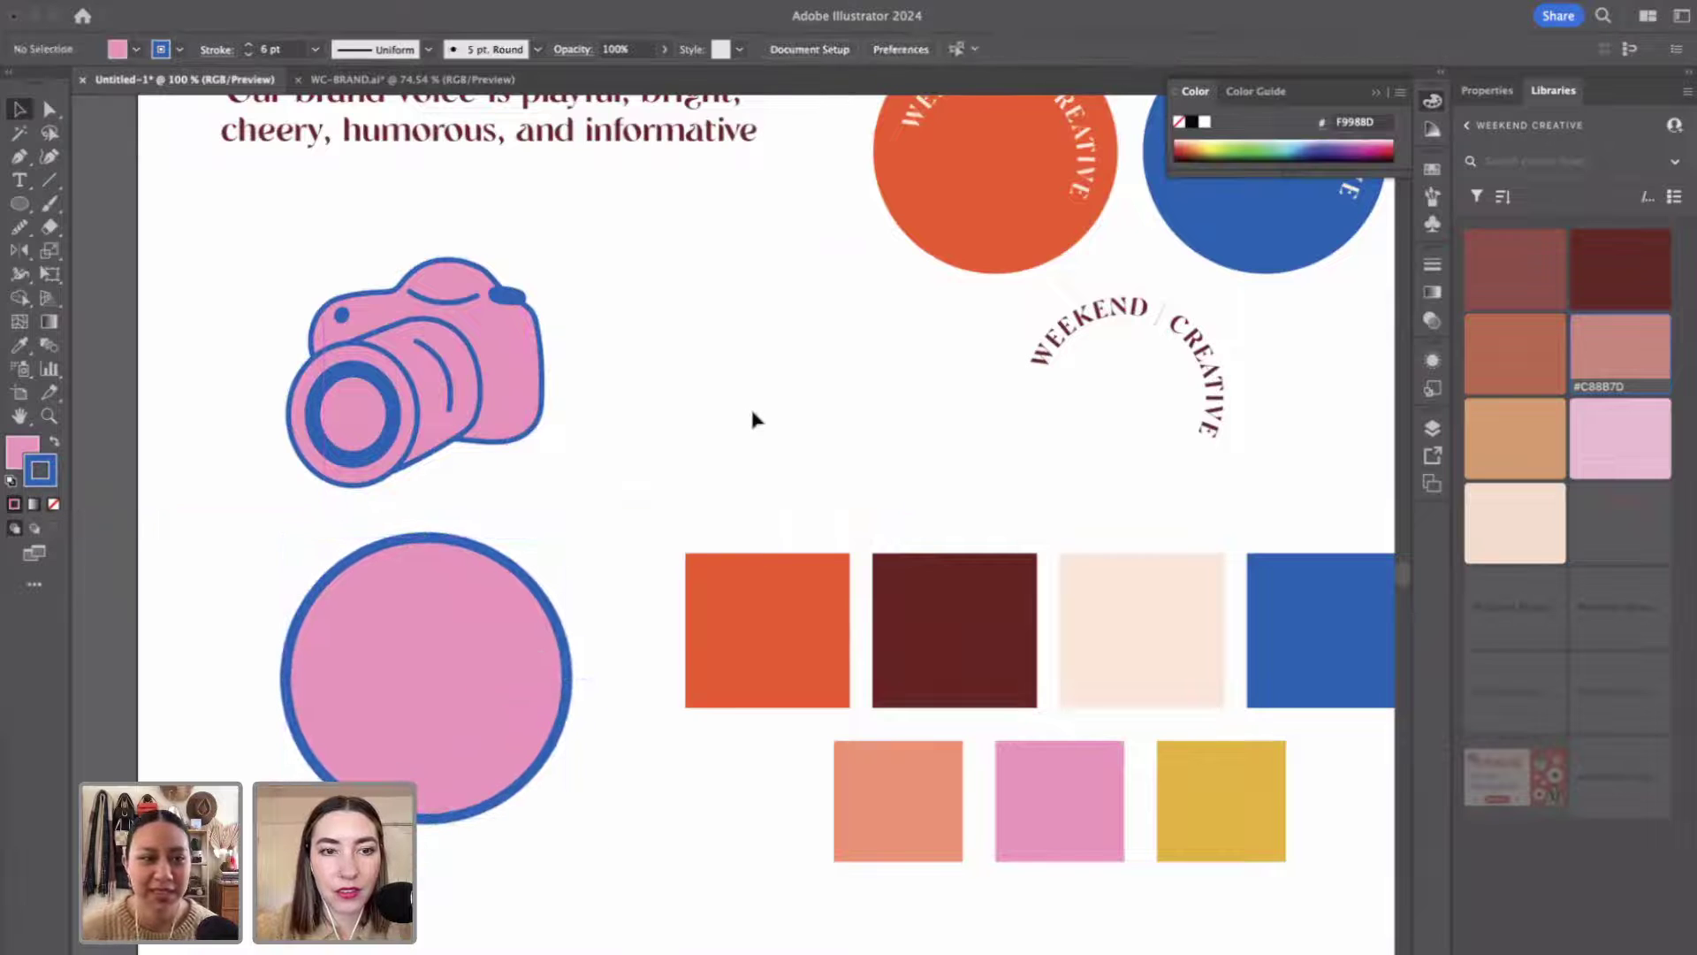
scroll(753, 419, "left", 3)
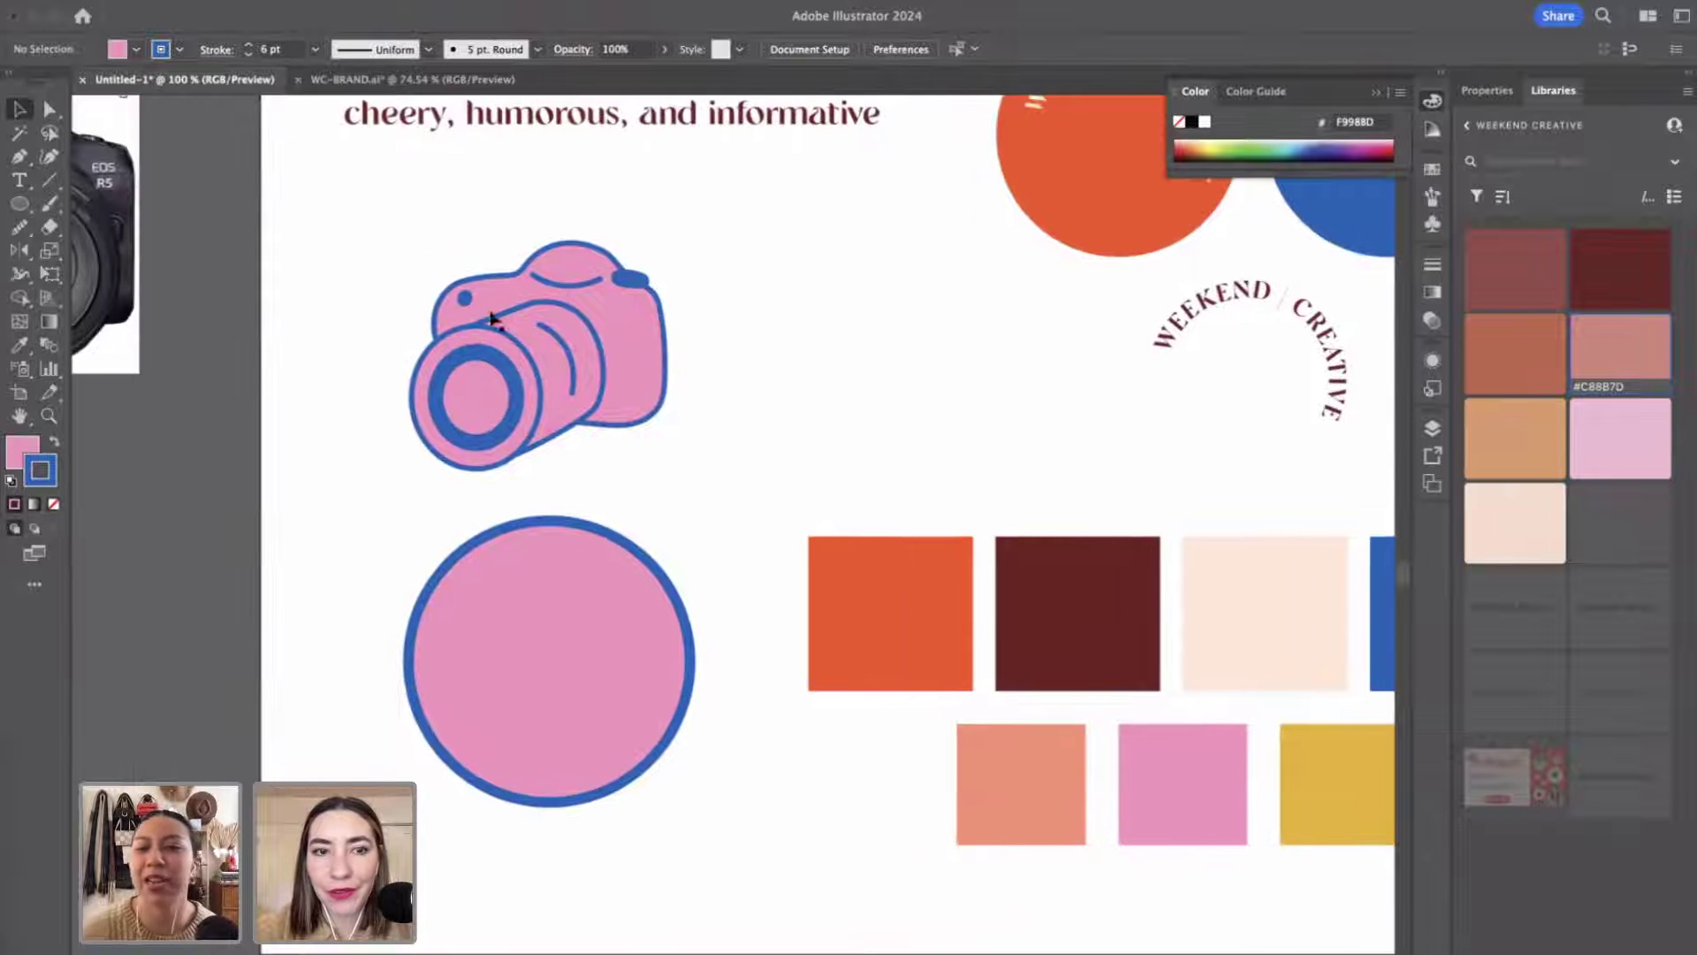
scroll(571, 542, "right", 3)
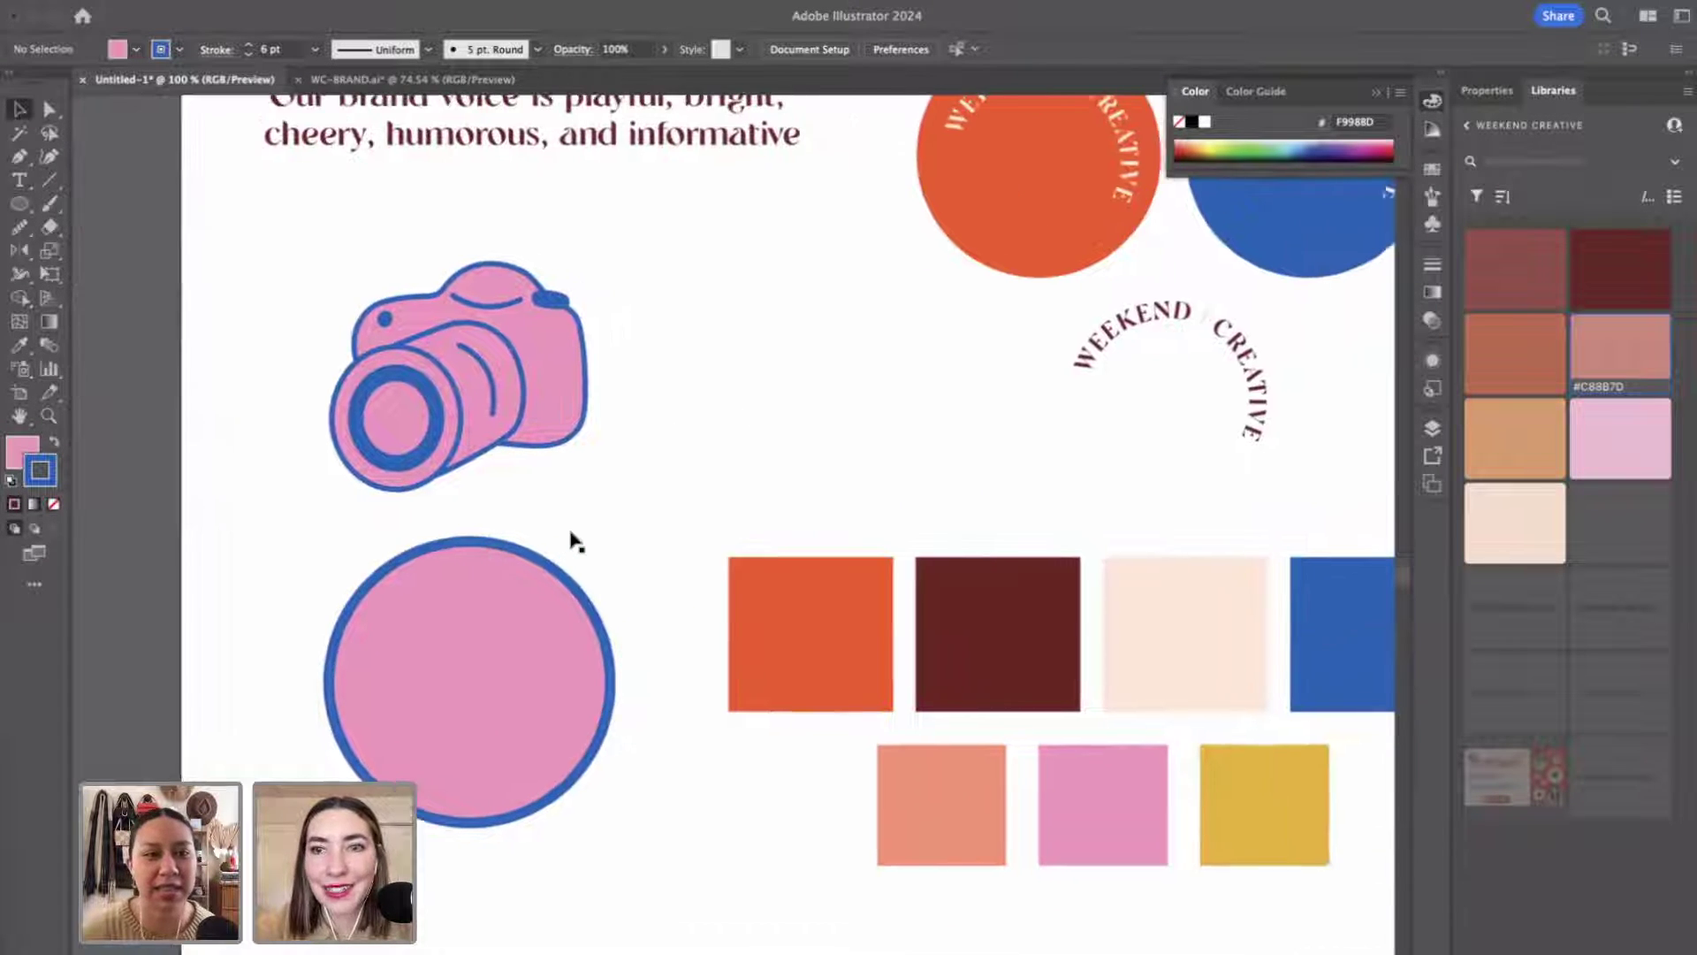
left_click(454, 663)
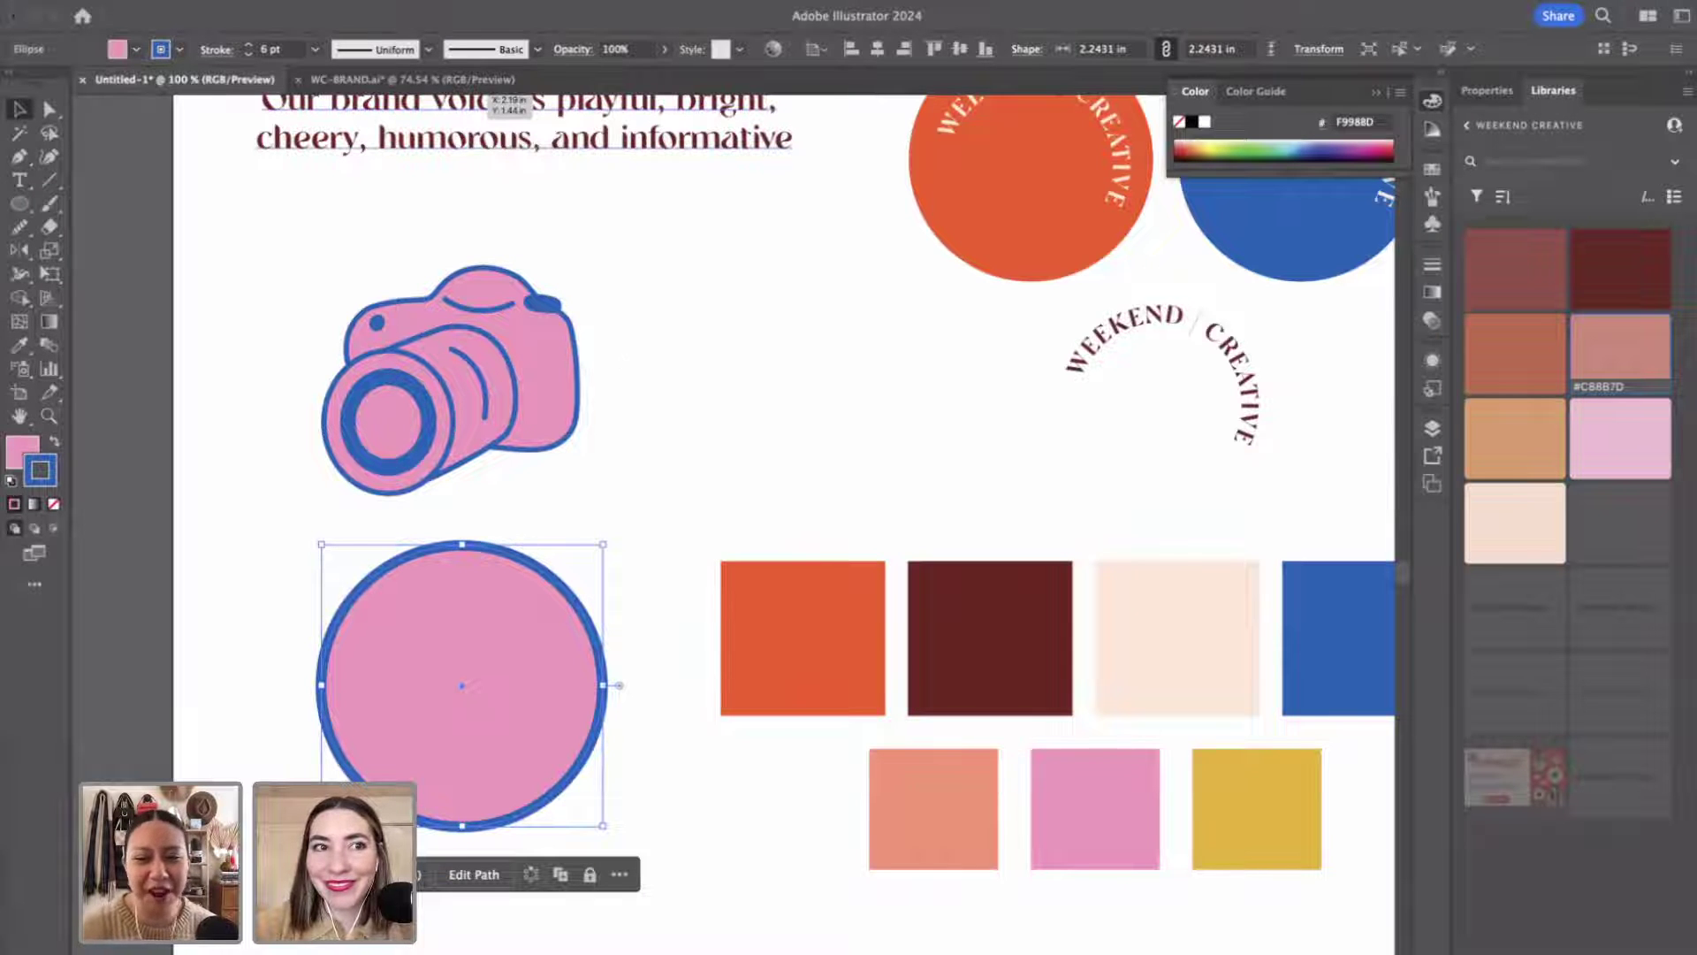
left_click(402, 0)
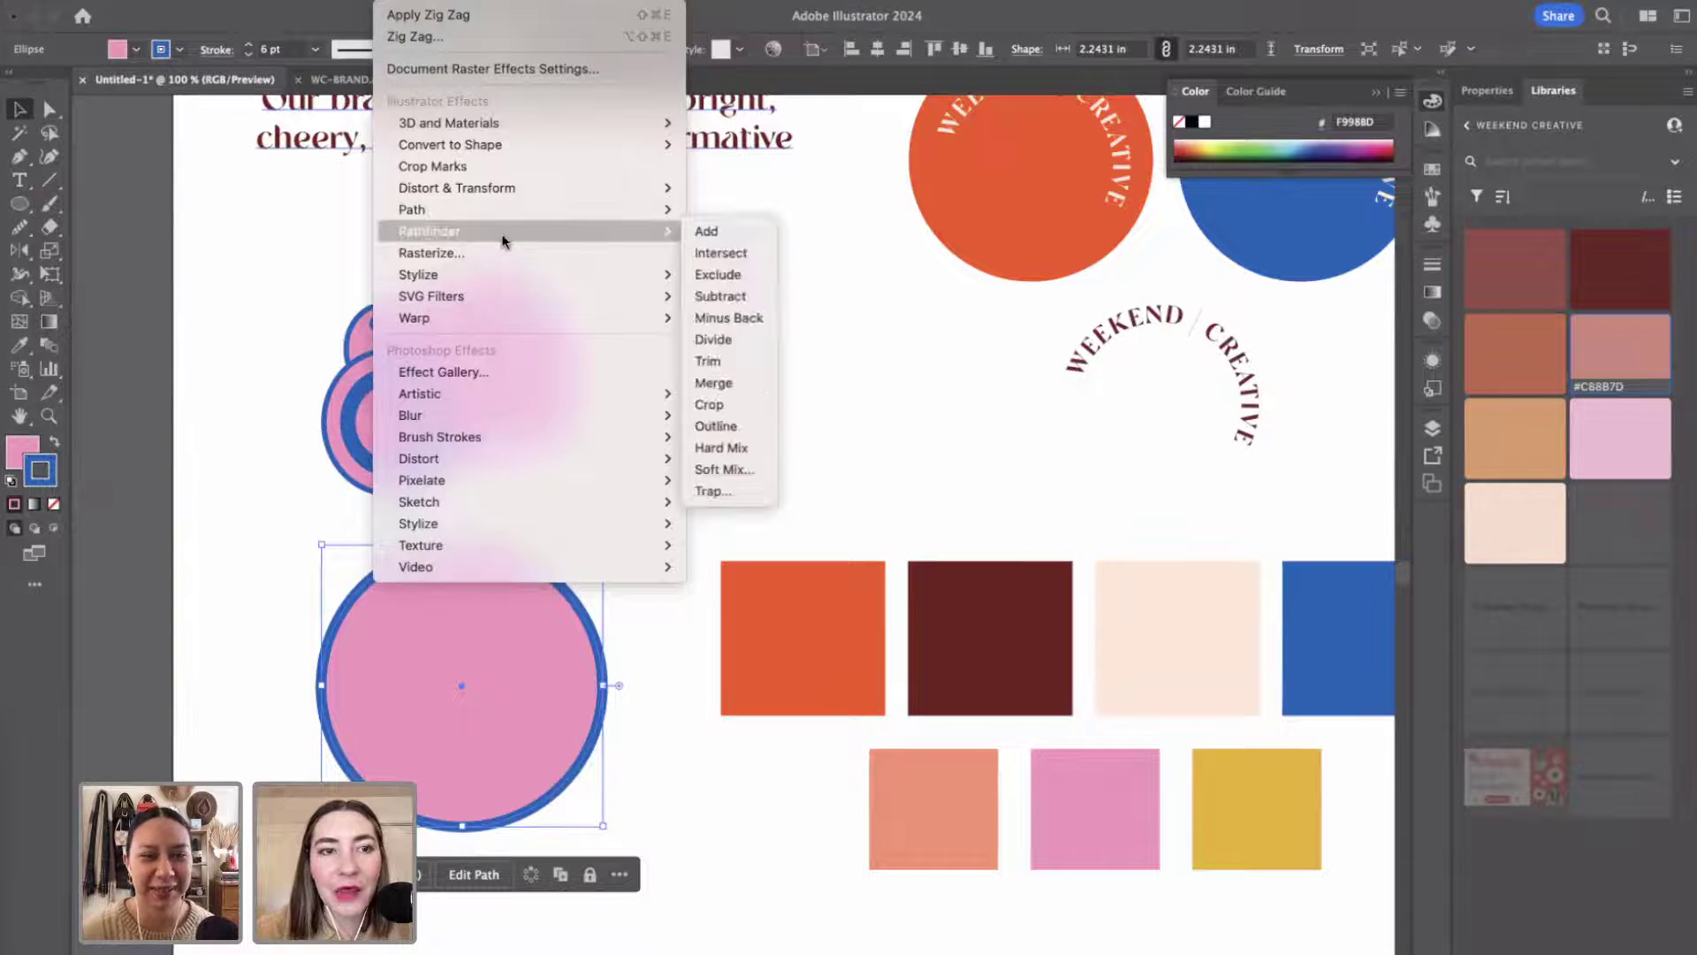
Apply a smooth Zig Zag to the circle: Relative, 3% size, 4 ridges per segment.
mouse_move(501, 187)
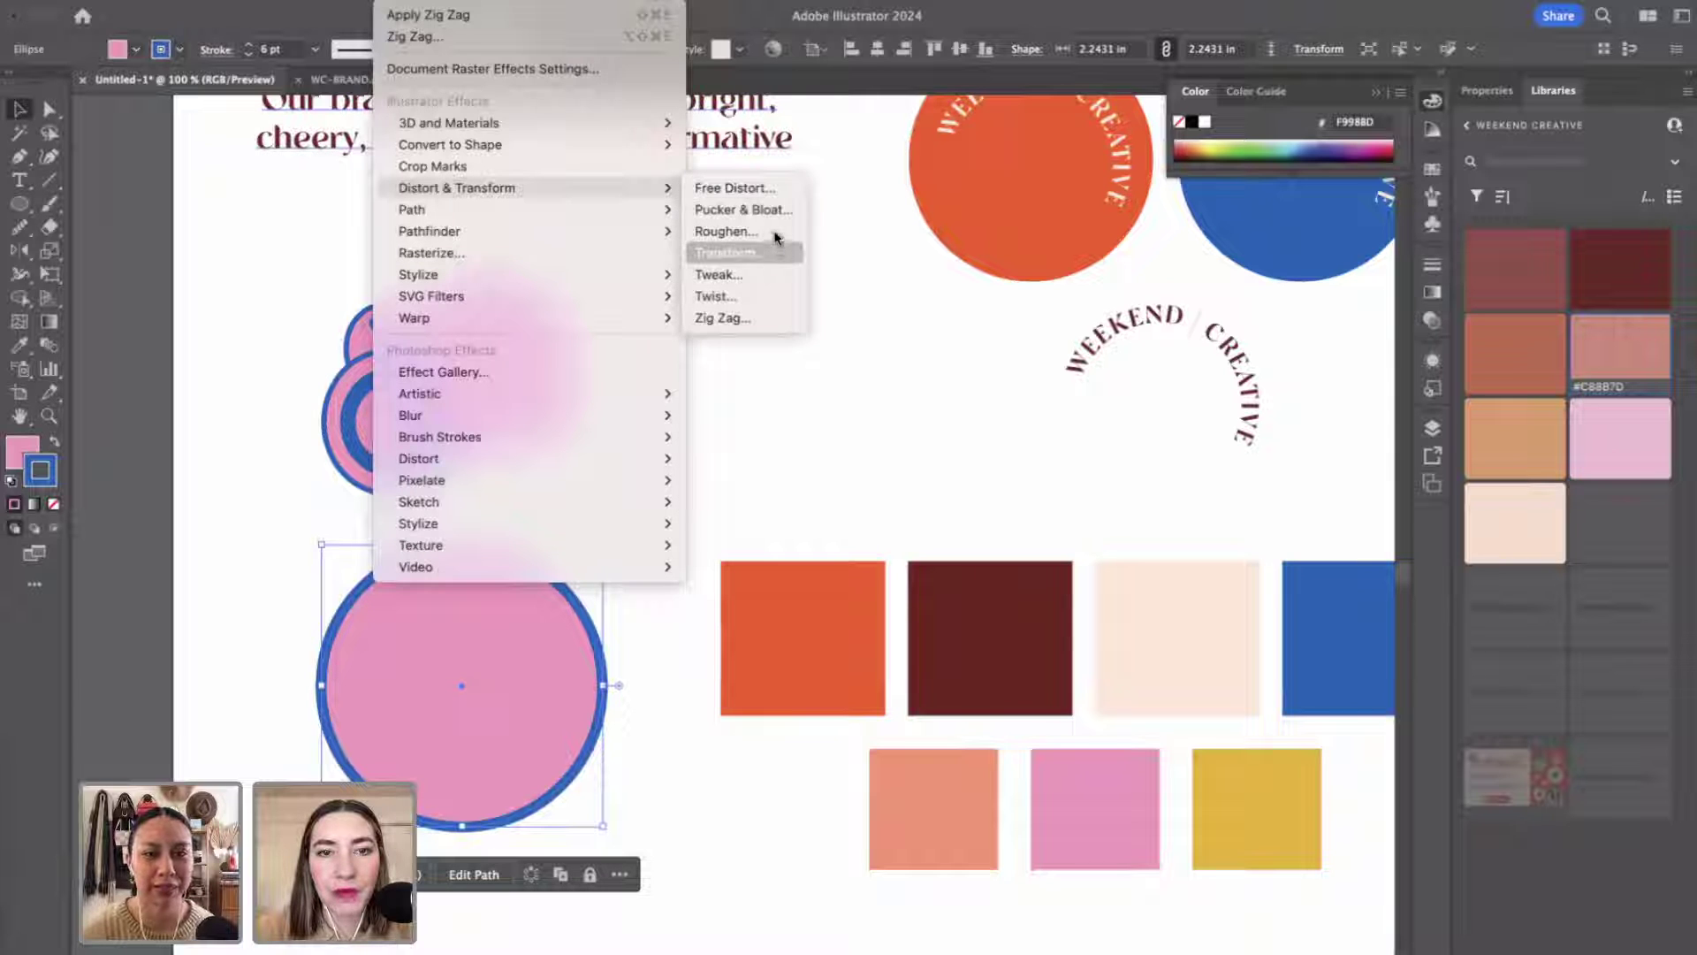
left_click(757, 320)
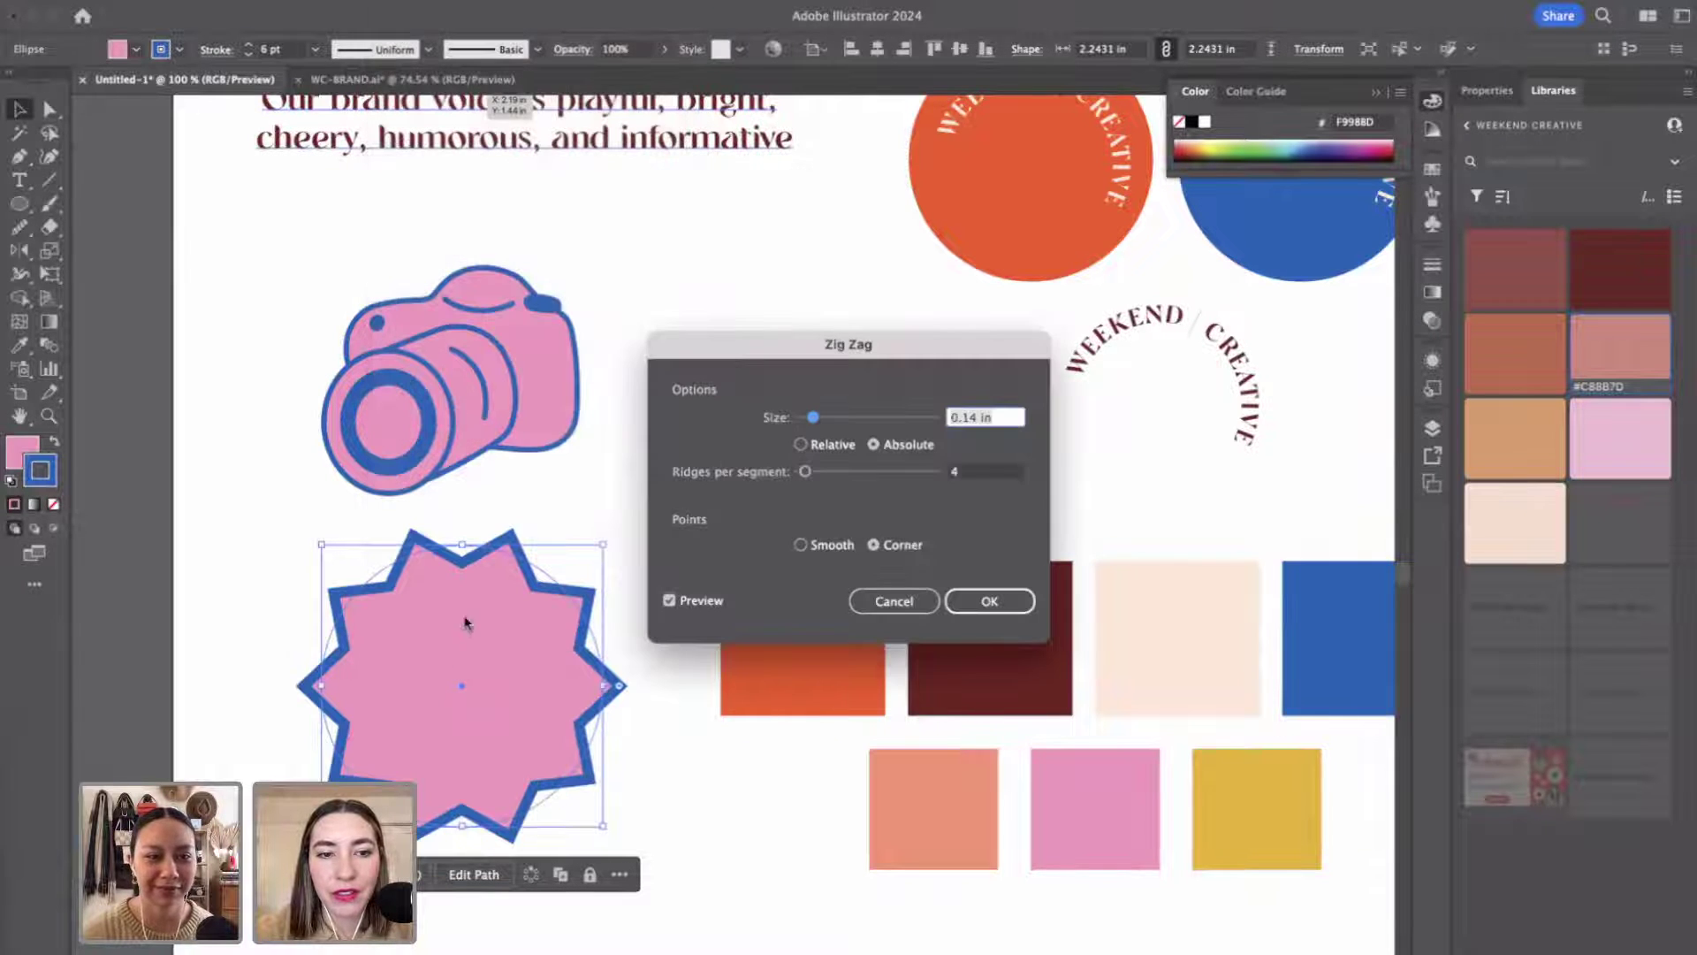
left_click(801, 445)
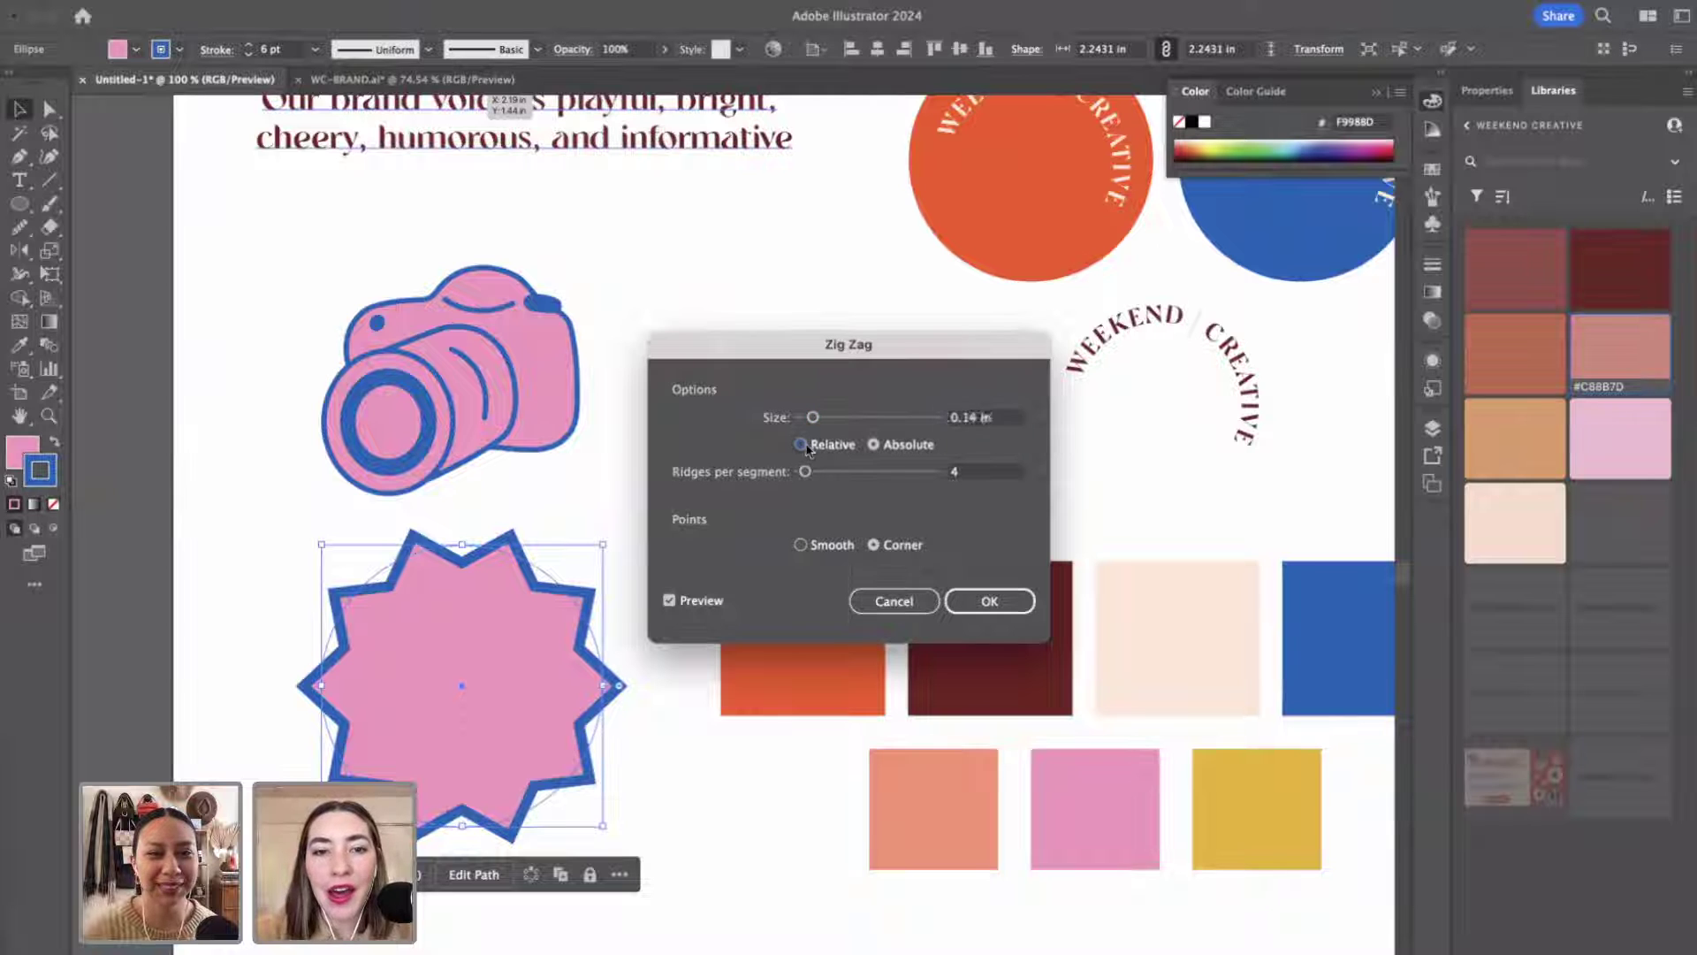
left_click(874, 444)
left_click(827, 447)
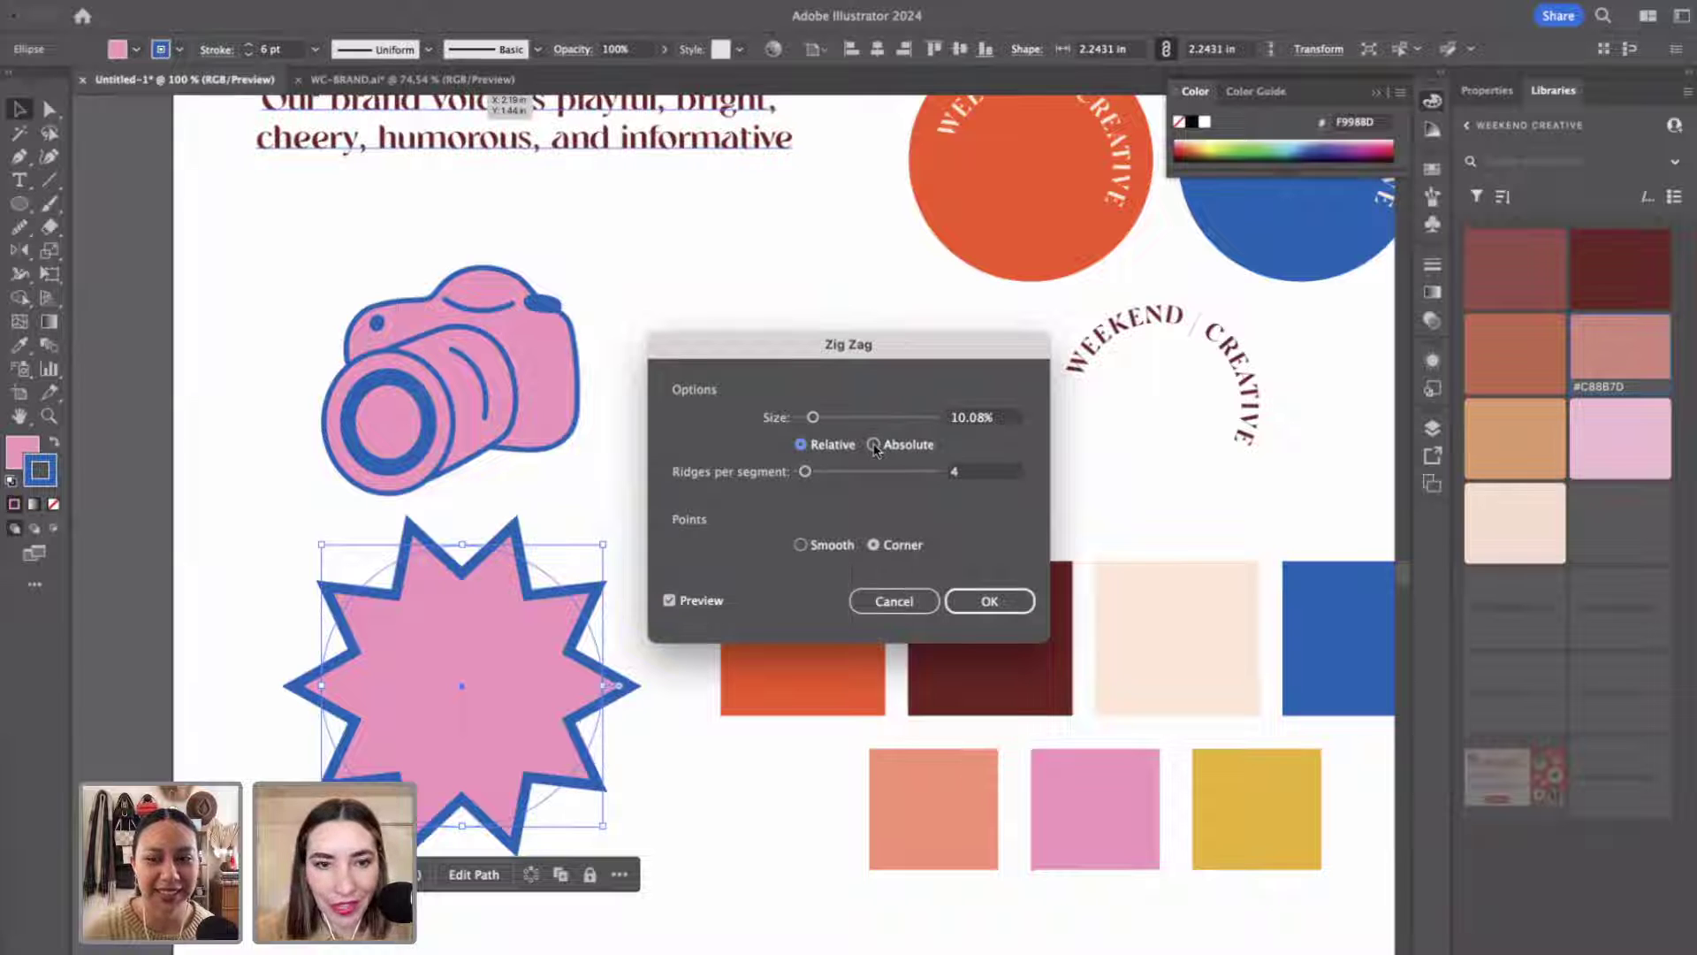
left_click(801, 545)
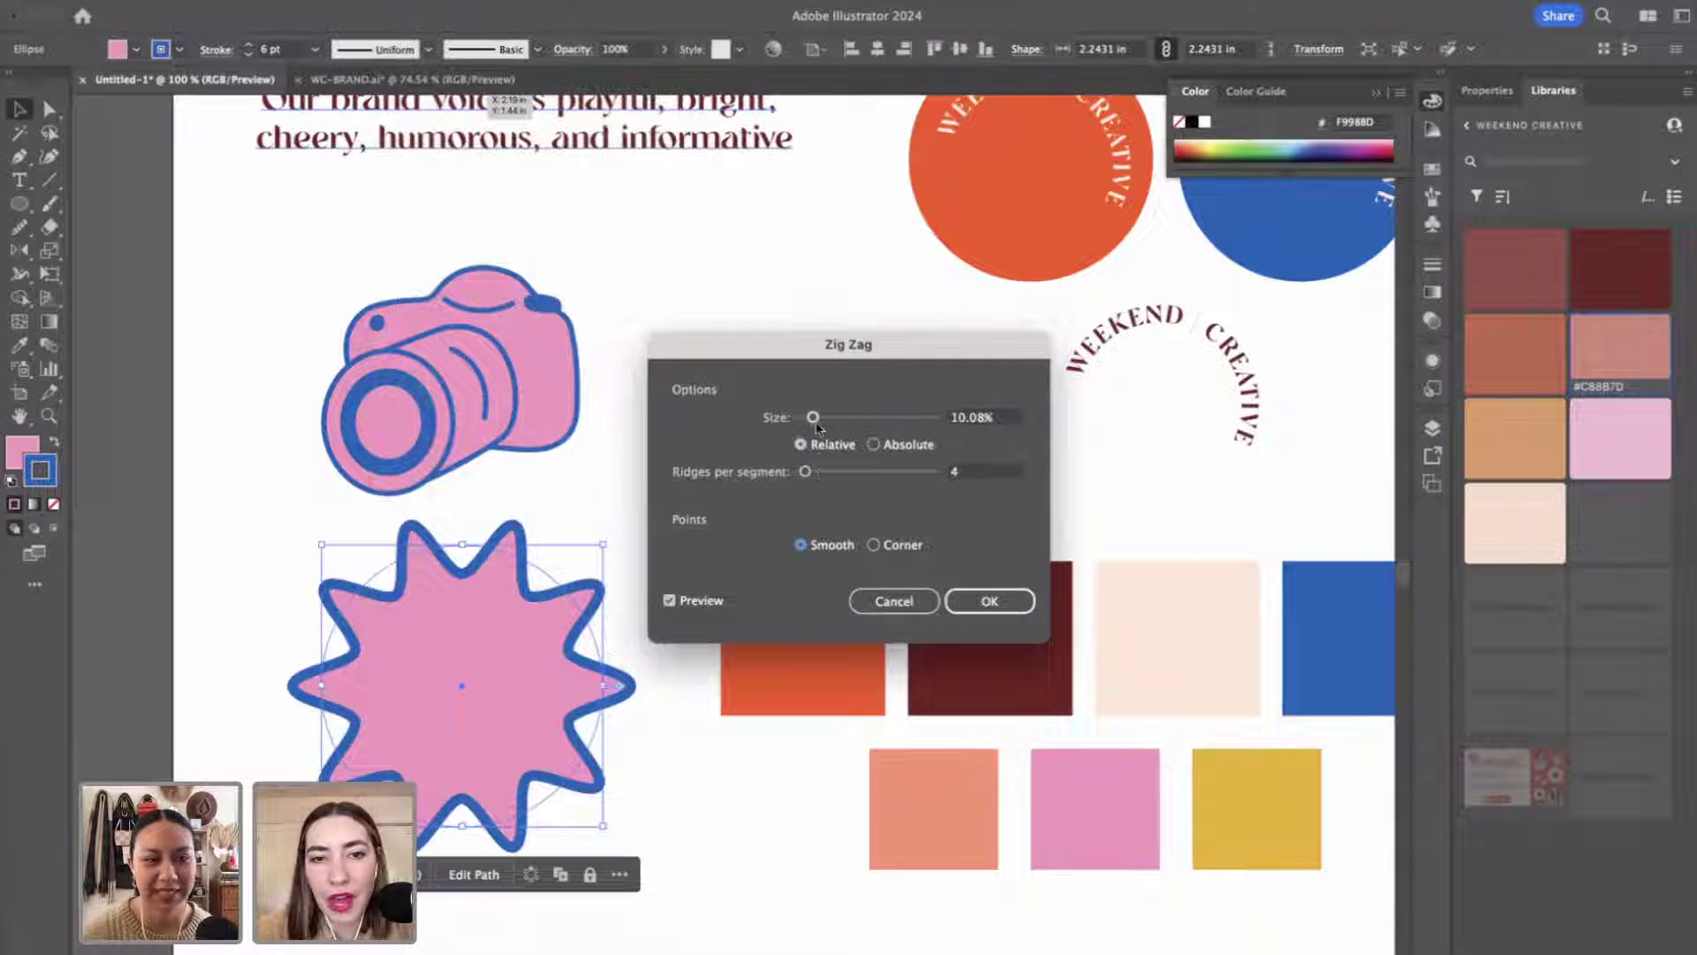
mouse_move(813, 417)
left_mouse_down()
mouse_move(899, 422)
mouse_move(808, 420)
left_mouse_up()
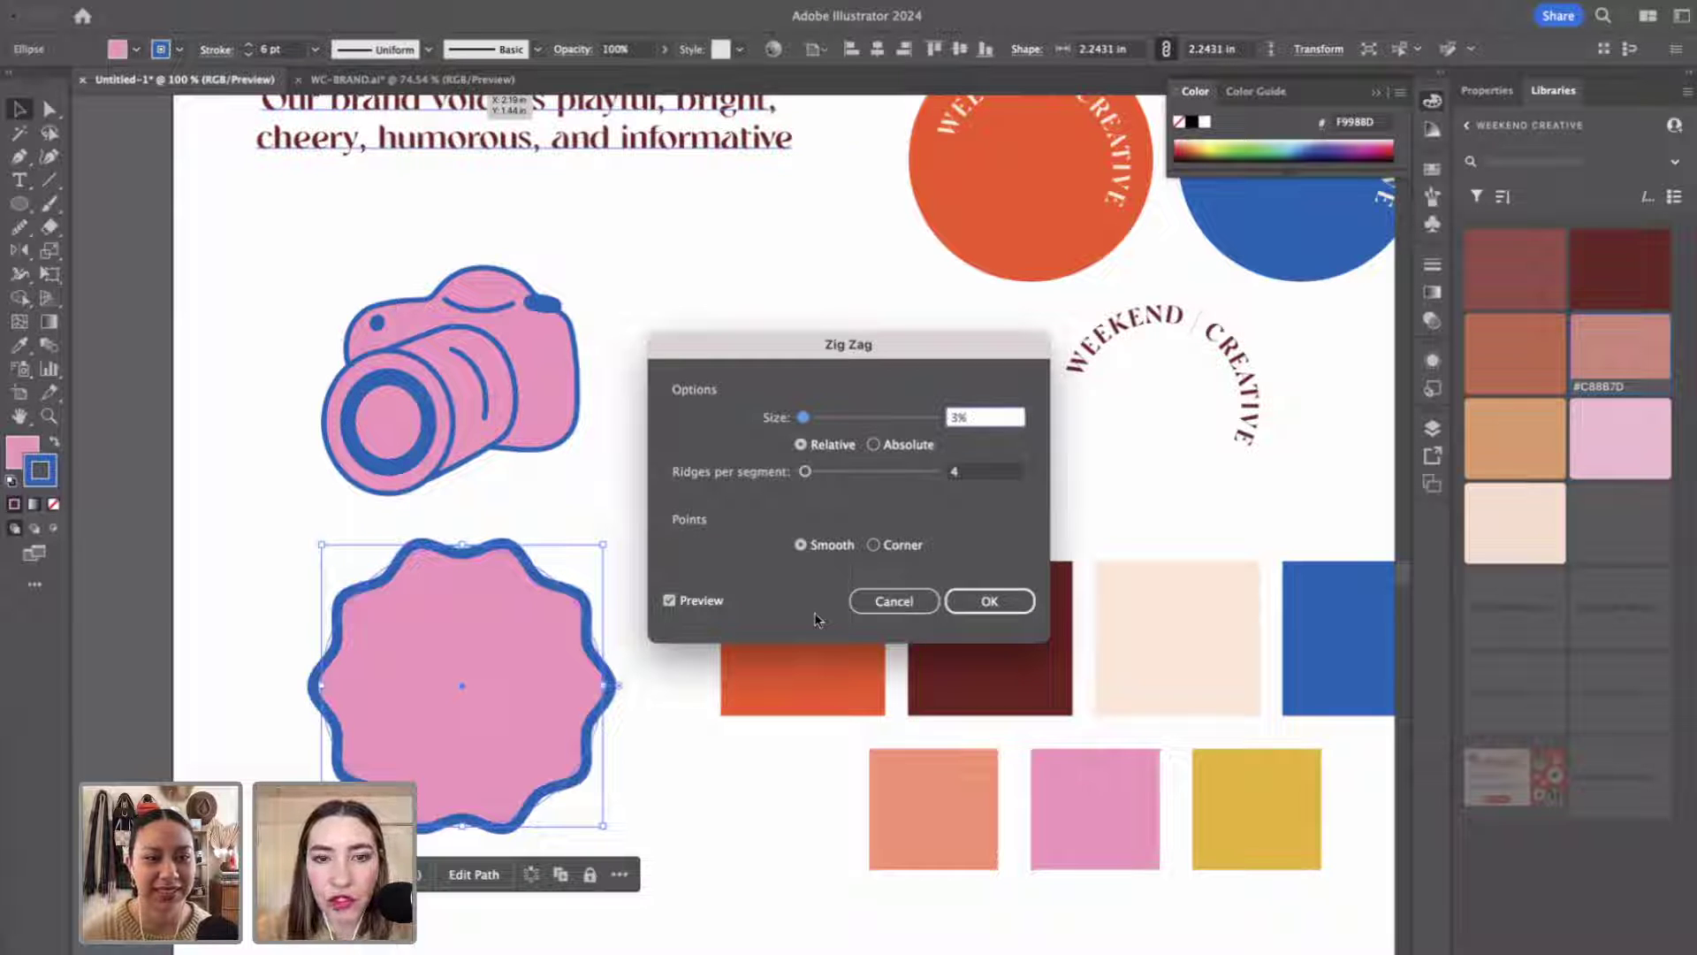
left_click(968, 595)
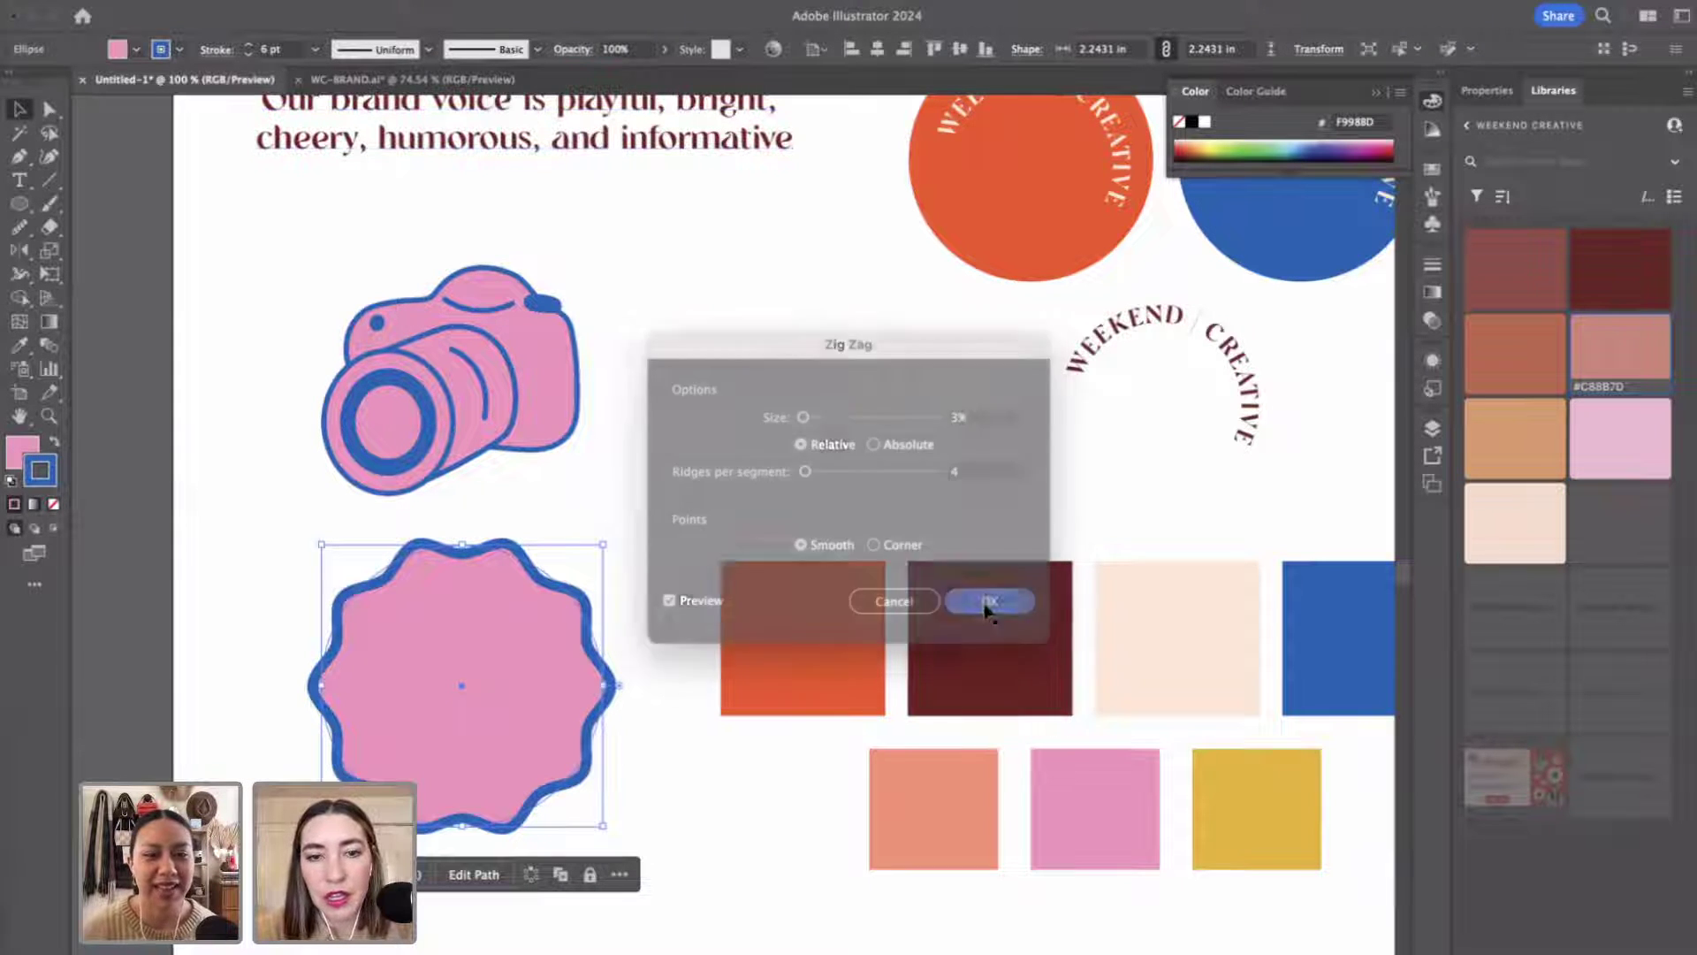
scroll(783, 475, "down", 2)
scroll(783, 476, "right", 1)
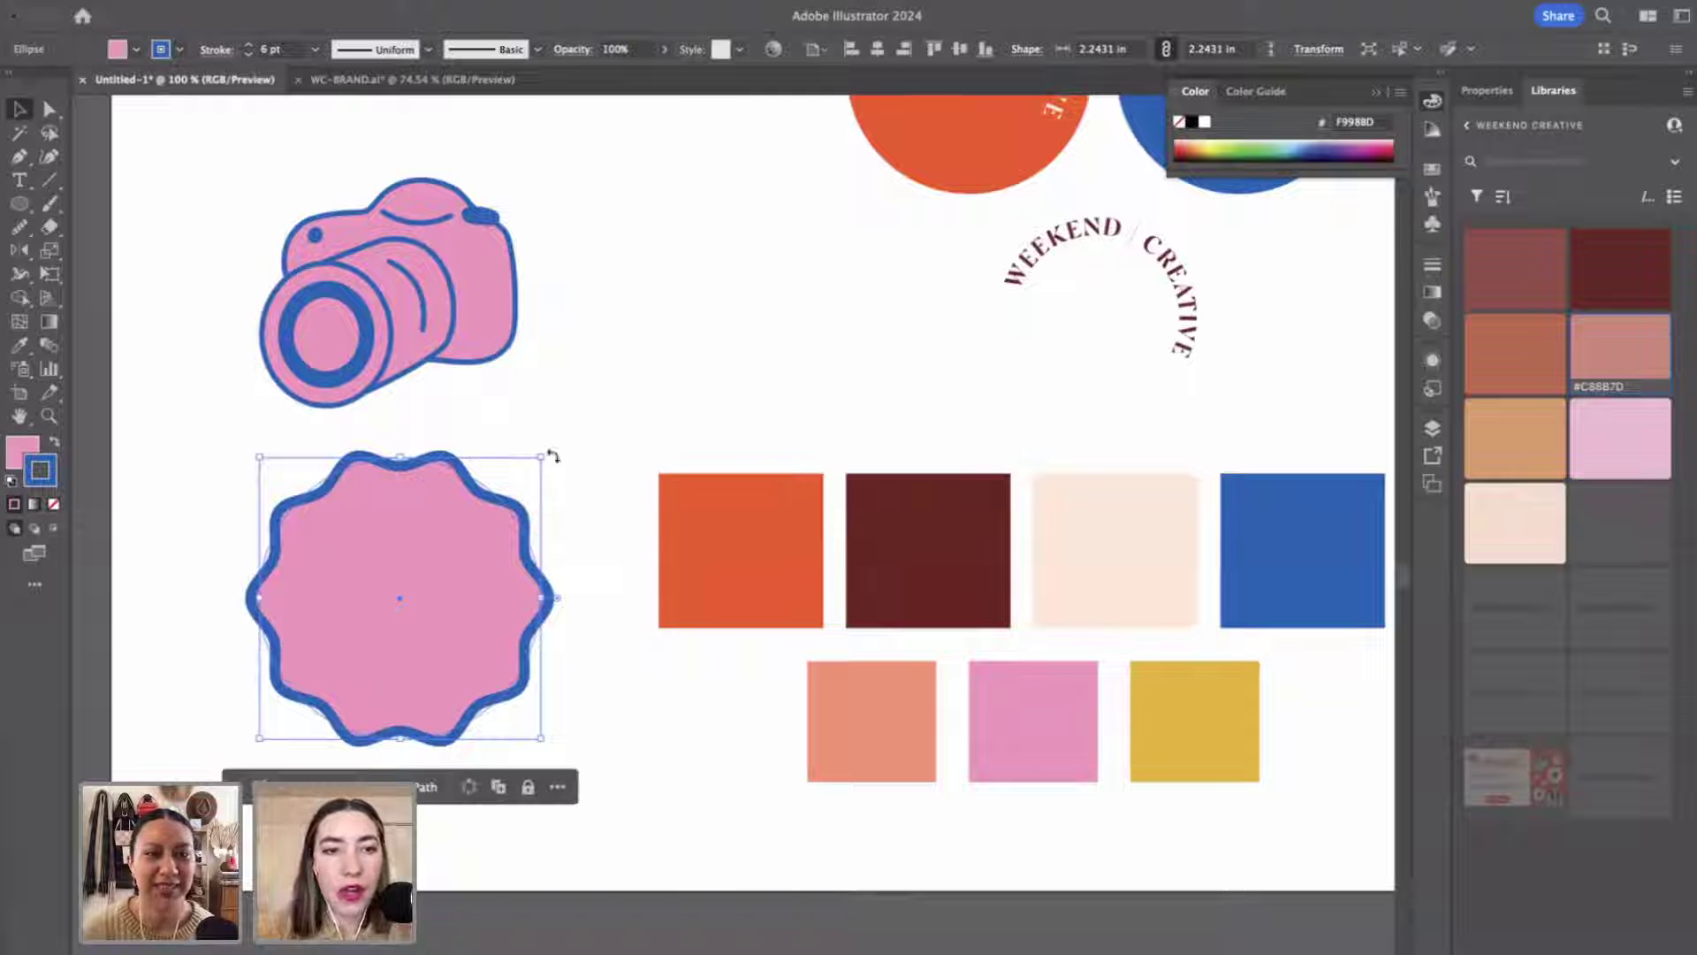
Shrink the wavy badge to about 1.89 by 1.94 in and duplicate it.
left_click_drag(541, 459, 496, 492)
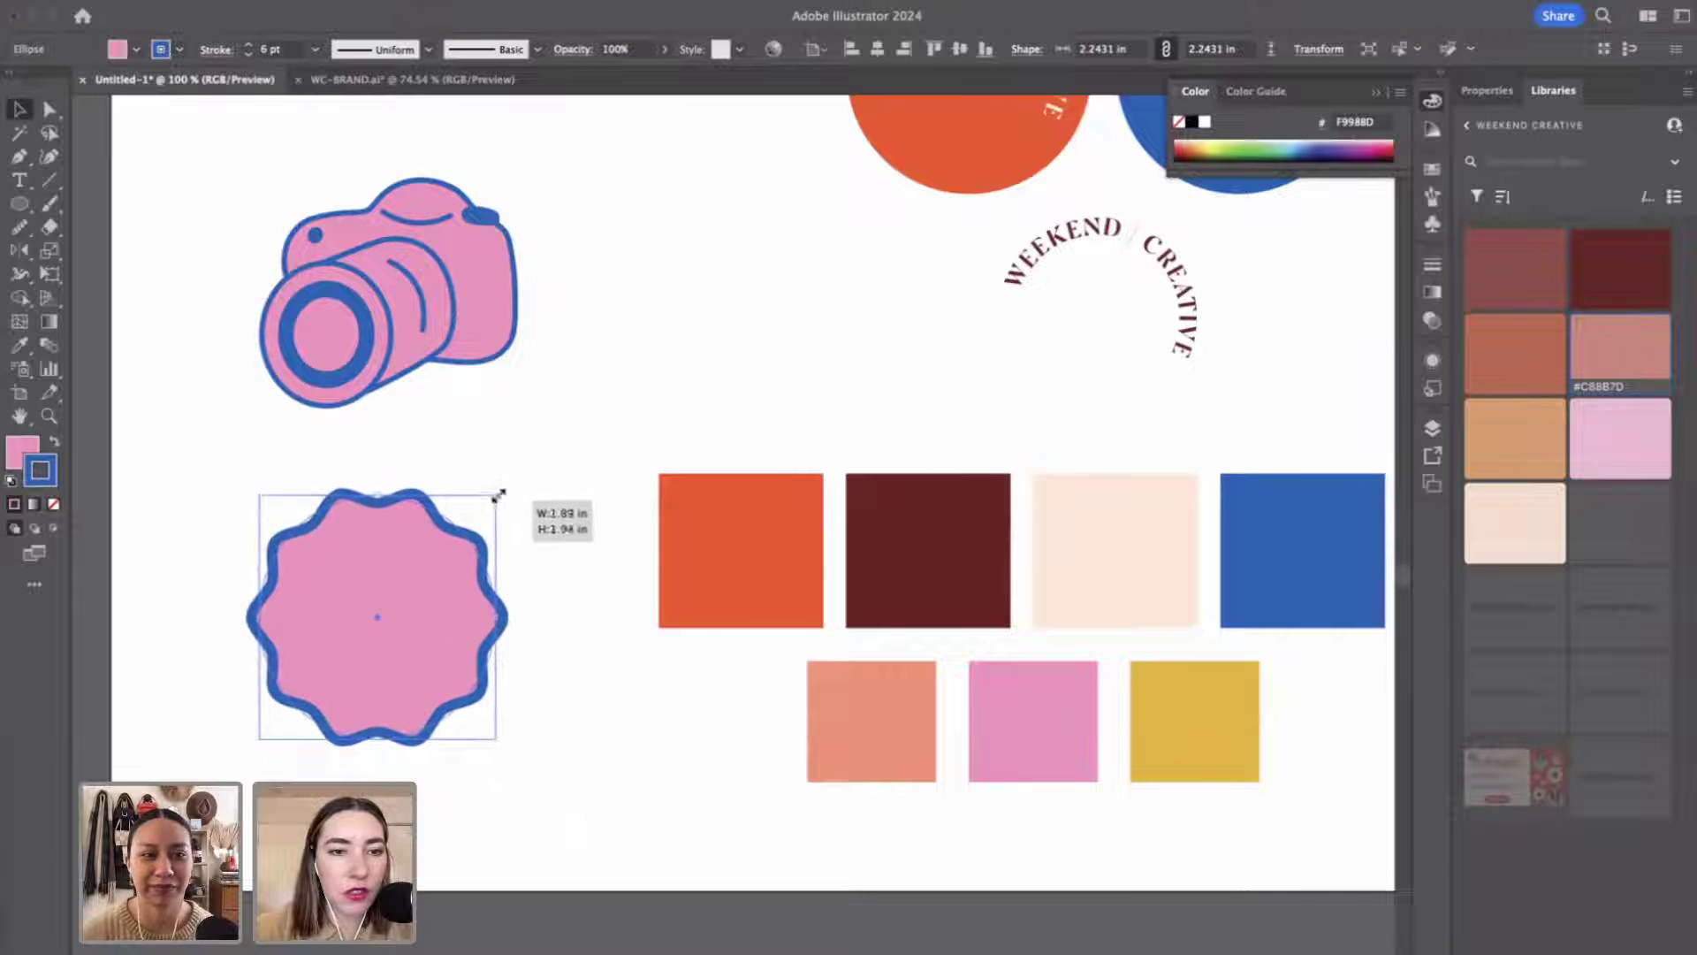
mouse_move(451, 595)
left_mouse_down()
mouse_move(394, 591)
mouse_move(606, 443)
mouse_move(570, 457)
left_mouse_up()
left_click(515, 525)
left_click(341, 598)
Move the camera up-left and place the wavy copy level beside it.
scroll(570, 457, "up", 1)
scroll(570, 457, "left", 1)
scroll(570, 457, "up", 3)
scroll(570, 457, "left", 3)
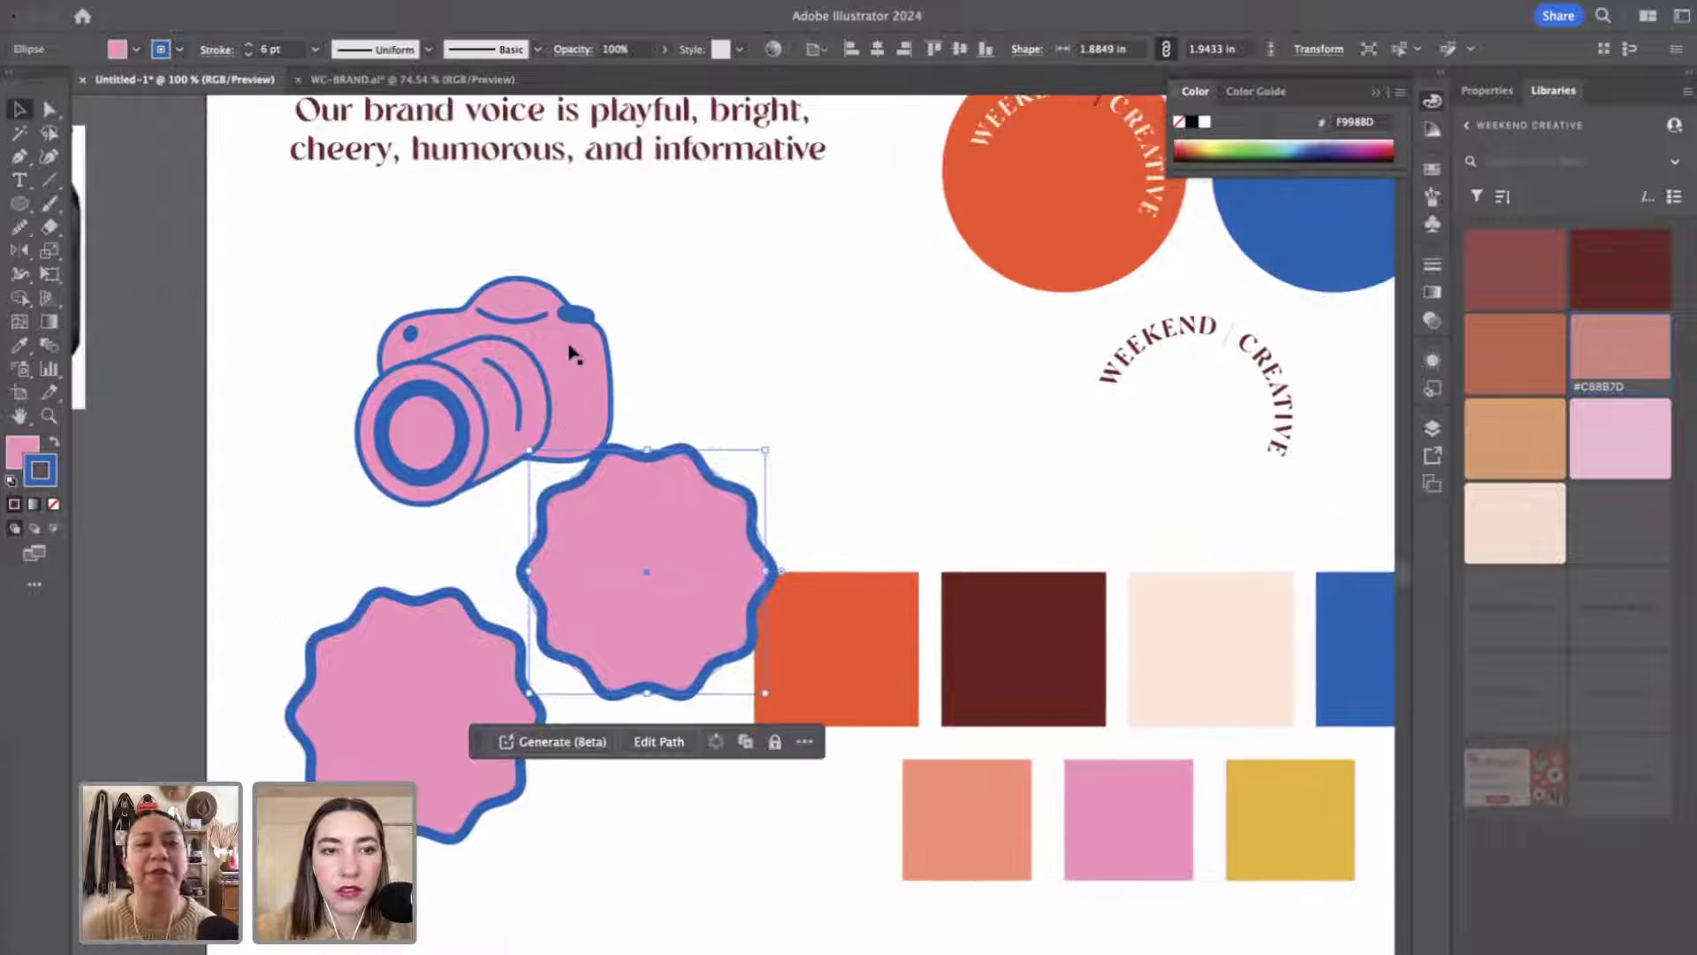
left_click(569, 379)
left_click_drag(568, 379, 492, 321)
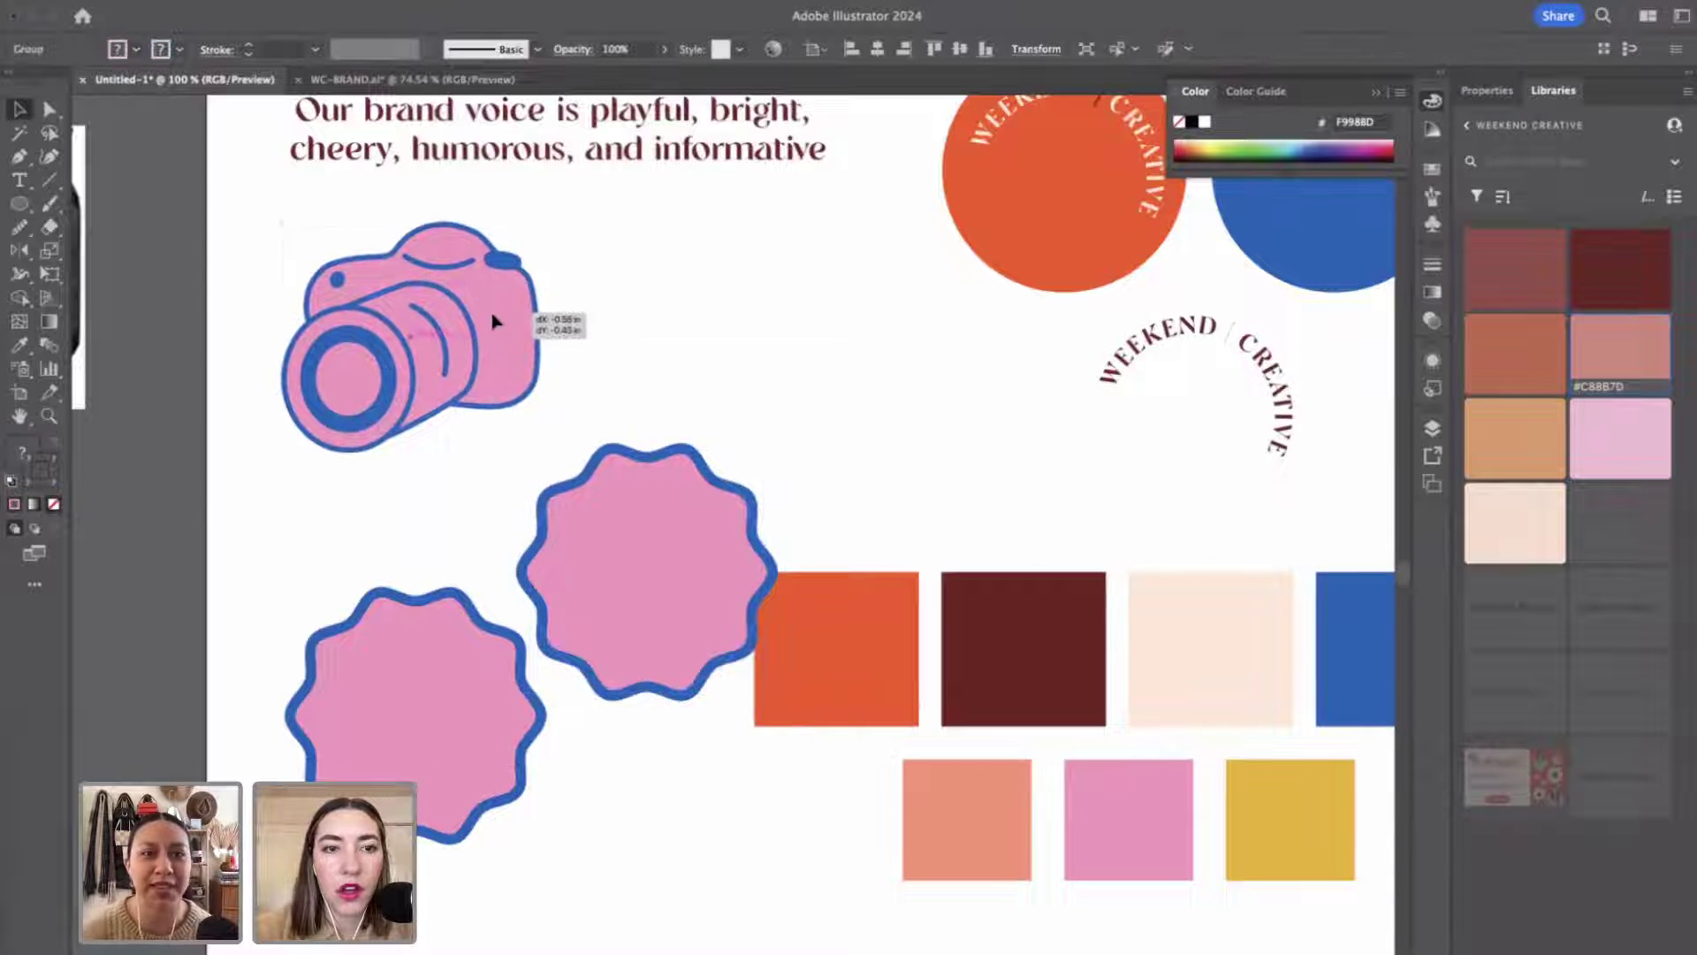
mouse_move(655, 560)
left_mouse_down()
mouse_move(689, 412)
mouse_move(708, 425)
left_mouse_up()
left_click_drag(731, 507, 731, 440)
left_click(676, 676)
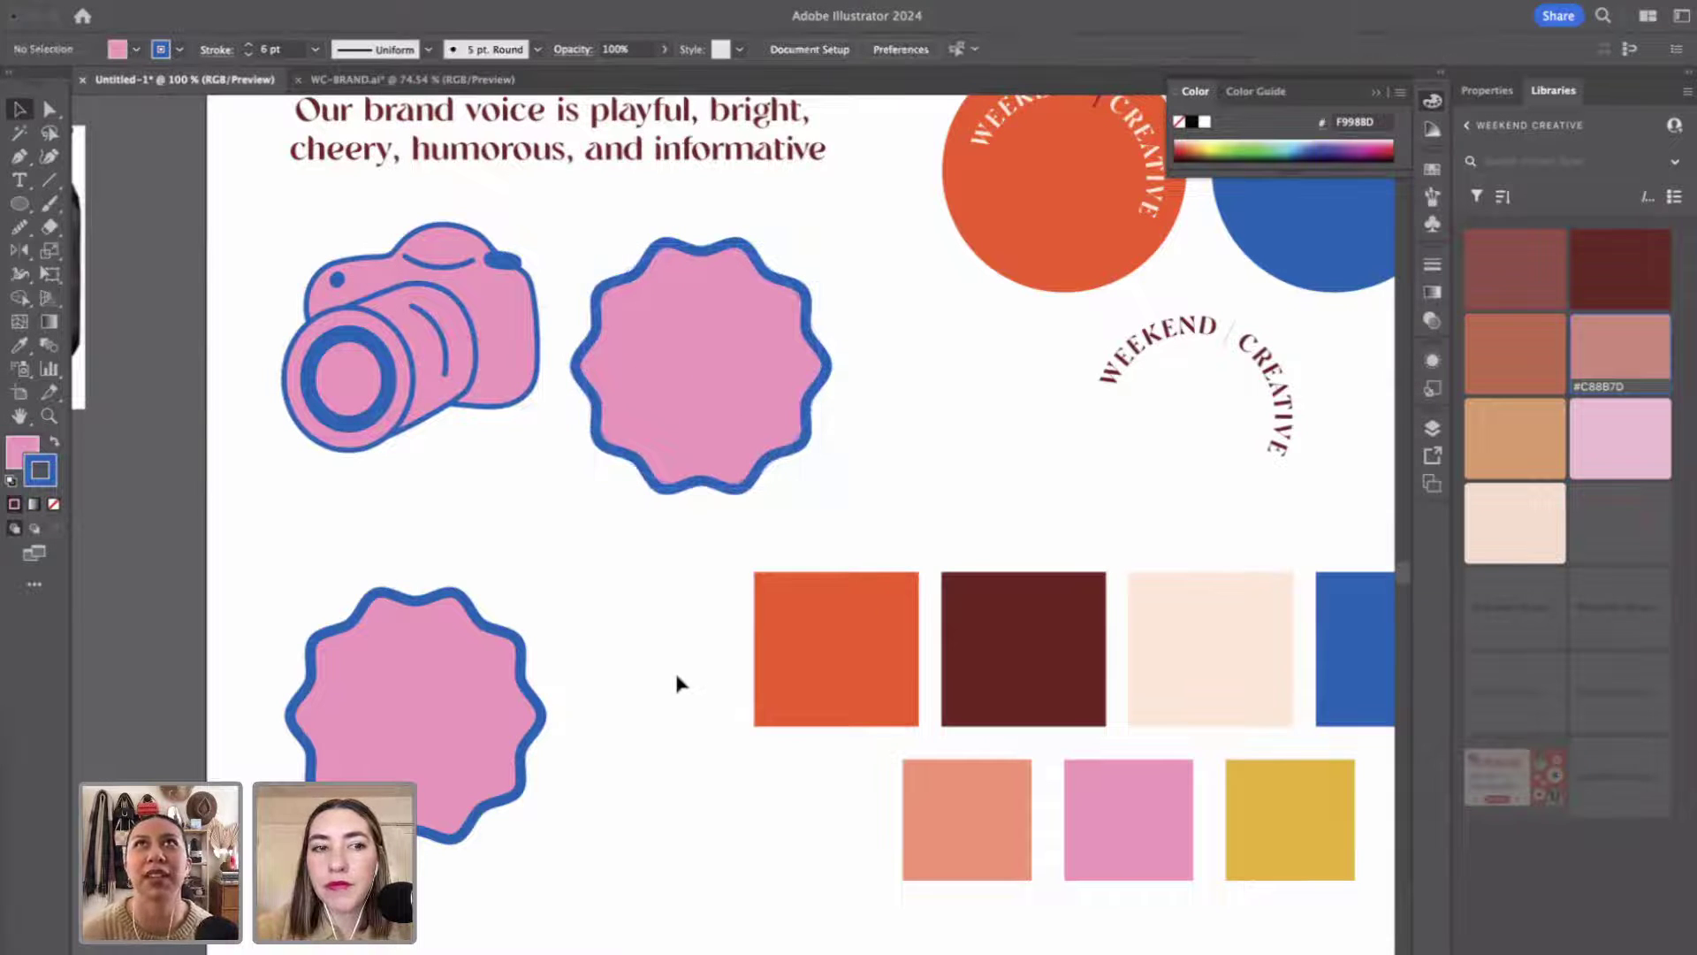
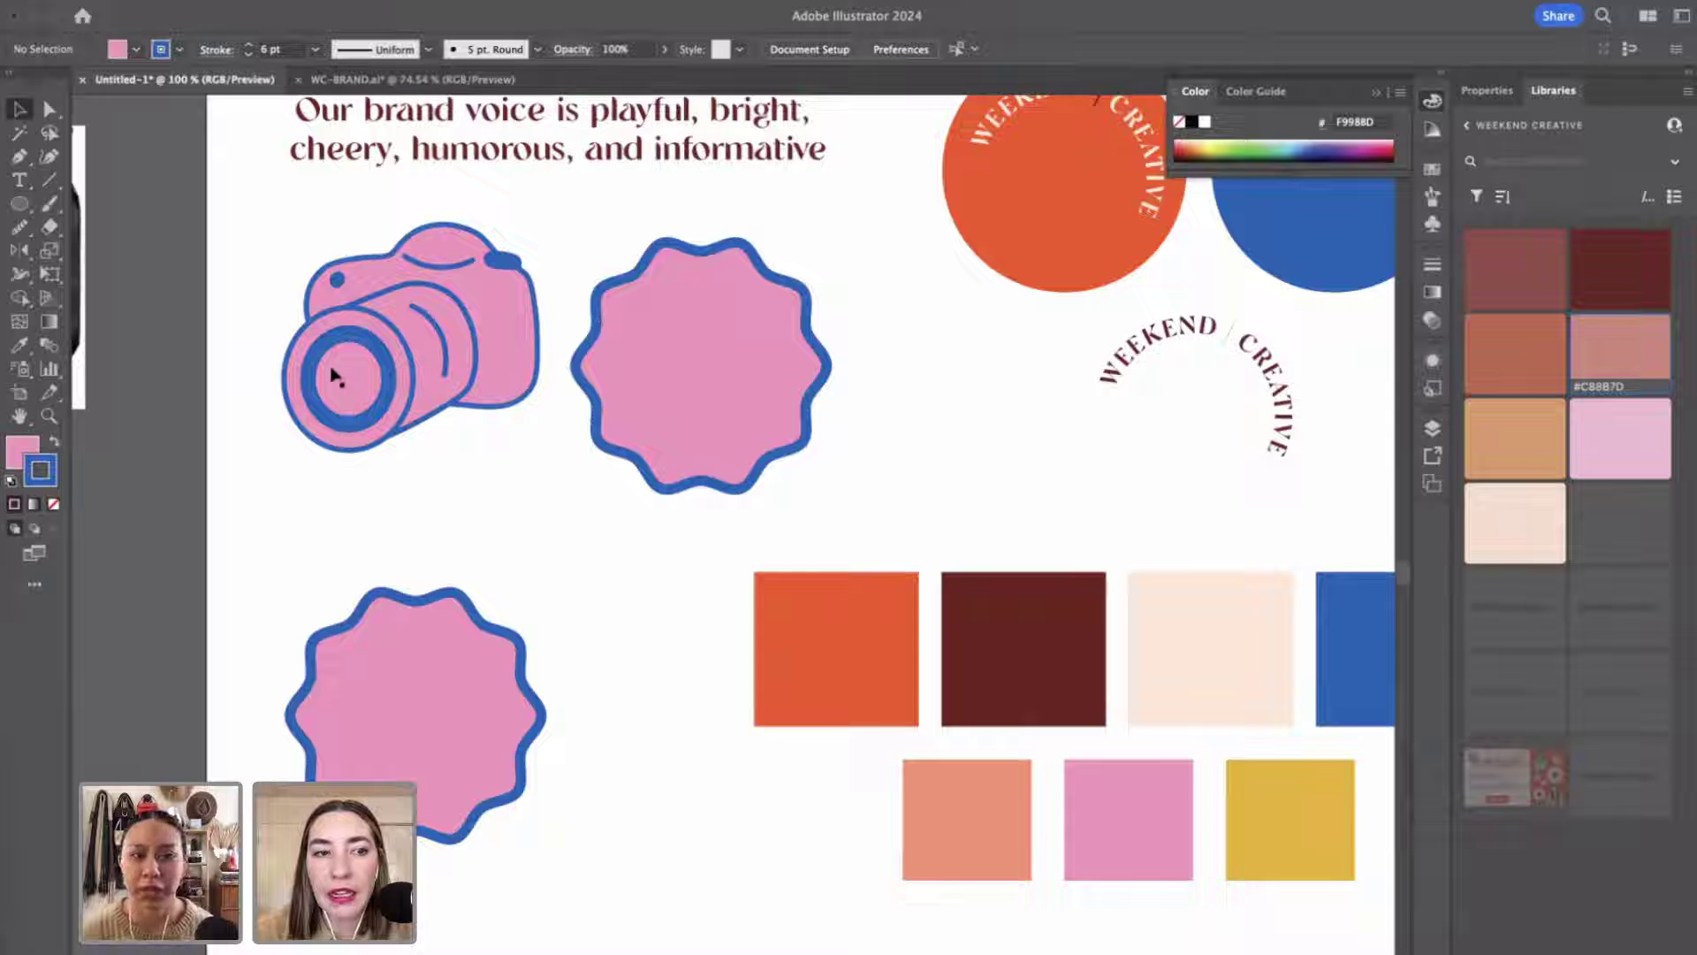
Zoom to 200% on the camera and draw a curved highlight path inside the lens.
key("z")
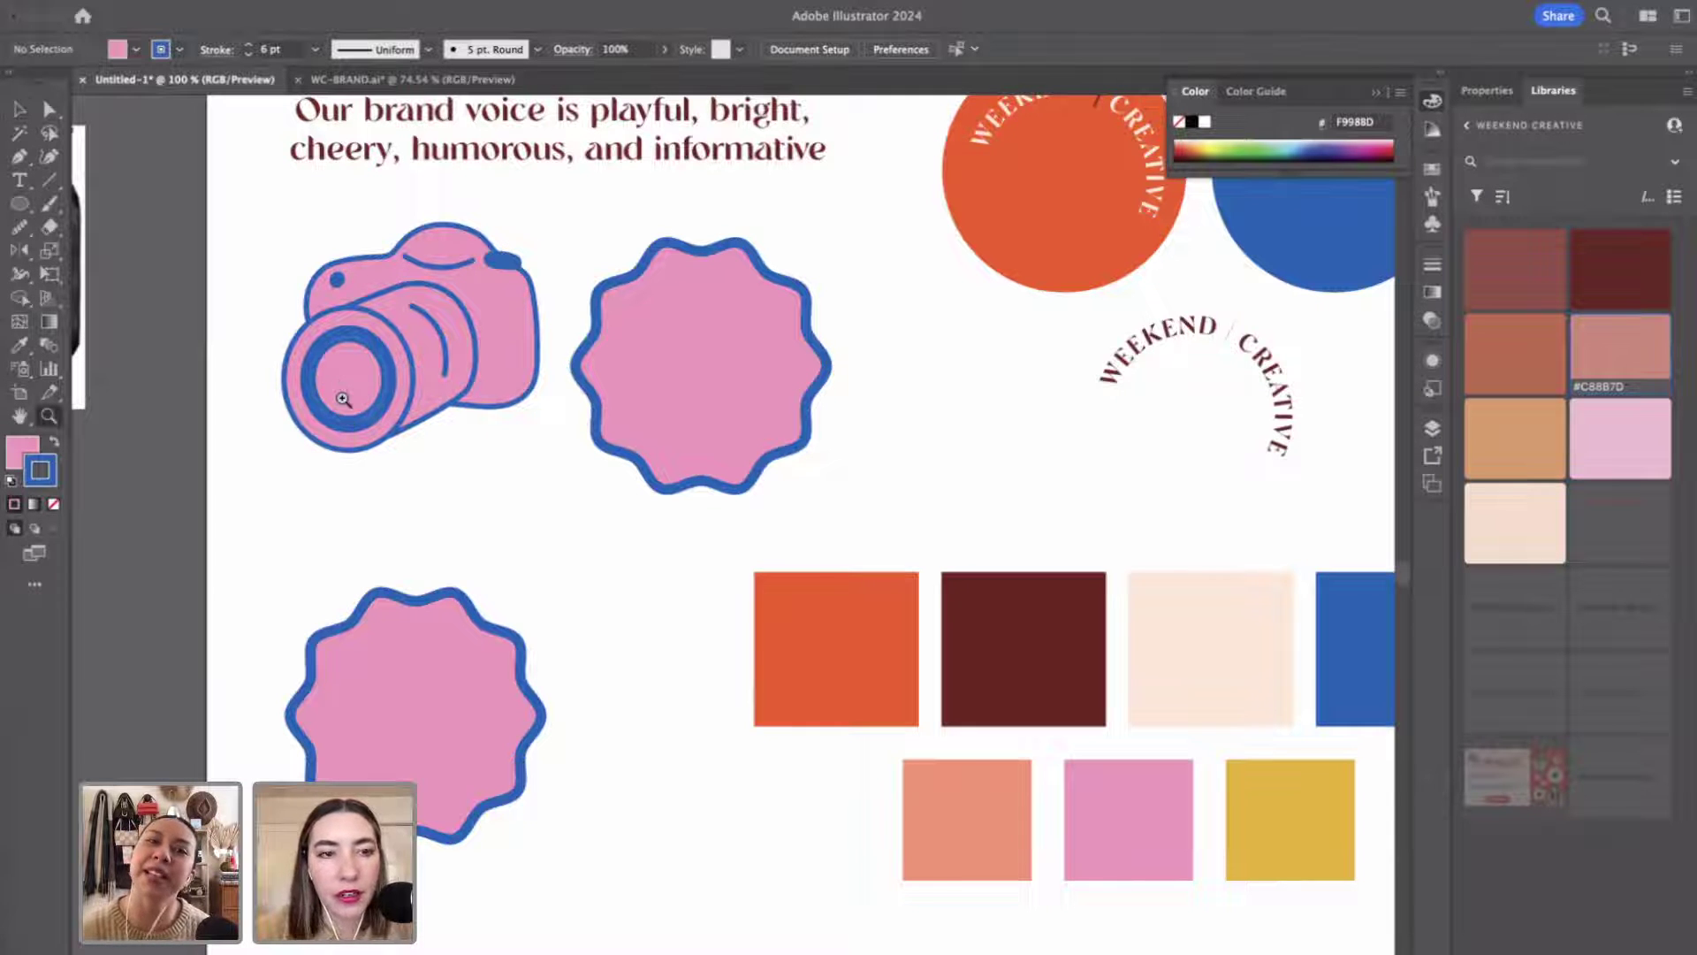
left_click_drag(340, 415, 542, 524)
key("p")
left_click(520, 443)
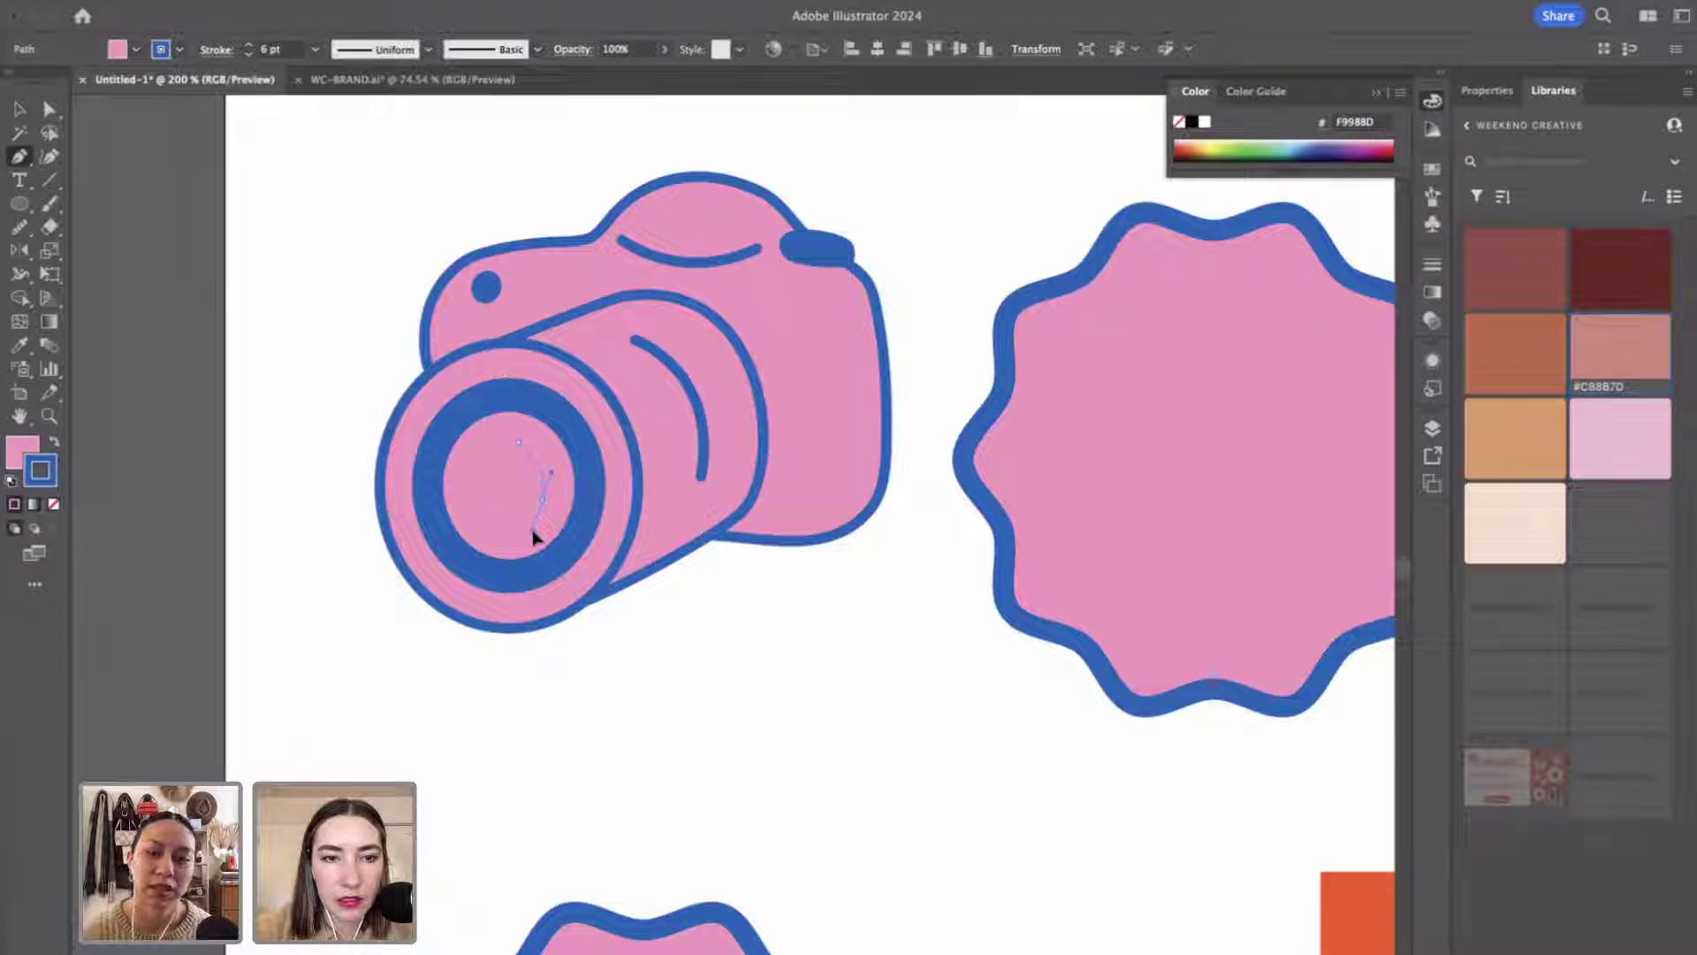
left_click(532, 539)
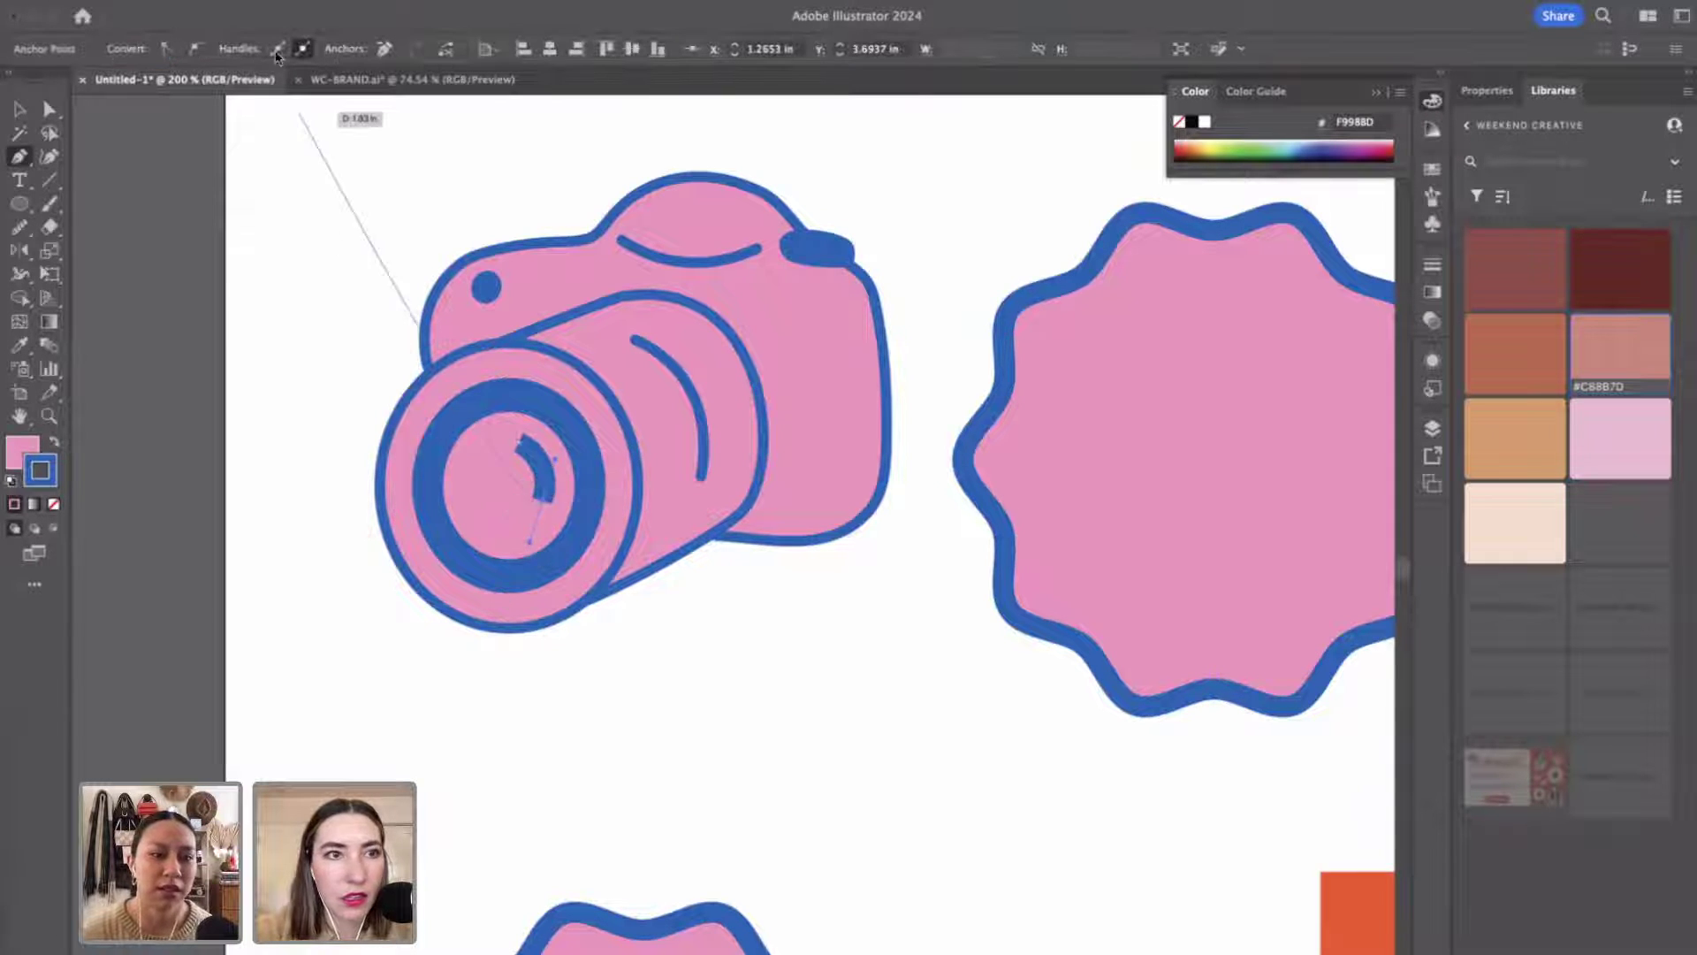
key("v")
Set the lens curve's stroke weight to 2 pt.
left_click(241, 285)
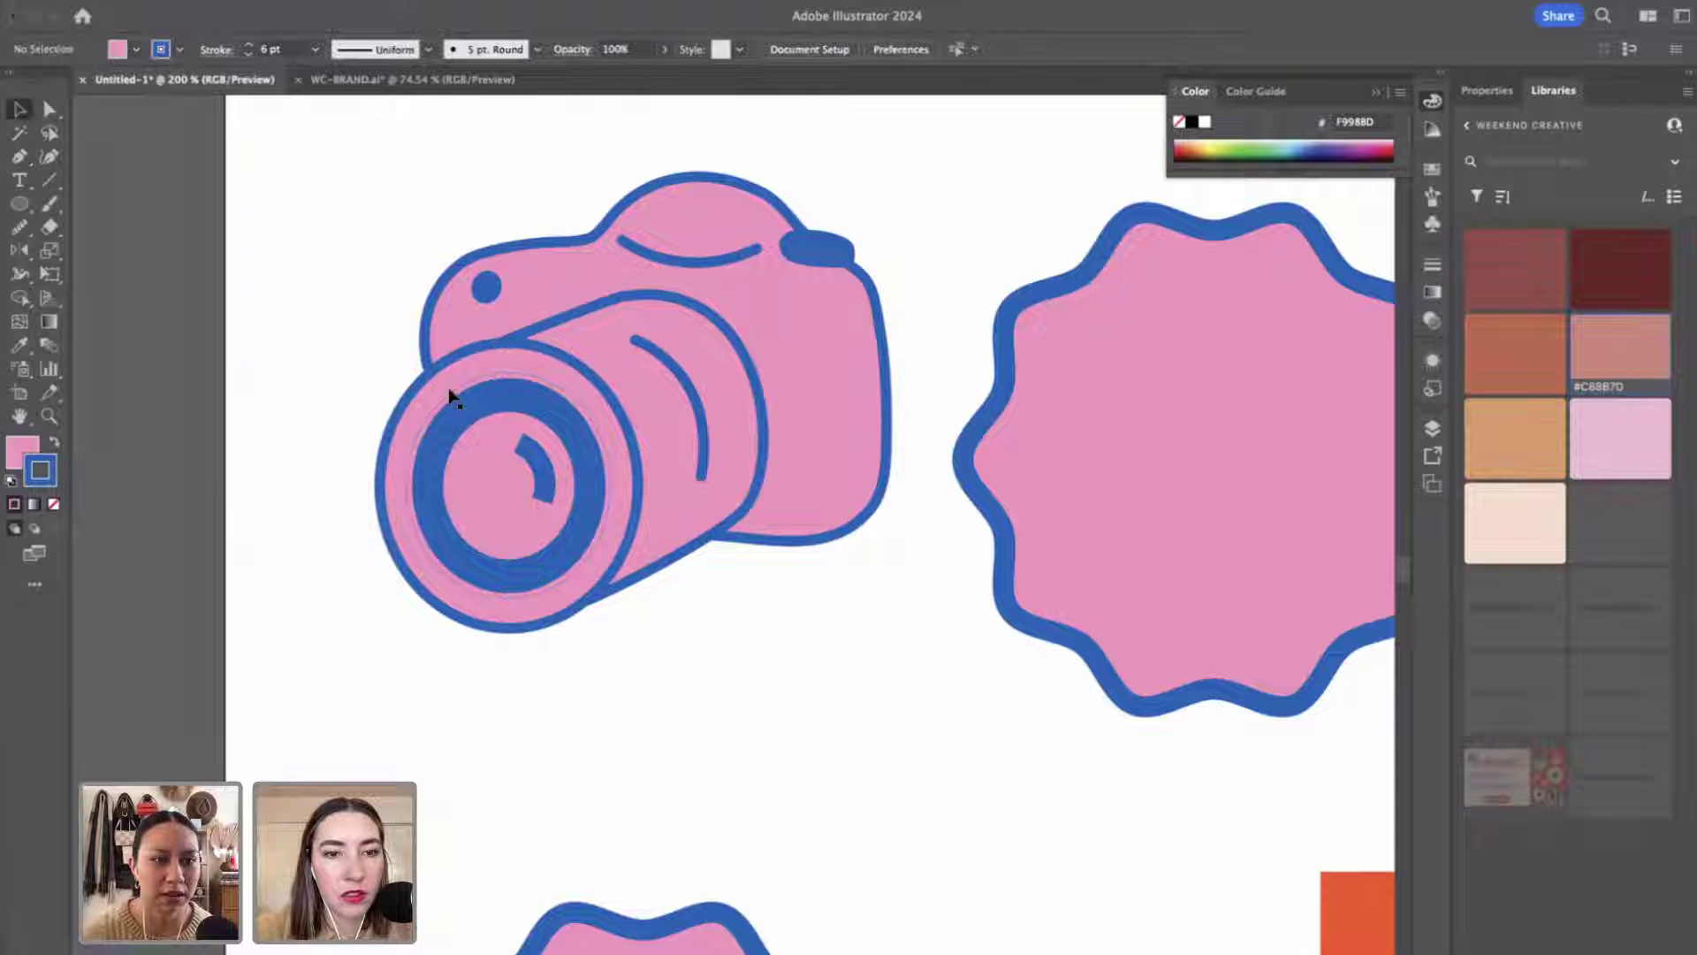
left_click(532, 457)
left_click(248, 54)
left_click(248, 55)
left_click(249, 55)
left_click(248, 55)
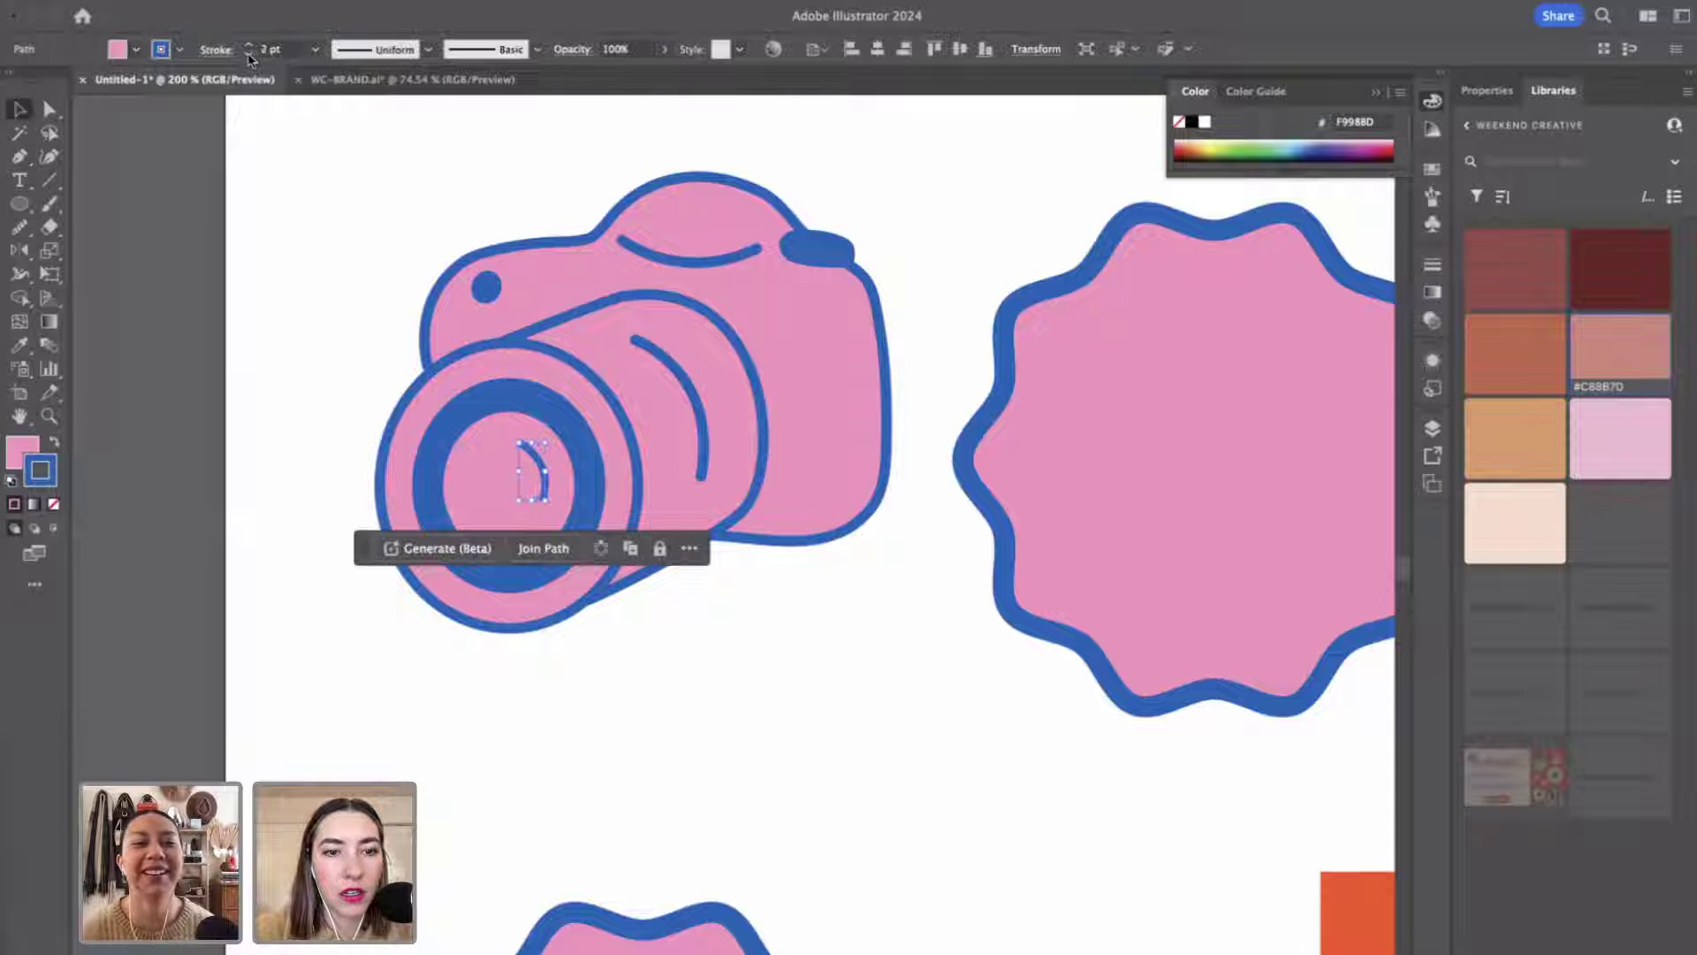
left_click(248, 54)
left_click(355, 343)
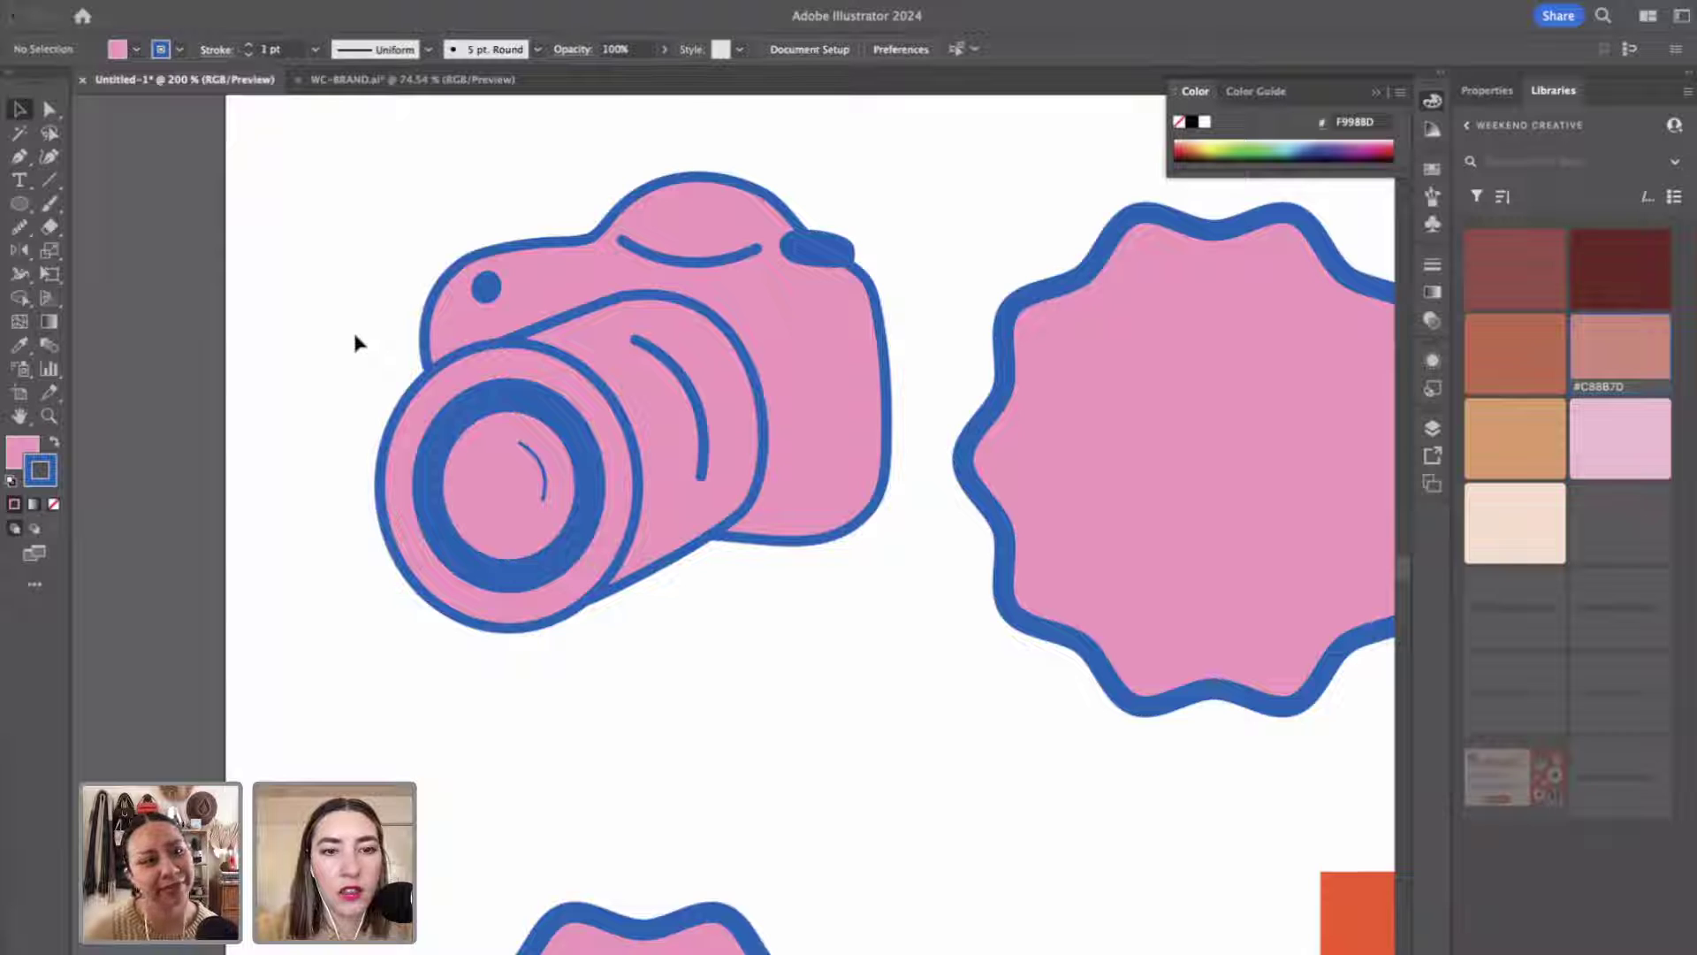
left_click(545, 485)
left_click(248, 45)
left_click(221, 50)
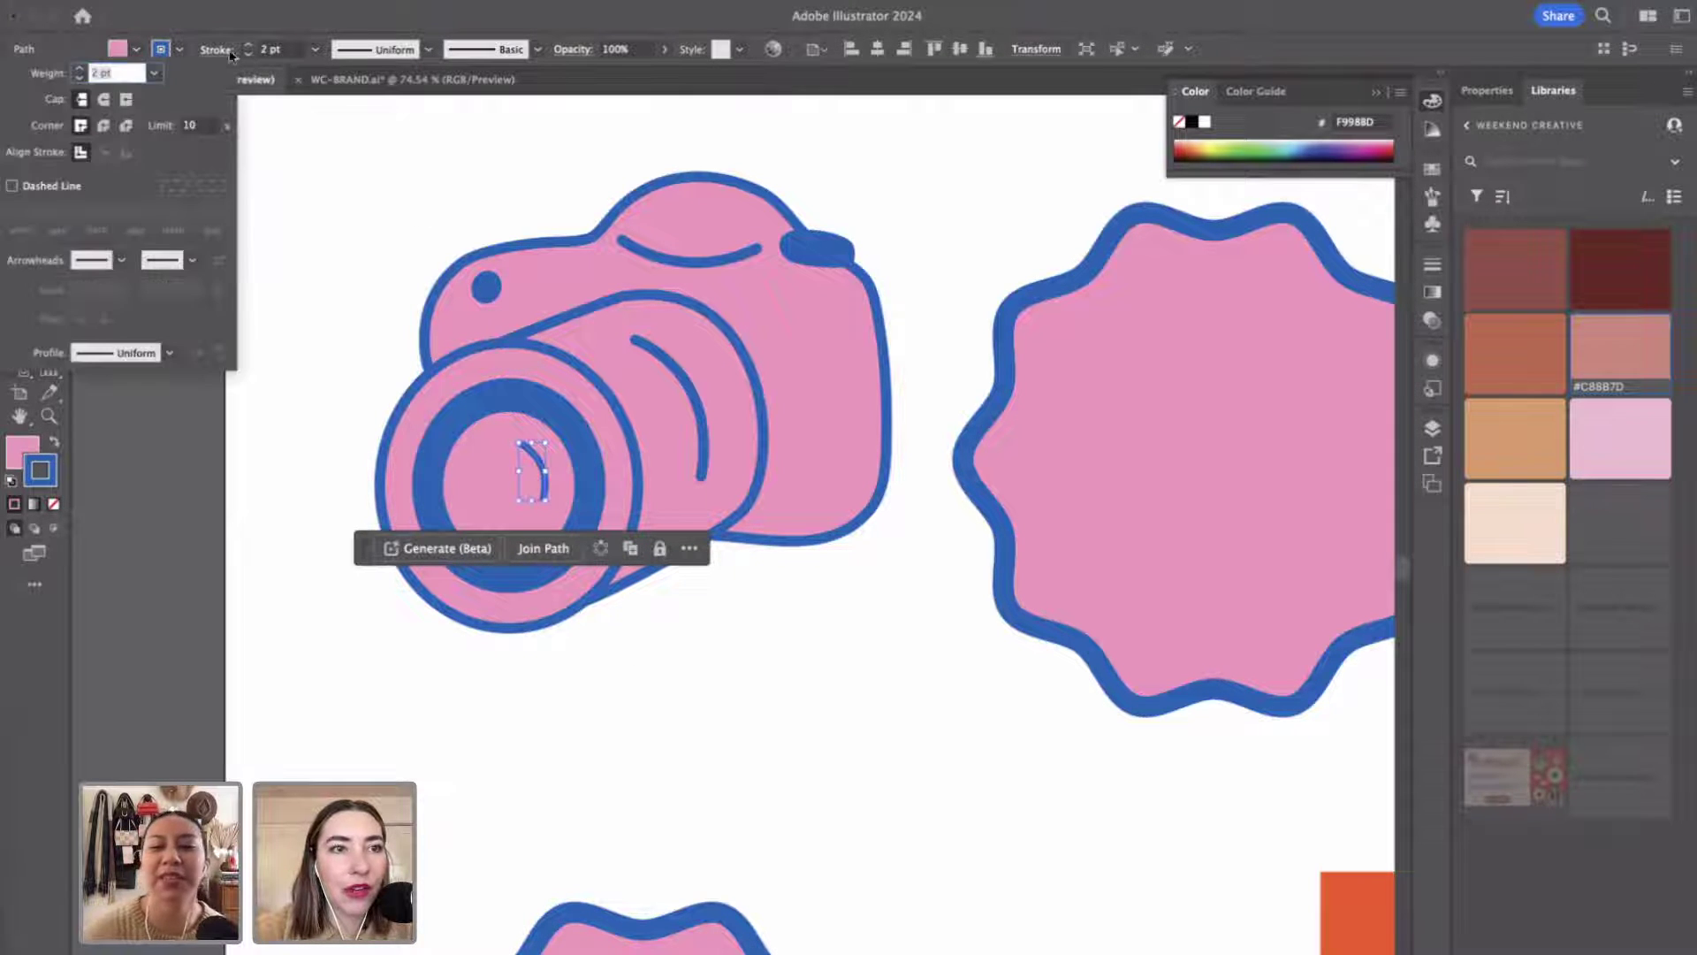
left_click(840, 747)
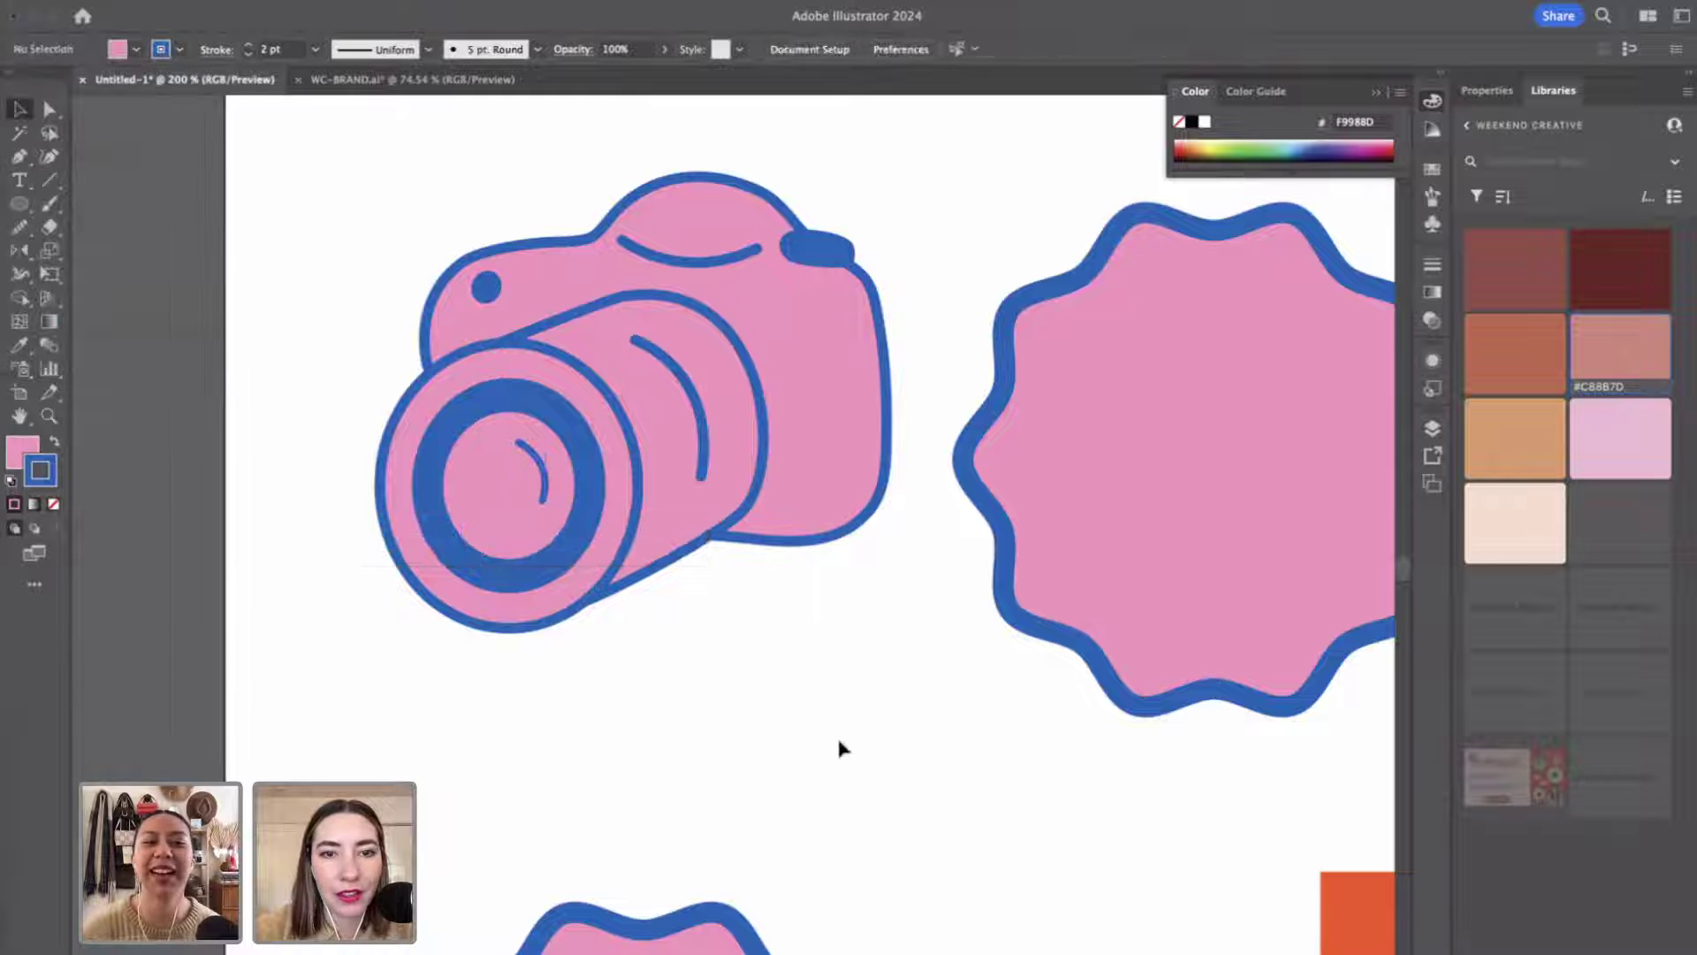
scroll(840, 748, "down", 3)
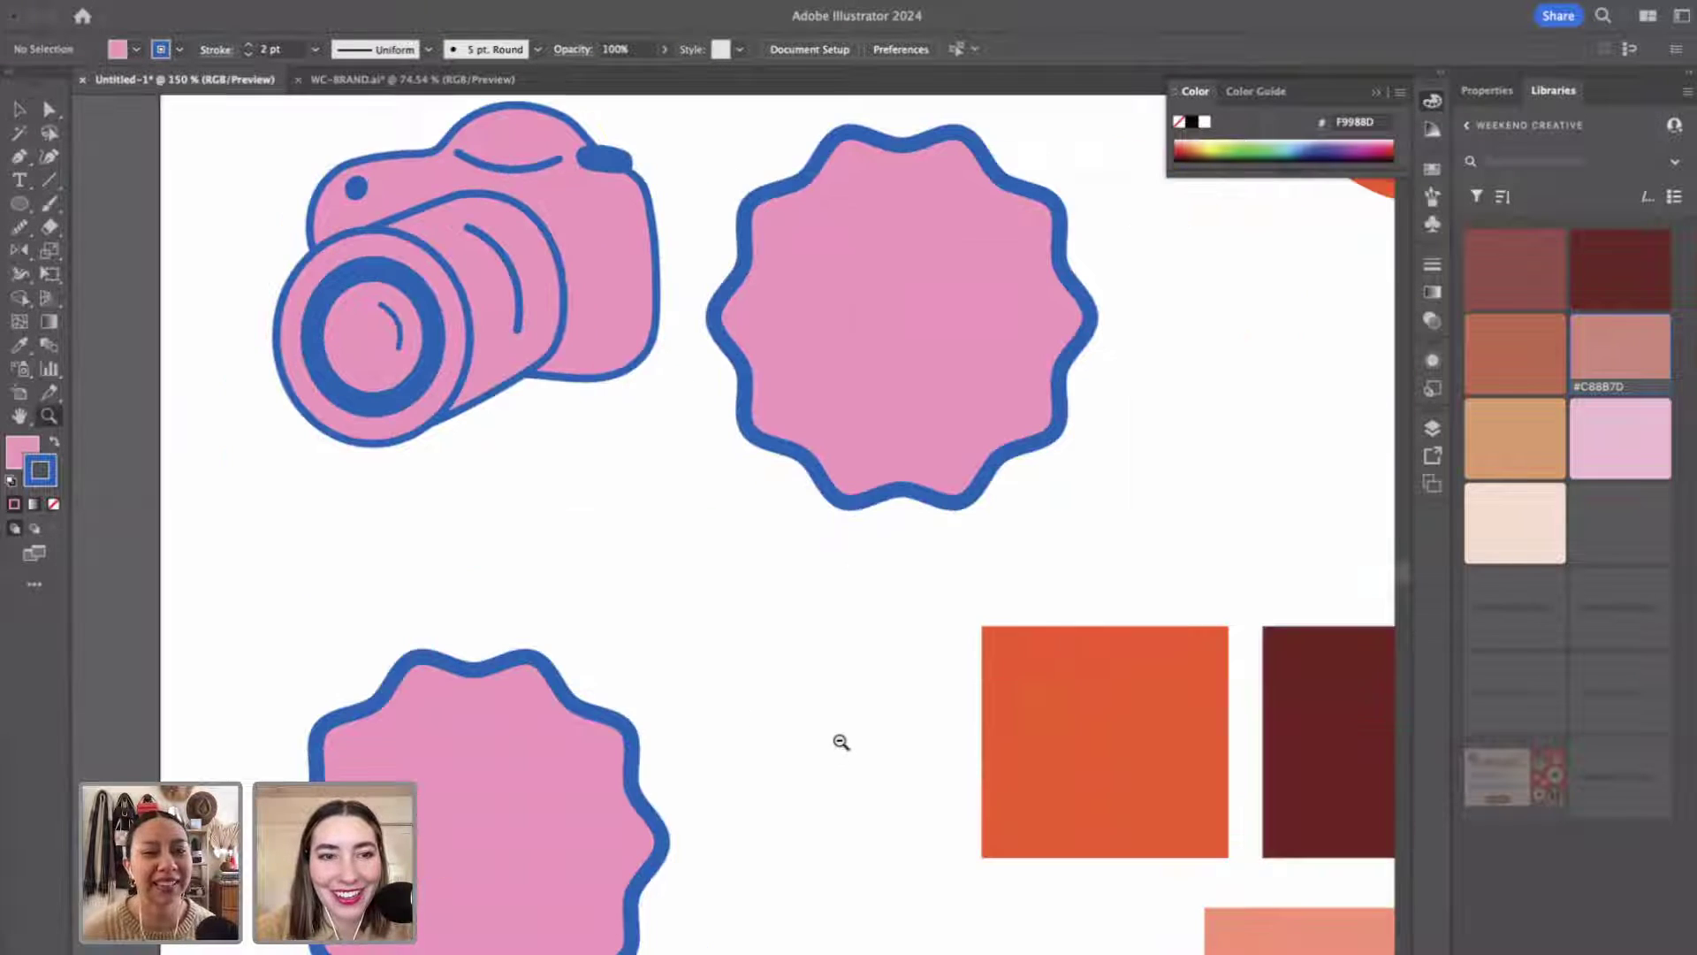
Rotate the lens highlight curve to a new angle and shift it down-left within the lens.
key("v")
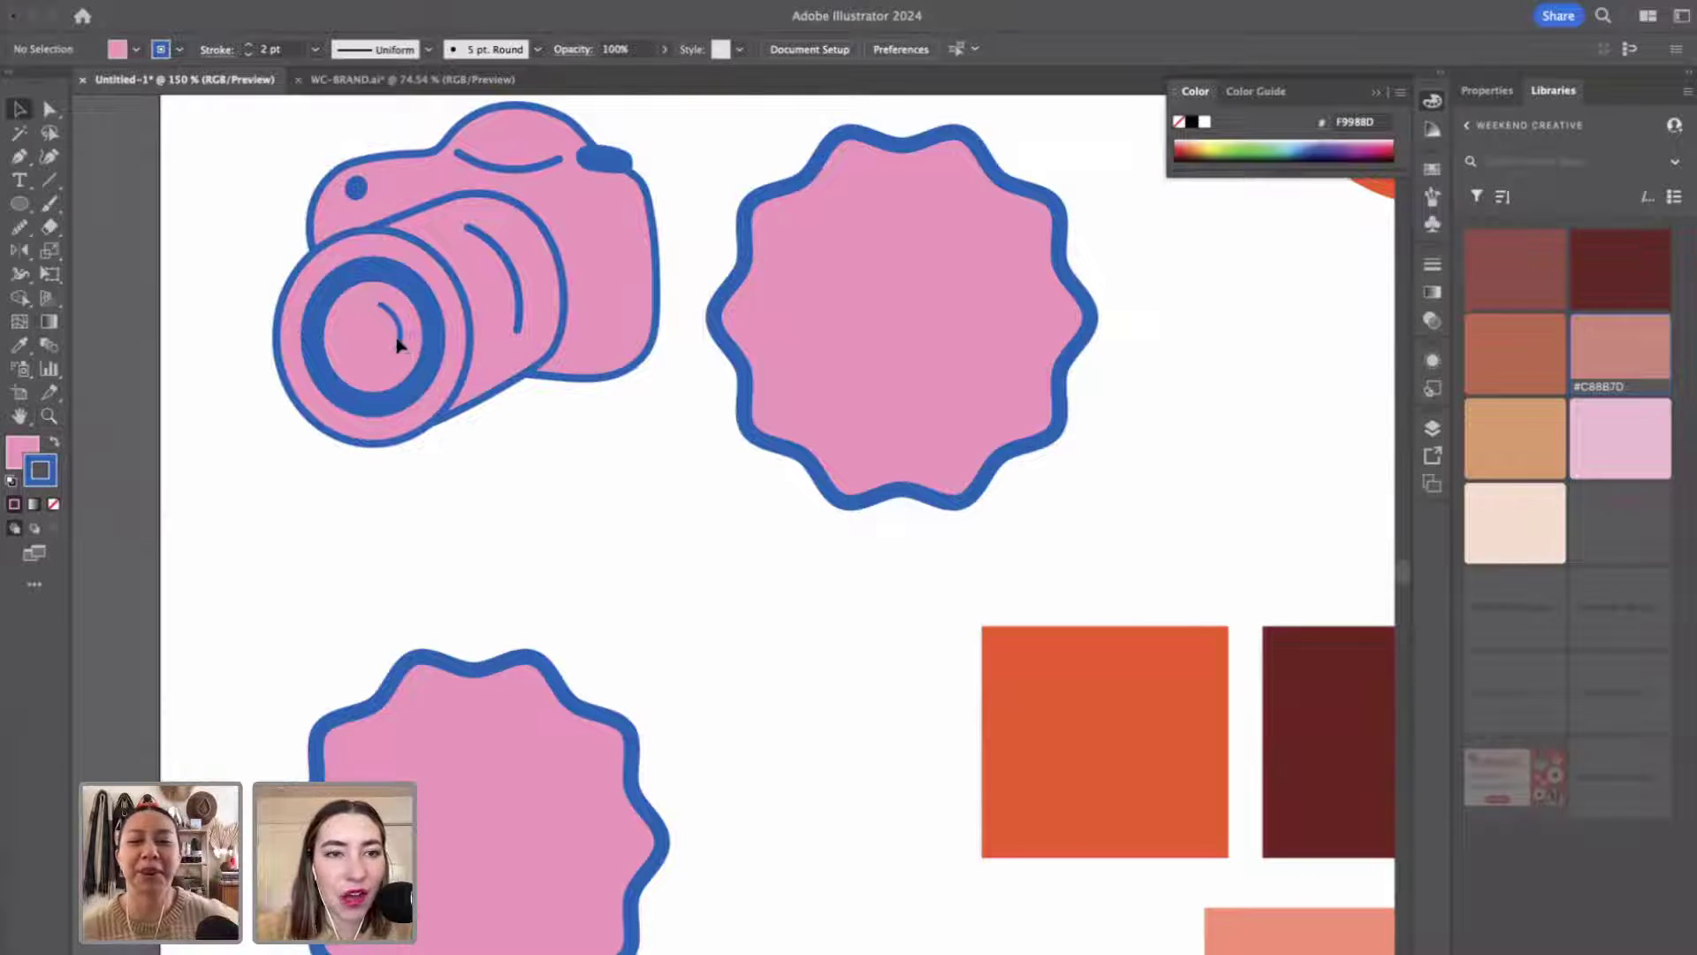
left_click(381, 302)
left_click_drag(404, 351, 430, 405)
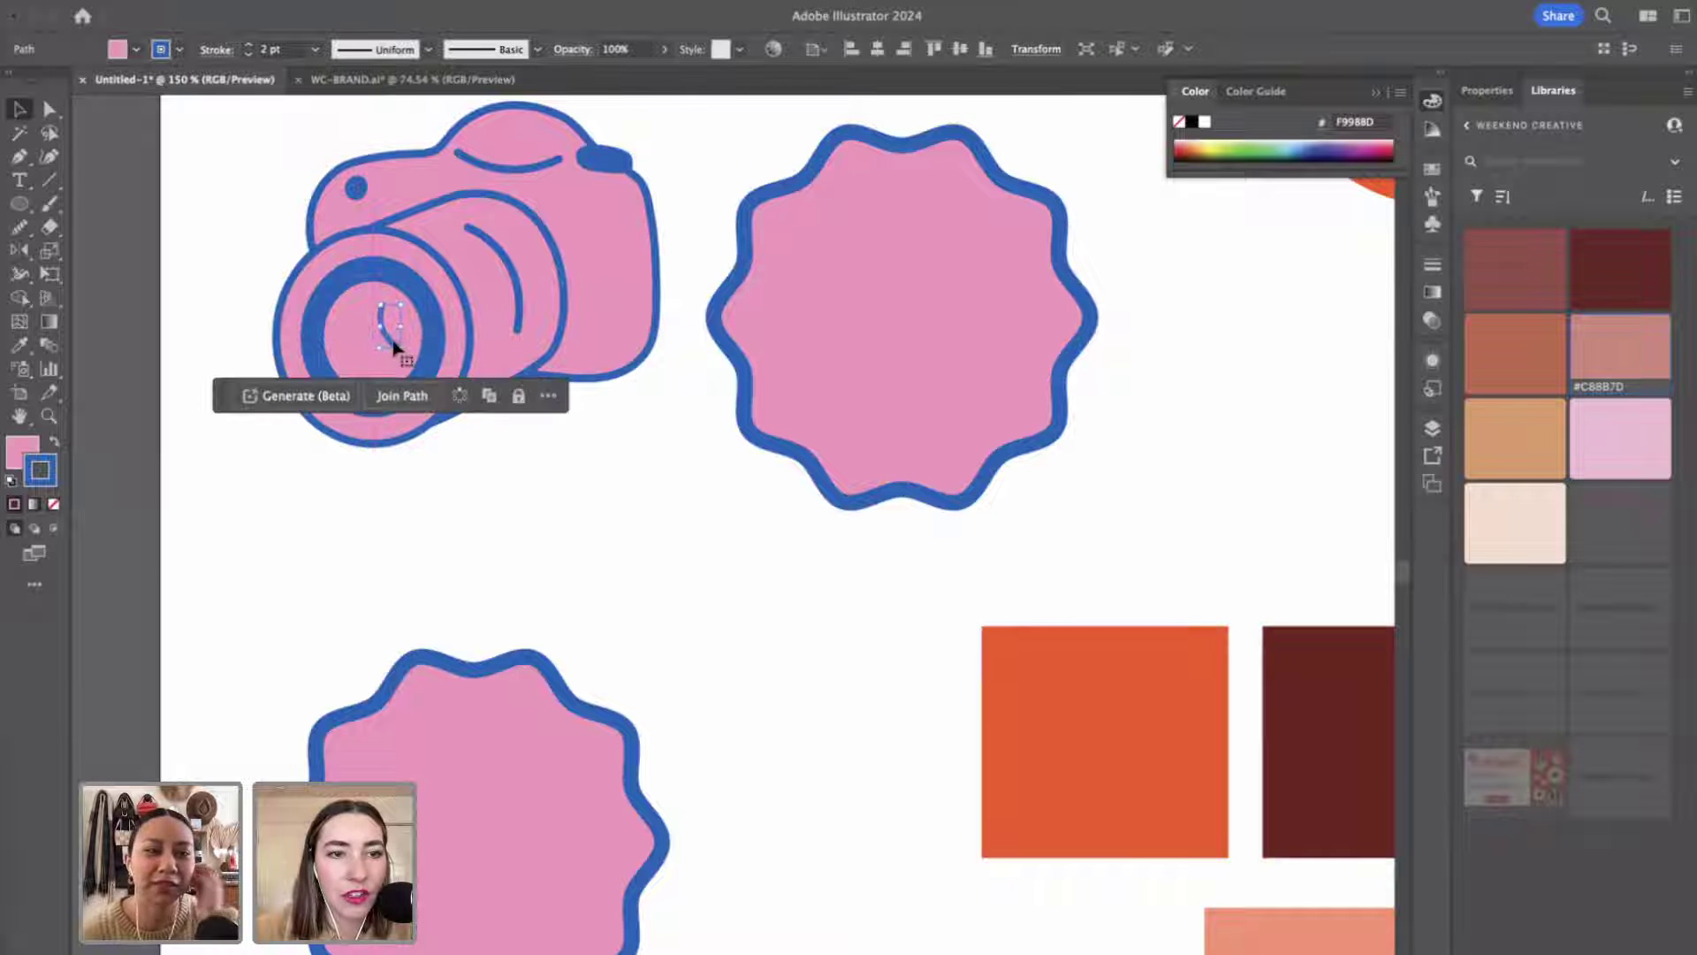
left_click_drag(385, 350, 361, 373)
left_click(601, 546)
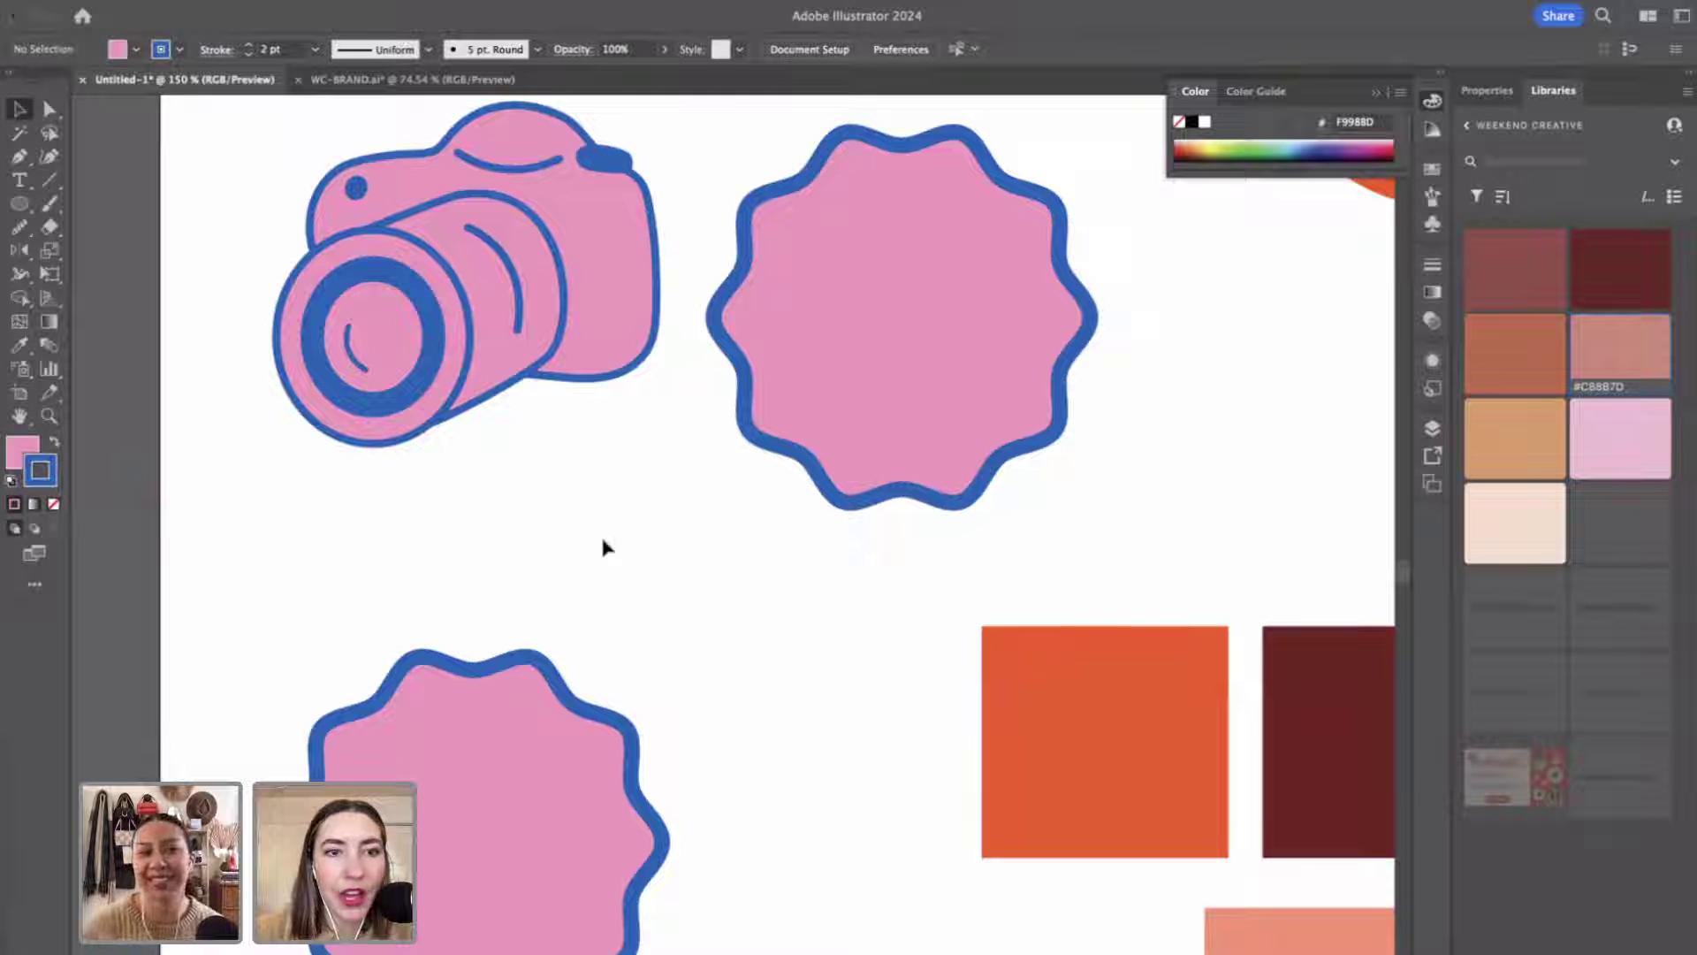
Zoom the view back out to 100%.
scroll(602, 547, "right", 3)
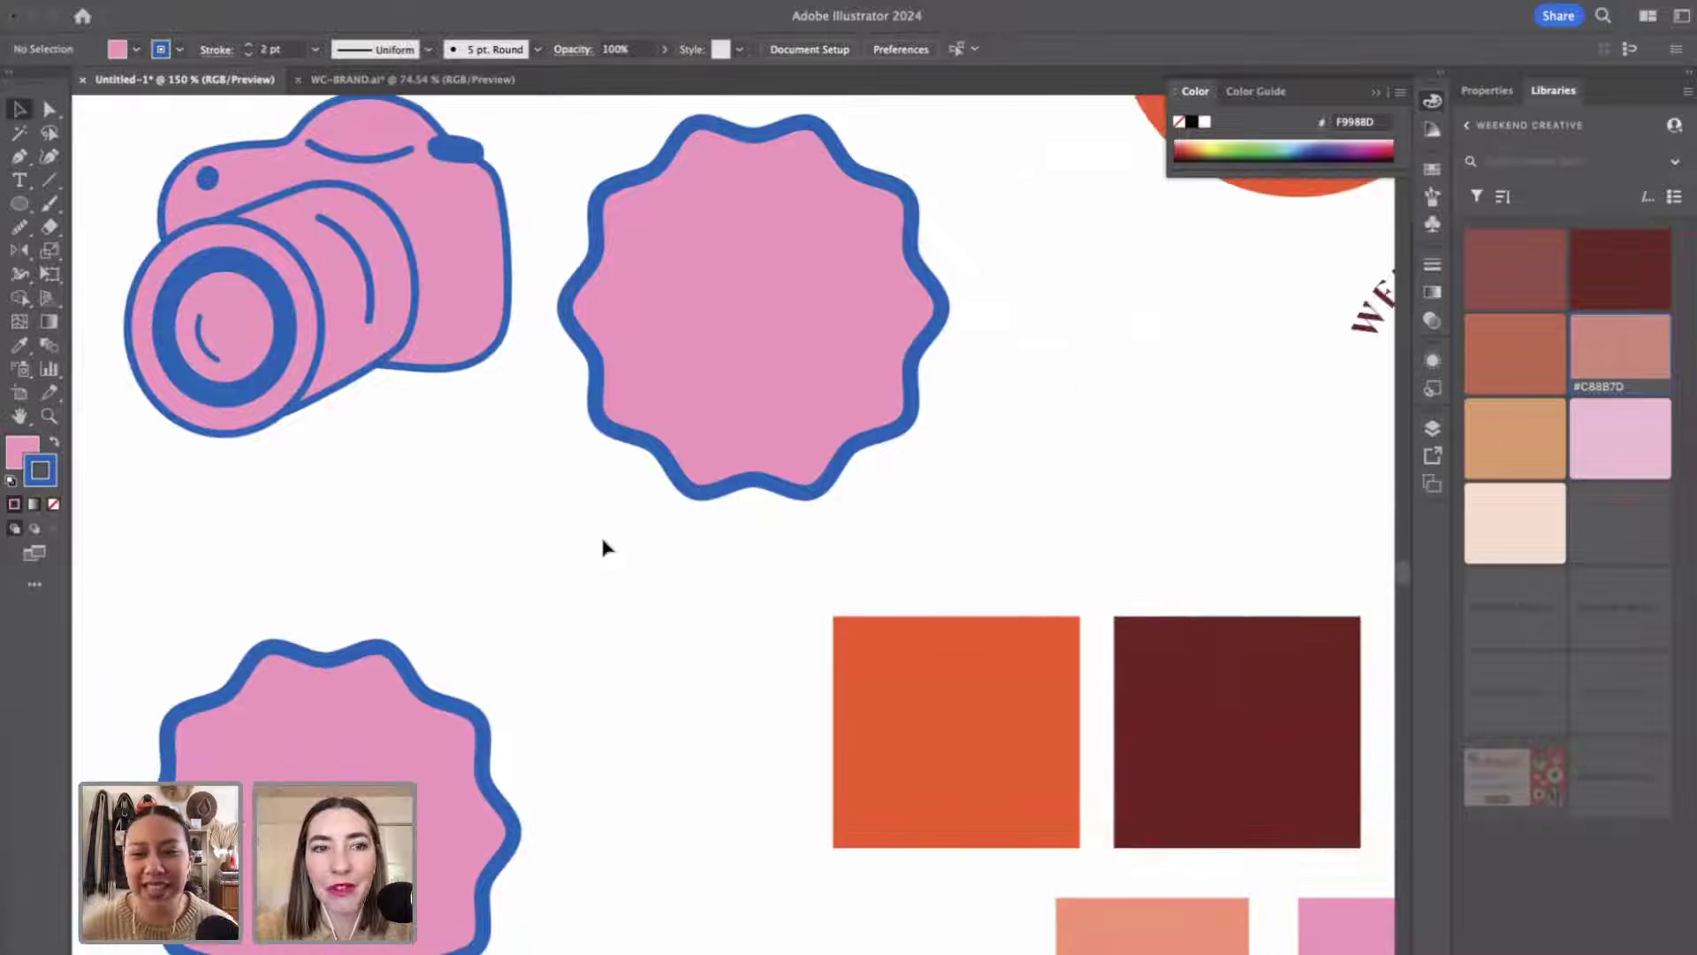
scroll(603, 547, "down", 3)
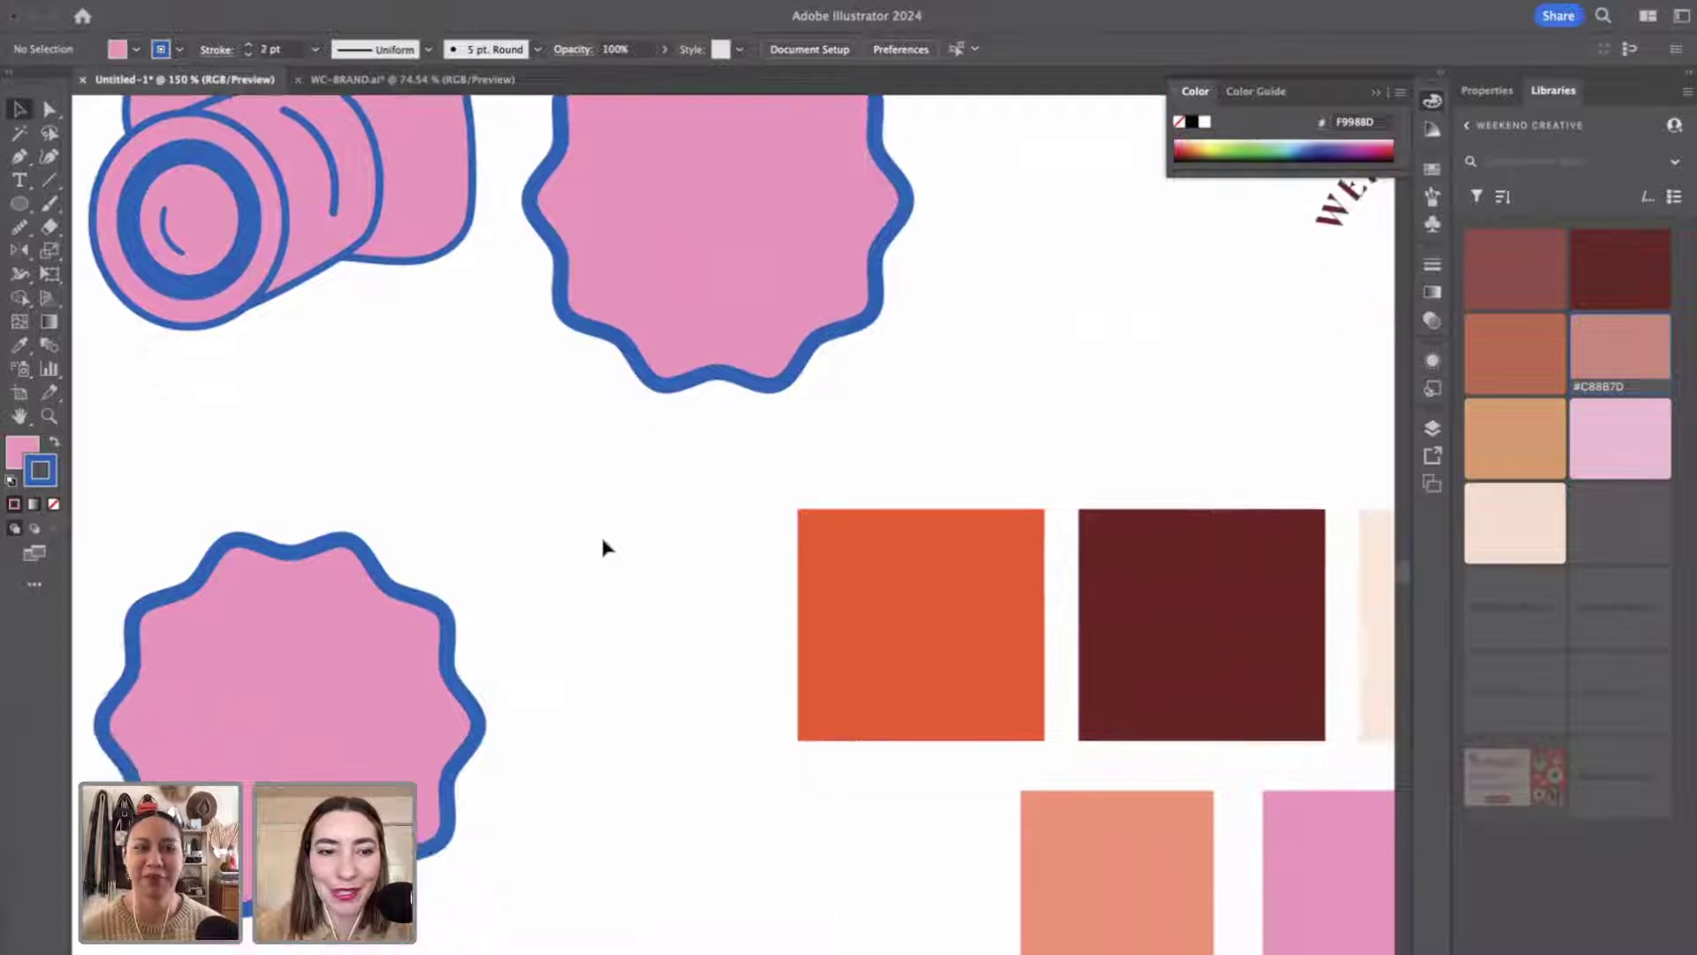
scroll(603, 546, "up", 3)
key("z")
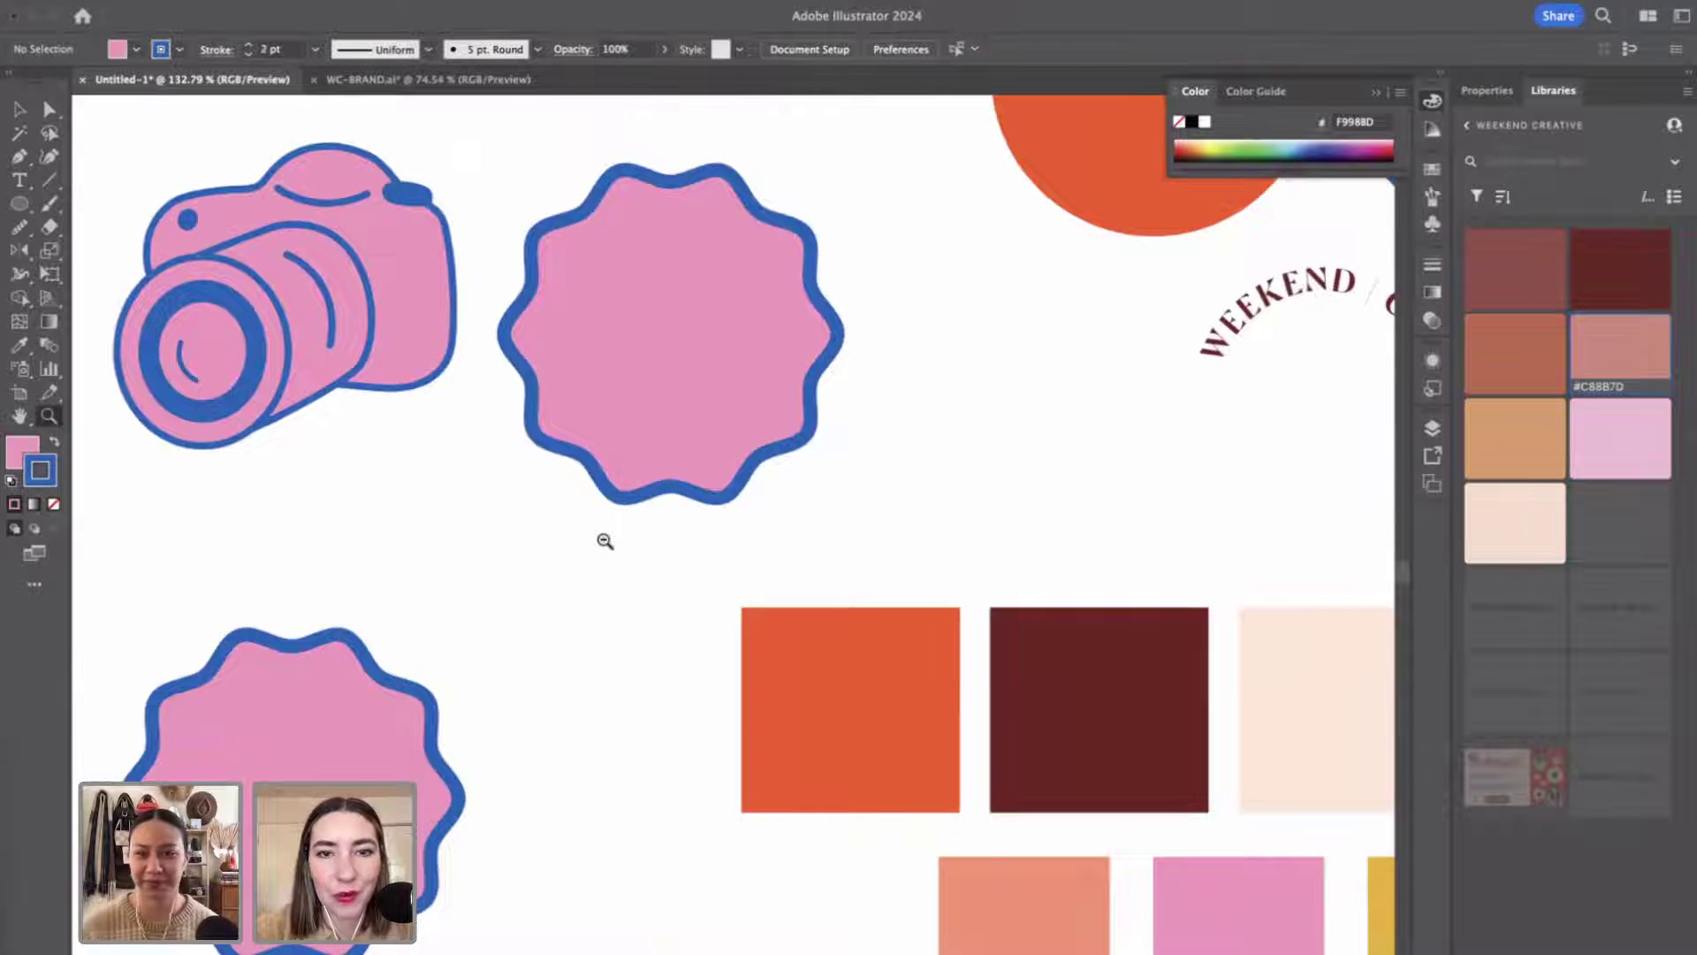
left_click(605, 541, "alt")
key("v")
left_click(565, 324)
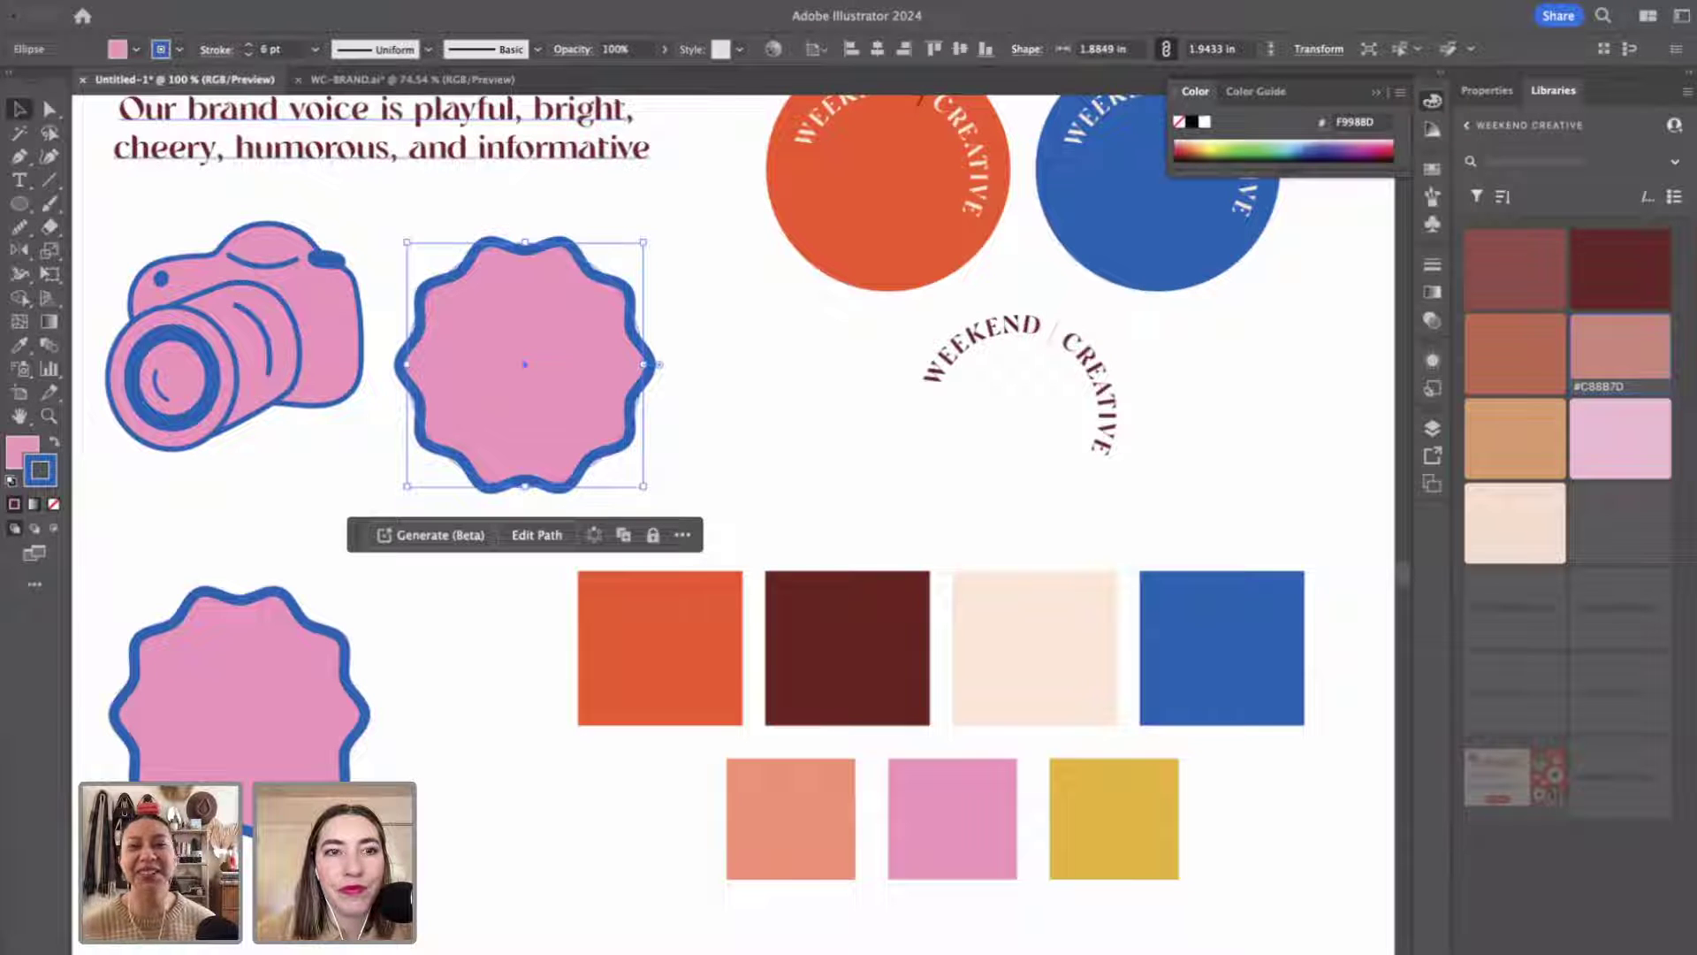
Cancel the repeated Zig Zag and delete the wavy badge.
left_click(388, 0)
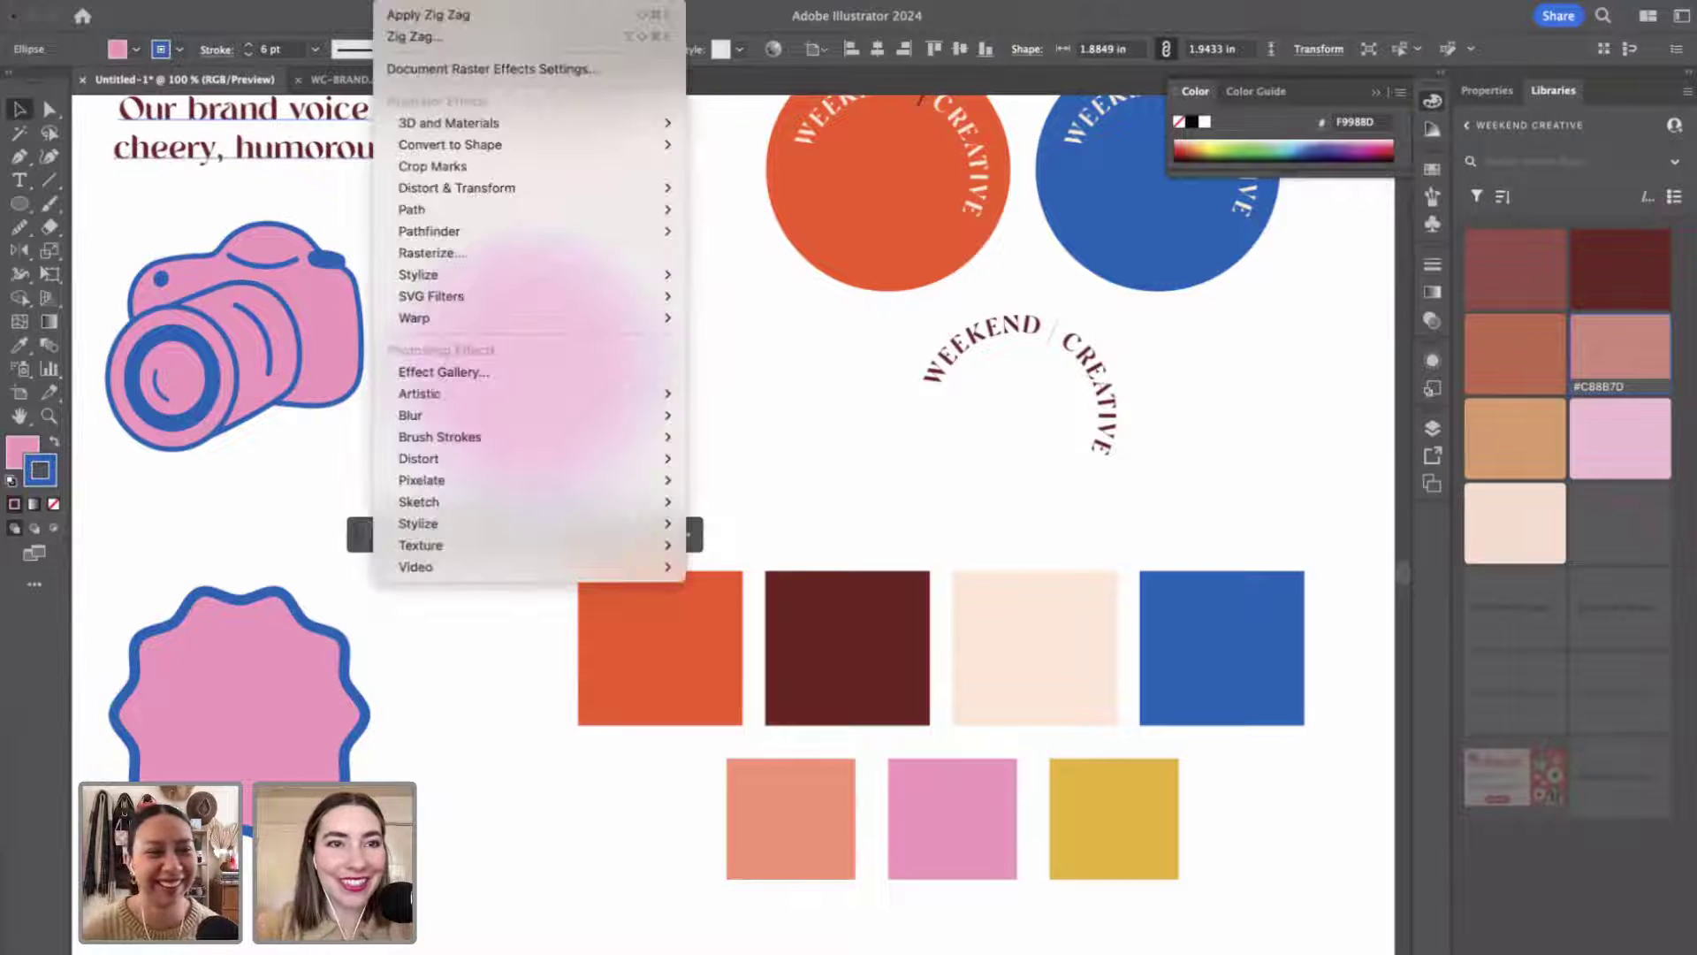
mouse_move(474, 185)
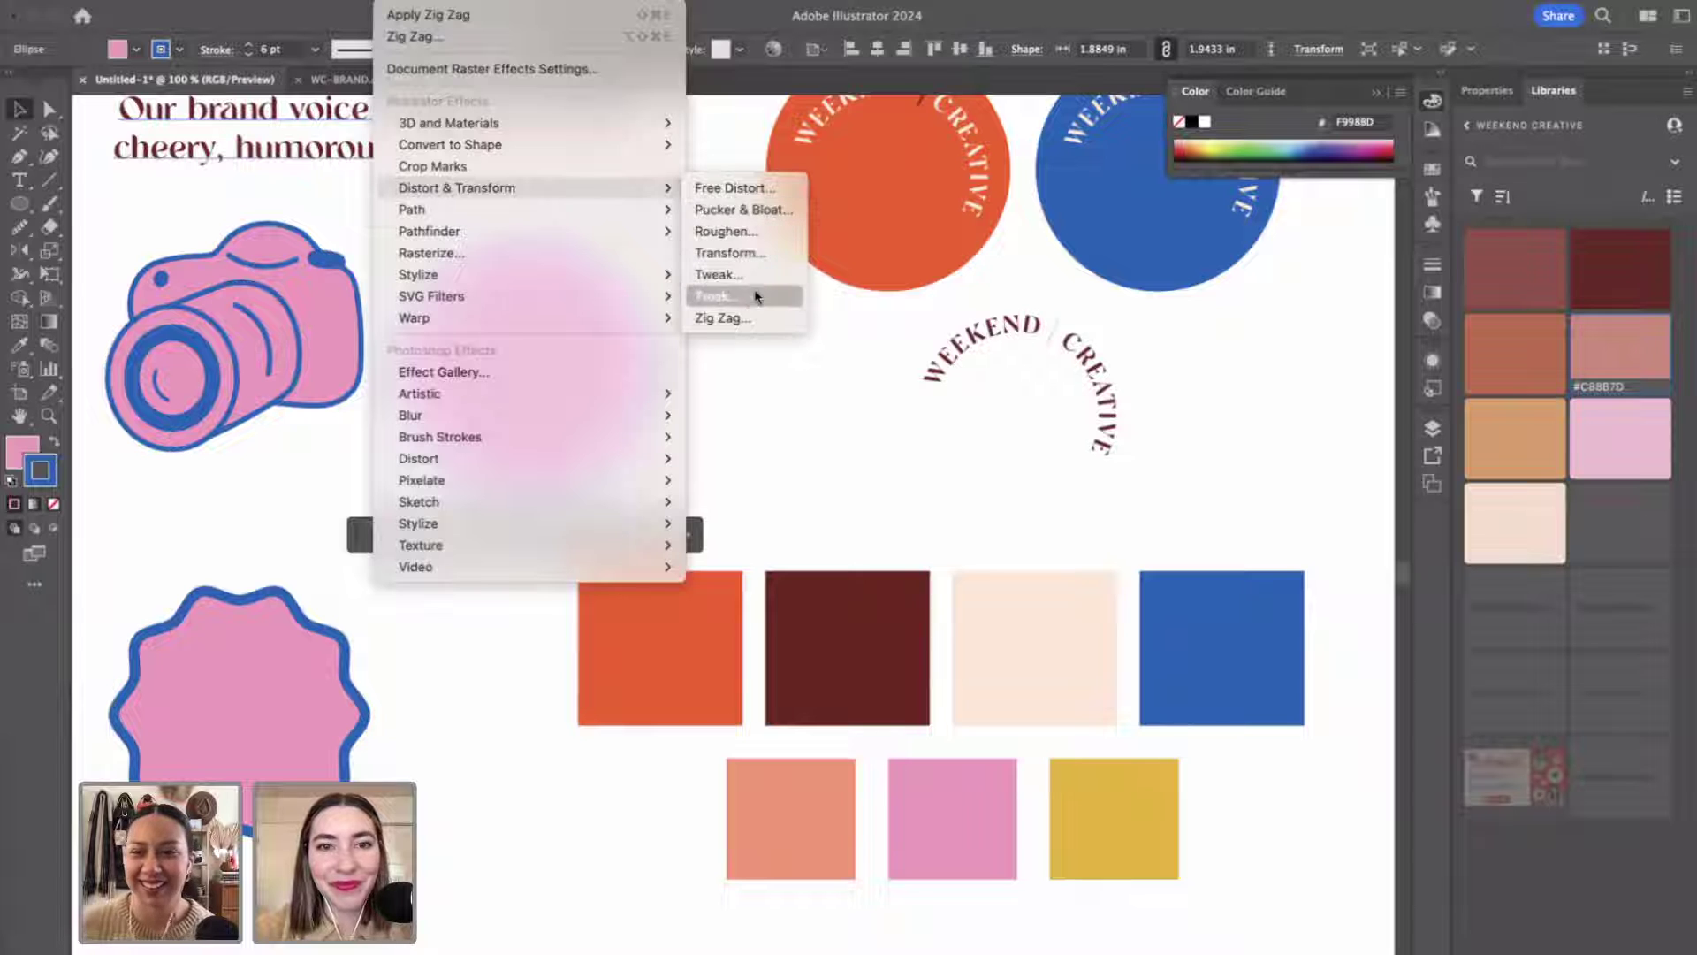
left_click(750, 318)
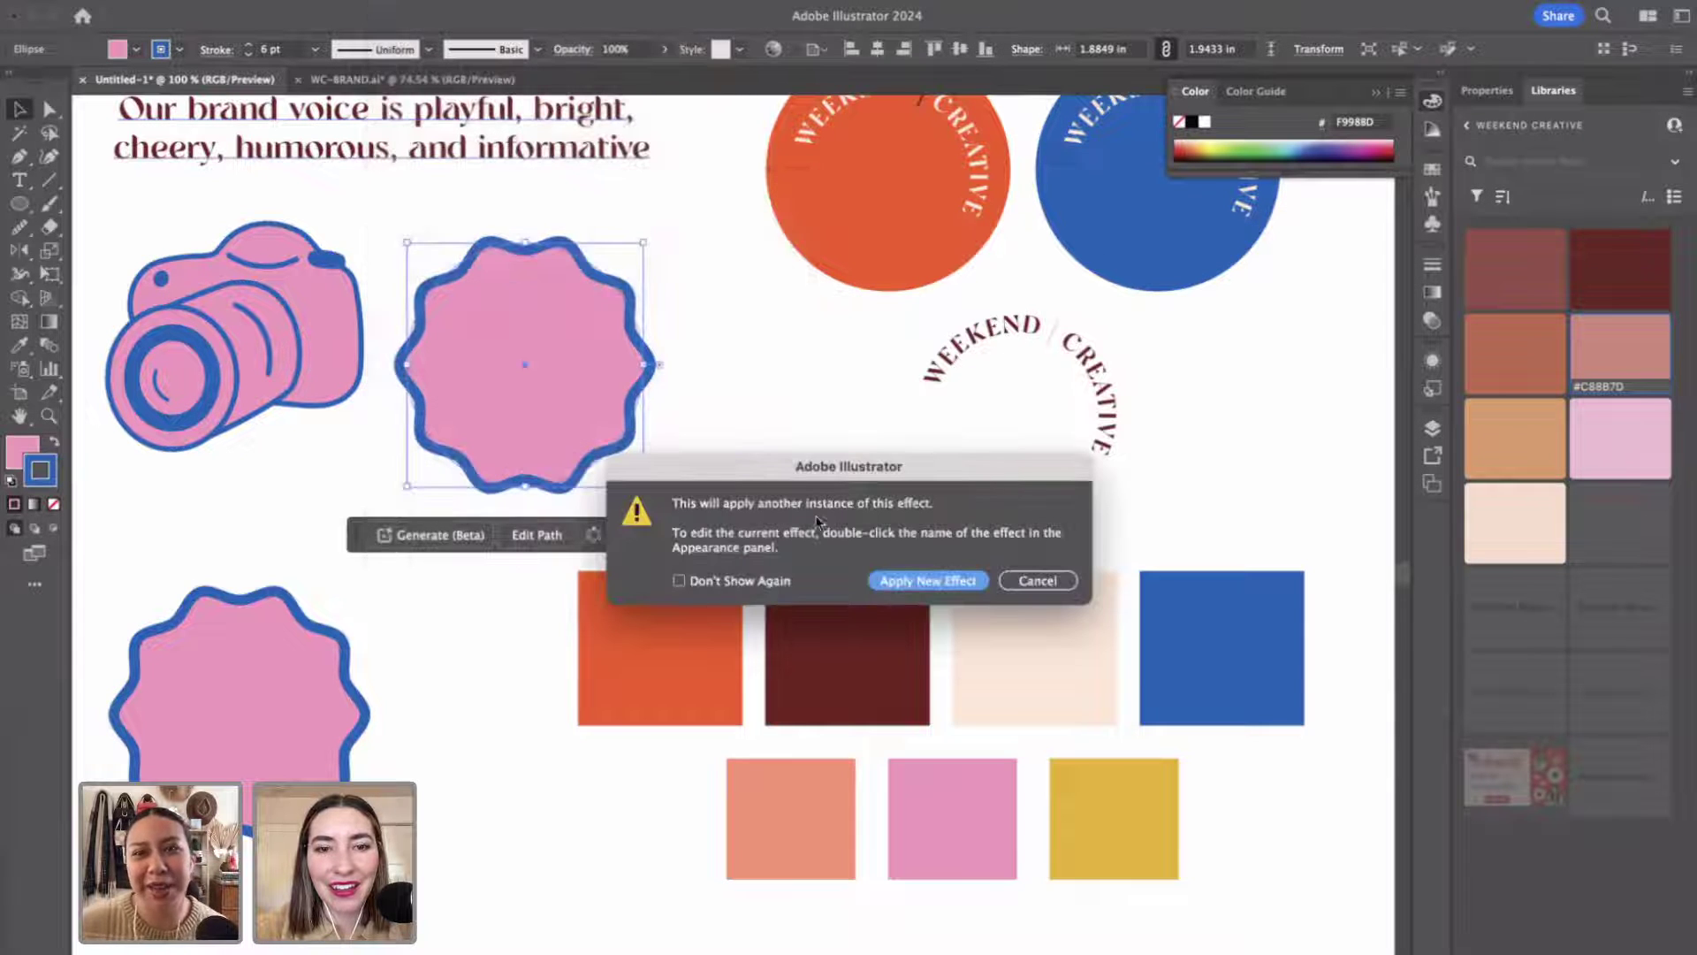
left_click(1033, 585)
key("Delete")
Draw a new 2.03 in pink circle with a blue outline and move it into the badge's spot.
left_click(17, 207)
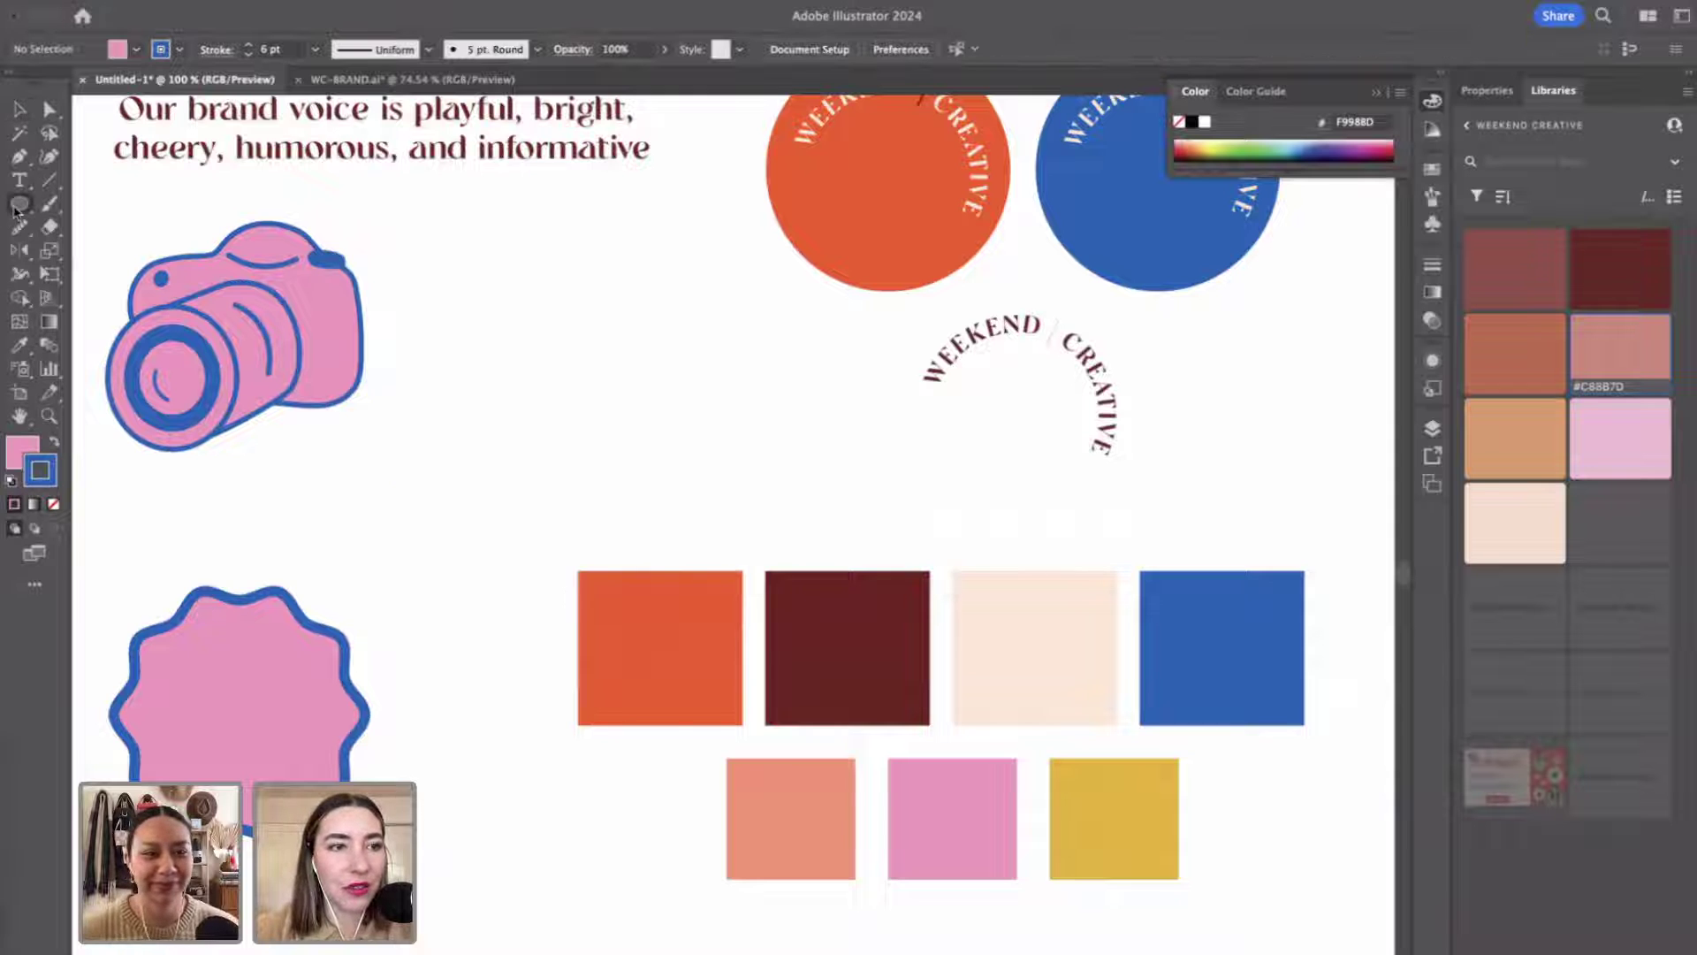
left_click_drag(485, 242, 731, 496)
key("v")
left_click_drag(660, 427, 579, 408)
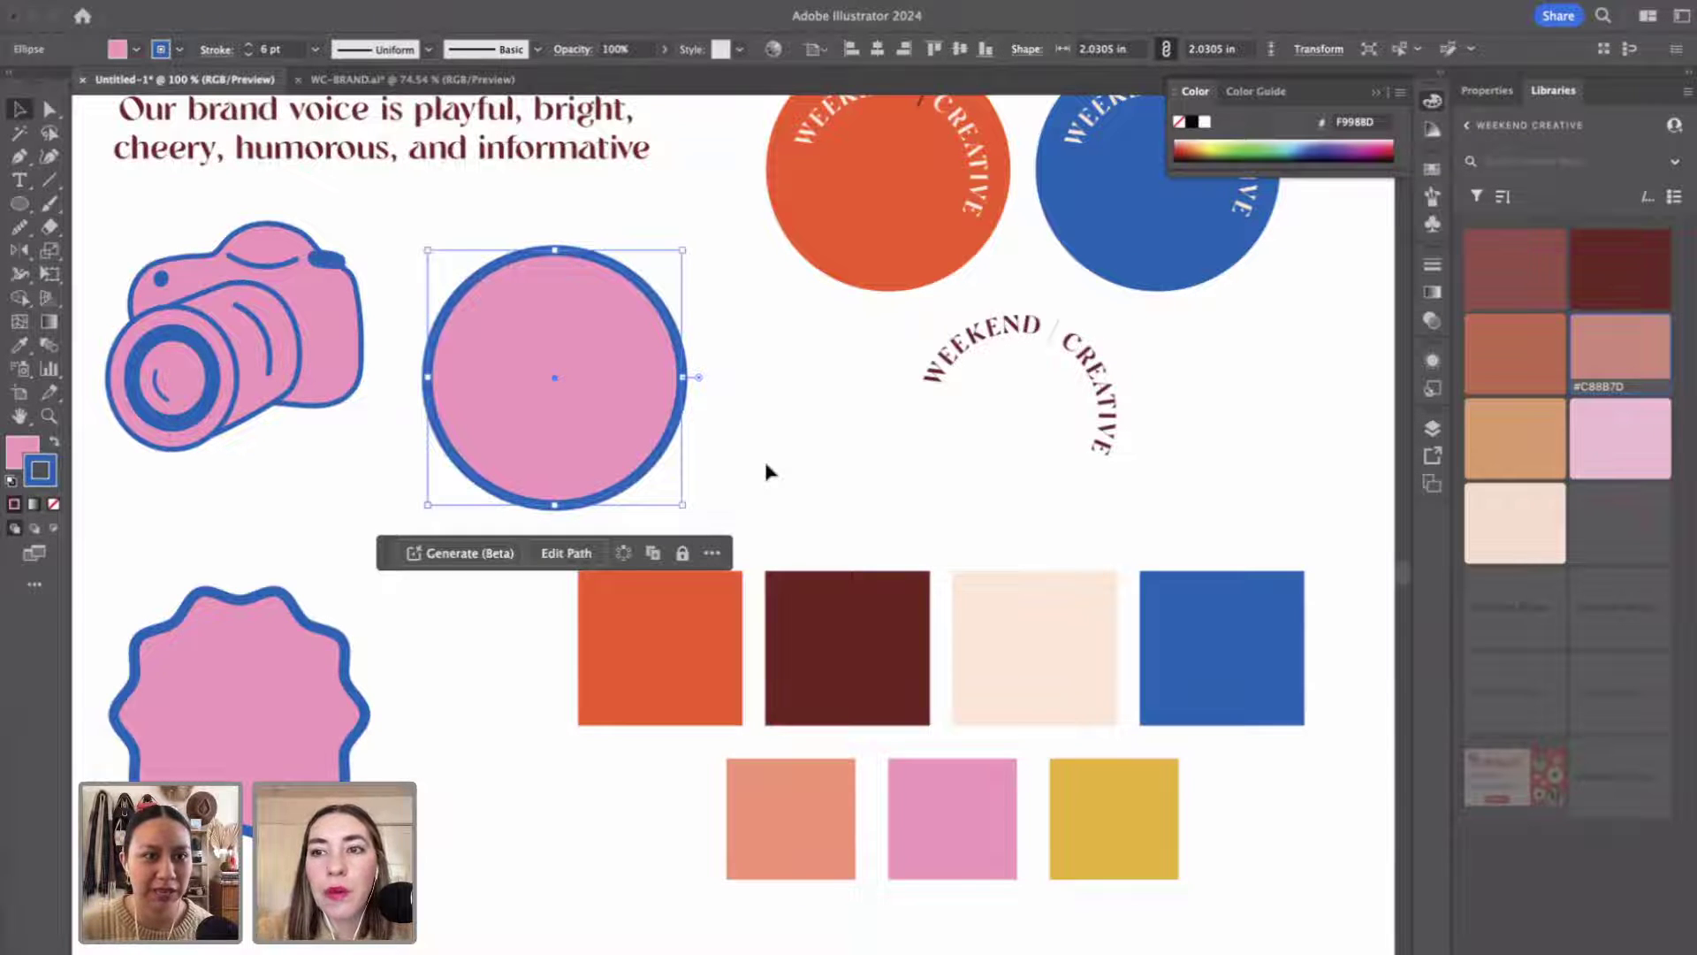
scroll(972, 548, "down", 2)
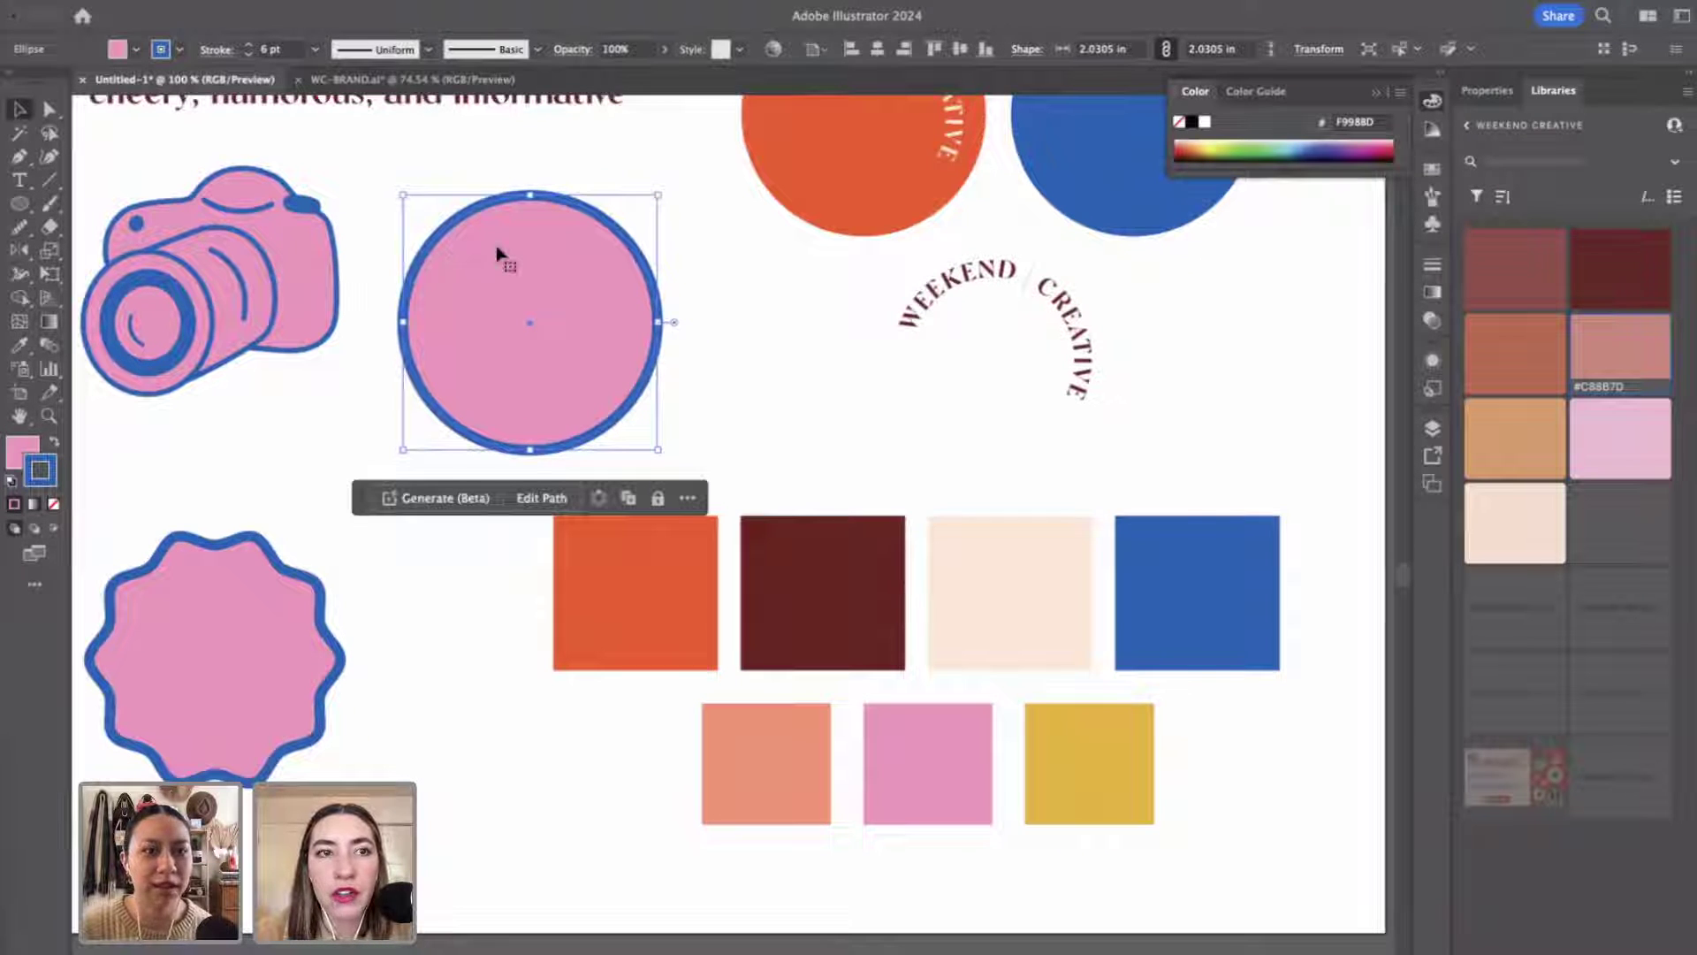
Try a larger Zig Zag on the circle, then discard and undo it.
left_click(405, 1)
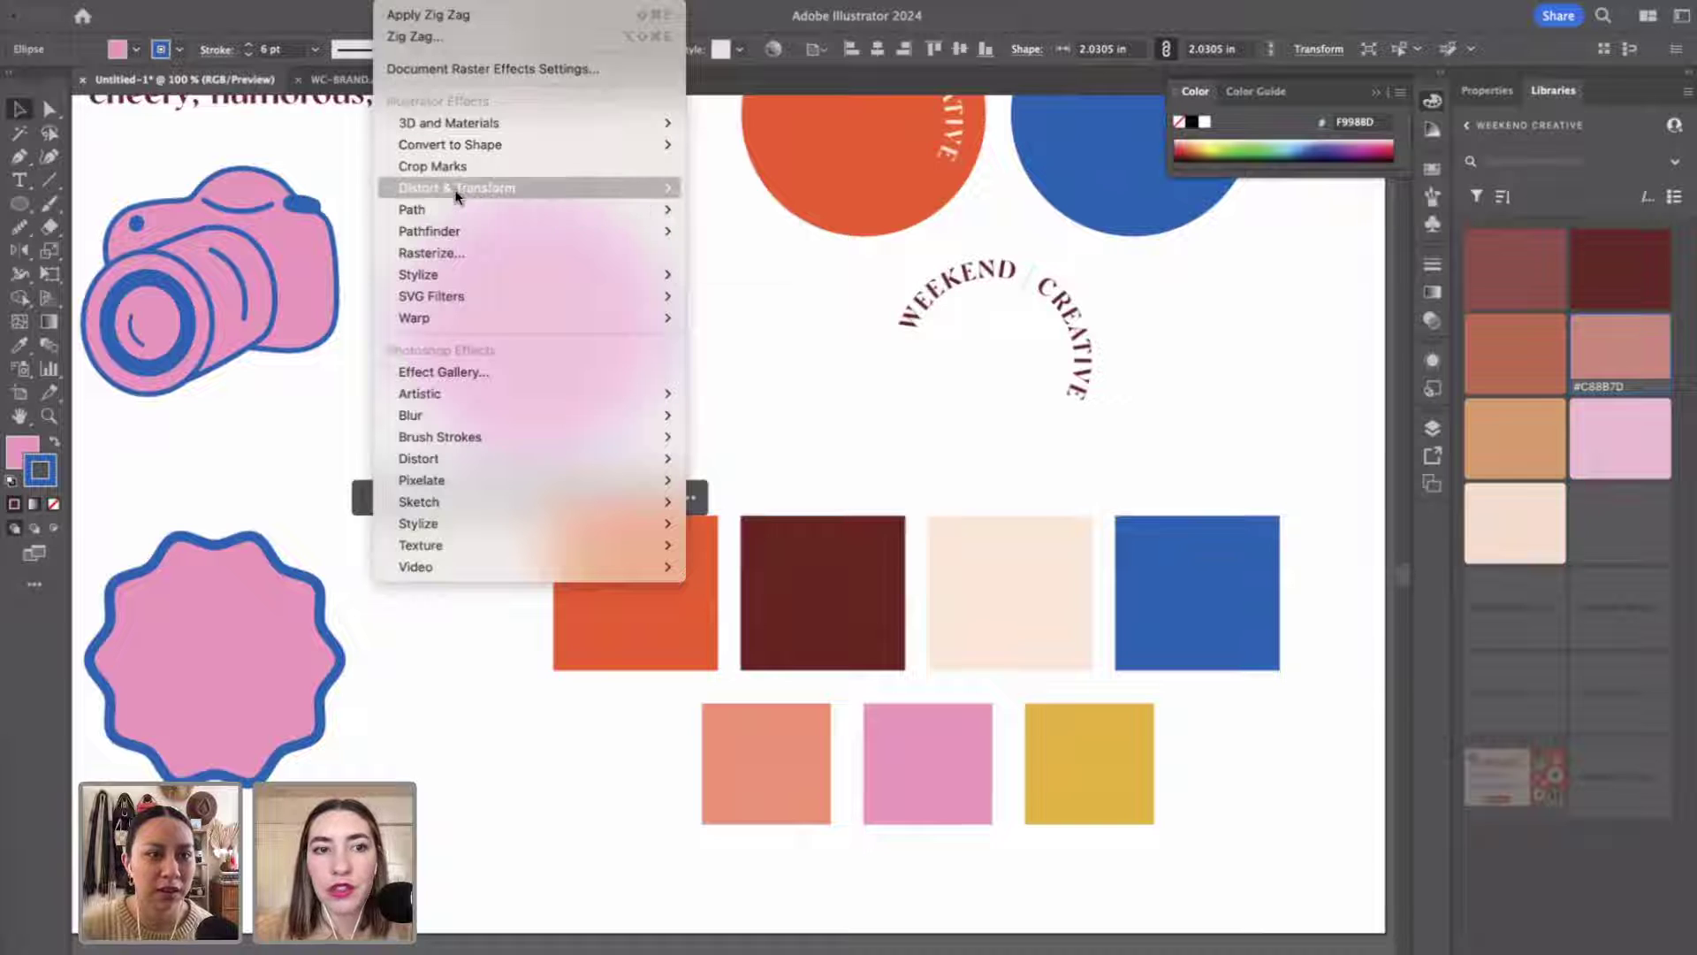
mouse_move(454, 189)
left_click(739, 320)
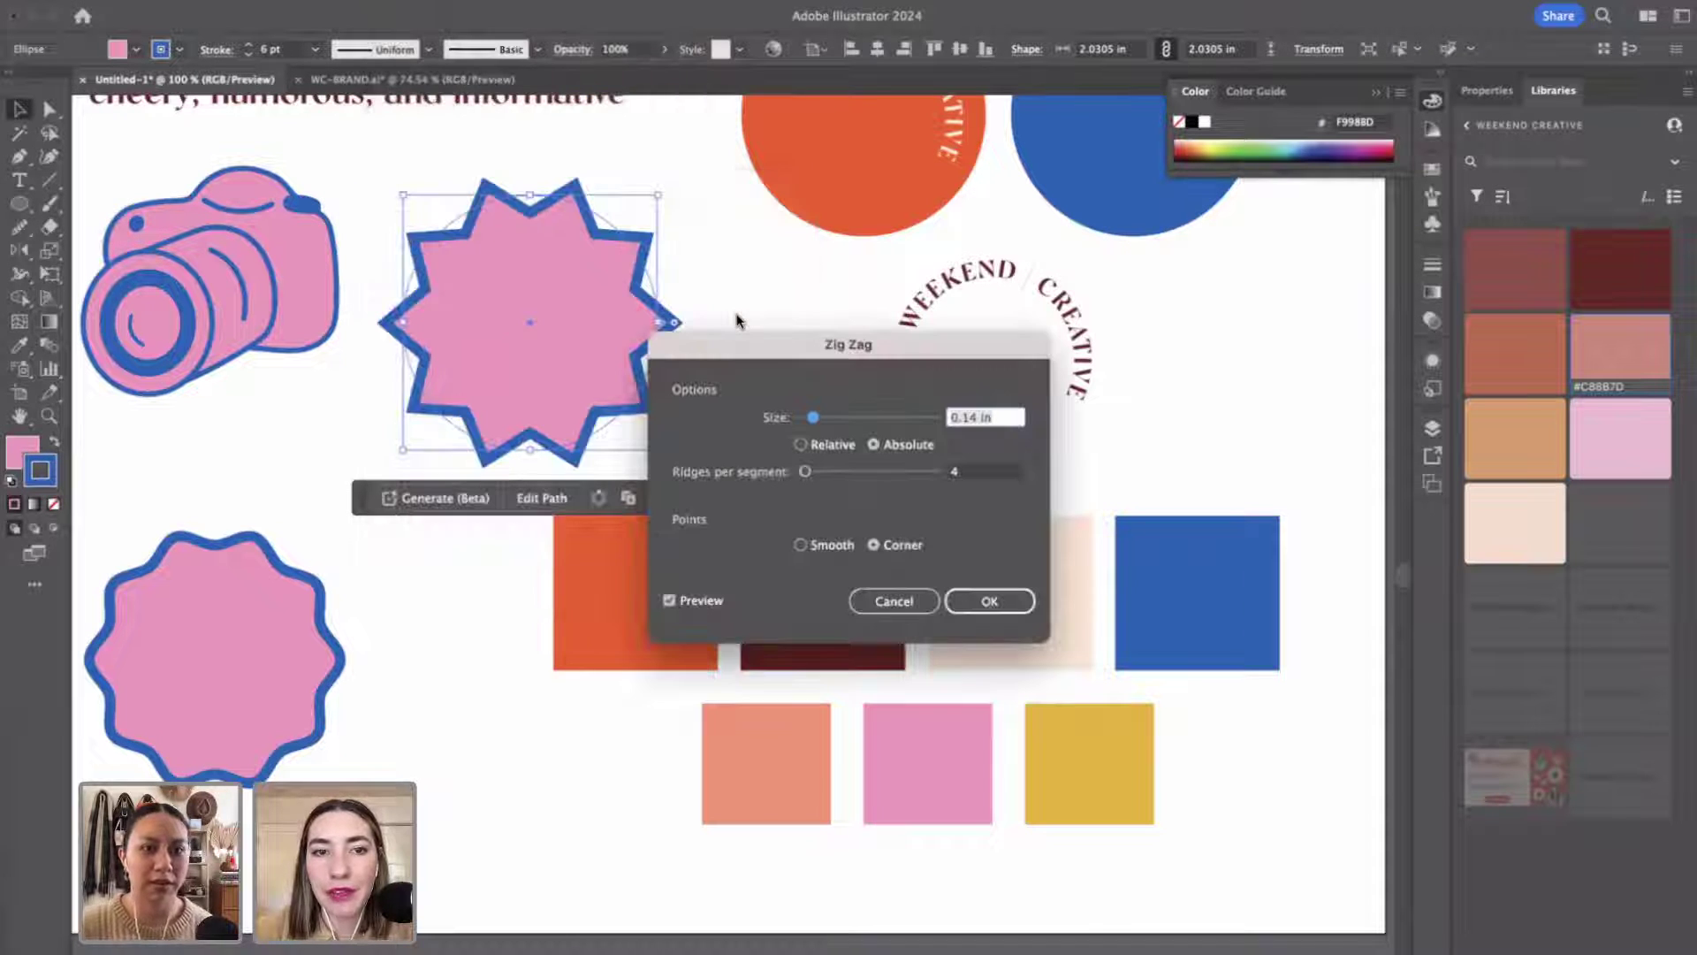
mouse_move(835, 419)
left_mouse_down()
mouse_move(808, 419)
mouse_move(840, 420)
left_mouse_up()
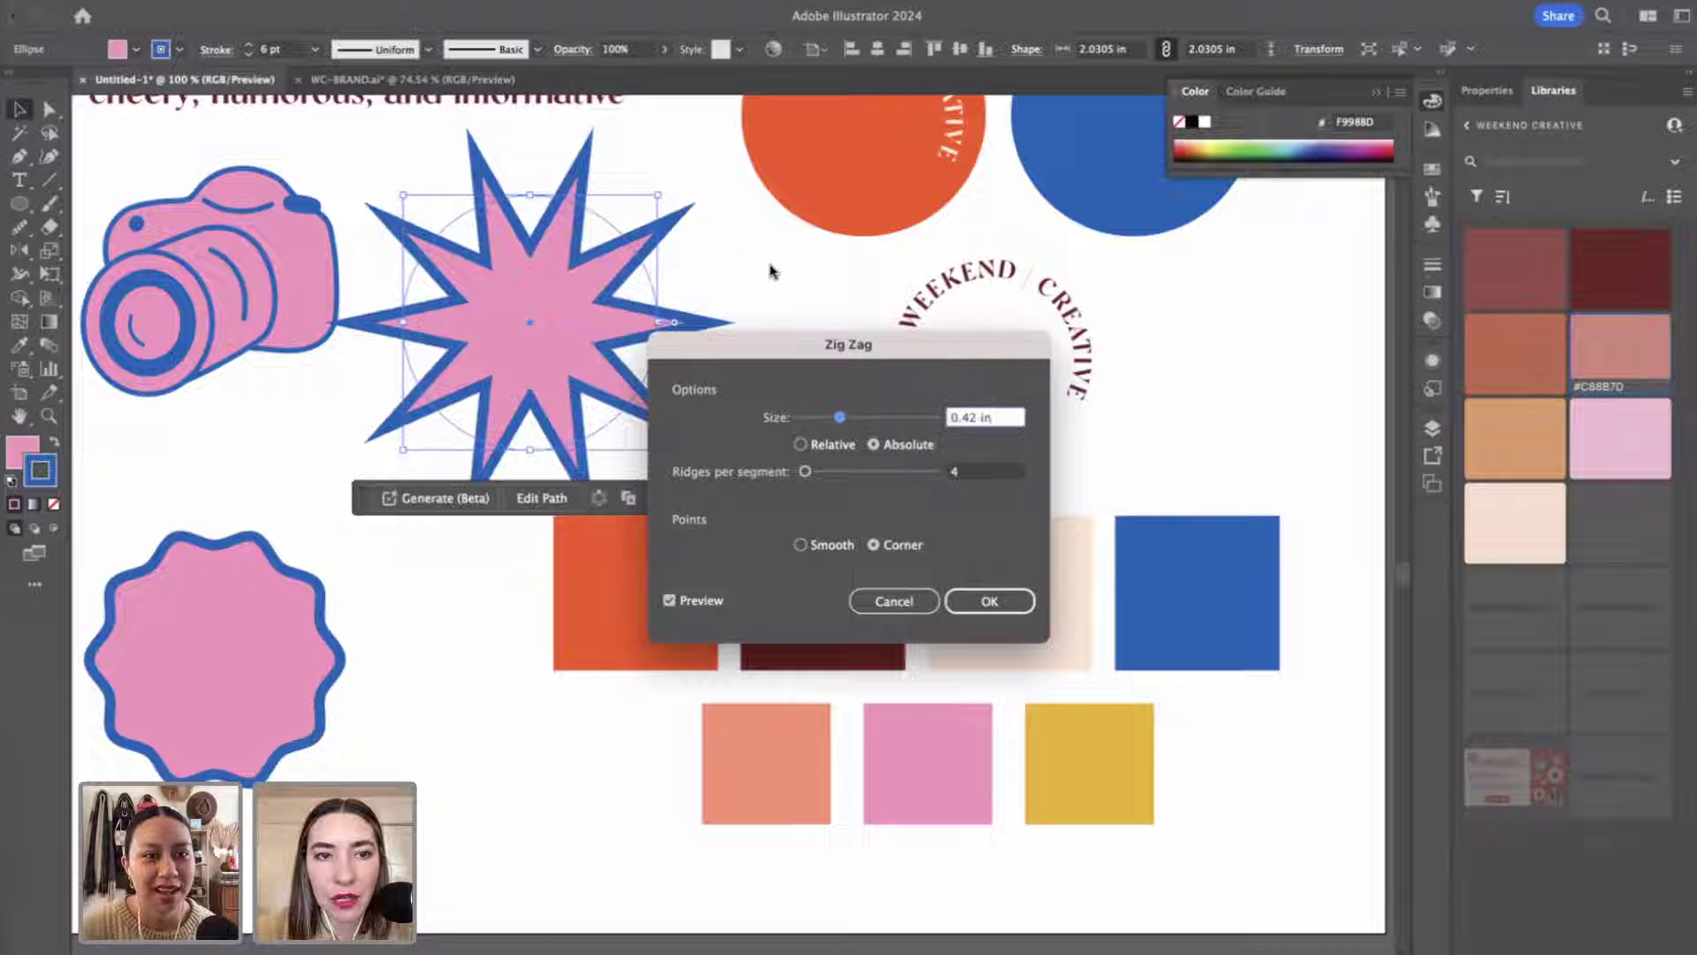
left_click(894, 601)
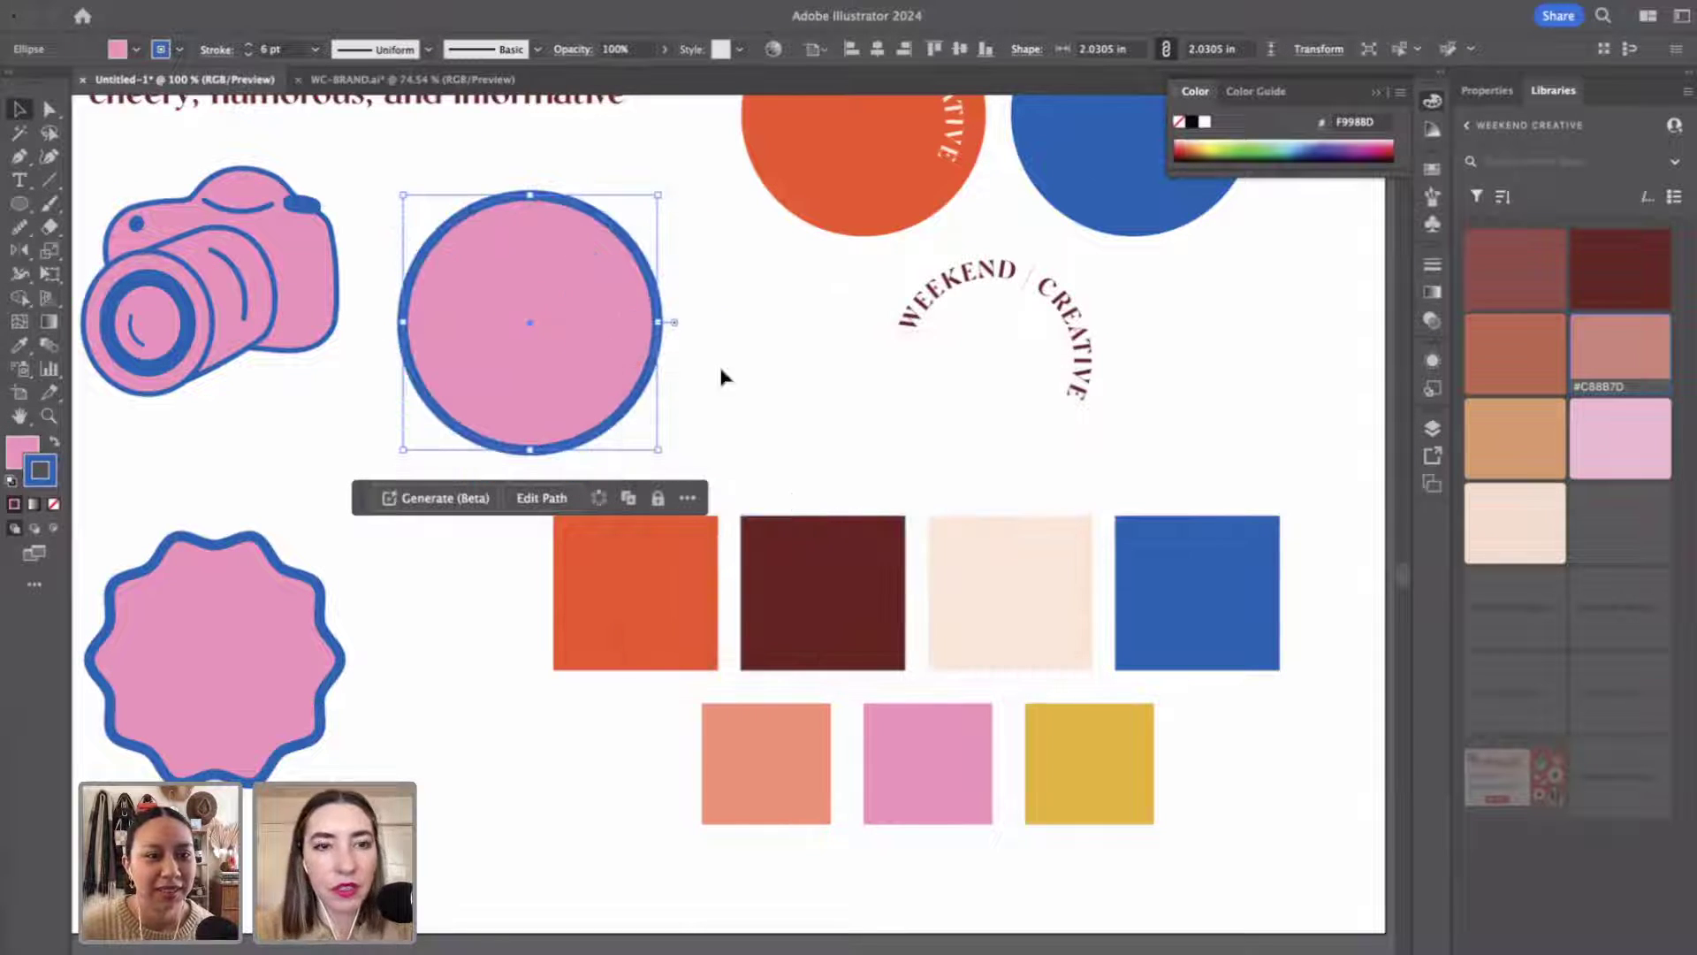
left_click(455, 2)
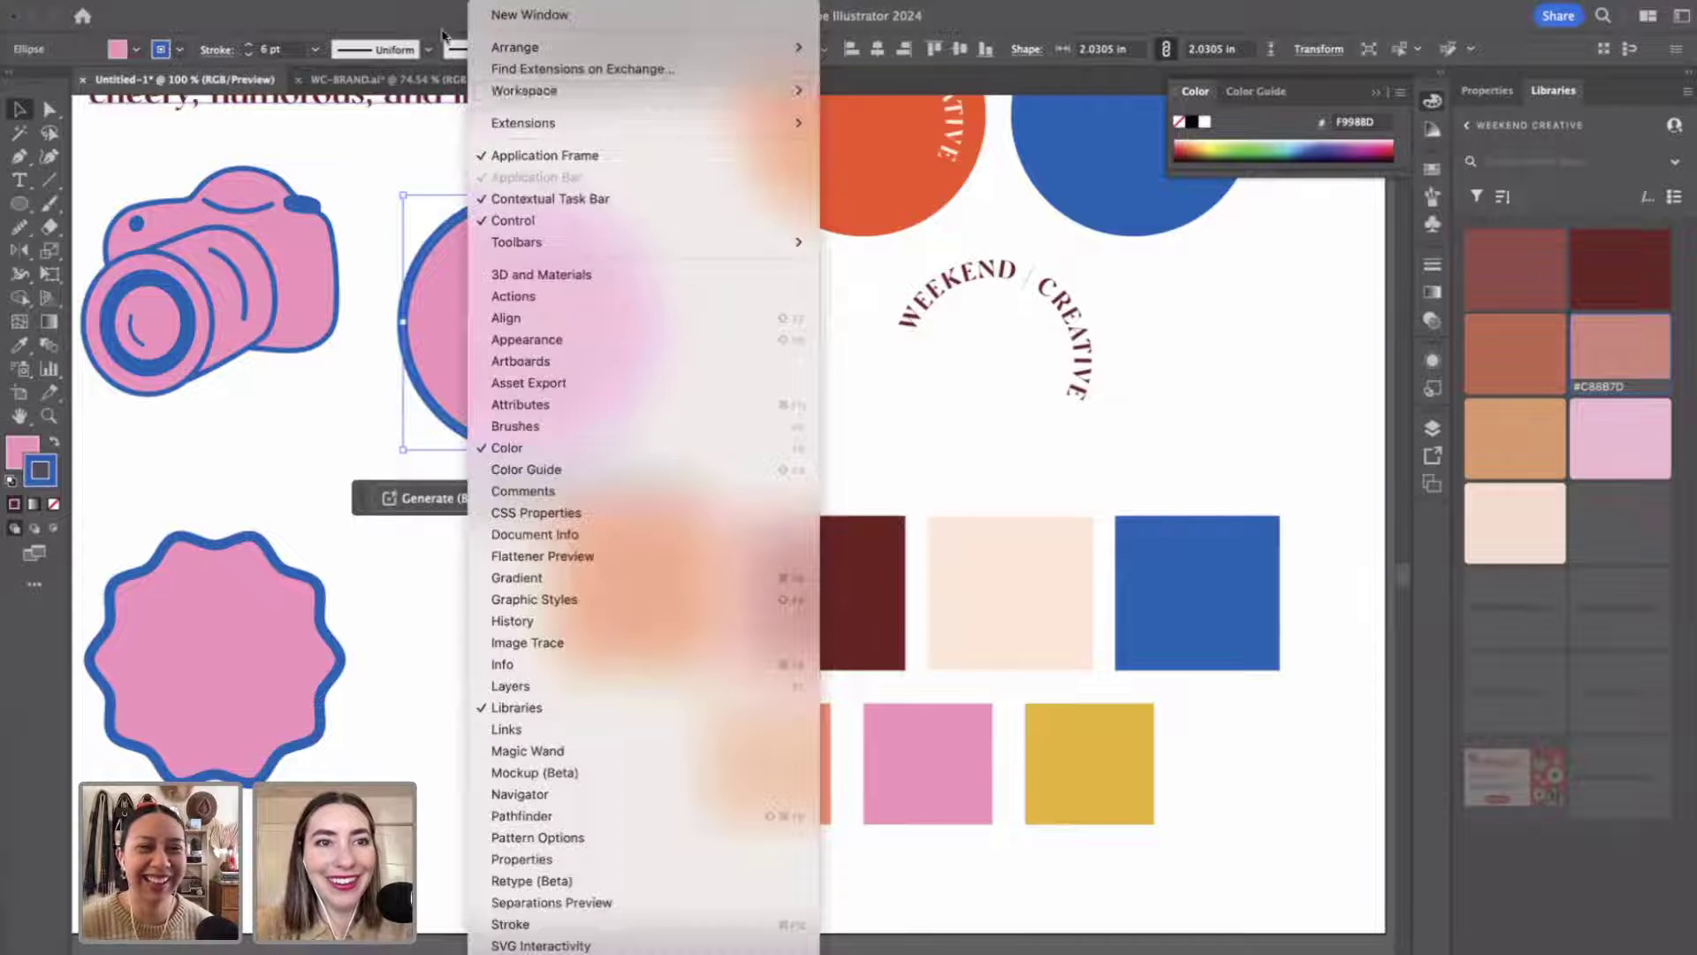
left_click(431, 16)
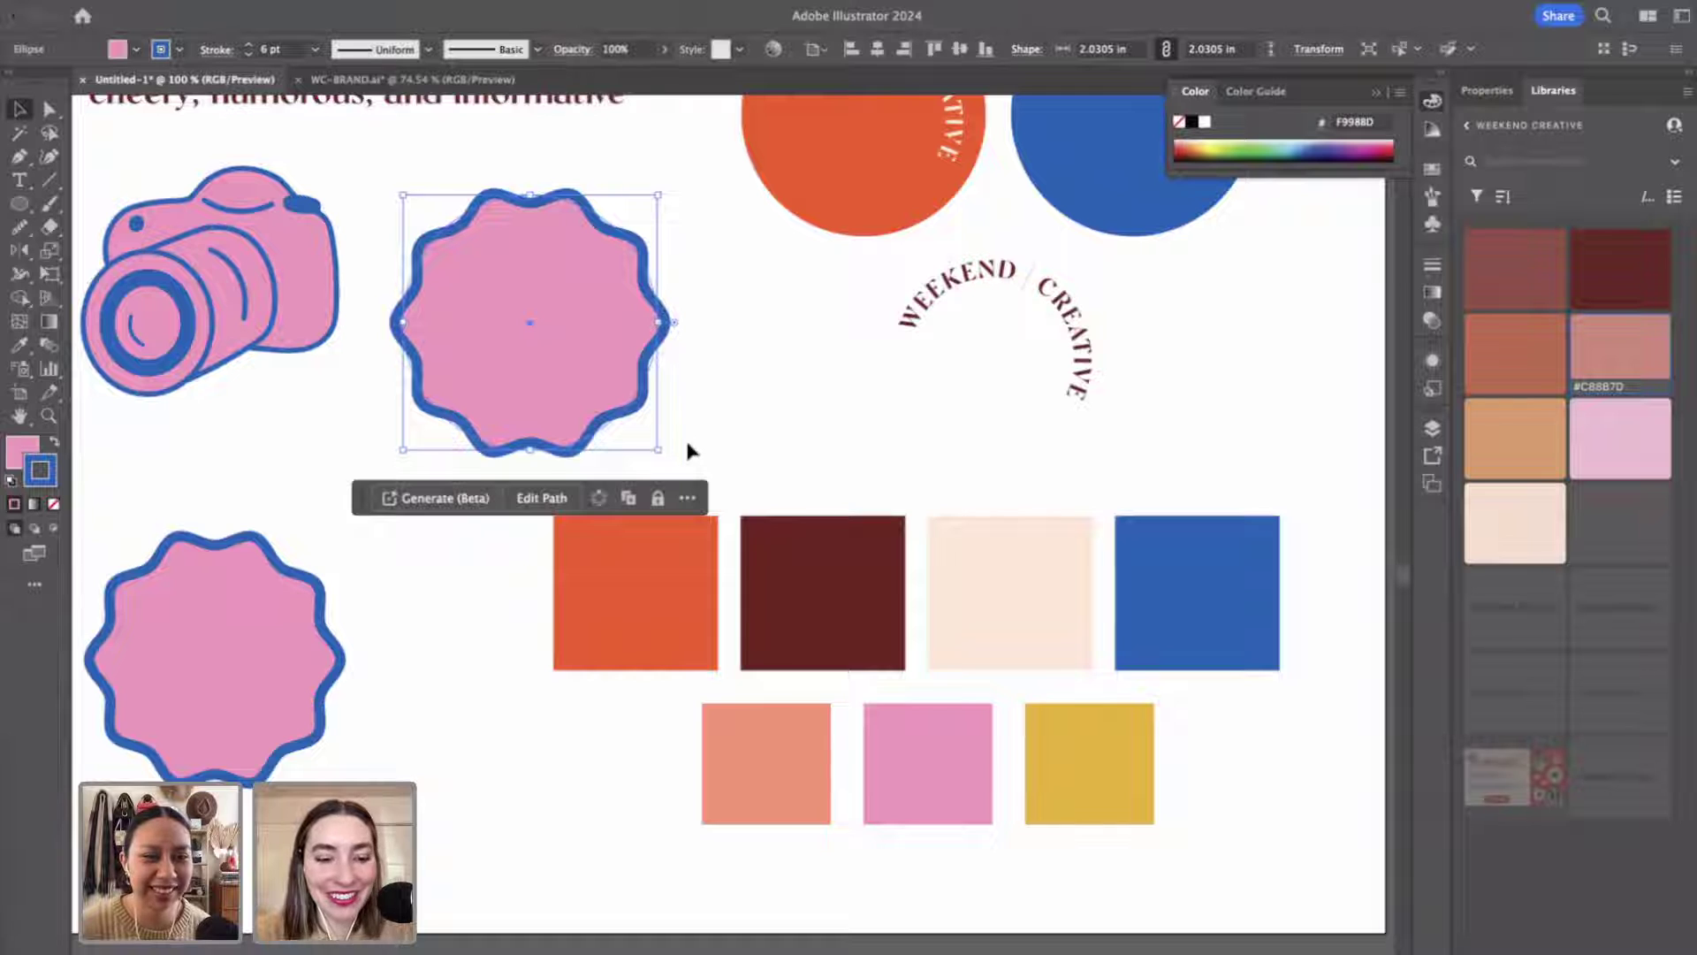
key("super+z")
Apply a Zig Zag of about 0.49 in size and shrink the star to 1.81 in wide.
left_click(402, 2)
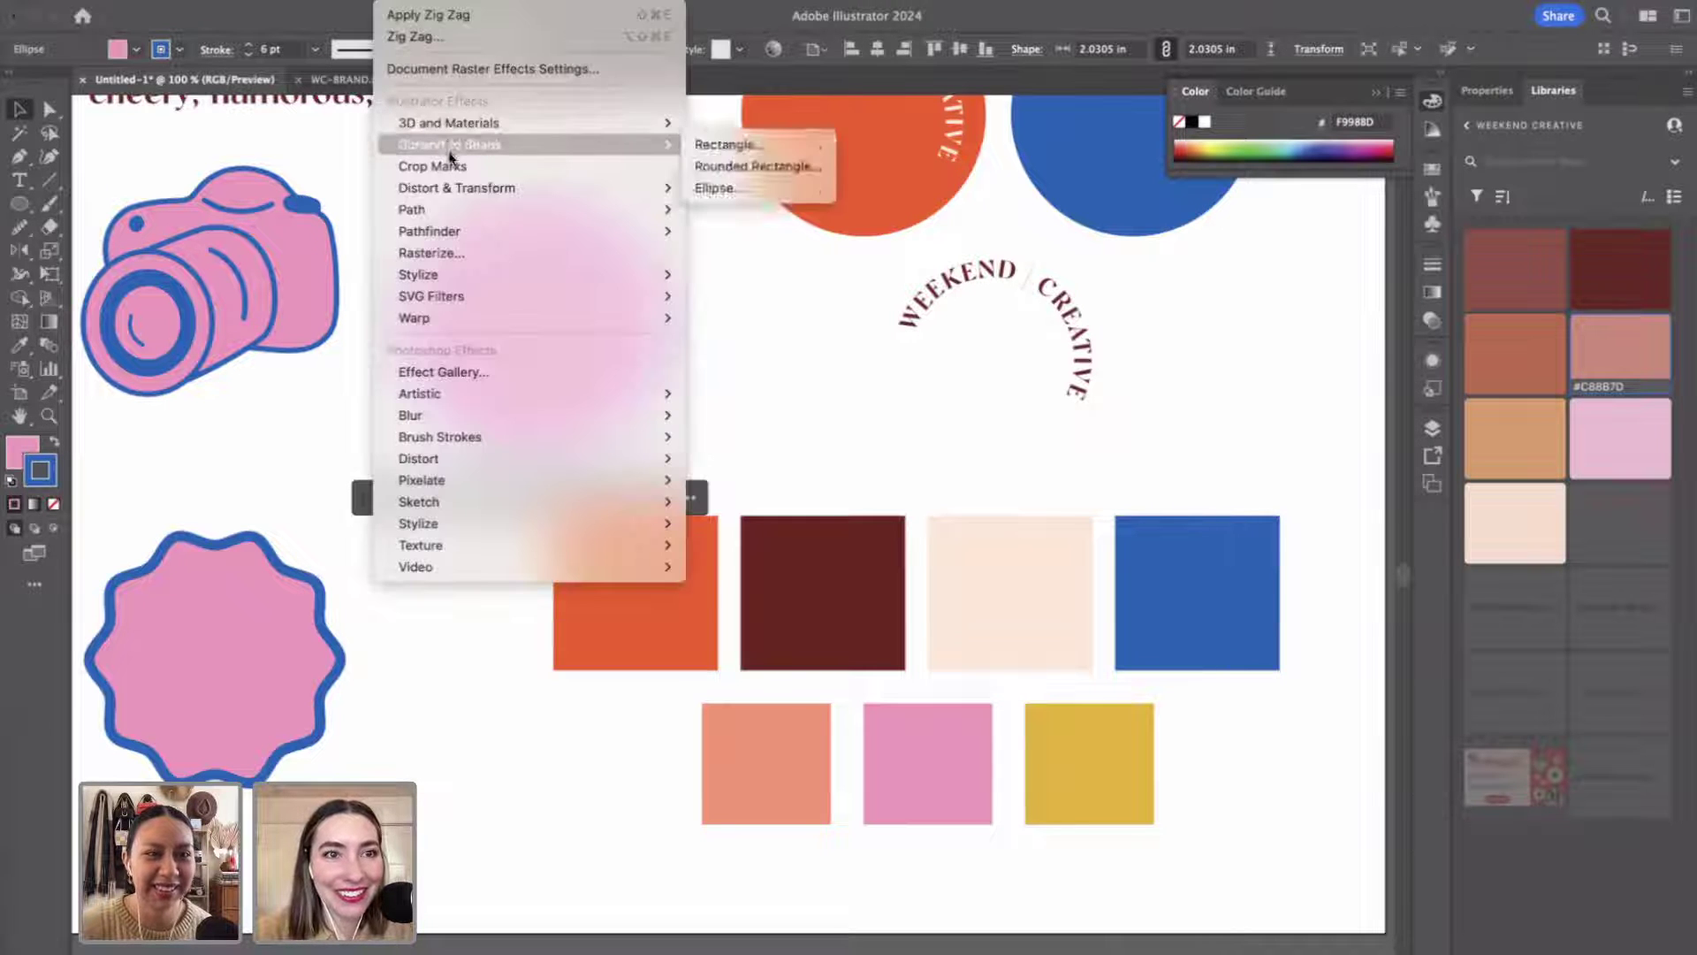
mouse_move(454, 188)
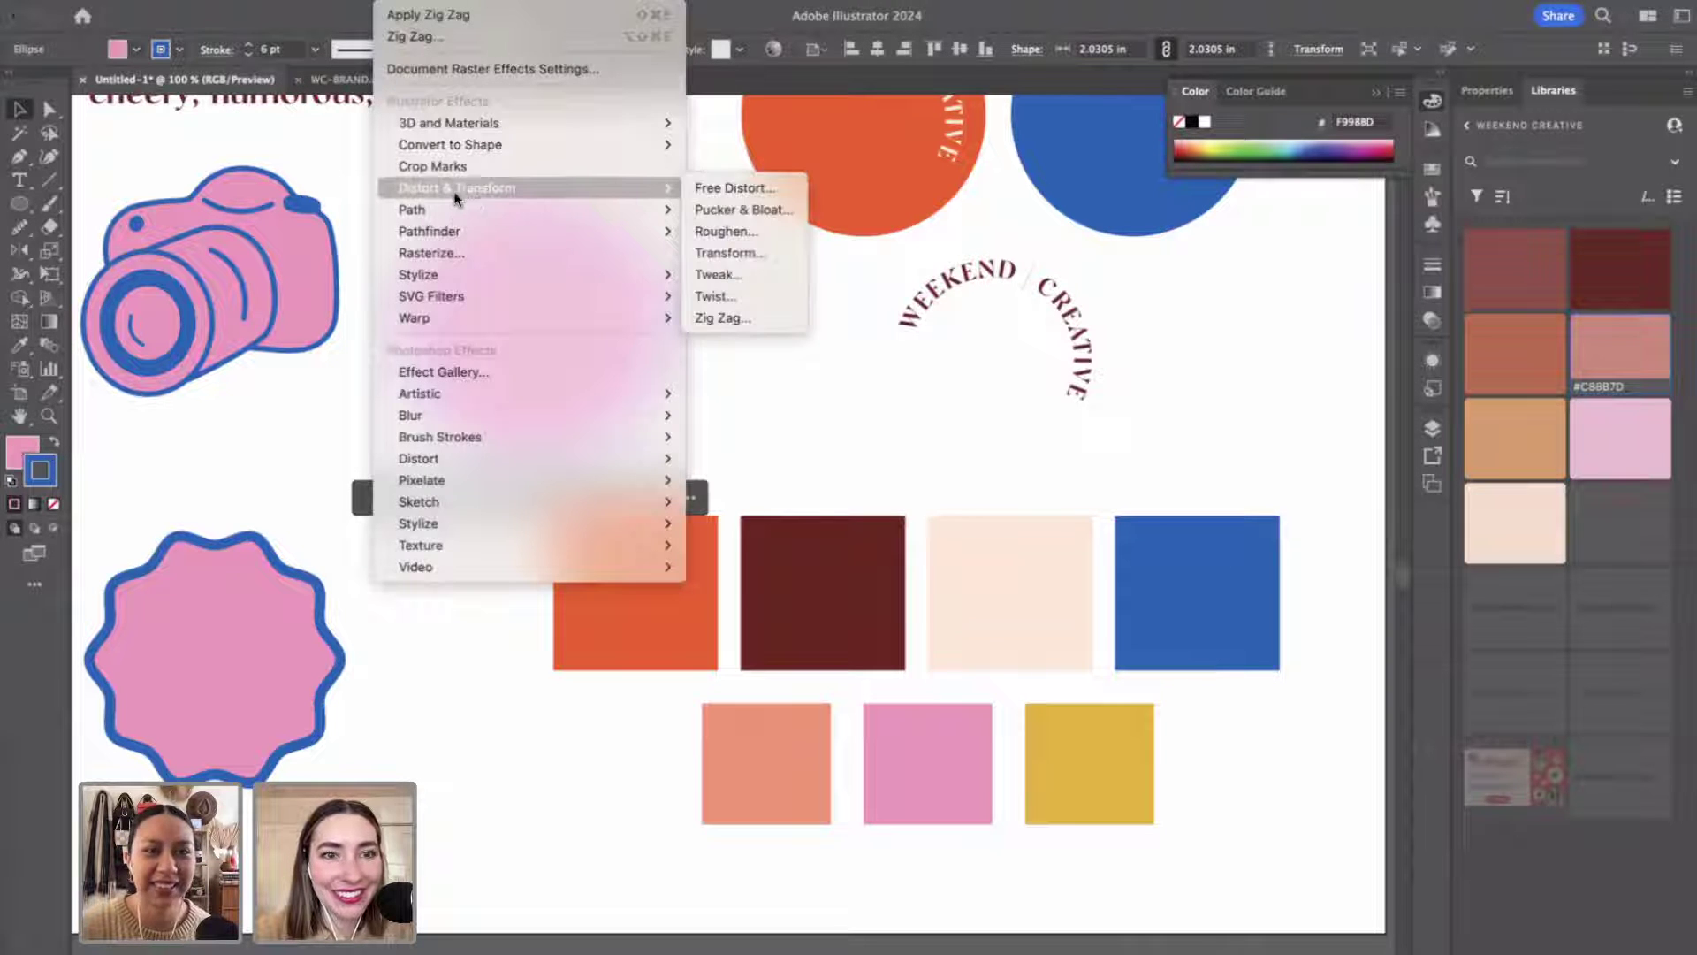
left_click(746, 320)
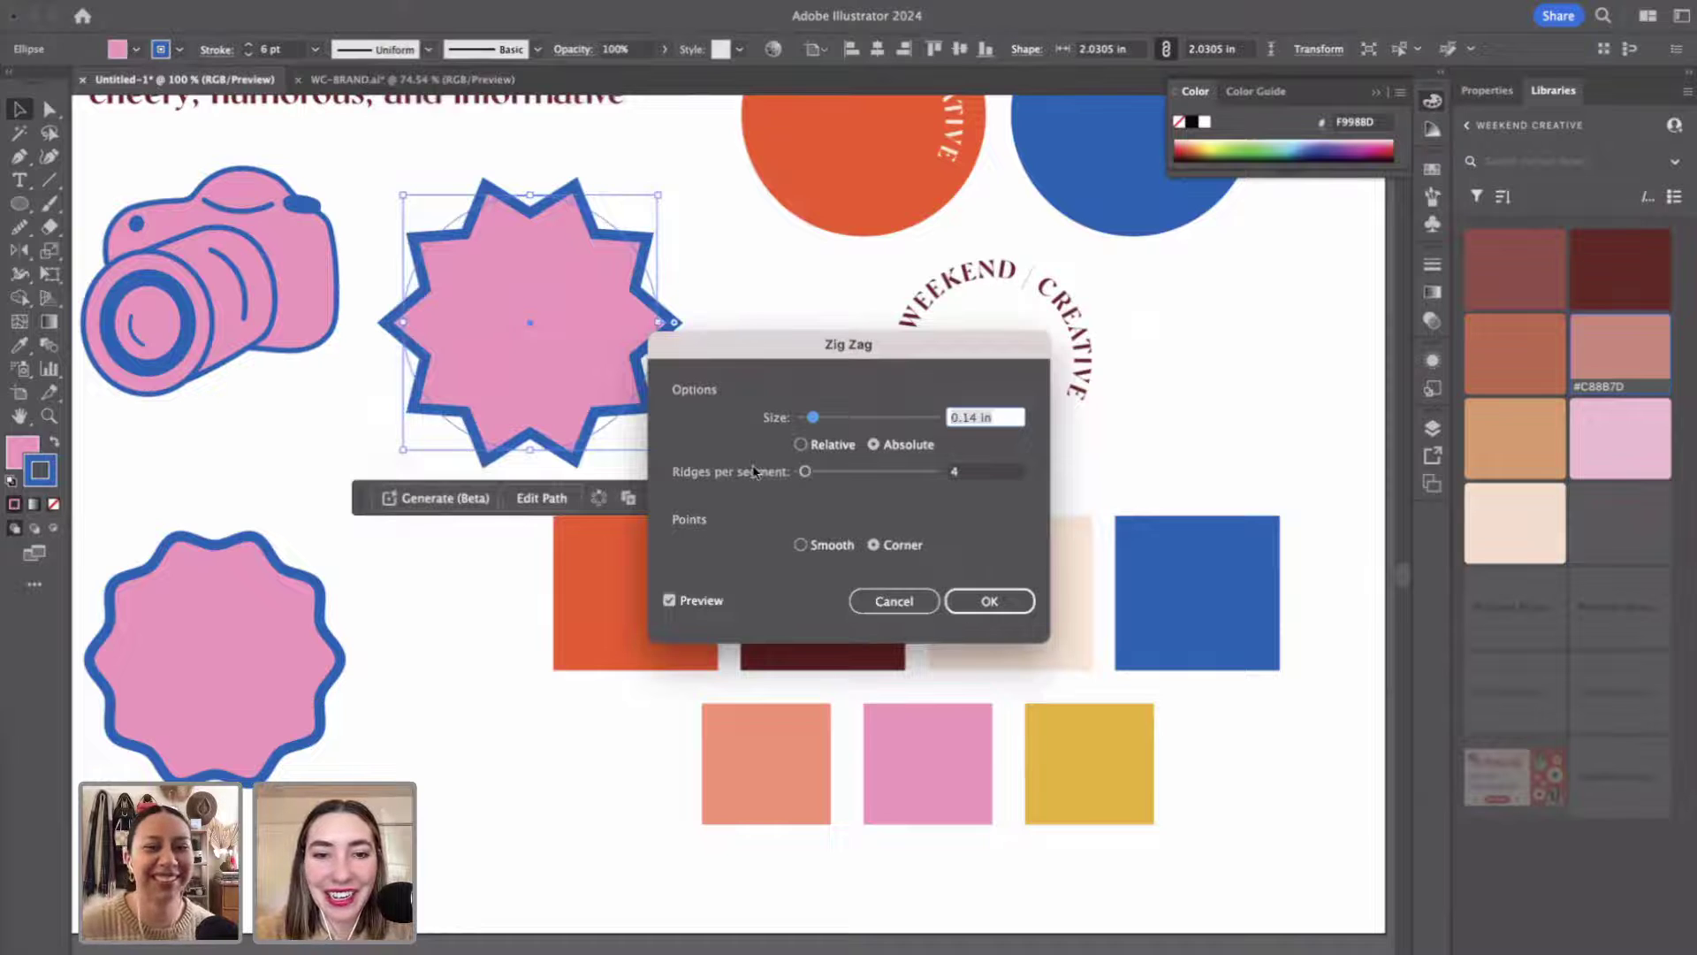
left_click_drag(815, 424, 846, 428)
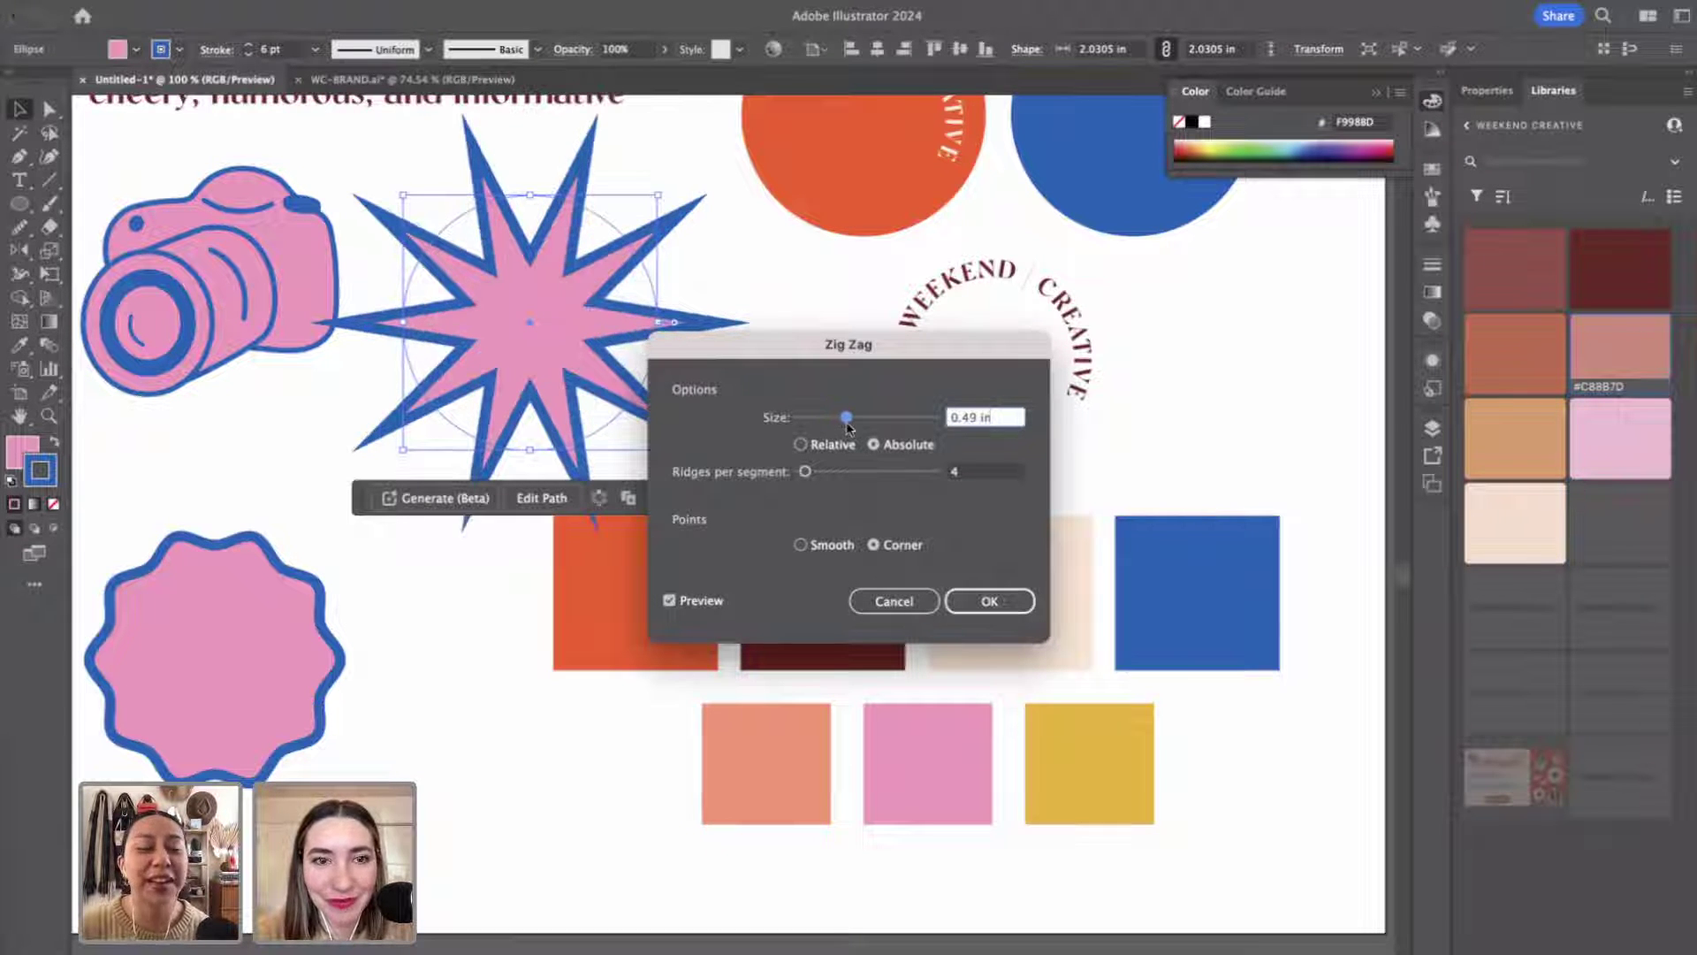
left_click(981, 603)
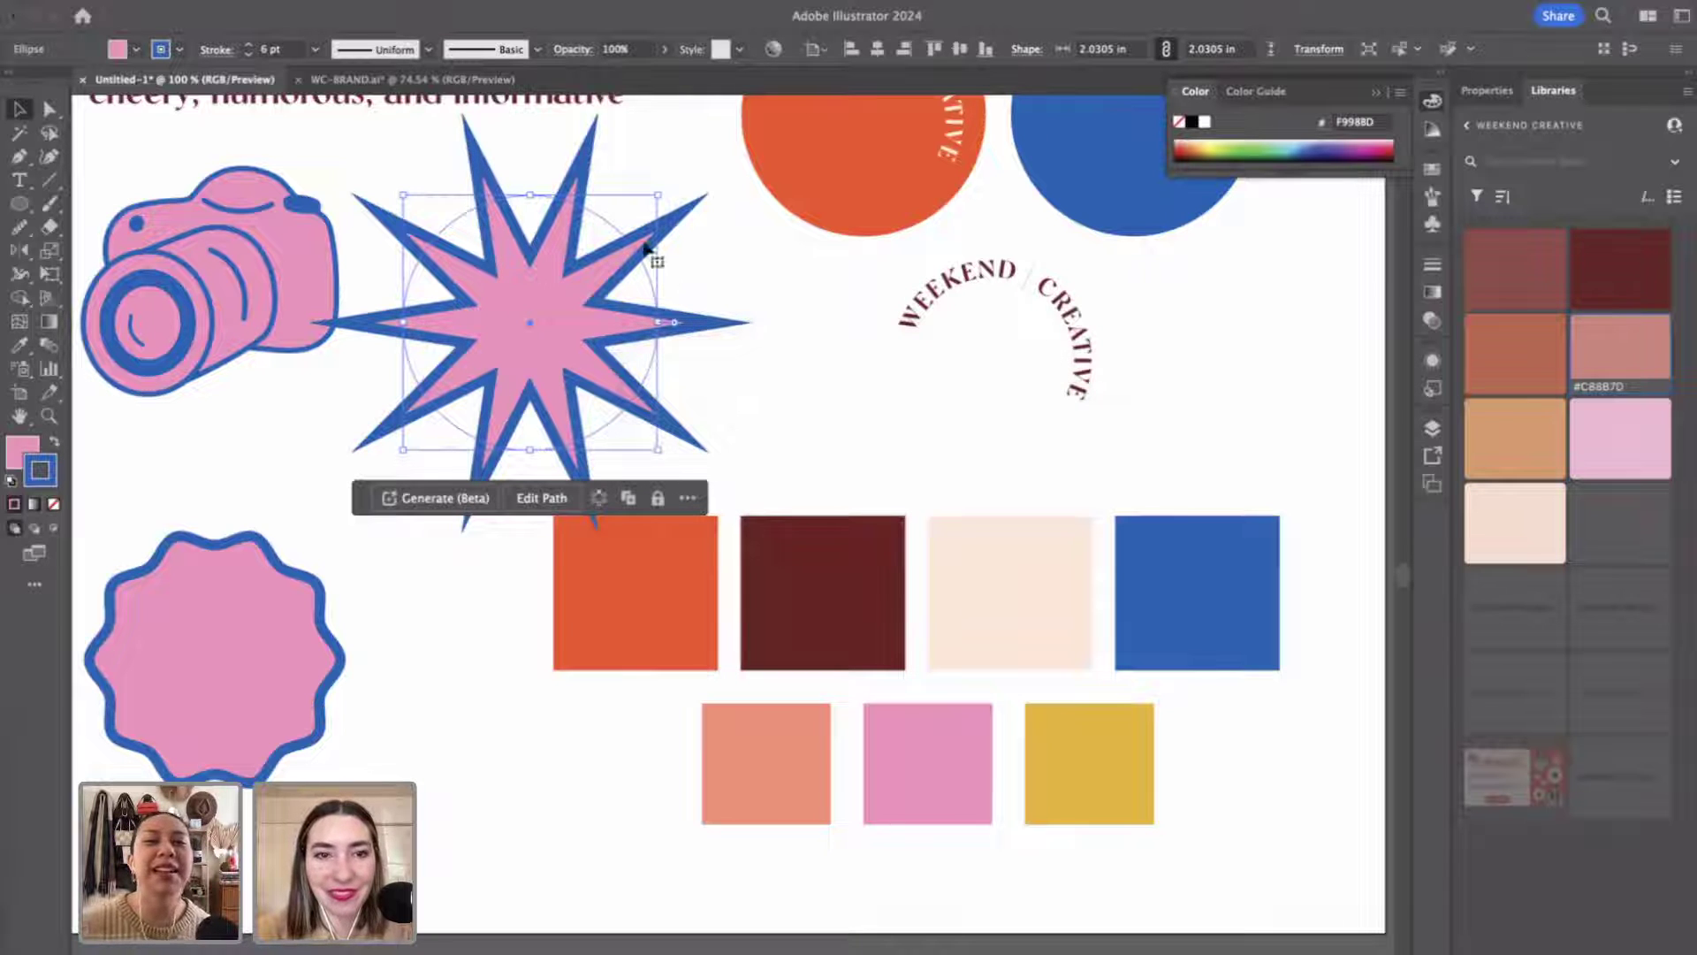
left_click_drag(656, 198, 629, 223)
scroll(646, 257, "down", 5)
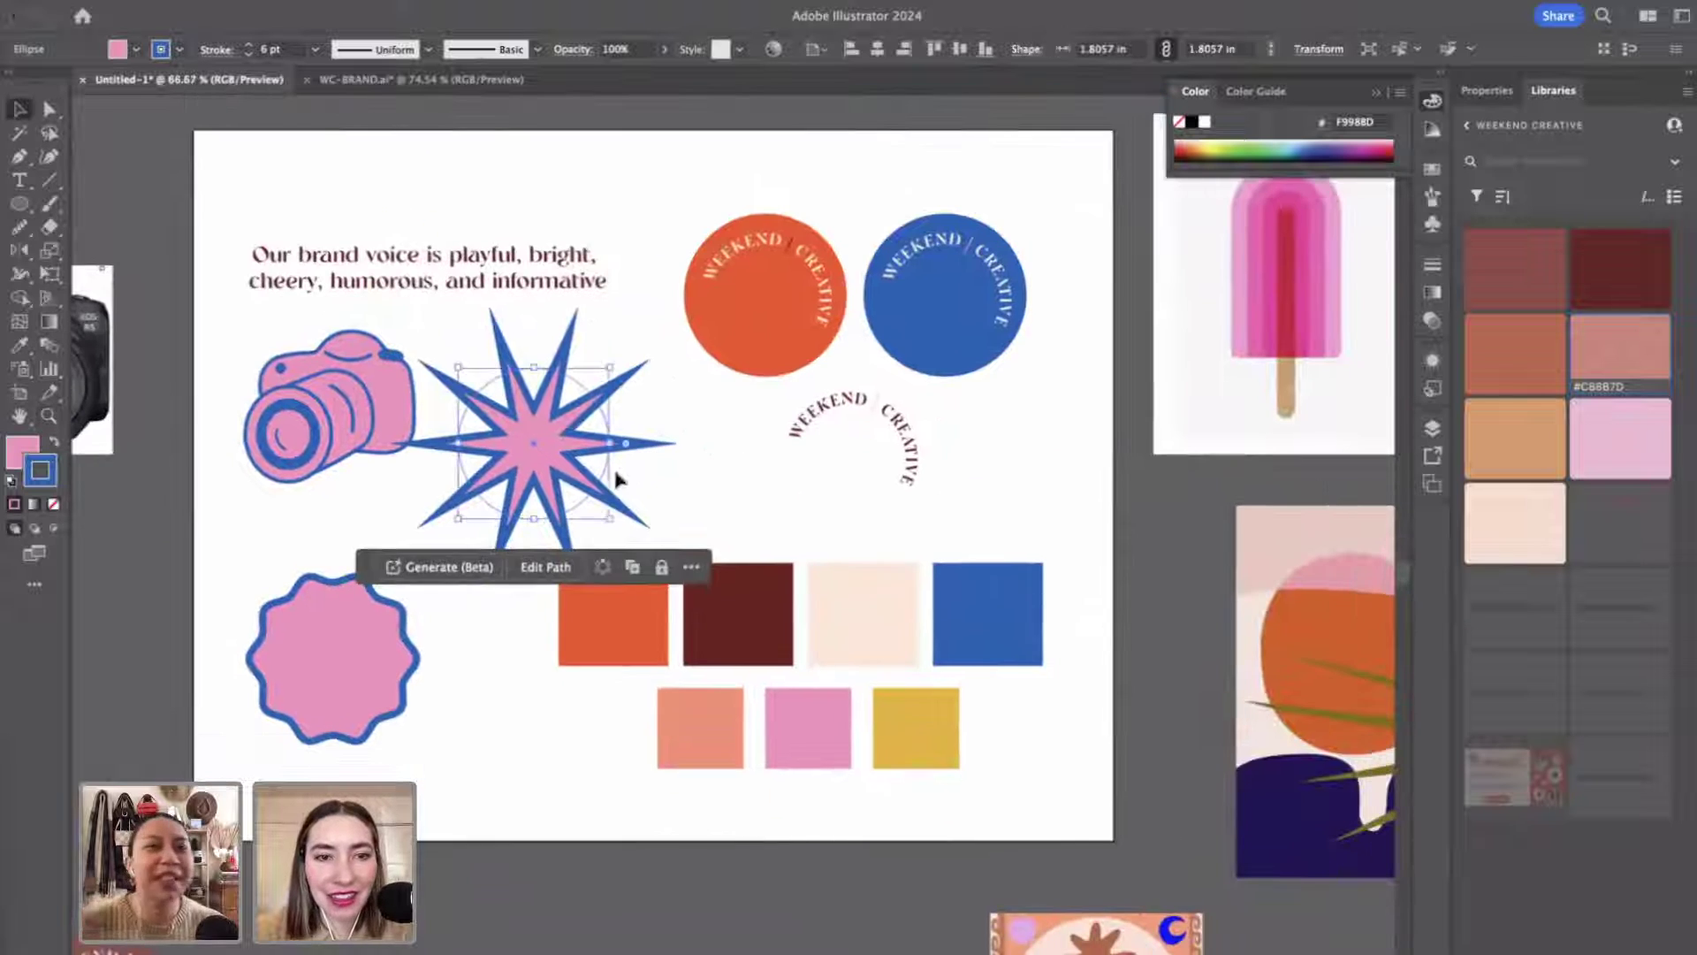
Move the star up beside the camera and thin its blue outline to 4 pt.
left_click_drag(565, 467, 600, 454)
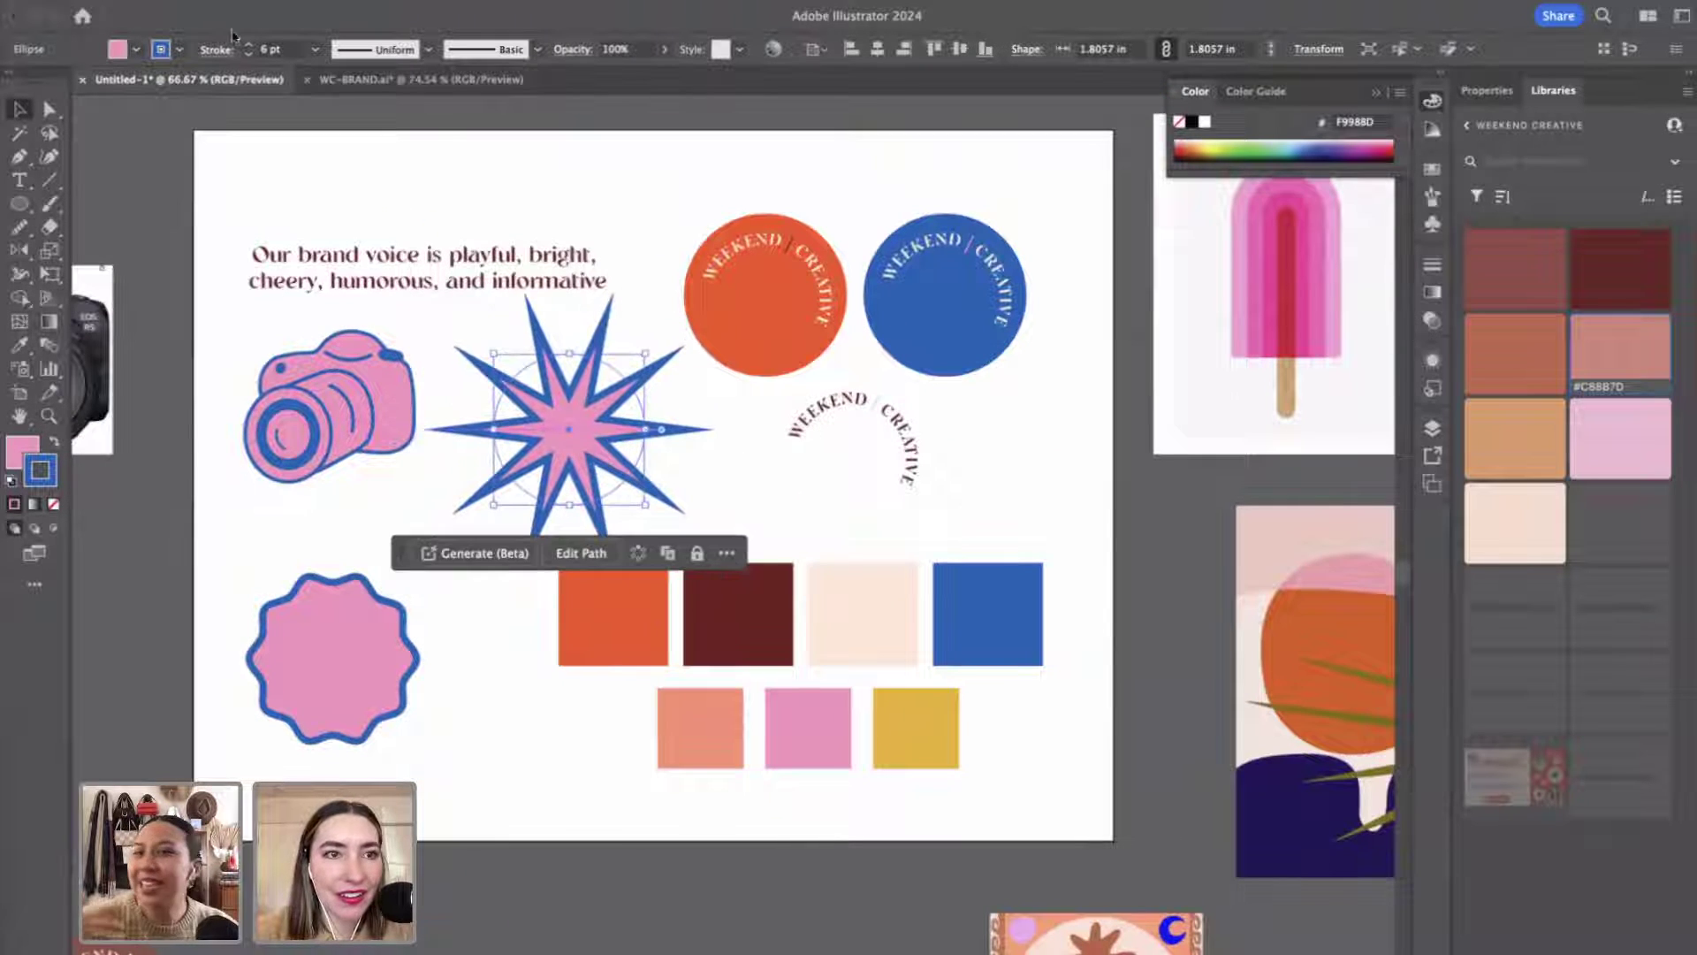
left_click(248, 54)
left_click(248, 54)
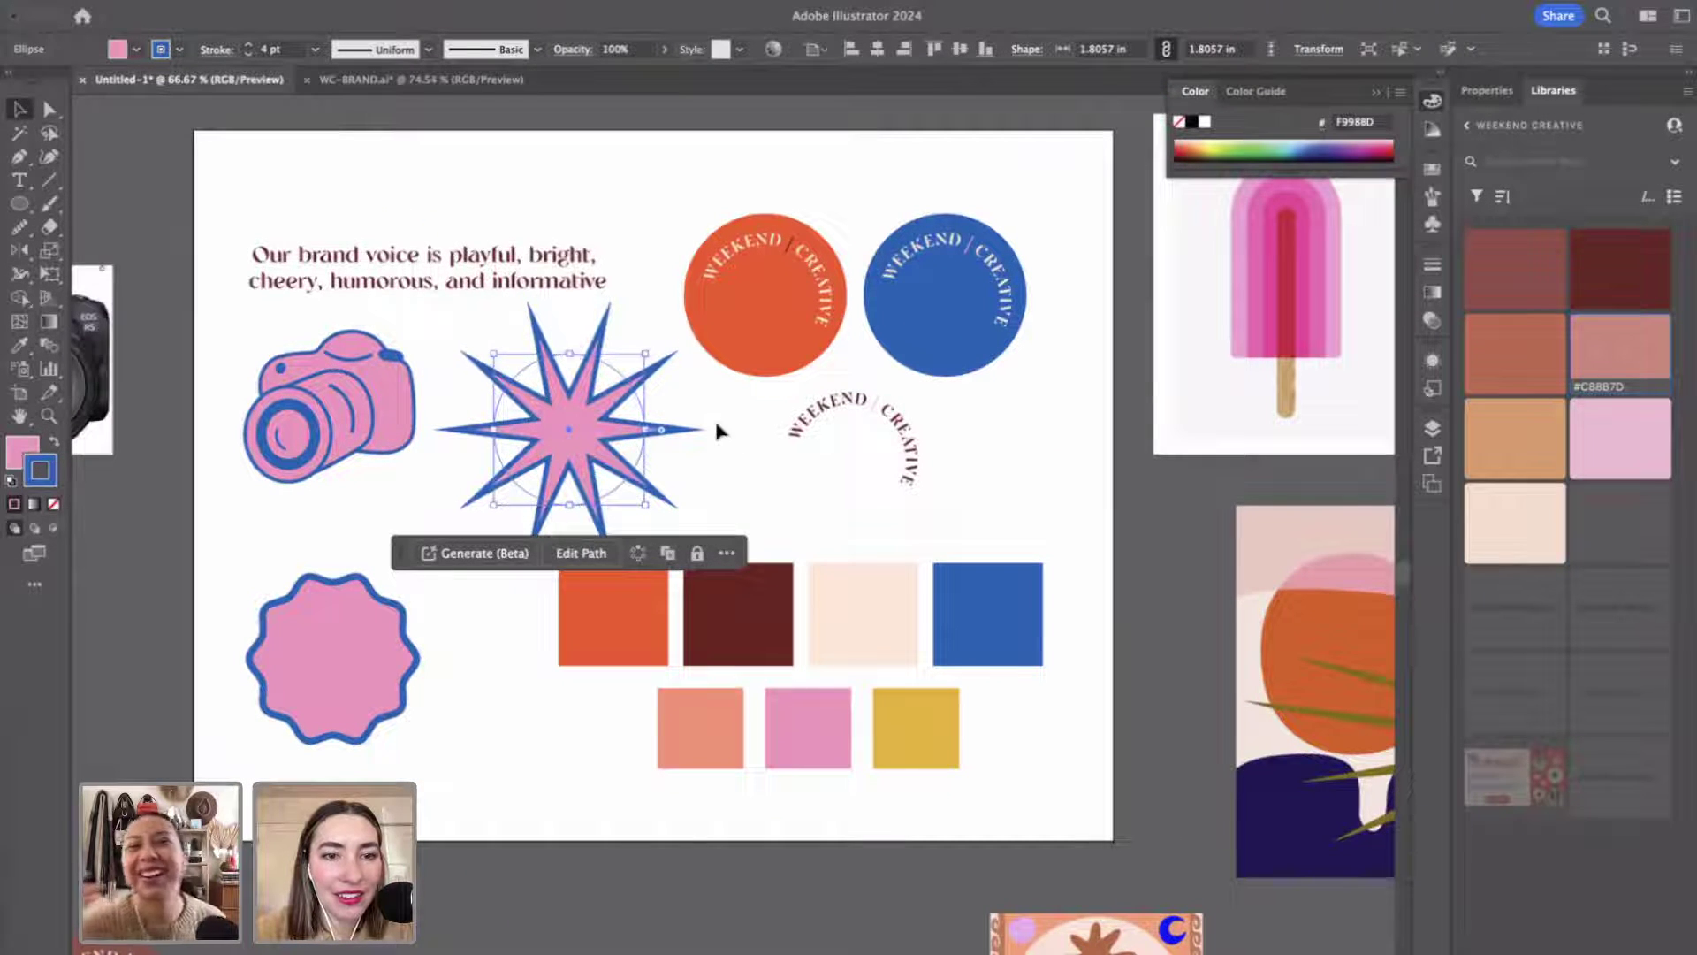
left_click(714, 417)
Raise the brand-voice headline and nudge the star evenly between the camera and the curved text.
left_click(557, 427)
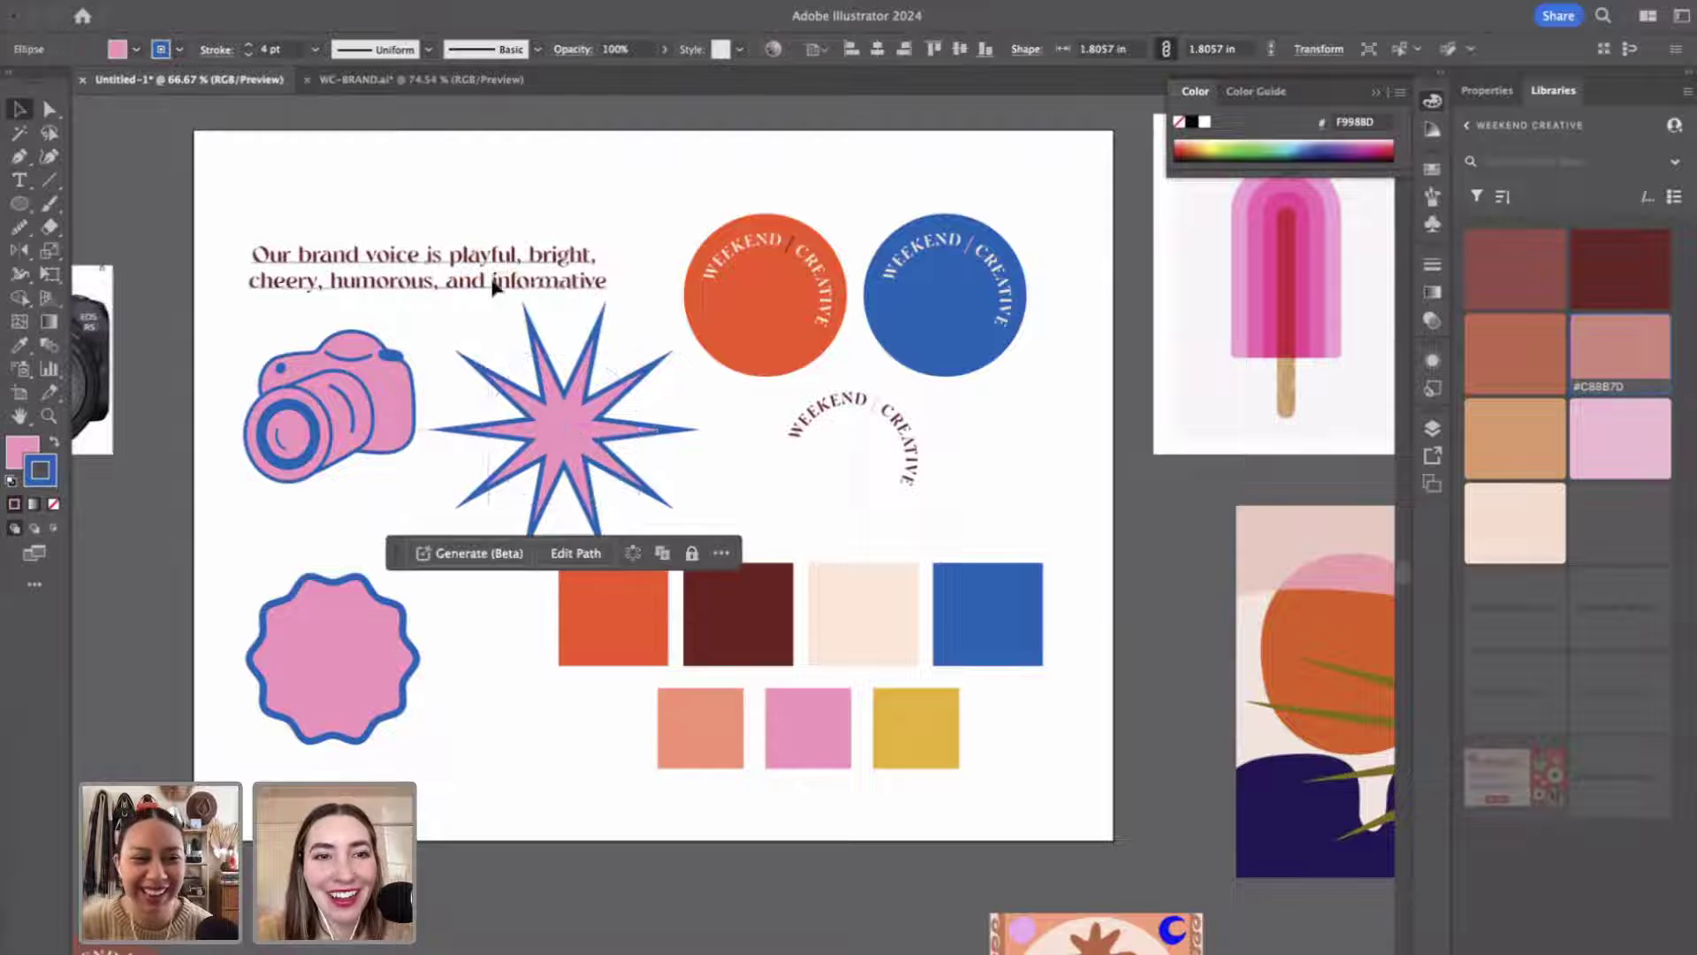
left_click_drag(489, 284, 492, 238)
left_click_drag(566, 428, 561, 403)
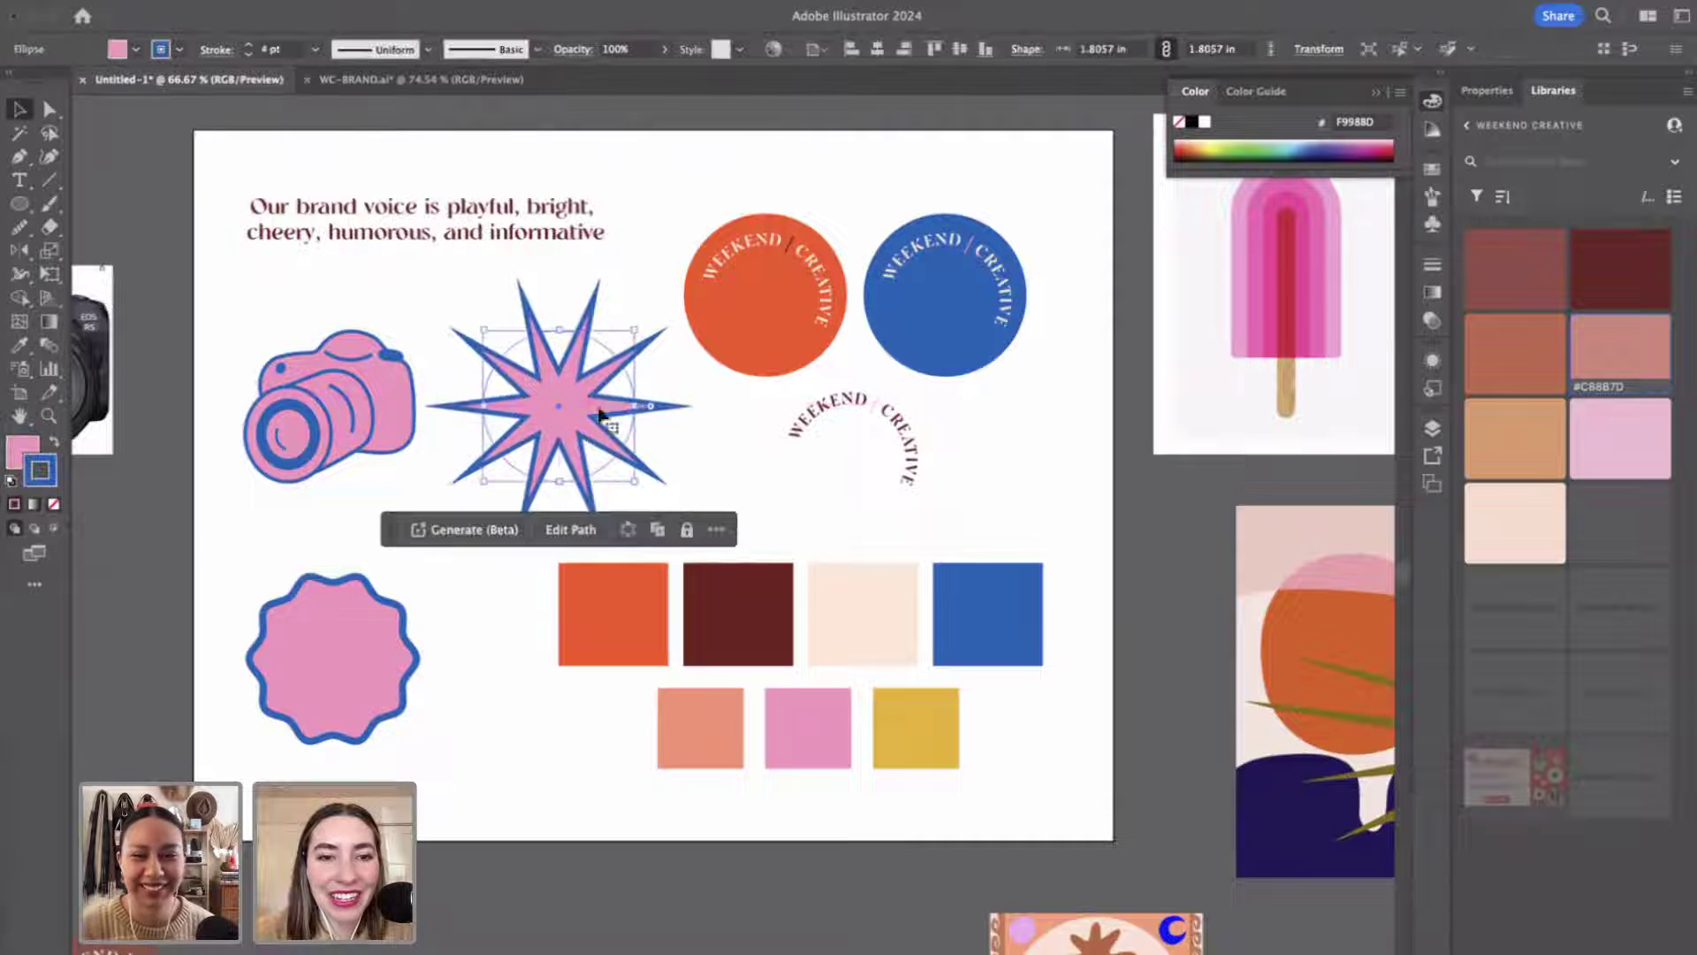
left_click(599, 801)
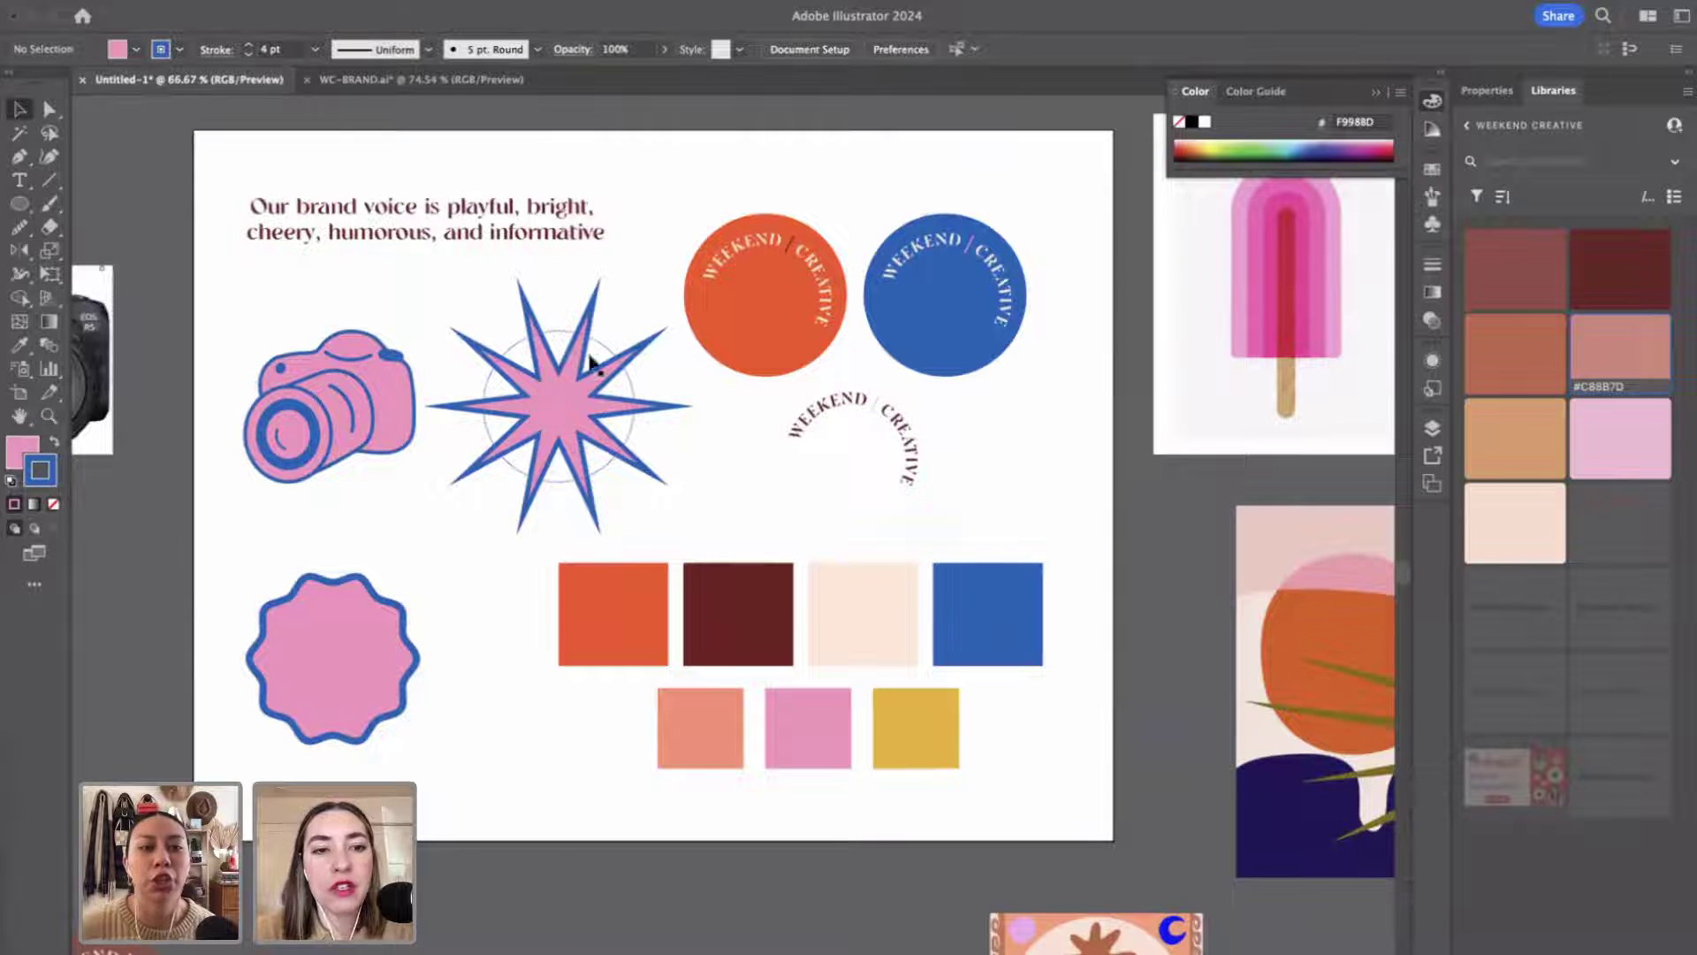
left_click_drag(558, 424, 569, 432)
left_click(671, 181)
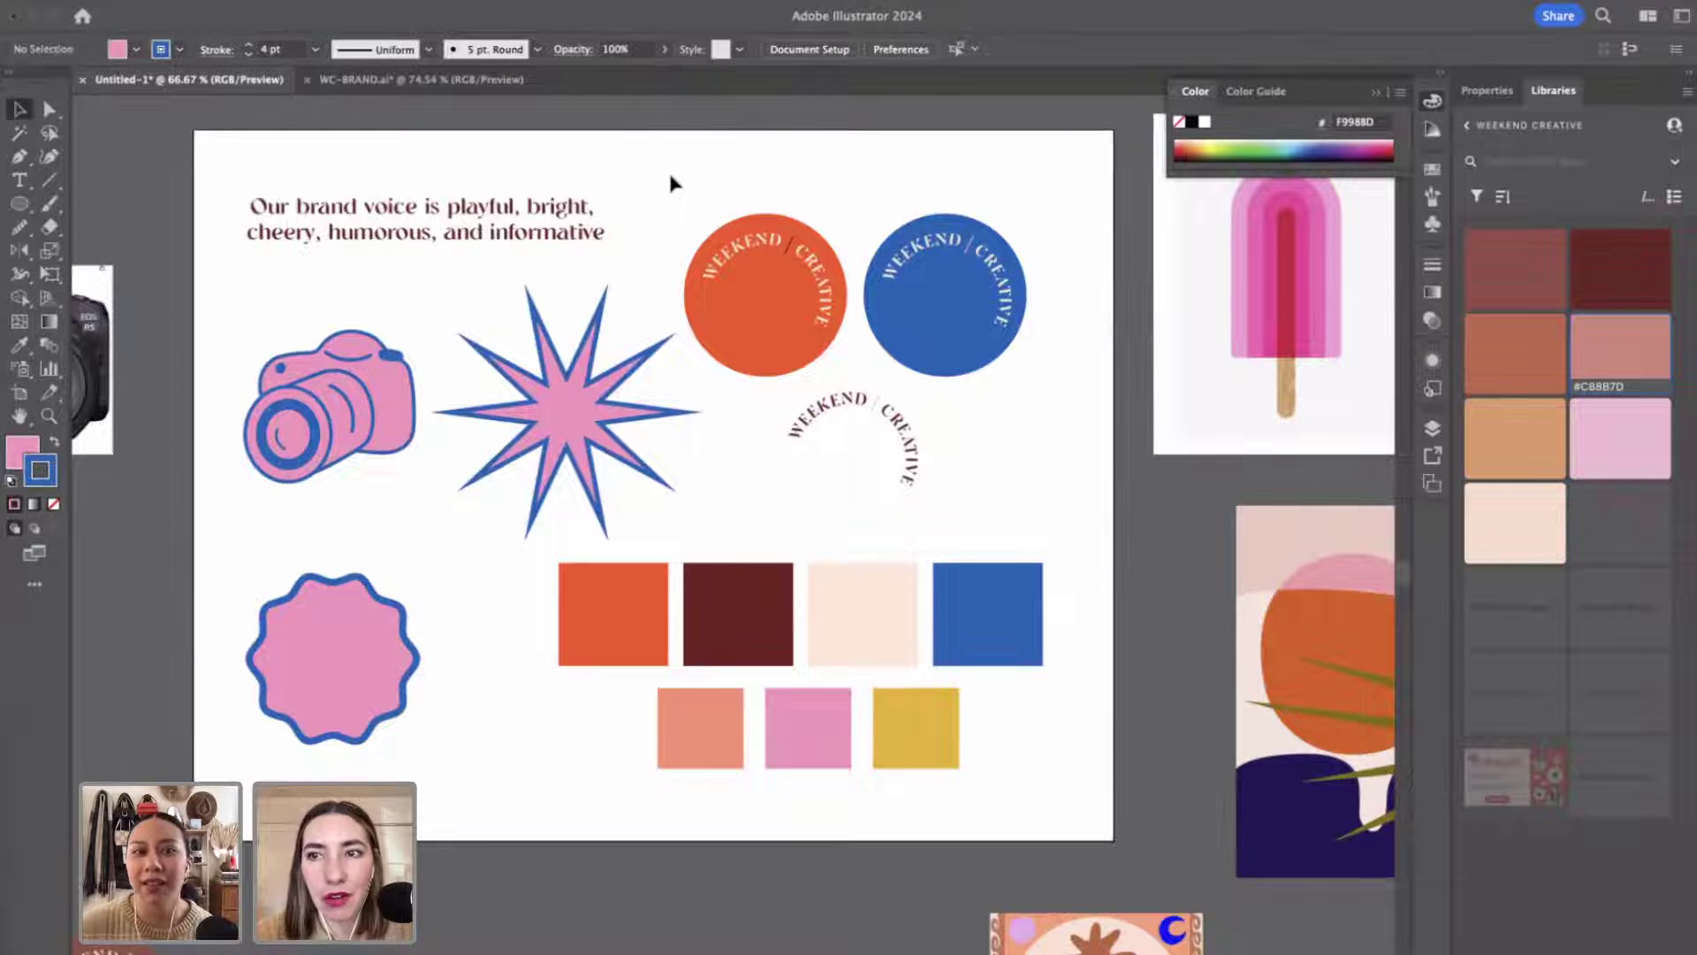
key("z")
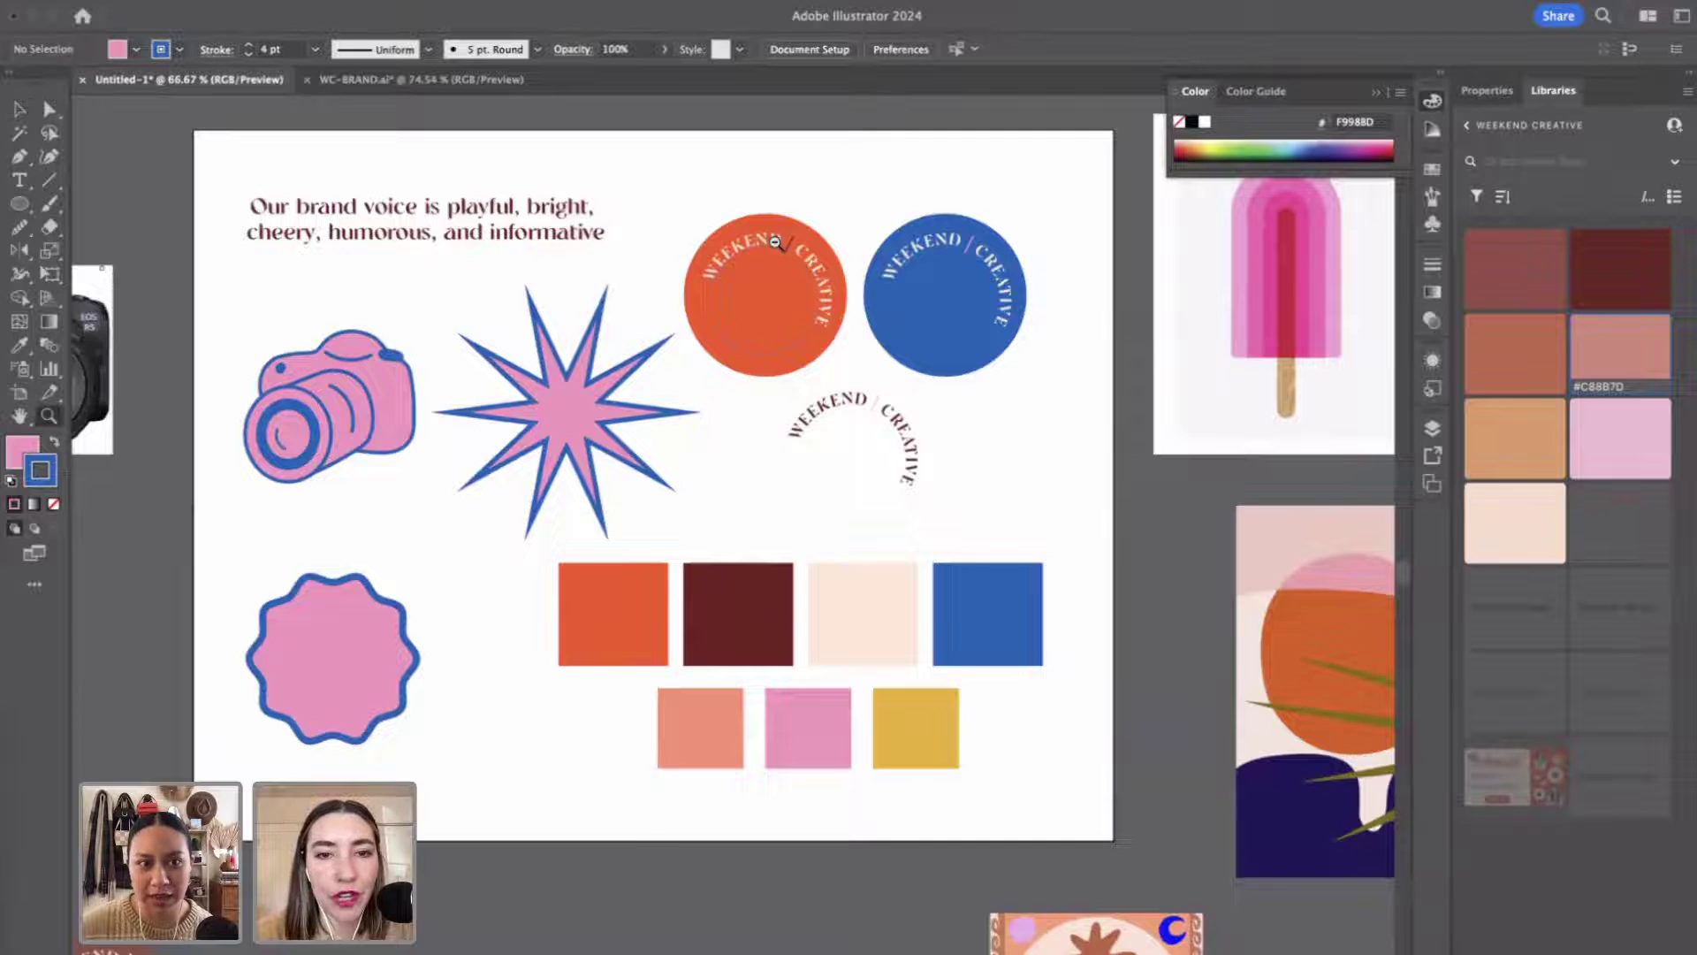
scroll(896, 748, "down", 2)
scroll(895, 748, "down", 5)
scroll(893, 749, "left", 2)
scroll(892, 748, "up", 1)
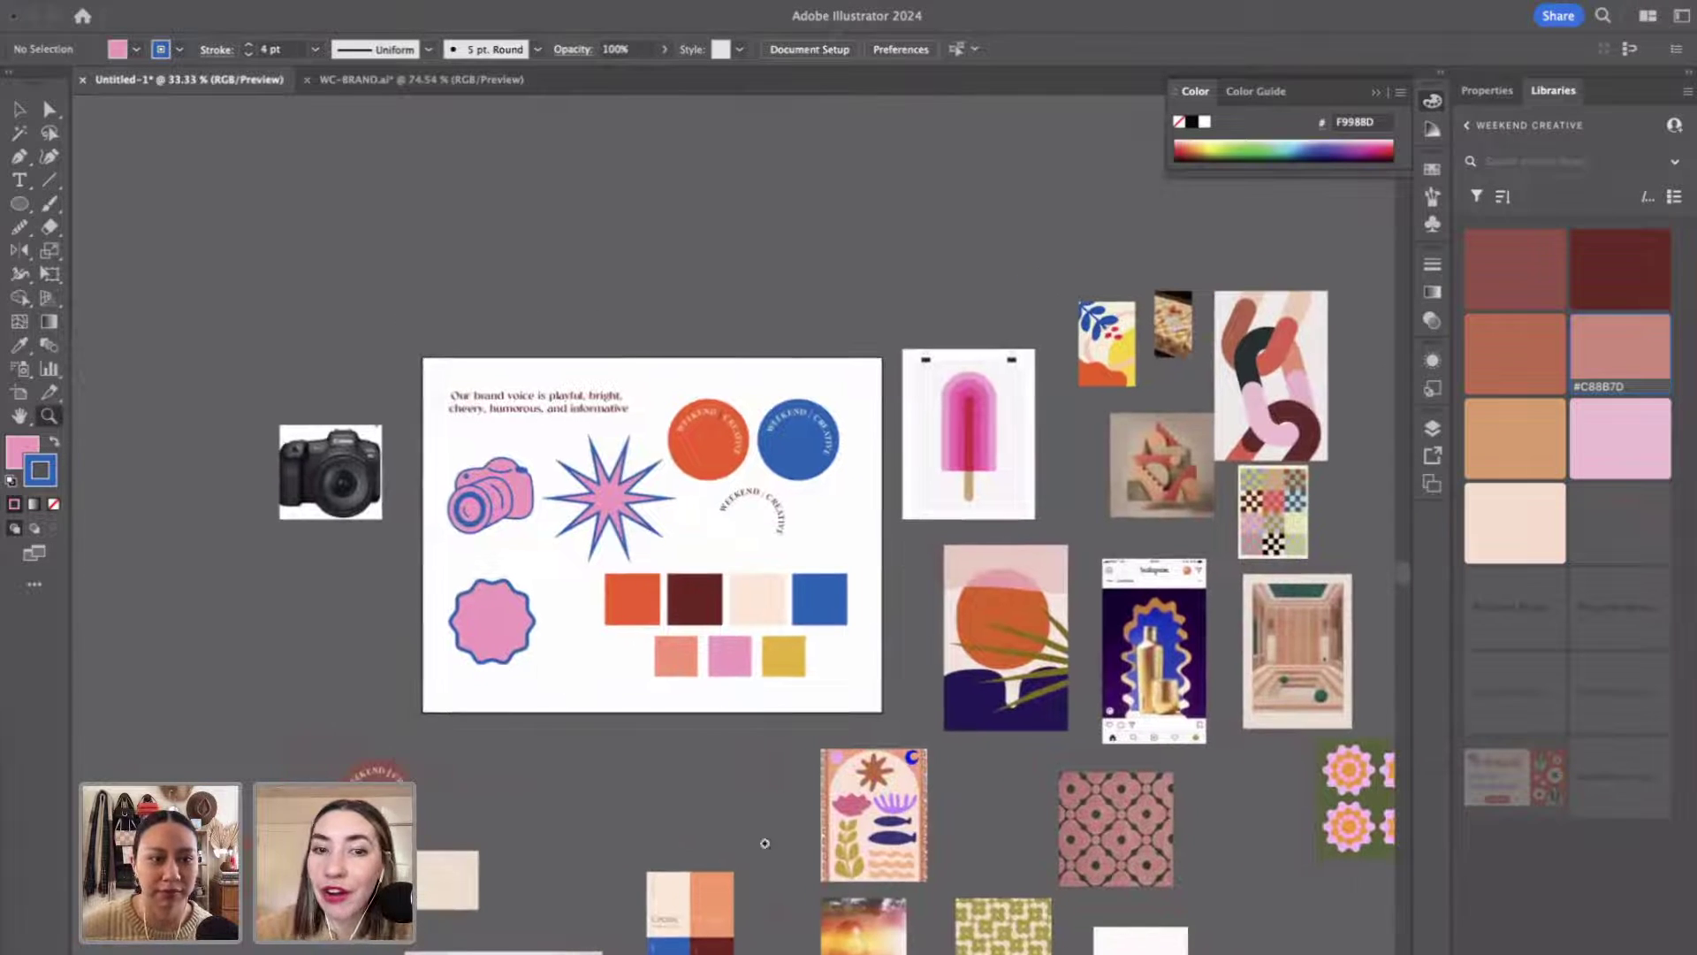
left_click(704, 576)
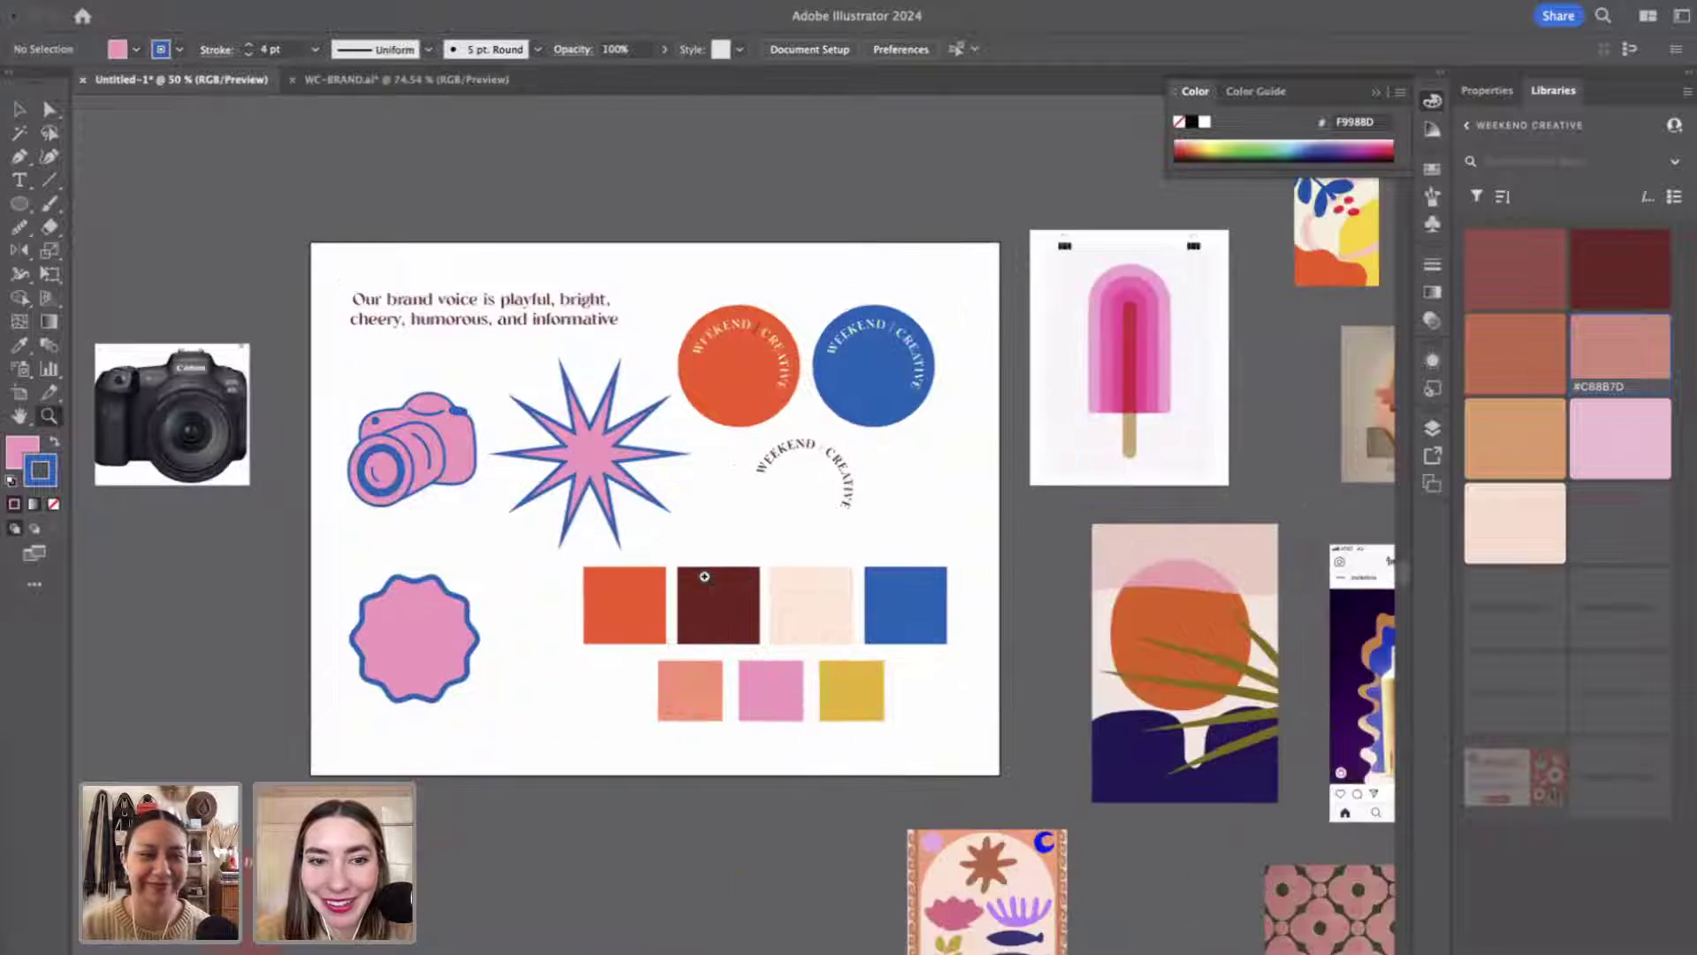
left_click(704, 576)
key("v")
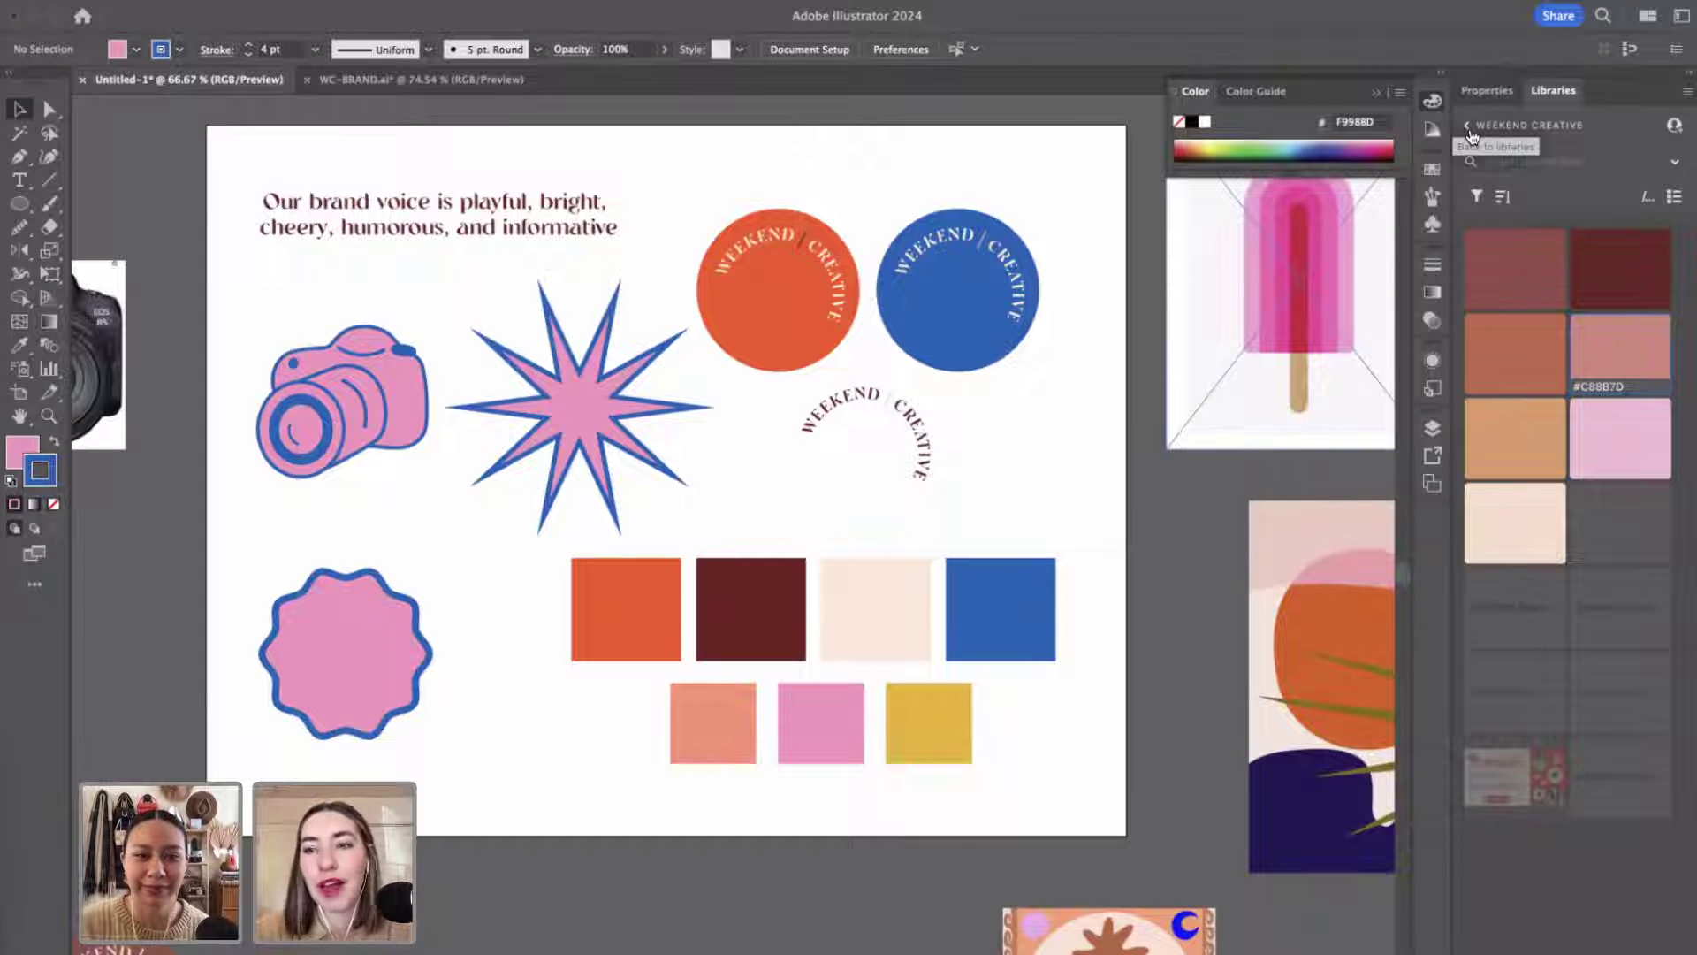
Create a new library named 'Weekend 2' from the Libraries panel.
left_click(1468, 126)
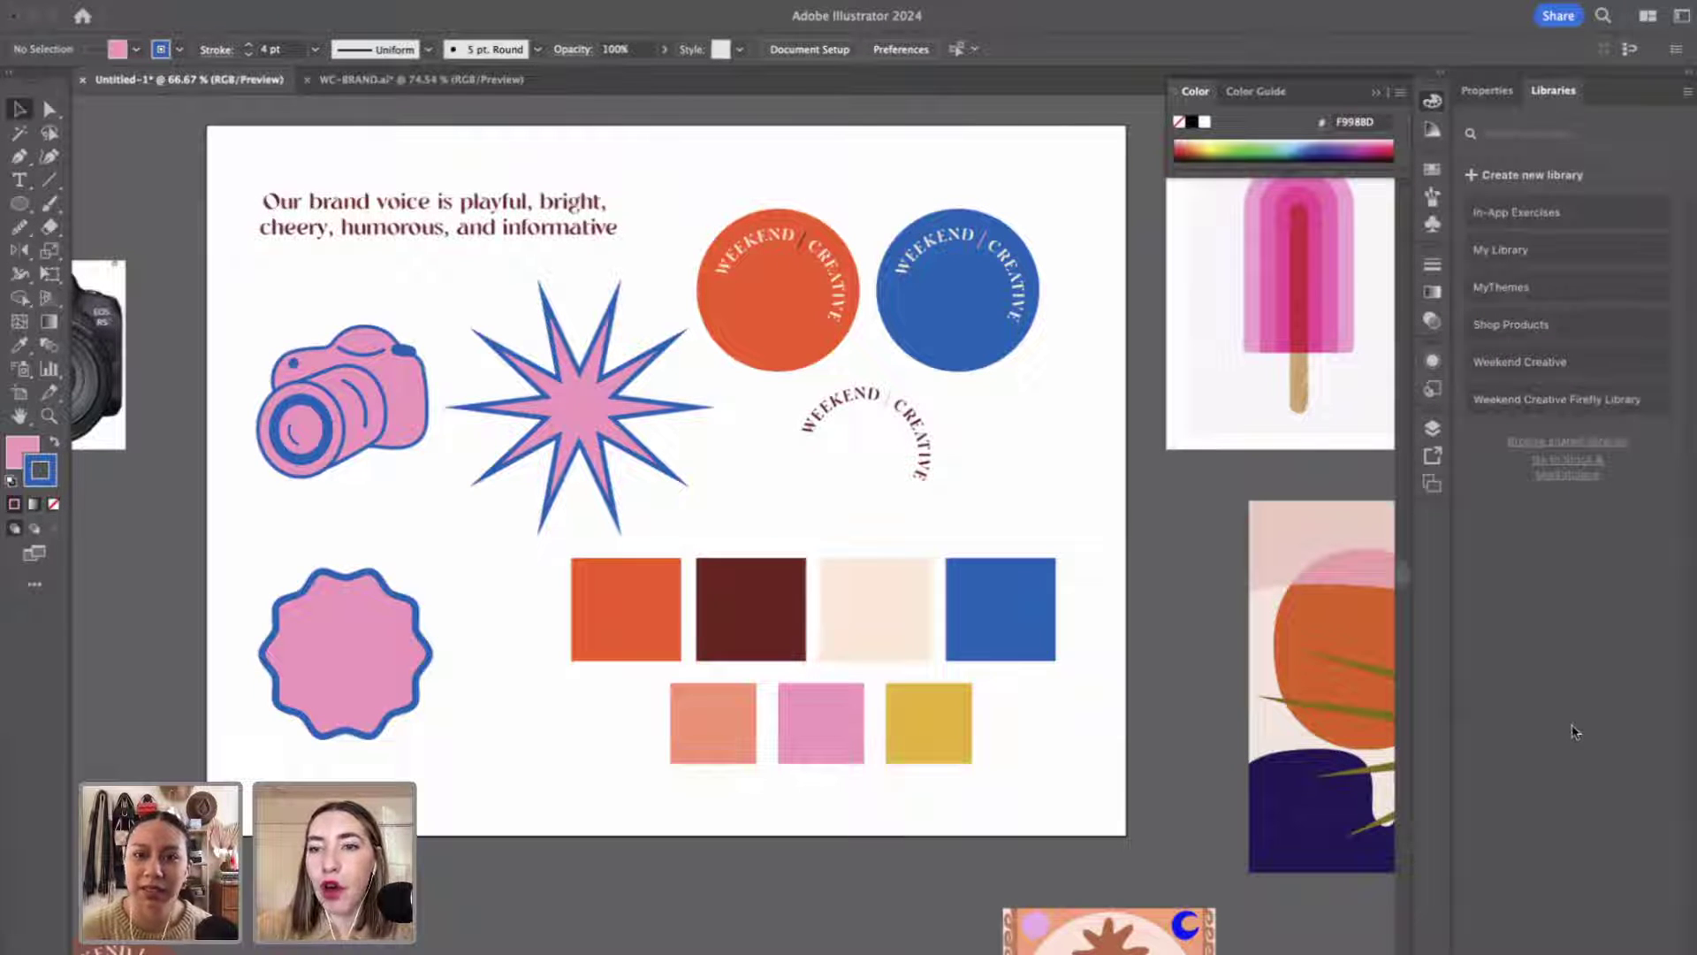
left_click(1557, 181)
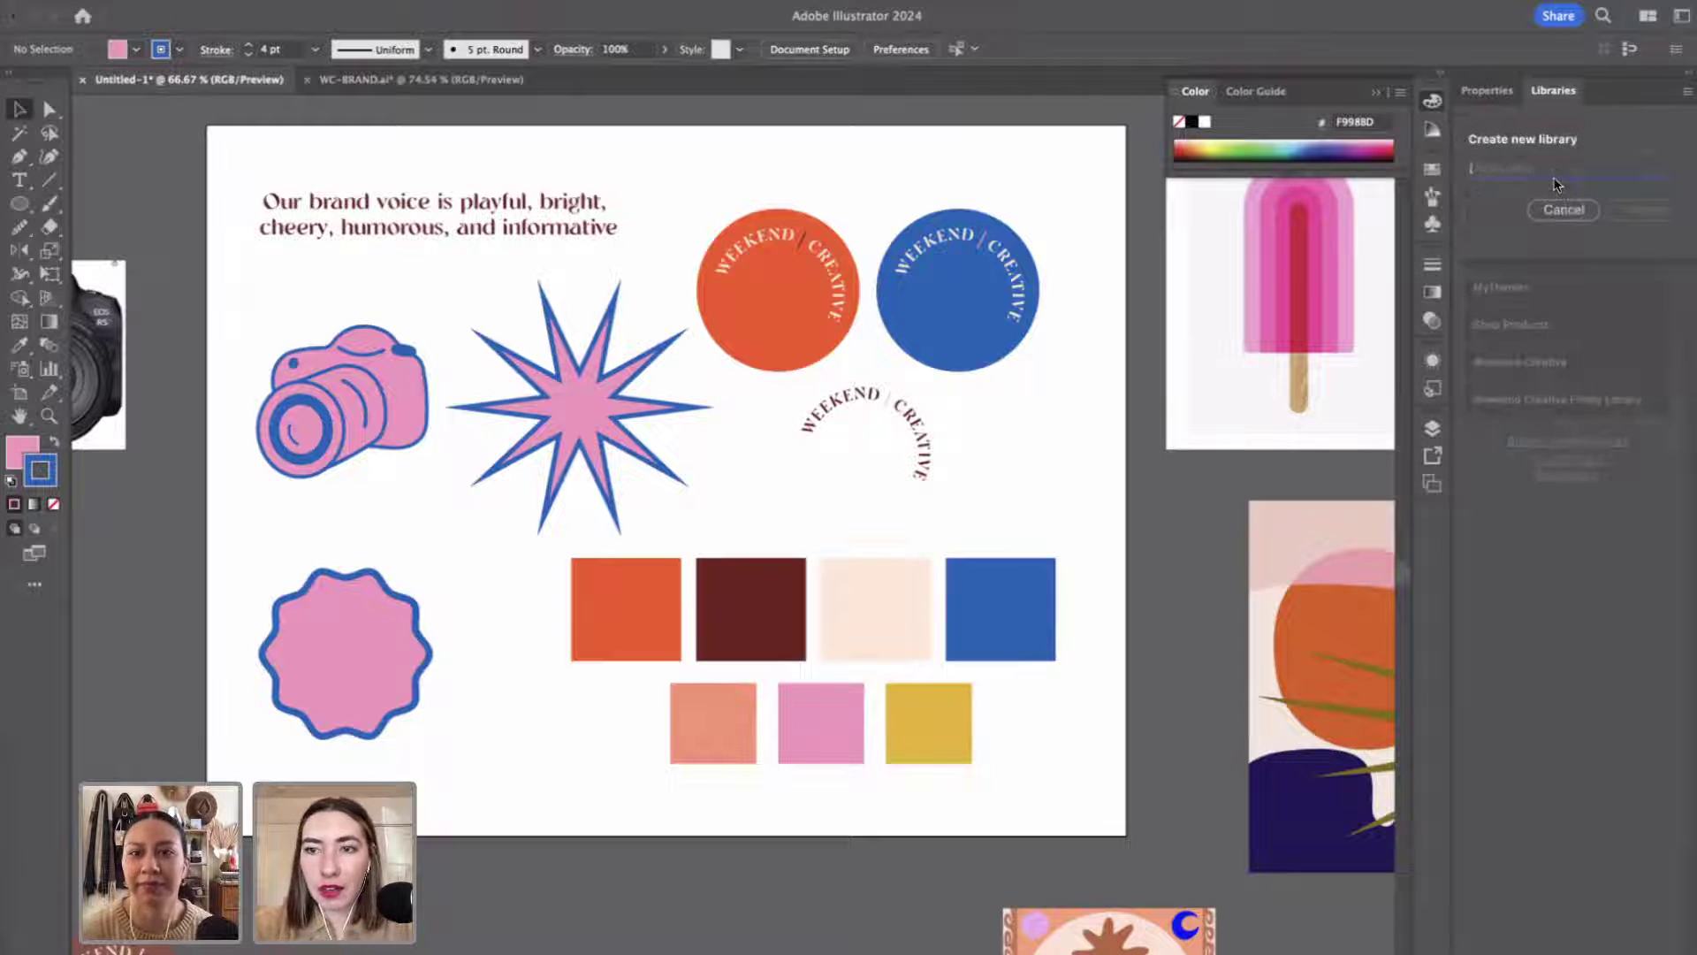
type("W")
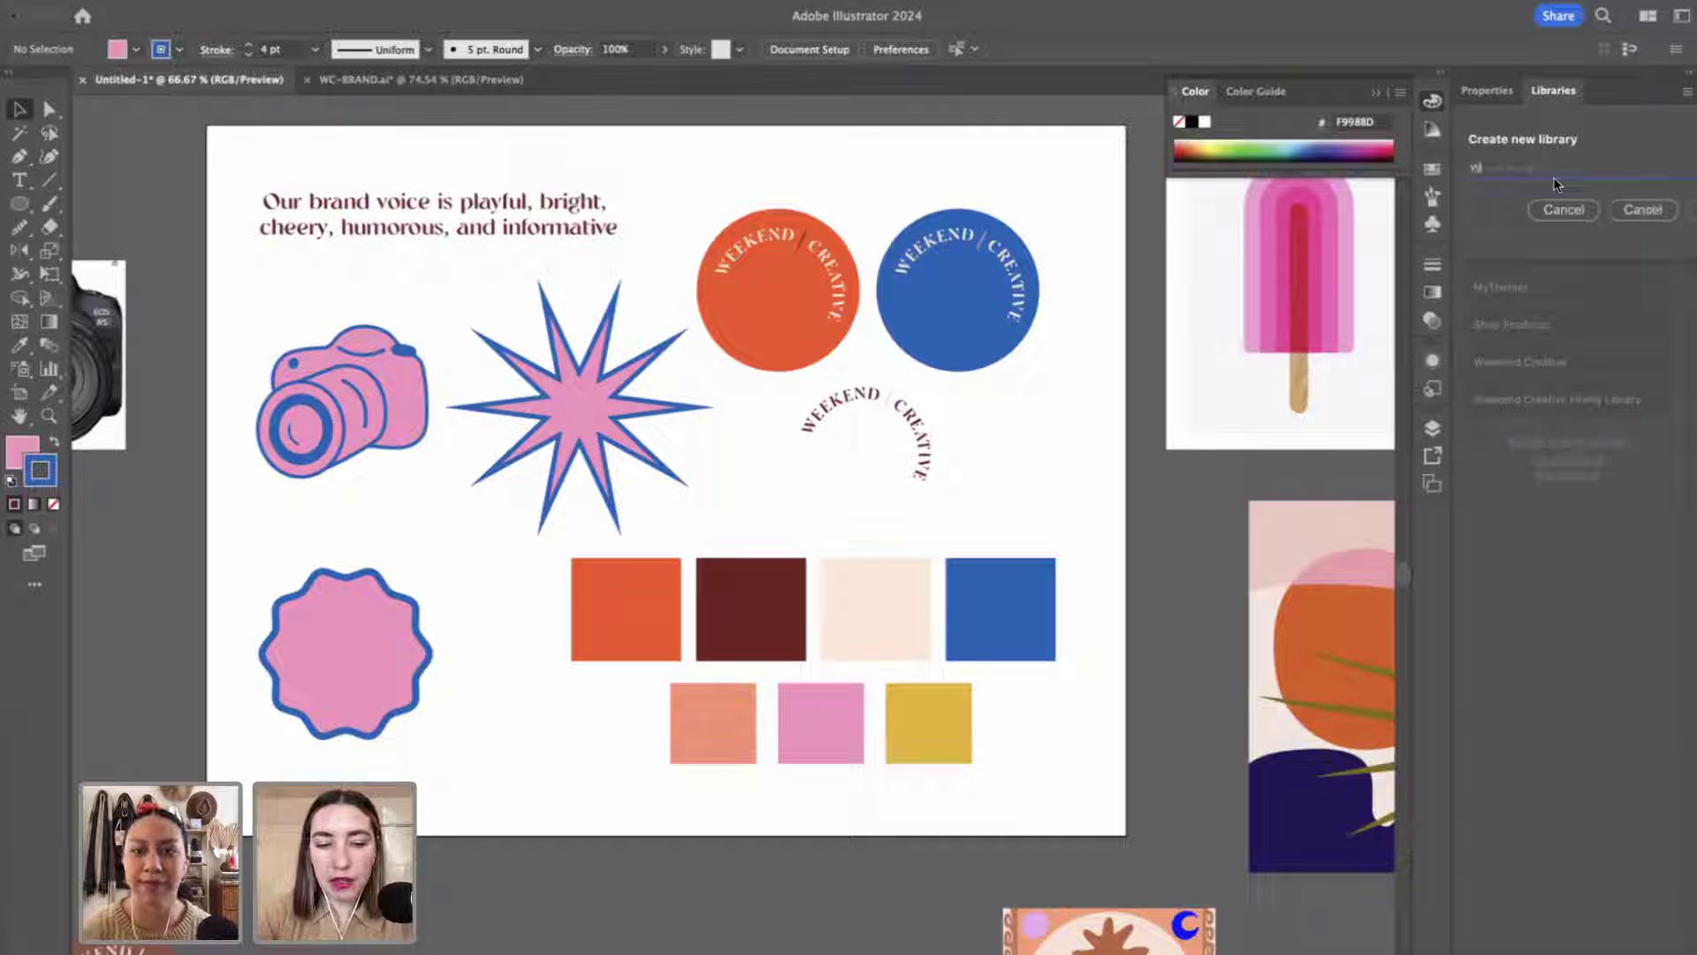
type("eekend 2")
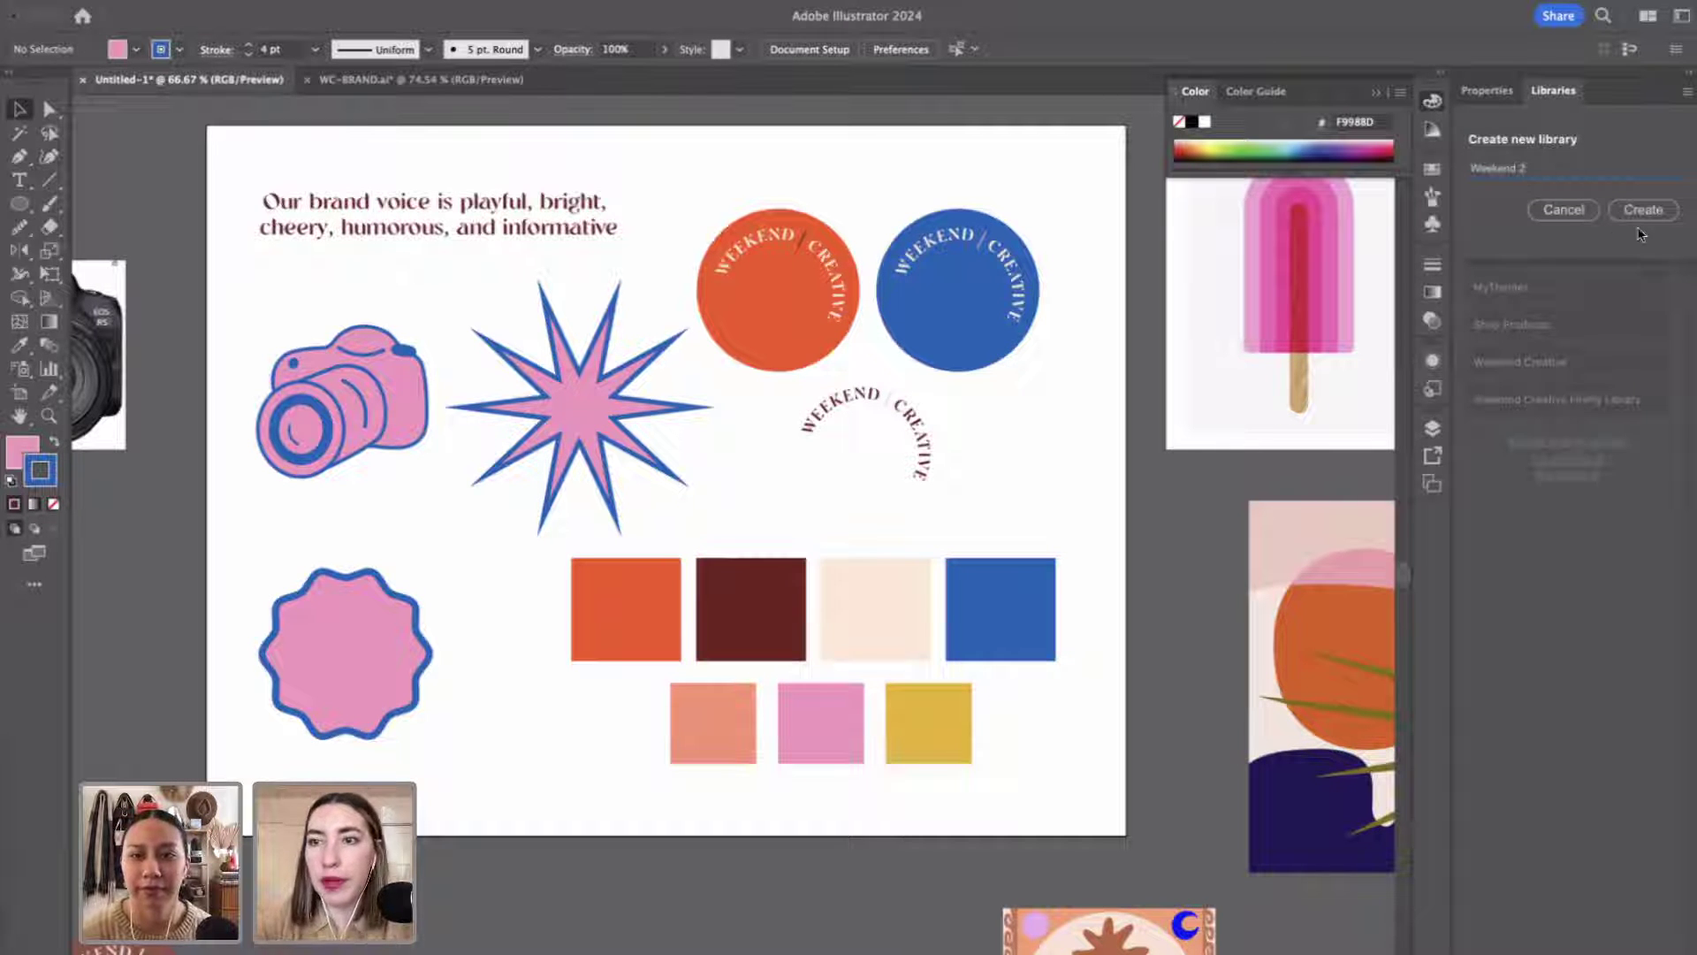
left_click(1642, 212)
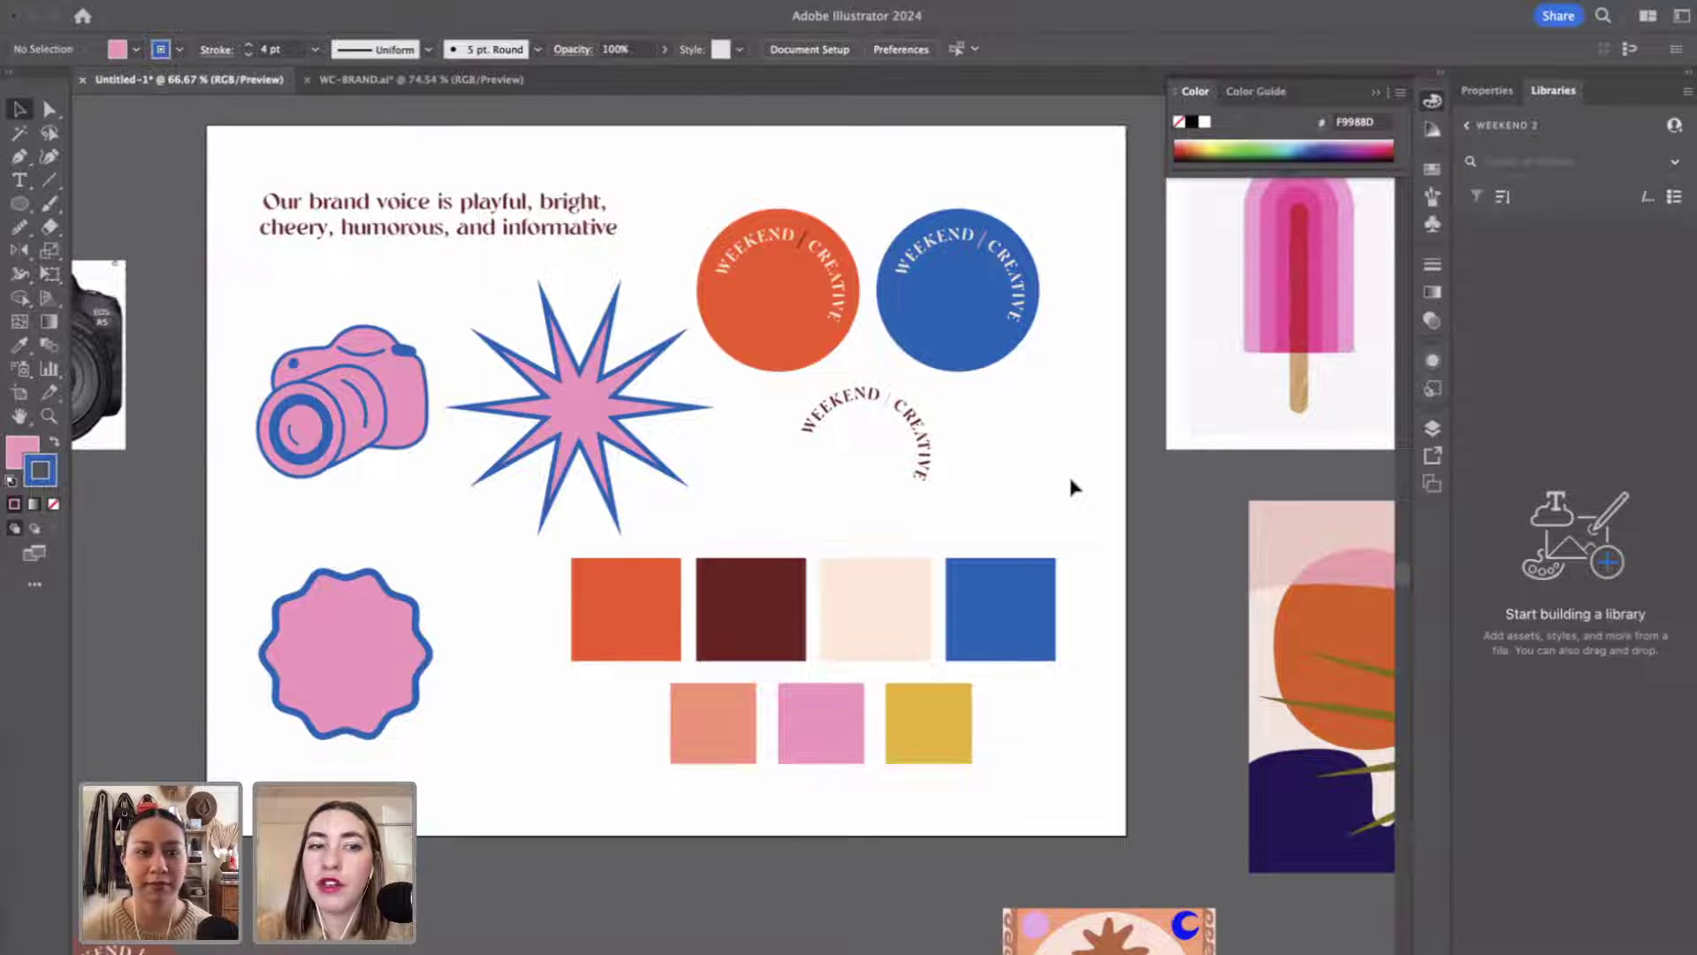
Drag the camera, spiky star and scalloped badge into the Weekend 2 library as artwork.
left_click(353, 407)
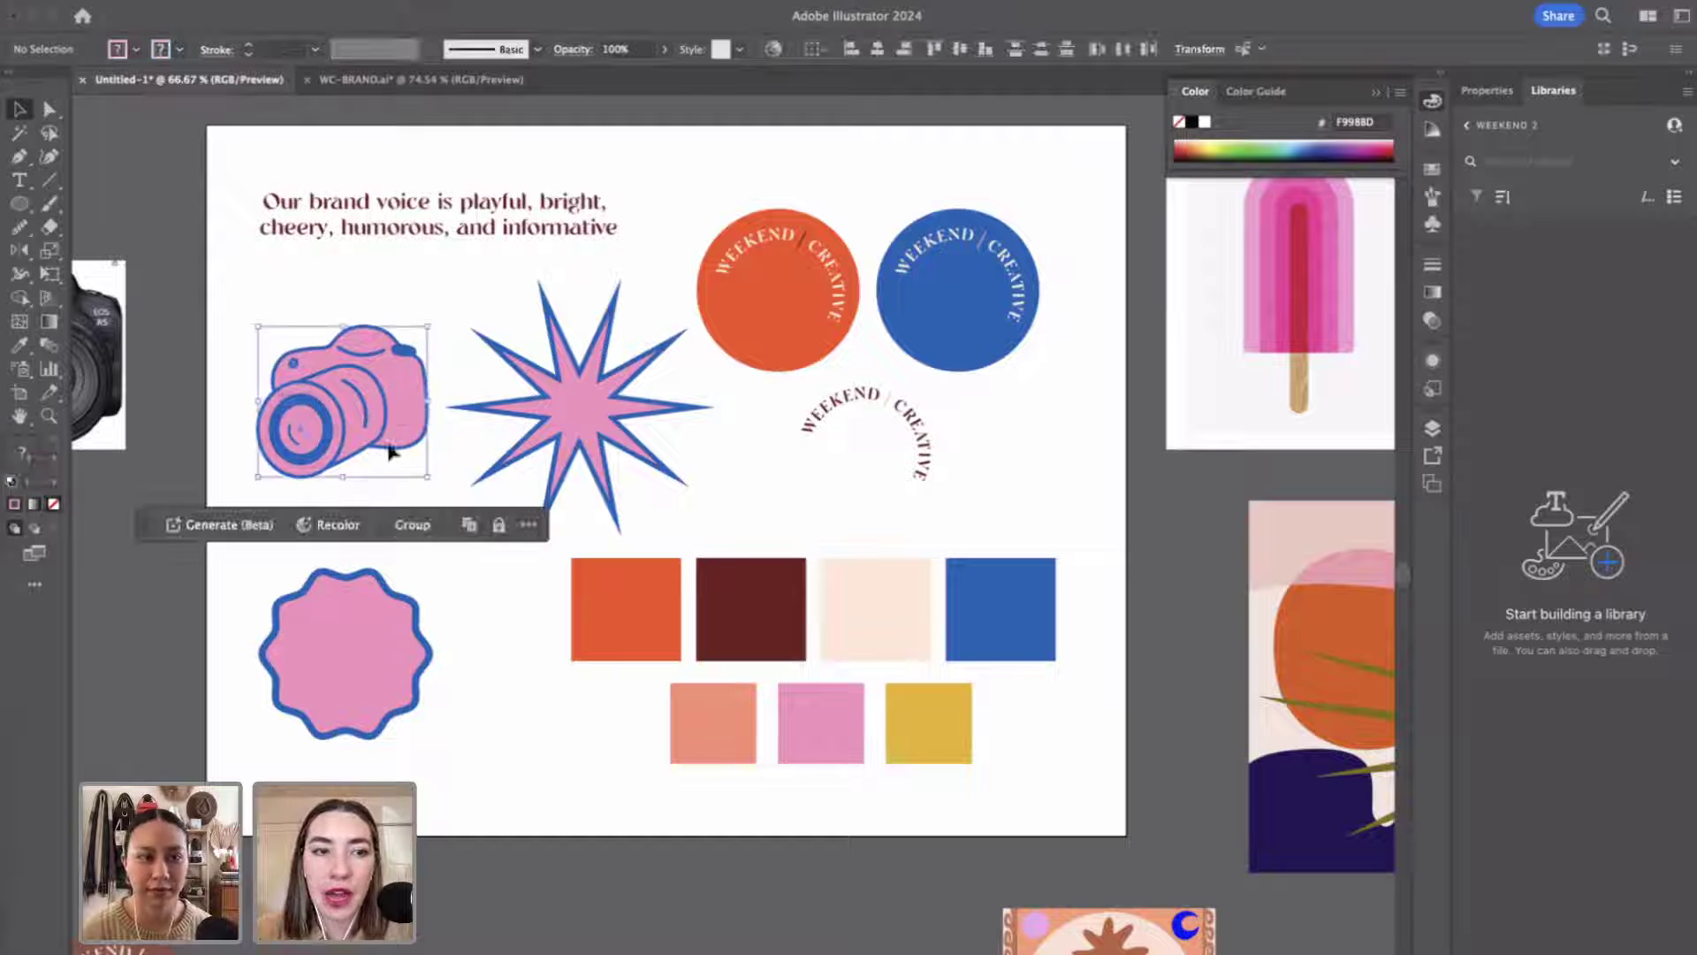
left_click_drag(394, 405, 1607, 438)
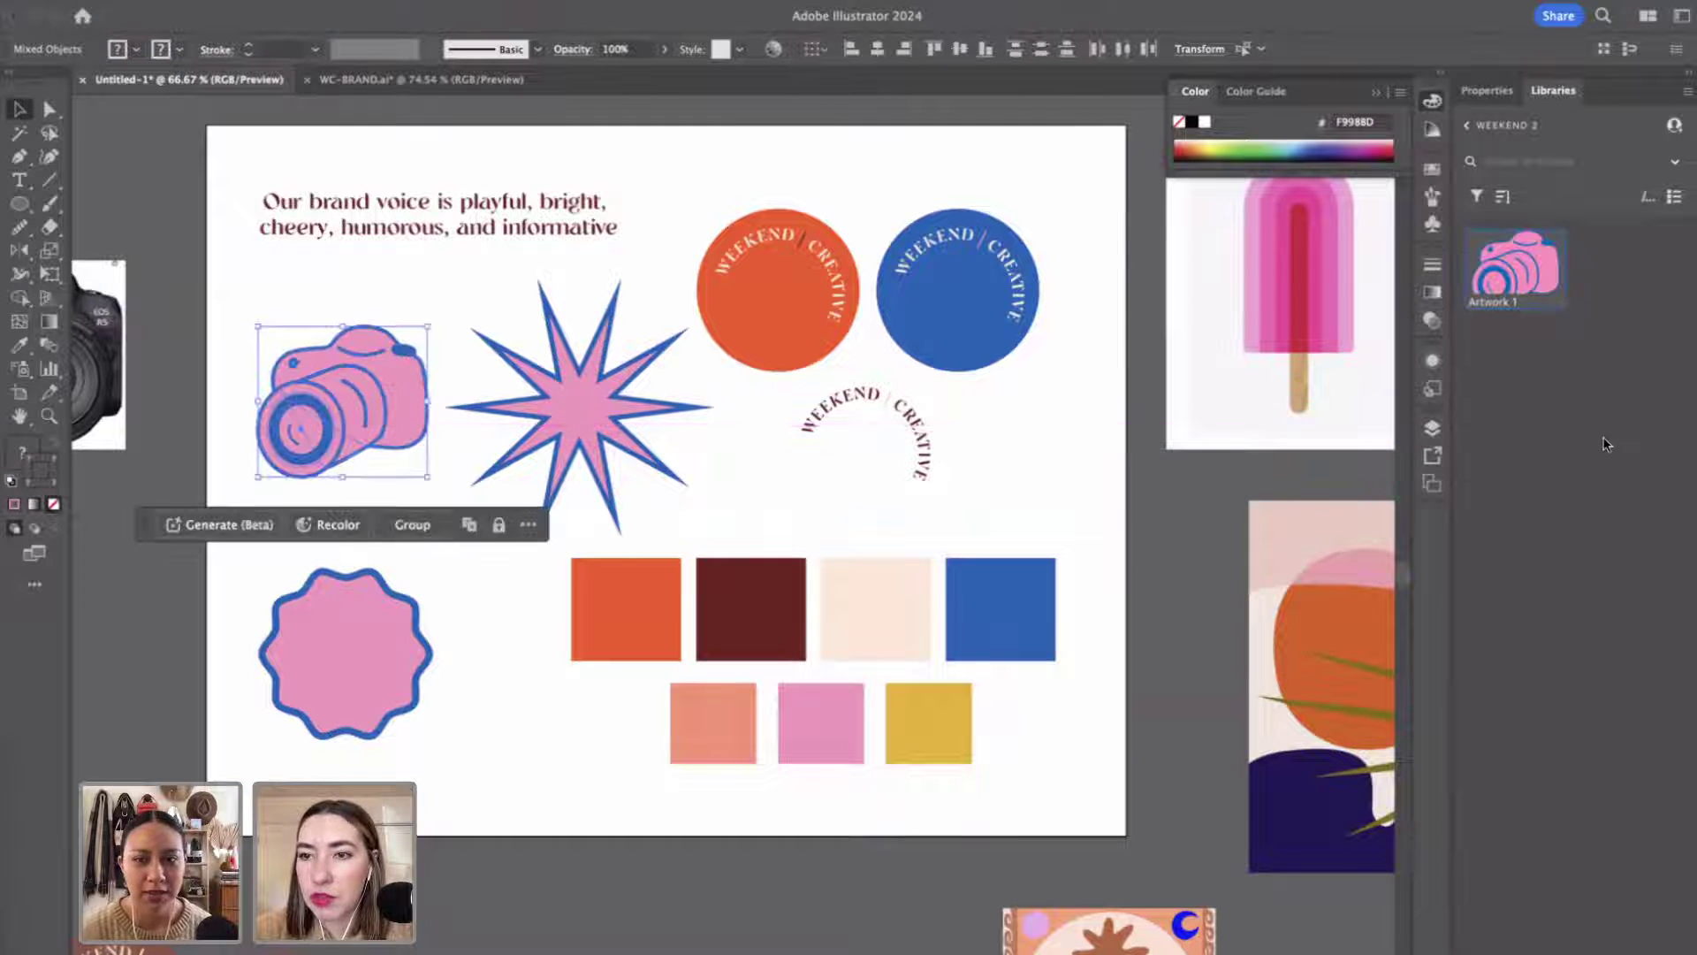
left_click_drag(579, 413, 1604, 433)
left_click_drag(314, 652, 1513, 530)
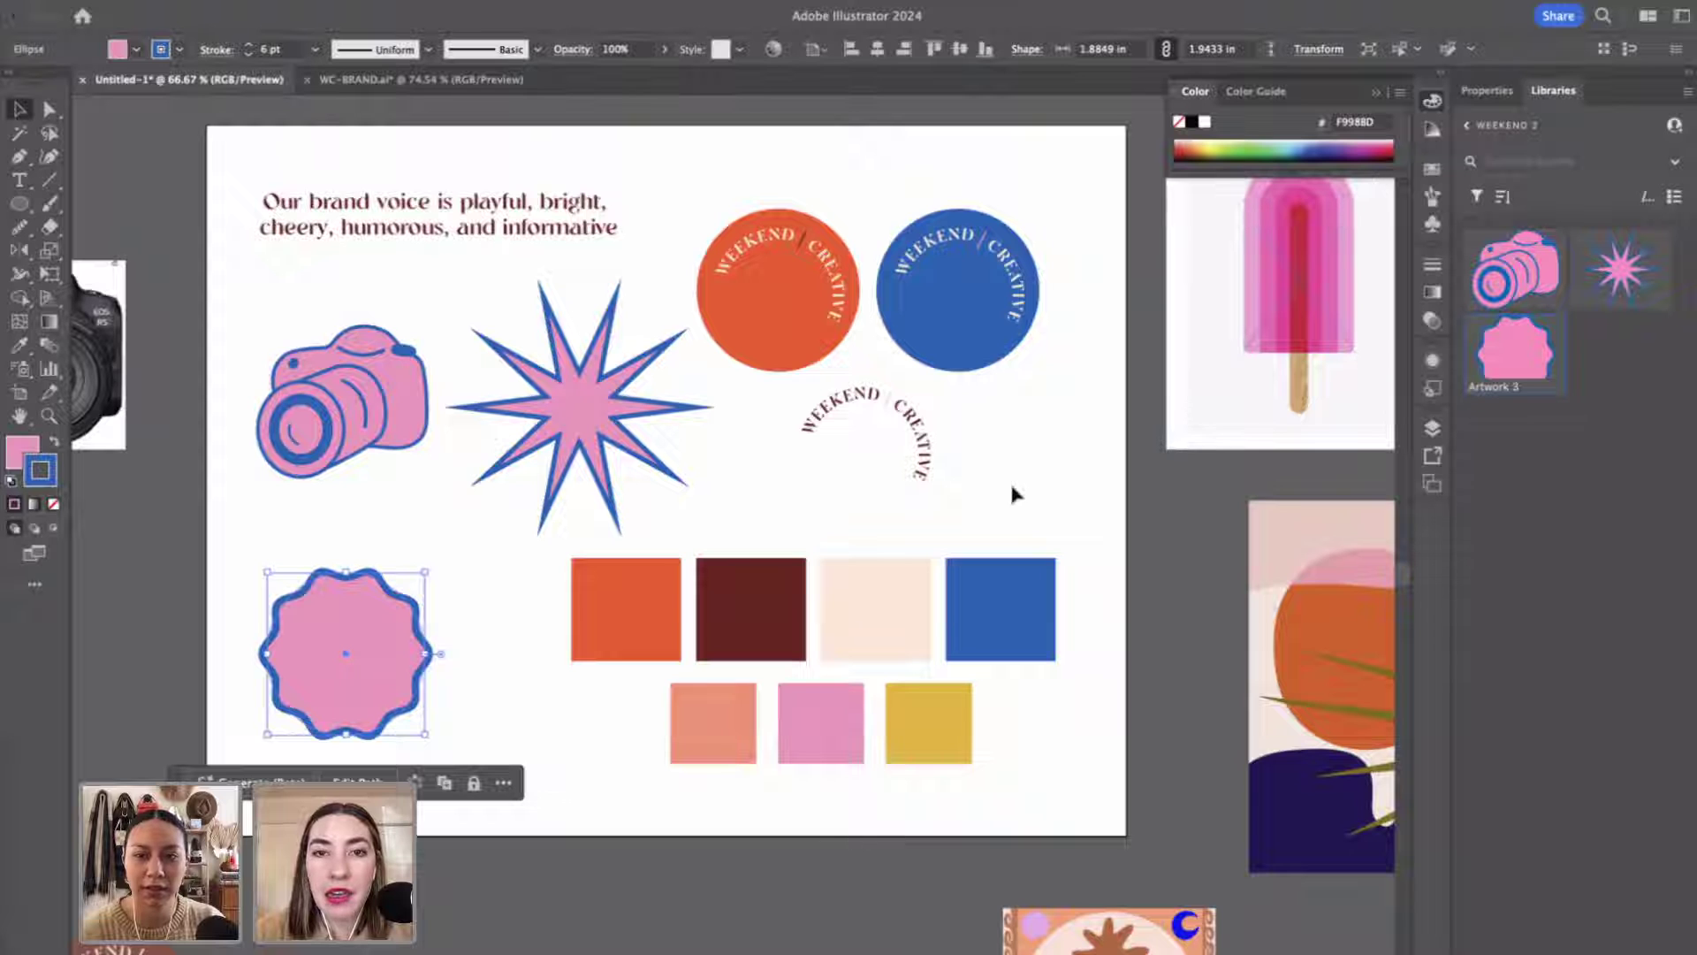
scroll(941, 396, "down", 5)
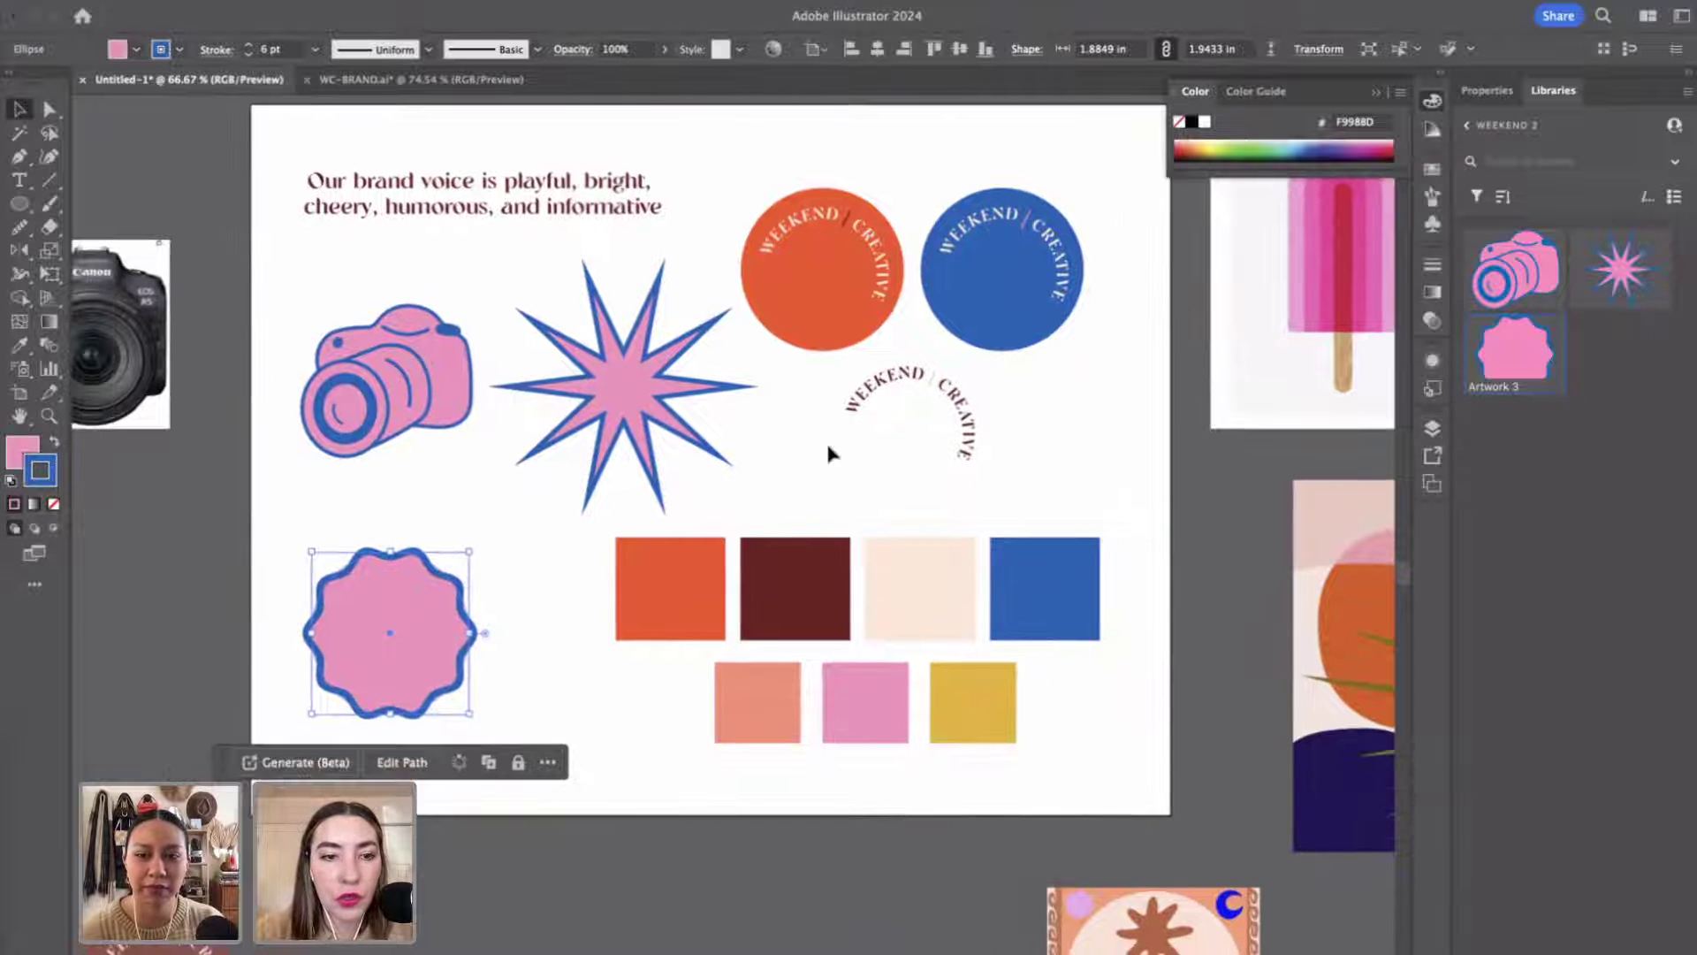
scroll(827, 437, "up", 3)
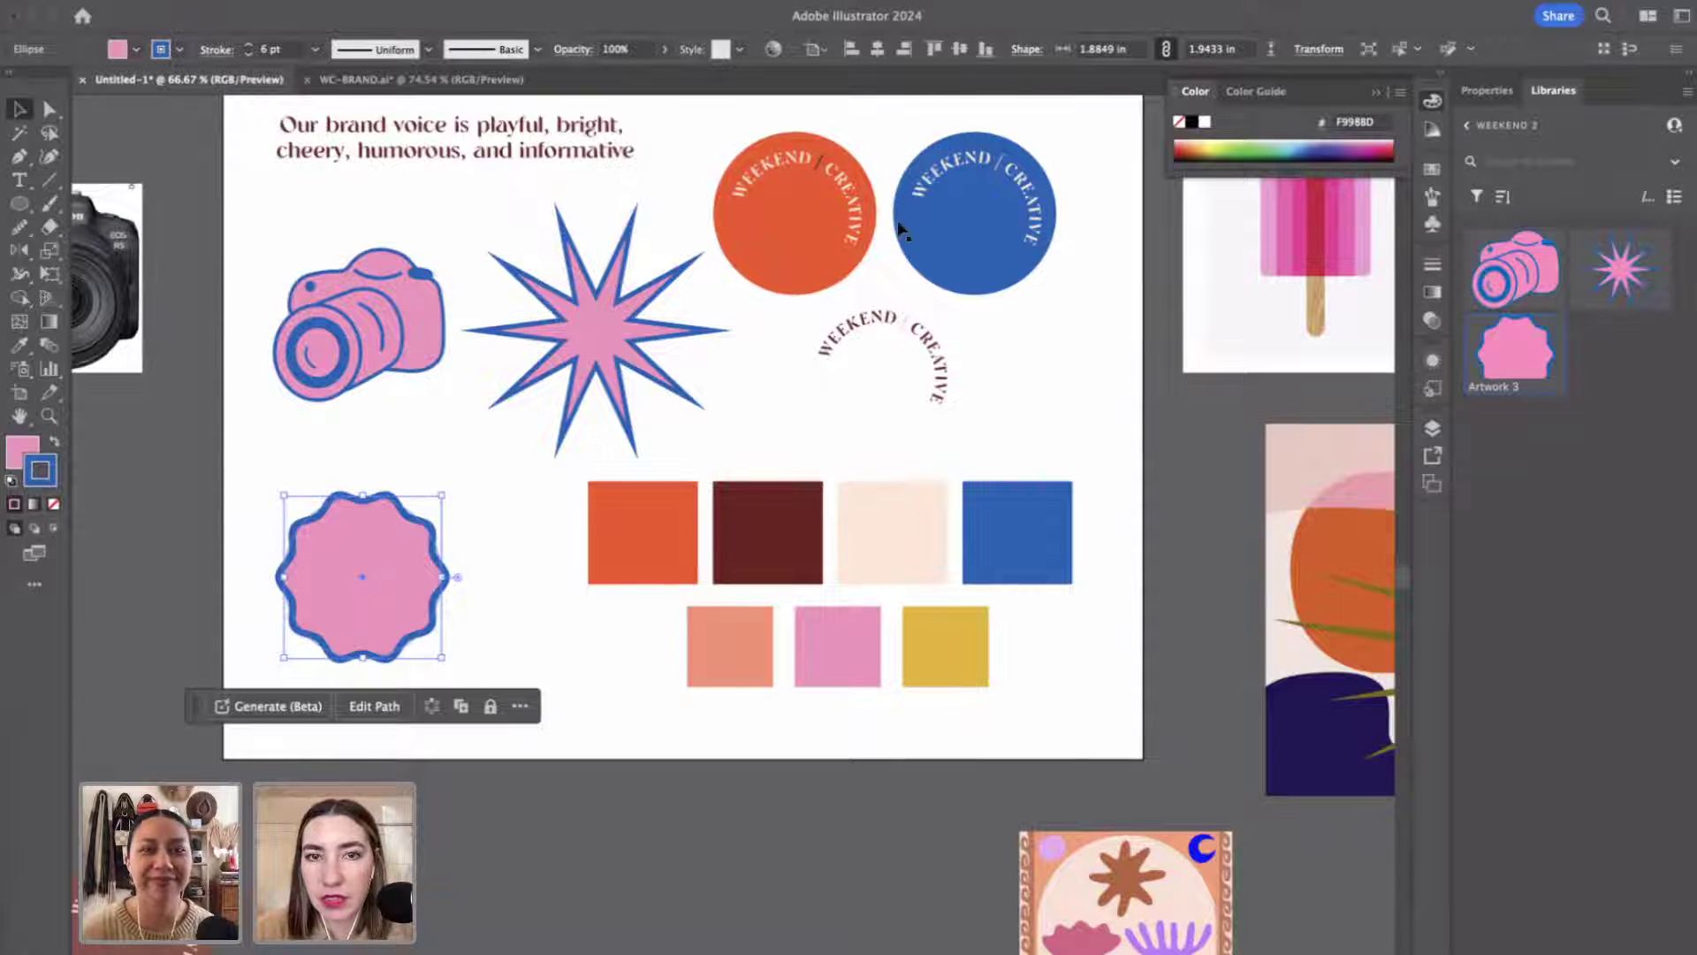
scroll(858, 216, "right", 5)
scroll(857, 216, "left", 3)
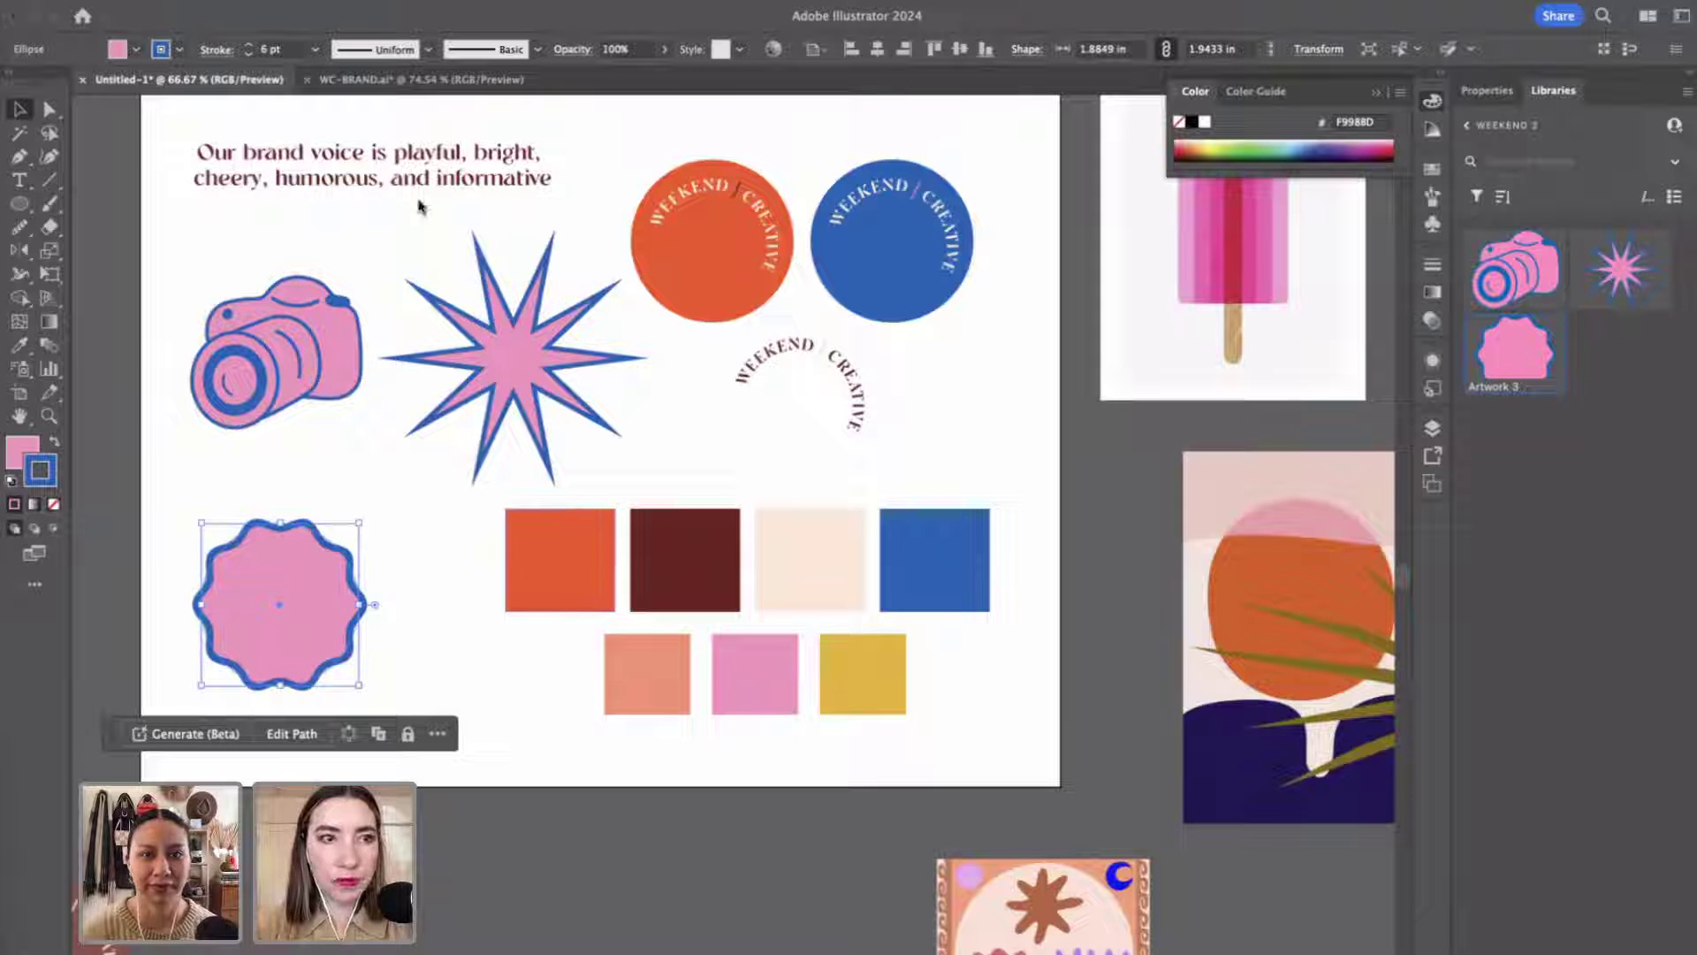
left_click(502, 428, "shift")
left_click(502, 428, "shift")
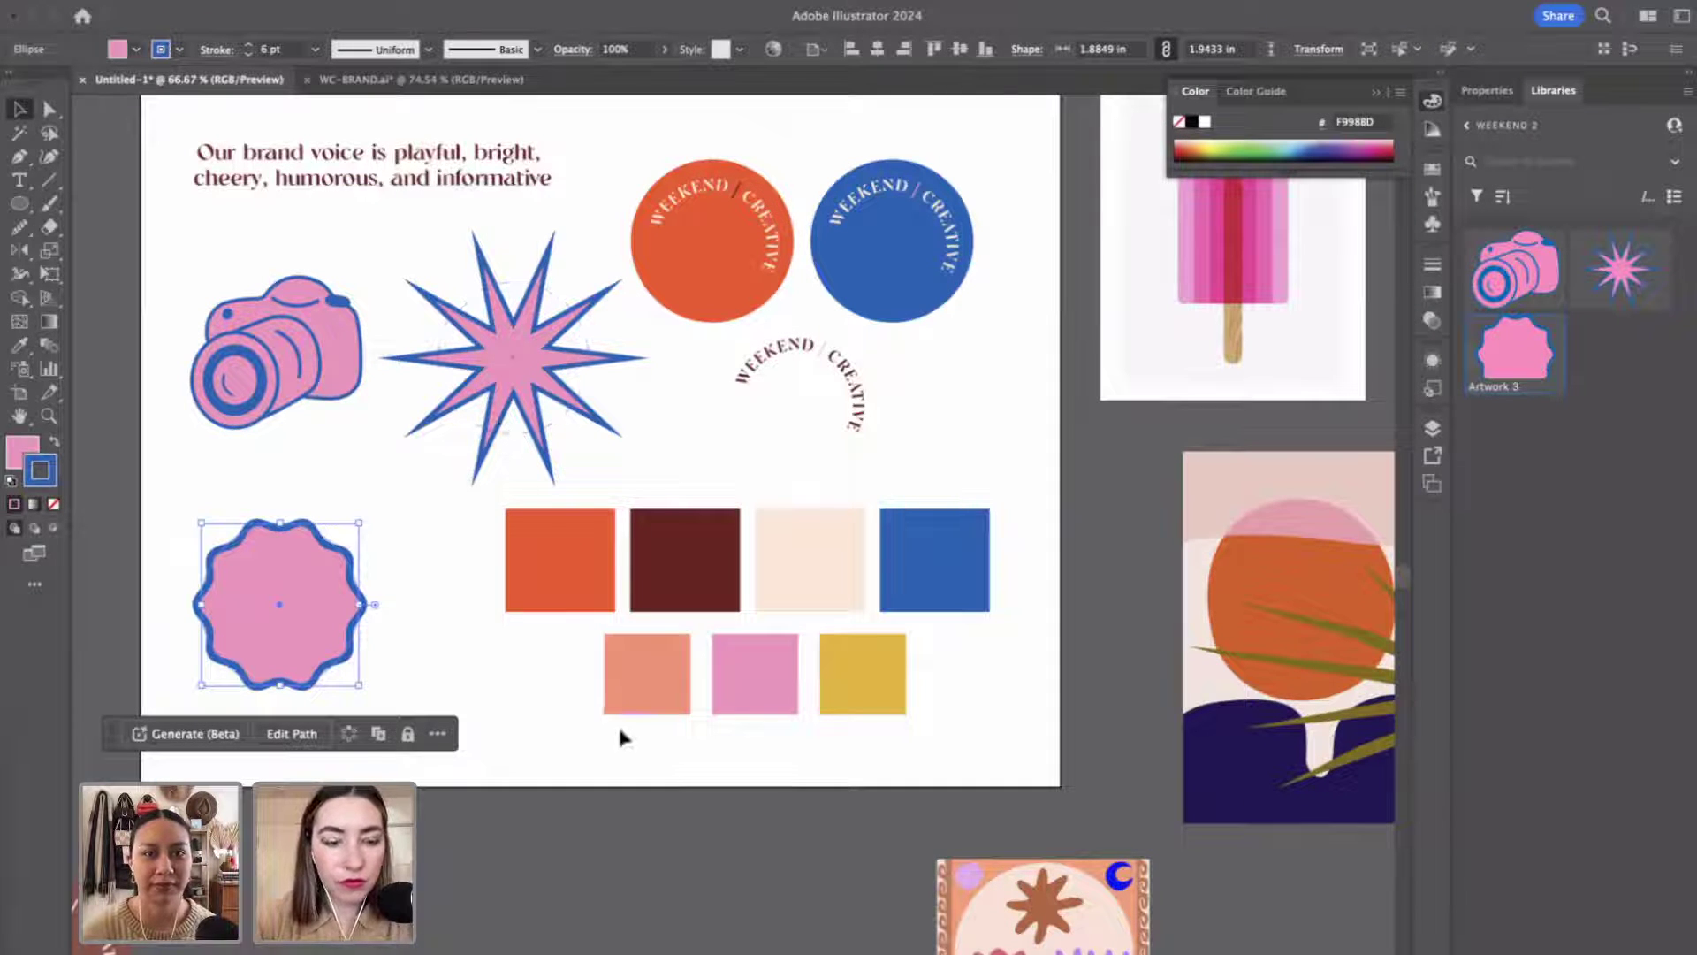
Create three 2.121 × 1.9529 in artboards in a row below the brand board, deleting Artboard 7.
left_click(665, 884)
key("shift+o")
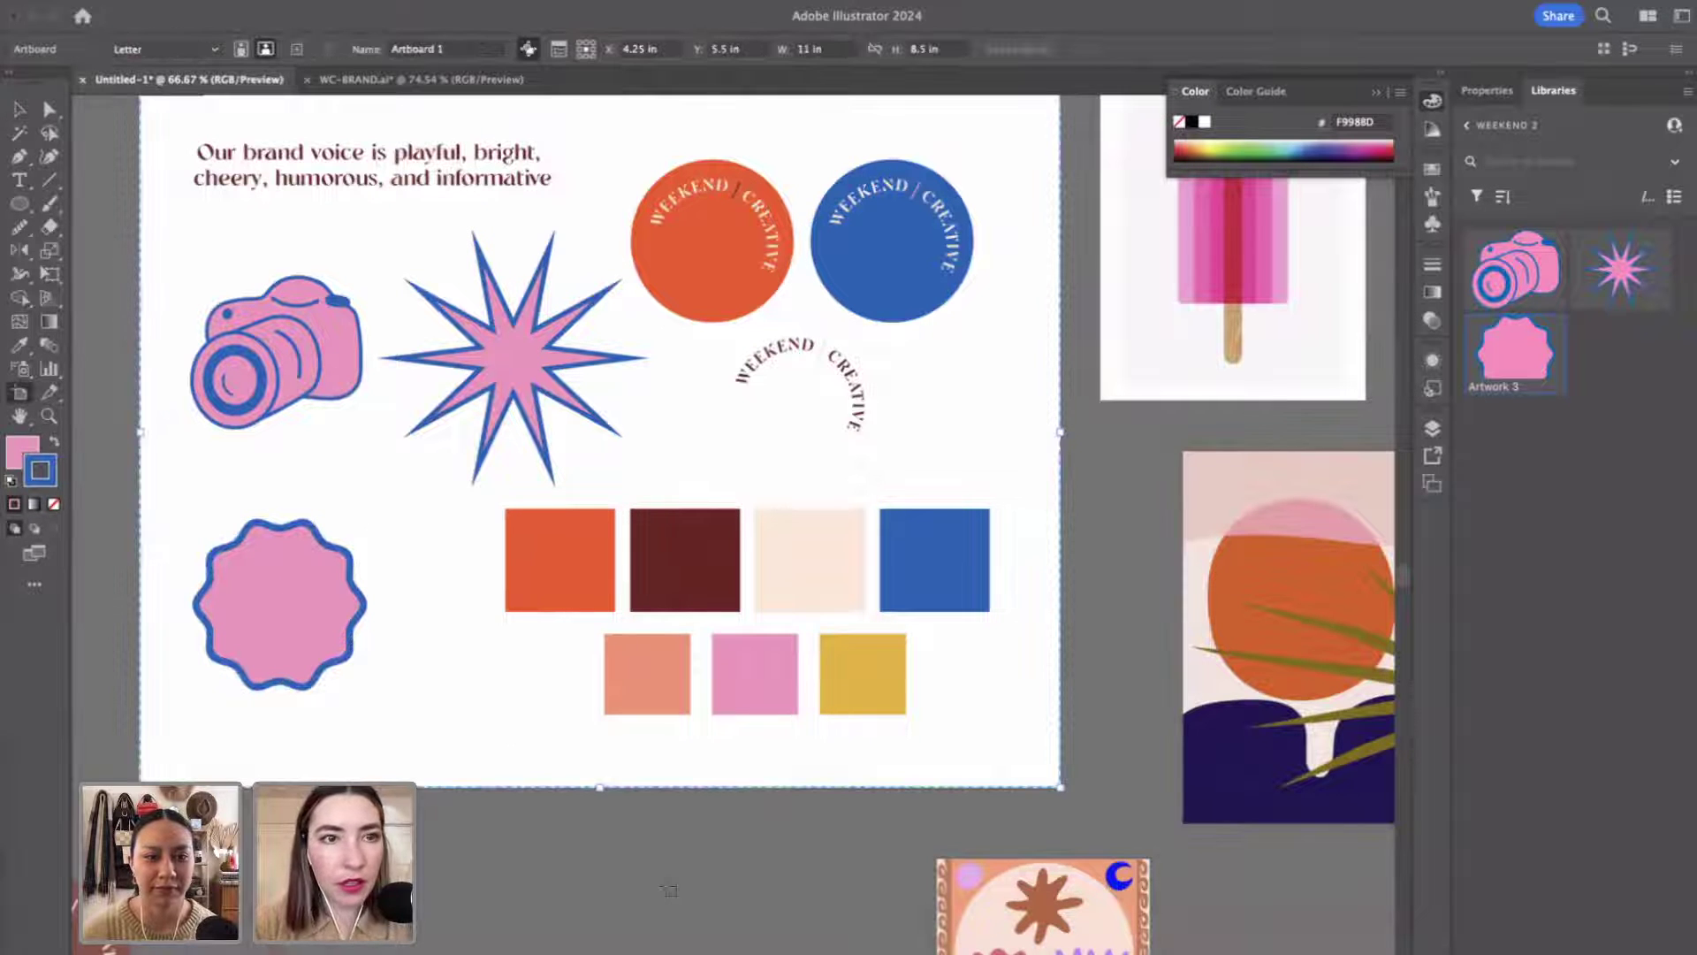
scroll(595, 872, "down", 5)
scroll(594, 871, "left", 2)
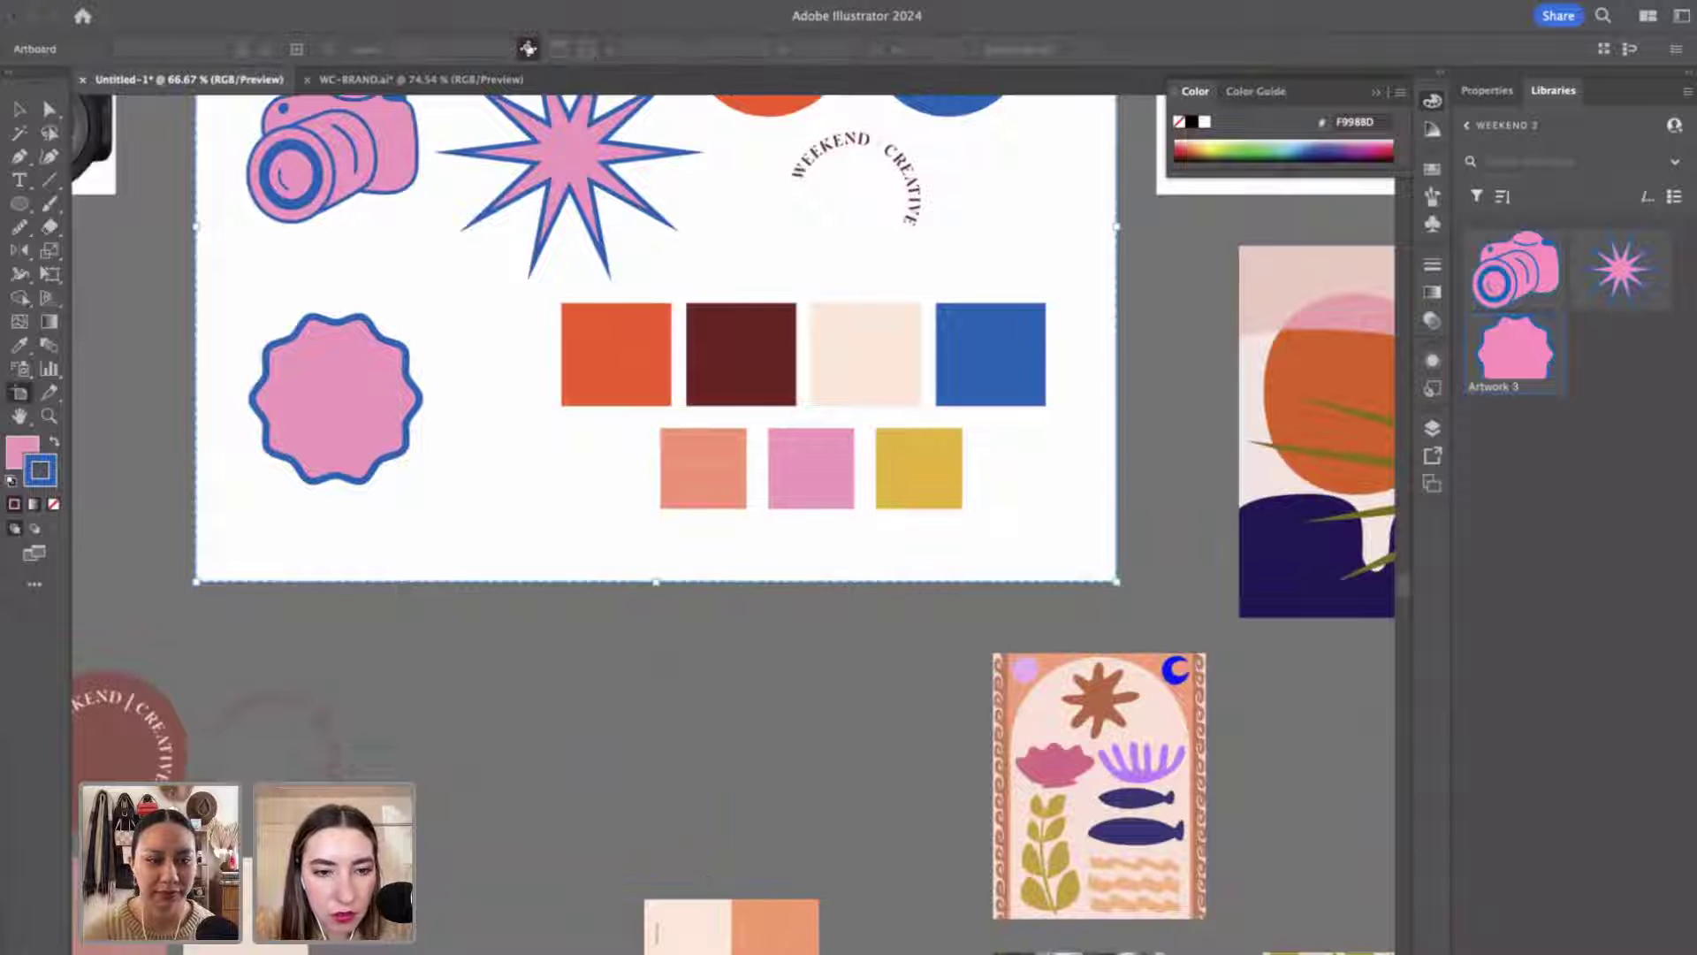
left_click_drag(466, 652, 646, 818)
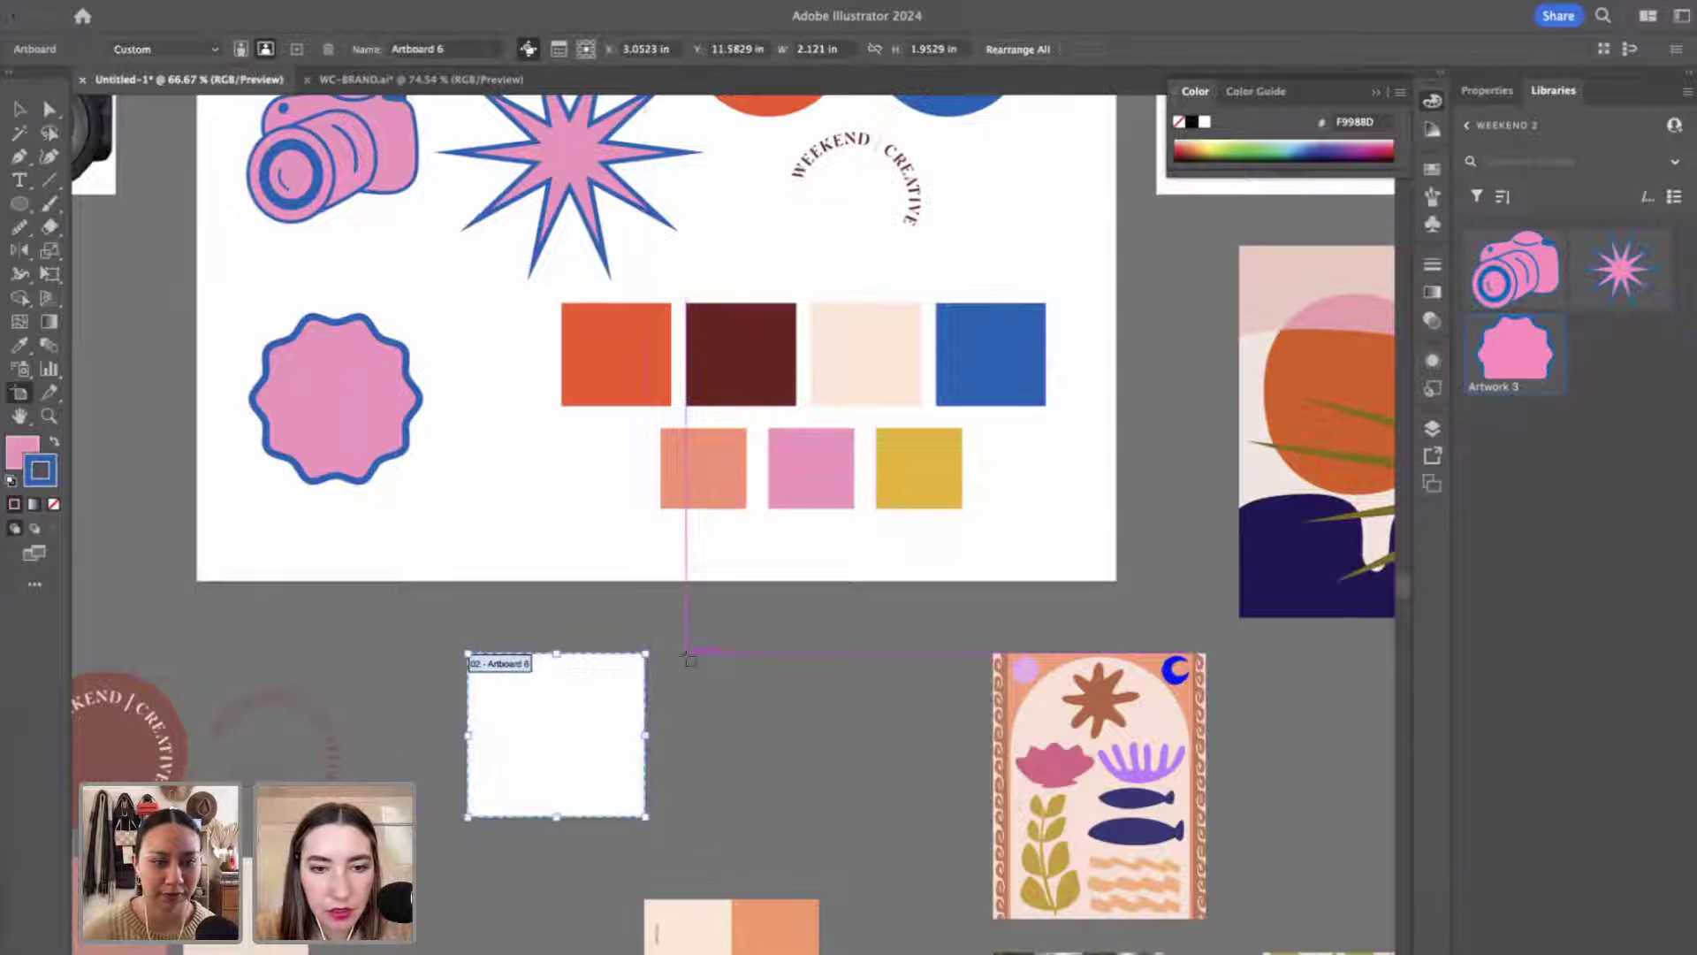
left_click_drag(686, 654, 845, 817)
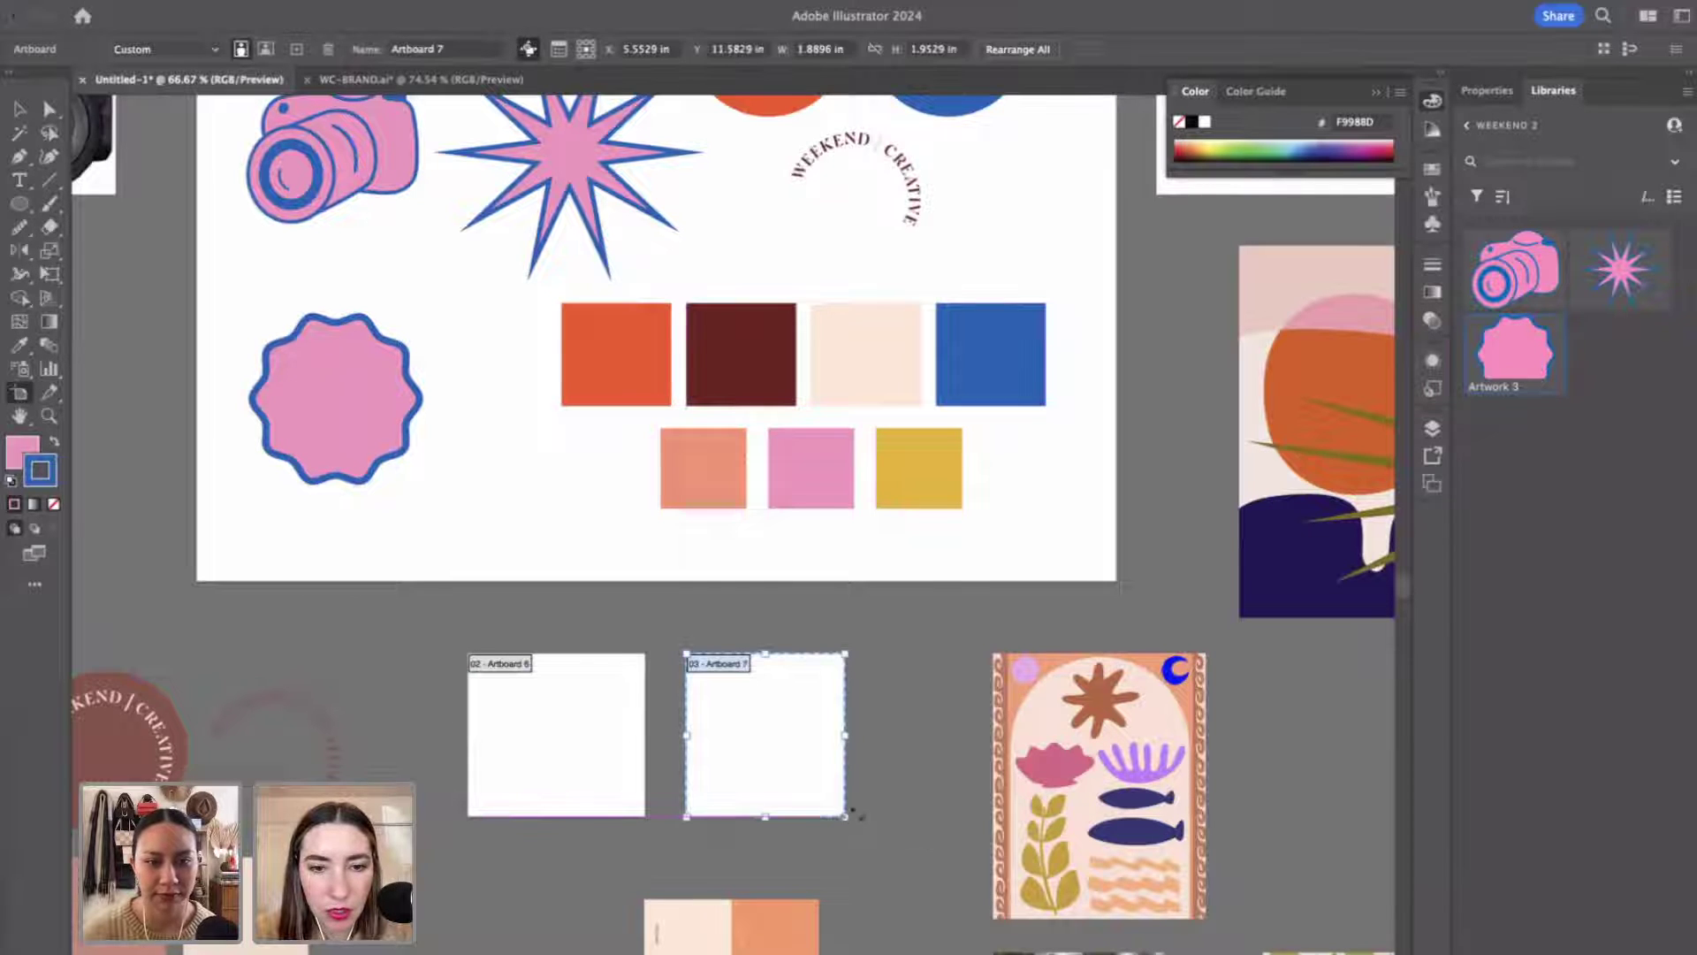
key("Delete")
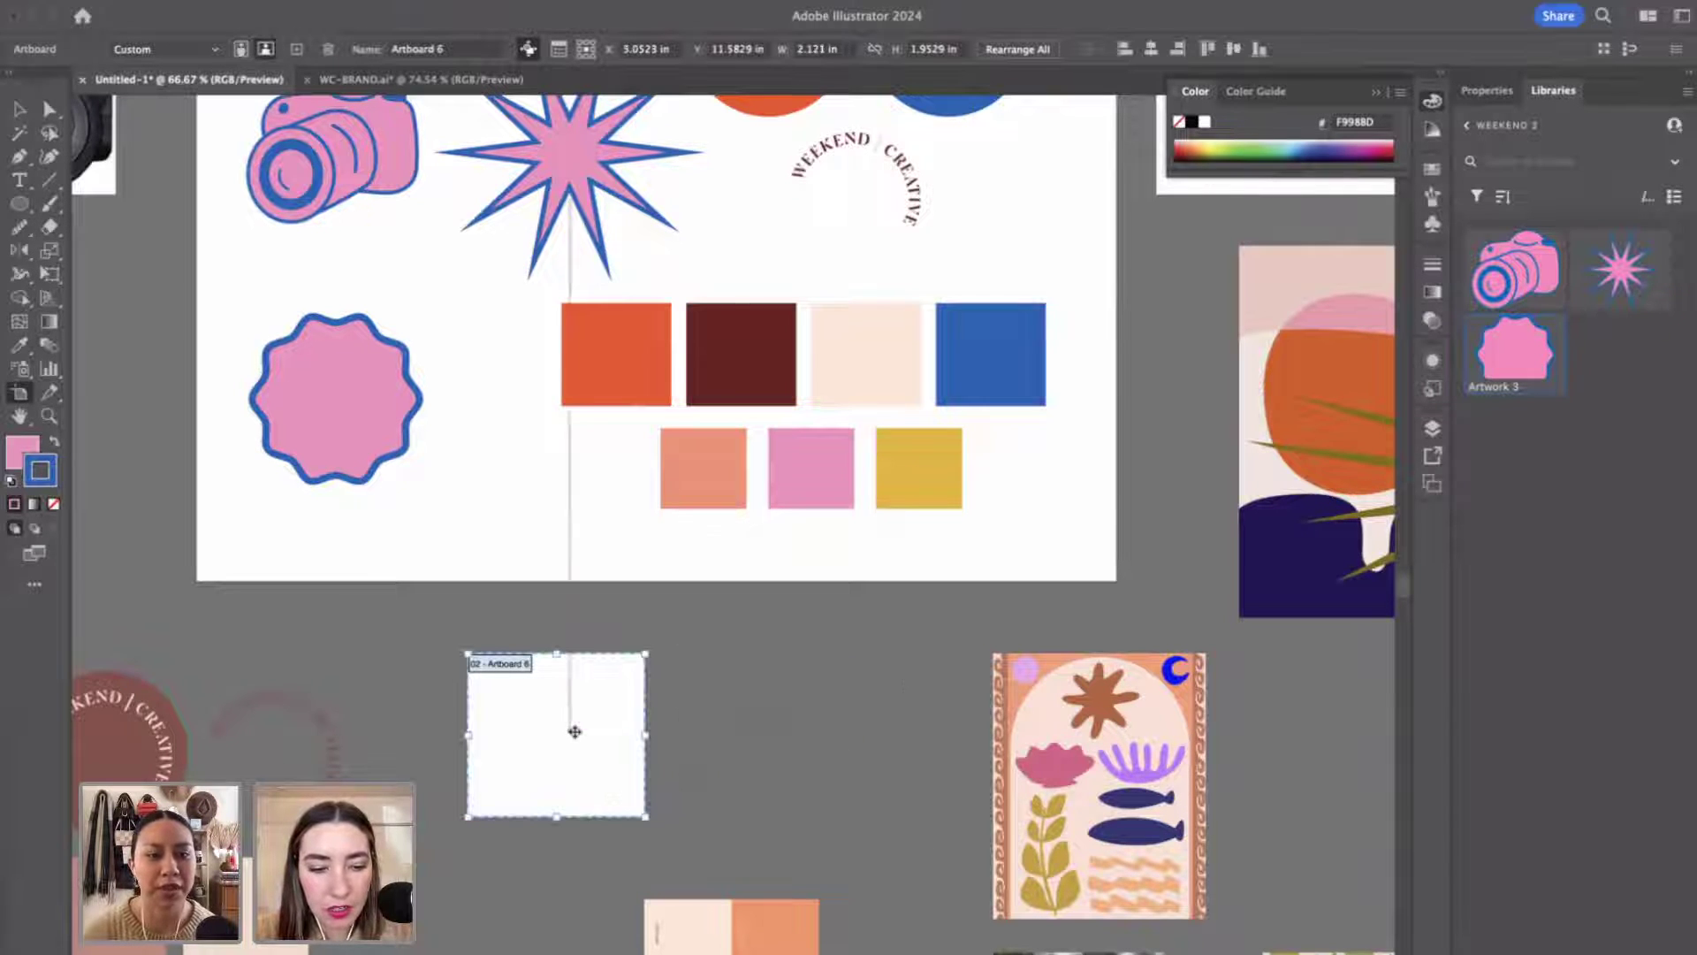
left_click_drag(570, 737, 954, 741)
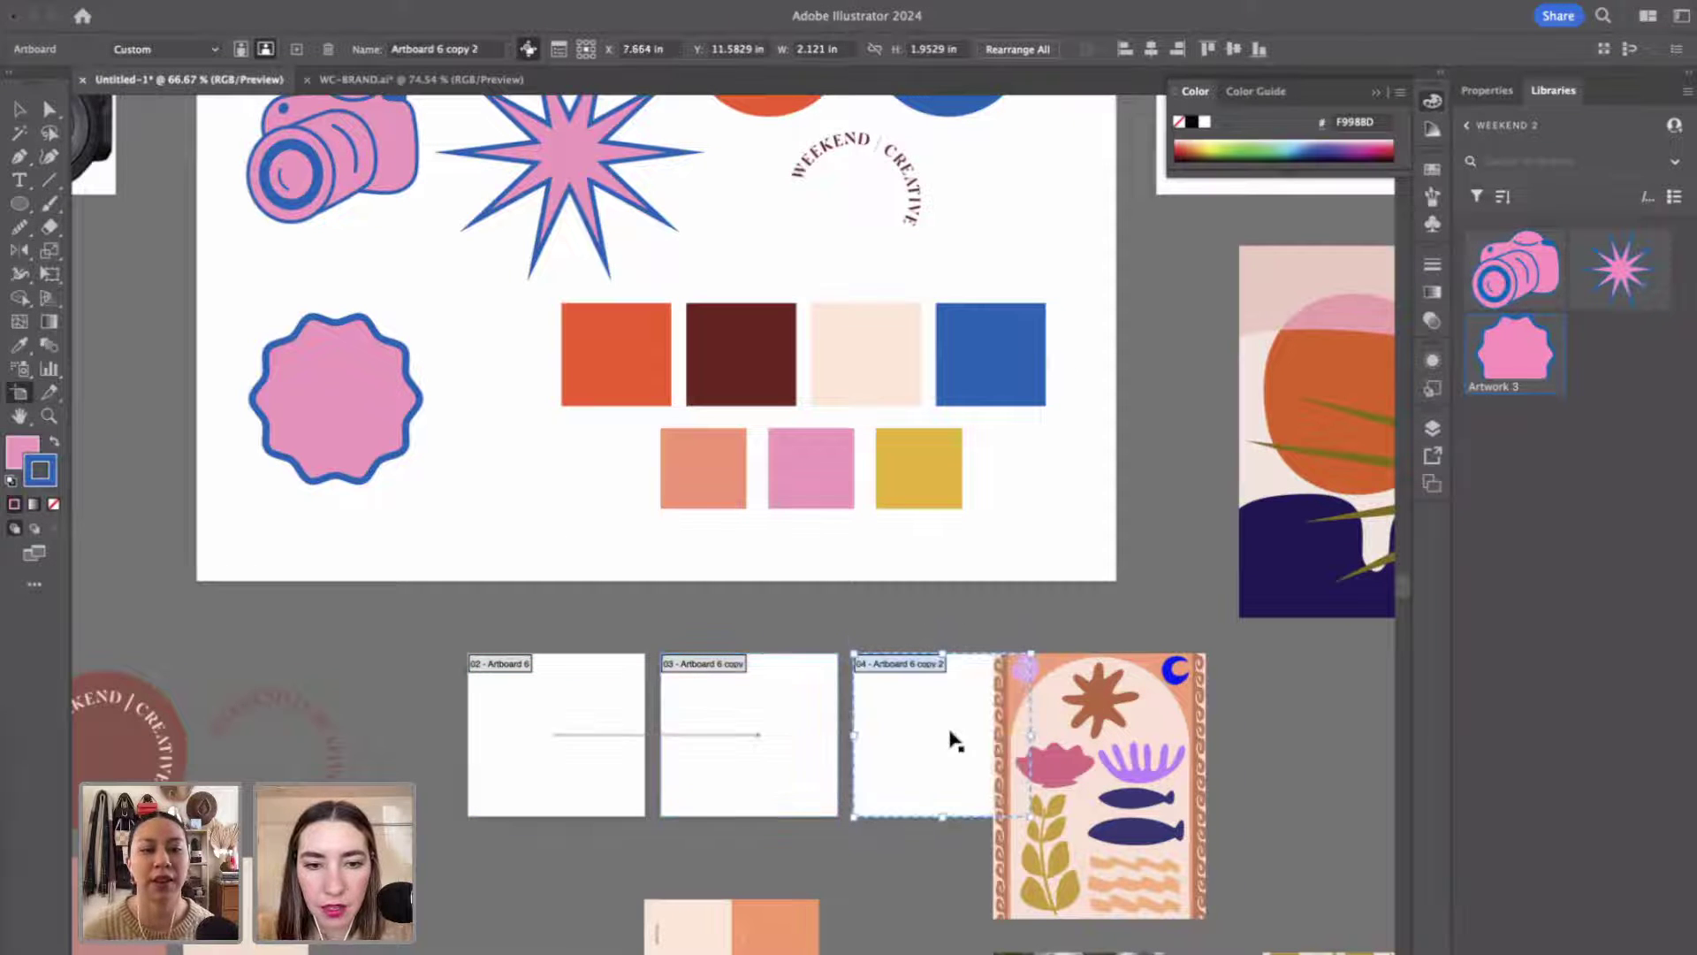
key("Escape")
Move the orange Weekend Creative logo onto the first square artboard and shrink it to fit.
left_click_drag(1105, 715, 1201, 720)
scroll(707, 442, "up", 2)
scroll(707, 442, "left", 1)
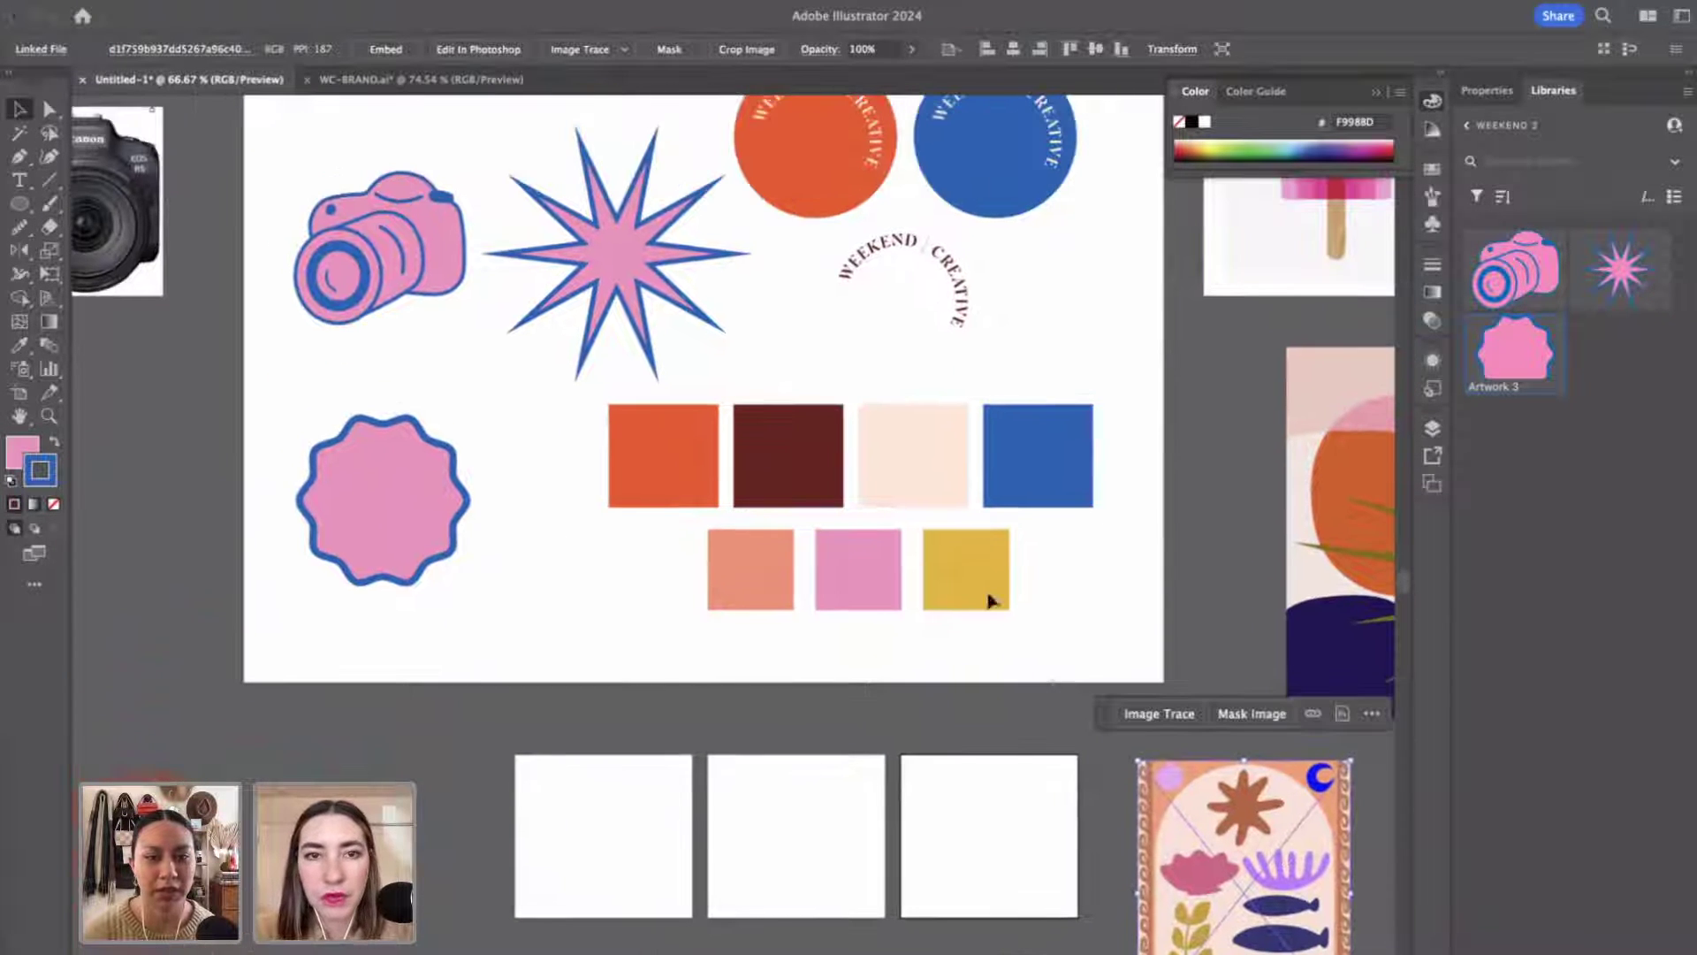
scroll(754, 89, "up", 2)
scroll(753, 88, "right", 2)
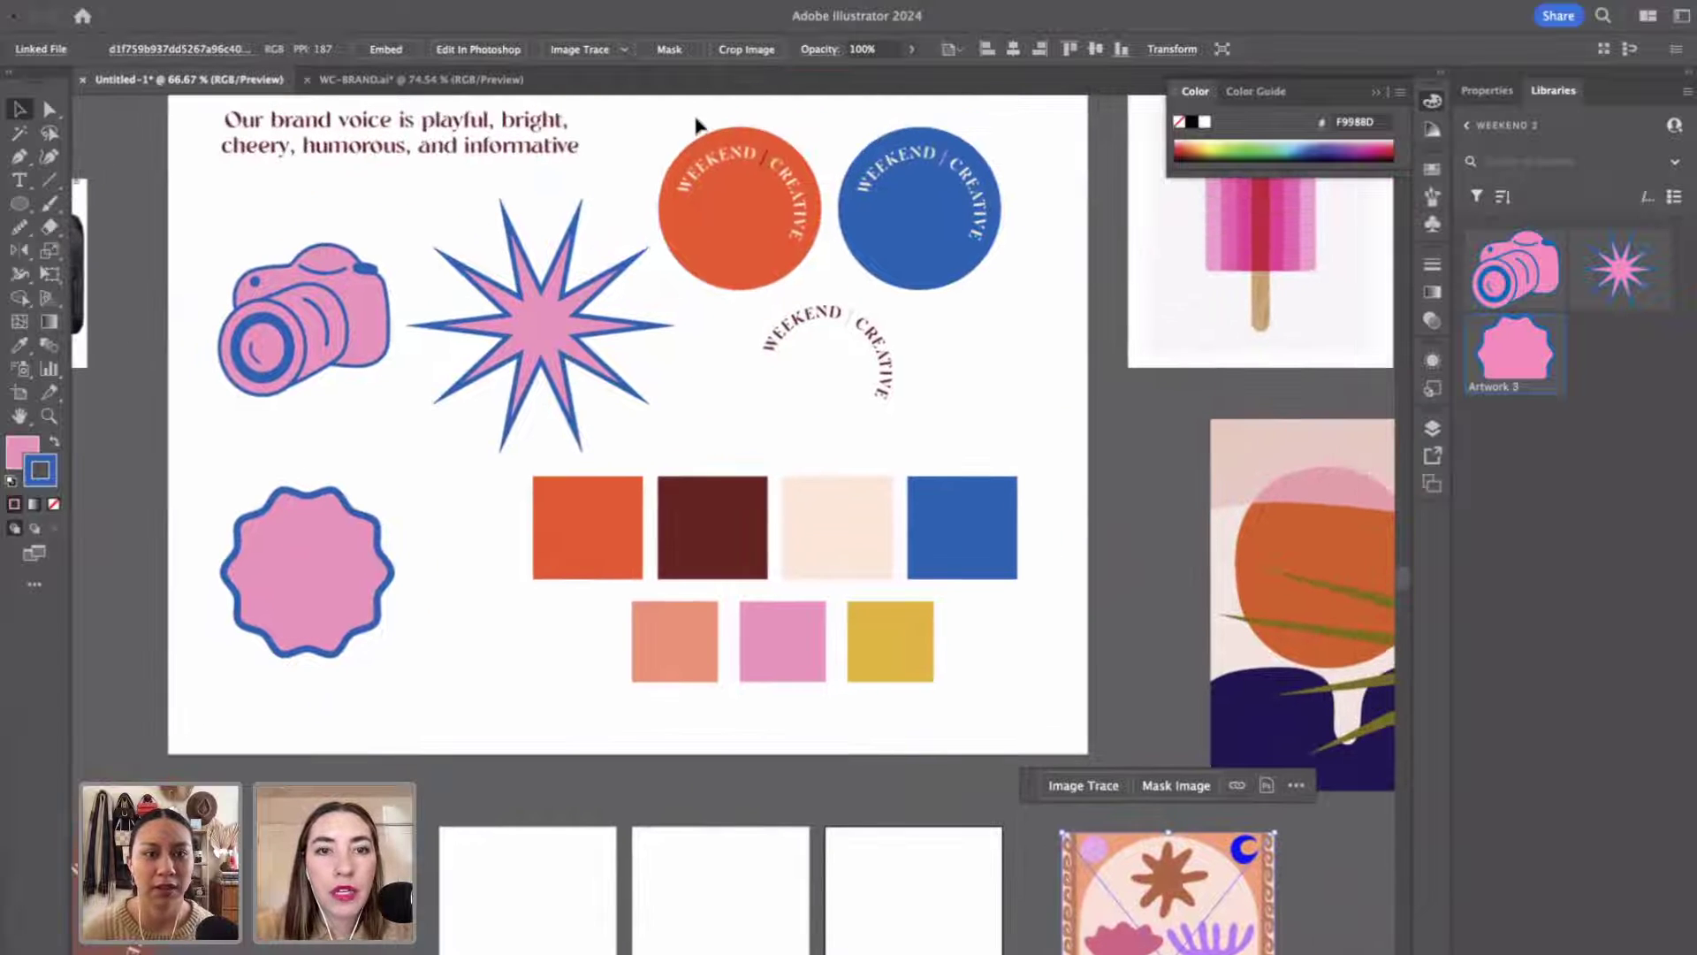
left_click(761, 205)
left_click_drag(762, 205, 552, 888)
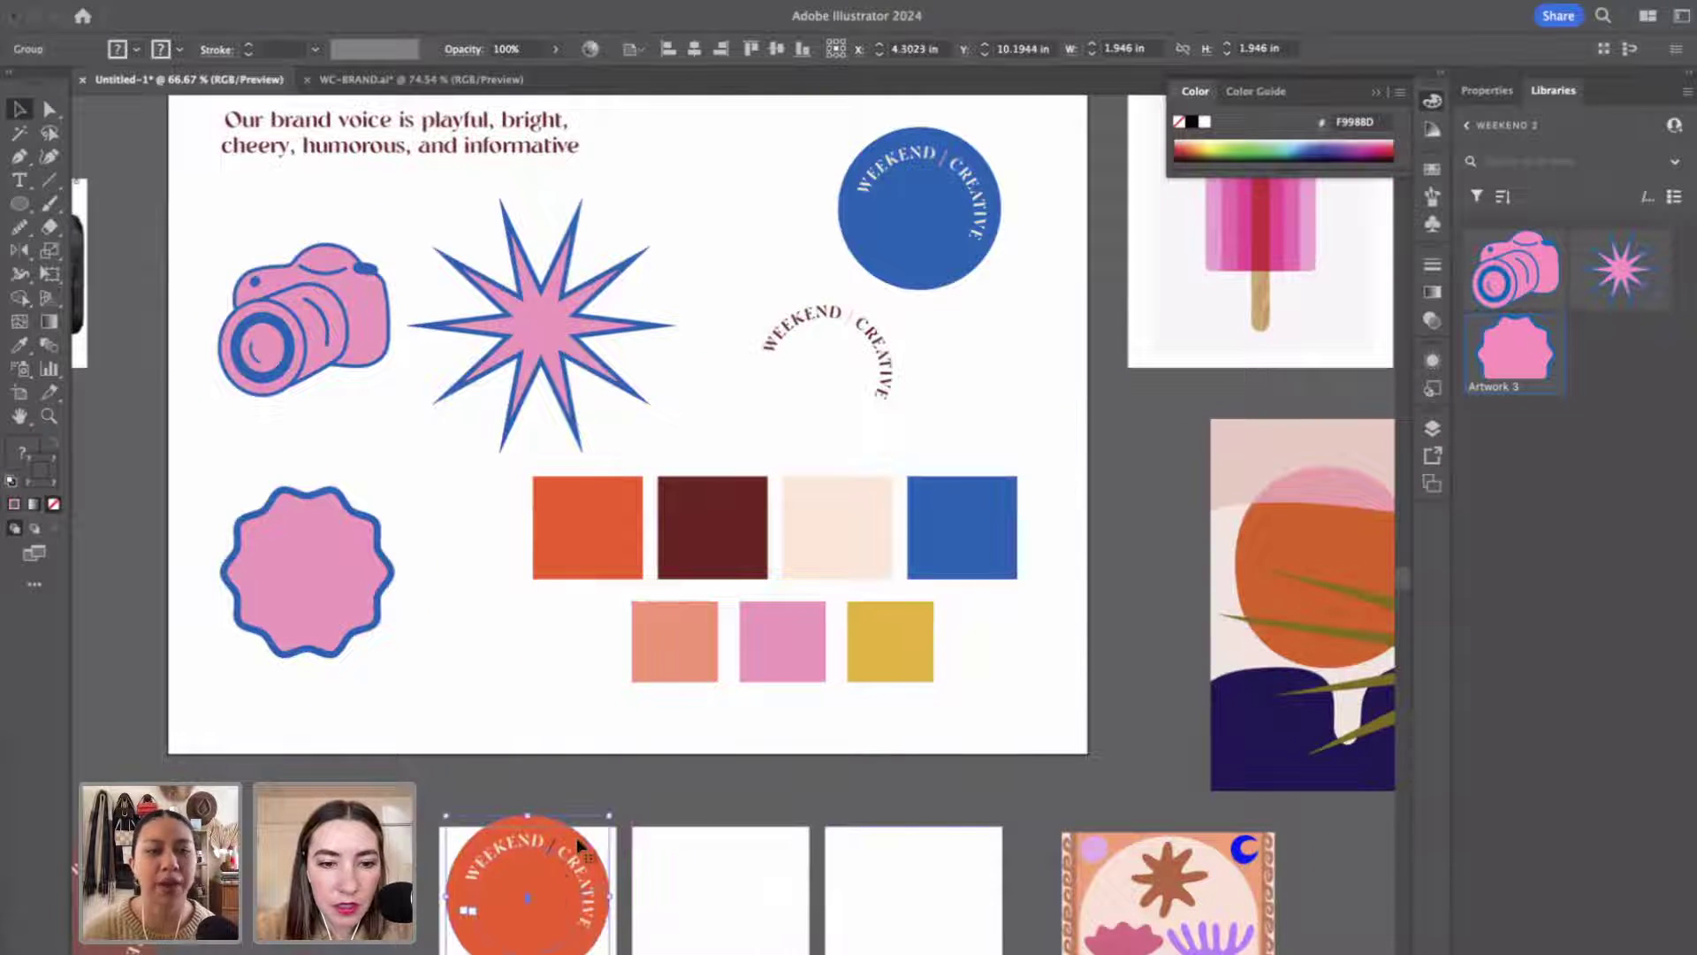
left_click_drag(594, 831, 562, 907)
Move the blue logo onto the second square and shrink it to about 1.72 in wide.
left_click(935, 217)
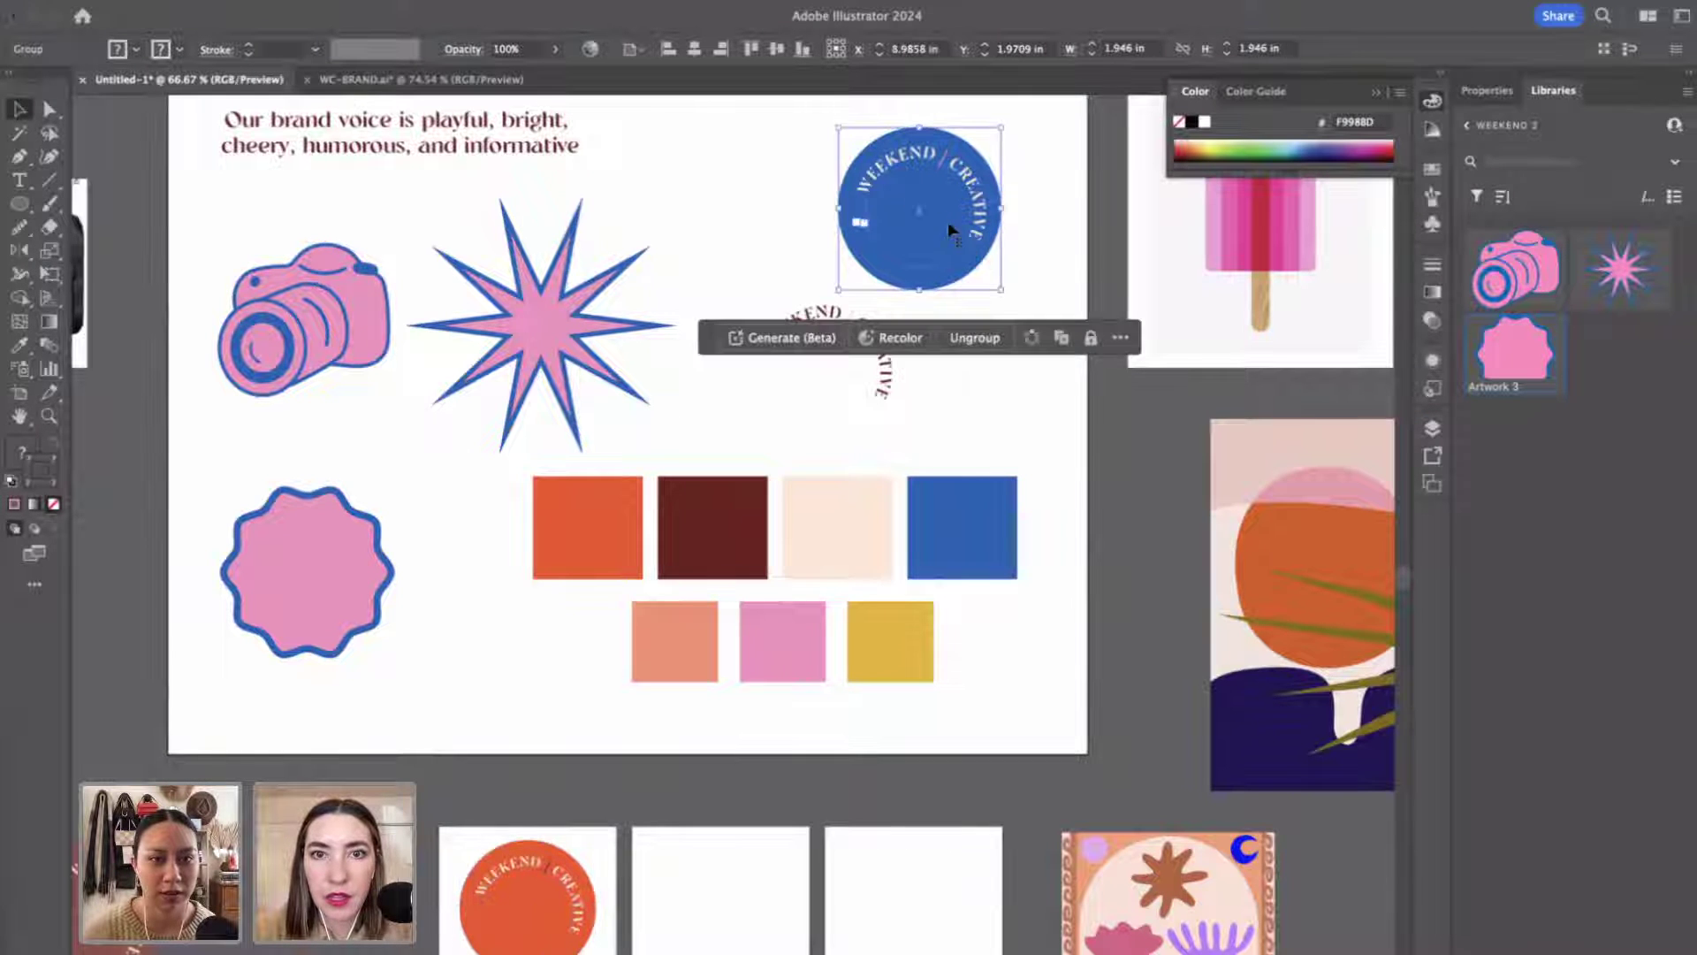
left_click_drag(935, 216, 739, 900)
scroll(740, 900, "down", 3)
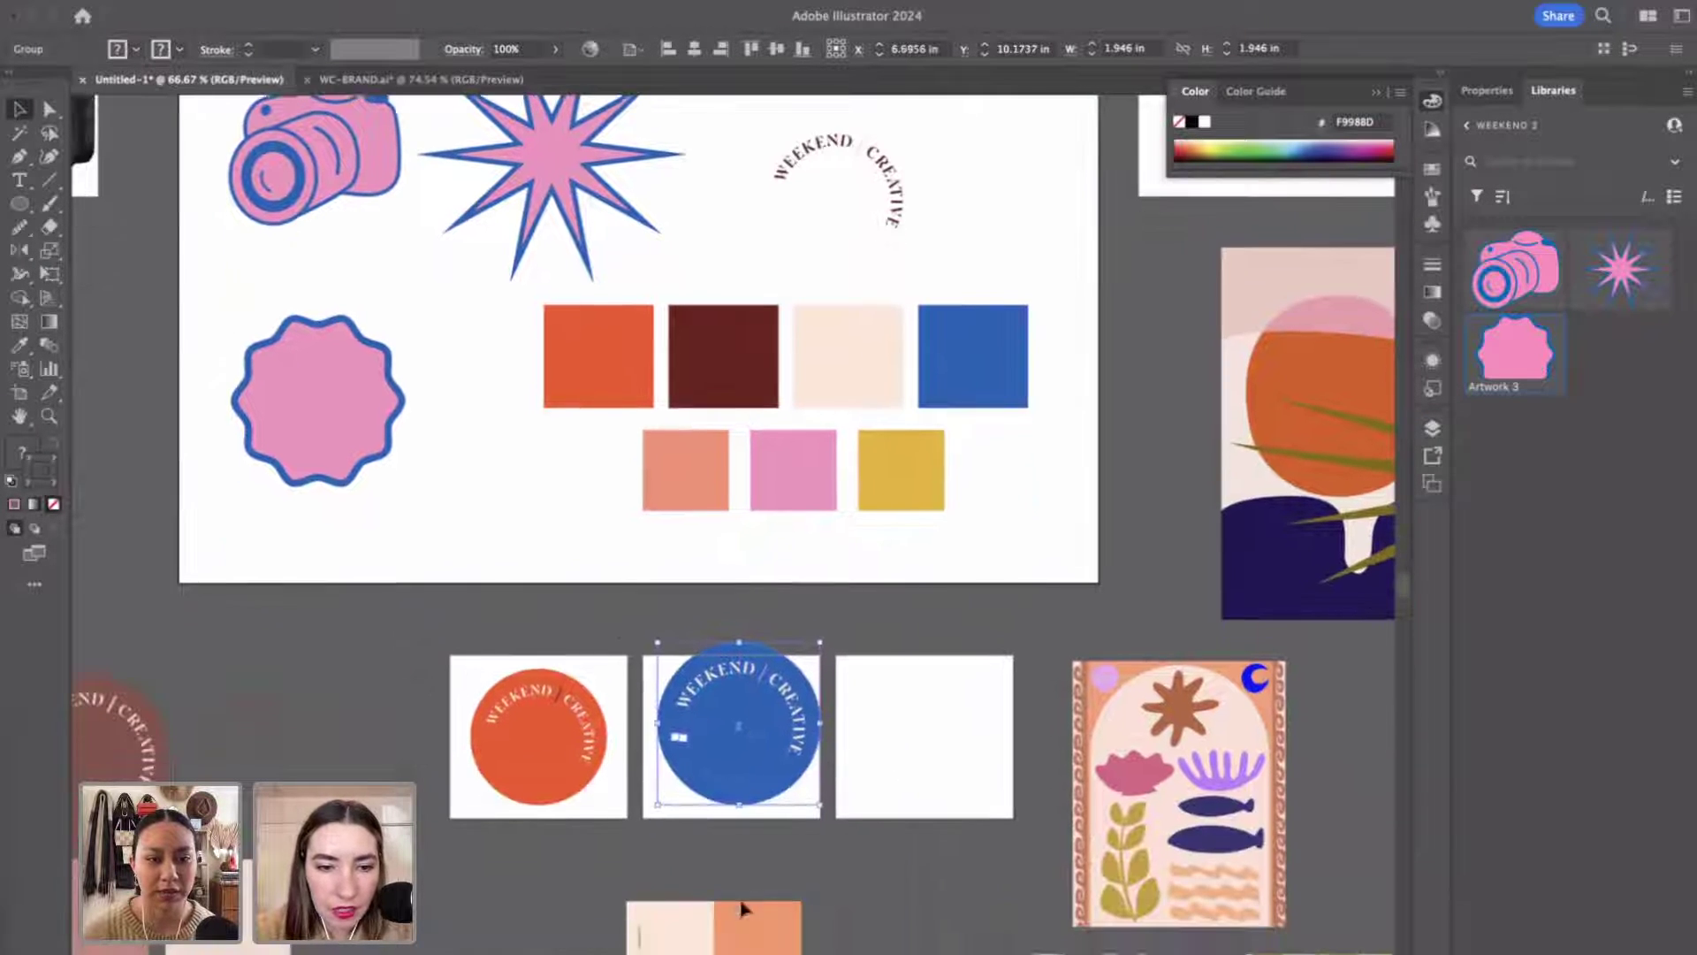
left_click_drag(818, 642, 803, 657)
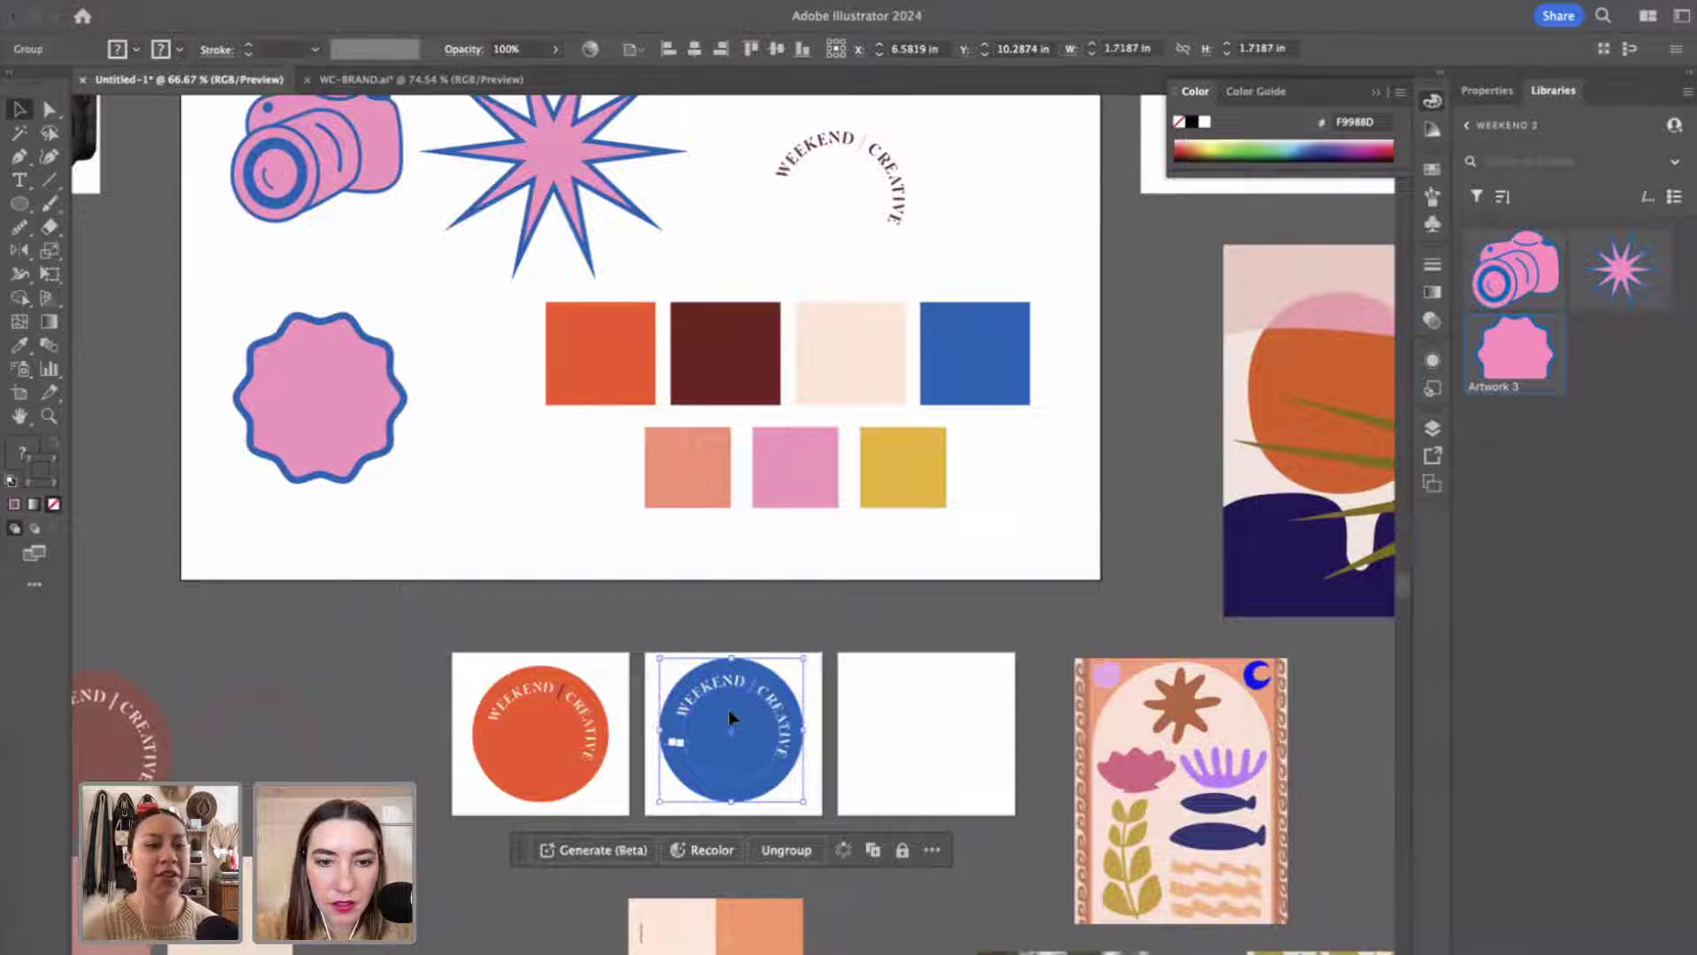
left_click_drag(731, 710, 733, 712)
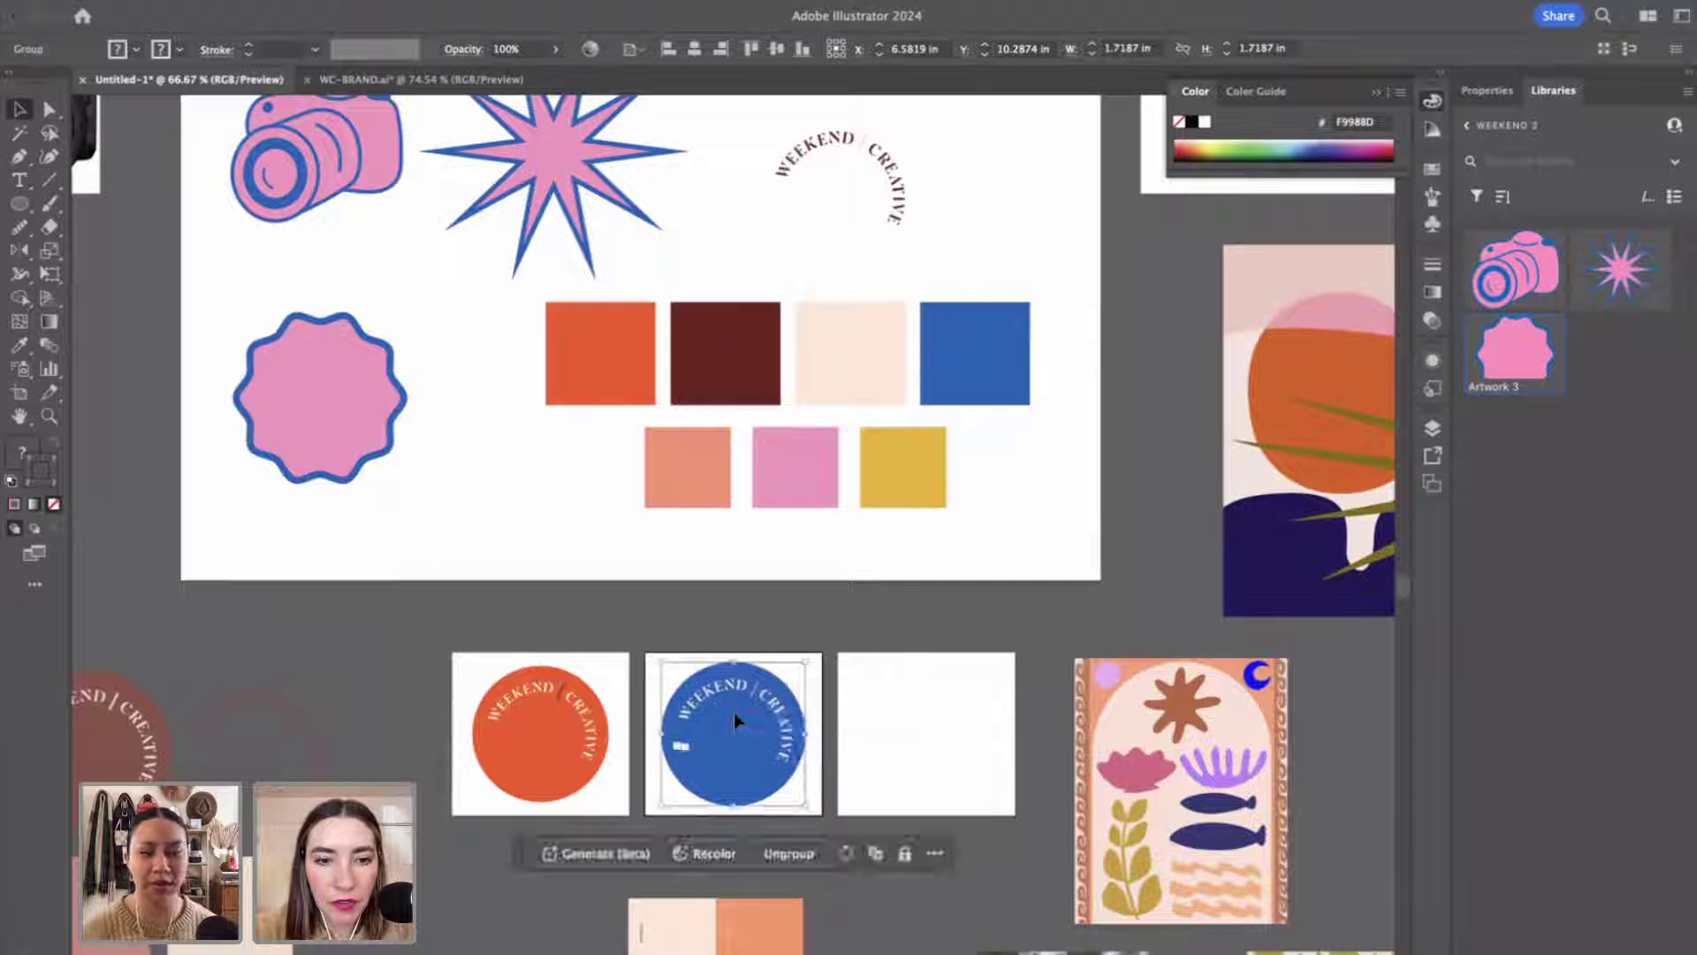
Match and centre the orange logo, then place the WEEKEND CREATIVE text arc in the third square.
left_click(521, 683)
left_click_drag(609, 666, 616, 658)
left_click_drag(538, 723, 538, 727)
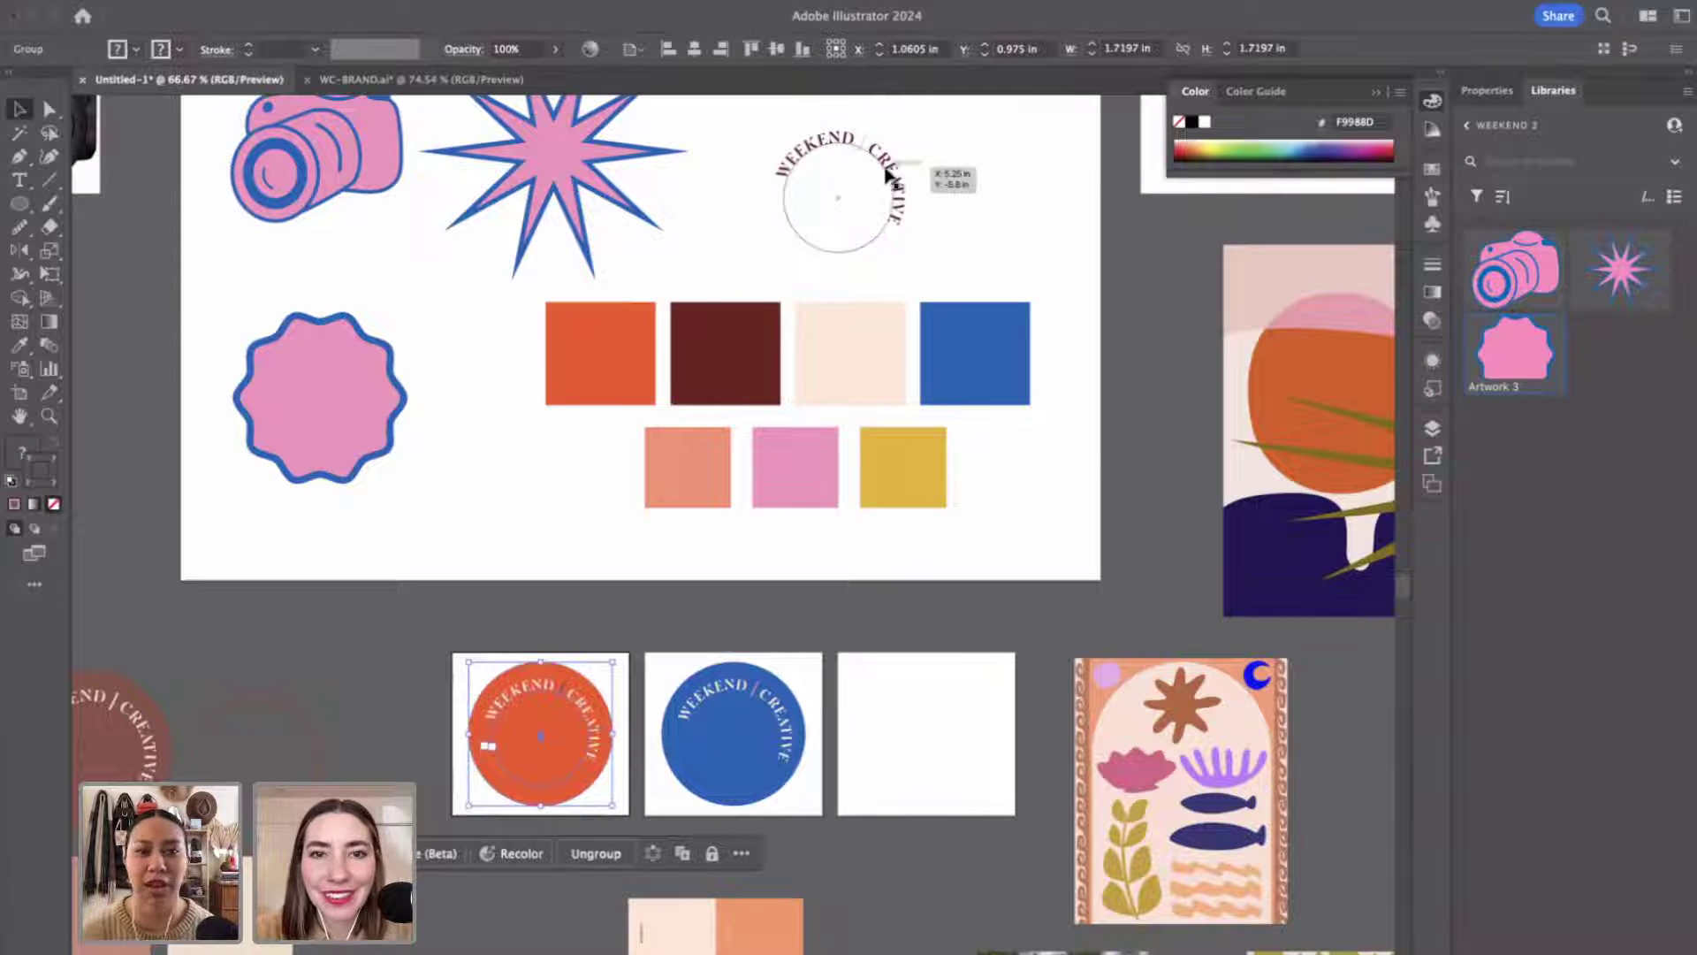
left_click_drag(893, 174, 981, 722)
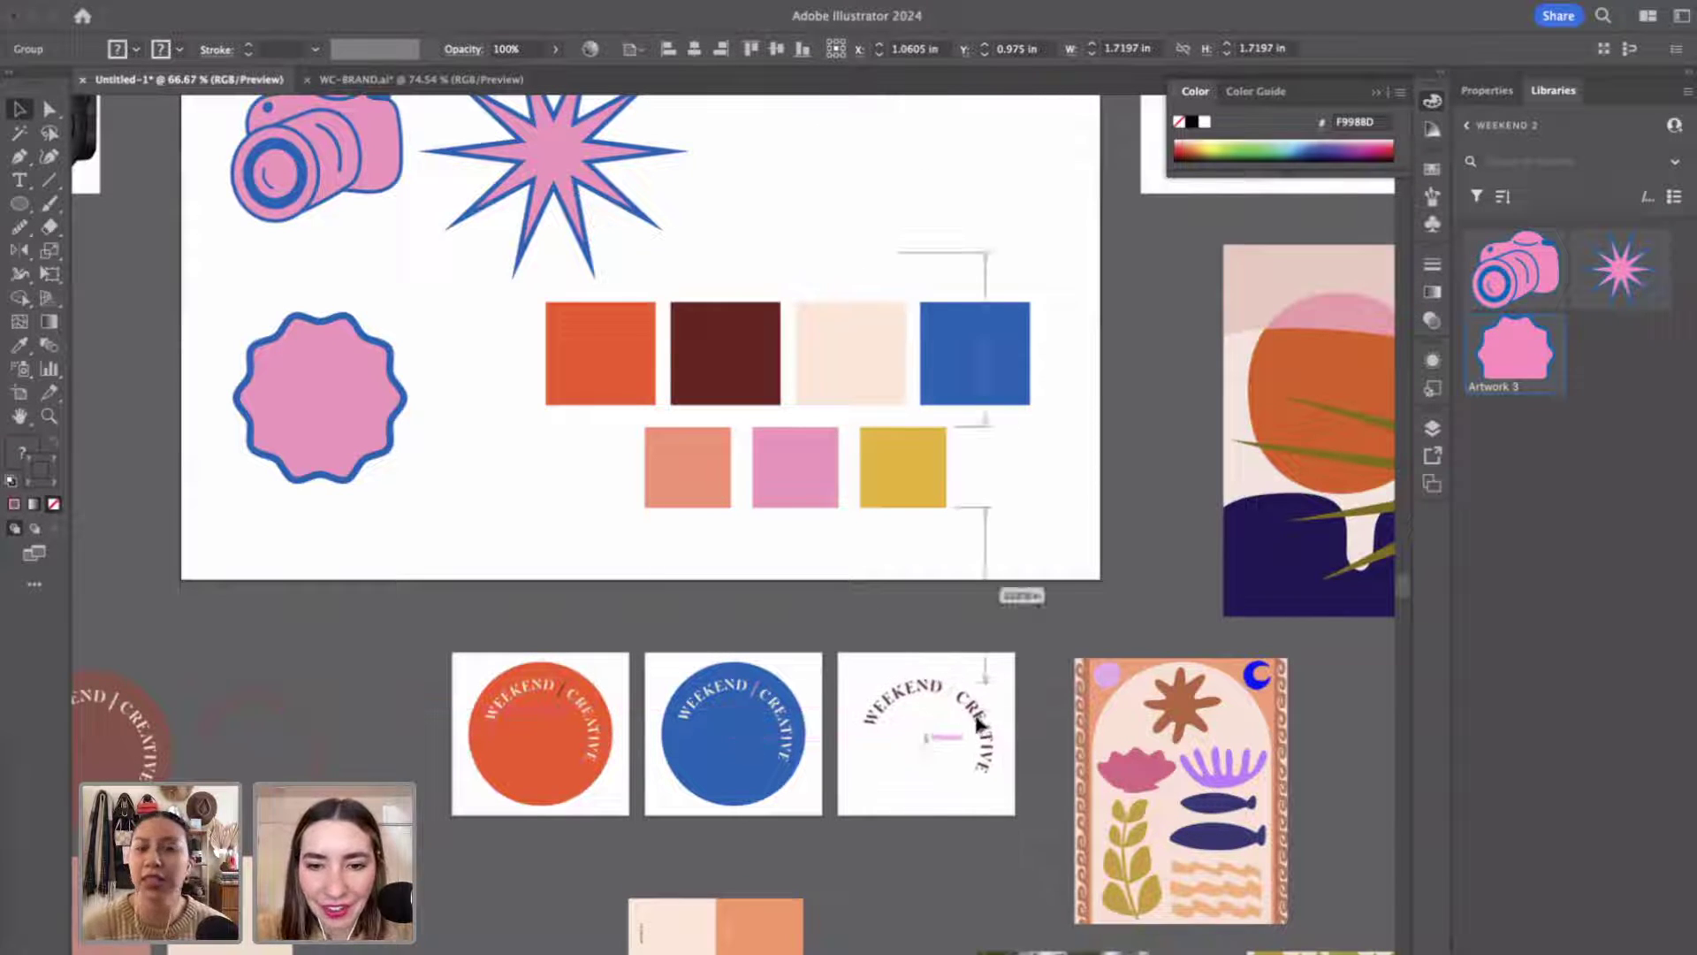
left_click(1001, 631)
scroll(1003, 651, "down", 3)
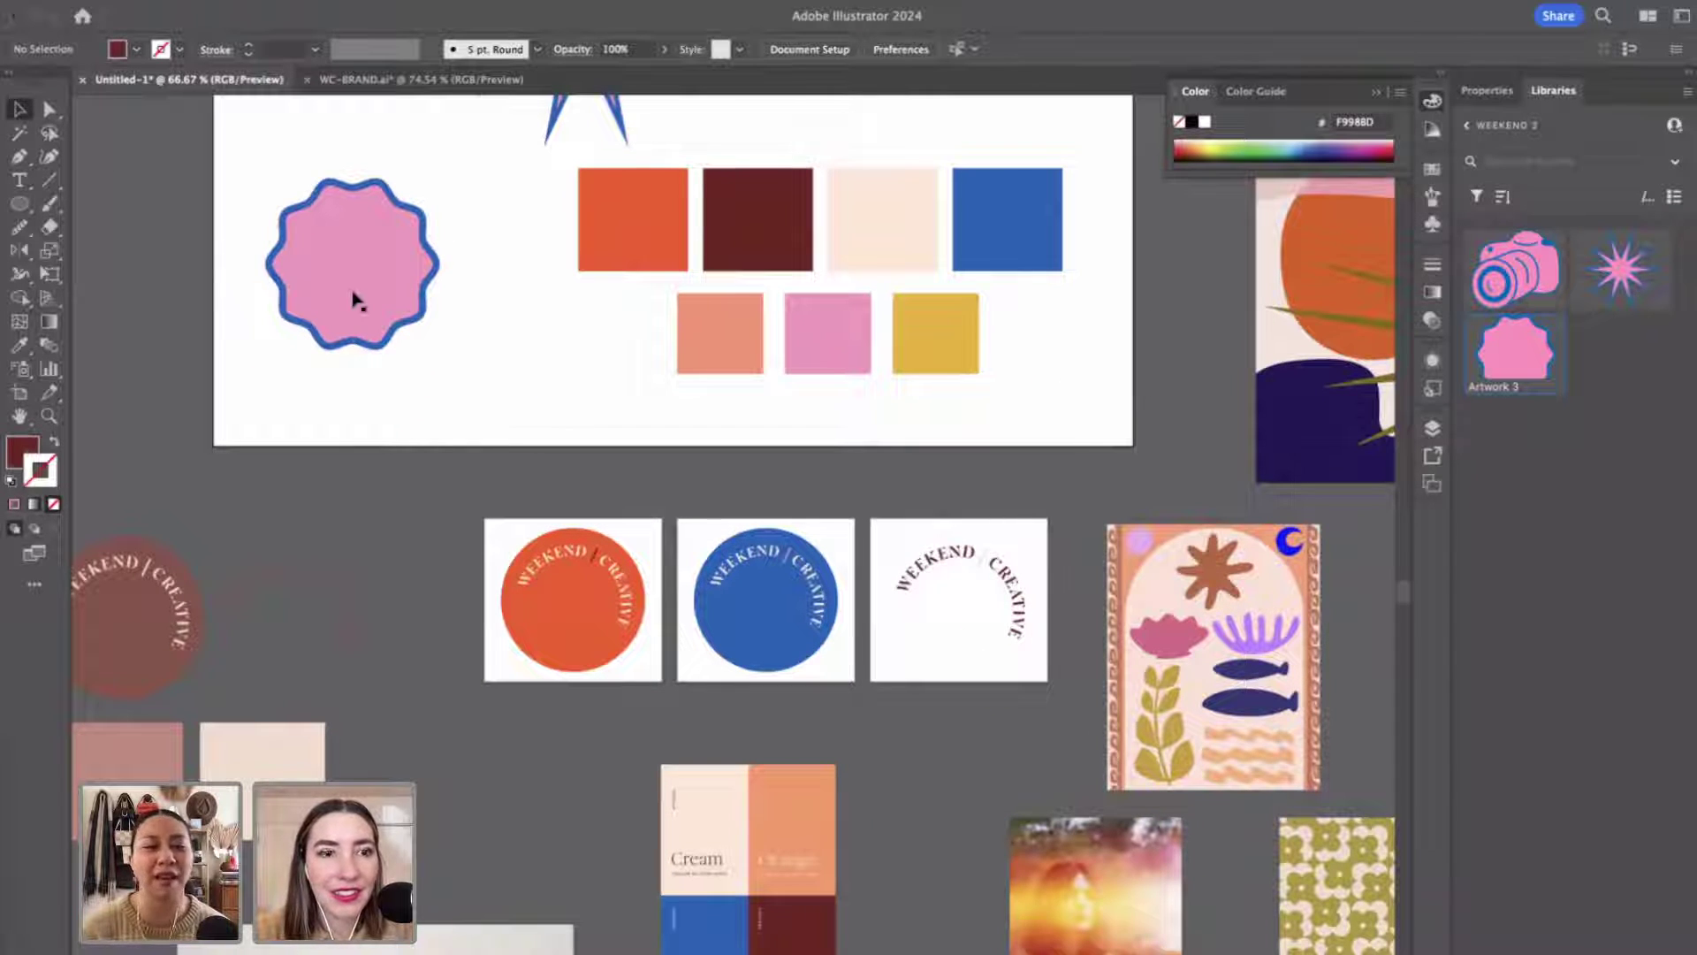
Export artboards 2-4 as 'logos-new' PNGs at 300 ppi with transparent backgrounds.
left_click(146, 5)
mouse_move(177, 426)
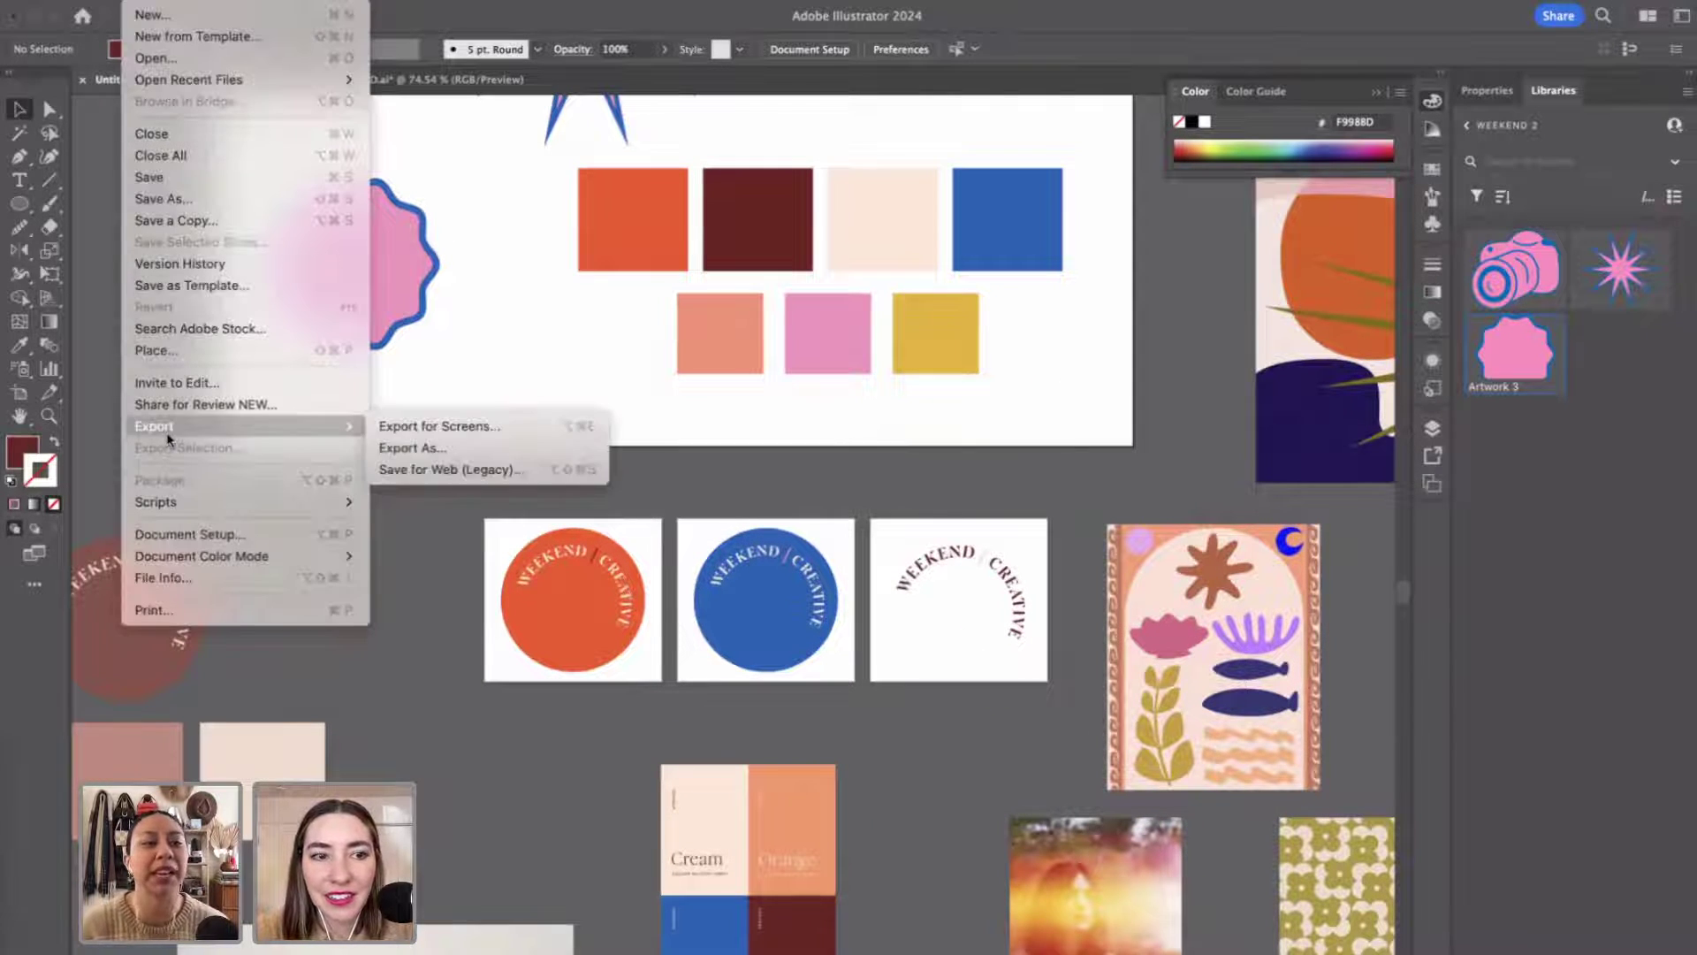
left_click(438, 444)
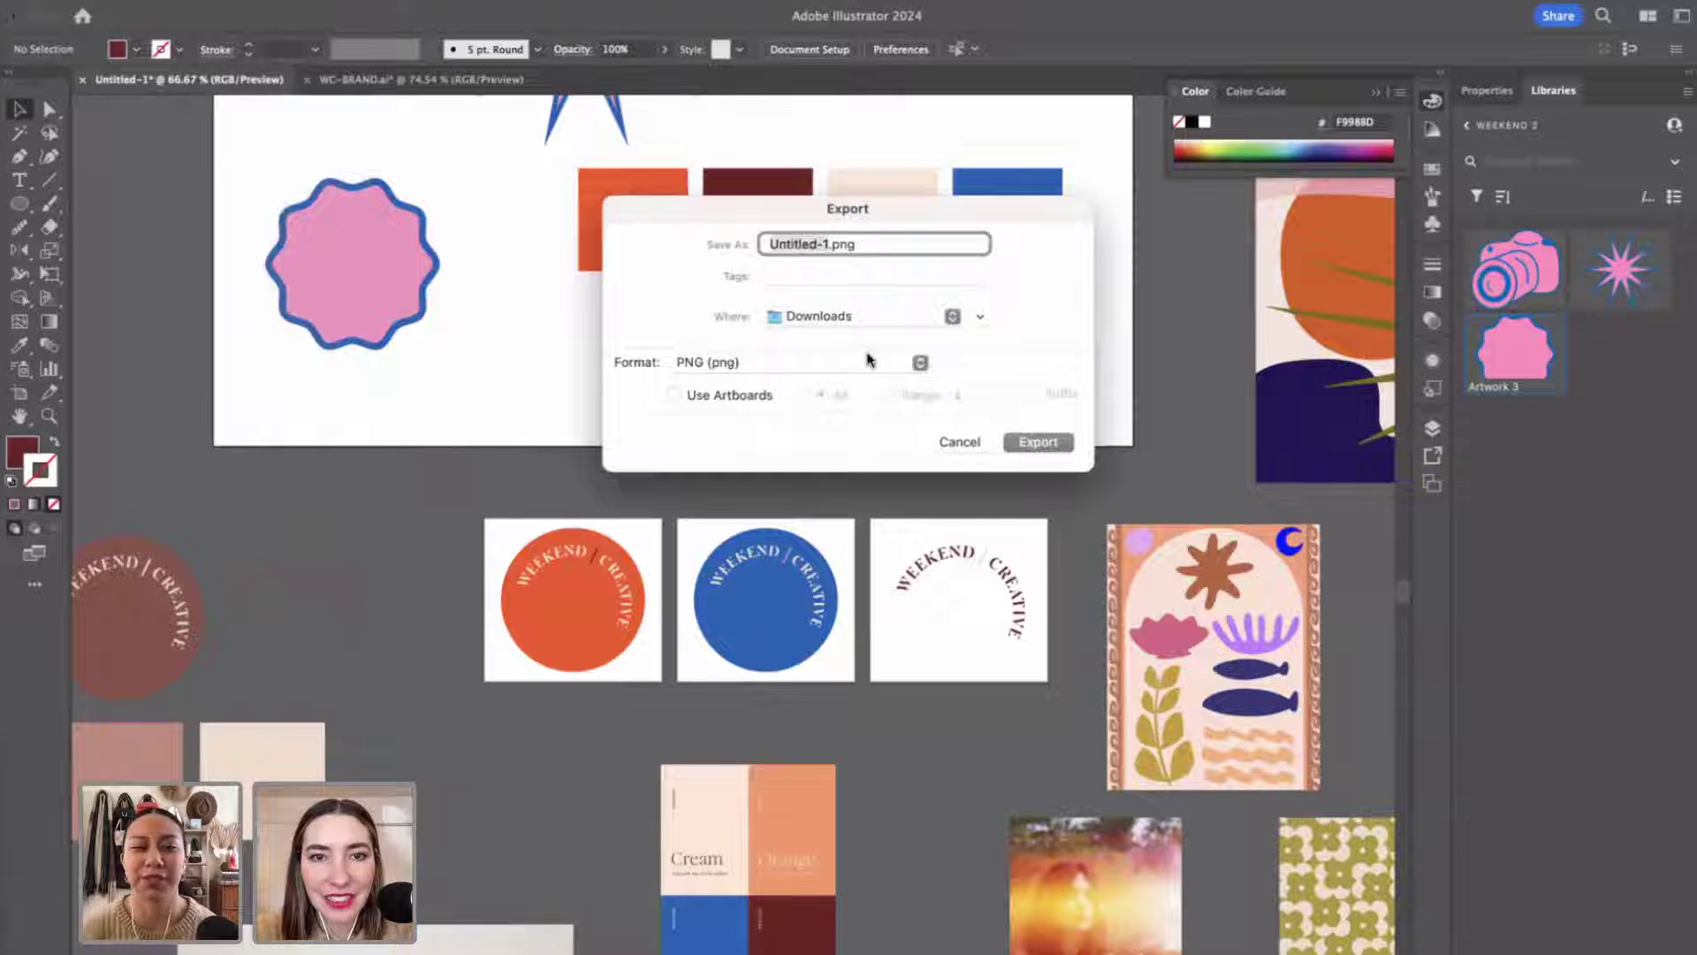
type("logos-new")
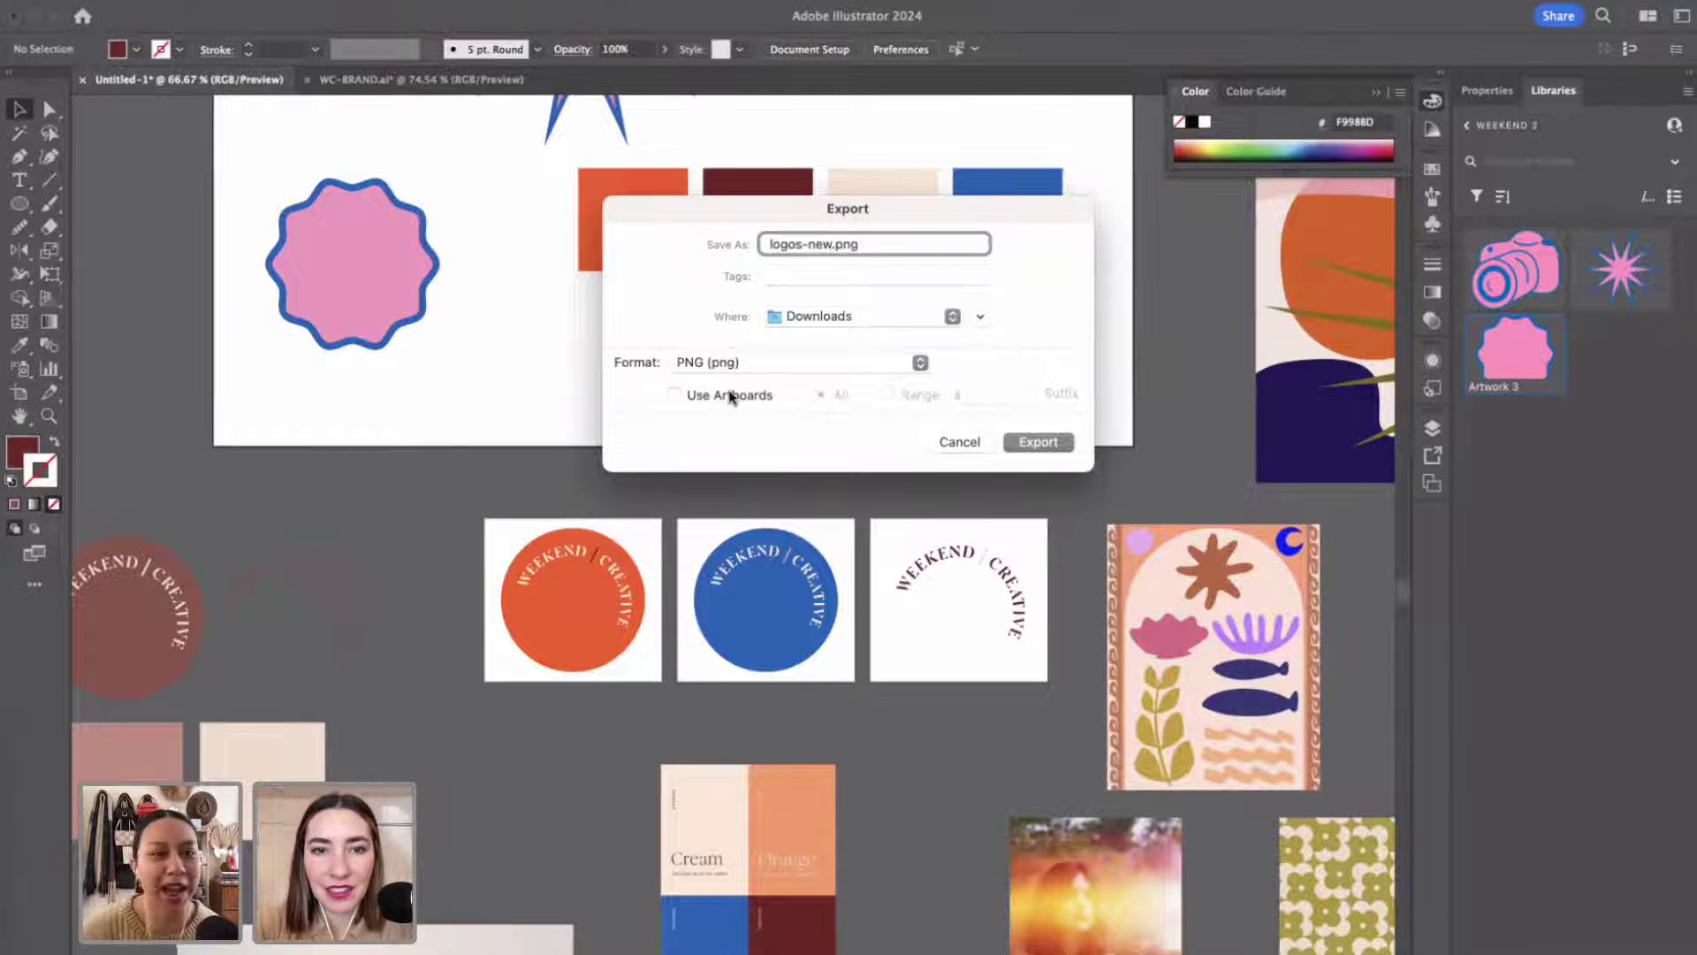
left_click(729, 395)
left_click(888, 396)
left_click(966, 395)
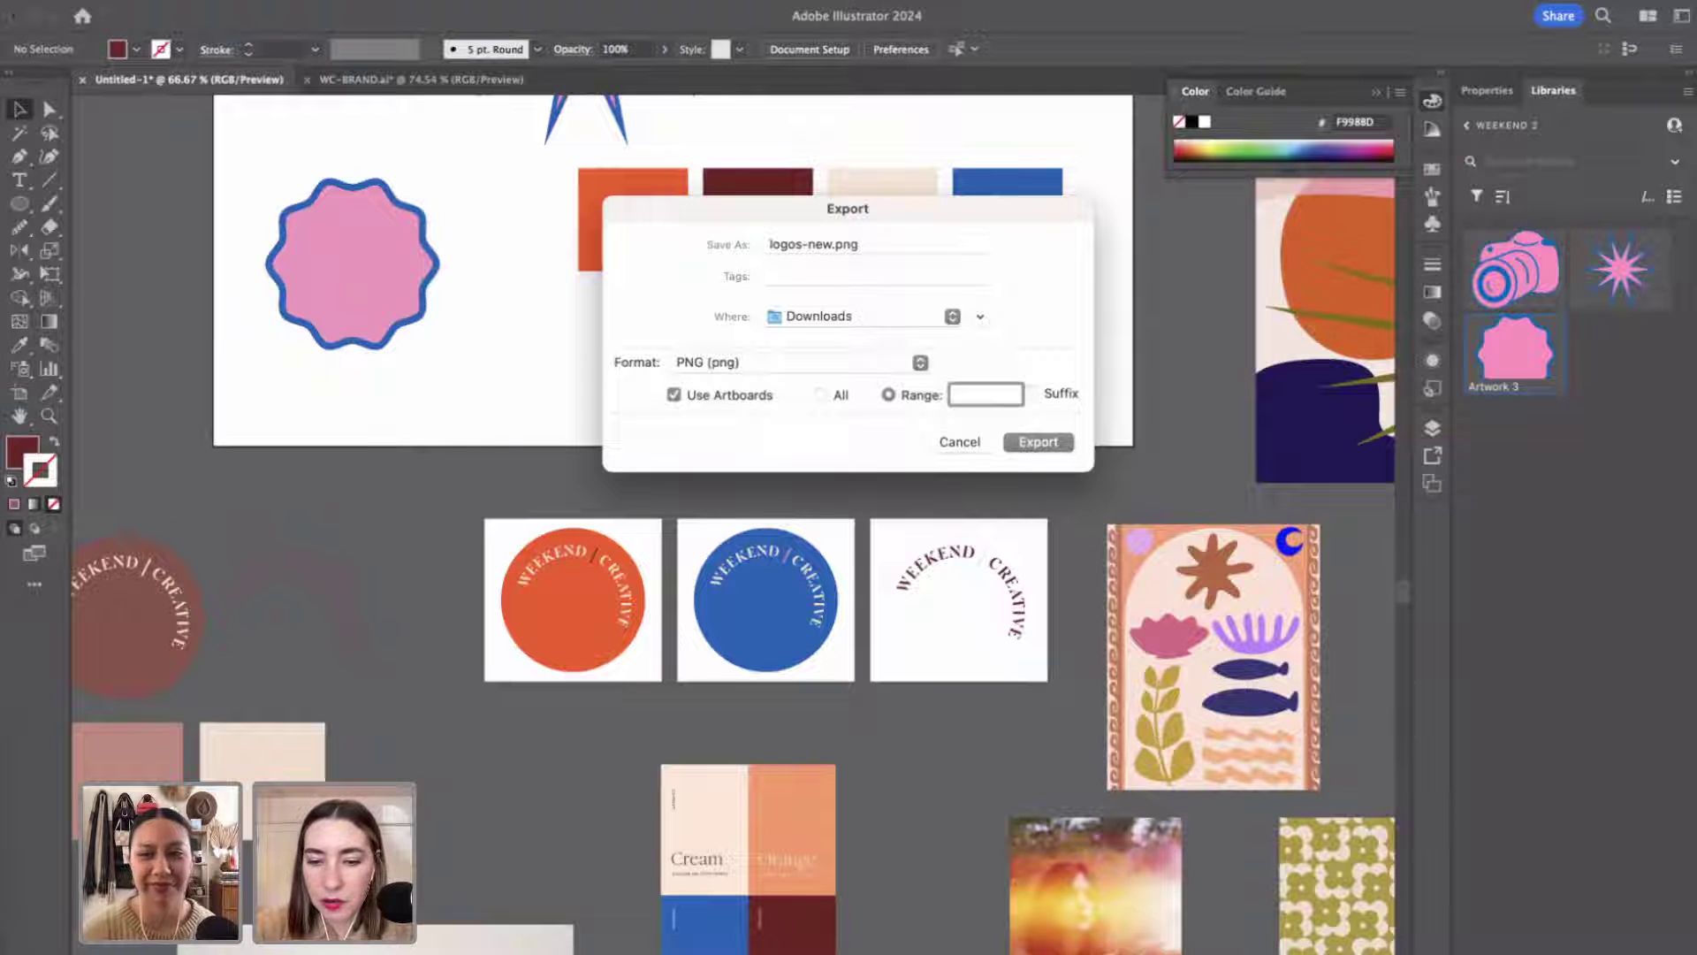
type("2-4")
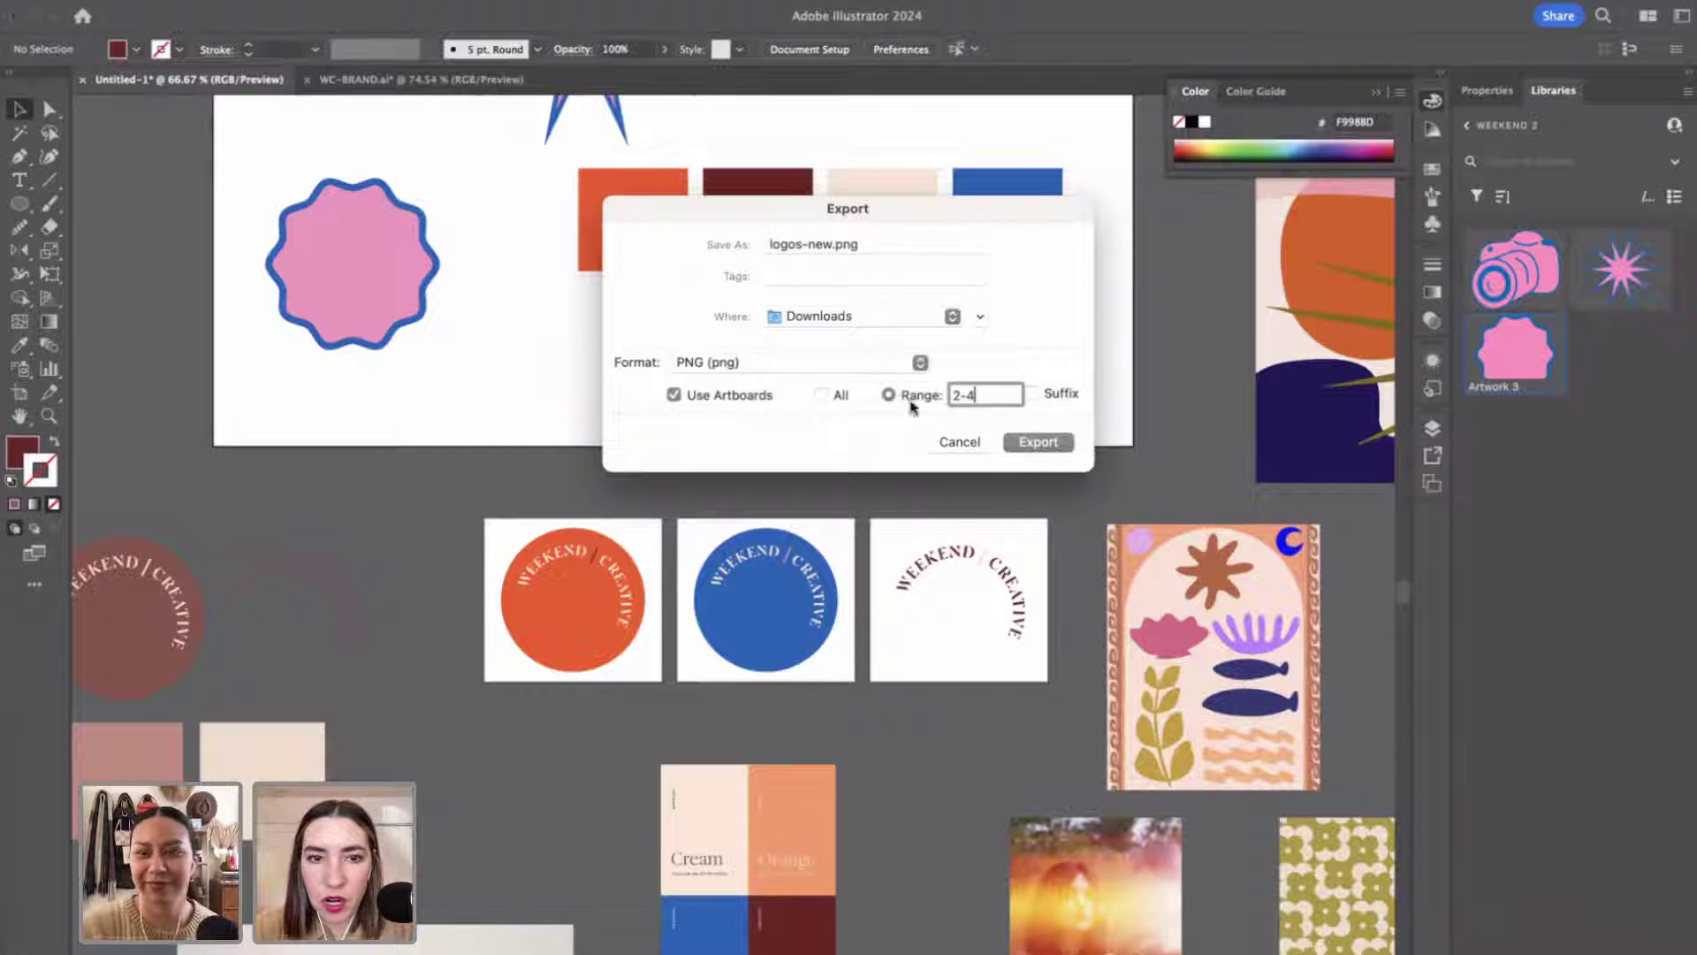
left_click(1025, 446)
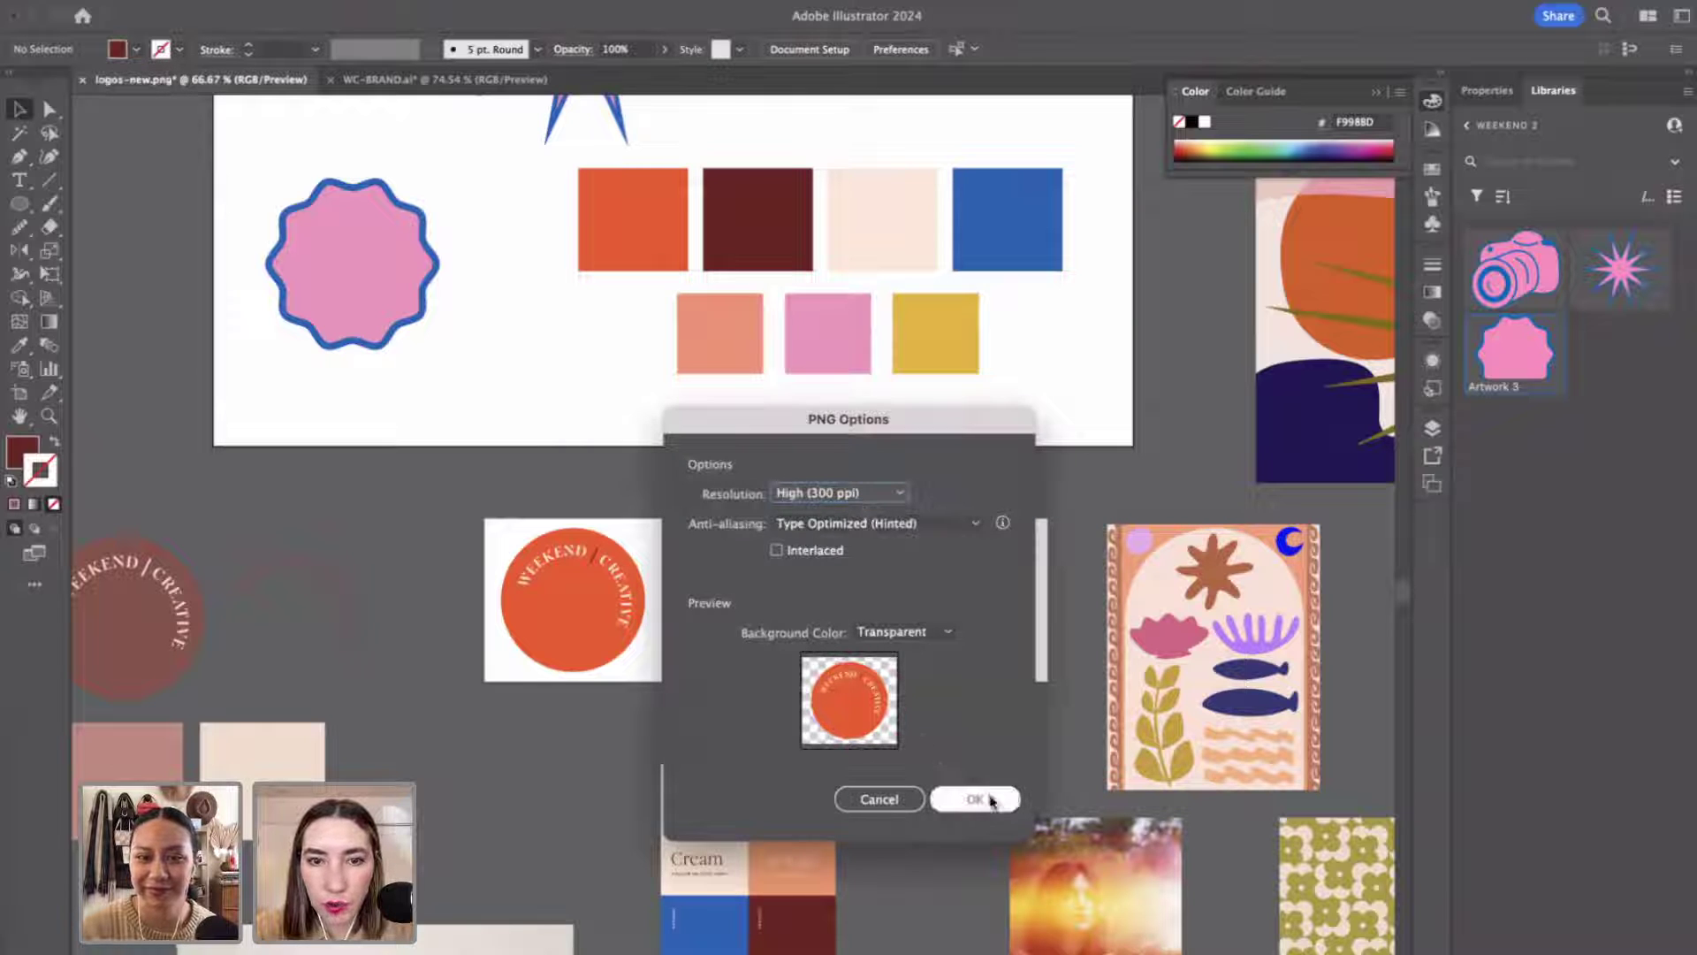
left_click(974, 799)
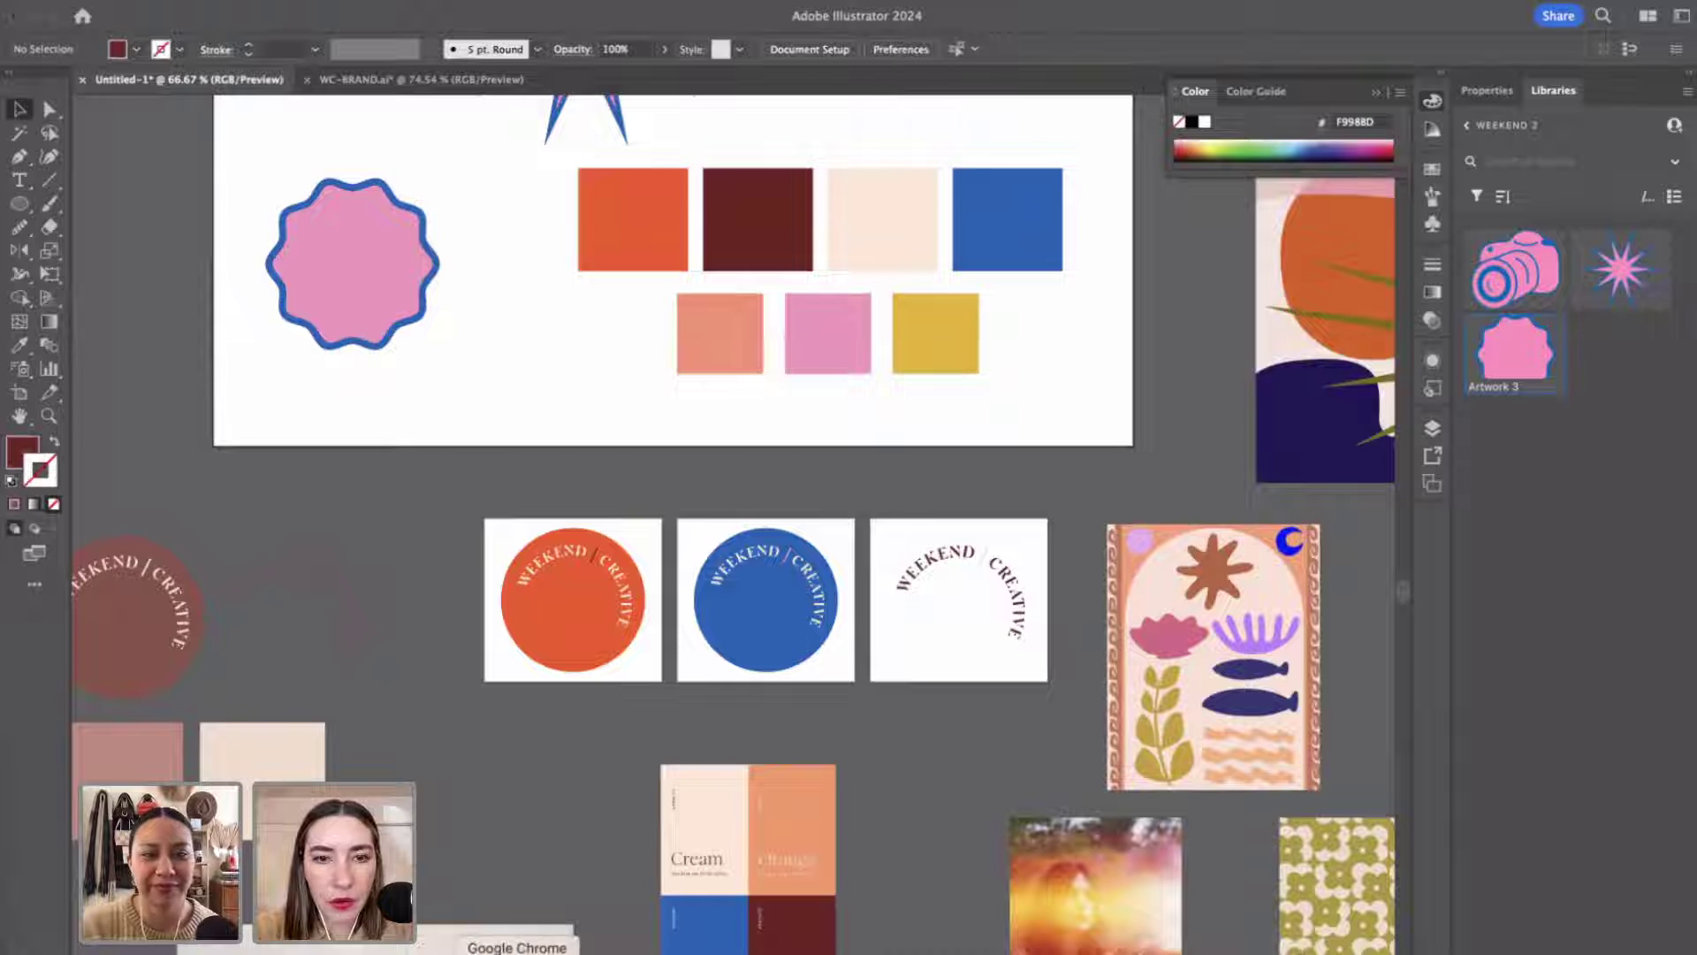
left_click(542, 953)
Bring up the New Year Business Checklist draft in Chrome via the Goal Setting 101 tab.
left_click(414, 35)
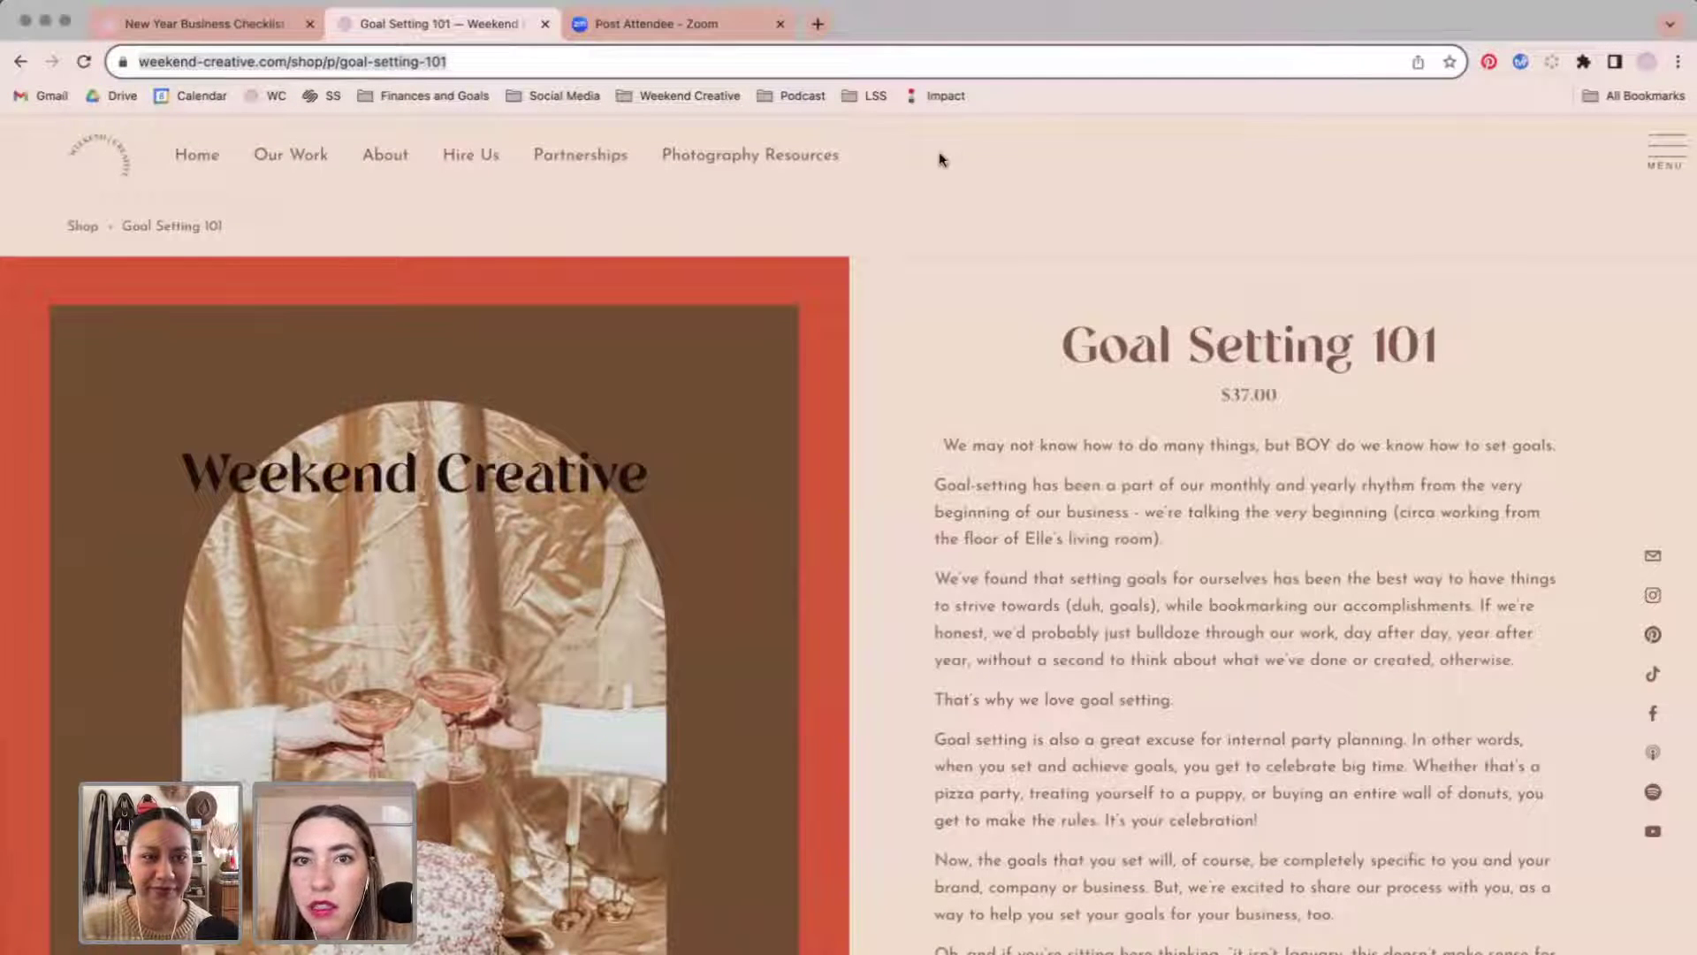
left_click(170, 27)
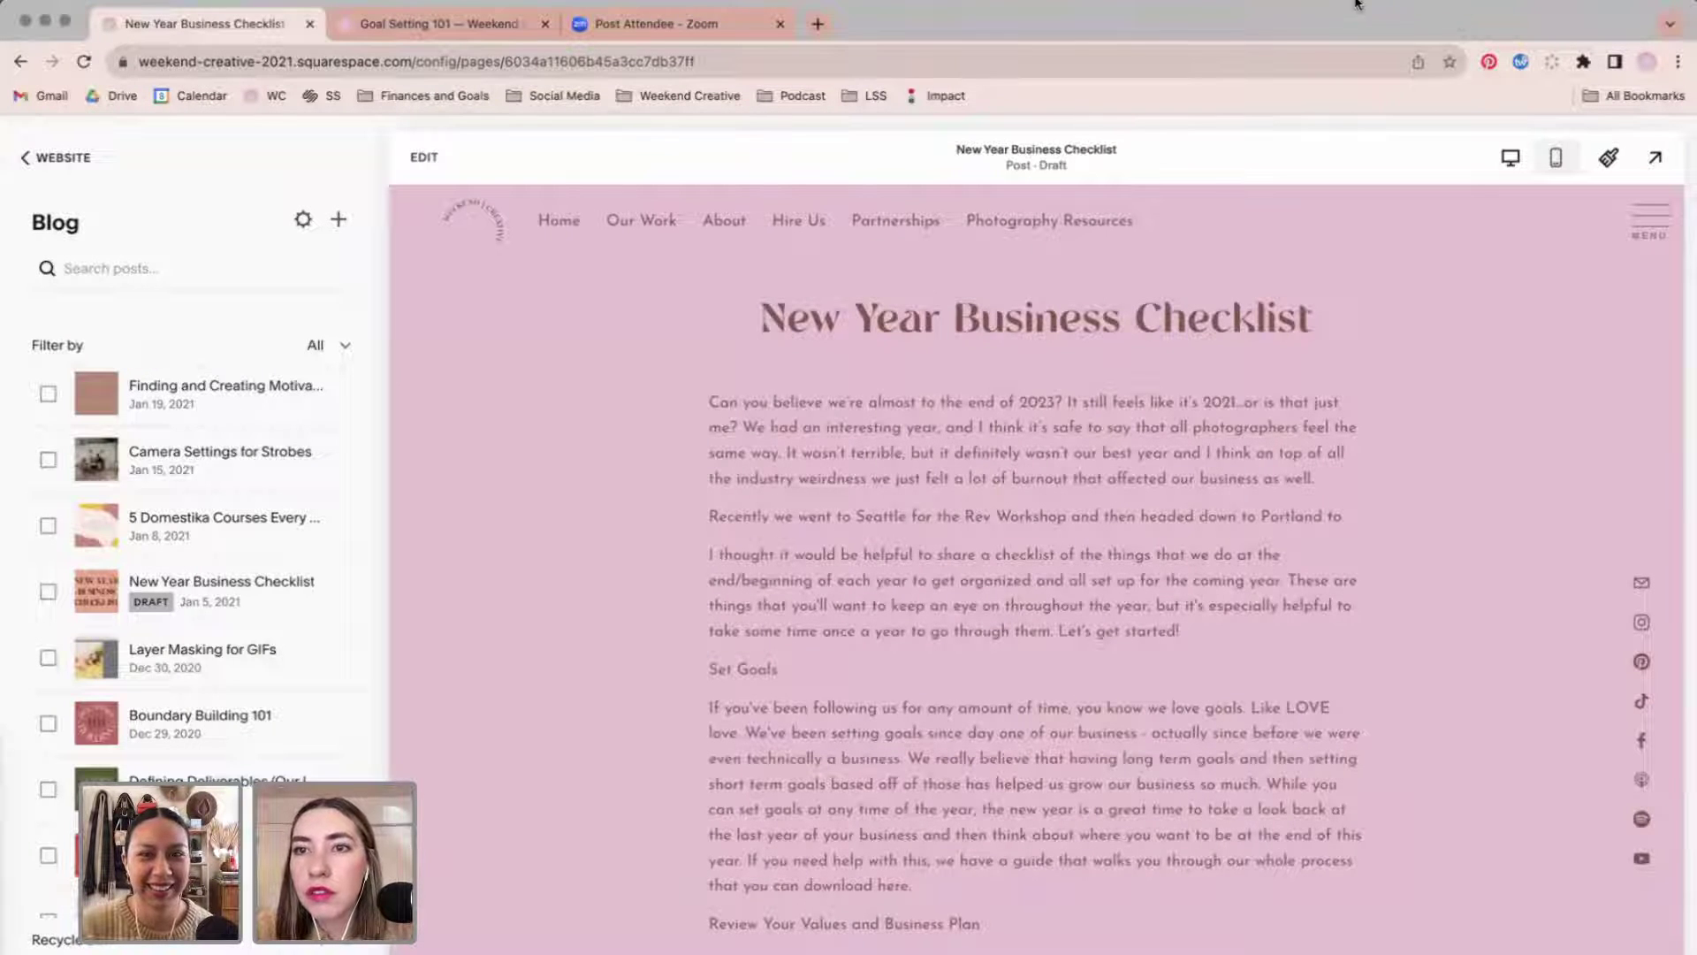
Start a new Chrome tab with 'expr' in the address bar, removing the stray 4.
left_click(814, 19)
type("ex")
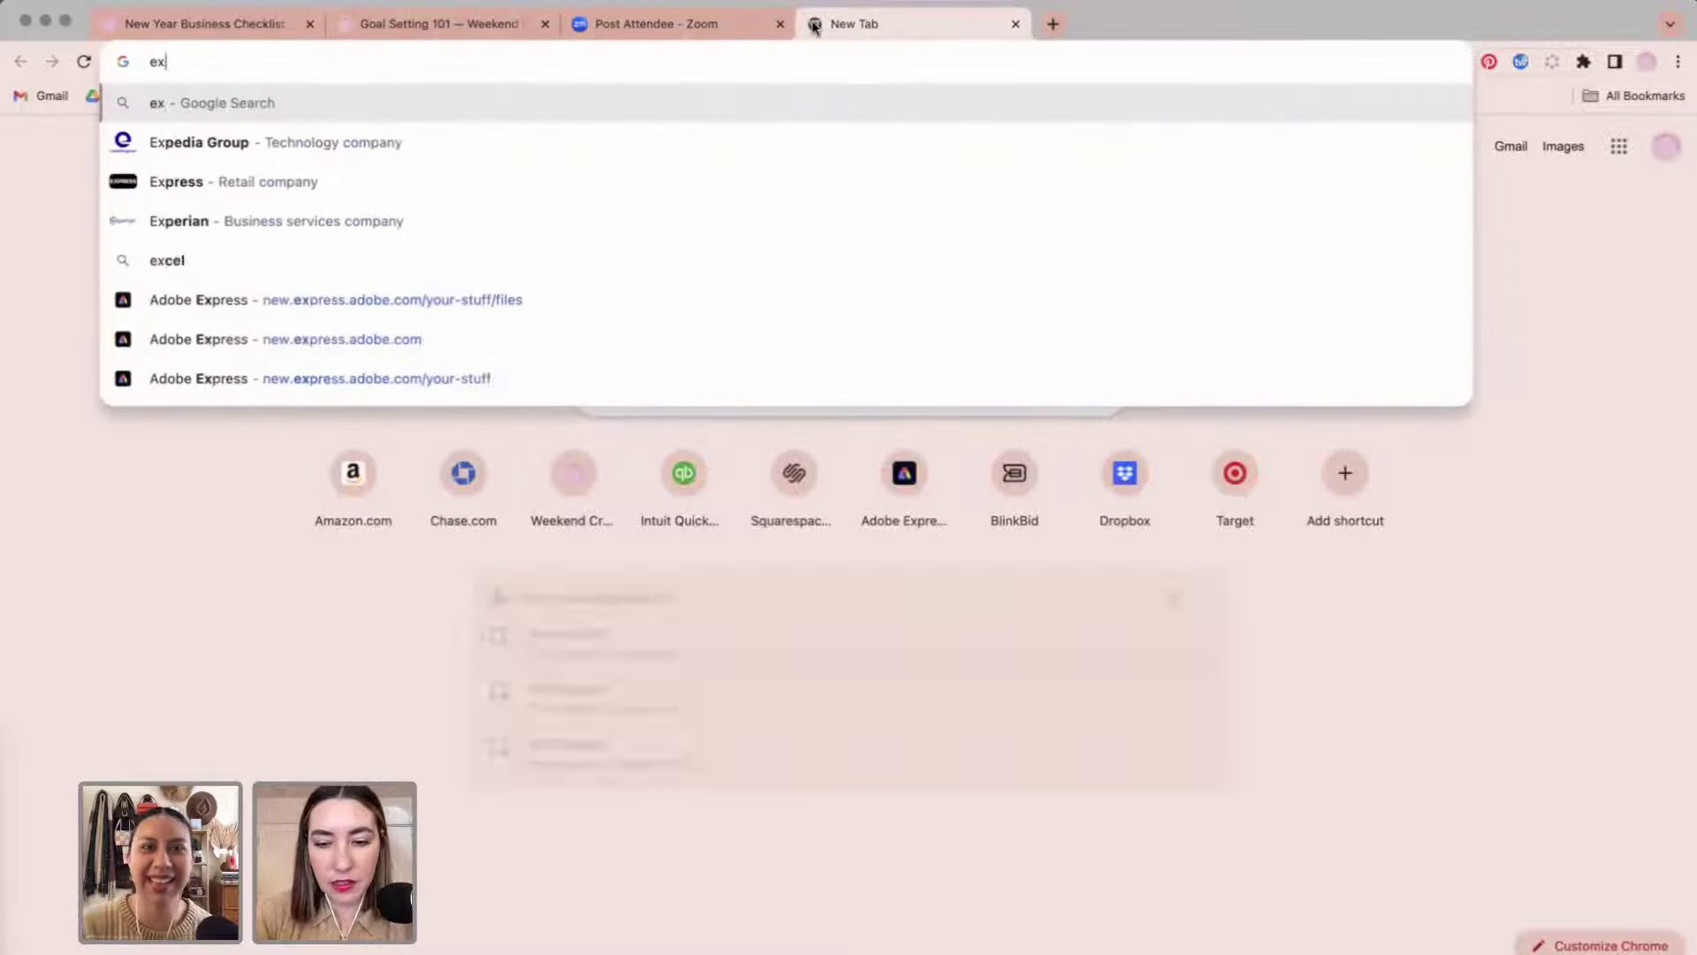
type("pr4")
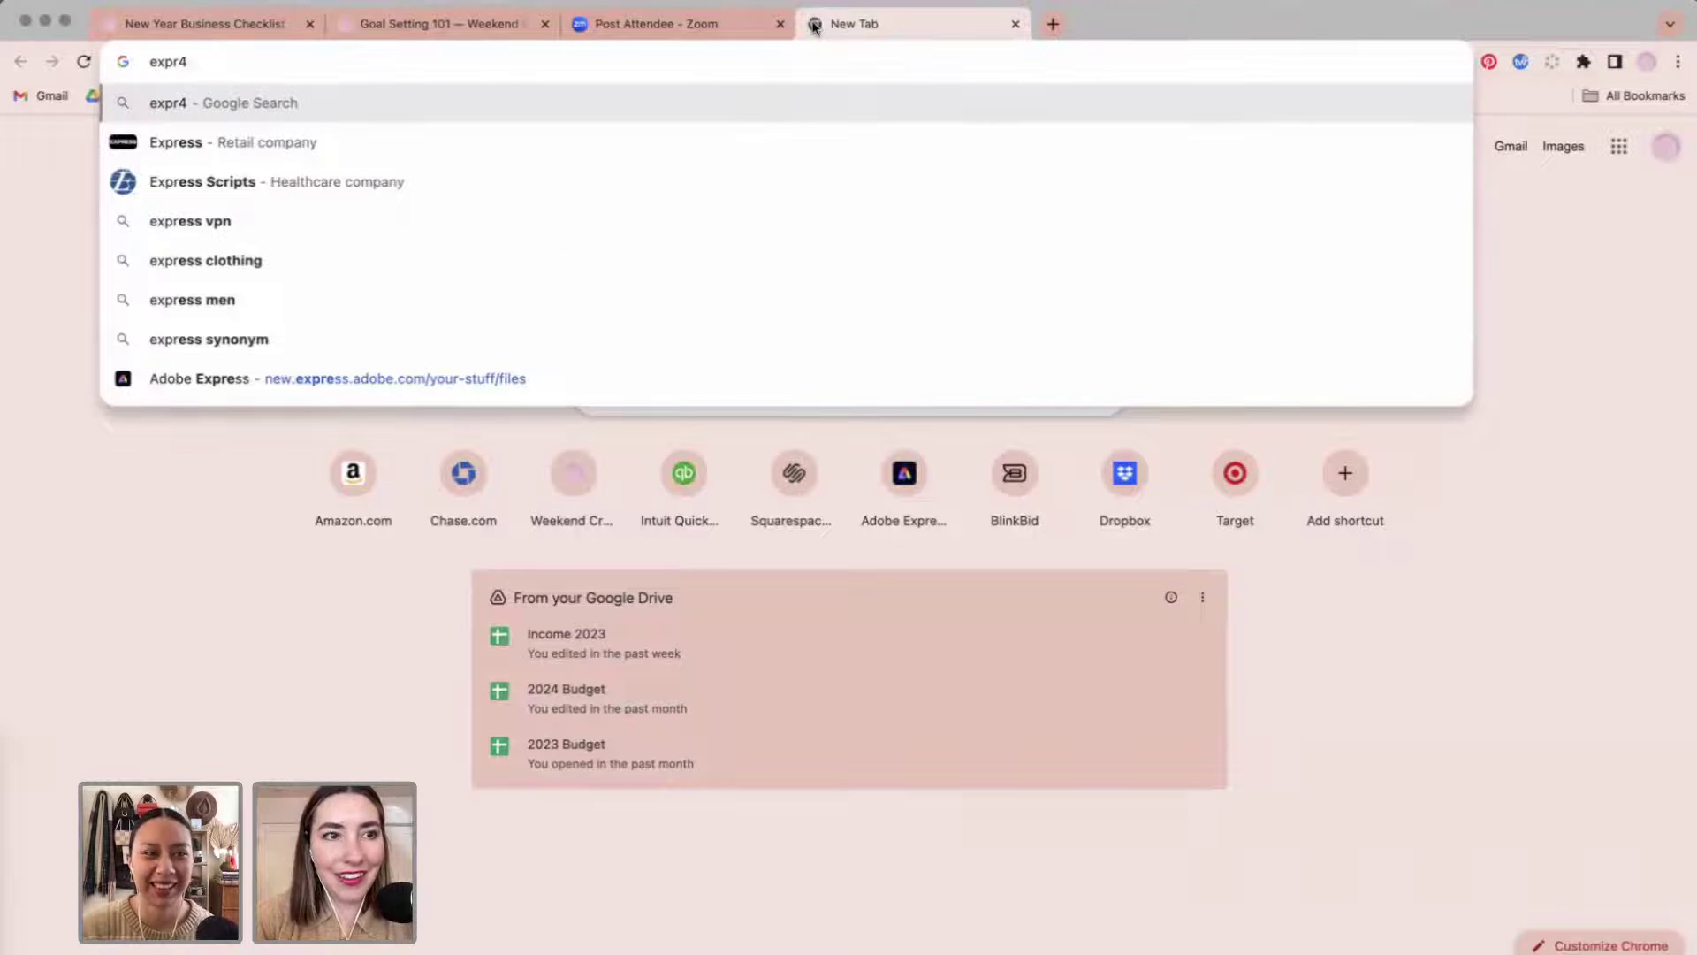
key("BackSpace")
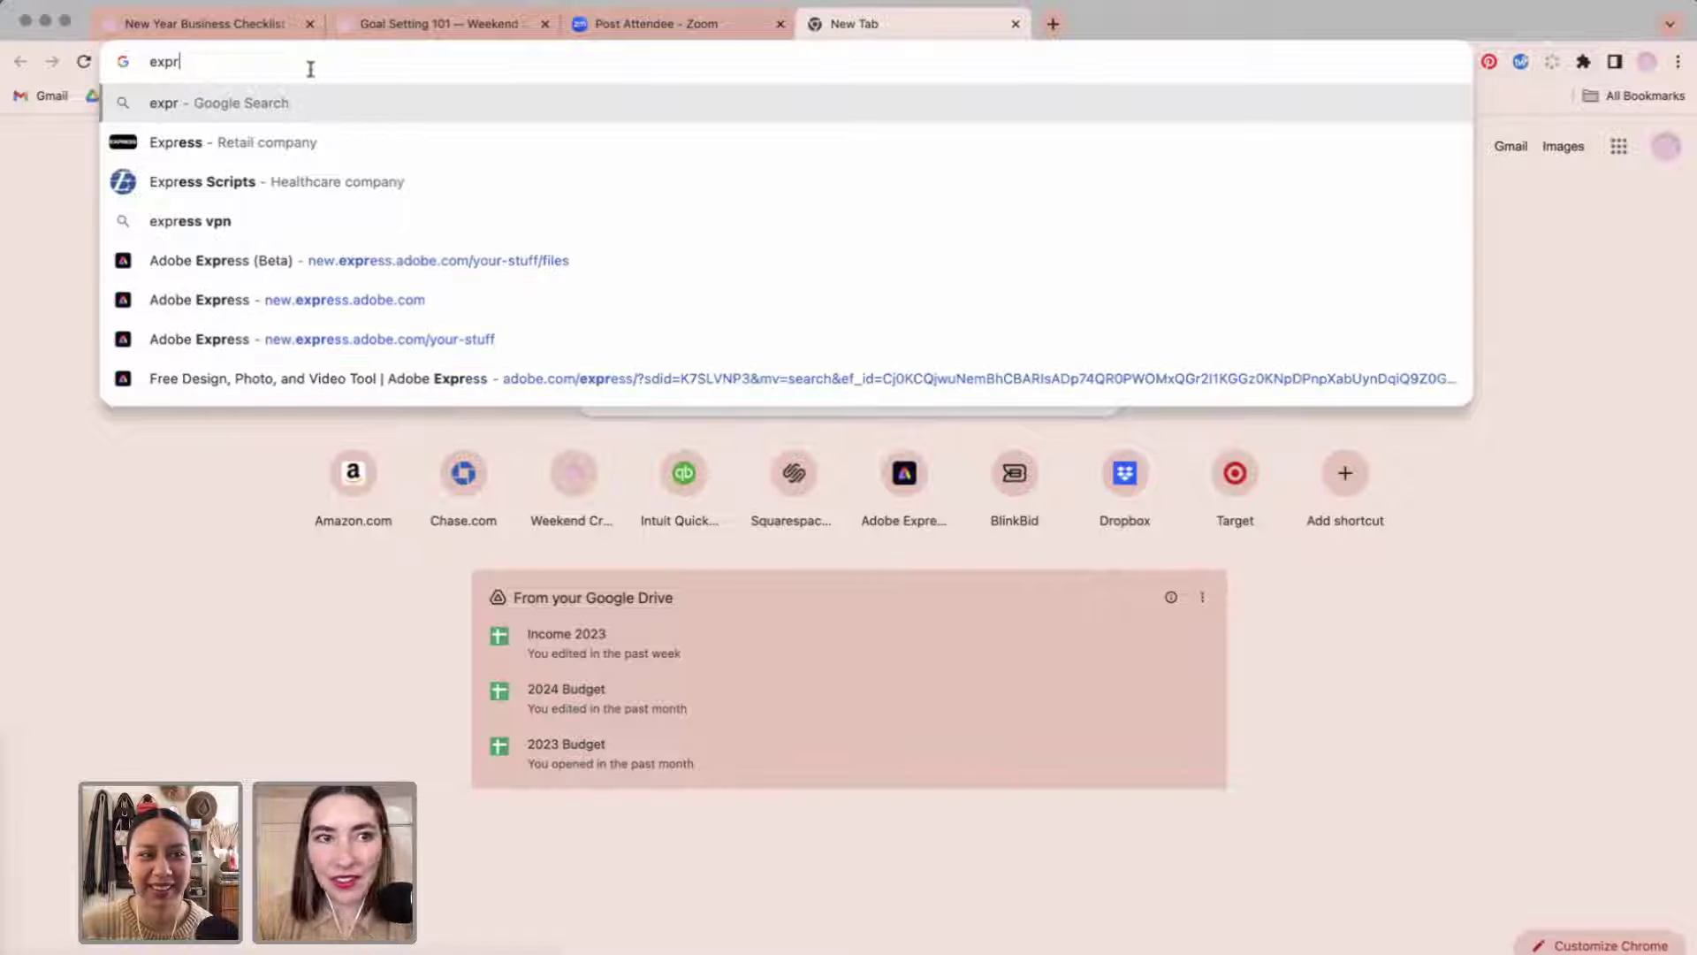
Load new.express.adobe.com and briefly check the account profile details.
left_click(318, 302)
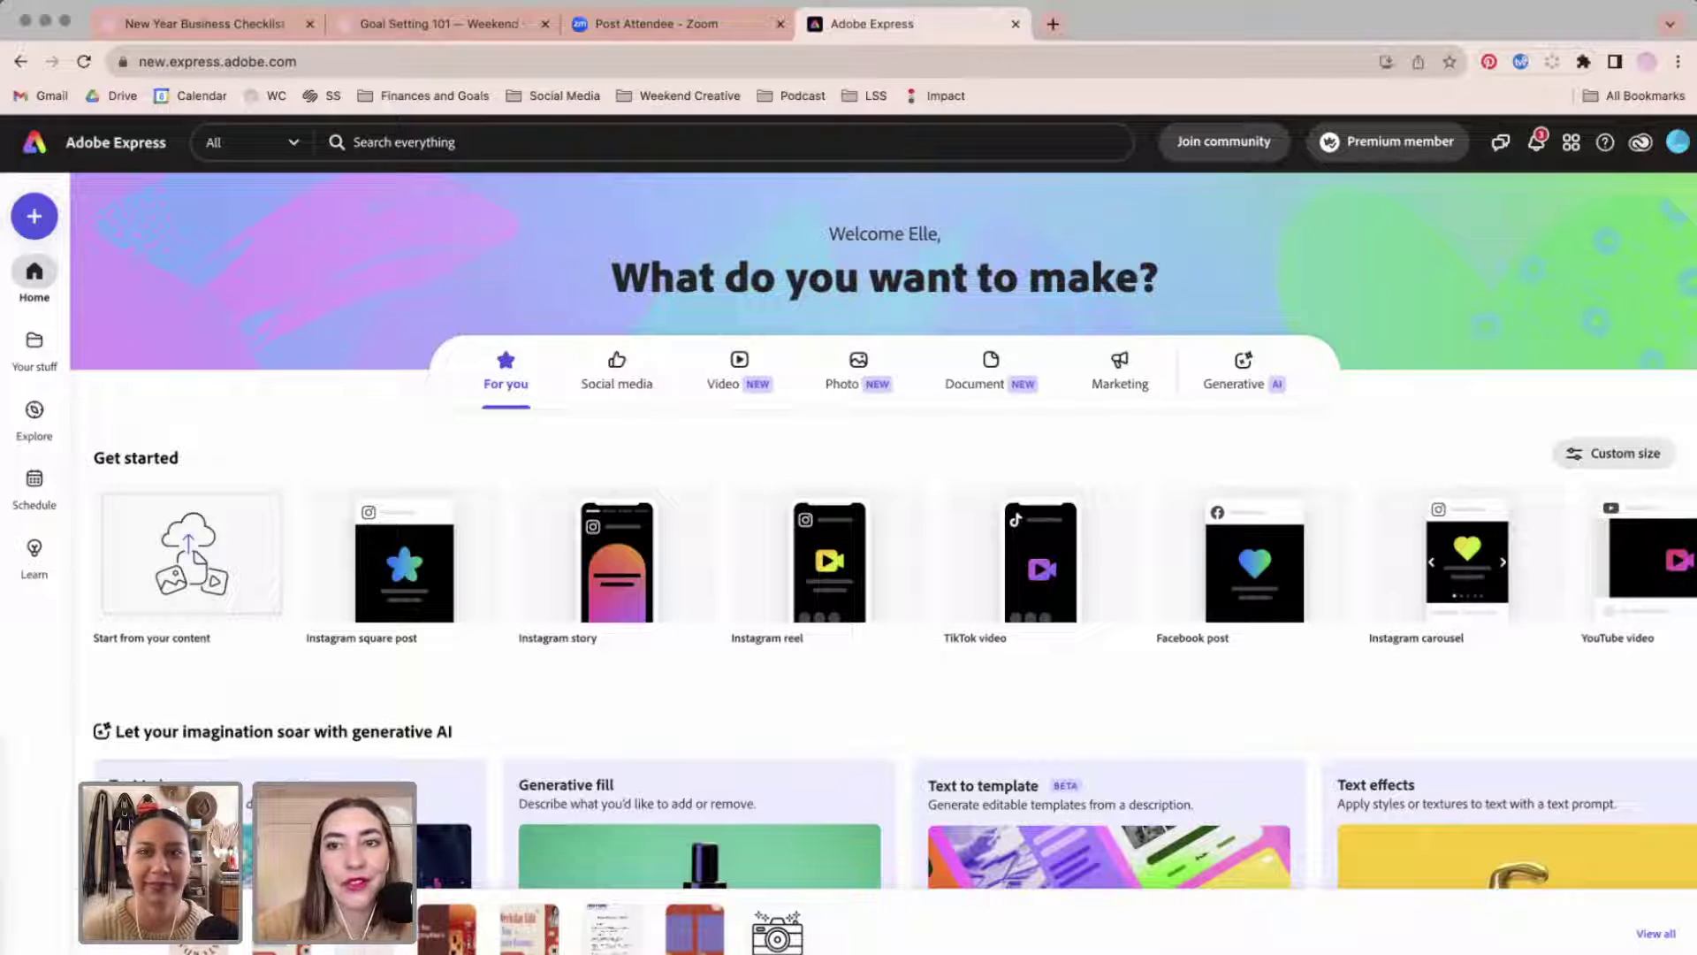
left_click(1677, 141)
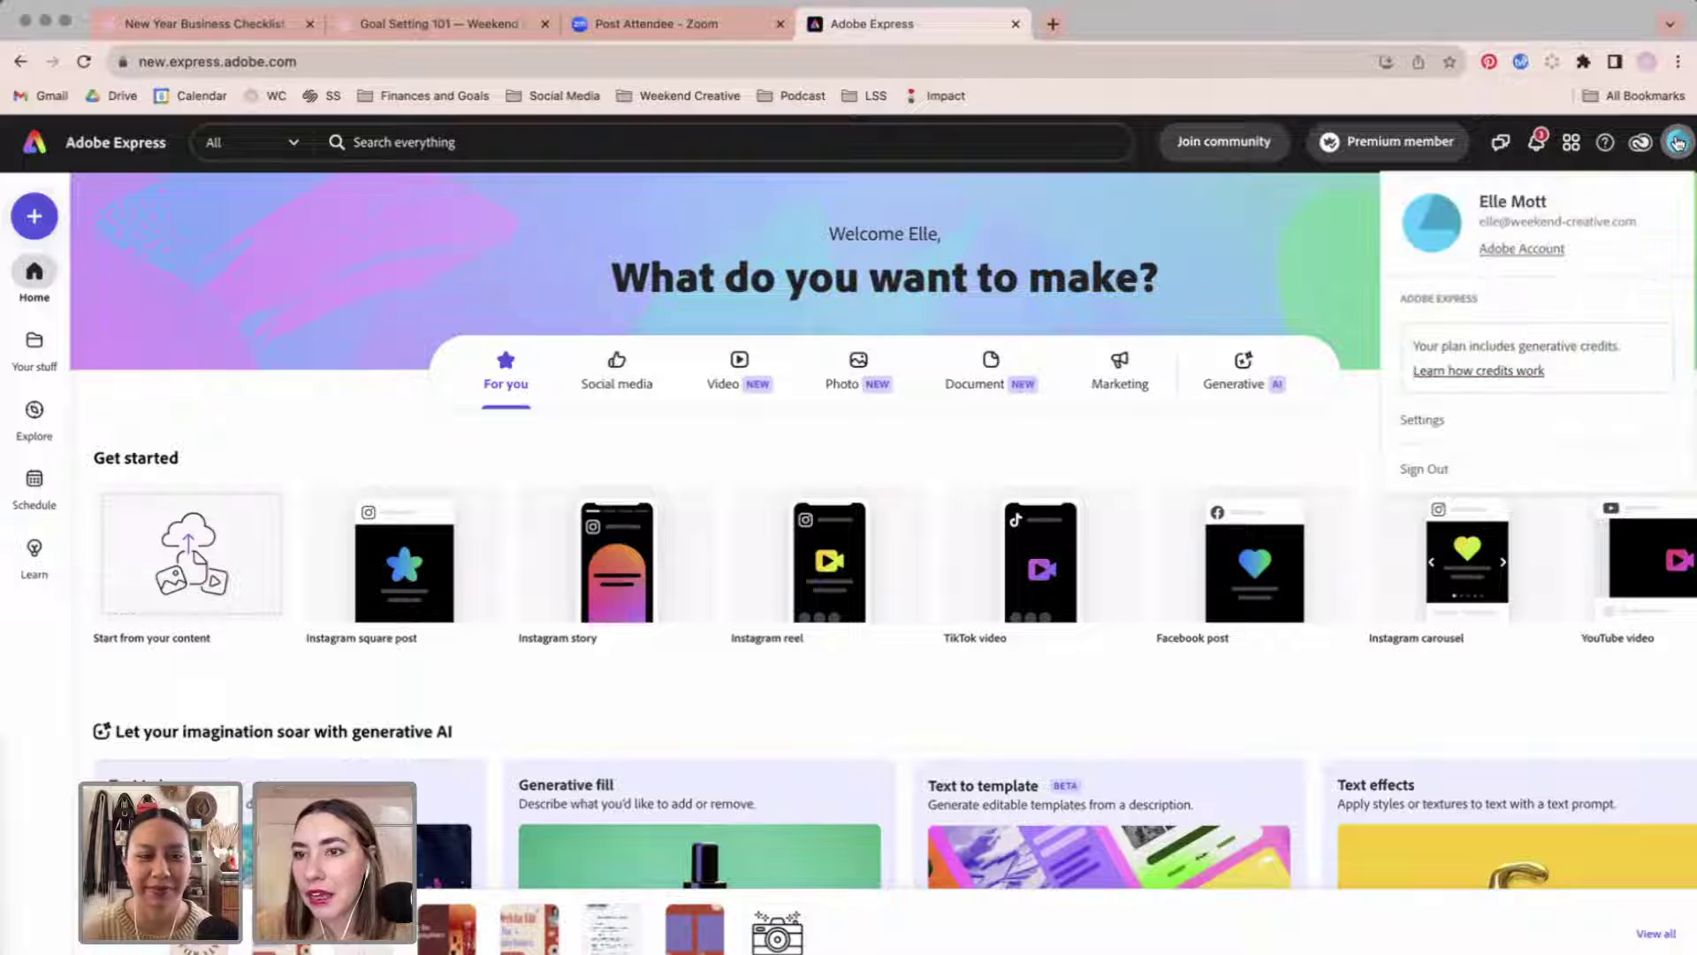
left_click(1199, 316)
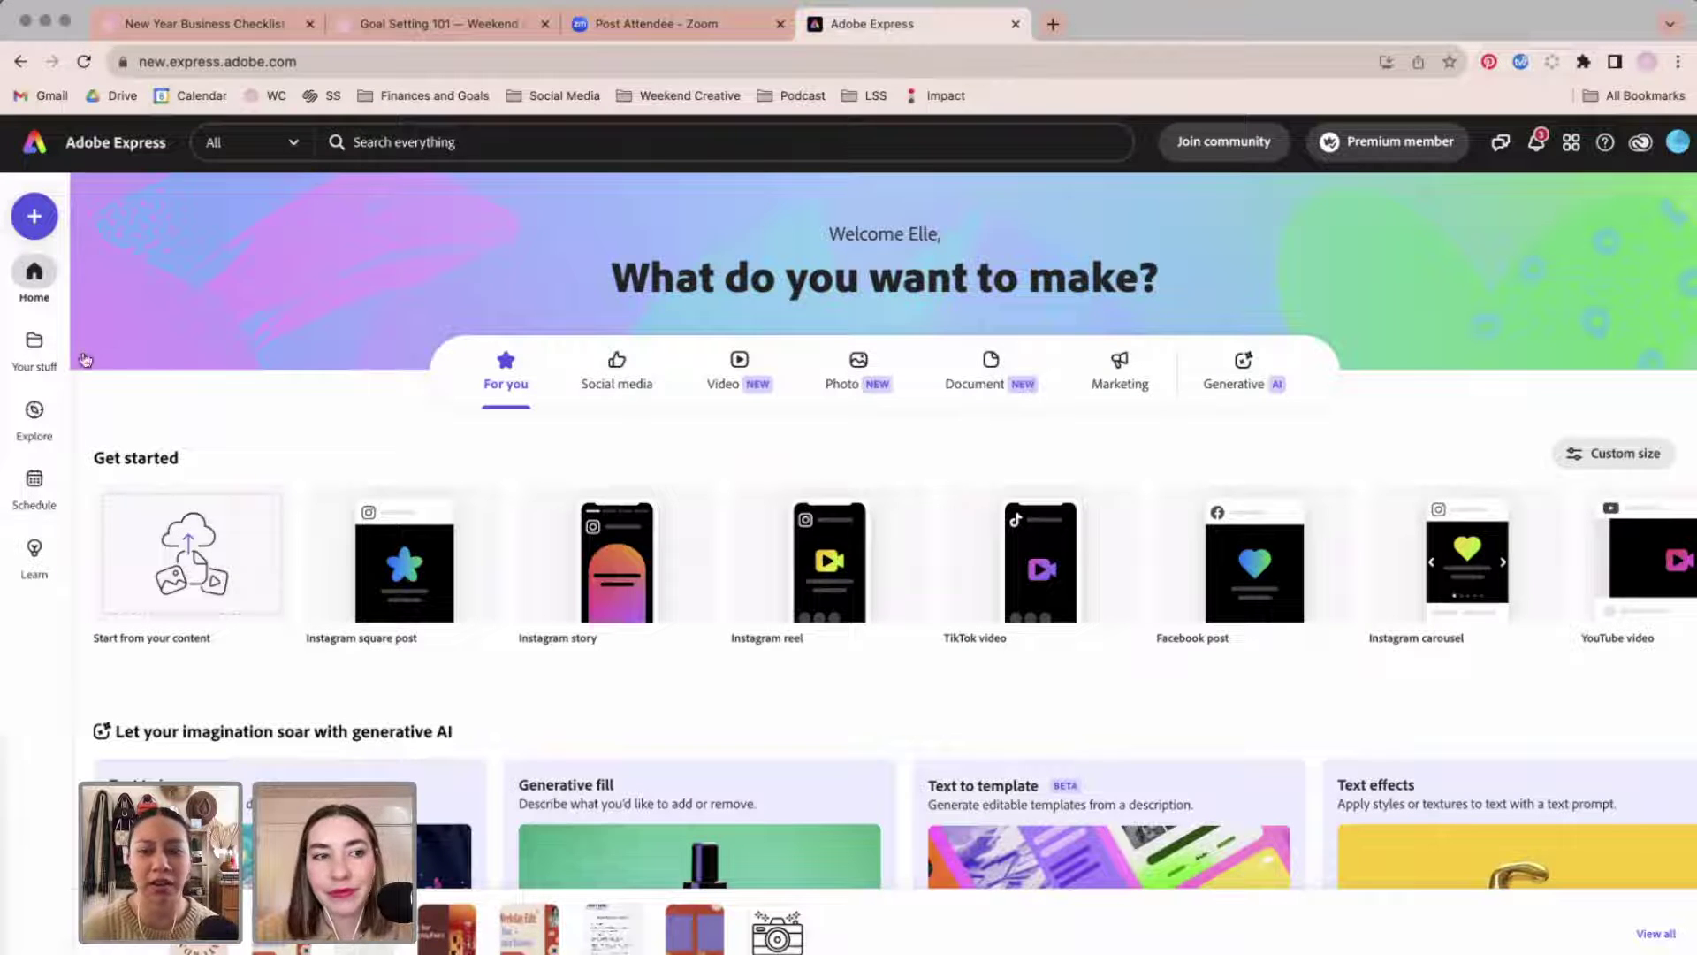
Browse the saved brand kits and libraries in Your stuff, including the Weekend Creative brand kit.
left_click(46, 351)
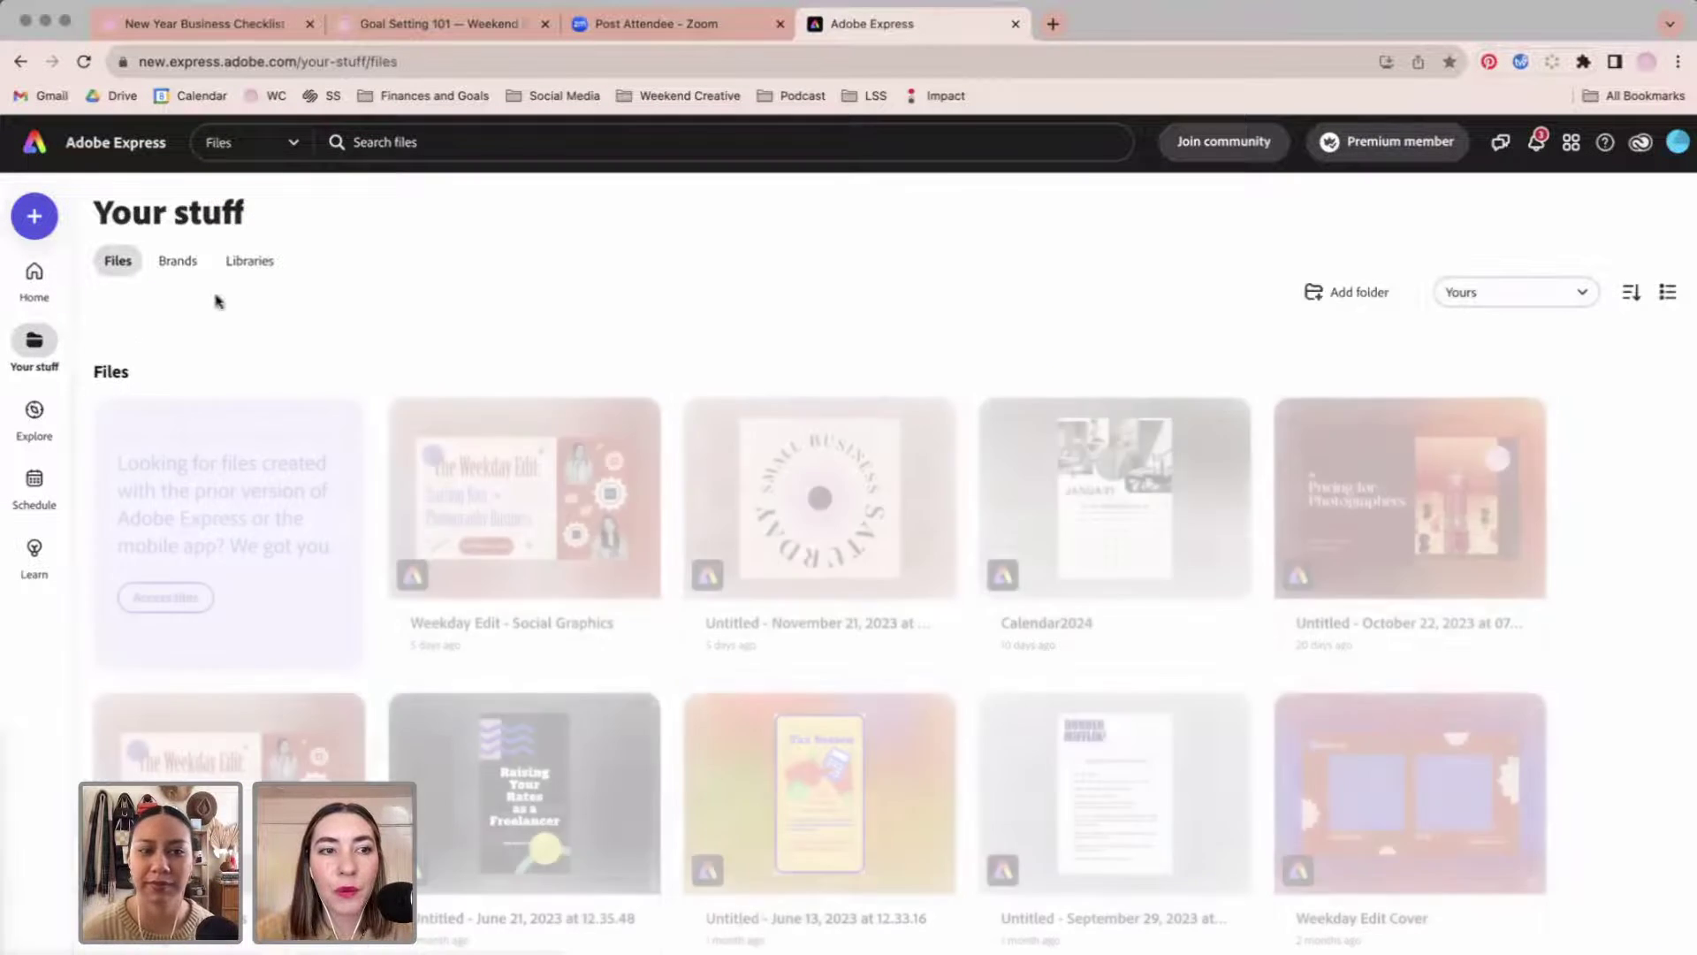
left_click(182, 265)
left_click(251, 262)
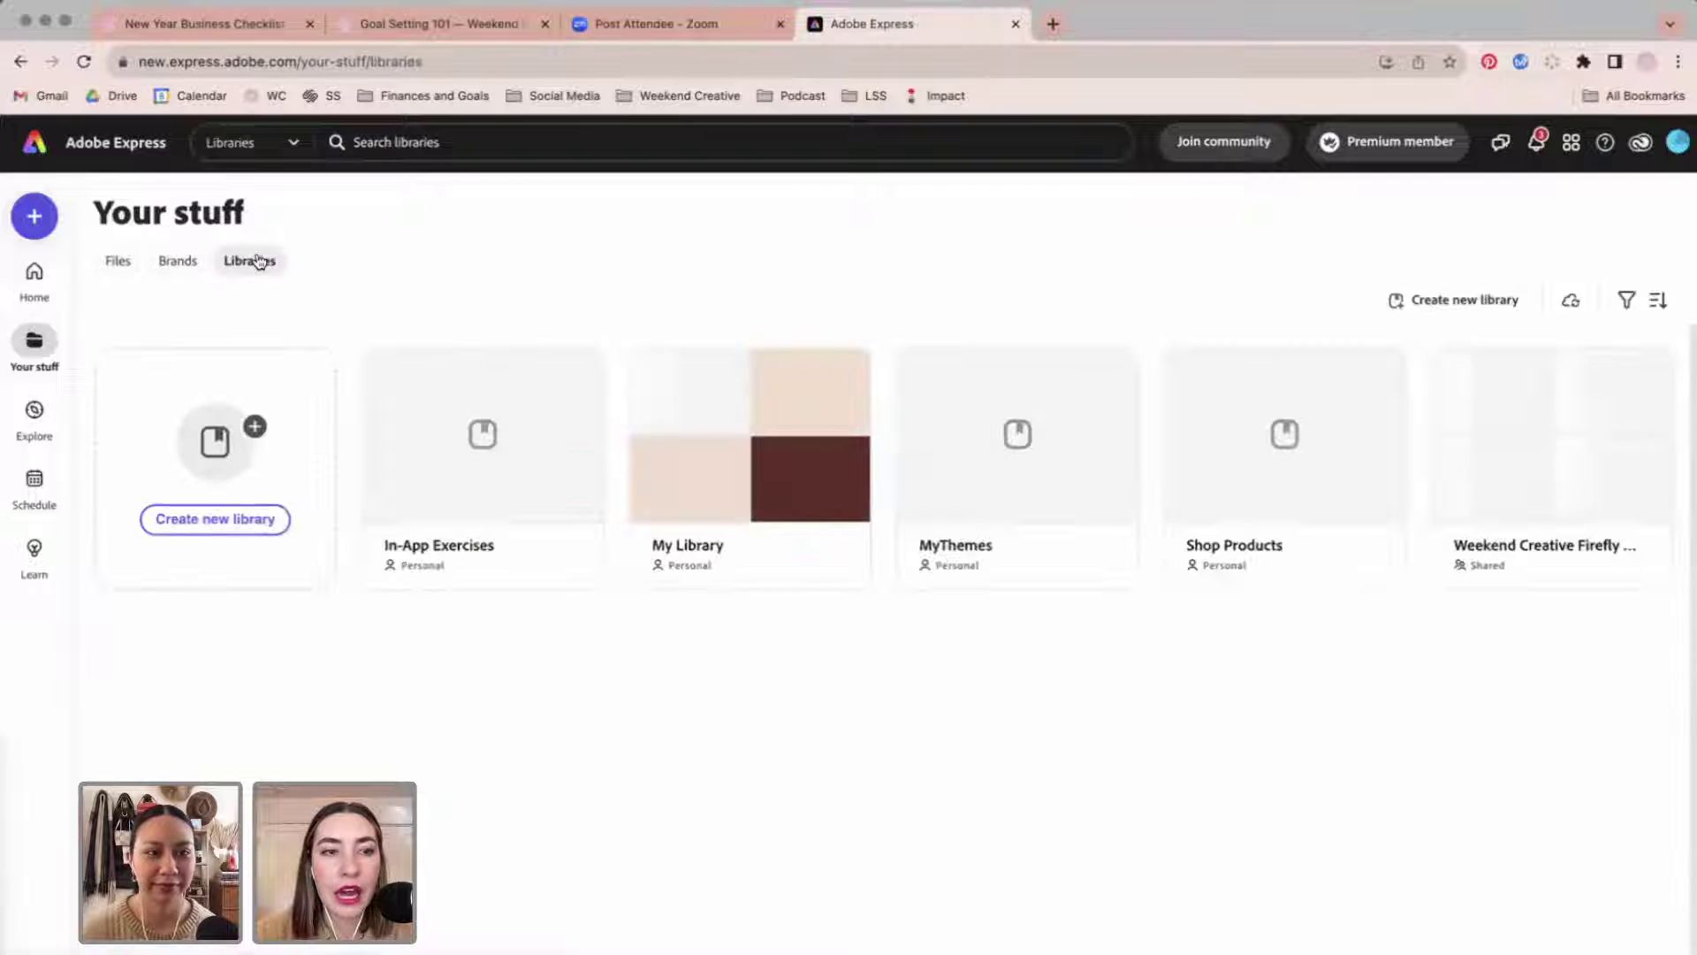
left_click(185, 263)
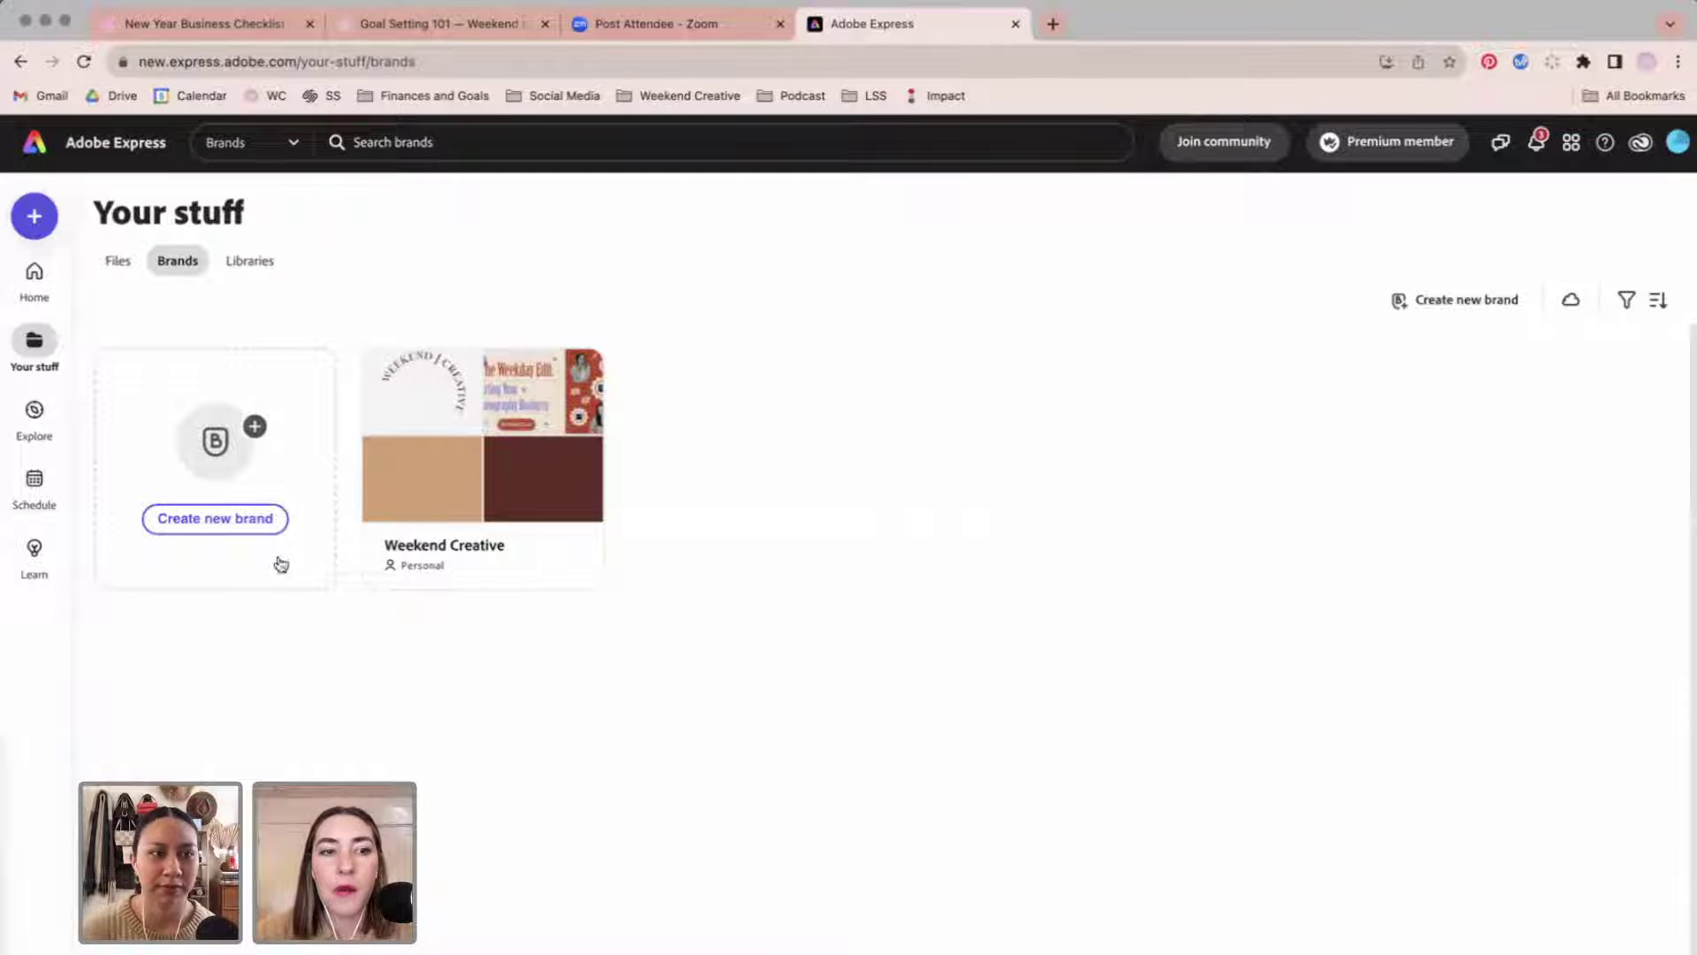
left_click(256, 541)
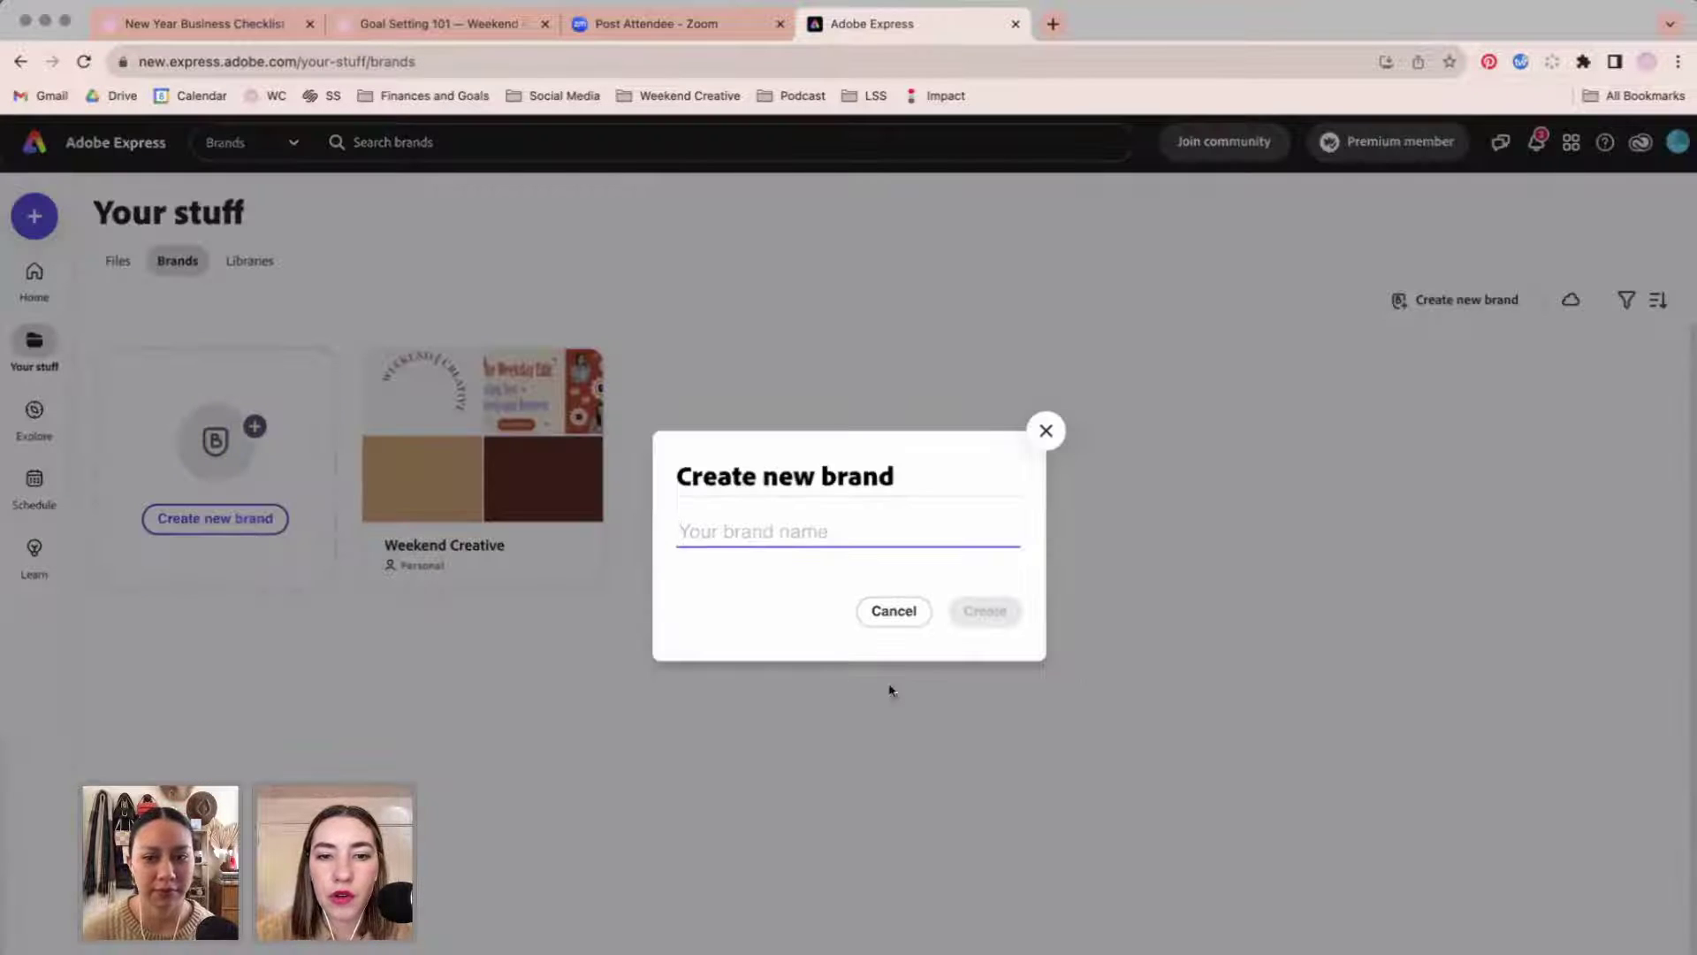
left_click(1045, 431)
Convert the Weekend 2 library into a brand and dismiss the Moved to Brands notice.
left_click(250, 265)
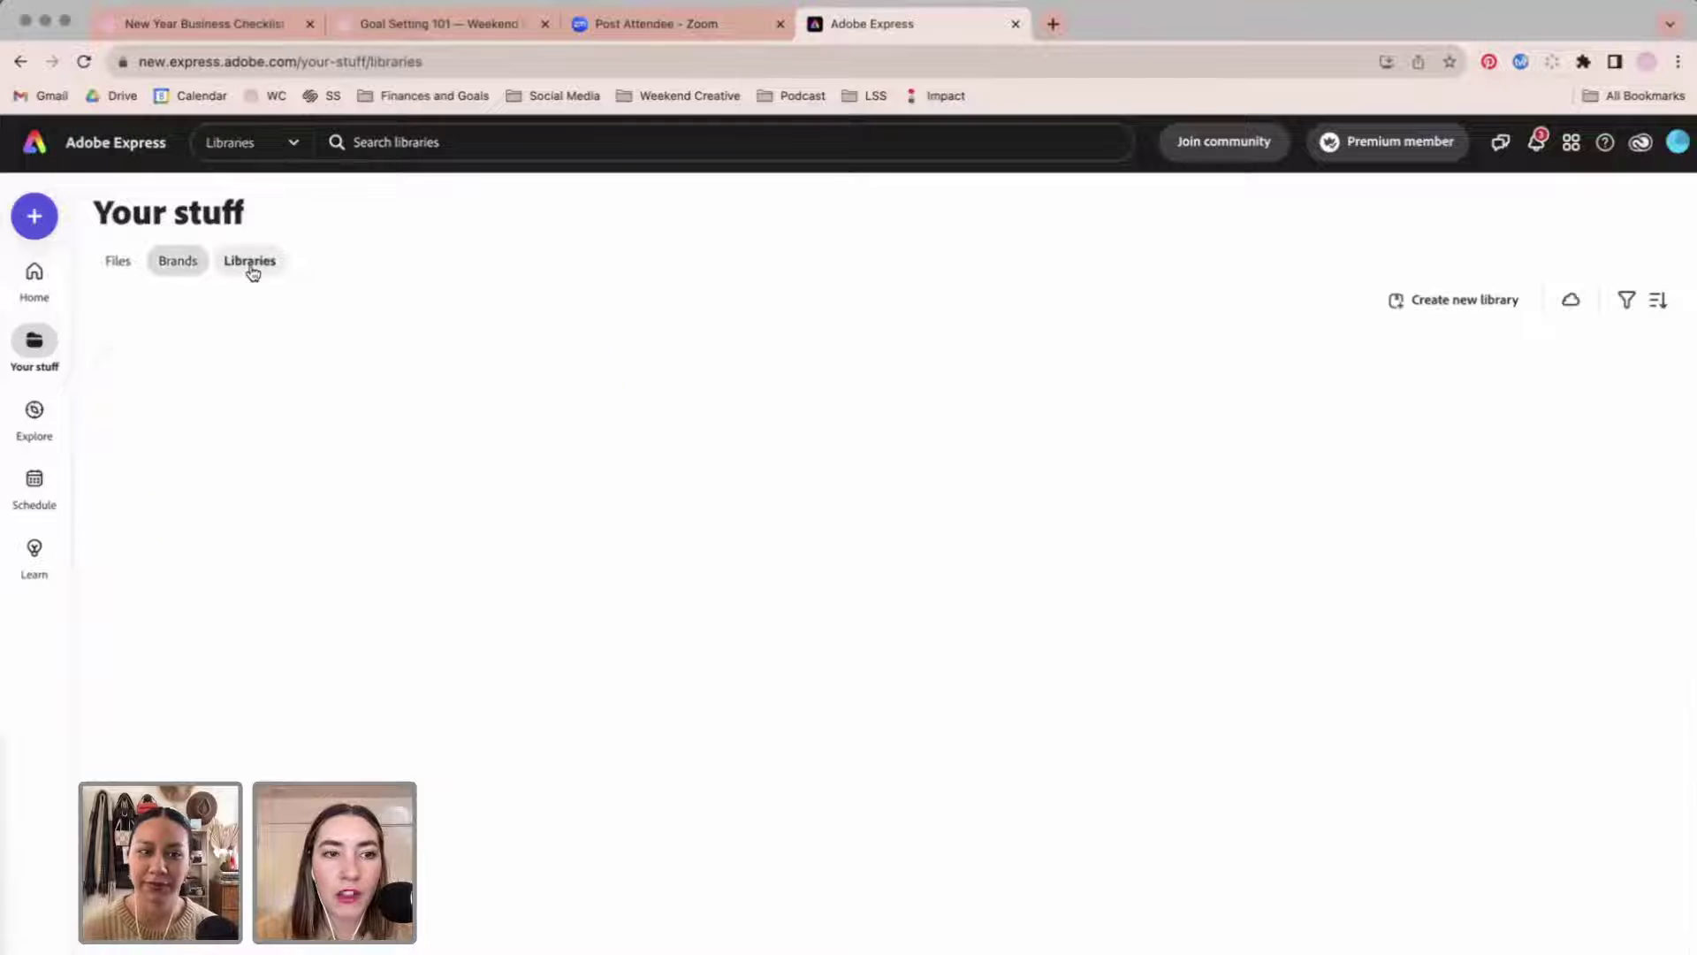
left_click(1601, 475)
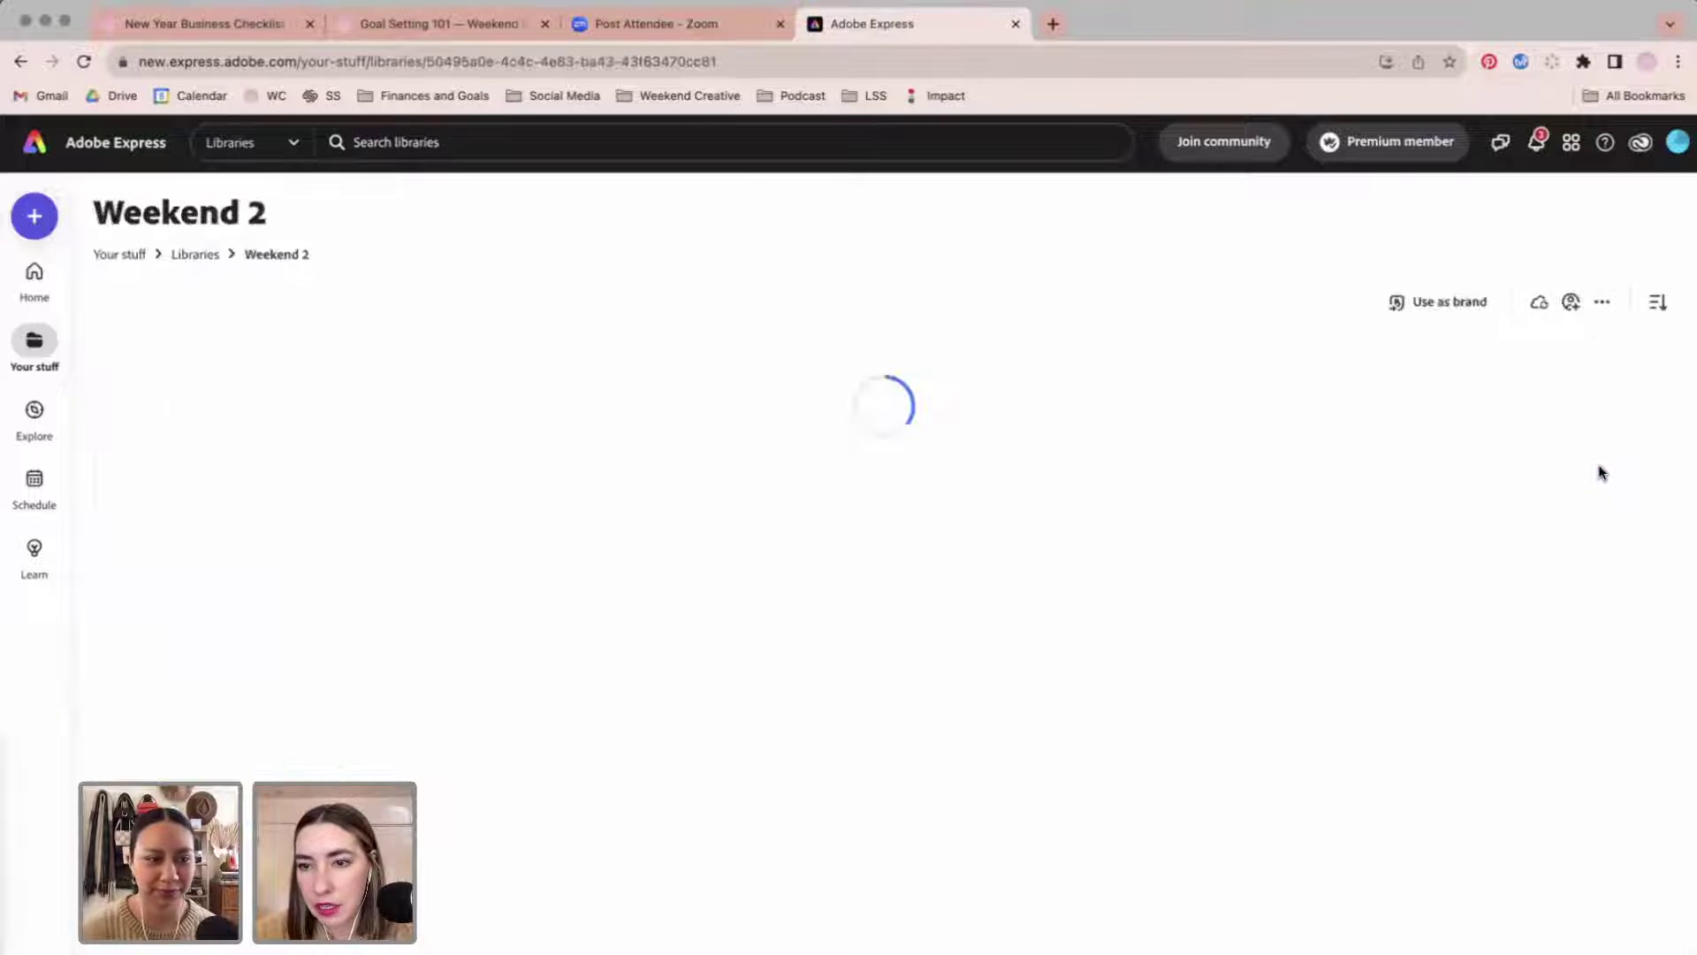
scroll(692, 707, "down", 3)
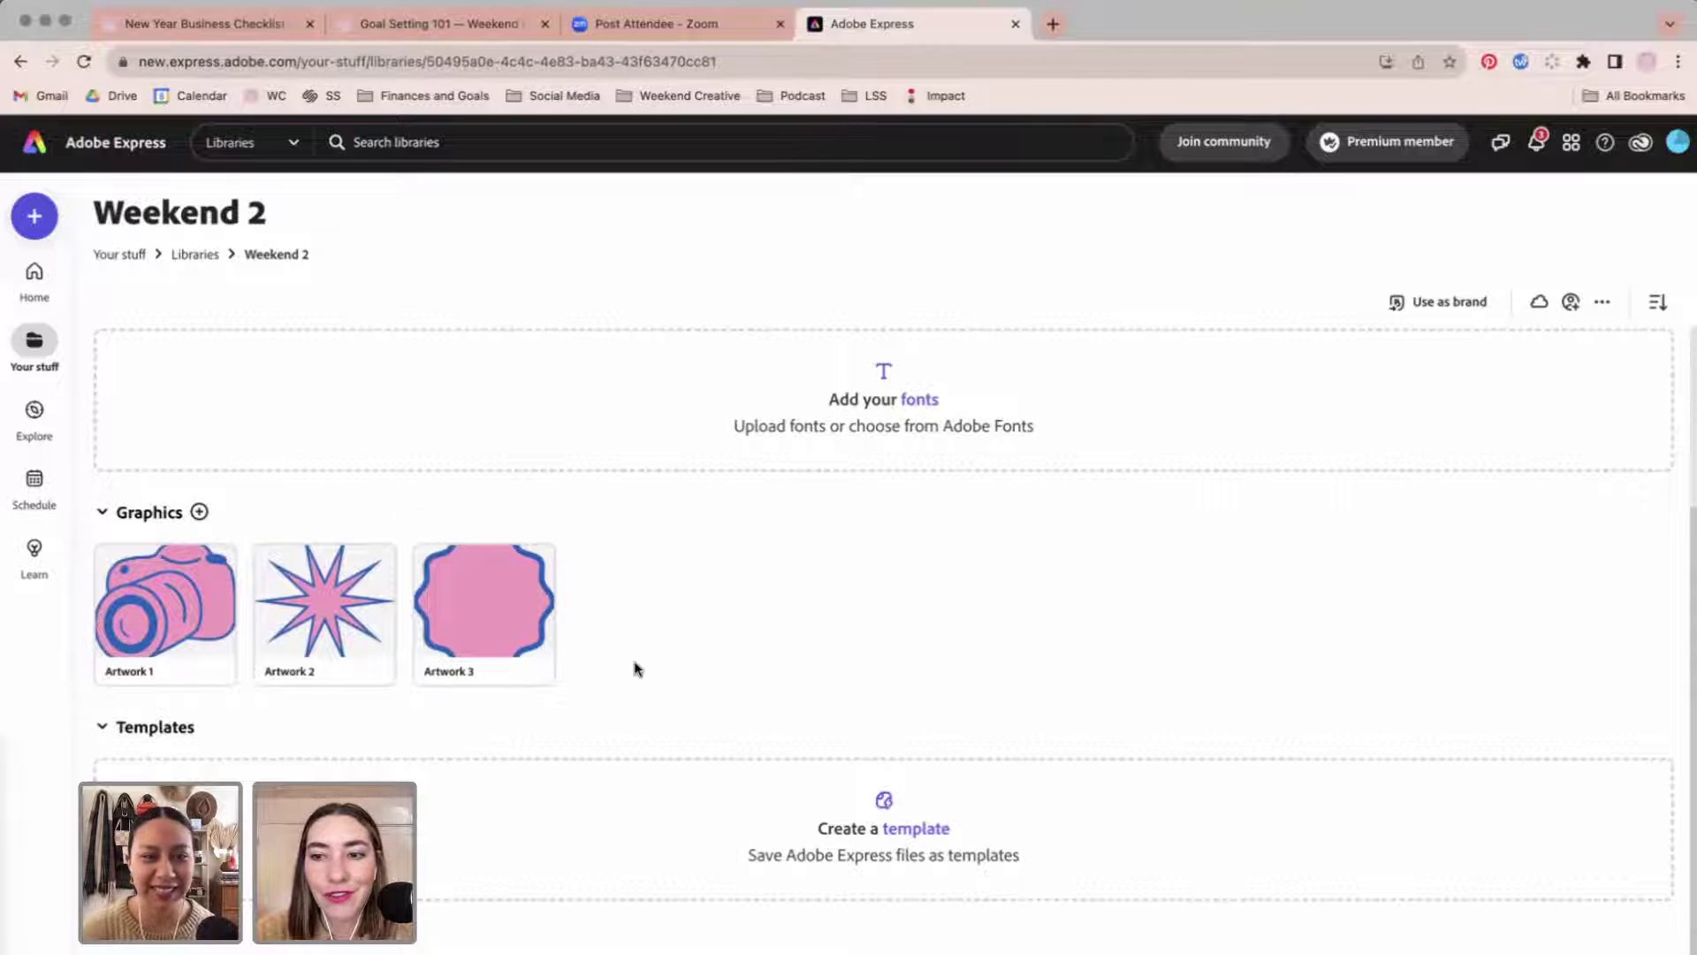
scroll(634, 669, "up", 3)
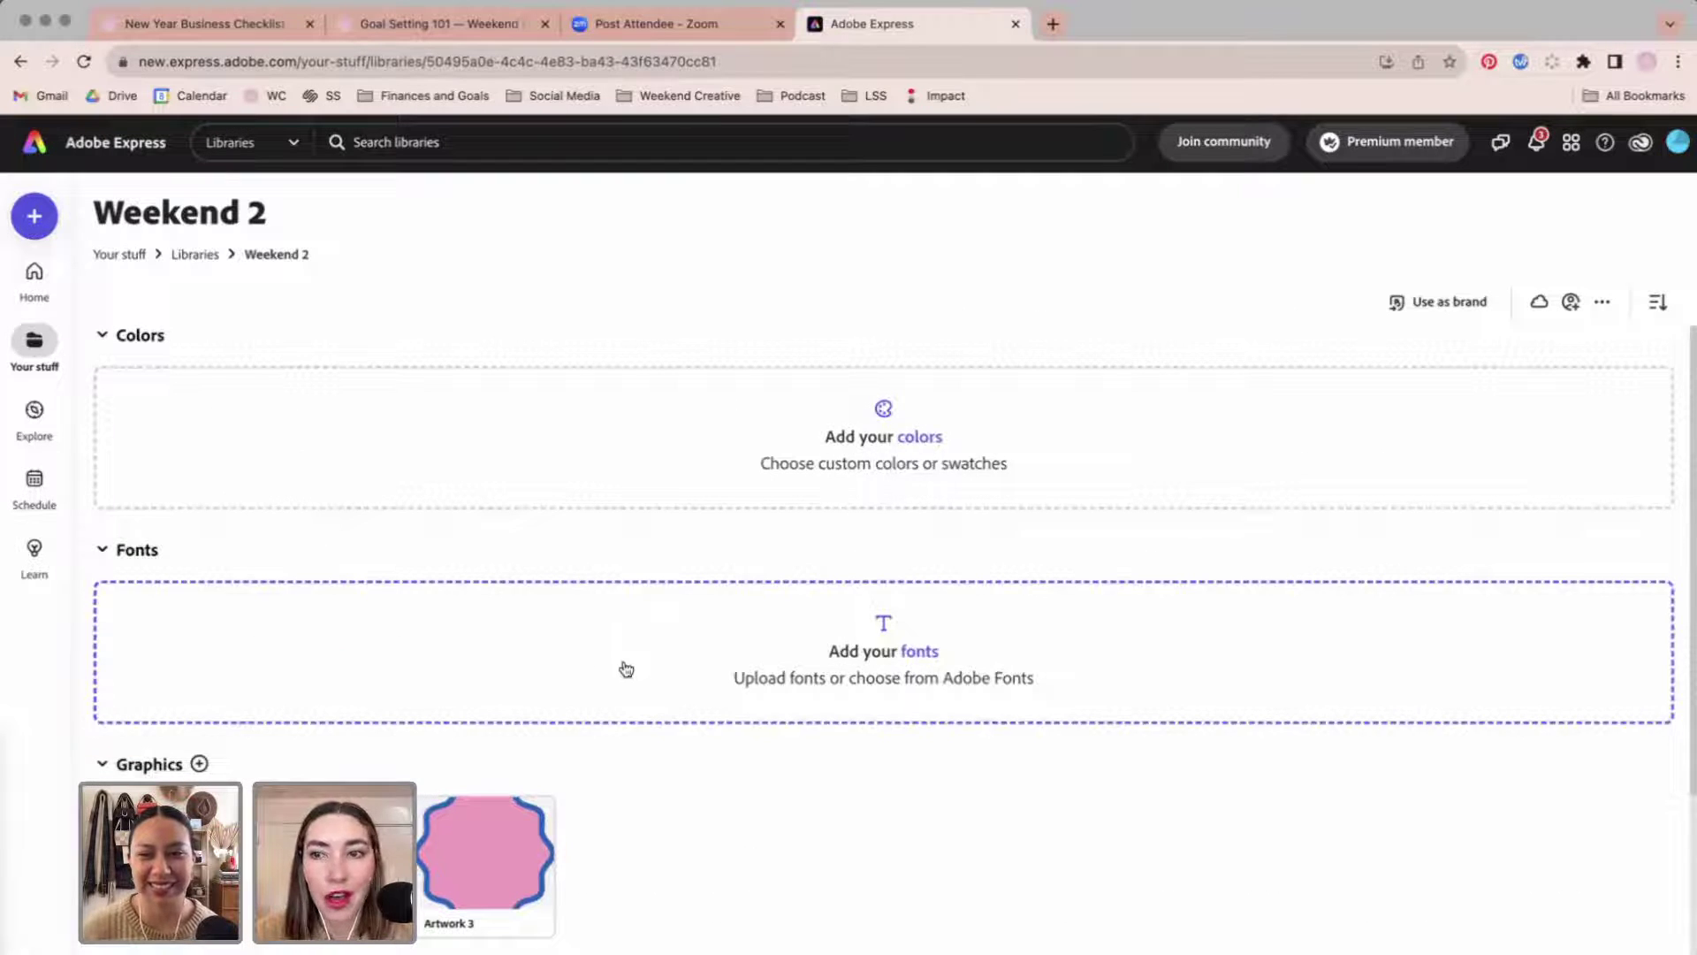
left_click(1494, 310)
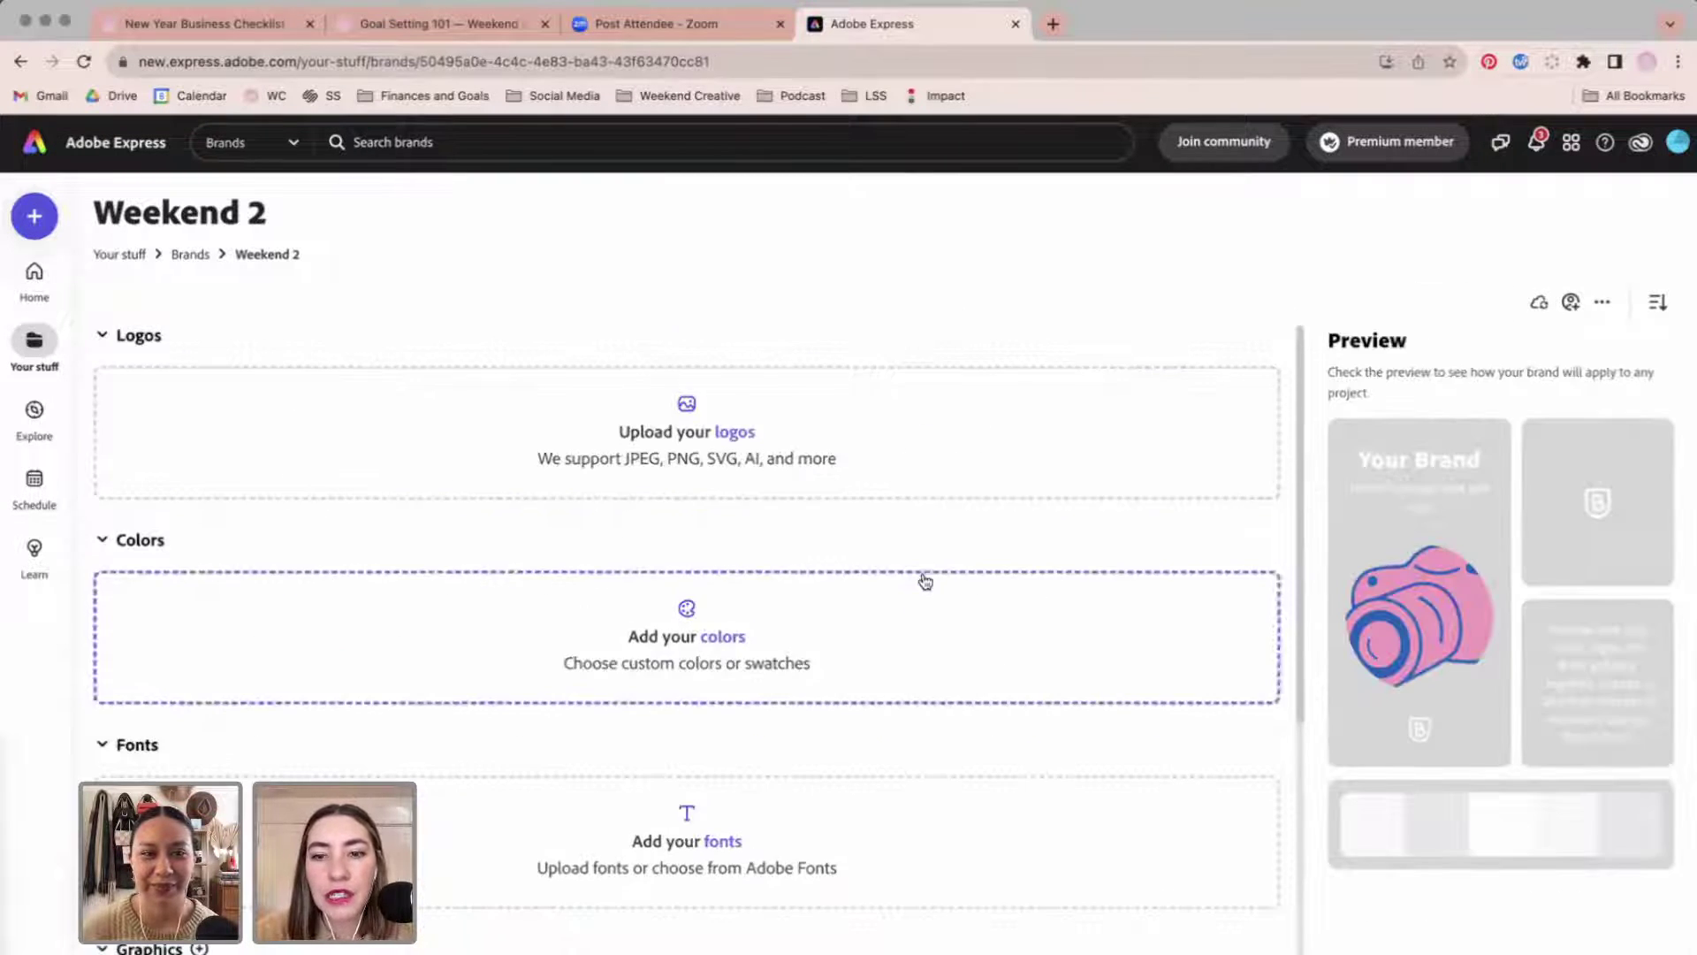
scroll(920, 579, "down", 5)
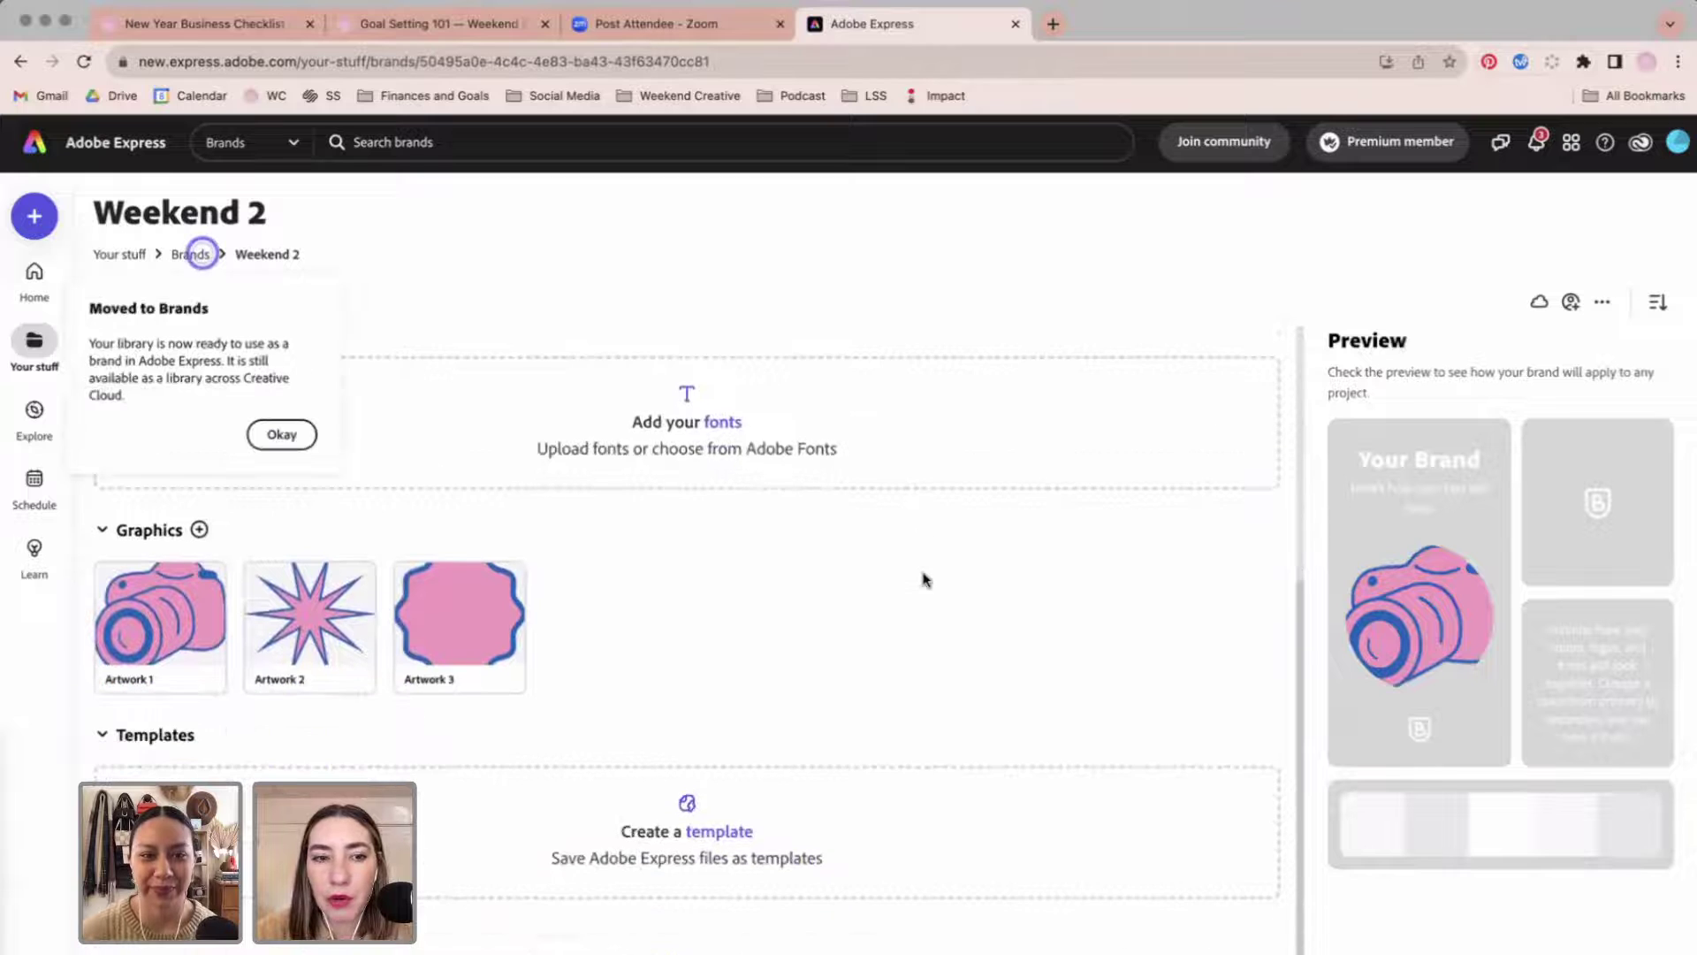
left_click(281, 434)
scroll(515, 554, "up", 5)
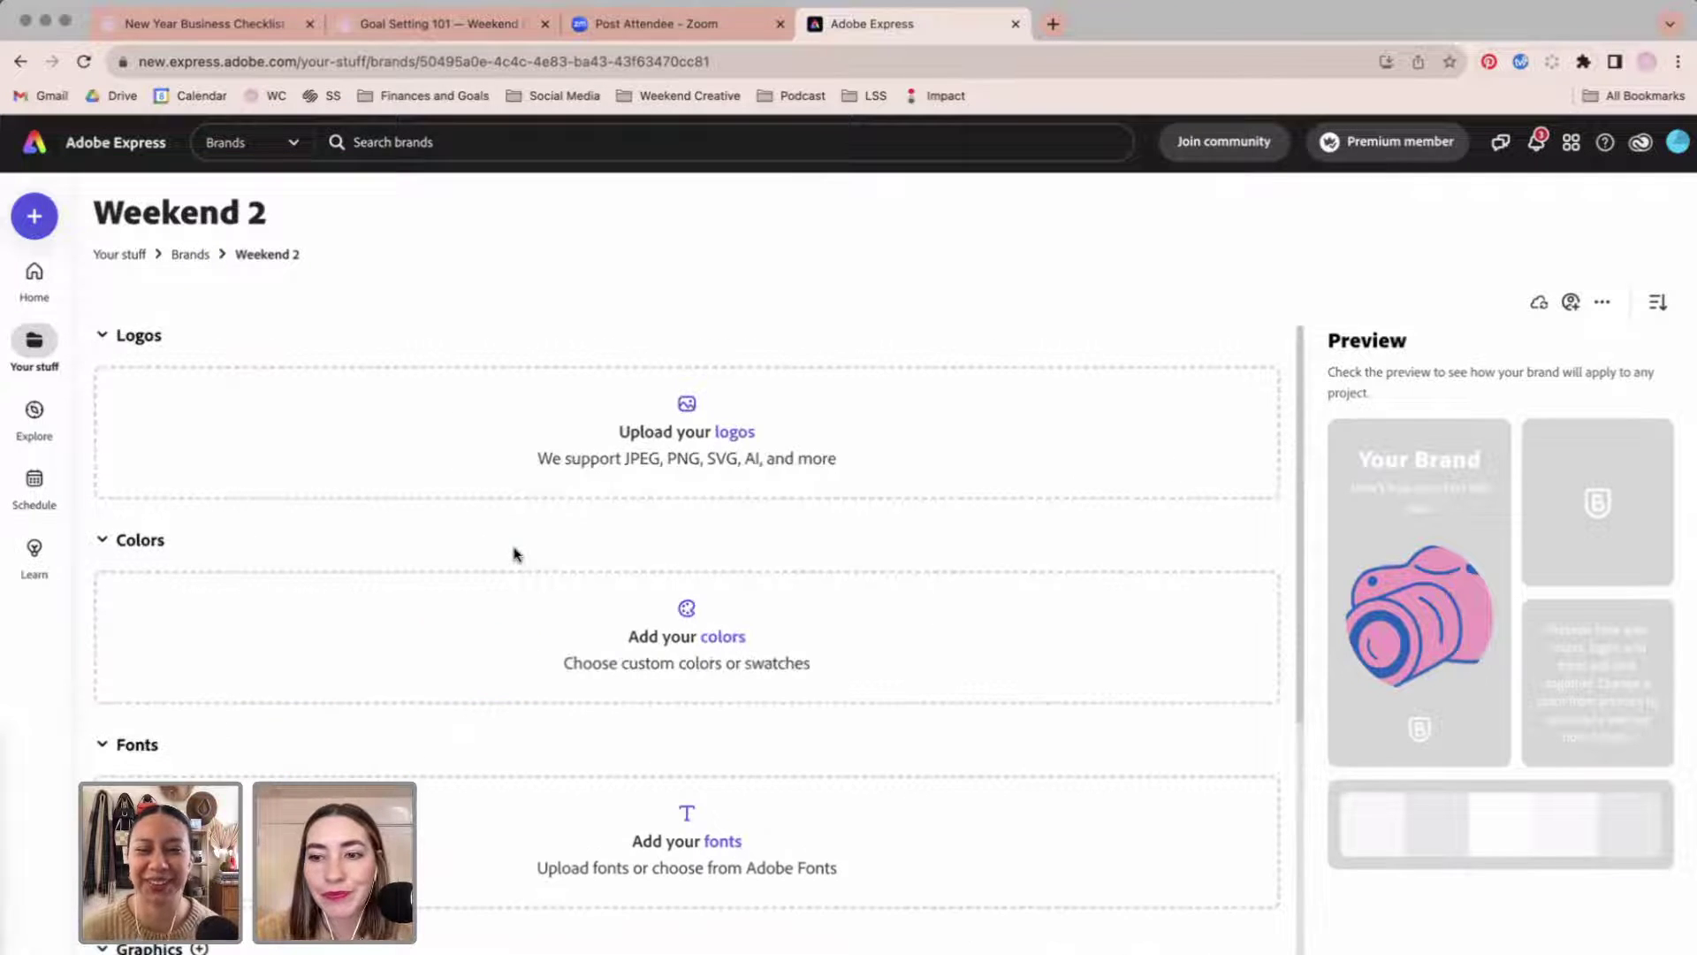
scroll(515, 554, "down", 5)
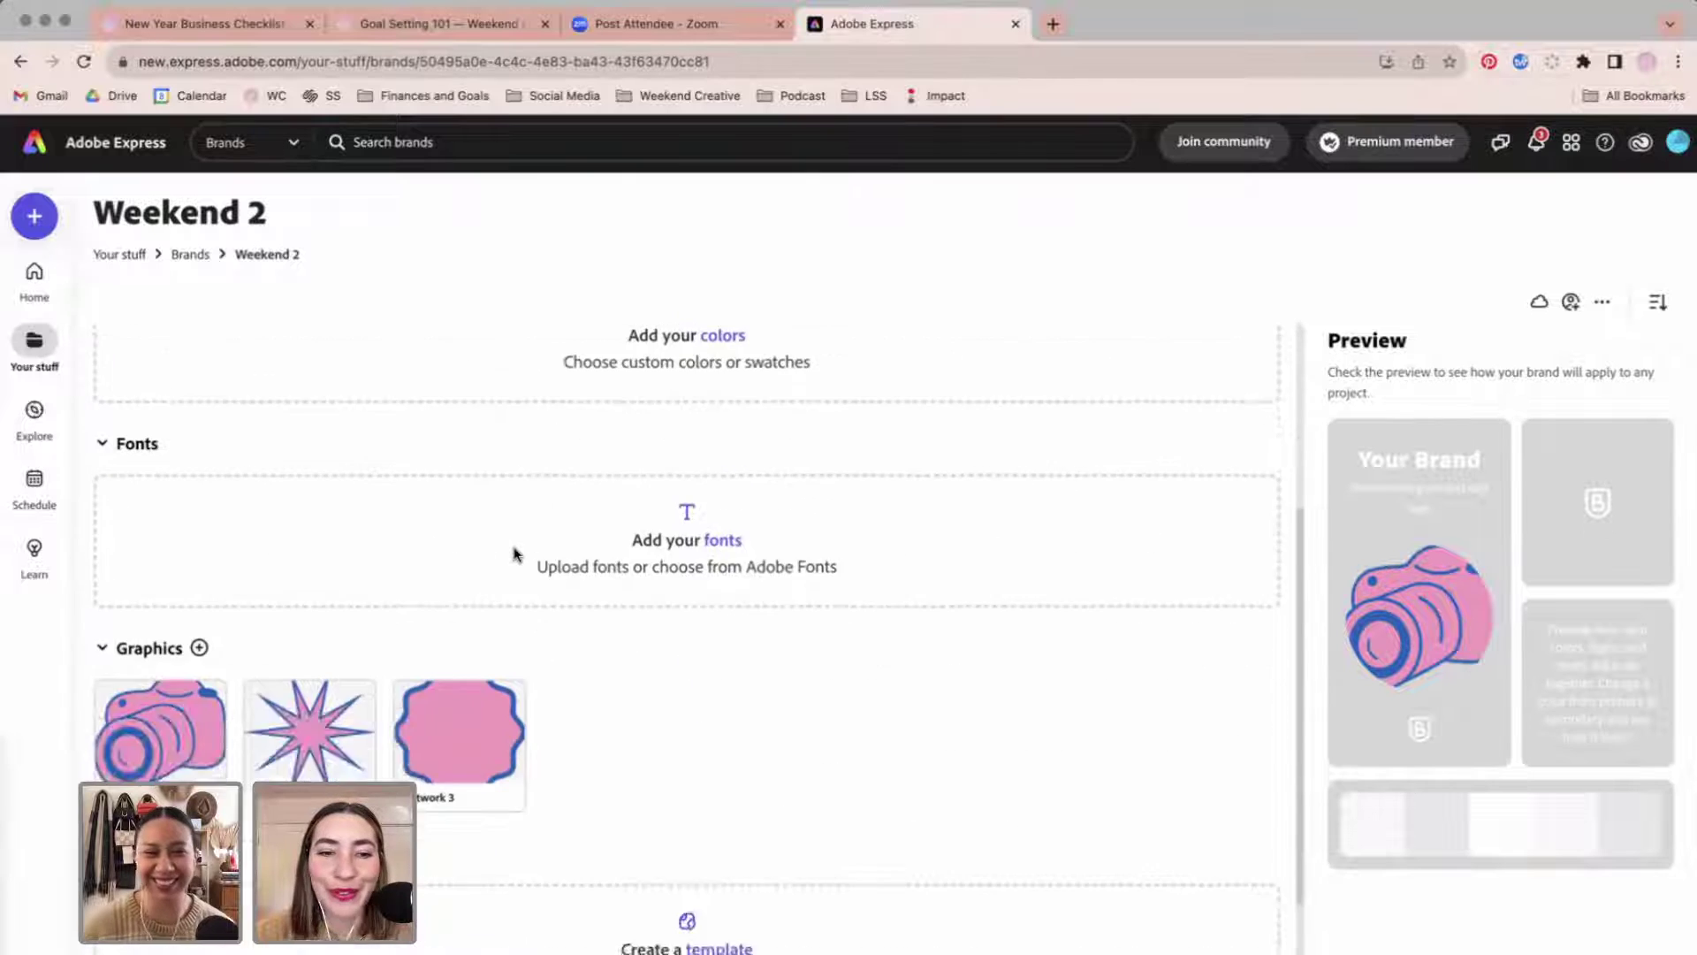
scroll(516, 554, "up", 3)
Add Tangerine Regular to the Weekend 2 brand fonts.
left_click(723, 795)
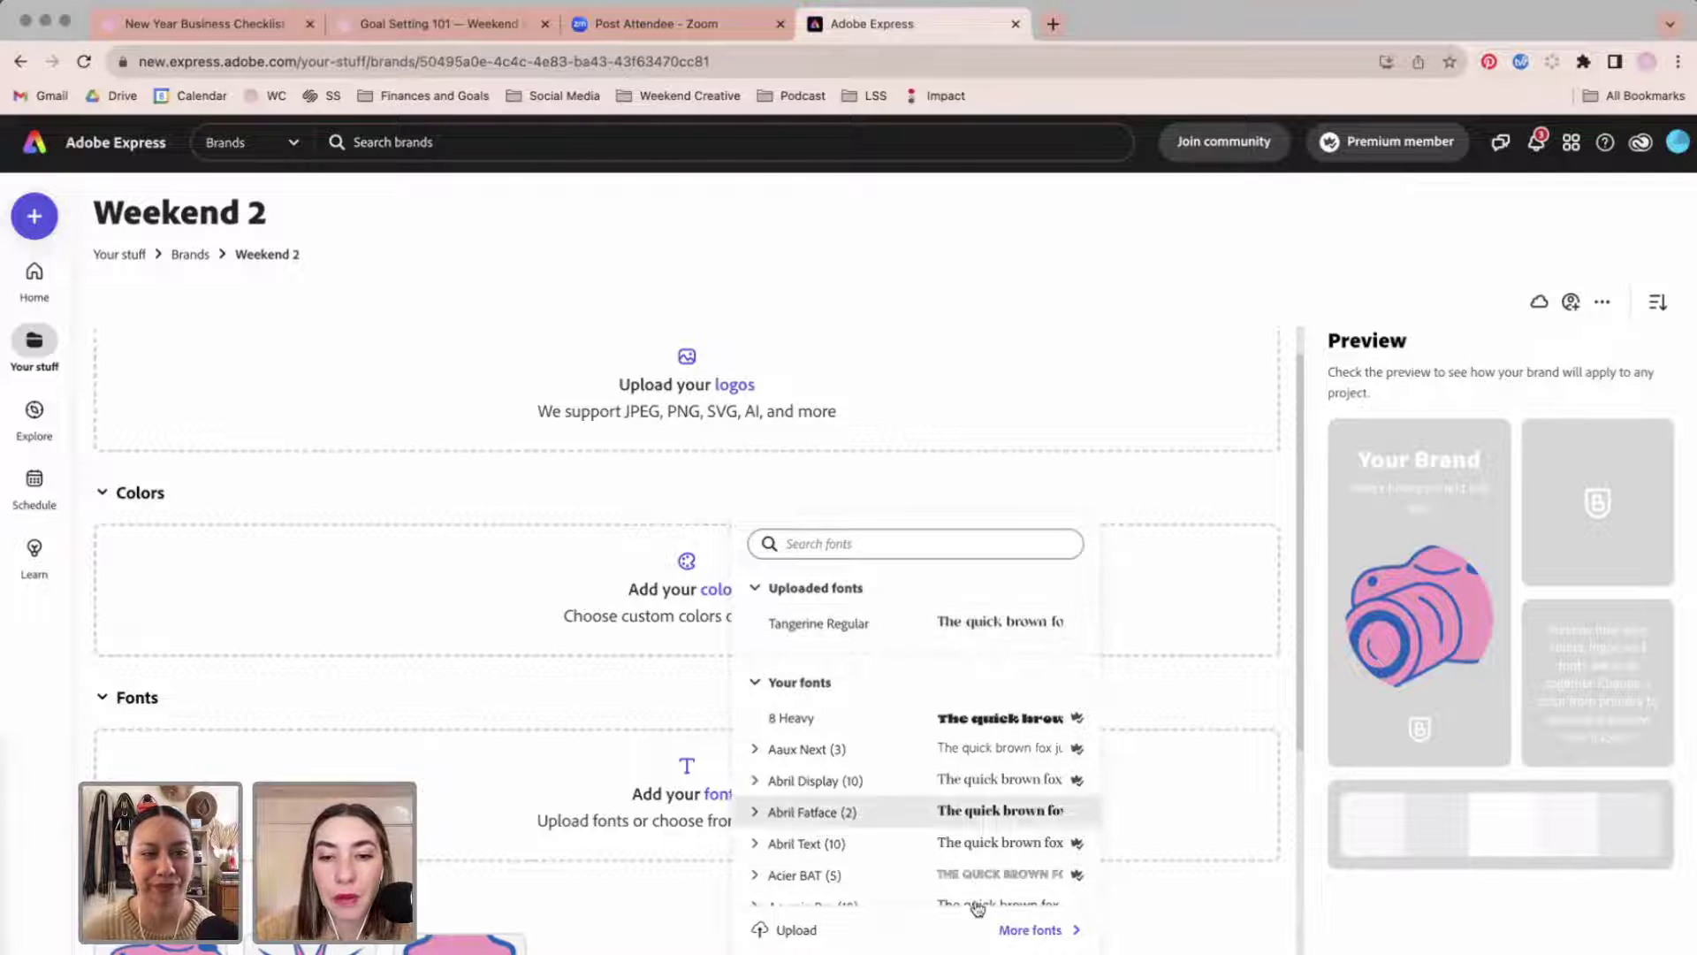
scroll(977, 826, "down", 5)
scroll(978, 825, "up", 5)
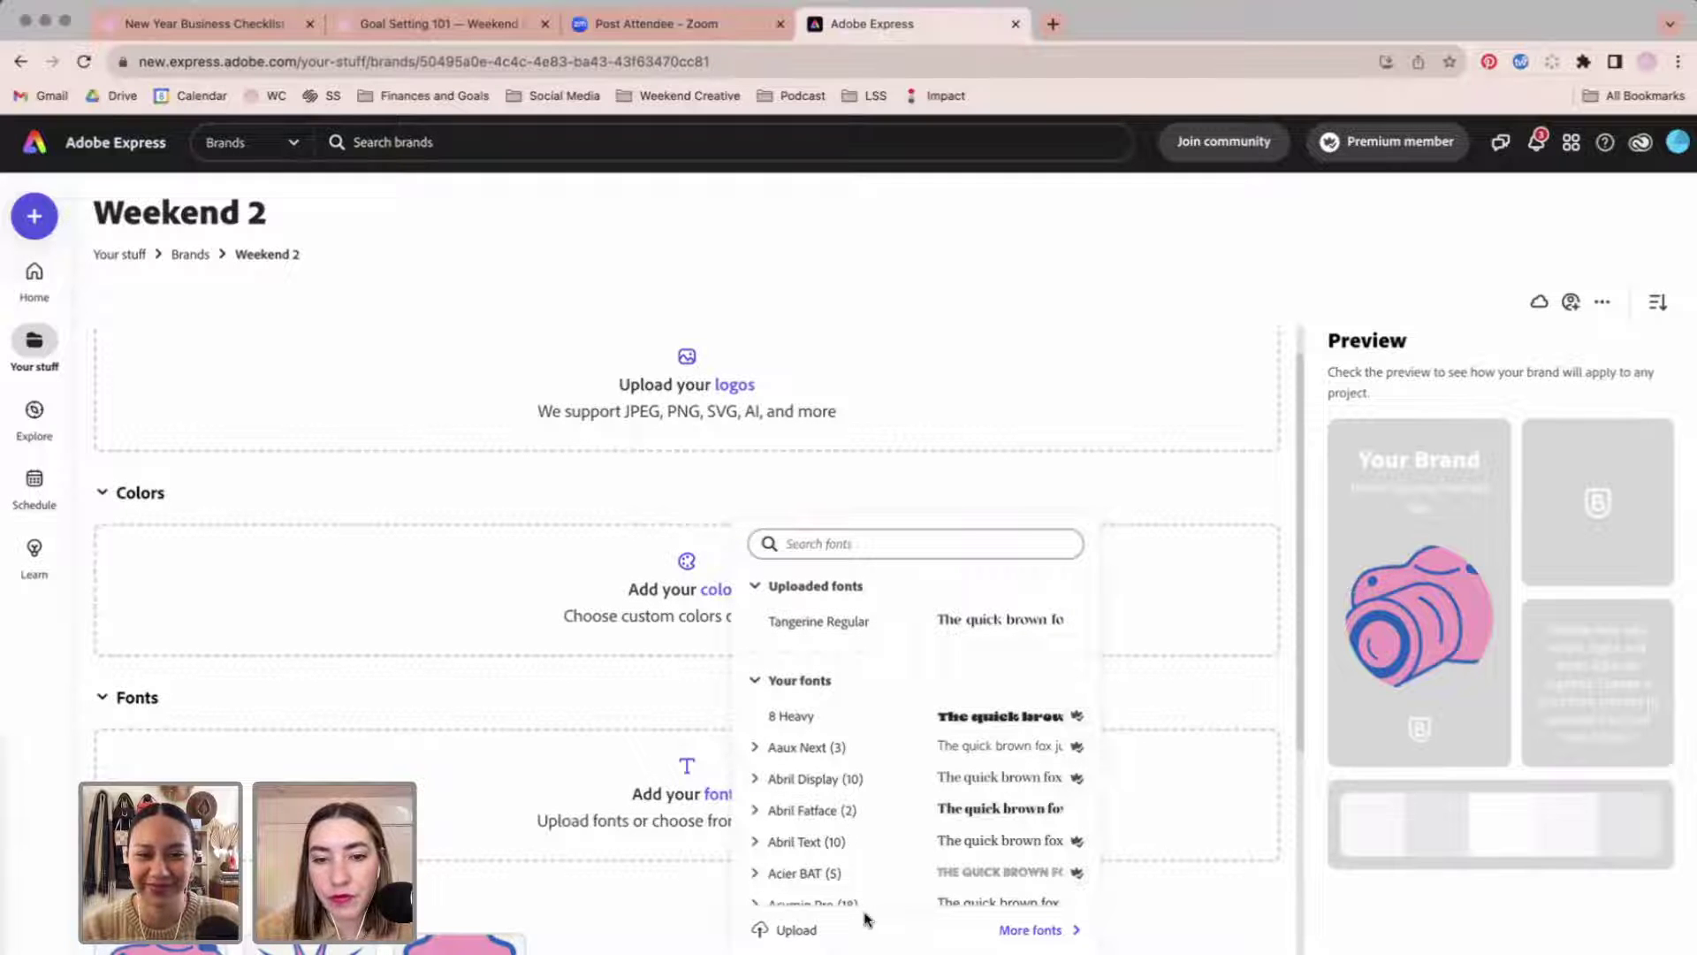
left_click(796, 931)
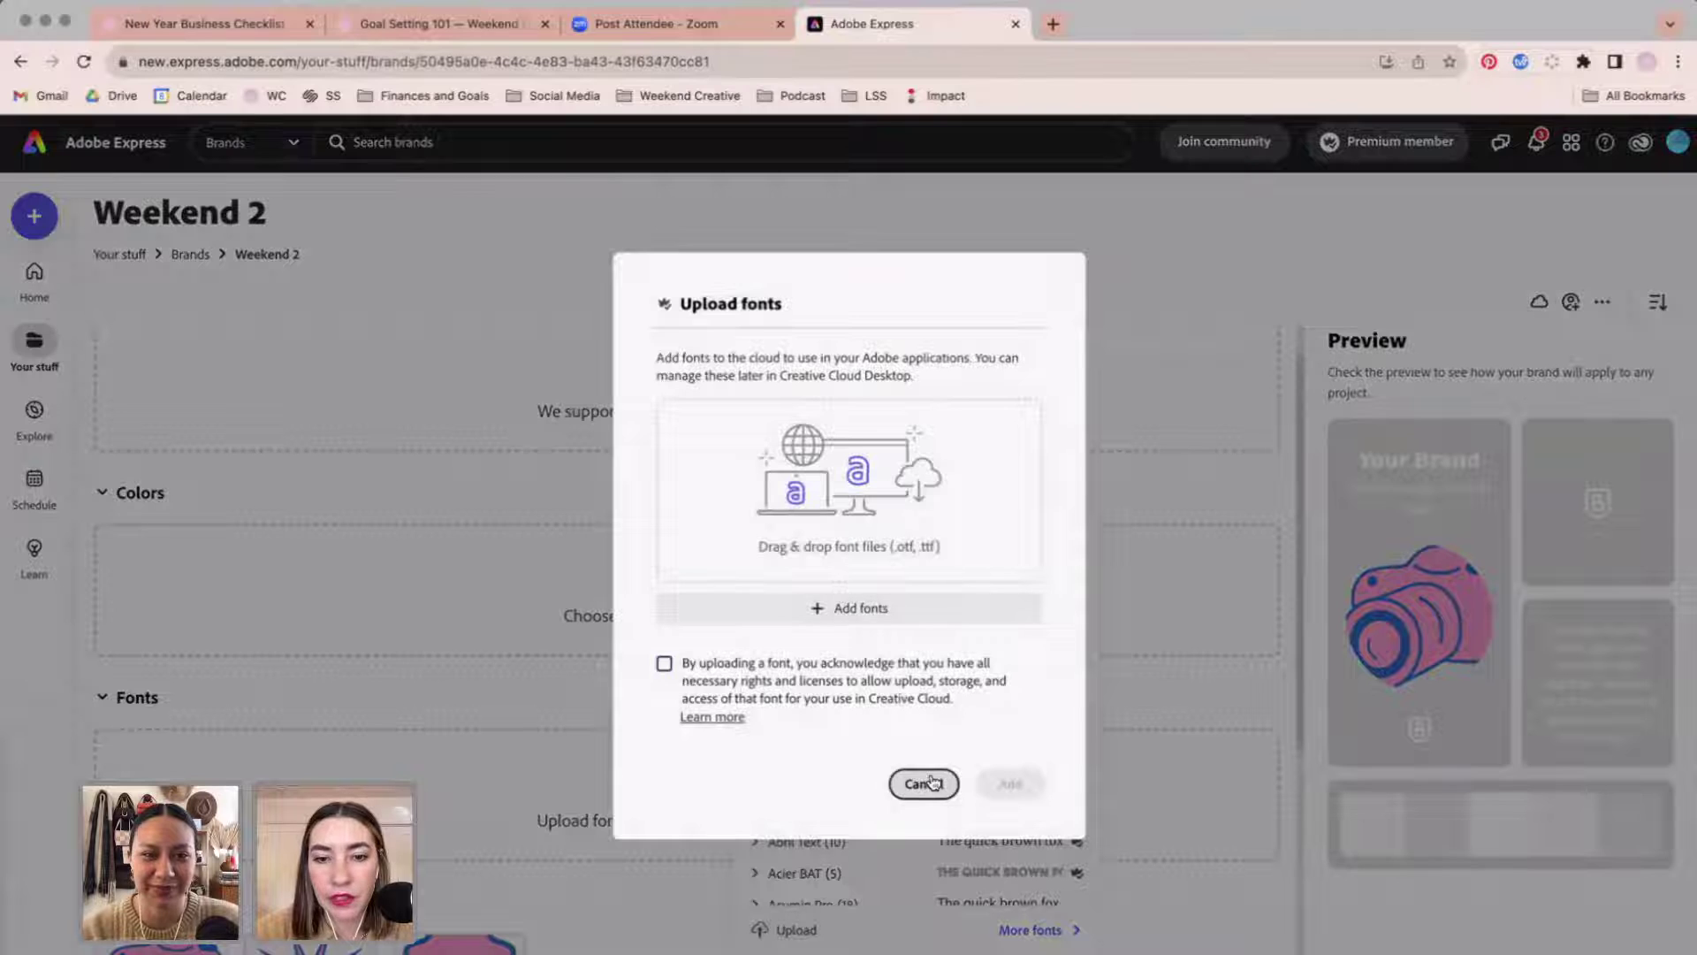
left_click(932, 782)
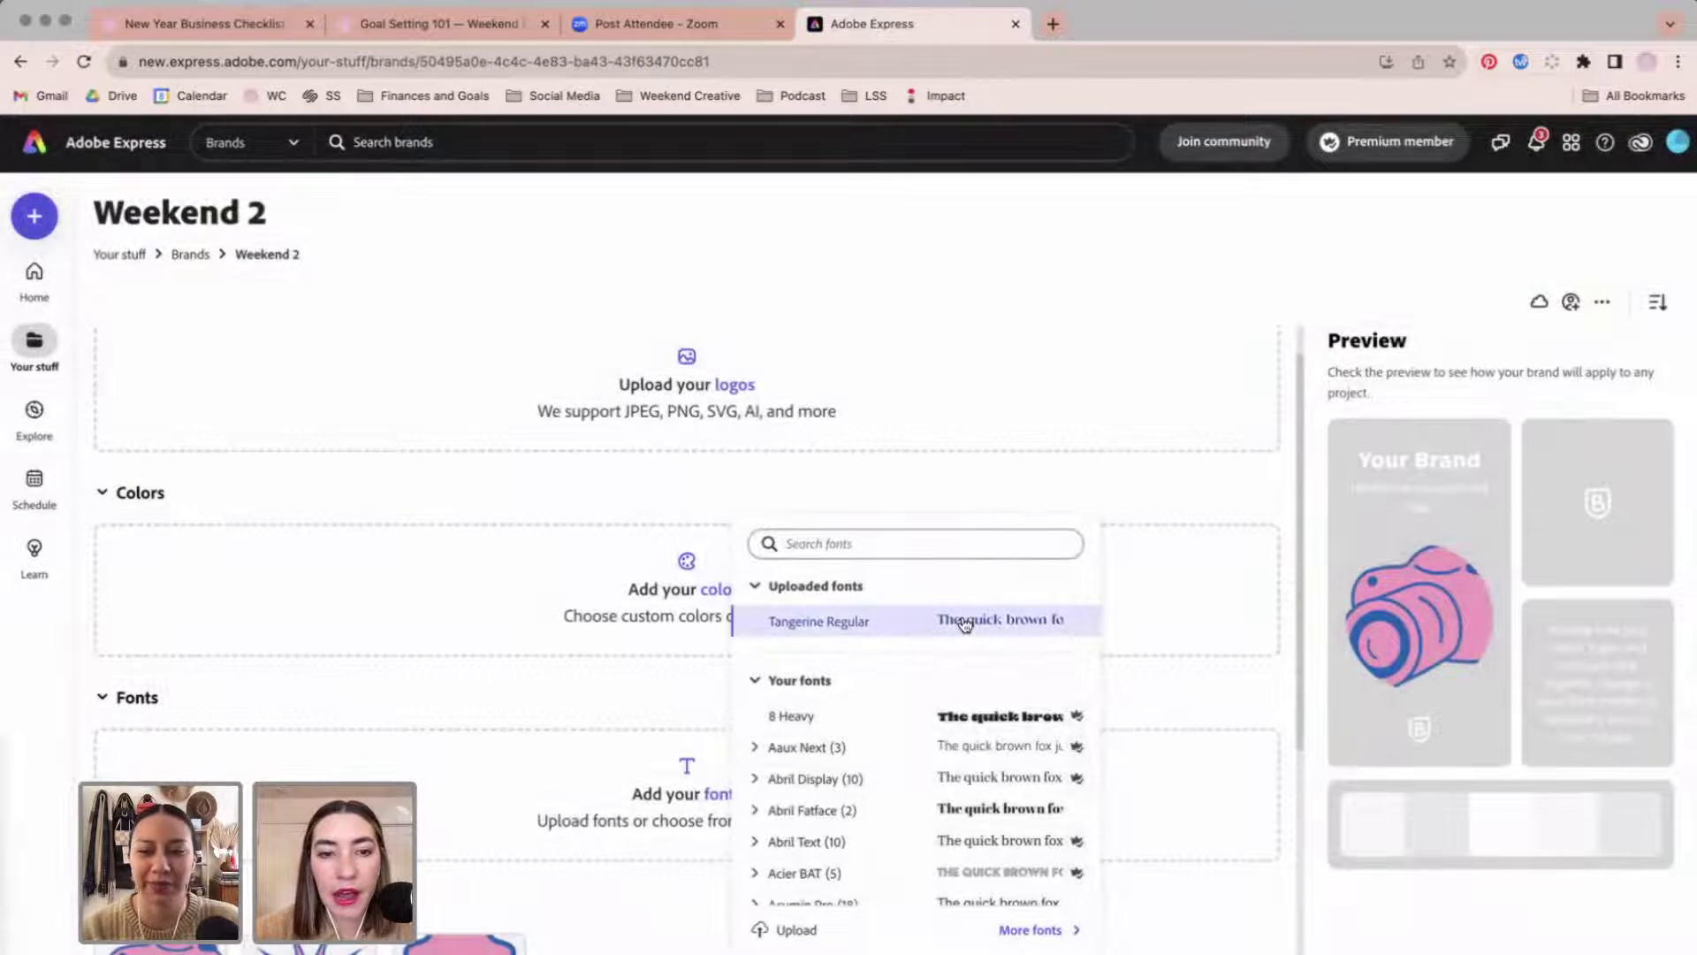
left_click(965, 623)
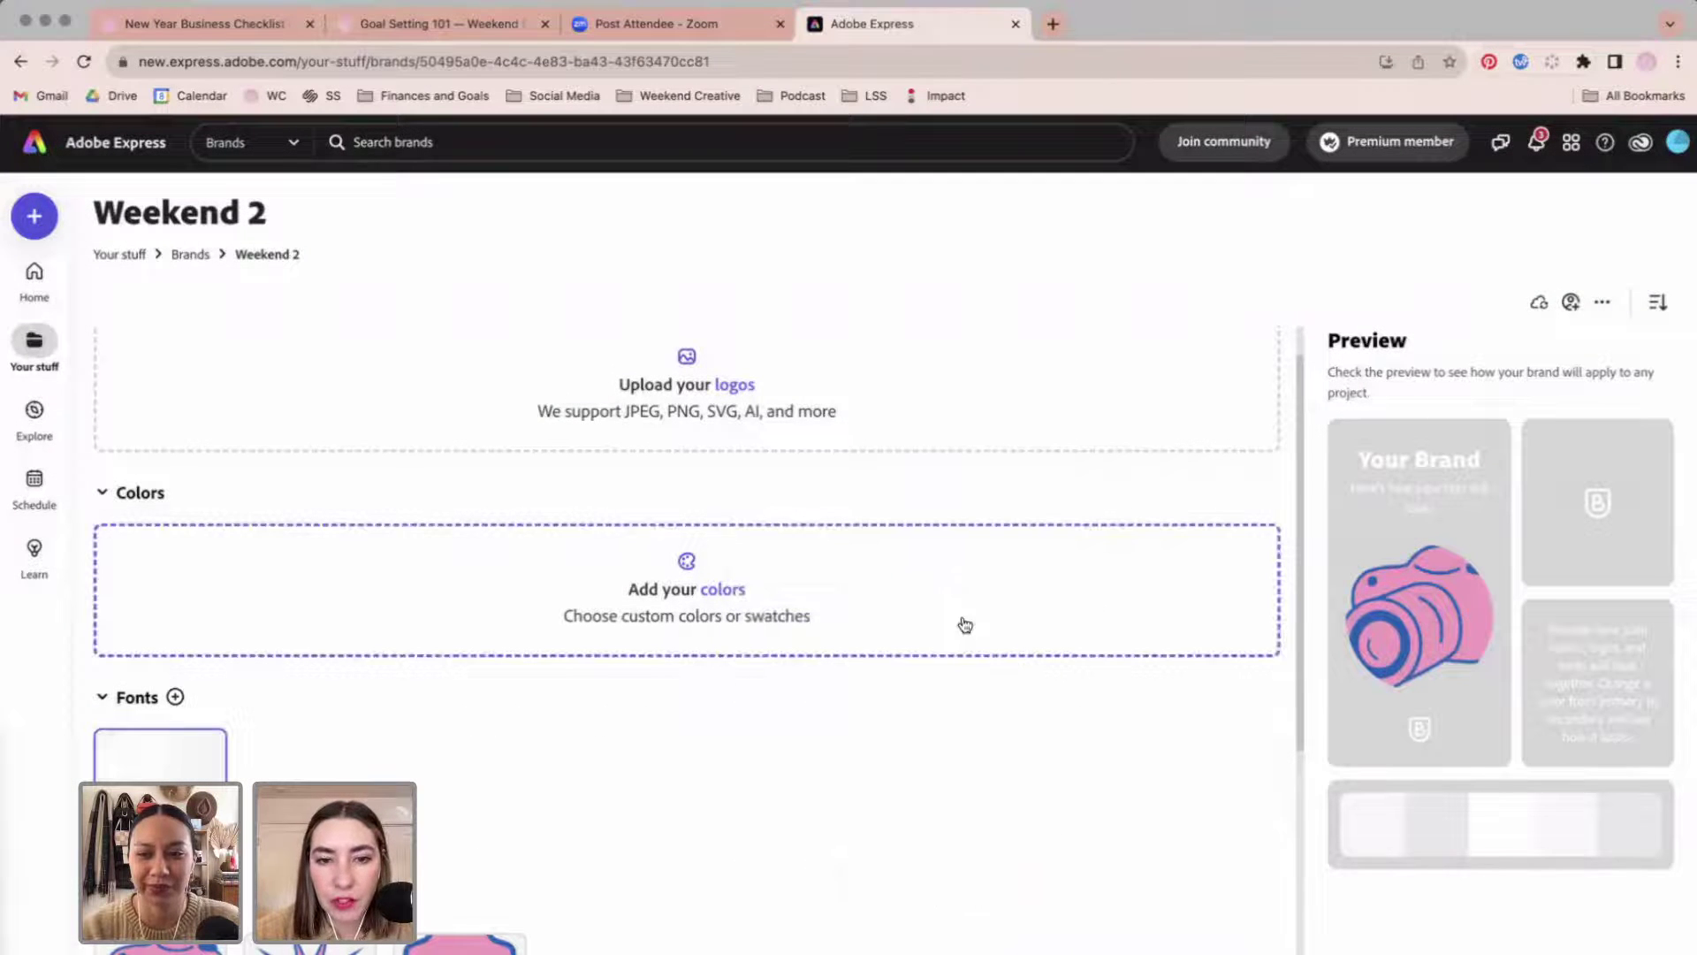
Search 'jose' and add Josefin Sans as a second brand font.
left_click(174, 698)
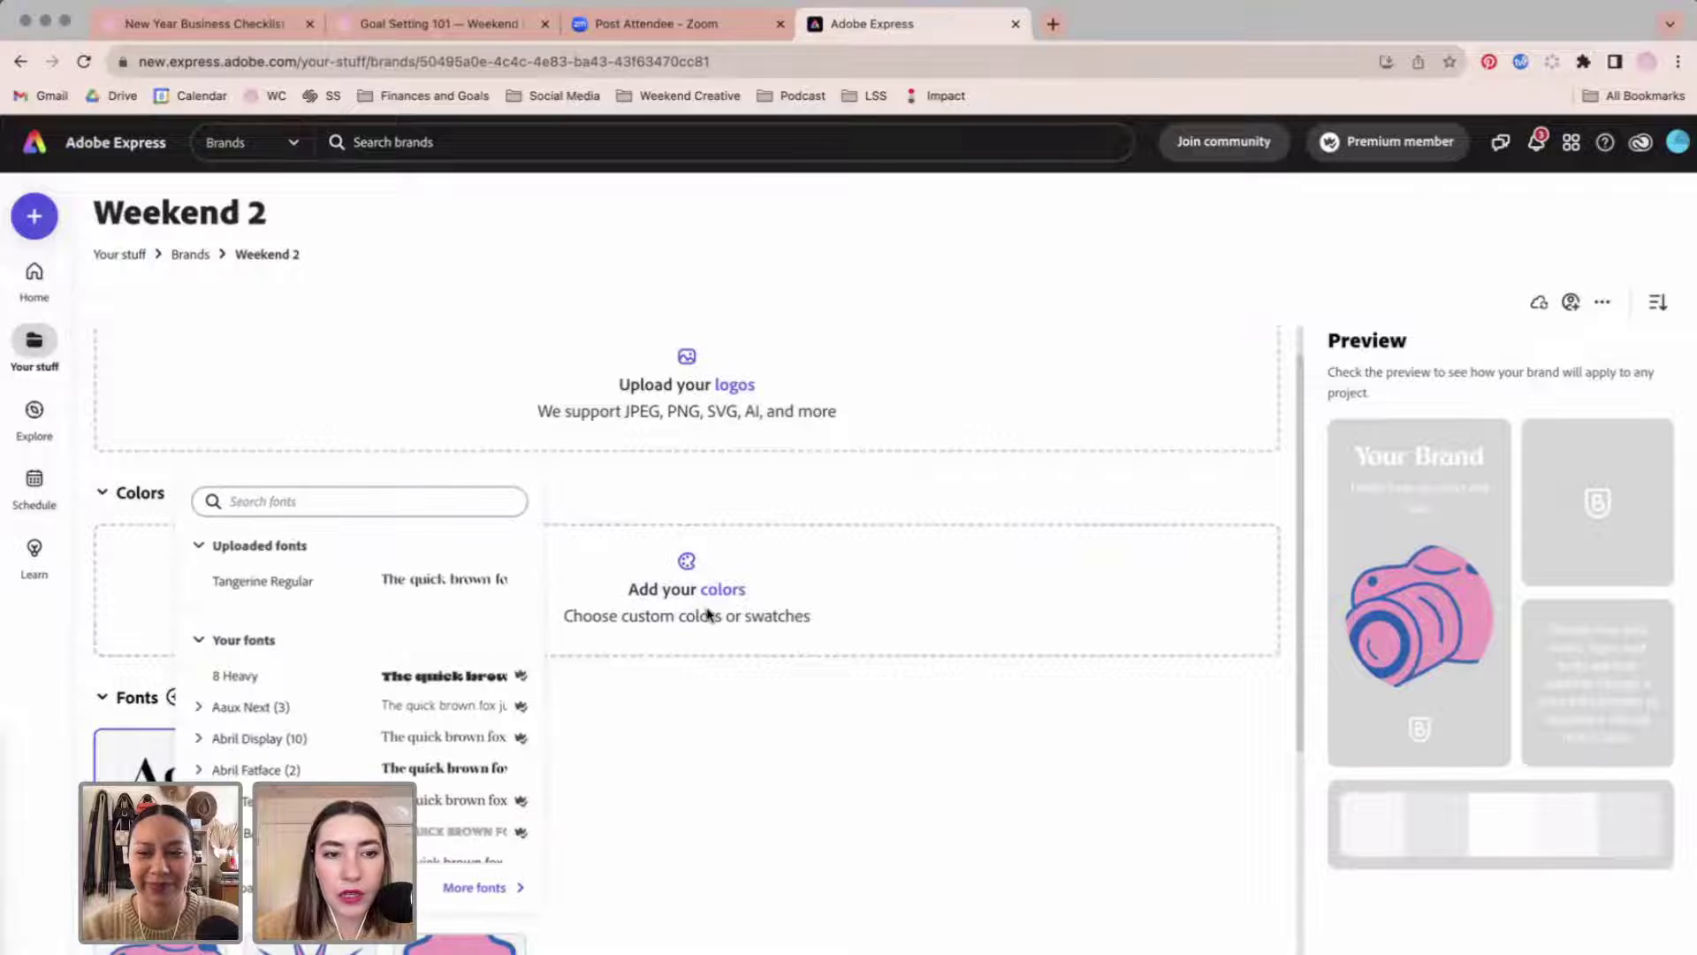
left_click(385, 501)
type("jose")
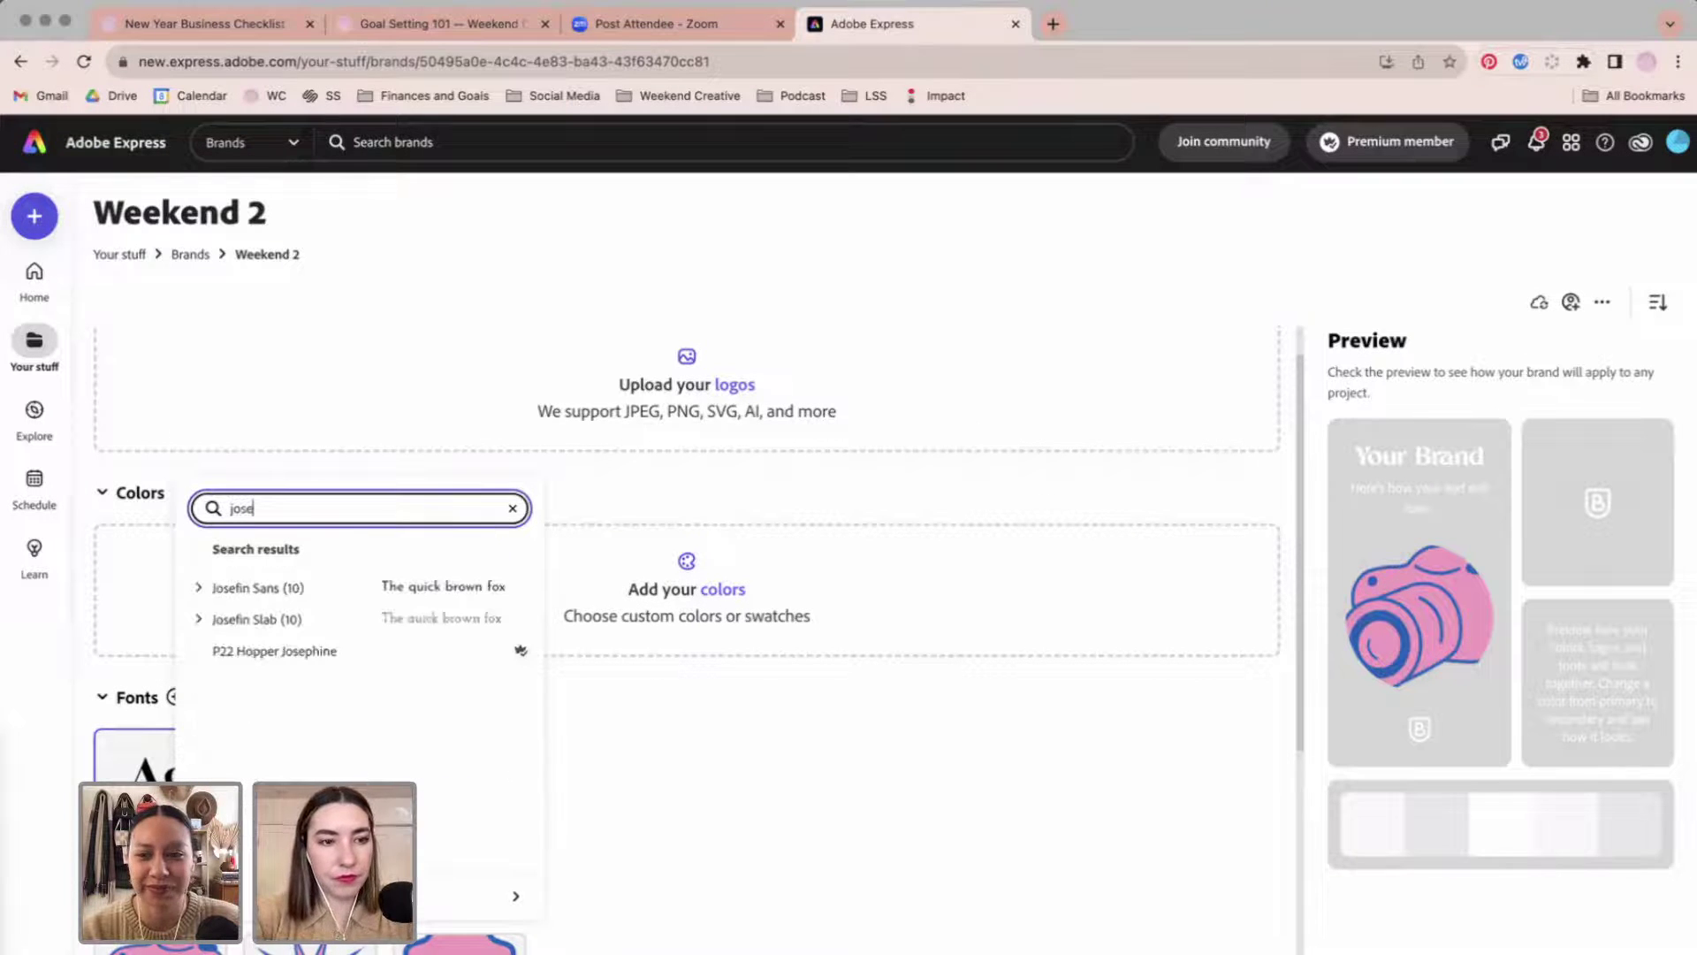
left_click(353, 600)
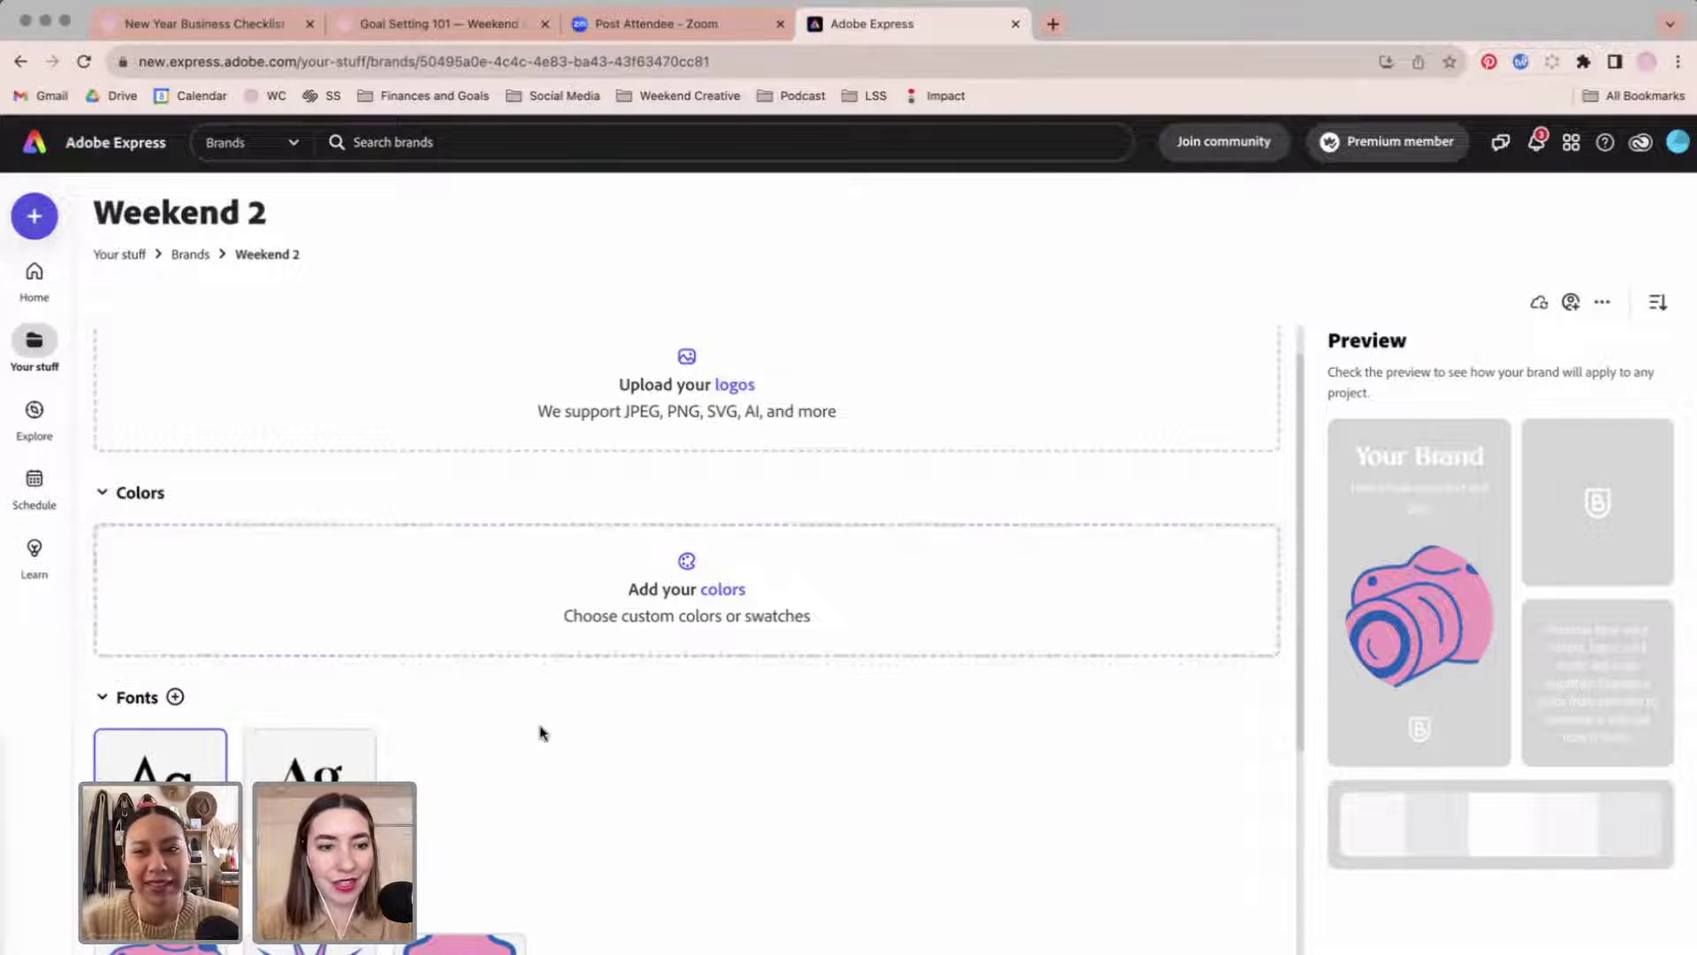
scroll(539, 731, "down", 2)
scroll(542, 732, "up", 2)
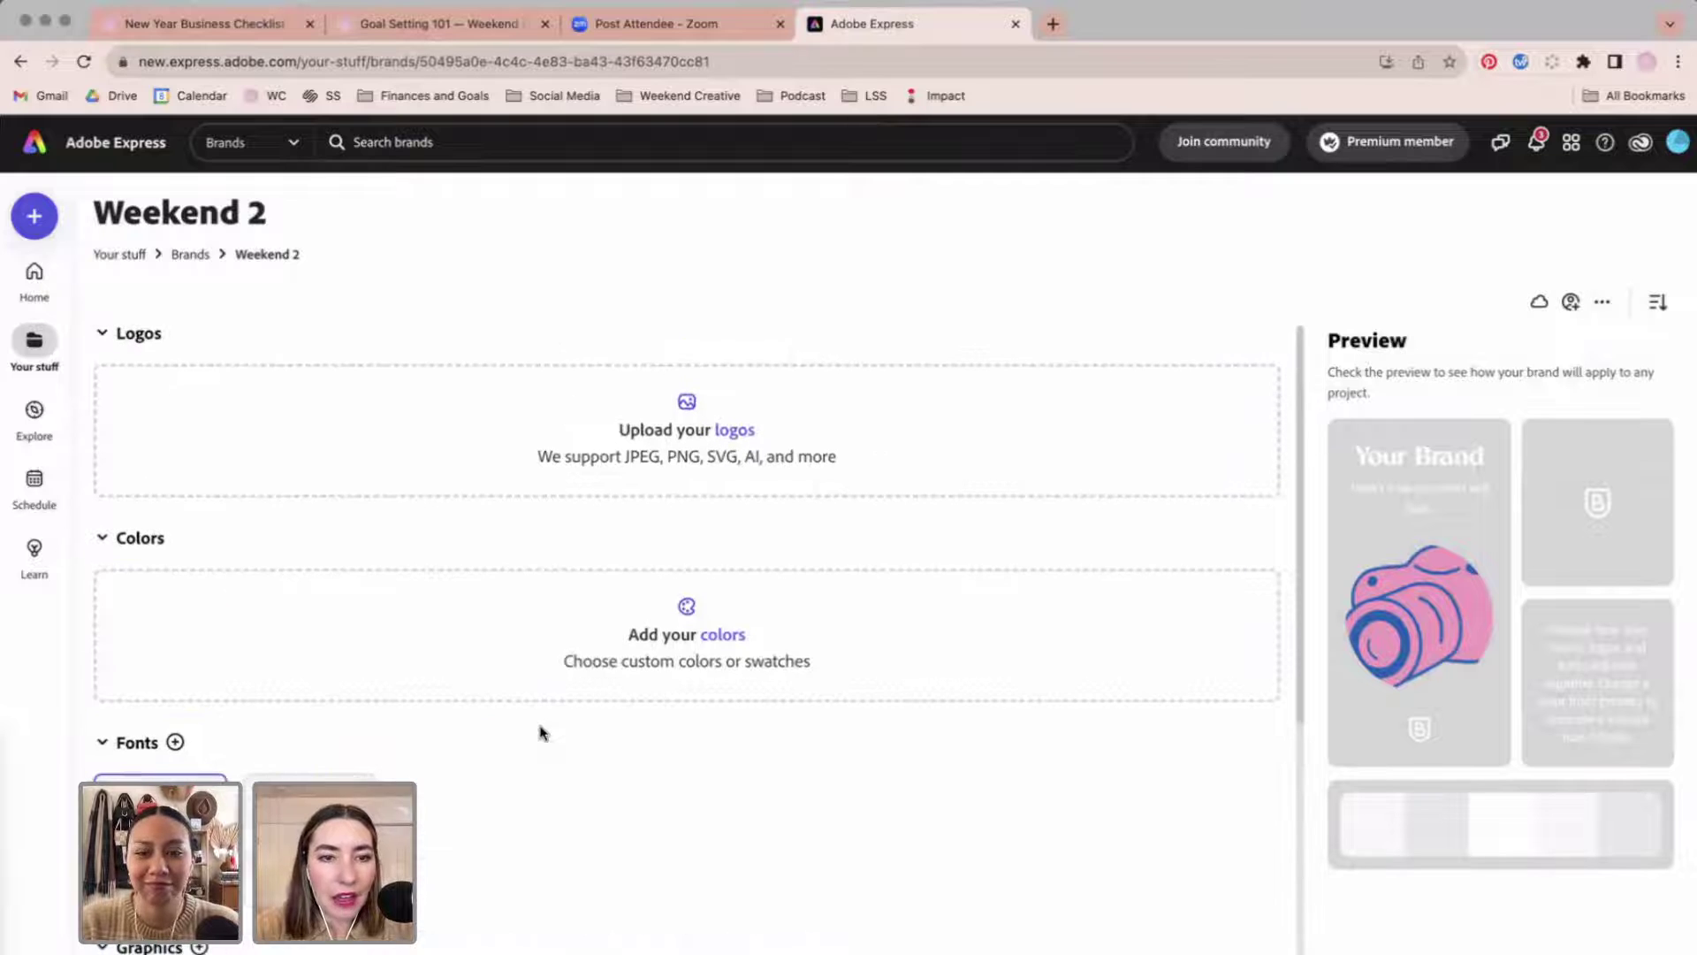
Upload logos-new-02, logos-new-03 and logos-new-04 from Downloads as the brand logos.
left_click(730, 434)
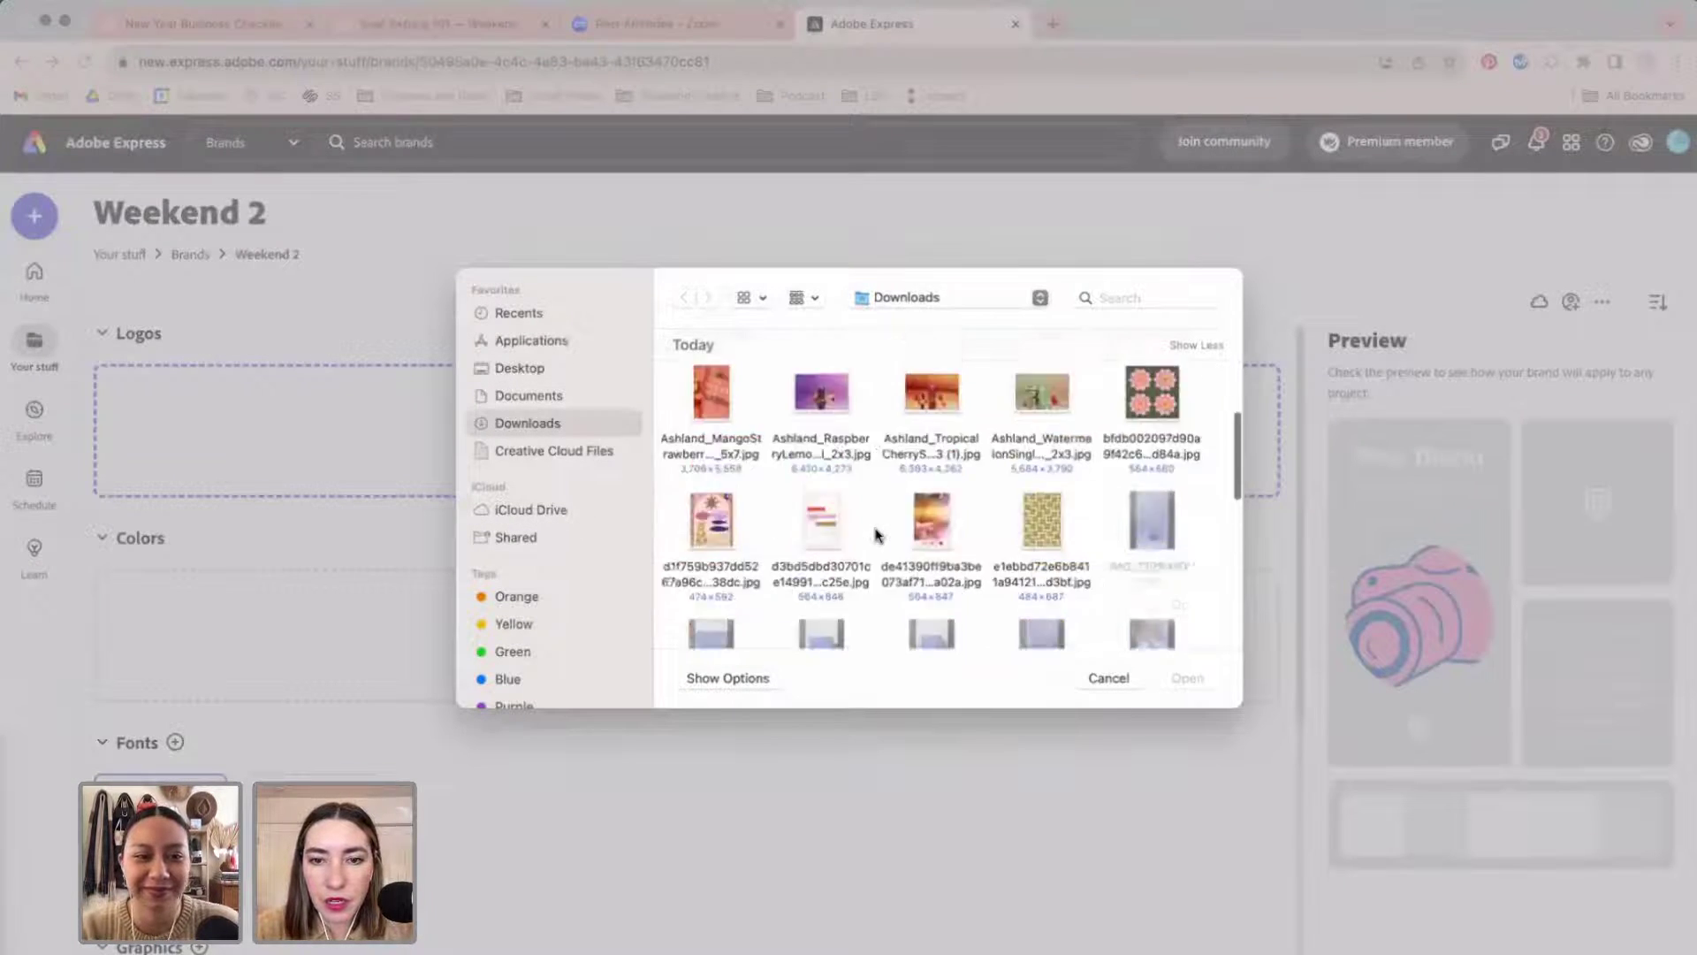
scroll(878, 533, "down", 3)
left_click_drag(689, 486, 968, 537)
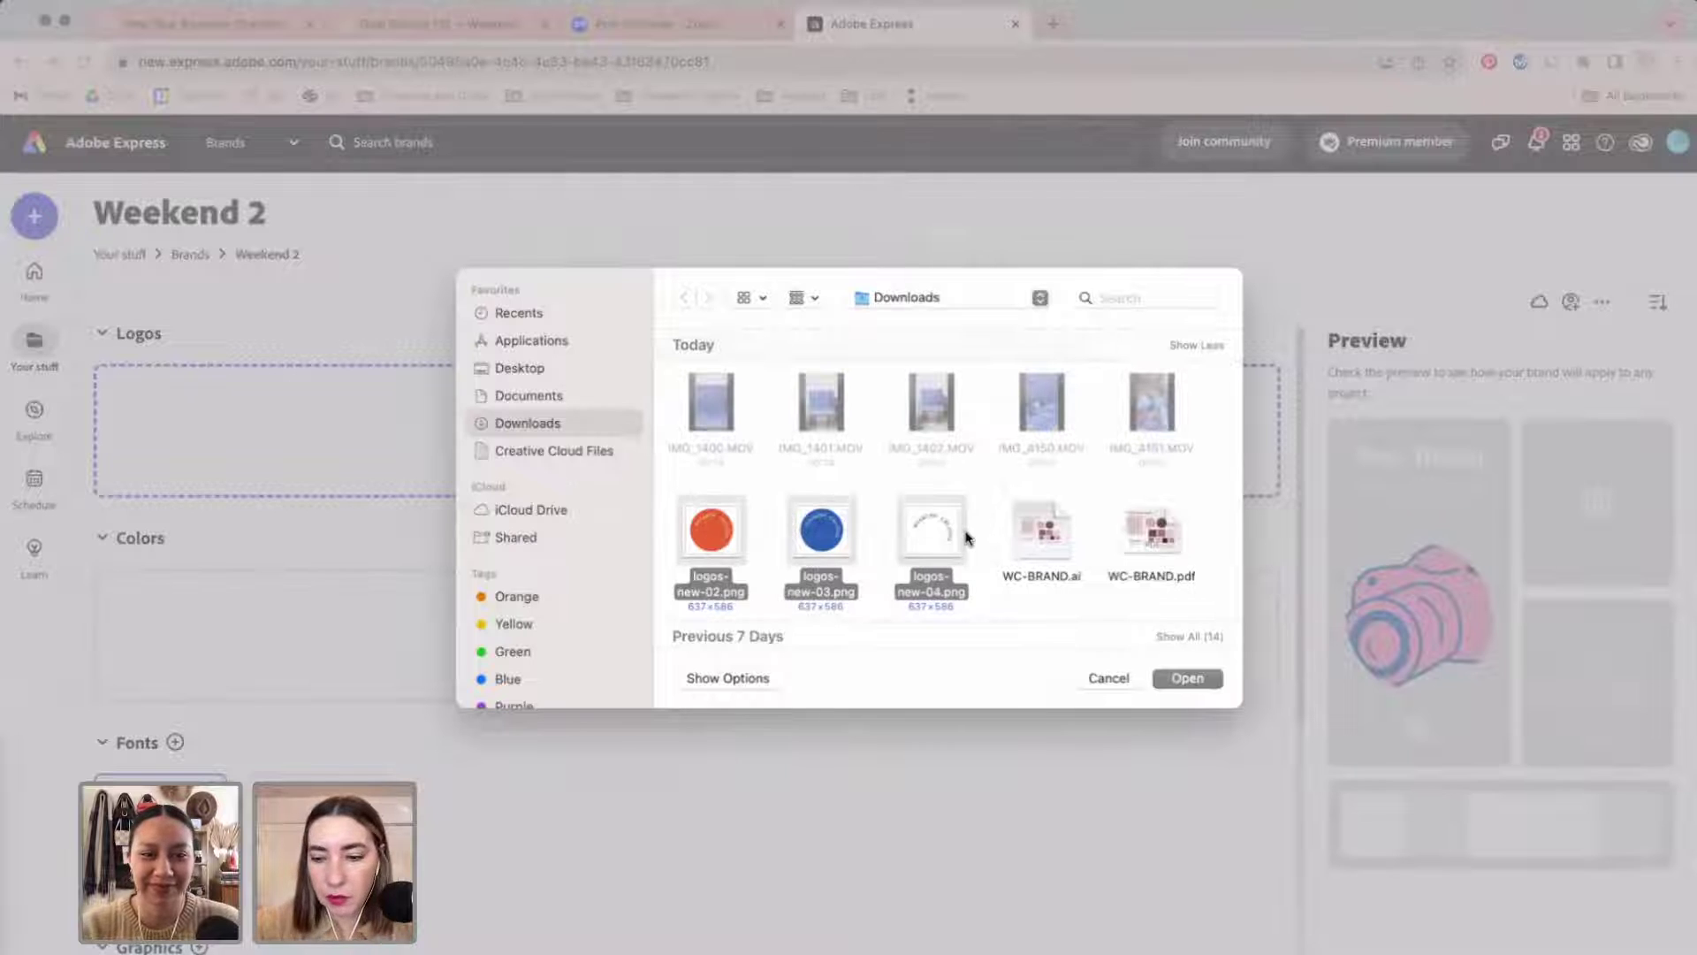
key("Return")
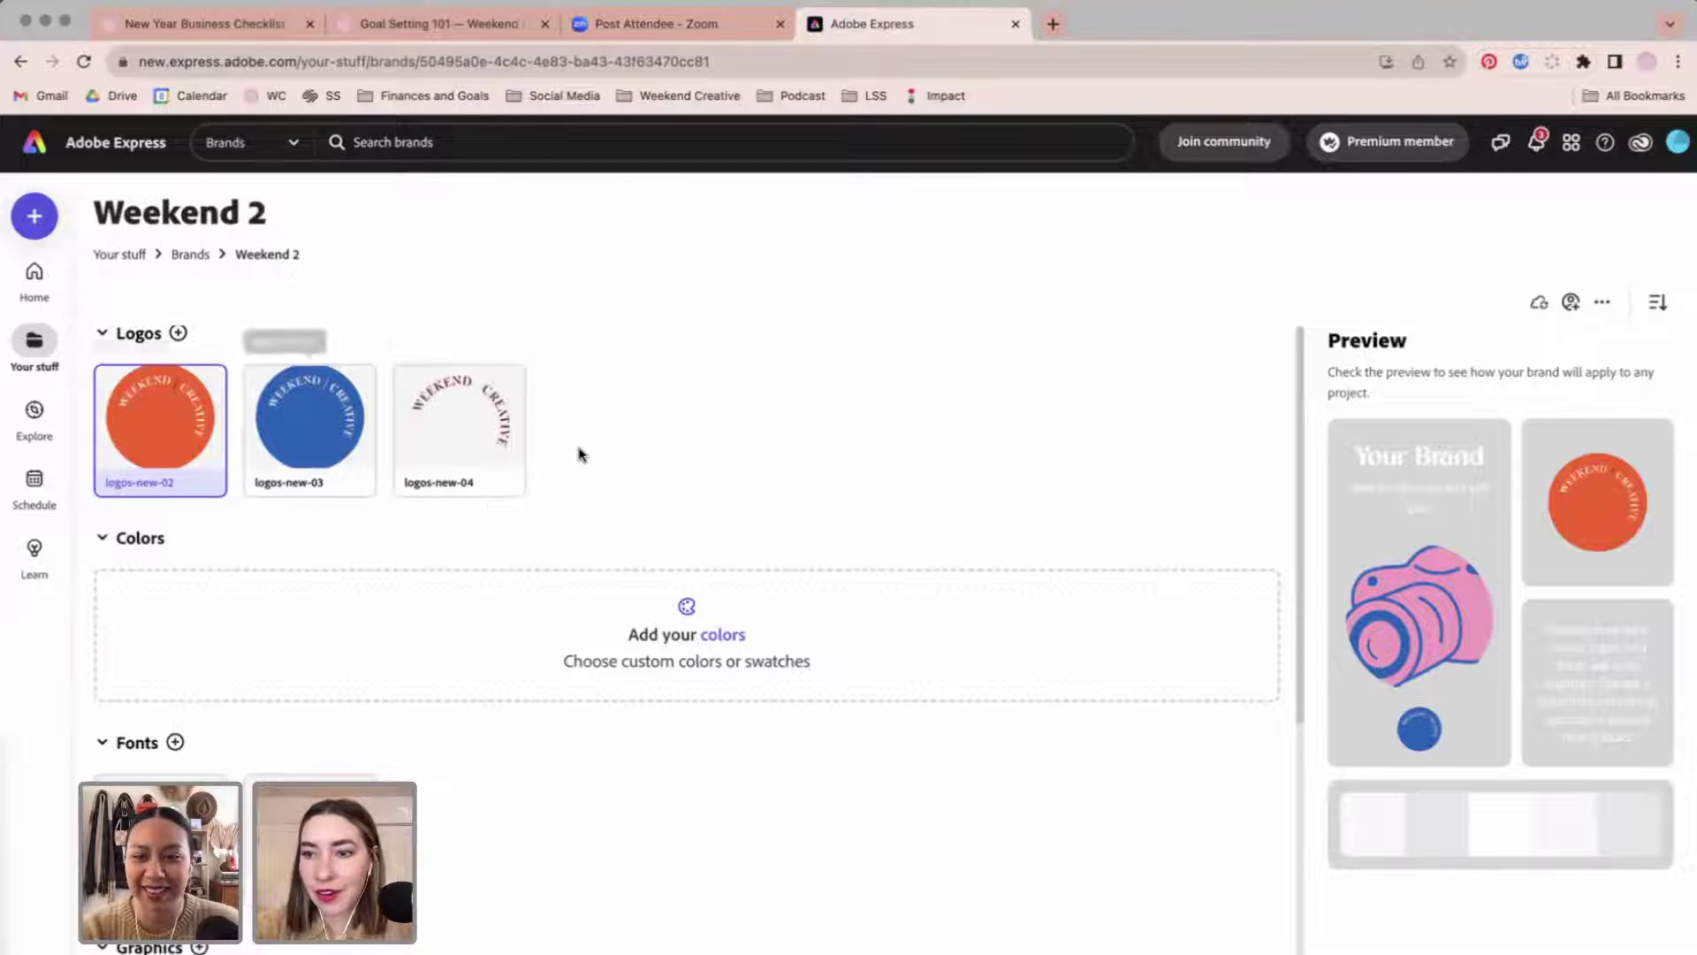
left_click(735, 643)
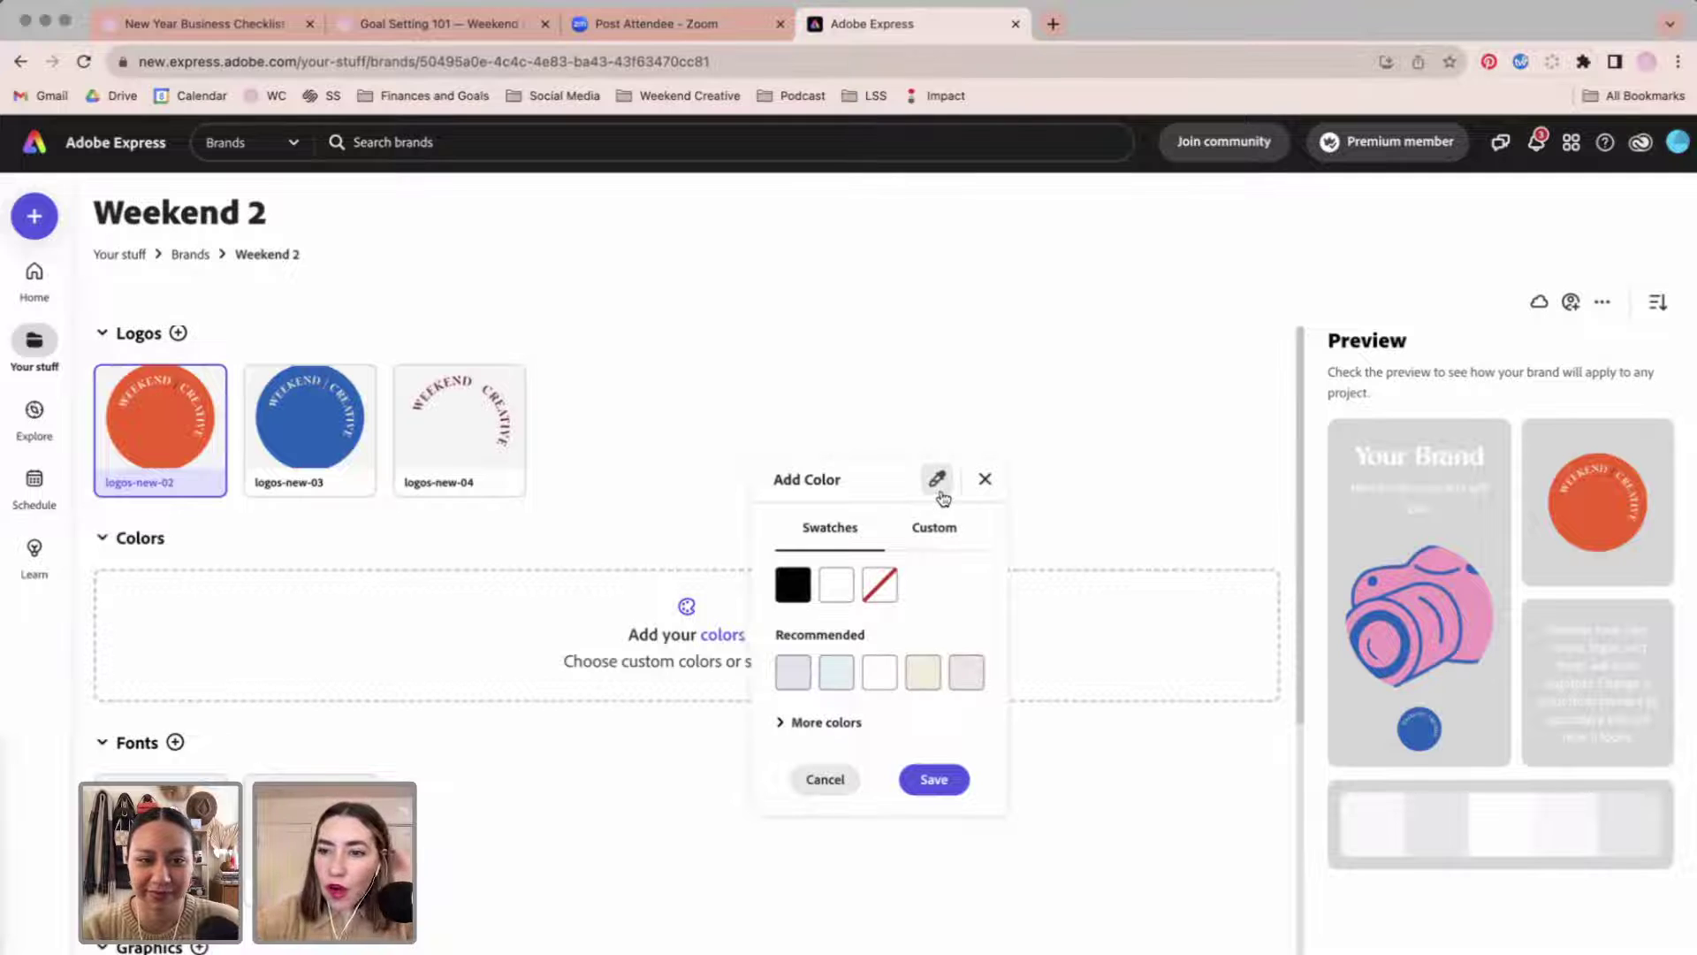
Copy the orange square's hex from Illustrator and save #FD5917 as a custom brand colour.
left_click(939, 541)
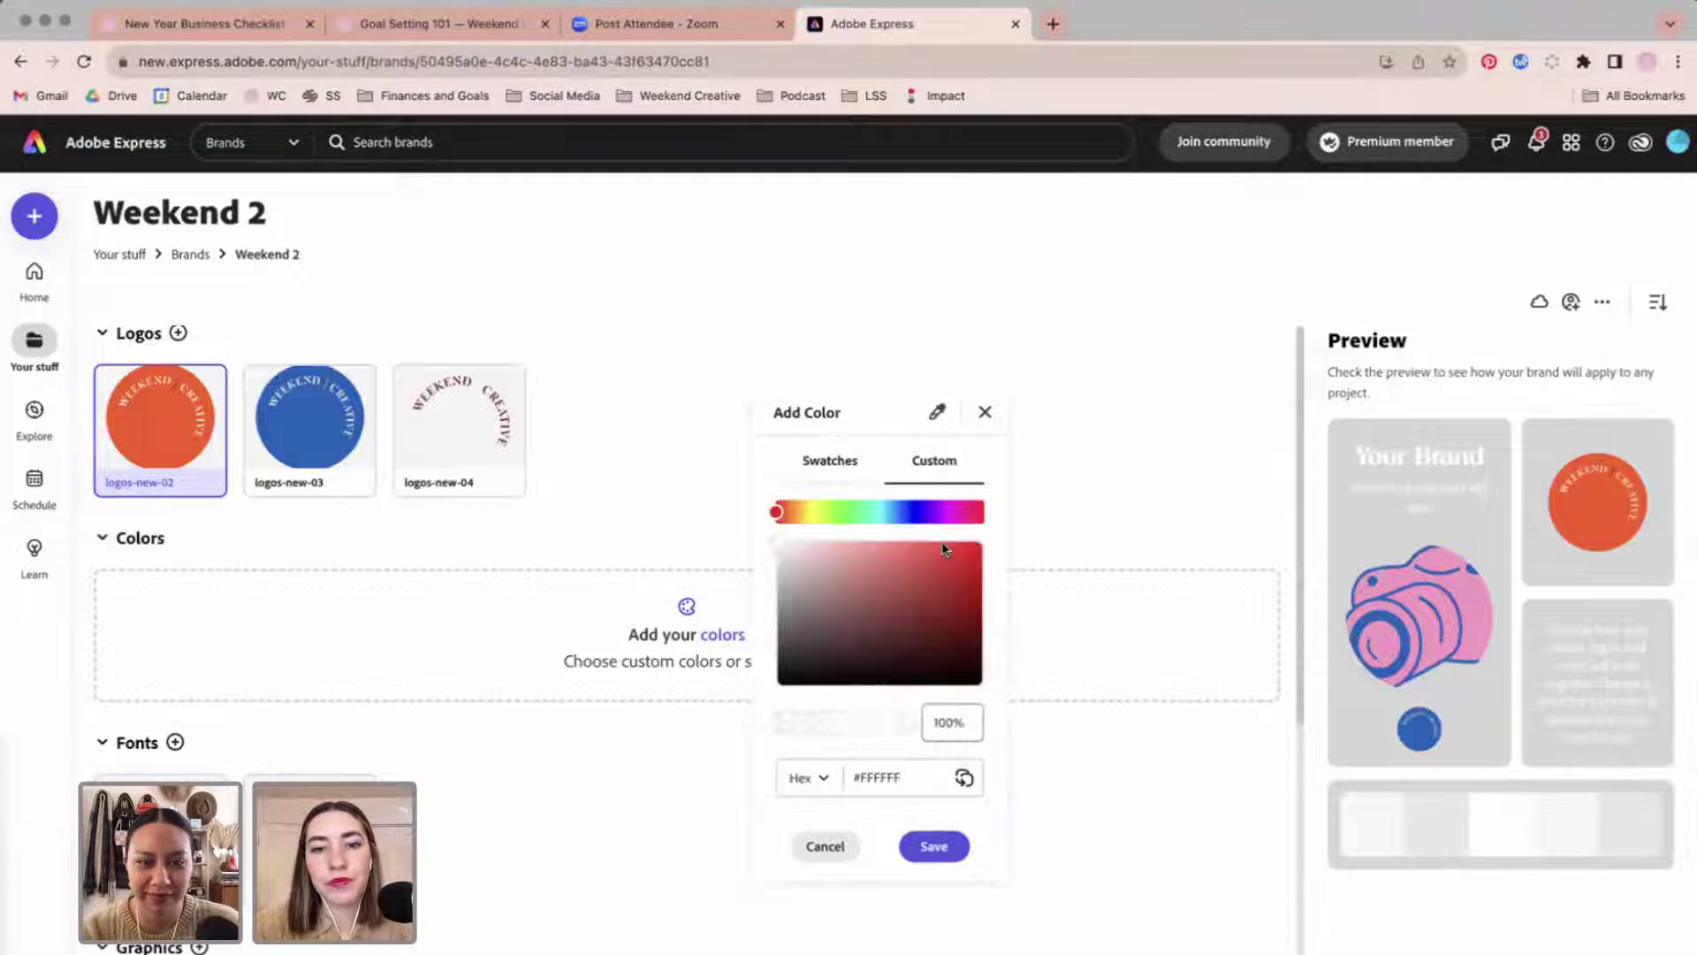
left_click(758, 950)
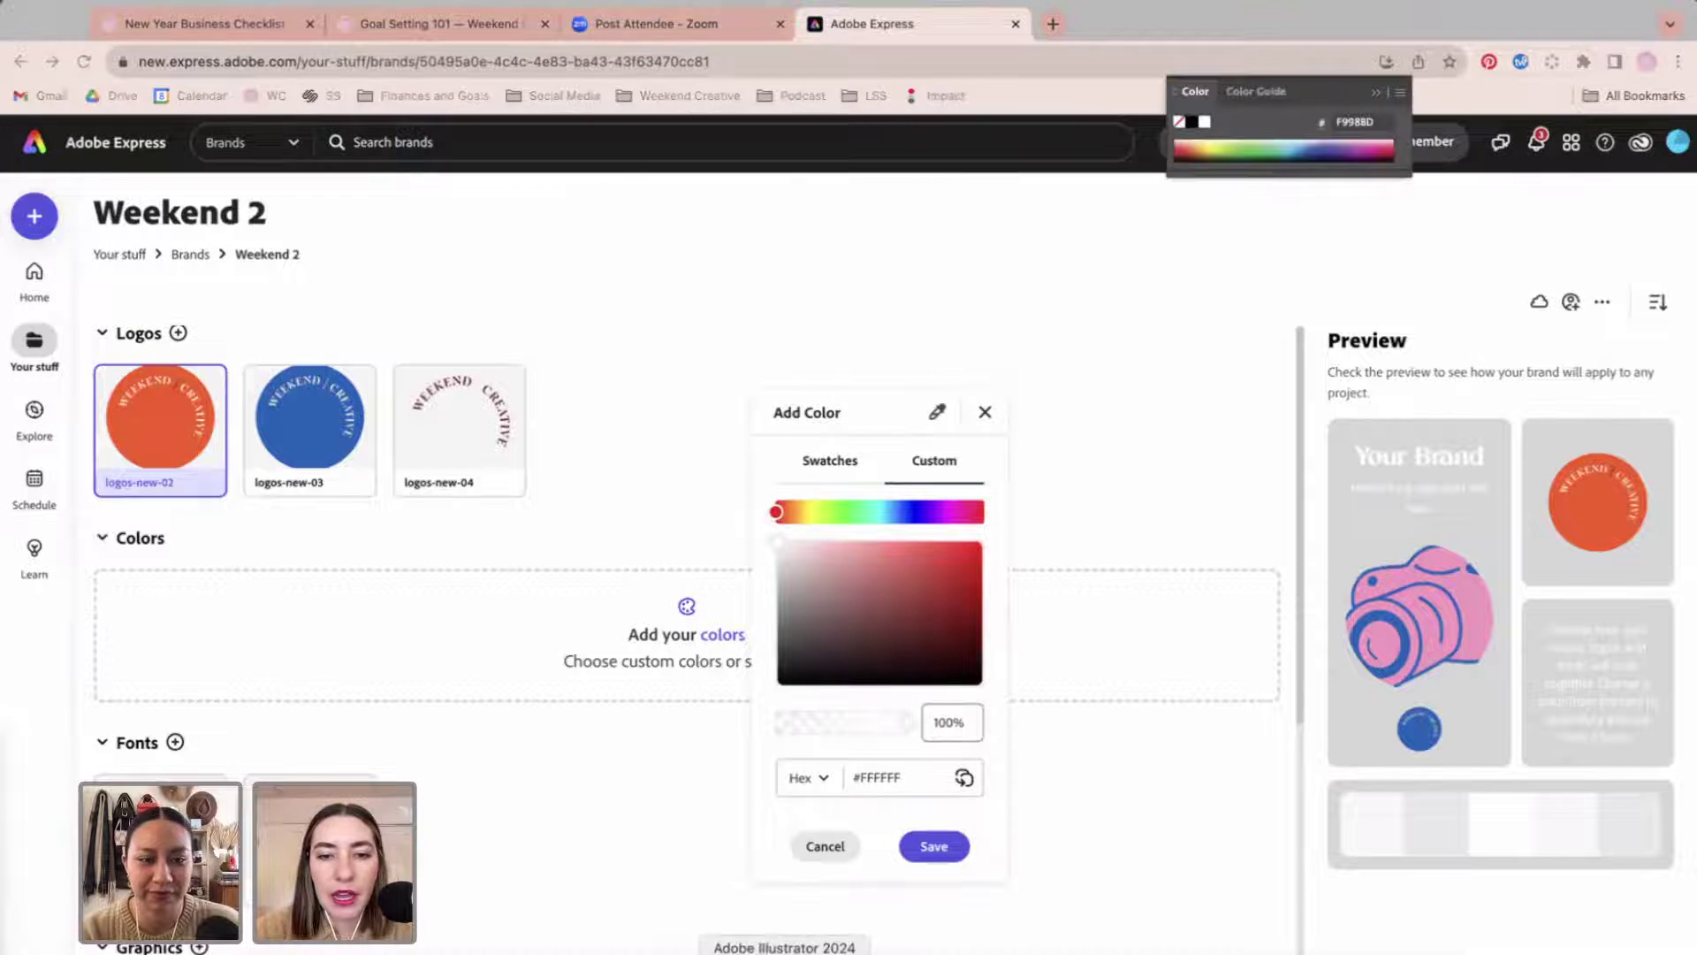
double_click(633, 221)
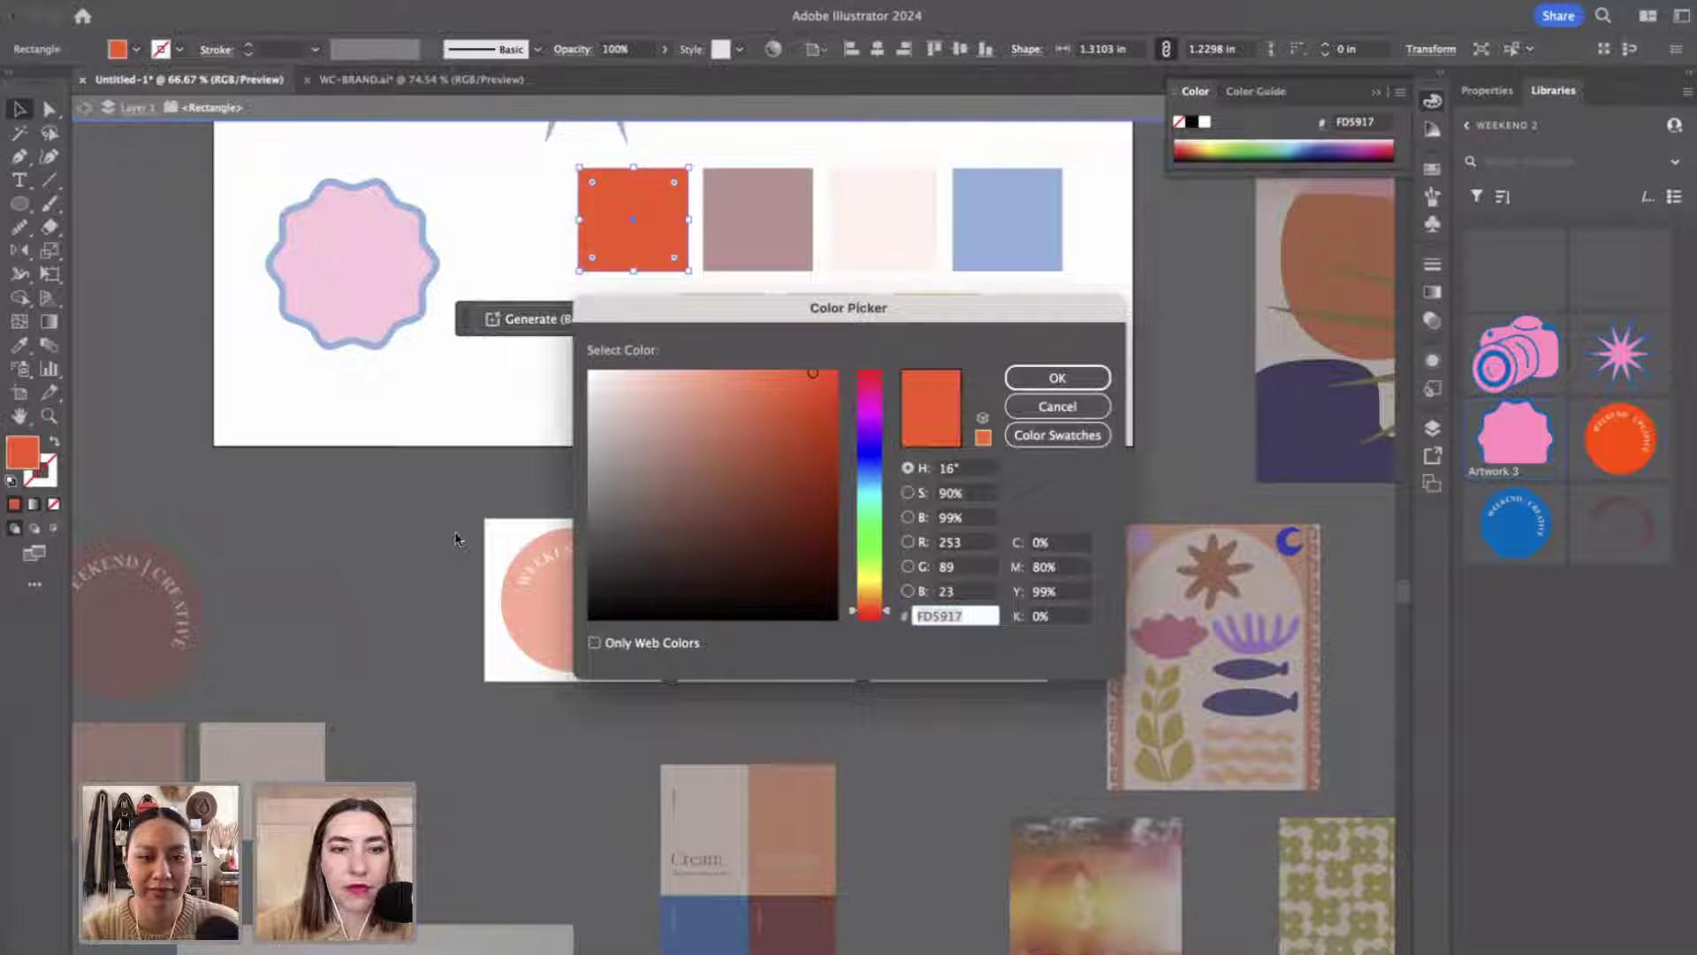
left_click(1045, 407)
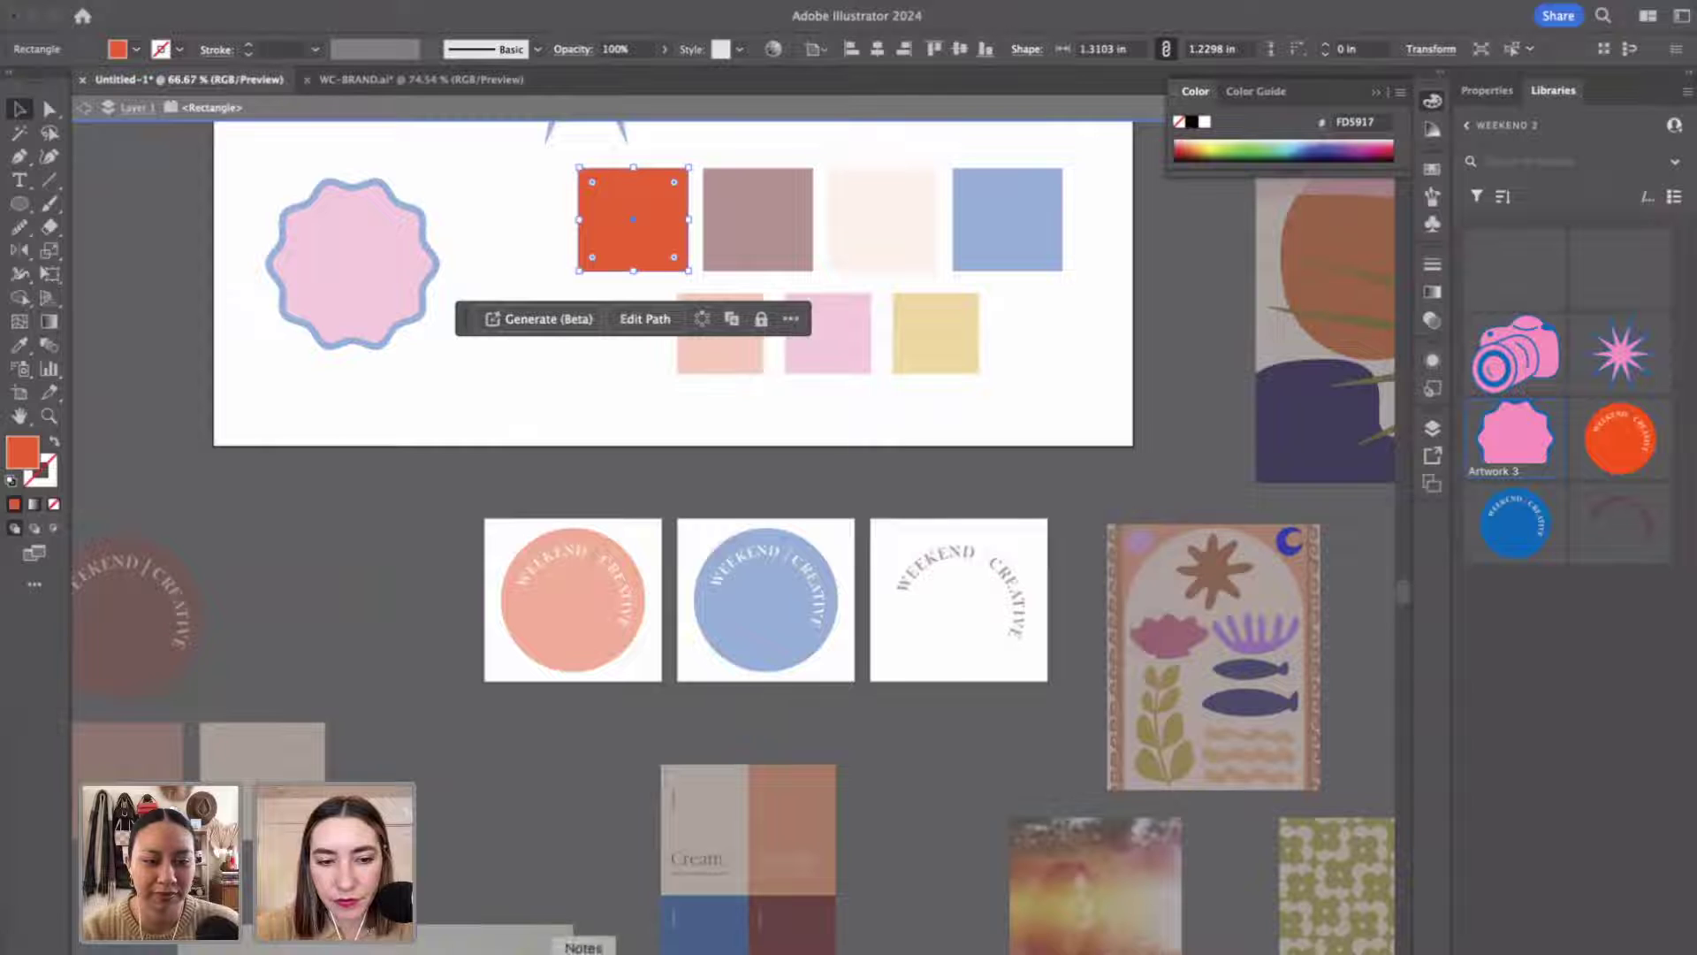
left_click(537, 947)
triple_click(871, 775)
type("#FD5917")
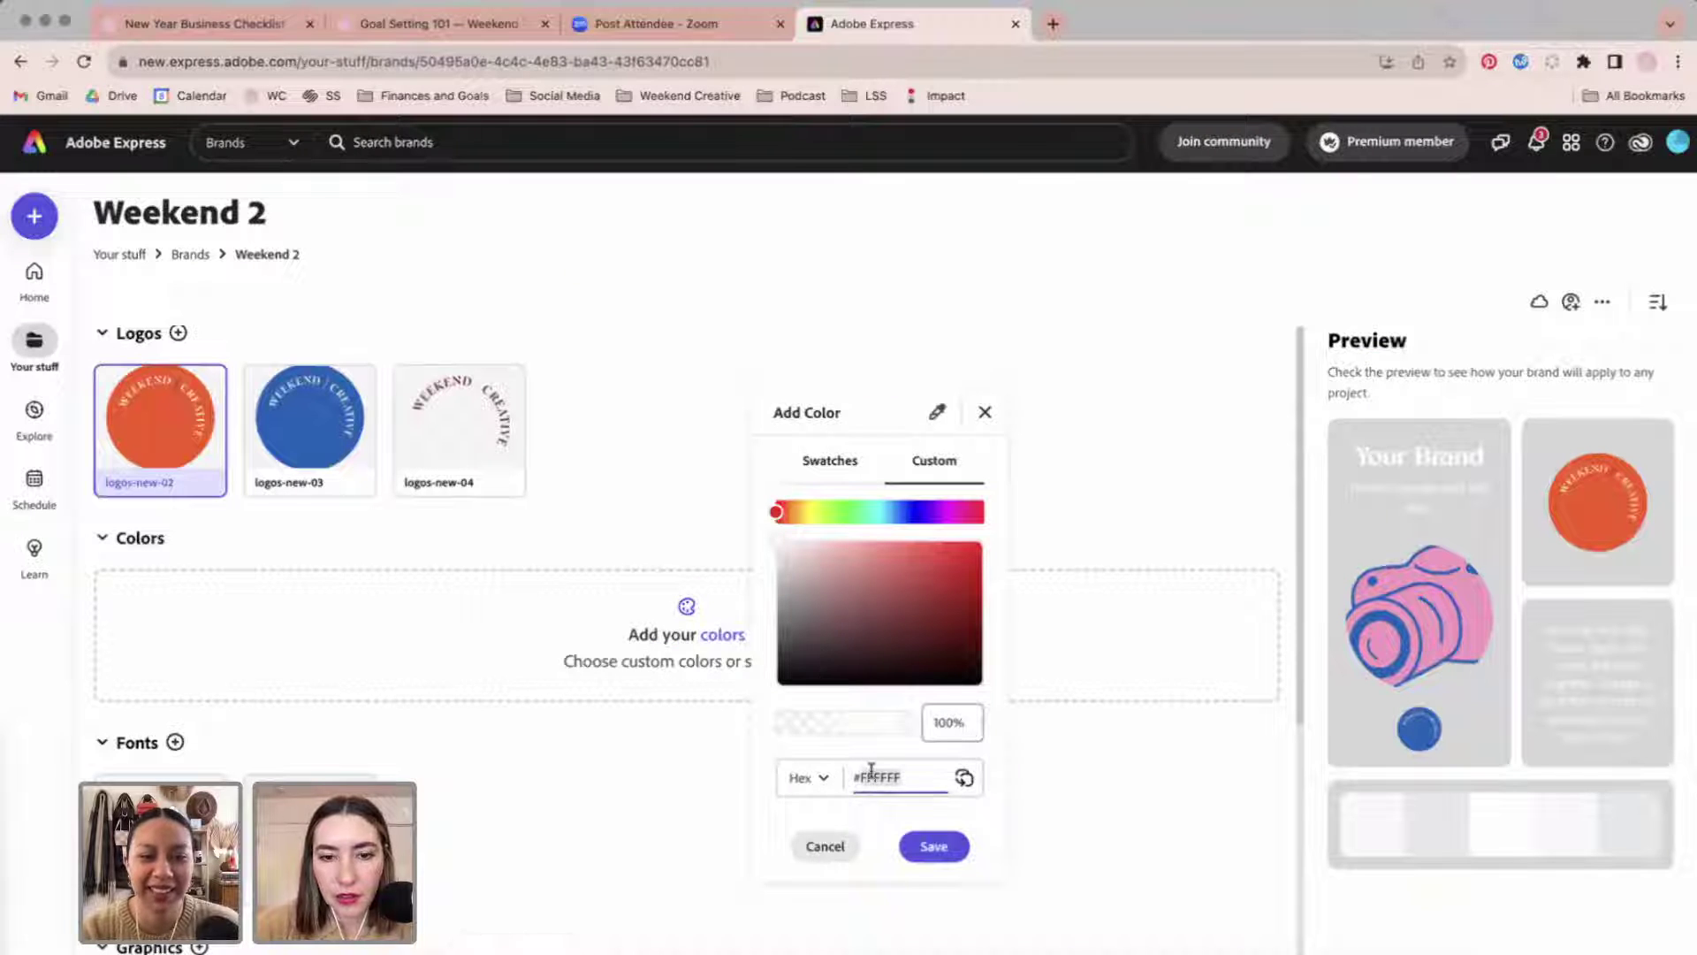
left_click(952, 851)
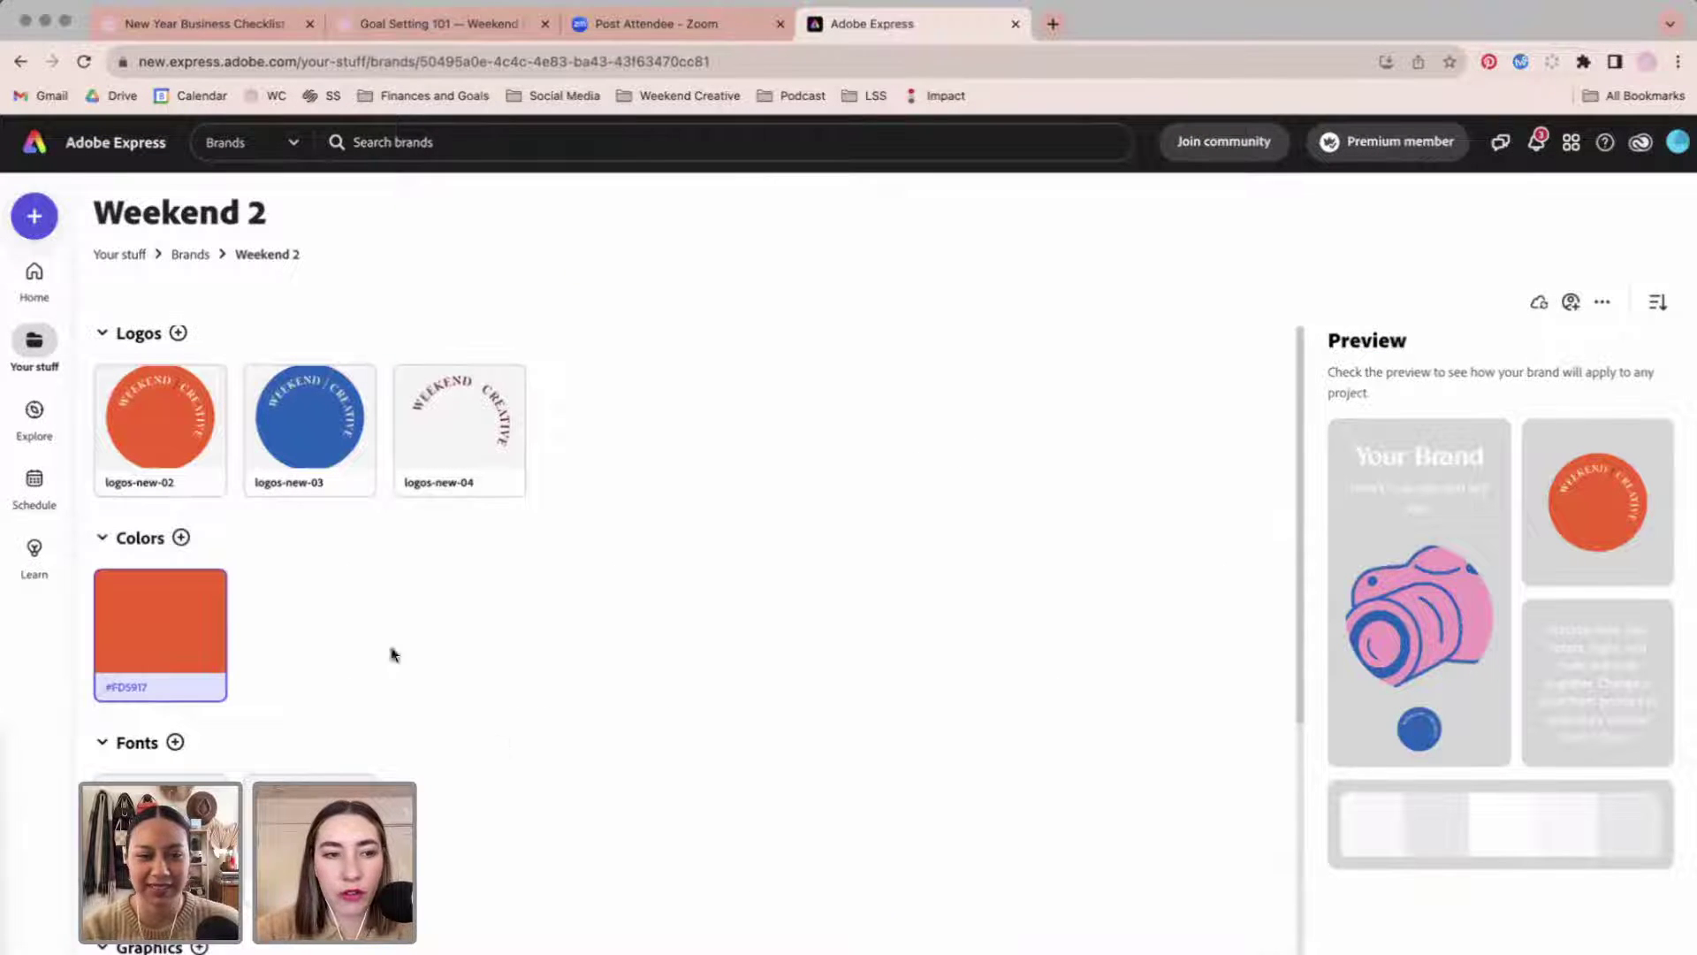
left_click(181, 537)
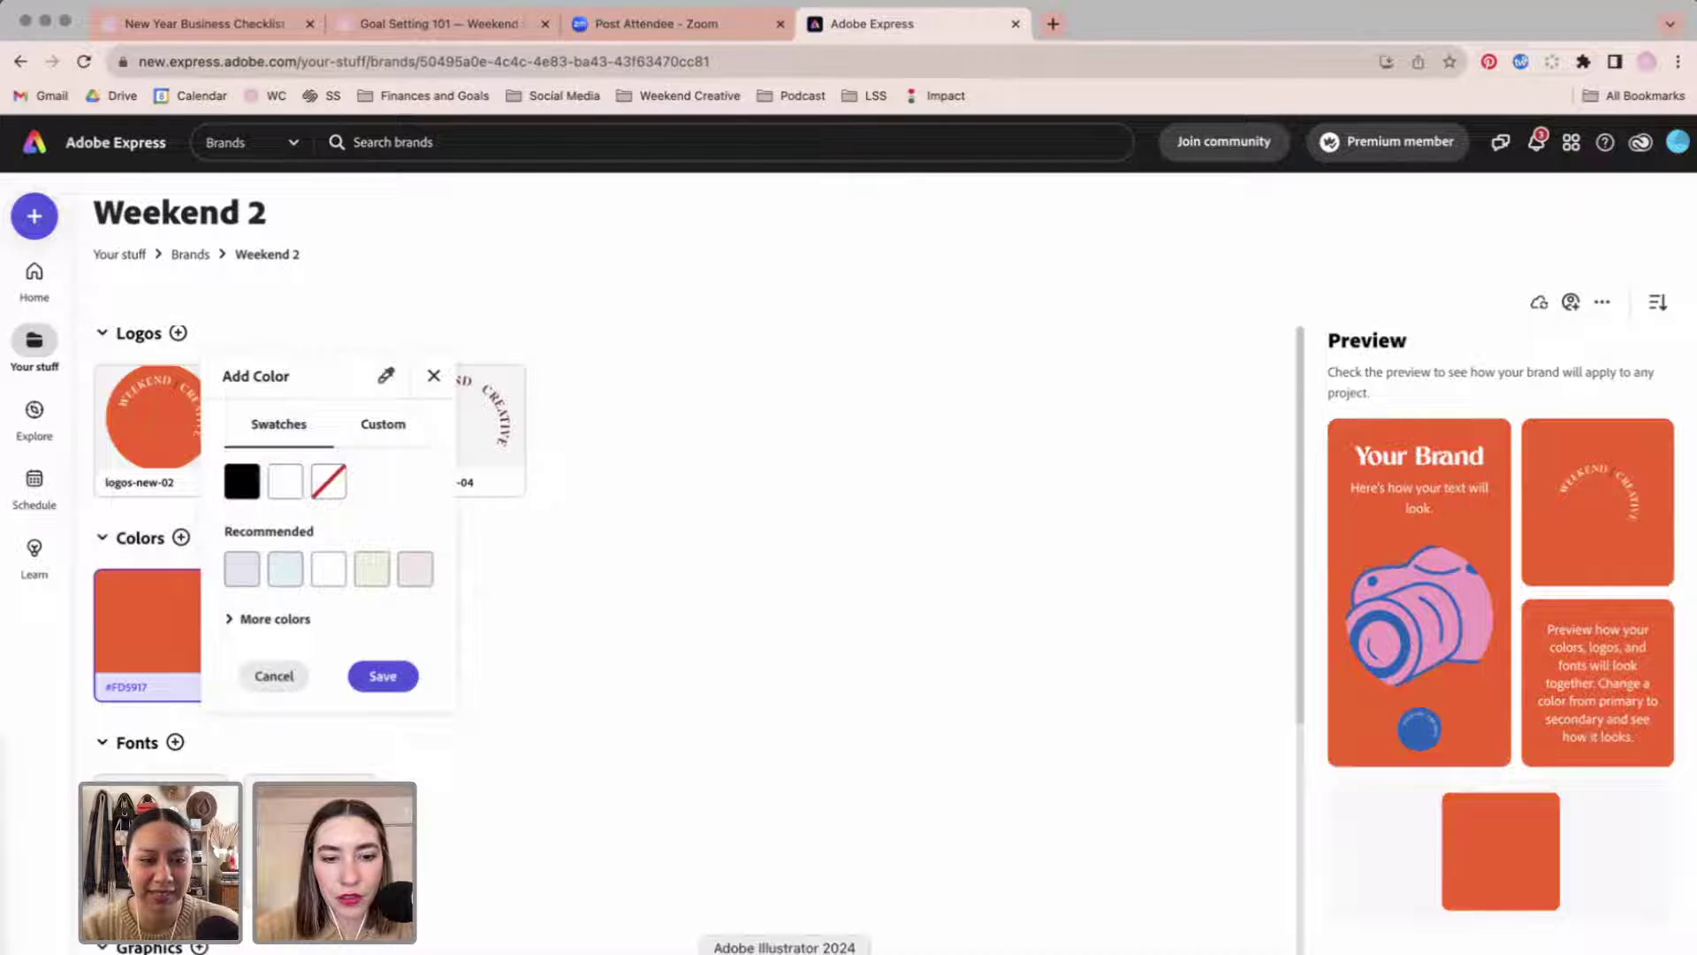
Read the dark red square's colour value in Illustrator's Color Picker.
left_click(784, 951)
left_click(863, 450)
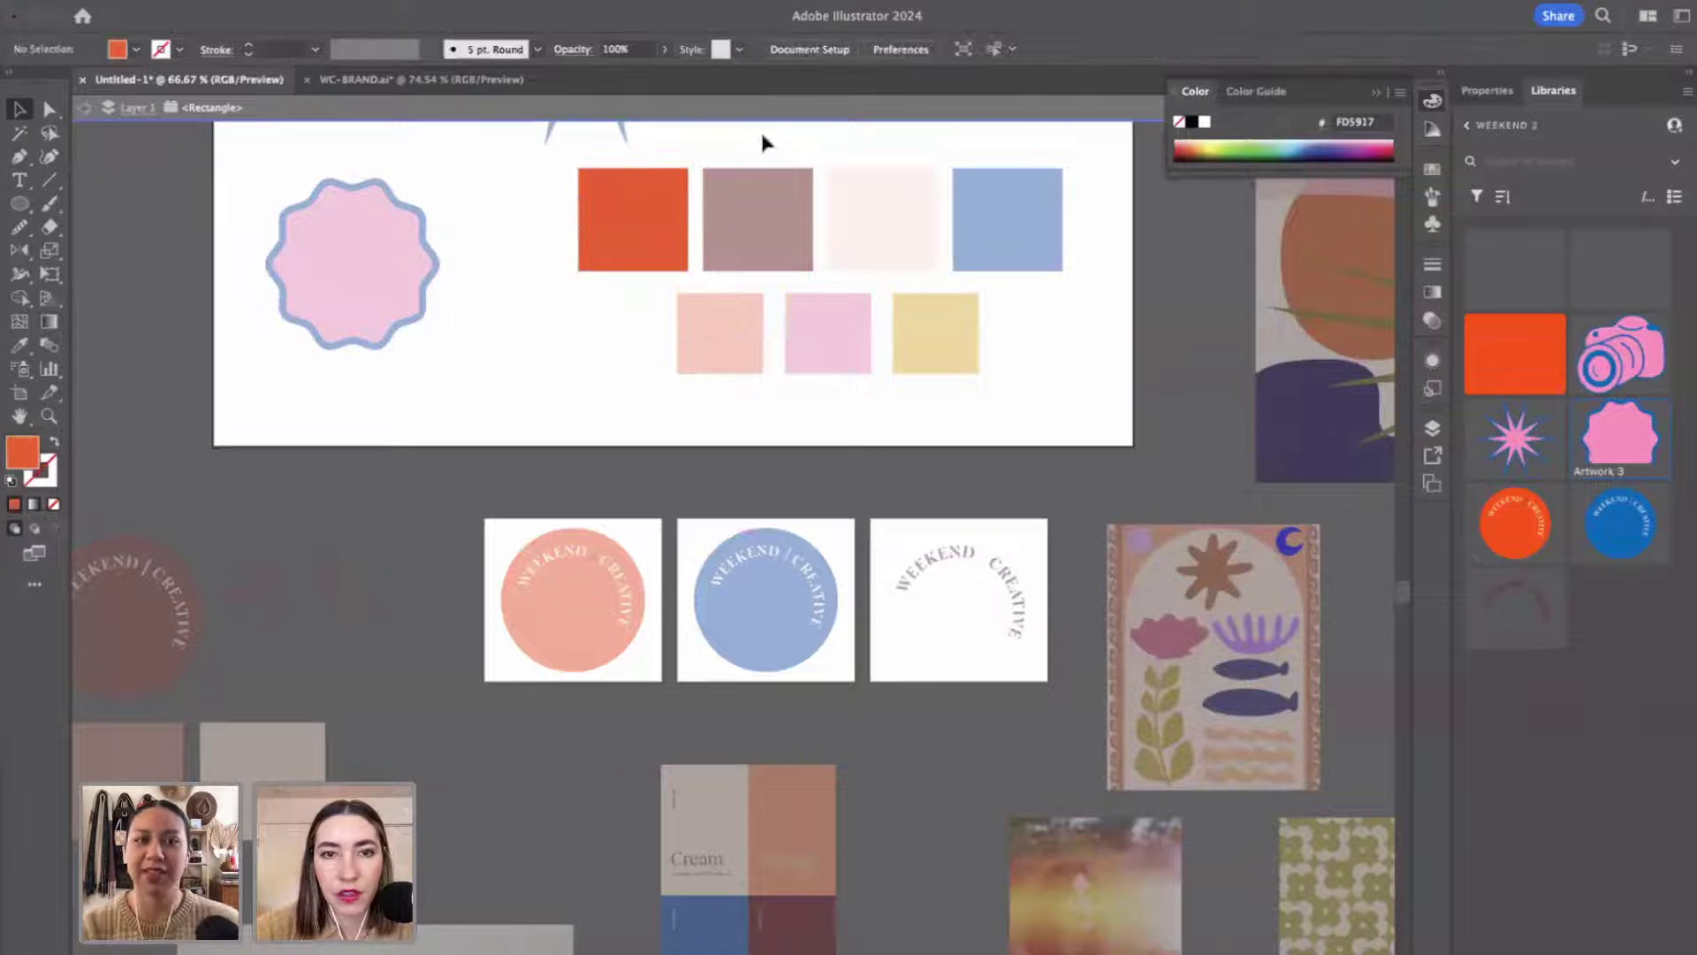
double_click(756, 183)
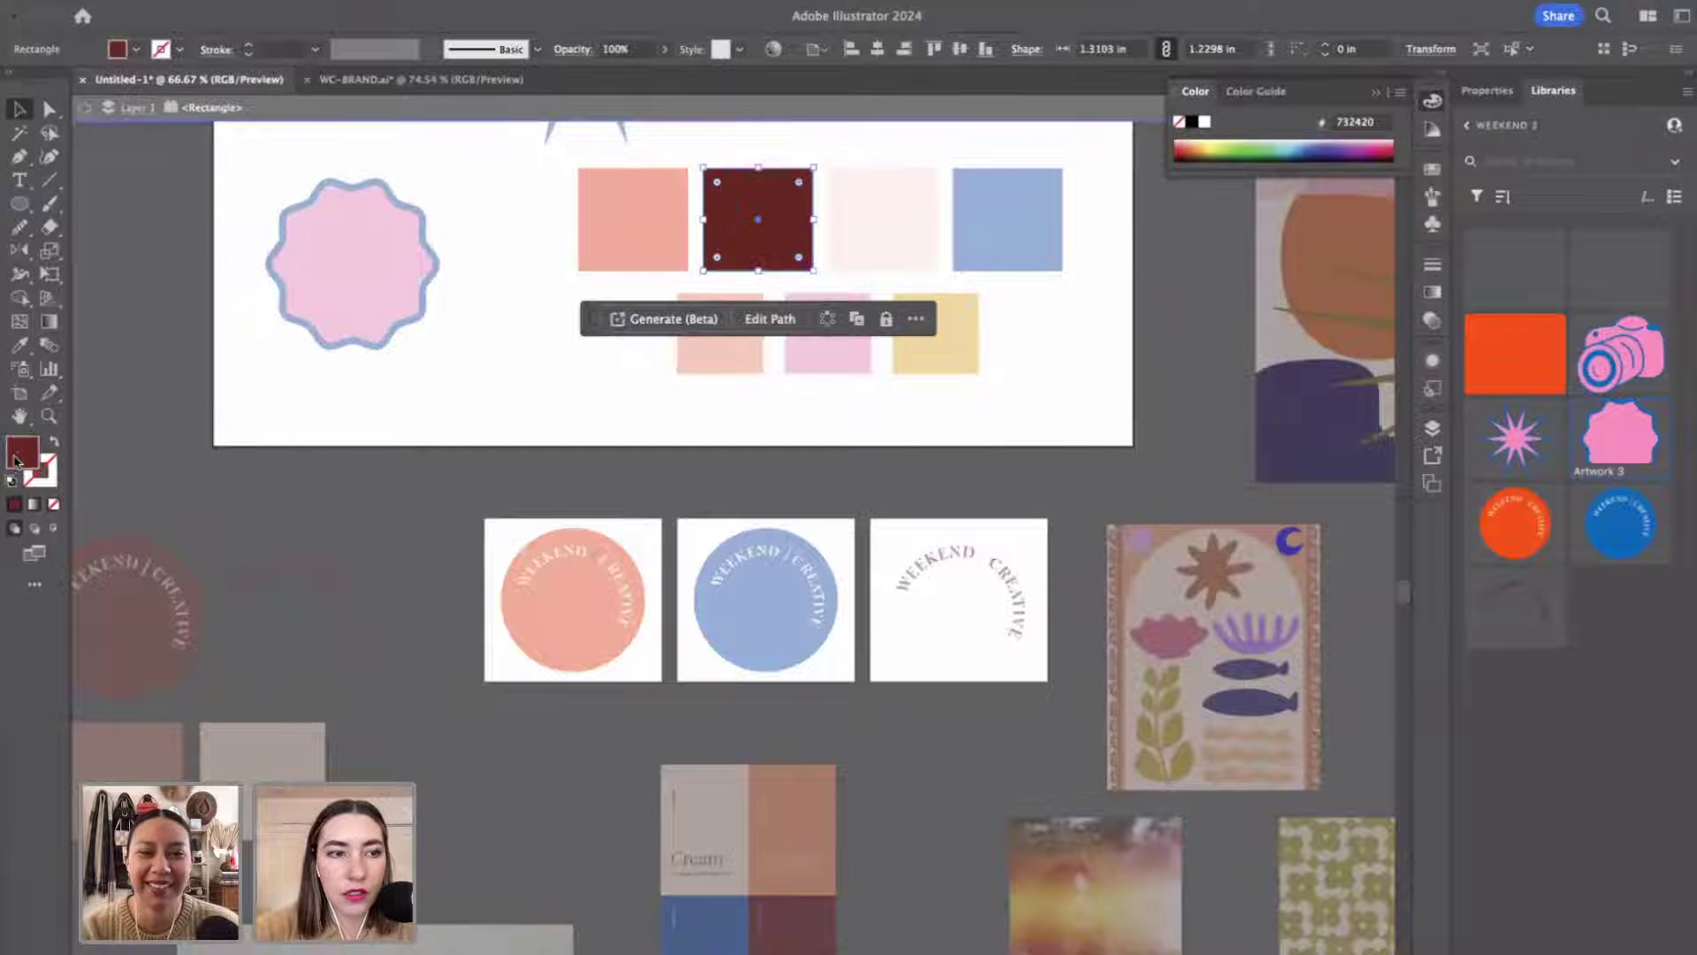
double_click(22, 452)
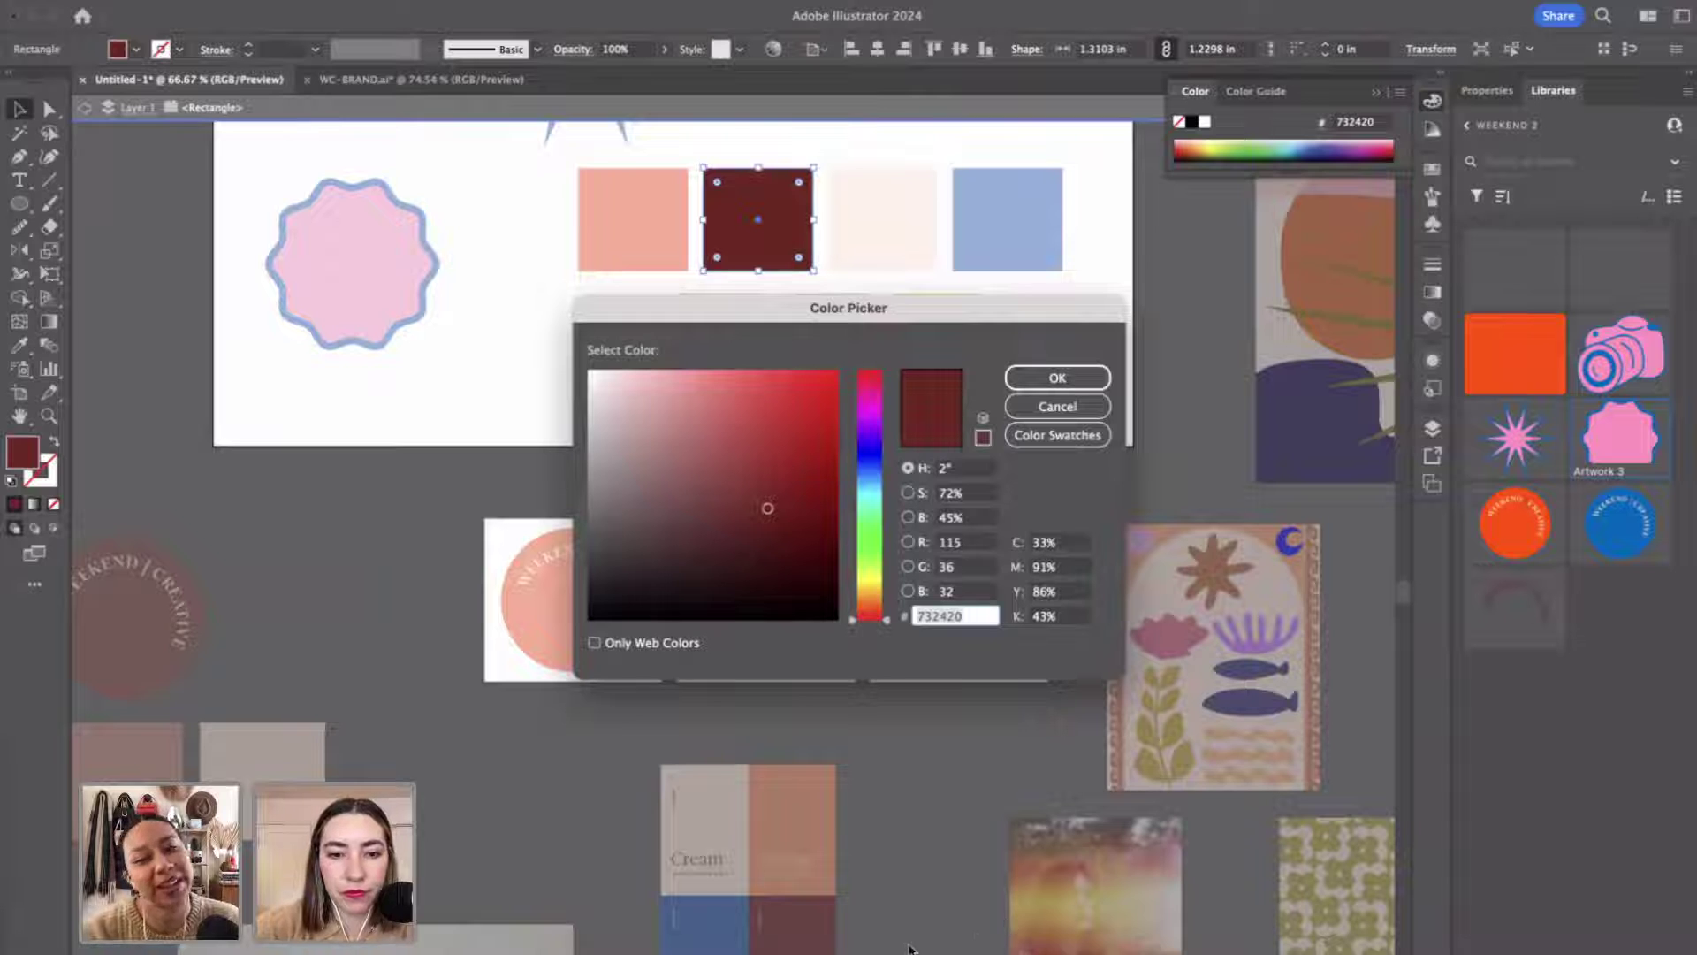
left_click(1057, 406)
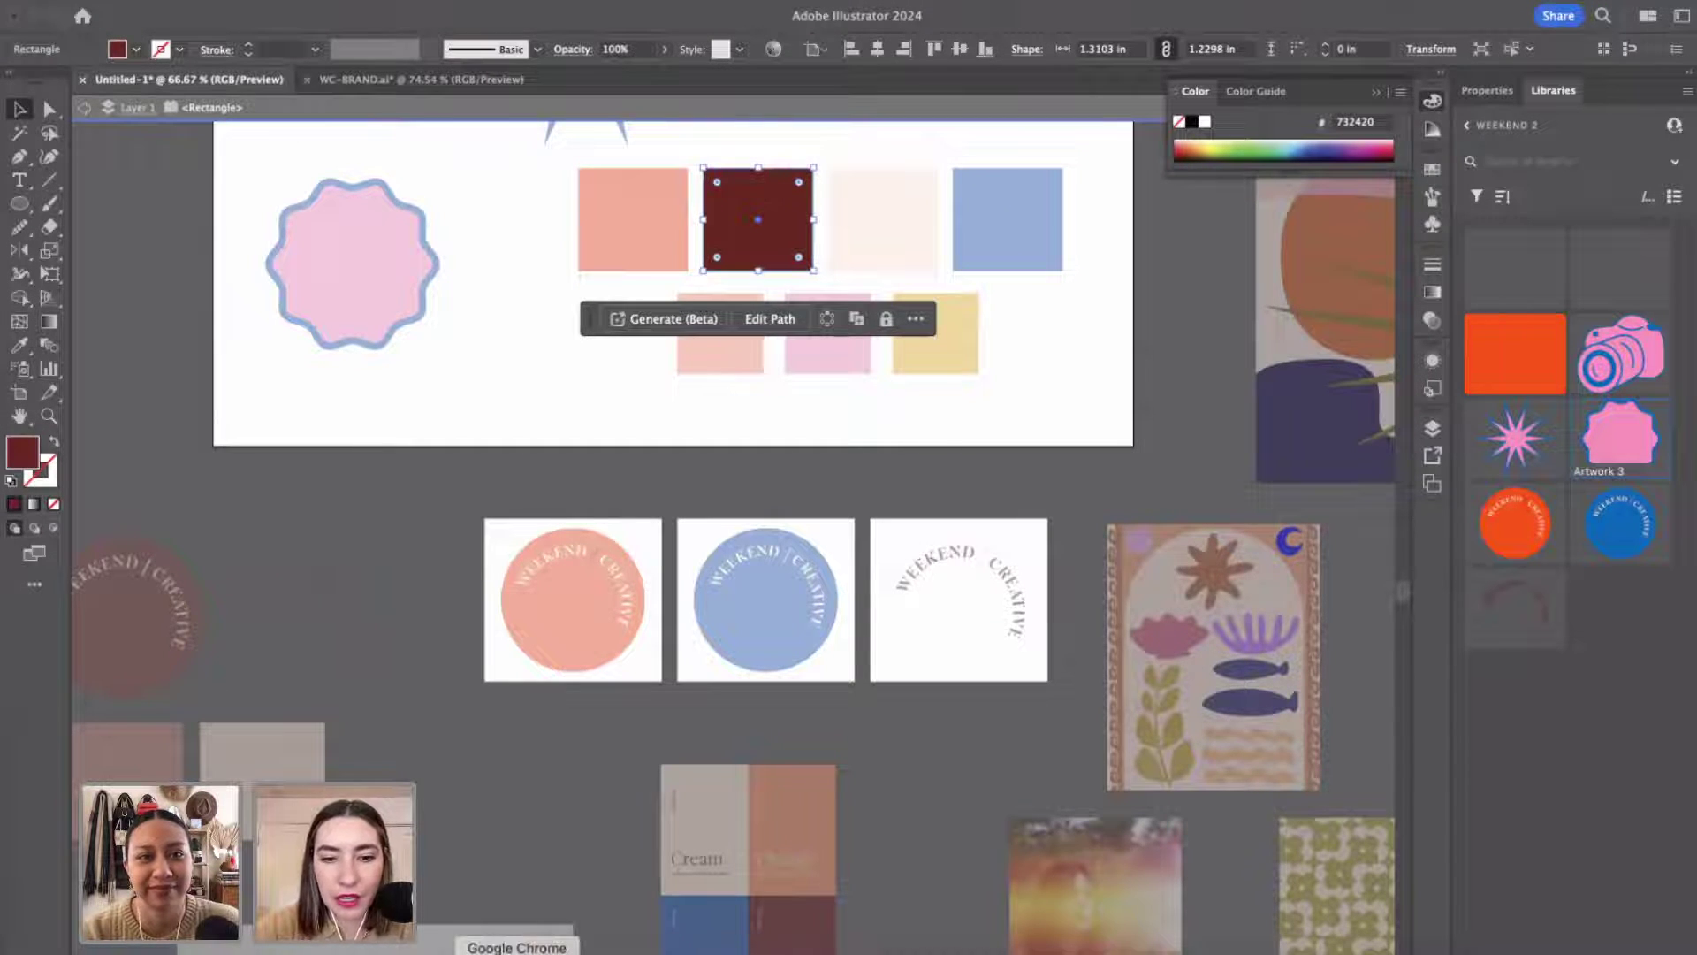
Save dark red #732420 as the second Weekend 2 brand colour.
left_click(525, 951)
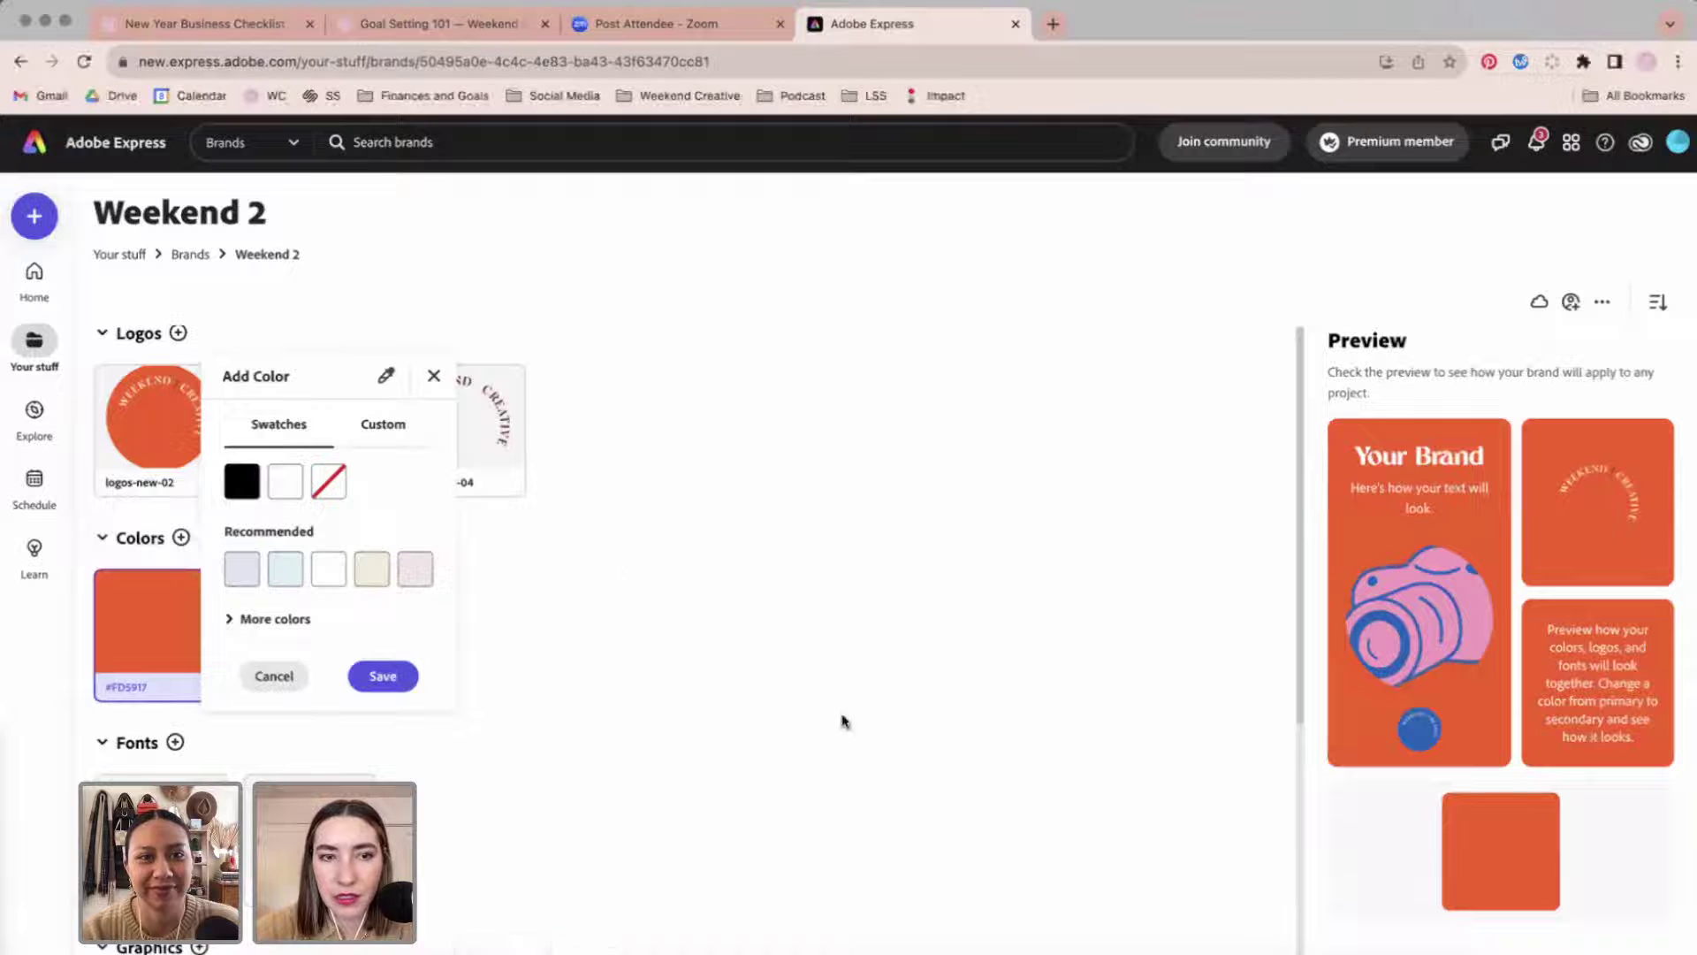
left_click(379, 429)
left_click(336, 671)
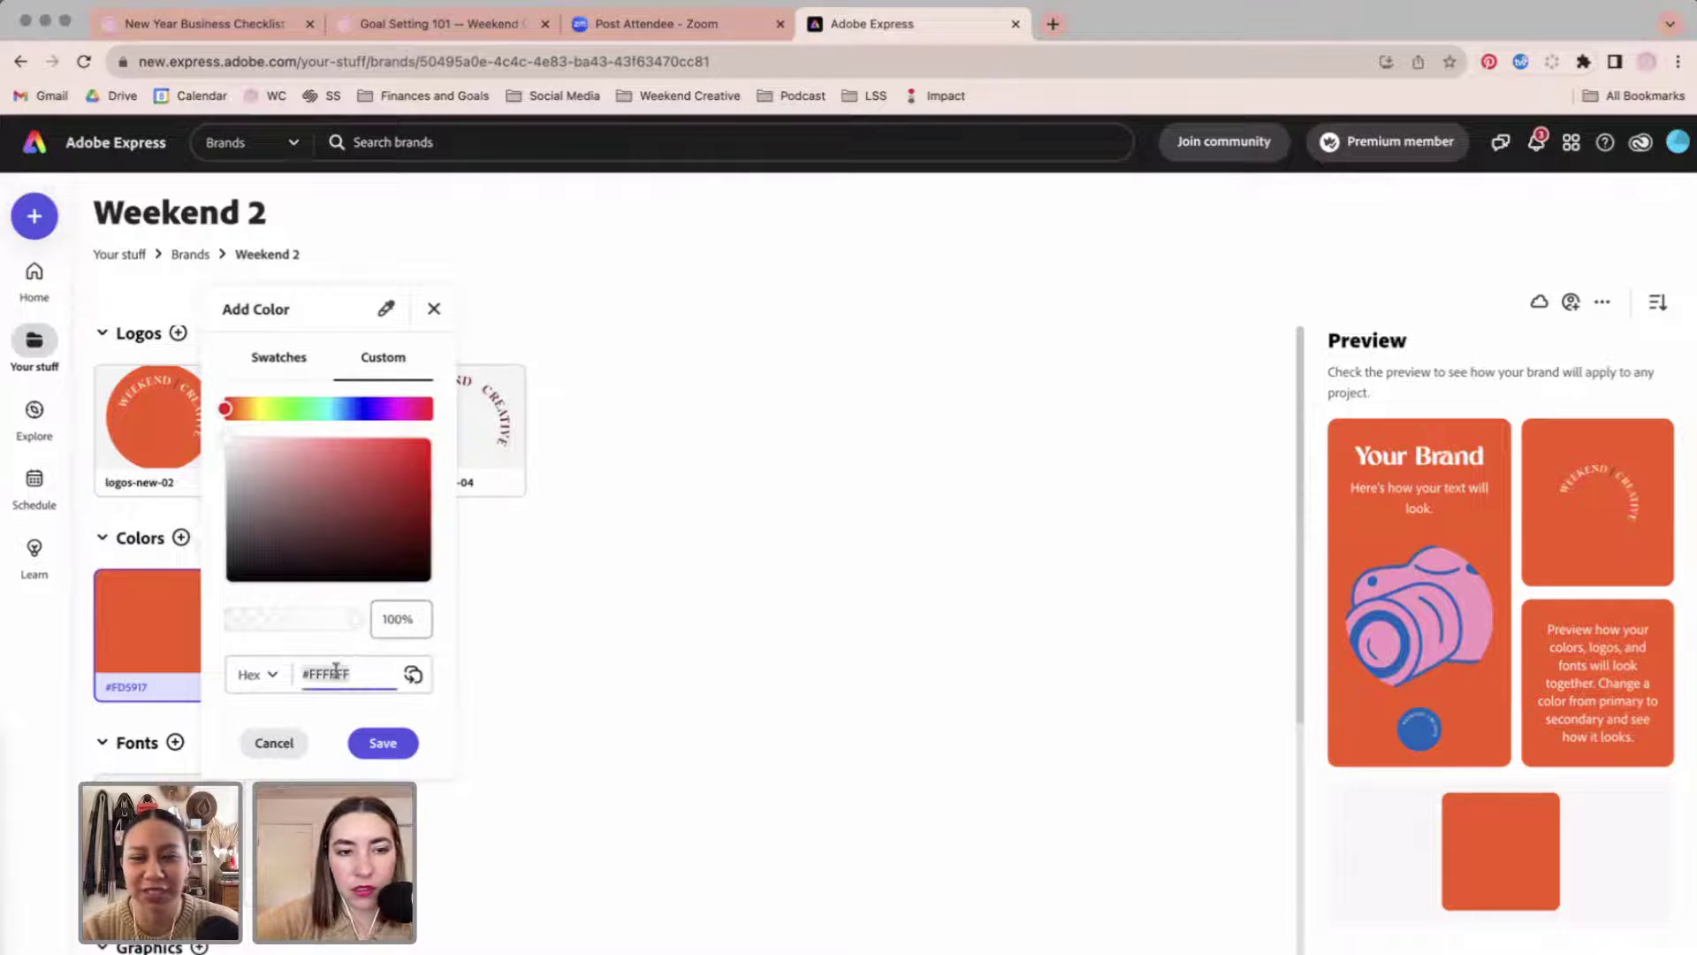
type("732420")
left_click(385, 744)
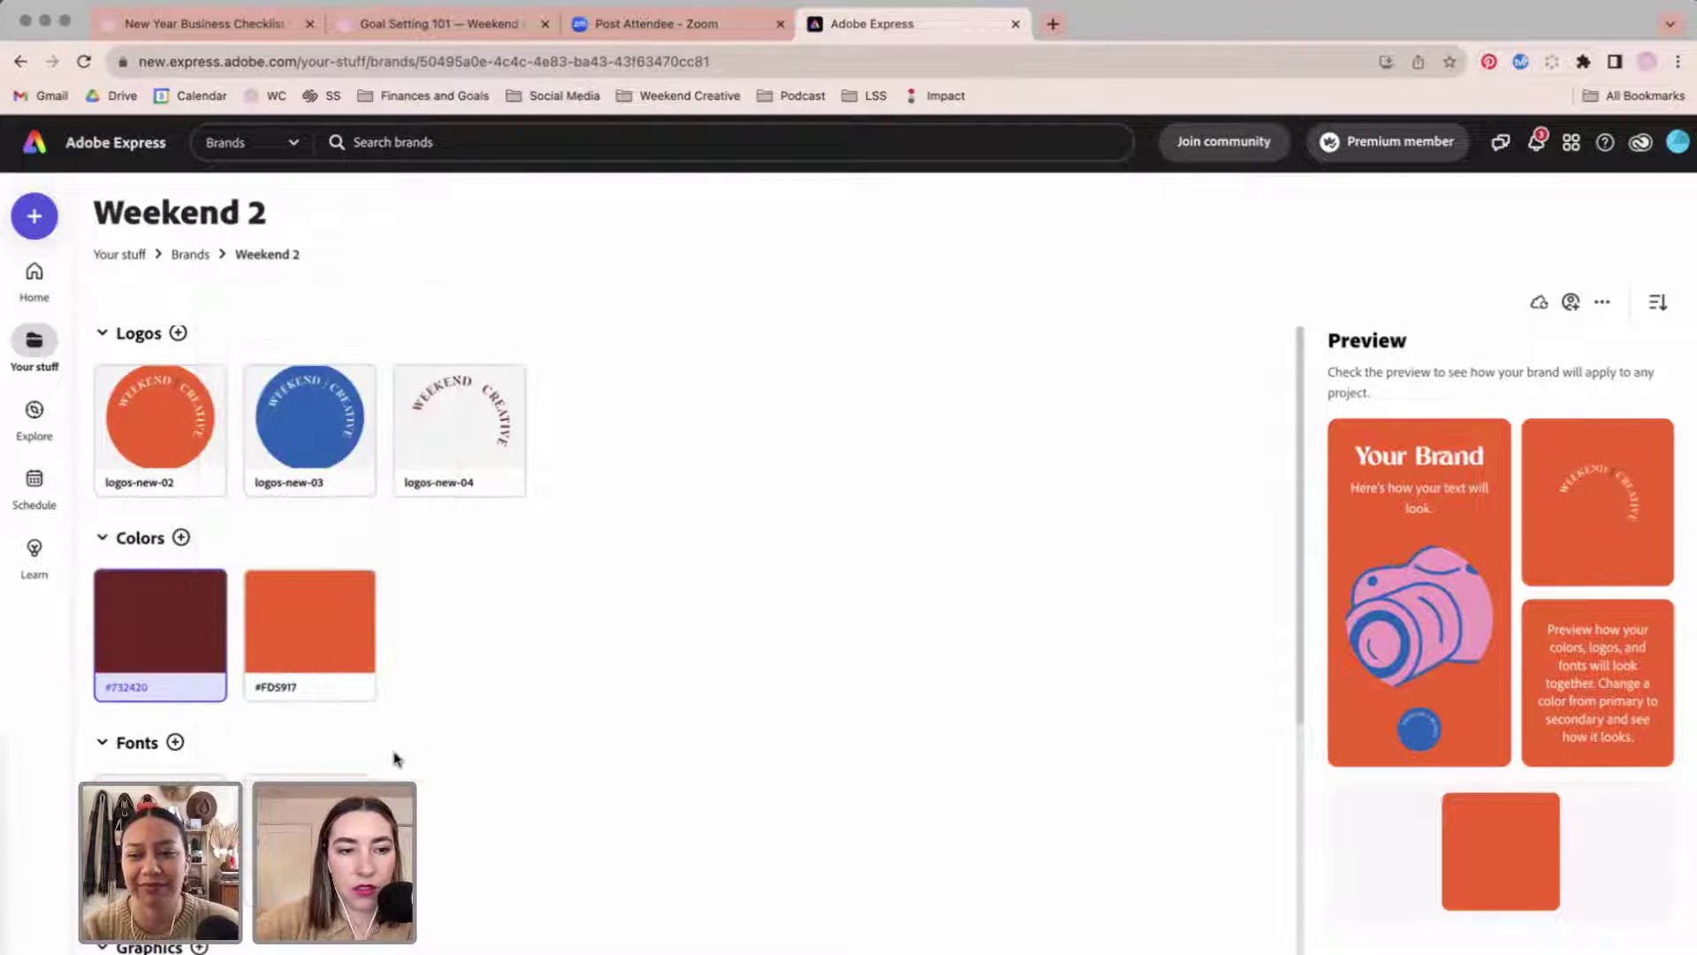
left_click(180, 537)
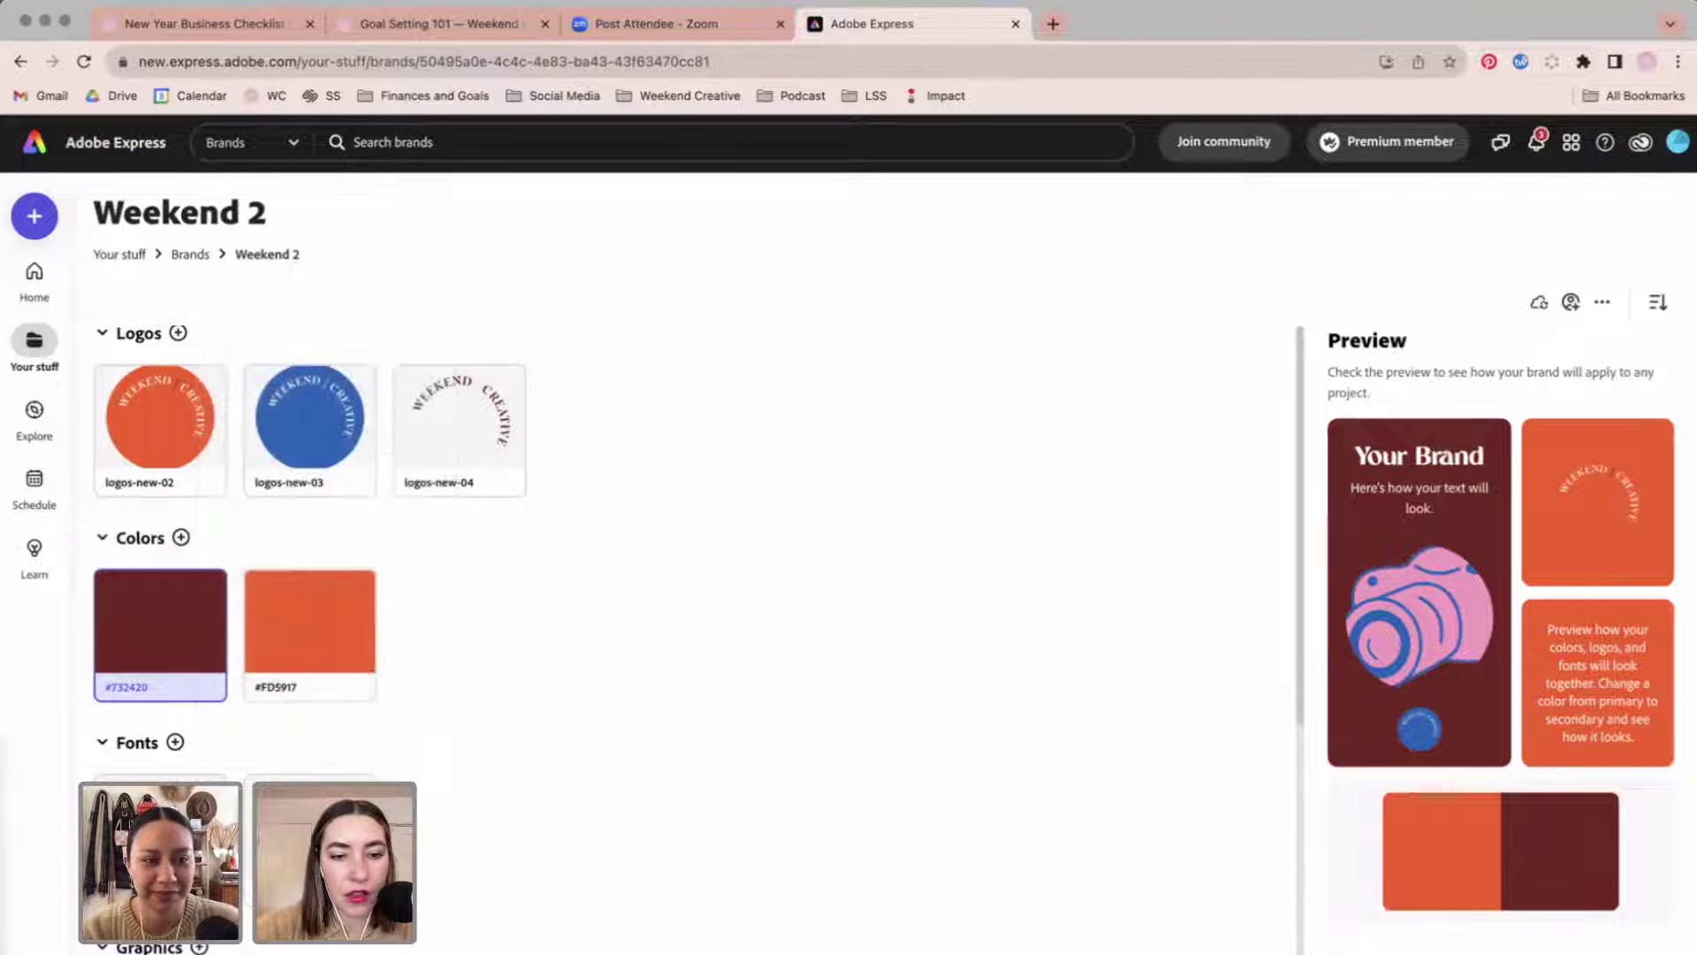
key("super+v")
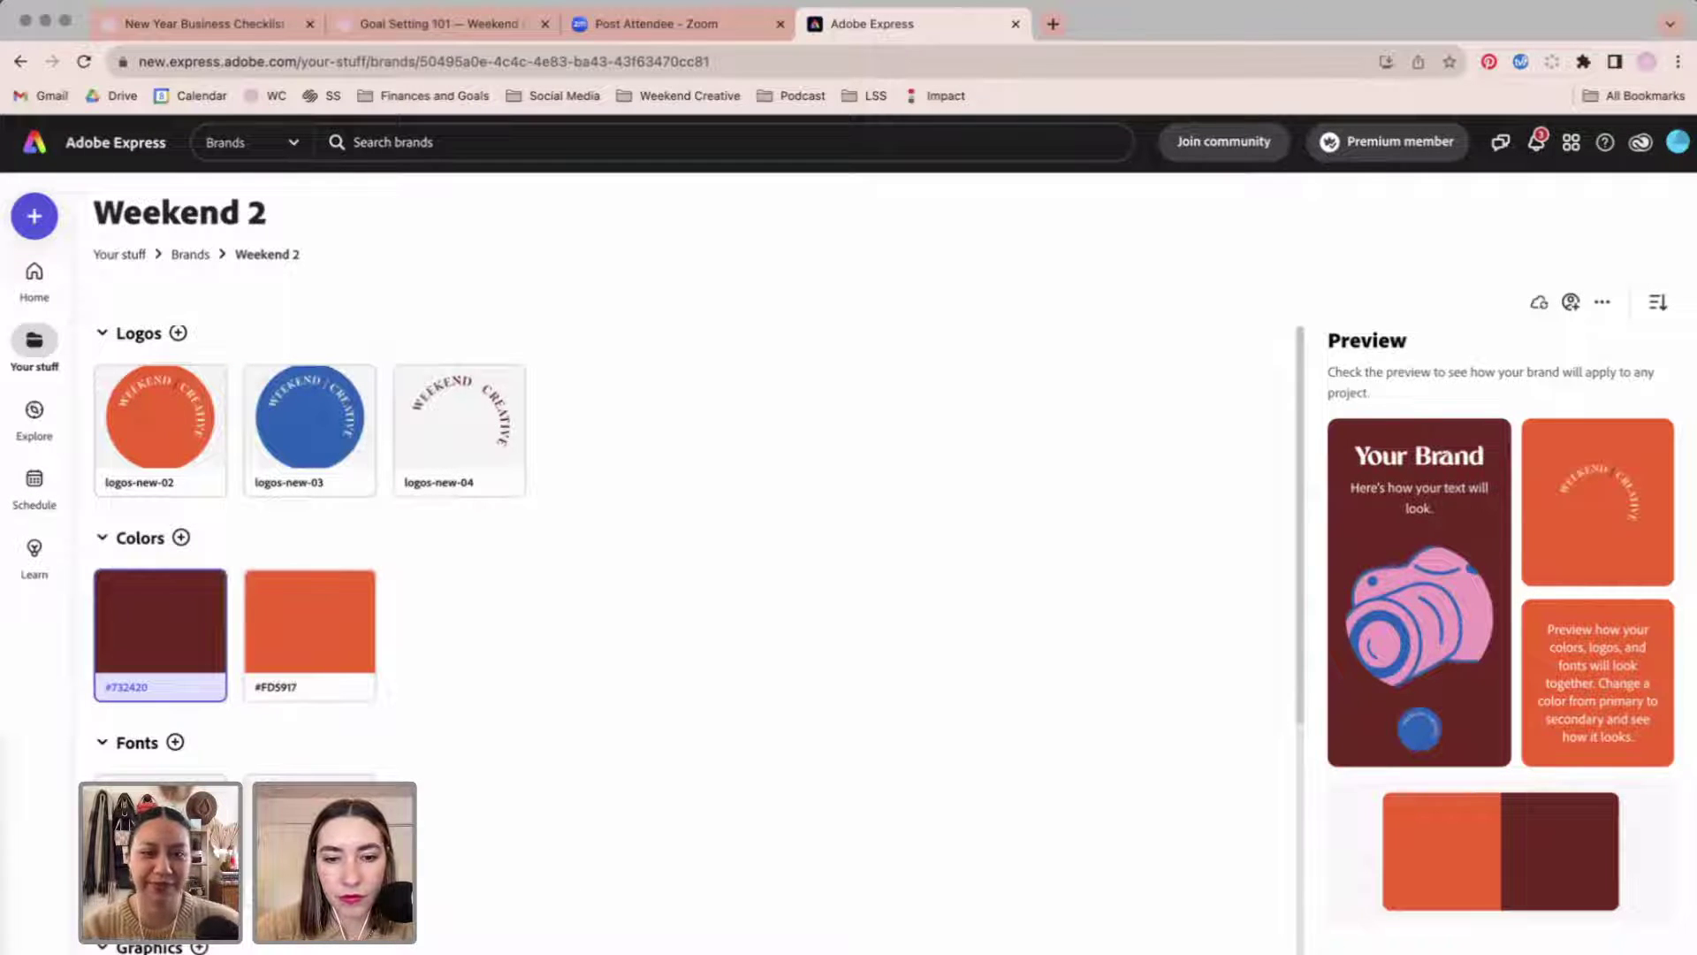
left_click(785, 949)
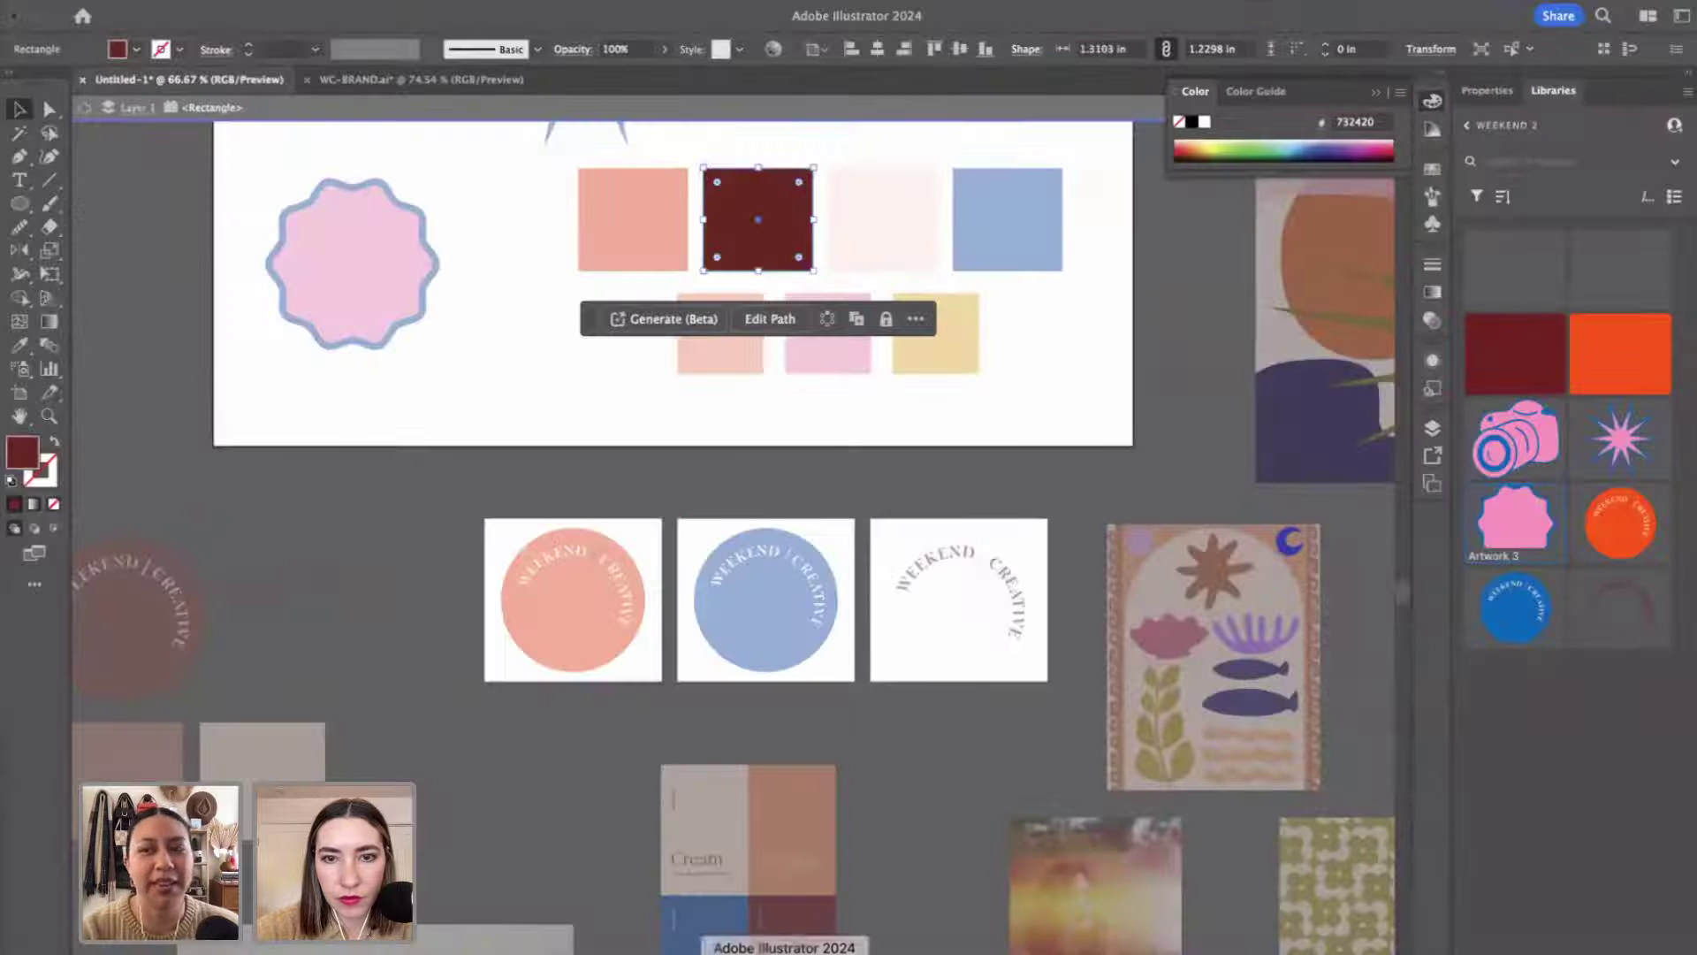
Check the cream square's colour value in Illustrator's Color Picker.
left_click(905, 186)
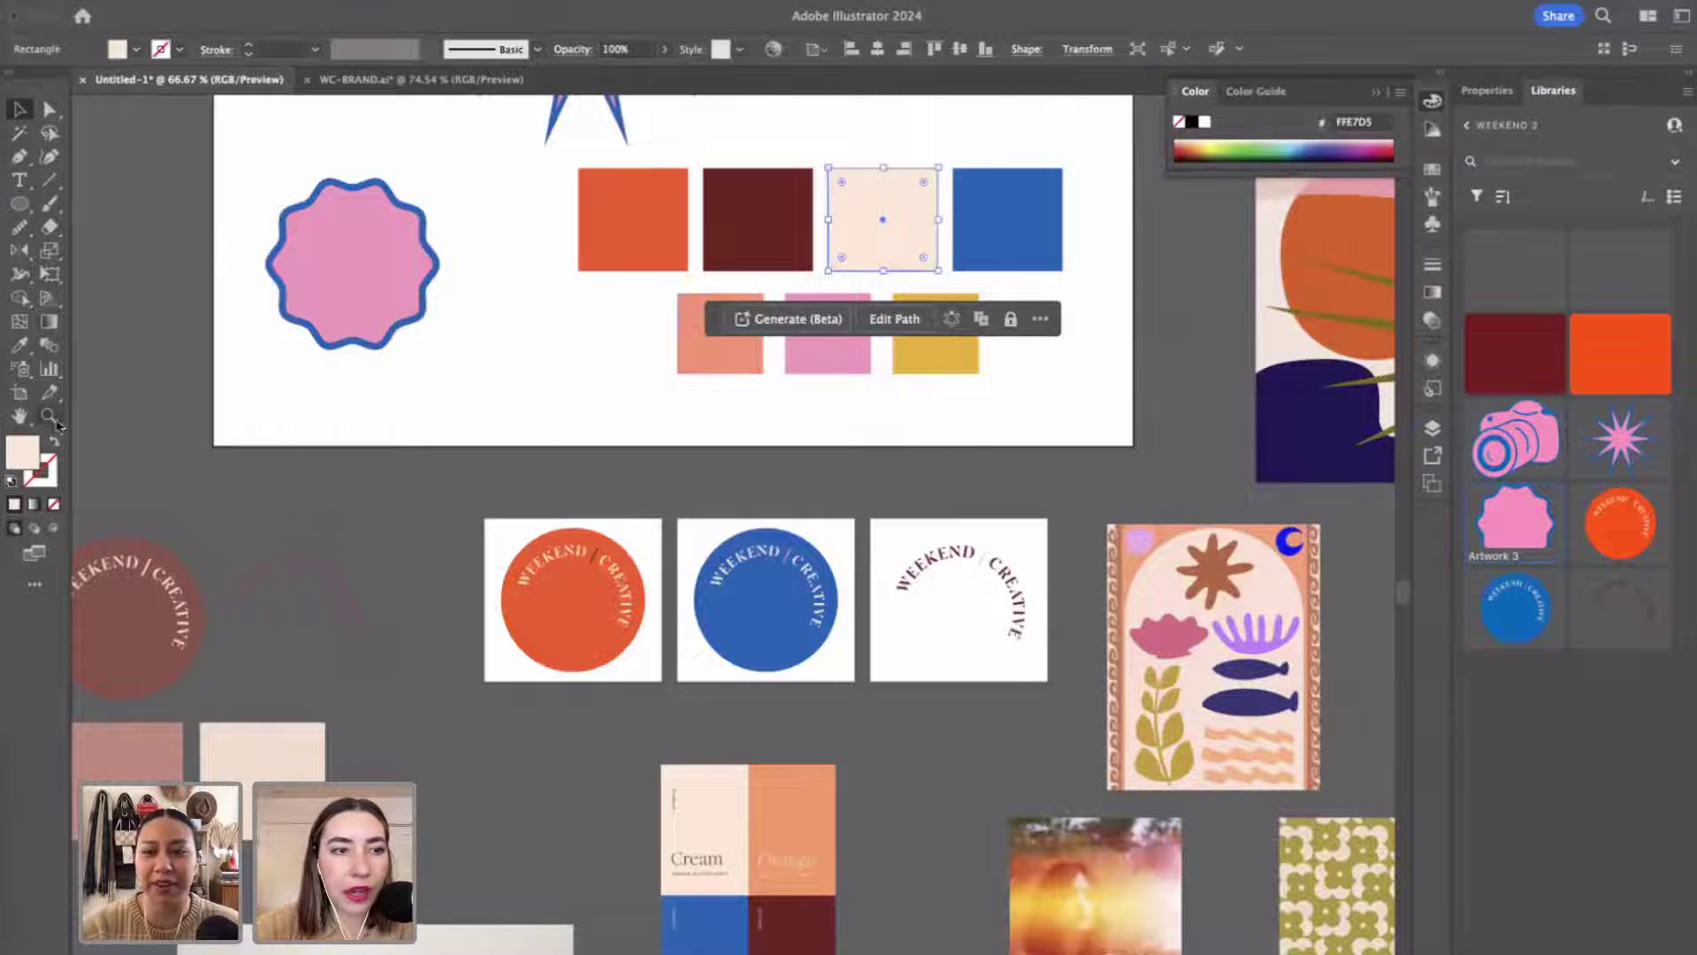
double_click(27, 450)
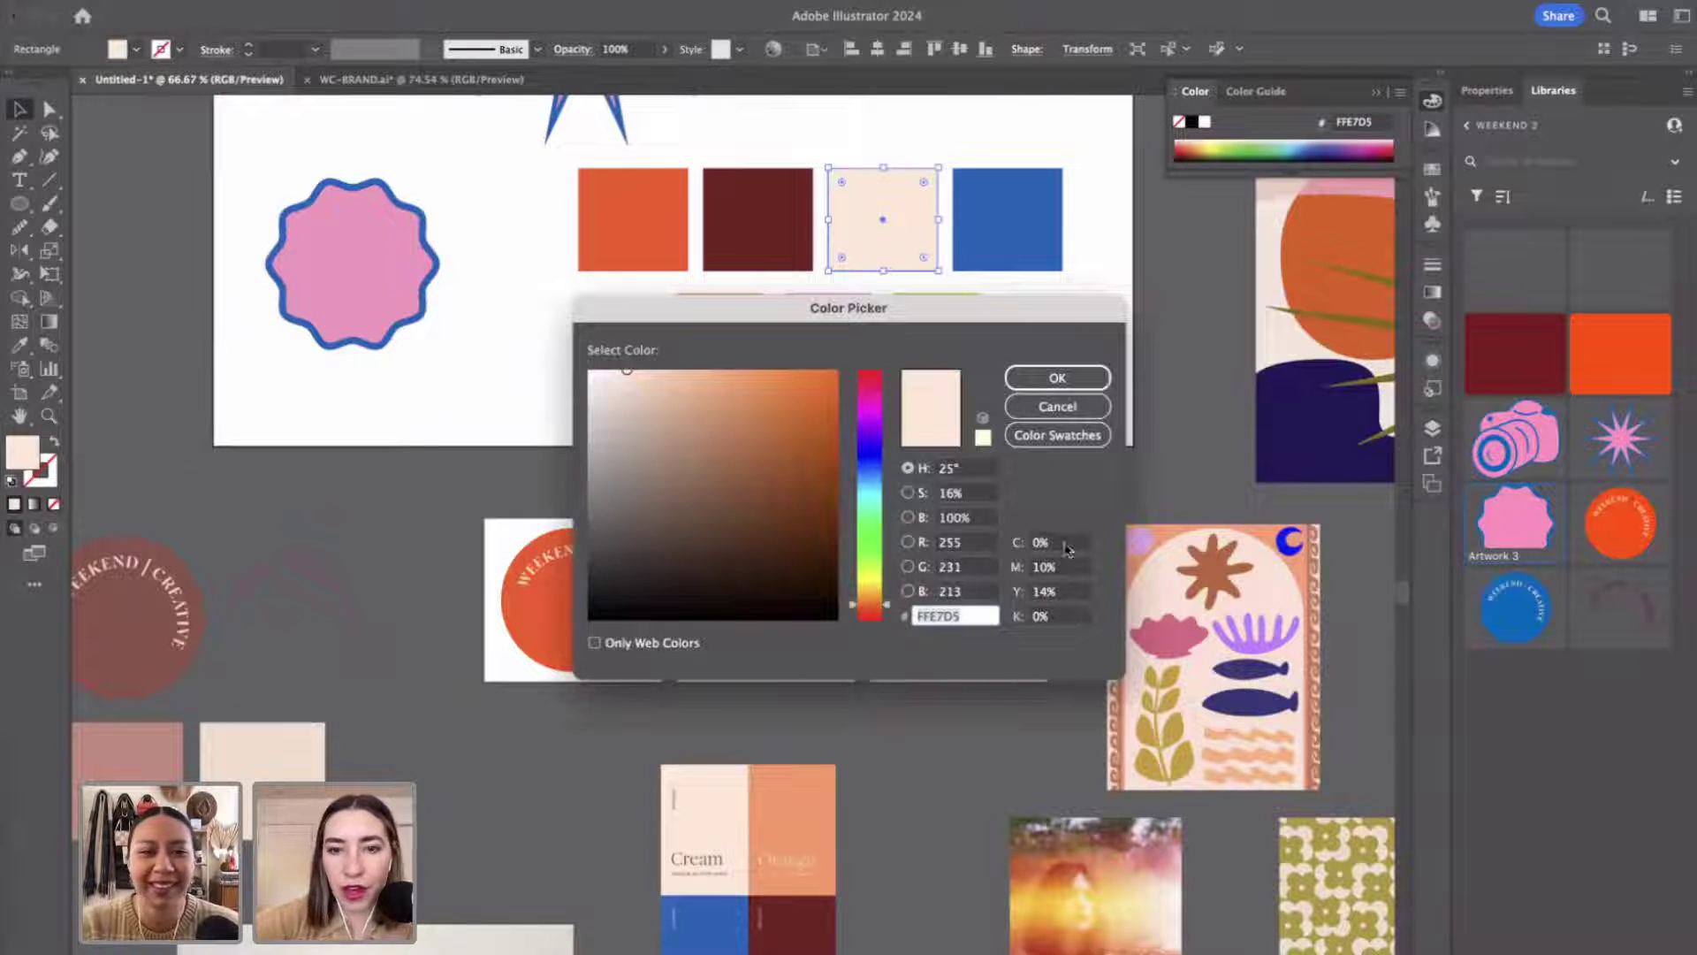
left_click(1065, 377)
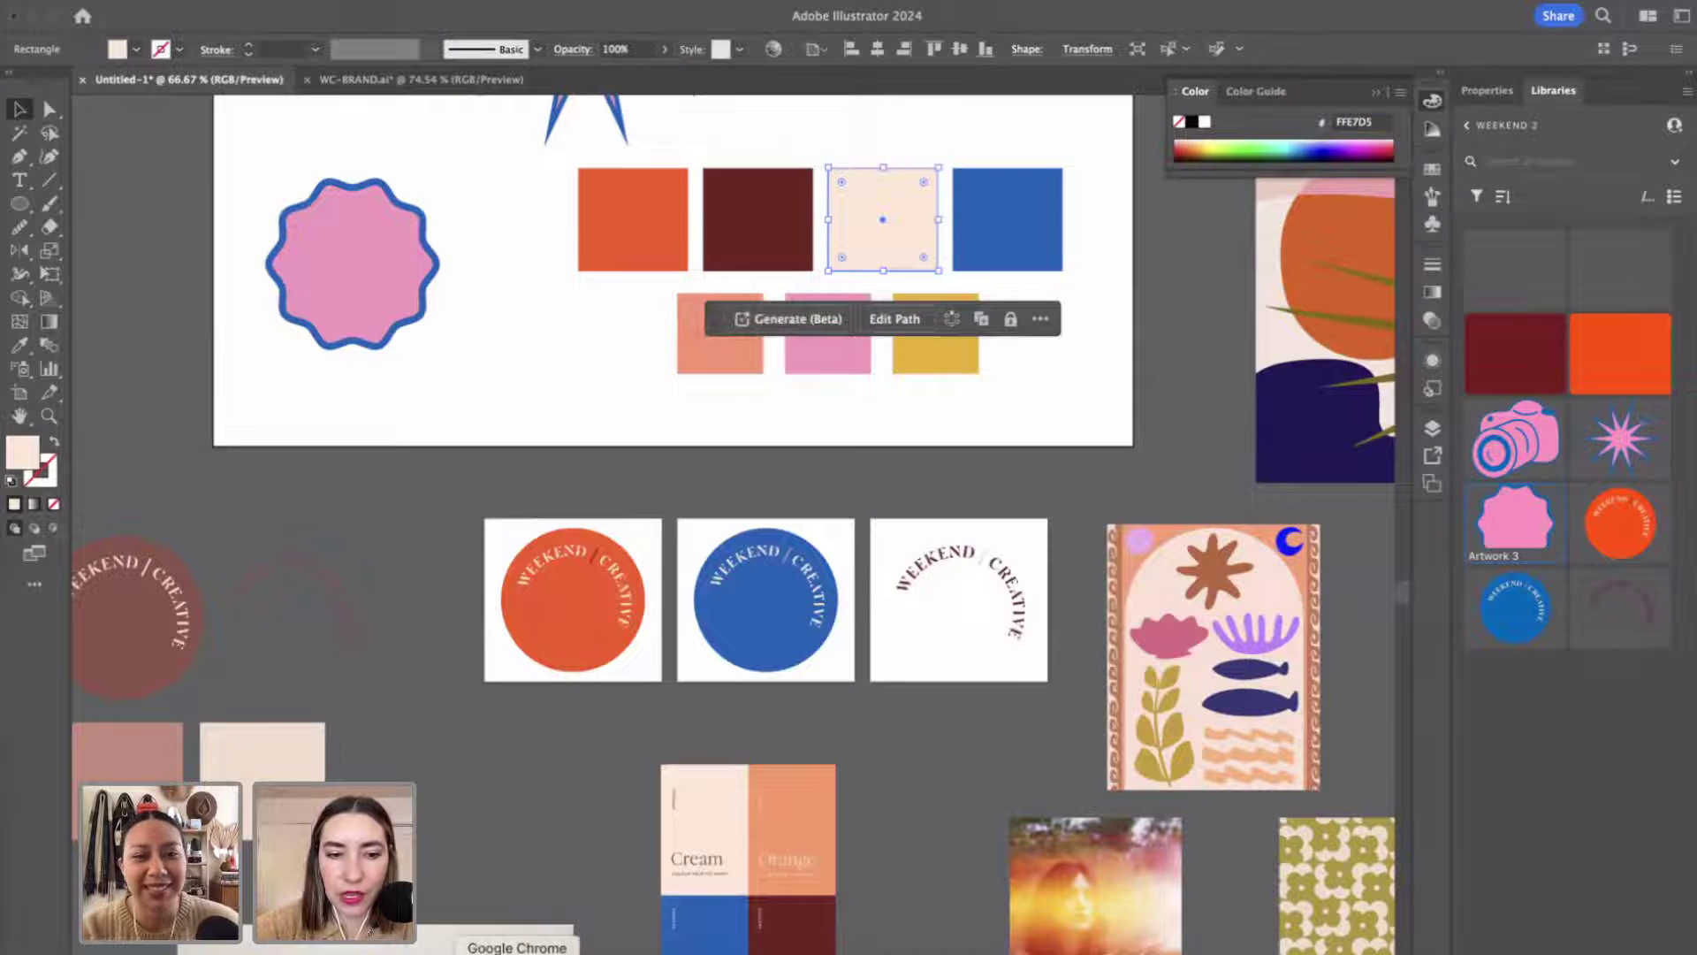
Add cream #FFE7D5 as the third Weekend 2 brand colour.
left_click(448, 950)
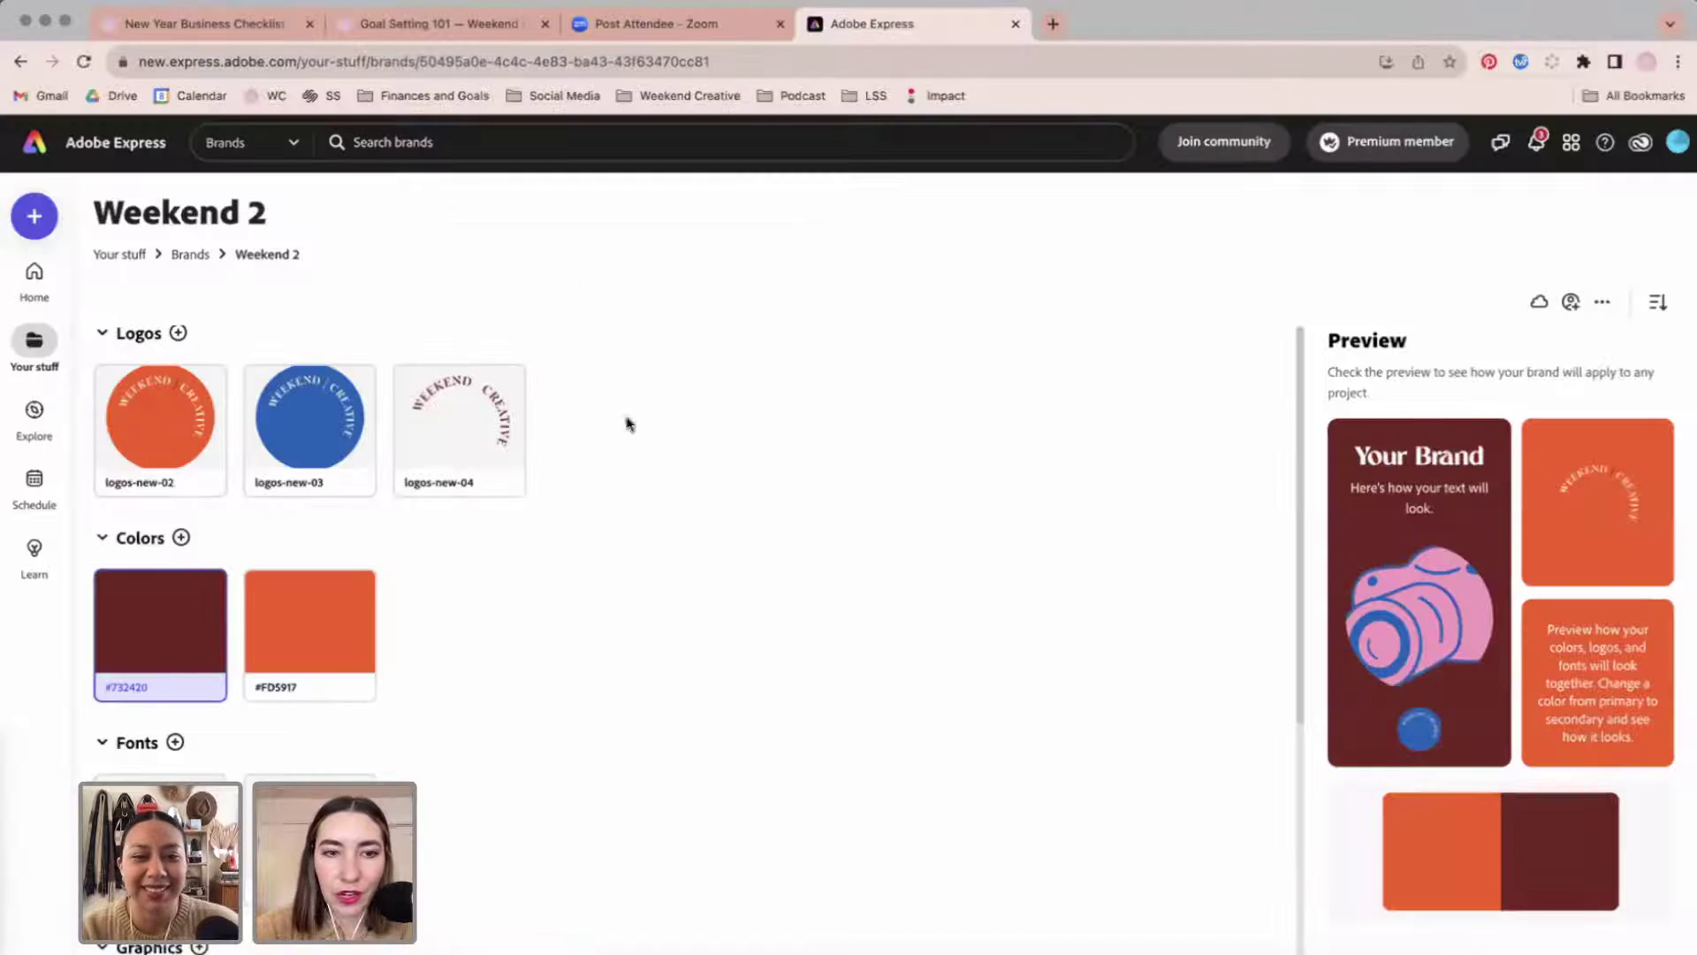
left_click(182, 537)
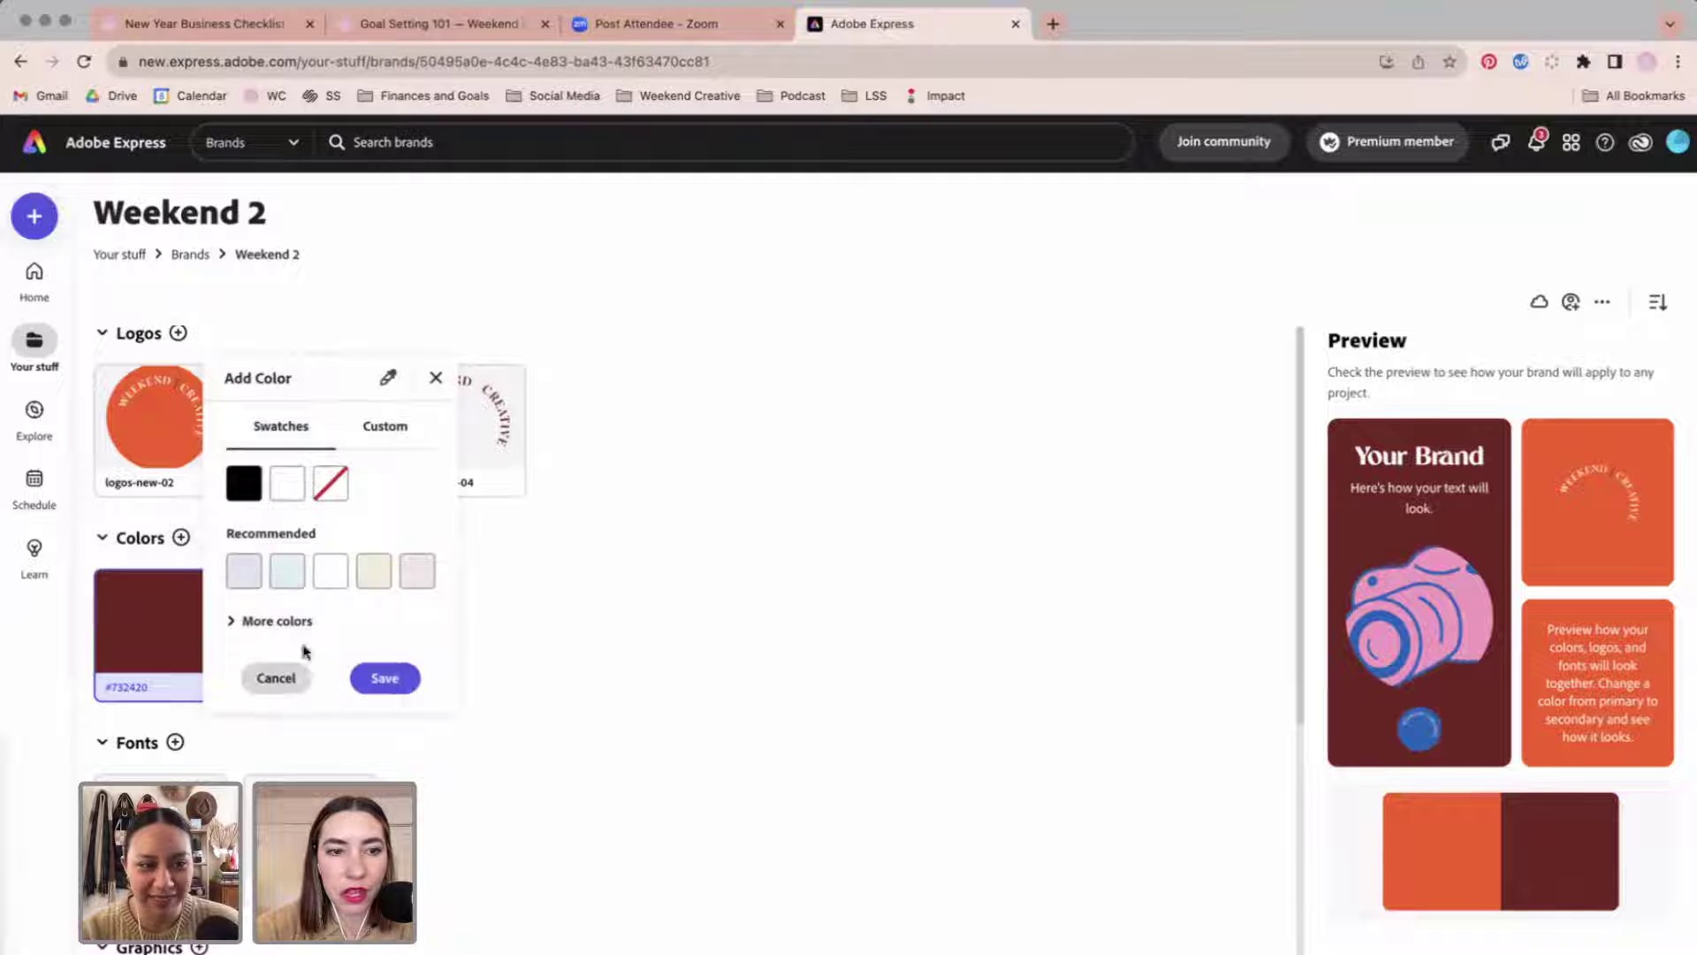
left_click(381, 428)
left_click(354, 678)
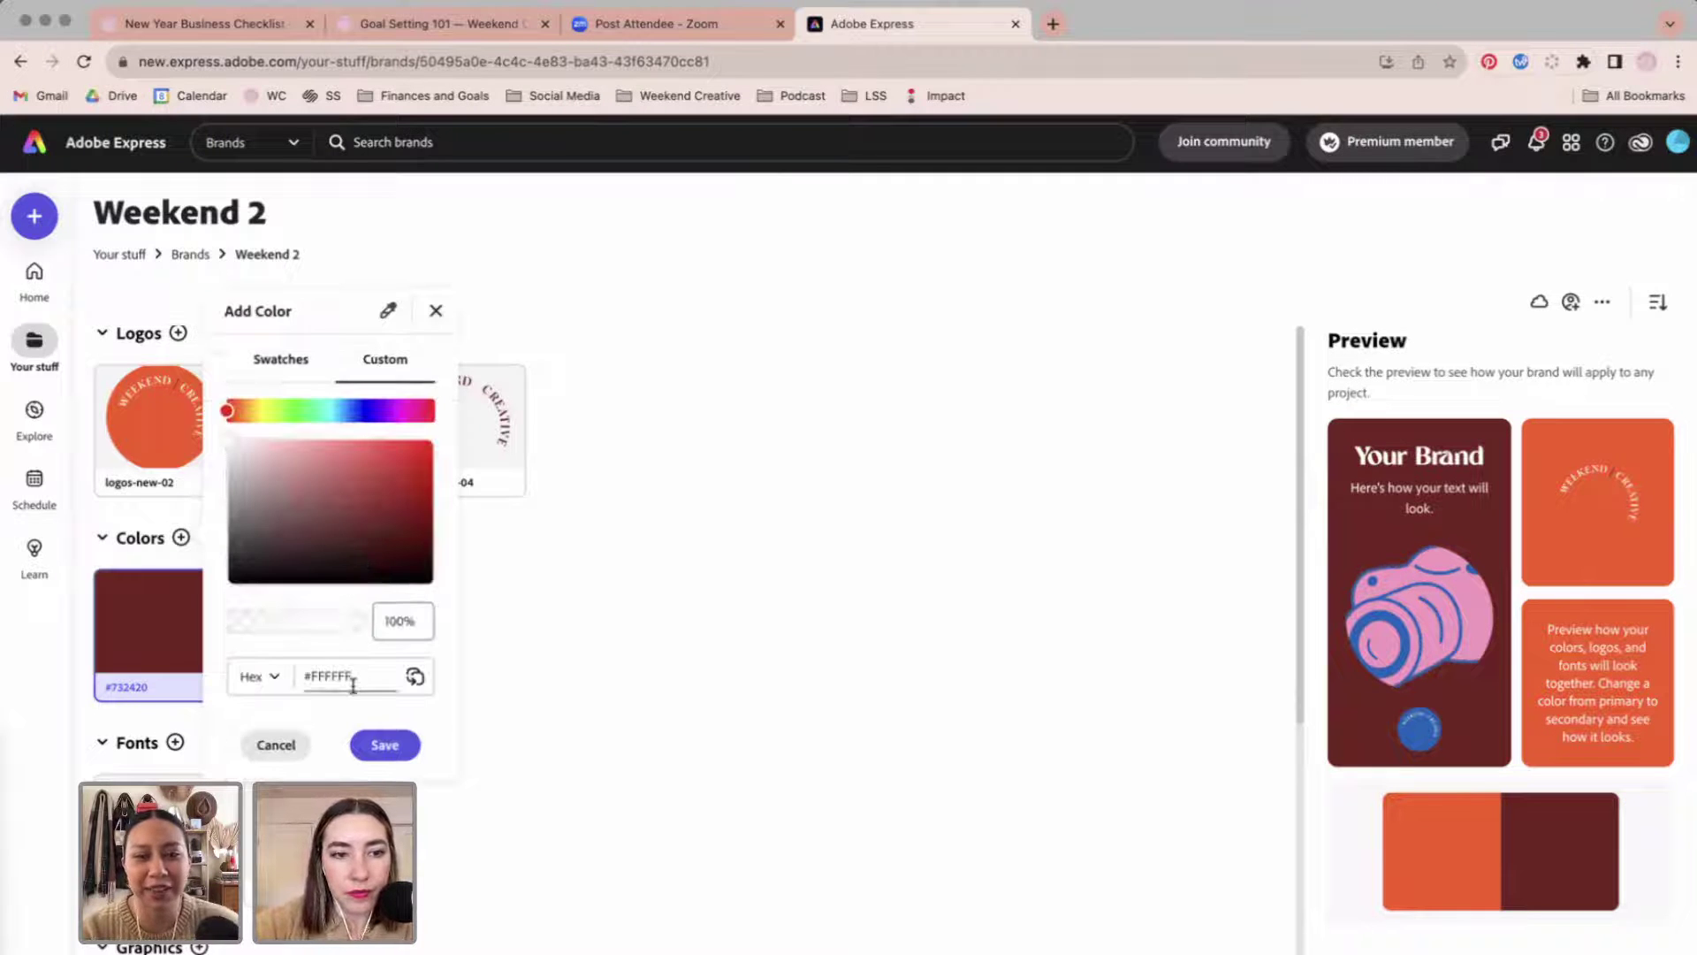
key("BackSpace")
key("BackSpace")
key("BackSpace")
key("BackSpace")
type("E7D5")
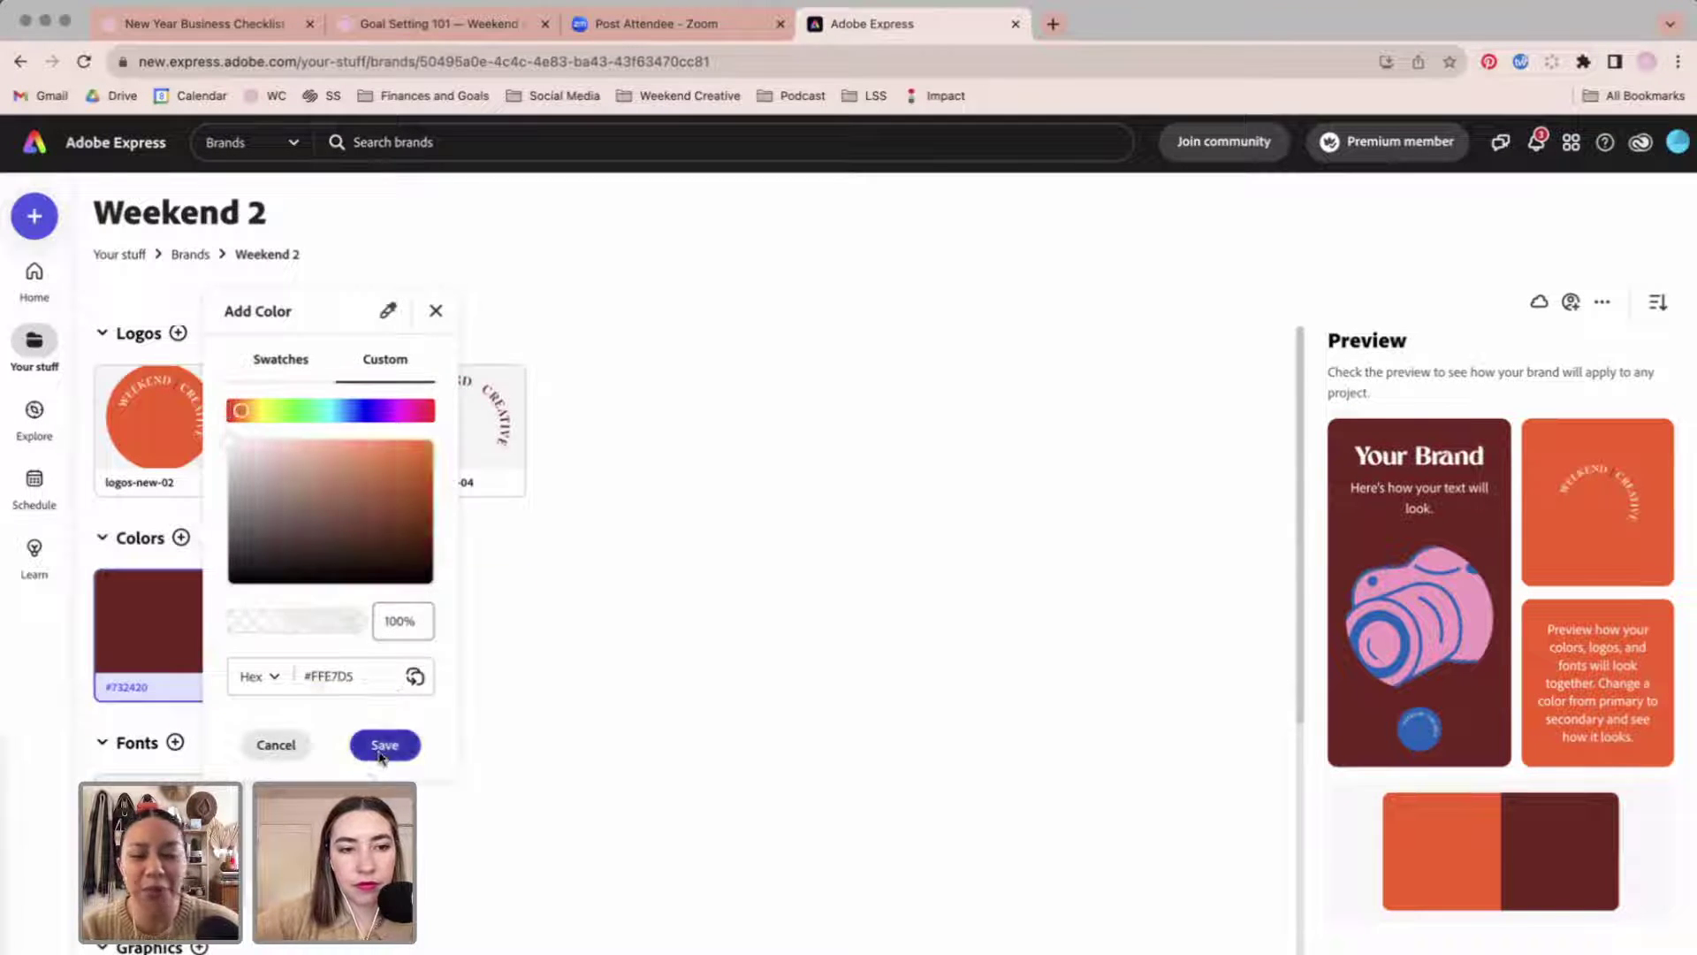
left_click(385, 744)
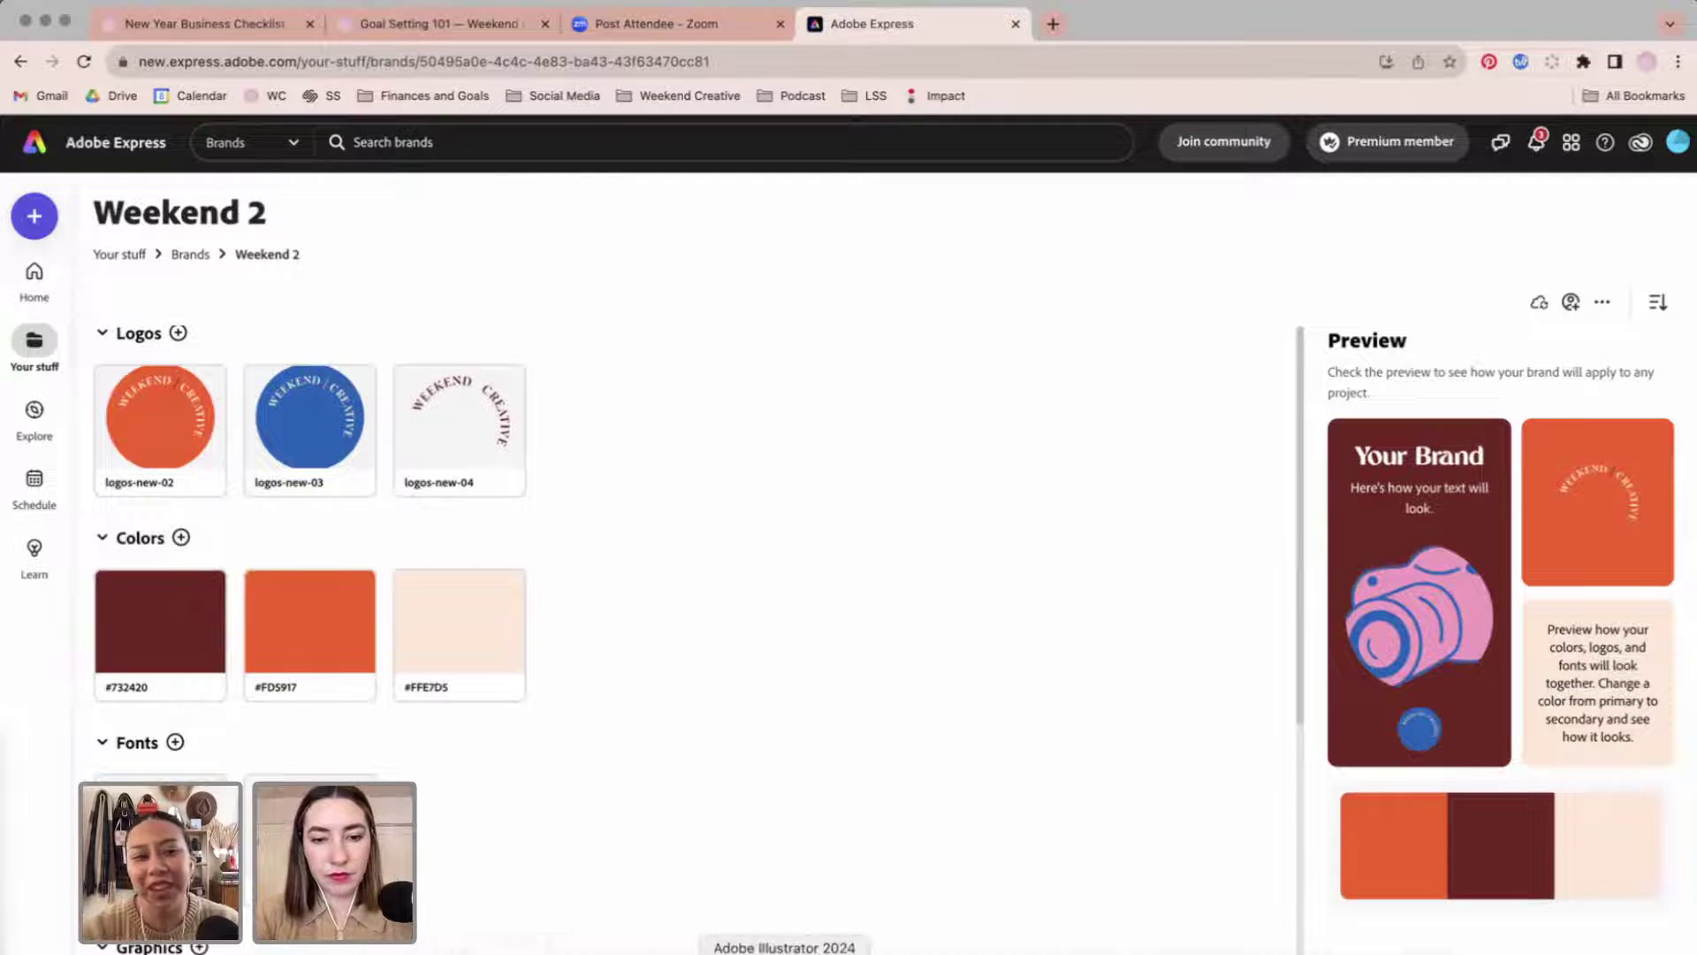
left_click(786, 951)
left_click(835, 442)
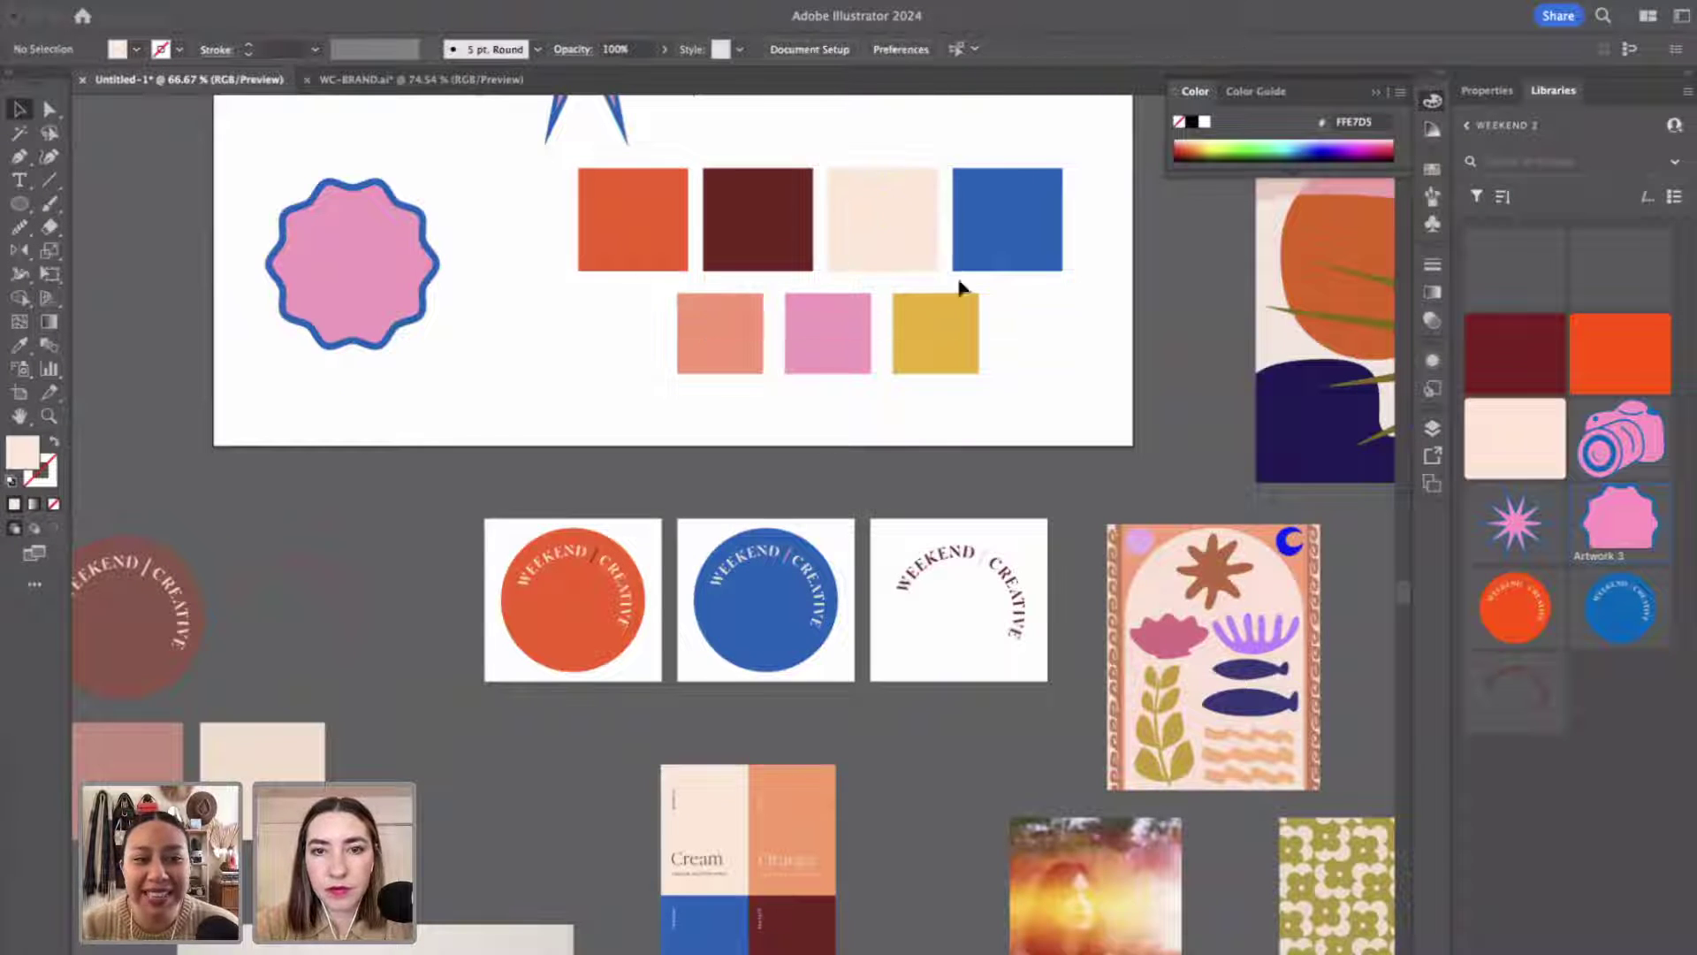
Read the blue square's hex 0764BA in Illustrator's Color Picker.
double_click(979, 181)
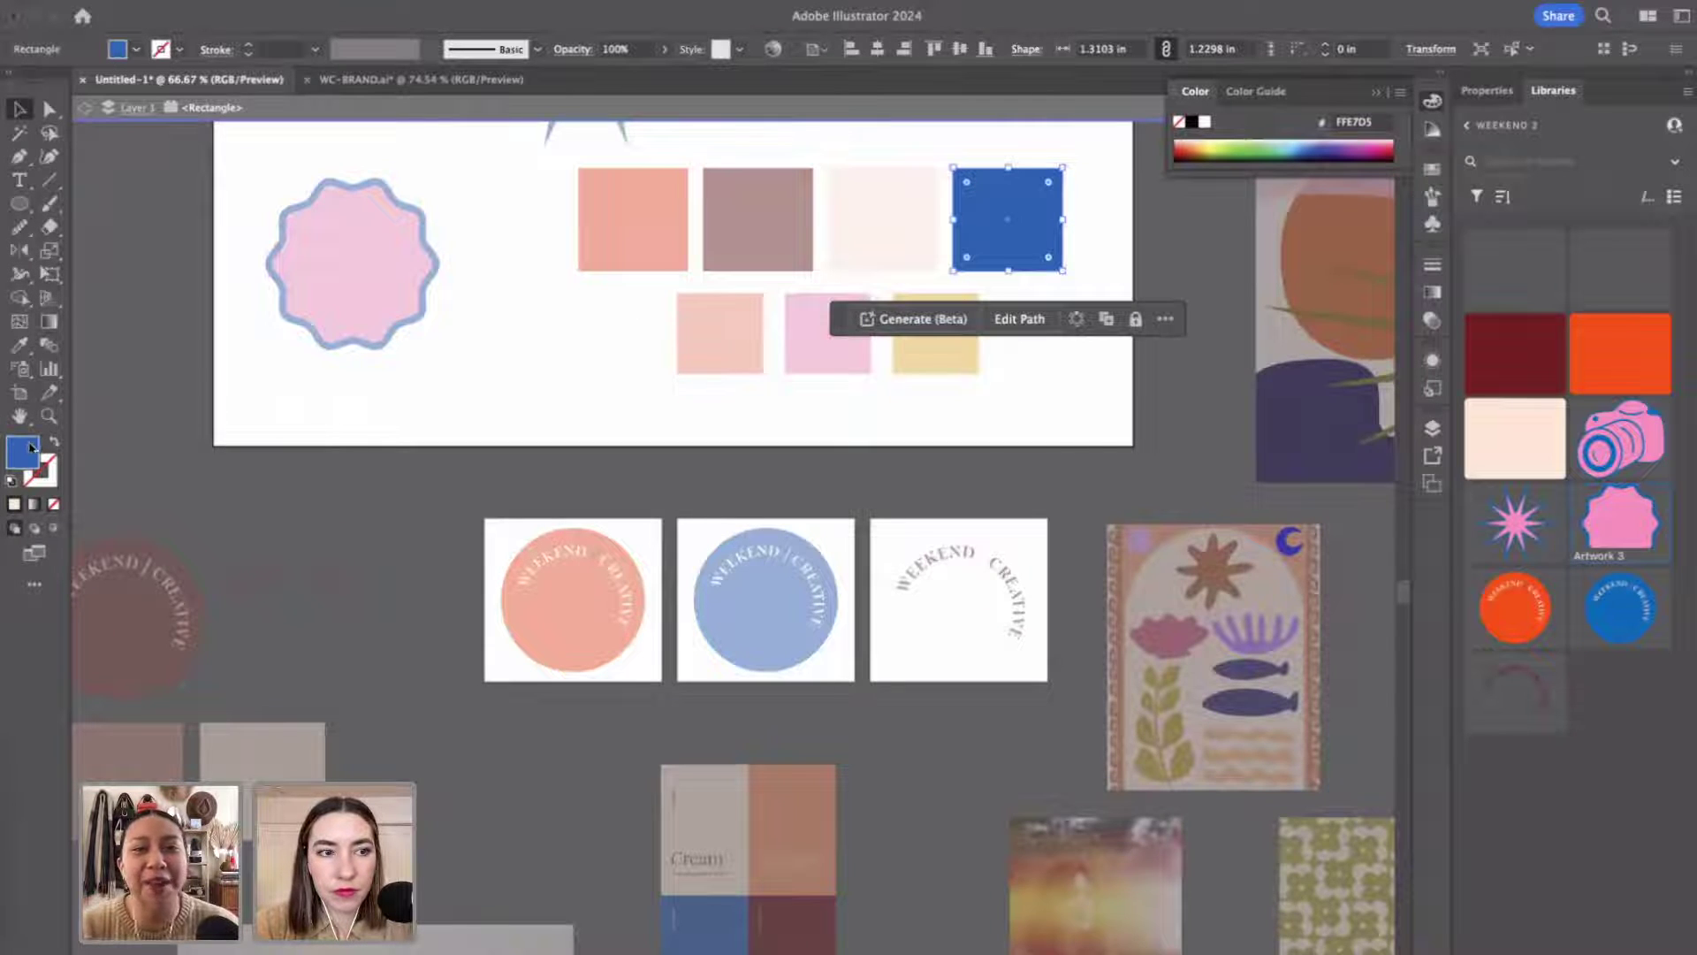
double_click(30, 448)
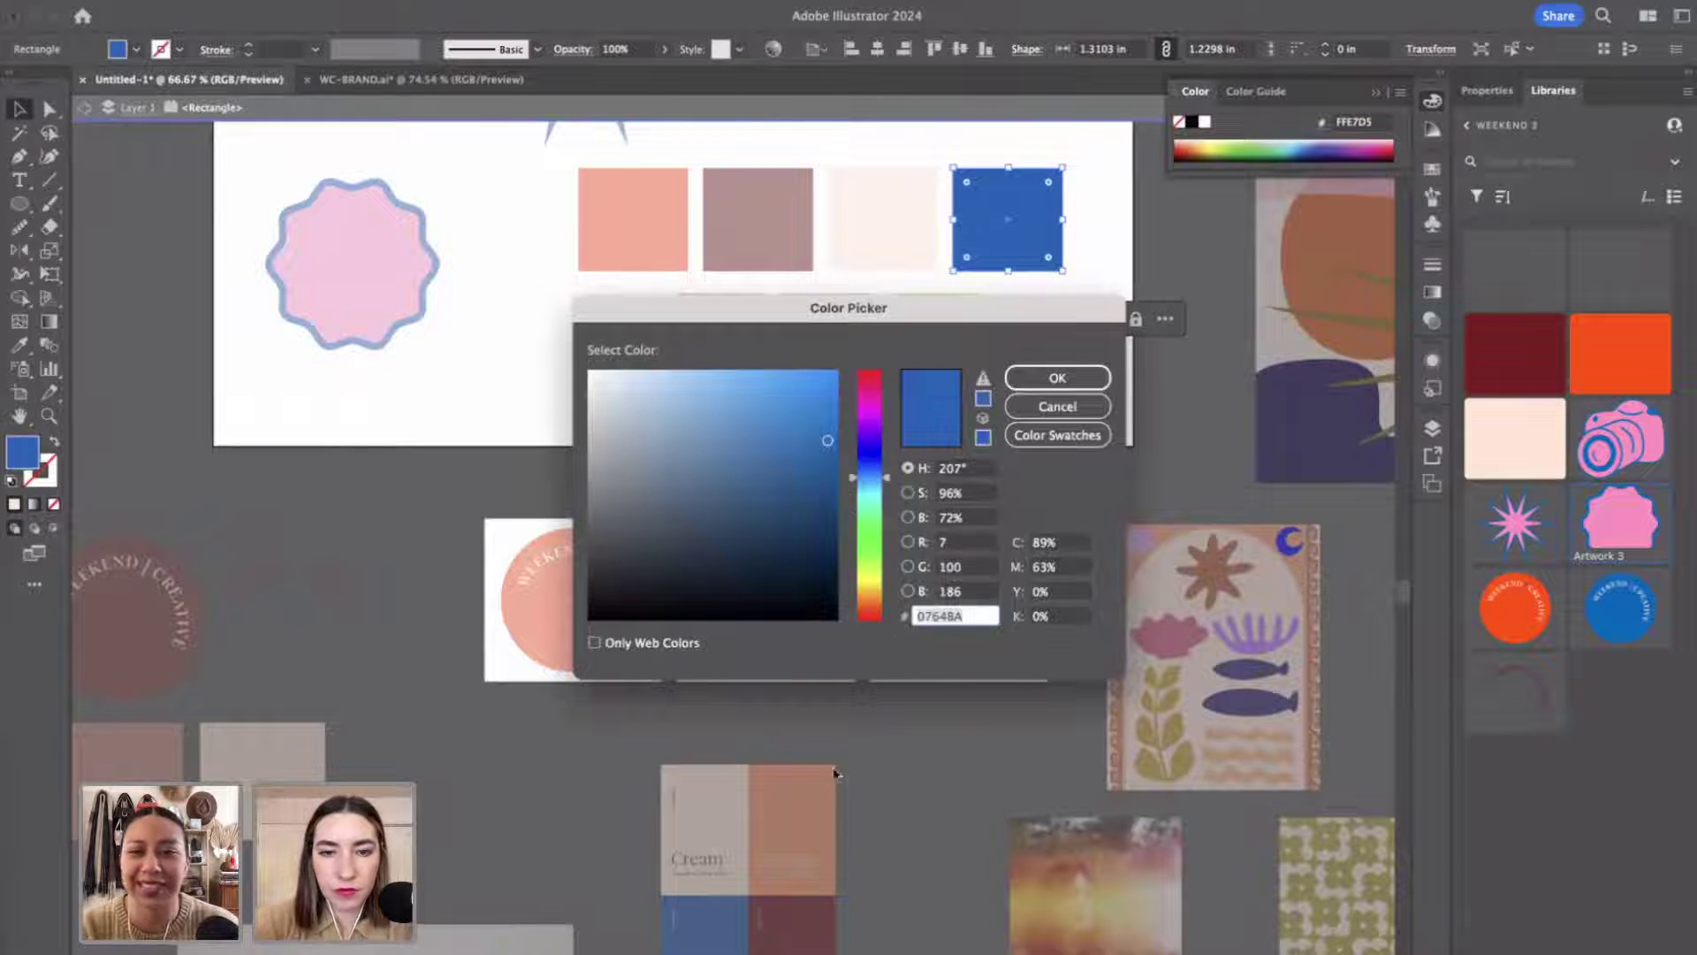
left_click(1054, 409)
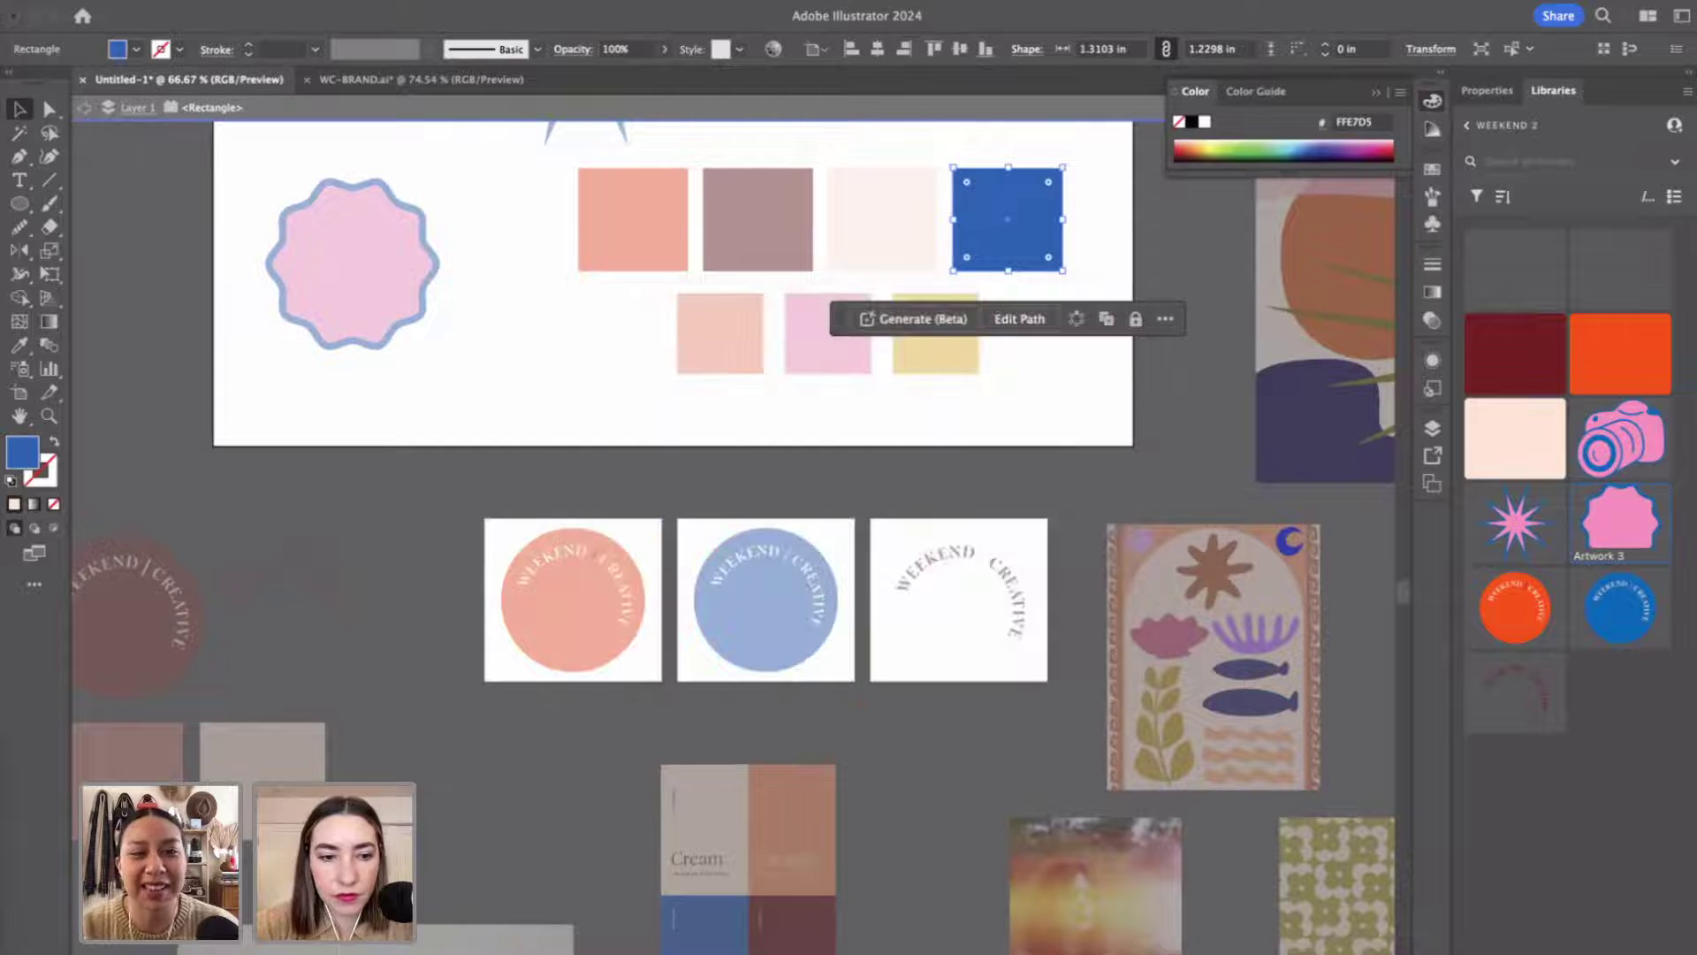
Add blue #0764BA as the fourth Weekend 2 brand colour.
left_click(523, 951)
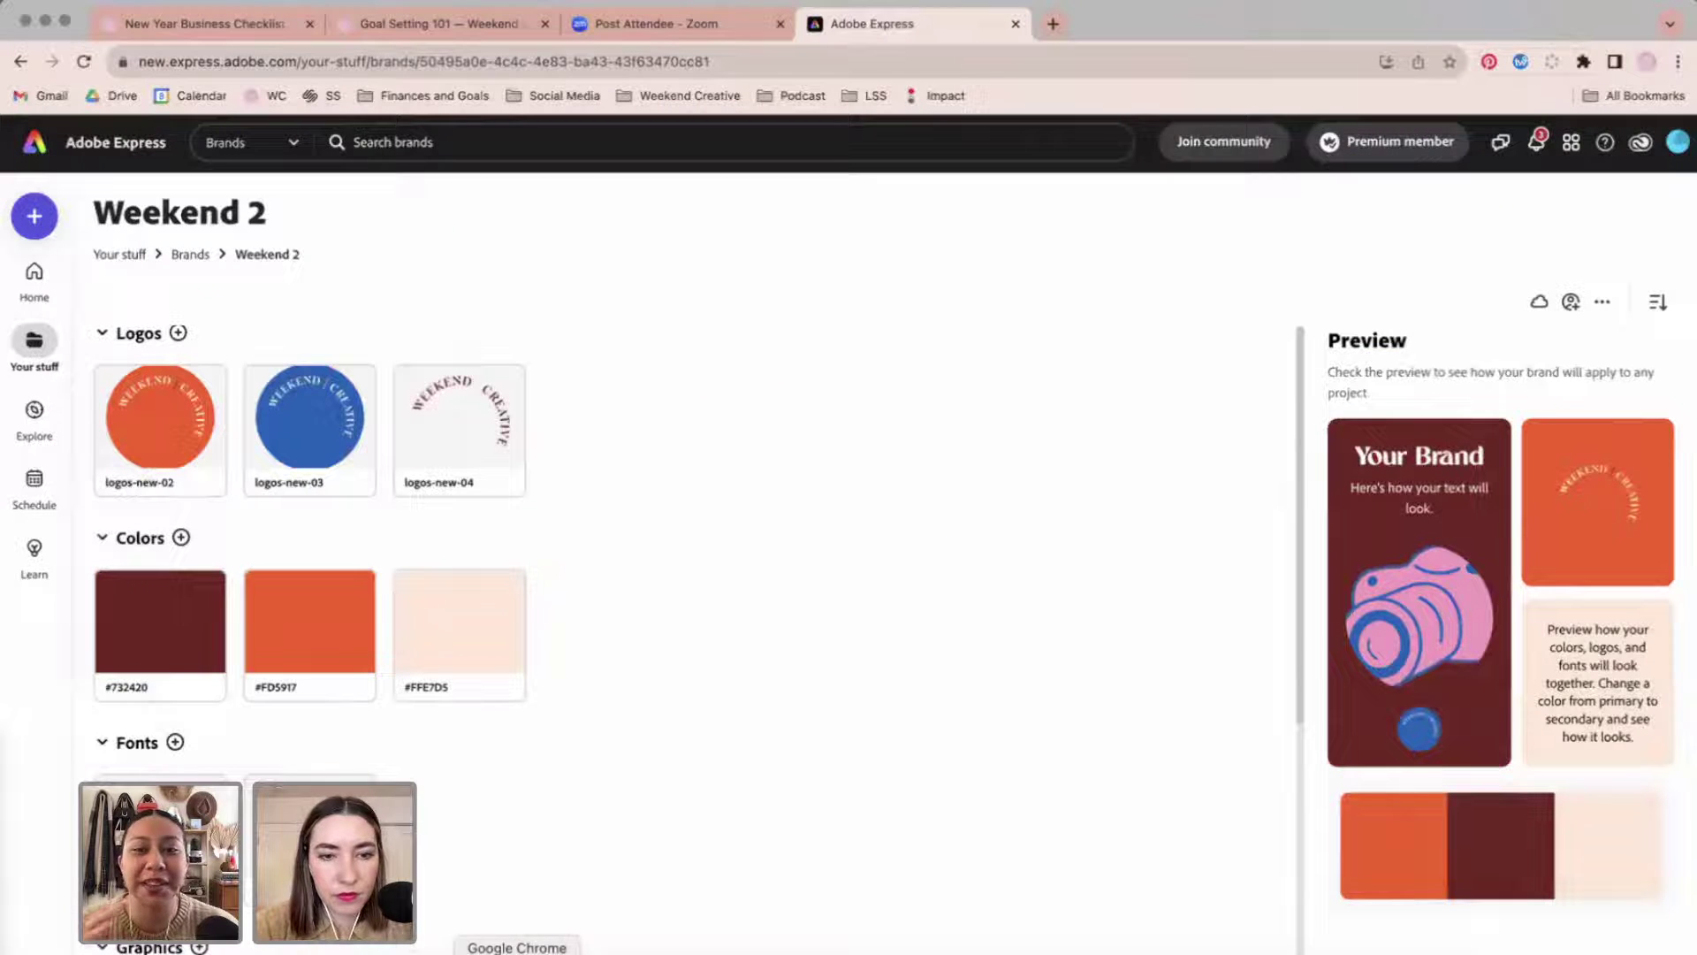
left_click(181, 537)
left_click(381, 436)
left_click(342, 682)
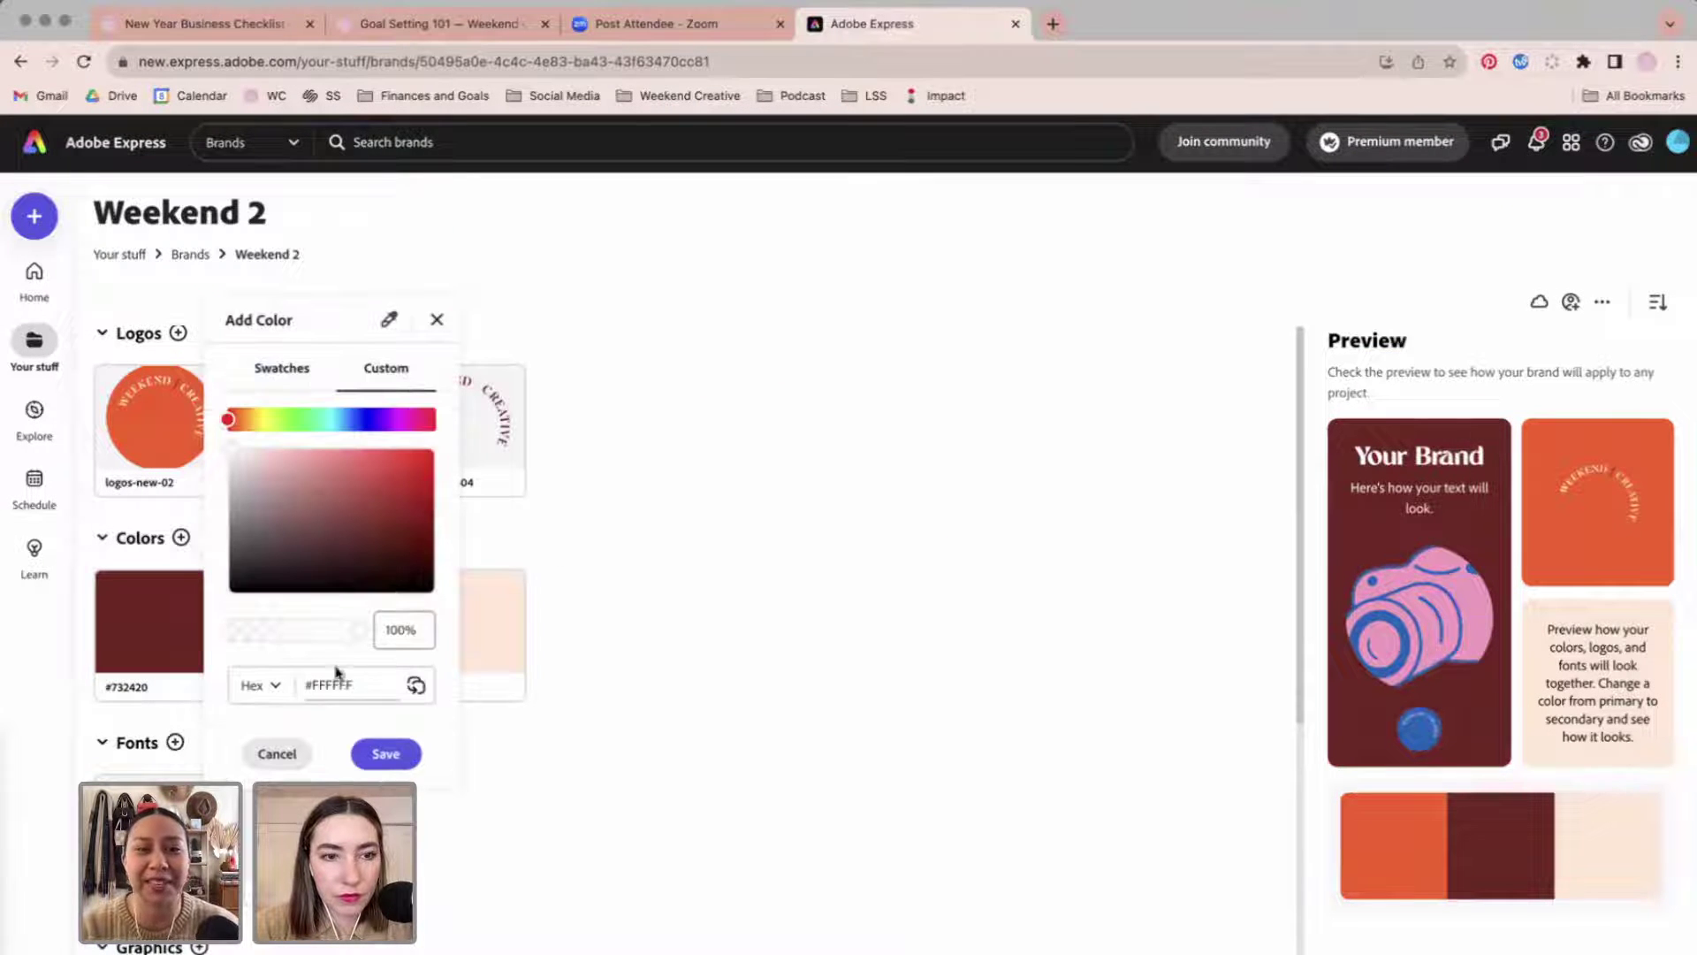
type("#0764BA")
left_click(385, 753)
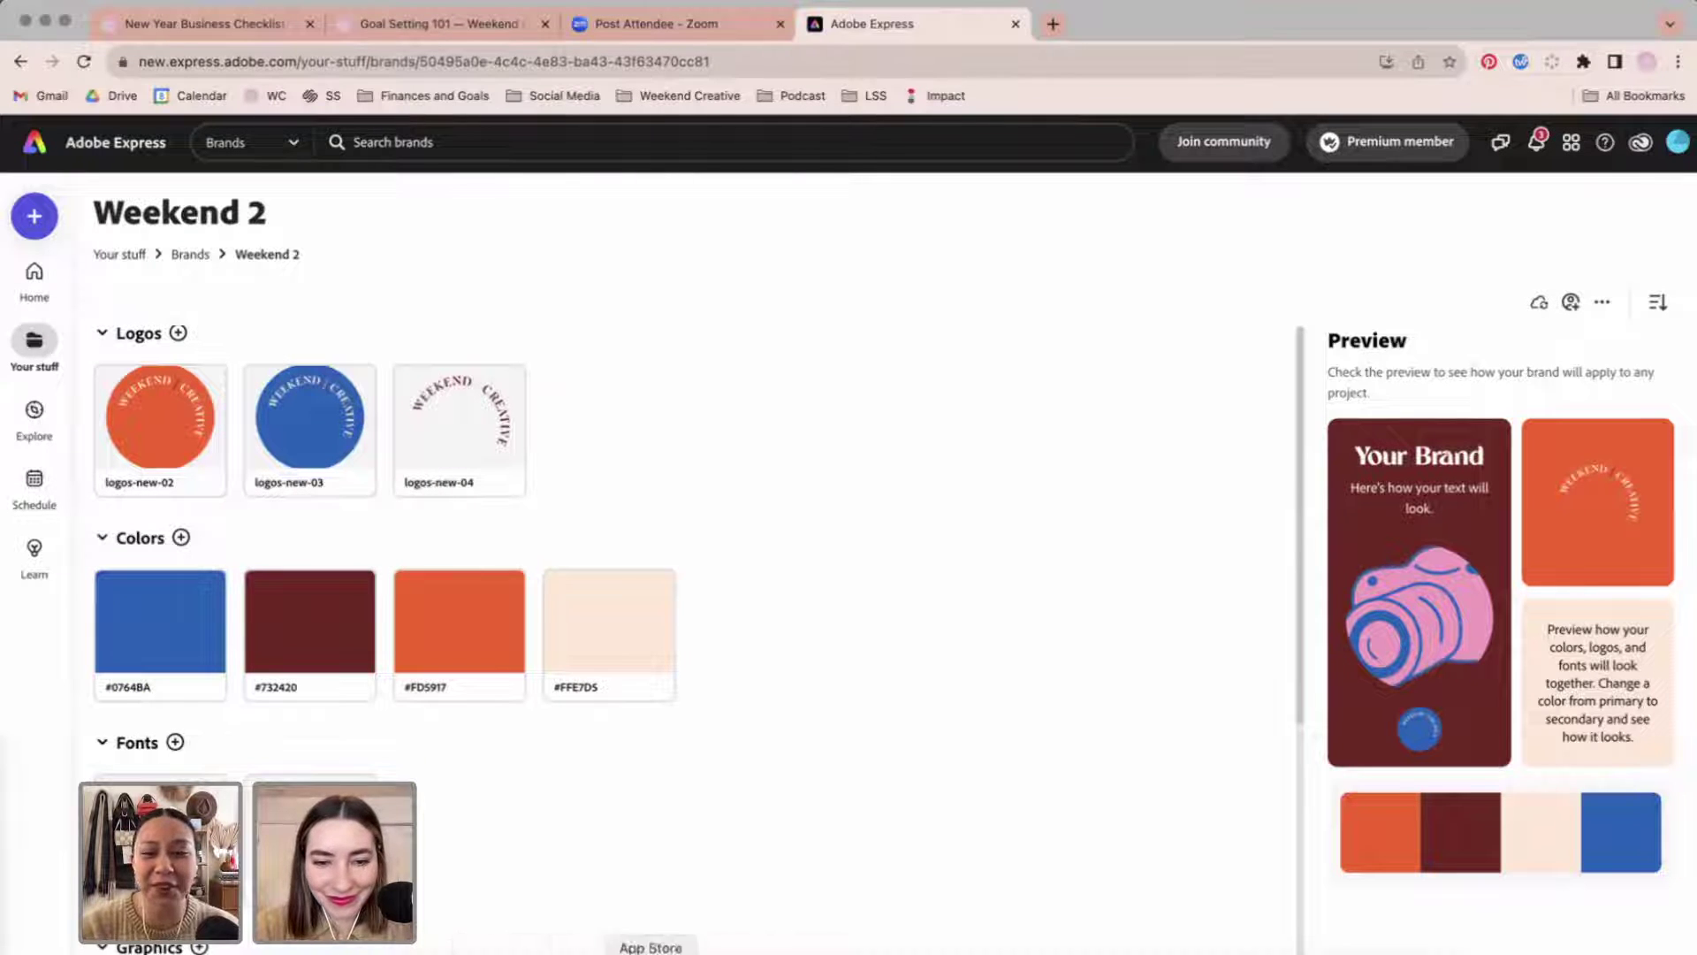
left_click(791, 951)
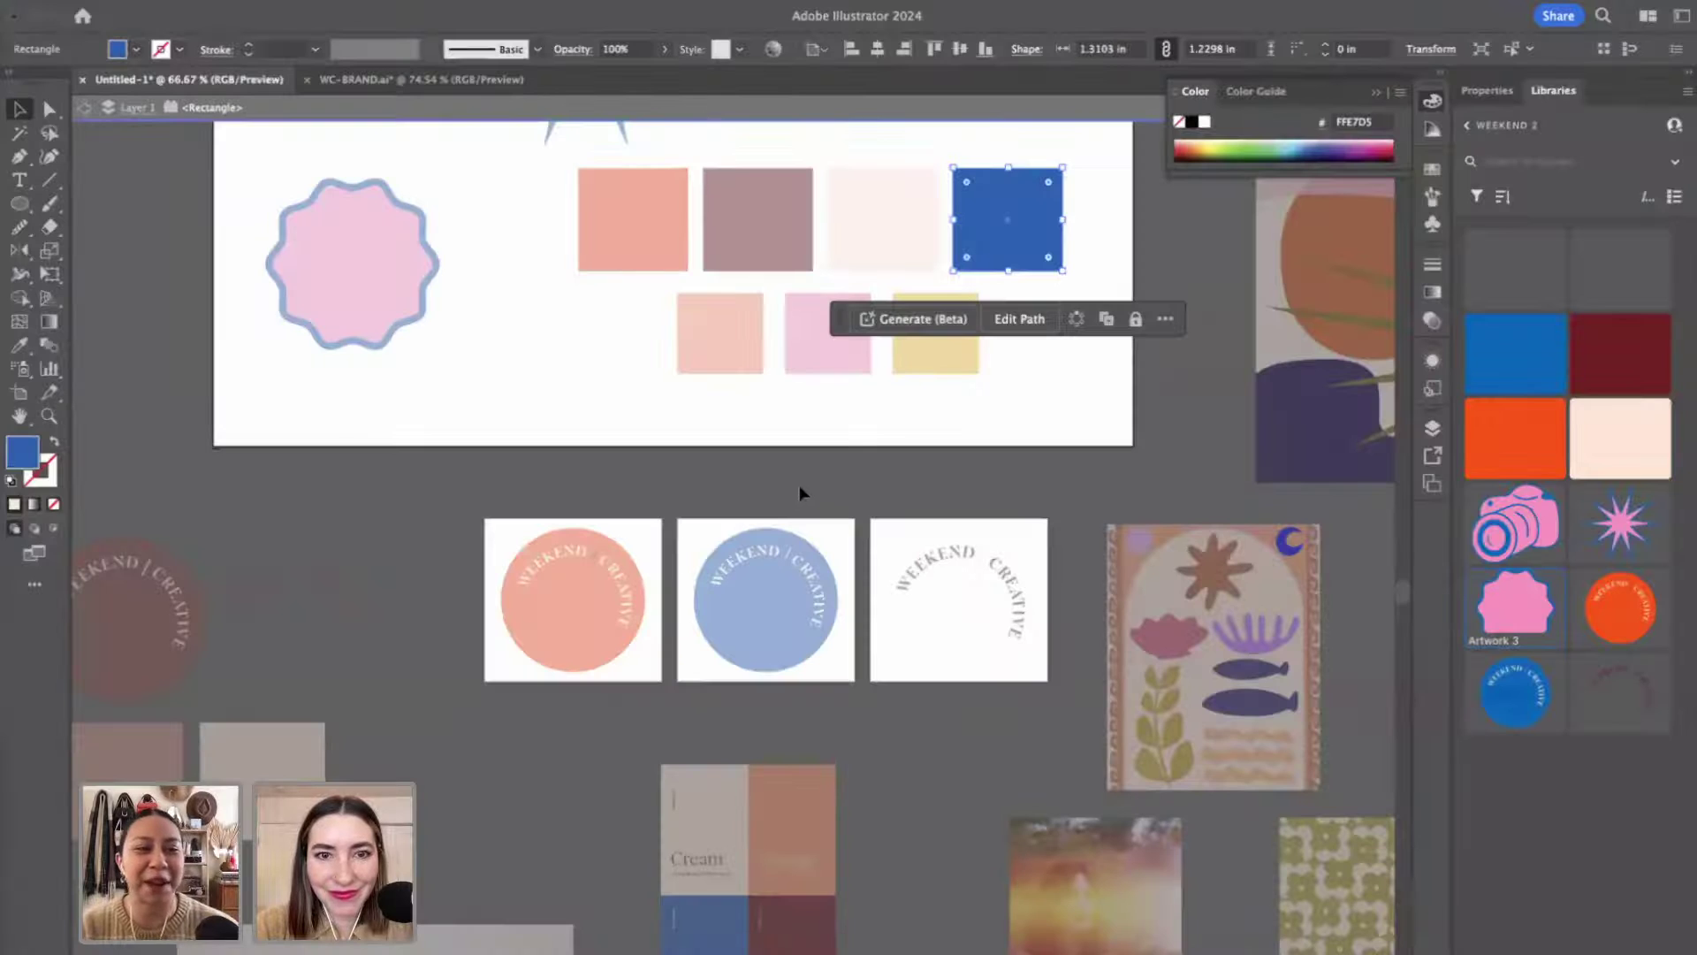
Check the existing pink square's exact colour values, then return to the Weekend 2 brand page.
left_click(804, 387)
left_click(812, 378)
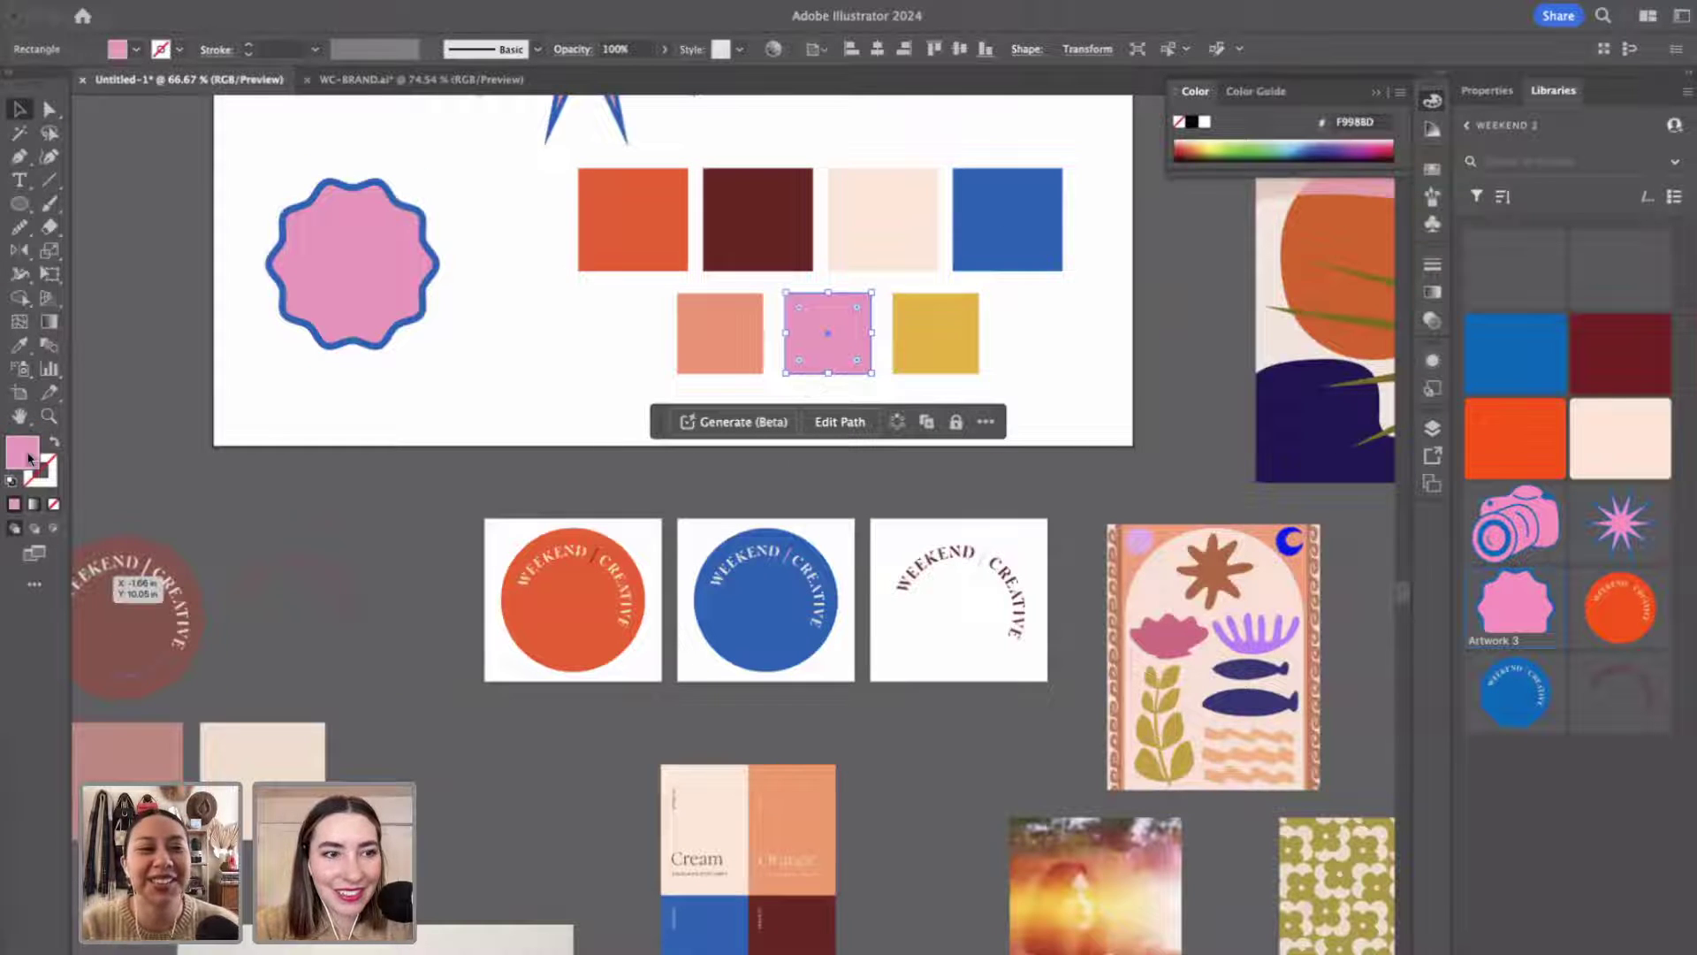
double_click(26, 455)
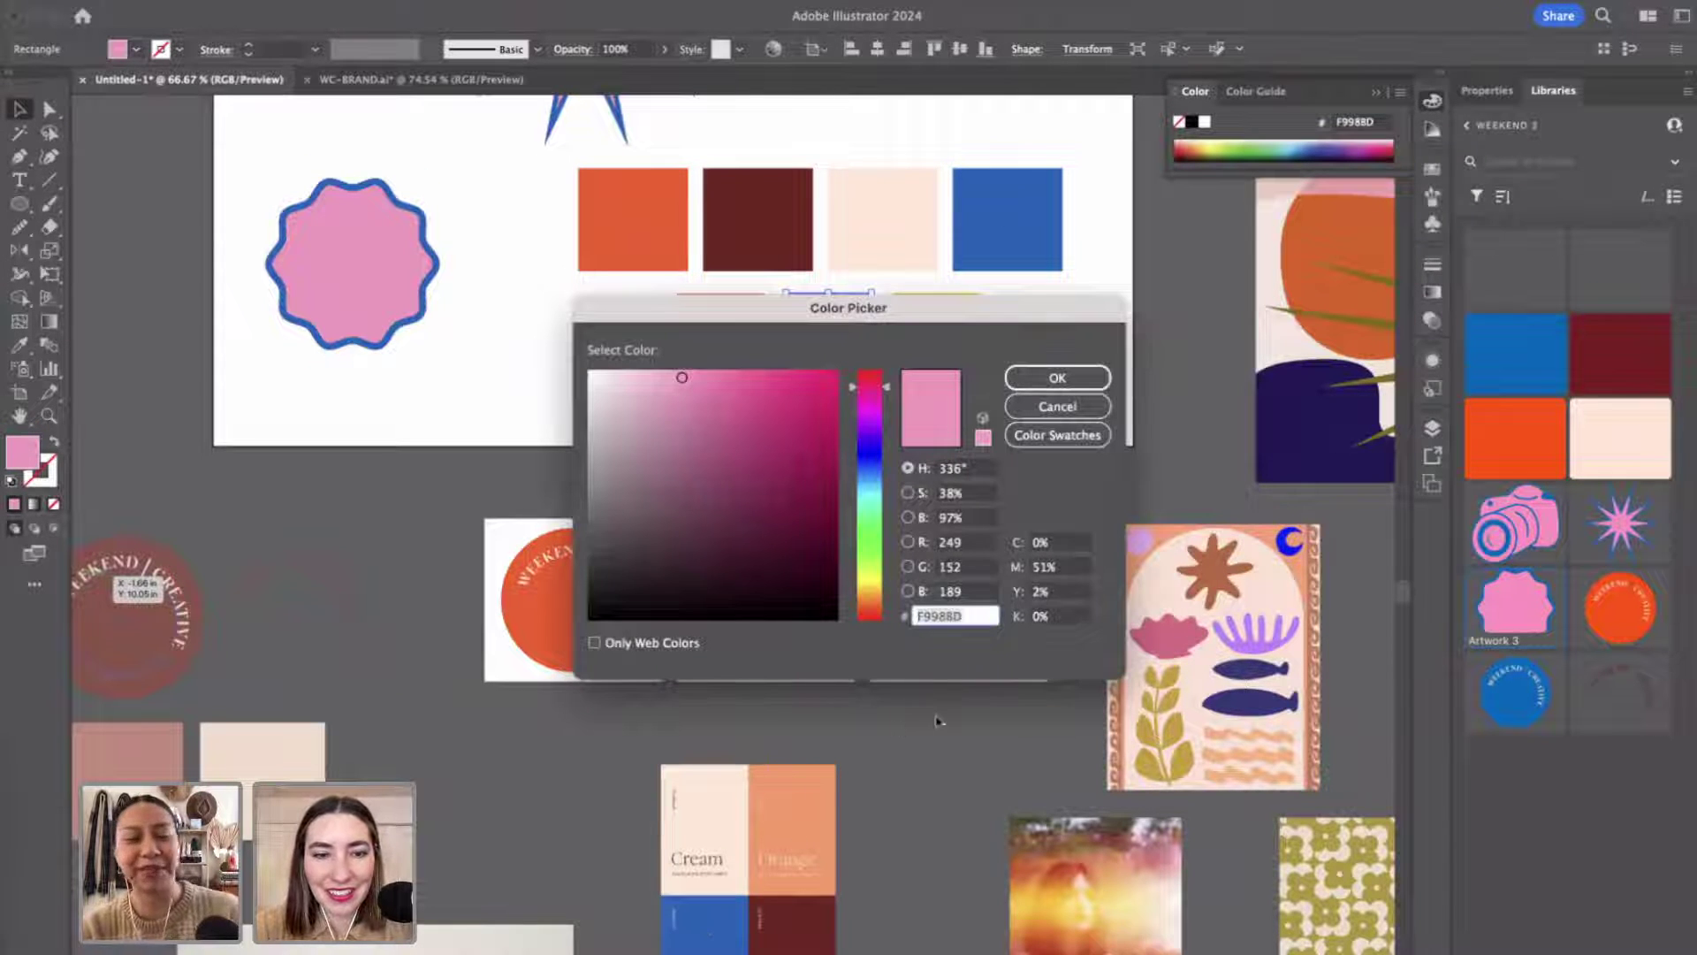
left_click(1057, 406)
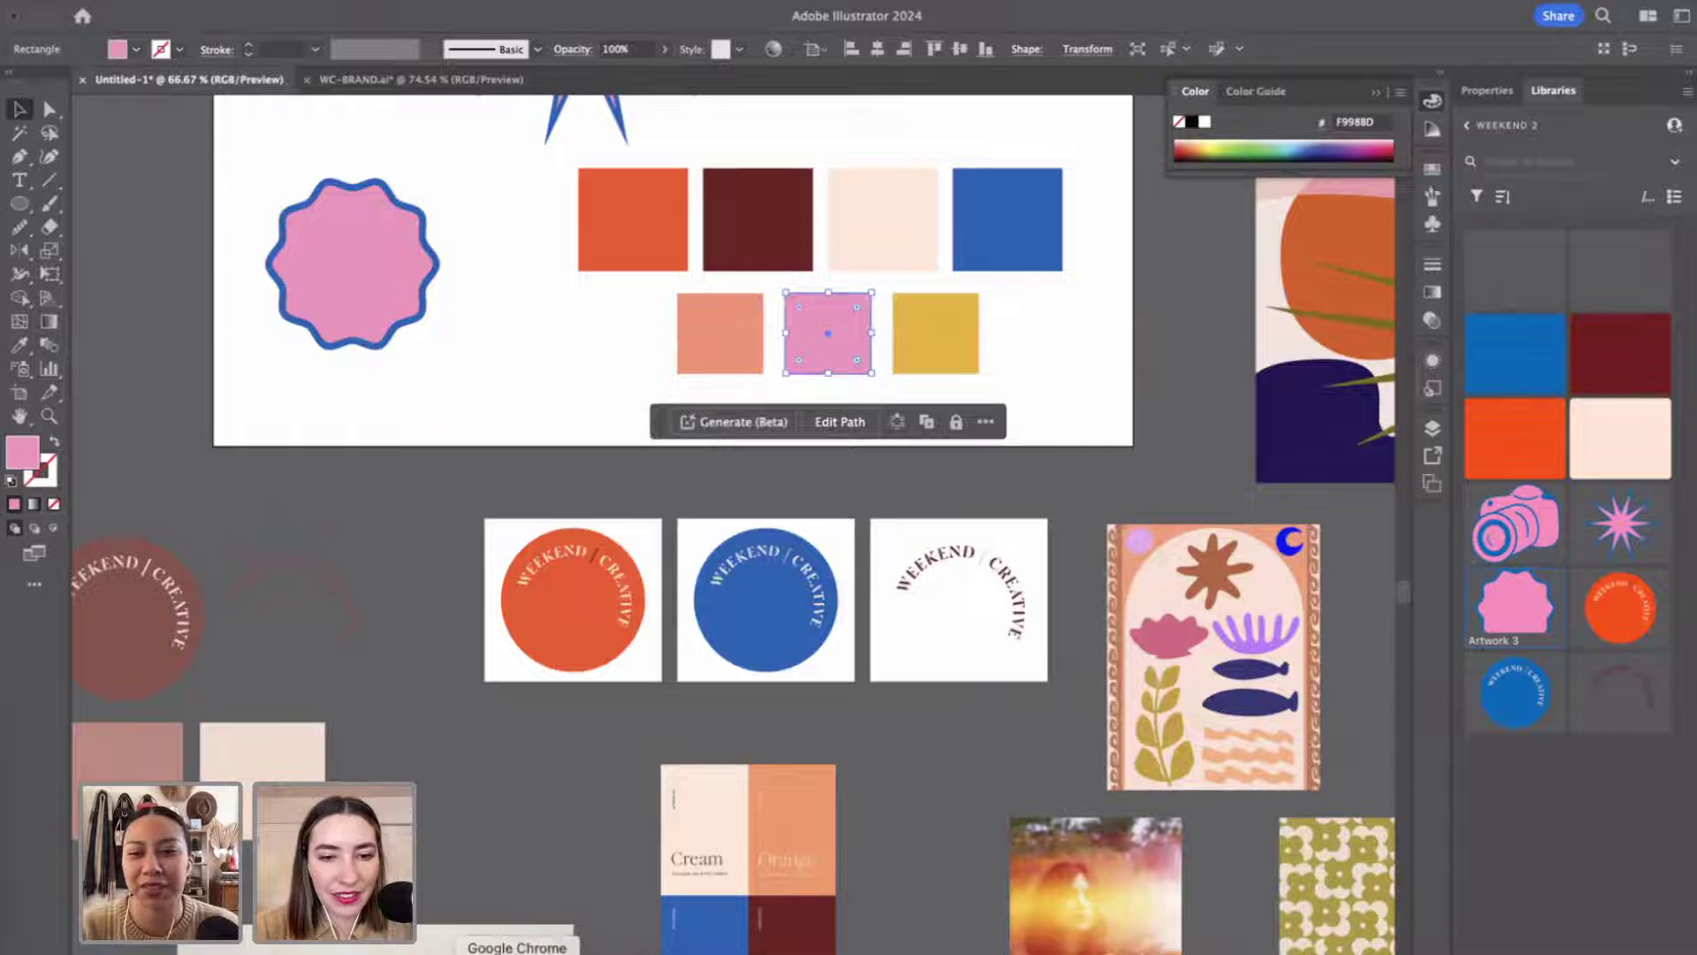
left_click(778, 951)
Add a custom Weekend 2 brand colour with hex value F998BD.
left_click(181, 537)
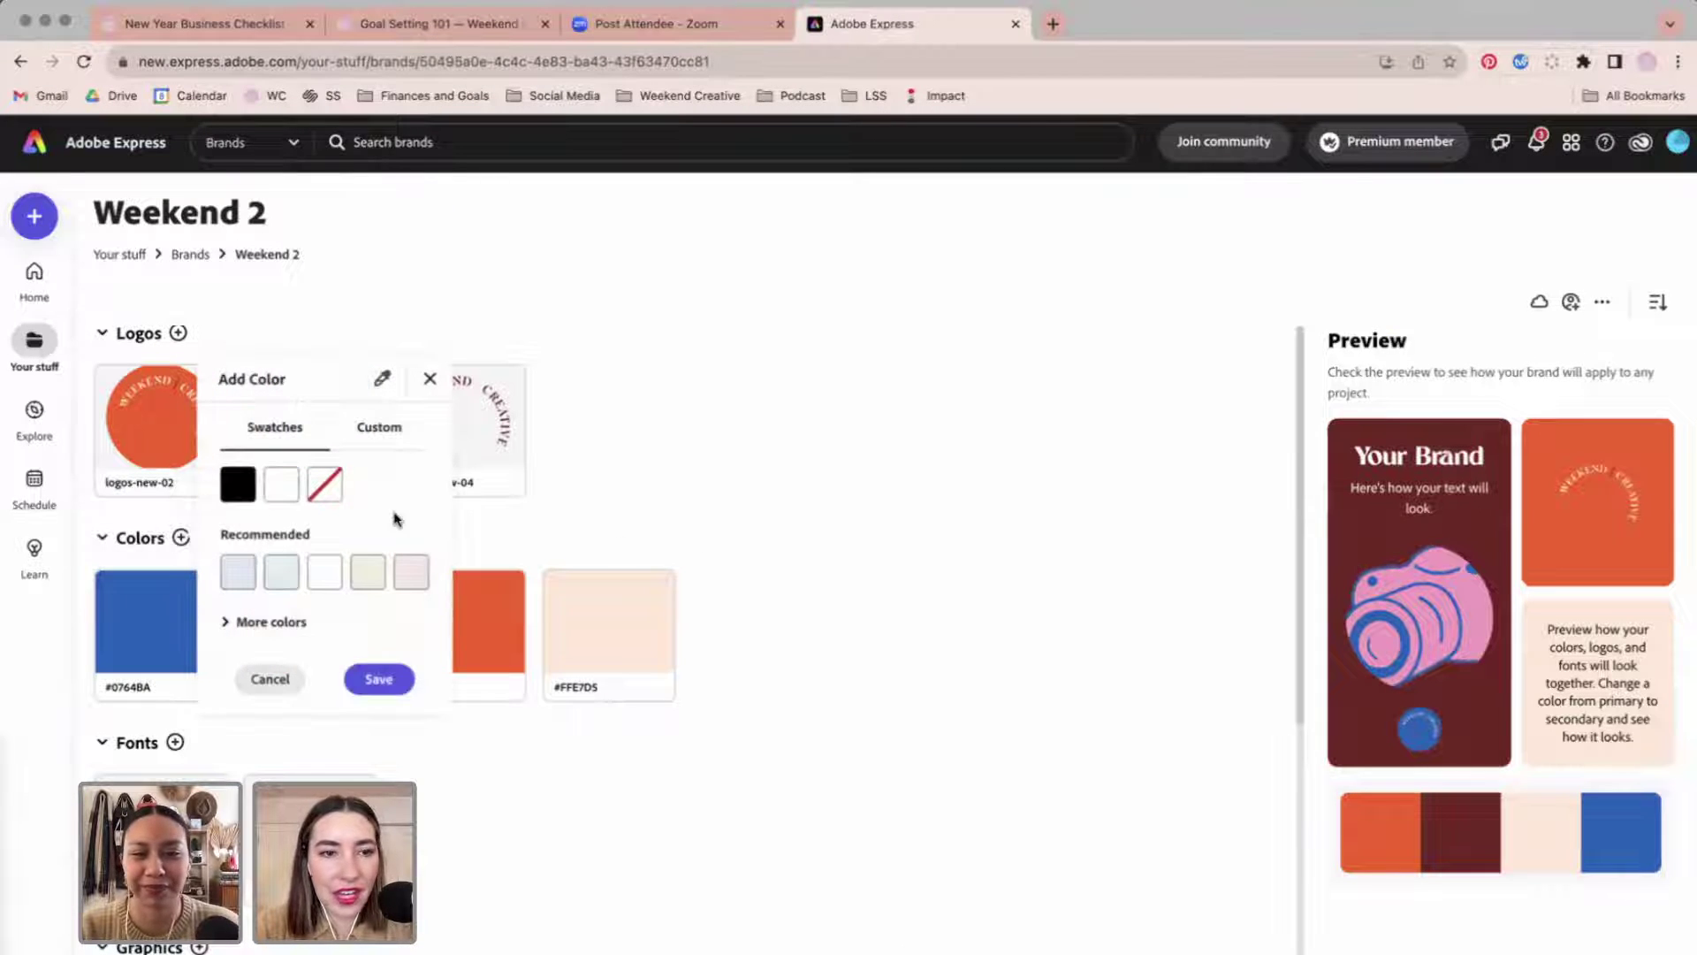
left_click(367, 429)
double_click(340, 677)
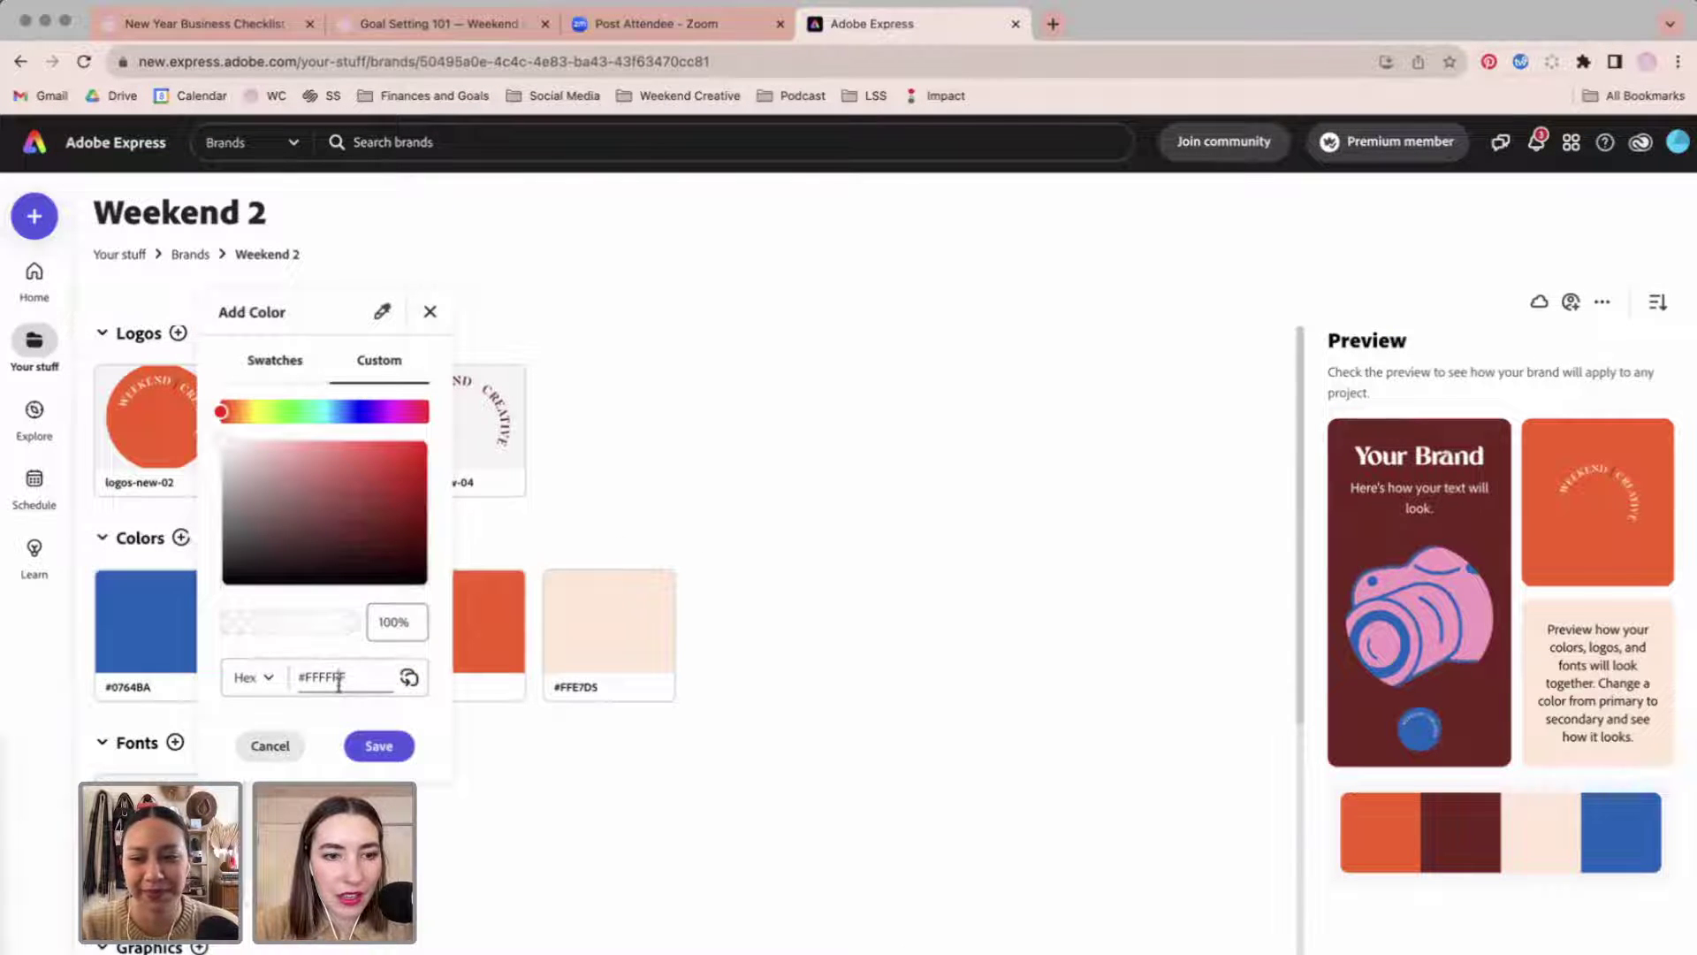
type("F998BD")
left_click(398, 751)
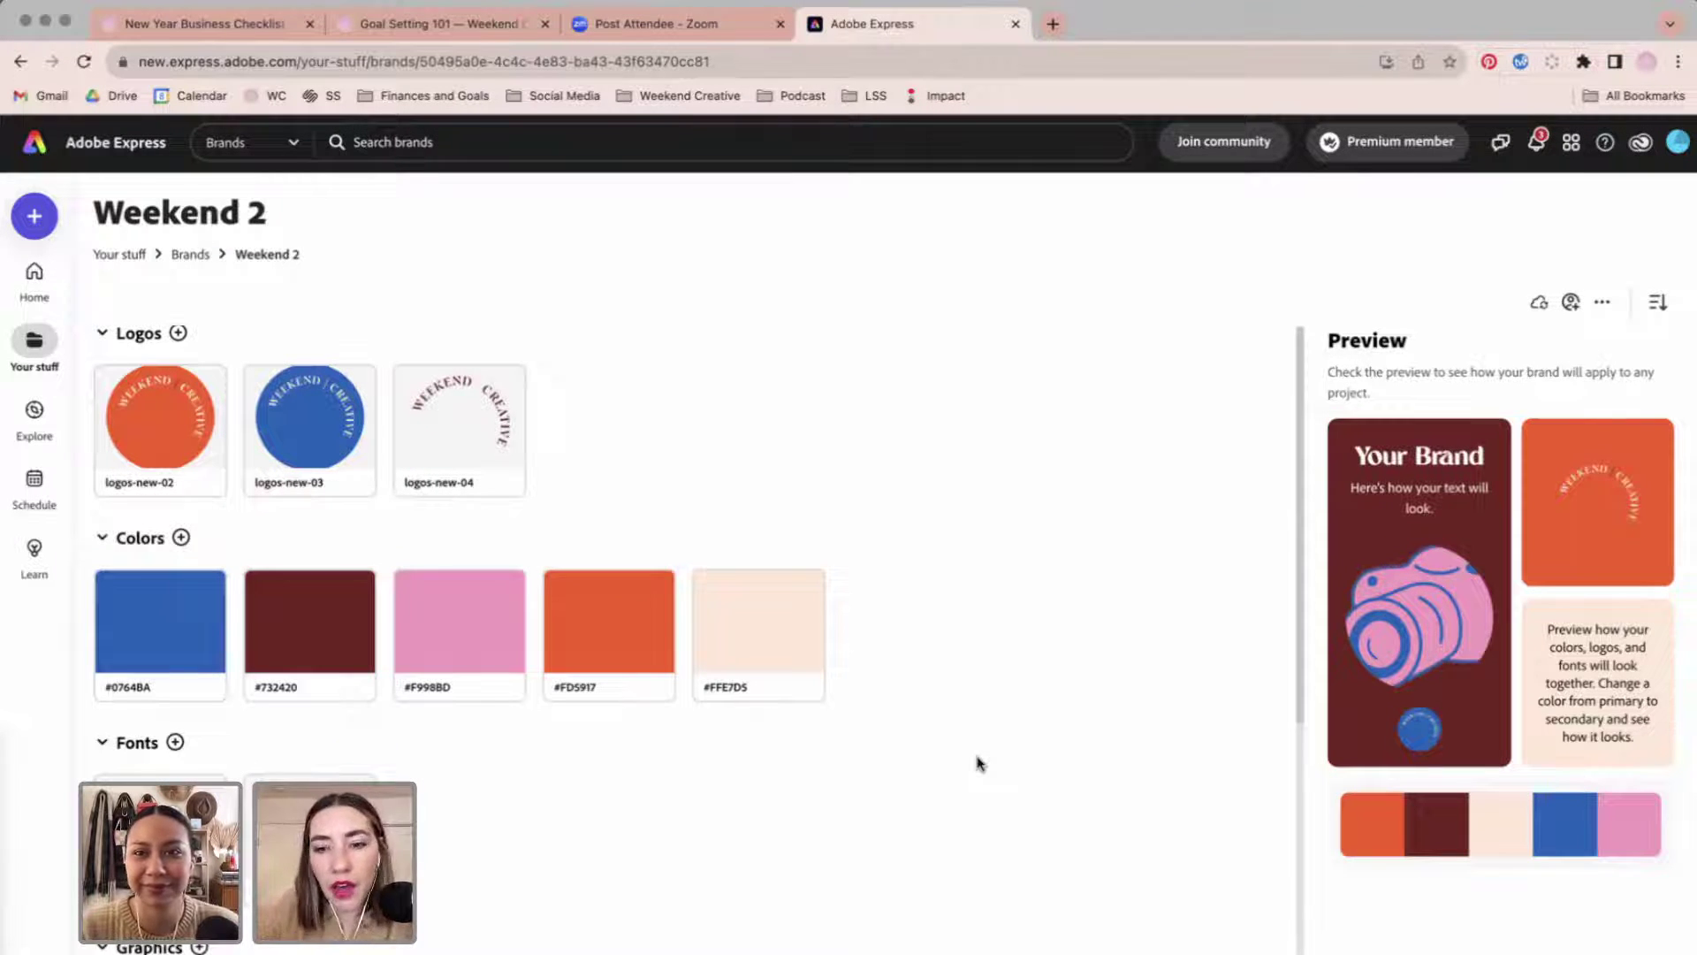
scroll(978, 762, "down", 5)
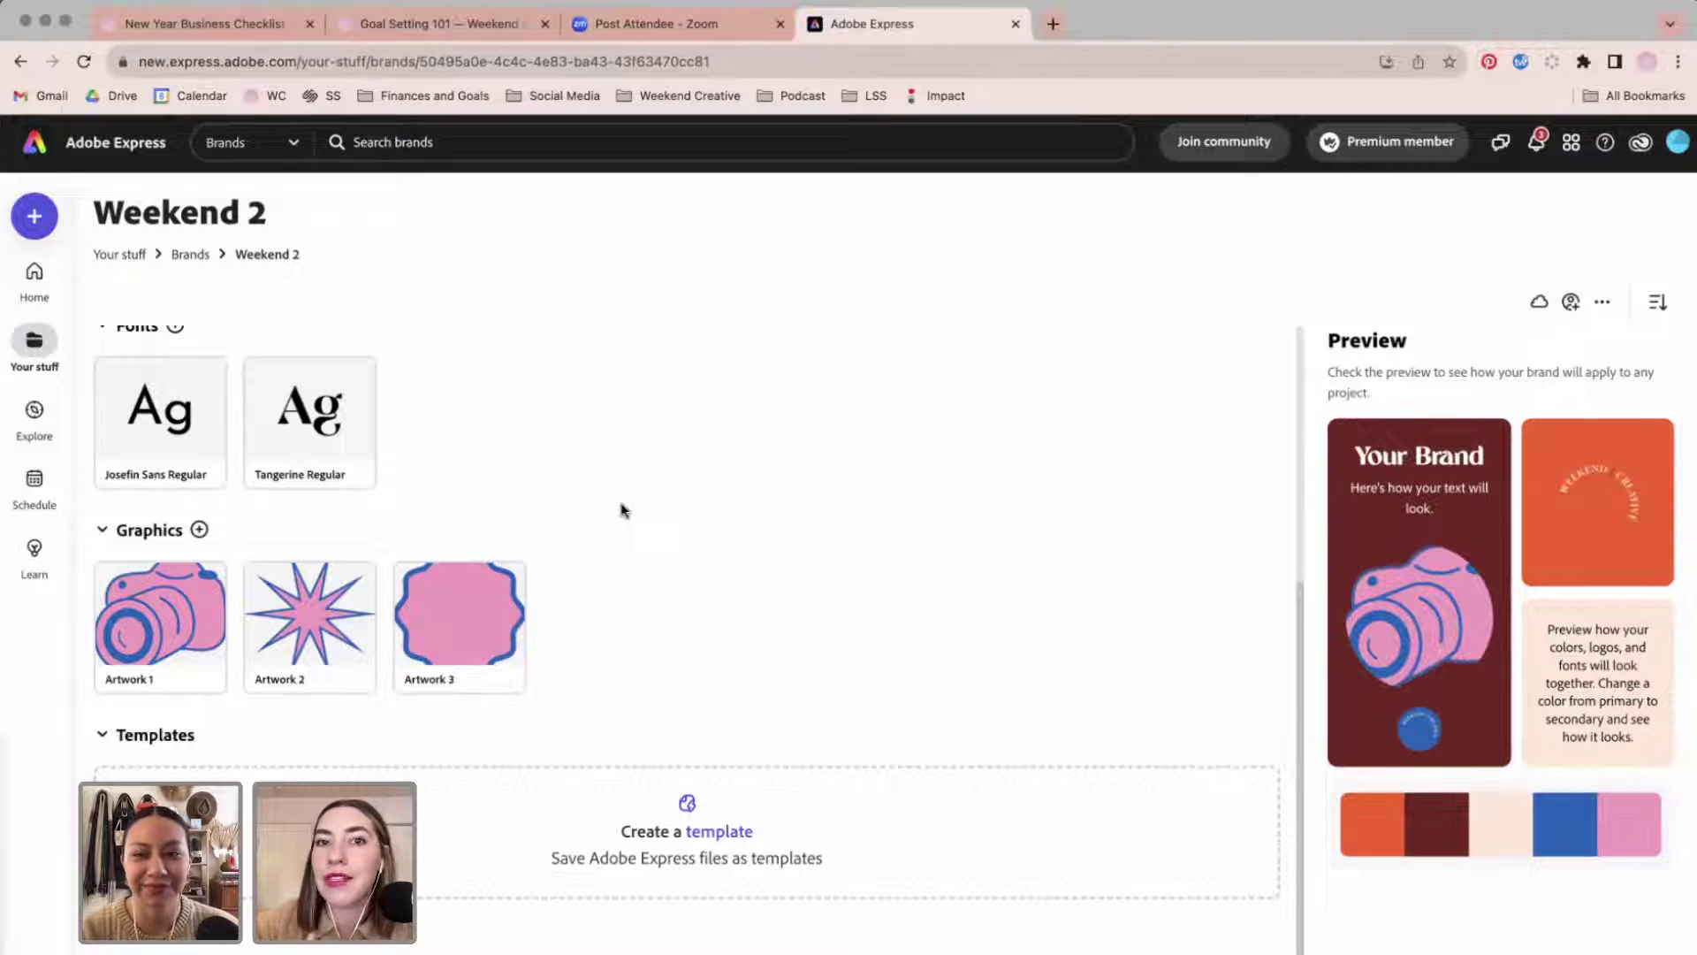
scroll(621, 510, "up", 3)
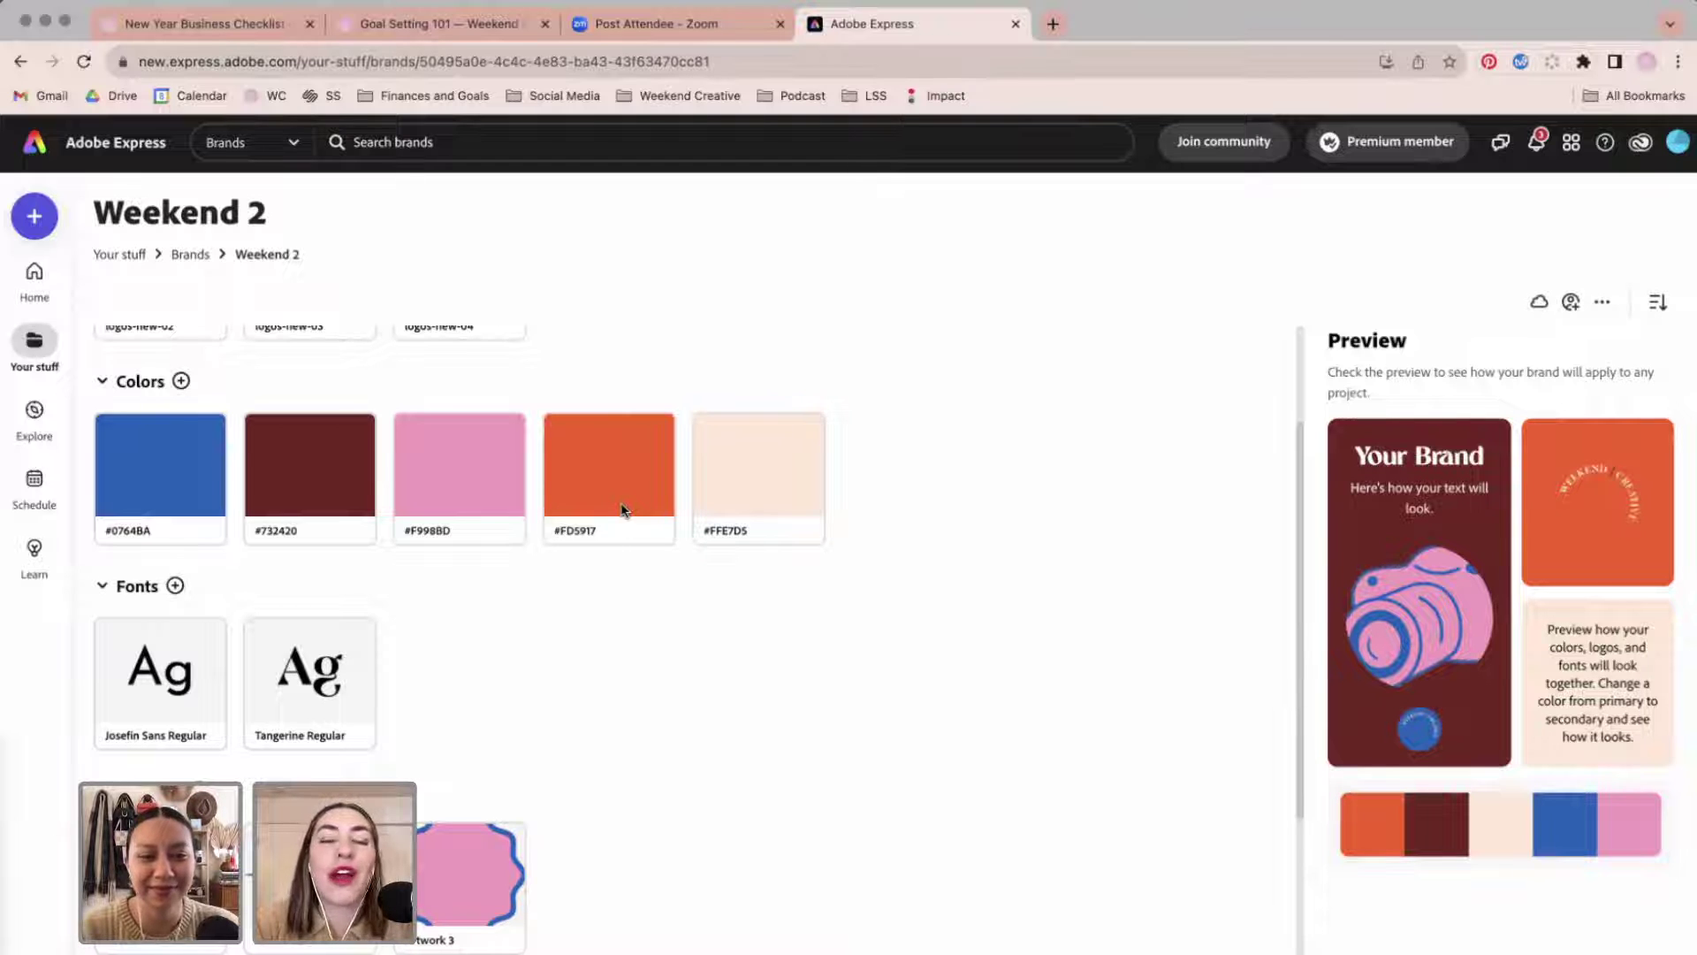
scroll(621, 510, "down", 3)
scroll(622, 510, "up", 5)
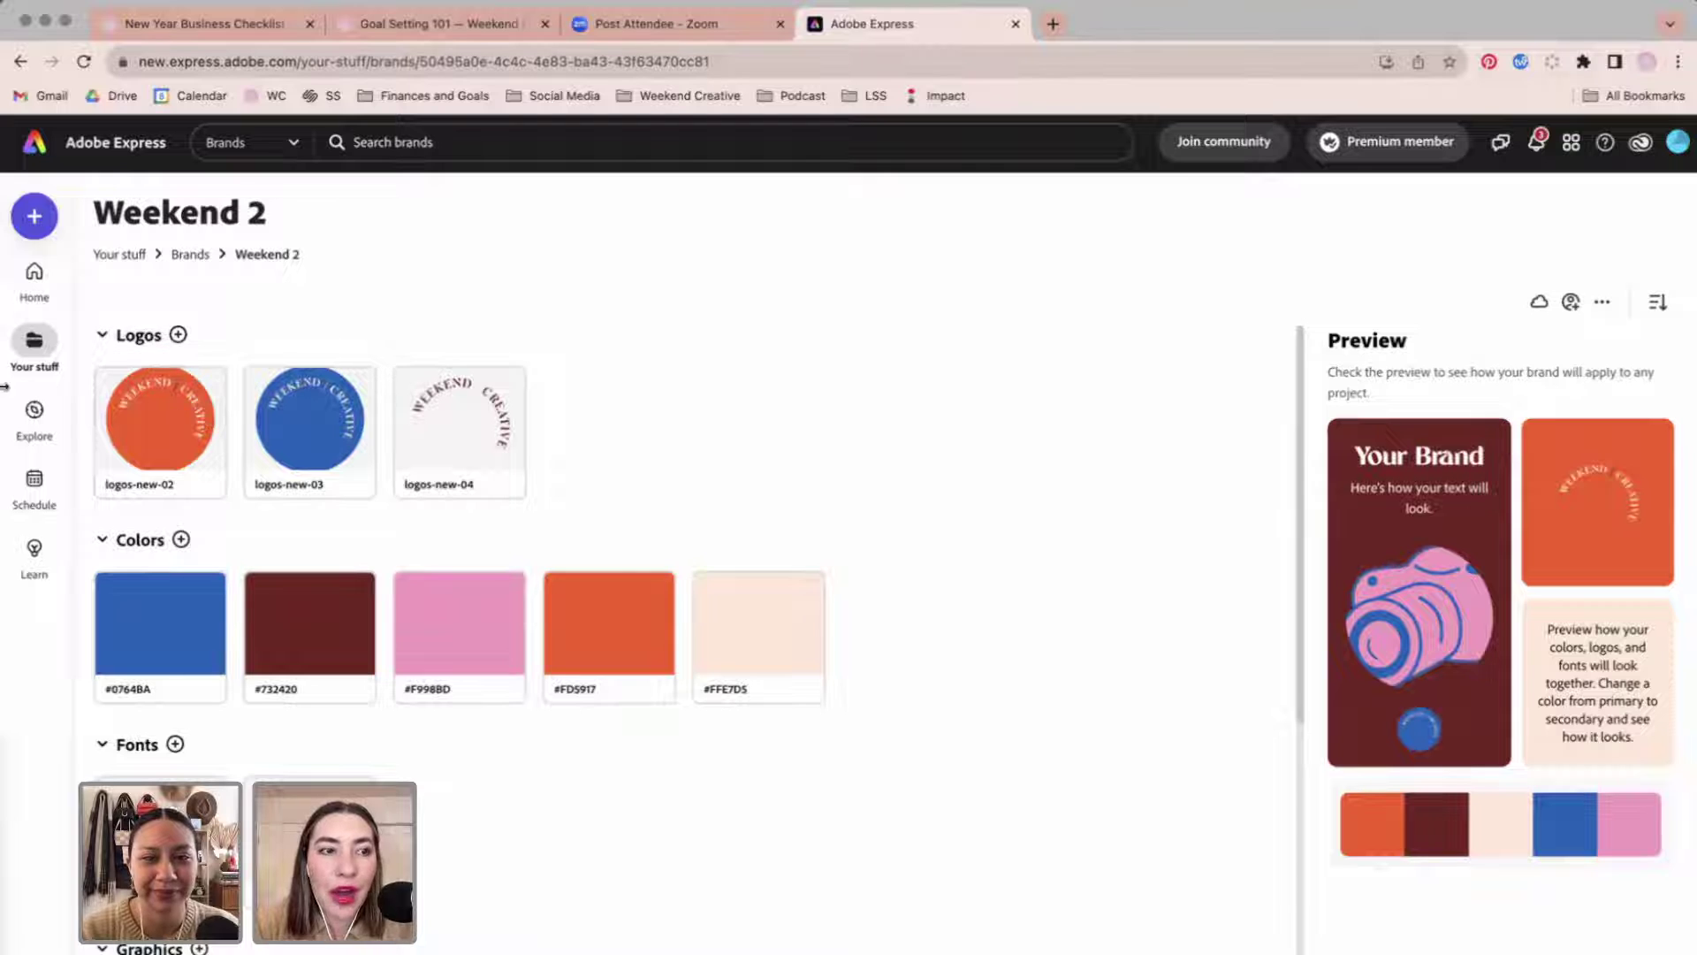
mouse_move(35, 424)
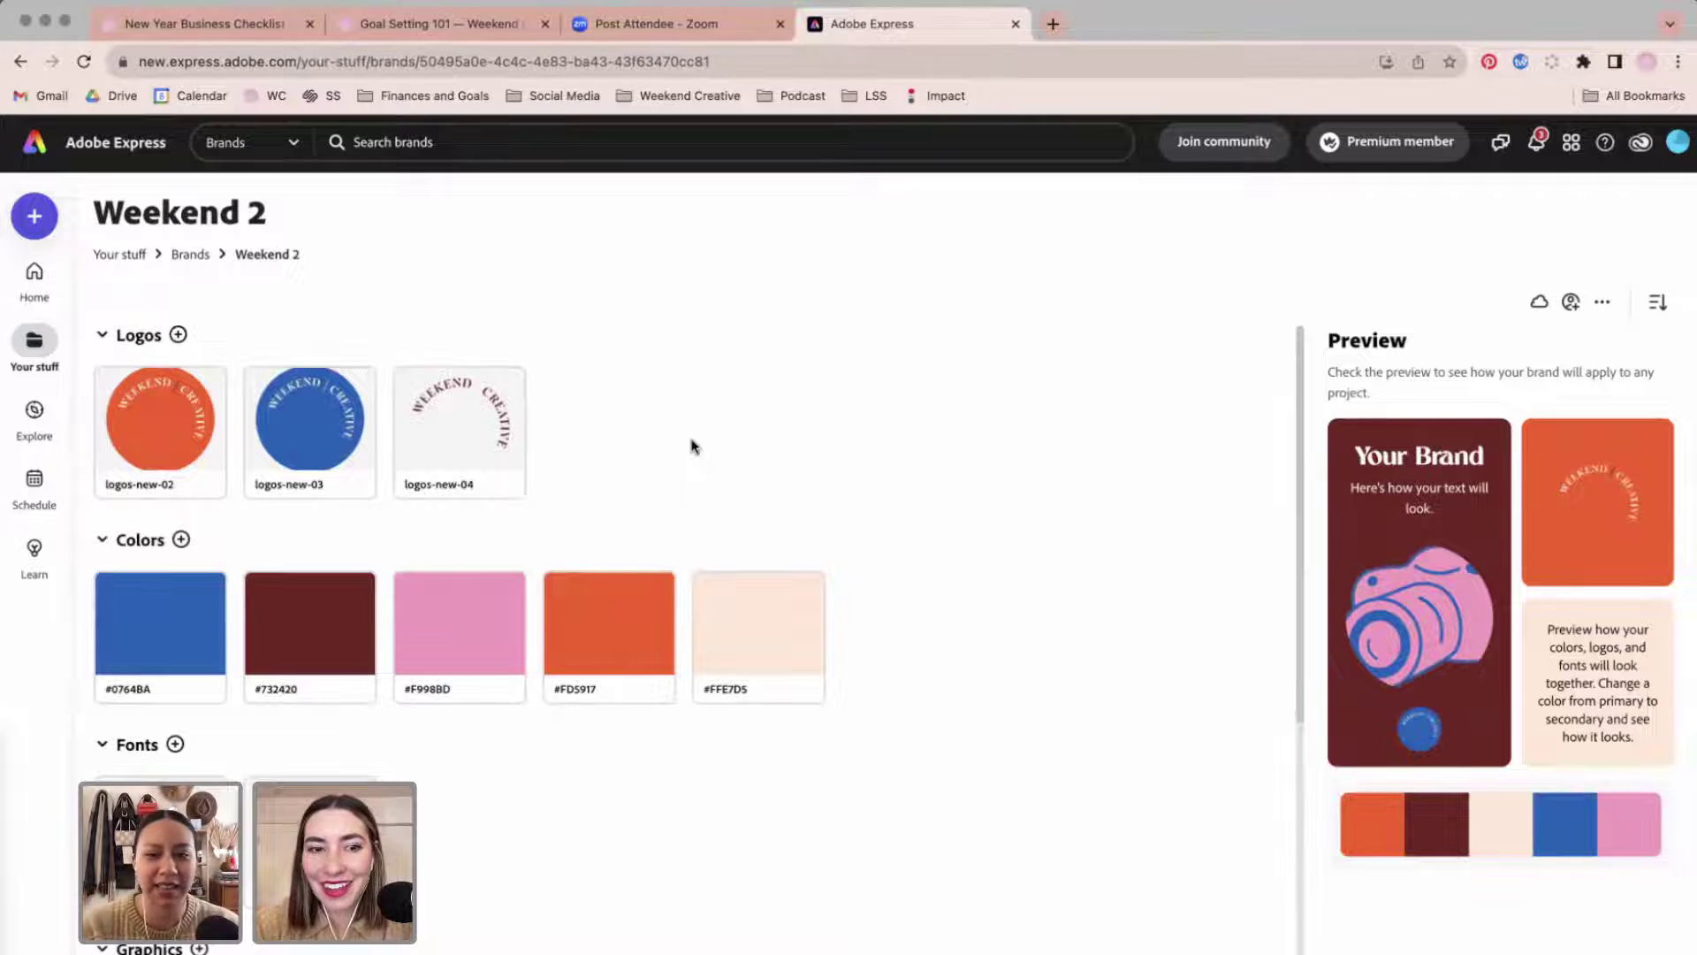
scroll(691, 446, "down", 5)
scroll(691, 446, "up", 5)
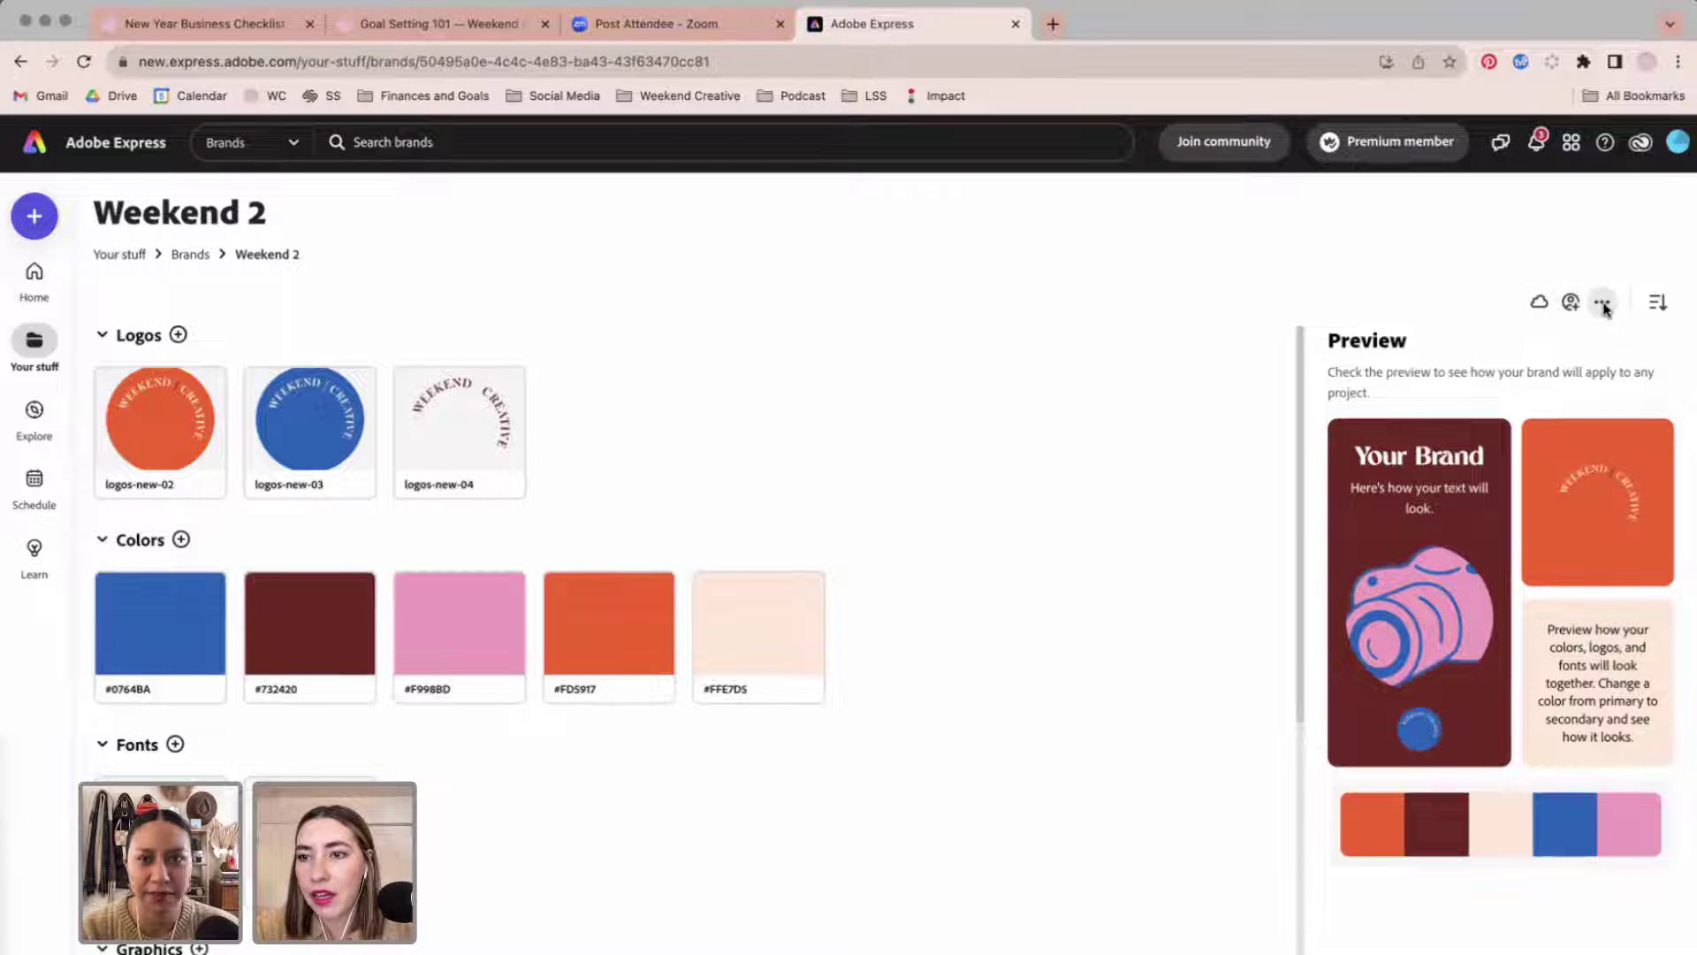
left_click(37, 269)
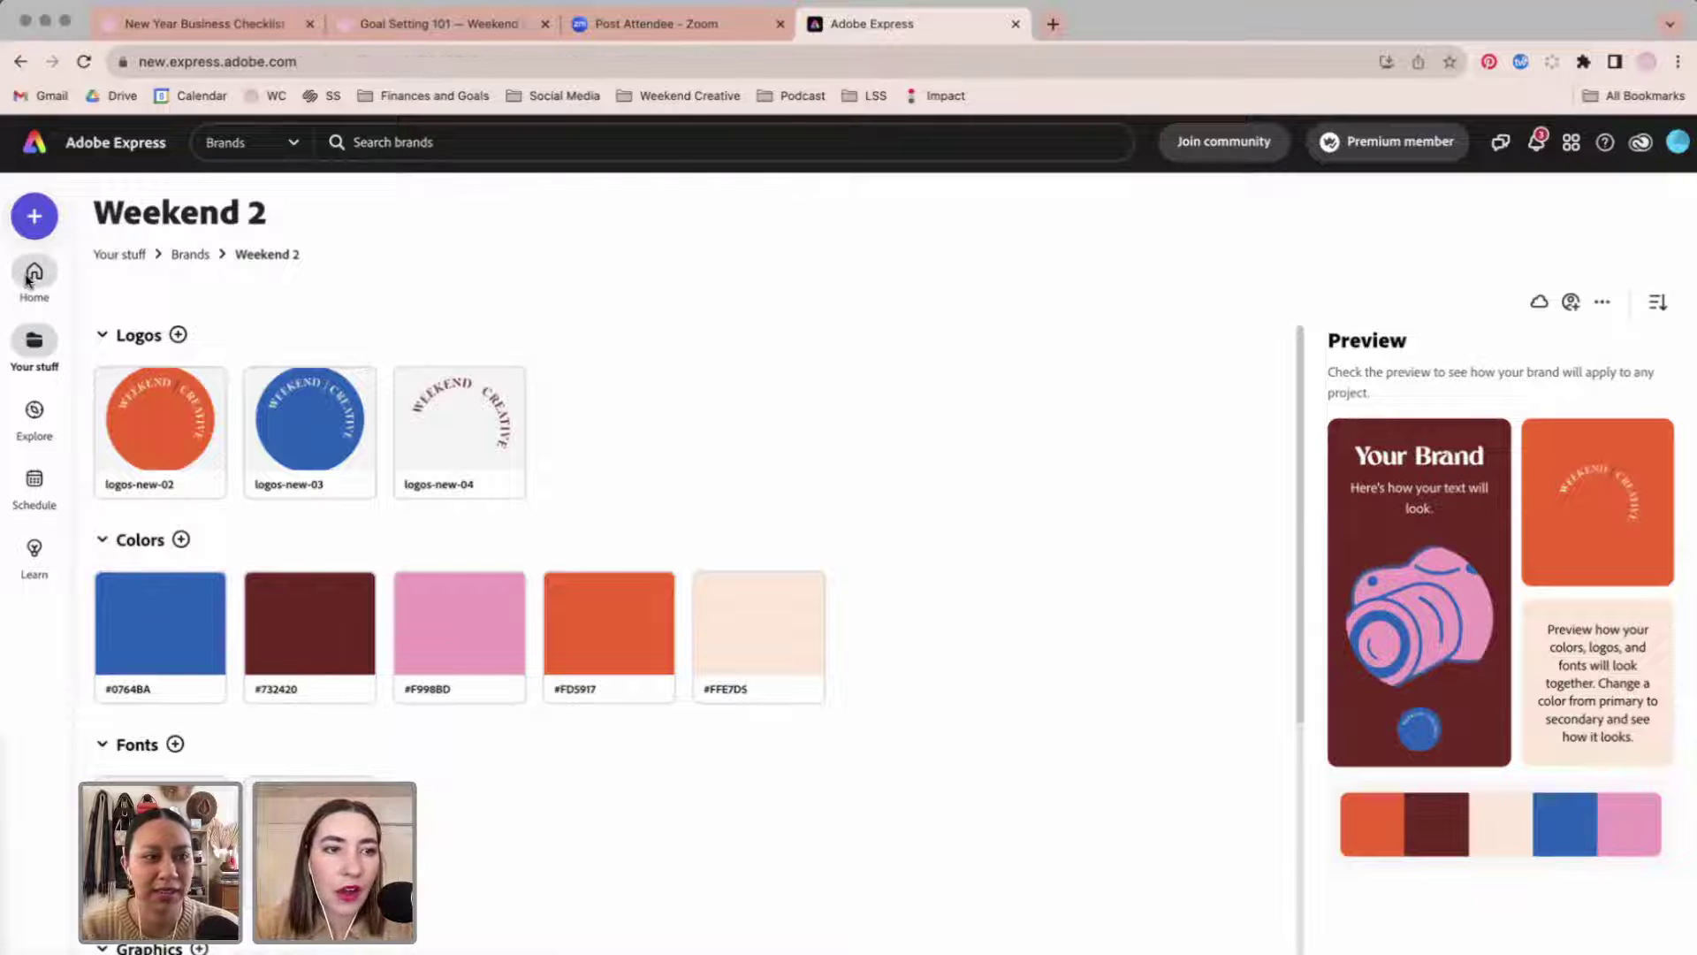
Scroll the home page down and back up, settling on the Instagram reel card under Get started.
scroll(814, 739, "down", 3)
scroll(814, 738, "down", 2)
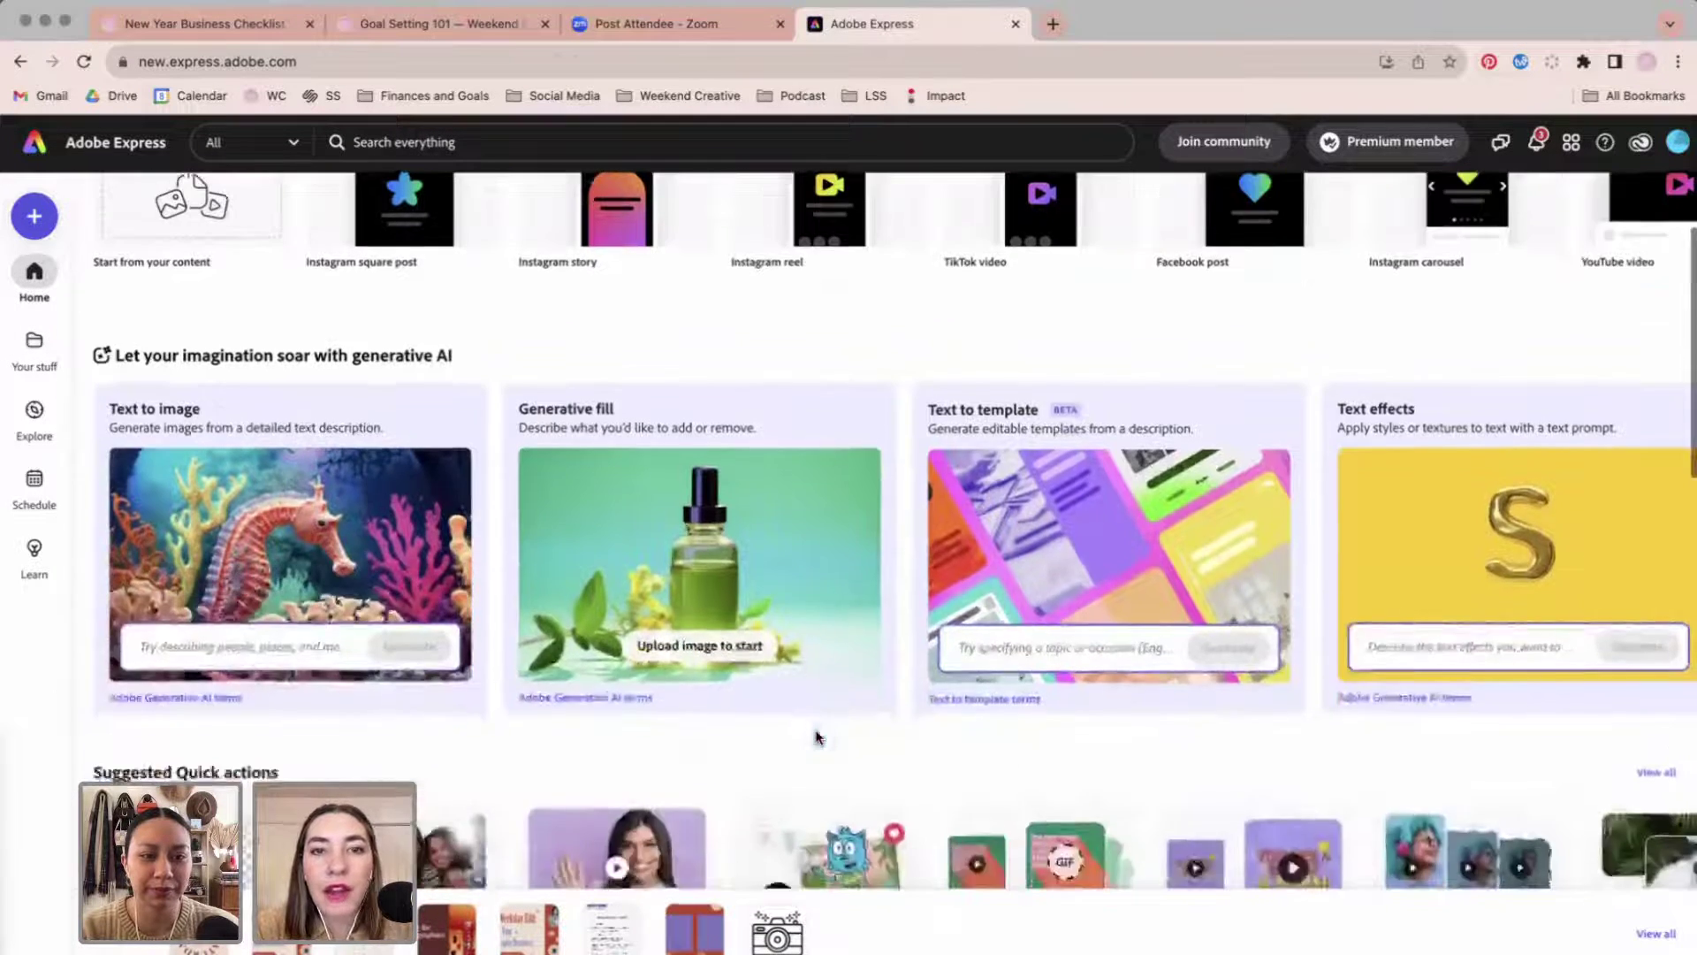
scroll(815, 733, "up", 5)
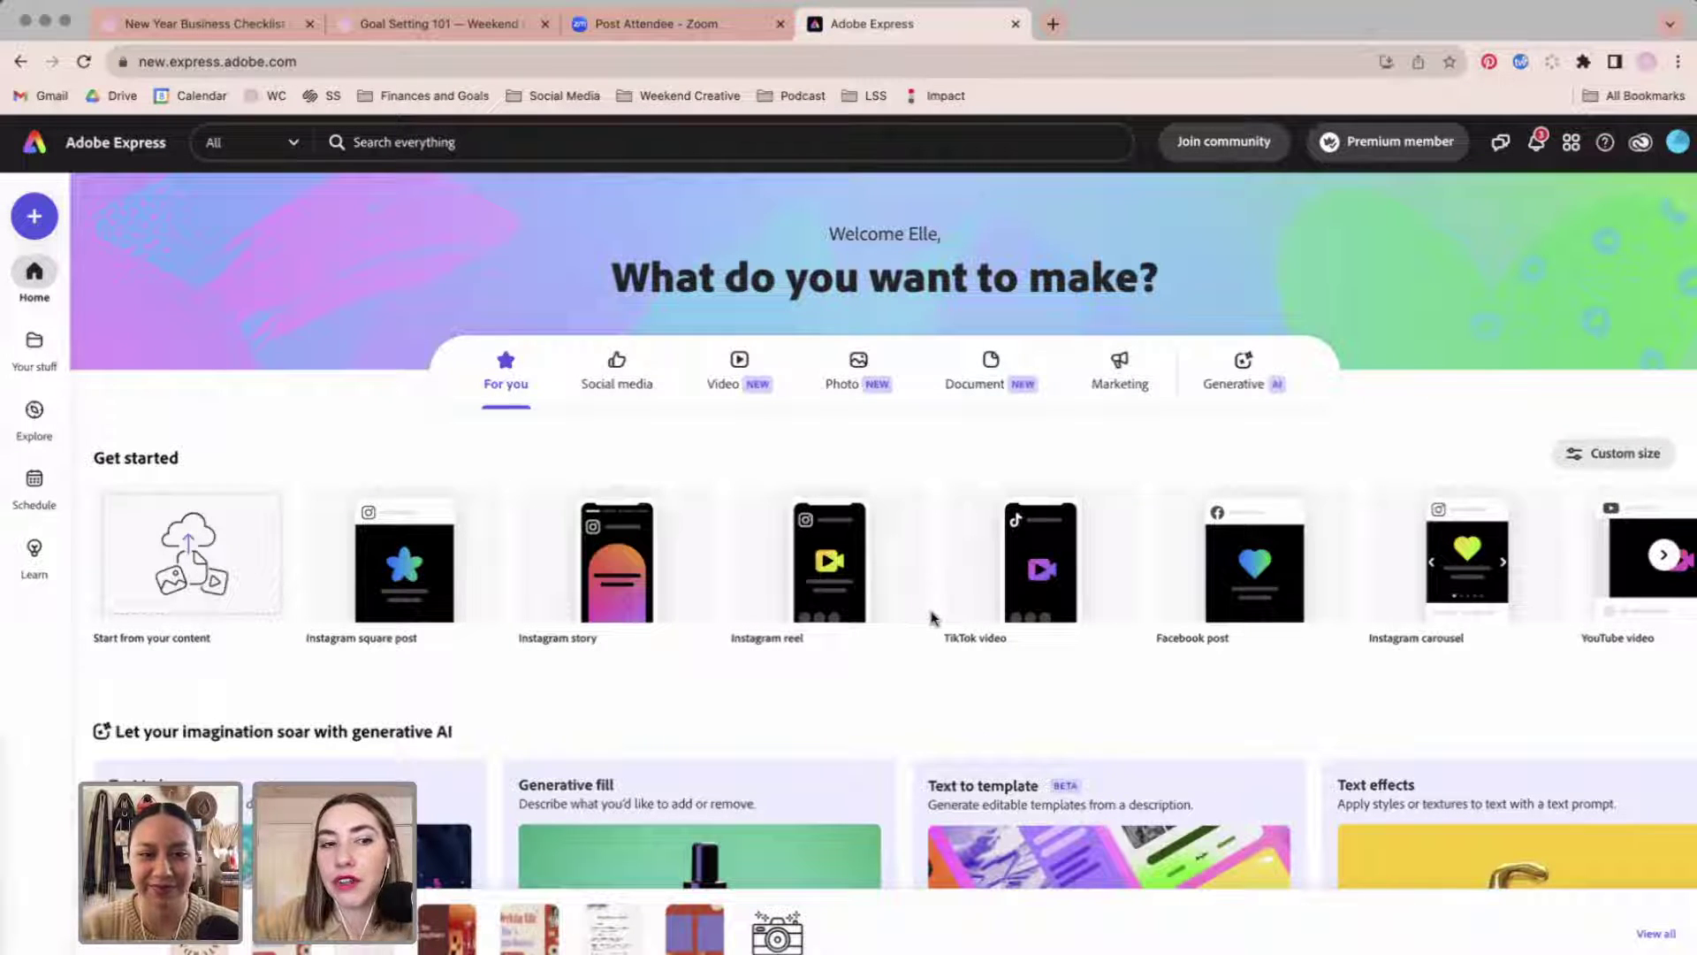
mouse_move(1121, 576)
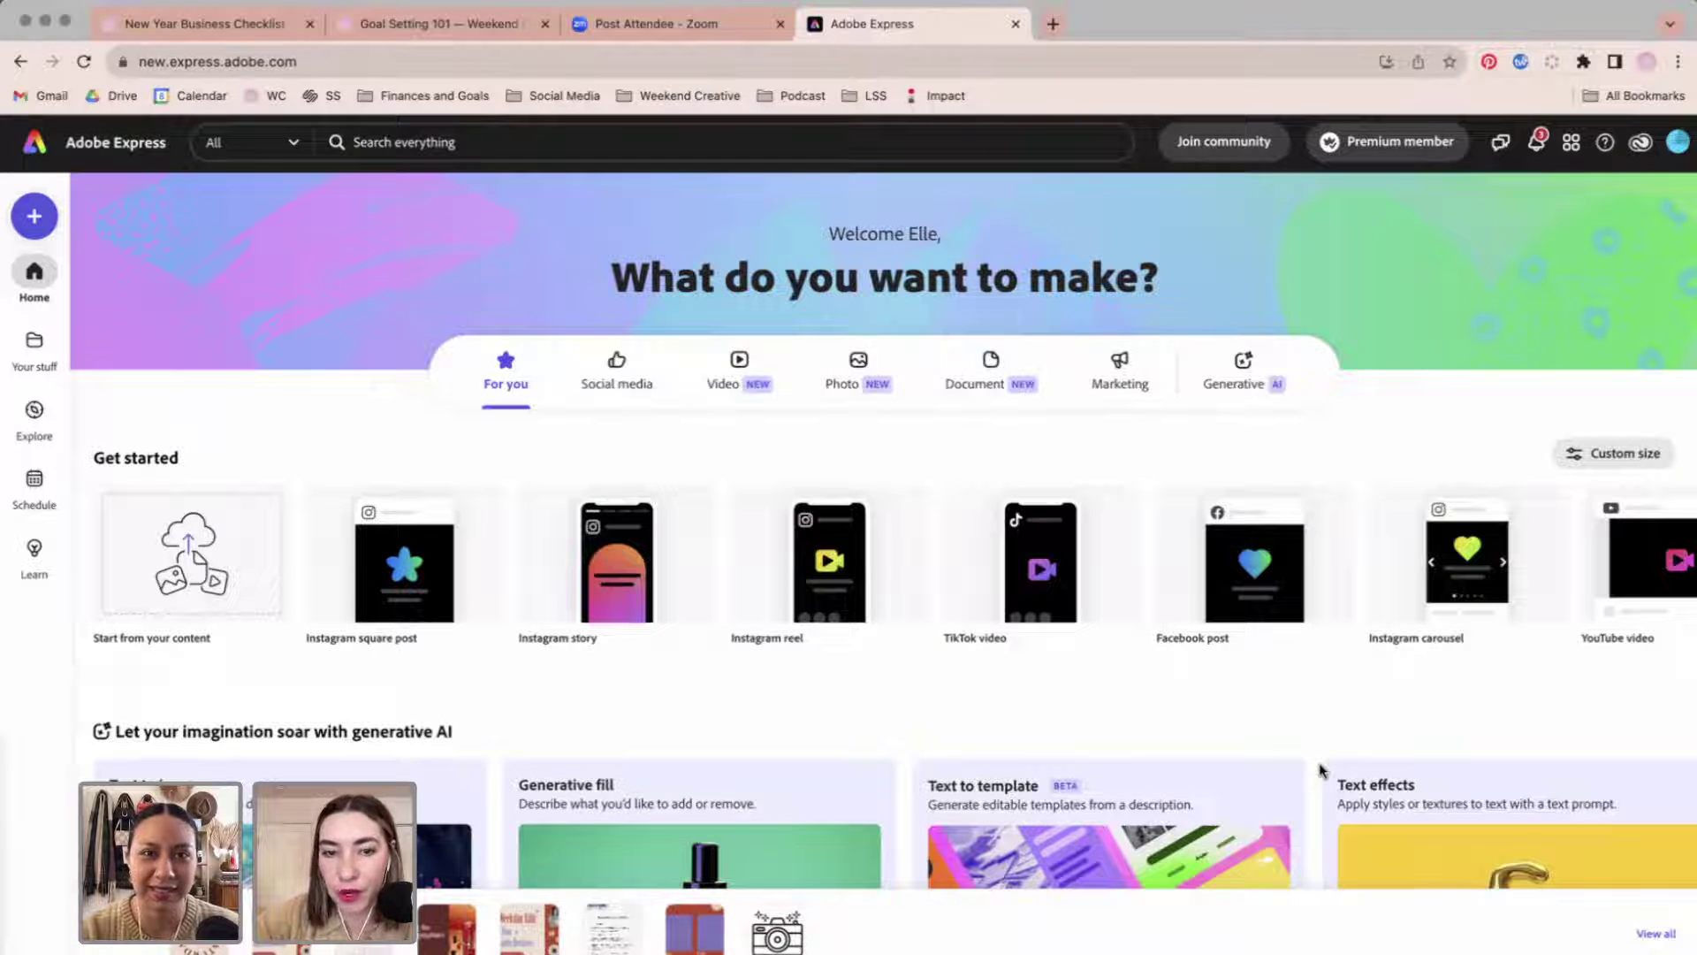
mouse_move(883, 493)
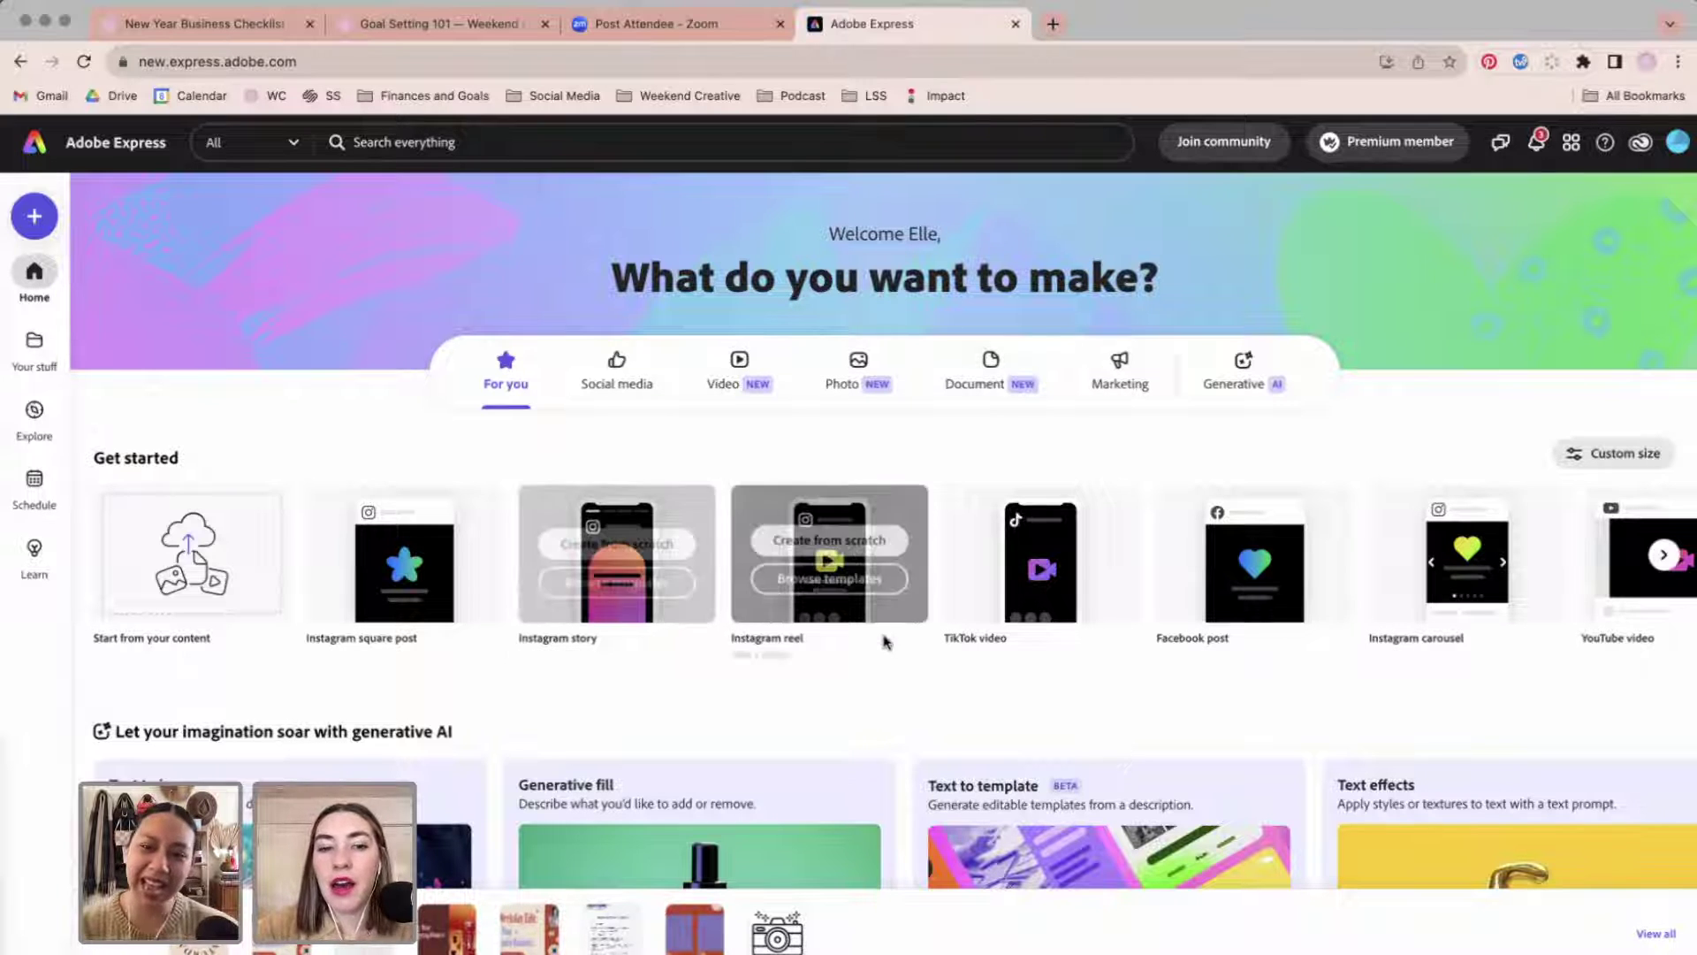
mouse_move(897, 521)
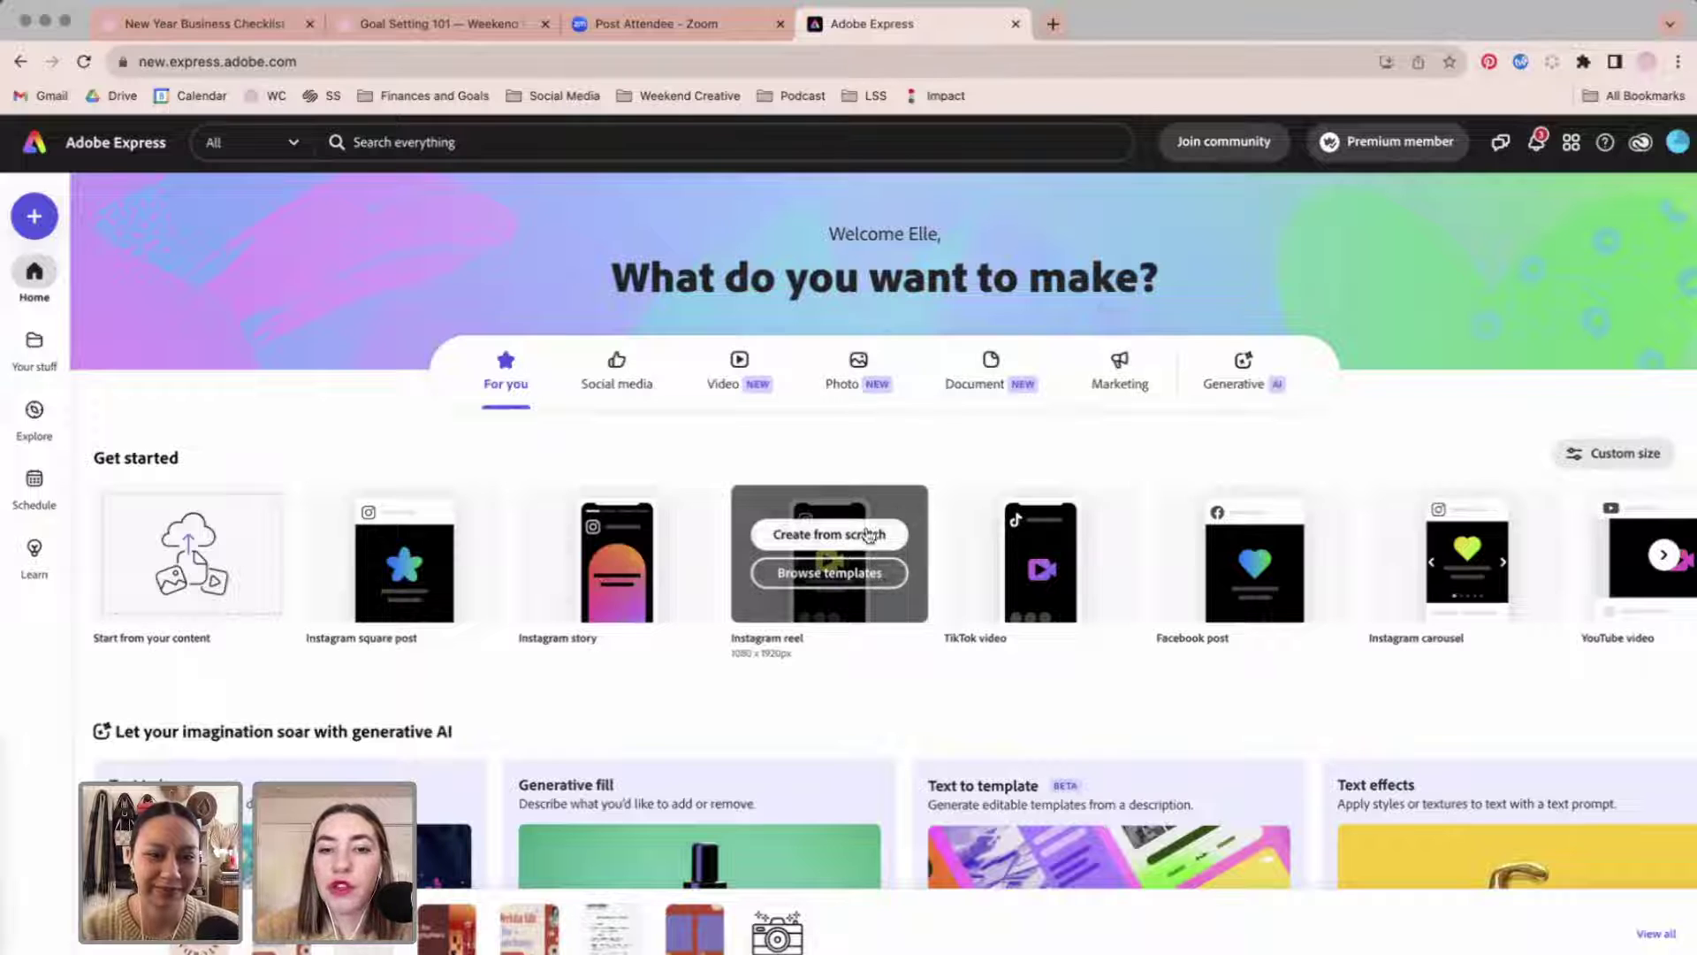
Start a blank Instagram reel from scratch and browse down through the Instagram reel templates.
left_click(818, 531)
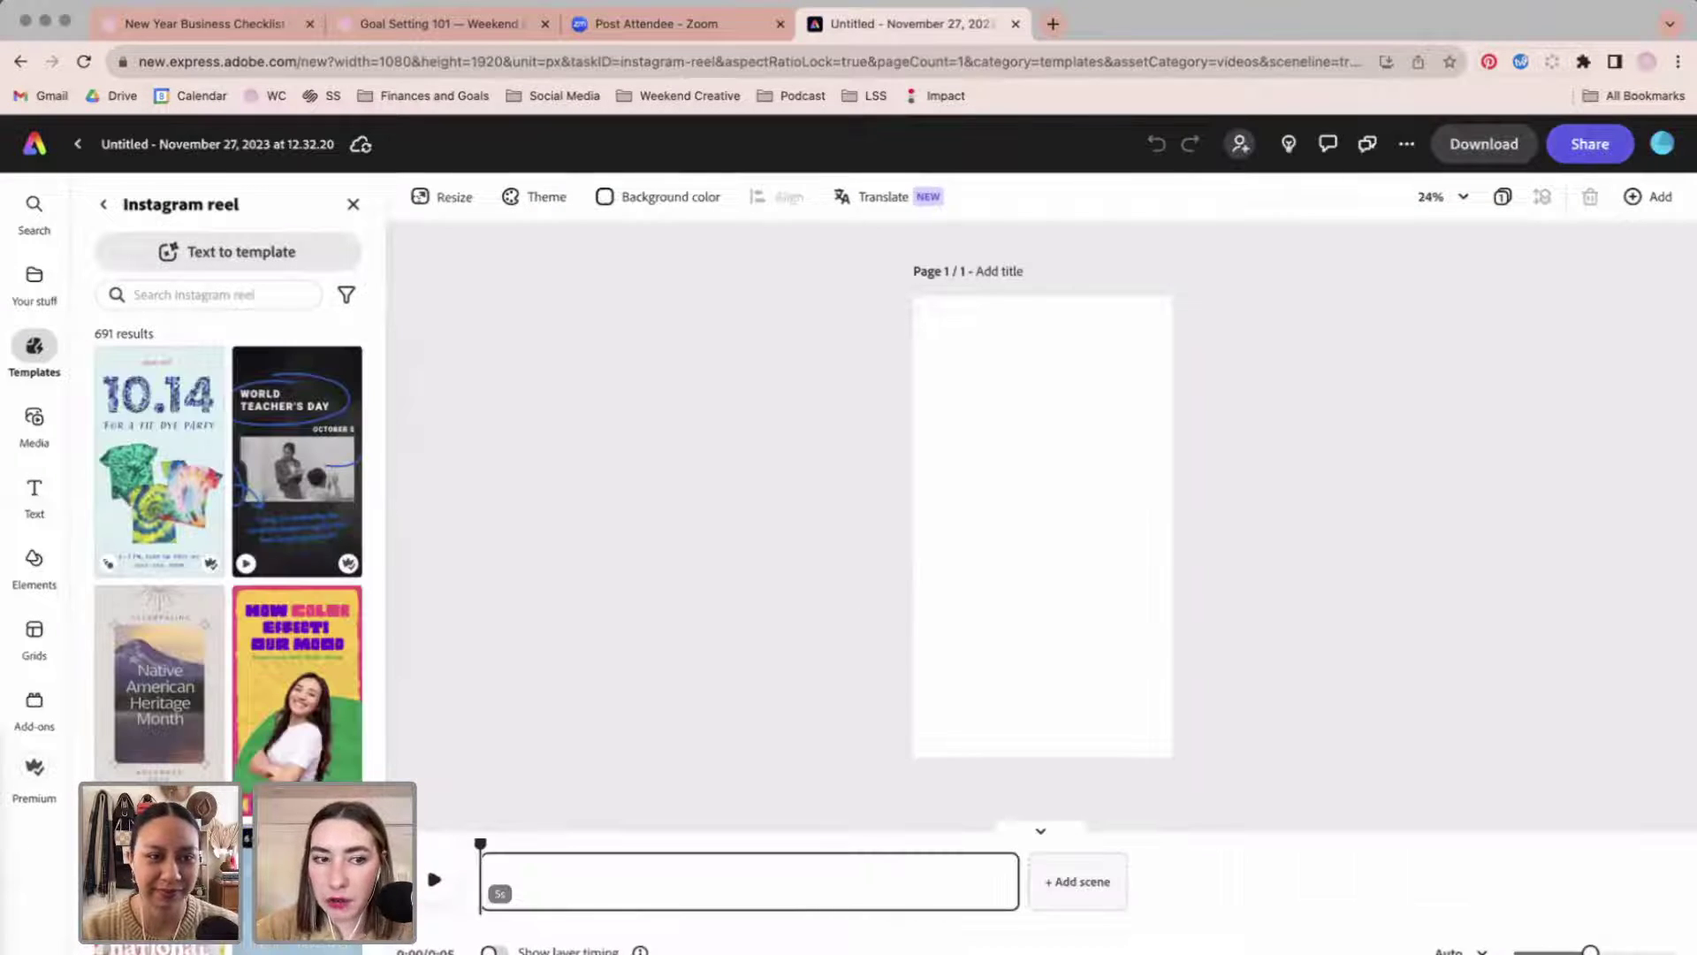
scroll(267, 747, "down", 15)
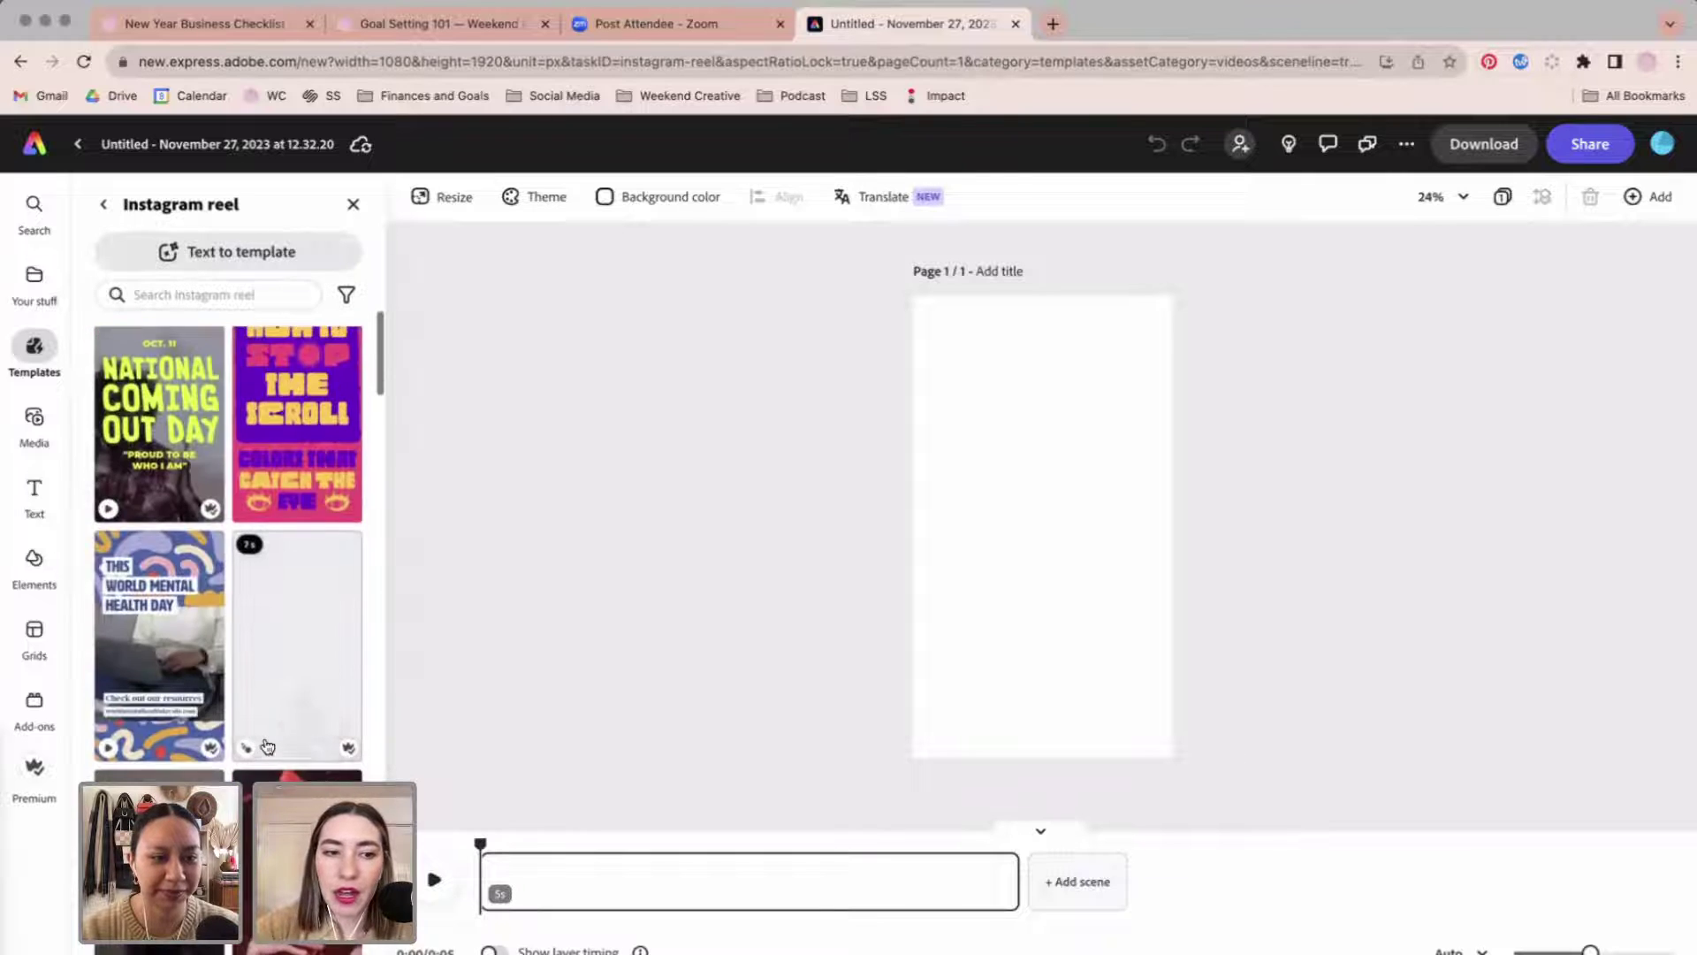
scroll(267, 747, "down", 10)
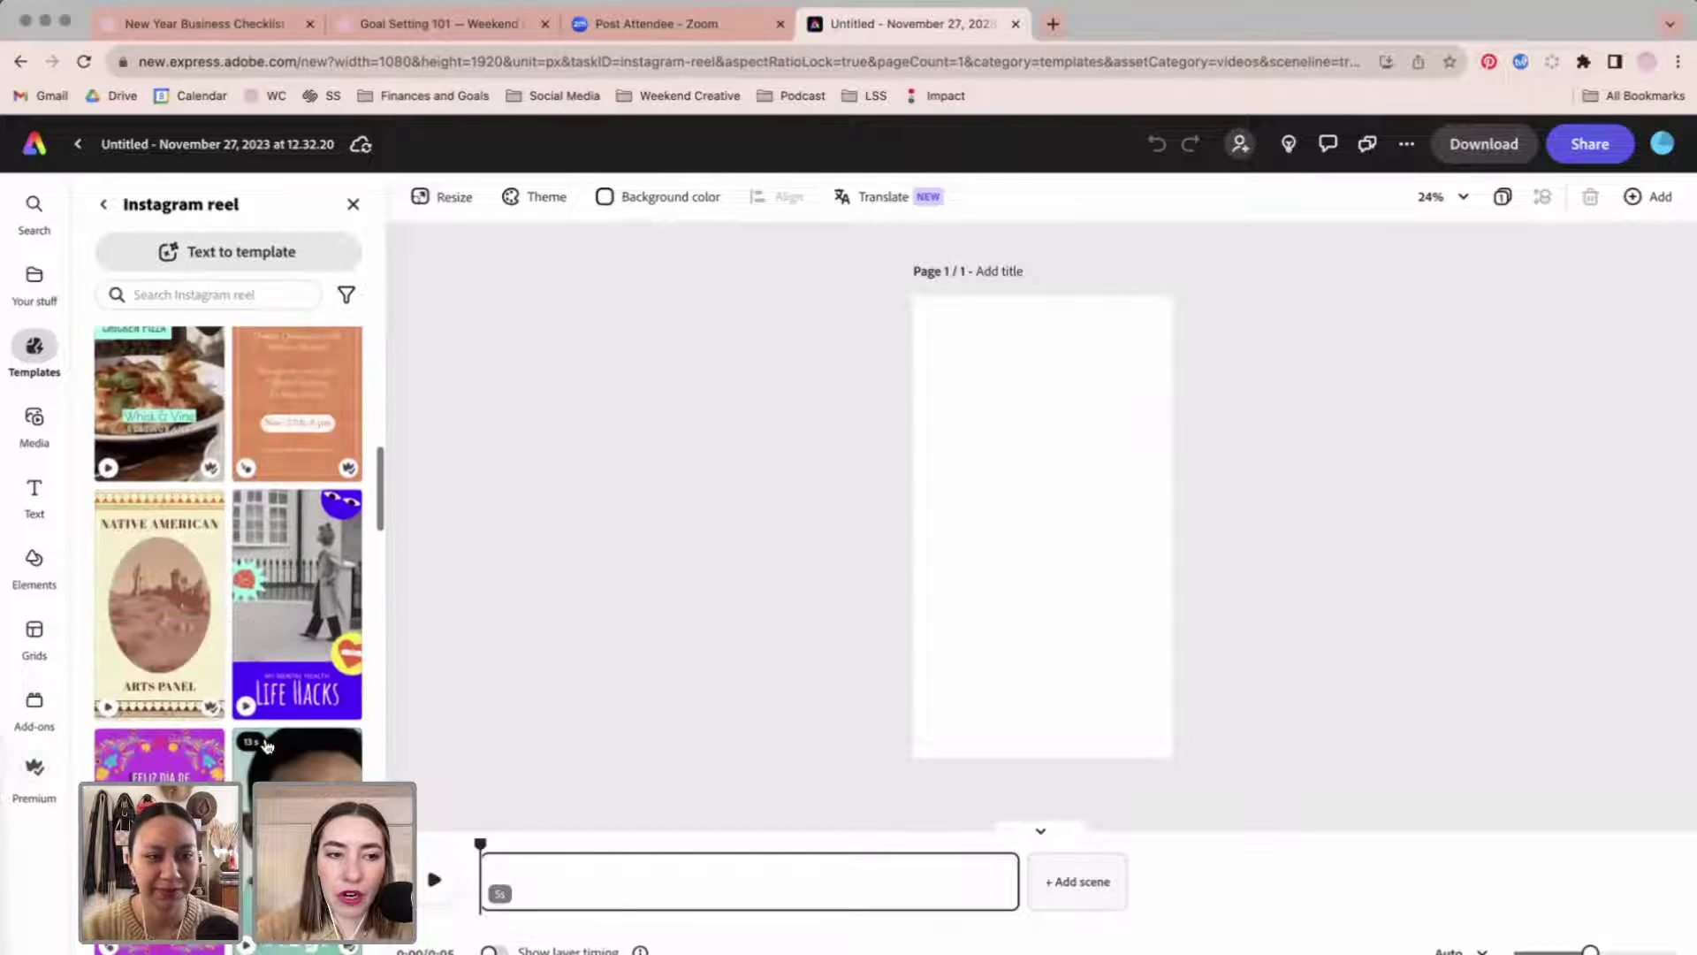
scroll(267, 747, "down", 8)
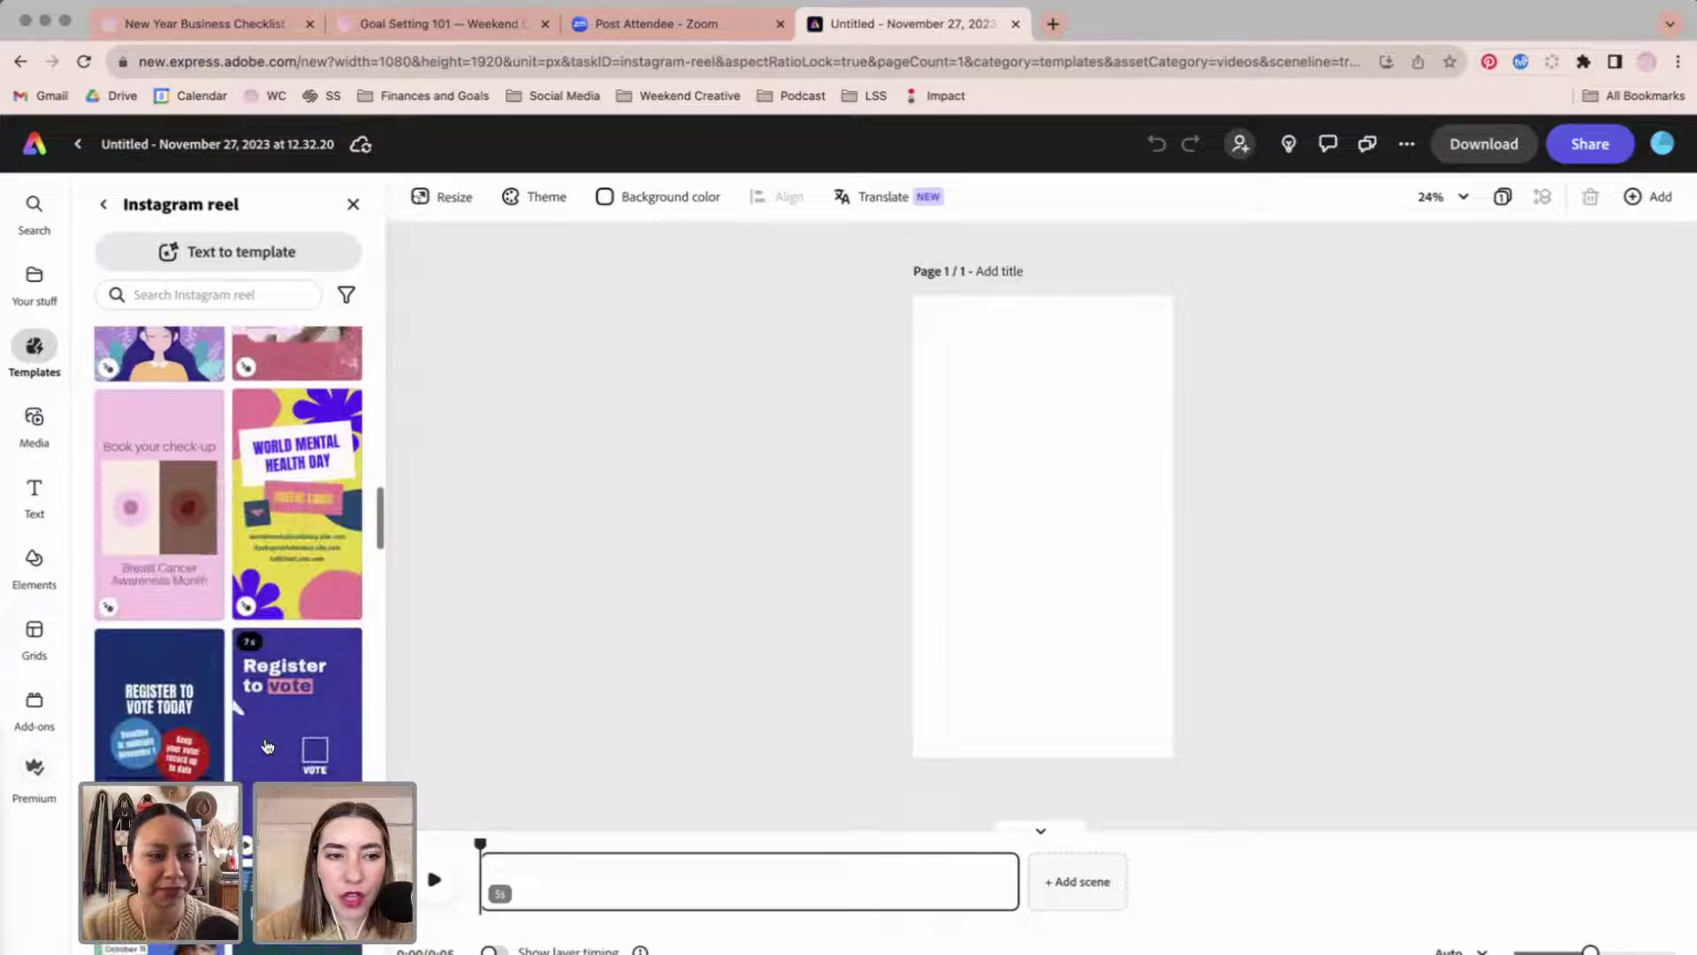
scroll(323, 672, "down", 5)
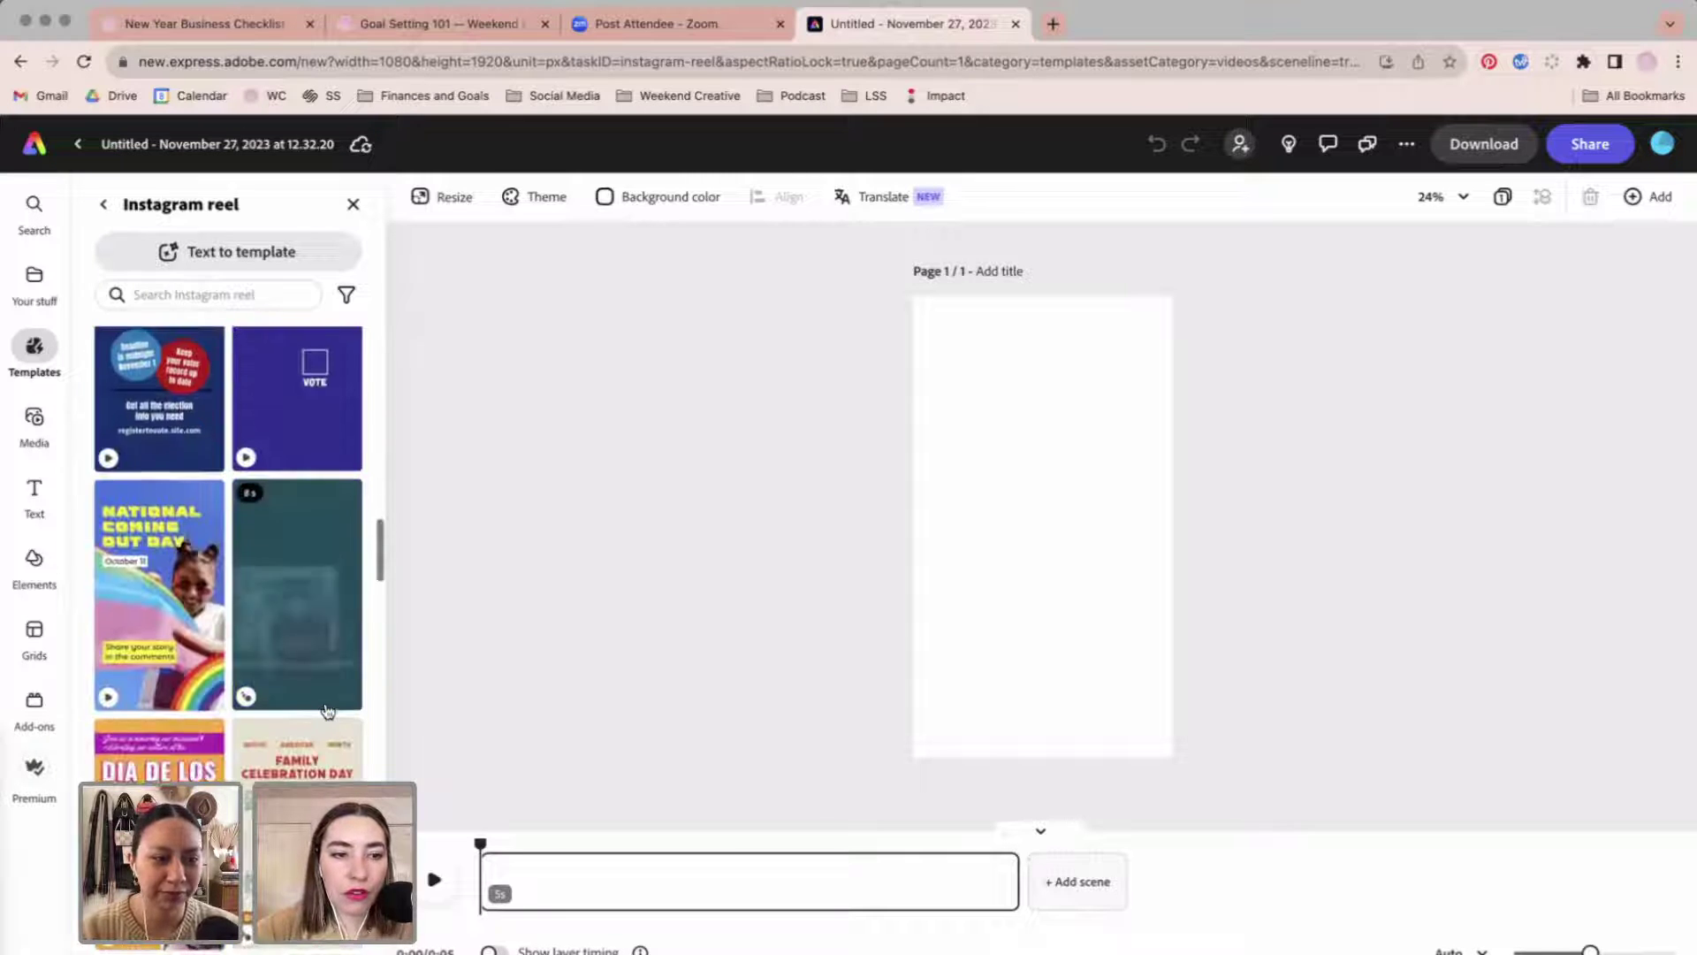
scroll(327, 710, "down", 2)
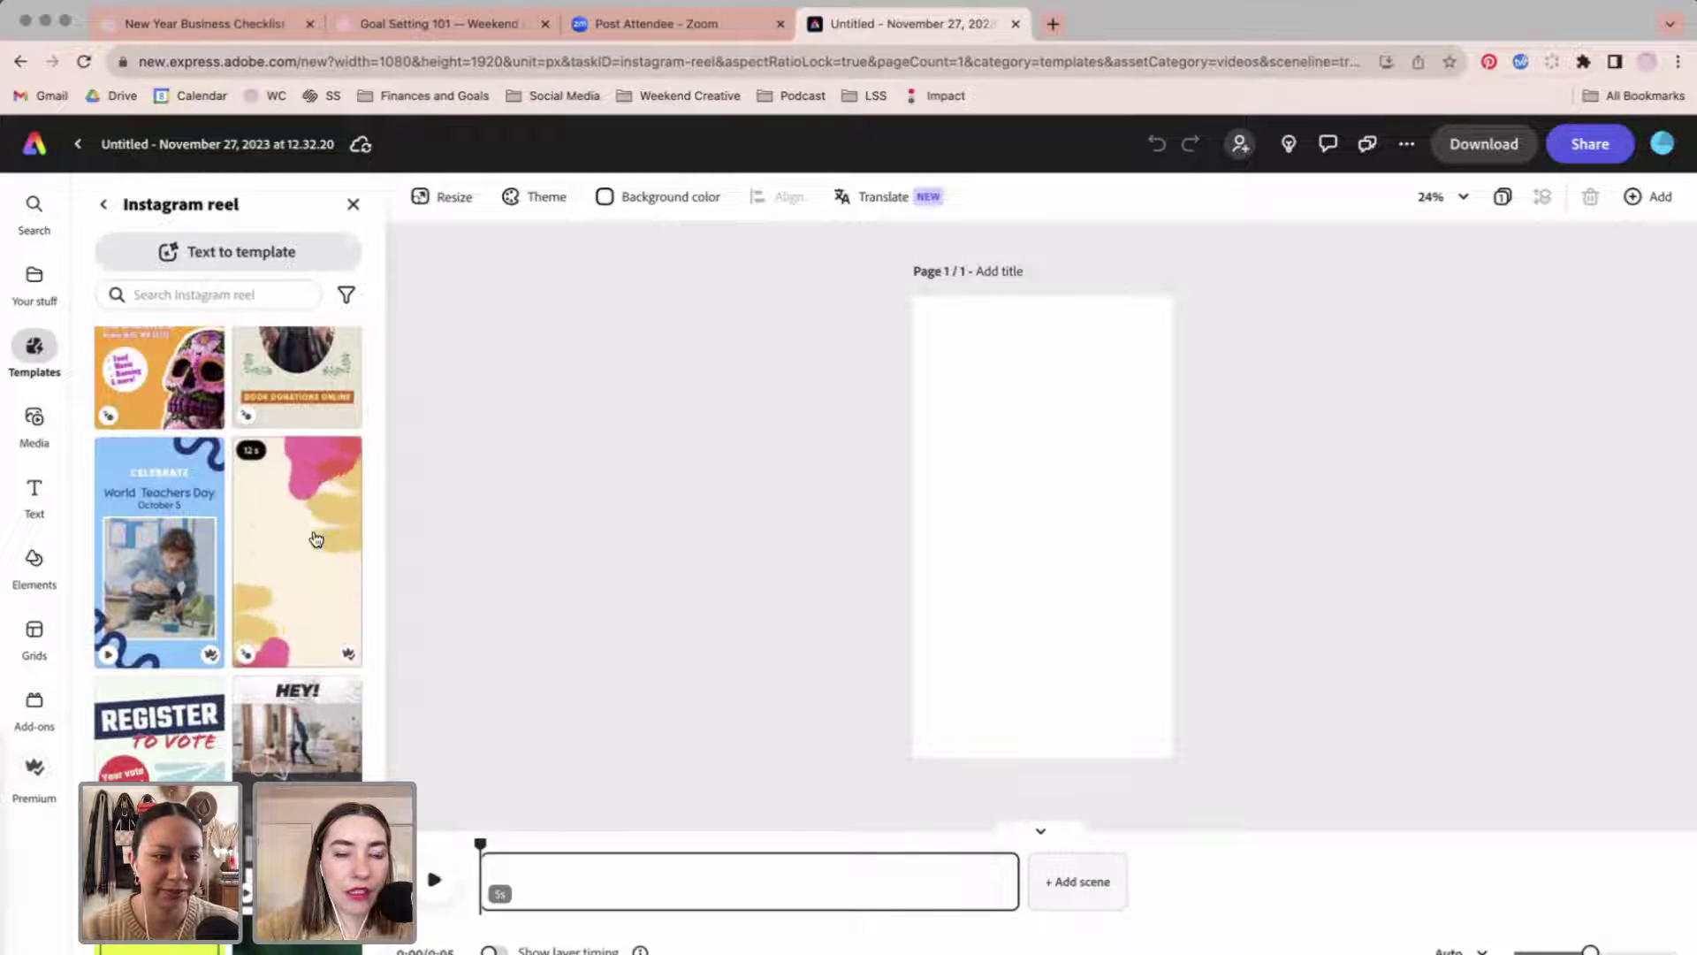
scroll(318, 539, "down", 1)
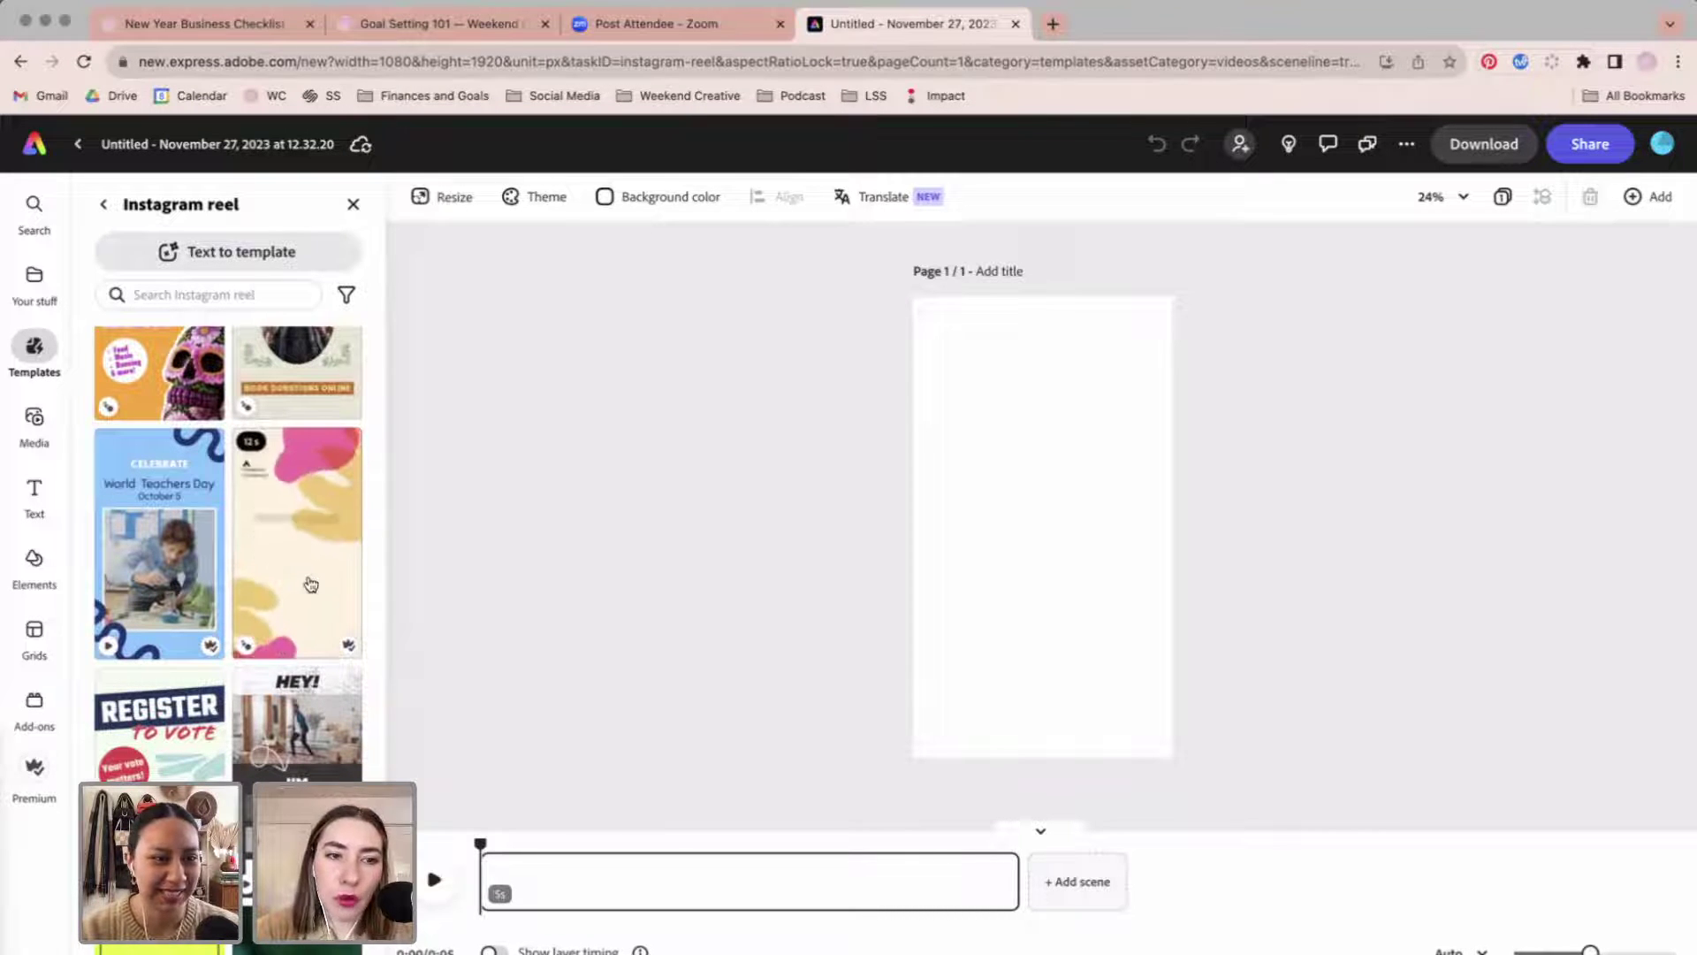
scroll(310, 583, "down", 5)
scroll(311, 583, "down", 4)
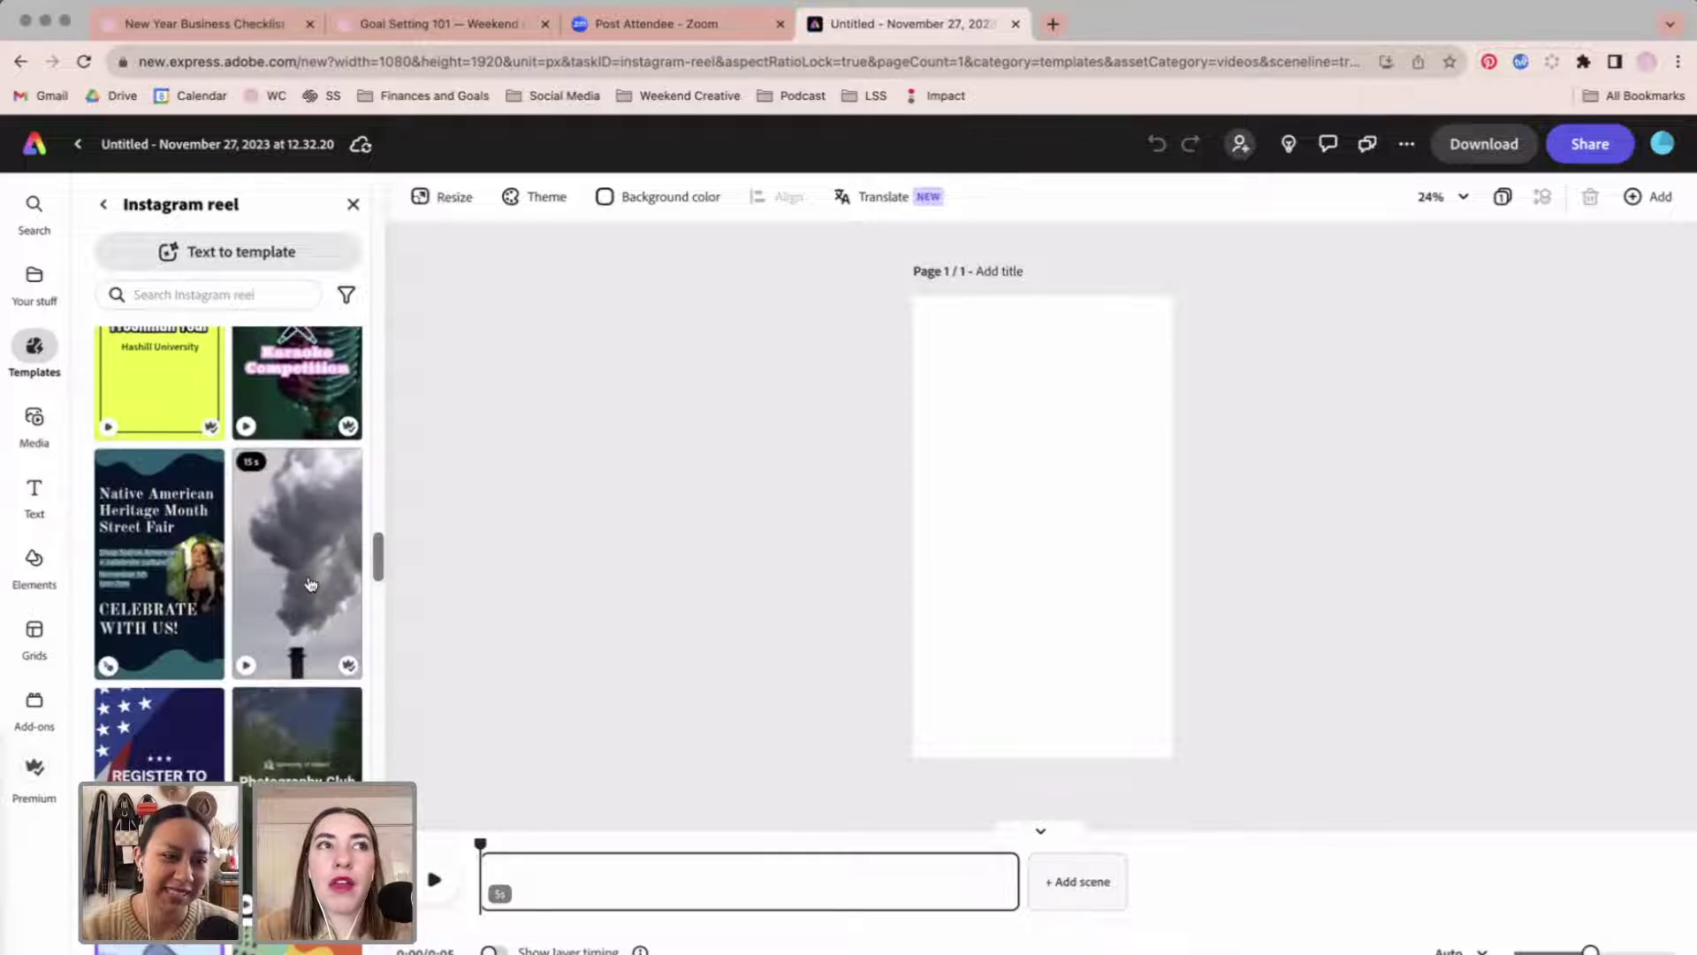
scroll(310, 584, "down", 10)
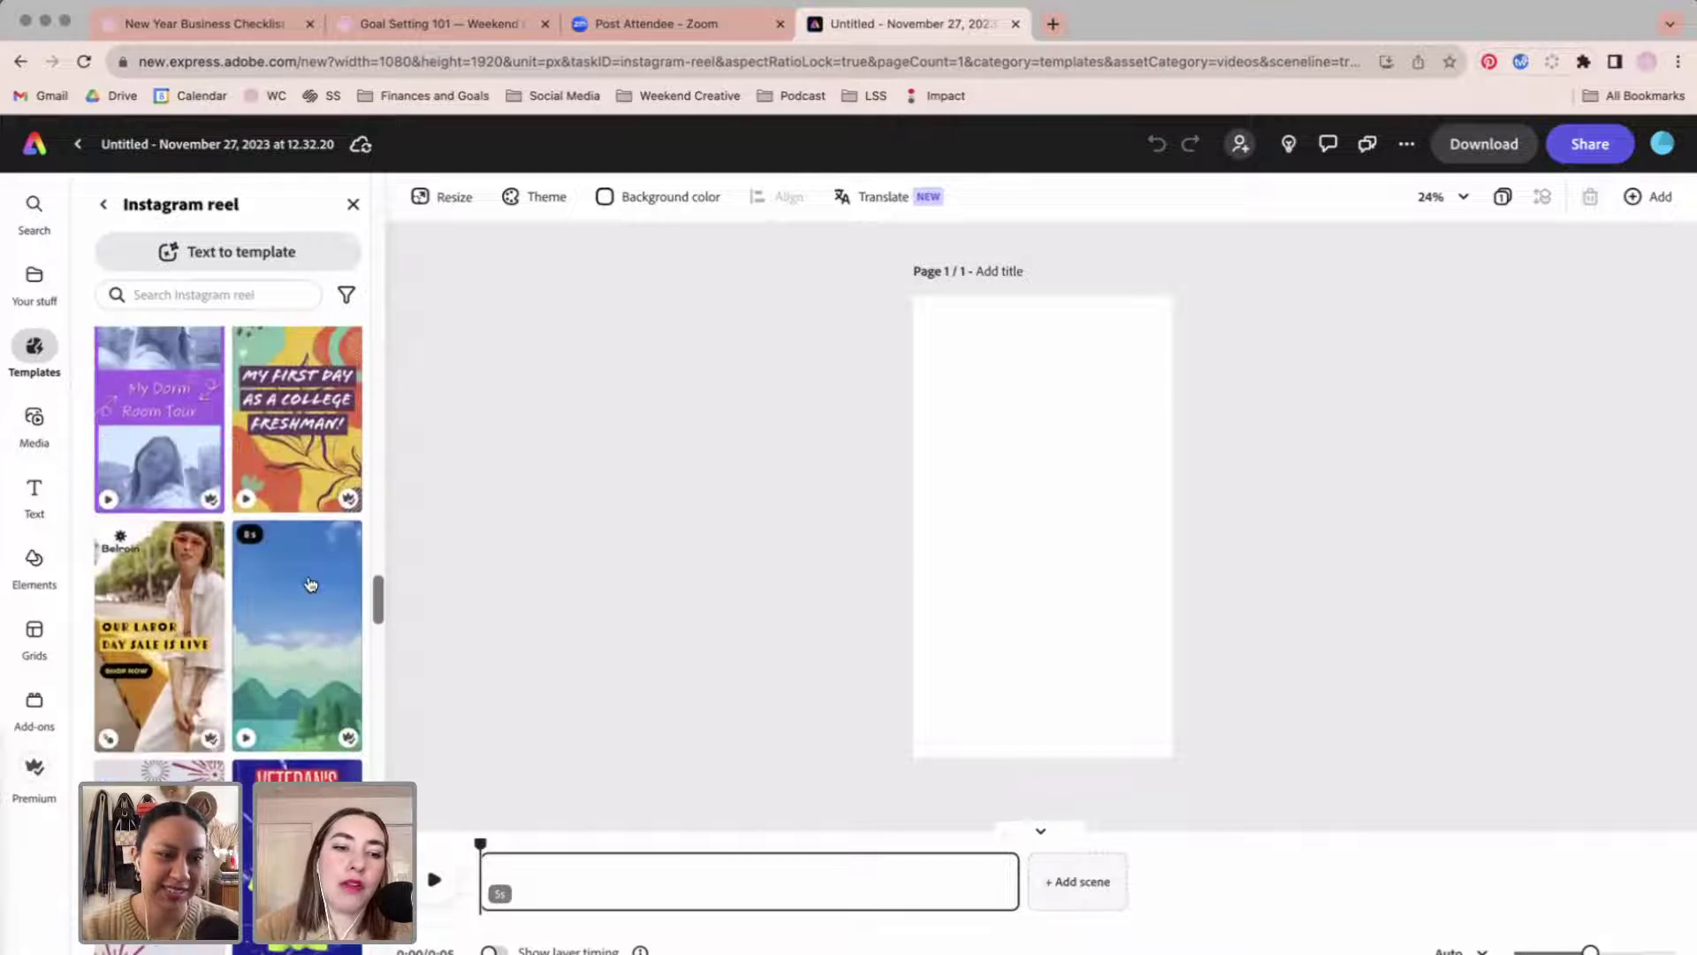
scroll(310, 583, "down", 12)
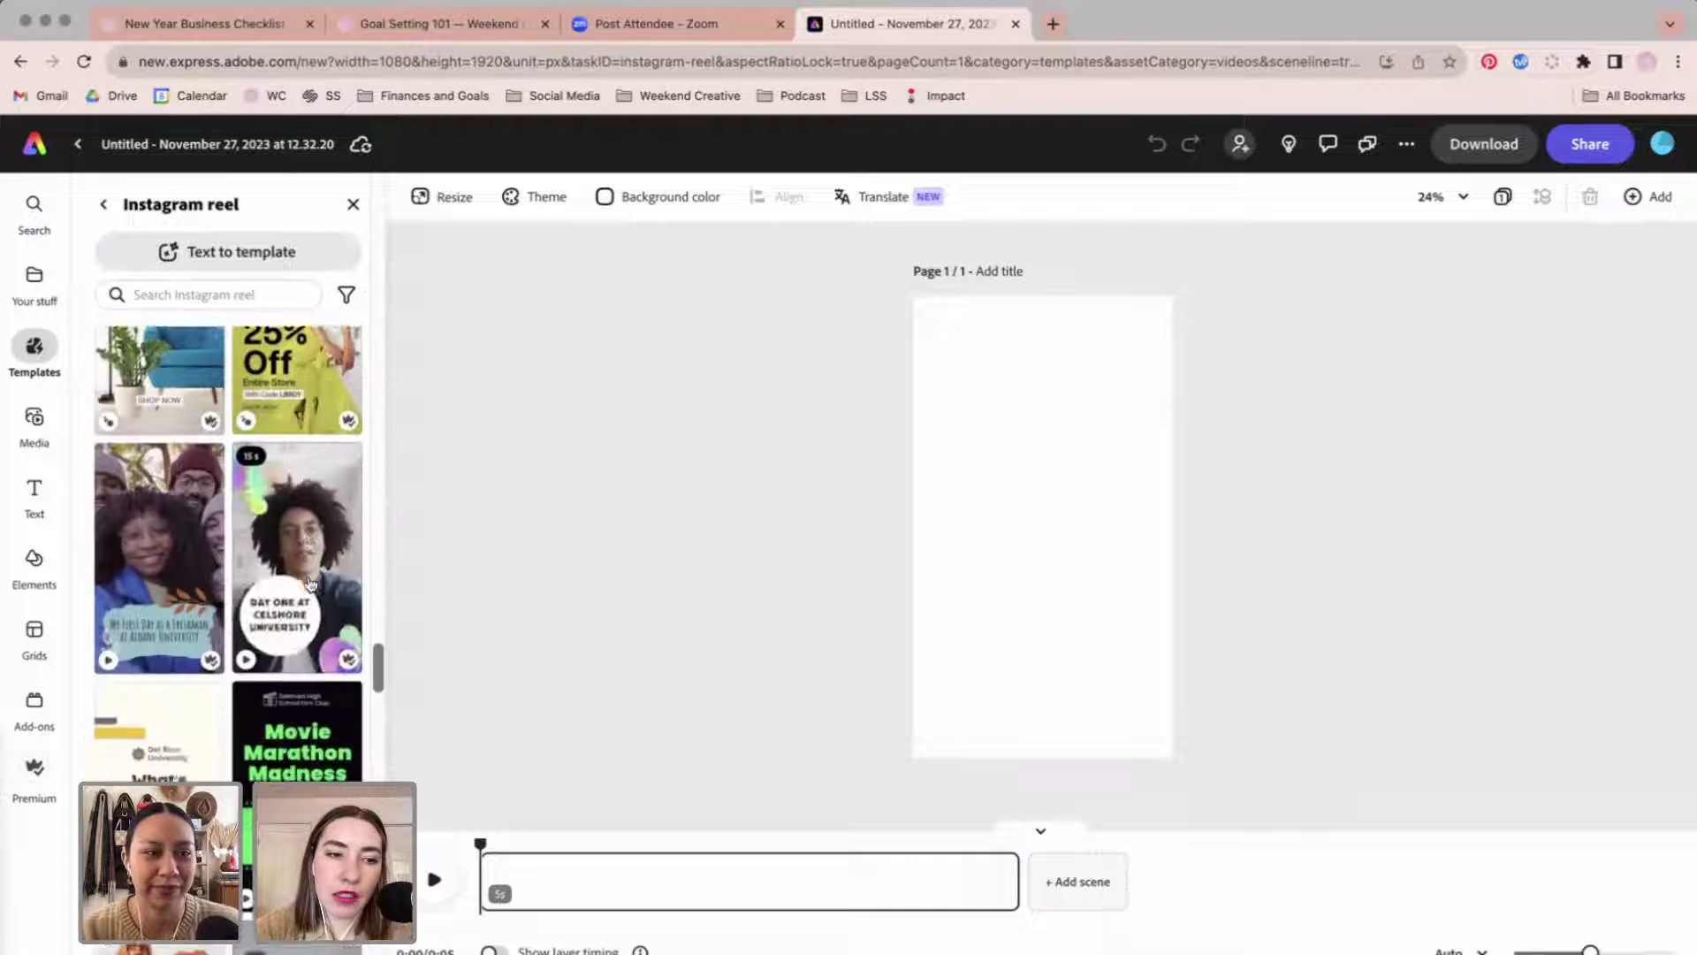
scroll(310, 584, "down", 15)
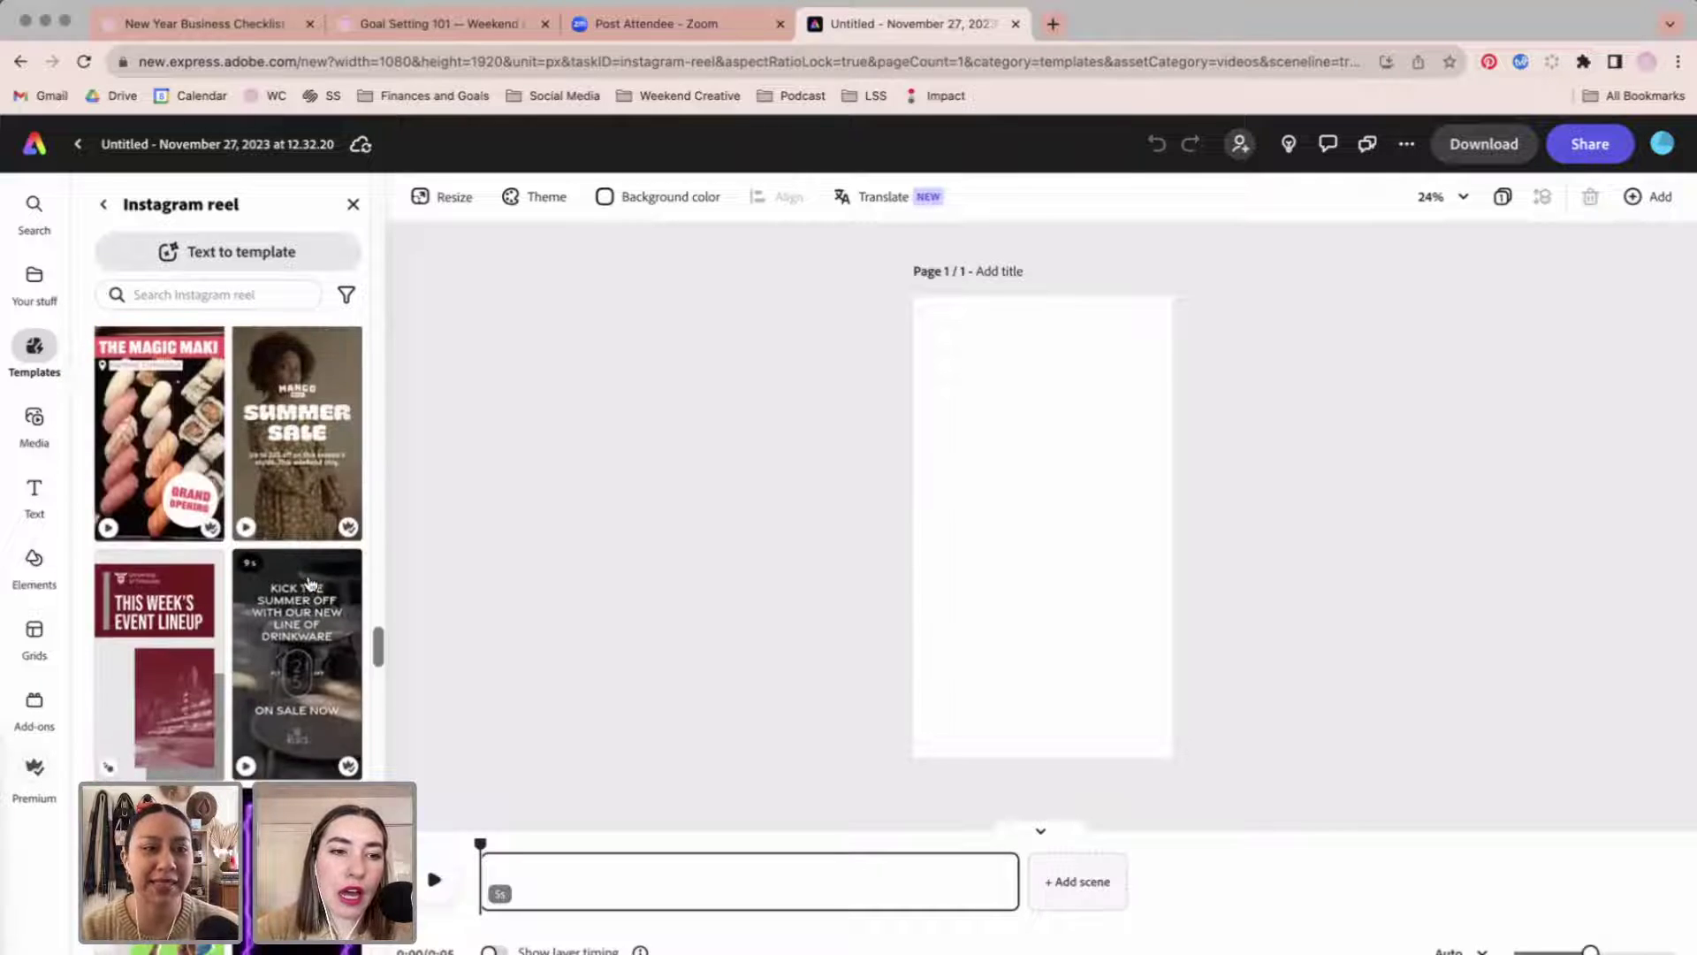
scroll(310, 583, "down", 12)
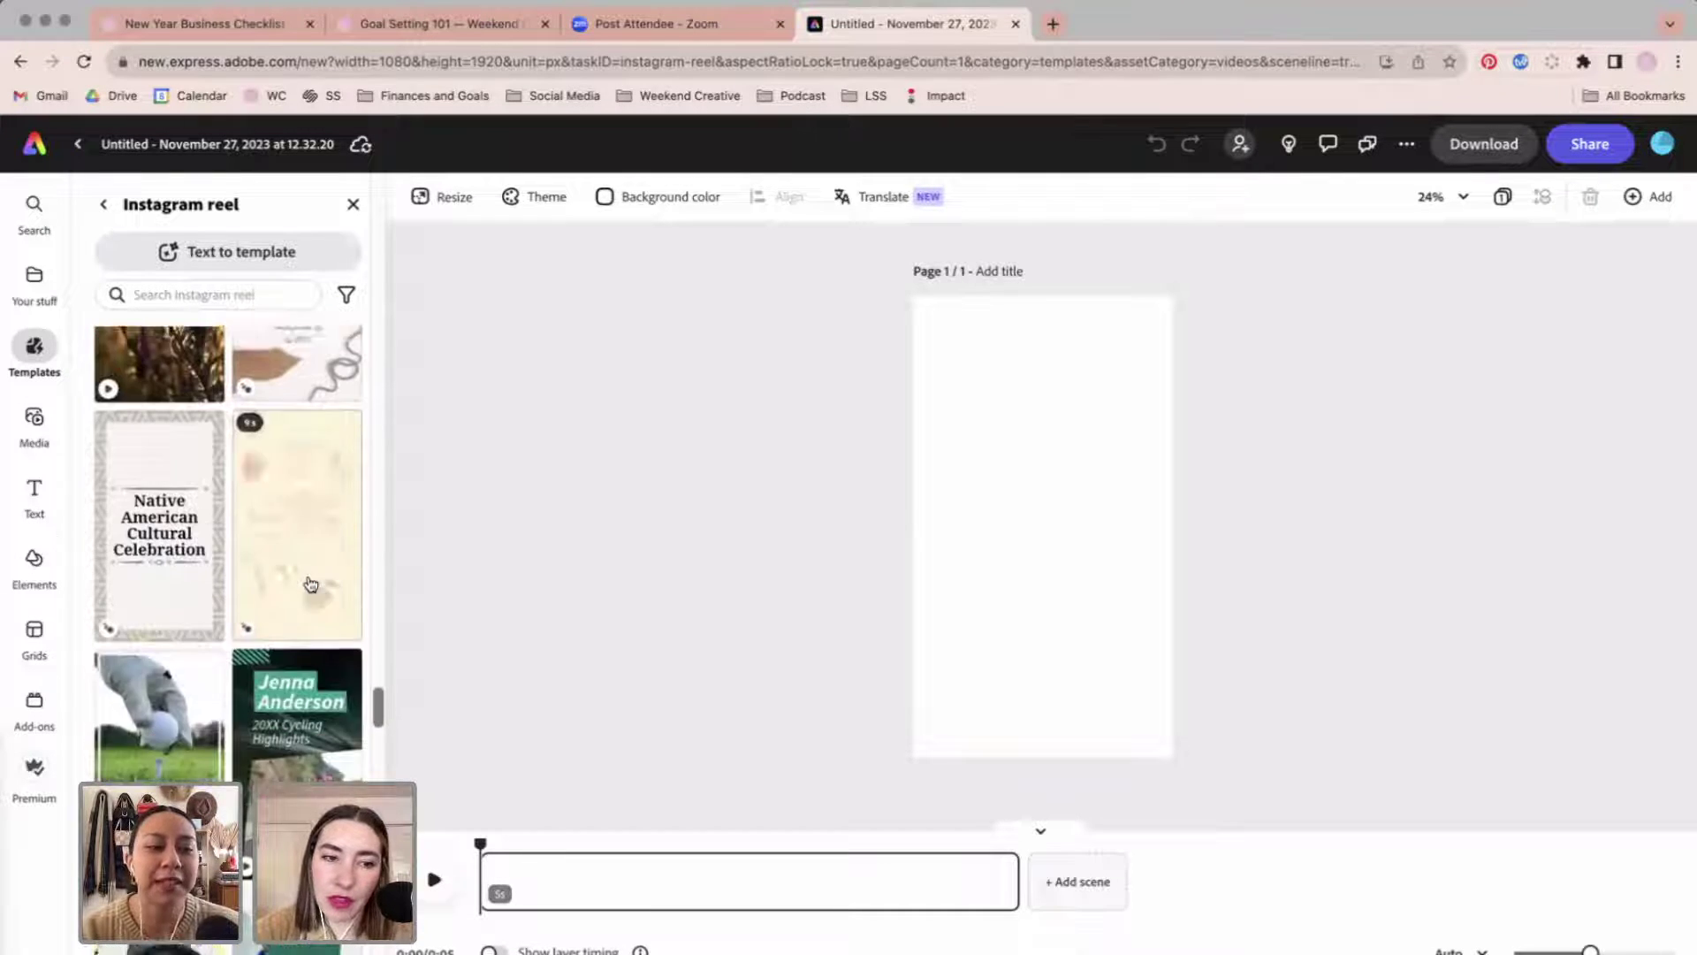
scroll(336, 605, "down", 1)
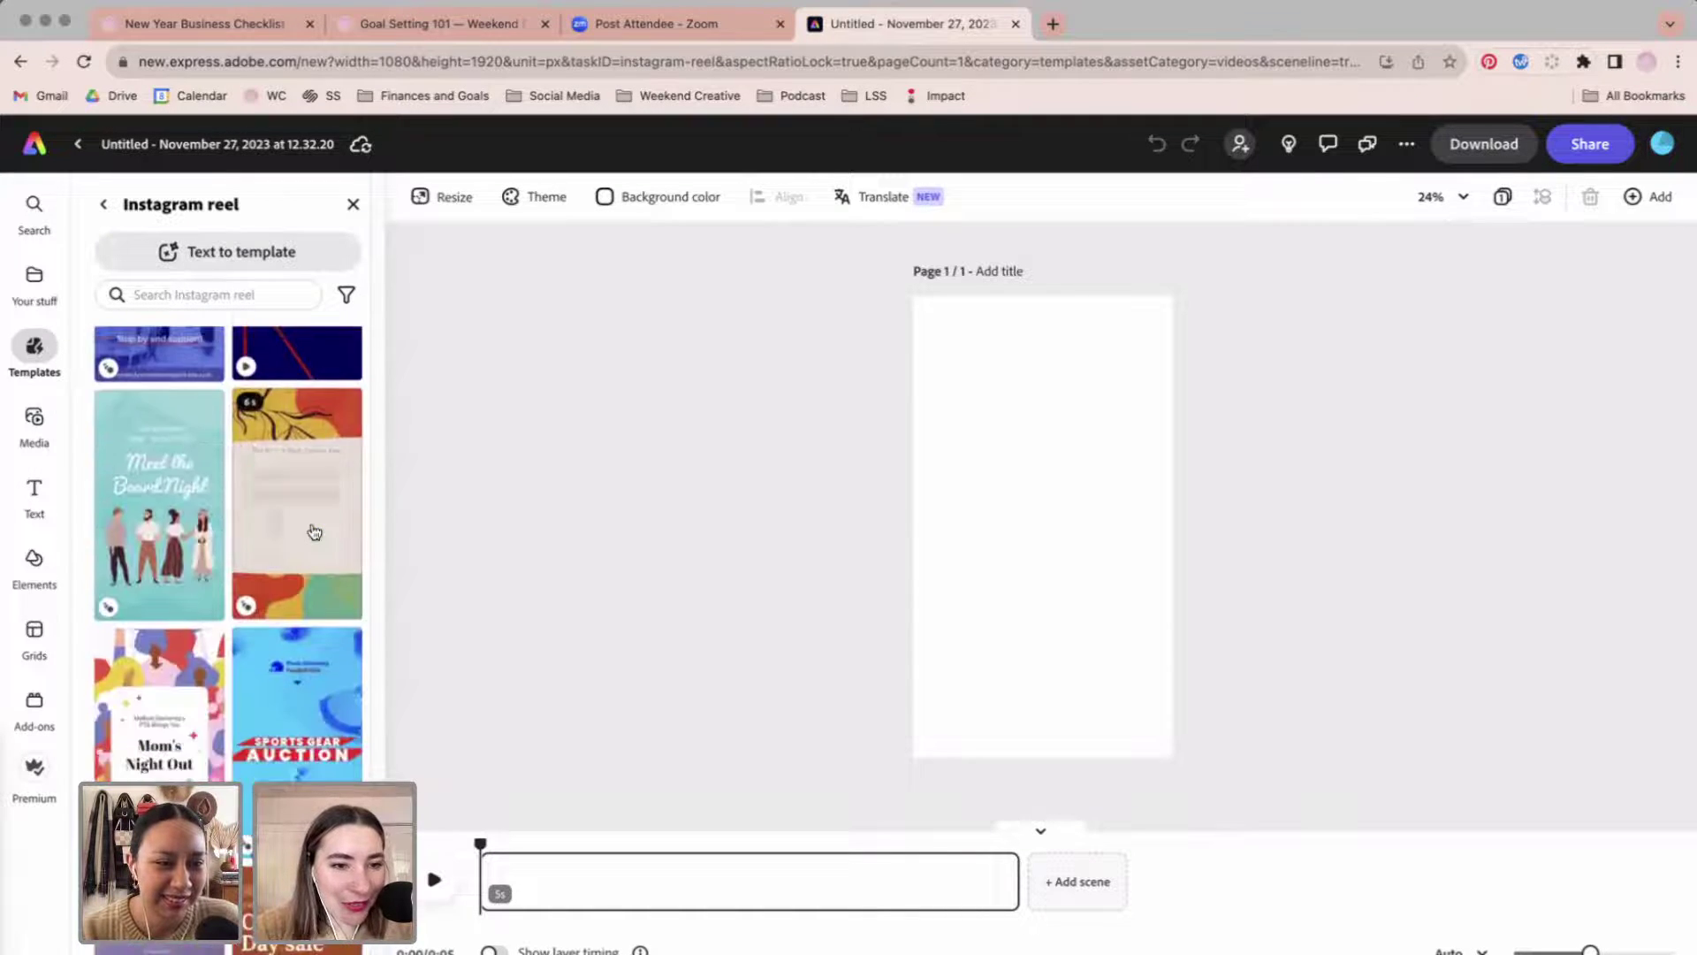
scroll(314, 531, "down", 2)
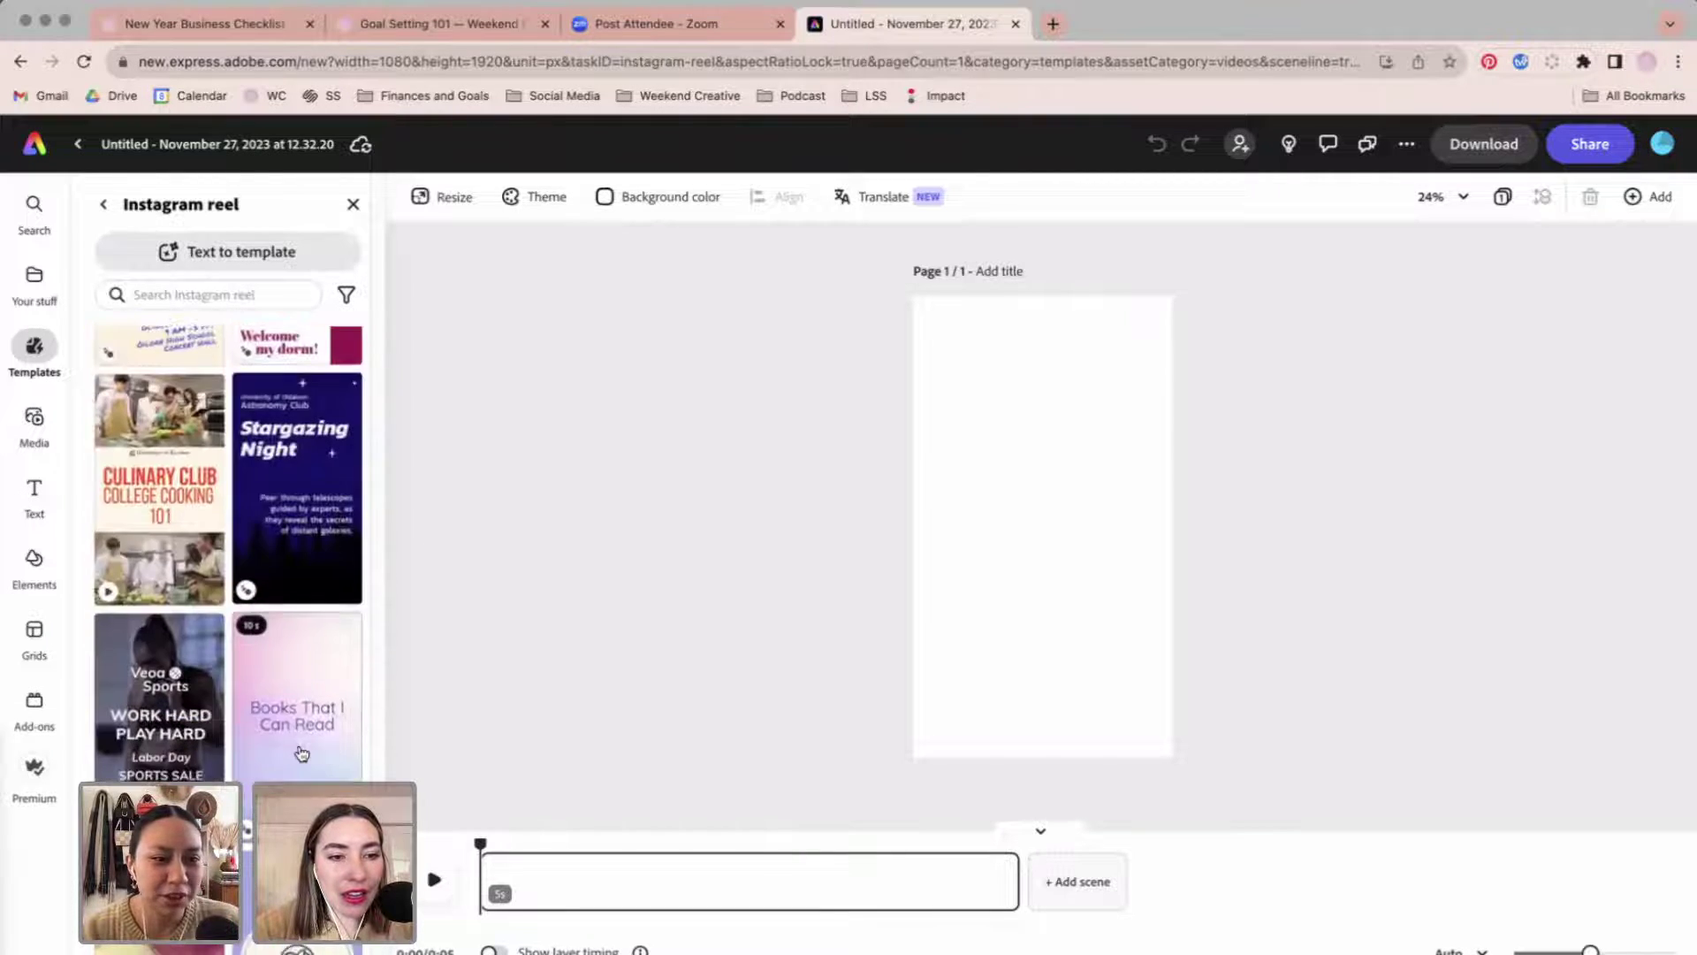
scroll(302, 752, "down", 15)
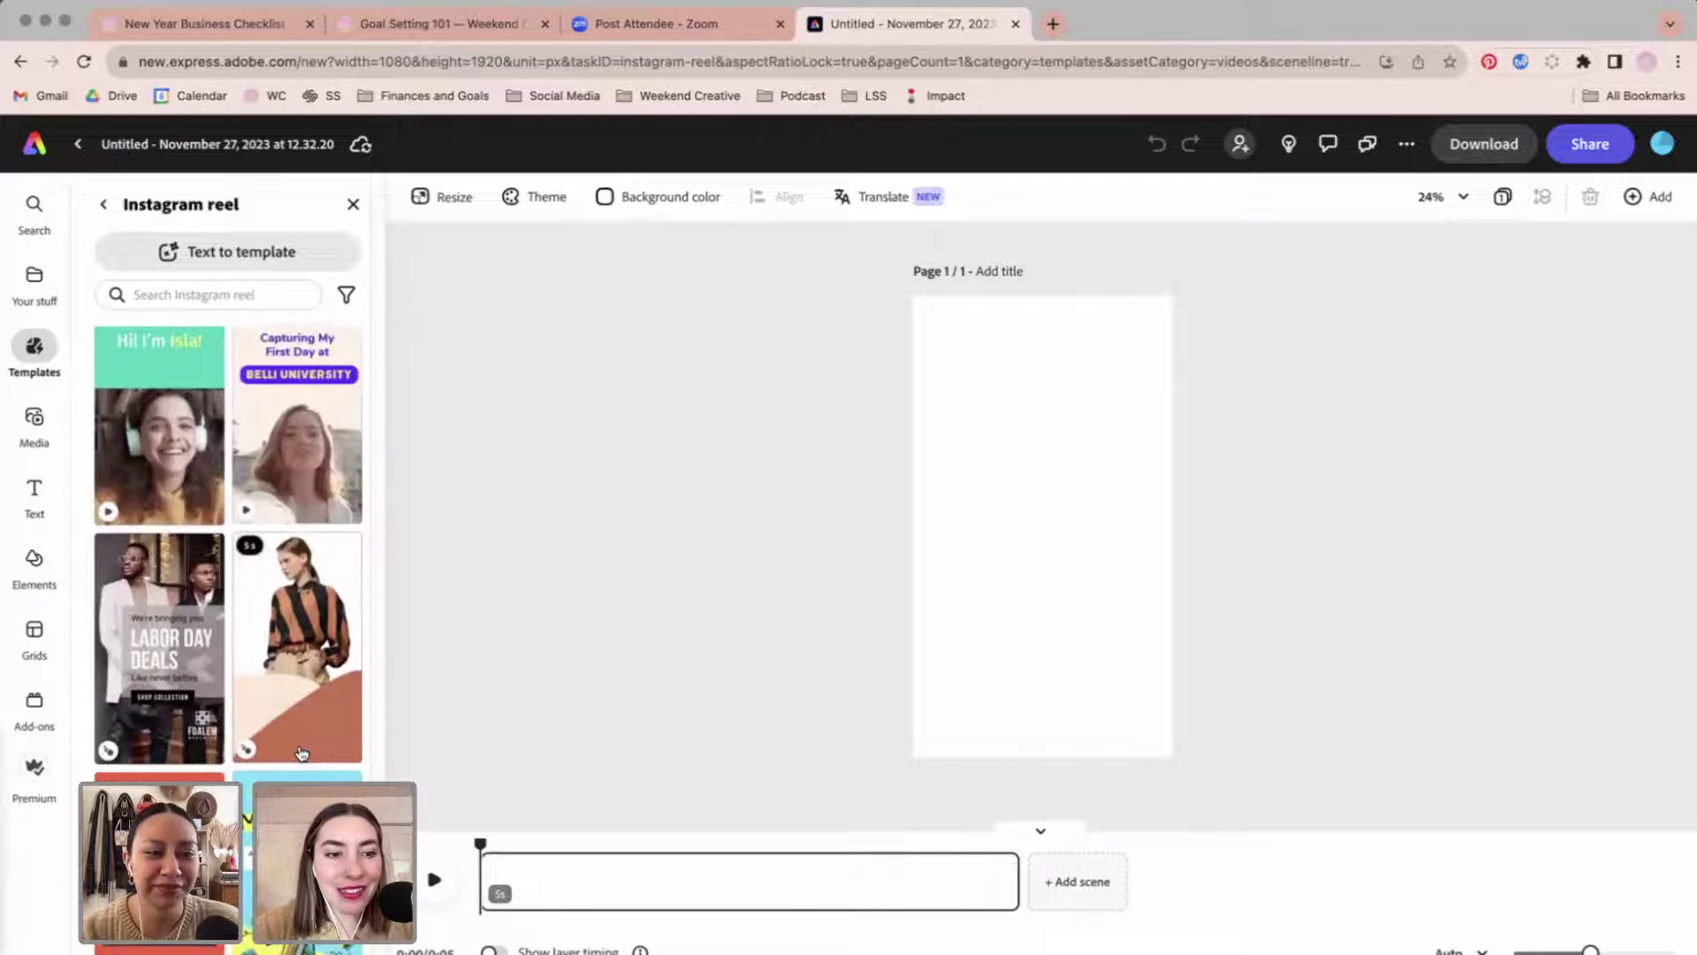
scroll(302, 752, "down", 15)
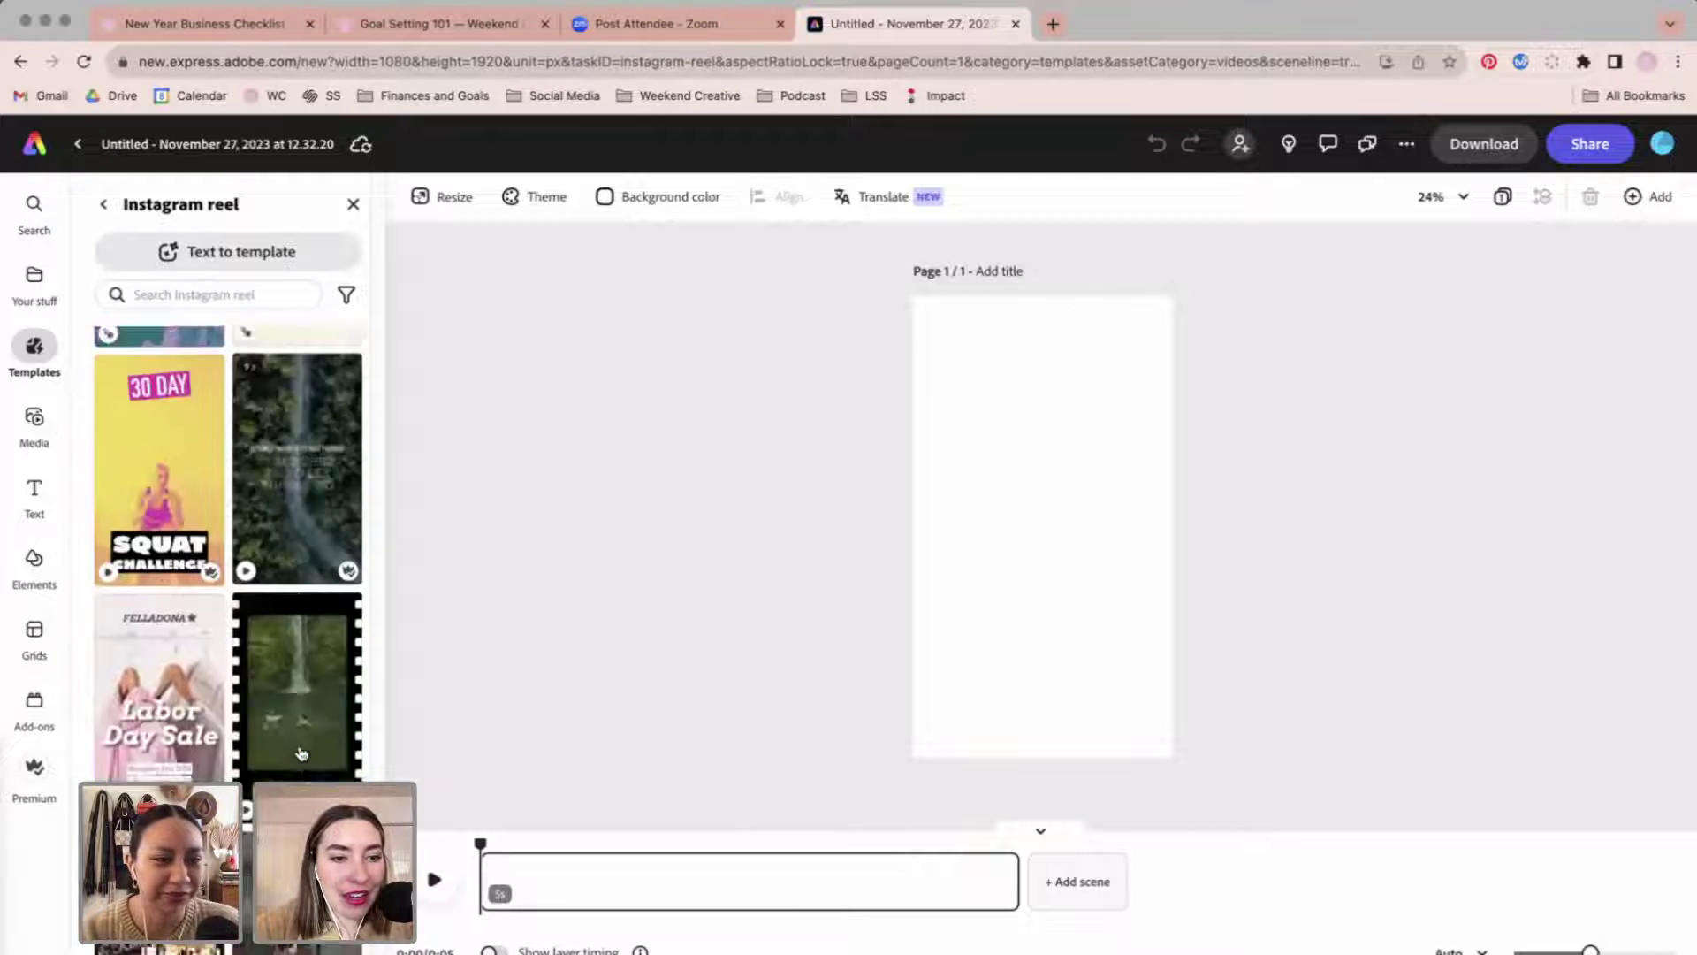
scroll(301, 752, "down", 15)
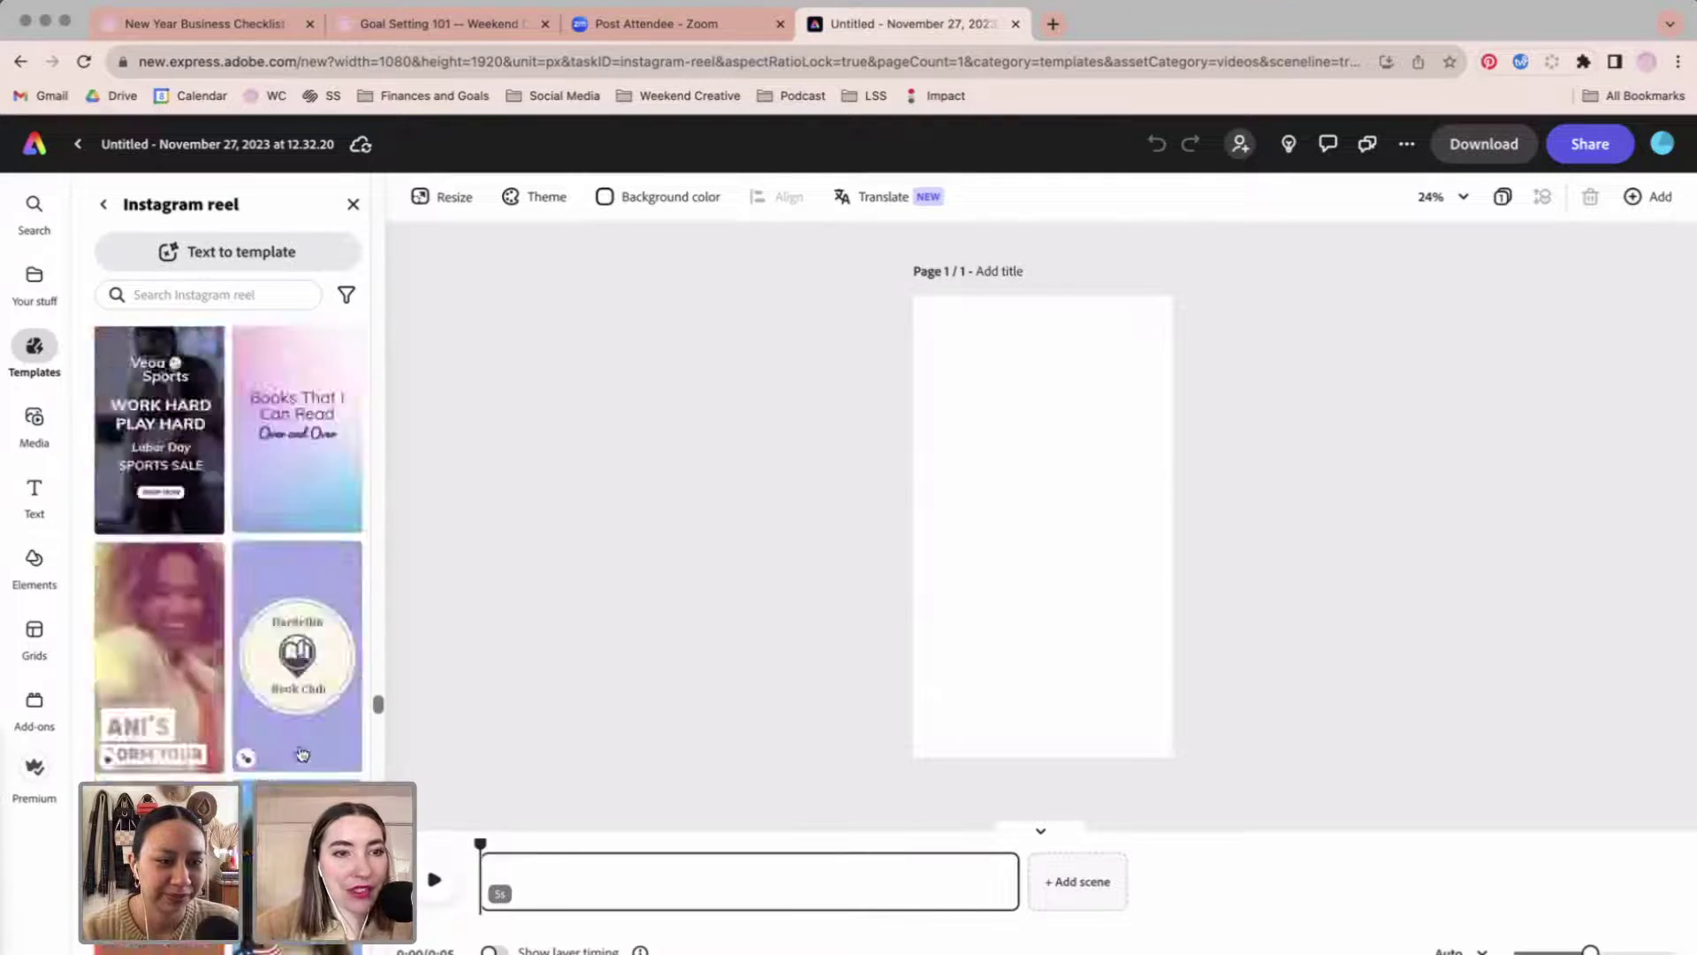
Rerun the 'photography' template search, apply the People + template, and preview its playback.
left_click(240, 293)
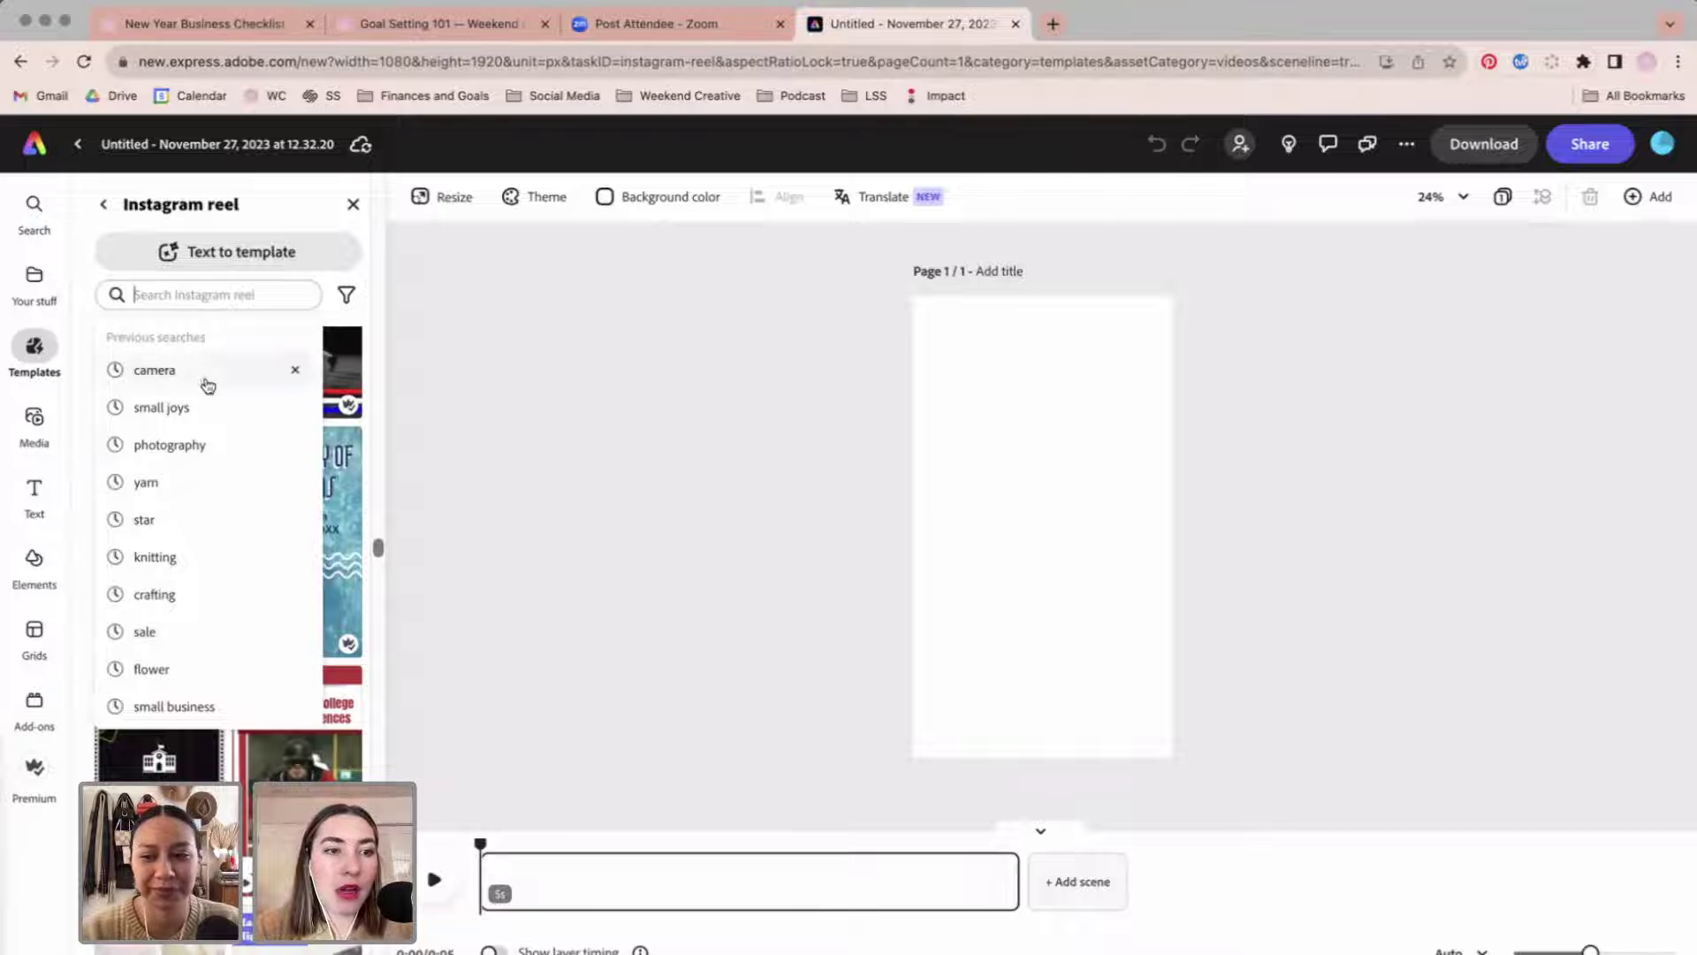
left_click(206, 445)
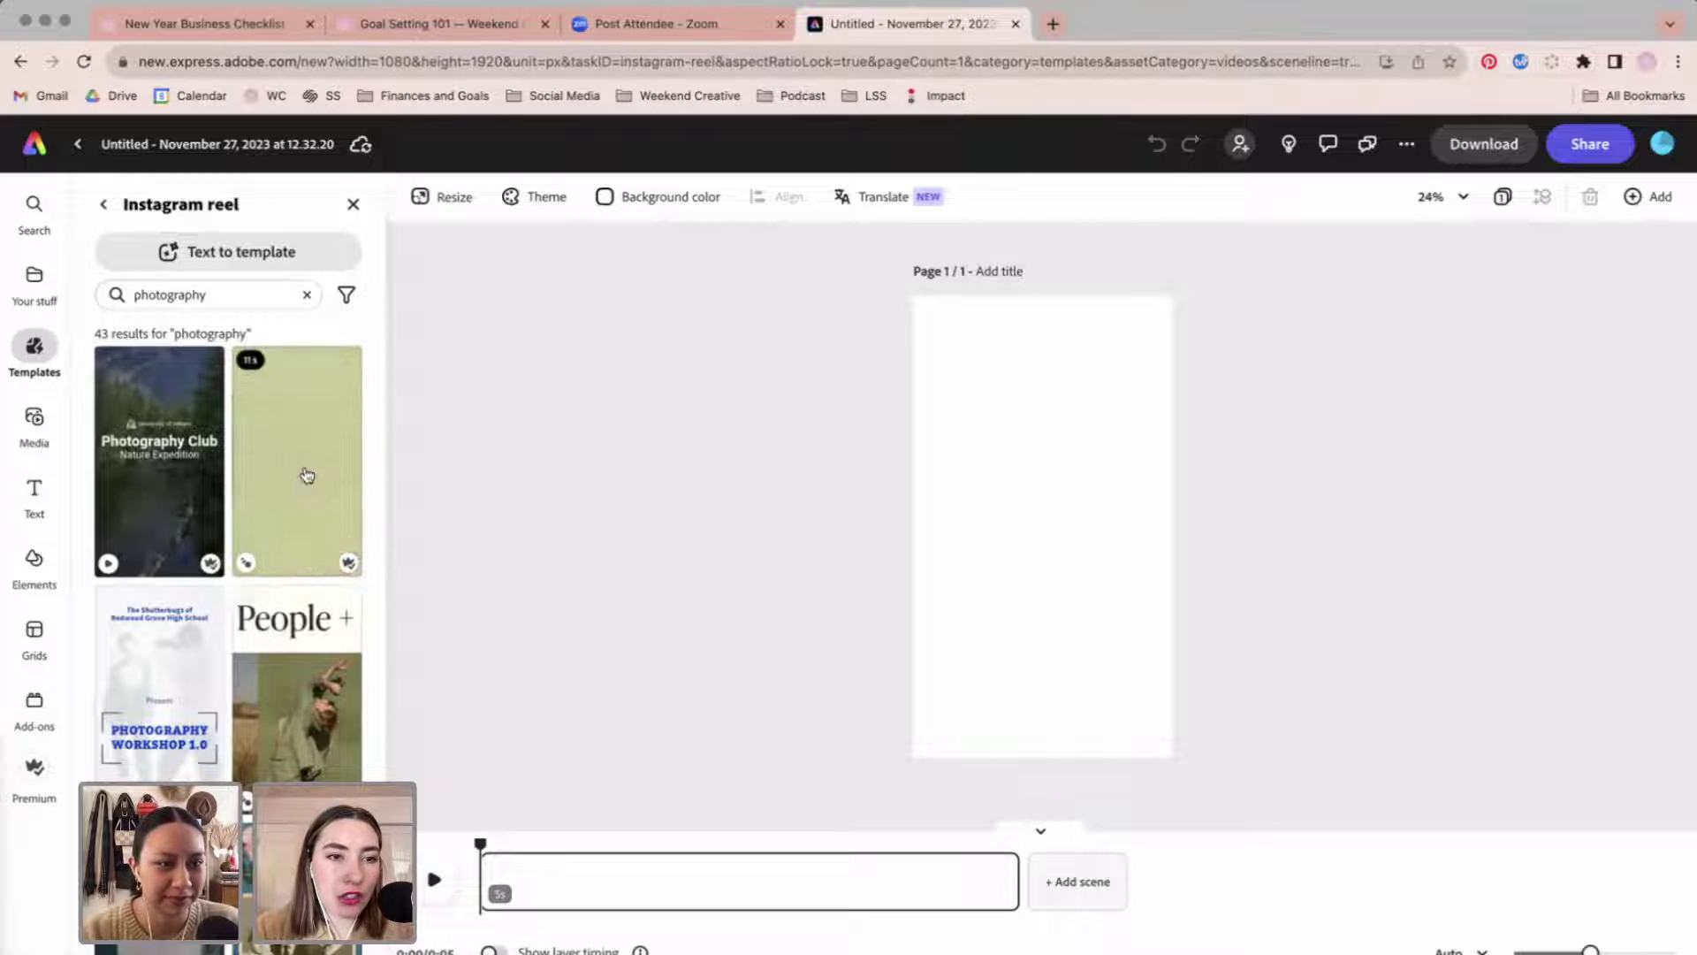
left_click(306, 474)
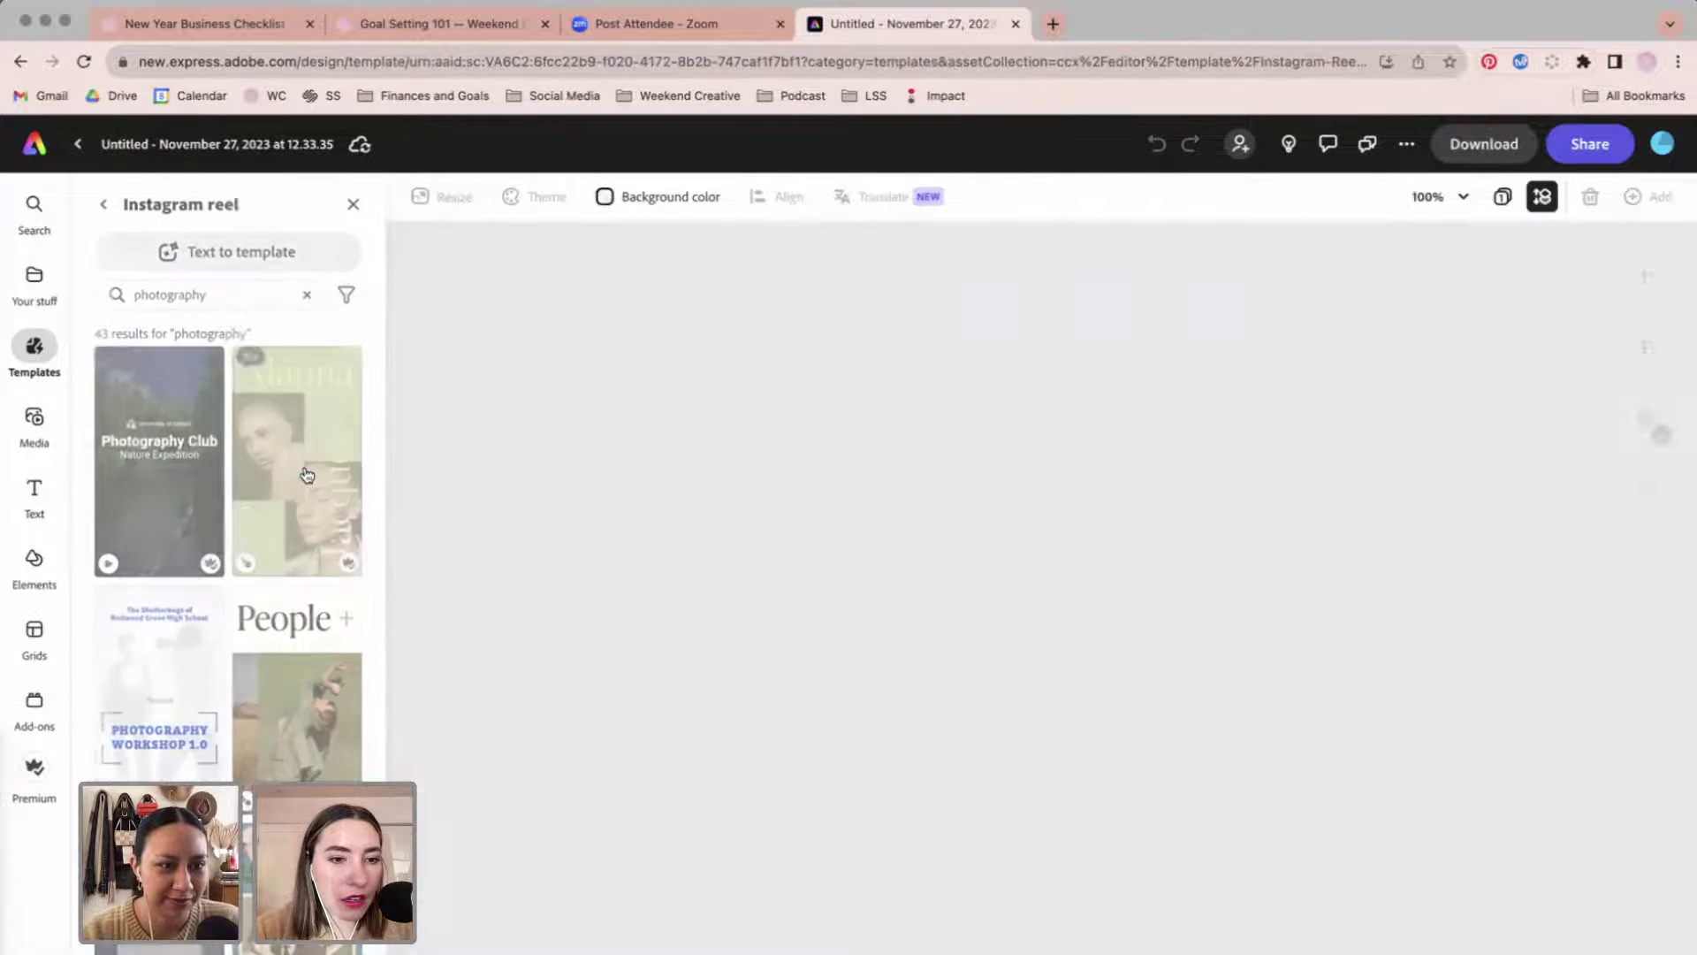
left_click(322, 707)
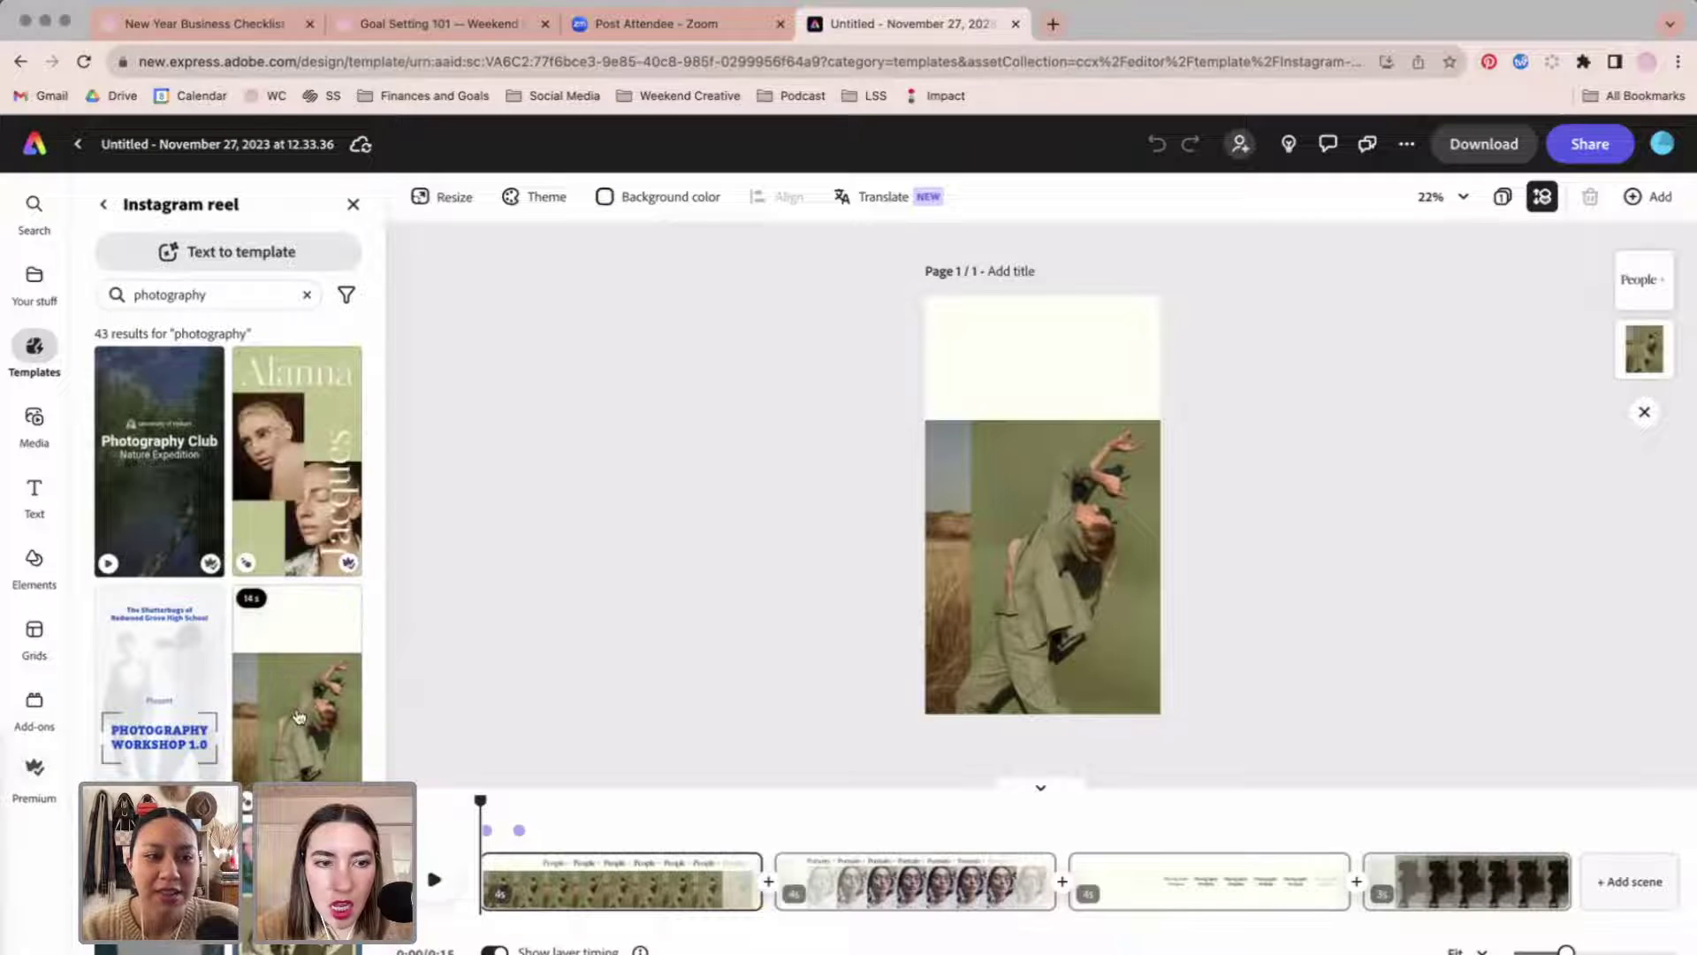
left_click(434, 878)
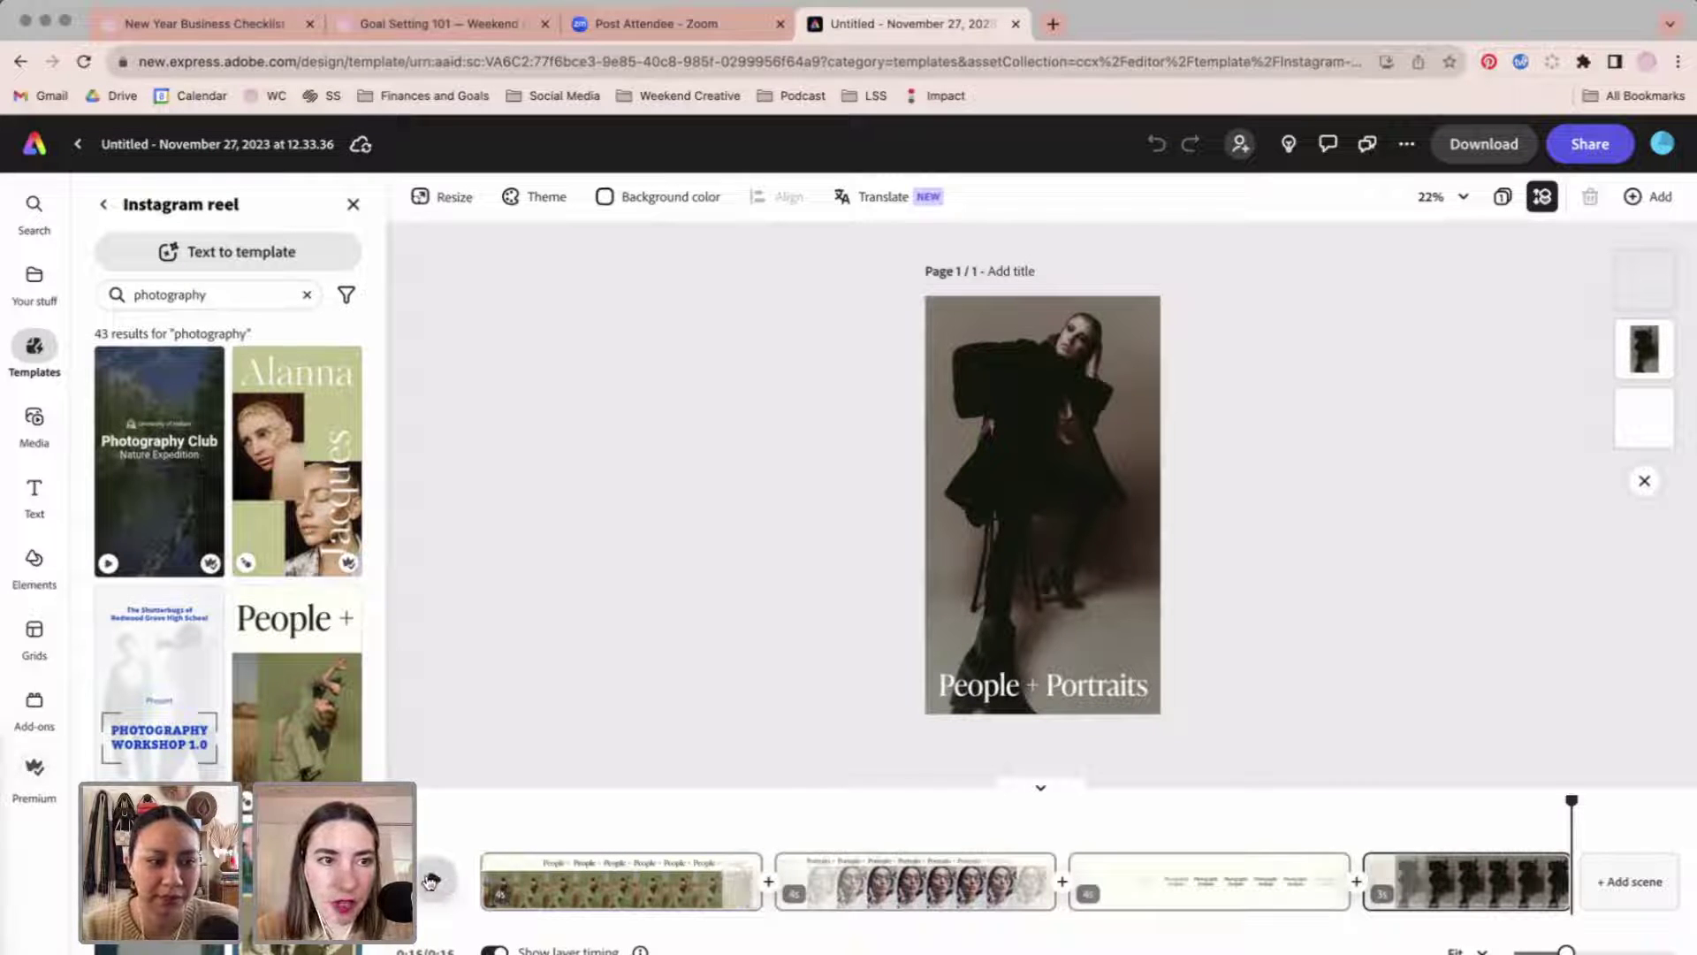
left_click(430, 876)
left_click(352, 205)
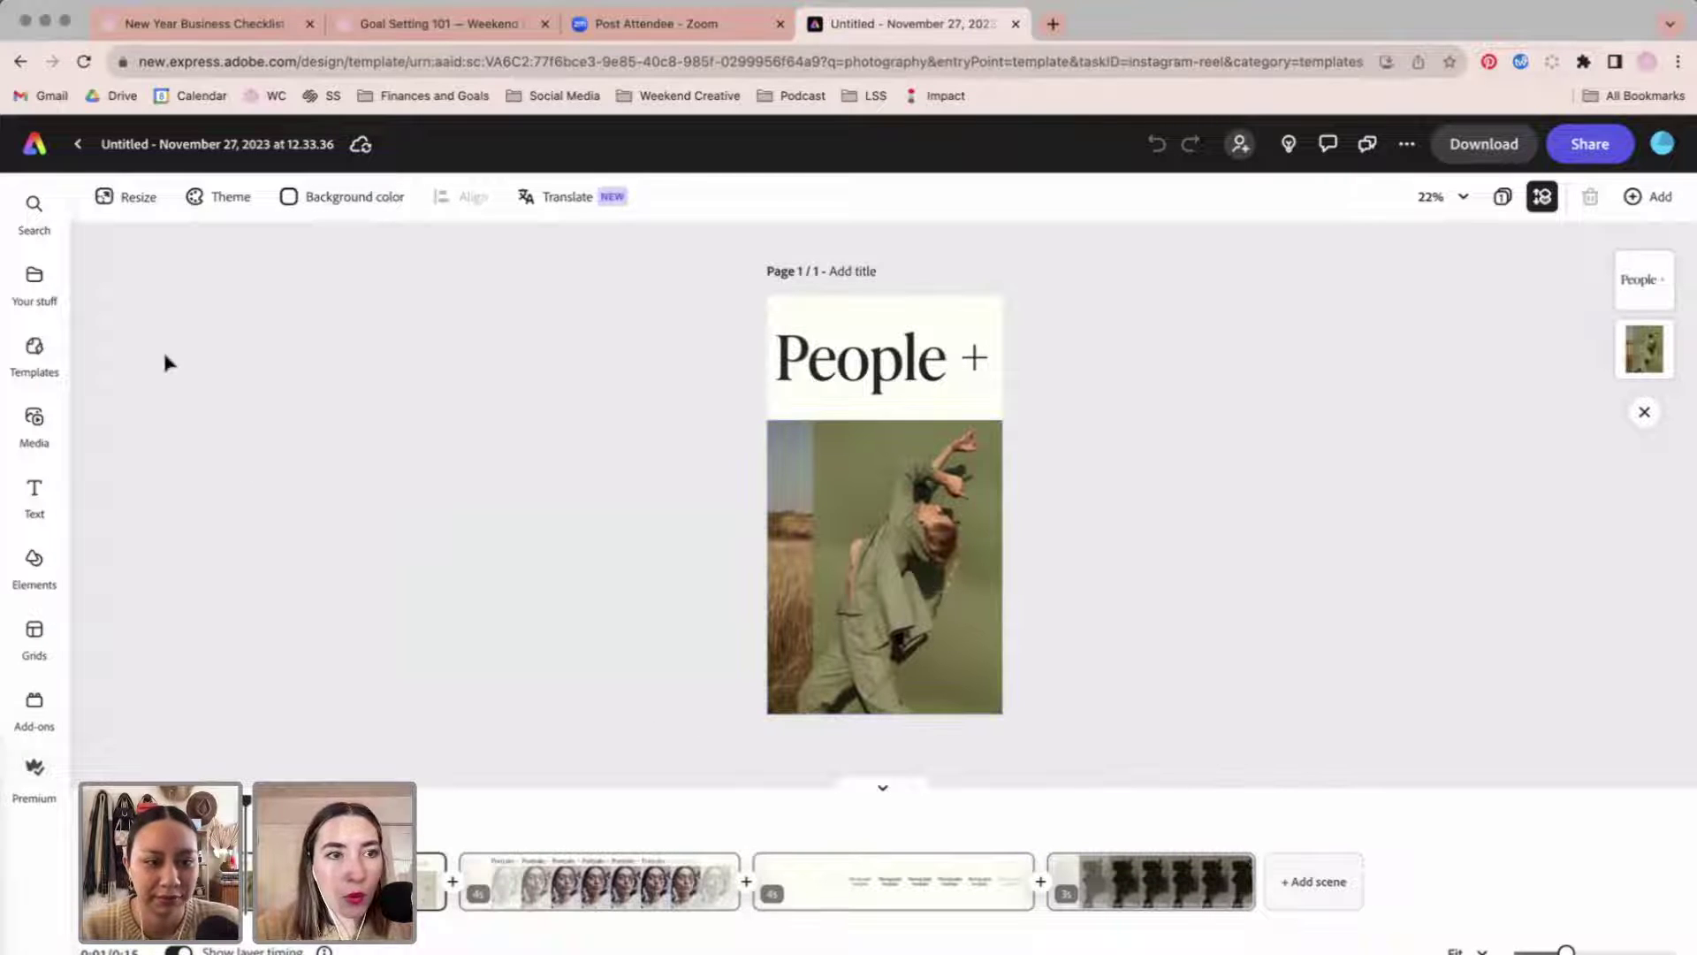
Try several colour themes and settle on the Bold lime, teal, red, purple and yellow palette.
left_click(248, 198)
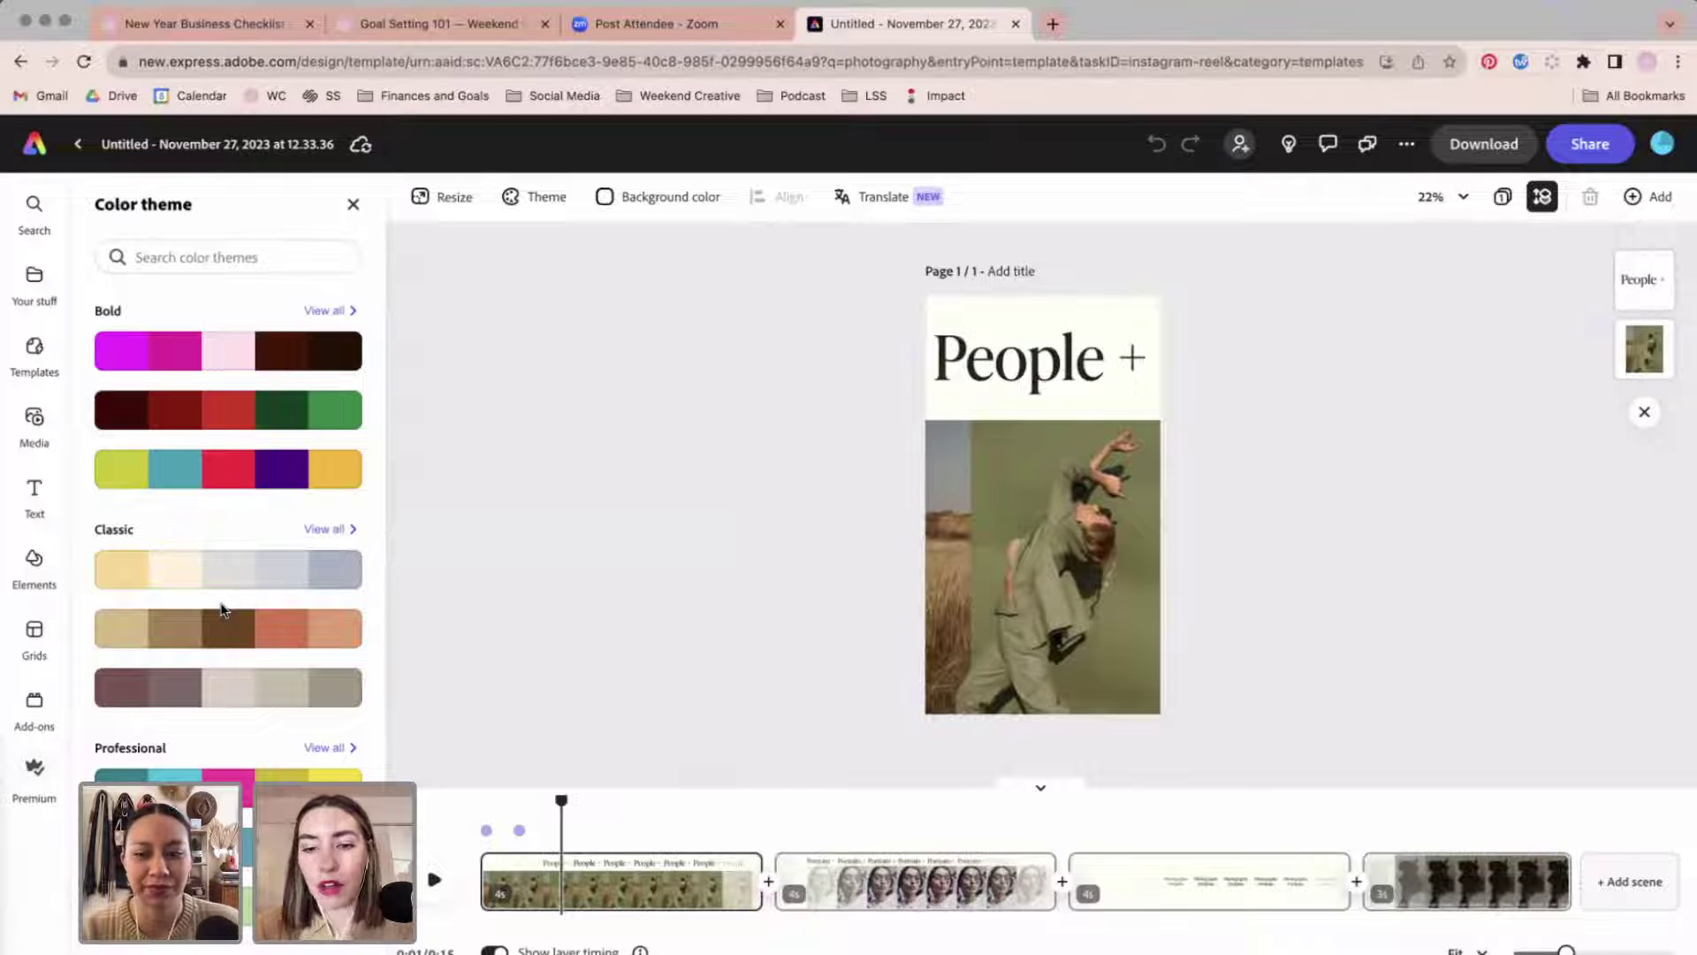
scroll(223, 596, "down", 5)
scroll(319, 371, "up", 1)
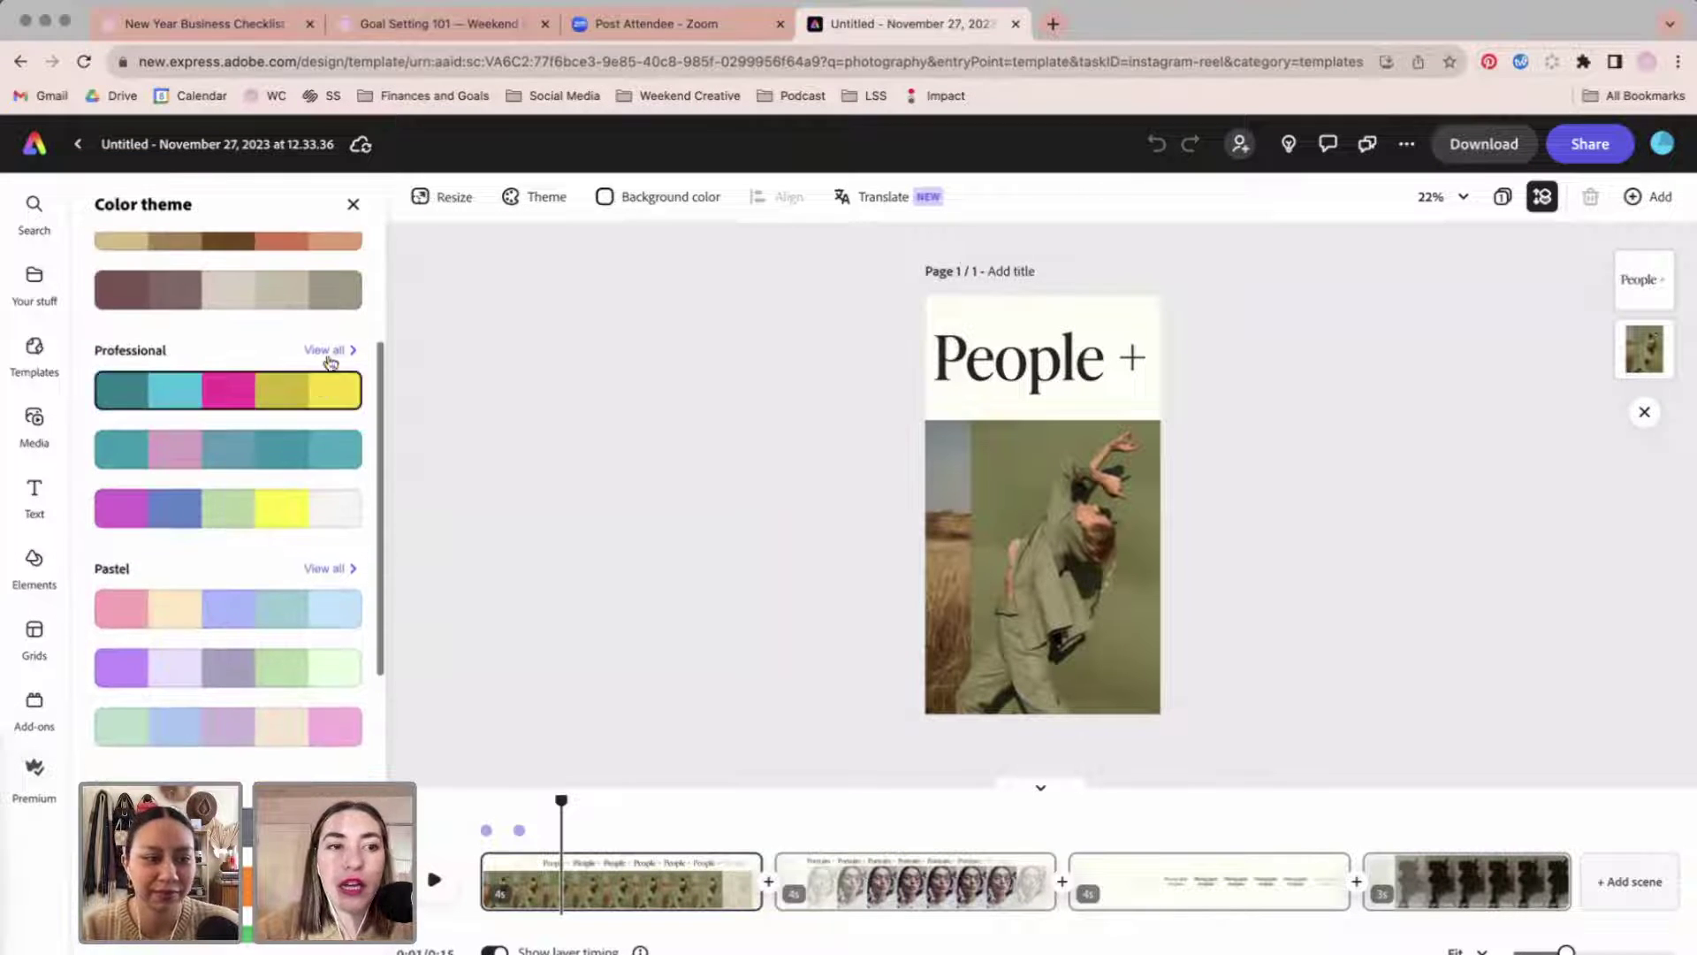
left_click(318, 392)
scroll(322, 424, "up", 2)
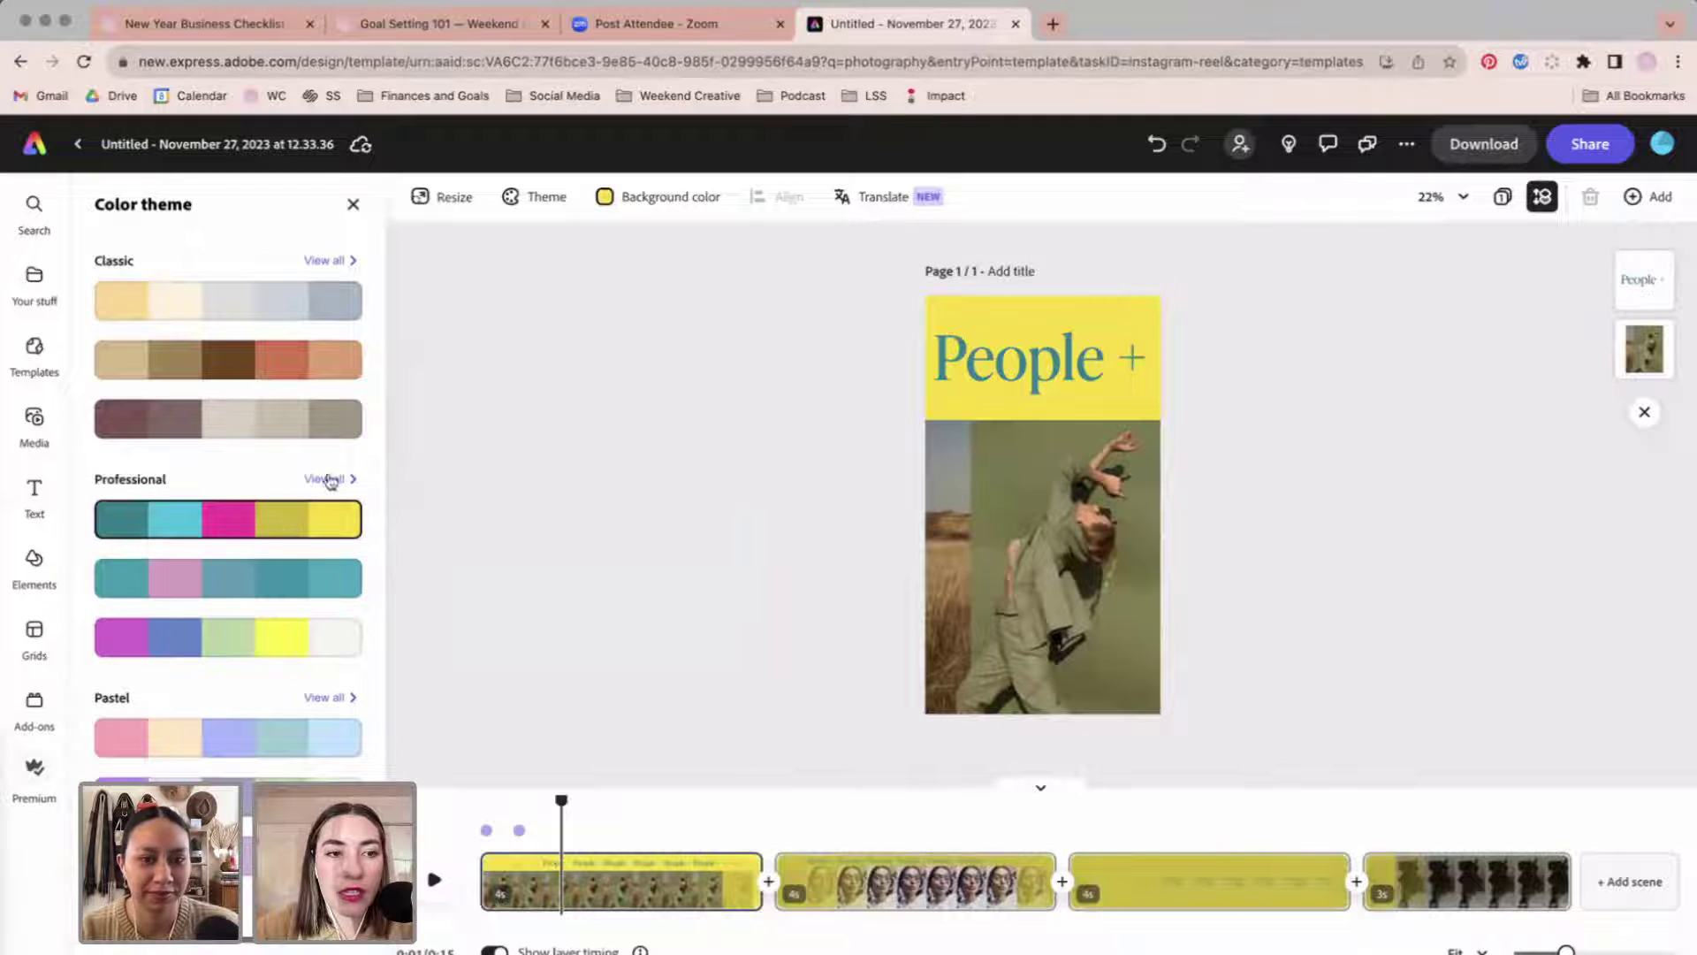
left_click(273, 700)
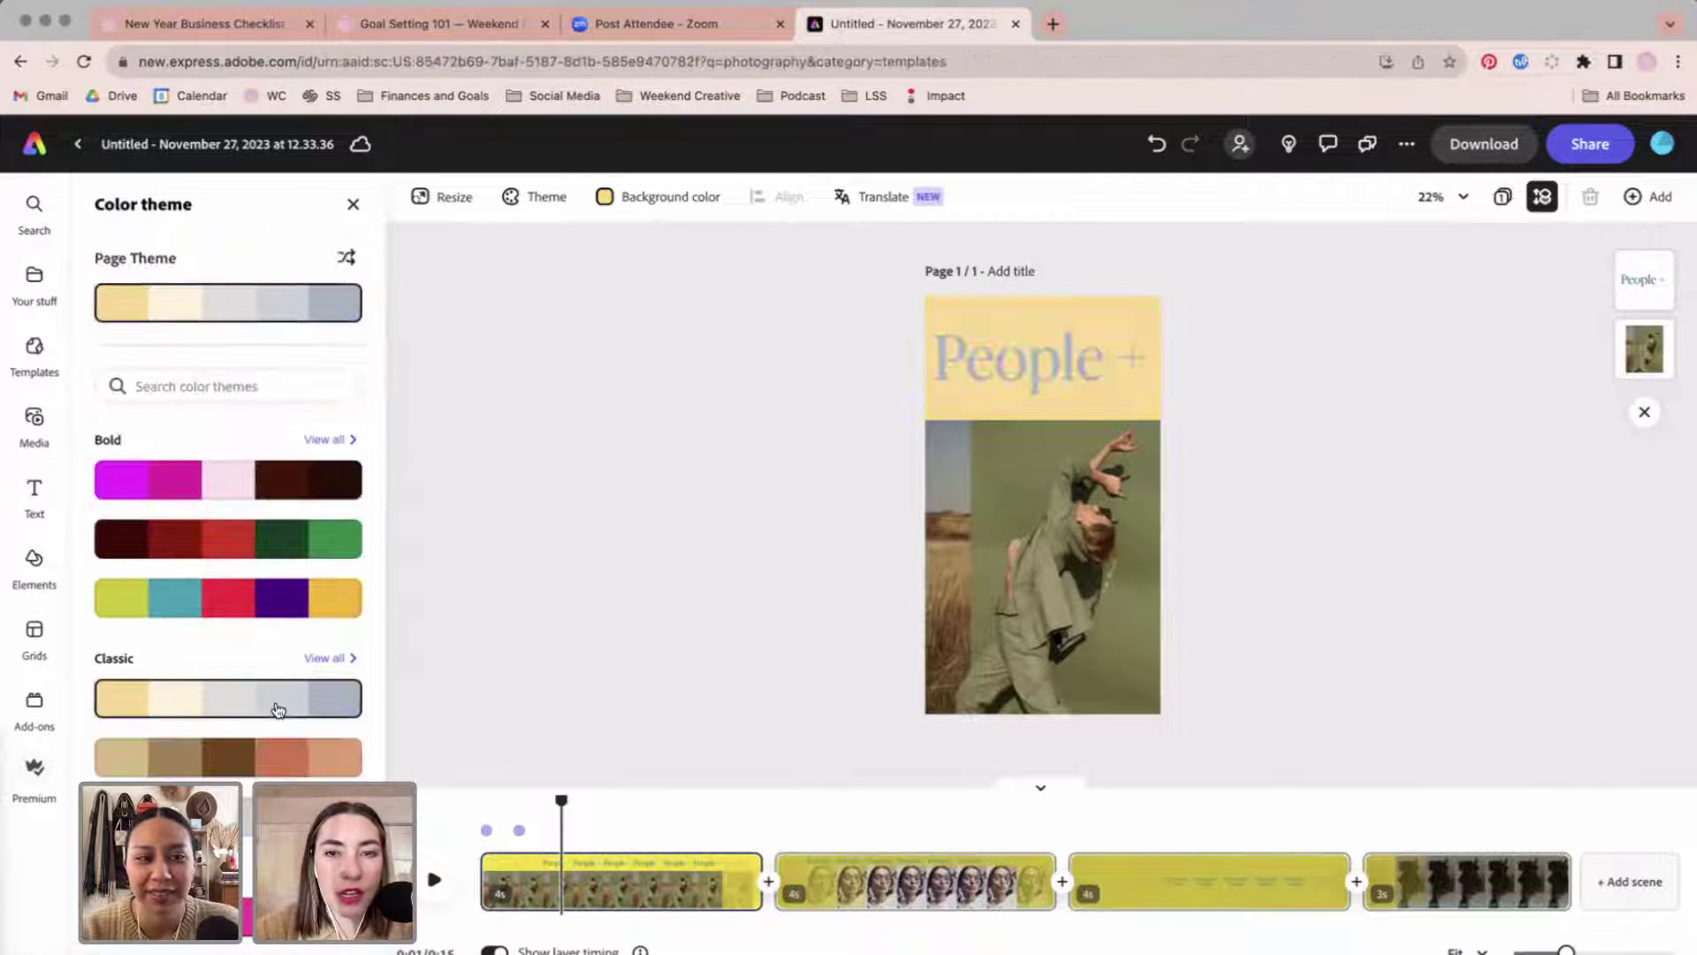
left_click(269, 765)
left_click(259, 477)
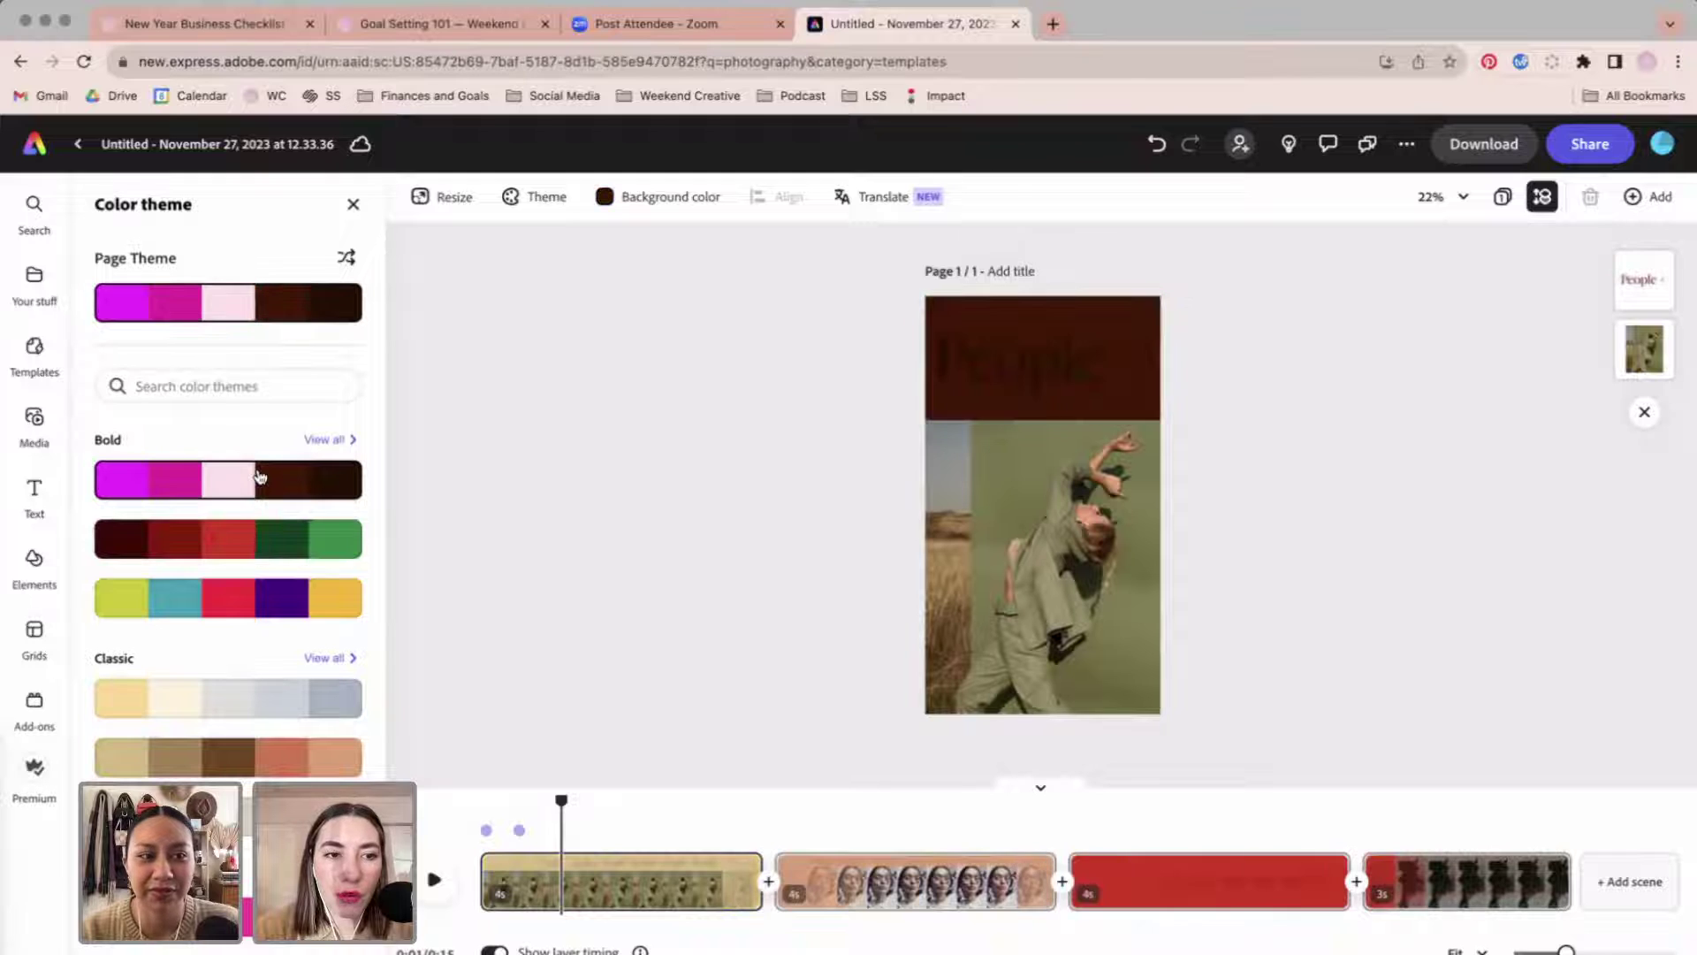
left_click(259, 579)
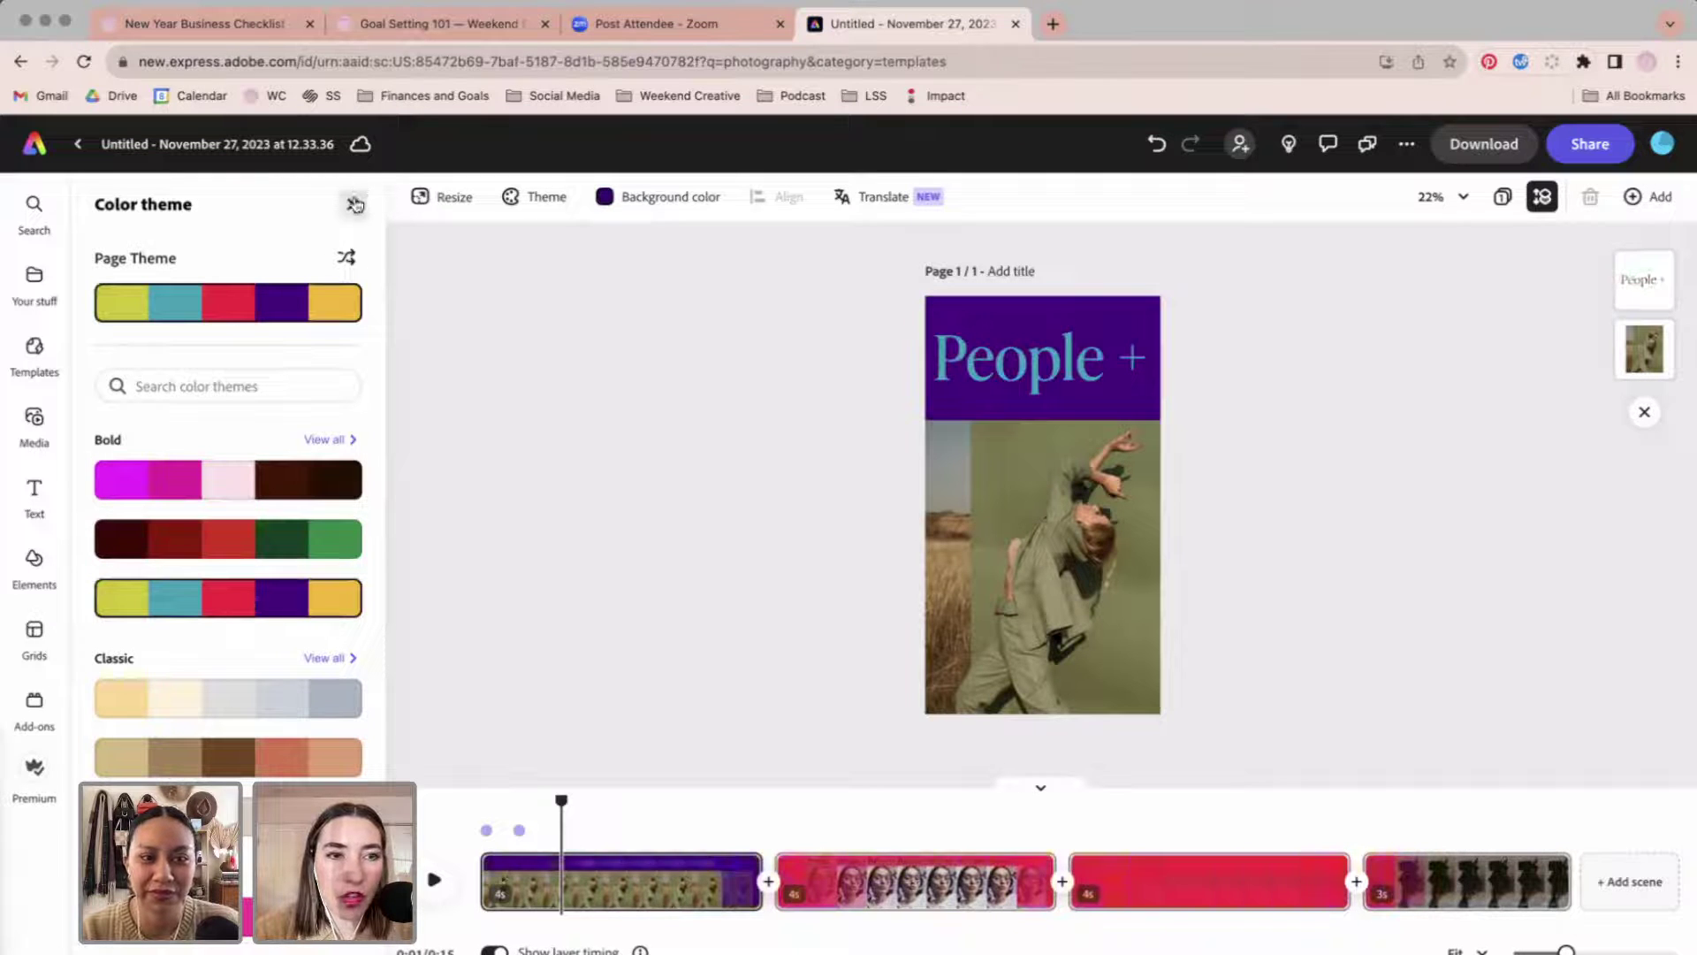
left_click(352, 204)
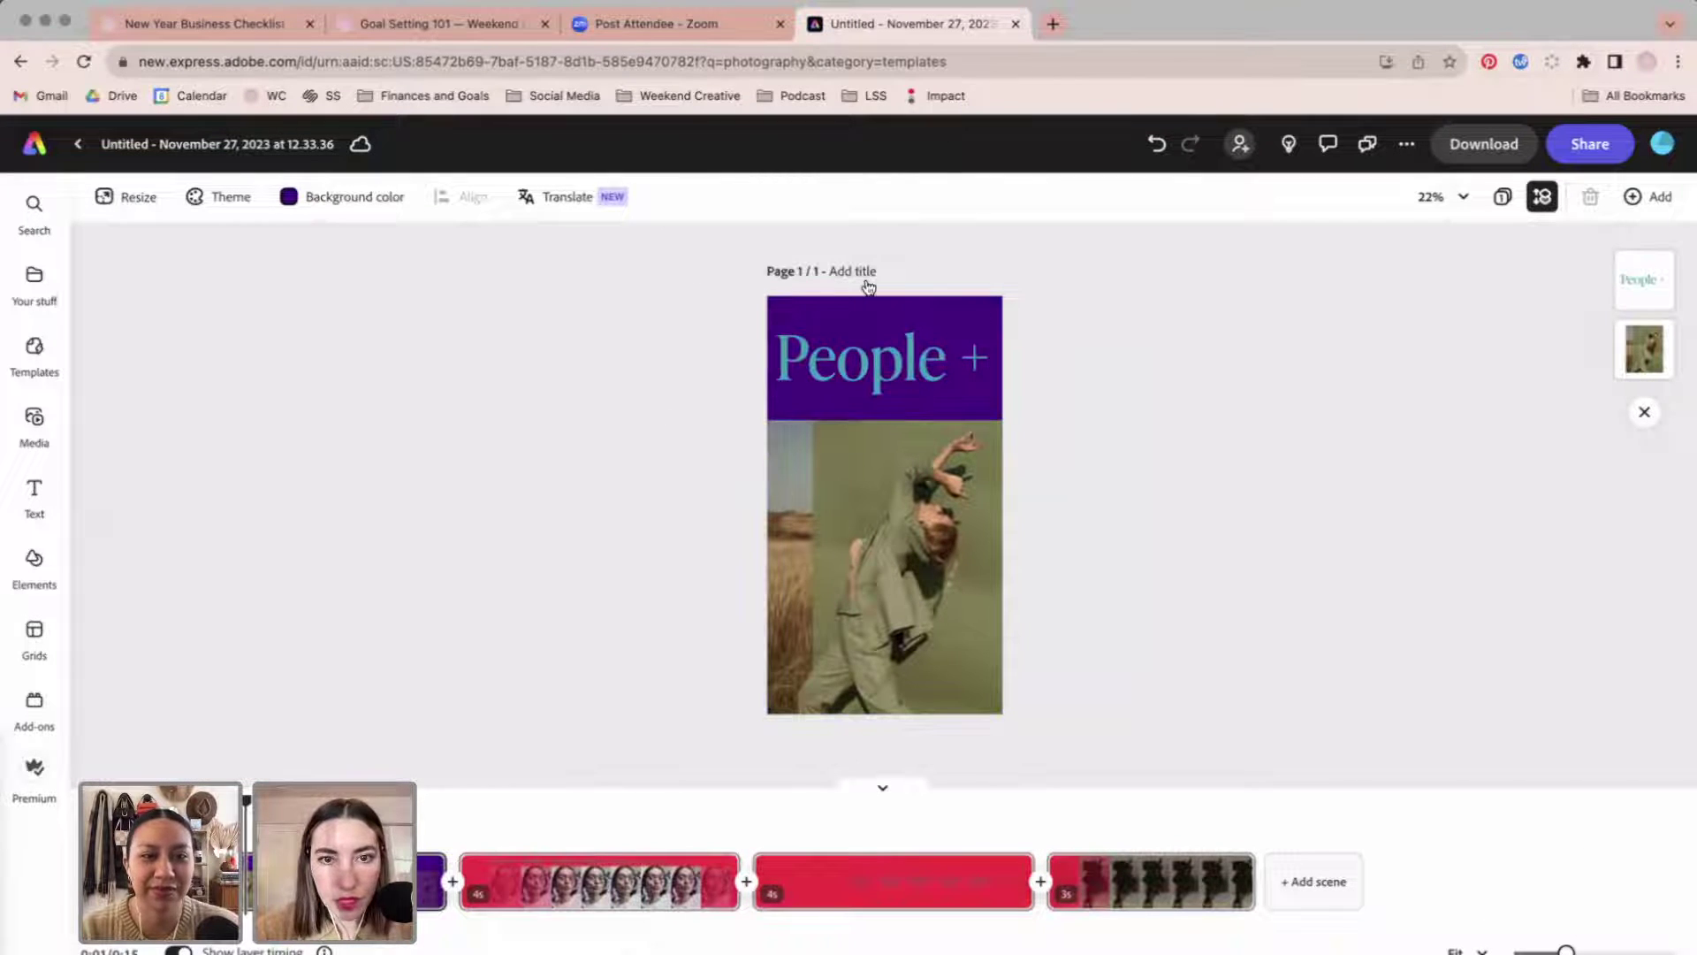
Open the Weekend 2 brand kit from Brands & Libraries and check the pink swatch's hex code.
left_click(40, 285)
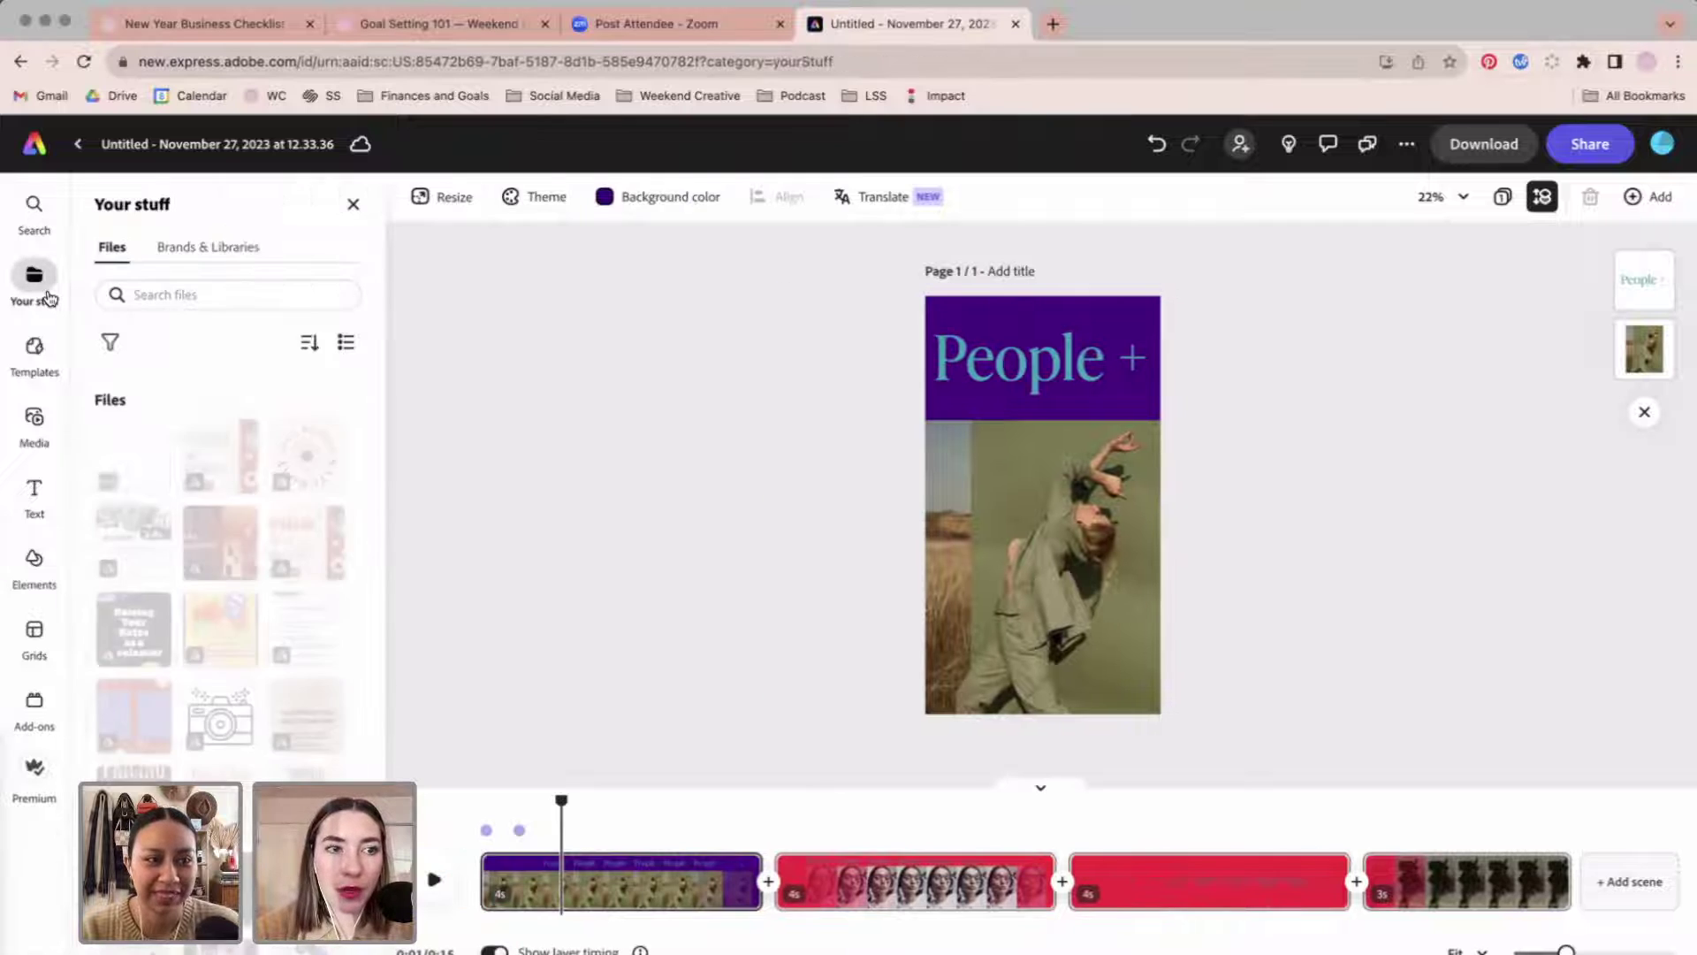
left_click(234, 251)
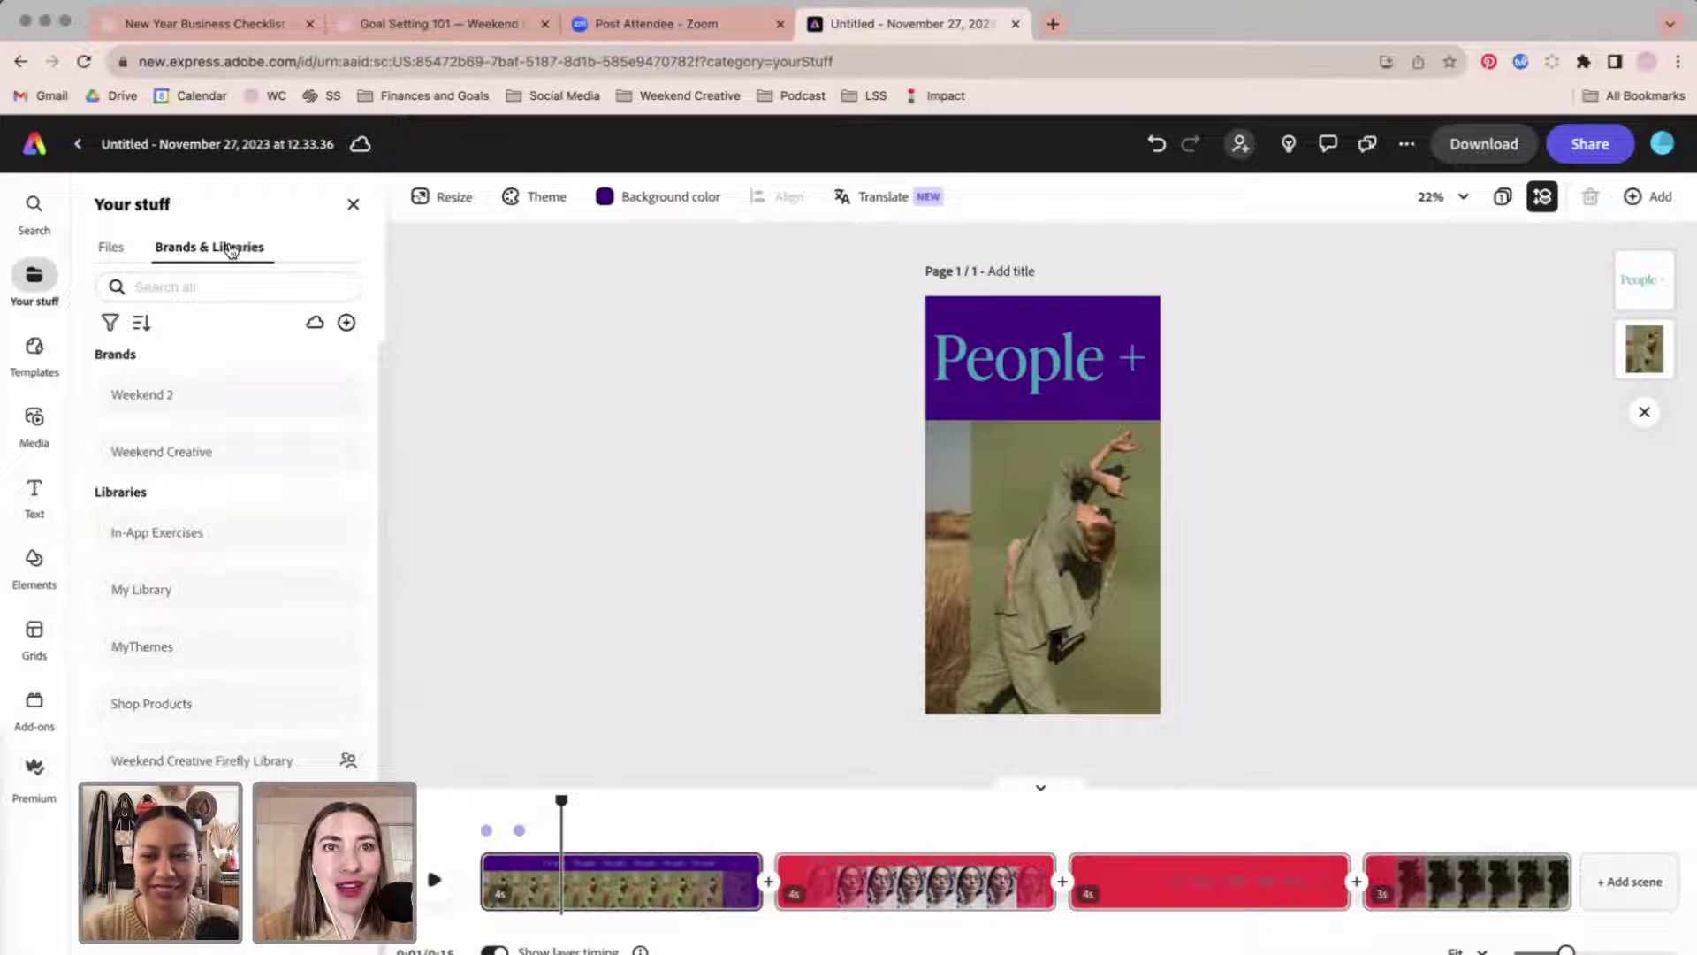
left_click(196, 394)
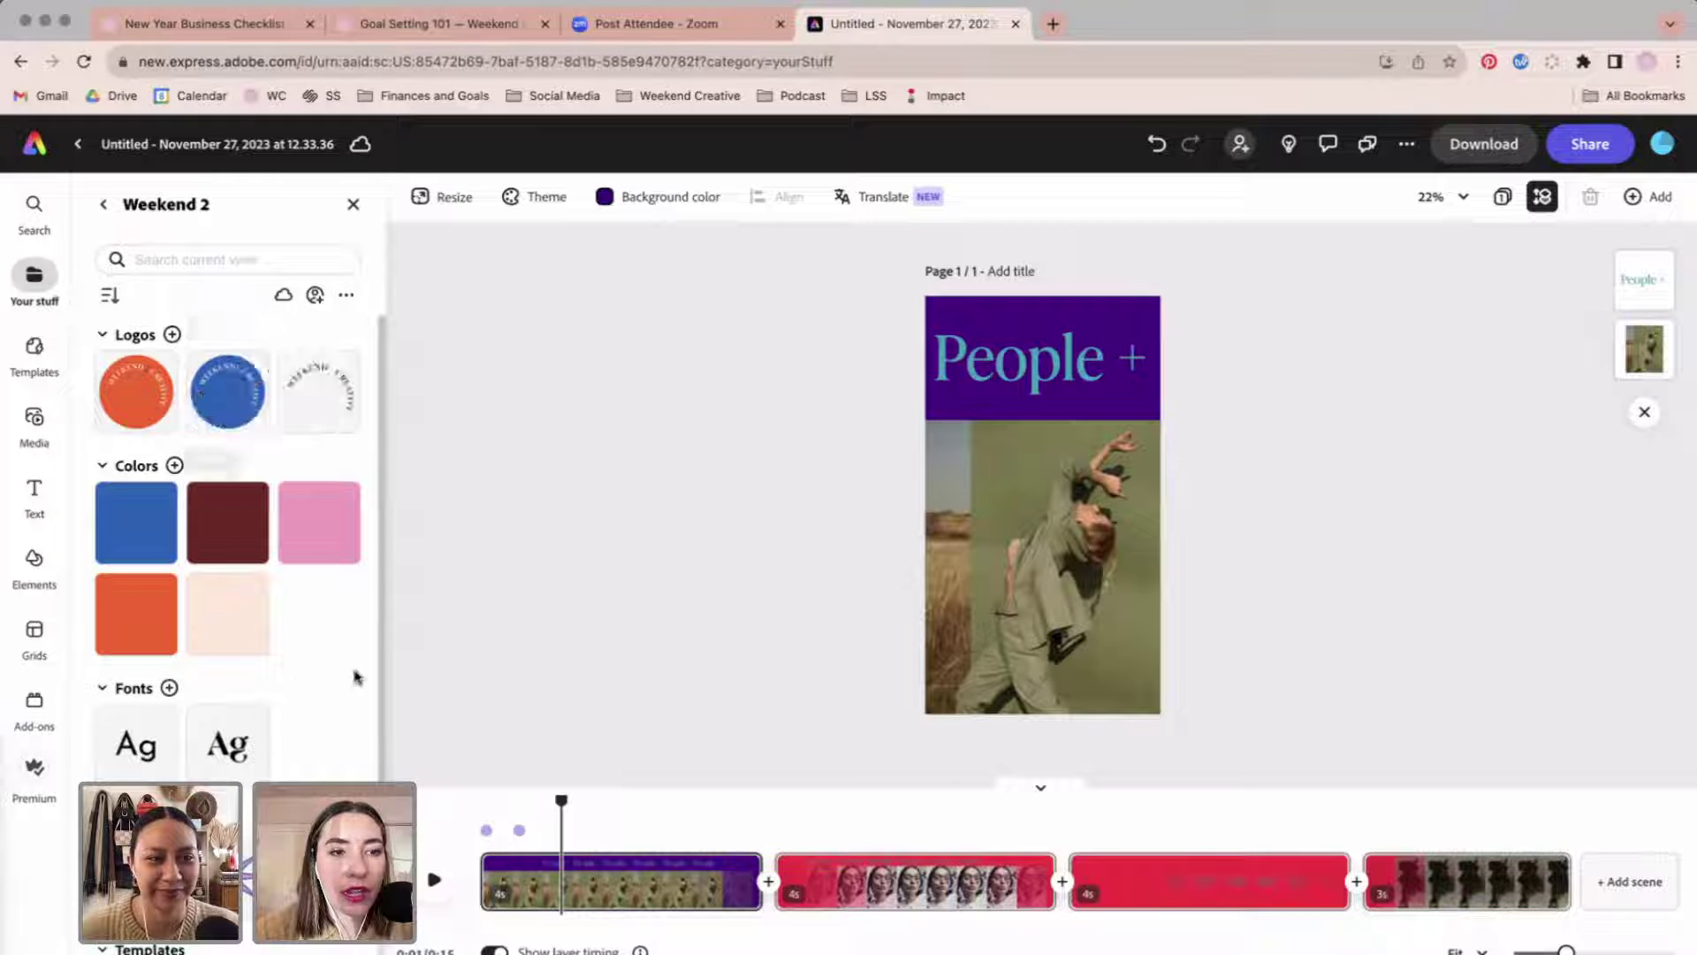
left_click(287, 502)
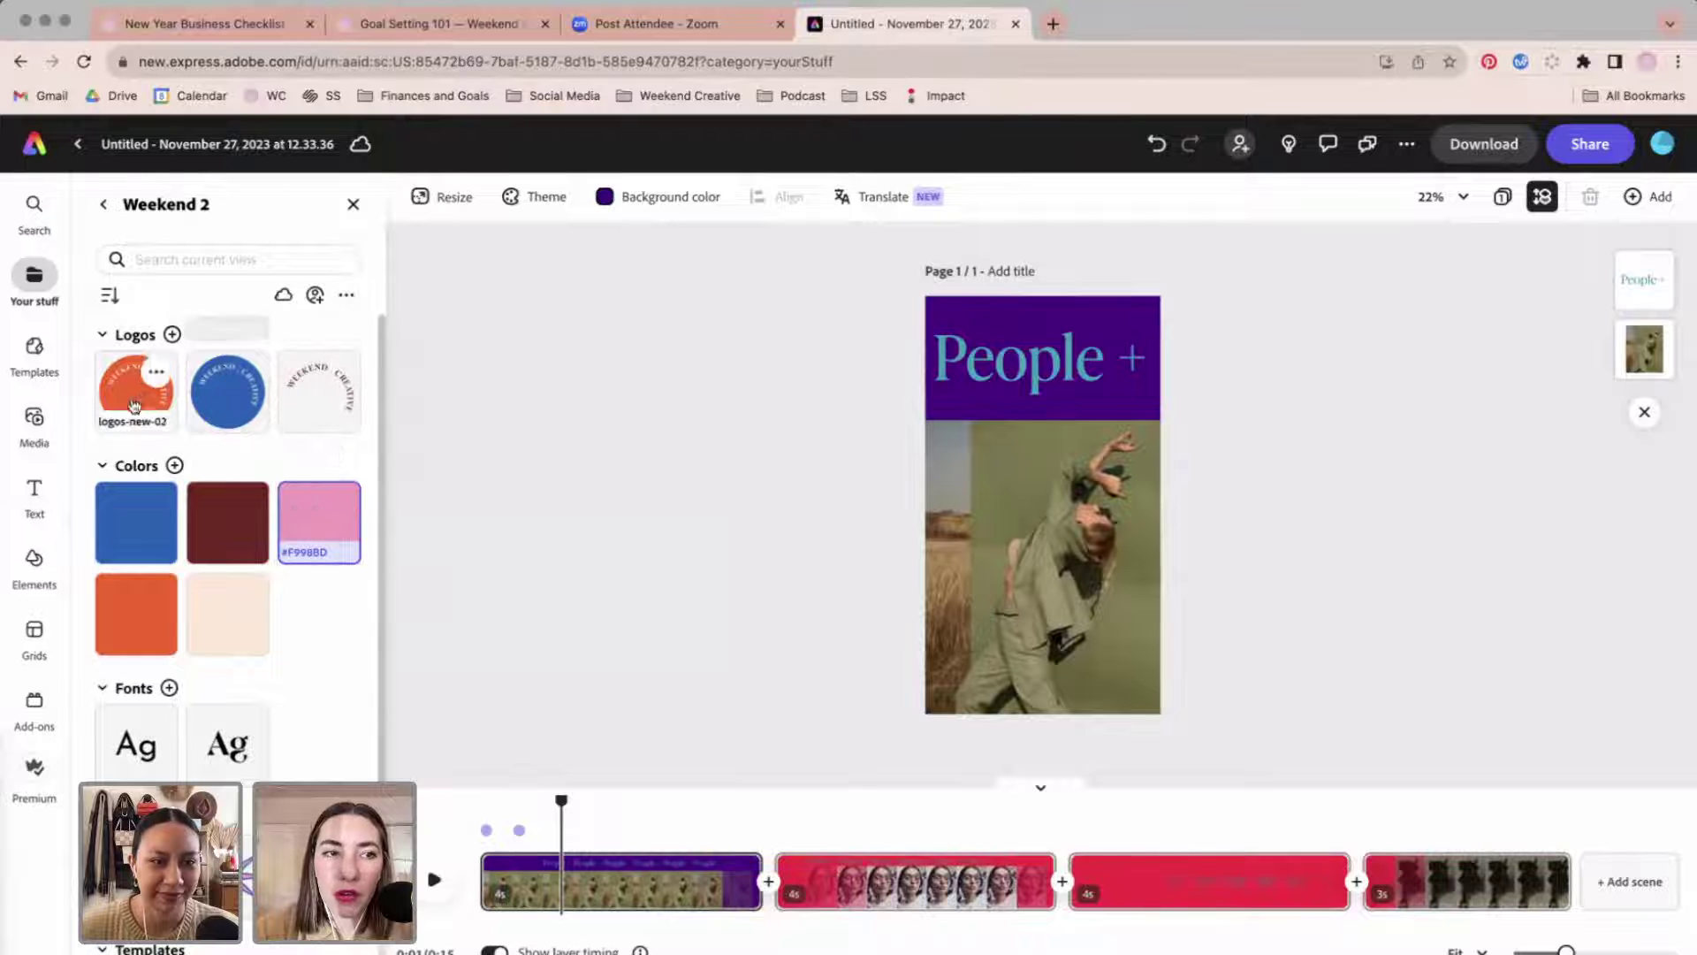
left_click(1065, 357)
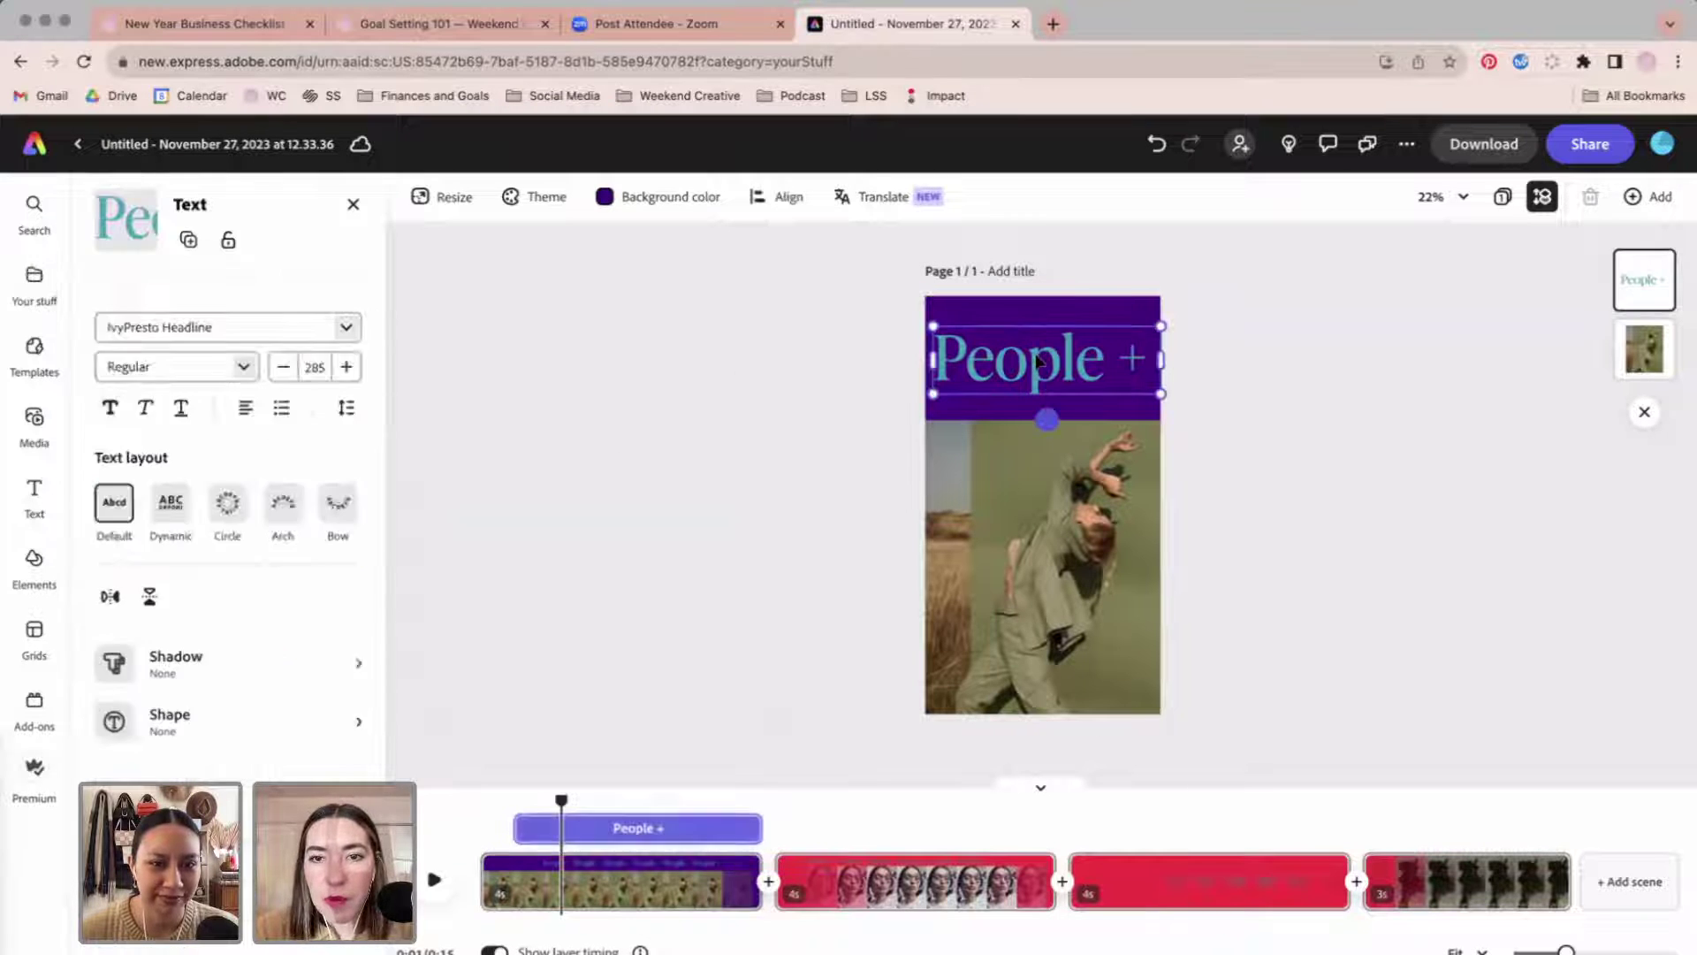
Retype the heading as 'New Work', set it in Tangerine, and fill it orange-red.
left_click(1065, 357)
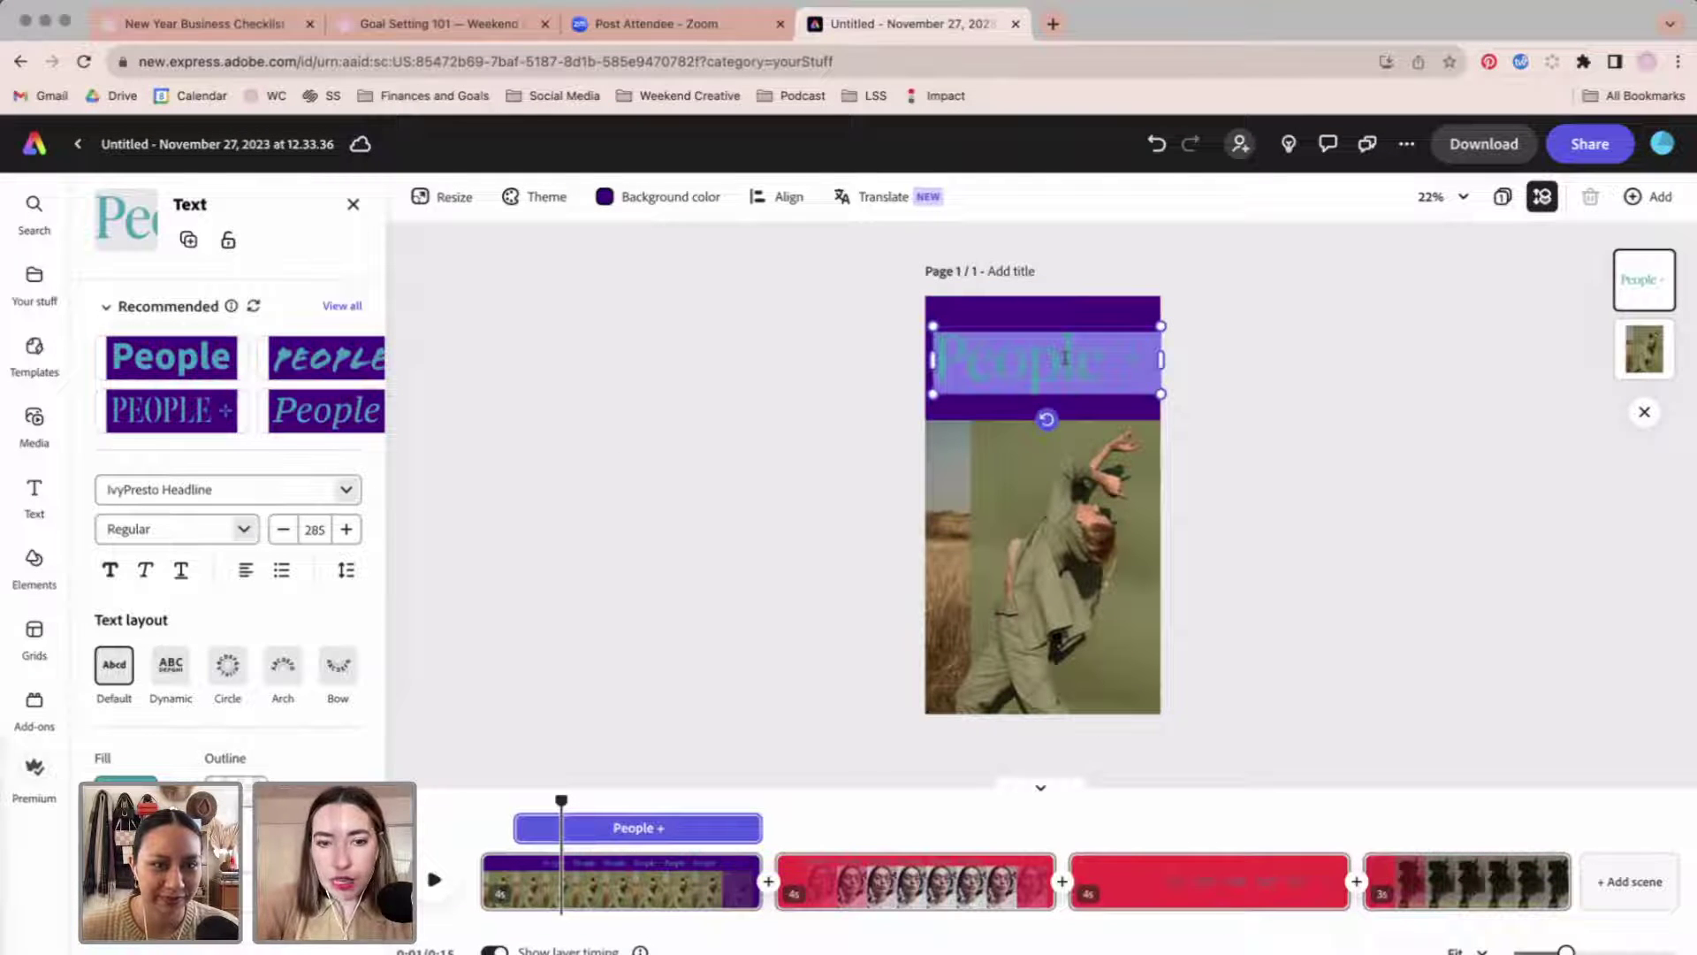
type("New Work")
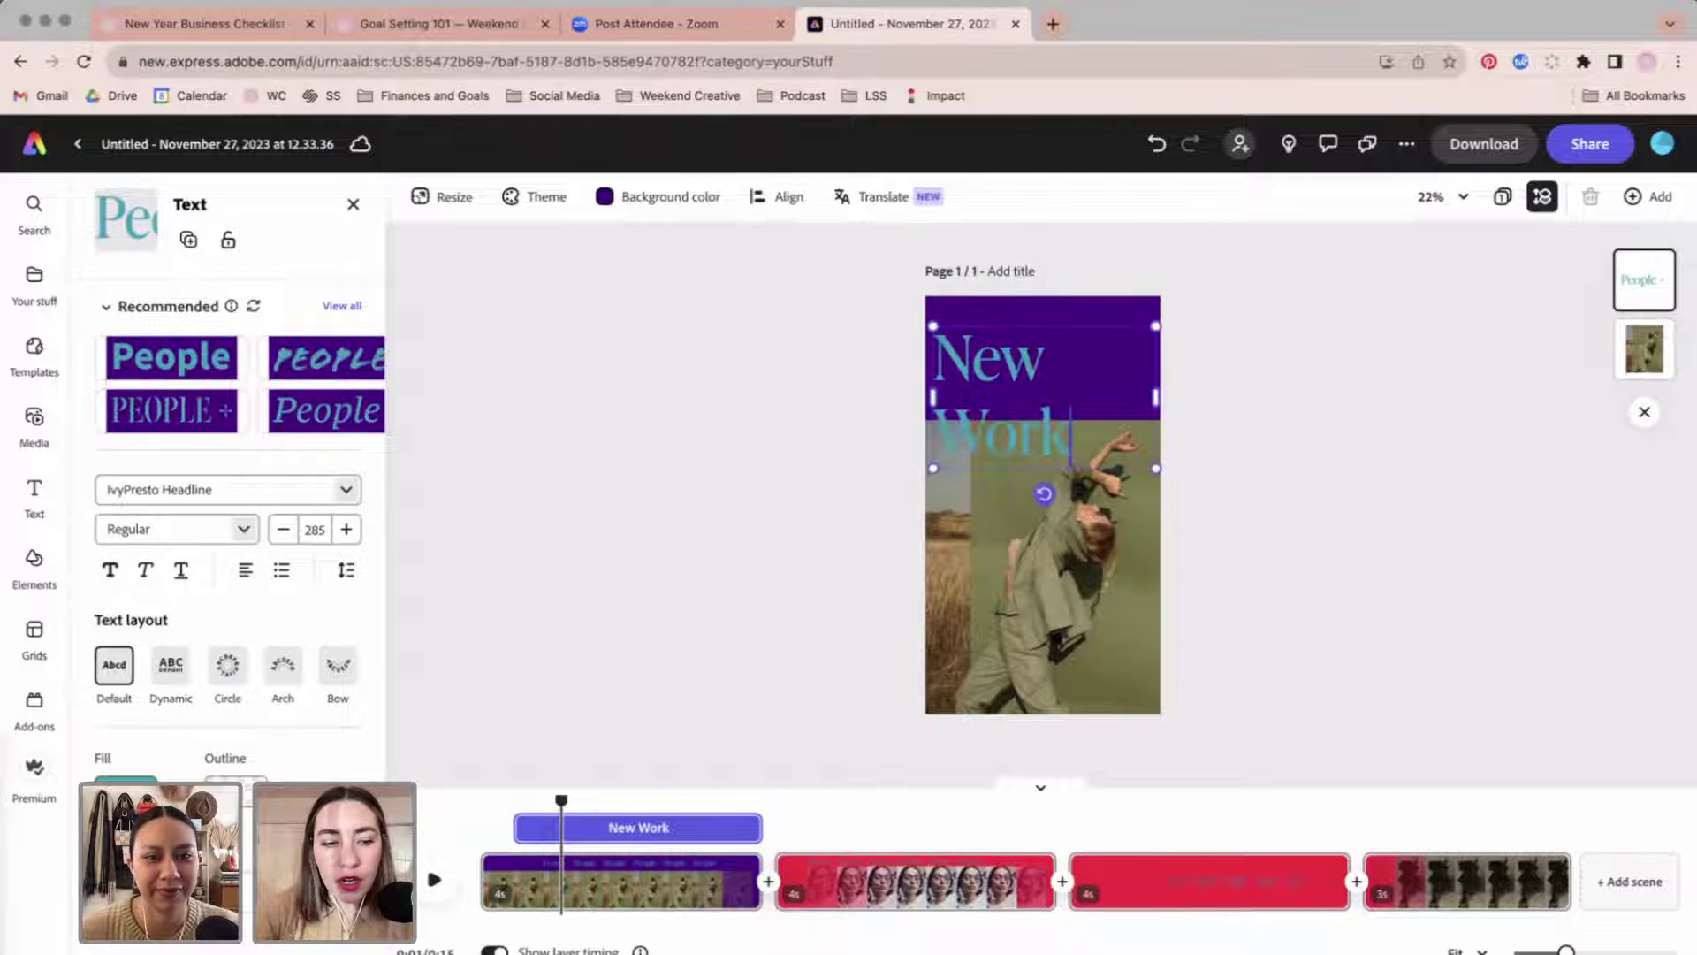
key("super+a")
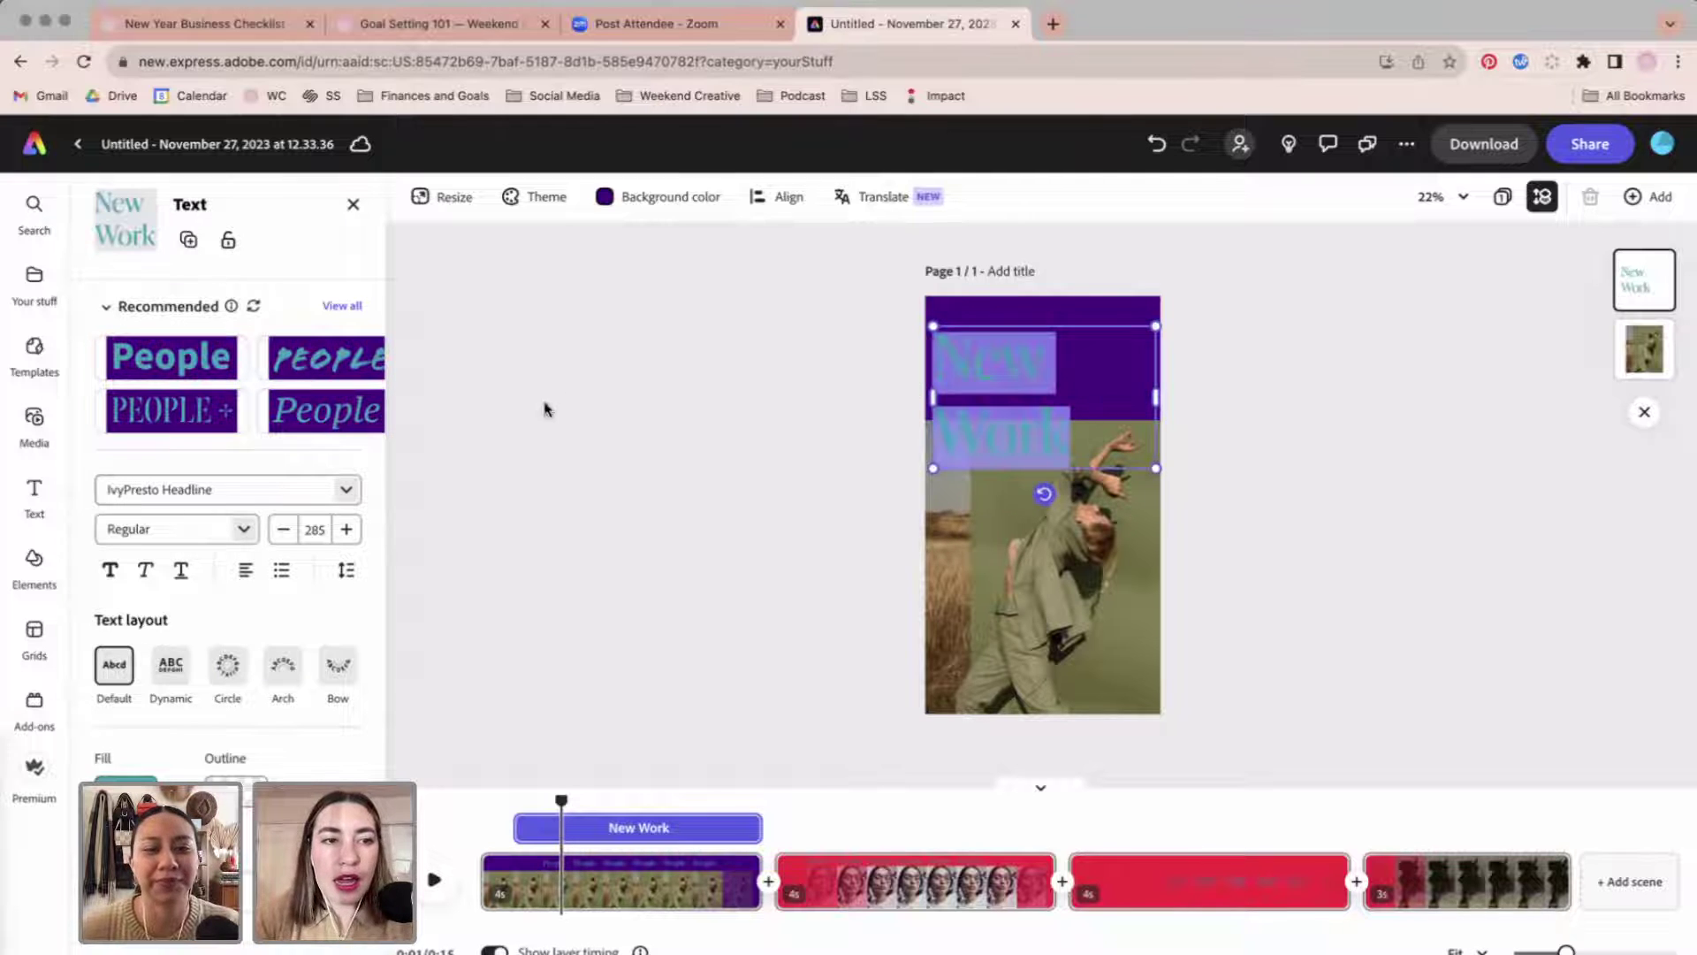
left_click(218, 488)
left_click(348, 490)
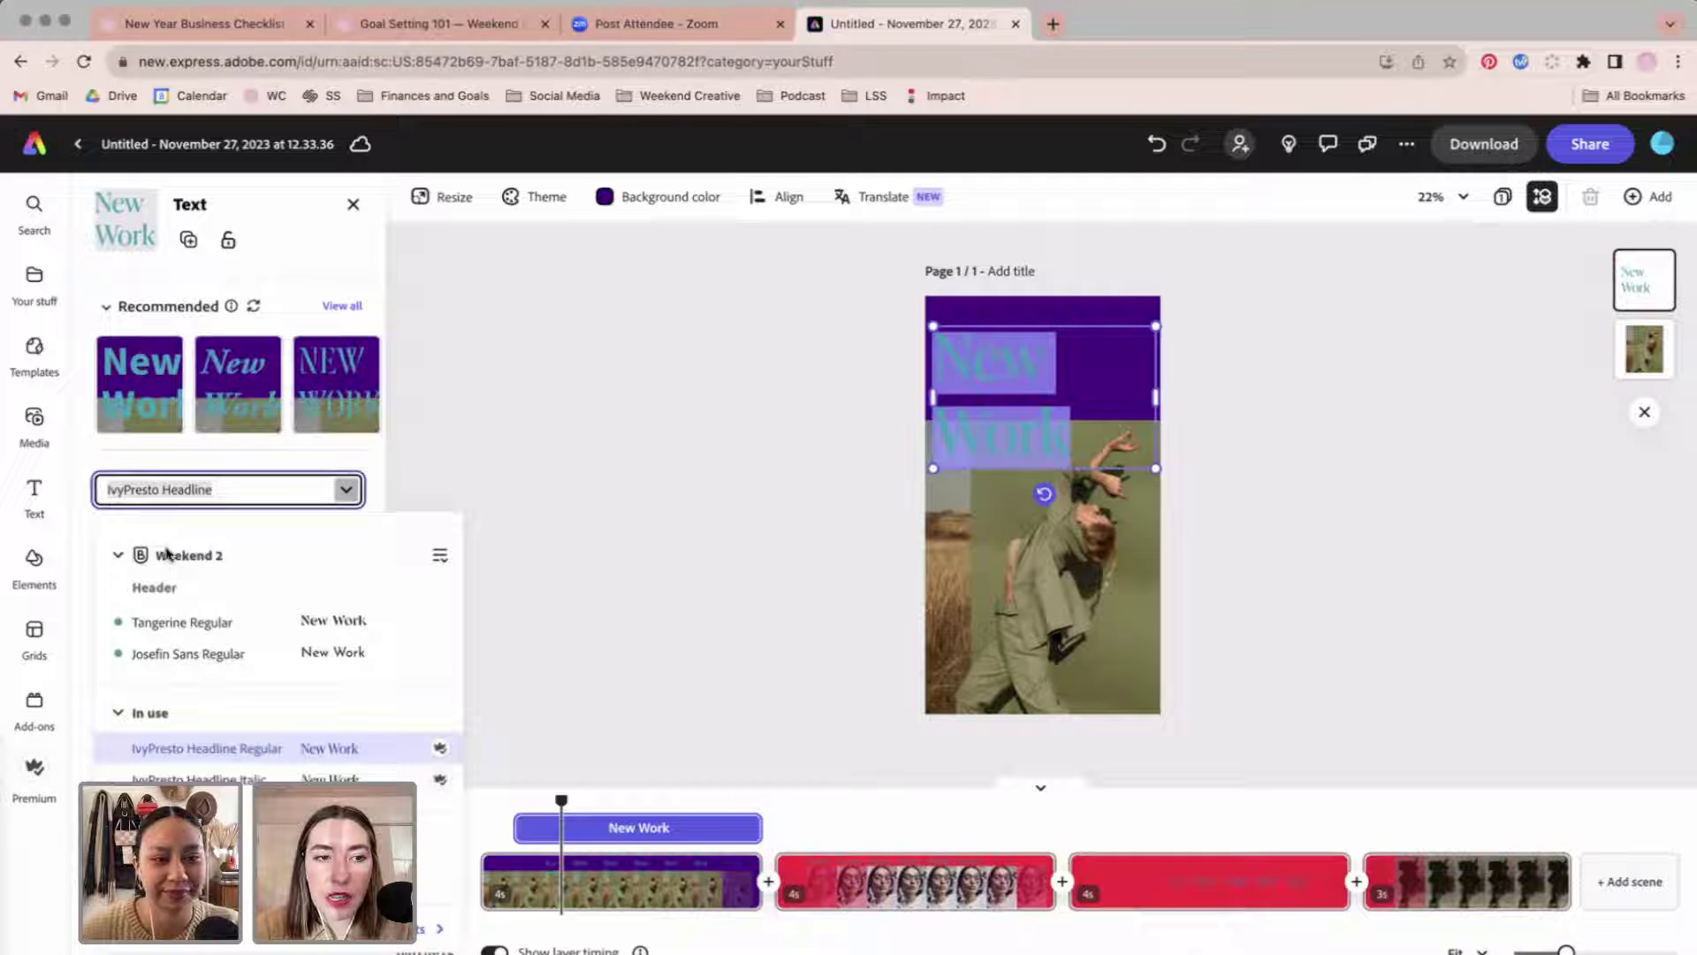
left_click(181, 623)
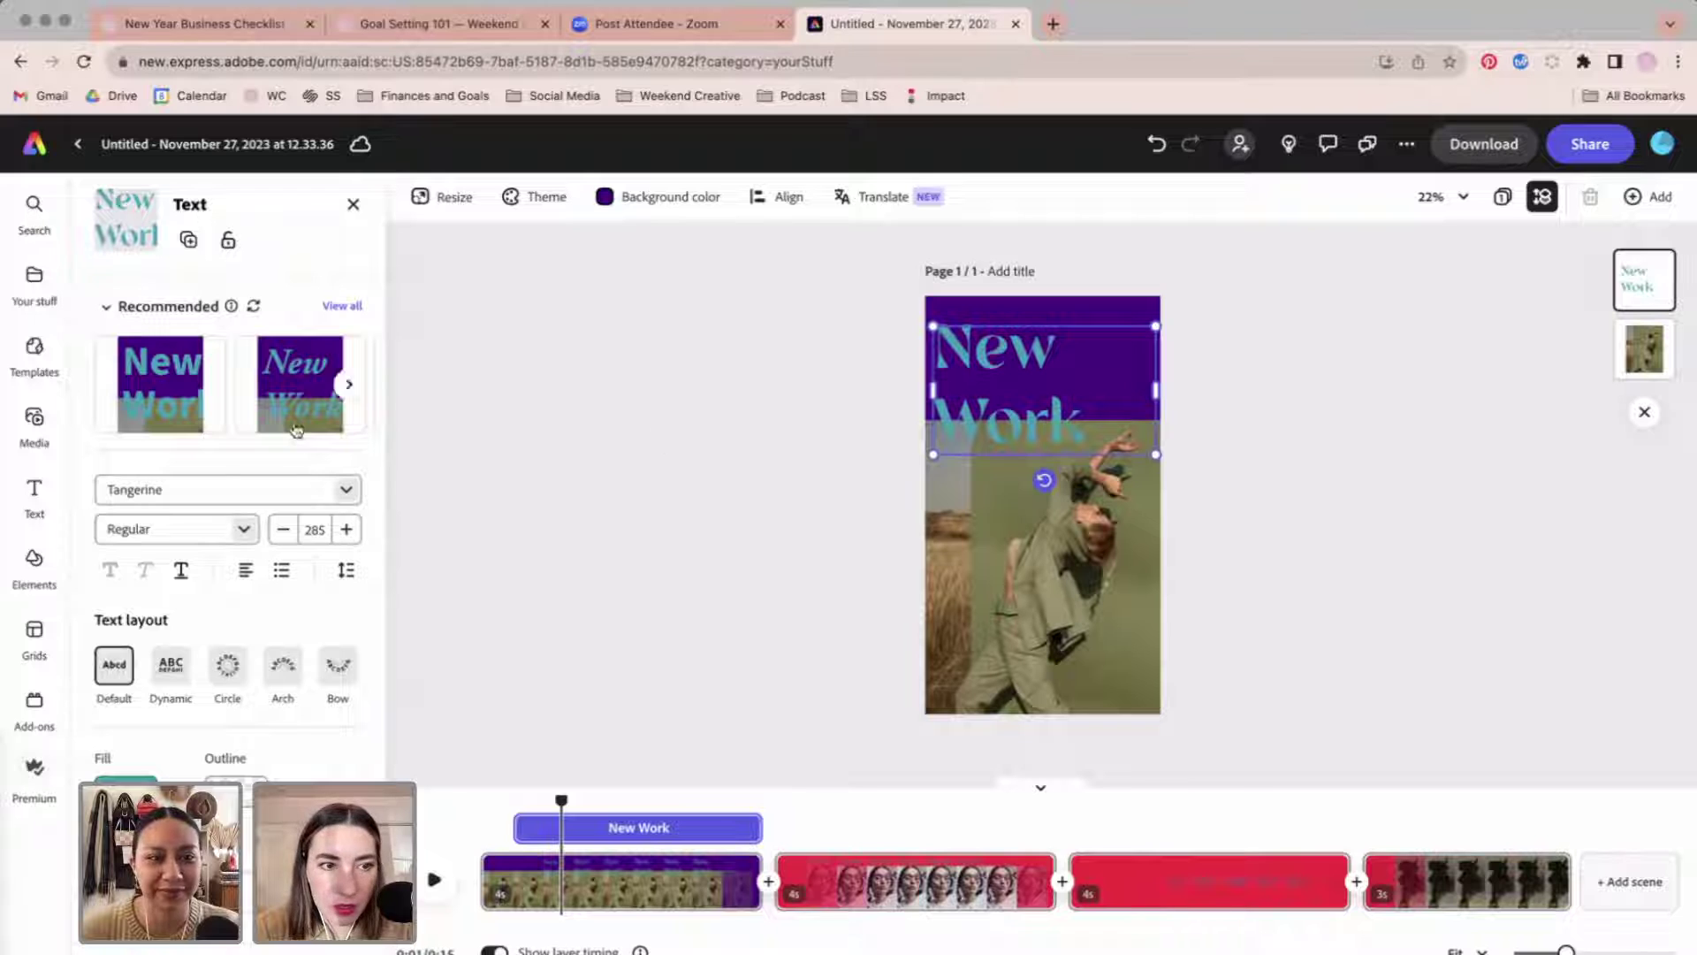
left_click(126, 780)
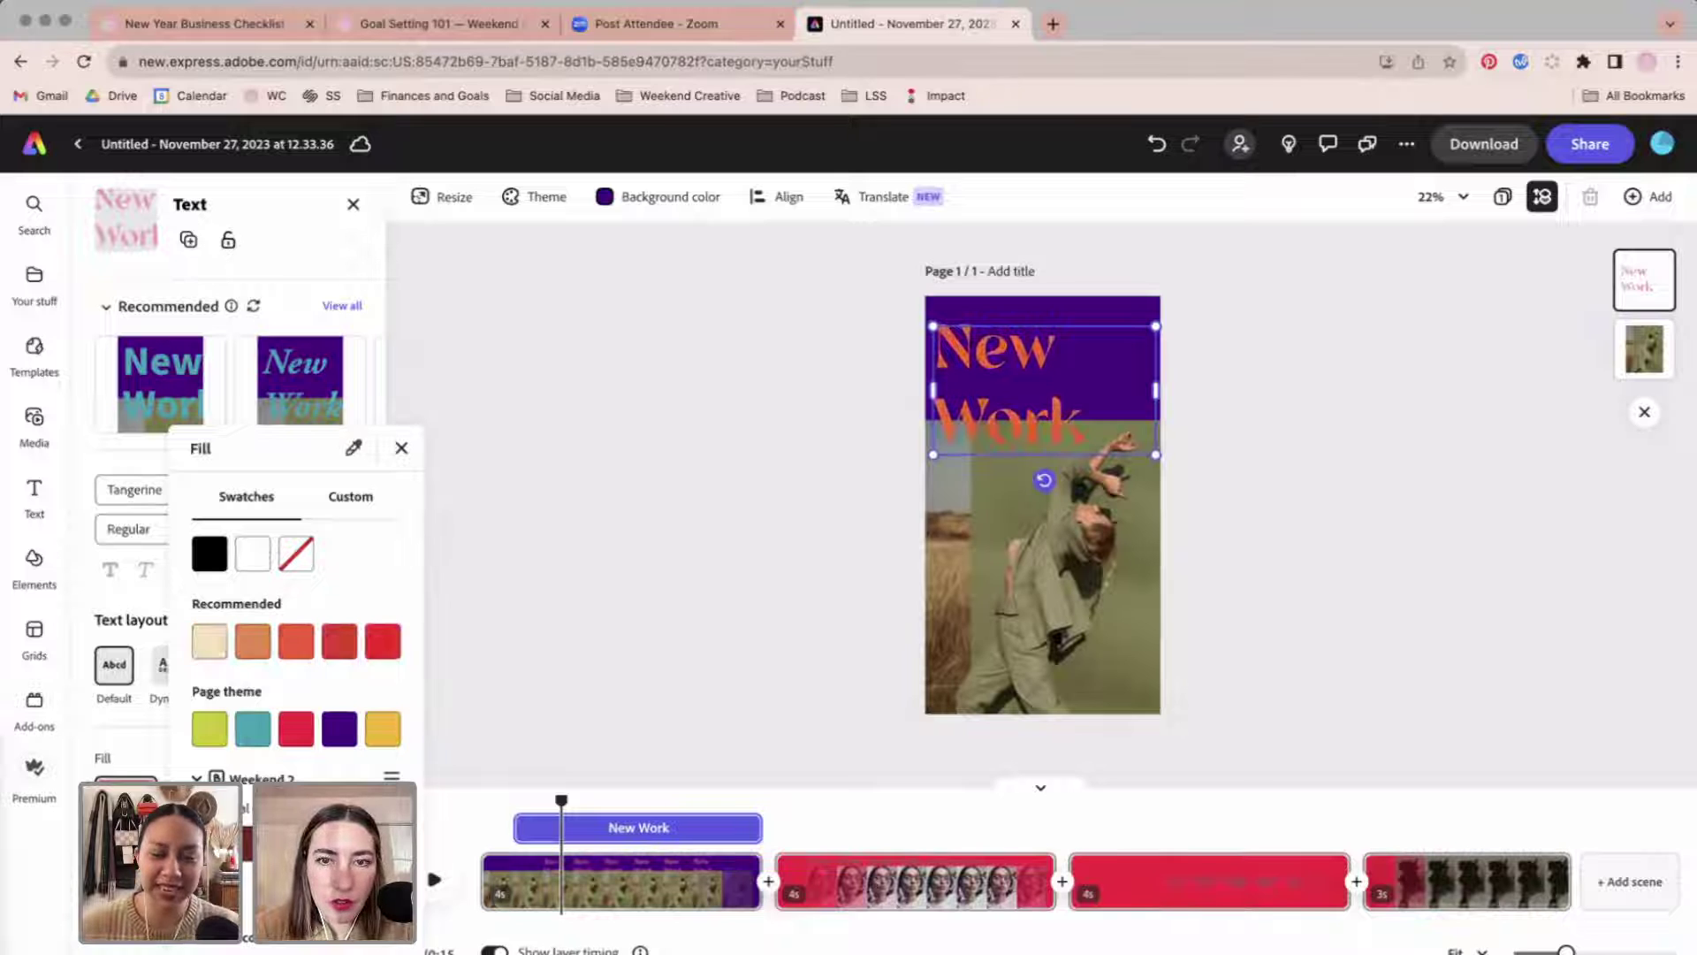
left_click(836, 398)
left_click(871, 284)
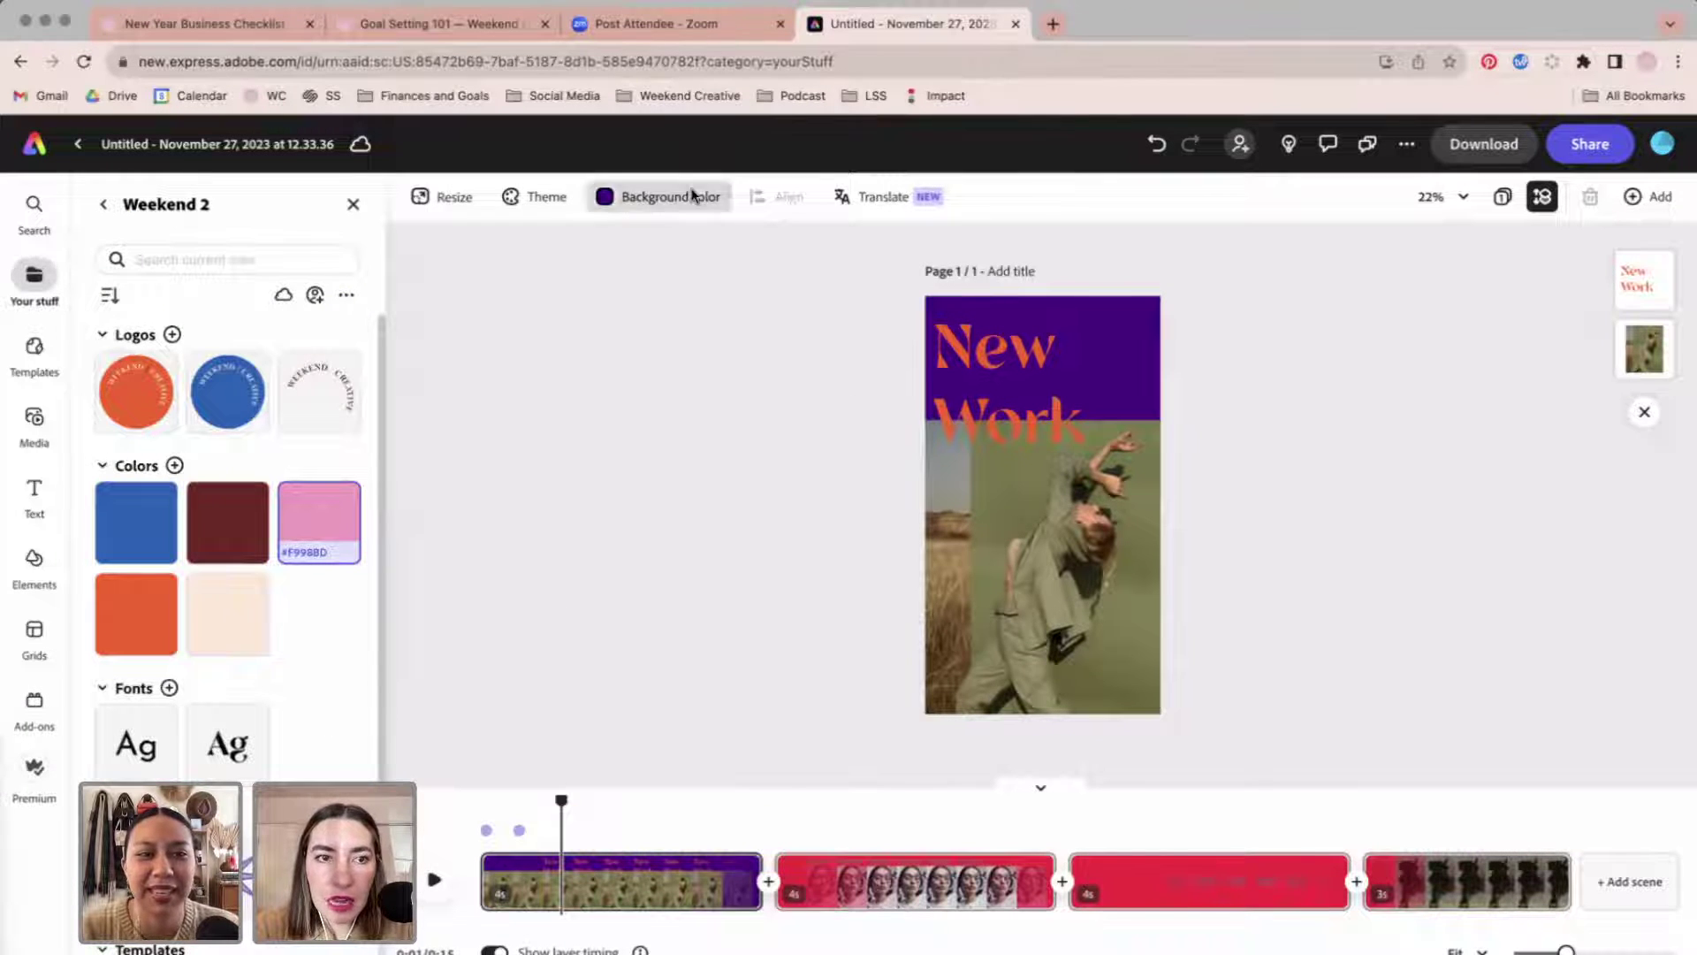
Change the page background to the Weekend 2 maroon and scrub the timeline to preview later scenes.
left_click(692, 196)
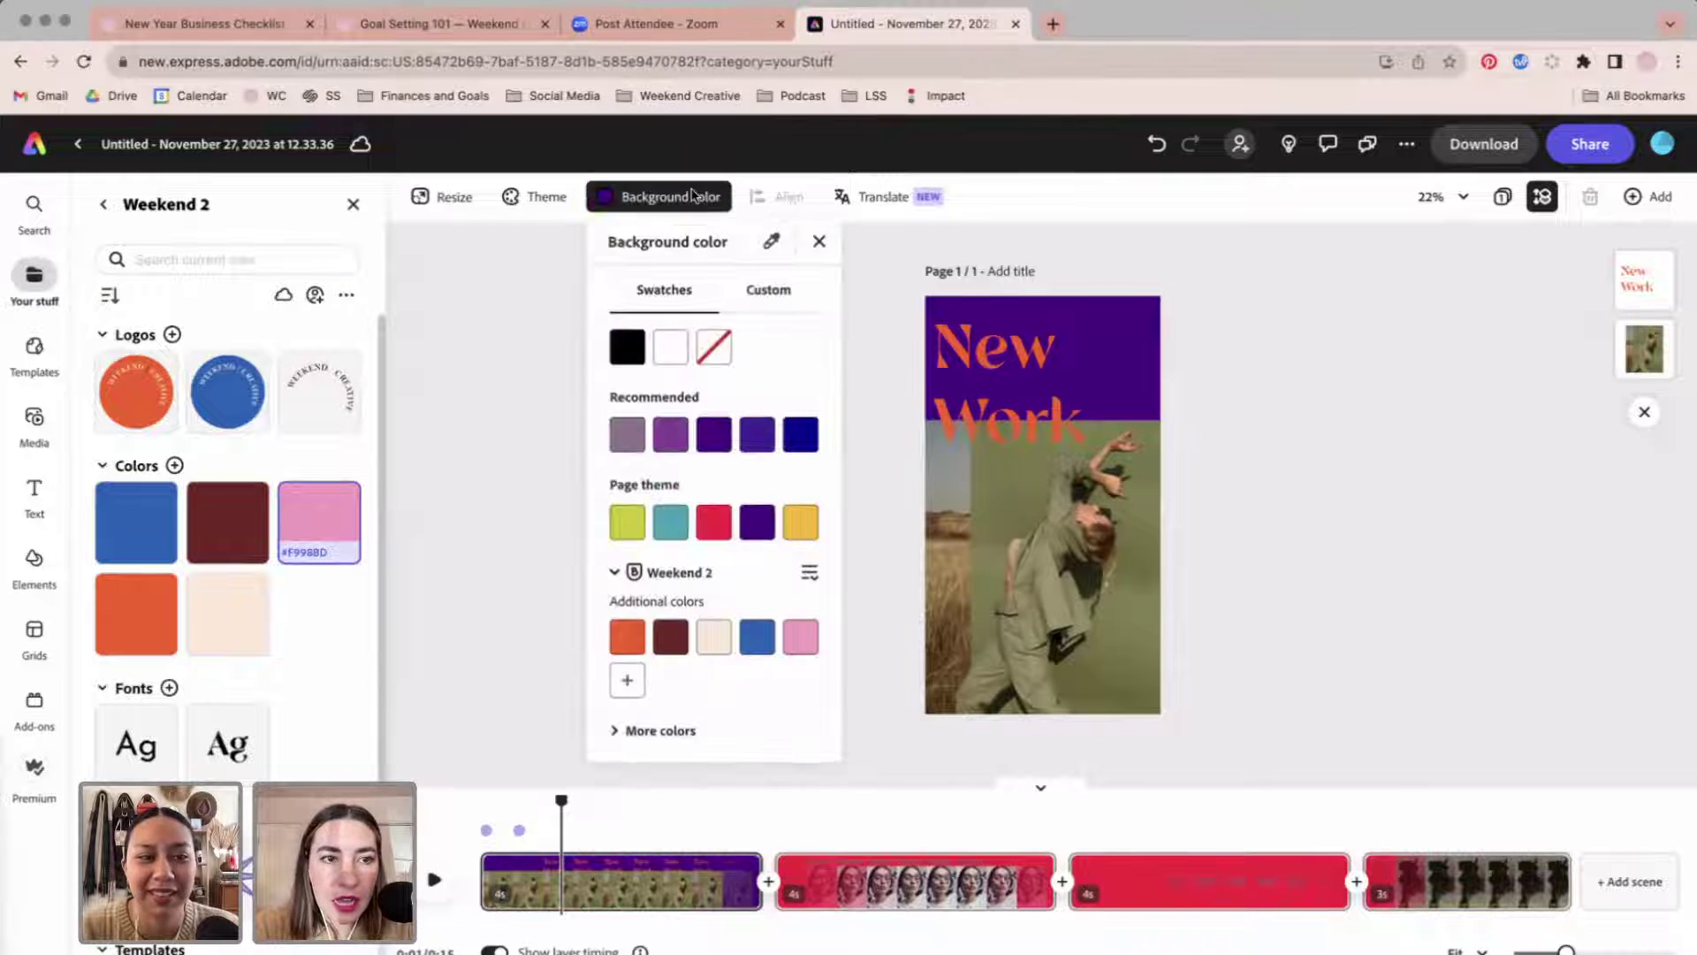
left_click(669, 654)
left_click(1261, 530)
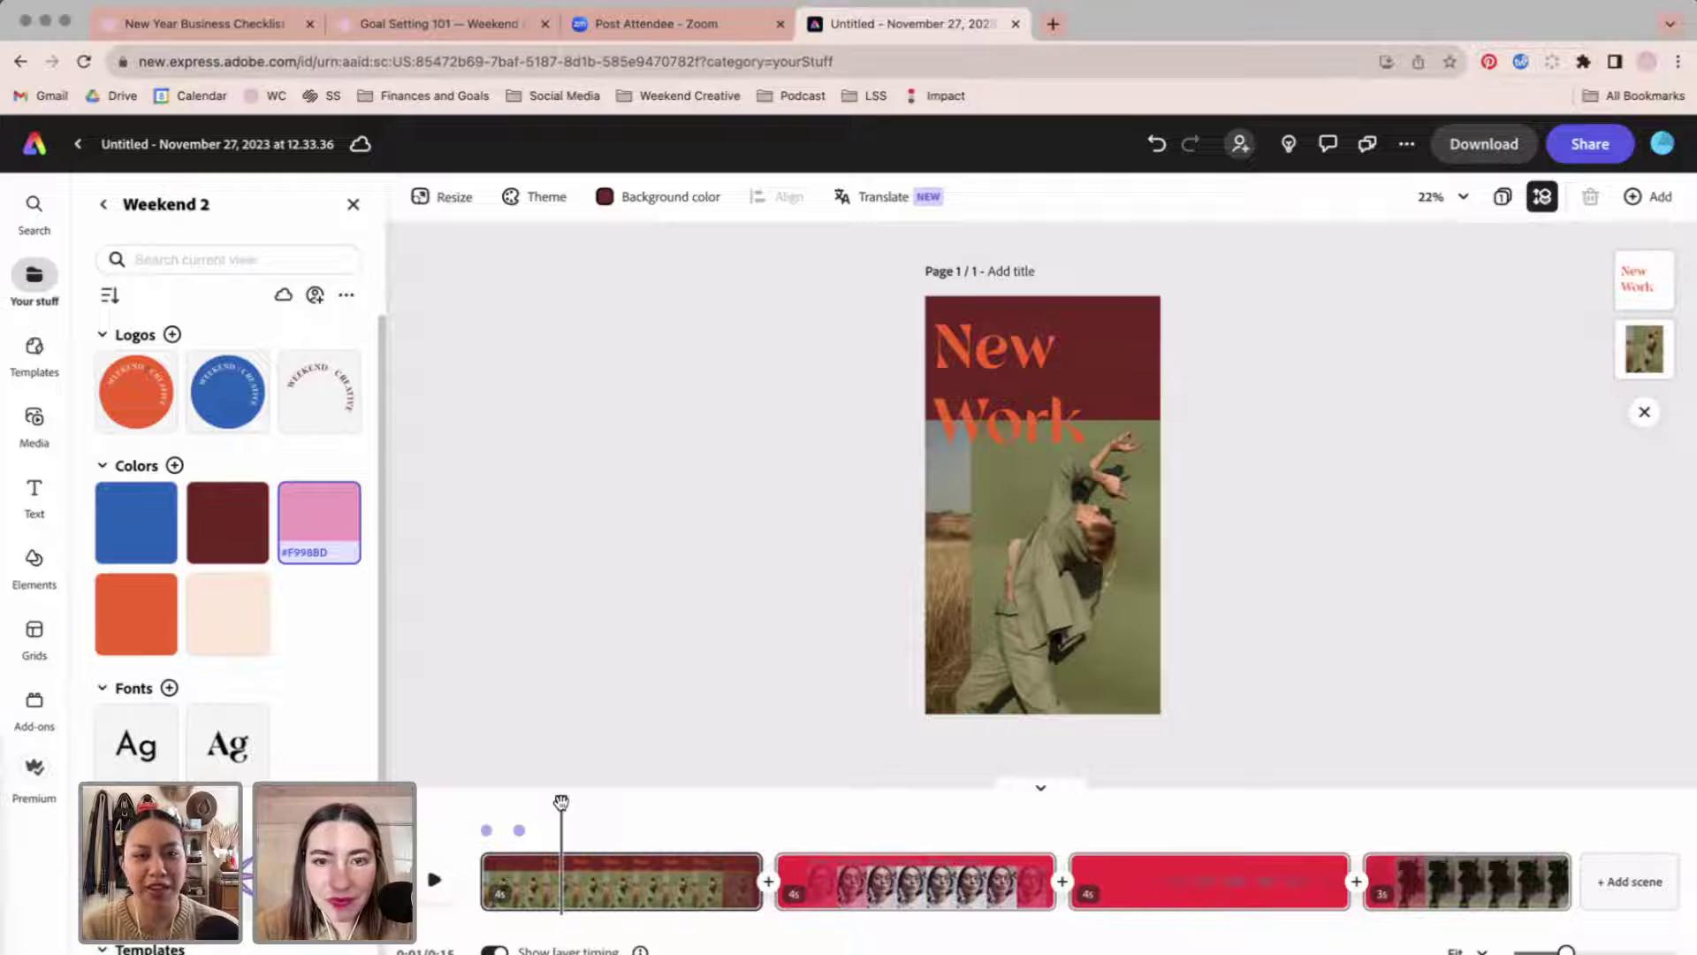
left_click_drag(561, 802, 649, 797)
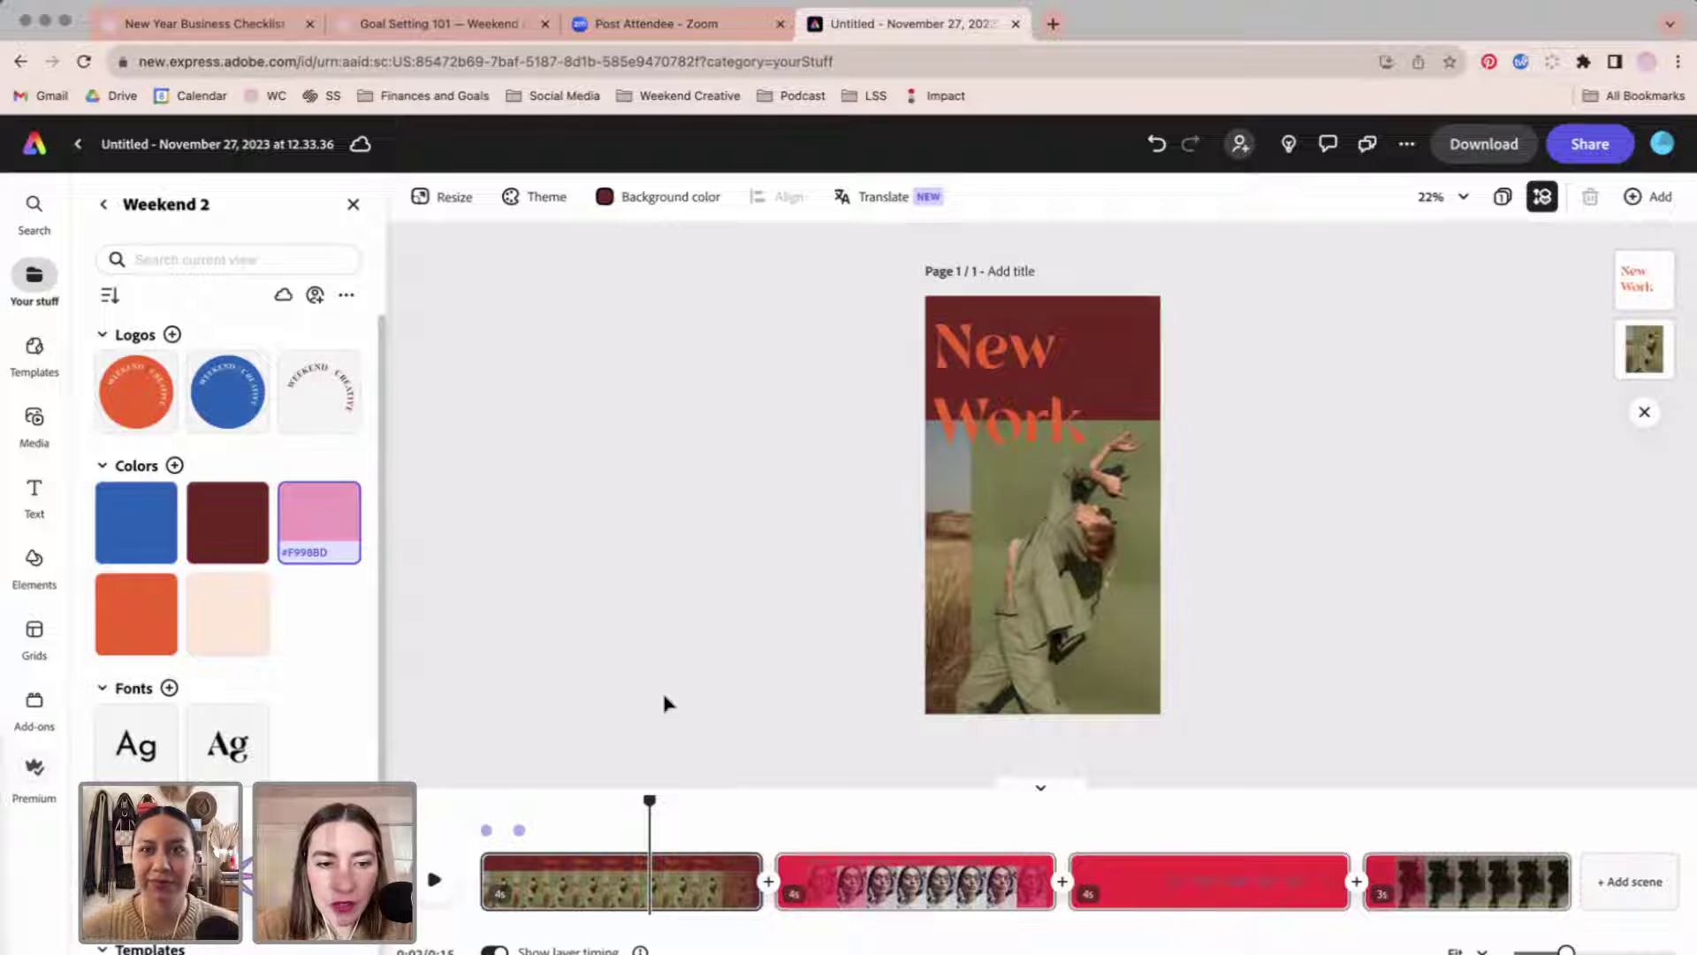
Replace the dancer photo with the cherry seltzer photo uploaded from Downloads.
left_click(1032, 643)
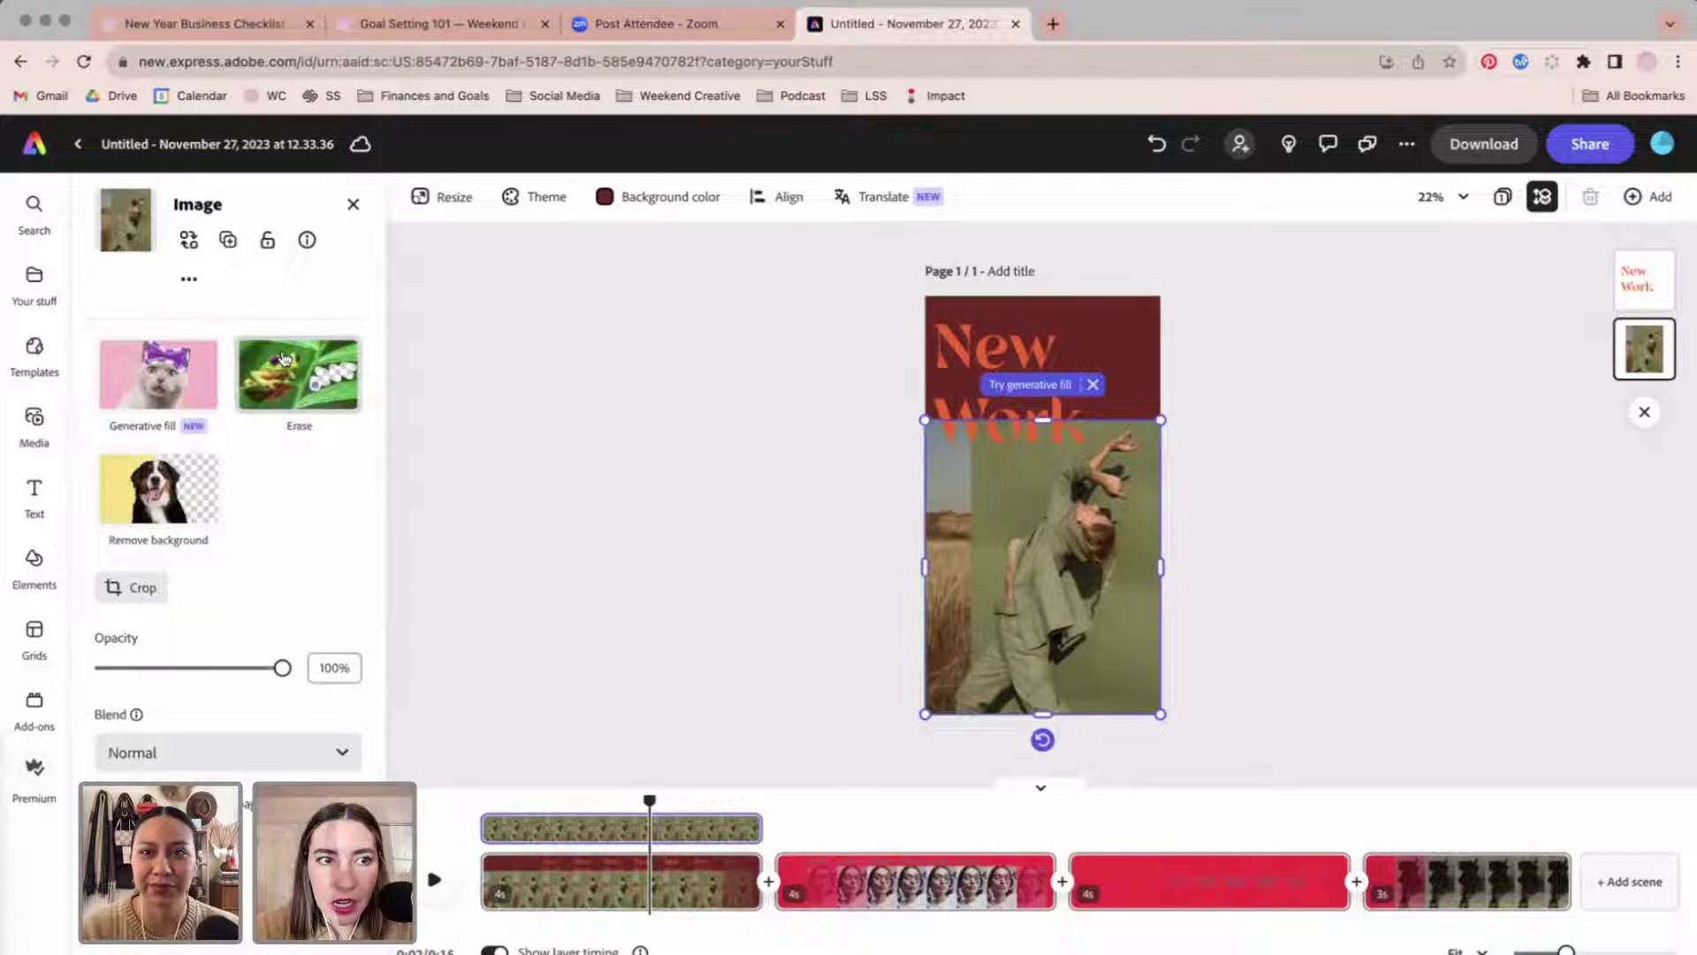
left_click(191, 245)
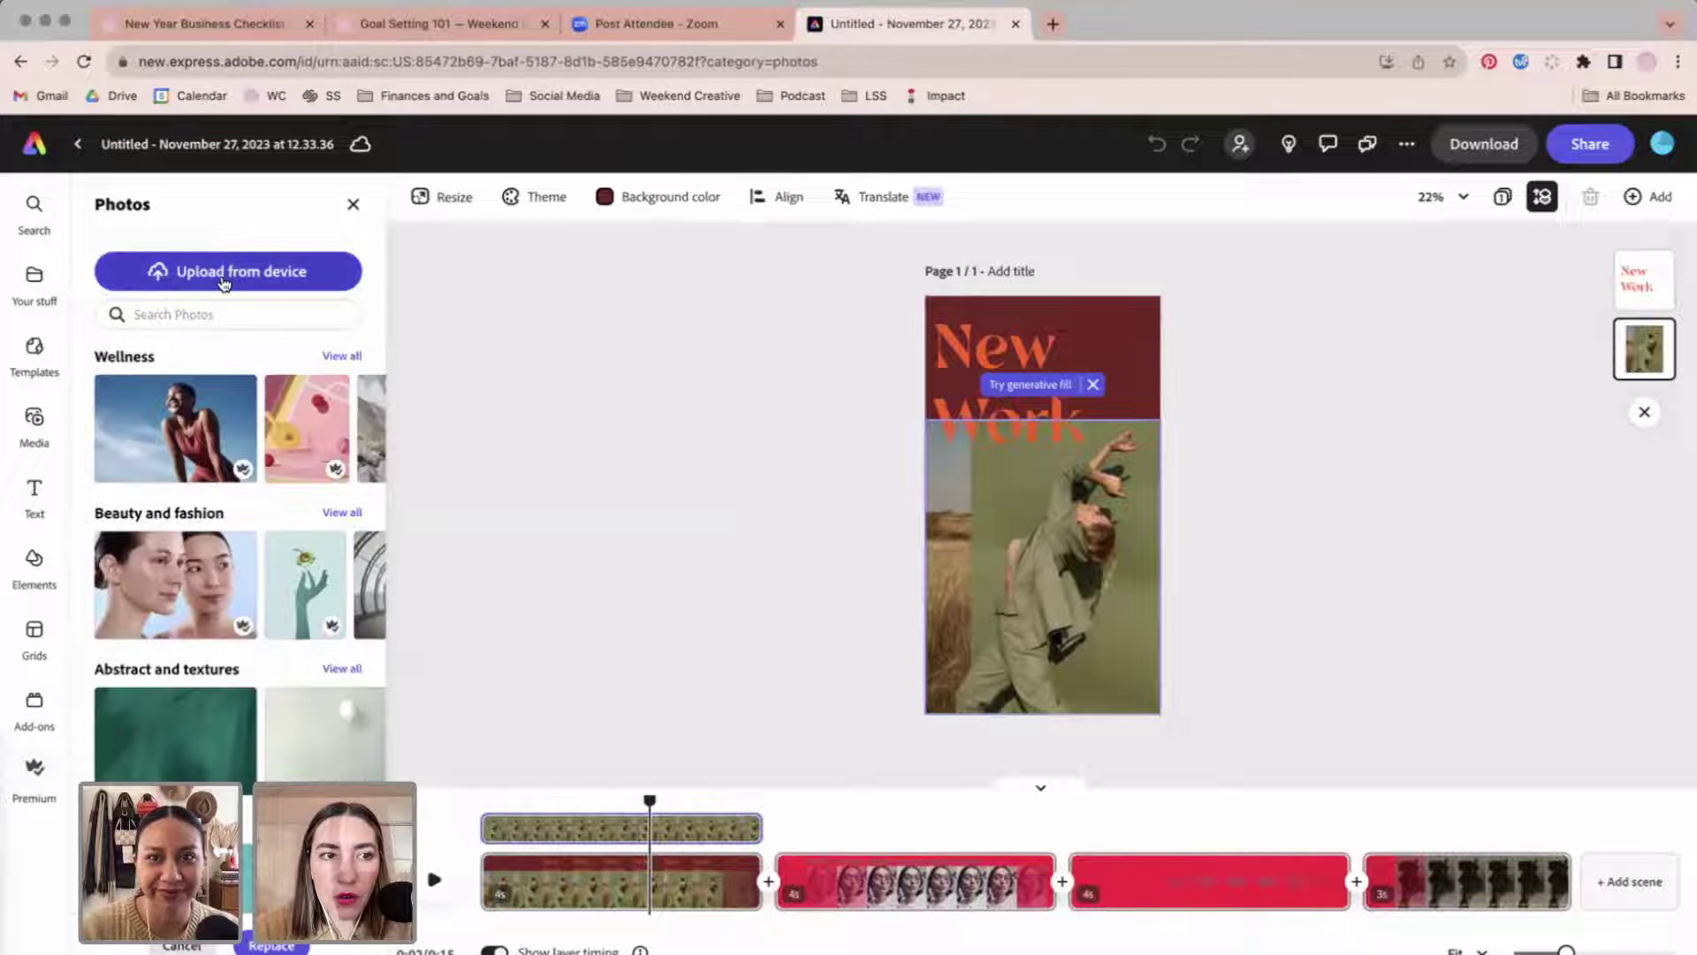
scroll(237, 573, "down", 5)
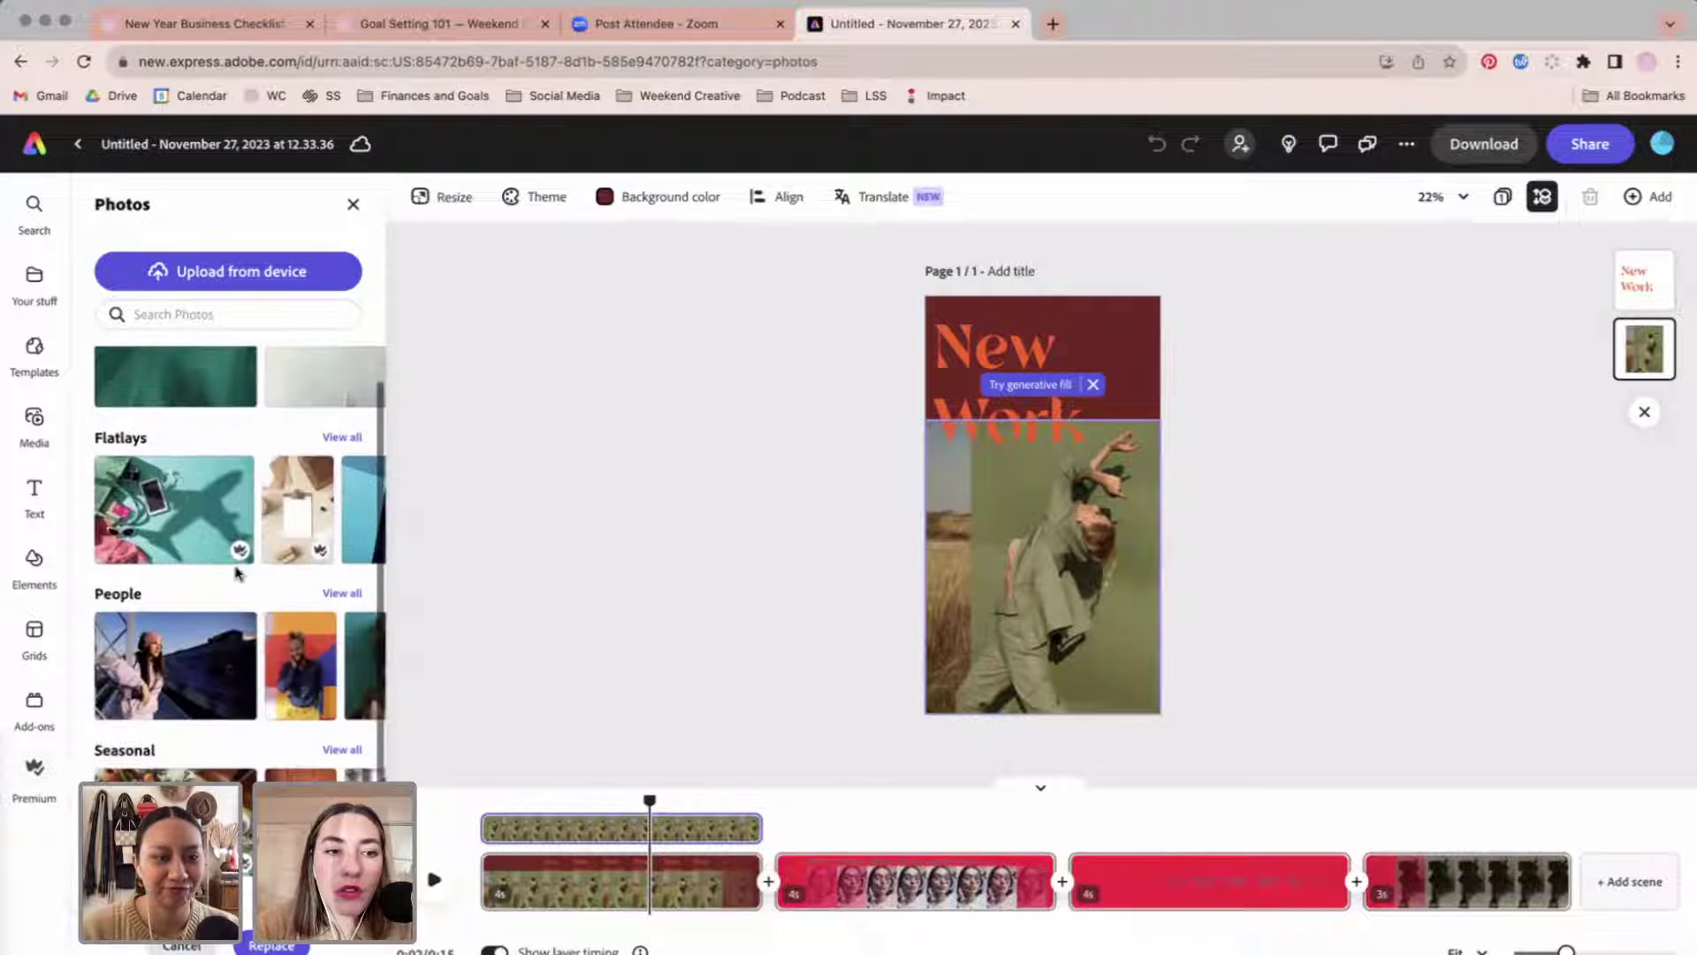
scroll(237, 573, "down", 4)
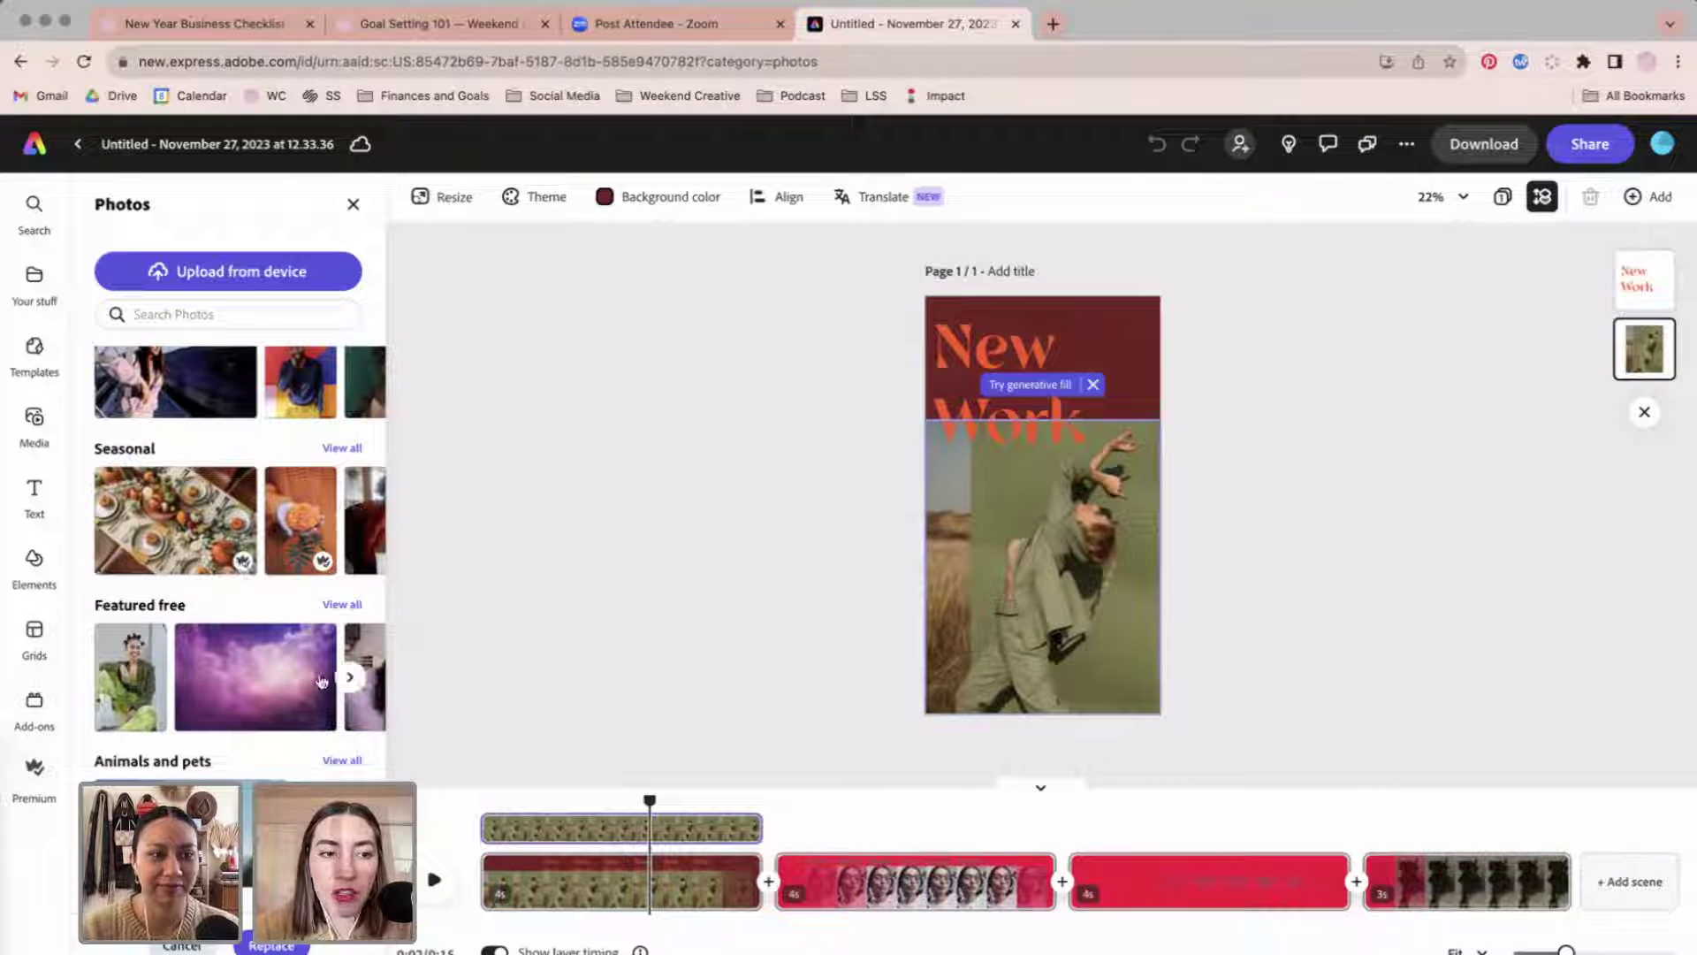
scroll(323, 682, "down", 1)
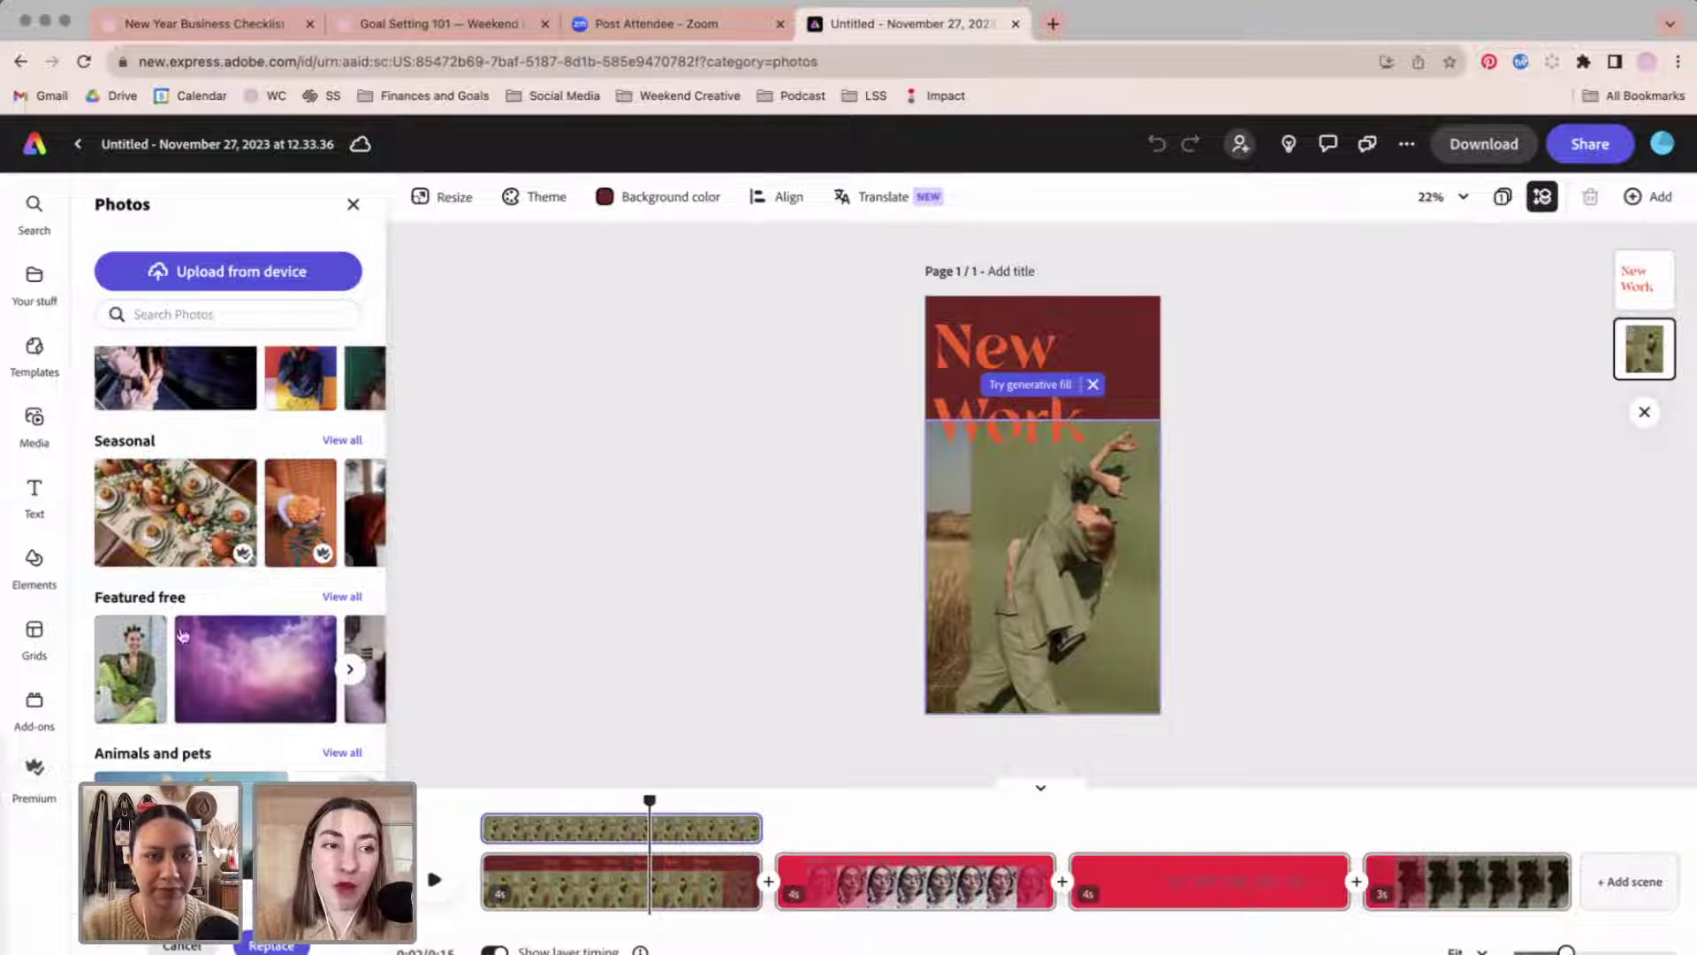
scroll(150, 530, "down", 5)
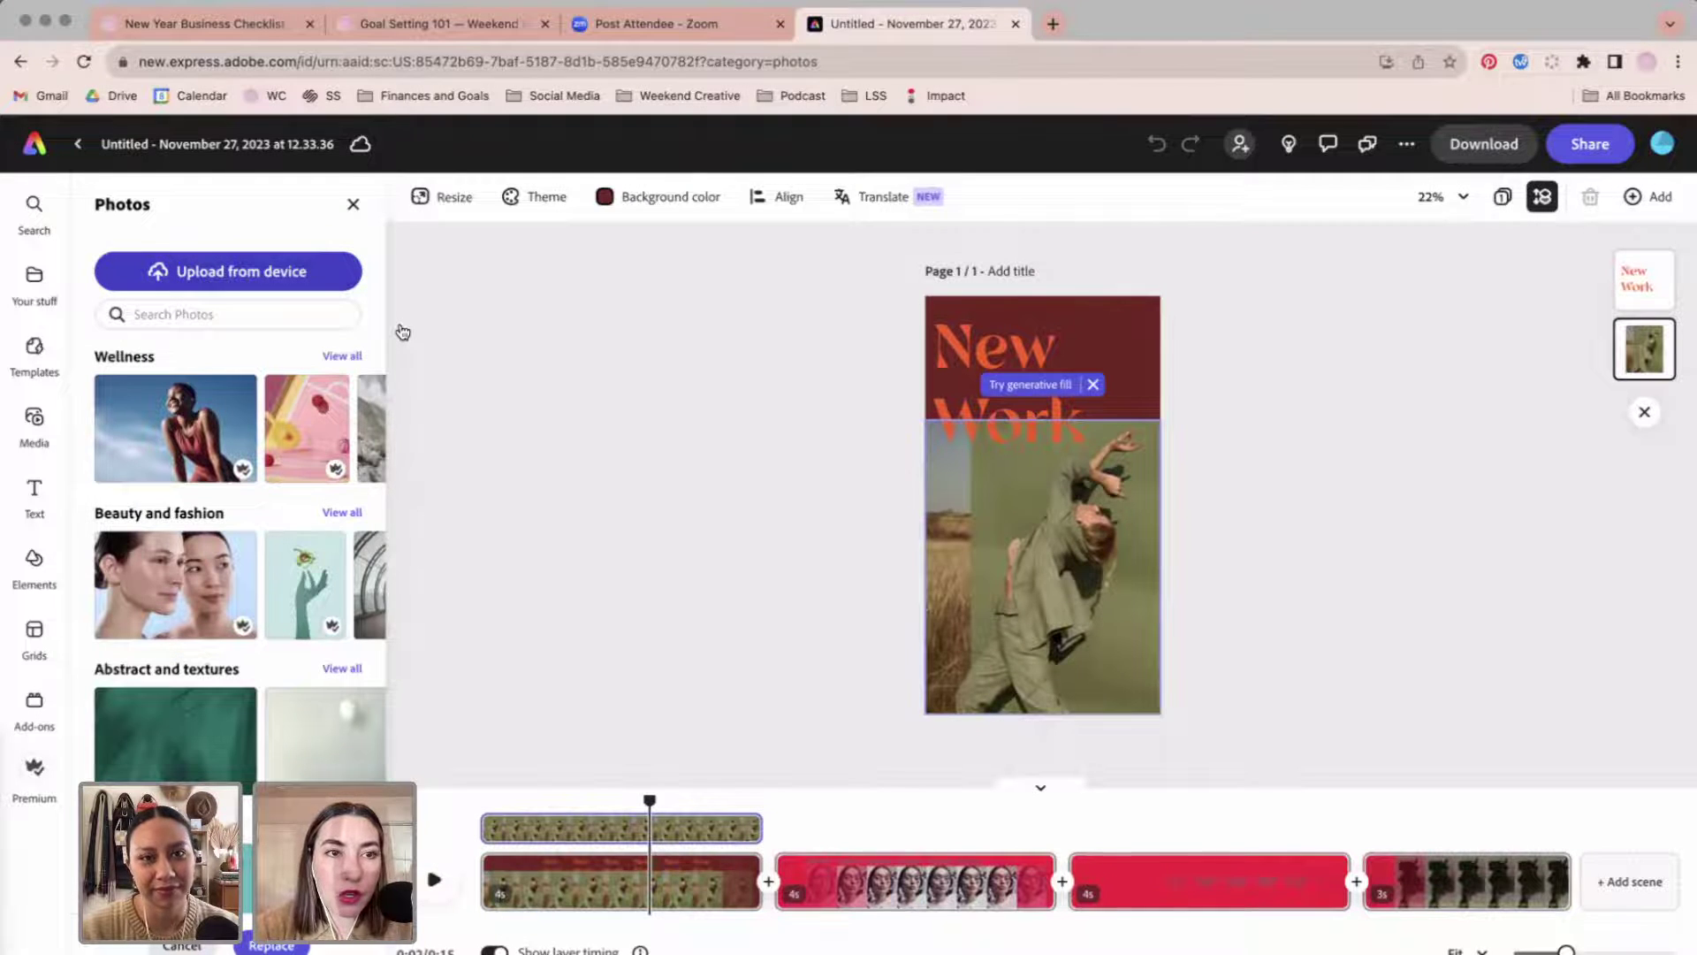
scroll(929, 477, "down", 2)
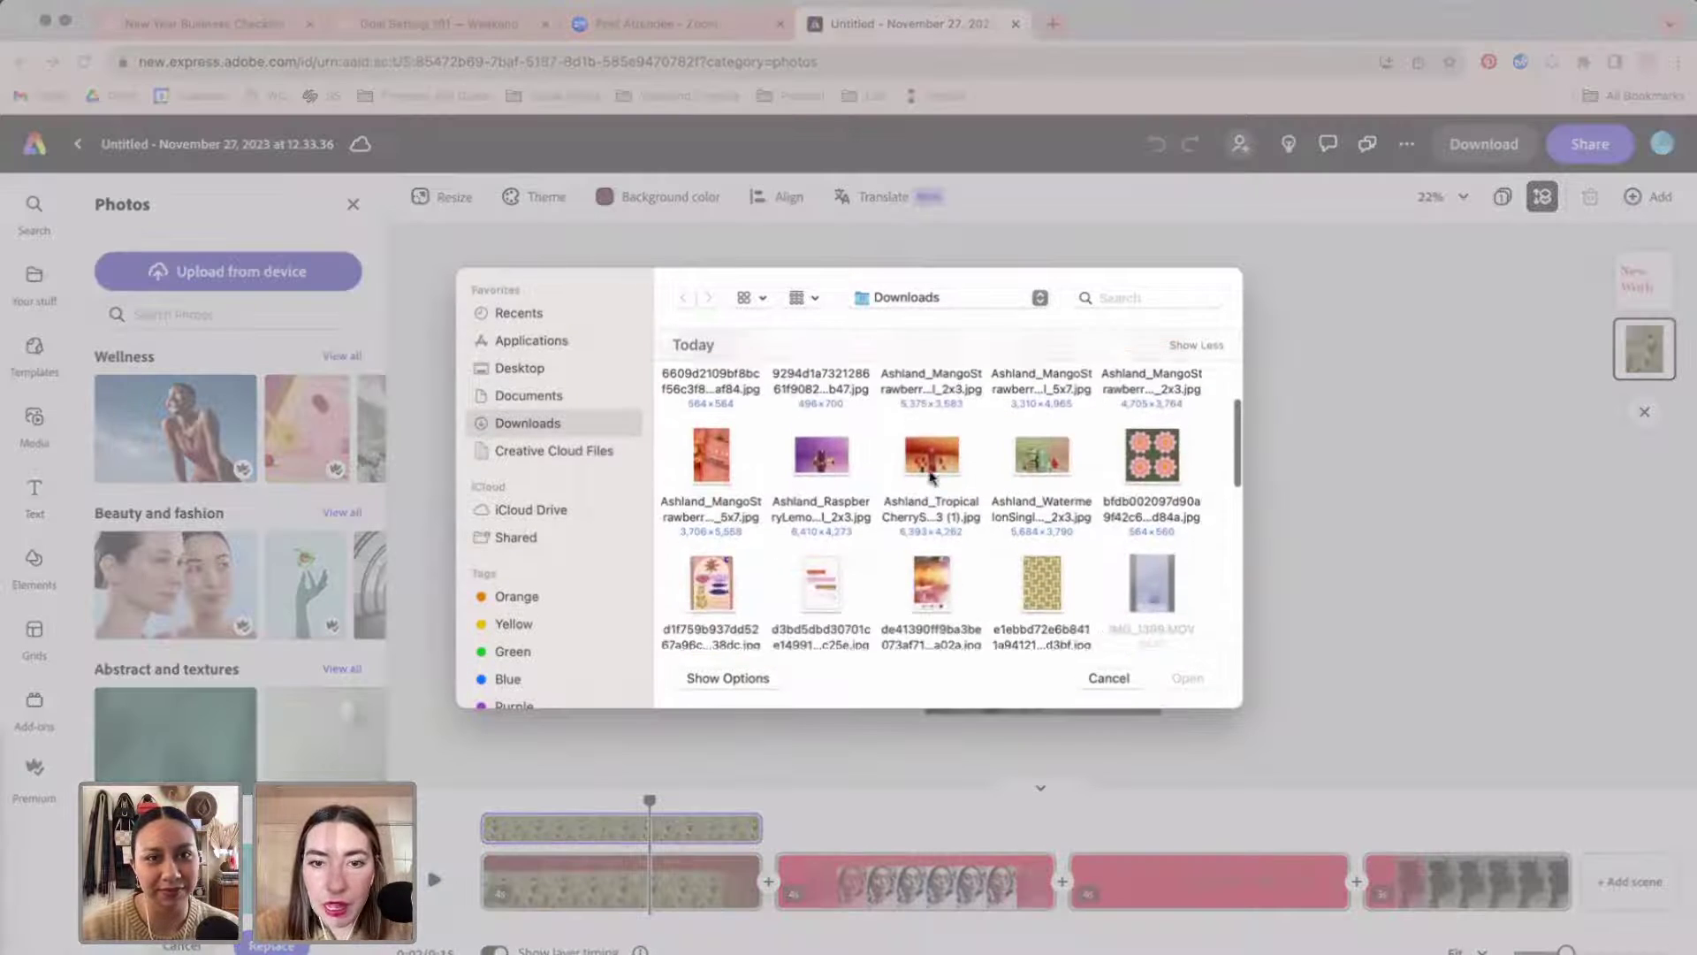
scroll(930, 477, "up", 1)
left_click(932, 484)
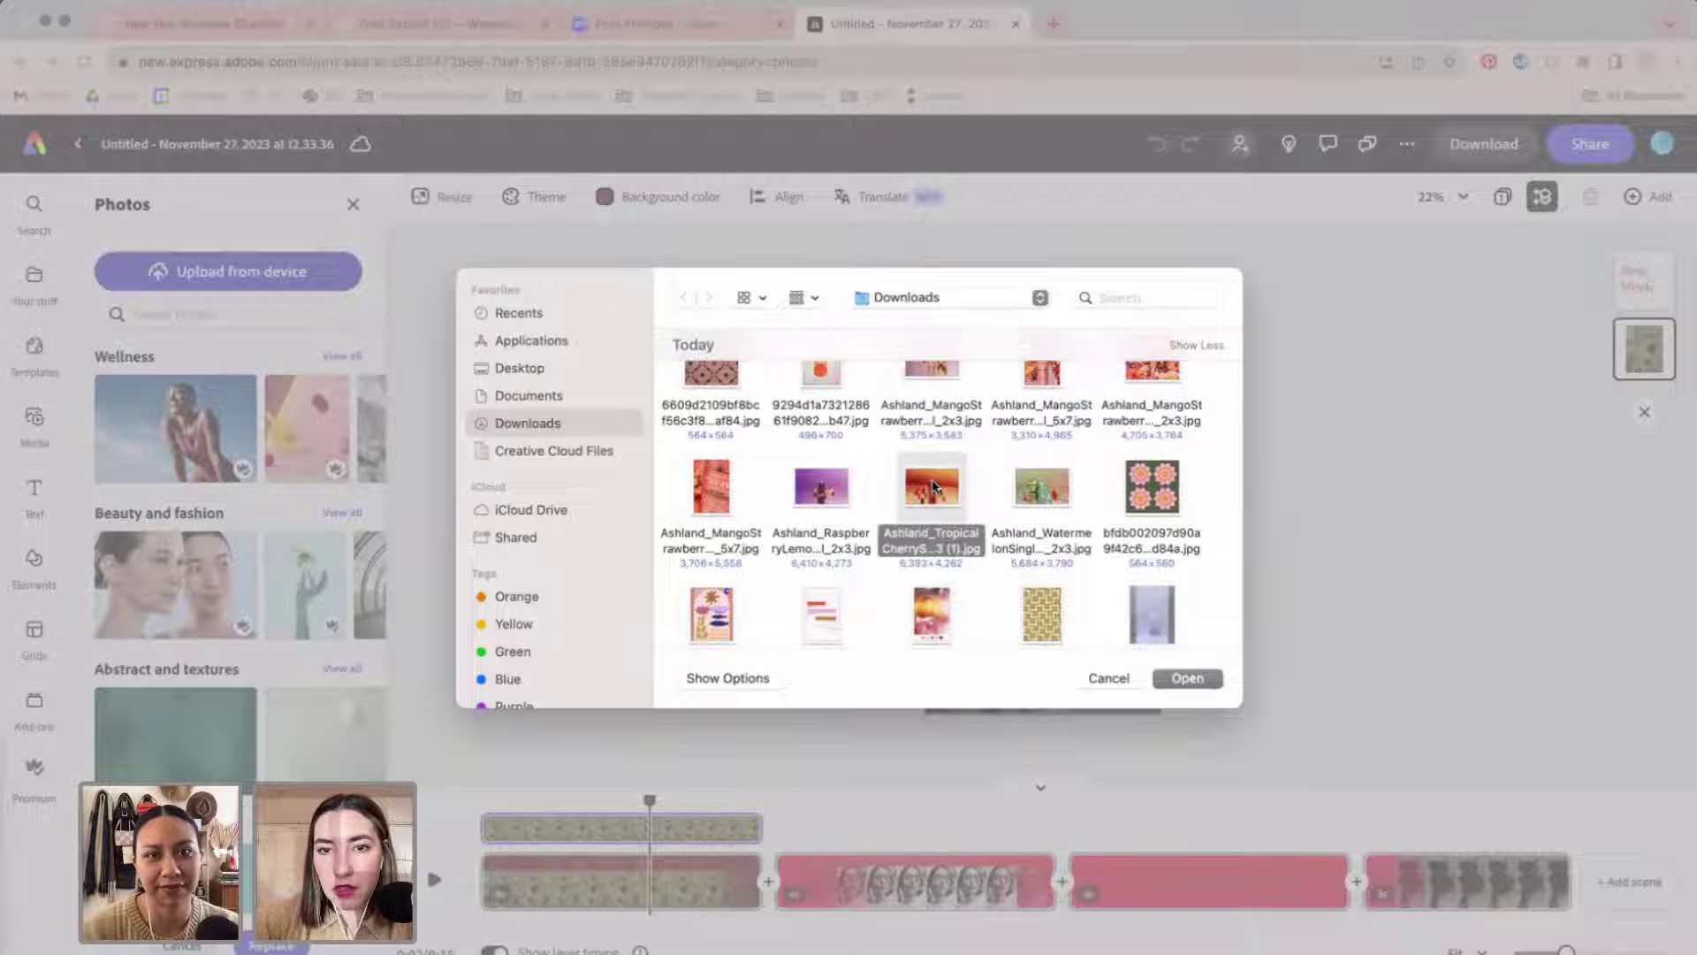
double_click(932, 485)
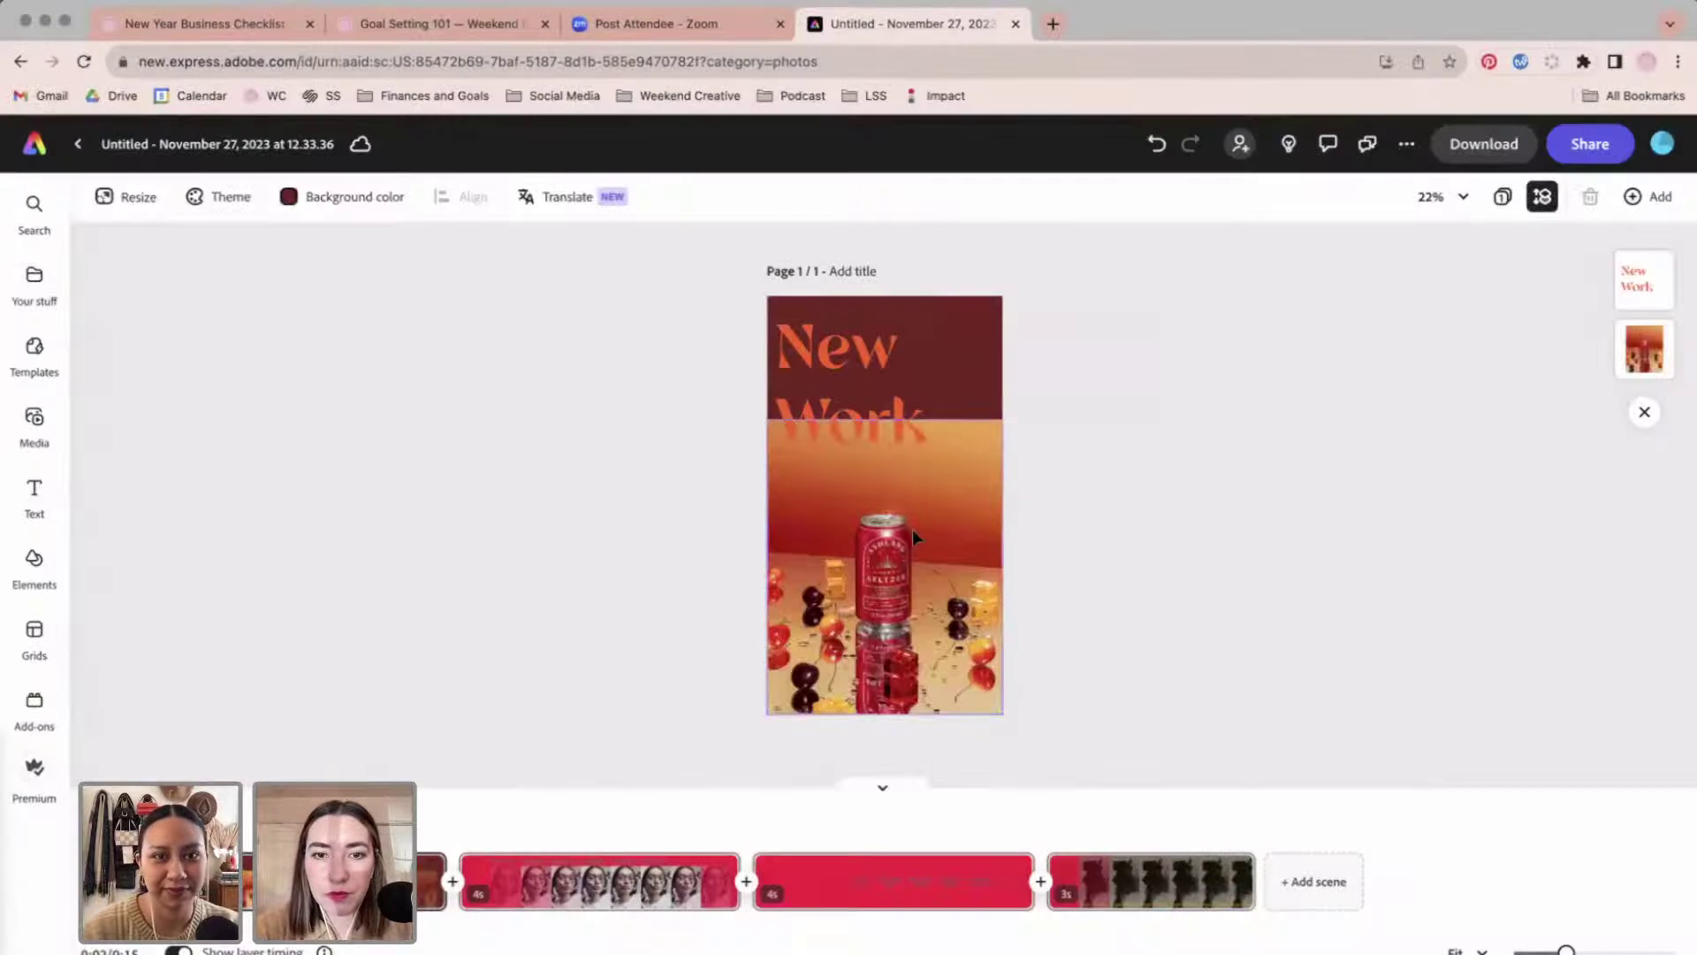
Crop the seltzer photo, enlarging it and shifting it slightly right to fill the area.
double_click(969, 484)
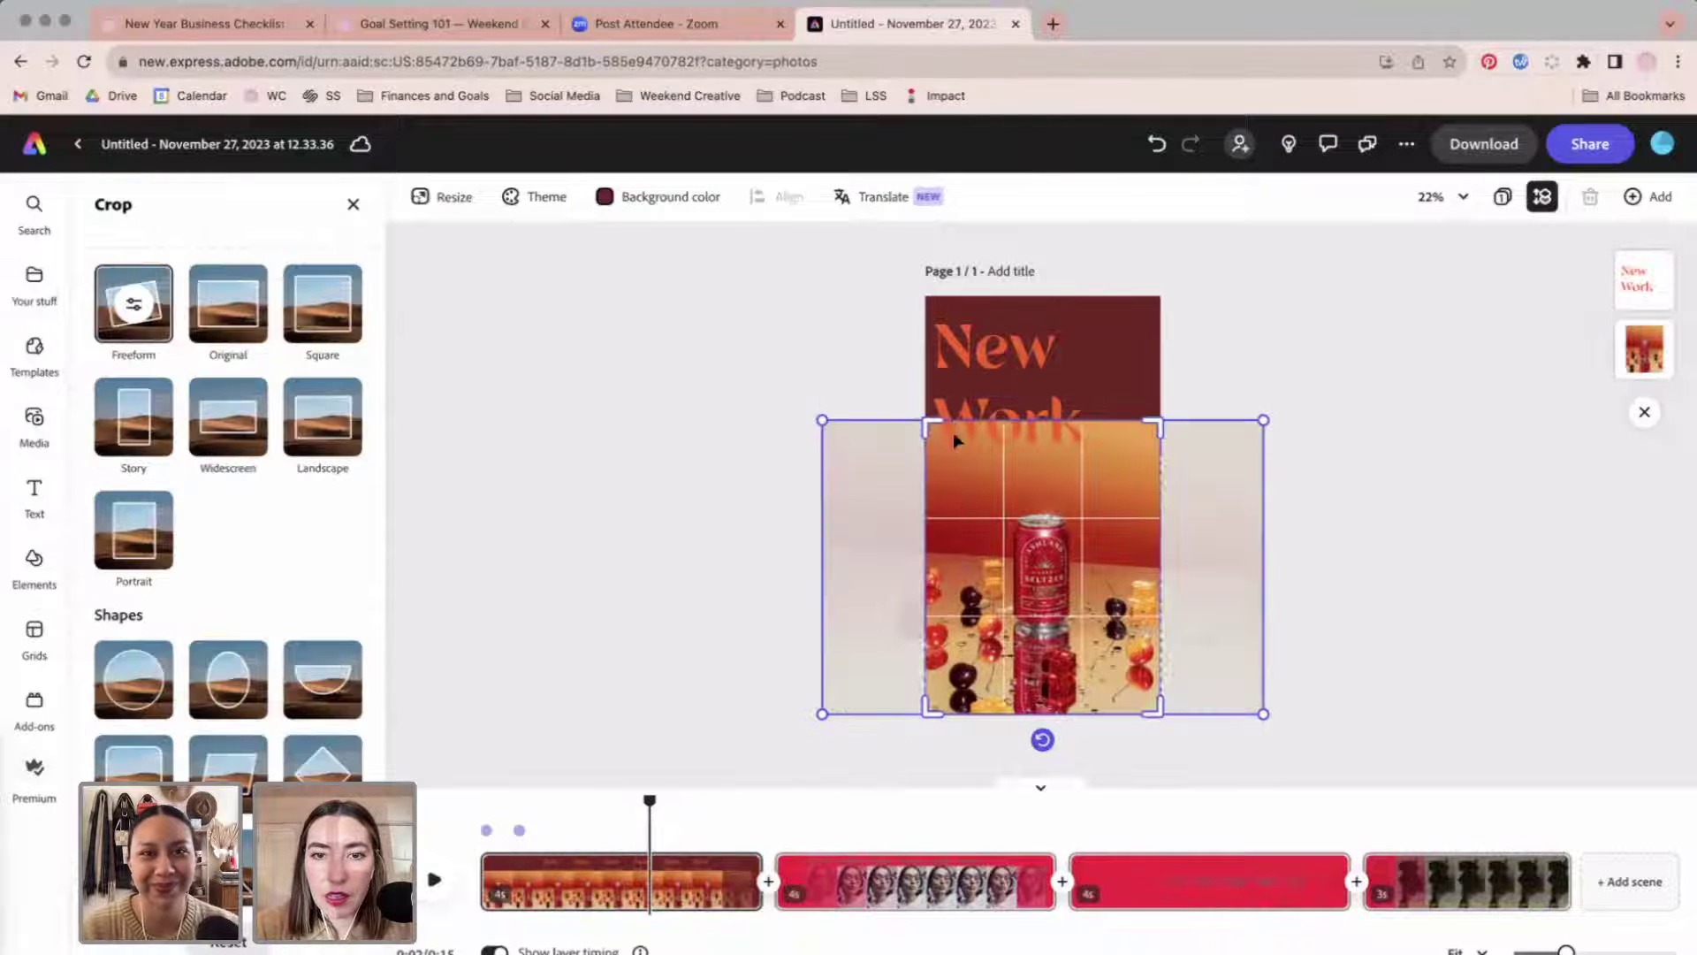
left_click_drag(821, 417, 748, 371)
left_click_drag(1119, 389, 1156, 379)
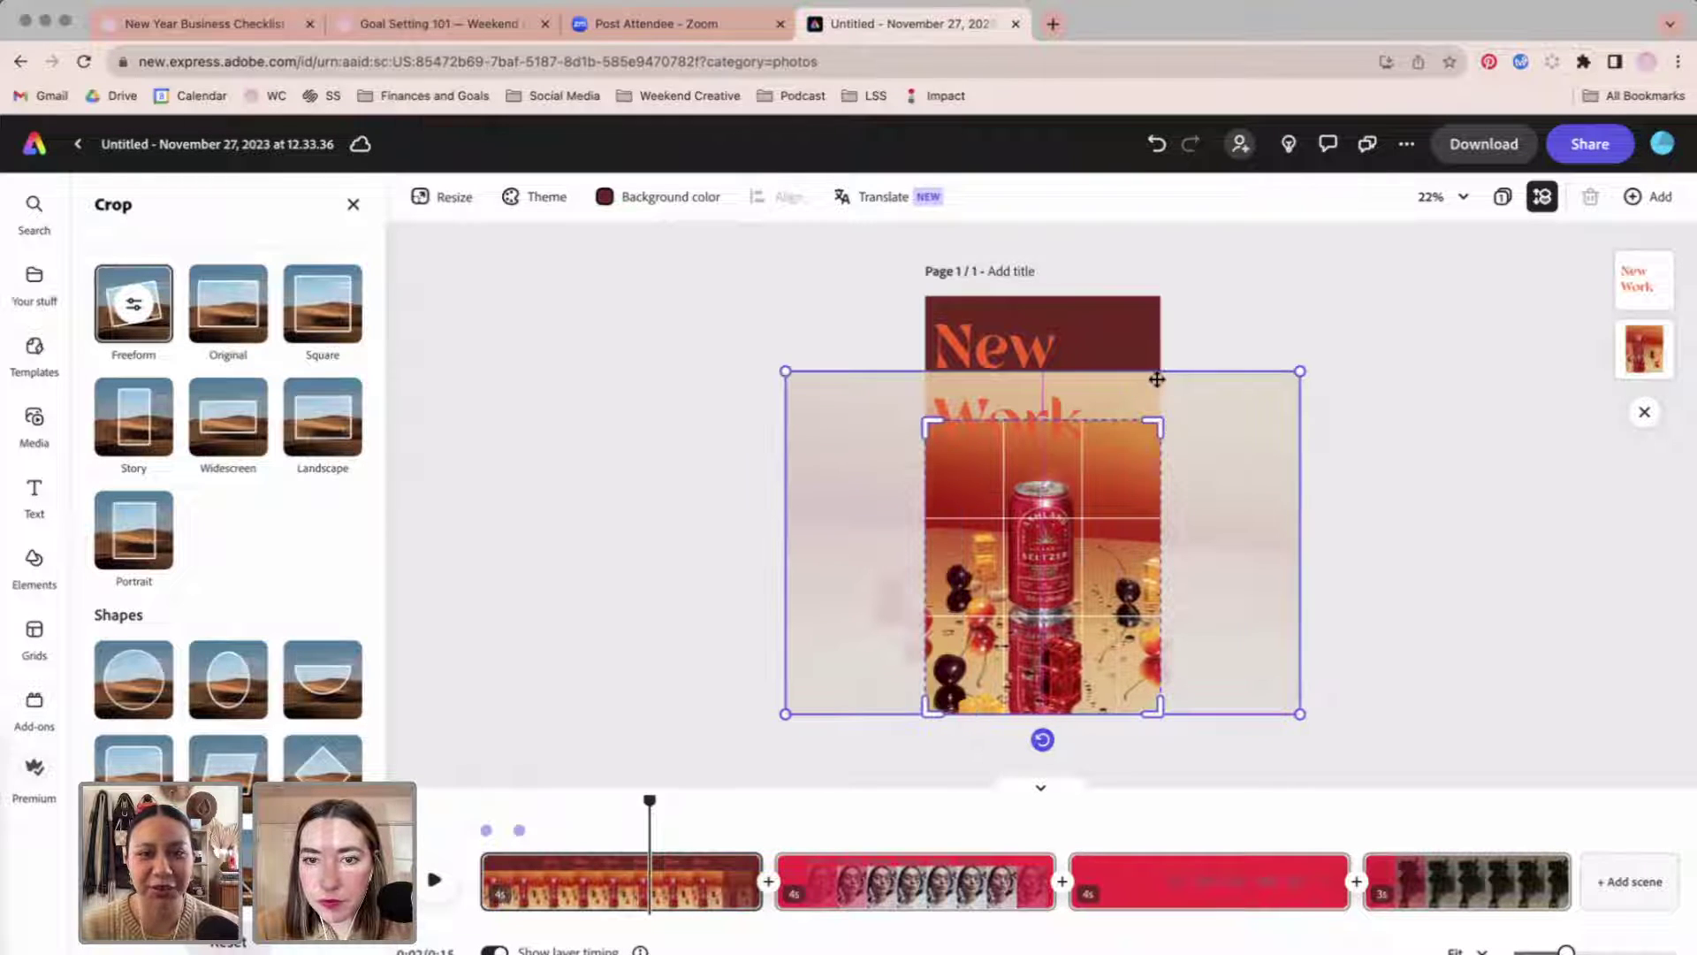
left_click(1482, 537)
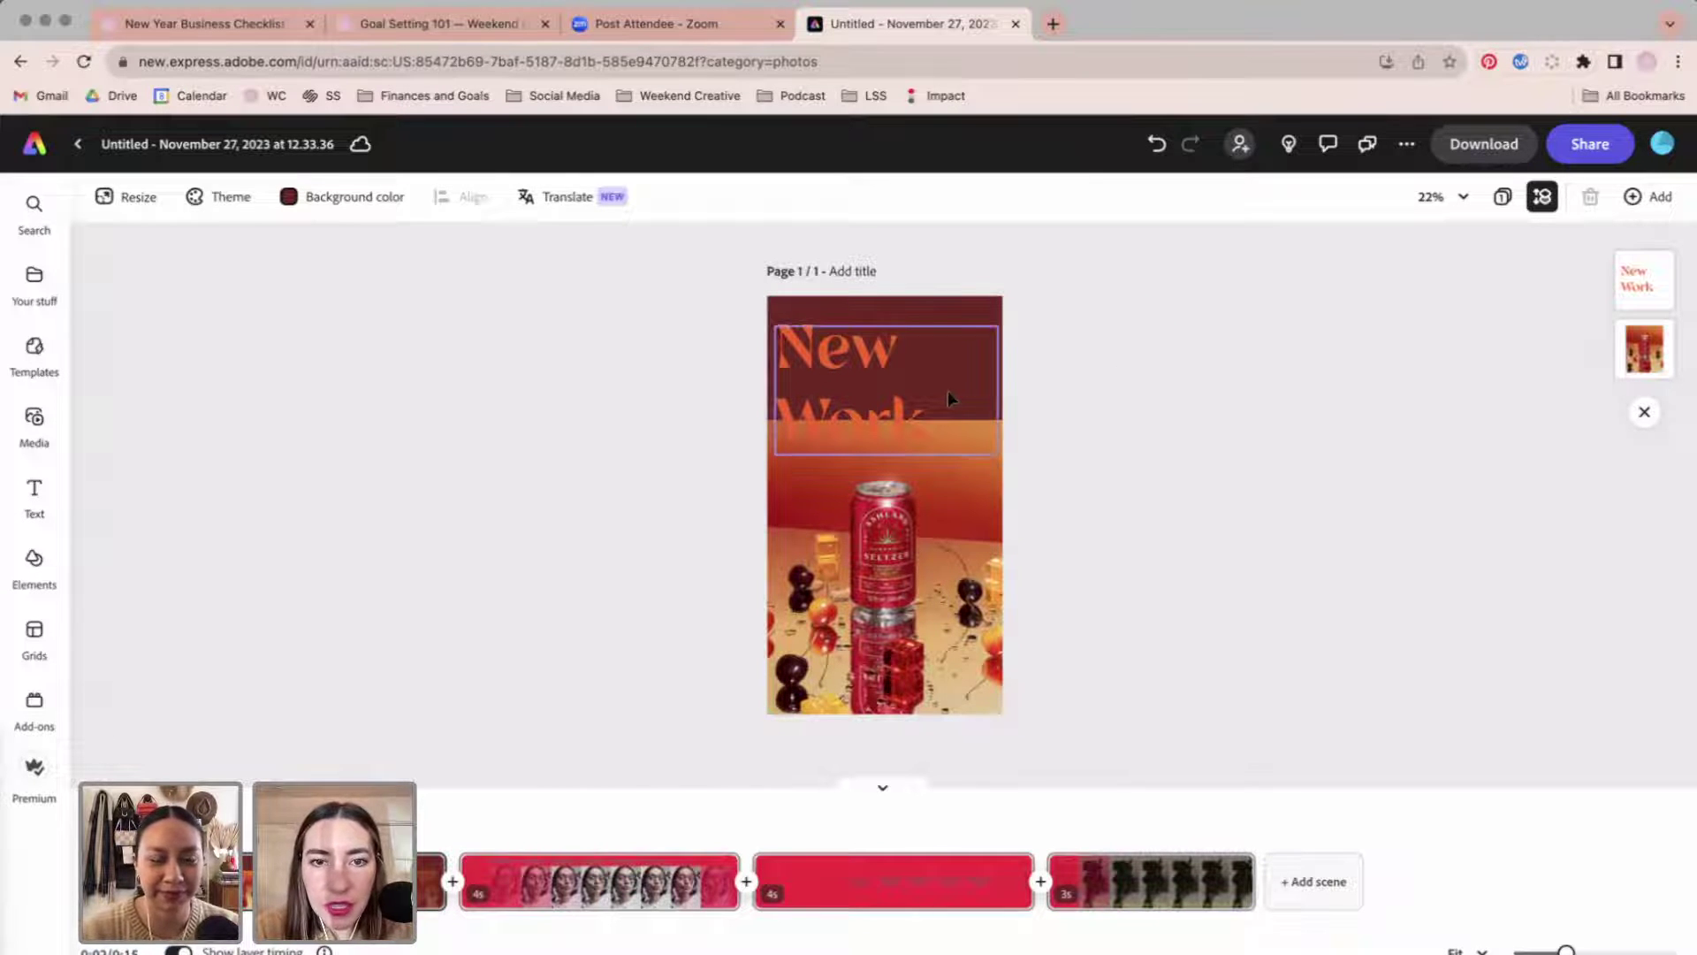
left_click(34, 276)
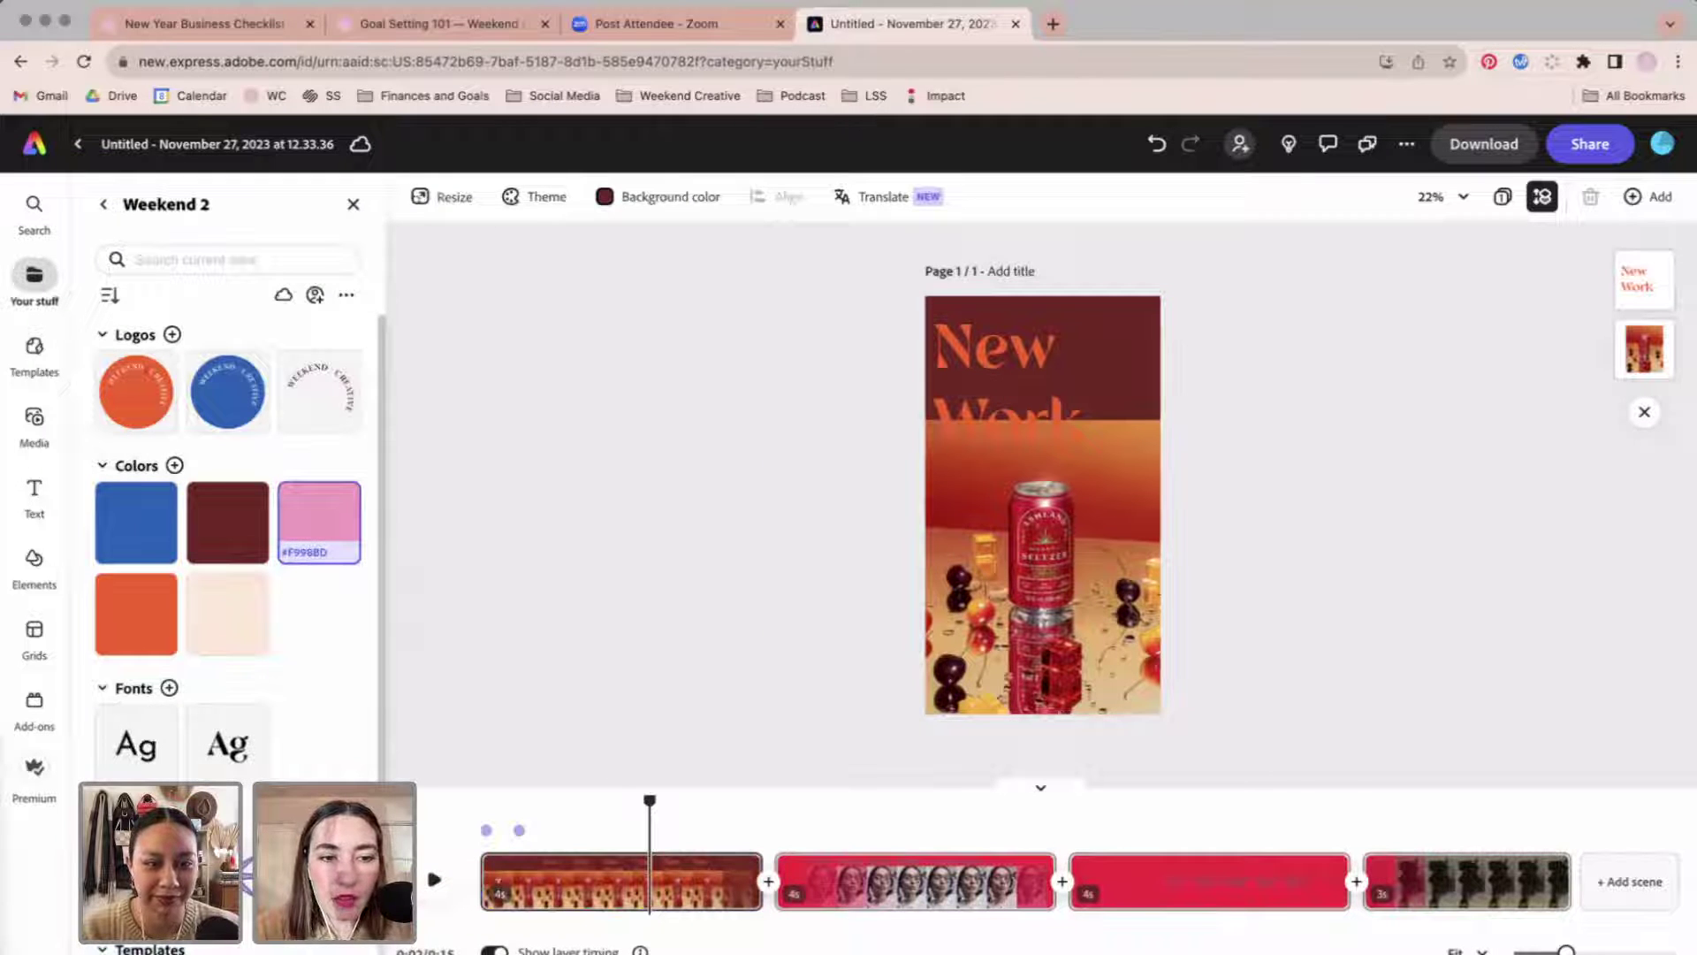
Add a brand-pink shape, move it onto the New Work heading, and enlarge it.
left_click(319, 522)
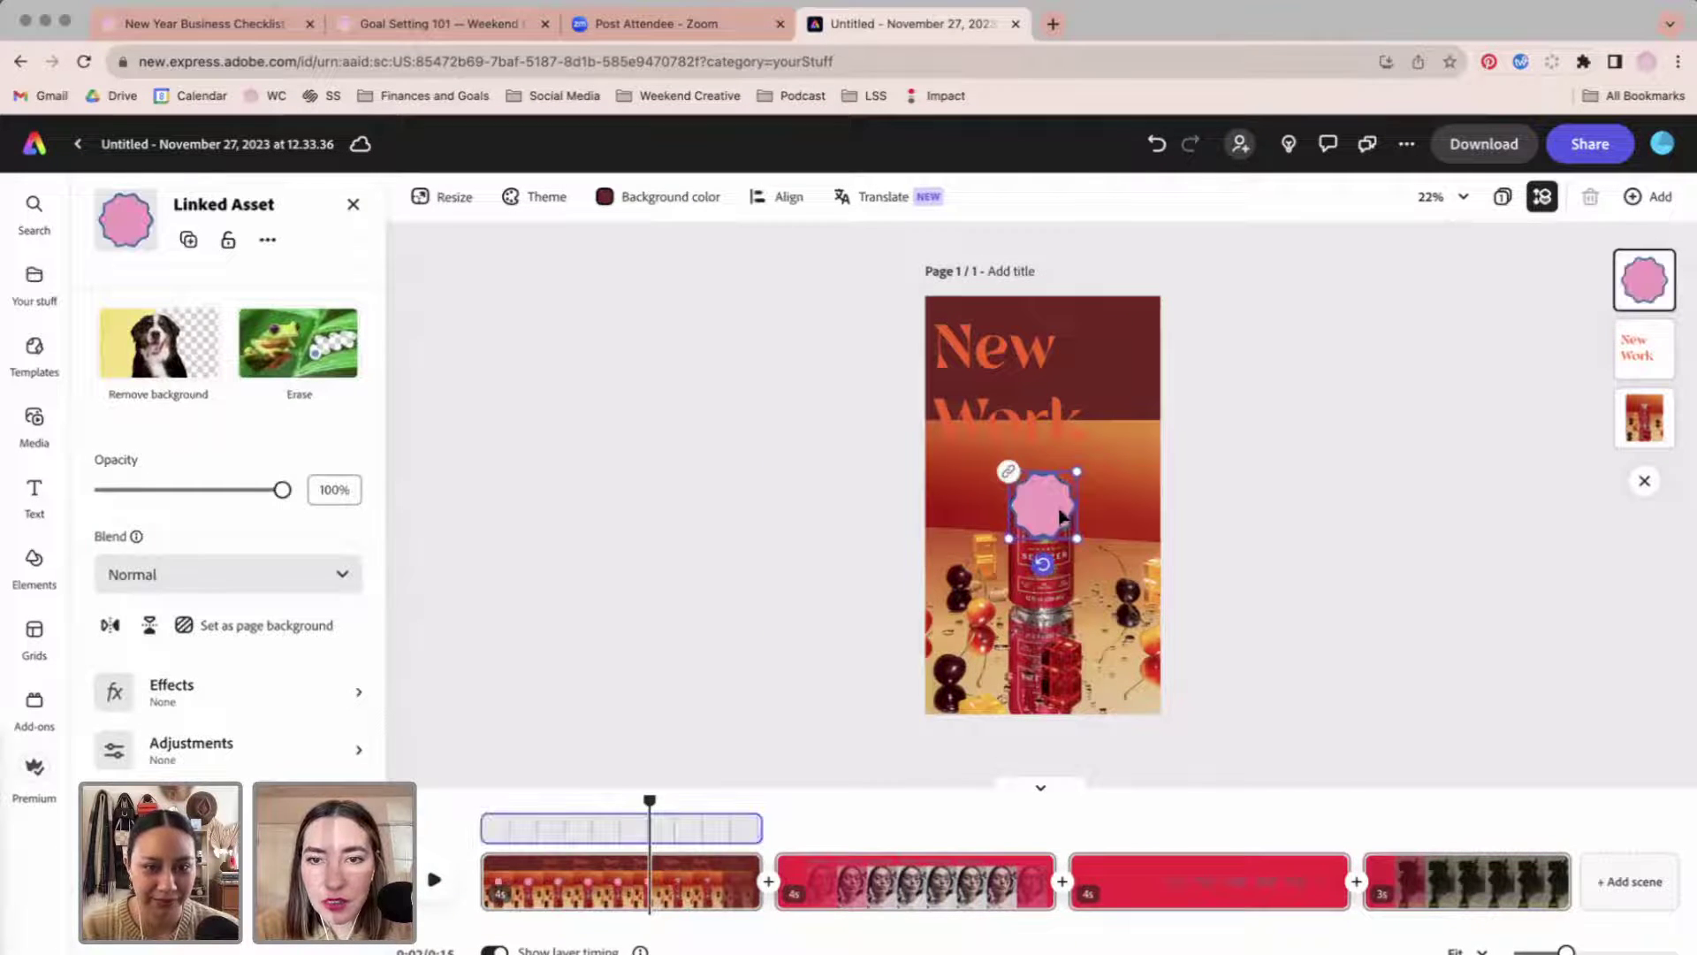
left_click_drag(1061, 511, 1085, 350)
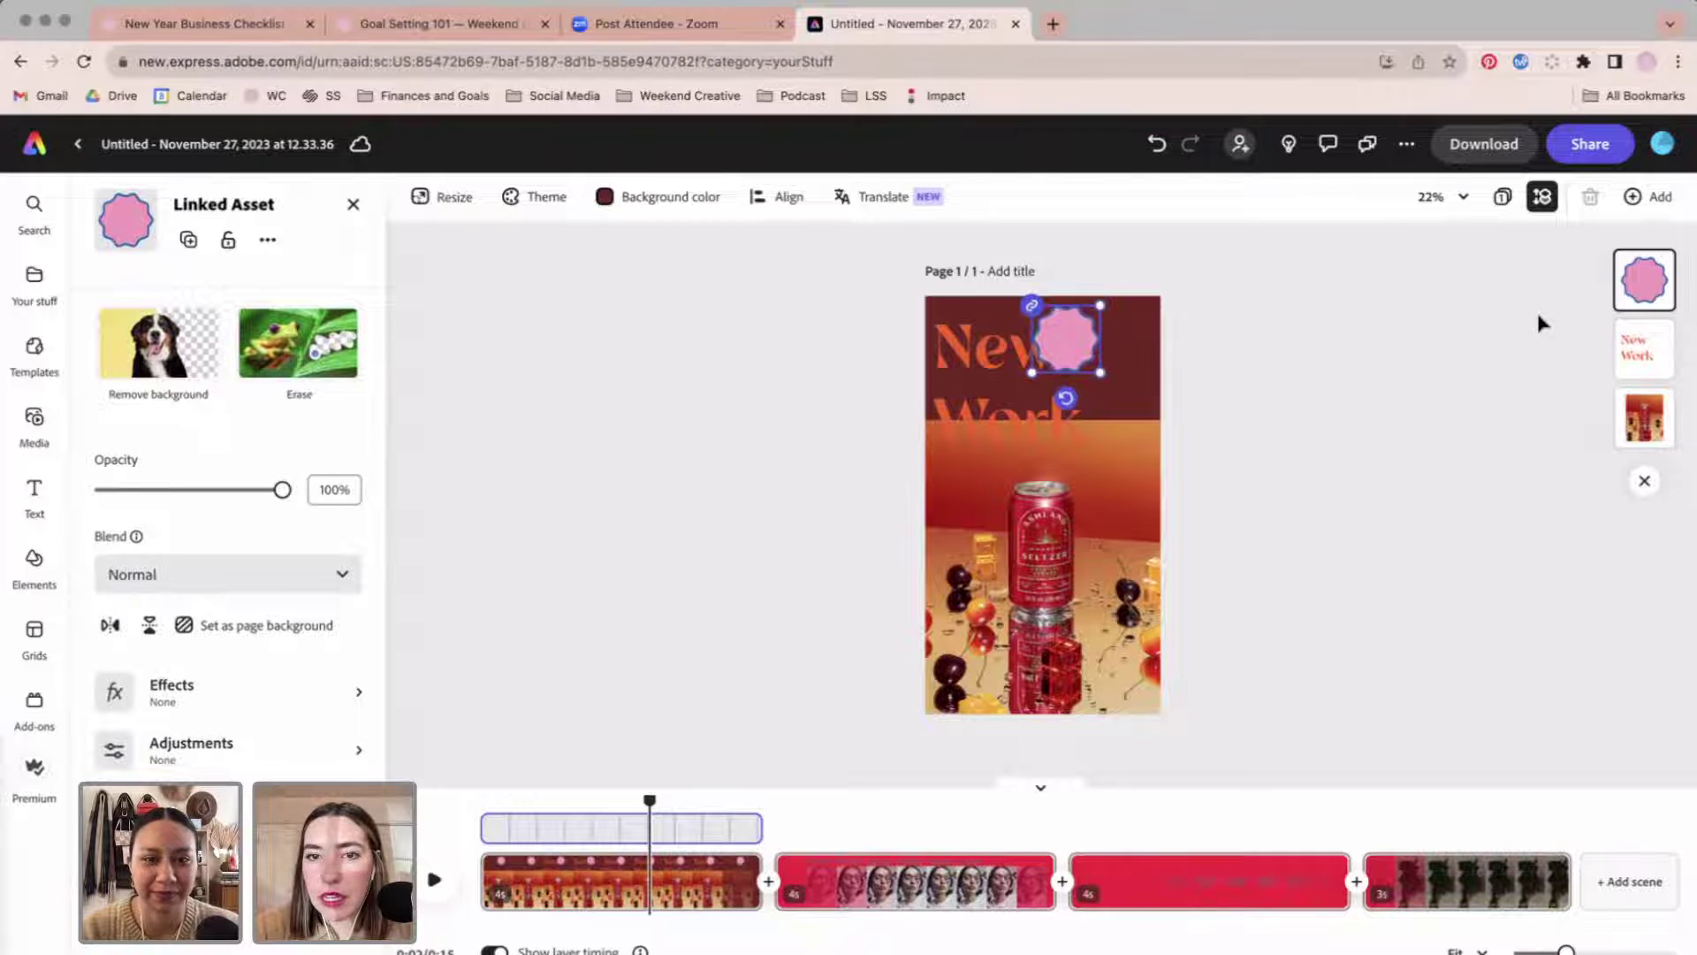
left_click_drag(1641, 287, 1642, 369)
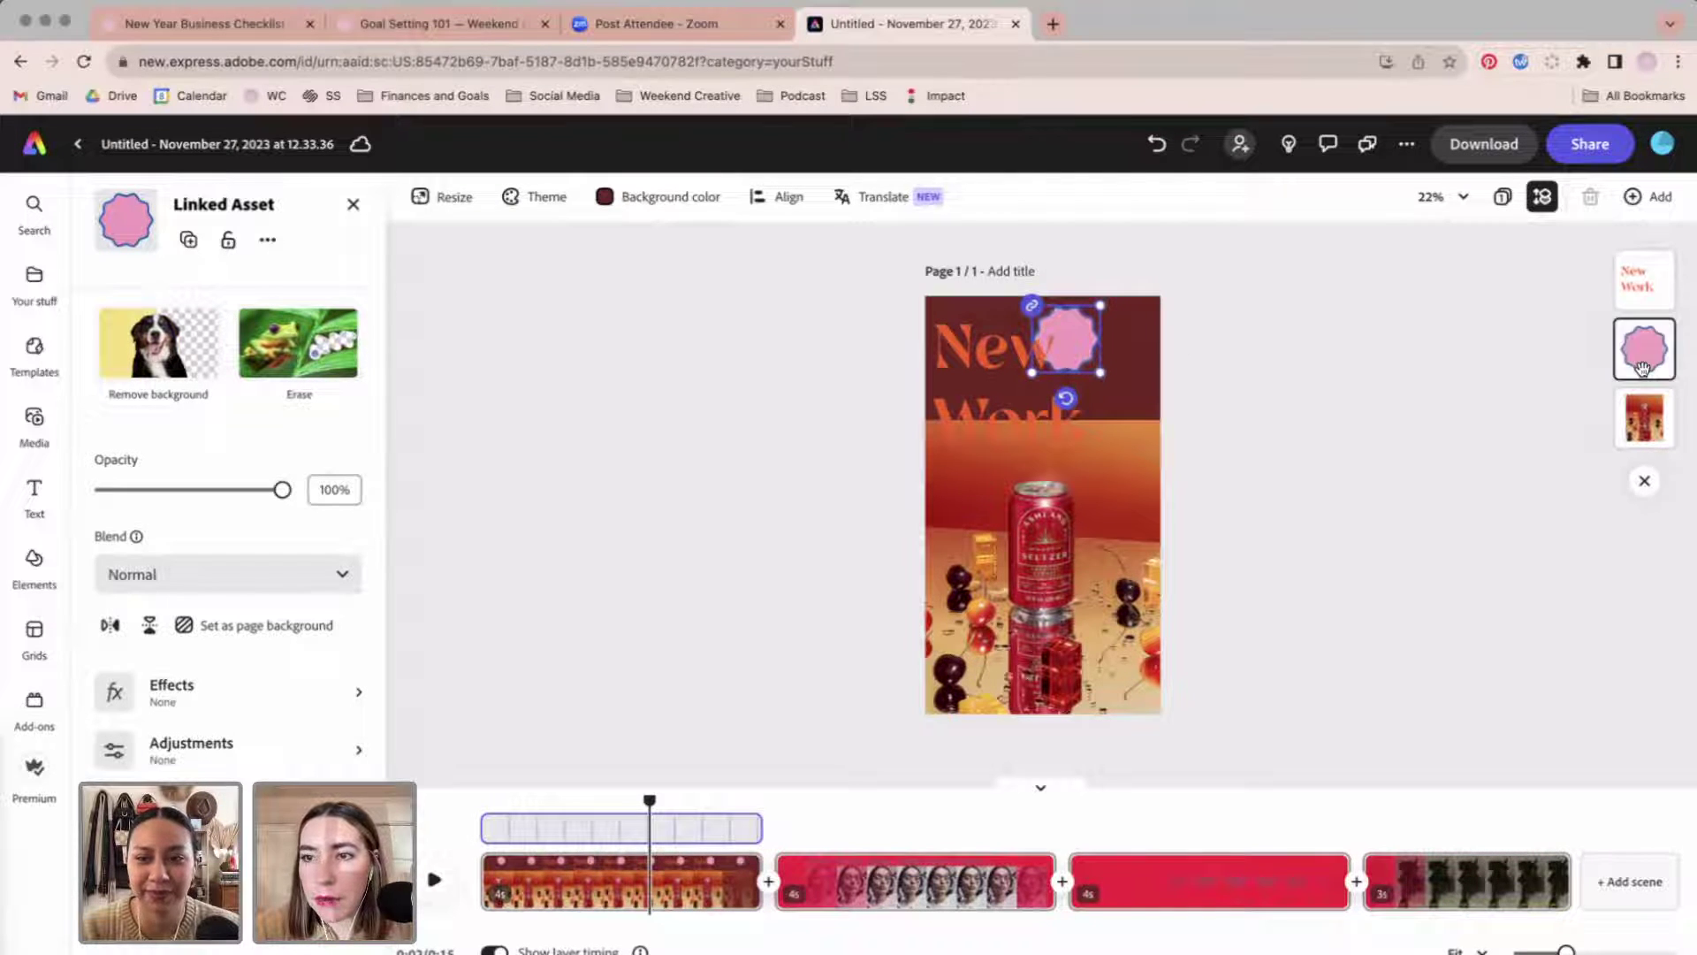
left_click(1246, 410)
left_click(1082, 334)
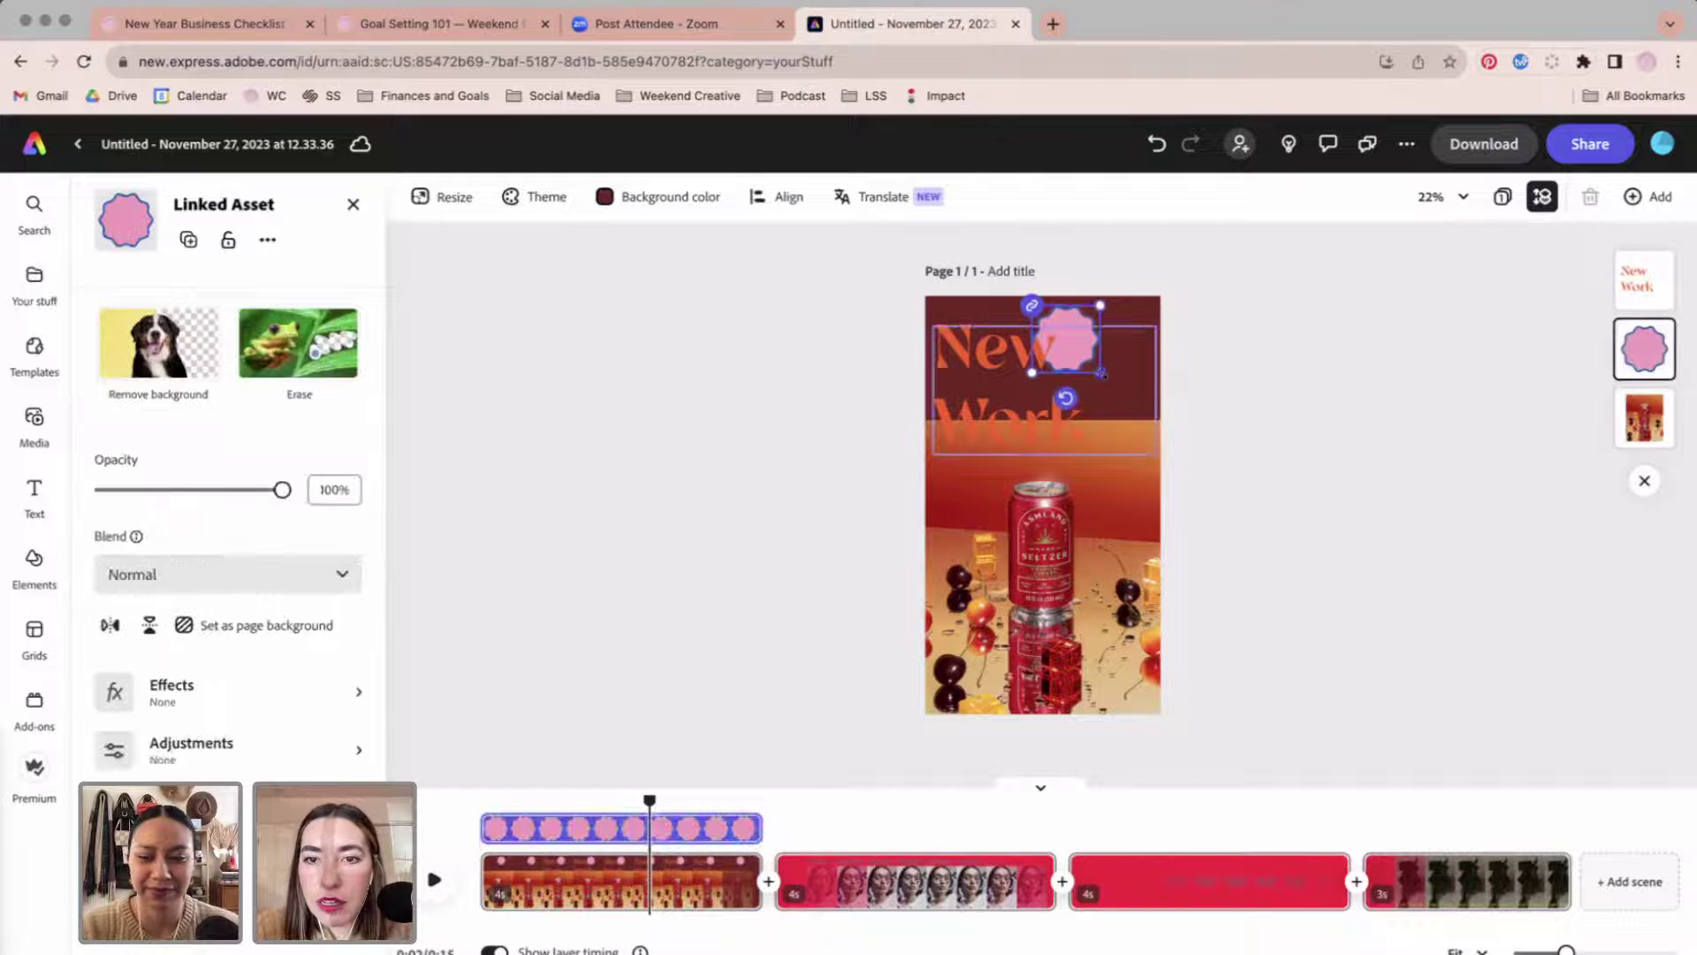
left_click_drag(1096, 371, 1124, 404)
Nudge the pink shape toward the page top, preview its animation, and undo a stray move.
left_click(1067, 352)
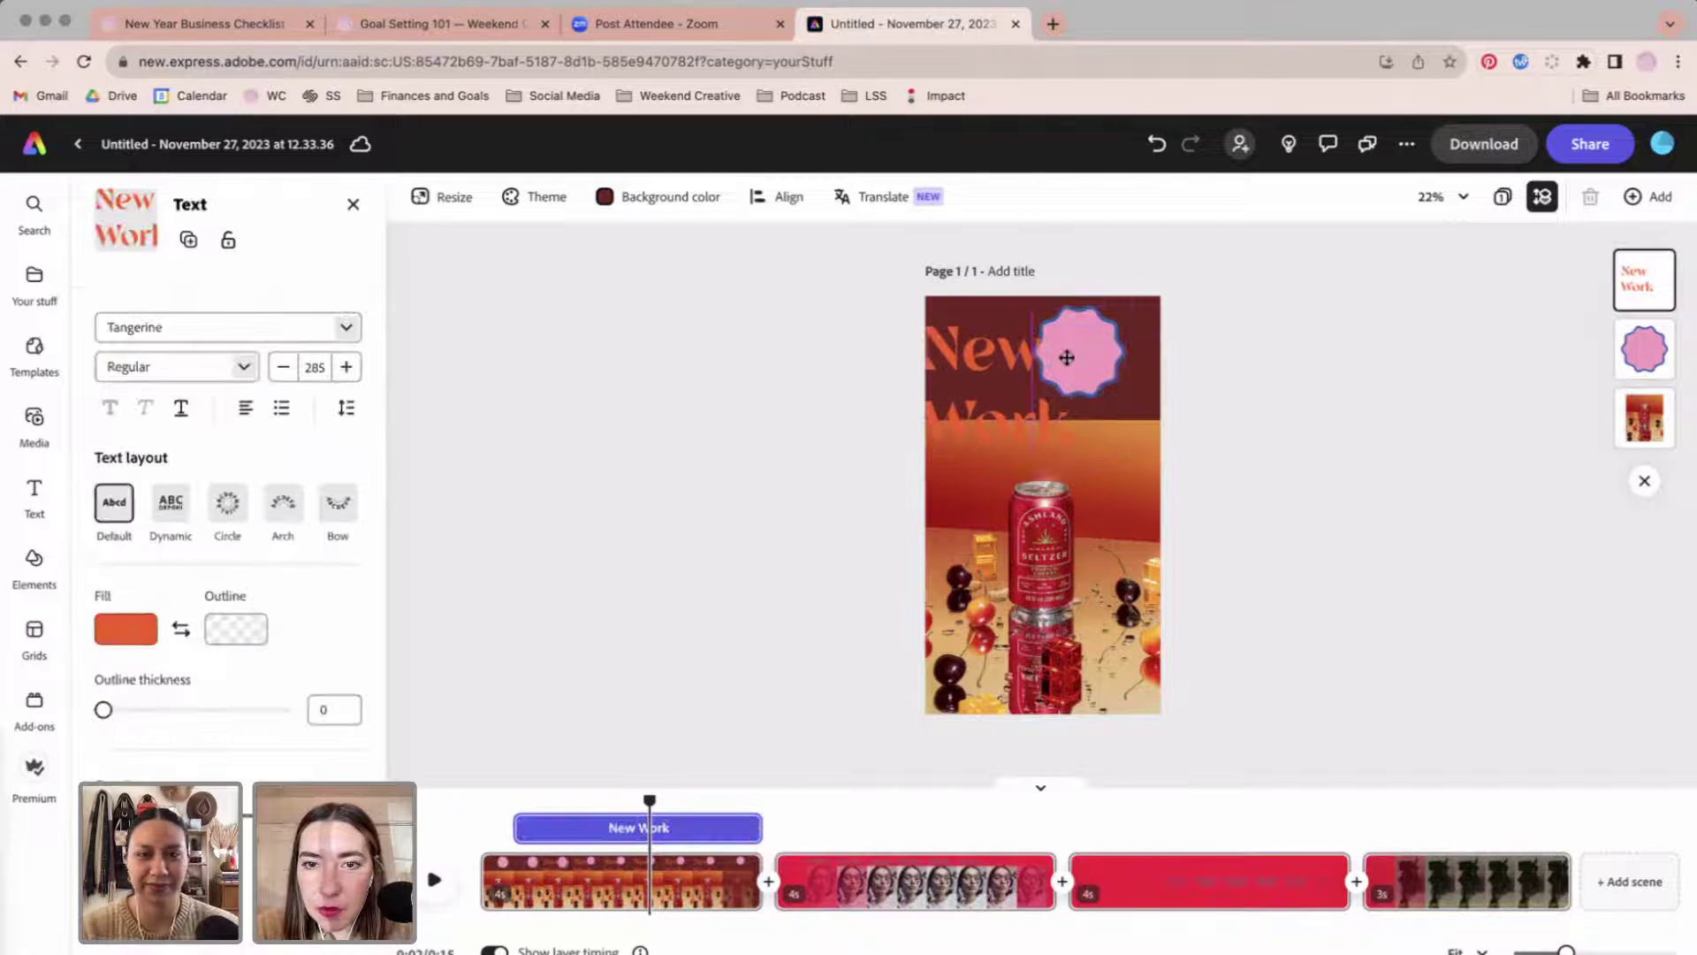
left_click(1081, 356)
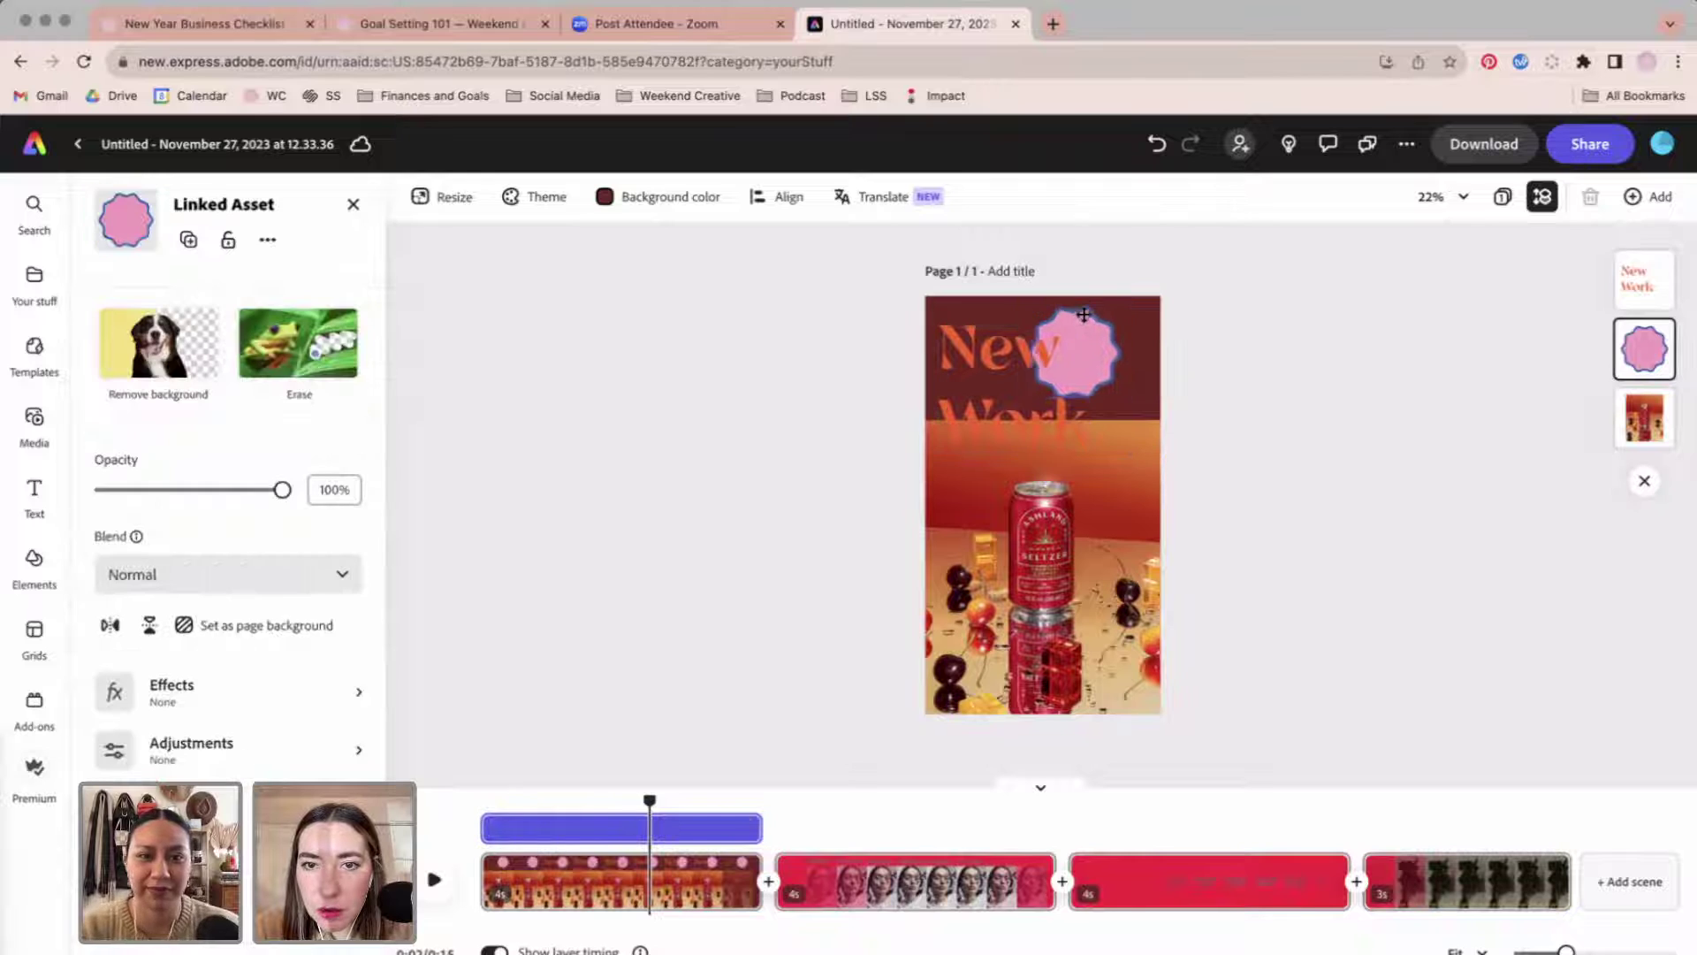
left_click_drag(1082, 356, 1092, 322)
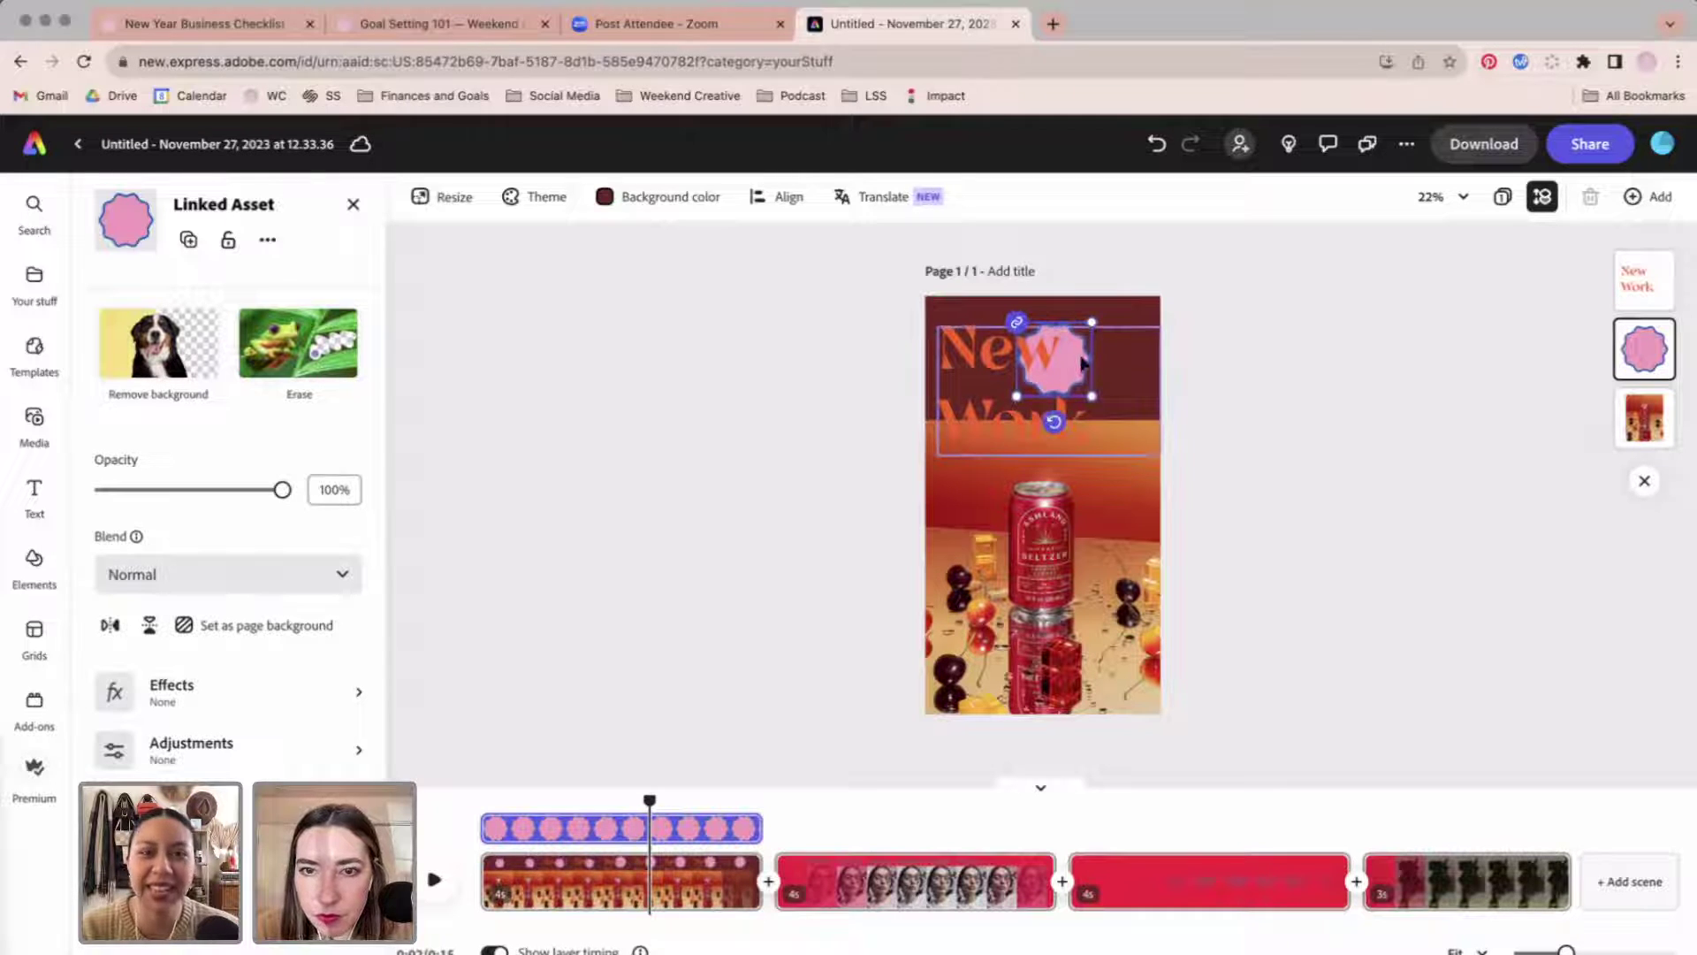
left_click(1323, 337)
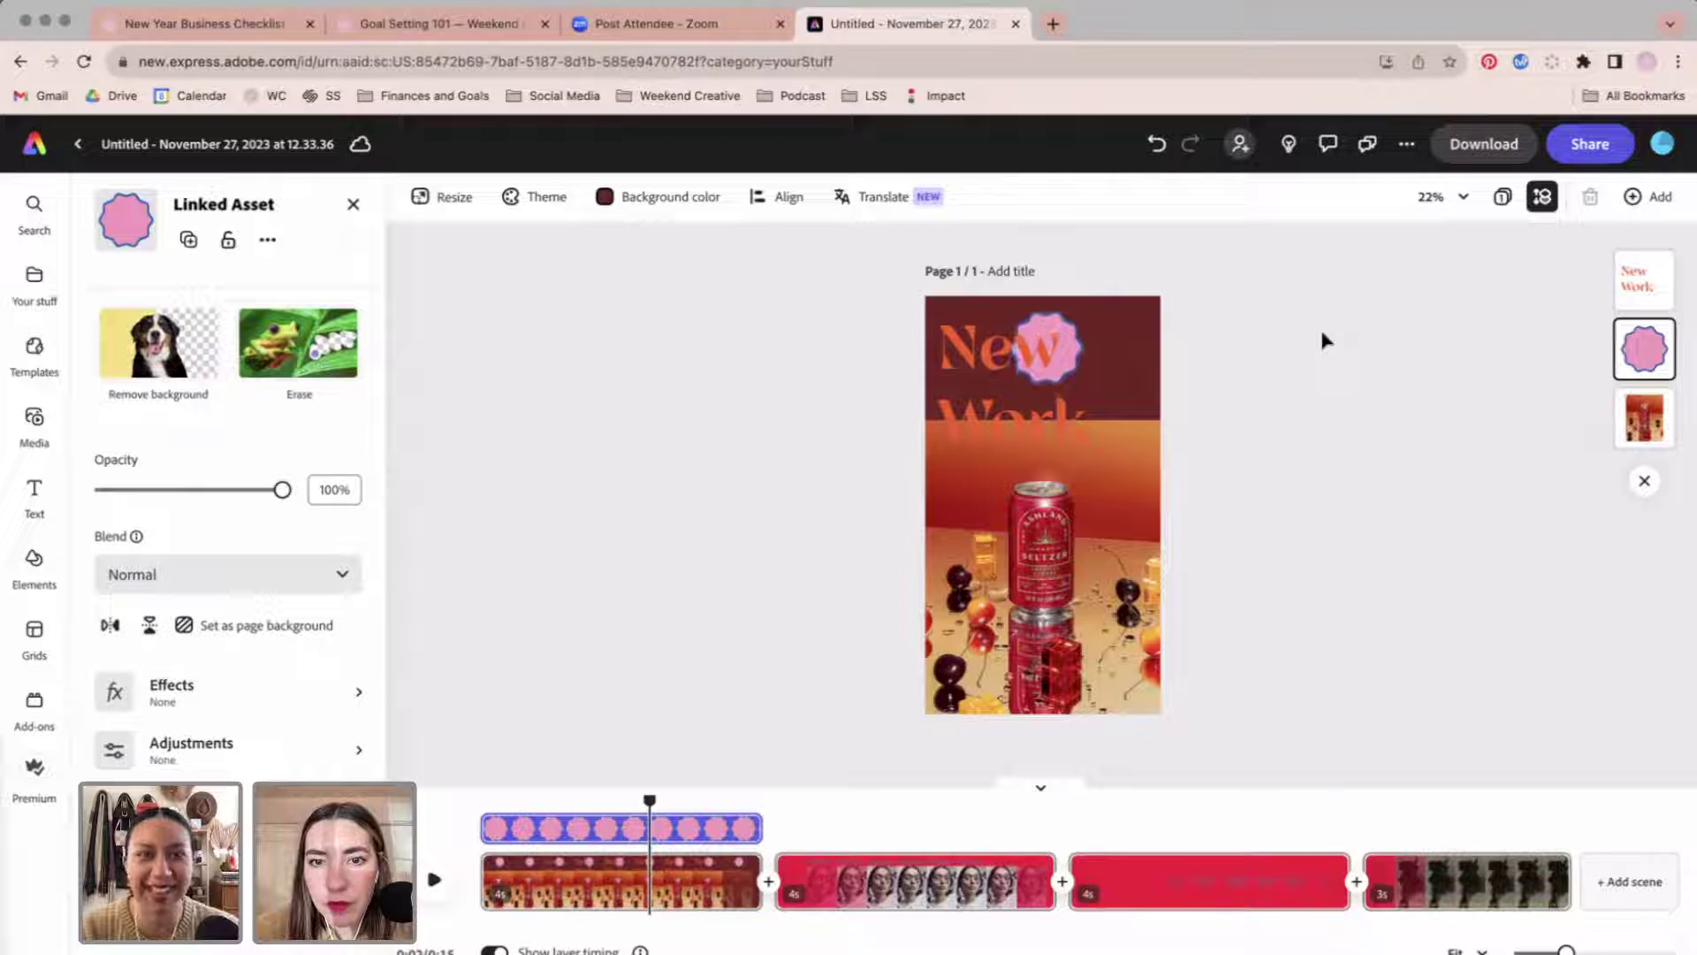
left_click(1340, 442)
left_click(1051, 321)
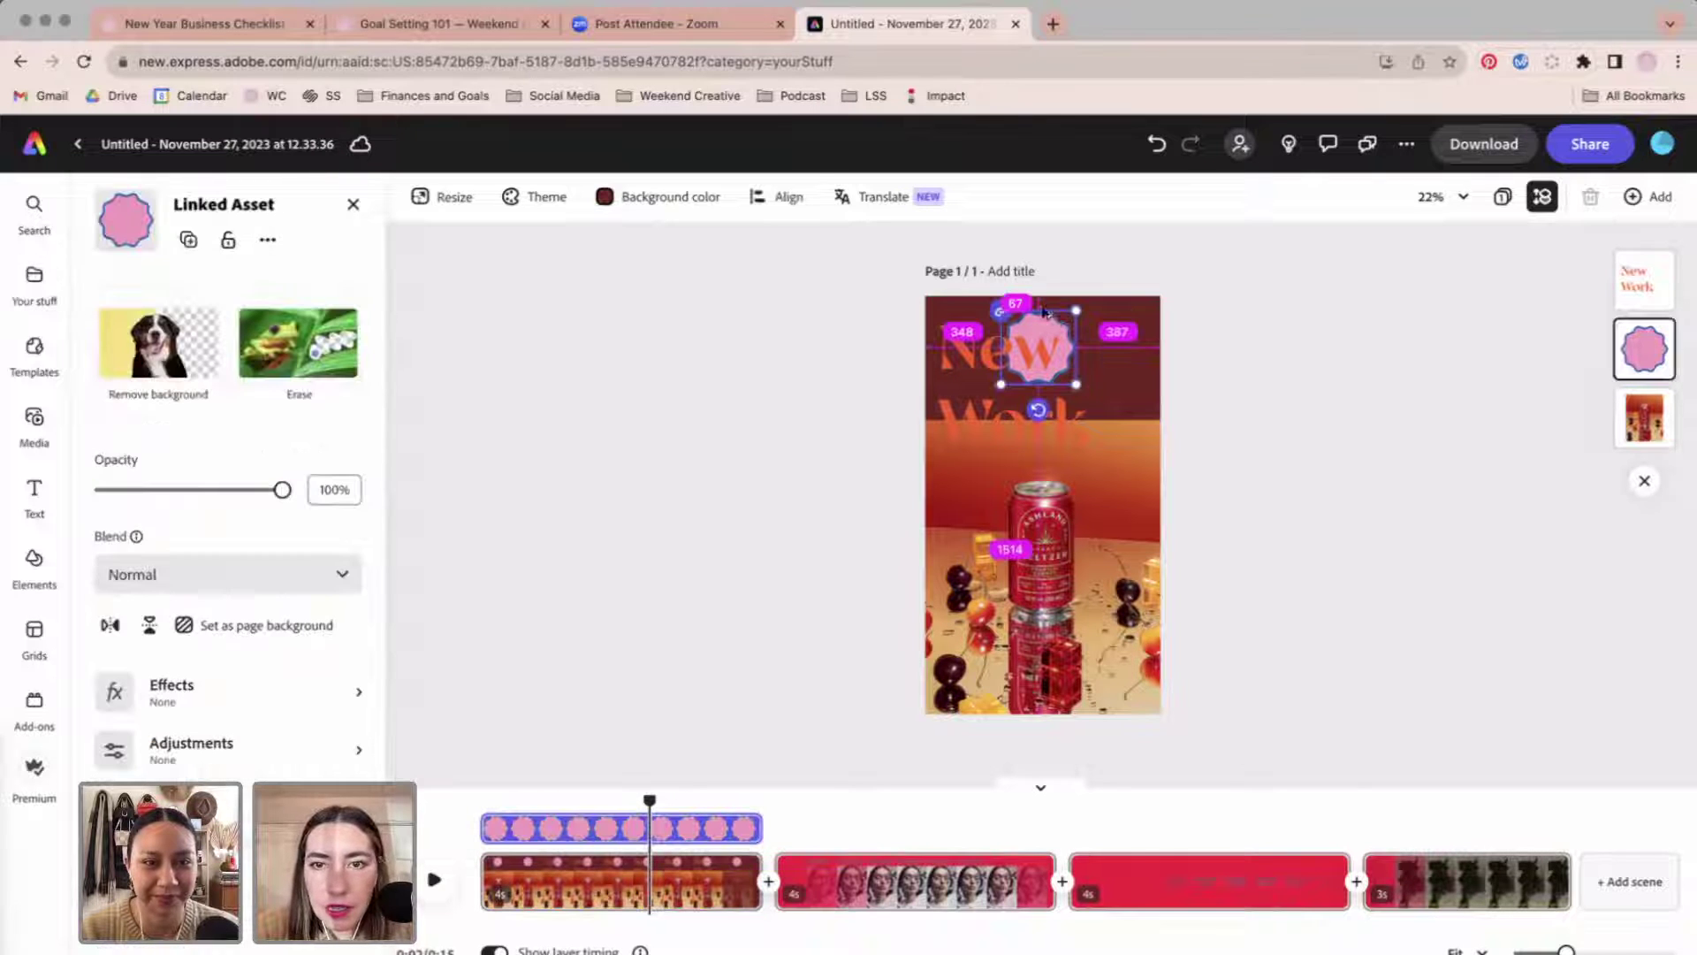
left_click_drag(1044, 312, 950, 528)
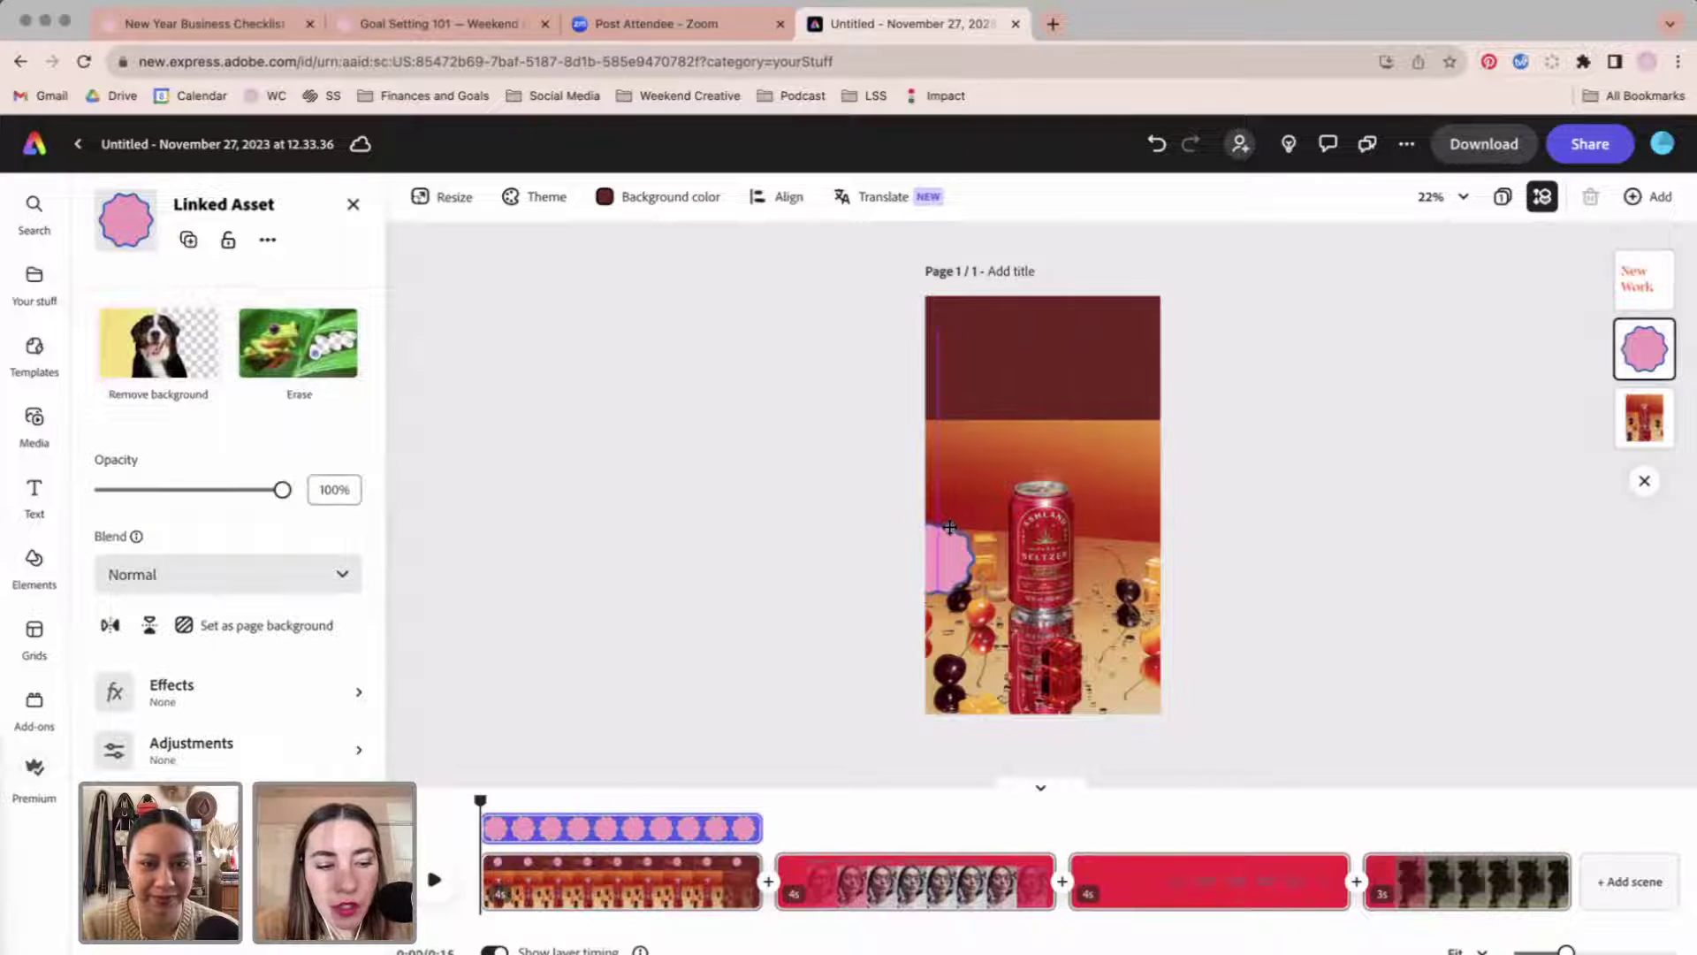
key("ctrl+z")
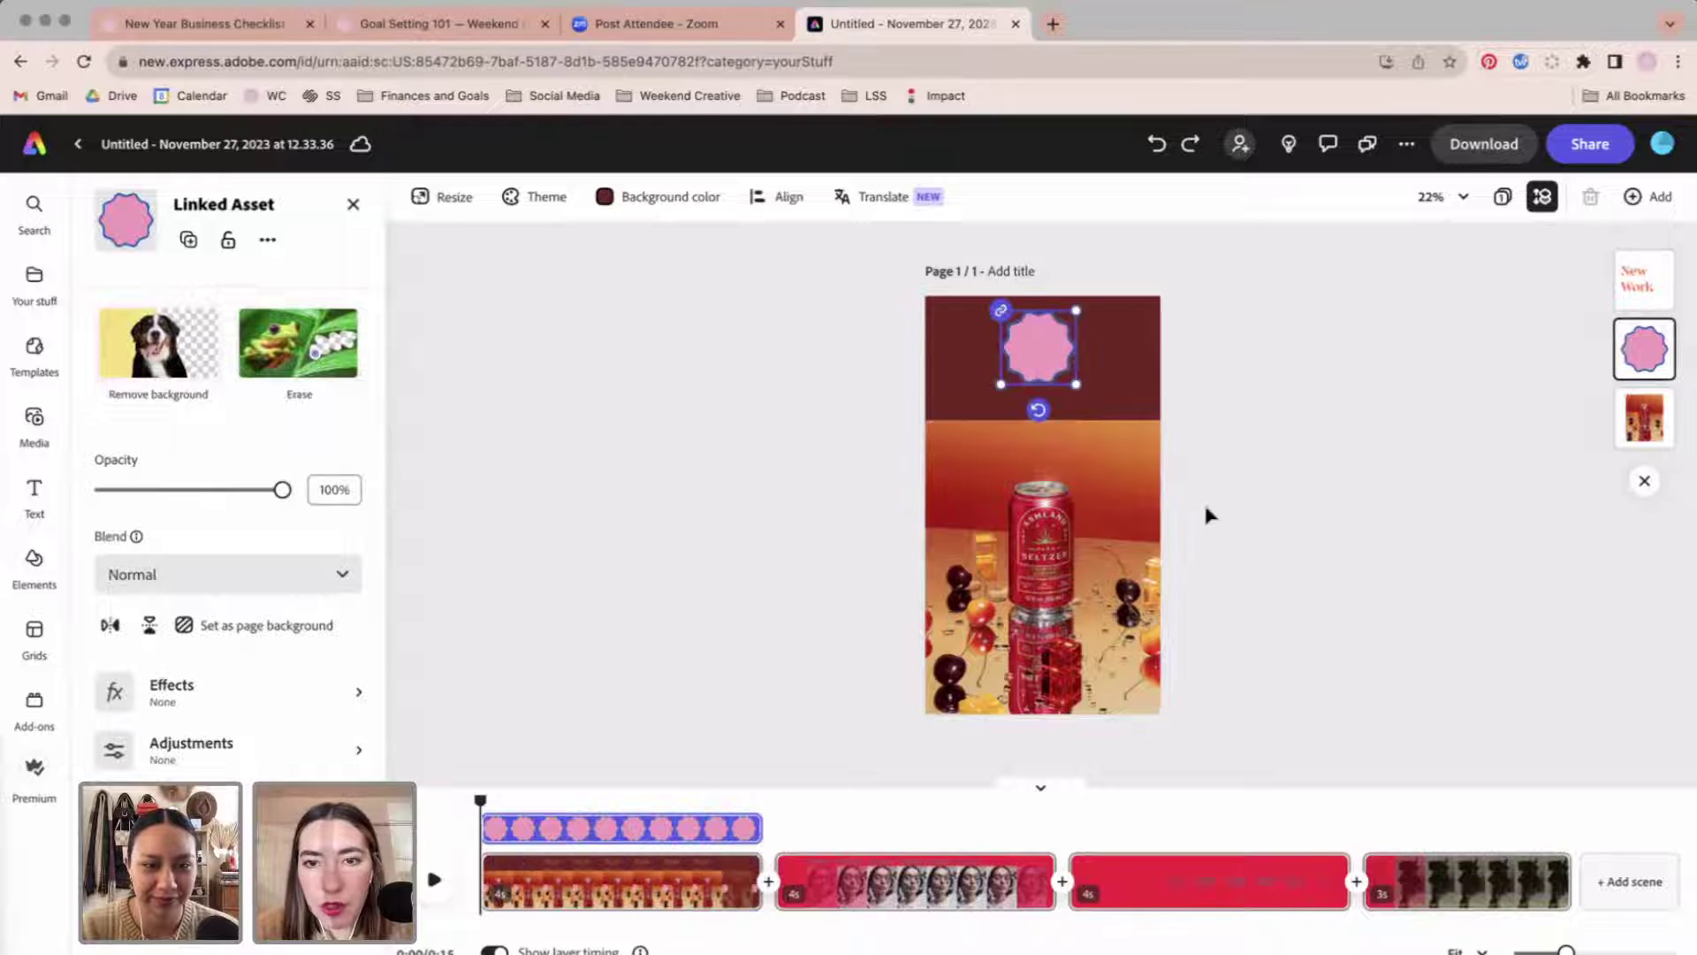
left_click(1359, 477)
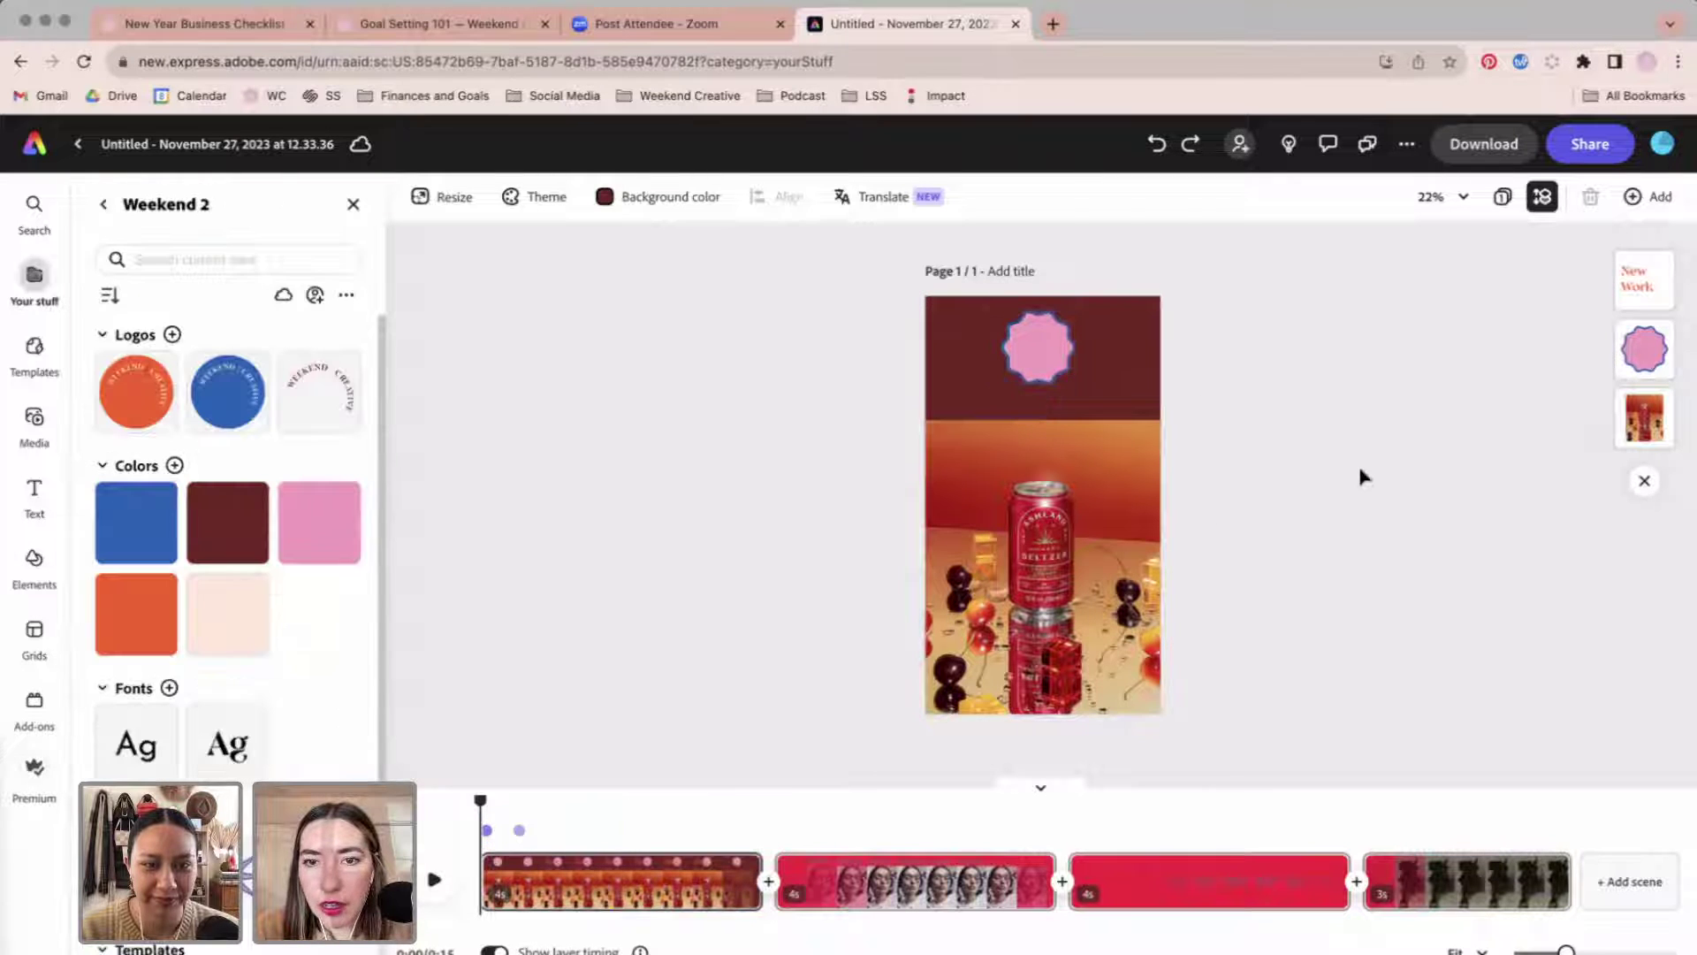
left_click(1642, 345)
left_click(1390, 543)
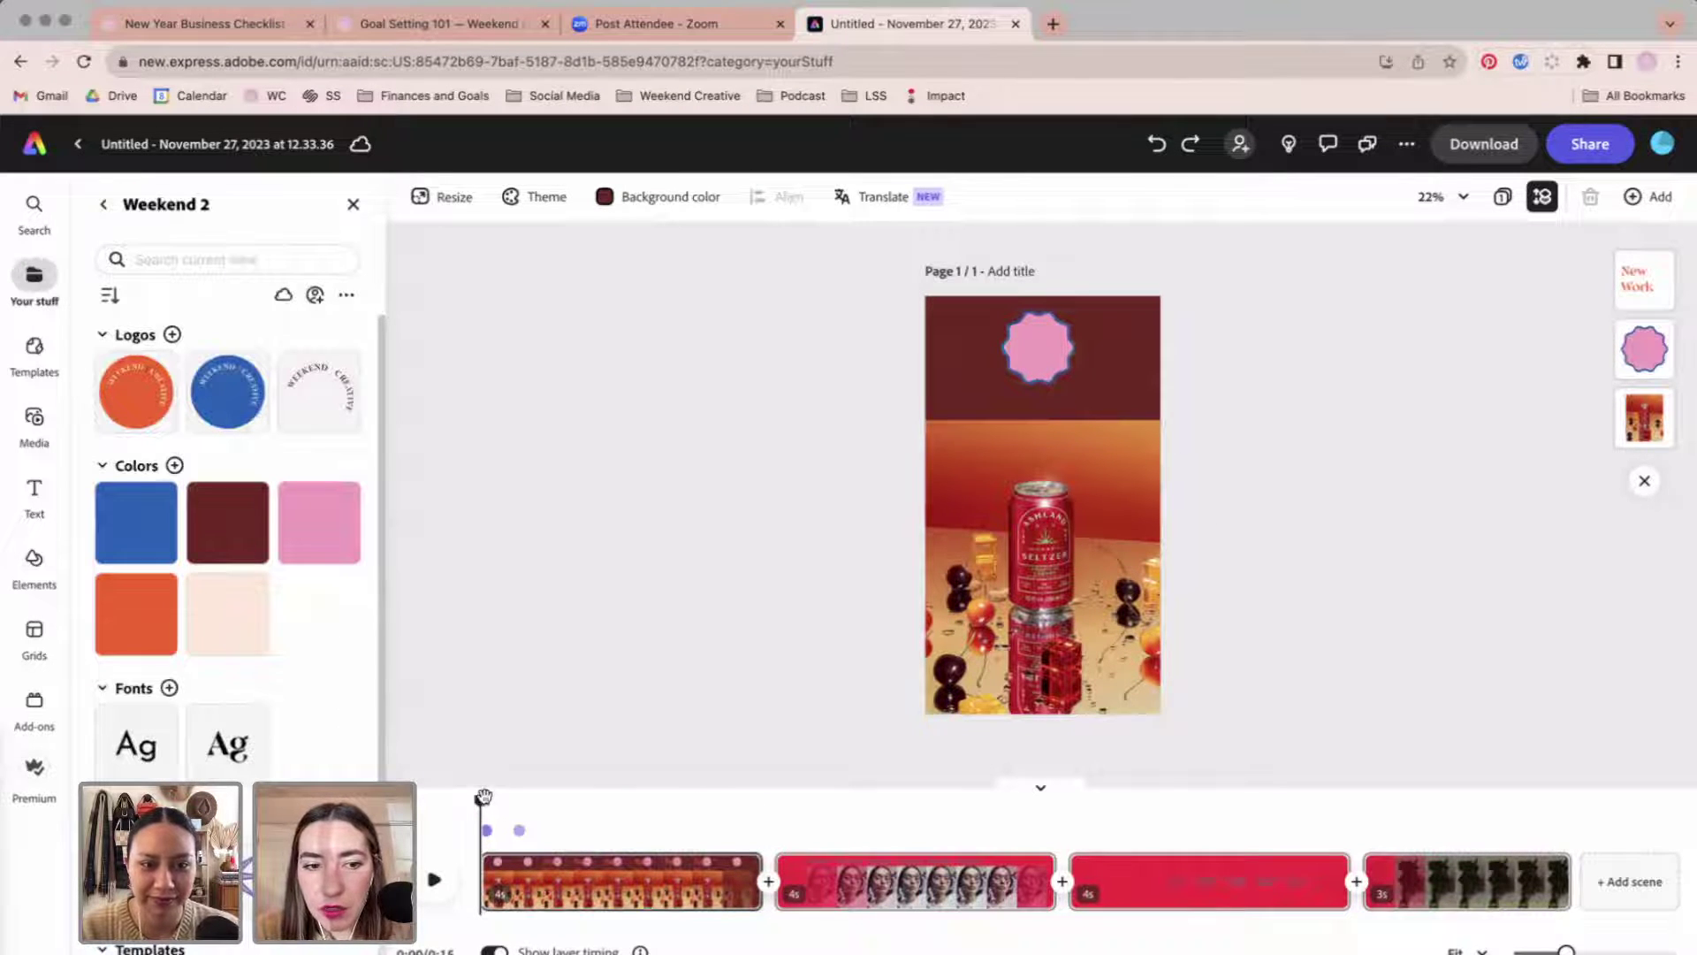
left_click(451, 871)
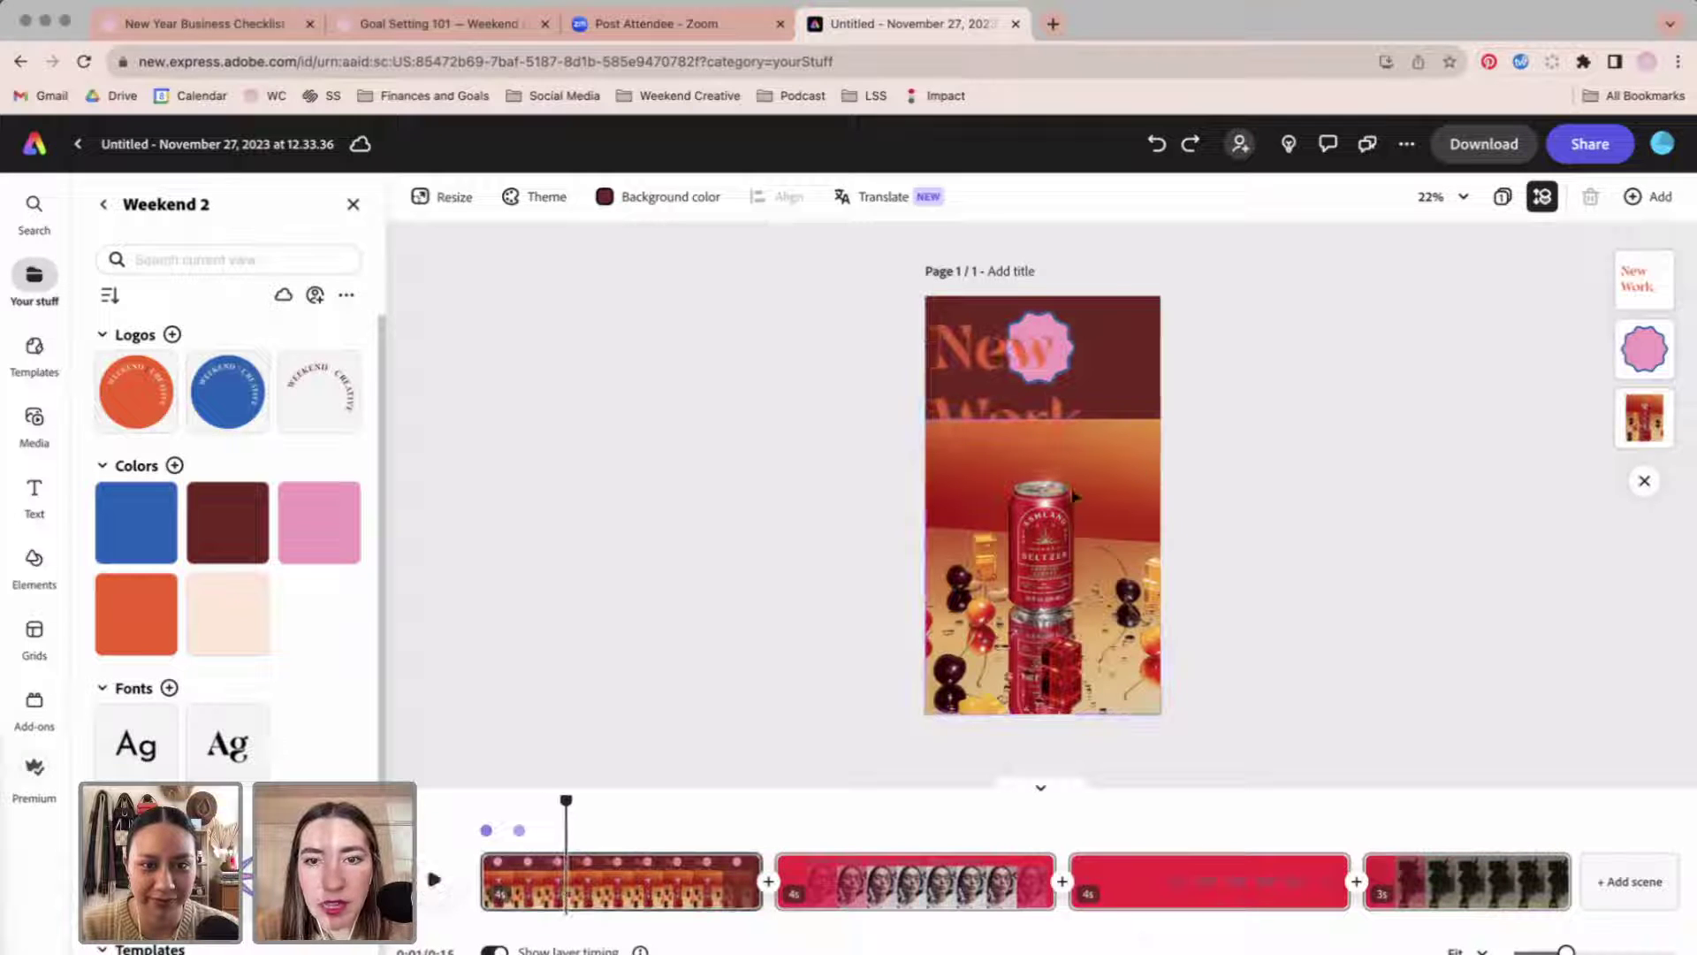
left_click(1078, 380)
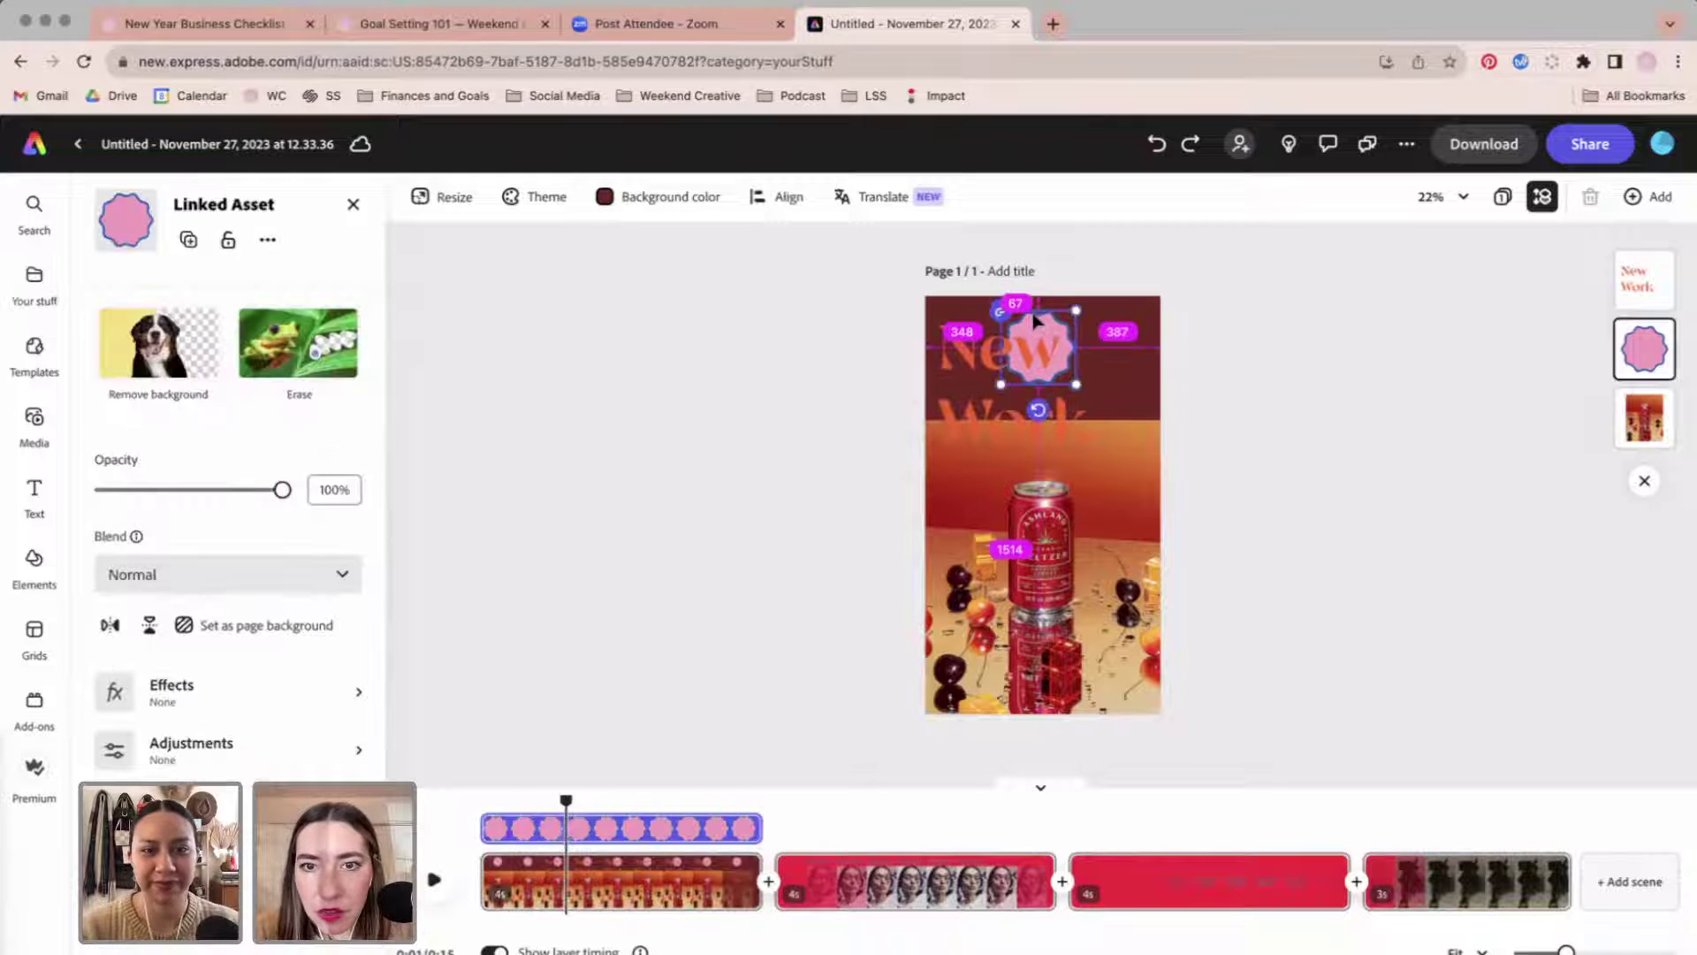
key("super+d")
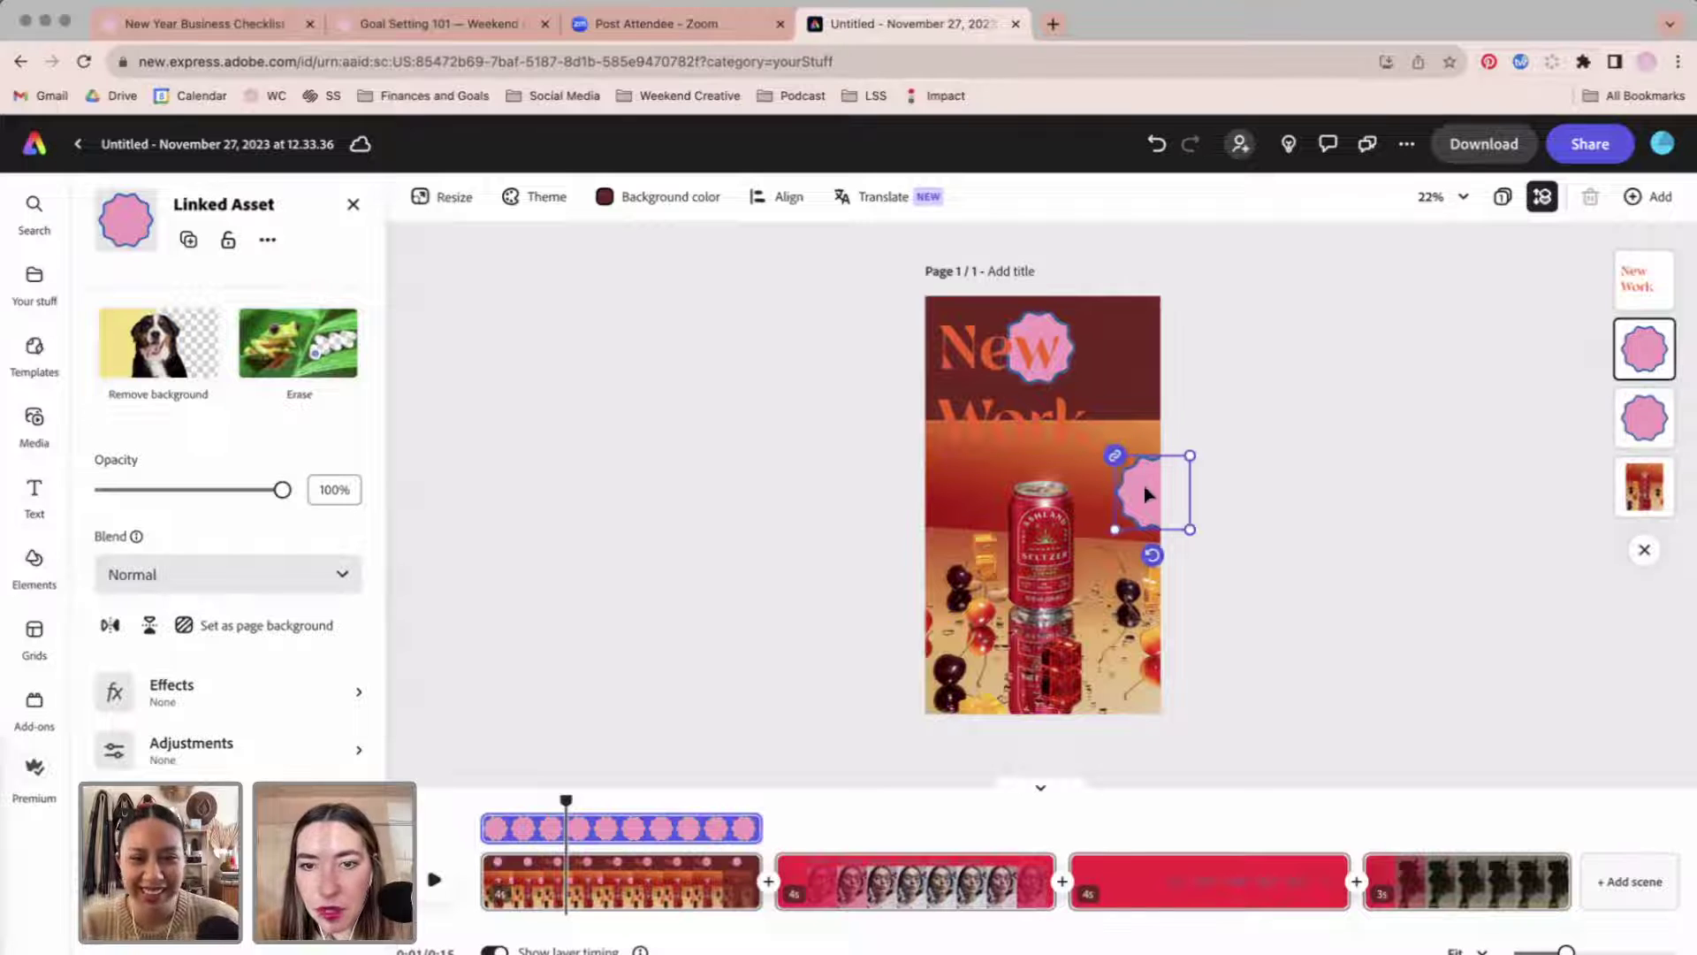
left_click_drag(999, 598, 858, 689)
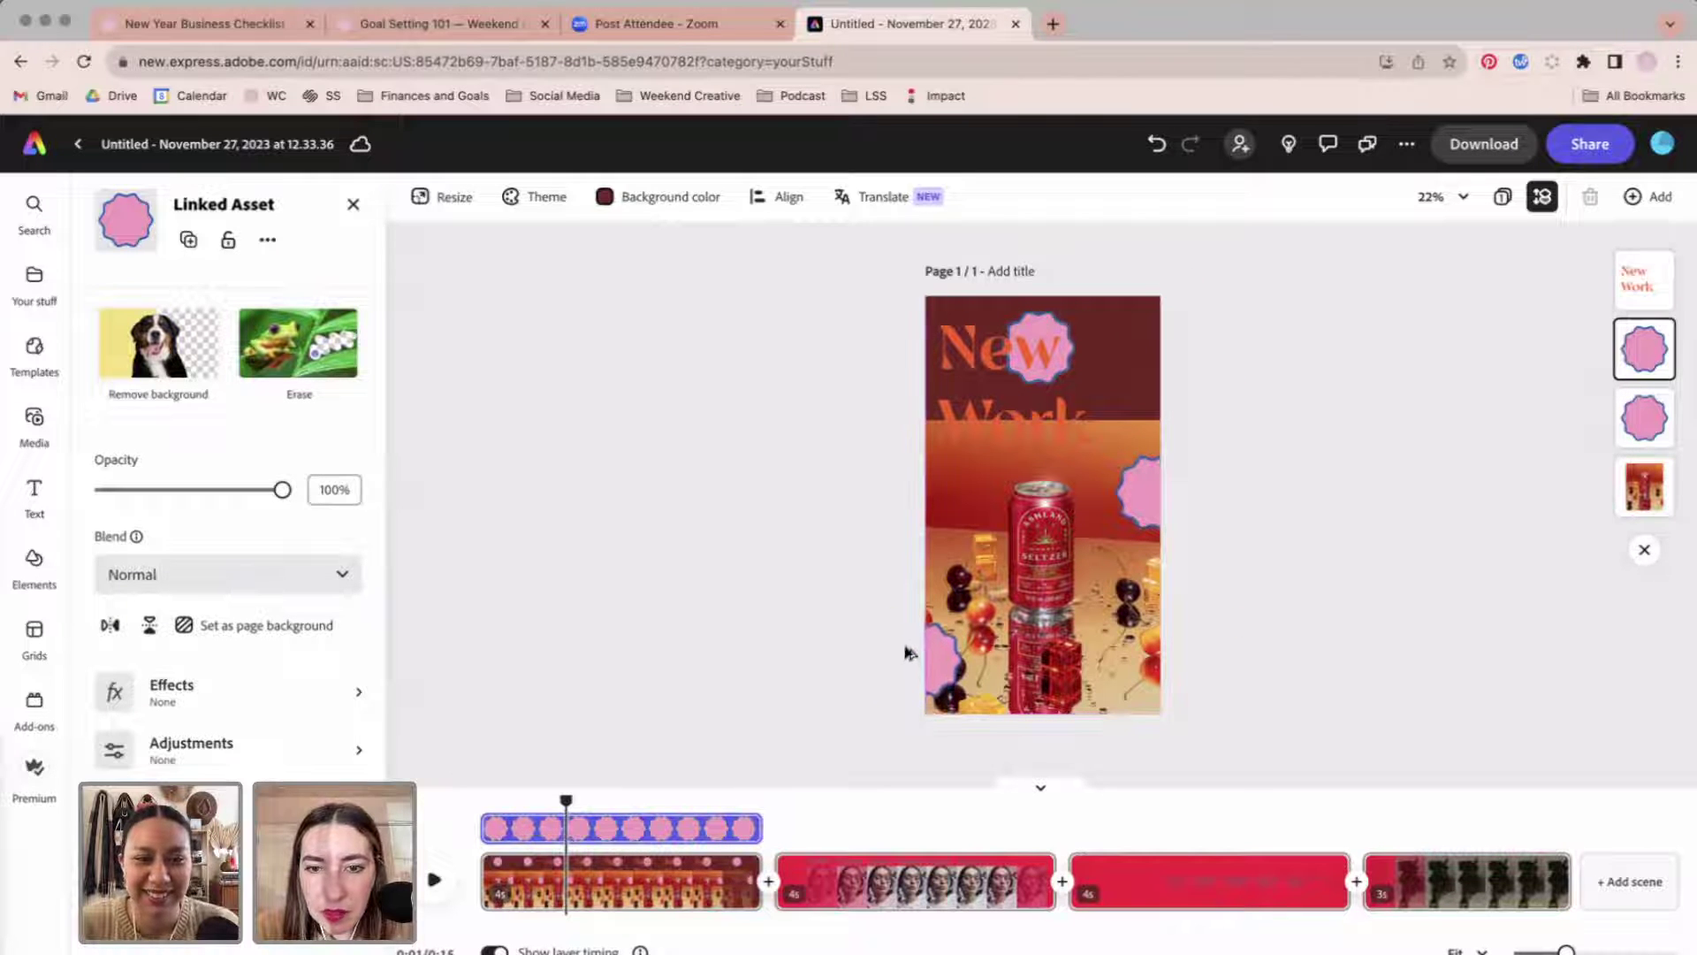
left_click(1261, 618)
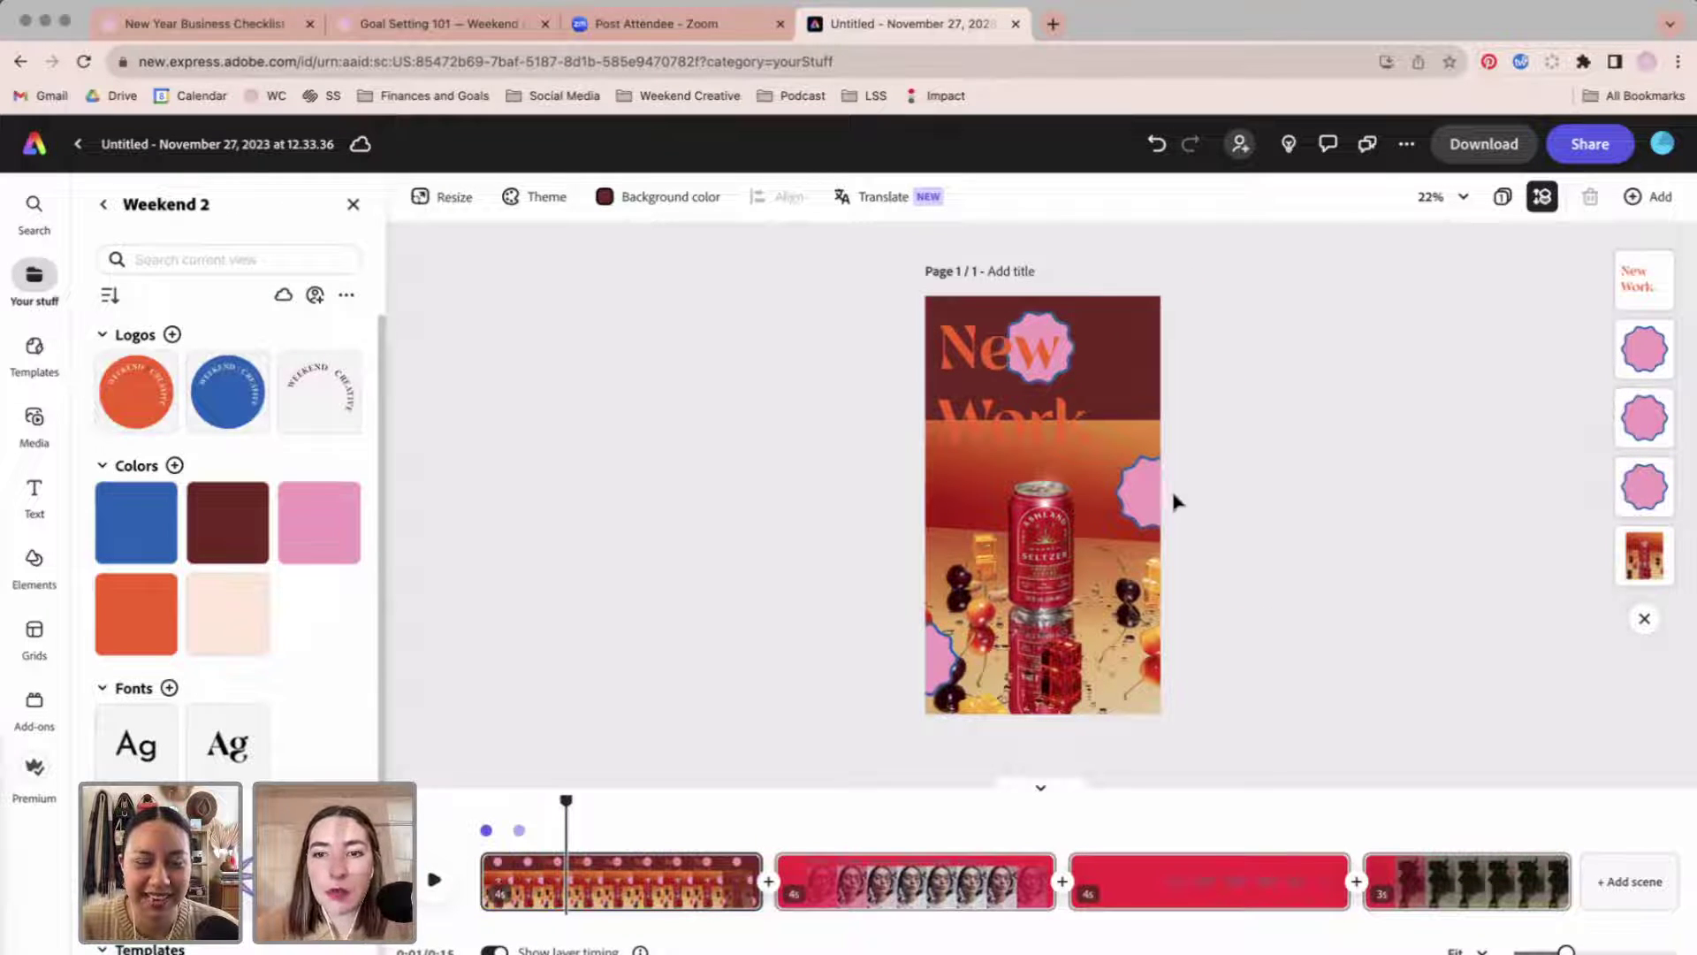
left_click(1147, 492)
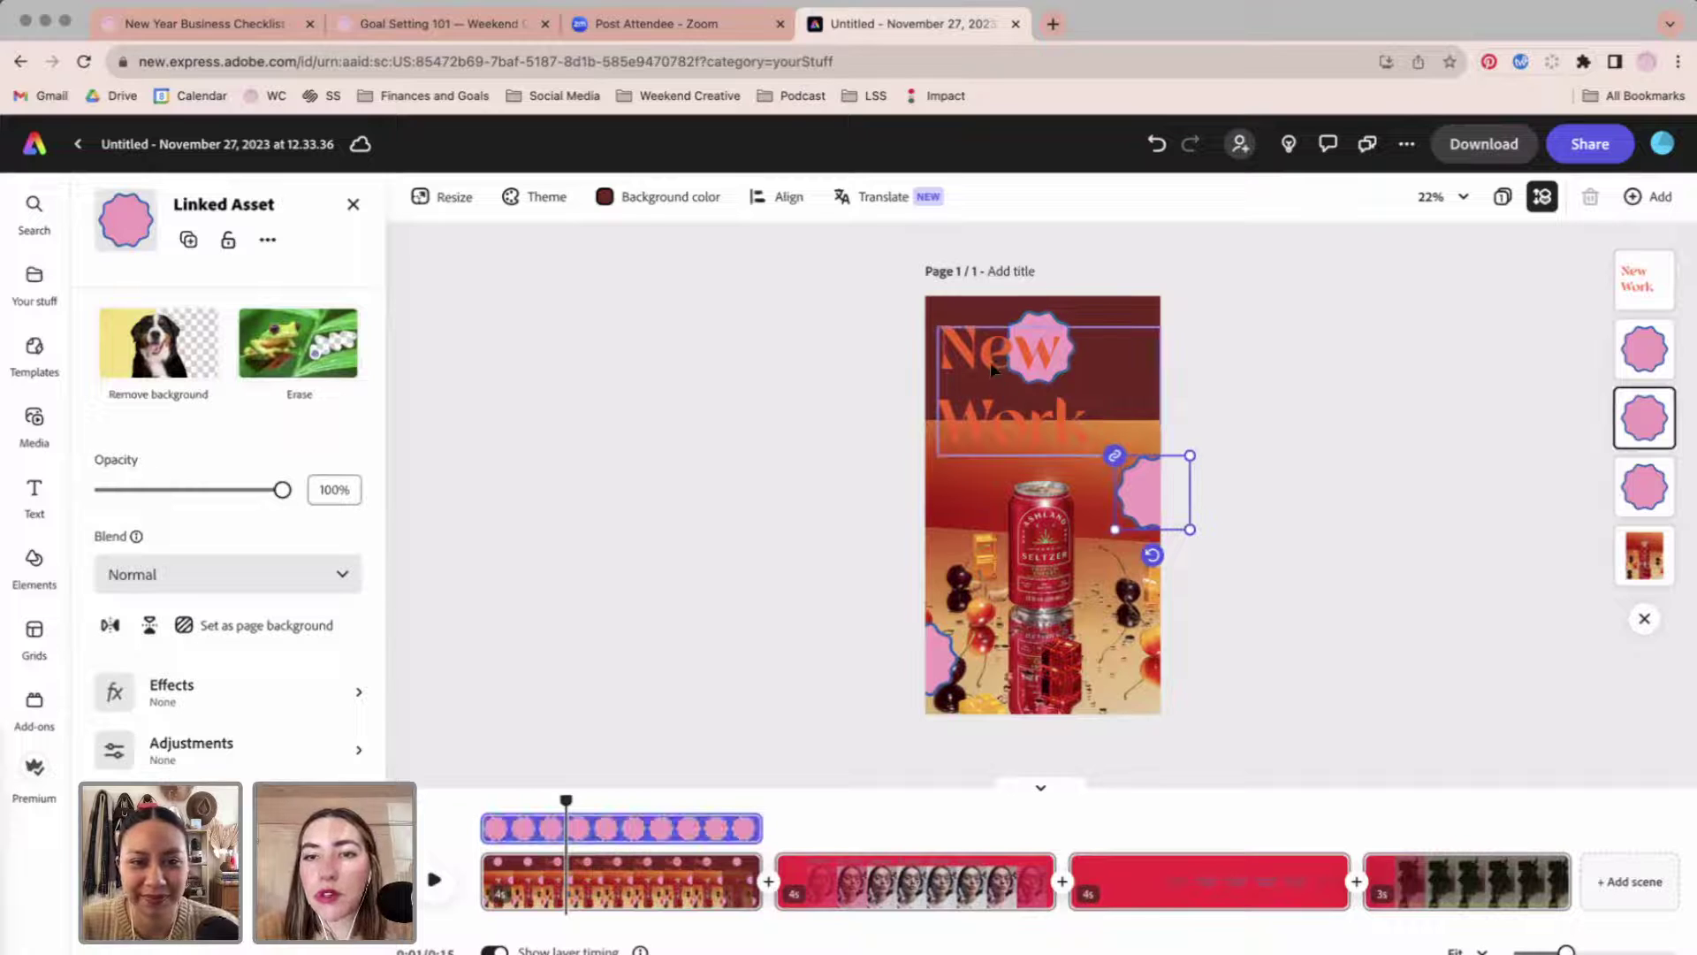
left_click_drag(566, 802, 473, 802)
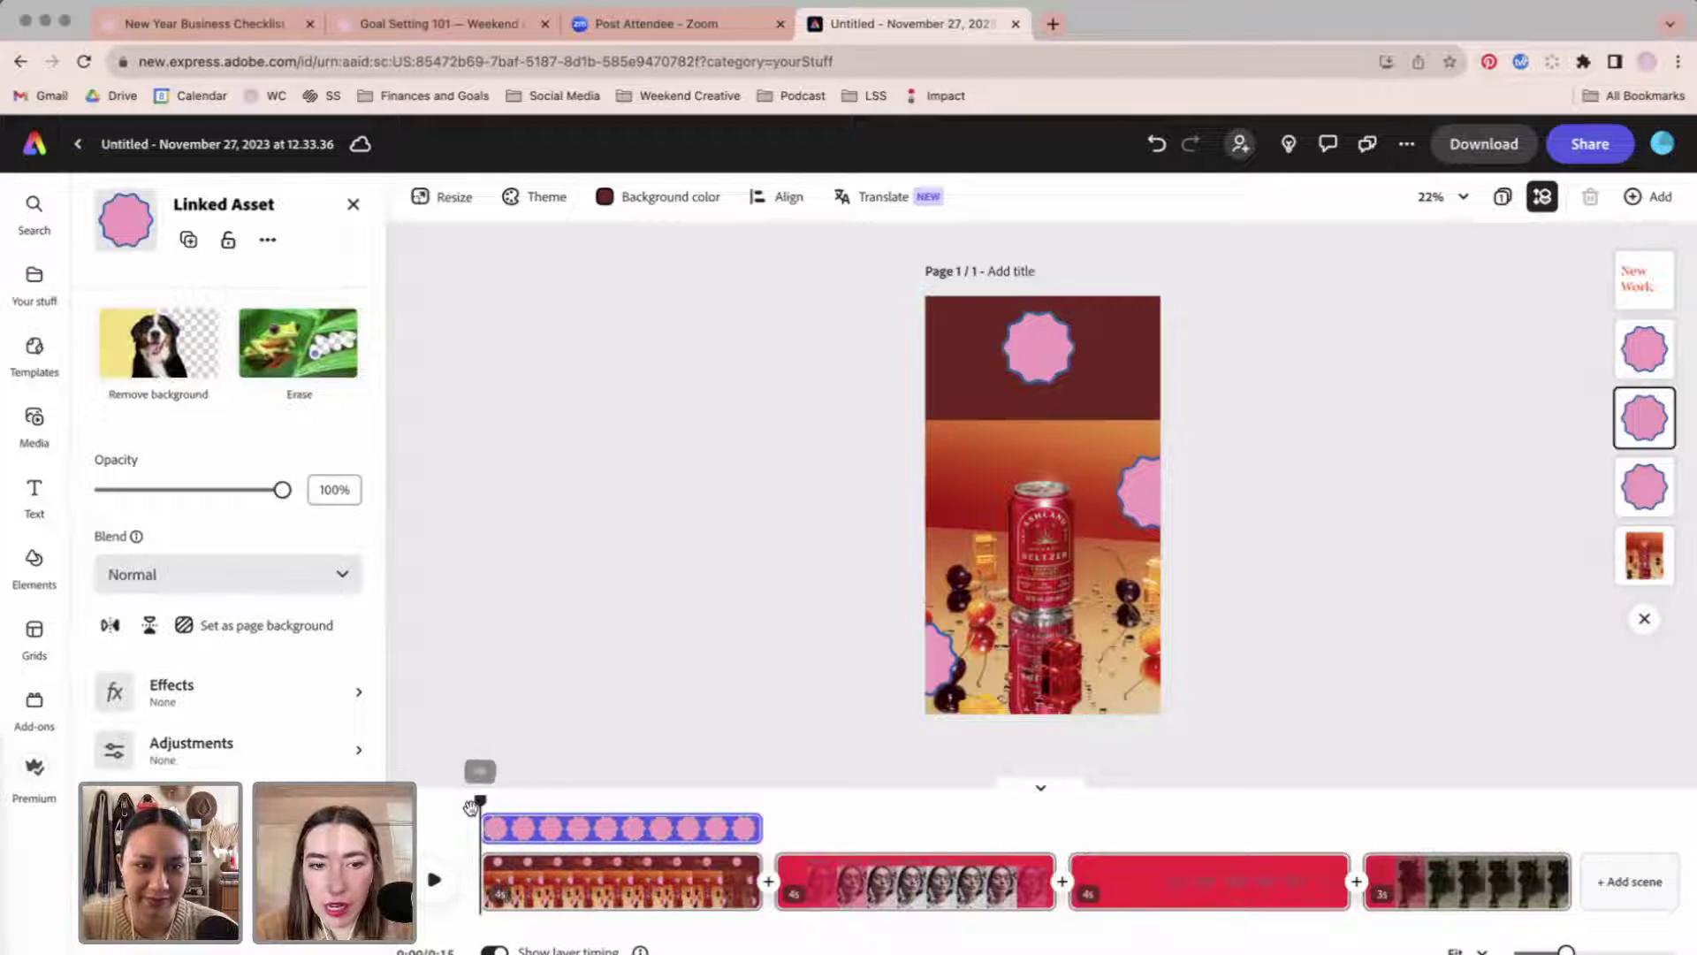
key("space")
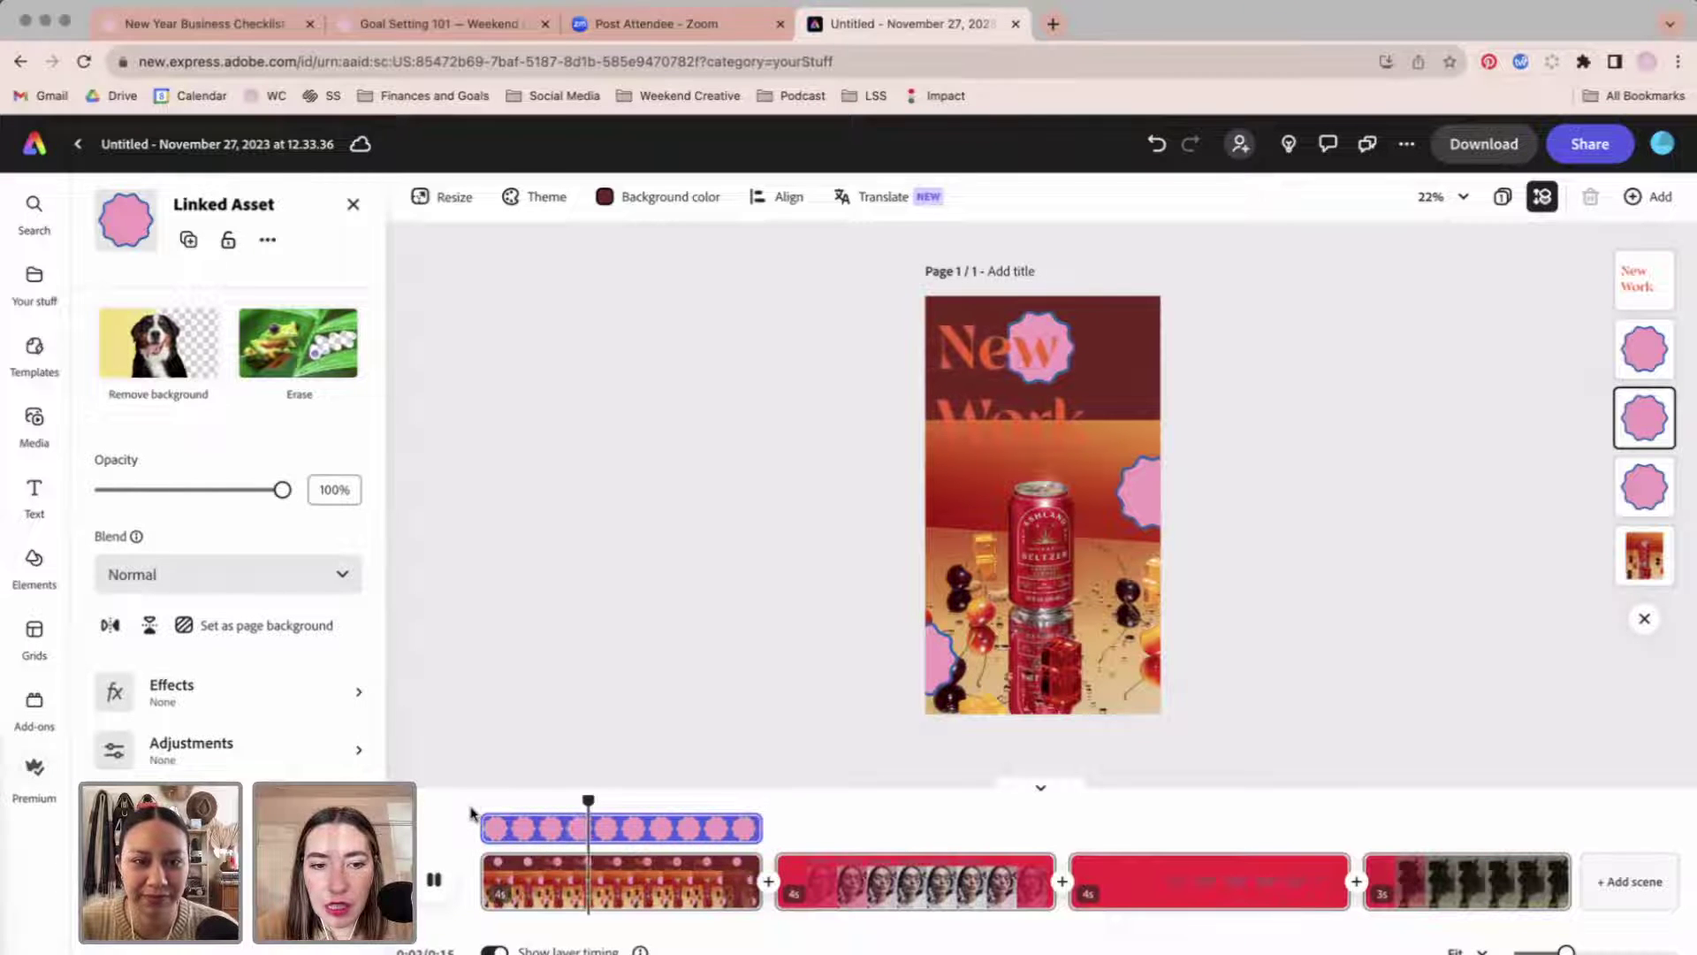
key("space")
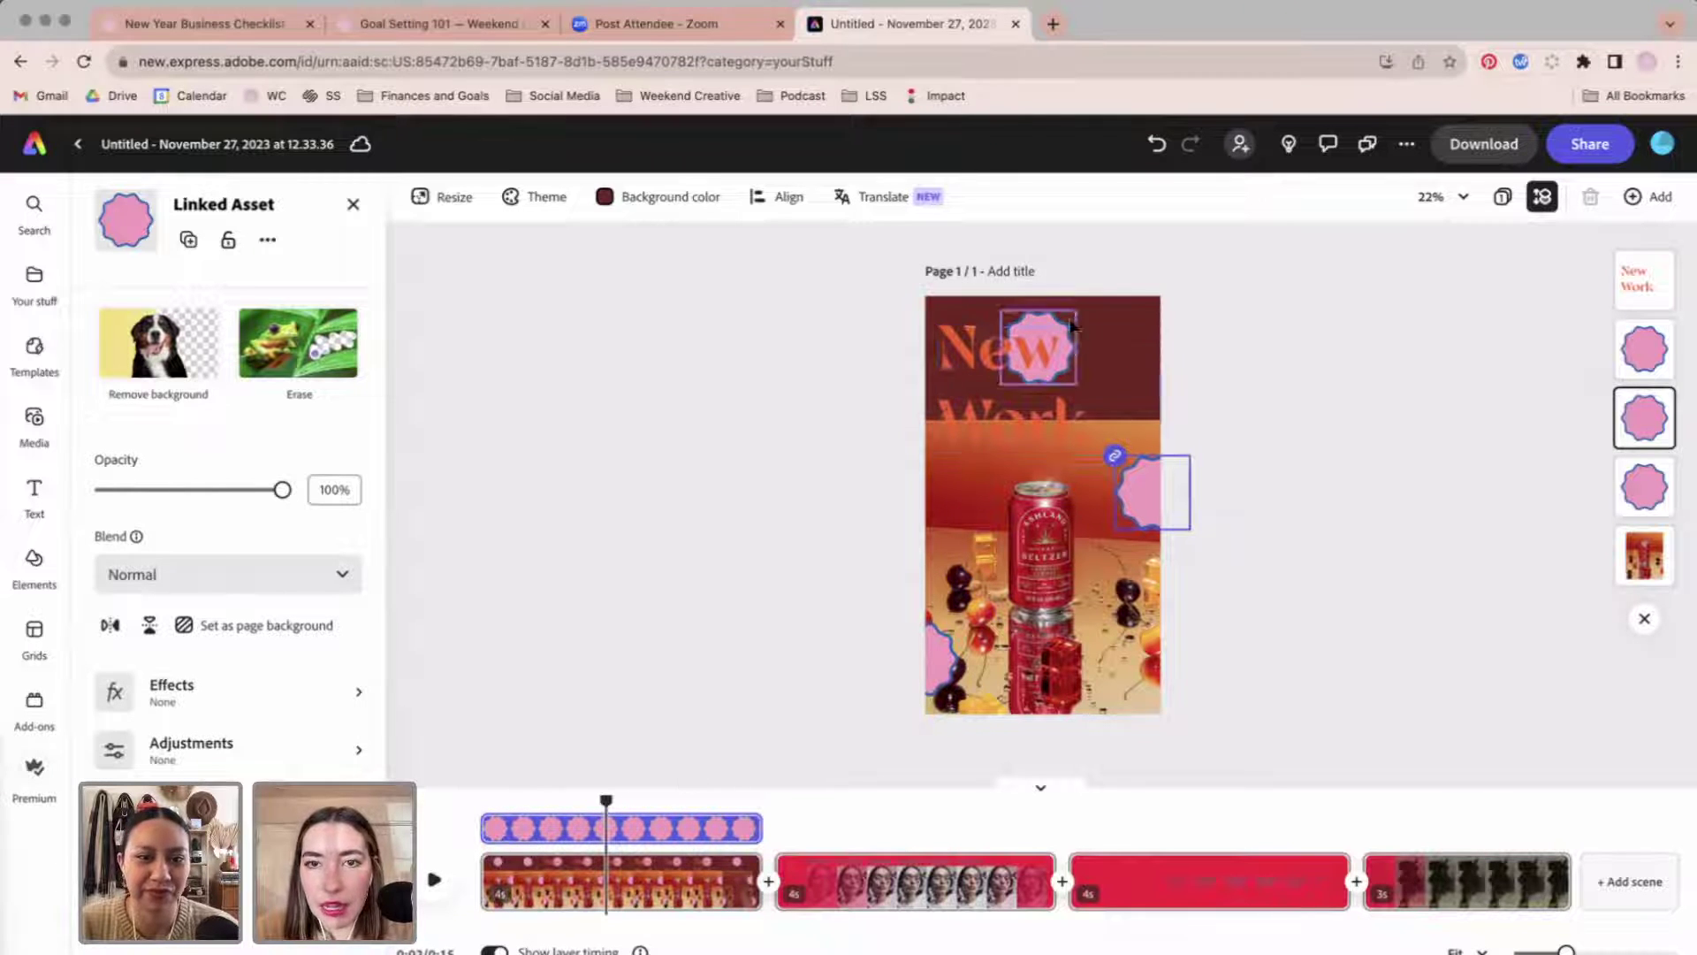
left_click(195, 800)
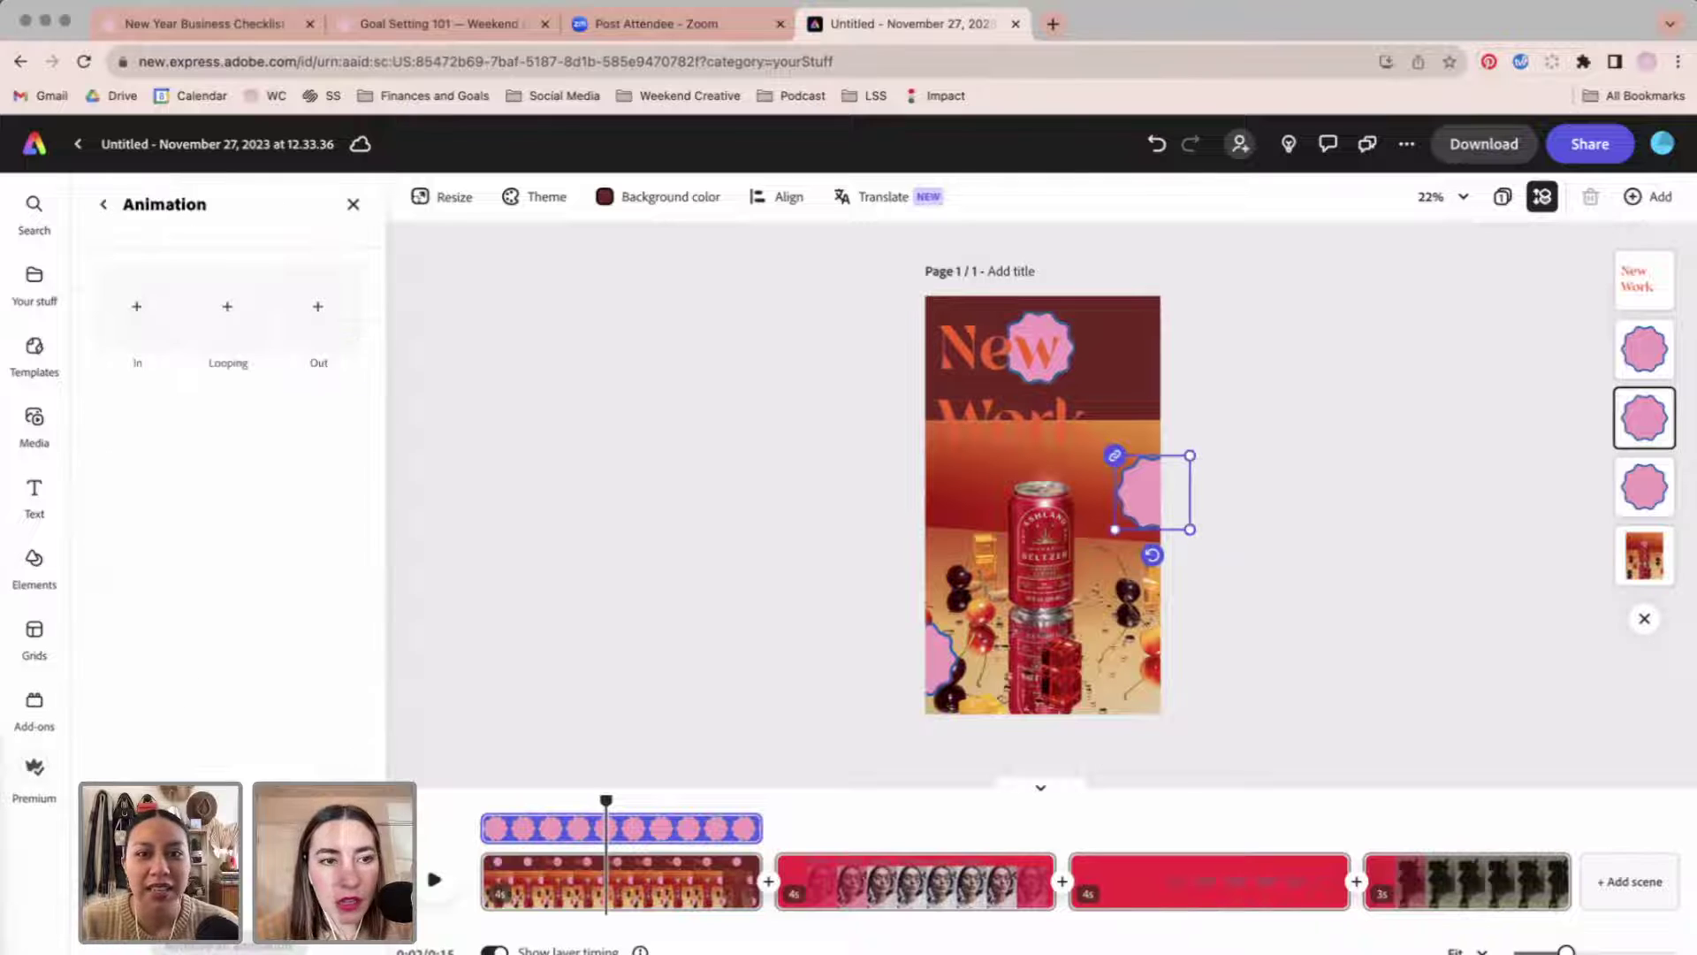
left_click(132, 303)
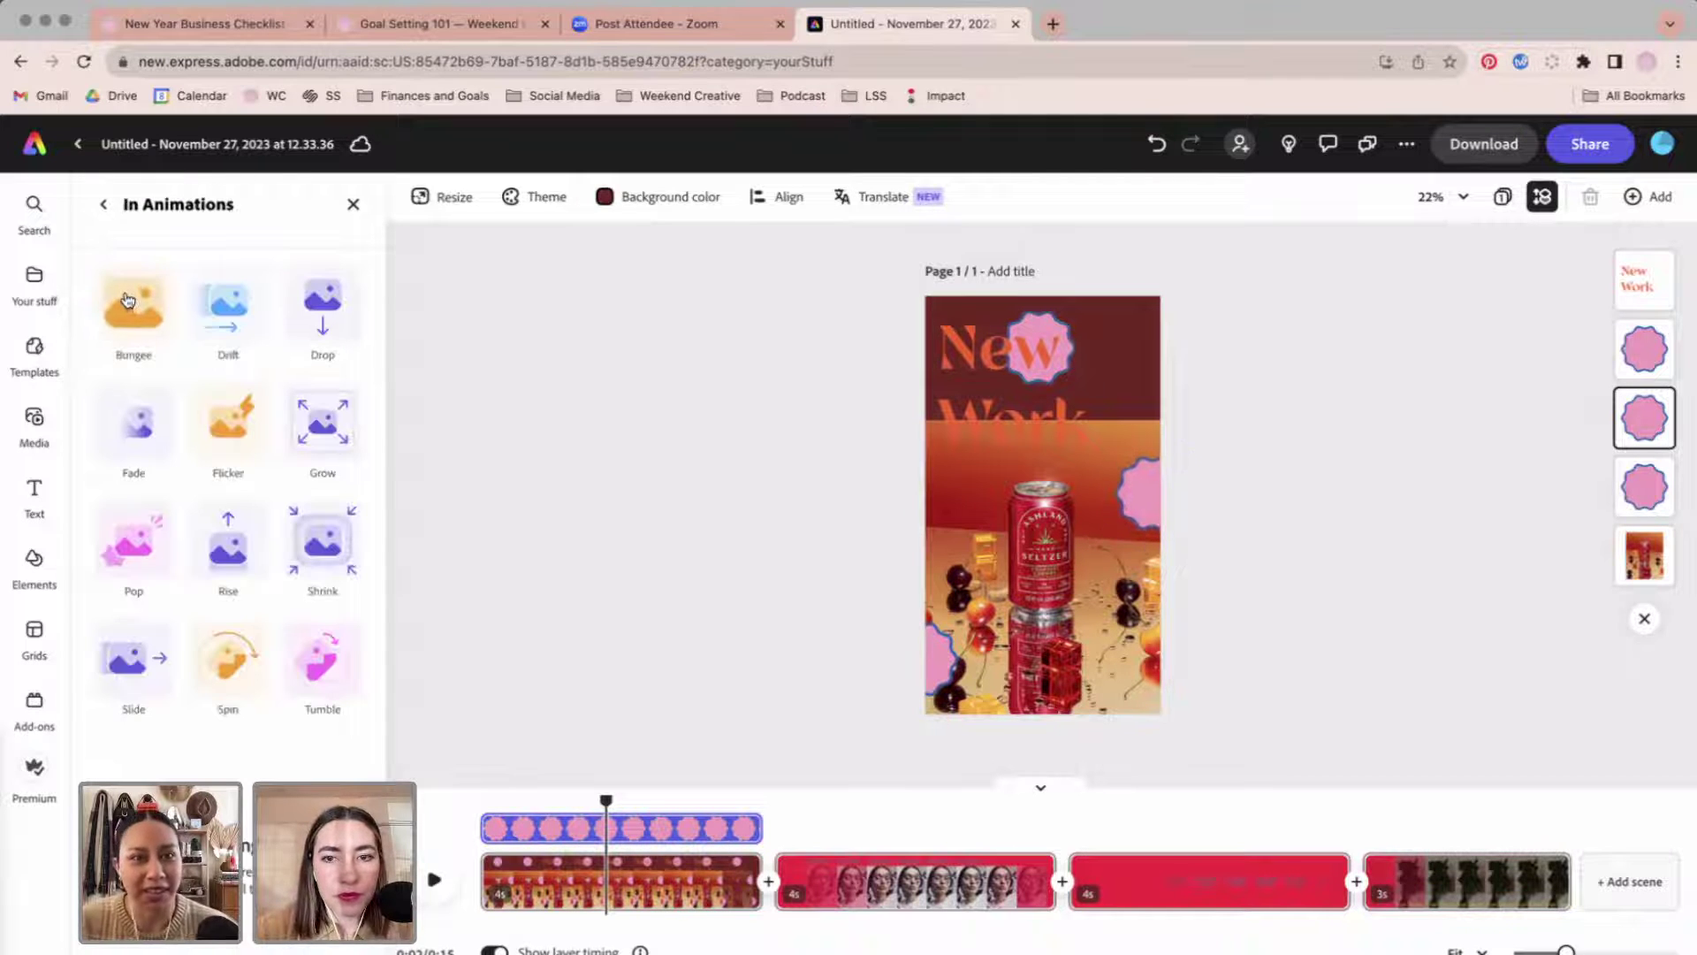
left_click(104, 205)
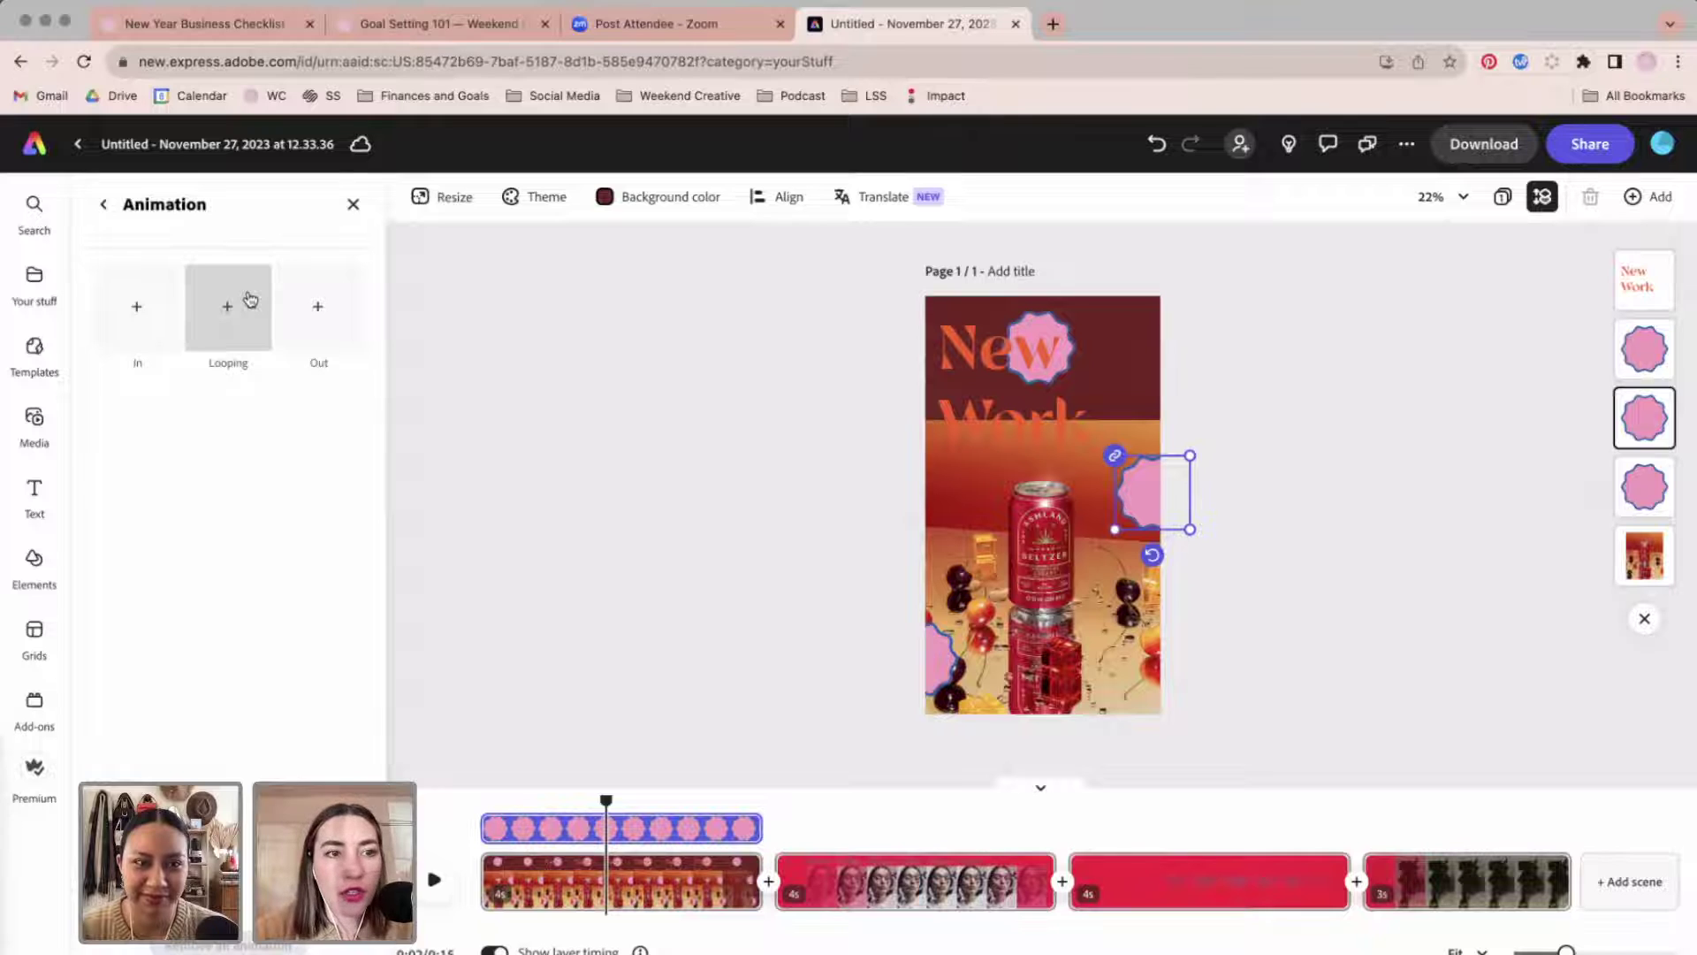
left_click(166, 307)
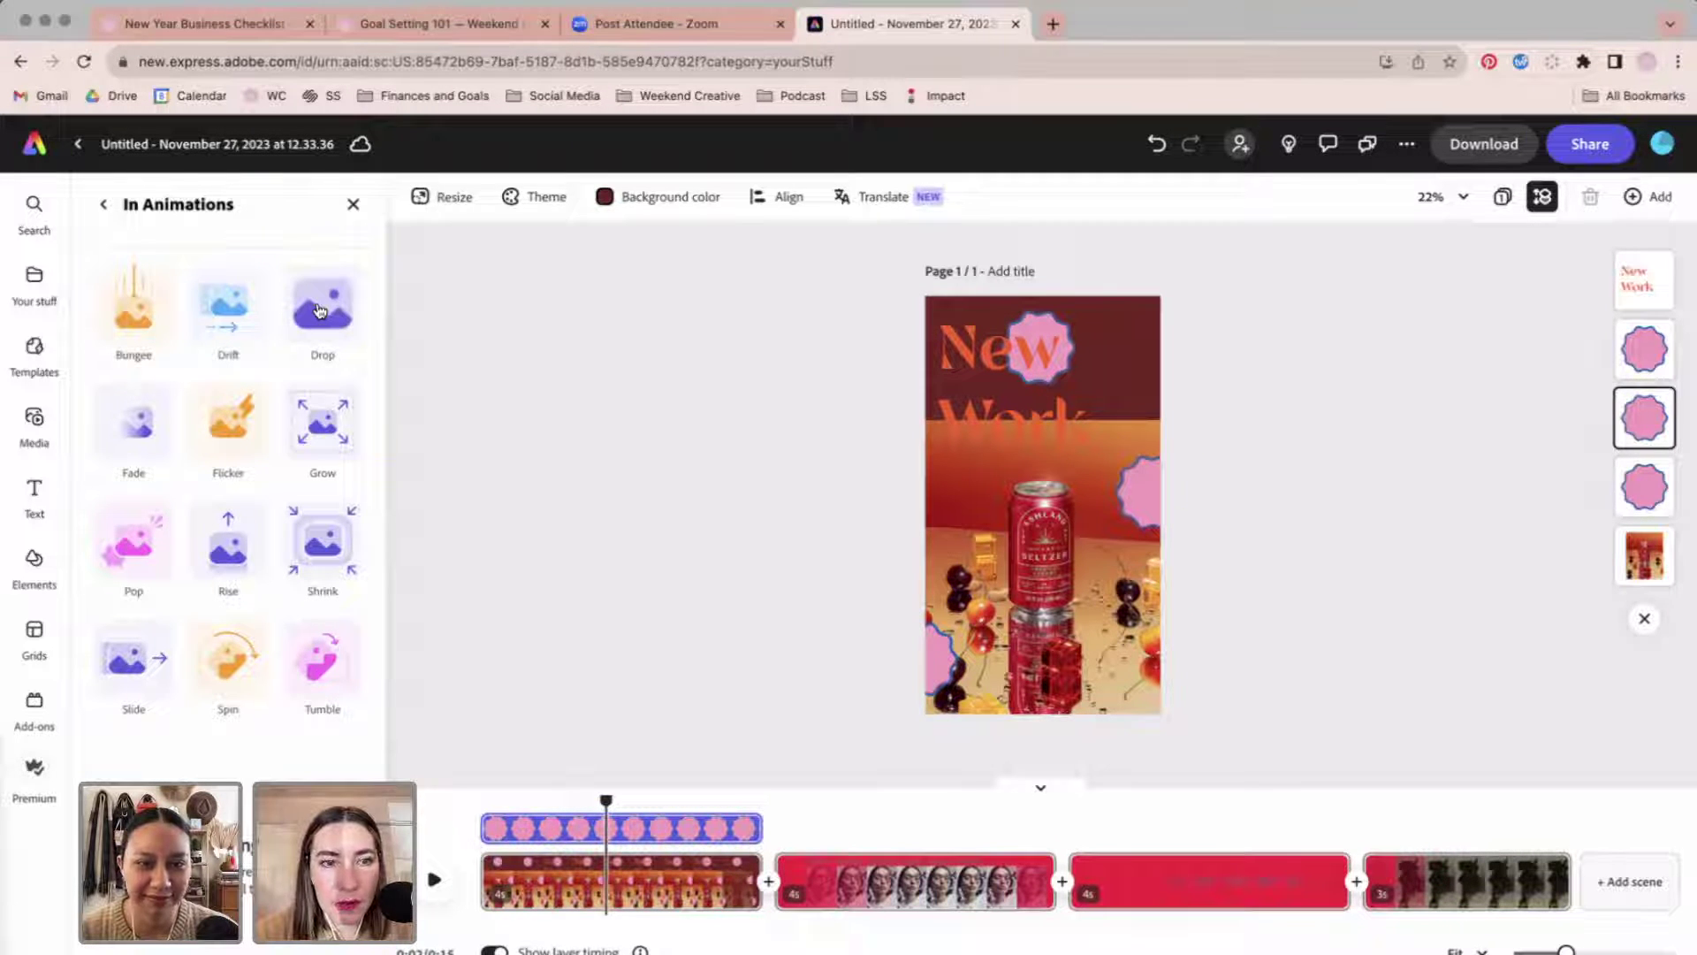
left_click(826, 446)
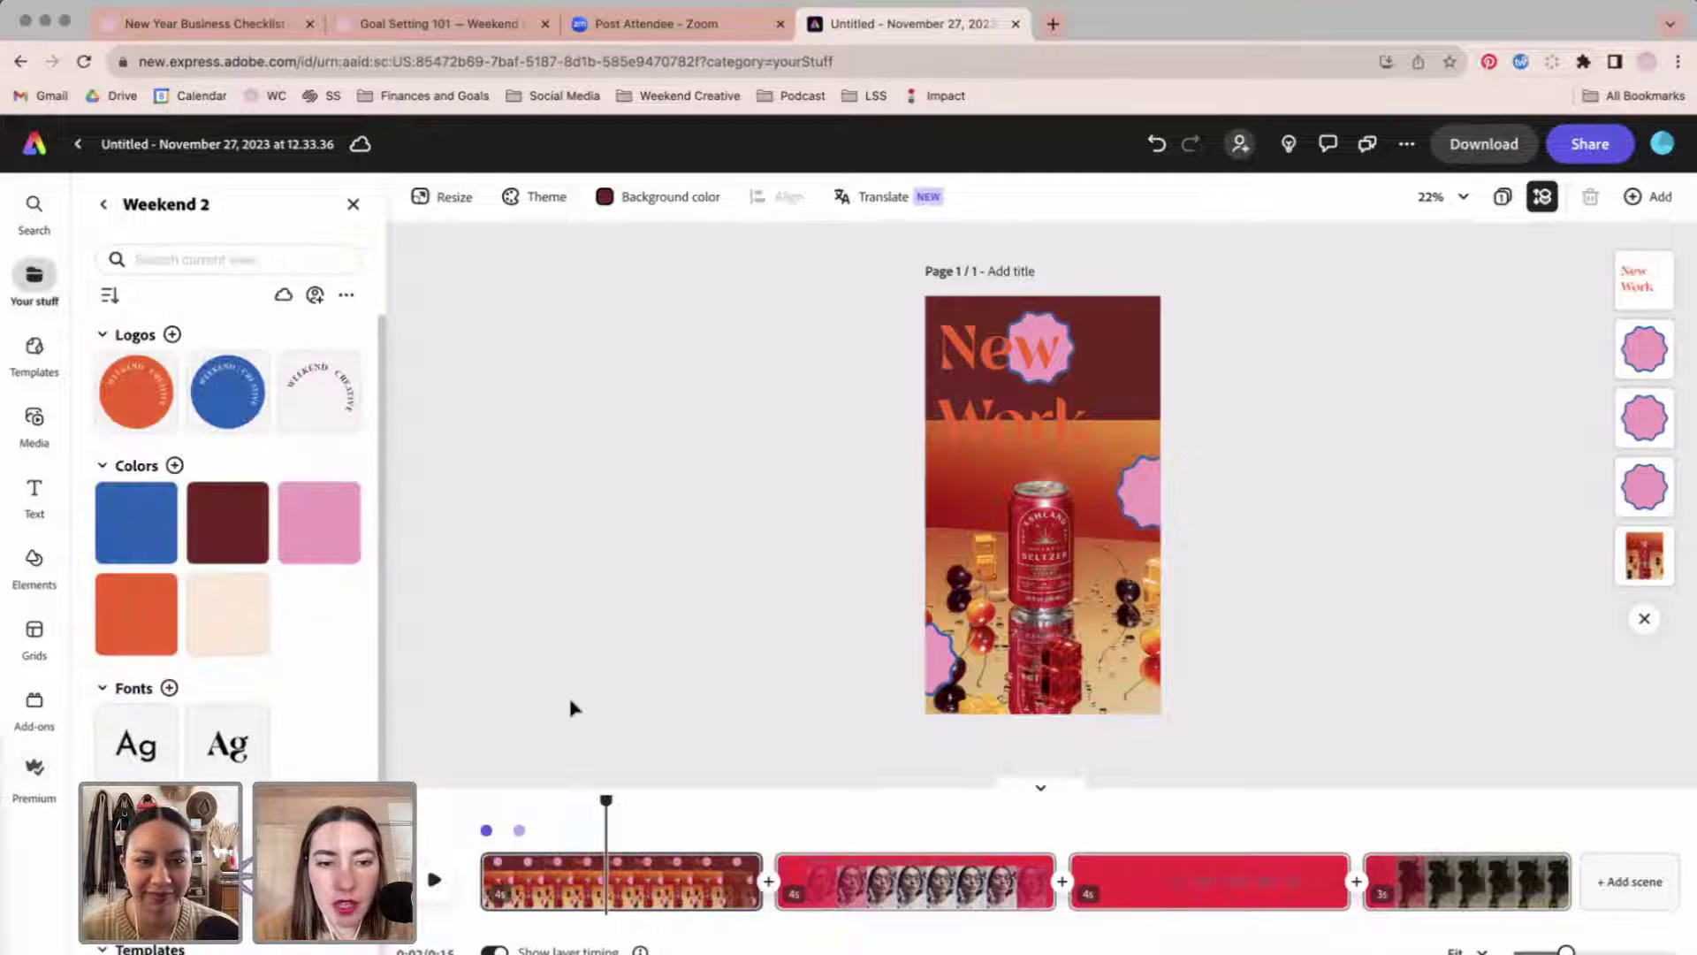
left_click_drag(607, 801, 496, 804)
key("space")
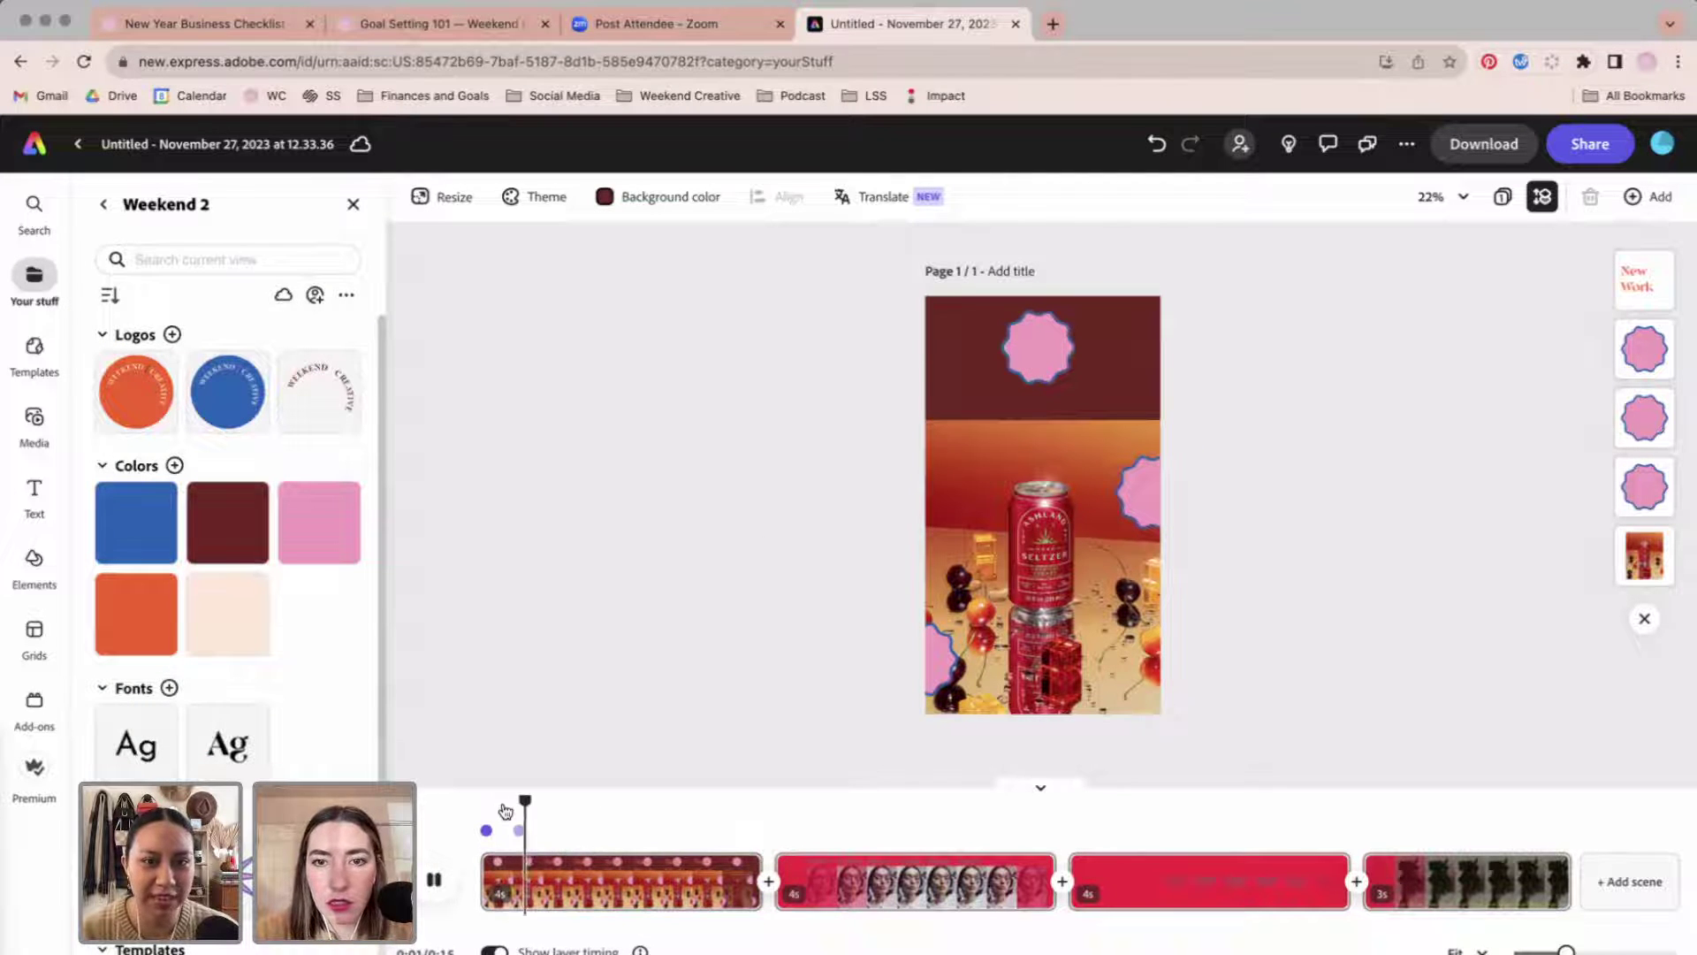
left_click(1149, 492)
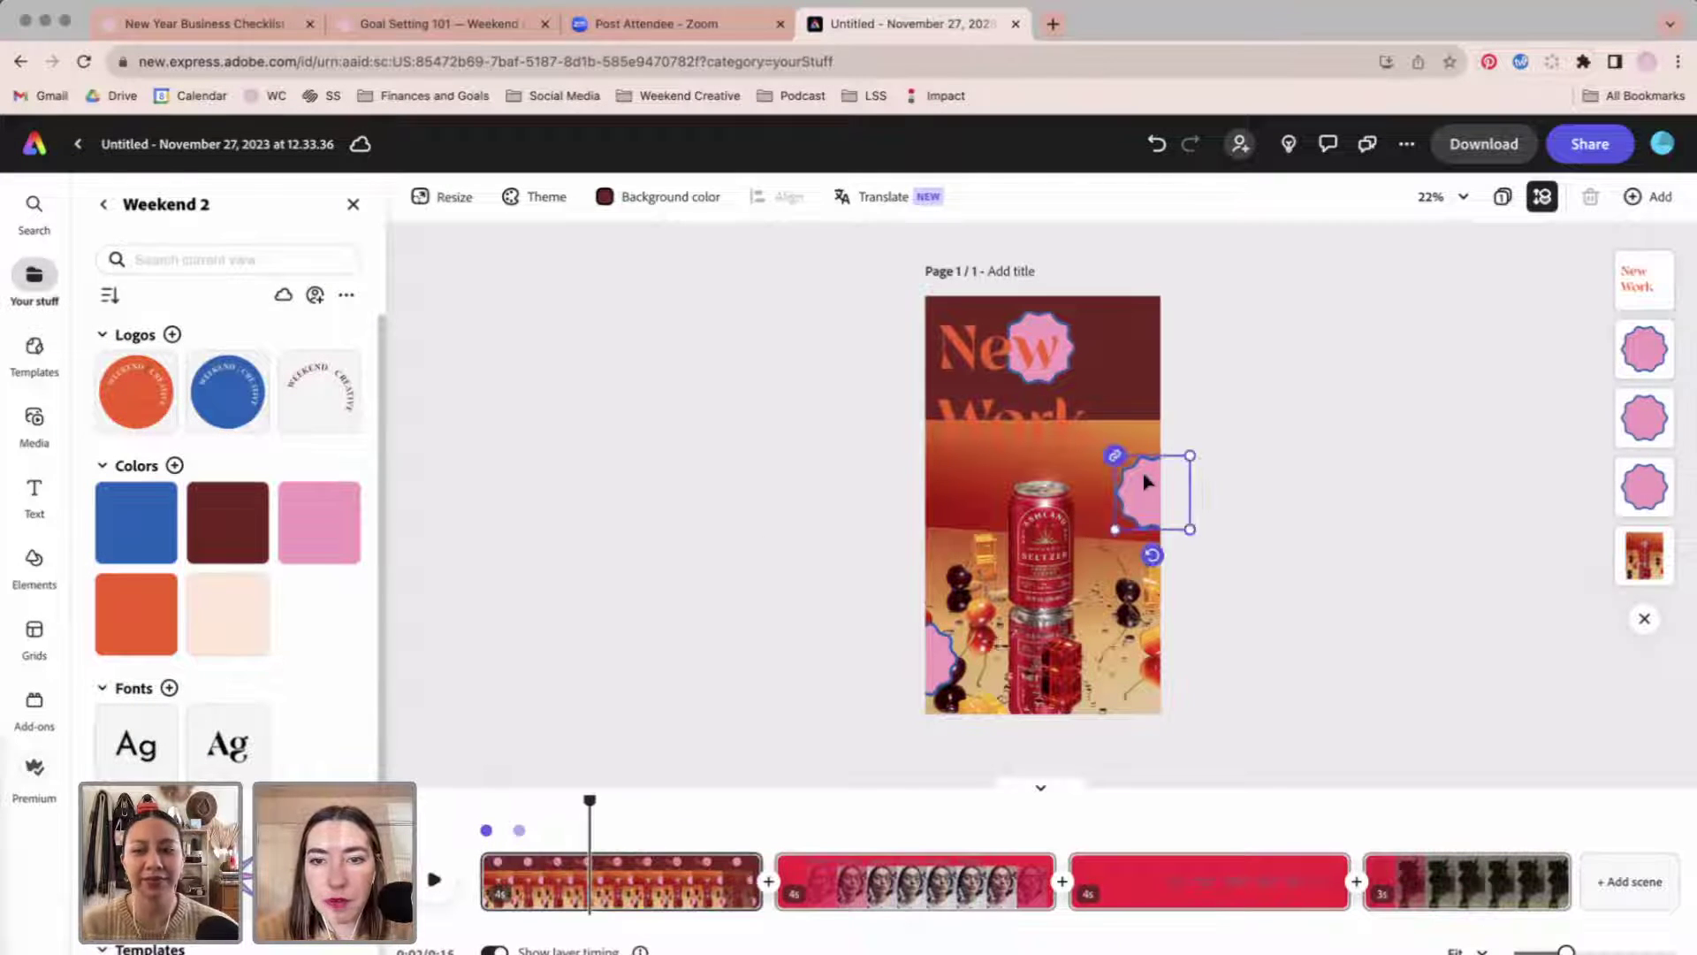
Give all three pink stars a Pop entrance animation and a Spin looping animation.
left_click(915, 649, "shift")
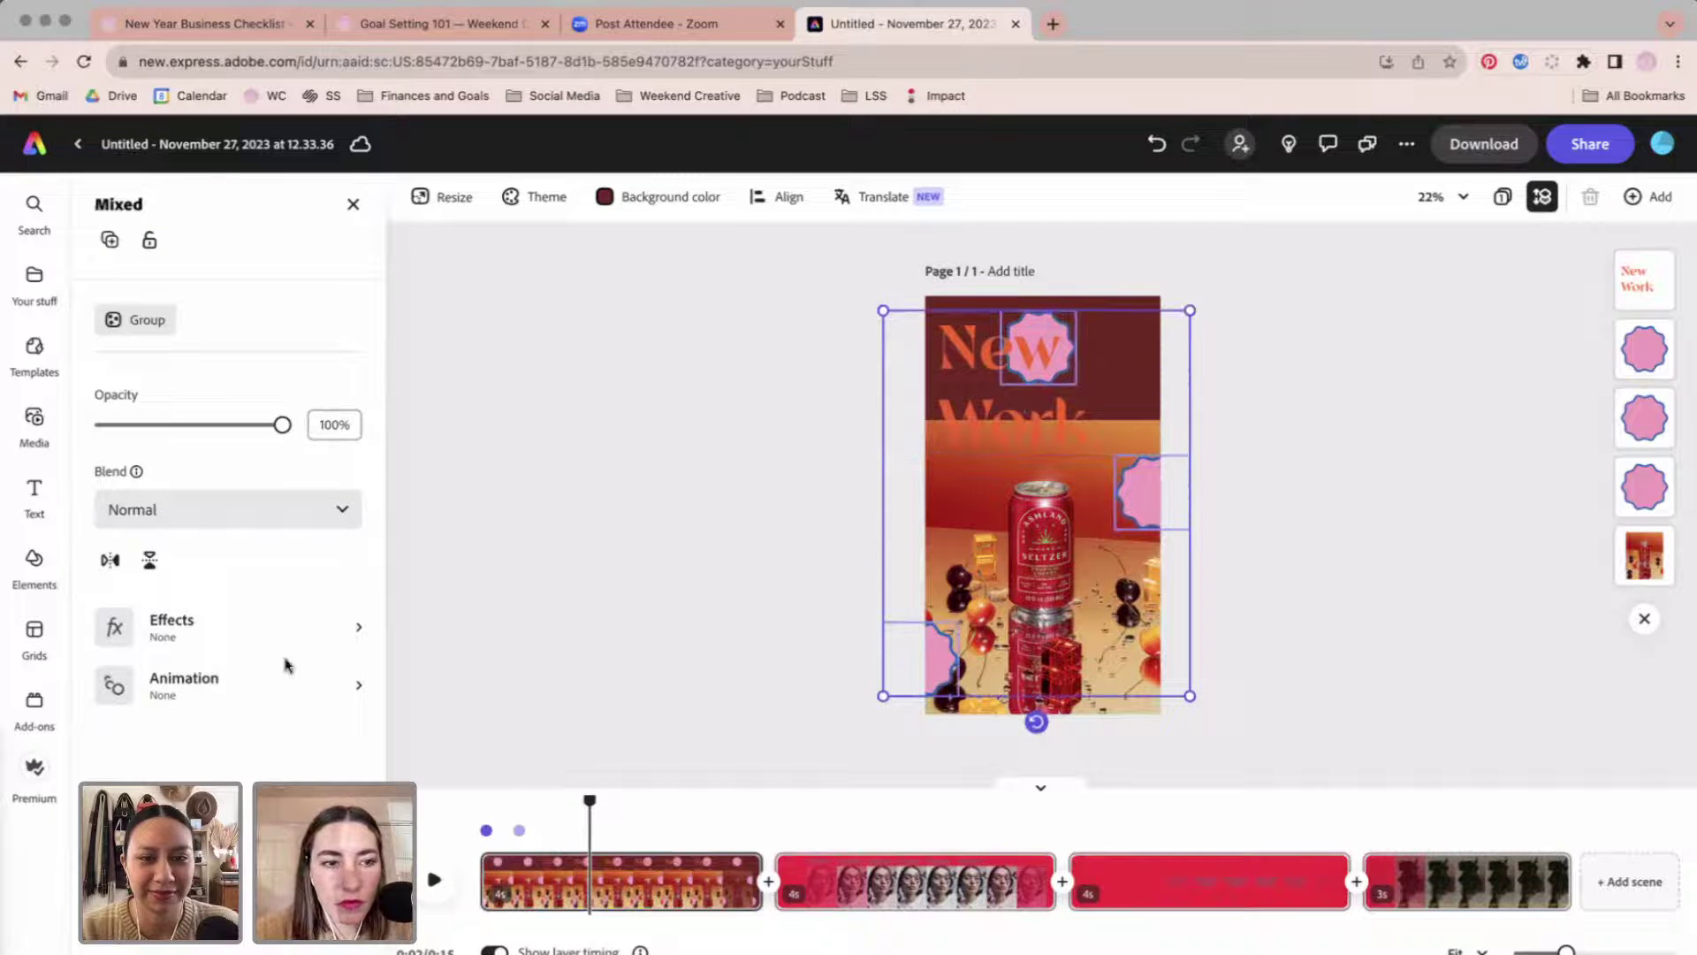
left_click(248, 690)
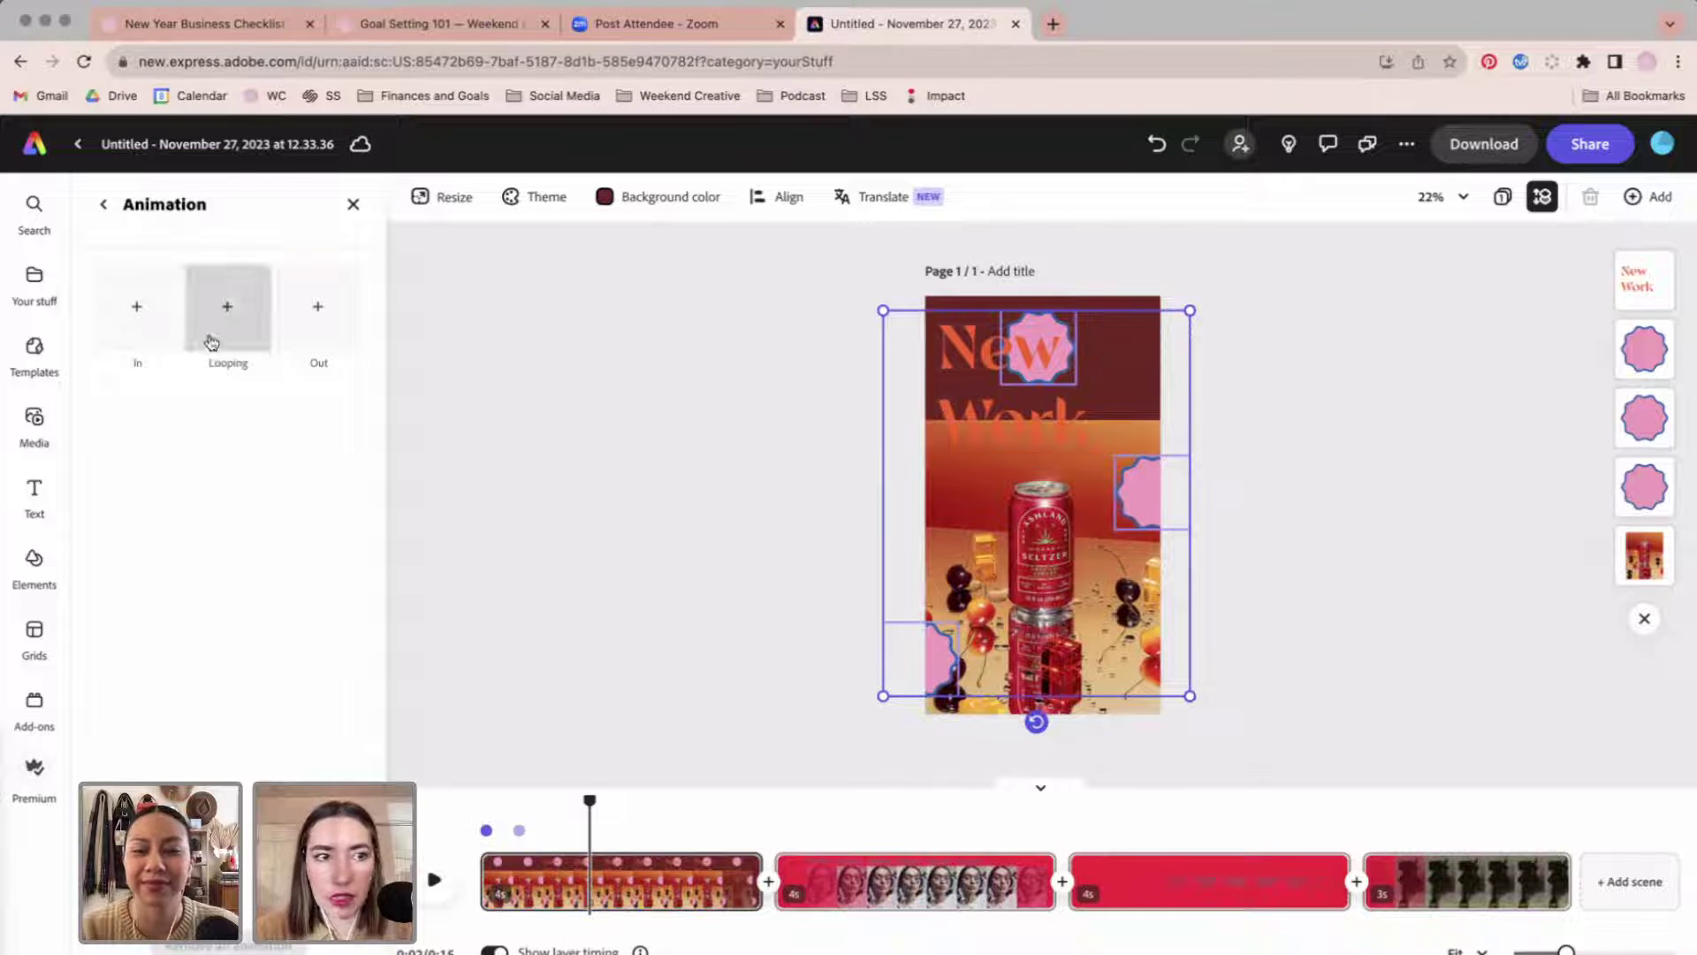
left_click(137, 306)
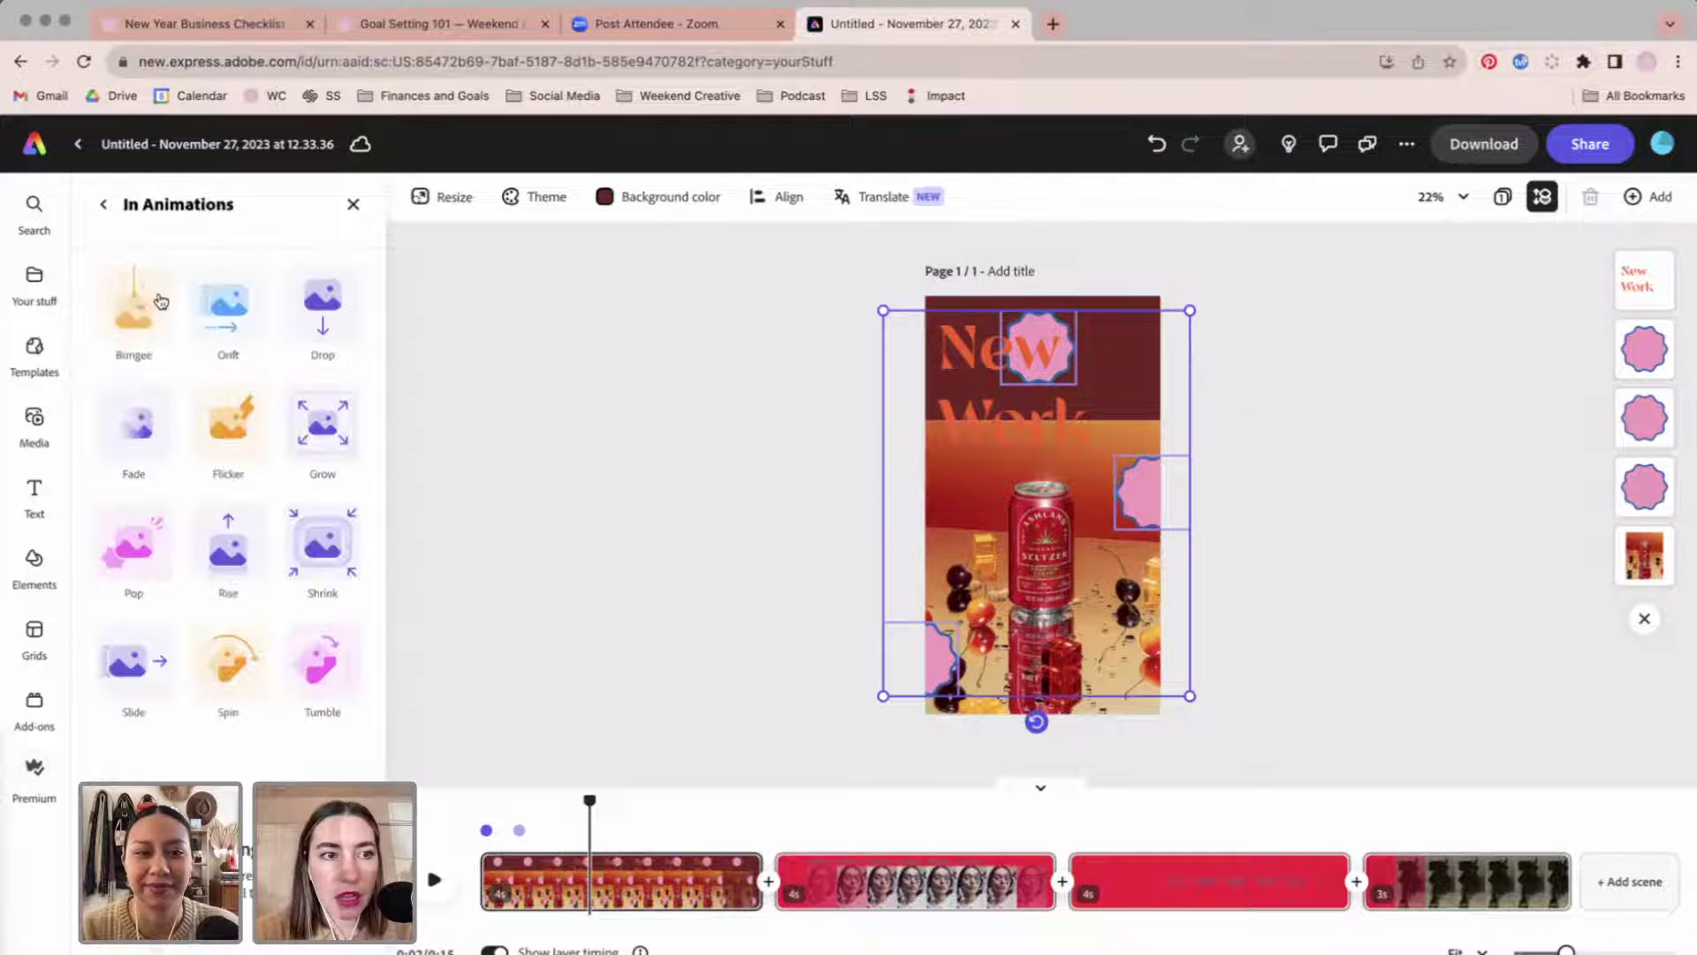
left_click(144, 543)
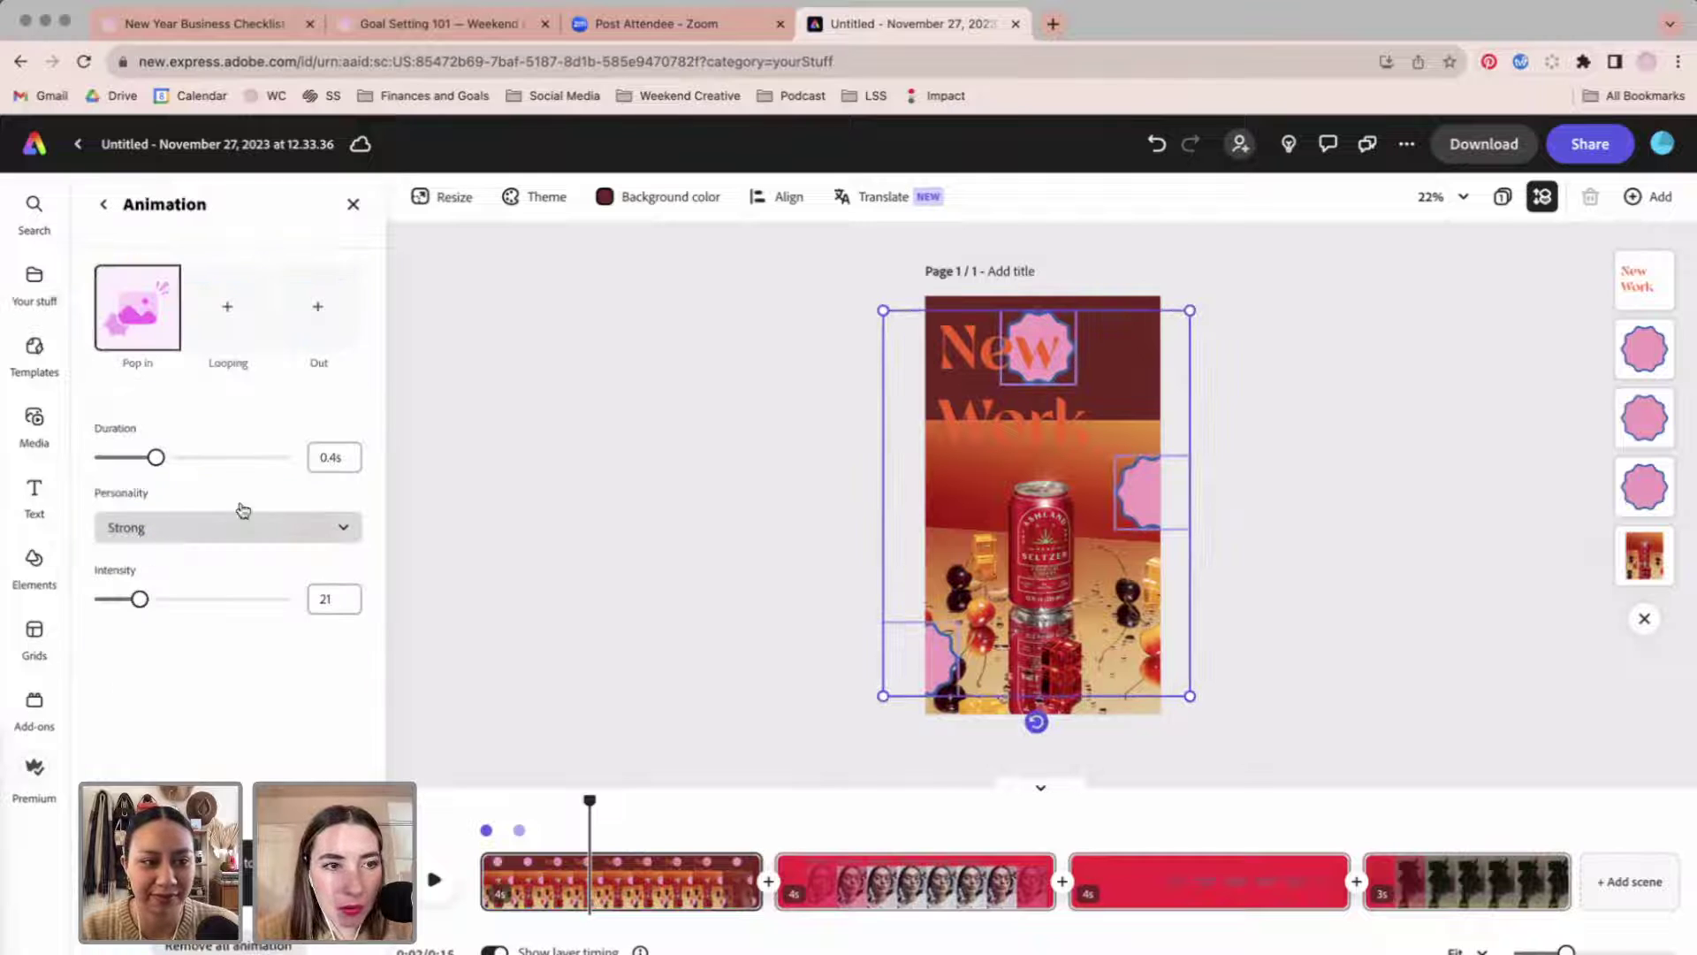
left_click(238, 345)
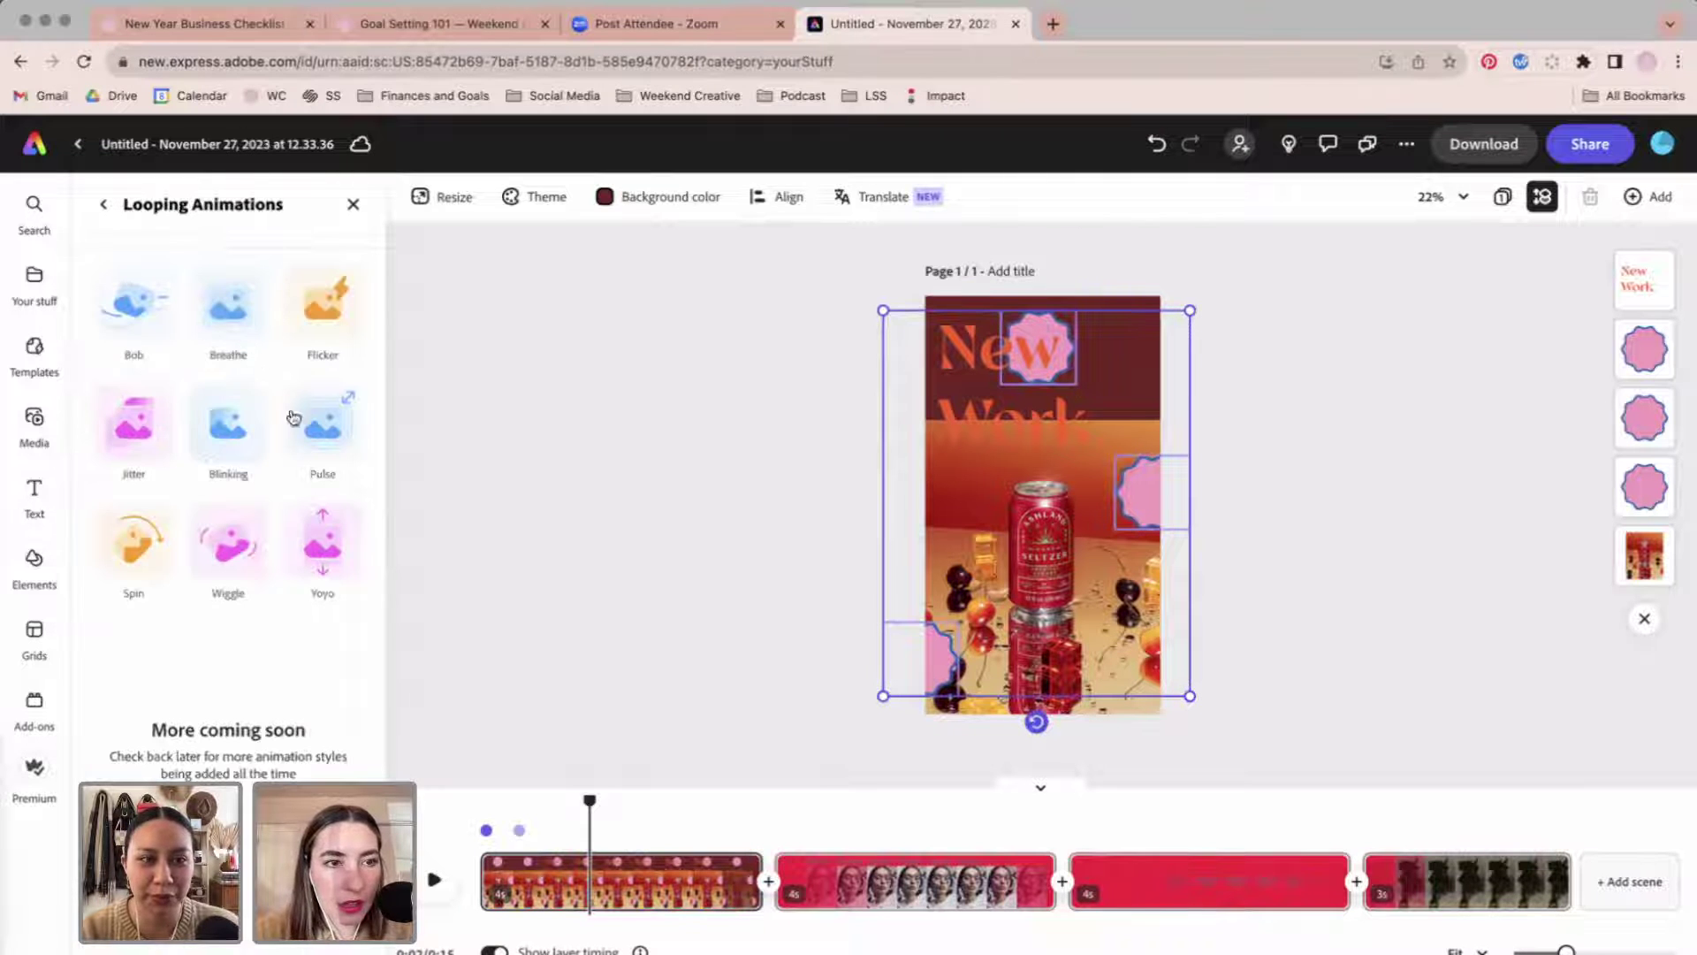
left_click(149, 548)
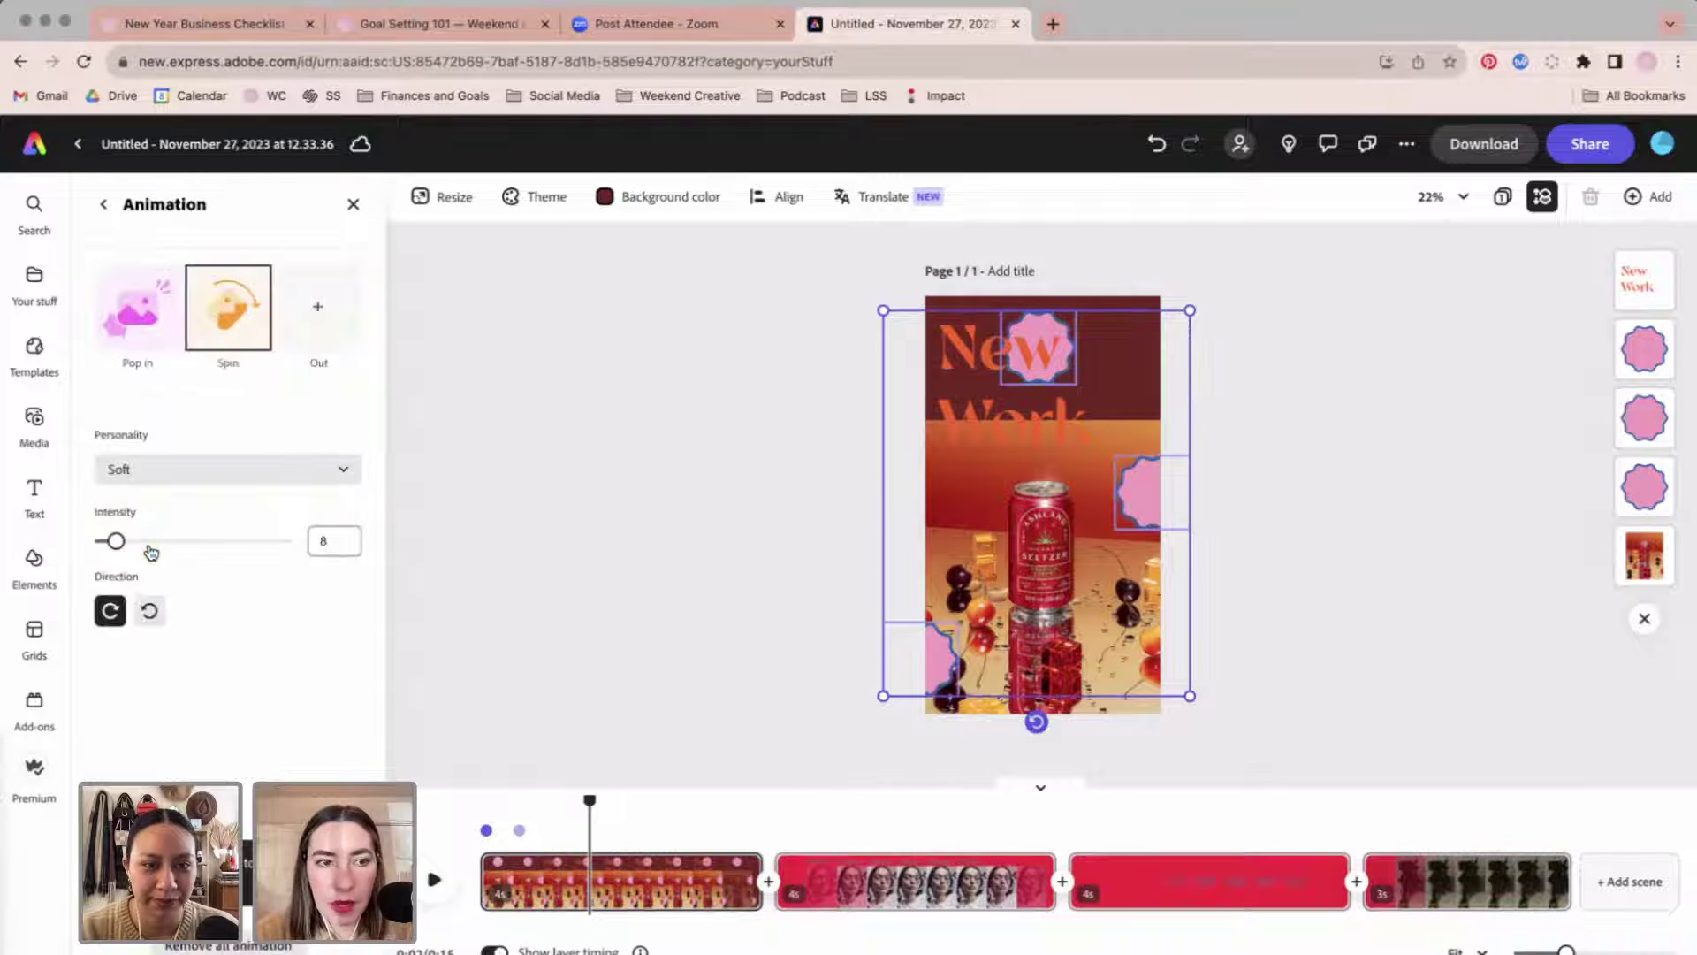
Deselect the stars, preview their animation, and rewind the playhead to 0:00.
left_click(562, 654)
left_click(442, 879)
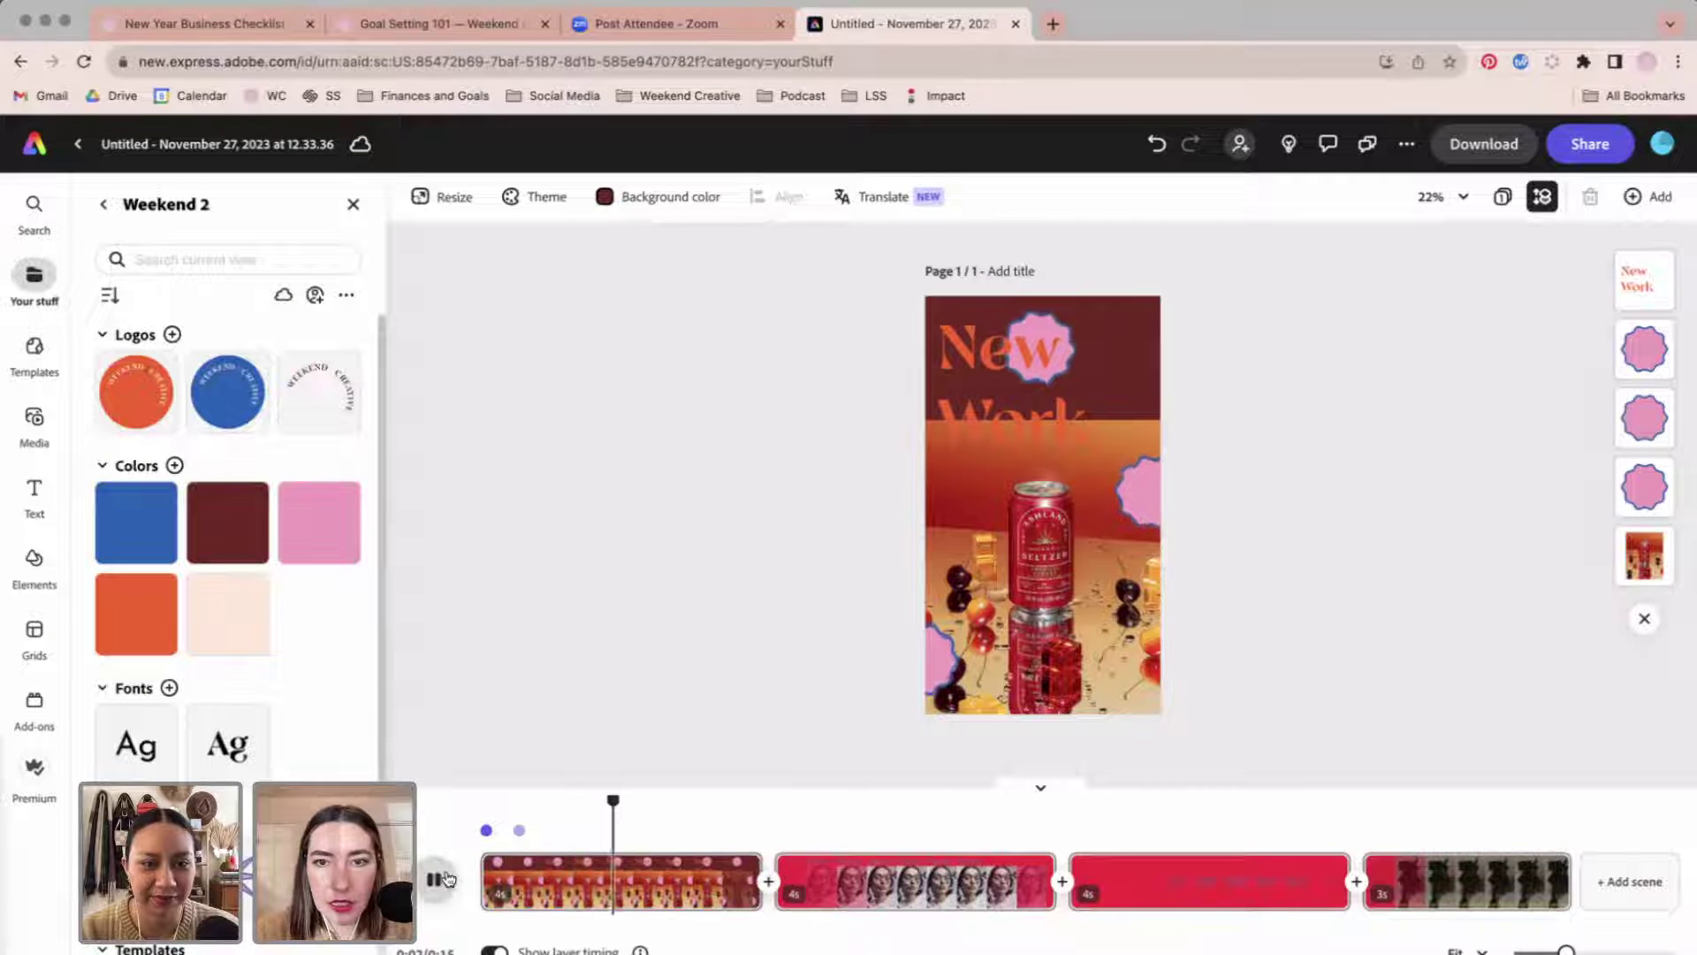
left_click_drag(656, 797, 513, 796)
Delete the Portraits + title and move the portrait photo higher on the page.
left_click(436, 880)
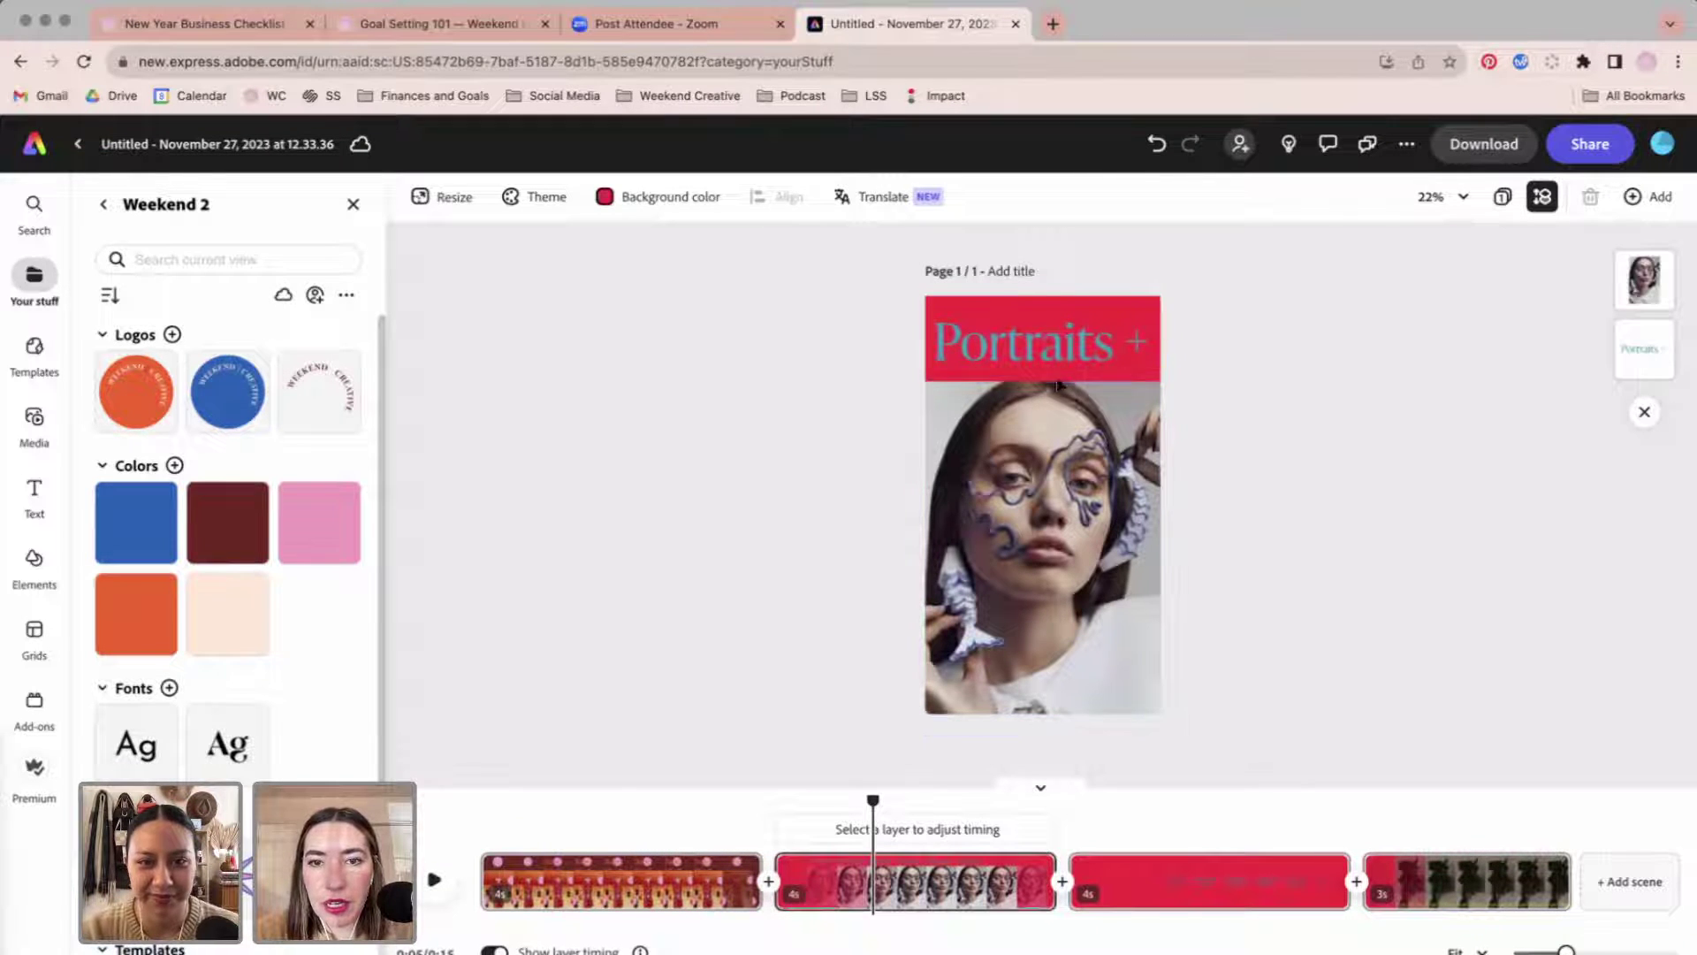
left_click(1063, 352)
key("Delete")
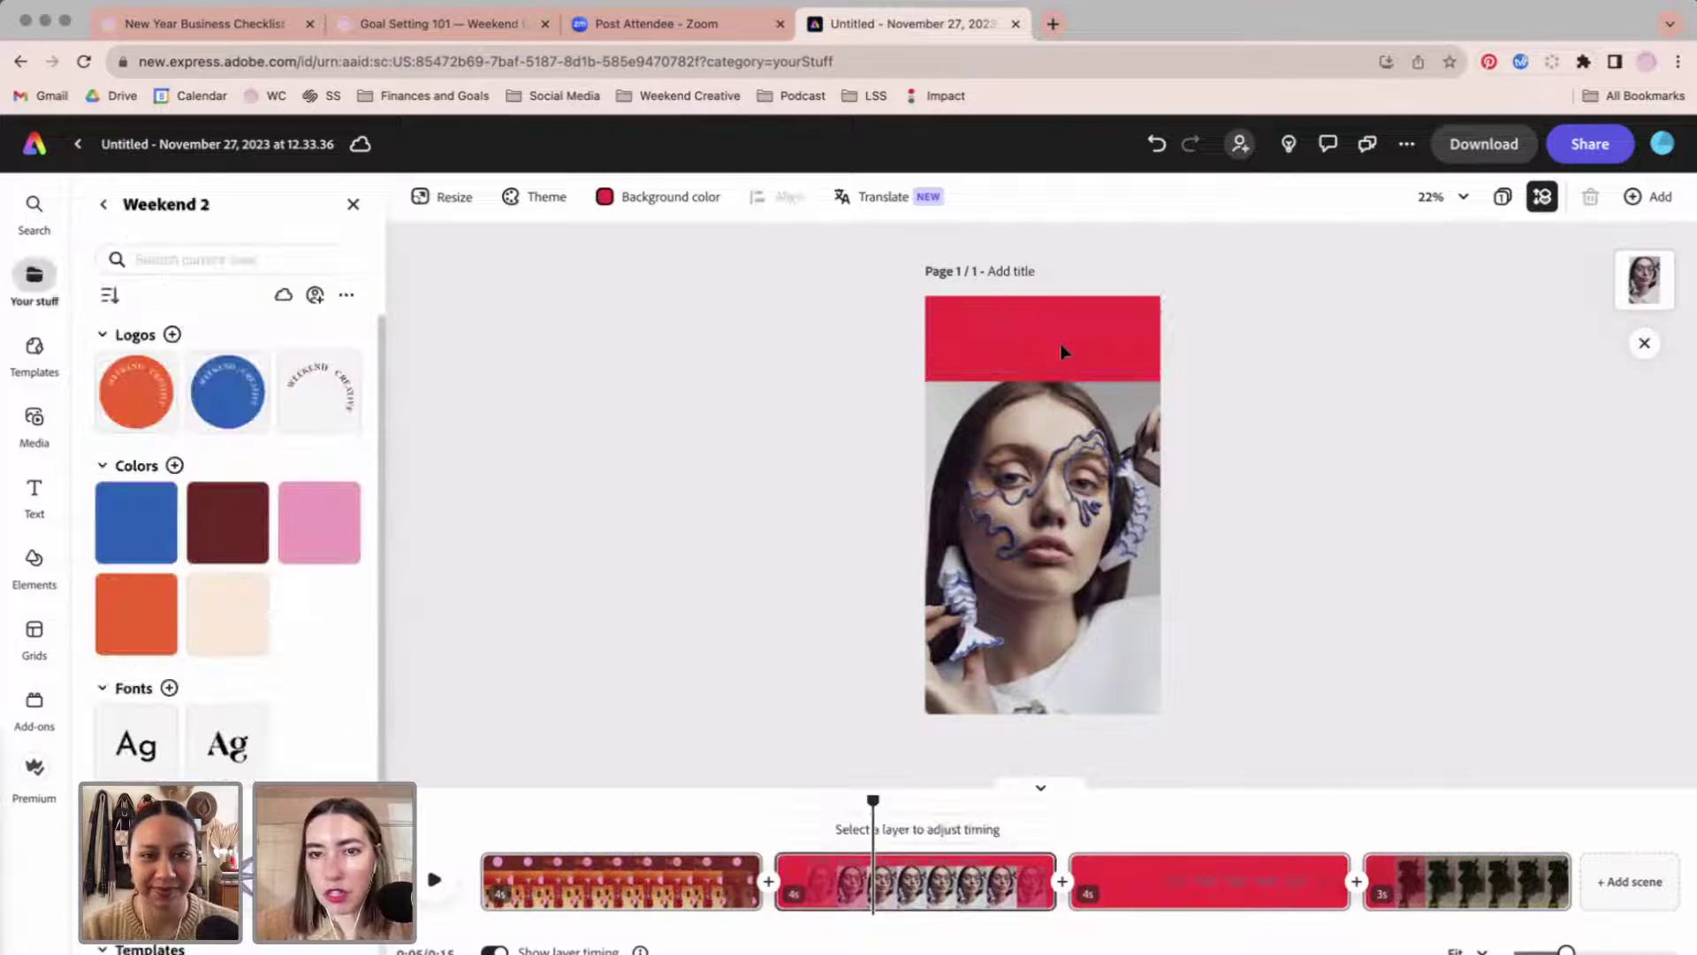
left_click(1039, 389)
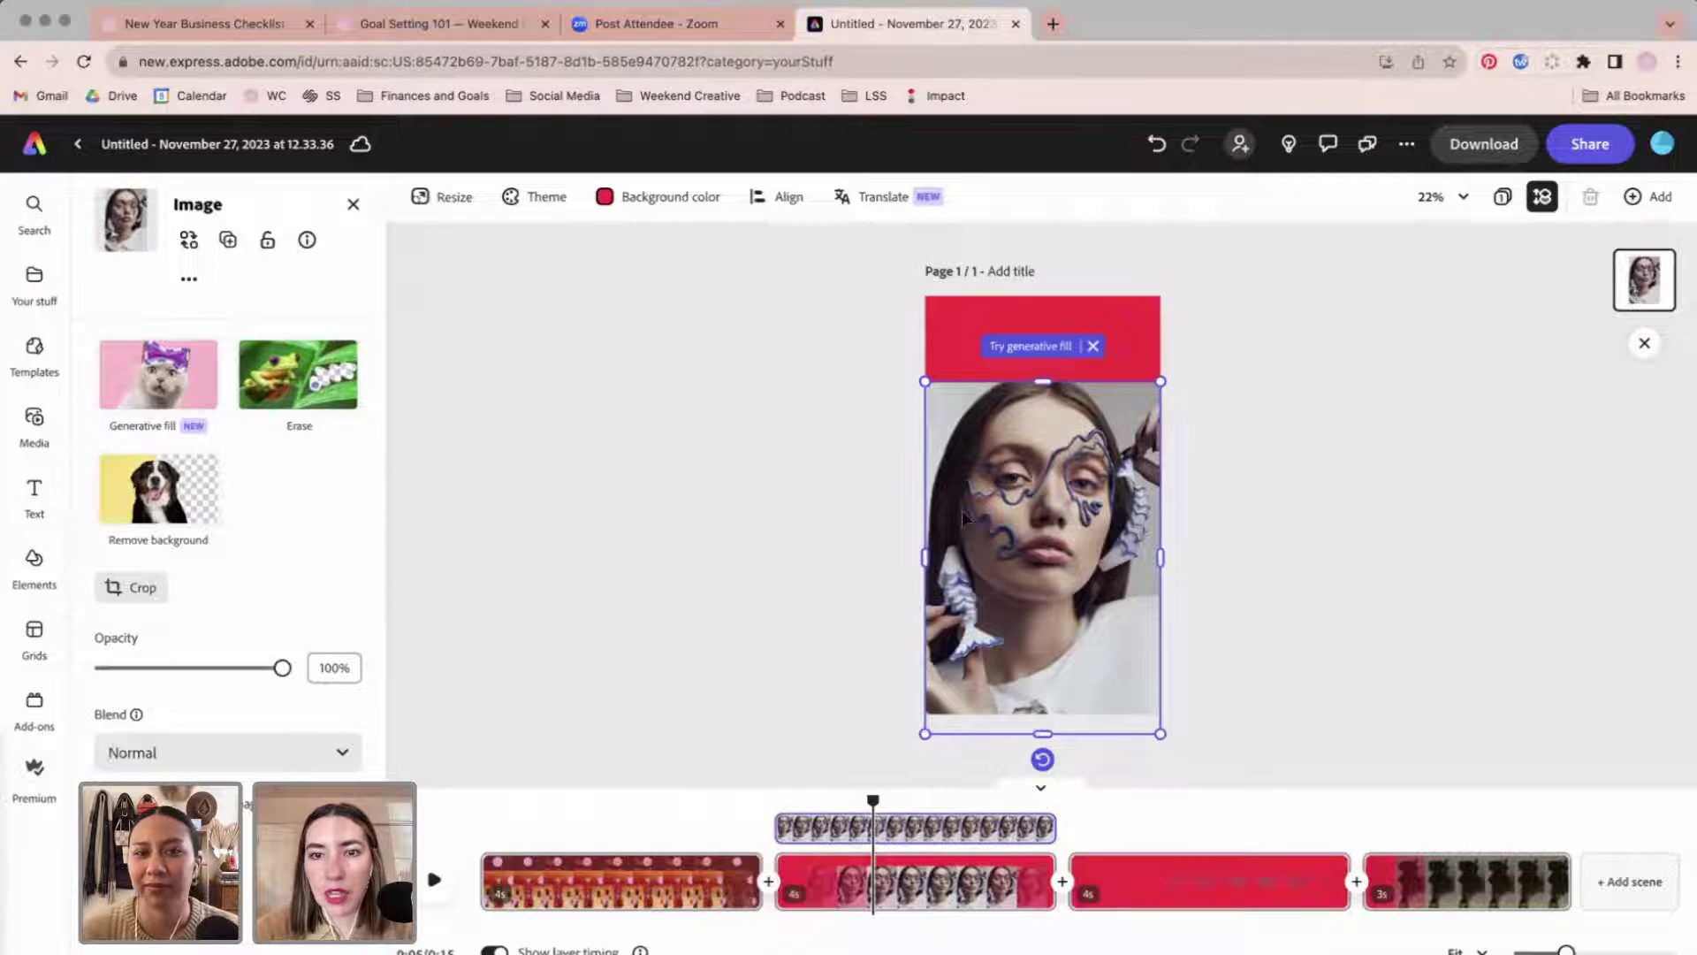
left_click_drag(1006, 517, 1002, 459)
left_click(1243, 575)
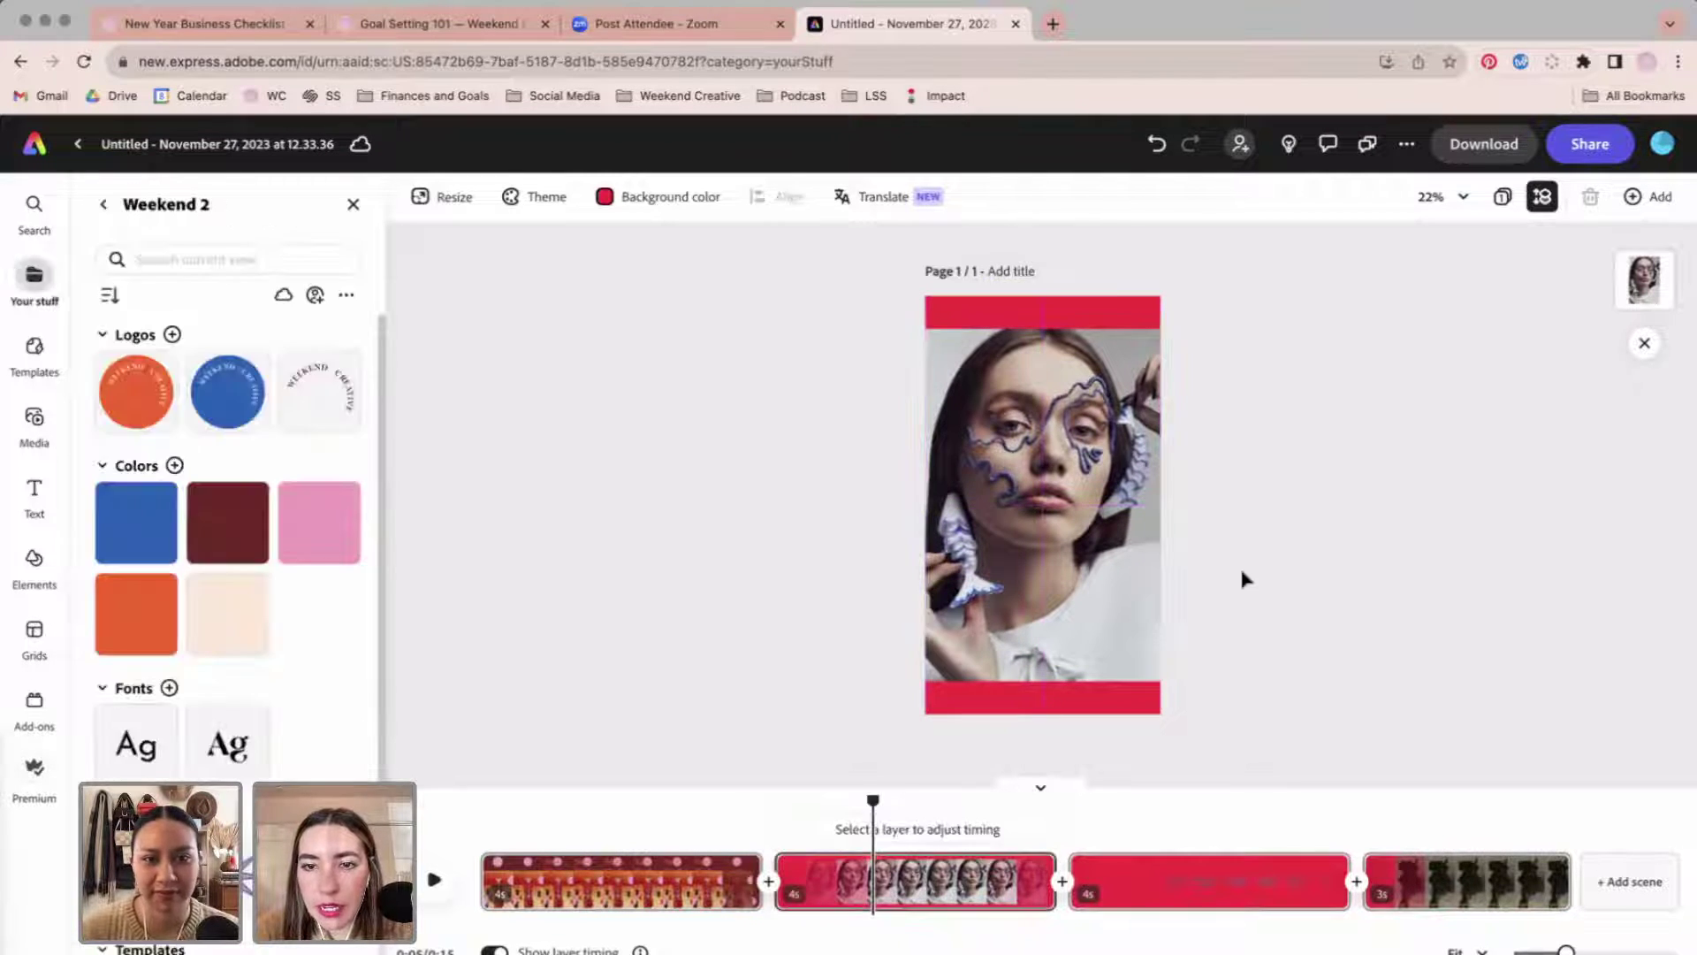
Set the page background to the cream brand swatch and start replacing the portrait photo.
left_click(671, 196)
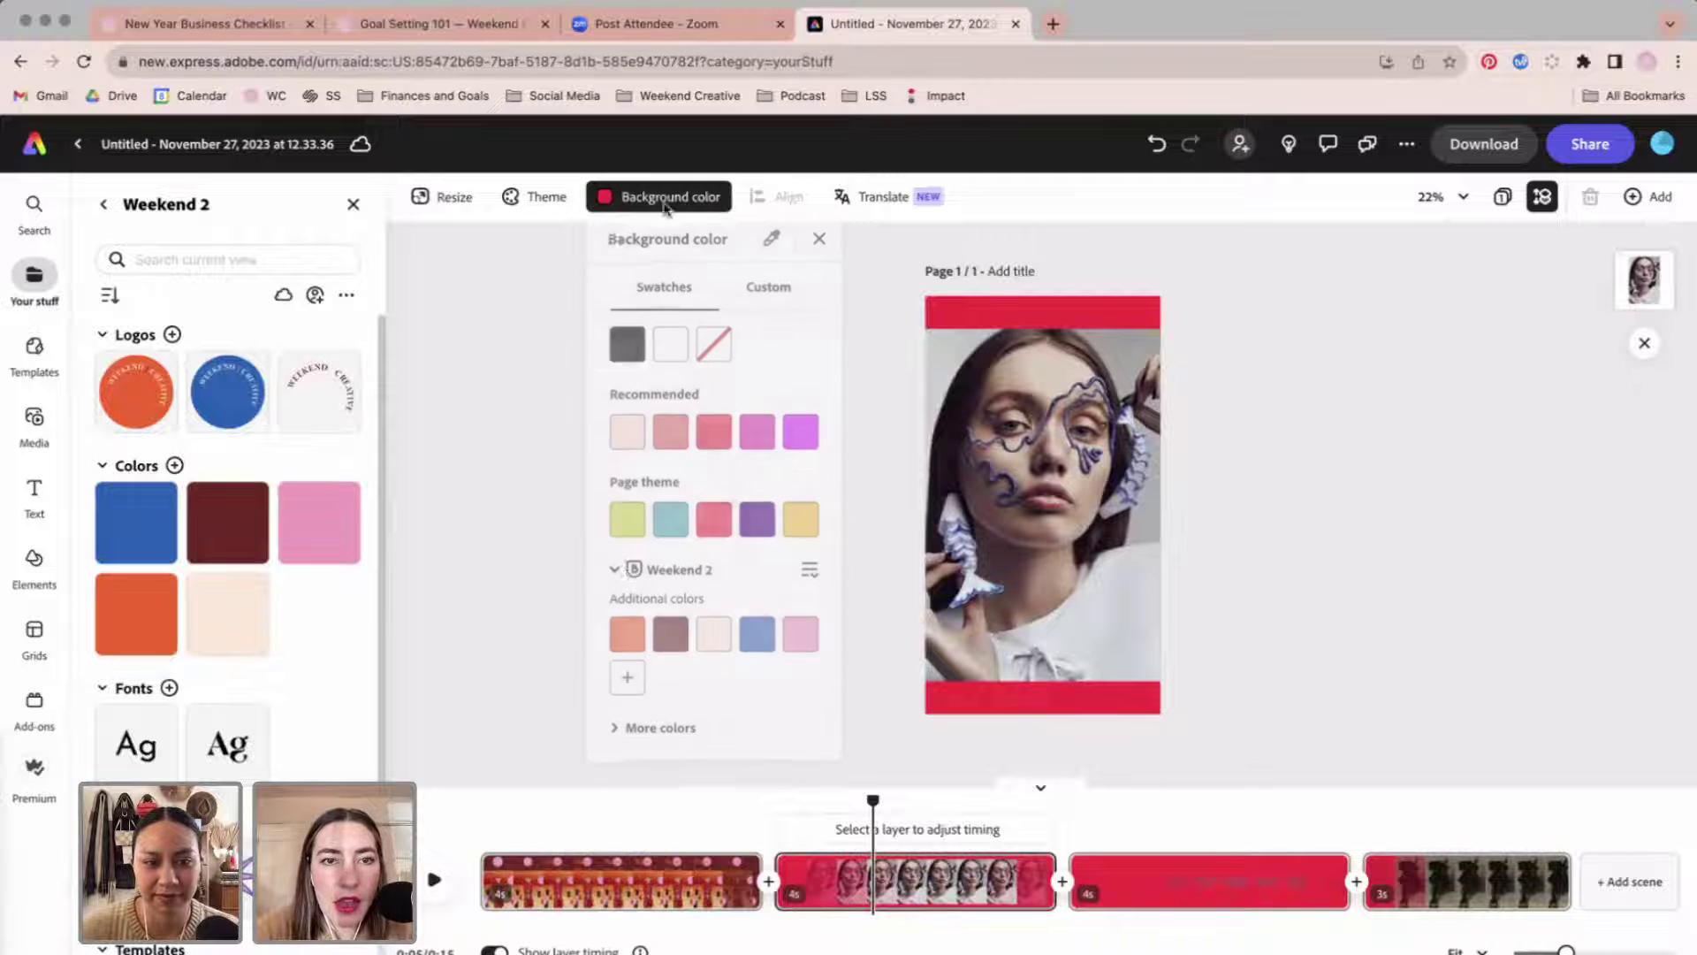
left_click(715, 637)
left_click(1355, 522)
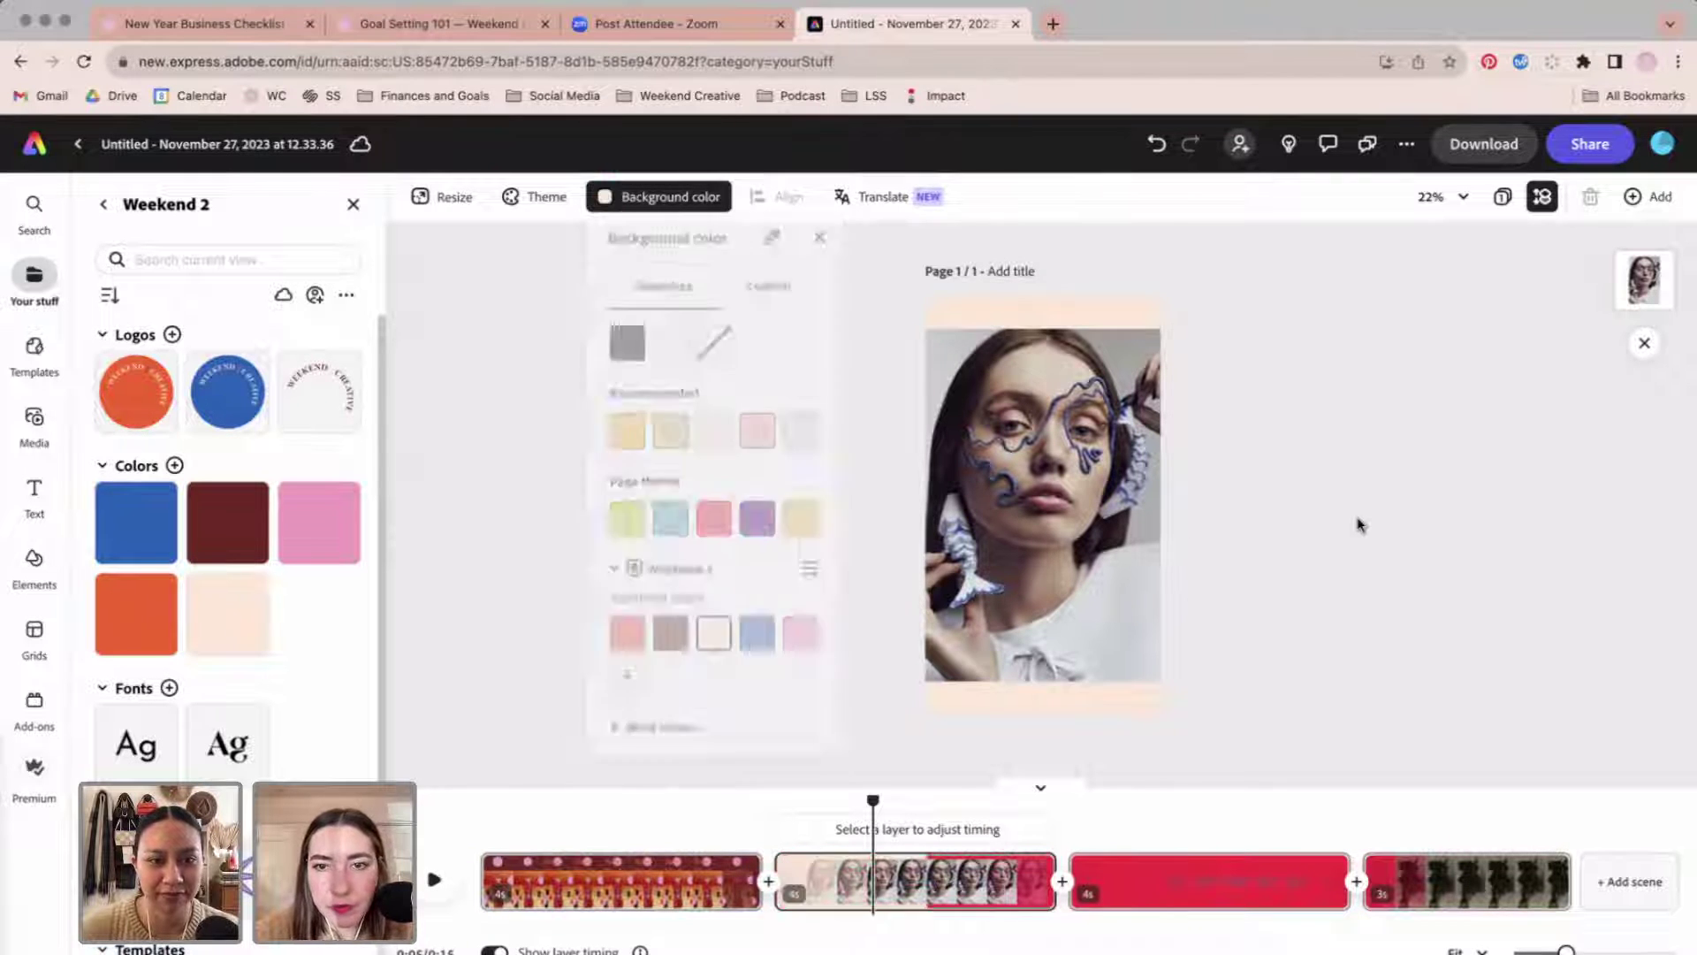
left_click(1069, 529)
left_click(188, 239)
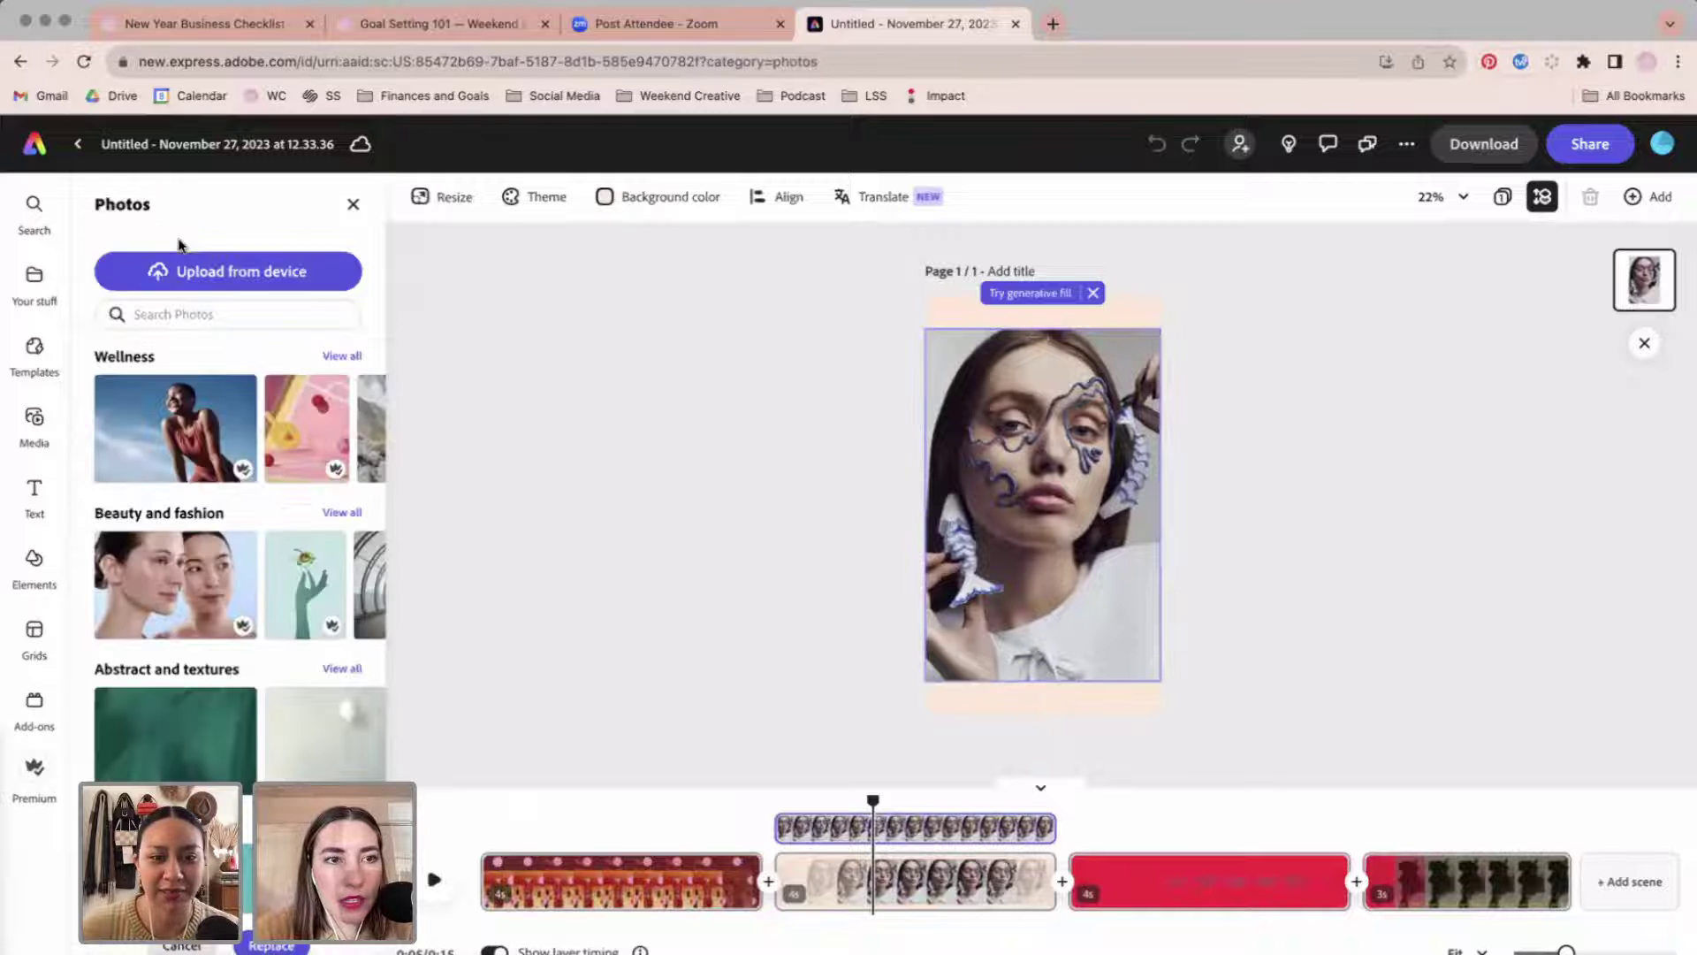
Replace the portrait with the uploaded Ashland_MangoStrawberry 5x7 photo and preview at about 7 seconds.
left_click(341, 282)
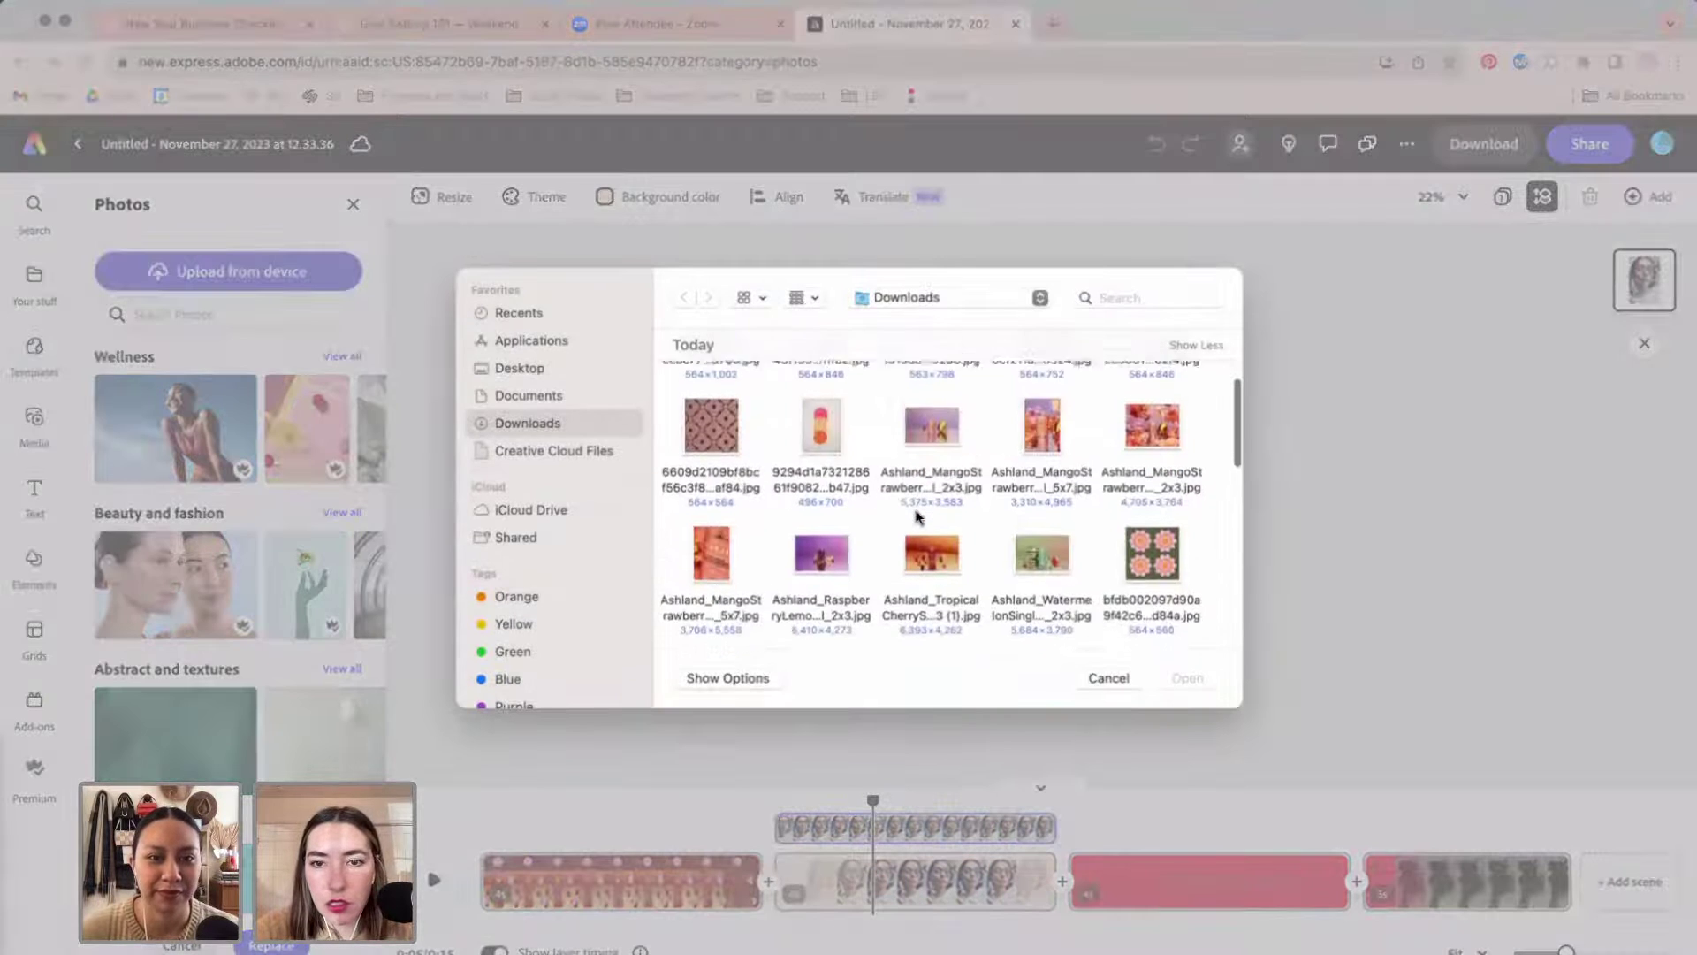
scroll(1044, 397, "down", 2)
double_click(1043, 396)
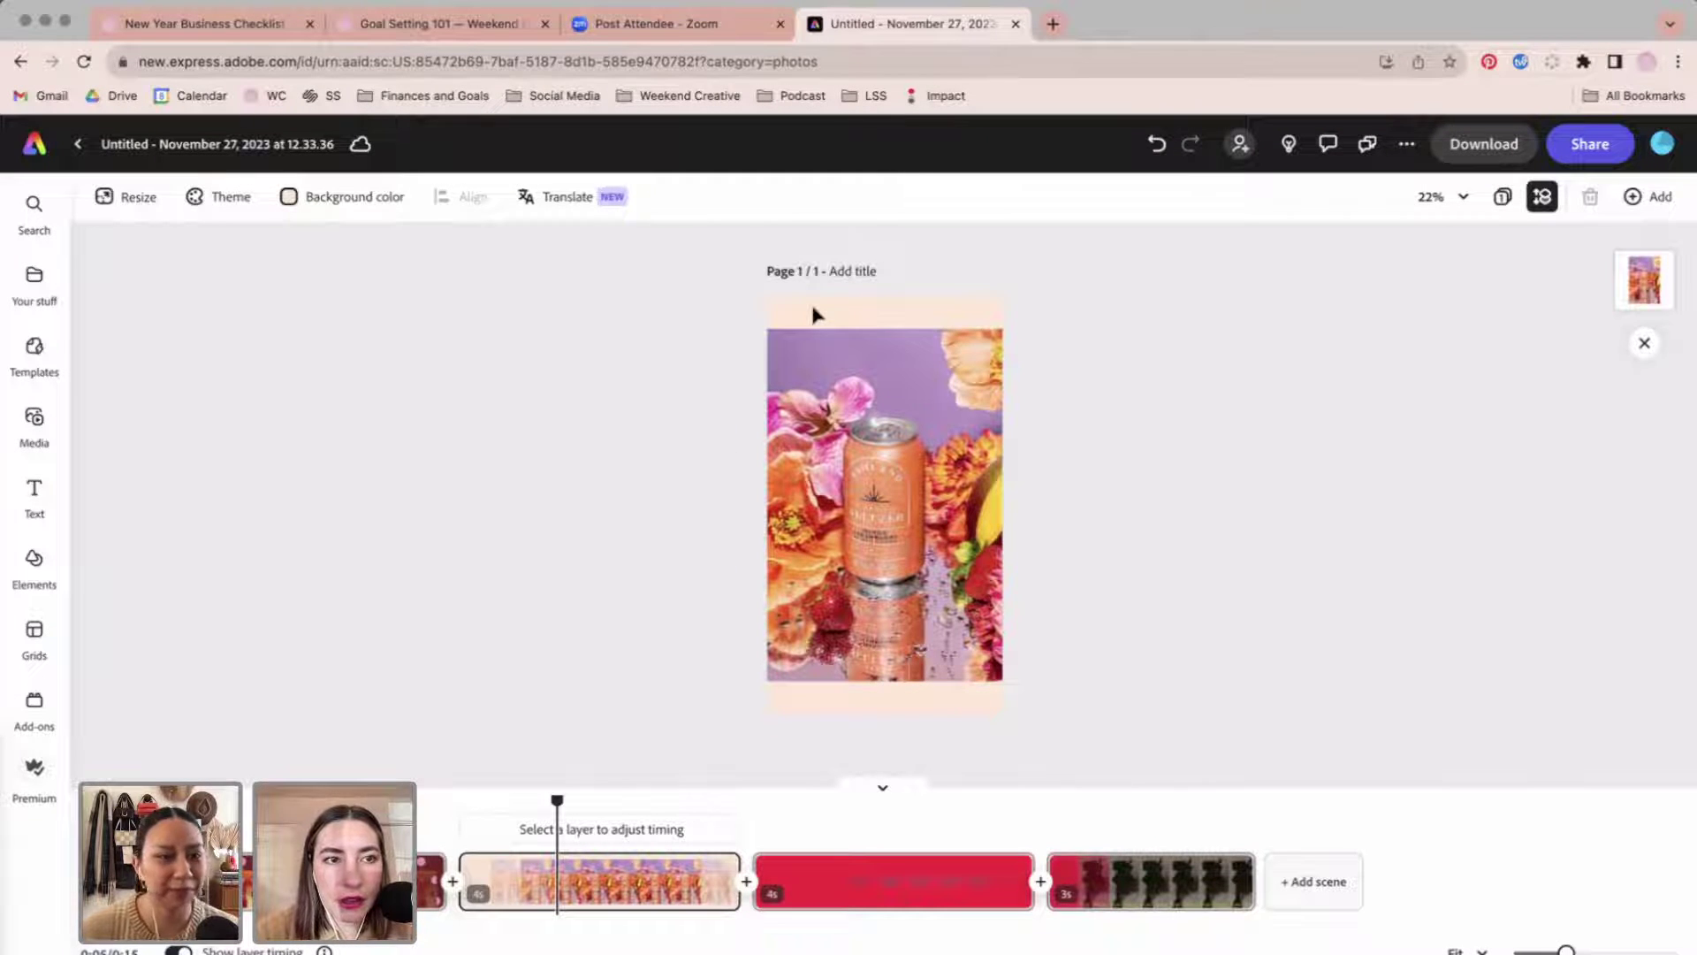
left_click(350, 194)
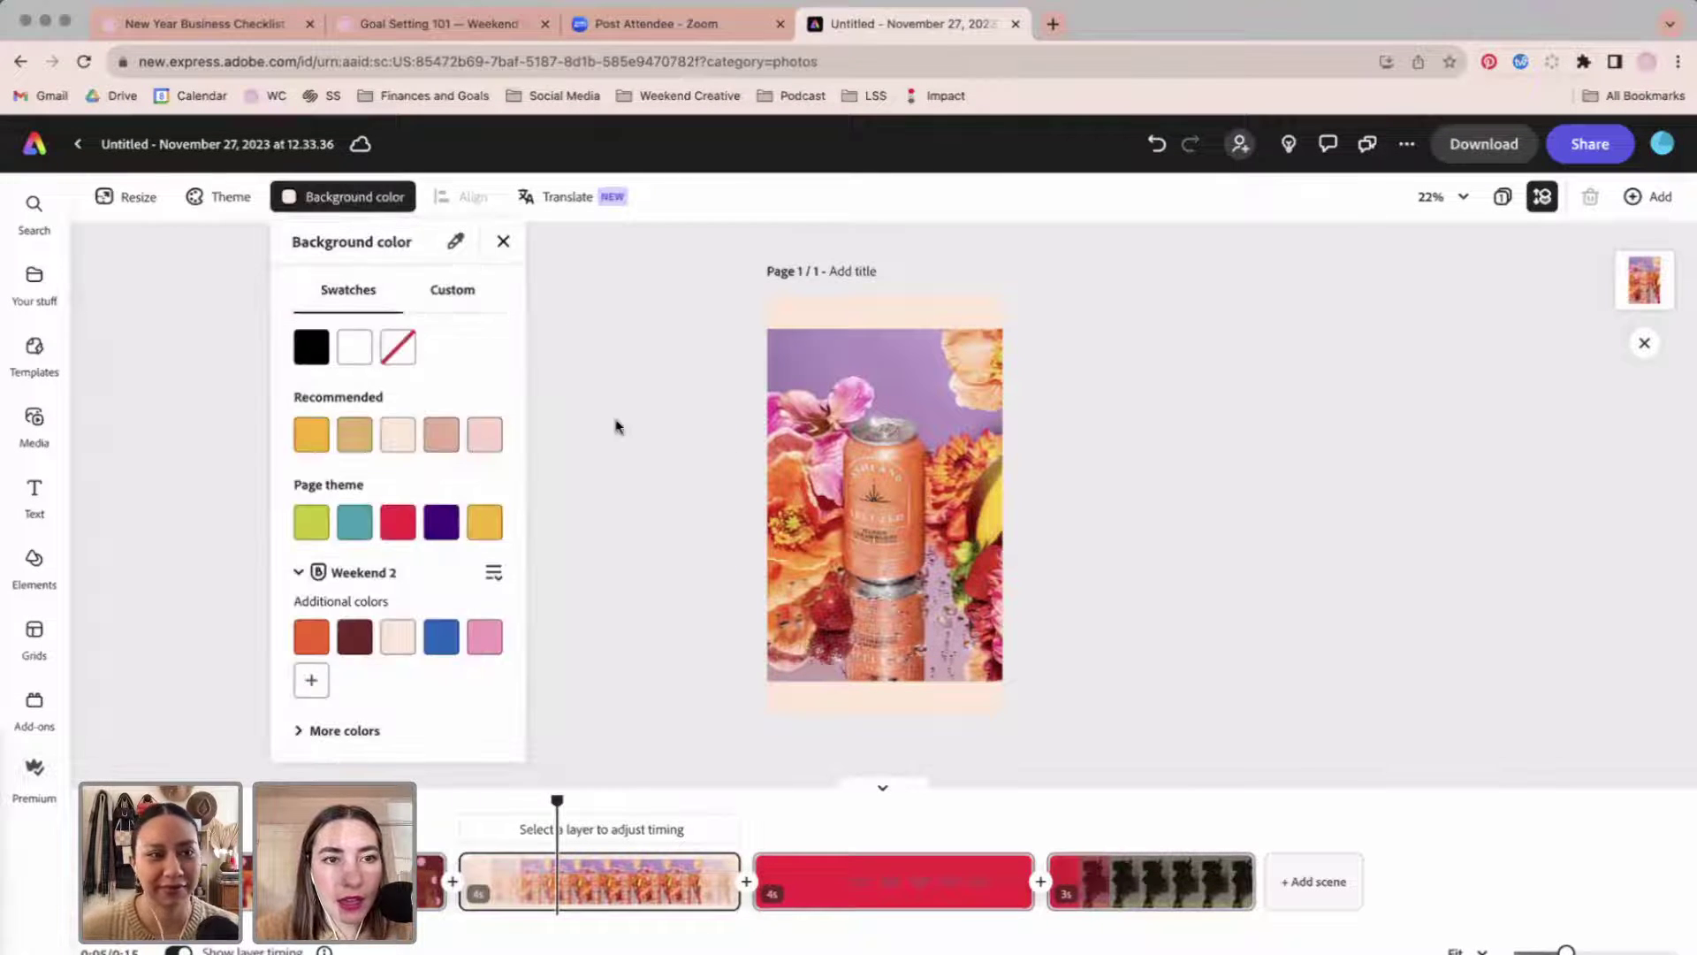
left_click(617, 426)
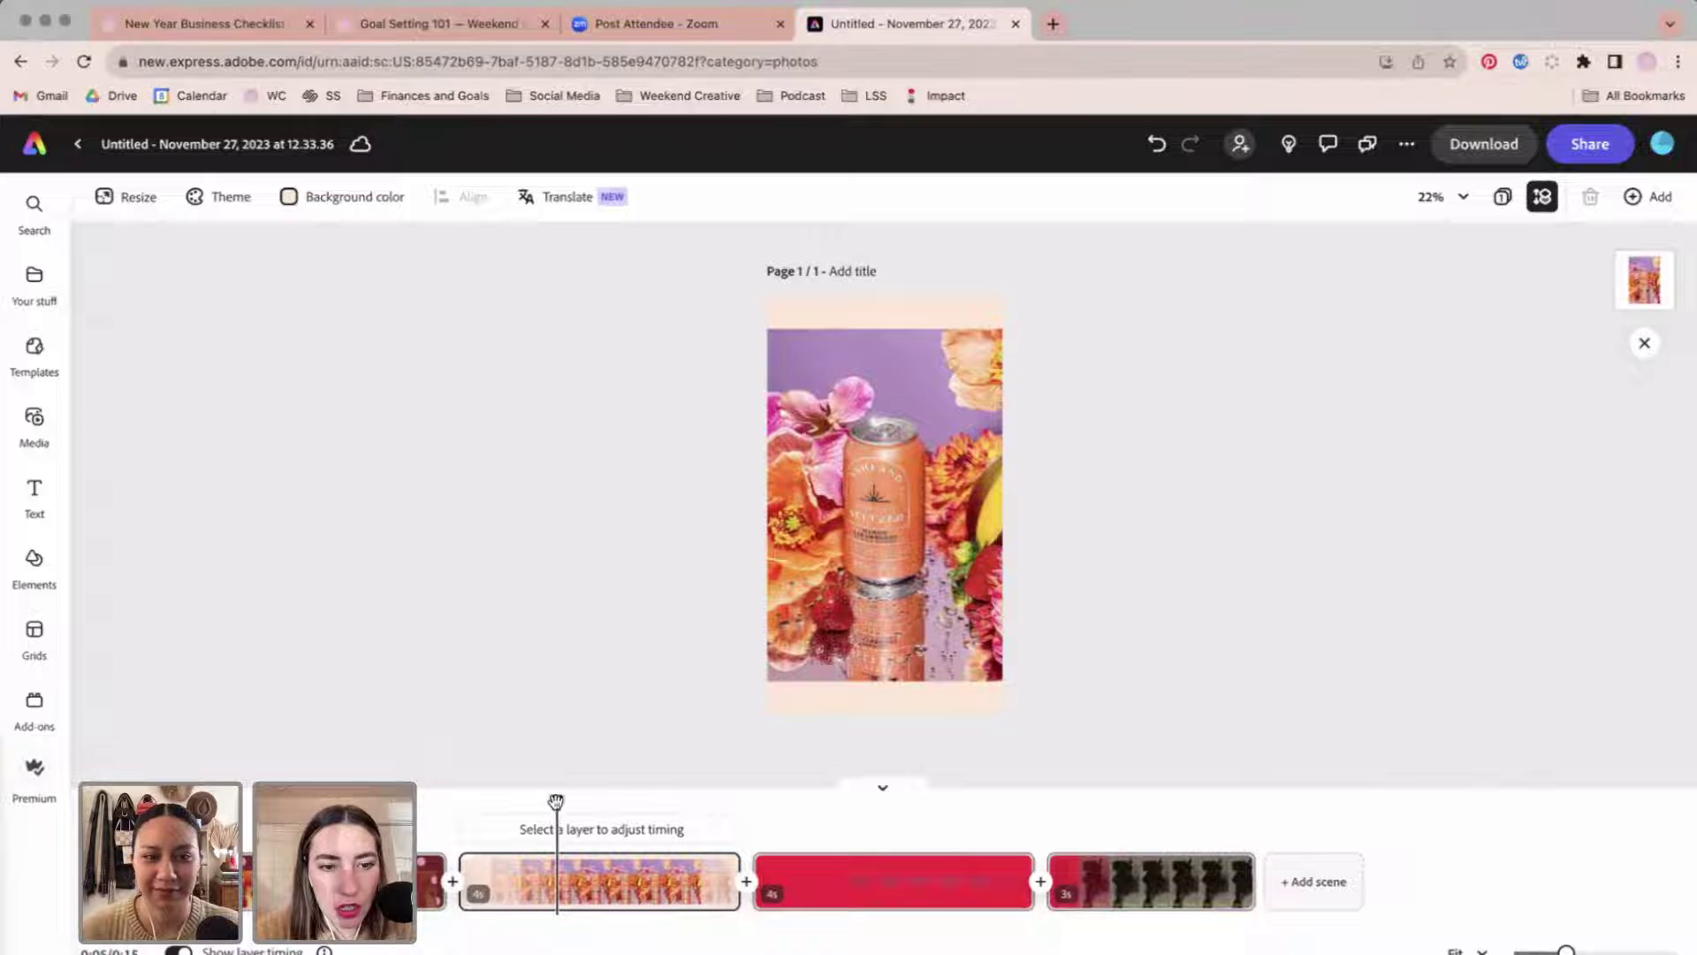
left_click_drag(555, 802, 534, 835)
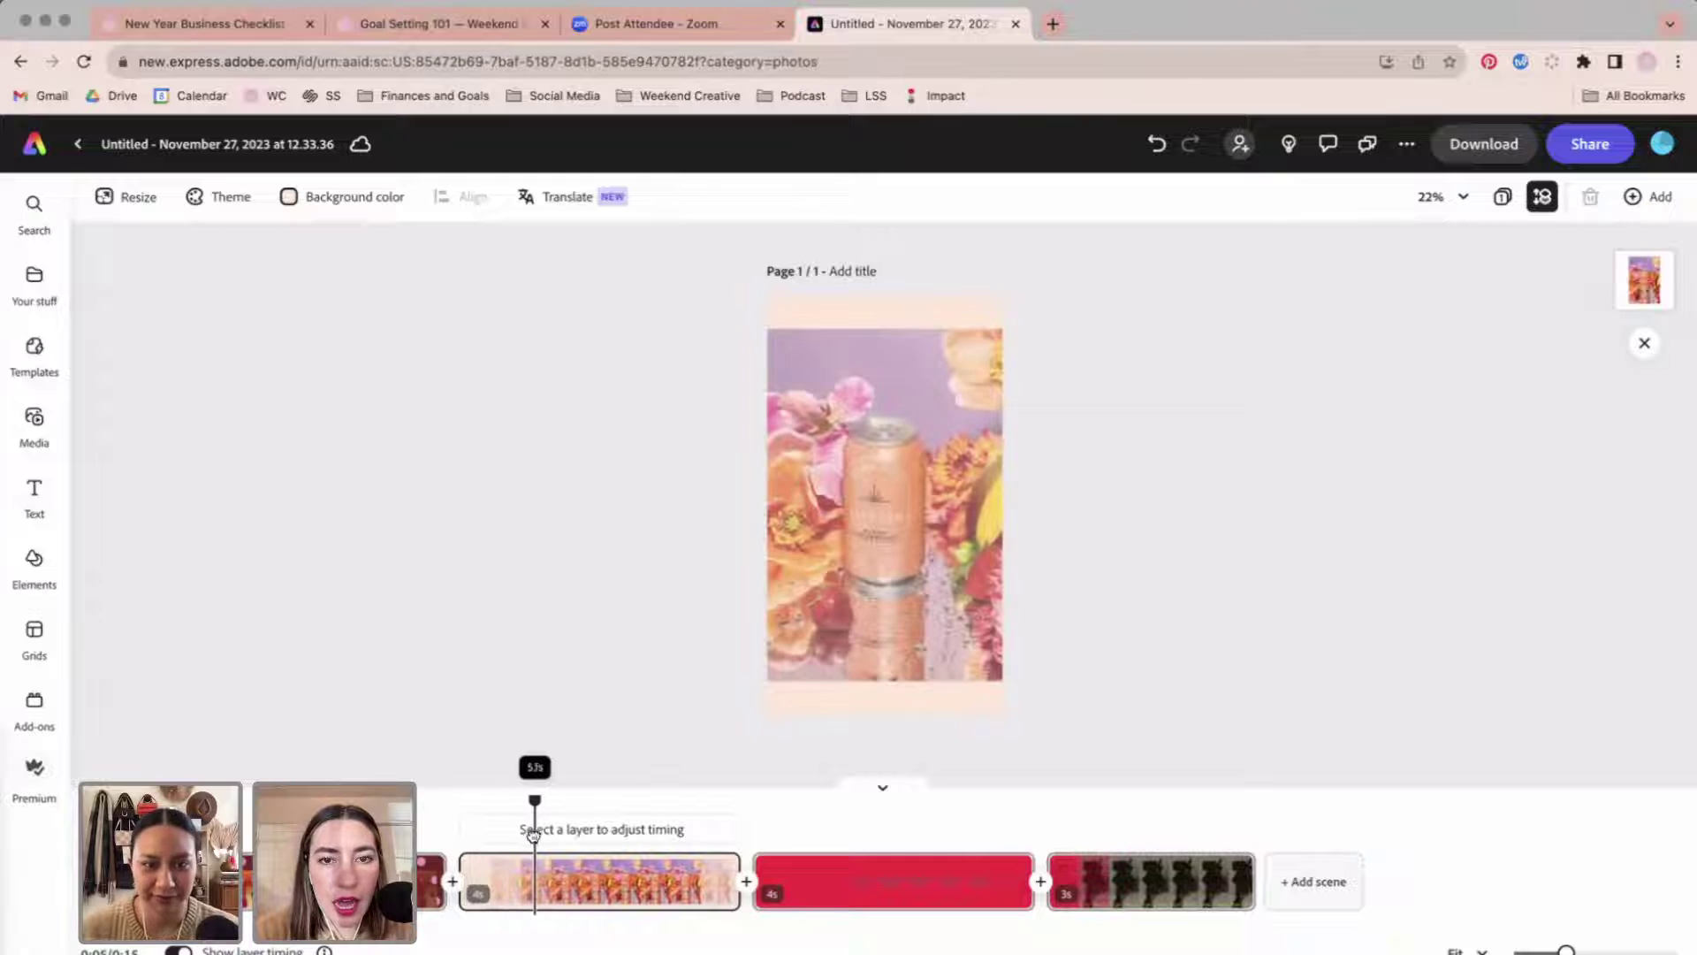
Paste two pink starbursts, placing one at the top-right corner and one at the bottom-left.
left_click(33, 281)
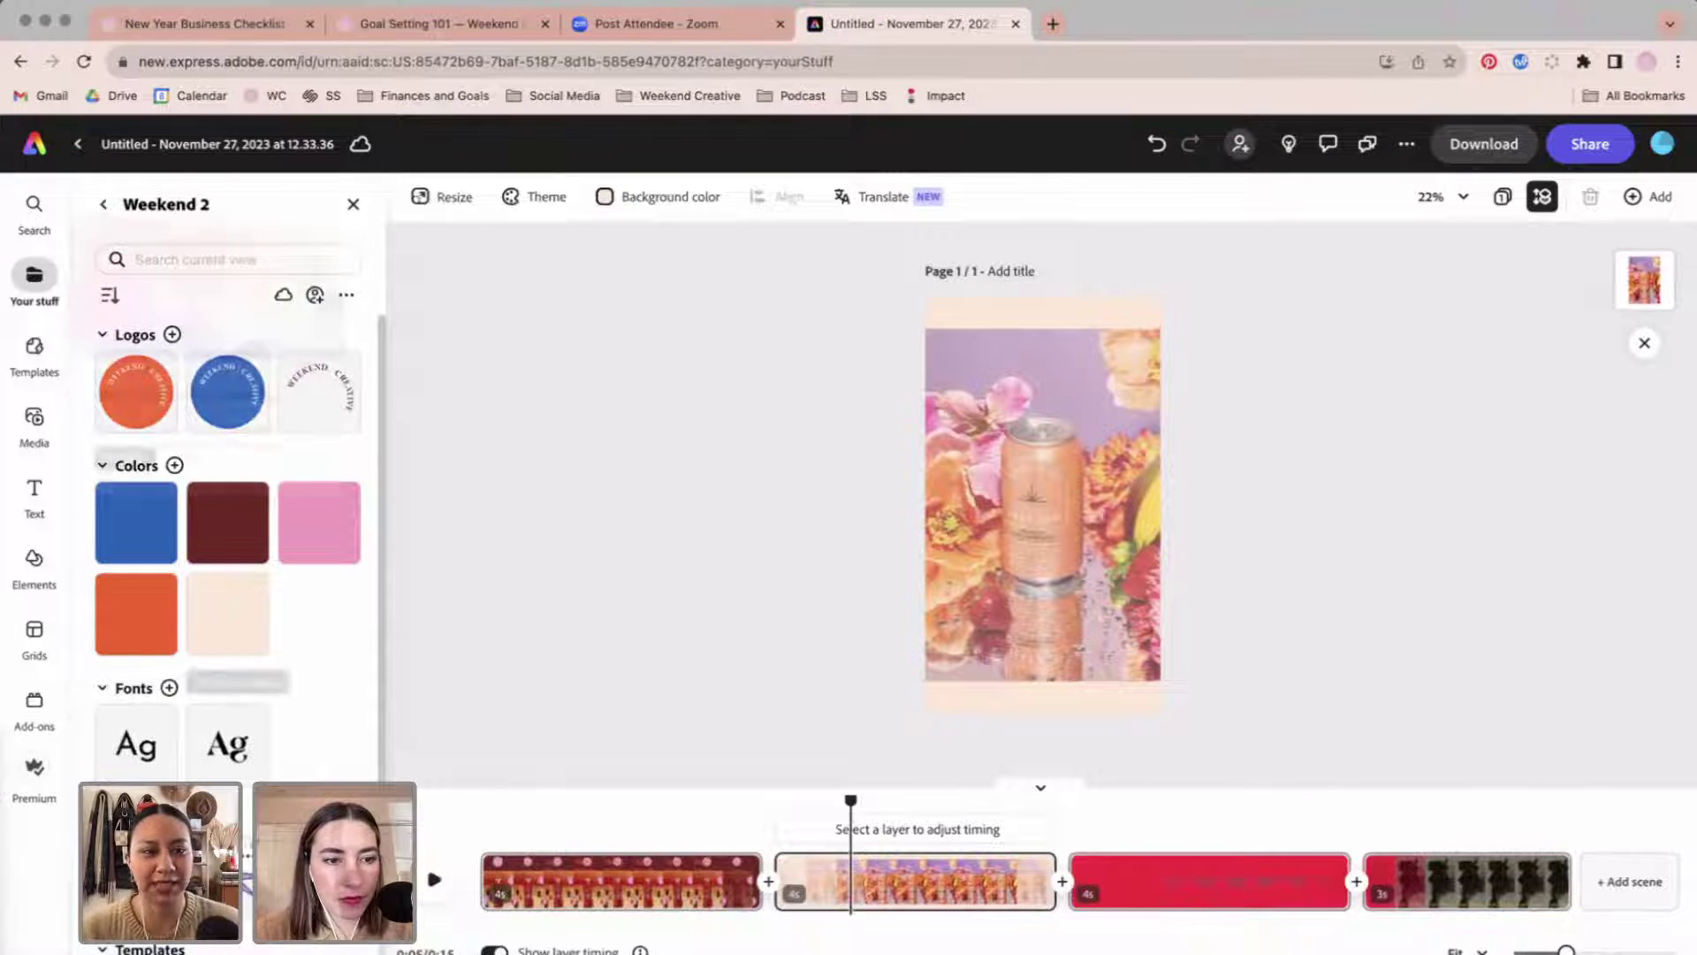
key("super+v")
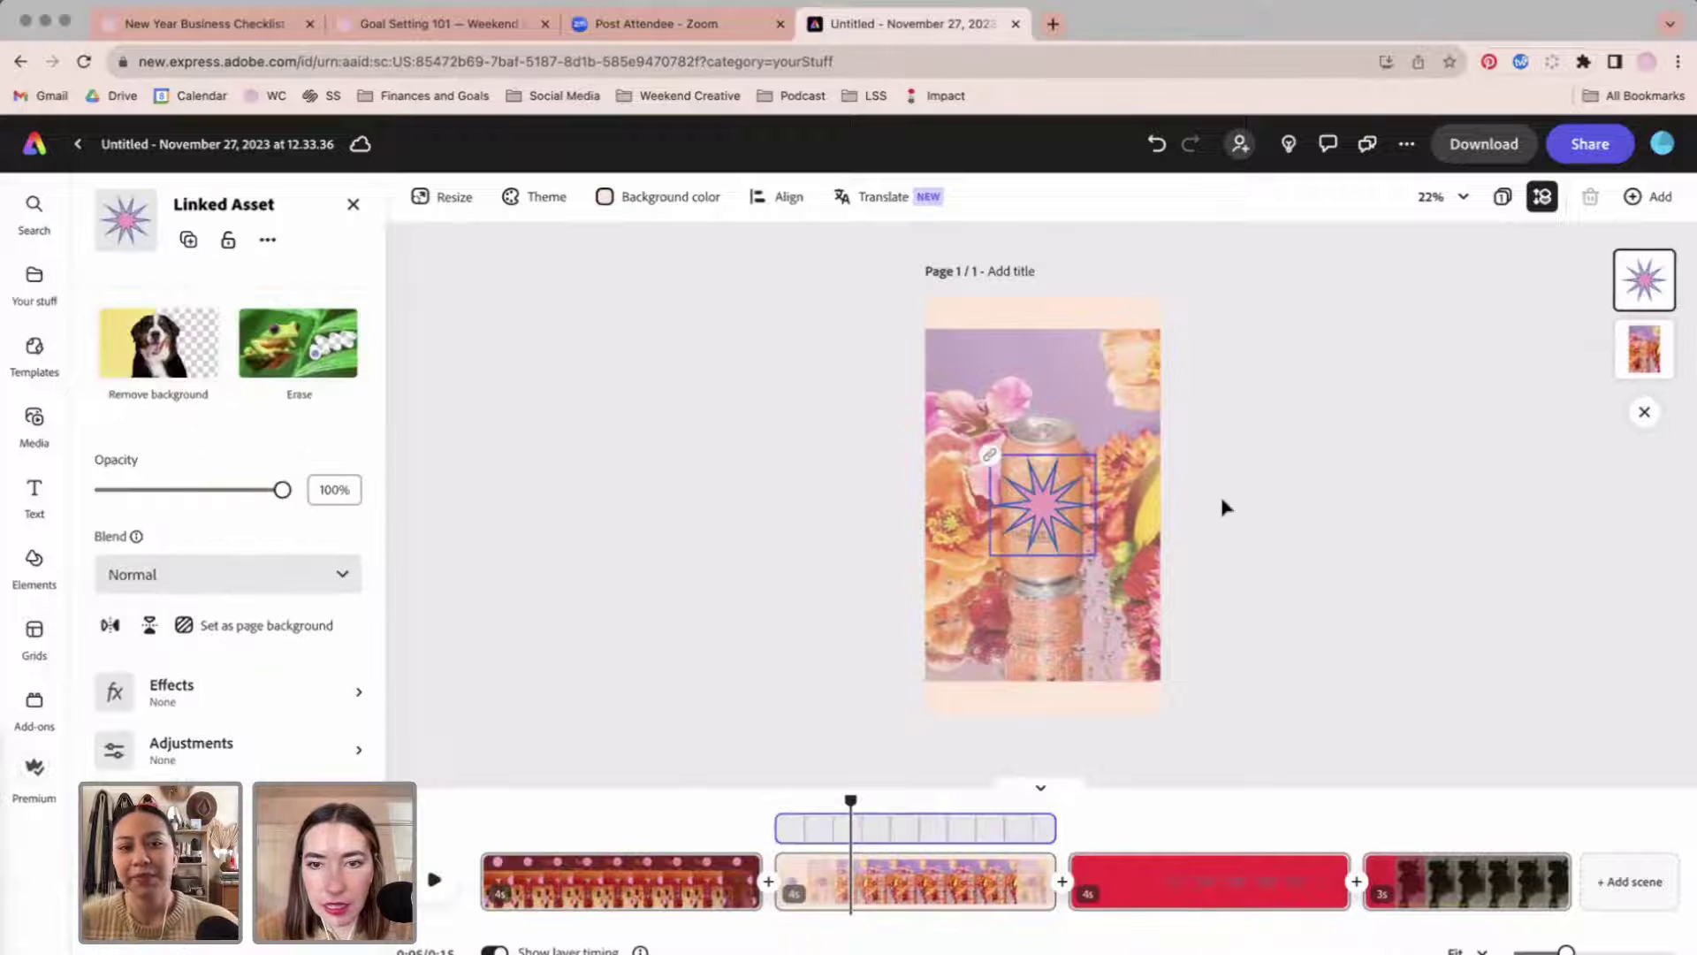
left_click(1221, 505)
left_click_drag(1038, 520, 1092, 339)
key("super+v")
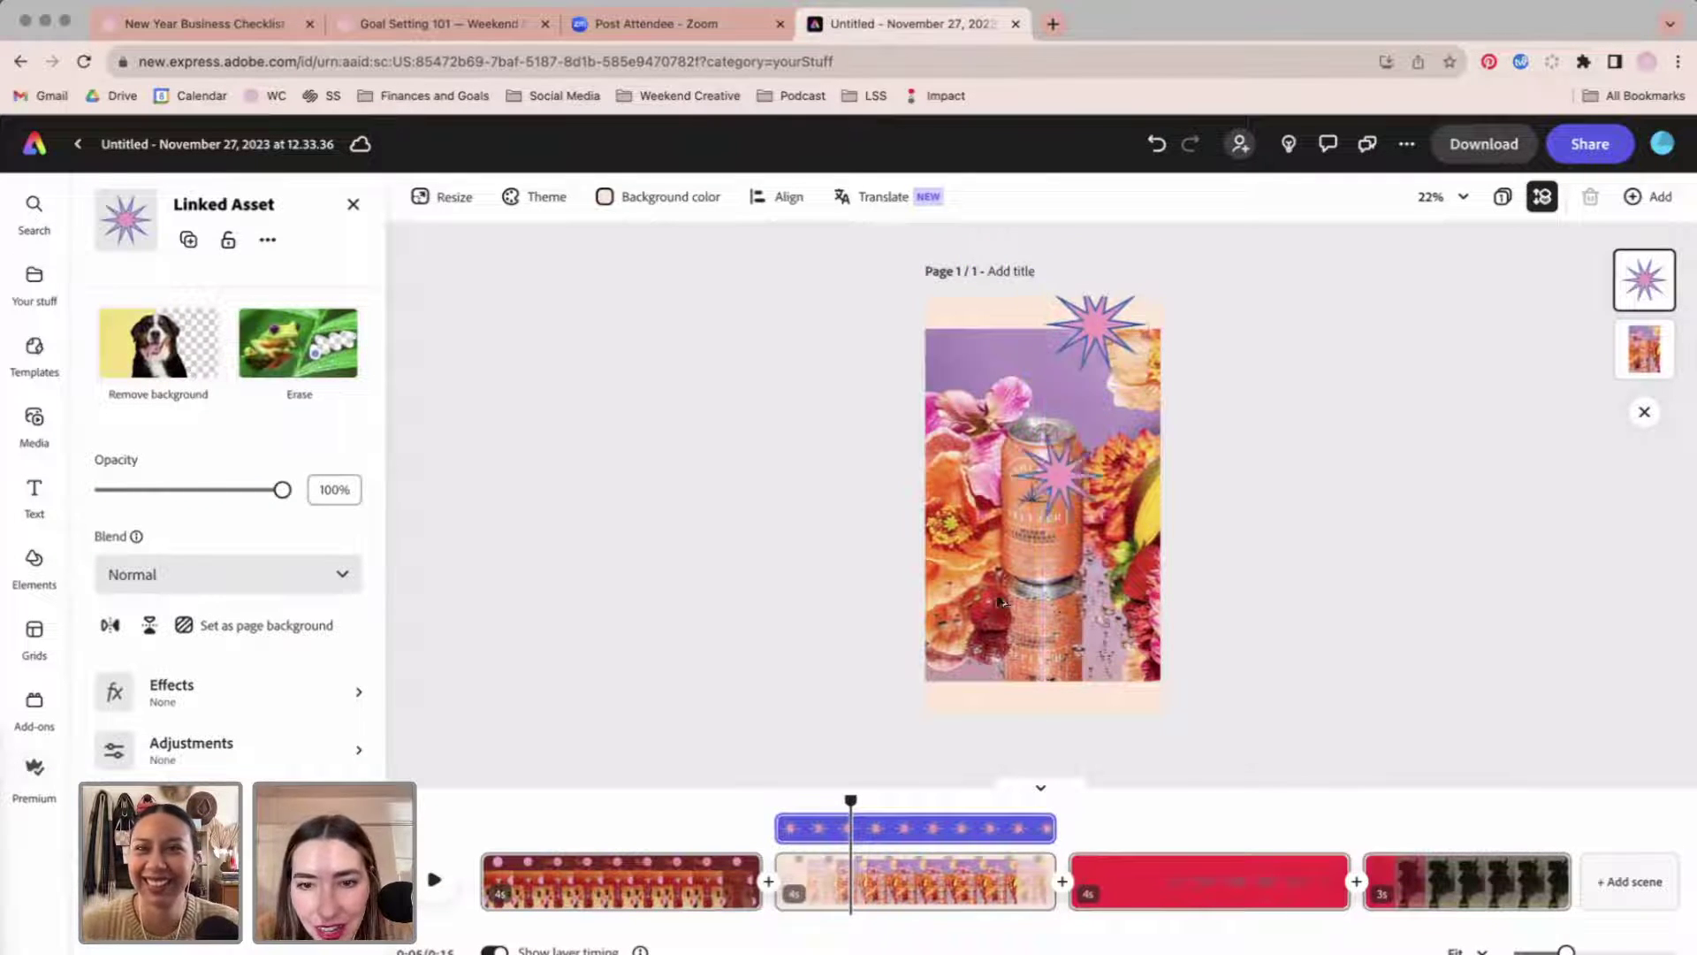
left_click_drag(1051, 477, 932, 676)
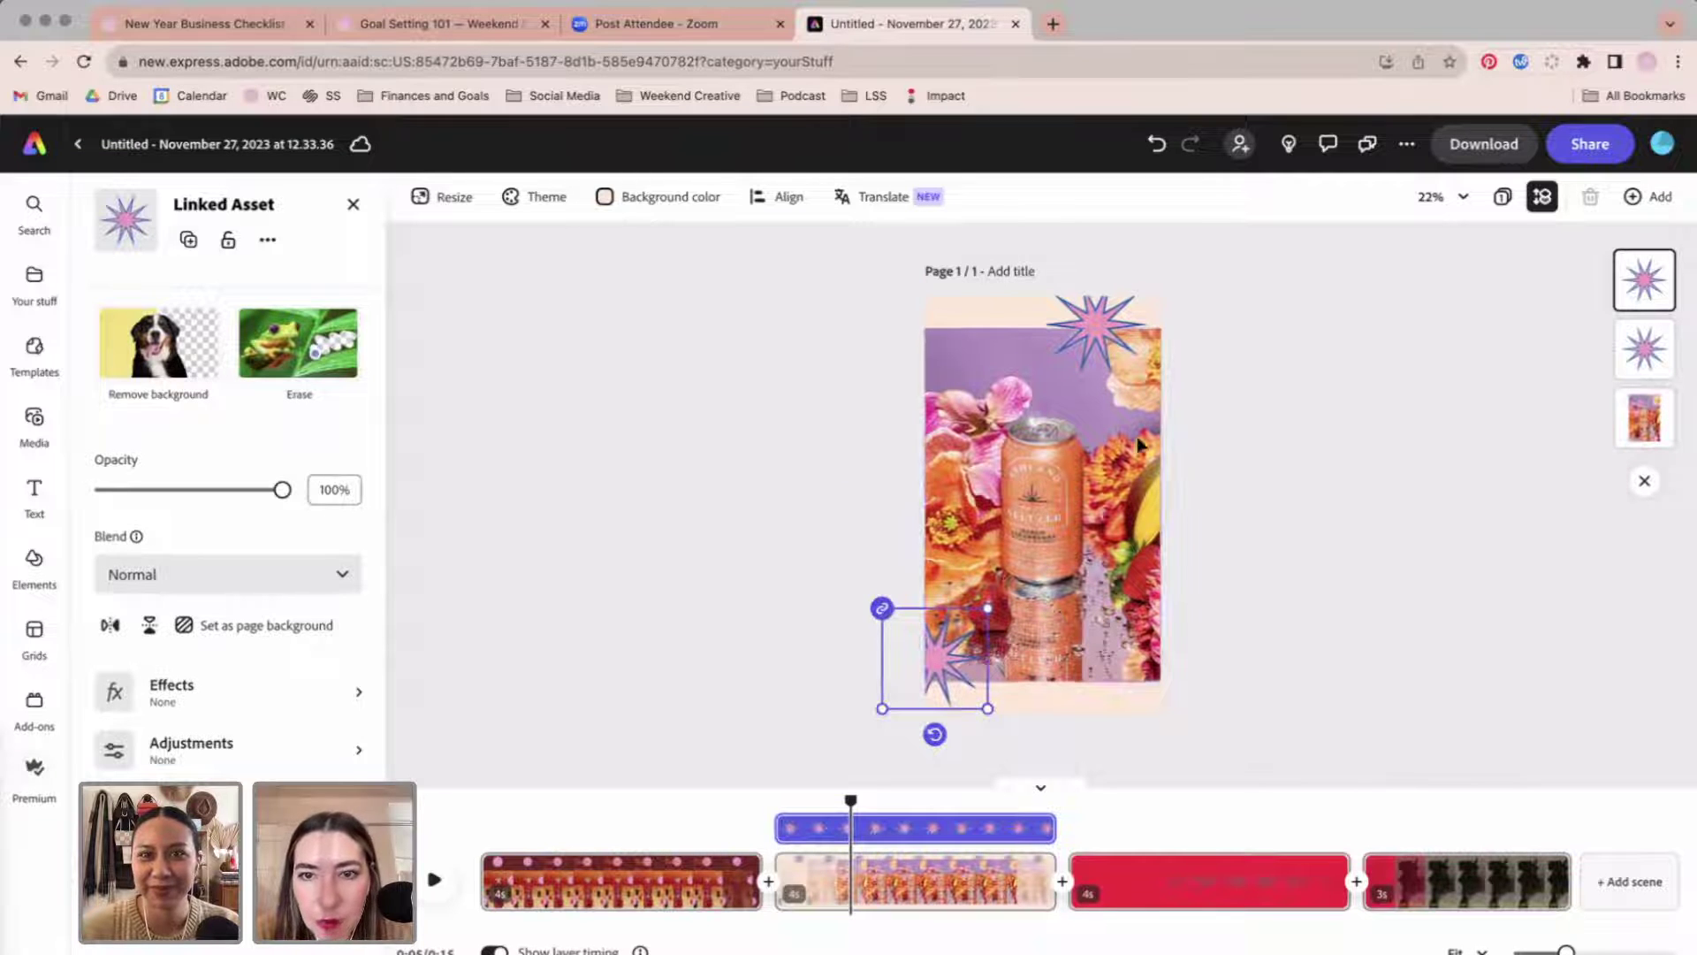
left_click(1096, 336, "shift")
left_click(228, 704)
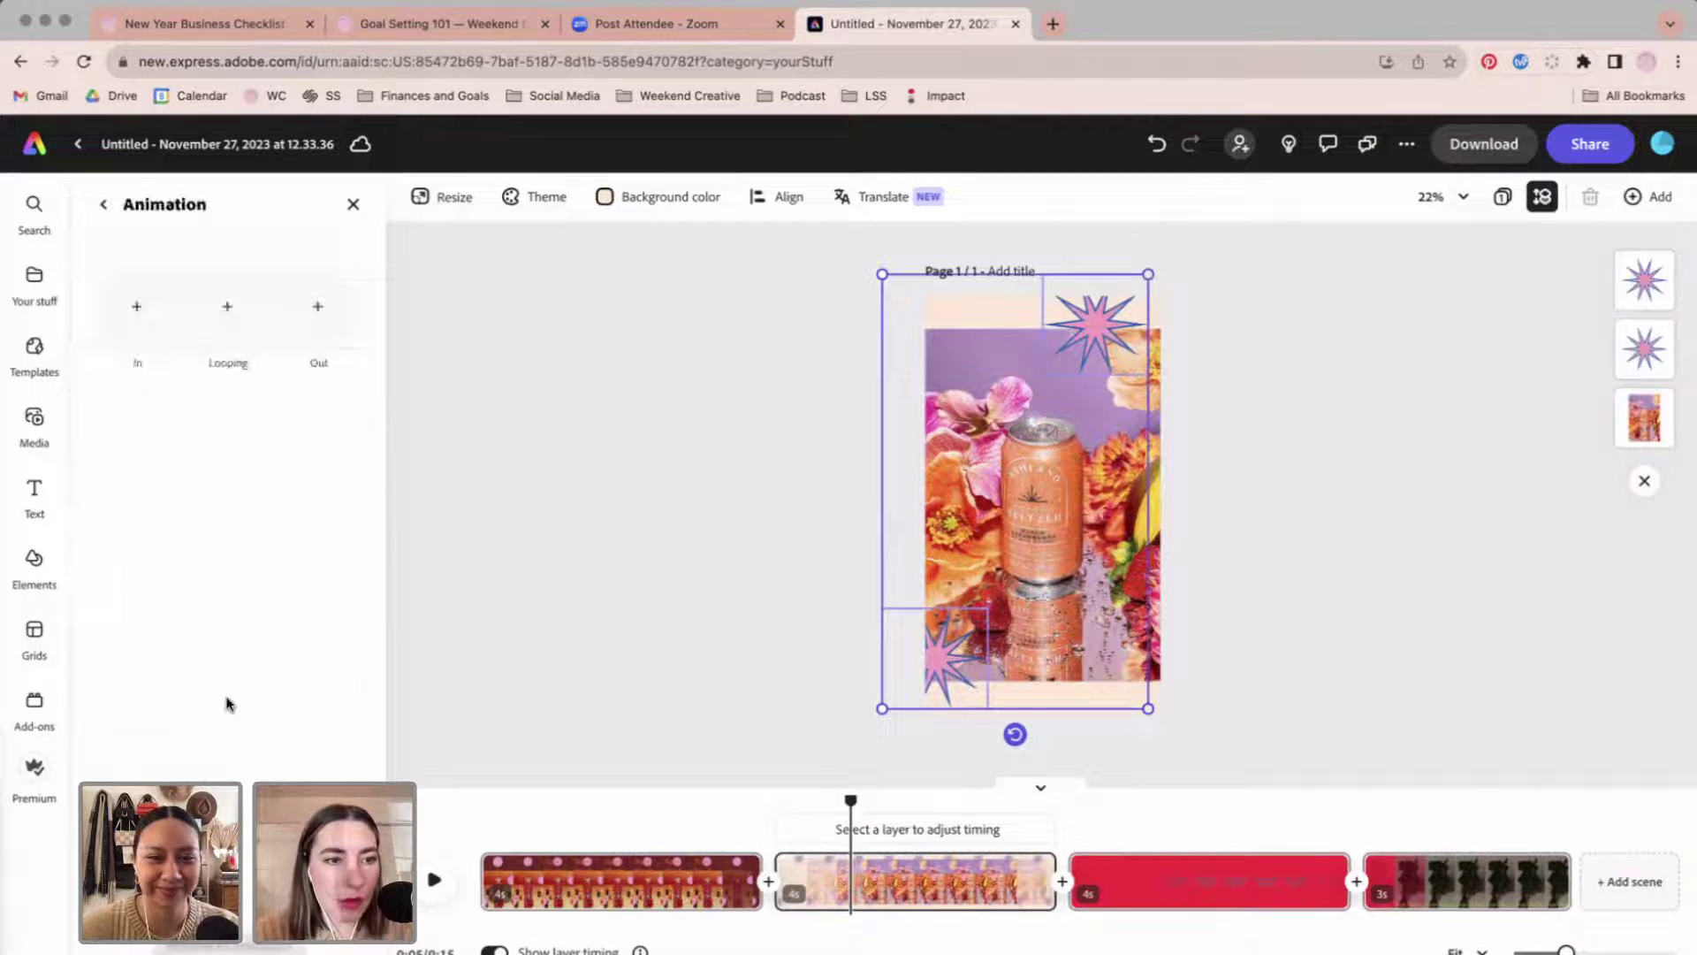
Give both starbursts a Spin in entrance and Wiggle looping animation at intensity 34.
left_click(160, 319)
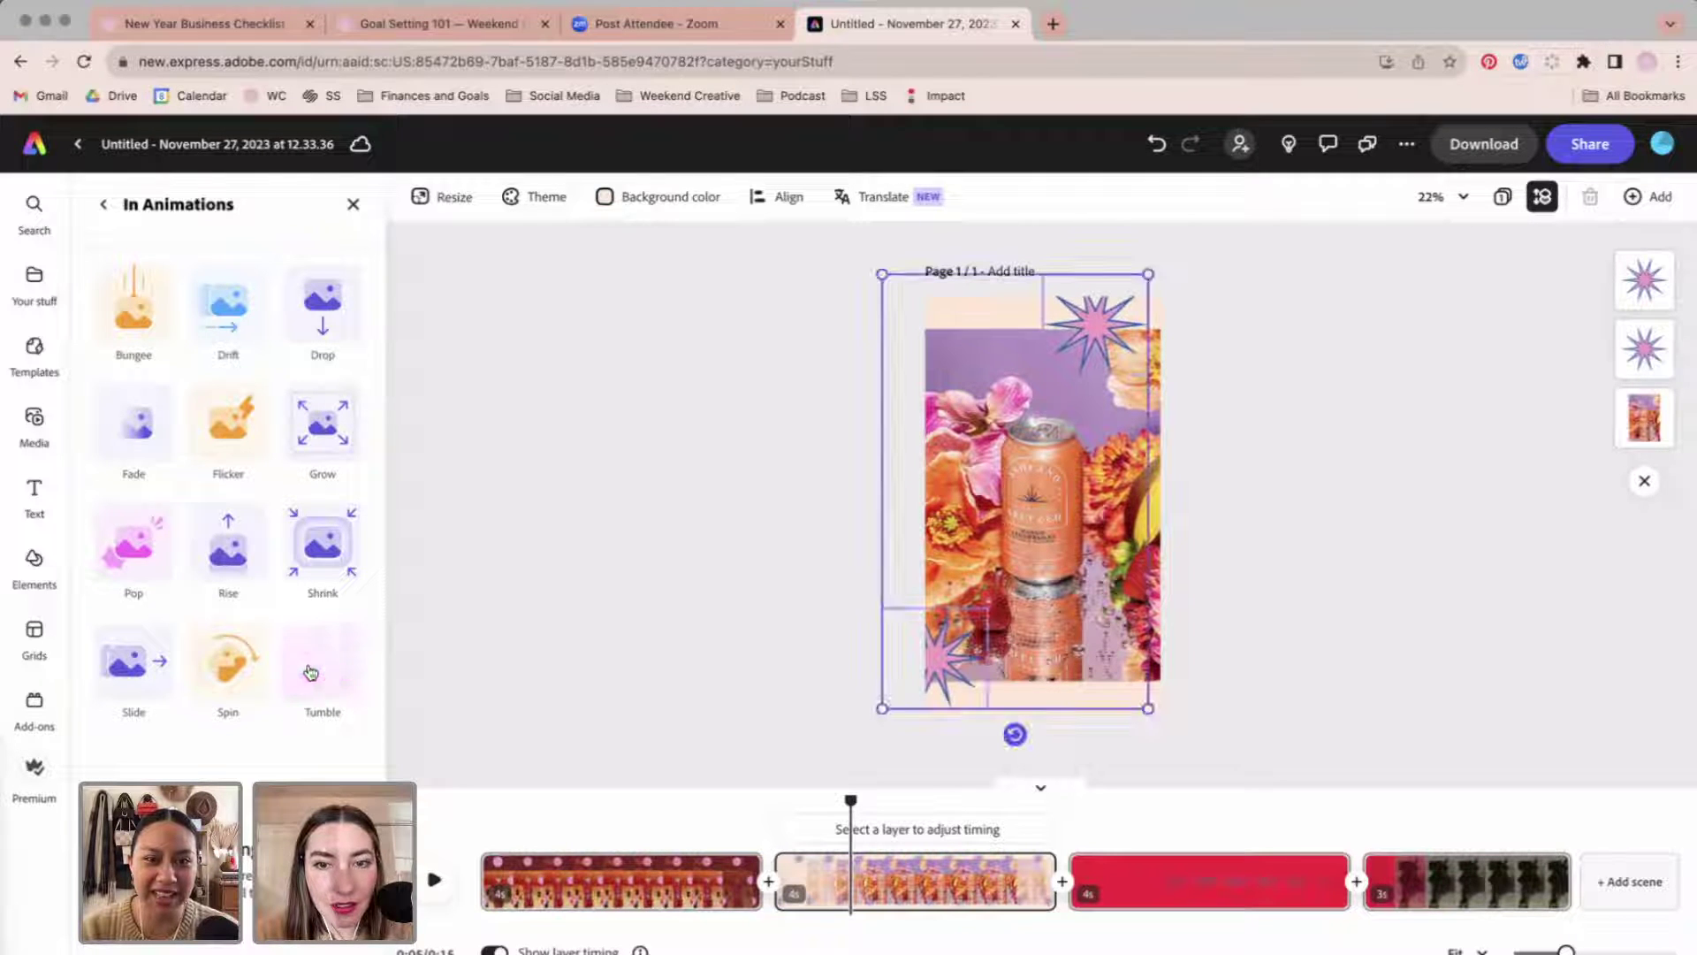
left_click(246, 672)
left_click(212, 311)
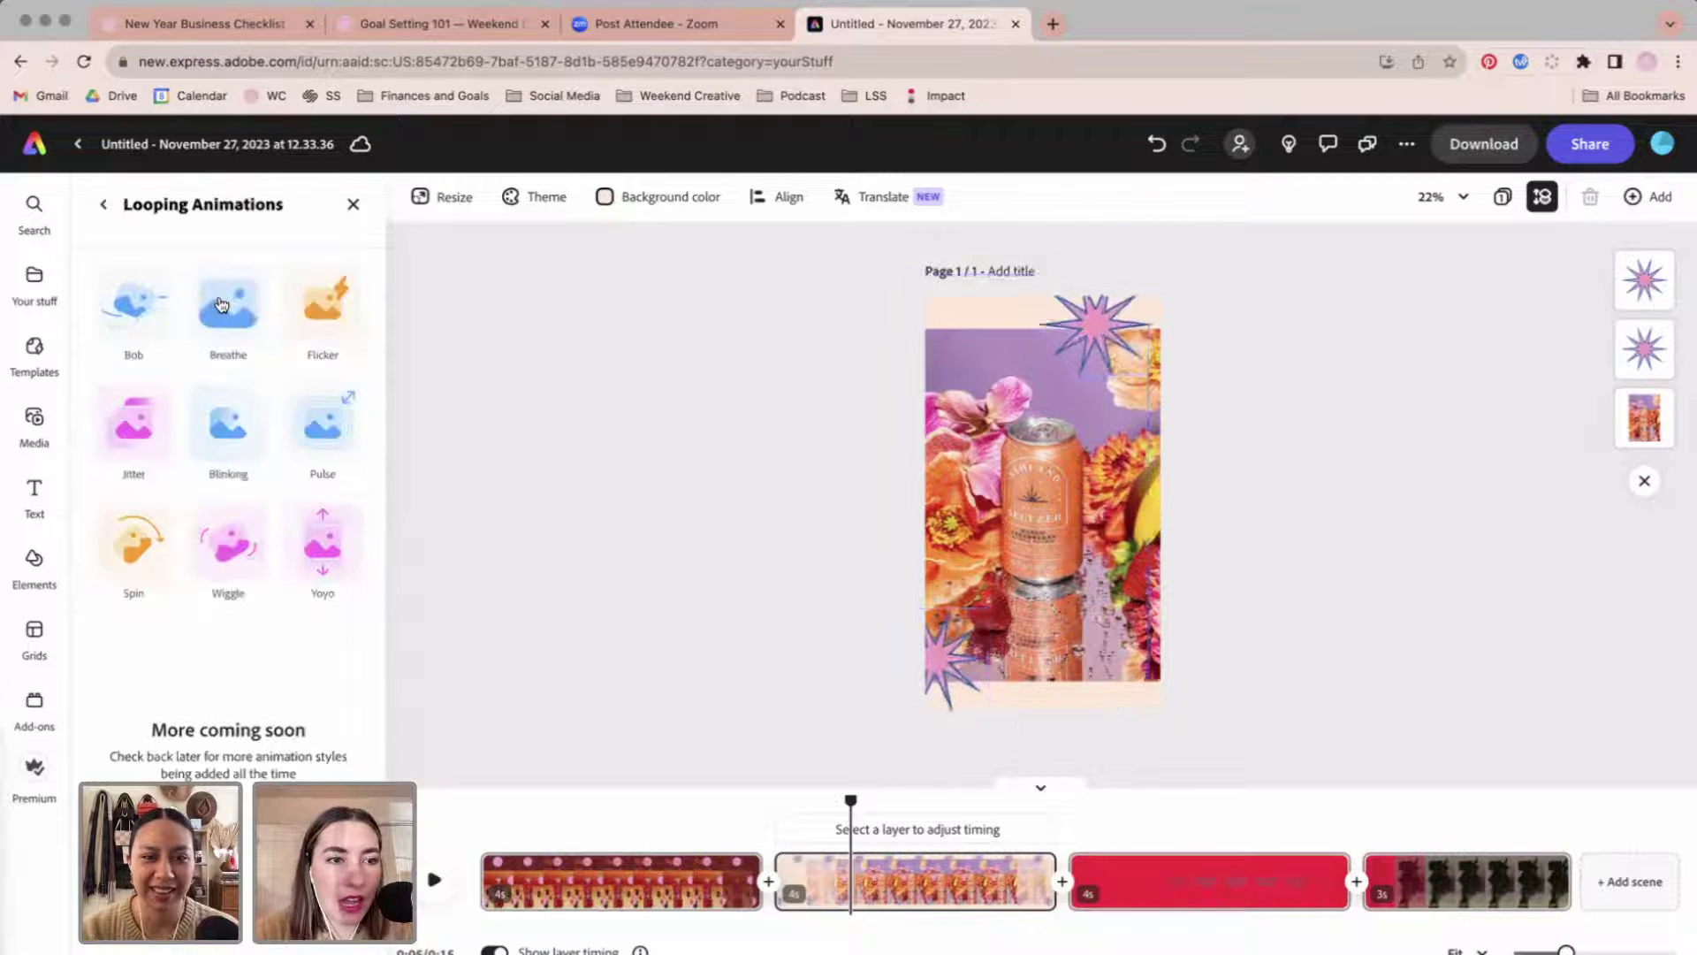
left_click(222, 550)
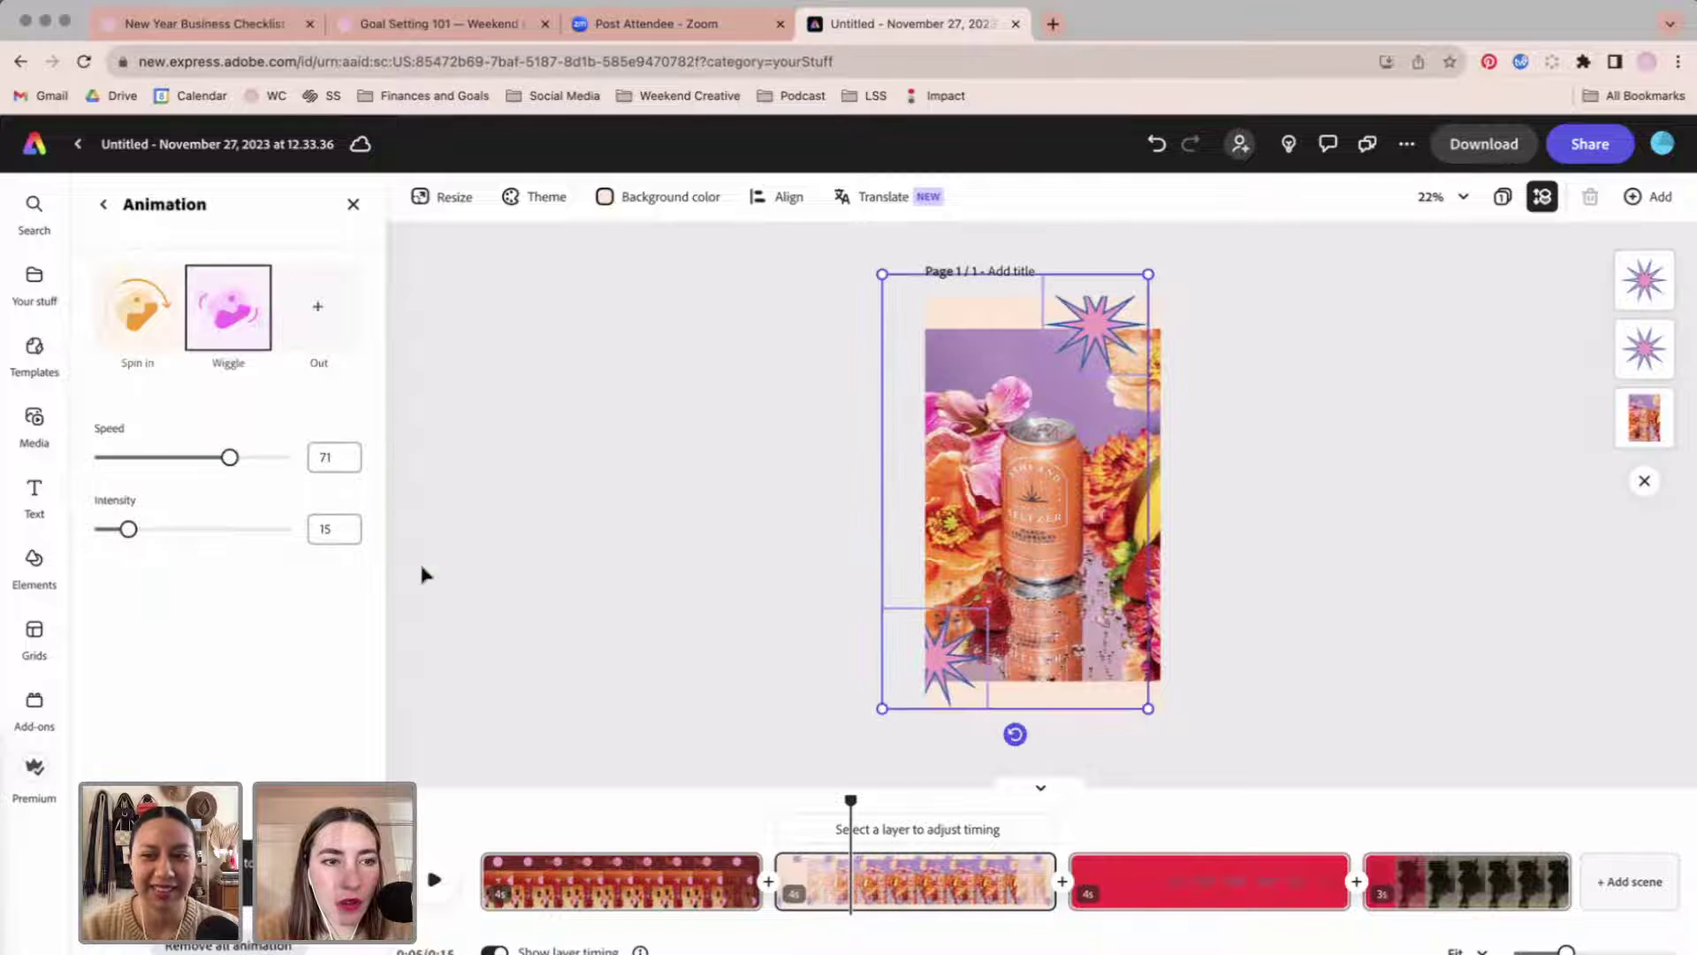
left_click_drag(128, 530, 162, 530)
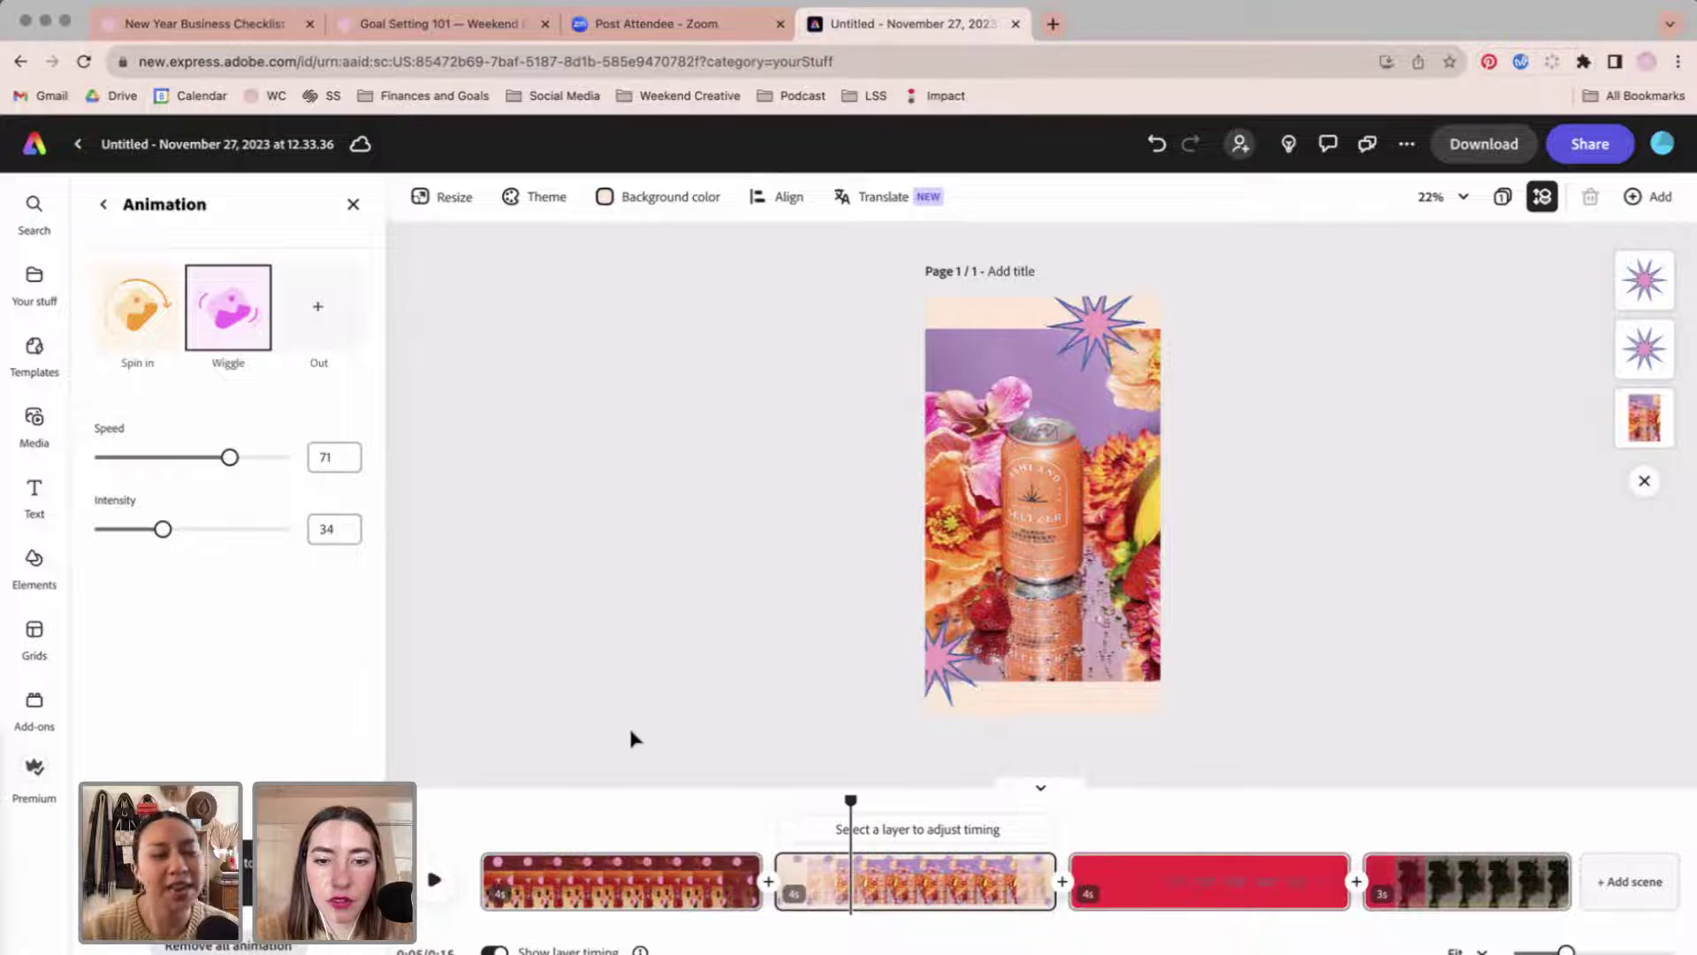
left_click(871, 822)
left_click_drag(850, 802, 776, 802)
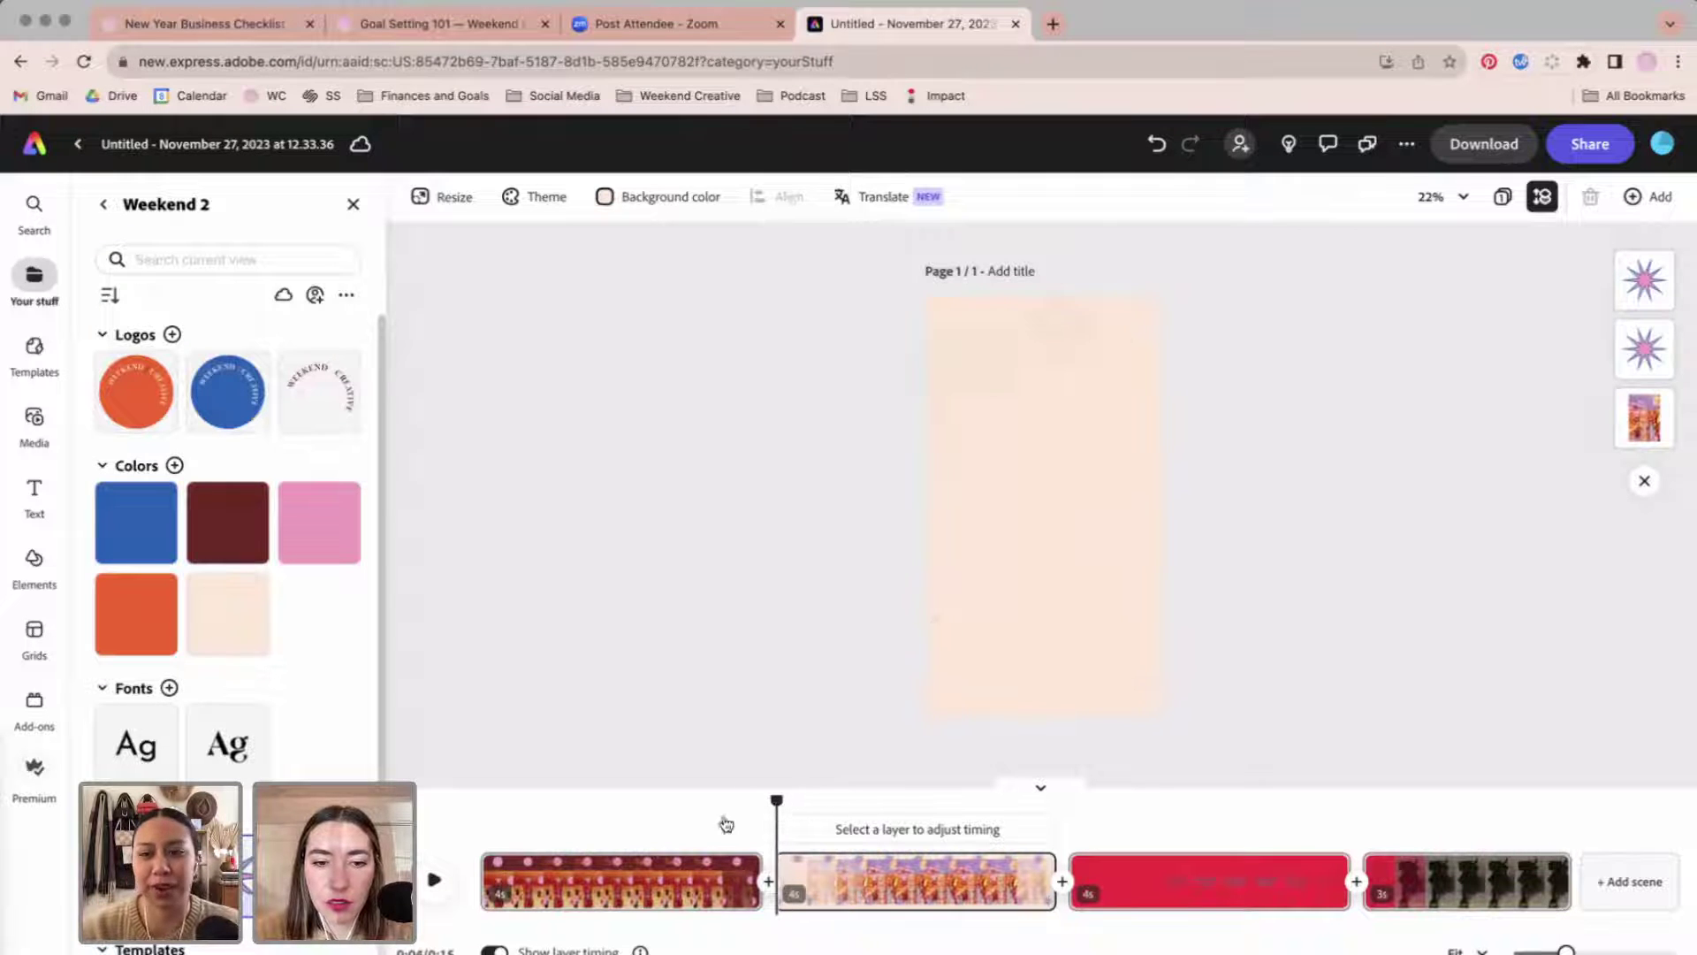
Trim the starburst scene to about 2.9 seconds, then show the red third scene.
left_click(430, 879)
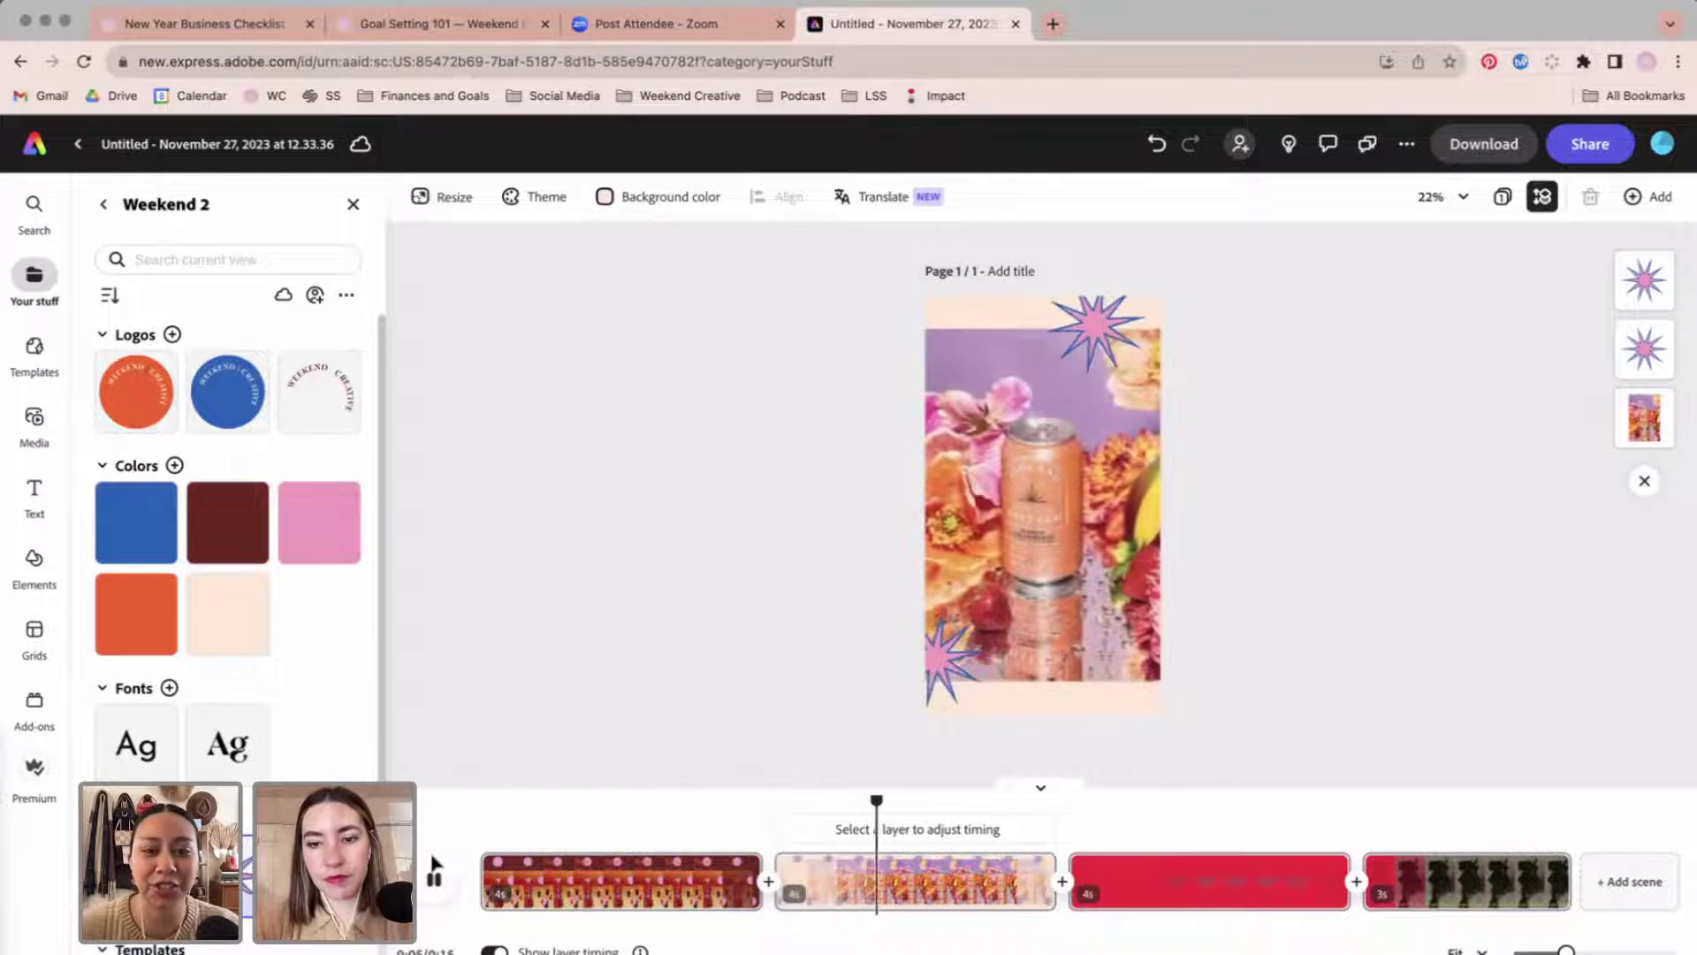
left_click(433, 875)
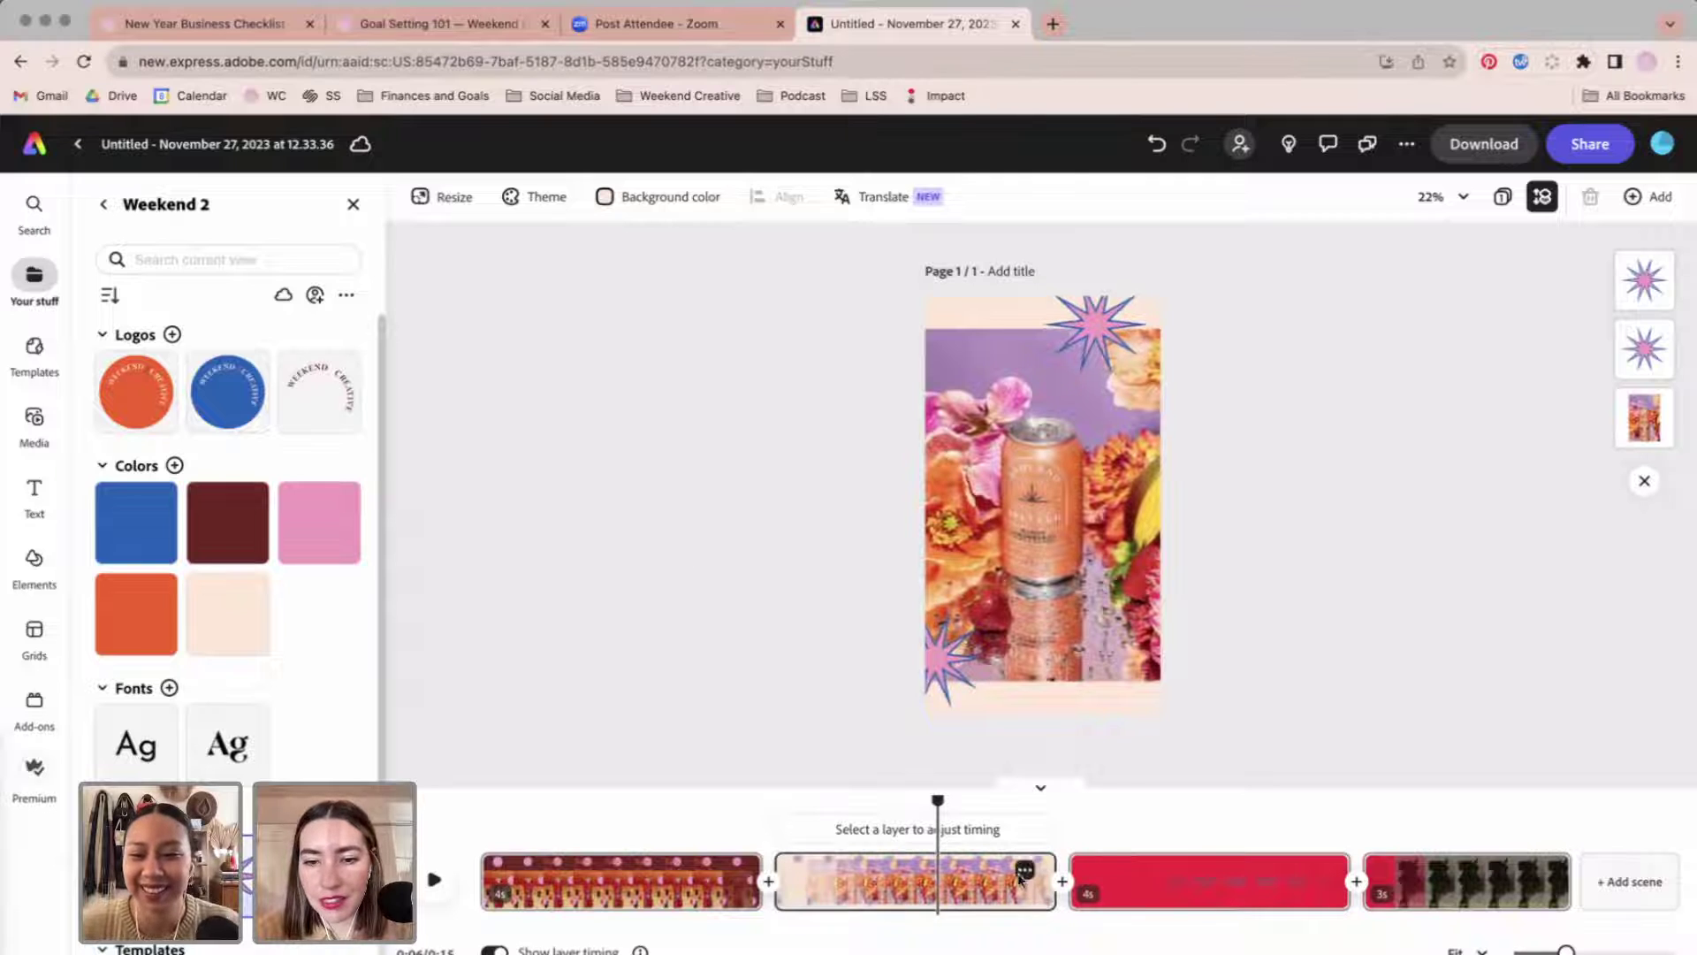
left_click(1024, 869)
left_click(1049, 895)
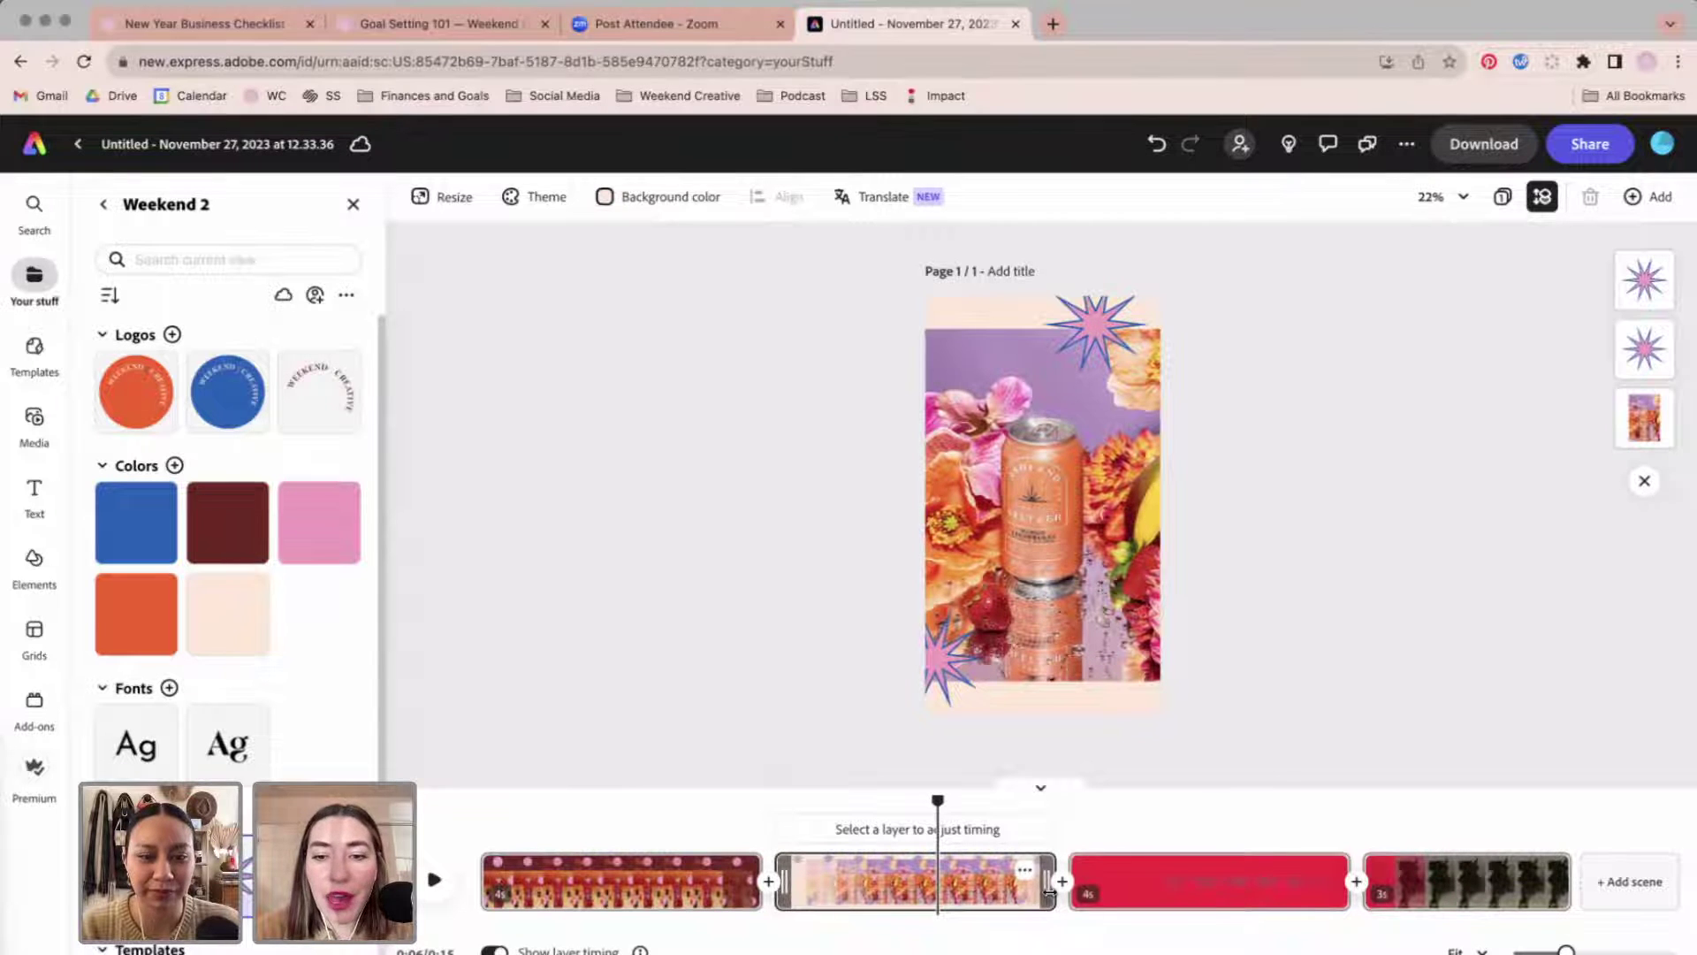
left_click_drag(1049, 892, 905, 901)
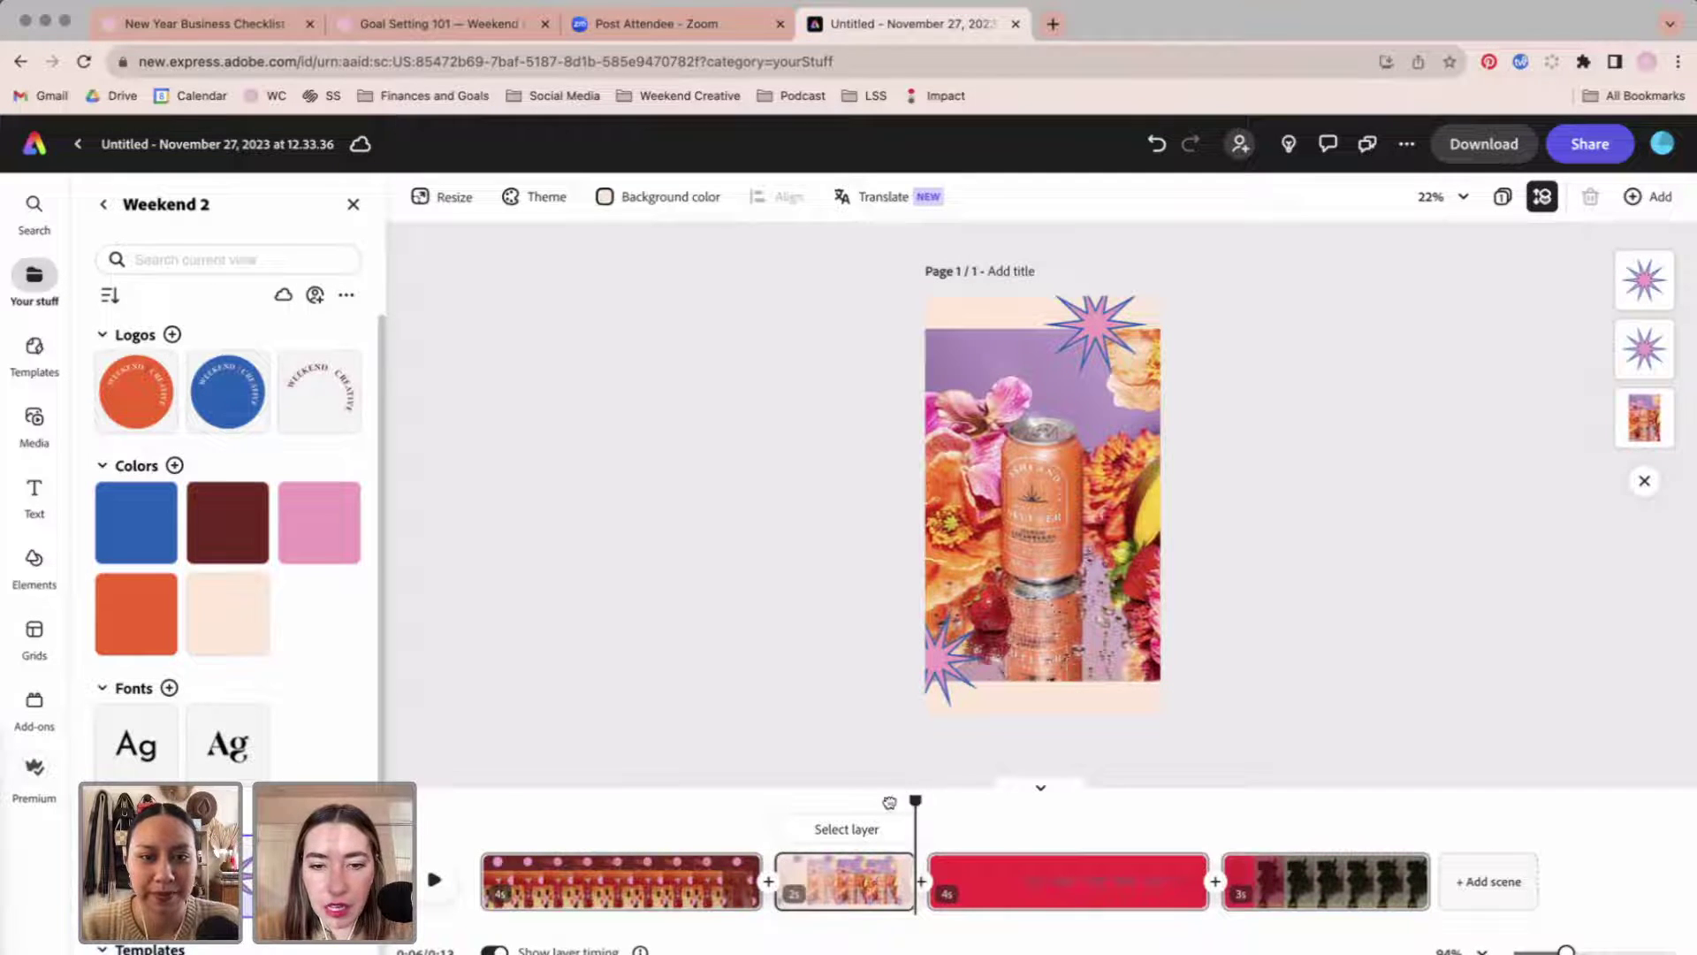
mouse_move(890, 801)
left_mouse_down()
mouse_move(792, 801)
mouse_move(896, 801)
left_mouse_up()
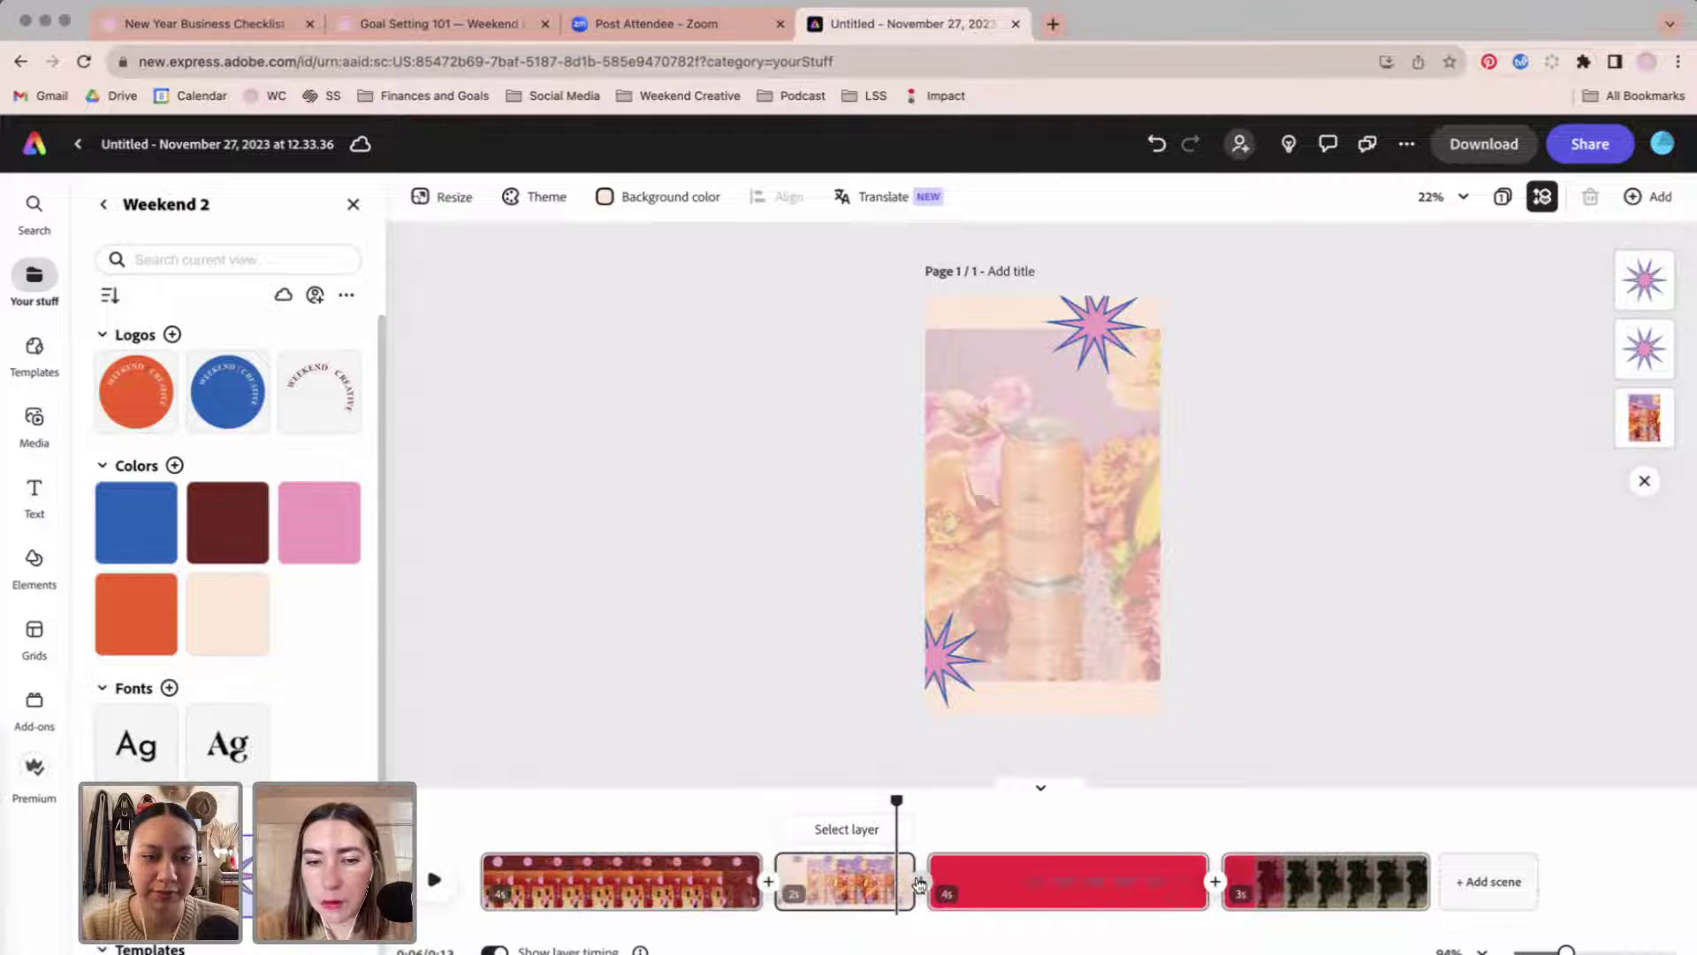
left_click(1012, 868)
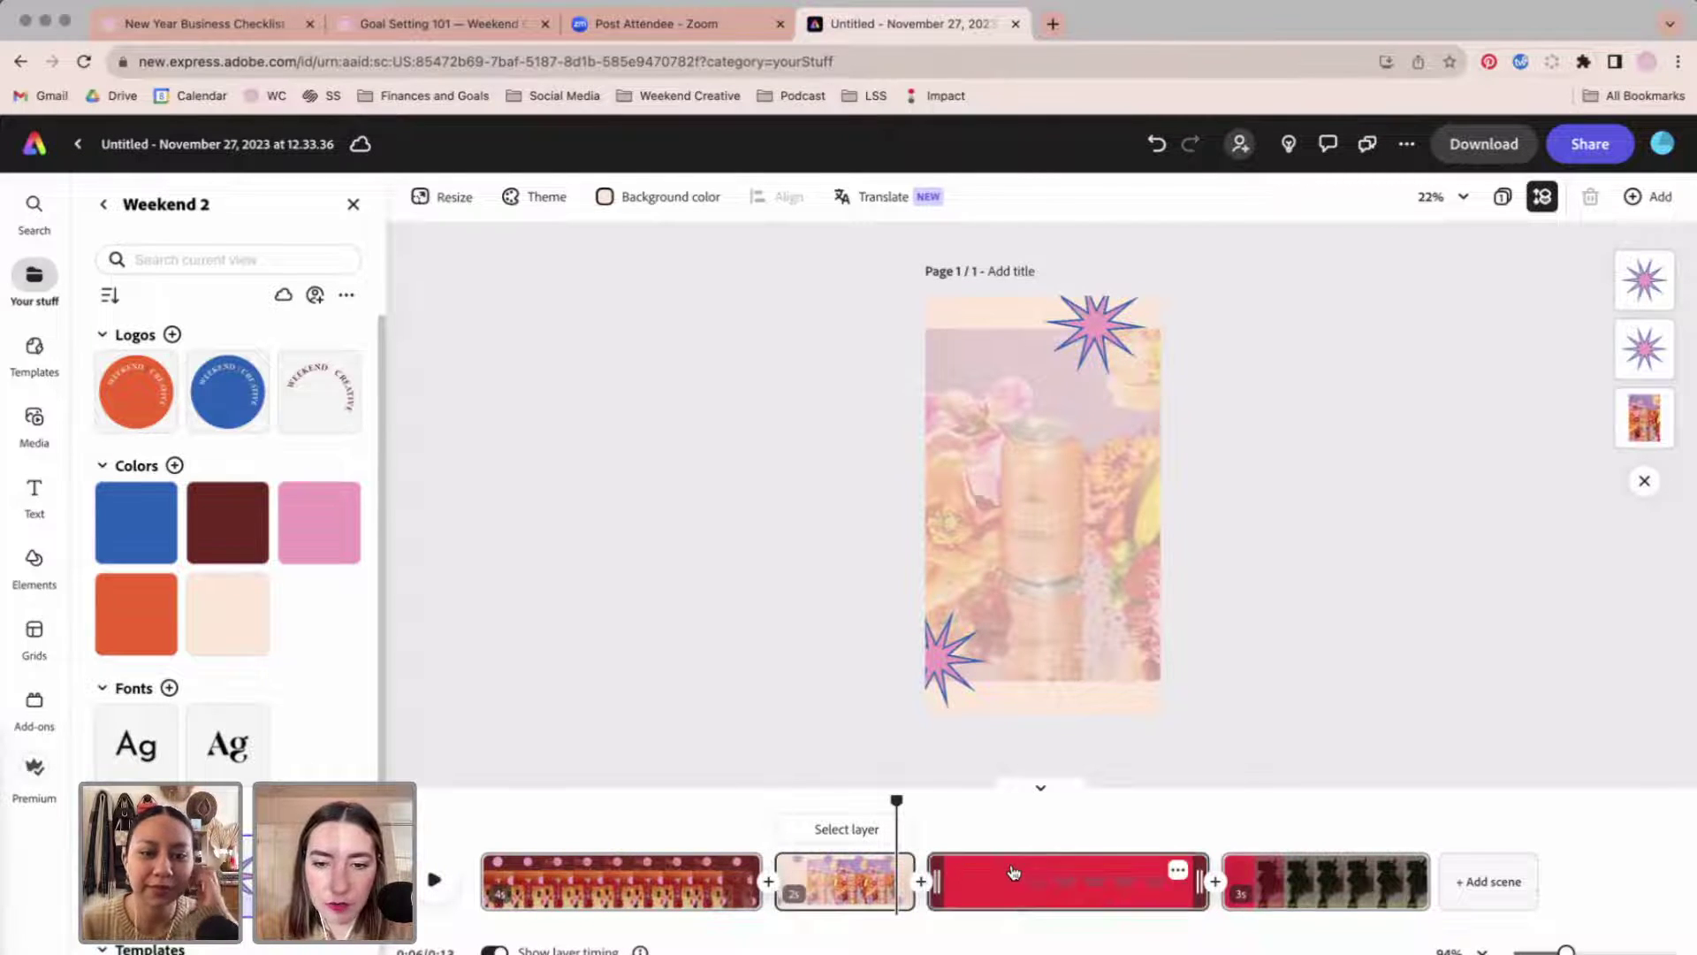
mouse_move(1010, 803)
left_mouse_down()
mouse_move(970, 806)
mouse_move(1182, 807)
mouse_move(997, 820)
left_mouse_up()
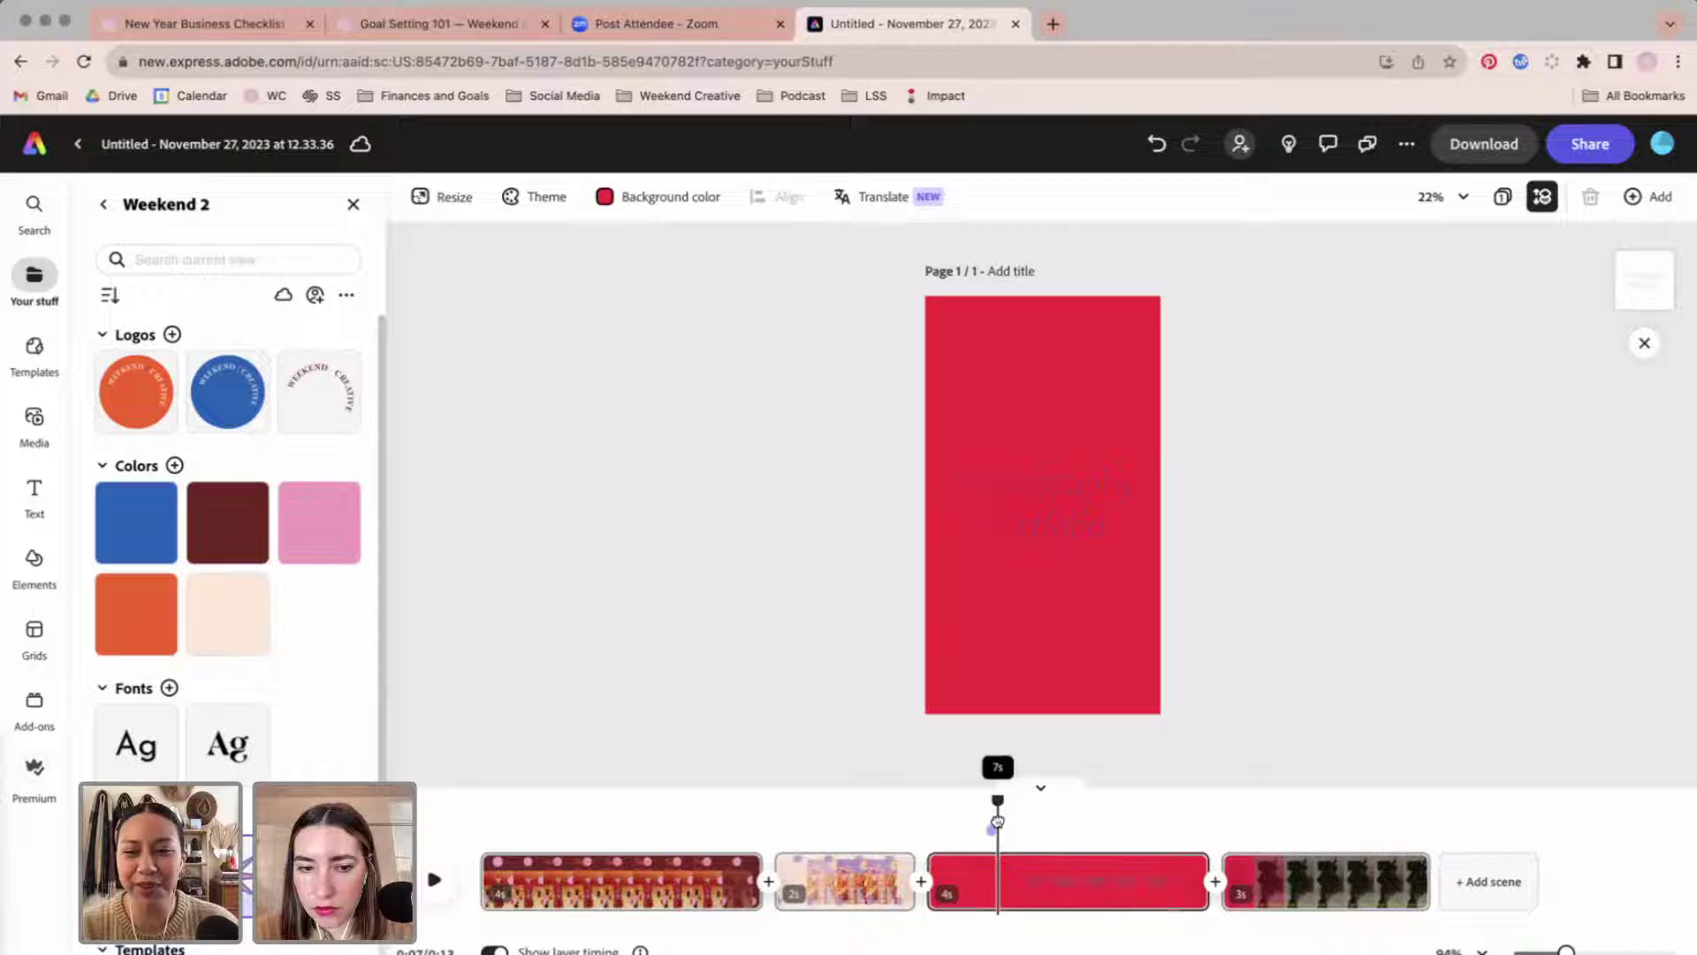
Delete the Photography Portfolio title from the red third scene.
left_click(1057, 886)
left_click(1100, 878)
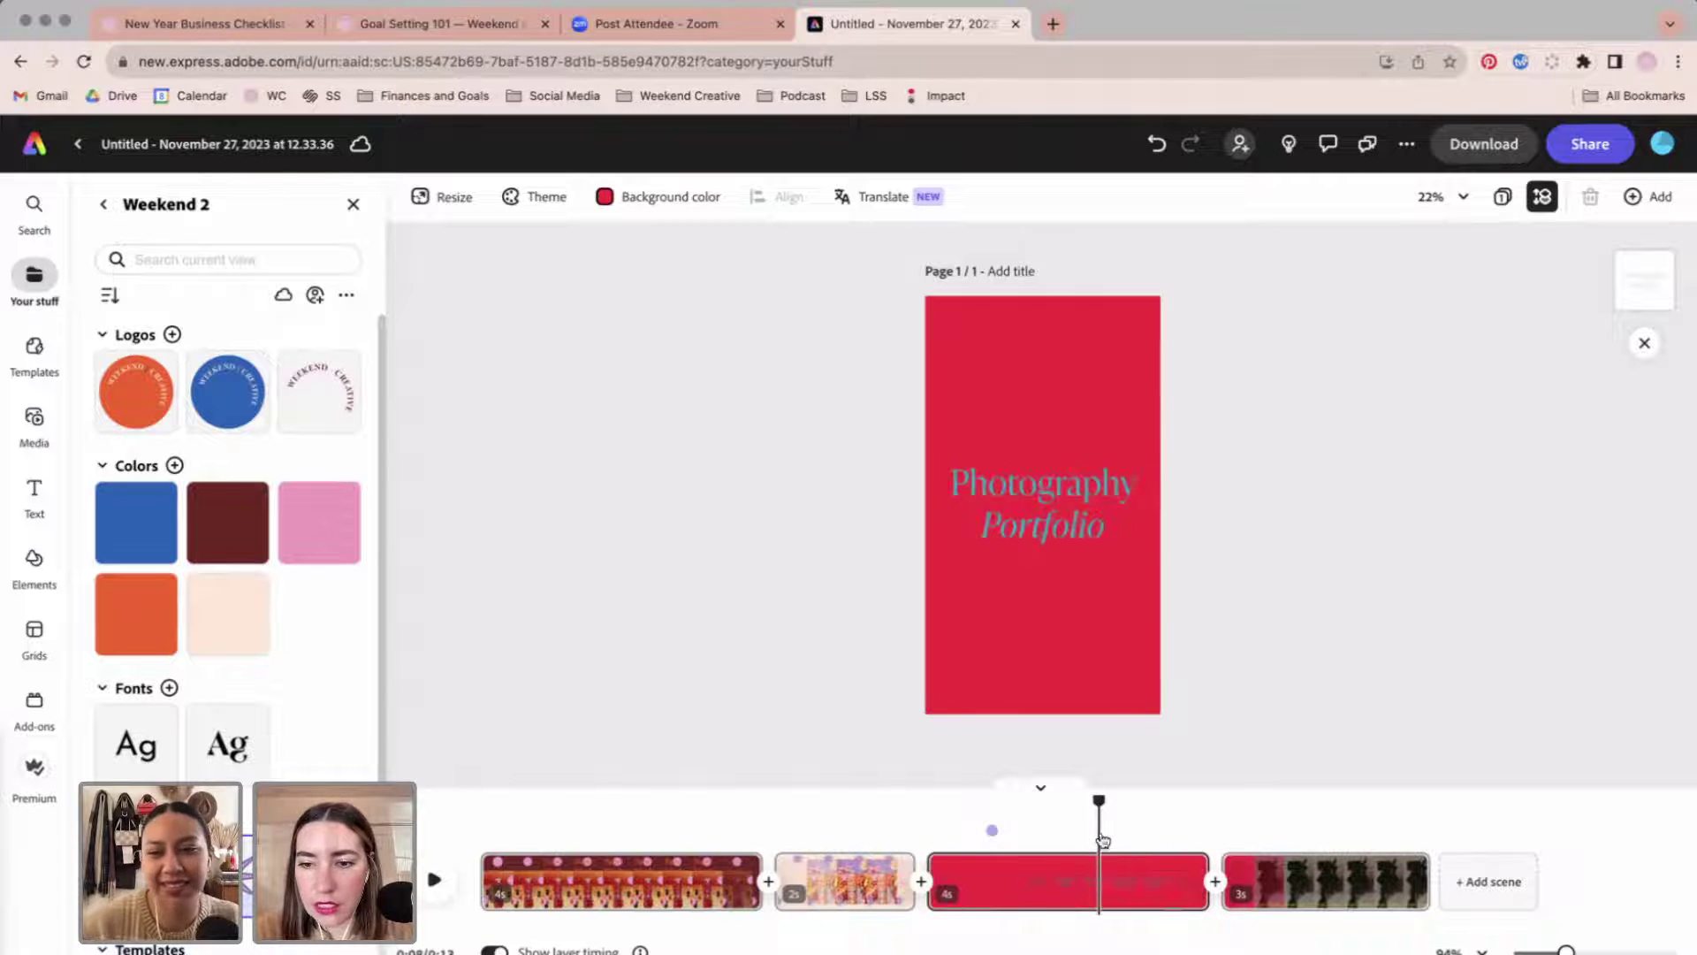
left_click_drag(1101, 803, 1068, 850)
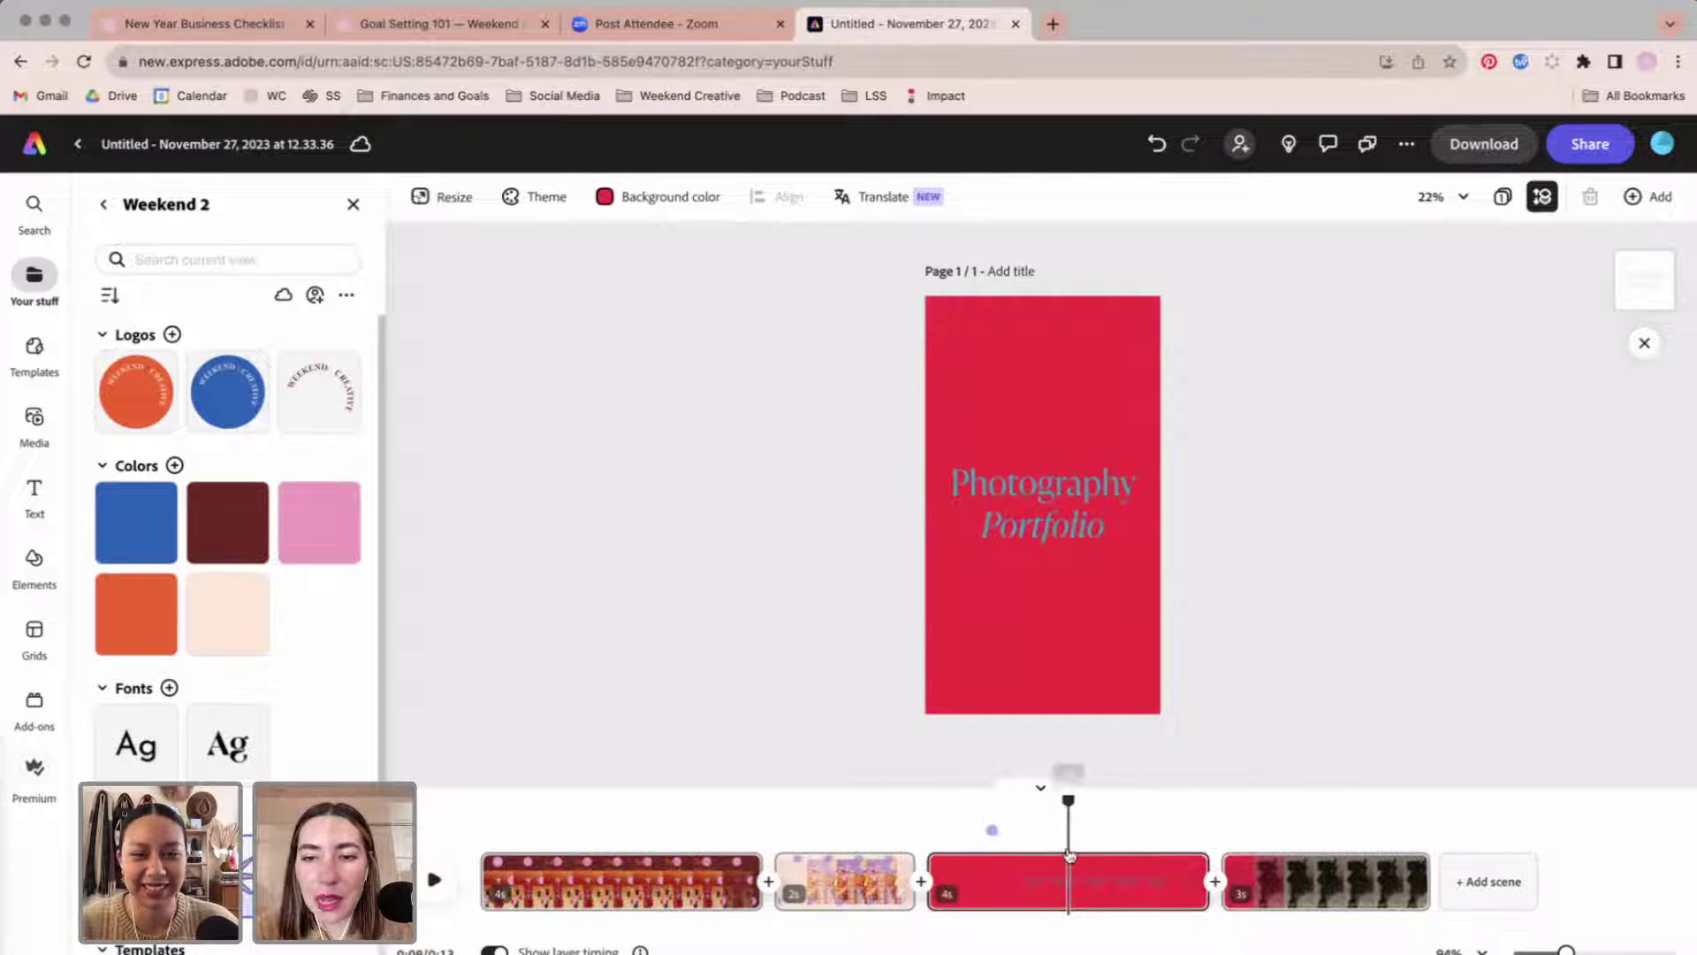
left_click(1061, 505)
key("Delete")
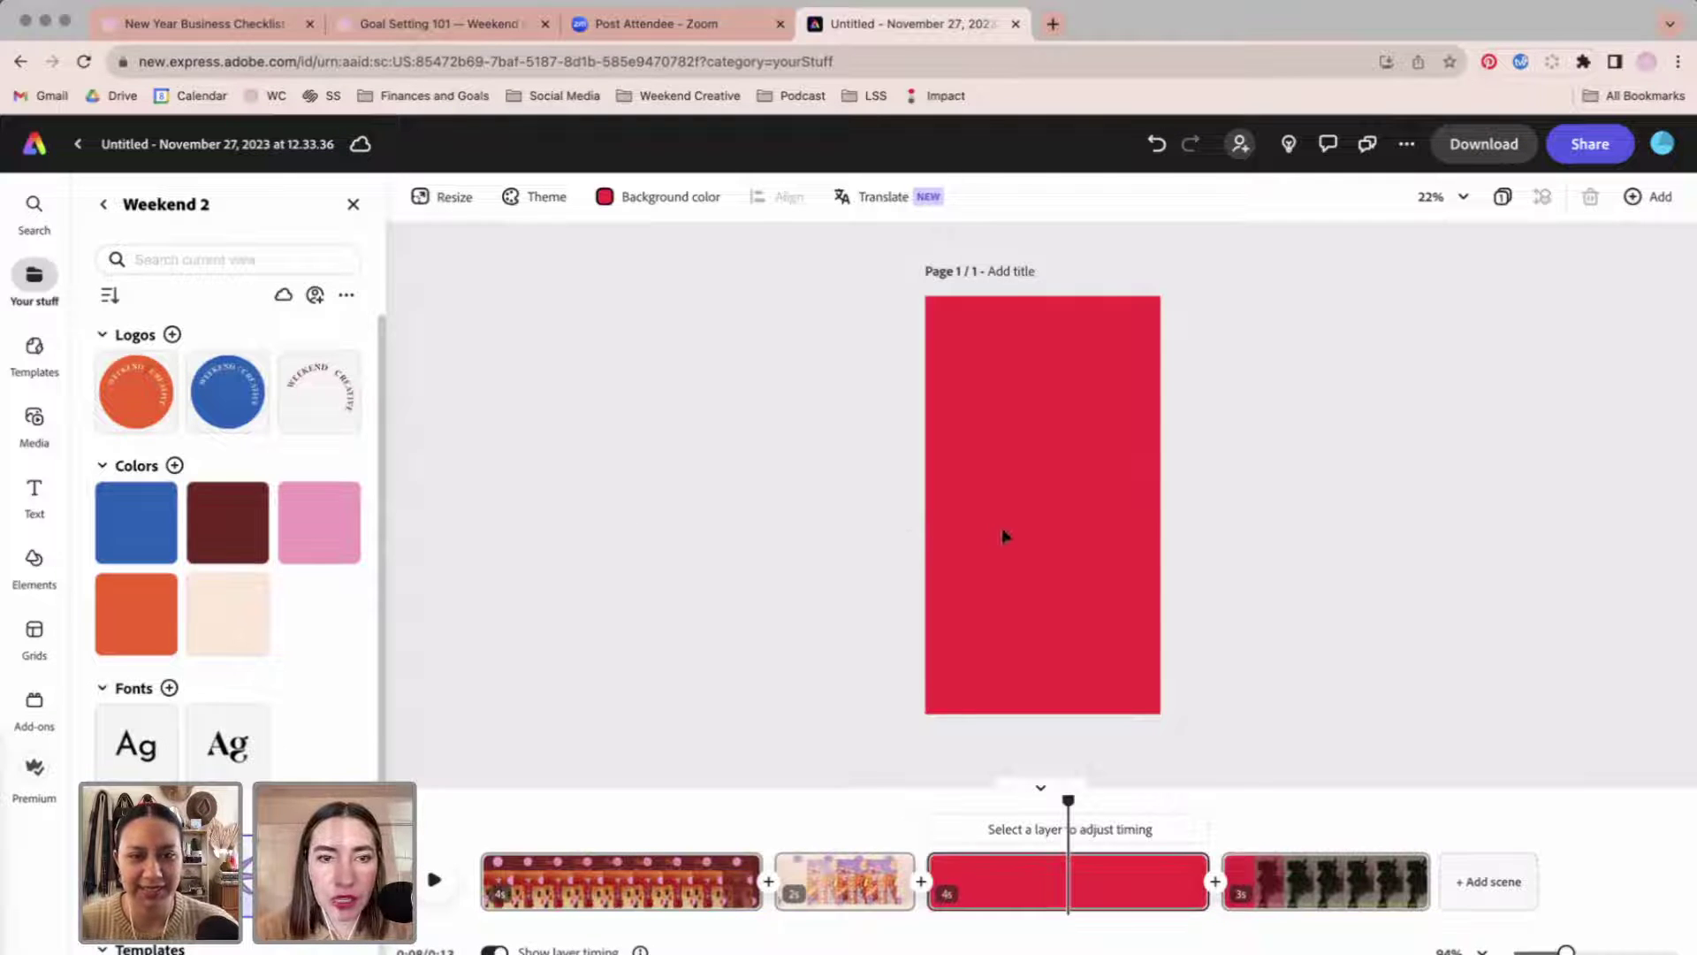
Add a square (1:1) Text to image placeholder from Media, cancelling the device upload.
left_click(35, 419)
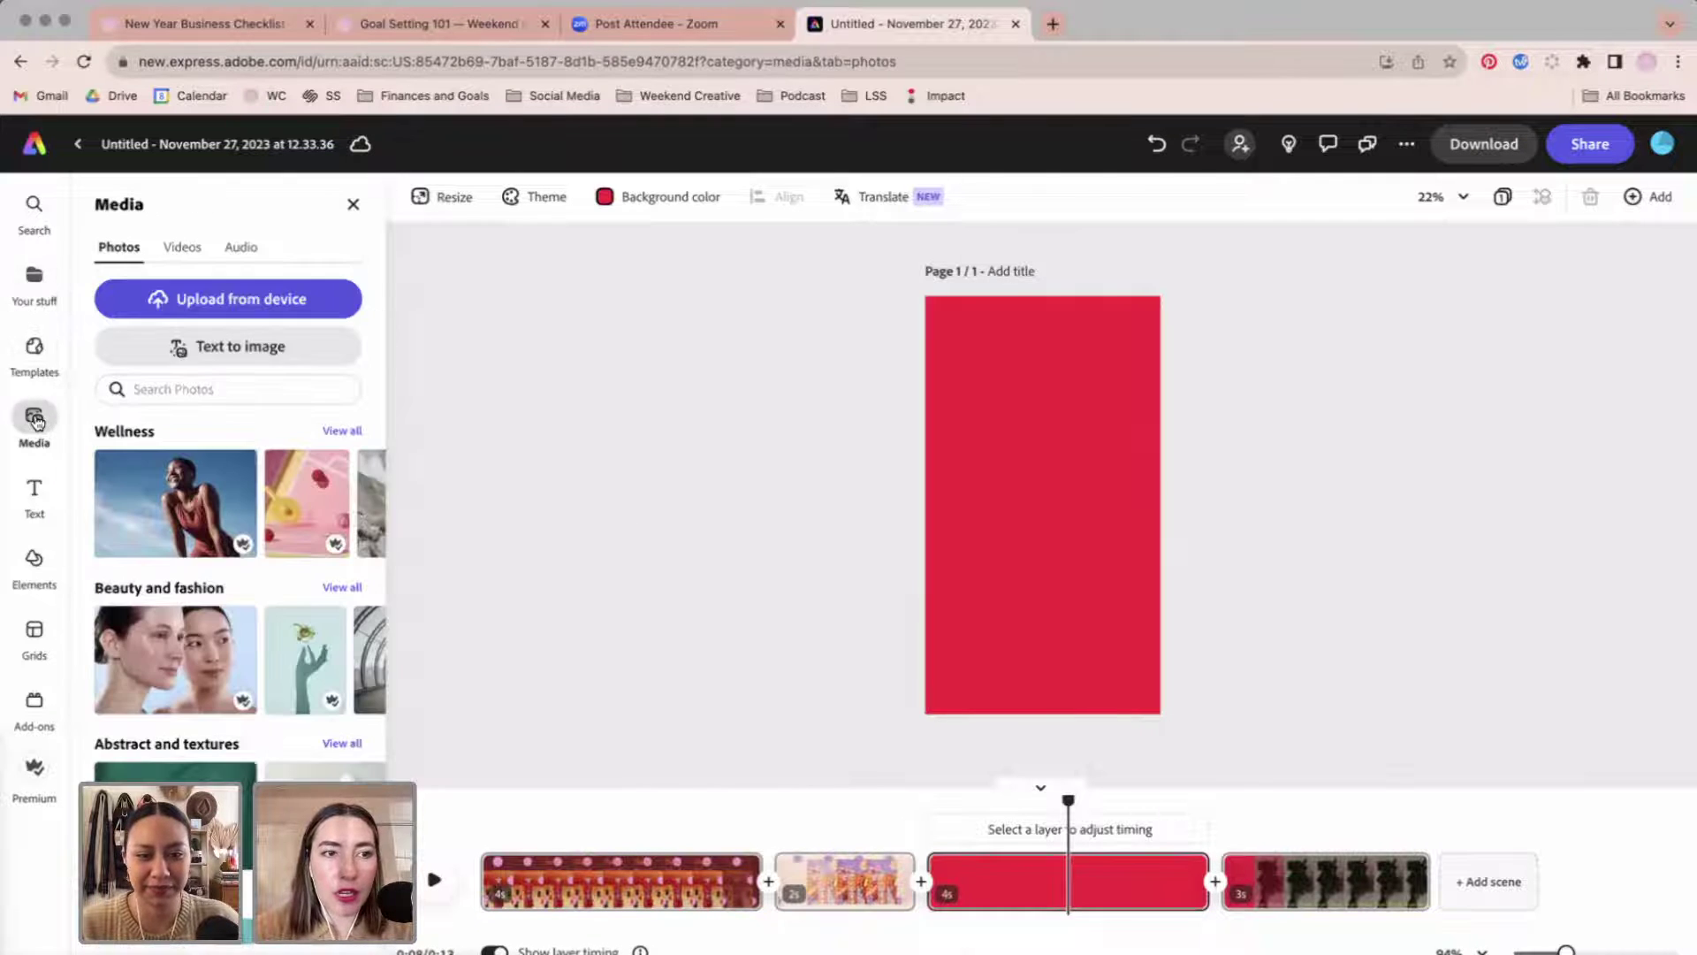
left_click(257, 297)
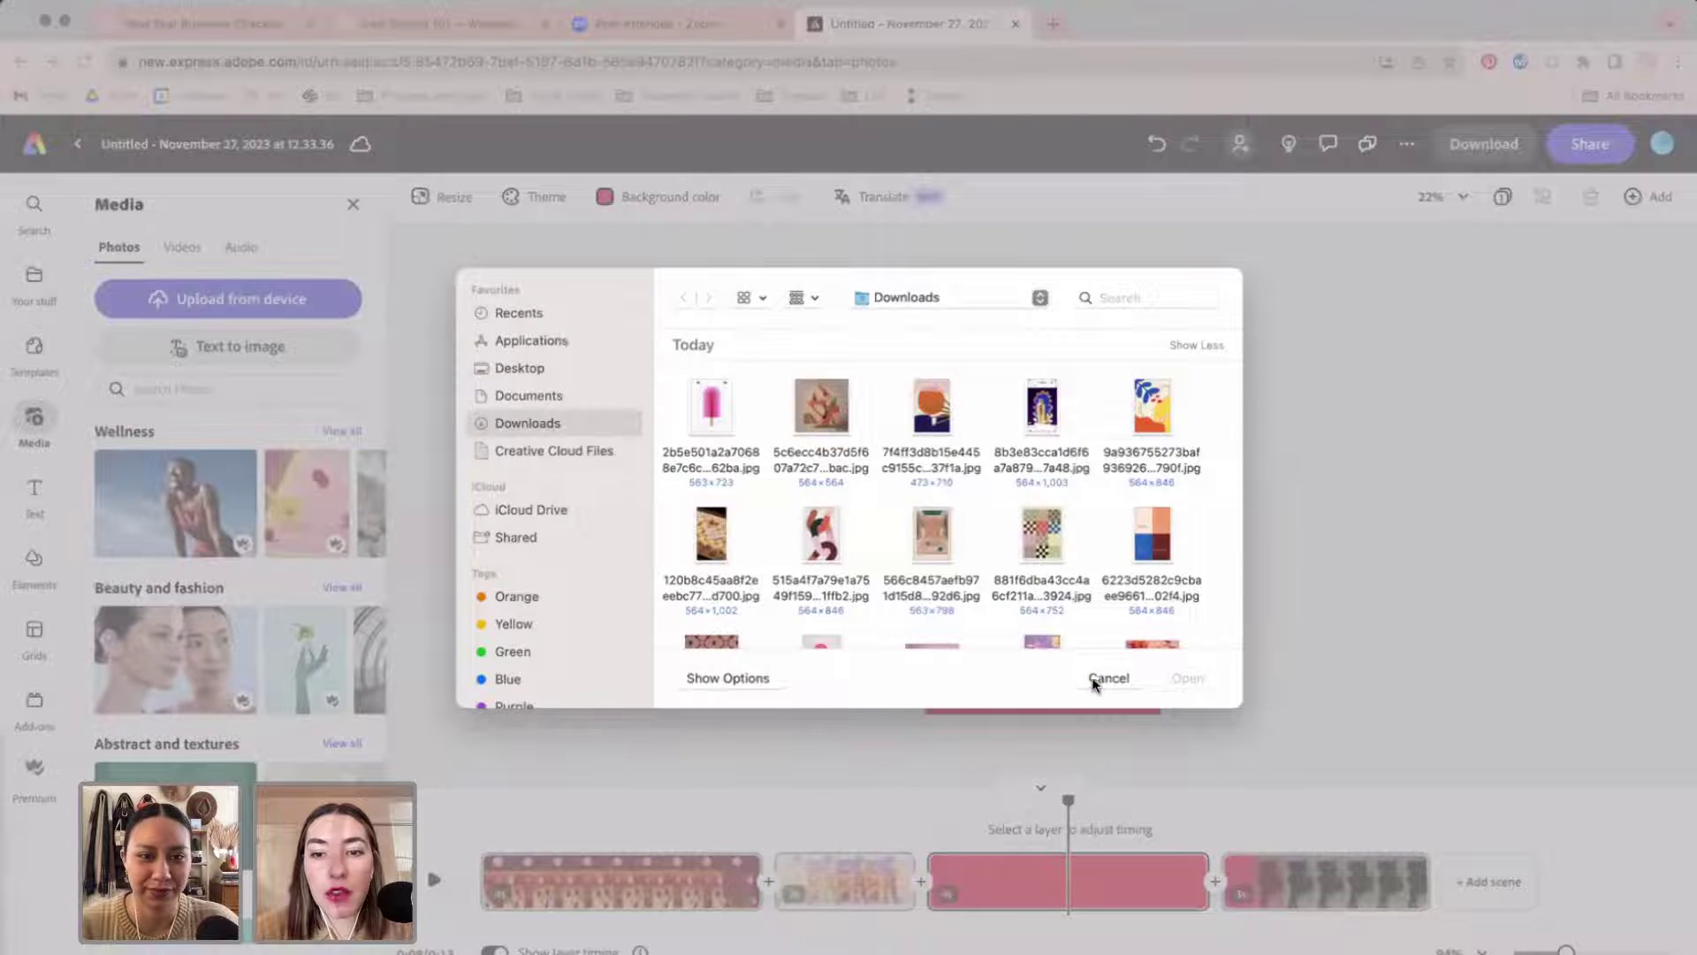
left_click(1109, 678)
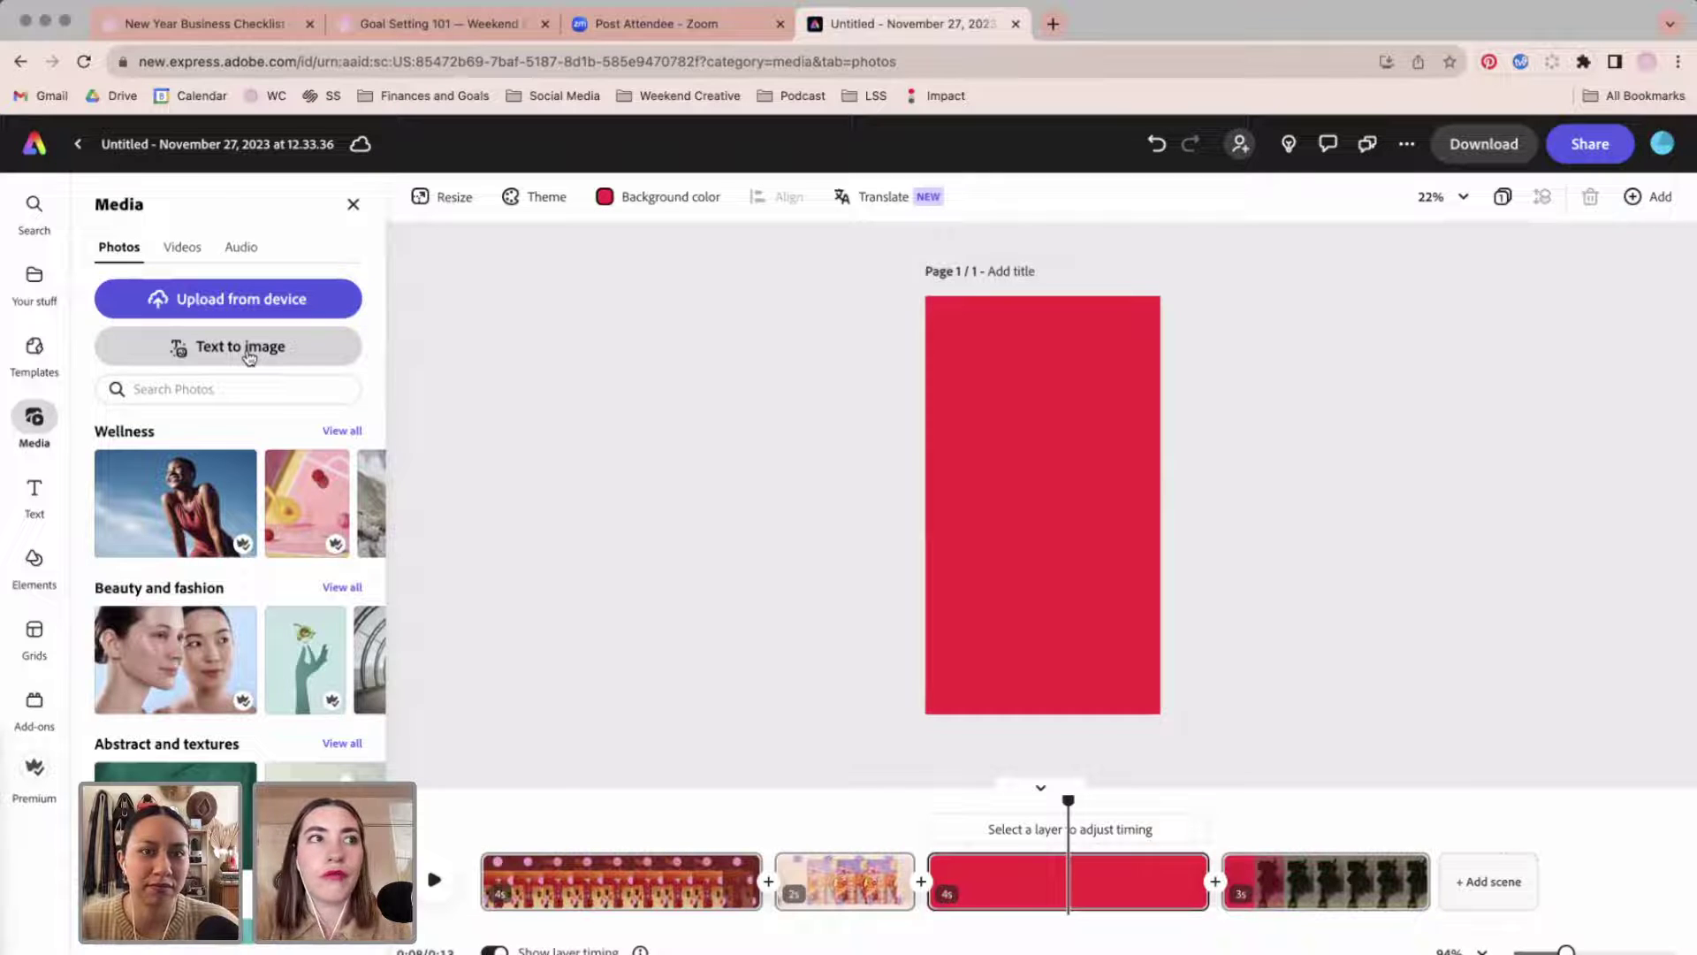
left_click(250, 356)
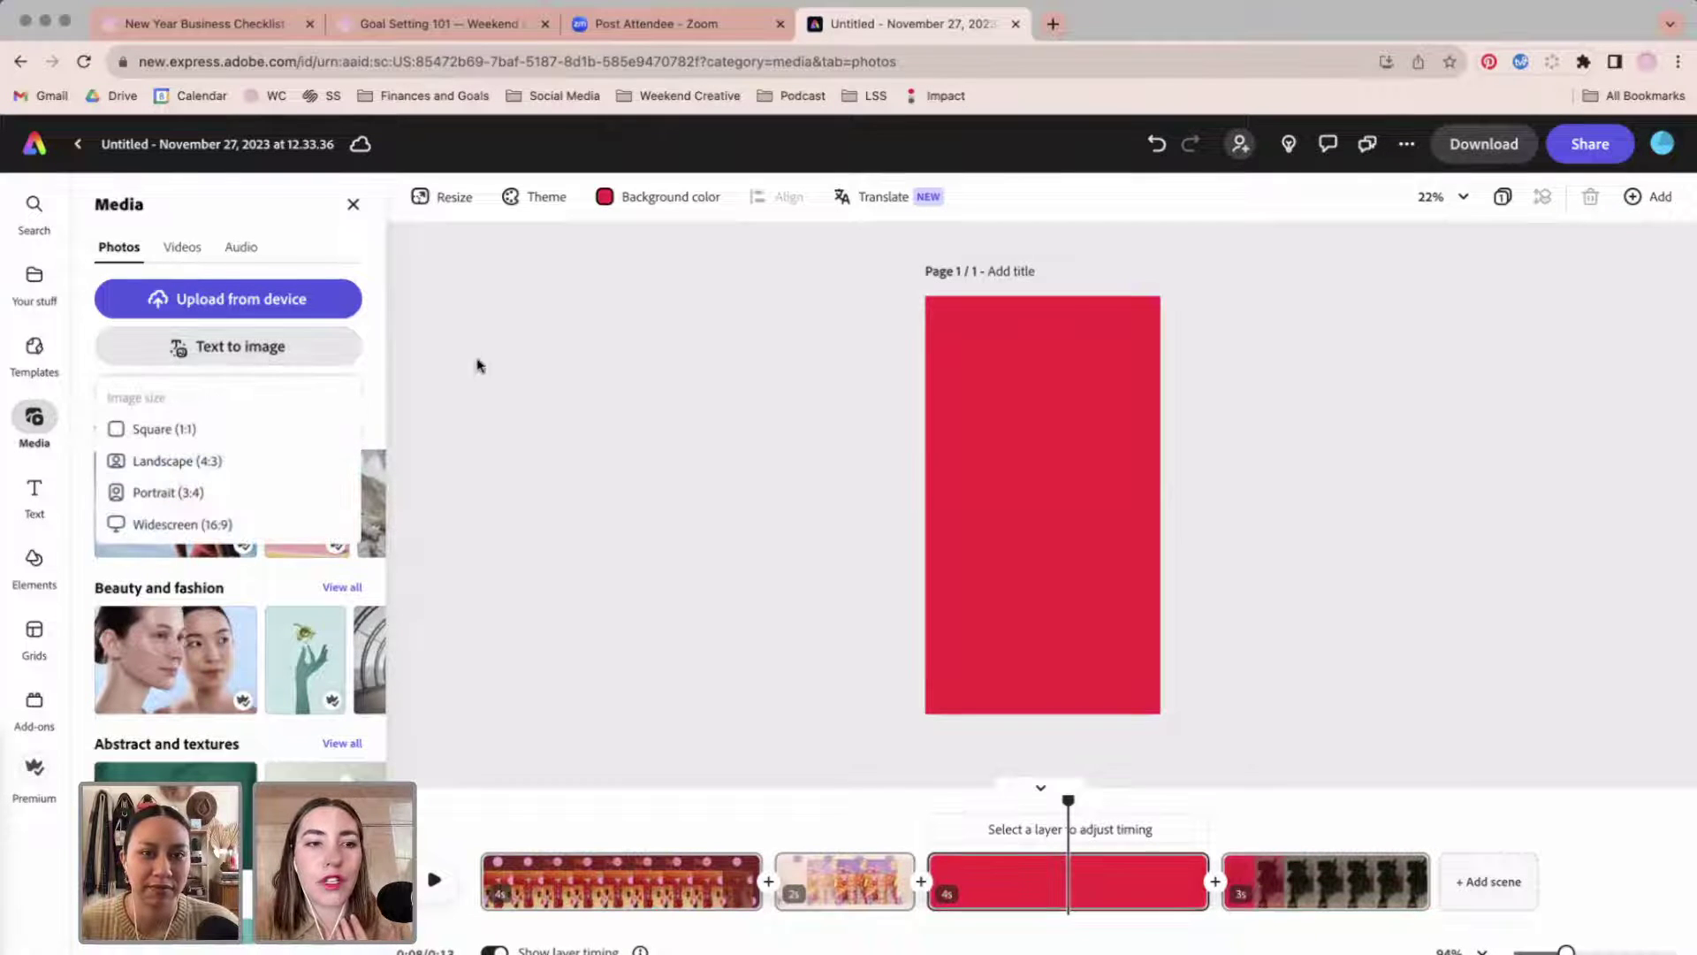
left_click(146, 429)
left_click(193, 341)
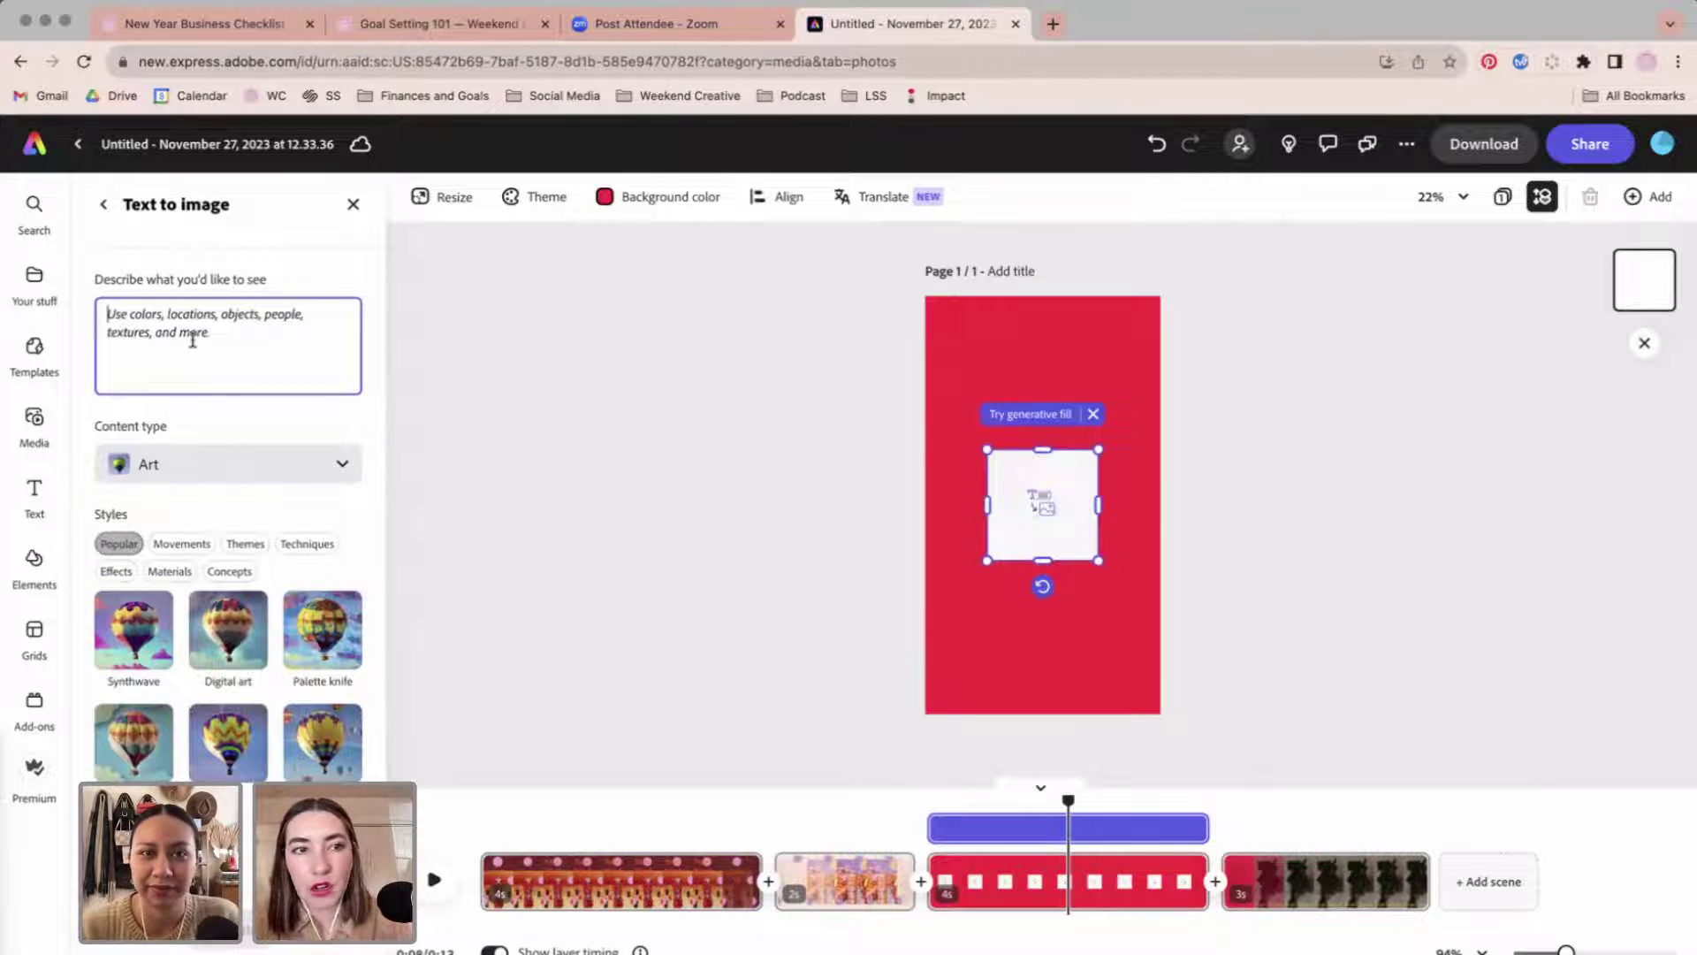
Generate a pink camera image from a Text to image prompt.
type("c")
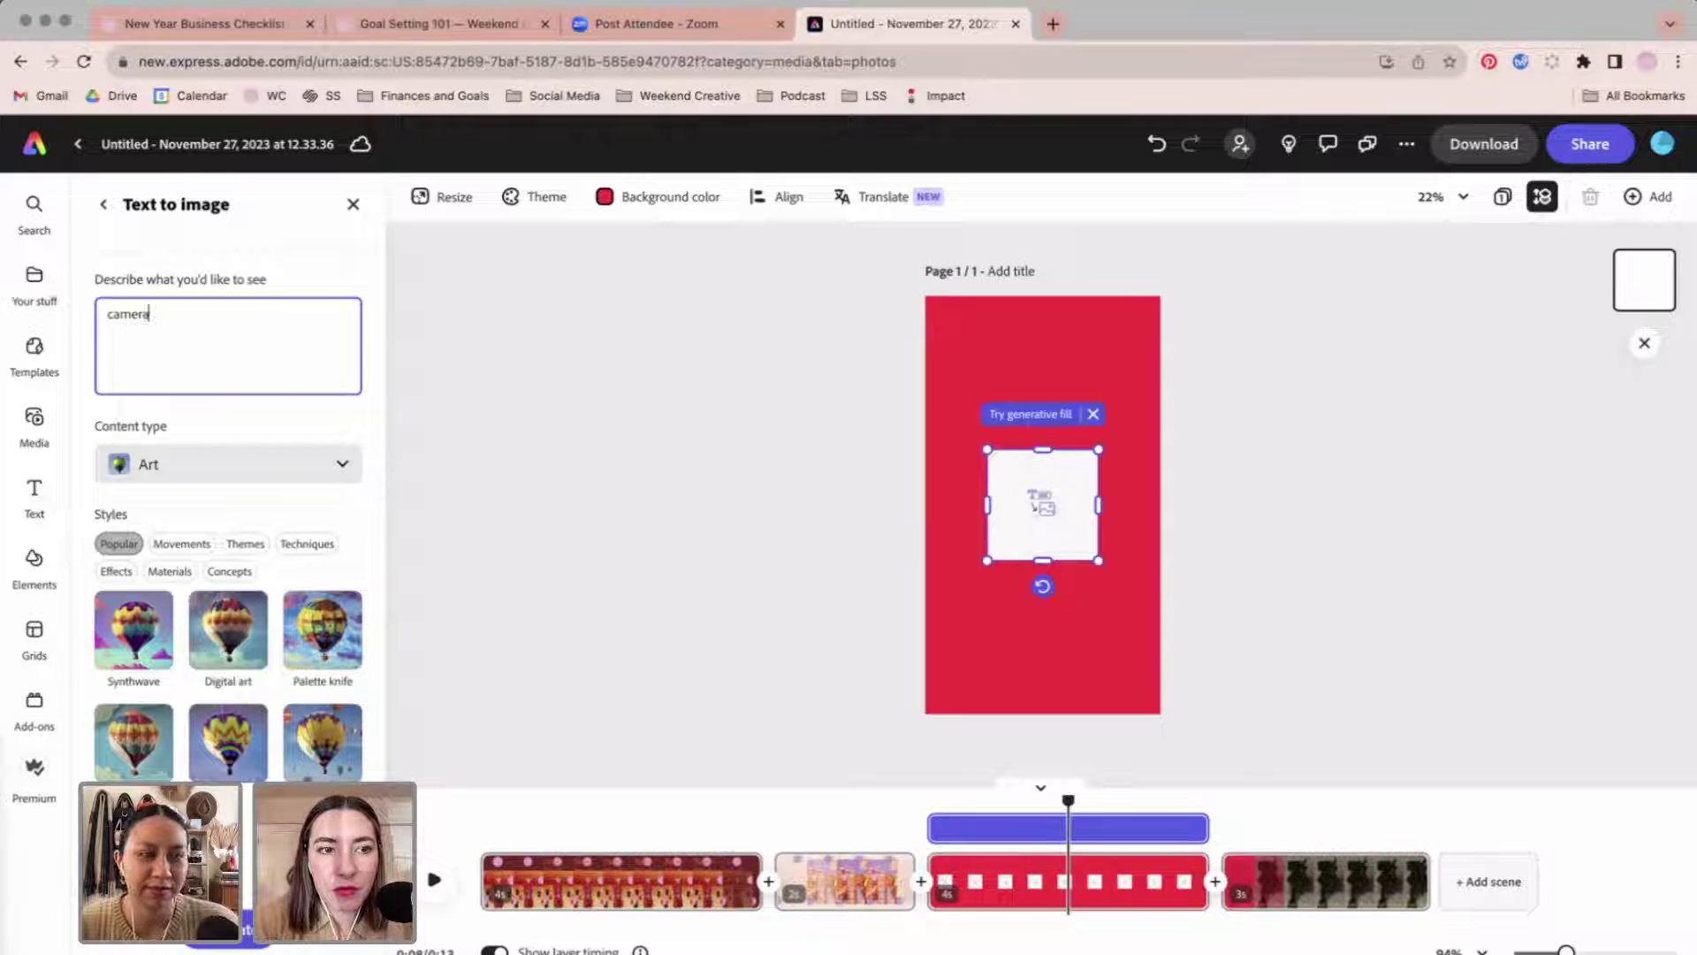
key("BackSpace")
type("pink")
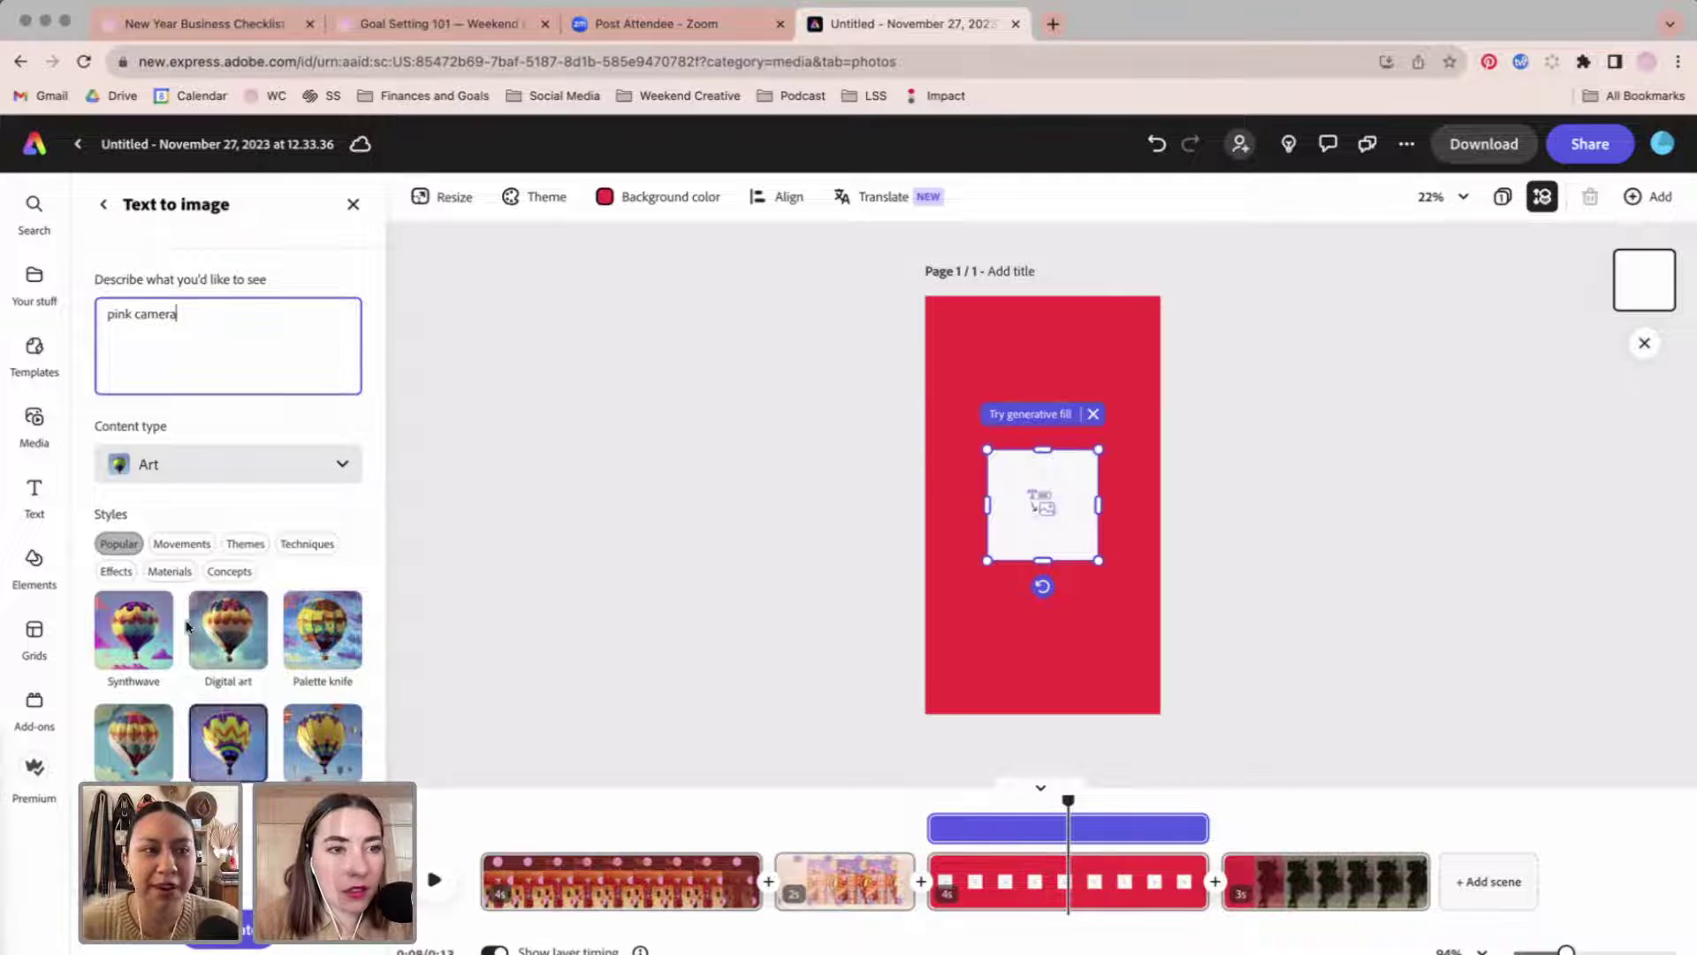
key("Return")
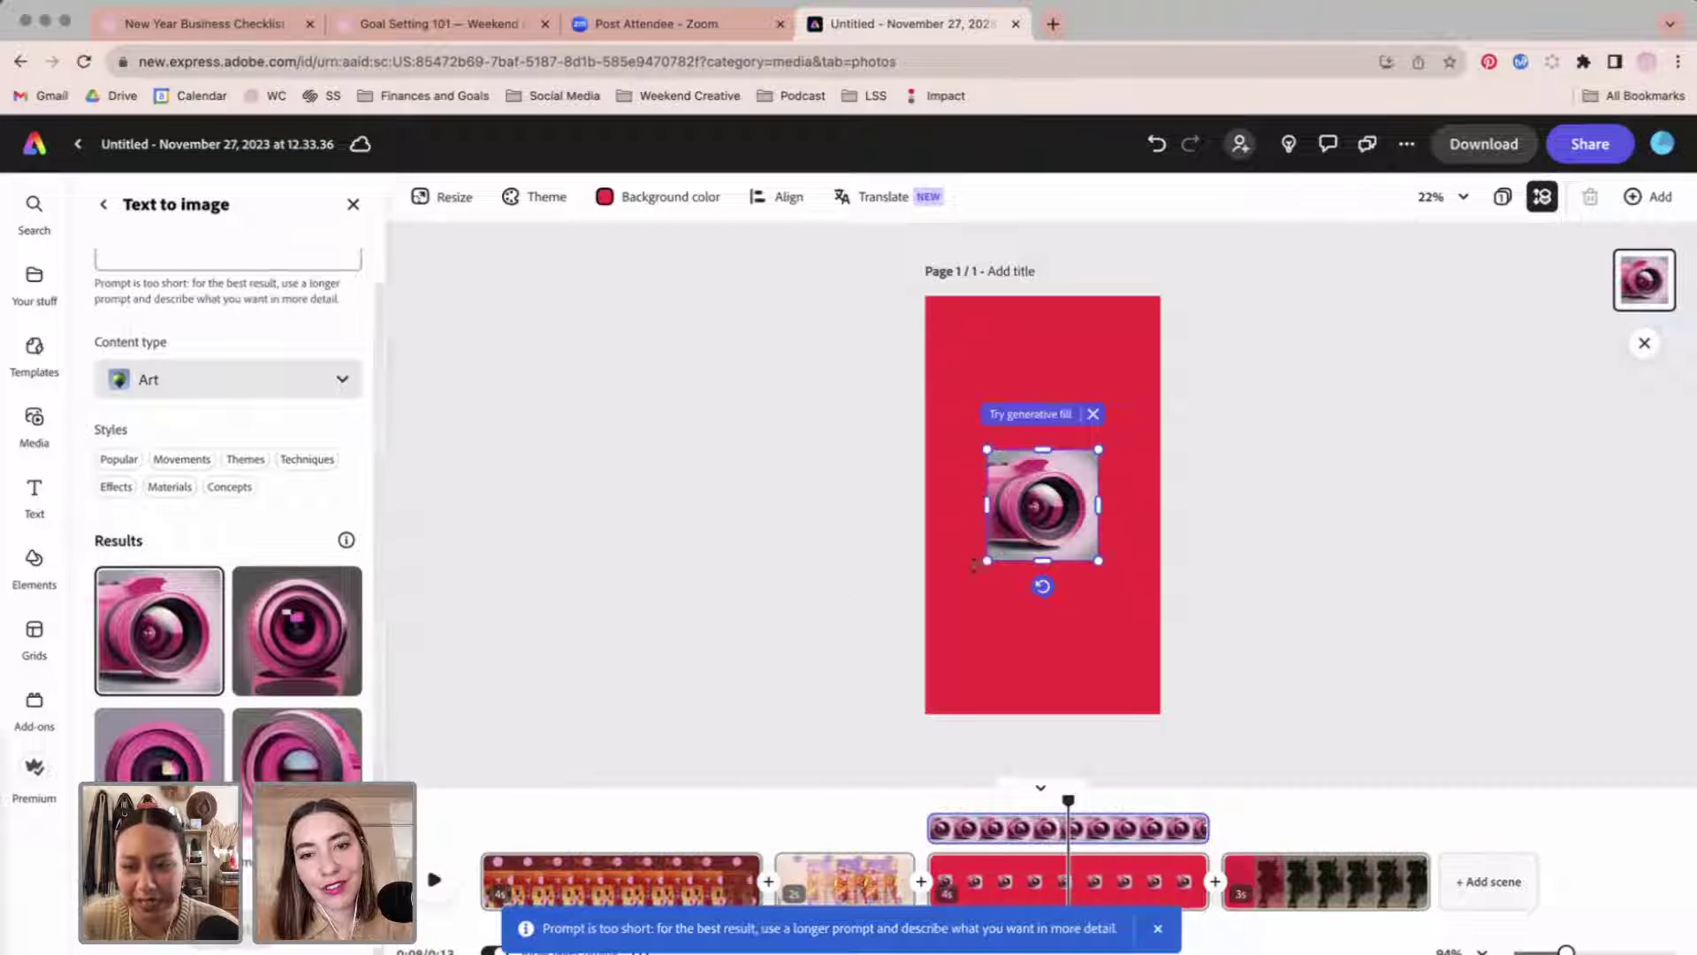
Delete the generated pink camera image from the red scene.
scroll(239, 738, "up", 2)
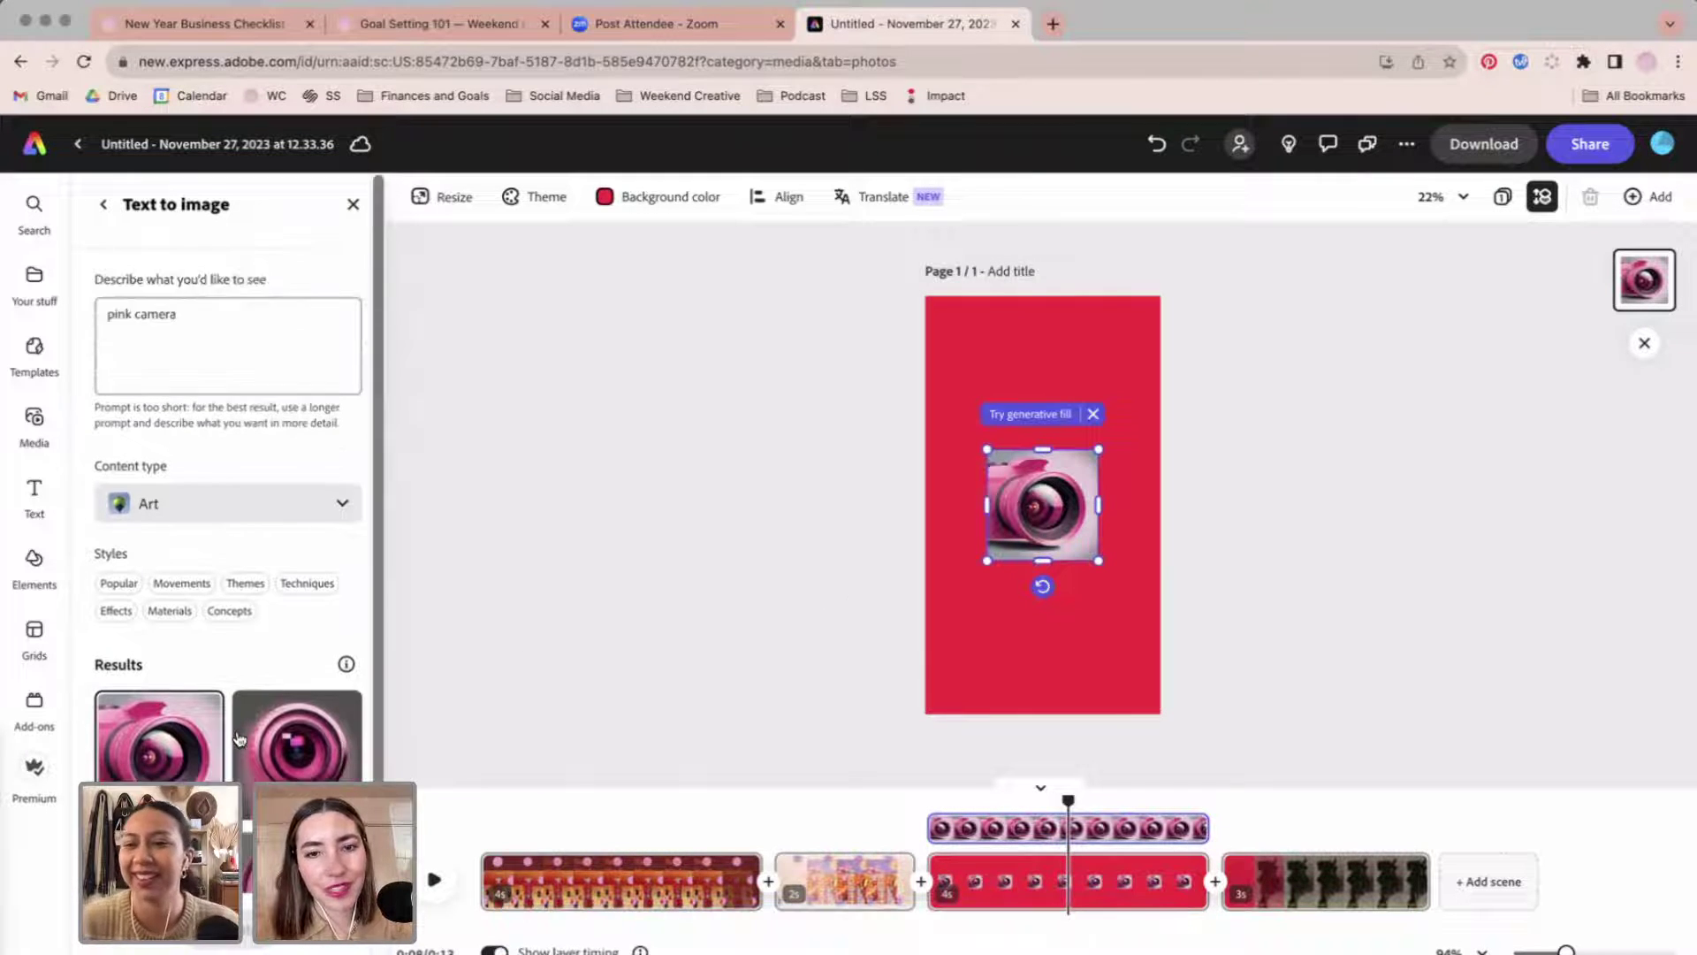
left_click(575, 480)
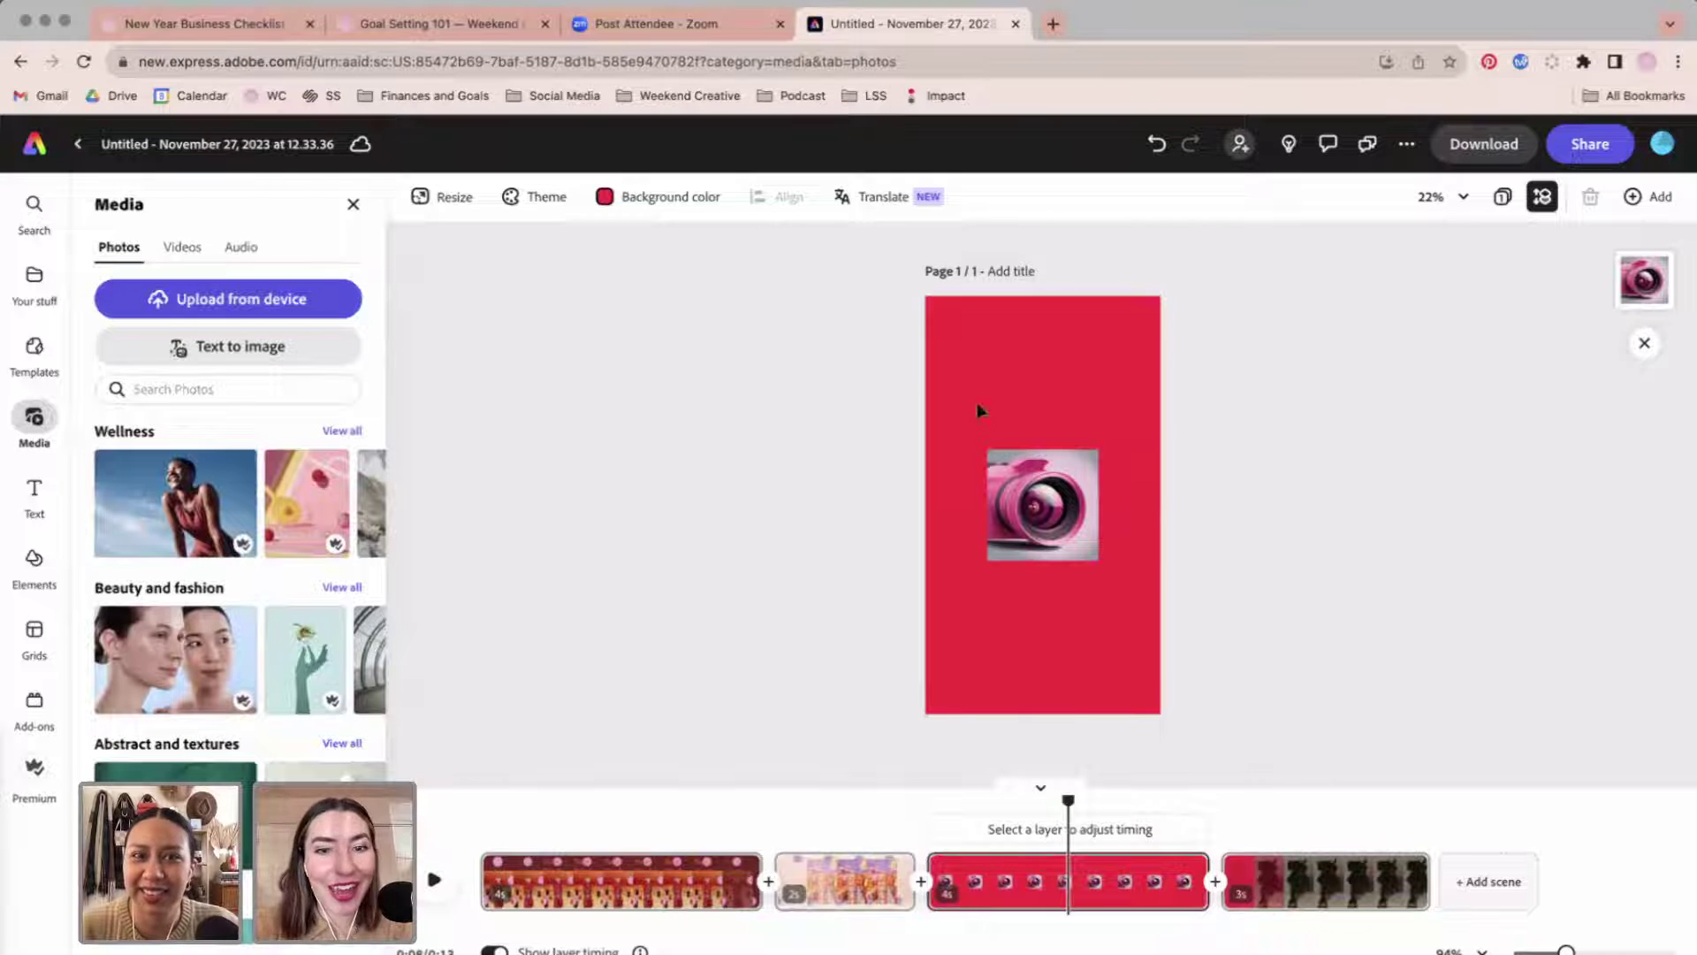
left_click(1025, 508)
key("Delete")
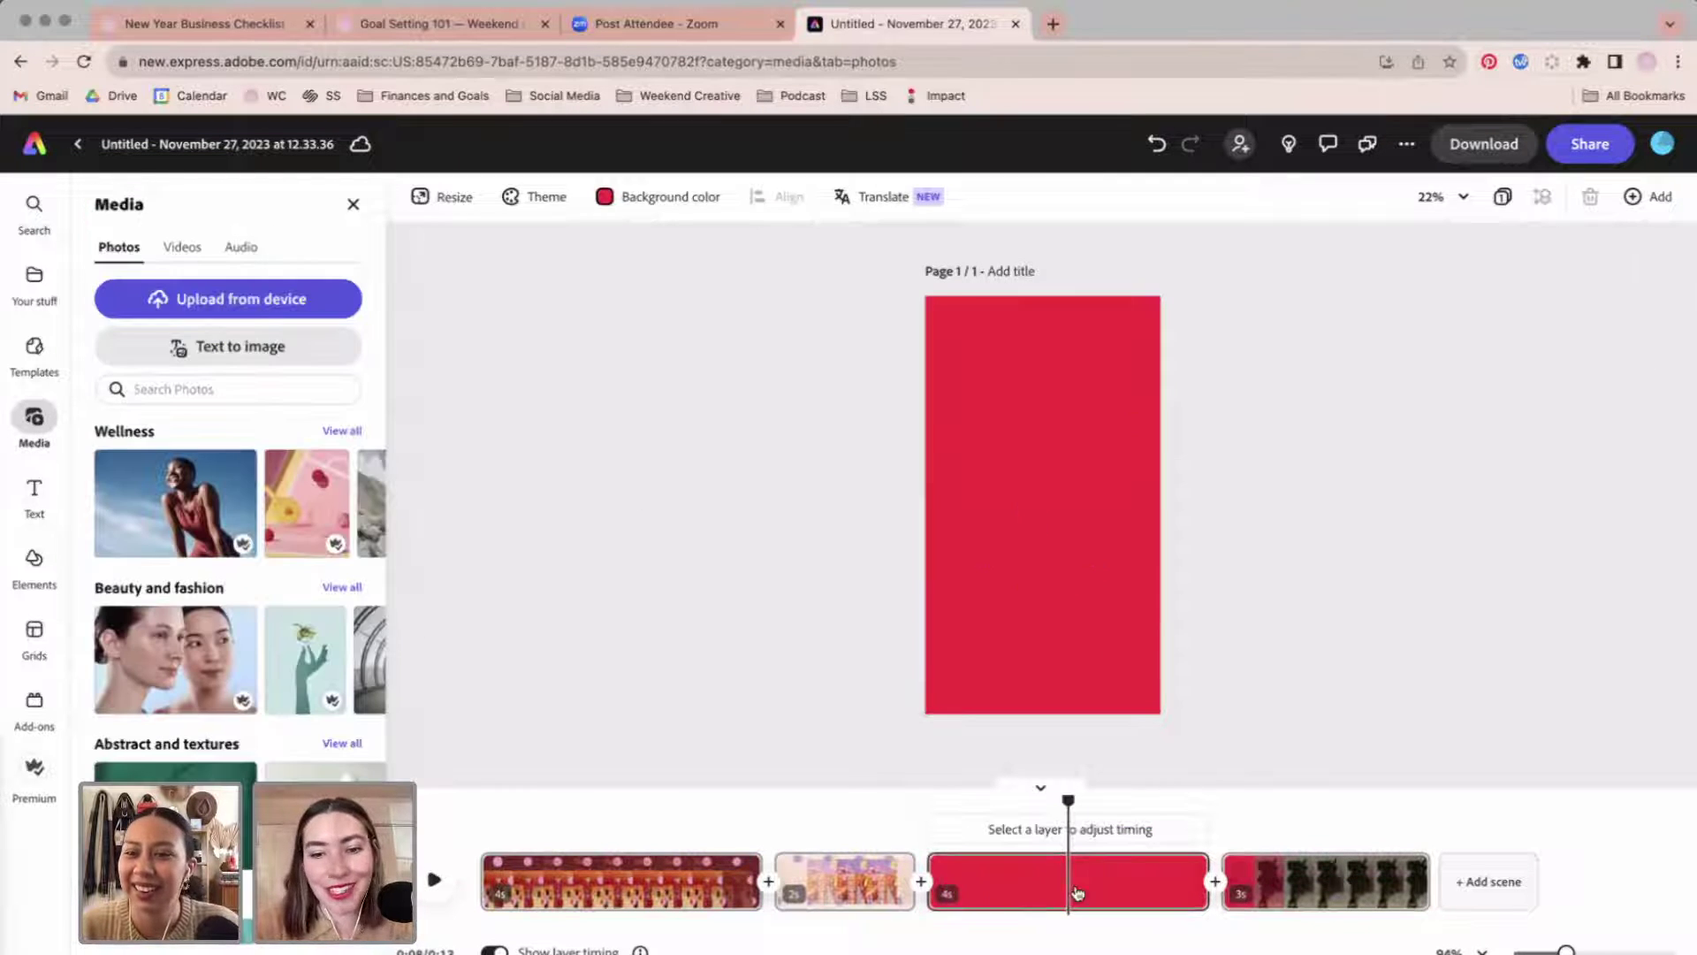
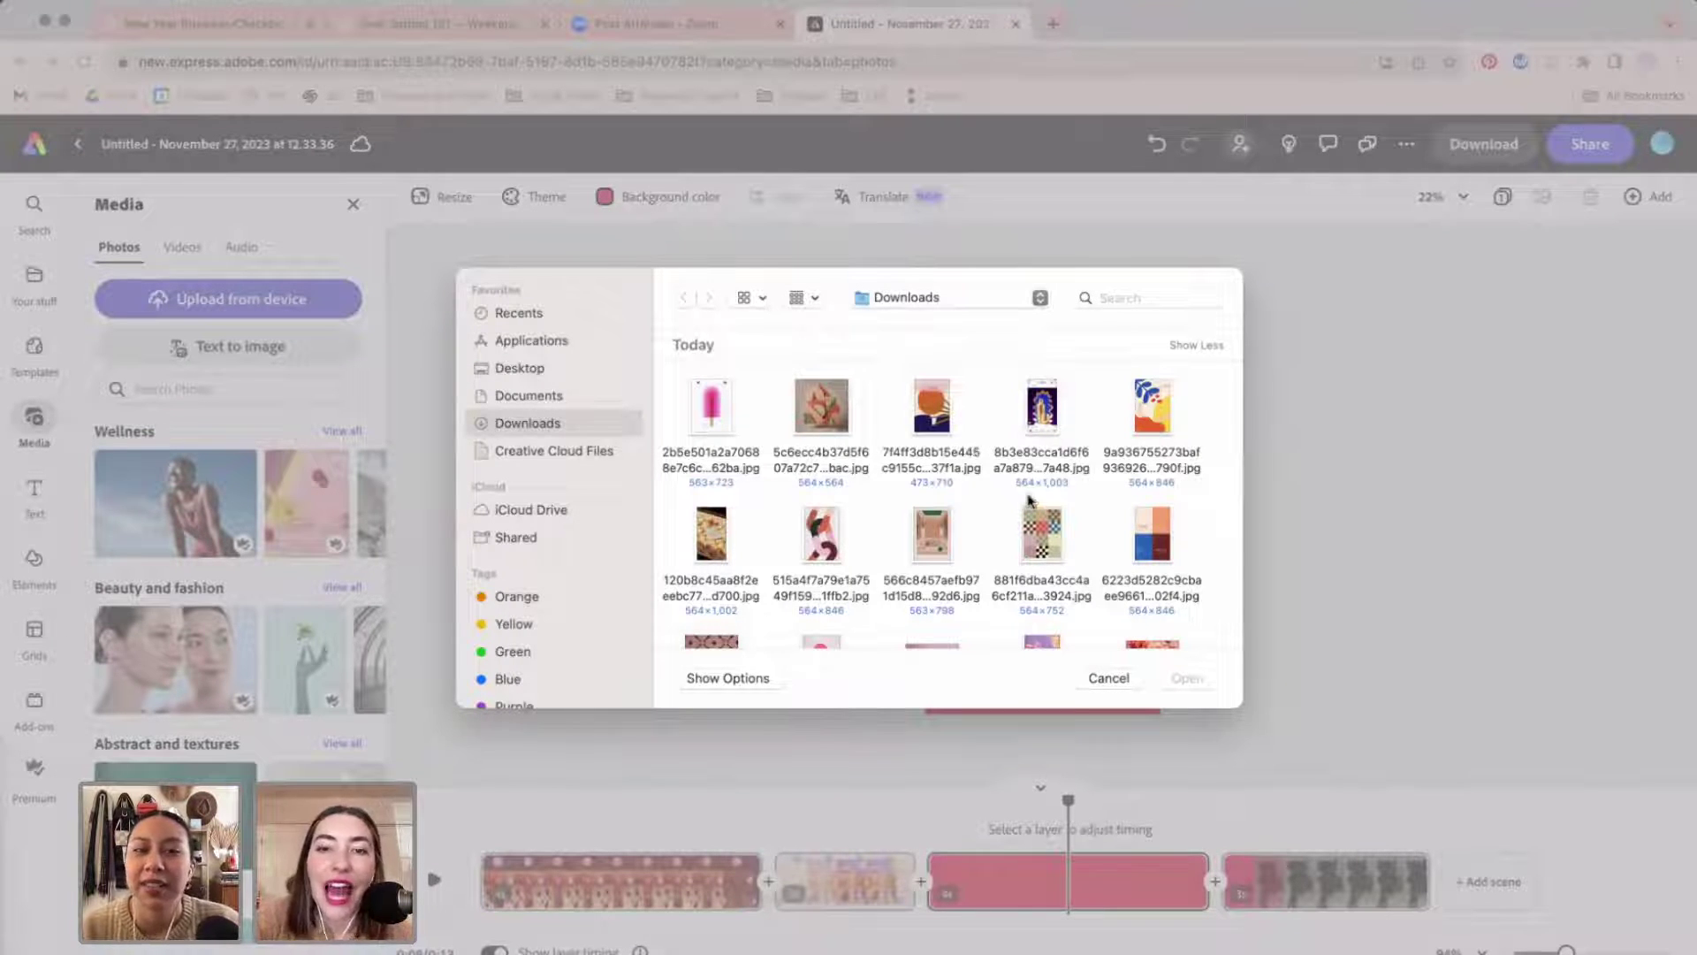
Upload the Ashland raspberry seltzer photo from Downloads onto the red scene.
scroll(958, 550, "down", 5)
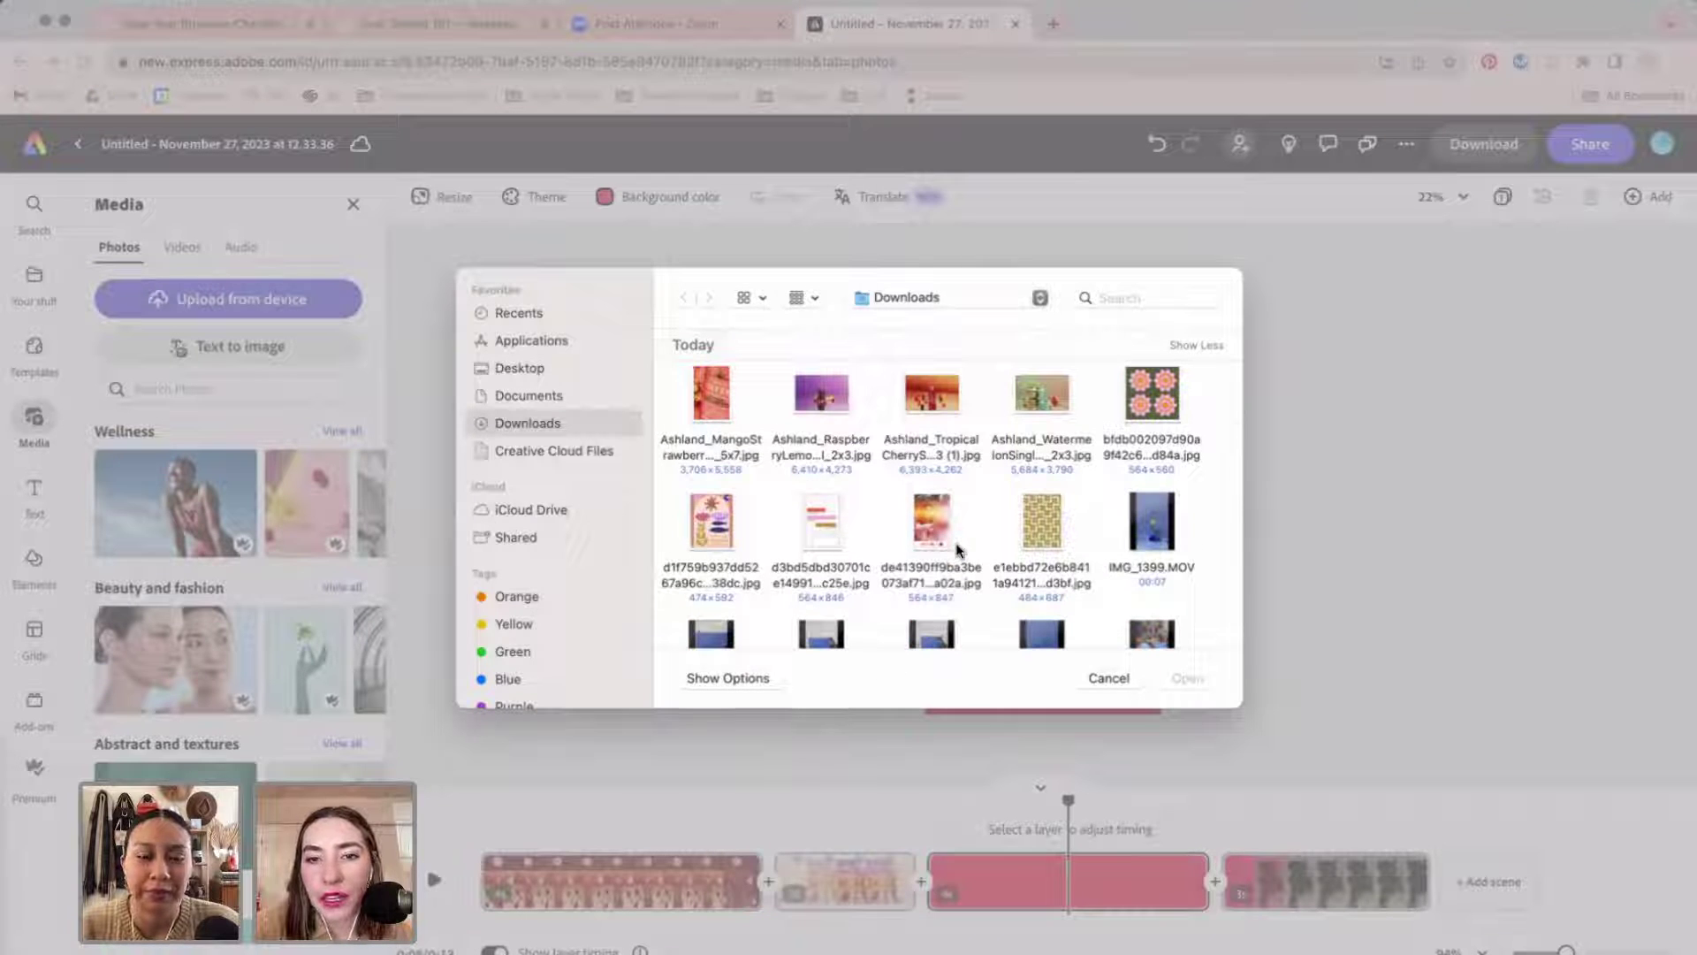
scroll(835, 399, "up", 3)
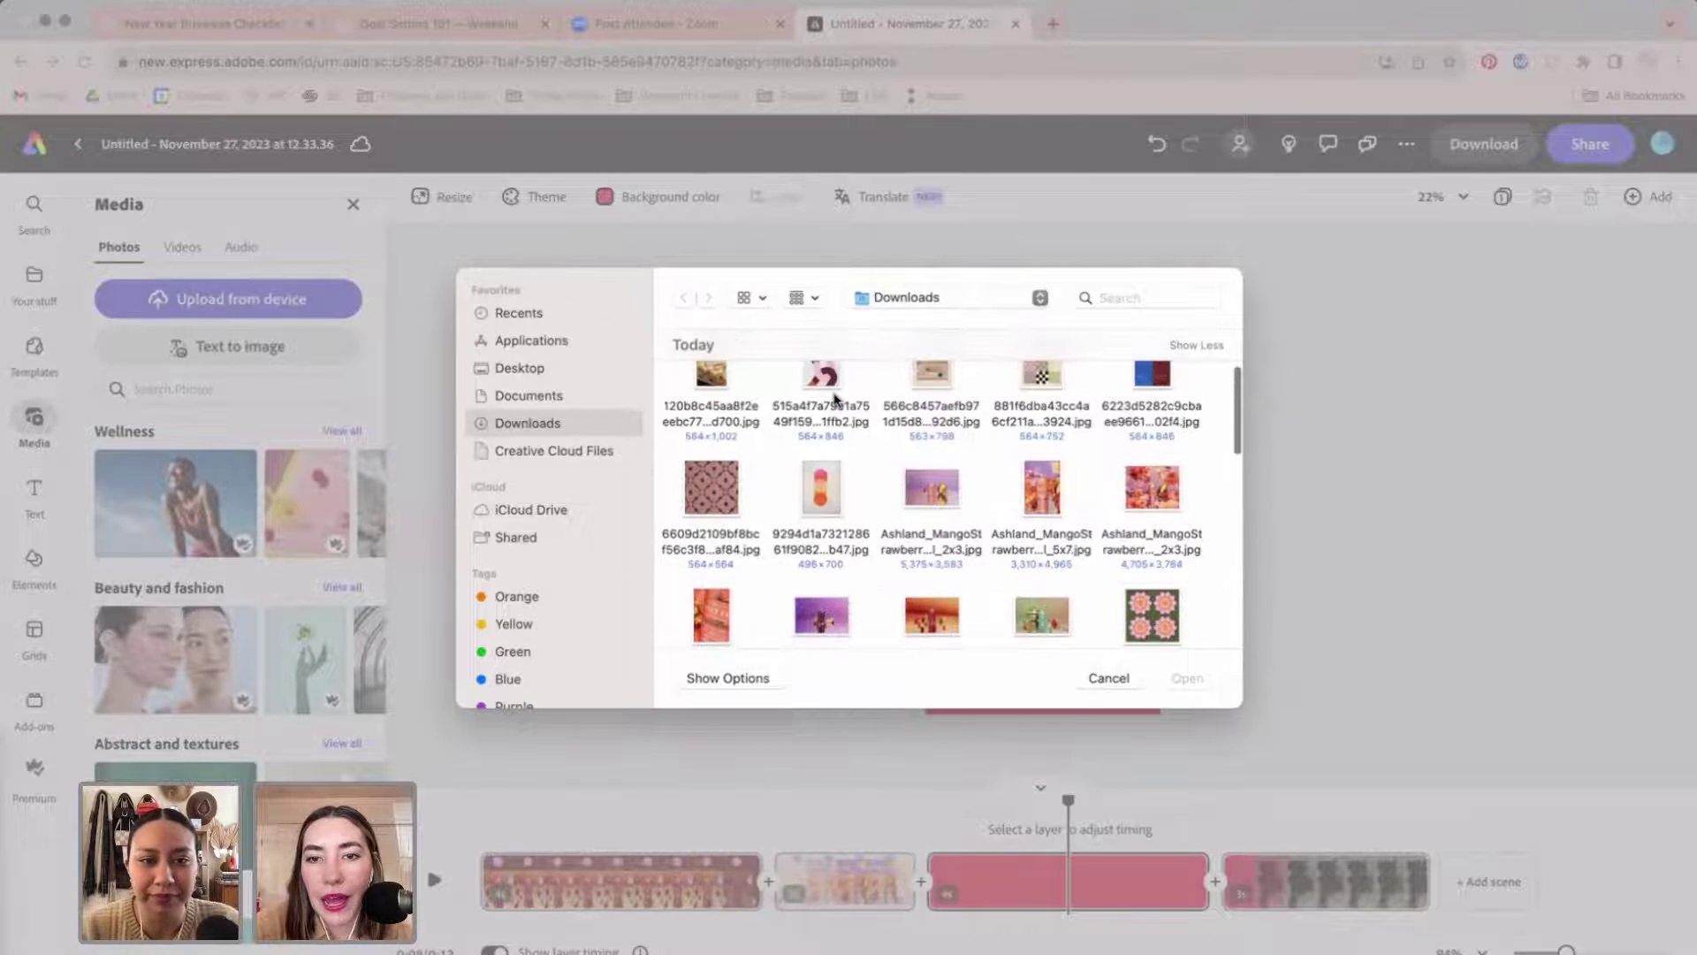
left_click(844, 543)
double_click(844, 543)
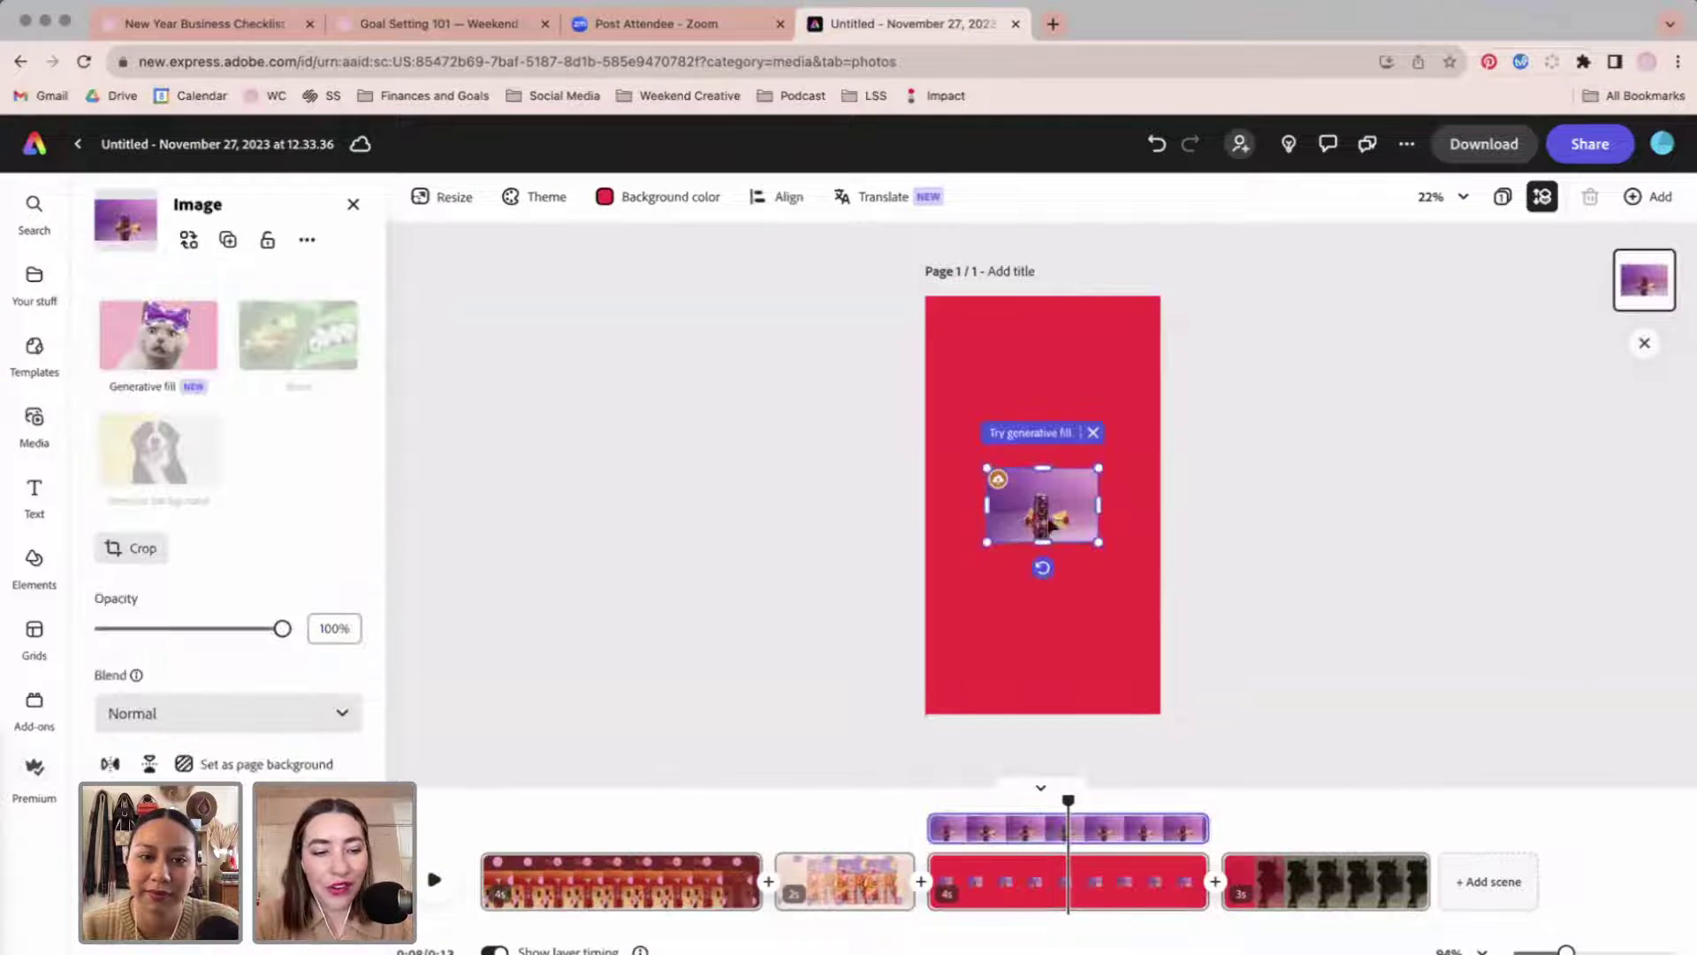
Stretch the seltzer photo taller and wider on the page.
left_click_drag(1042, 468, 1045, 346)
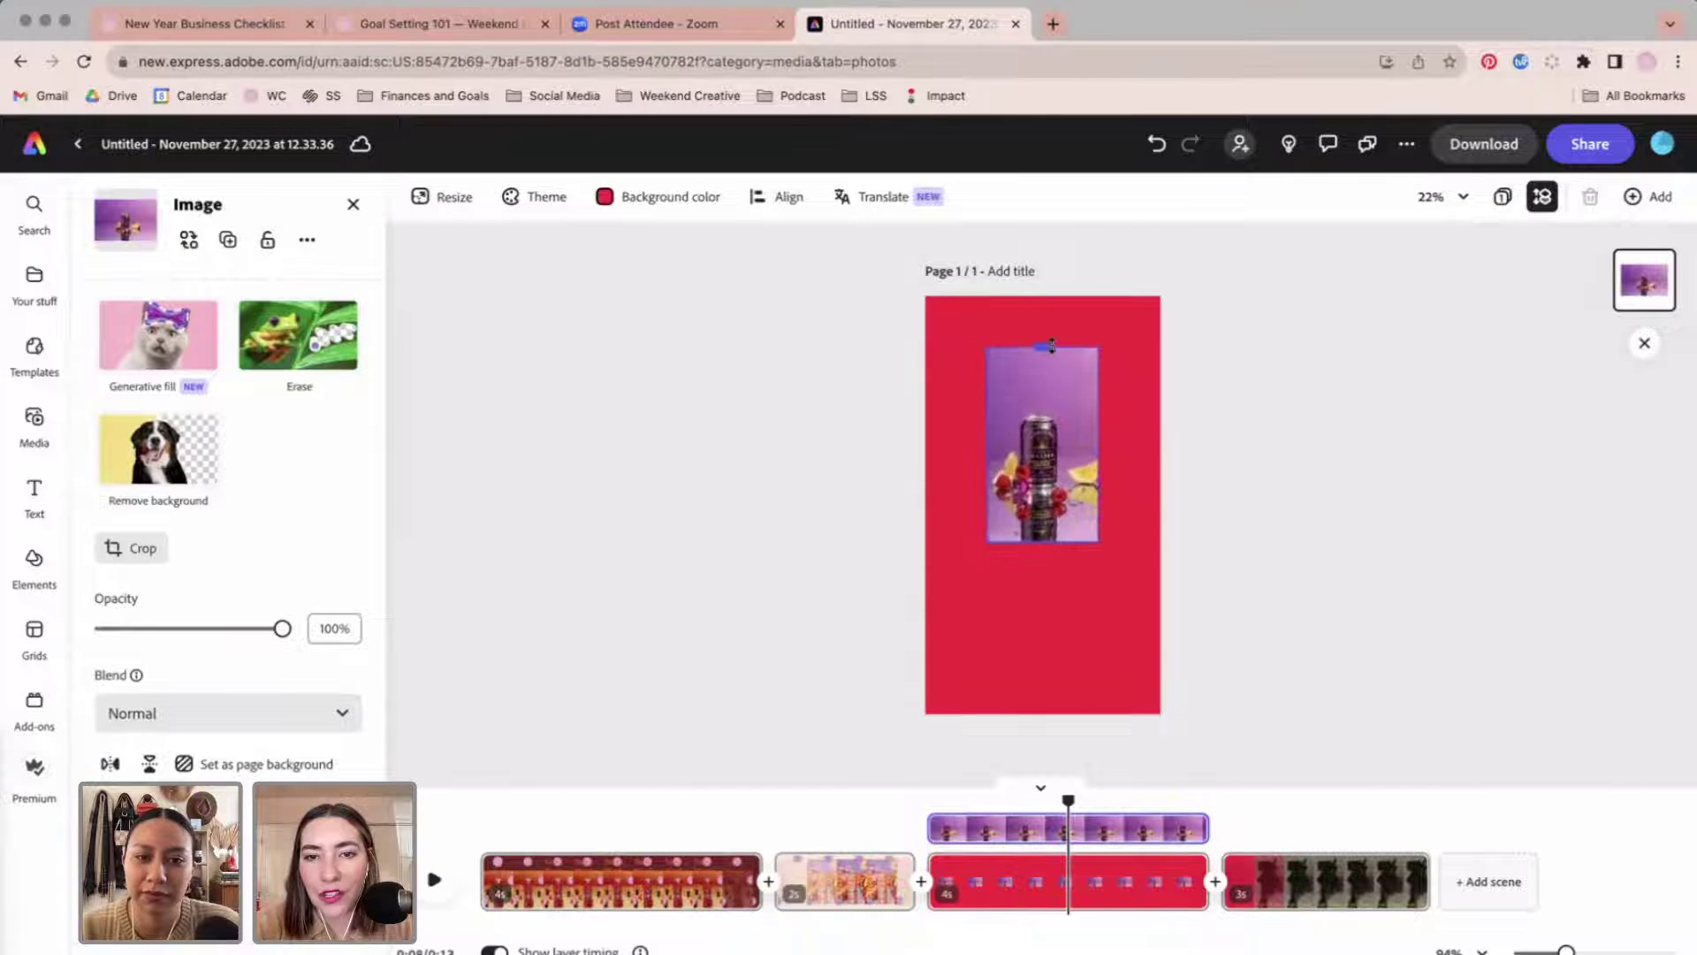
left_click_drag(1042, 542, 1042, 659)
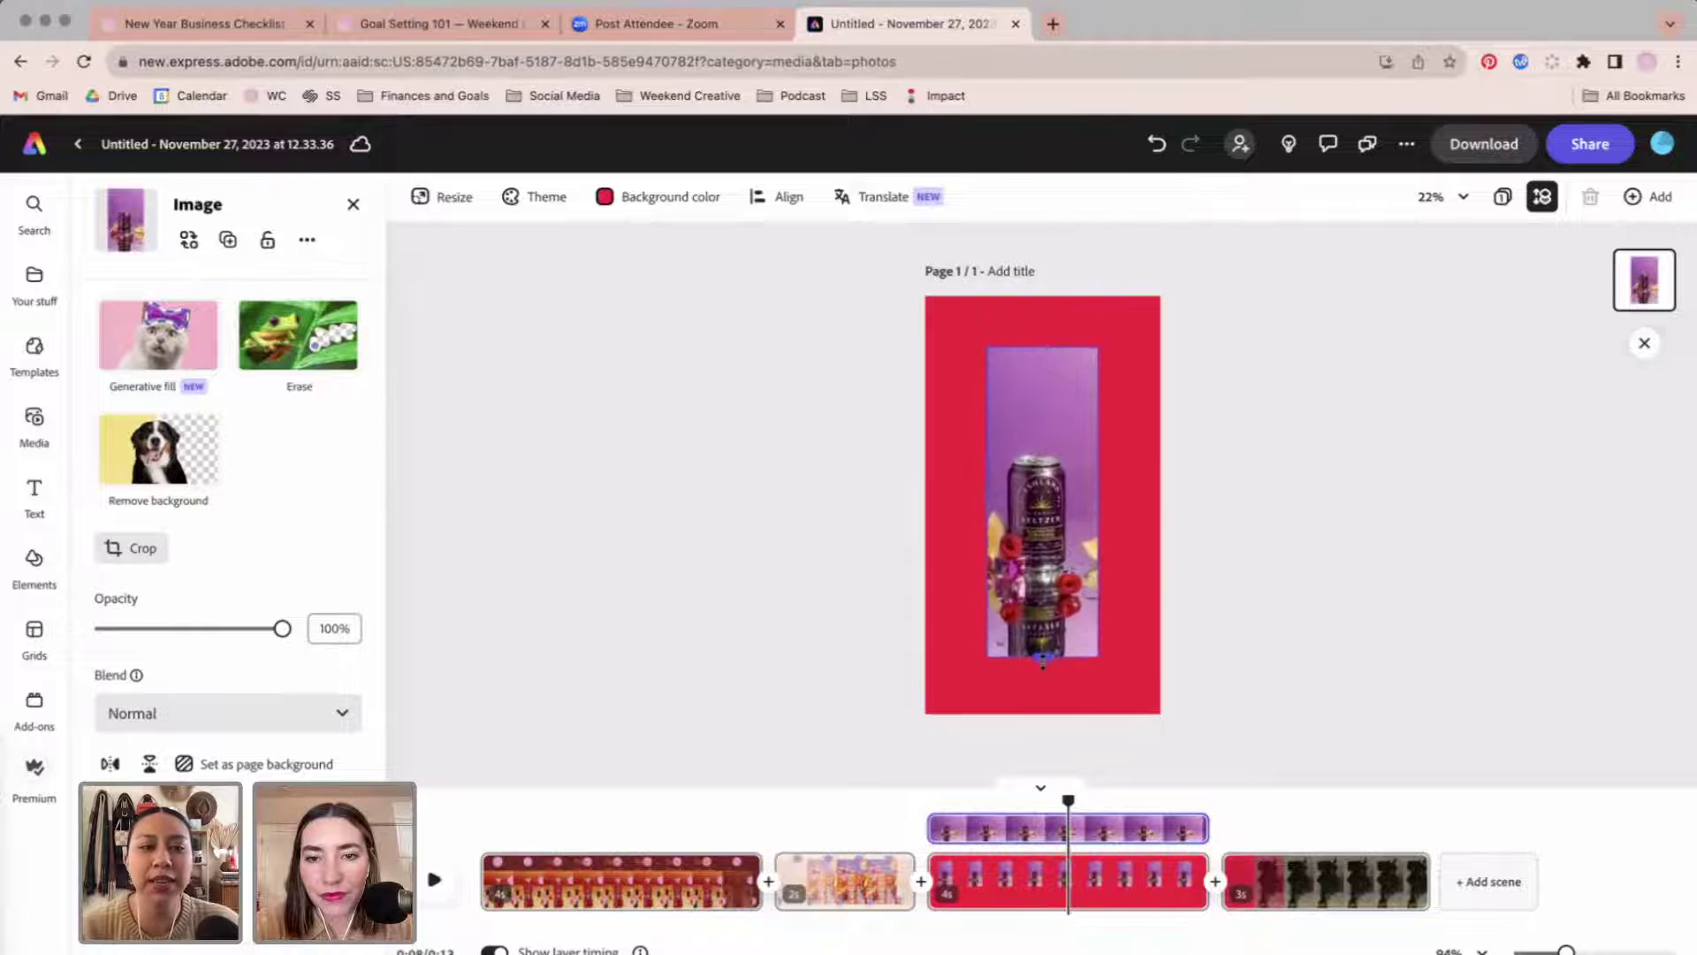
left_click_drag(1098, 501, 1142, 504)
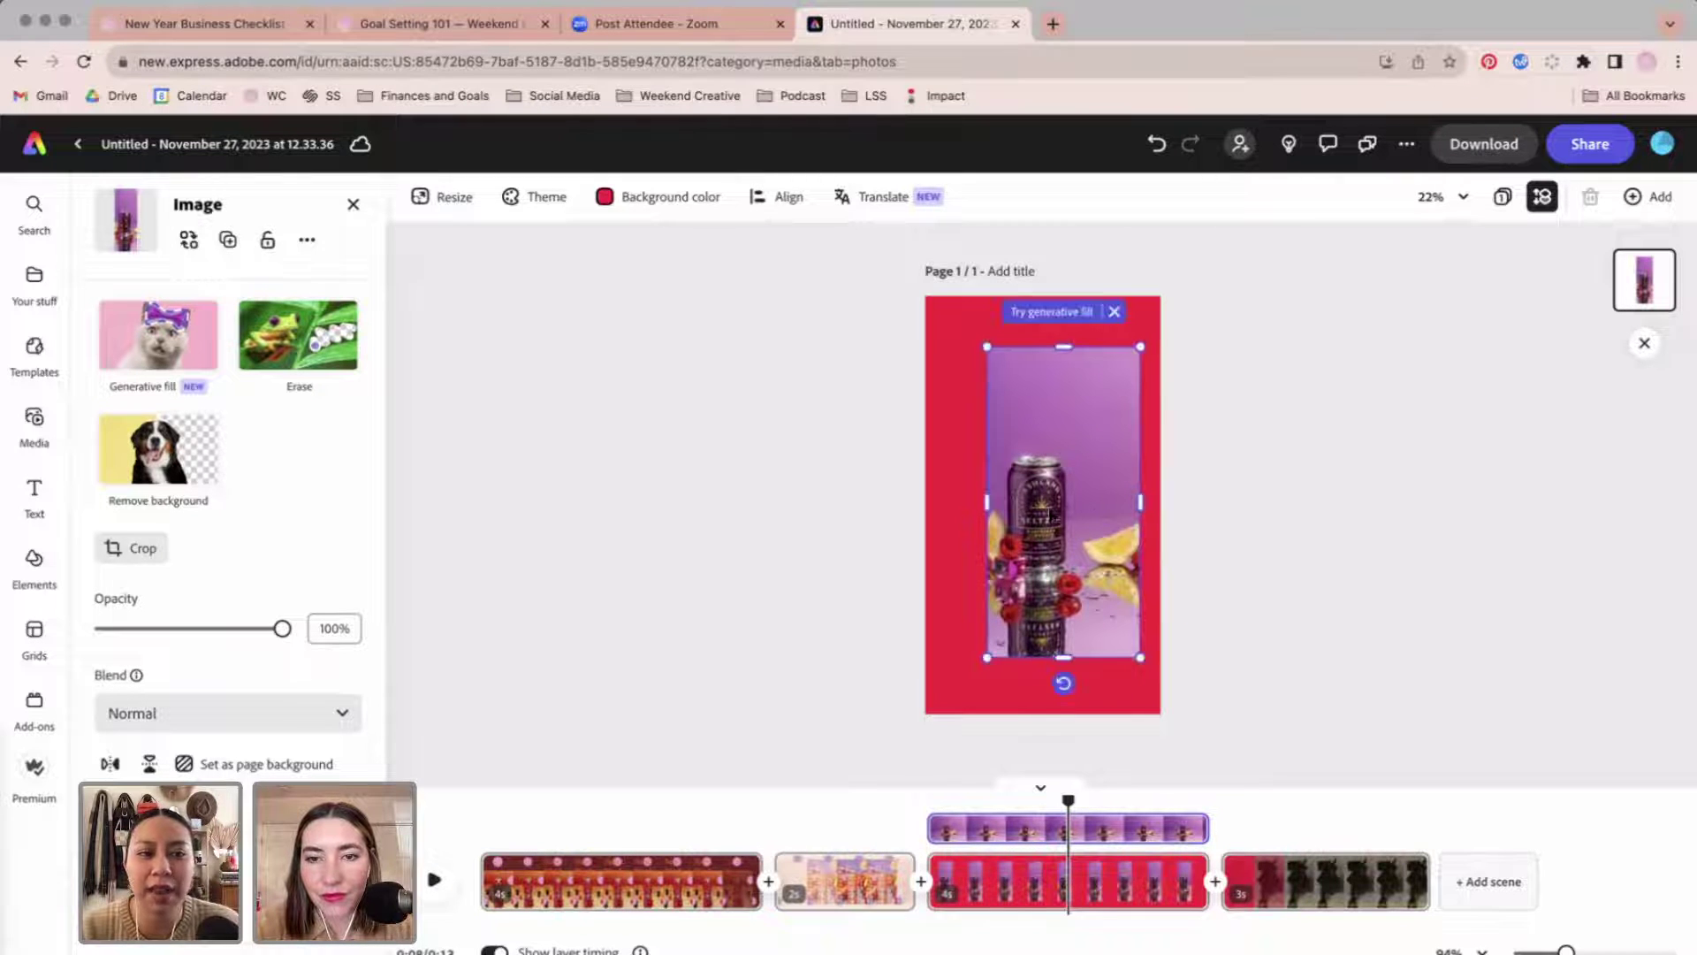
left_click_drag(987, 502, 950, 504)
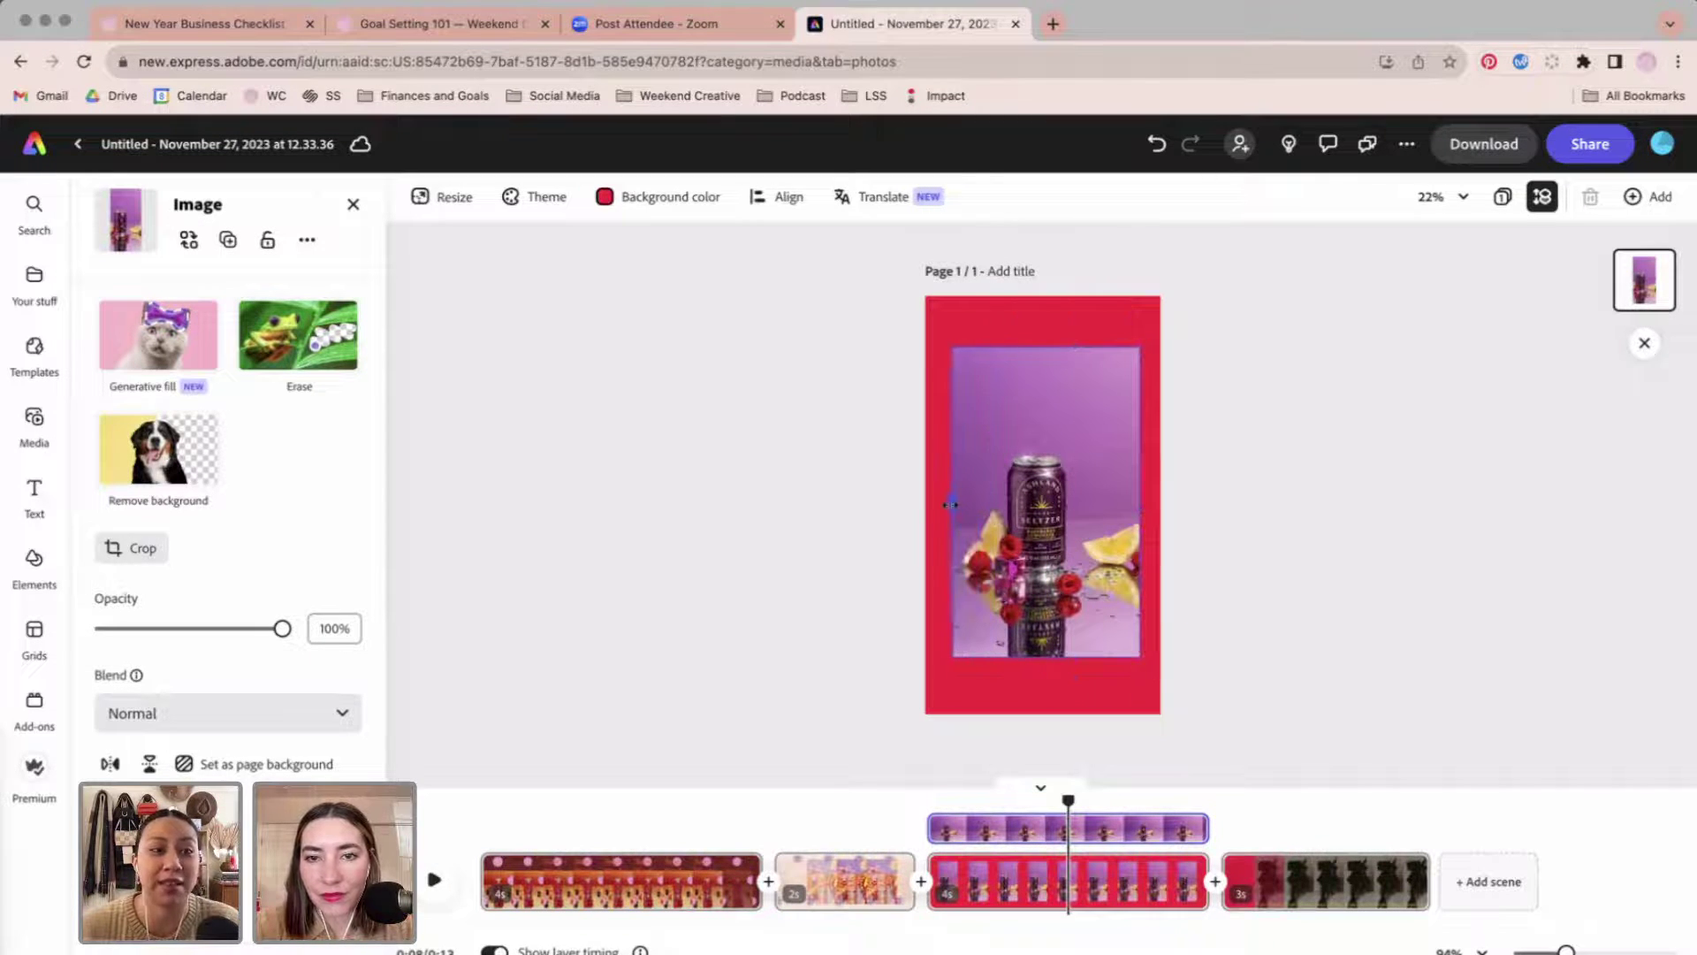
Crop the photo into an oval, then slightly shrink and reposition it.
left_click(144, 547)
left_click(235, 688)
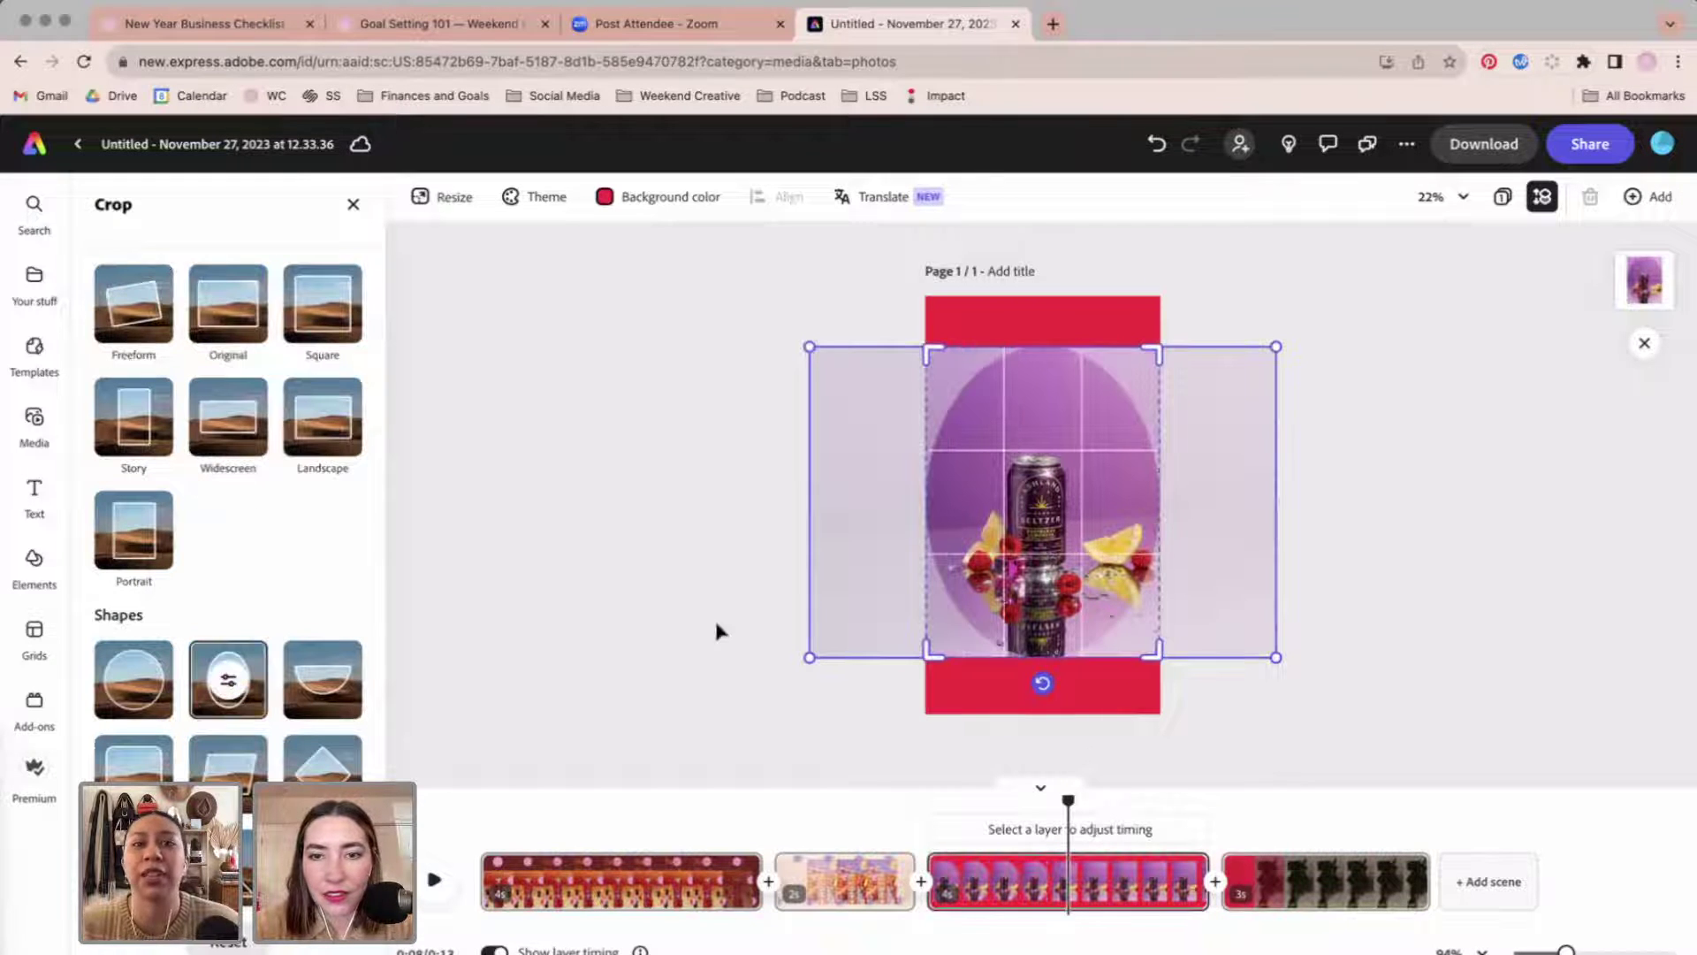
left_click(1298, 678)
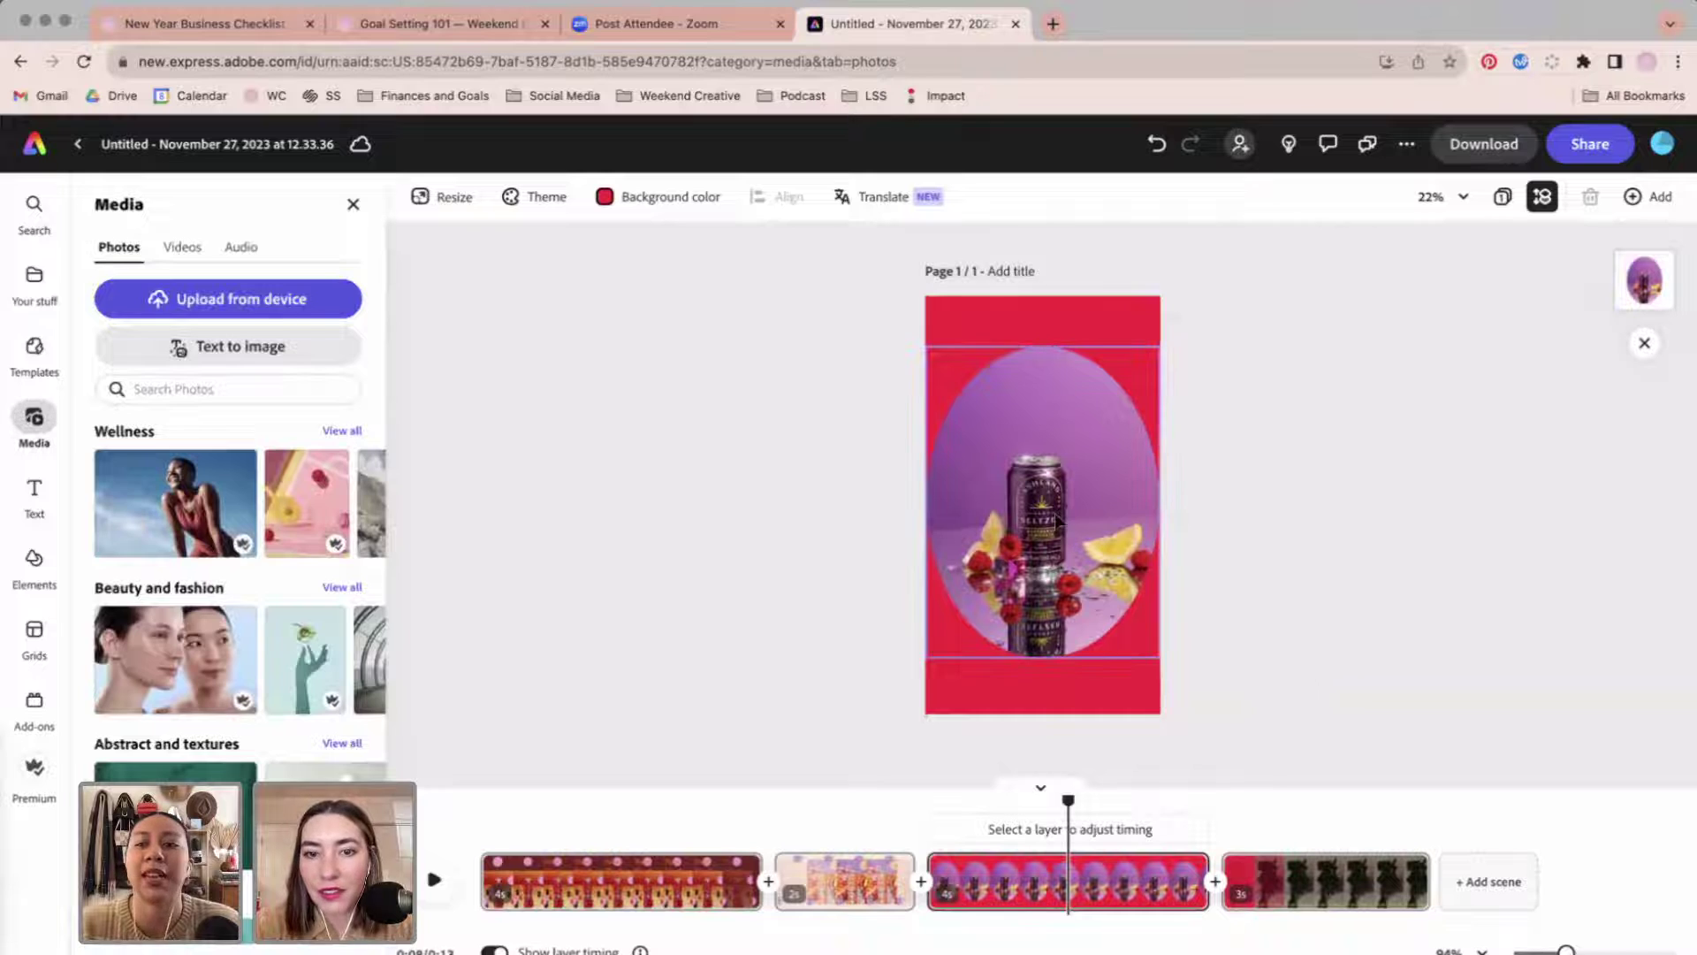
left_click(1151, 352)
left_click_drag(1161, 346, 1142, 367)
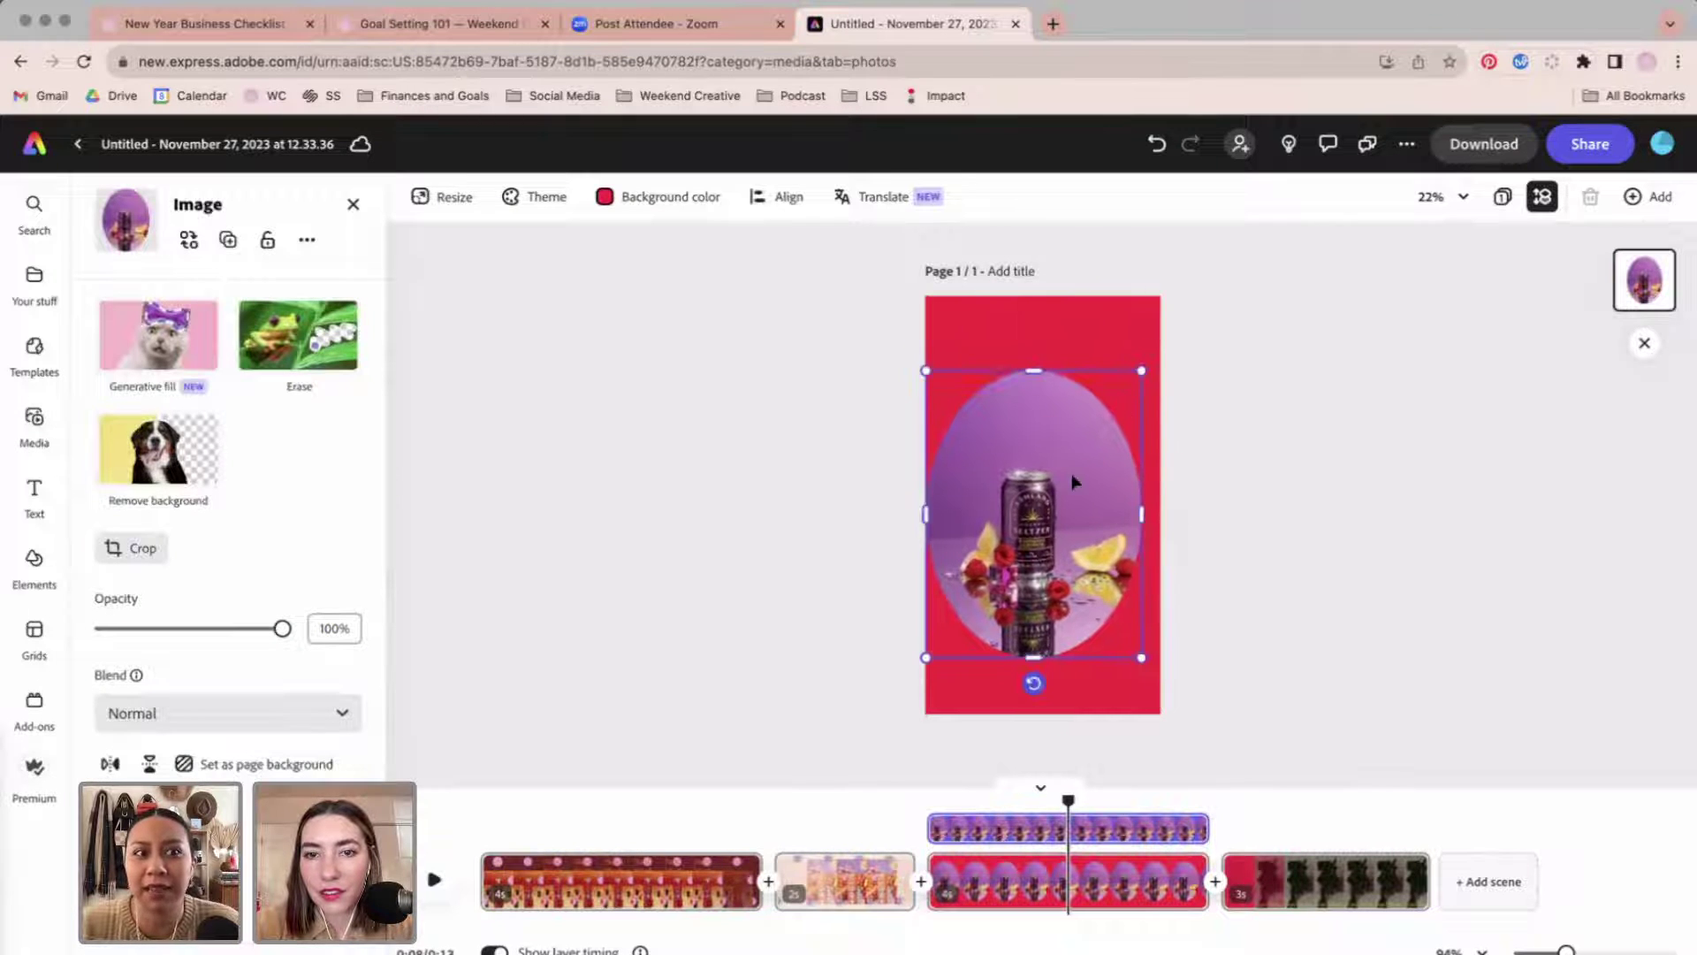
left_click_drag(1074, 481, 1083, 462)
left_click(1164, 495)
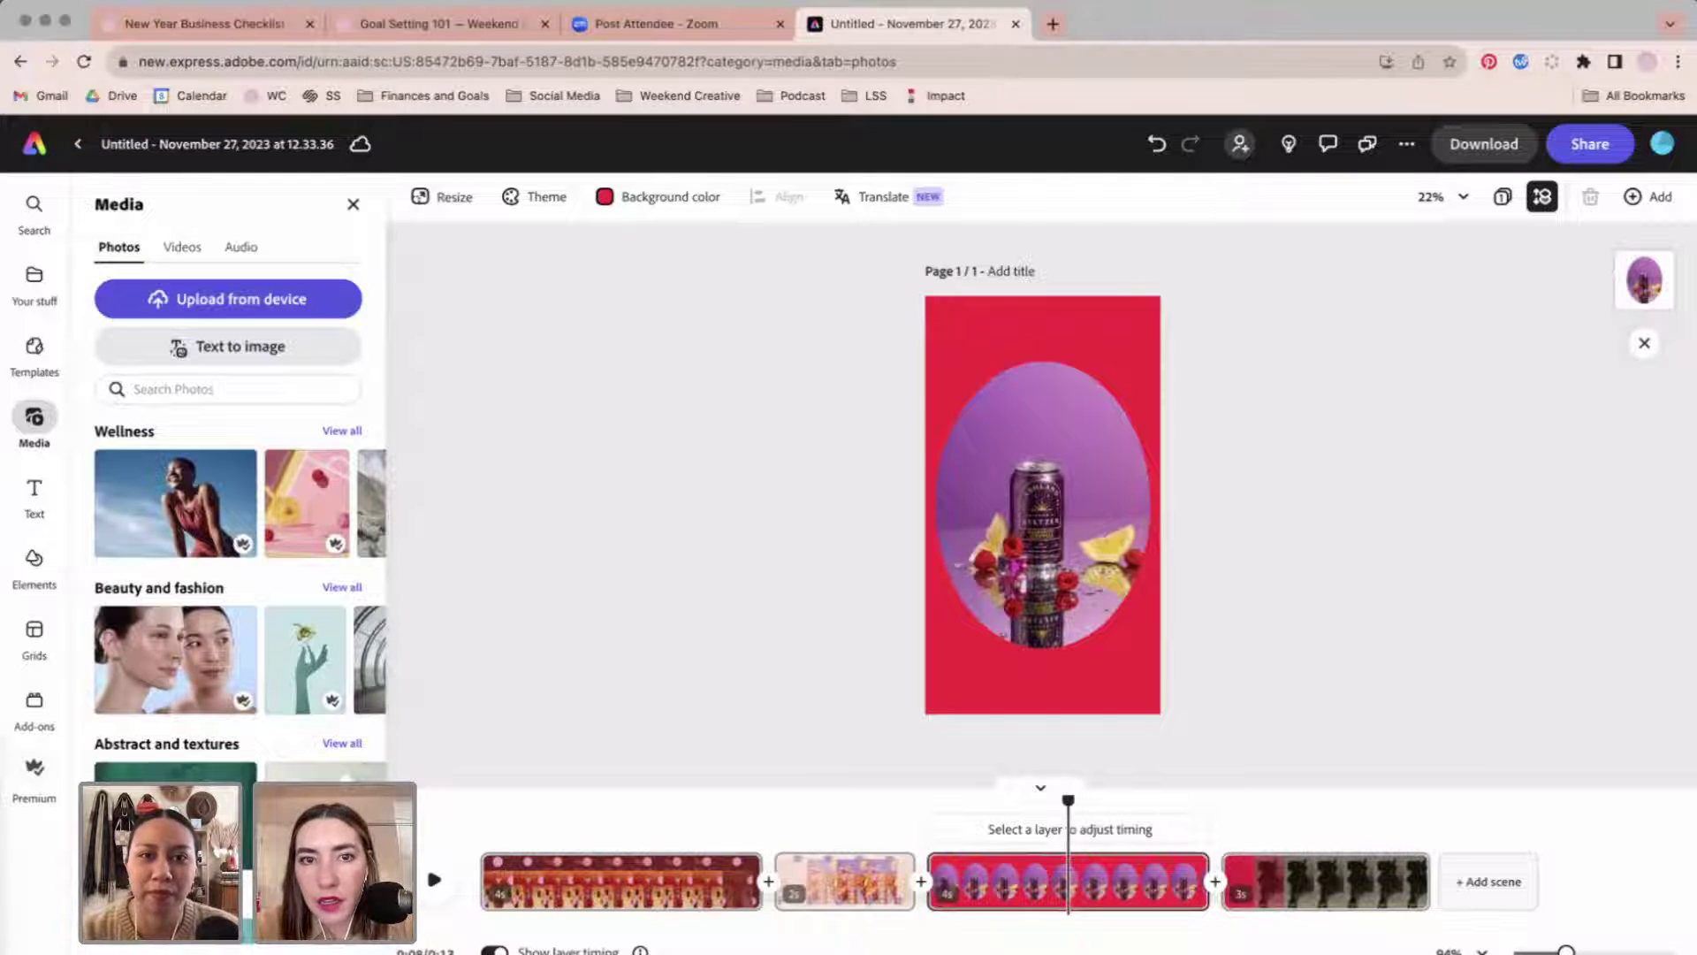
left_click(665, 196)
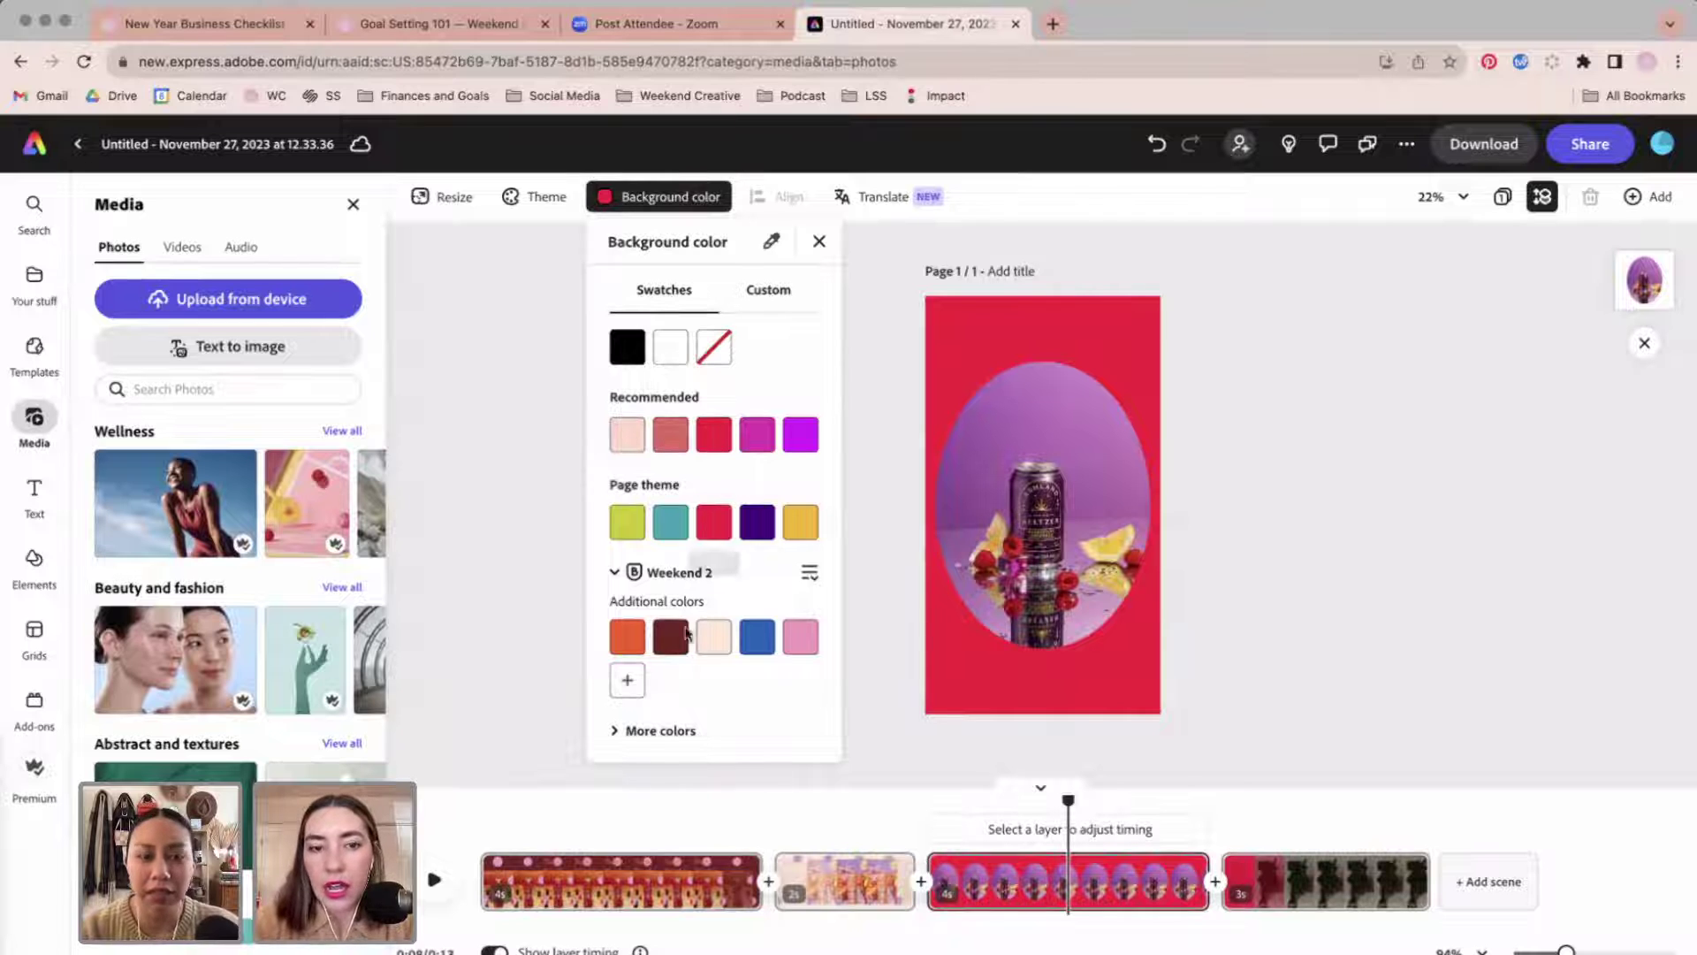
Make the page background dark red, then enlarge and centre the can inside its oval.
left_click(671, 637)
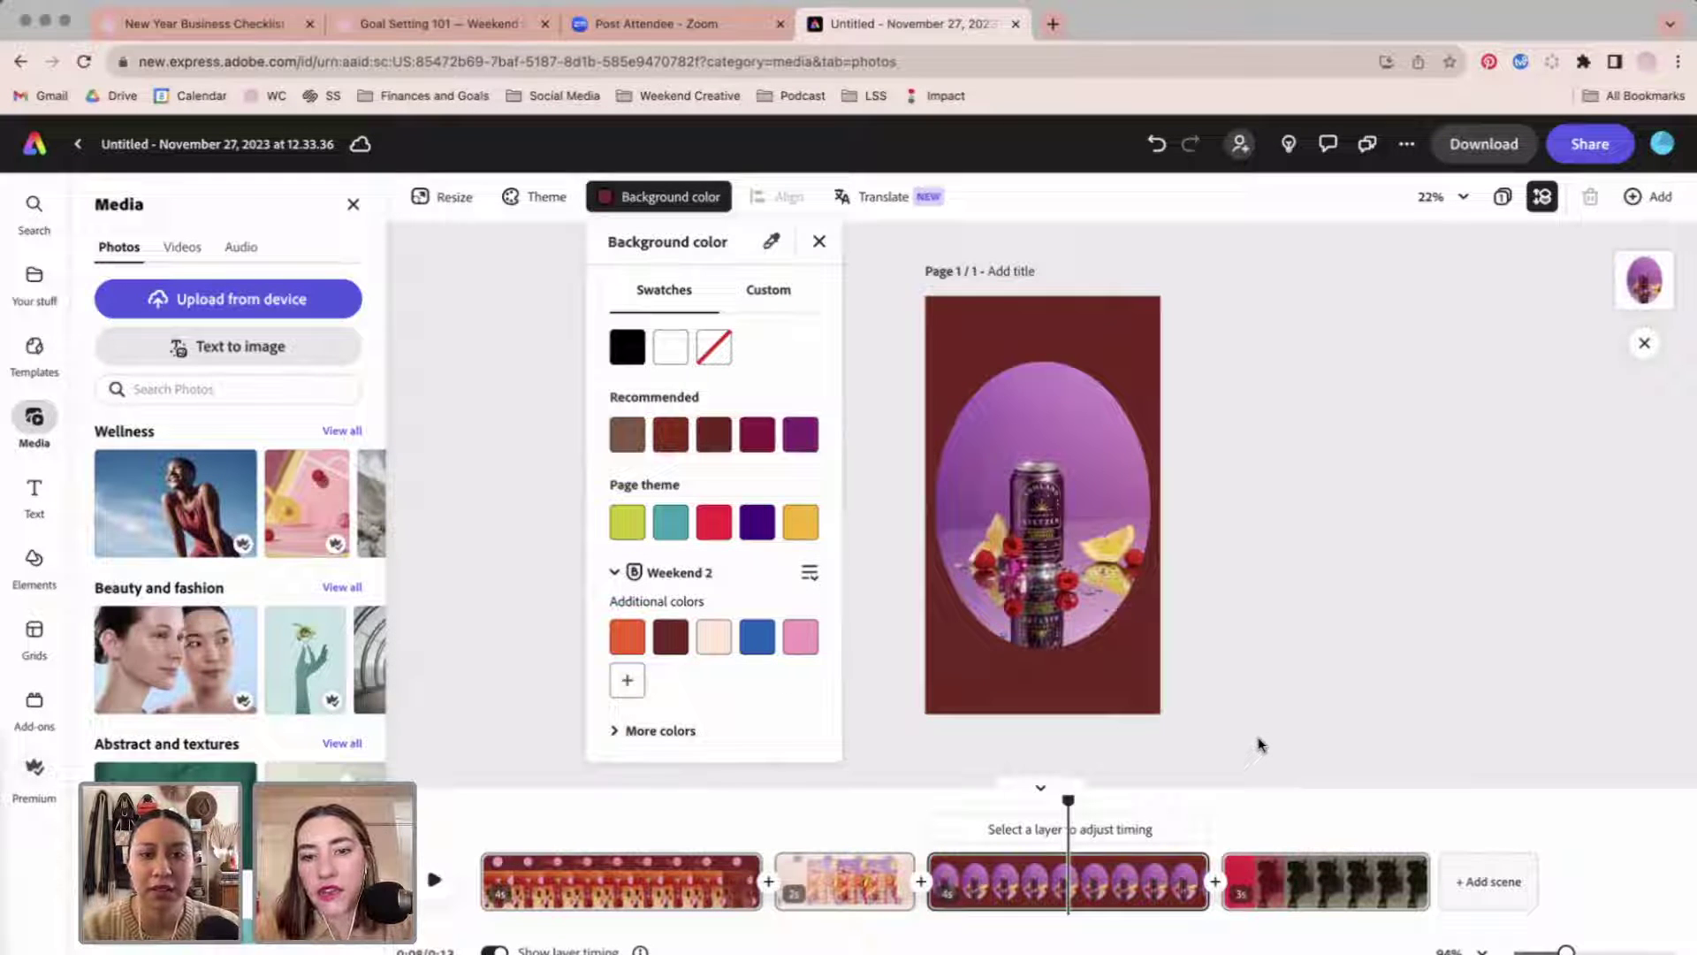
double_click(1037, 546)
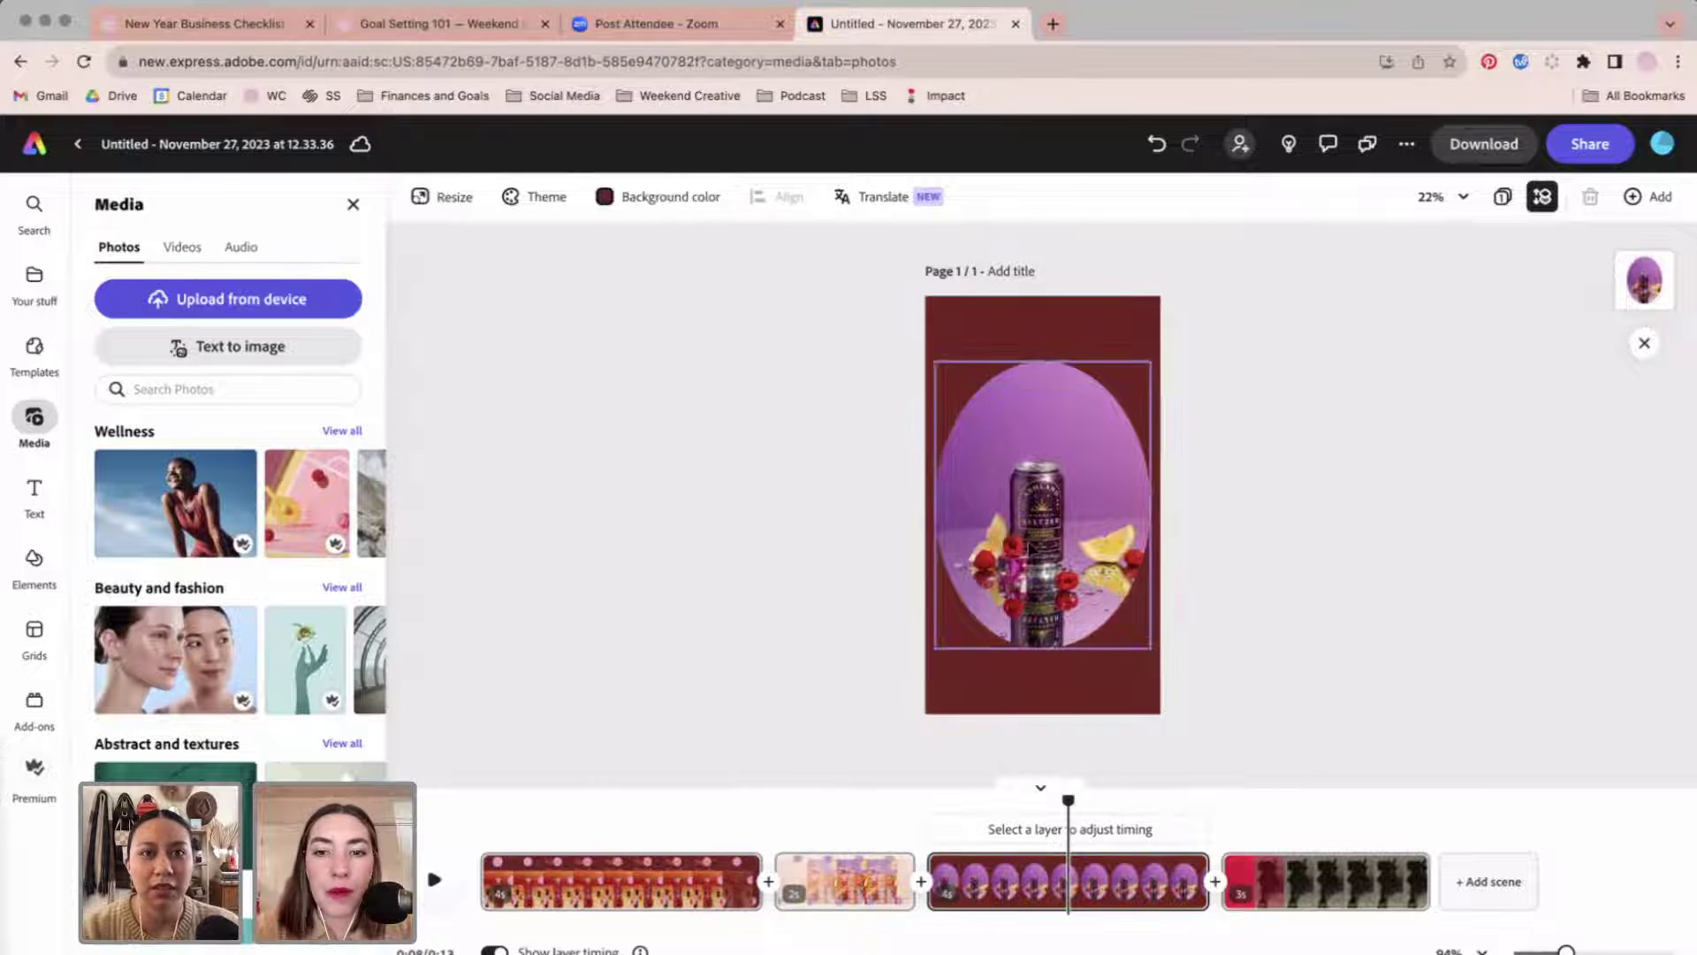
mouse_move(1058, 510)
left_mouse_down()
mouse_move(1063, 523)
mouse_move(1065, 491)
left_mouse_up()
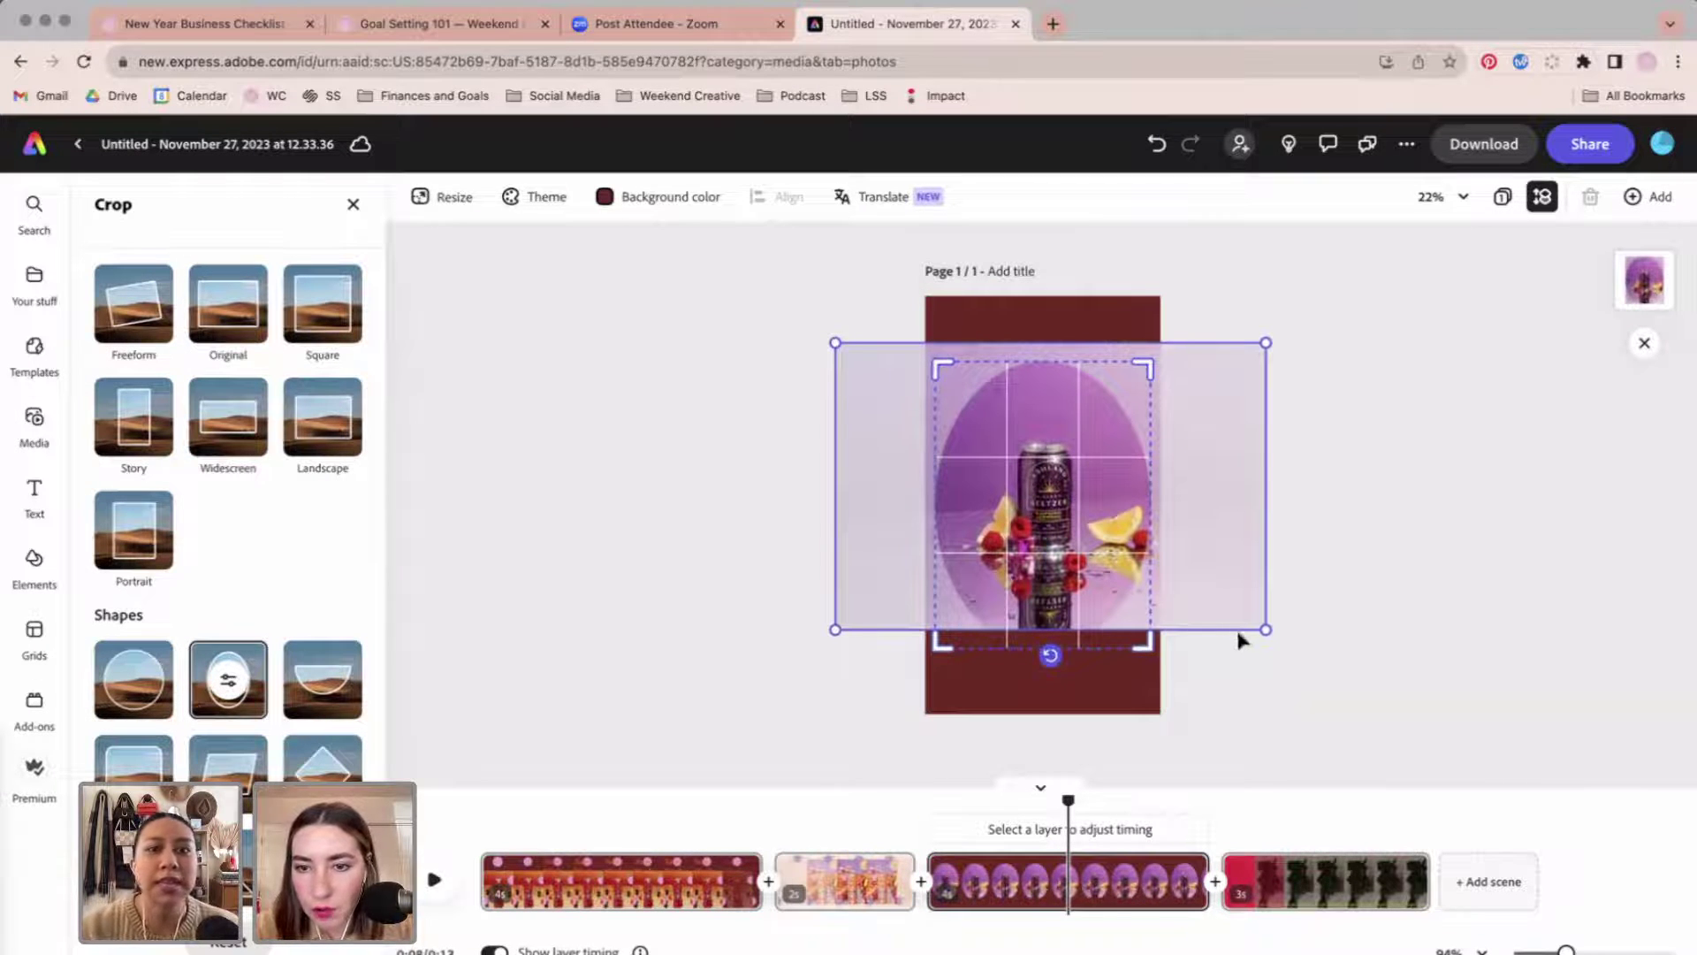
left_click_drag(1264, 630, 1340, 683)
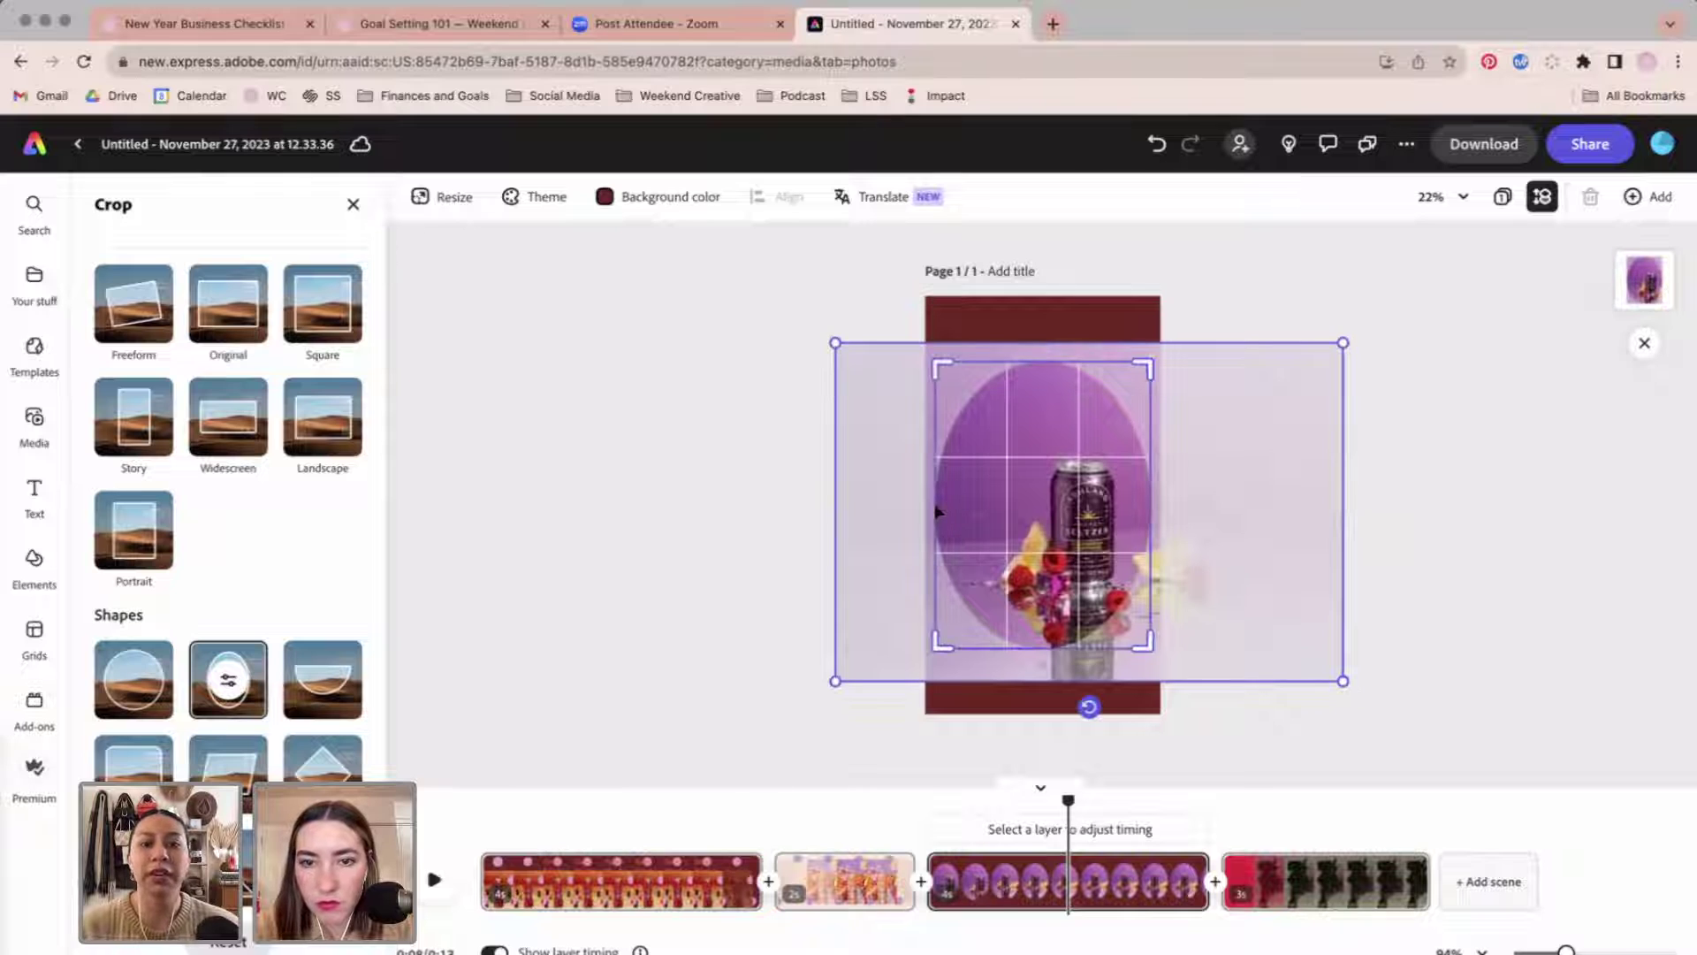
left_click_drag(994, 510, 951, 468)
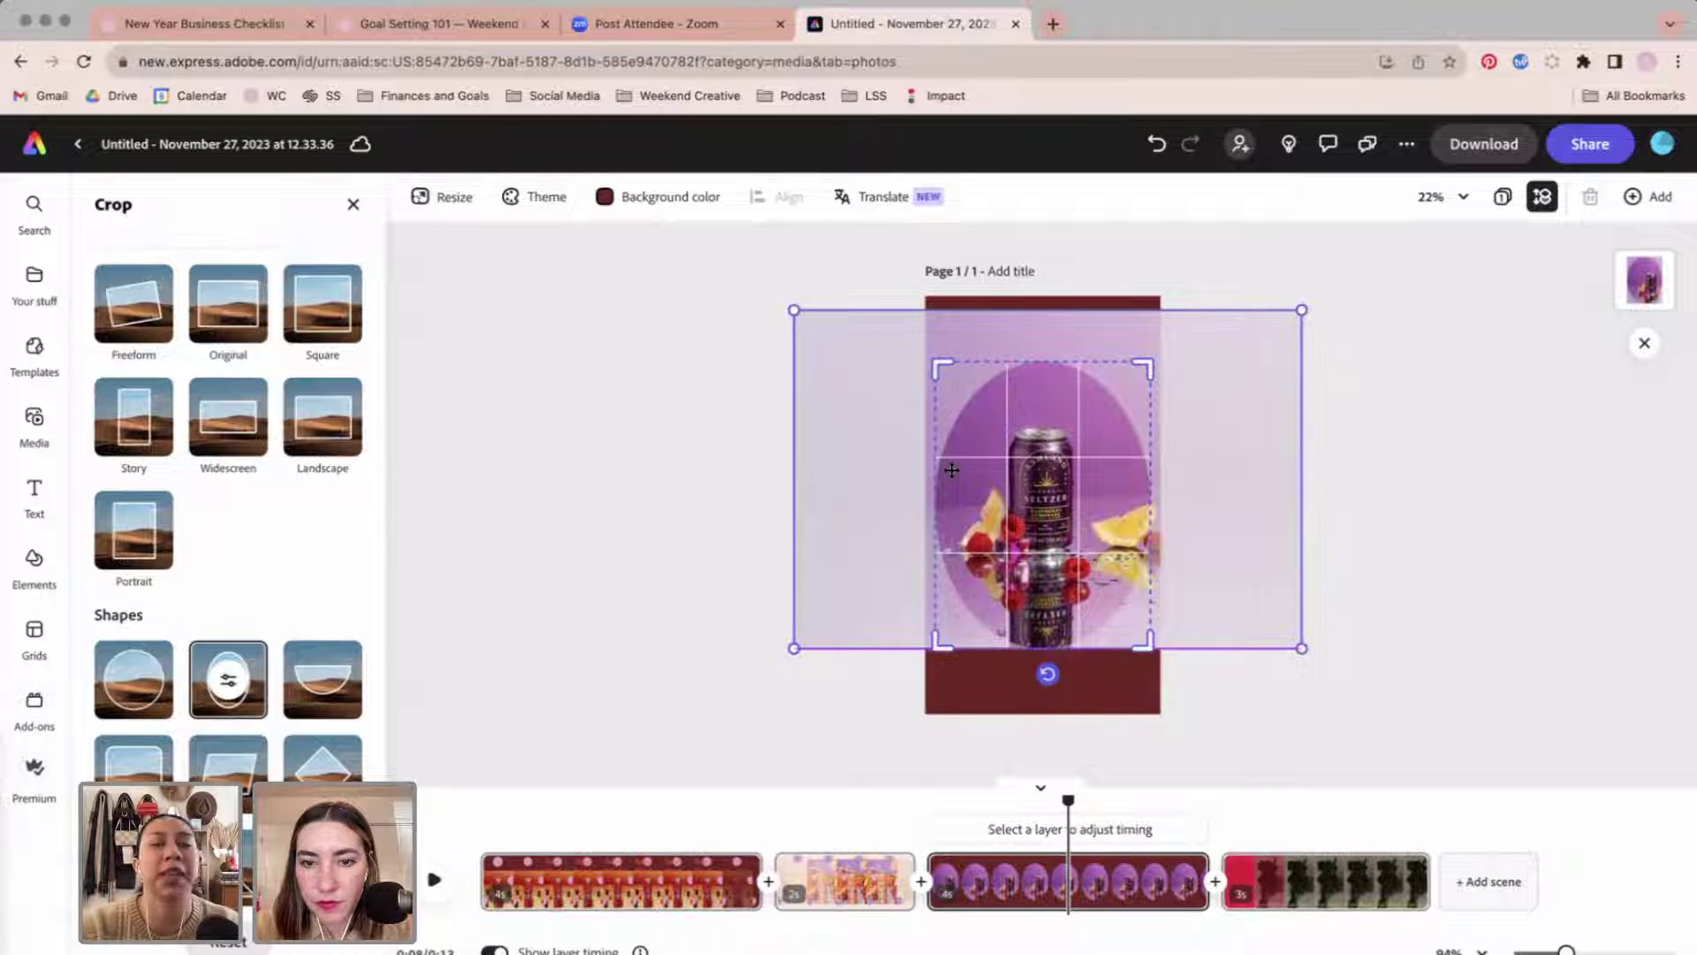
left_click(739, 576)
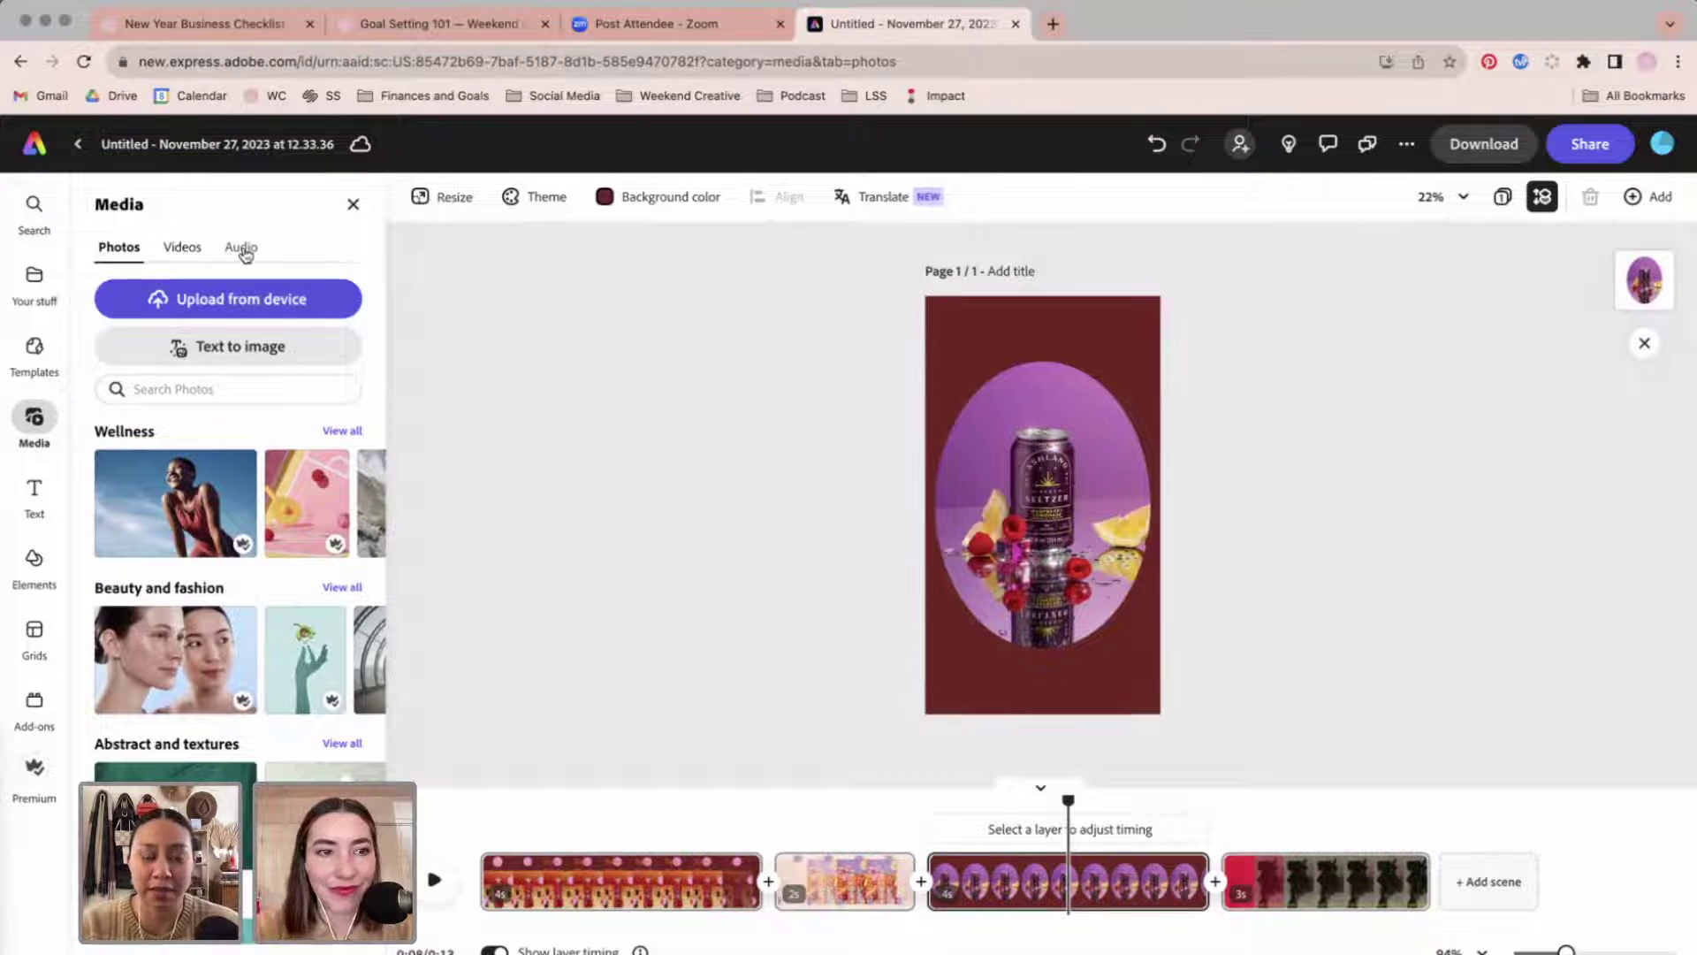
Add the Weekend 2 camera at the oval's bottom-right and the Artwork 2 starburst at its top-left.
left_click(33, 283)
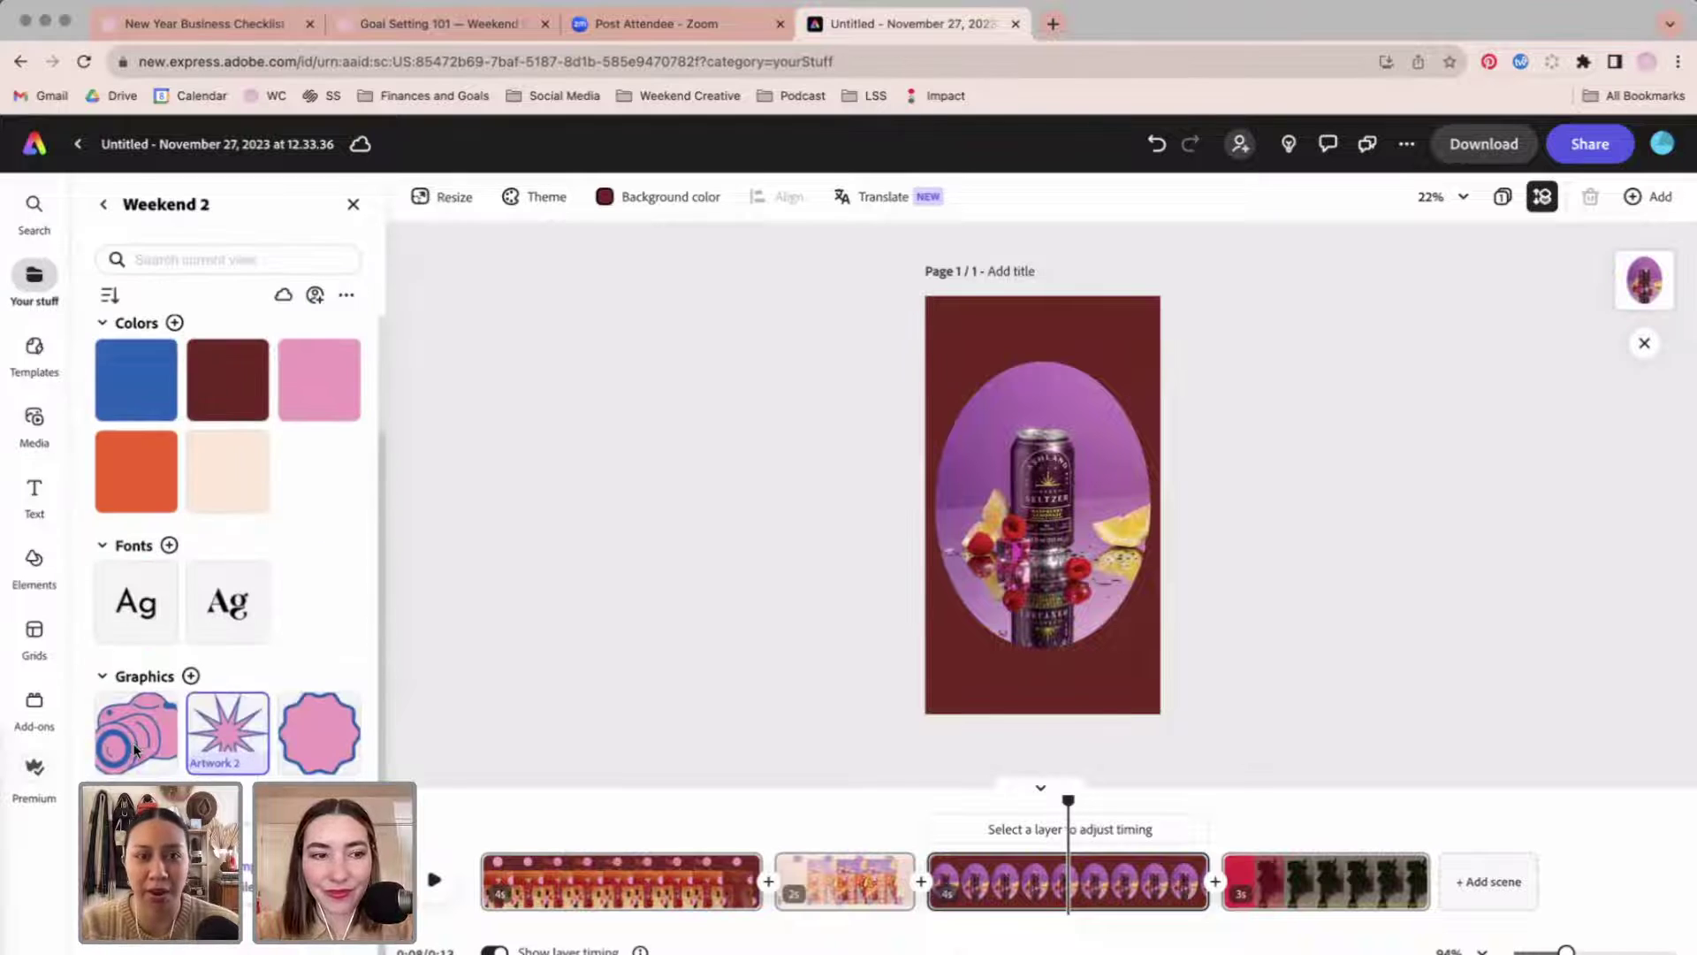
left_click(137, 727)
left_click_drag(1094, 587, 1102, 636)
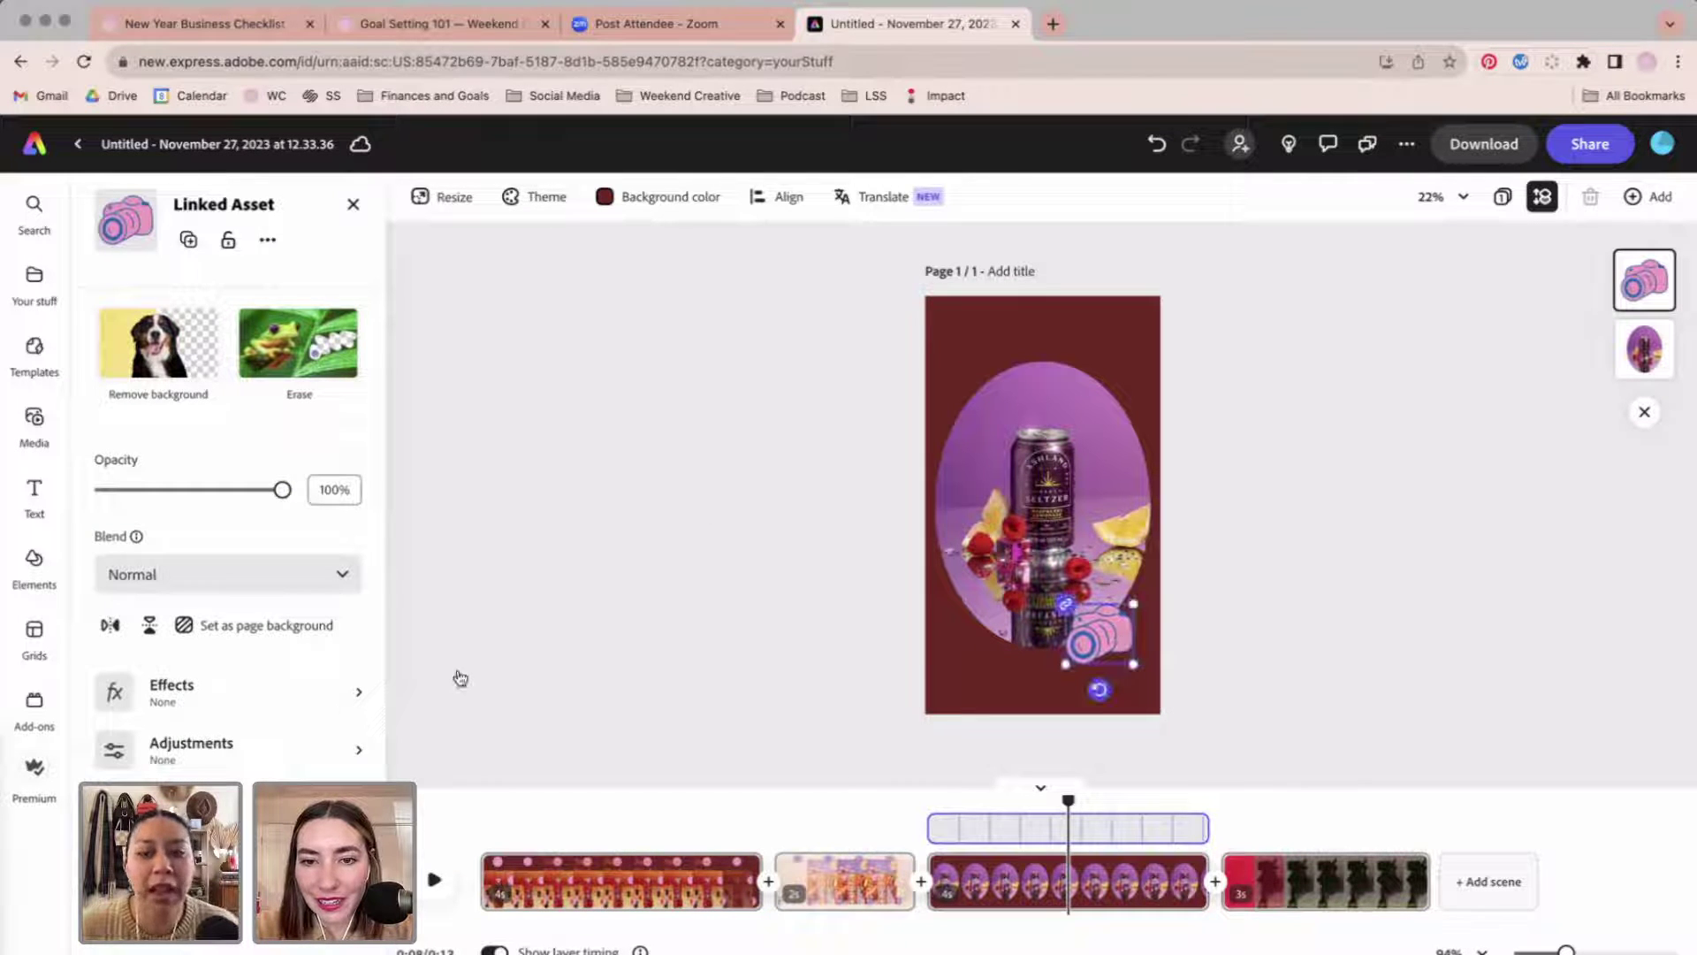
left_click(345, 209)
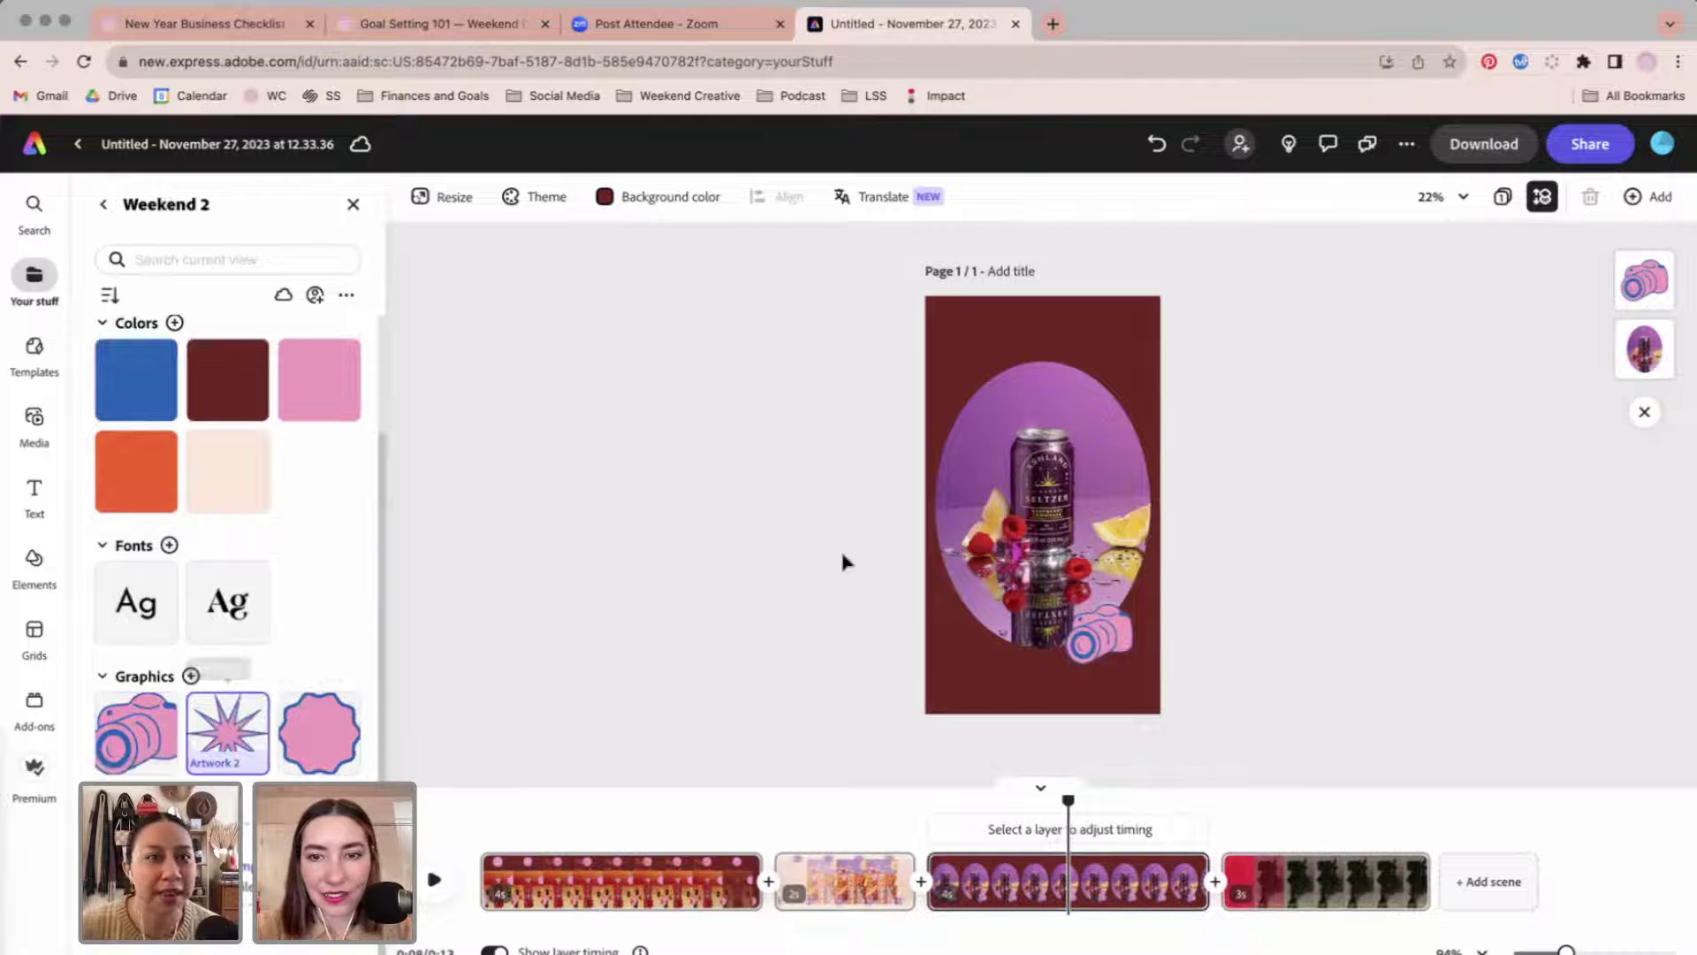
left_click_drag(842, 562, 1023, 347)
left_click(1254, 525)
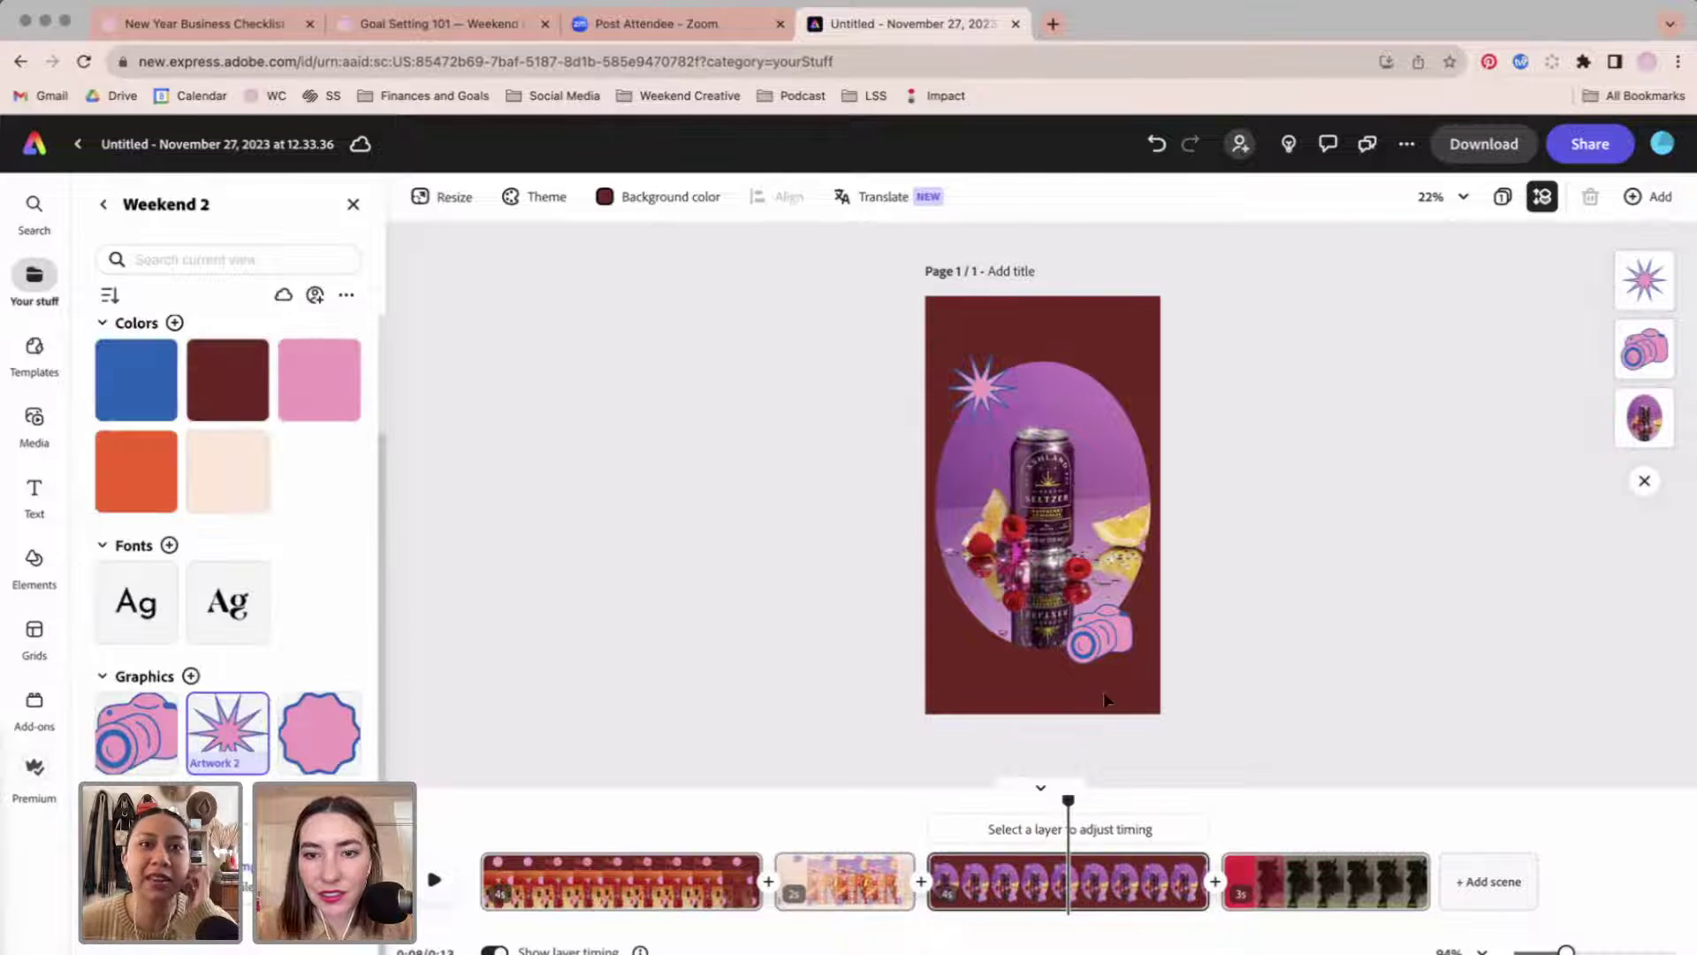
Select the camera graphic and browse its In entrance animations.
key("super+a")
left_click(1357, 592)
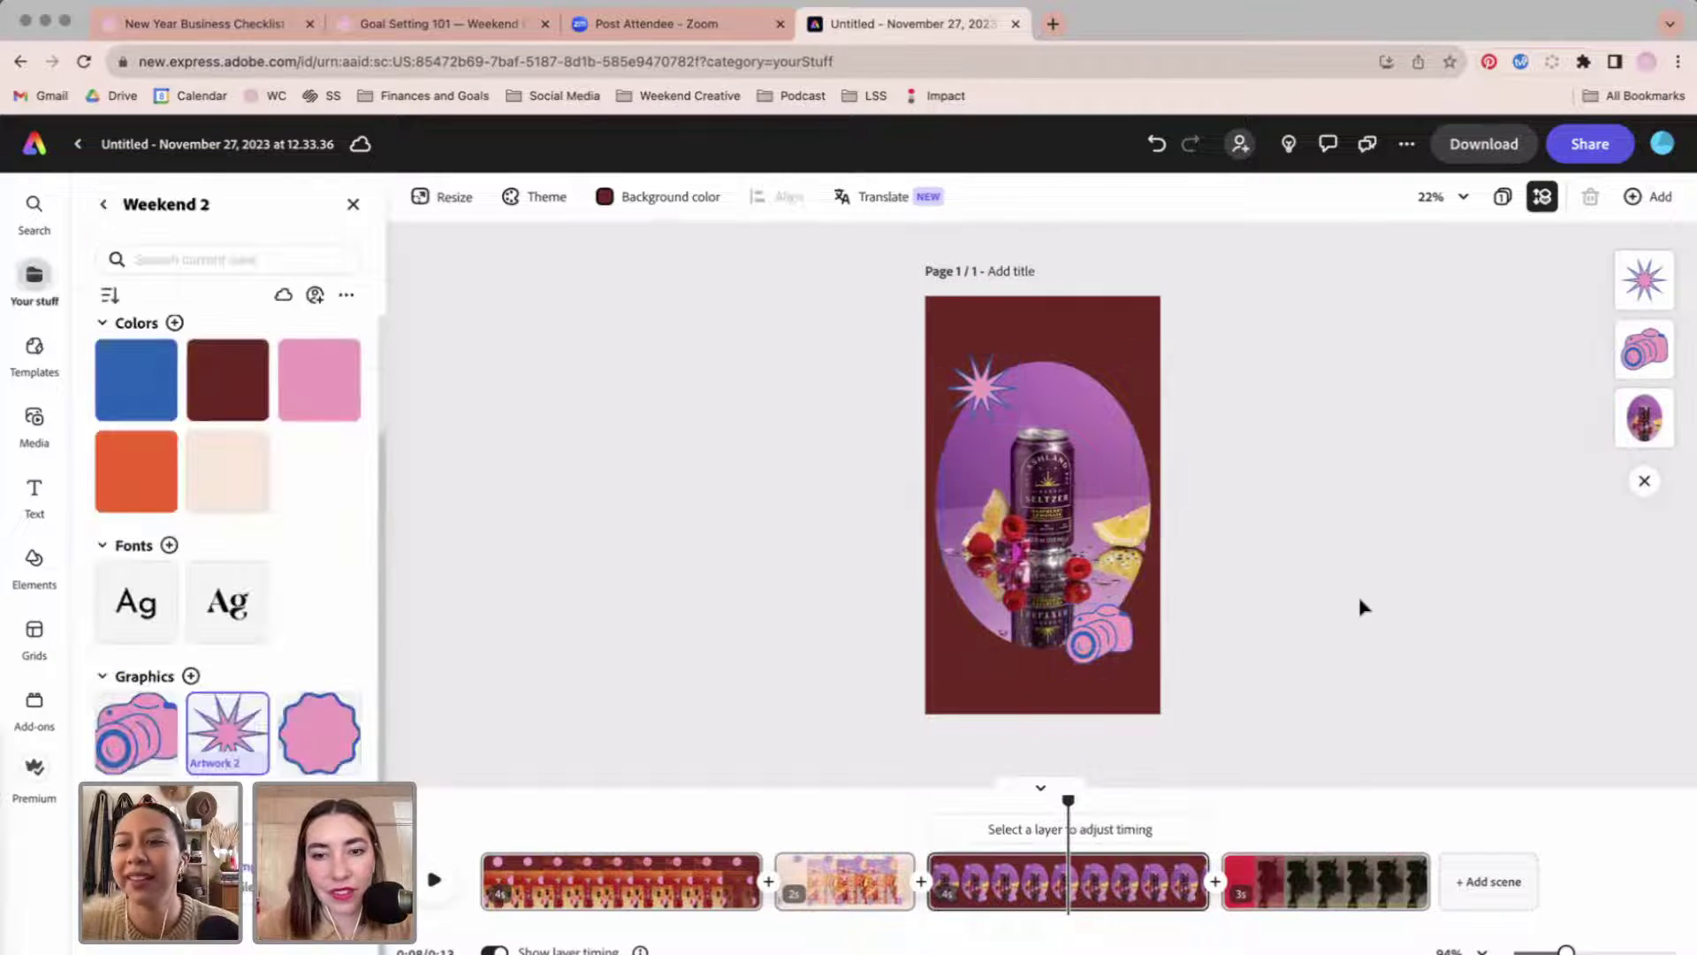
left_click(1109, 654)
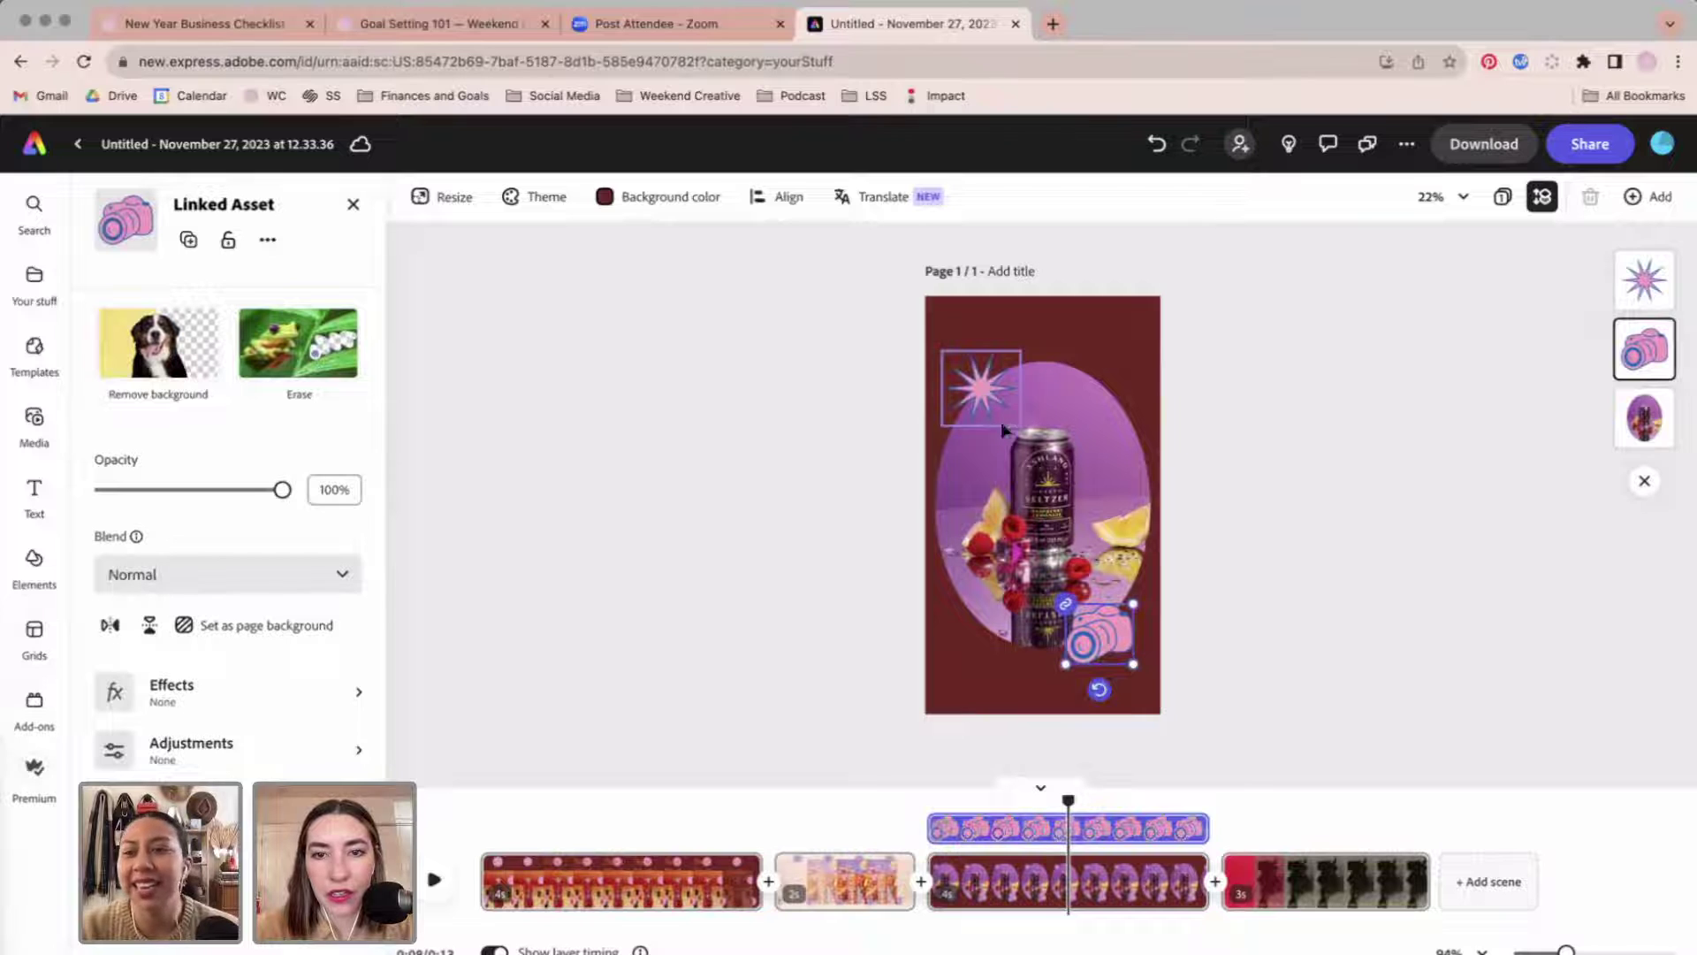
left_click(137, 305)
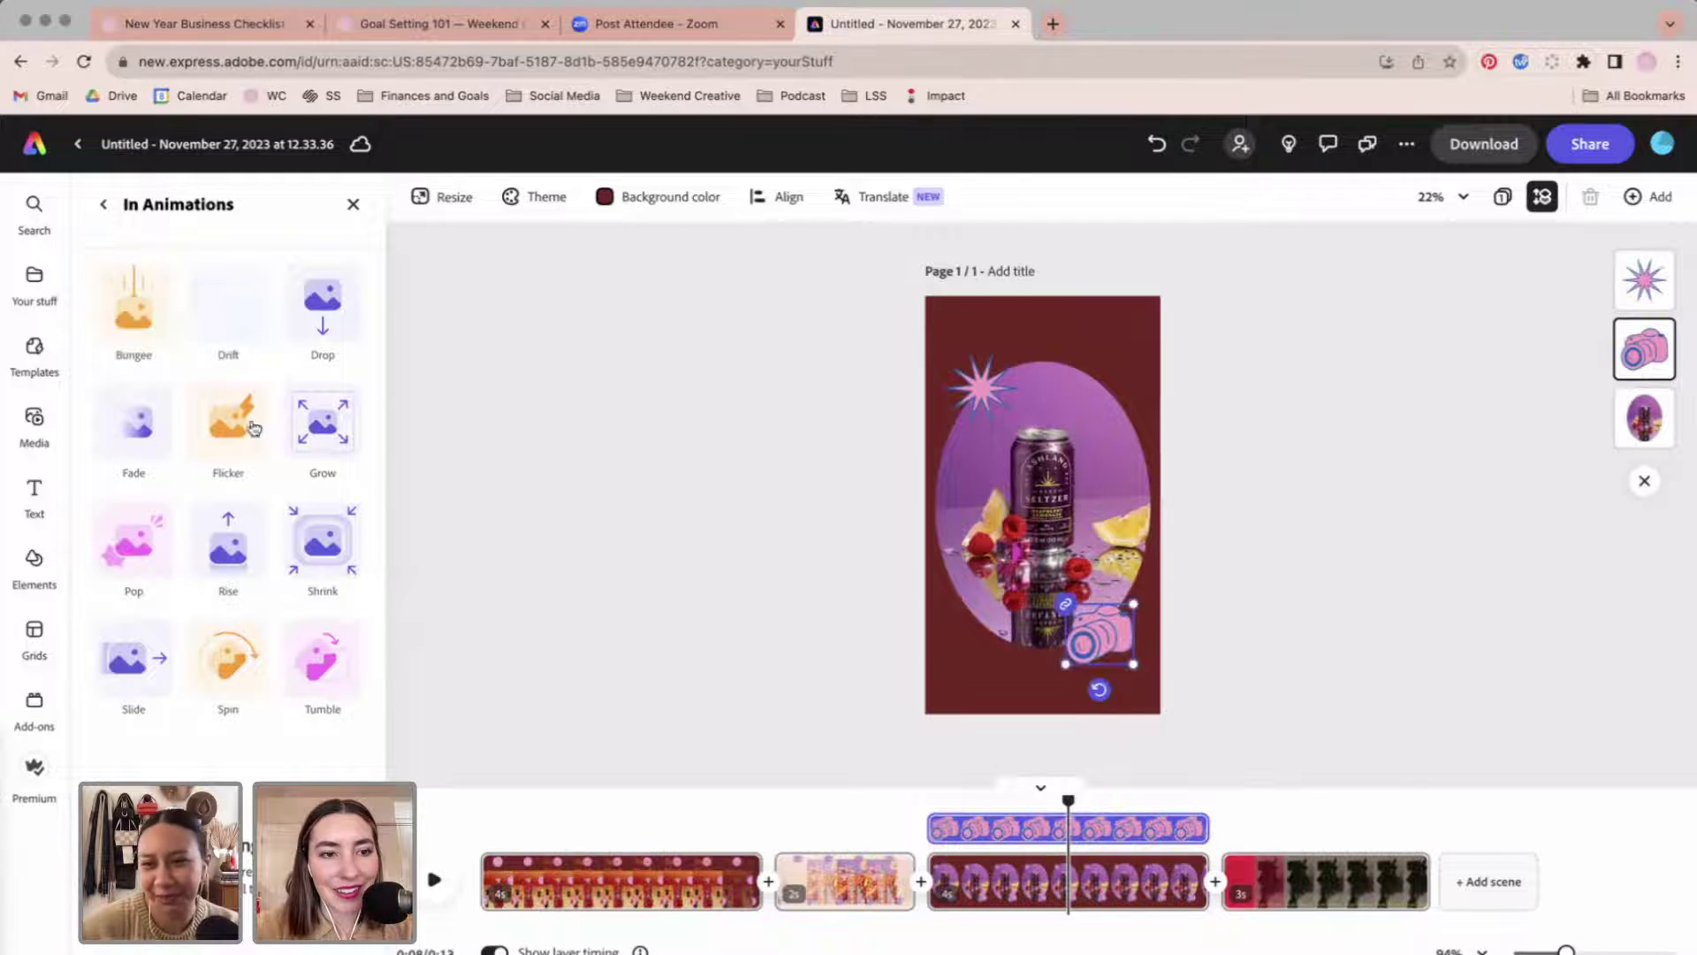
Give the camera a Rise entrance and change the starburst's Spin entrance to Drop.
left_click(228, 543)
left_click(932, 386)
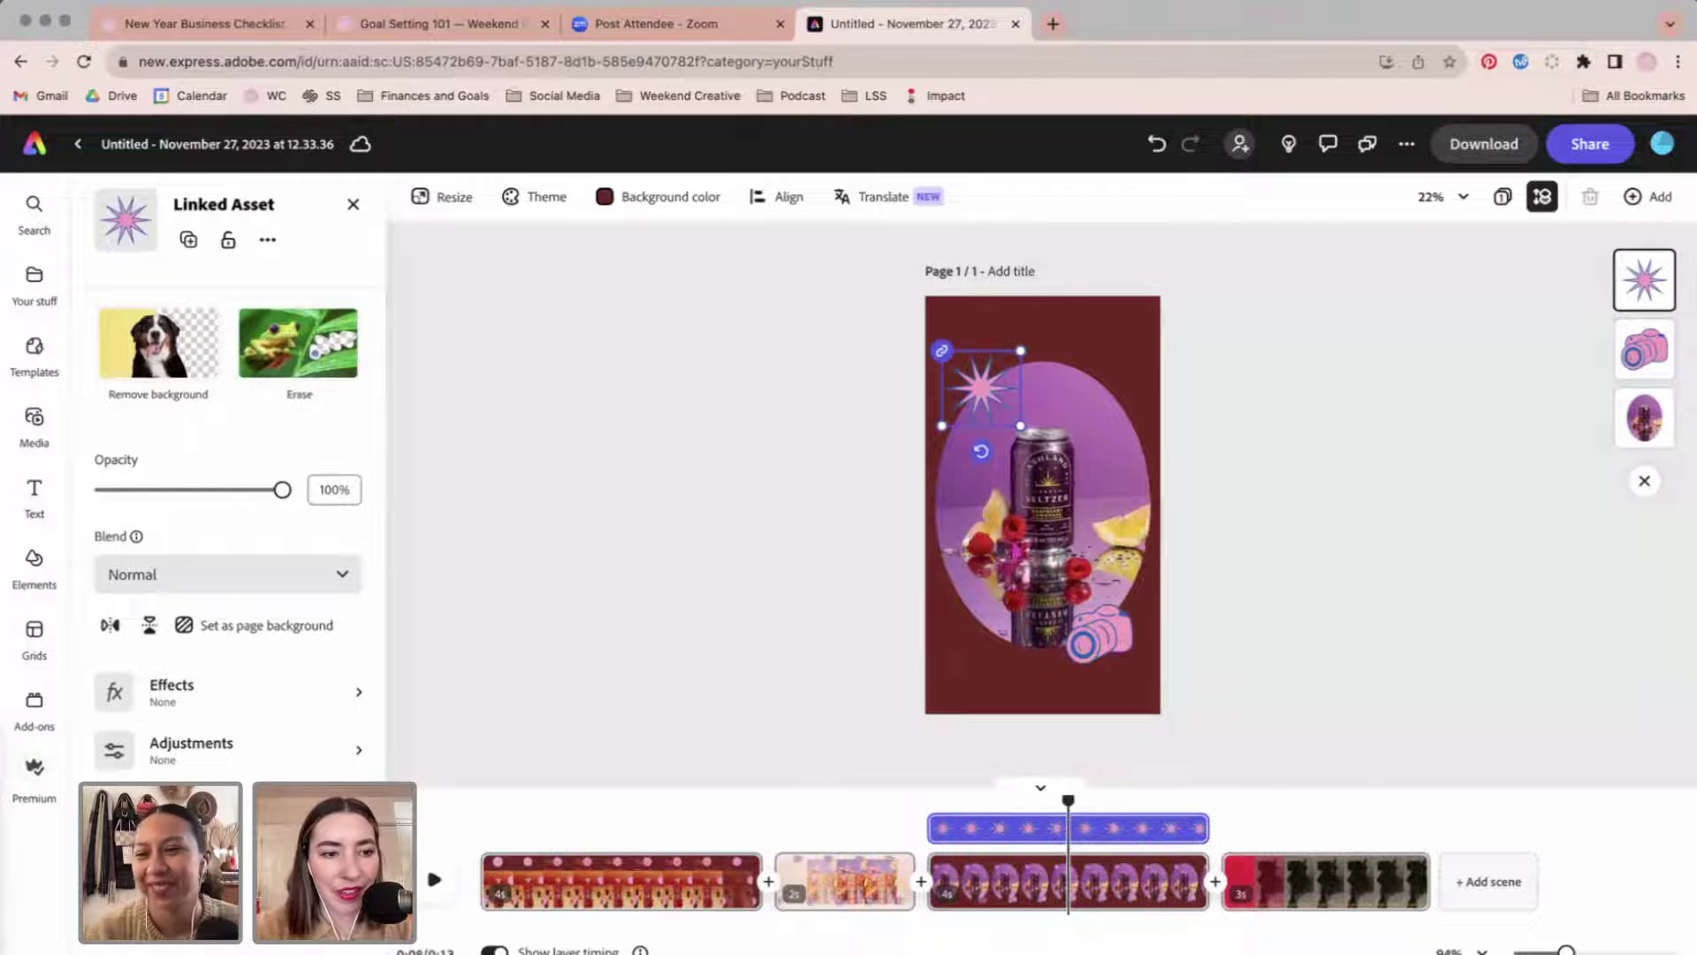
left_click(221, 806)
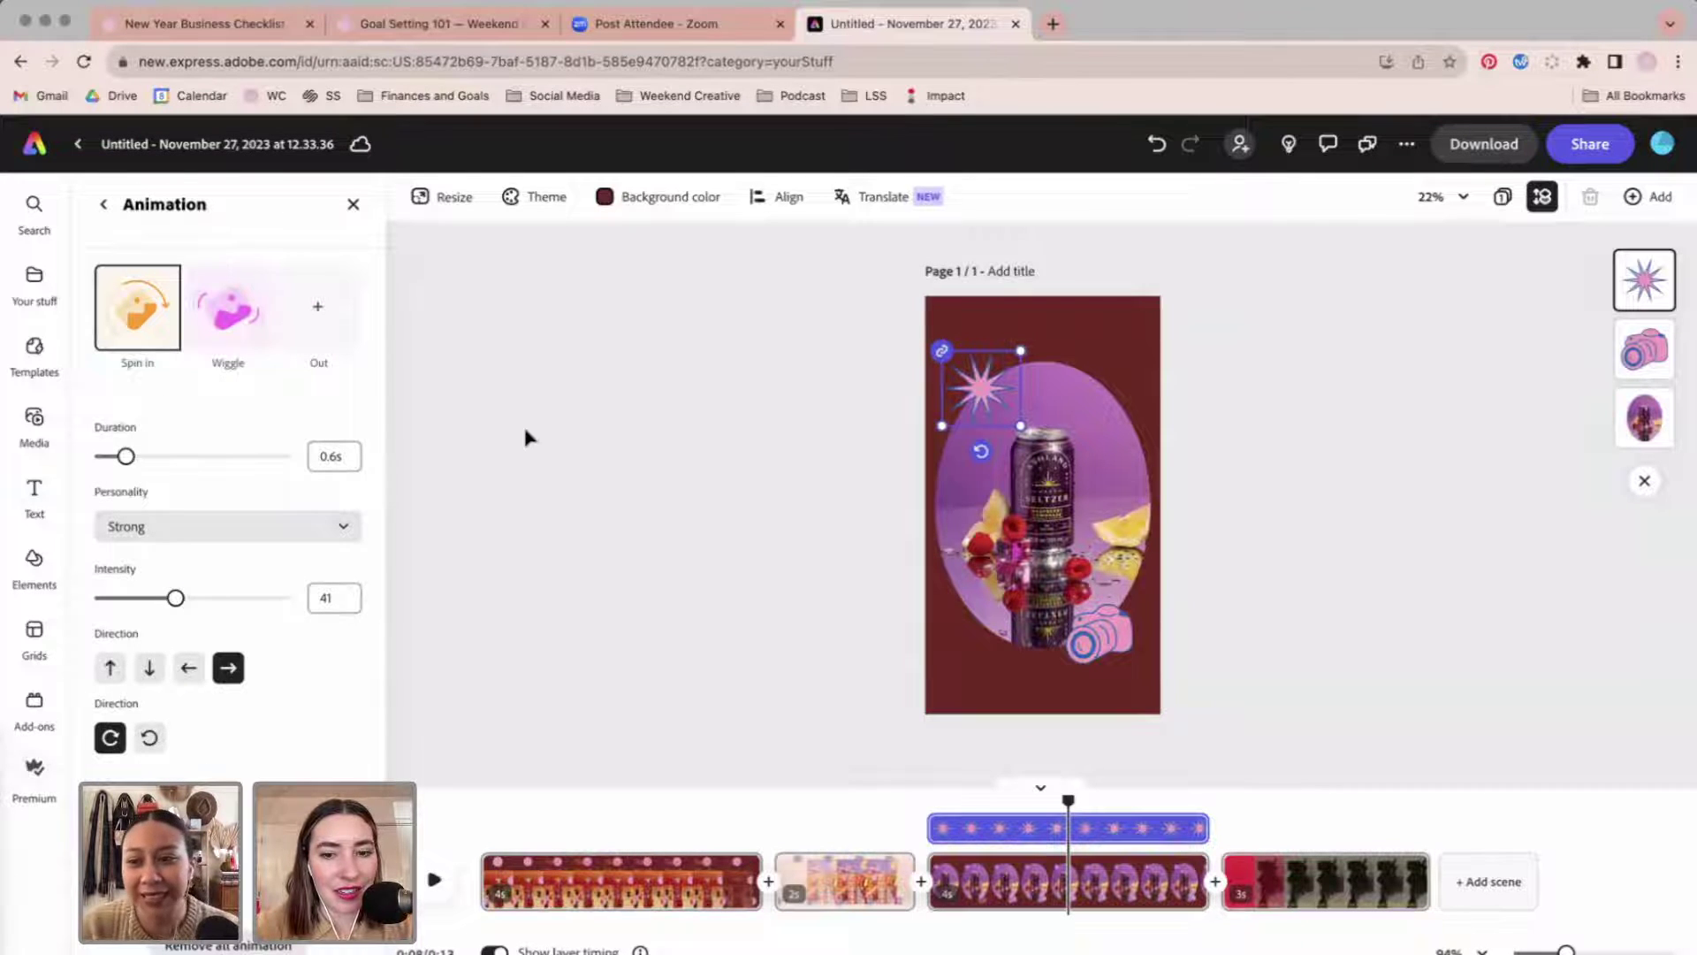
left_click(155, 323)
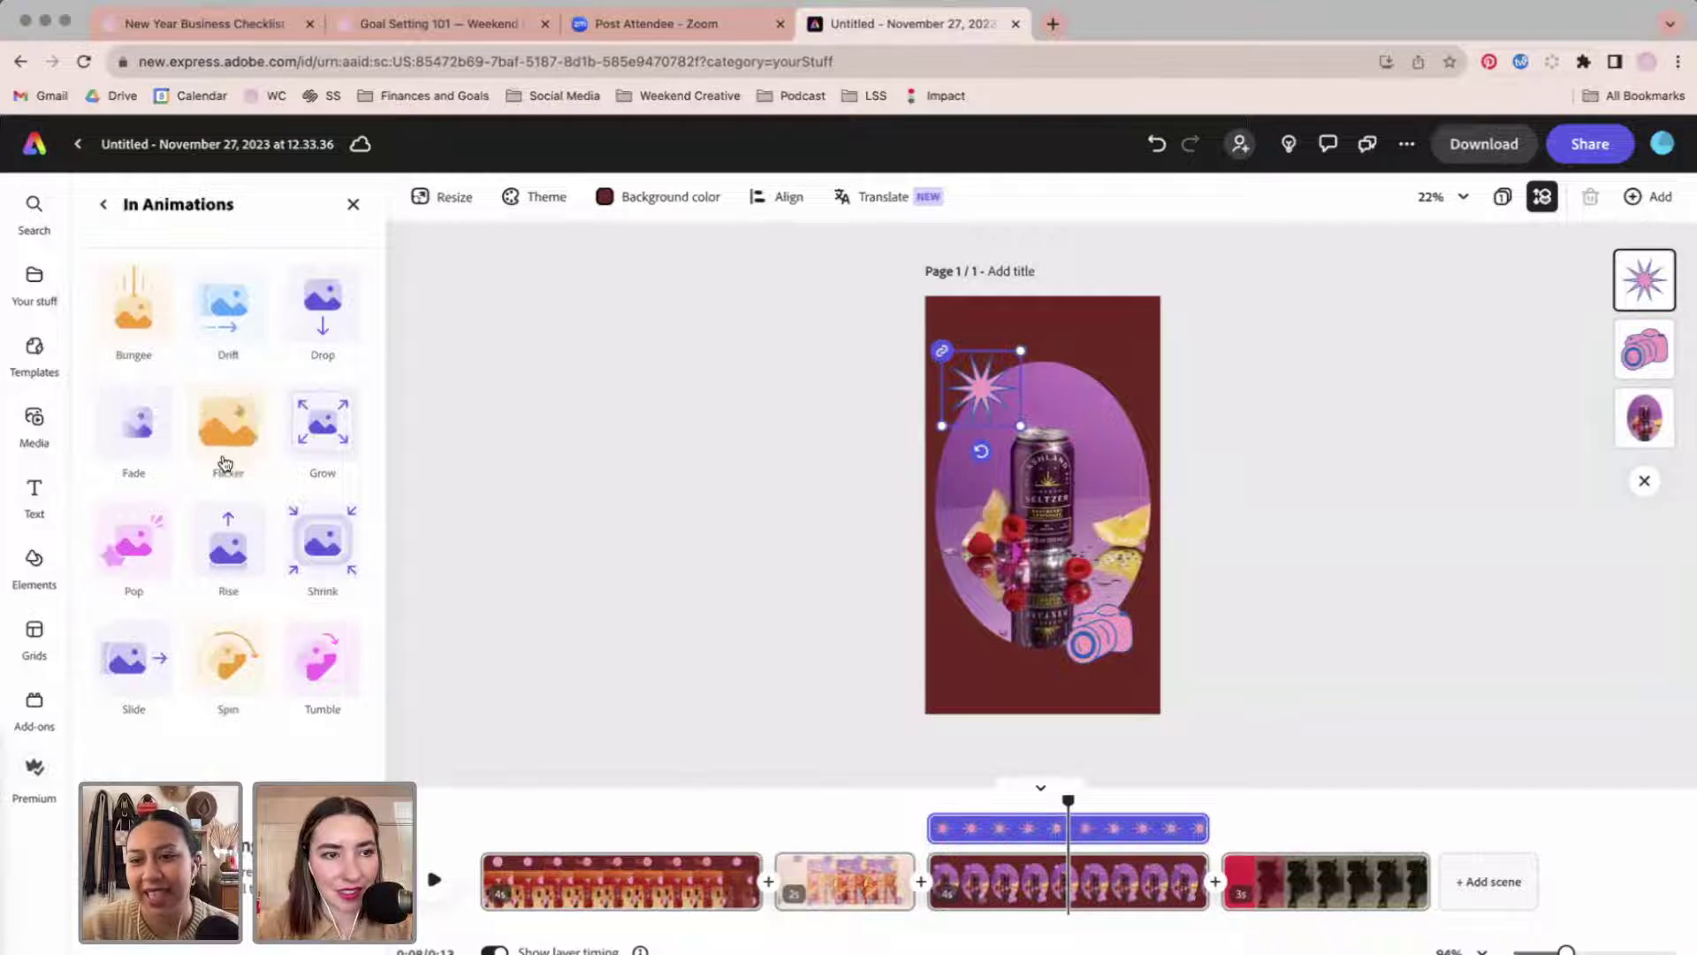
left_click(320, 301)
left_click(497, 382)
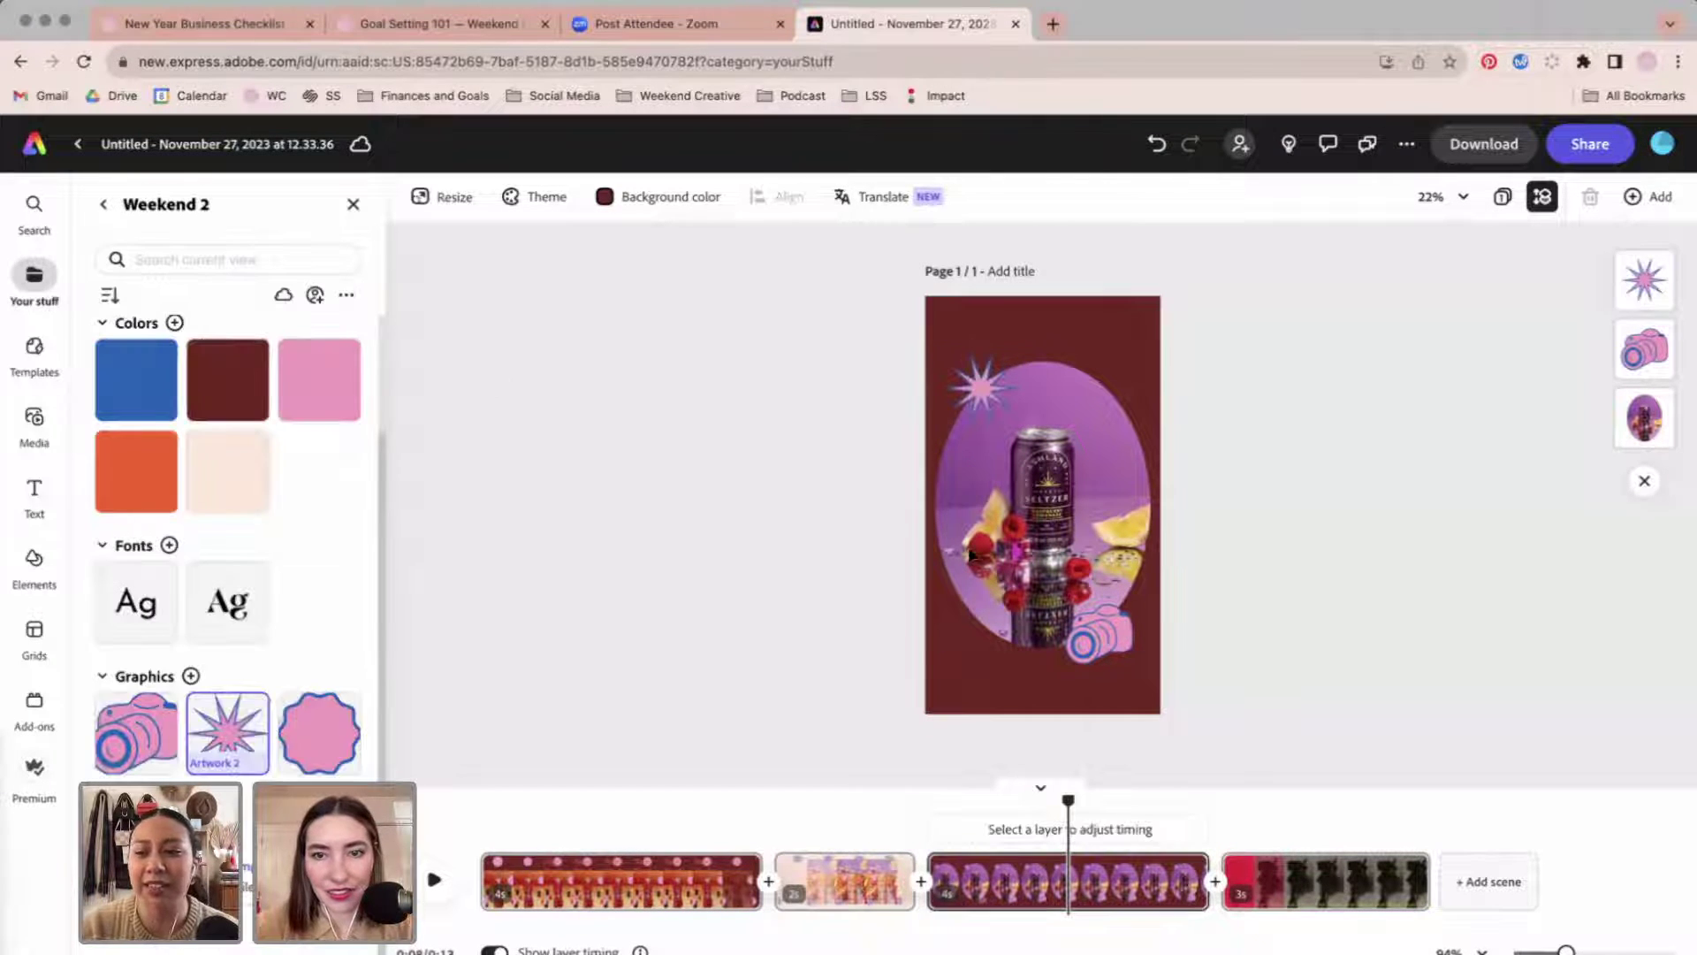
Apply a Jitter looping animation to both the camera and starburst, after trying Pulse.
left_click(1116, 659)
left_click(981, 389, "shift")
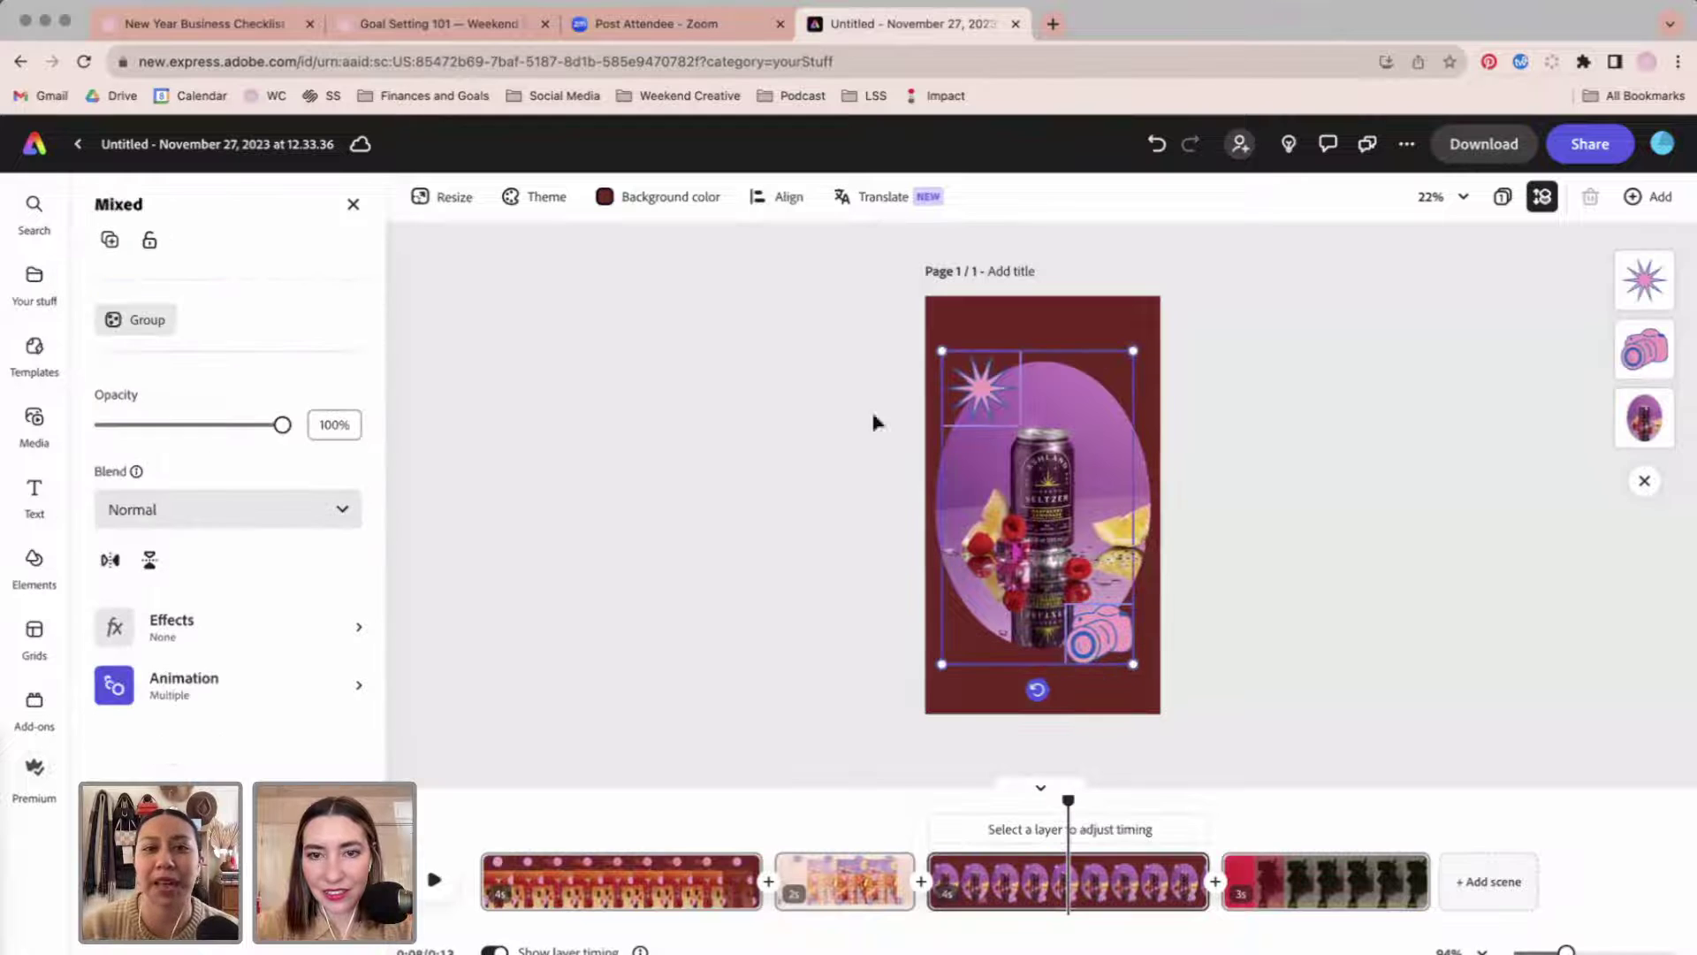
left_click(182, 686)
mouse_move(271, 279)
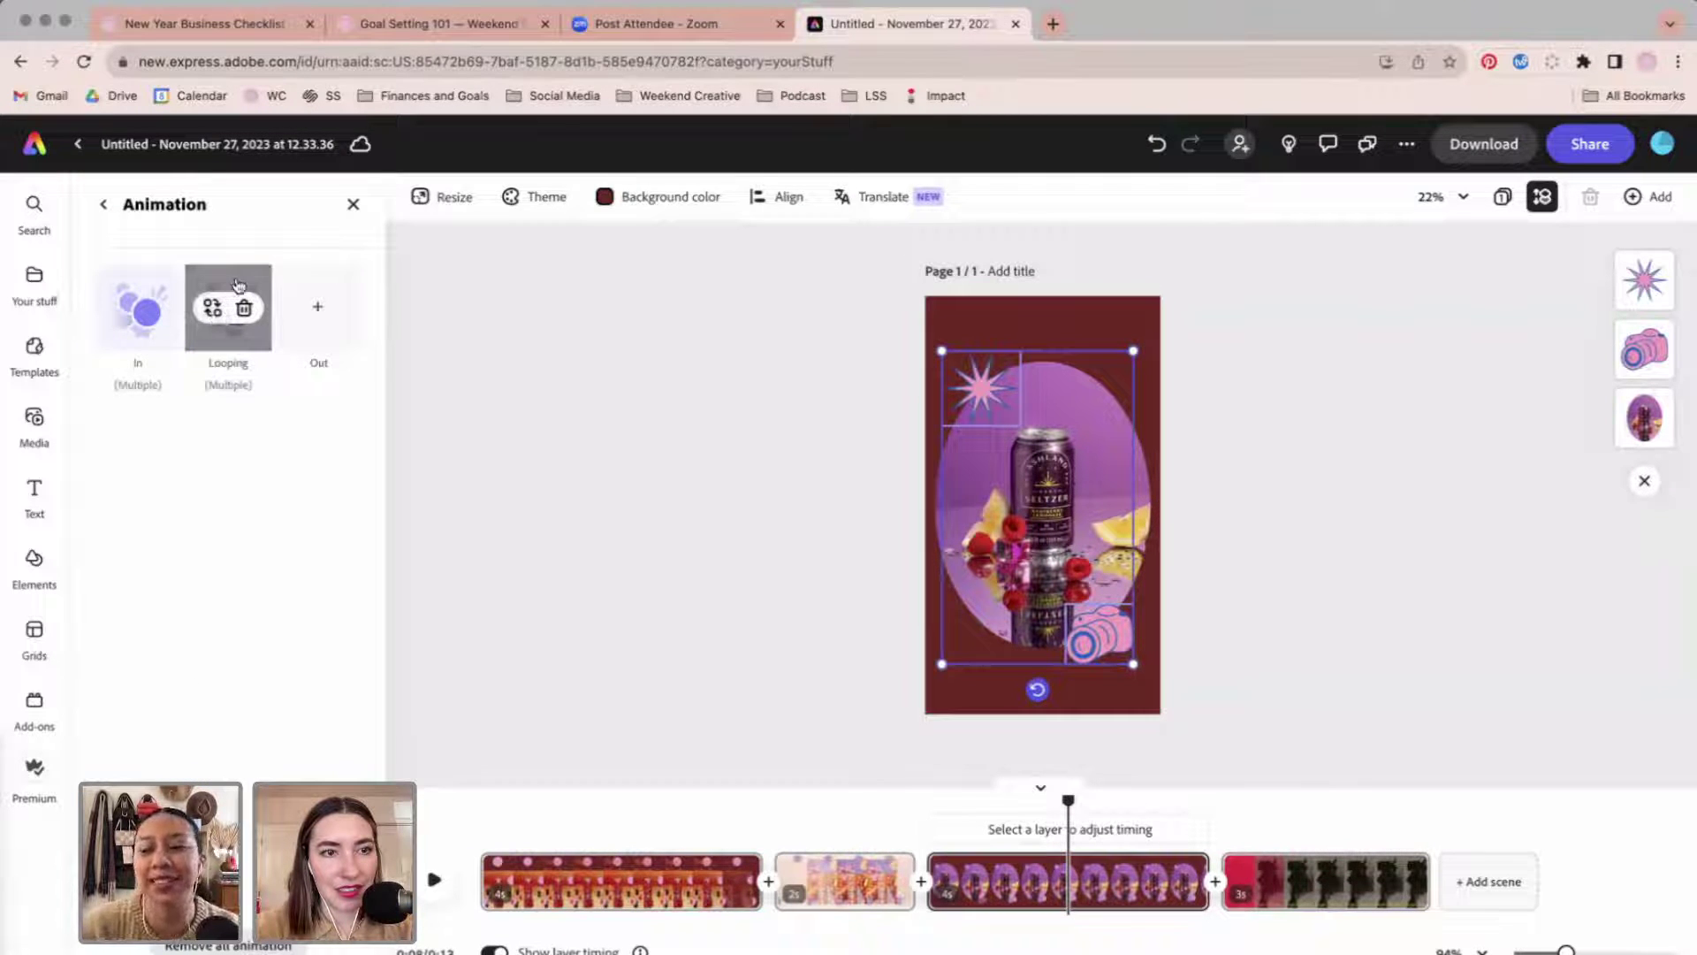
left_click(238, 284)
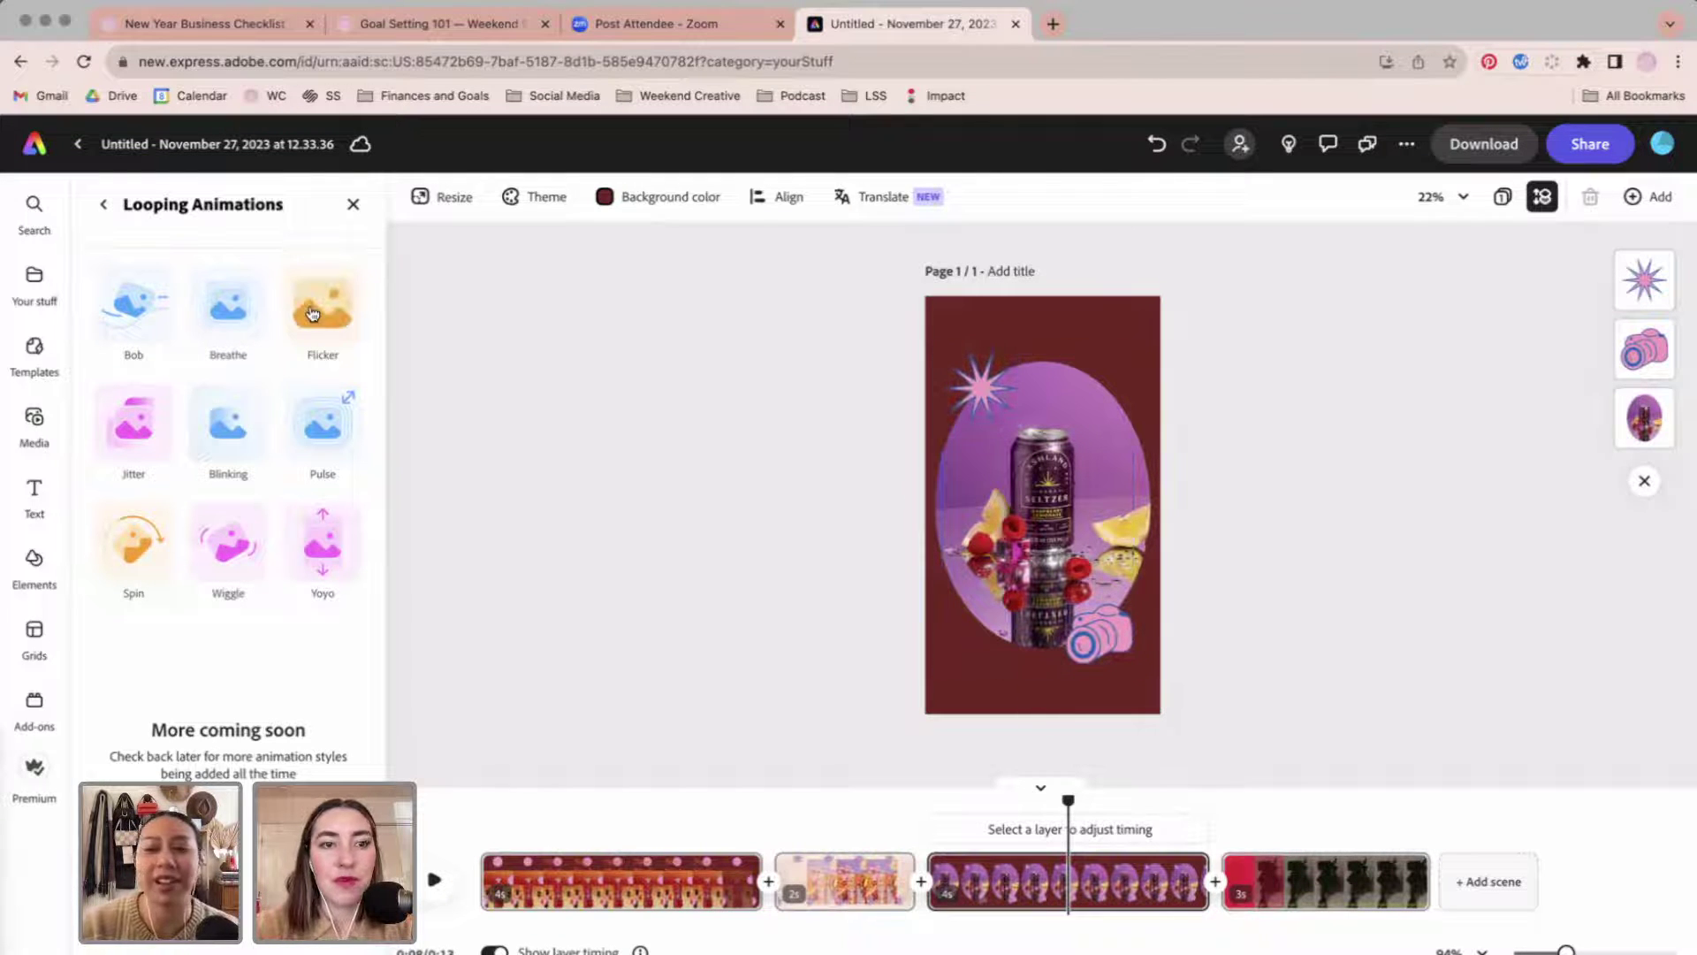
left_click(338, 446)
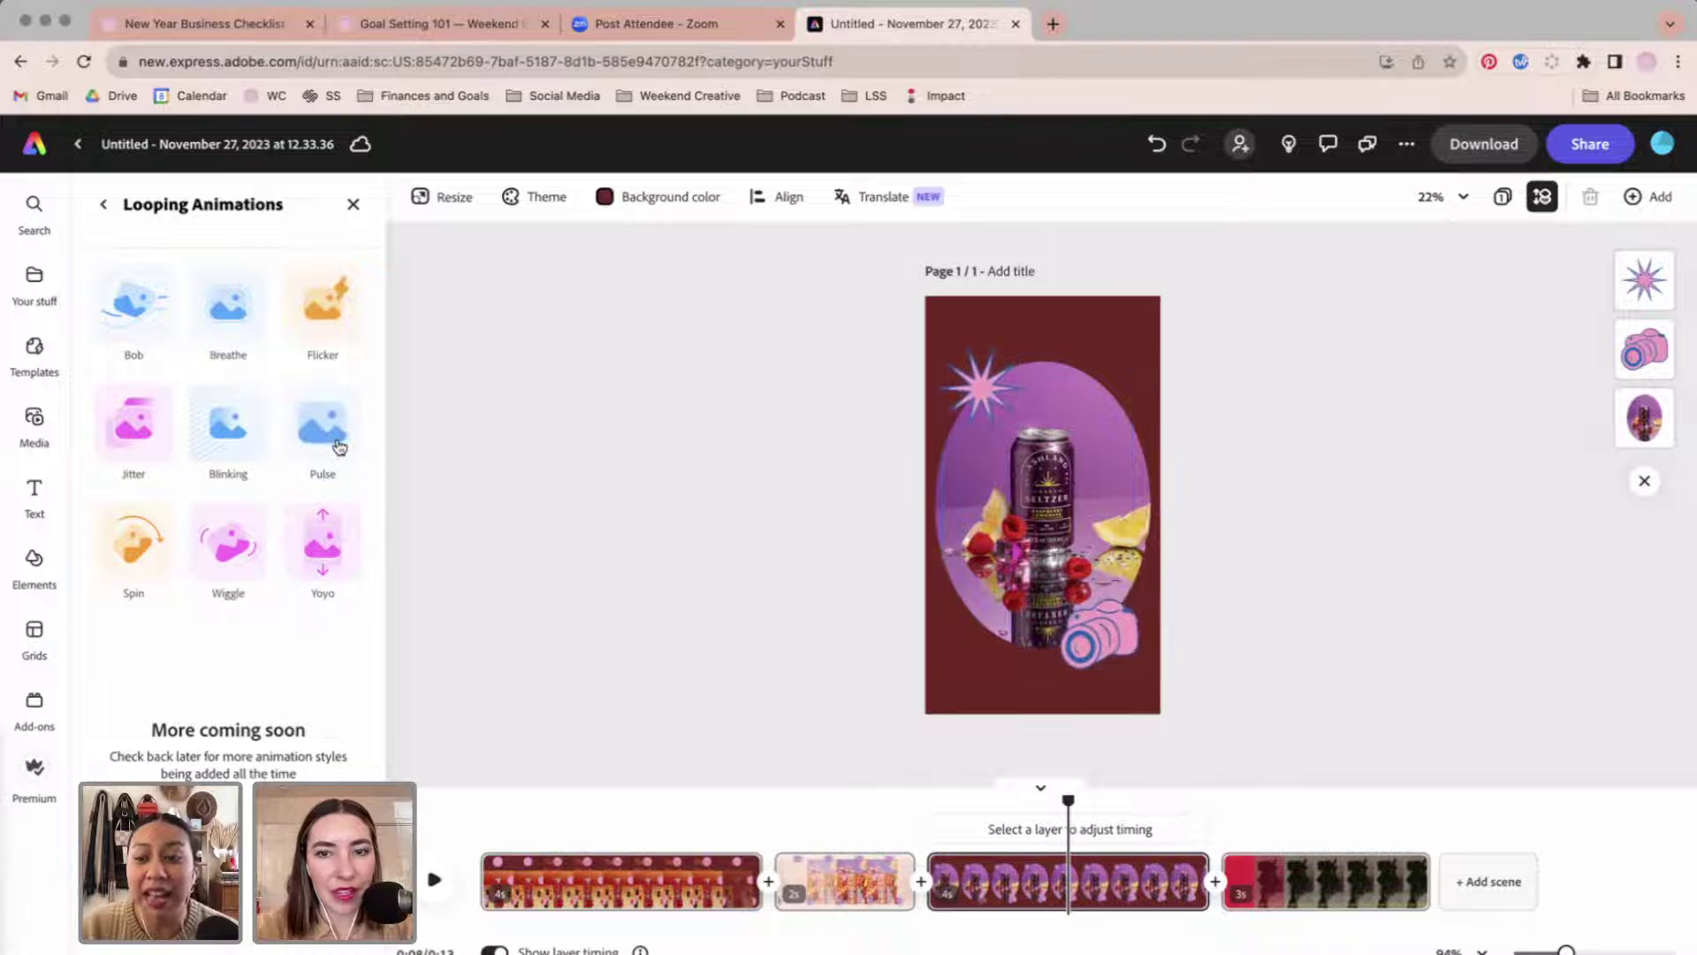
left_click(157, 439)
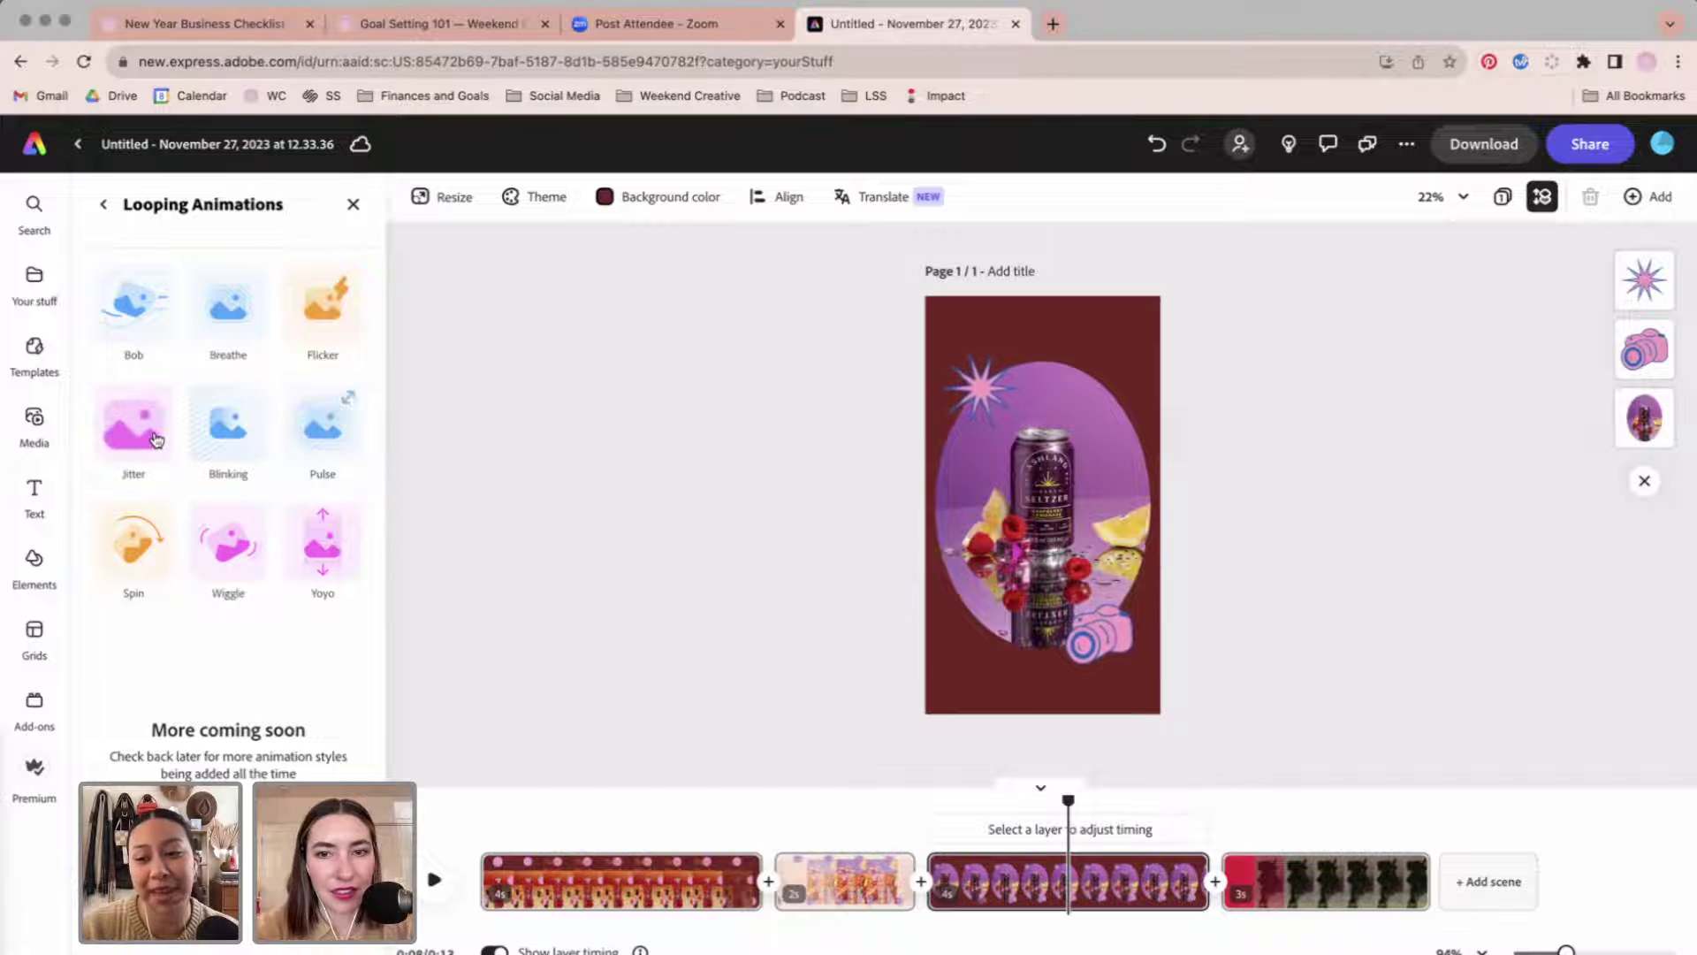
left_click(533, 473)
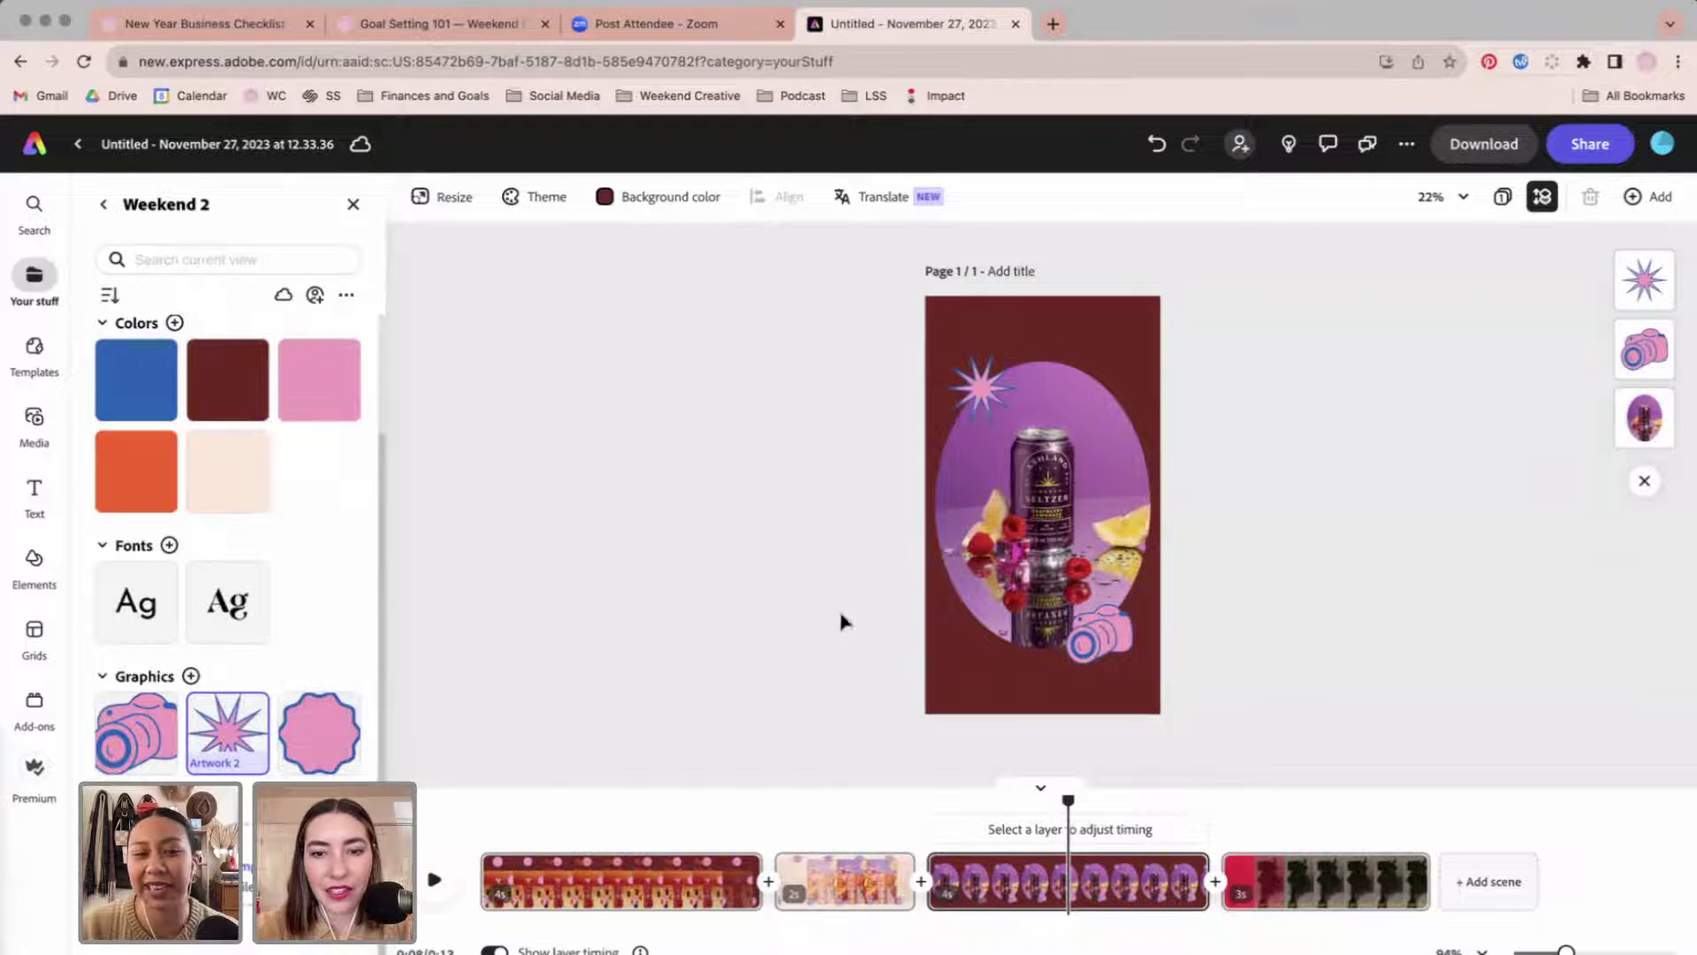
Preview the video, then shorten scene 3 to about 1.8s and scene 1 to about 2.6s.
left_click_drag(881, 814, 1273, 813)
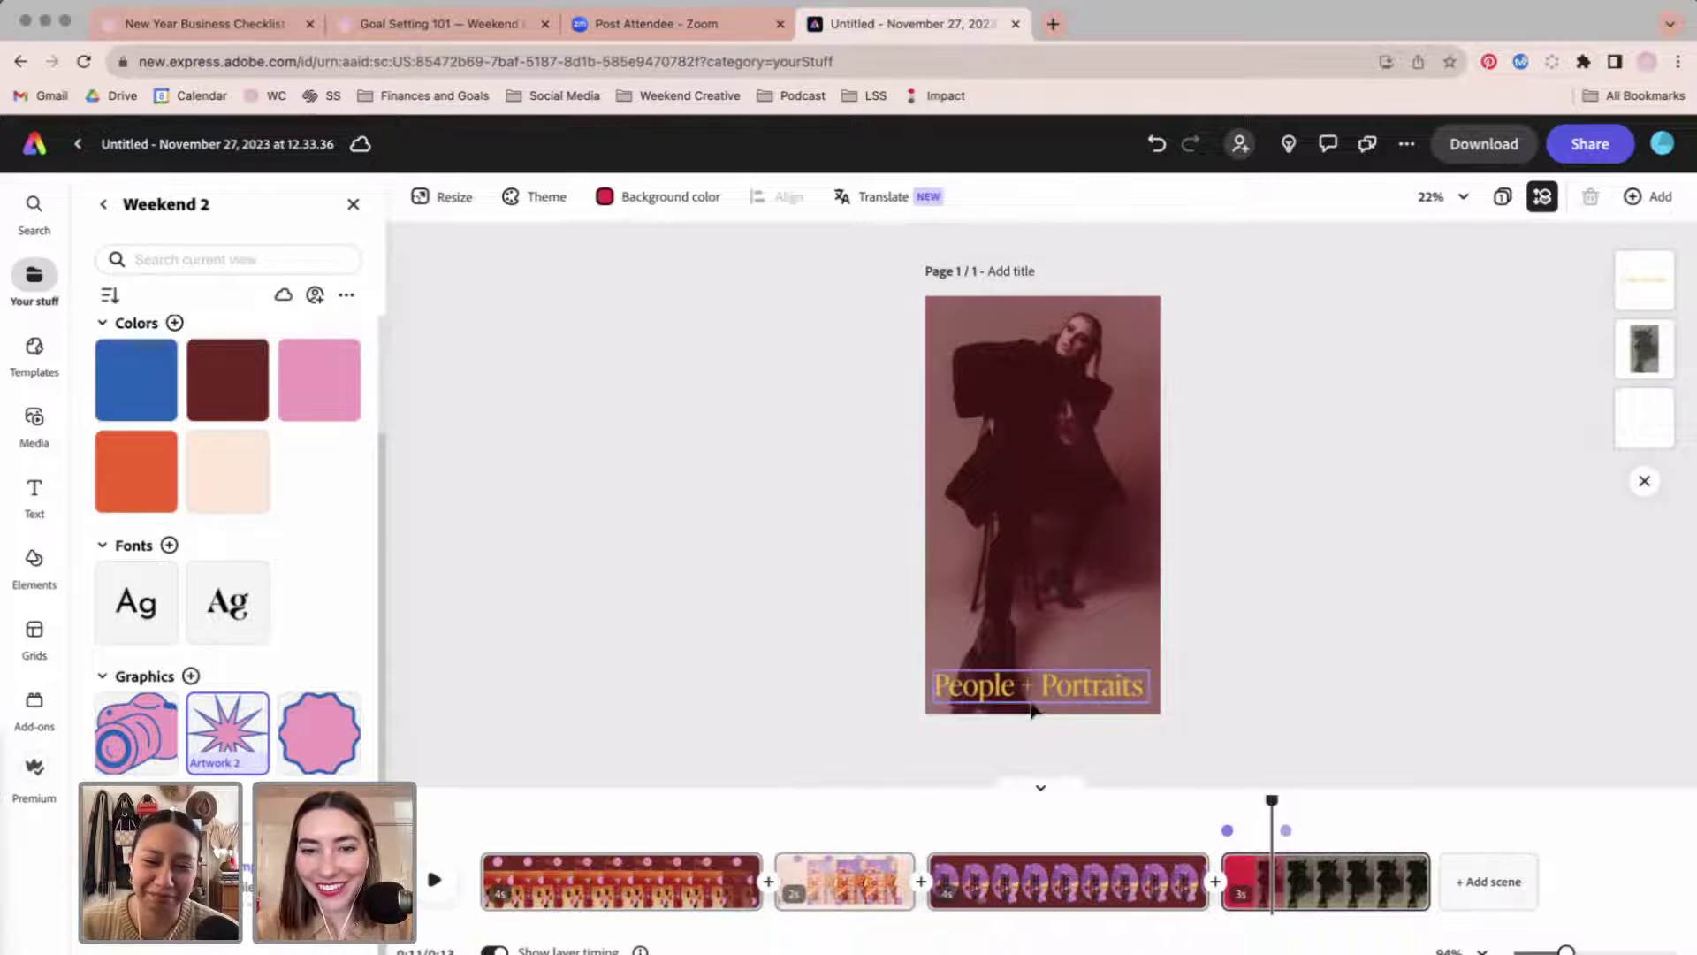
left_click(1080, 686)
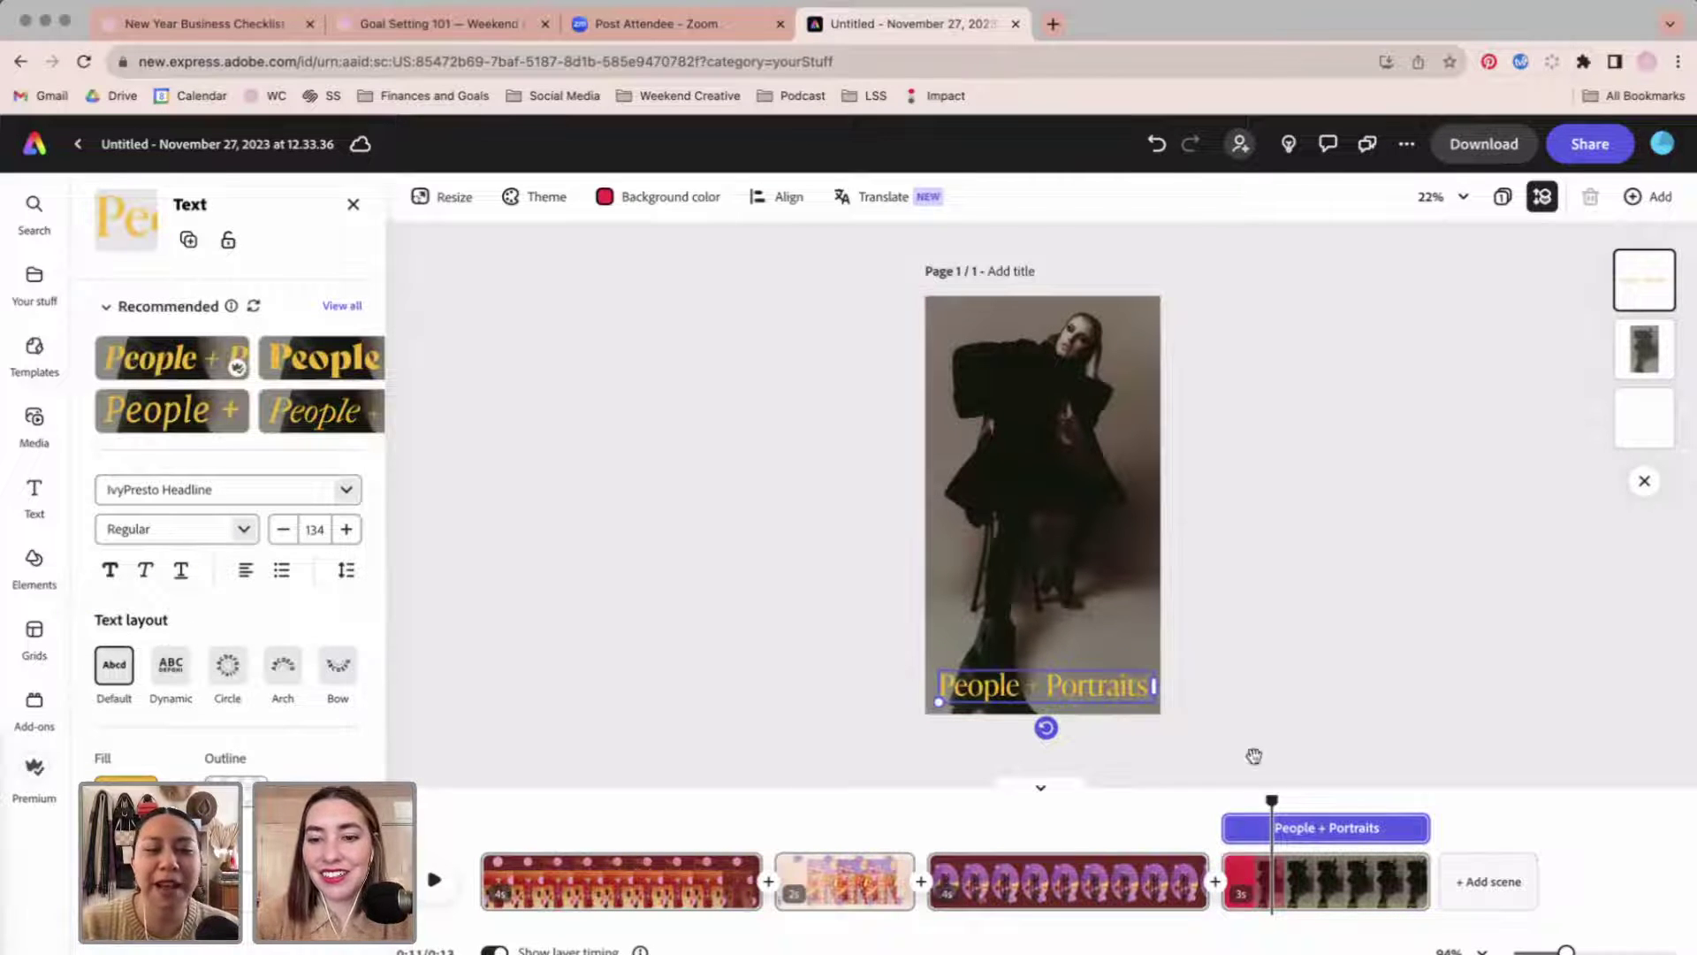
left_click_drag(1247, 799, 703, 800)
key("space")
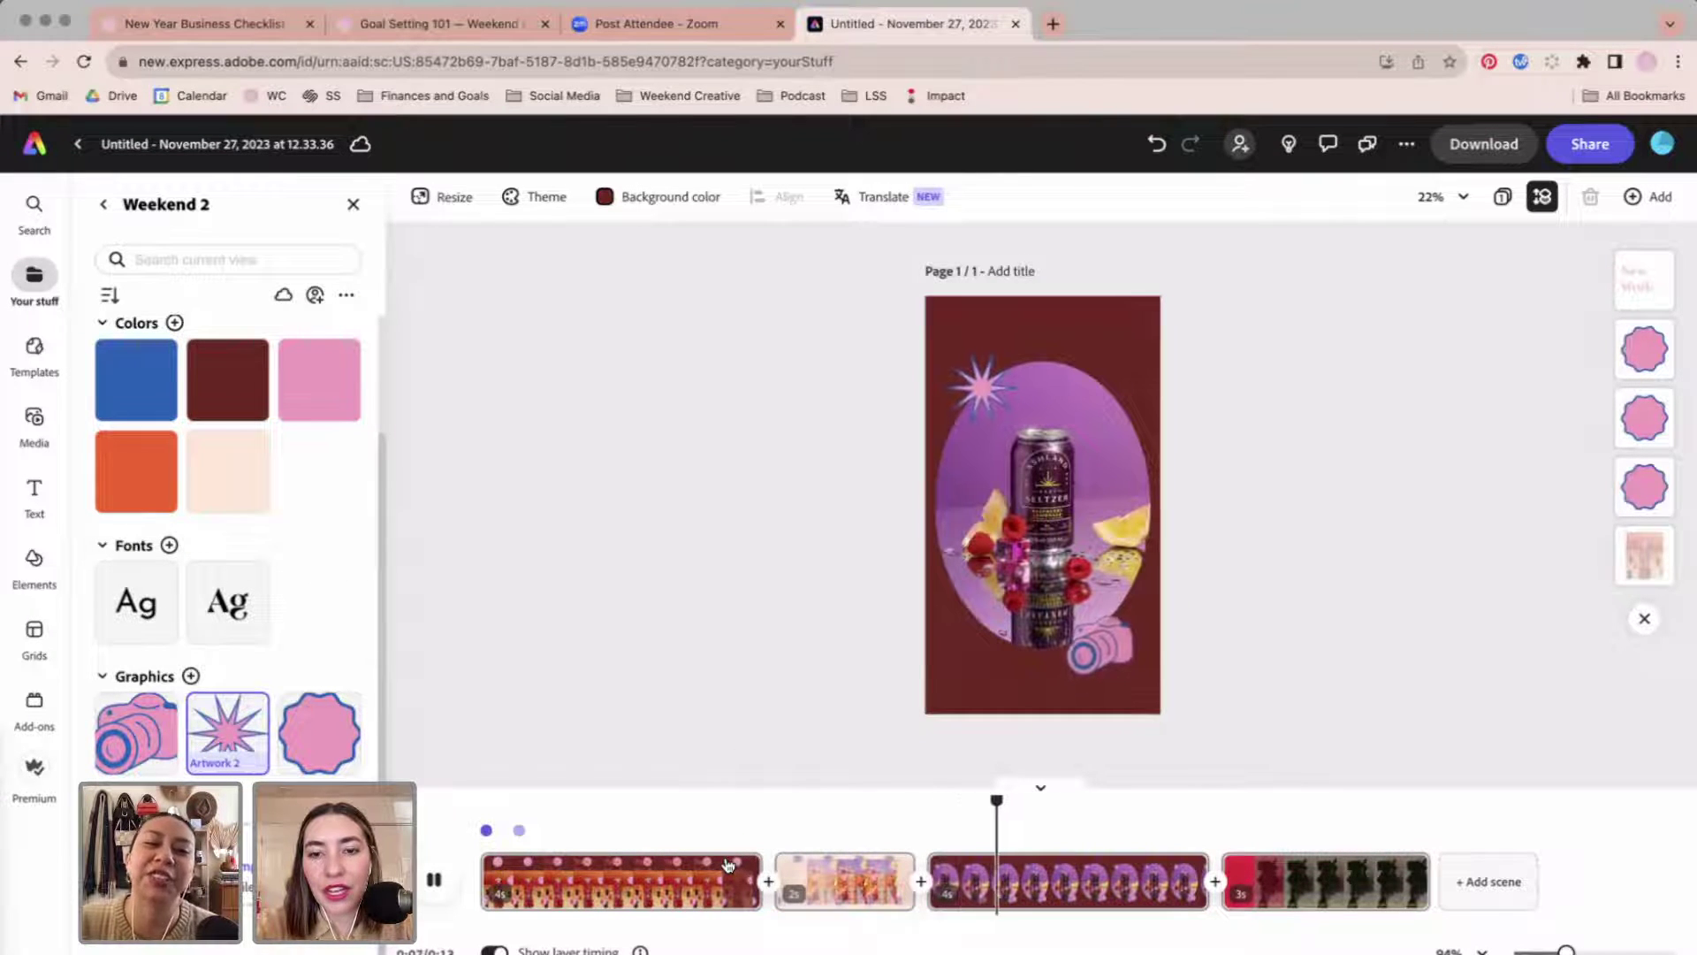
key("space")
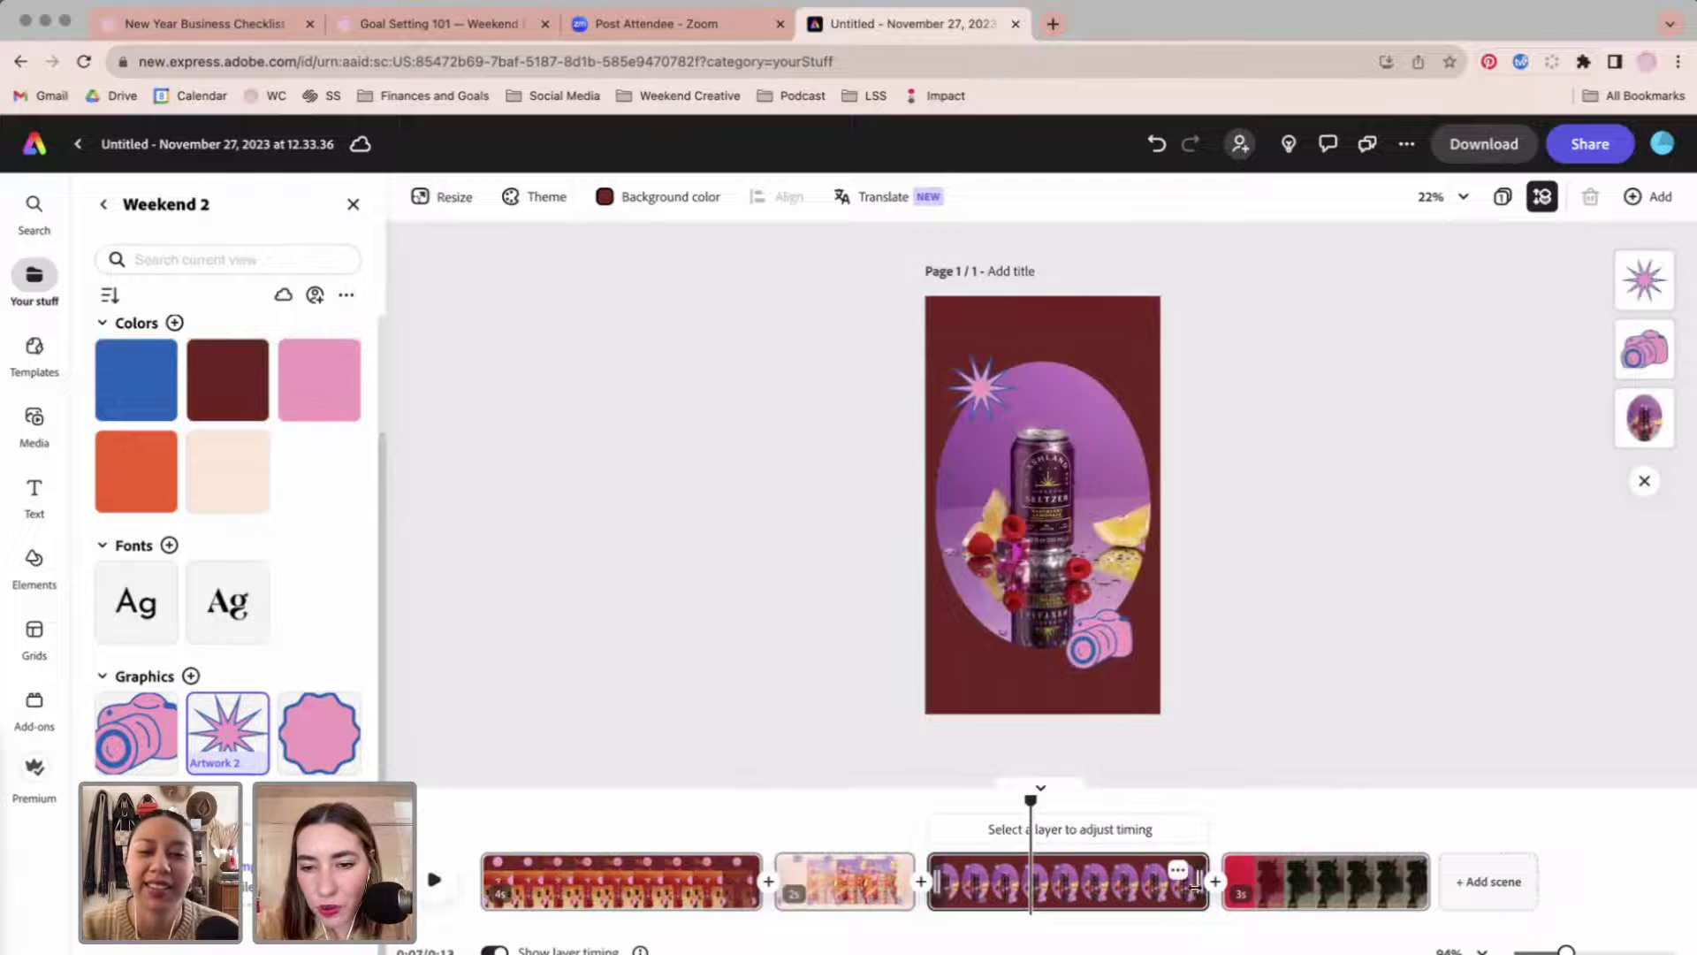
left_click_drag(1195, 888, 1067, 891)
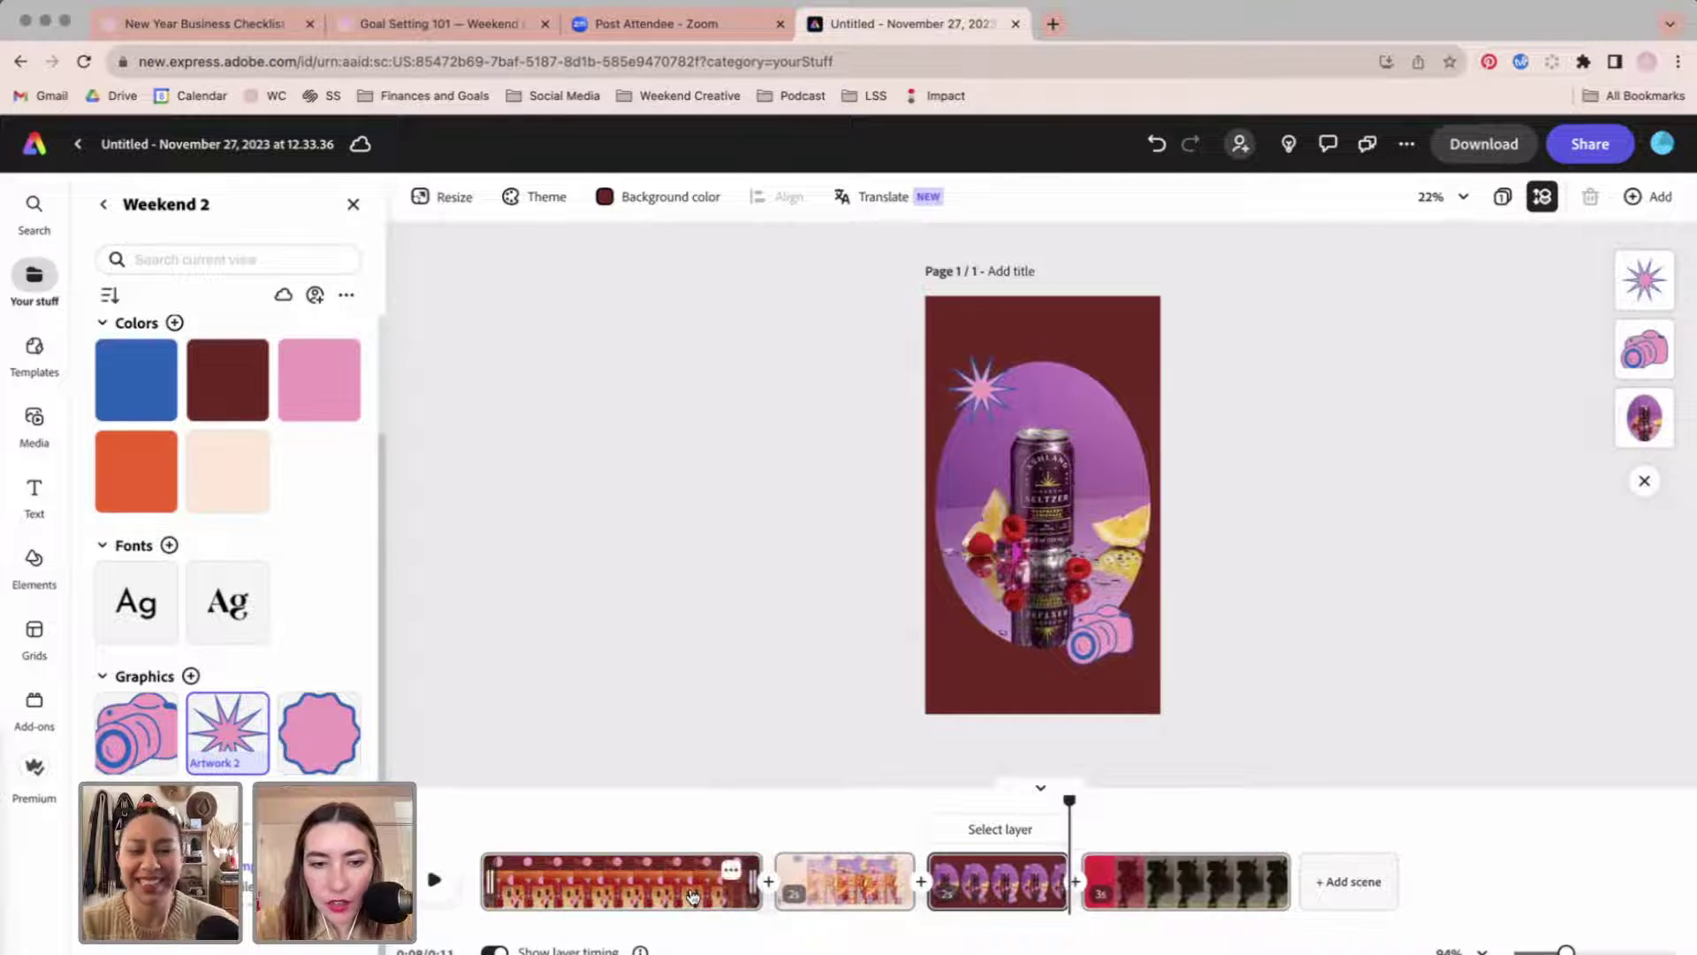
left_click_drag(751, 881, 617, 882)
left_click_drag(620, 801, 458, 800)
key("space")
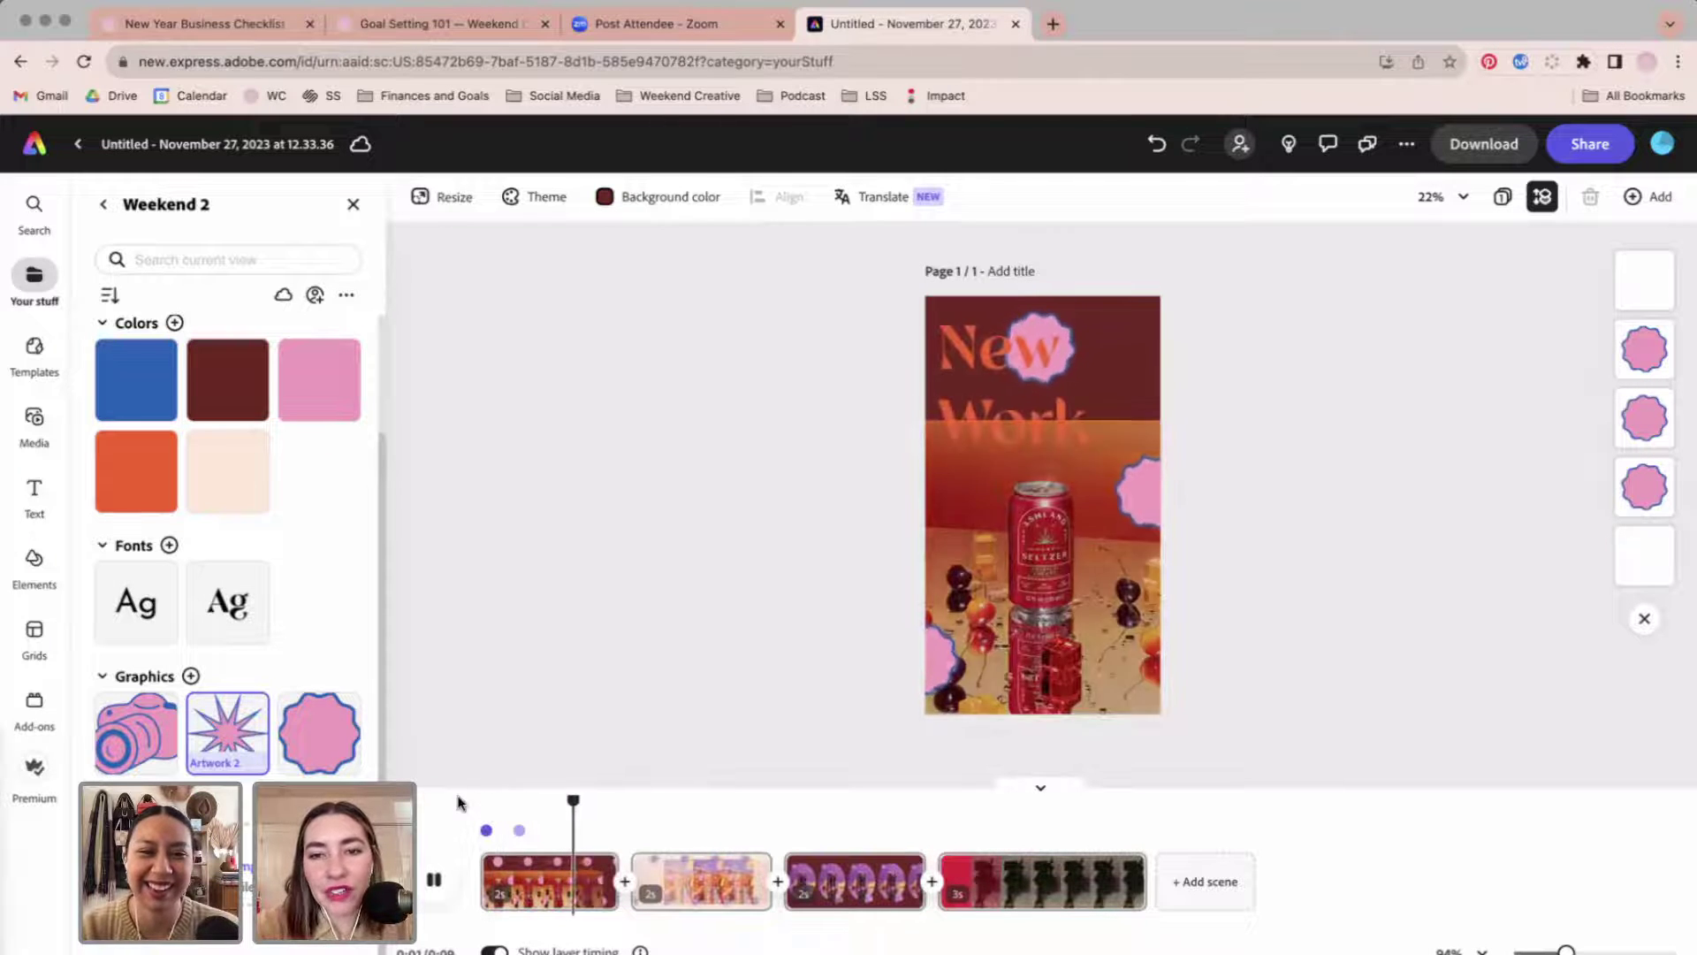
key("space")
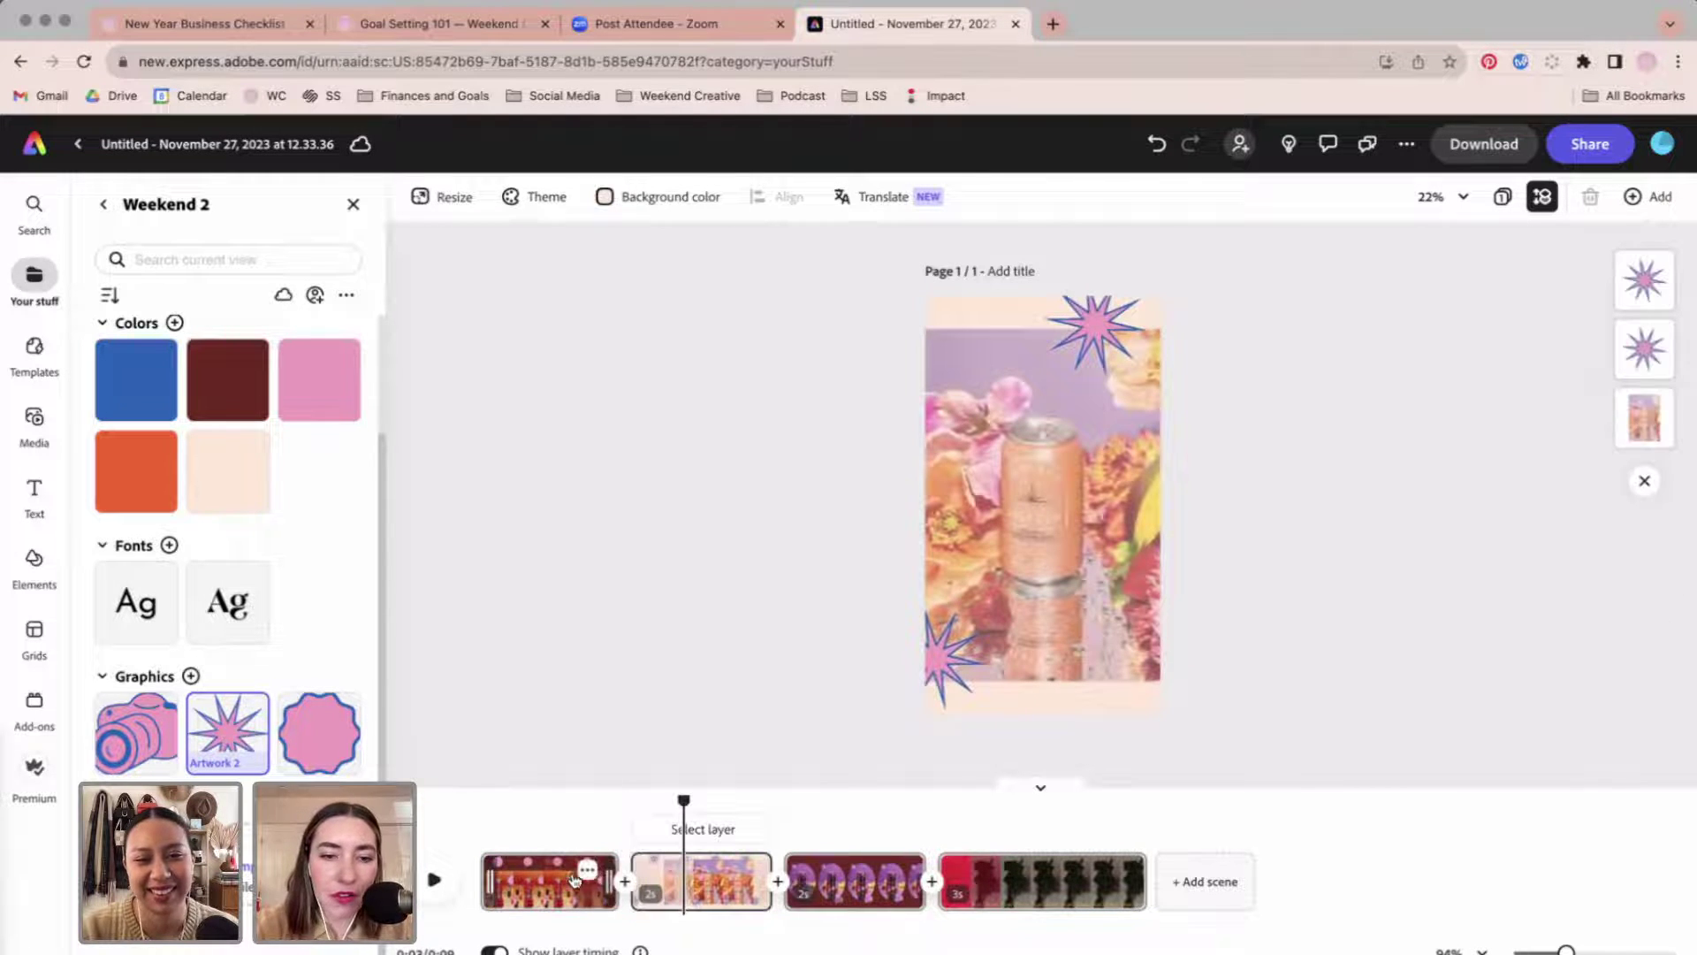
Return scene 1 to 3s, preview again, and extend scenes 2 and 3 to about 3s.
left_click_drag(608, 881, 692, 882)
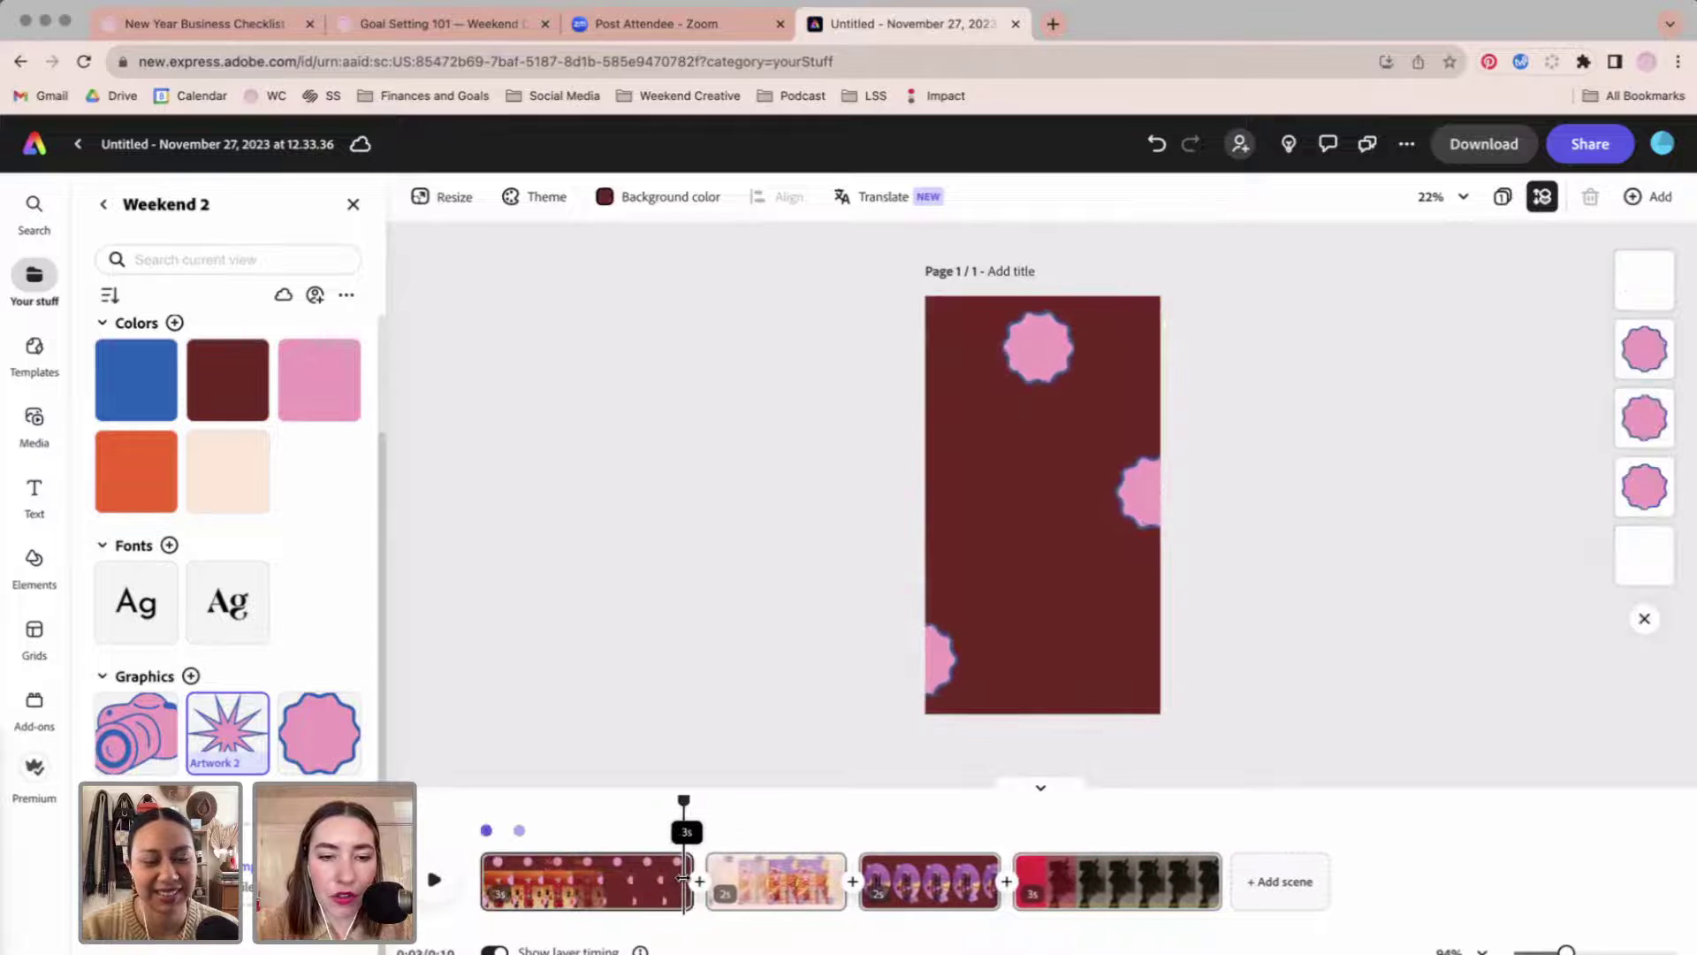
left_click_drag(692, 817, 481, 801)
key("space")
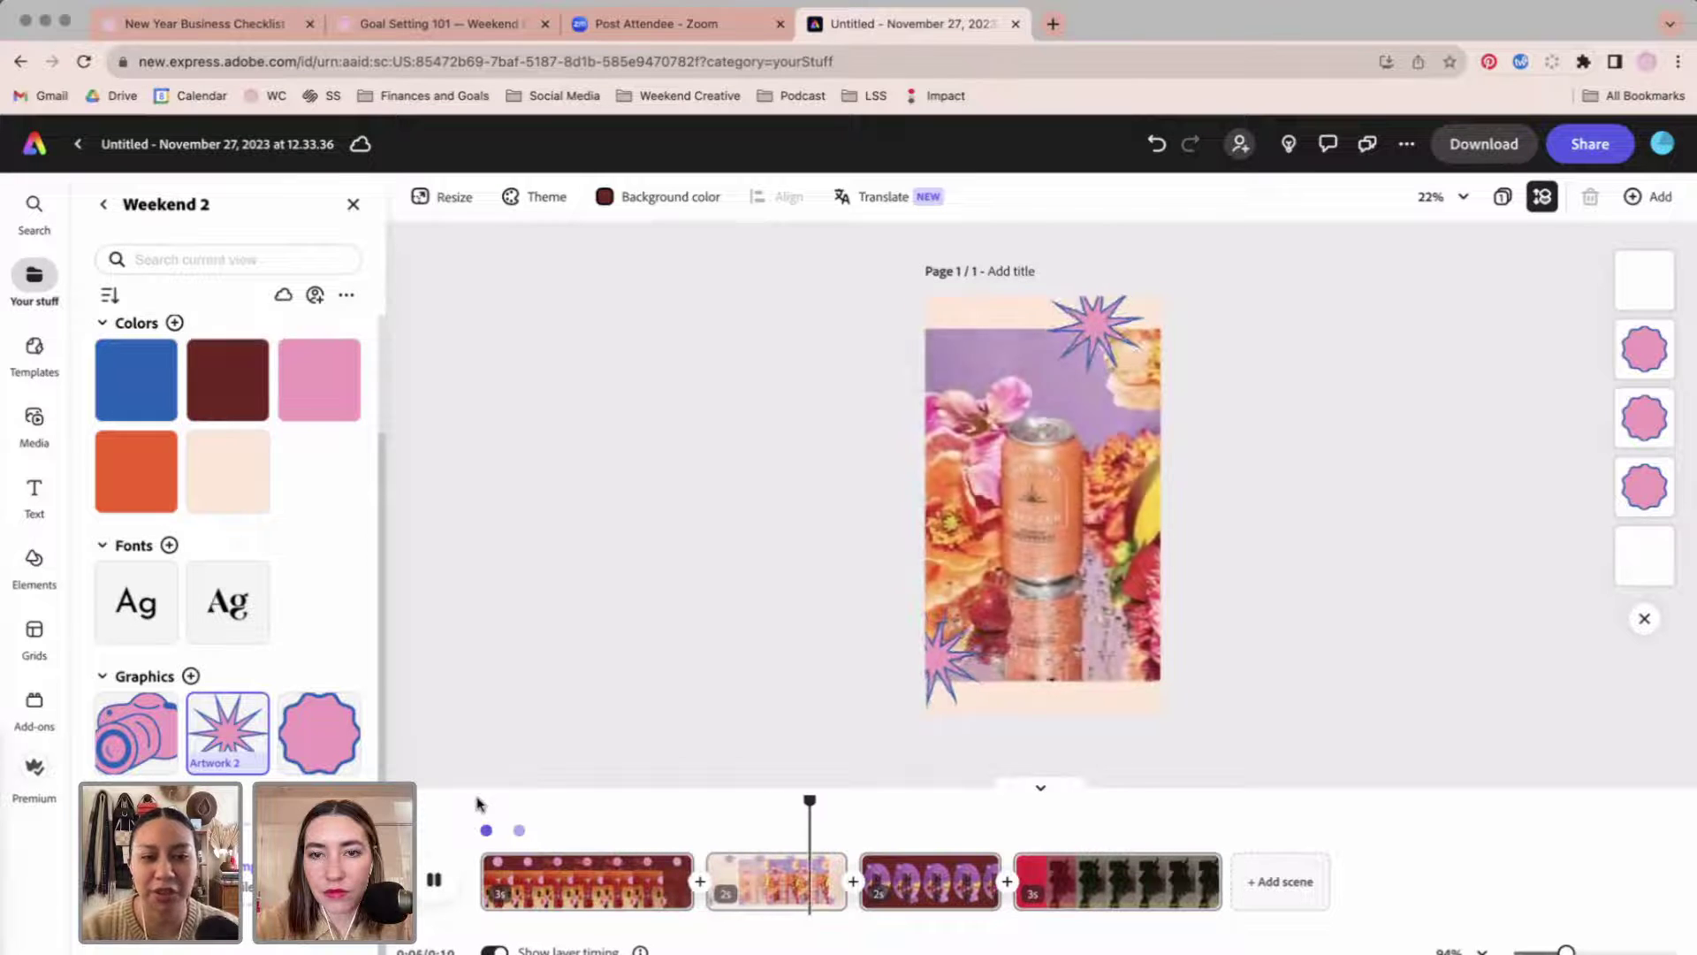
key("space")
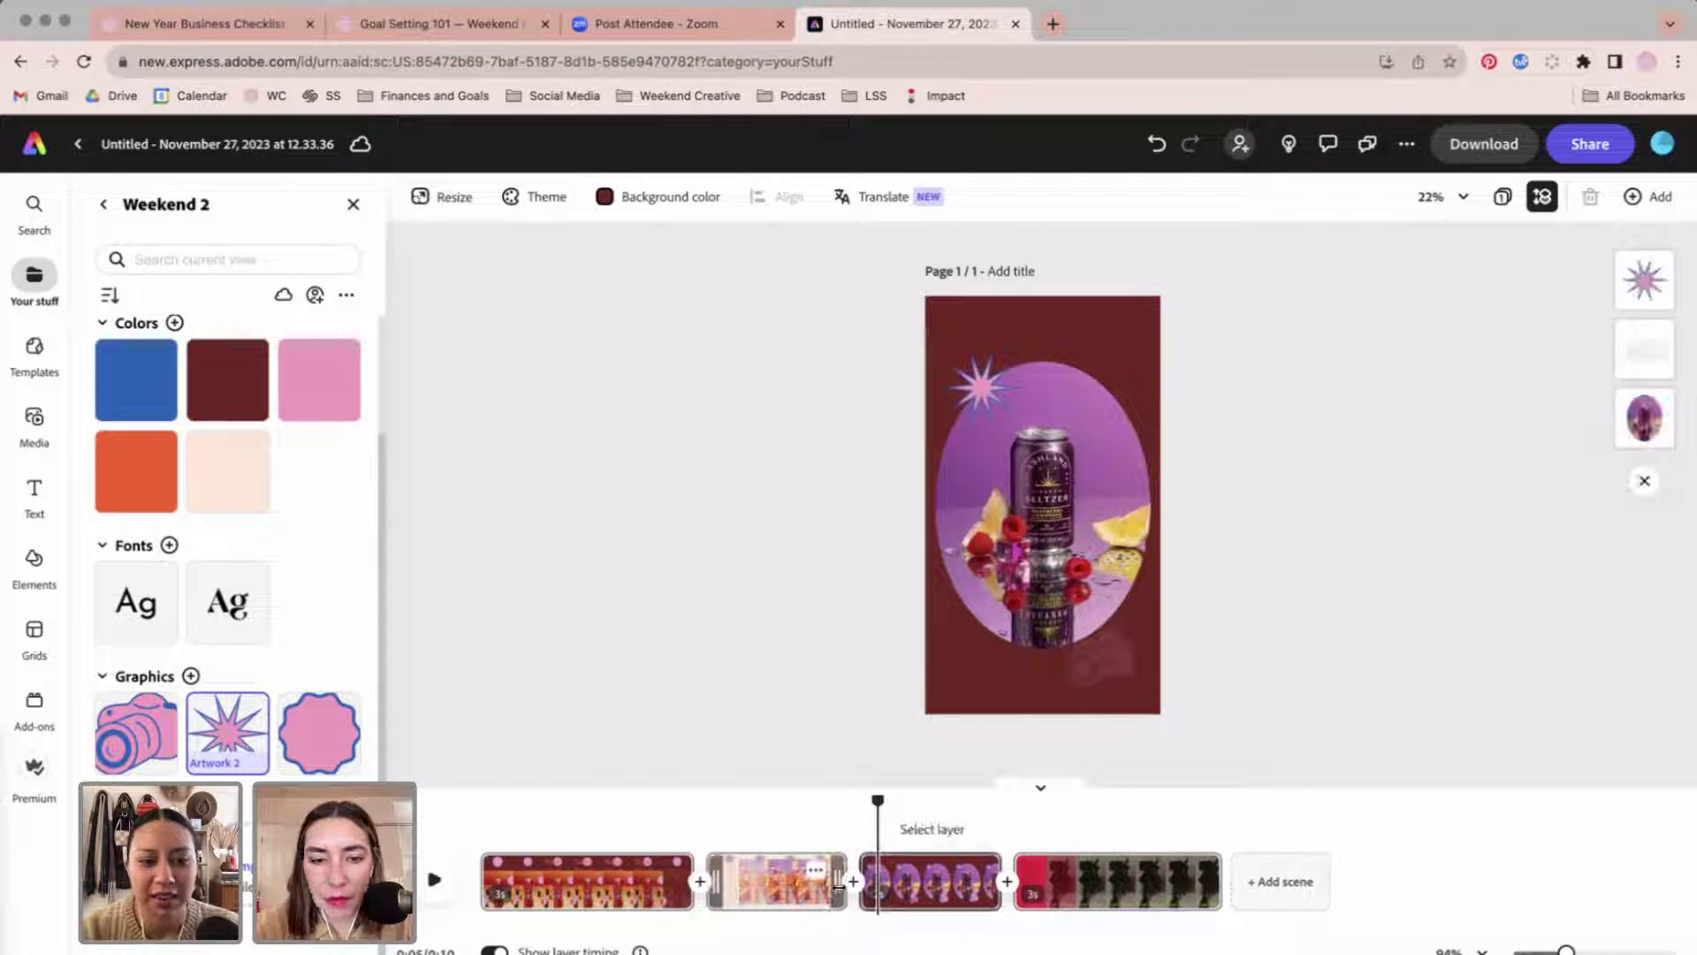
left_click_drag(838, 885, 912, 885)
left_click_drag(1058, 883, 1125, 886)
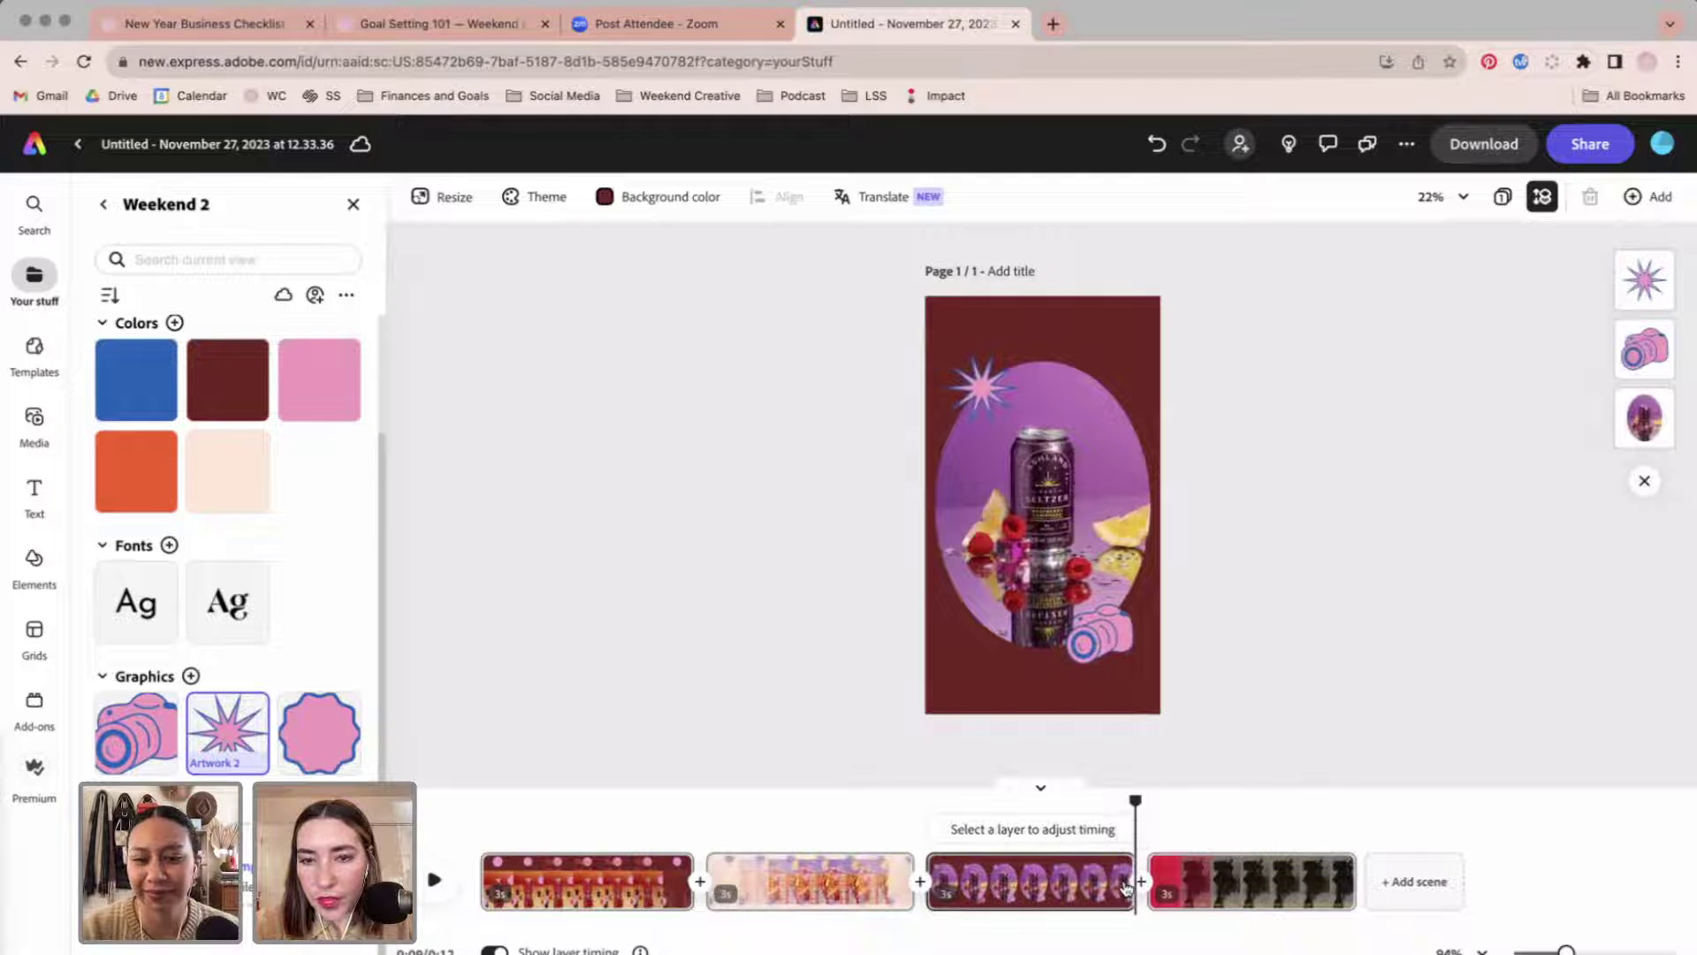
left_click_drag(1136, 801, 1286, 802)
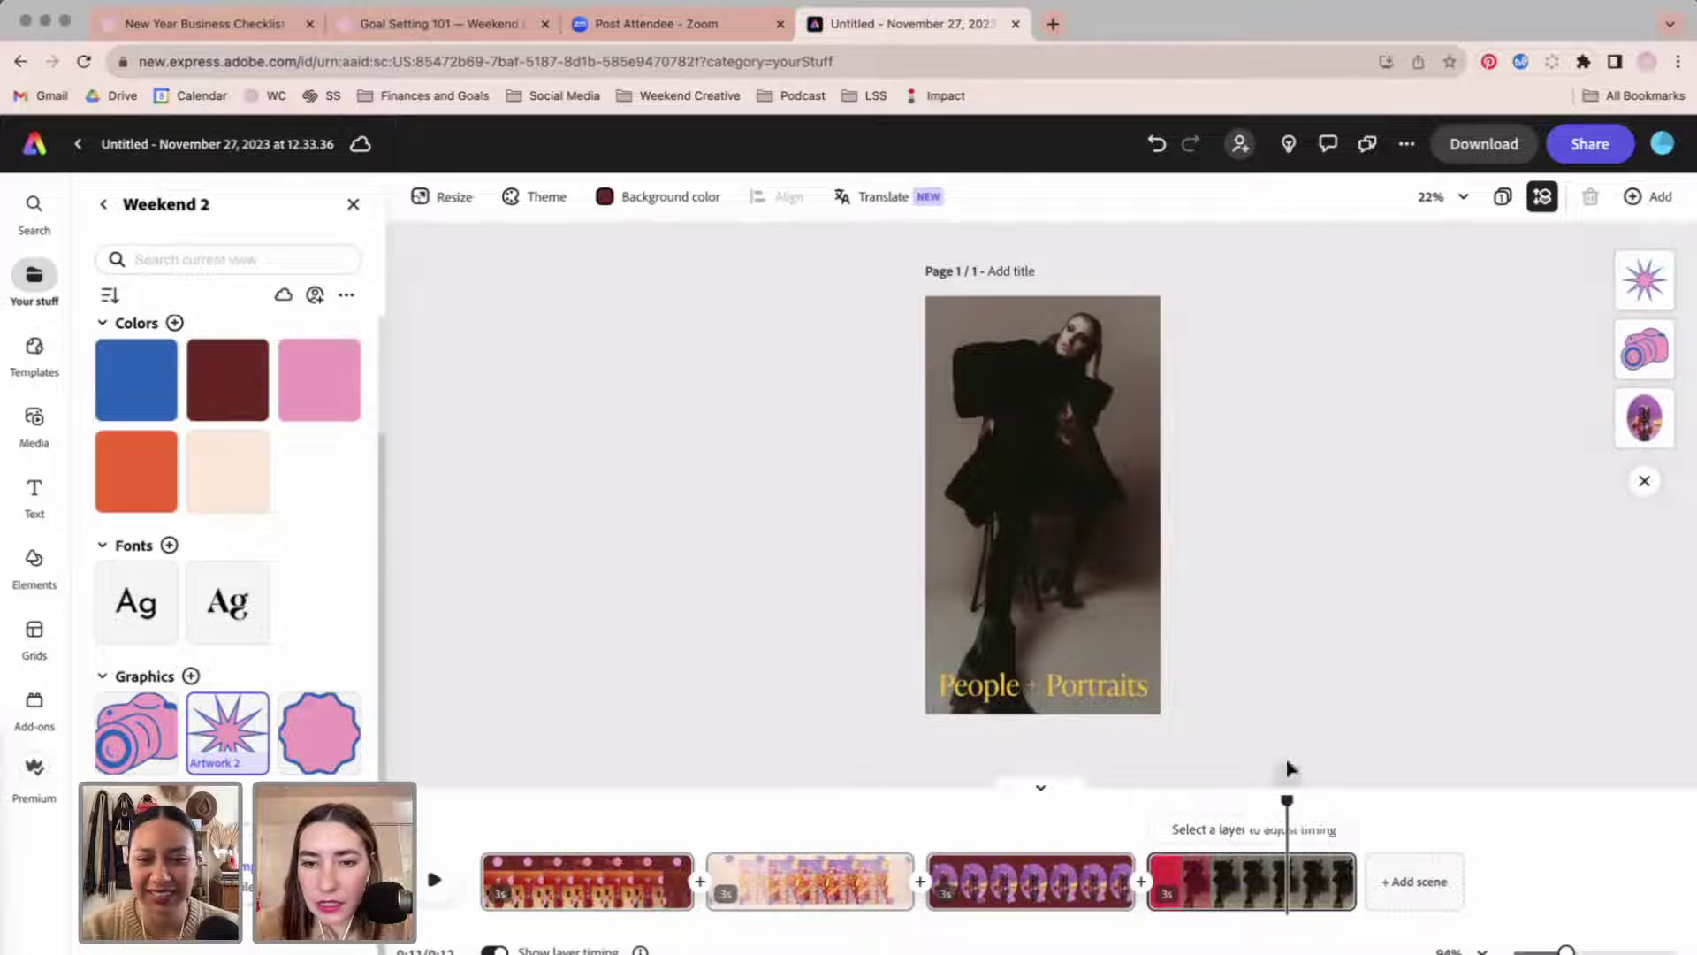
Replace the People + Portraits caption with '*work with us' and move it near the top.
left_click(1076, 691)
left_click(1077, 691)
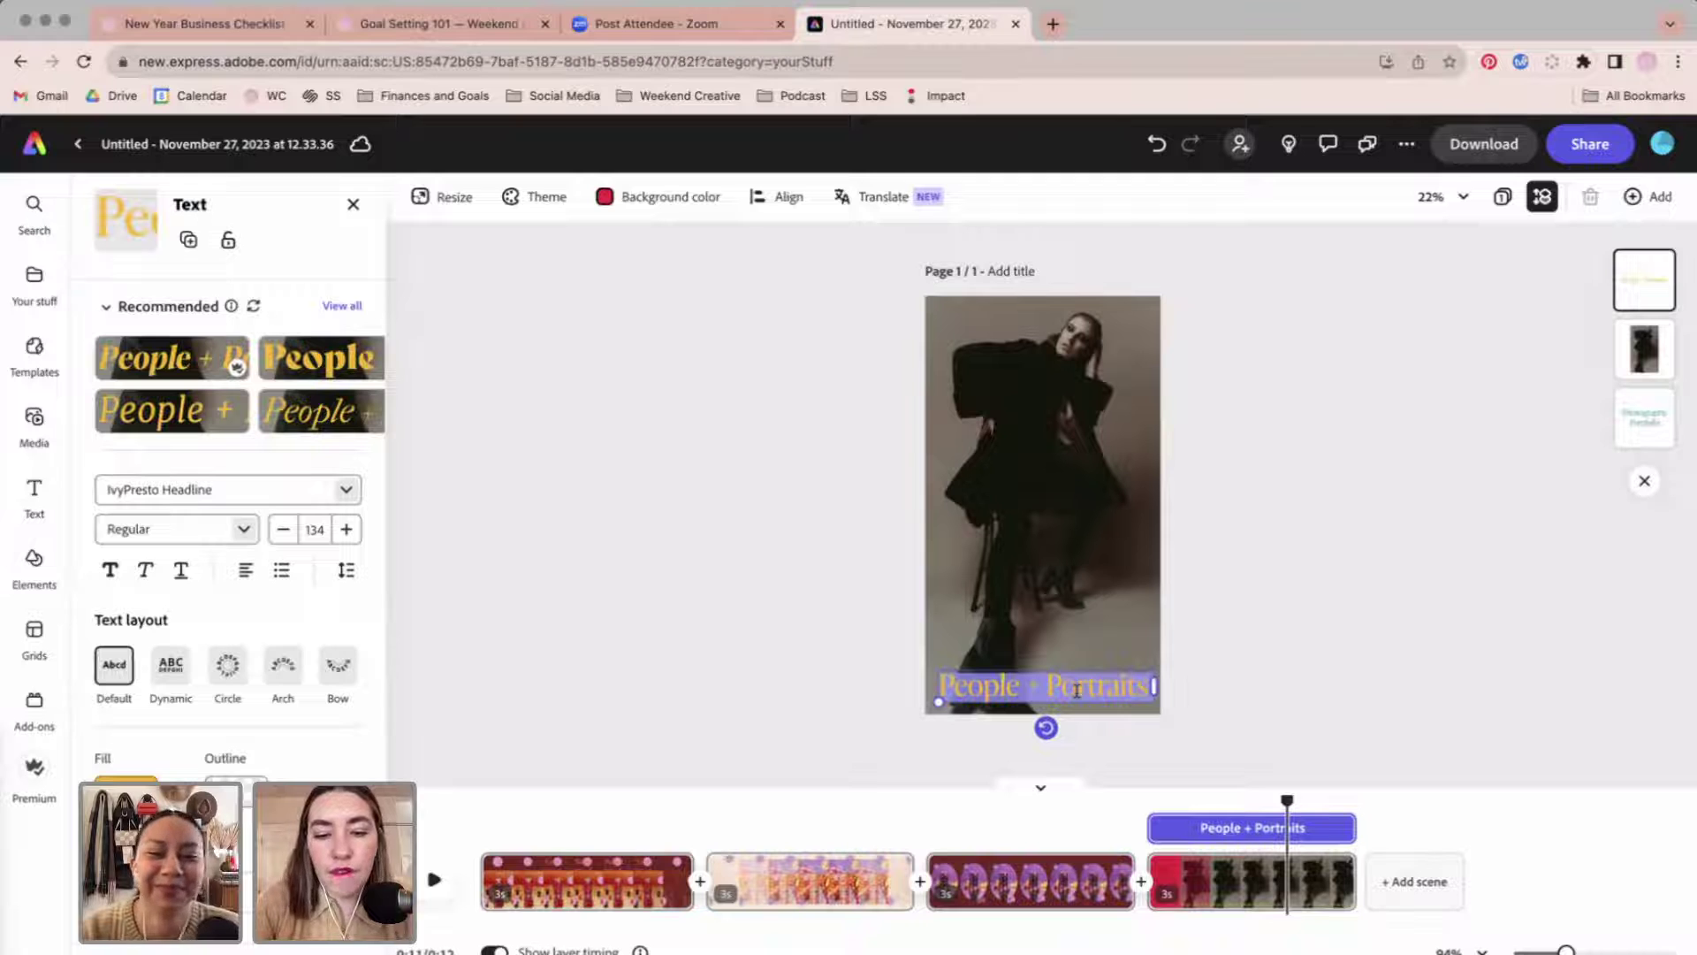
key("BackSpace")
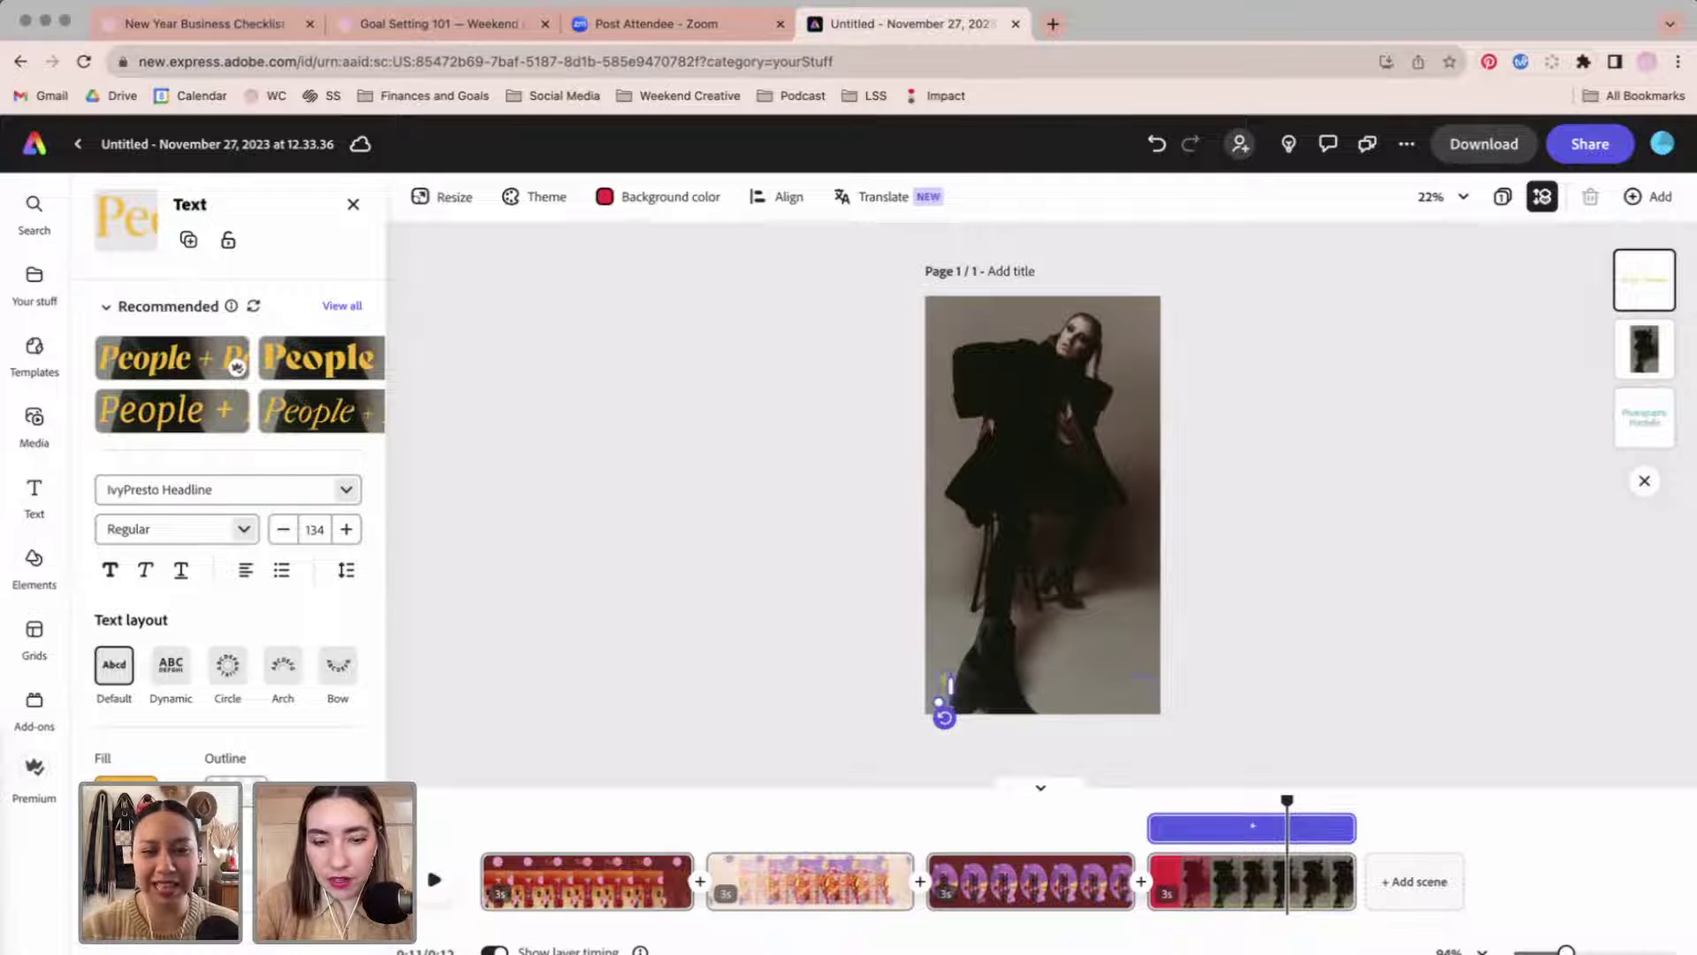
type("*work with us*")
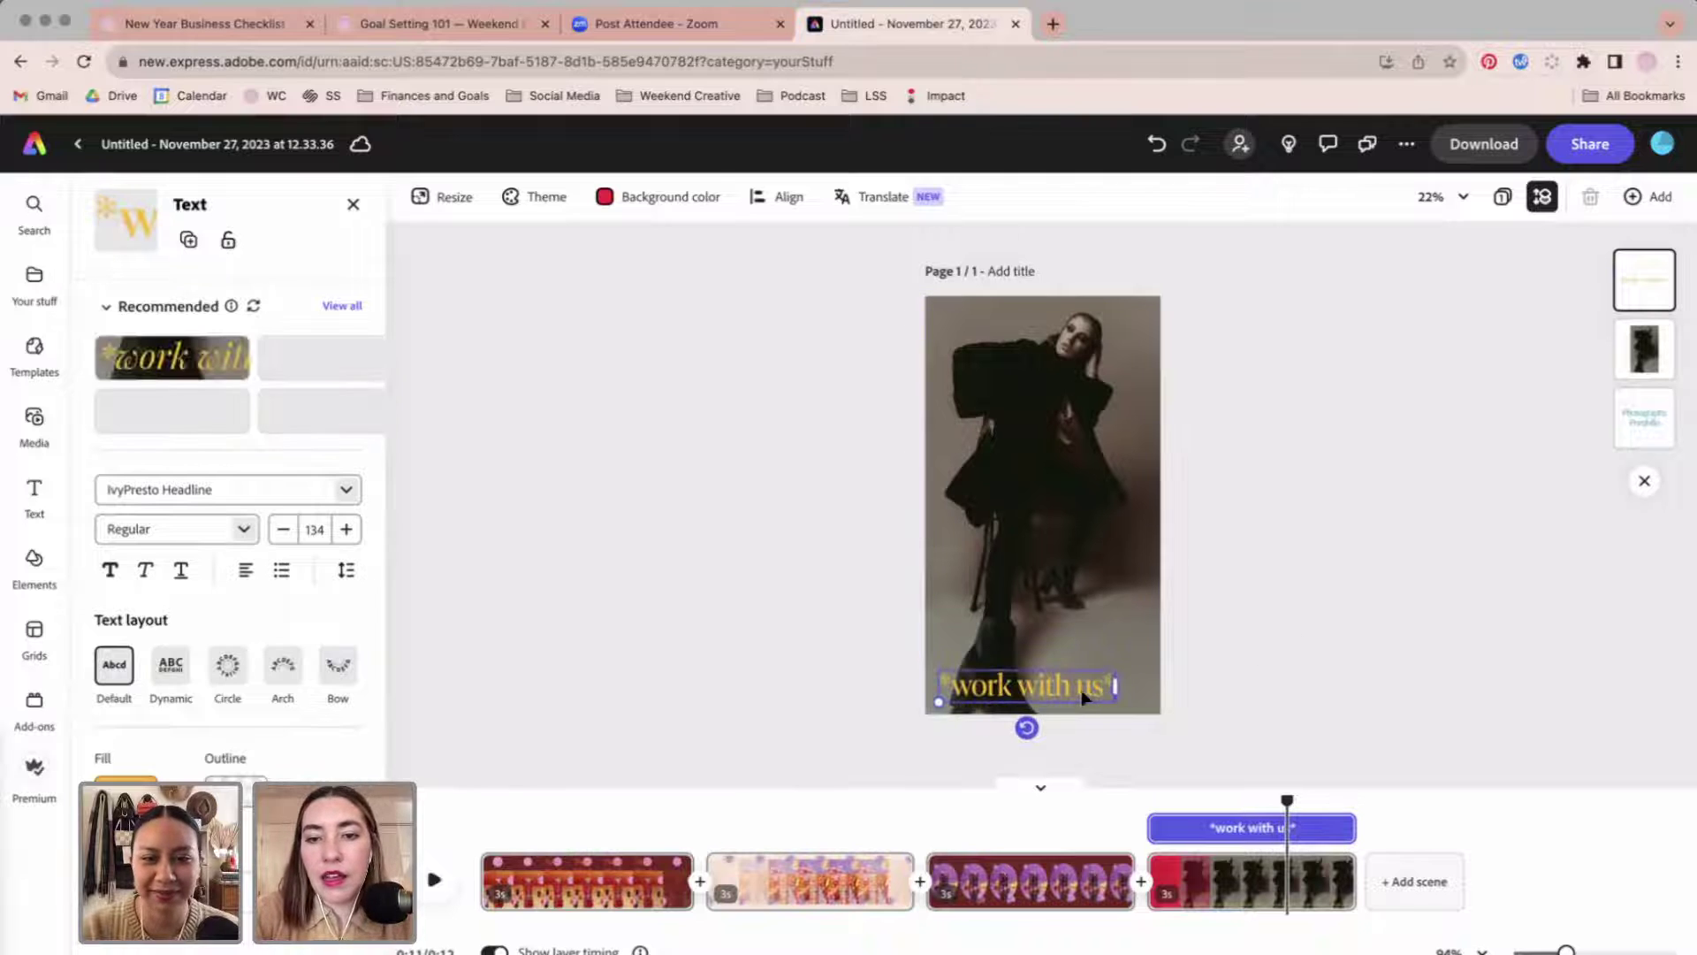
mouse_move(1080, 691)
left_mouse_down()
mouse_move(1076, 314)
mouse_move(1077, 351)
mouse_move(1093, 349)
mouse_move(1065, 719)
mouse_move(1092, 680)
left_mouse_up()
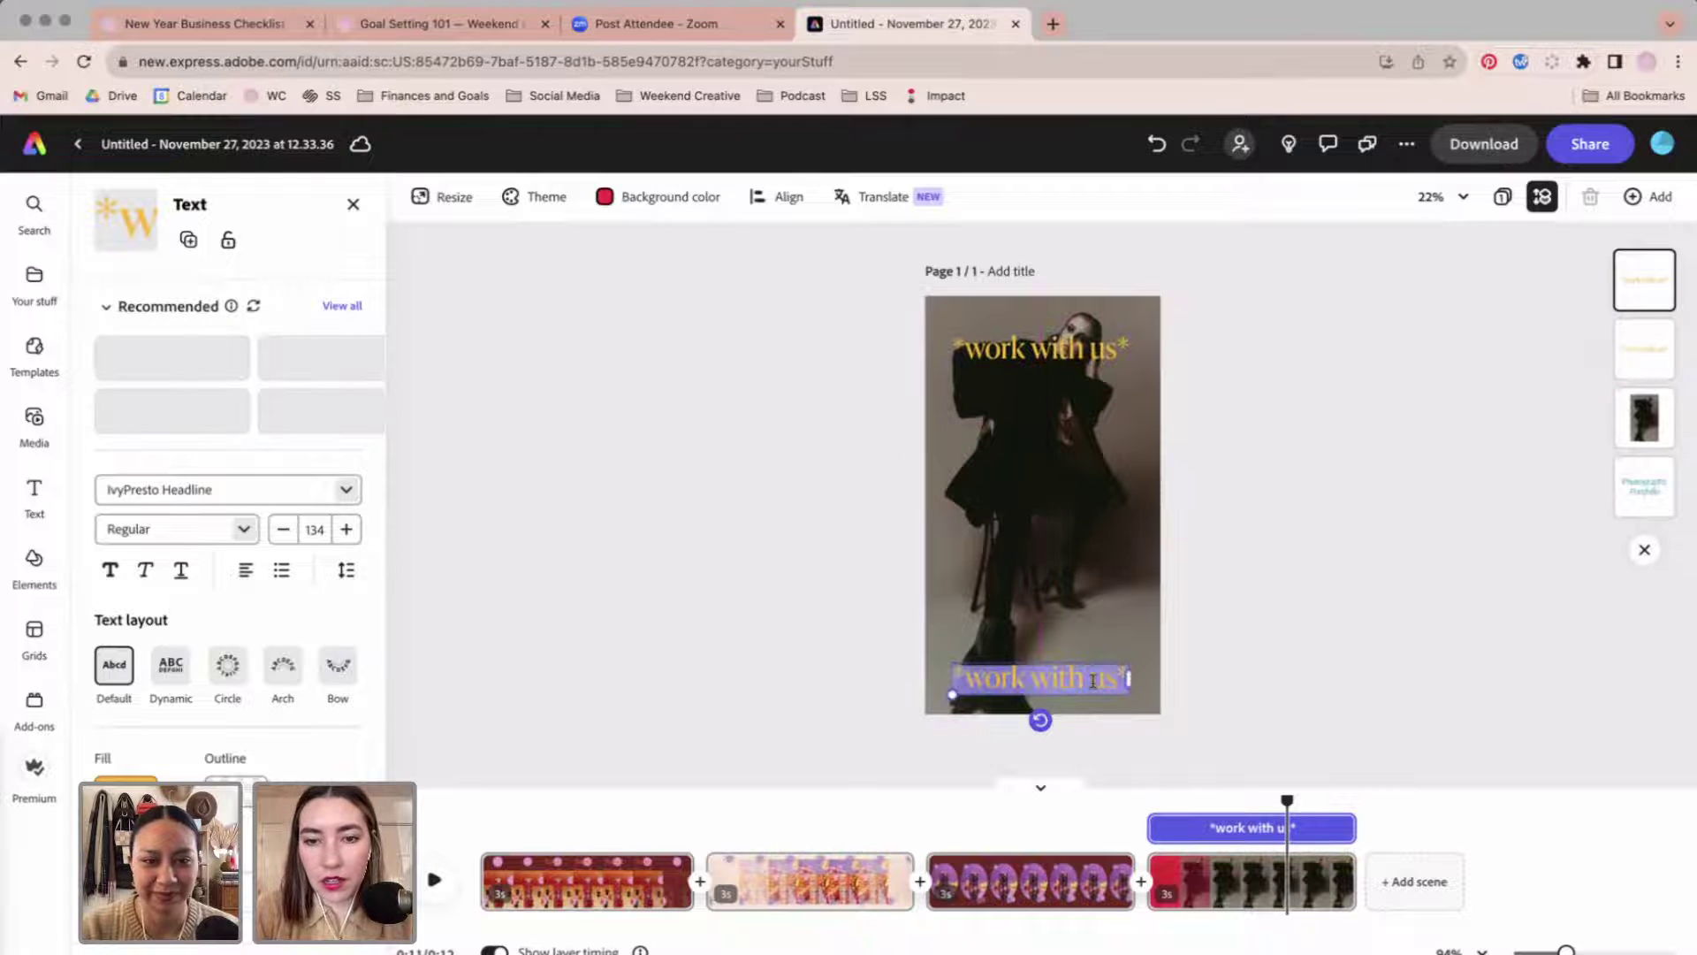
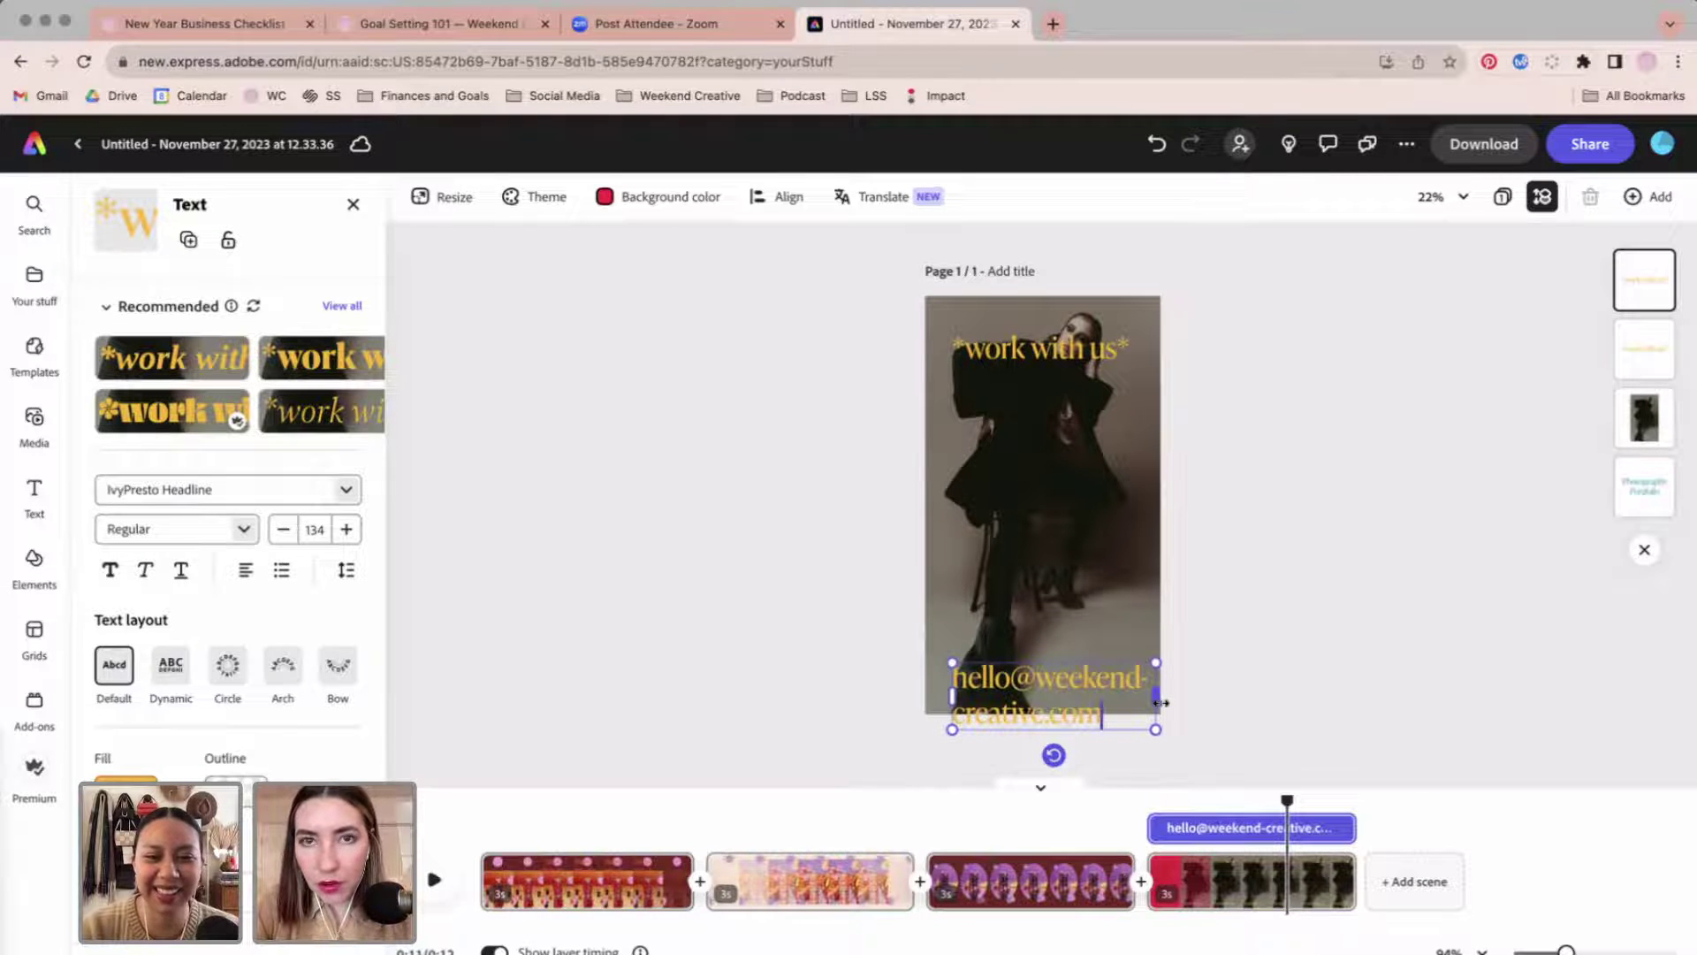
Change the bottom text to the contact e-mail address on one smaller line.
left_click_drag(1160, 703, 1305, 681)
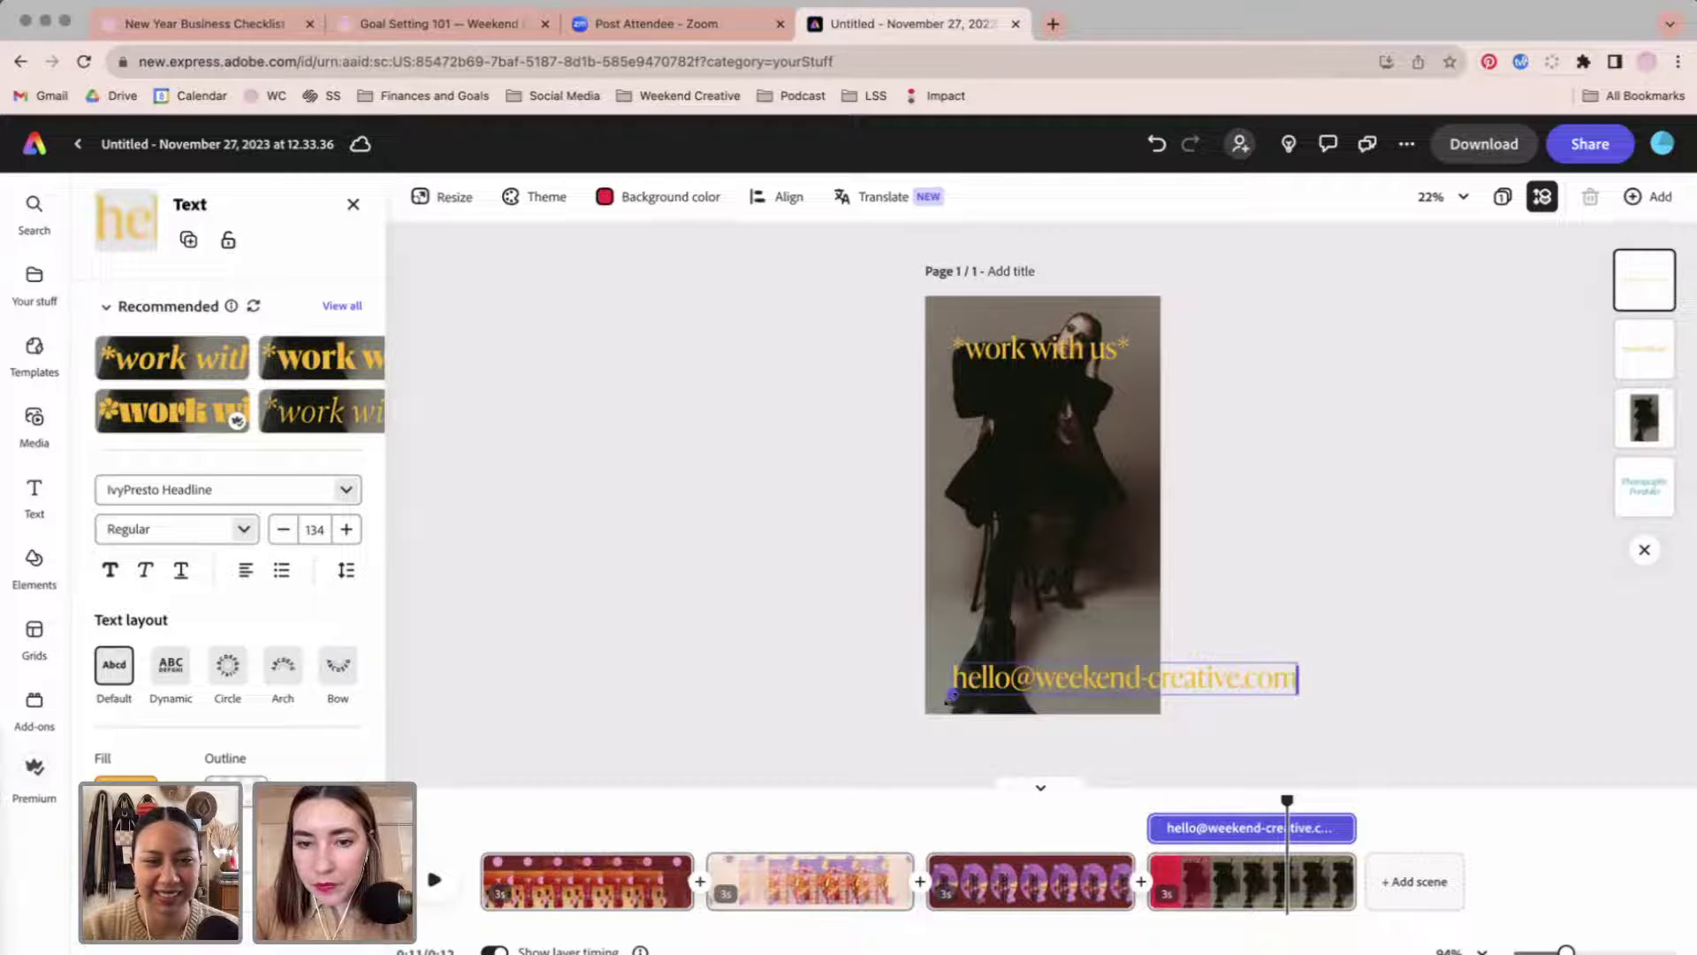
left_click_drag(951, 696, 1057, 685)
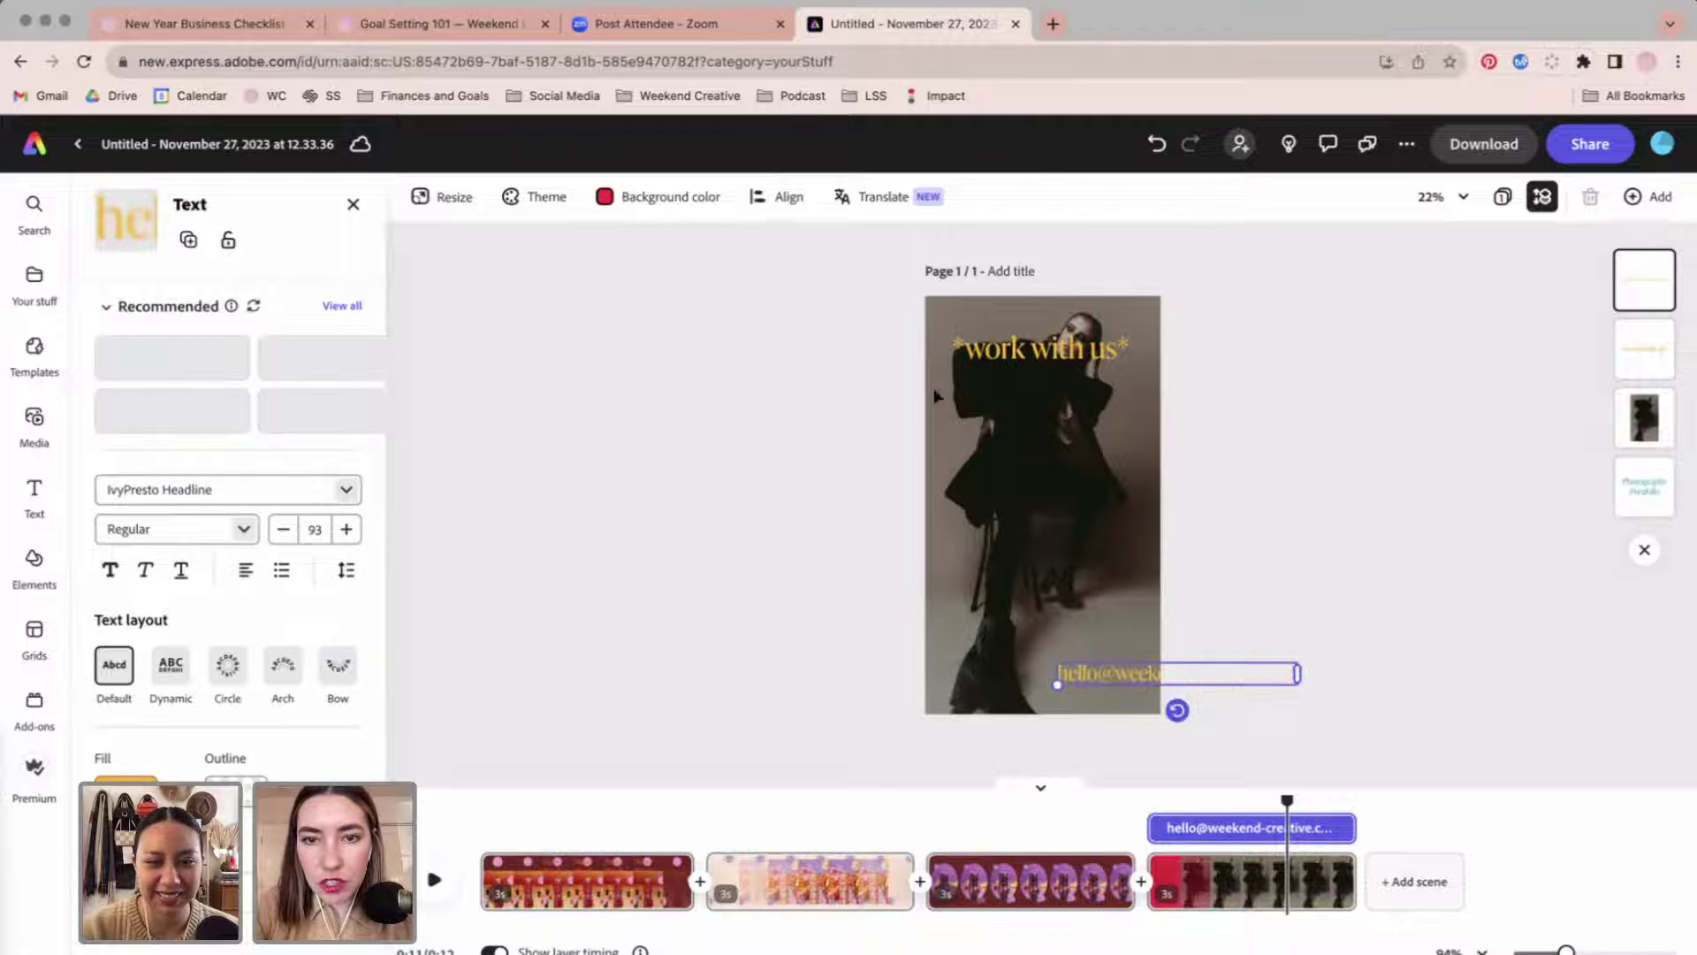
left_click(1019, 358, "shift")
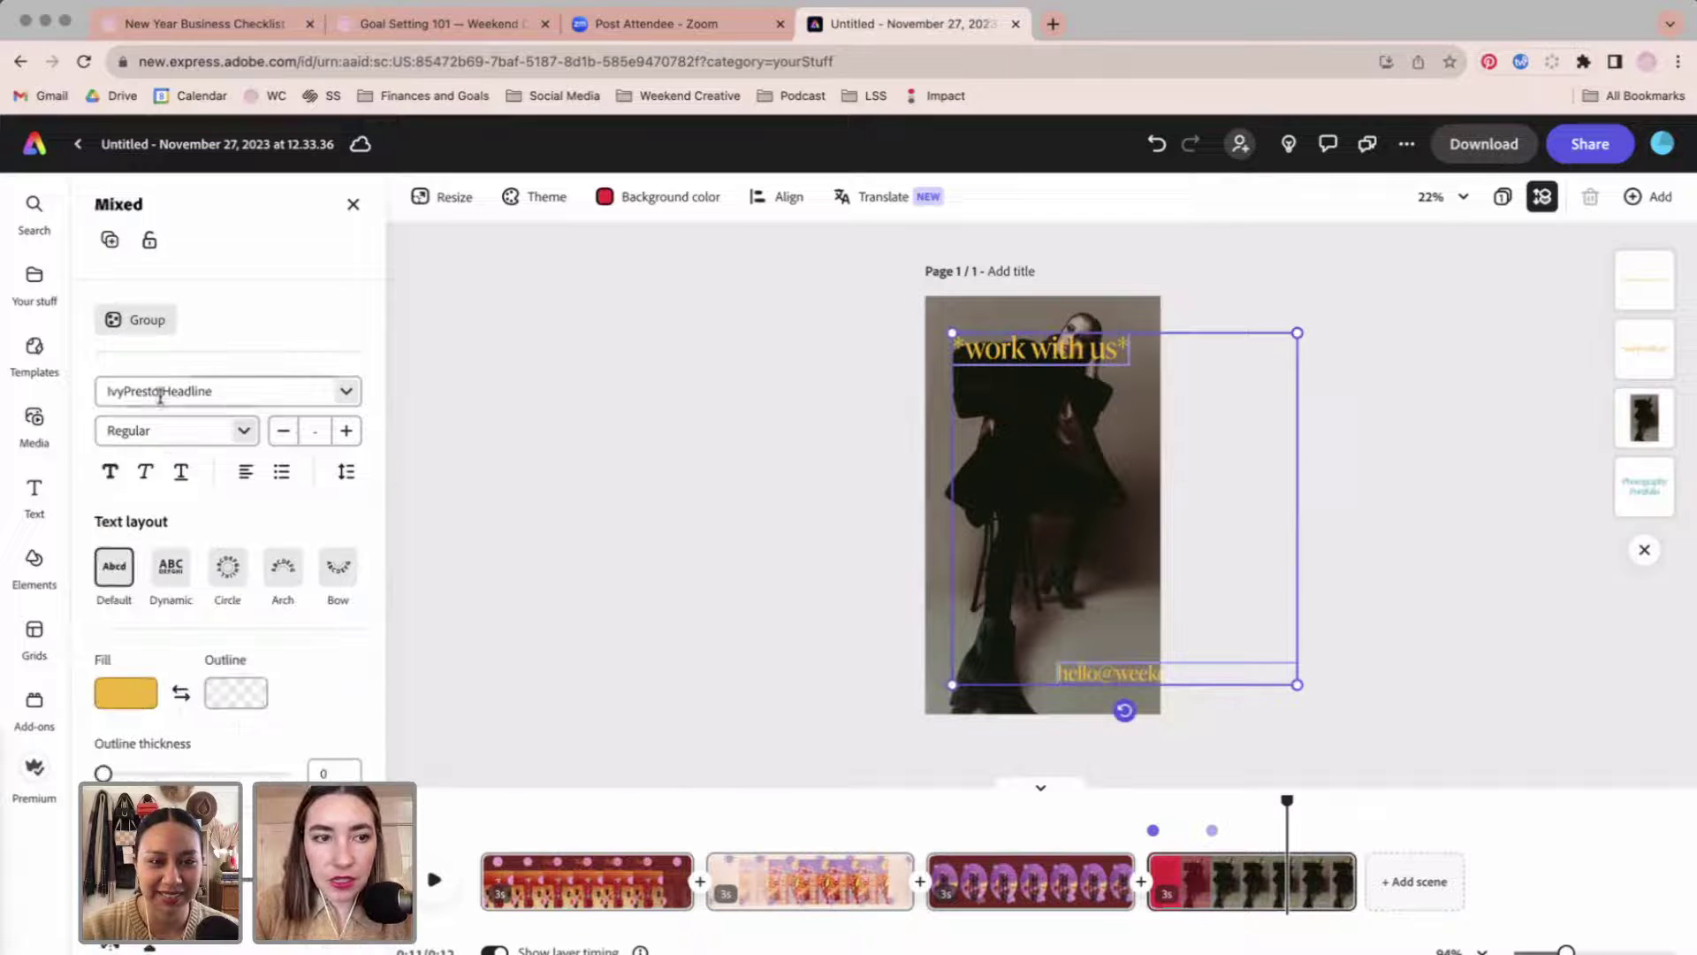
Set both the '*work with us' heading and e-mail text to Tangerine Regular.
left_click(203, 390)
type("tang")
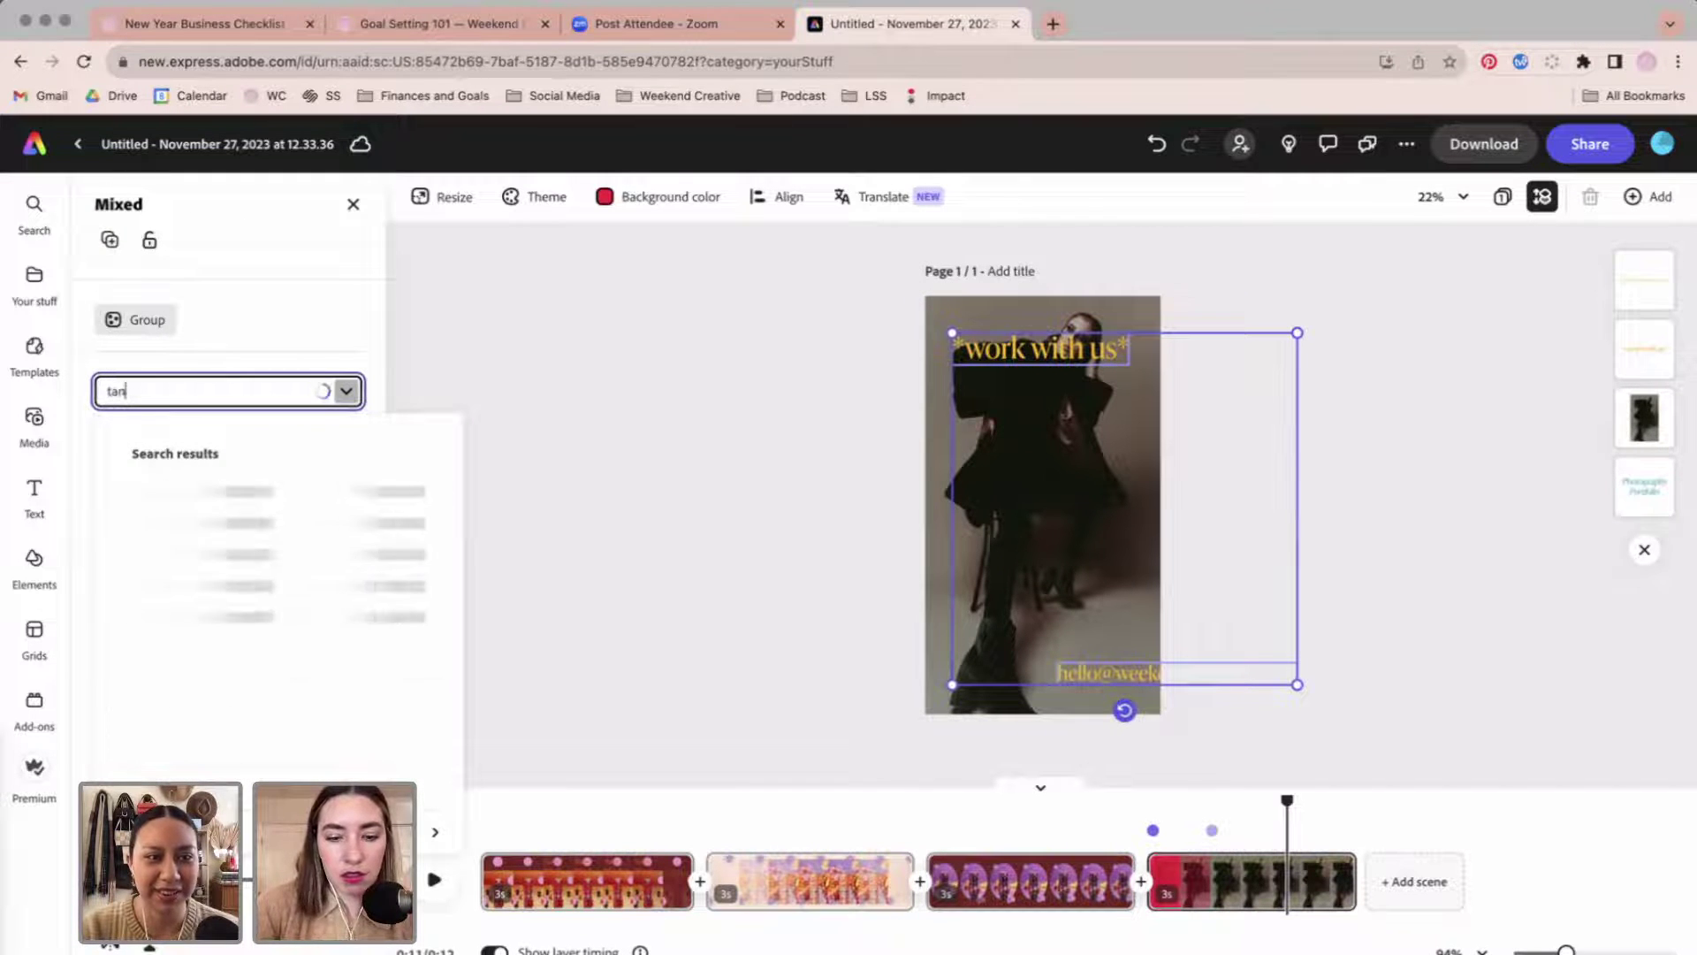
key("Escape")
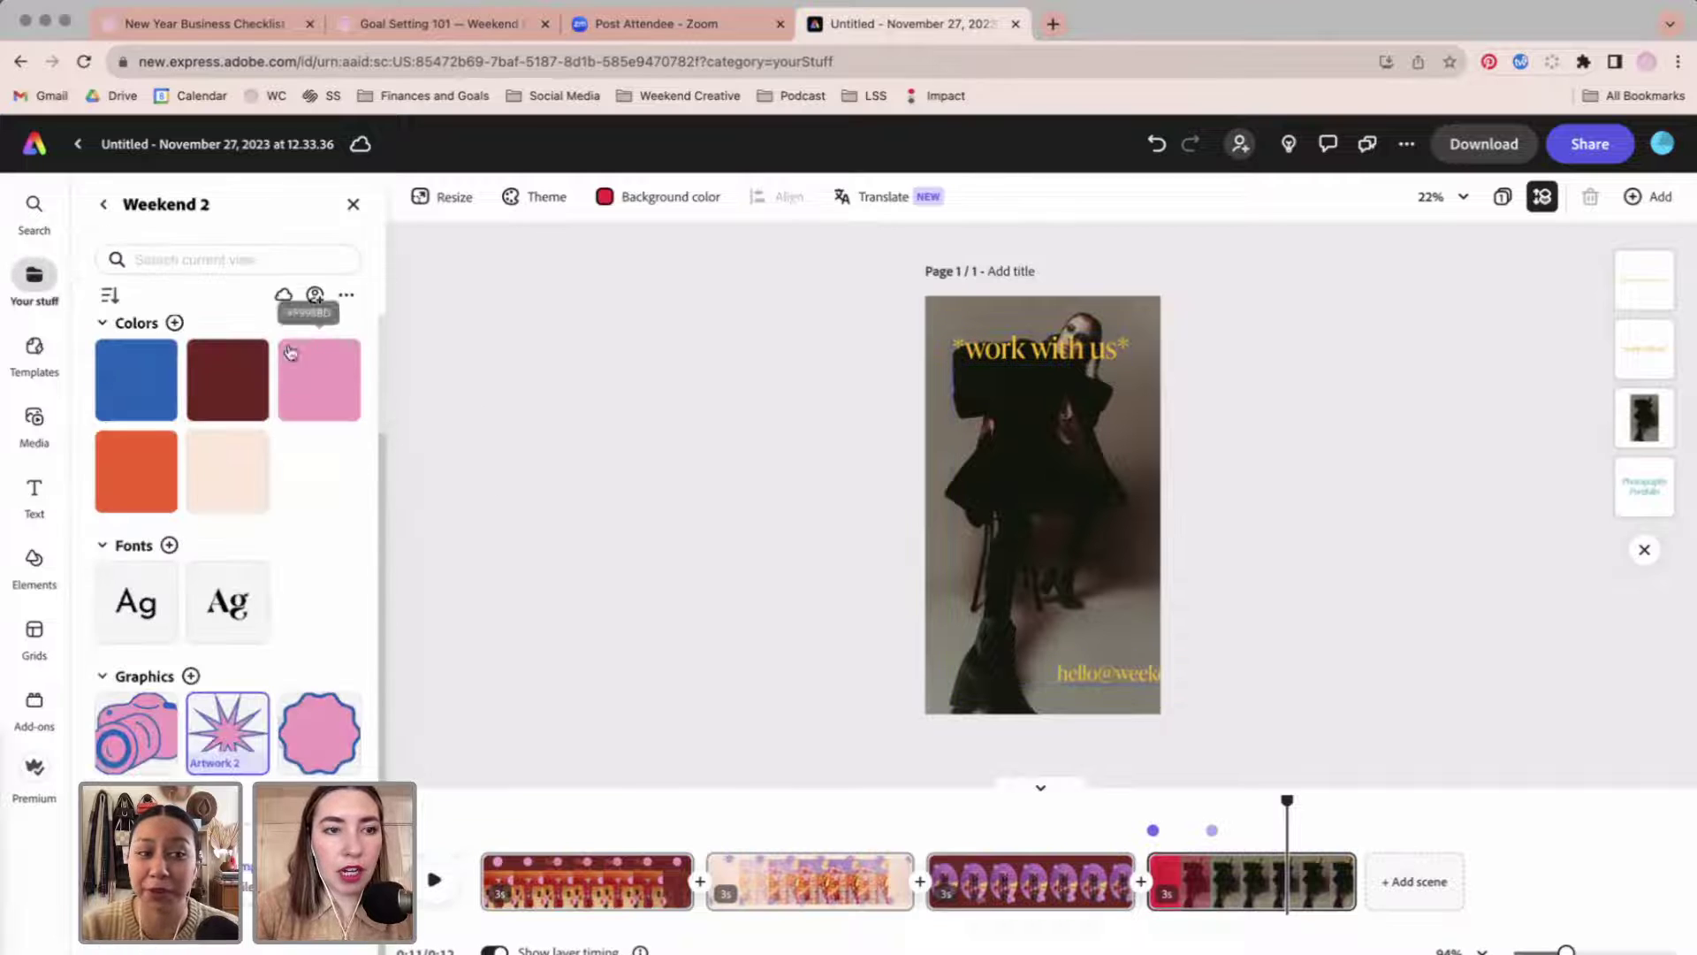
left_click(1043, 349)
left_click(1131, 672, "shift")
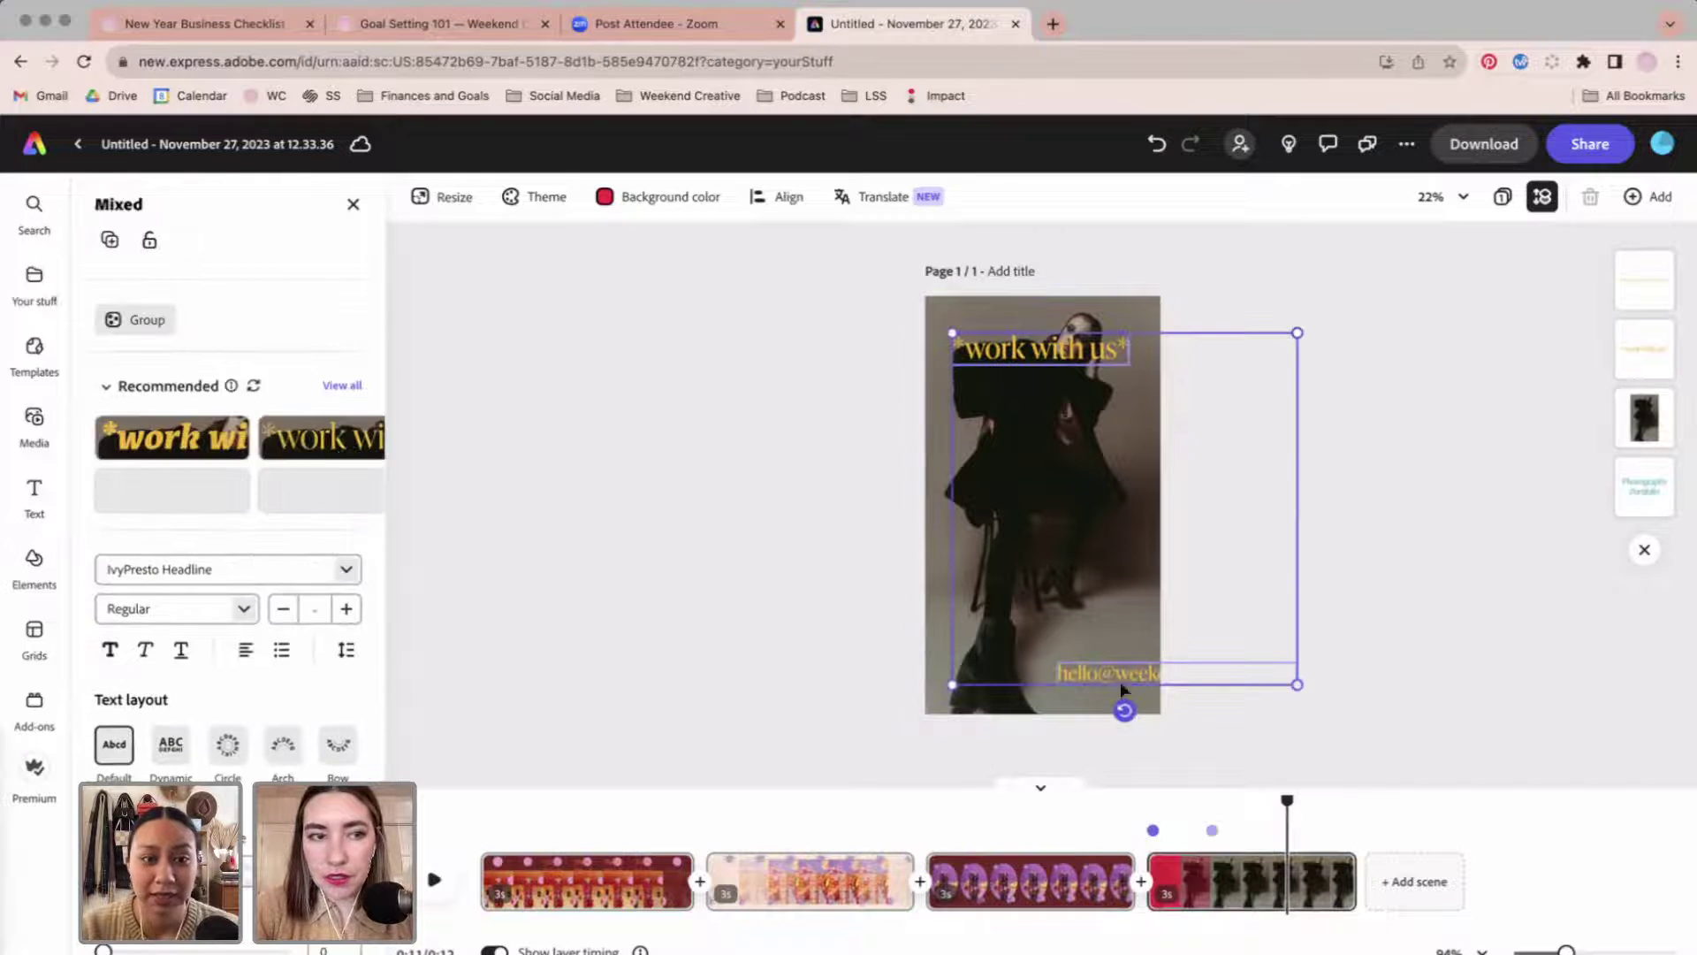
left_click(345, 391)
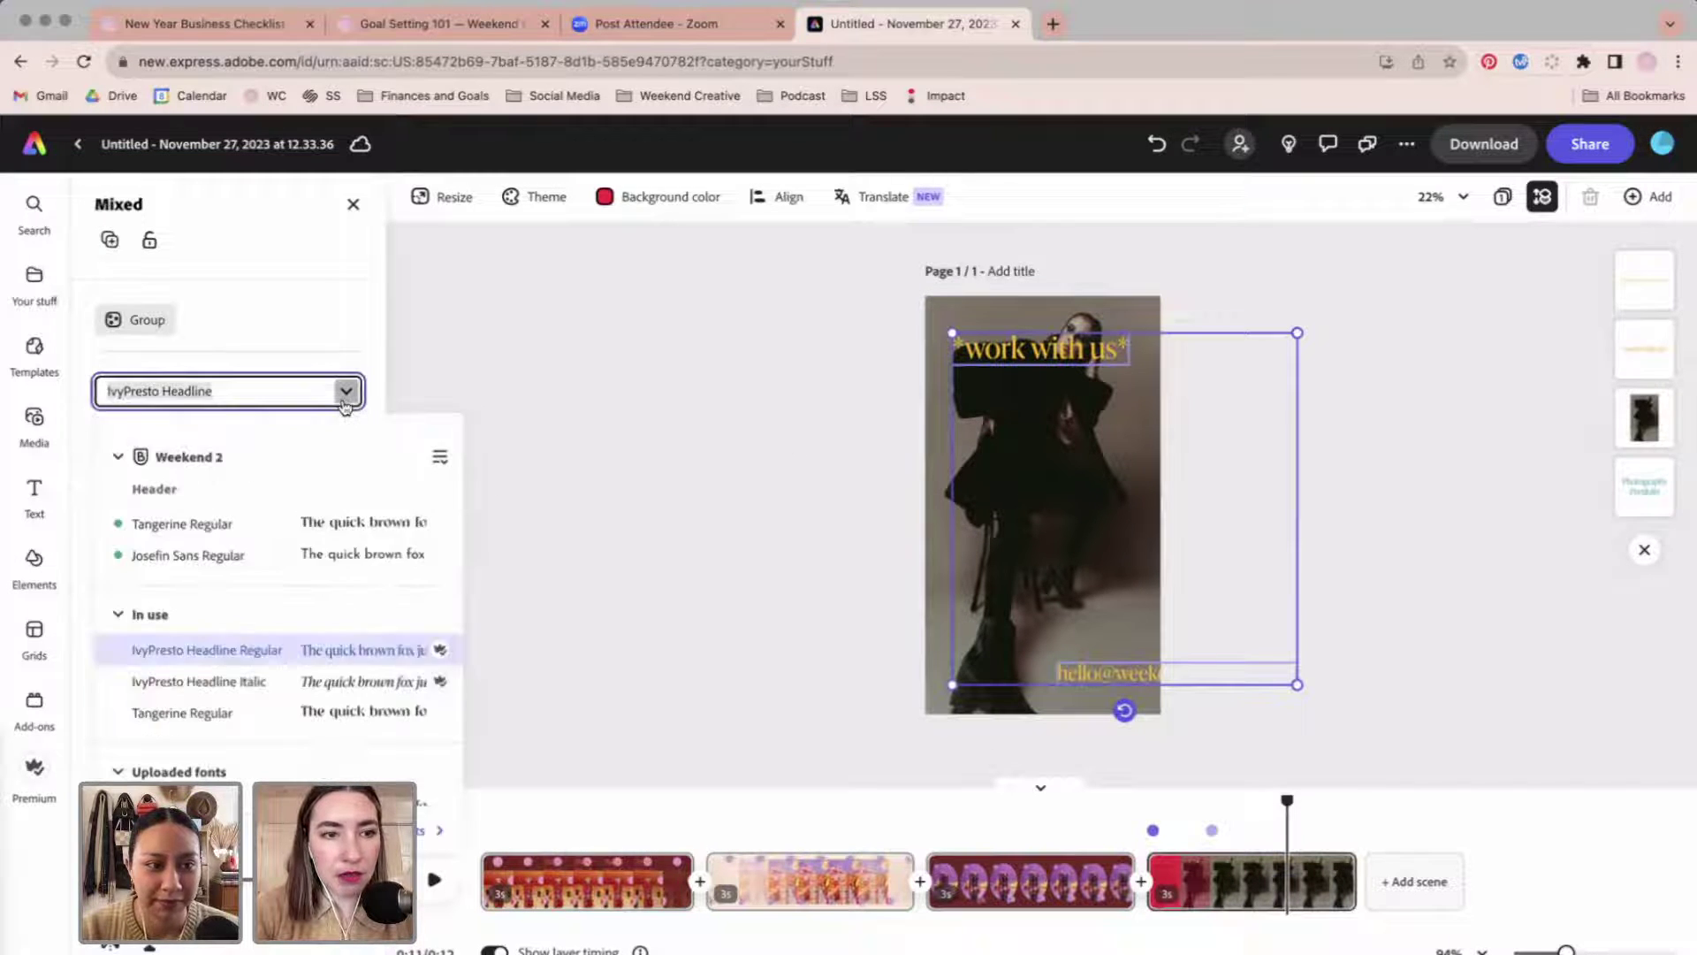
left_click(234, 527)
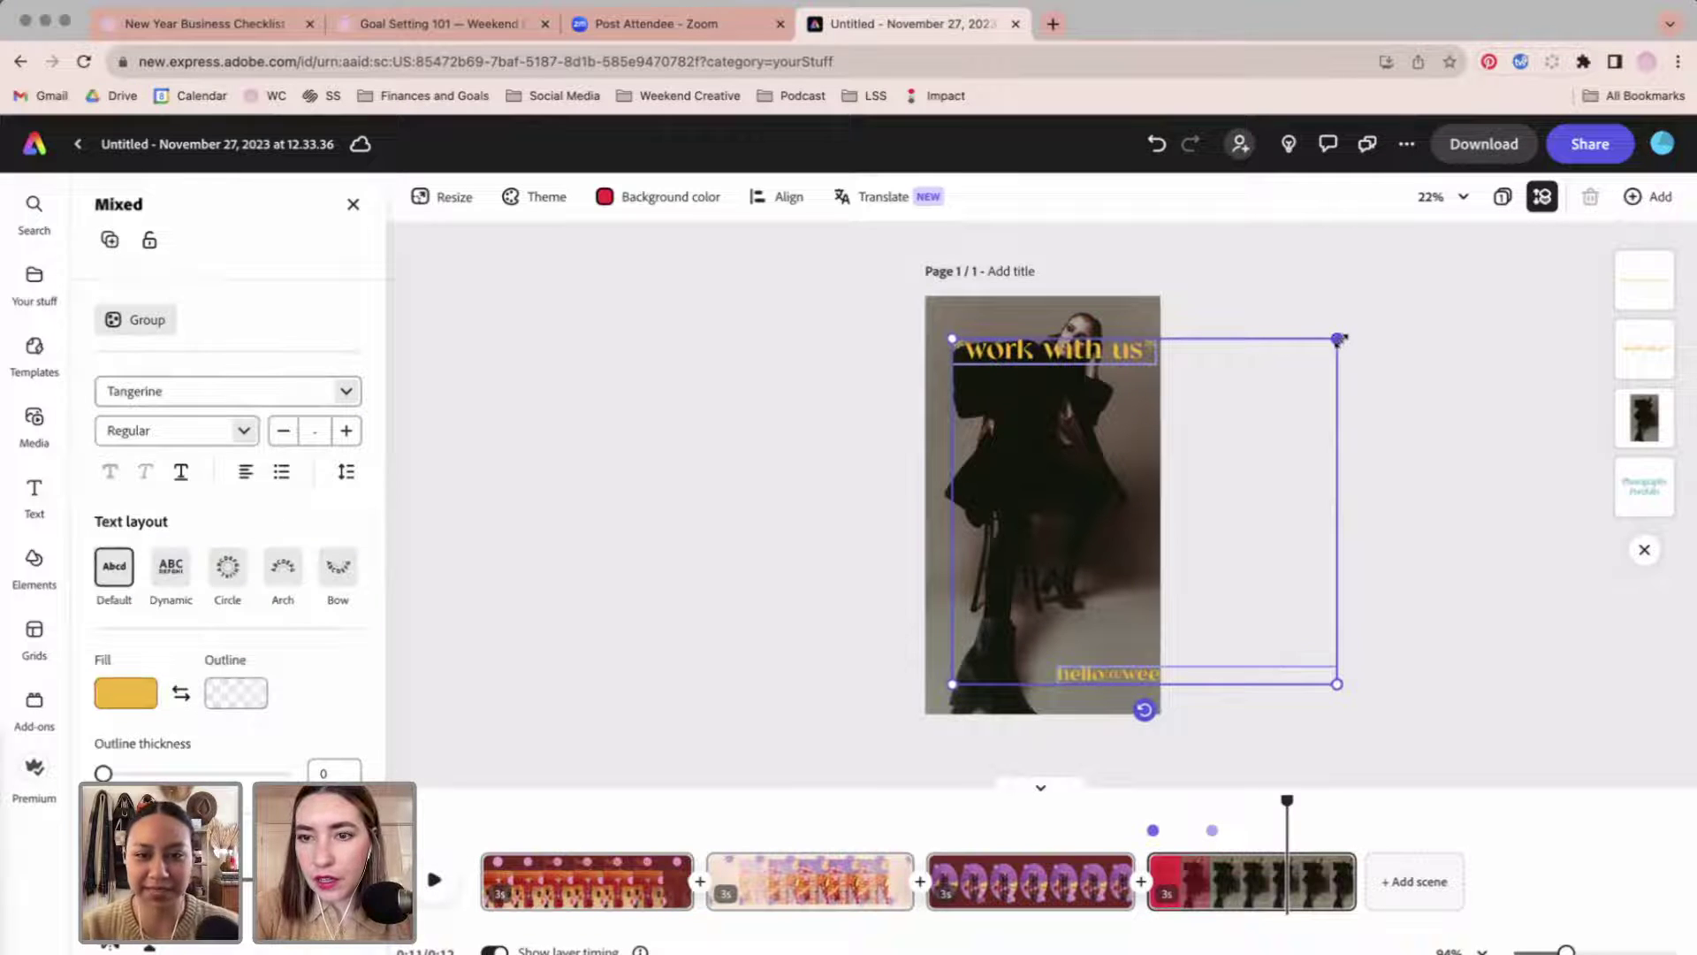
left_click(1163, 618)
Shrink the e-mail text to size 67, centred along the bottom, and nudge the heading left.
left_click(1120, 674)
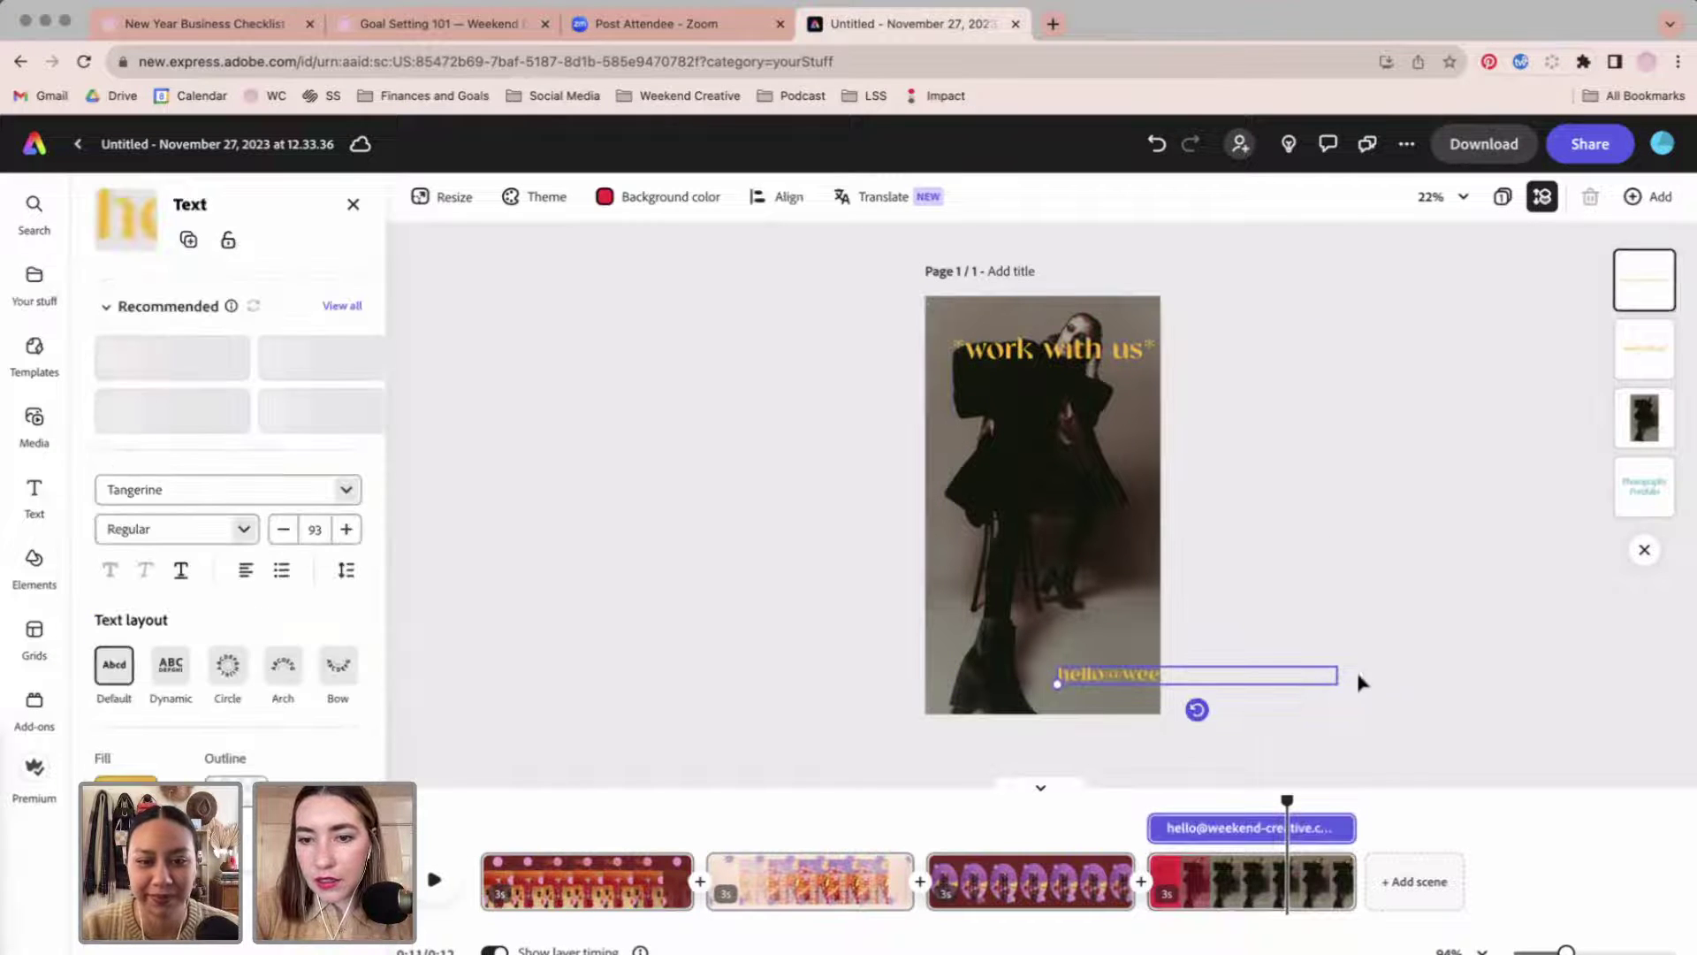
left_click_drag(1057, 683, 978, 671)
left_click_drag(1081, 673, 1046, 679)
left_click(1326, 553)
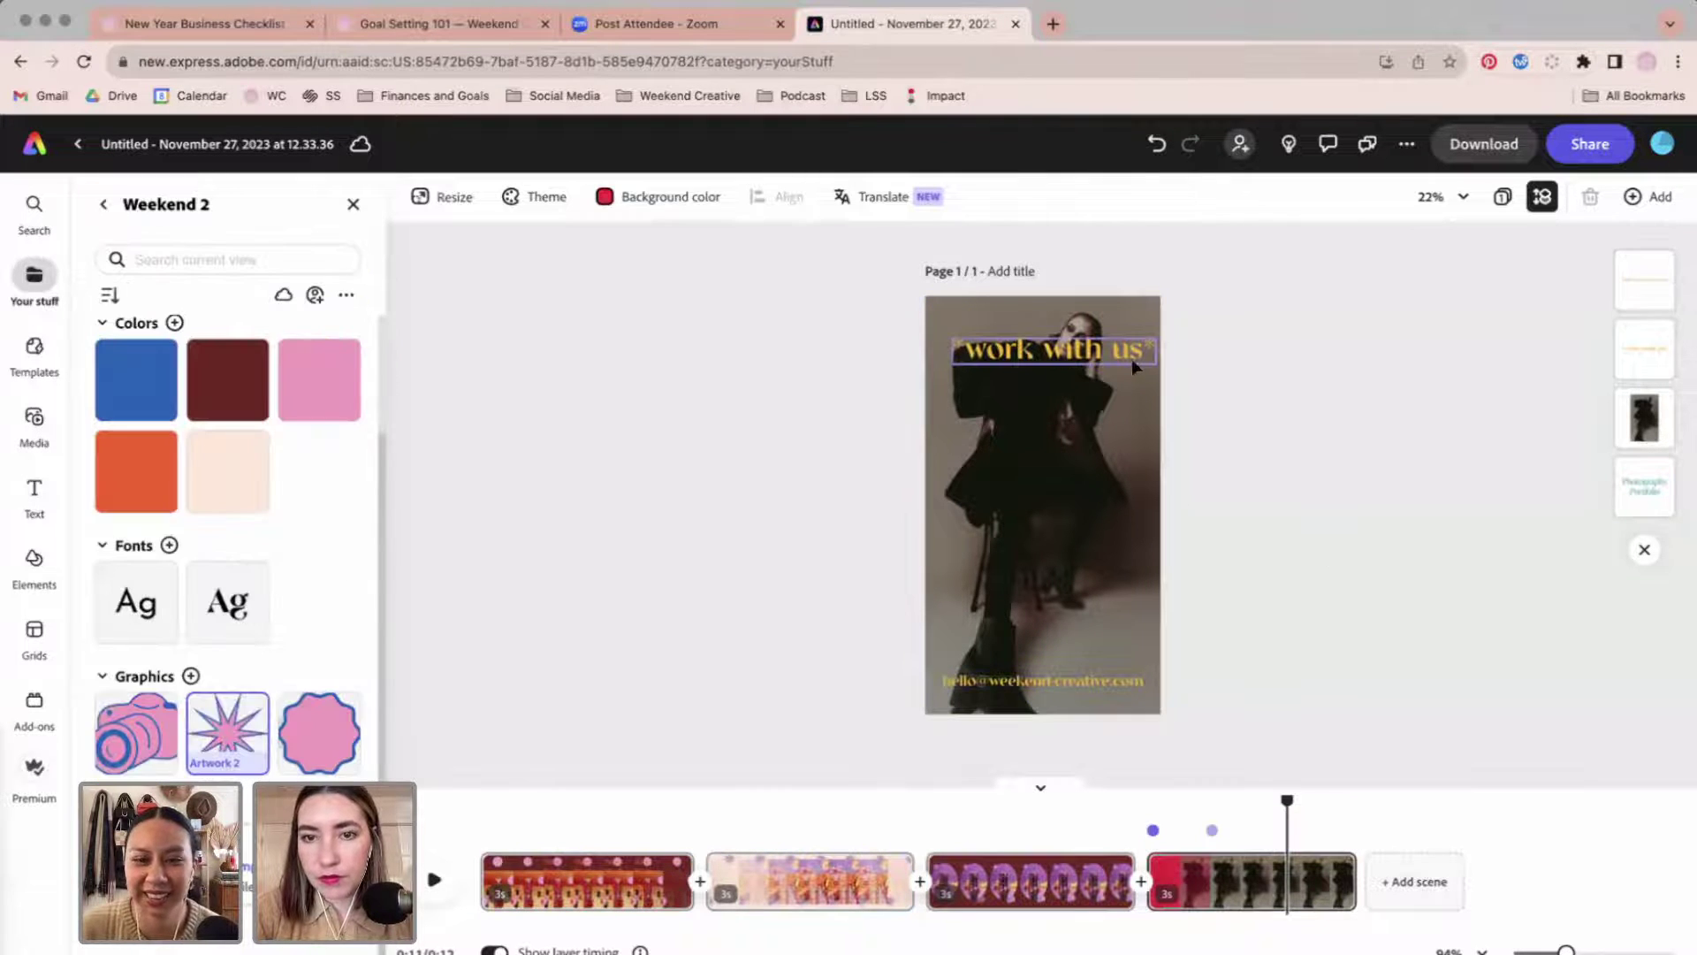
left_click(1114, 353)
left_click_drag(1114, 353, 1119, 359)
left_click(1296, 504)
left_click(1104, 555)
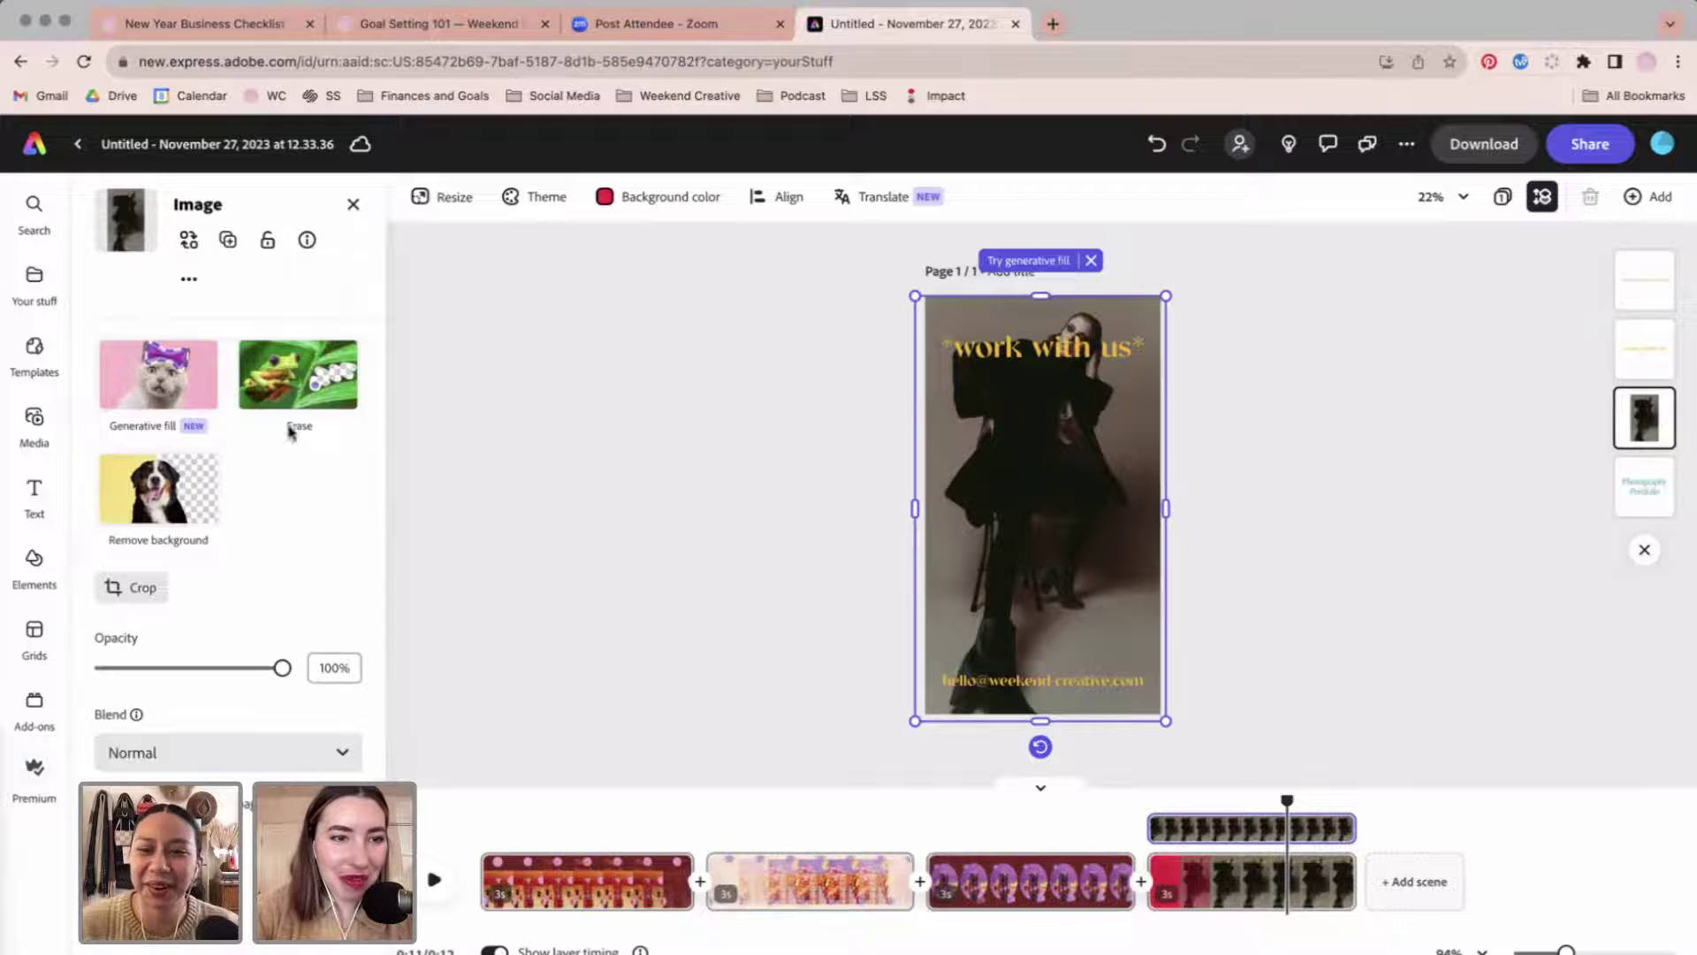
Replace the background photo with the uploaded Ashland_MangoStrawberry 2x3 image from Downloads.
left_click(190, 238)
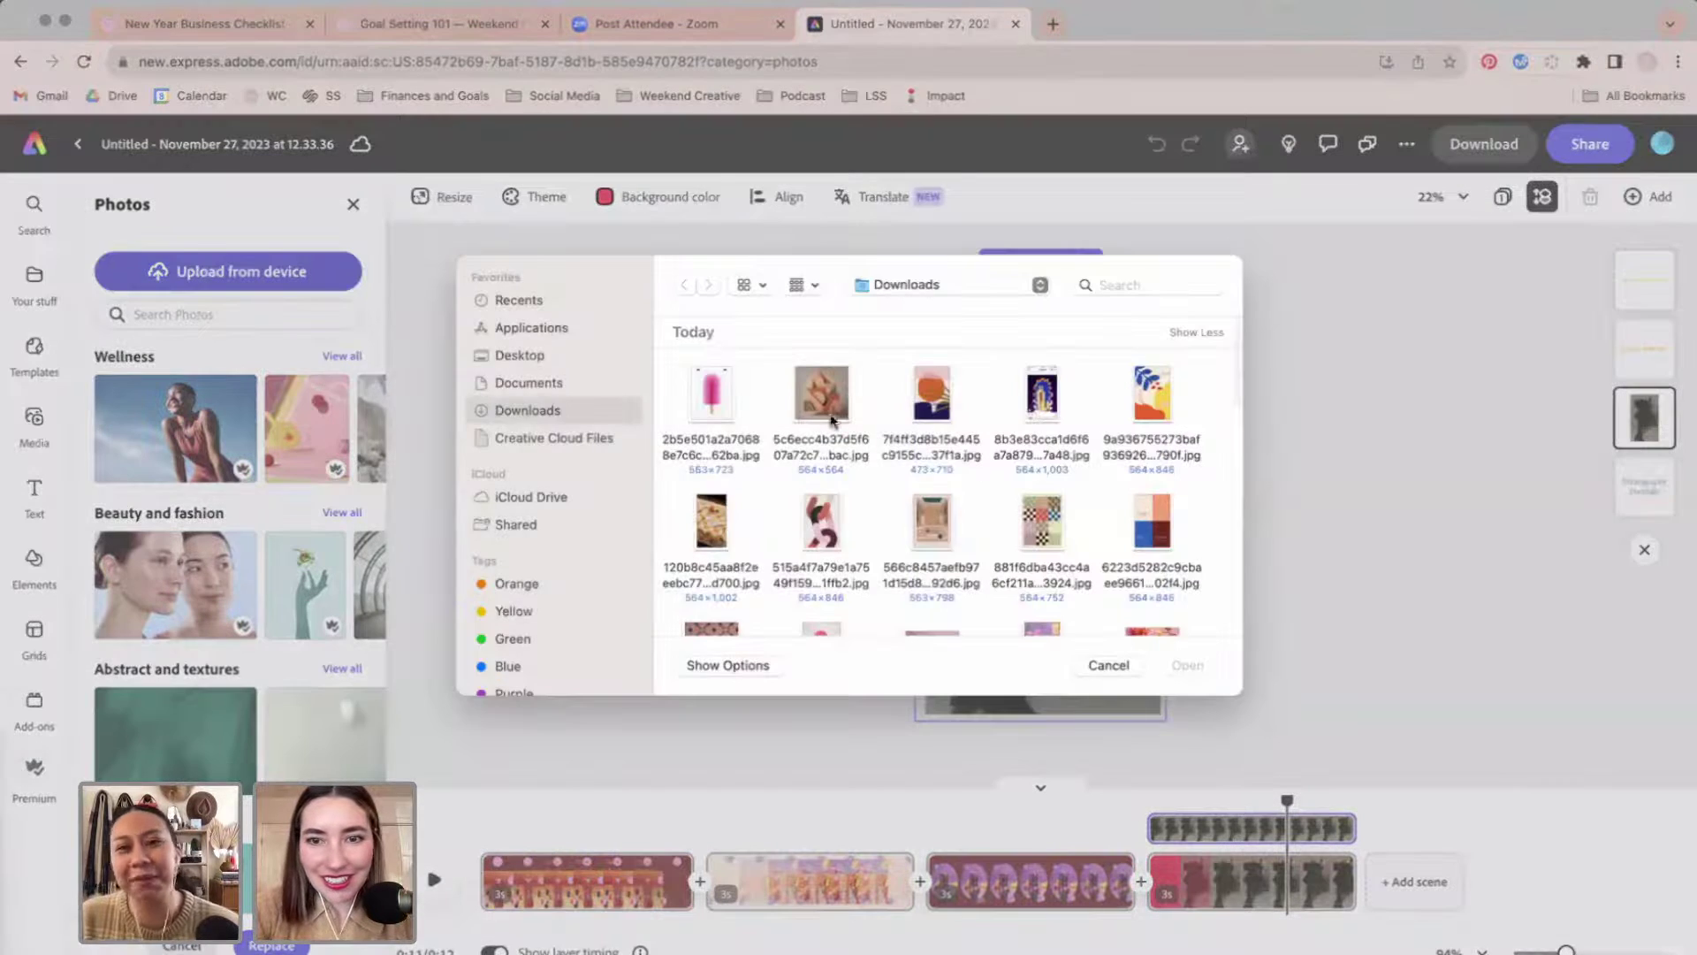
scroll(1093, 505, "down", 5)
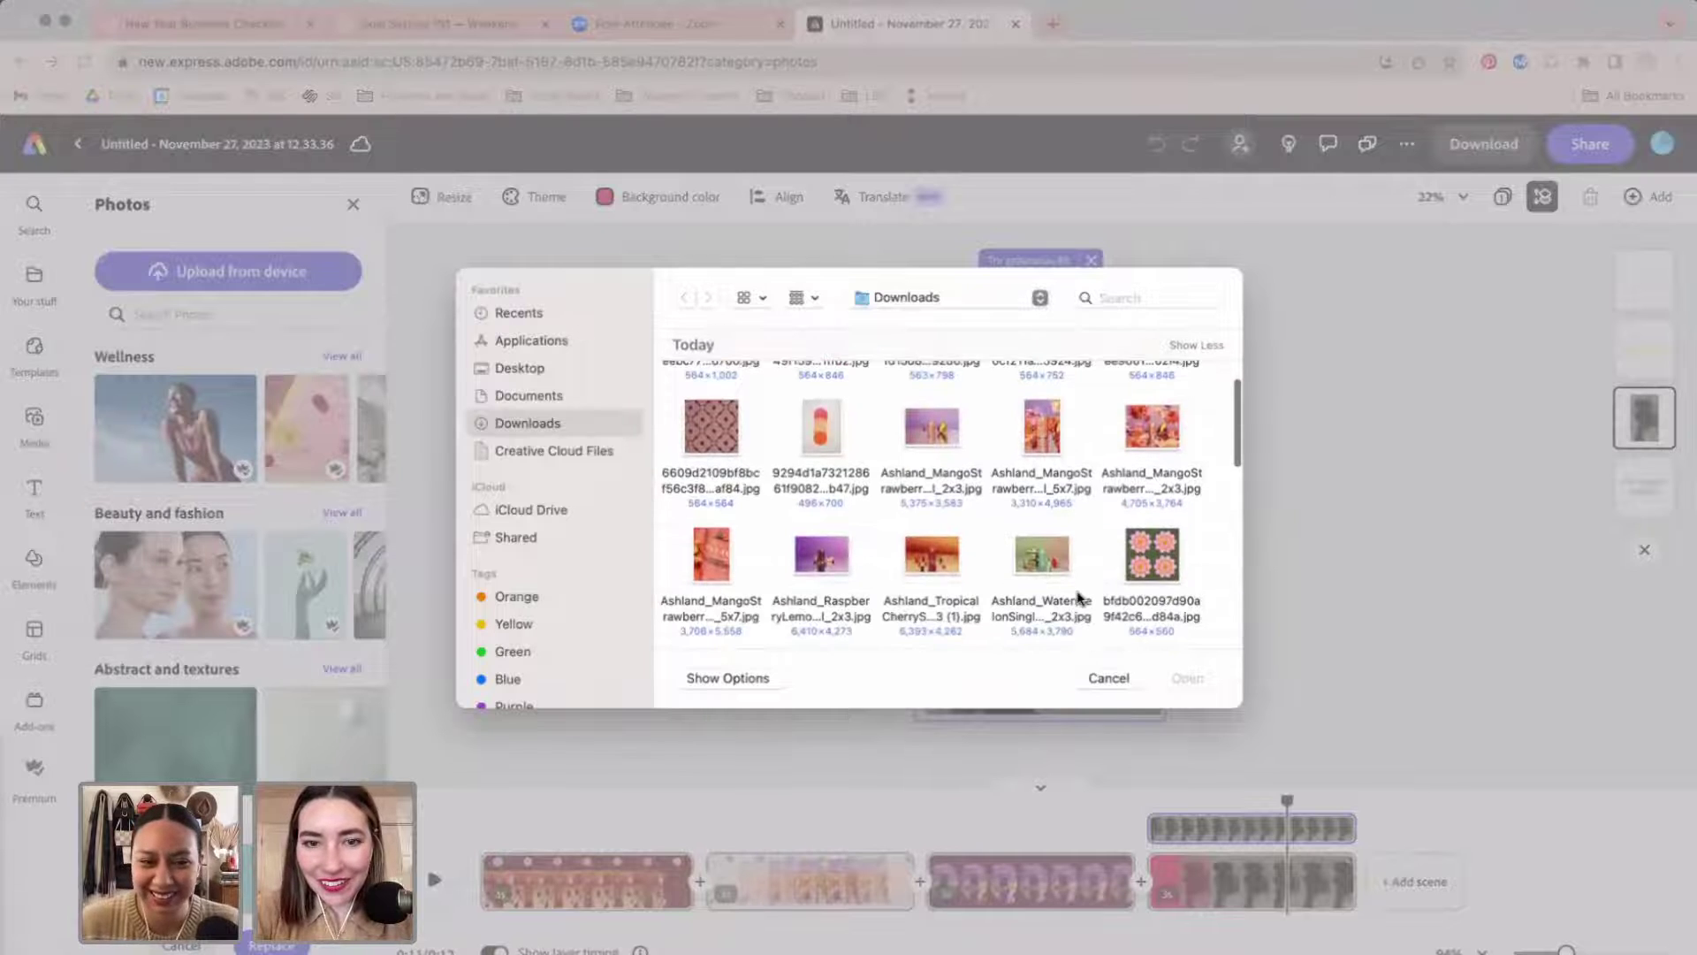
scroll(1077, 598, "down", 1)
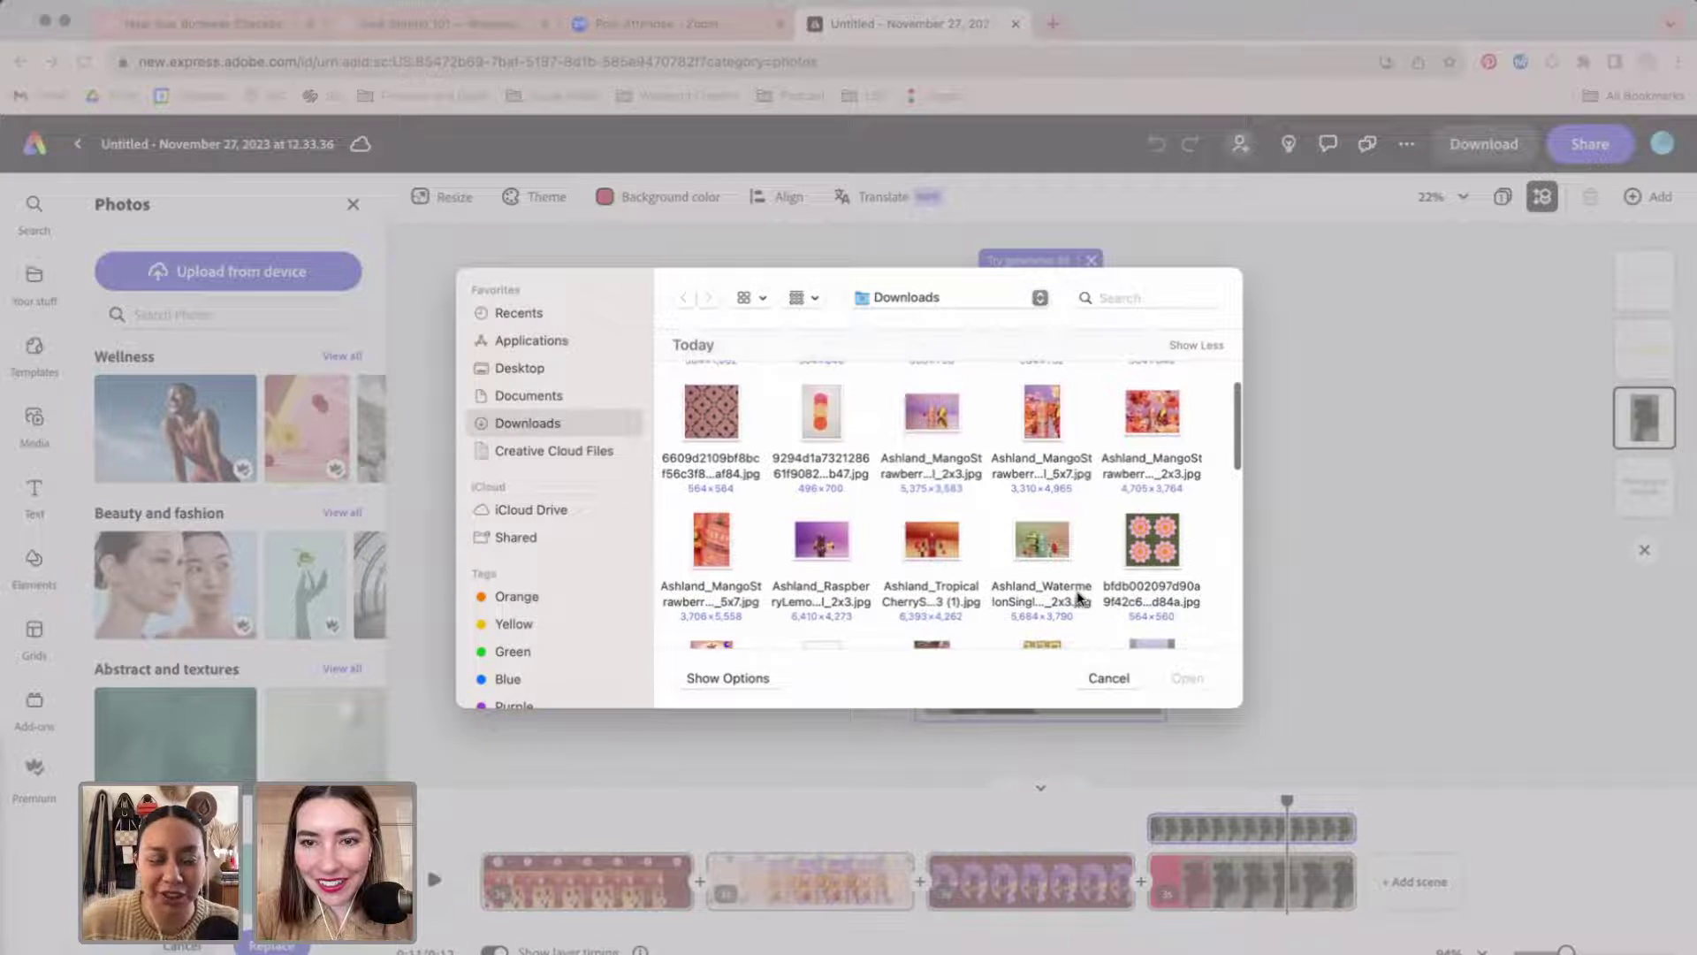
left_click(711, 541)
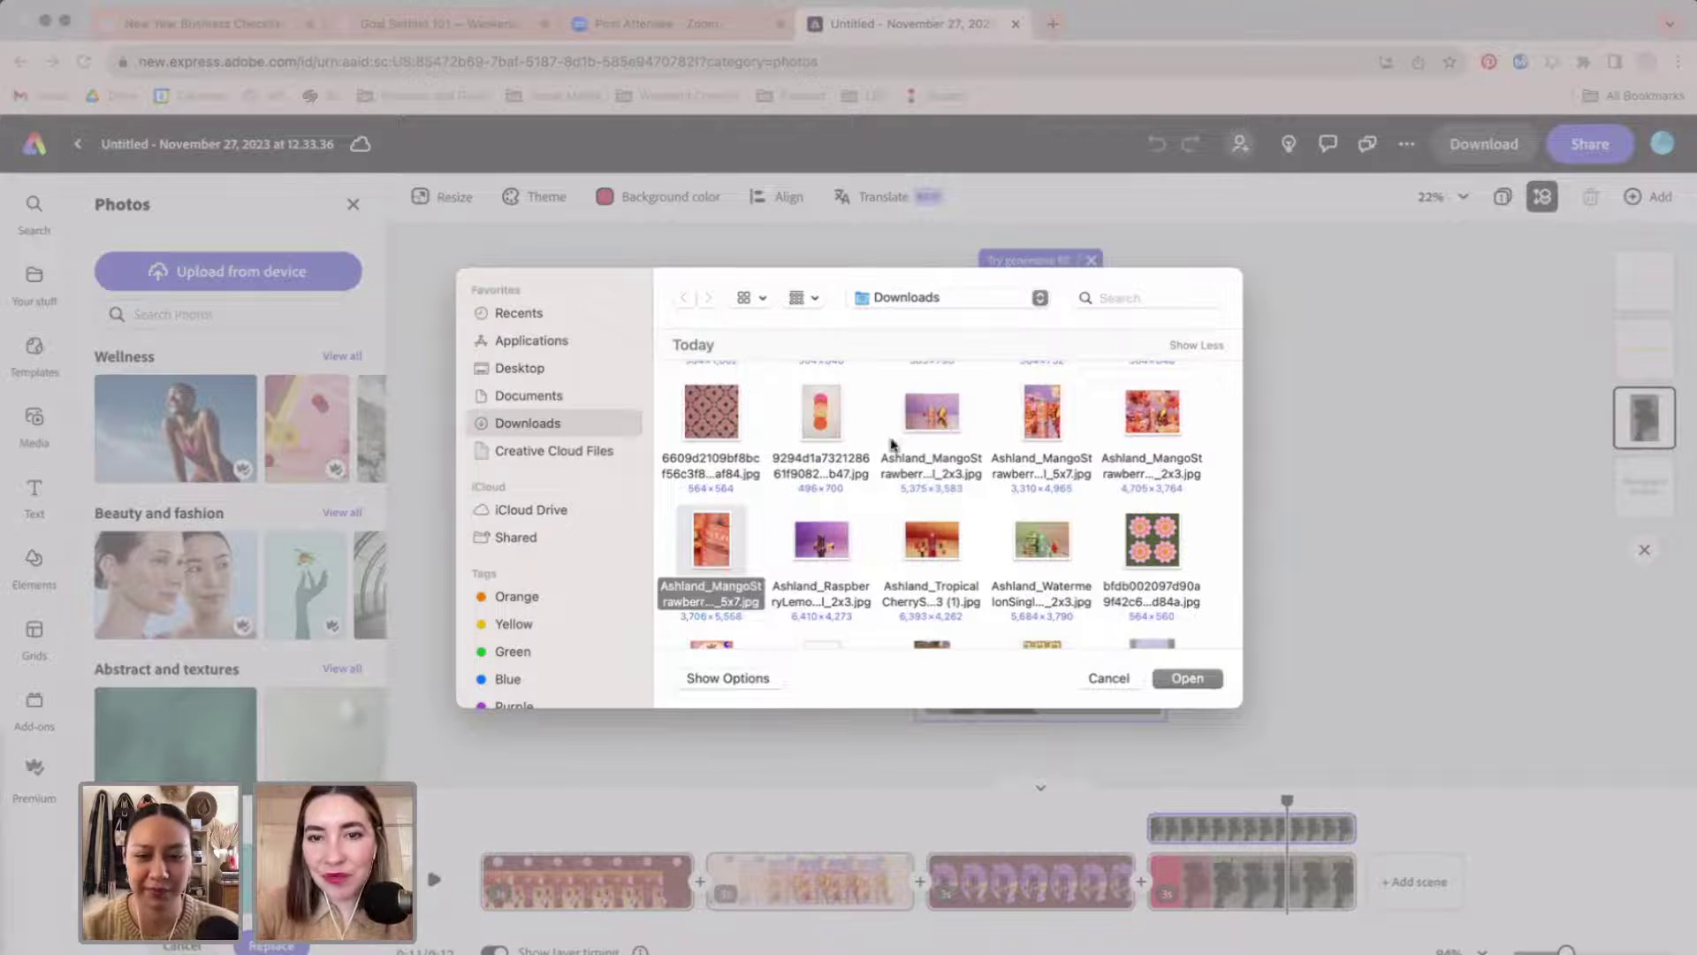
left_click(954, 426)
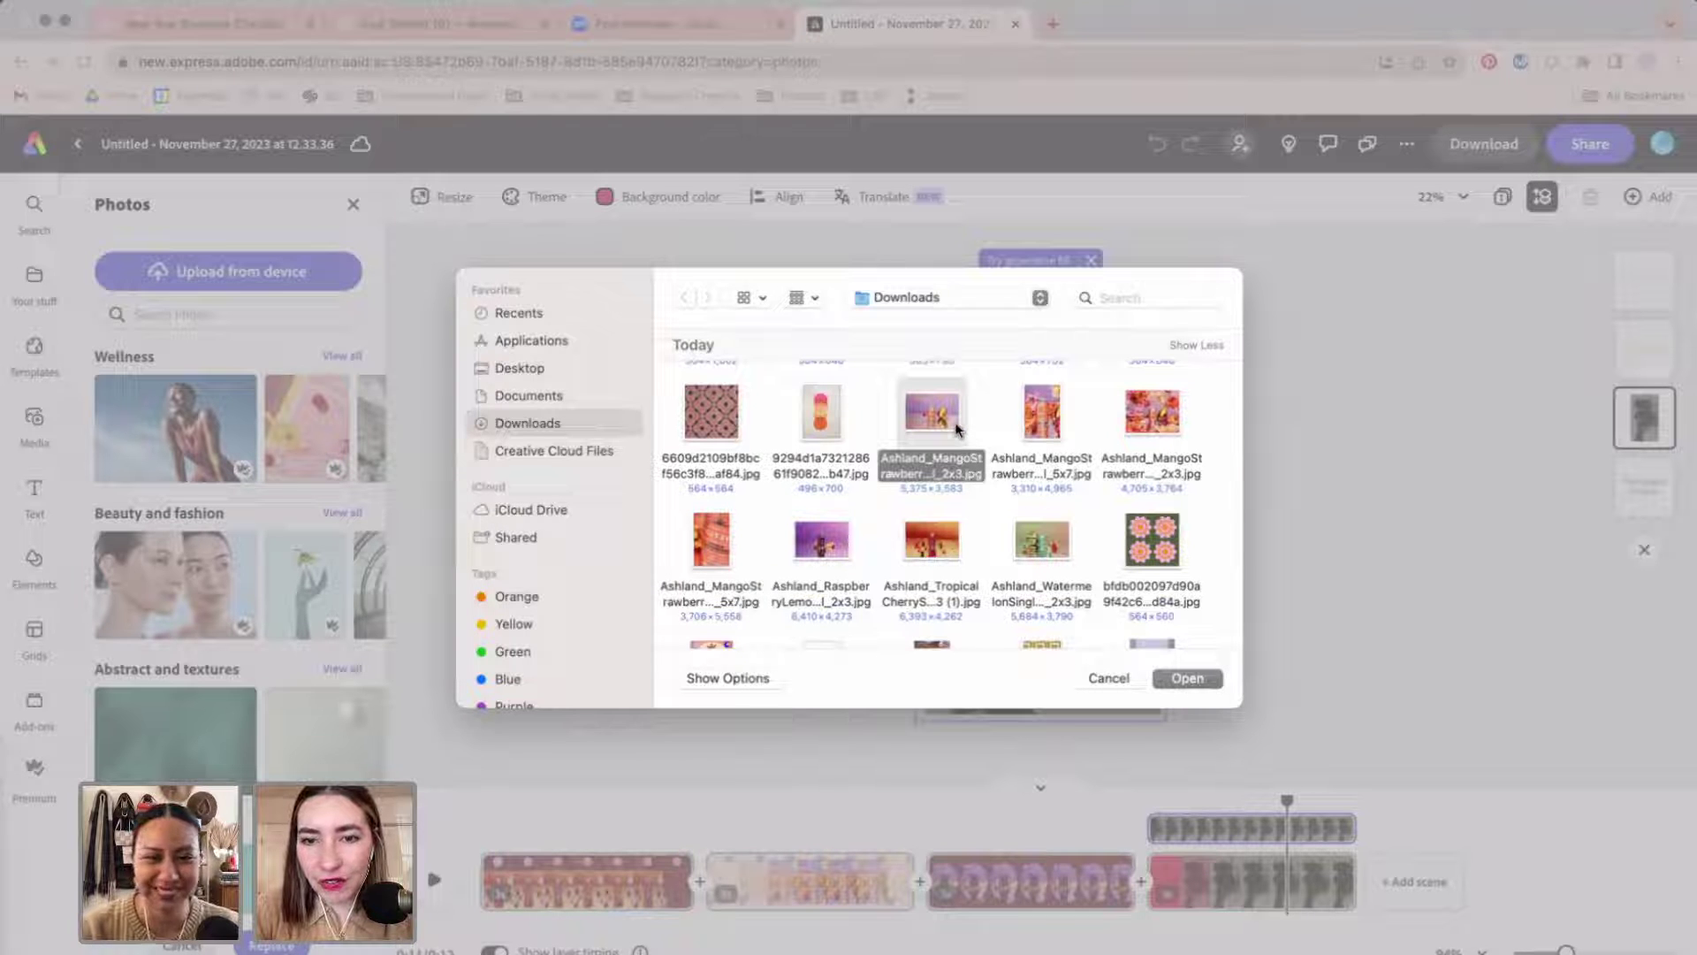
left_click(1159, 420)
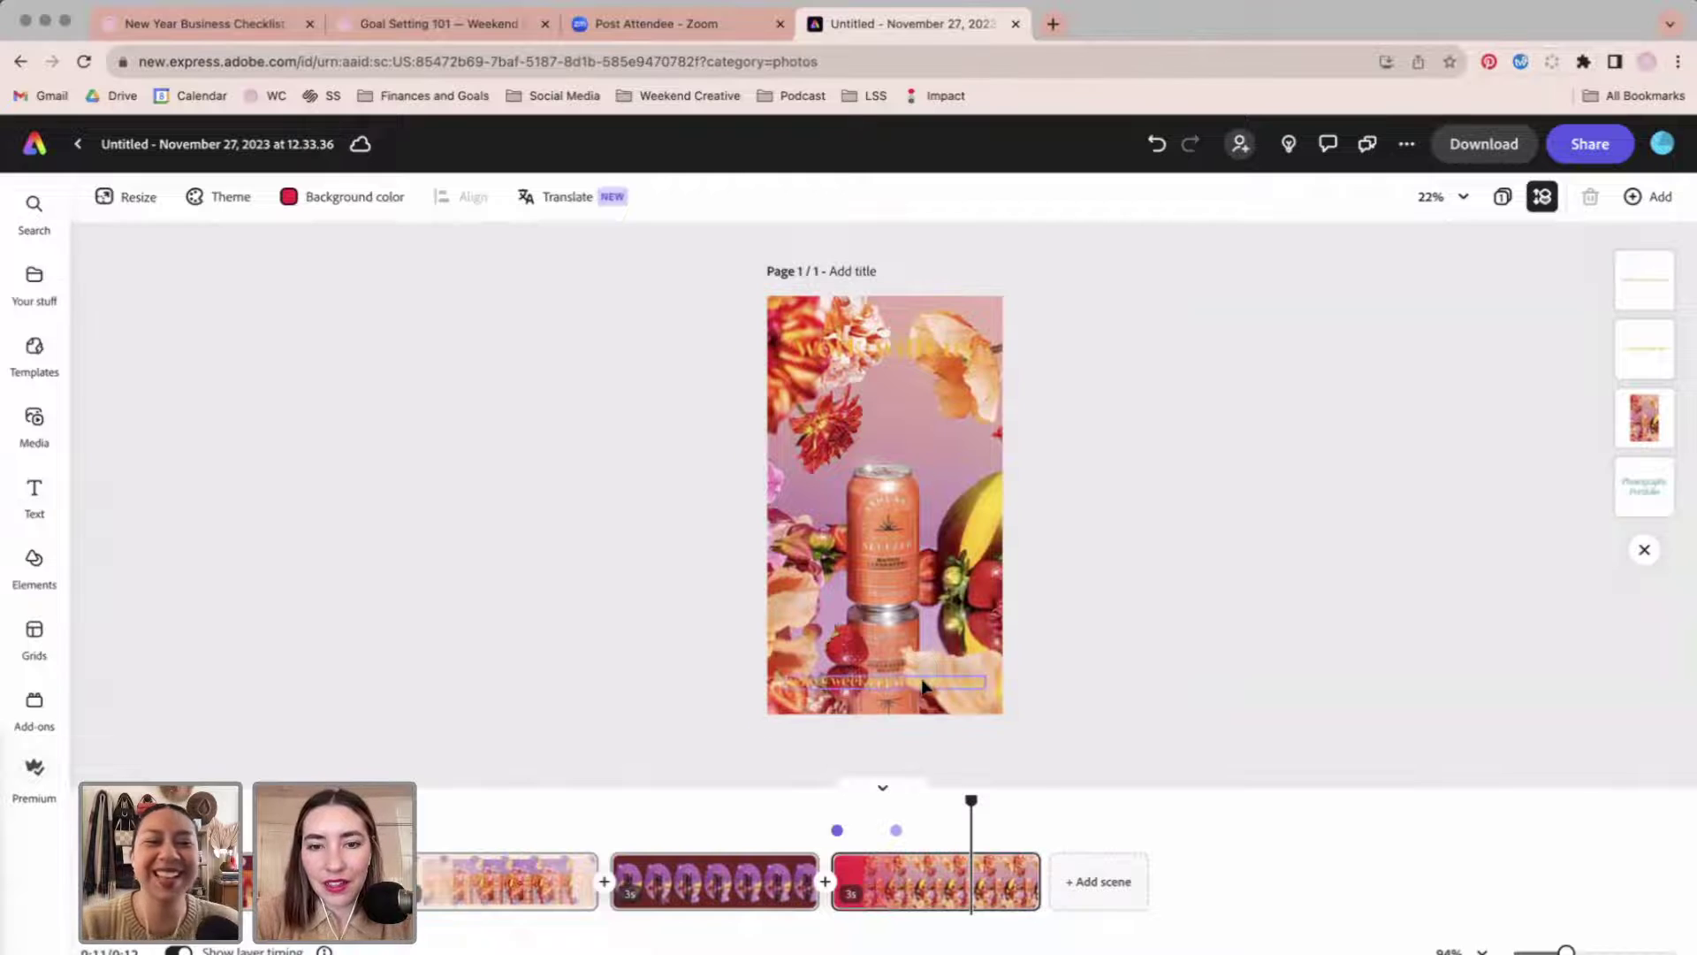
left_click(924, 683)
Give the email text a shape background style.
scroll(230, 531, "down", 5)
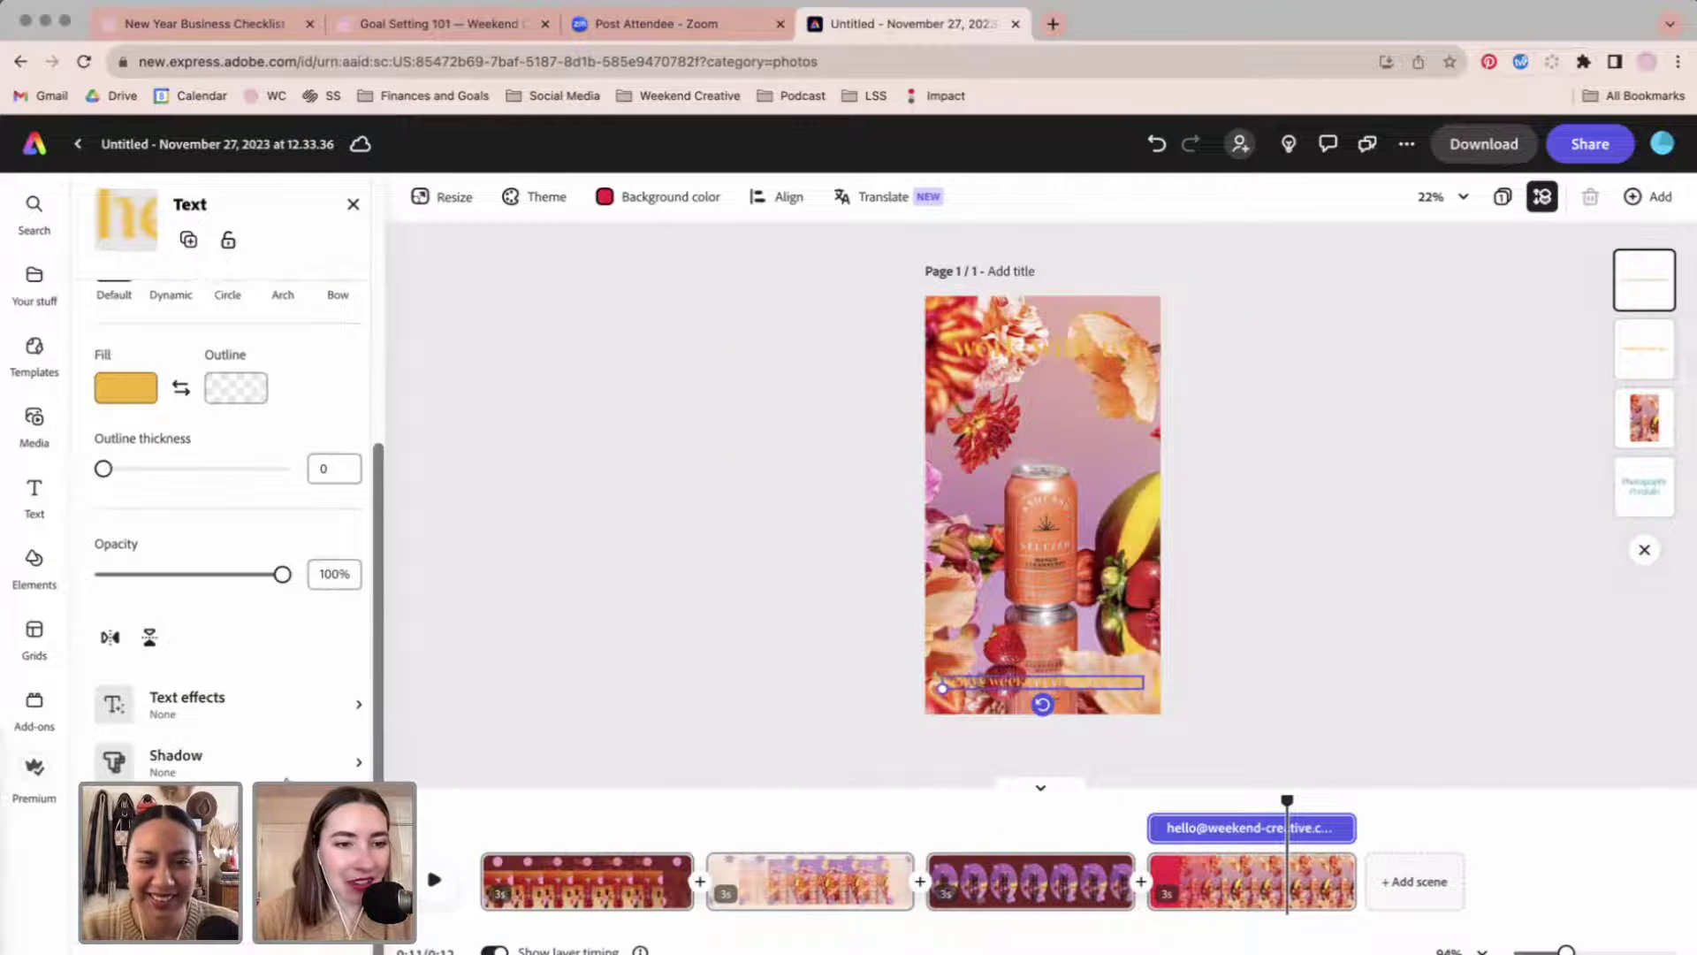
left_click(289, 777)
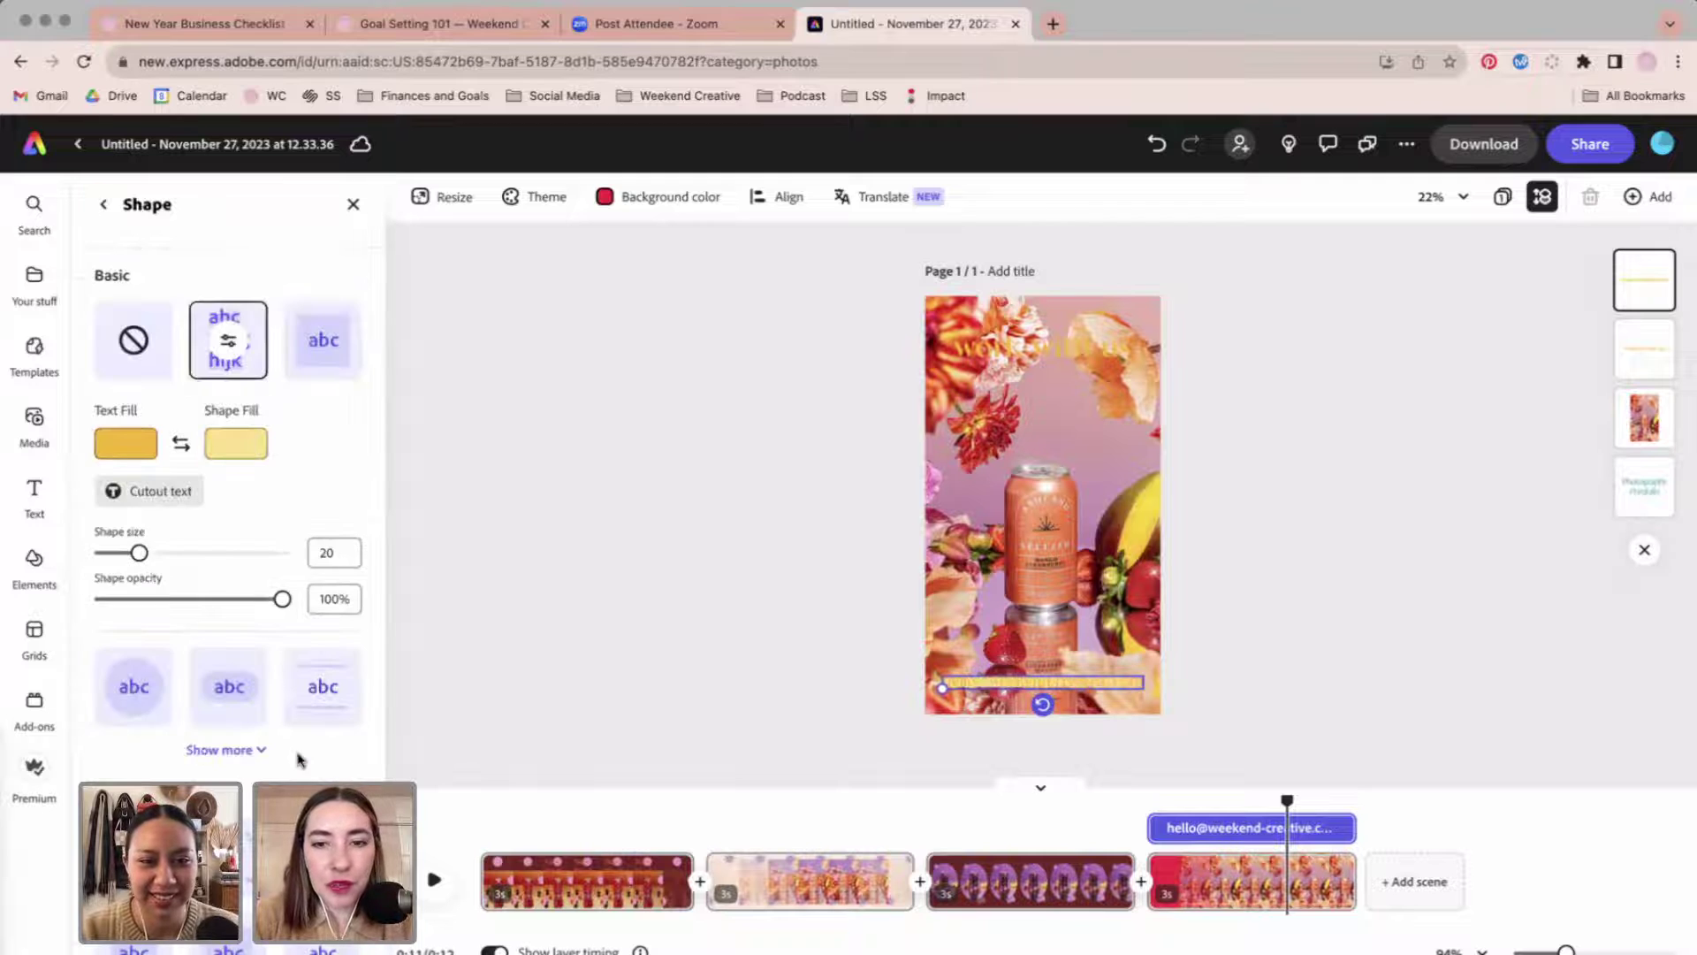
left_click(231, 698)
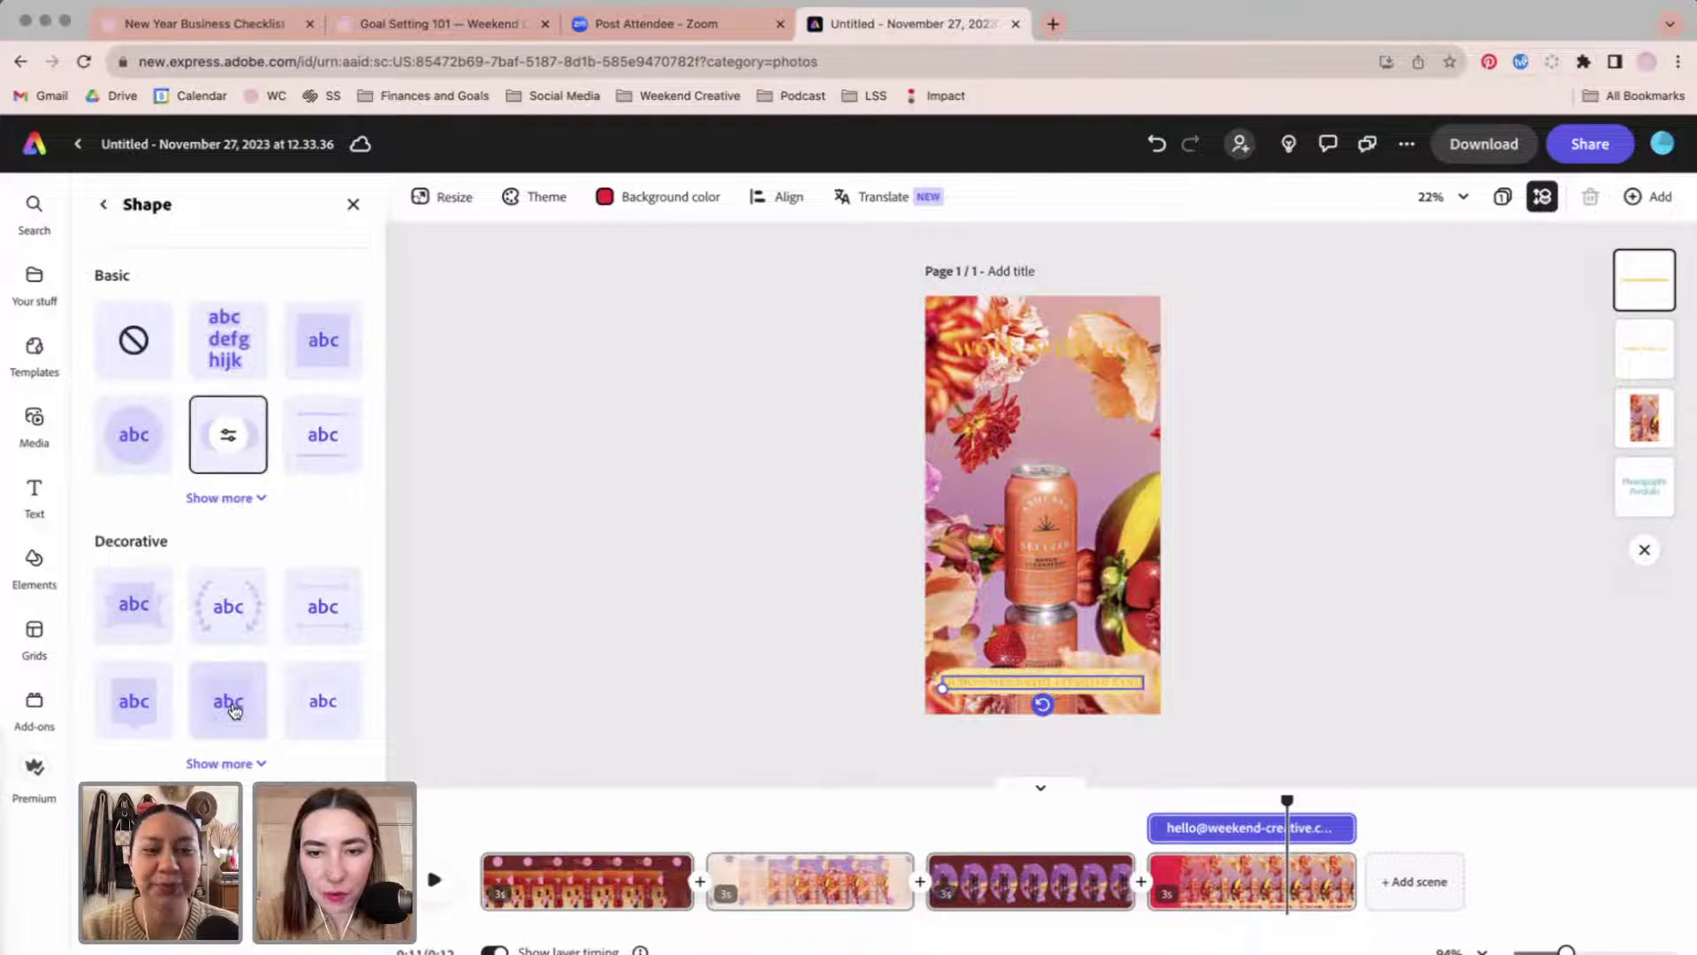
Add a basic shape background behind the '*work with us*' heading.
left_click(1031, 357)
scroll(284, 768, "down", 3)
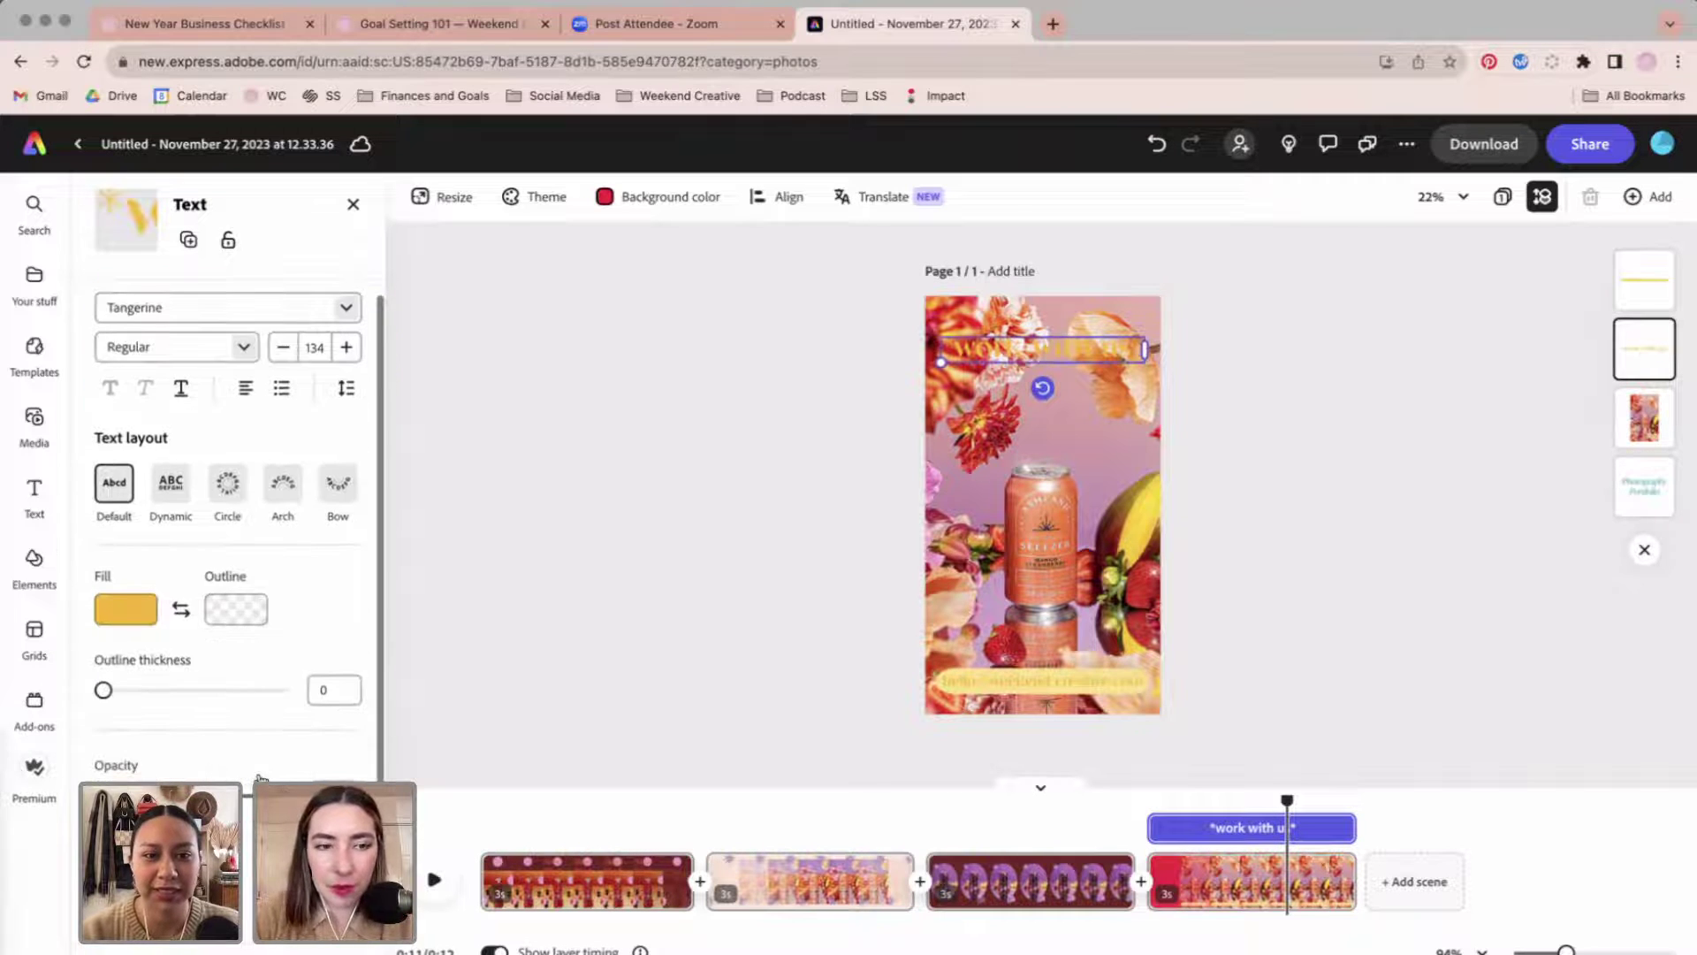
scroll(261, 775, "down", 4)
left_click(229, 756)
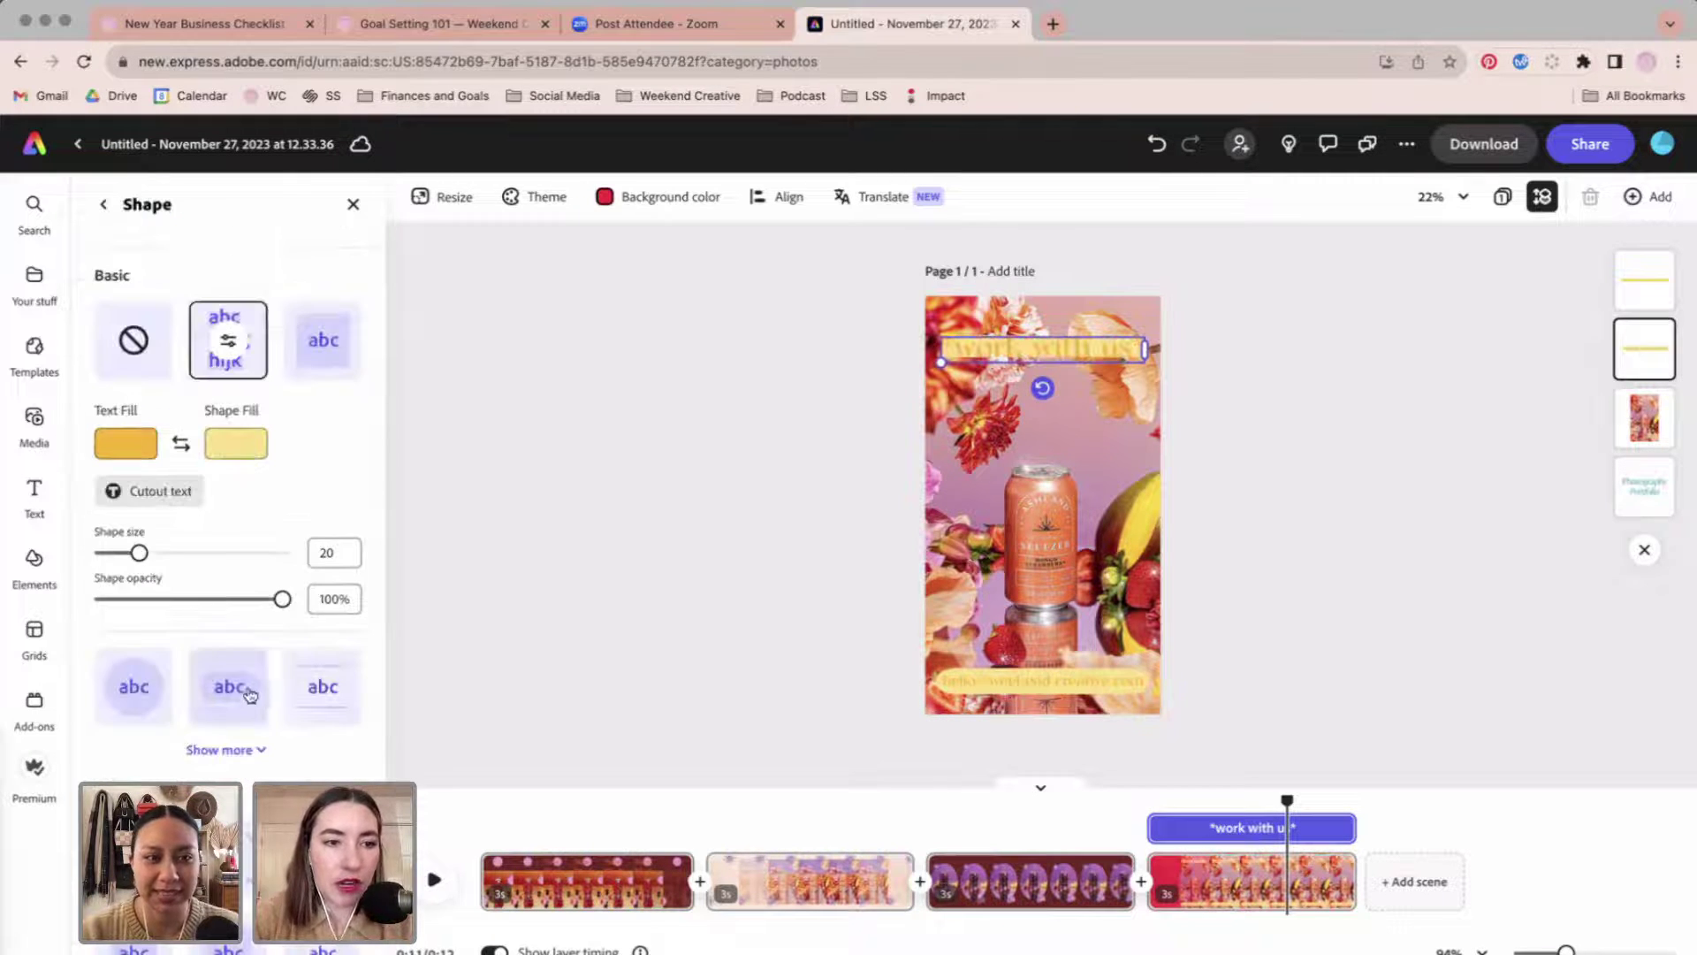
left_click(245, 693)
left_click(650, 575)
Turn the email text dark maroon.
left_click(966, 372)
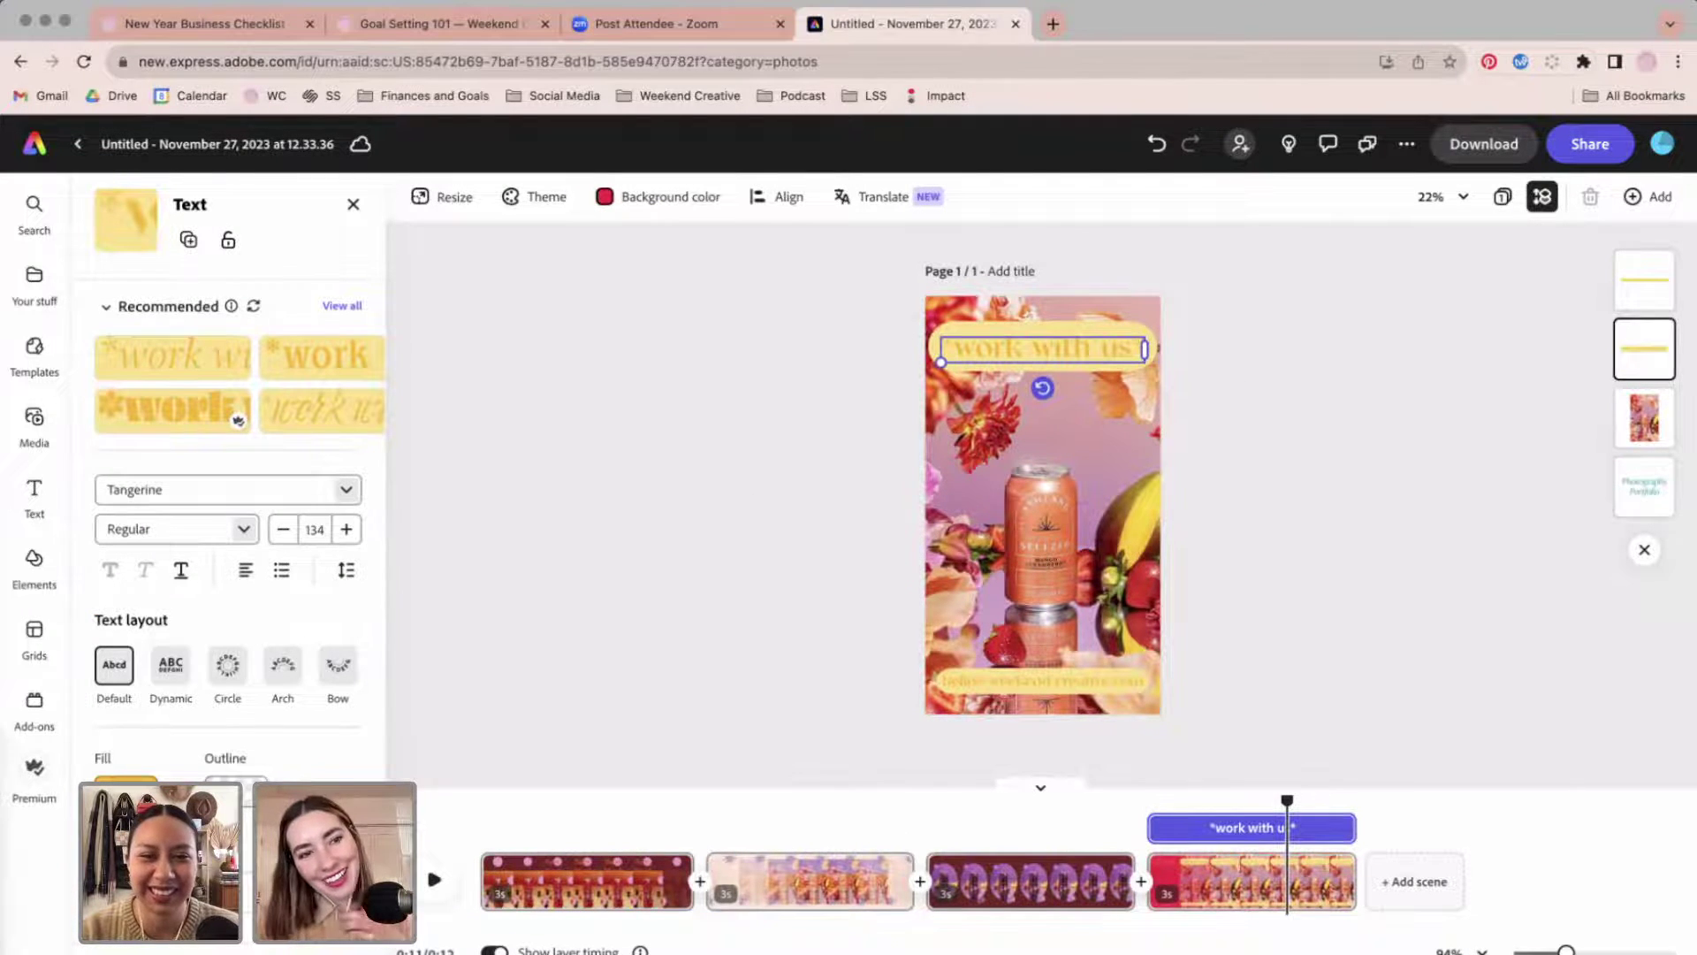
left_click(126, 783)
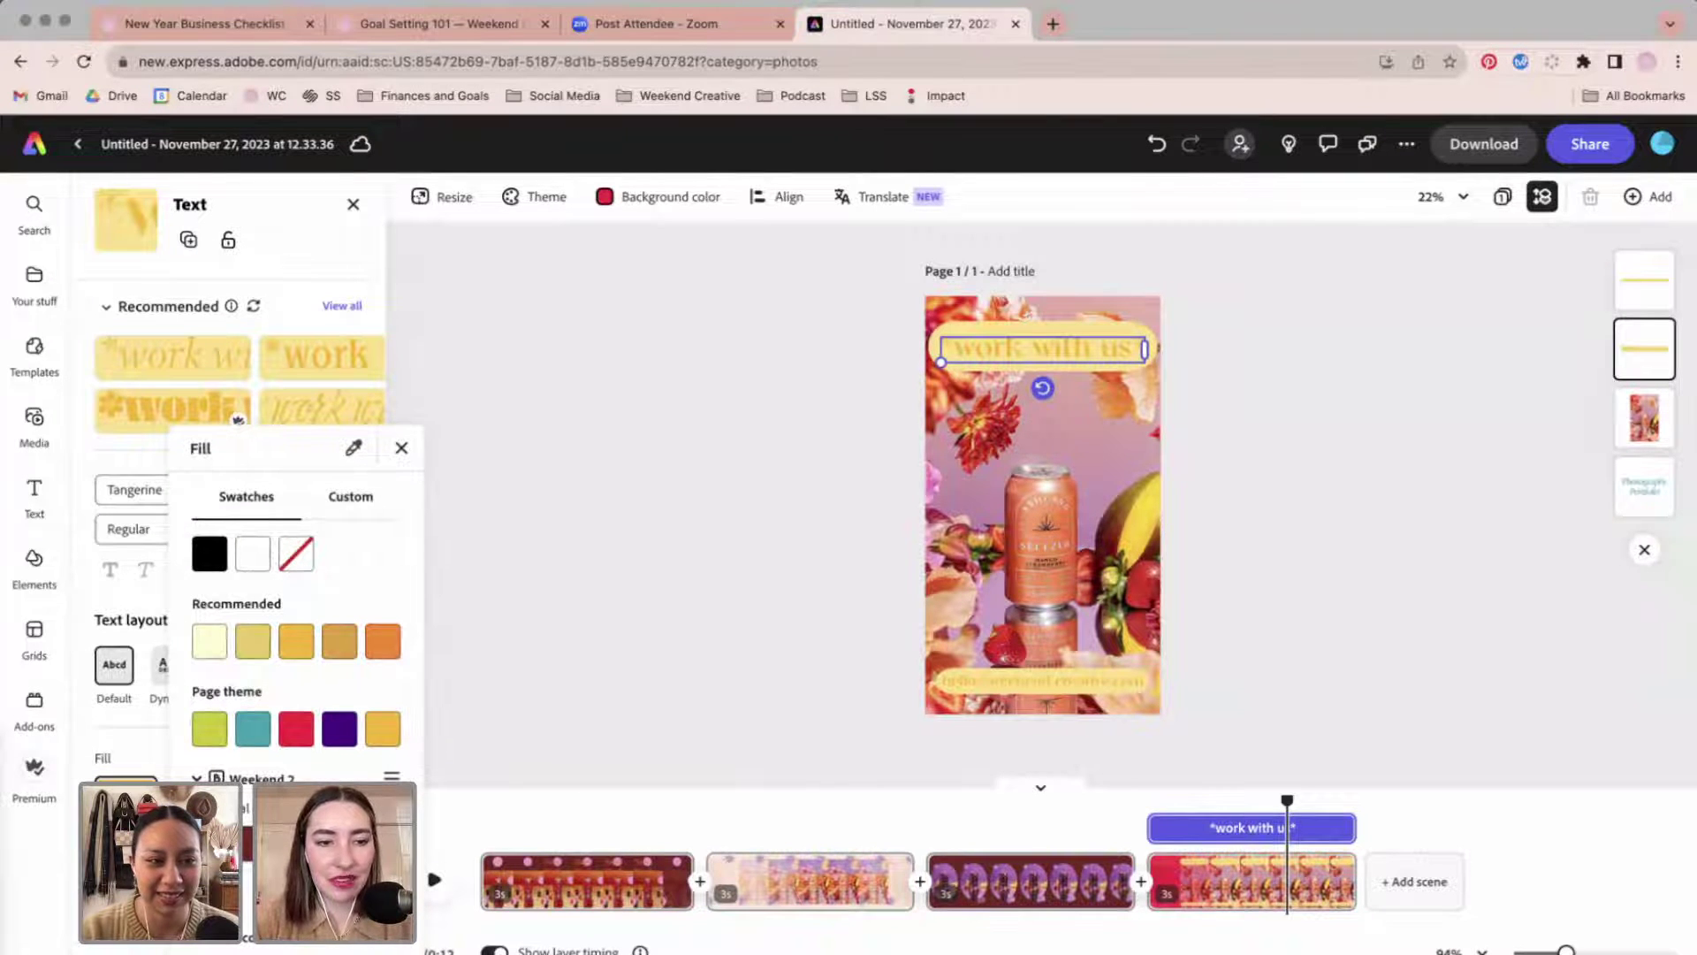
left_click(1116, 682)
left_click(1116, 681)
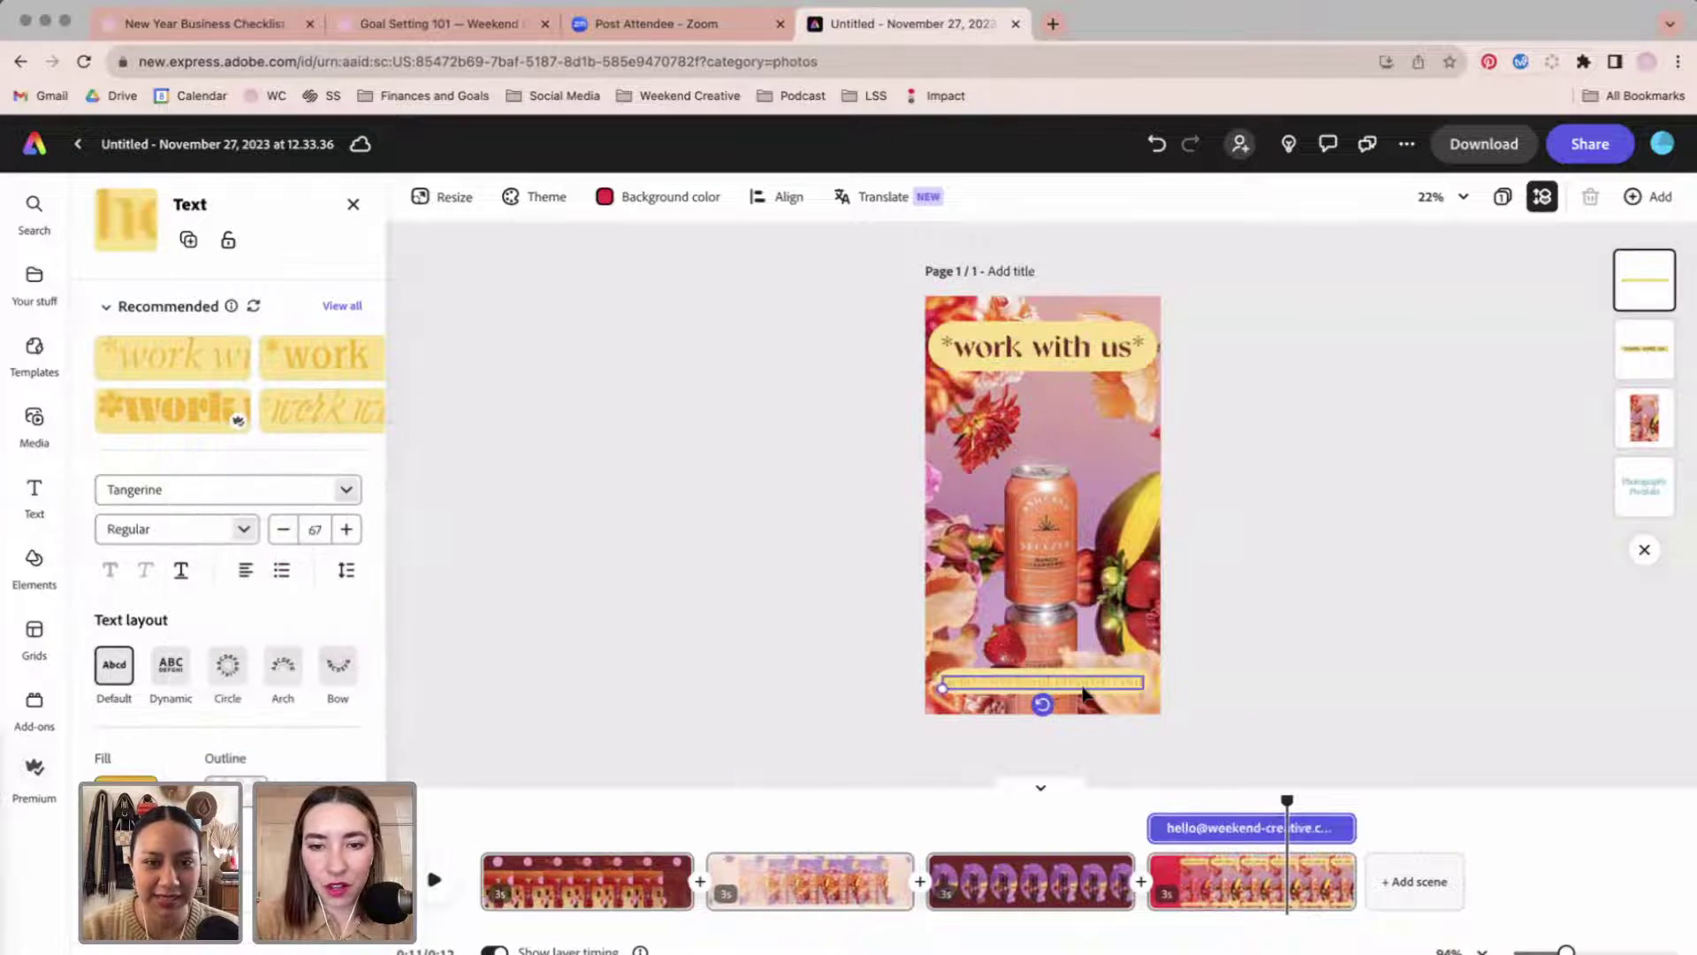
left_click(125, 782)
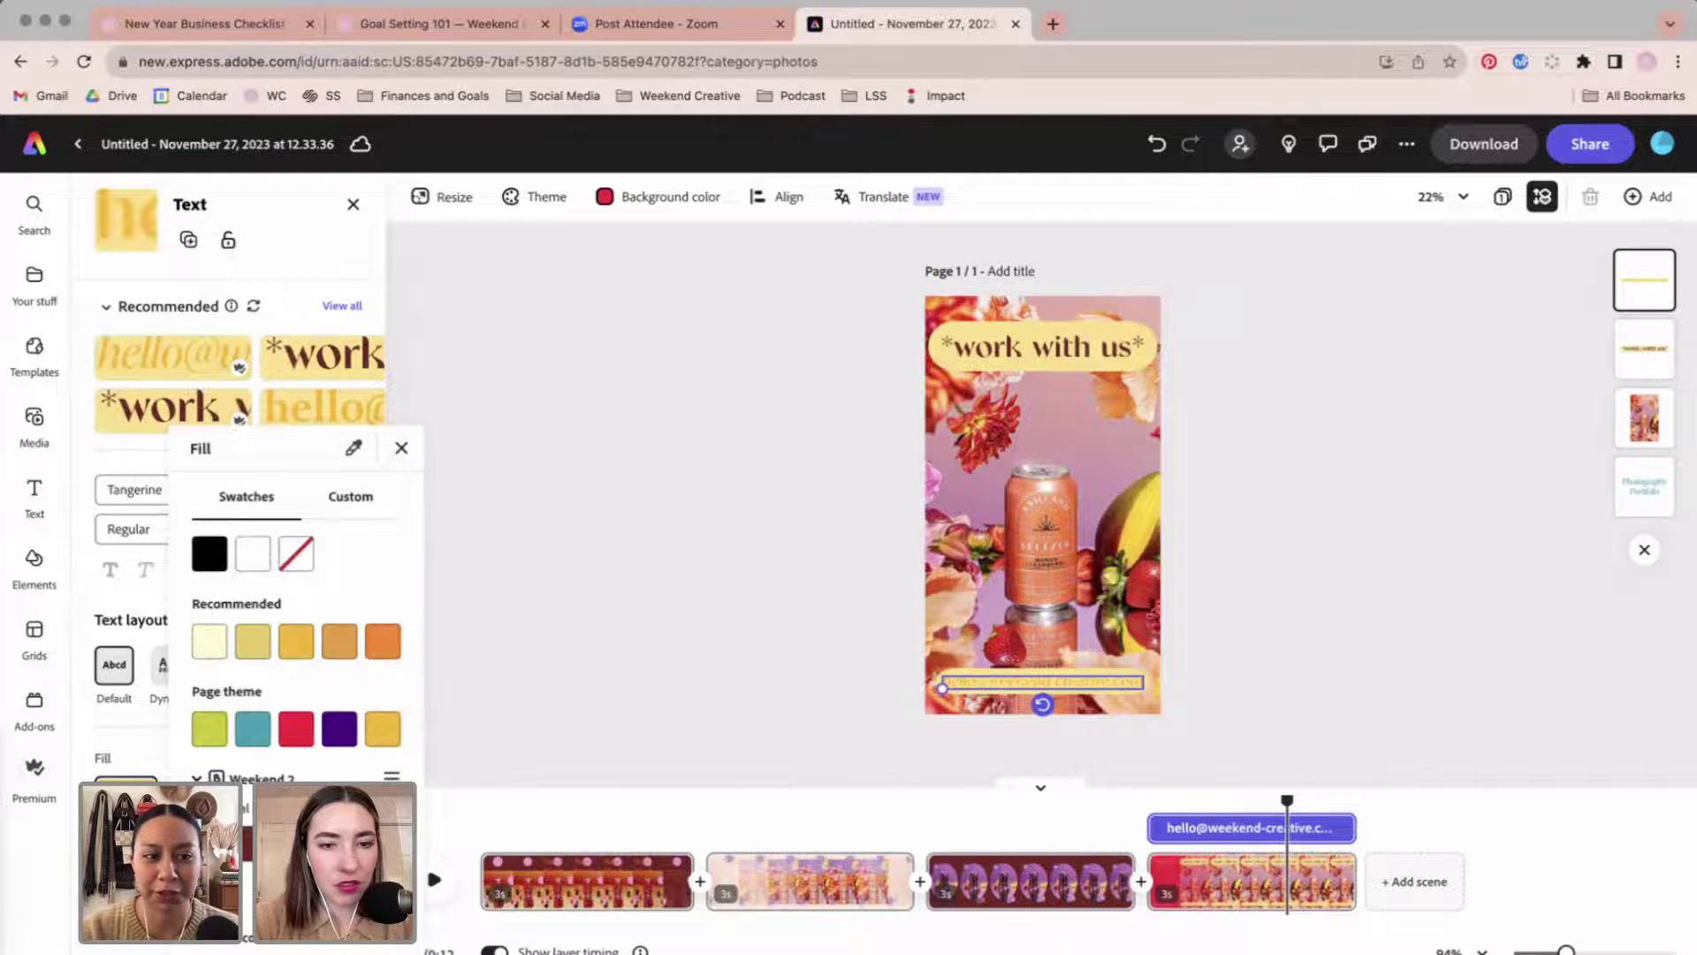
left_click(209, 817)
left_click(629, 625)
Make the heading's background shape blue after trying pink.
left_click(1037, 337)
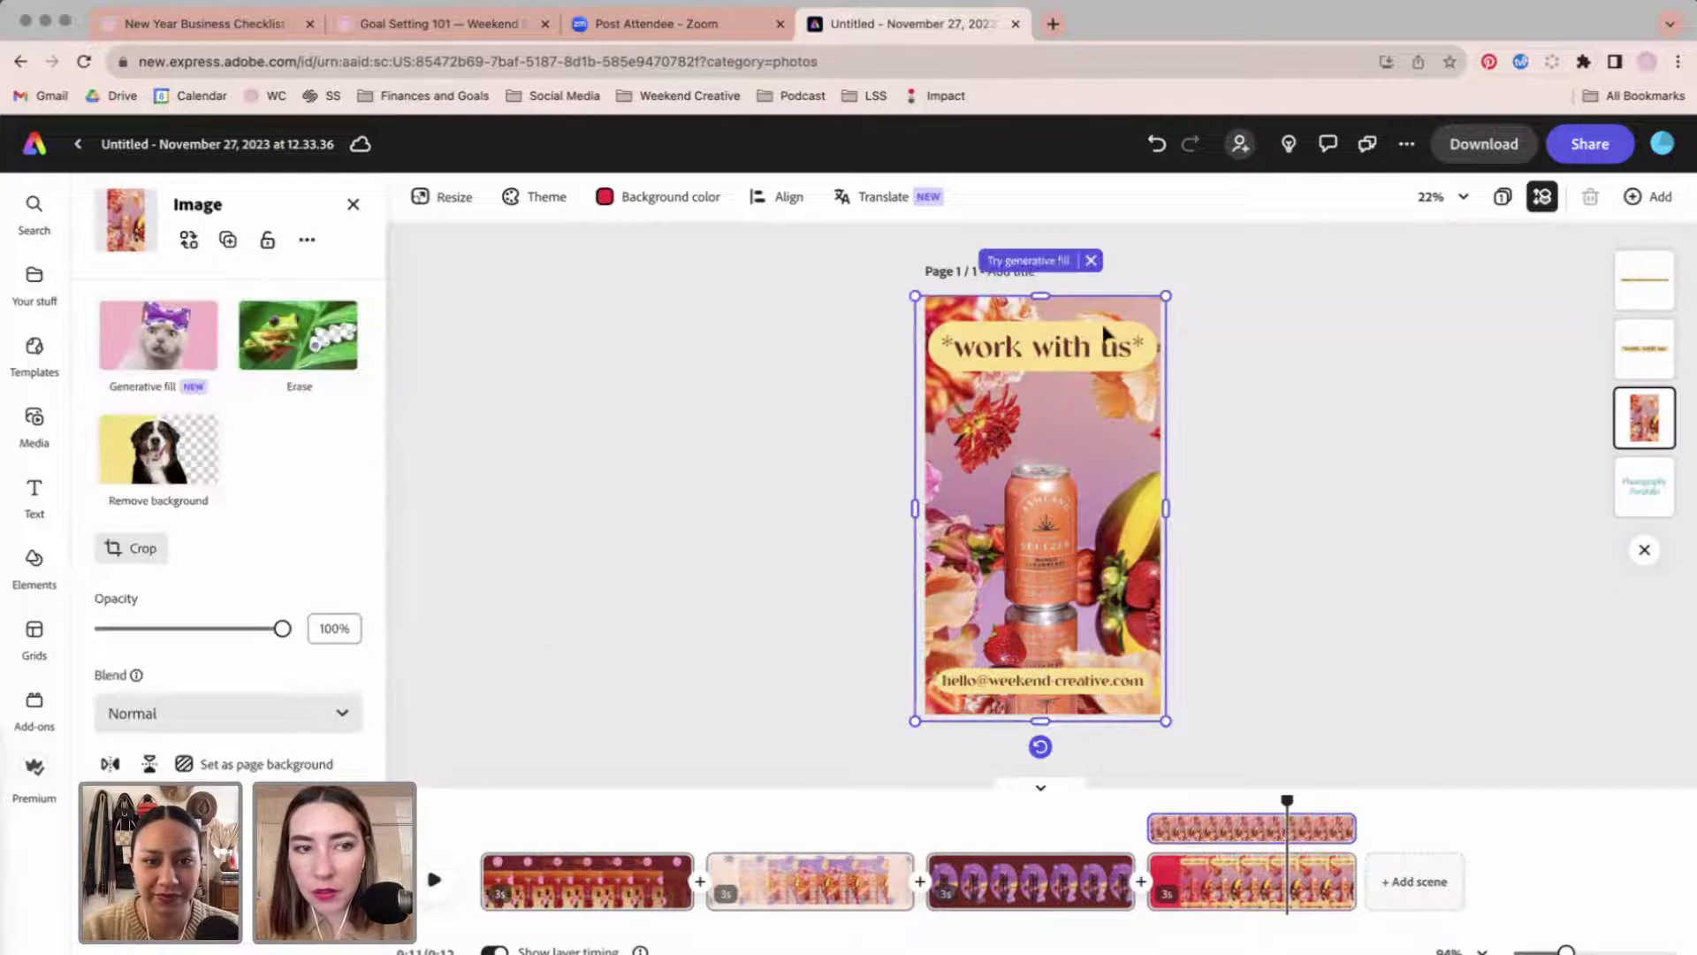
left_click(1043, 347)
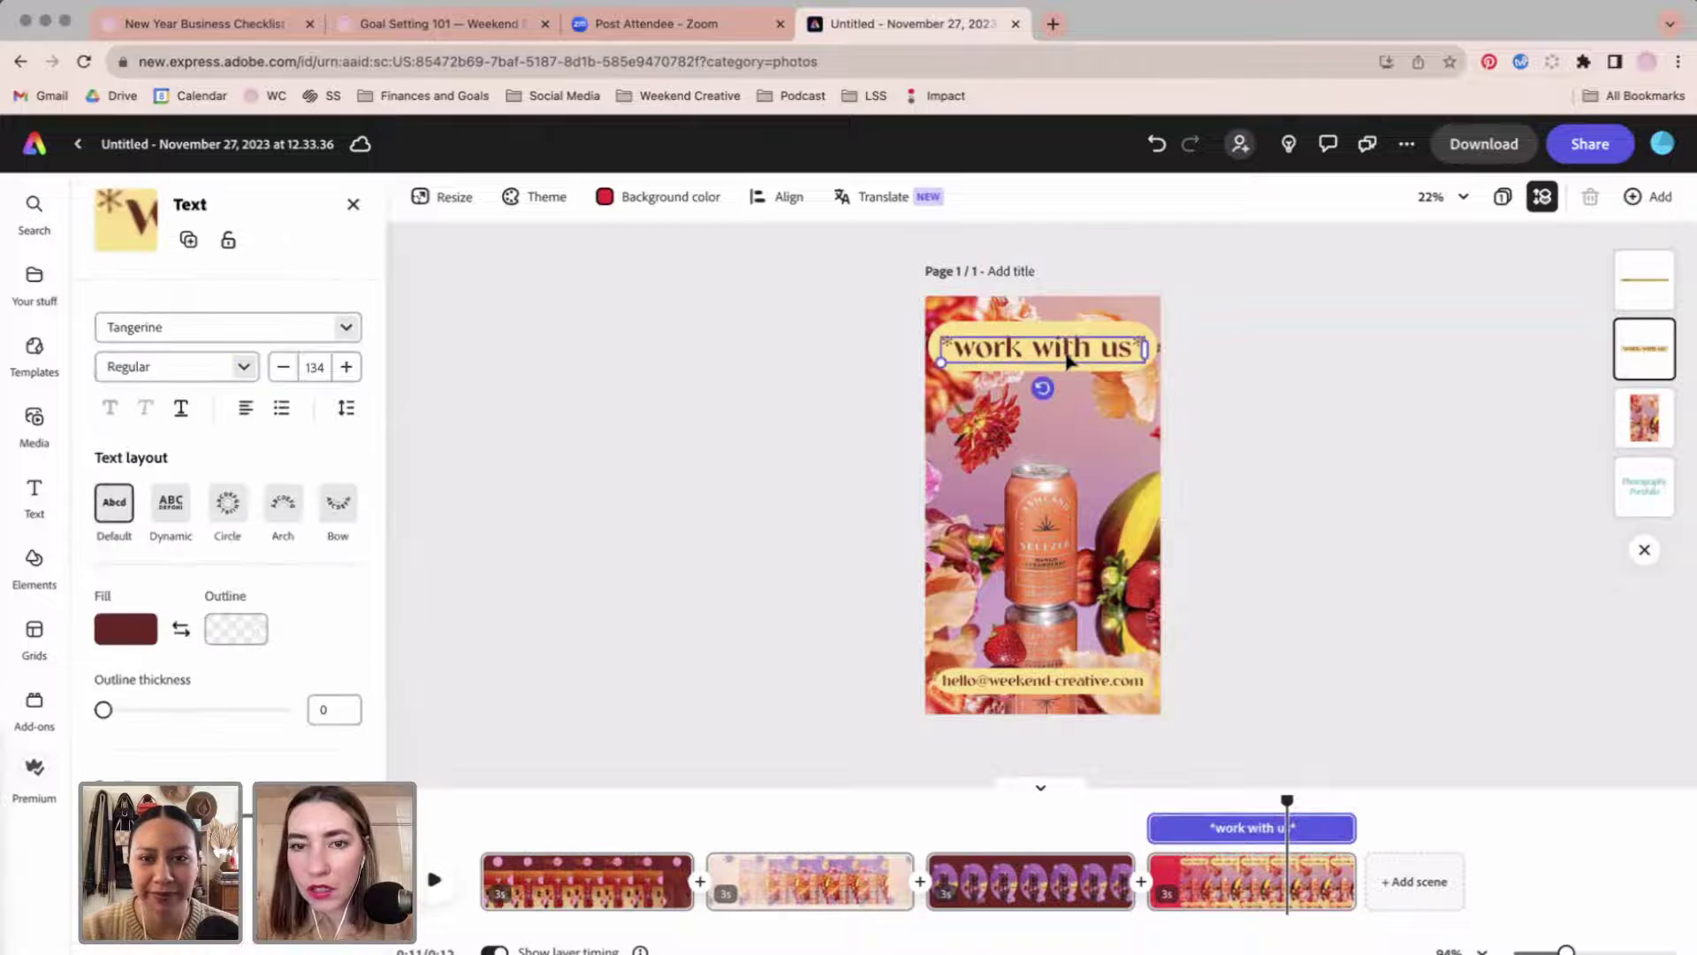
scroll(215, 696, "down", 4)
scroll(215, 697, "down", 2)
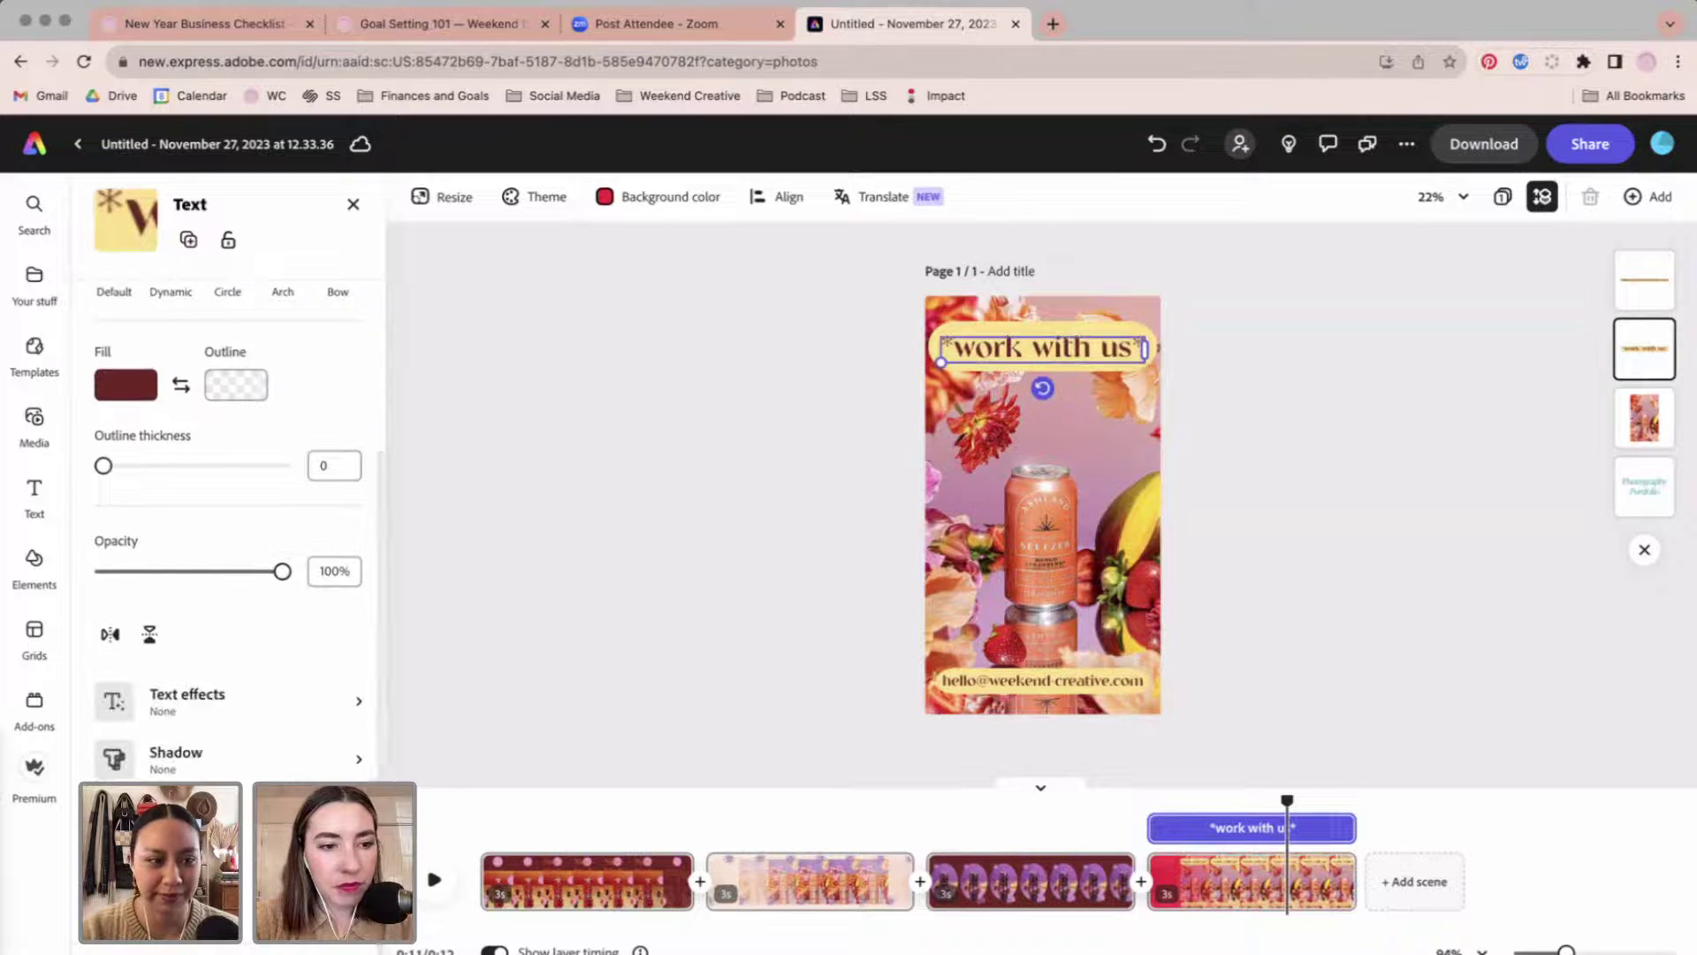
left_click(221, 767)
left_click(246, 424)
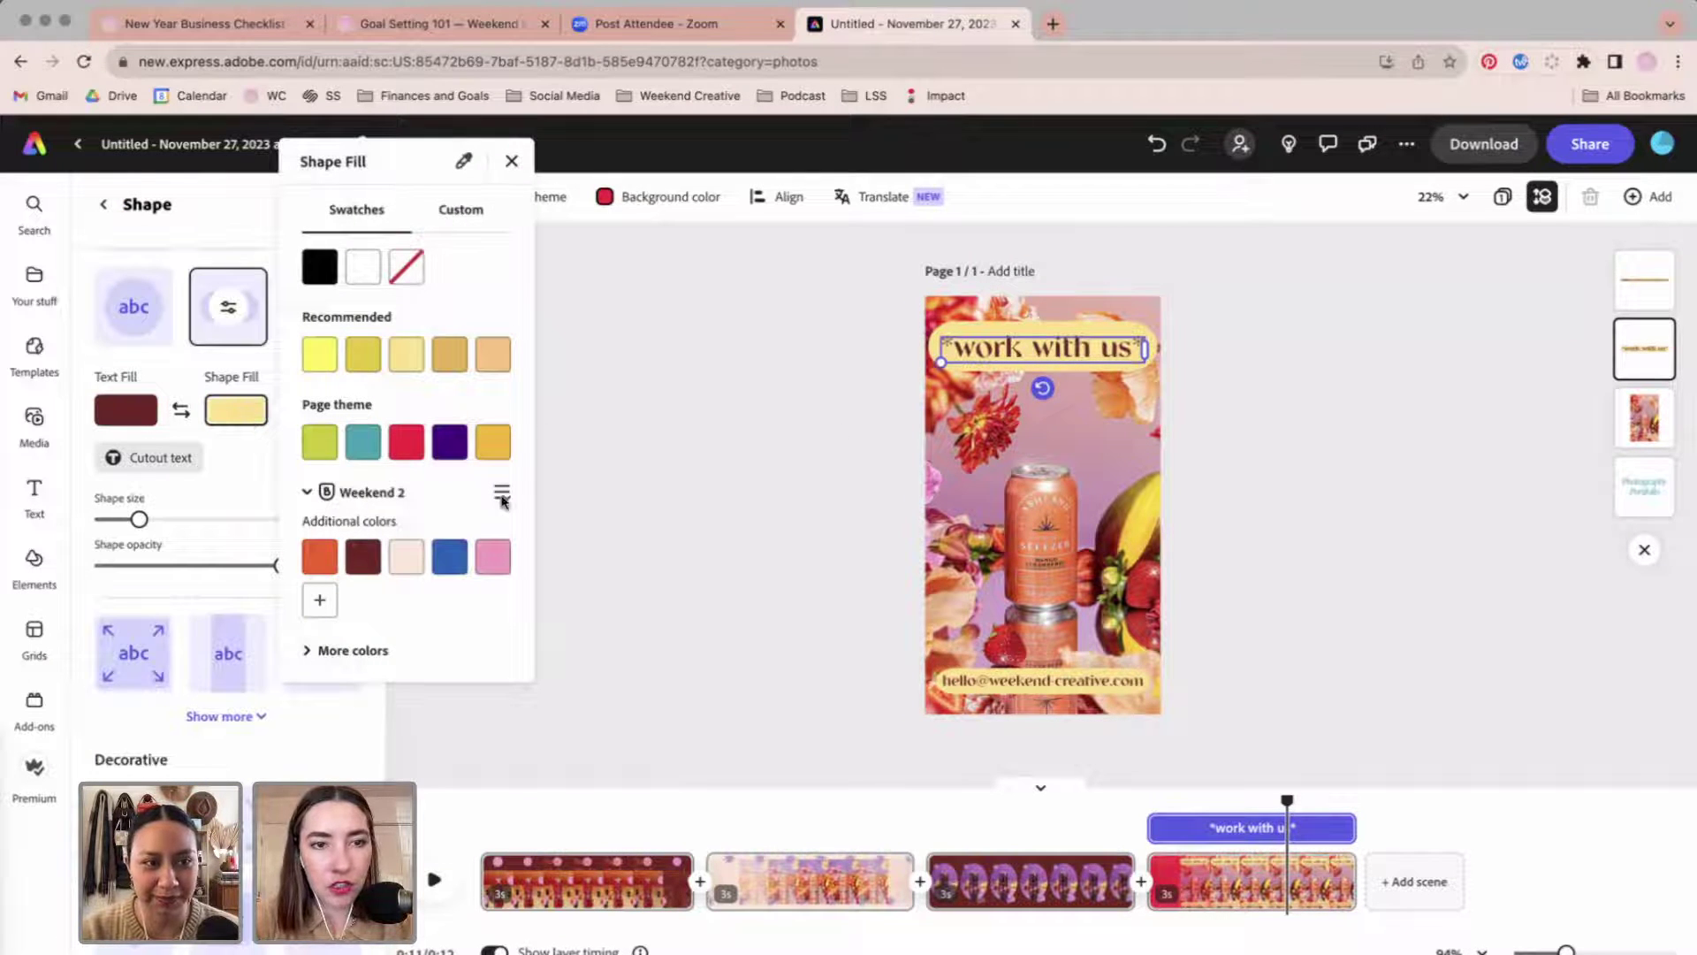
left_click(500, 566)
left_click(756, 592)
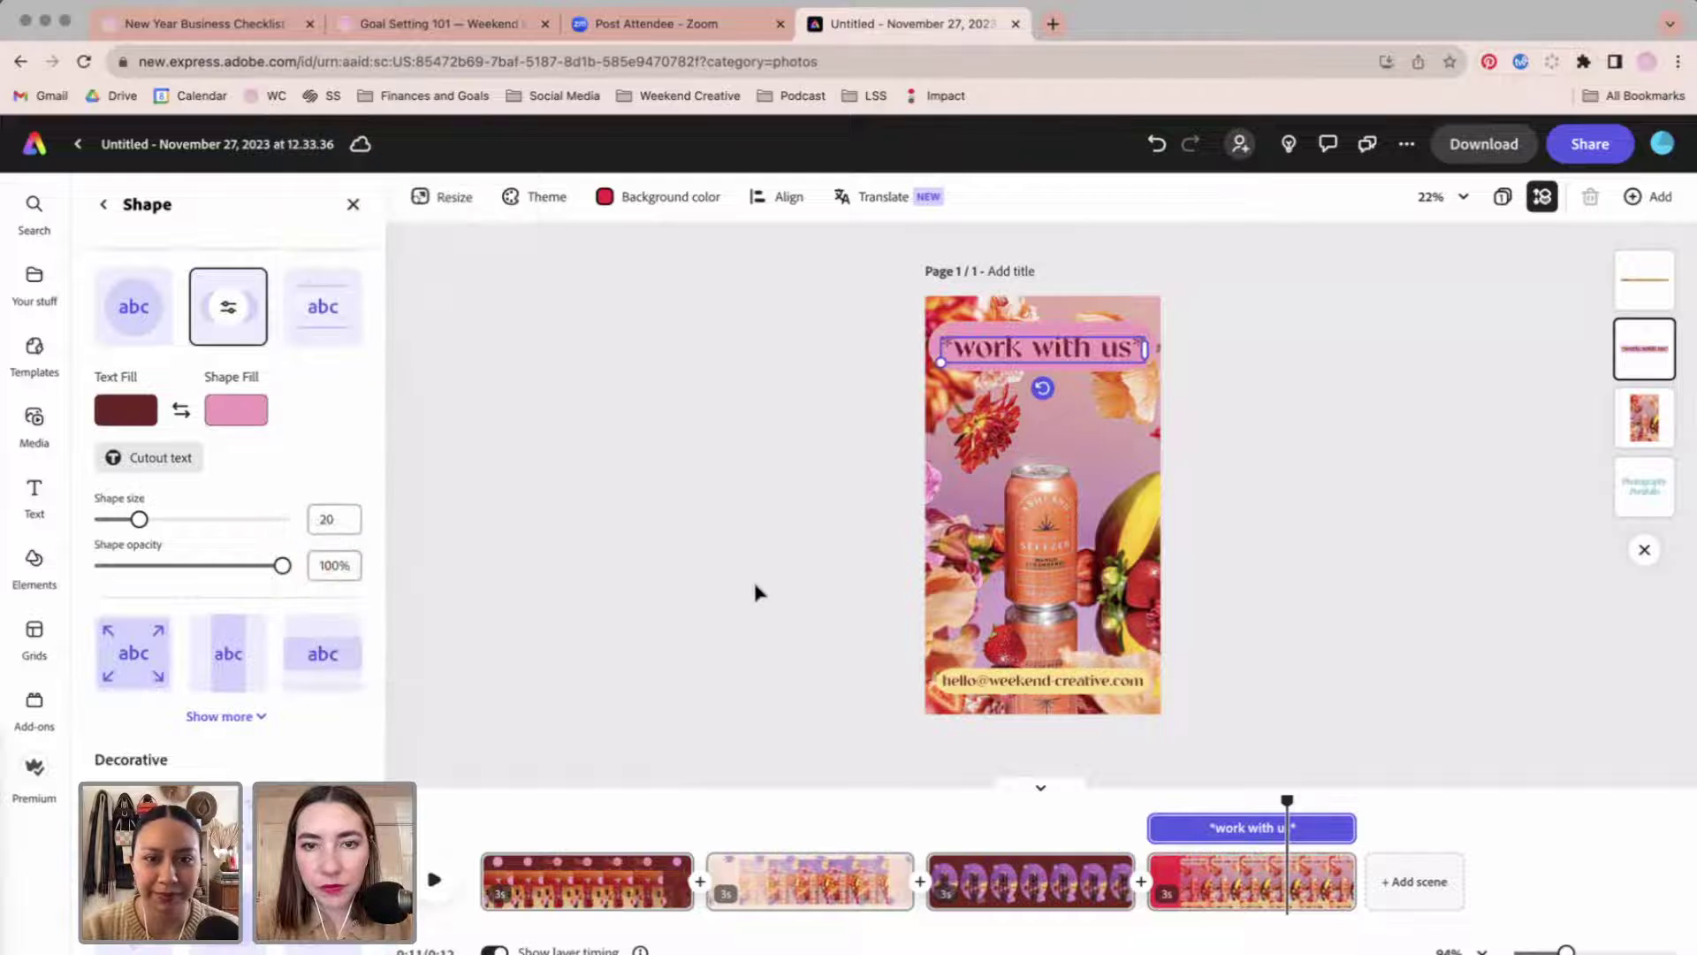
left_click(236, 411)
left_click(452, 566)
left_click(674, 478)
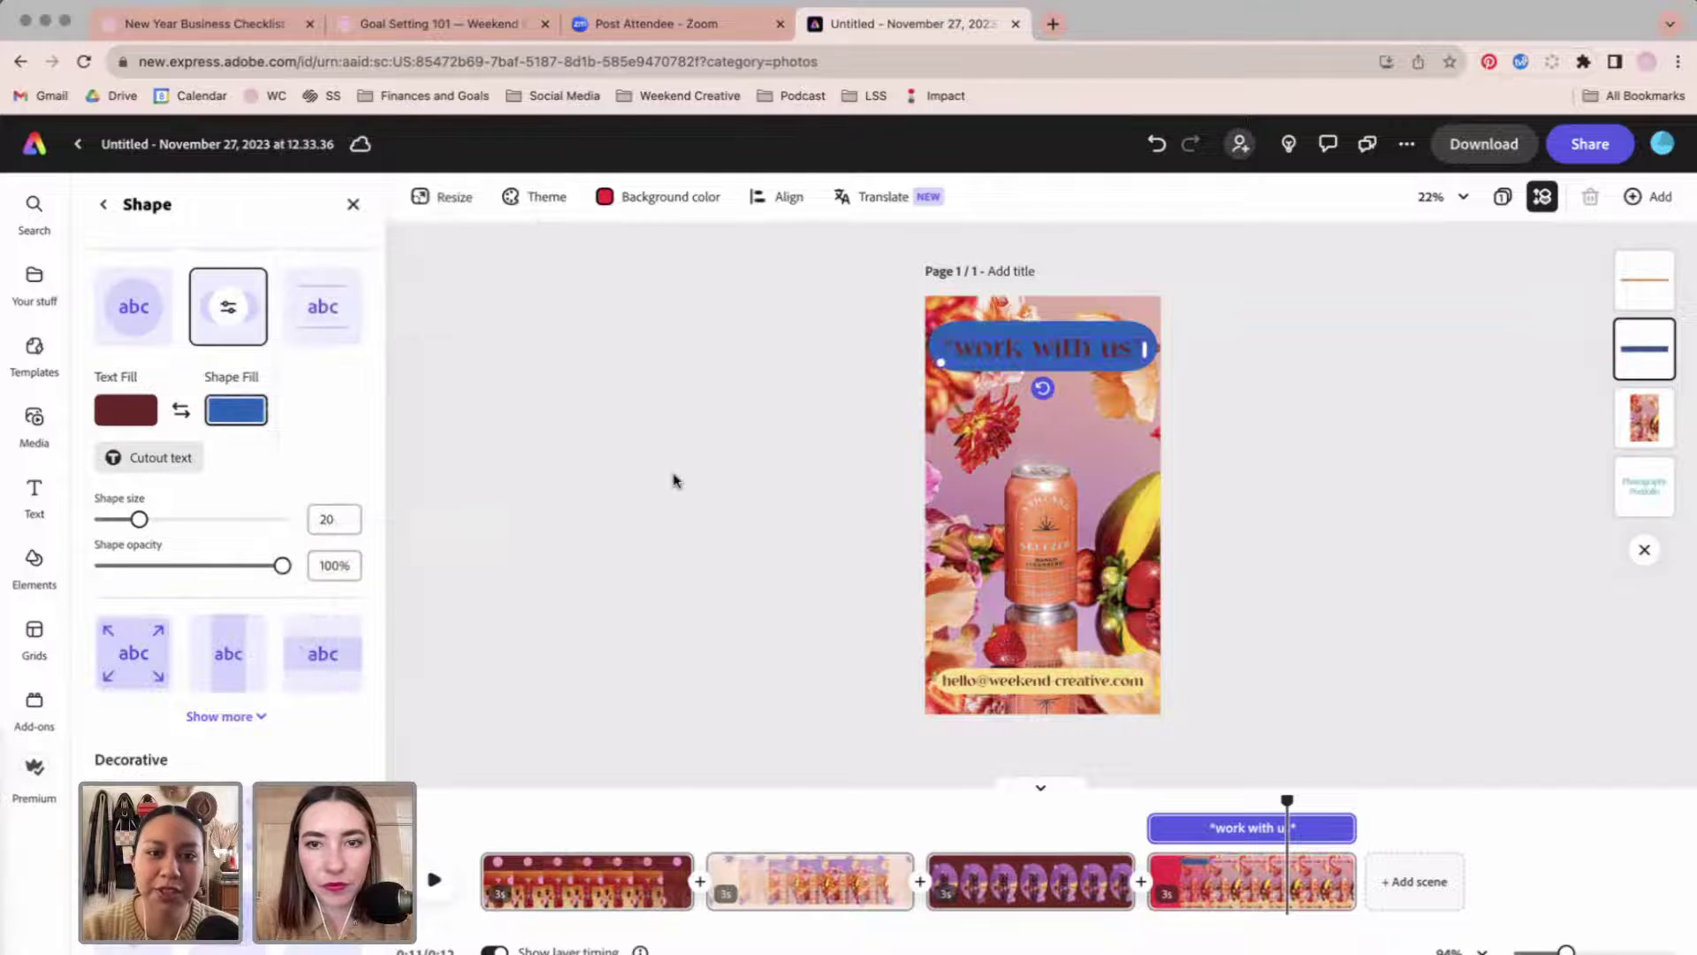
Change the email text colour to yellow.
left_click(1052, 679)
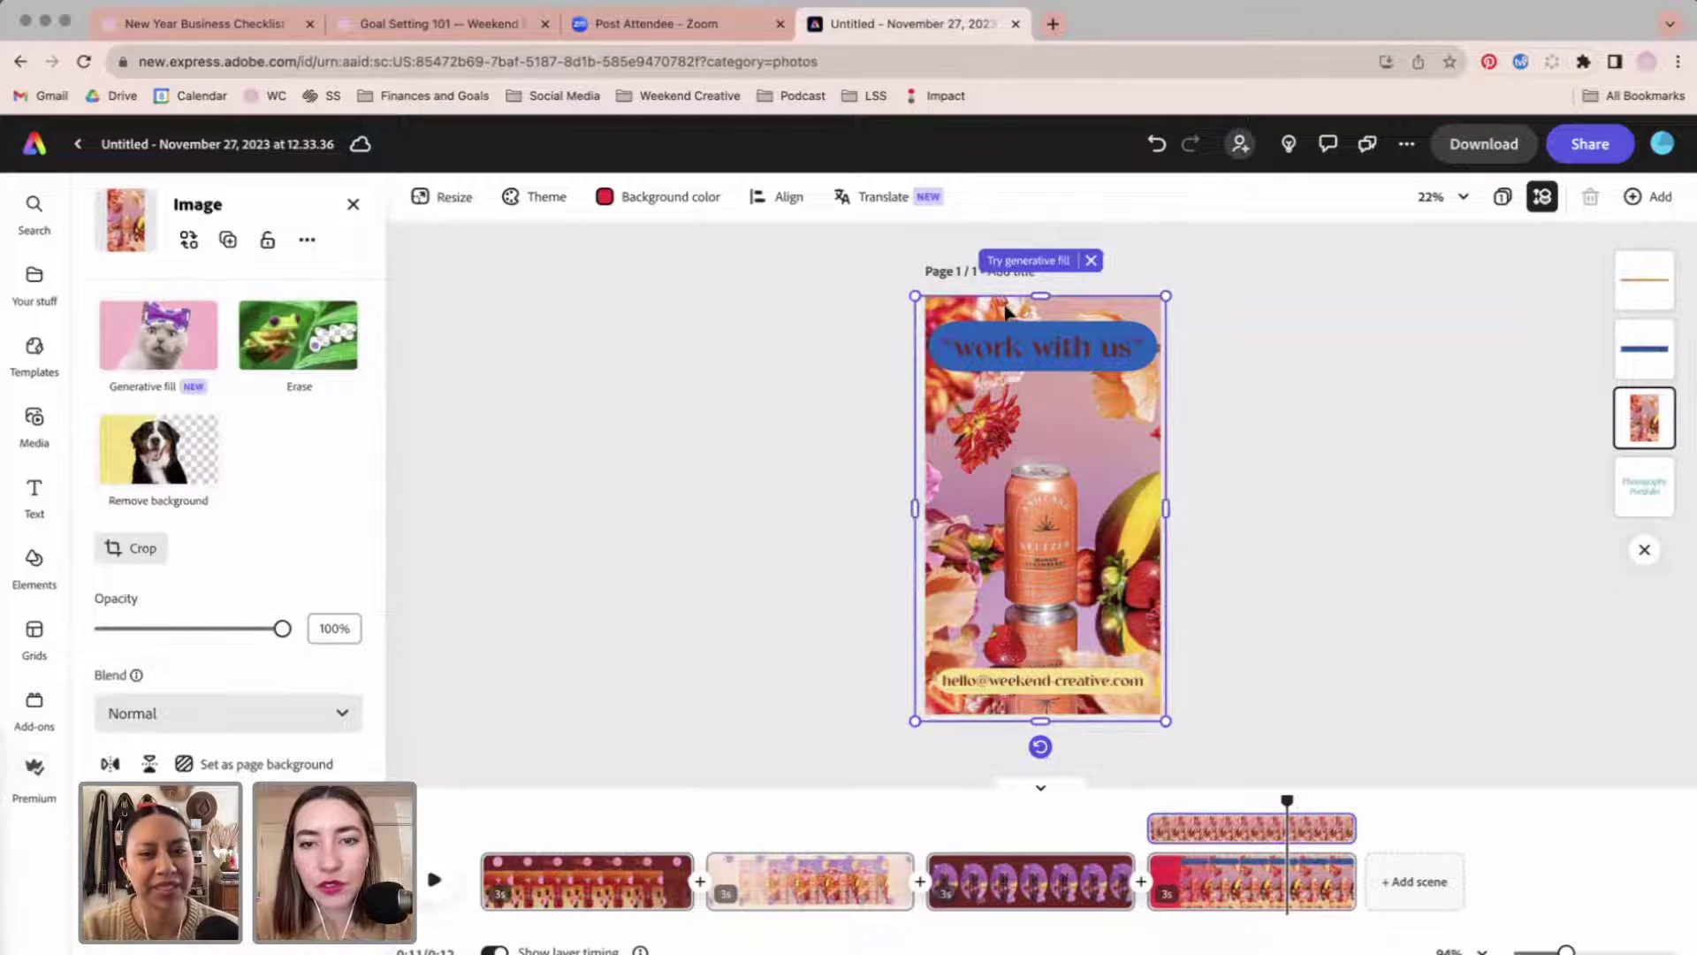
left_click(1008, 340)
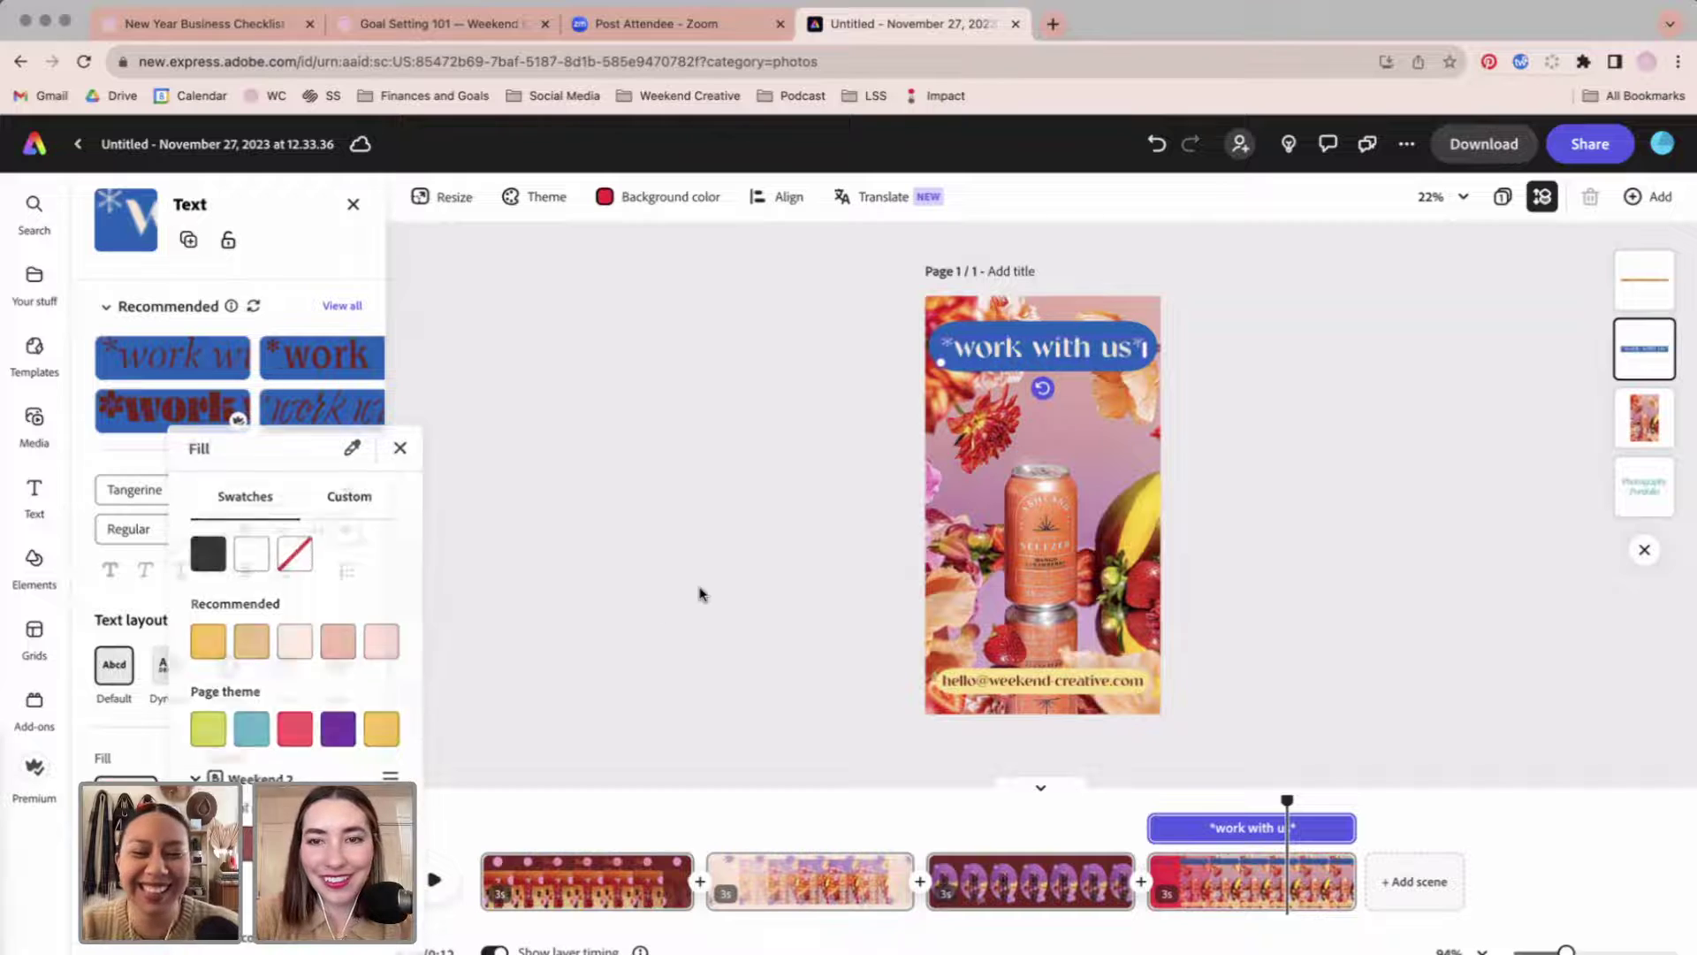
left_click(1043, 681)
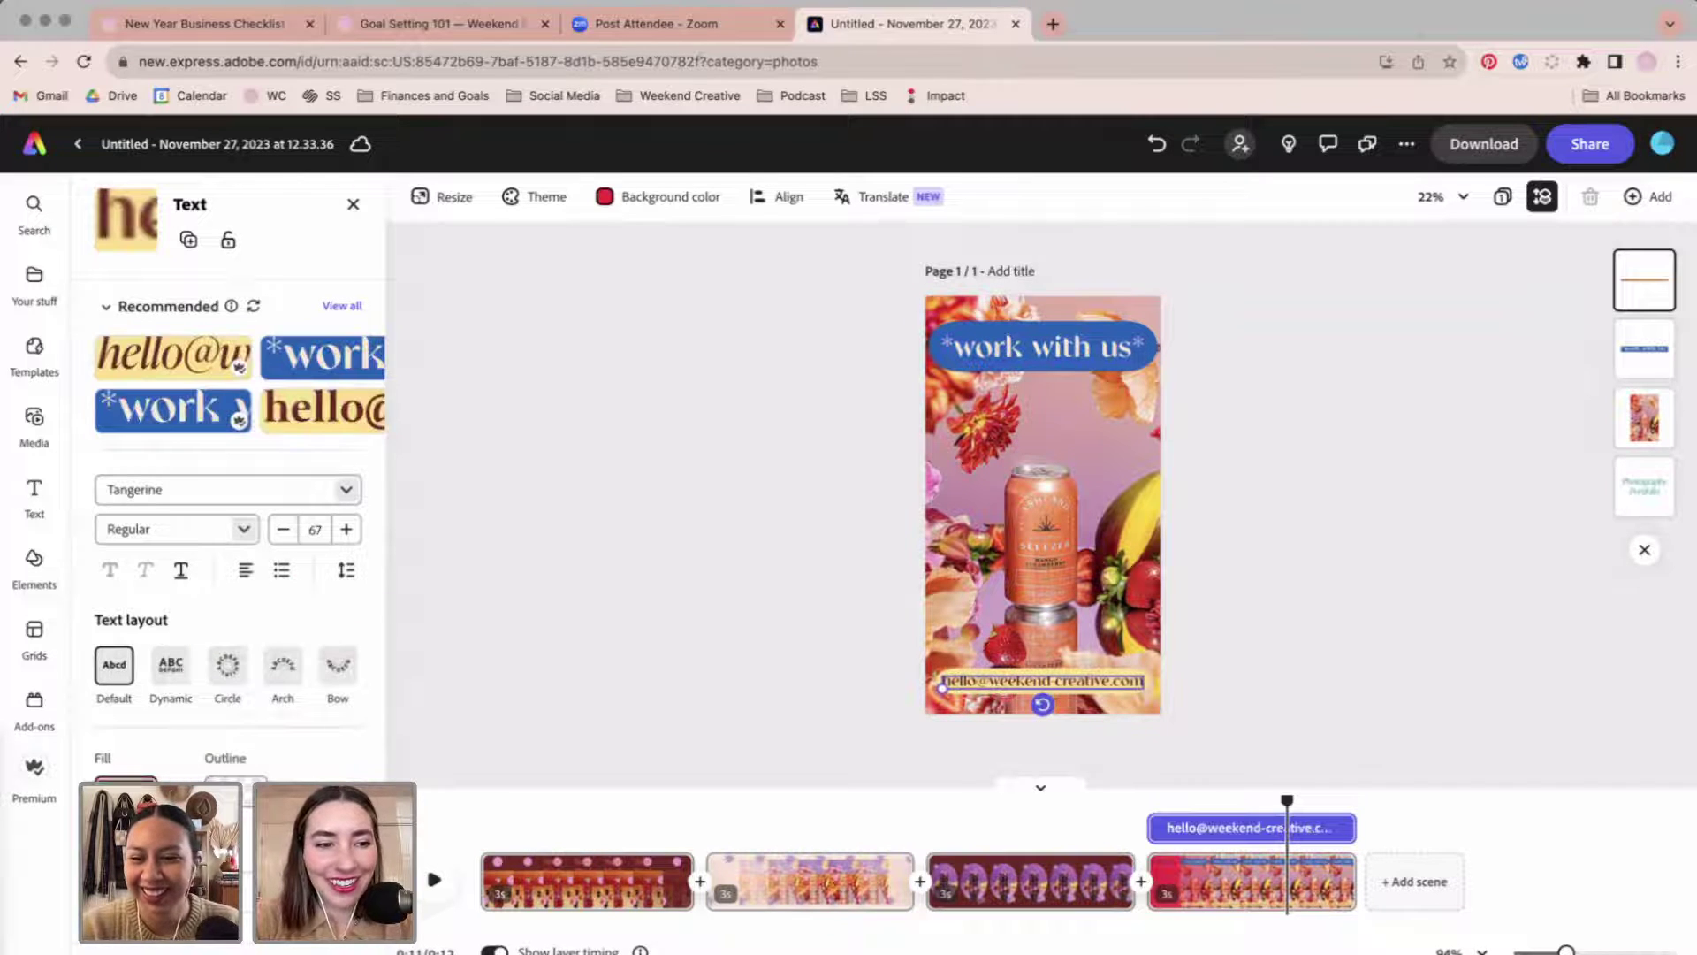
left_click(126, 780)
left_click(382, 728)
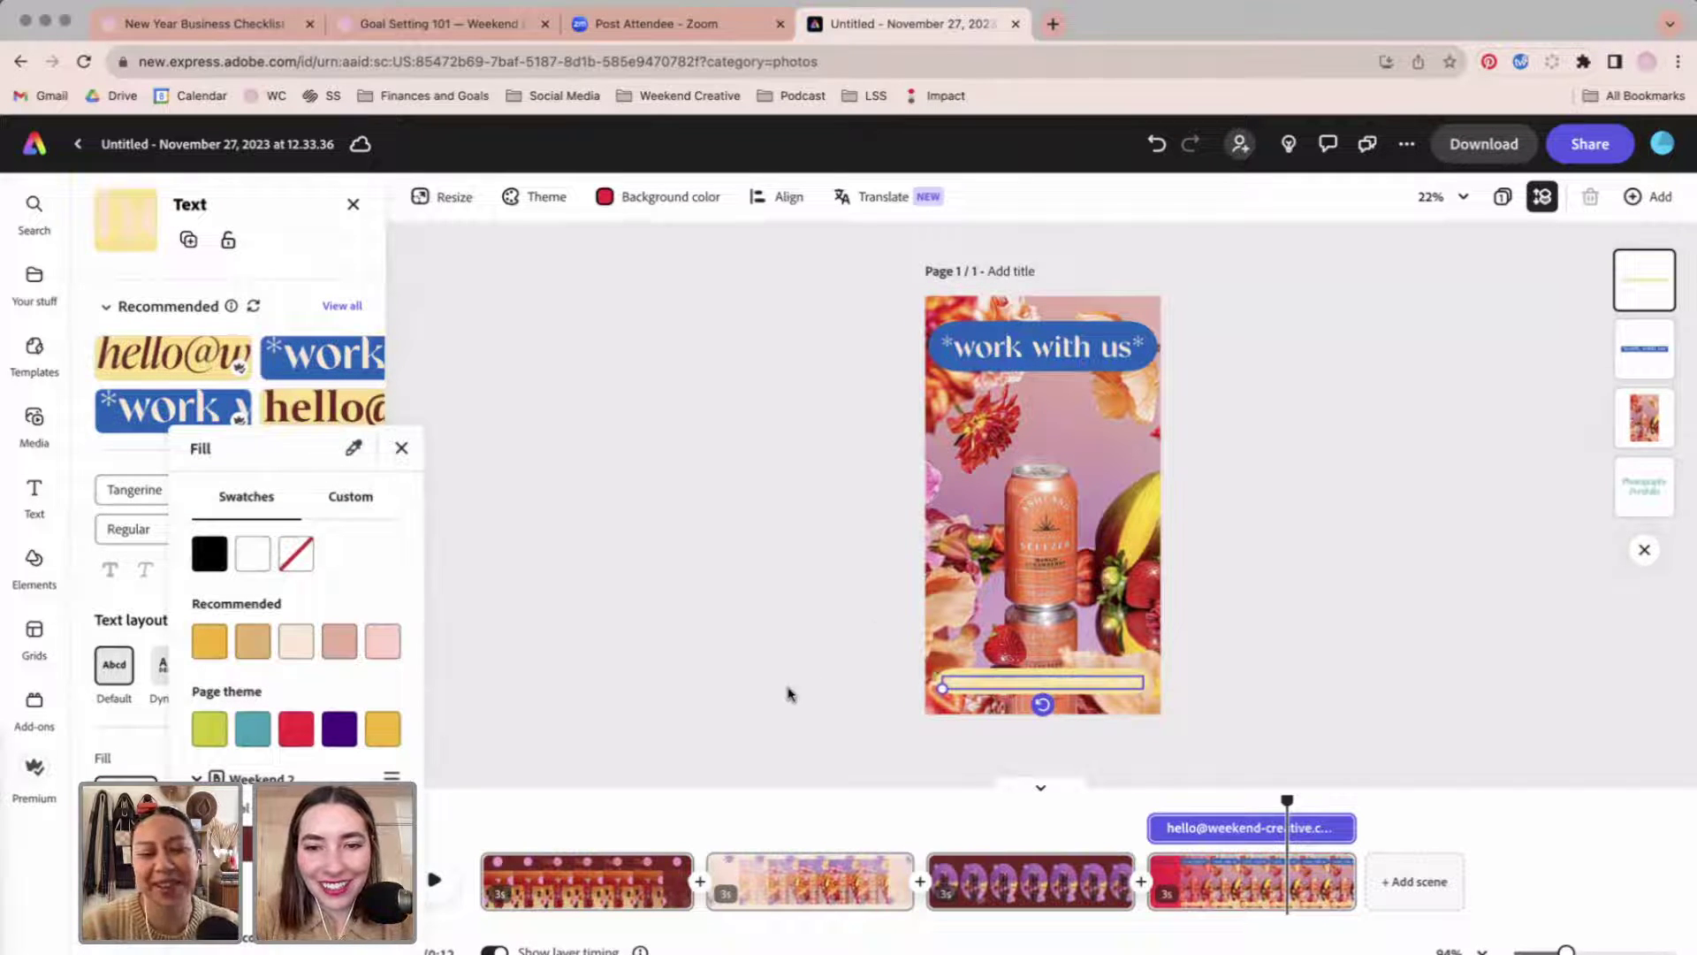
left_click(402, 449)
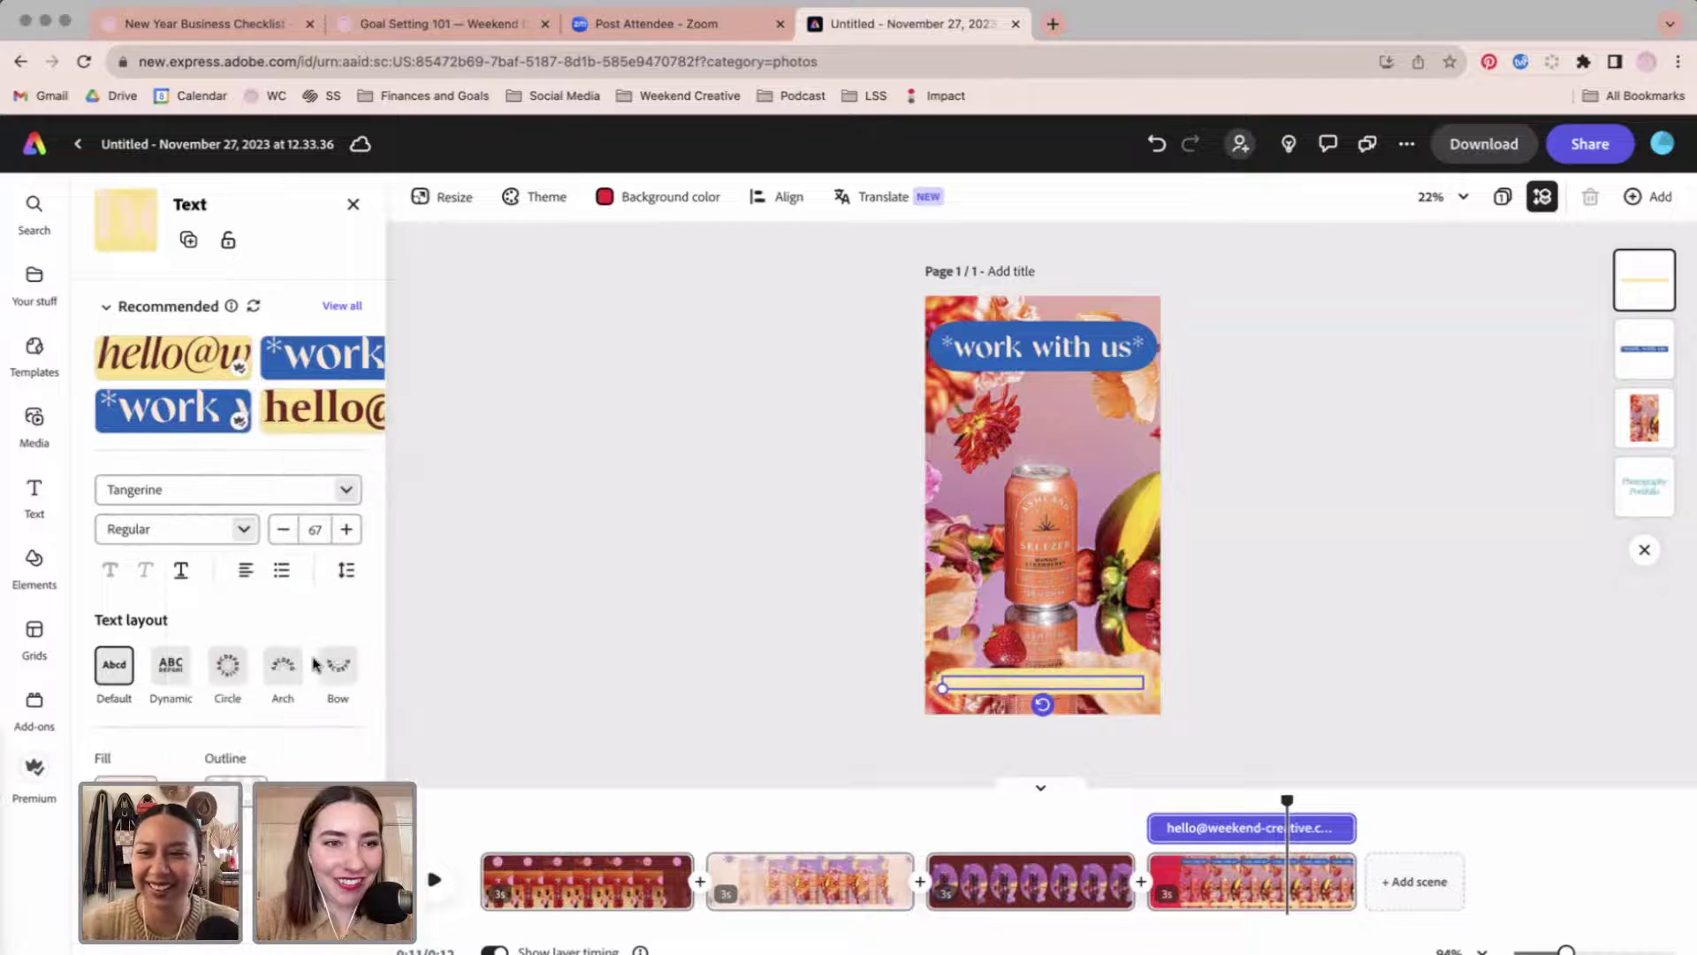
Set the email pill's shape fill to dark maroon after trying brand blue.
scroll(230, 530, "down", 5)
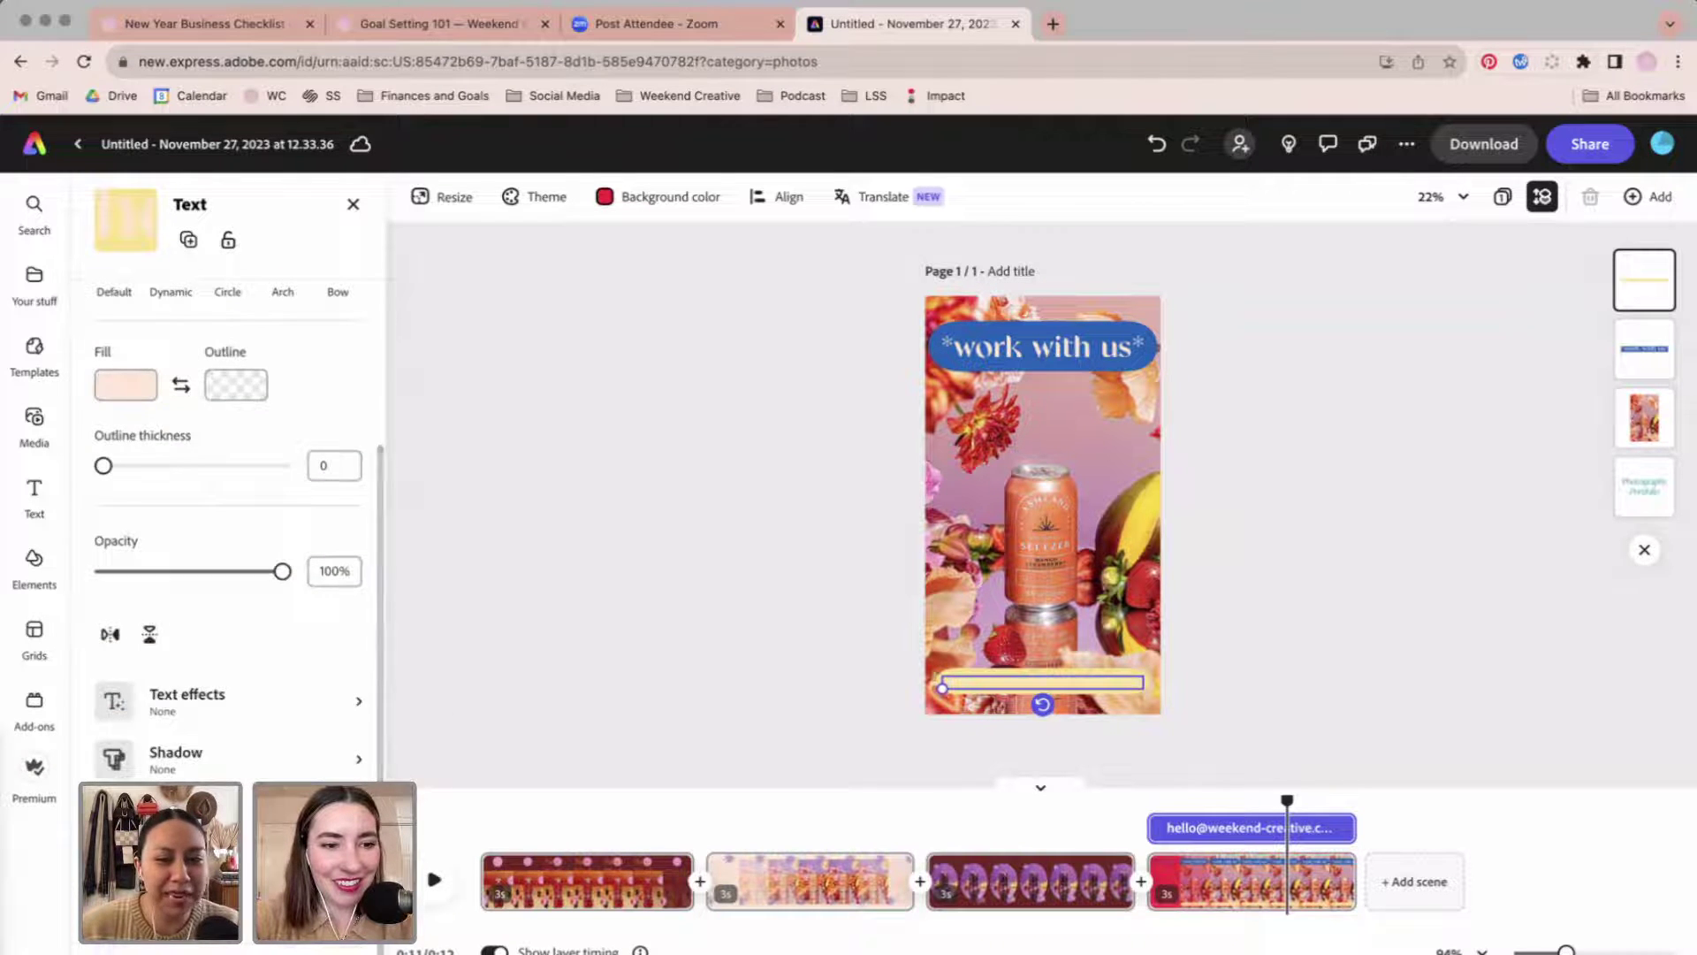
left_click(150, 698)
left_click(245, 405)
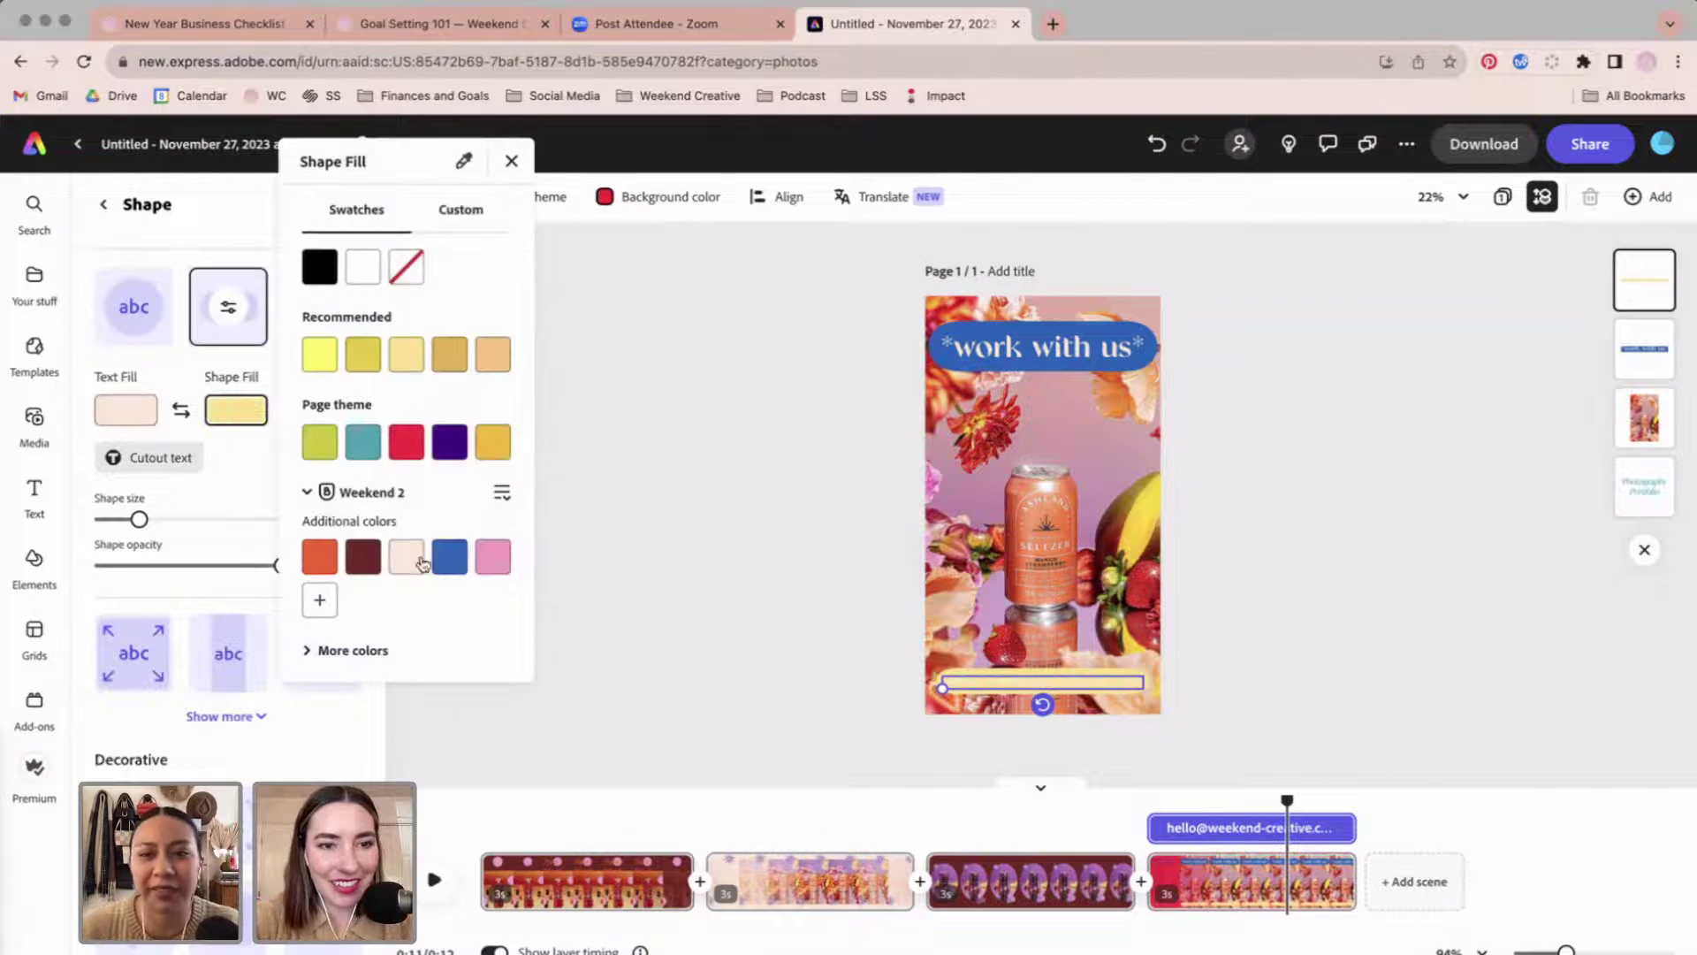
left_click(450, 558)
left_click(372, 559)
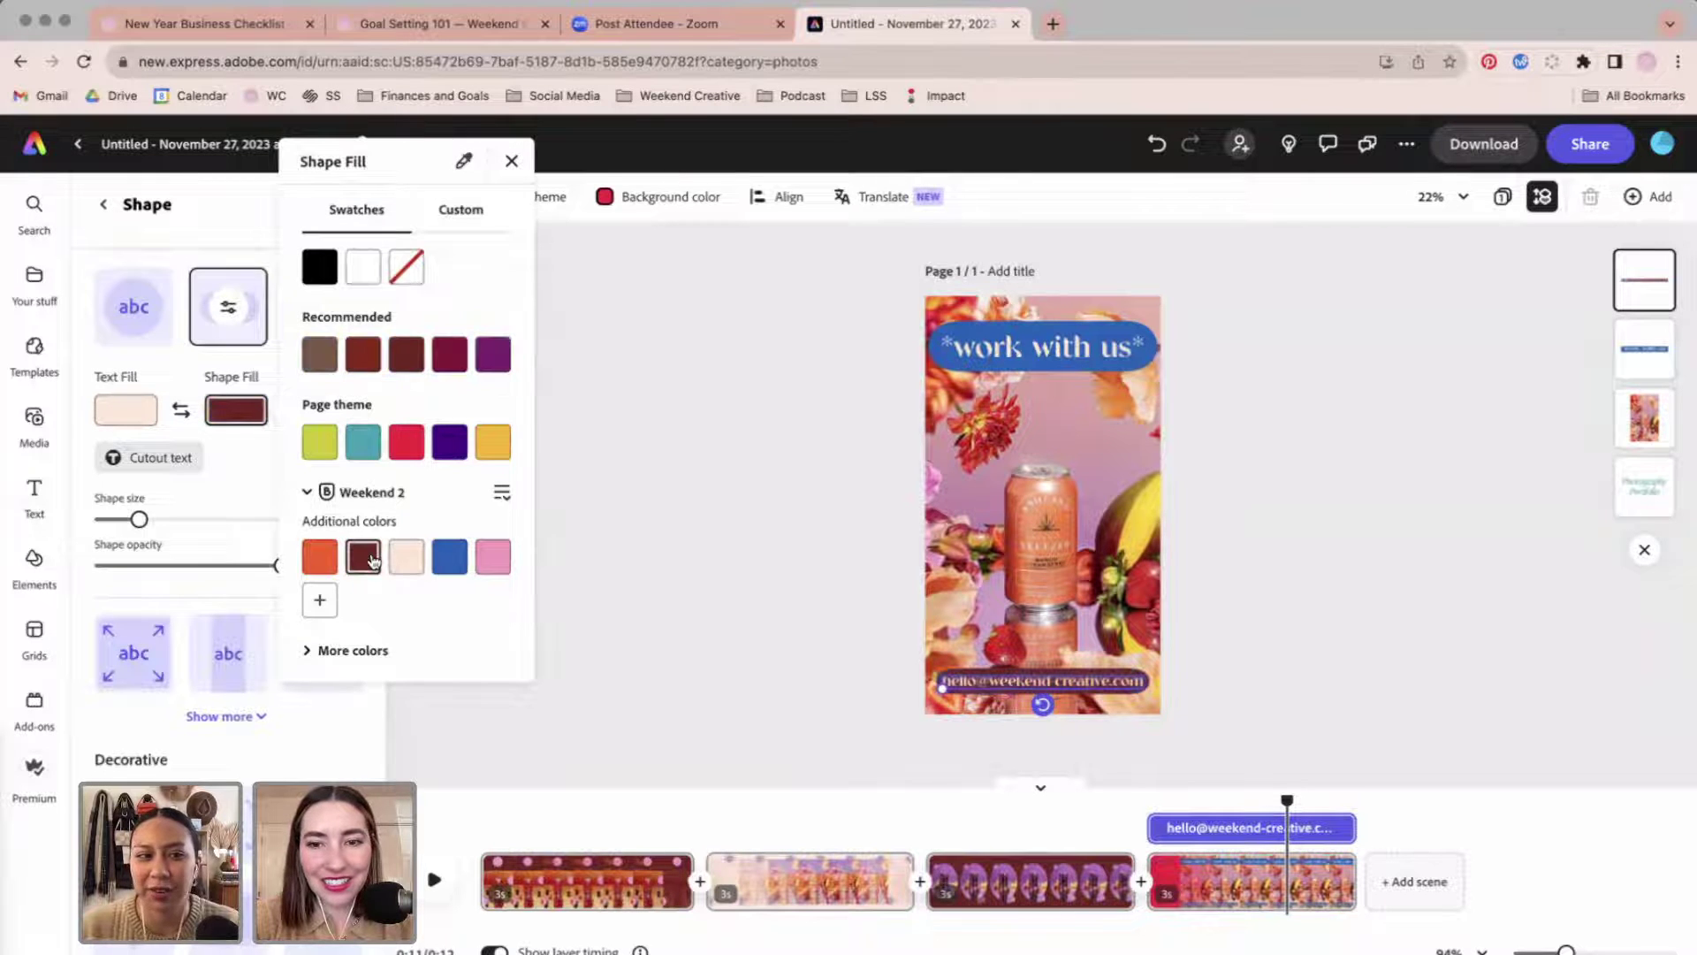
left_click(684, 500)
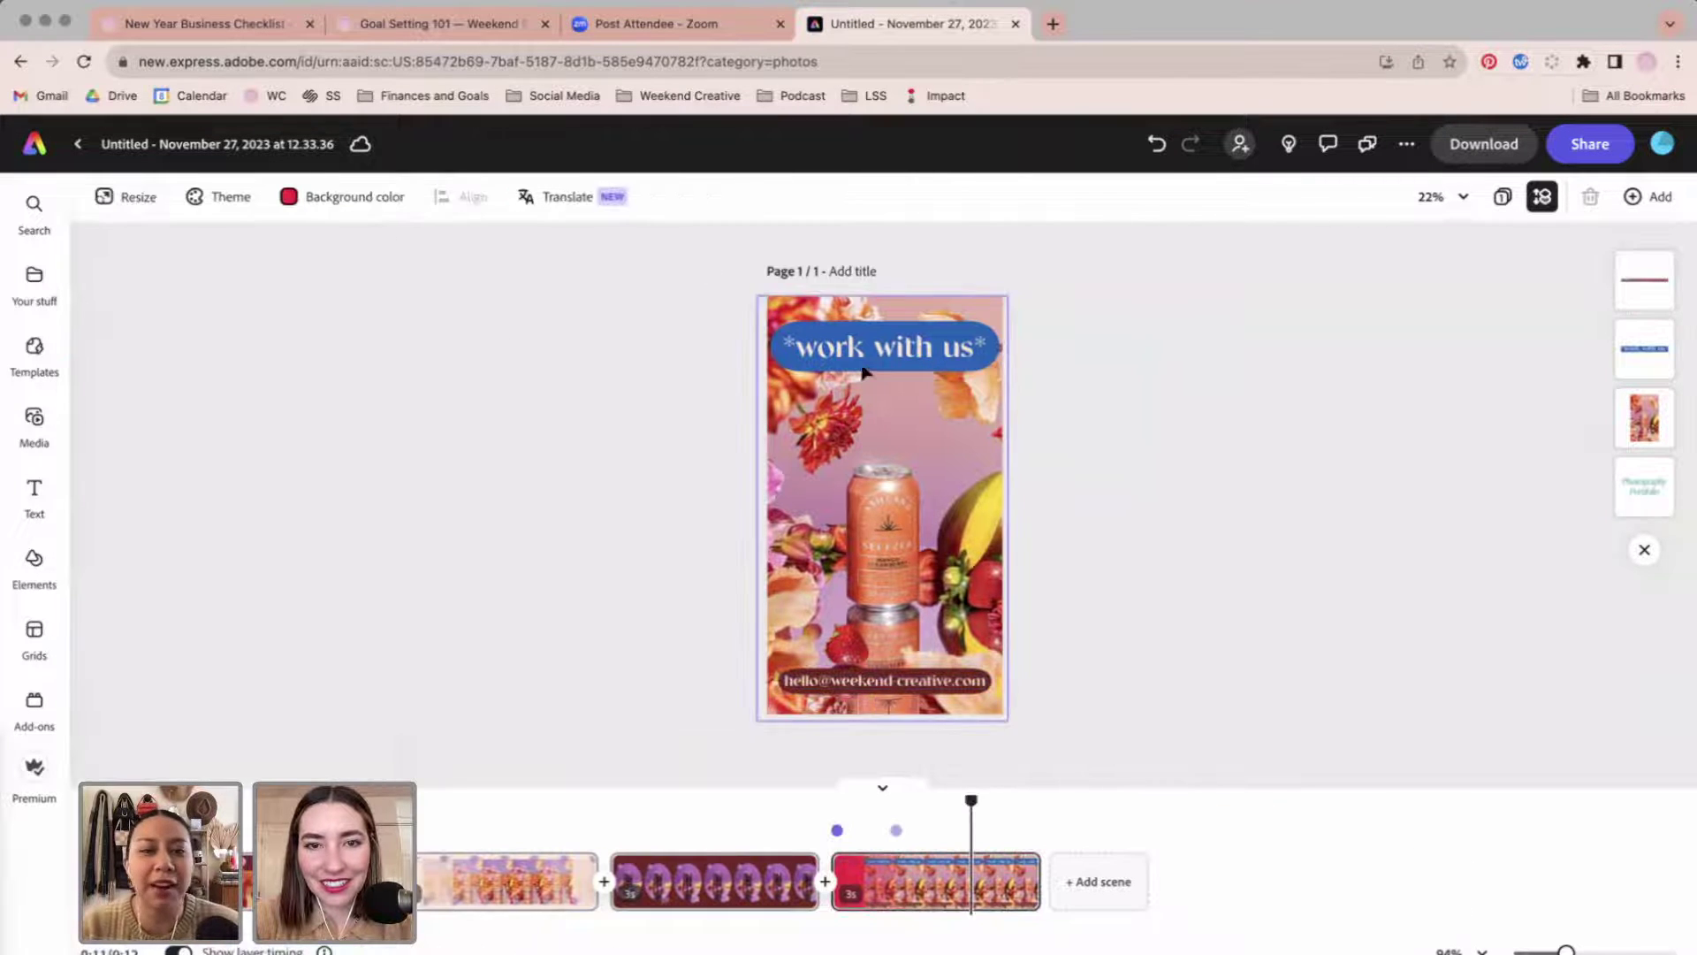
left_click(871, 352)
Switch the last scene's background from red to Weekend 2 blue and rewind playback to 0:00.
scroll(182, 732, "down", 5)
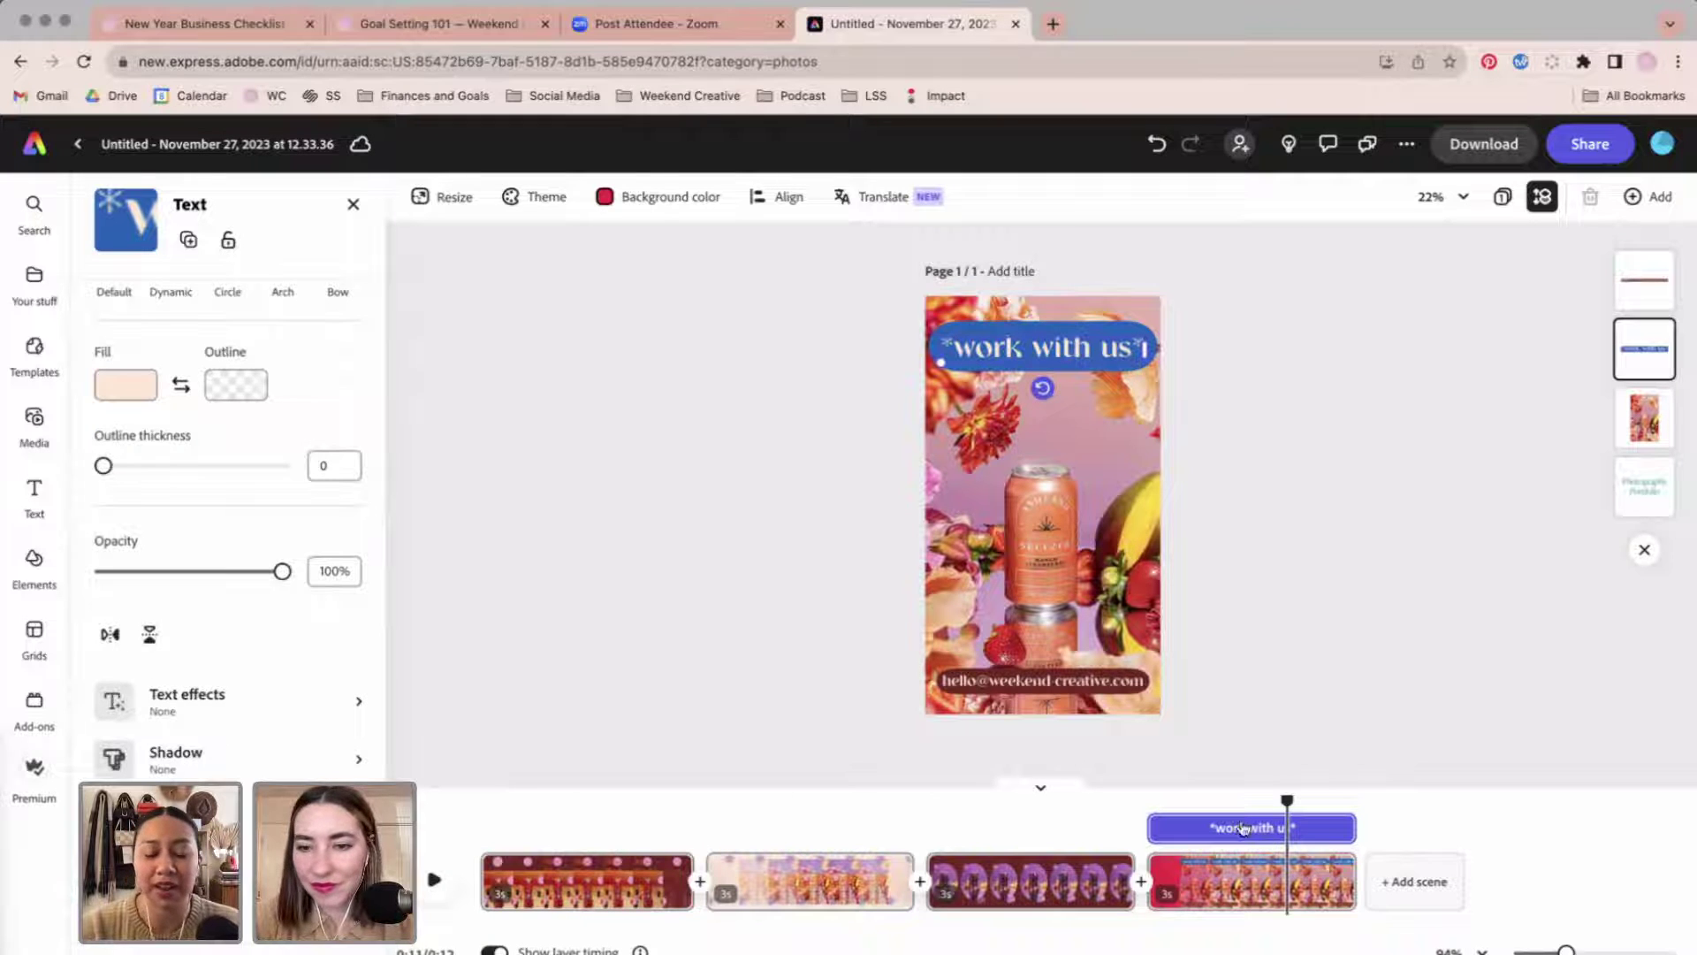
left_click_drag(1284, 799, 1146, 801)
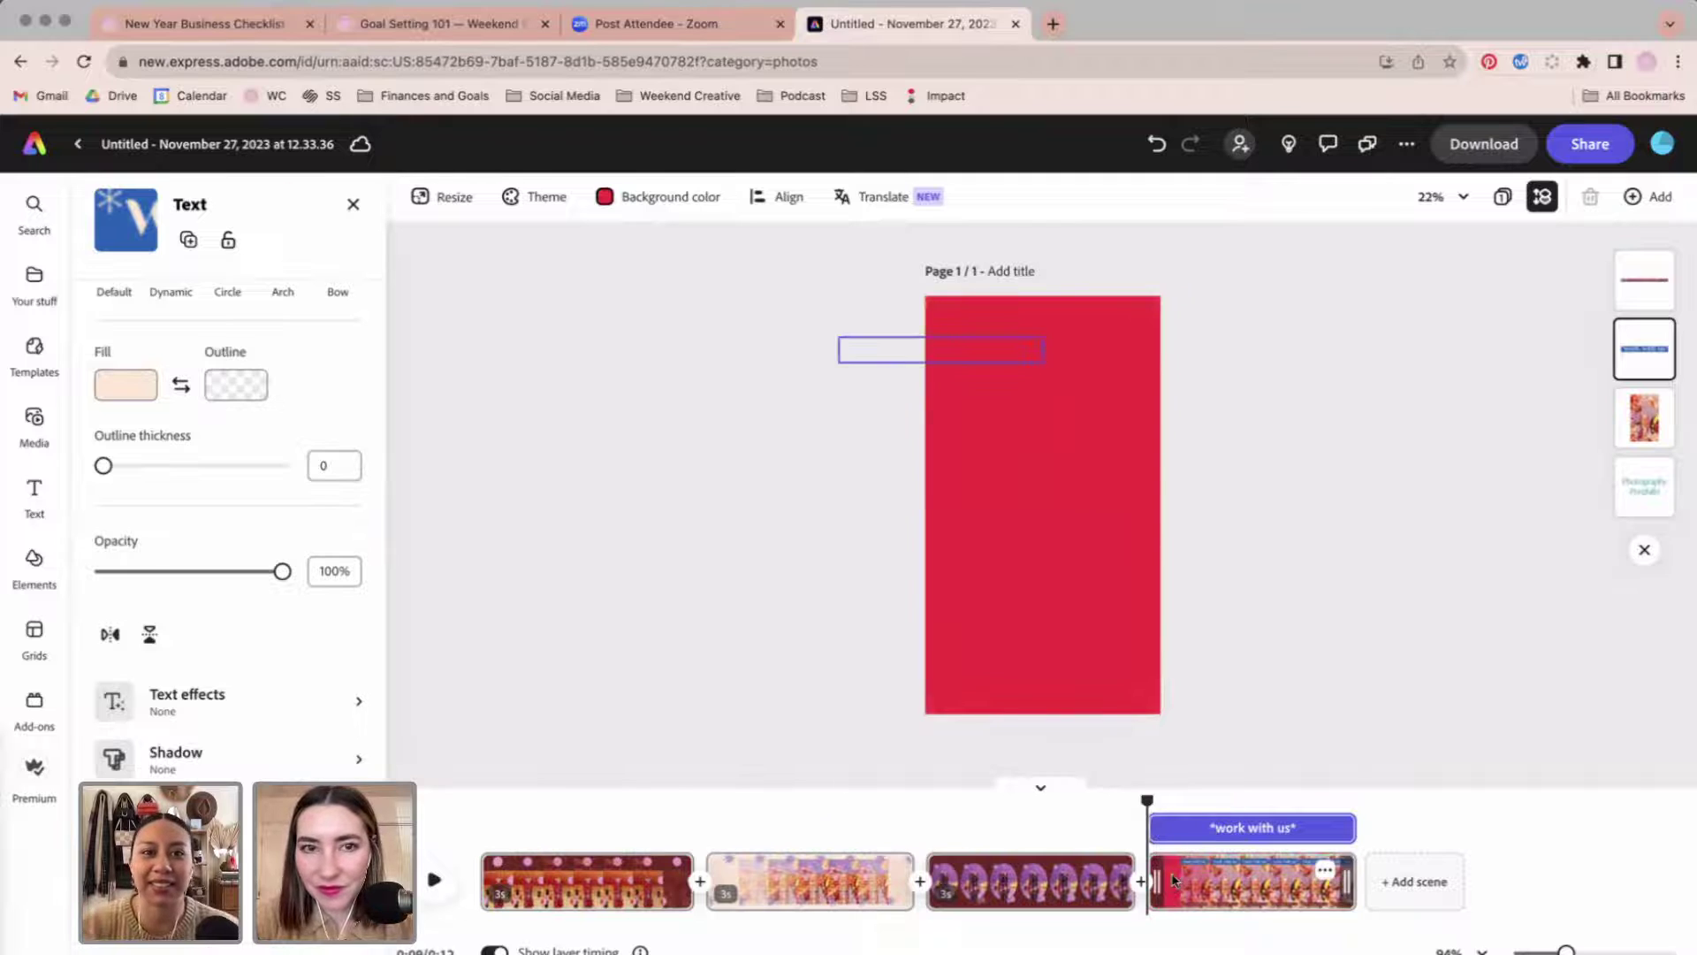
left_click(694, 411)
left_click(336, 197)
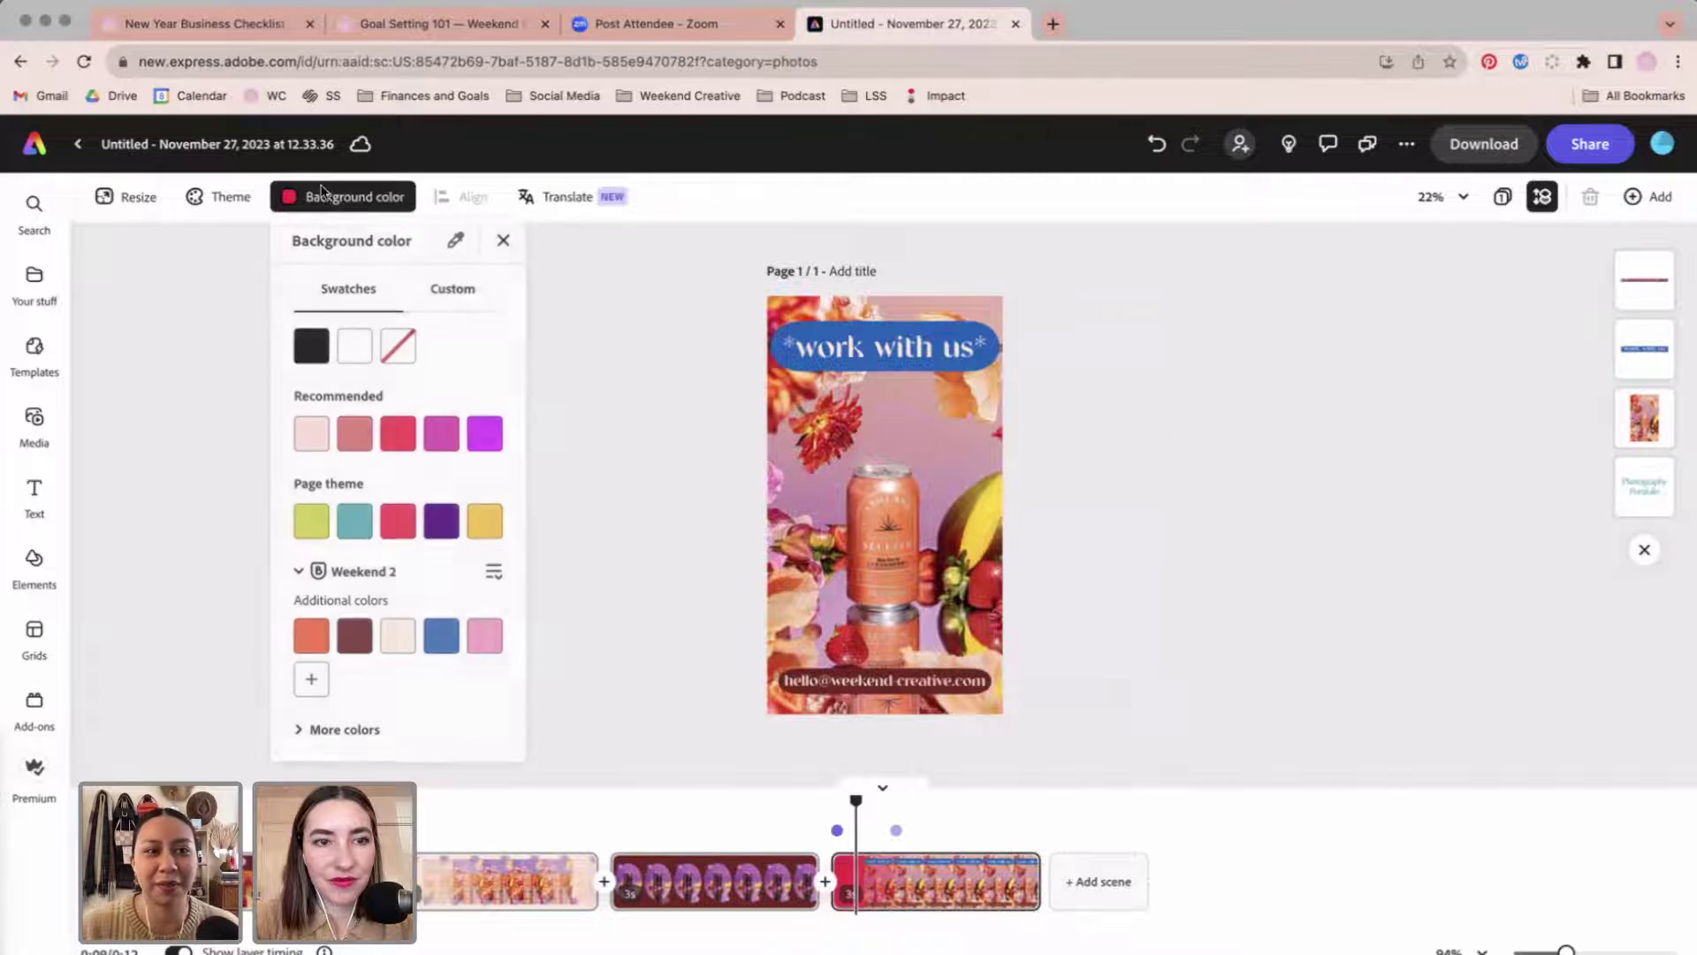
left_click(442, 637)
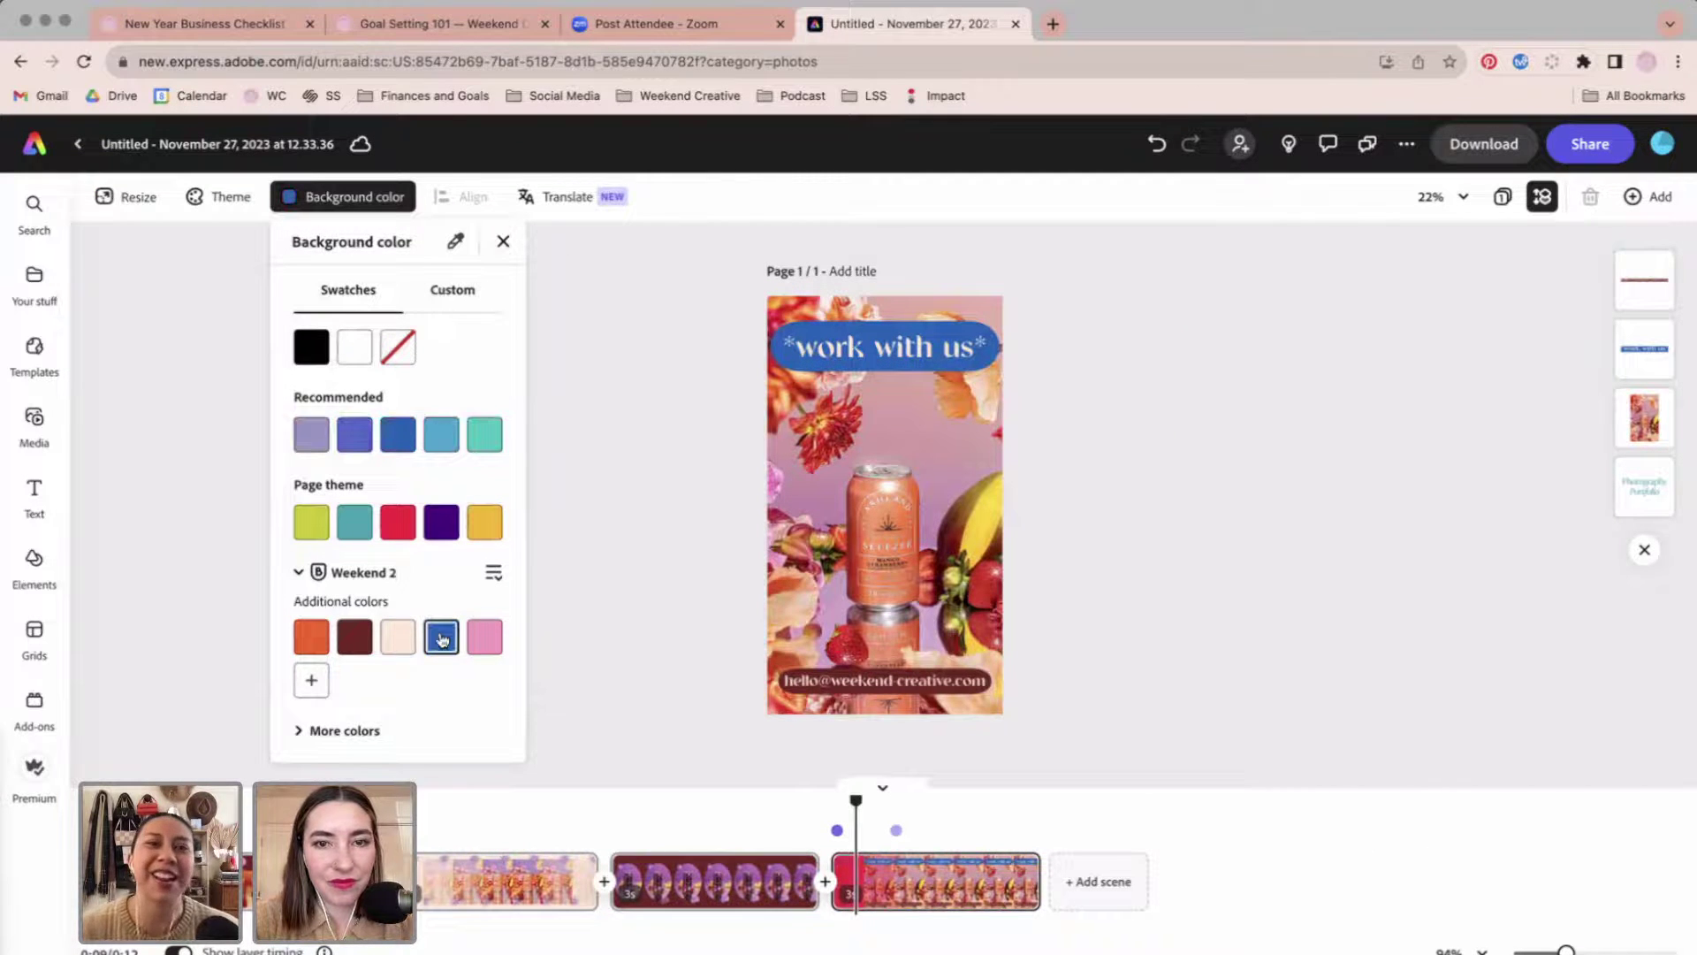
left_click(579, 607)
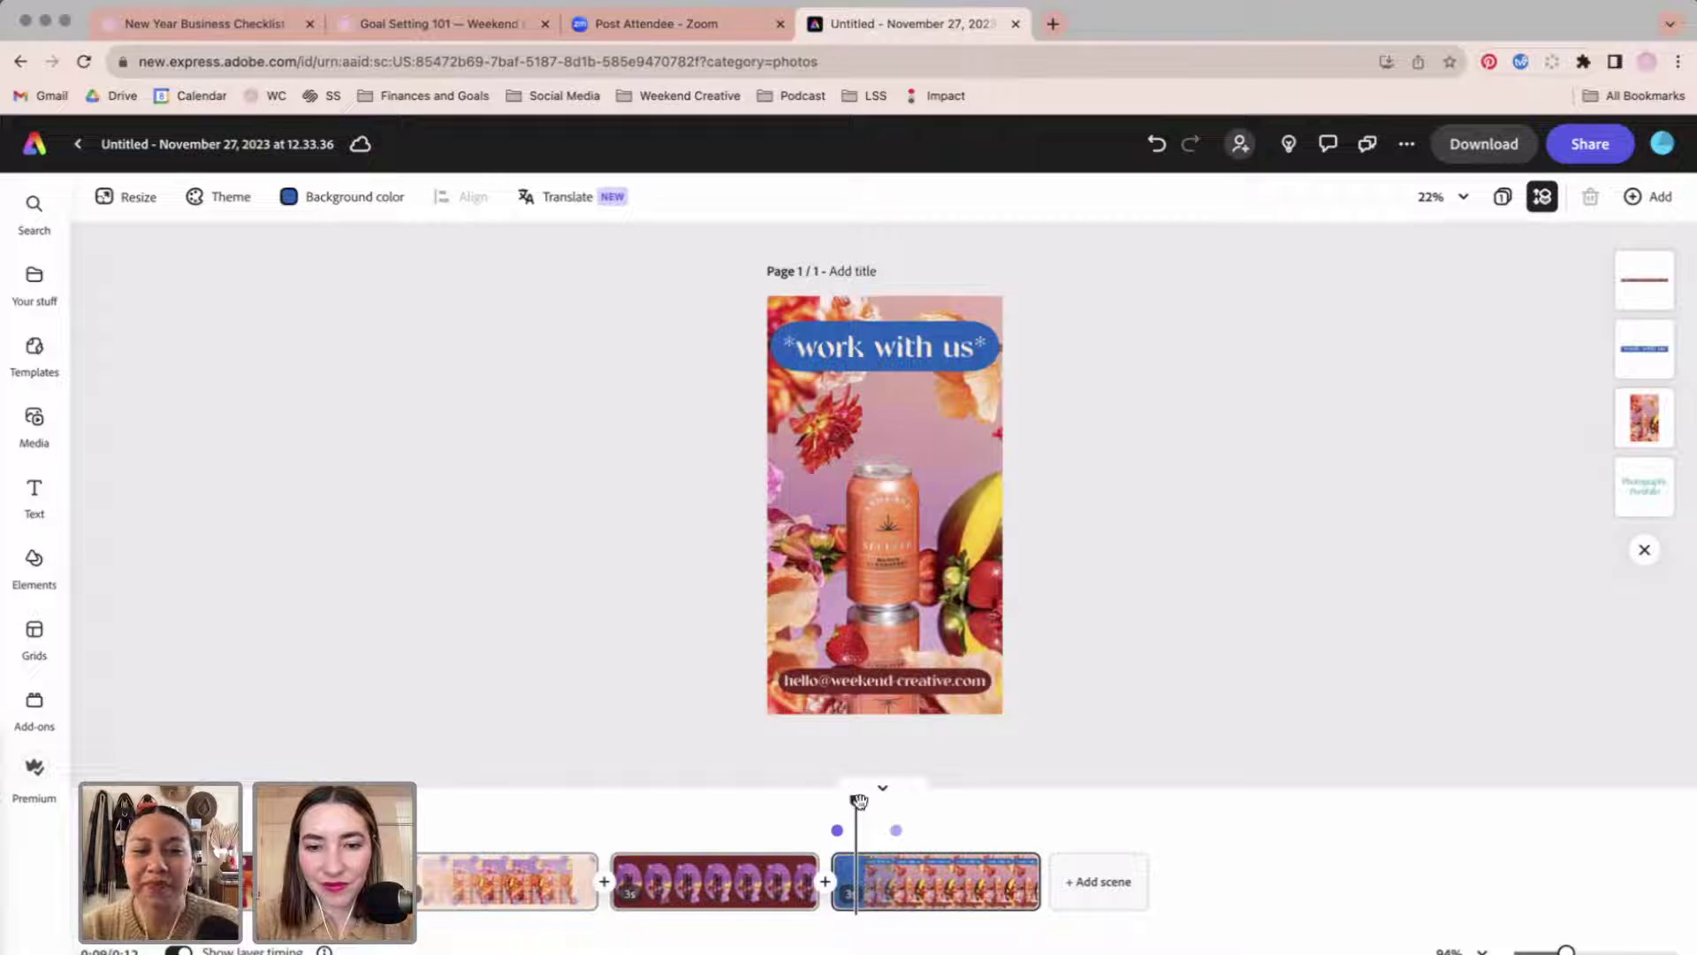
left_click_drag(857, 800, 655, 800)
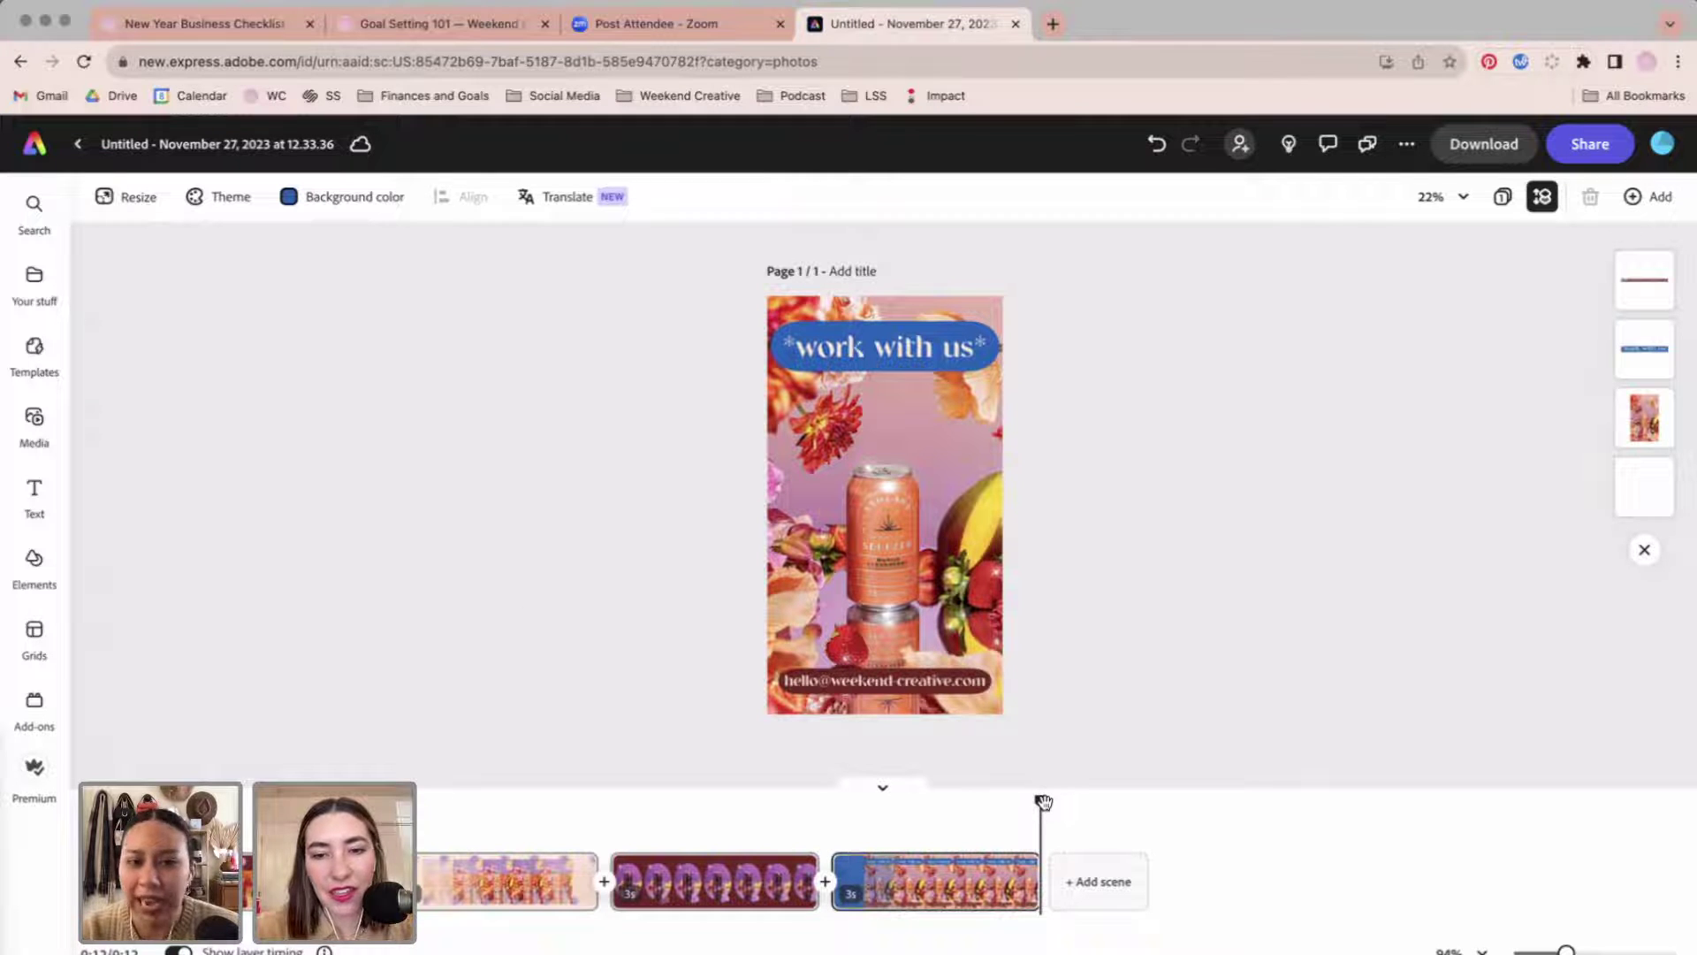
left_click_drag(1043, 801, 163, 800)
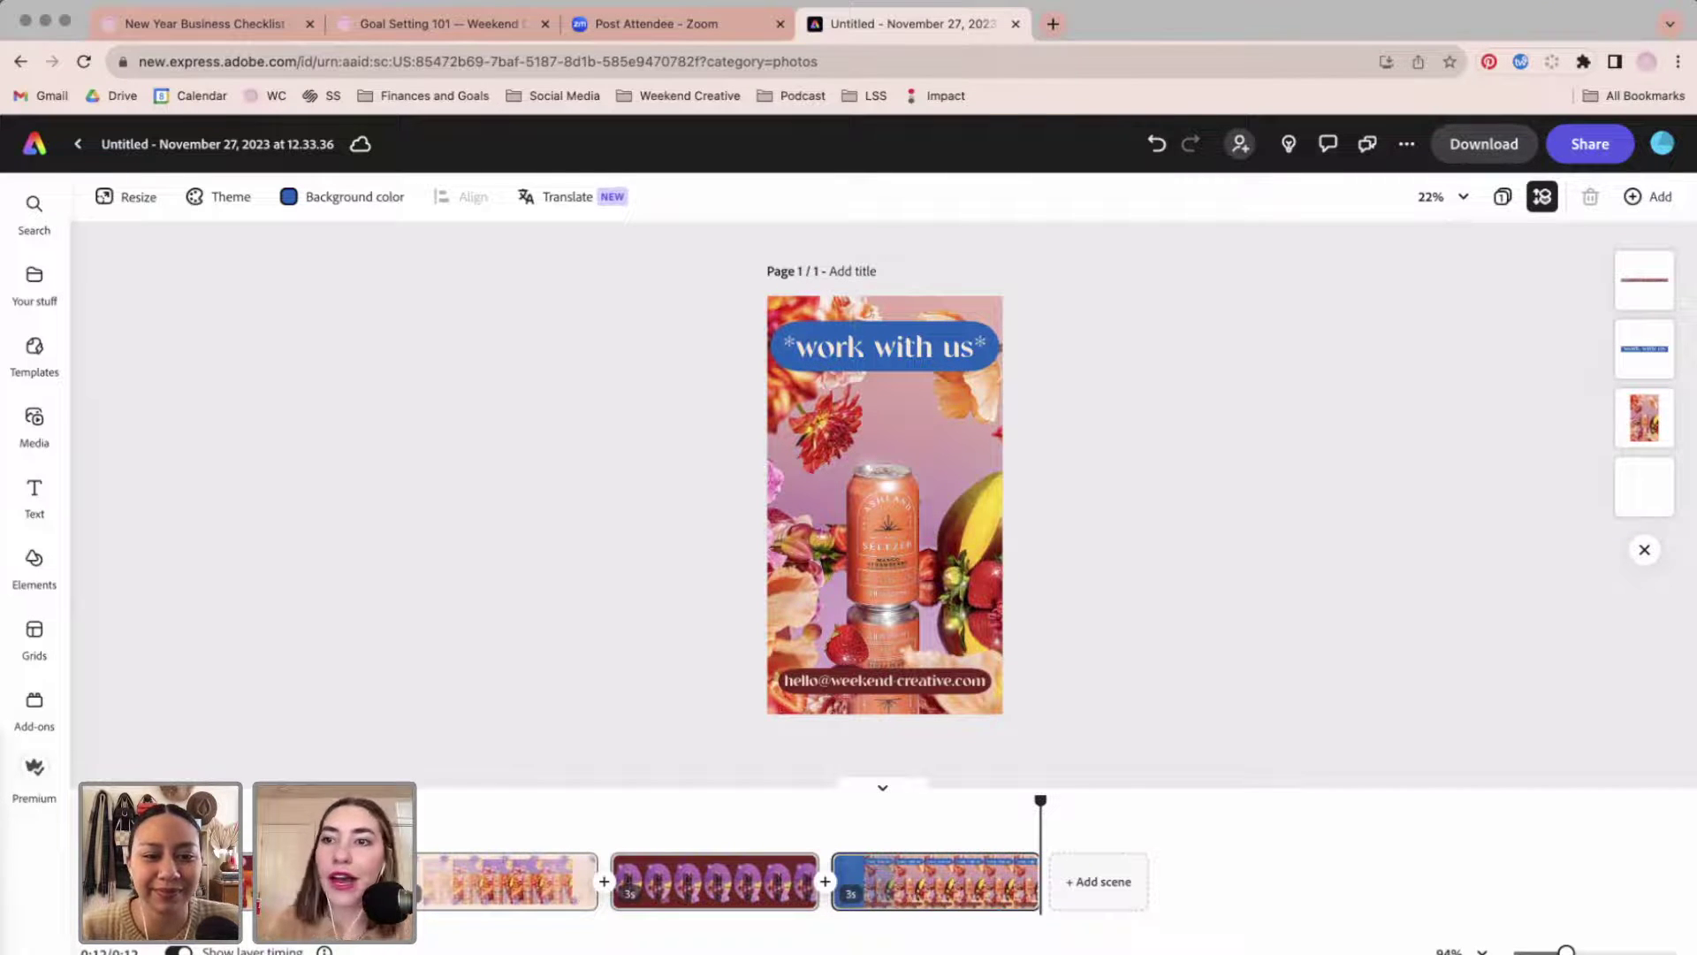
Look through the Share, file options and add-scene menus without changing anything.
left_click(1593, 155)
left_click(1186, 440)
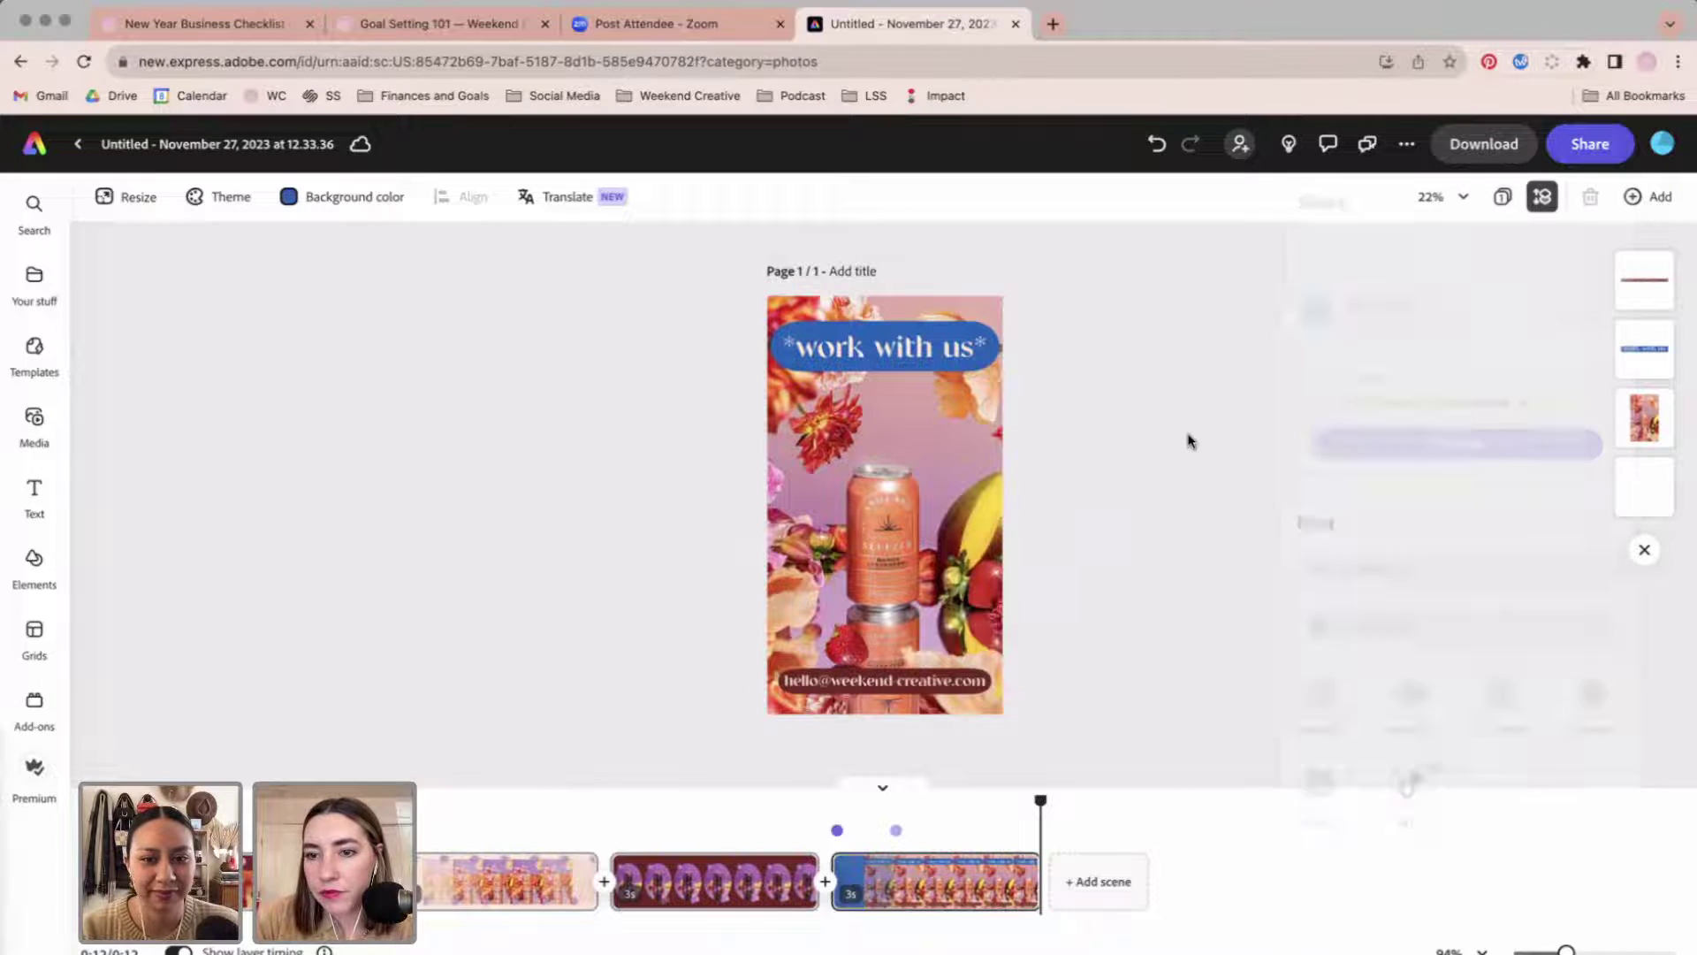
left_click(1409, 148)
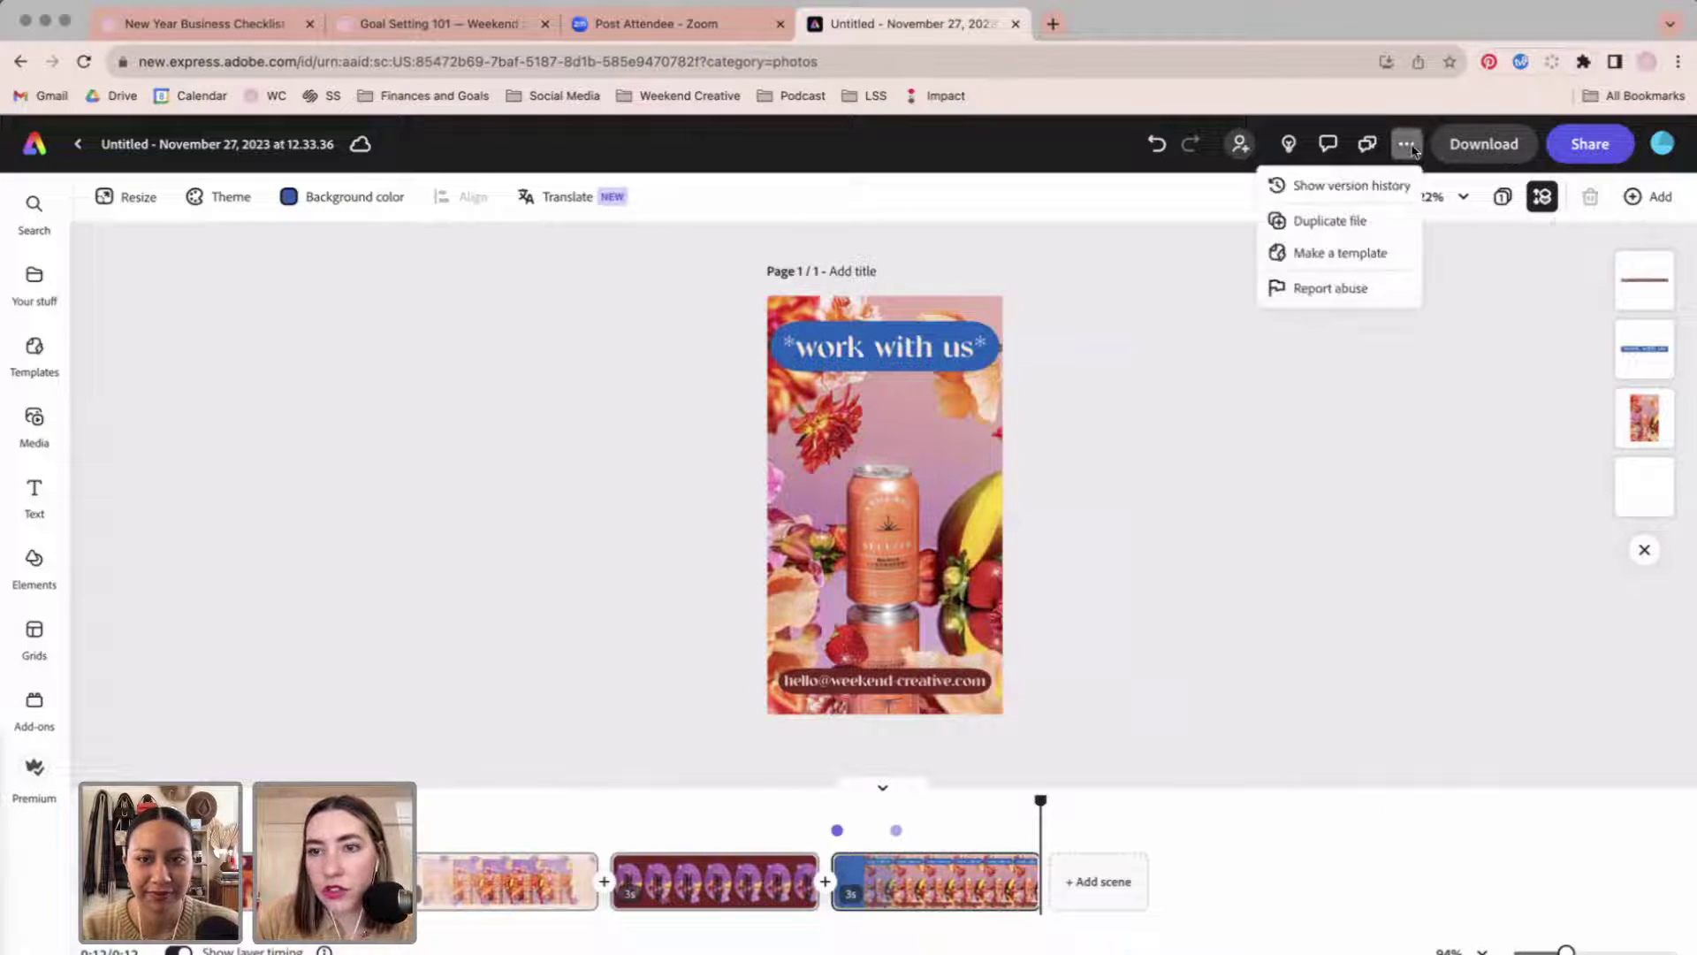
left_click(1448, 366)
left_click(1653, 198)
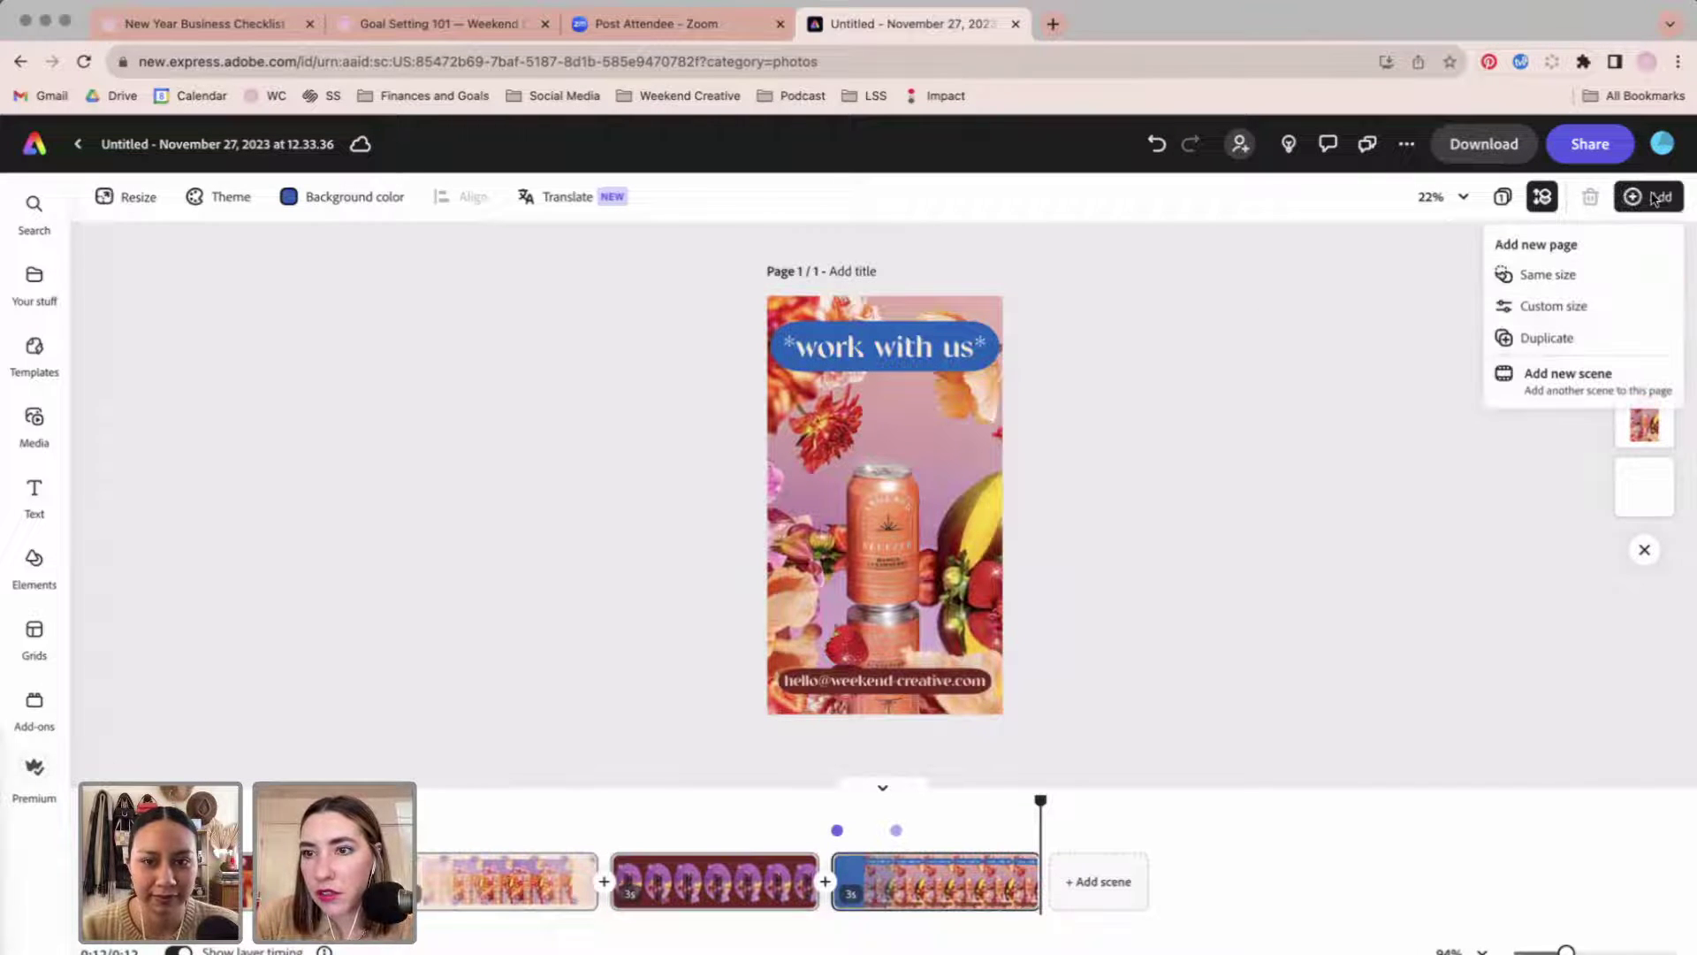
left_click(1300, 349)
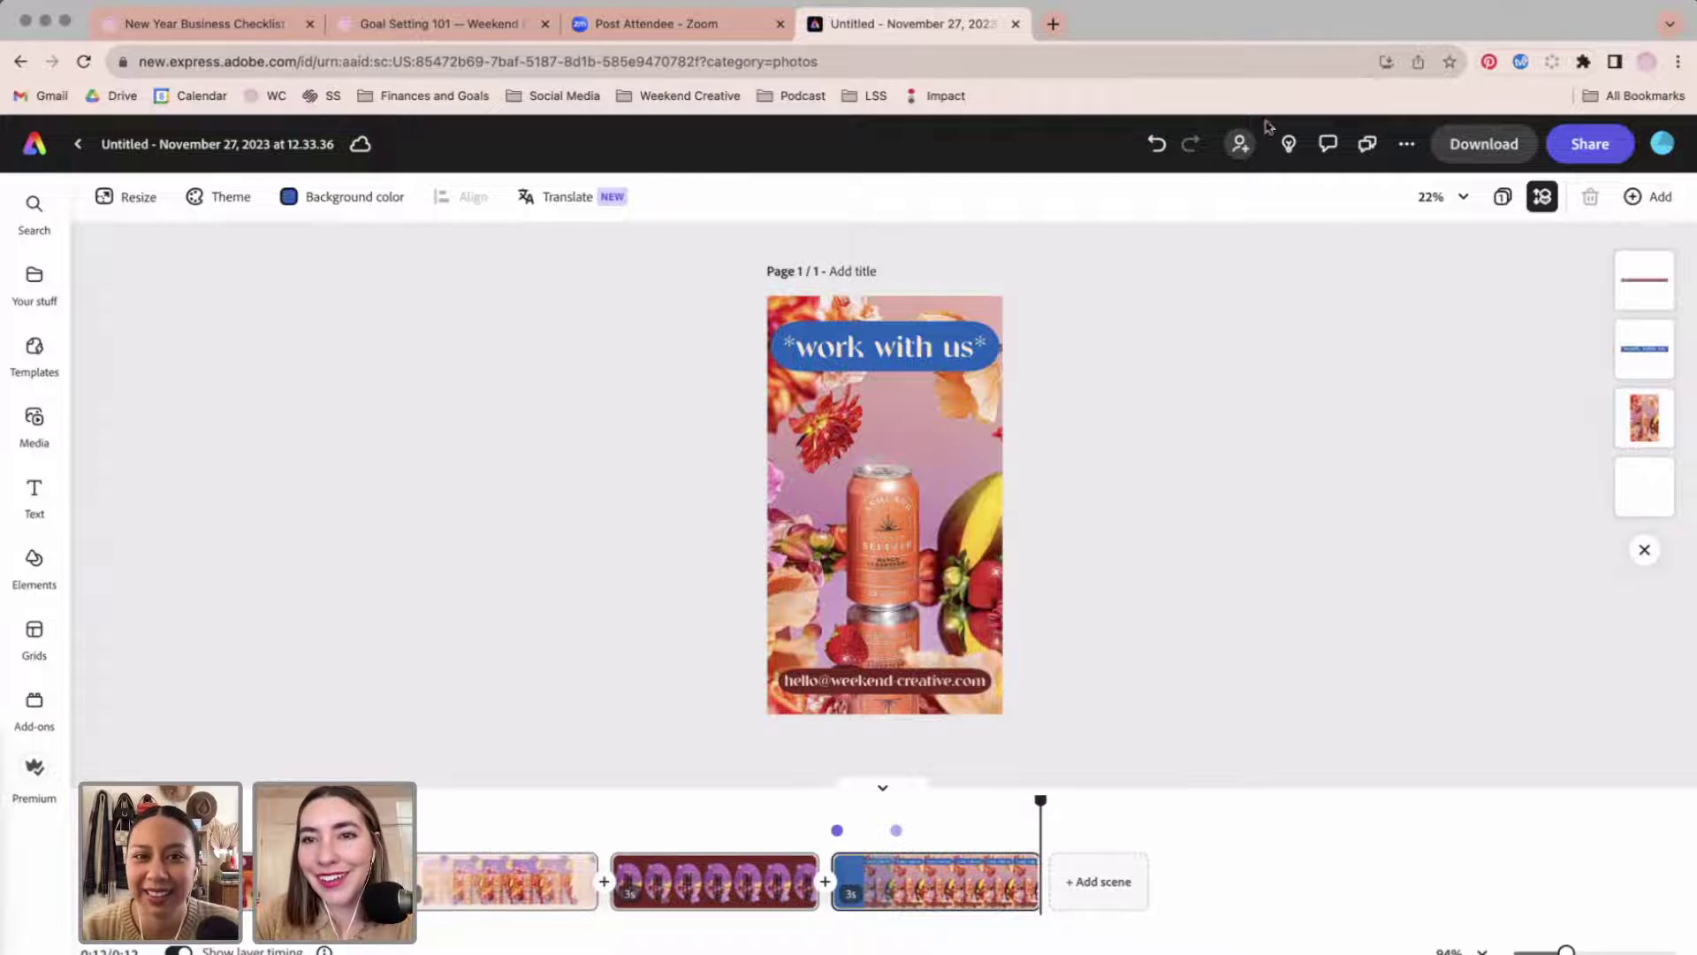
left_click(1404, 150)
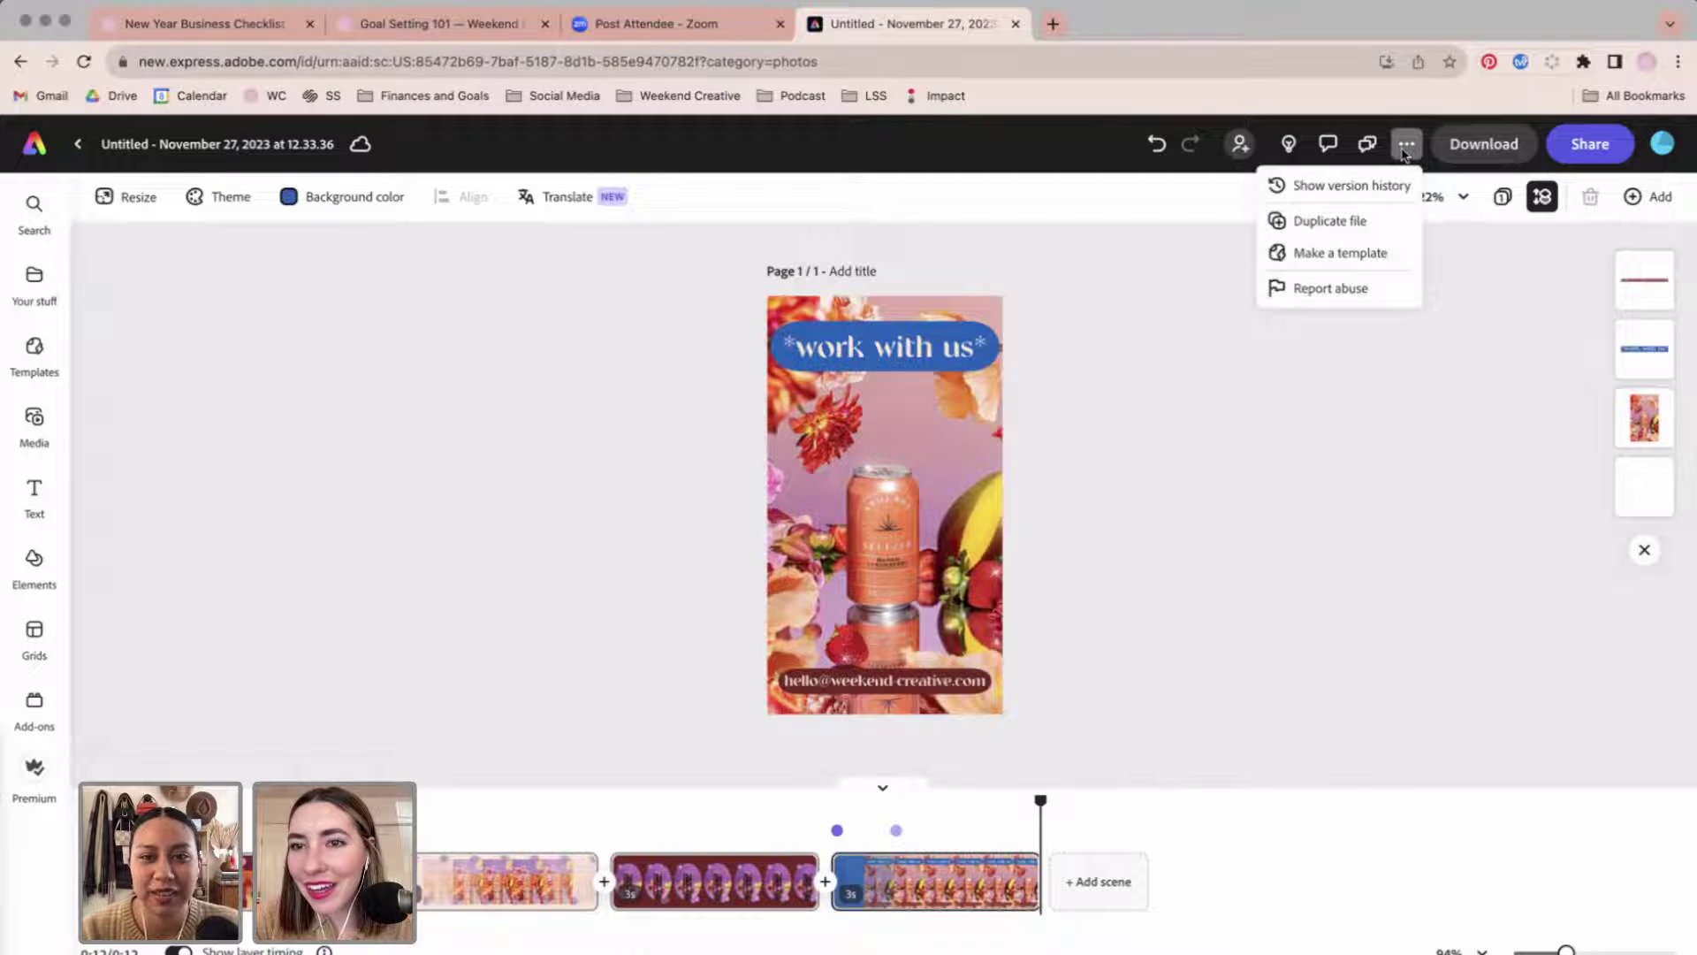
left_click(1449, 605)
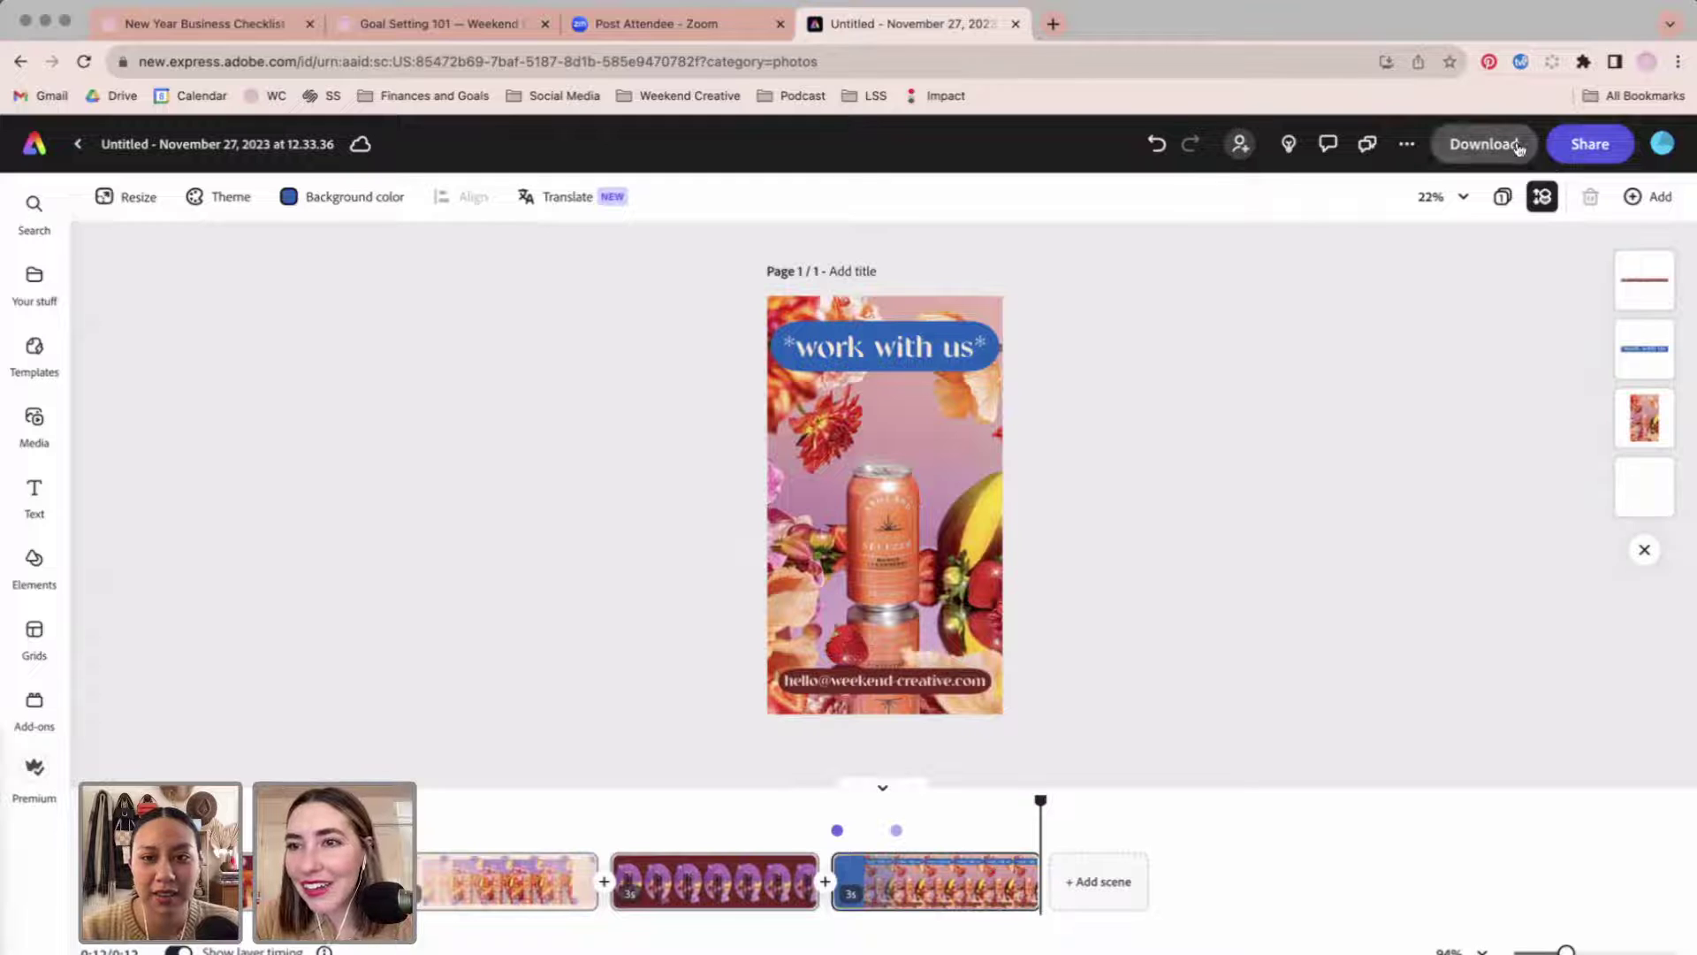
left_click(1587, 146)
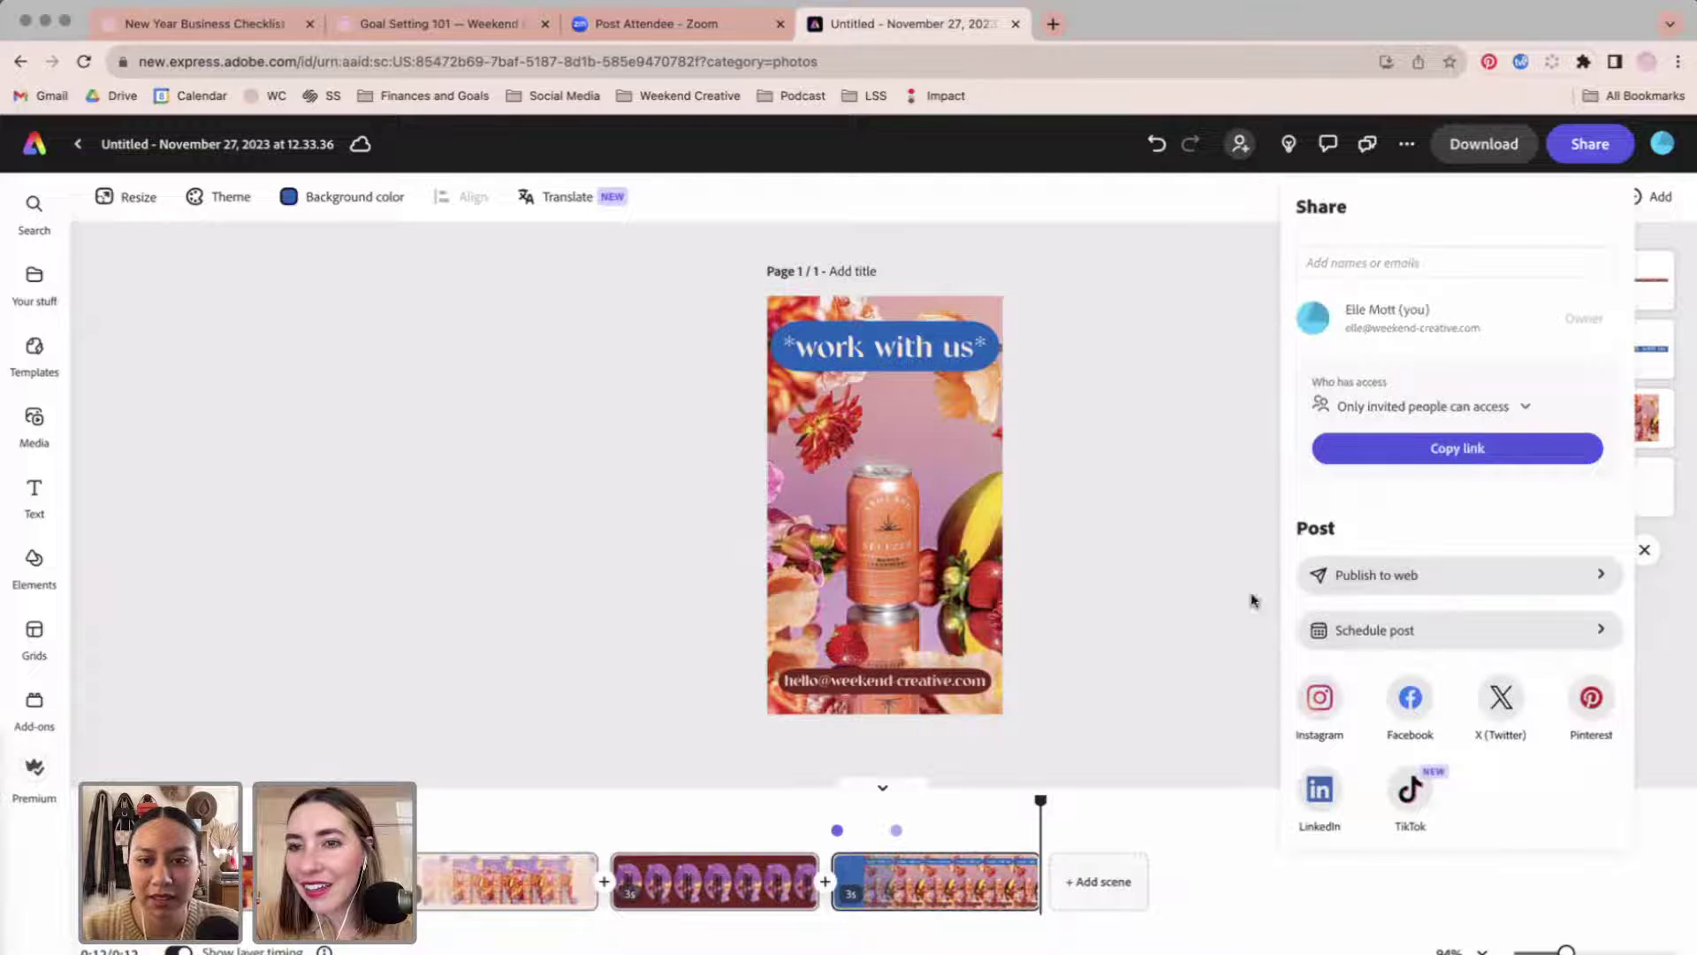
left_click(1251, 600)
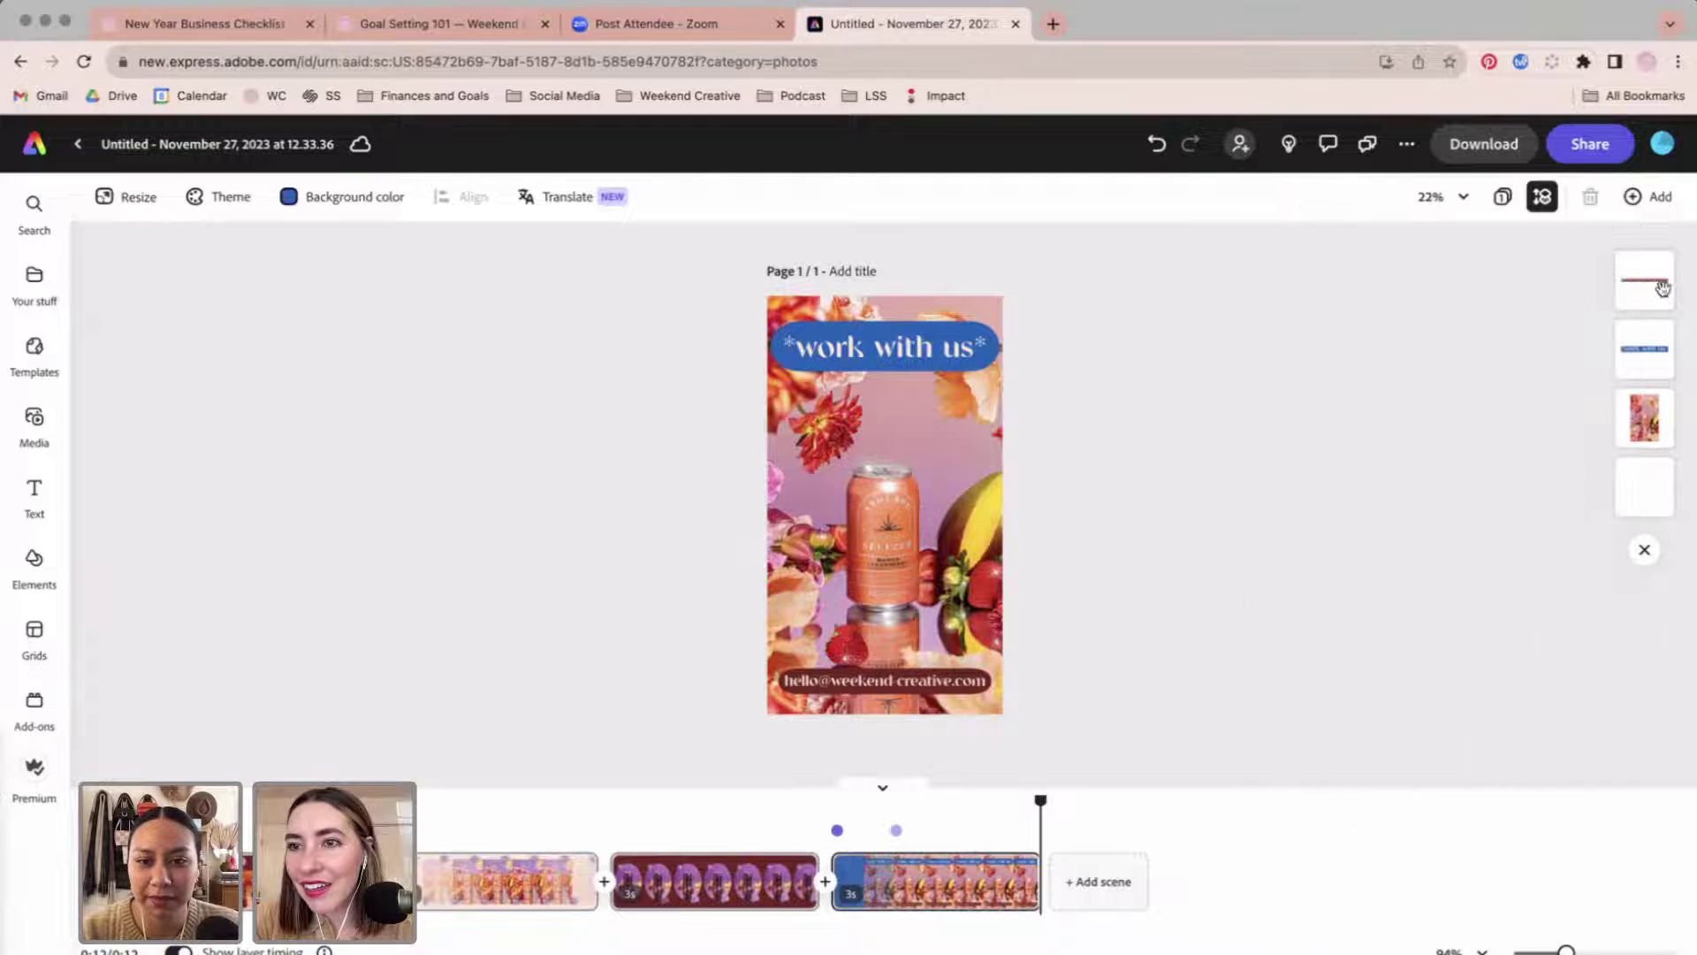
left_click(1668, 196)
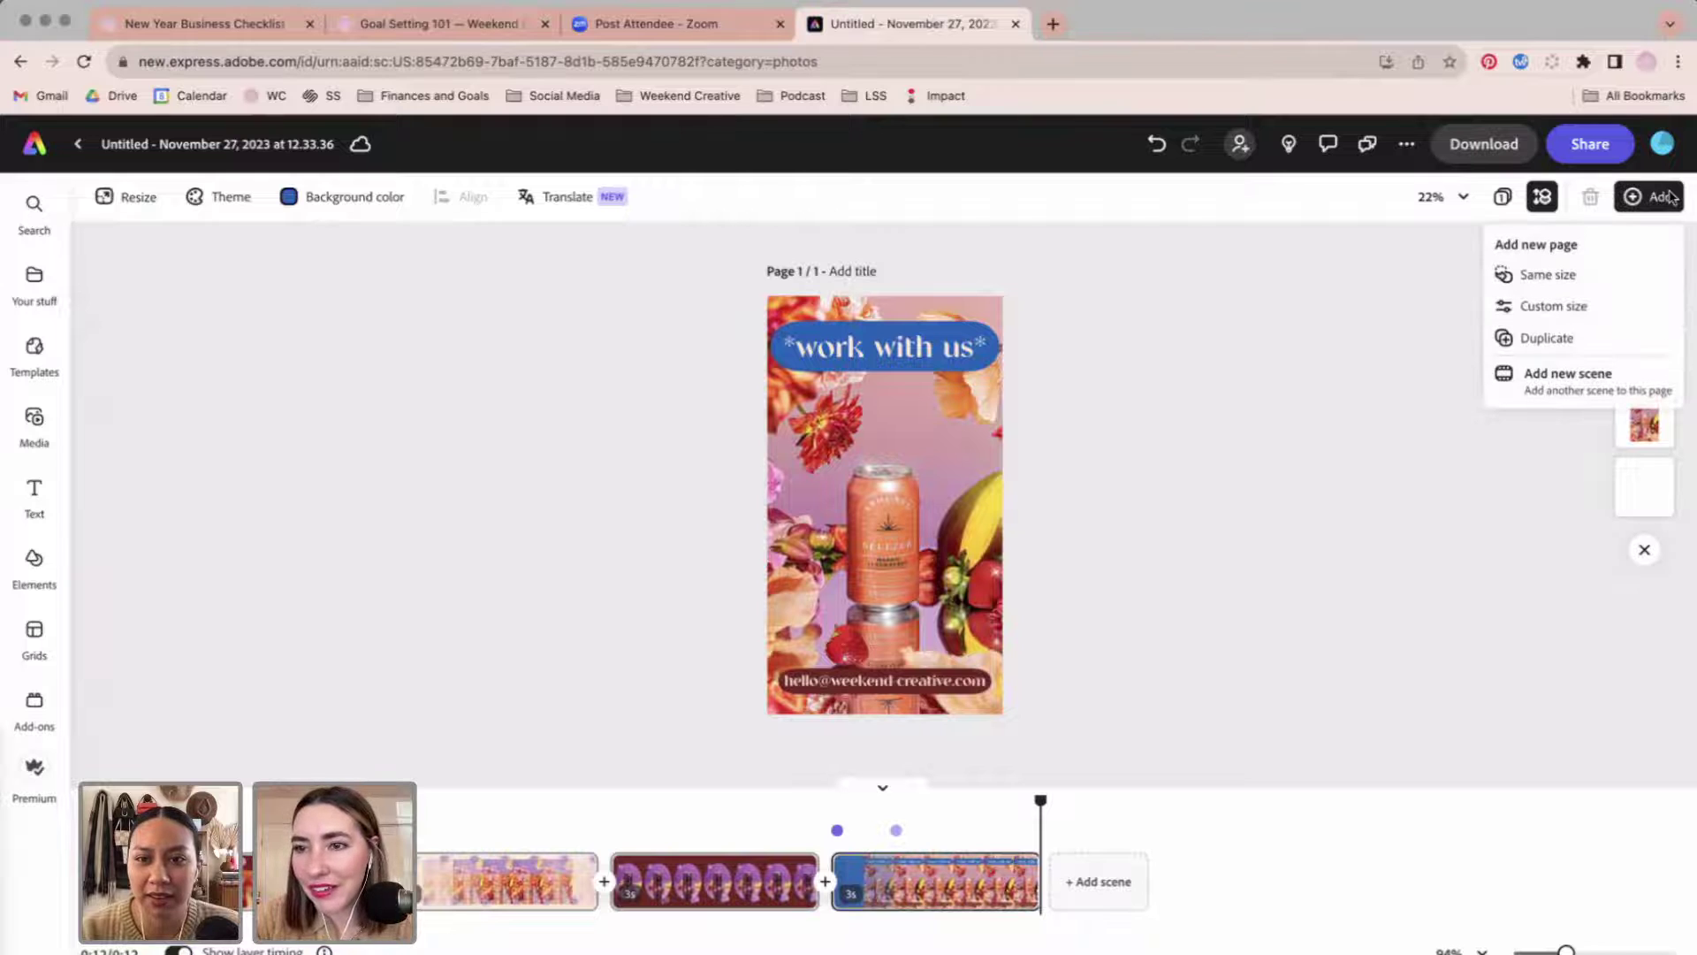
left_click(1314, 655)
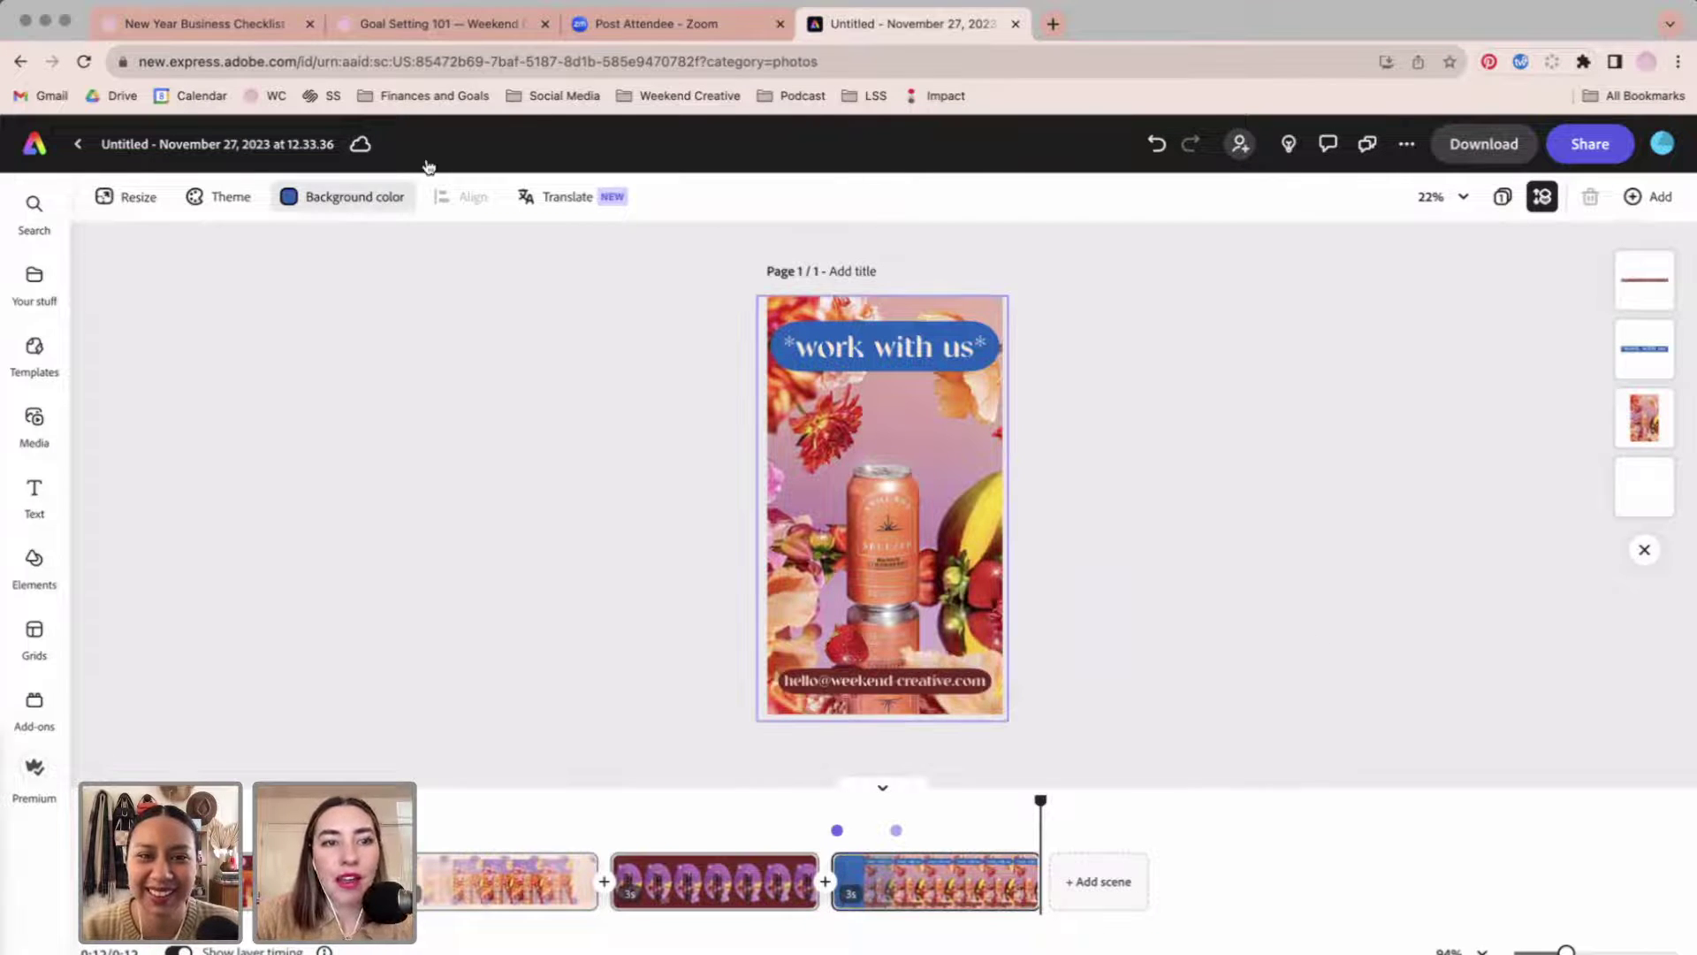
left_click(372, 342)
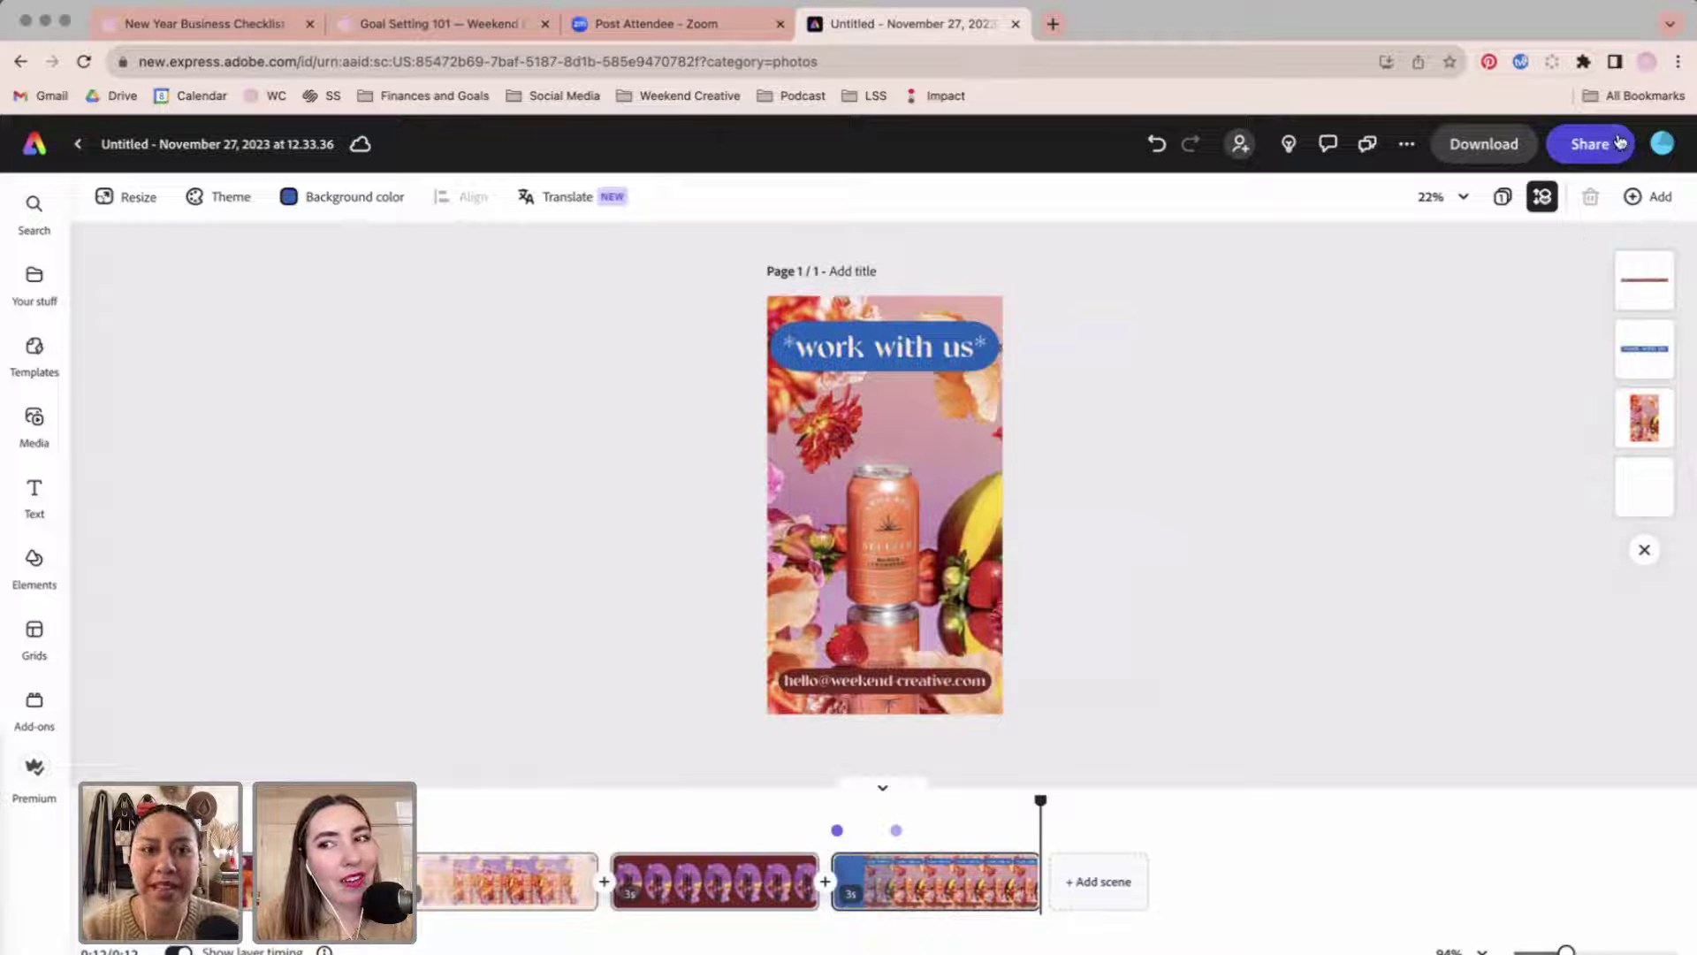
Copy the share link with invited-only access and show the Weekend 2 brand kit.
left_click(1589, 143)
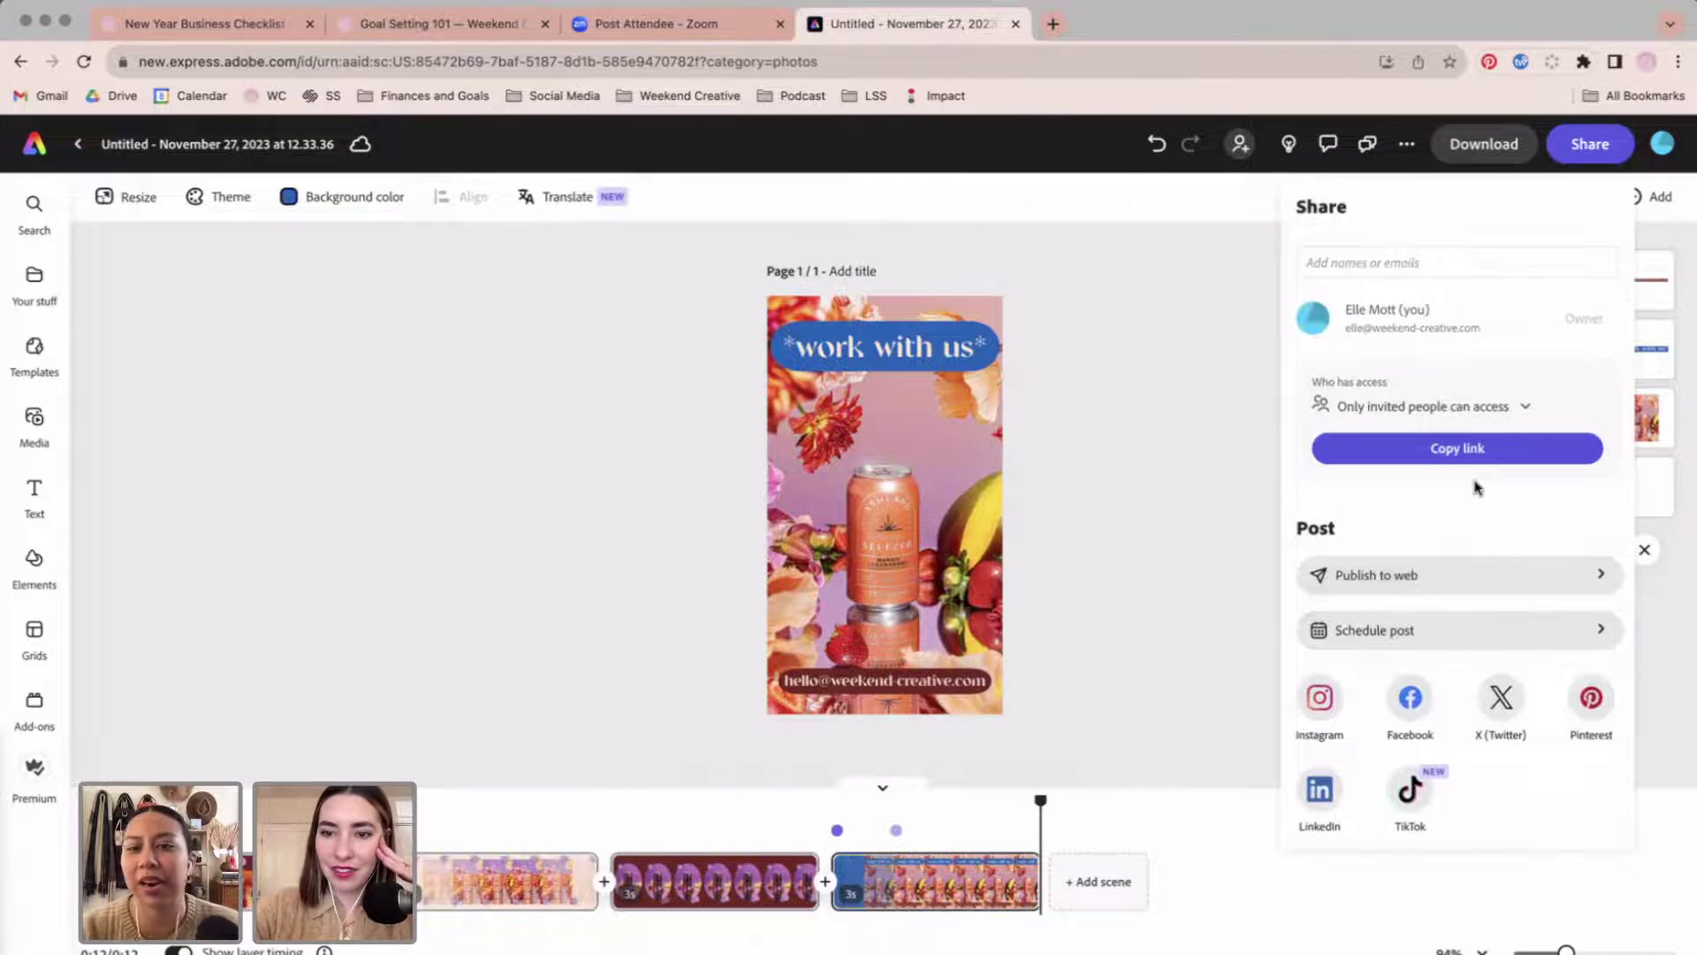
left_click(1488, 409)
left_click(1489, 408)
left_click(1490, 450)
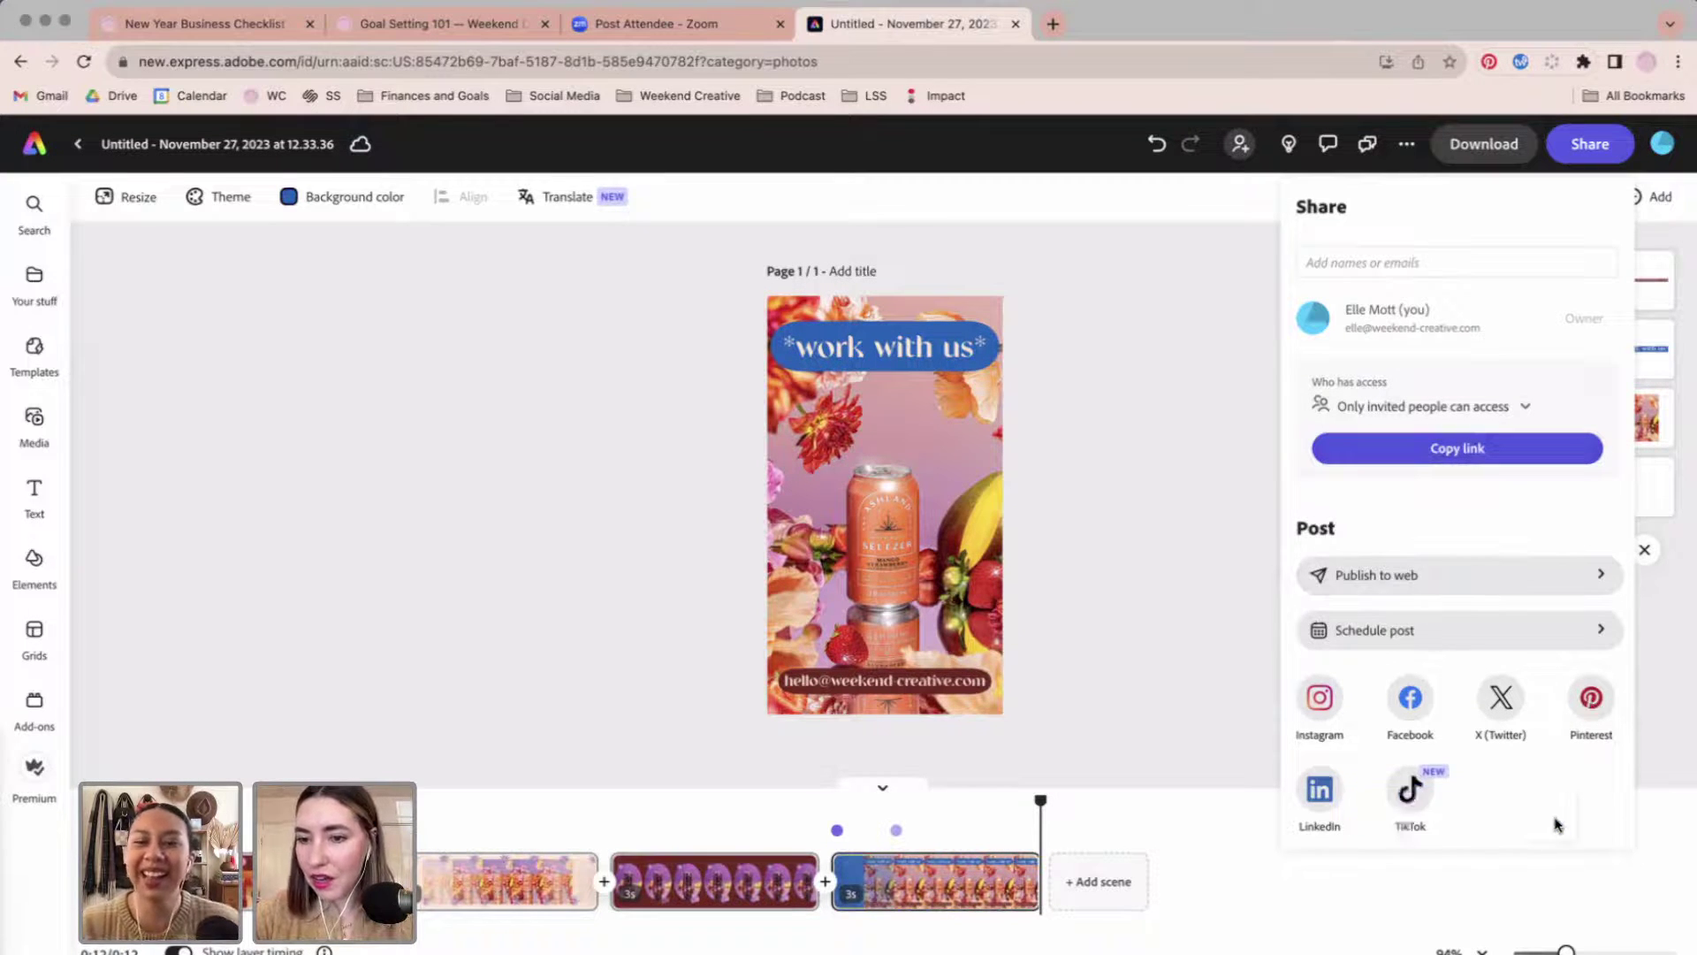
left_click(1155, 617)
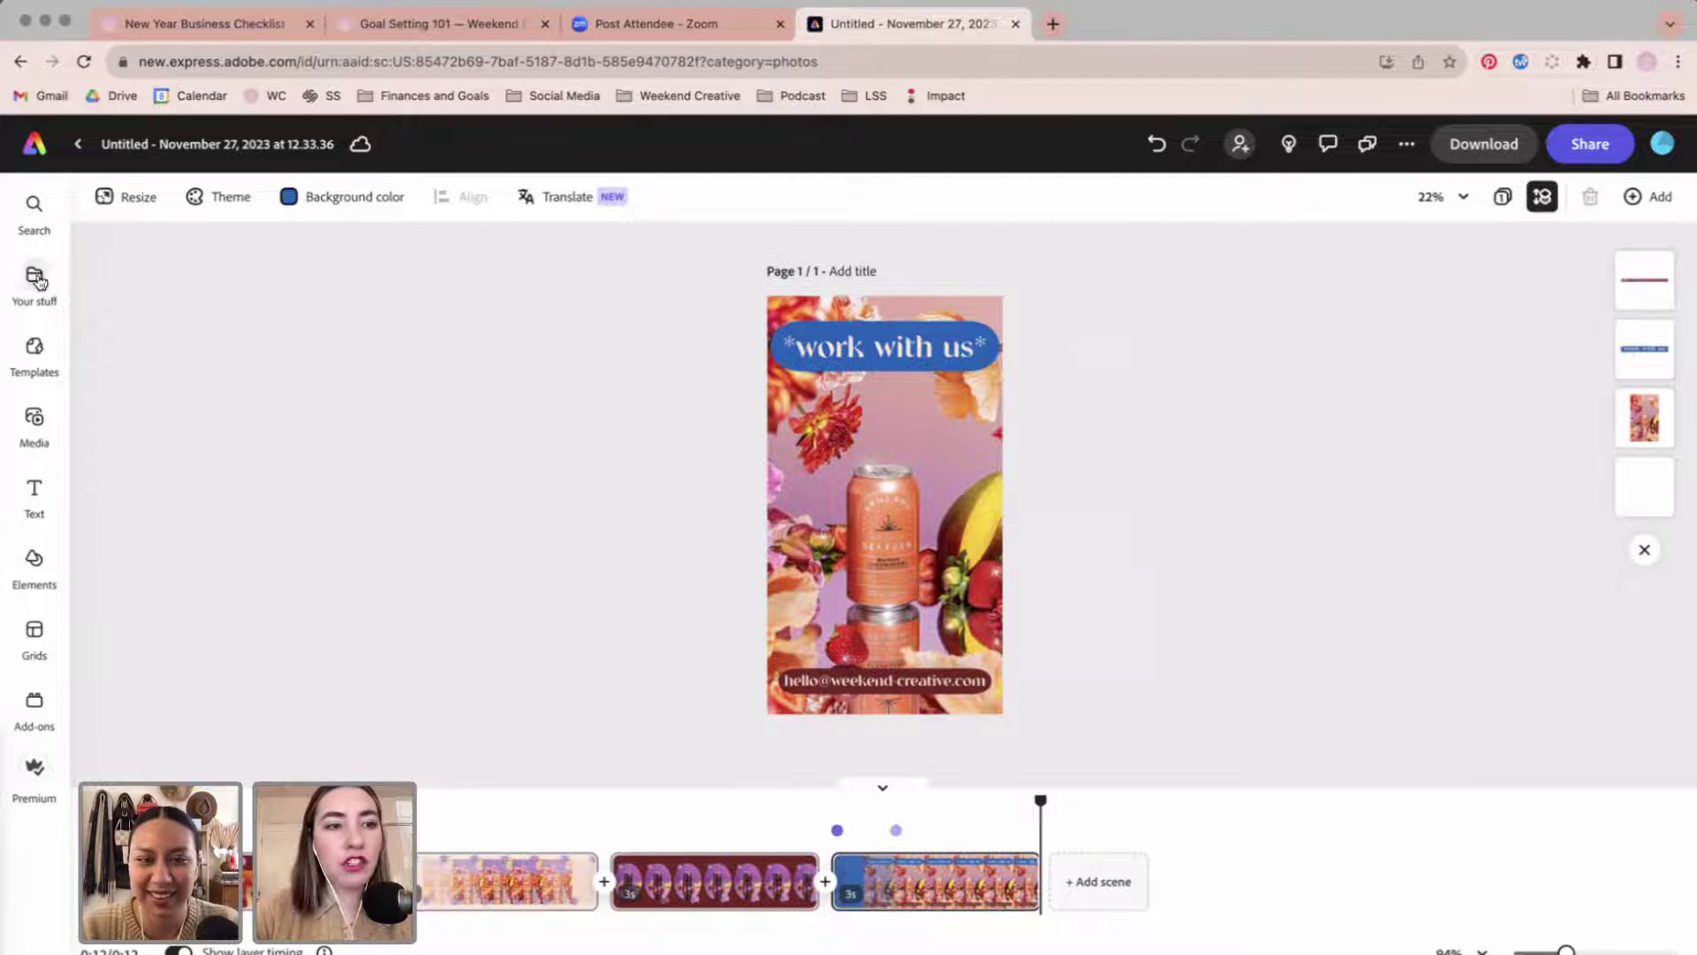
left_click(35, 280)
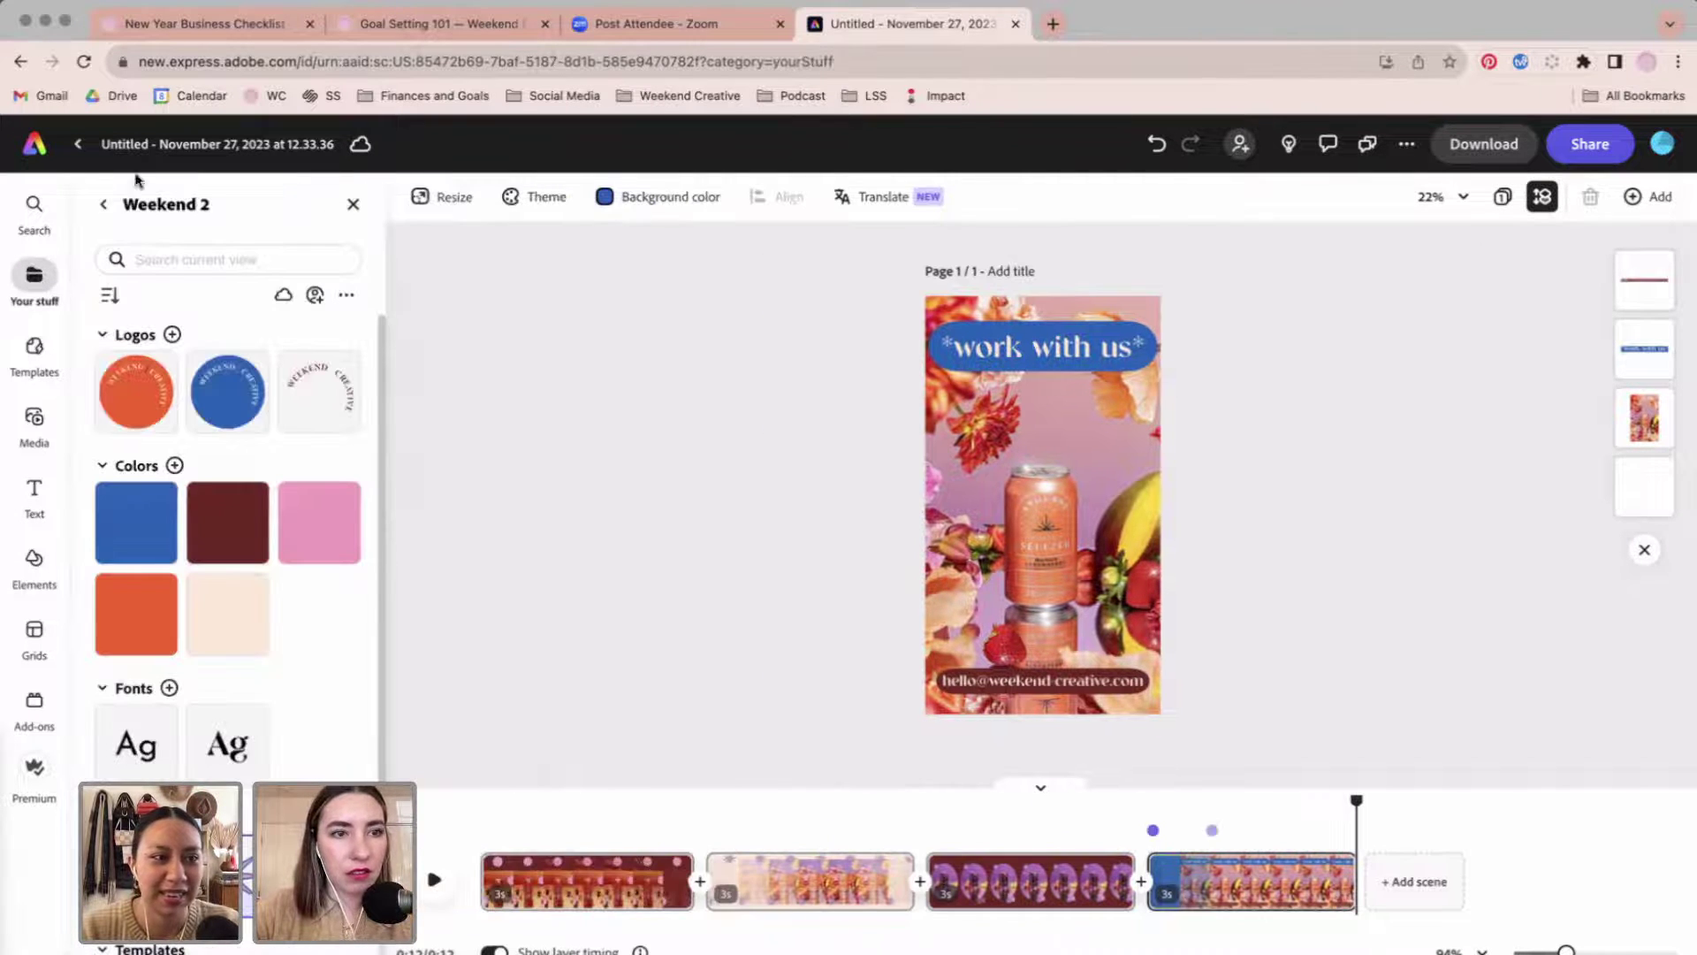
Open the Weekend 2 brand from Your stuff's Brands list.
left_click(37, 152)
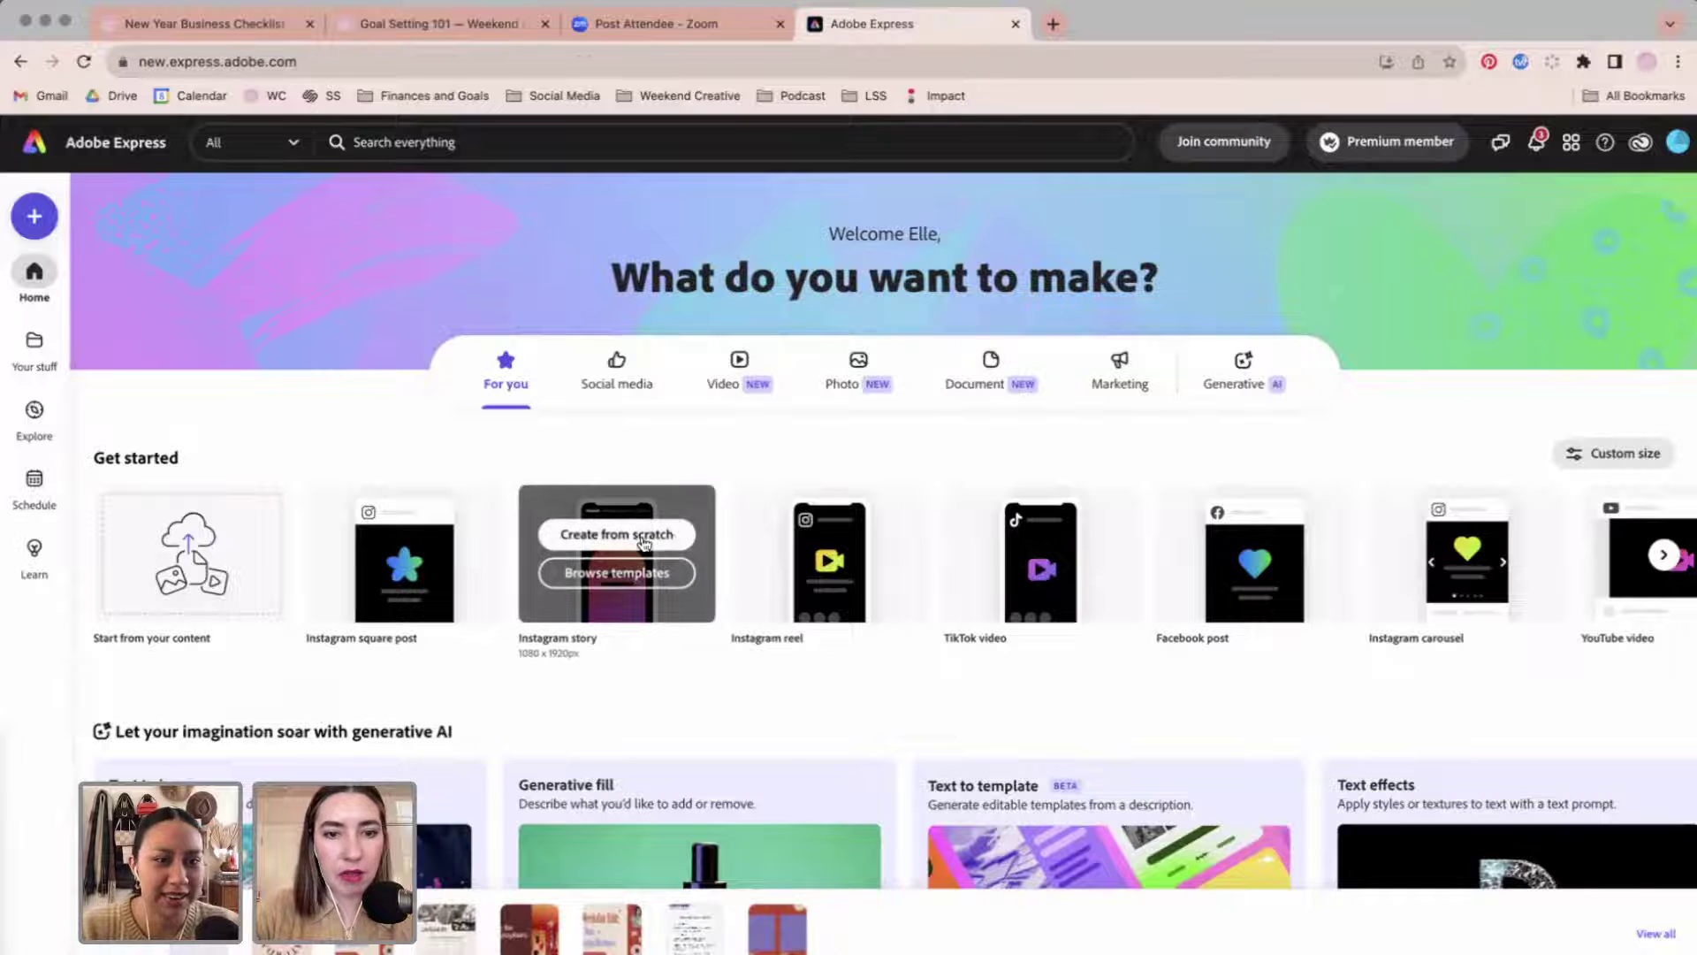
mouse_move(828, 548)
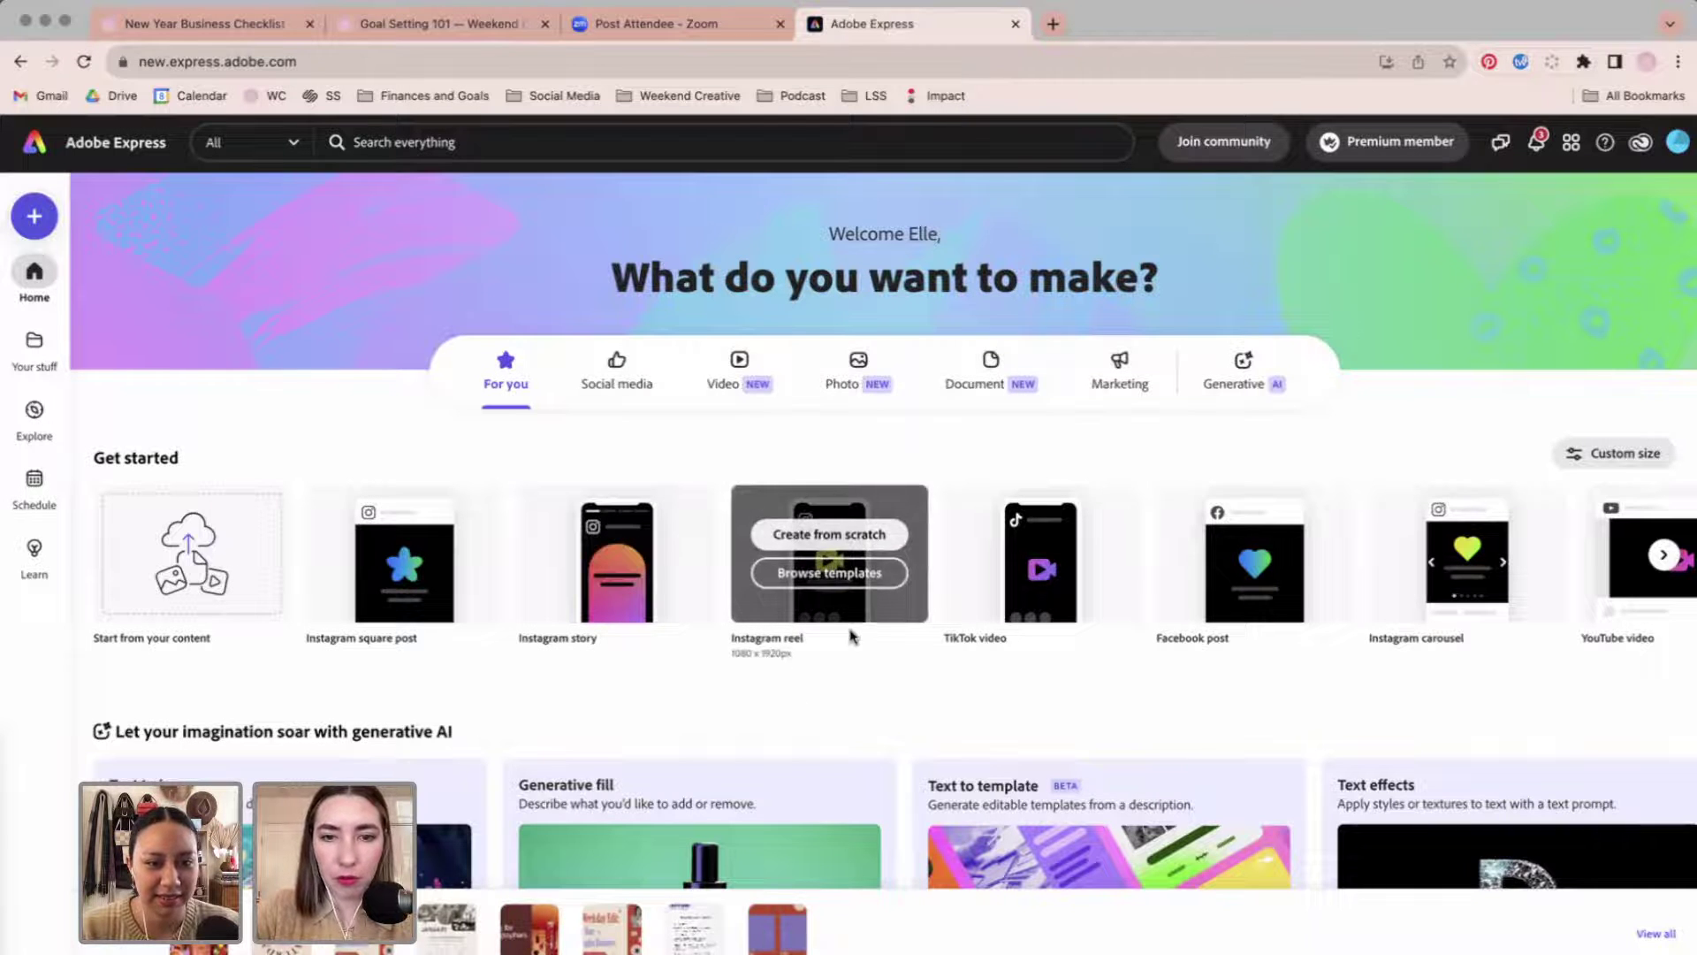
left_click(34, 342)
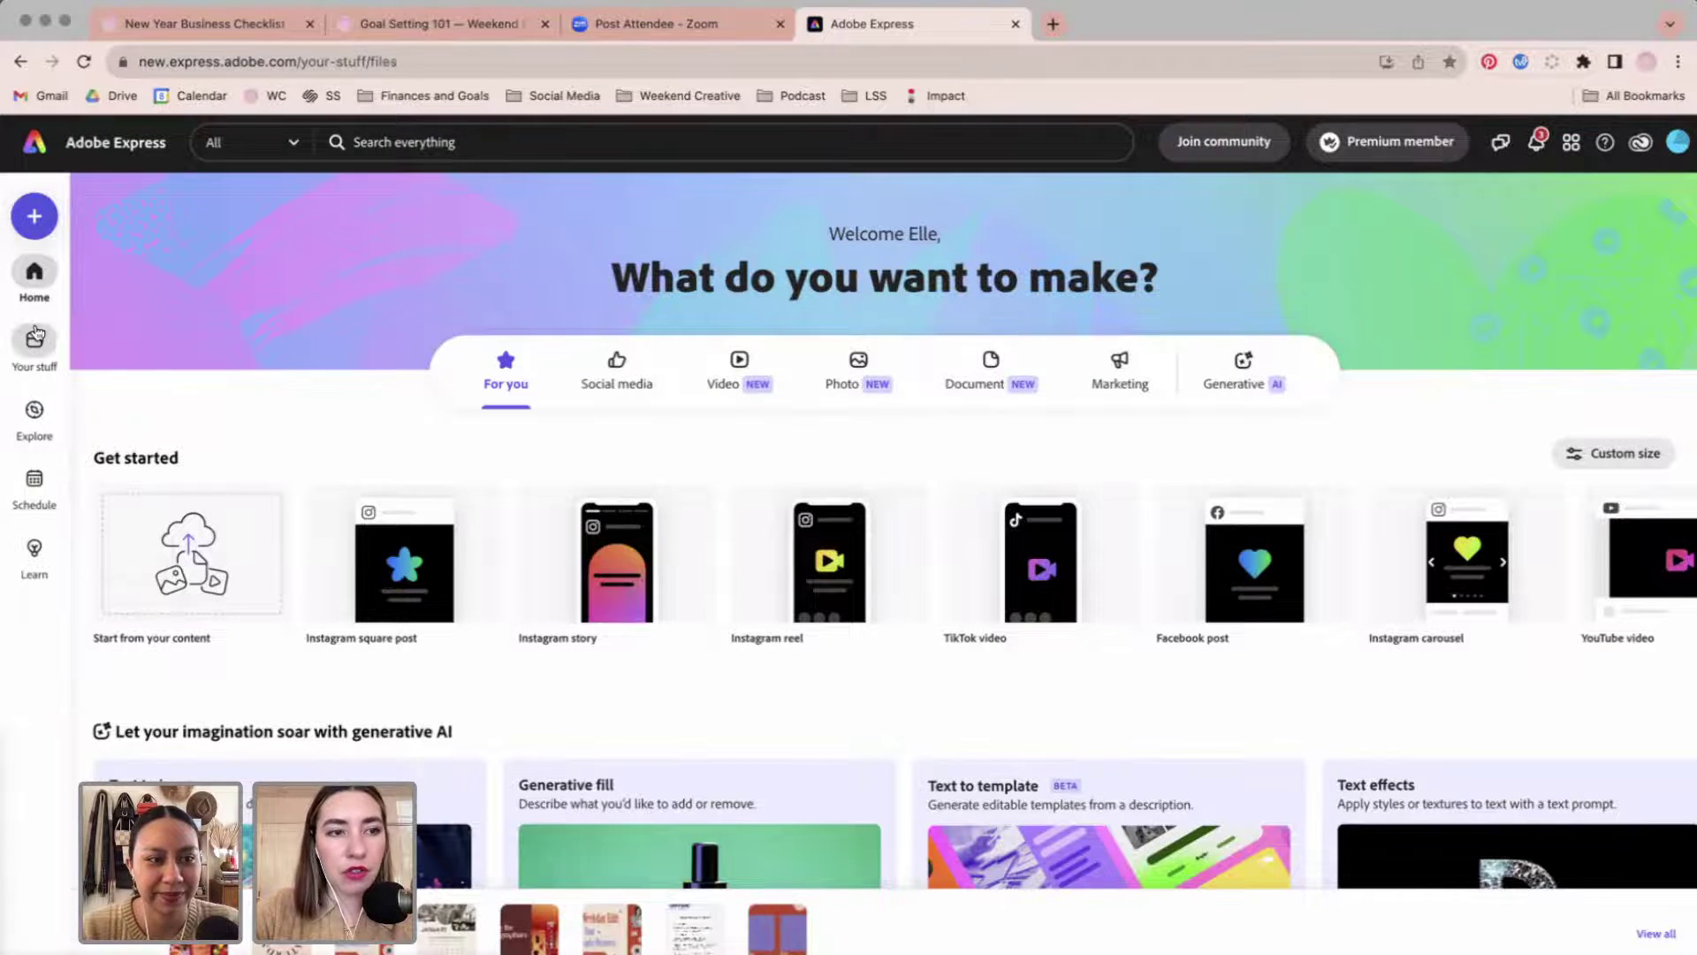
left_click(178, 259)
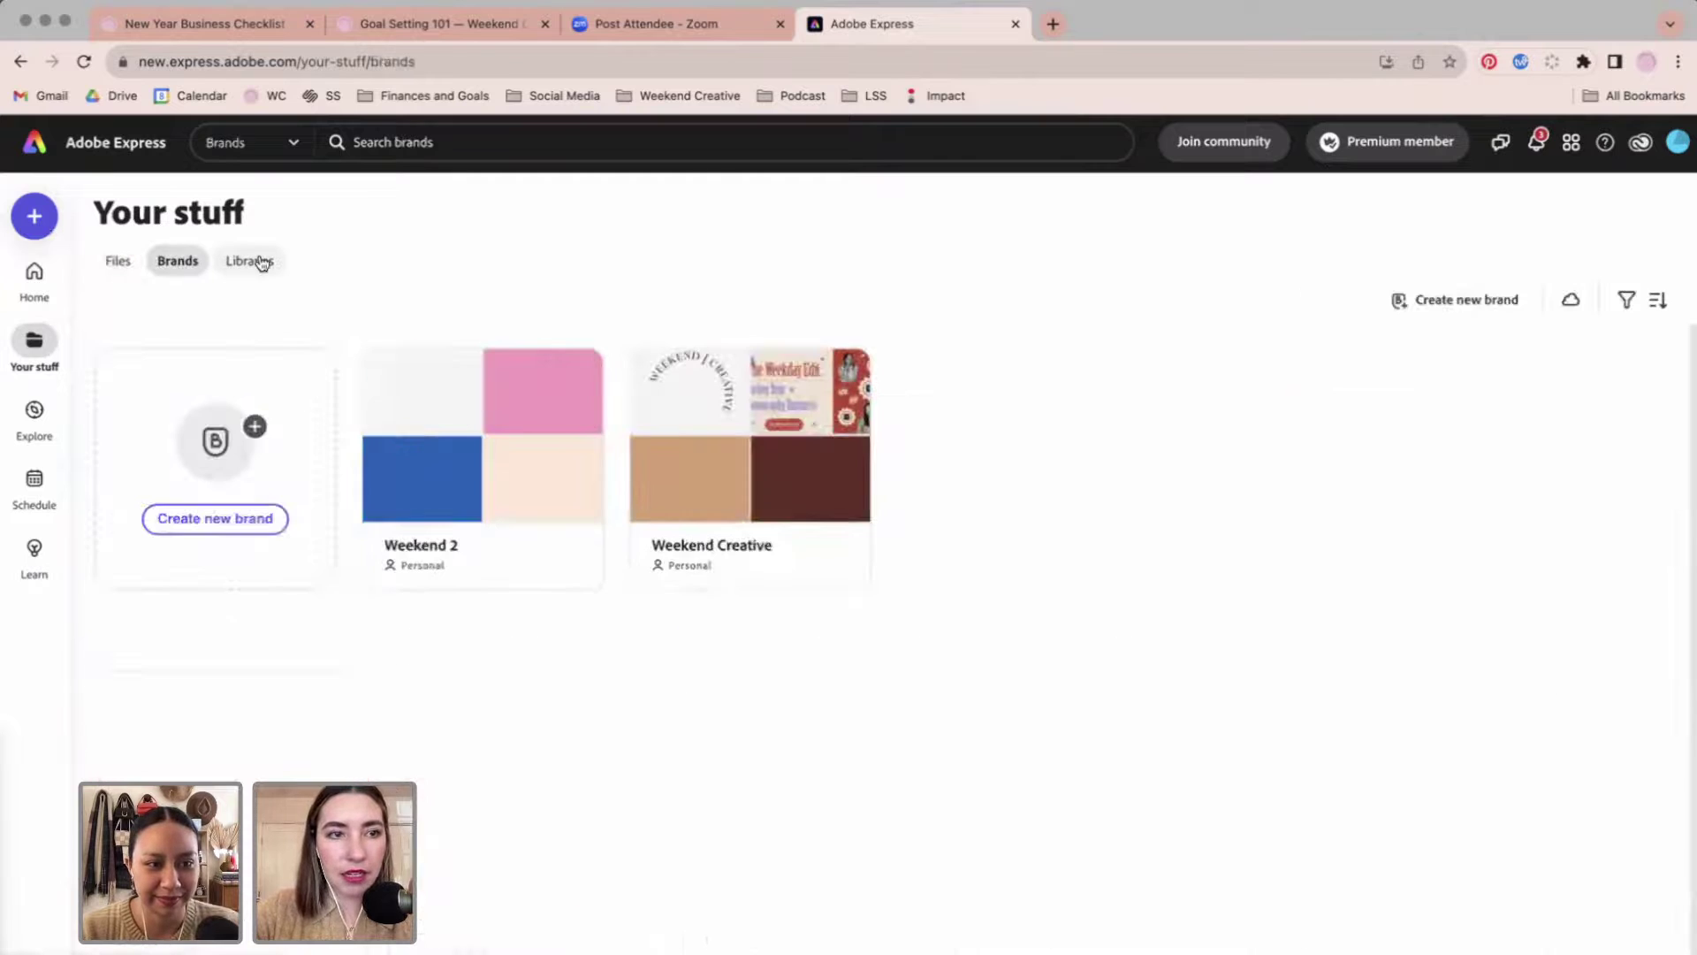
left_click(516, 432)
scroll(645, 734, "down", 5)
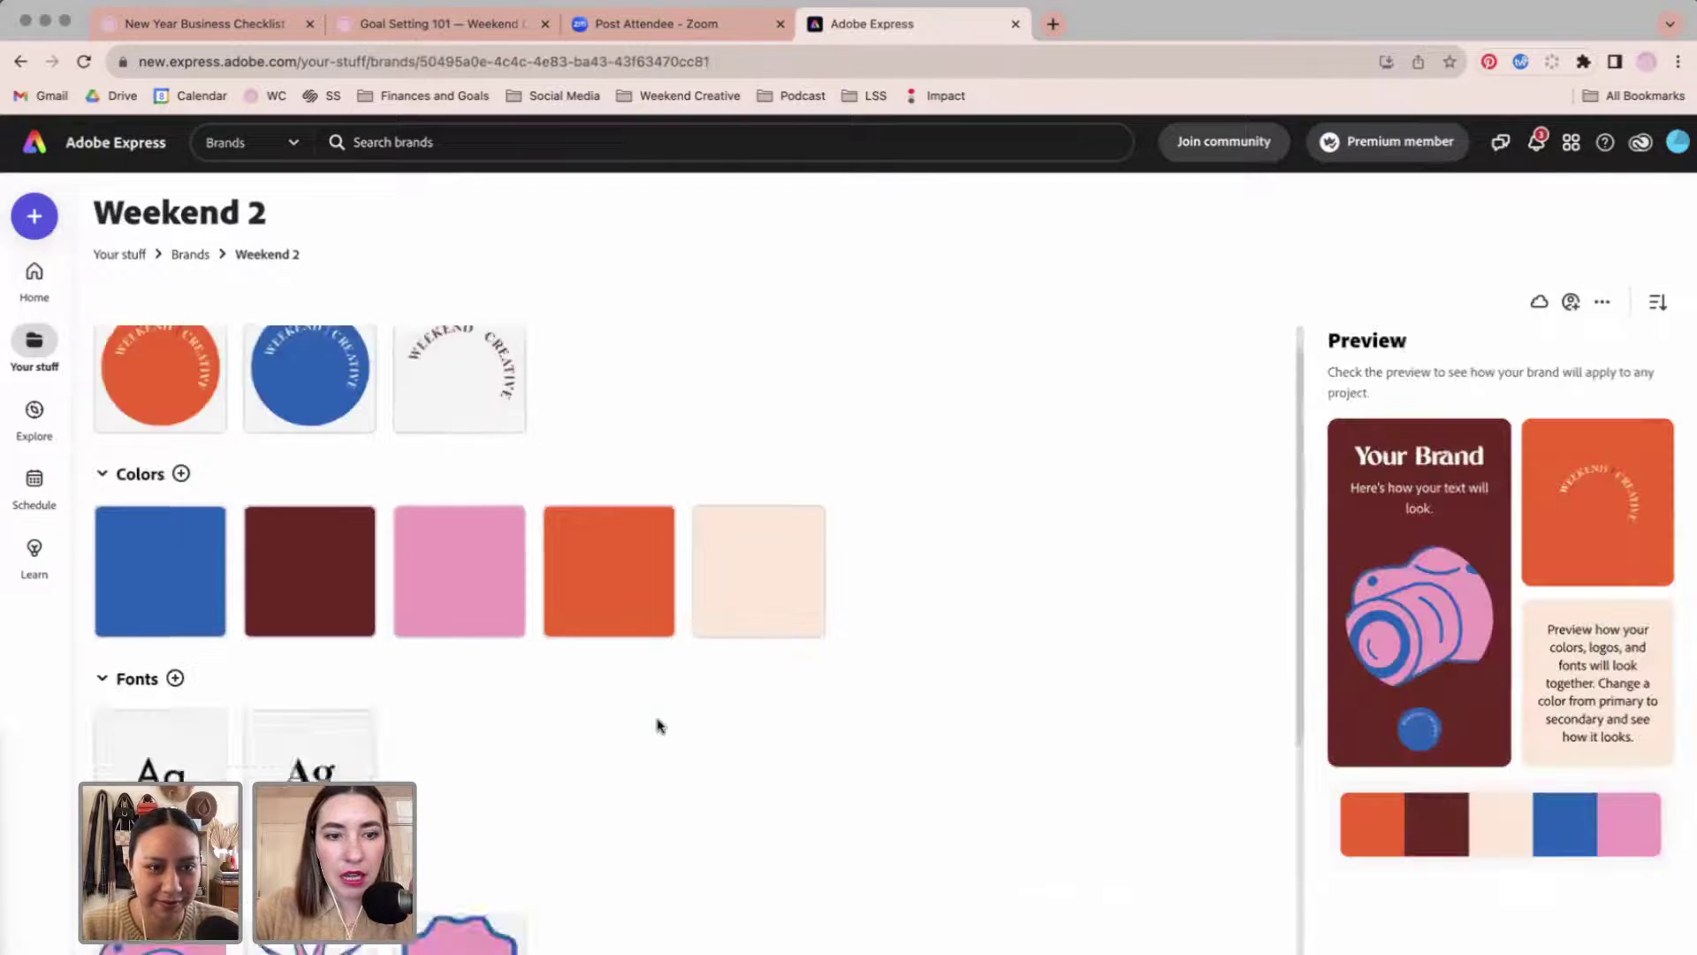
Save the November 27 design as template 'New Work Reel' in Weekend 2.
left_click(687, 807)
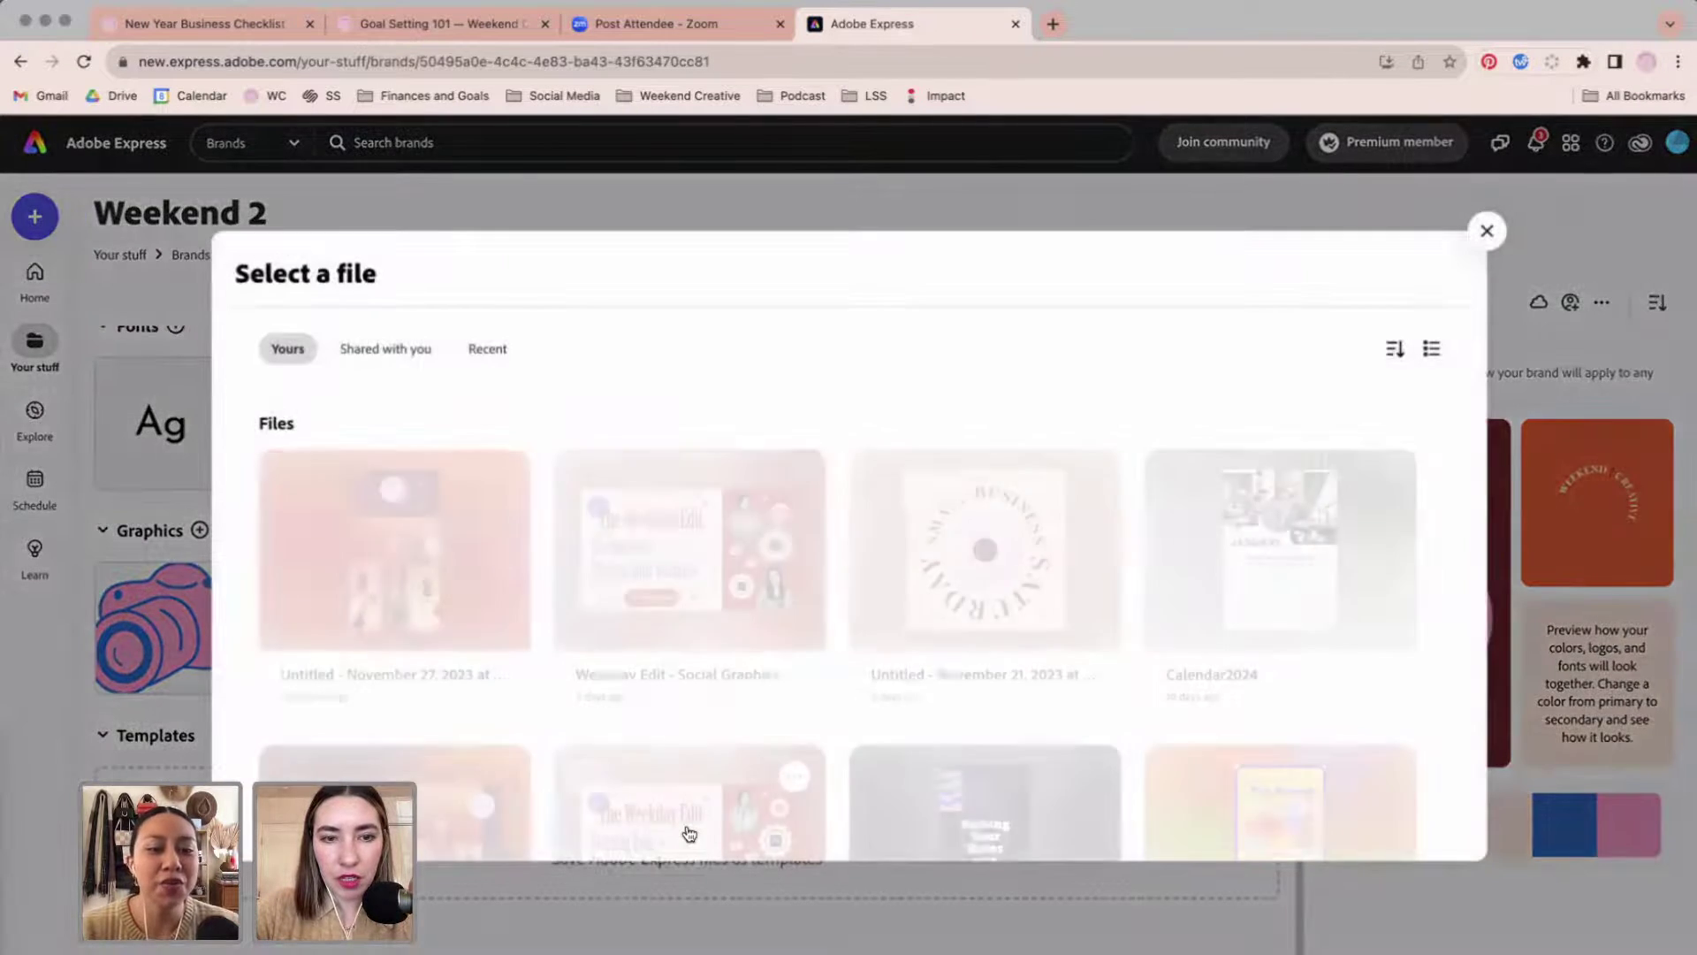
left_click(418, 579)
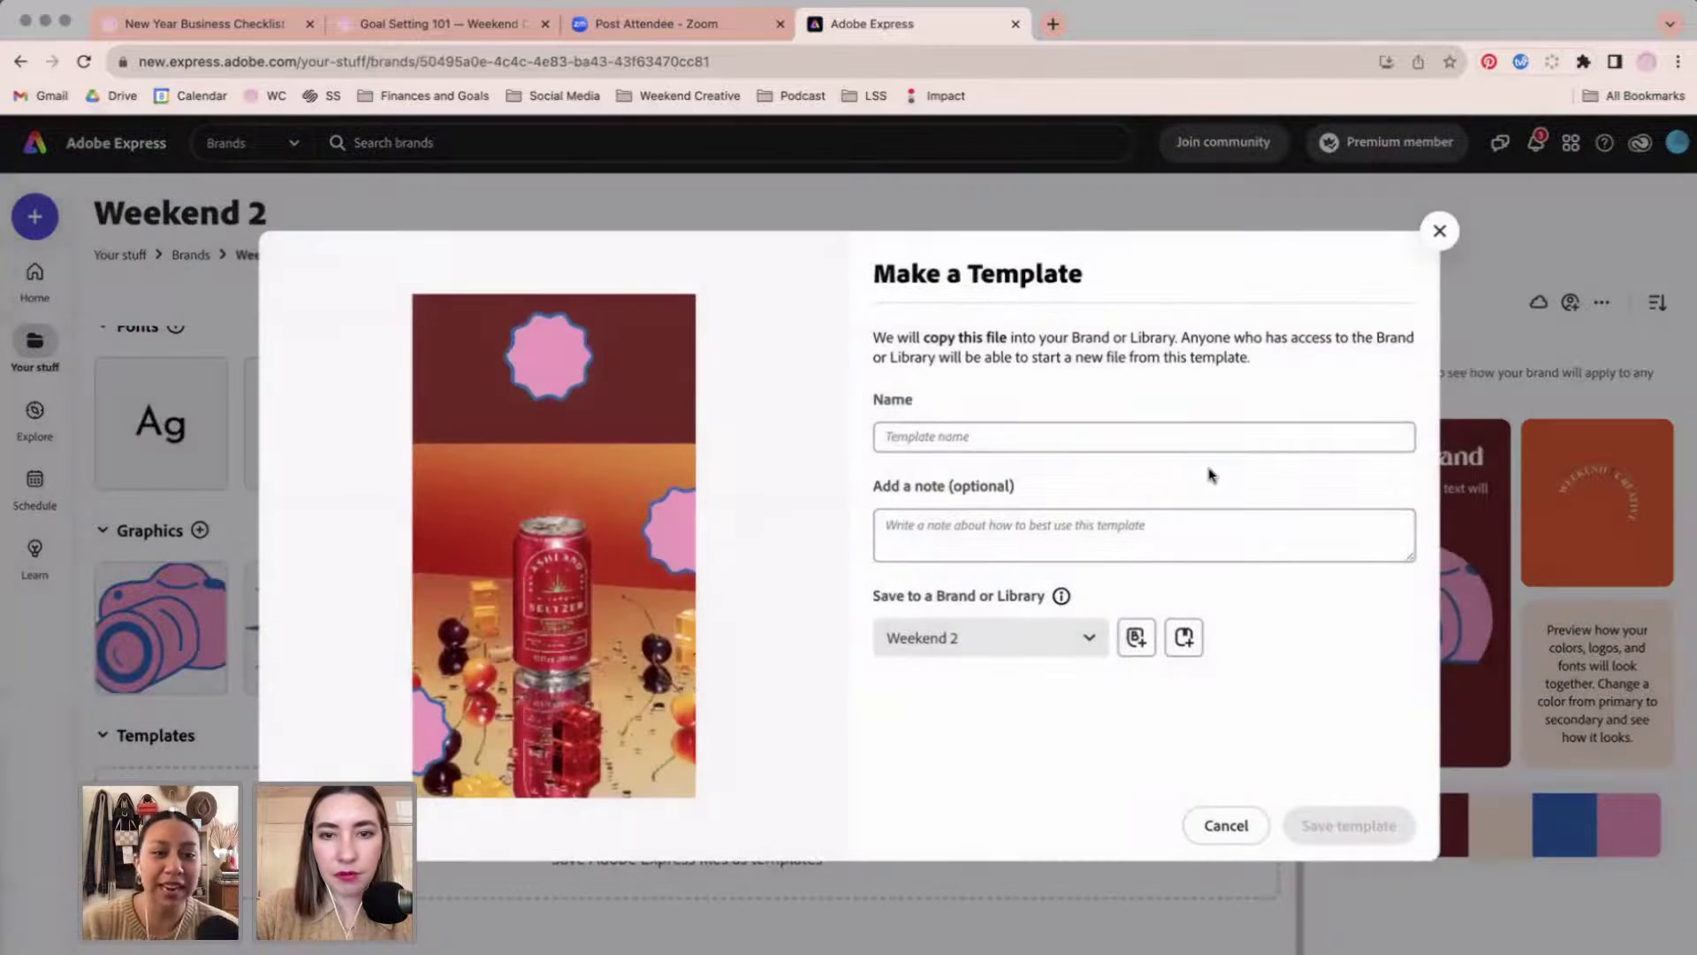
left_click(1121, 439)
type("New Work Reel")
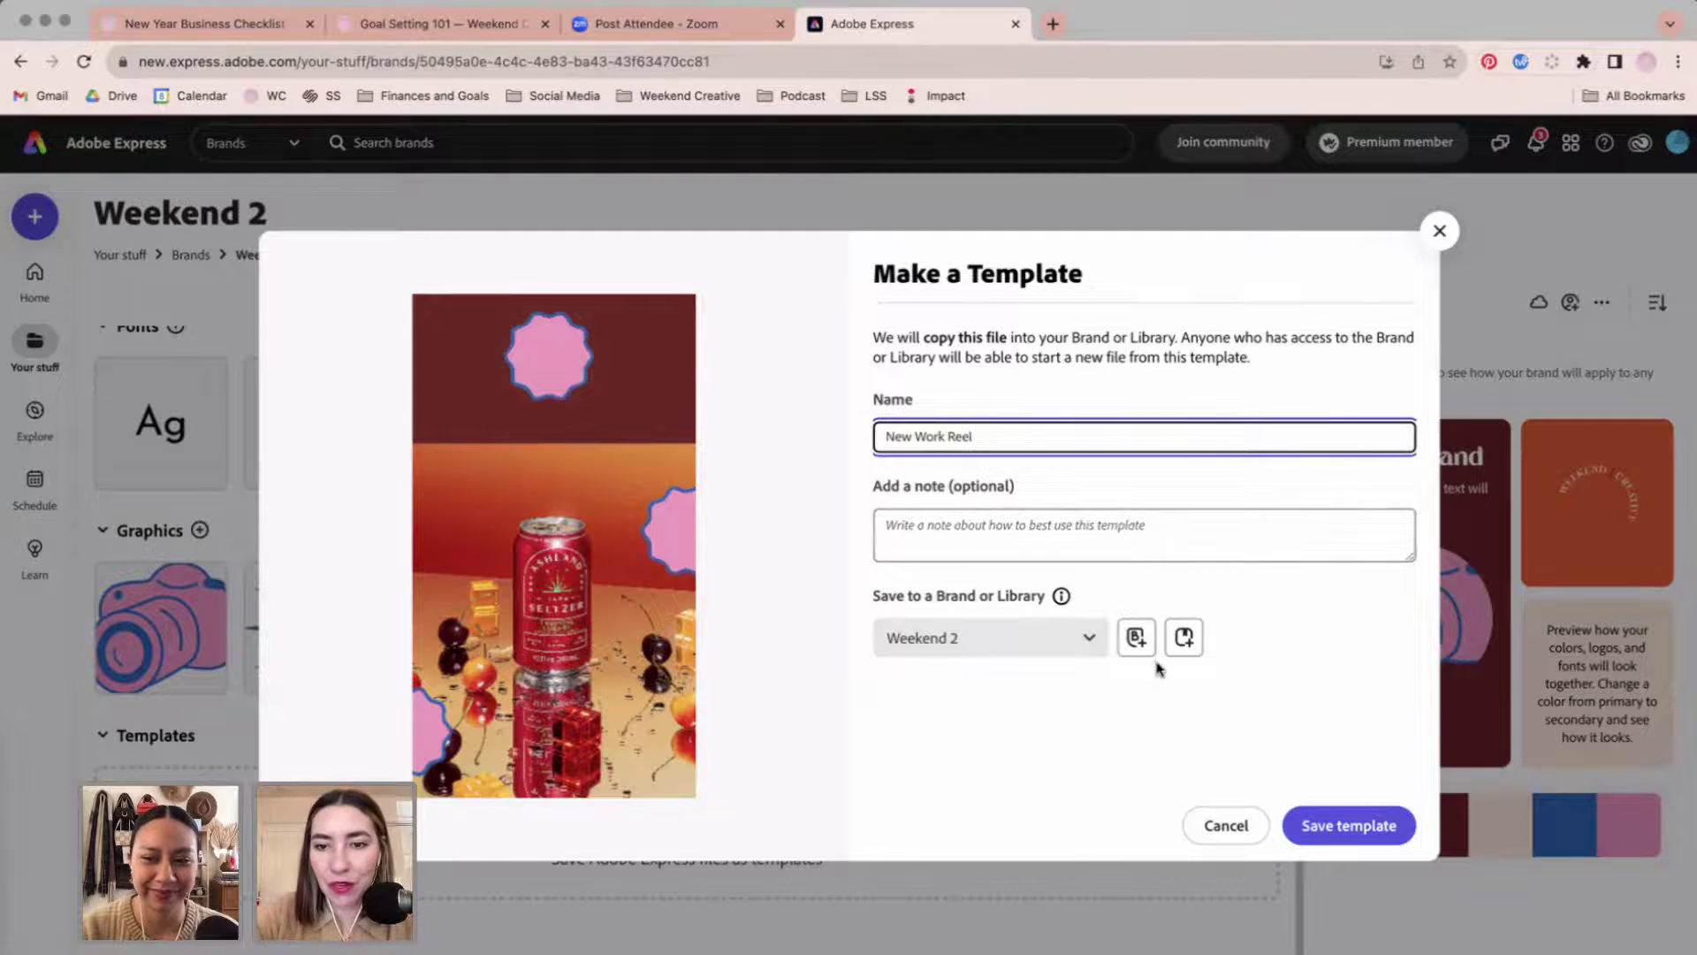
left_click(1065, 641)
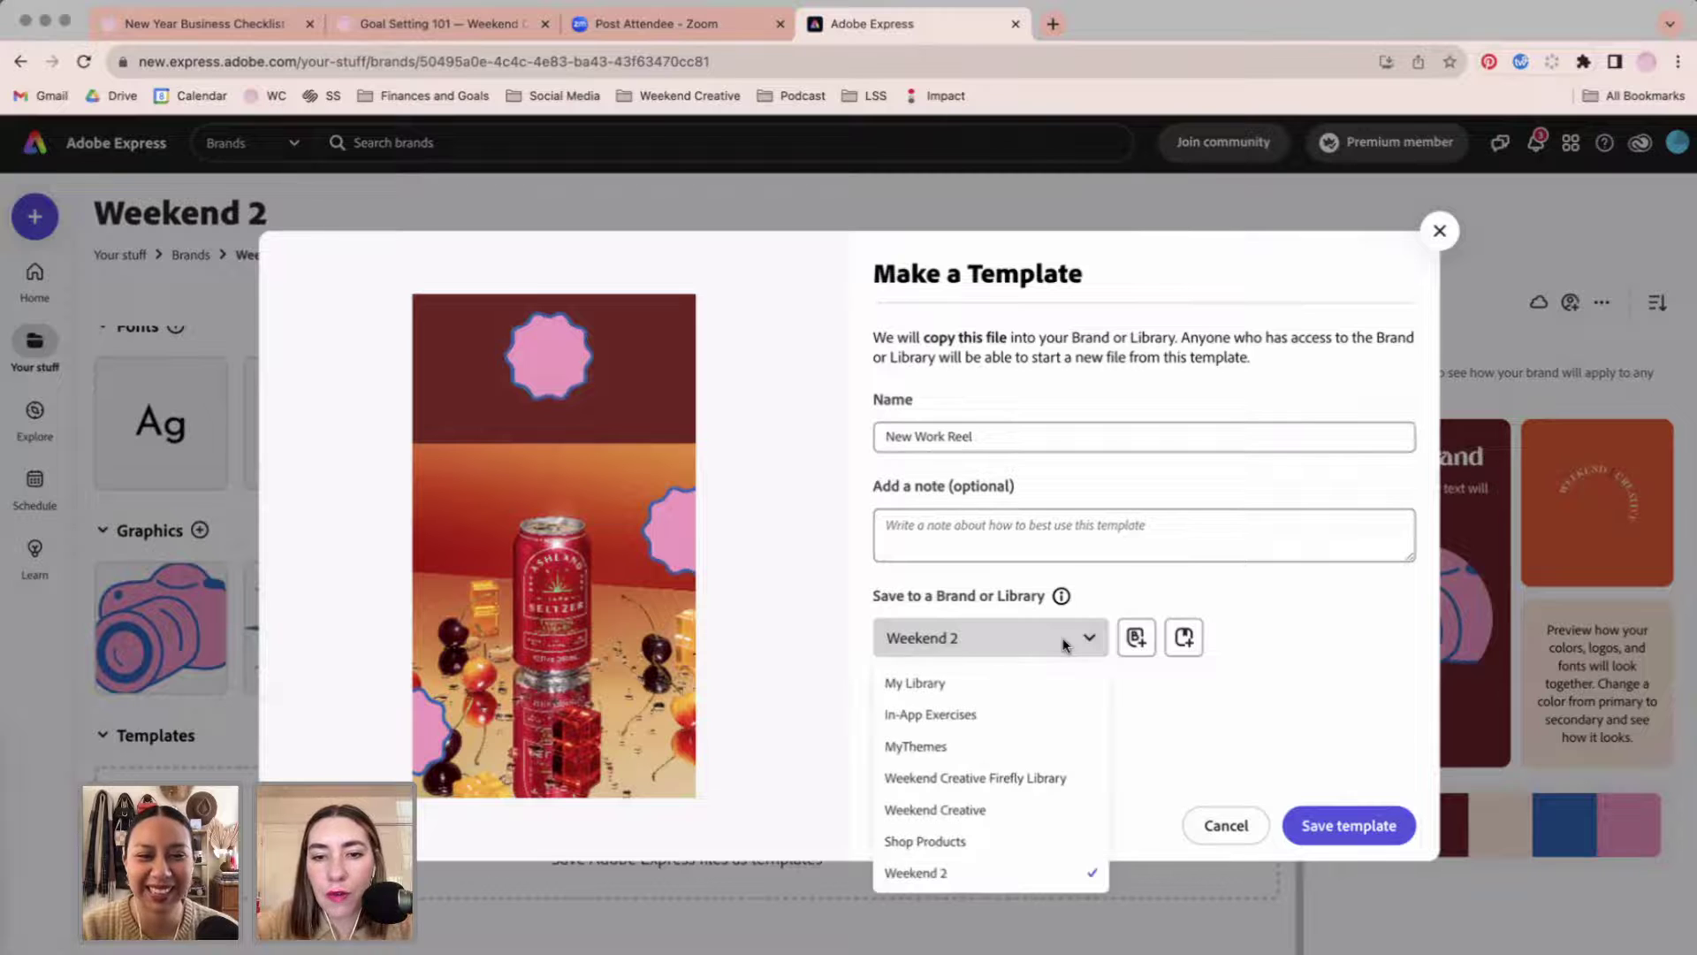
left_click(990, 884)
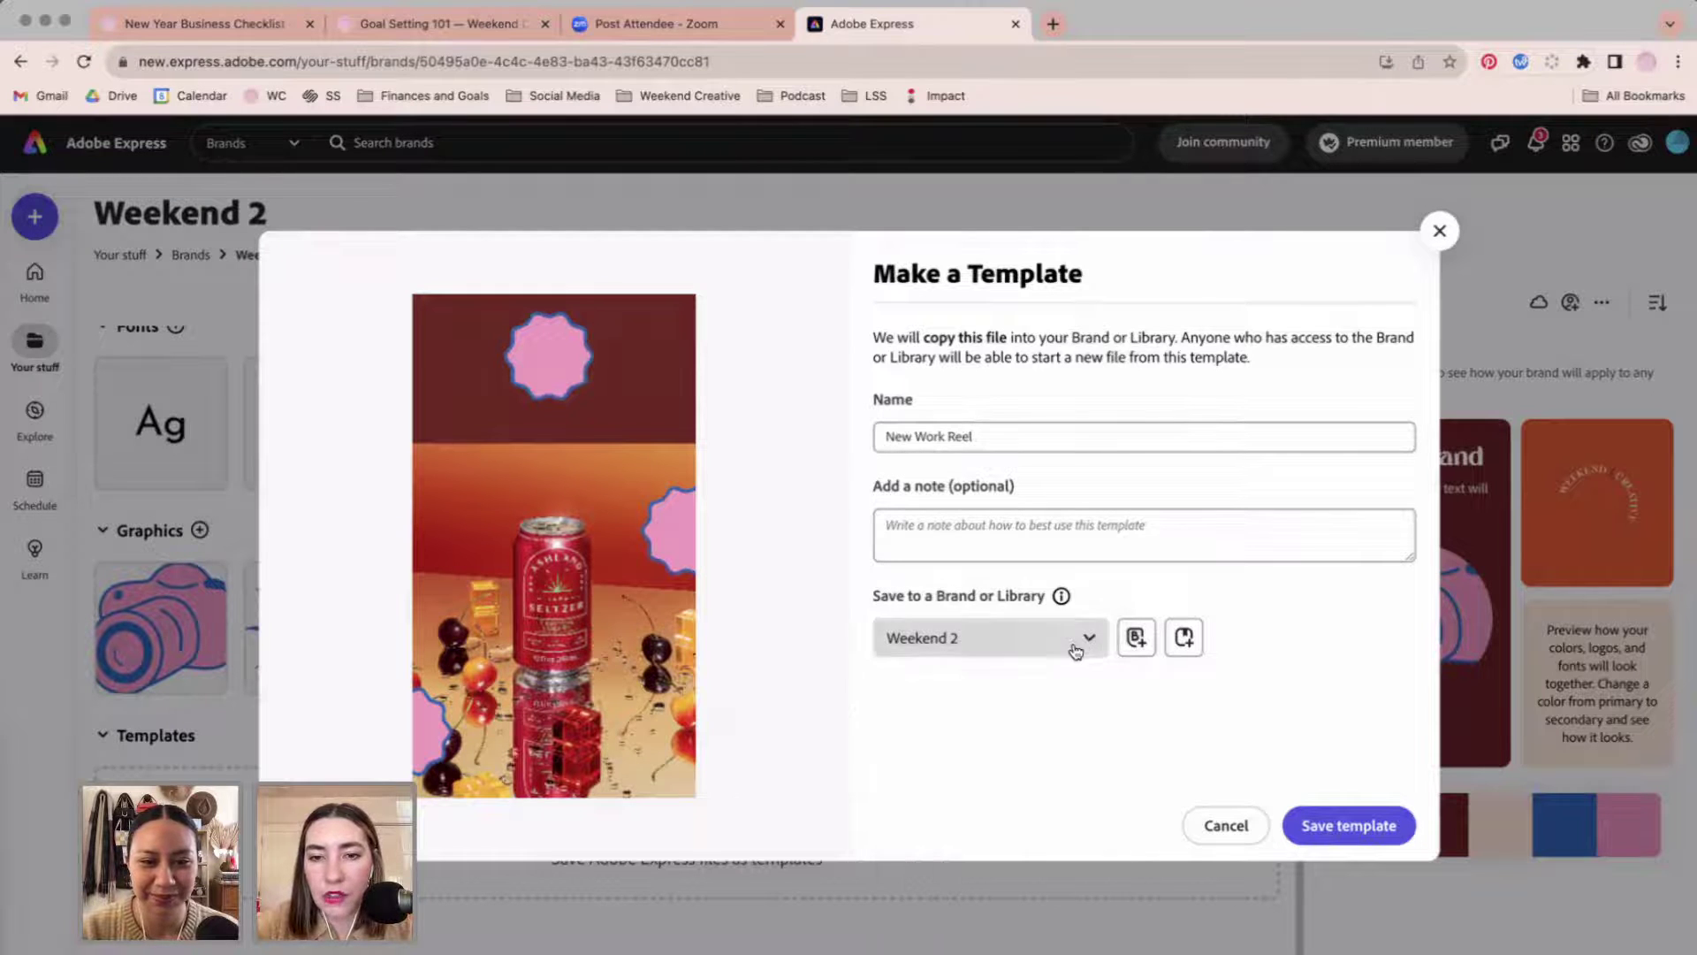
left_click(1349, 824)
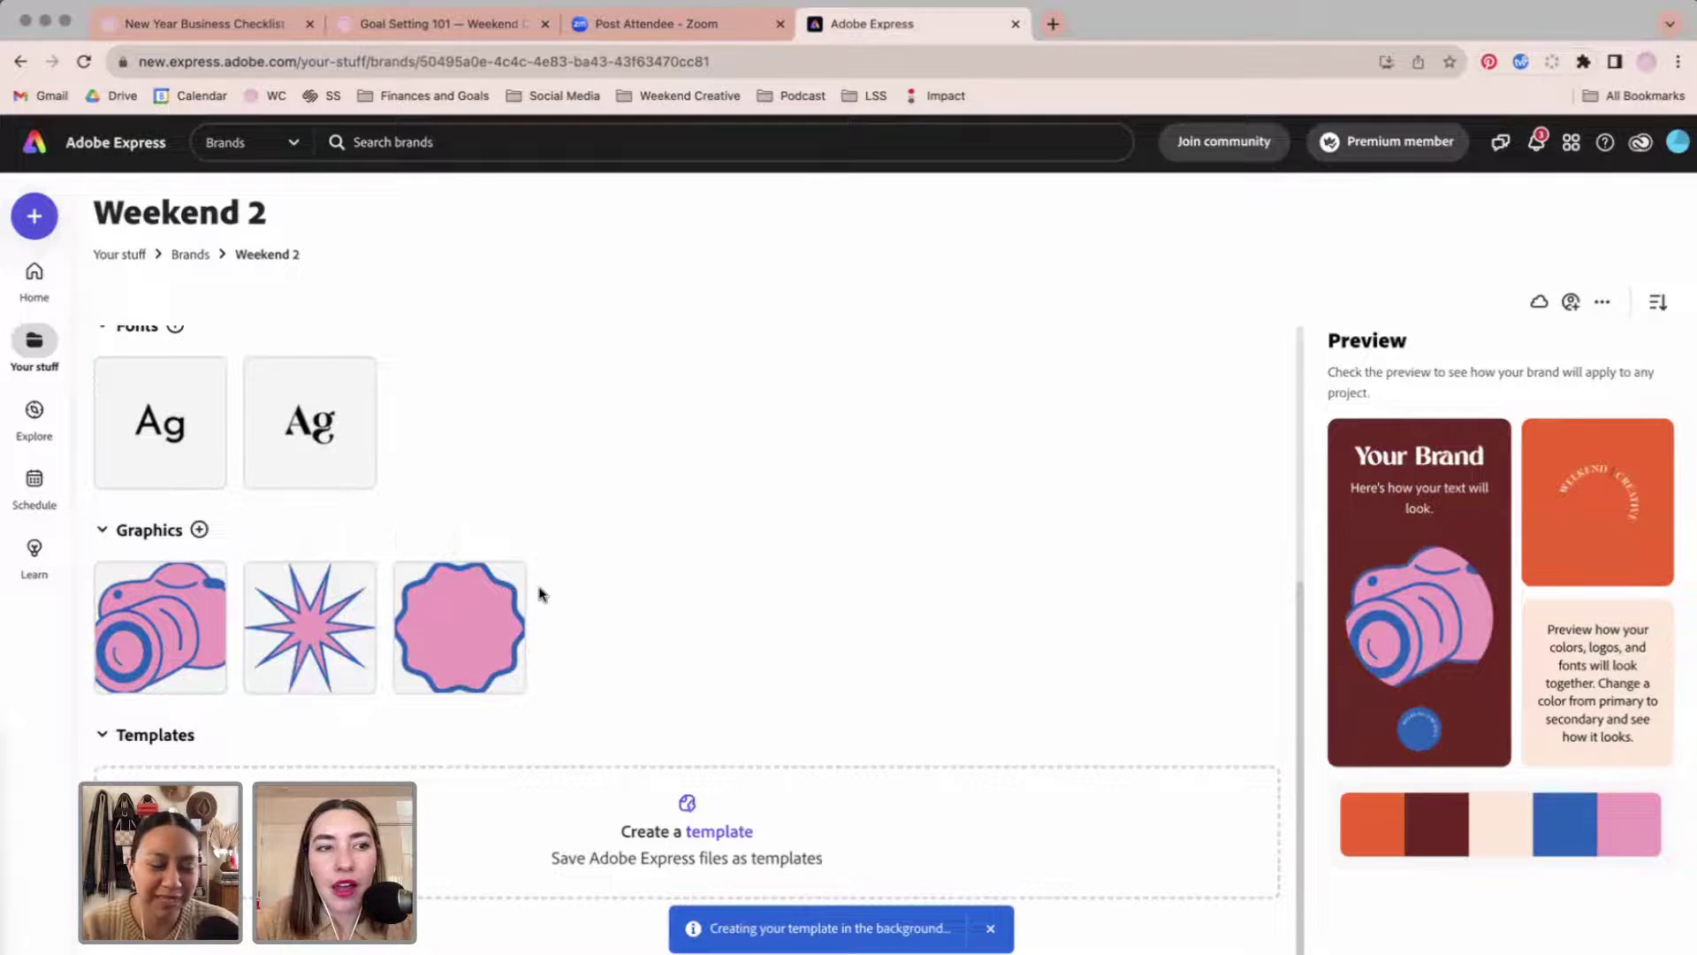
Start a new TikTok video from the orange flower template.
left_click(34, 275)
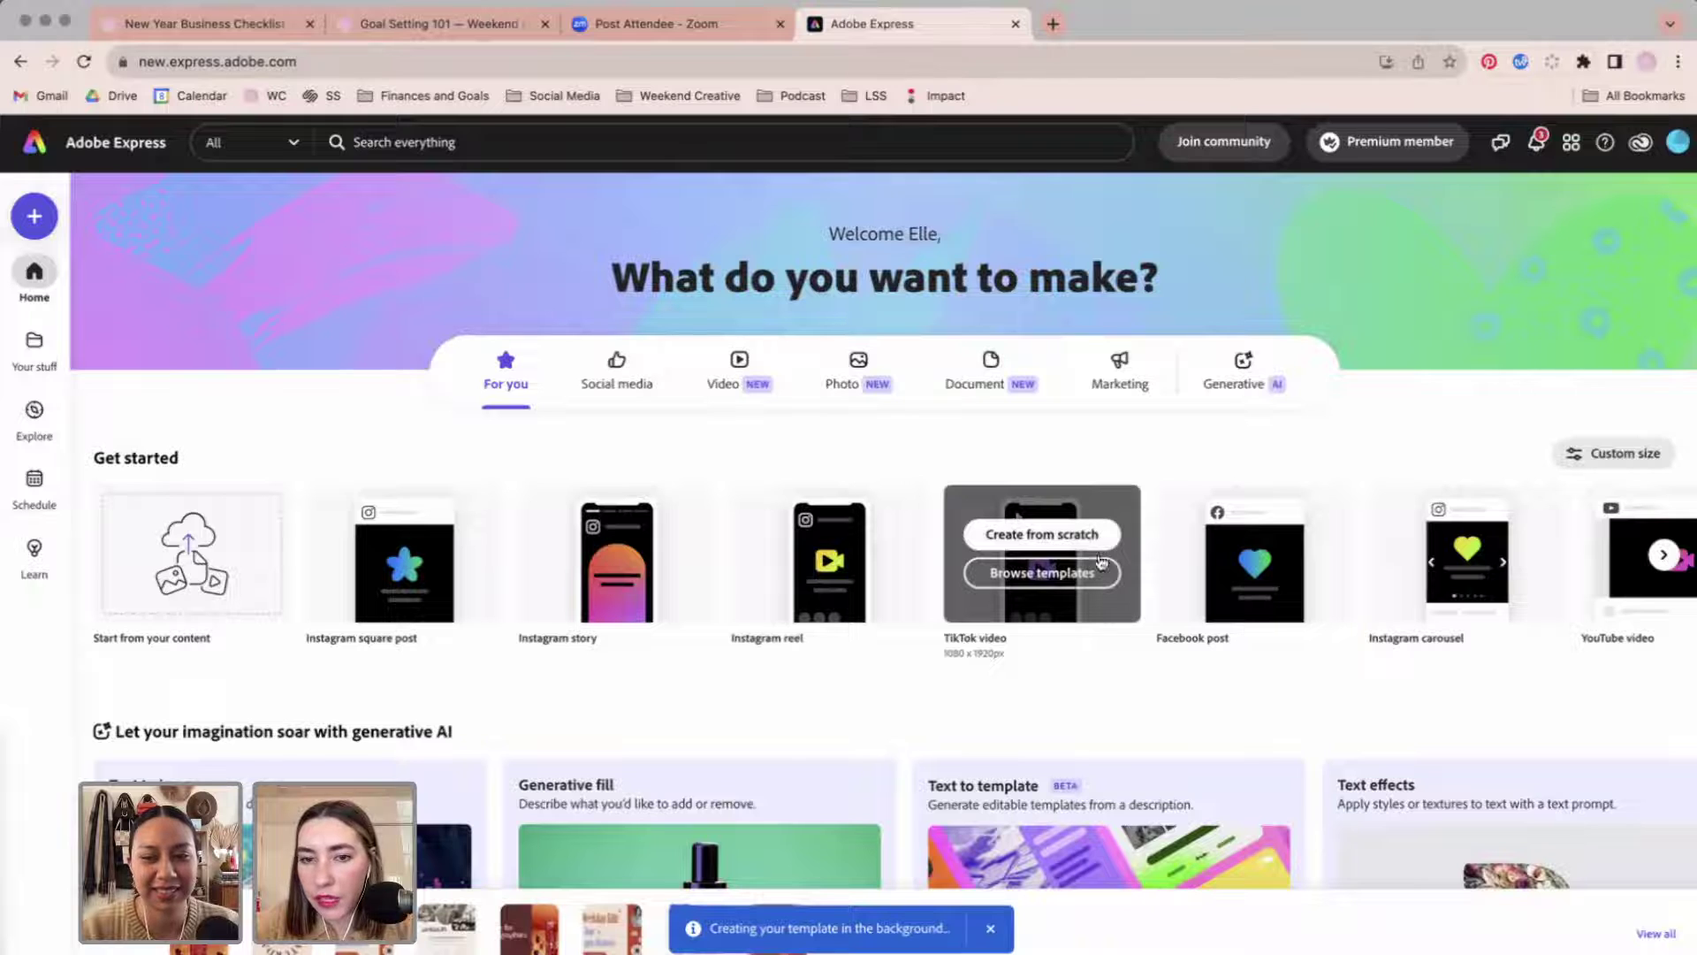
left_click(1100, 562)
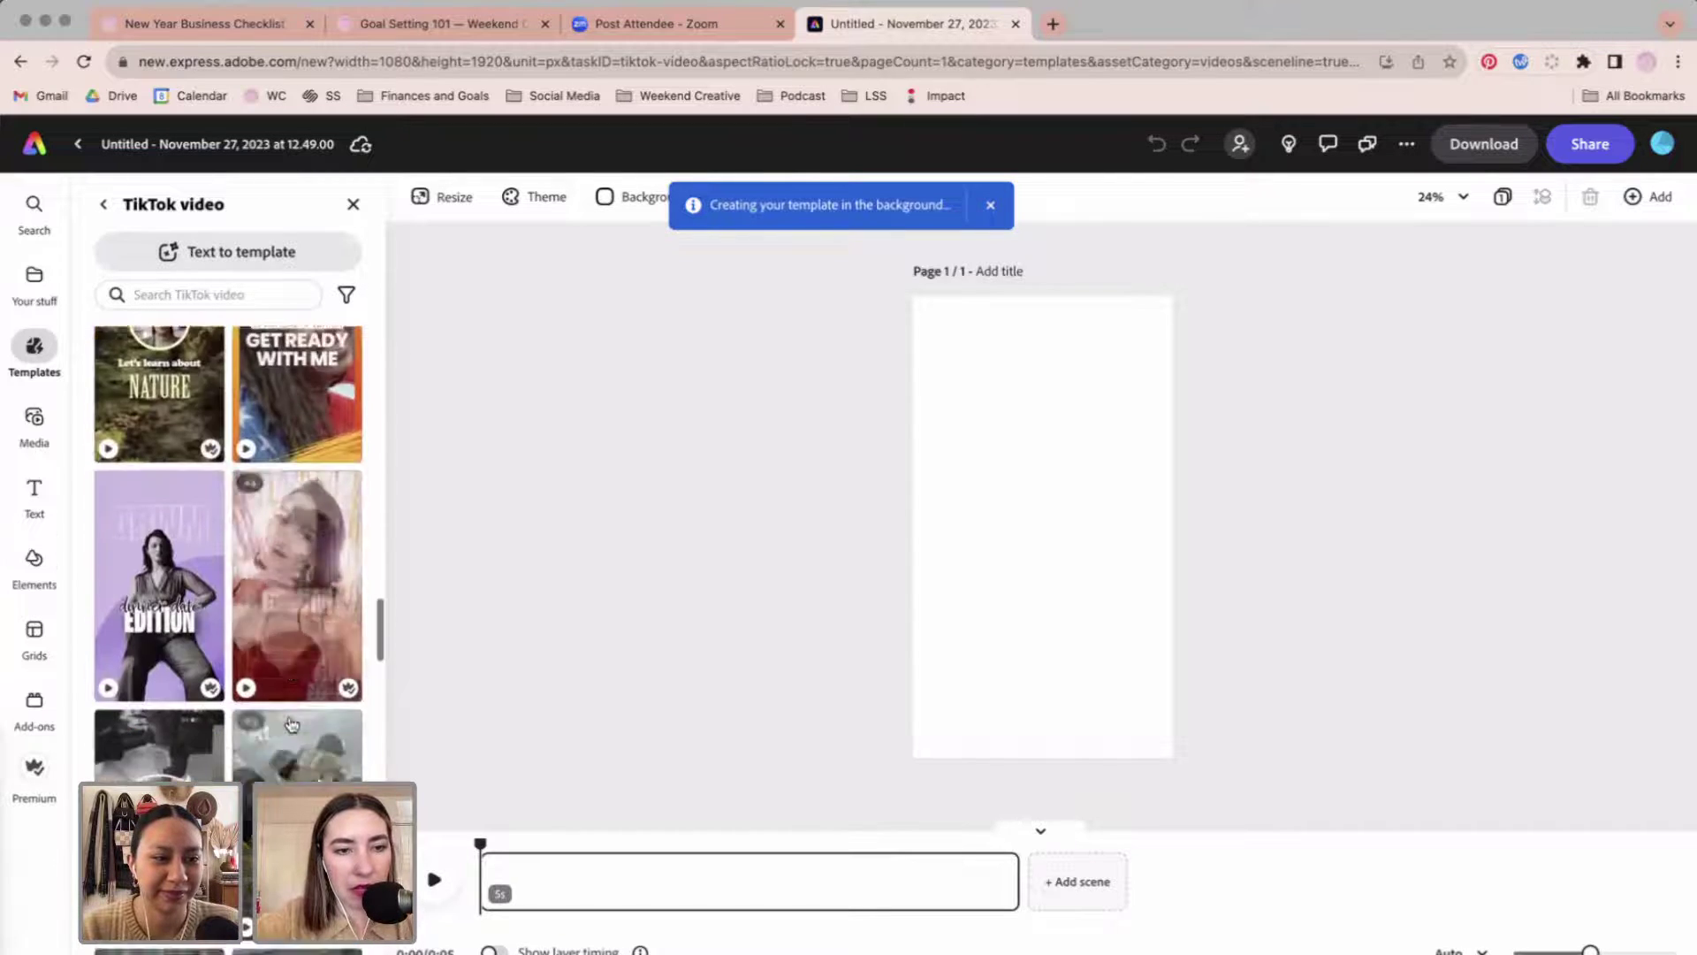
scroll(292, 724, "down", 5)
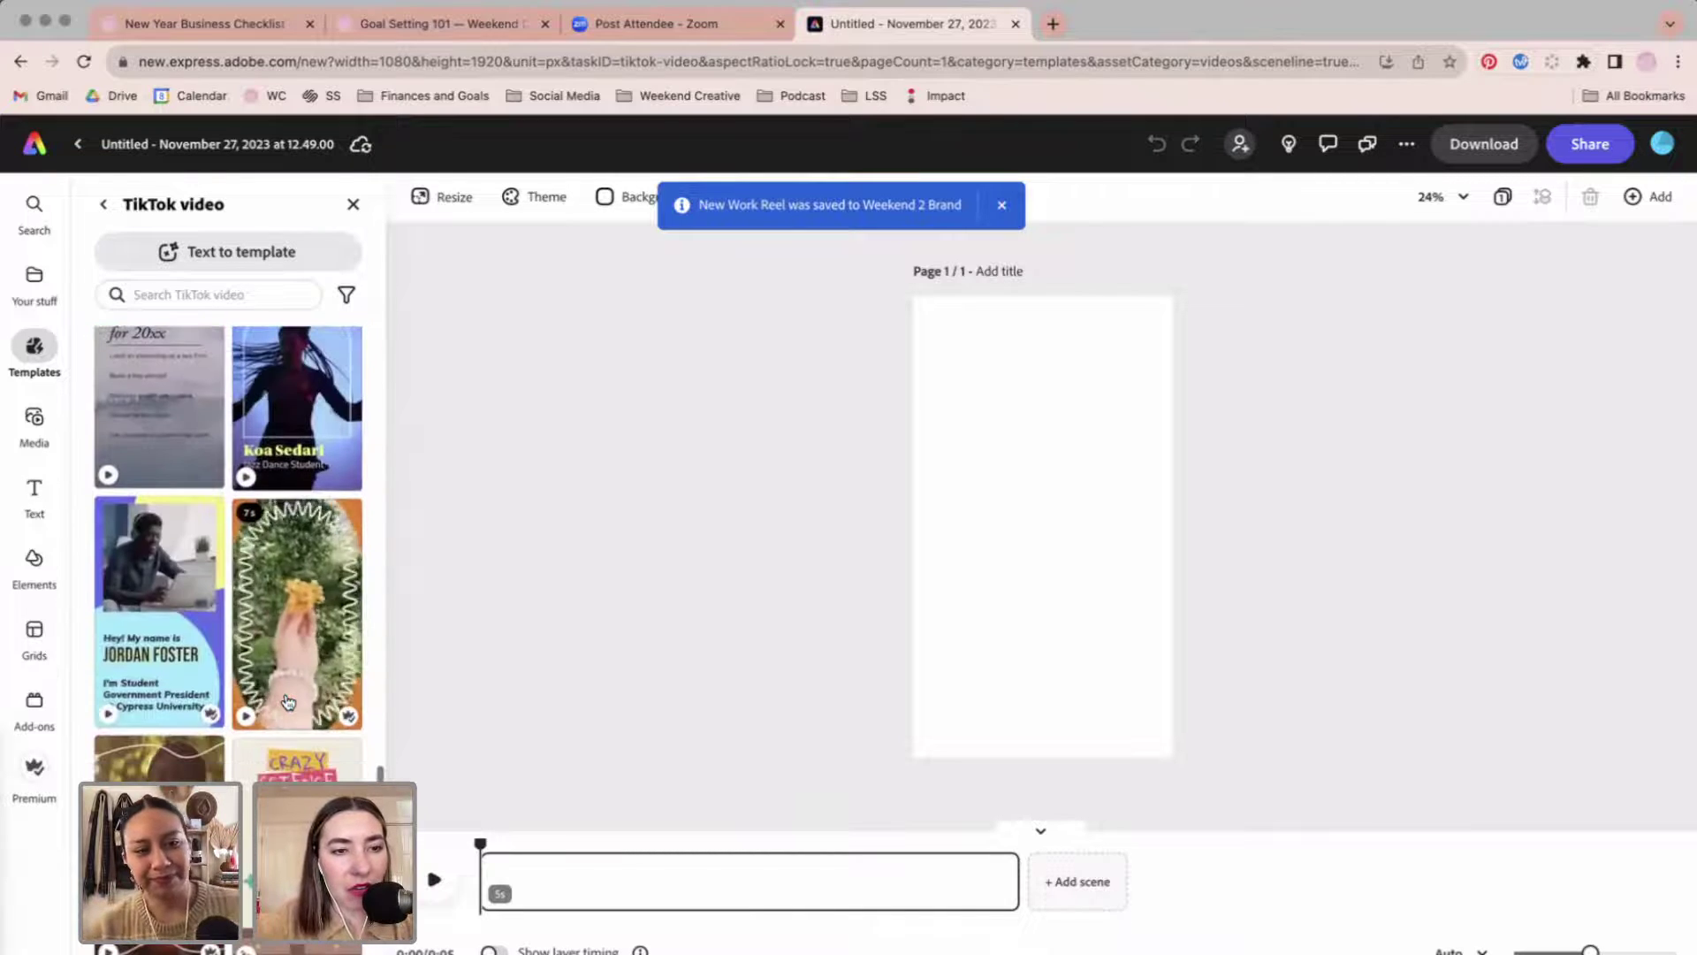
left_click(285, 628)
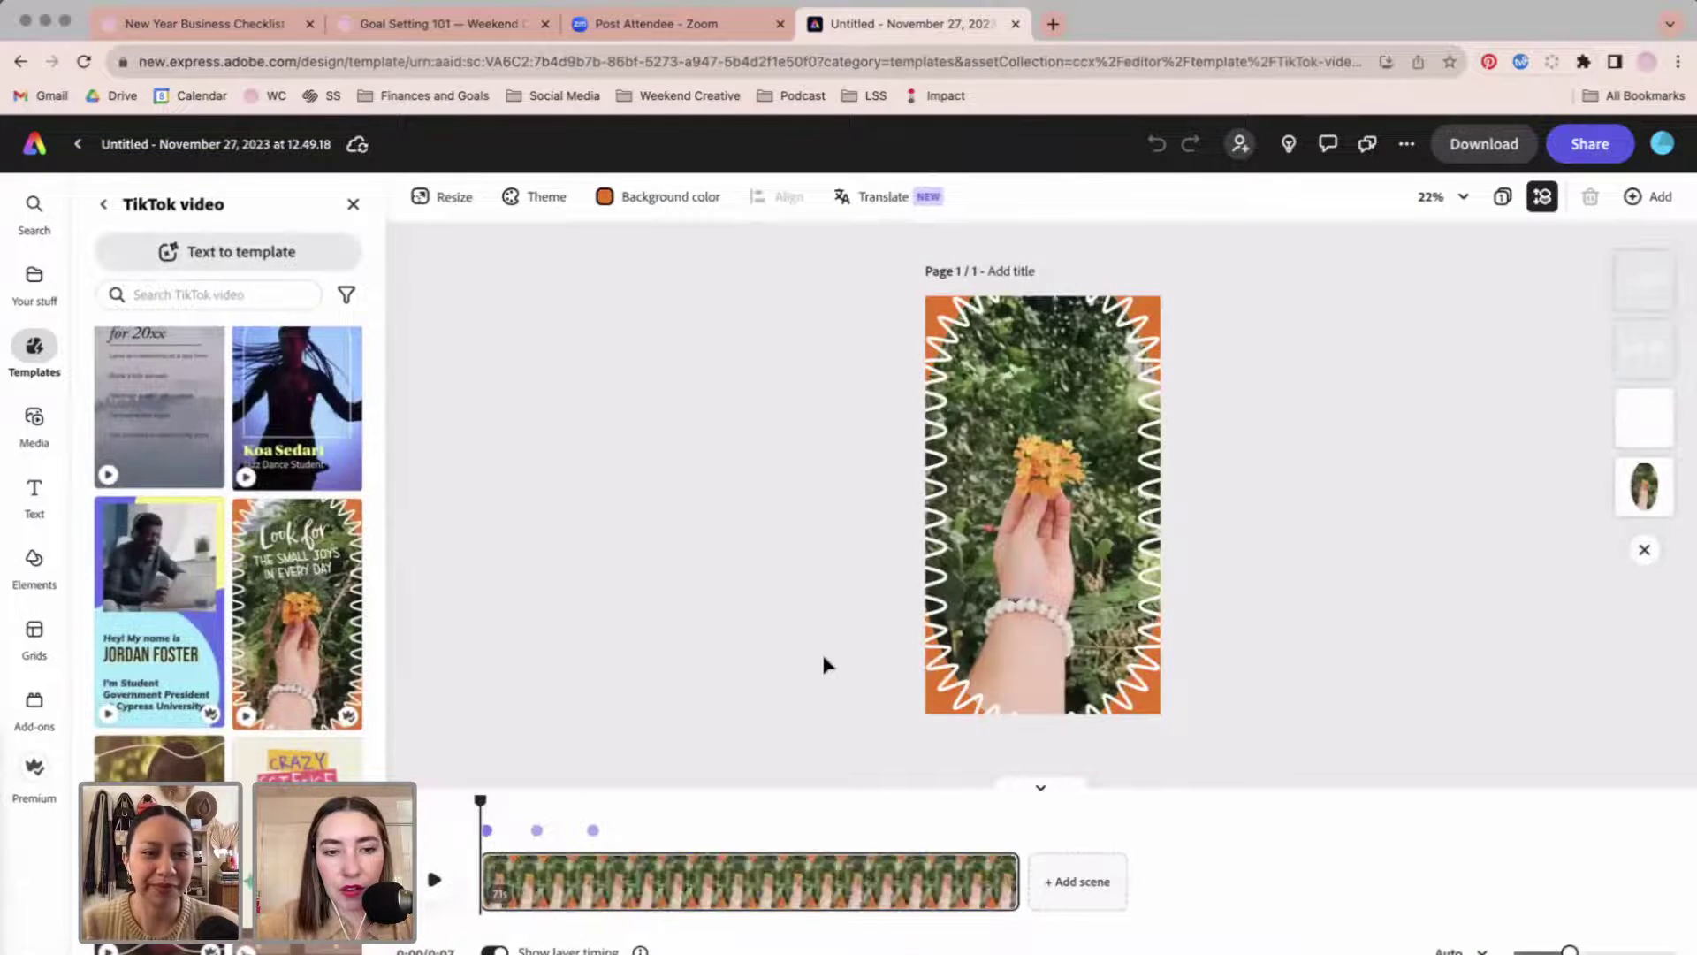
Play, pause and scrub the template preview.
left_click(432, 891)
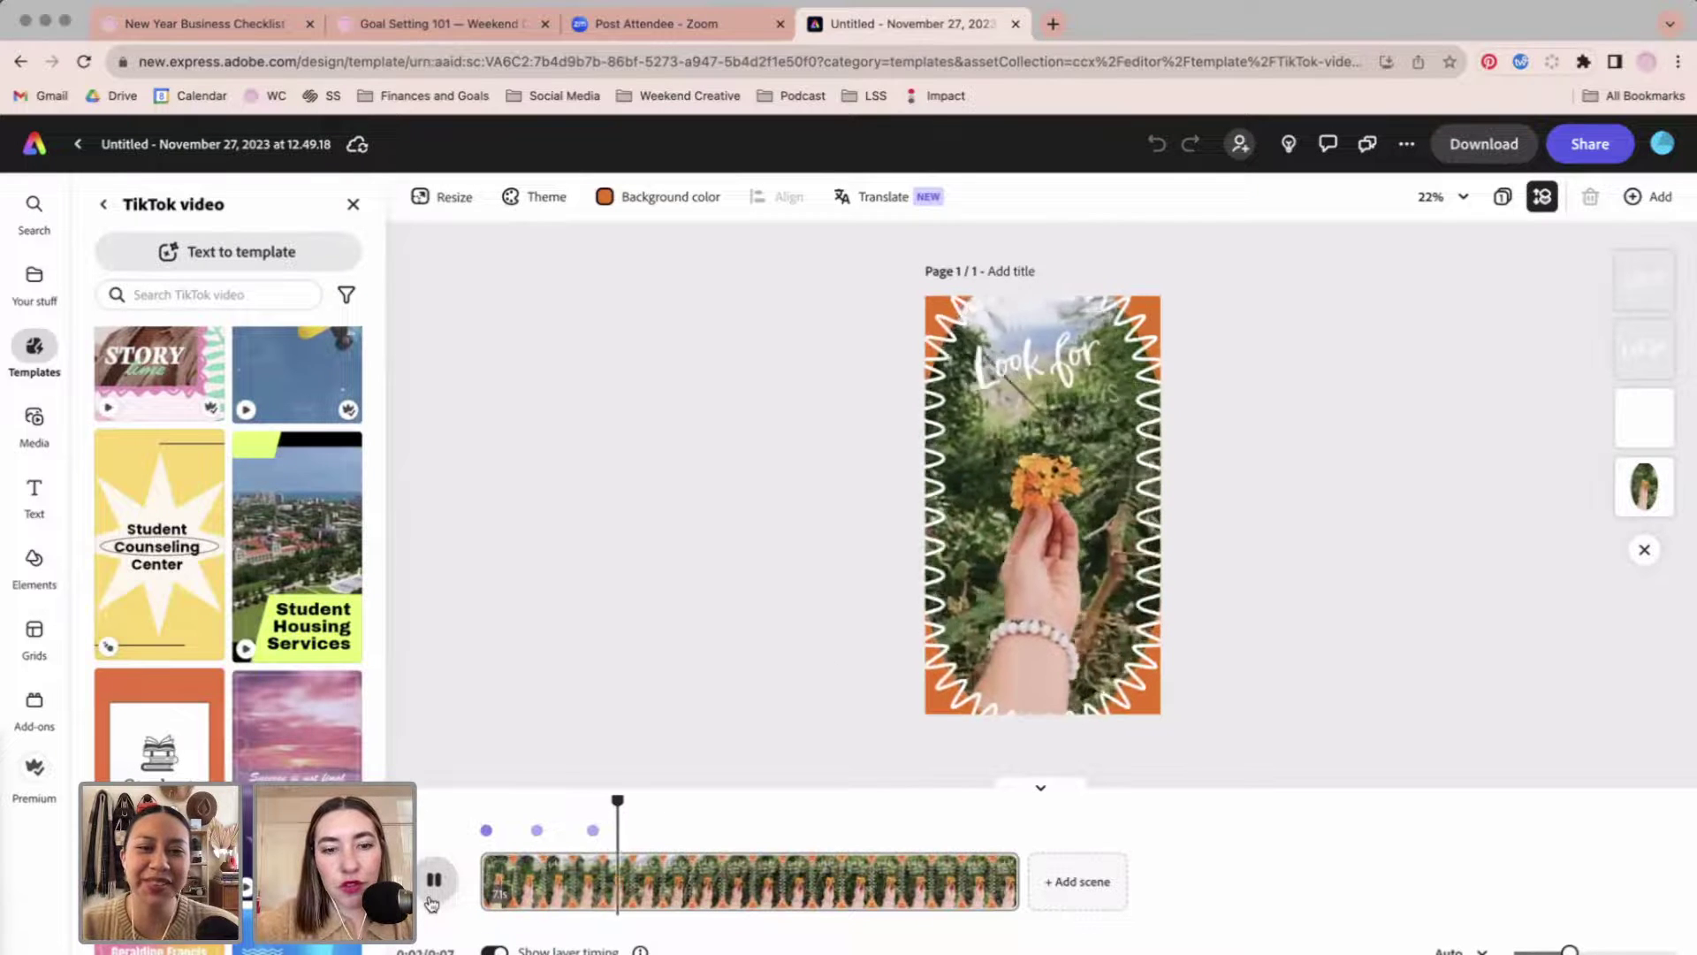
key("space")
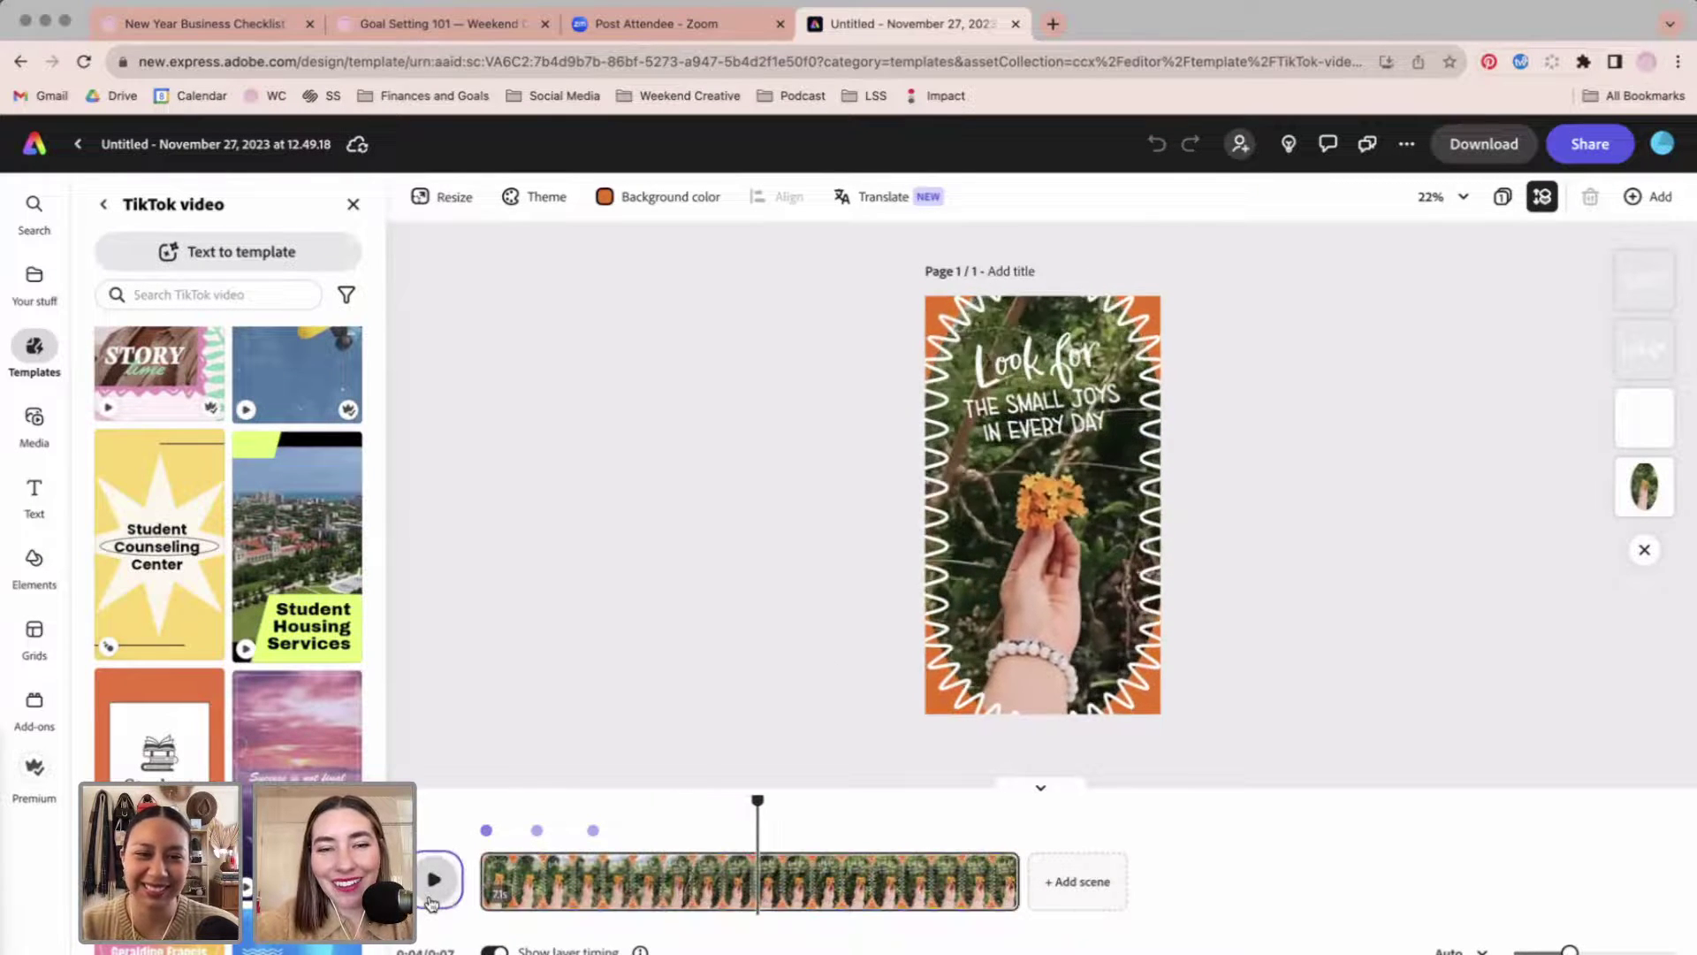
left_click_drag(757, 803, 480, 802)
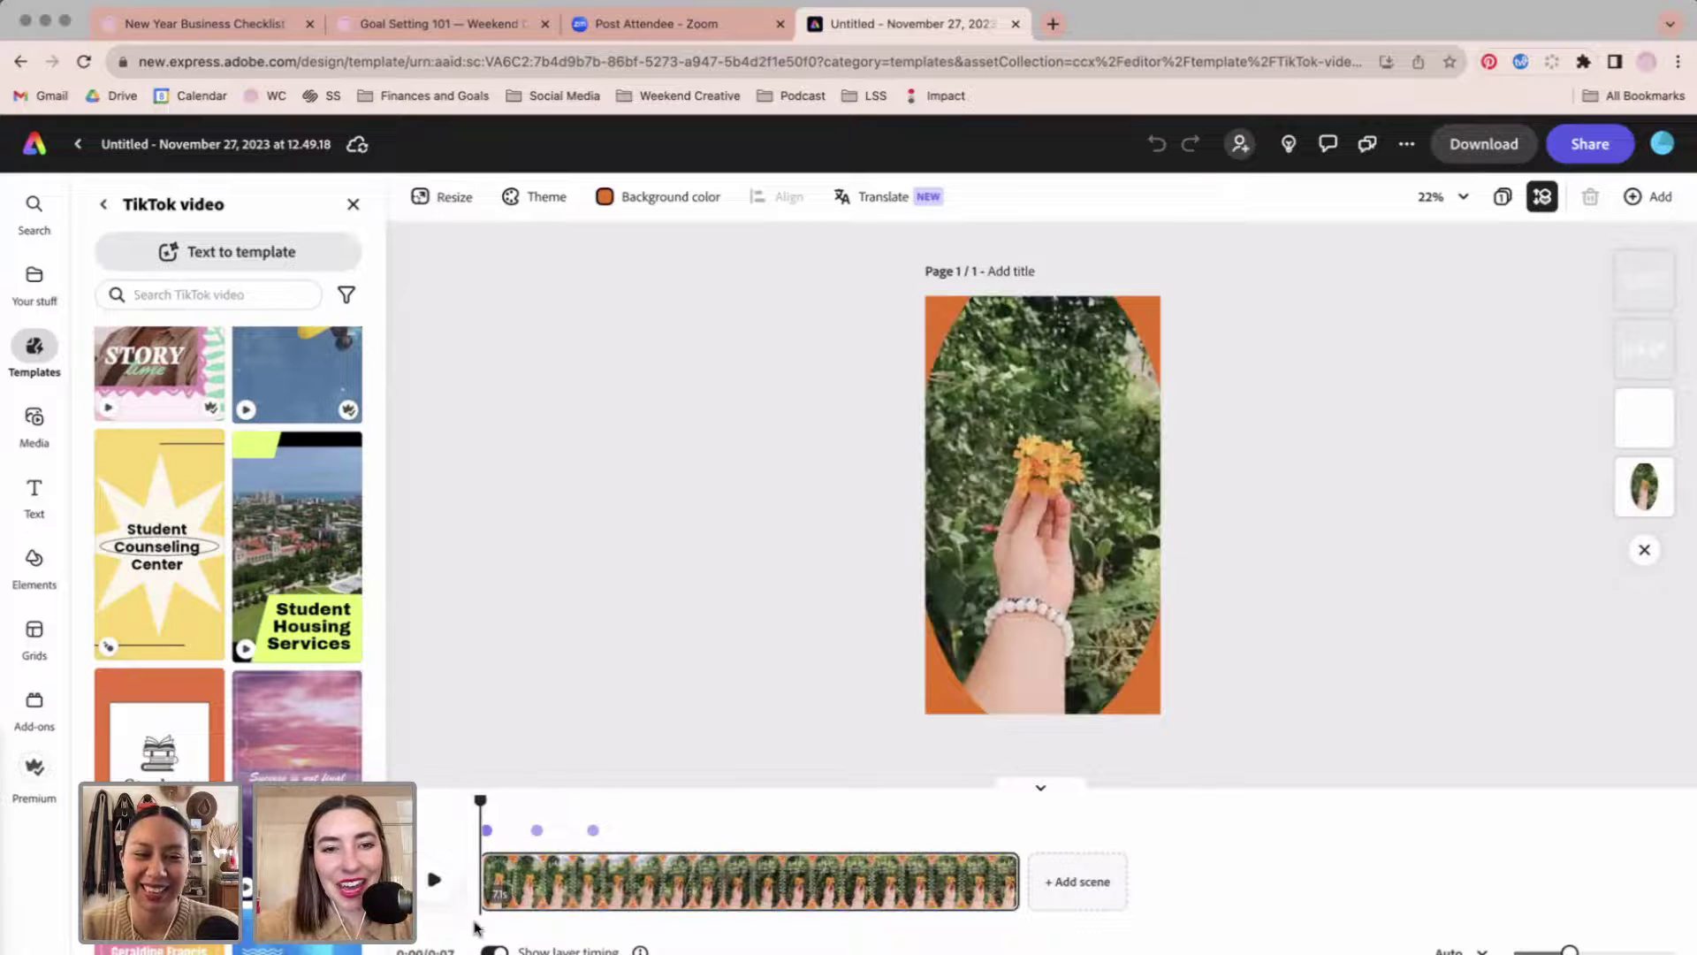
scroll(247, 619, "down", 5)
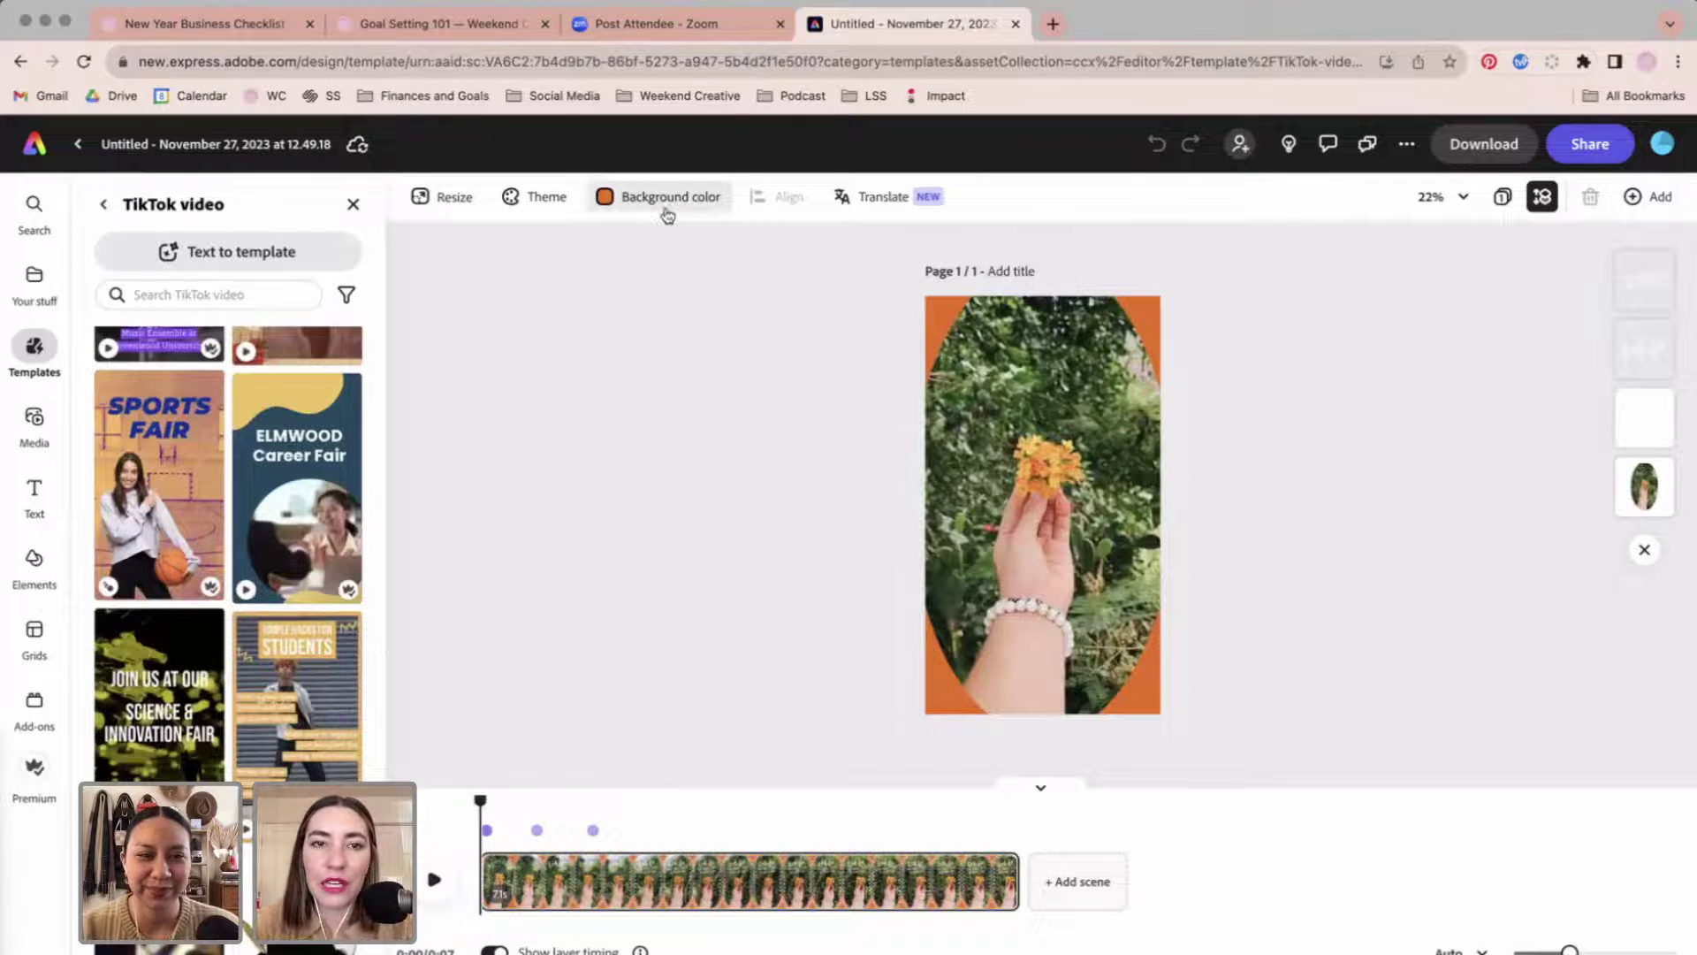
Set the page background to the pink Weekend 2 colour after trying the other swatches.
left_click(666, 210)
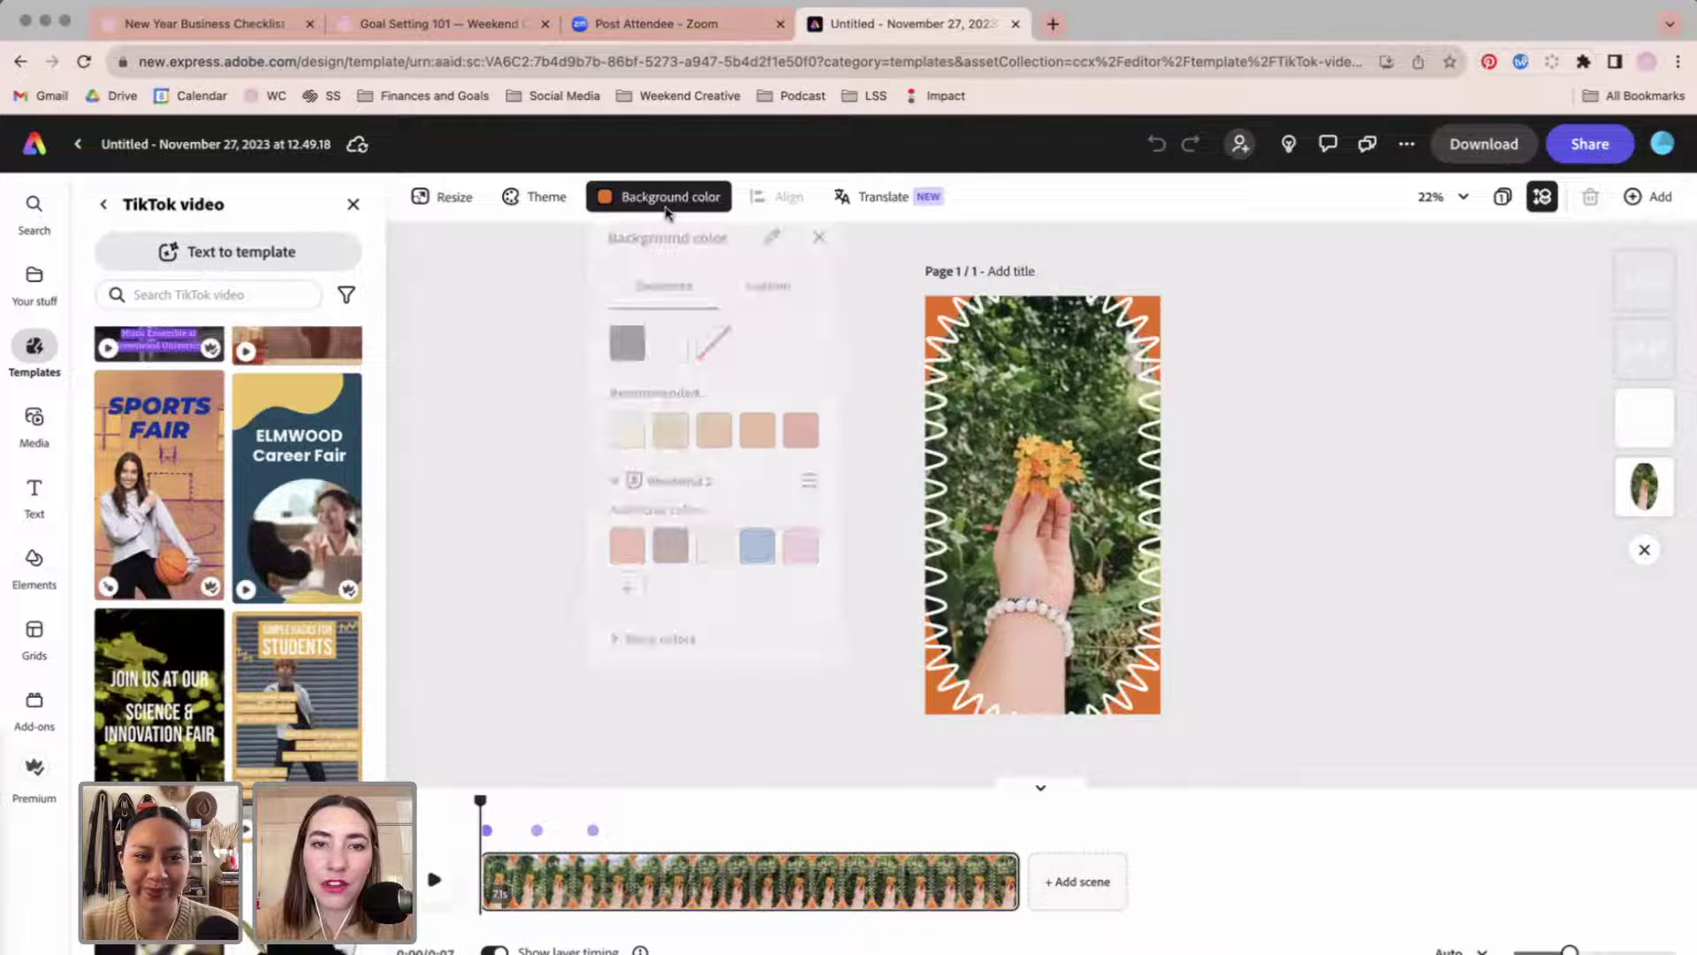
left_click(672, 557)
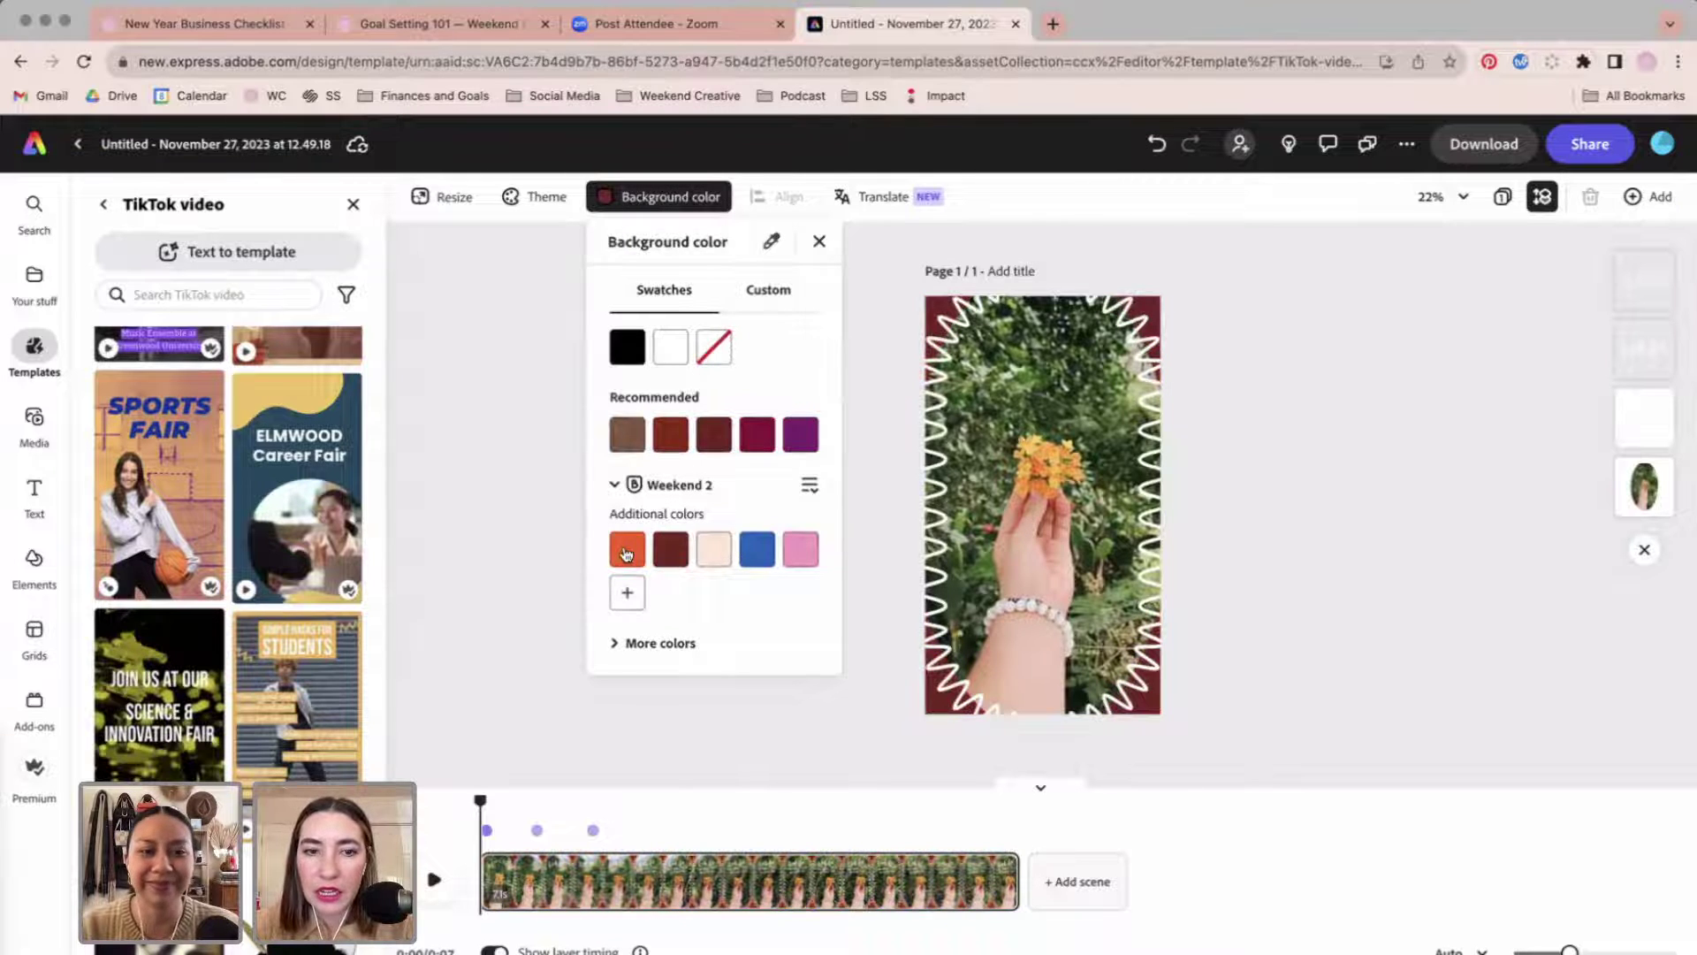
left_click(626, 554)
left_click(793, 553)
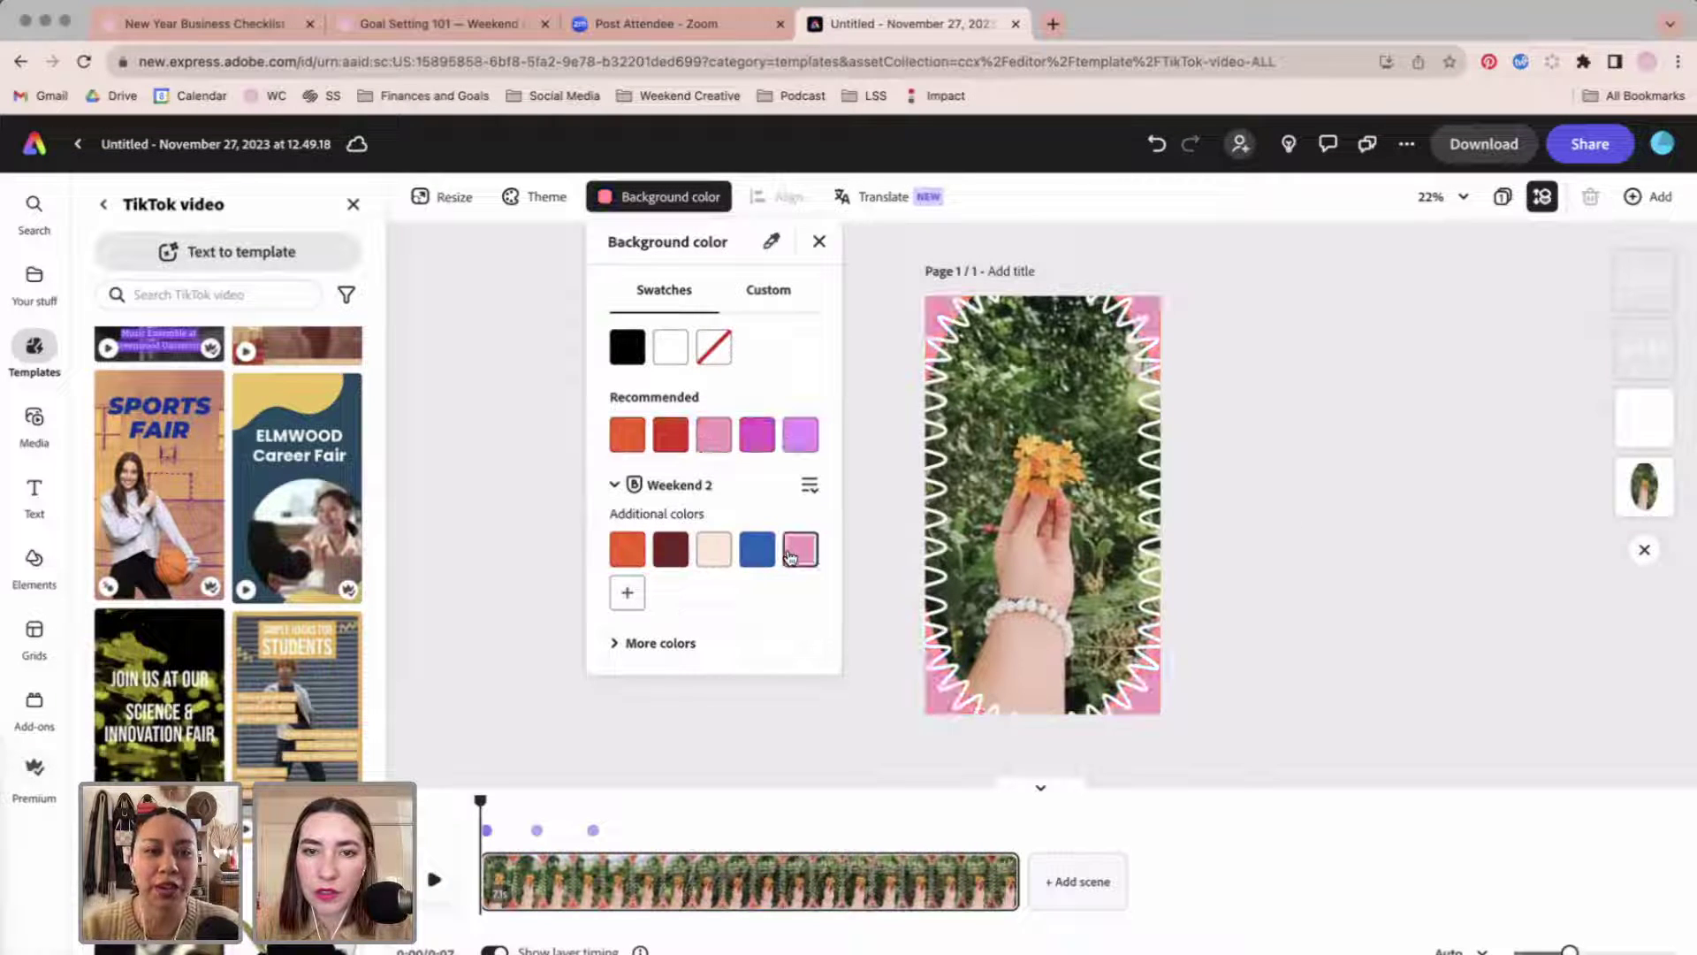
left_click(629, 549)
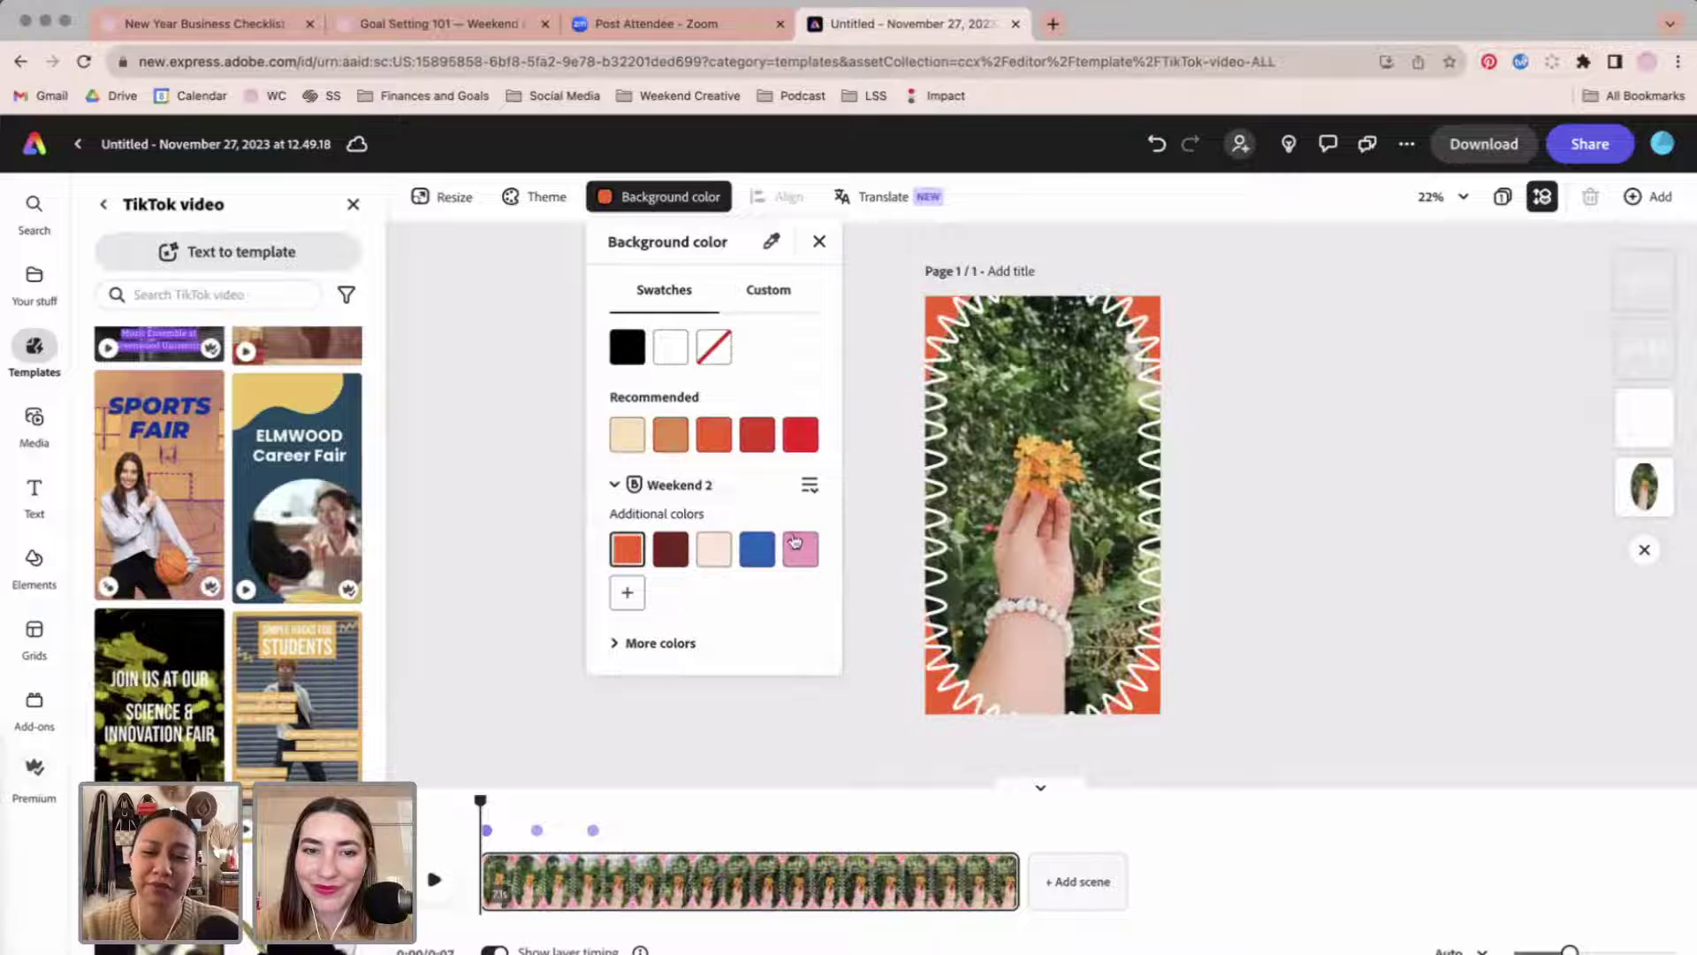
left_click(760, 546)
left_click(789, 550)
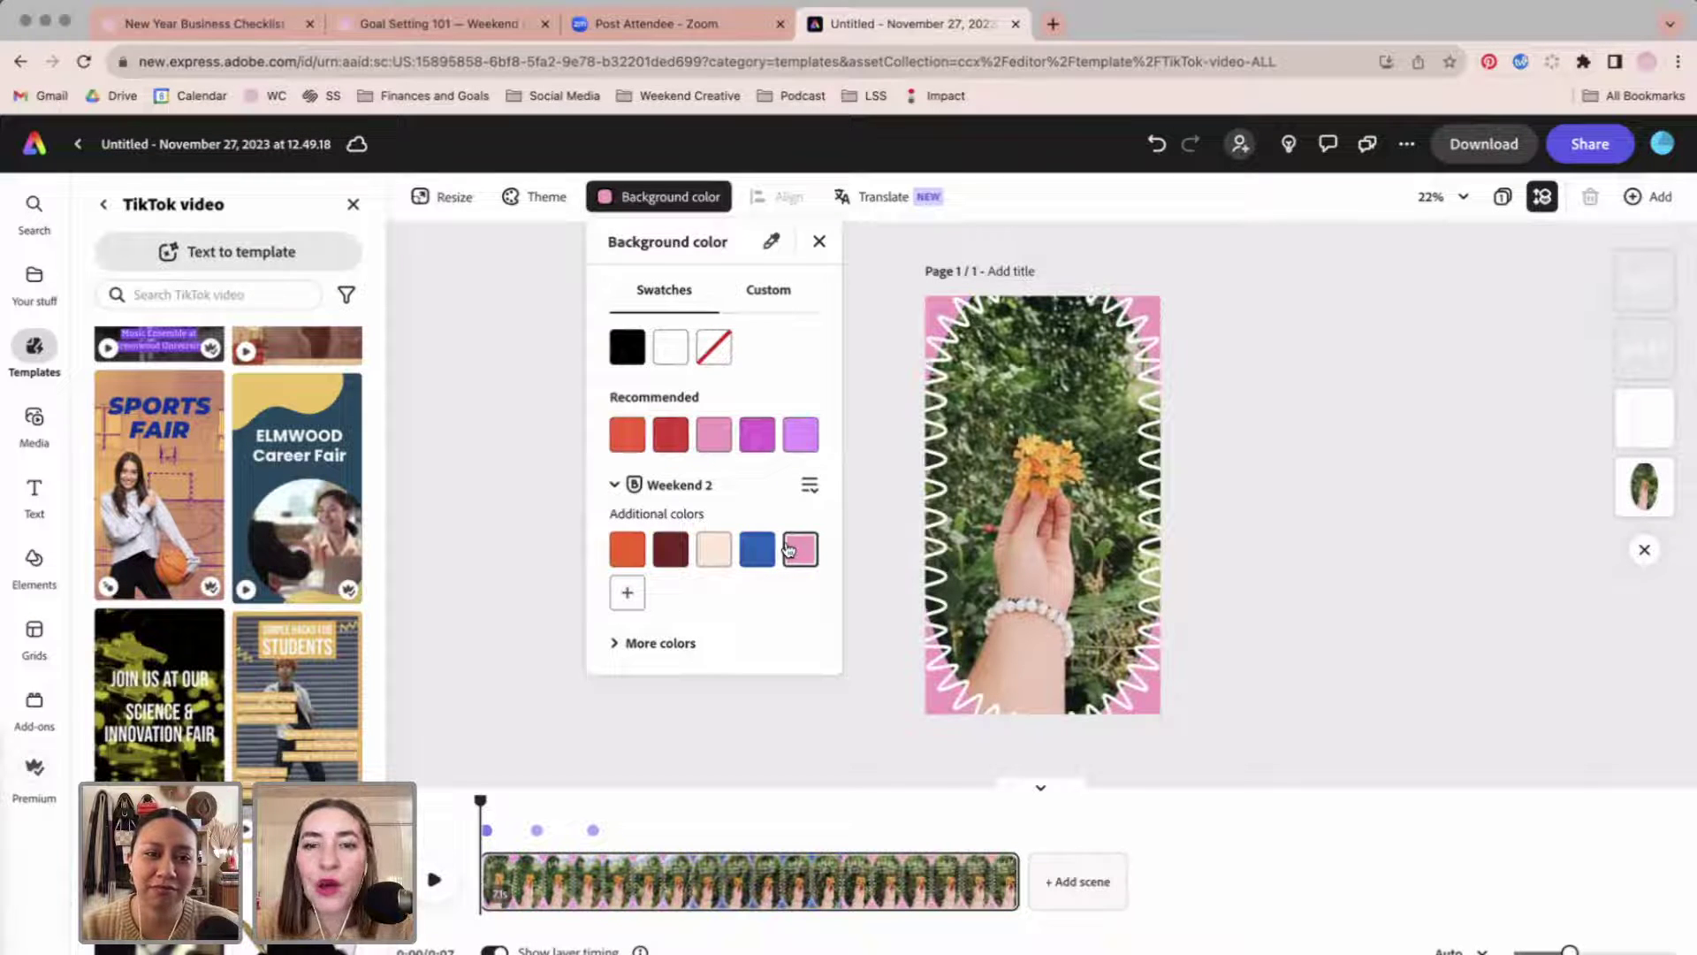
left_click(1360, 603)
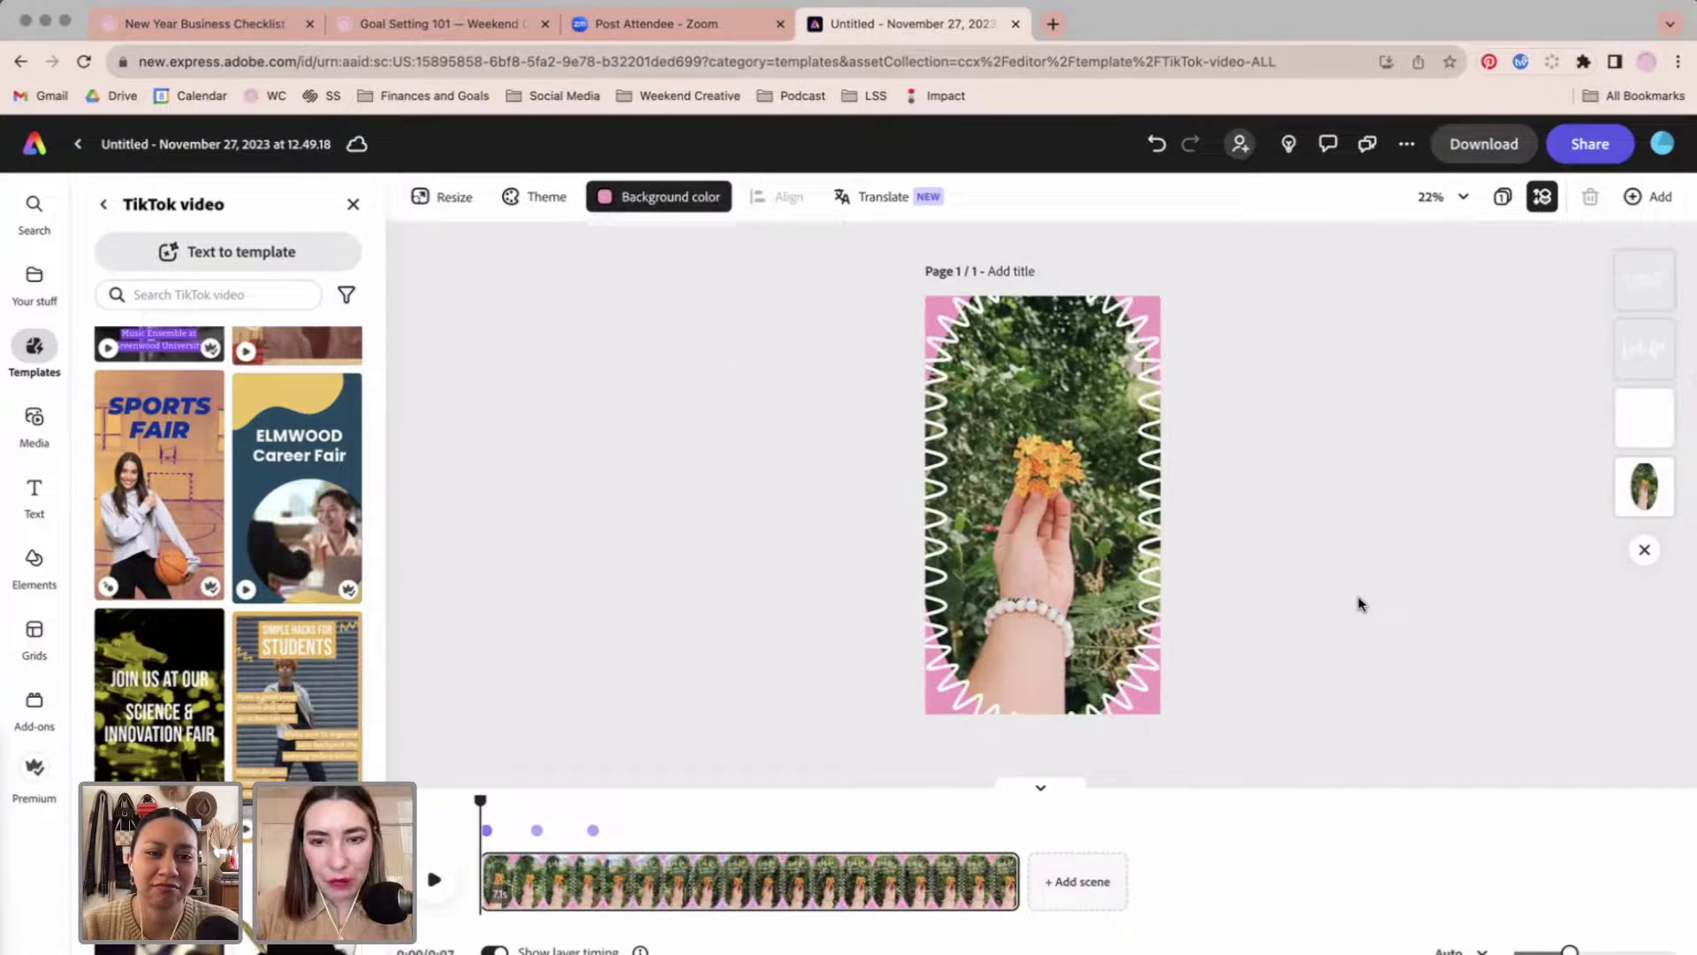
Select the flower video layer inside the wavy frame.
left_click(579, 883)
double_click(1040, 457)
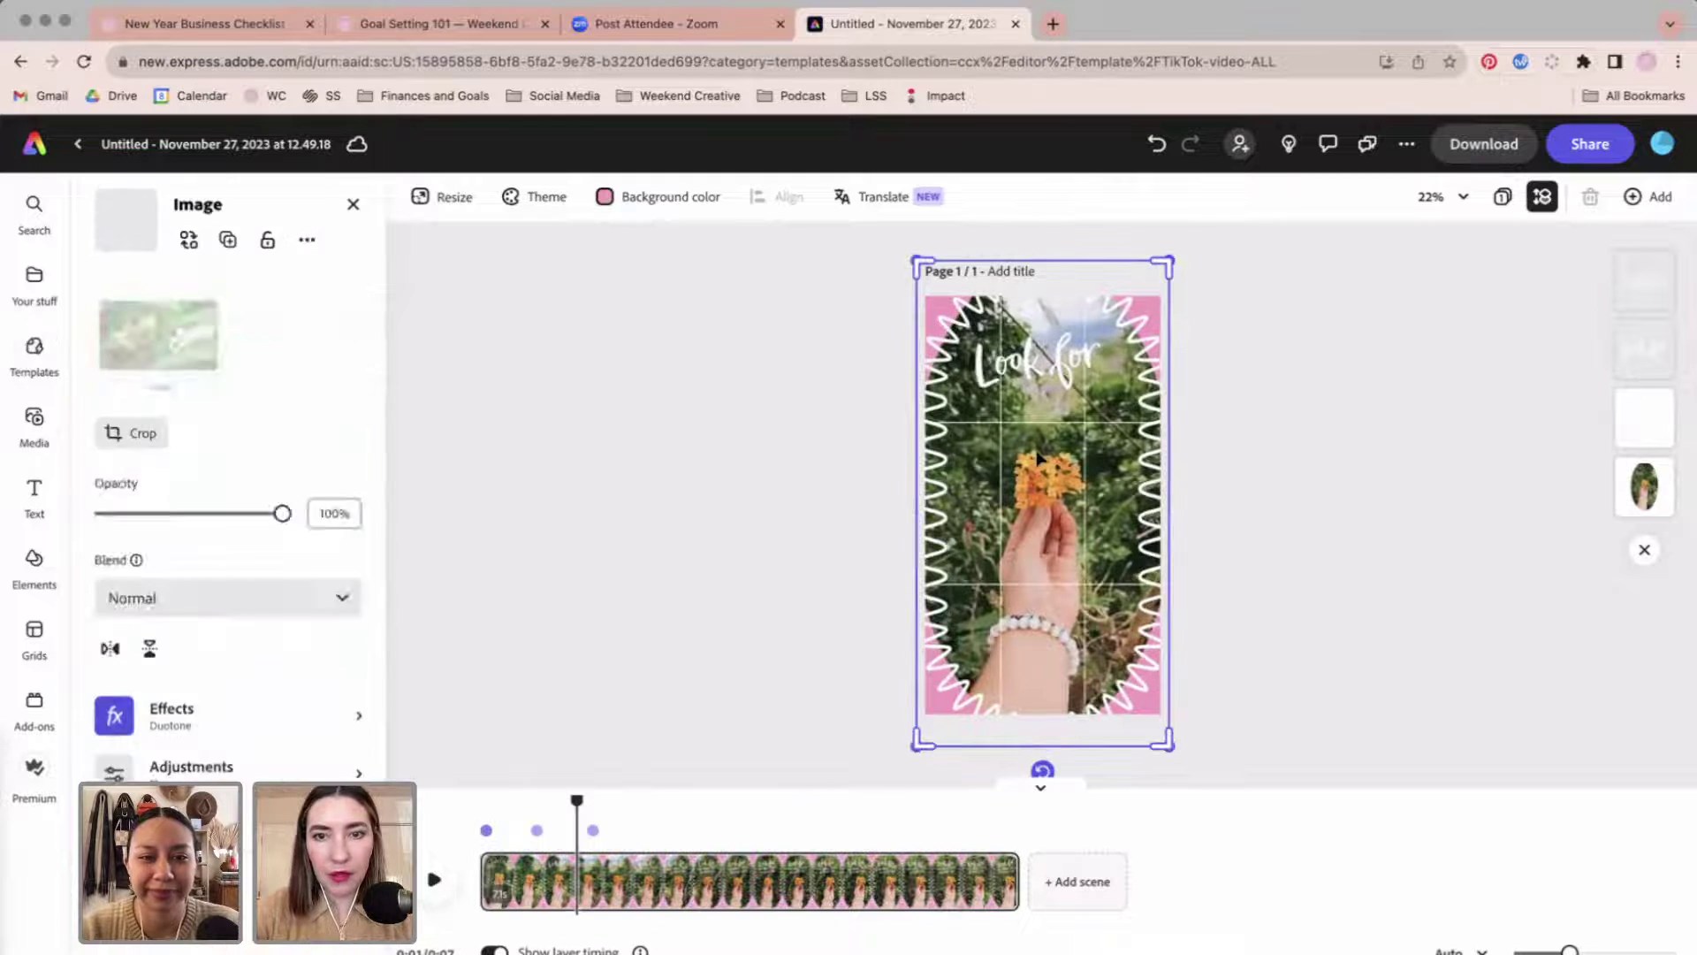
left_click(1218, 468)
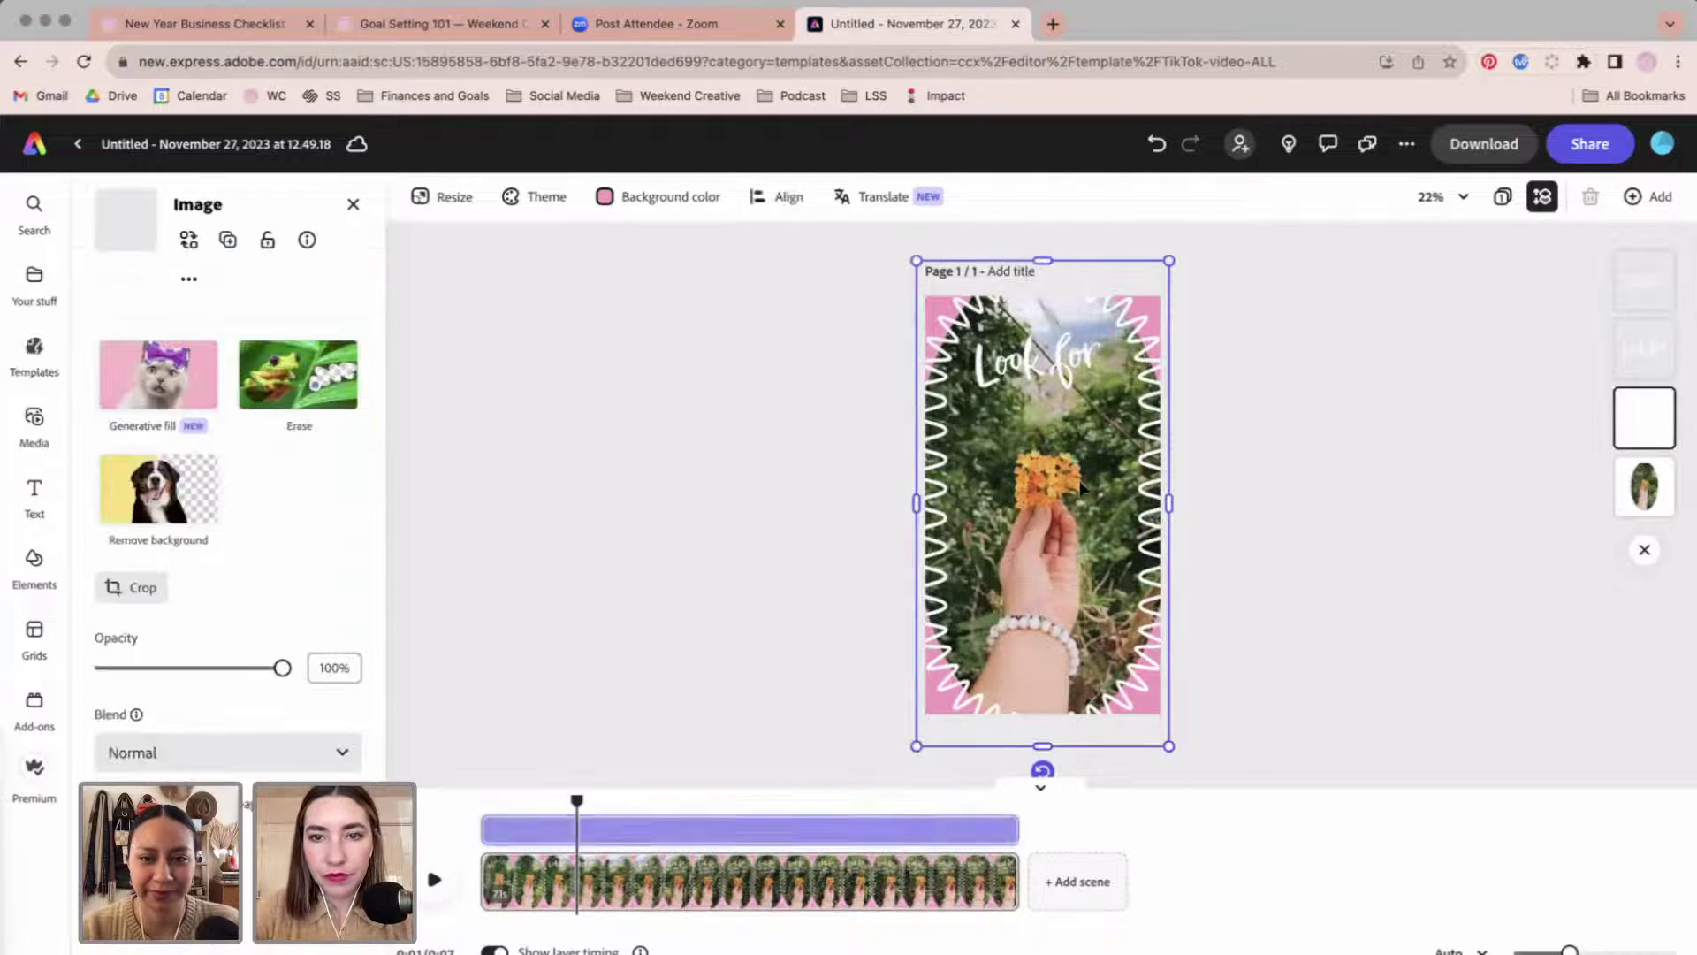
left_click(1223, 466)
left_click(1096, 517)
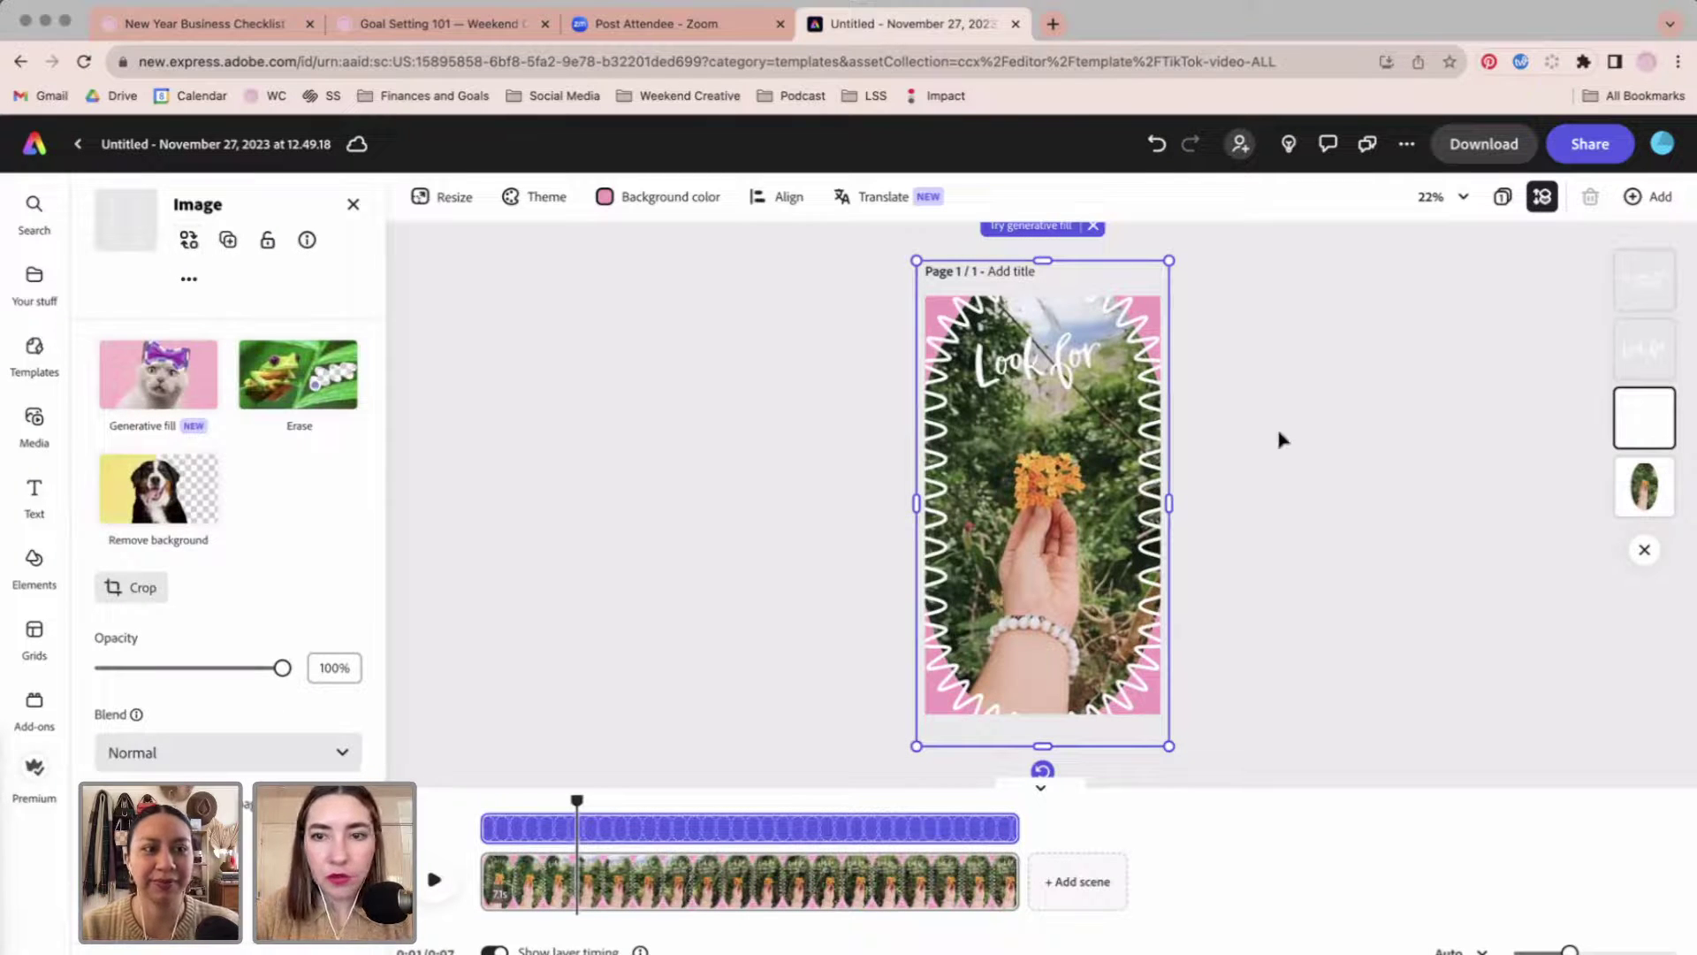
left_click(1675, 487)
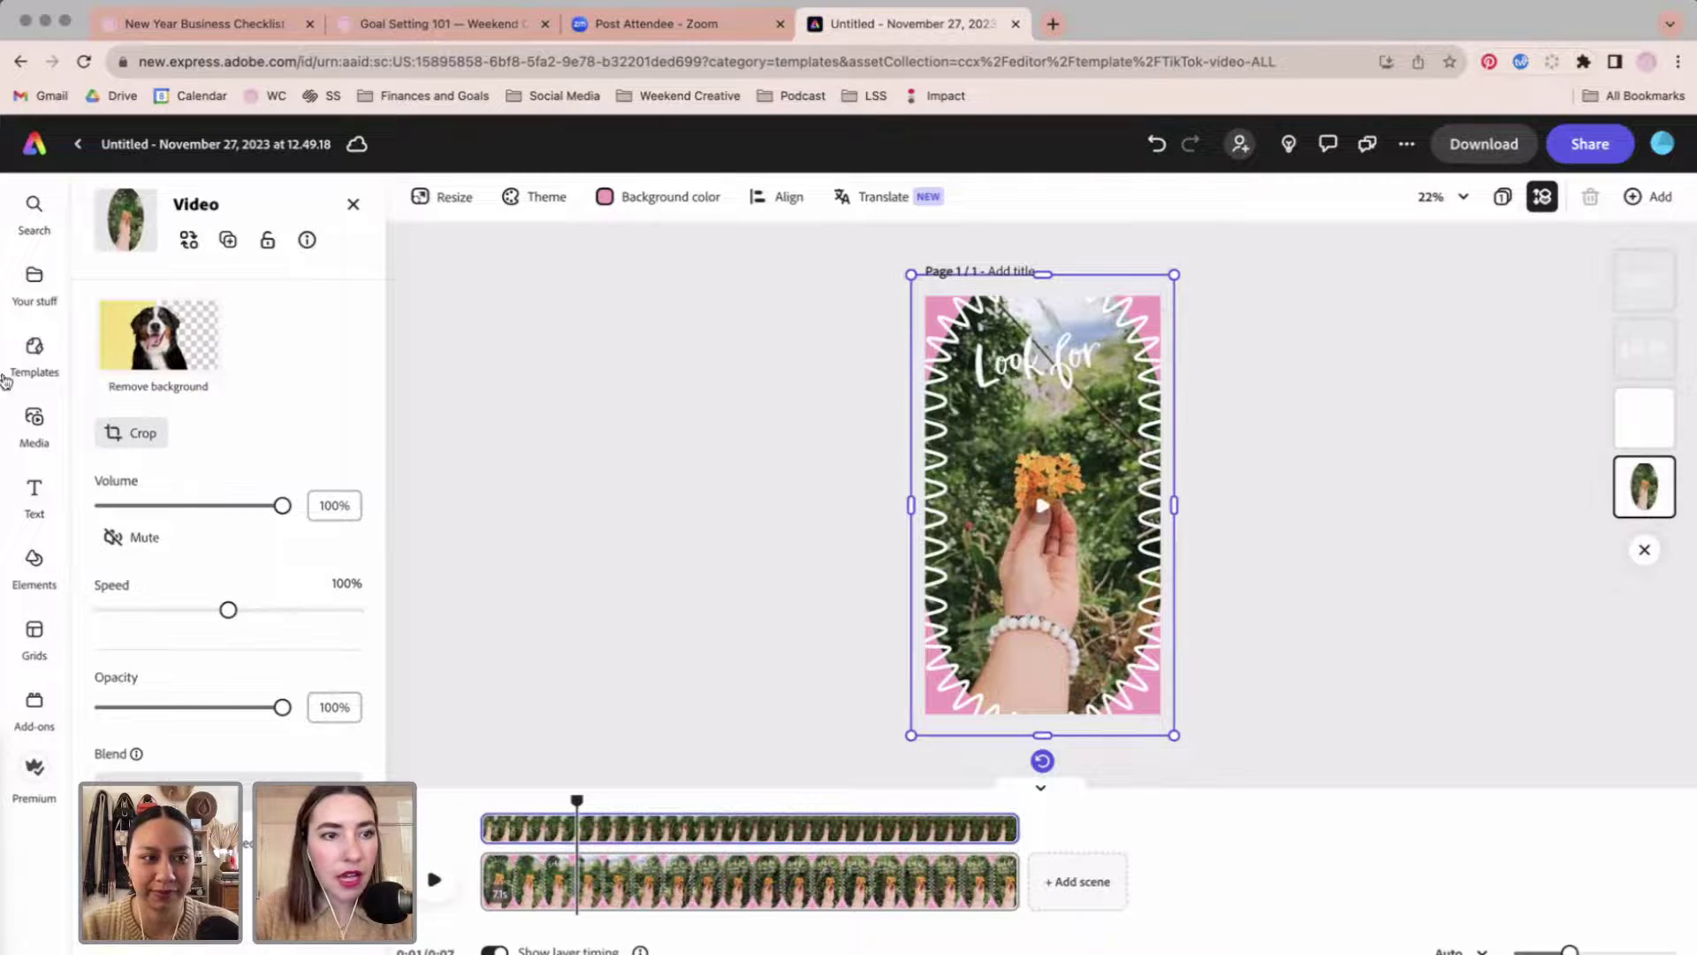
Preview IMG_1399.MOV and IMG_1400.MOV from Downloads for the frame.
left_click(189, 239)
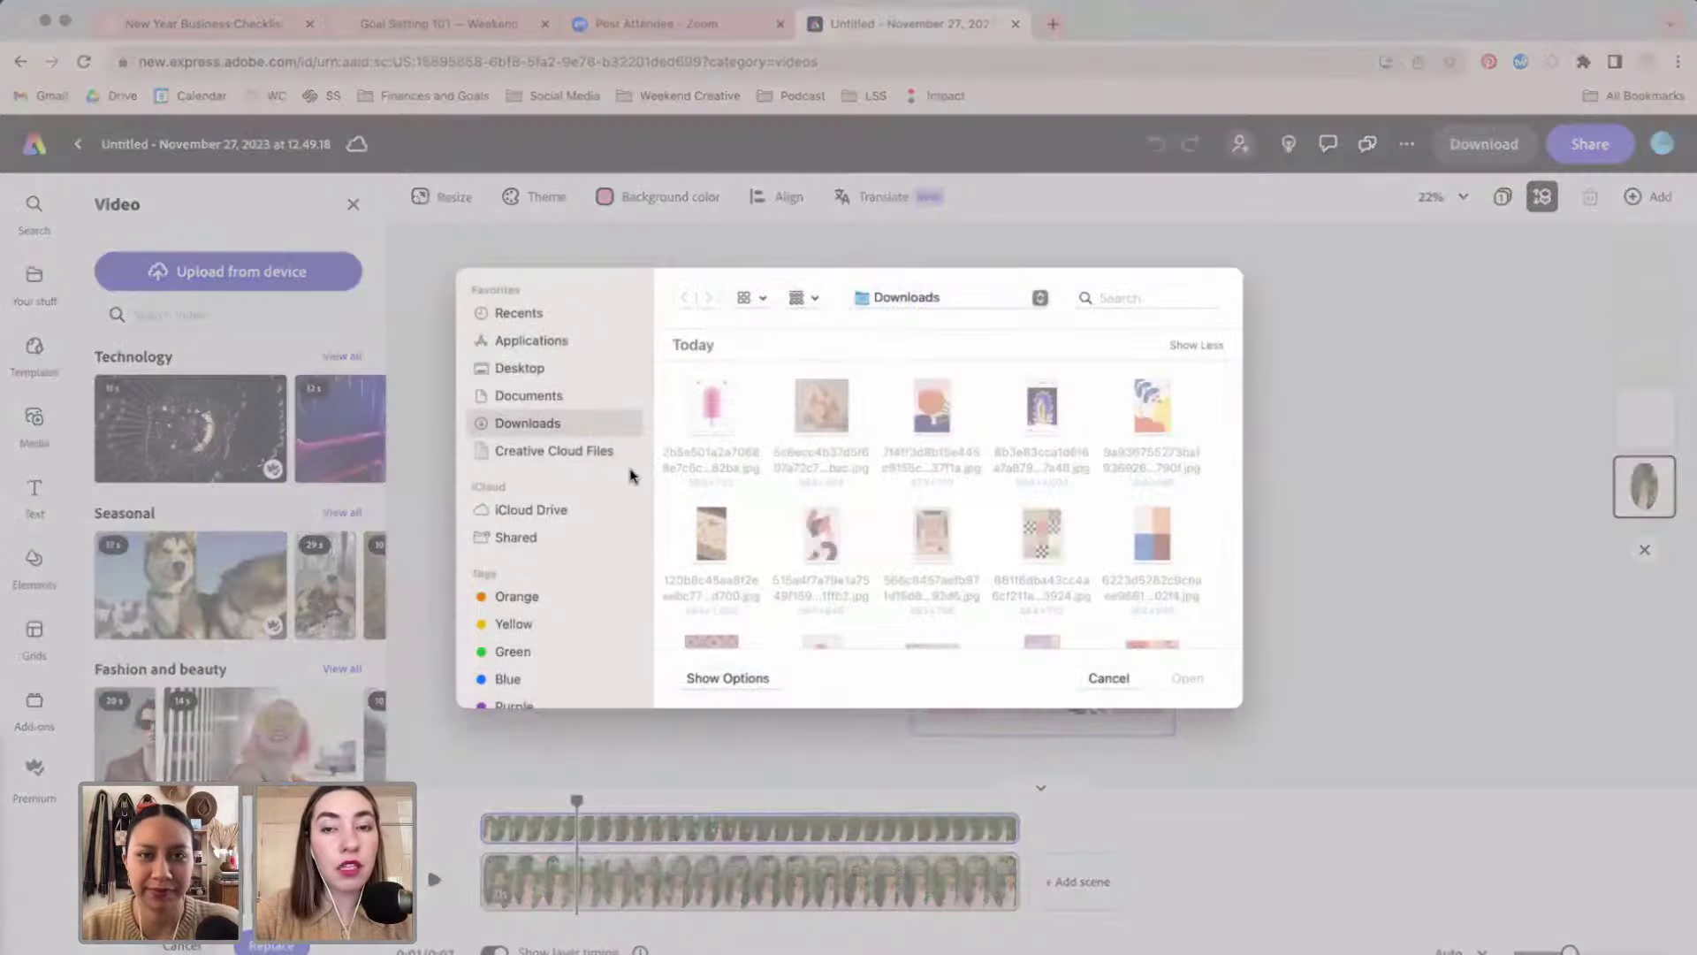
scroll(838, 460, "down", 10)
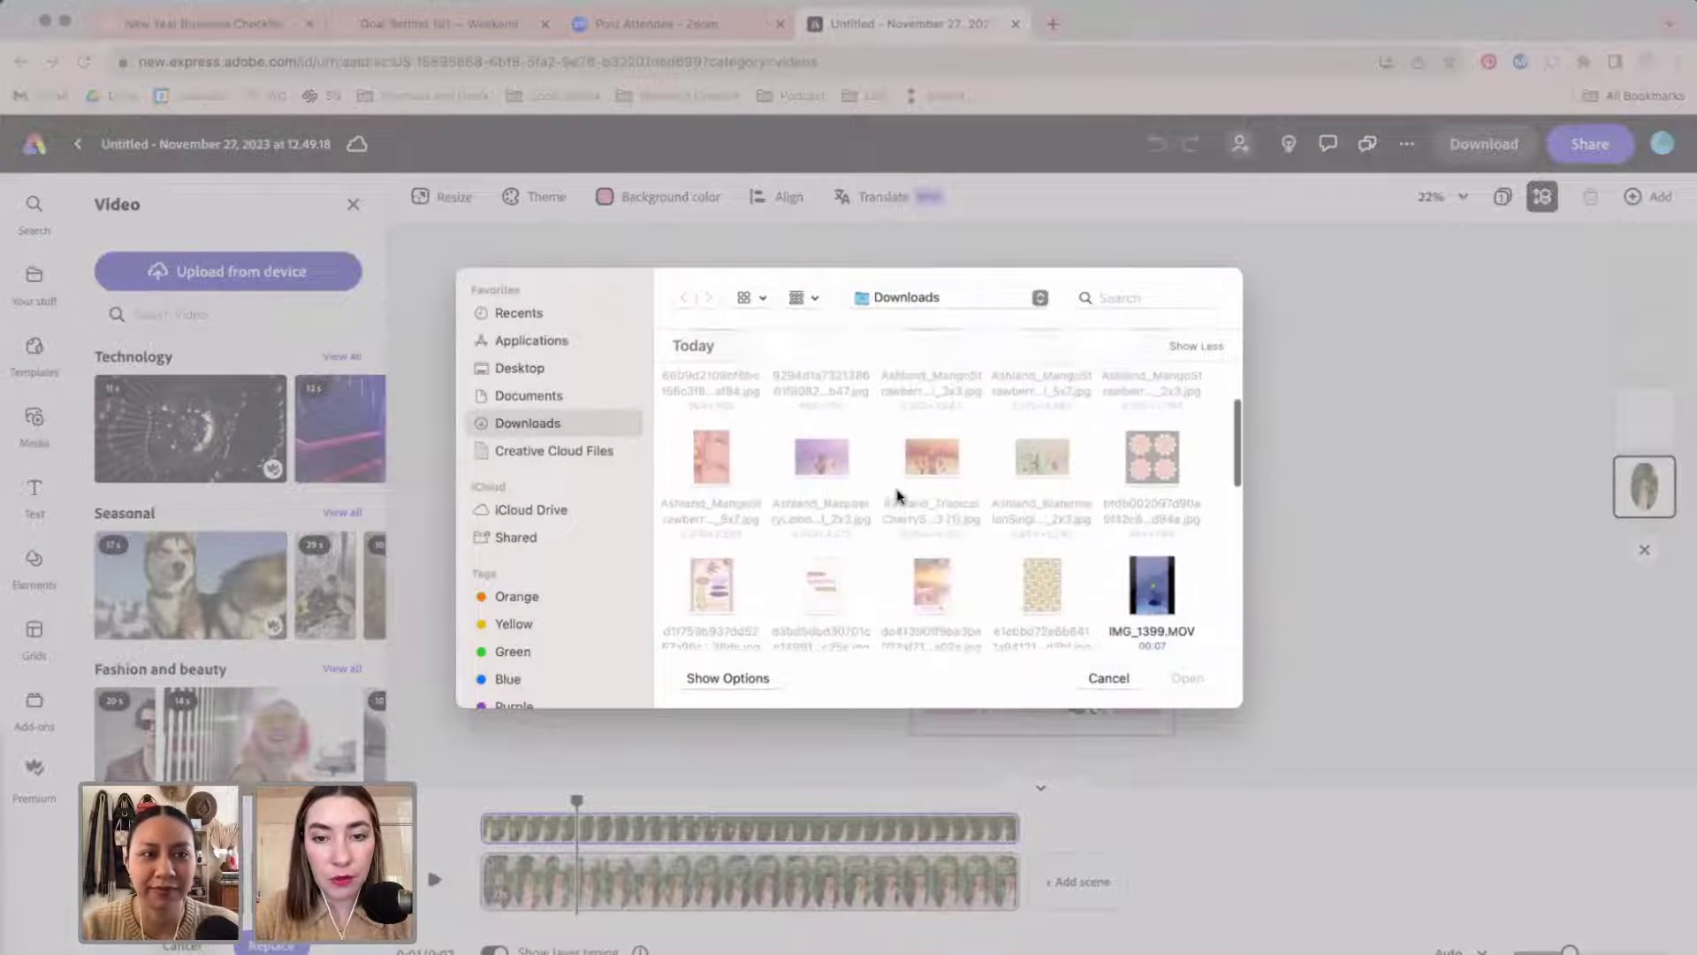
left_click(1132, 453)
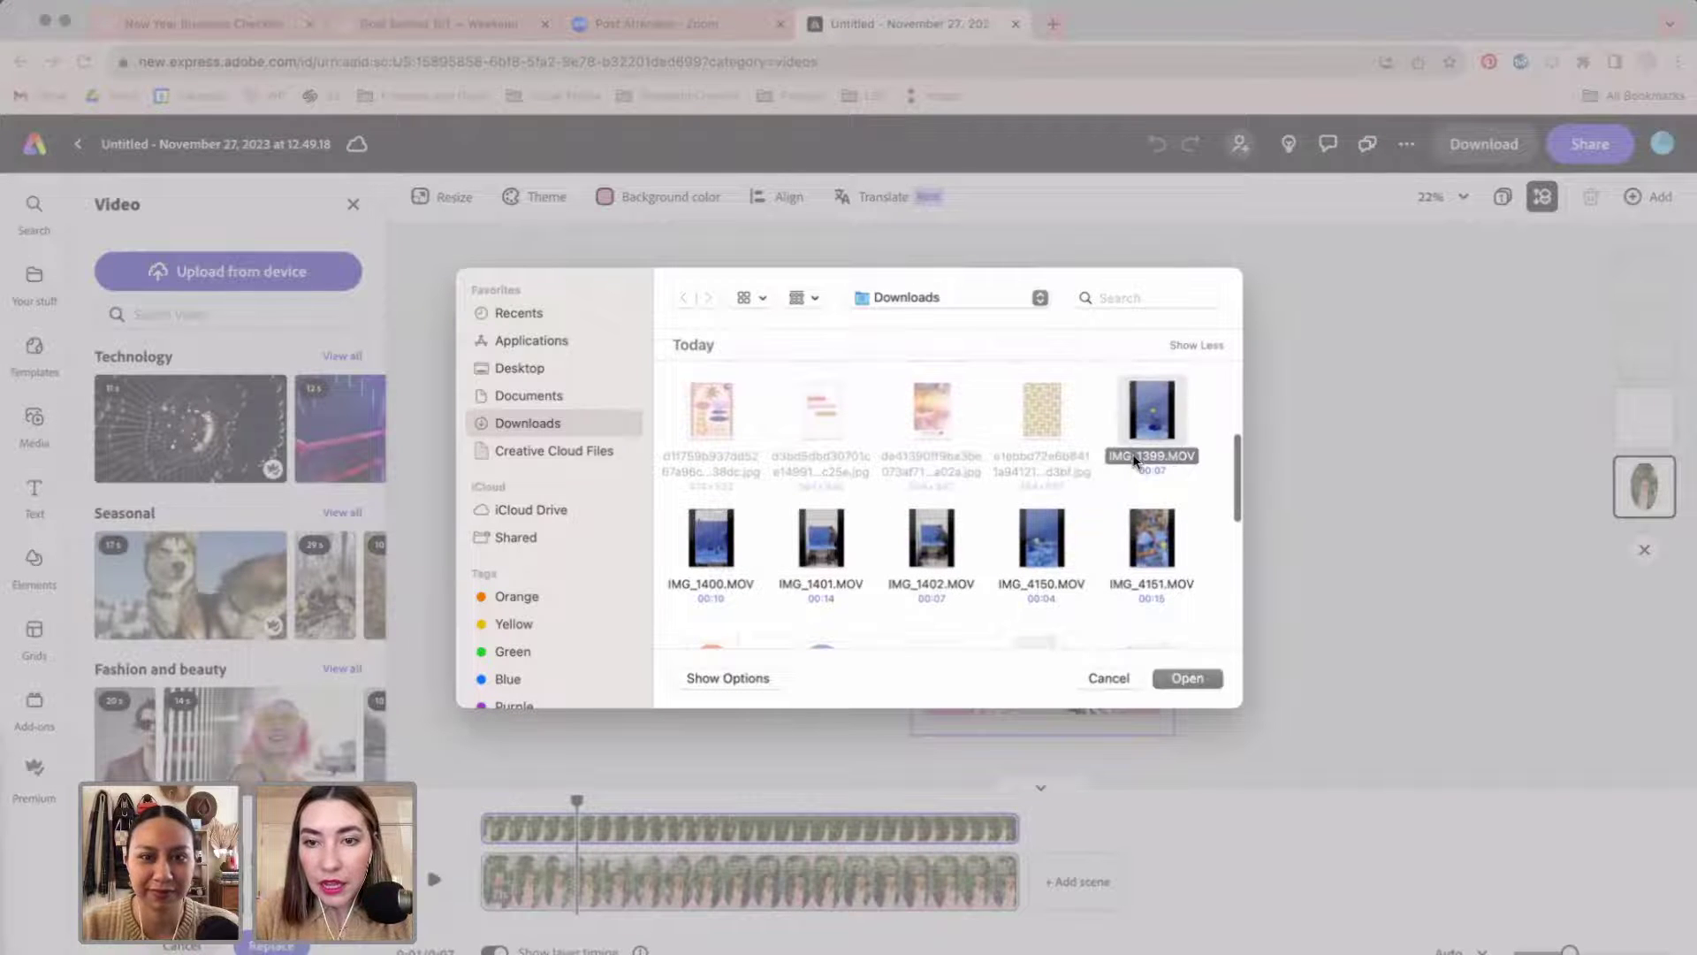
key("space")
key("space")
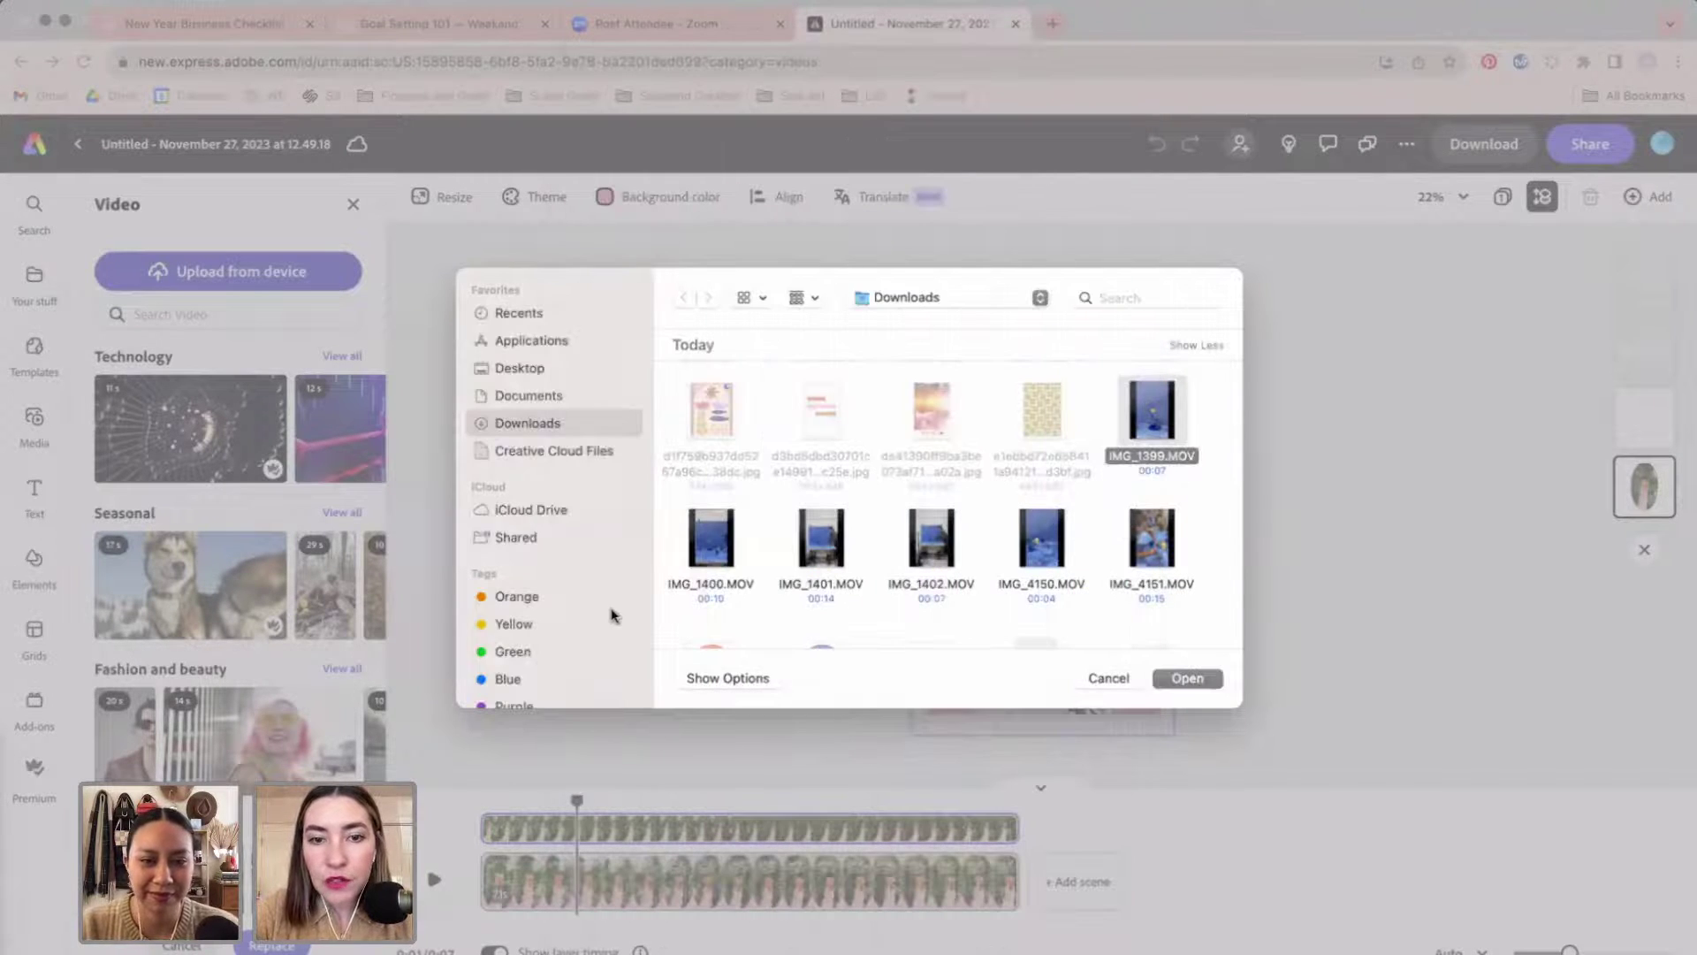
left_click(693, 585)
key("space")
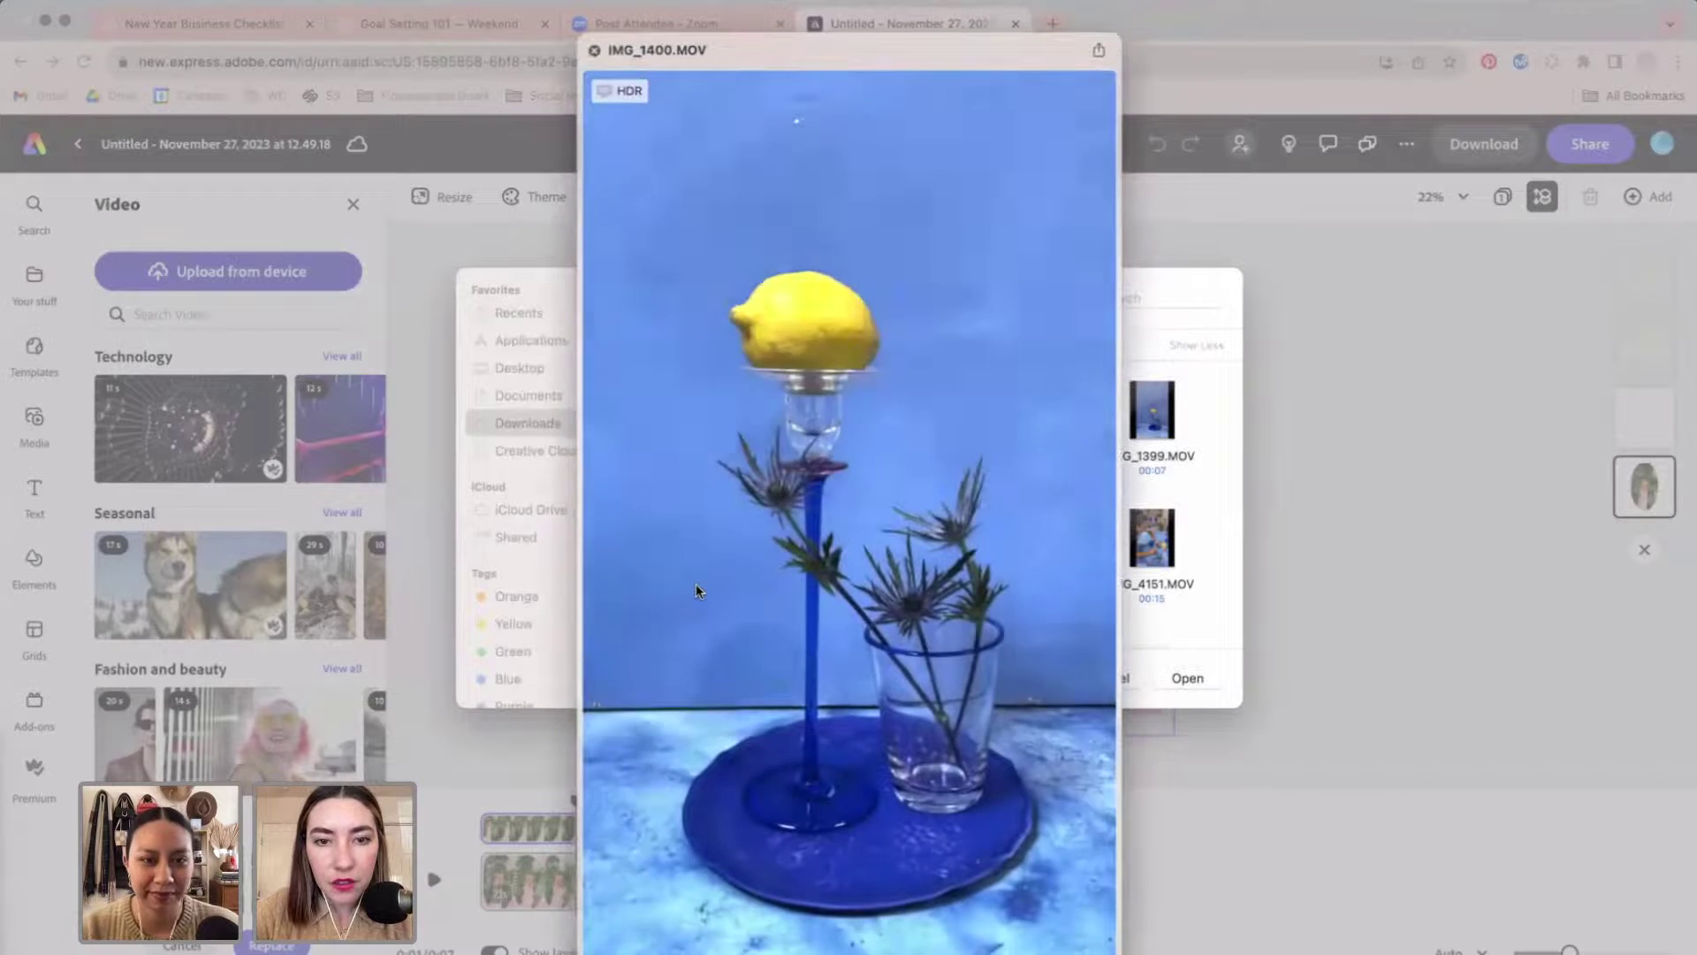
key("space")
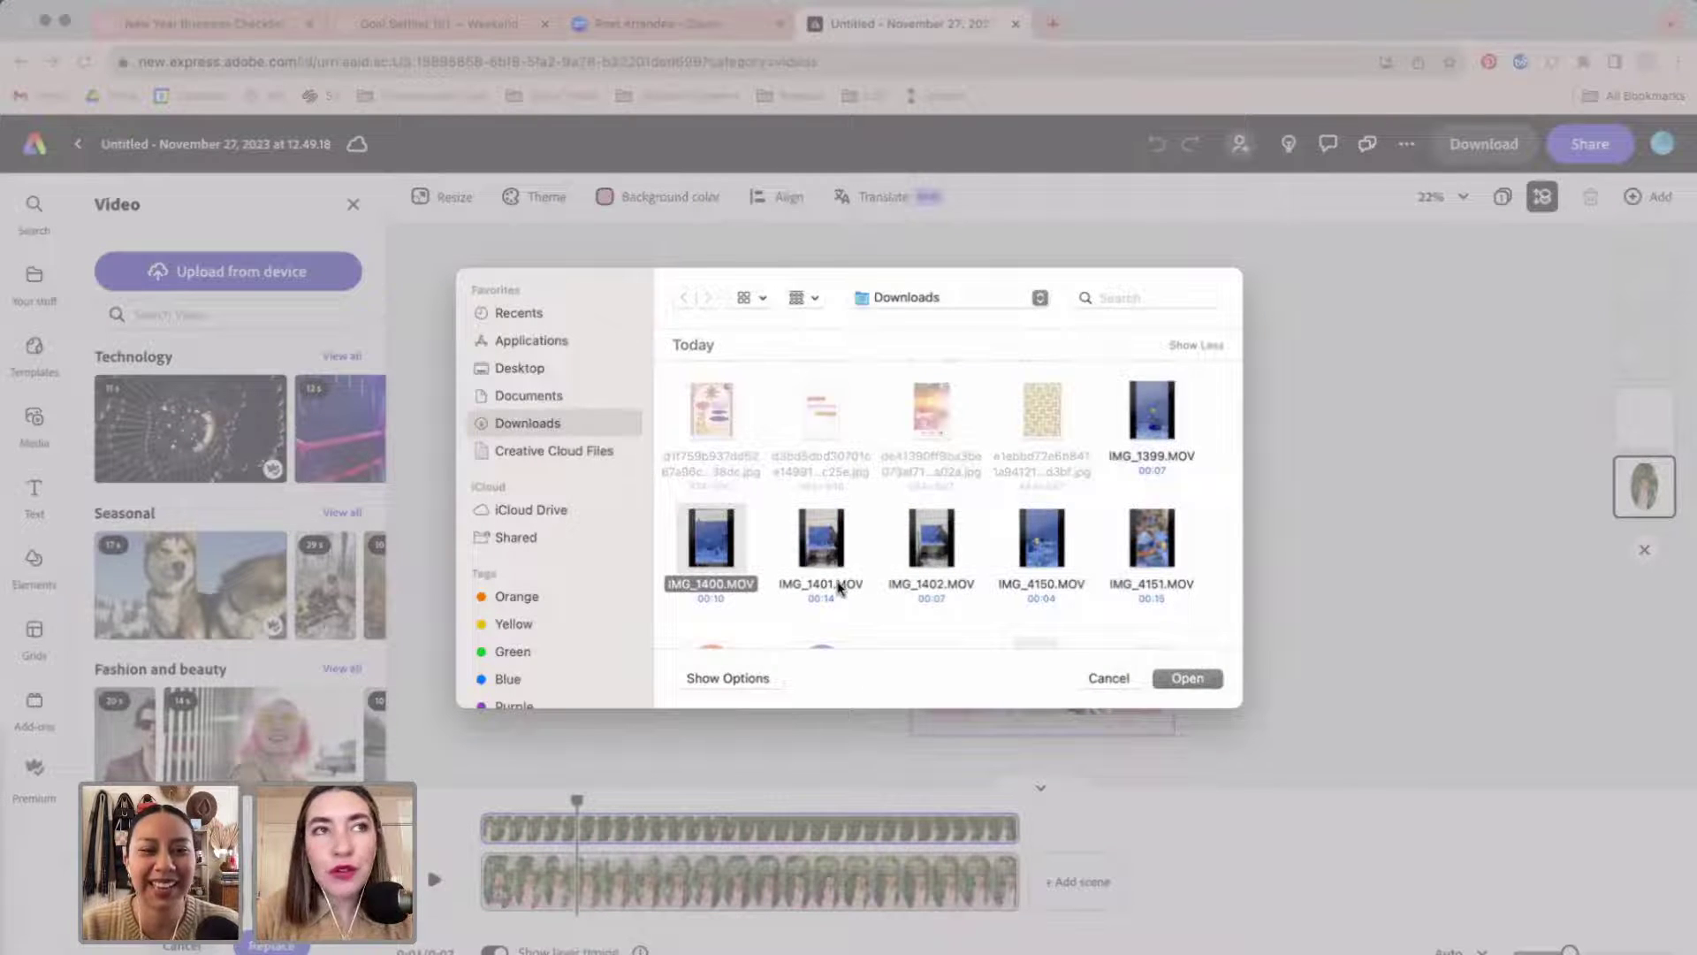
Preview IMG_1401 and IMG_1402, then upload IMG_4150.MOV into the wavy frame.
left_click(840, 588)
key("space")
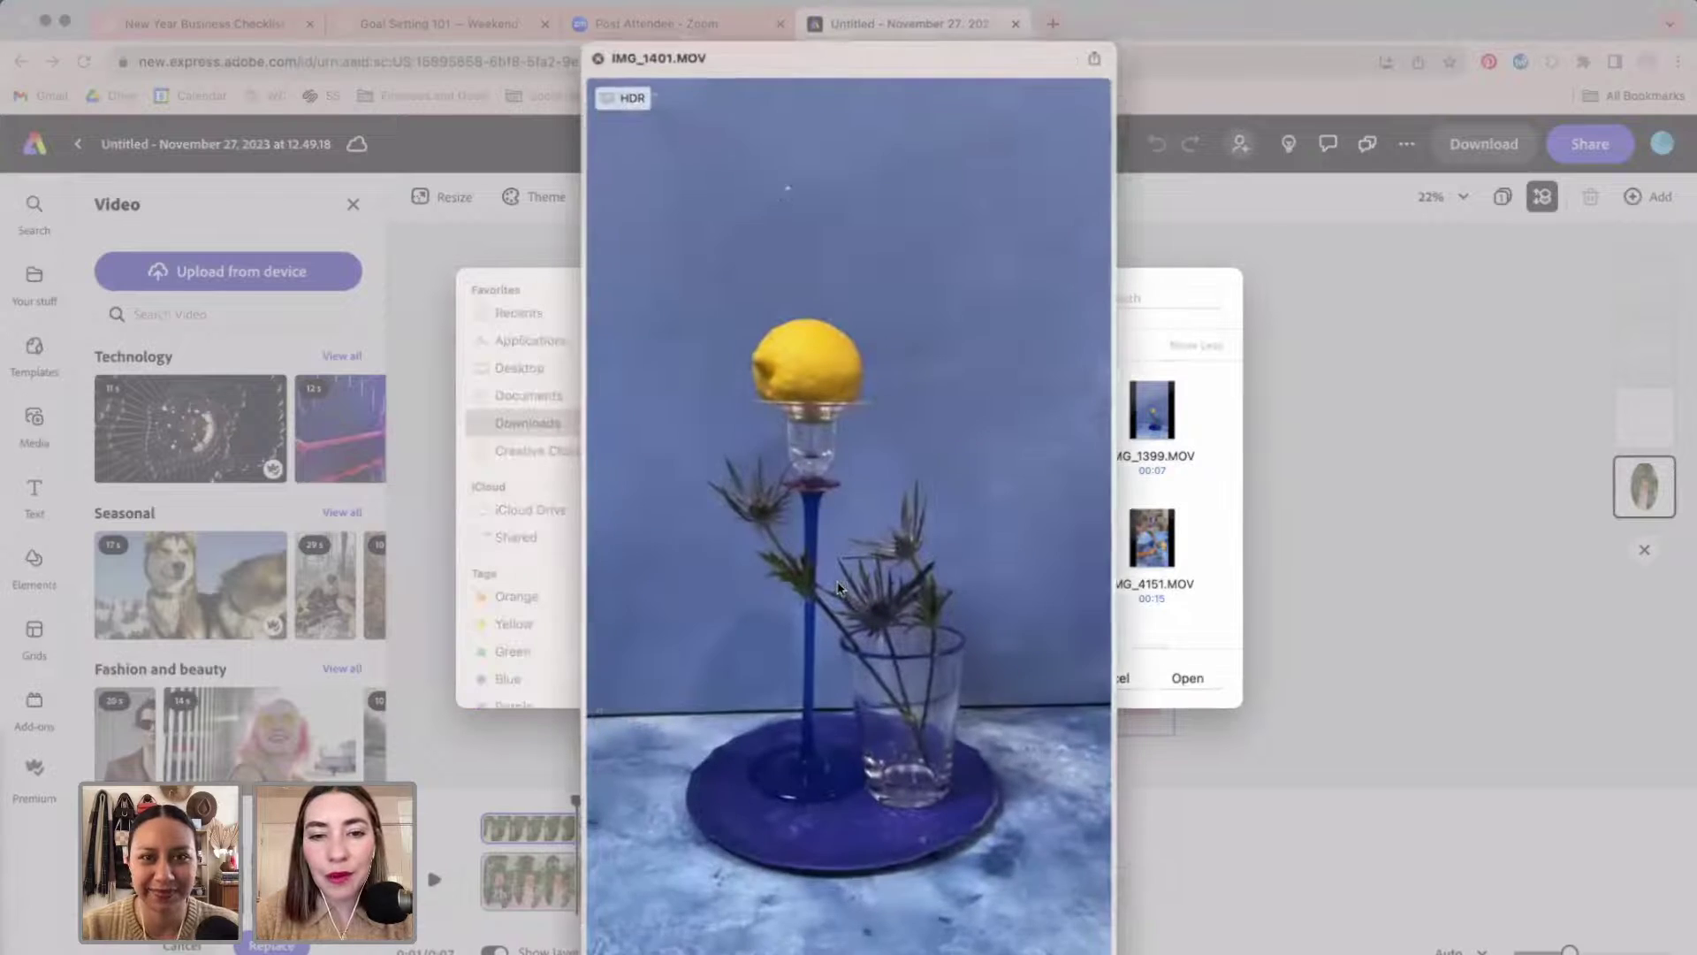
key("space")
left_click(937, 548)
key("space")
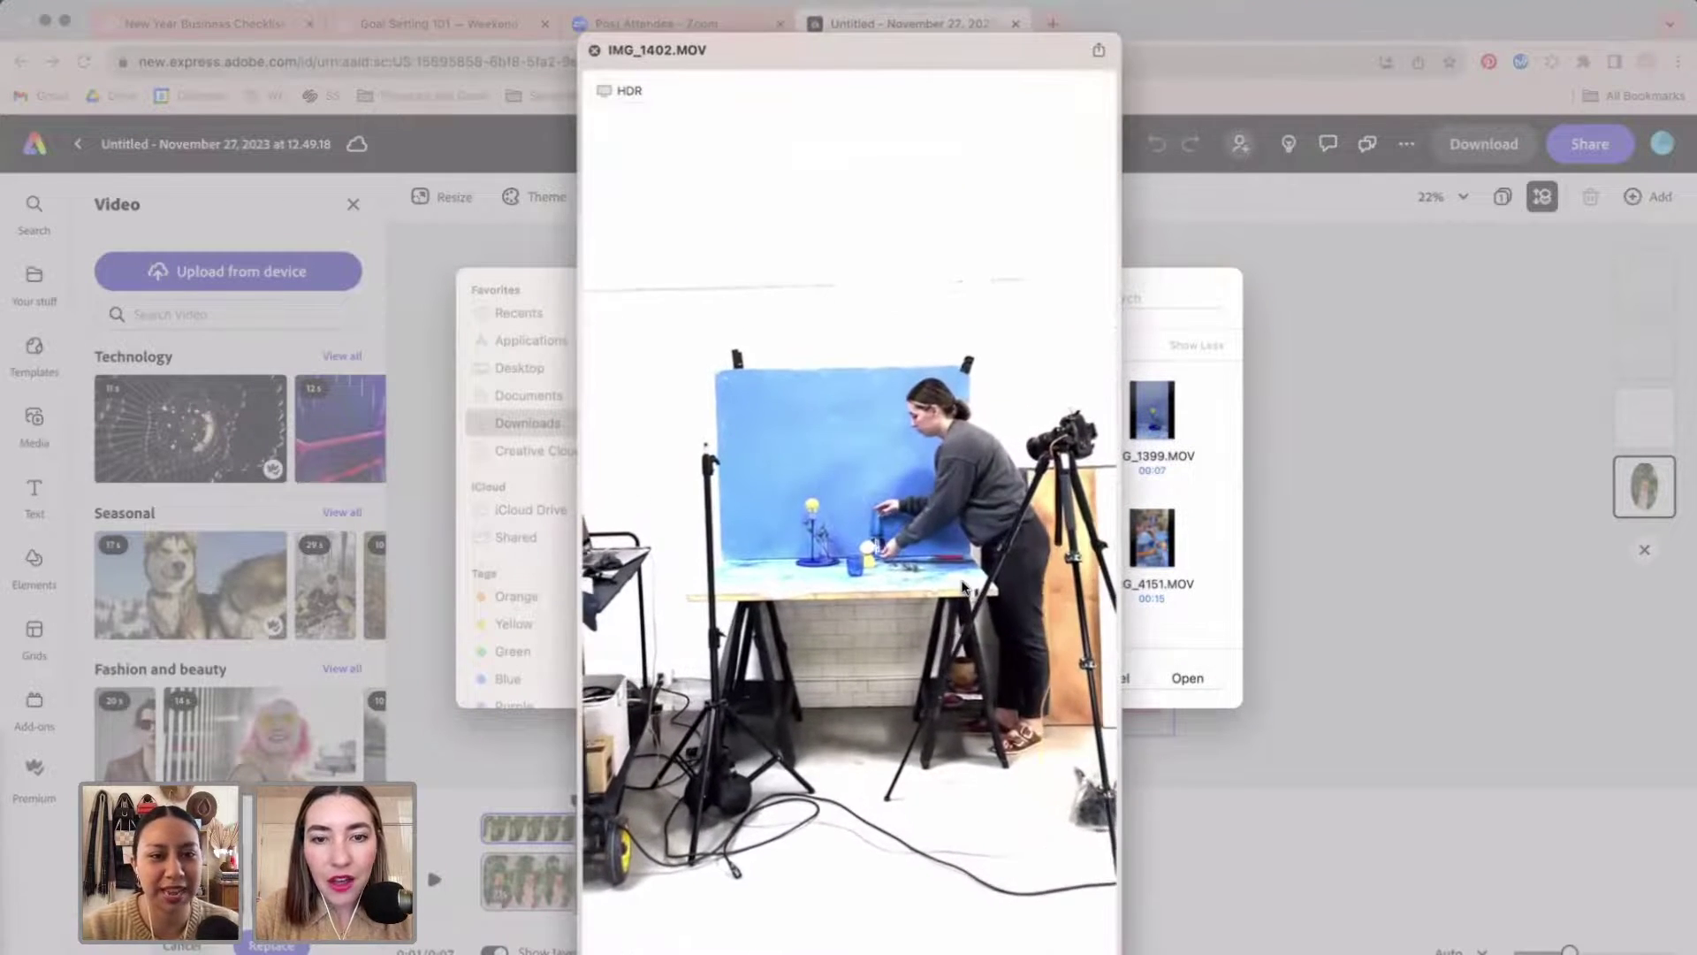
key("space")
left_click(1071, 588)
key("space")
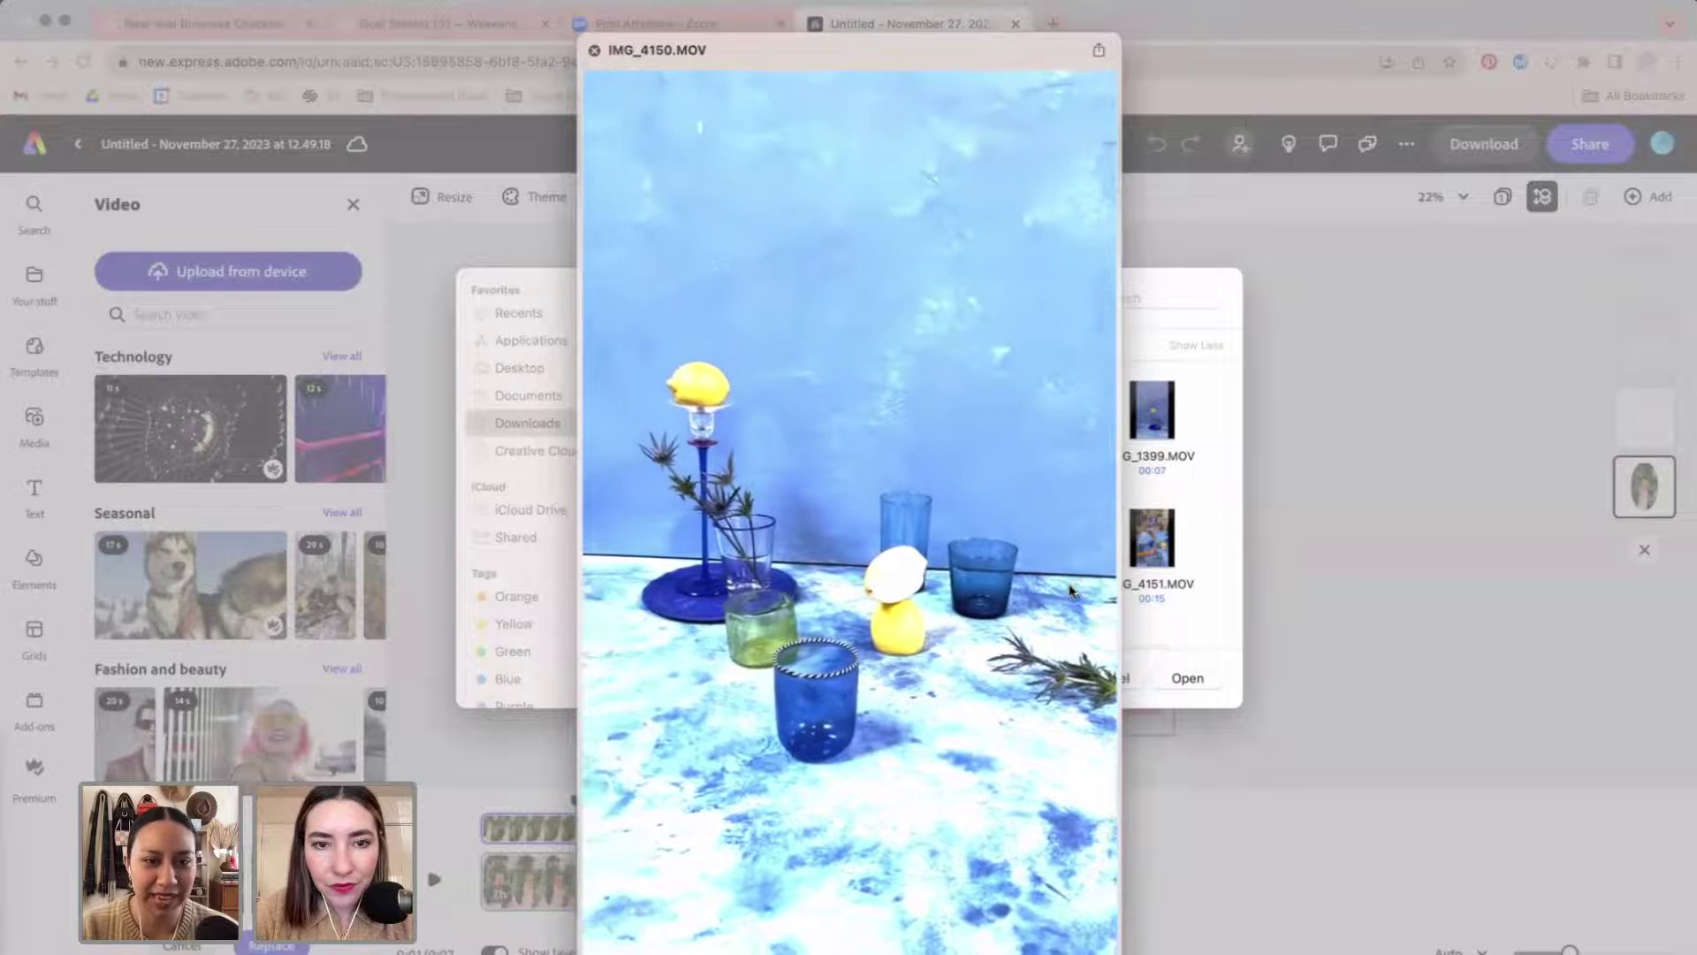
key("space")
left_click(1195, 679)
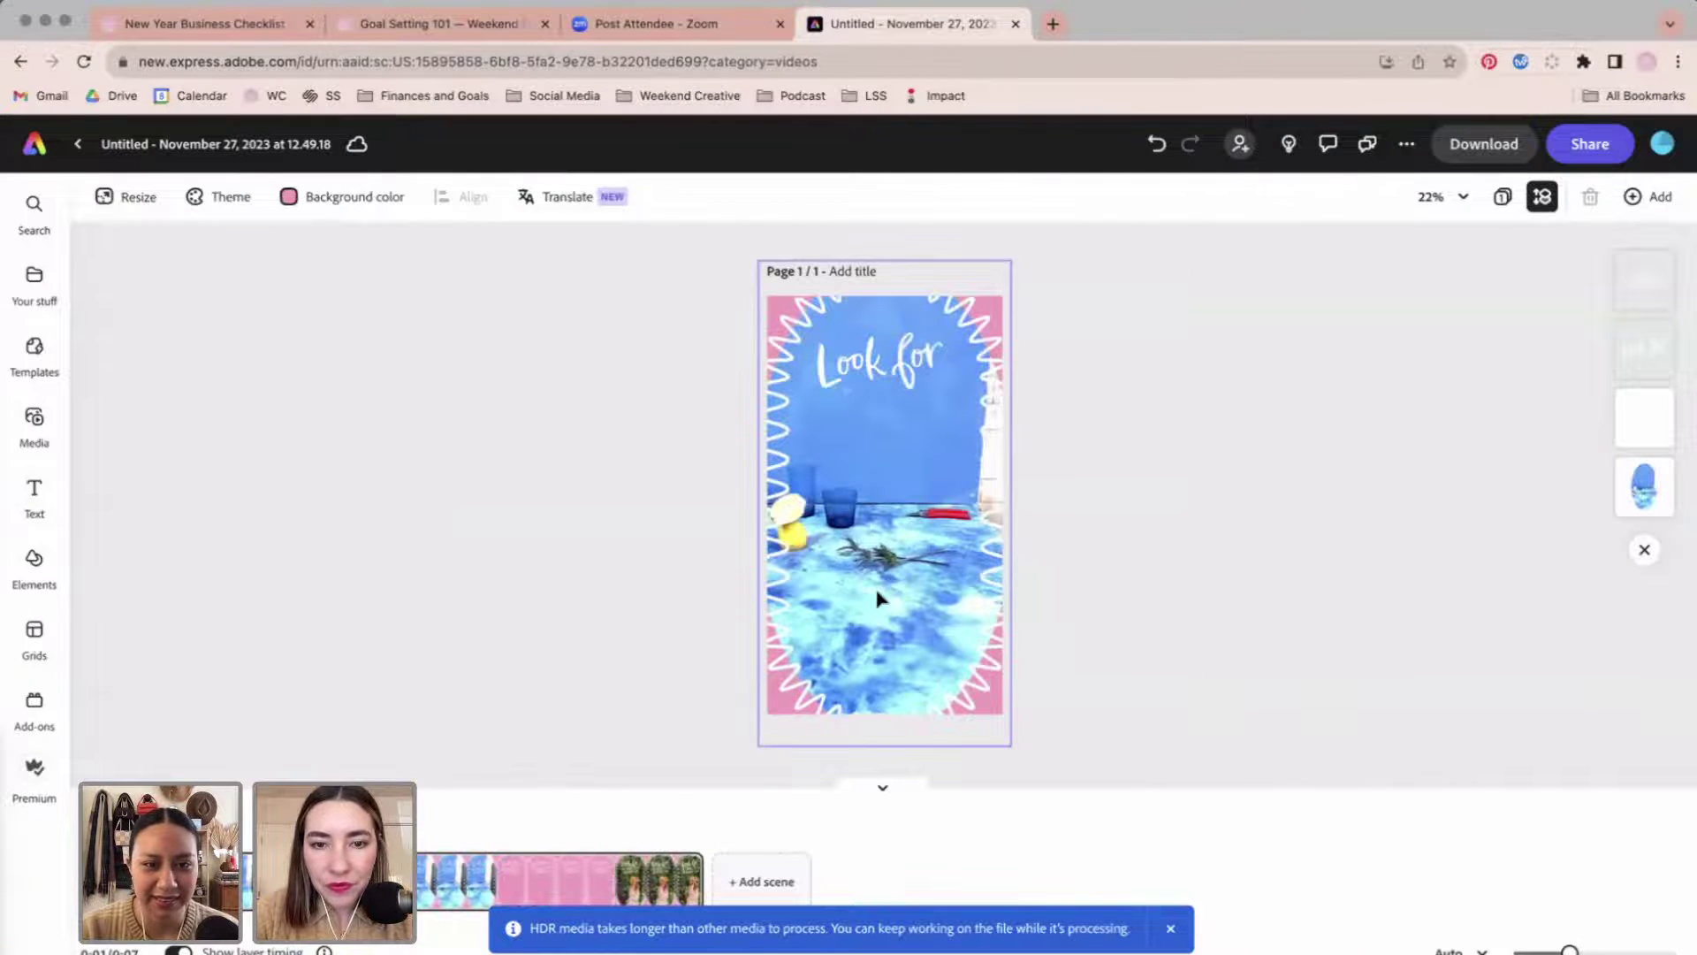
left_click(1645, 442)
left_click(1644, 484)
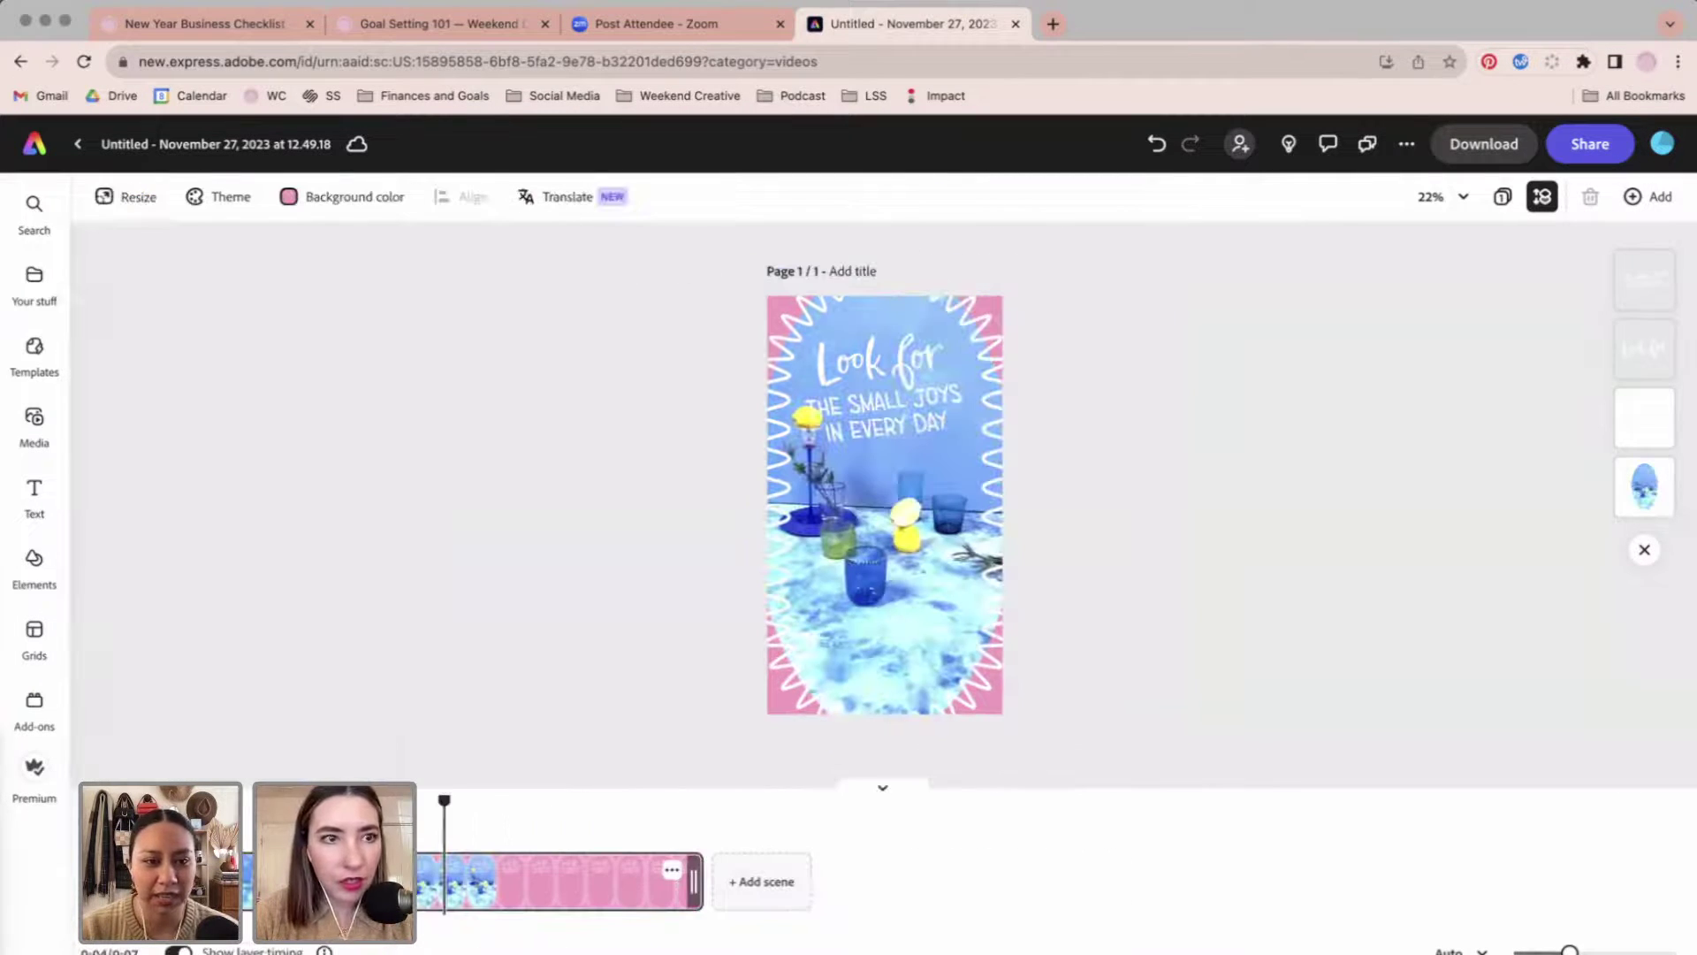
left_click(834, 674)
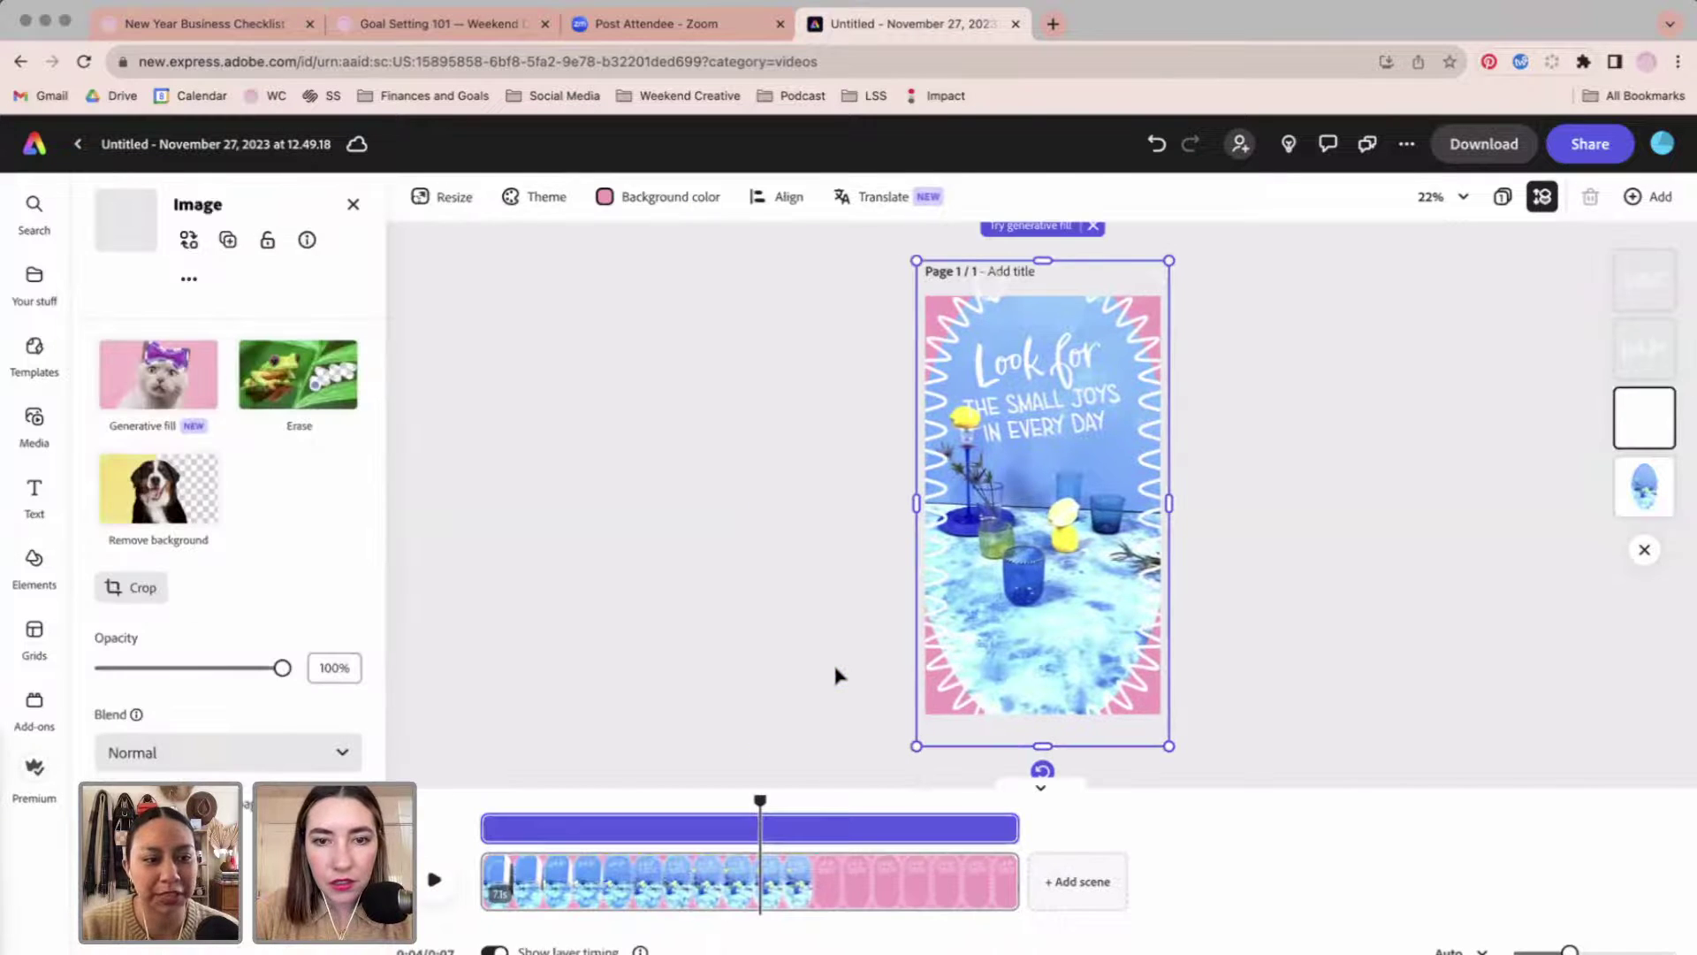
scroll(177, 575, "down", 2)
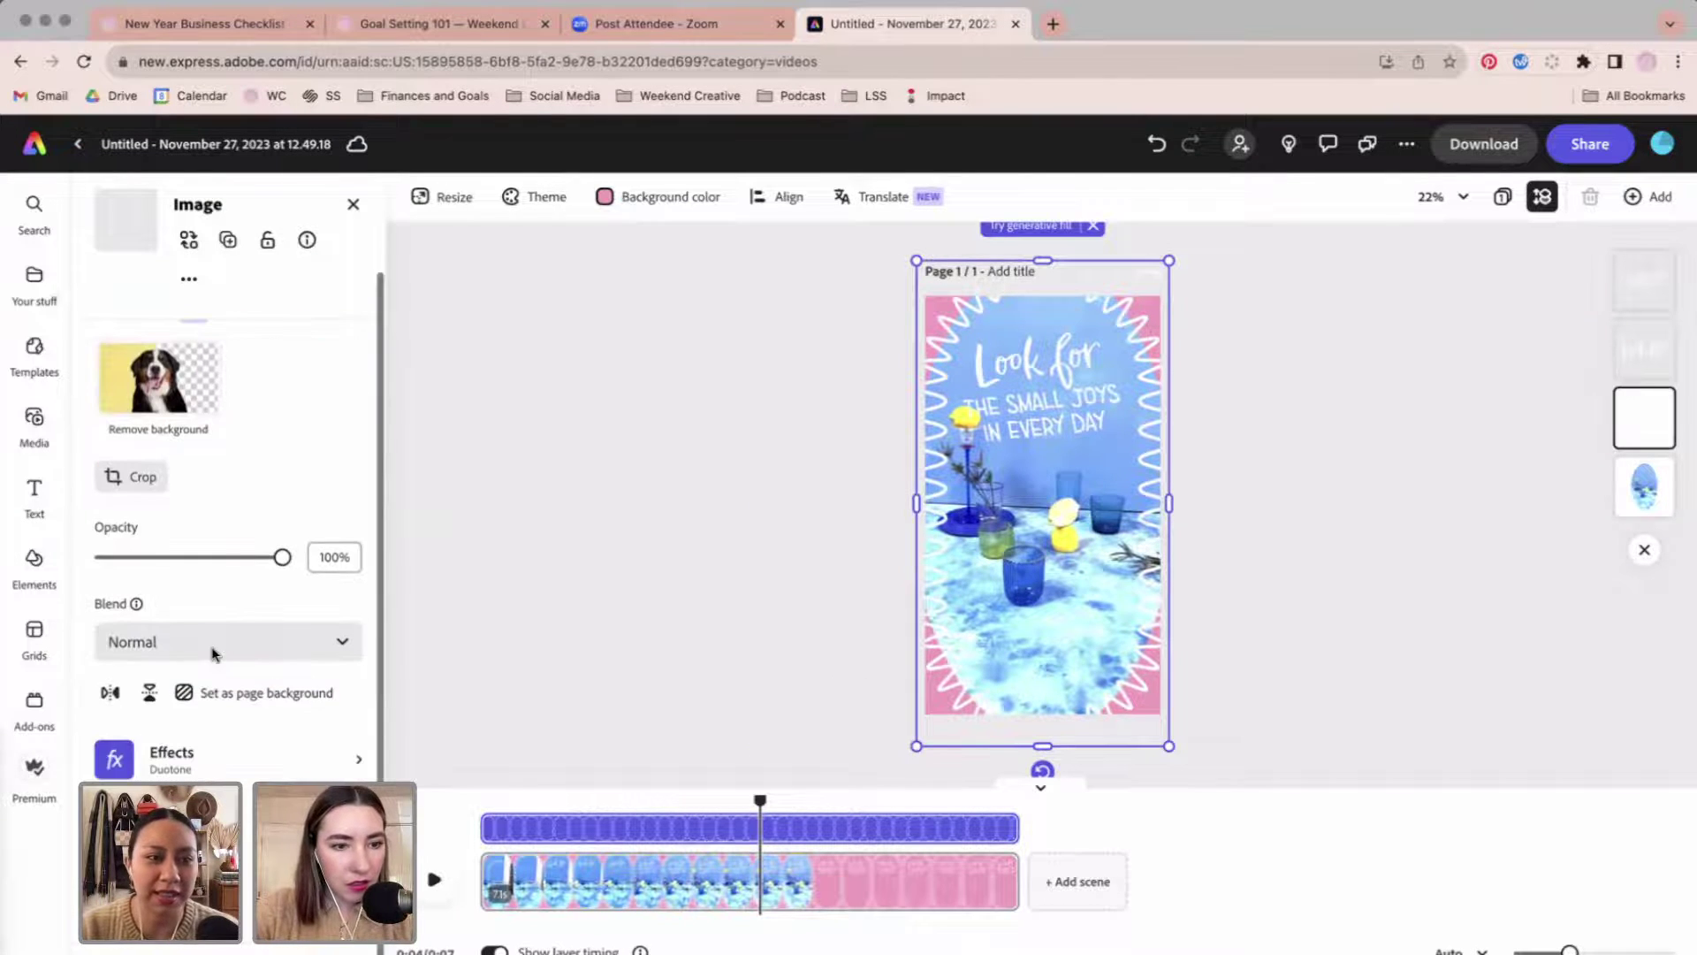
left_click(212, 756)
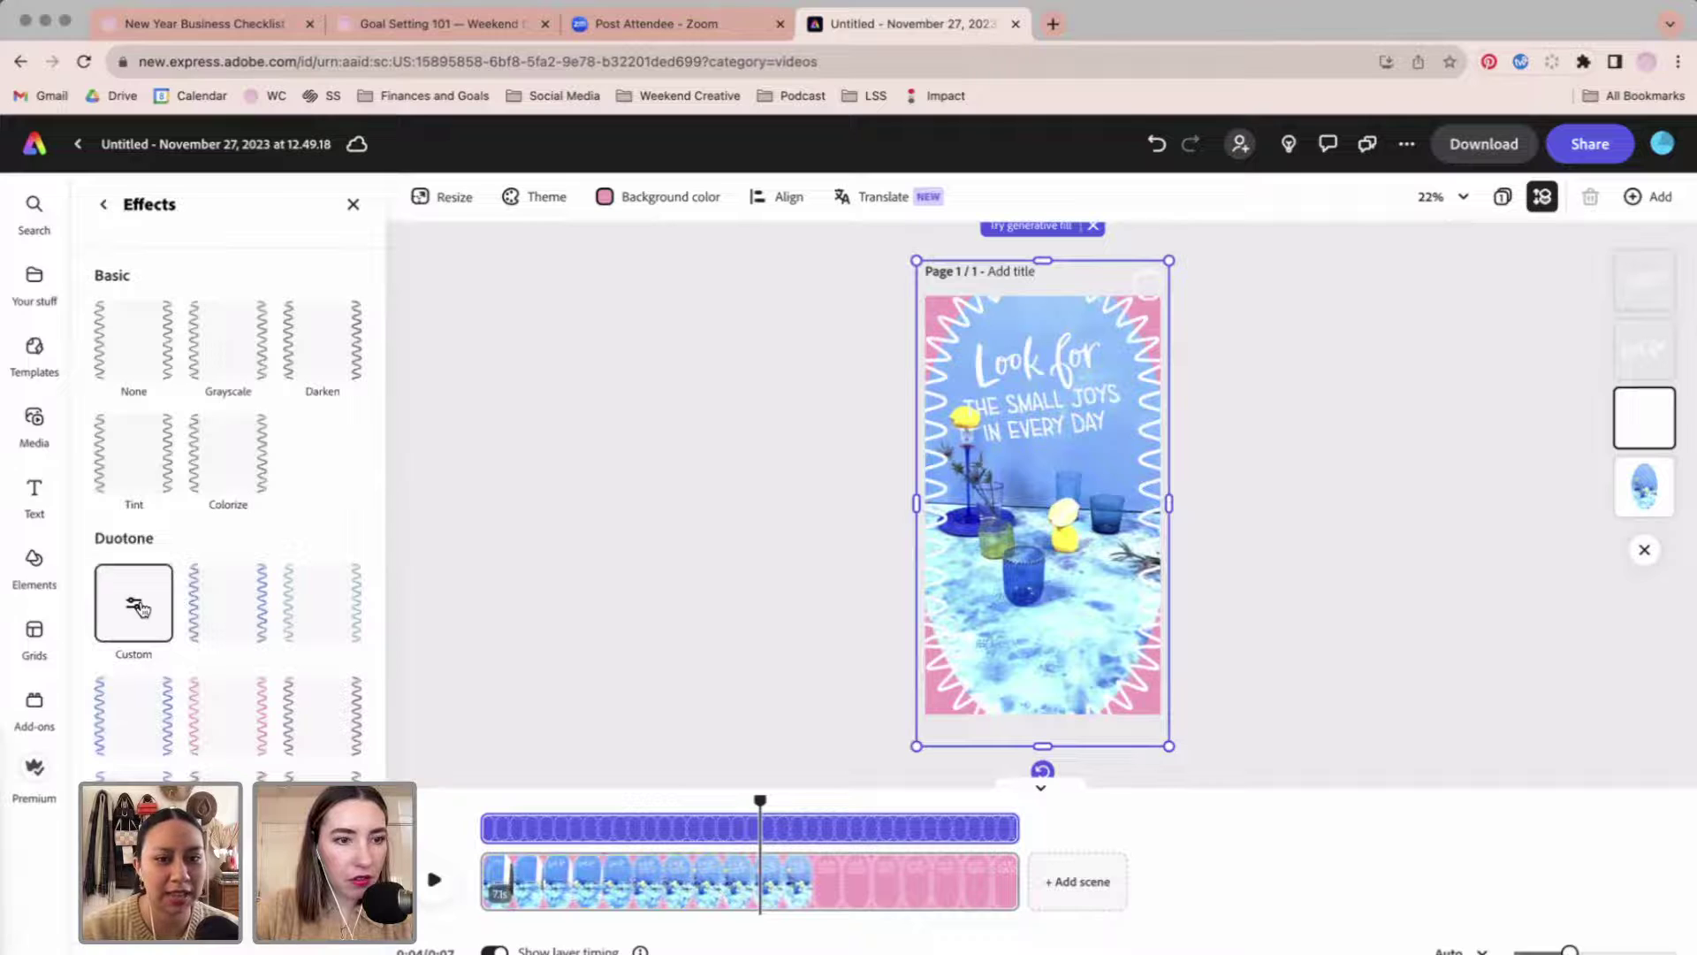
left_click(133, 334)
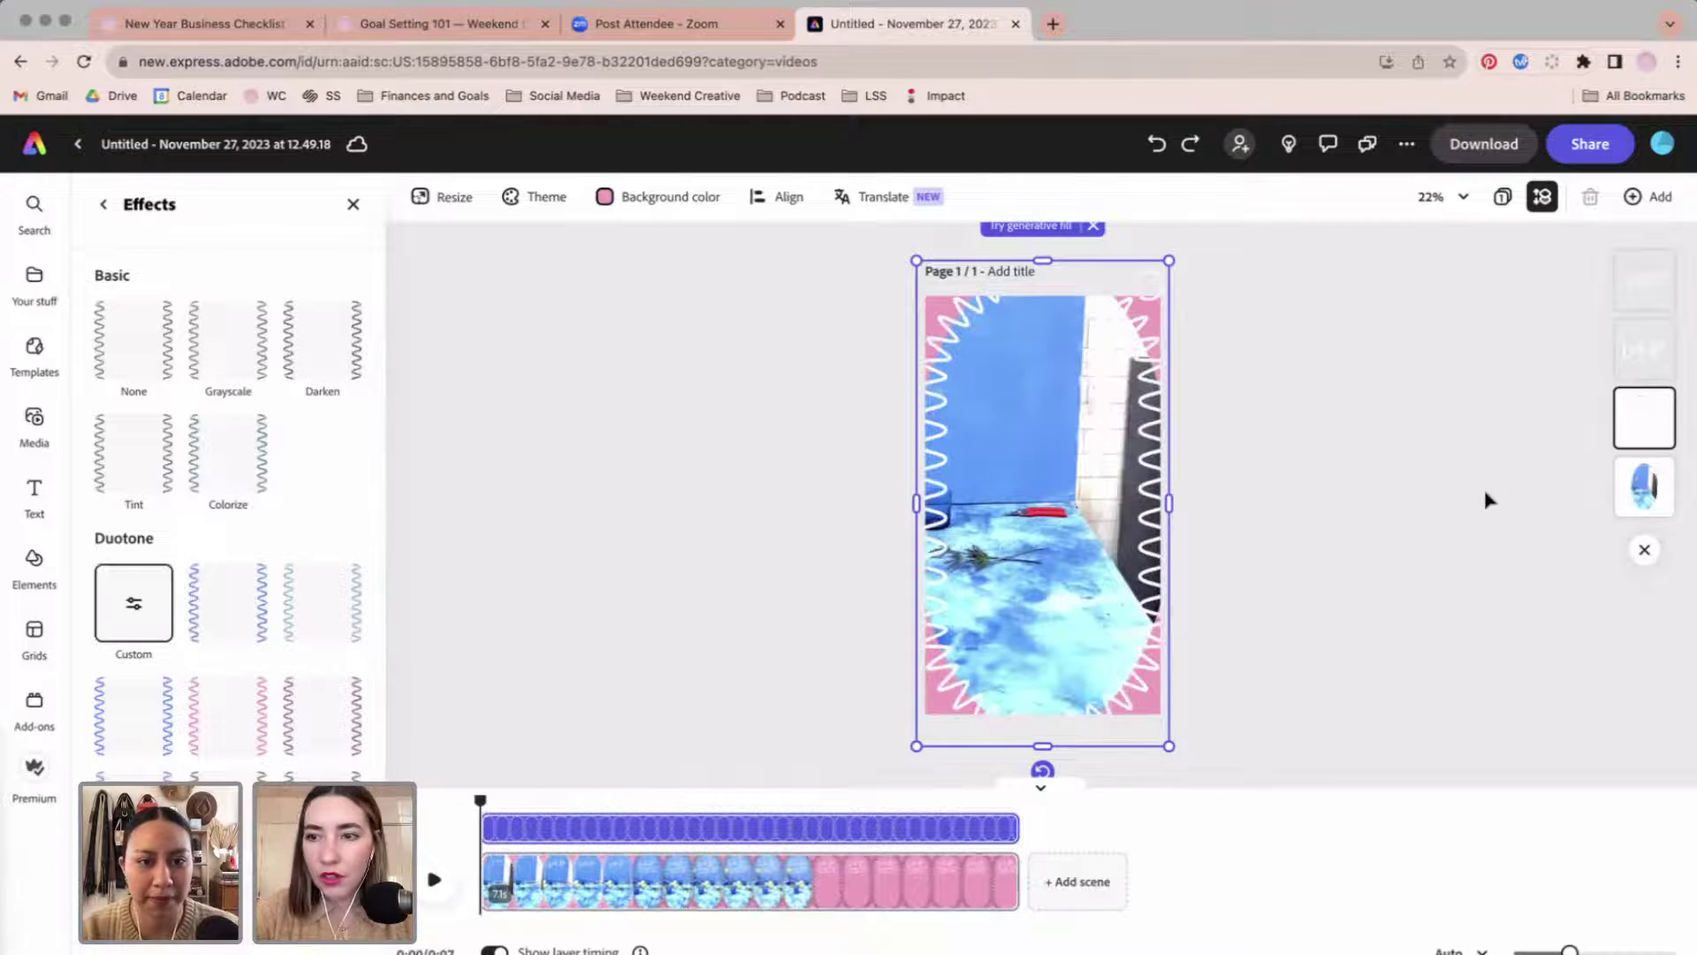
left_click(1654, 486)
scroll(230, 530, "down", 3)
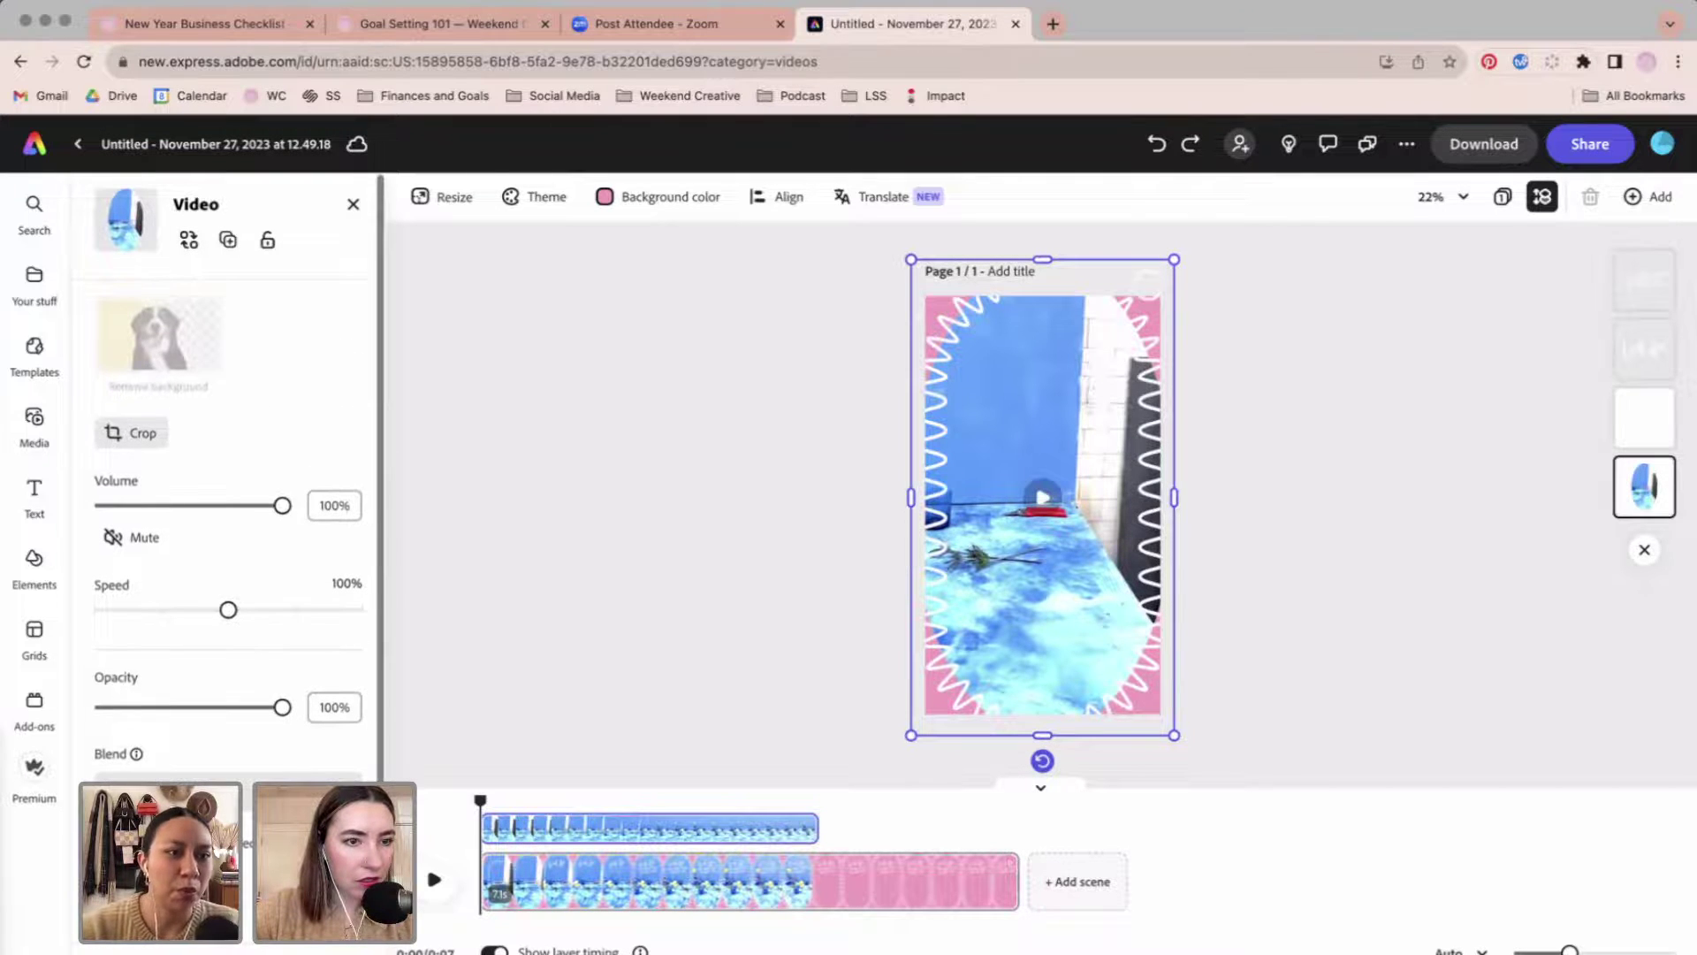
left_click_drag(282, 707, 385, 689)
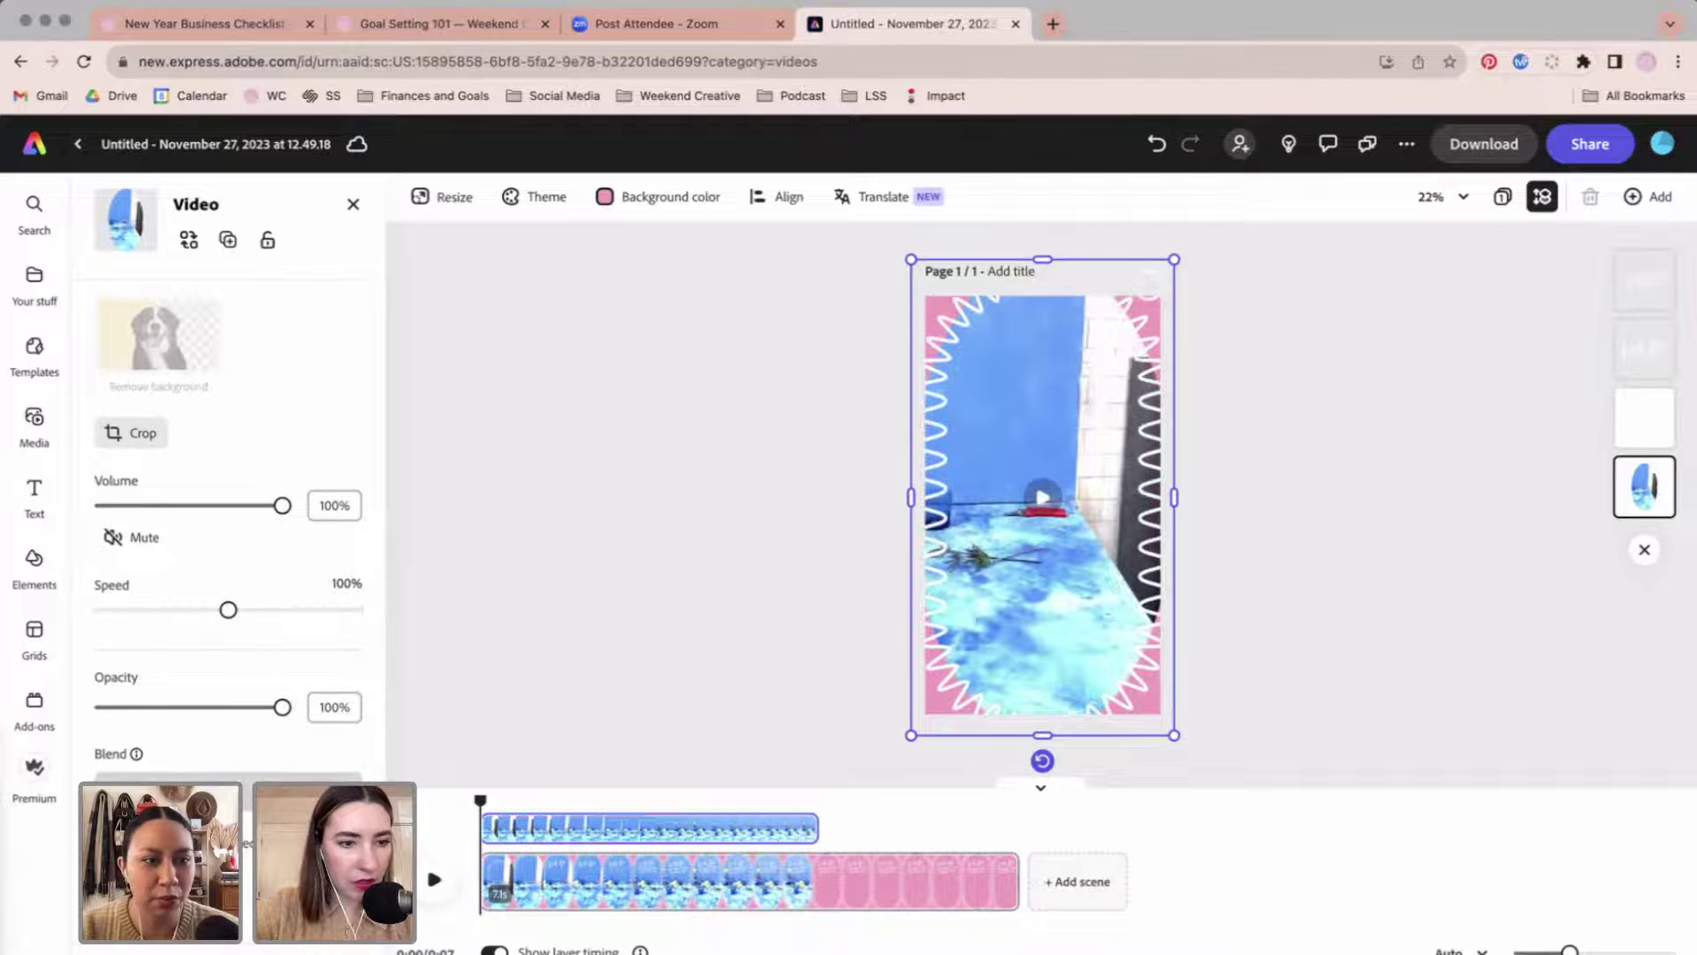
left_click(228, 776)
left_click(217, 576)
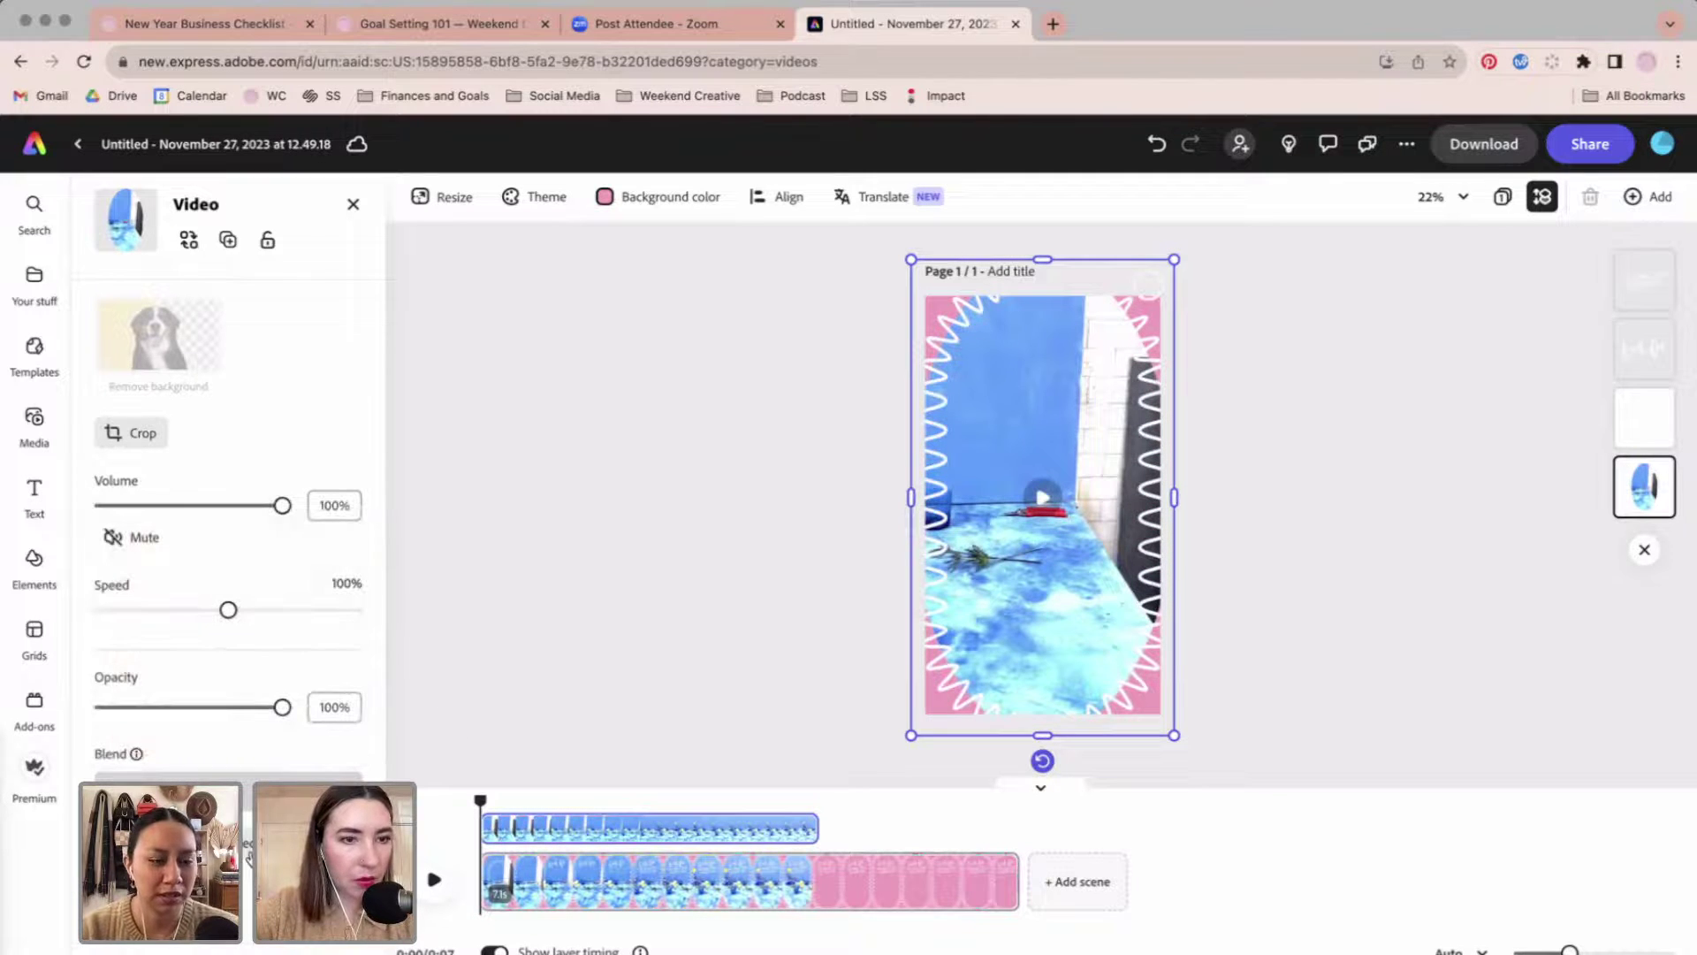
left_click(353, 207)
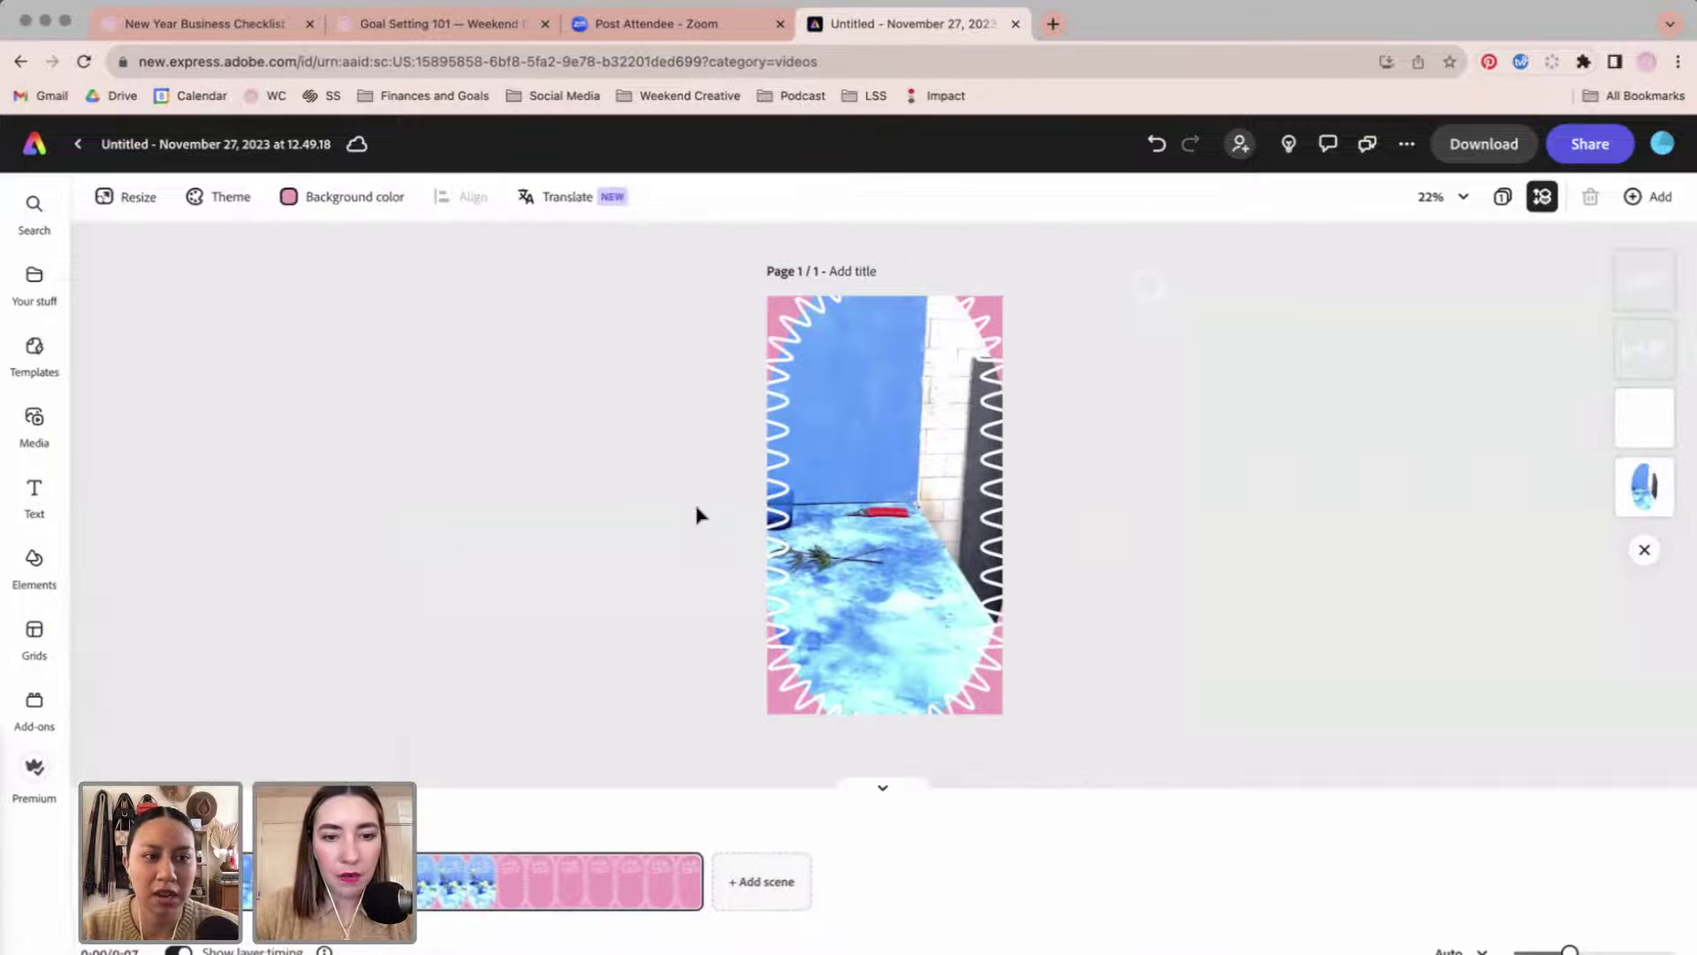
Add a second scene and upload IMG_4150.MOV into it.
left_click(763, 861)
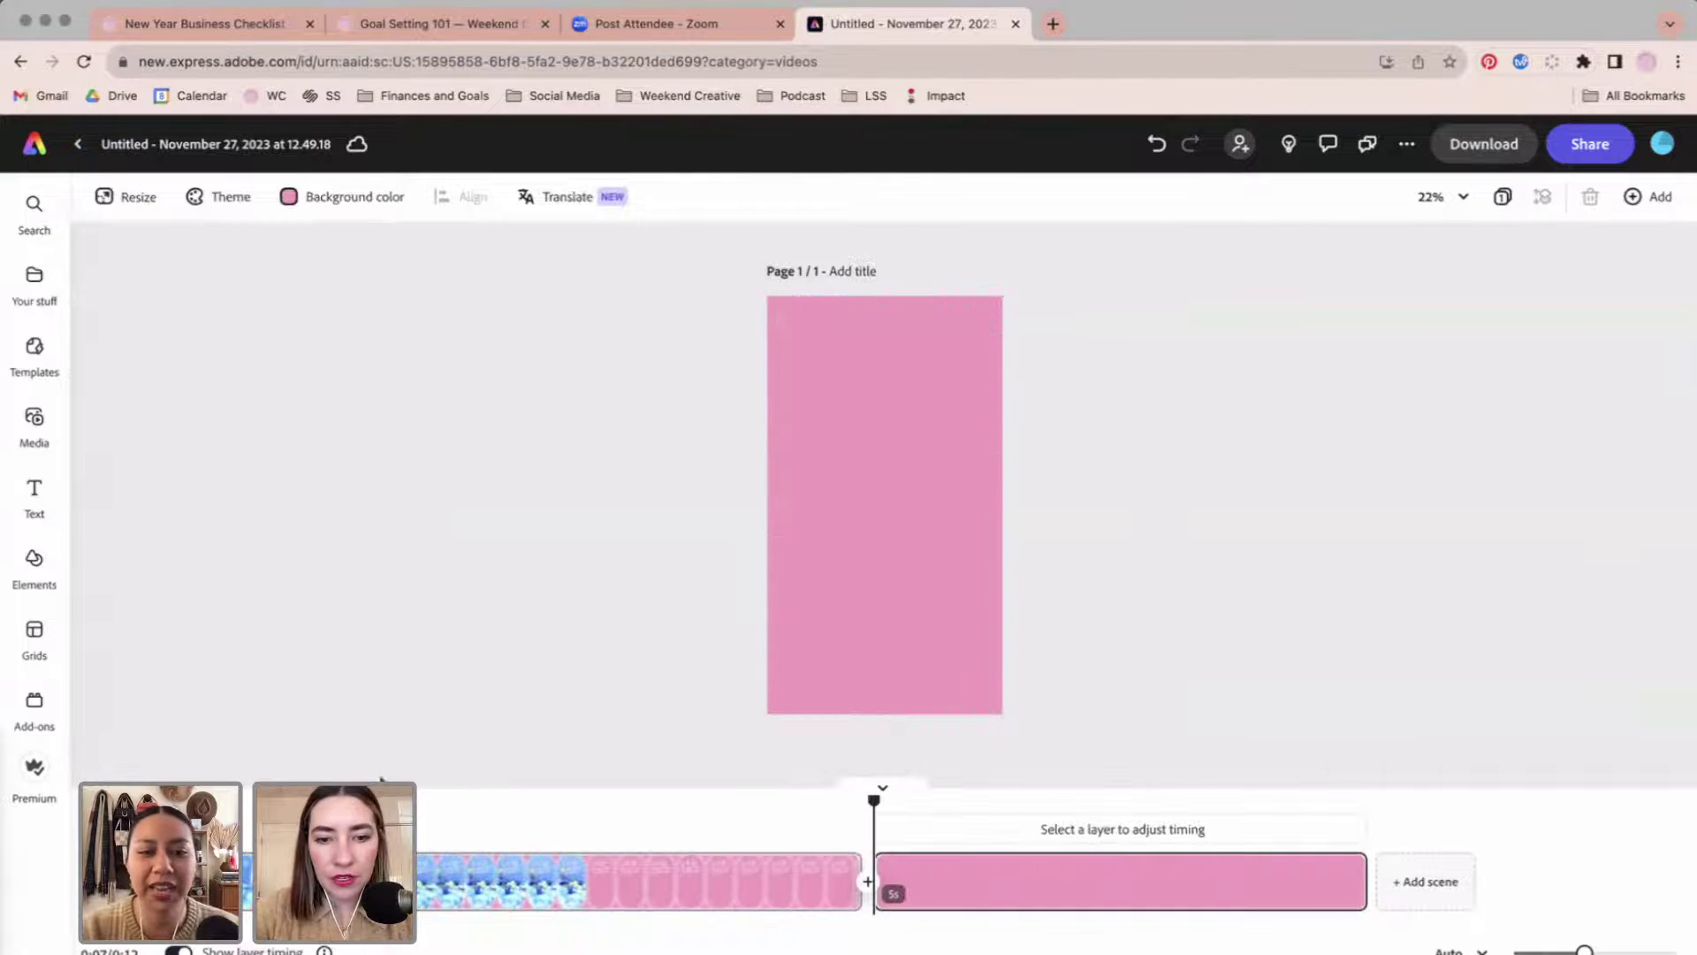
left_click(35, 420)
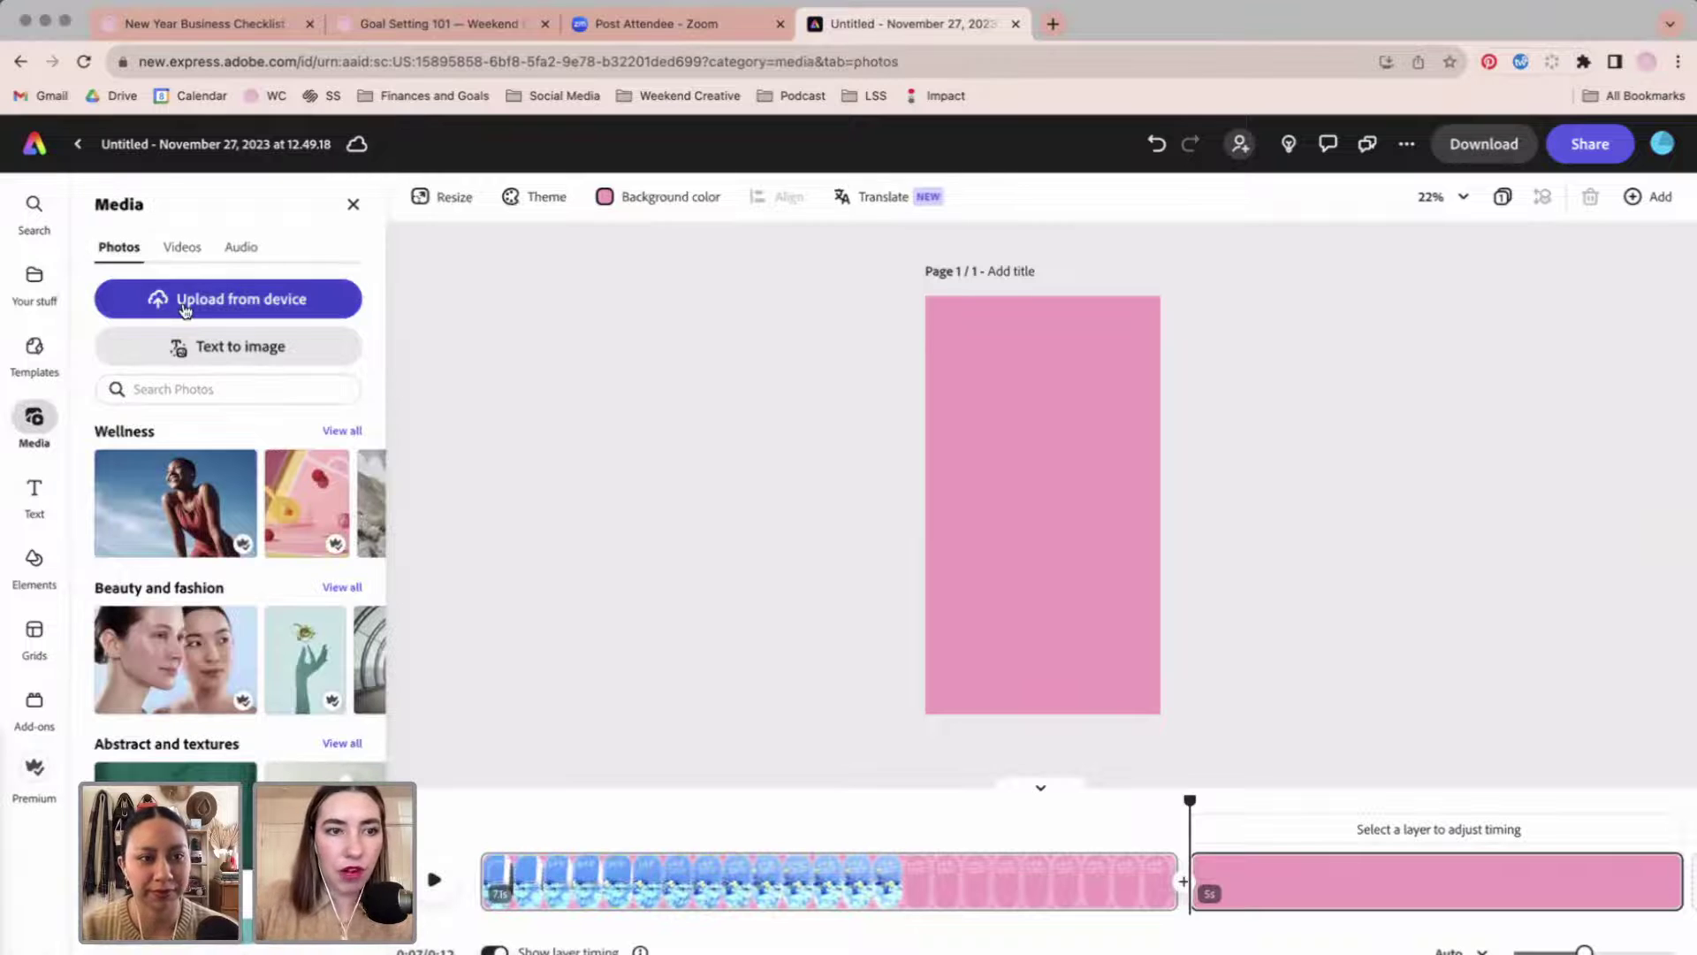
left_click(186, 309)
scroll(1084, 471, "down", 5)
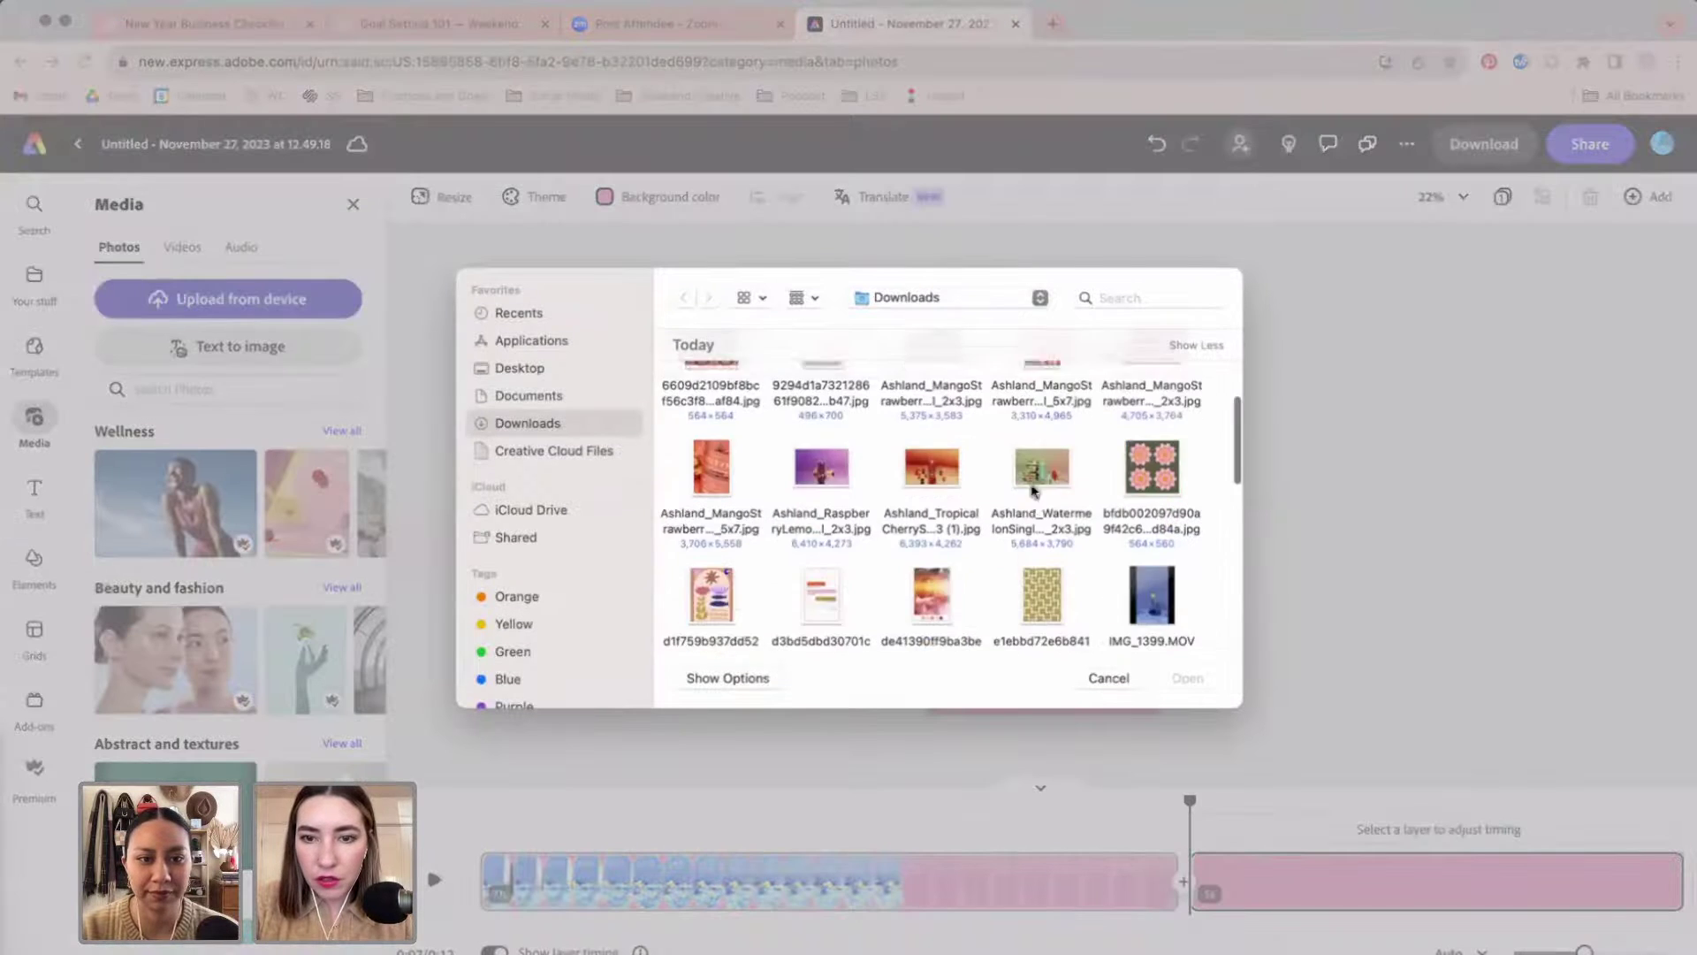
scroll(1084, 471, "down", 3)
left_click(1042, 492)
key("space")
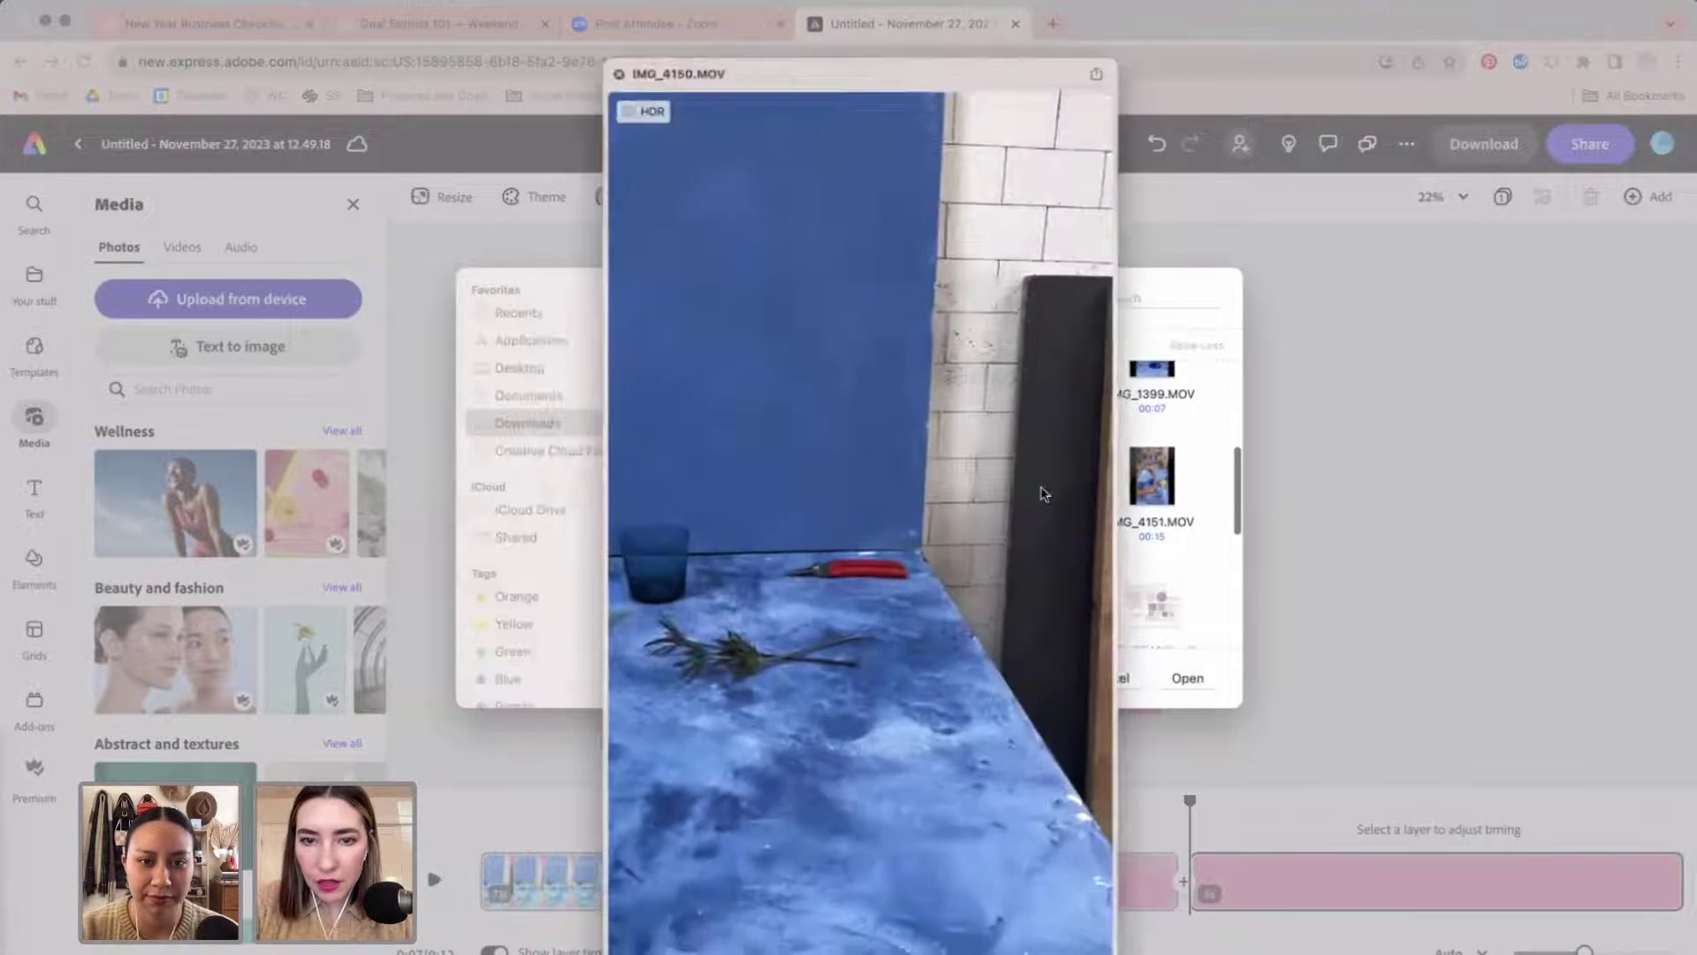
key("space")
key("space")
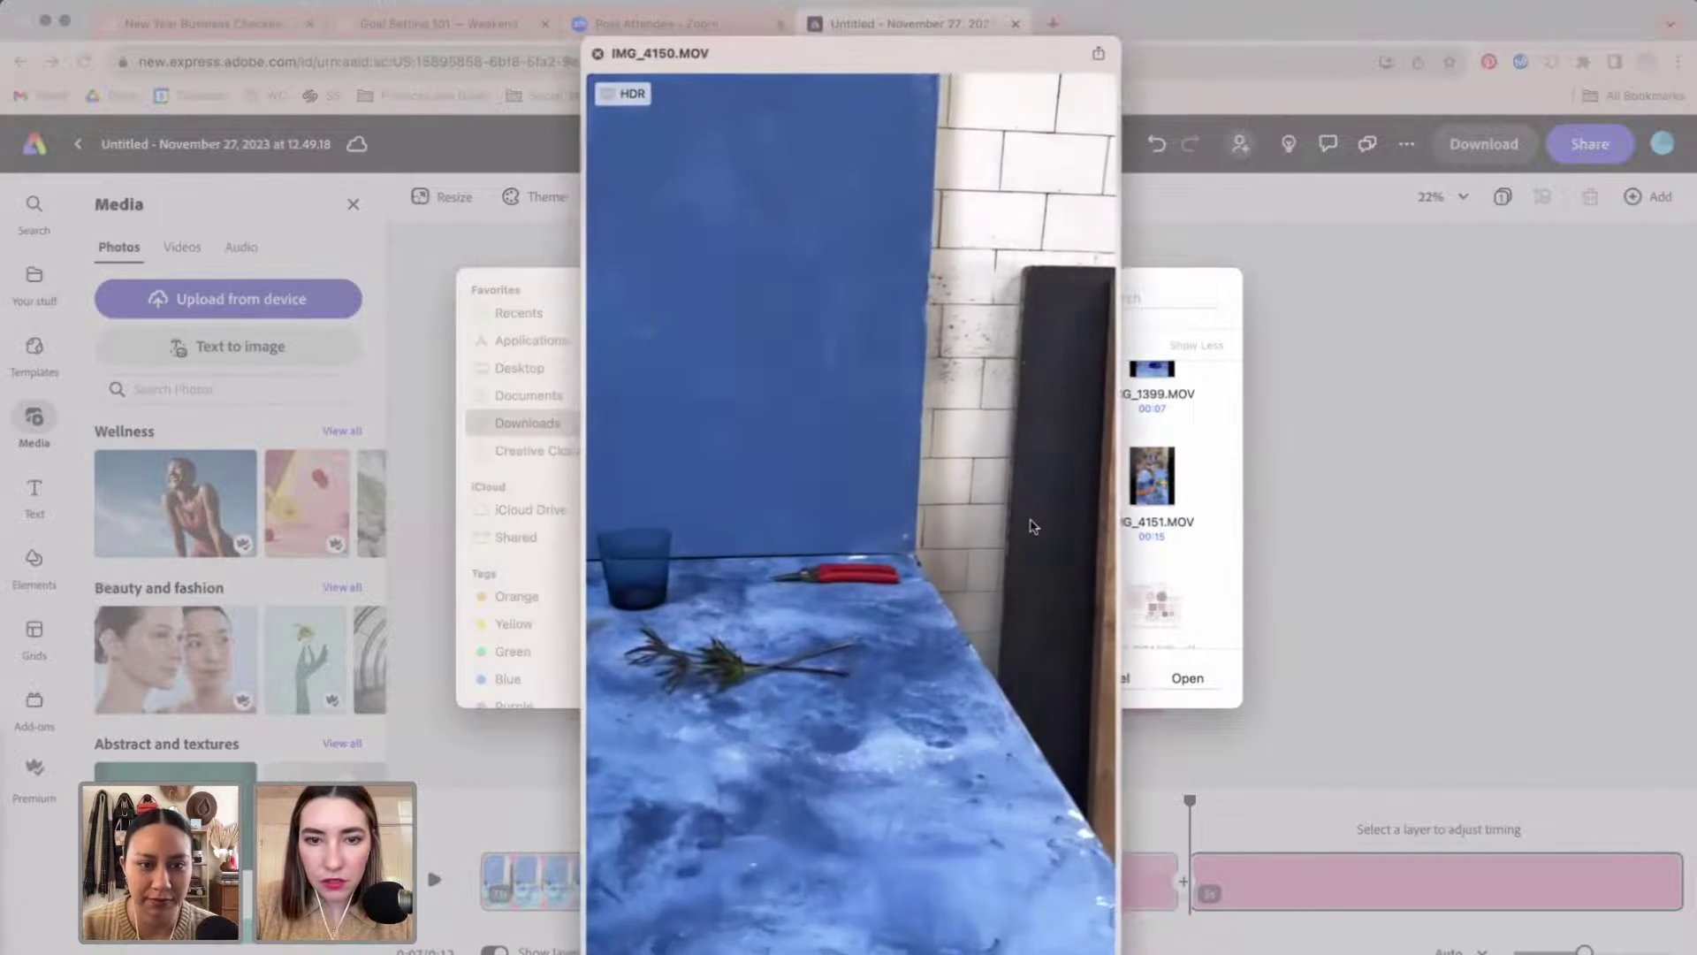
key("space")
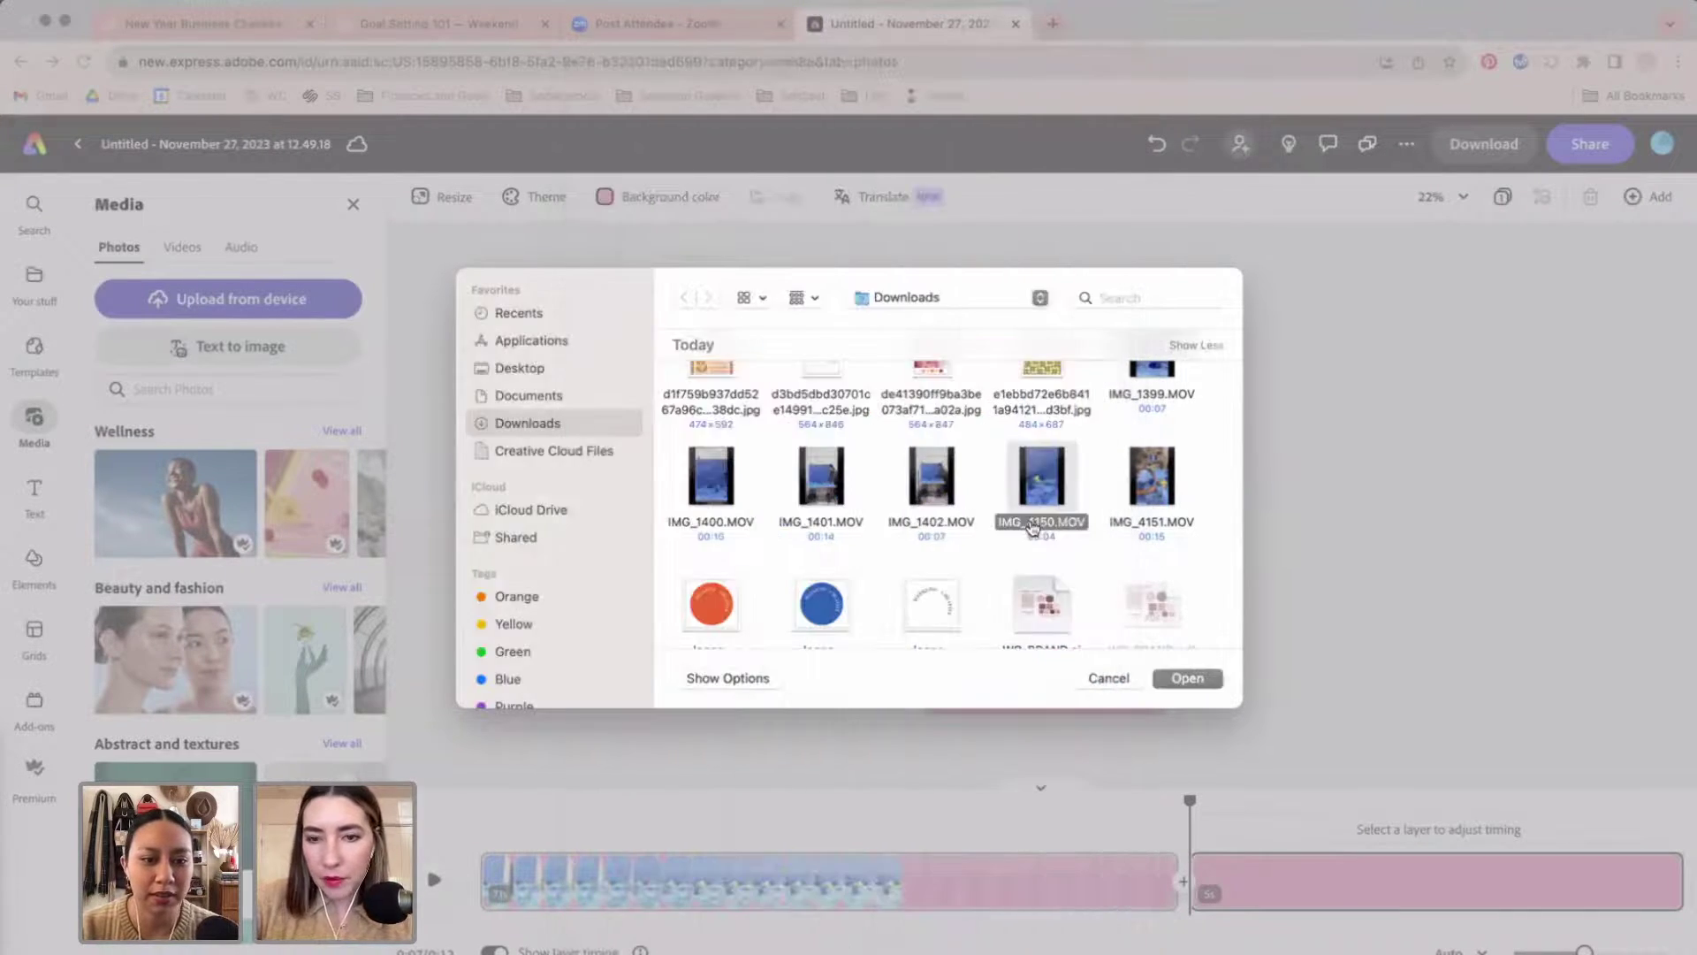
key("Return")
Play the added clip, then delete it with its scene, returning to scene one.
left_click(1032, 520)
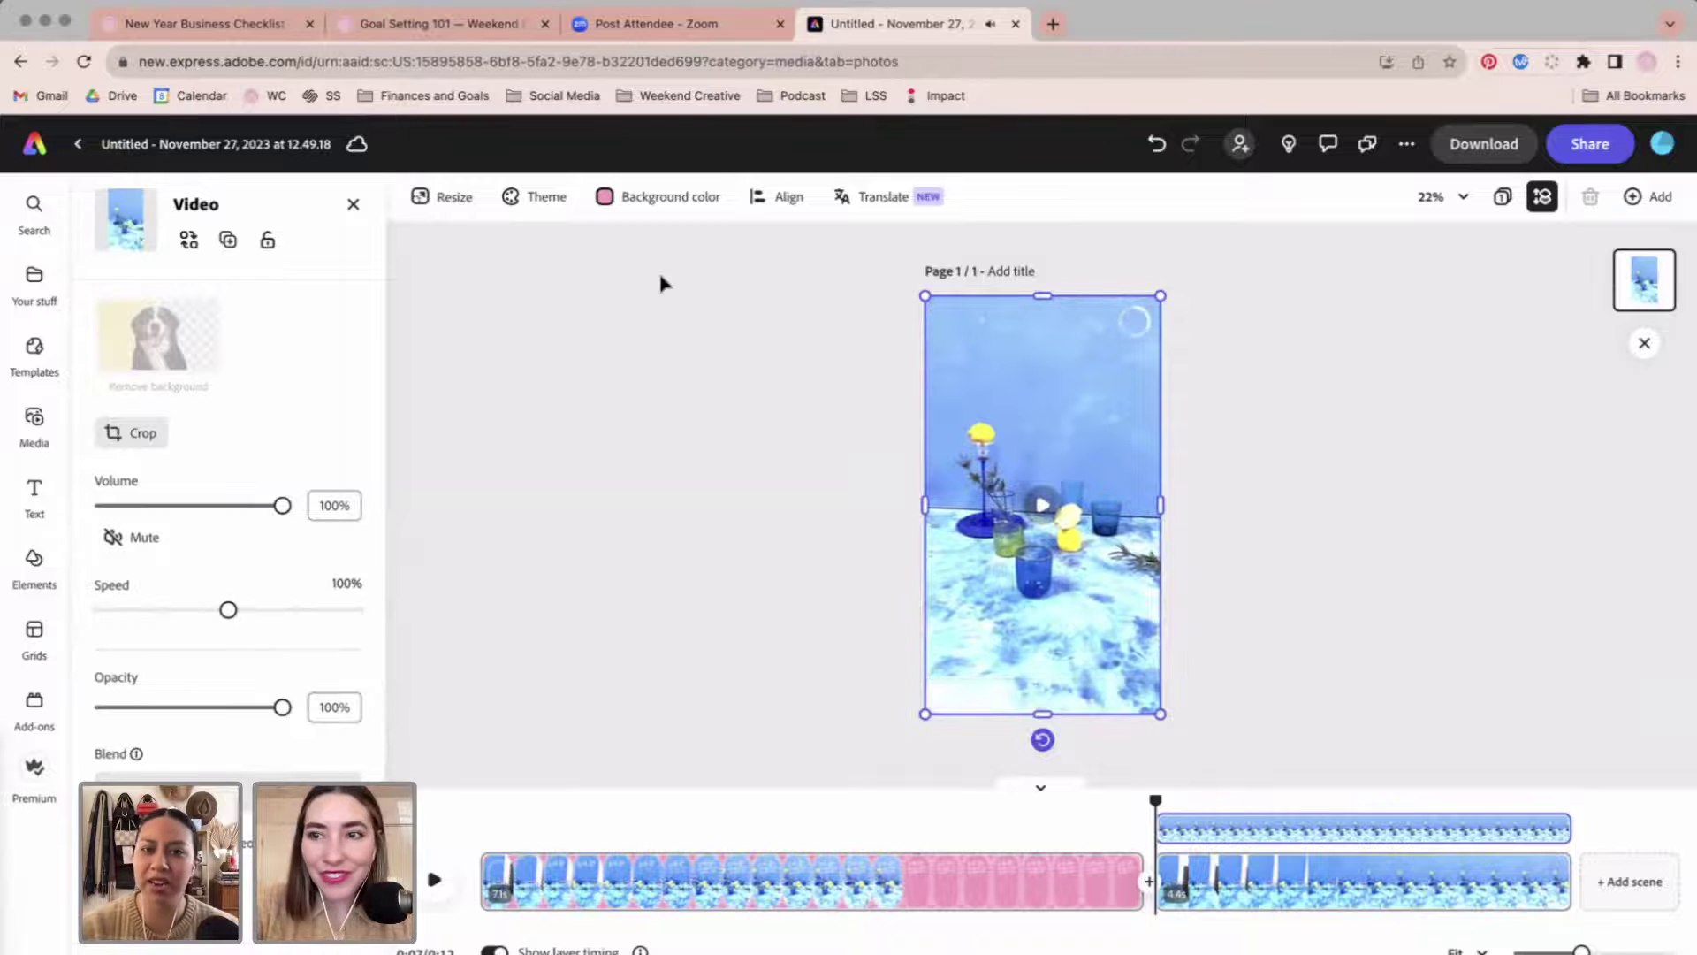
mouse_move(968, 341)
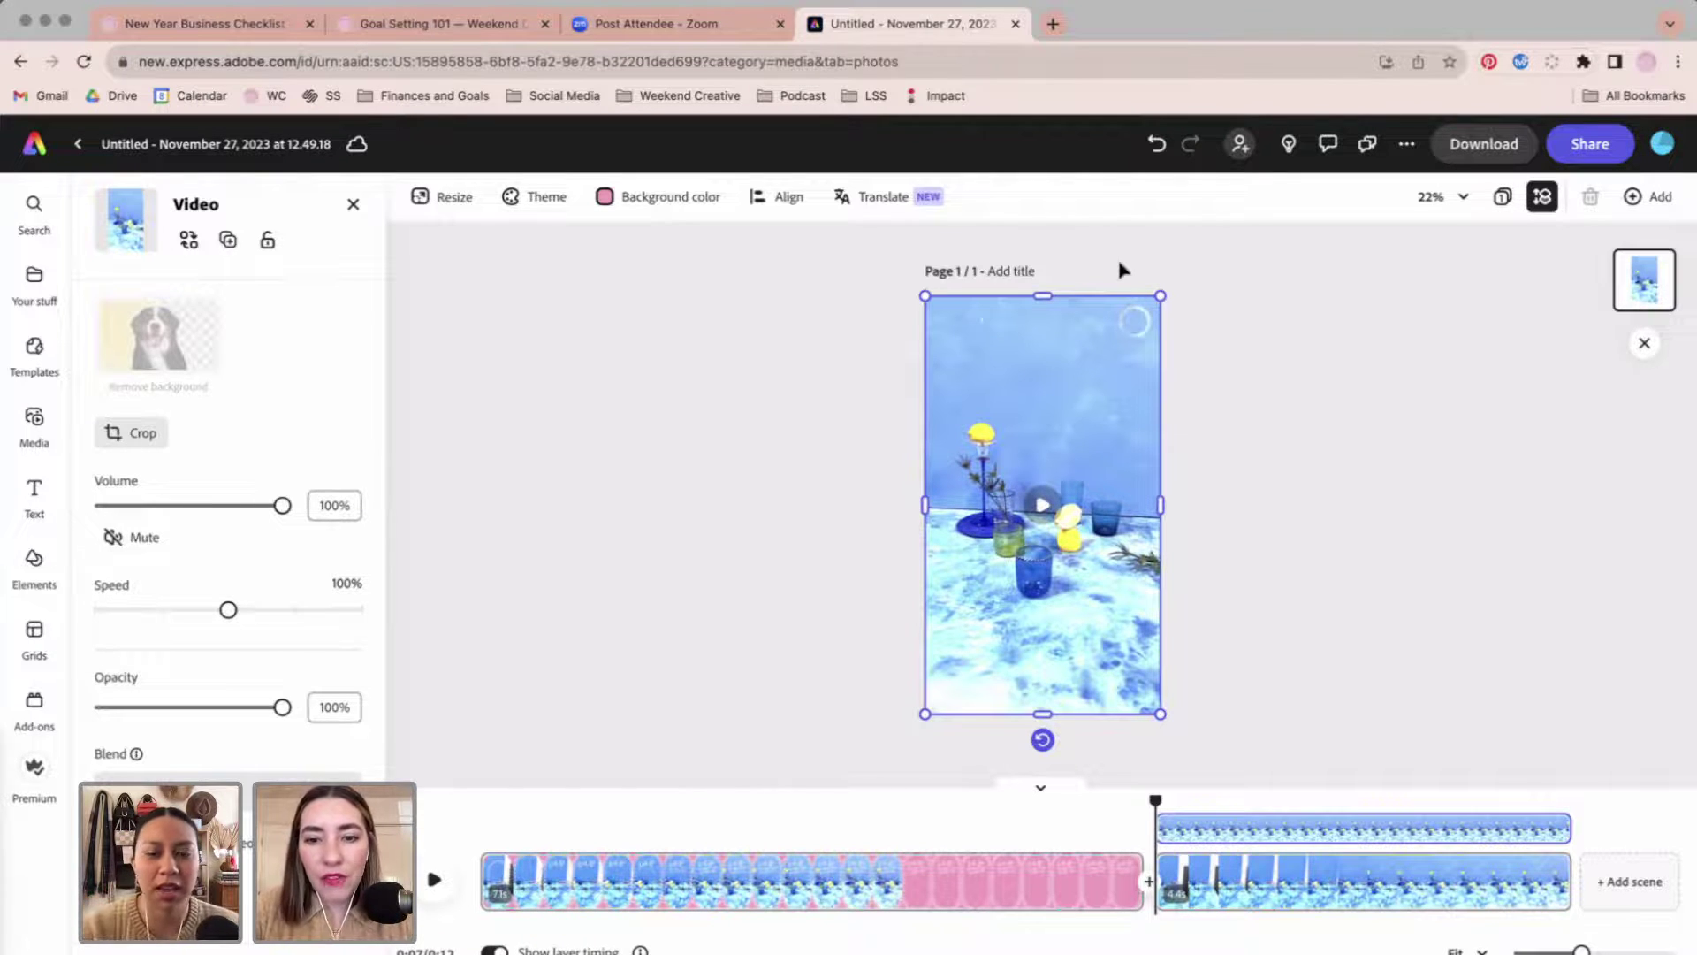
mouse_move(952, 897)
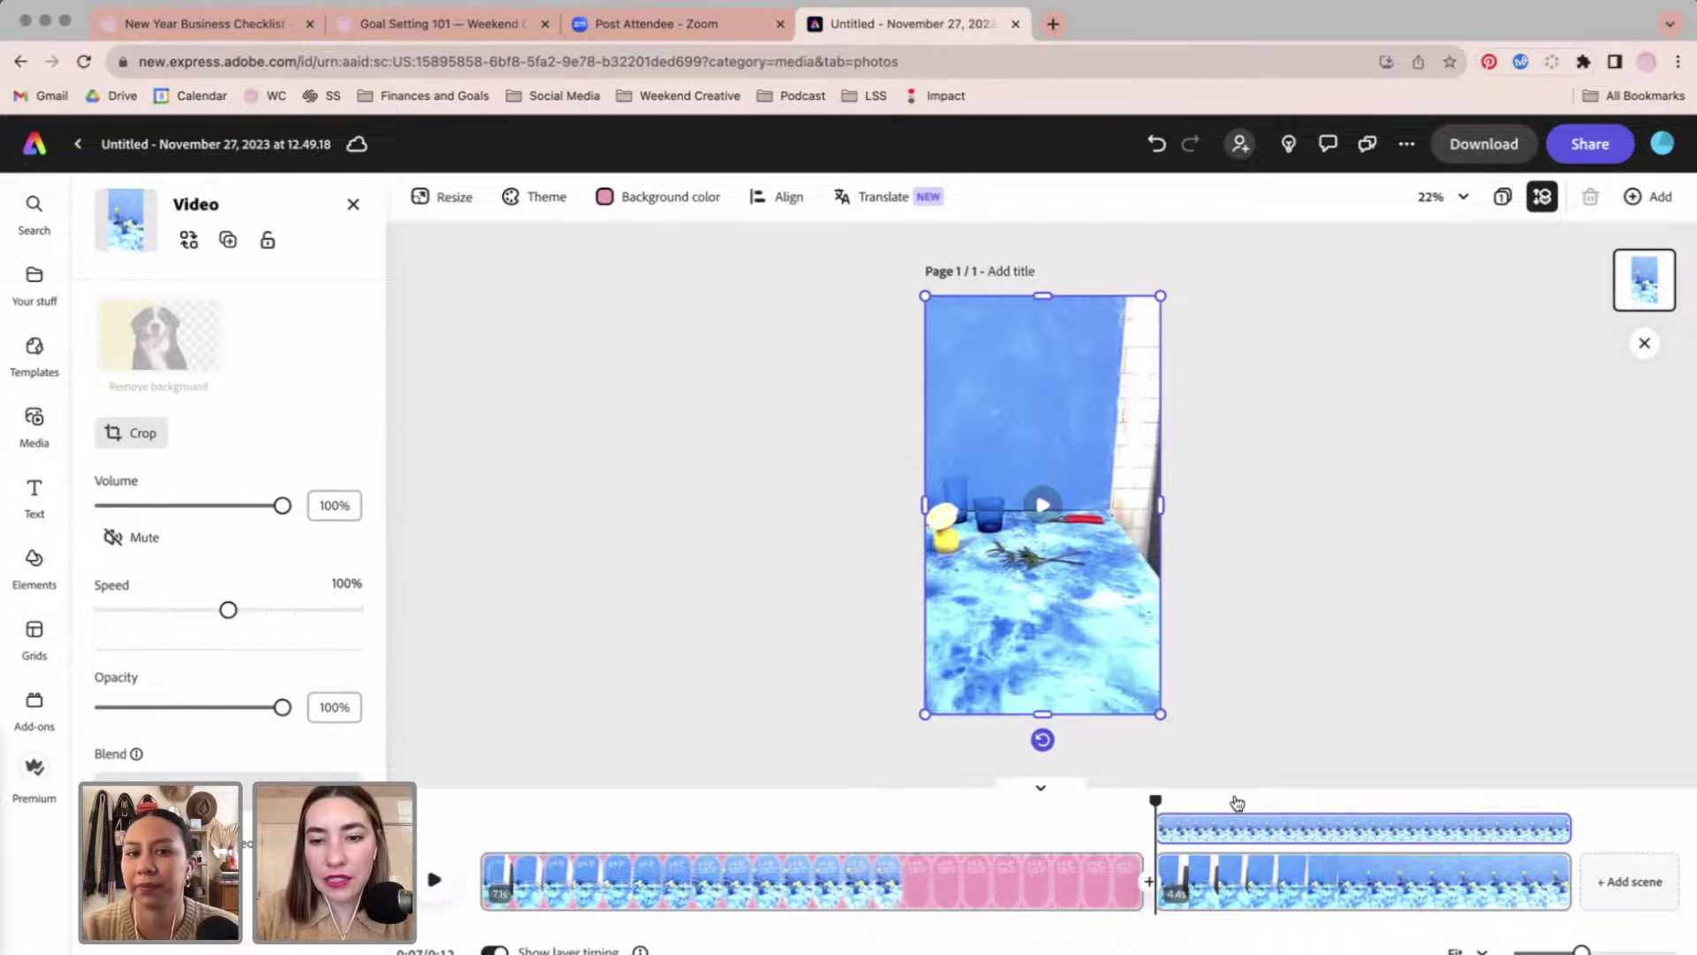
mouse_move(1262, 882)
key("Delete")
key("Delete")
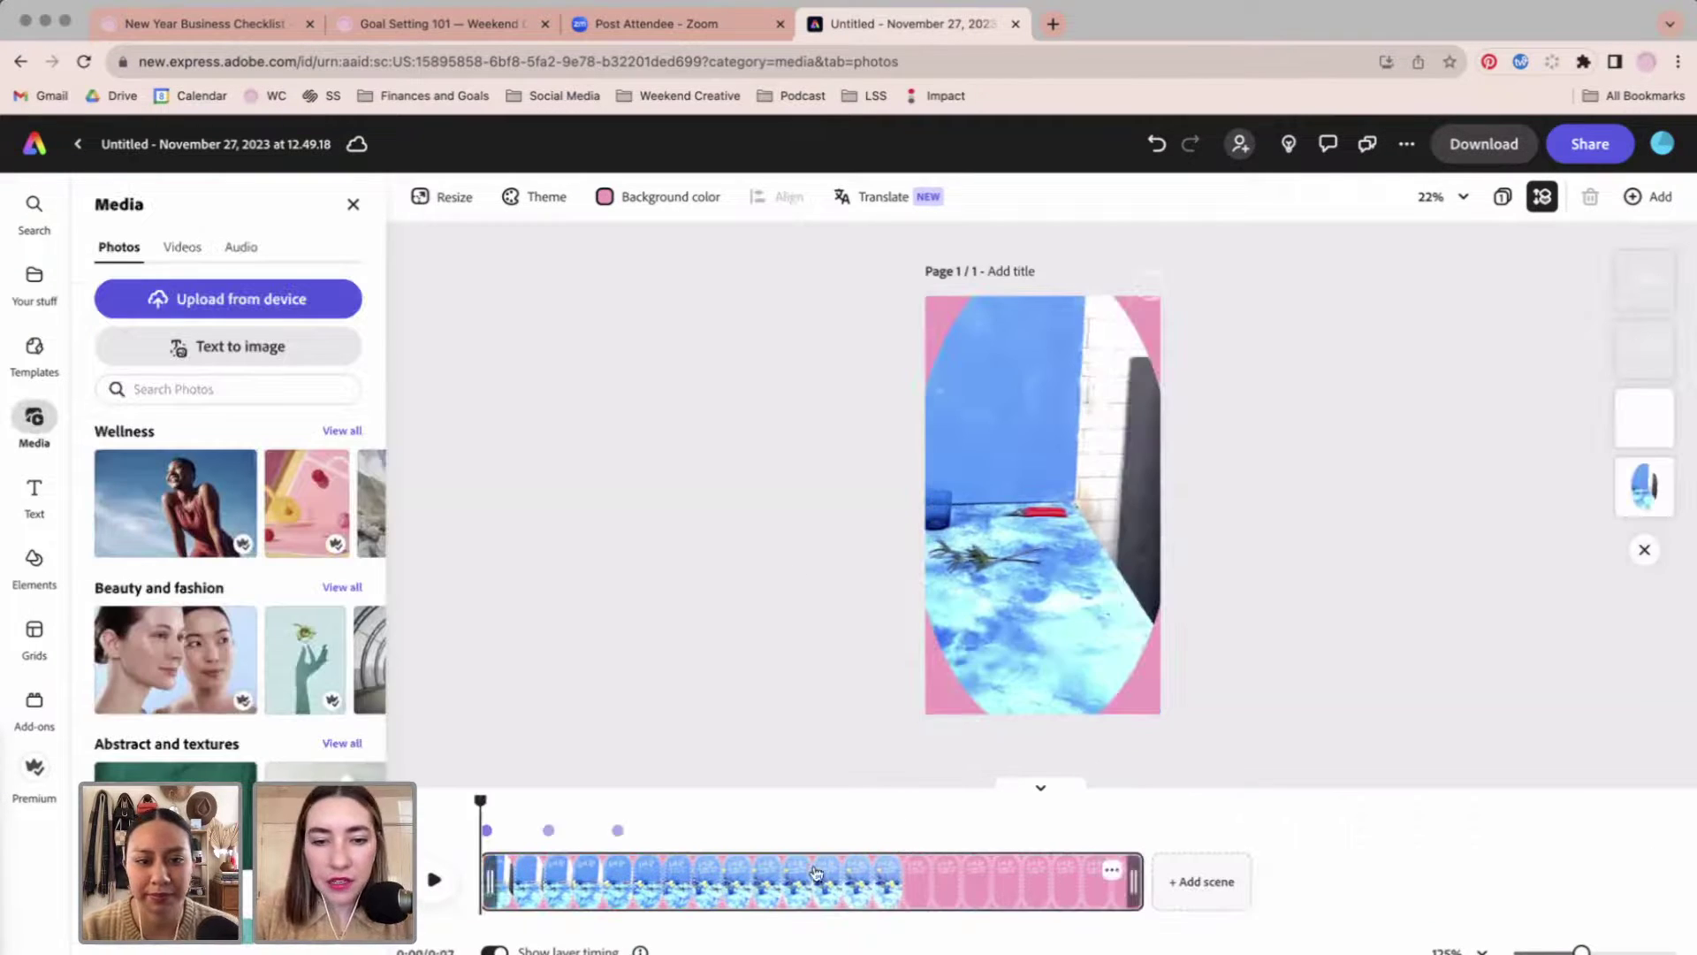
left_click(815, 875)
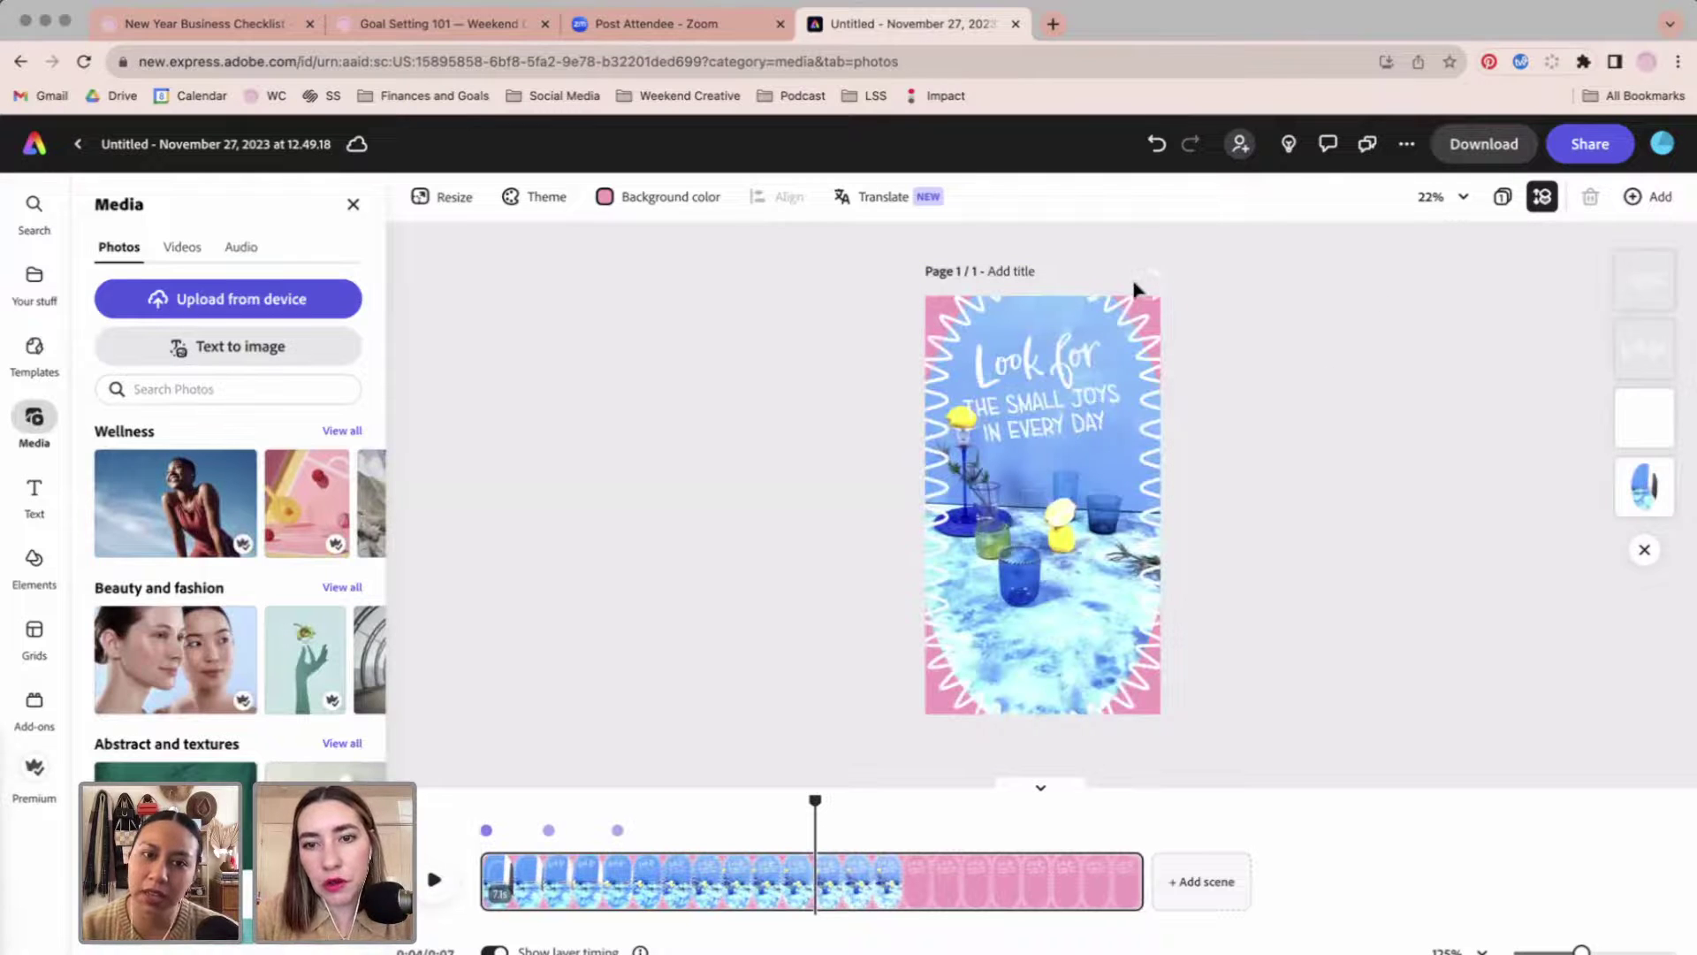
Delete both text boxes and trim the scene to 4.4 seconds.
left_click(1046, 405)
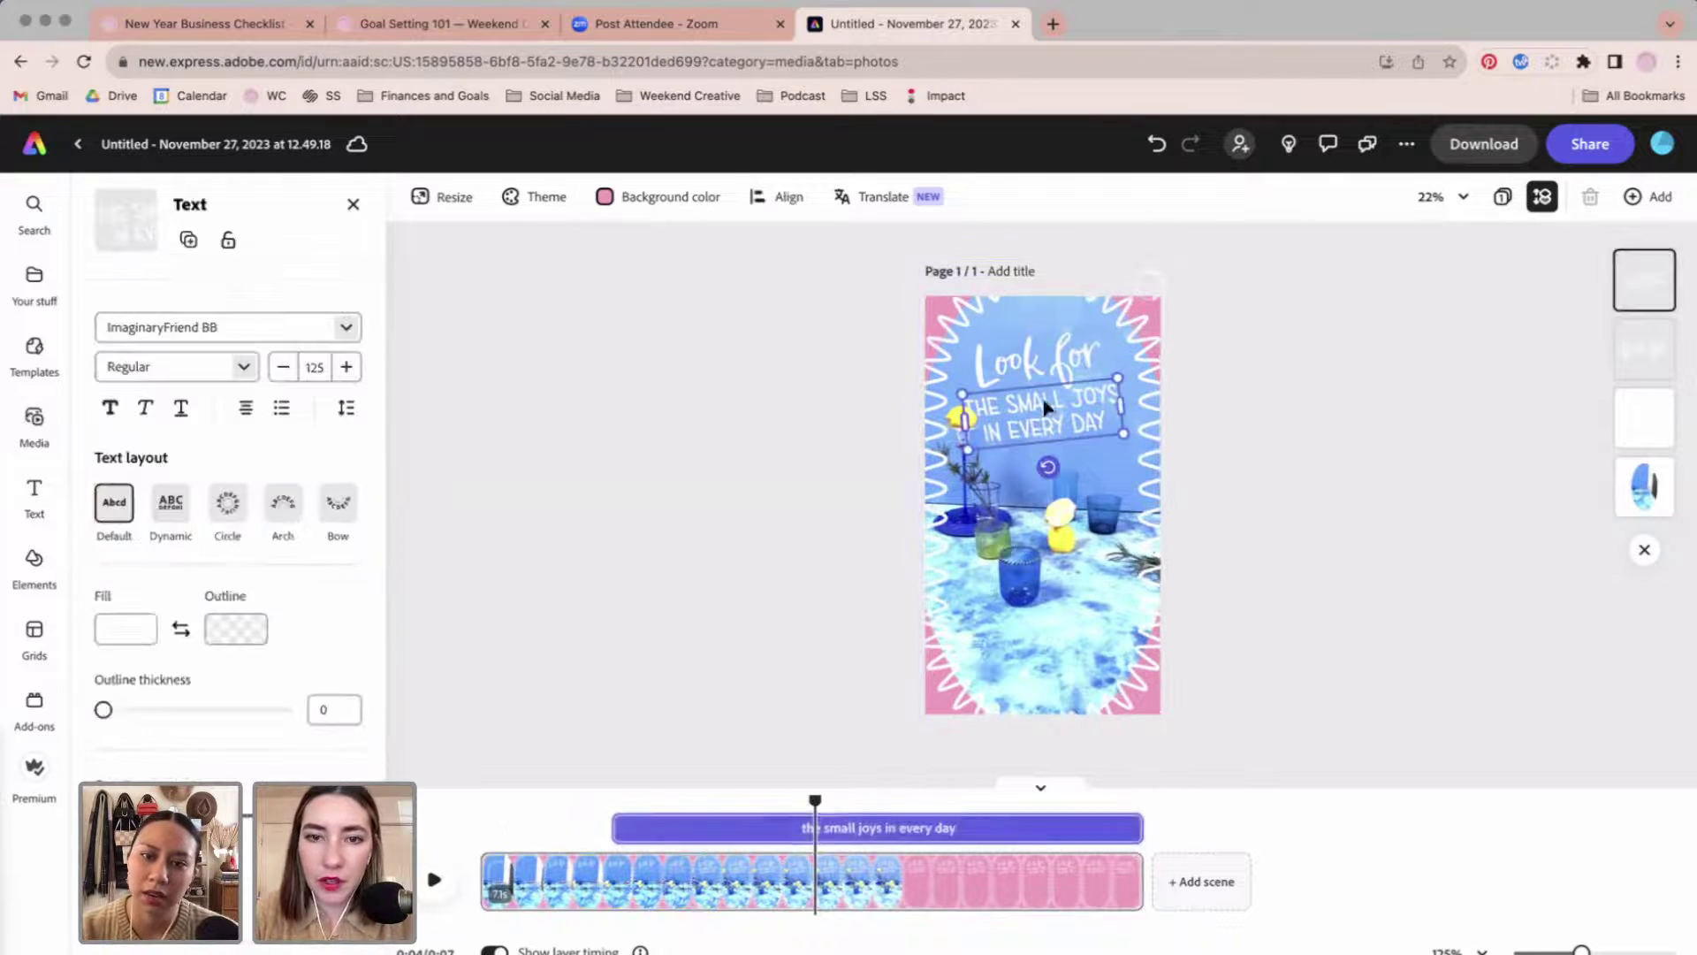
left_click(1025, 367, "shift")
key("Delete")
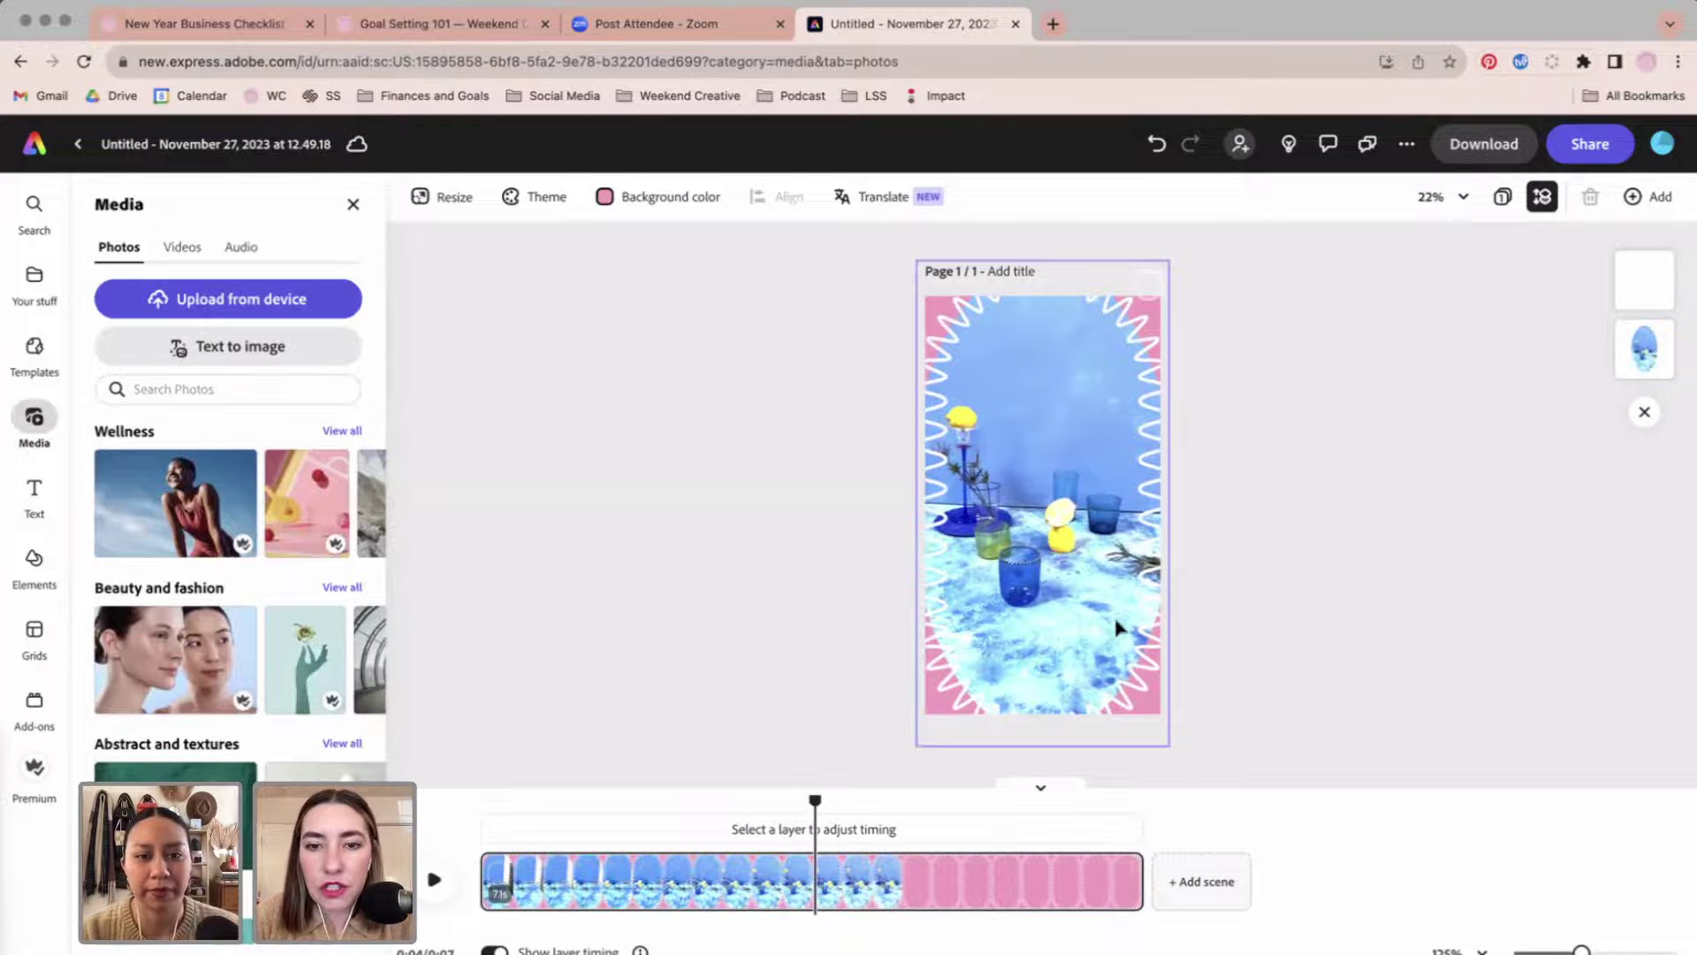
mouse_move(1138, 879)
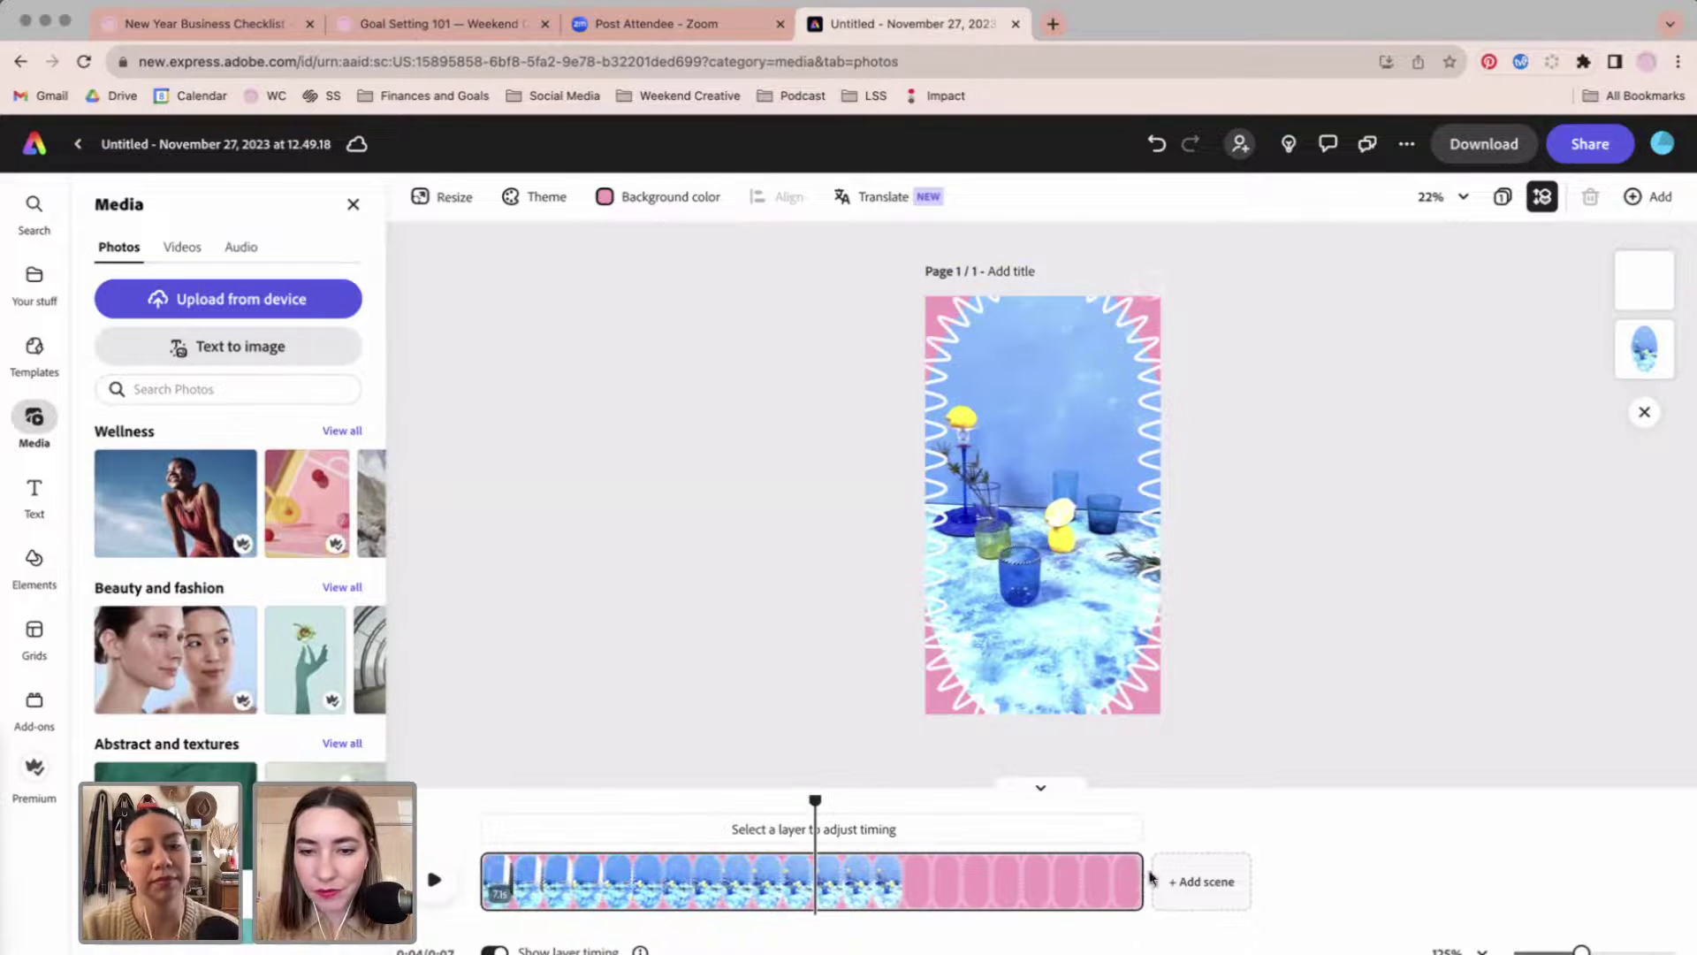
left_click_drag(1138, 880, 891, 895)
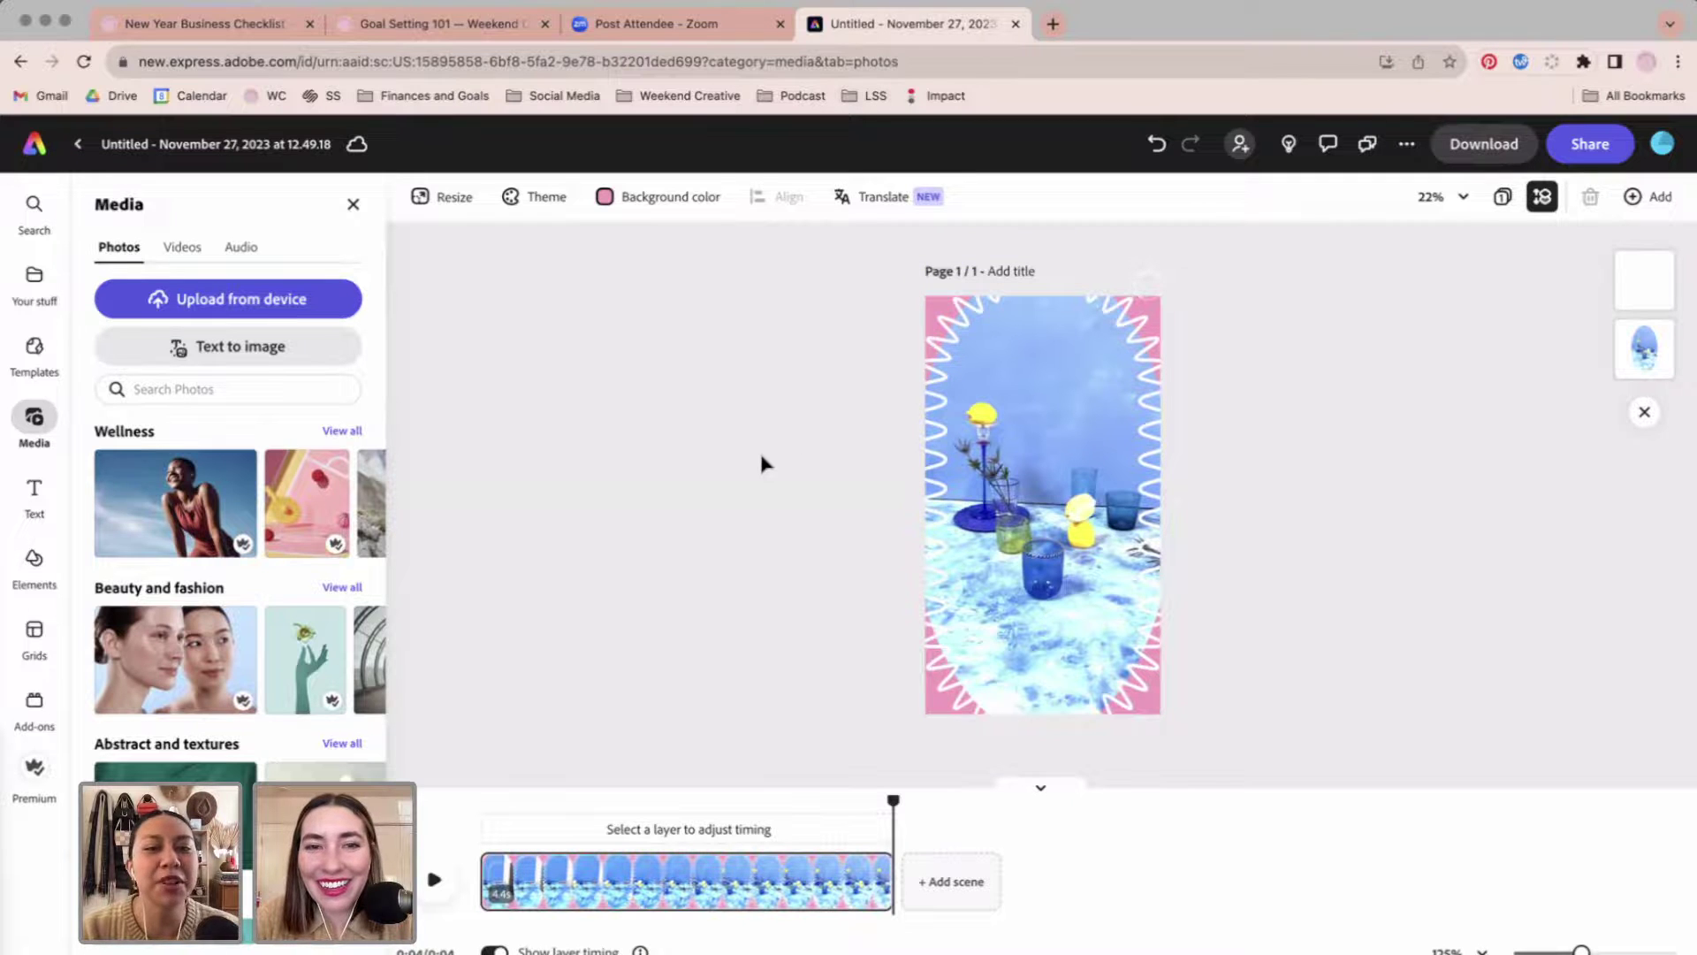
Set the page background to the Weekend 2 orange and select the video clip under the frame.
left_click(664, 196)
left_click(640, 541)
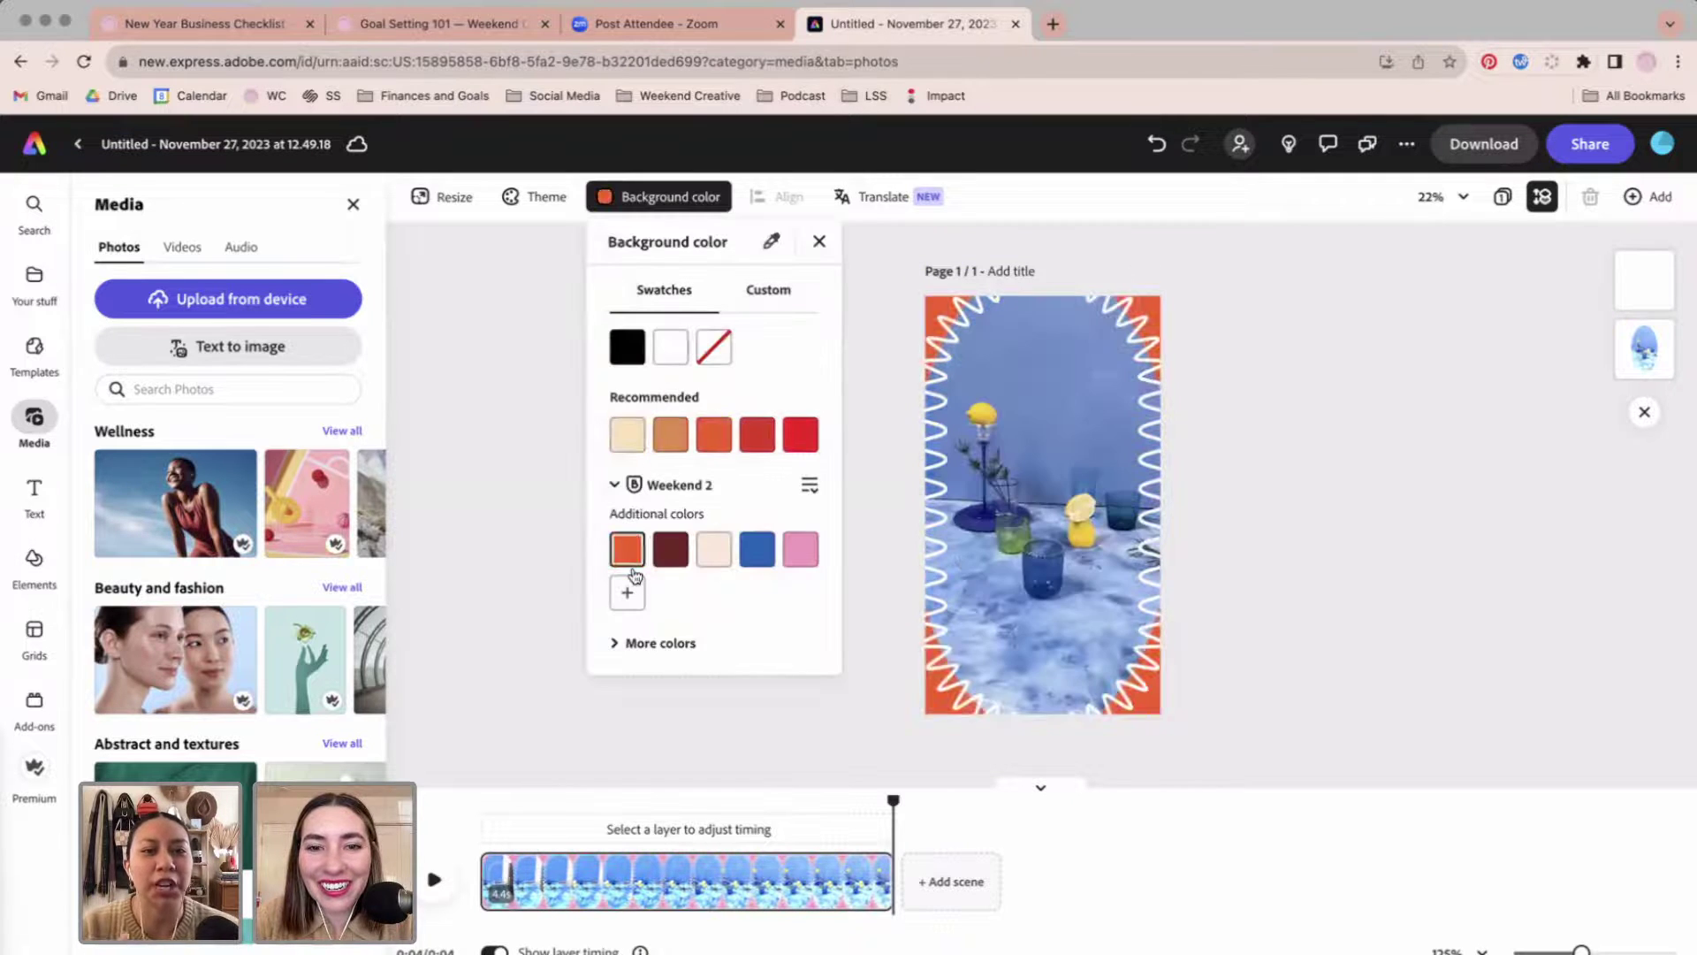
left_click(1286, 588)
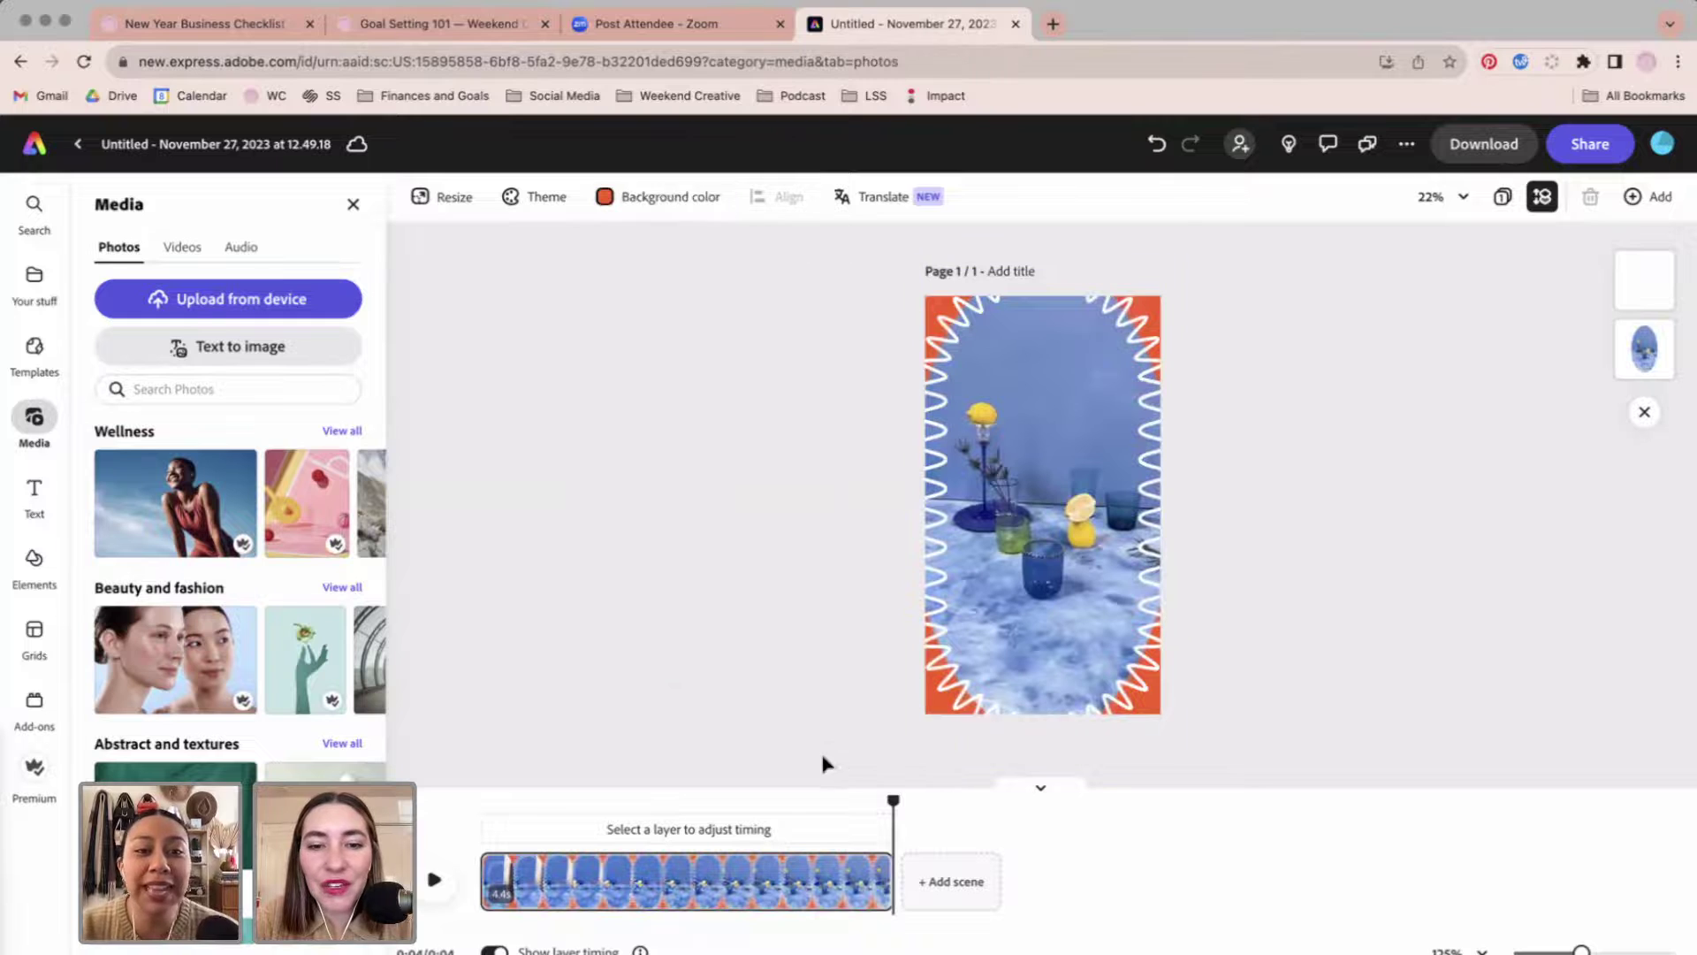
left_click_drag(750, 800, 812, 833)
left_click(1045, 613)
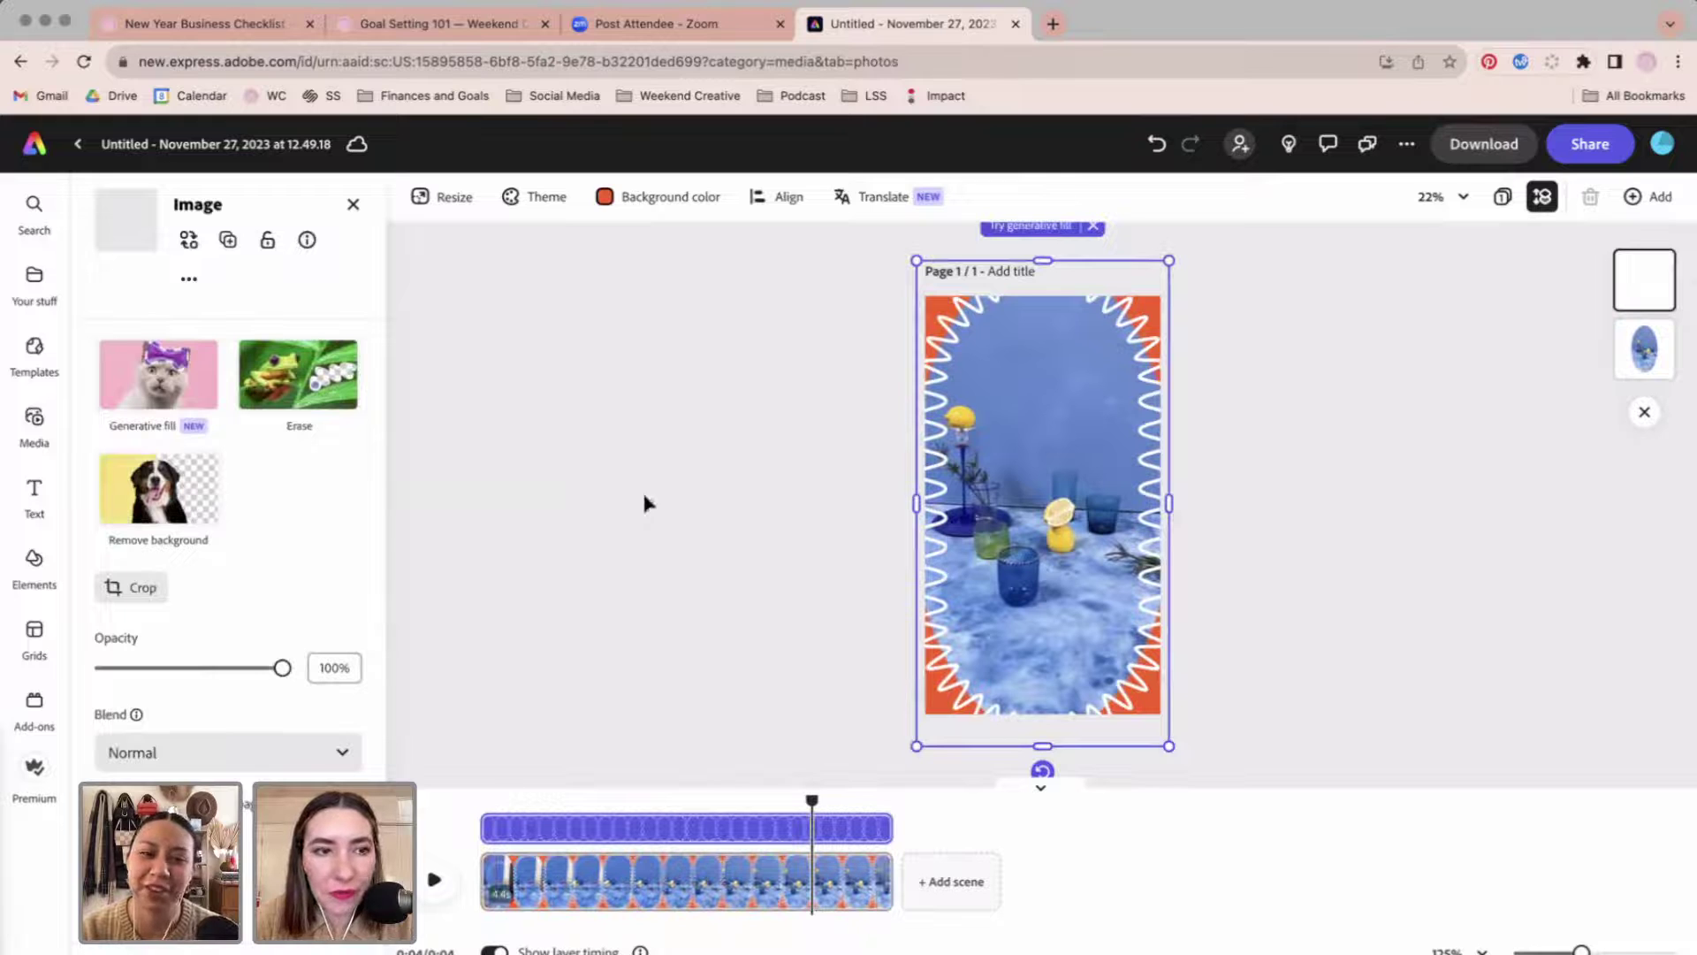
left_click(1651, 357)
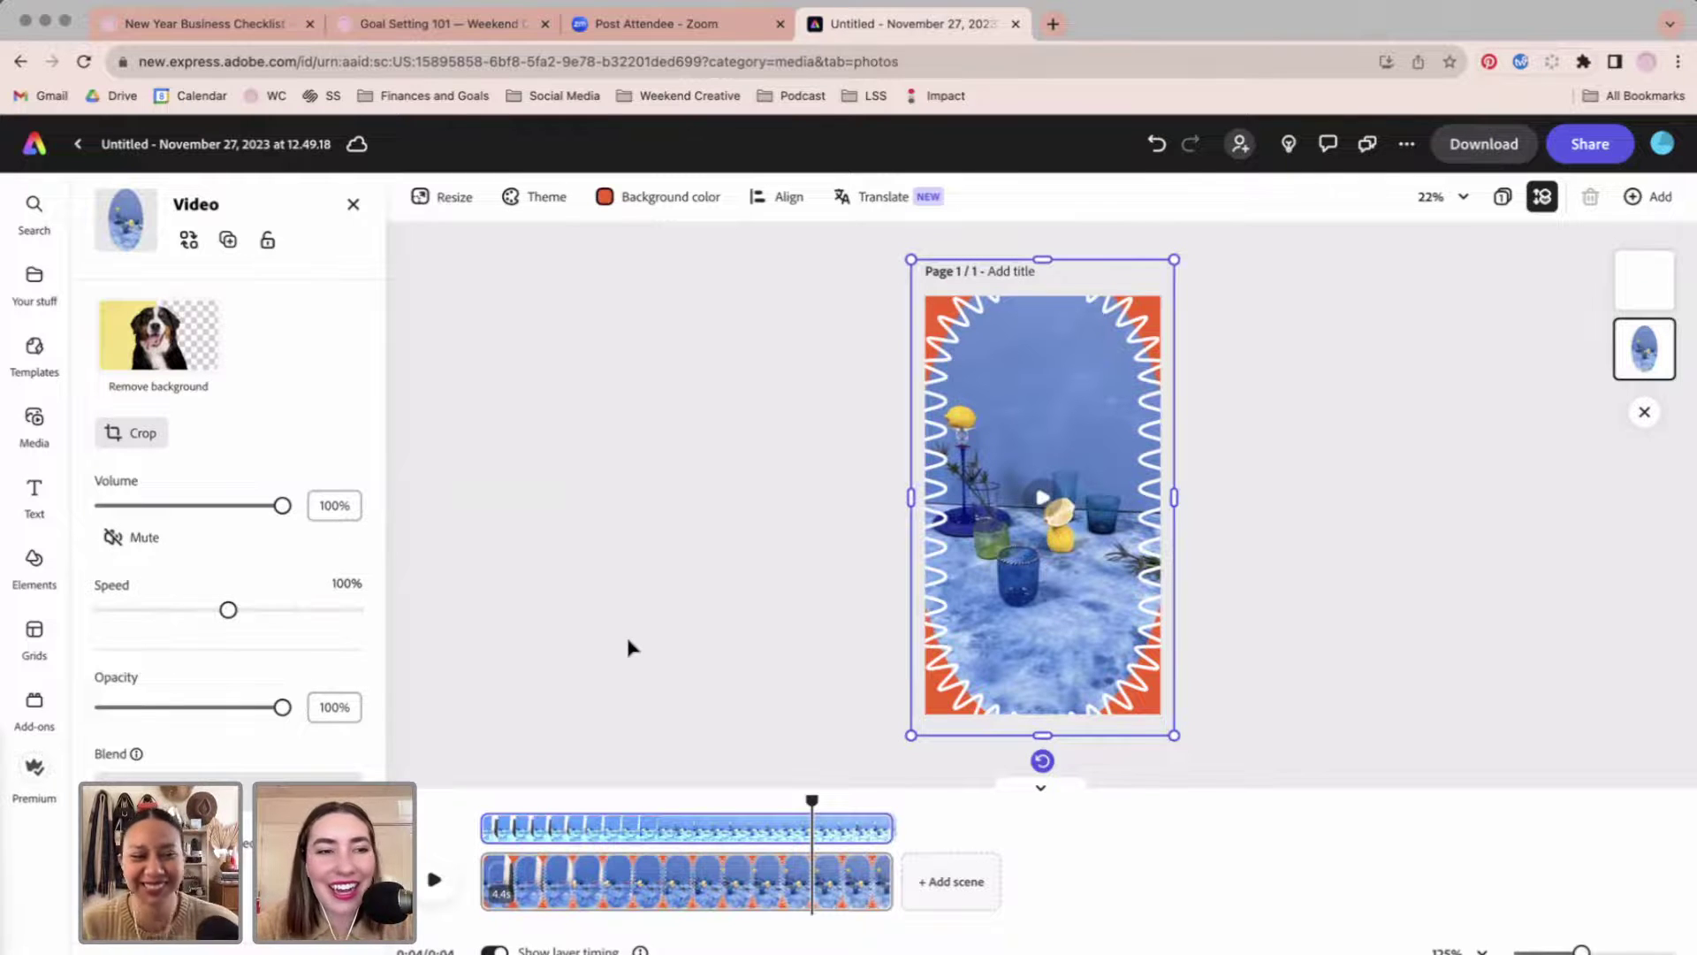
Adjust the glassware clip to brightness 33, saturation 35 and contrast 18, then rewind the preview.
scroll(287, 590, "down", 3)
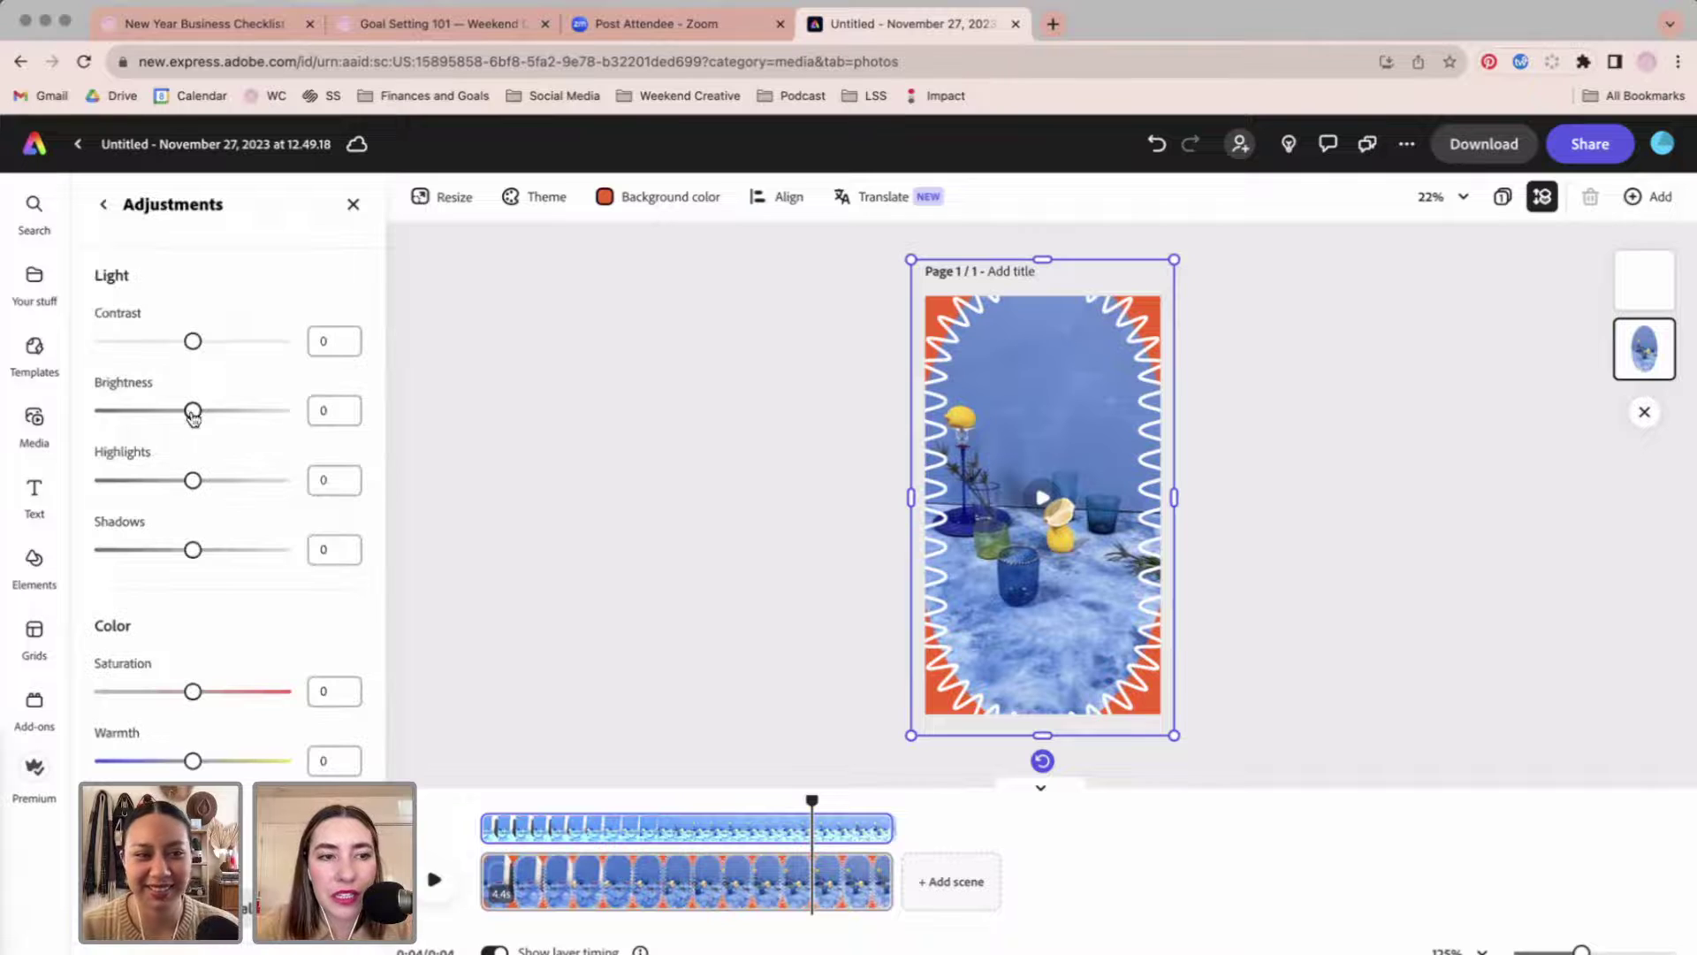
left_click_drag(201, 417, 216, 418)
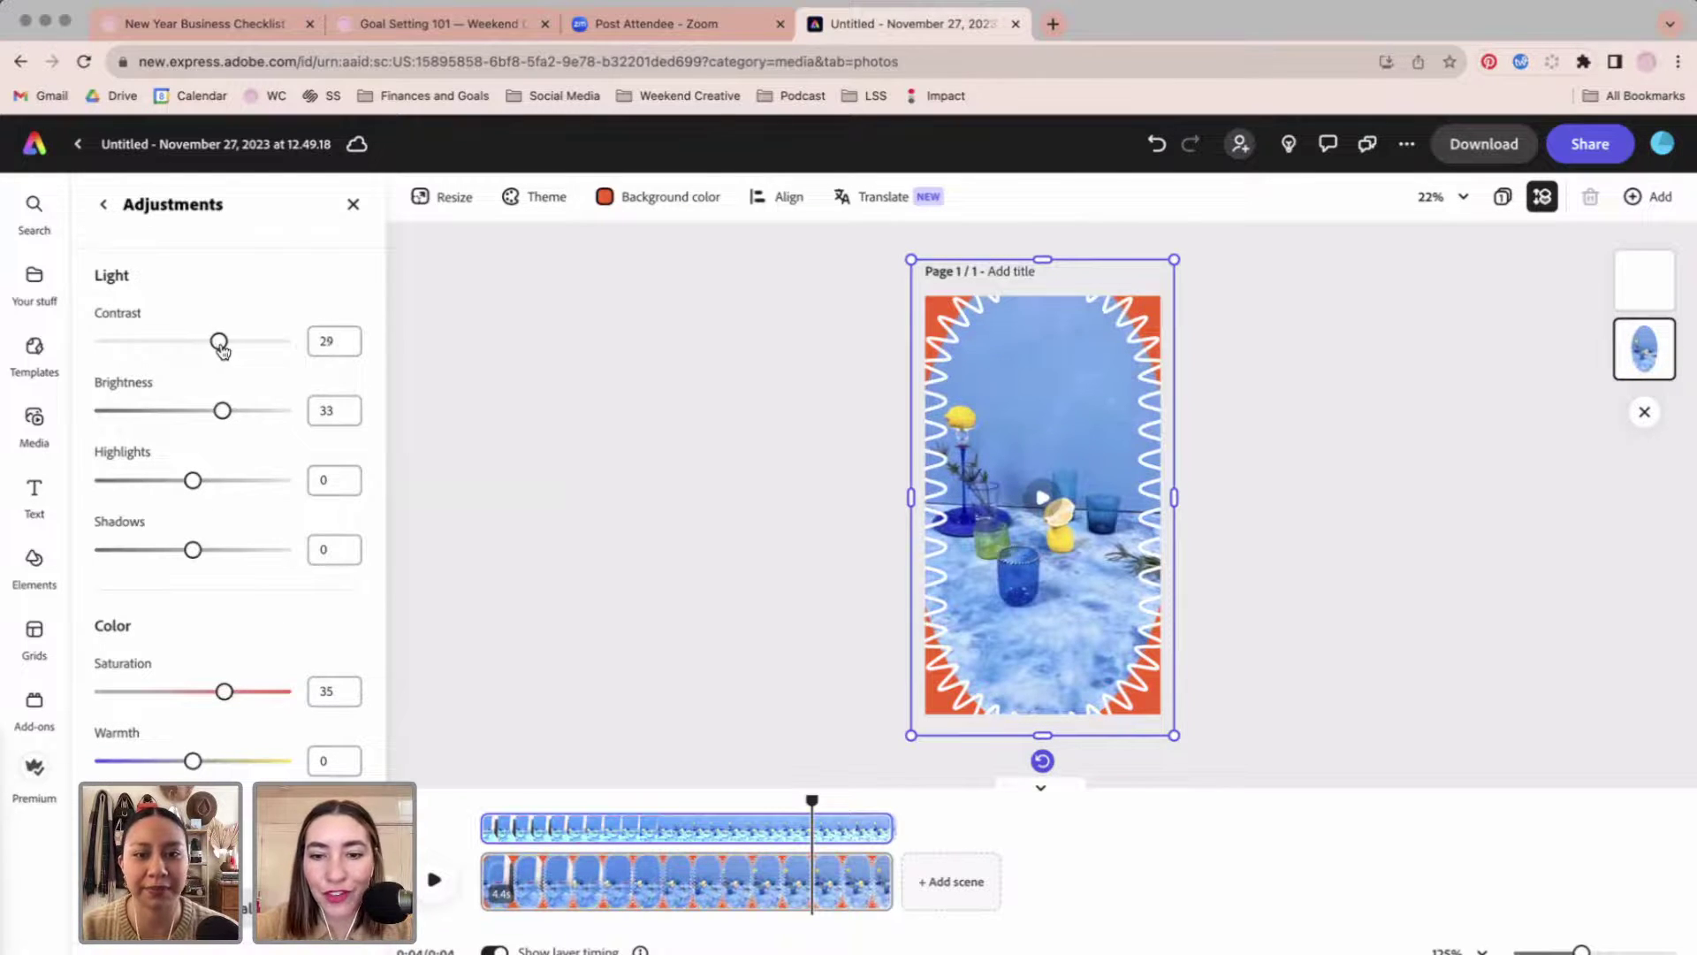
scroll(213, 352, "down", 3)
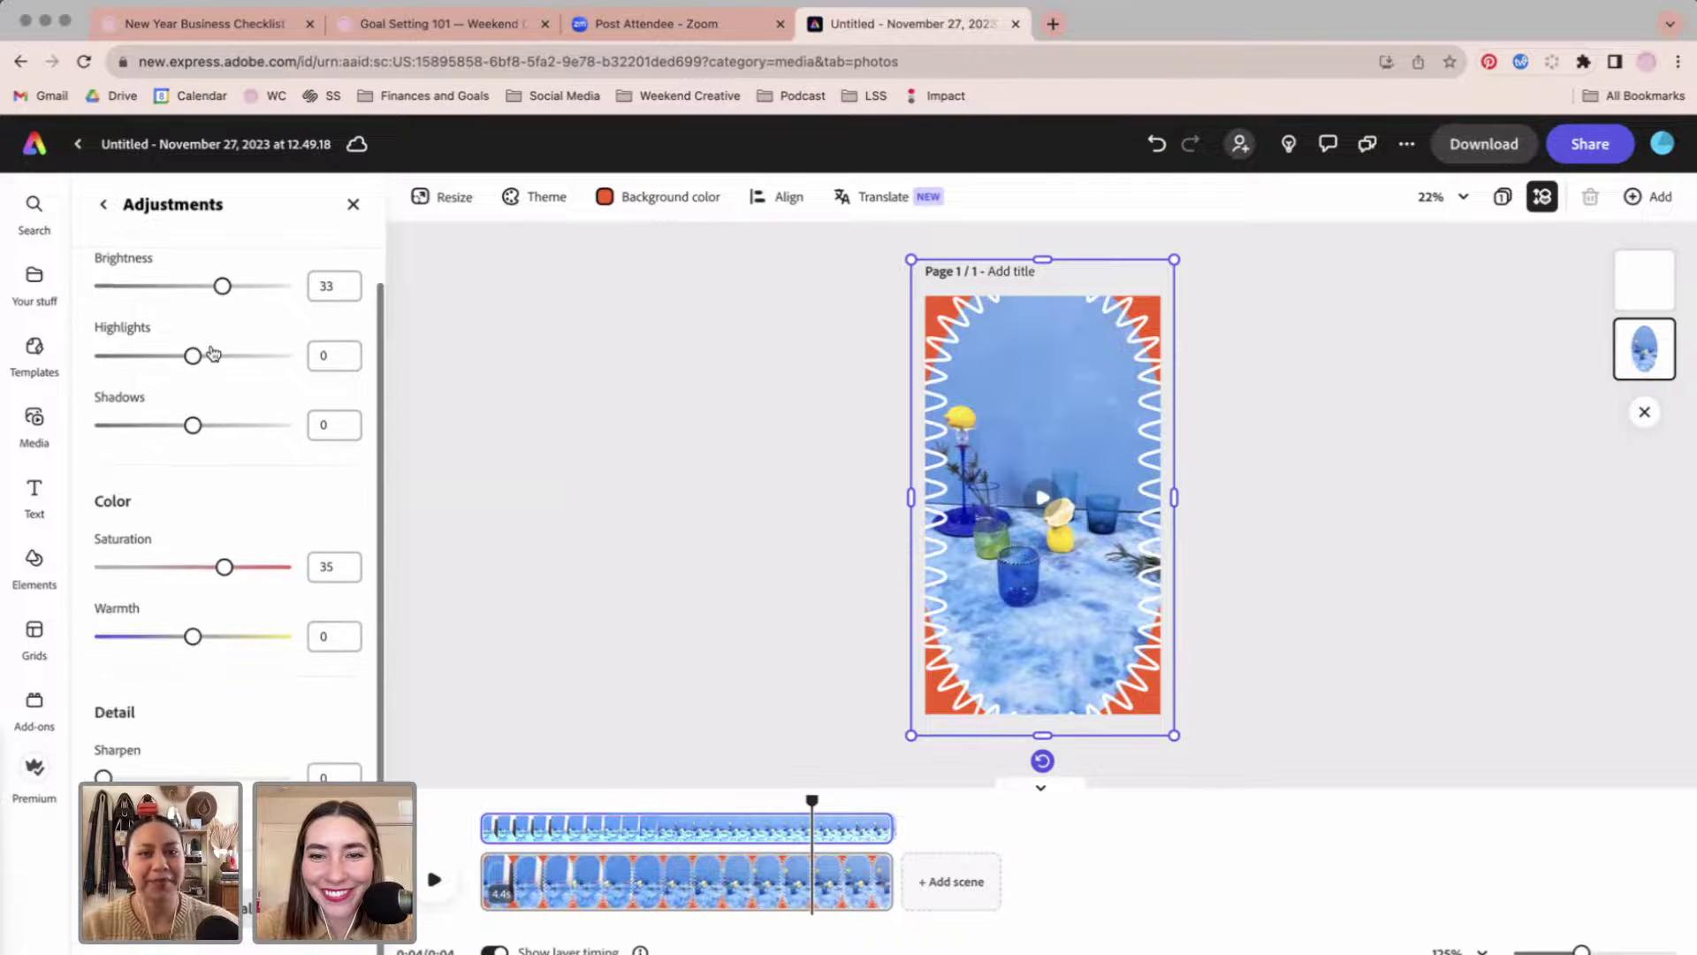
scroll(216, 530, "up", 3)
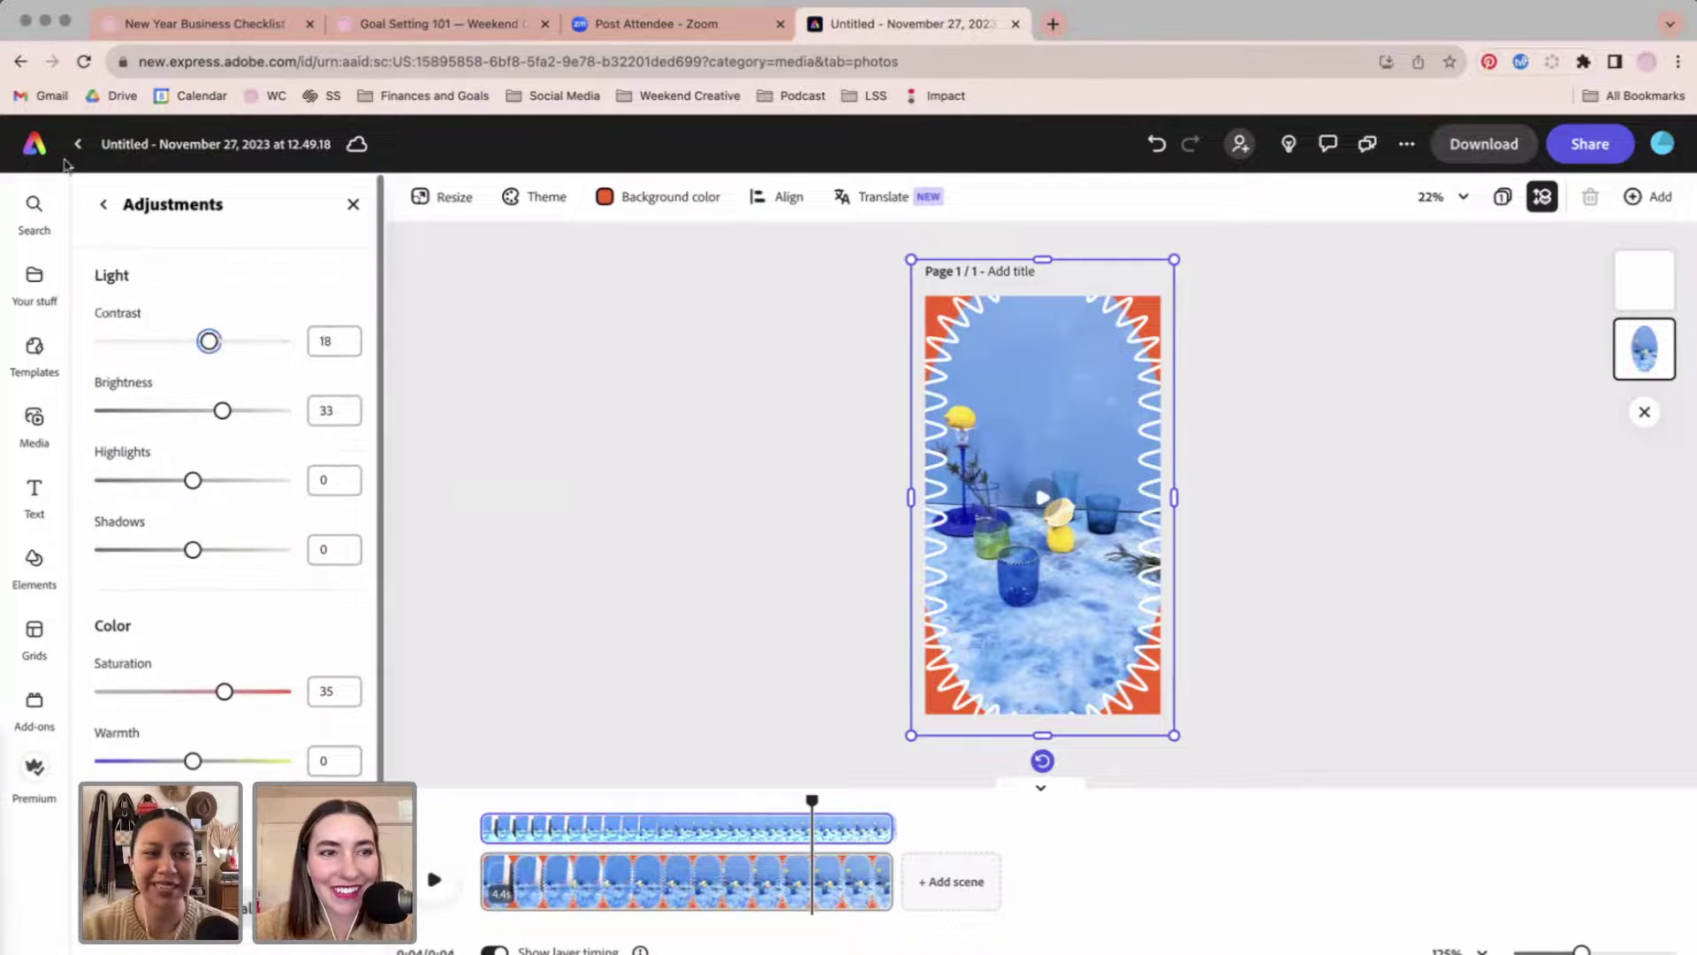
left_click(103, 204)
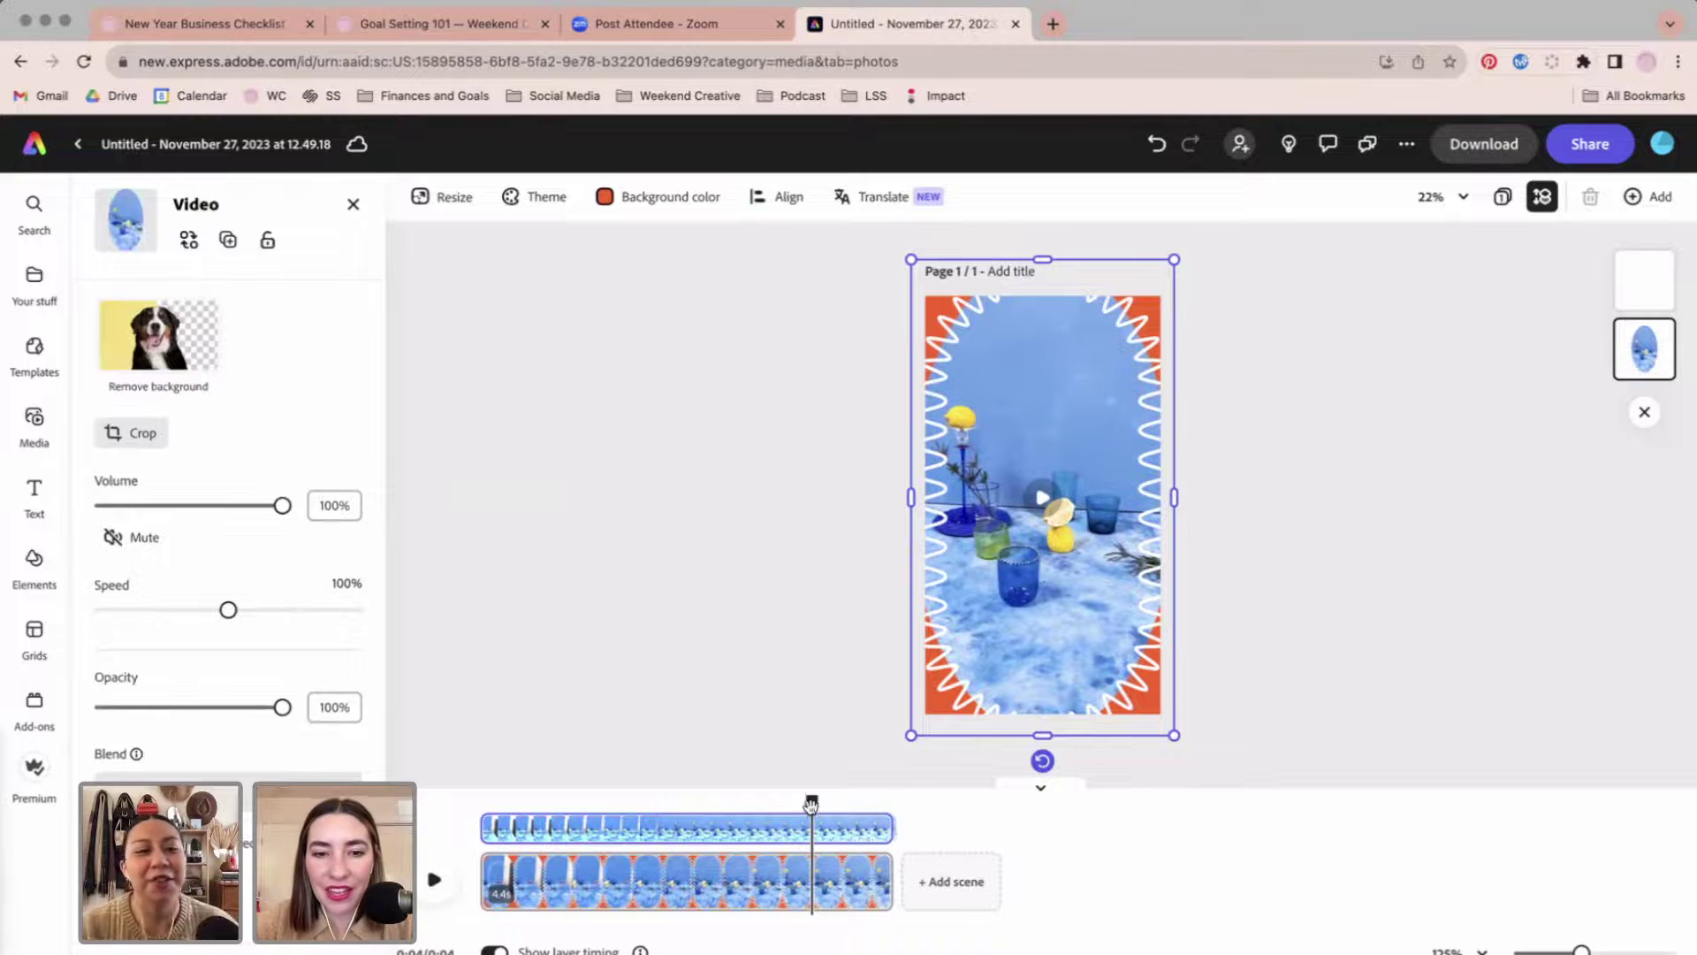
left_click_drag(811, 800, 895, 850)
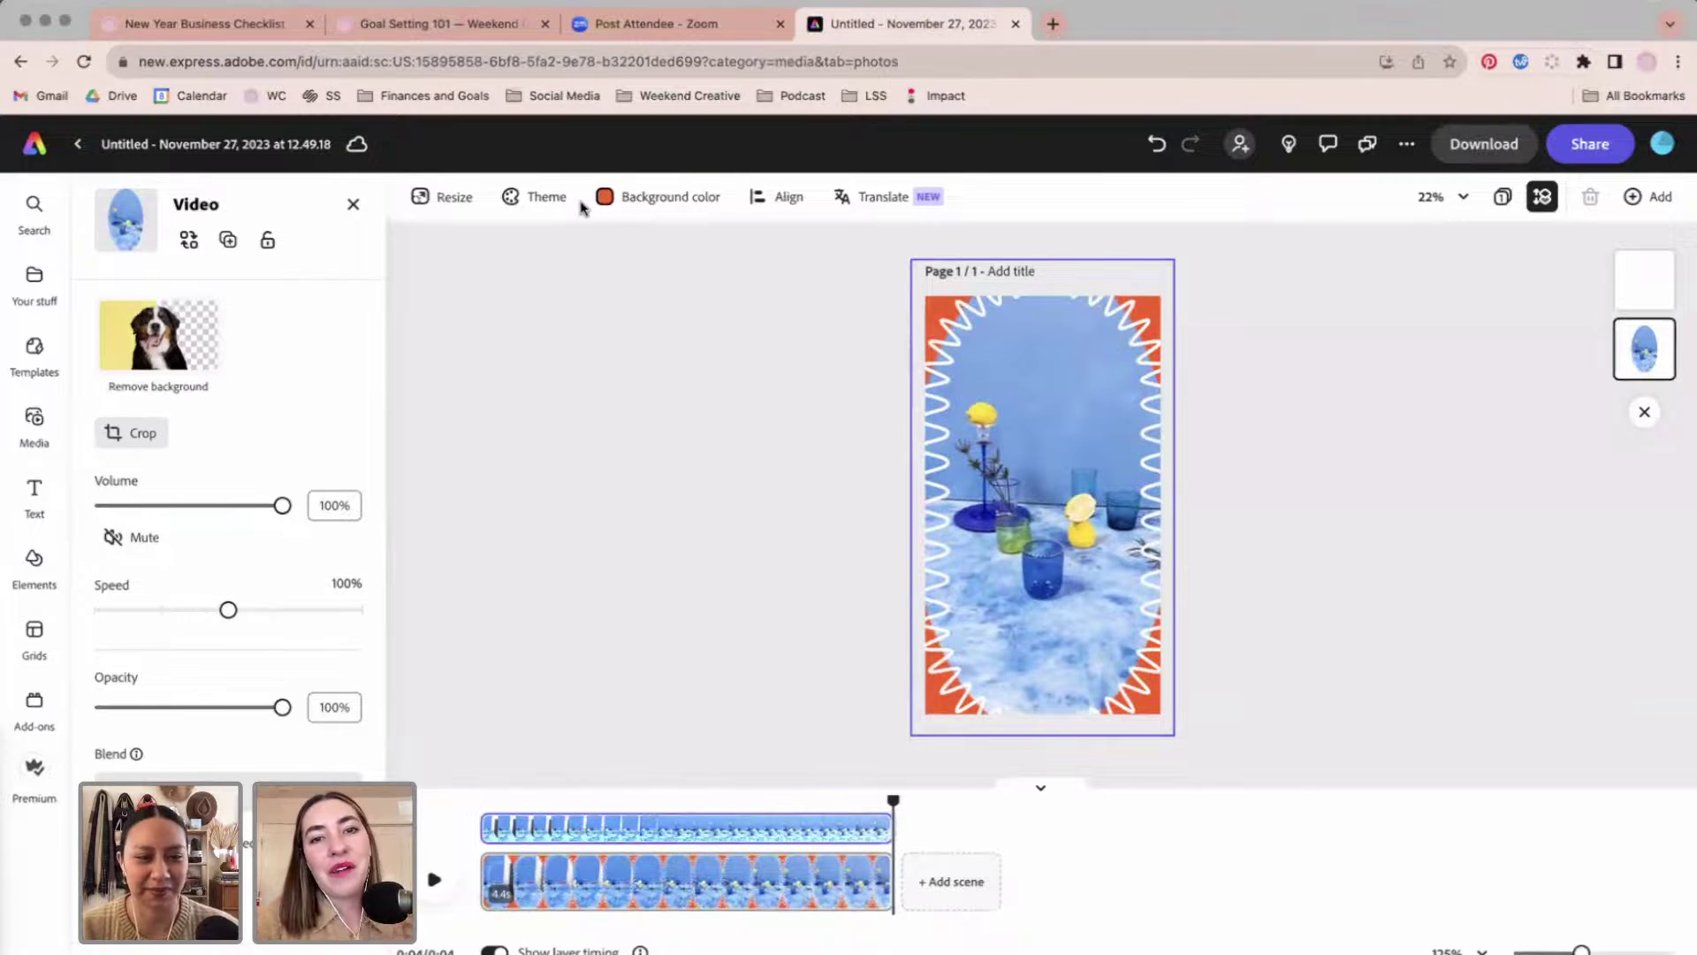
Close the video properties and show the Weekend 2 brand kit assets.
left_click(352, 204)
left_click(36, 281)
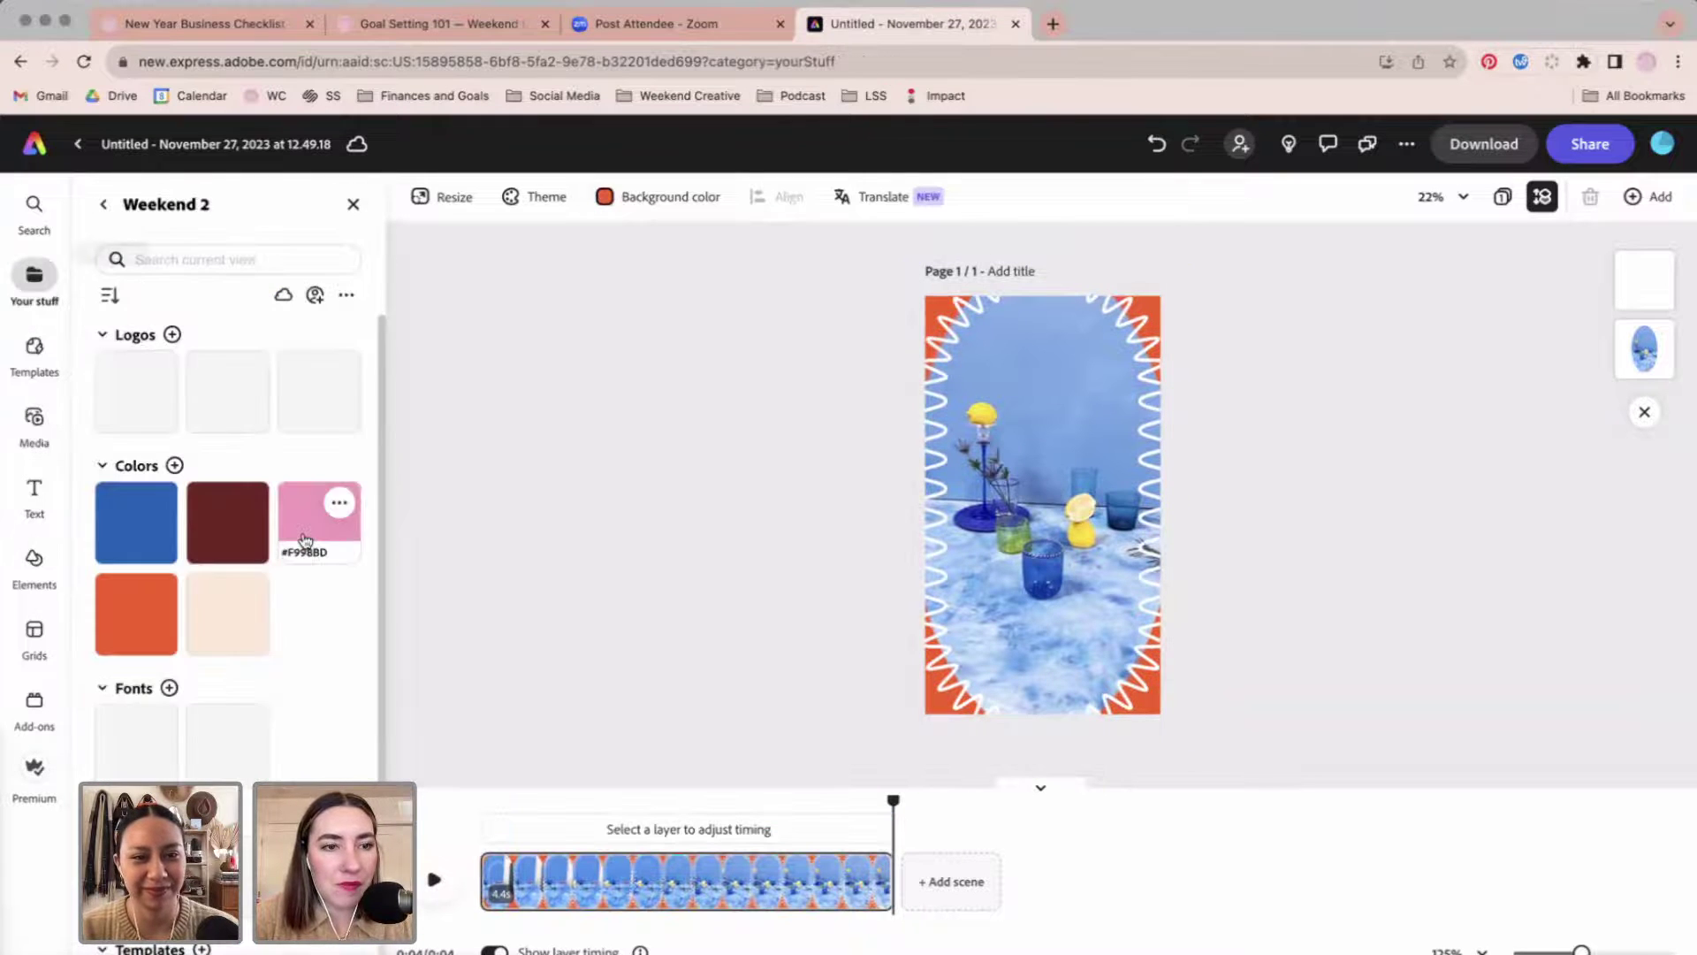
scroll(310, 747, "down", 3)
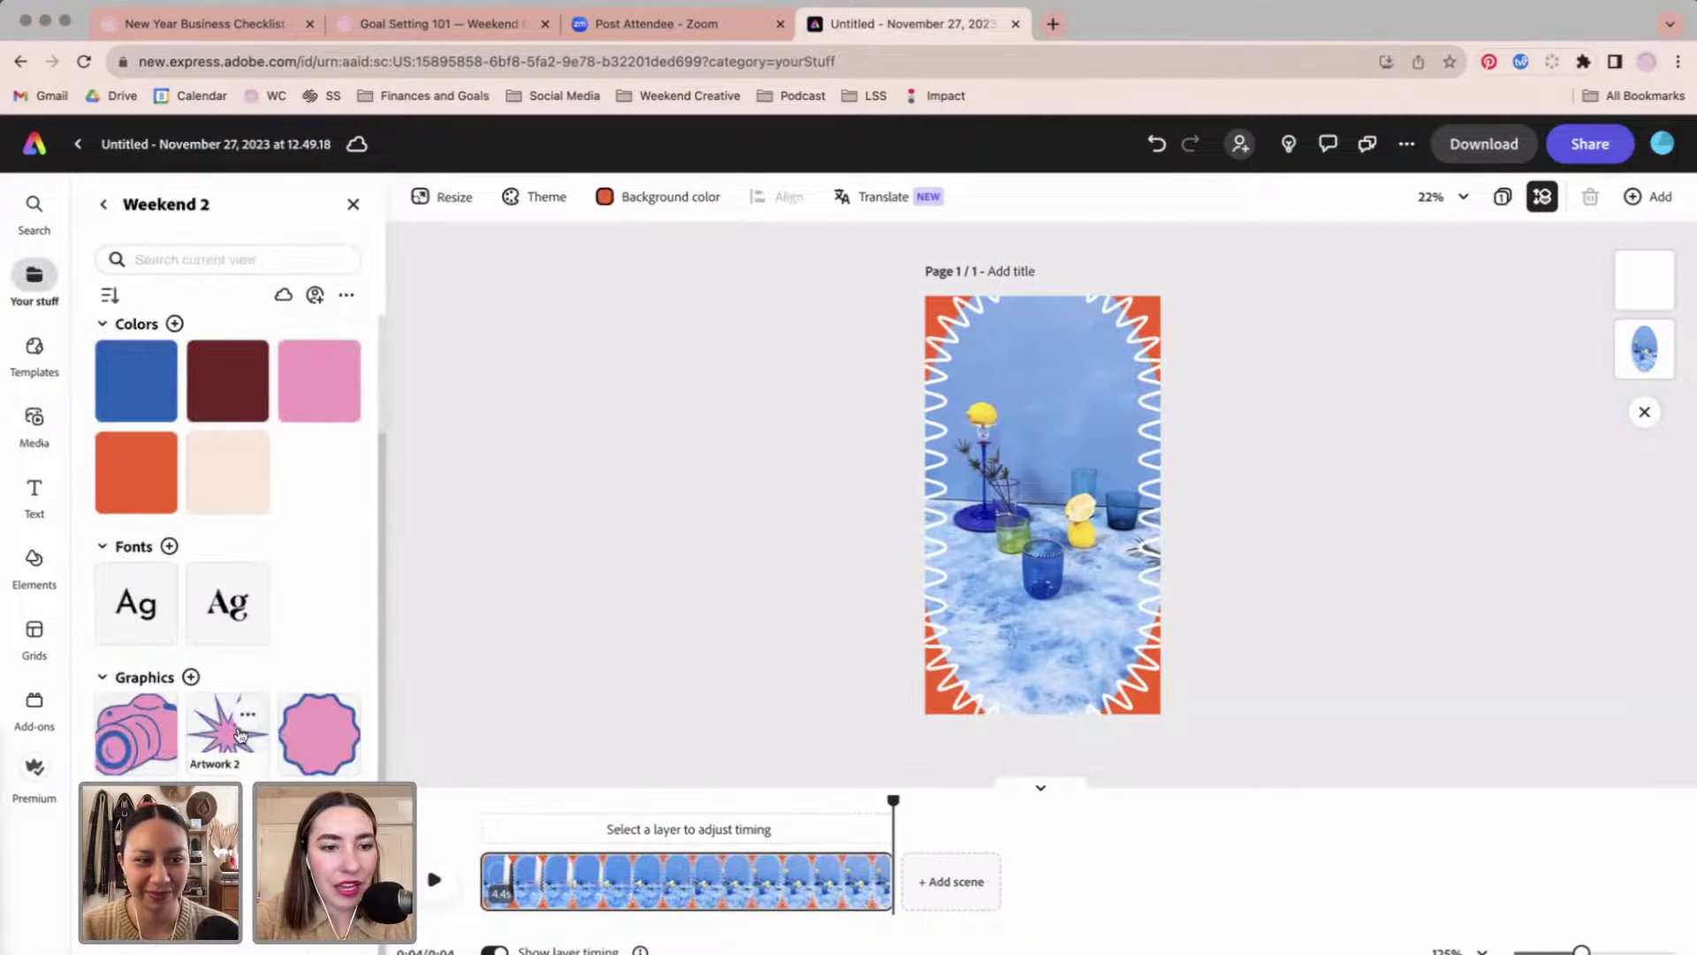
Try the pink Artwork 3 graphic on the page, delete it, and rewind the preview.
left_click(326, 739)
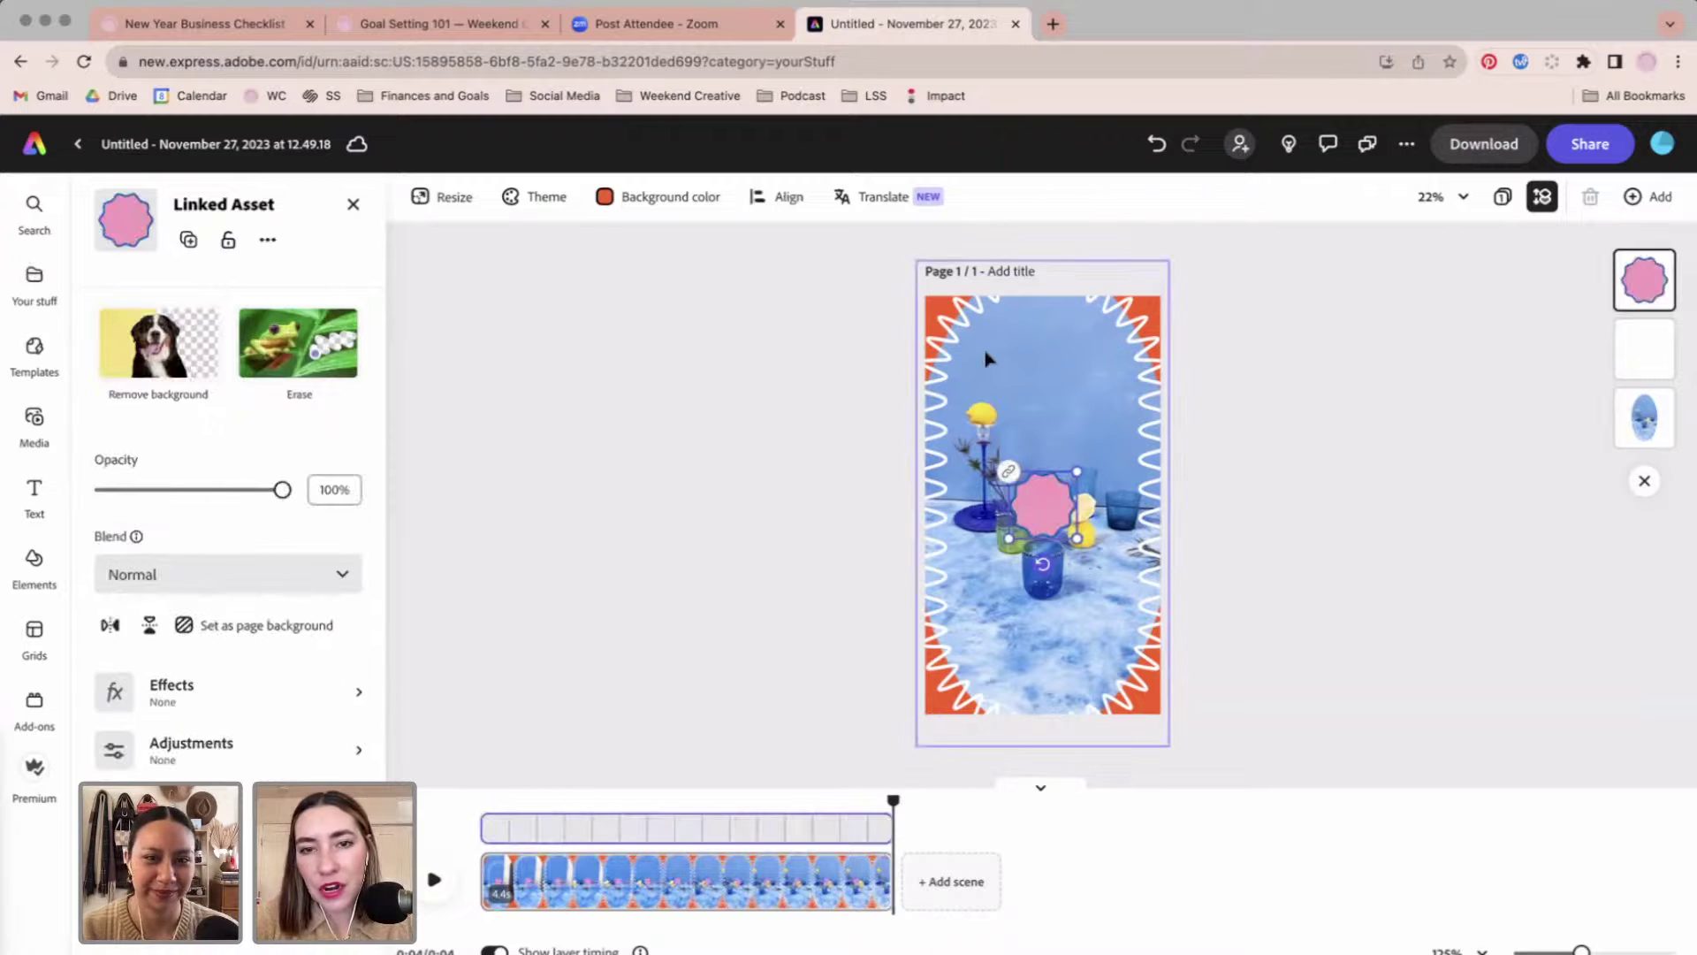
left_click_drag(1041, 502, 1088, 613)
key("Delete")
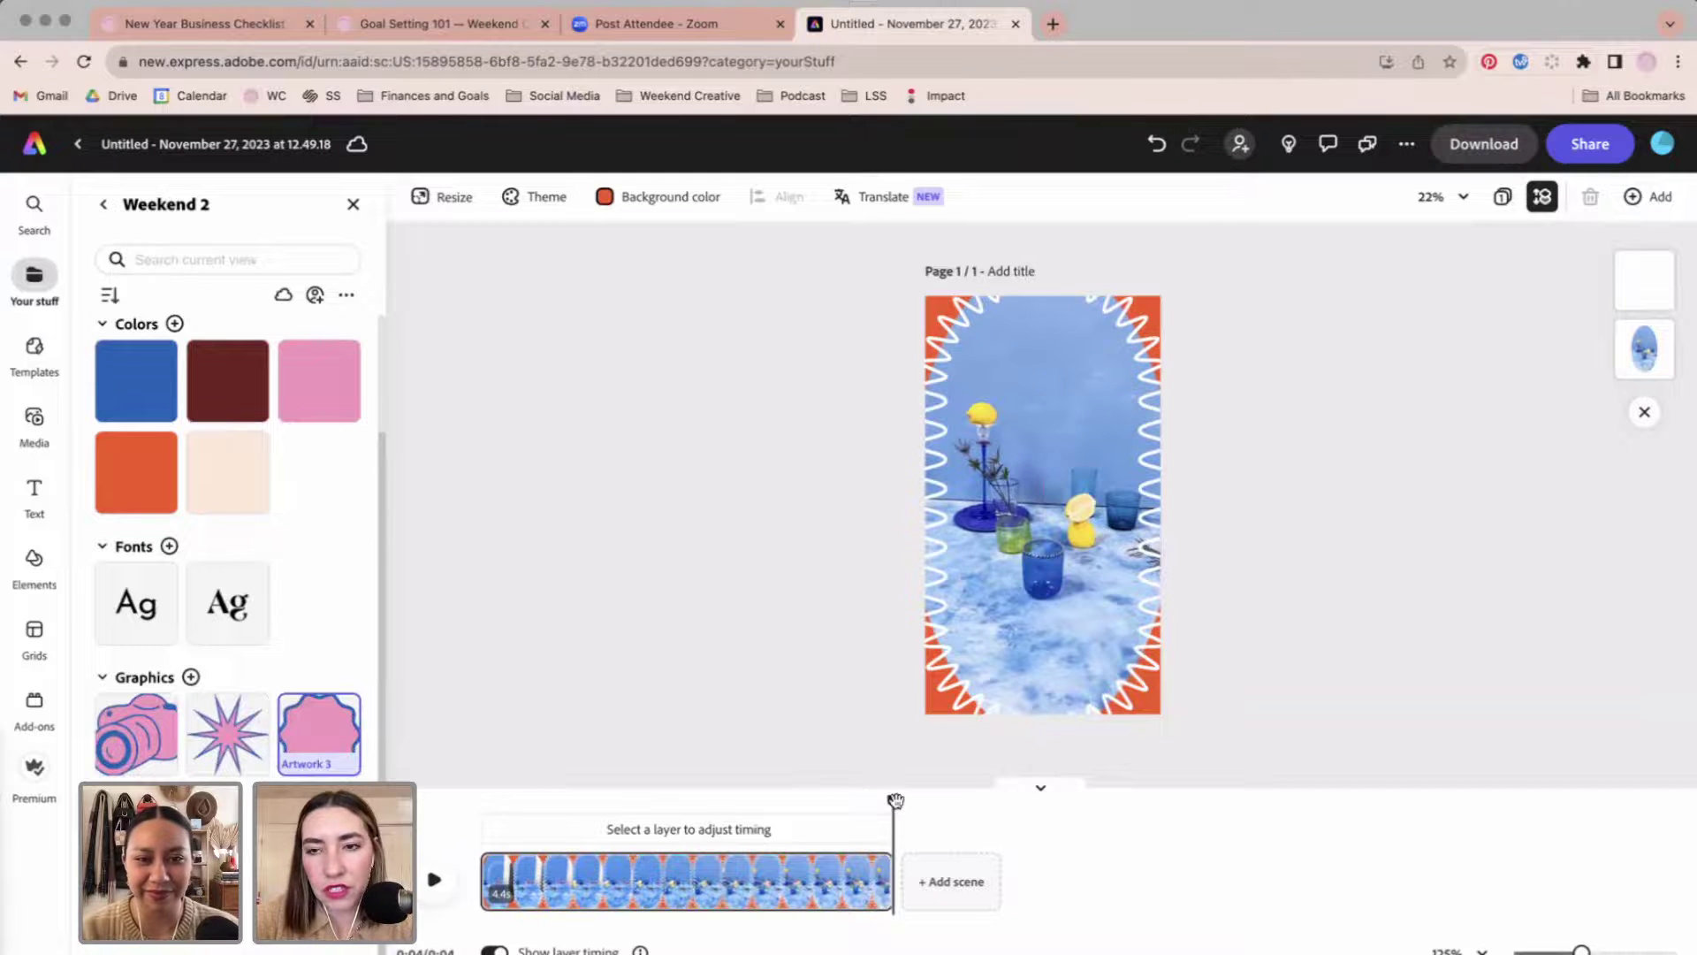
left_click_drag(895, 800, 553, 809)
Duplicate the first scene to create a second scene.
left_click(656, 887)
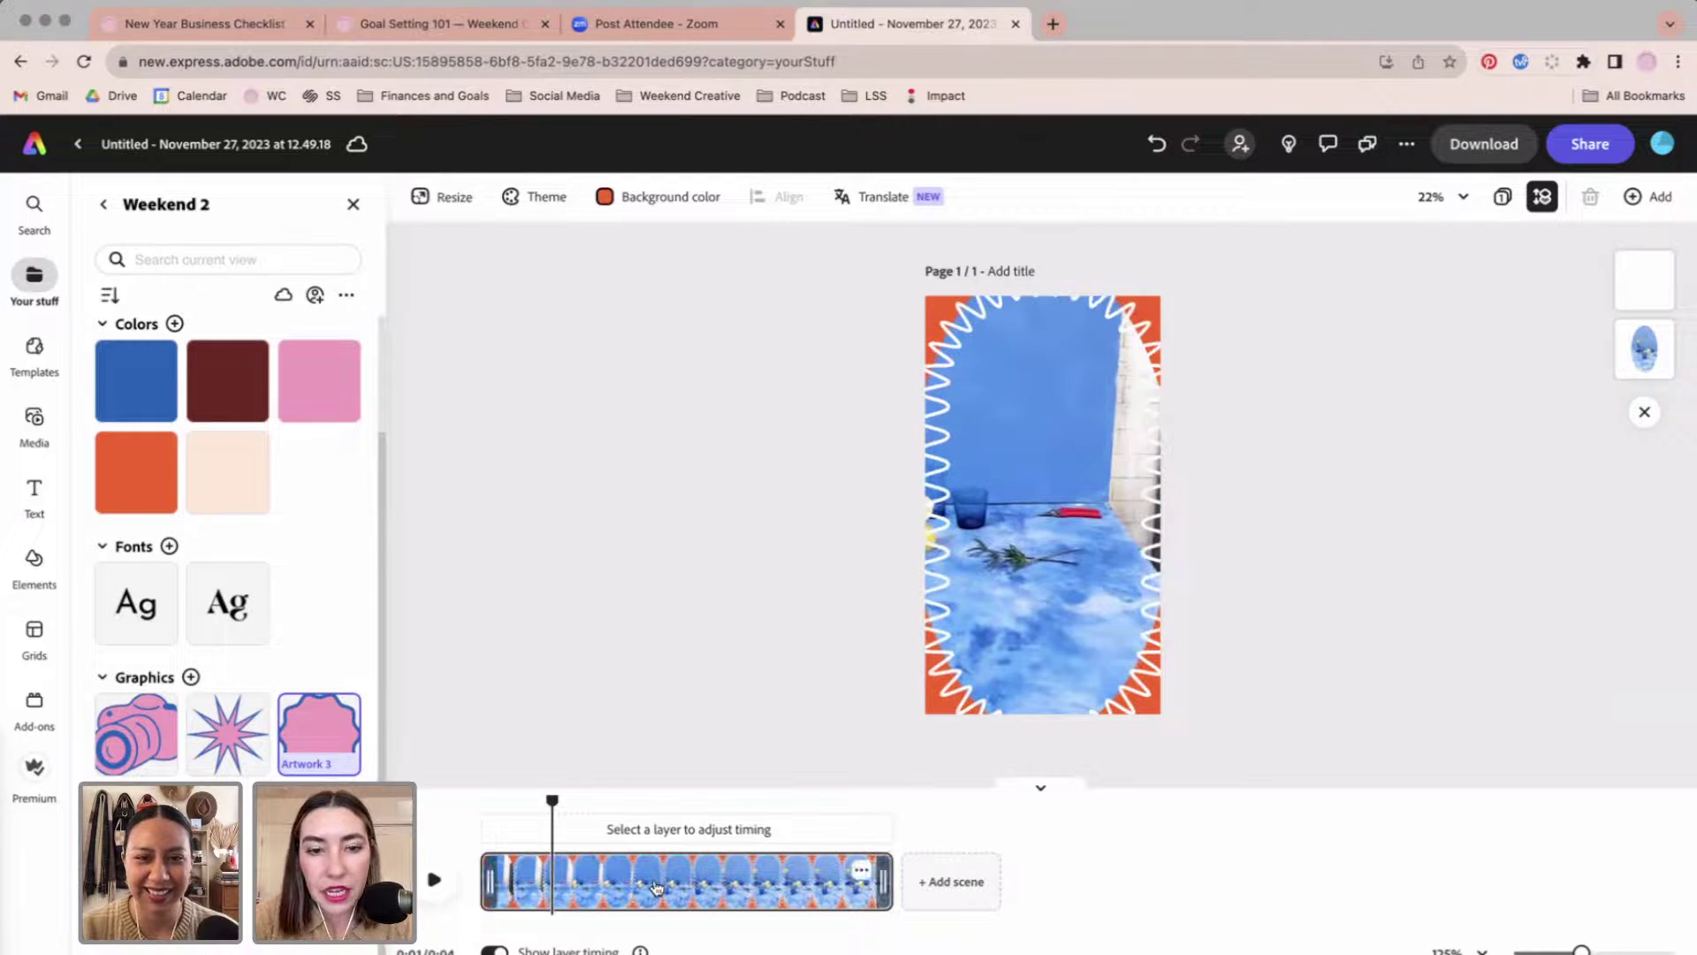
right_click(753, 877)
left_click(765, 751)
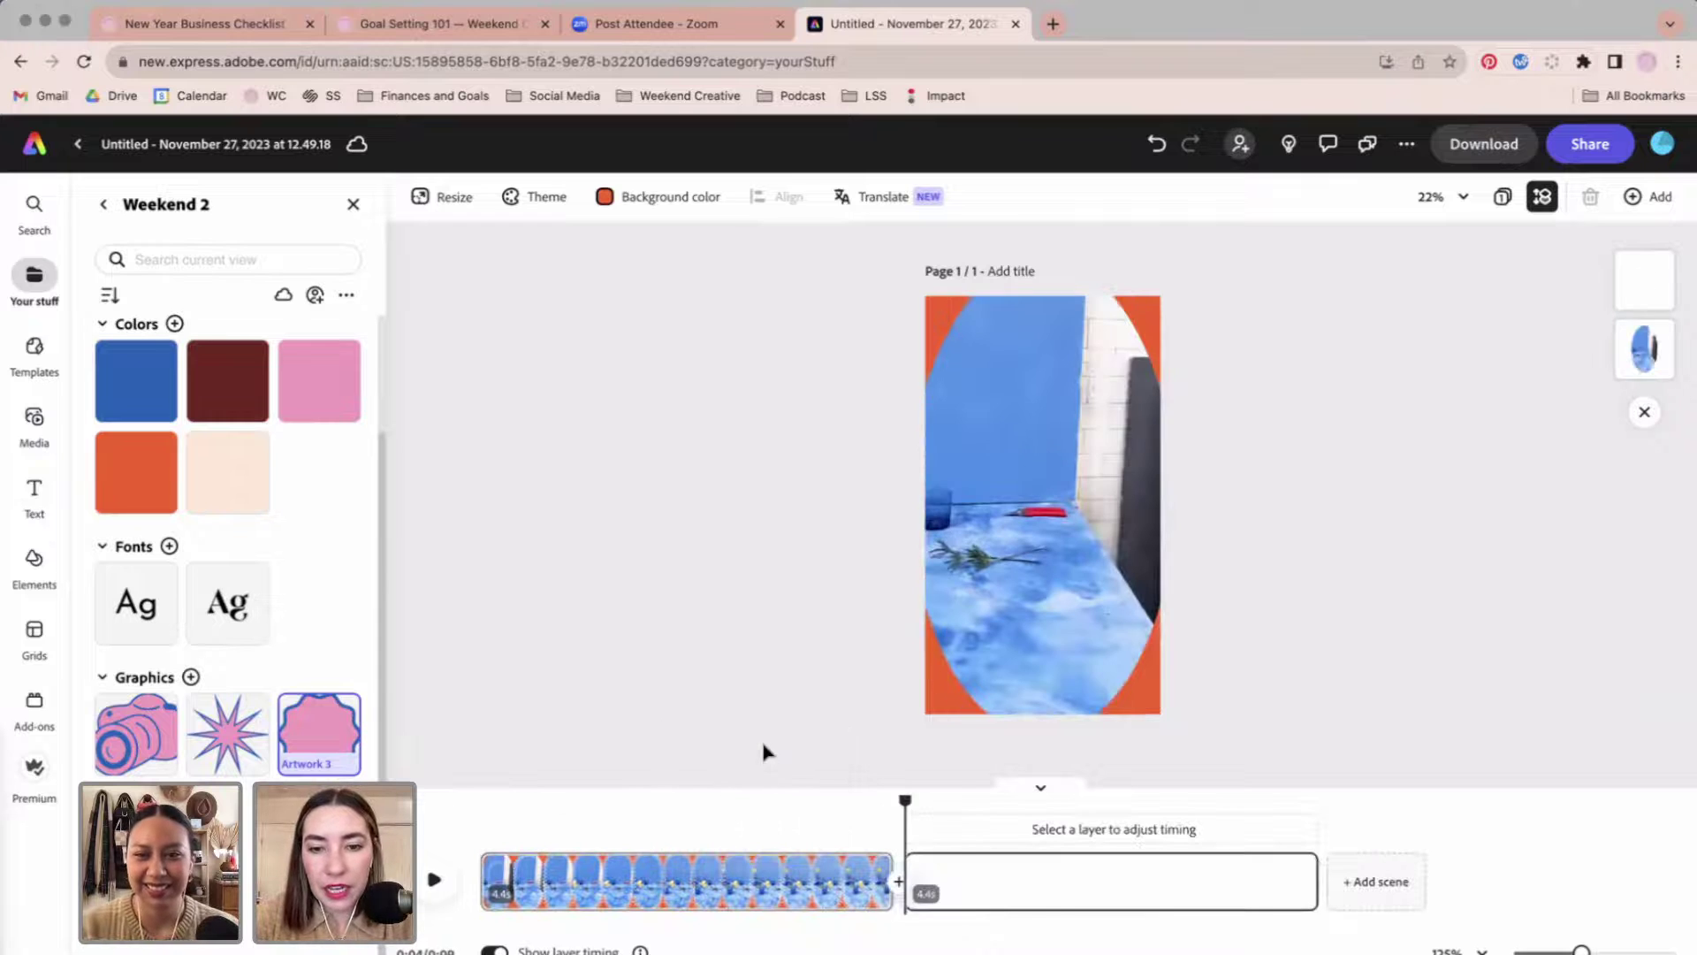
mouse_move(915, 801)
left_mouse_down()
mouse_move(1189, 801)
mouse_move(945, 799)
left_mouse_up()
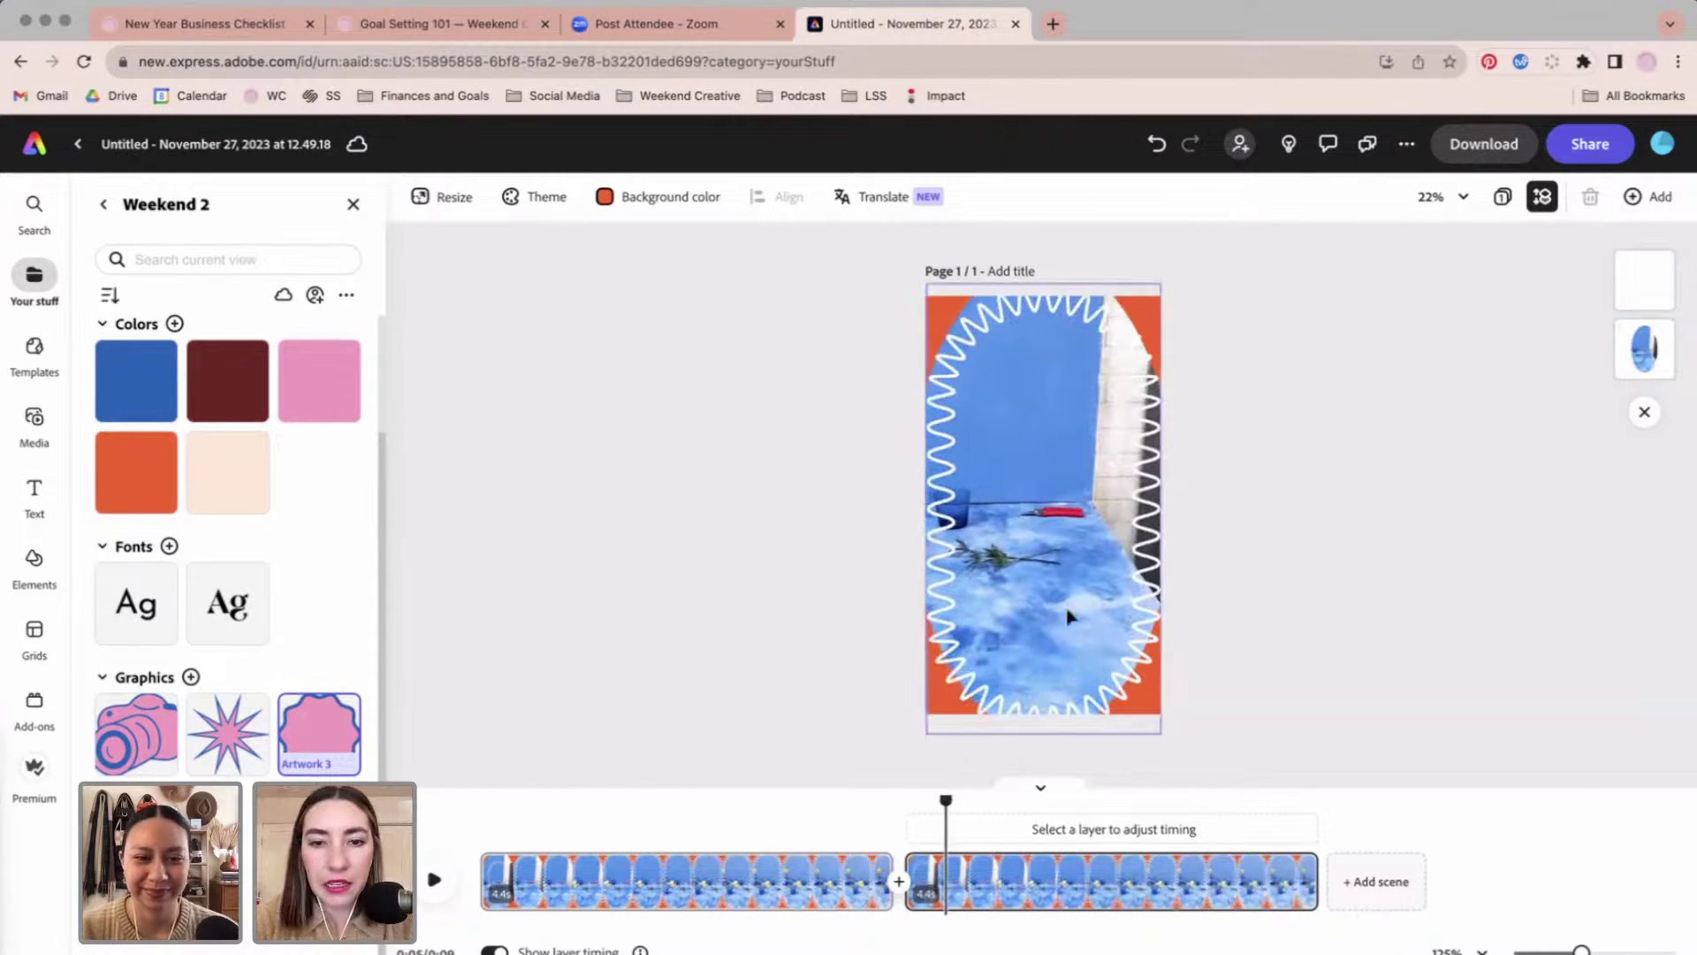
Replace the second scene's video with the IMG_4151.MOV clip.
double_click(1060, 549)
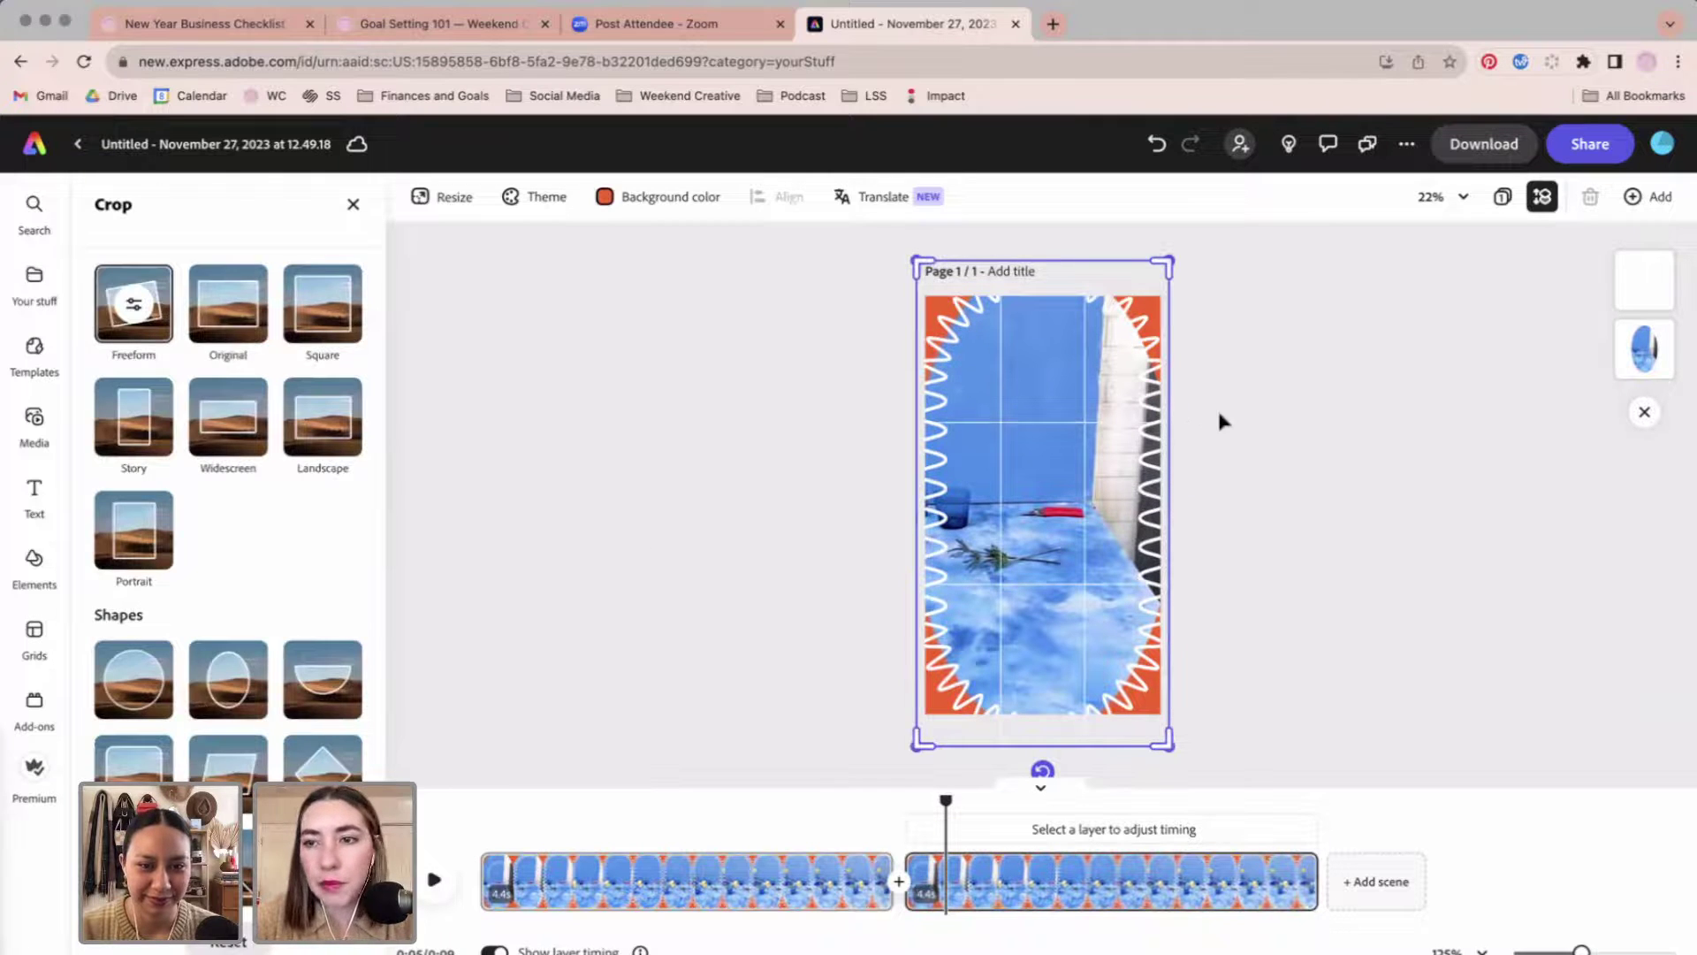
left_click(1222, 421)
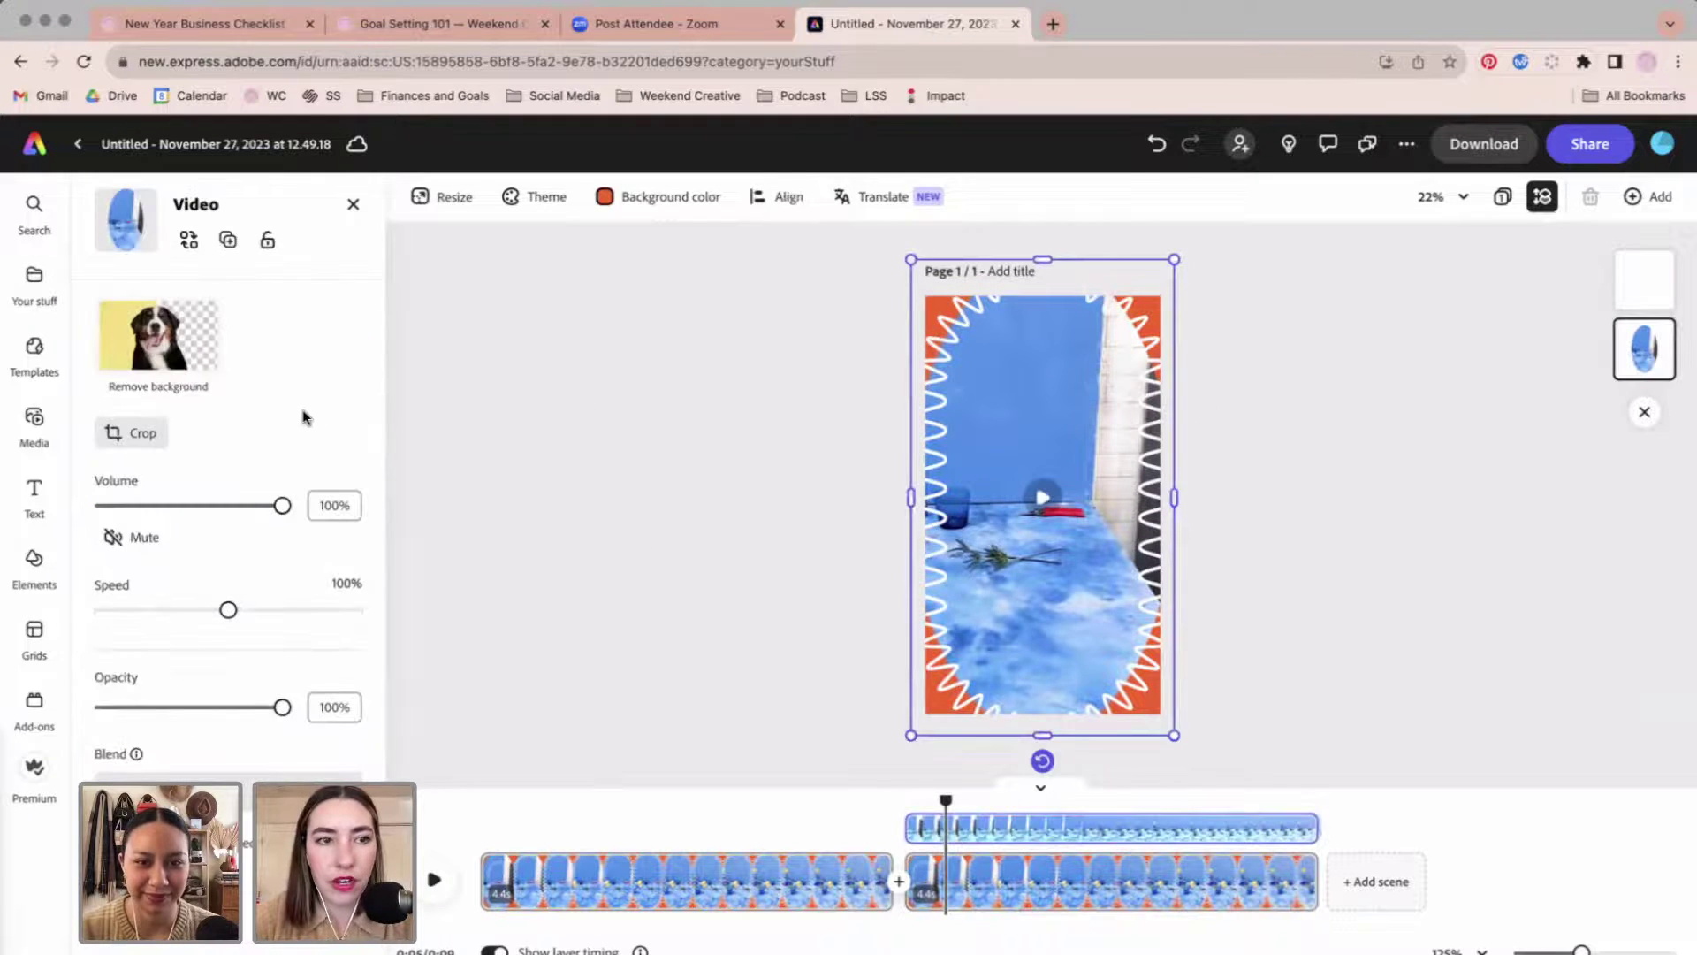
left_click(188, 240)
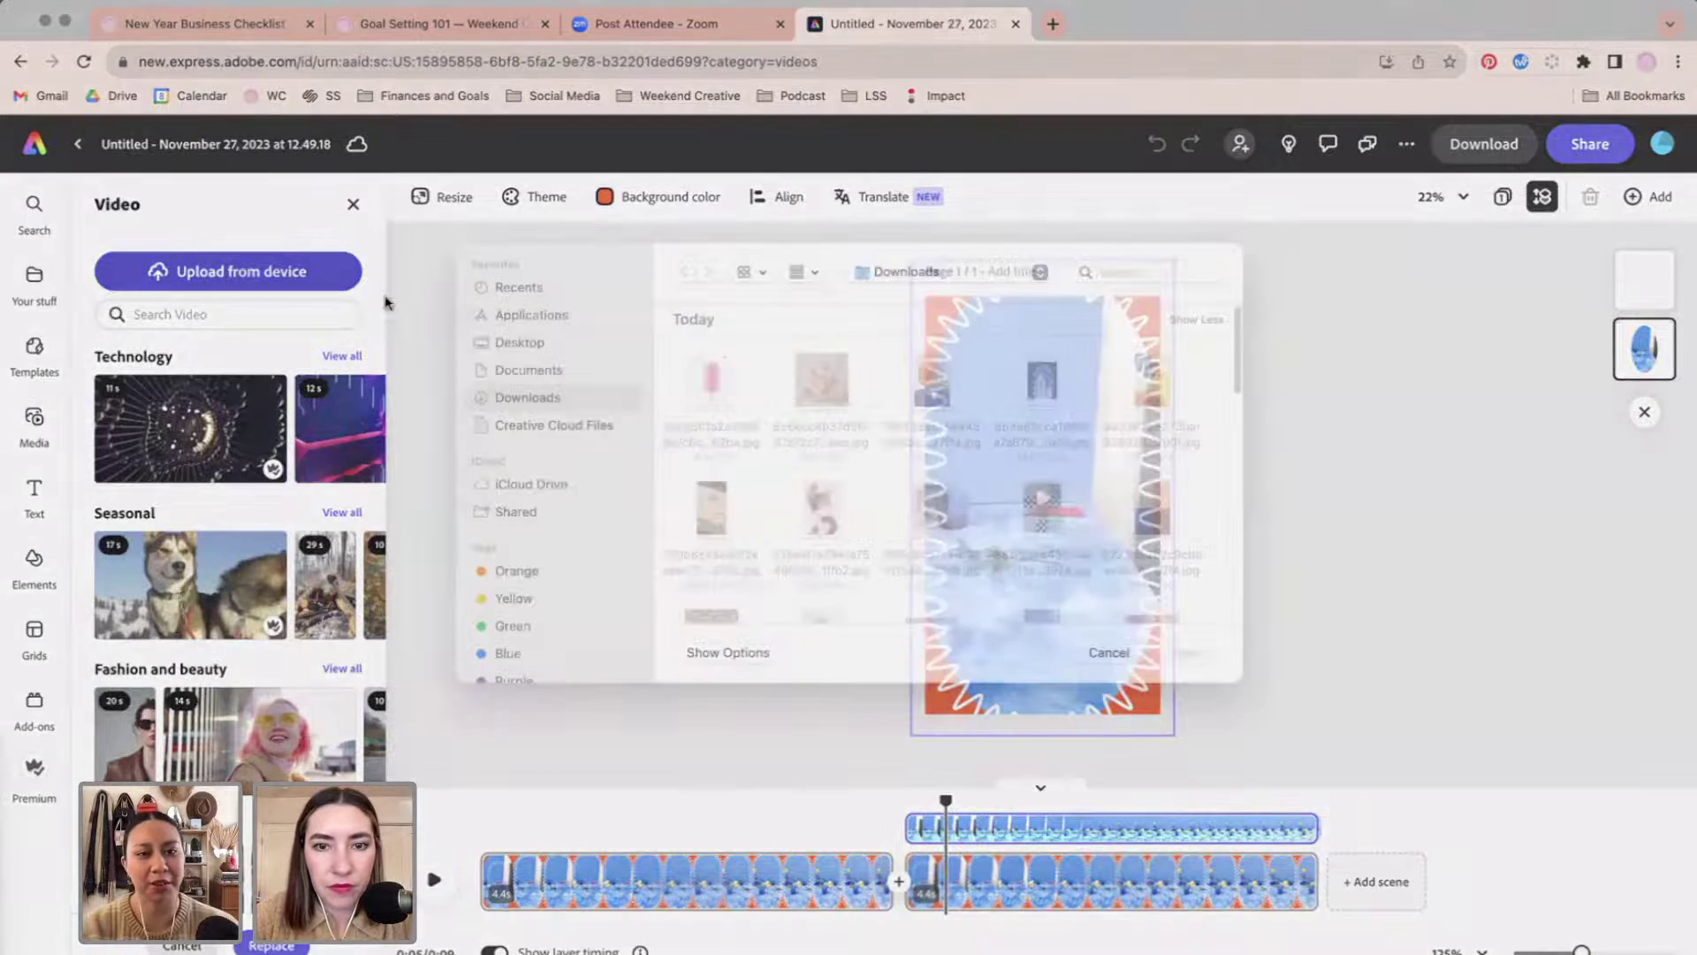
scroll(1006, 512, "down", 3)
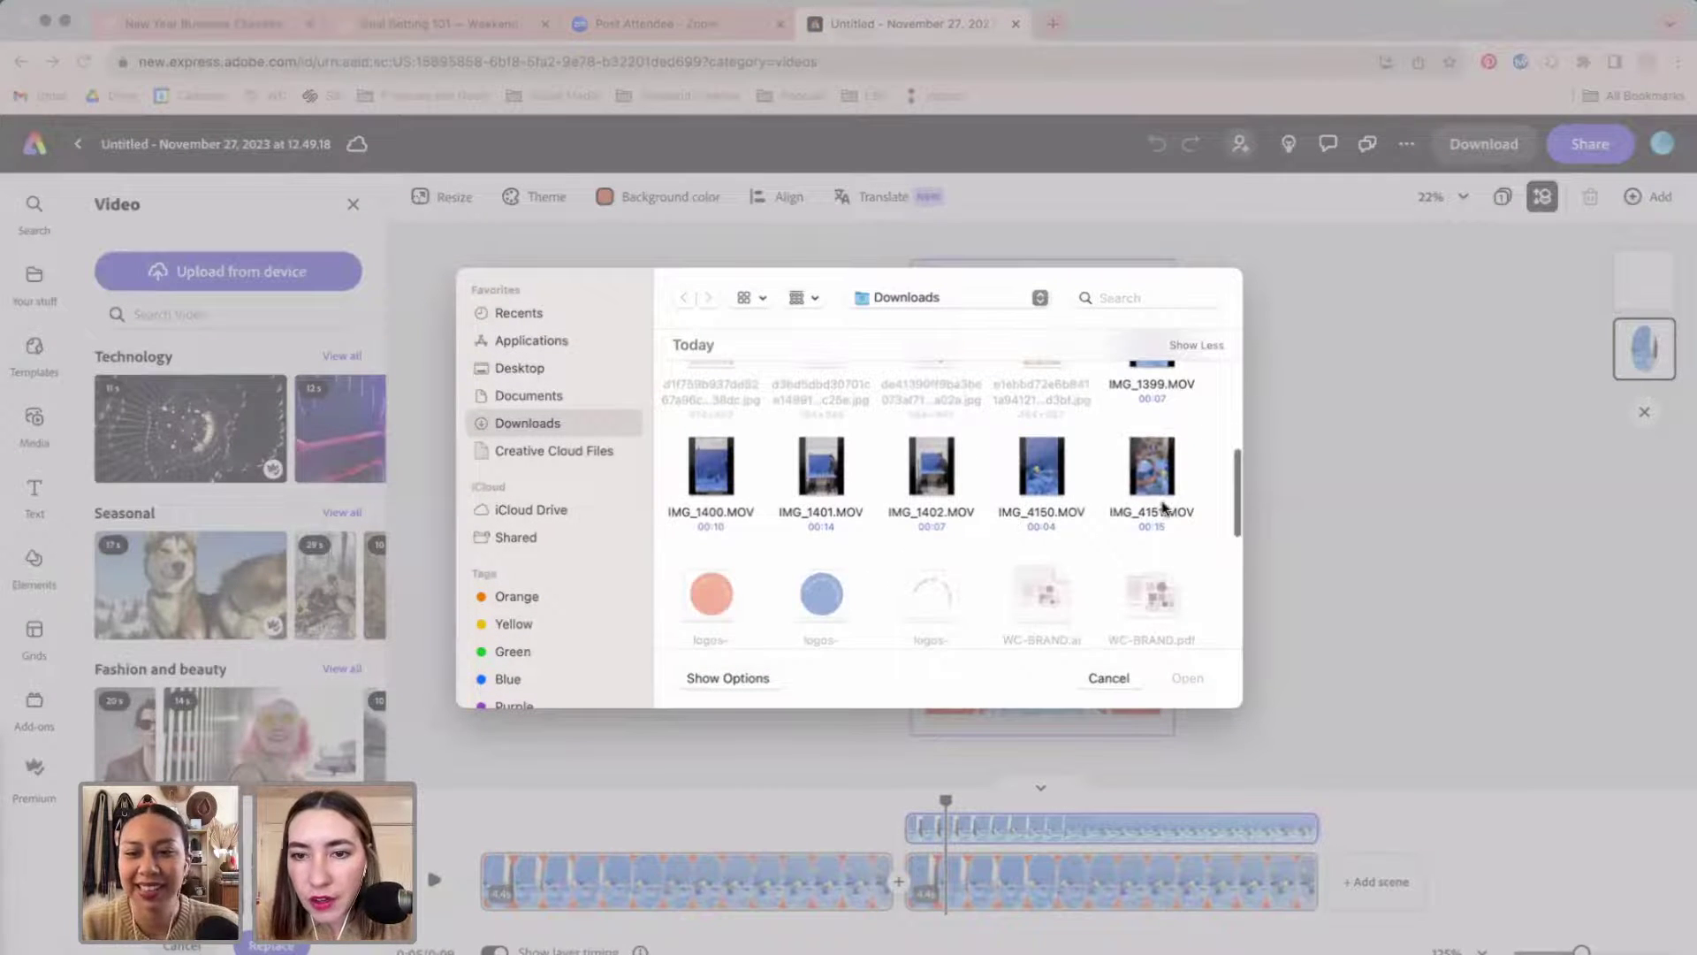
double_click(1152, 477)
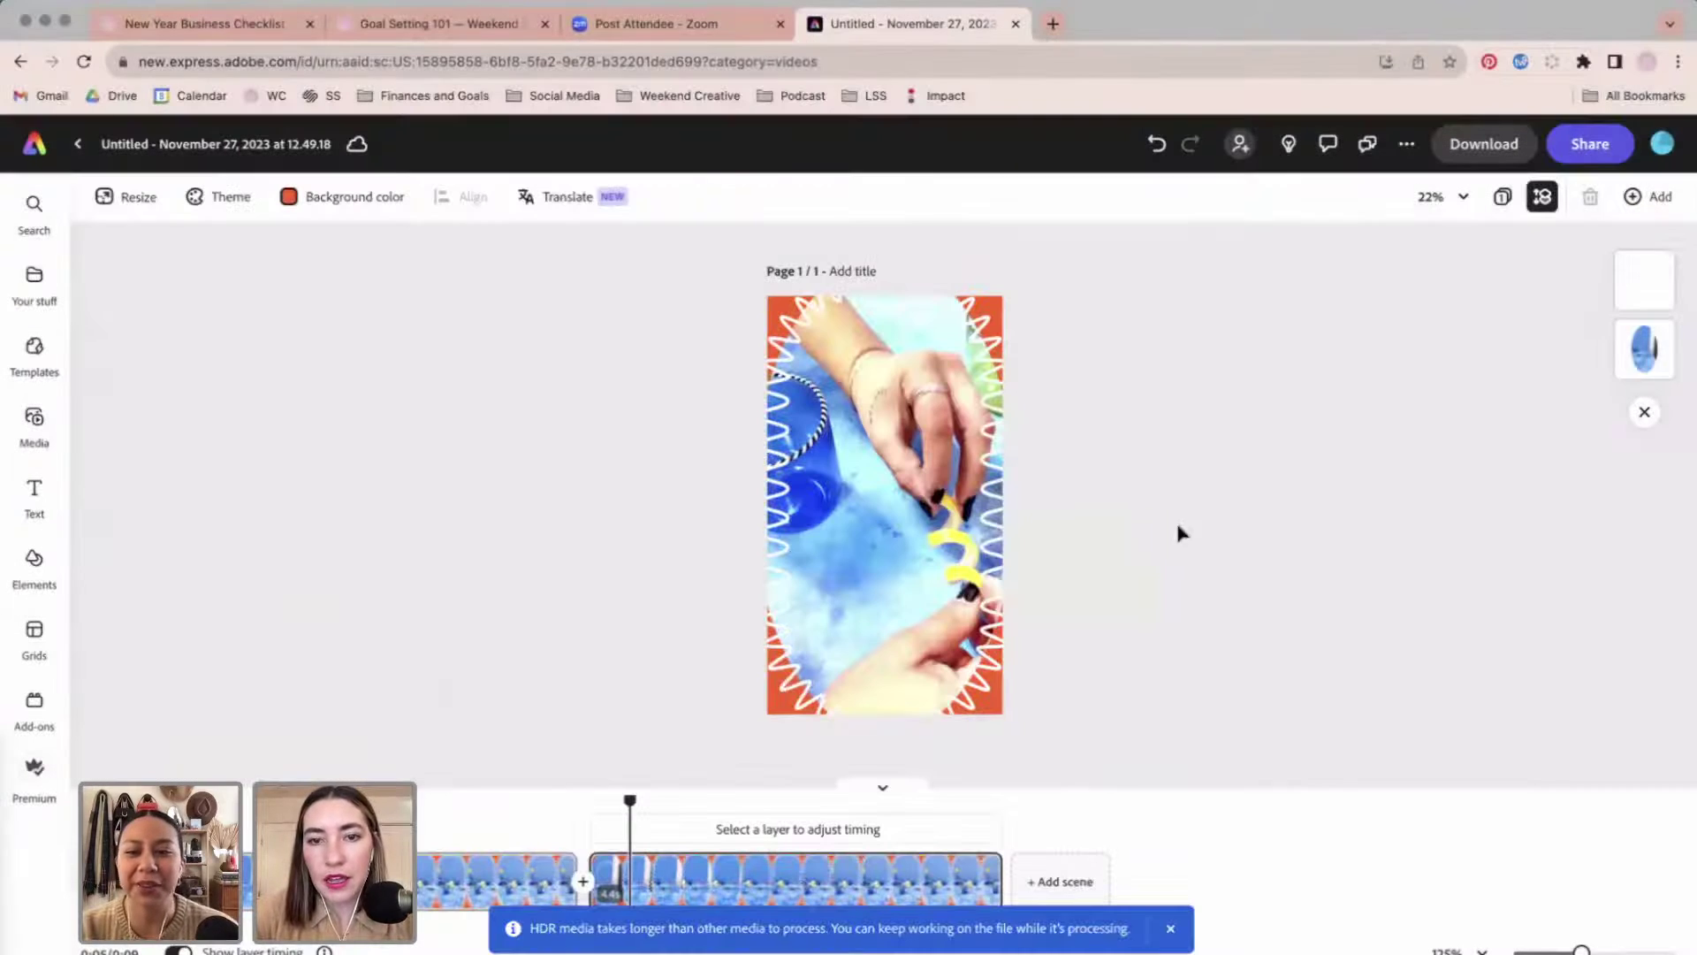
Set the second scene's background to the Weekend 2 pink and preview both scenes.
left_click(318, 196)
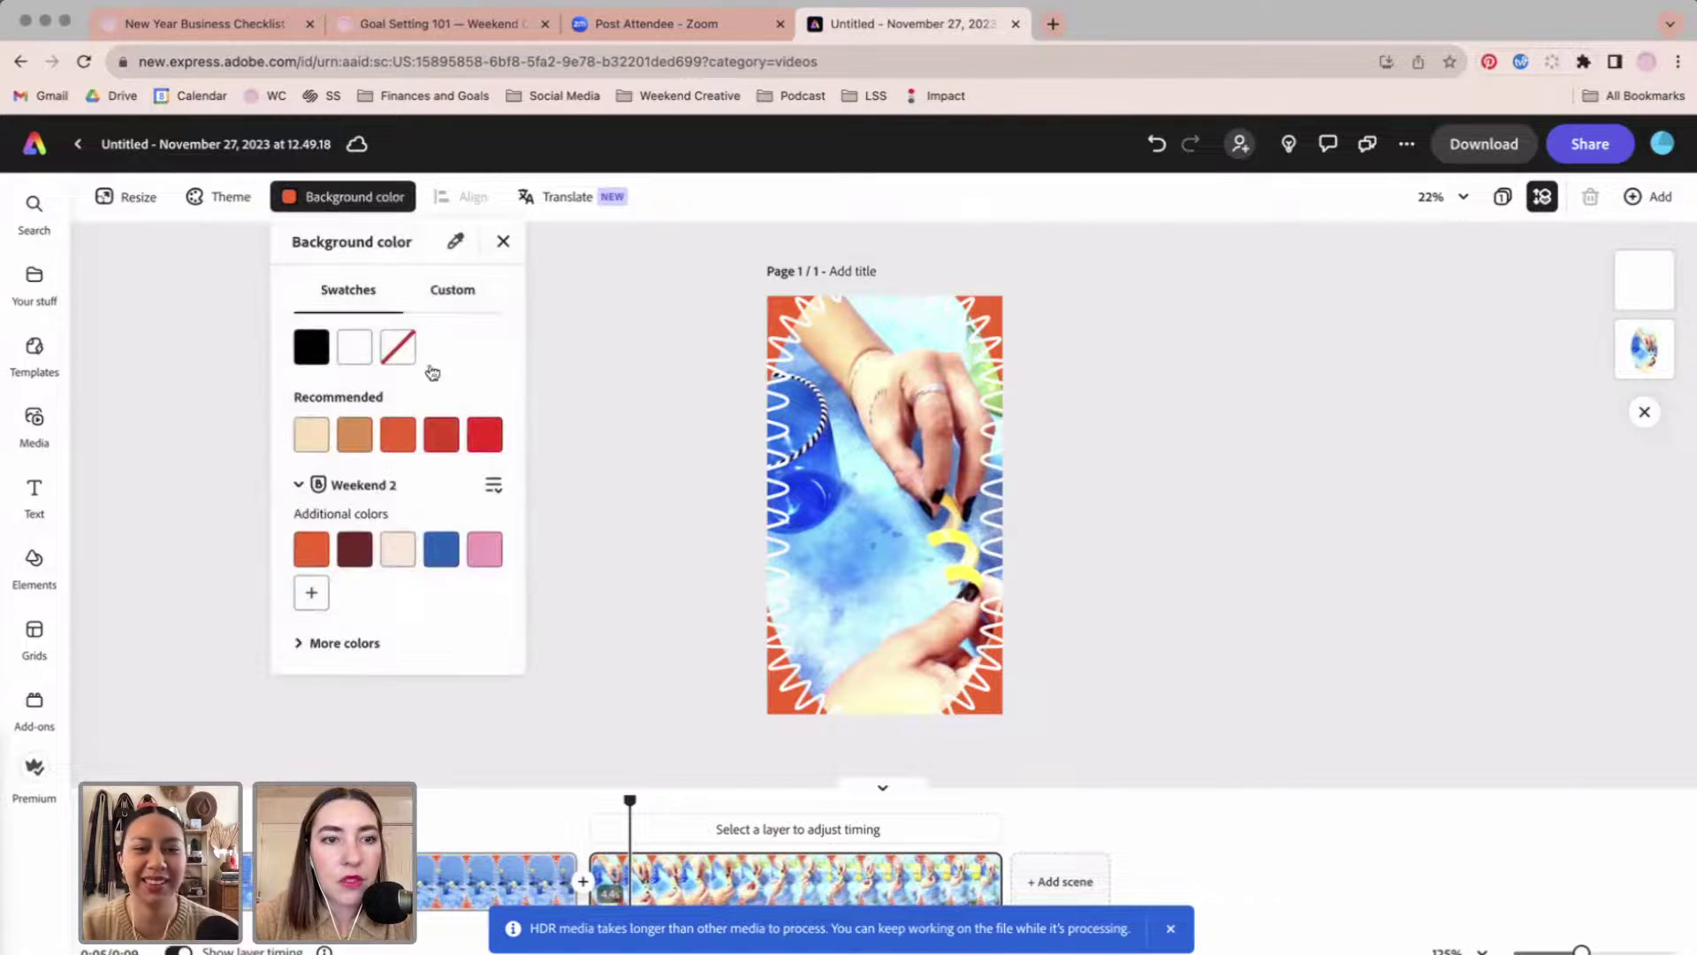
left_click(486, 550)
left_click(1034, 575)
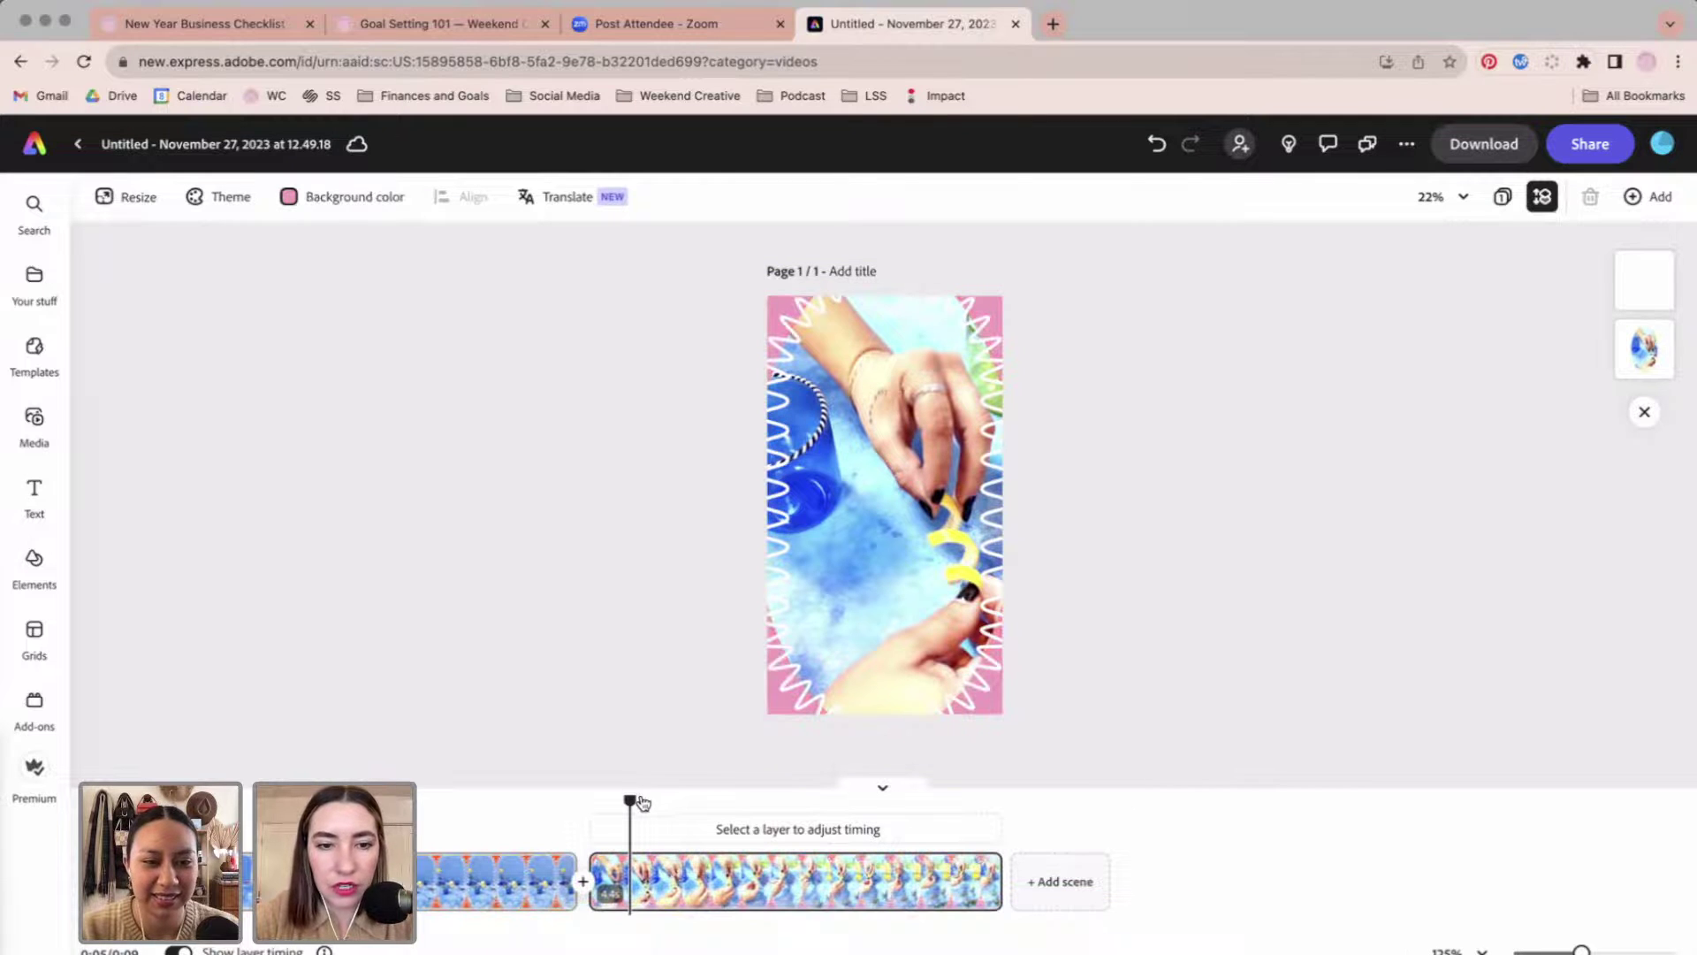
left_click_drag(627, 798, 459, 814)
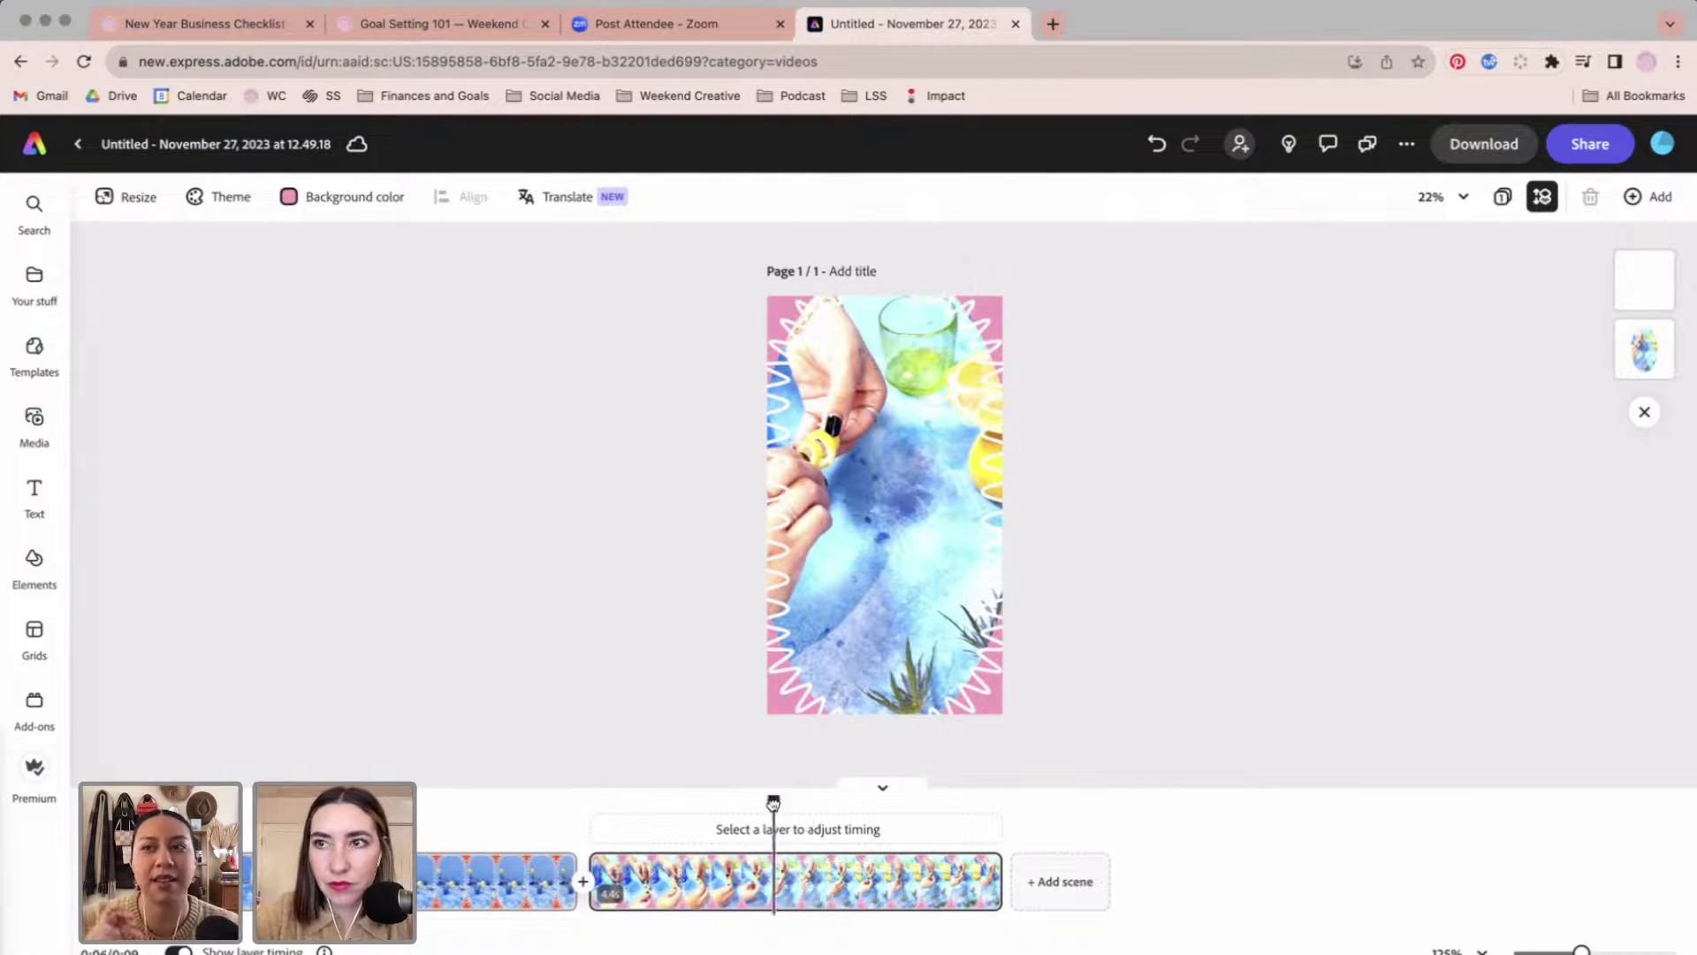
left_click_drag(773, 802, 498, 801)
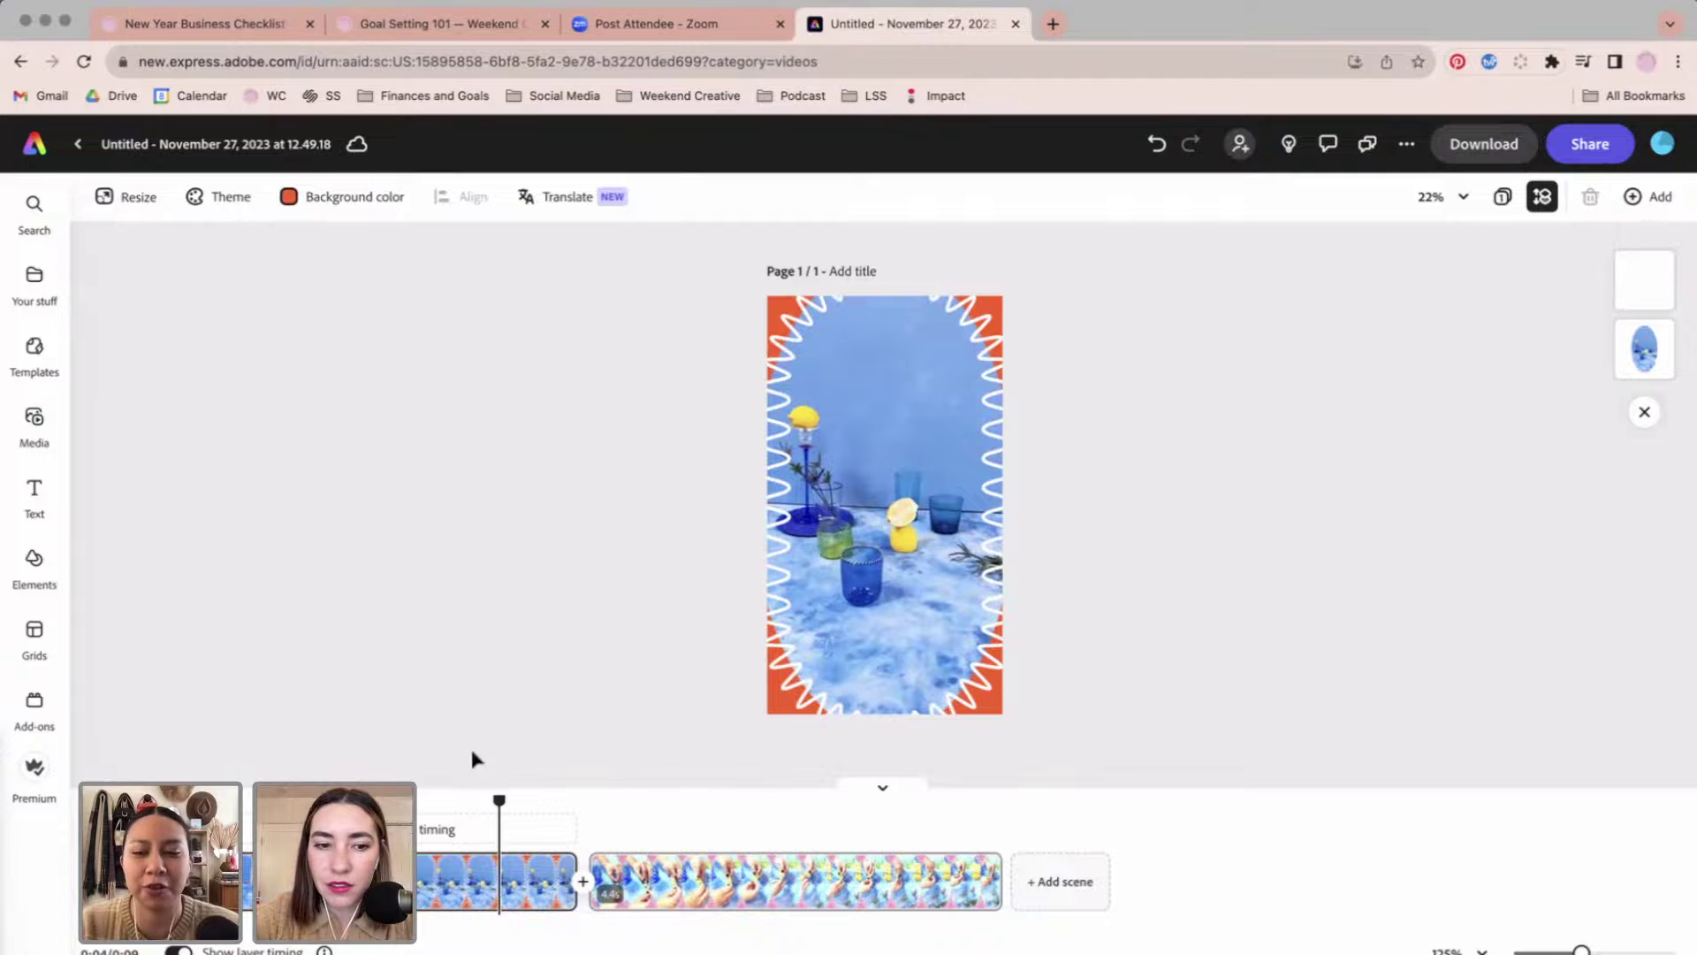
left_click_drag(432, 814, 792, 768)
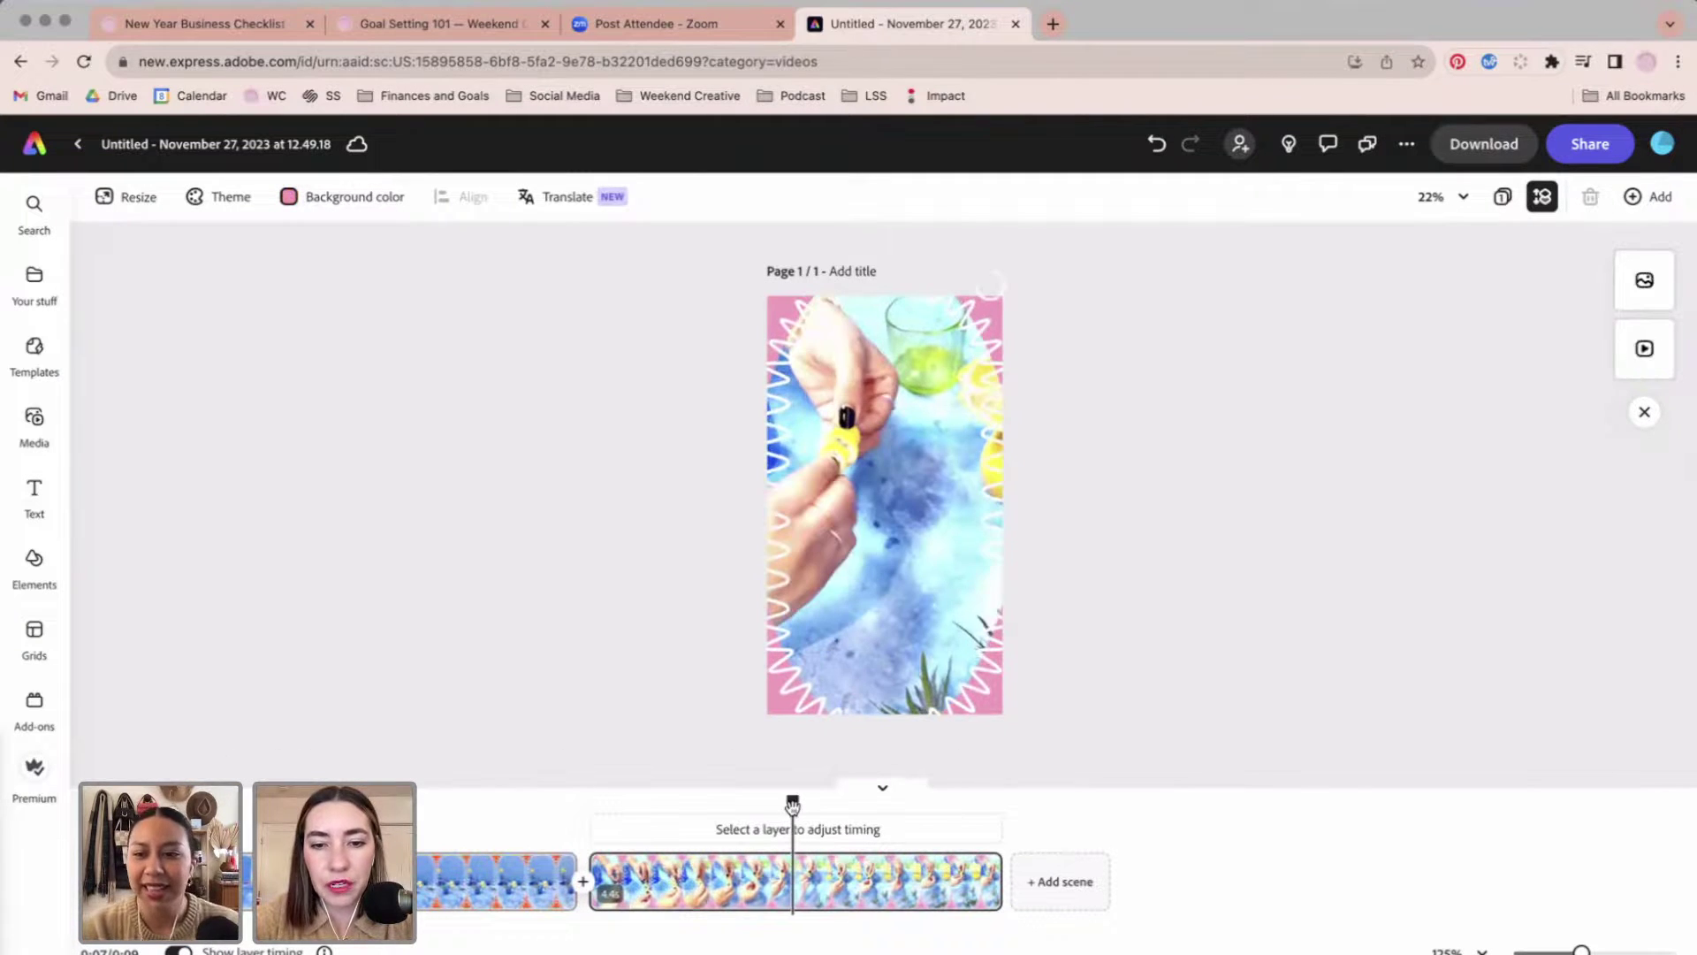
Duplicate the second scene into a third scene.
left_click(781, 875)
right_click(769, 877)
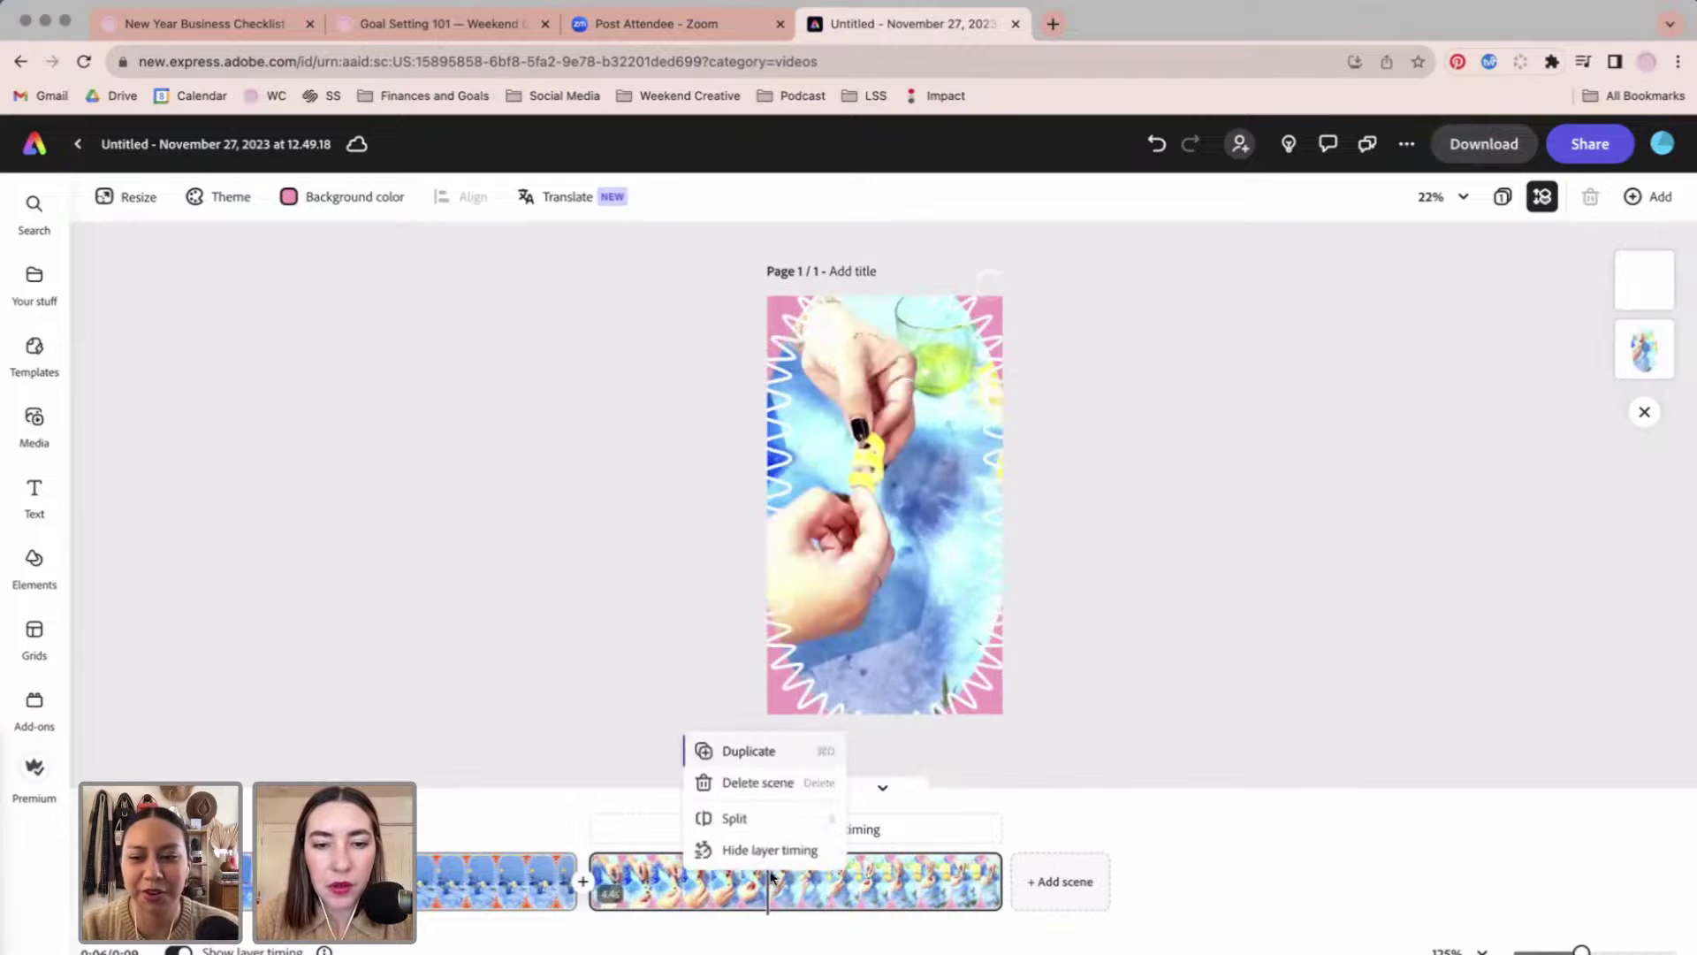
left_click(775, 758)
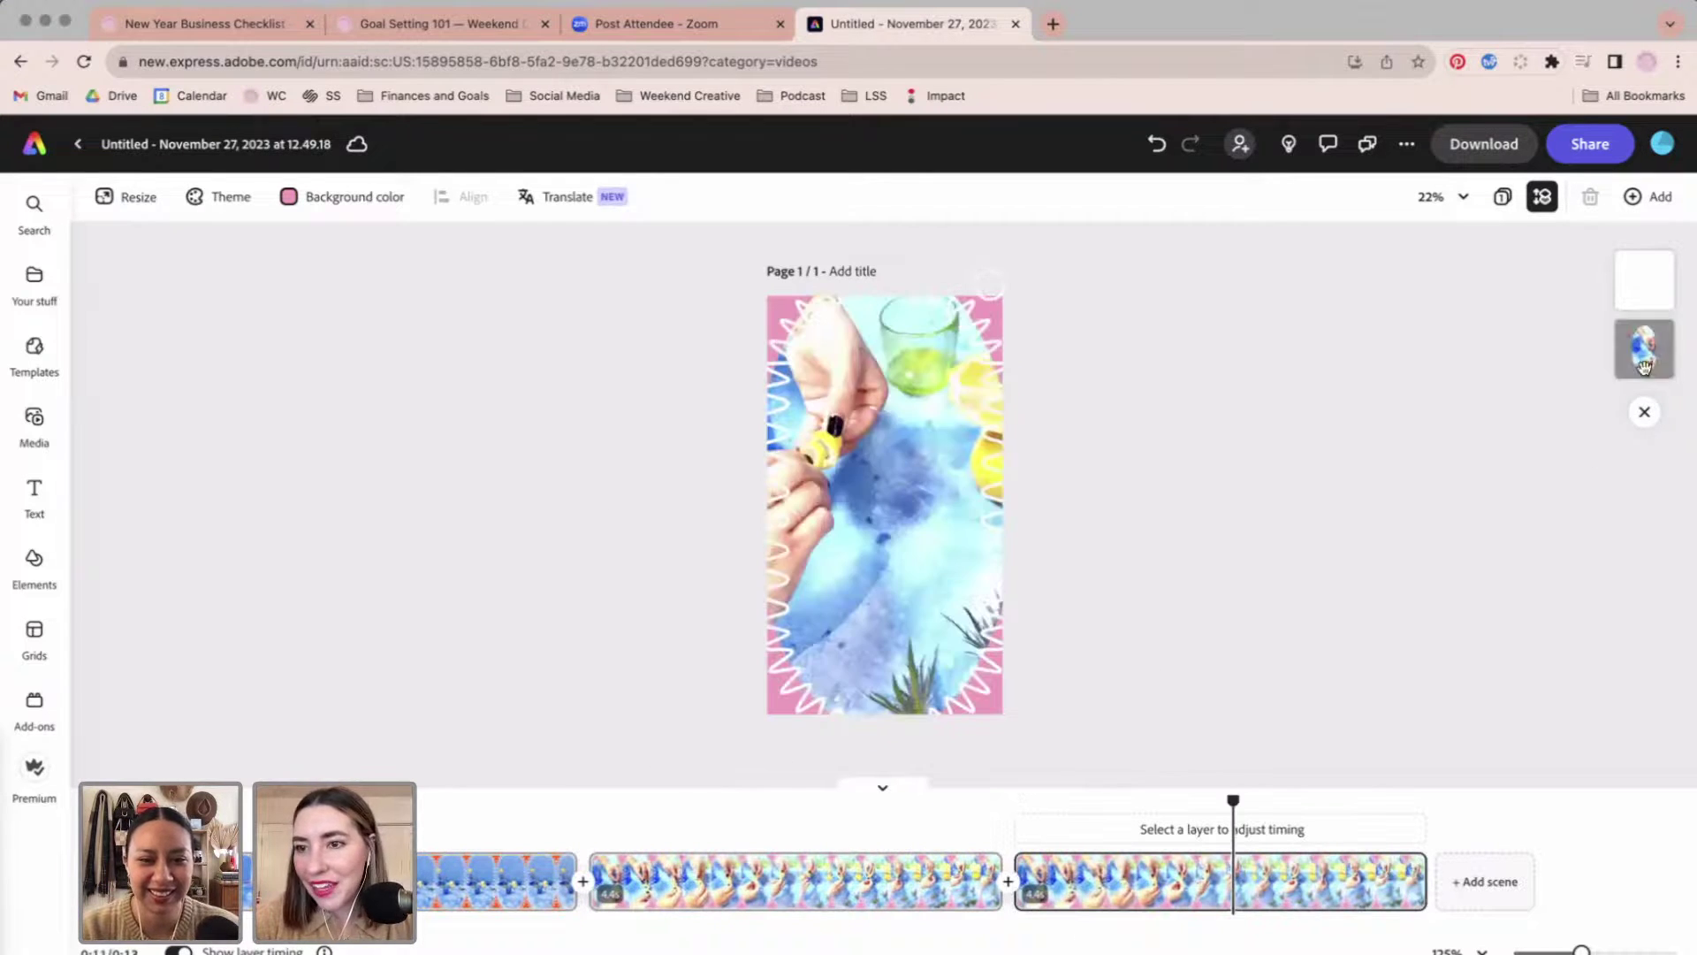
Replace the third scene's video with IMG_1402.MOV and rewind the preview.
left_click(858, 539)
left_click(188, 240)
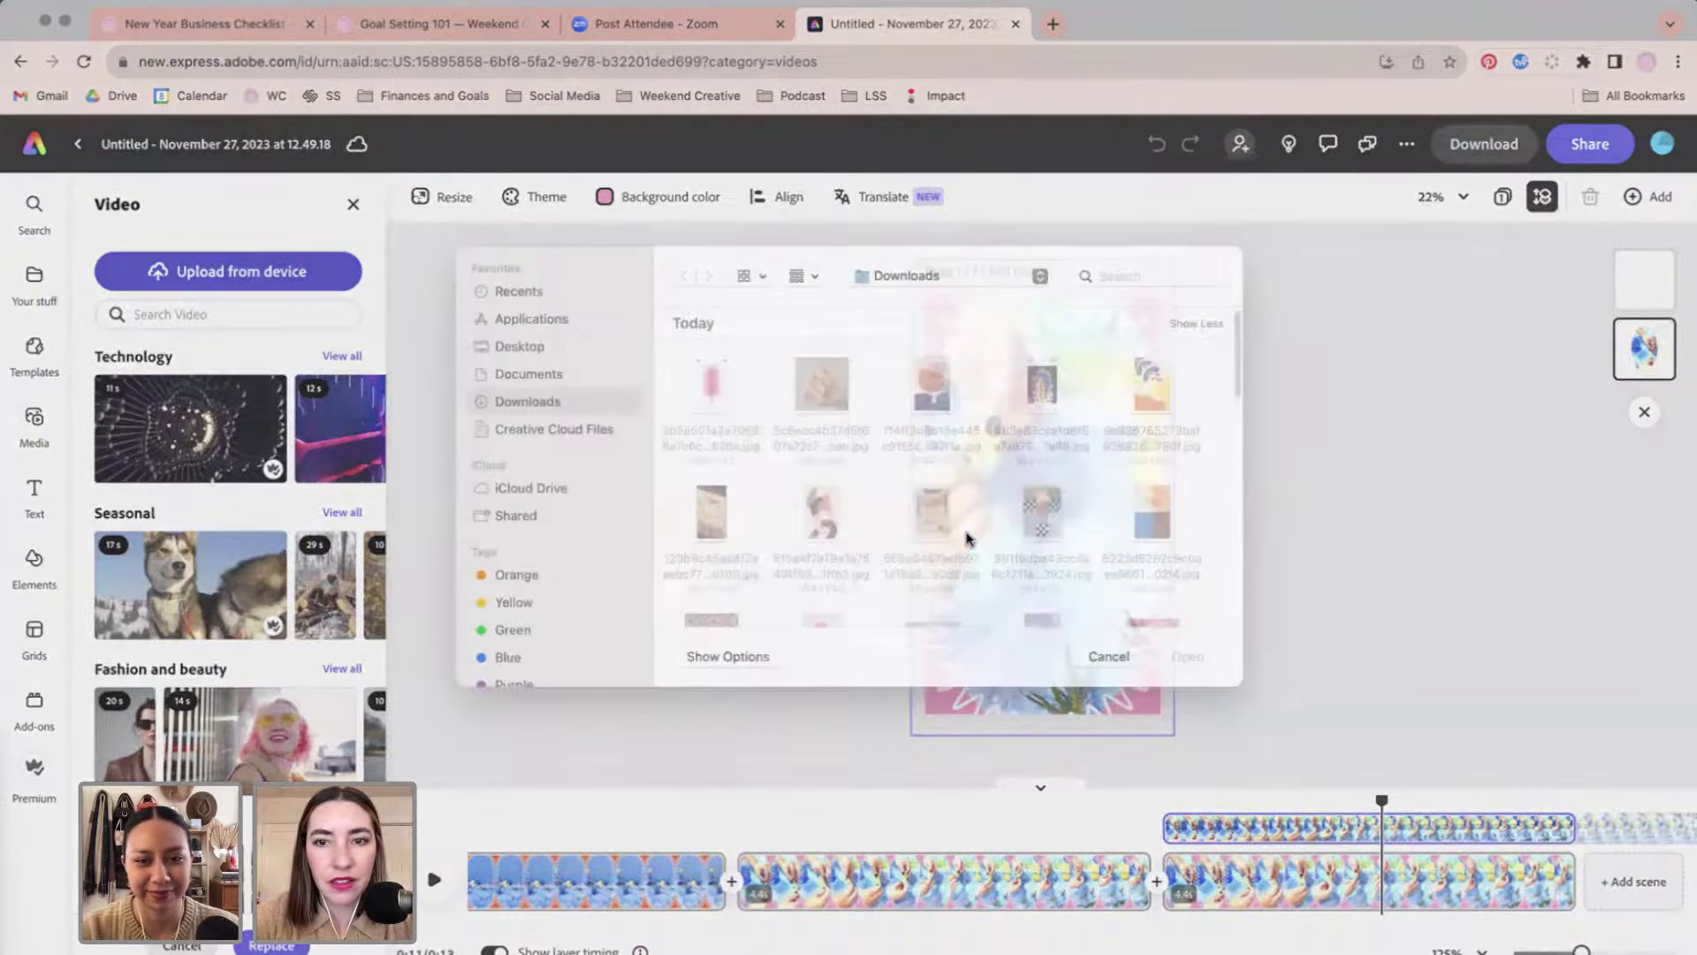
scroll(1134, 523, "down", 3)
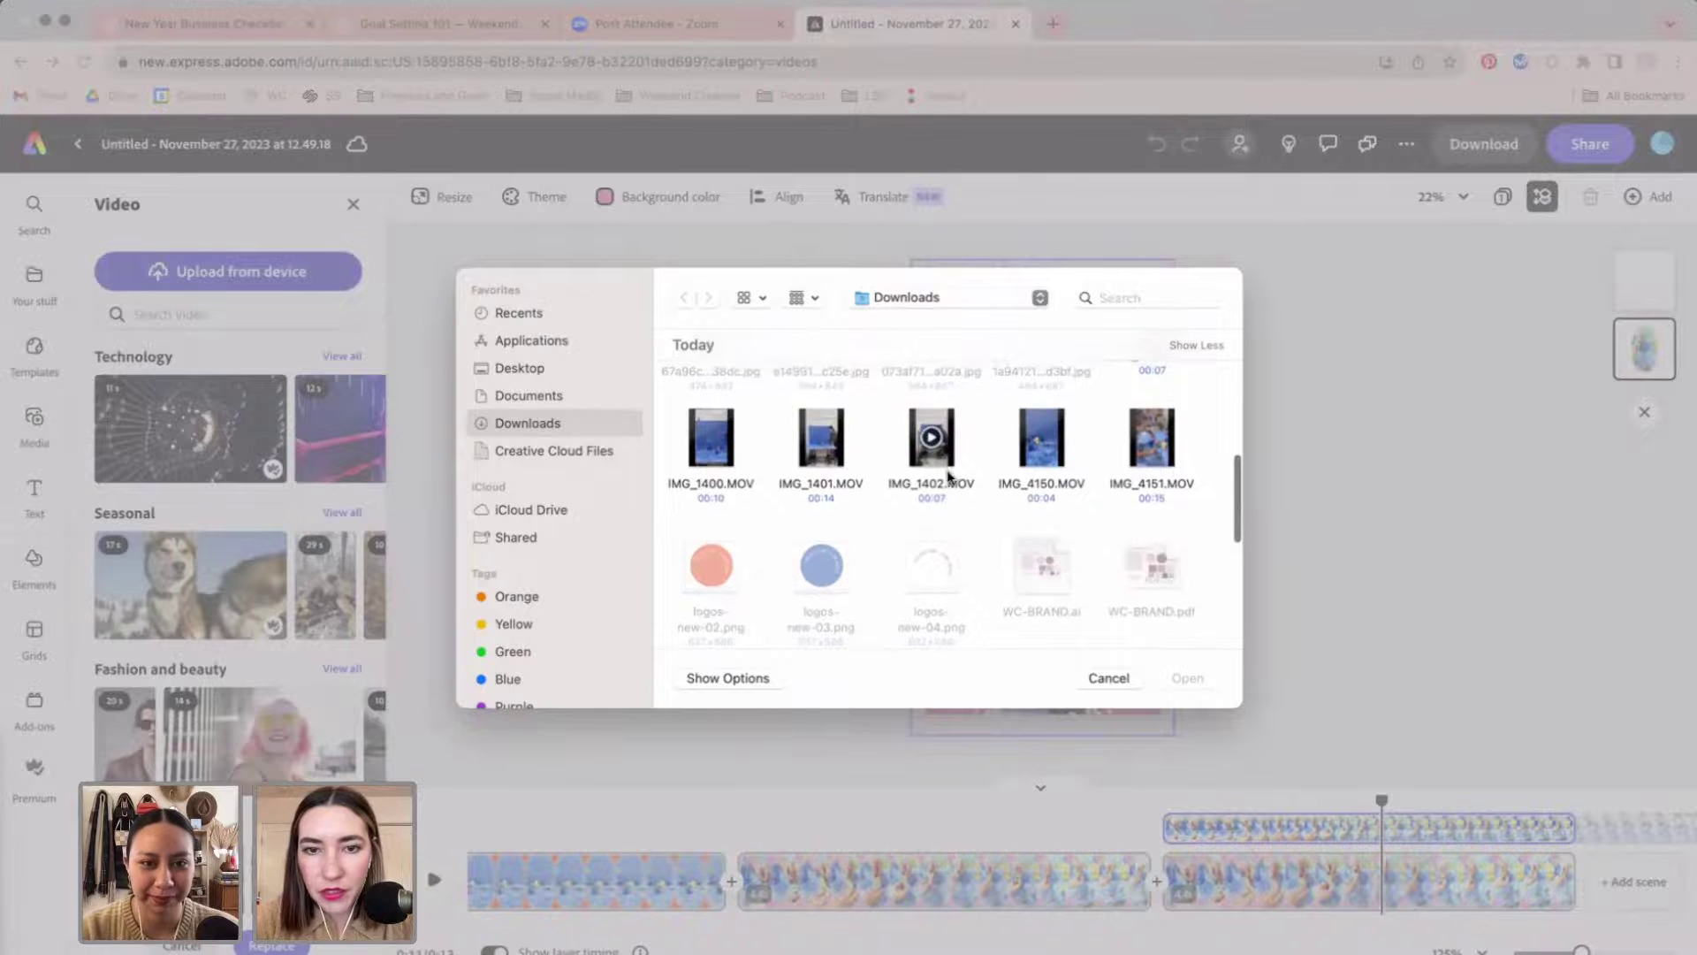
left_click(932, 495)
double_click(928, 490)
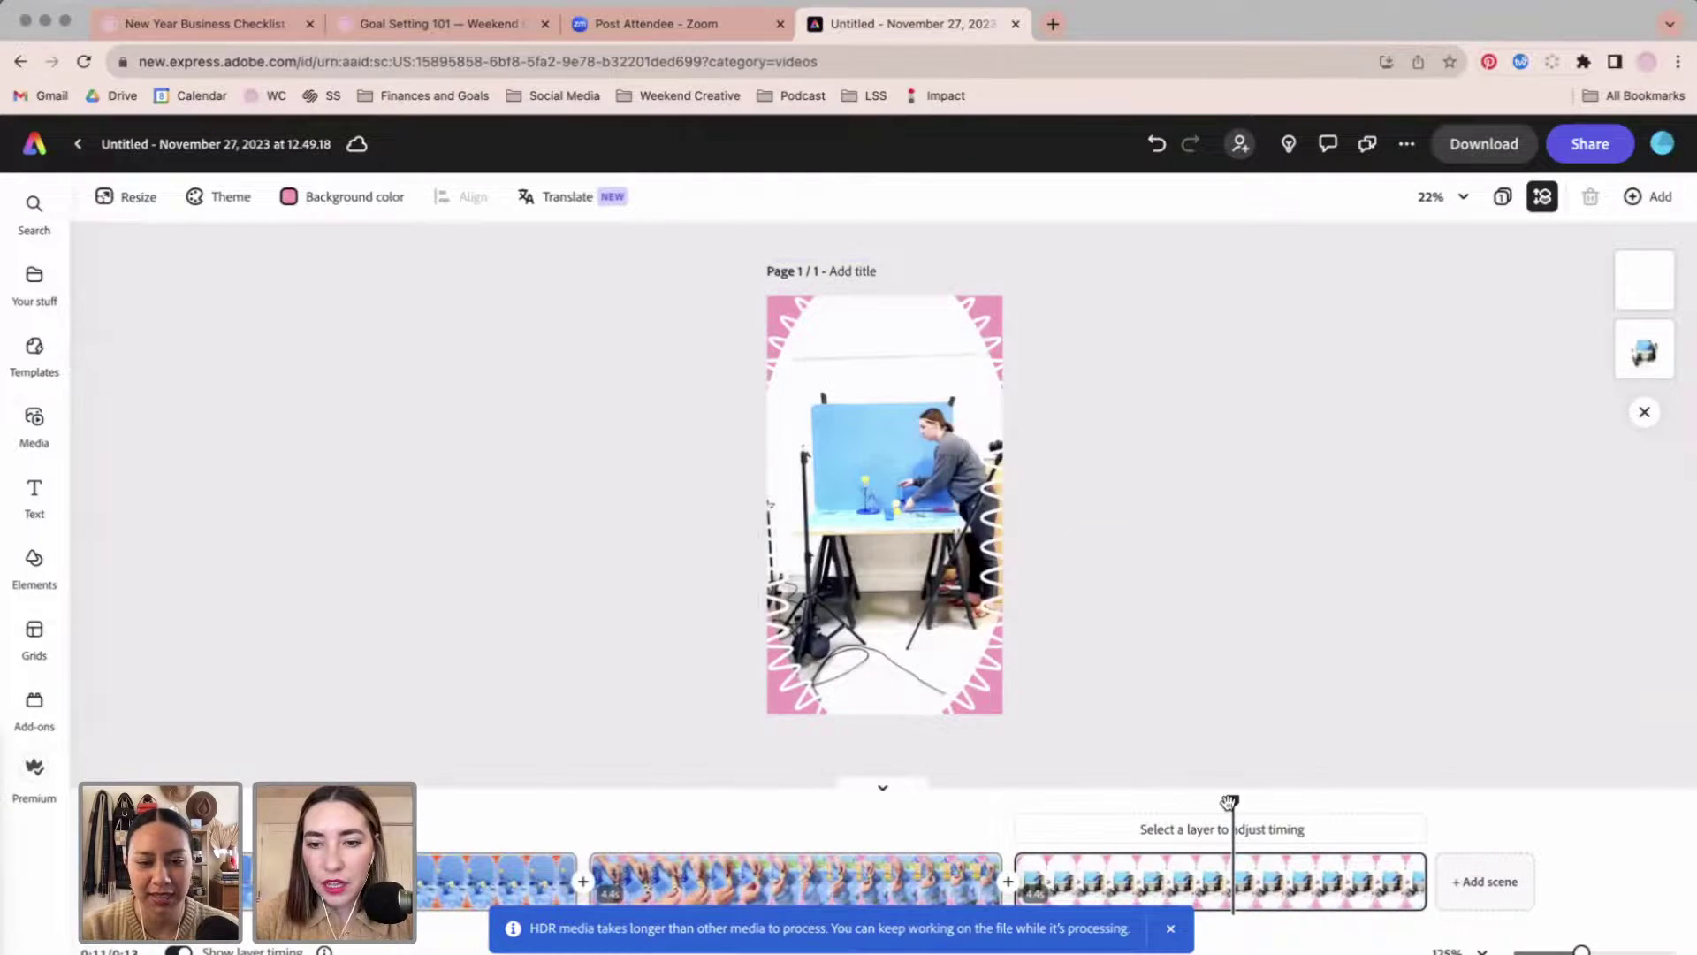
left_click_drag(1228, 802, 183, 802)
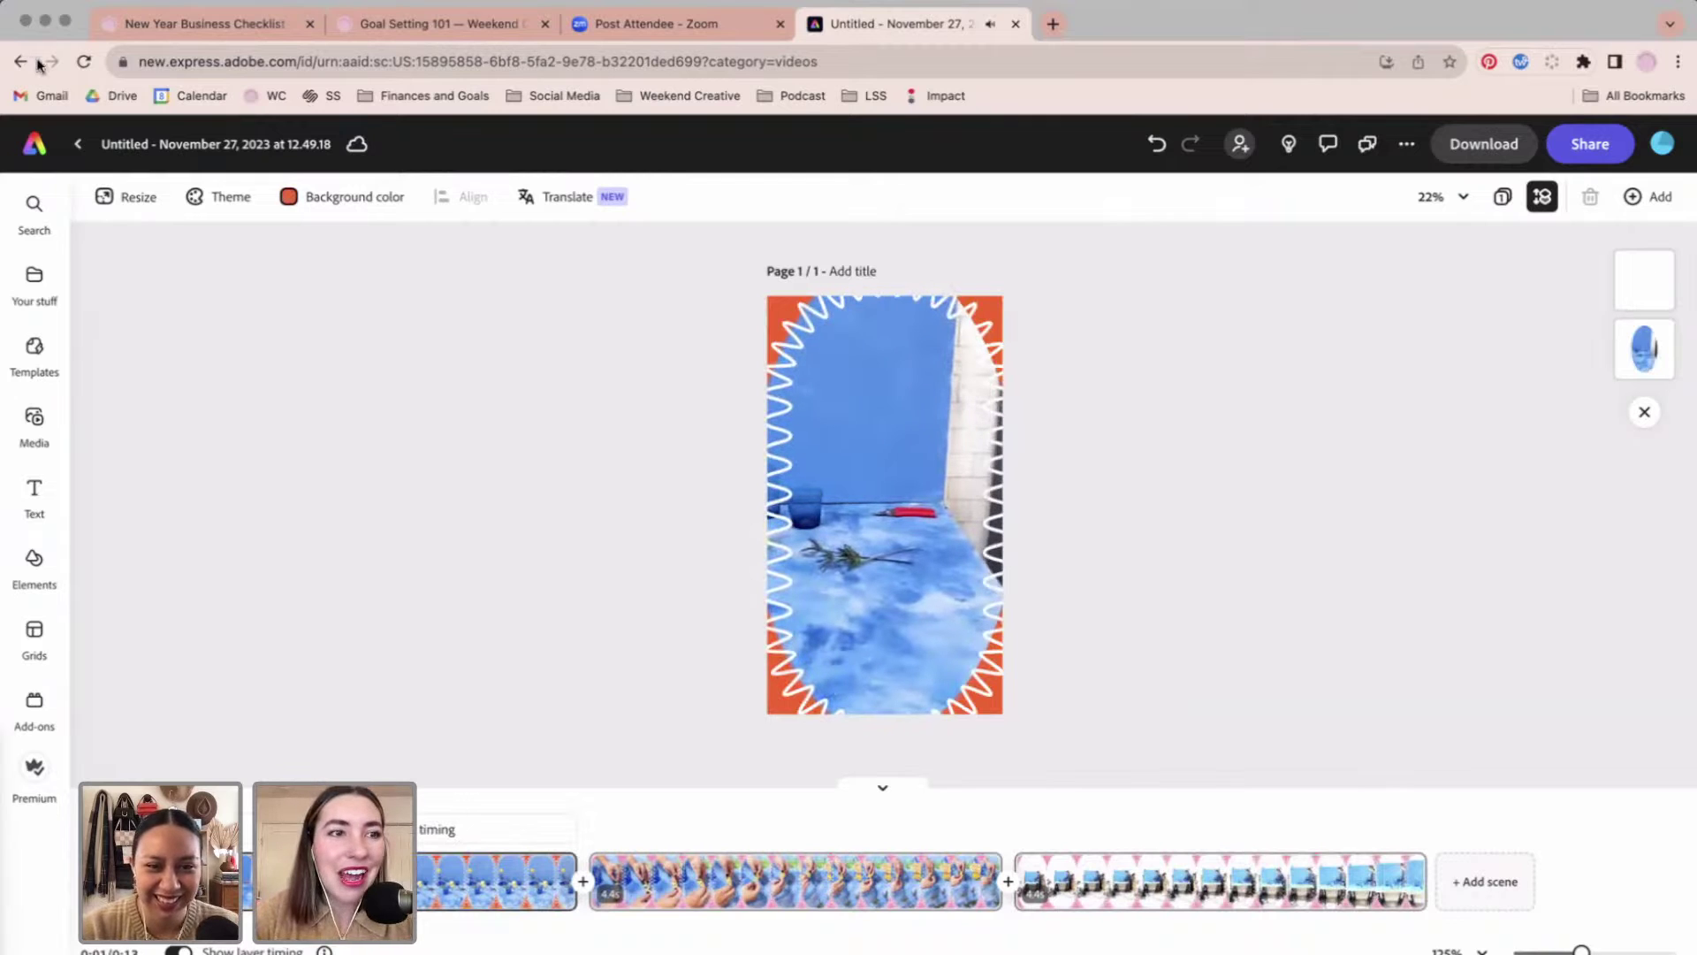
Go from the editor to Your stuff > Brands > Weekend 2.
left_click(45, 142)
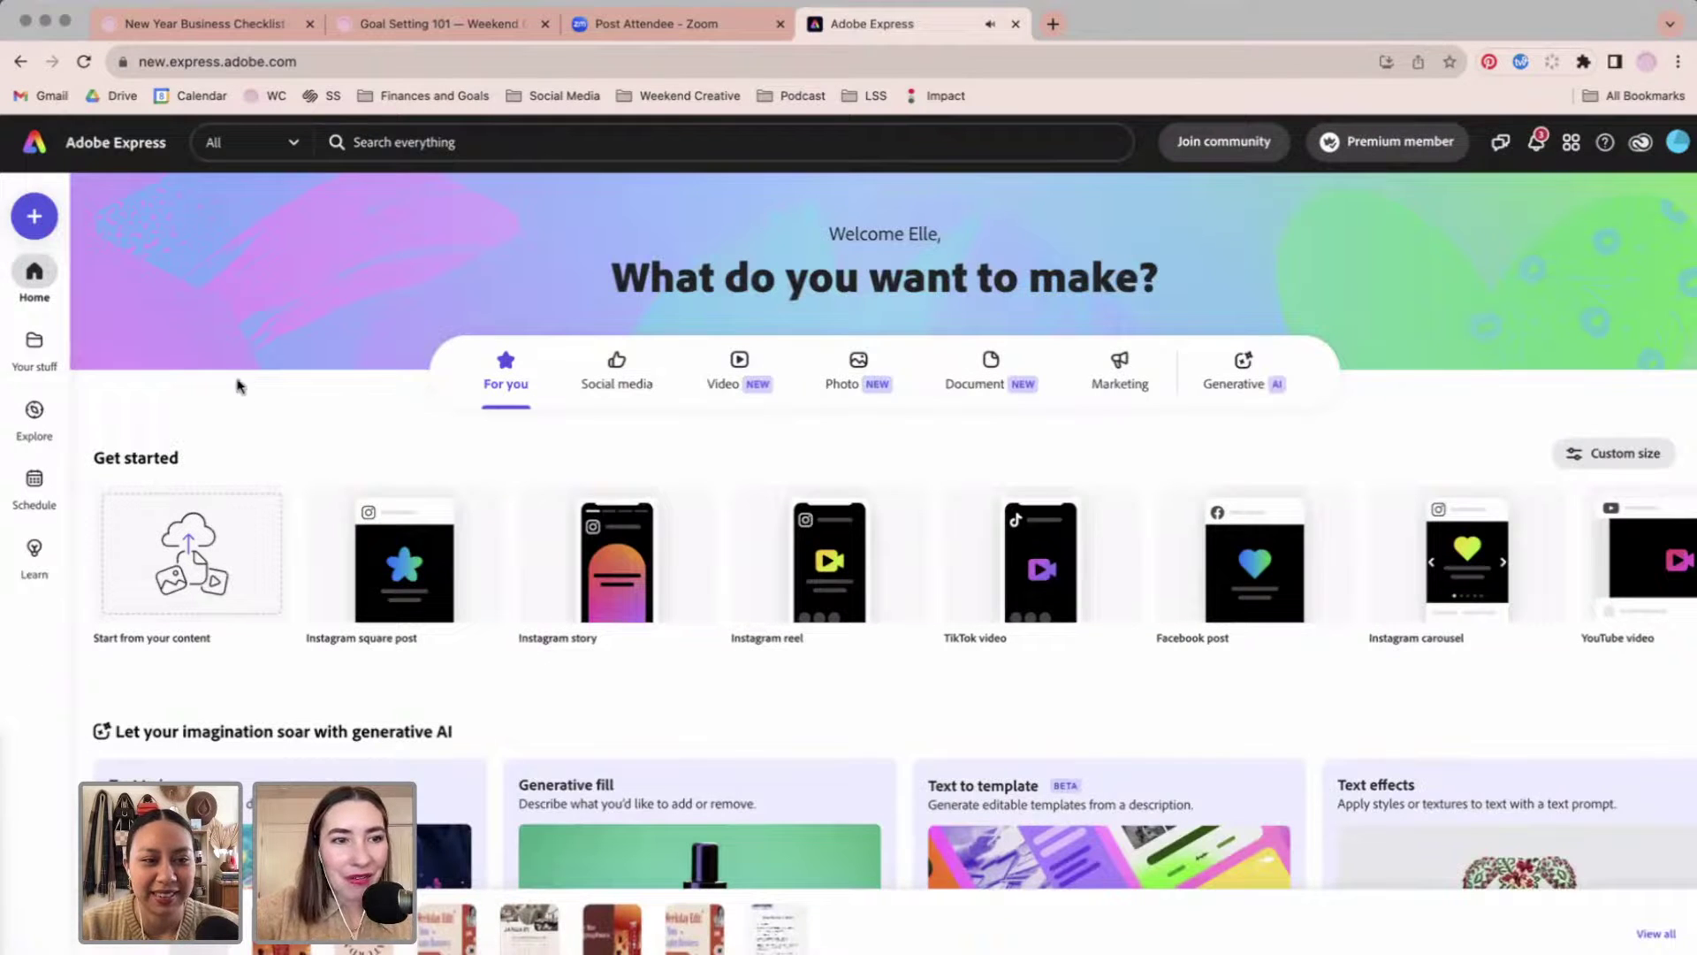
left_click(35, 345)
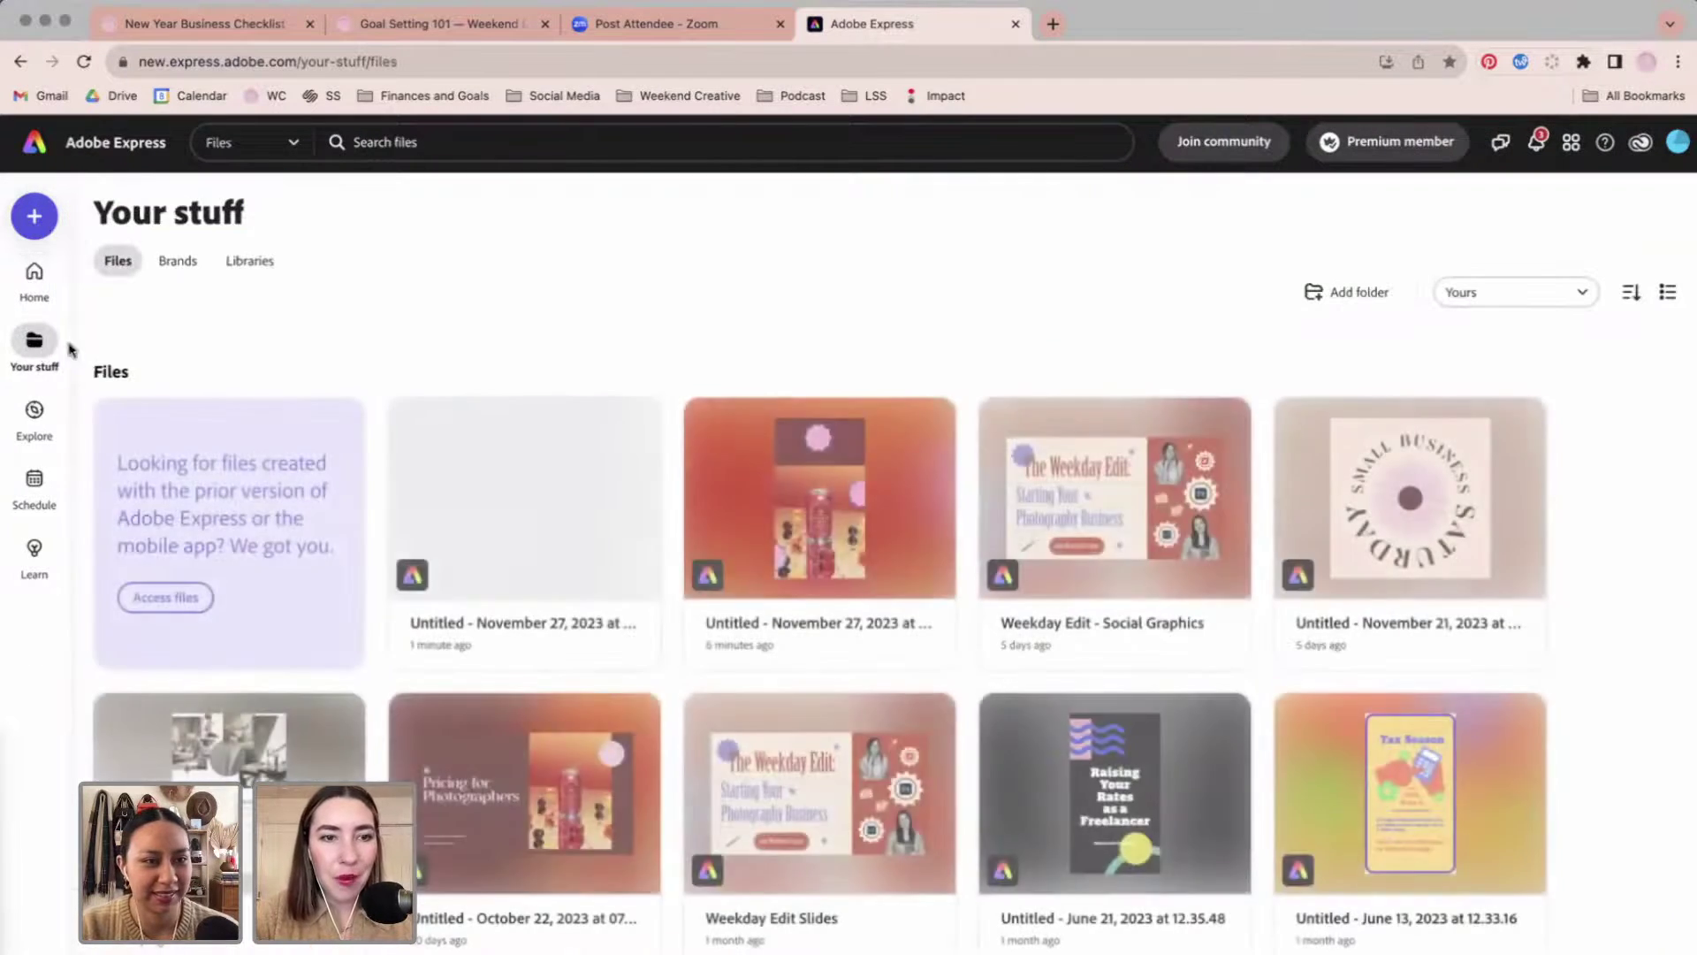
left_click(181, 265)
left_click(493, 551)
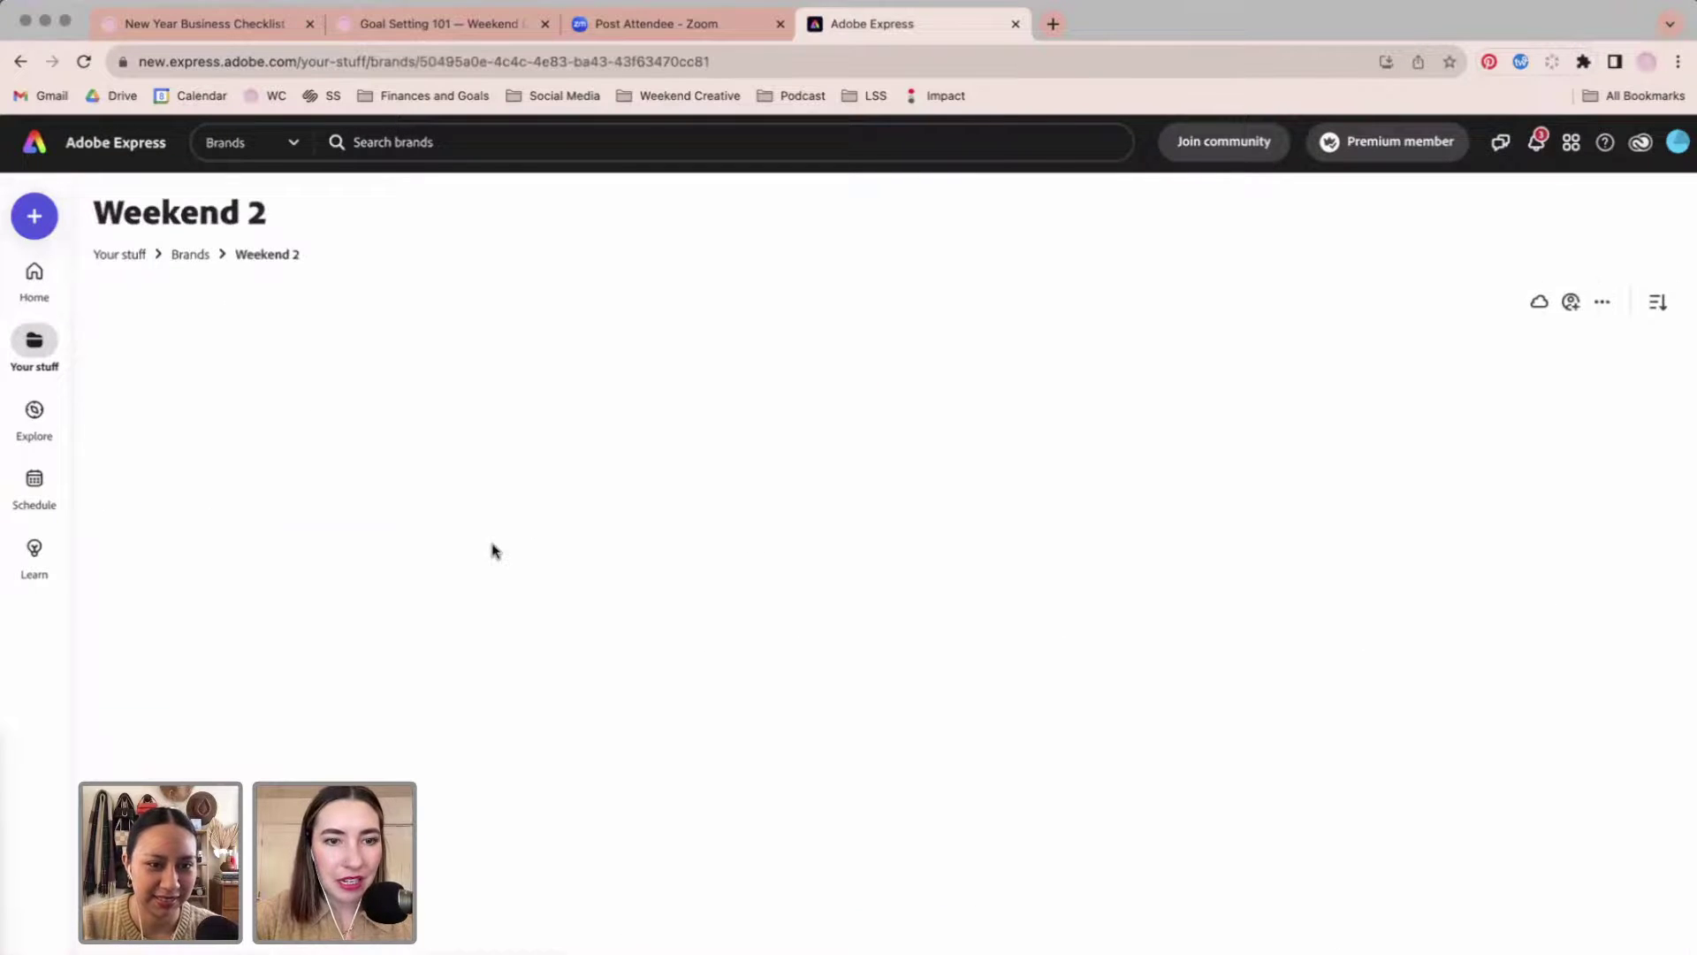
Preview the New Work Reel template and close it again.
scroll(610, 651, "down", 5)
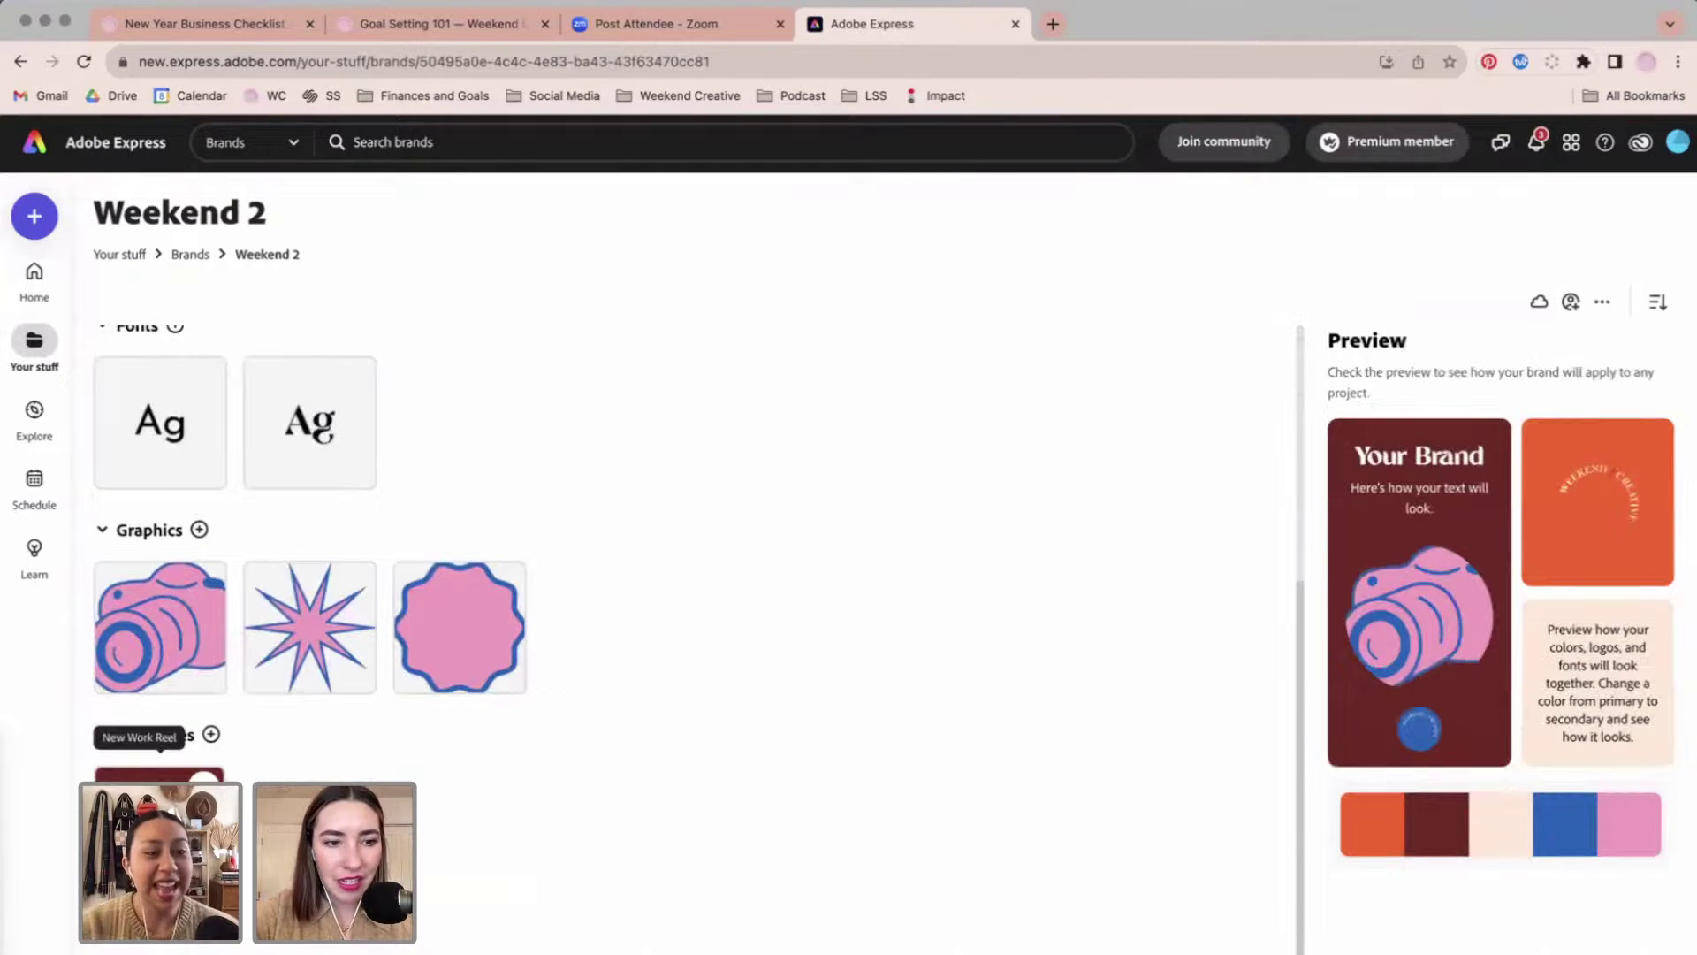
left_click(160, 774)
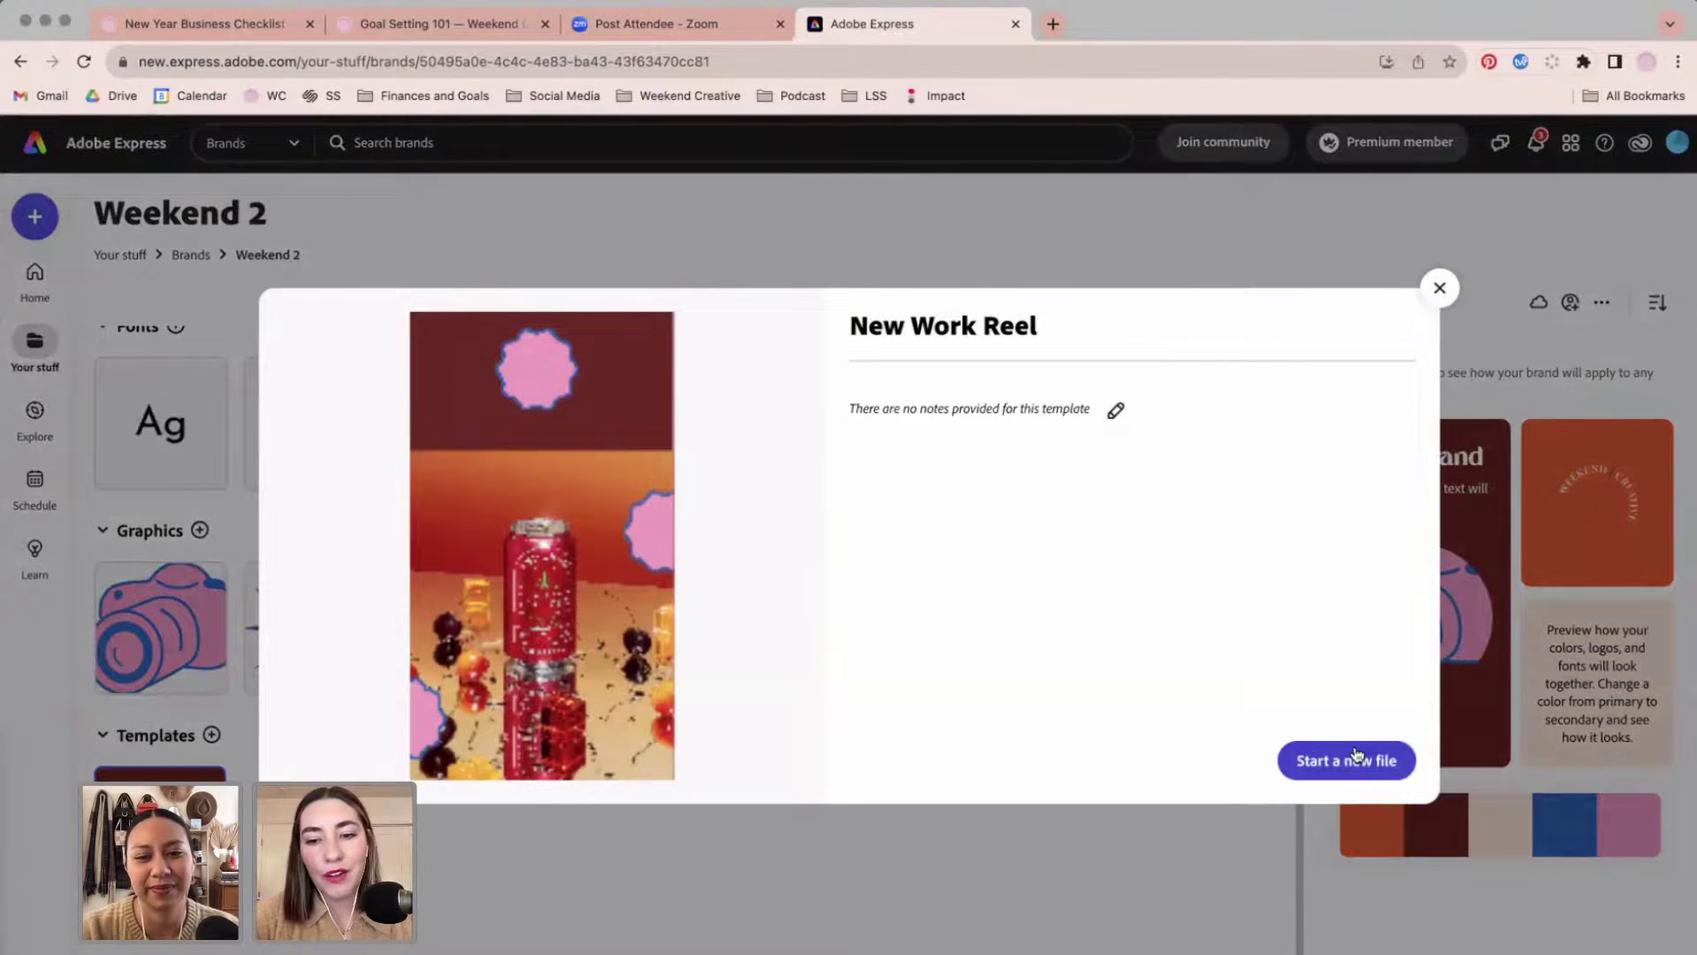
left_click(1441, 289)
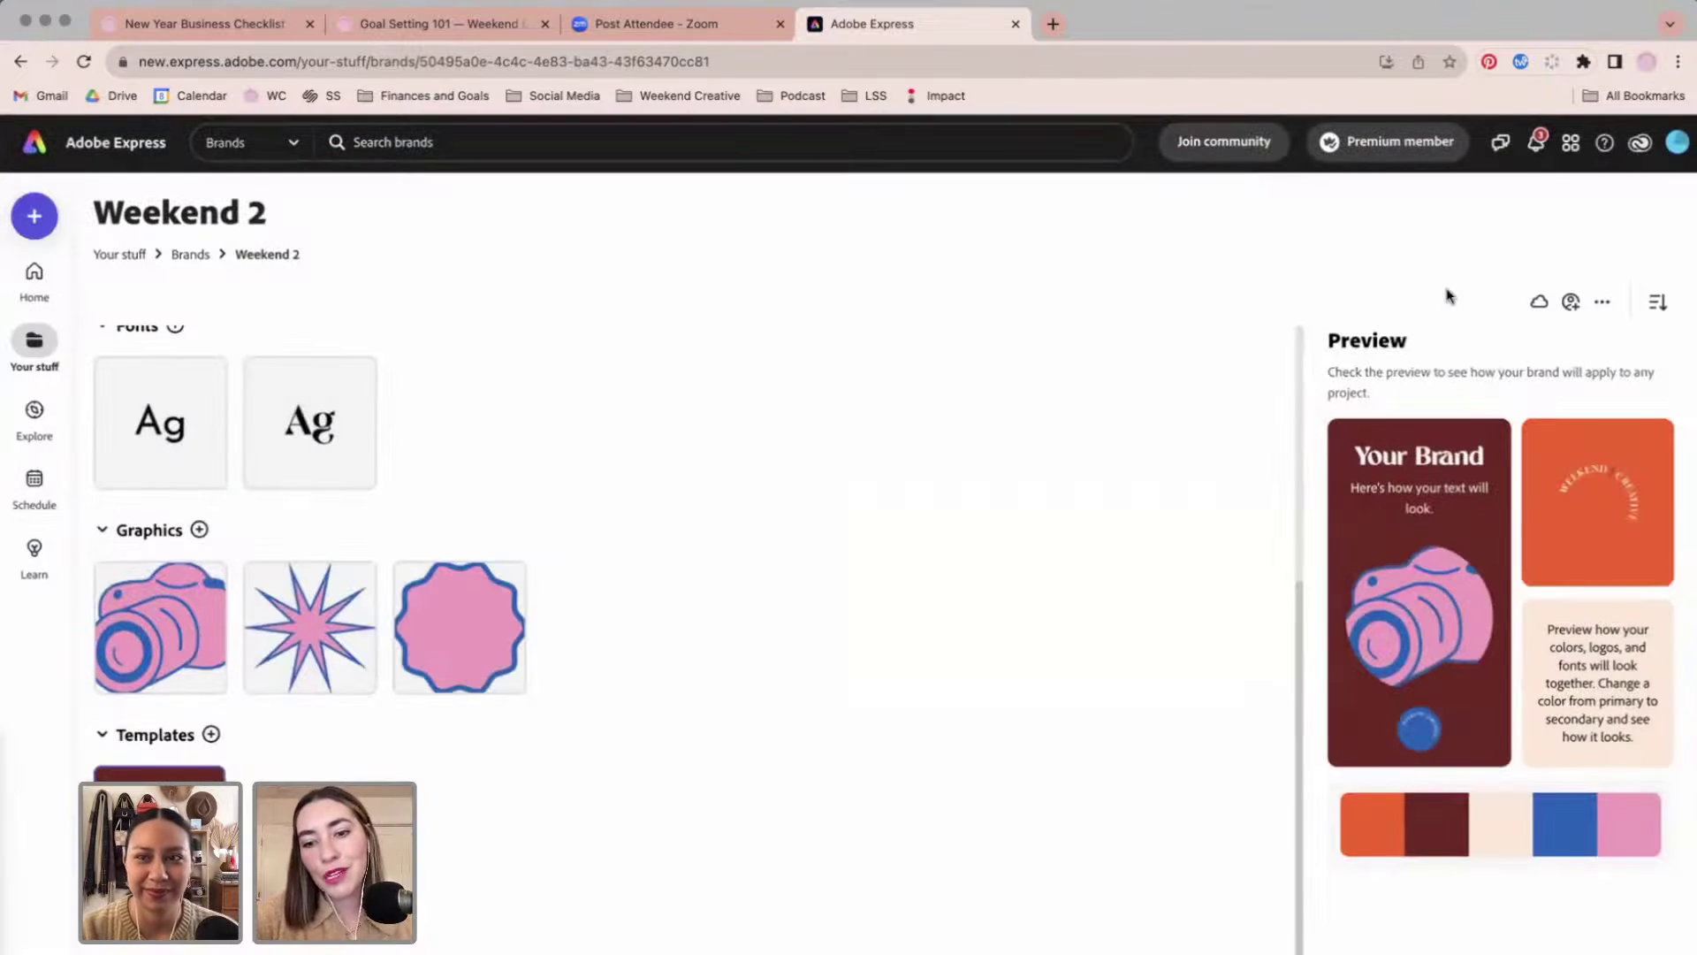